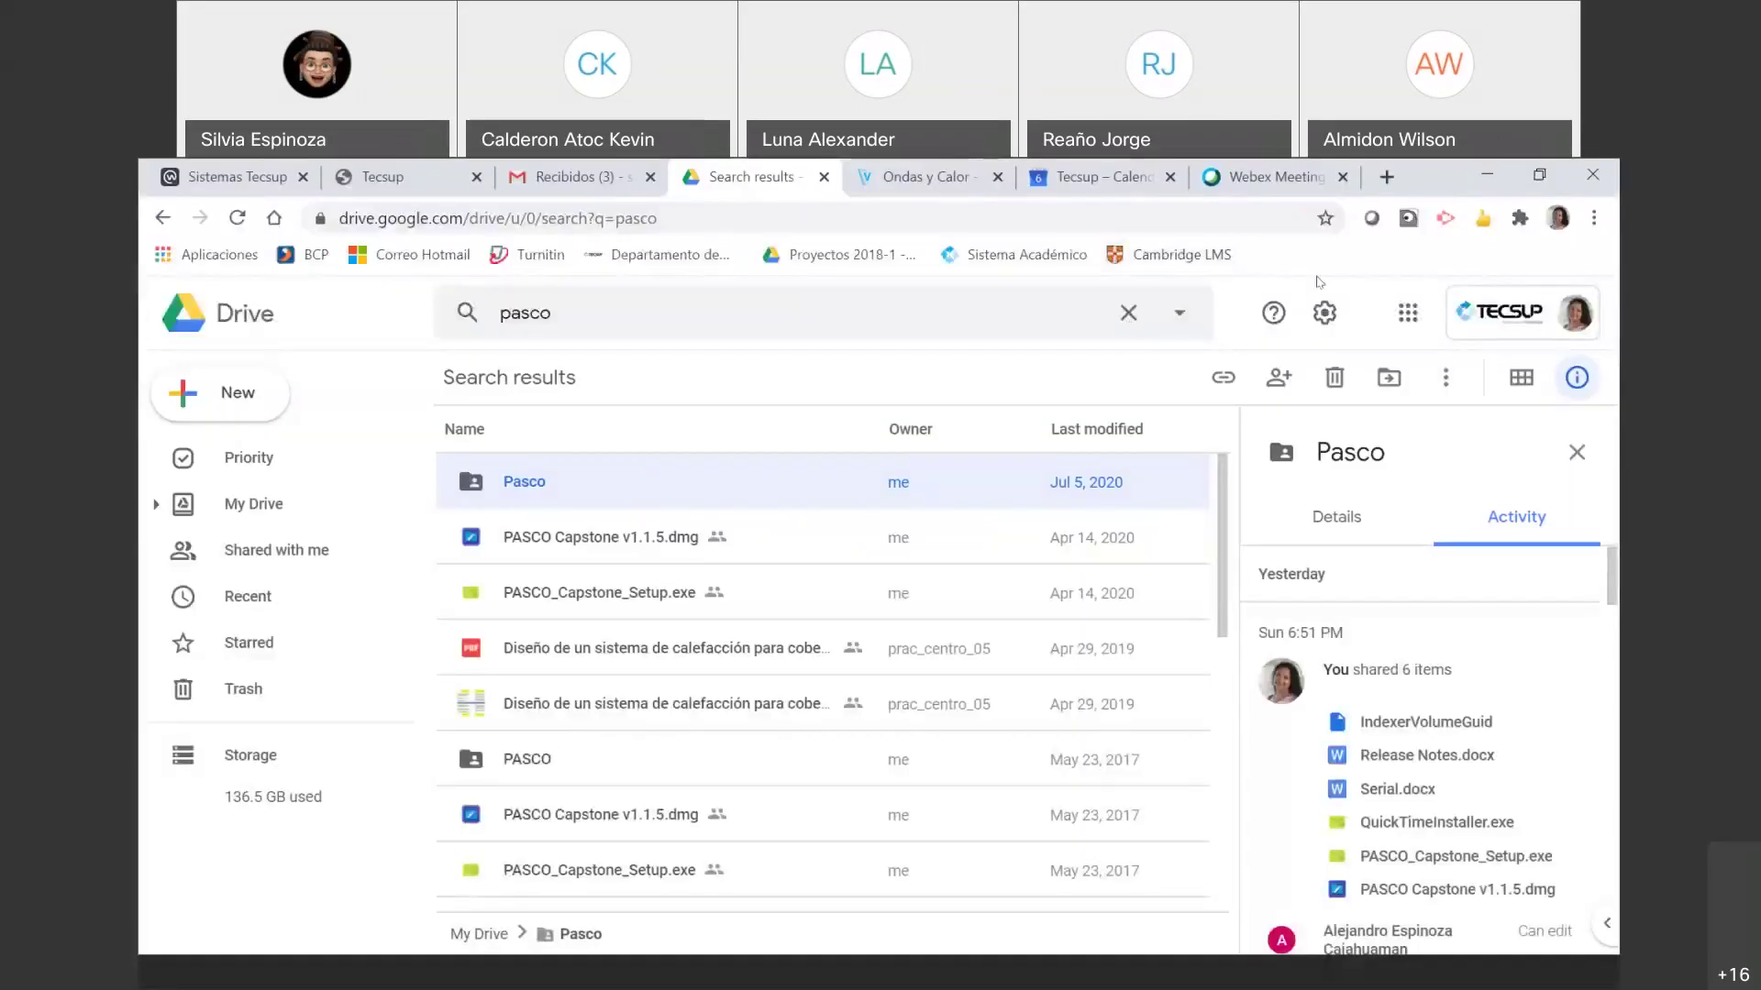
- Open the Pasco folder in Drive and annotate a check mark beside QuickTimeInstaller.exe
double_click(551, 483)
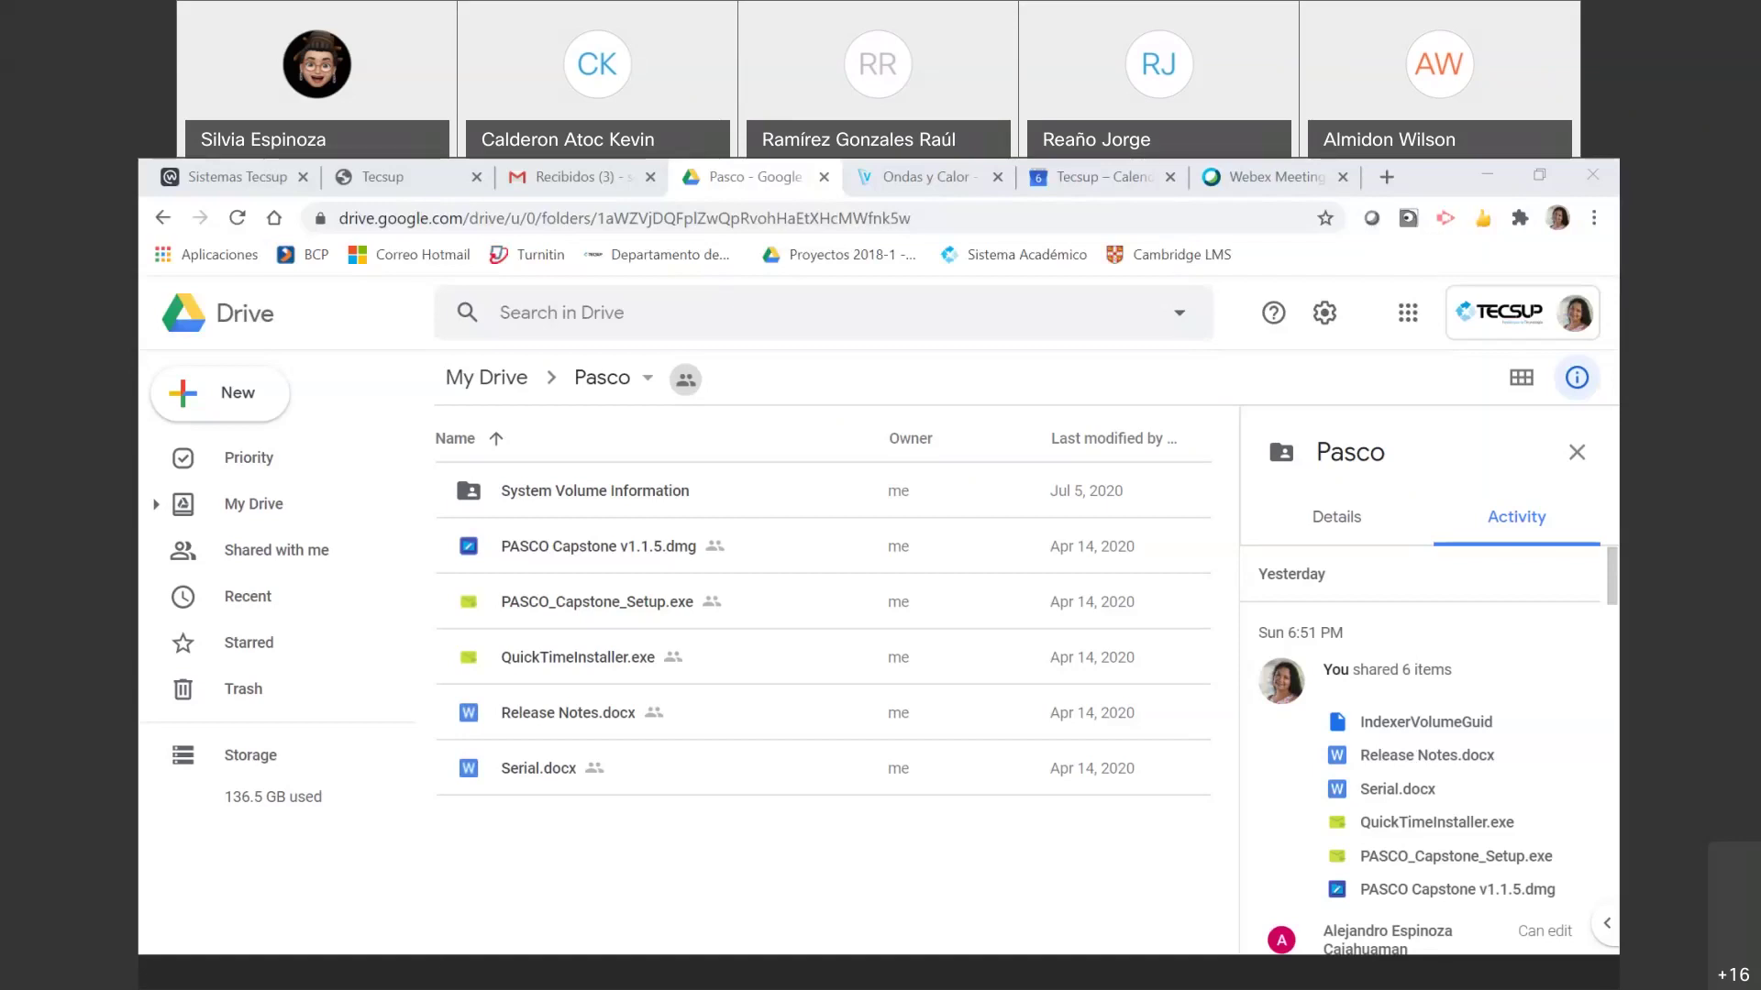
left_click(283, 975)
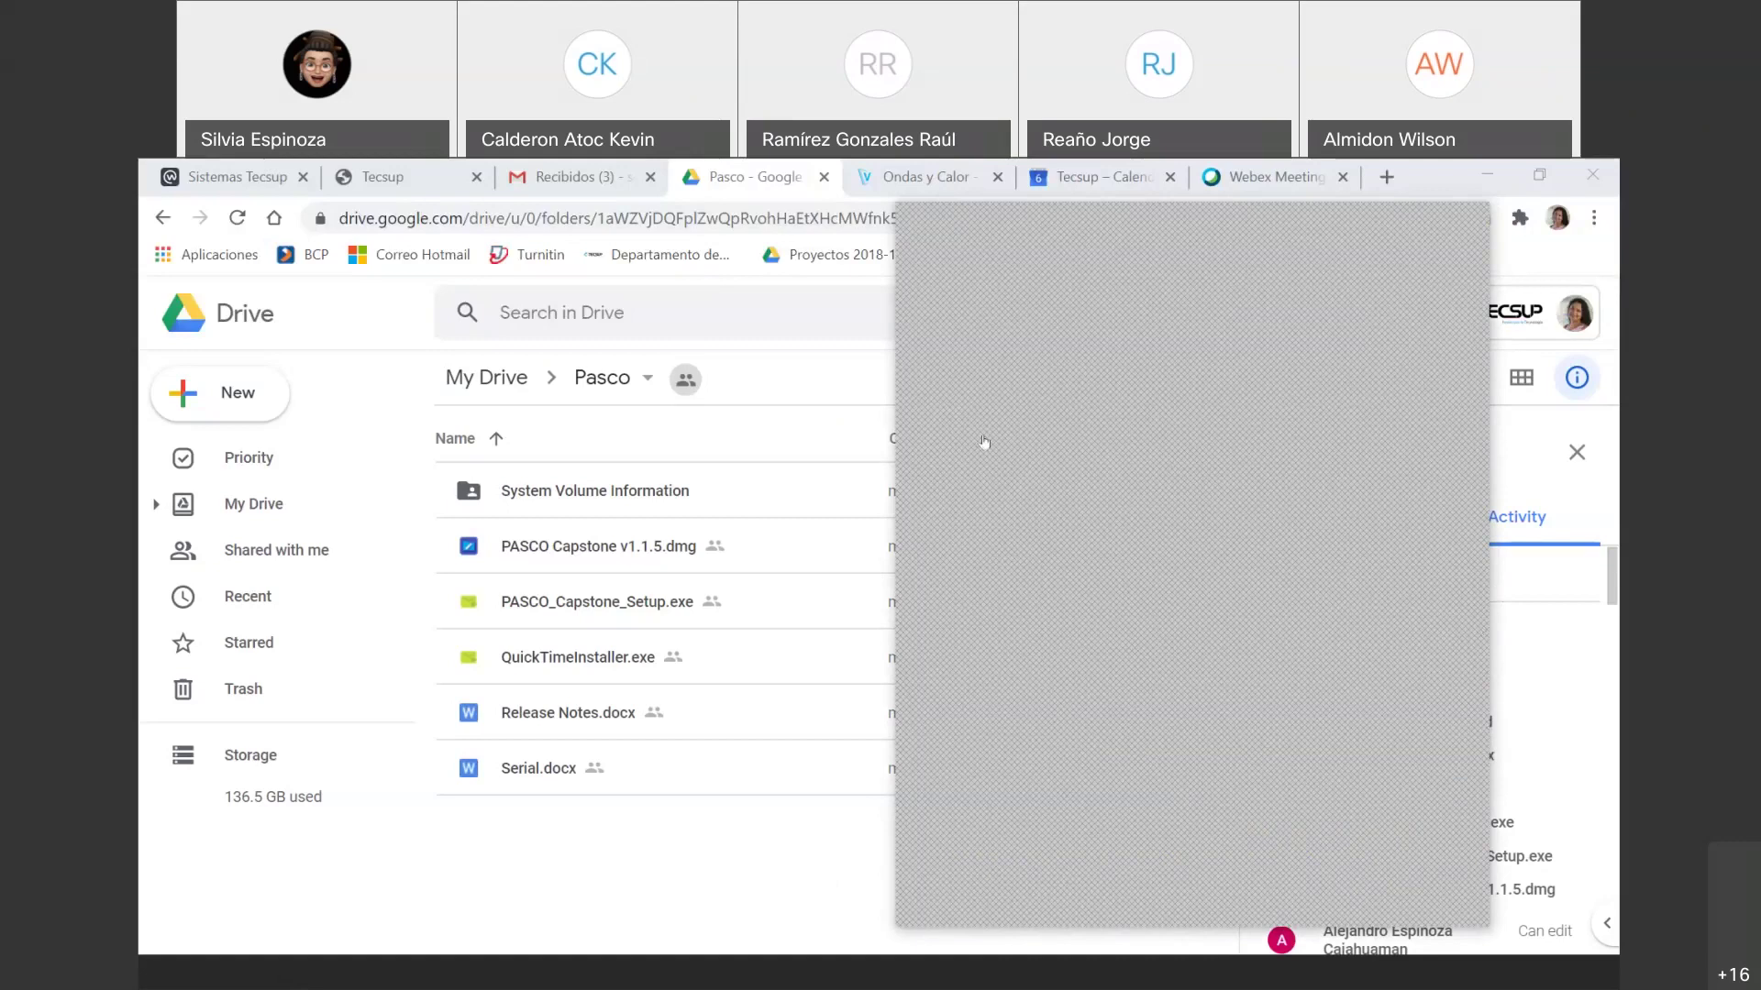
left_click(1475, 226)
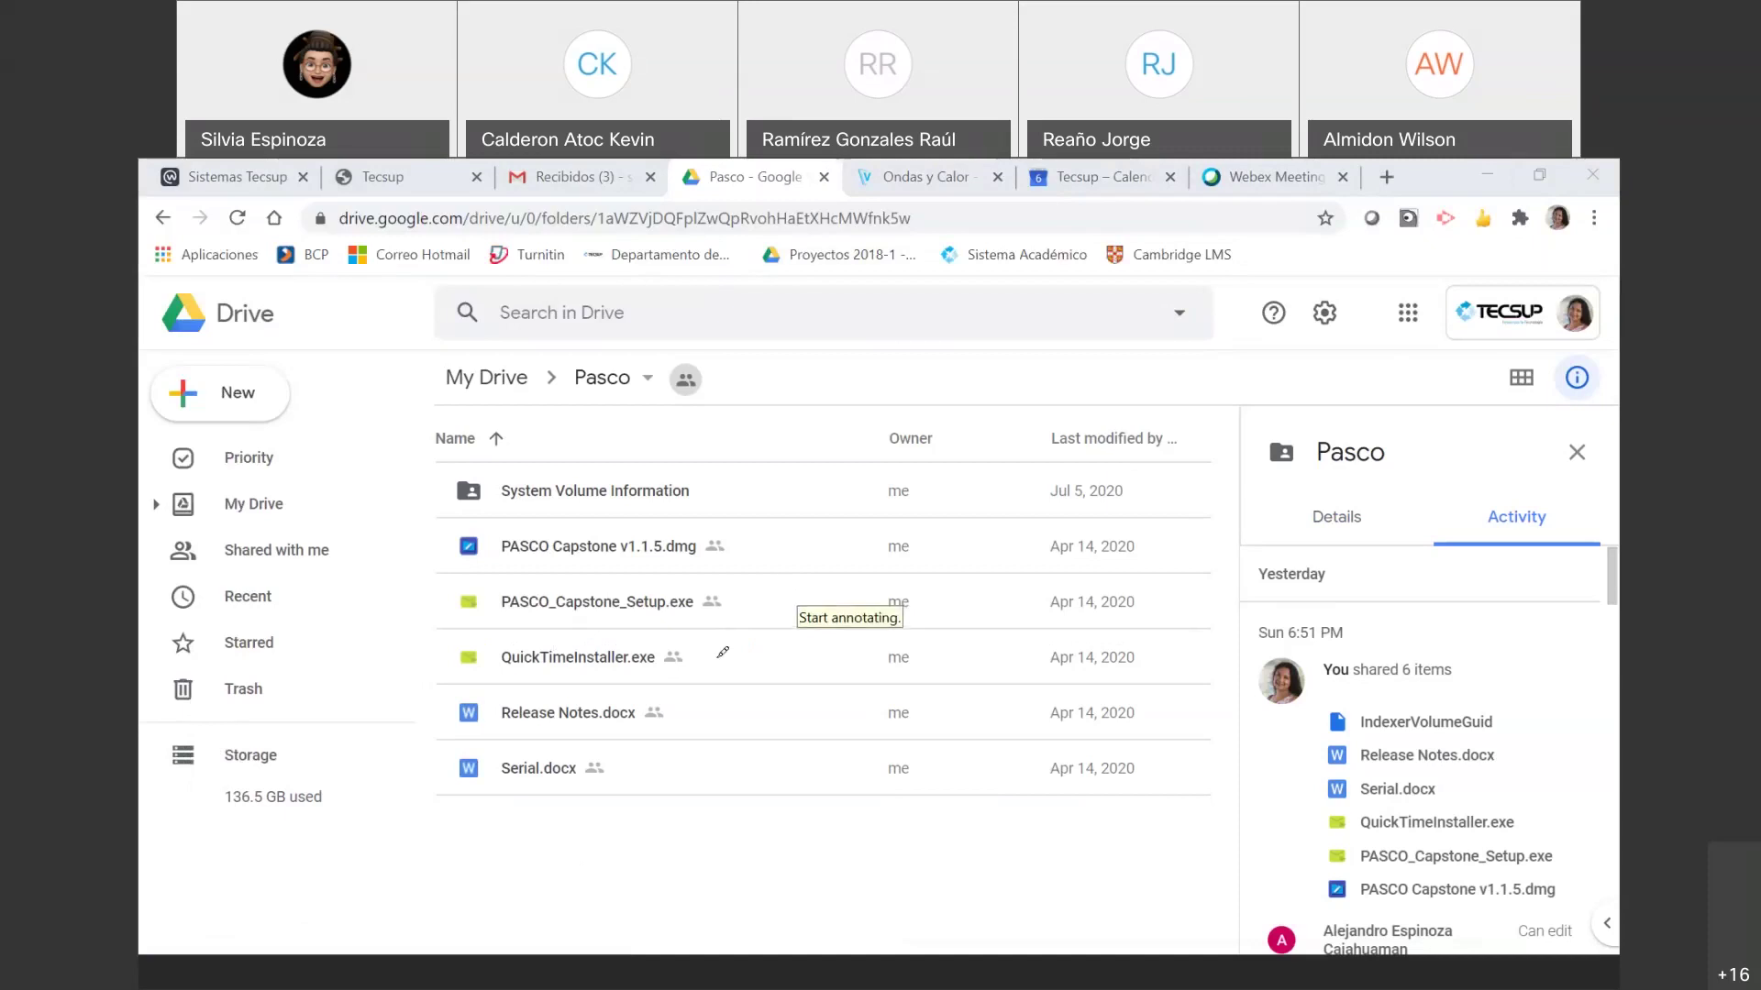
left_click_drag(743, 670, 845, 597)
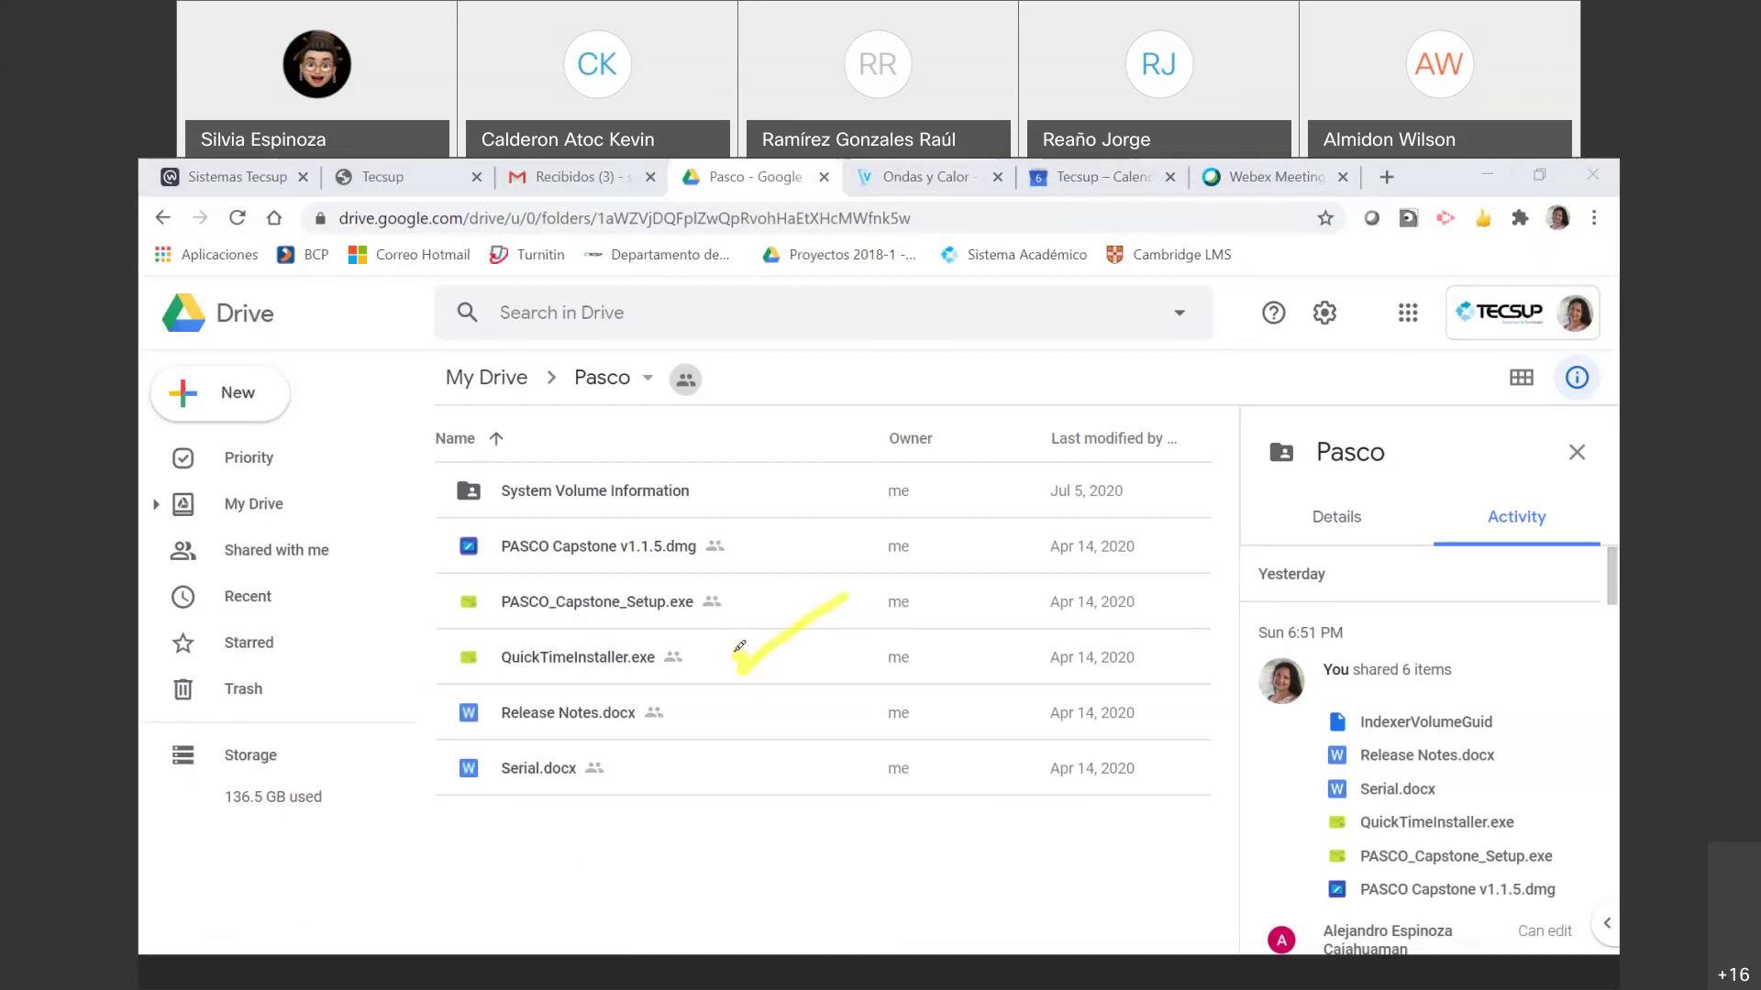
mouse_move(695, 650)
left_mouse_down()
mouse_move(487, 614)
mouse_move(439, 647)
mouse_move(460, 674)
mouse_move(553, 680)
mouse_move(665, 675)
mouse_move(695, 634)
left_mouse_up()
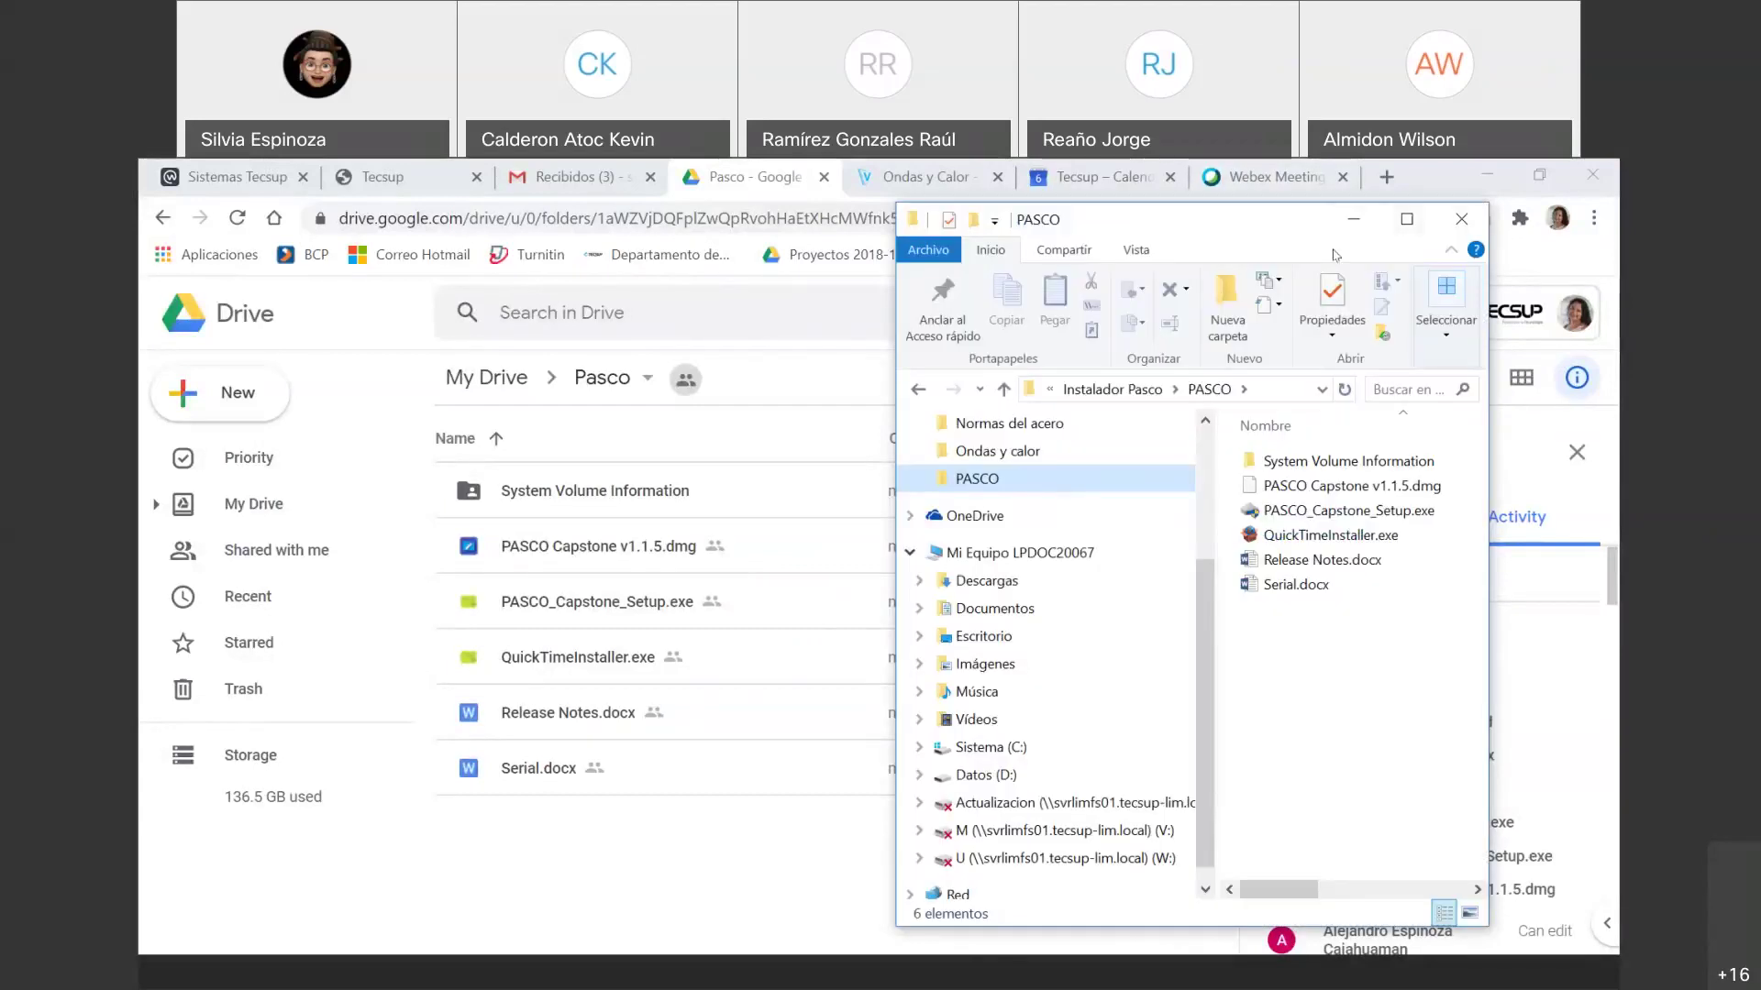
- Maximize the local PASCO folder window and annotate QuickTimeInstaller.exe with a check mark, a pointing arrow and an underline below .exe
left_click(1405, 220)
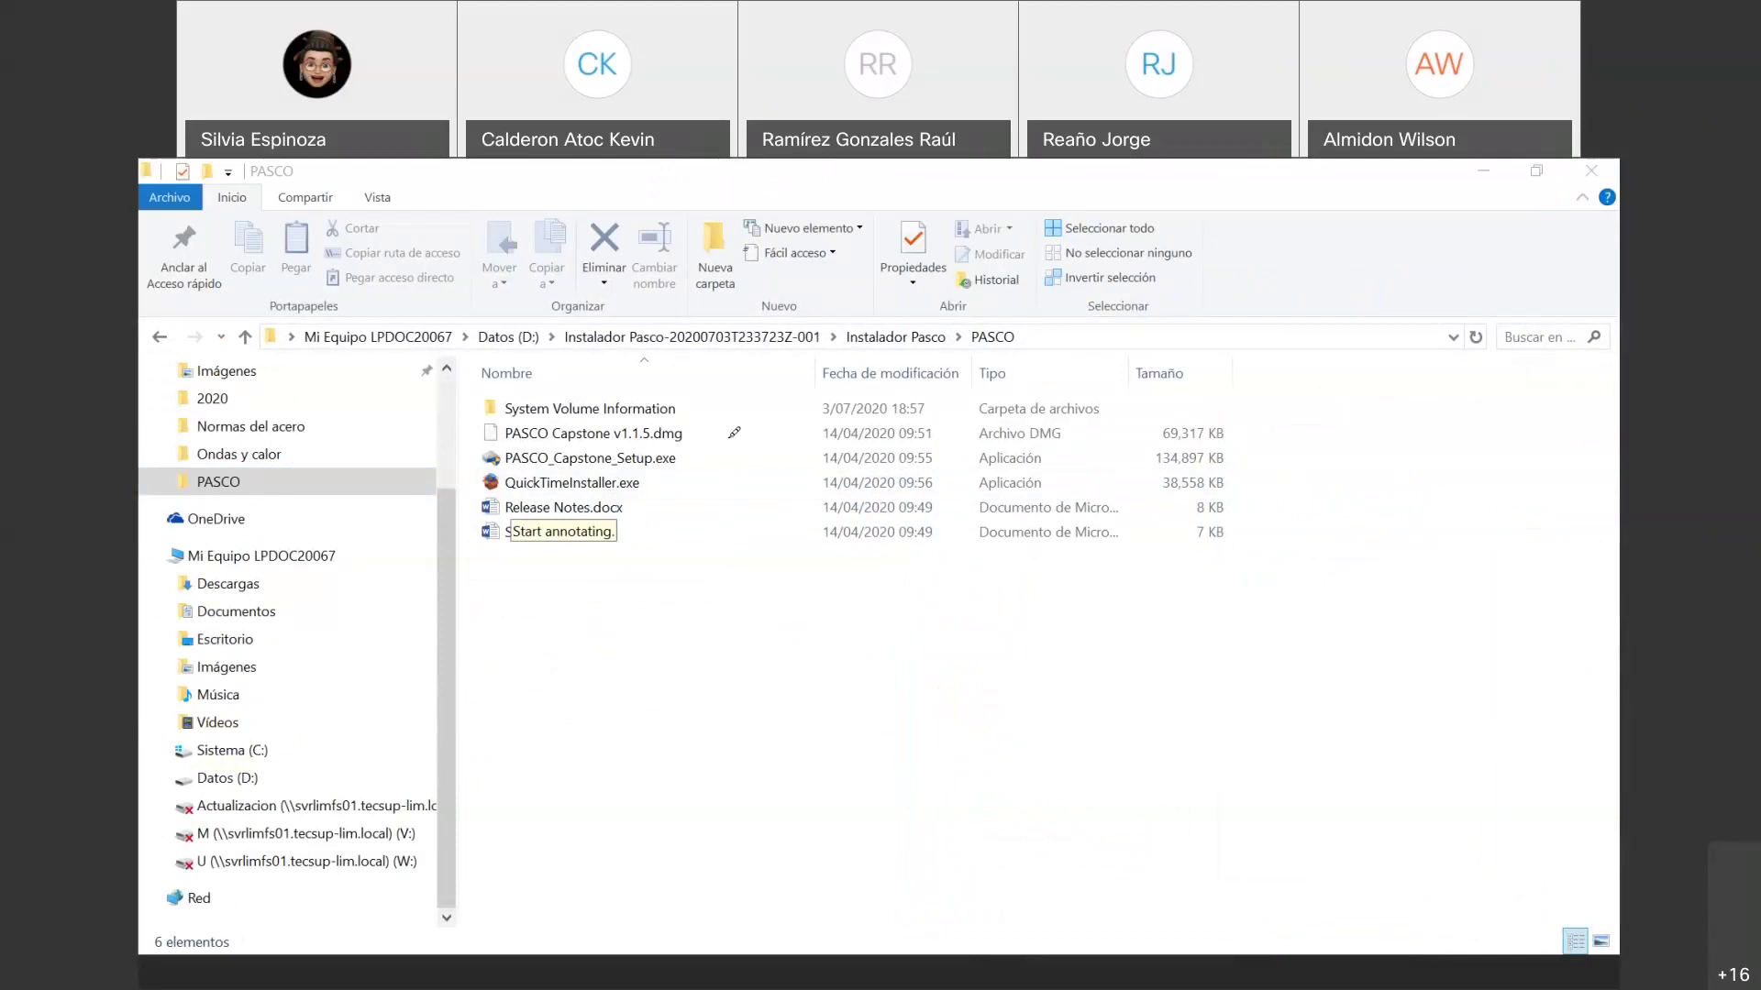
mouse_move(663, 473)
left_mouse_down()
mouse_move(672, 490)
mouse_move(729, 456)
left_mouse_up()
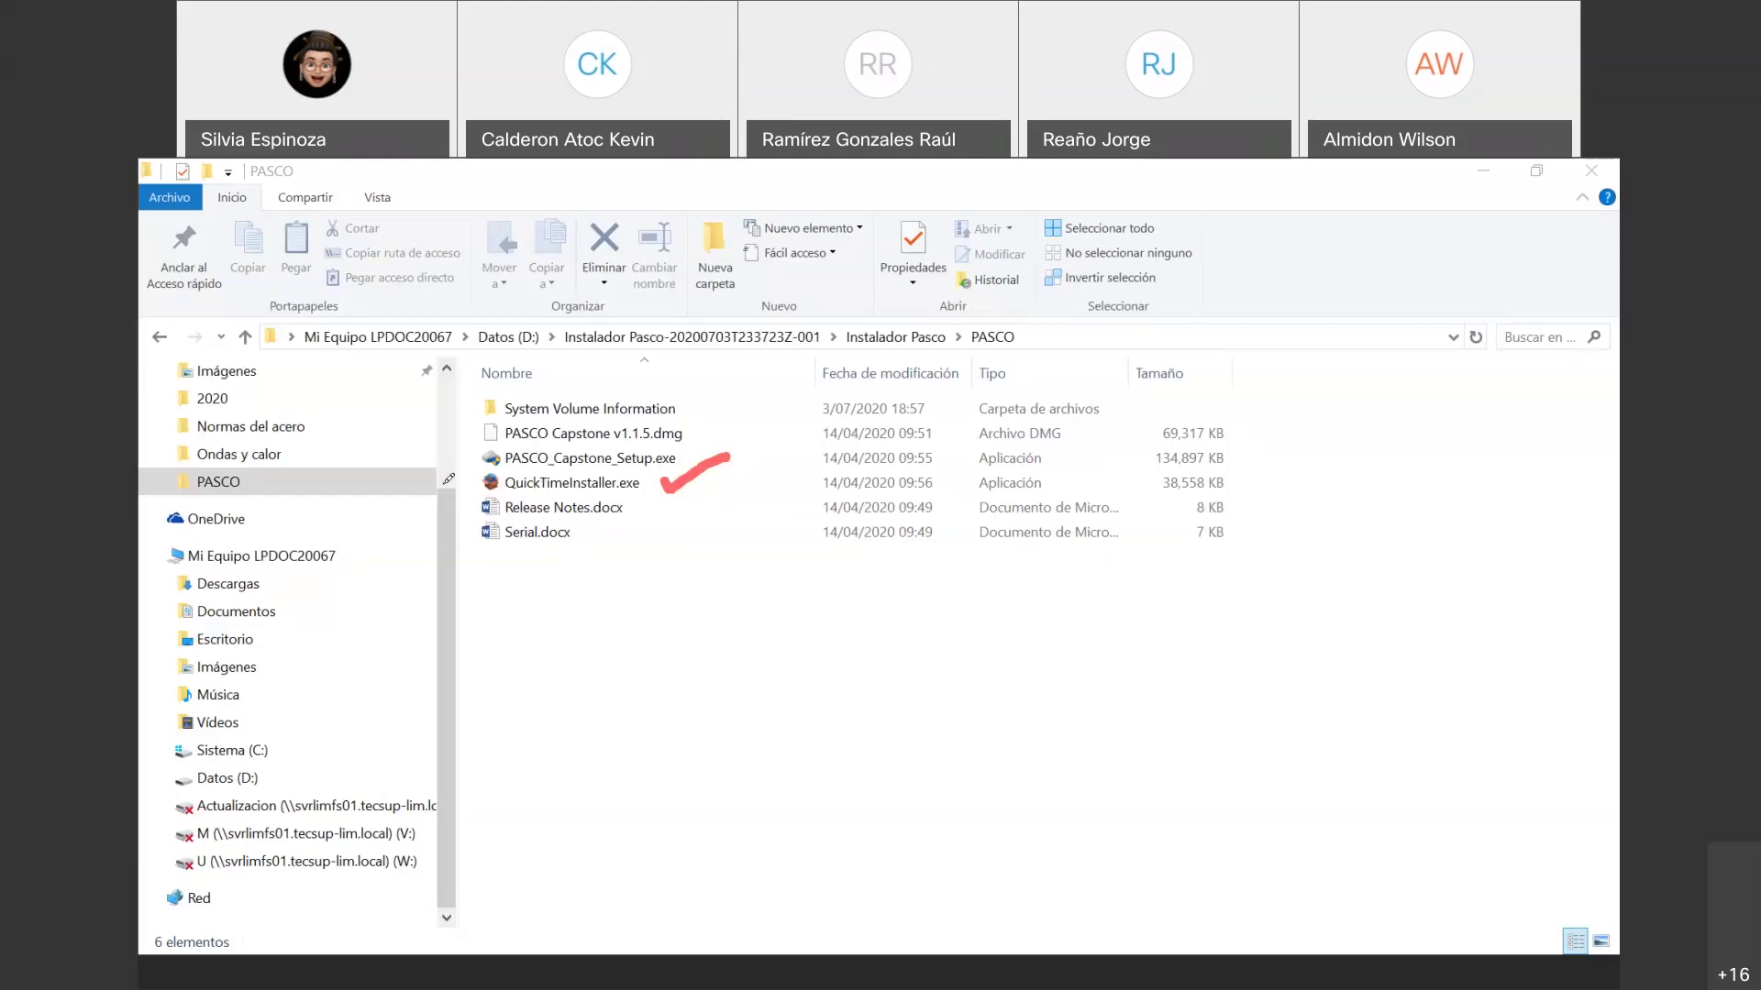
left_click_drag(424, 487, 489, 484)
left_click_drag(615, 499, 641, 496)
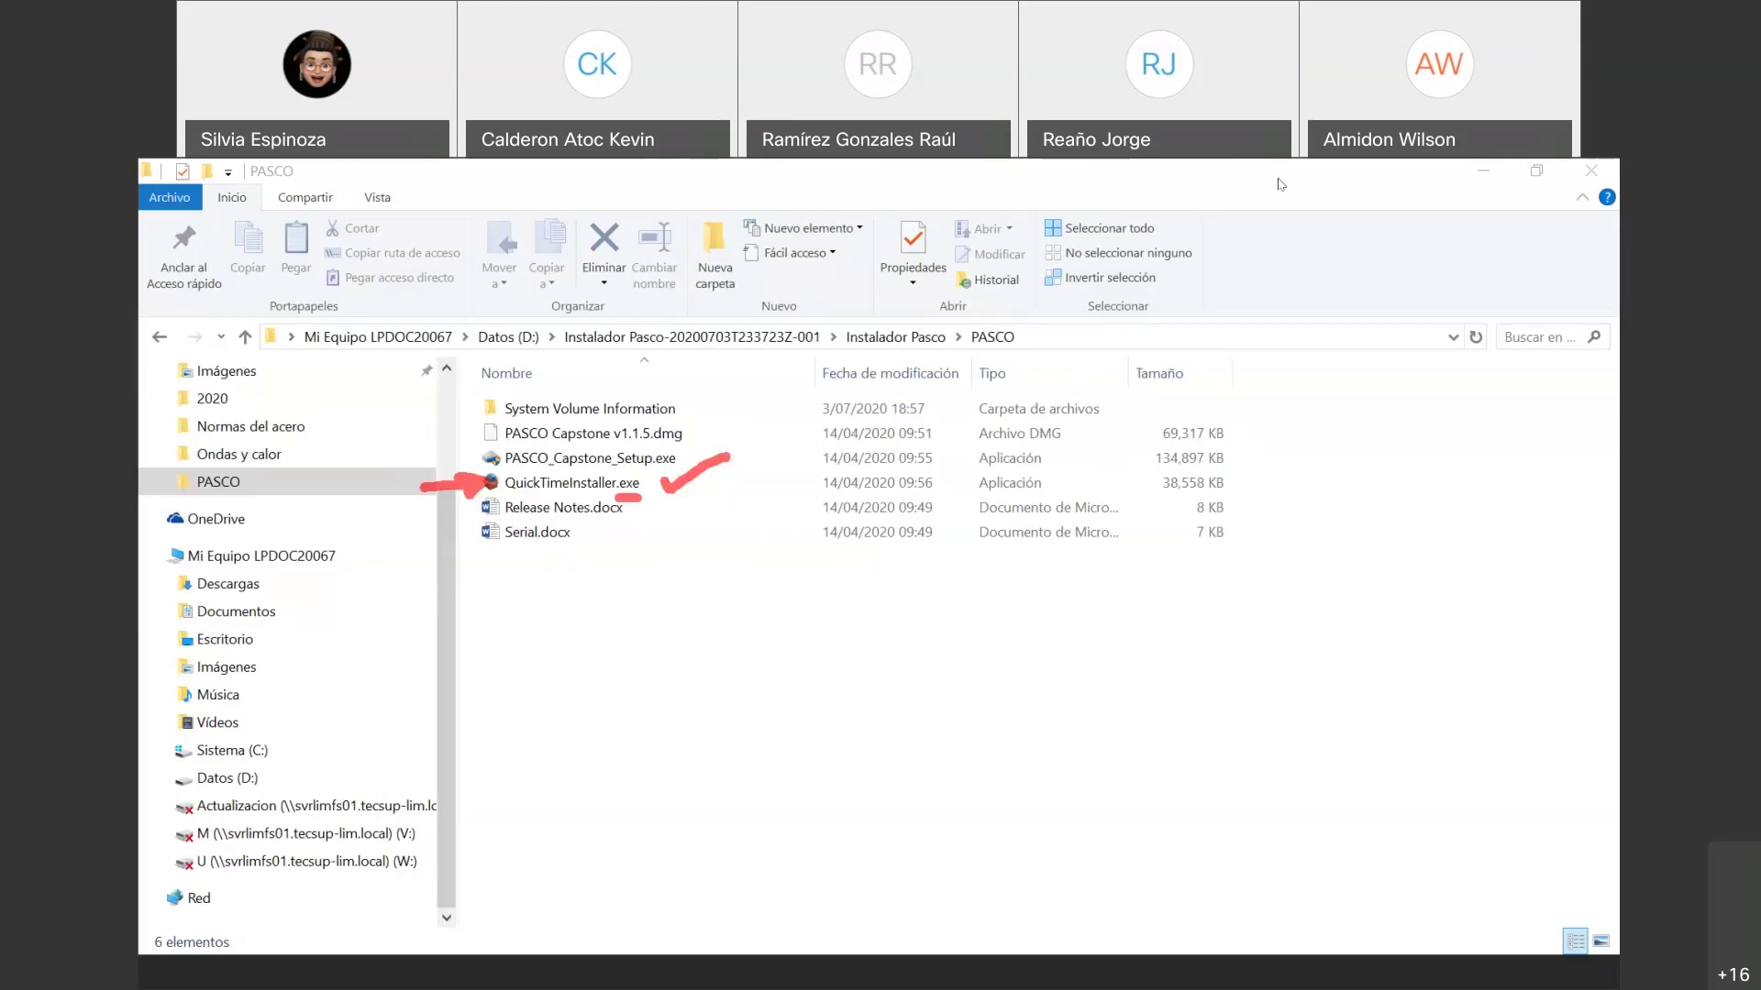
- Return to the Drive Pasco folder and show the file options for System Volume Information, PASCO_Capstone_Setup.exe and QuickTimeInstaller.exe
left_click(1479, 172)
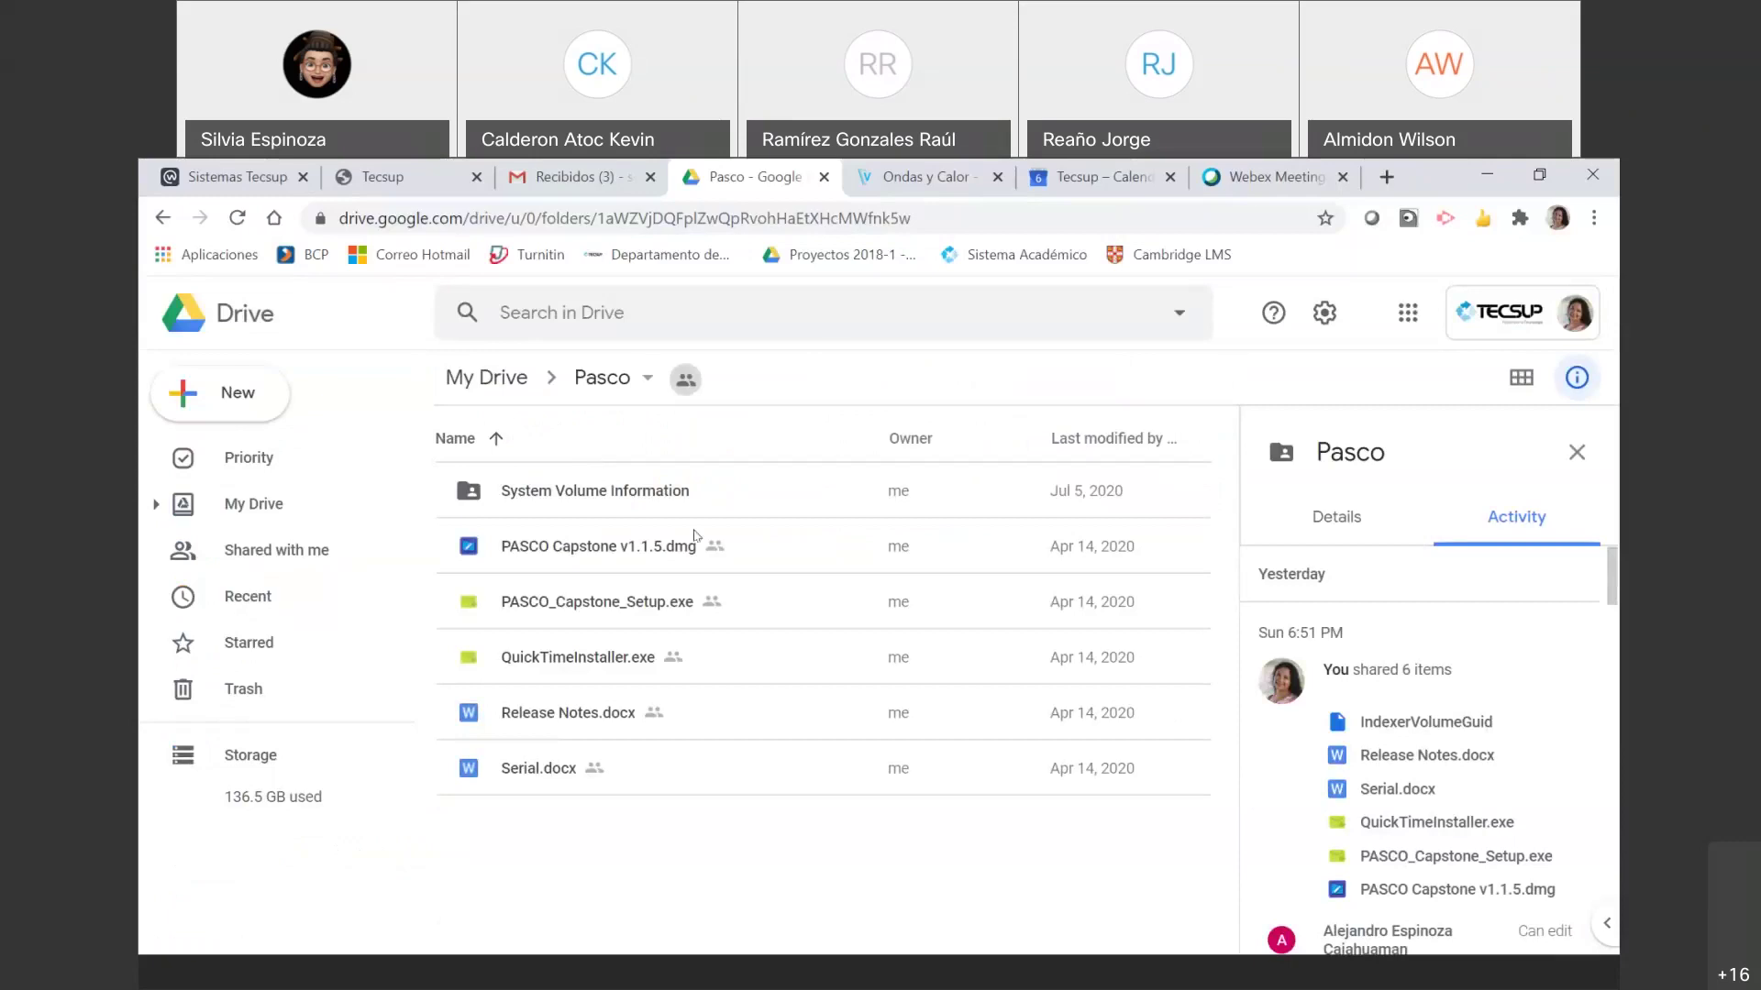
right_click(601, 492)
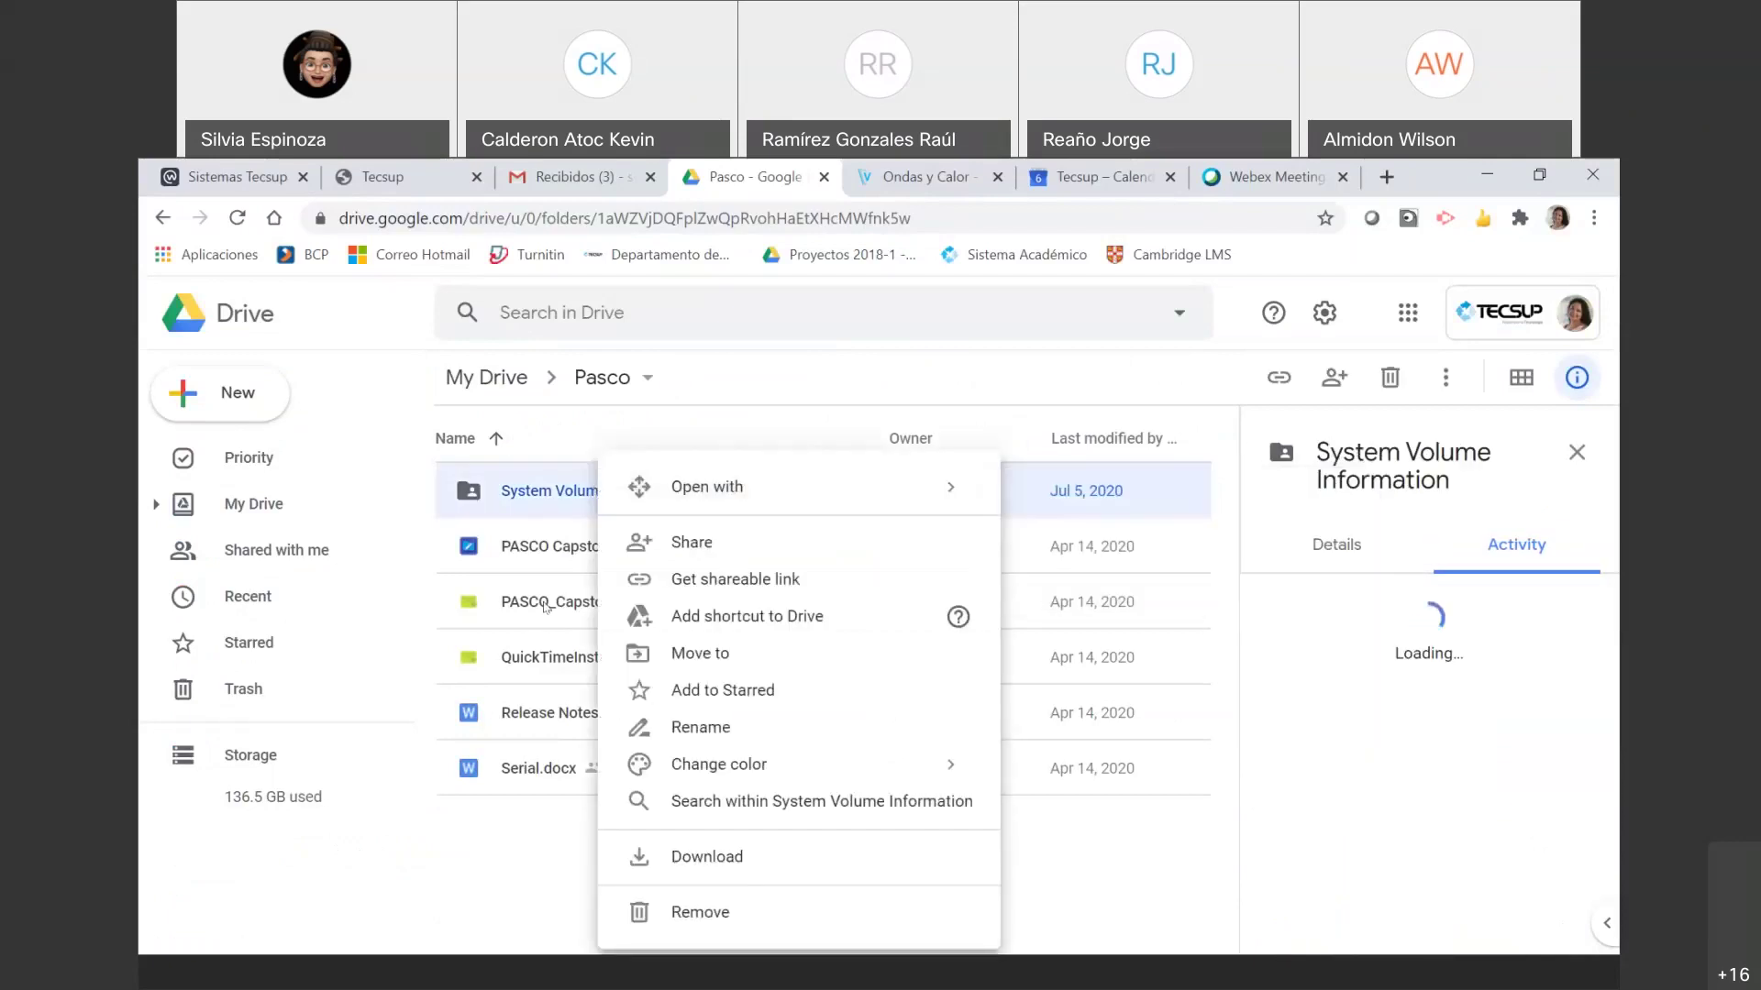
right_click(546, 603)
right_click(521, 660)
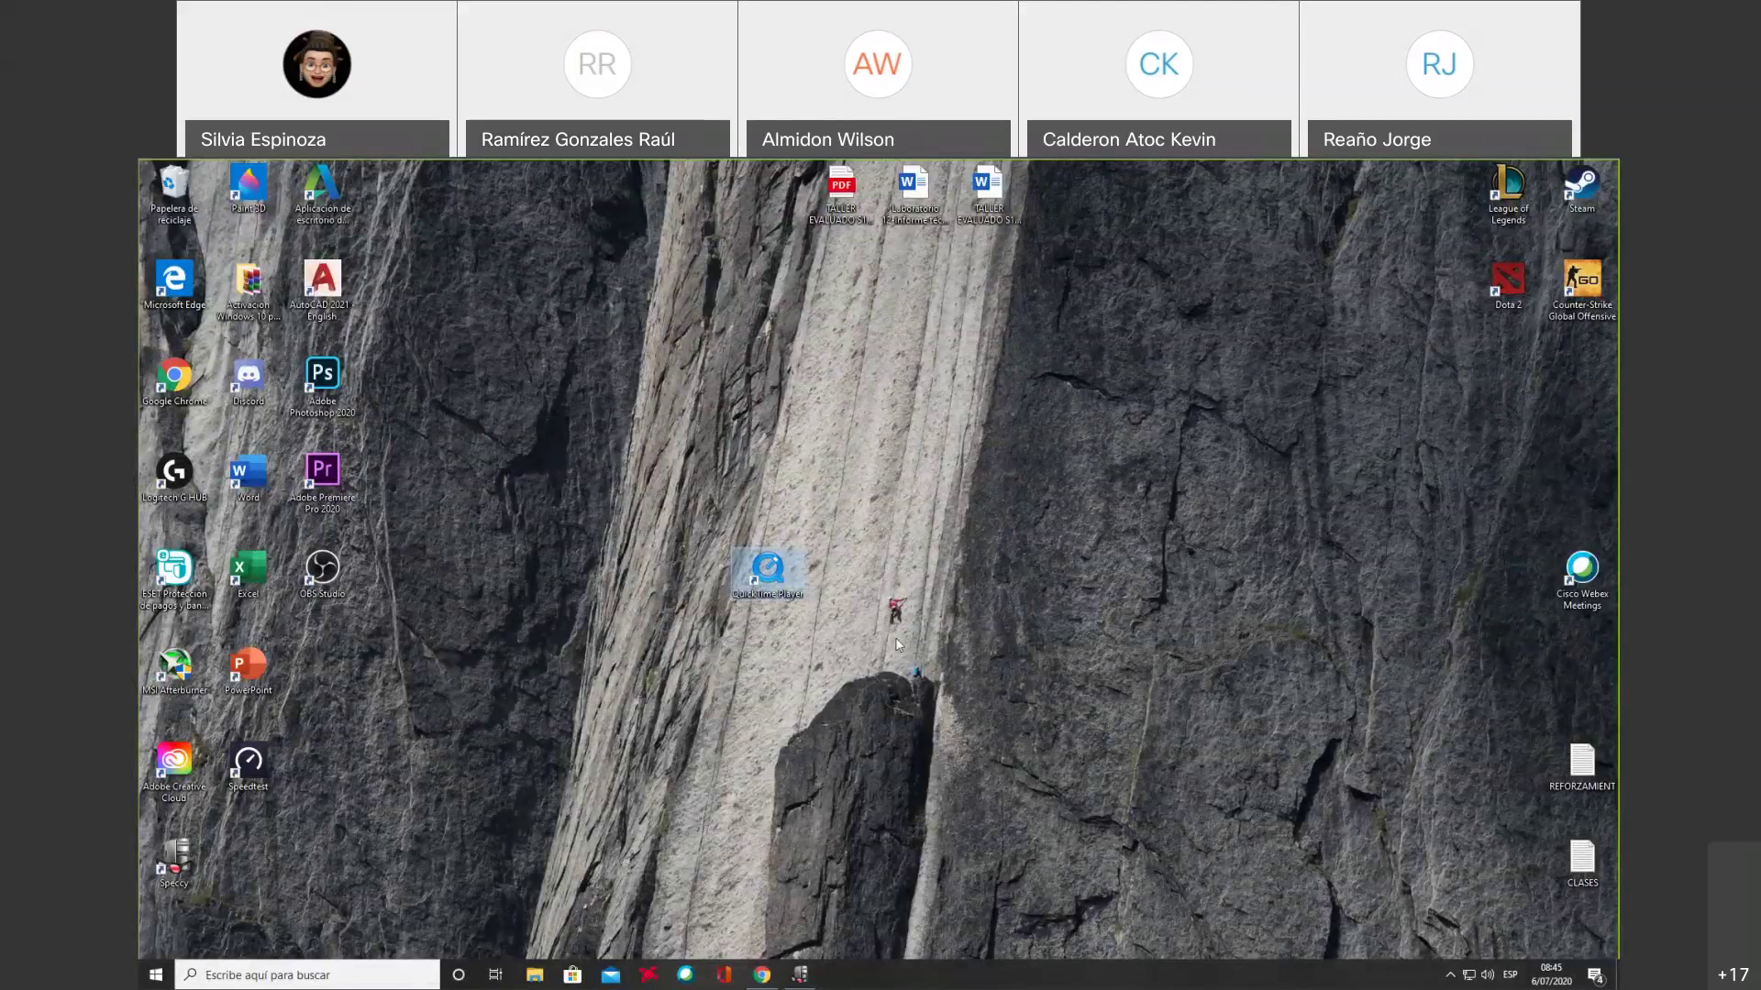
left_click_drag(683, 498, 853, 639)
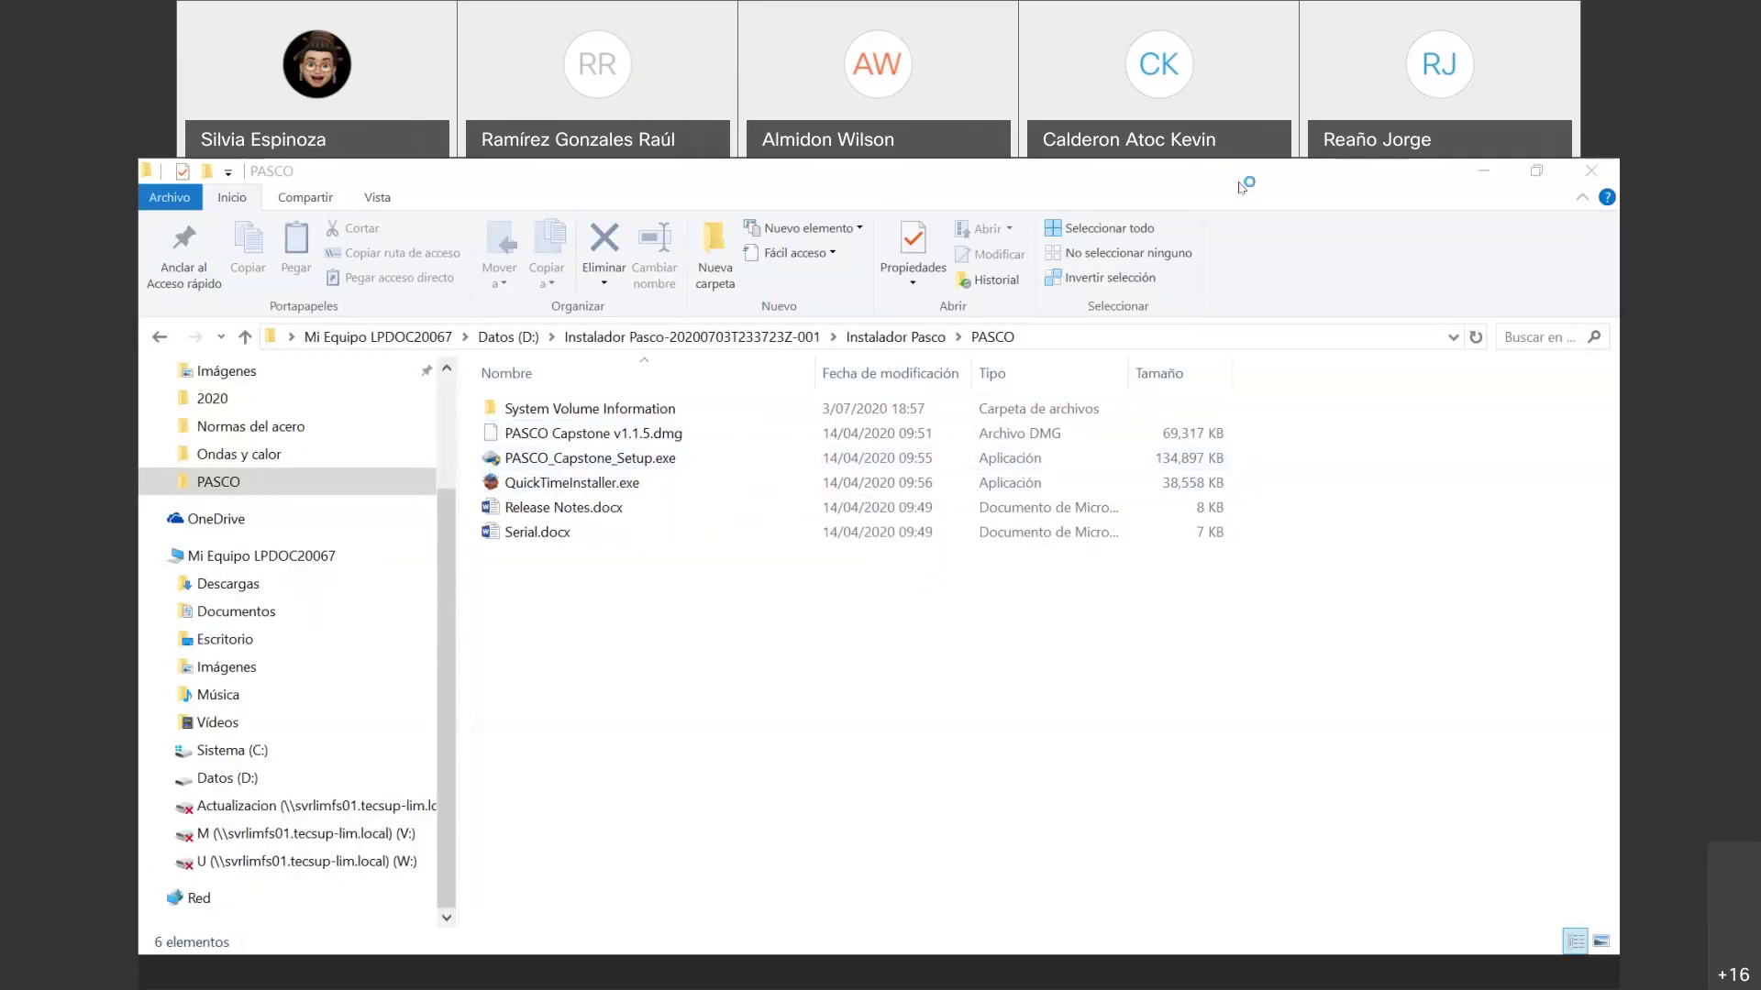
- Annotate the installation order in the local PASCO folder, numbering QuickTimeInstaller.exe 1 and PASCO_Capstone_Setup.exe 2
left_click_drag(688, 444, 758, 403)
left_click_drag(655, 474, 688, 465)
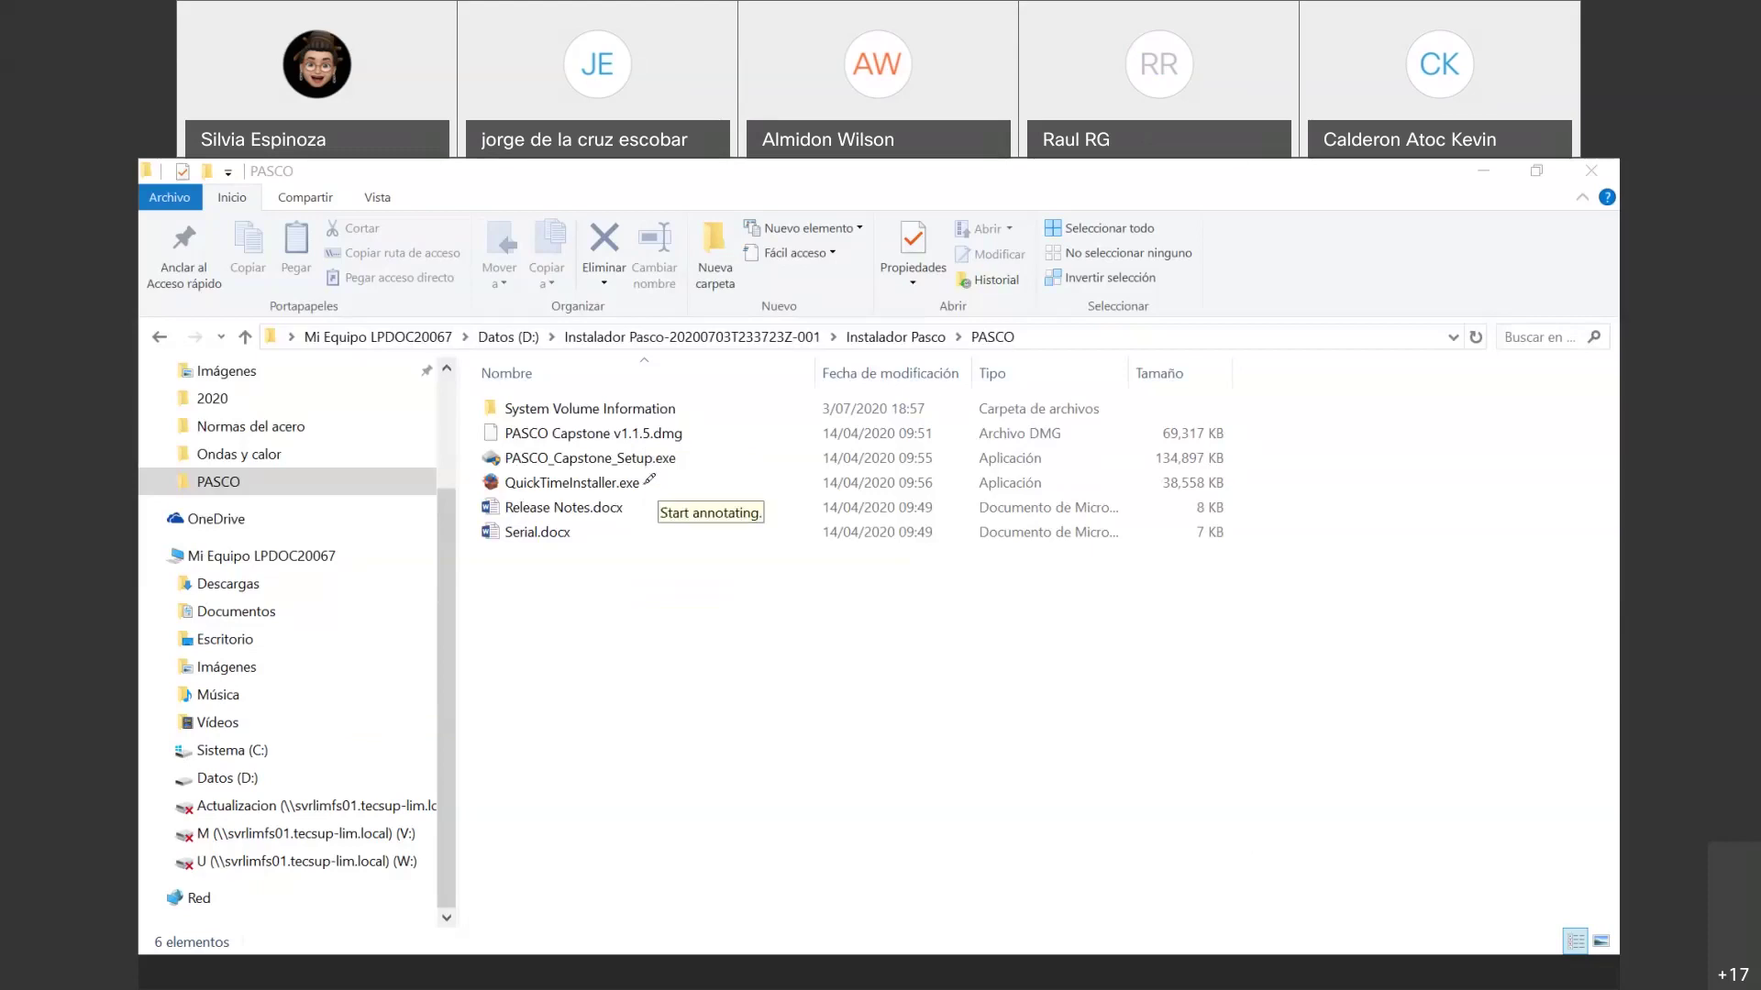
mouse_move(646, 463)
left_mouse_down()
mouse_move(610, 476)
mouse_move(631, 501)
mouse_move(661, 463)
mouse_move(702, 469)
mouse_move(690, 528)
mouse_move(707, 526)
left_mouse_up()
mouse_move(688, 456)
left_mouse_down()
mouse_move(669, 431)
mouse_move(647, 450)
mouse_move(695, 446)
left_mouse_up()
left_click(725, 447)
left_click_drag(727, 445, 754, 466)
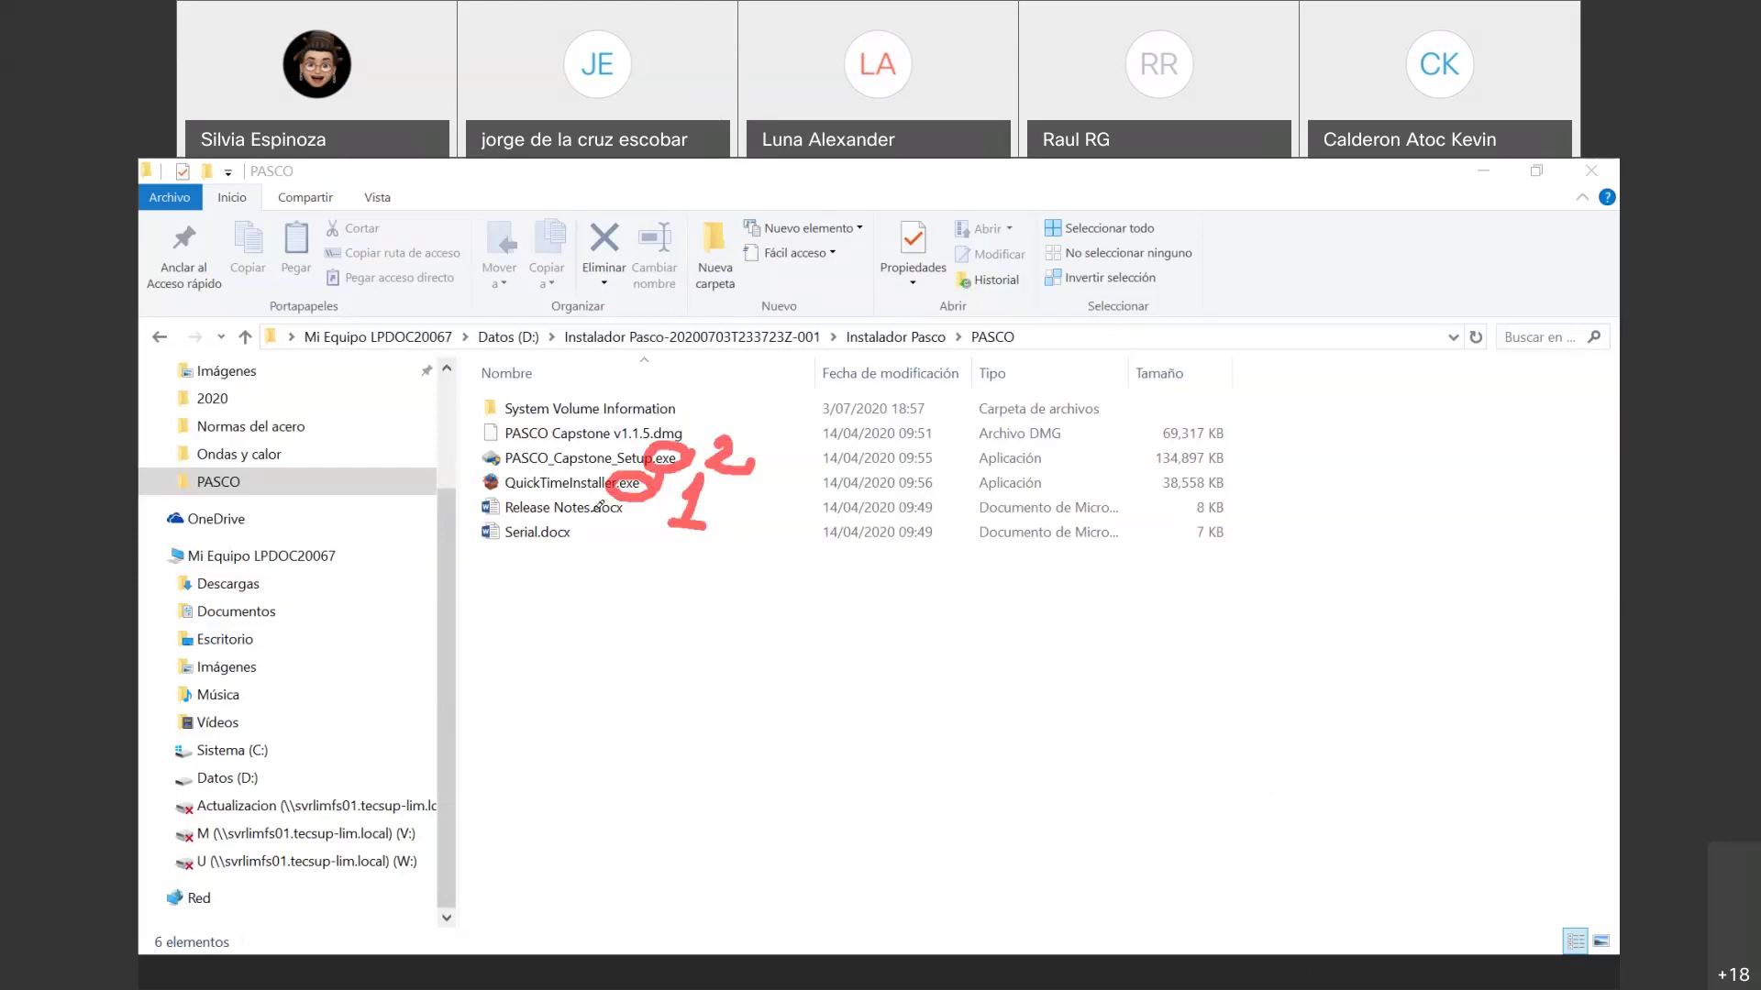
- Underline Serial.docx with an arrow pointing to it, and add two annotation marks in the Tipo column
left_click_drag(488, 555, 575, 549)
mouse_move(541, 561)
left_mouse_down()
mouse_move(530, 627)
mouse_move(556, 551)
mouse_move(568, 567)
mouse_move(550, 588)
mouse_move(516, 596)
mouse_move(576, 545)
mouse_move(587, 587)
mouse_move(530, 581)
left_mouse_up()
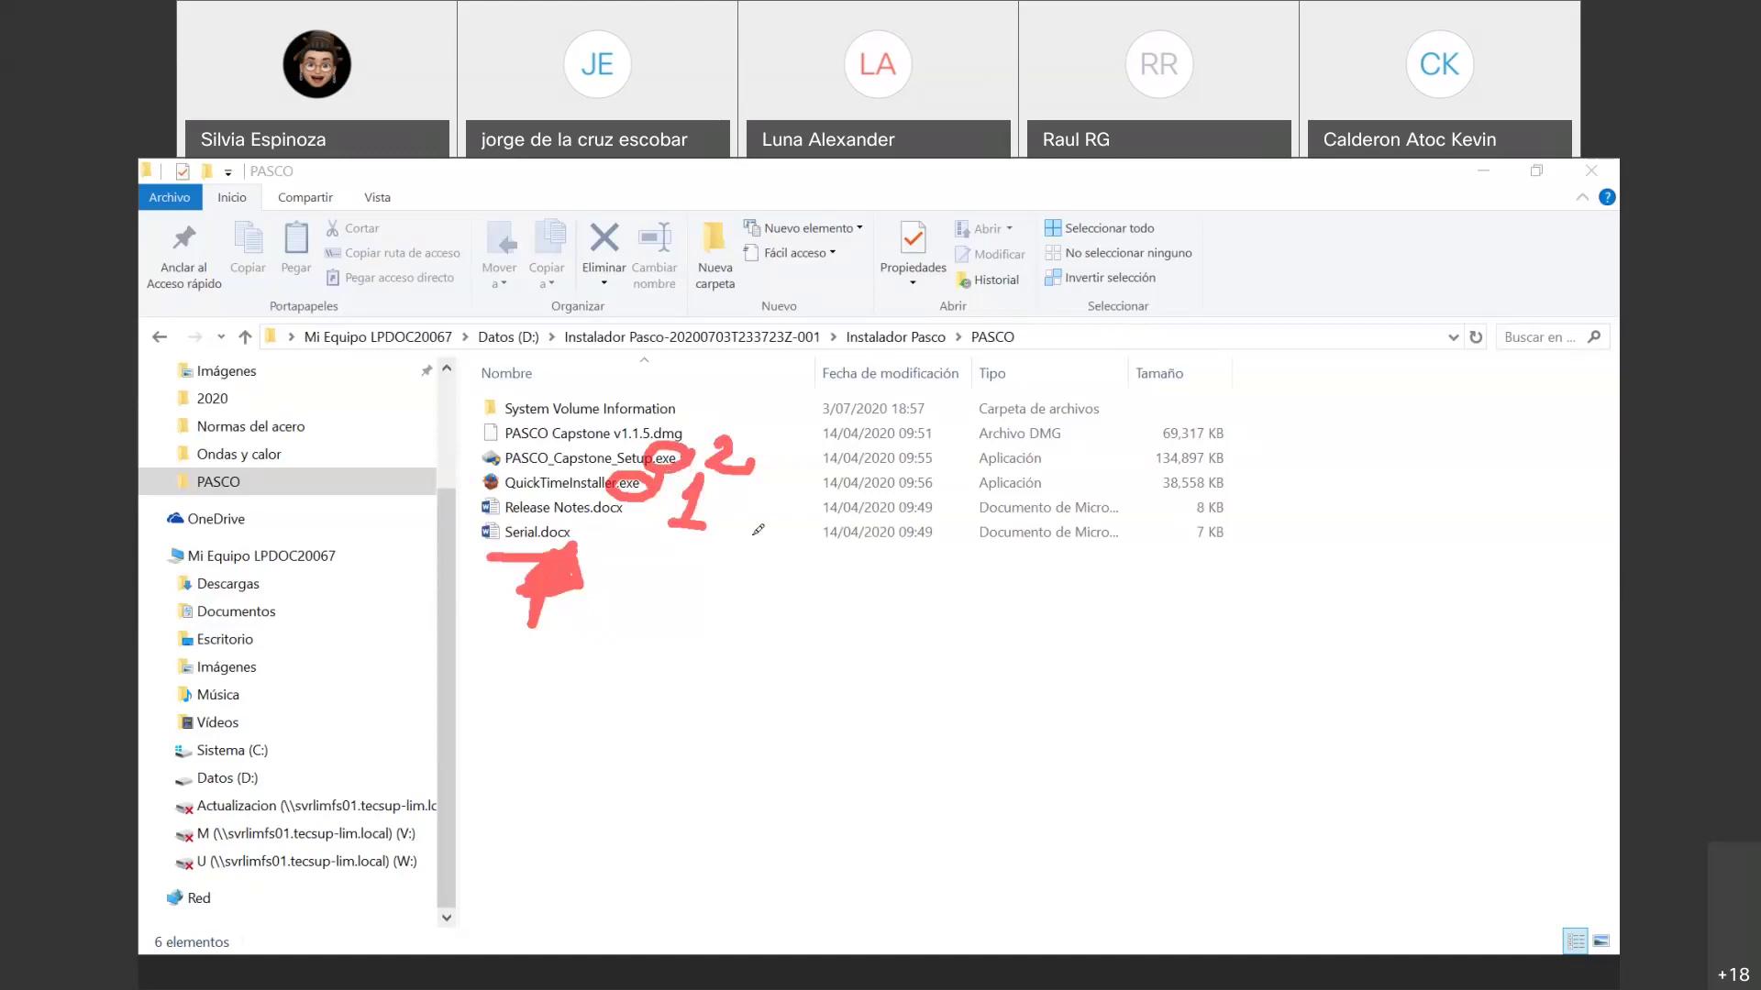
left_click_drag(1057, 447, 1090, 429)
left_click_drag(1057, 476, 1097, 463)
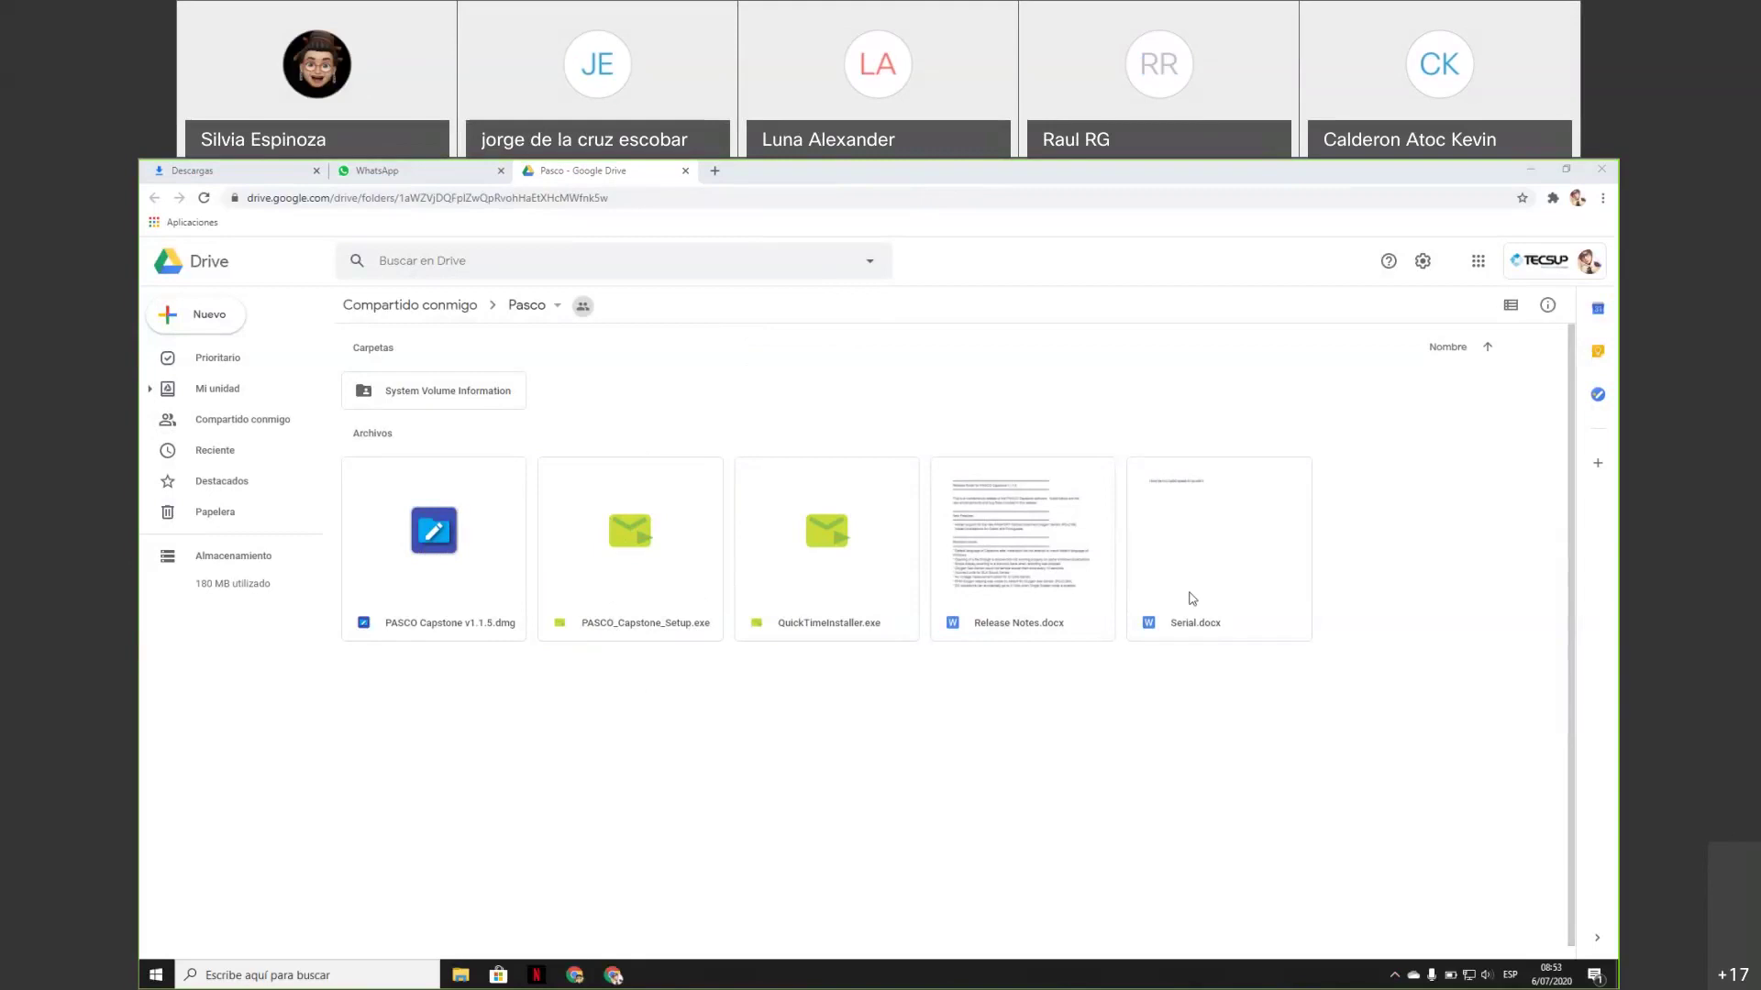
- Download PASCO Capstone v1.1.5.dmg, Release Notes.docx and Serial.docx from the shared Pasco folder in Drive
right_click(458, 584)
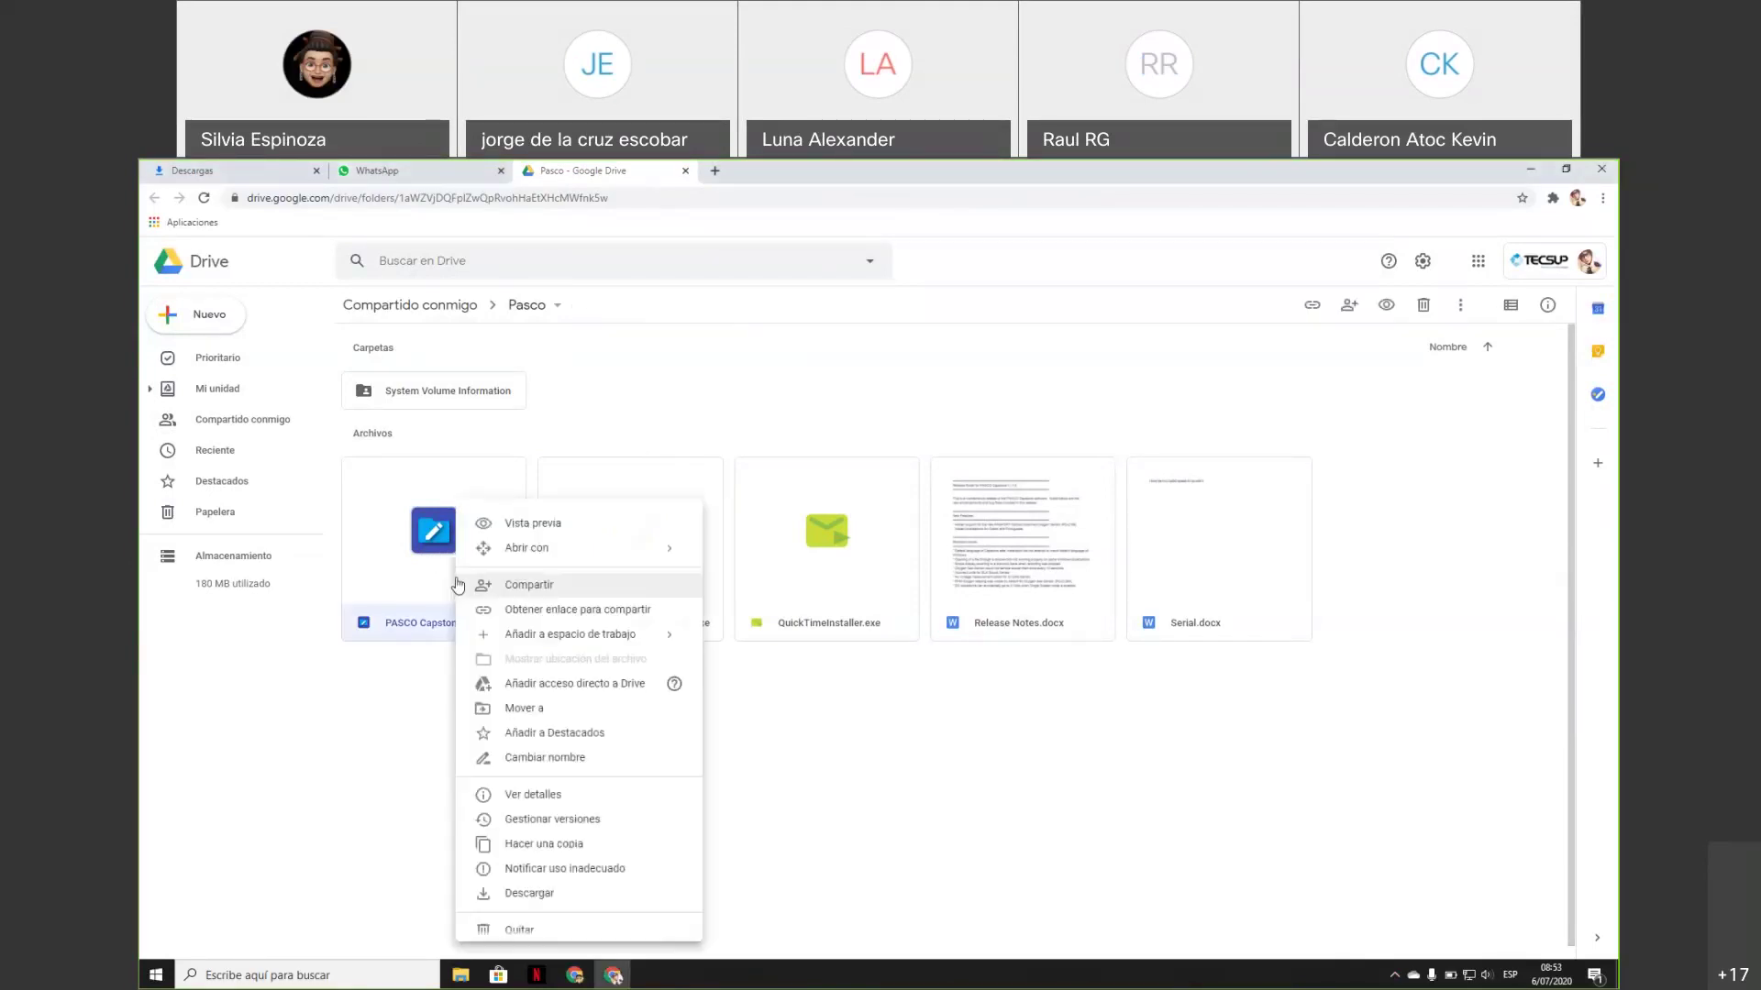
left_click(544, 900)
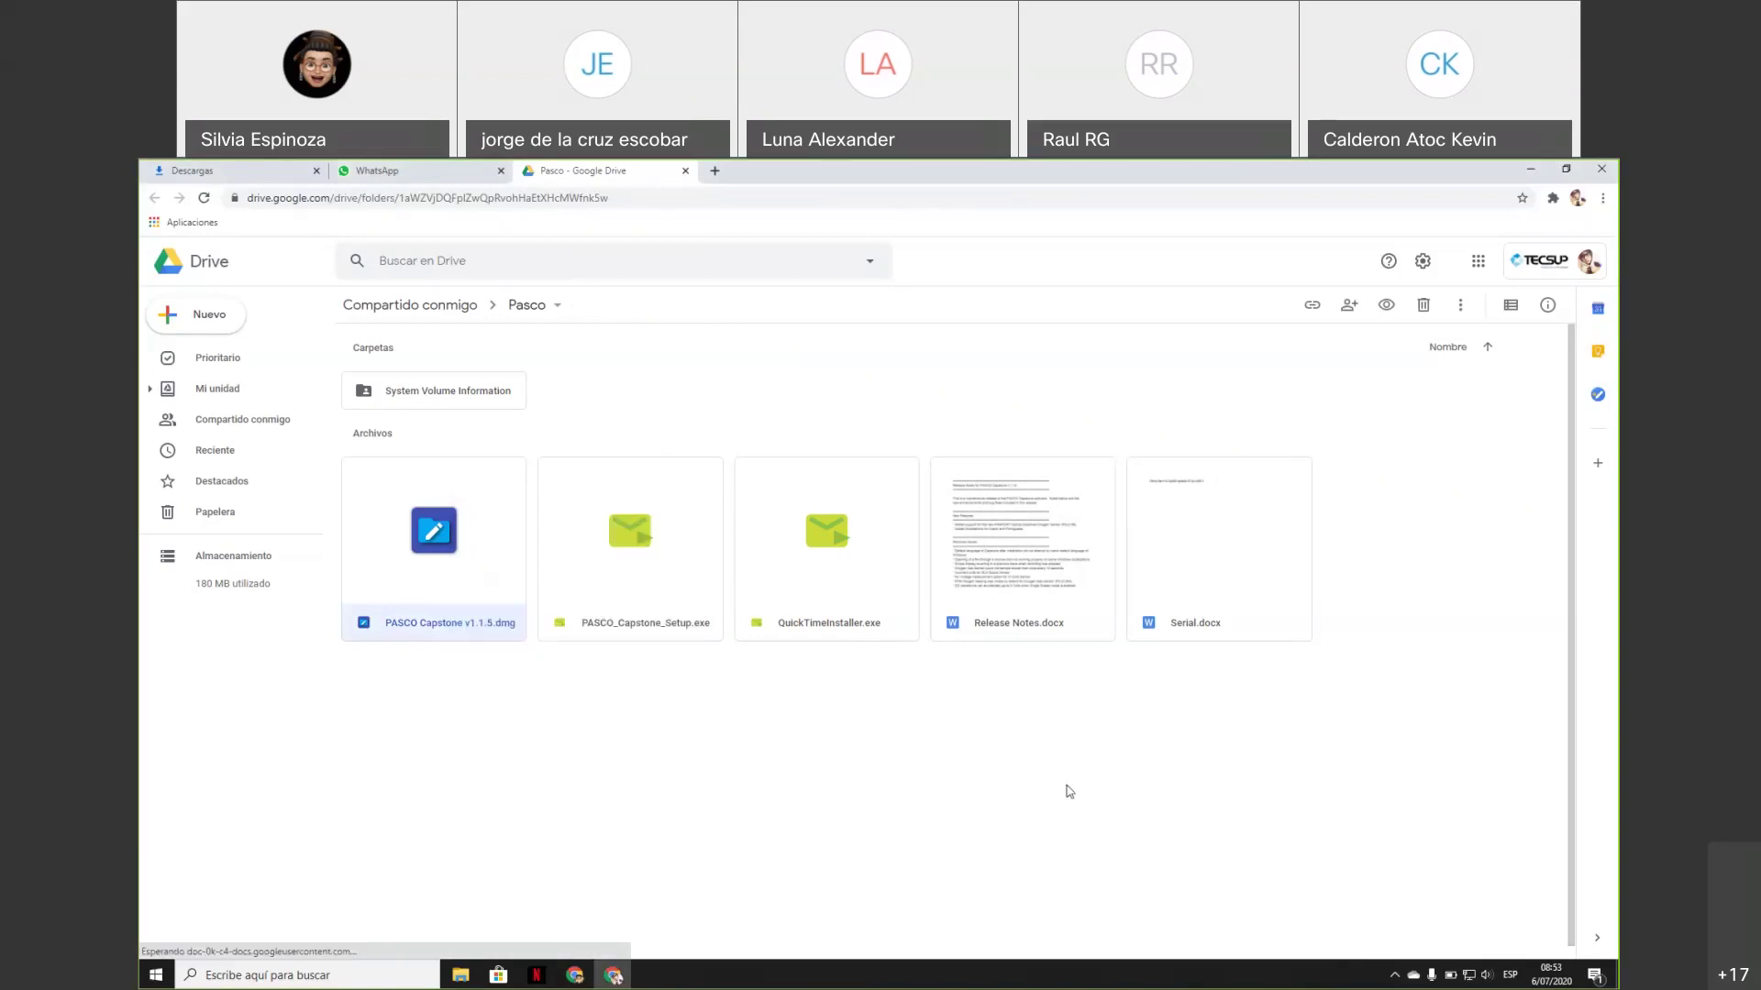
right_click(1069, 625)
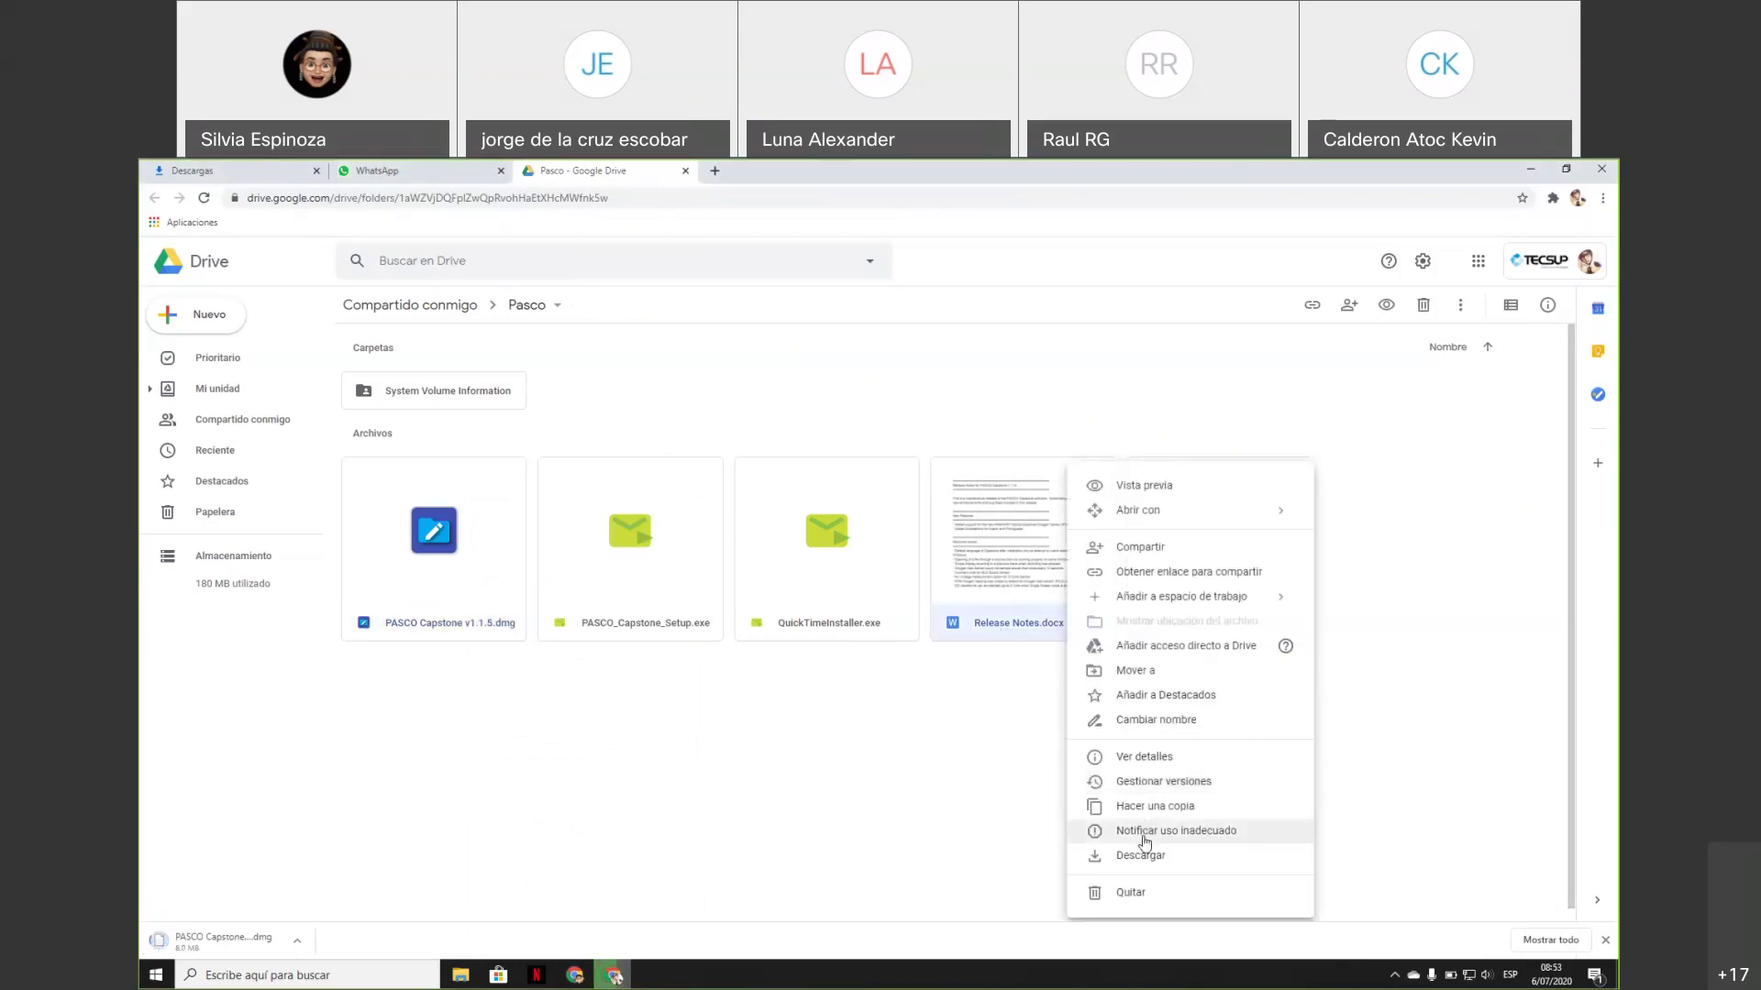
left_click(1142, 856)
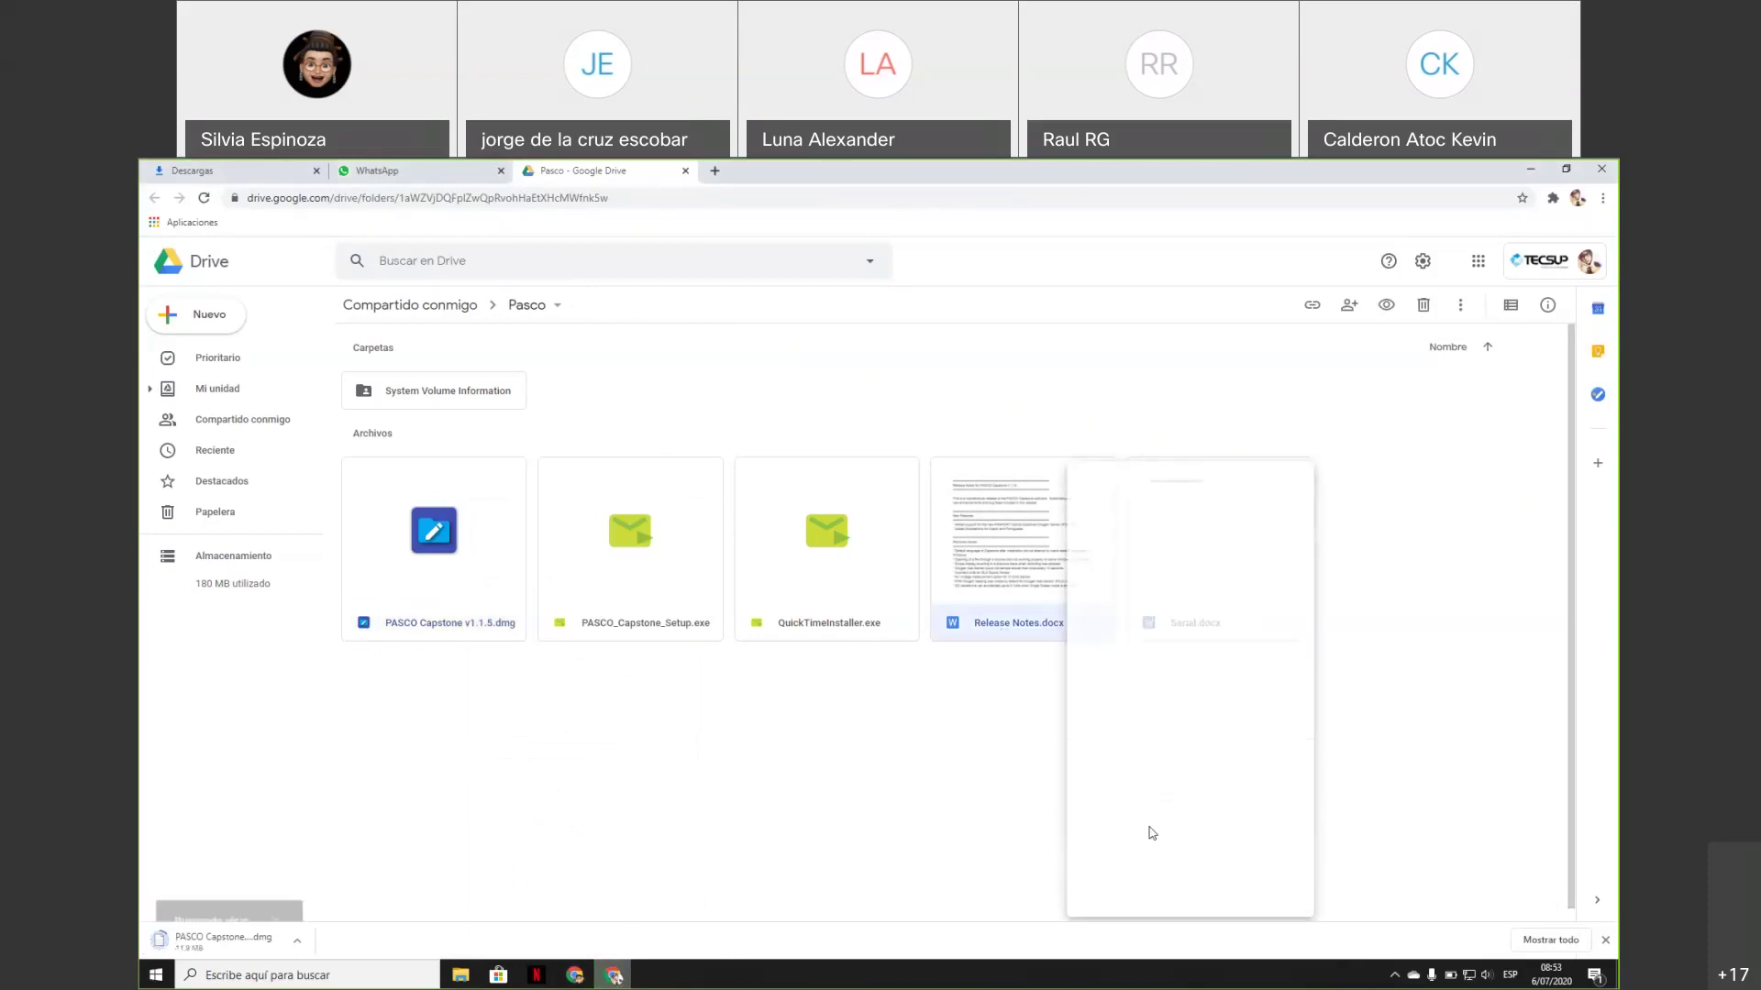
right_click(1191, 605)
left_click(1249, 855)
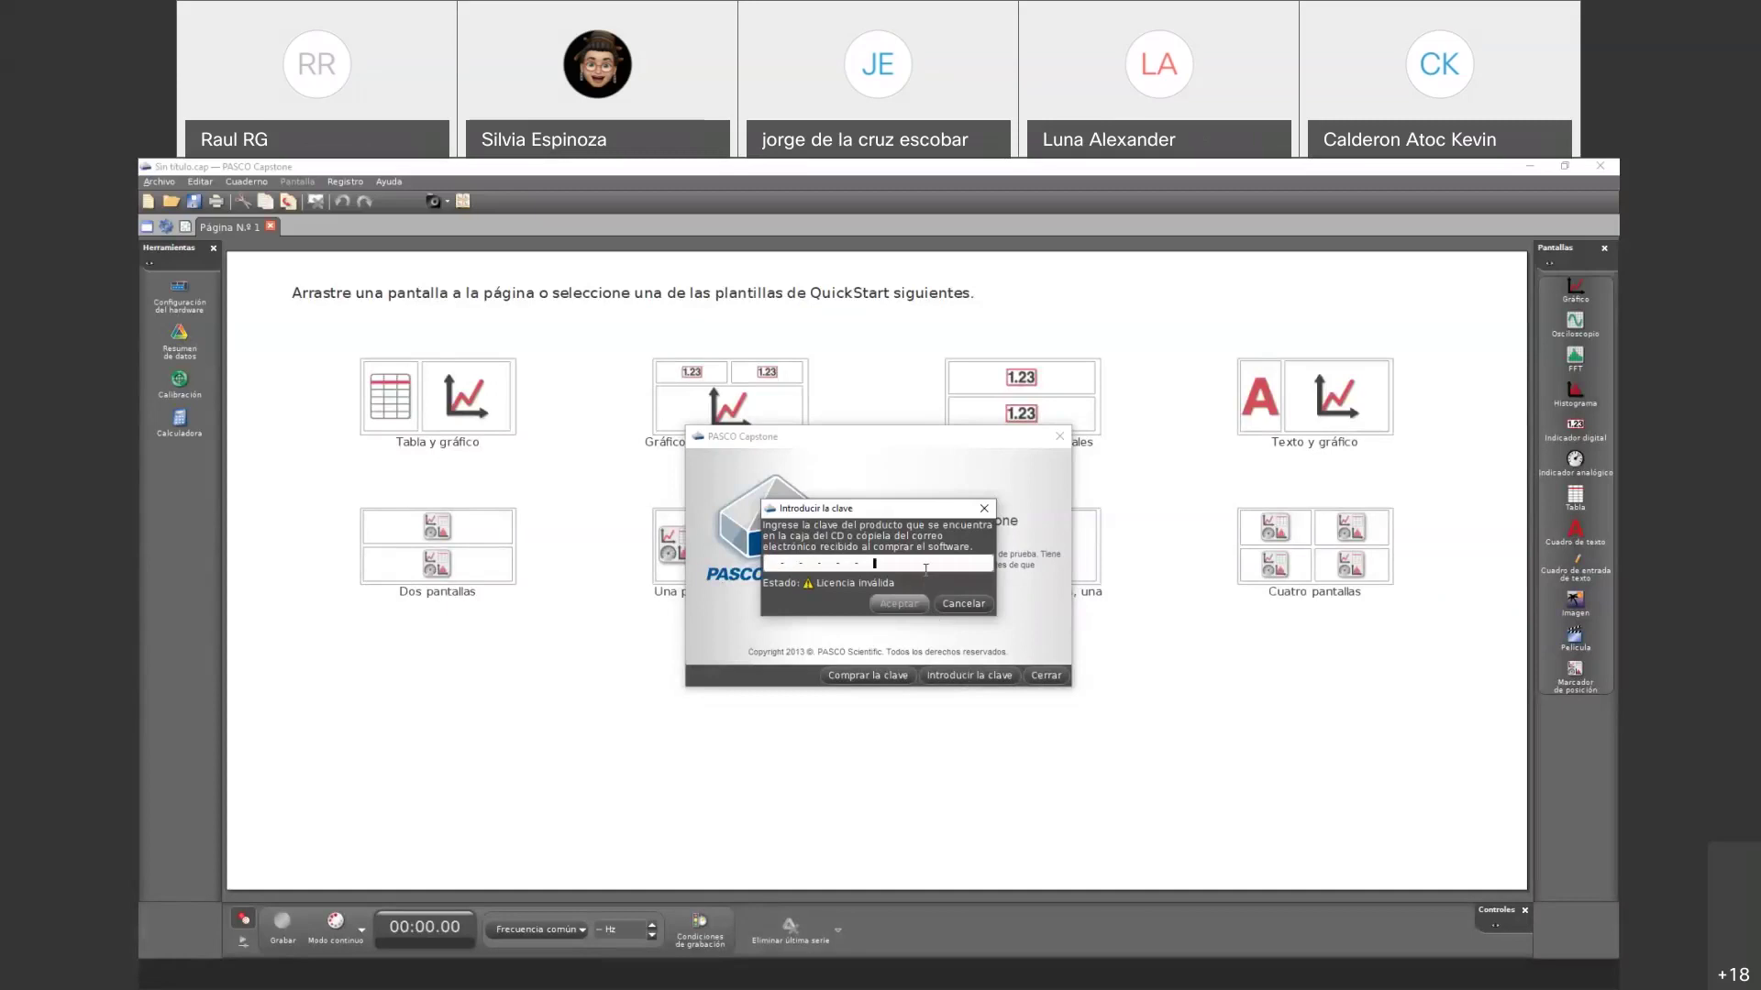
- Try to paste the product key into PASCO Capstone's key entry dialog
type("qu")
key("BackSpace")
left_click(816, 986)
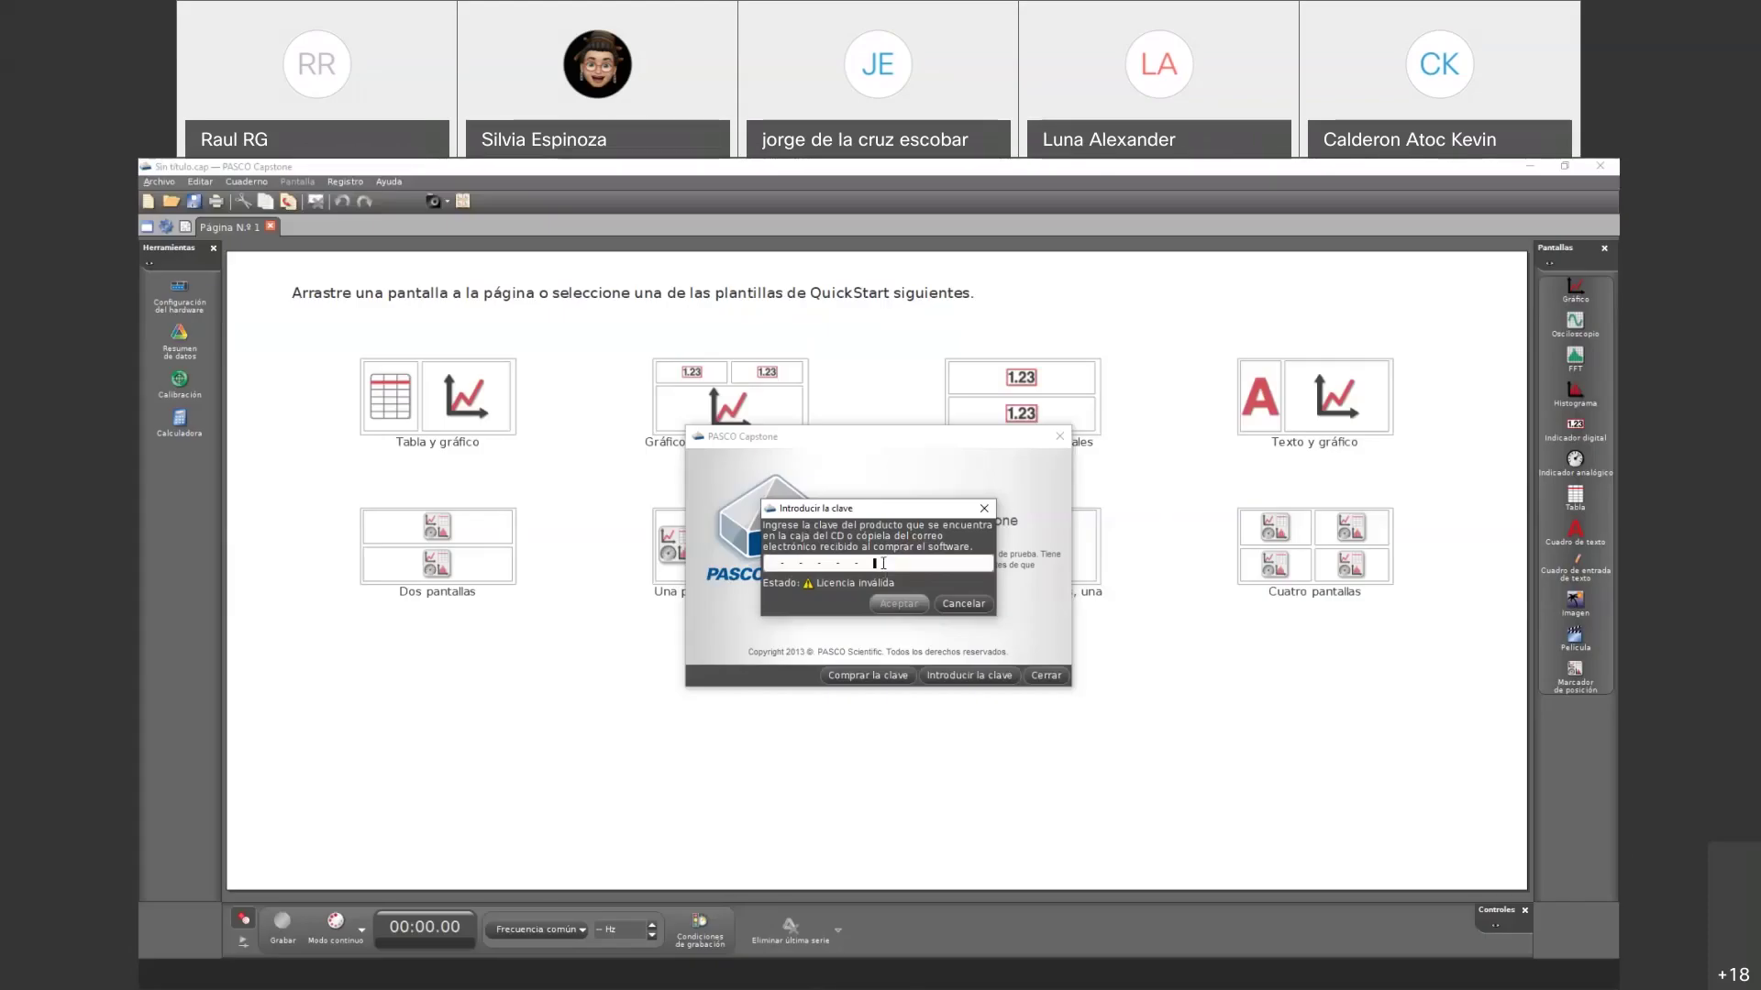
right_click(883, 563)
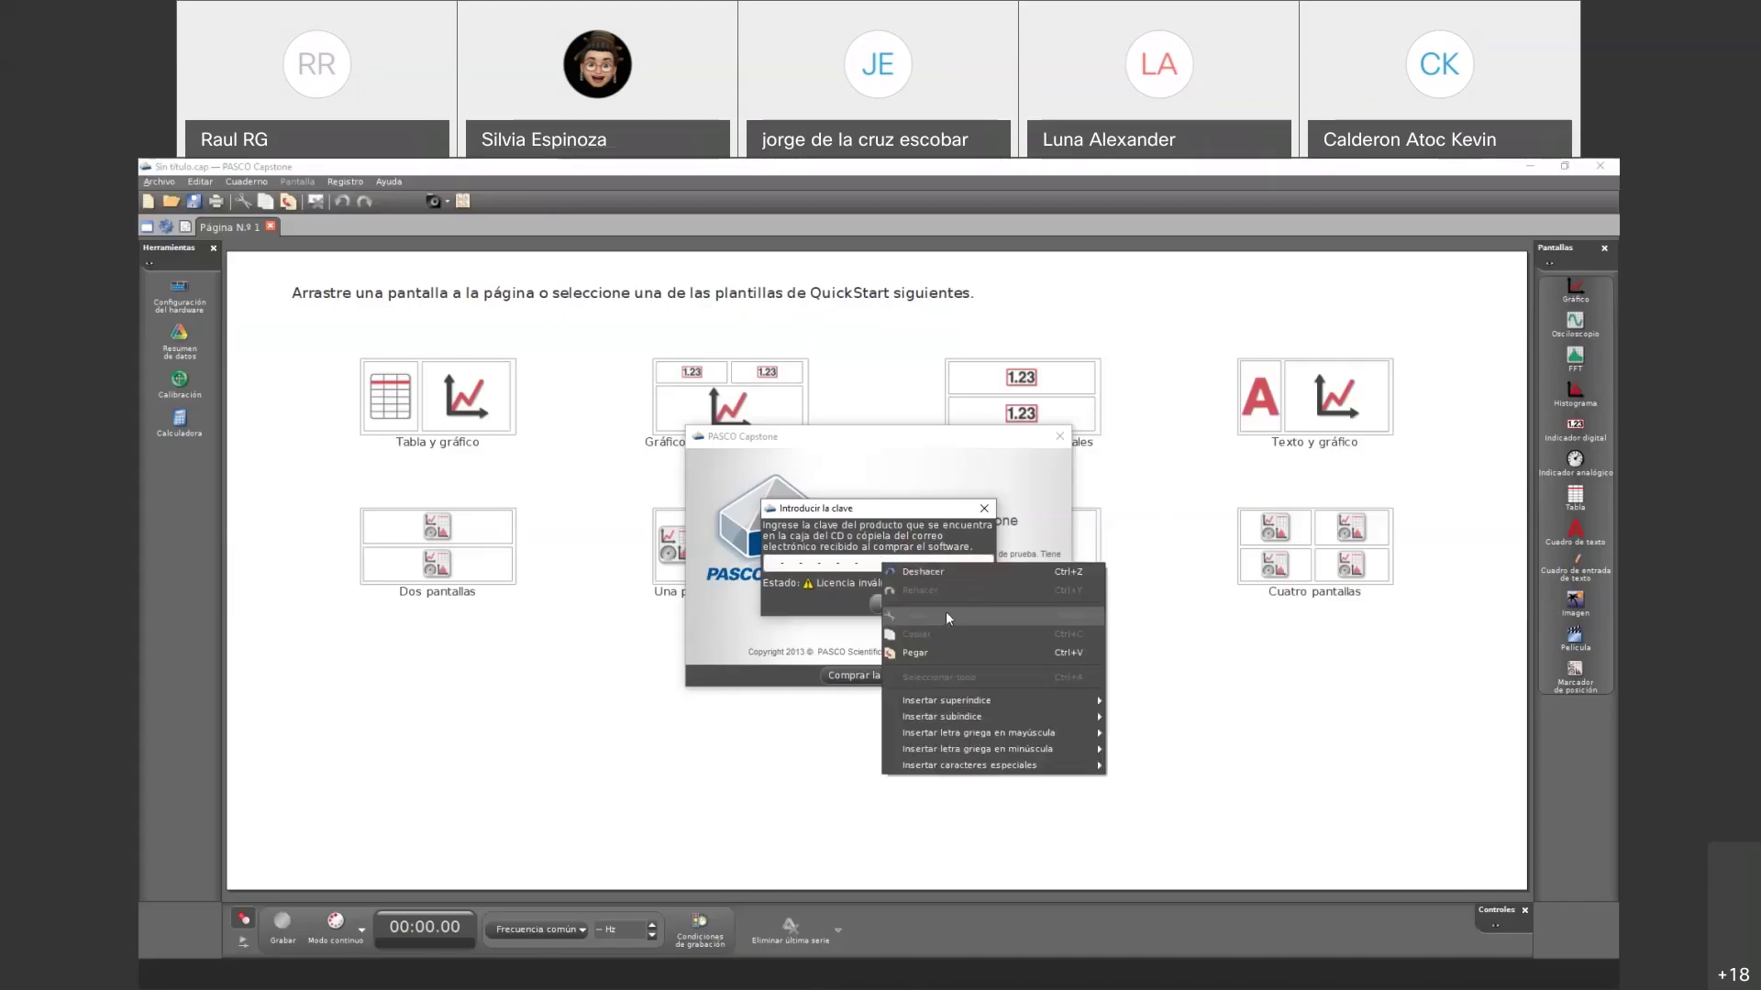
left_click(848, 592)
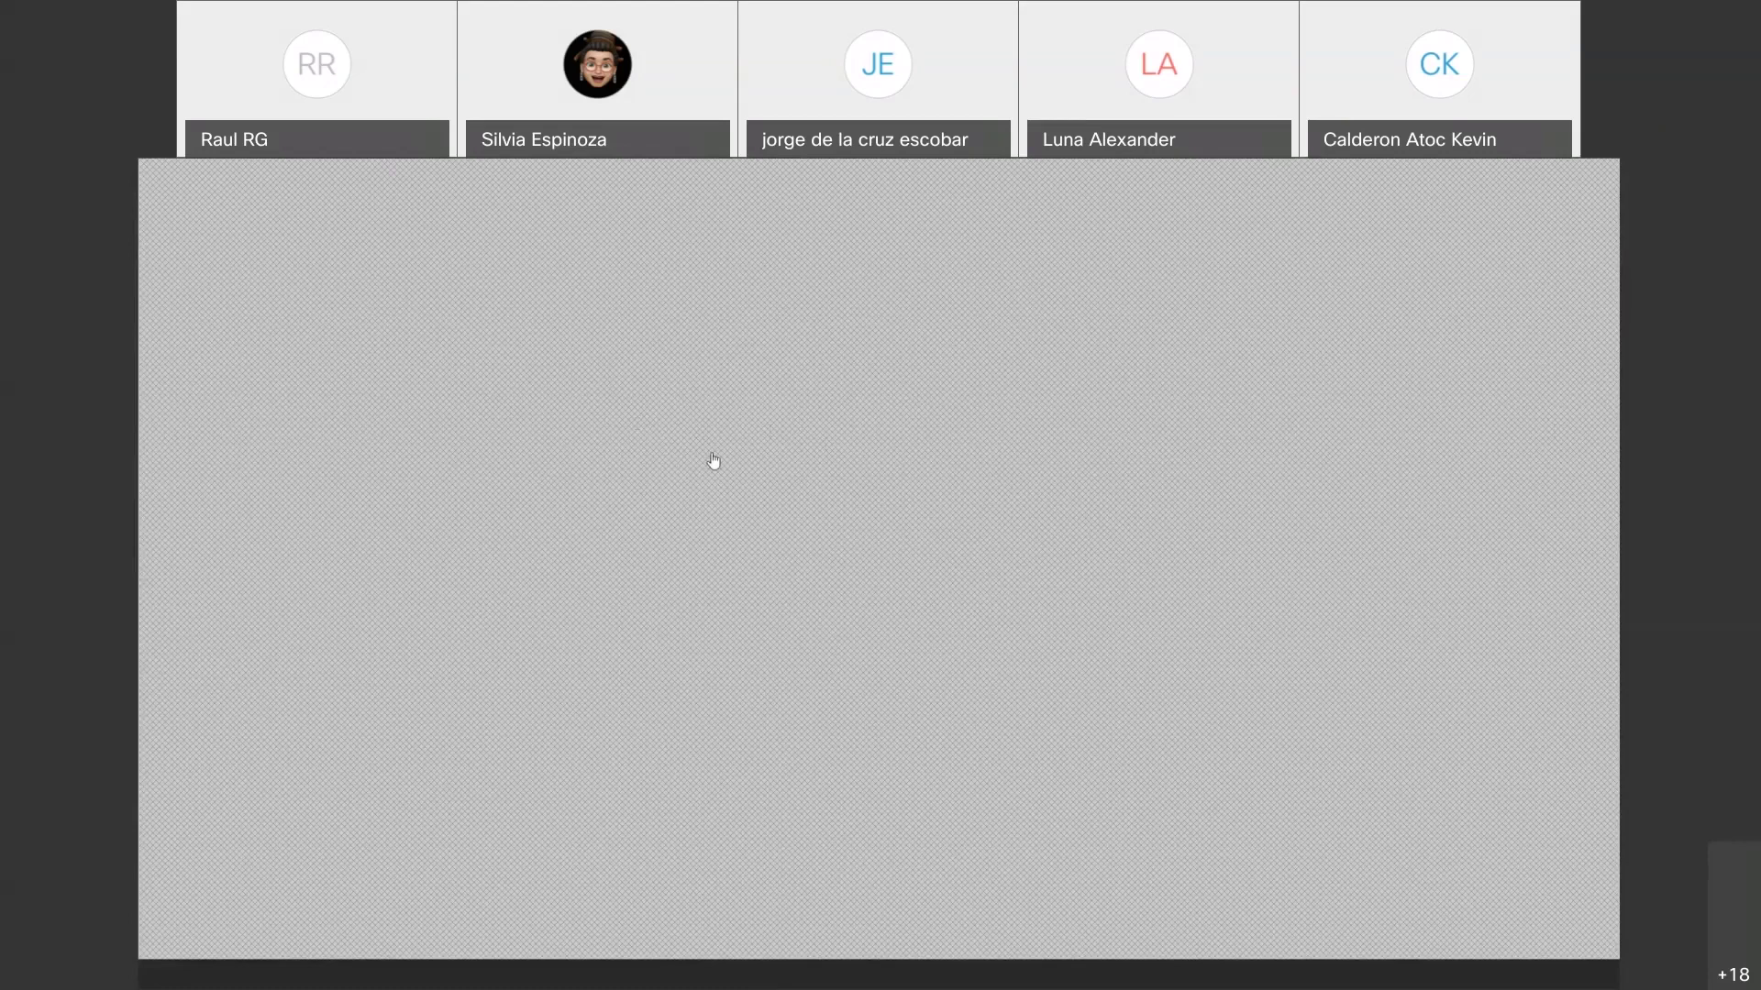
key("ctrl+v")
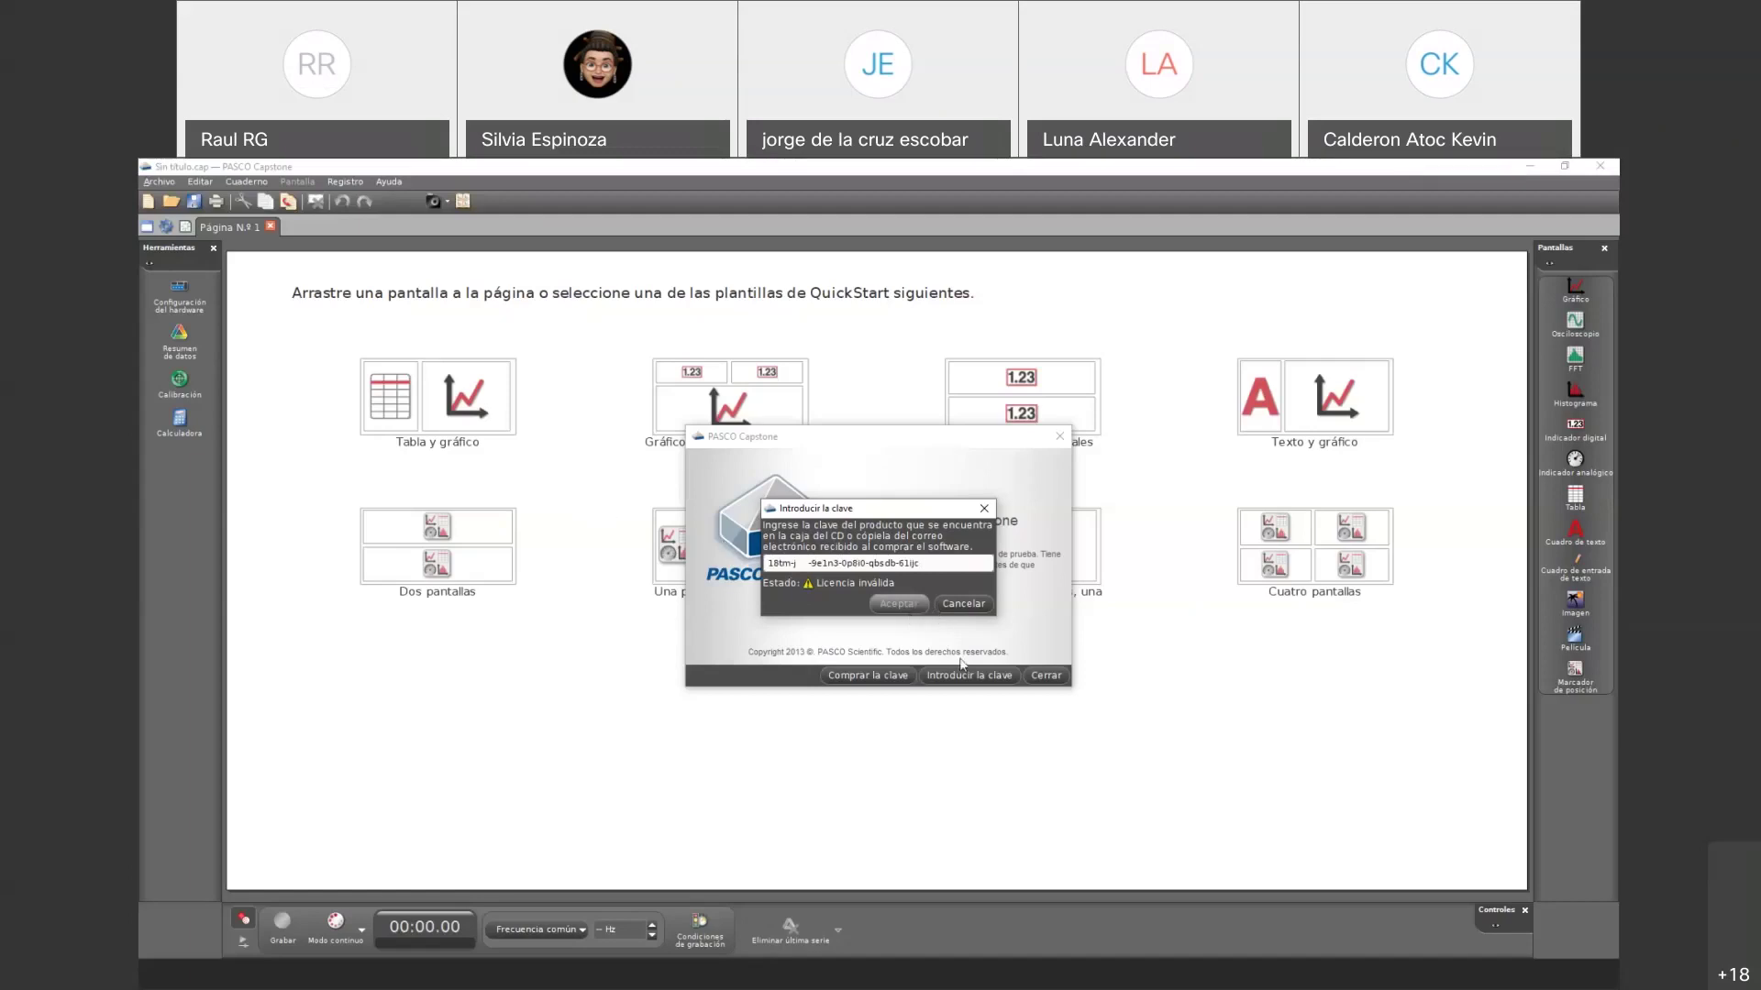
- Clear the product key field and close both the key entry and PASCO Capstone start dialogs
key("ctrl+a")
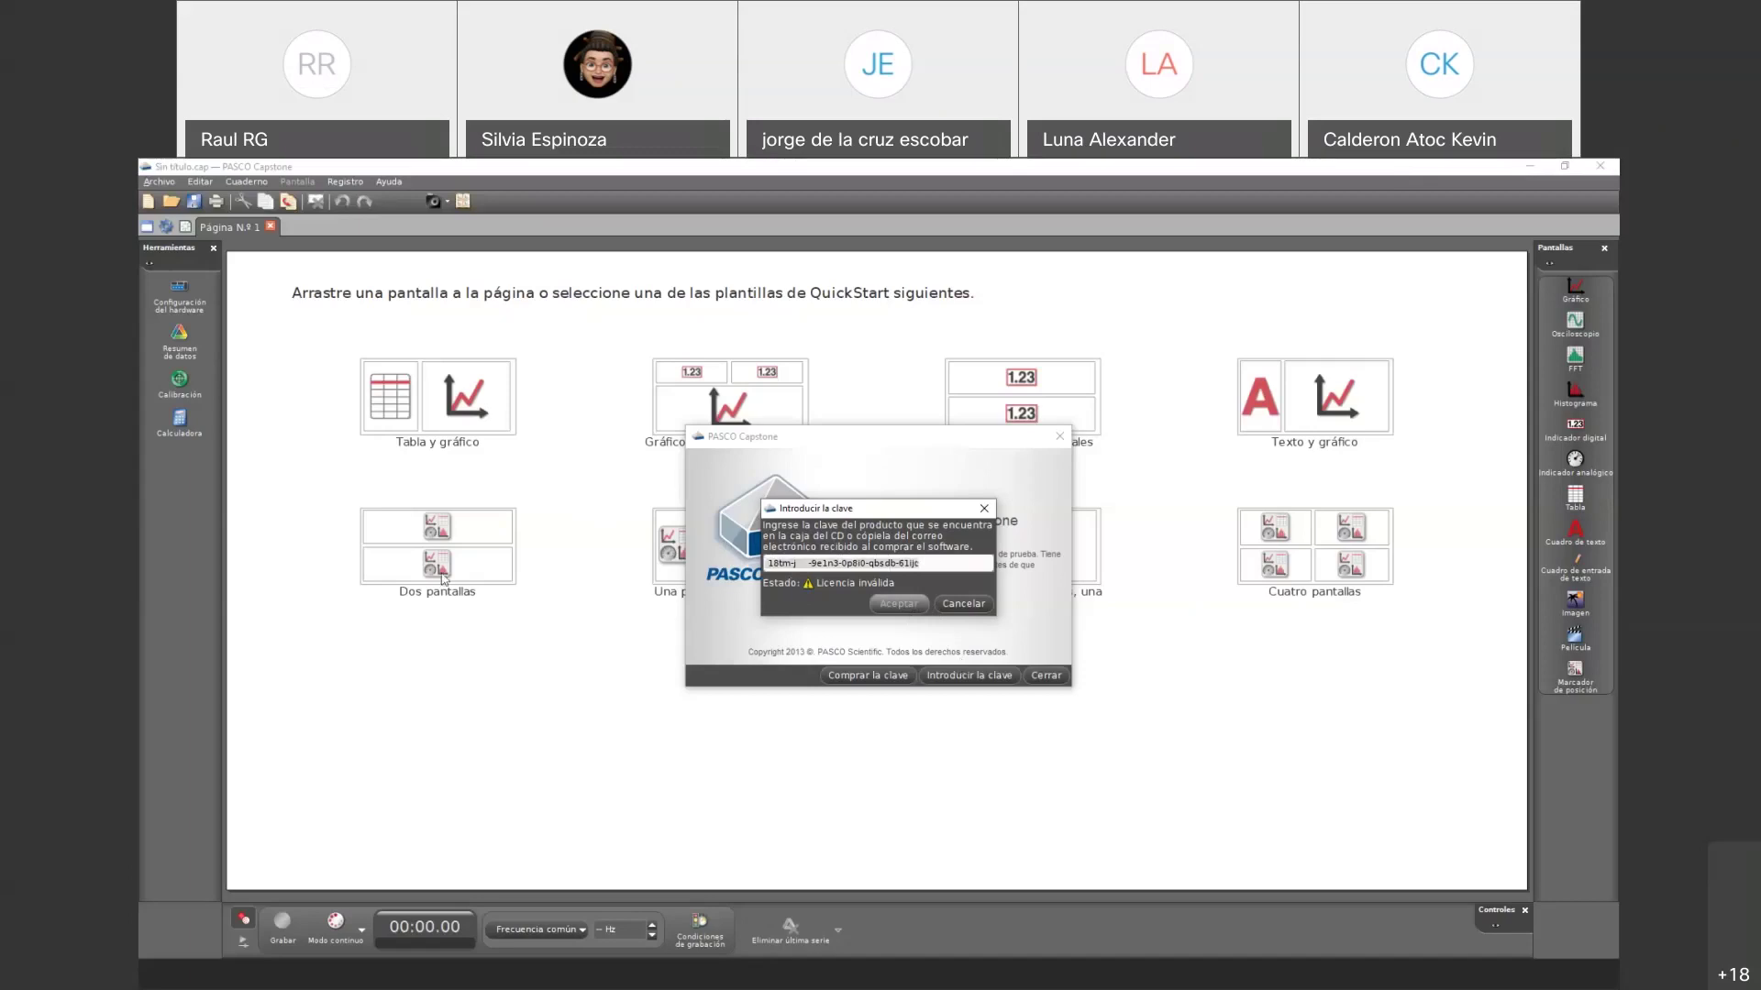
key("BackSpace")
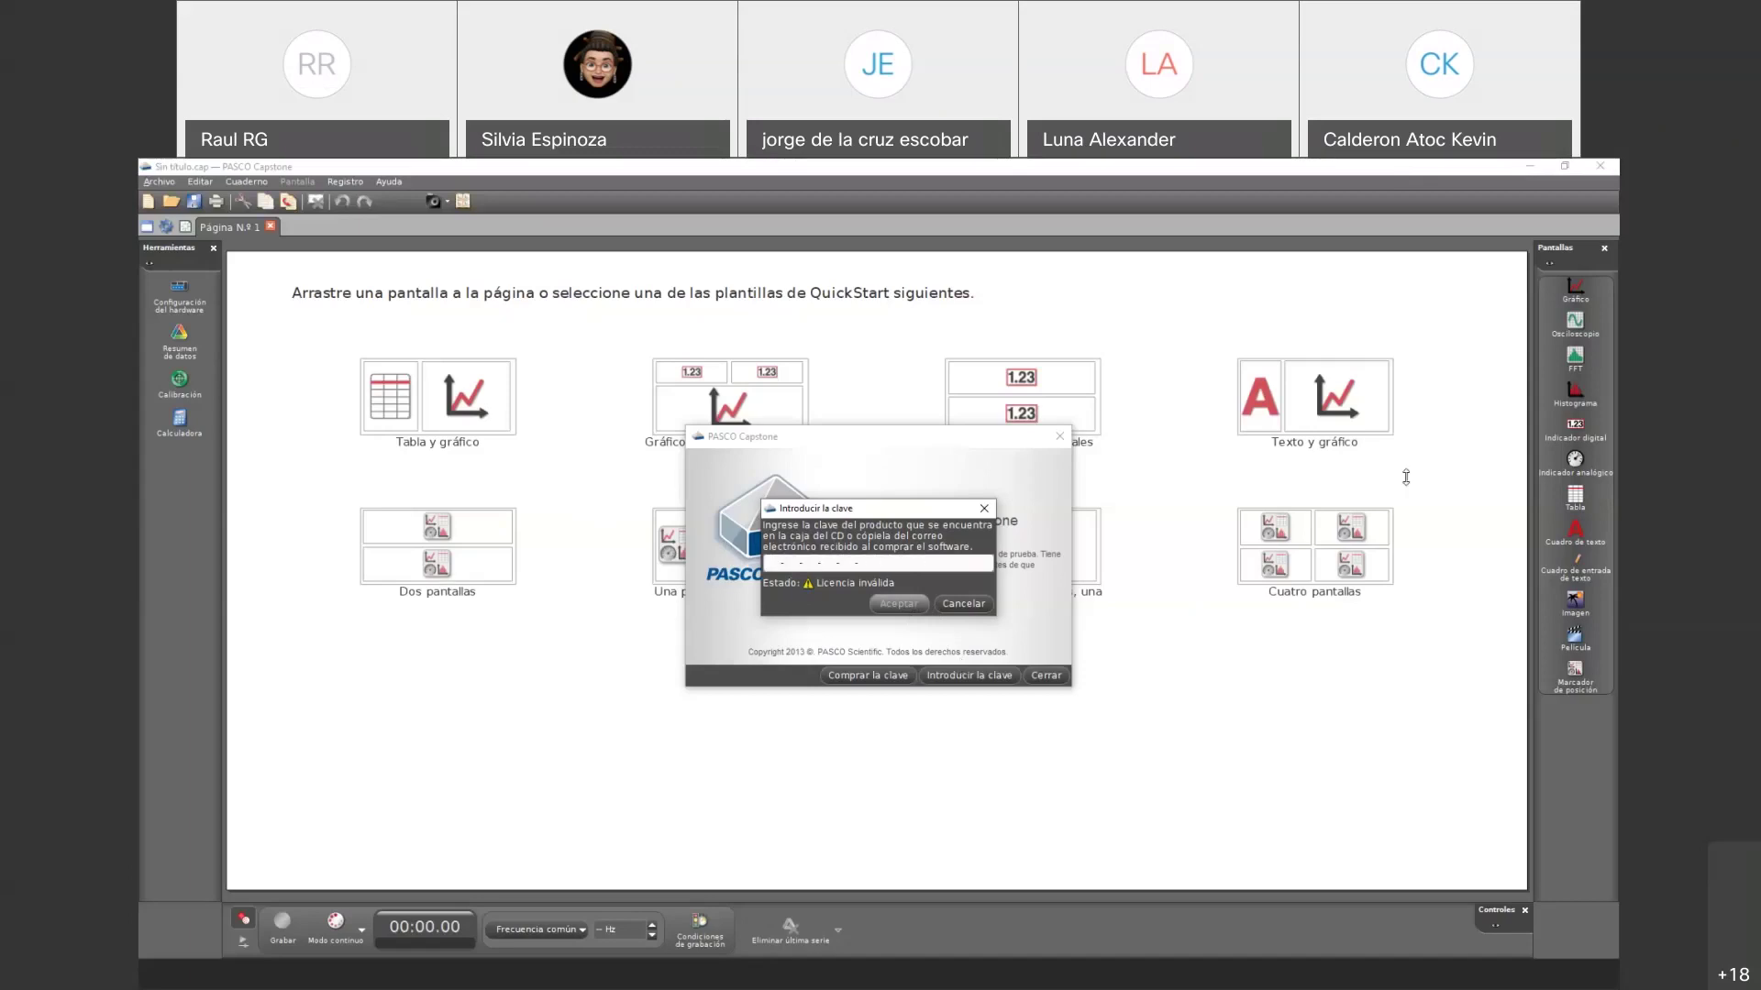
left_click(1375, 287)
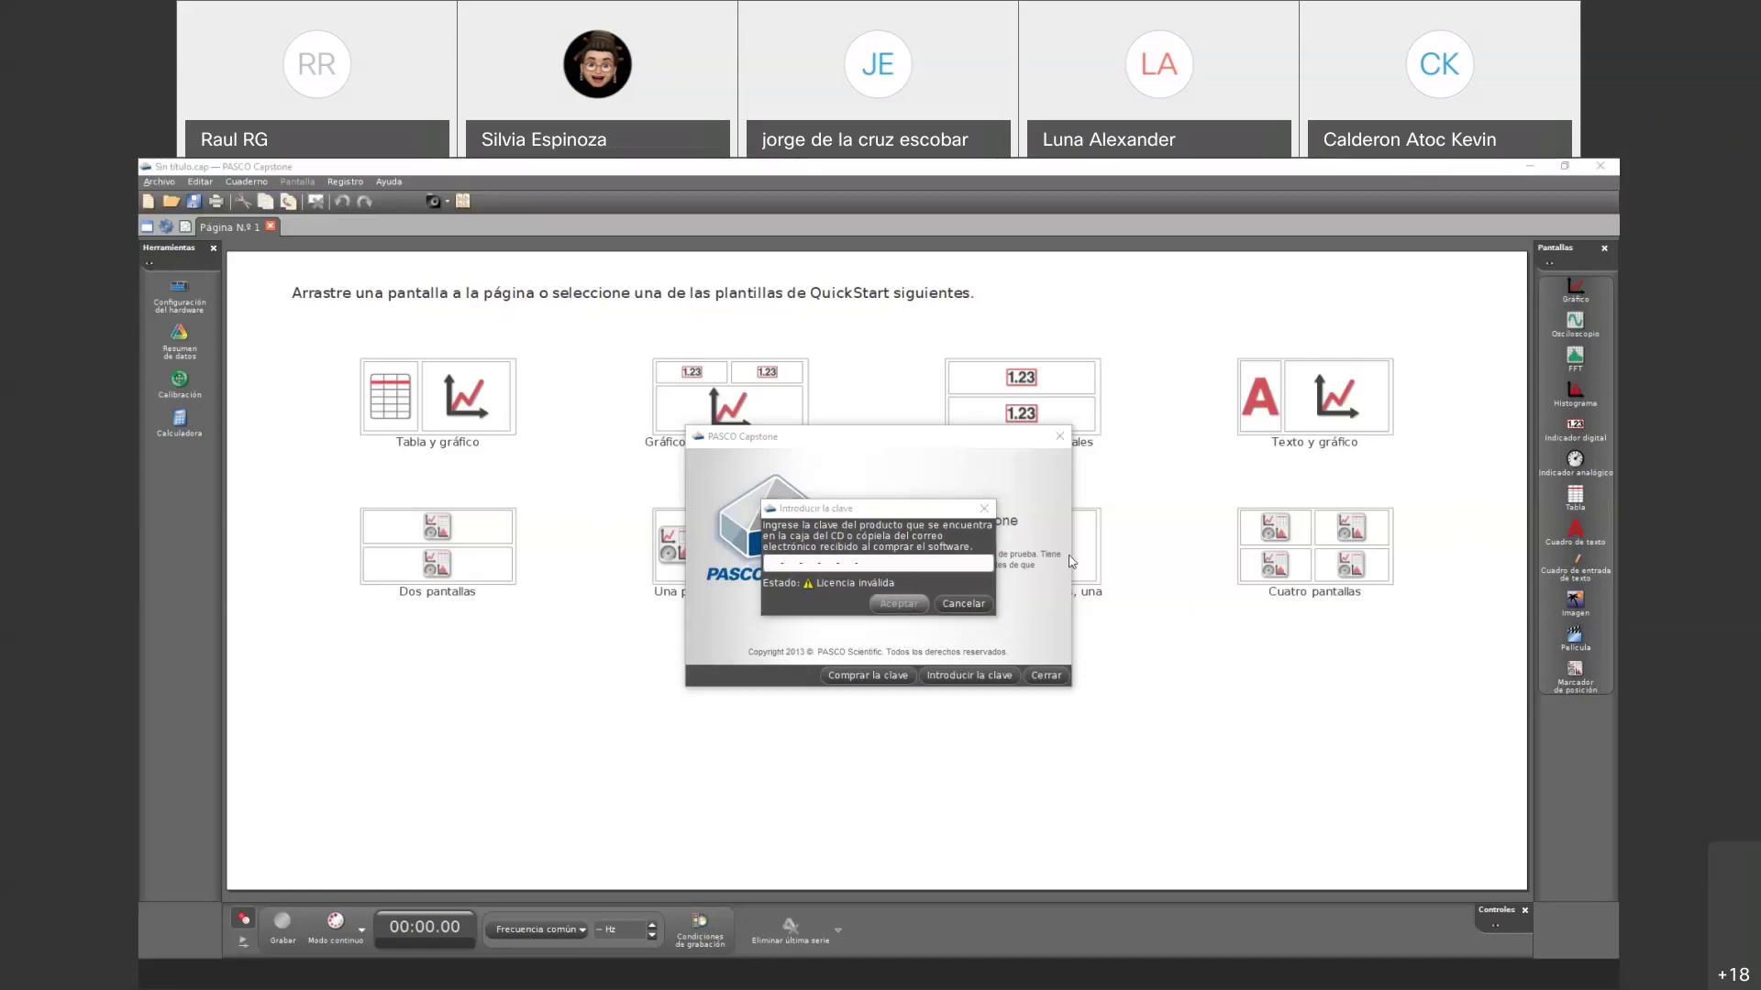
left_click(921, 564)
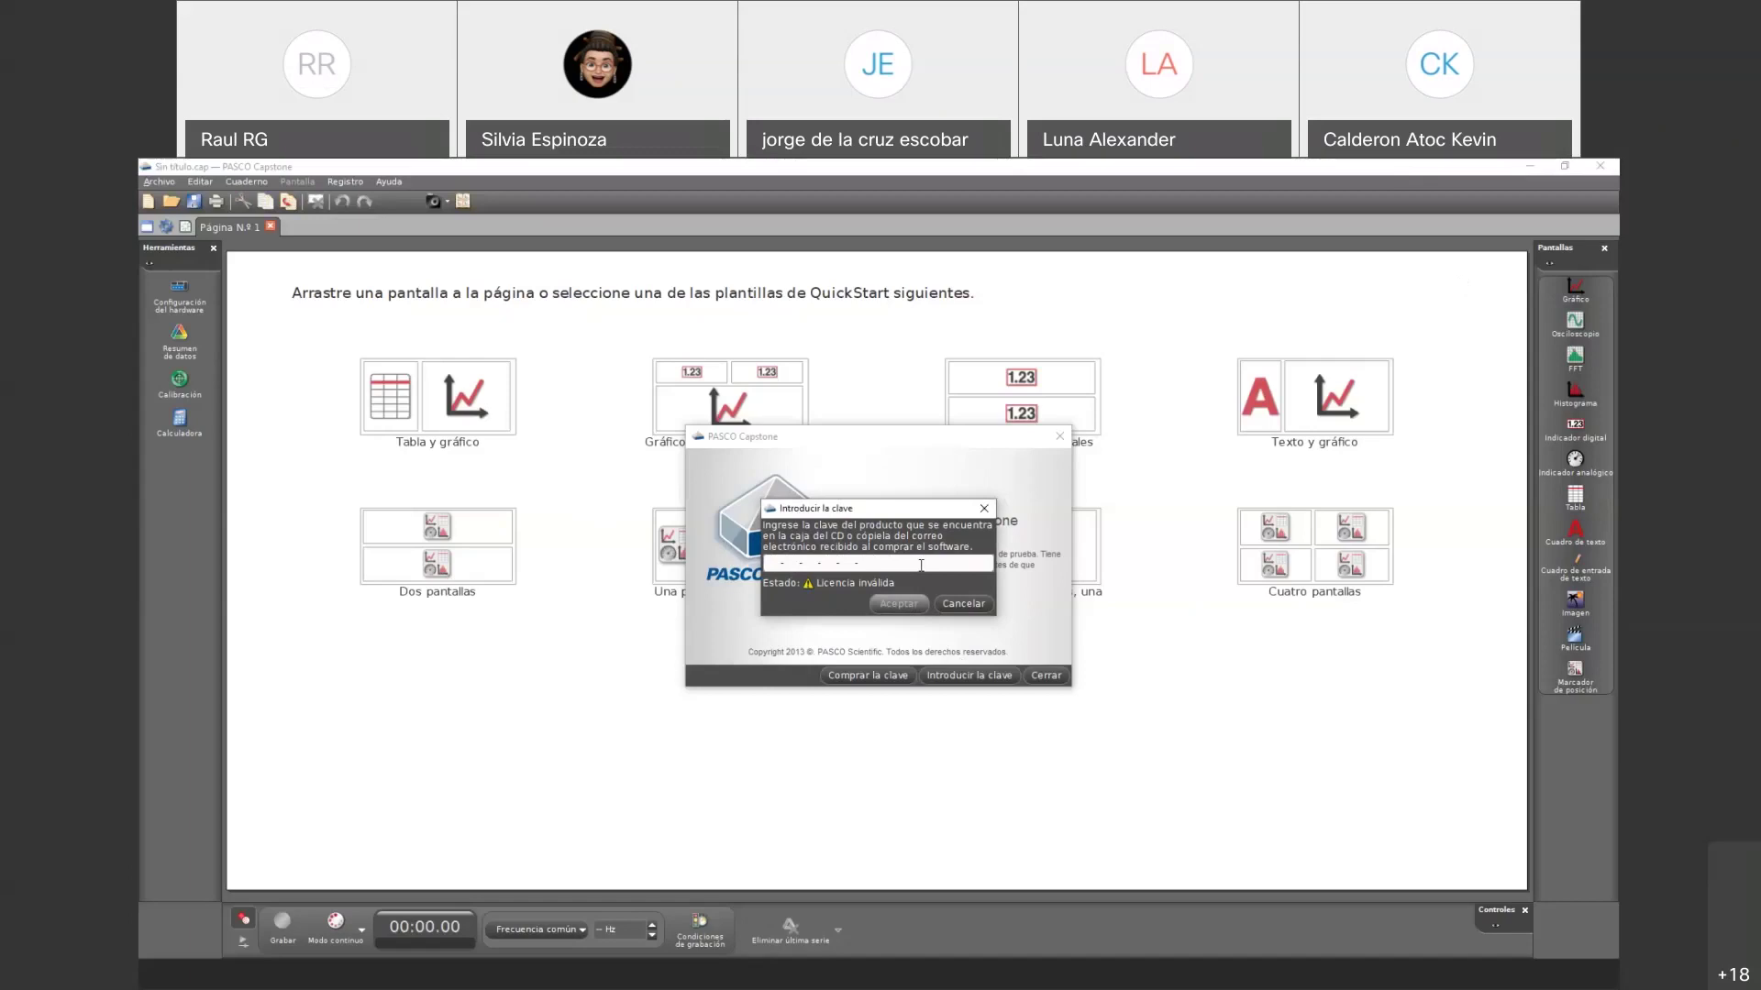
left_click(984, 508)
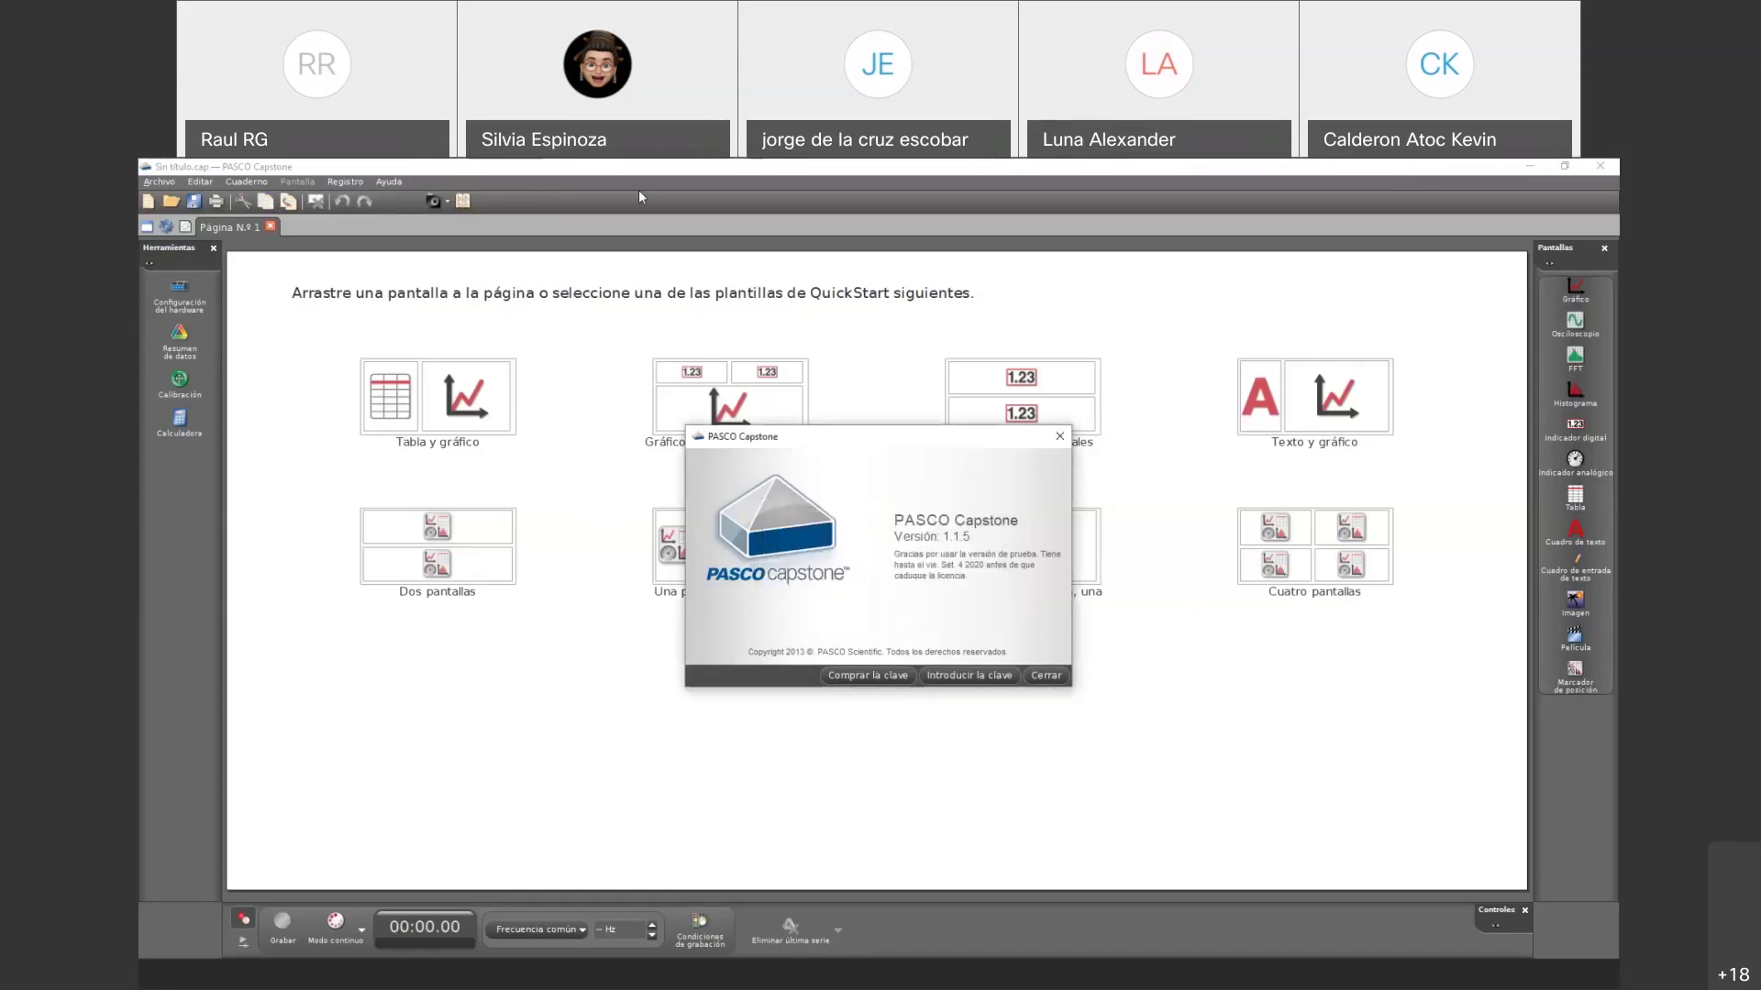
key("Escape")
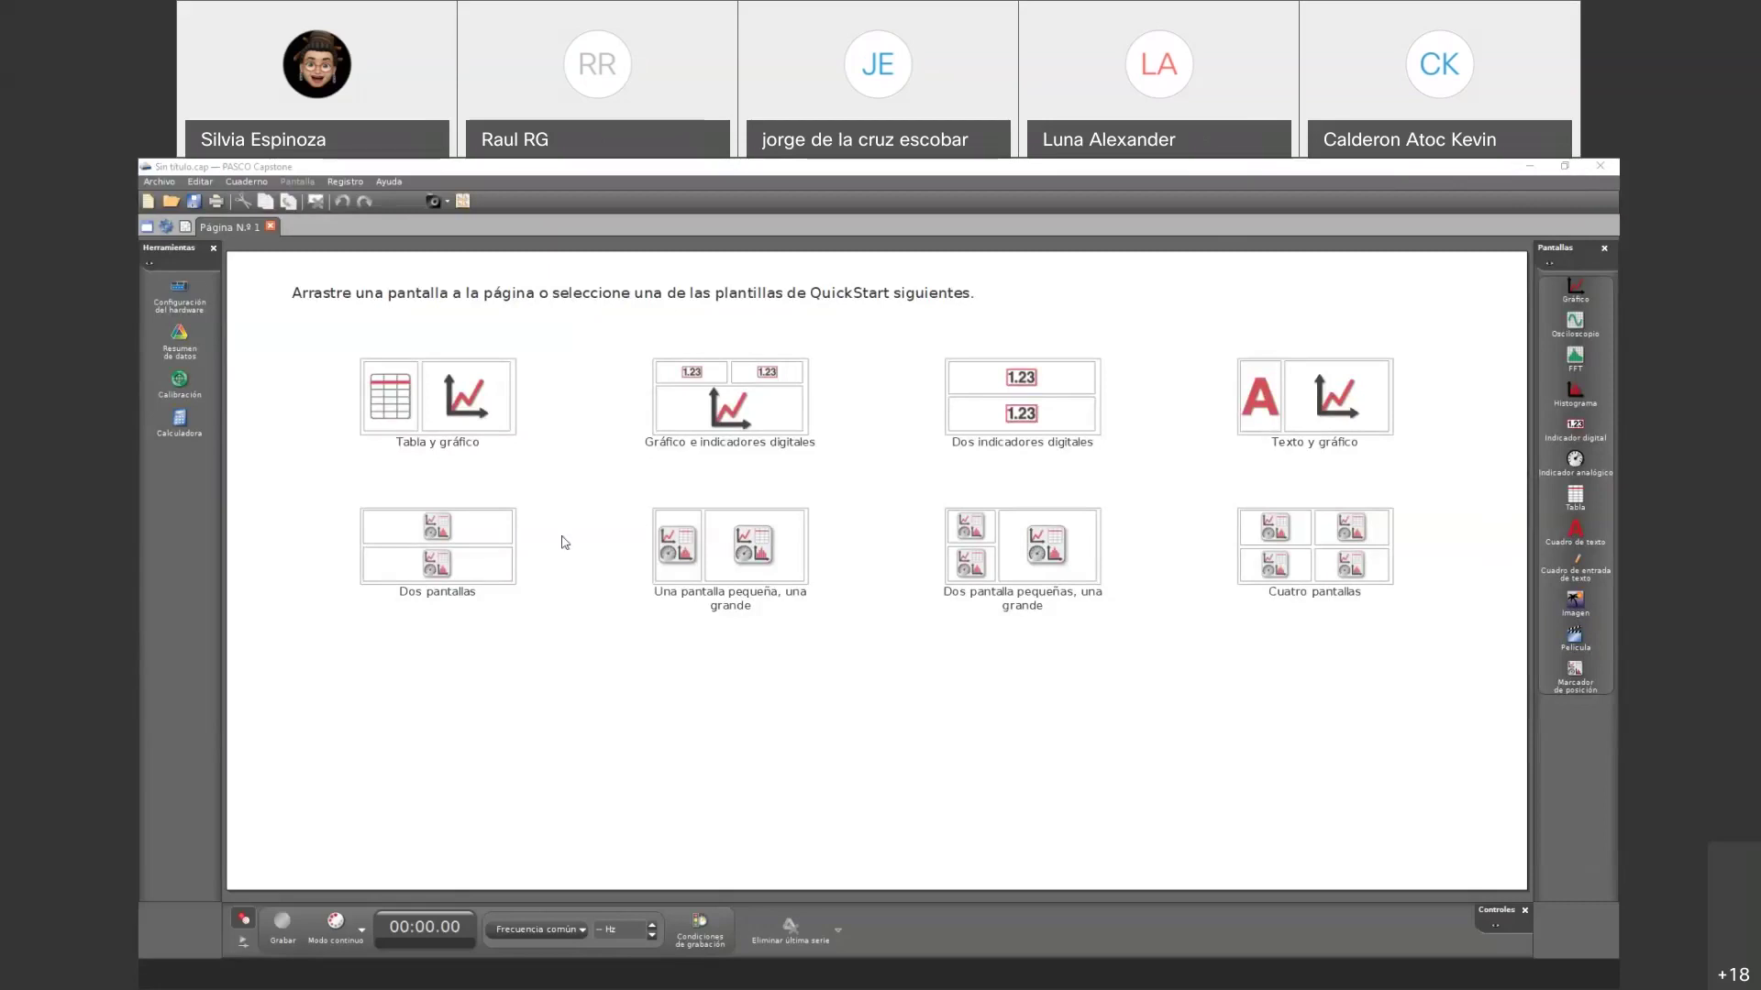
- Set up the page with the Tabla y gráfico template and select a cell in its table
left_click(448, 408)
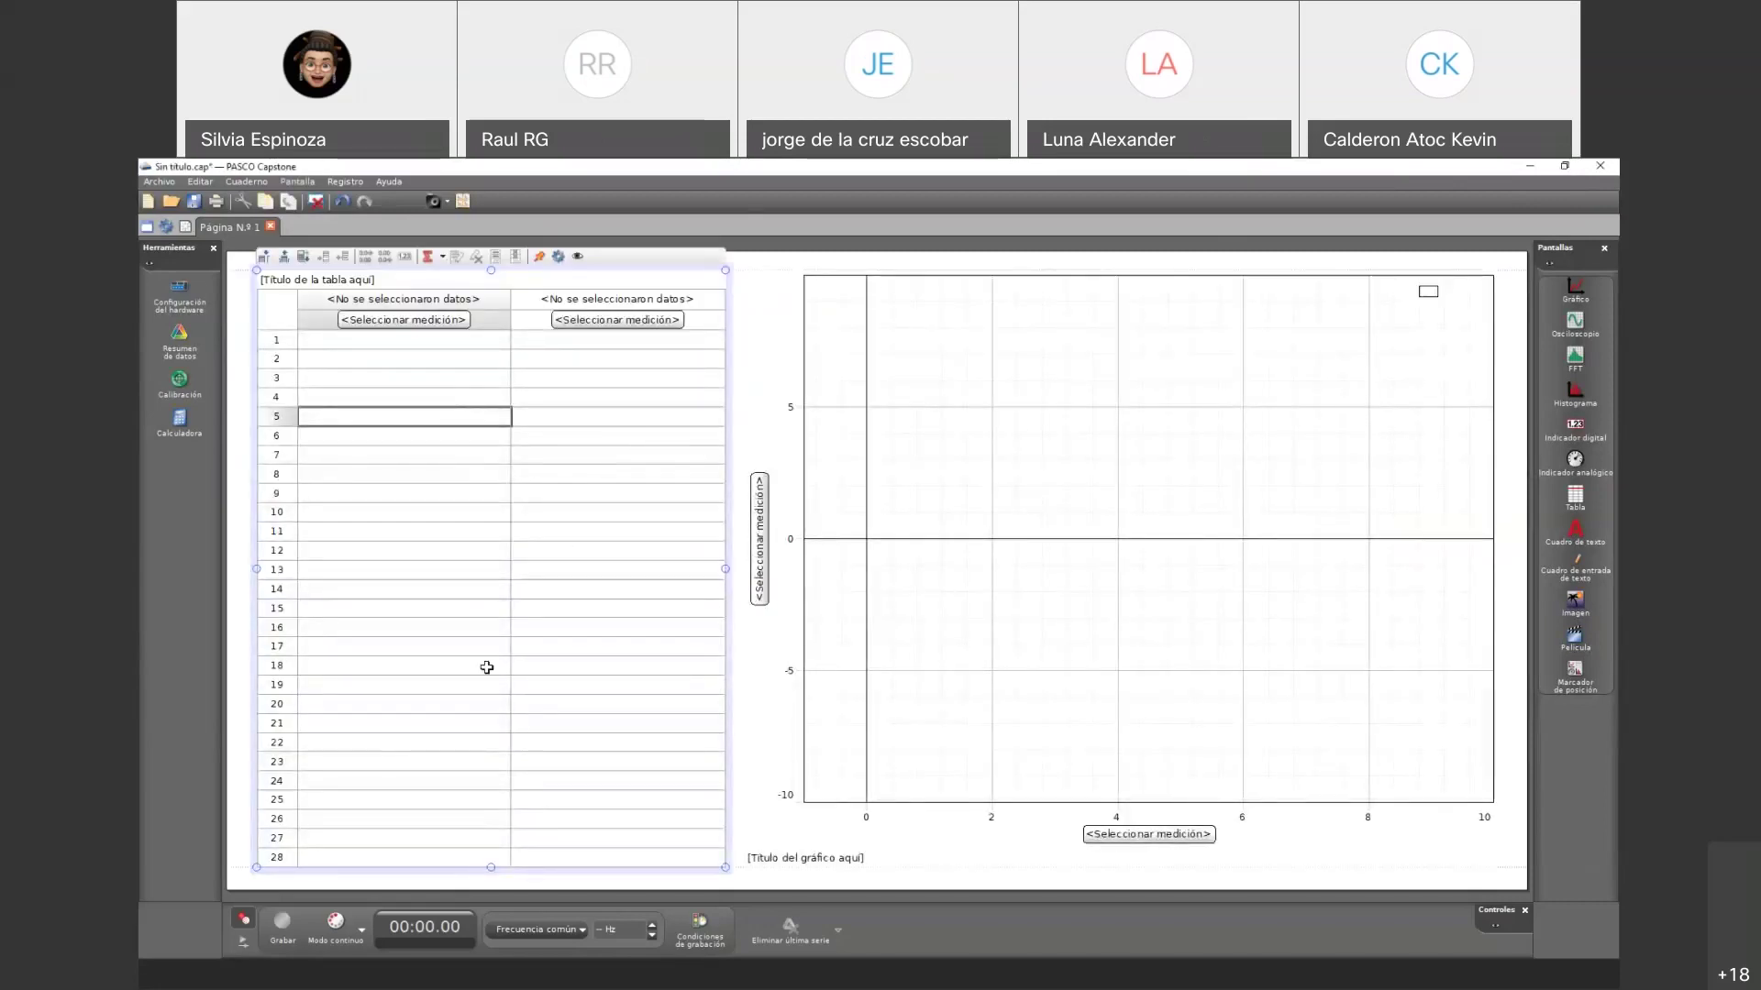
left_click(460, 705)
left_click(448, 632)
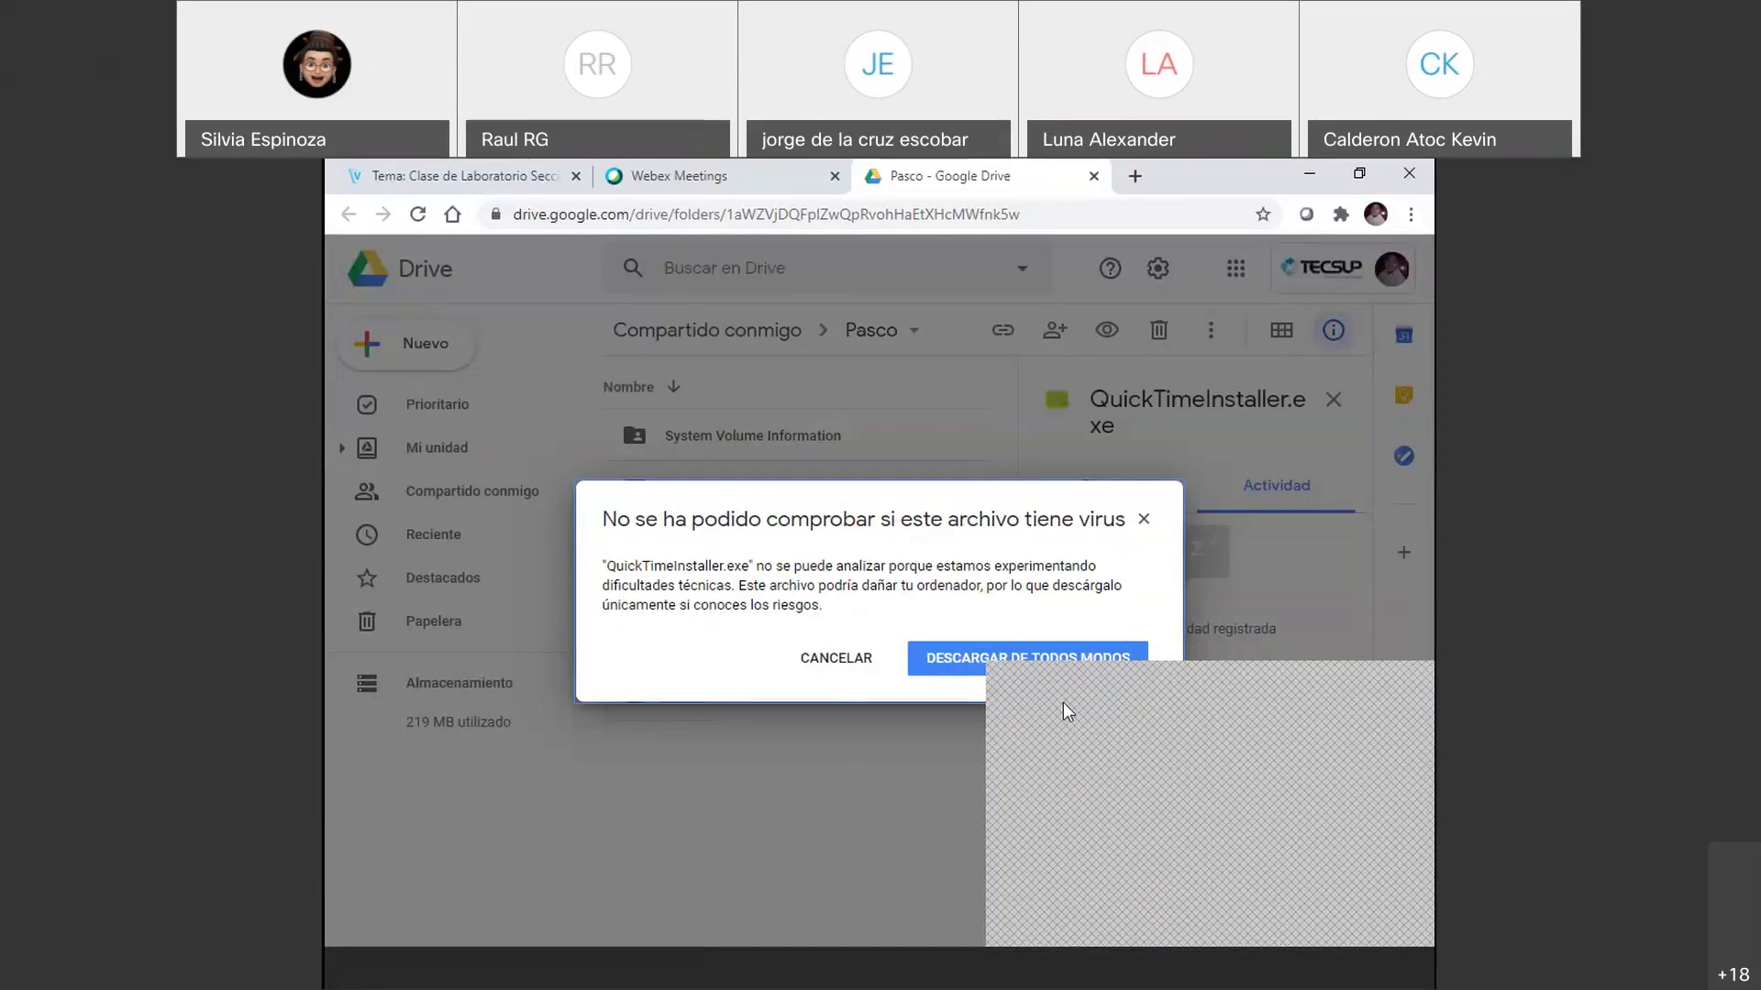
- Download QuickTimeInstaller.exe, PASCO_Capstone_Setup.exe, PASCO Capstone v1.1.5.dmg and the System Volume Information folder, accepting the downloads without a virus scan
left_click(999, 662)
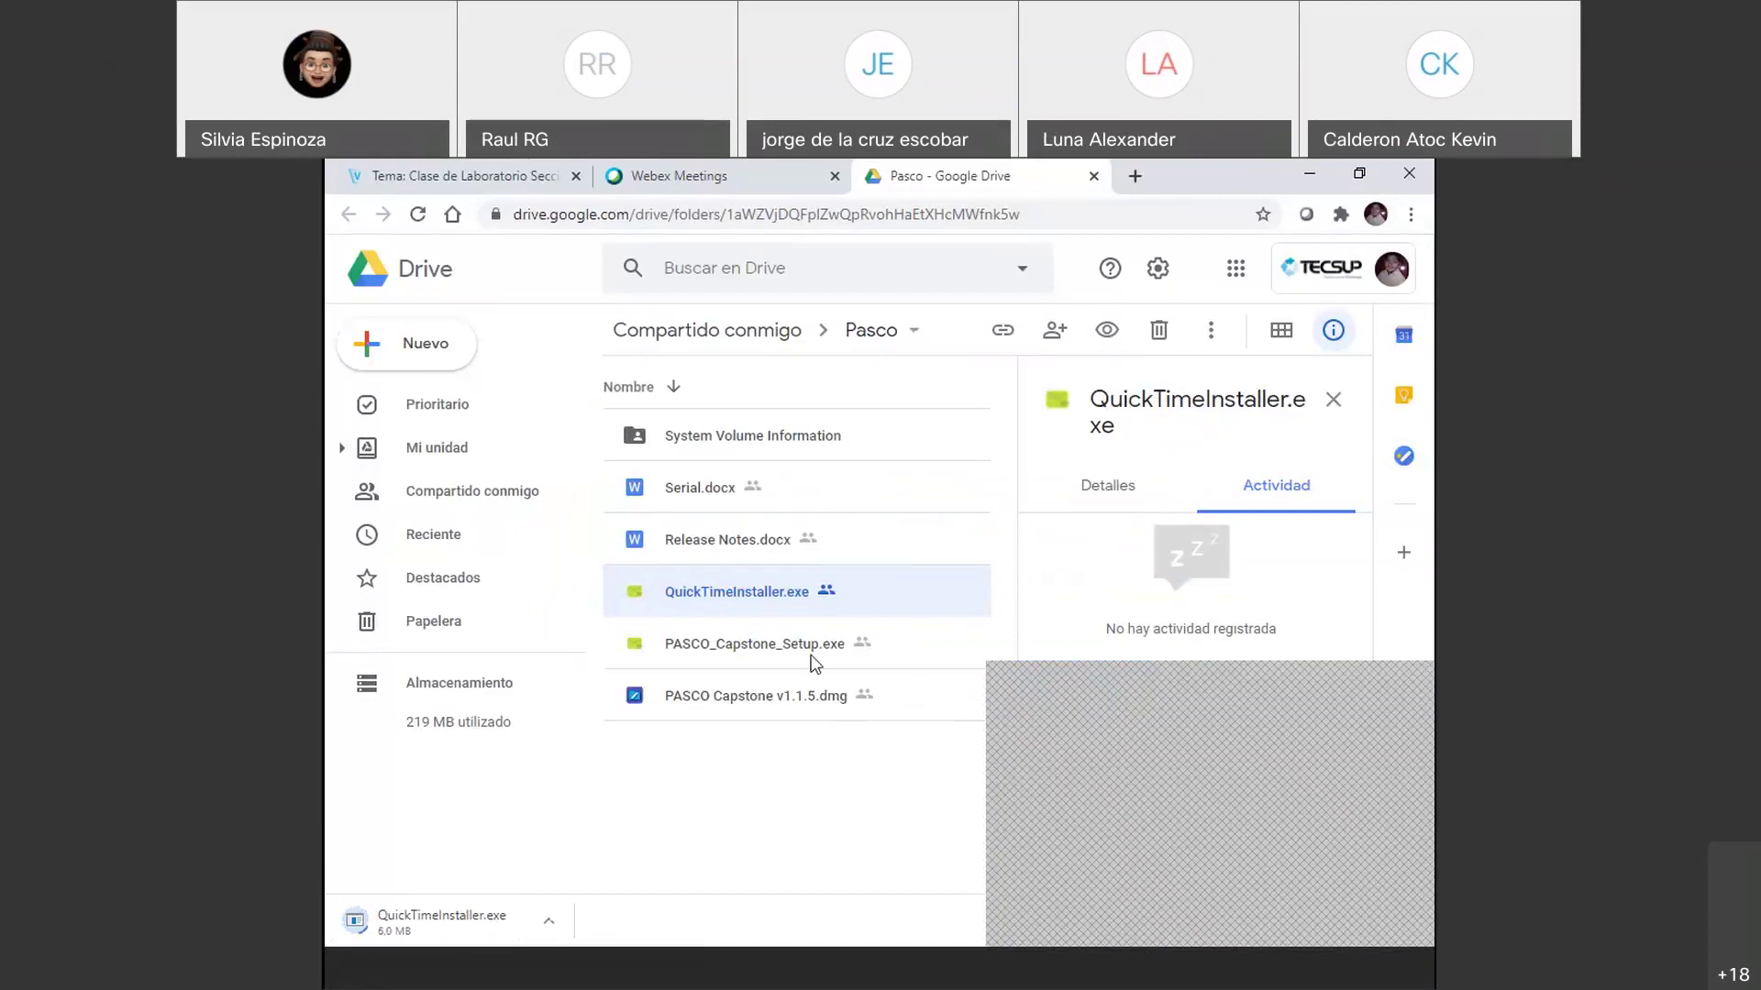
right_click(862, 653)
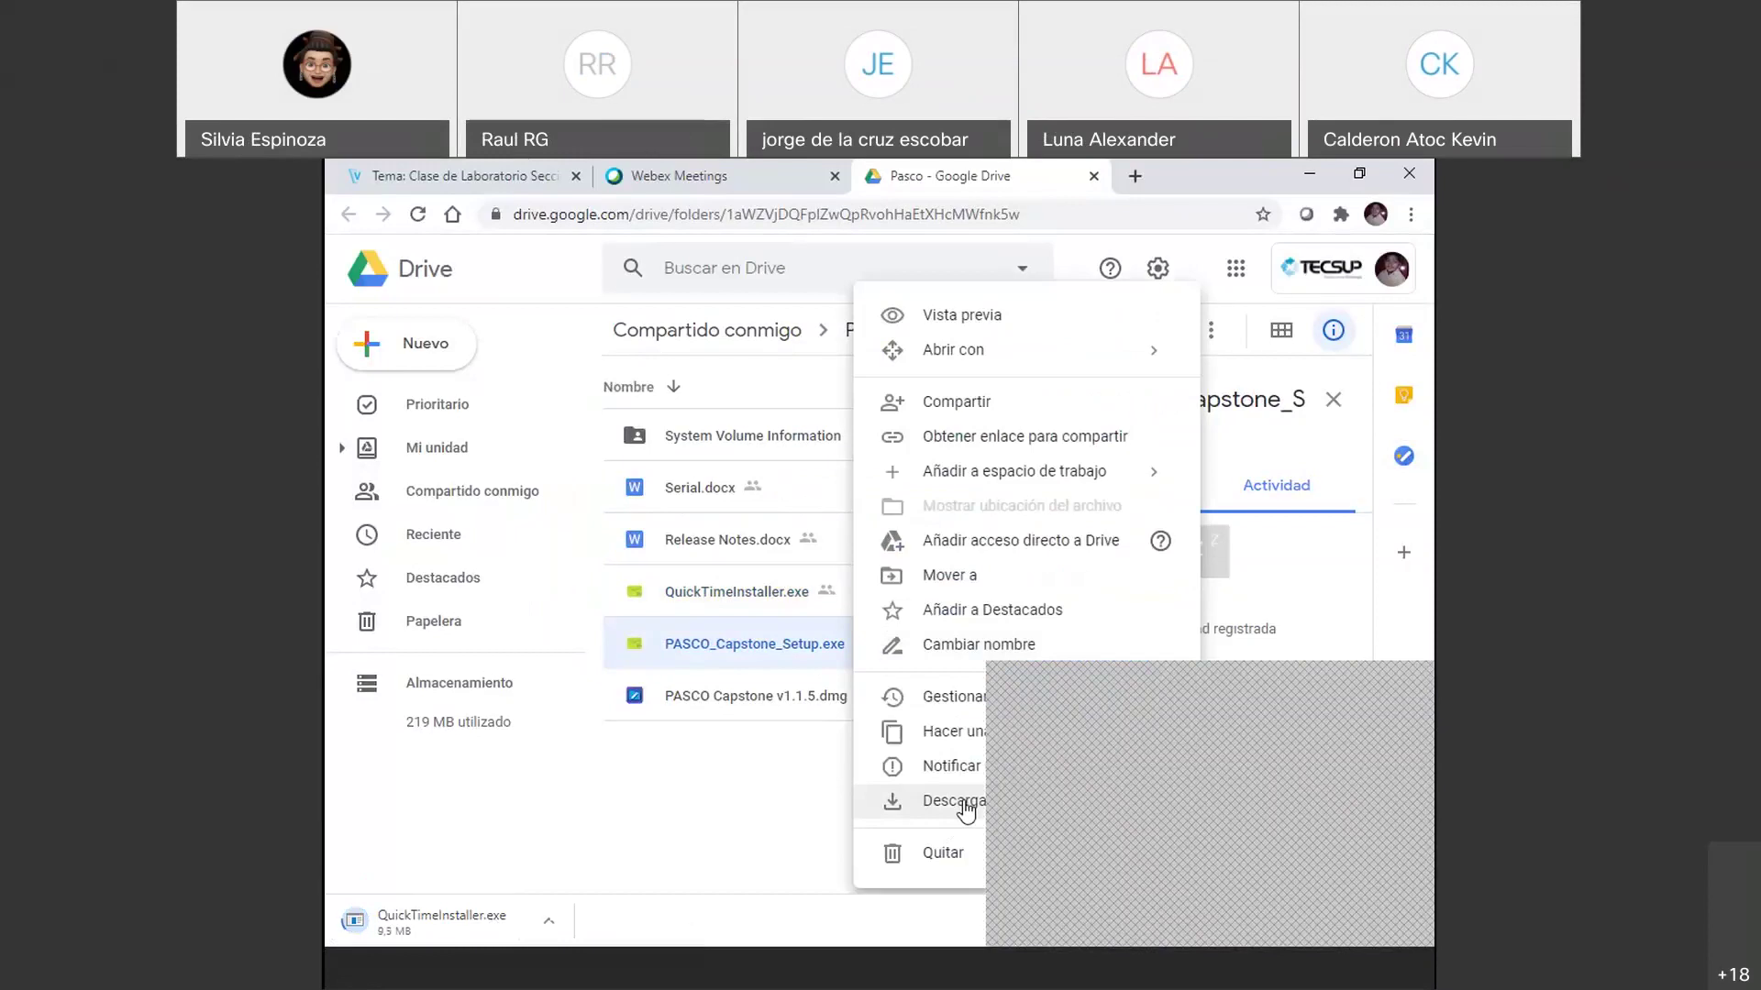
left_click(966, 807)
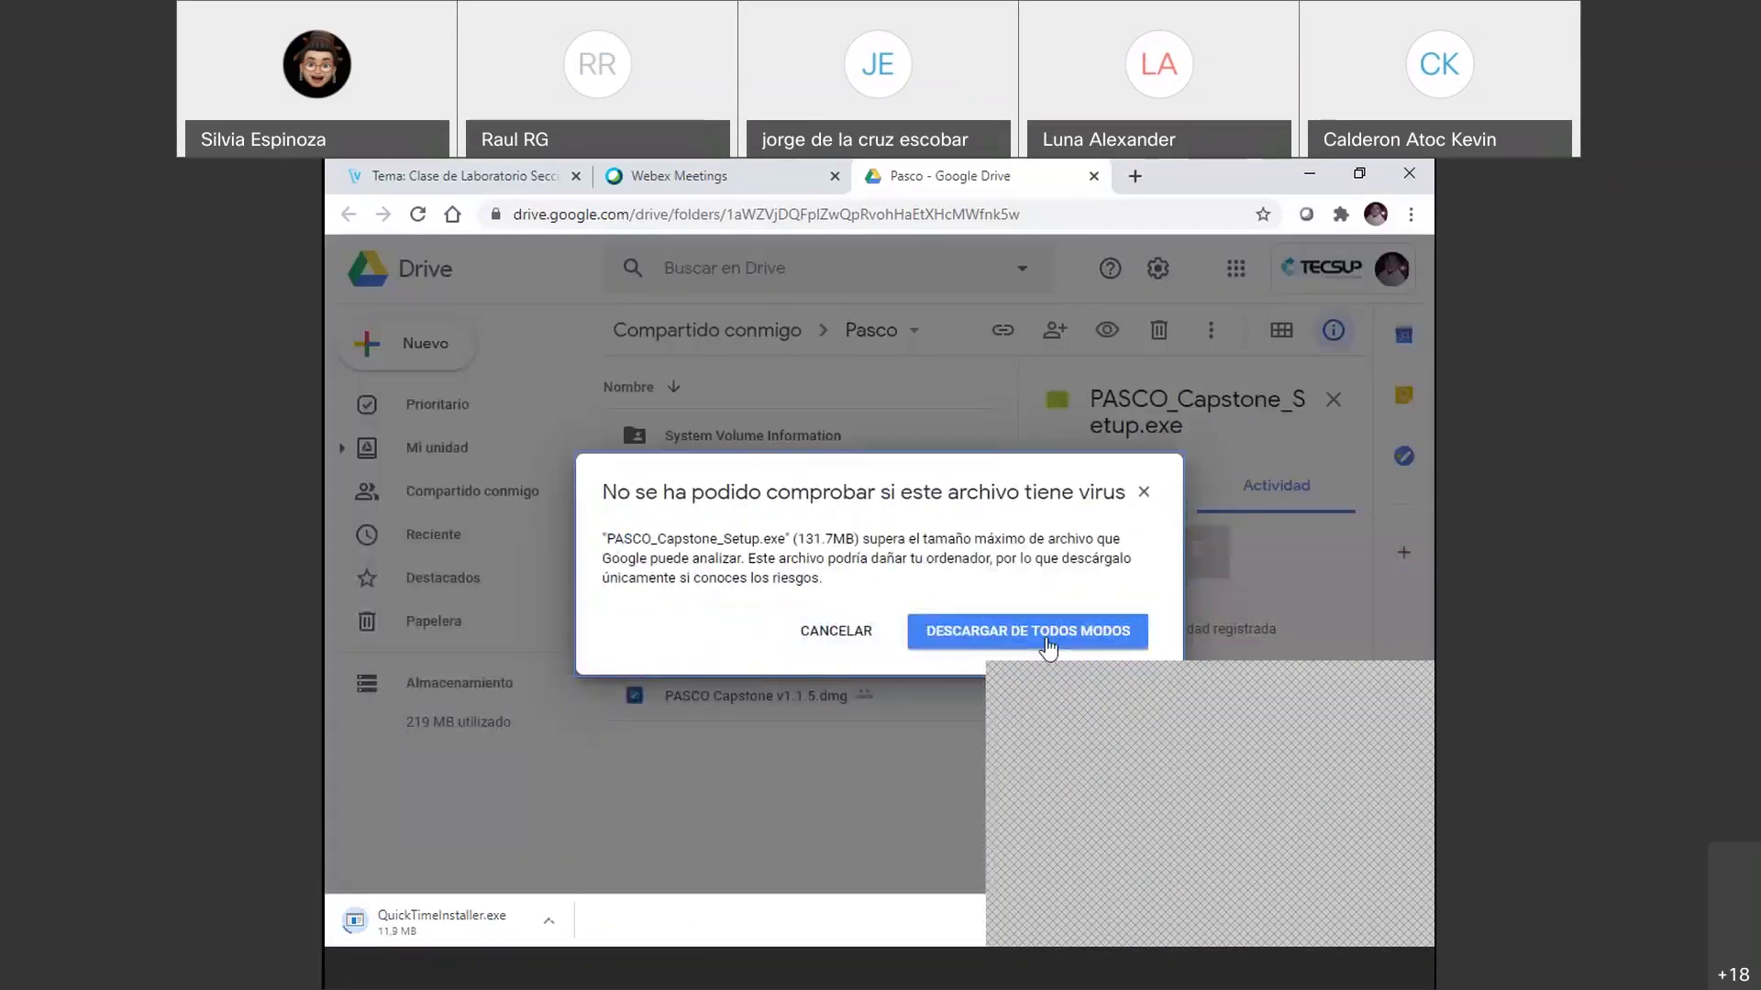
left_click(1049, 647)
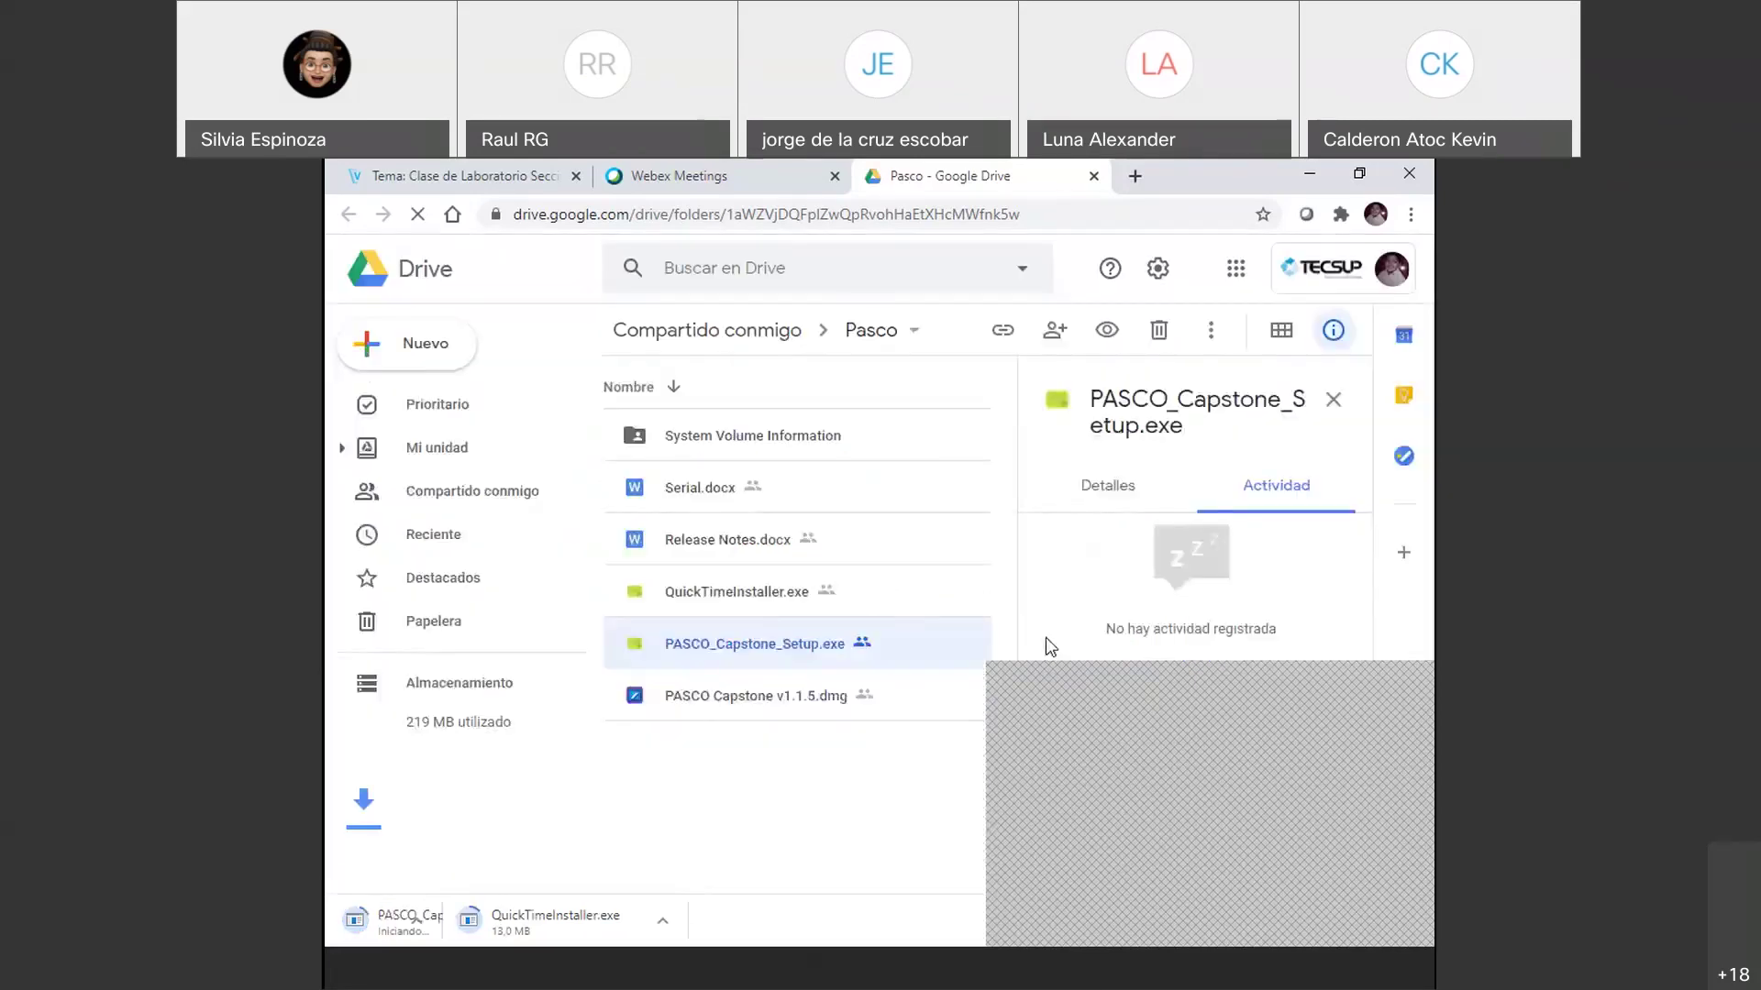
right_click(833, 700)
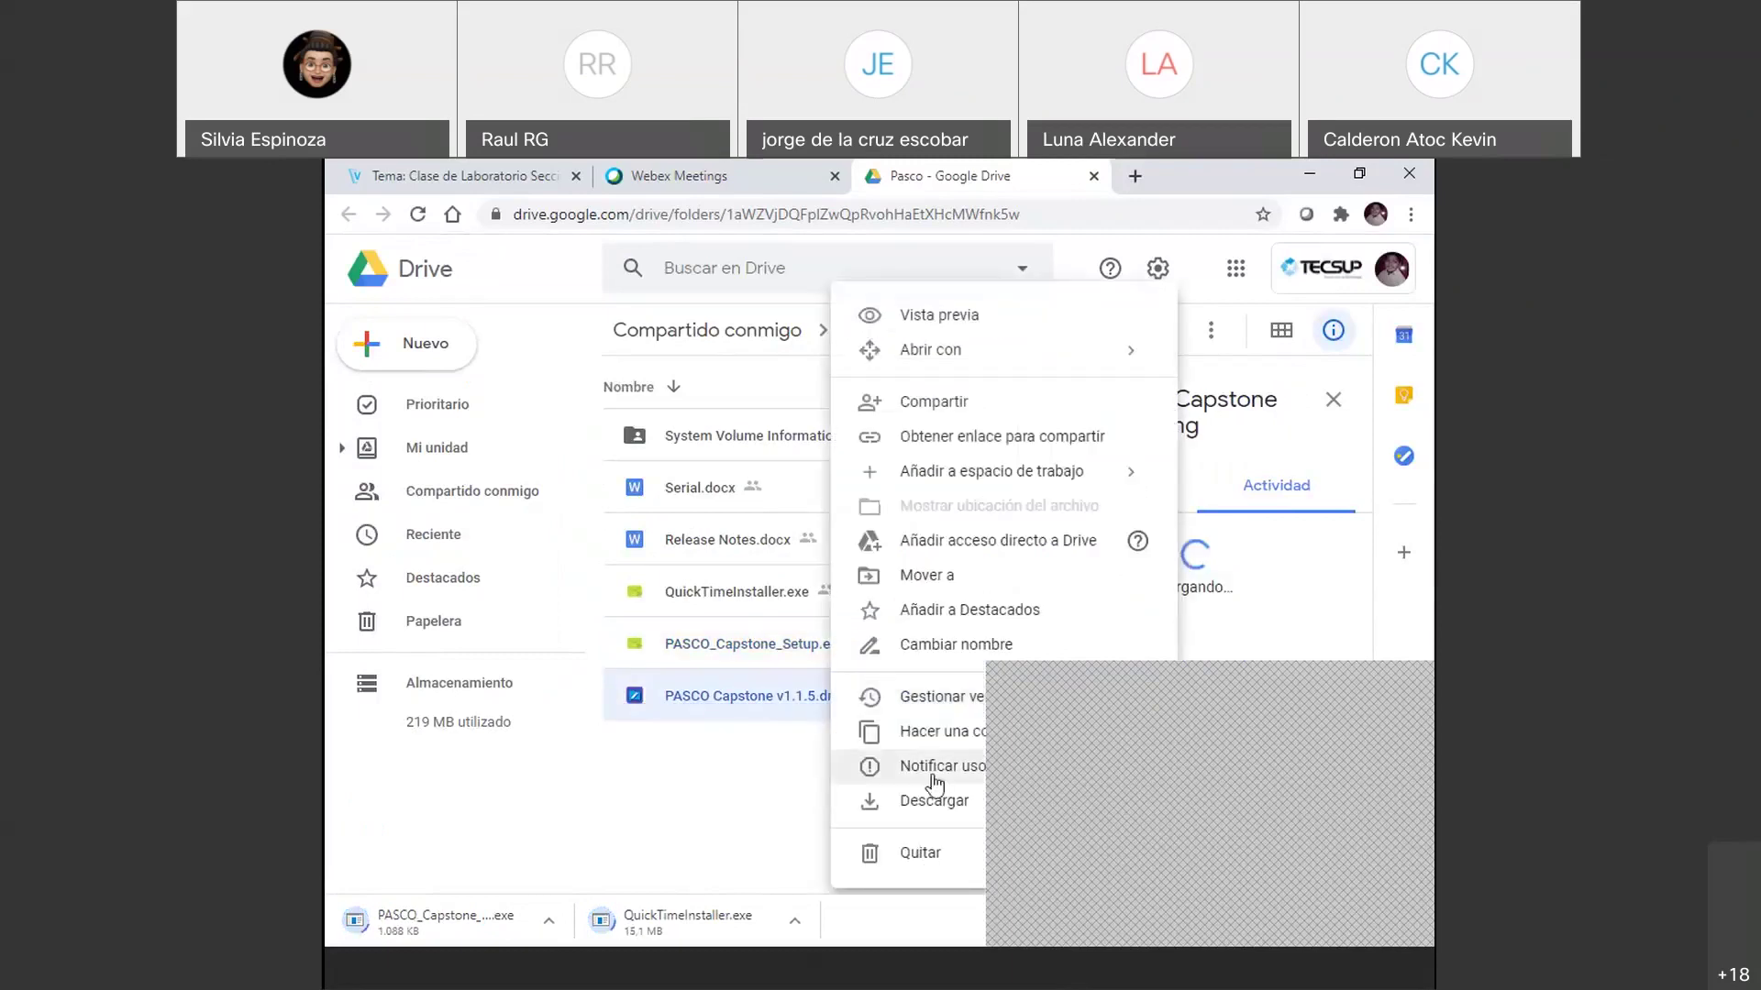
left_click(944, 803)
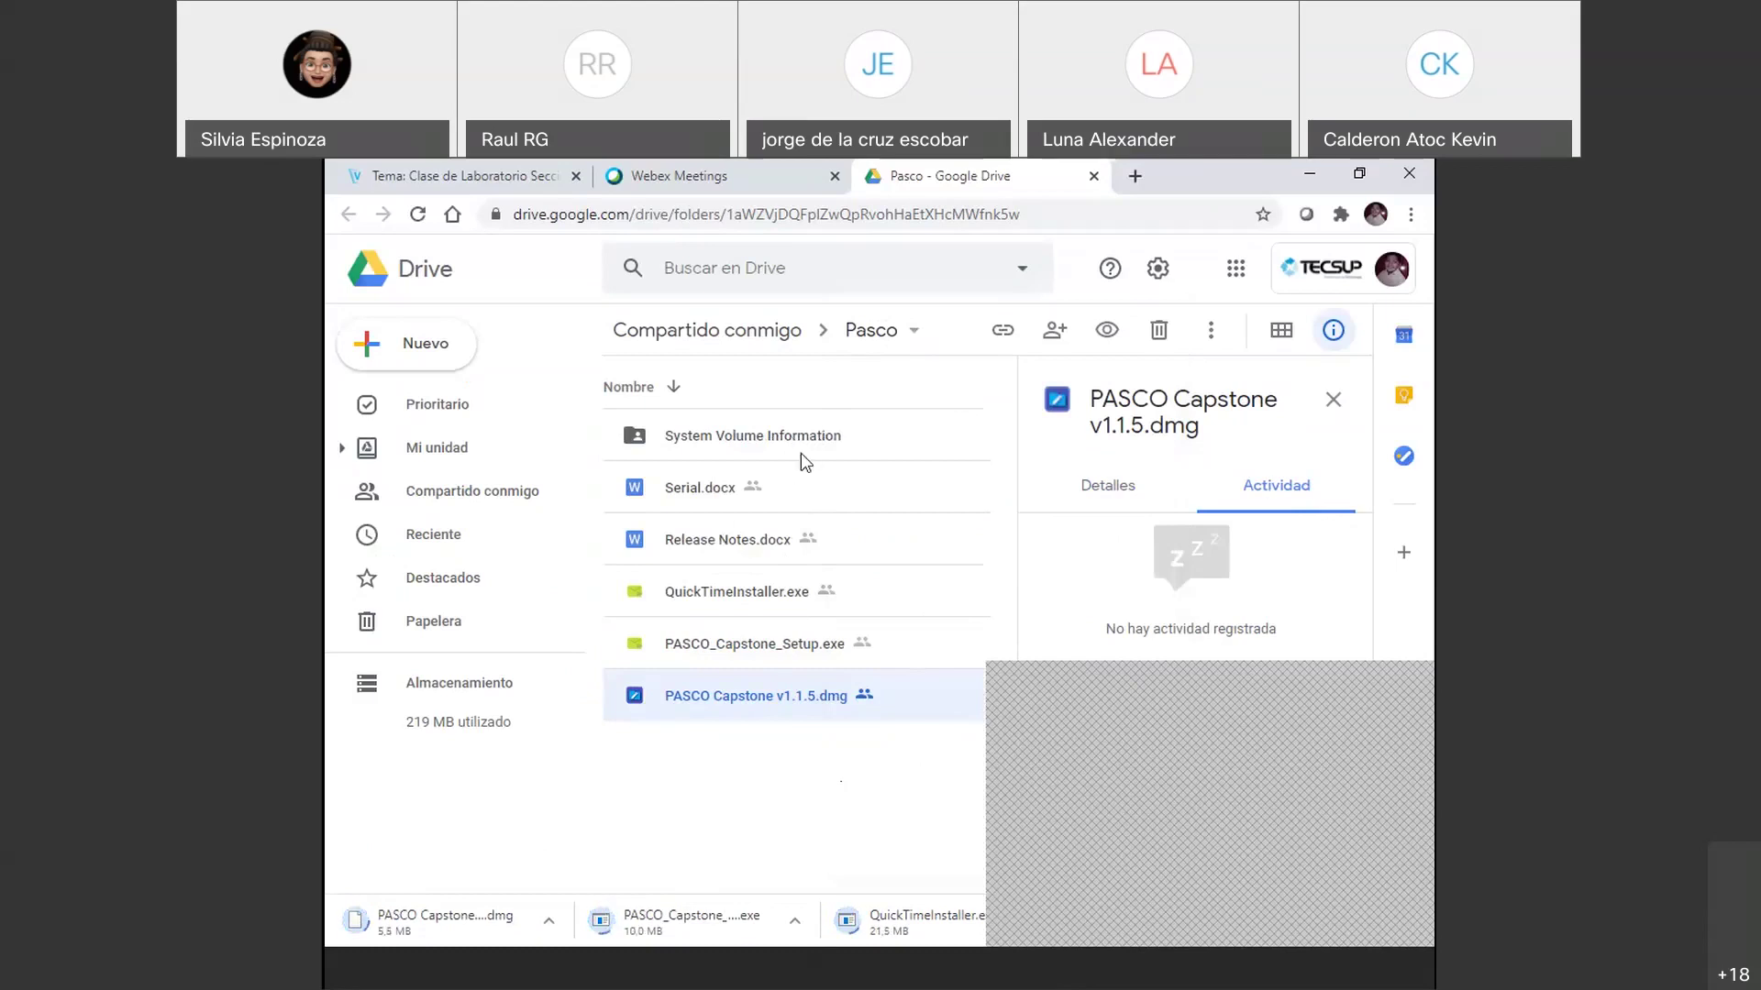
right_click(804, 451)
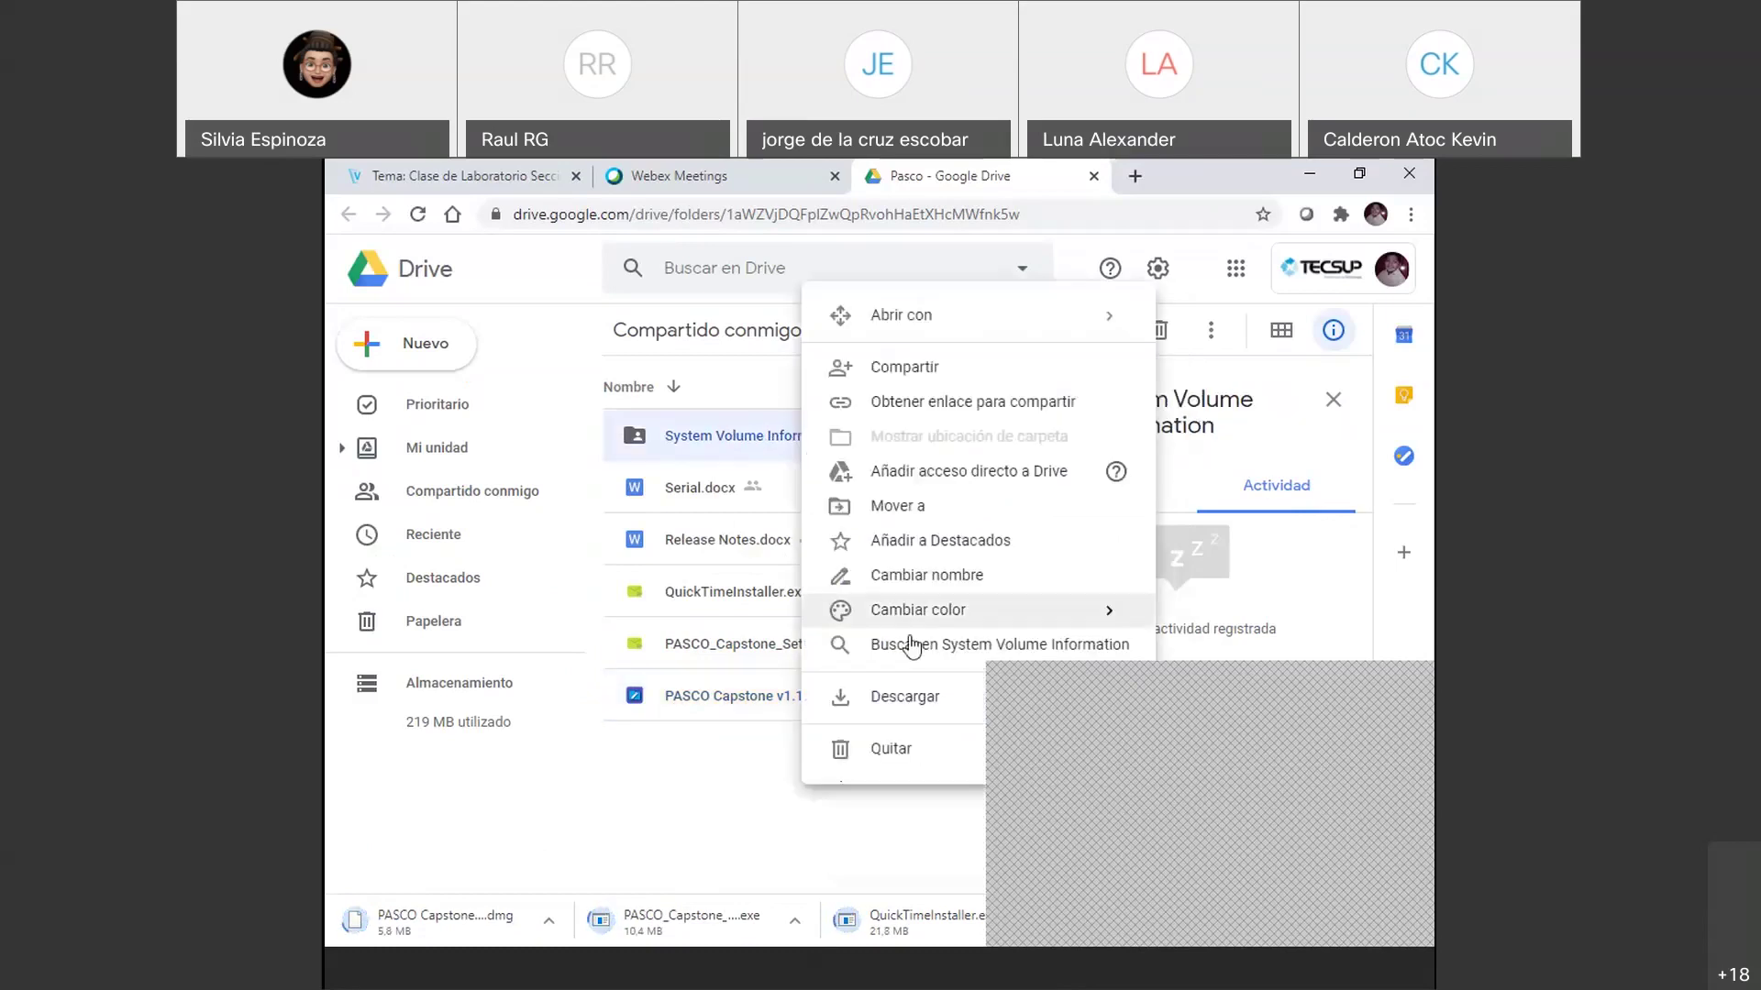
left_click(914, 699)
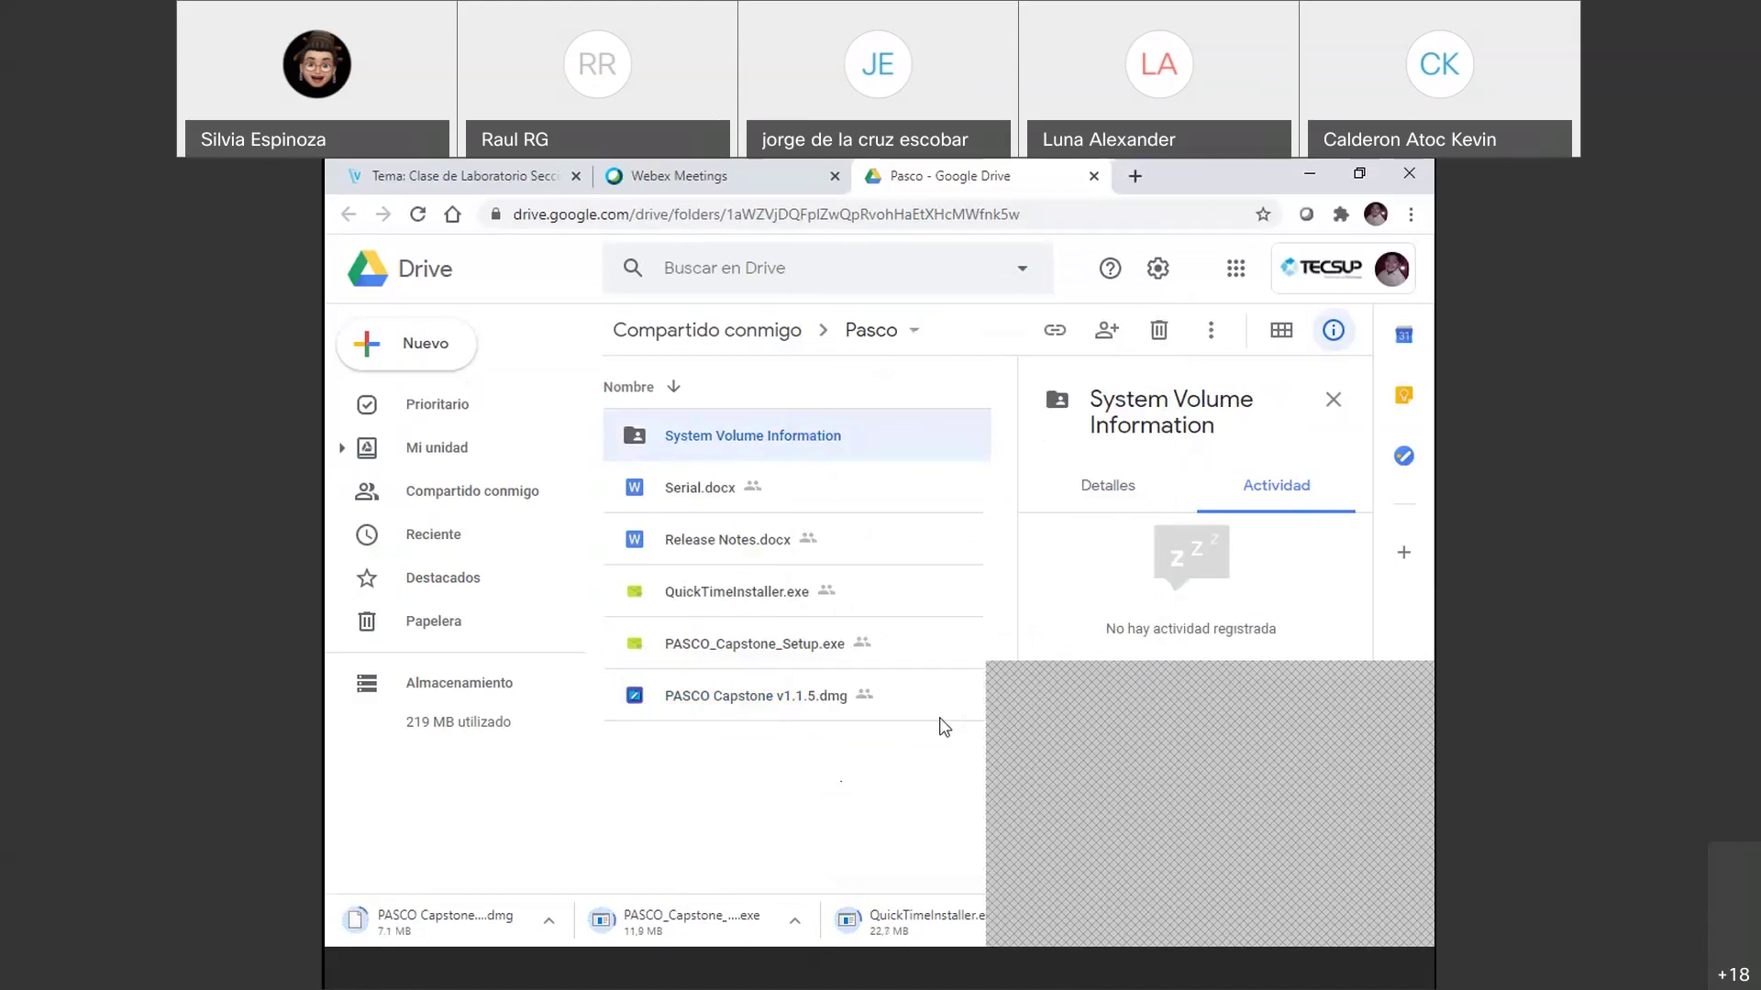
right_click(747, 487)
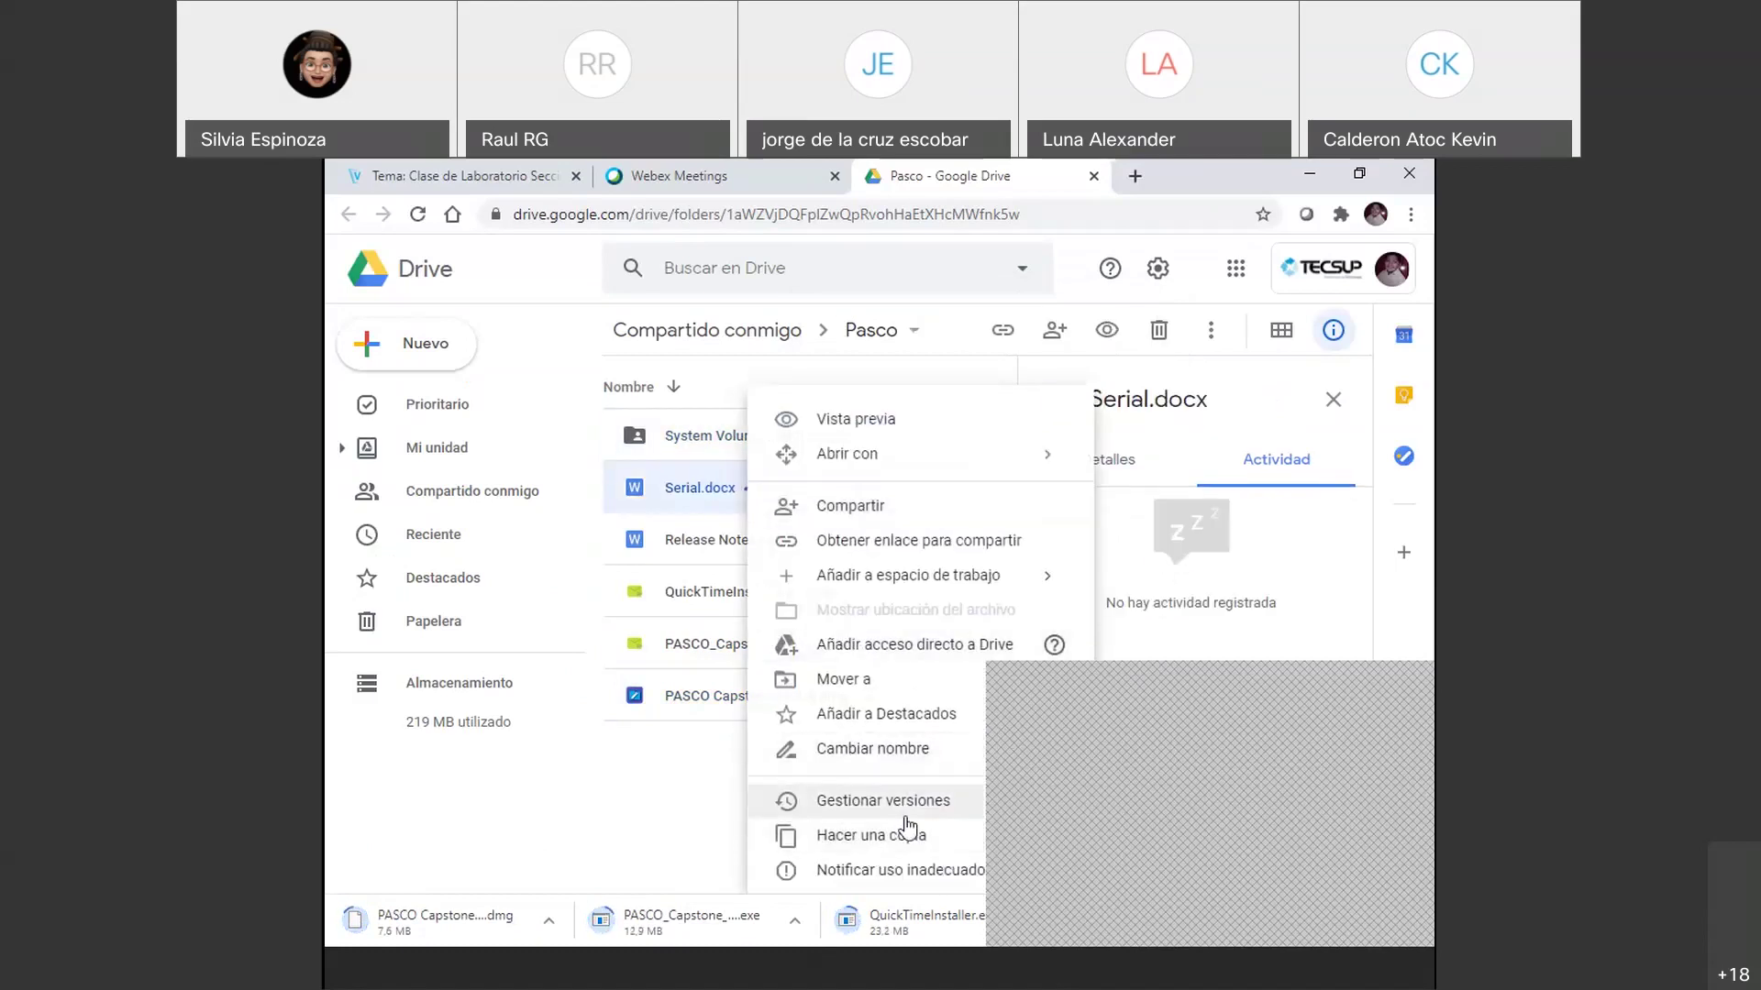
key("F5")
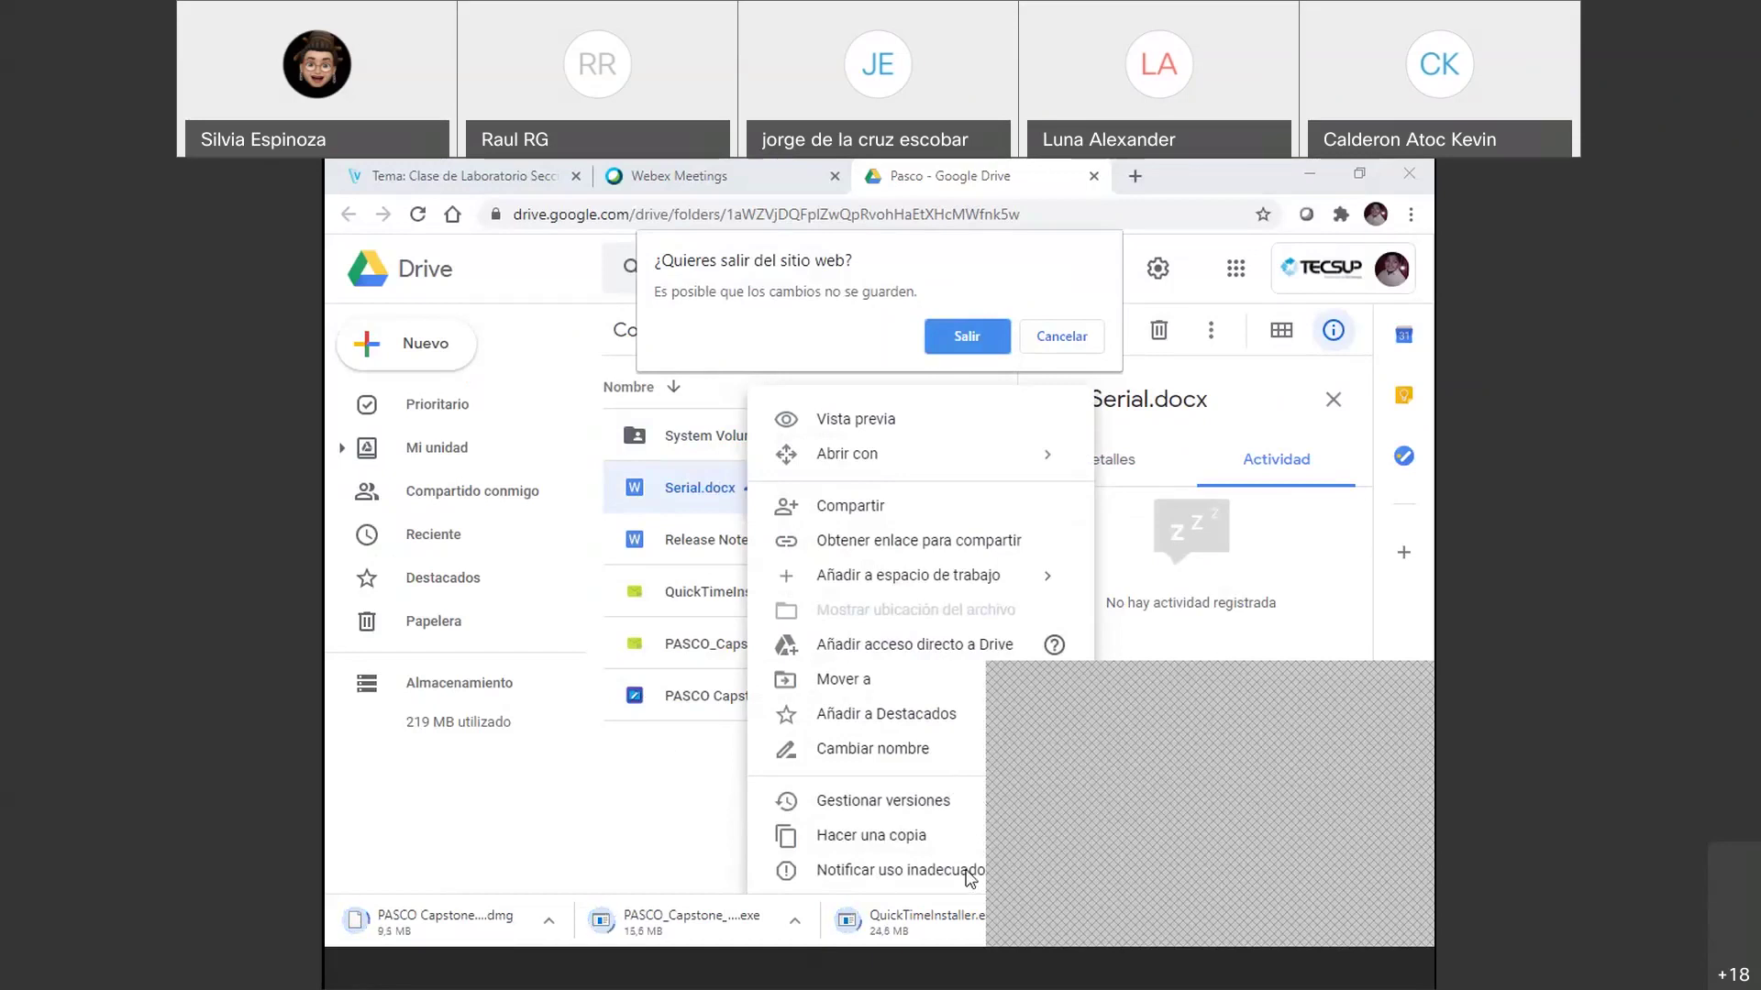
left_click(1040, 343)
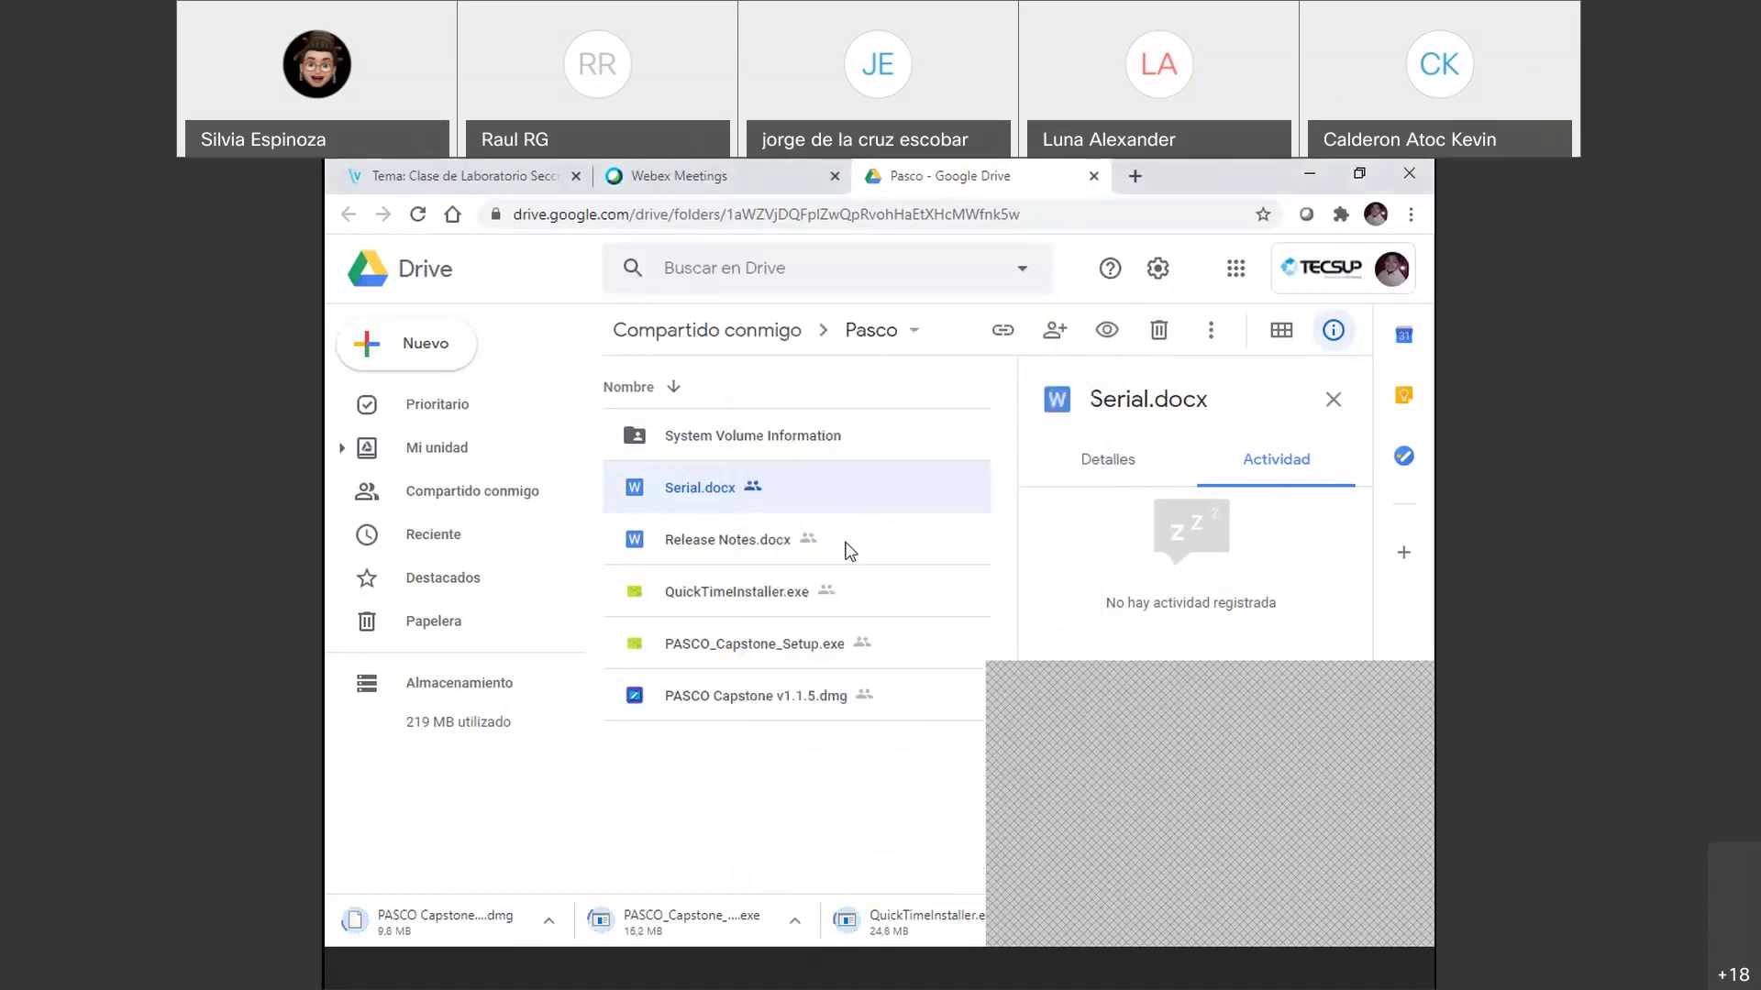
- Download Serial.docx and Release Notes.docx from the shared Pasco folder
right_click(746, 496)
left_click(862, 800)
right_click(800, 537)
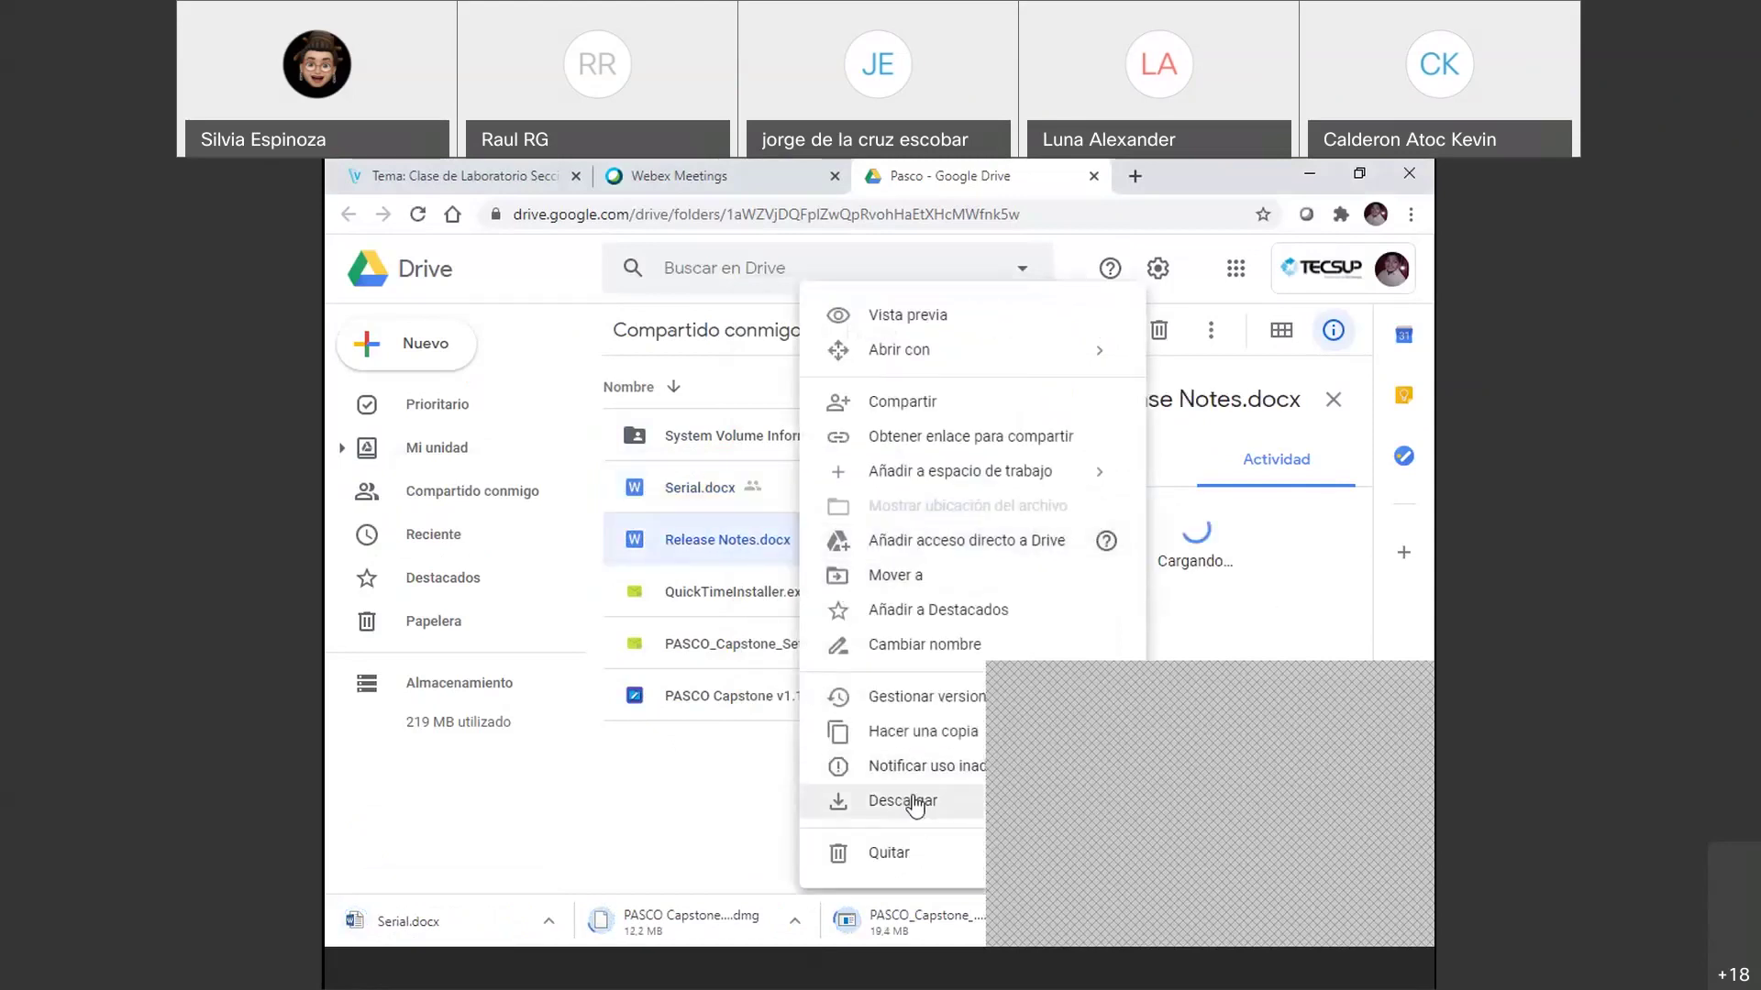
left_click(915, 803)
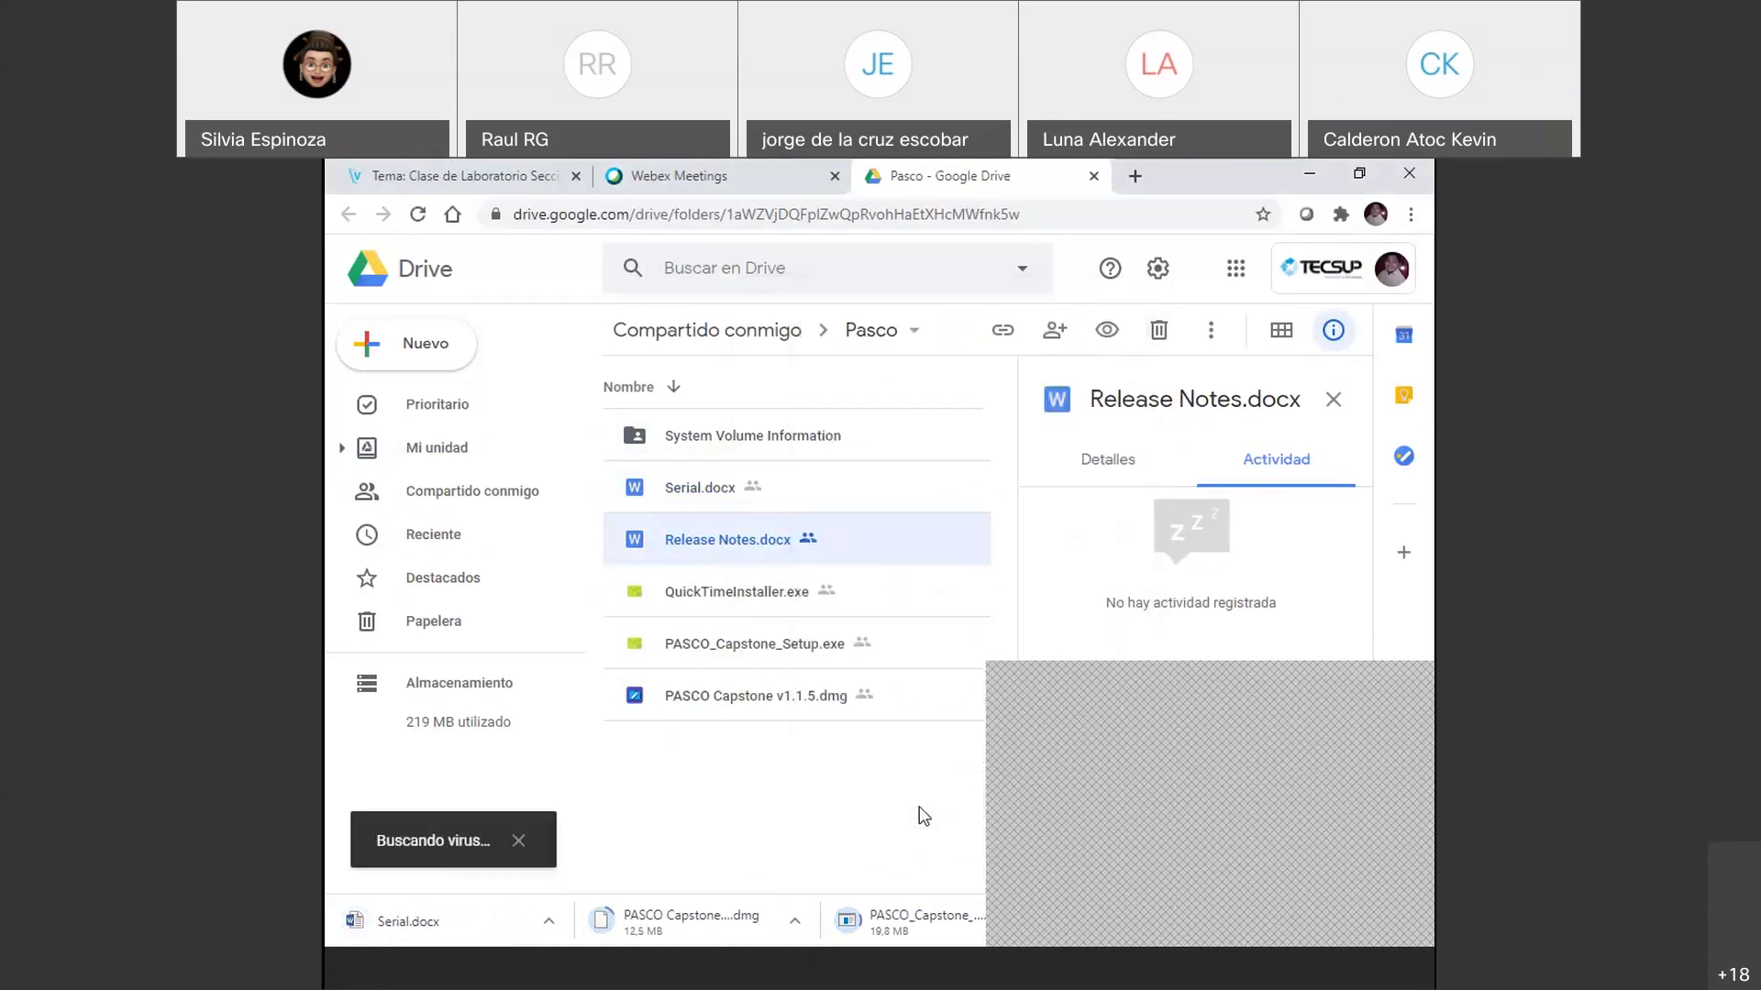
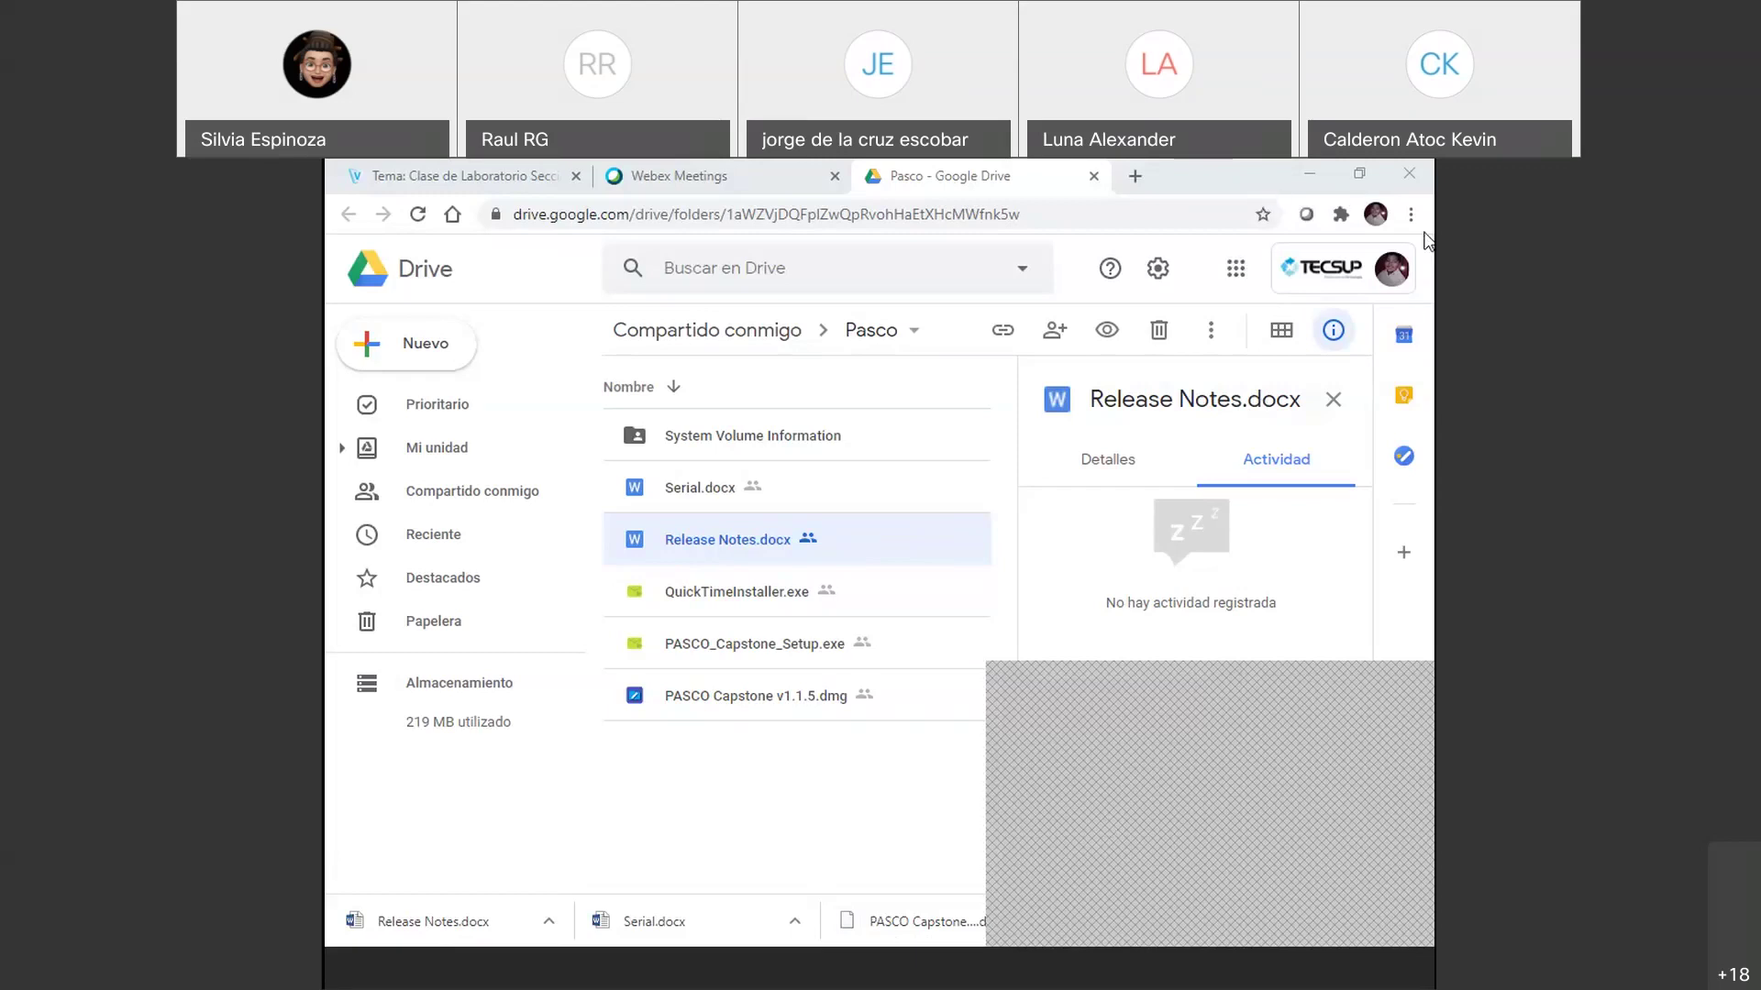
left_click(1248, 348)
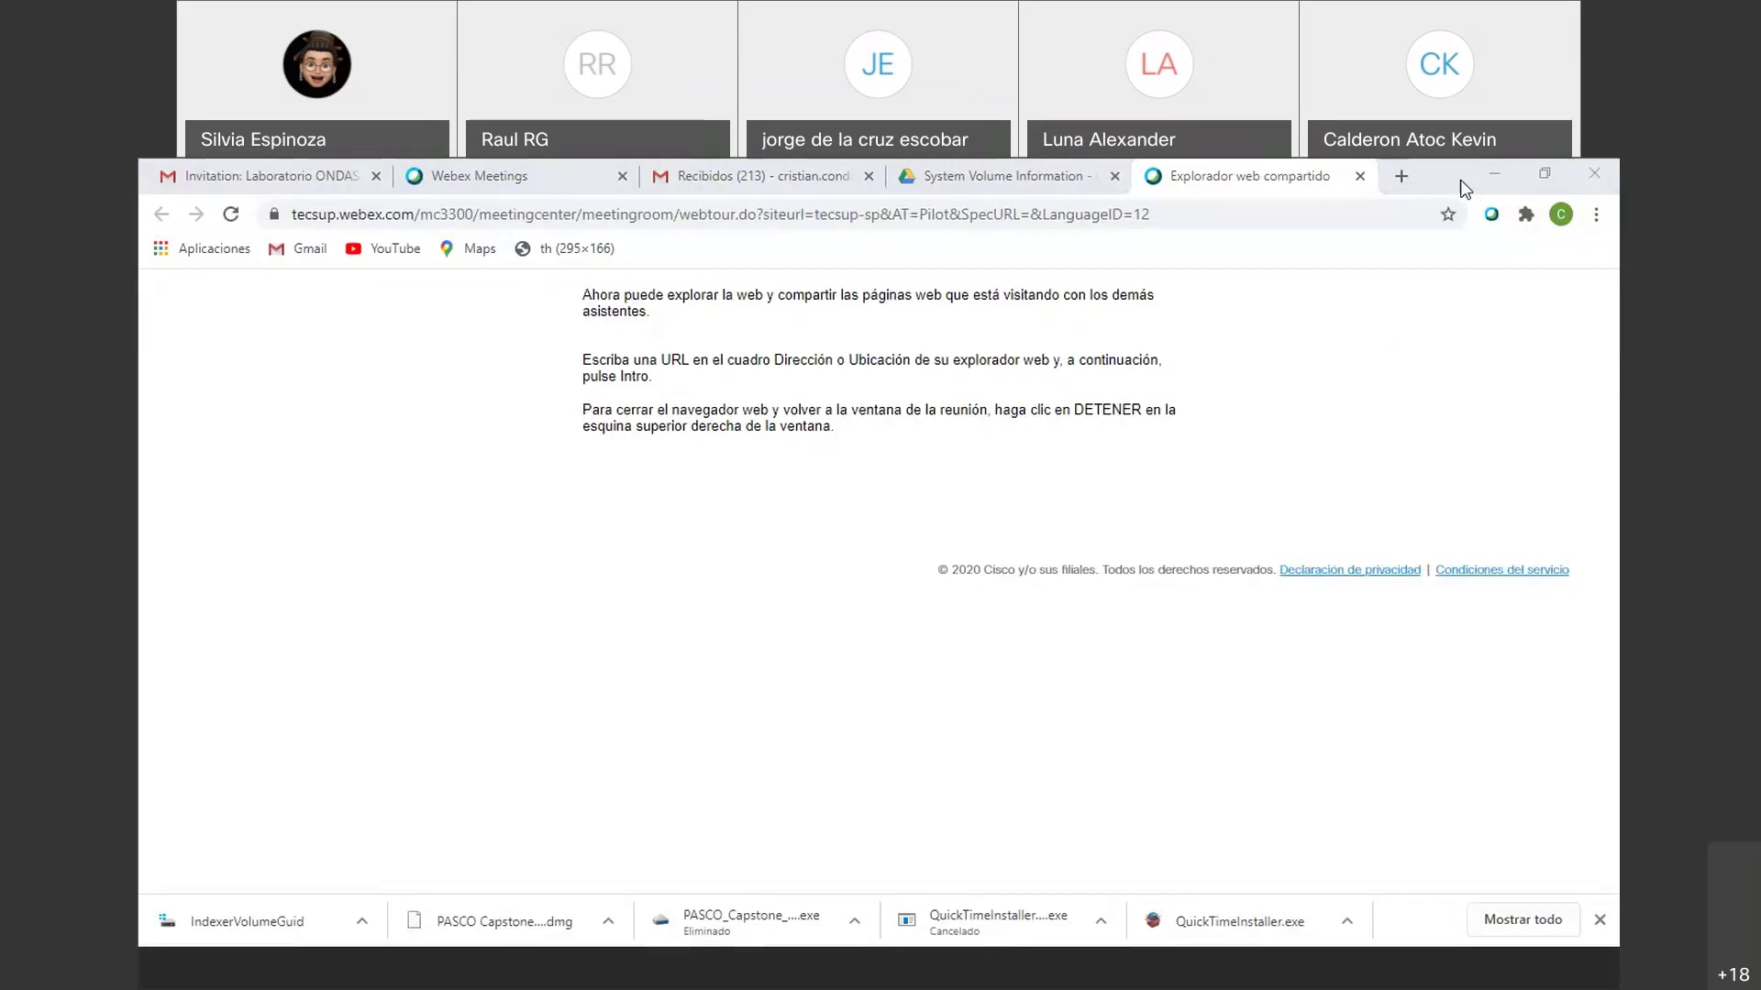
- Minimize the browser and complete the PASCO Capstone InstallShield wizard with the Modificar option, leaving the custom setup components unchanged
left_click(1494, 175)
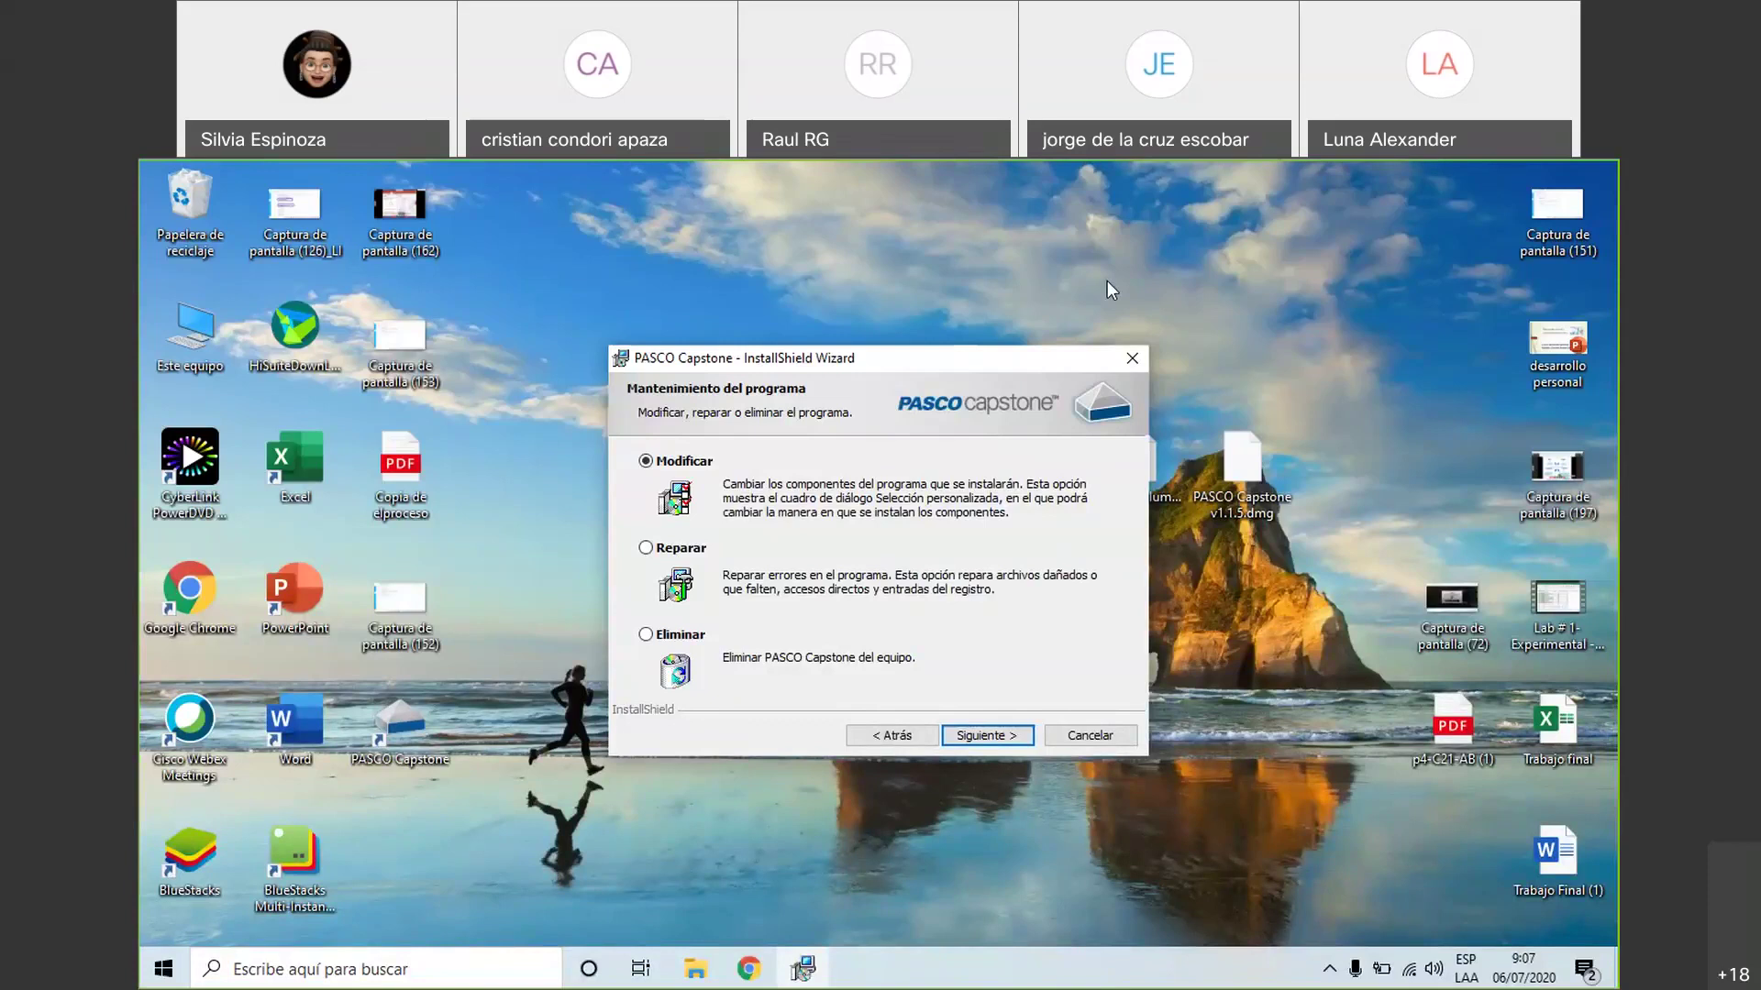
key("Return")
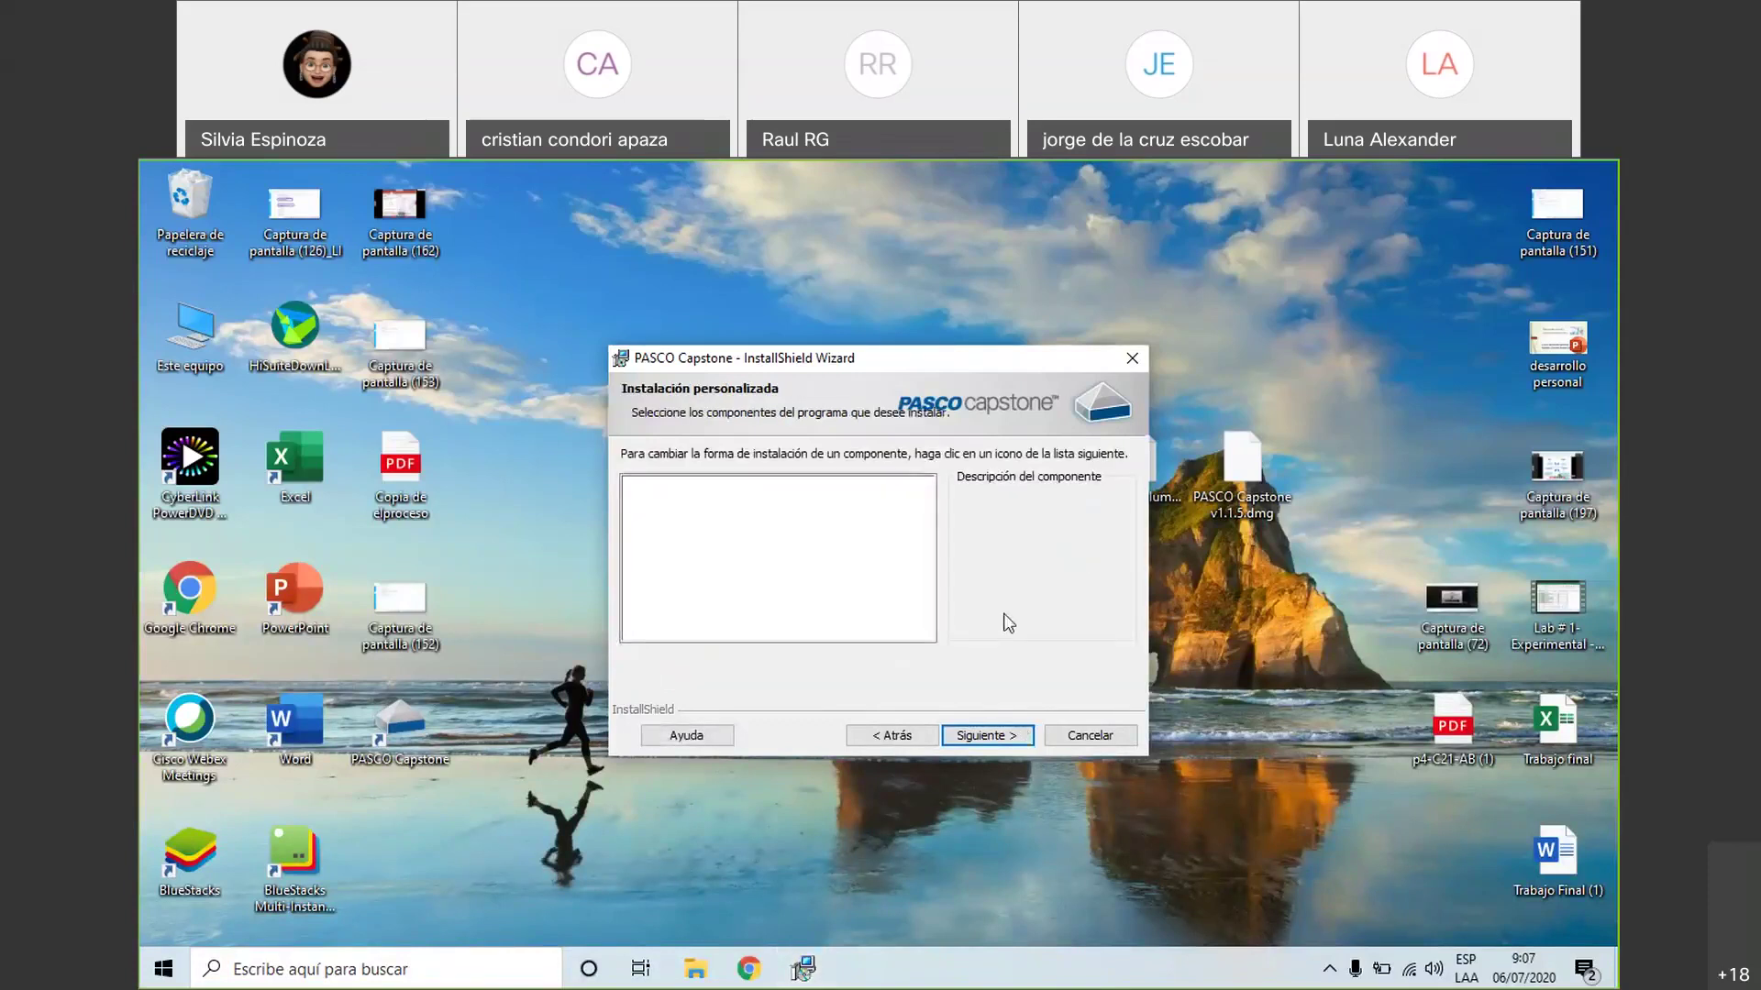
left_click(977, 734)
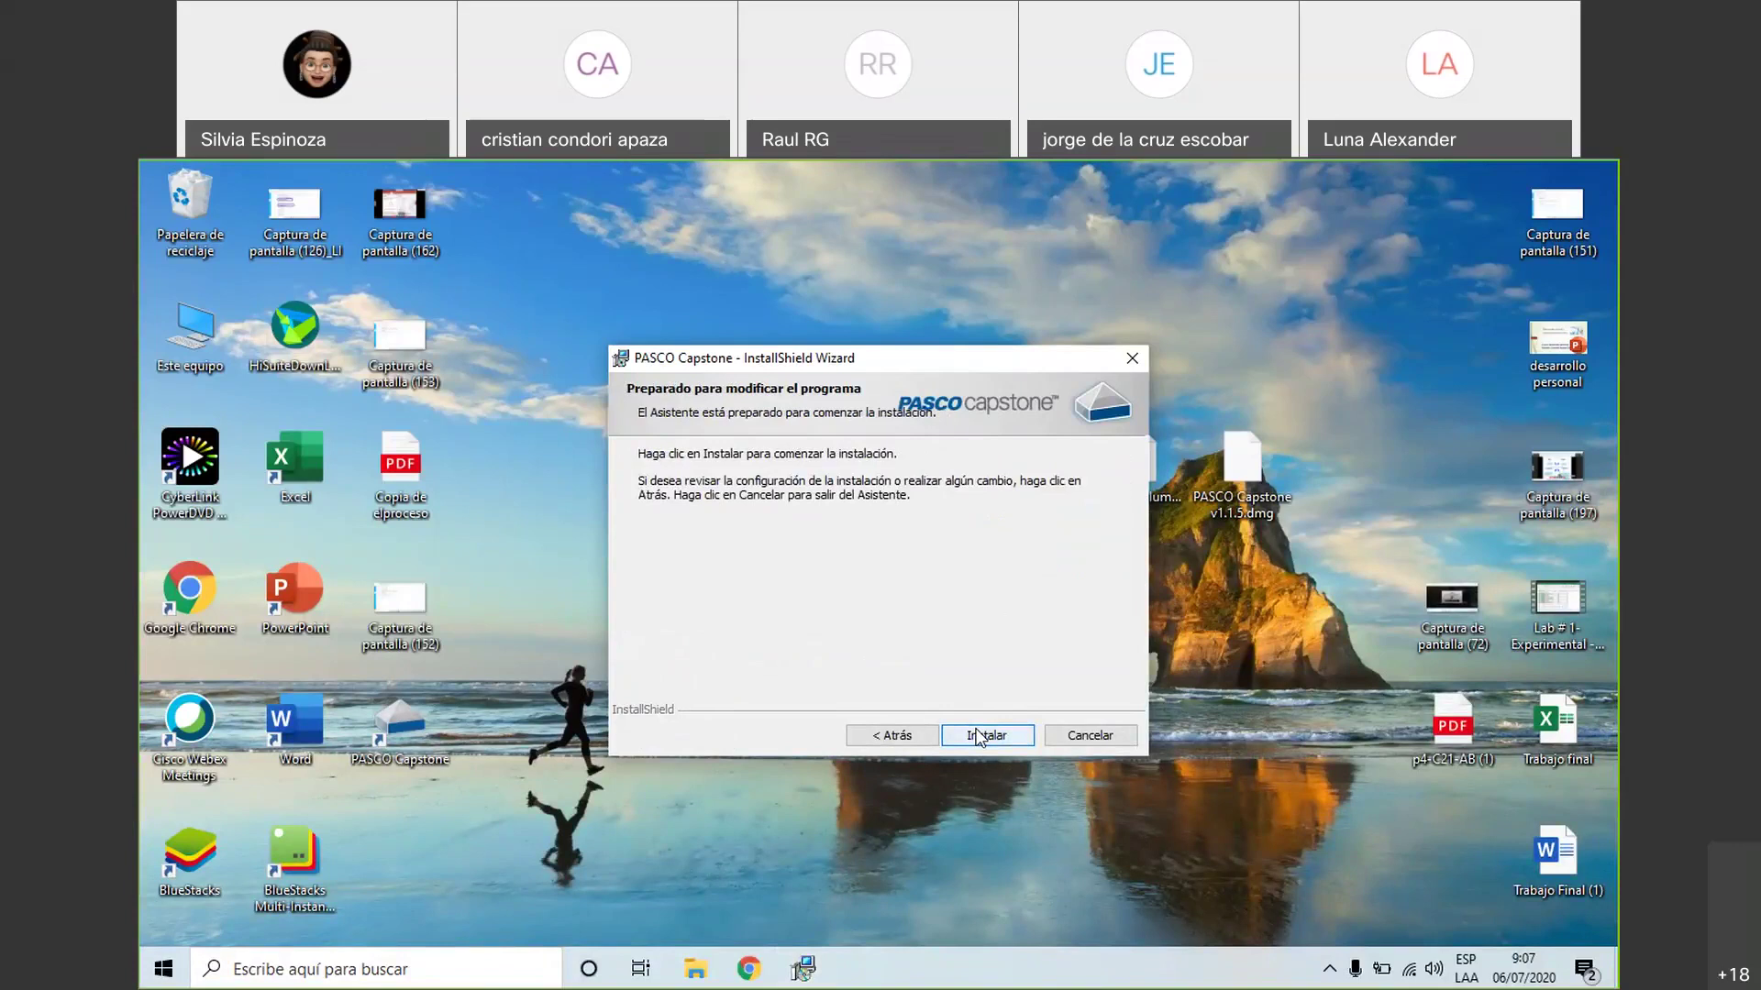
left_click(979, 735)
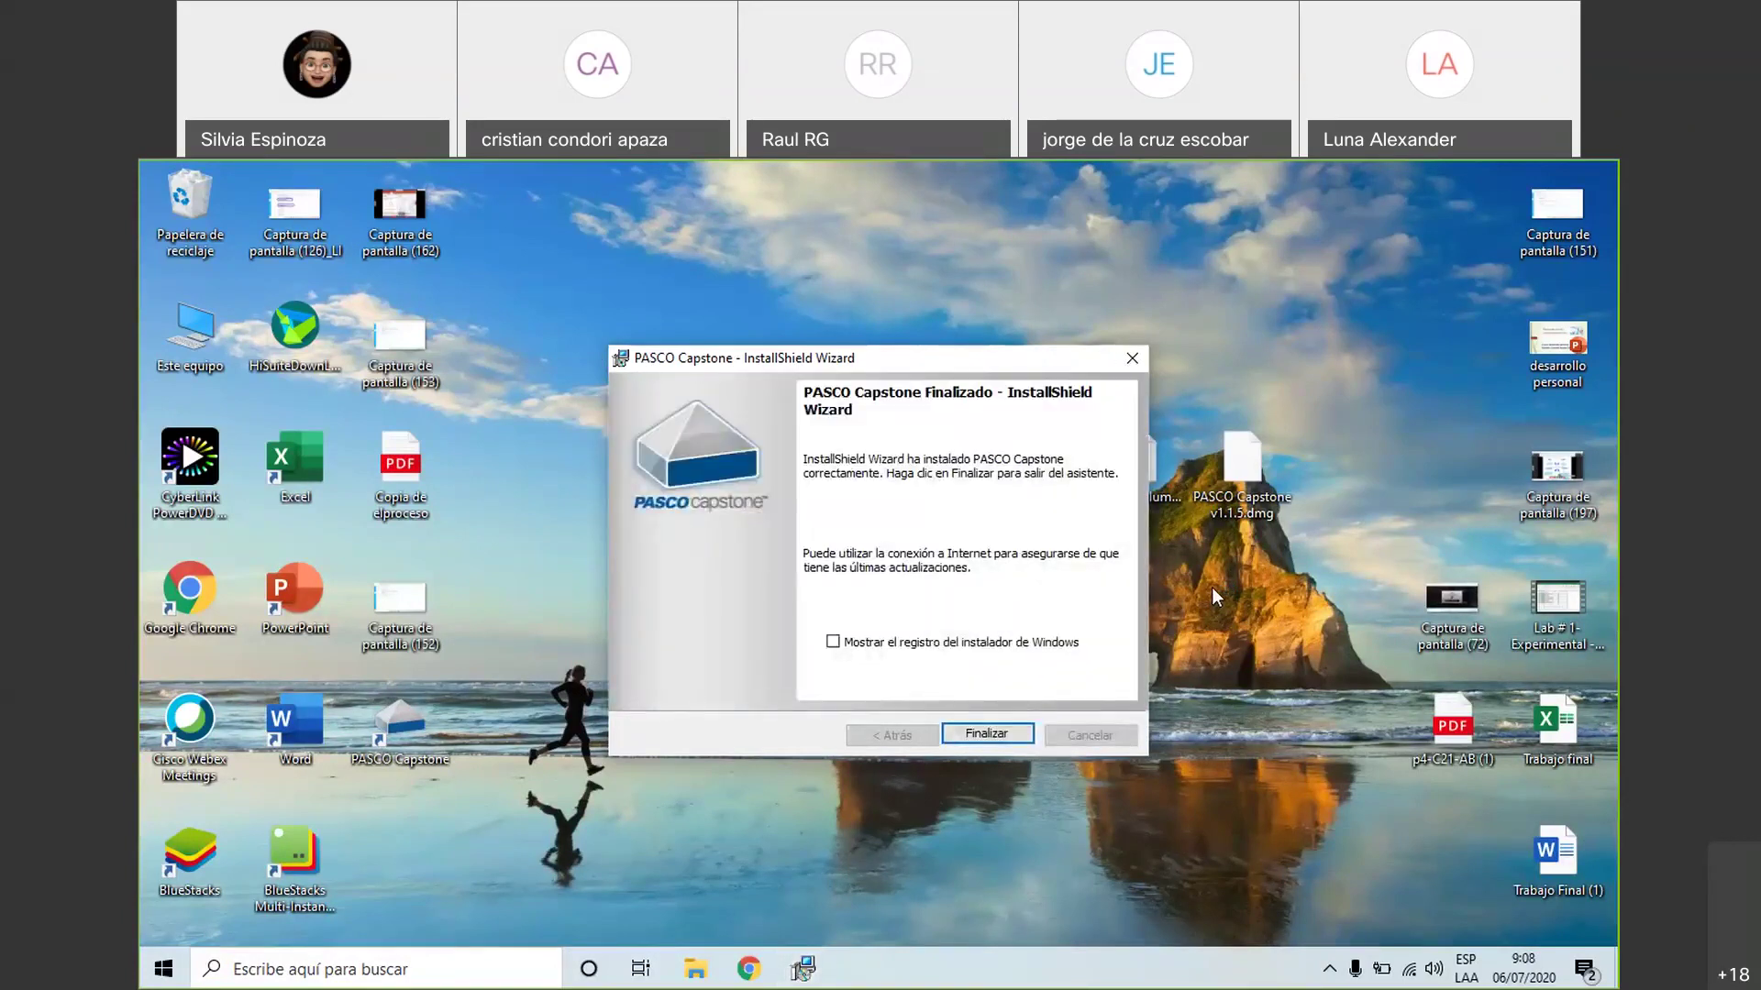
left_click(1015, 735)
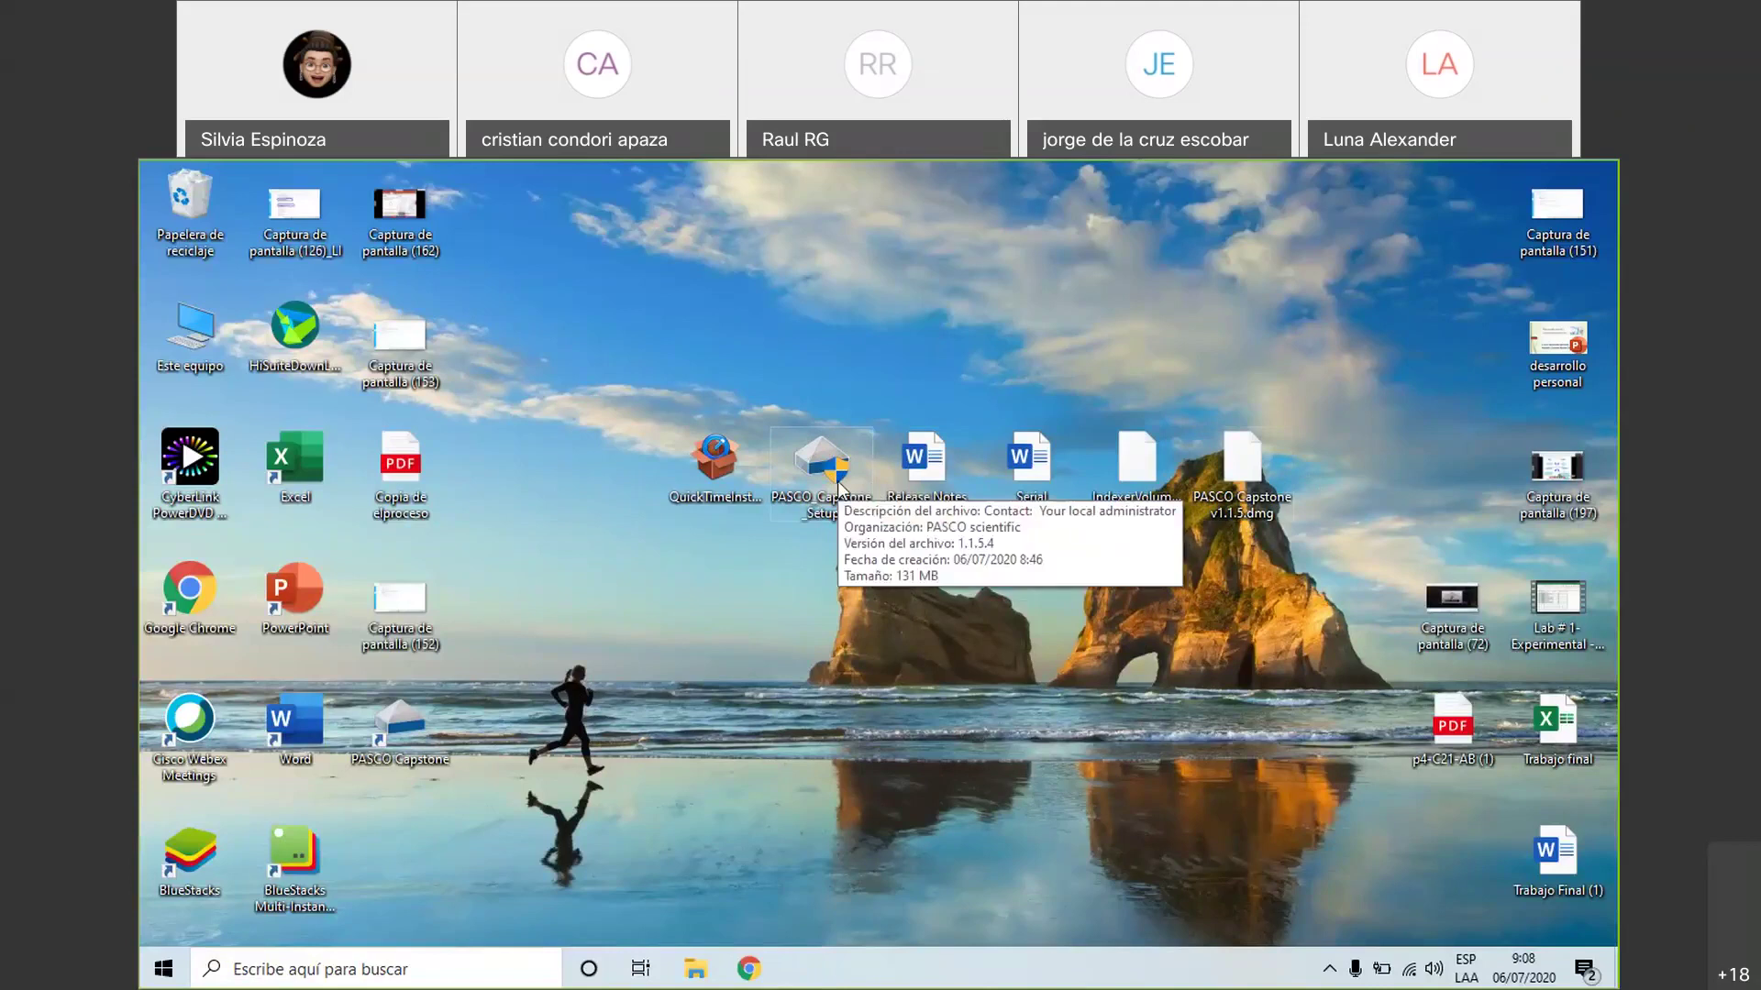
double_click(838, 484)
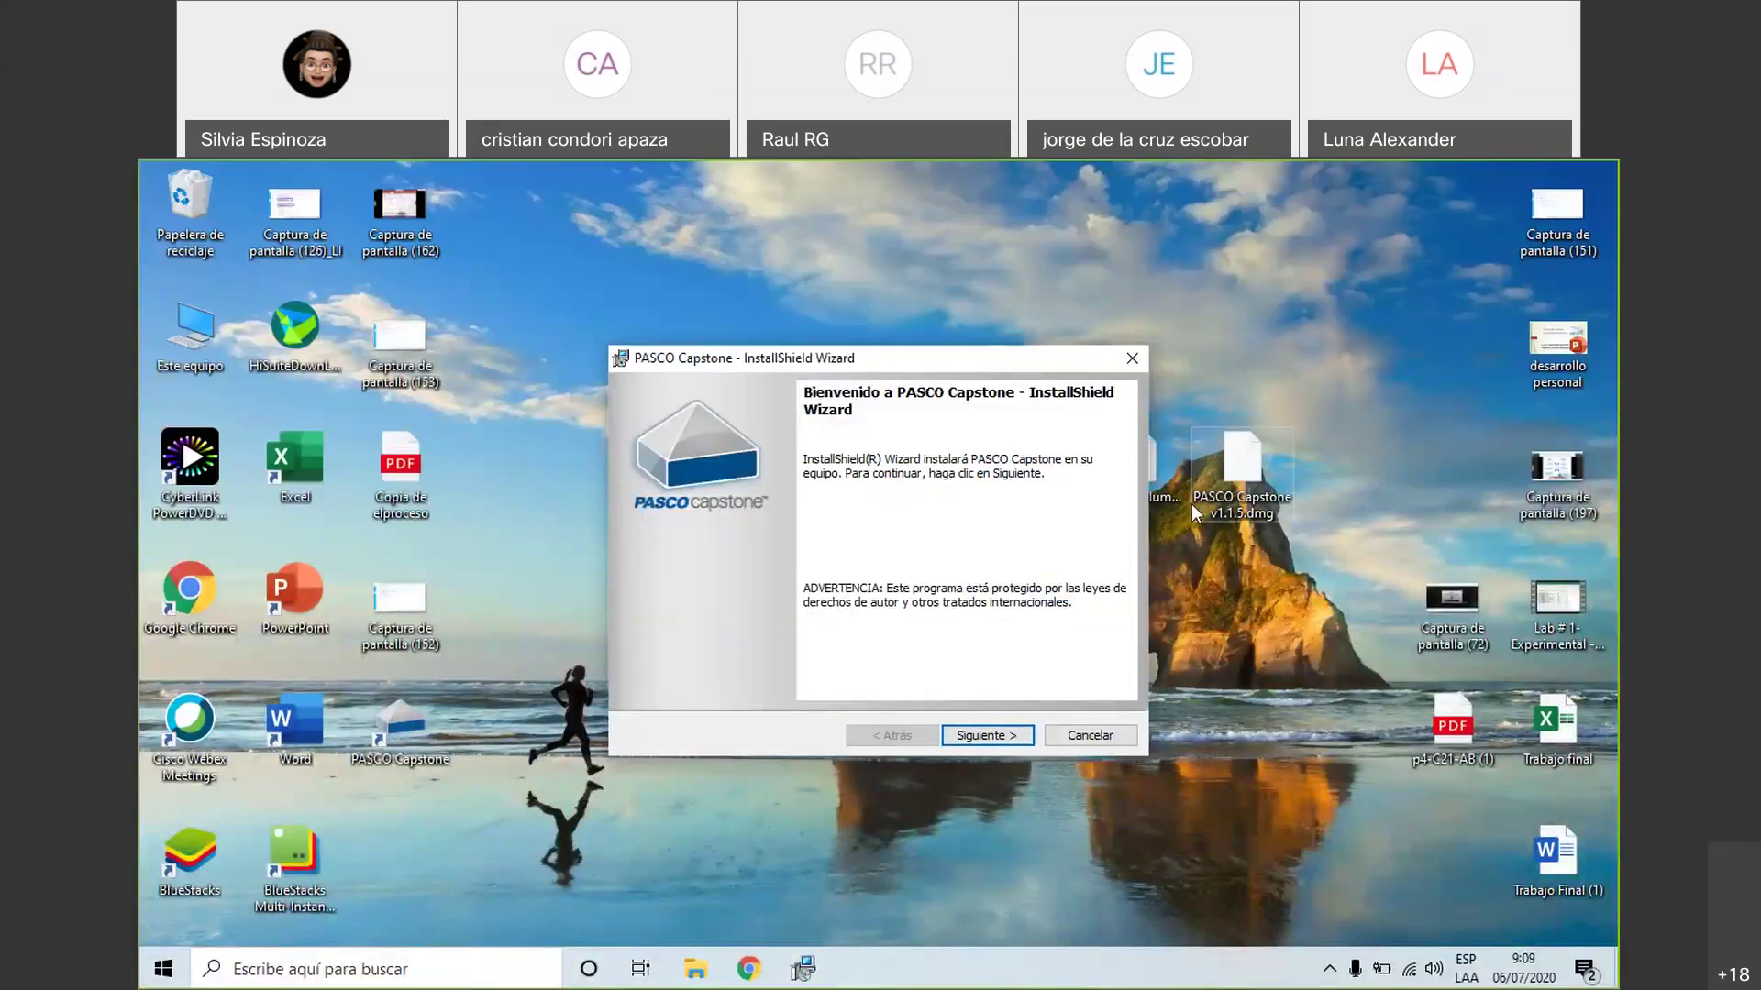
left_click(1131, 360)
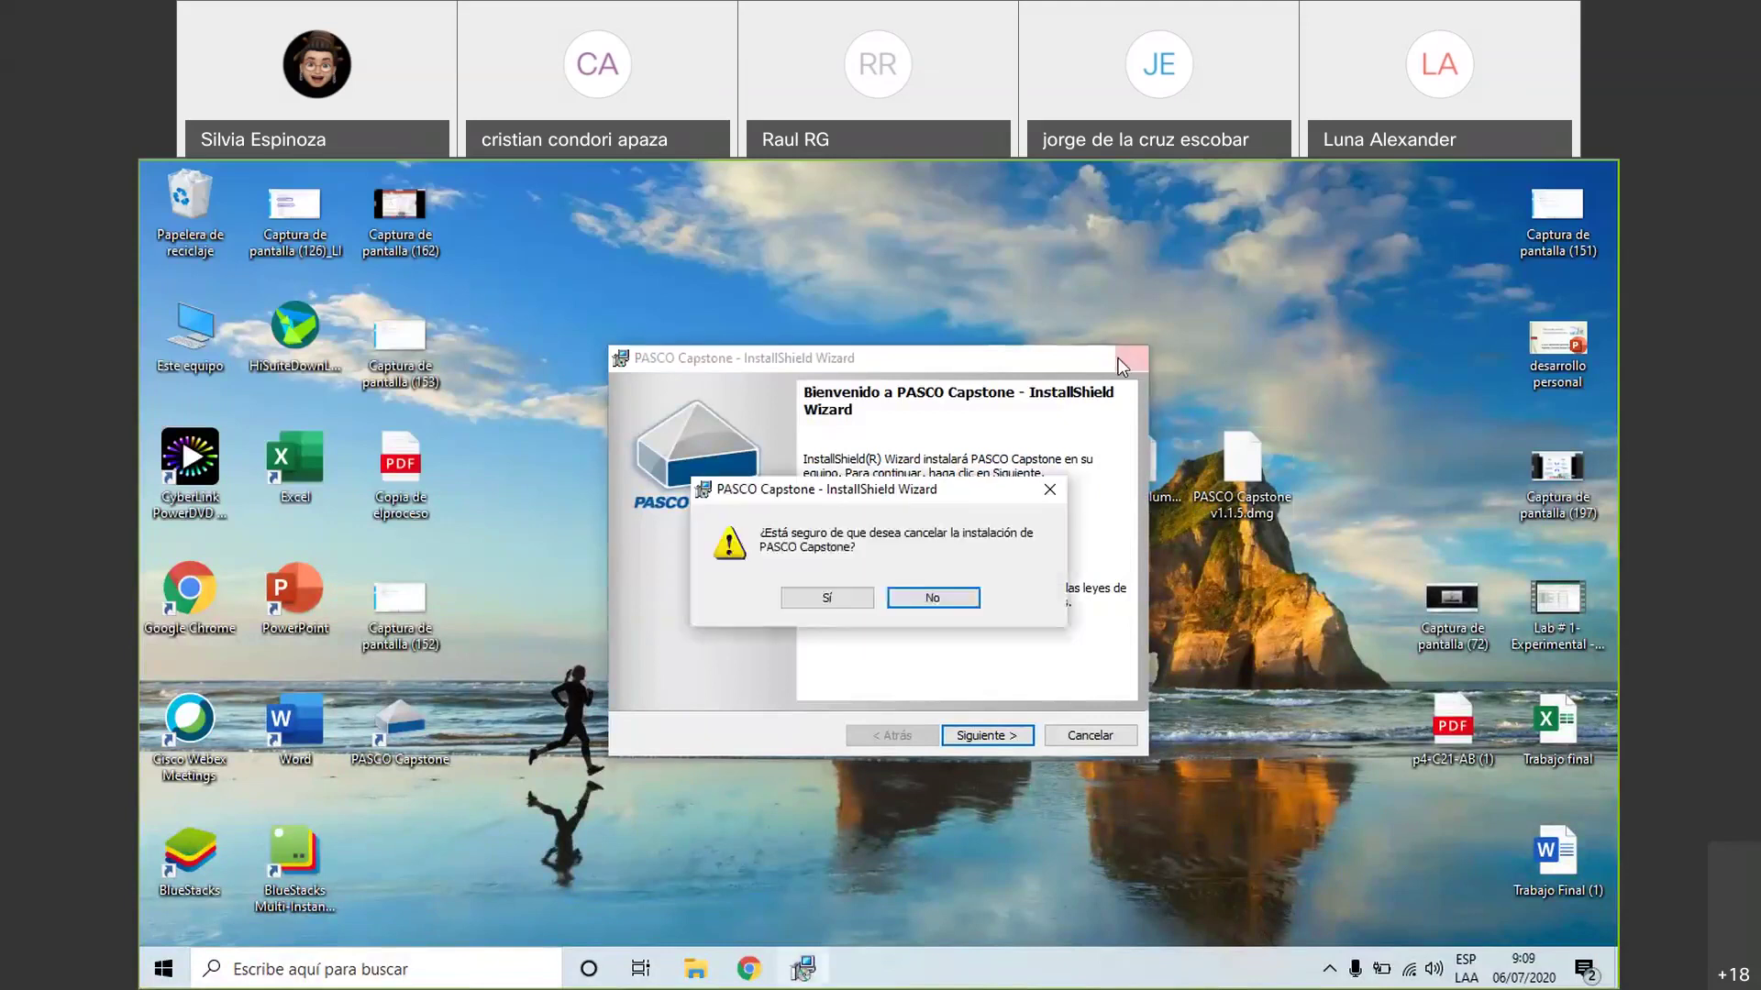
left_click(855, 592)
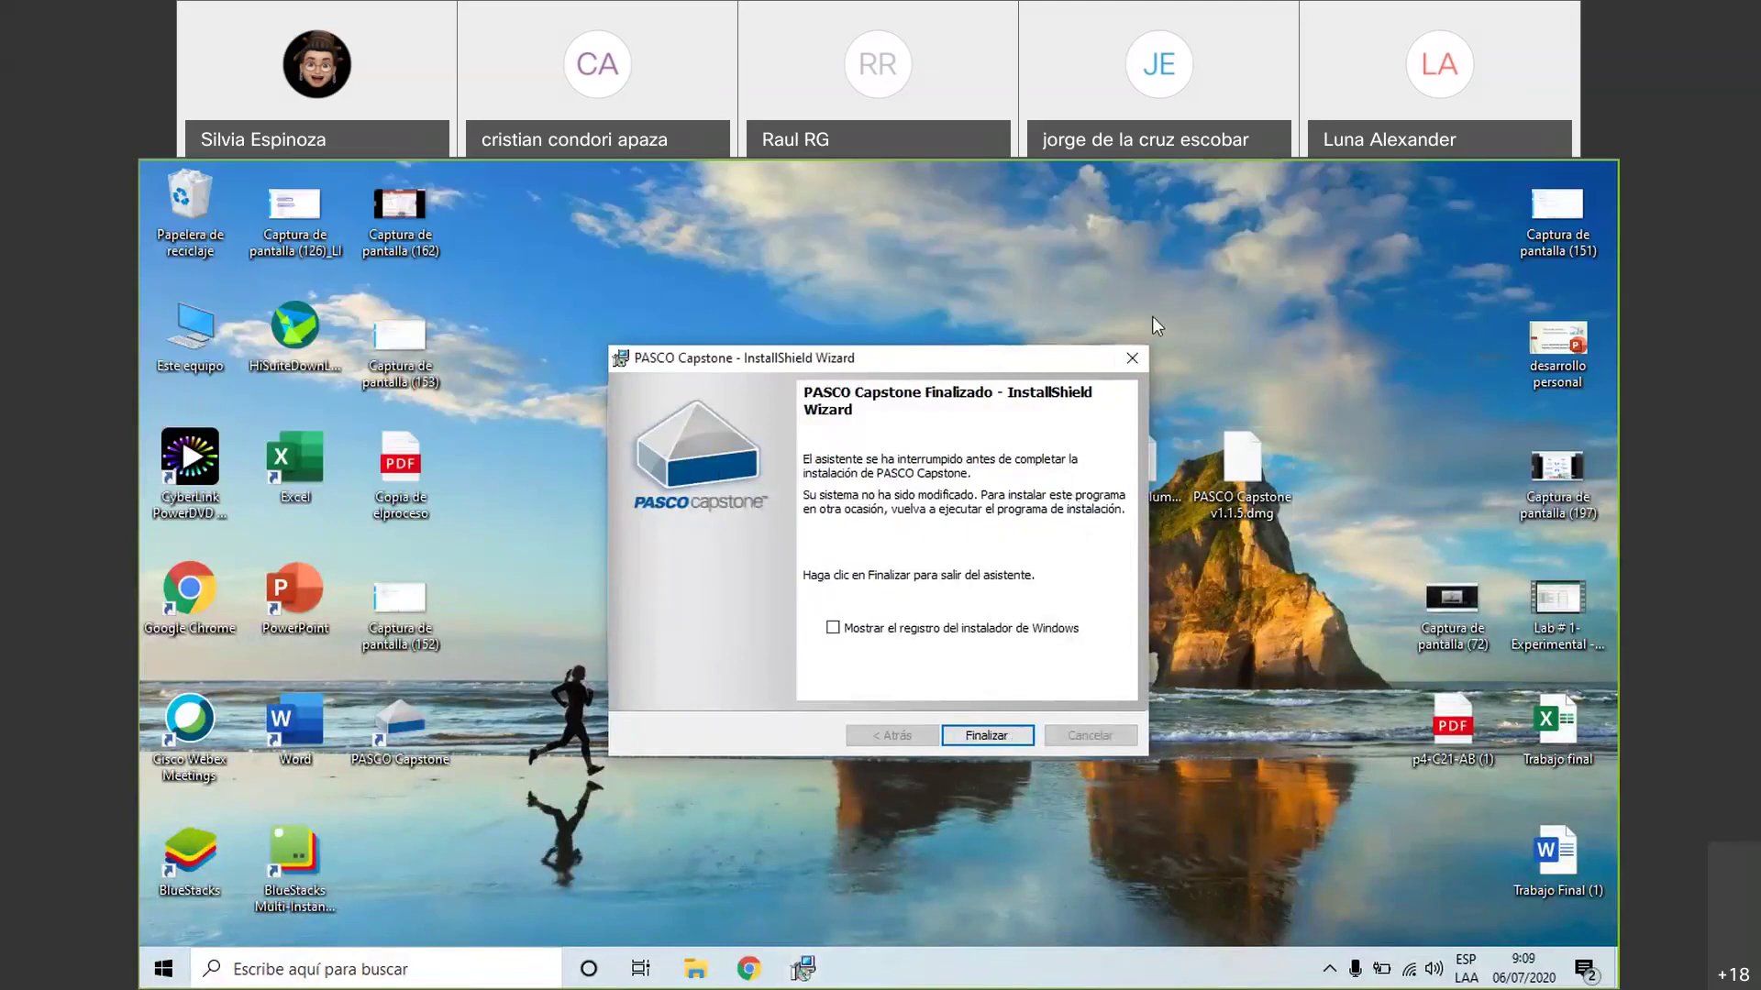
left_click(1132, 358)
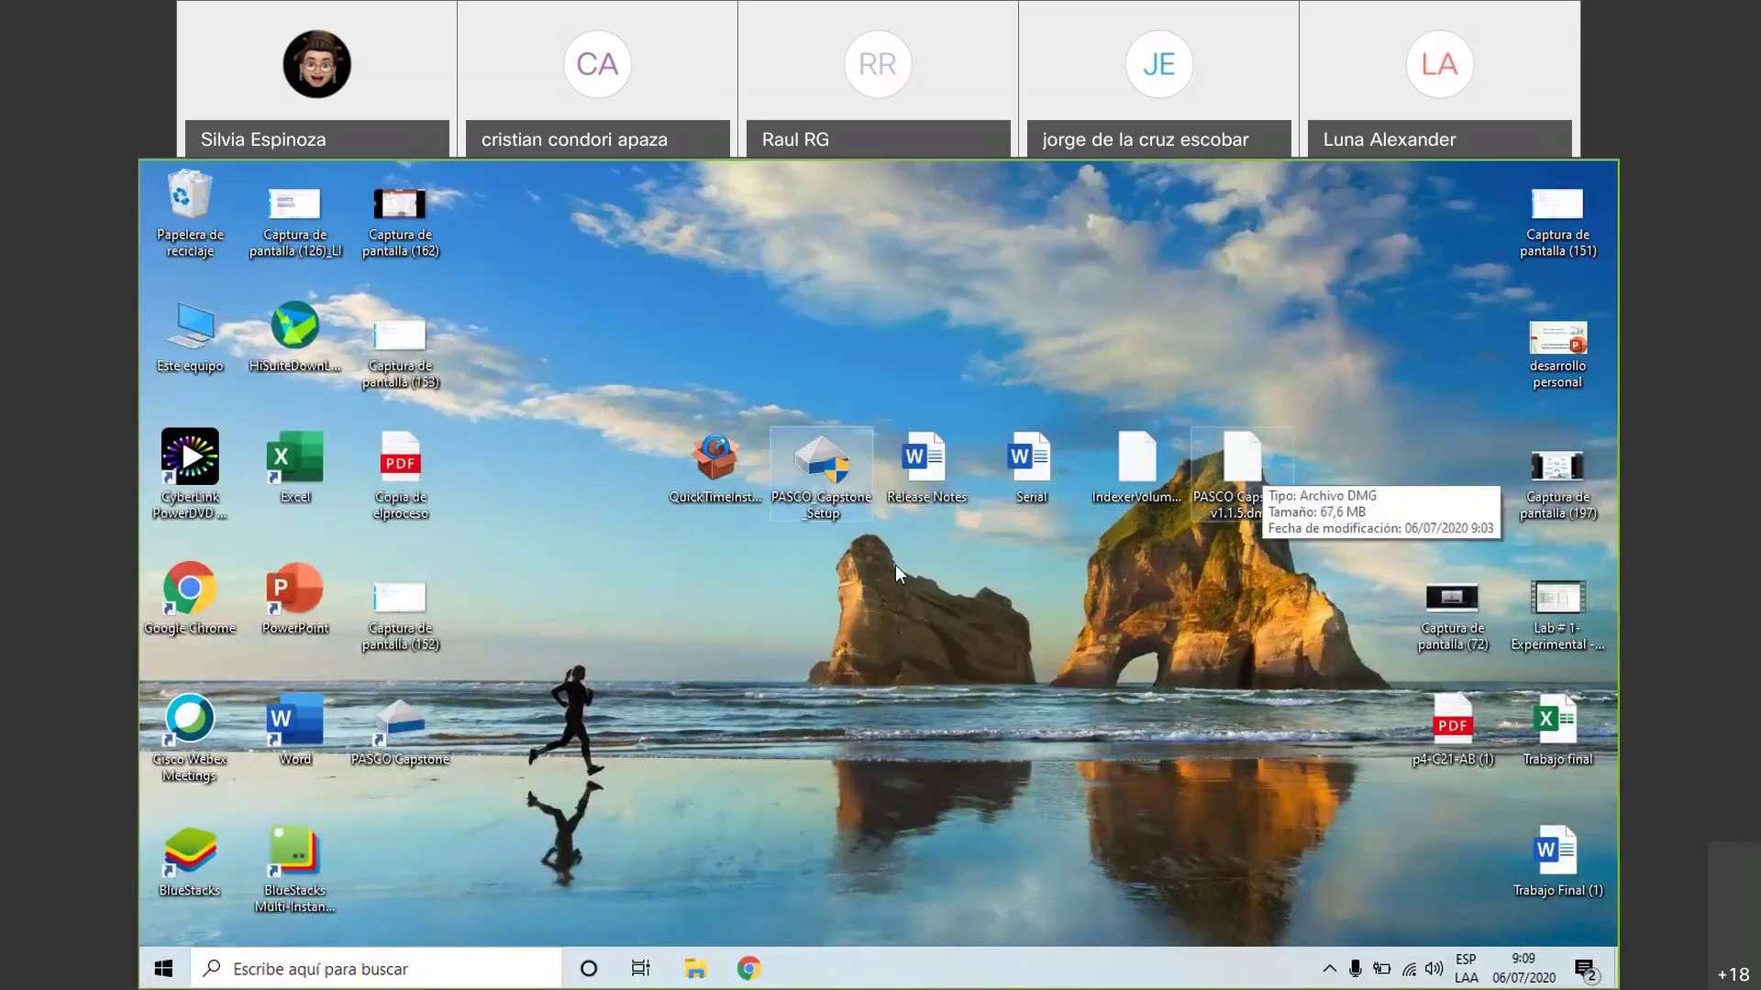
- Launch PASCO Capstone from its desktop shortcut
double_click(397, 729)
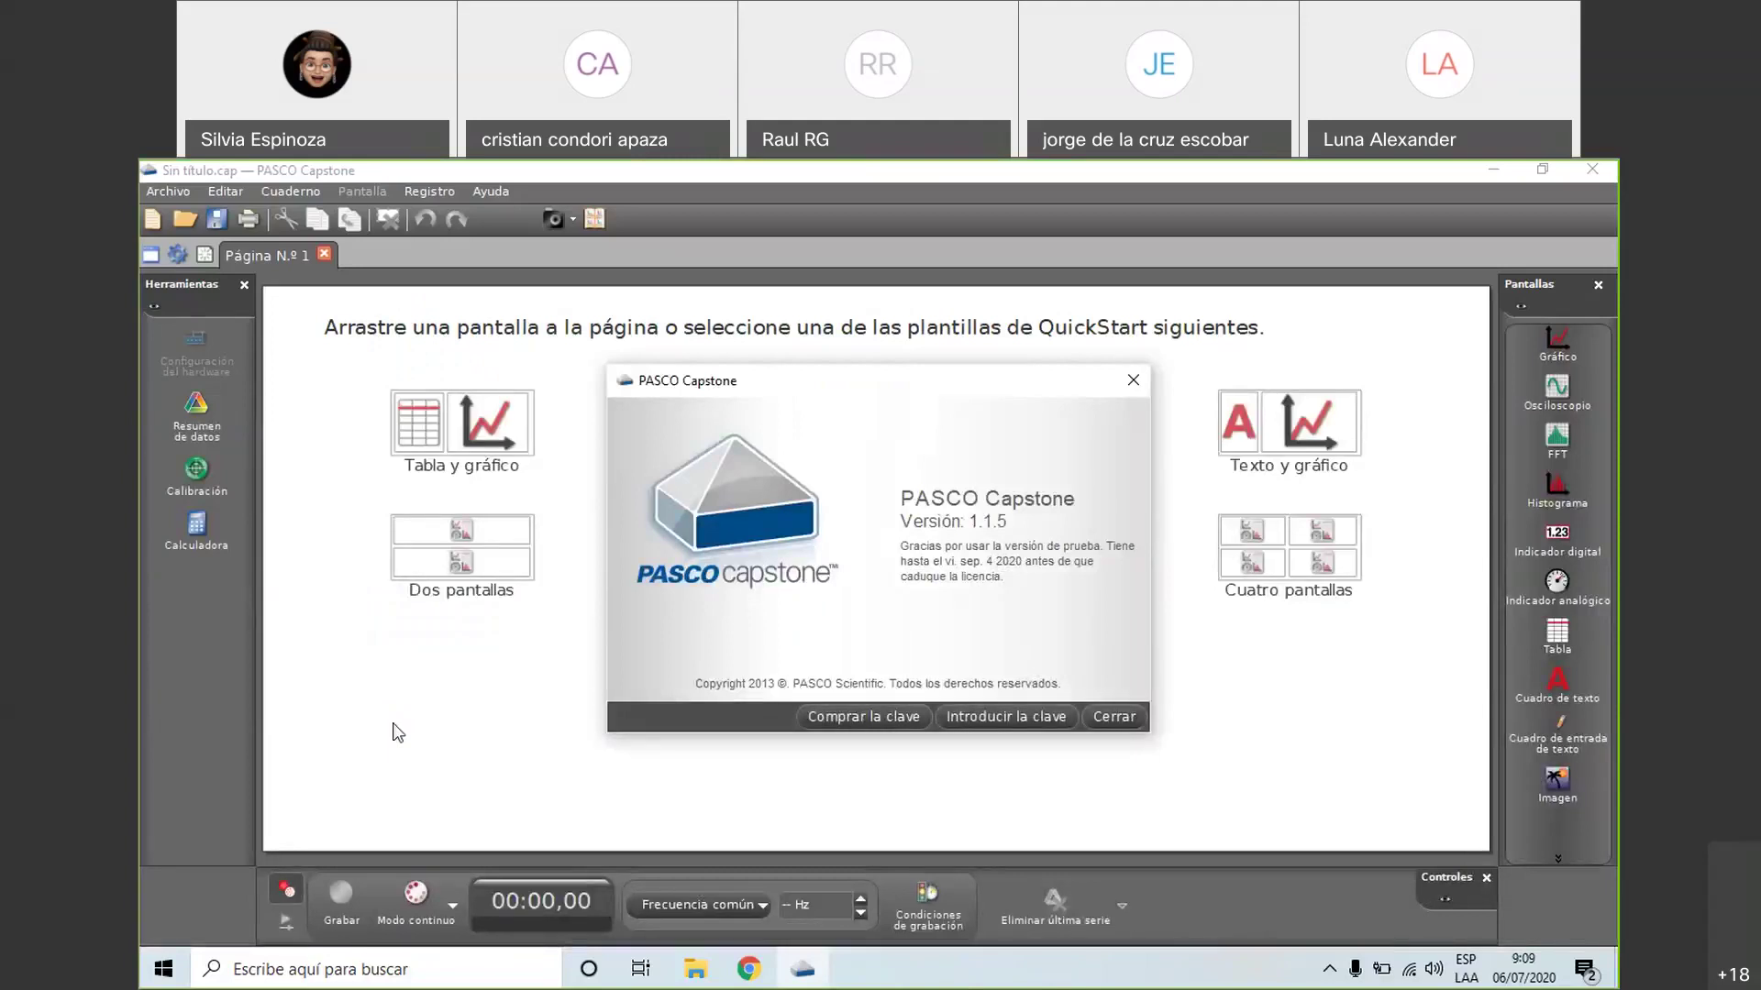
left_click(972, 713)
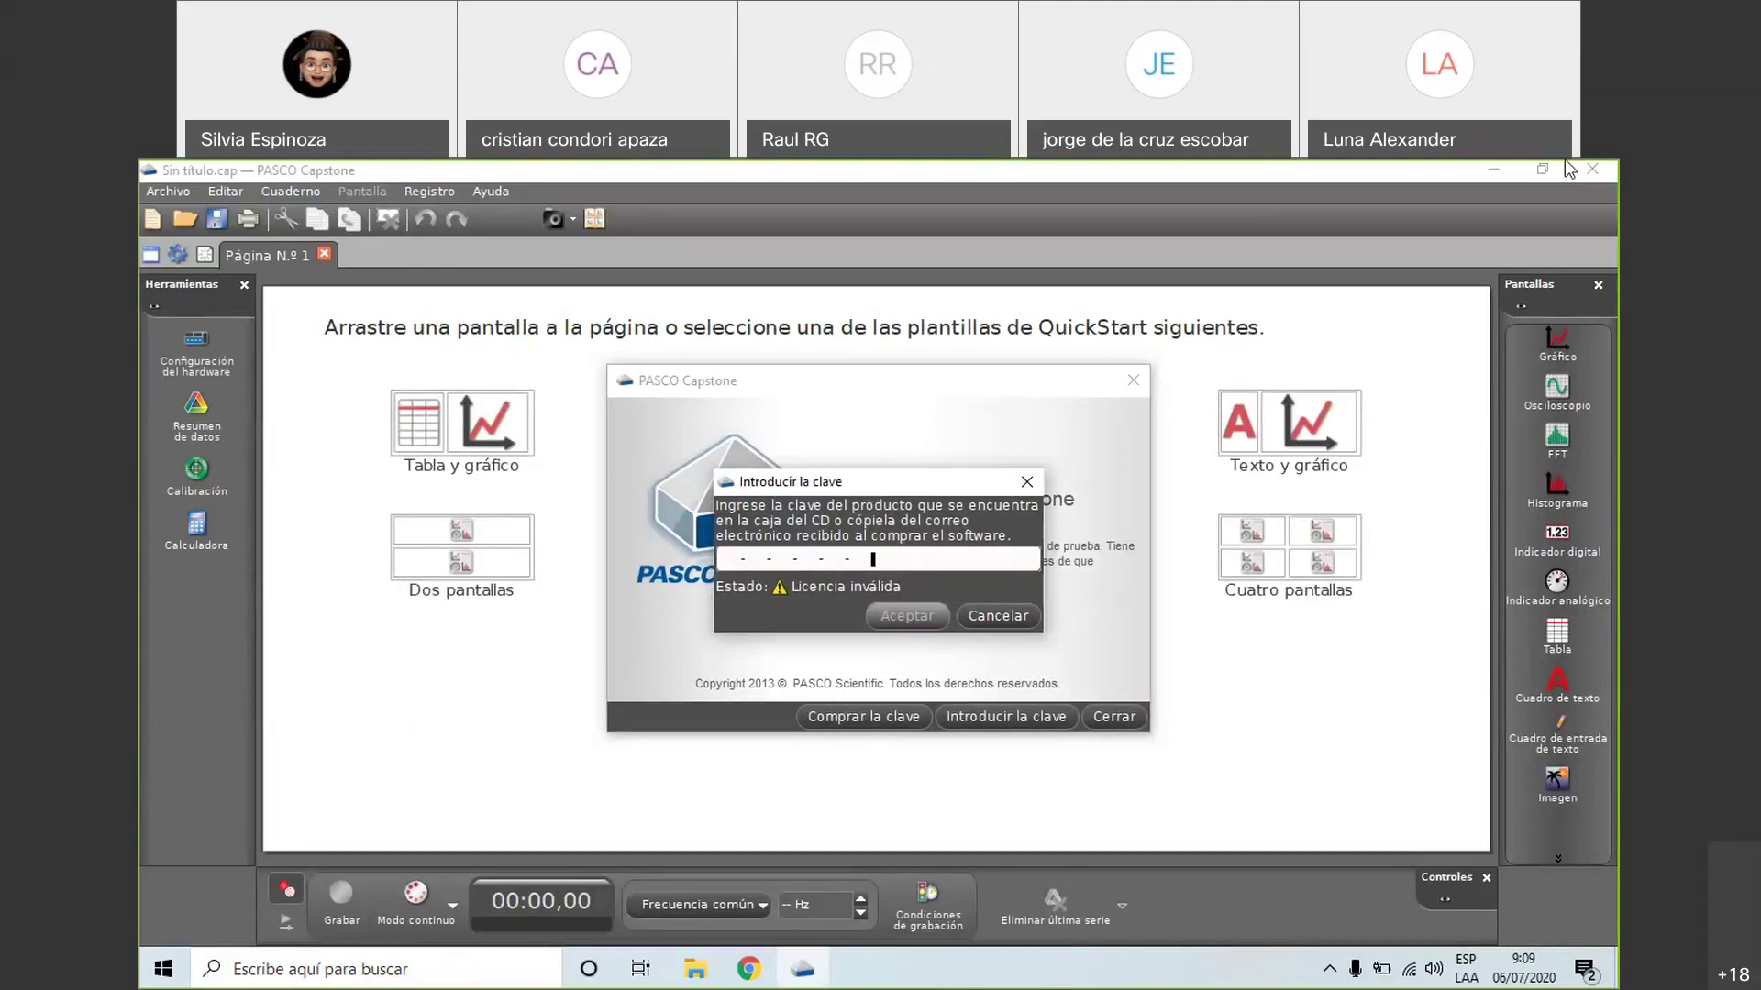
left_click(1005, 558)
left_click(1007, 614)
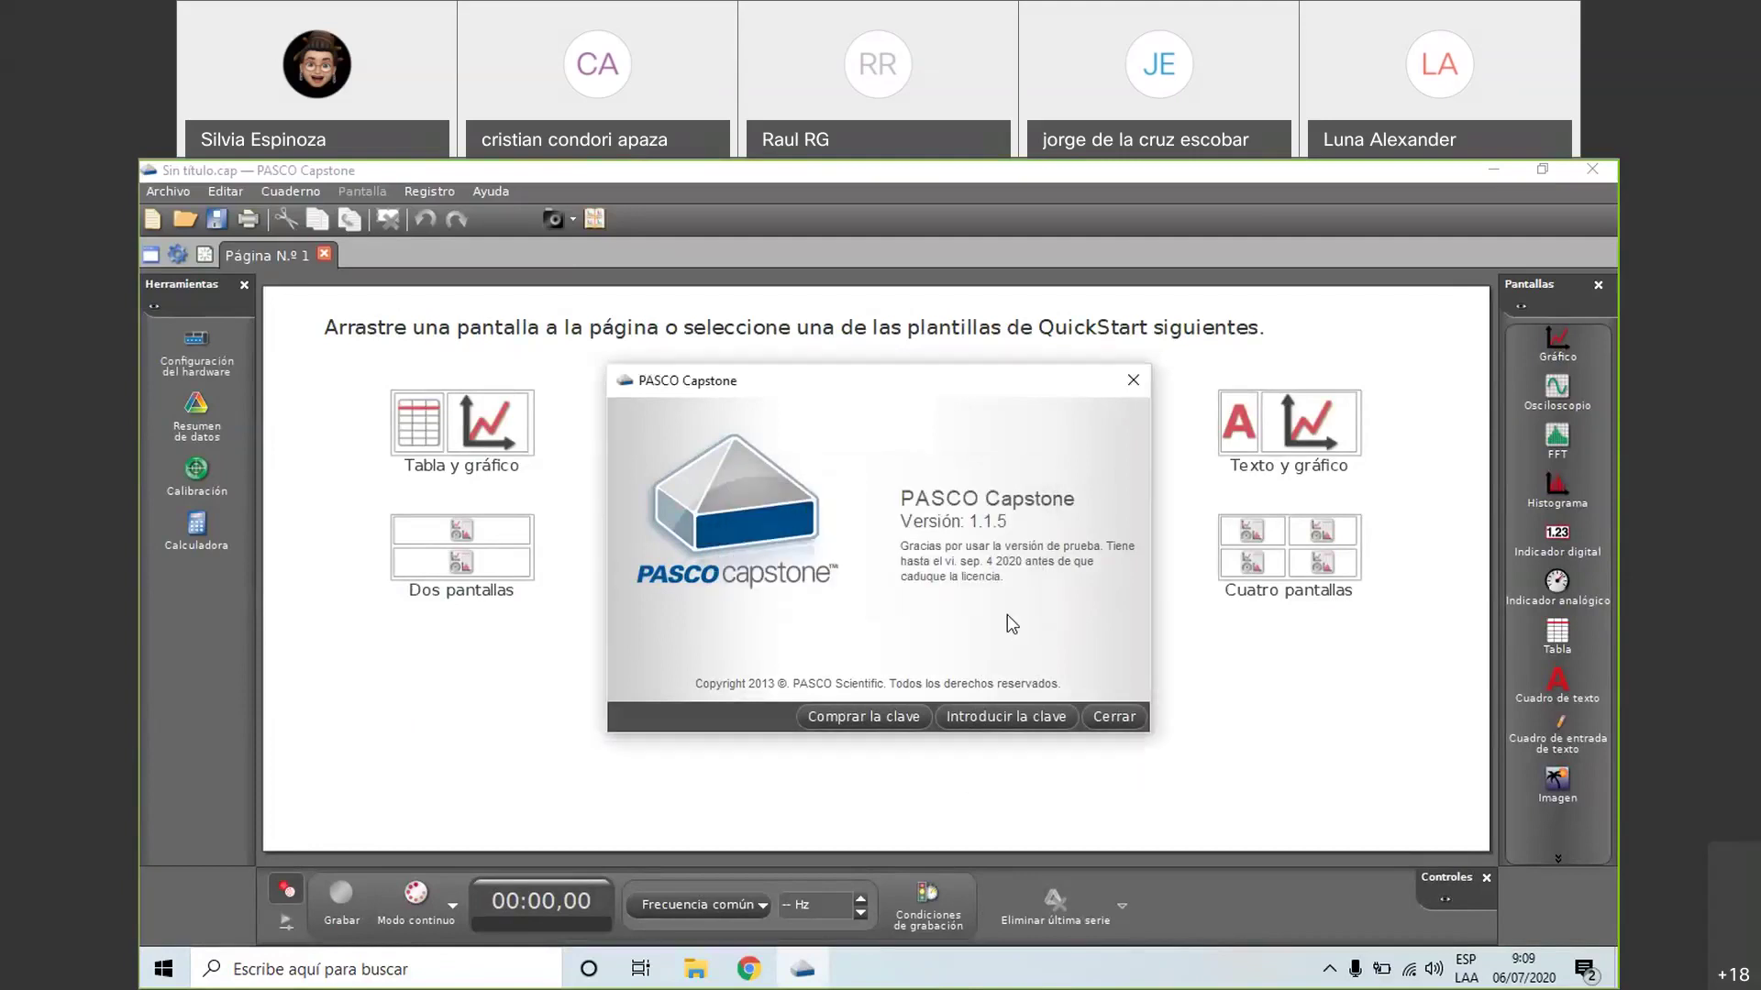
- Switch to Chrome and copy the PASCO Capstone product key
left_click(758, 970)
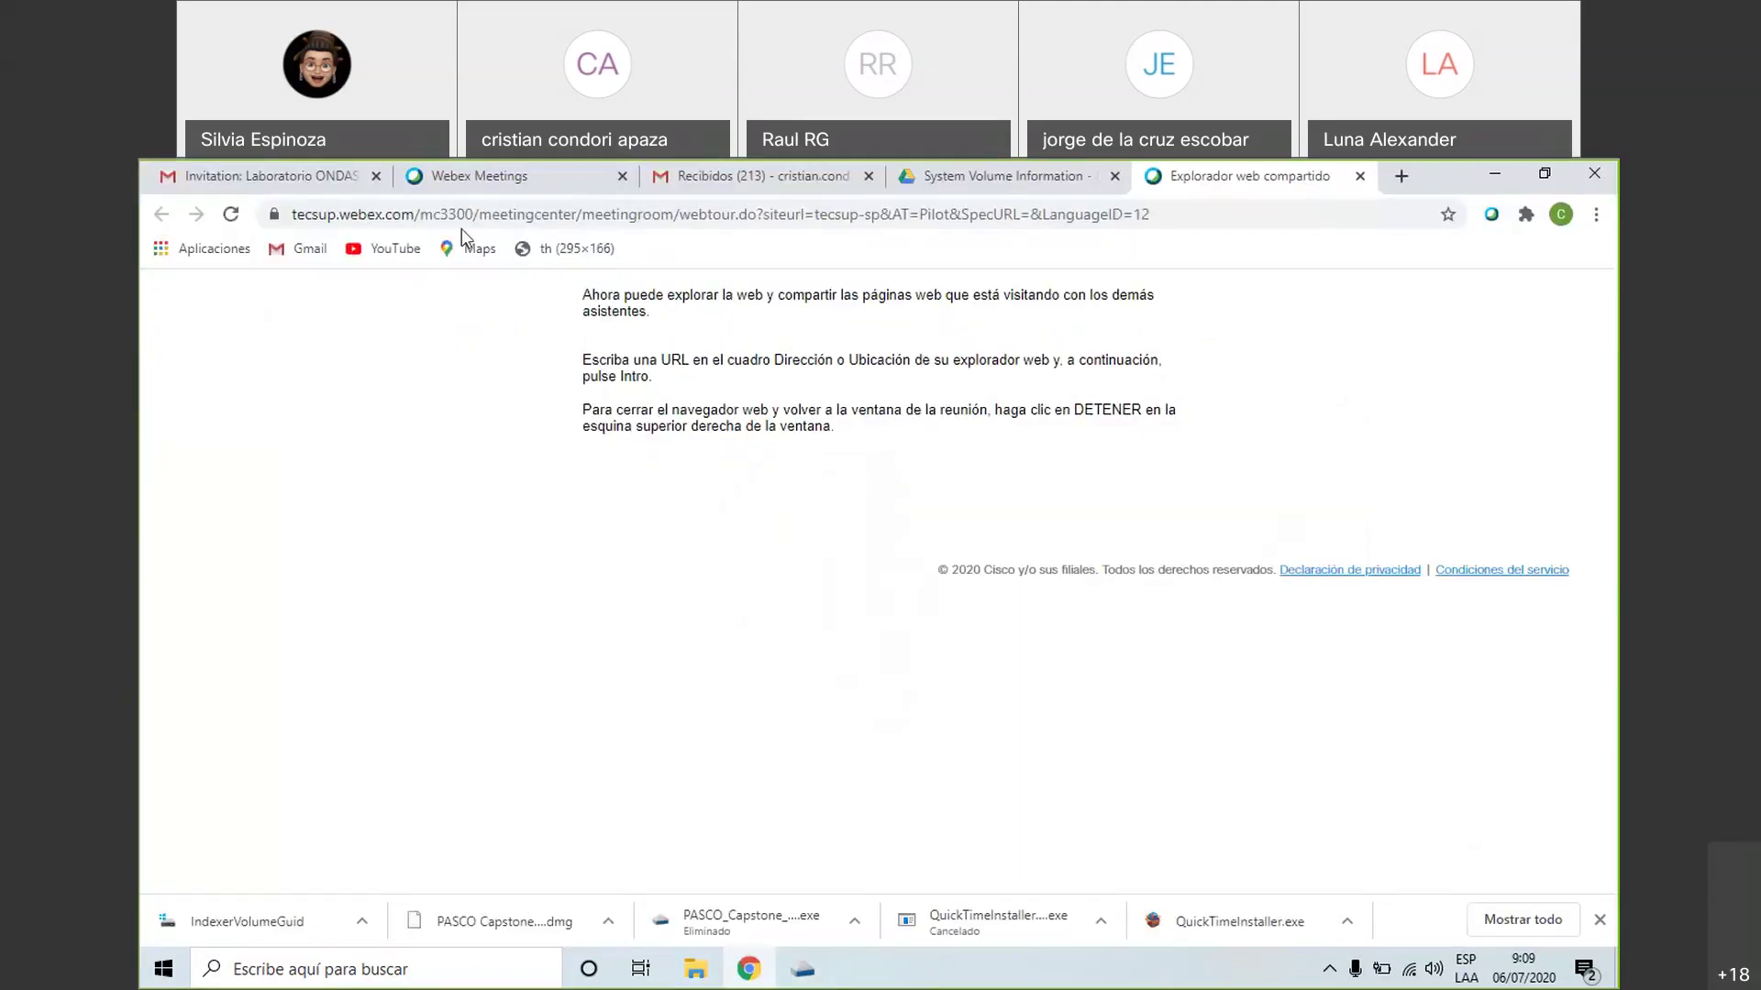
left_click(410, 184)
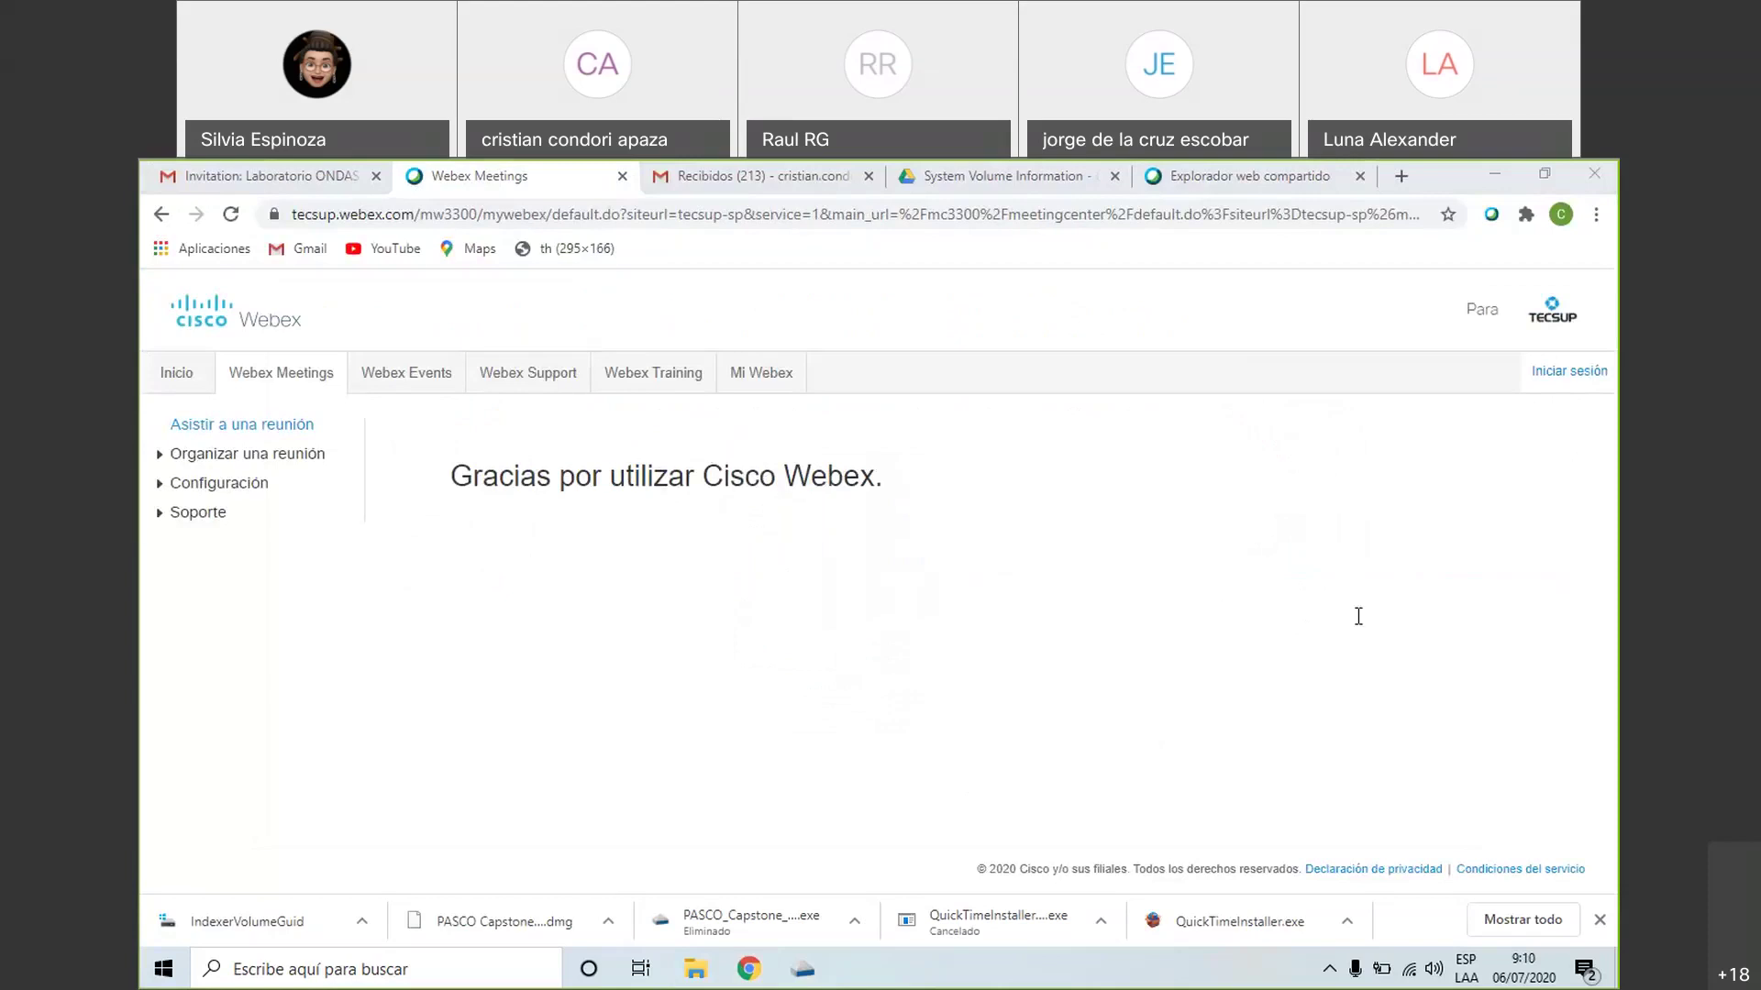
right_click(1473, 623)
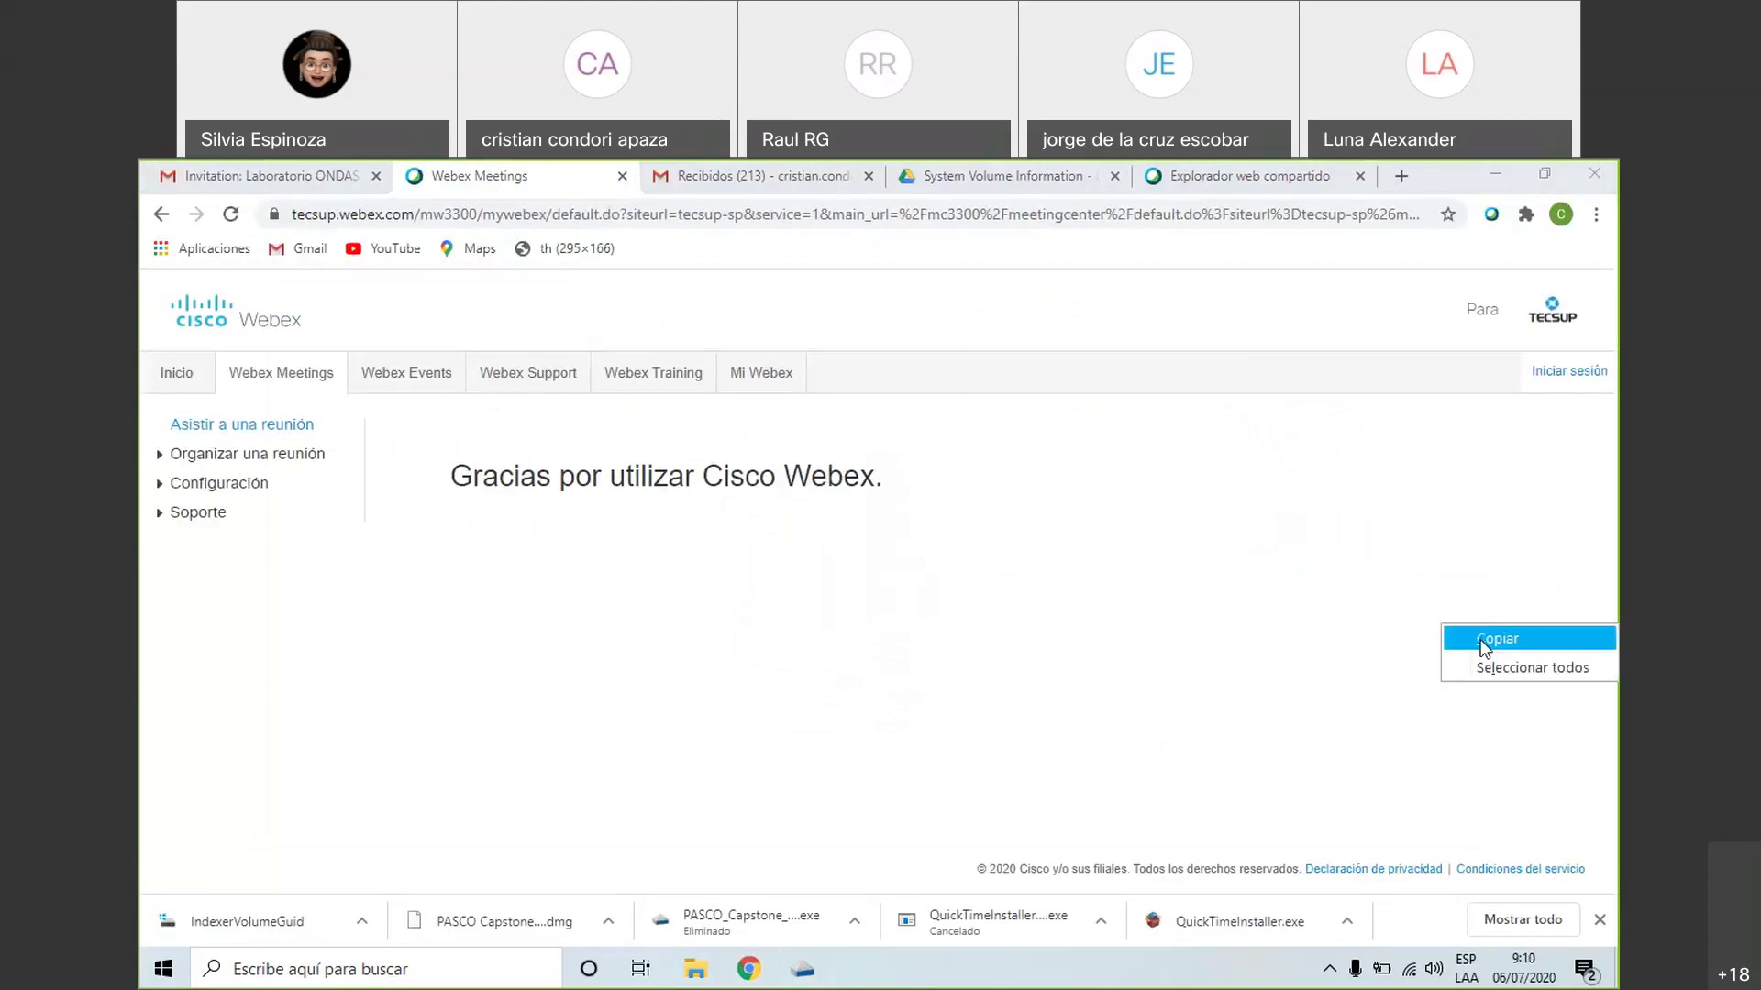
left_click(1482, 641)
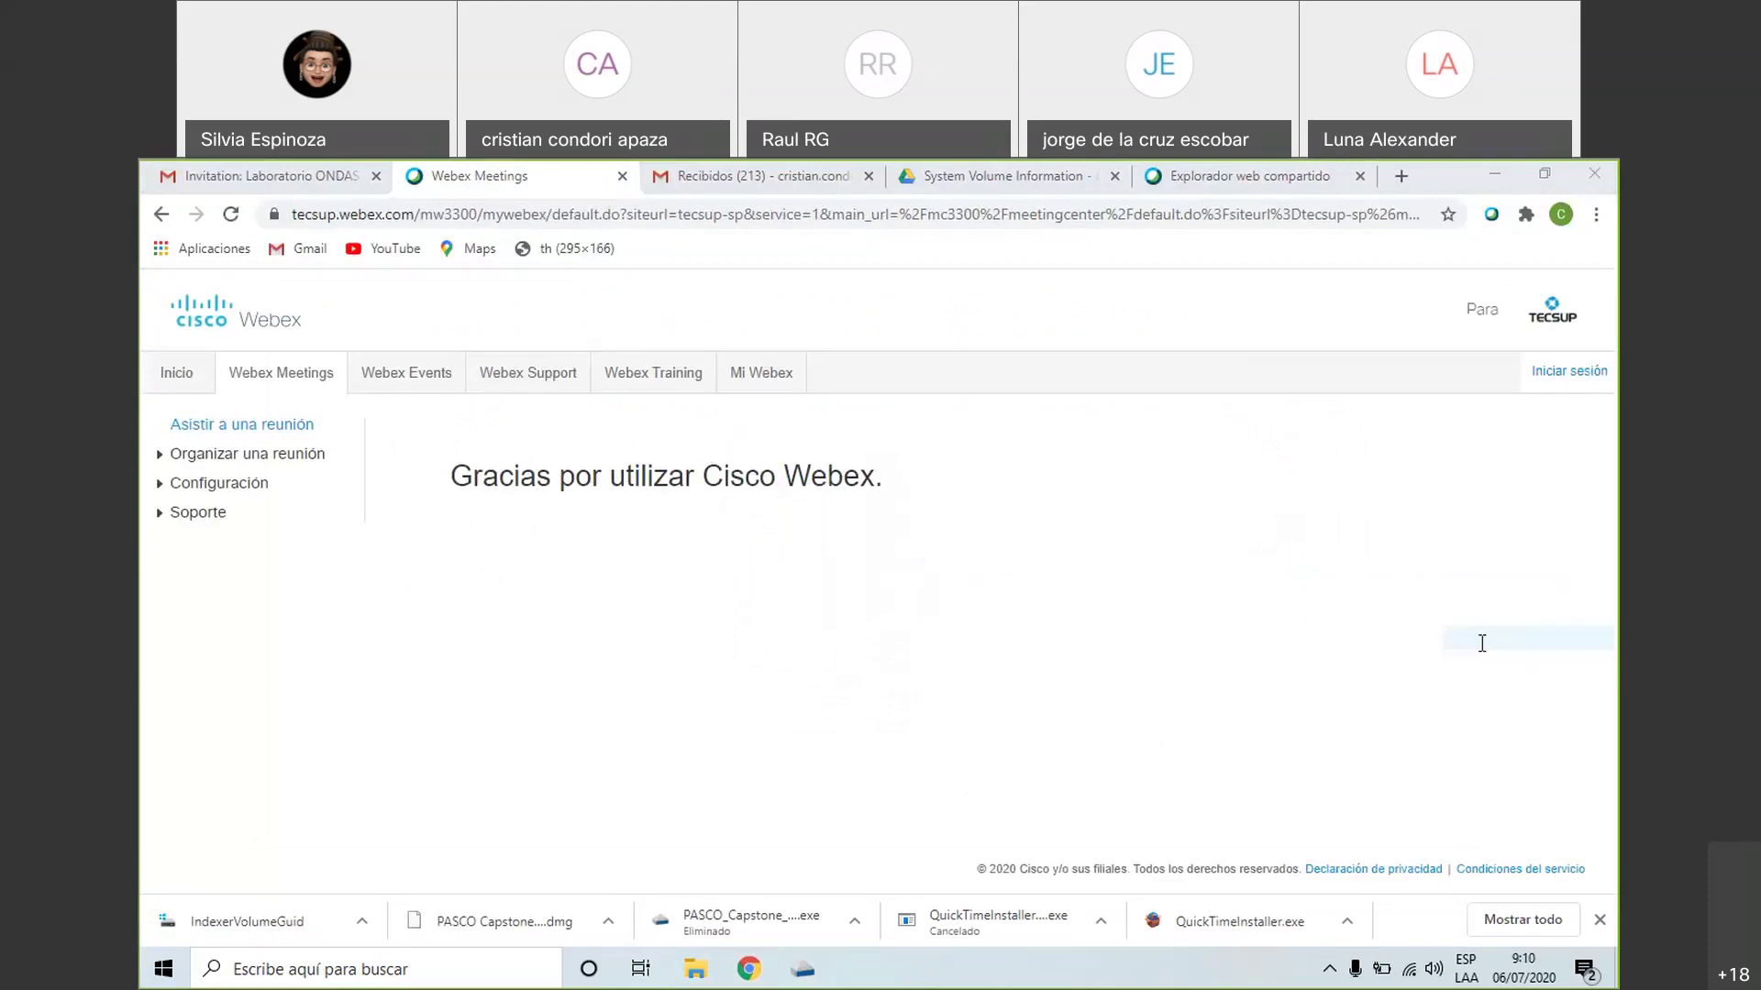
- Return to PASCO Capstone, paste the product key into the key entry dialog and accept it
left_click(798, 982)
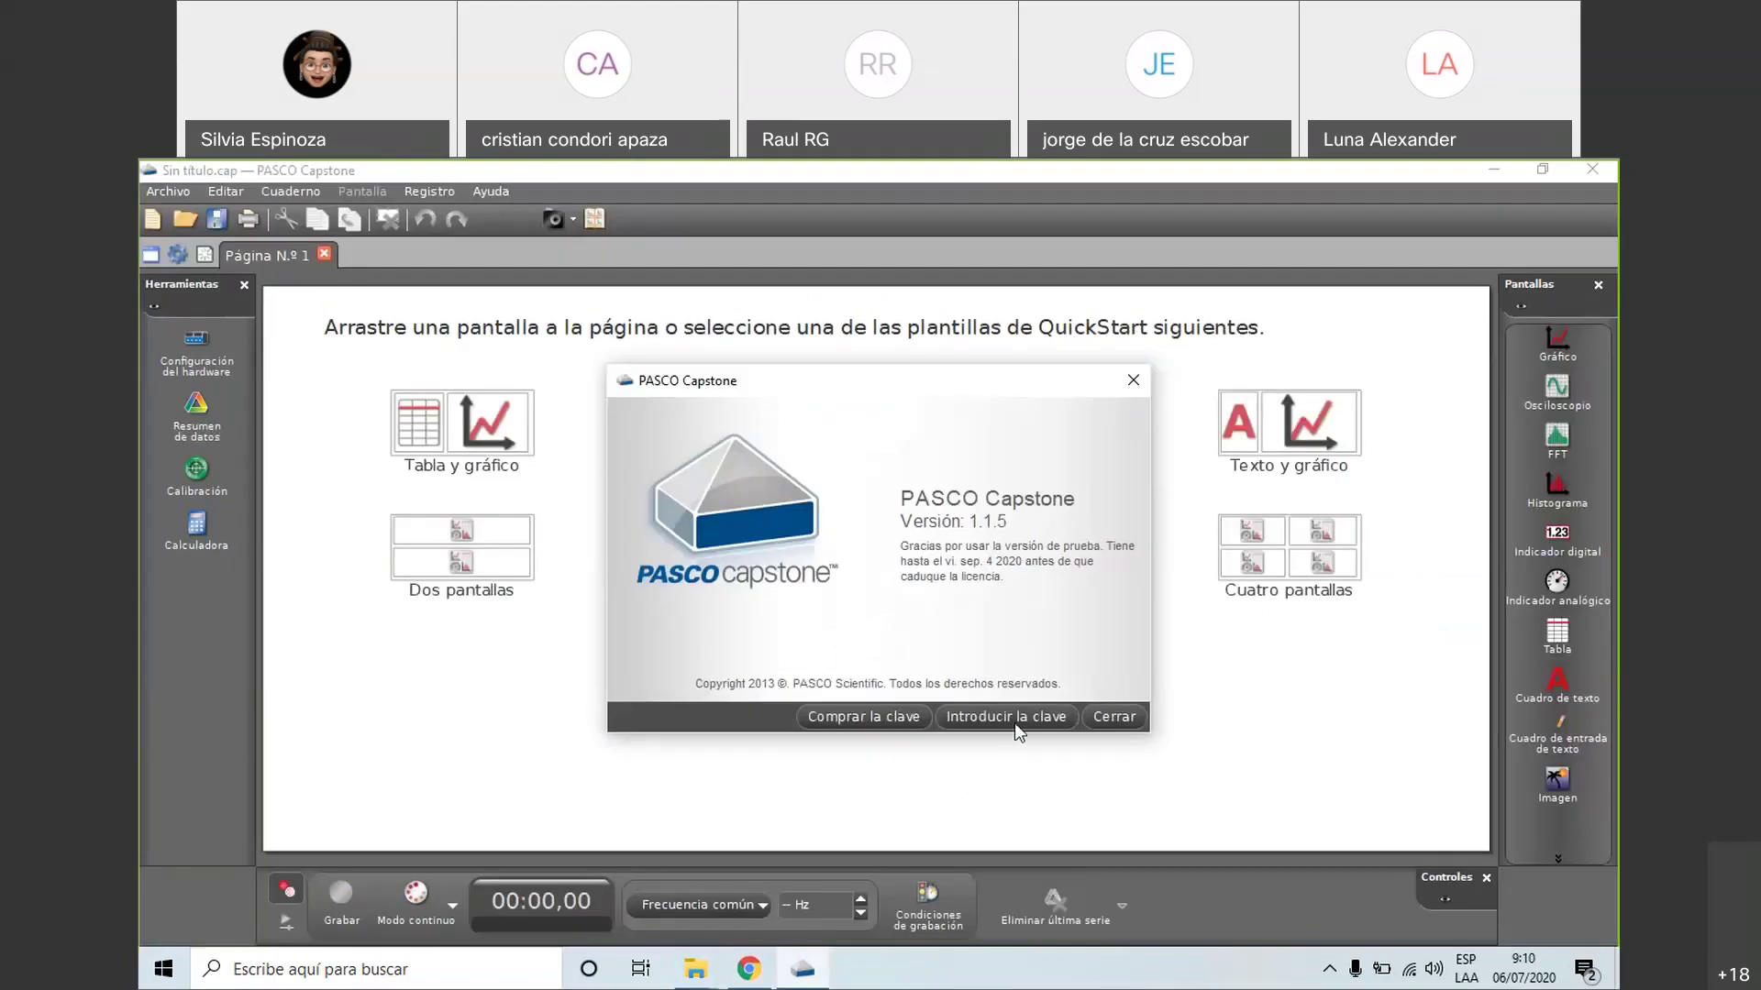
left_click(1015, 721)
right_click(874, 559)
left_click(890, 673)
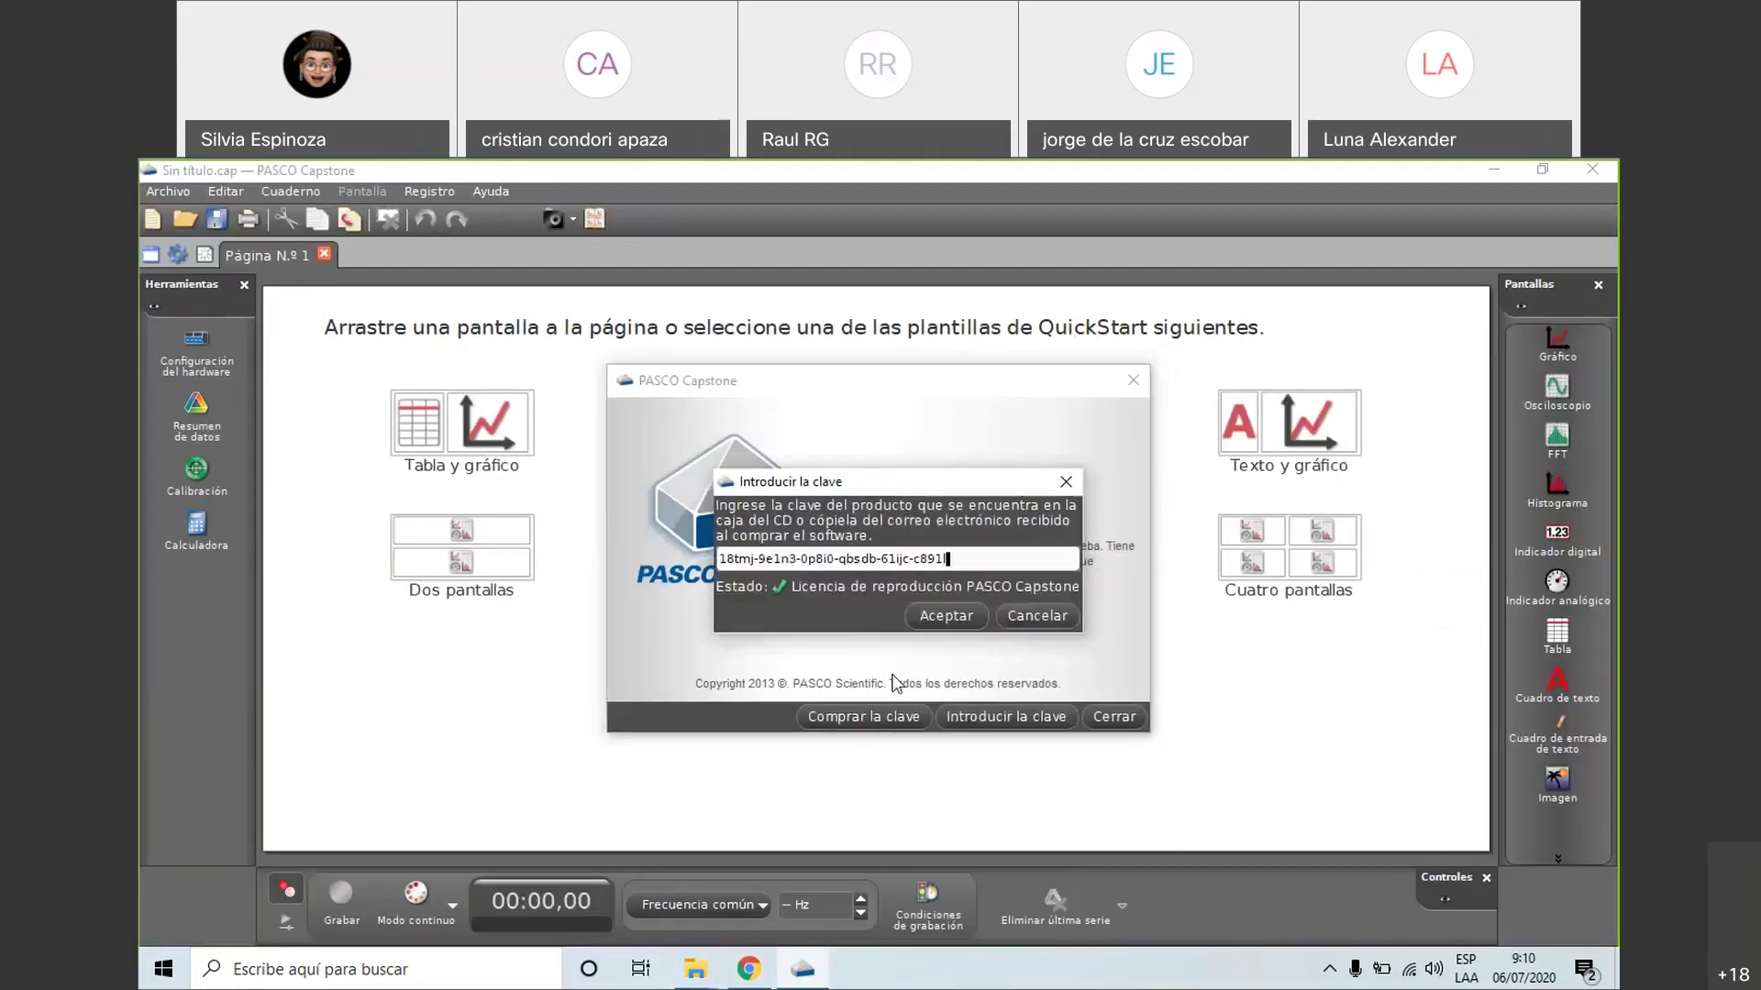
left_click(945, 617)
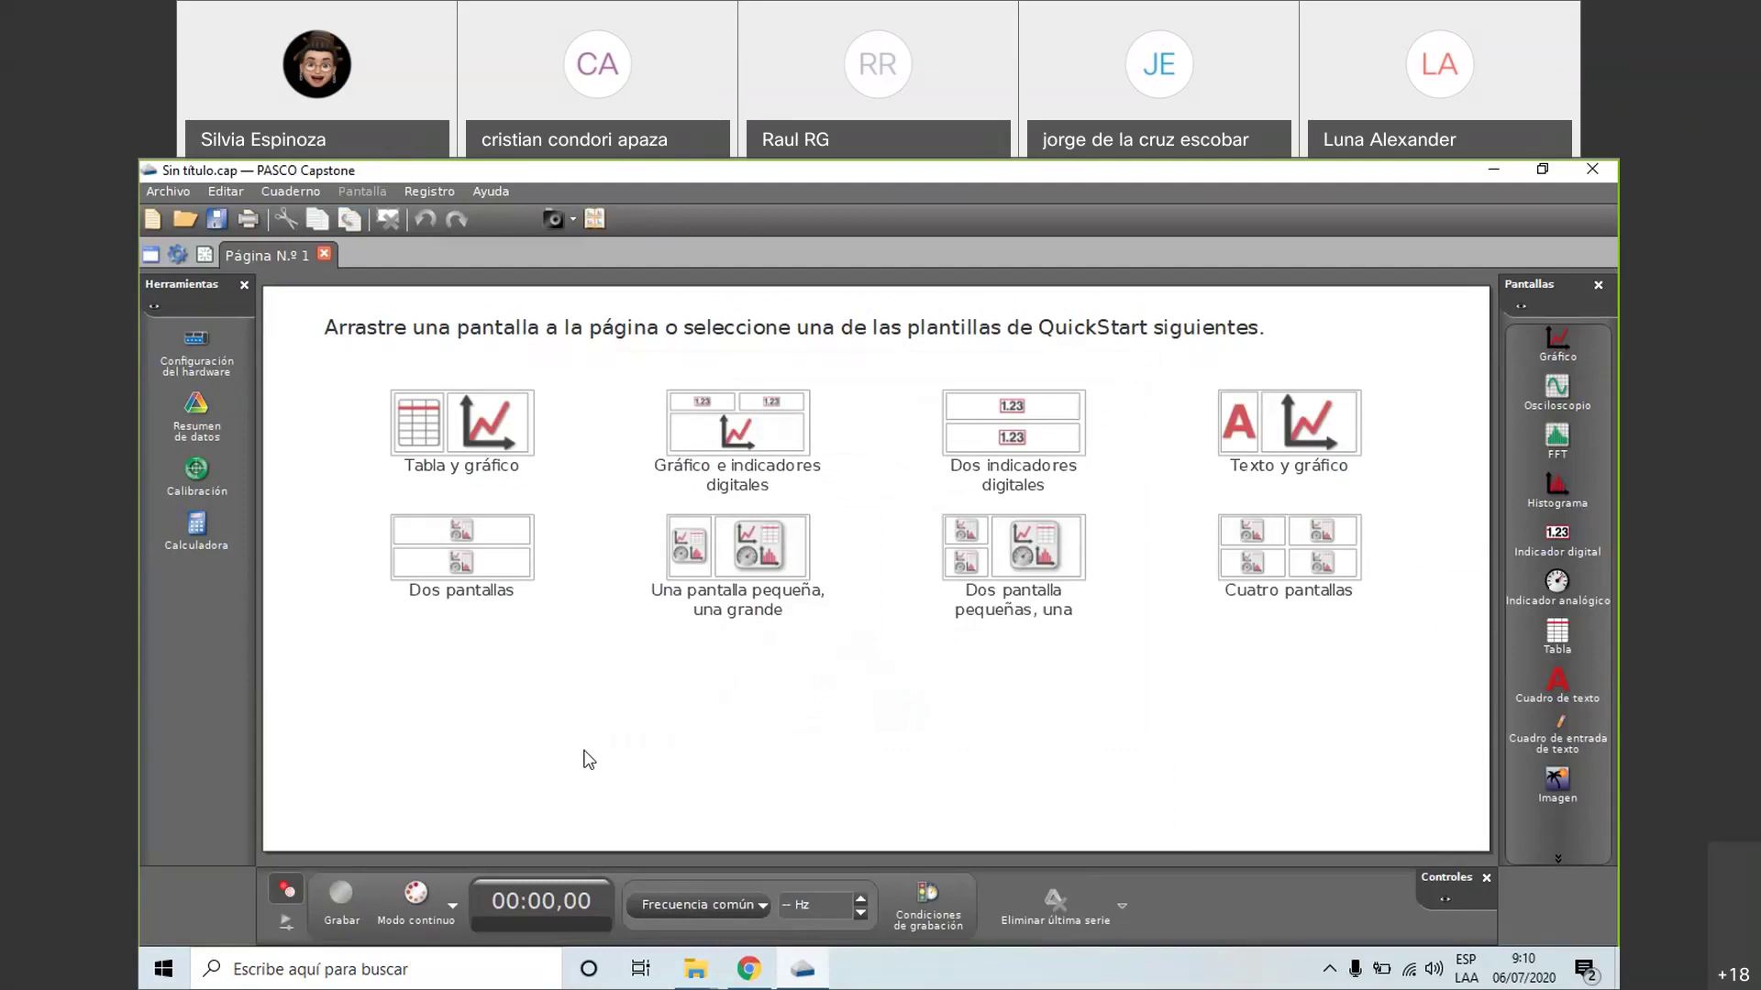
- Apply the Tabla y gráfico template to the blank page
left_click(471, 423)
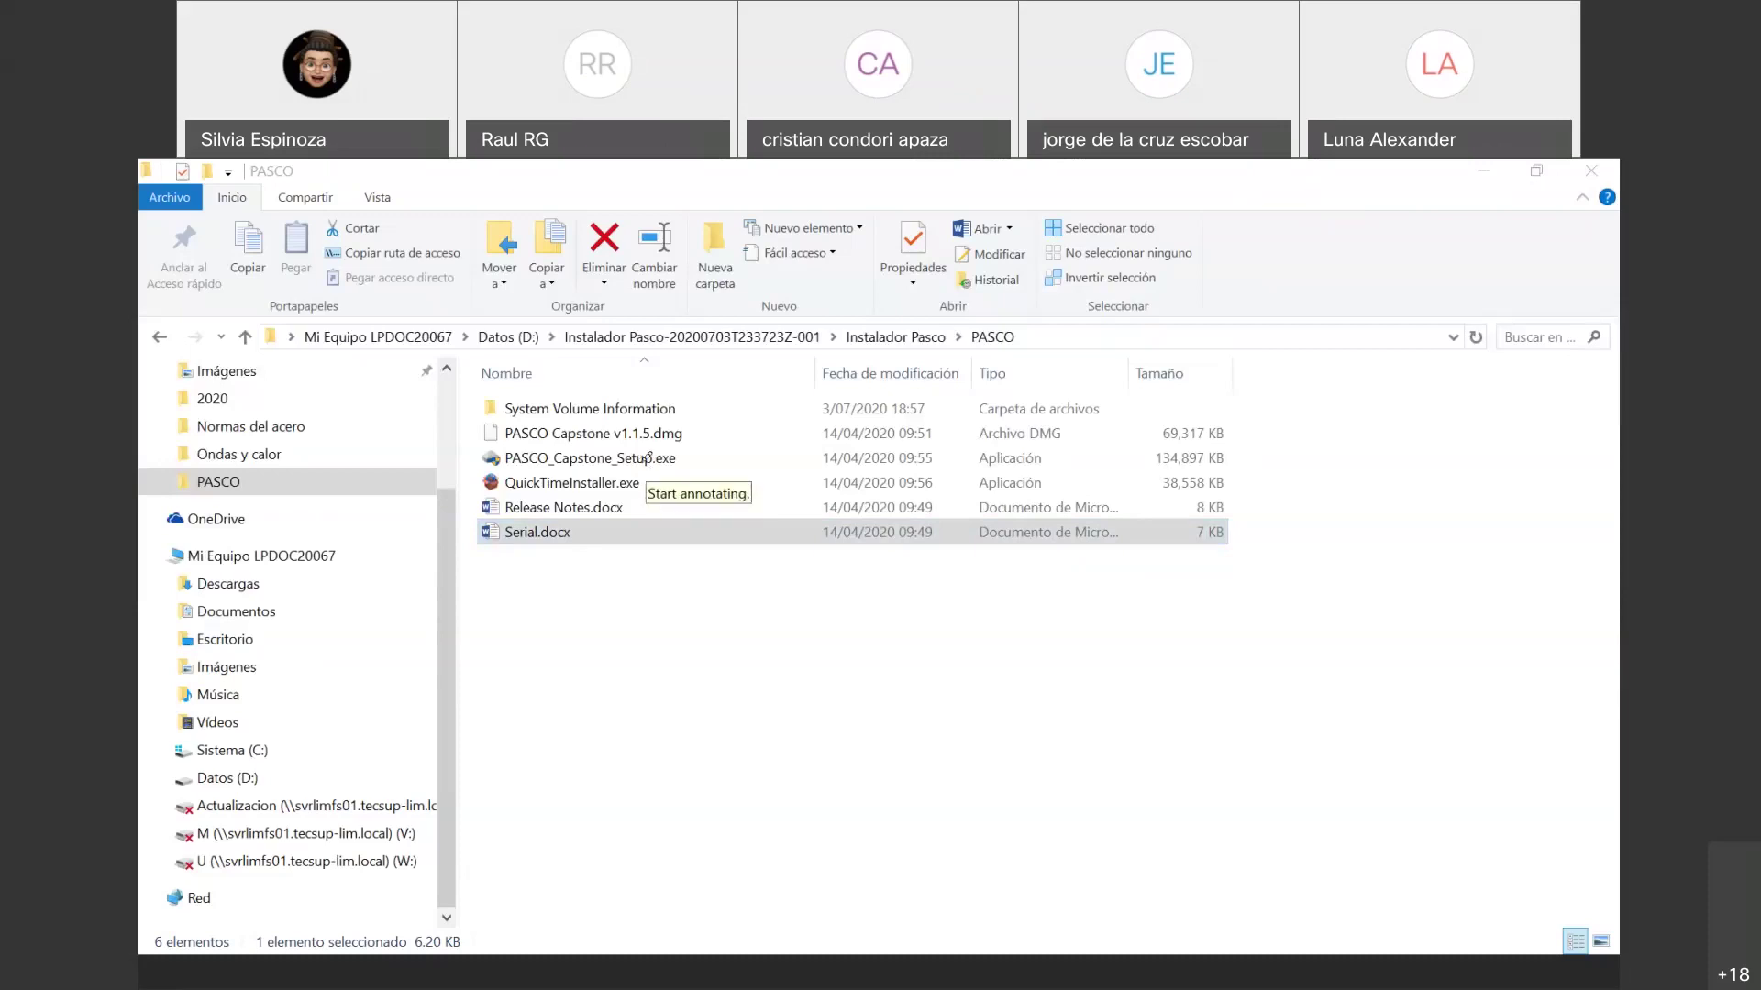
- Annotate PASCO_Capstone_Setup.exe in the PASCO folder with a yellow circle and a check mark
left_click_drag(658, 460, 755, 419)
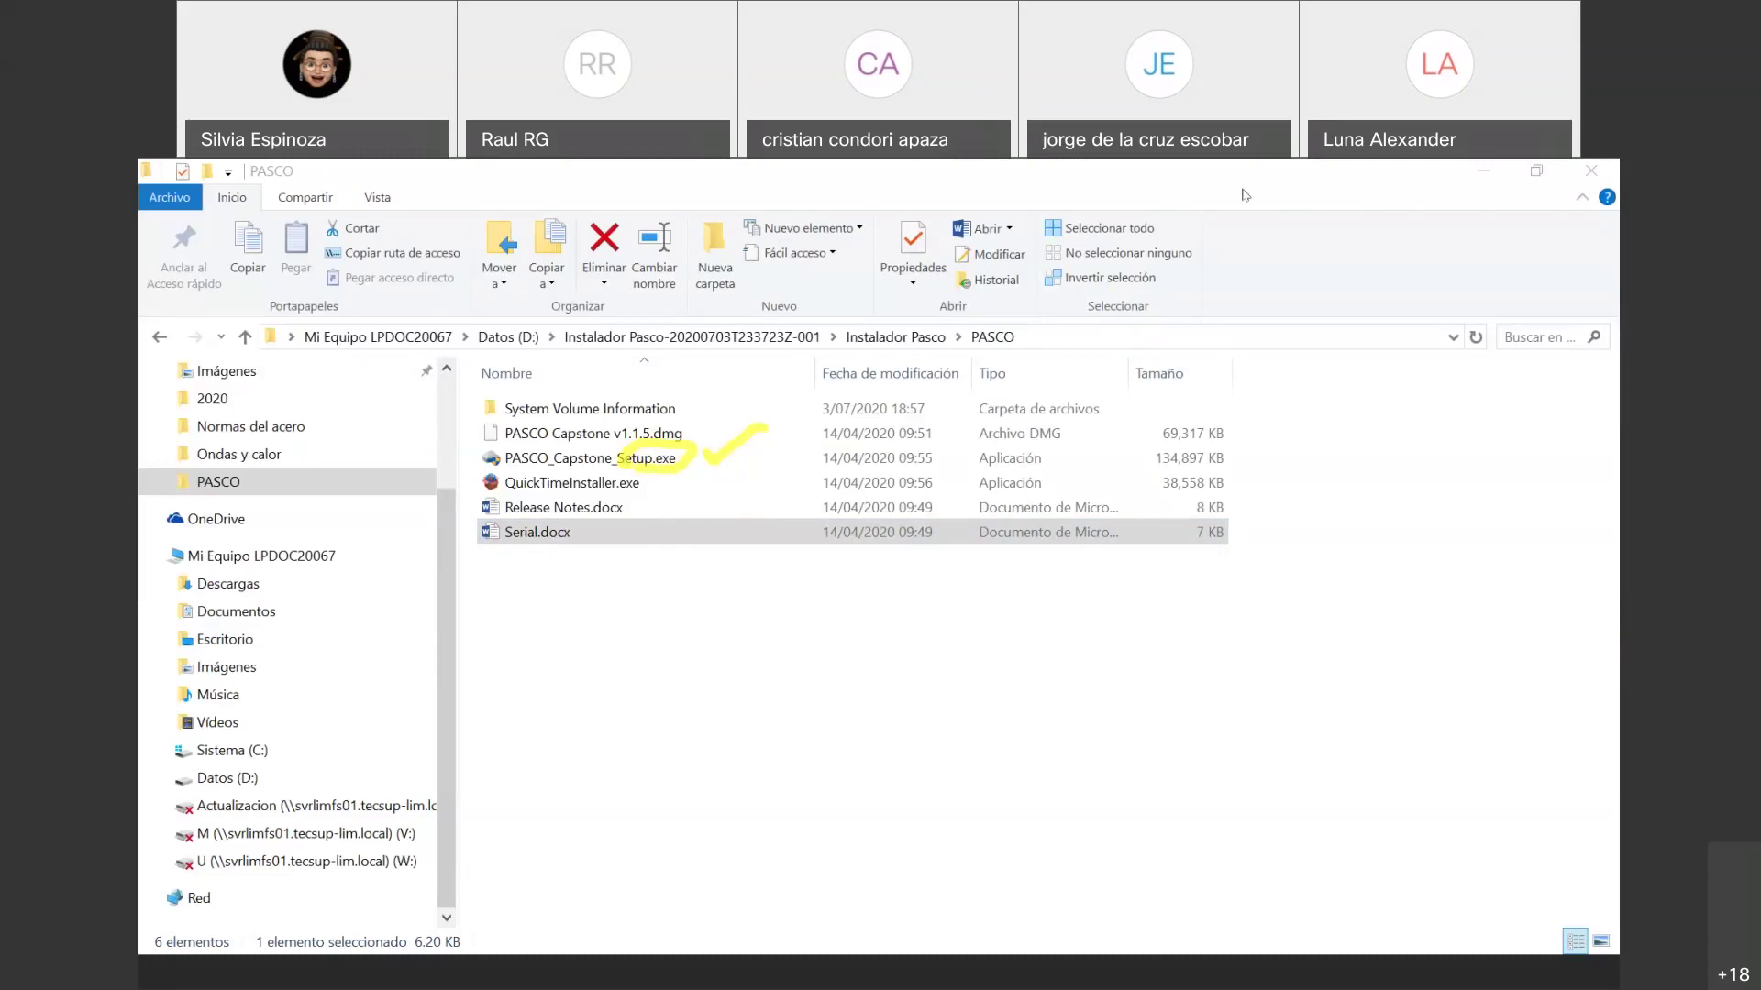
mouse_move(551, 574)
left_mouse_down()
mouse_move(551, 618)
mouse_move(537, 557)
mouse_move(568, 580)
left_mouse_up()
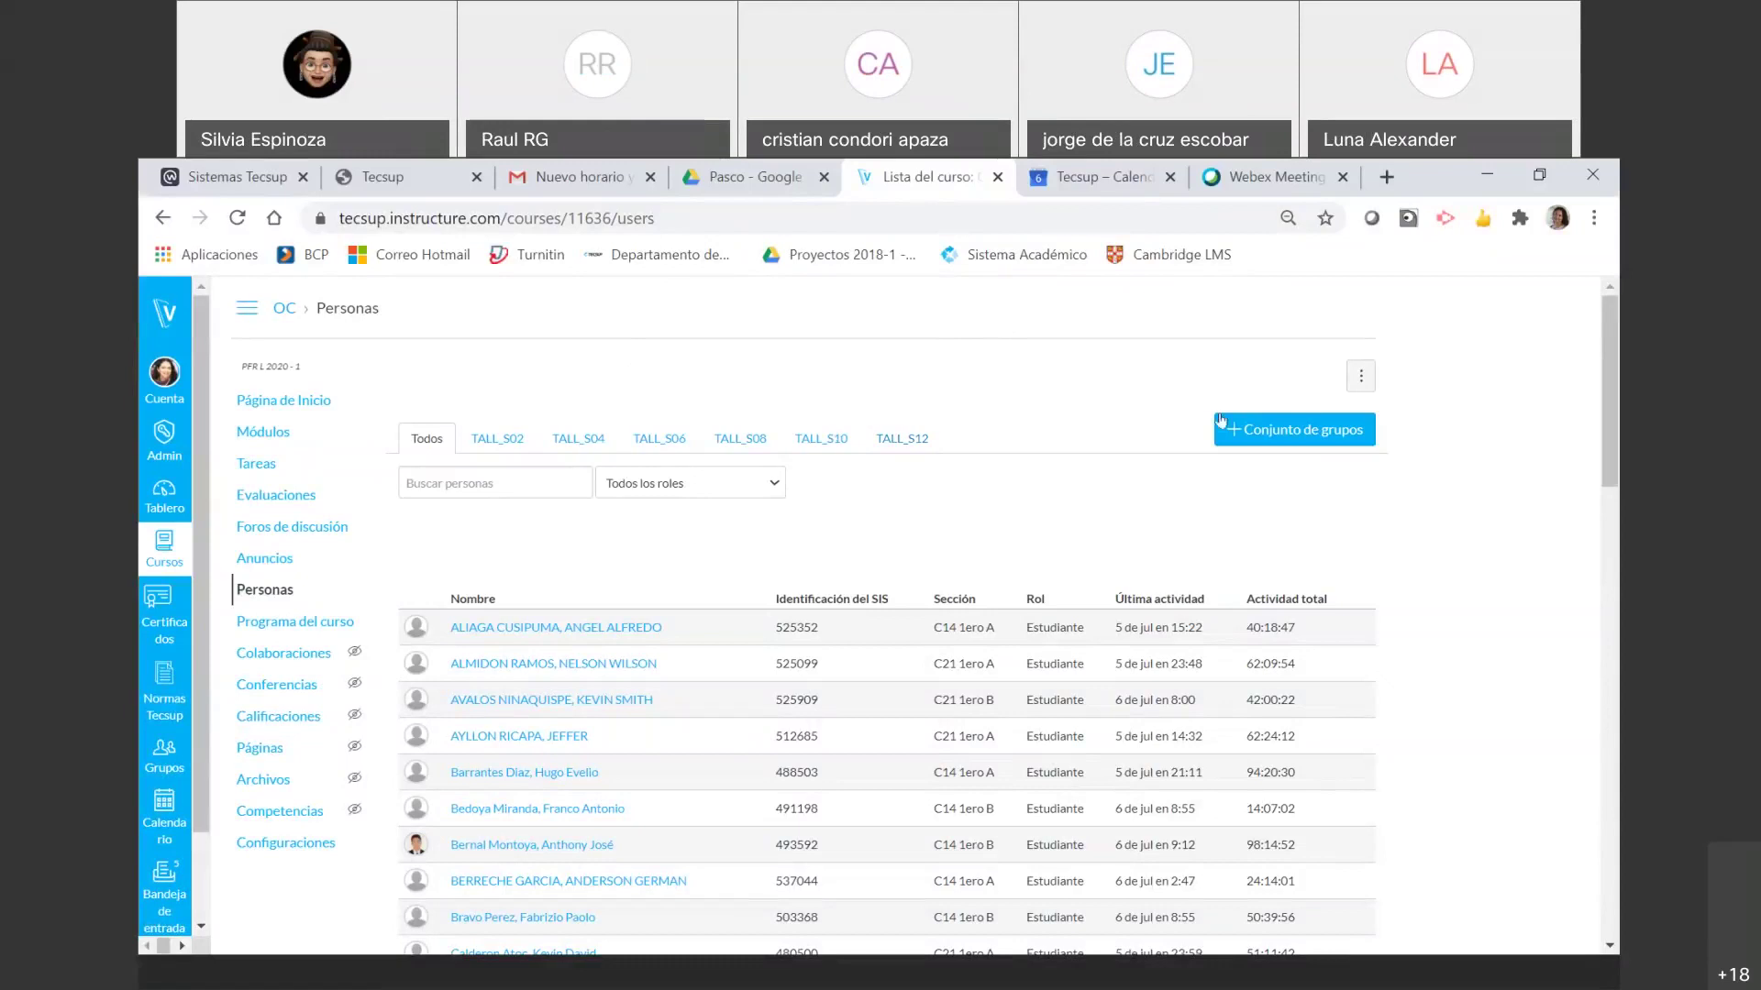
- Create a group set named Laboratorio in the course's people section
left_click(1243, 433)
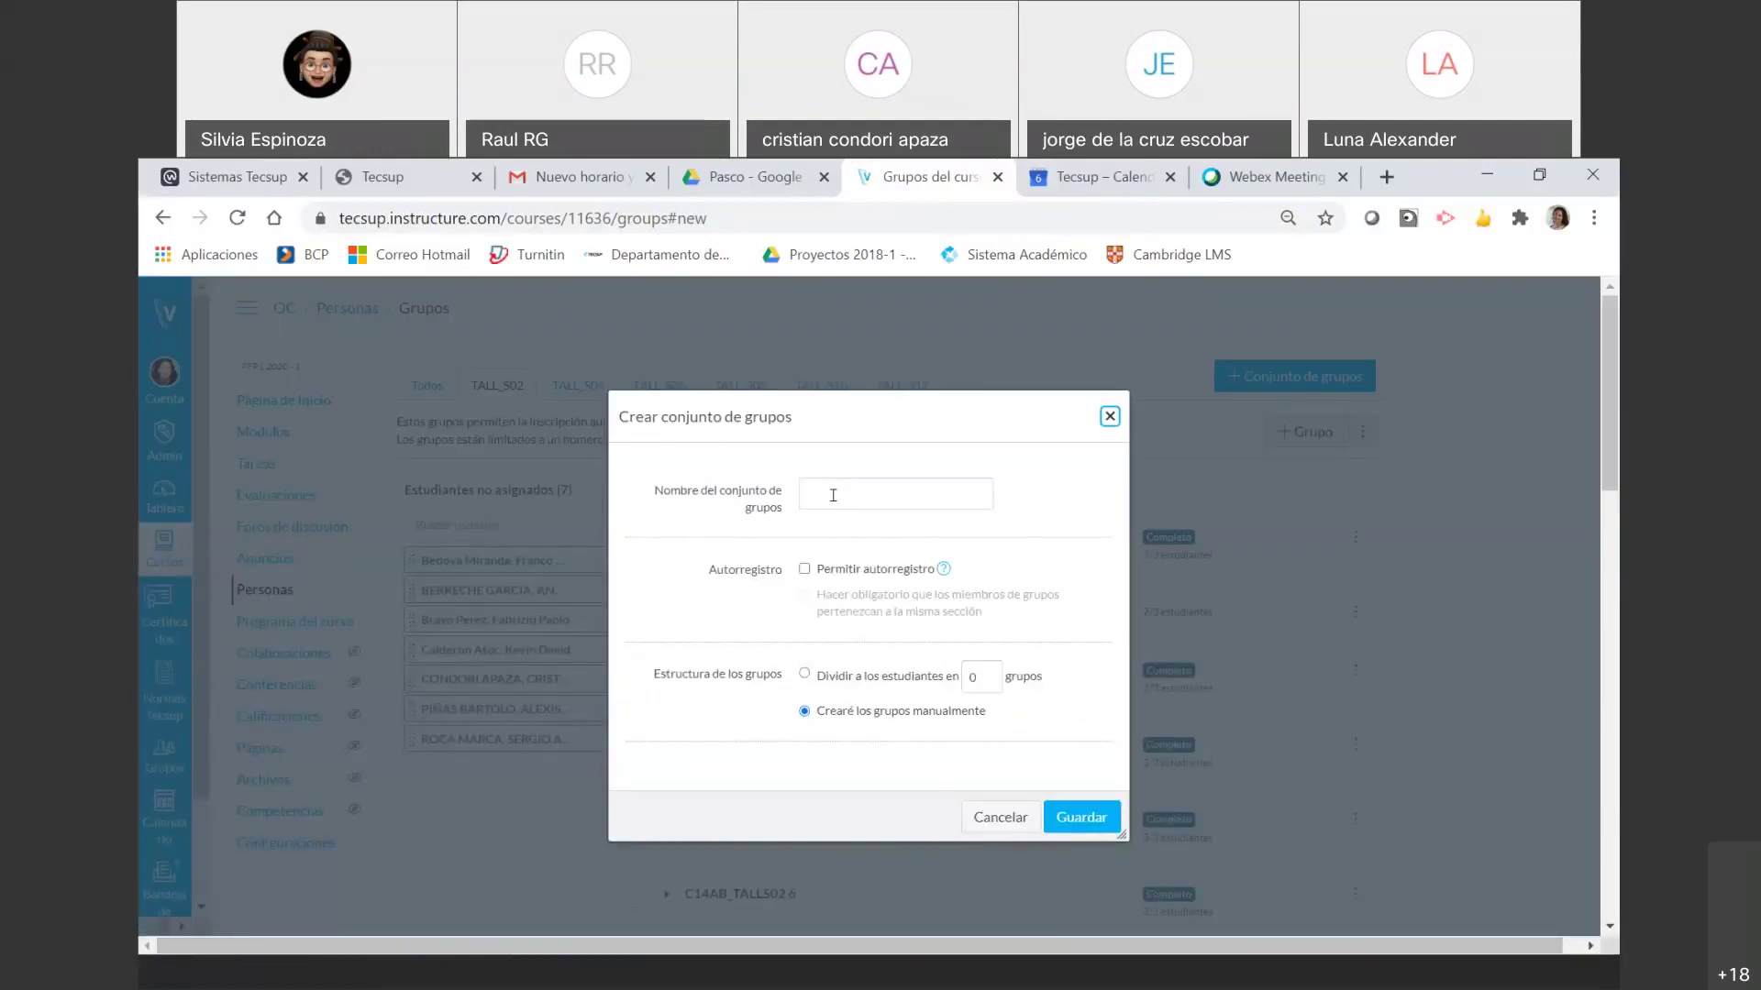
left_click(832, 495)
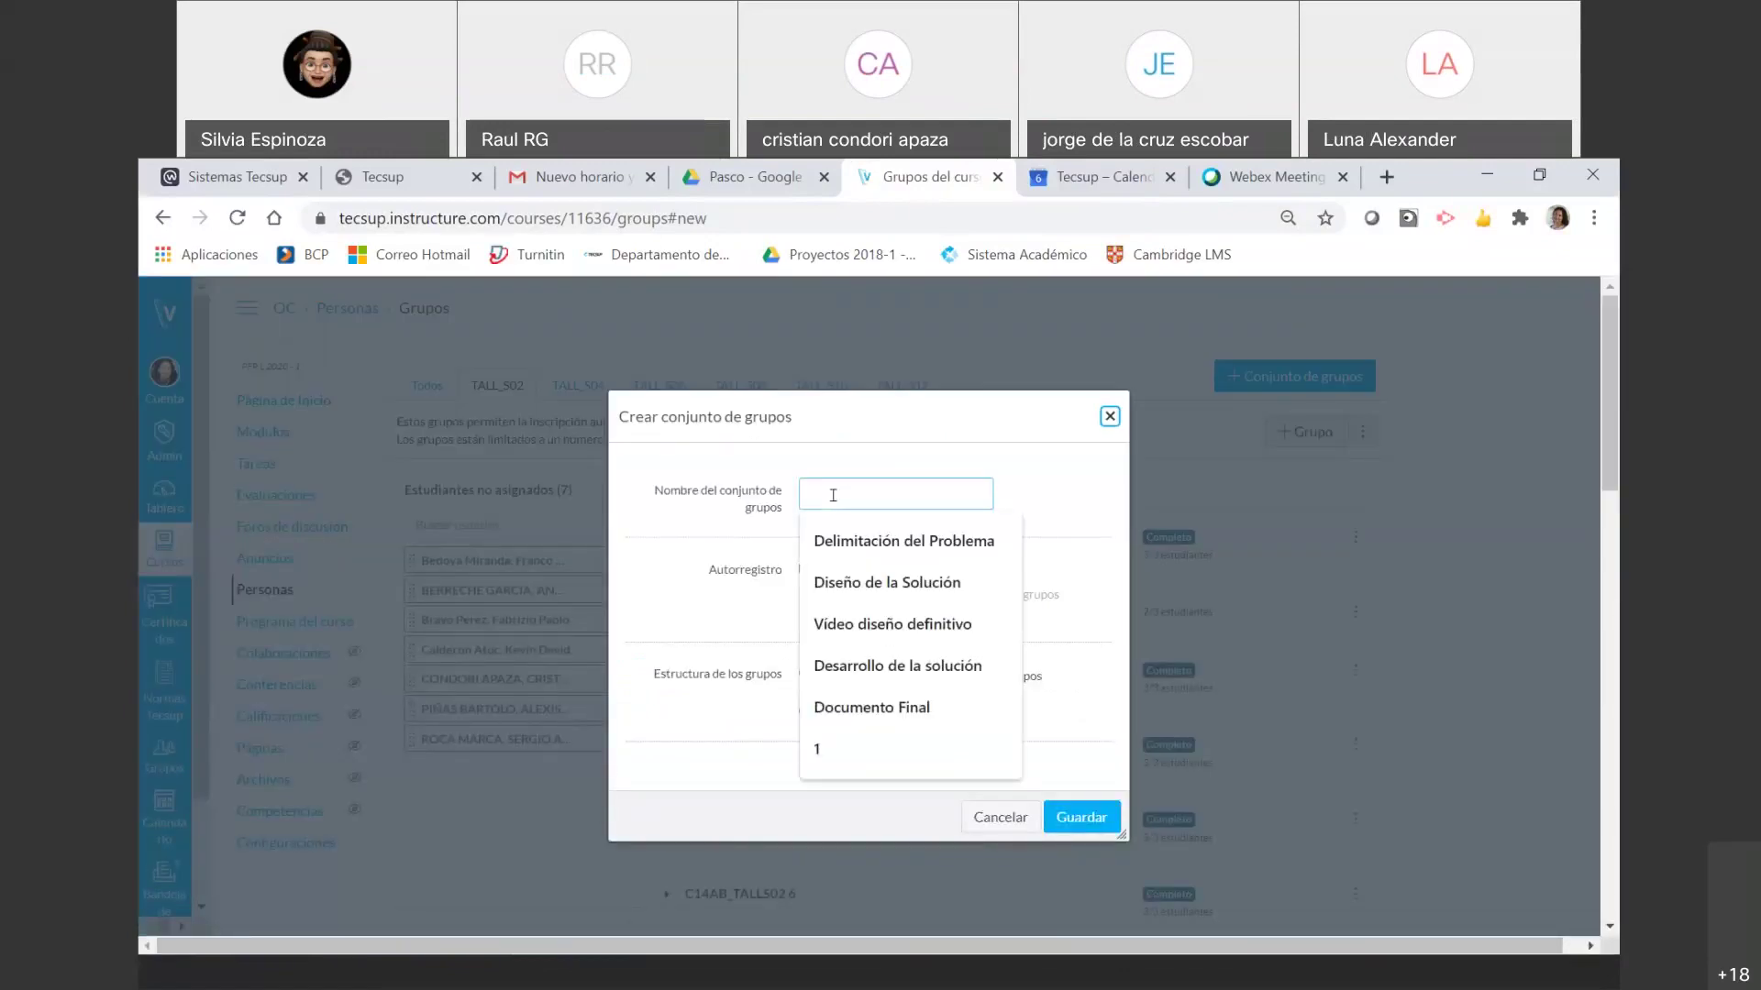
type("Lab")
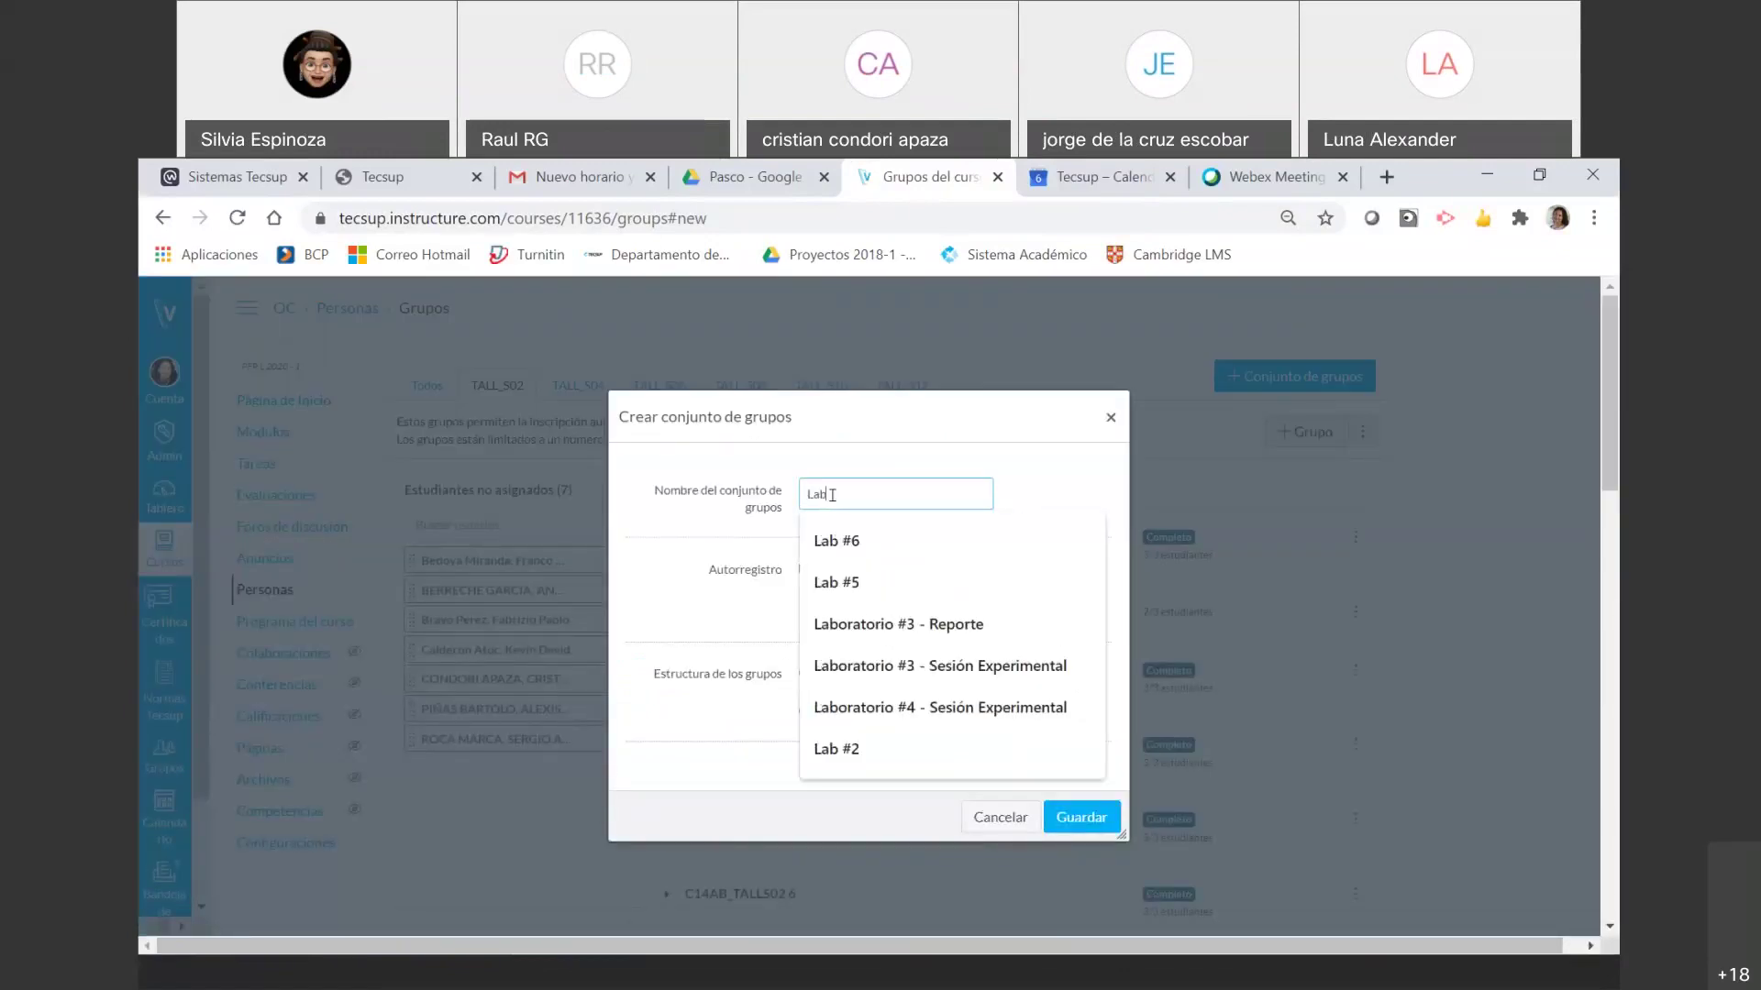
type("ora")
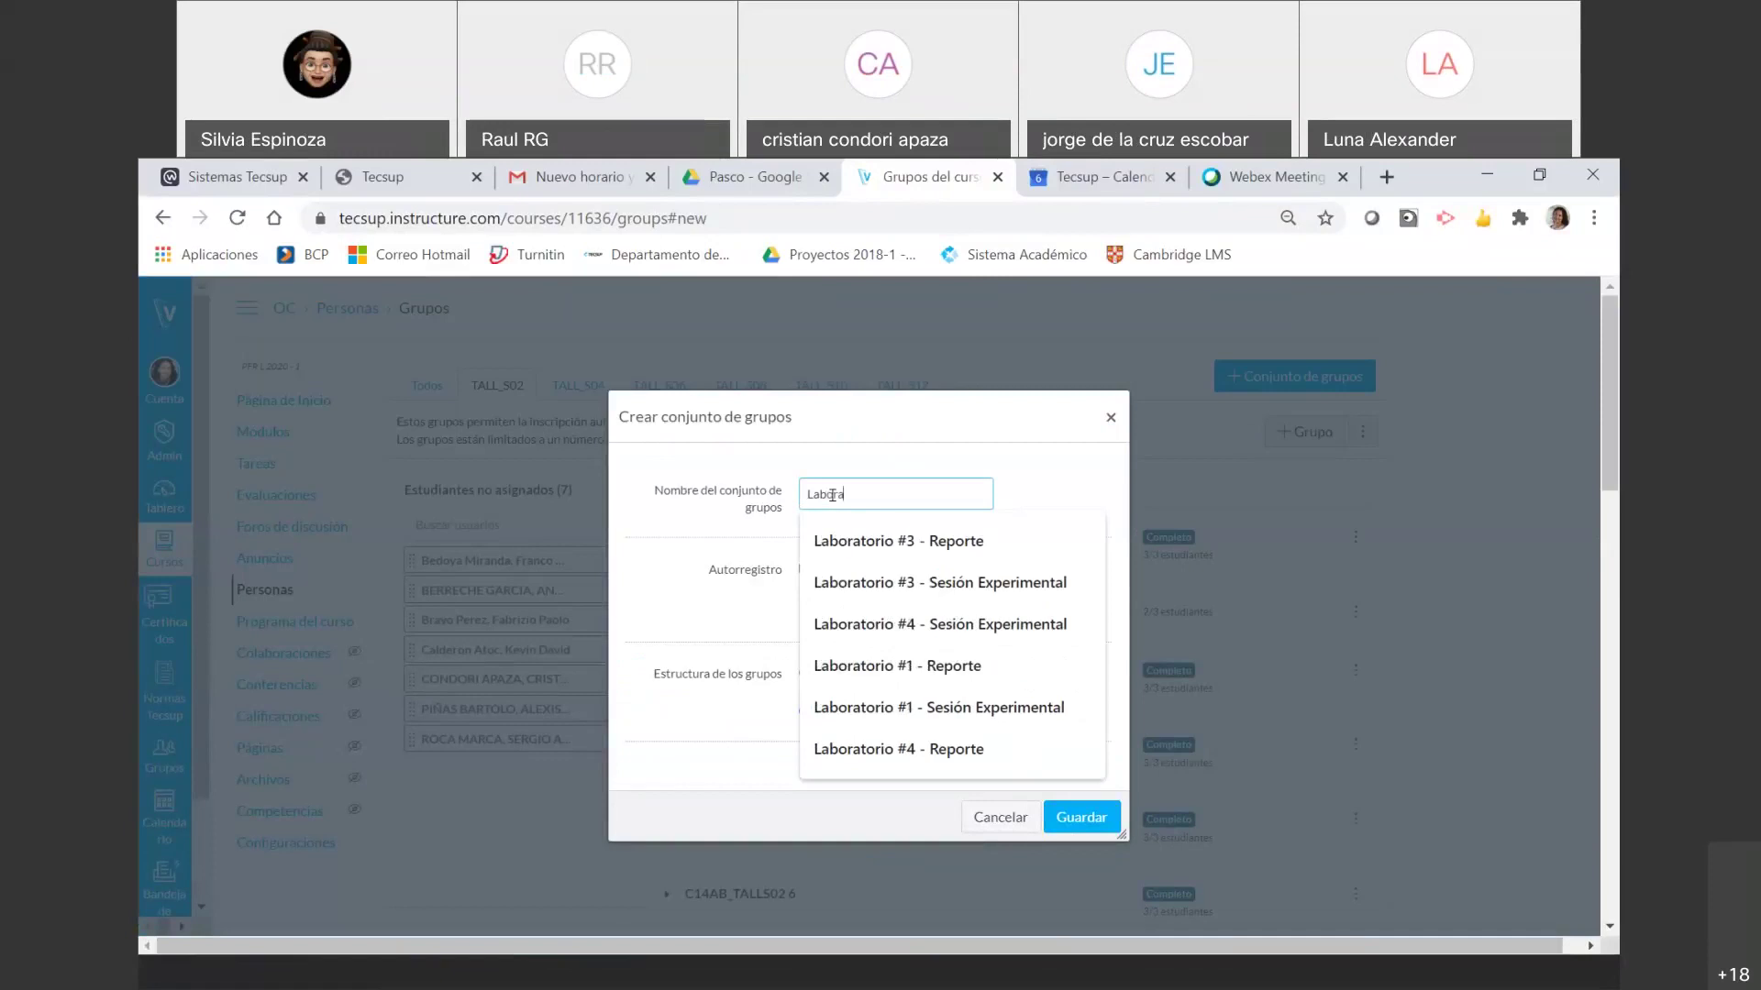
type("torio")
left_click(1076, 817)
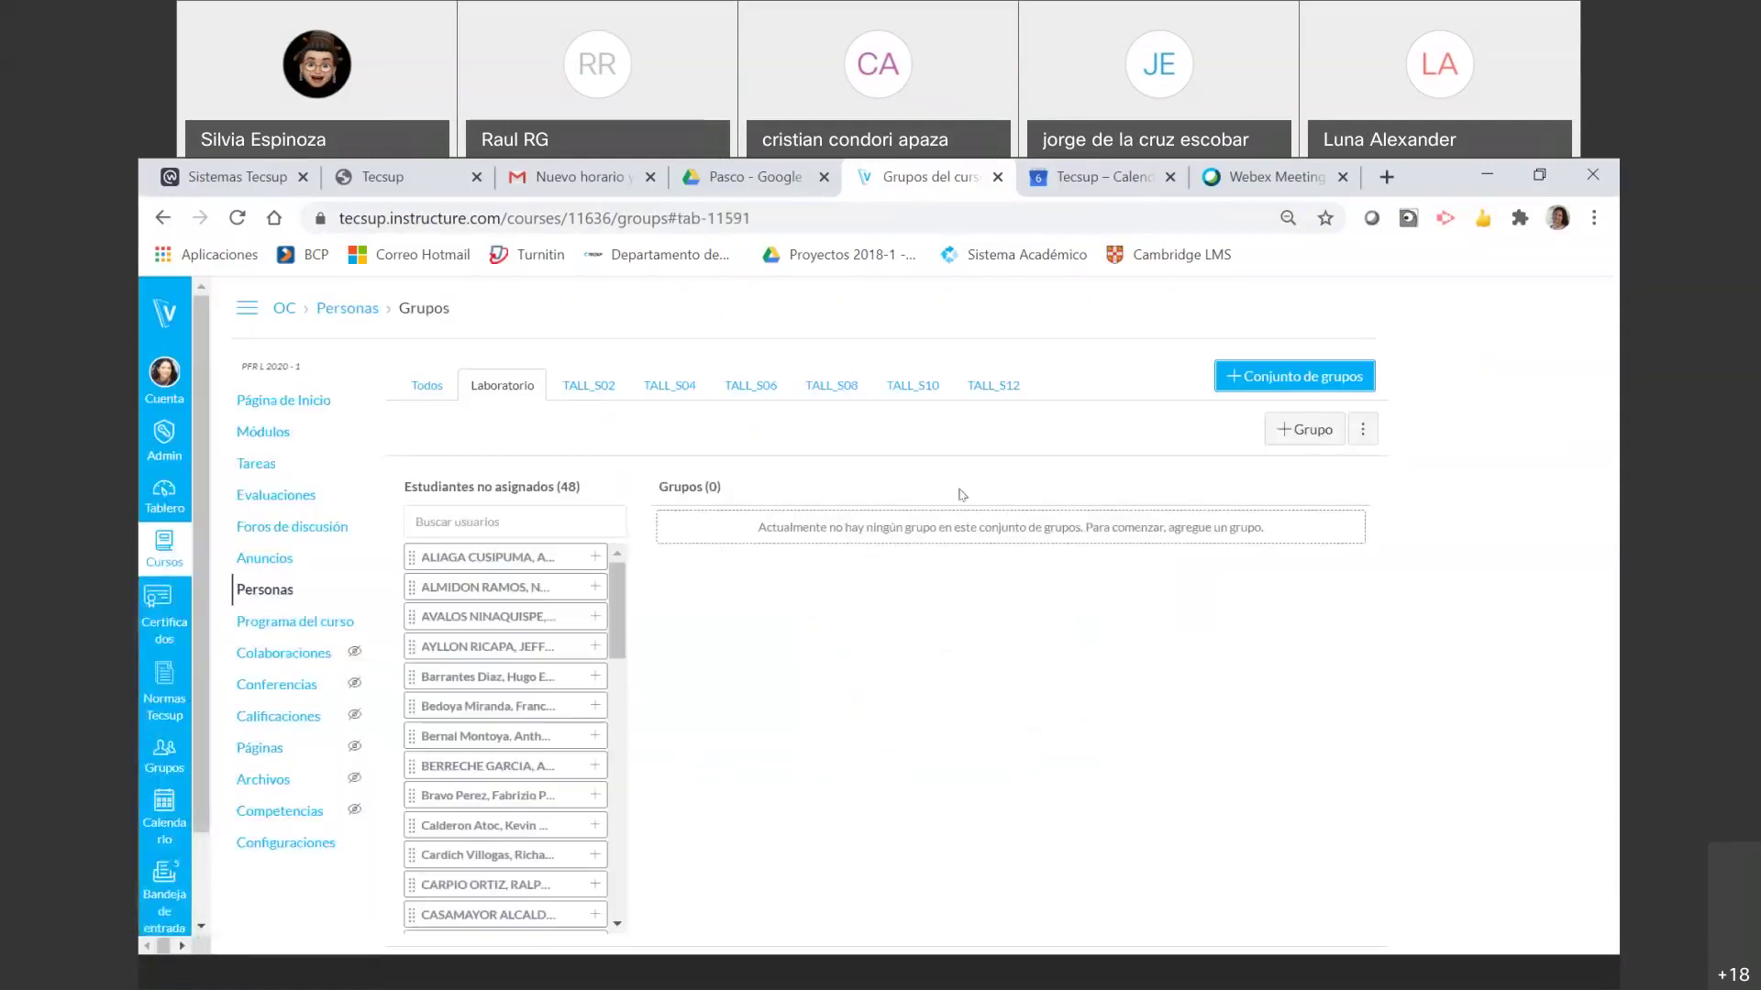
- Add groups named 1C21 and 2C21 to the Laboratorio group set
left_click(1297, 429)
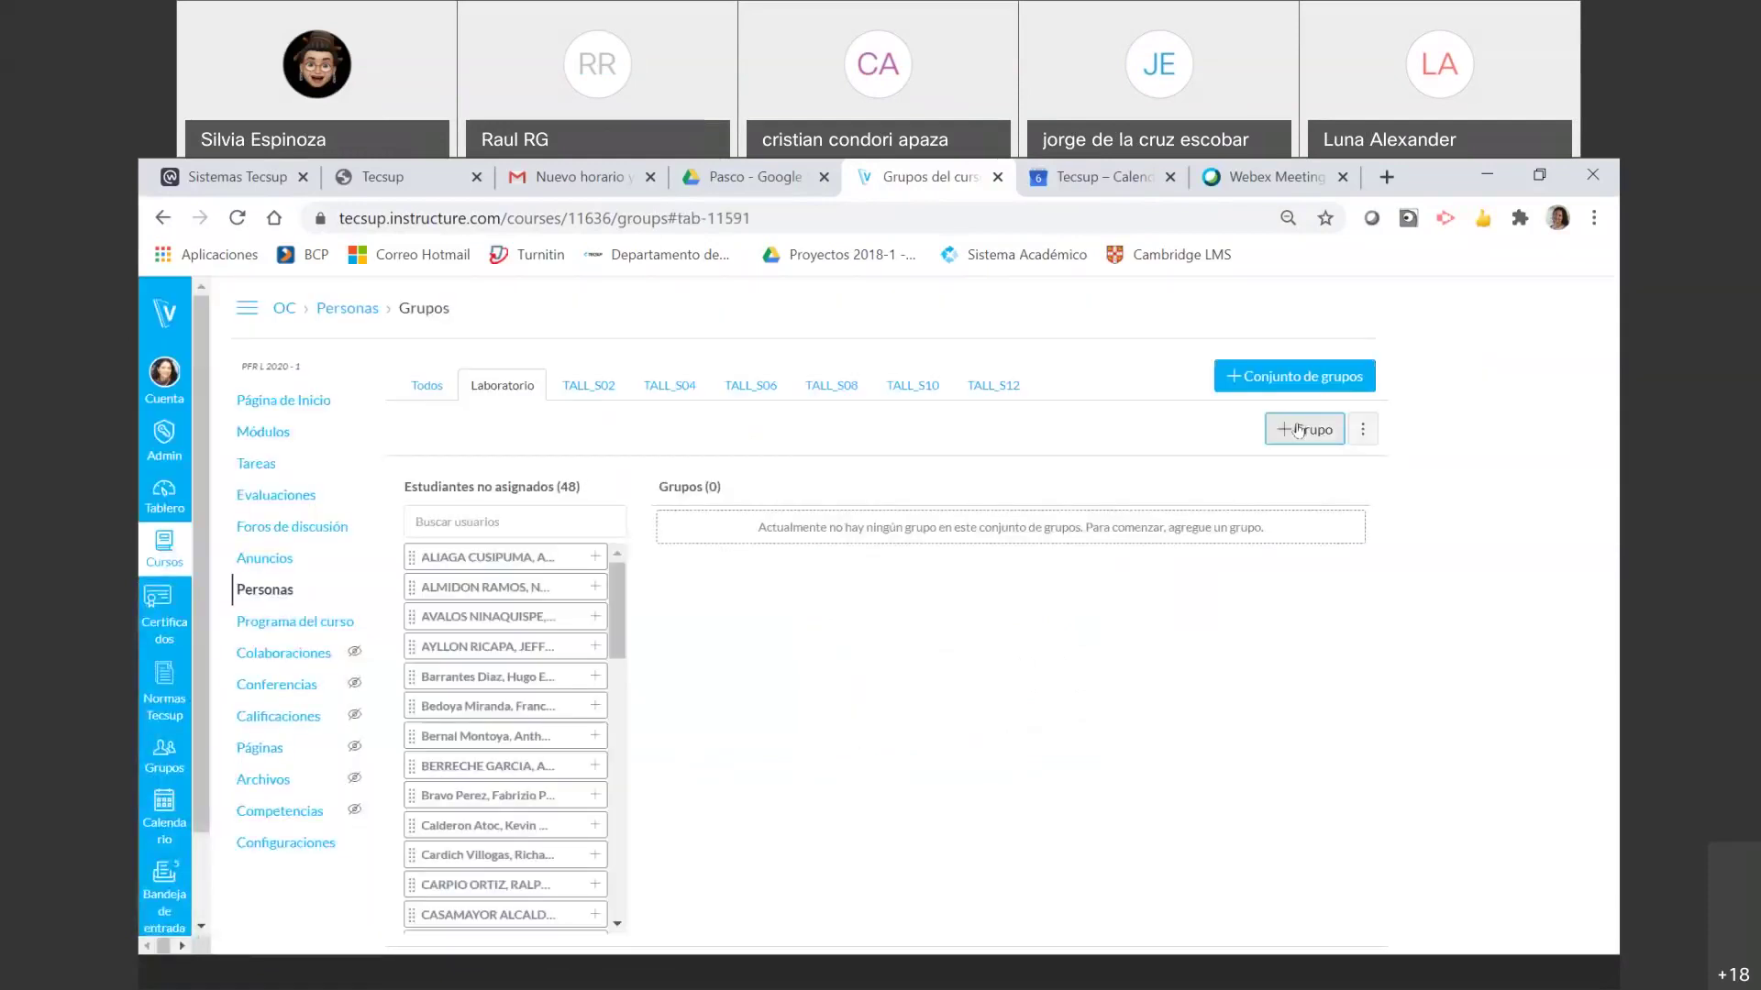
left_click(895, 577)
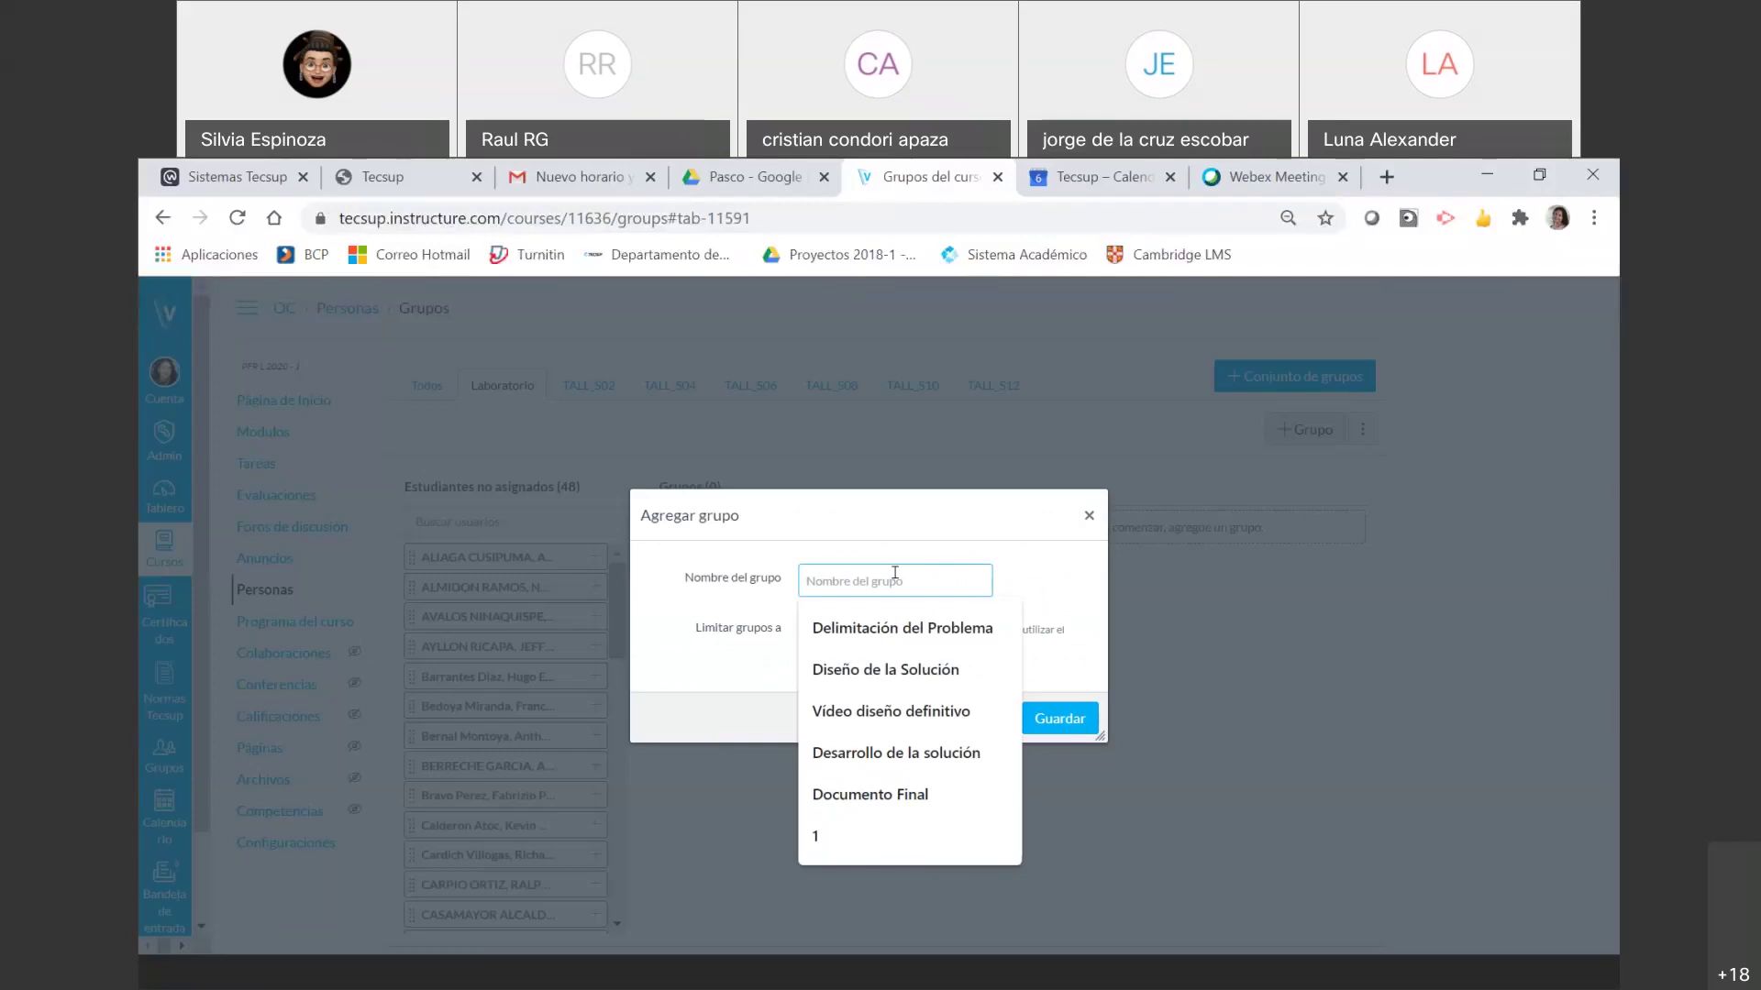
type("c21")
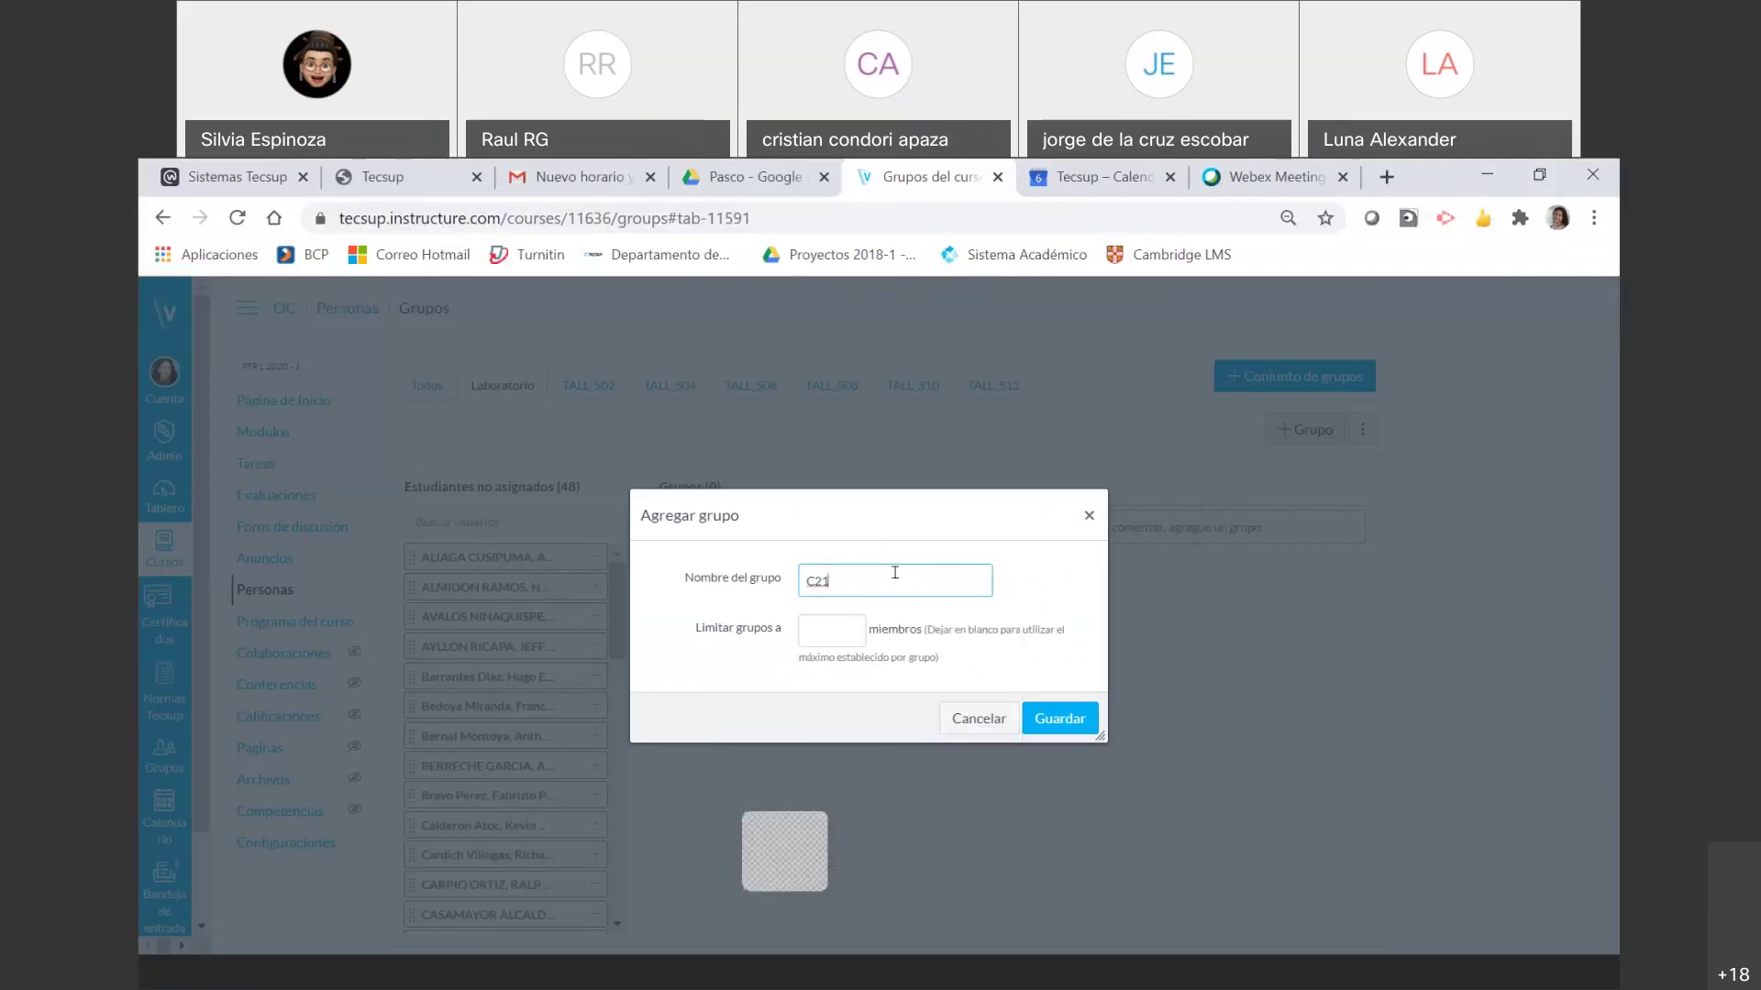
type("1")
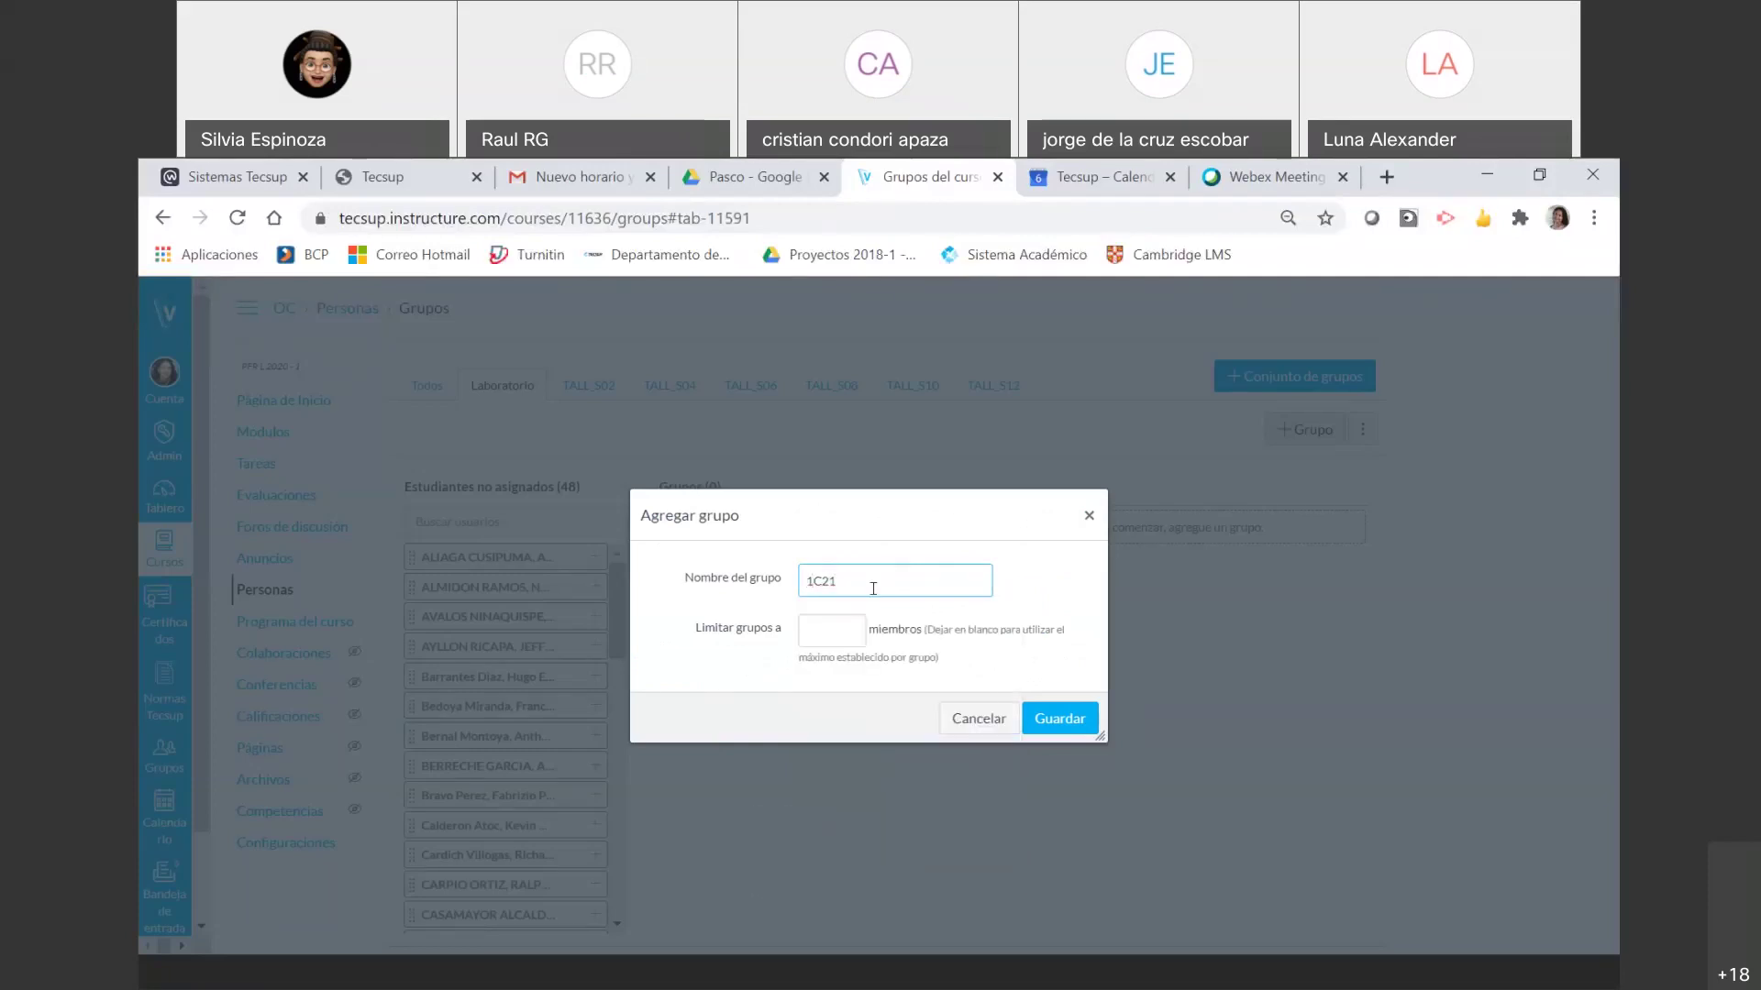
left_click_drag(873, 587, 810, 581)
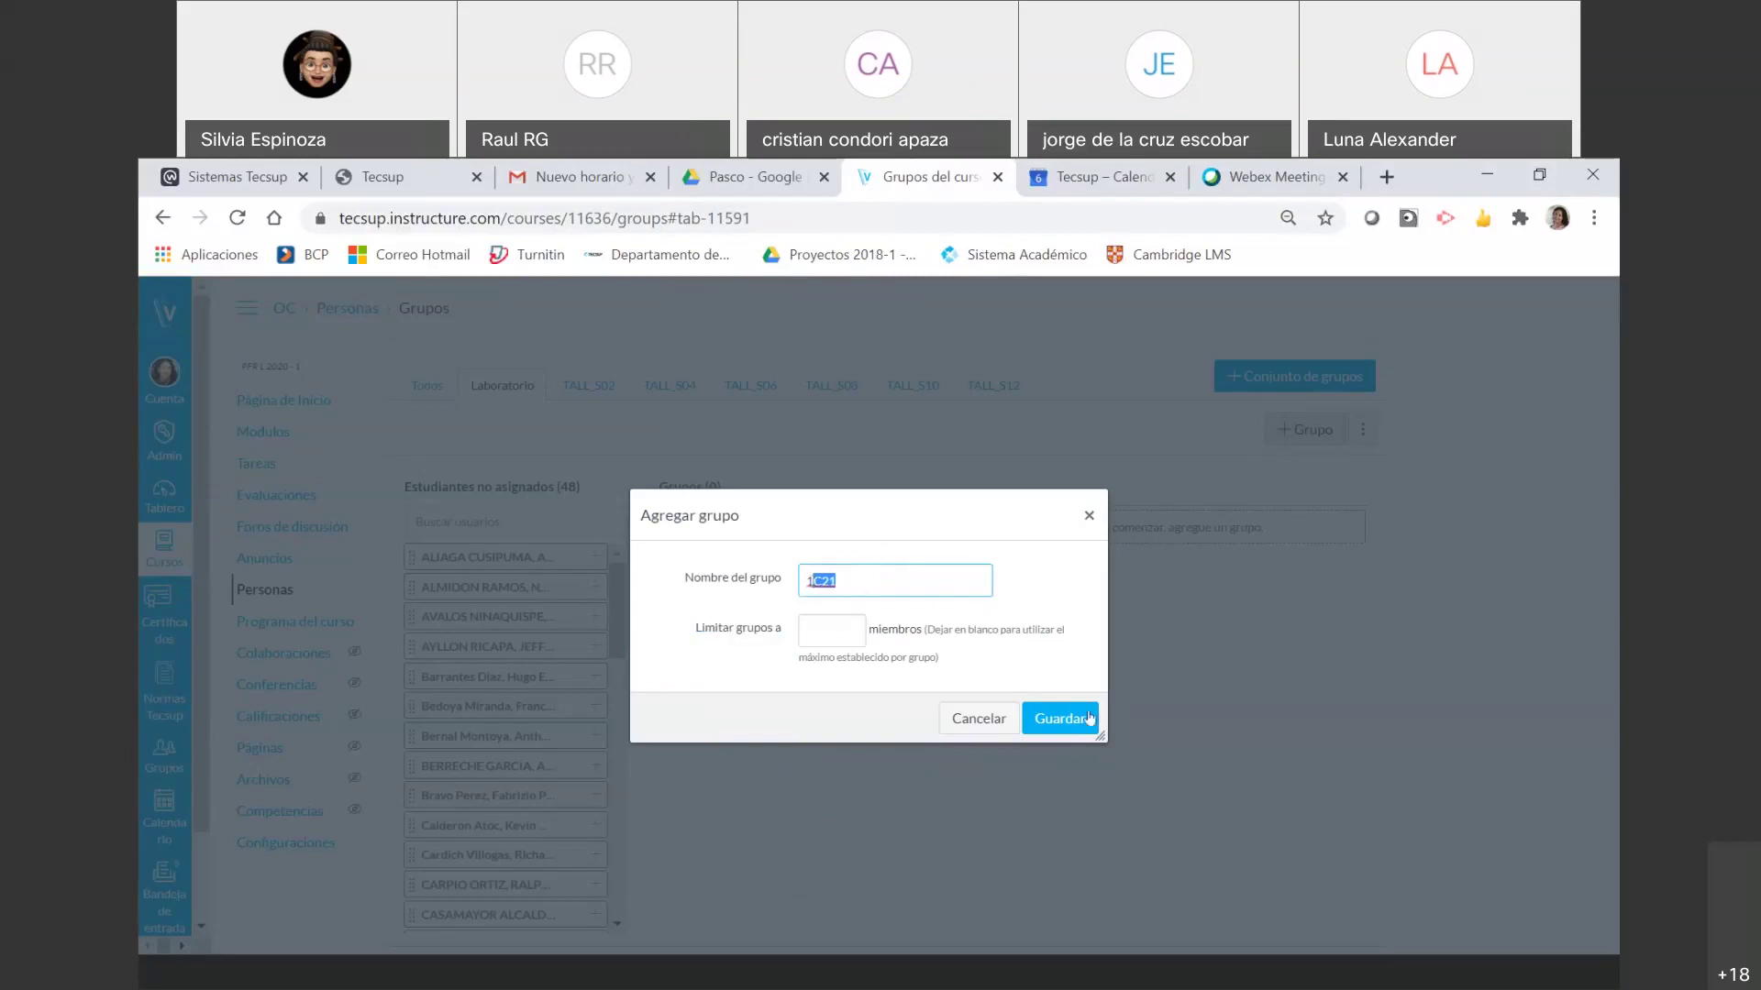
left_click(1037, 718)
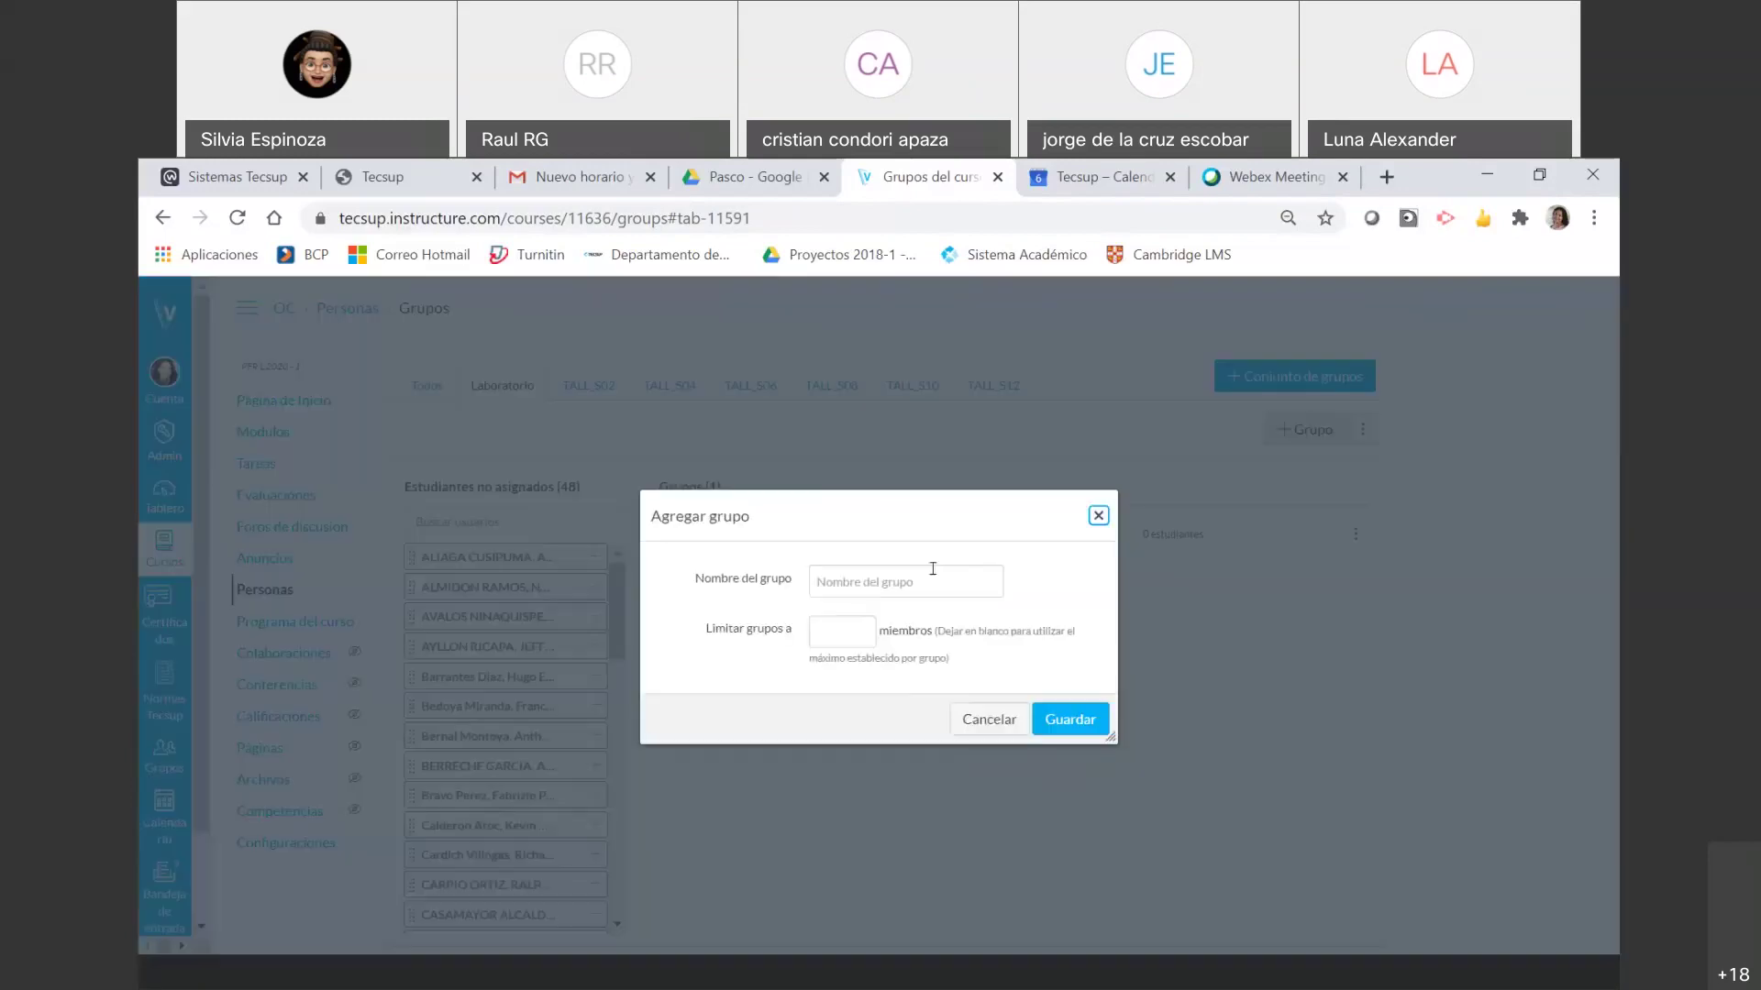
left_click(904, 580)
type("2")
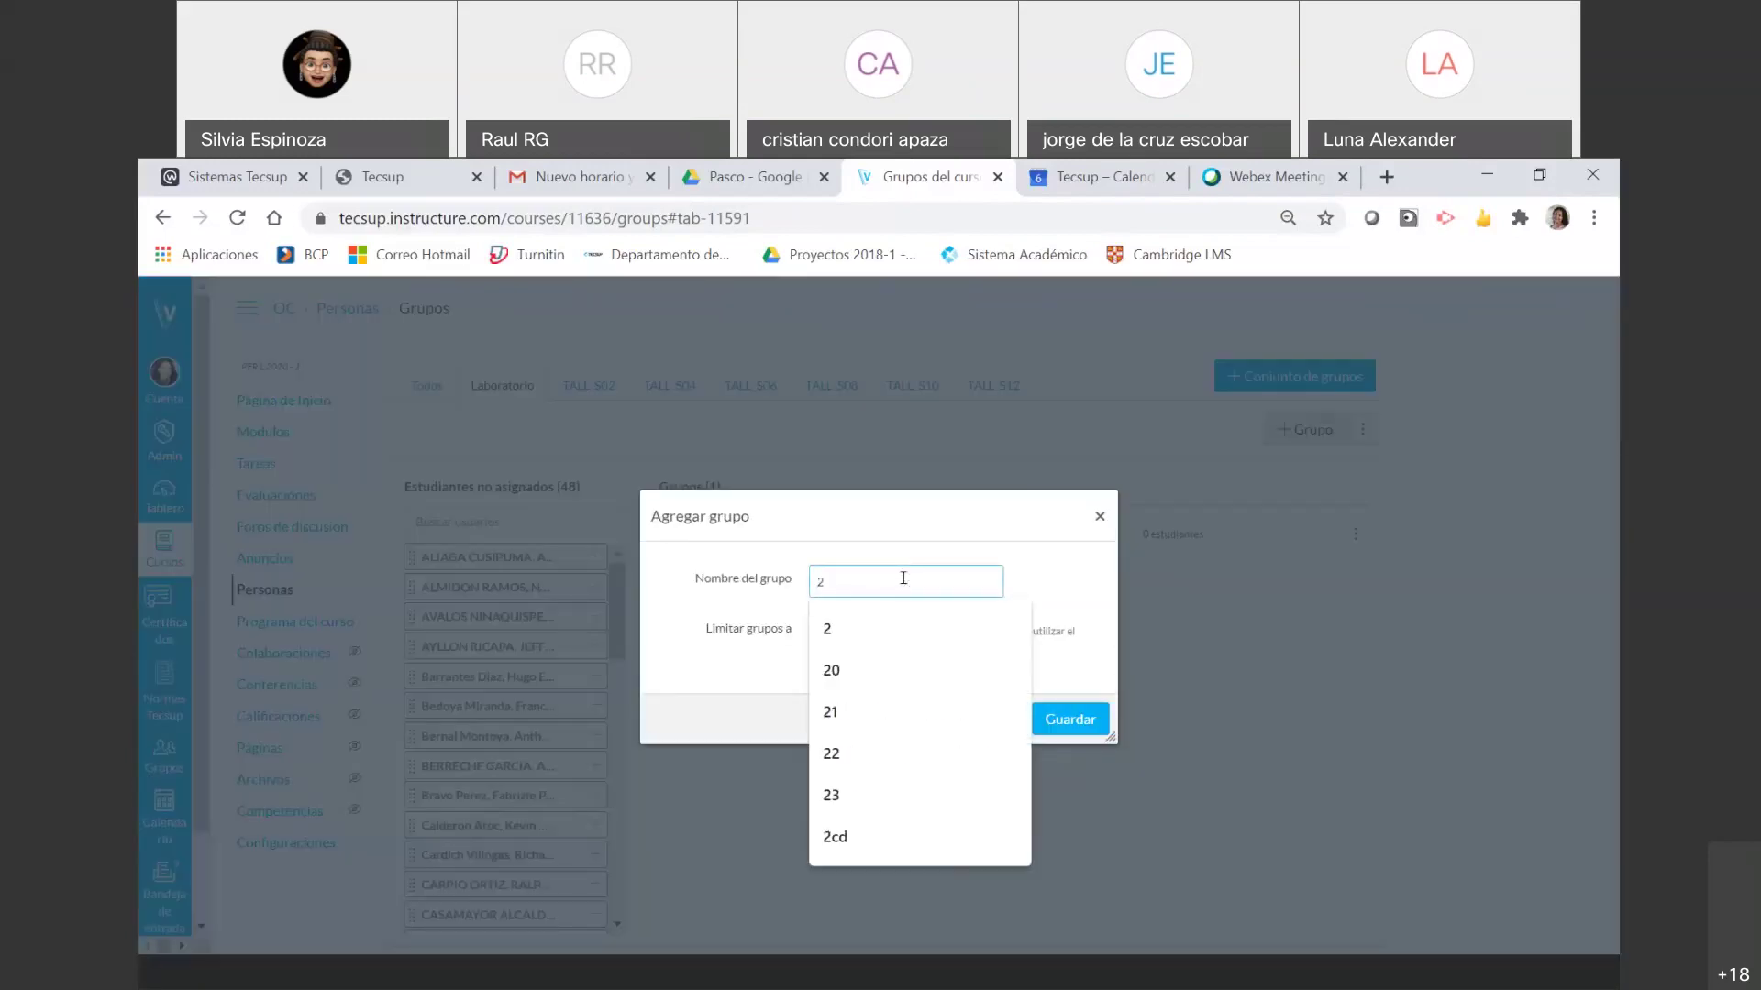
type("C21")
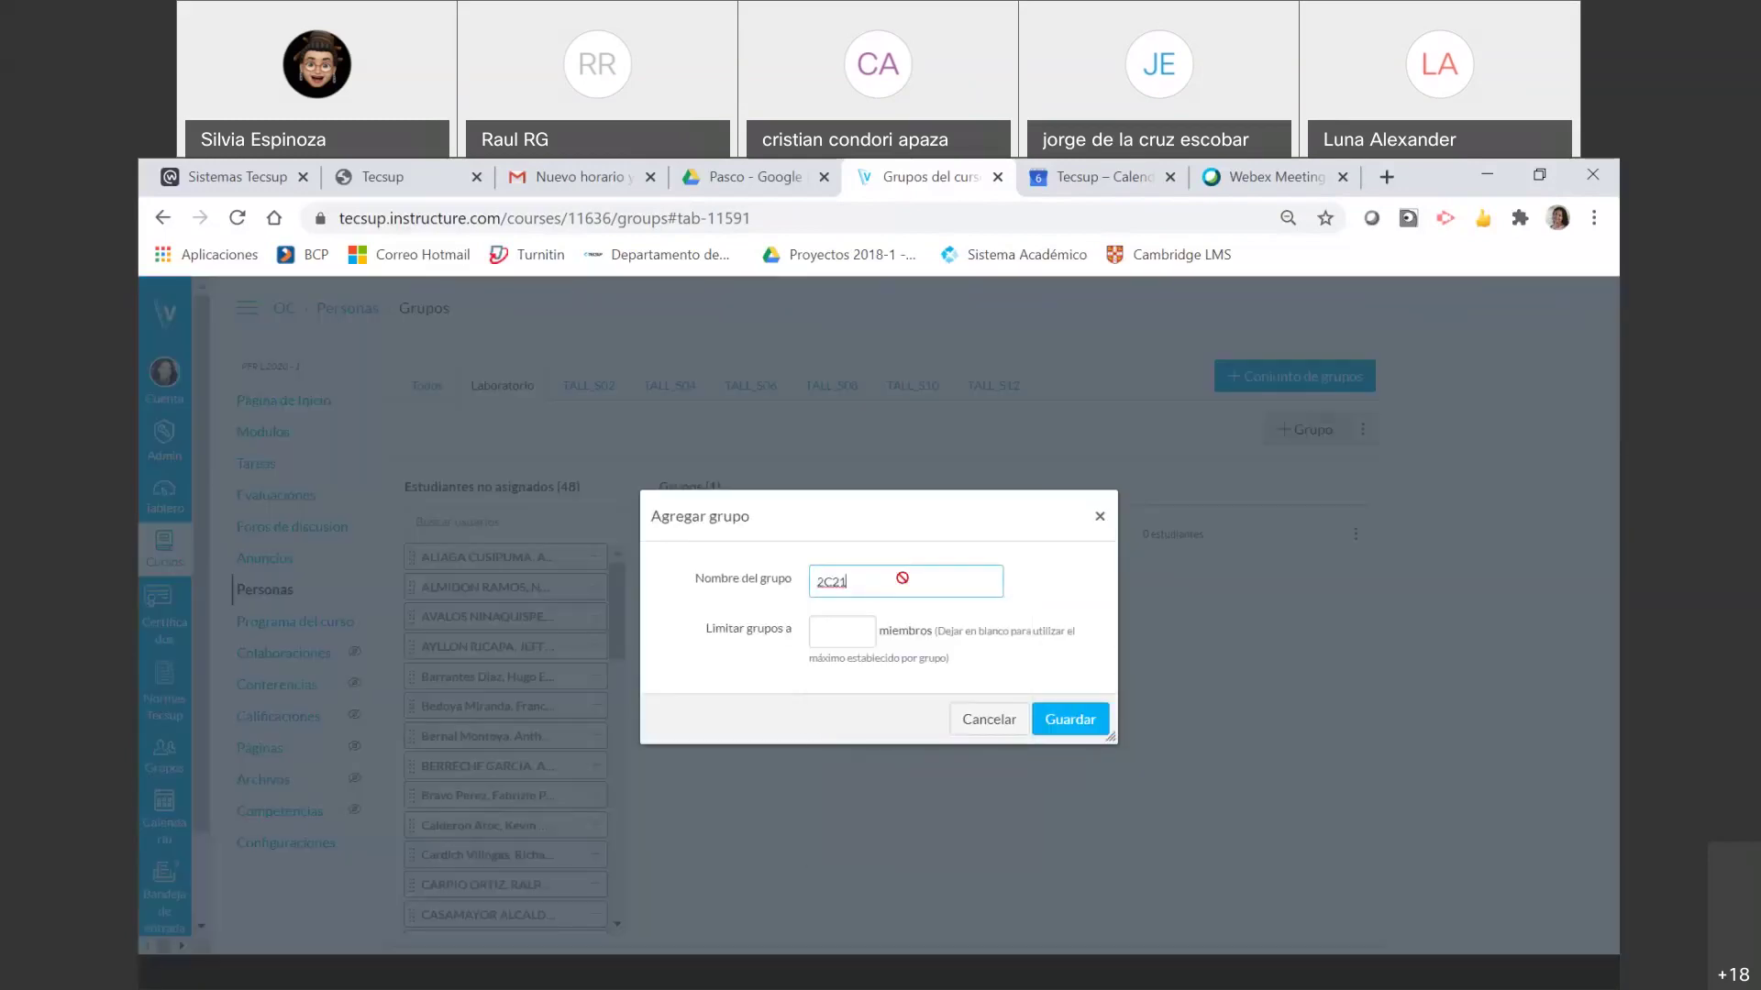
key("Return")
- Add groups named 3C21 and 4C21 to the Laboratorio group set
left_click(1305, 429)
left_click(934, 583)
type("3C21")
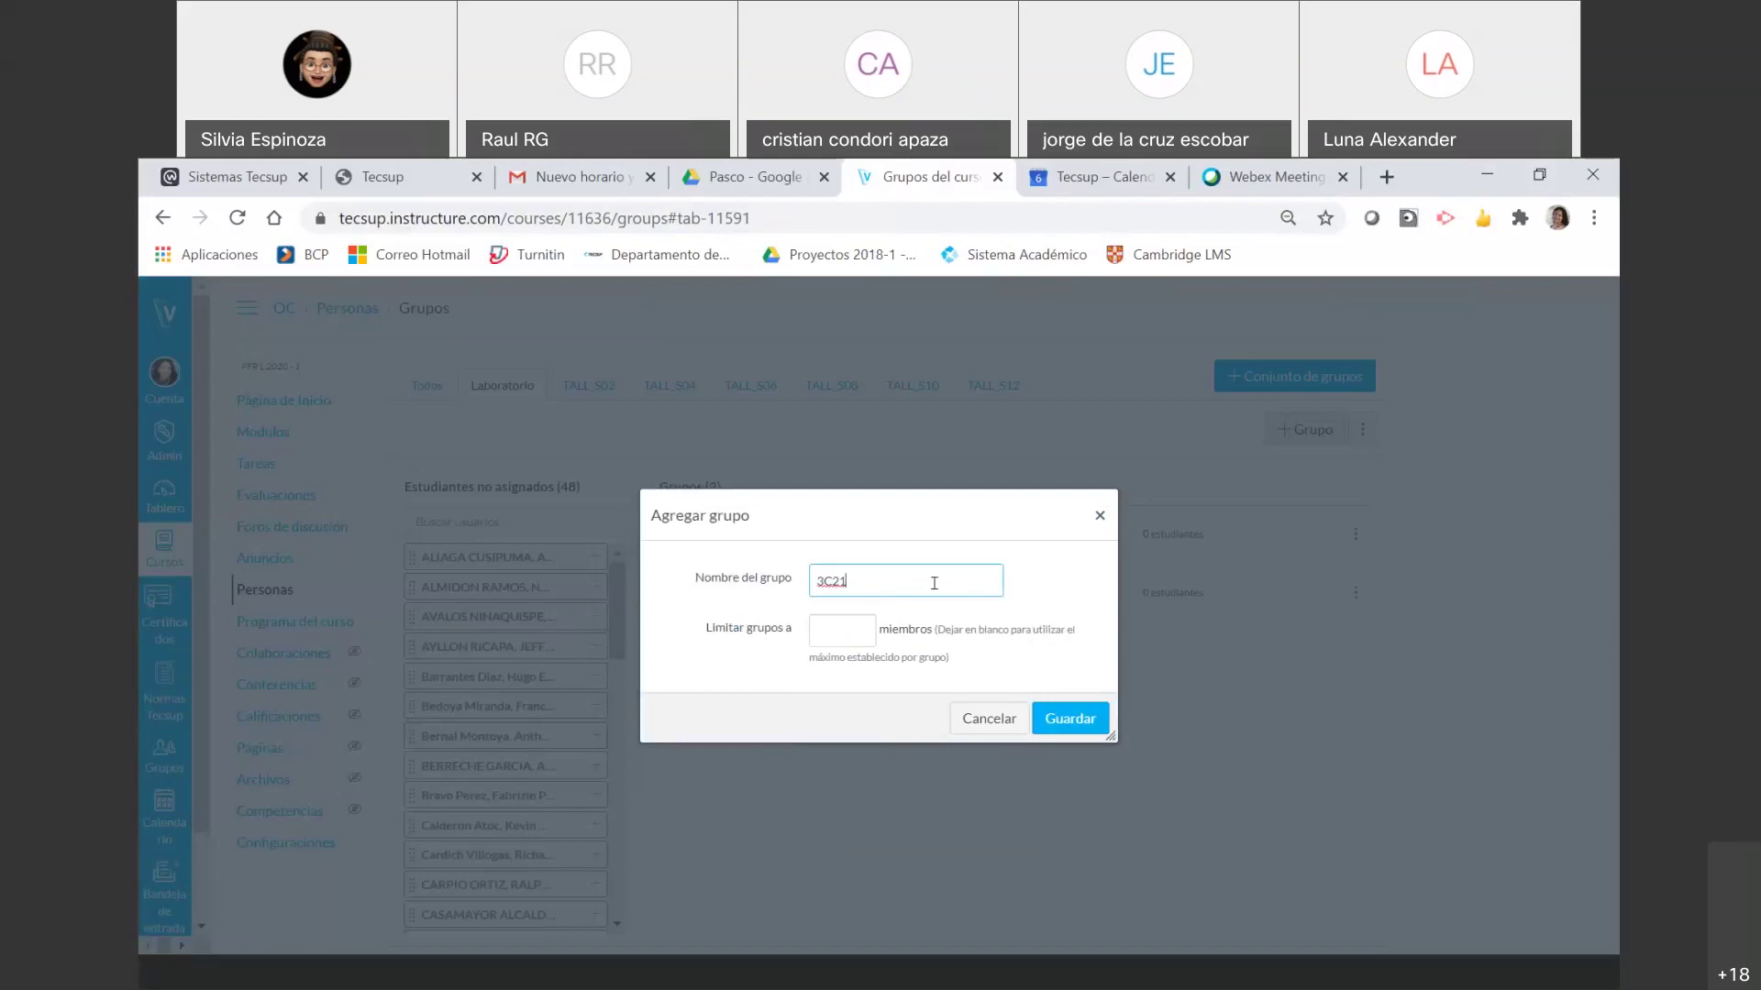
key("Return")
left_click(1305, 429)
left_click(917, 583)
type("4C21")
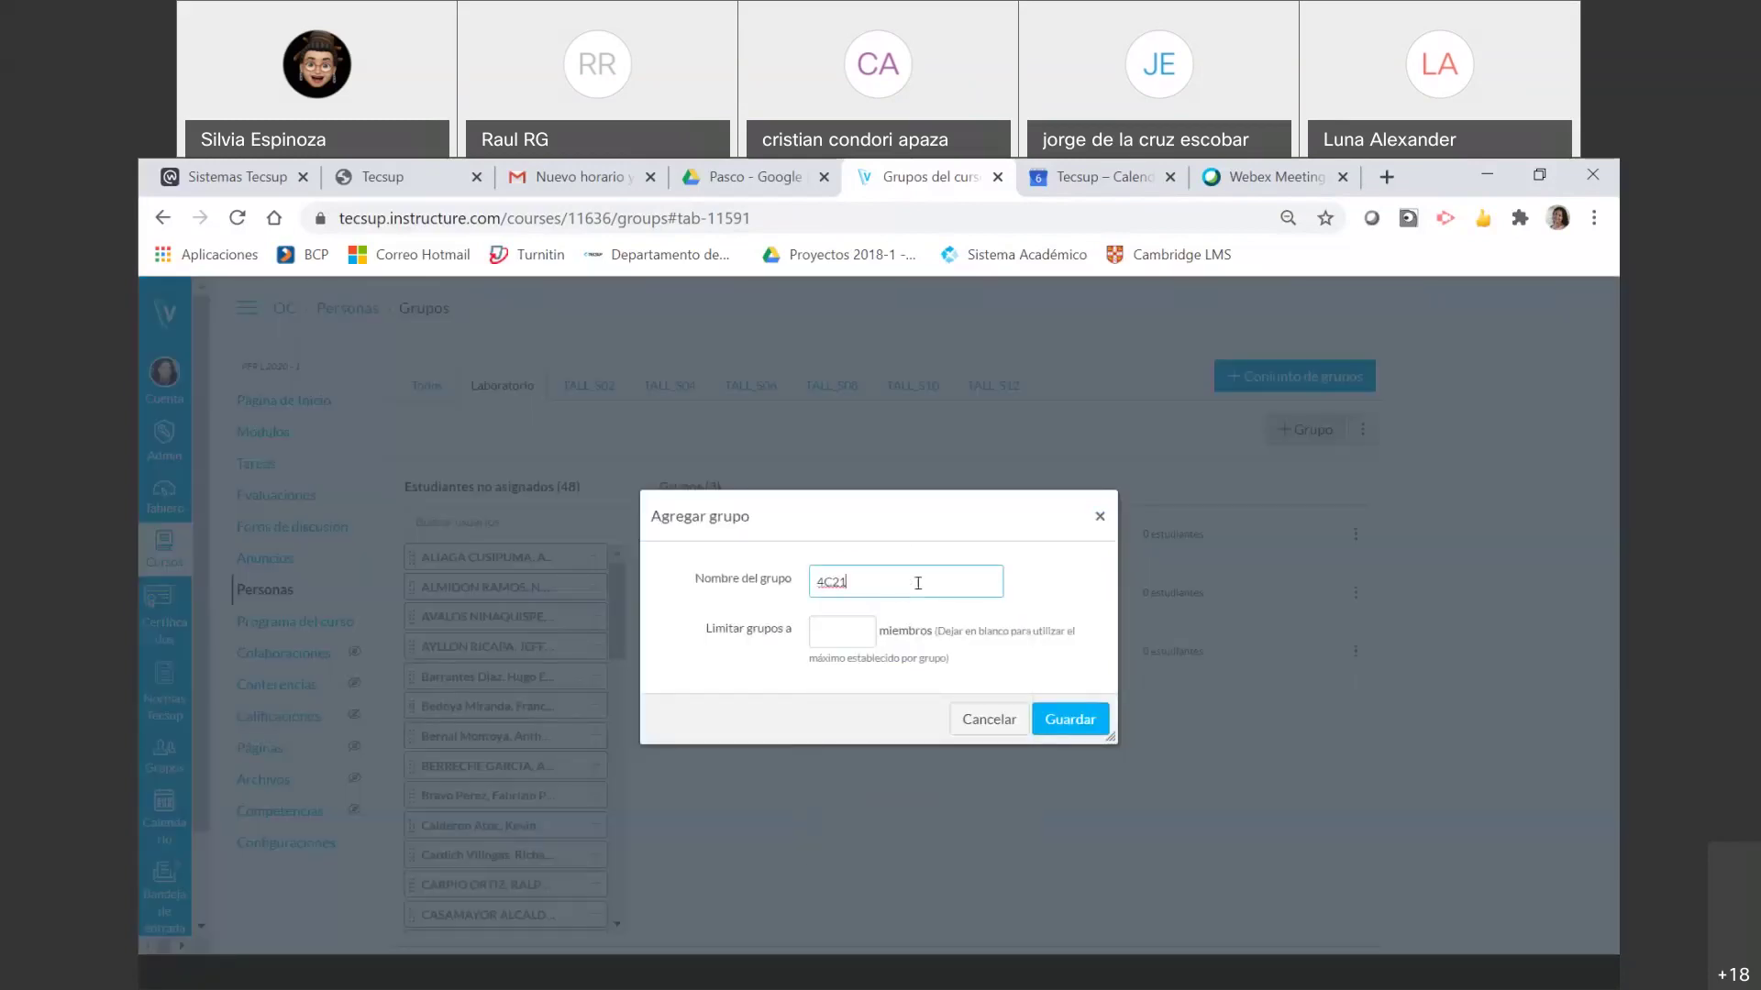
key("Return")
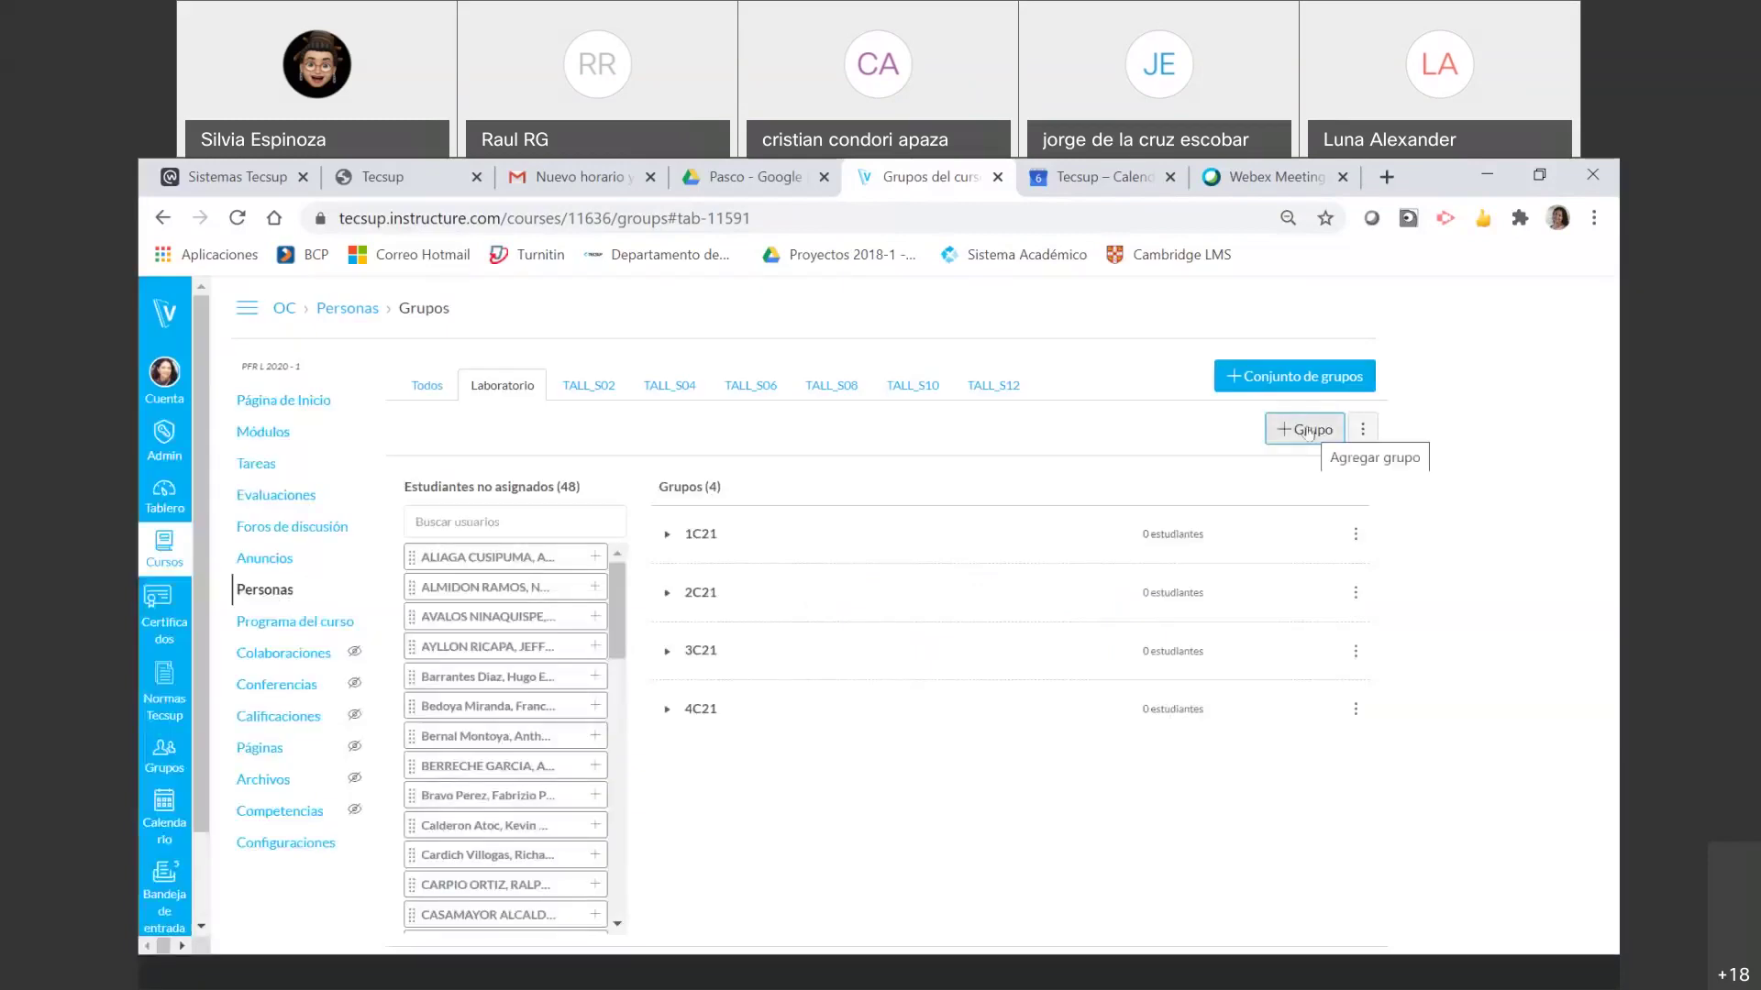
- Add groups named 5C21 and 6C21 to the Laboratorio group set
left_click(1309, 431)
left_click(890, 578)
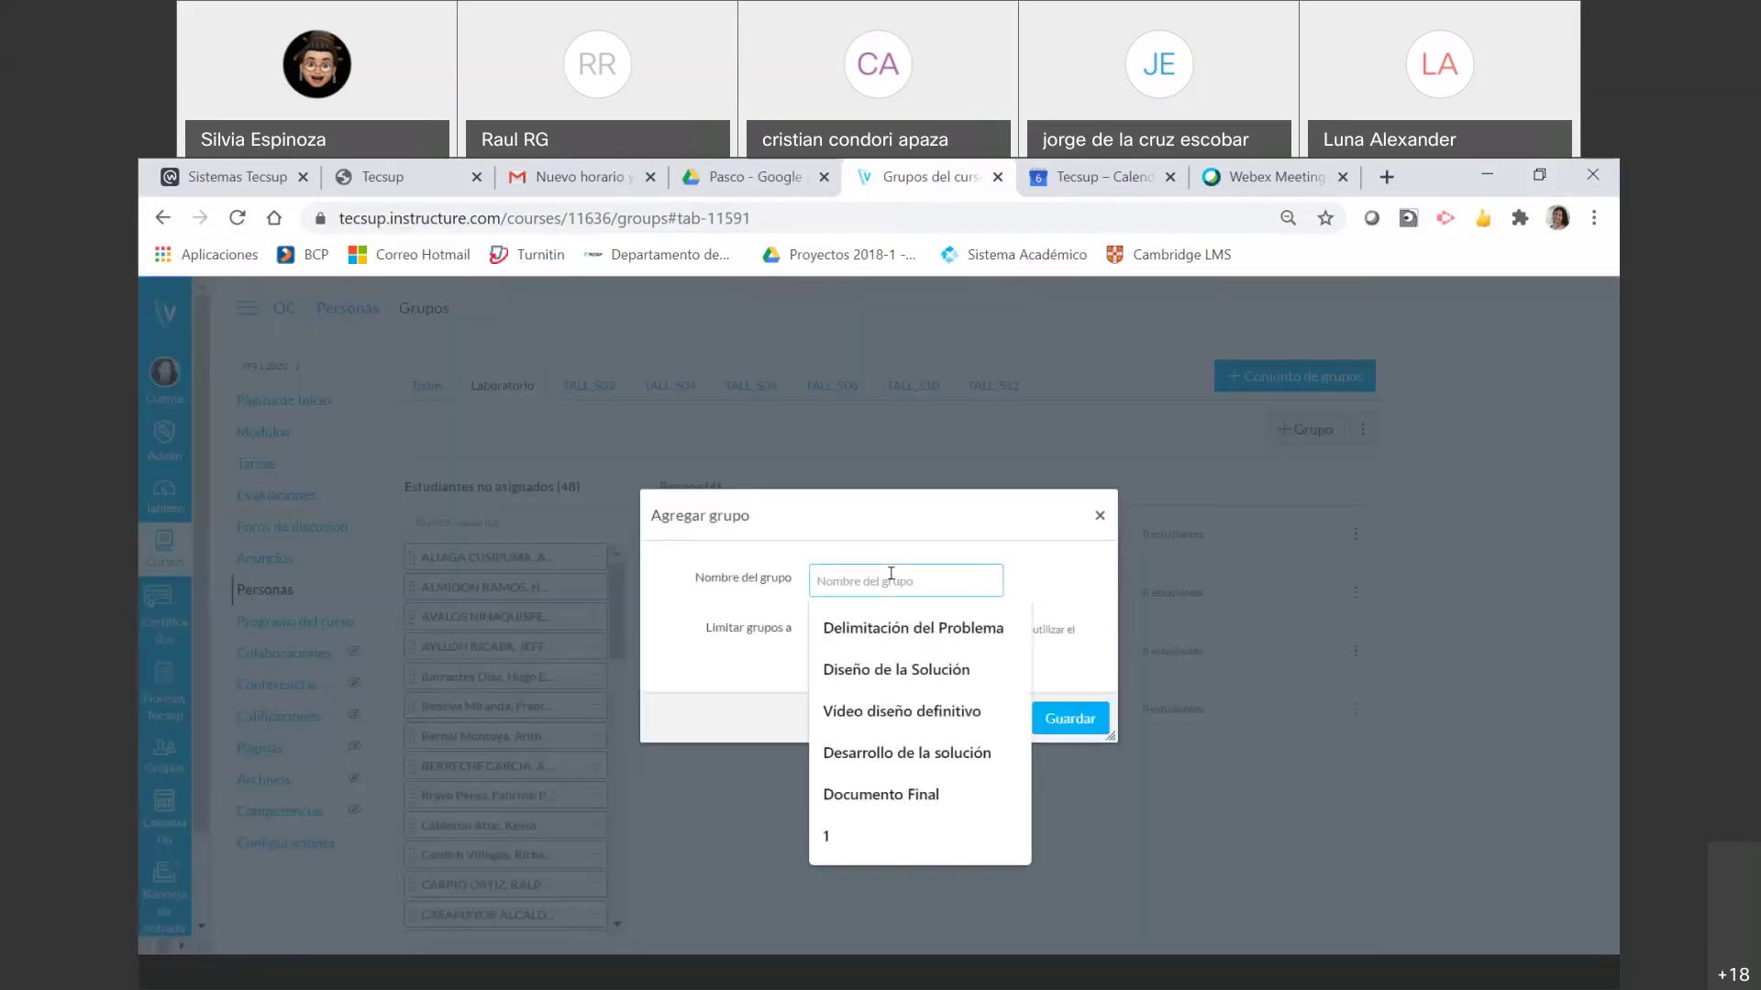
type("5")
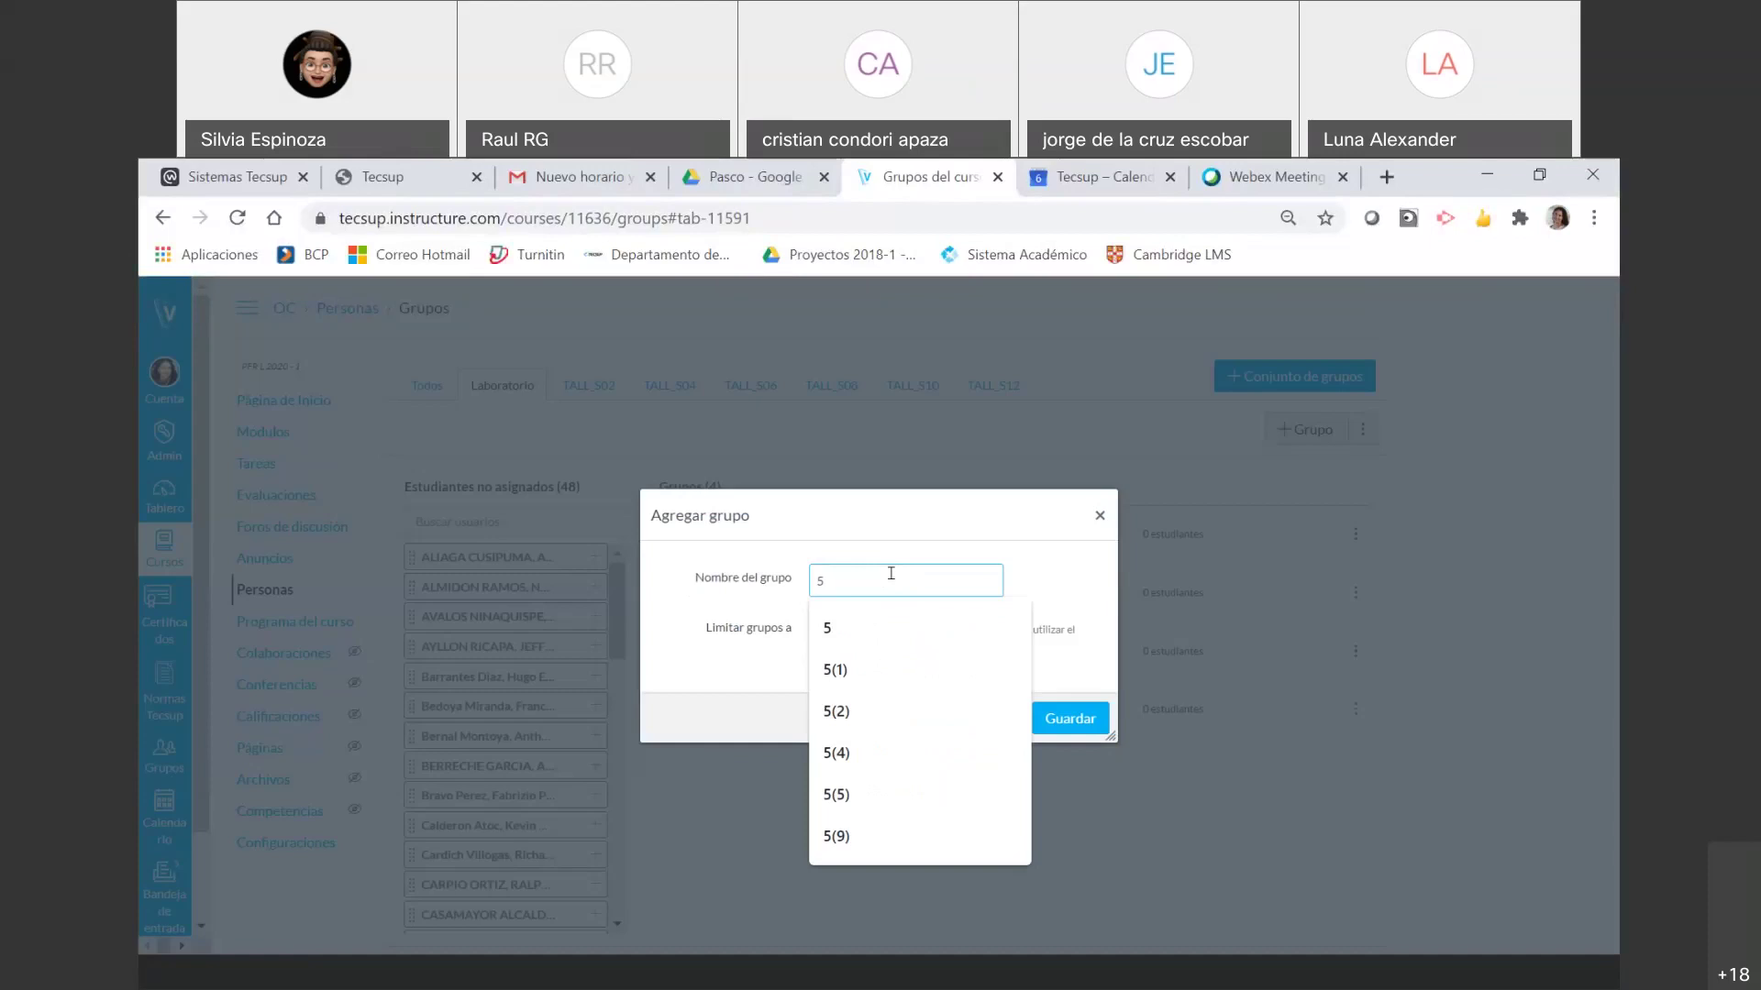
type("C21")
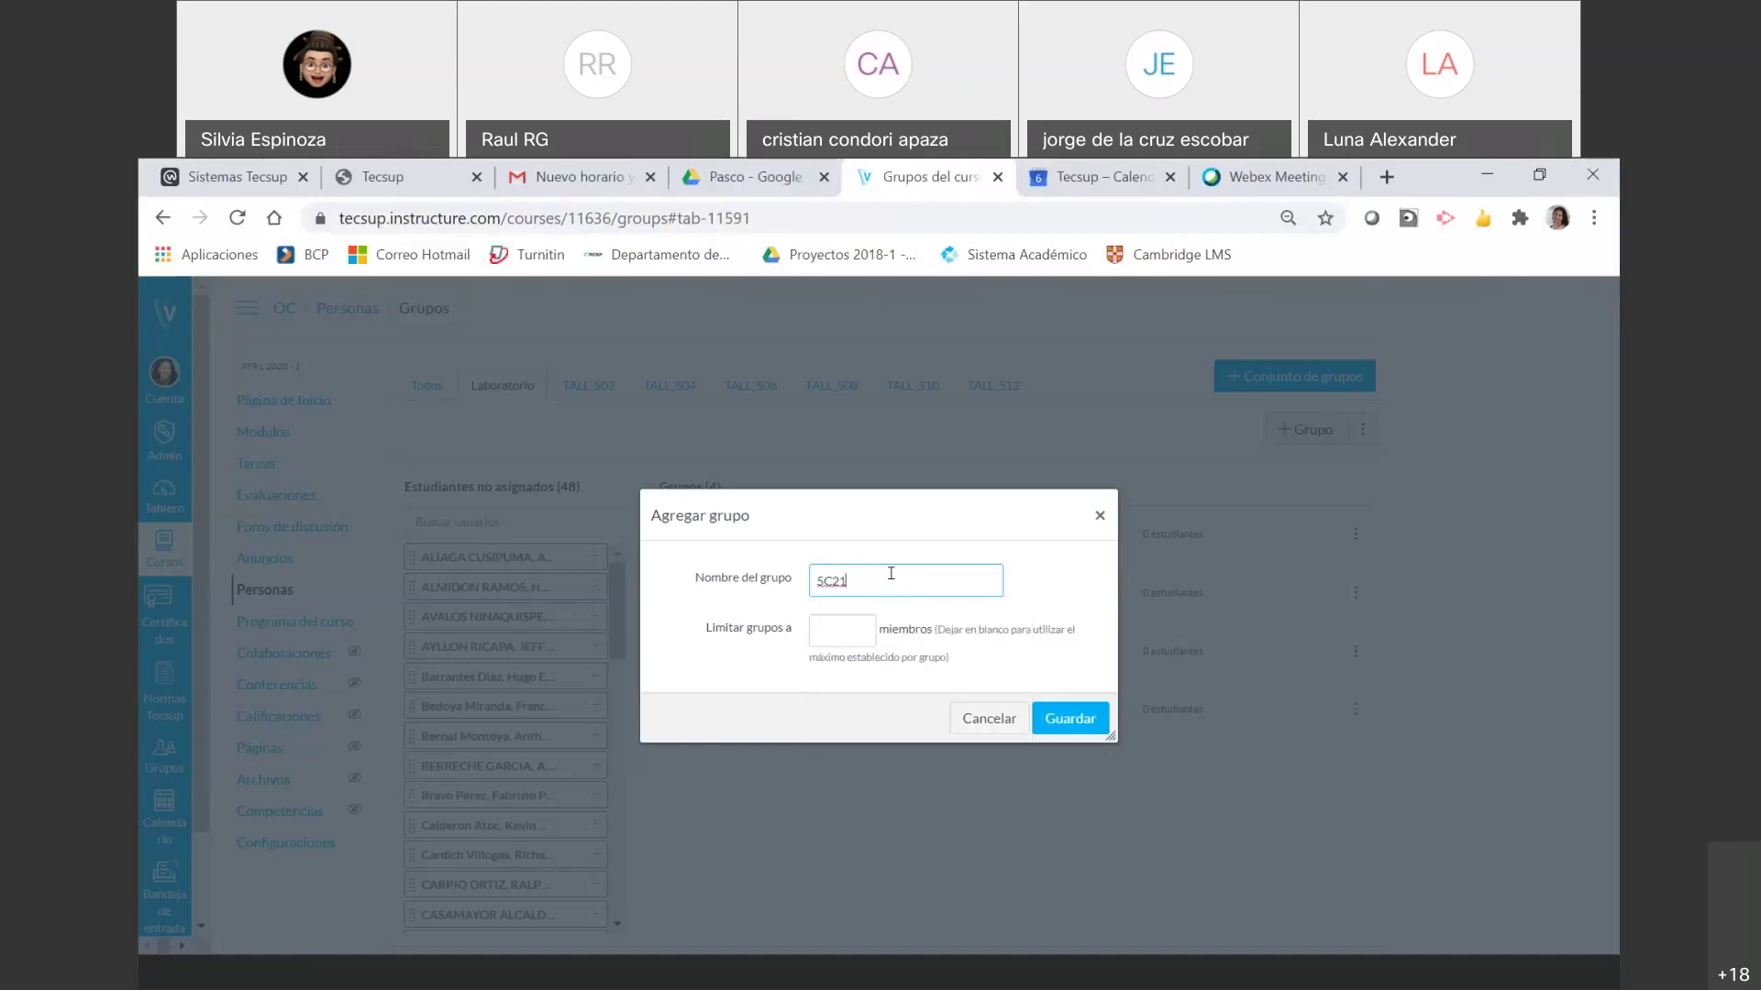
key("Return")
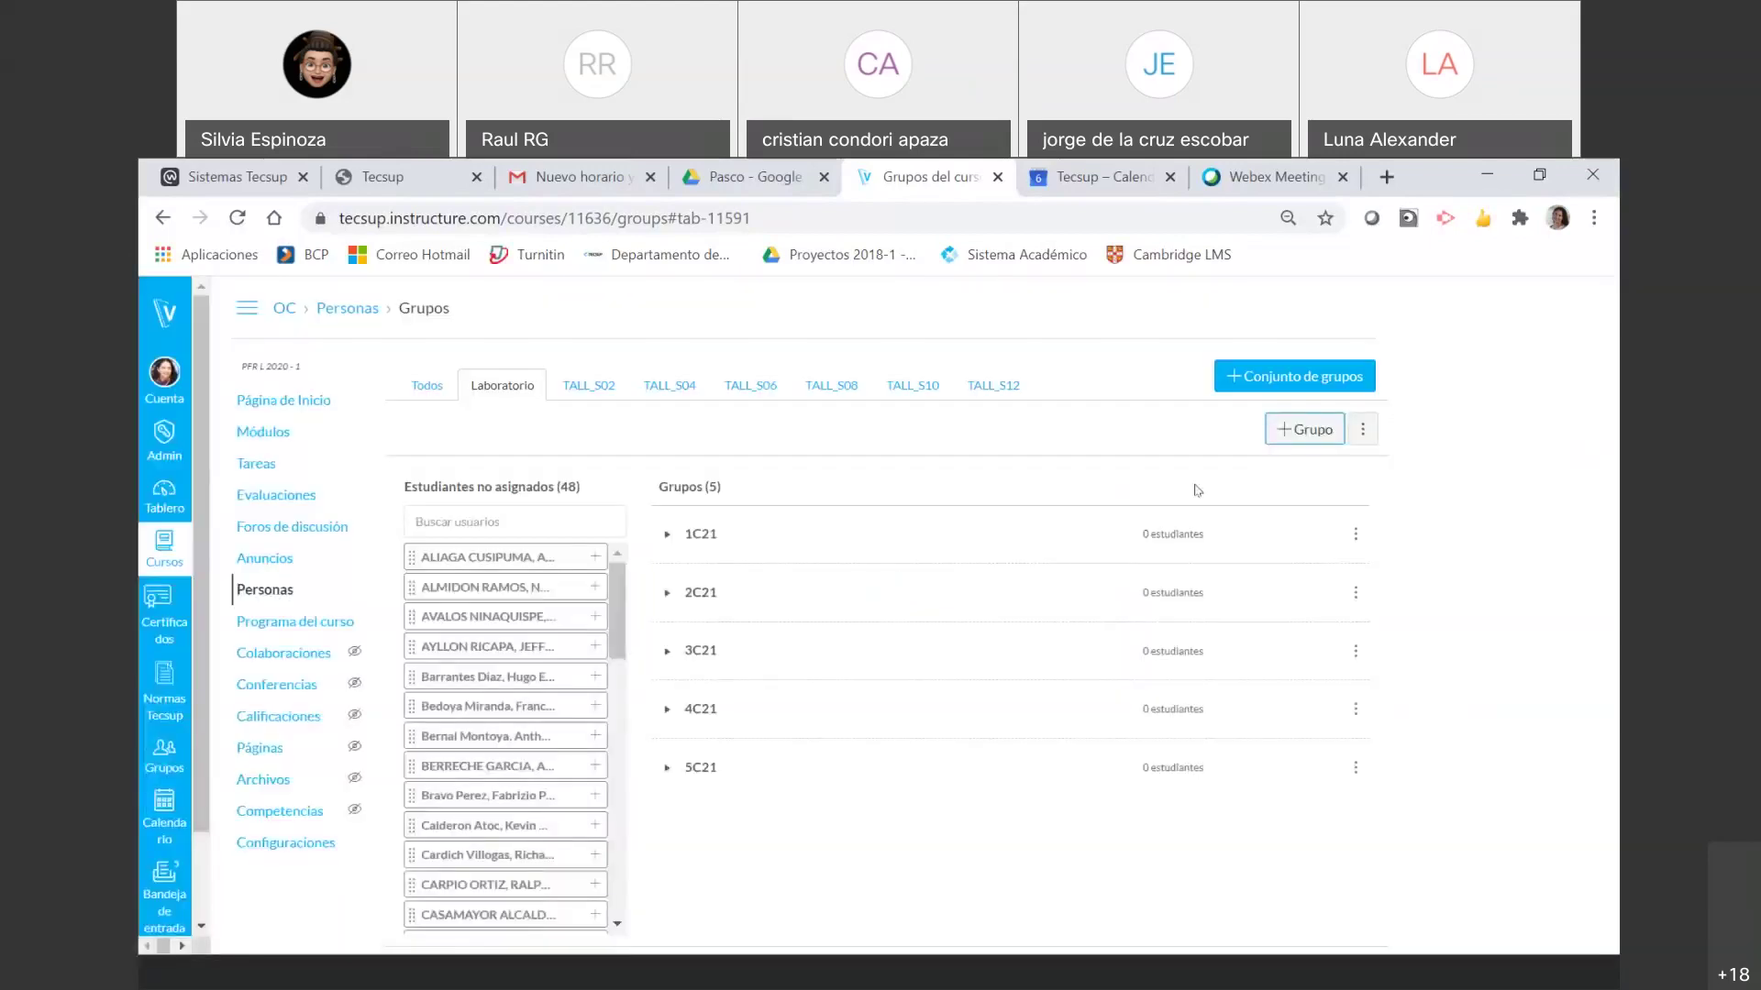
left_click(1272, 436)
type("6")
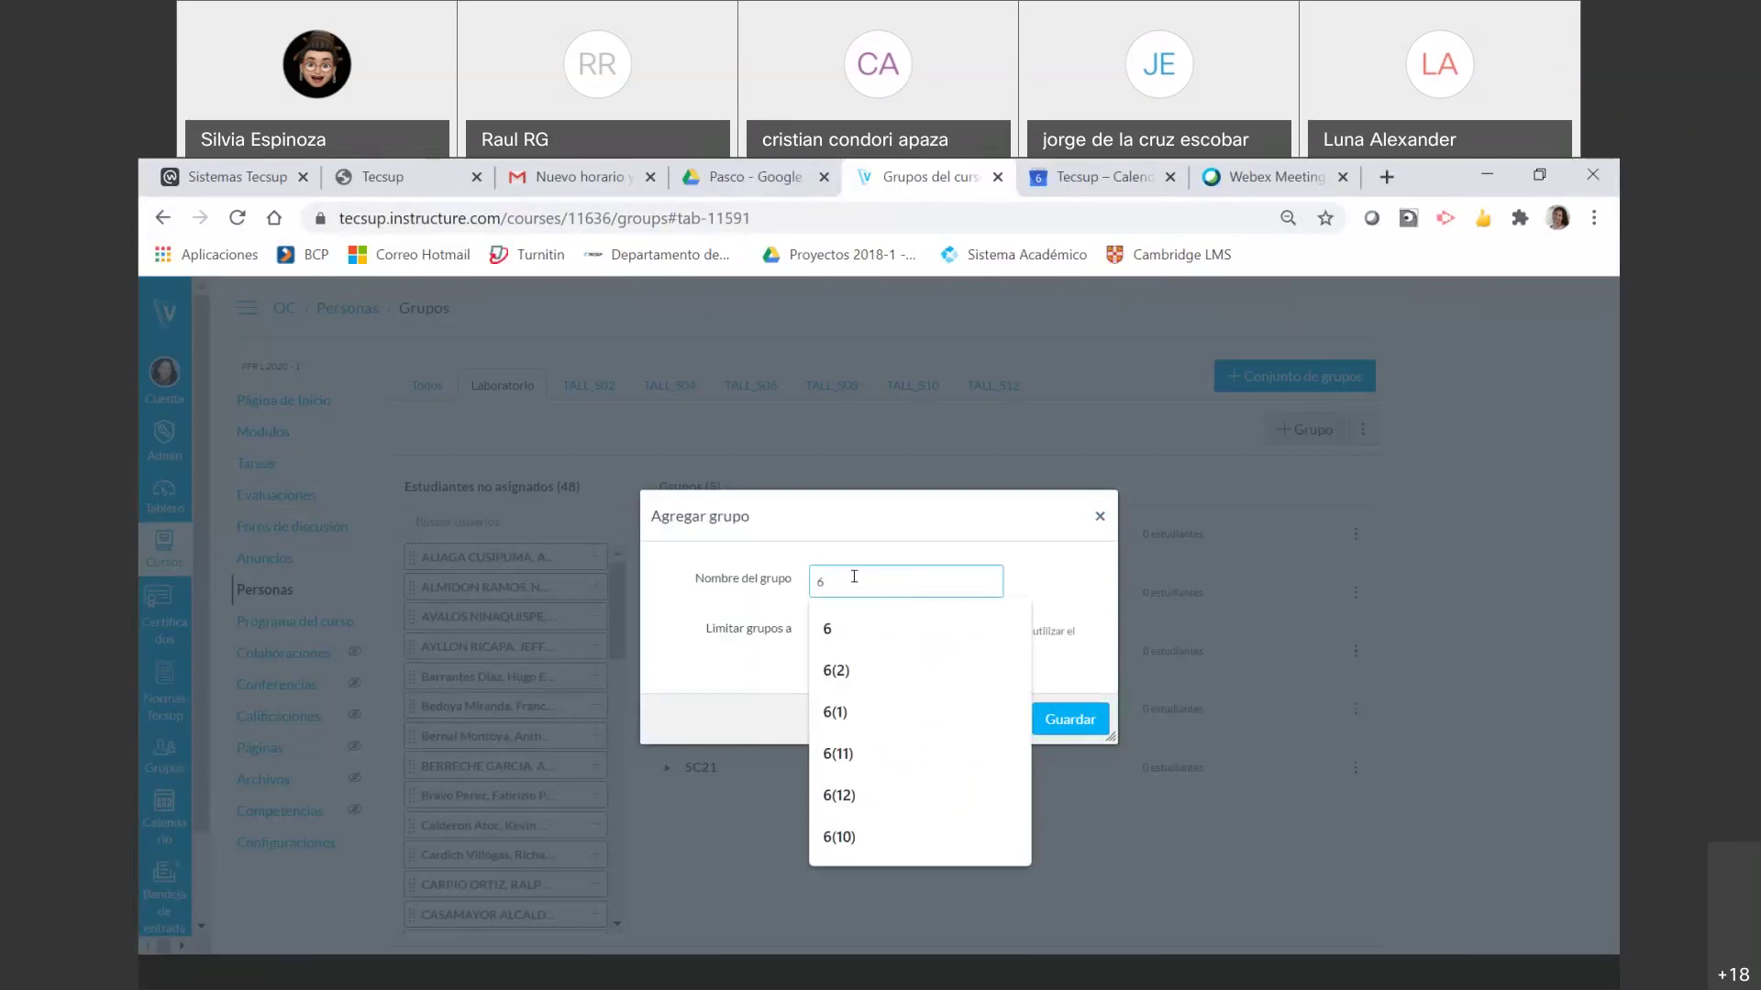
type("C21")
key("Return")
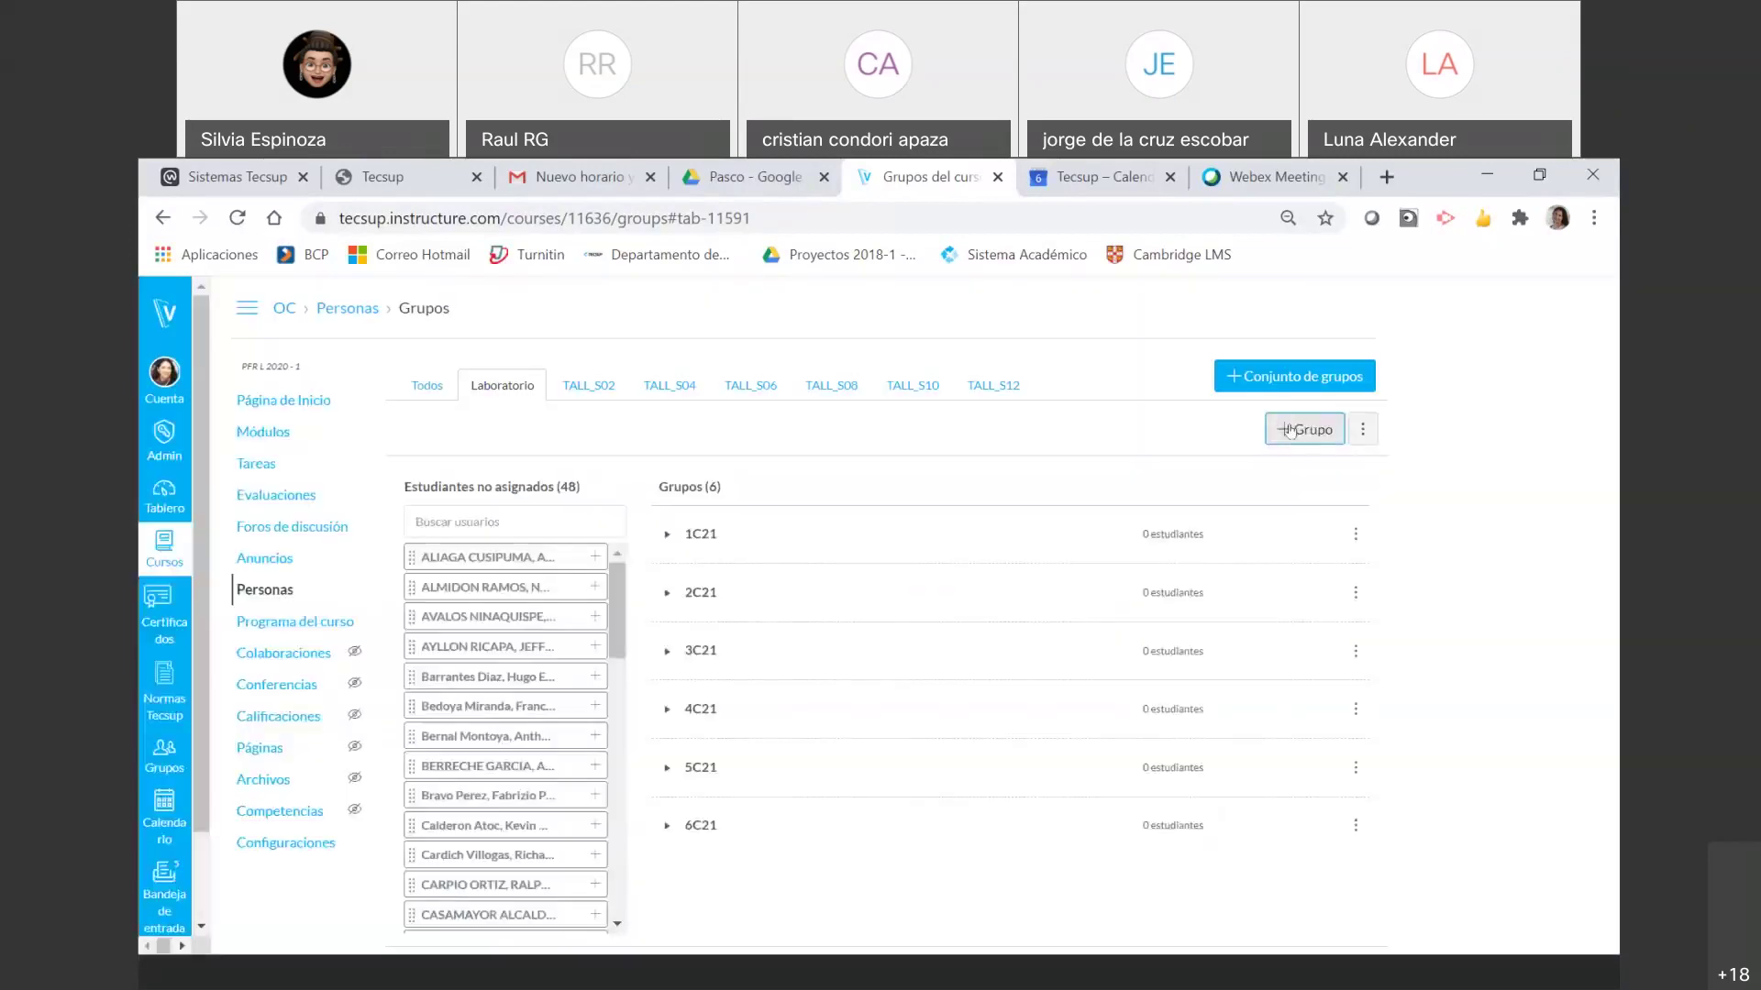
- Add groups named 7C21 and 8C21 to the Laboratorio group set
key("Return")
left_click(832, 572)
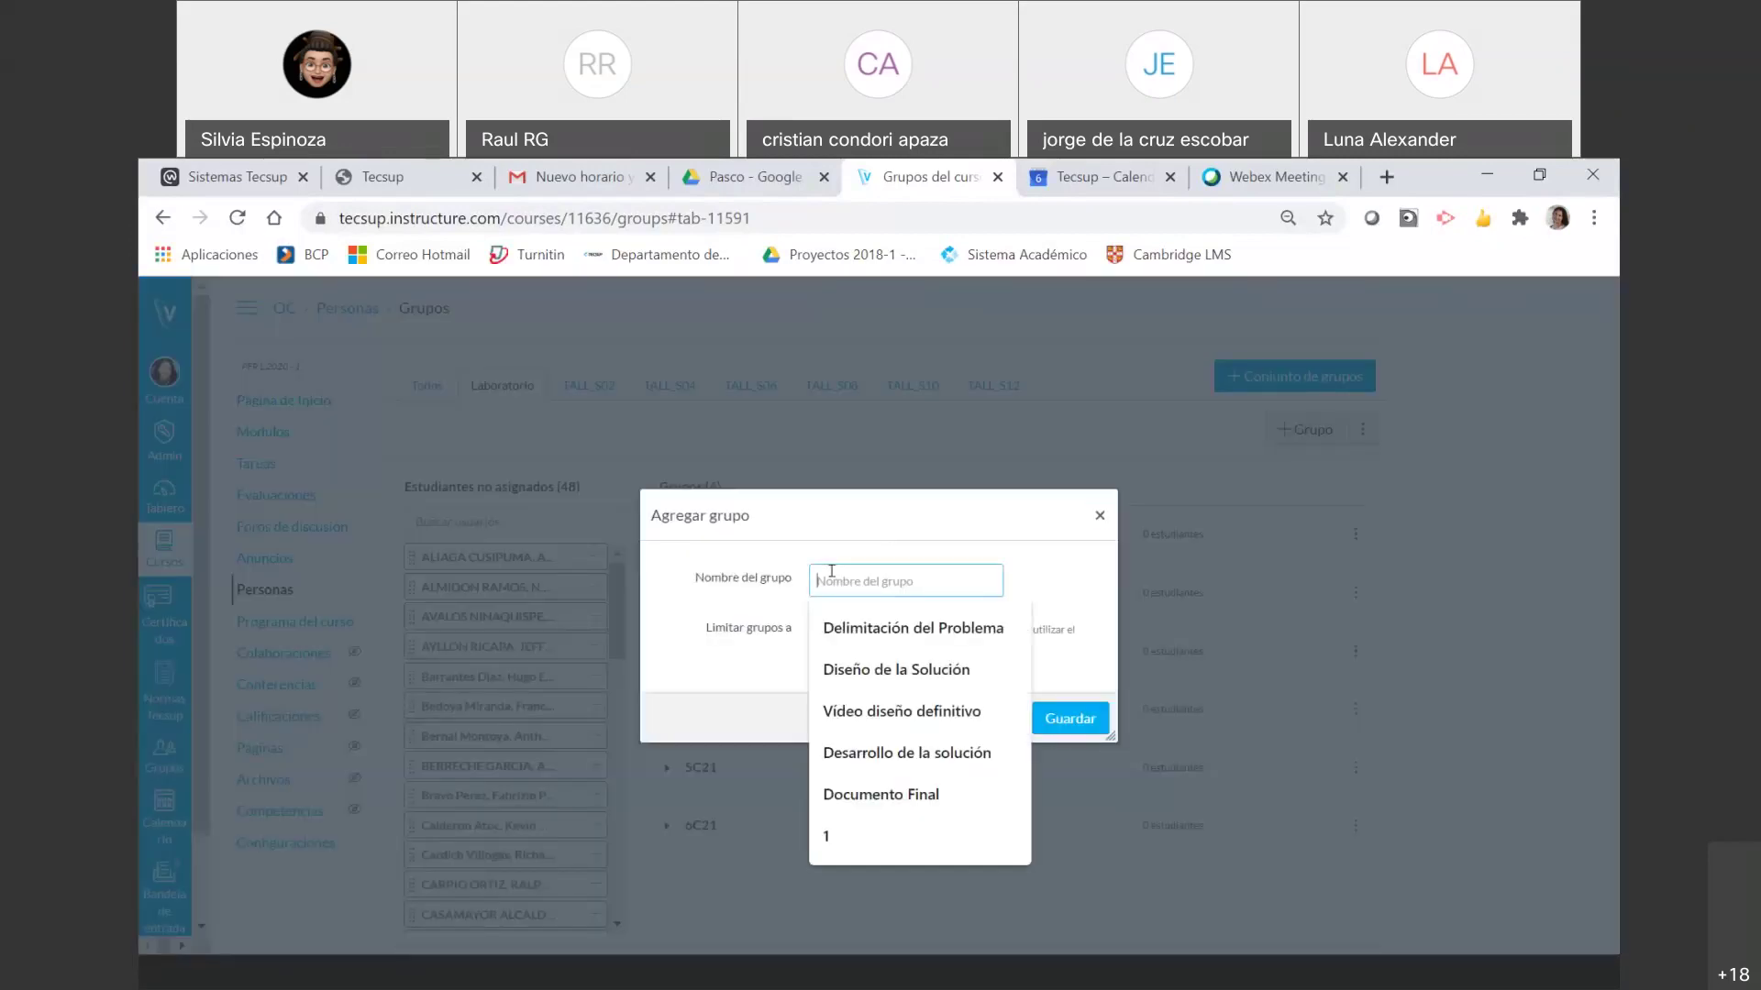
type("7C21")
key("Return")
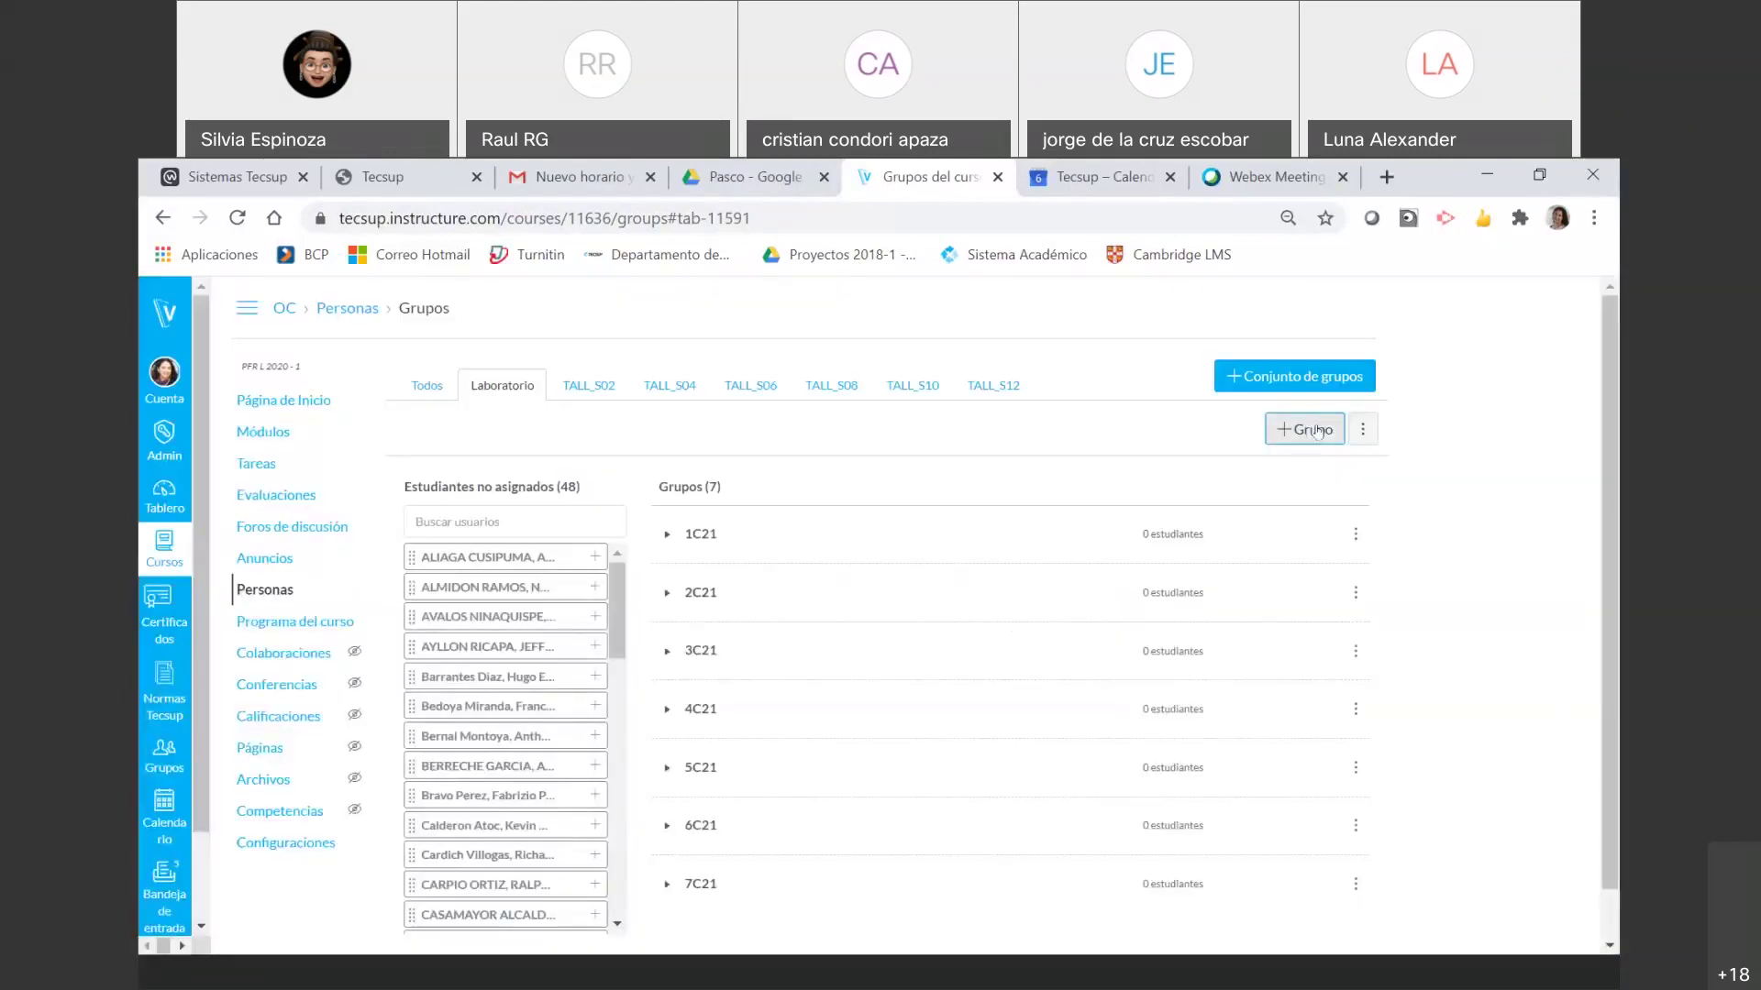
left_click(1315, 431)
left_click(920, 581)
type("8C21")
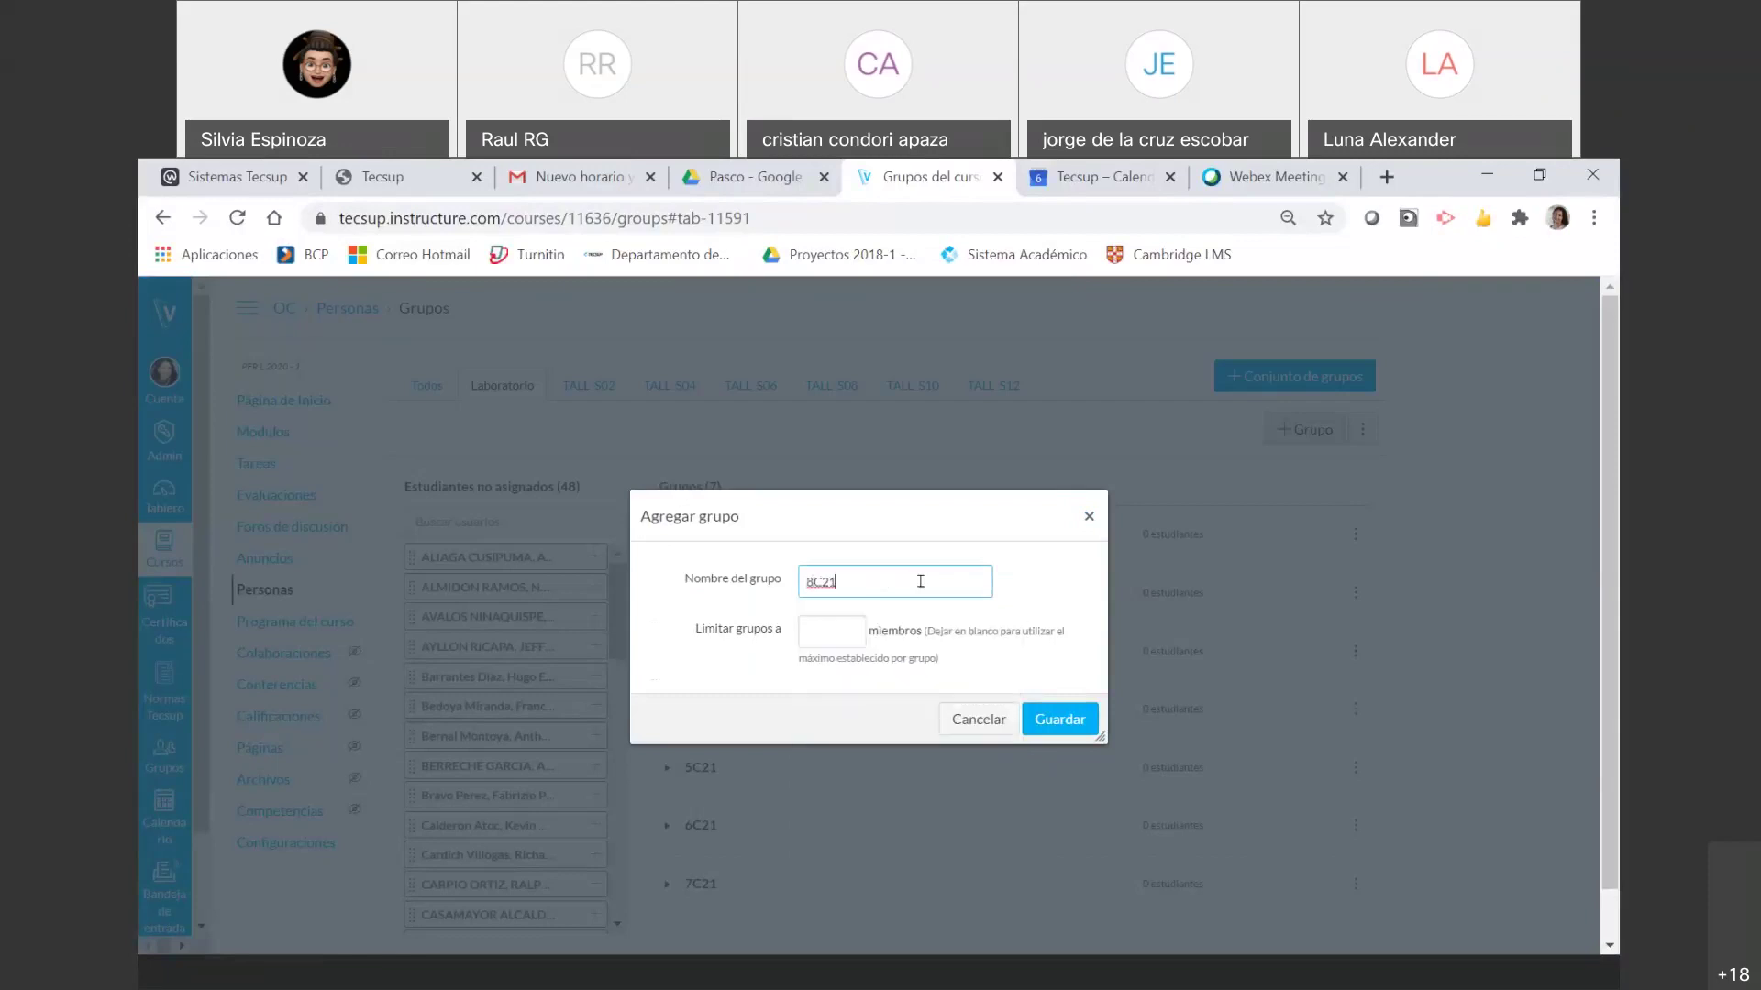
key("Return")
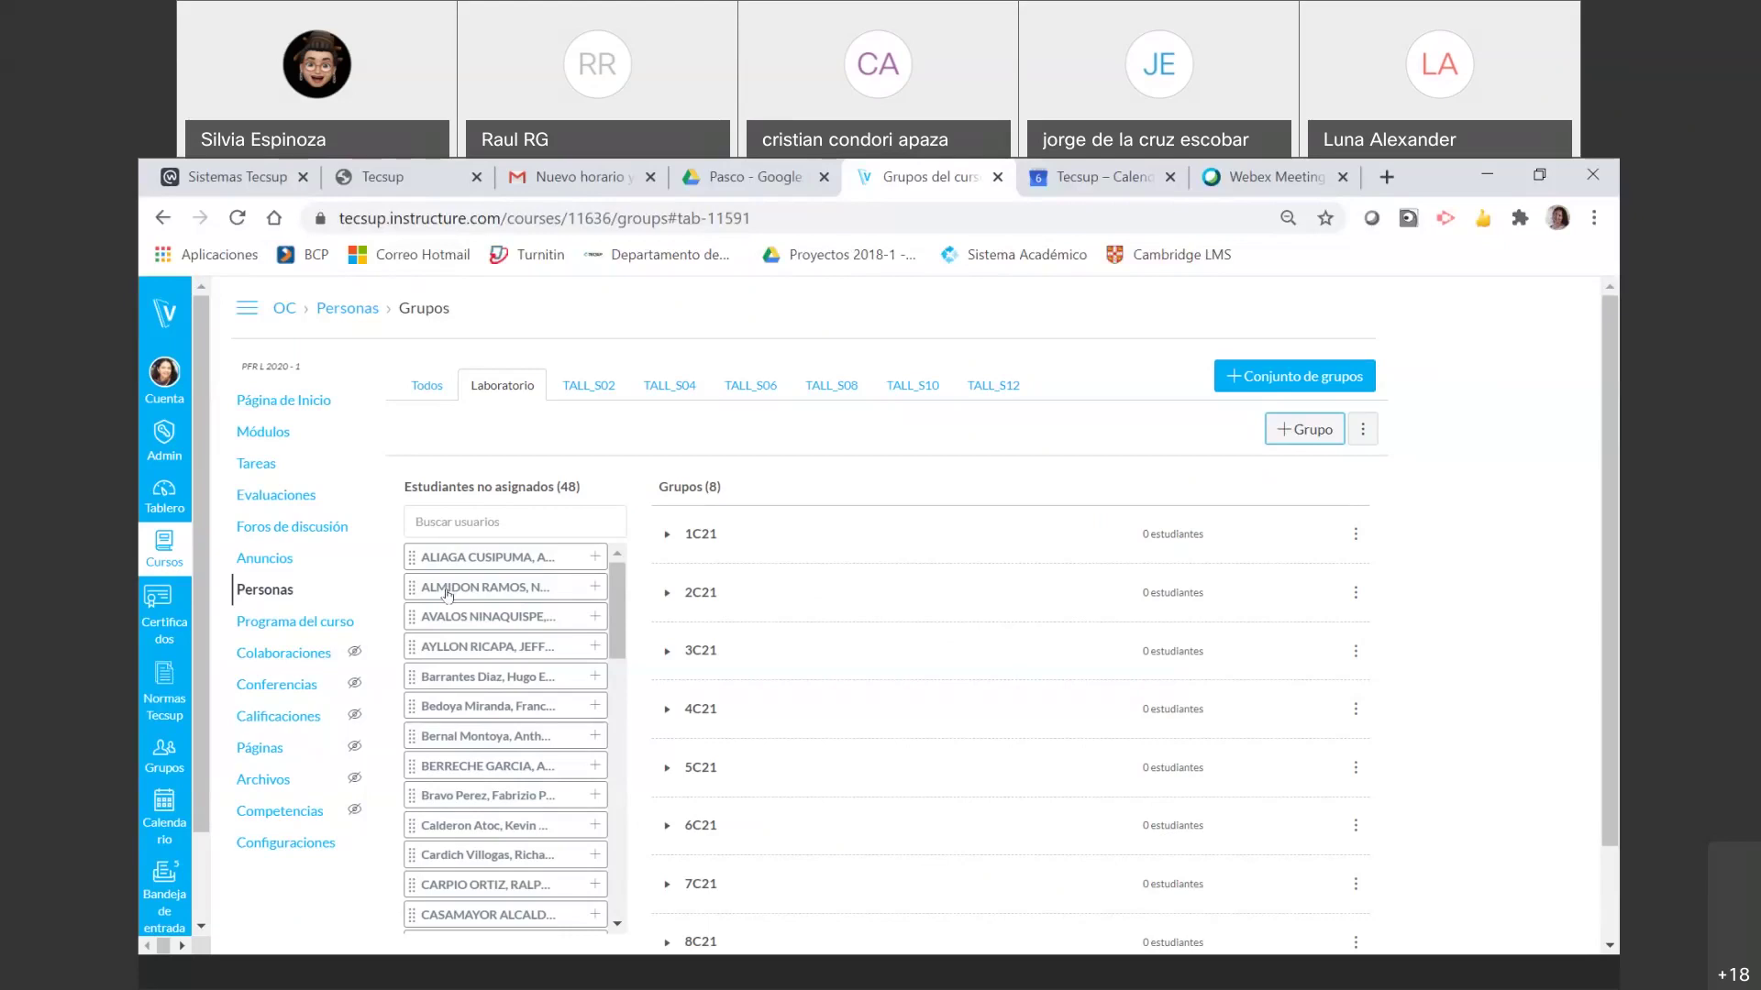
- Assign three students from the unassigned list to group 1C21
left_click_drag(448, 594, 674, 550)
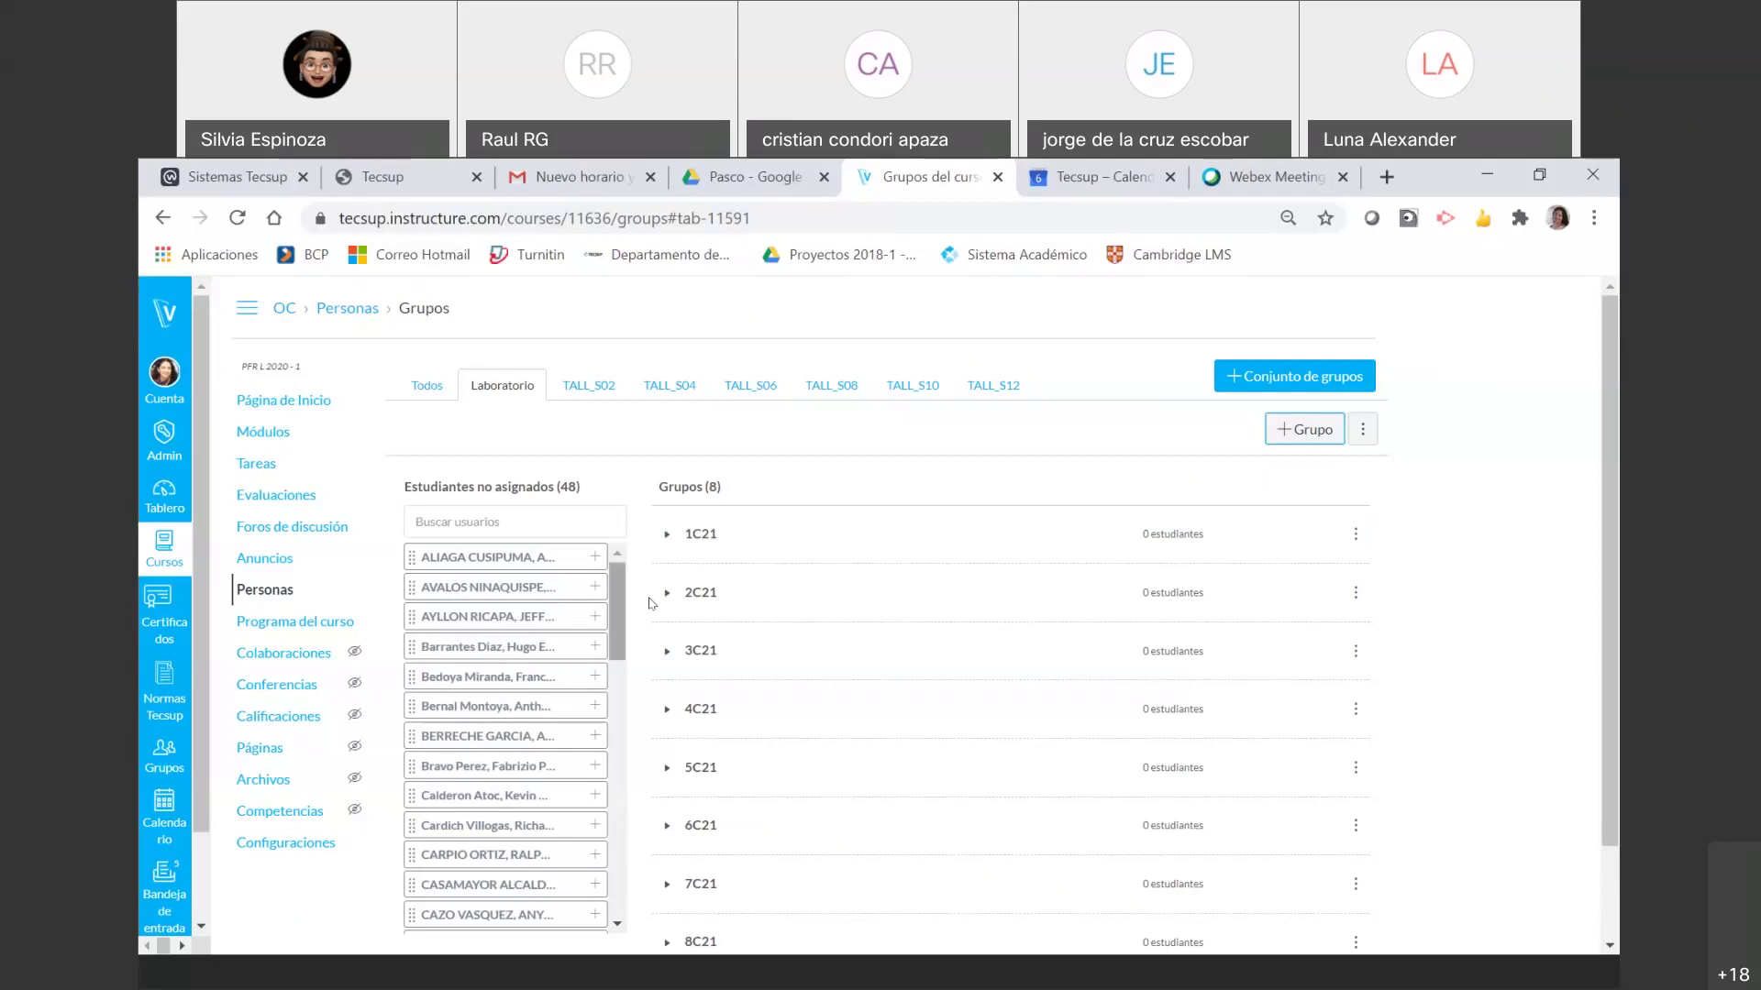
scroll(627, 630, "down", 2)
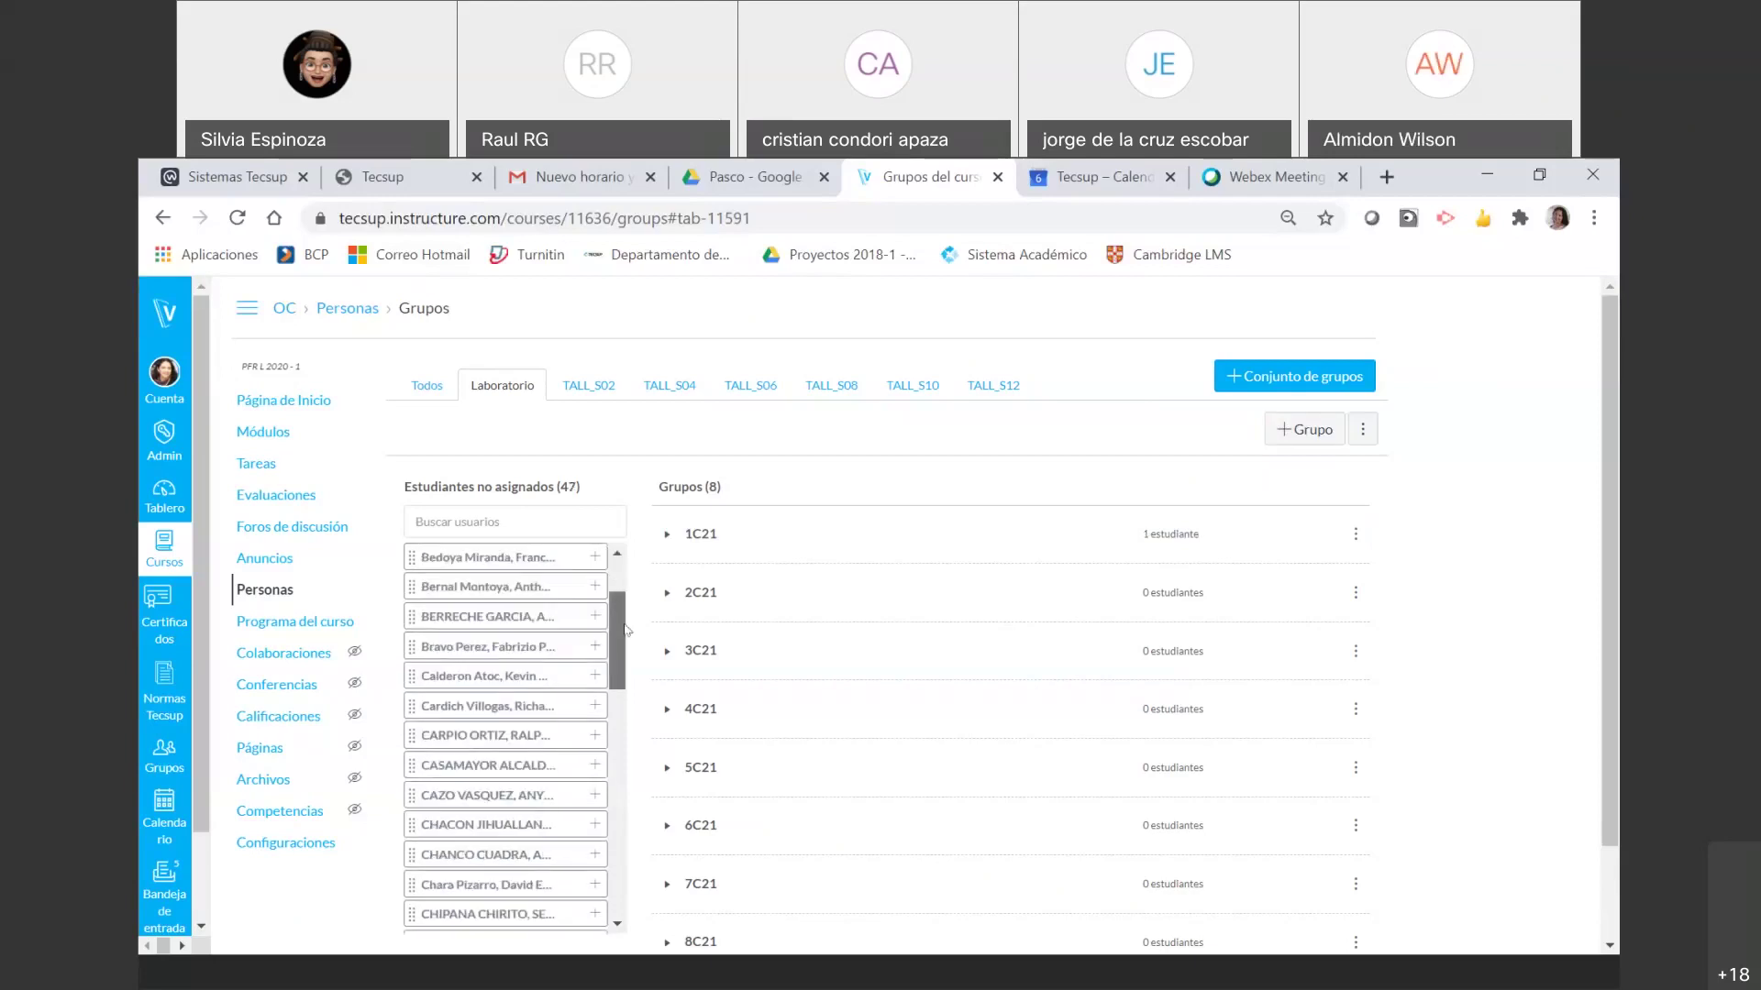
scroll(615, 614, "up", 1)
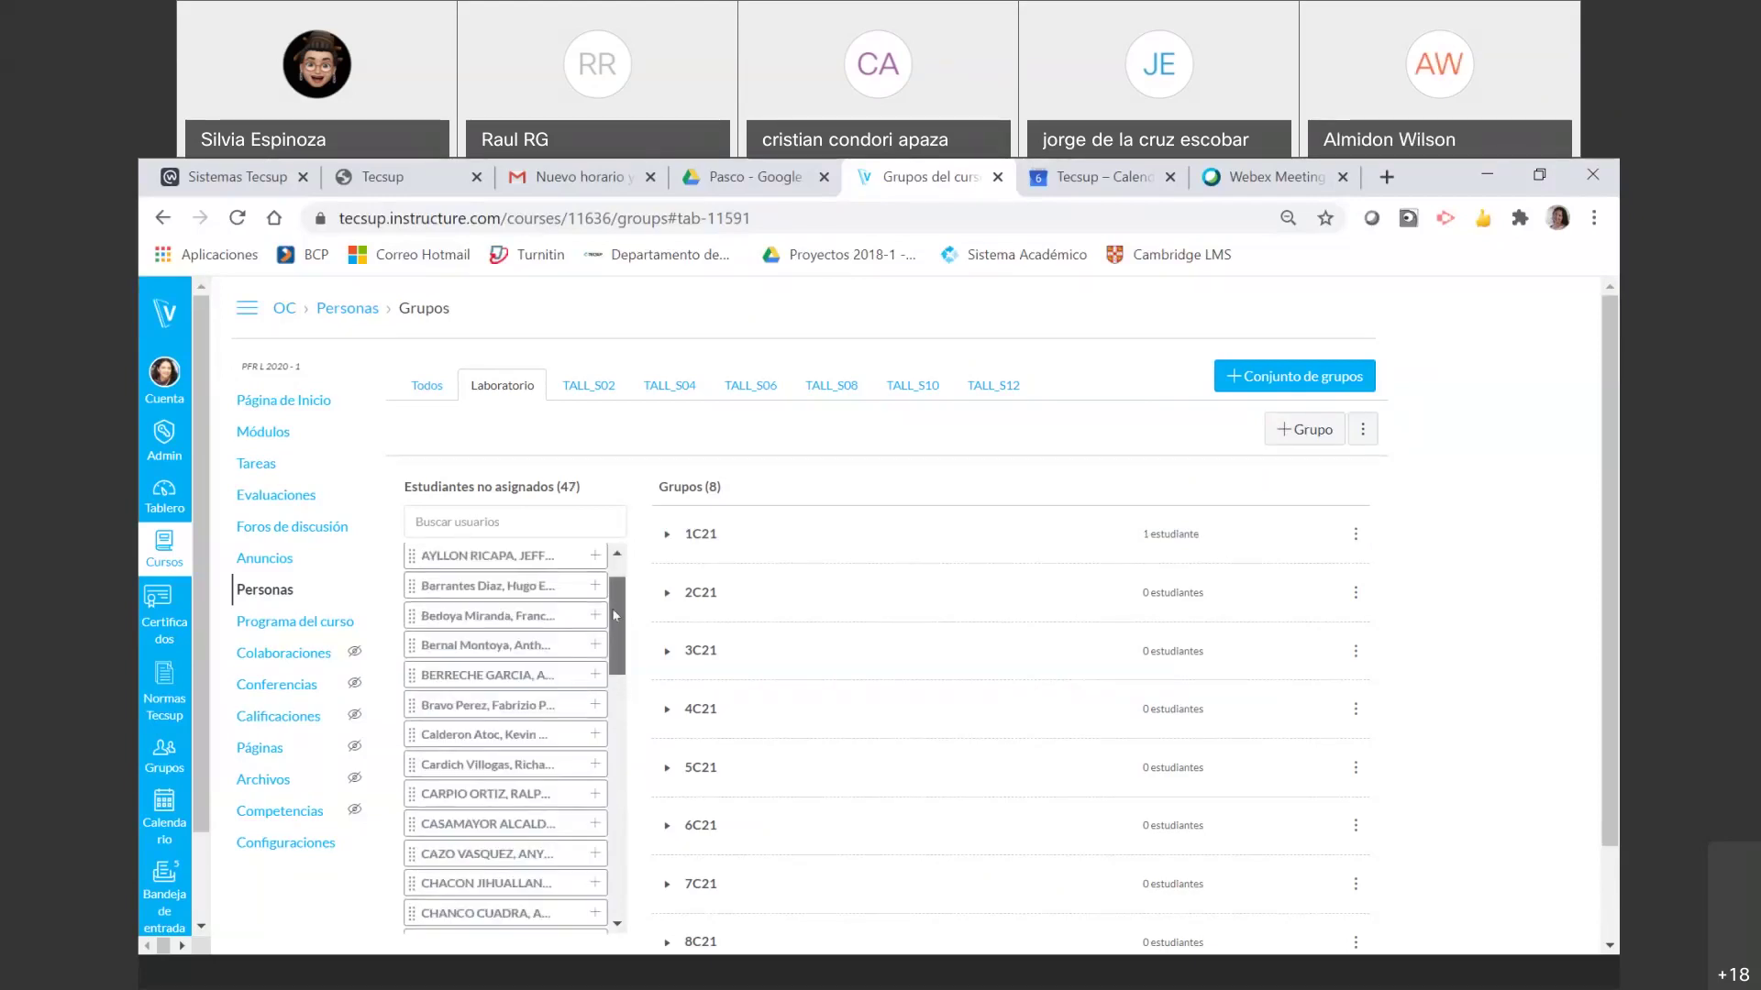
left_click_drag(612, 608, 622, 666)
left_click_drag(484, 857, 806, 530)
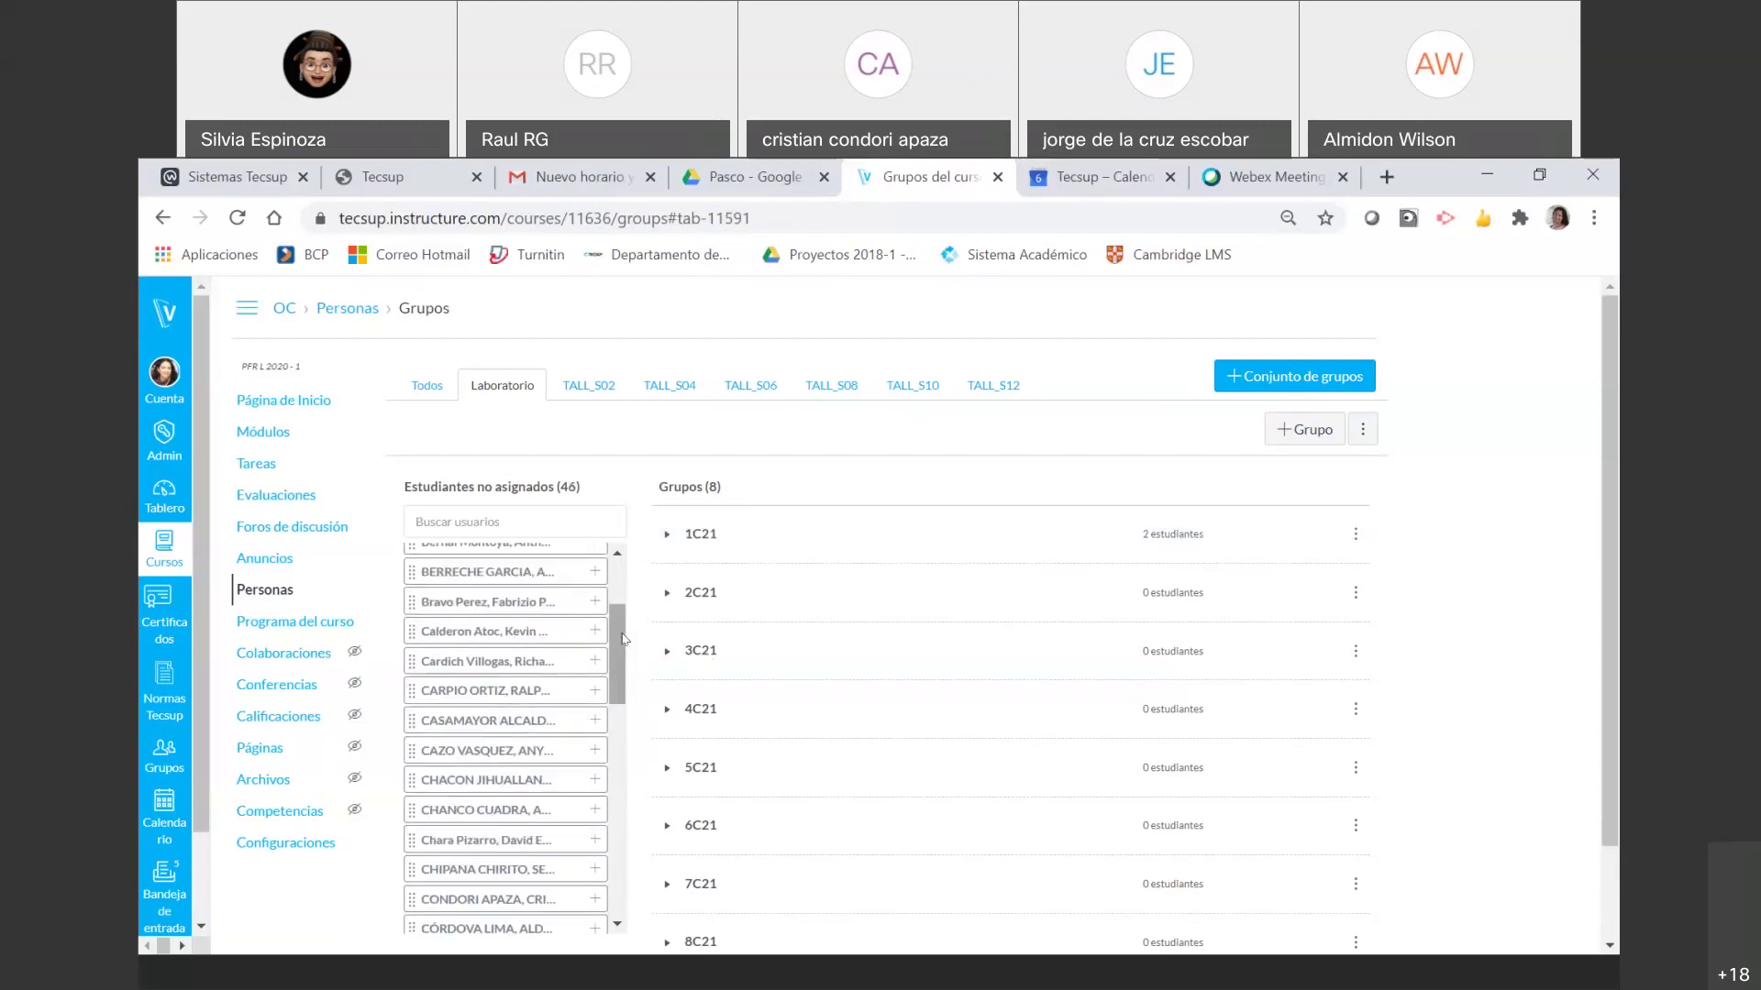
left_click_drag(620, 639, 641, 691)
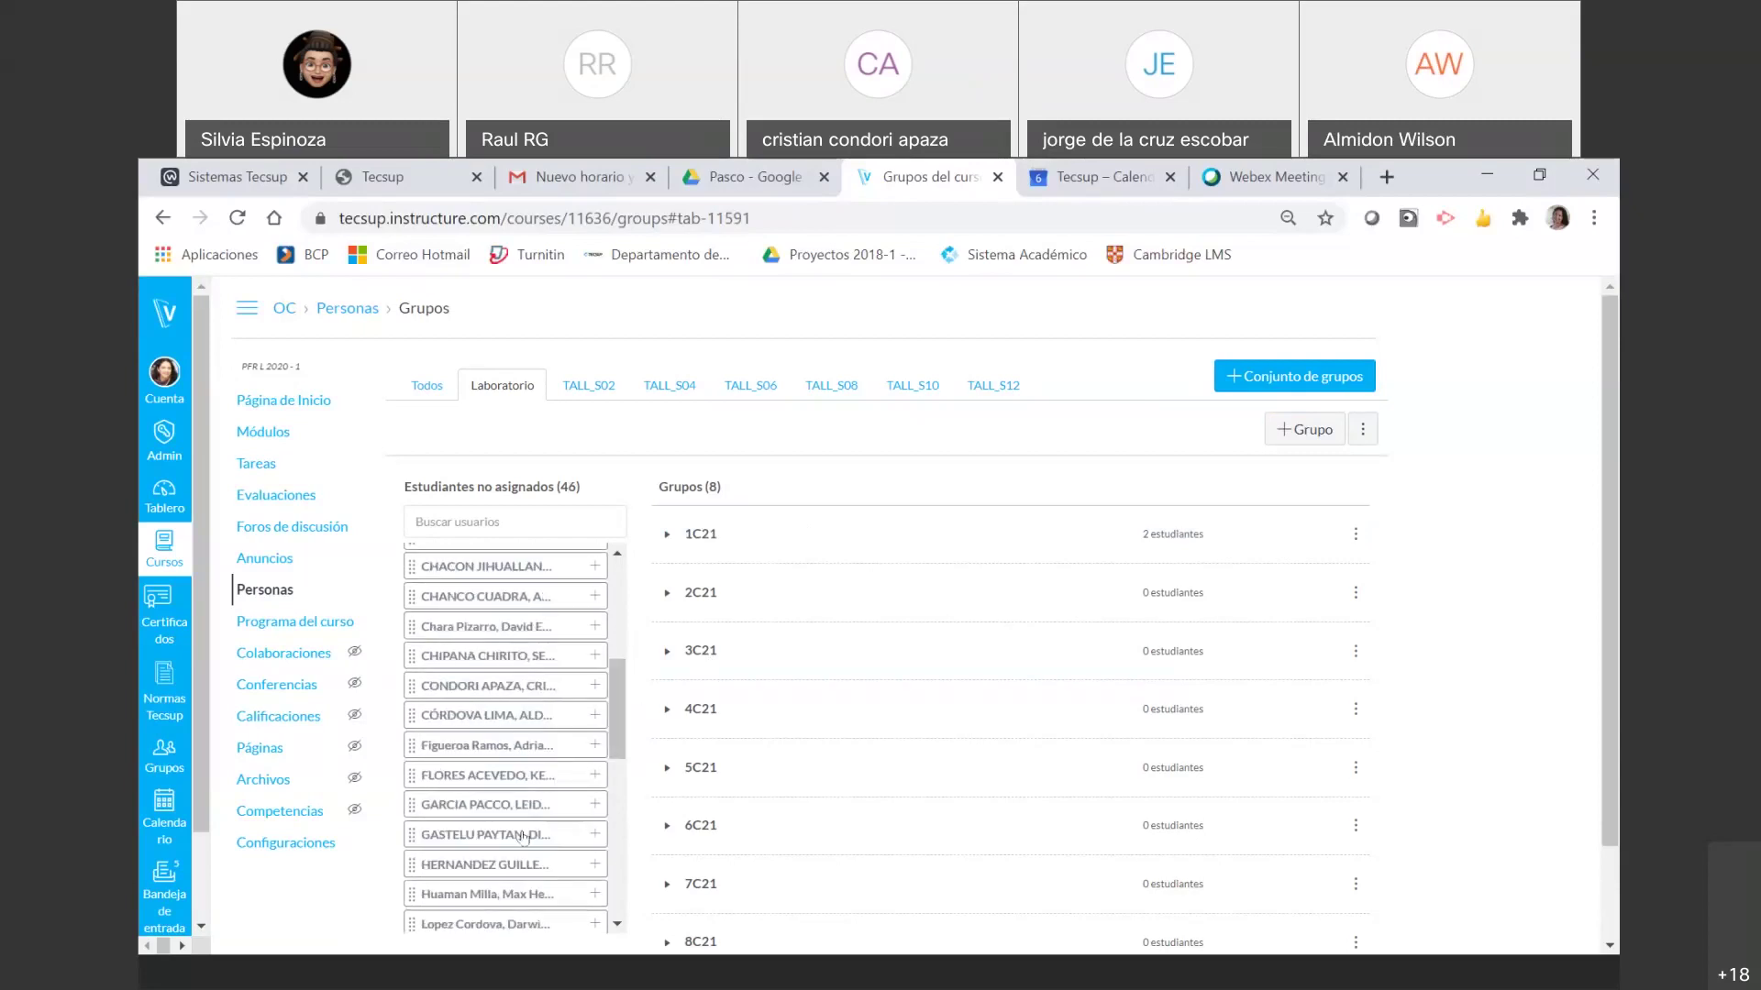
left_click_drag(505, 885, 825, 537)
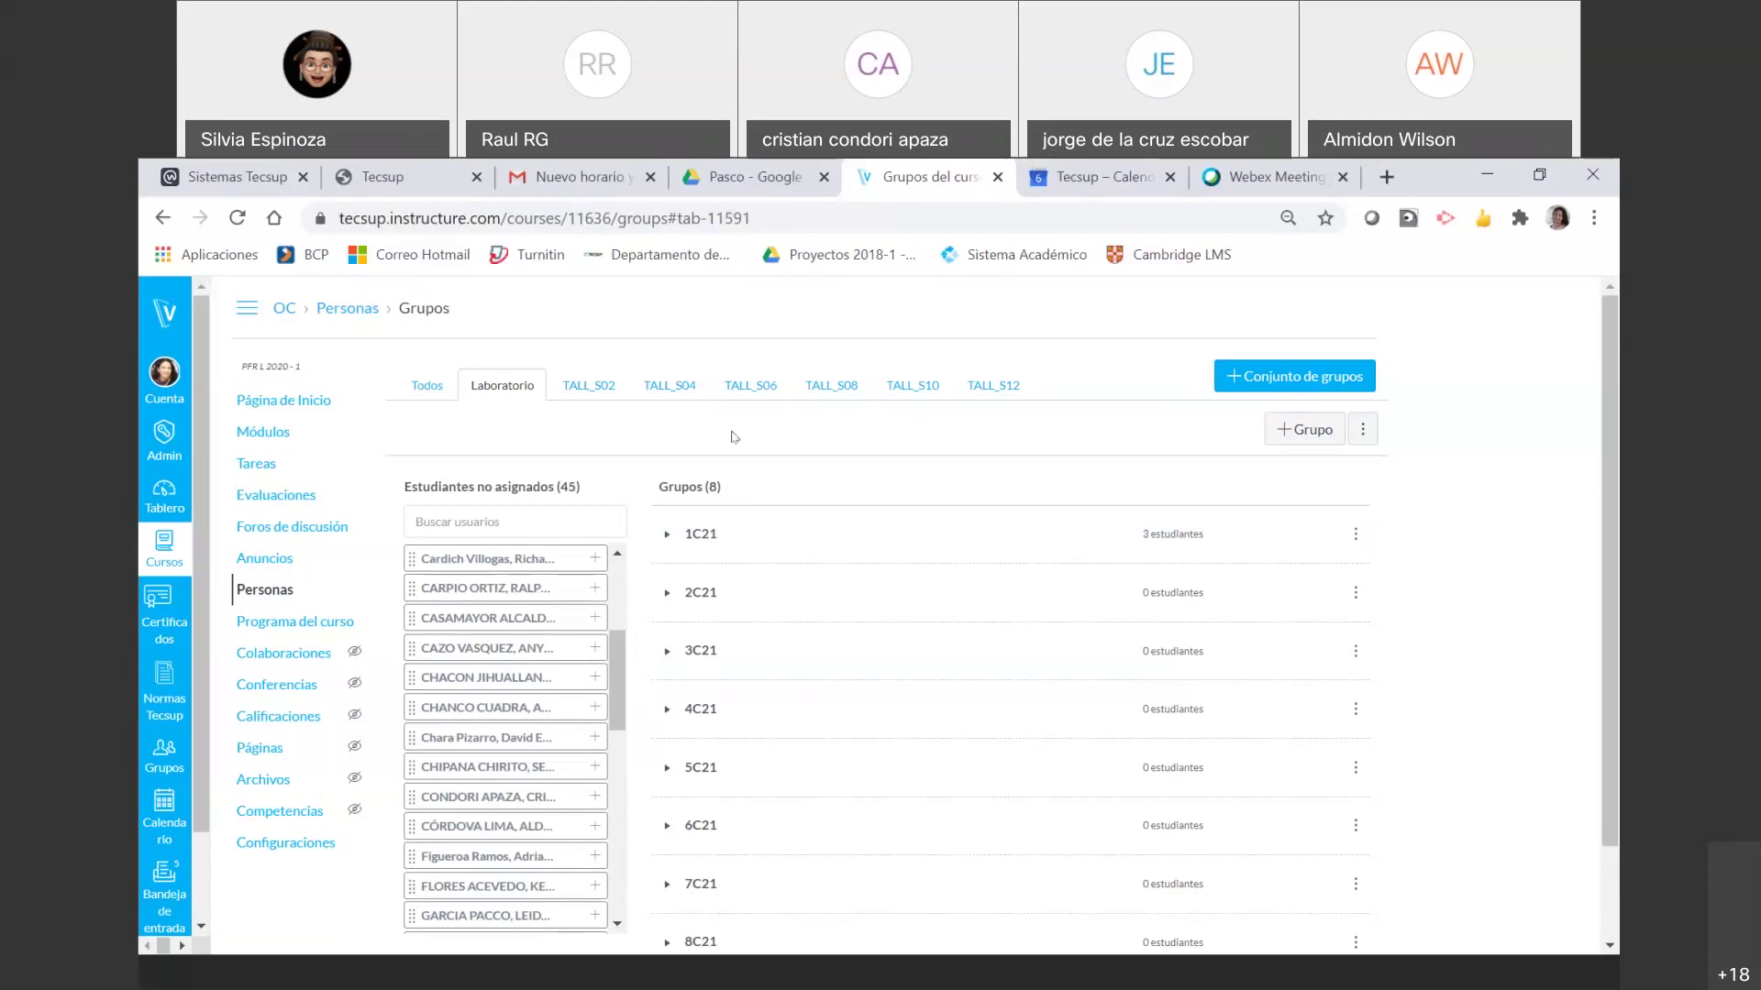
- In the Ondas y Calor attendance register, mark the ninth listed student as Asistente and save the attendance
left_click(364, 166)
left_click(1055, 723)
left_click(815, 826)
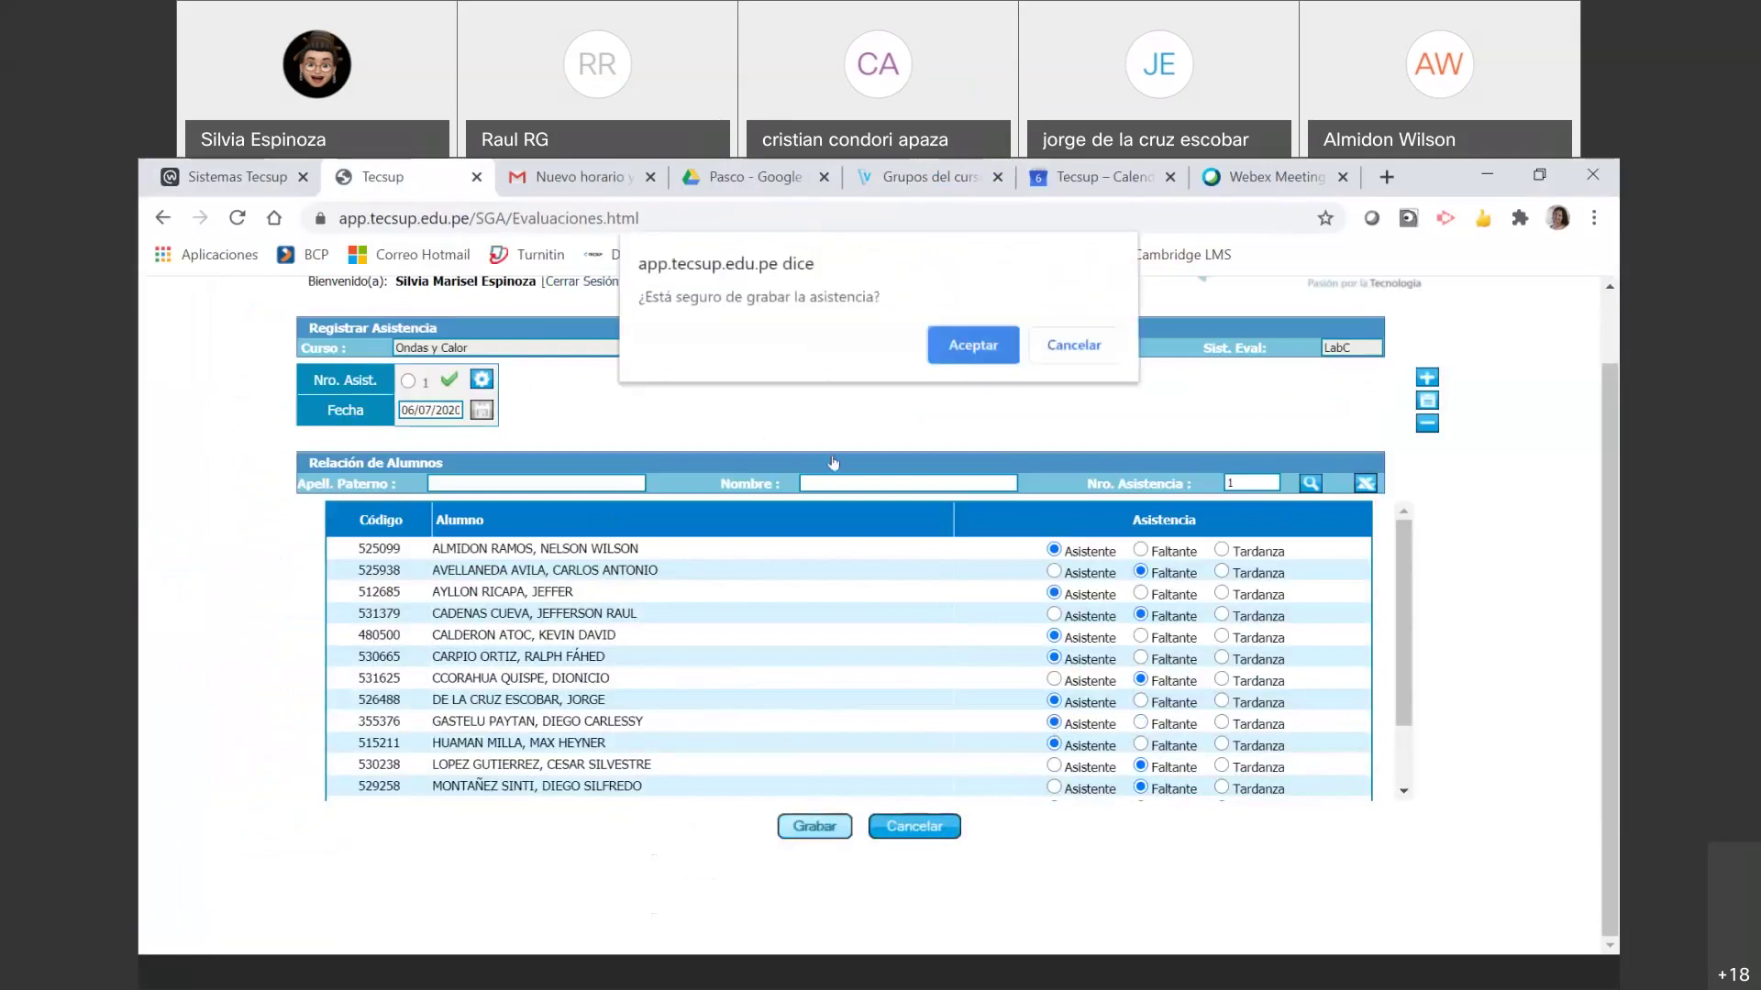
left_click(973, 345)
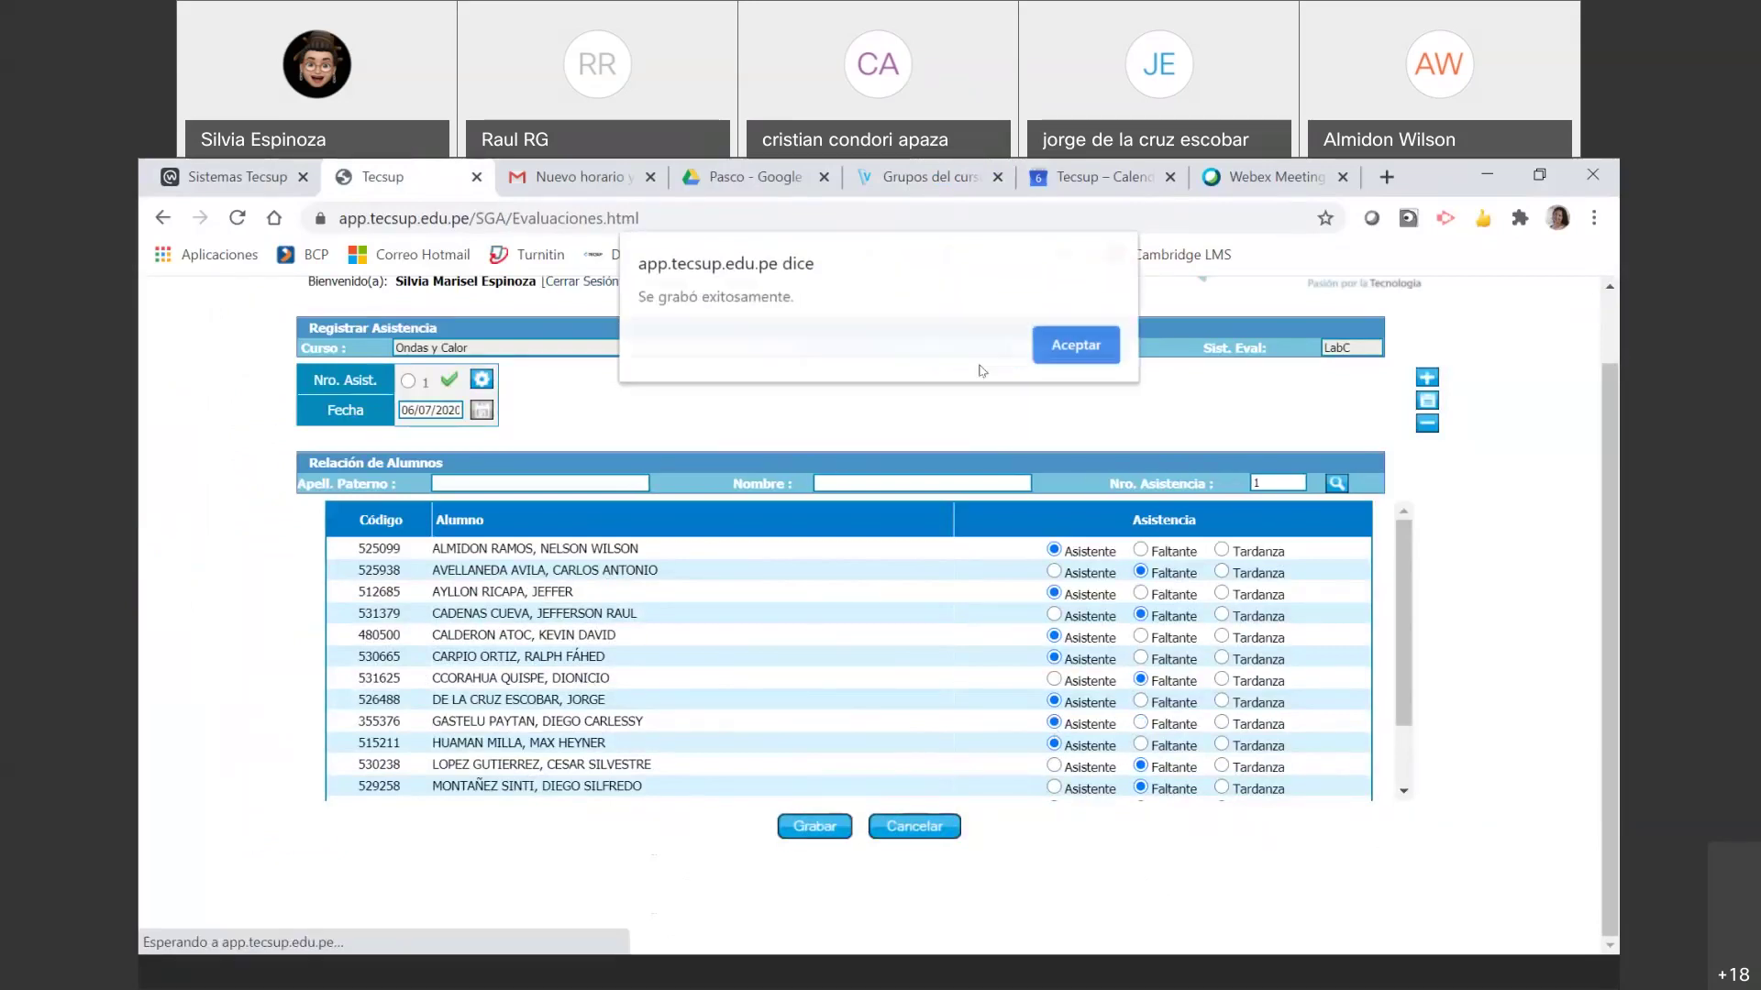
left_click(1075, 363)
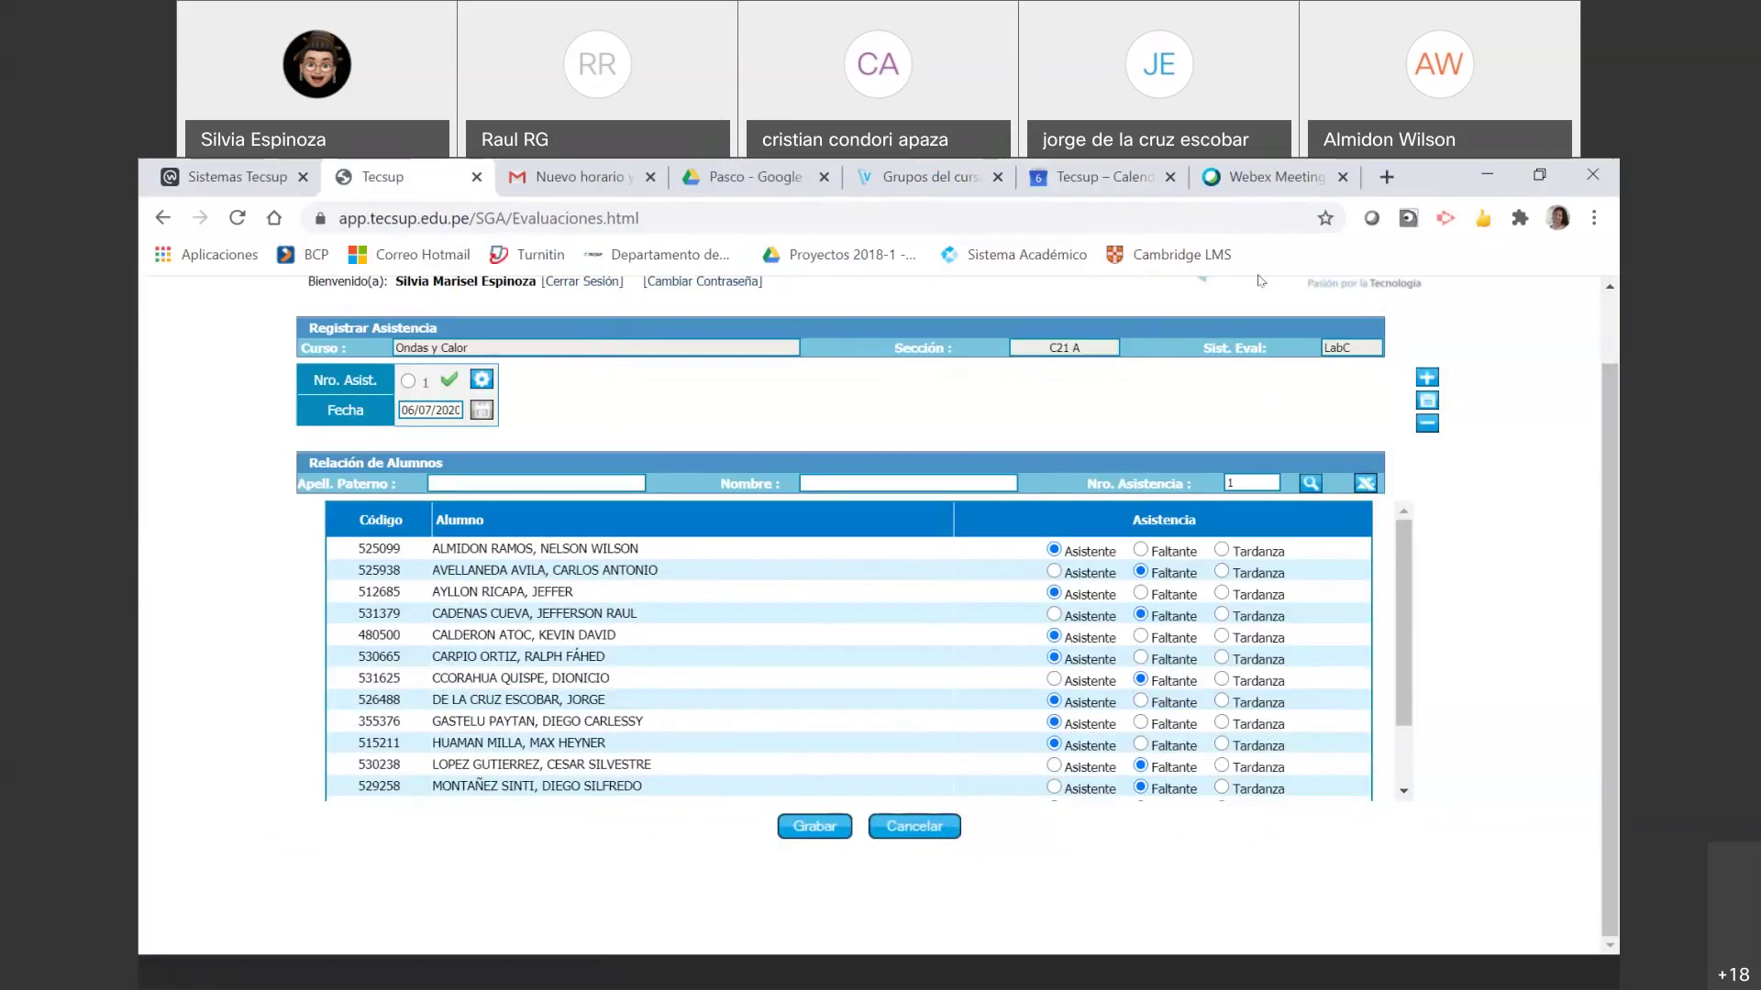
- Return to the Laboratorio groups in the course and assign three unassigned students to group 2C21
left_click(949, 181)
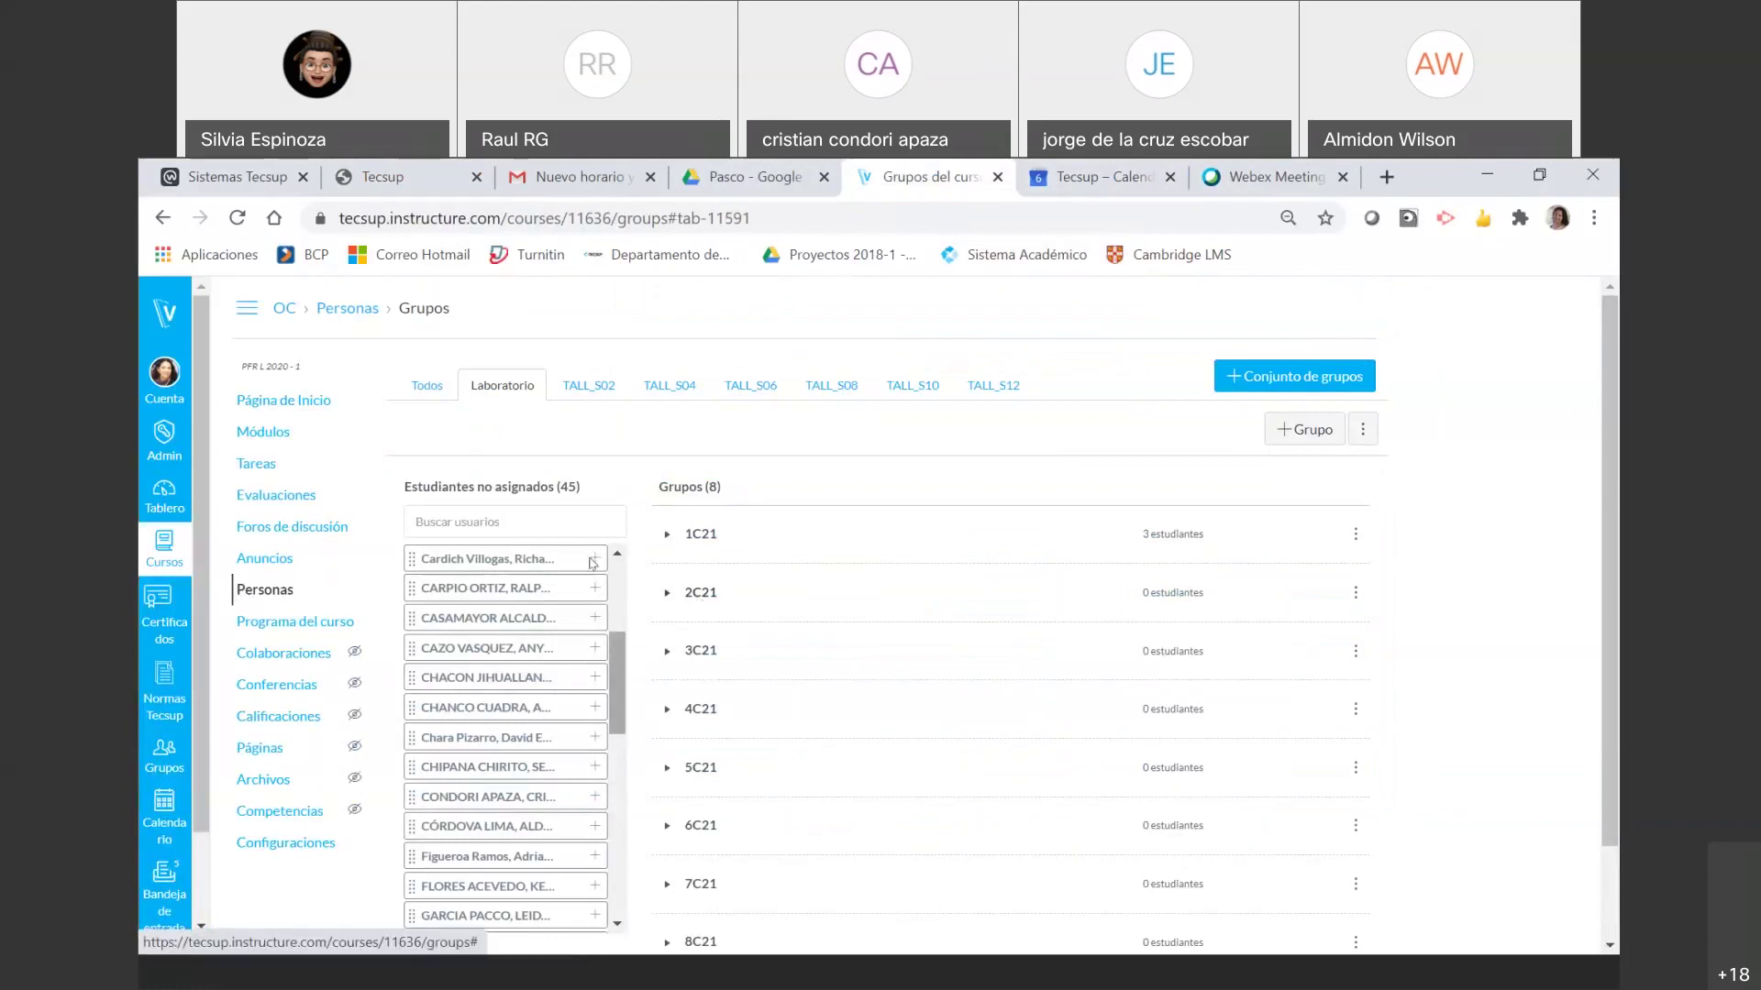
scroll(617, 660, "up", 3)
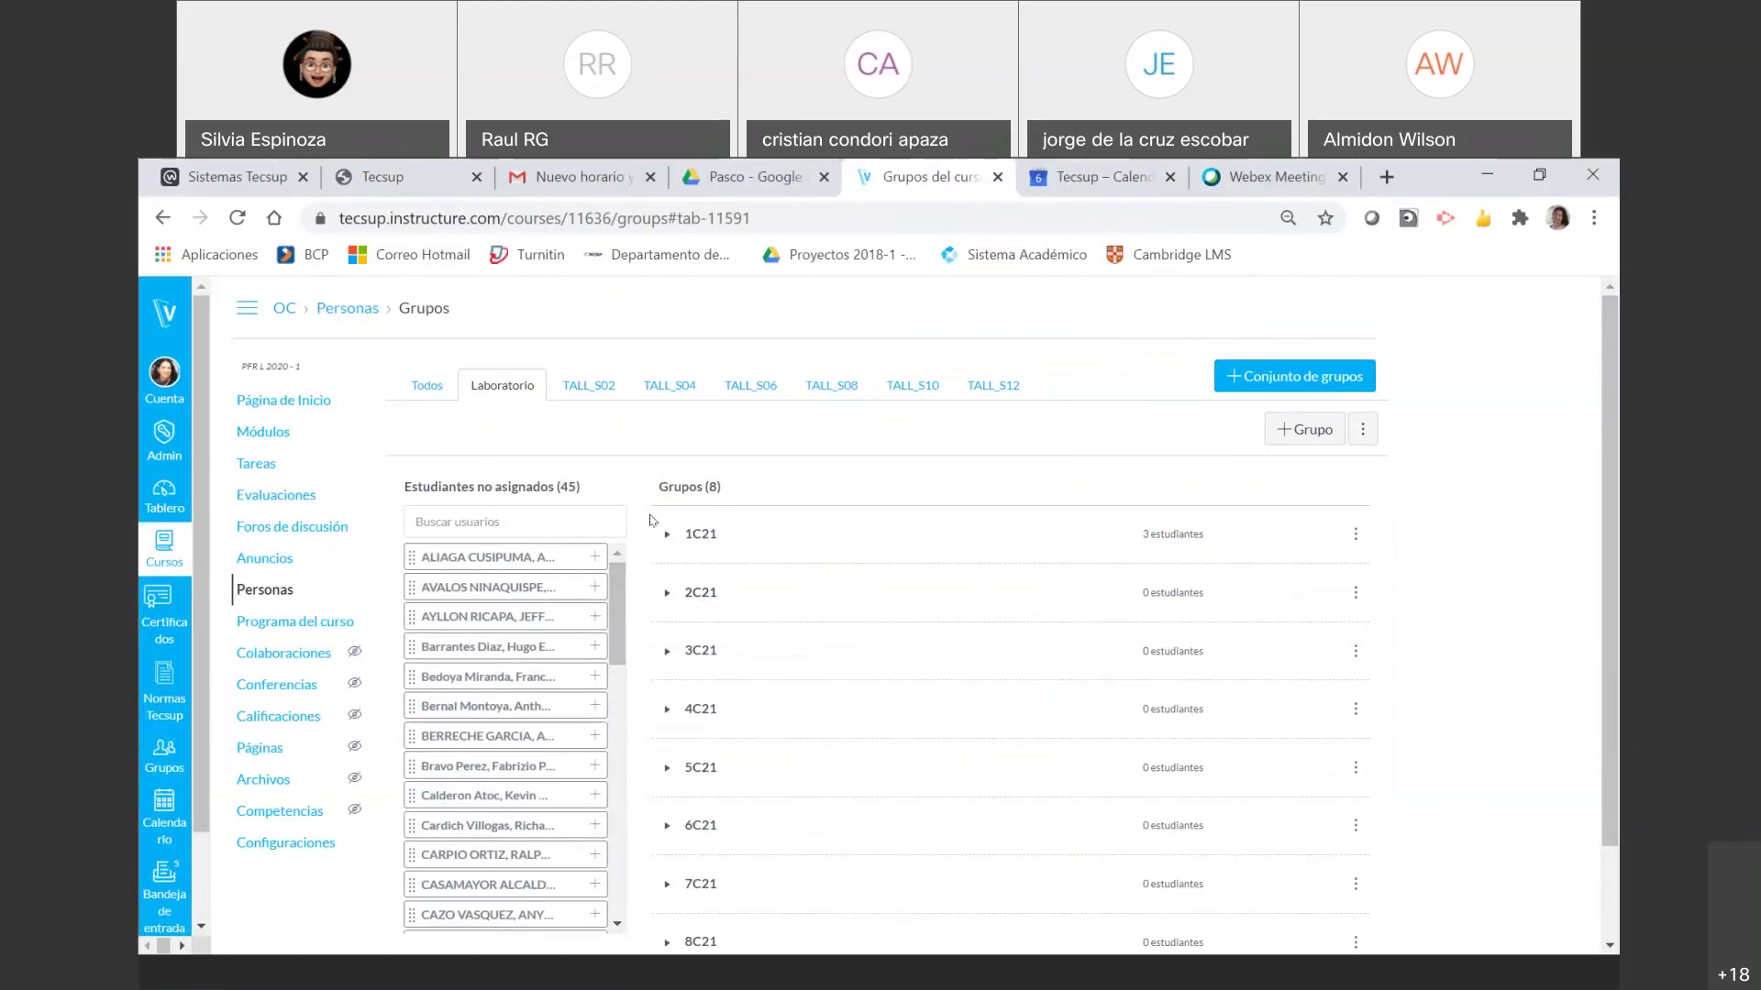
left_click(665, 539)
left_click(666, 539)
left_click_drag(614, 608, 618, 747)
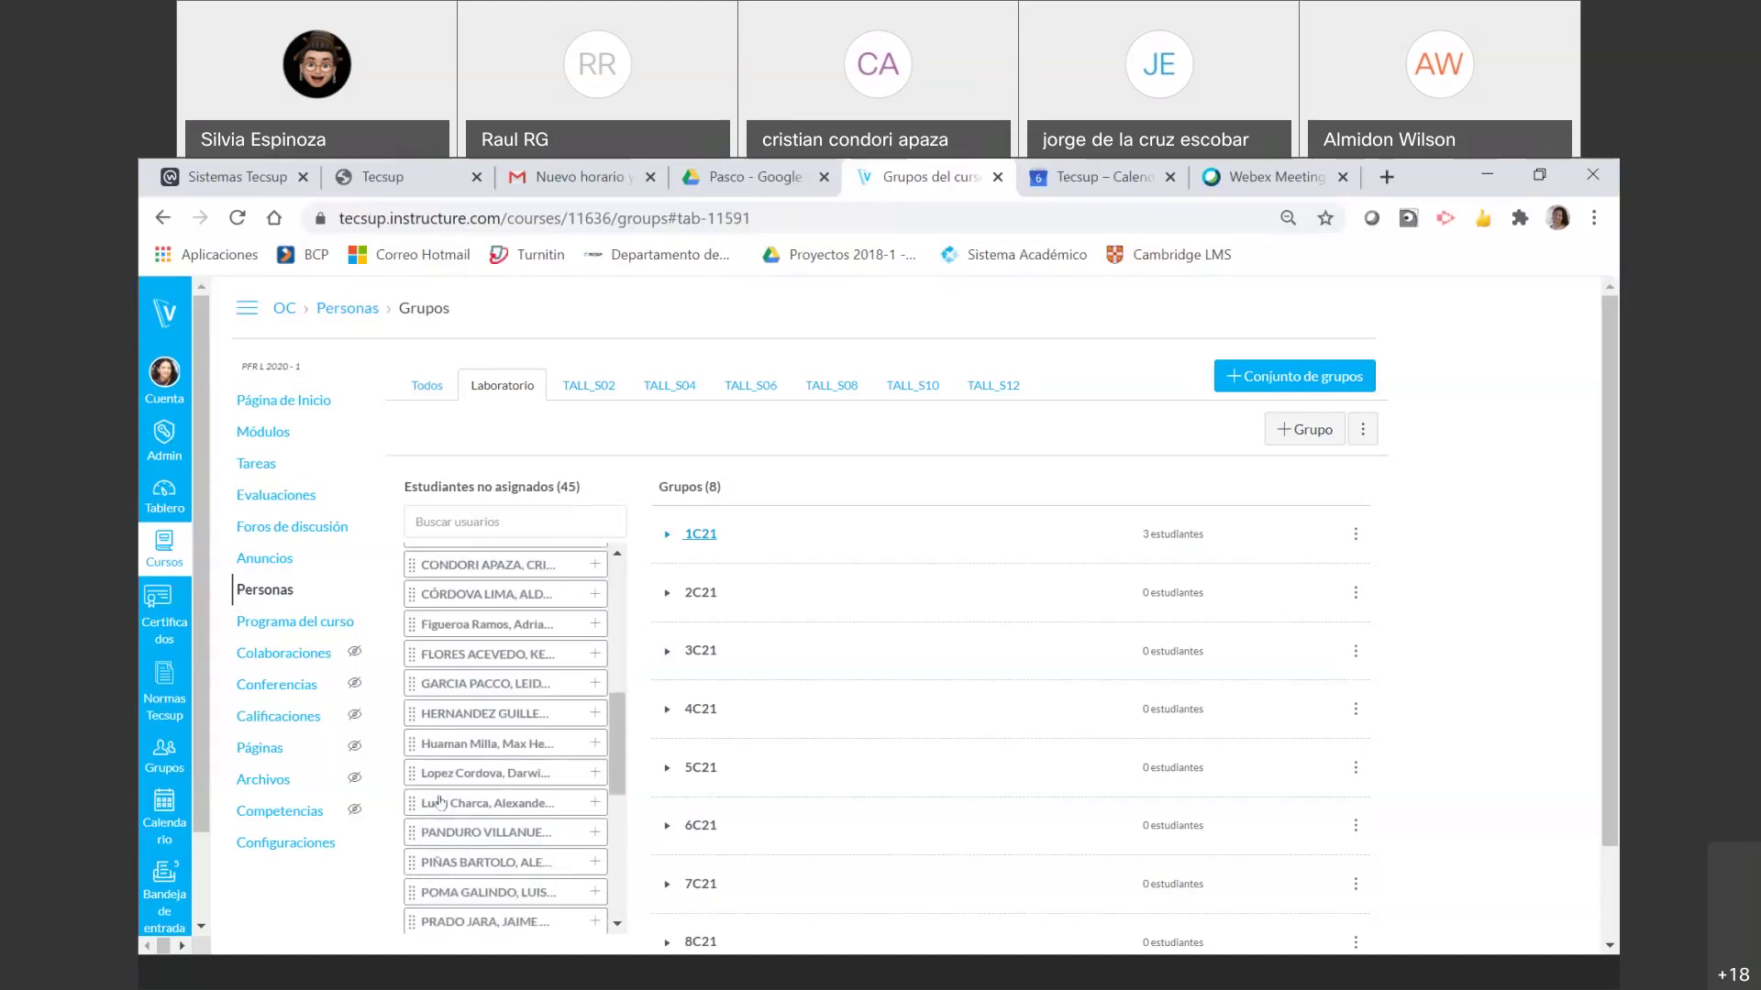
left_click_drag(440, 804, 824, 589)
left_click_drag(618, 732, 620, 563)
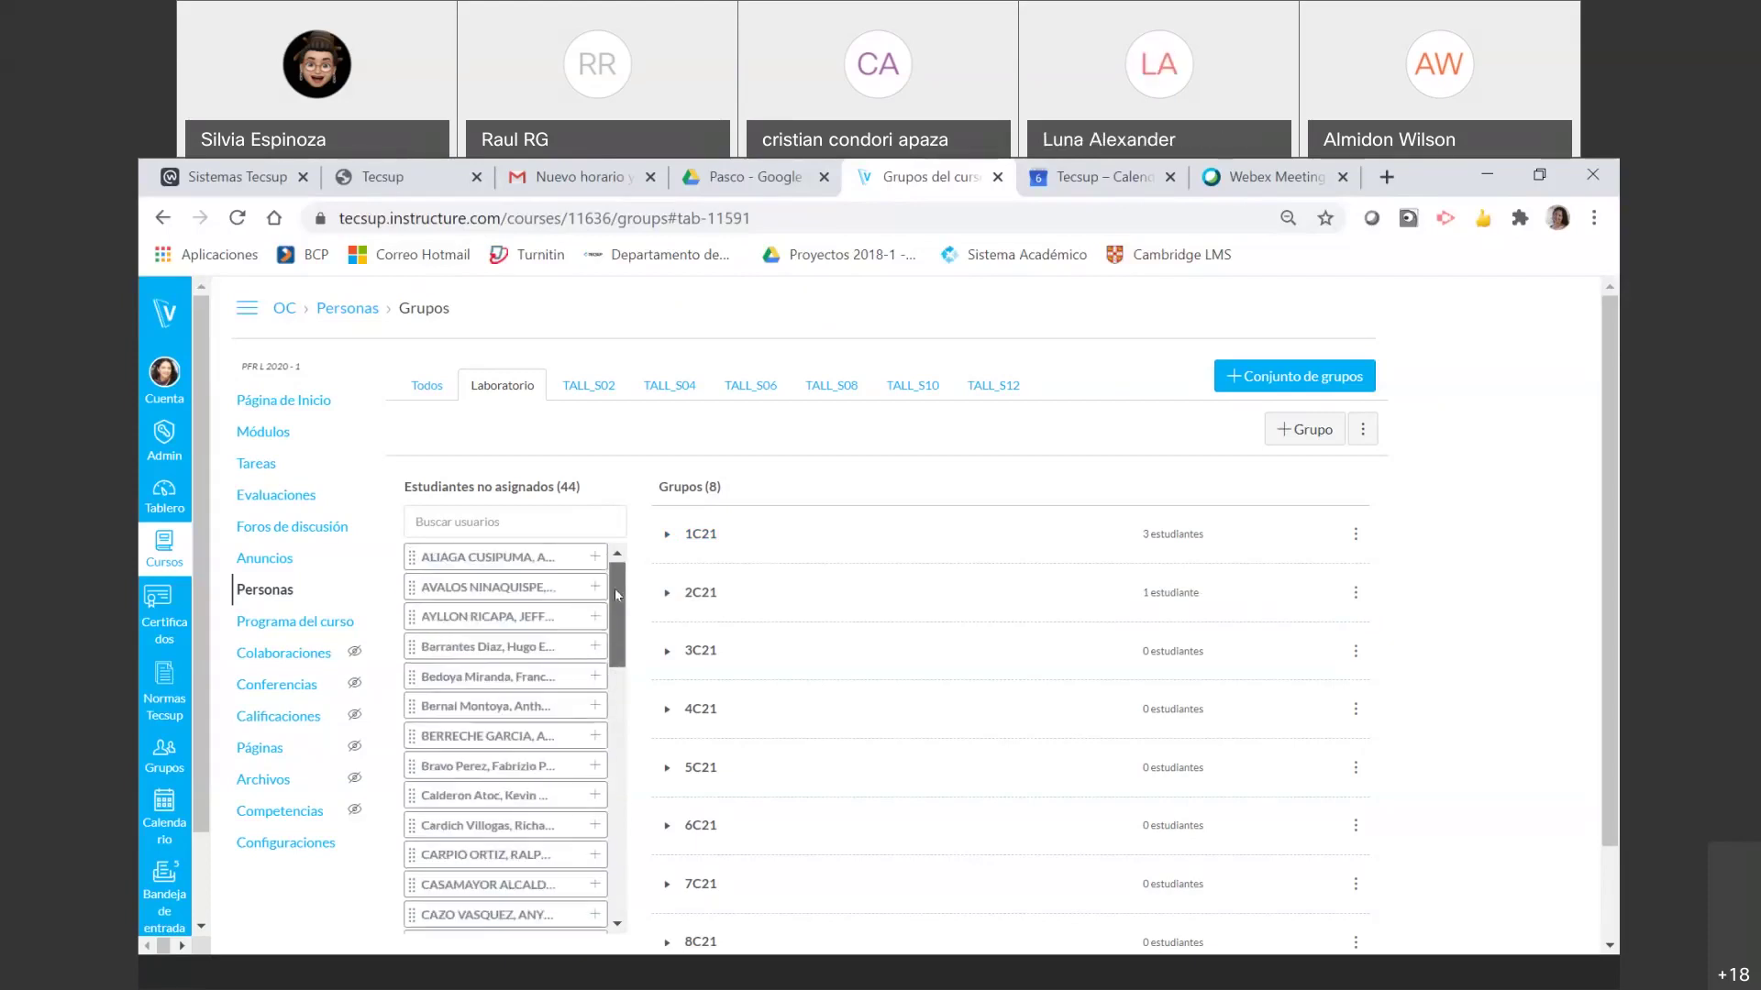
left_click_drag(462, 620, 940, 609)
left_click_drag(620, 605, 636, 724)
scroll(538, 825, "down", 3)
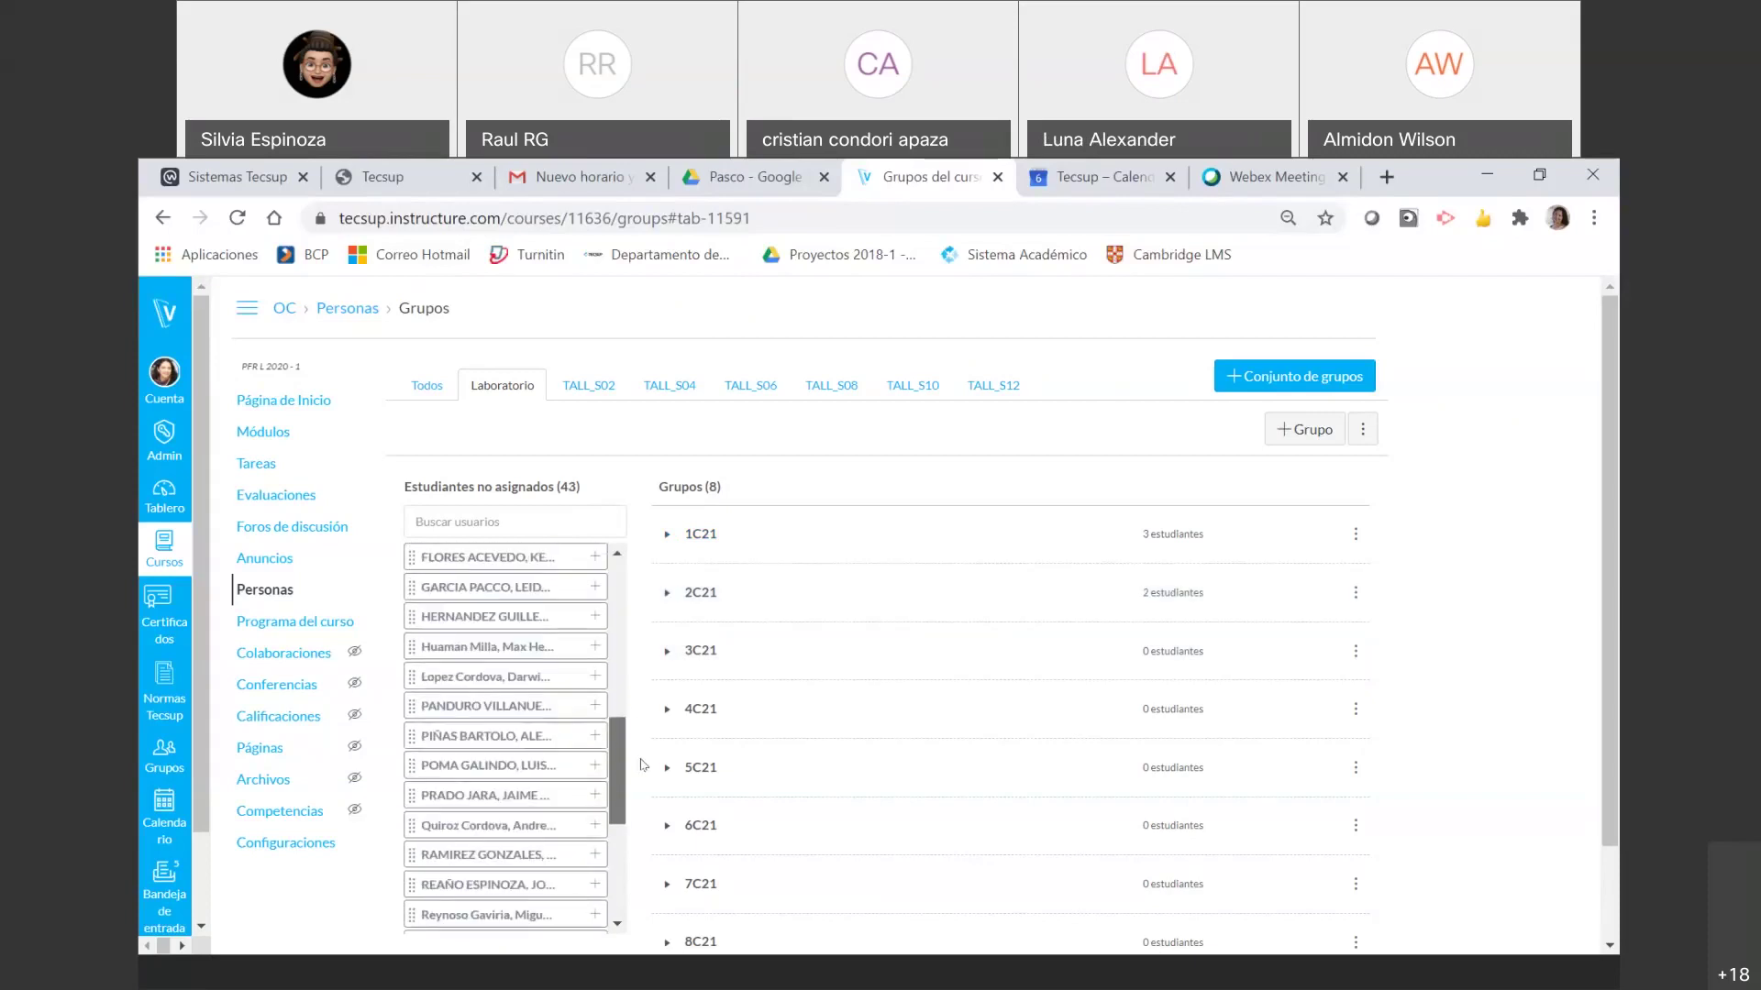
left_click_drag(538, 859, 807, 605)
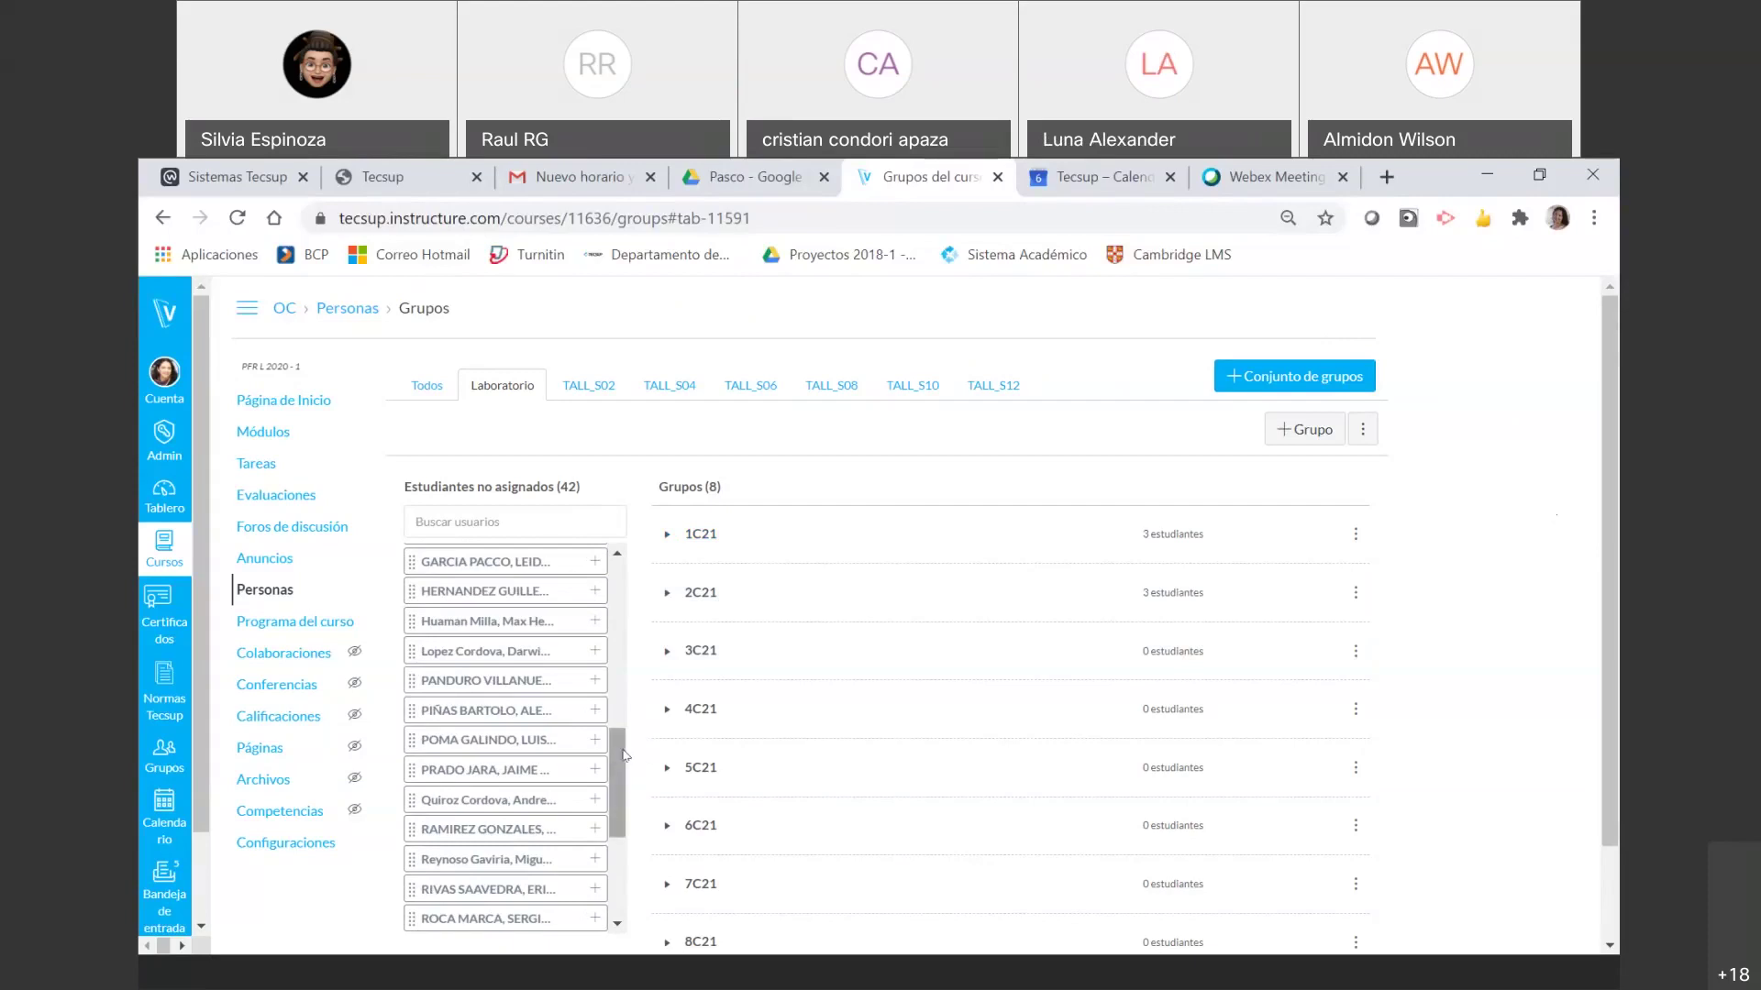
- Assign three students from the unassigned list to group 3C21
left_click_drag(456, 830, 862, 674)
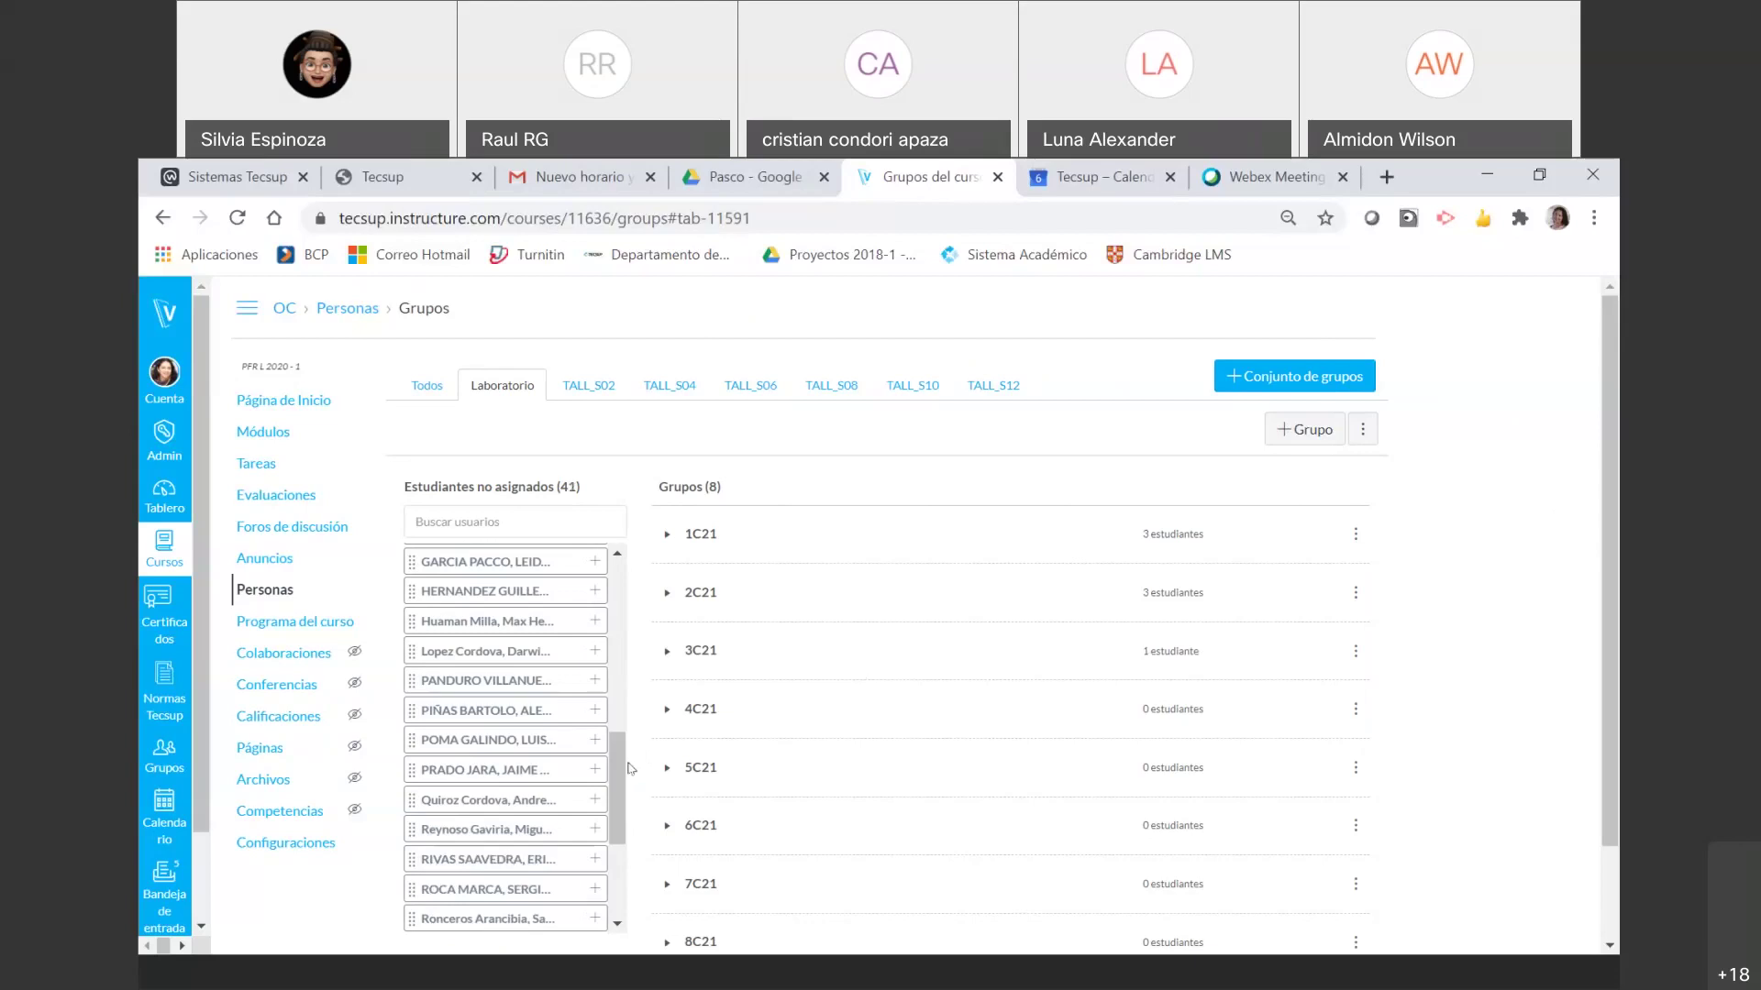
left_click_drag(488, 802, 838, 652)
scroll(633, 694, "up", 3)
scroll(633, 694, "up", 3)
left_click_drag(475, 617, 932, 660)
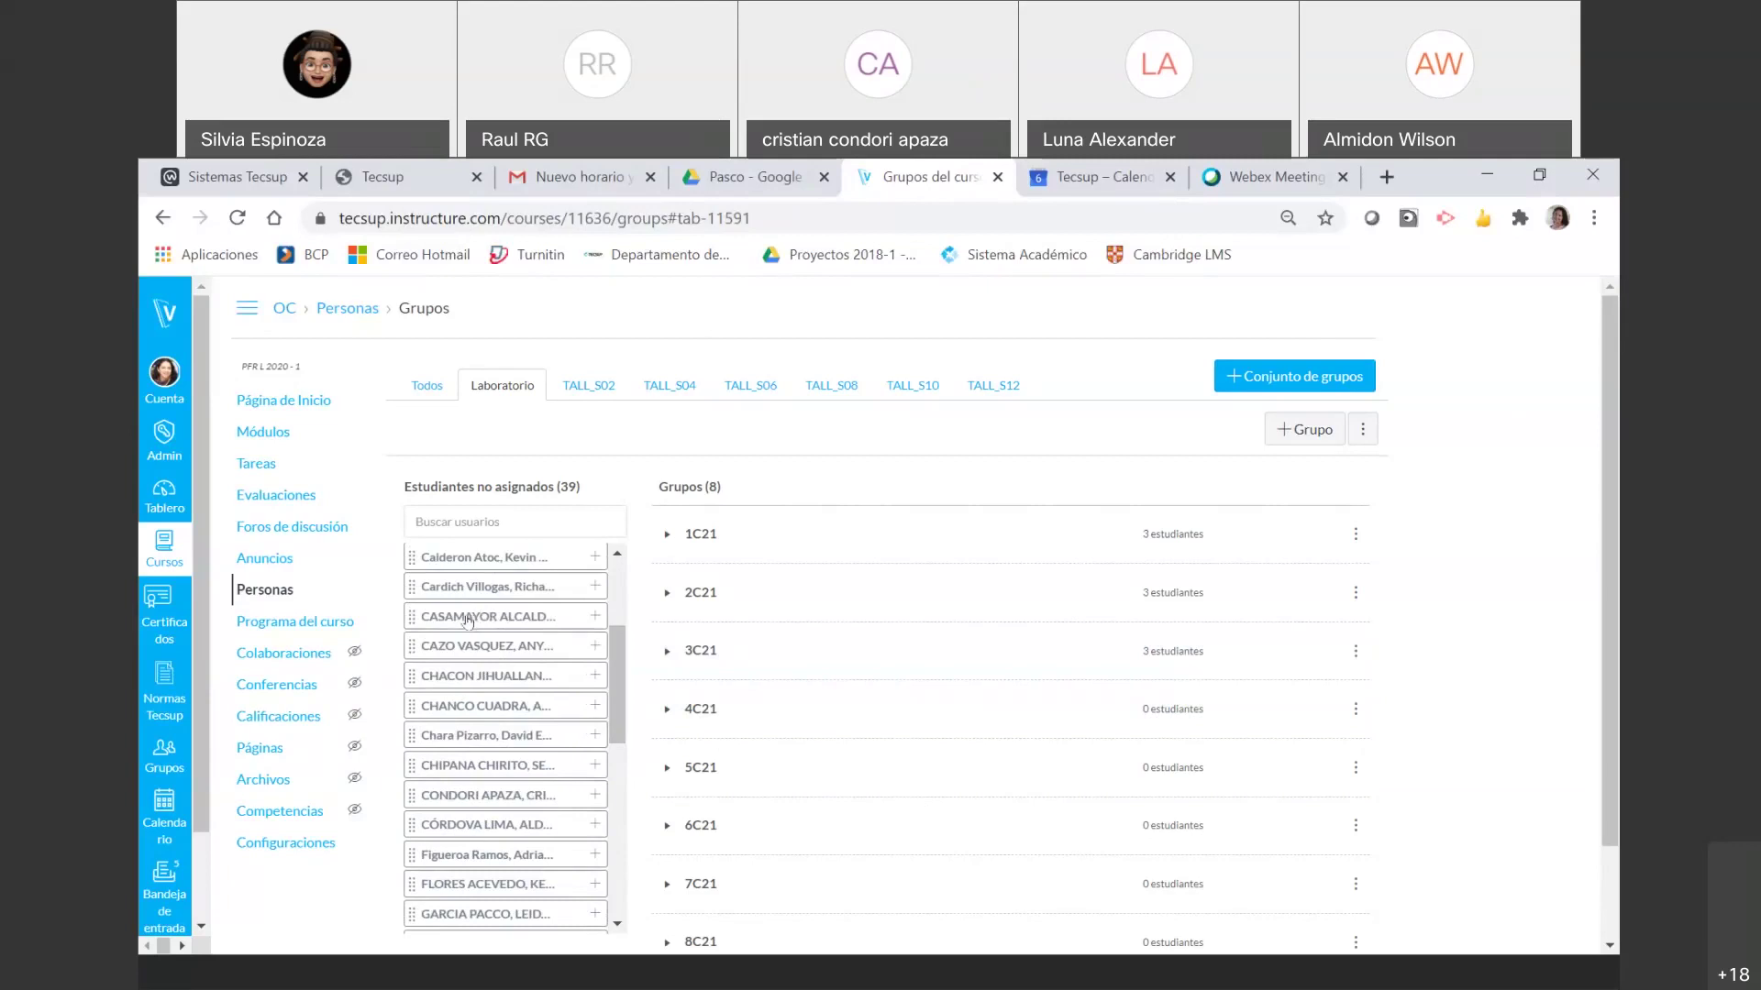
- Assign three students from the unassigned list to group 4C21
left_click_drag(493, 625, 837, 712)
scroll(615, 734, "down", 3)
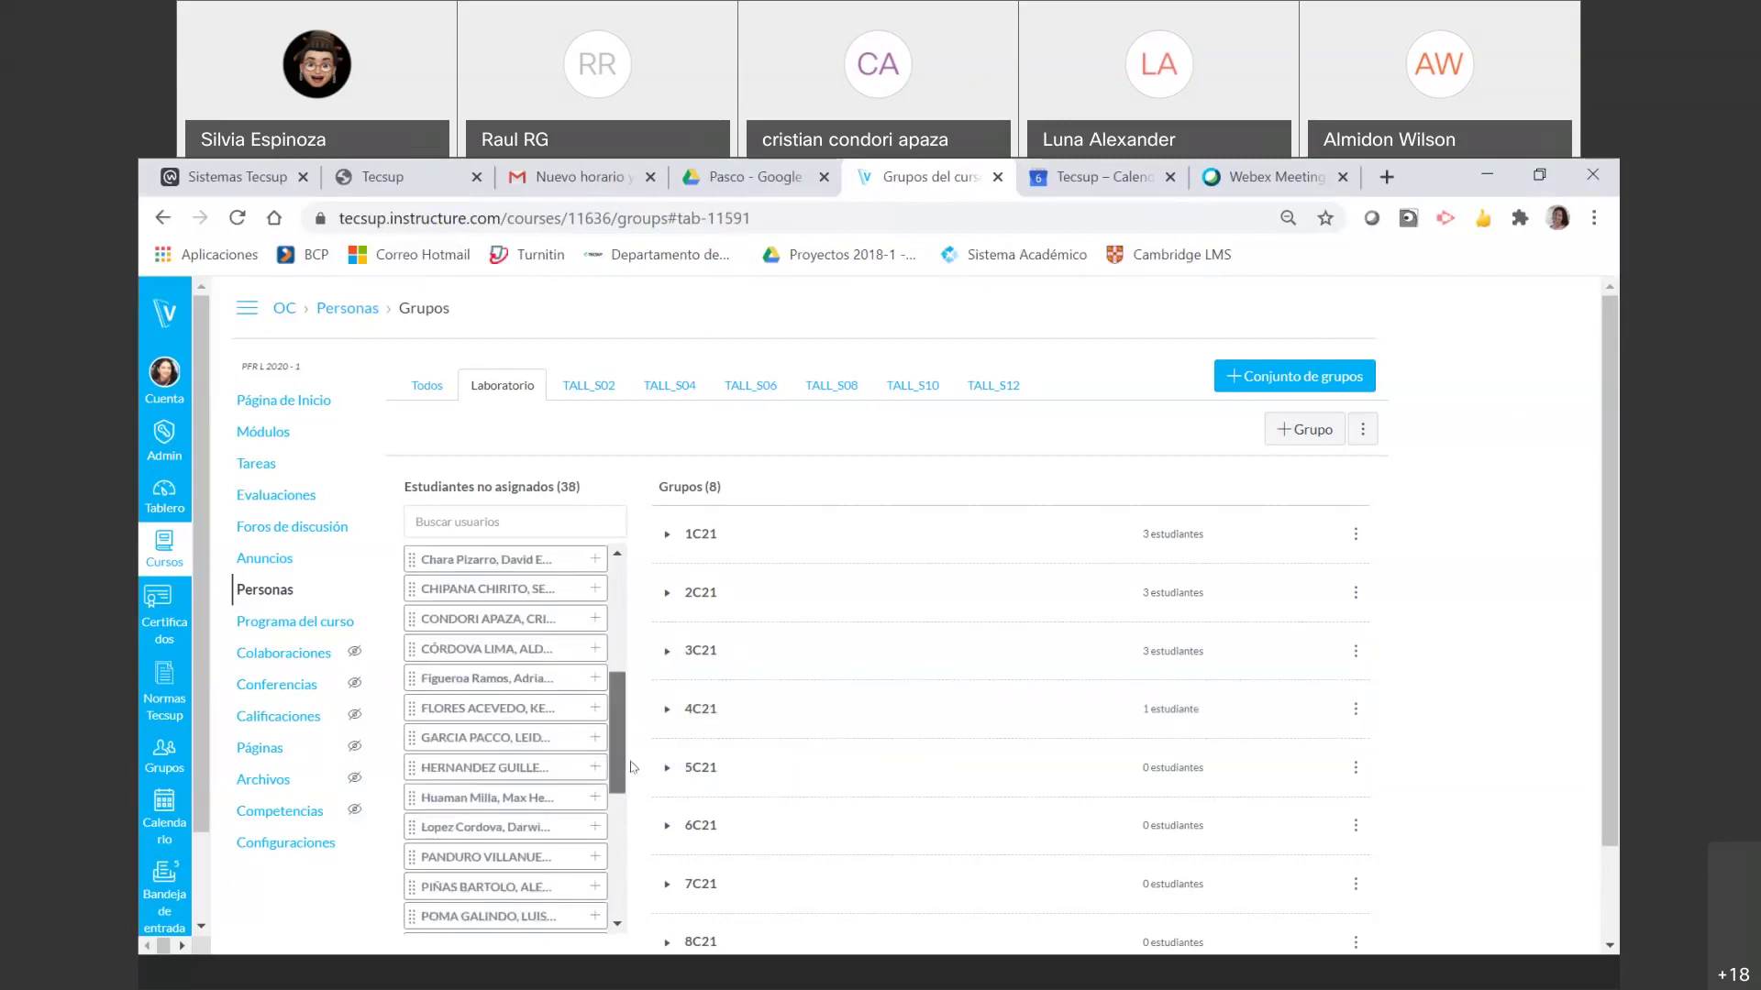
left_click_drag(483, 819, 843, 705)
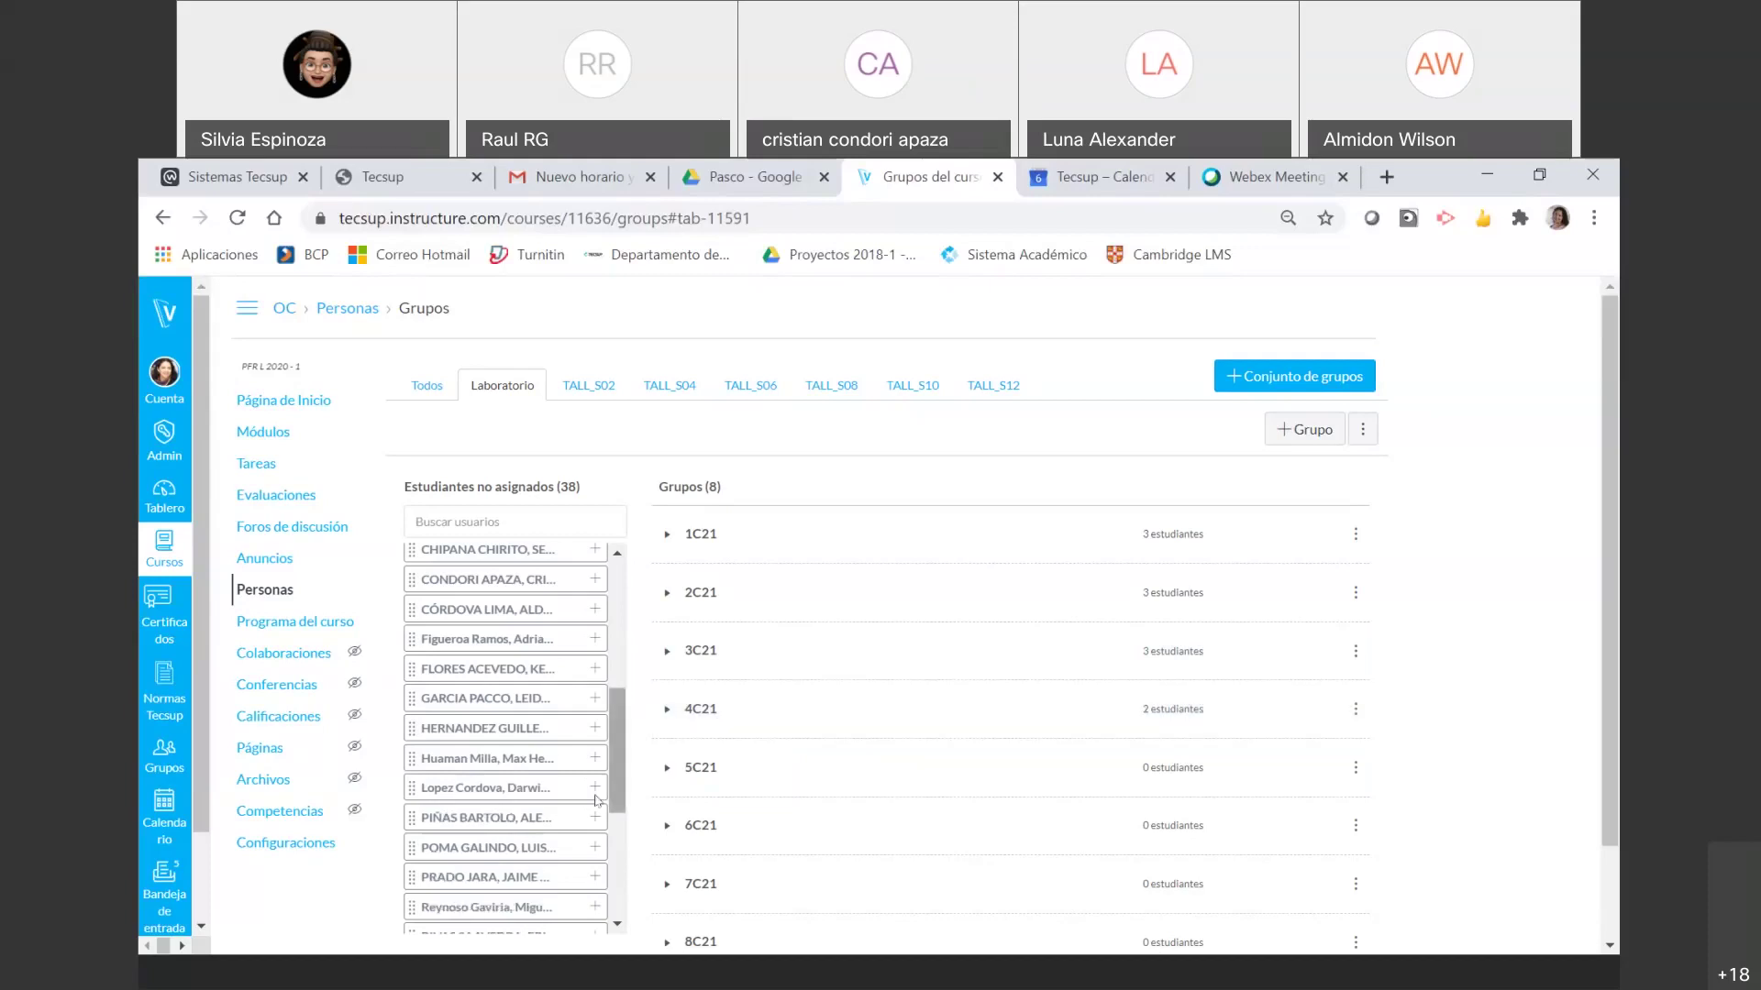
scroll(624, 780, "down", 2)
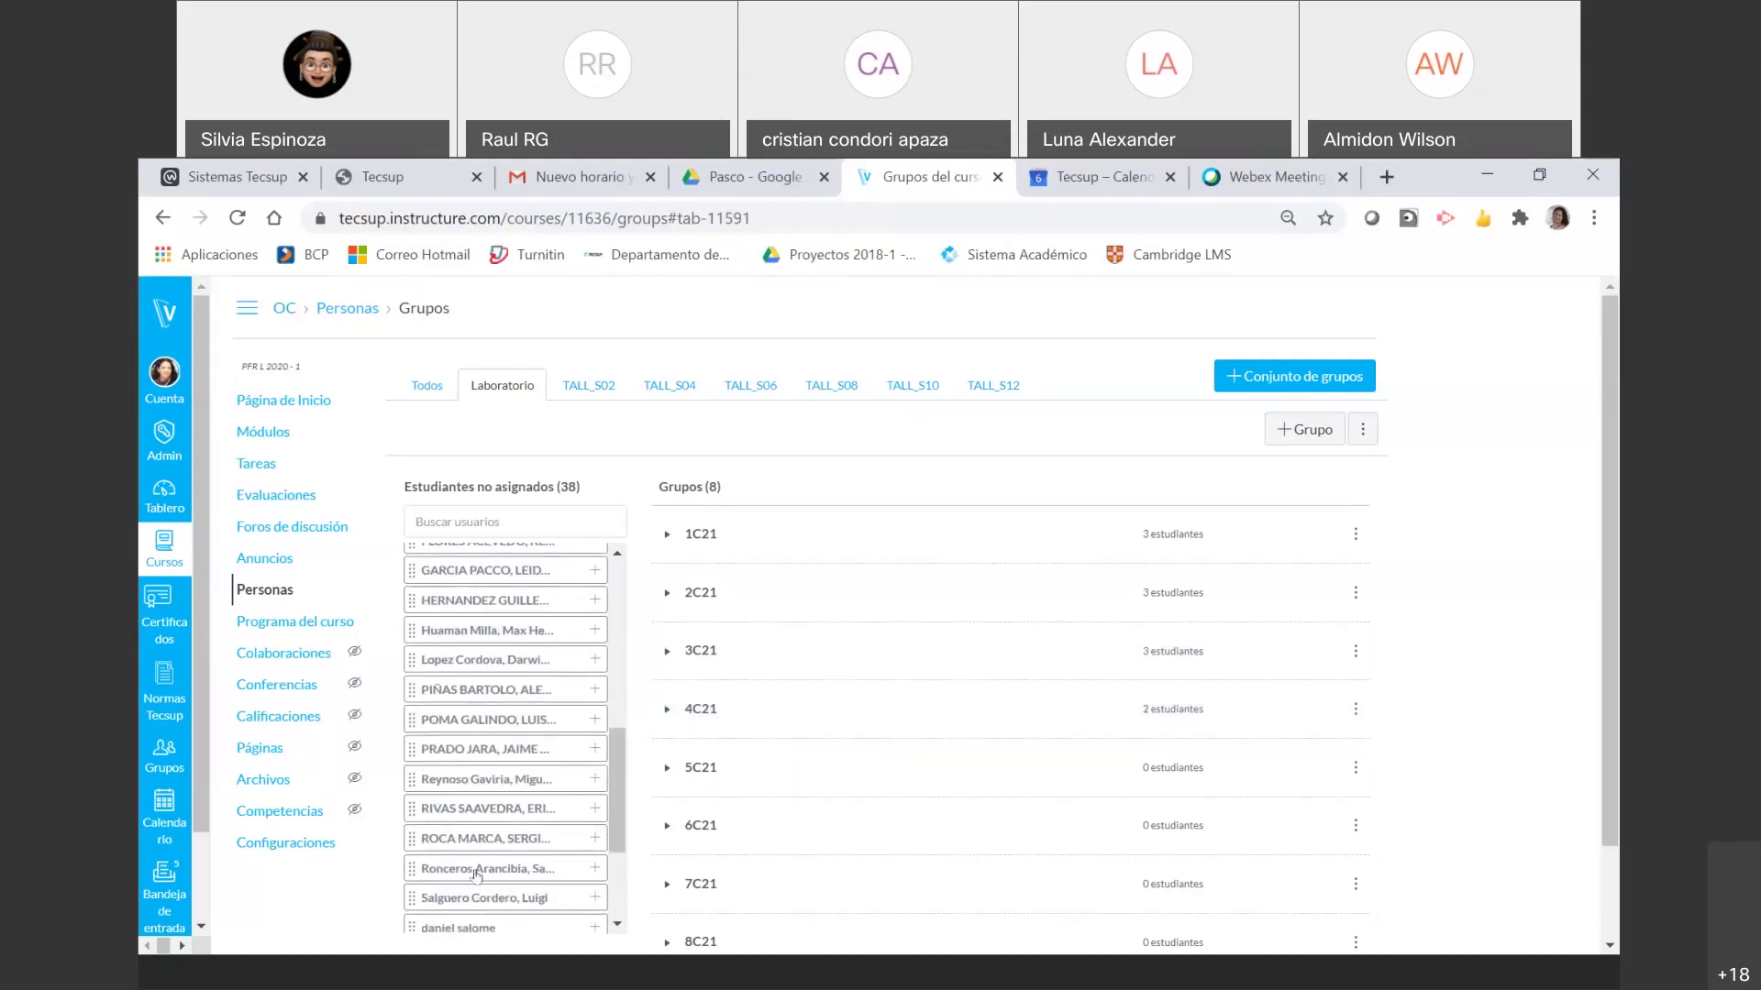
scroll(563, 803, "down", 3)
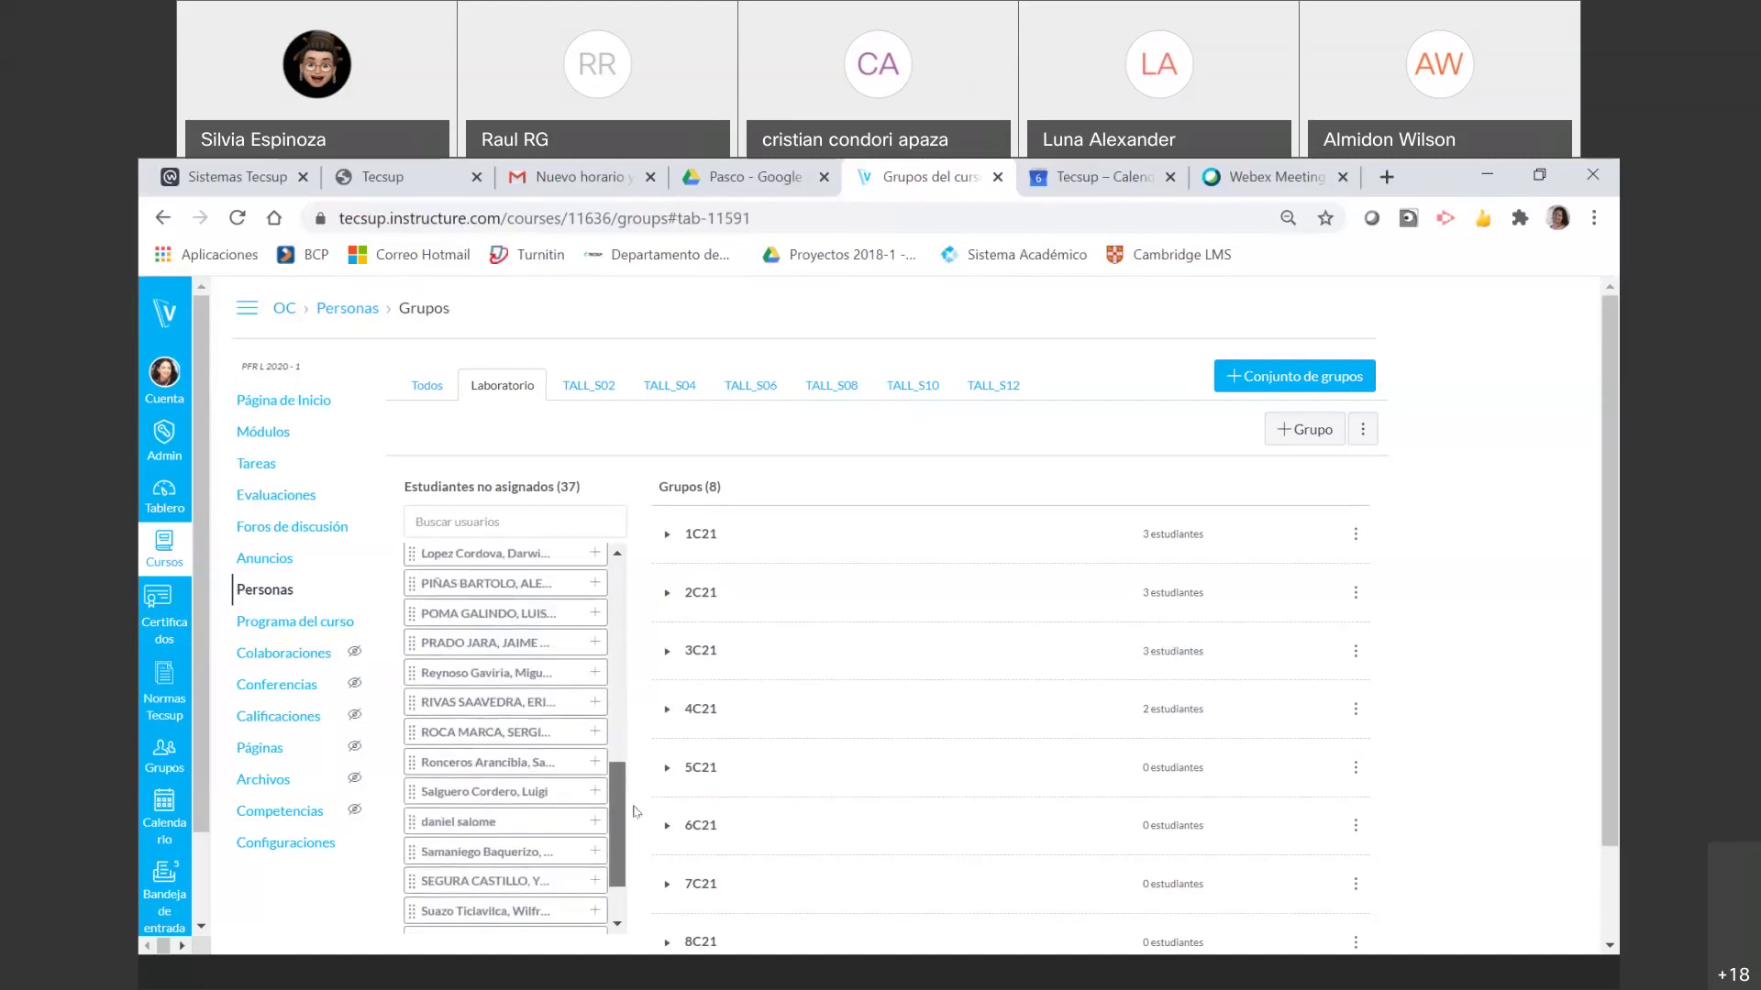
scroll(631, 807, "down", 1)
left_click_drag(527, 837, 844, 713)
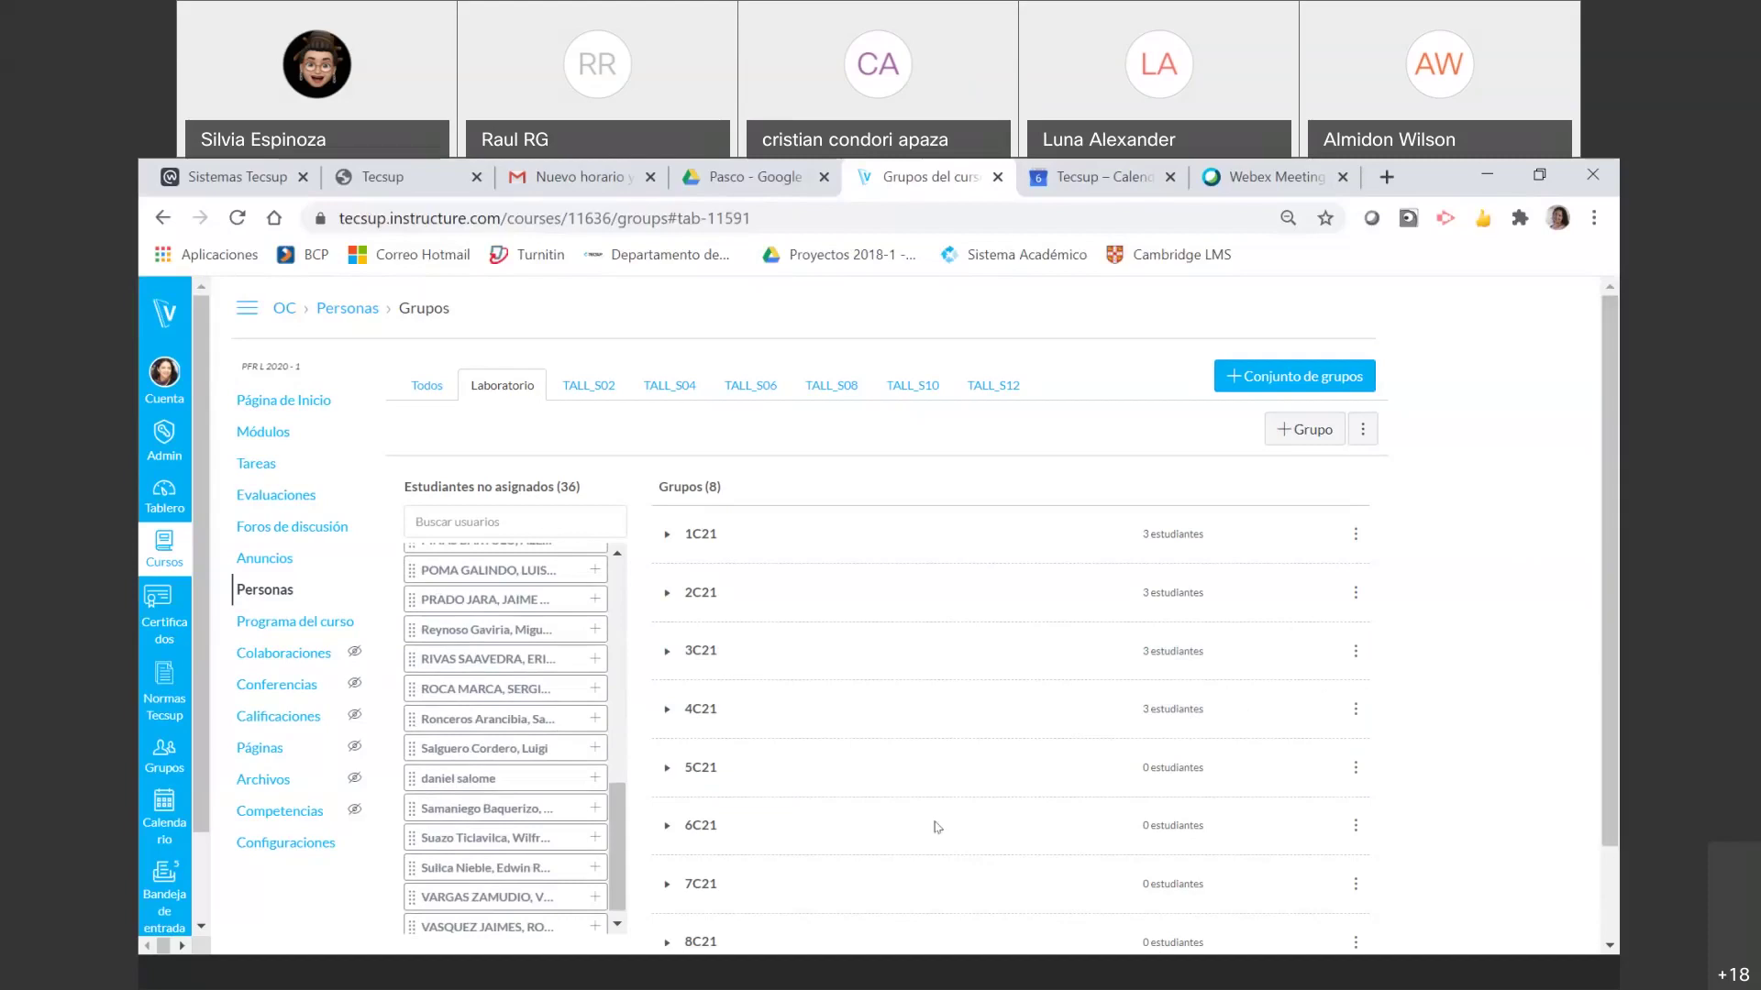
- Assign three students from the unassigned list to group 5C21
left_click_drag(616, 810, 616, 587)
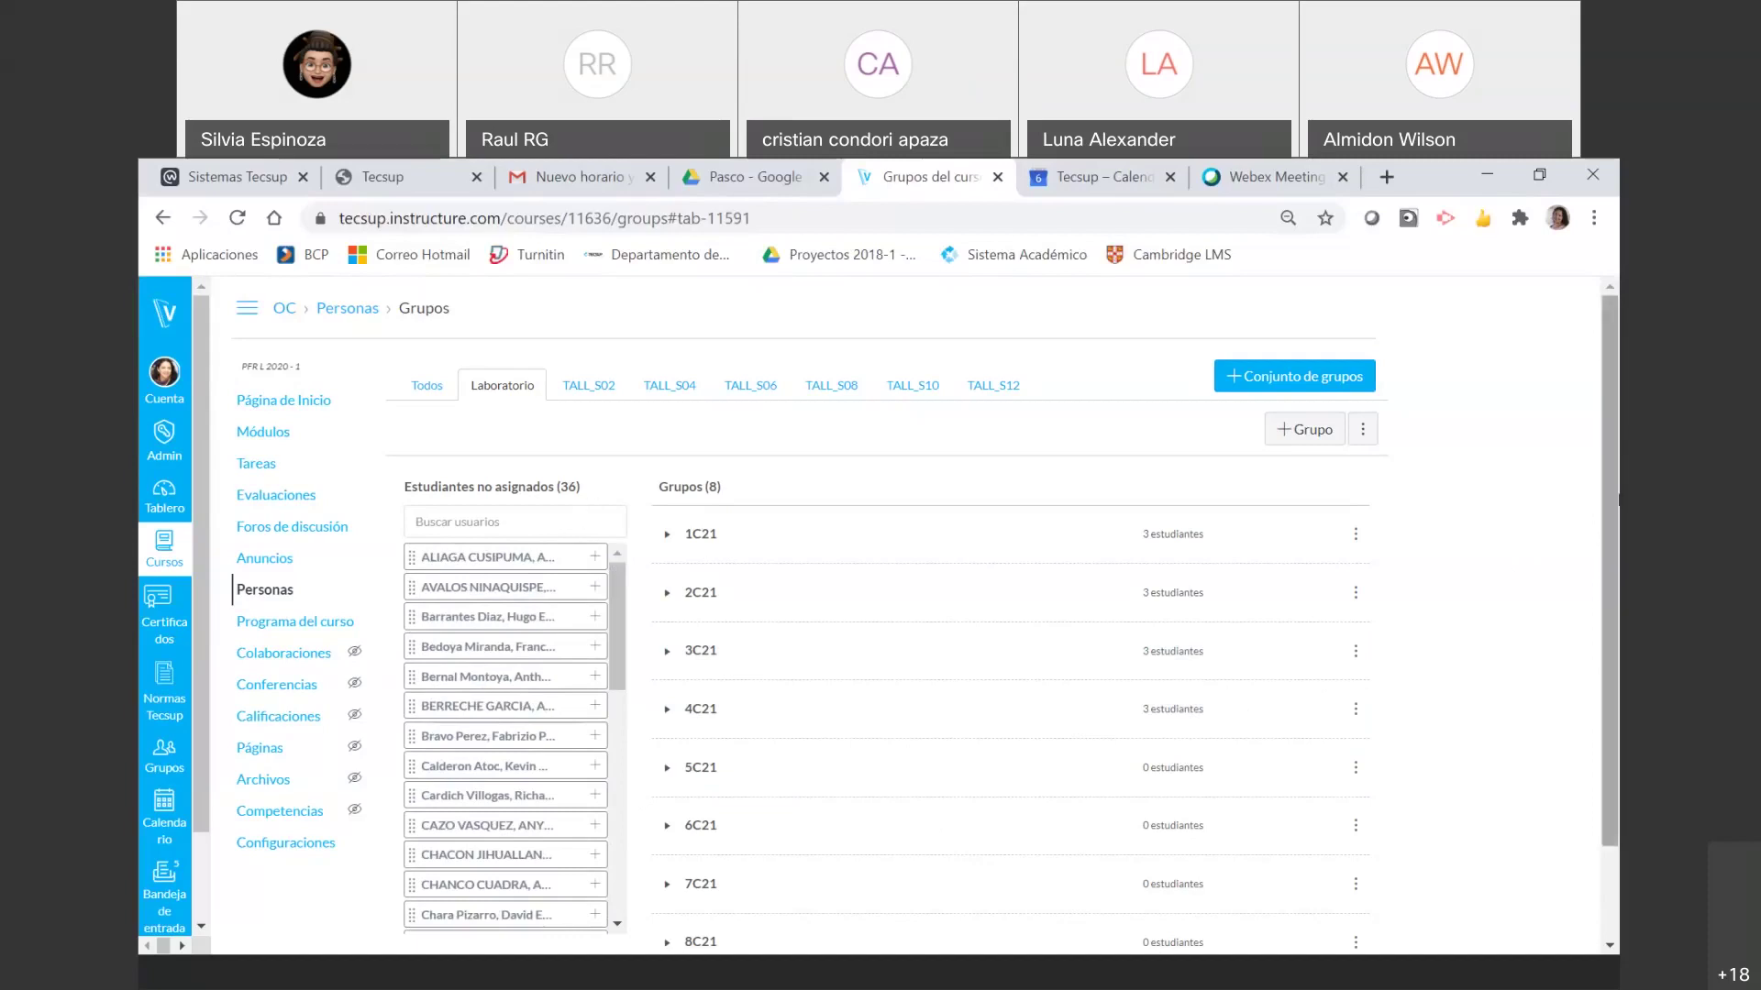
left_click_drag(1615, 413, 1618, 488)
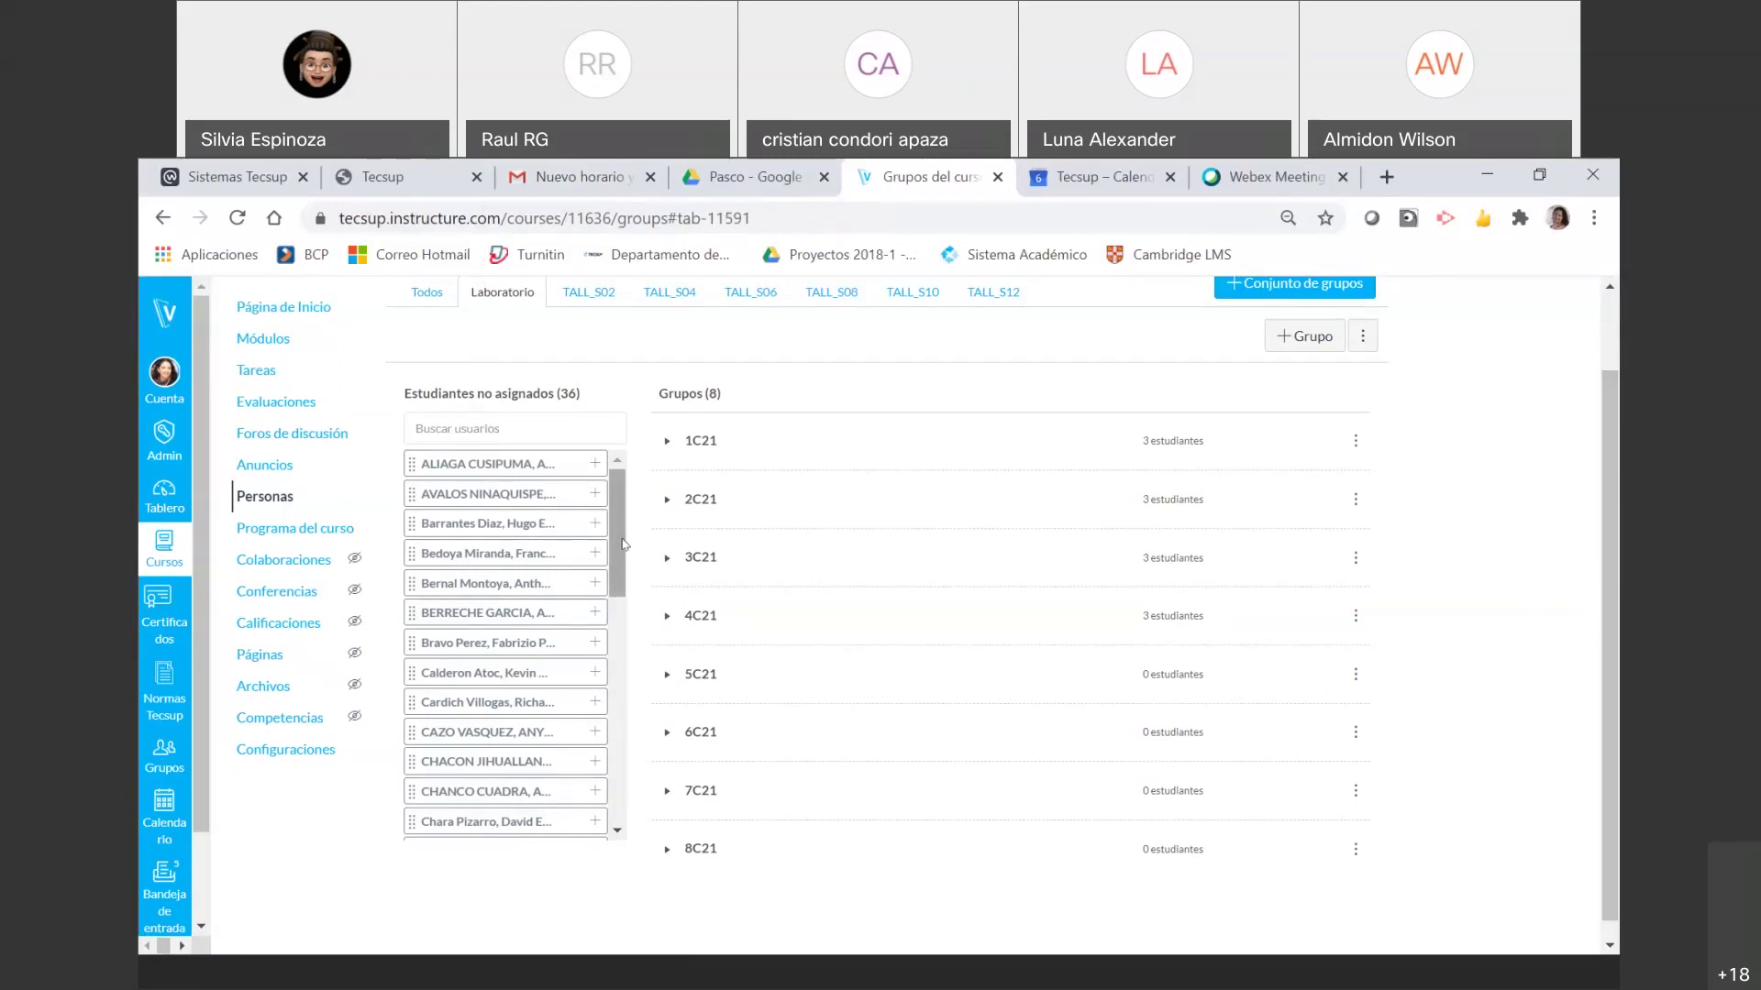
left_click_drag(623, 543, 518, 823)
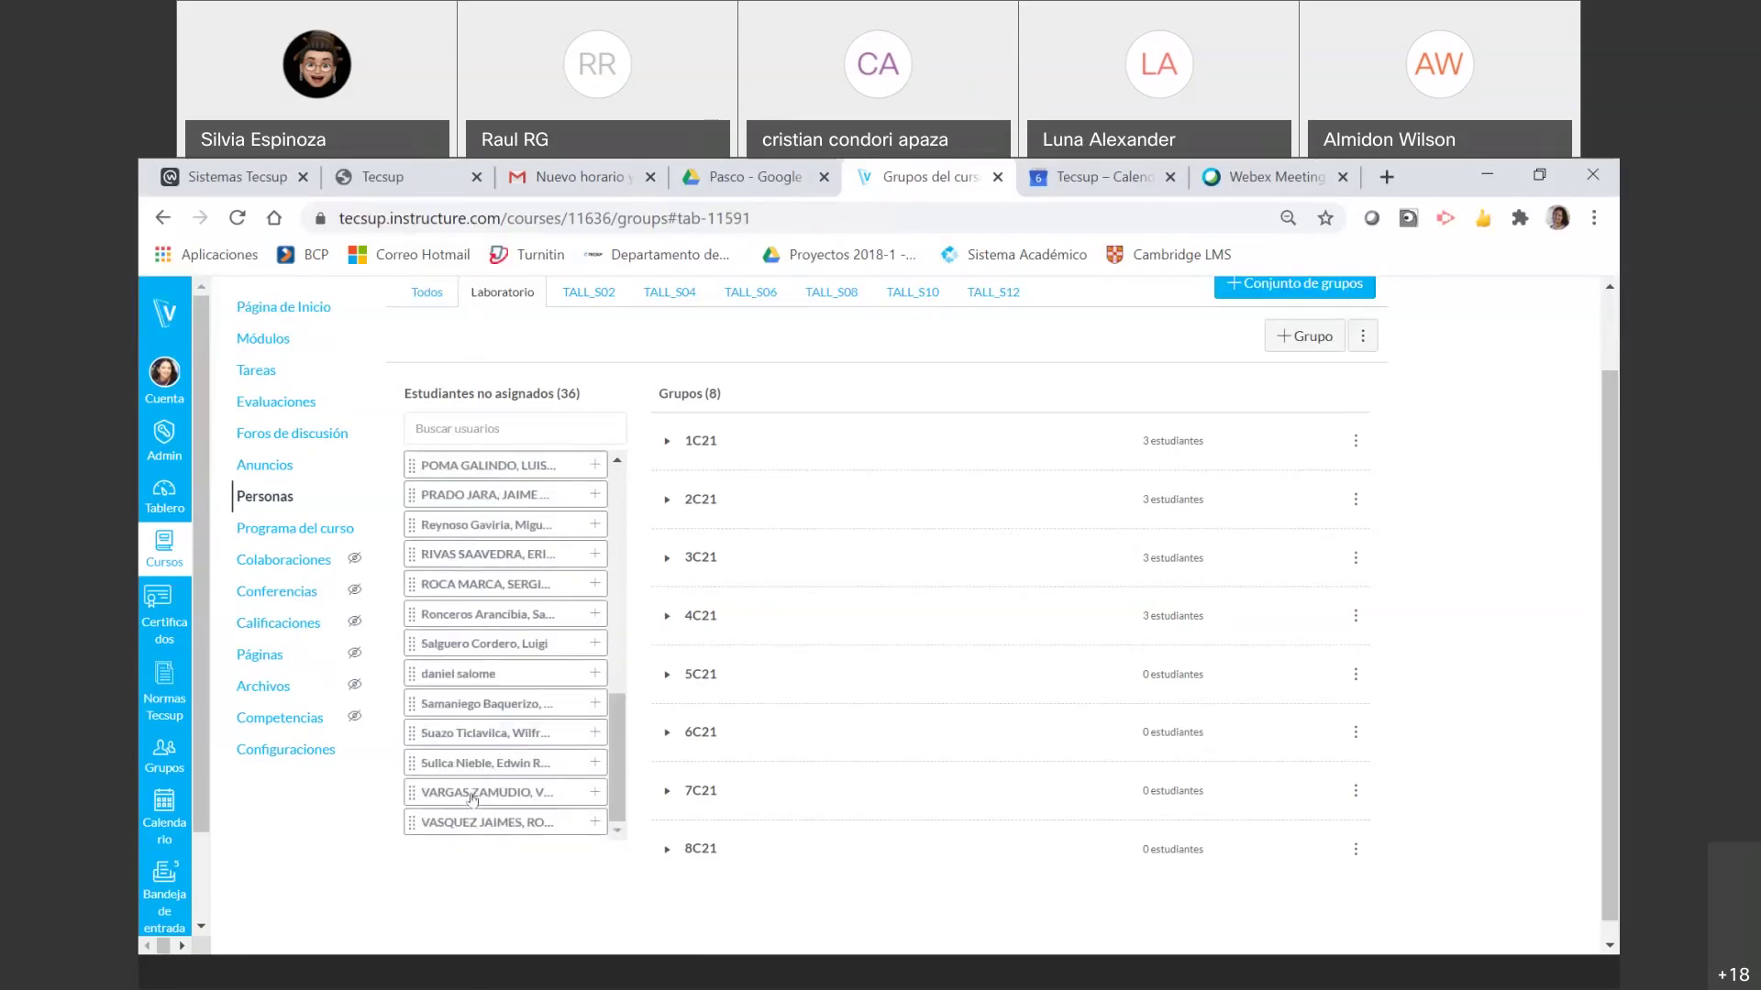
left_click_drag(473, 798, 812, 681)
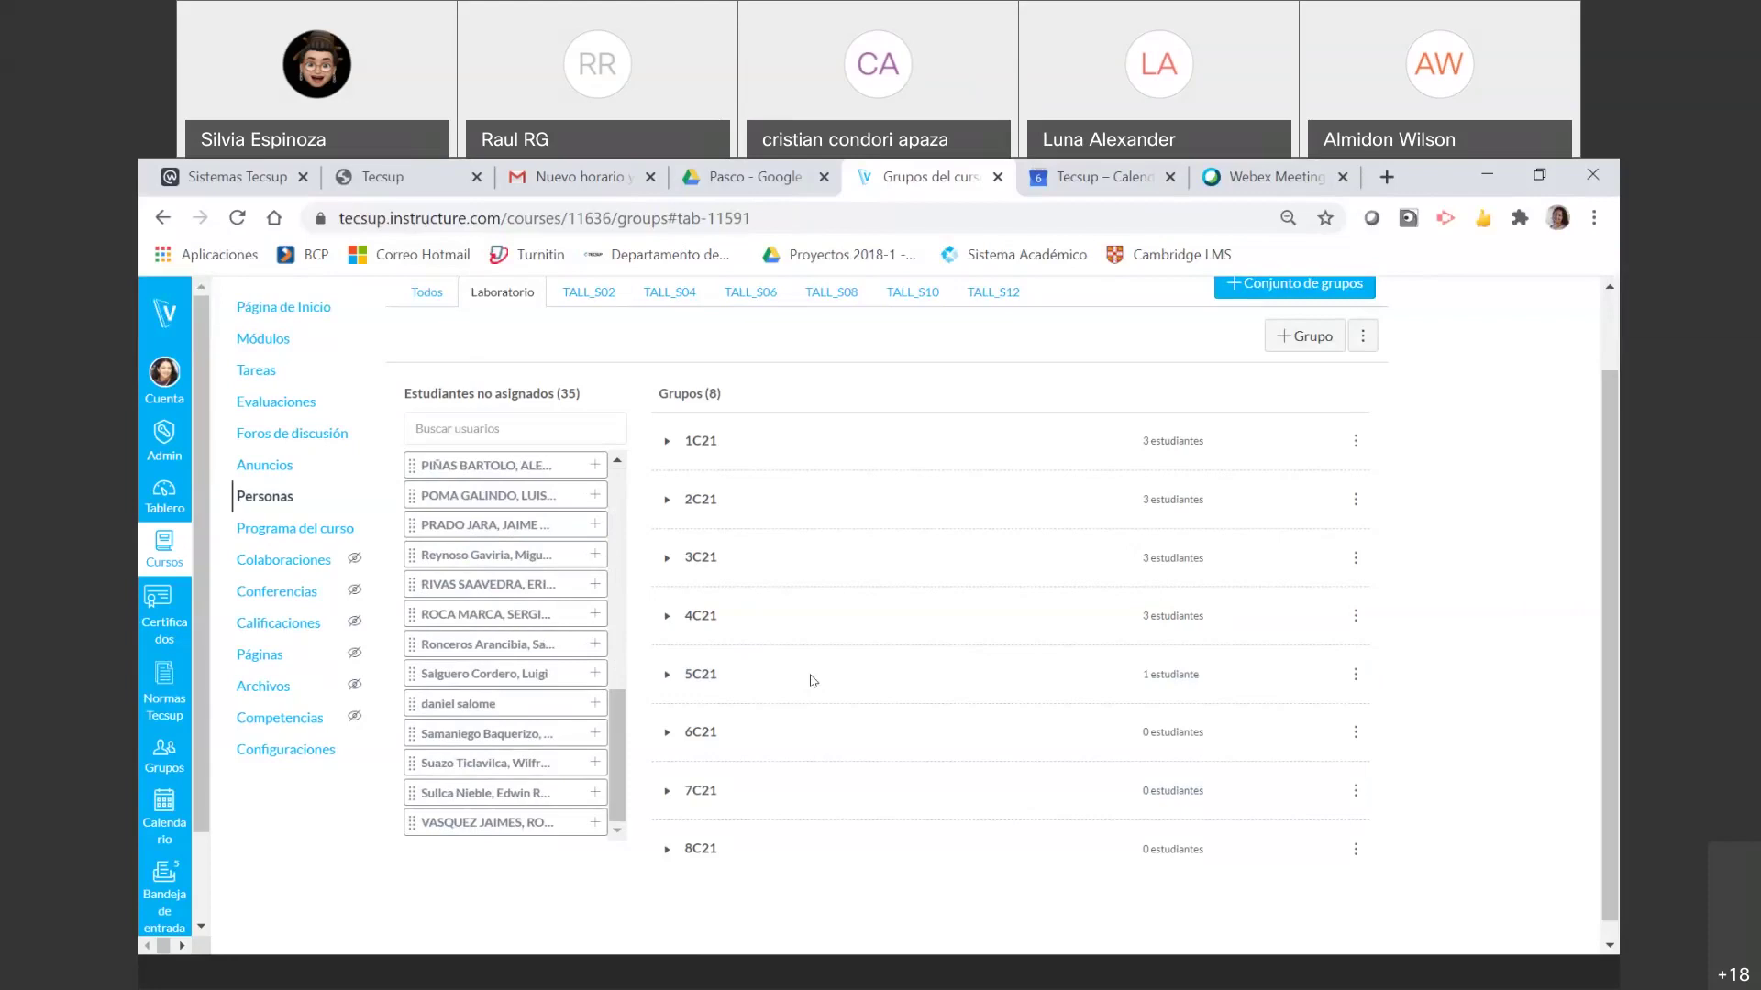
left_click_drag(499, 822, 963, 674)
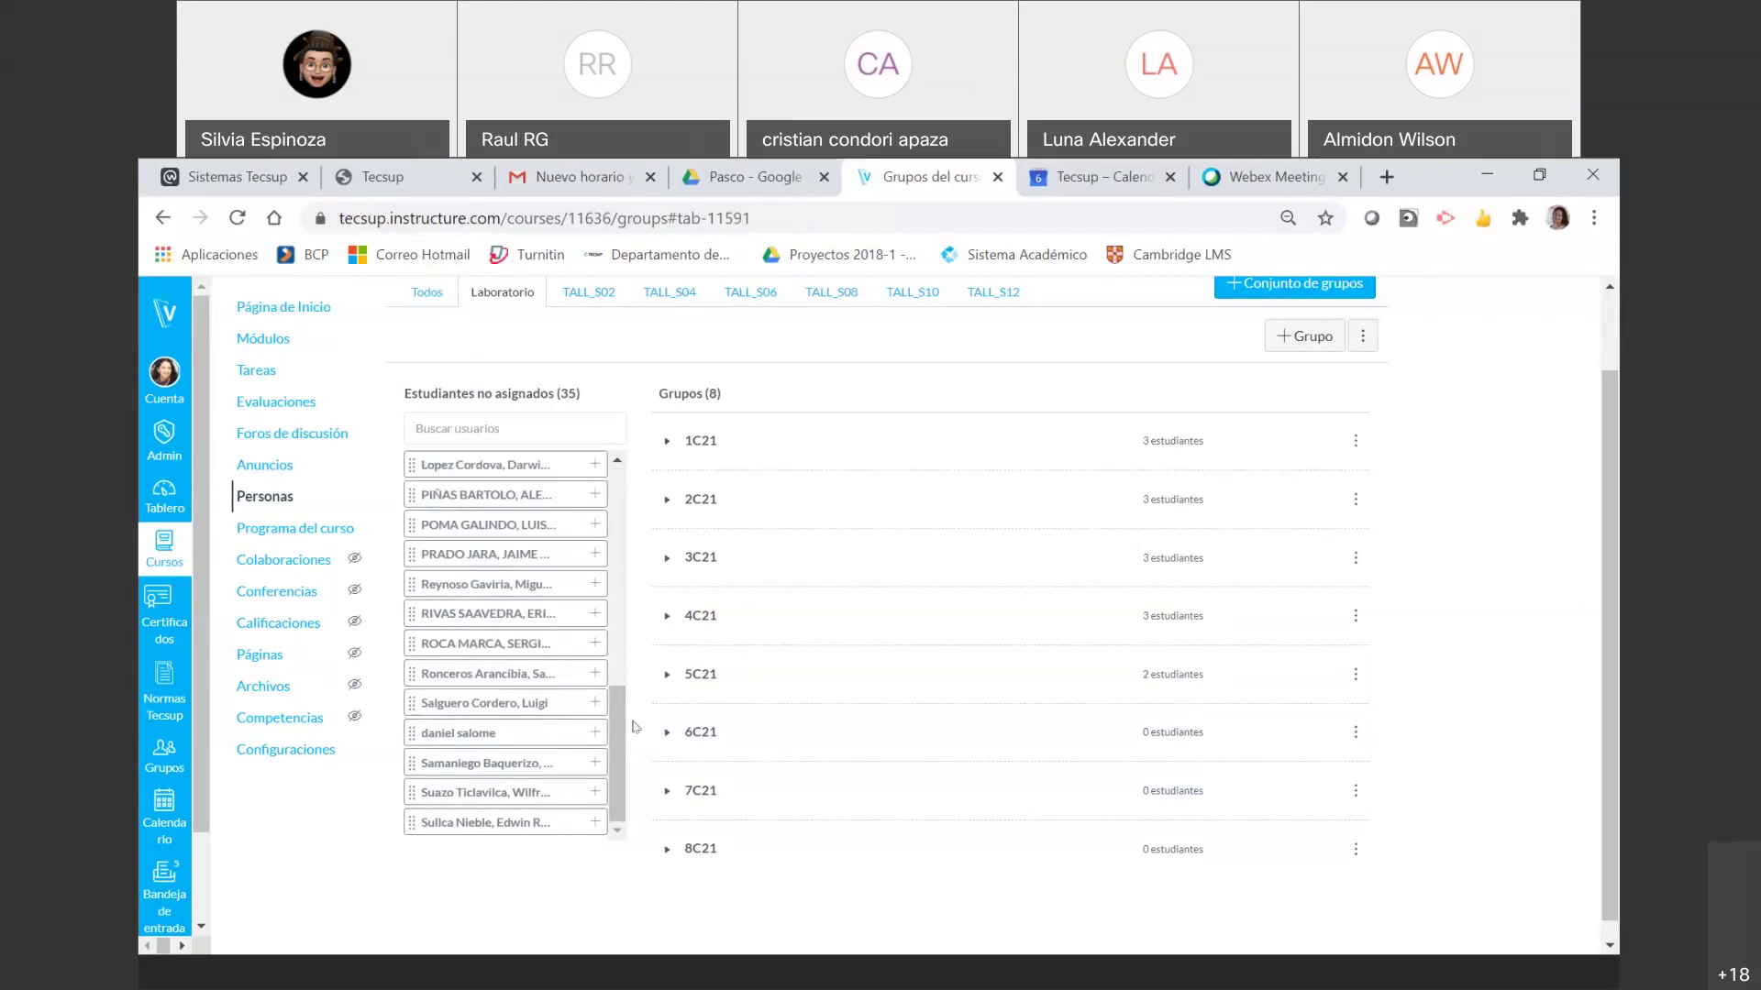
scroll(633, 727, "up", 10)
left_click_drag(450, 483, 884, 677)
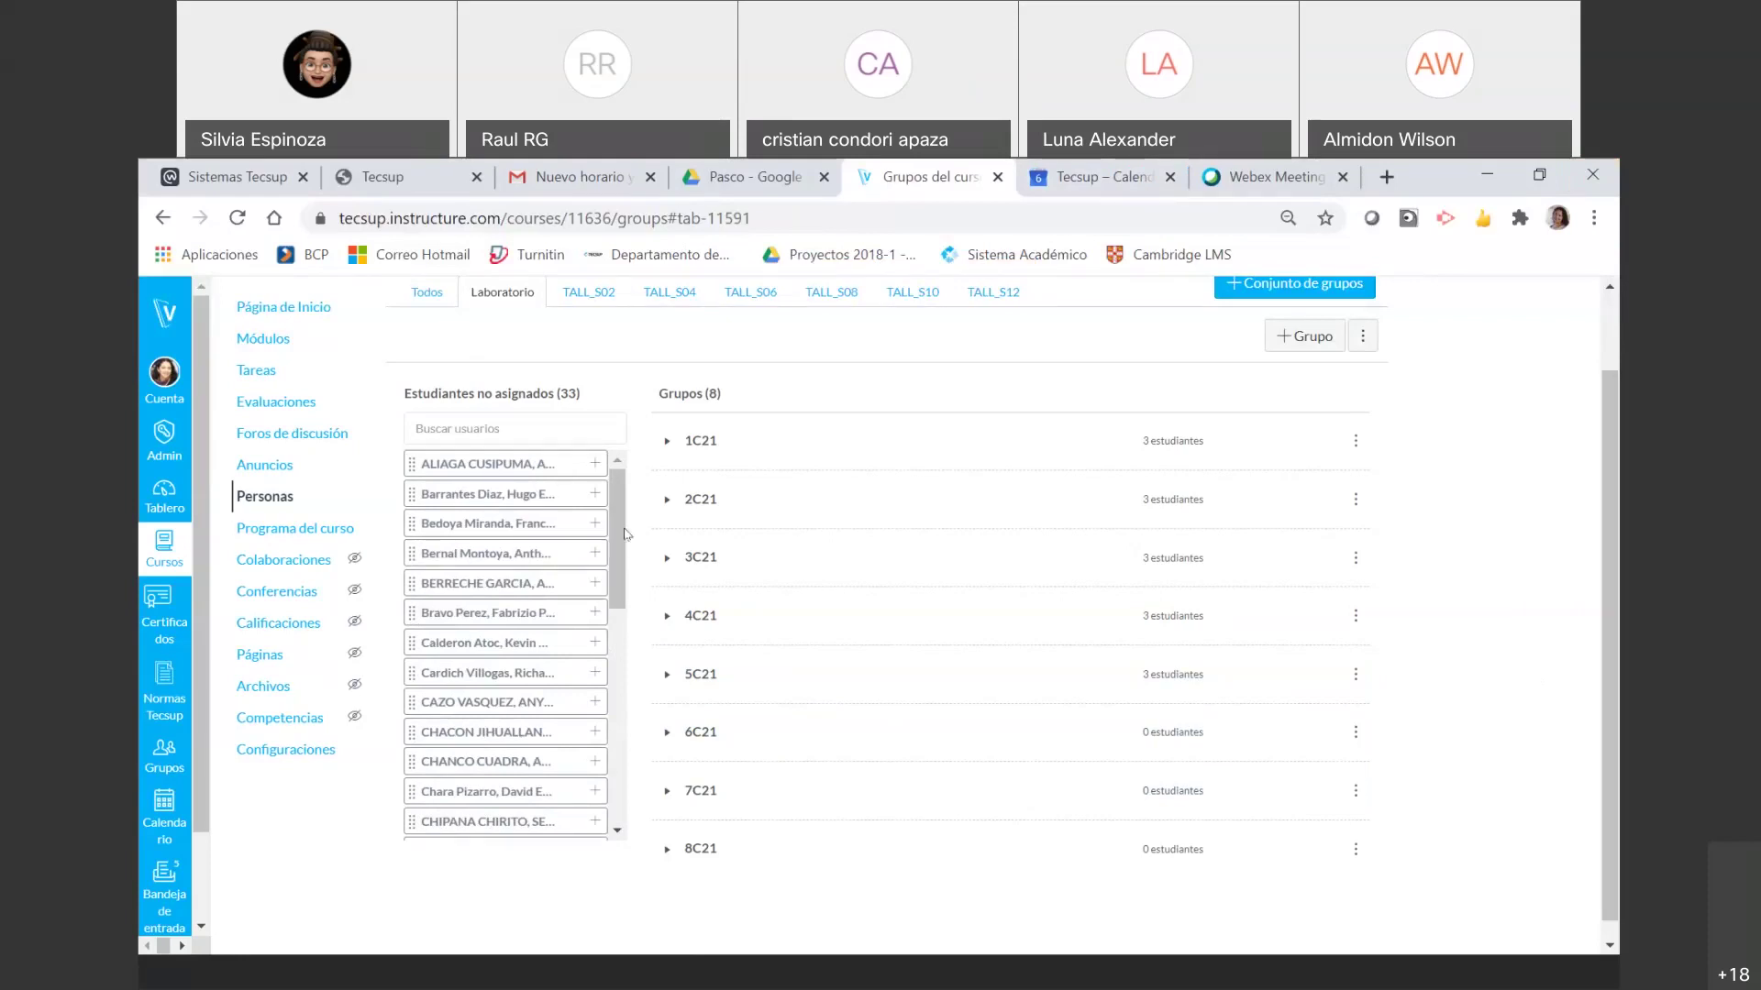
- Assign two unassigned students to group 6C21 and expand the group to check its members
left_click_drag(617, 533, 615, 553)
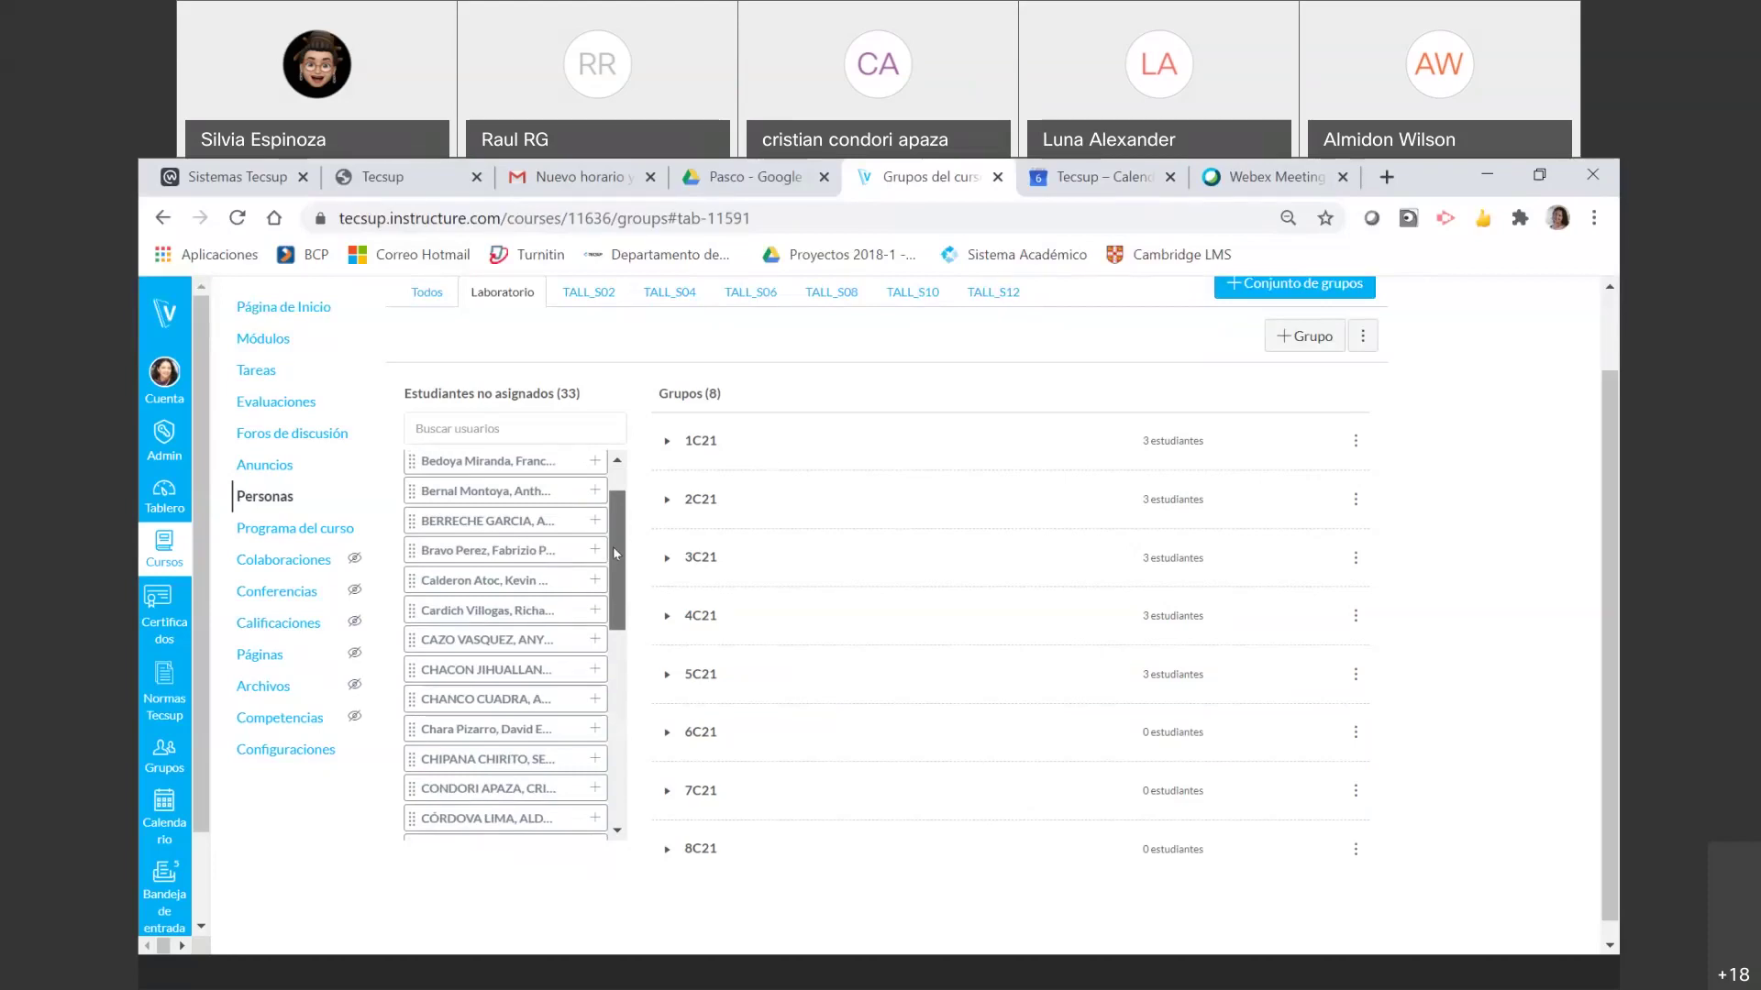
scroll(613, 553, "down", 2)
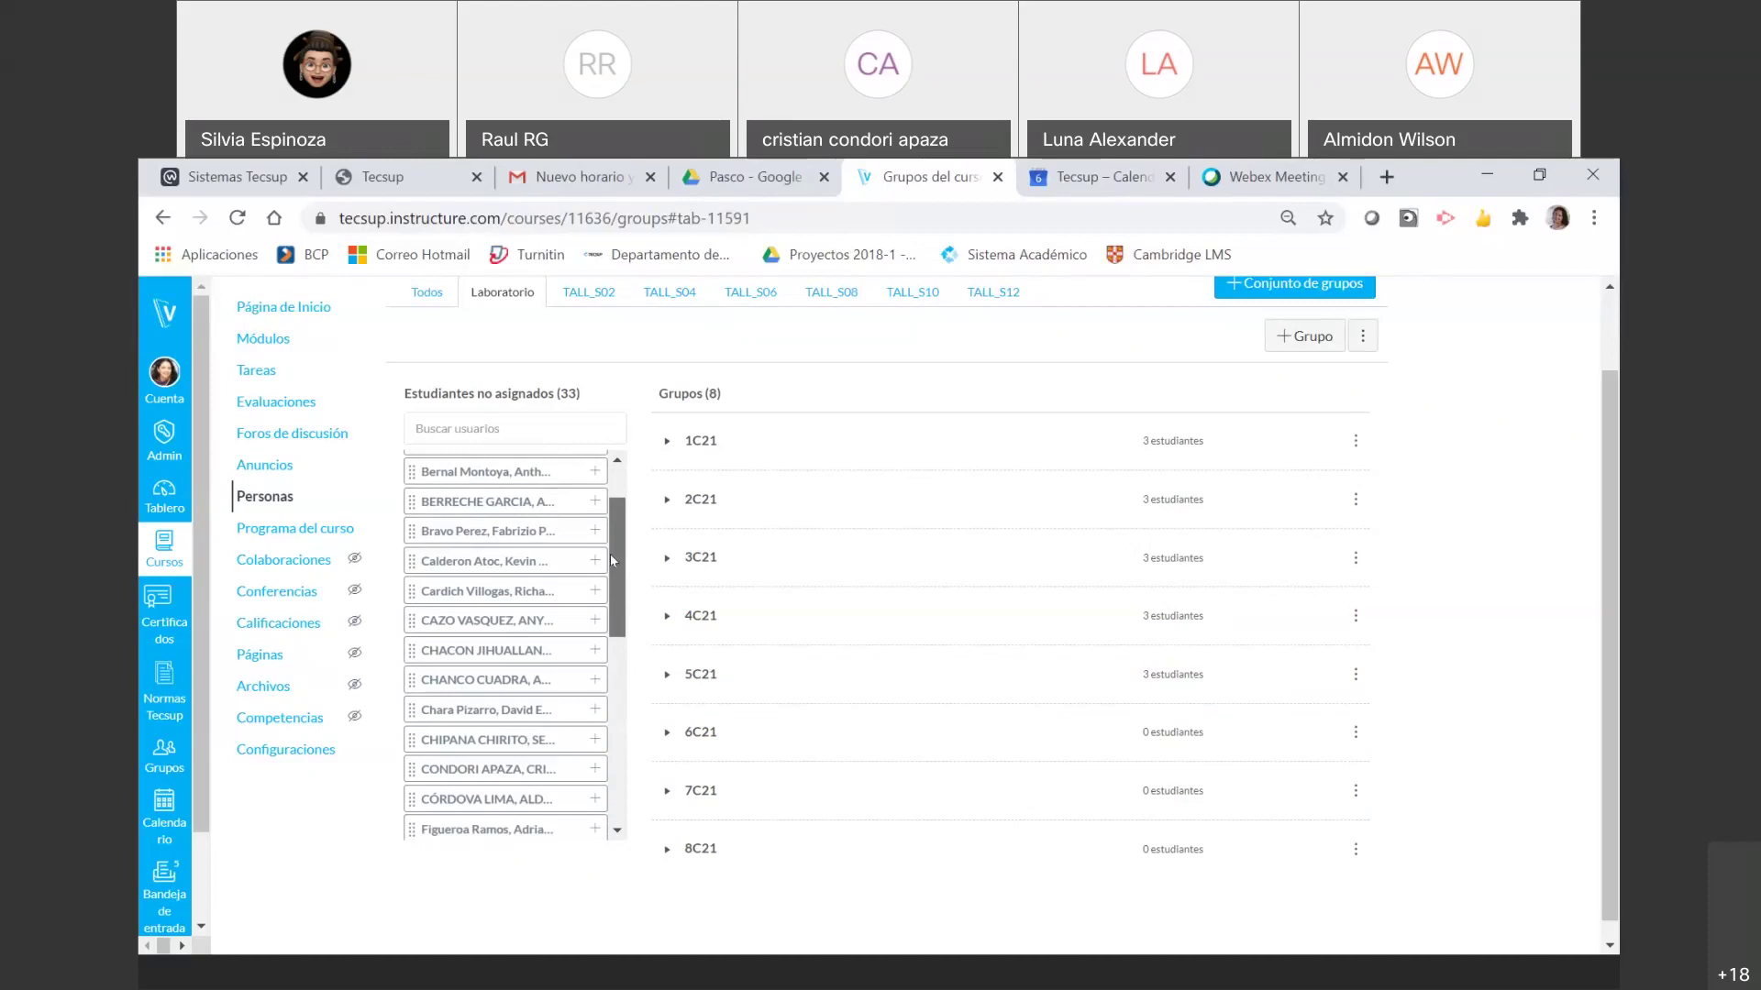
scroll(605, 574, "down", 2)
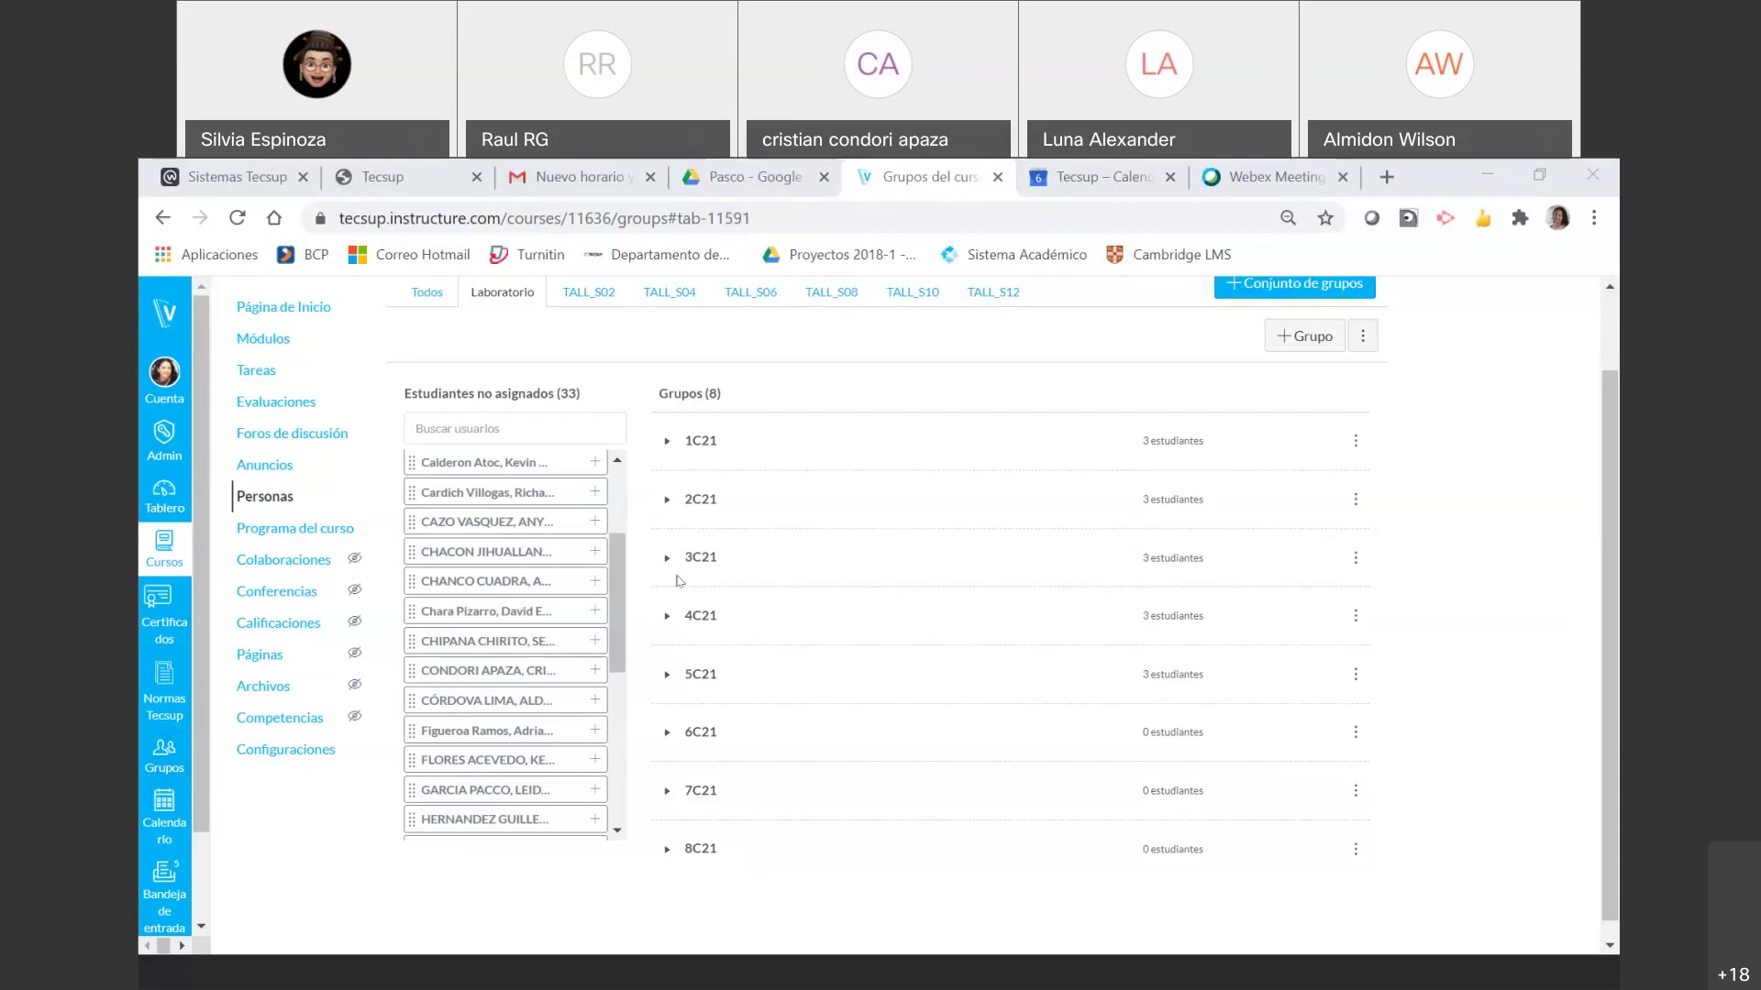
scroll(591, 471, "up", 2)
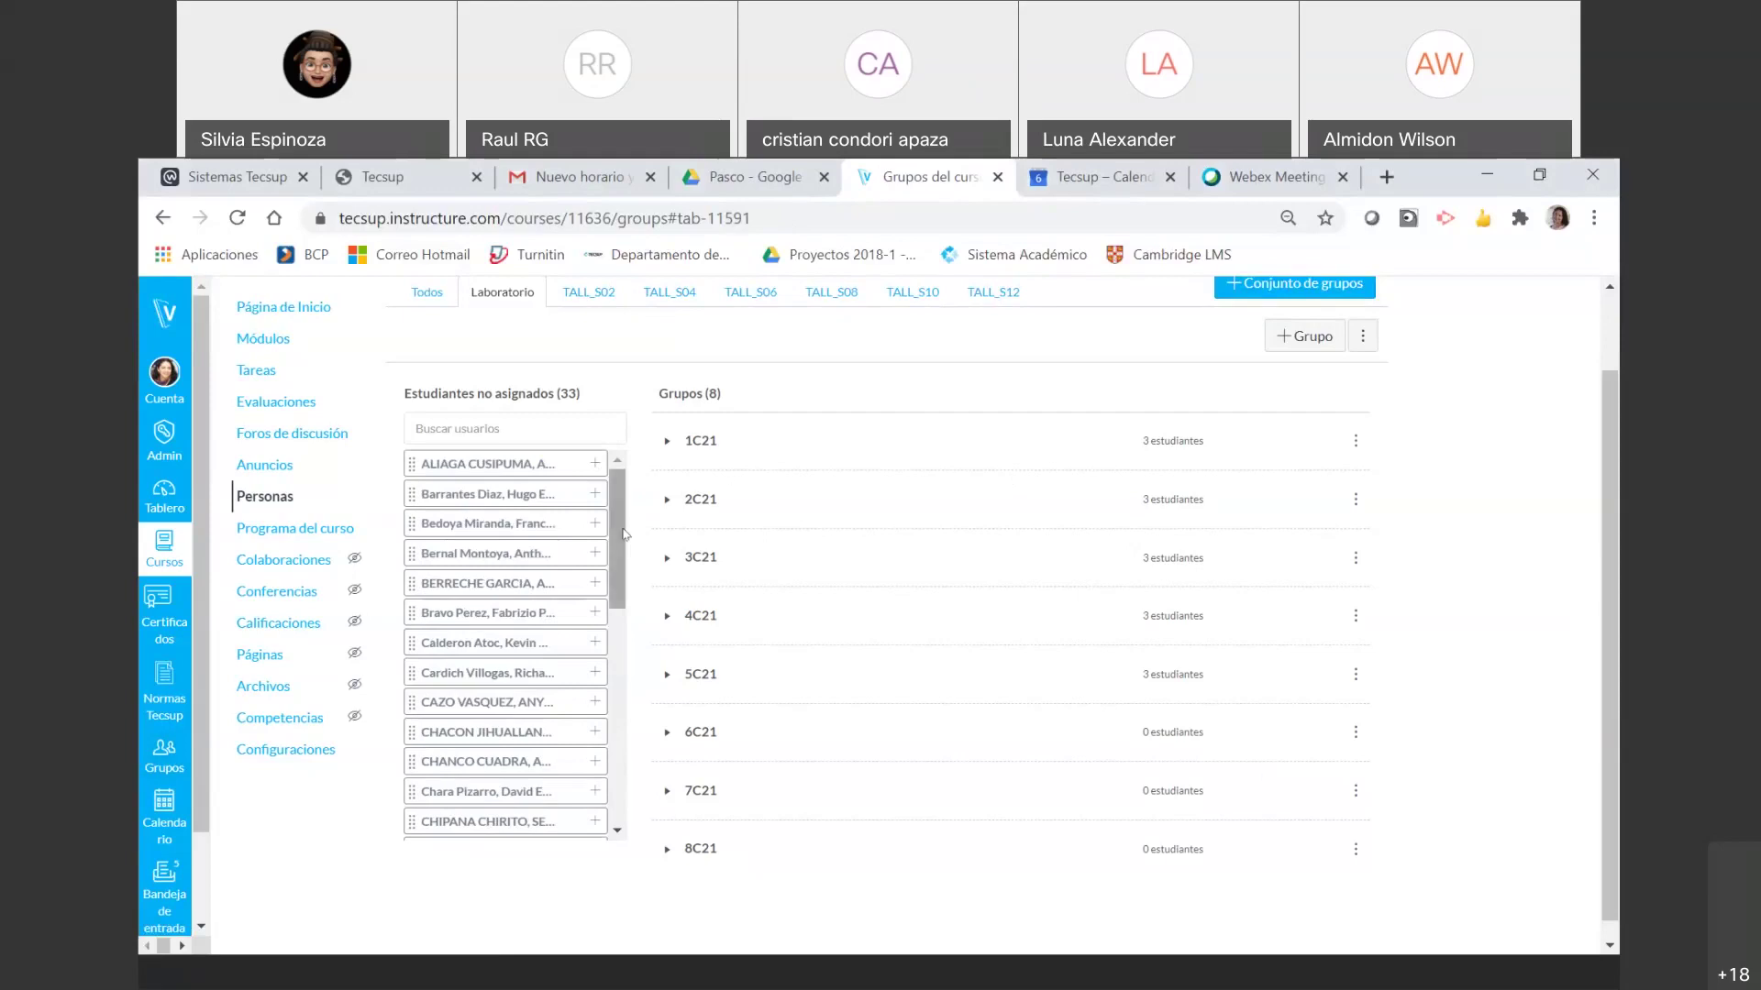
left_click_drag(624, 535, 832, 721)
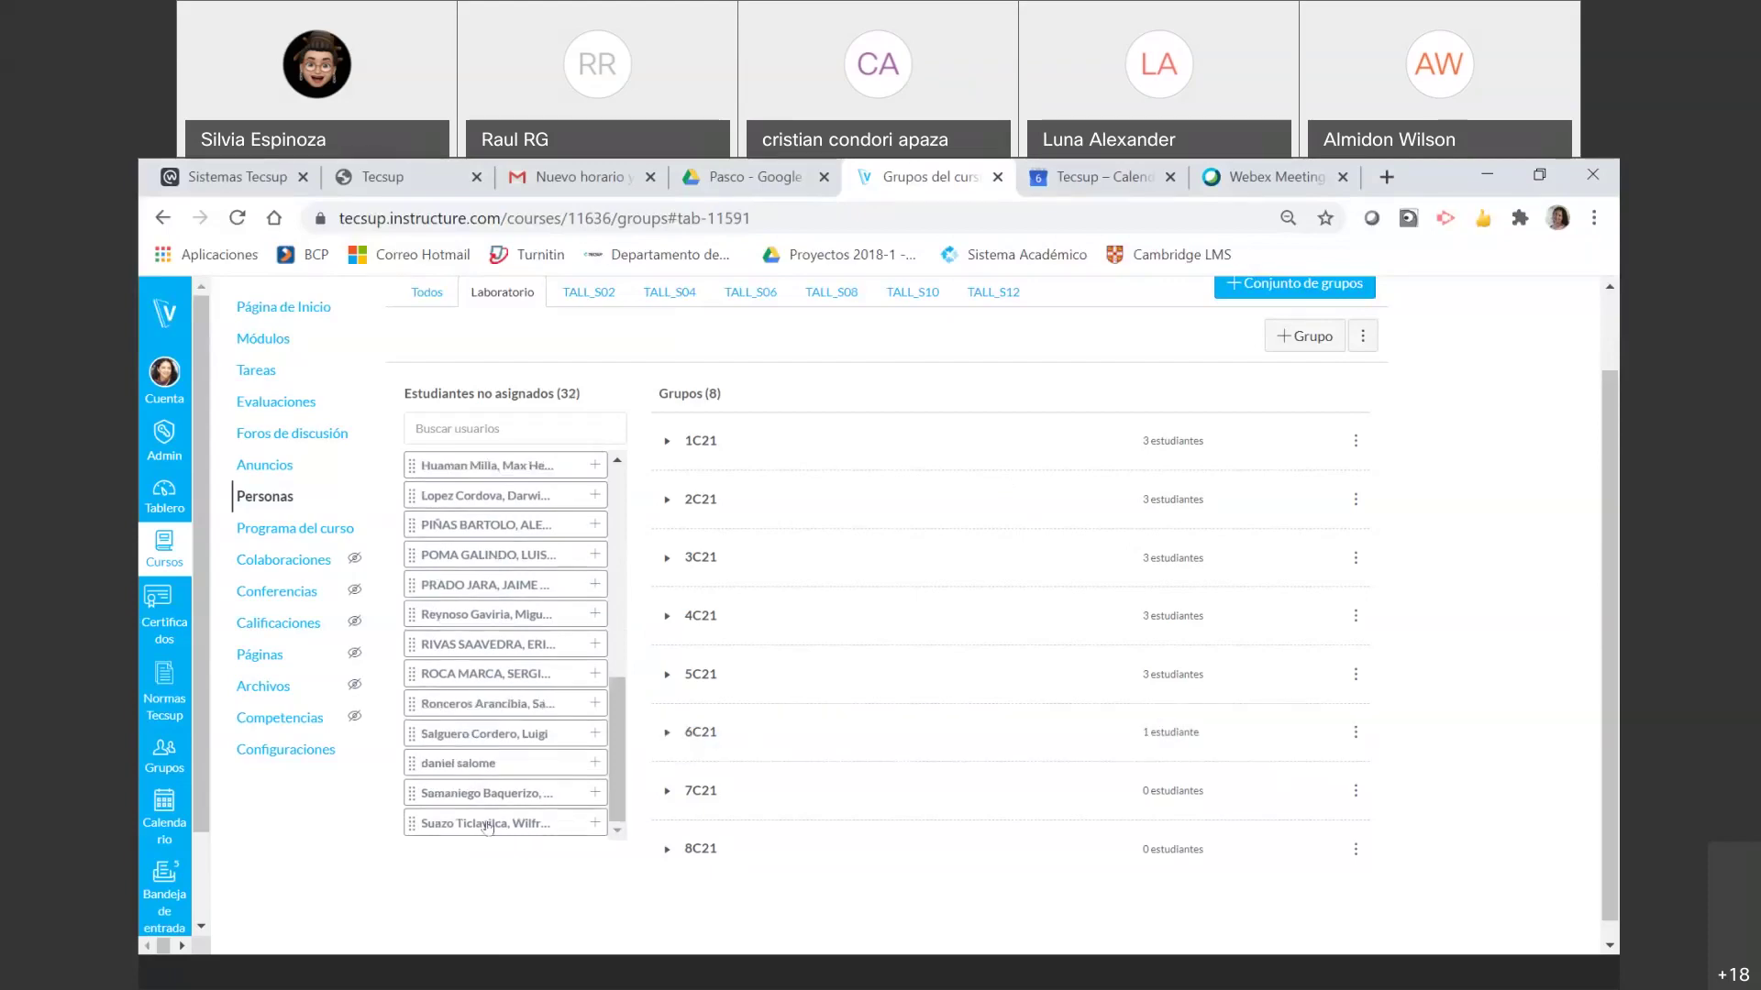
left_click_drag(487, 825, 824, 725)
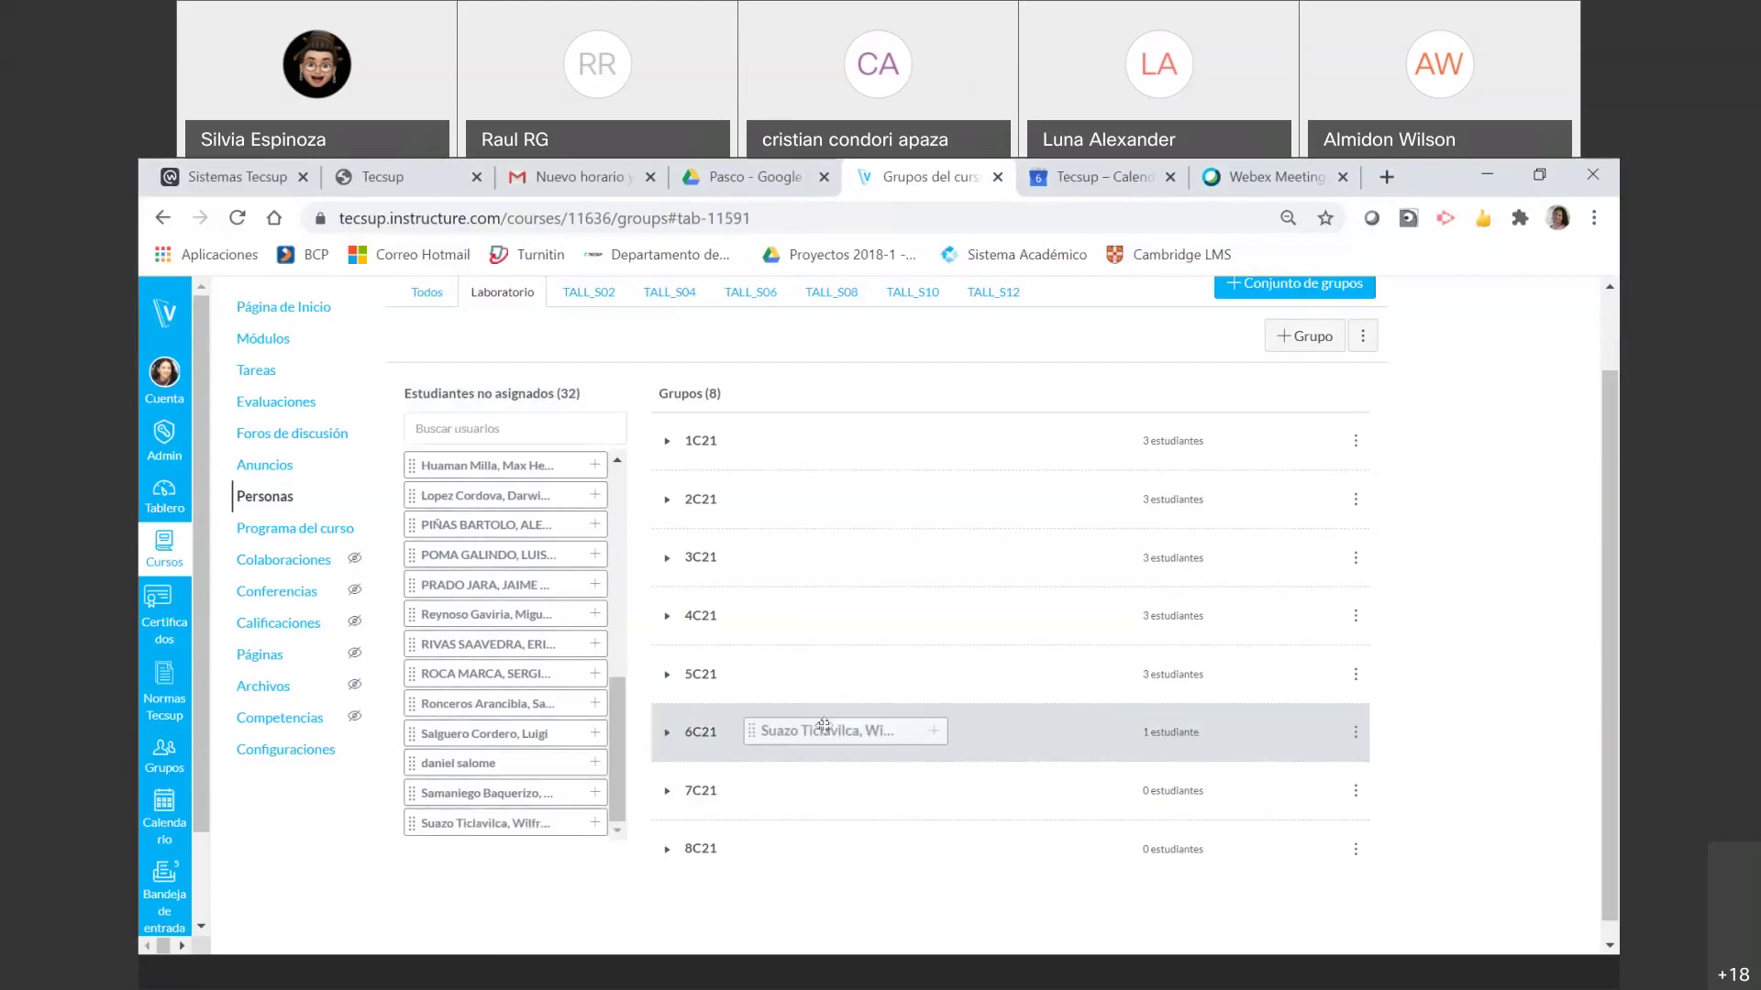
left_click_drag(823, 724, 823, 726)
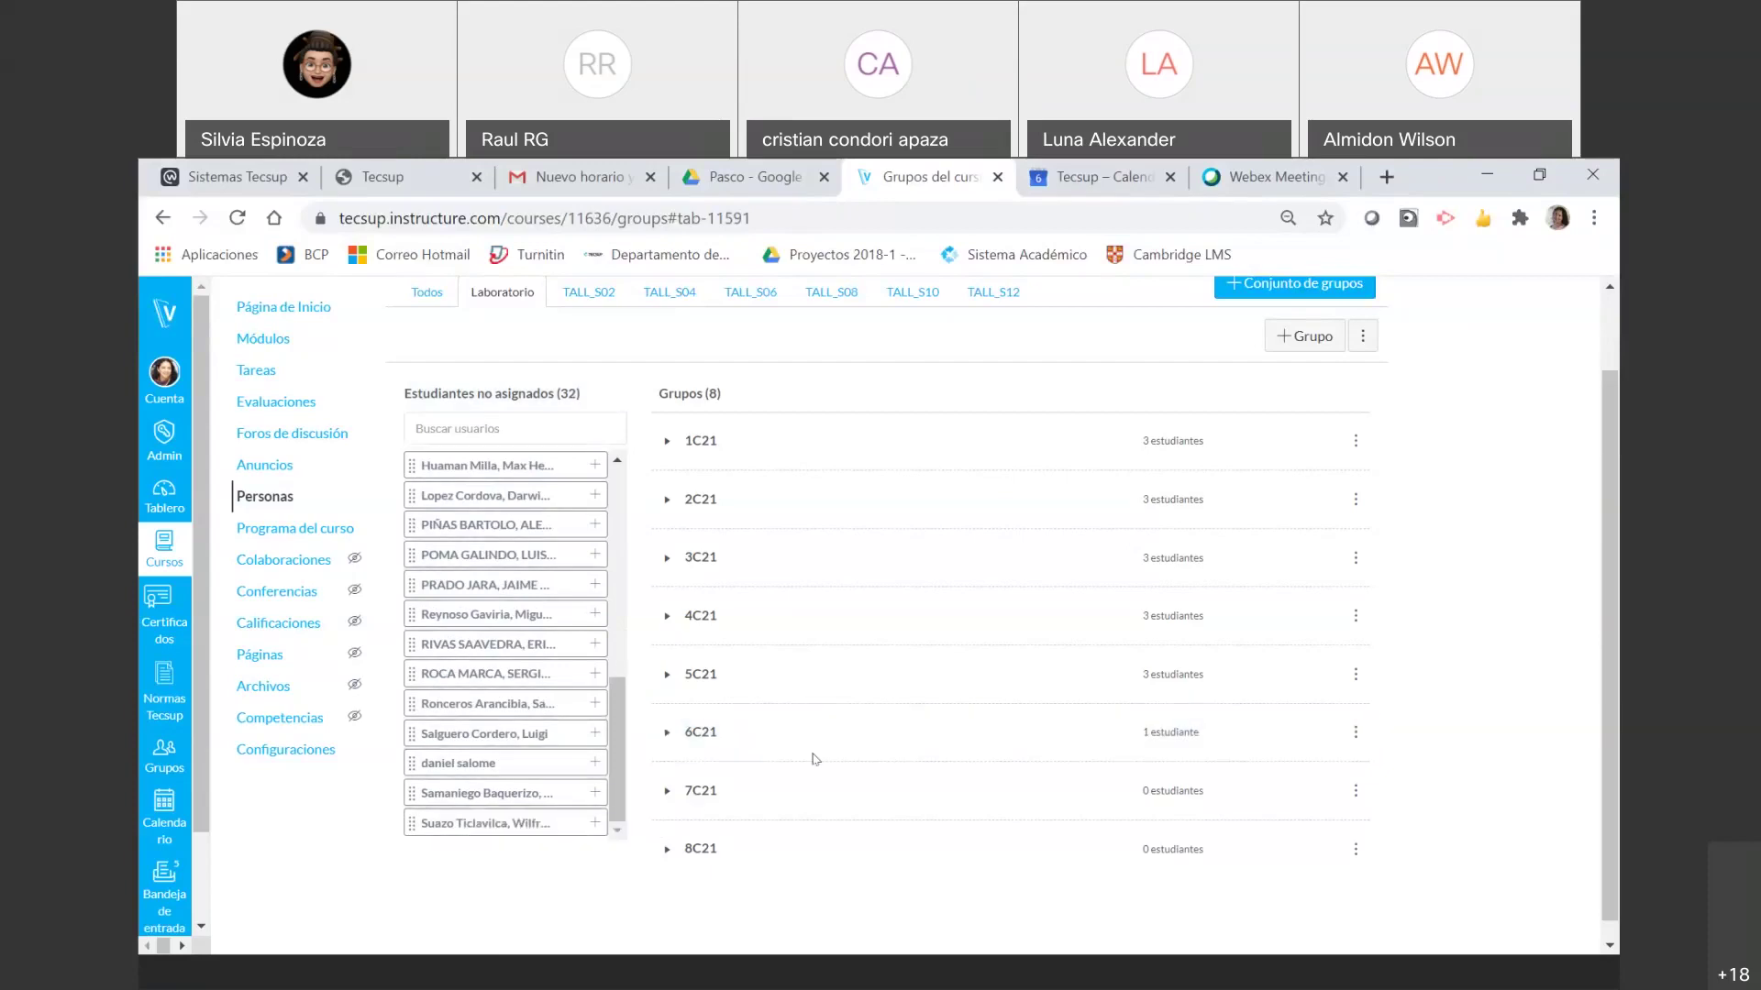
left_click(668, 735)
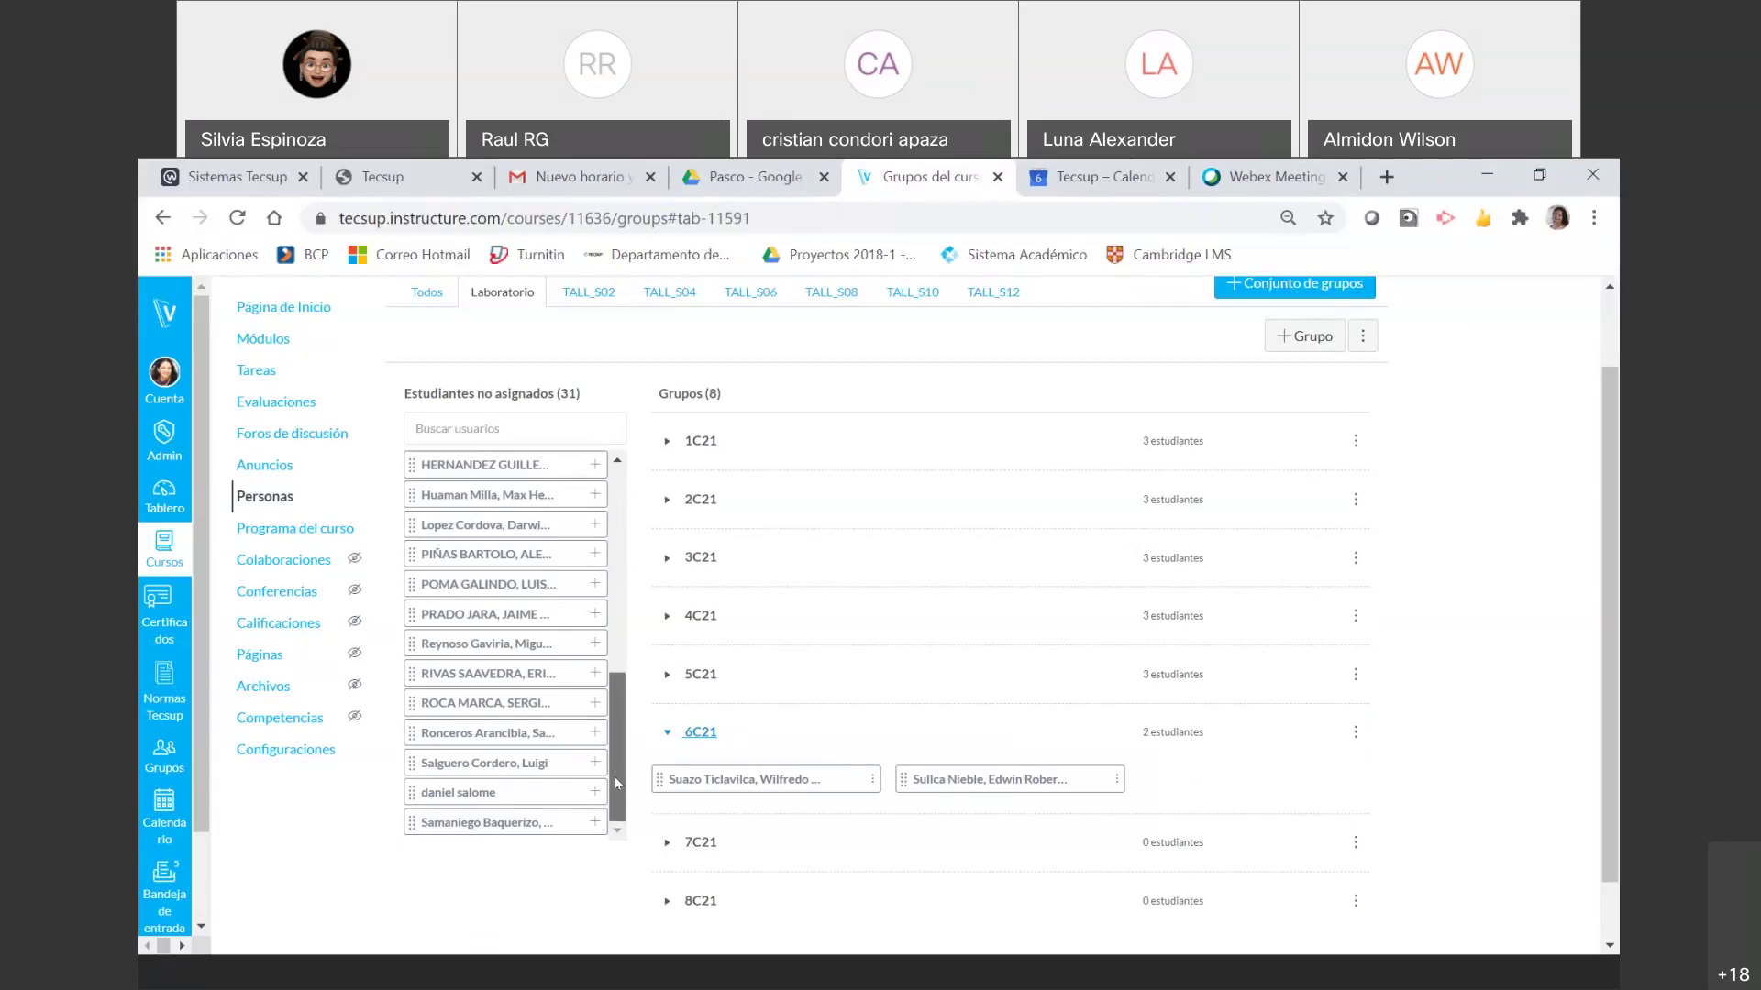
- Assign a third unassigned student to group 6C21 and collapse its member list
left_click_drag(615, 777, 605, 677)
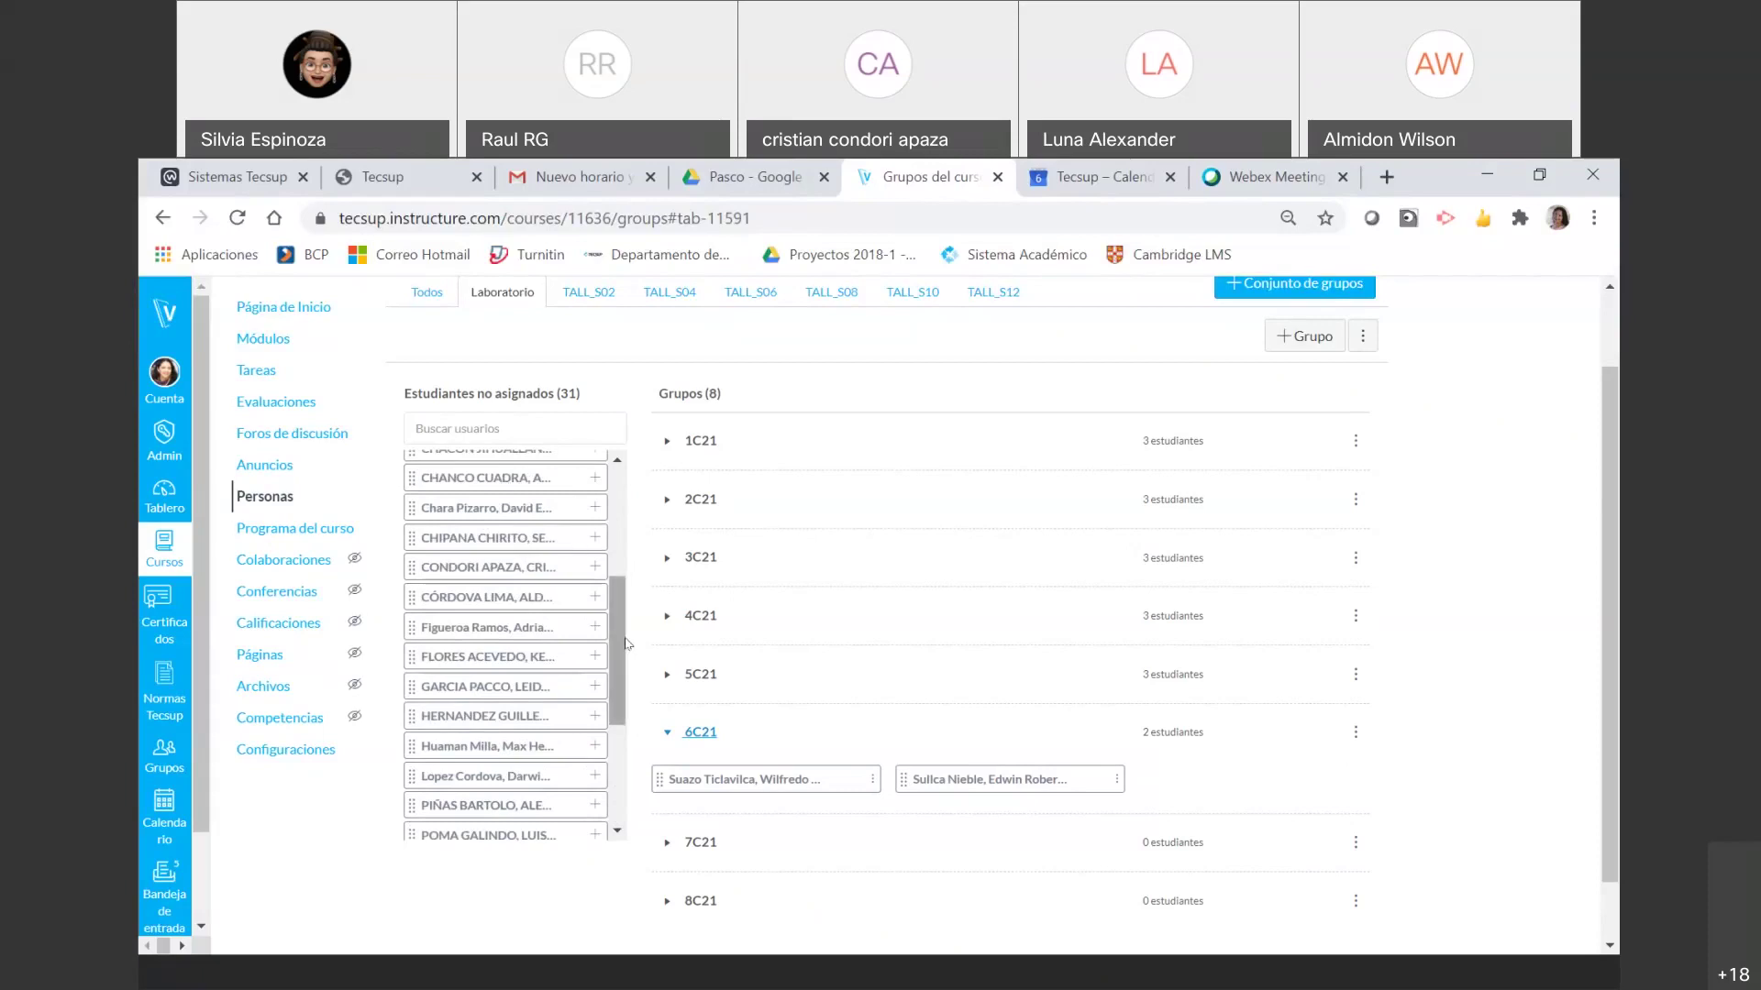
scroll(514, 596, "up", 1)
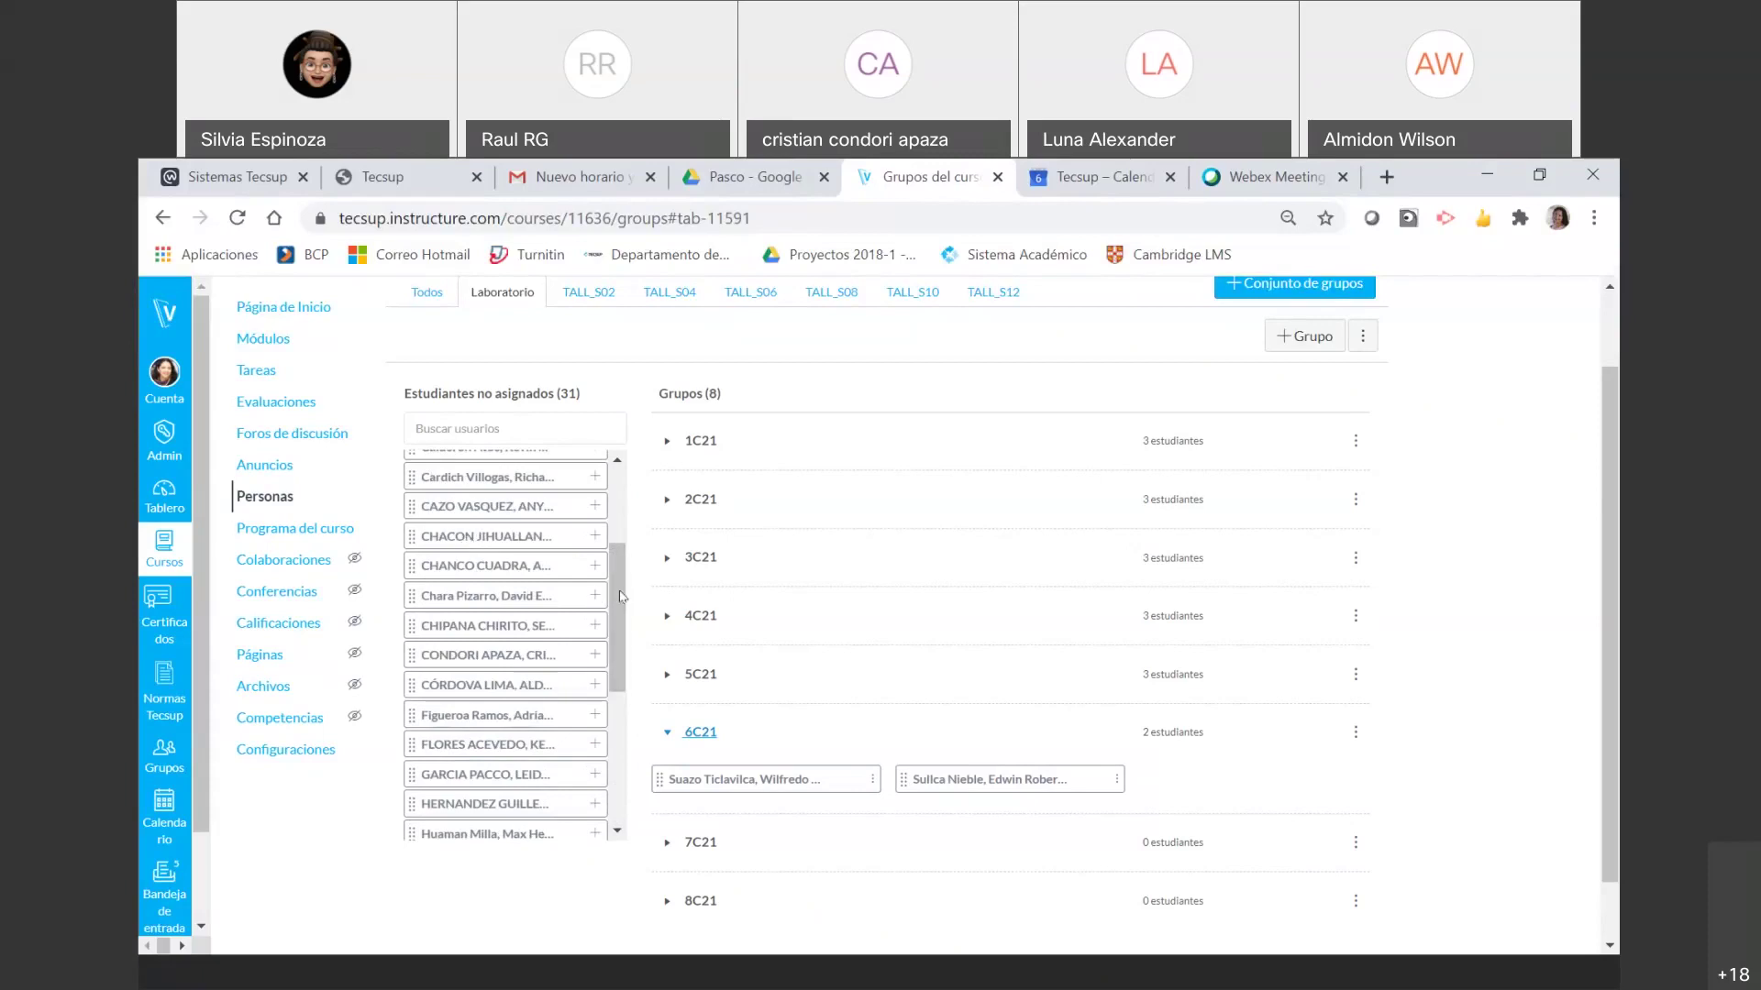
left_click_drag(496, 659, 1284, 766)
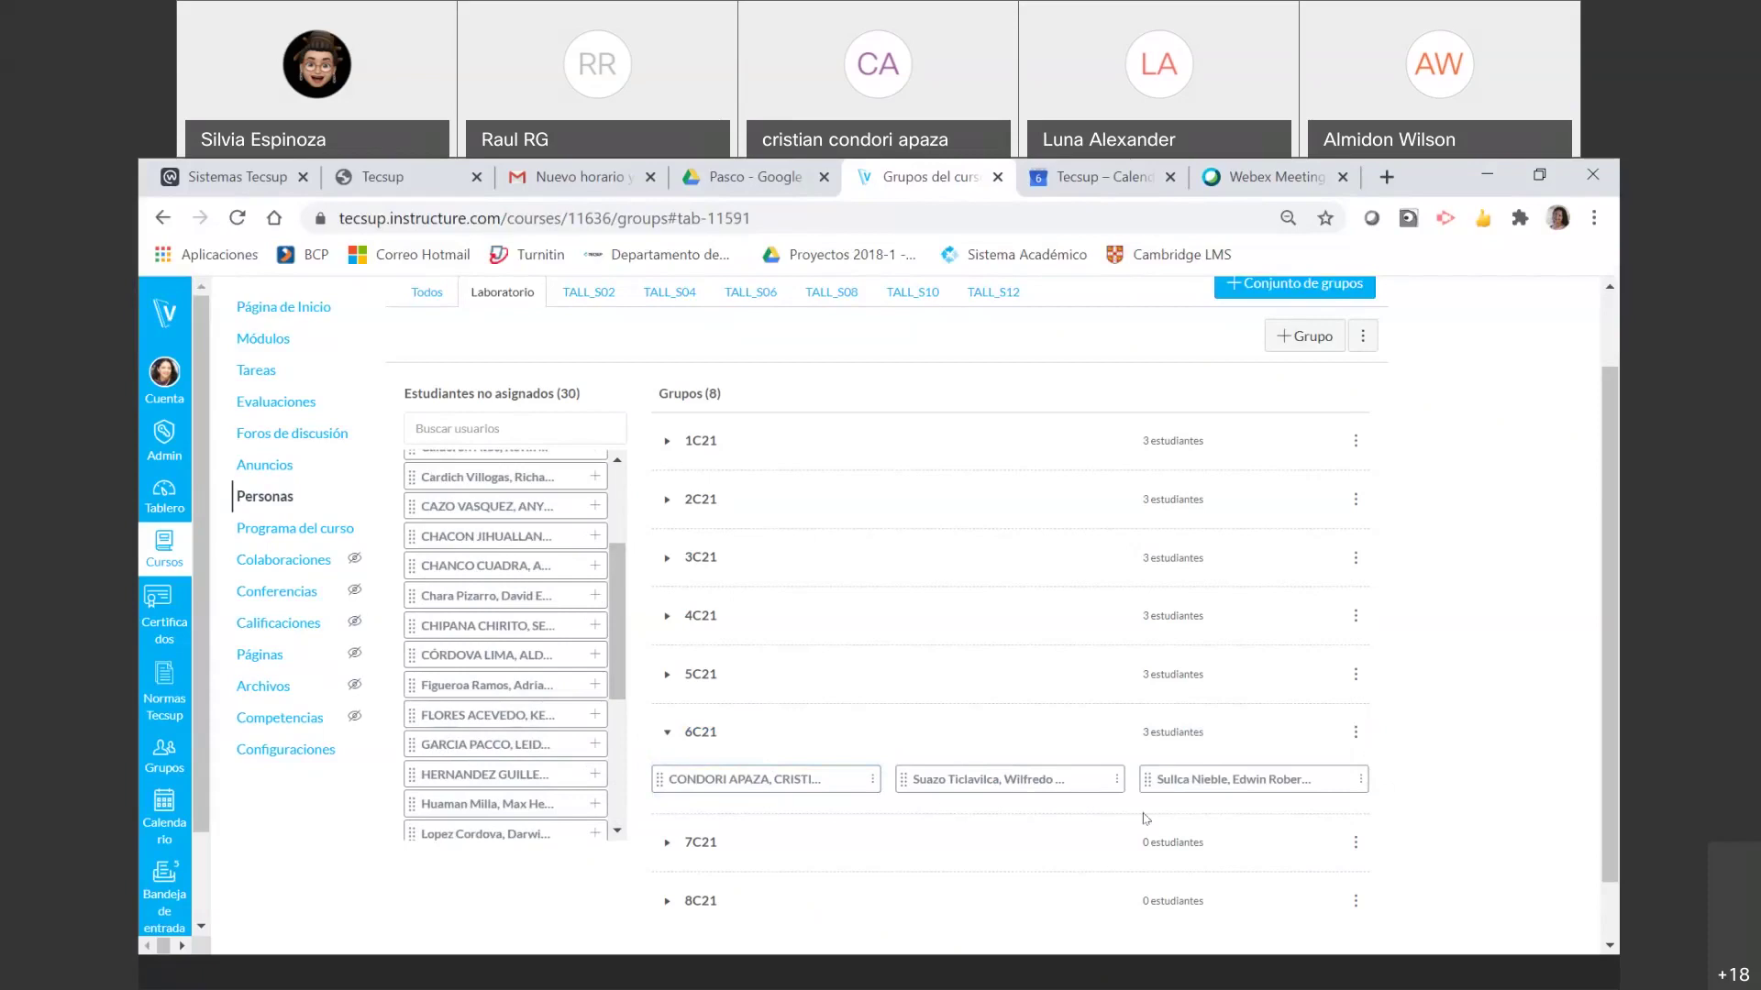
left_click(670, 731)
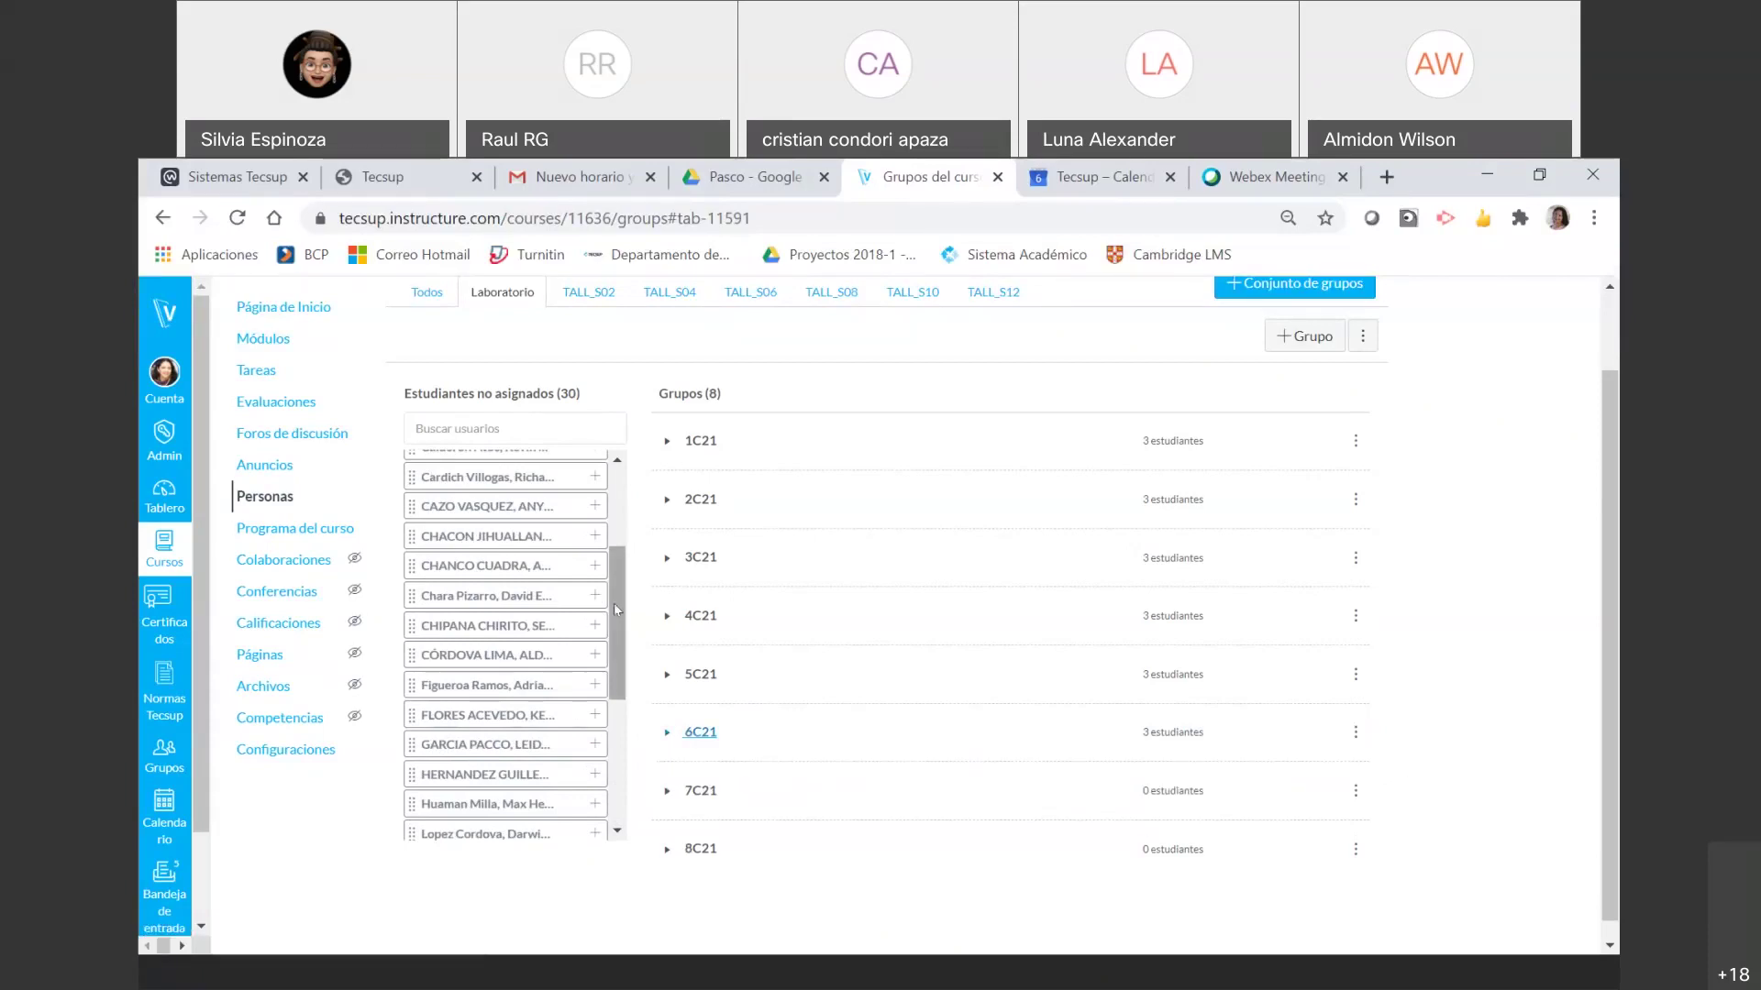
scroll(598, 596, "up", 3)
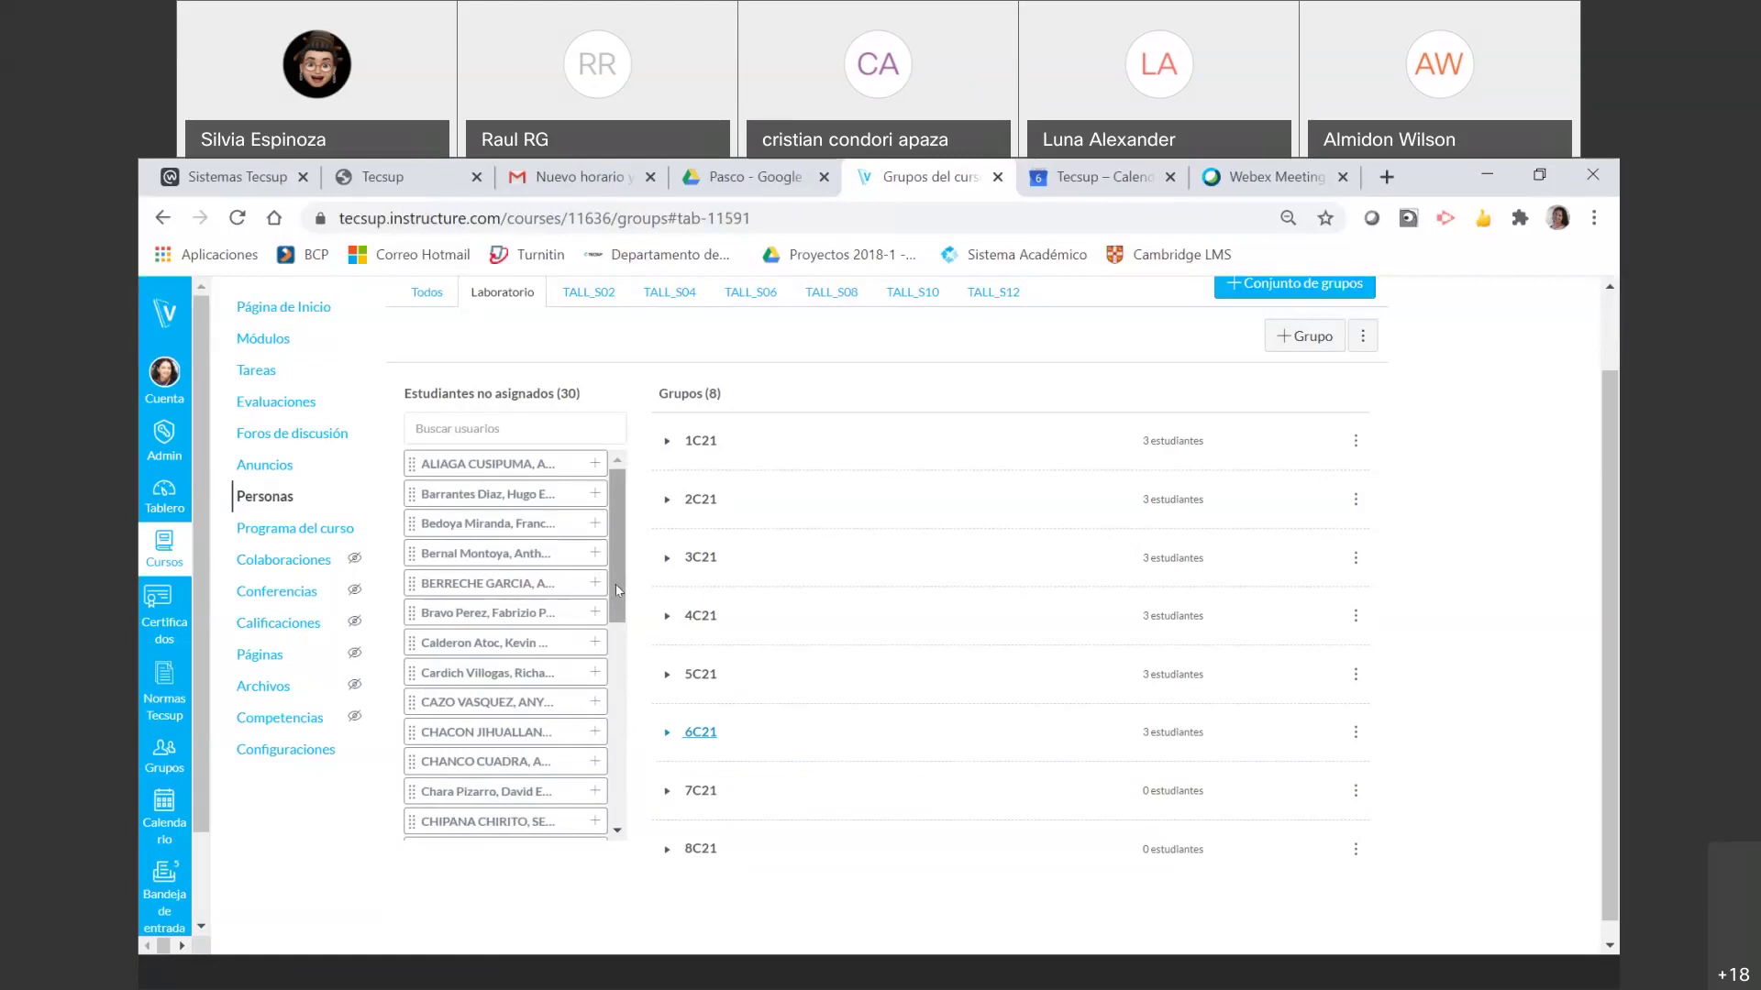
- Assign two students from the unassigned list to group 7C21 and one to group 8C21
left_click_drag(505, 642, 1018, 790)
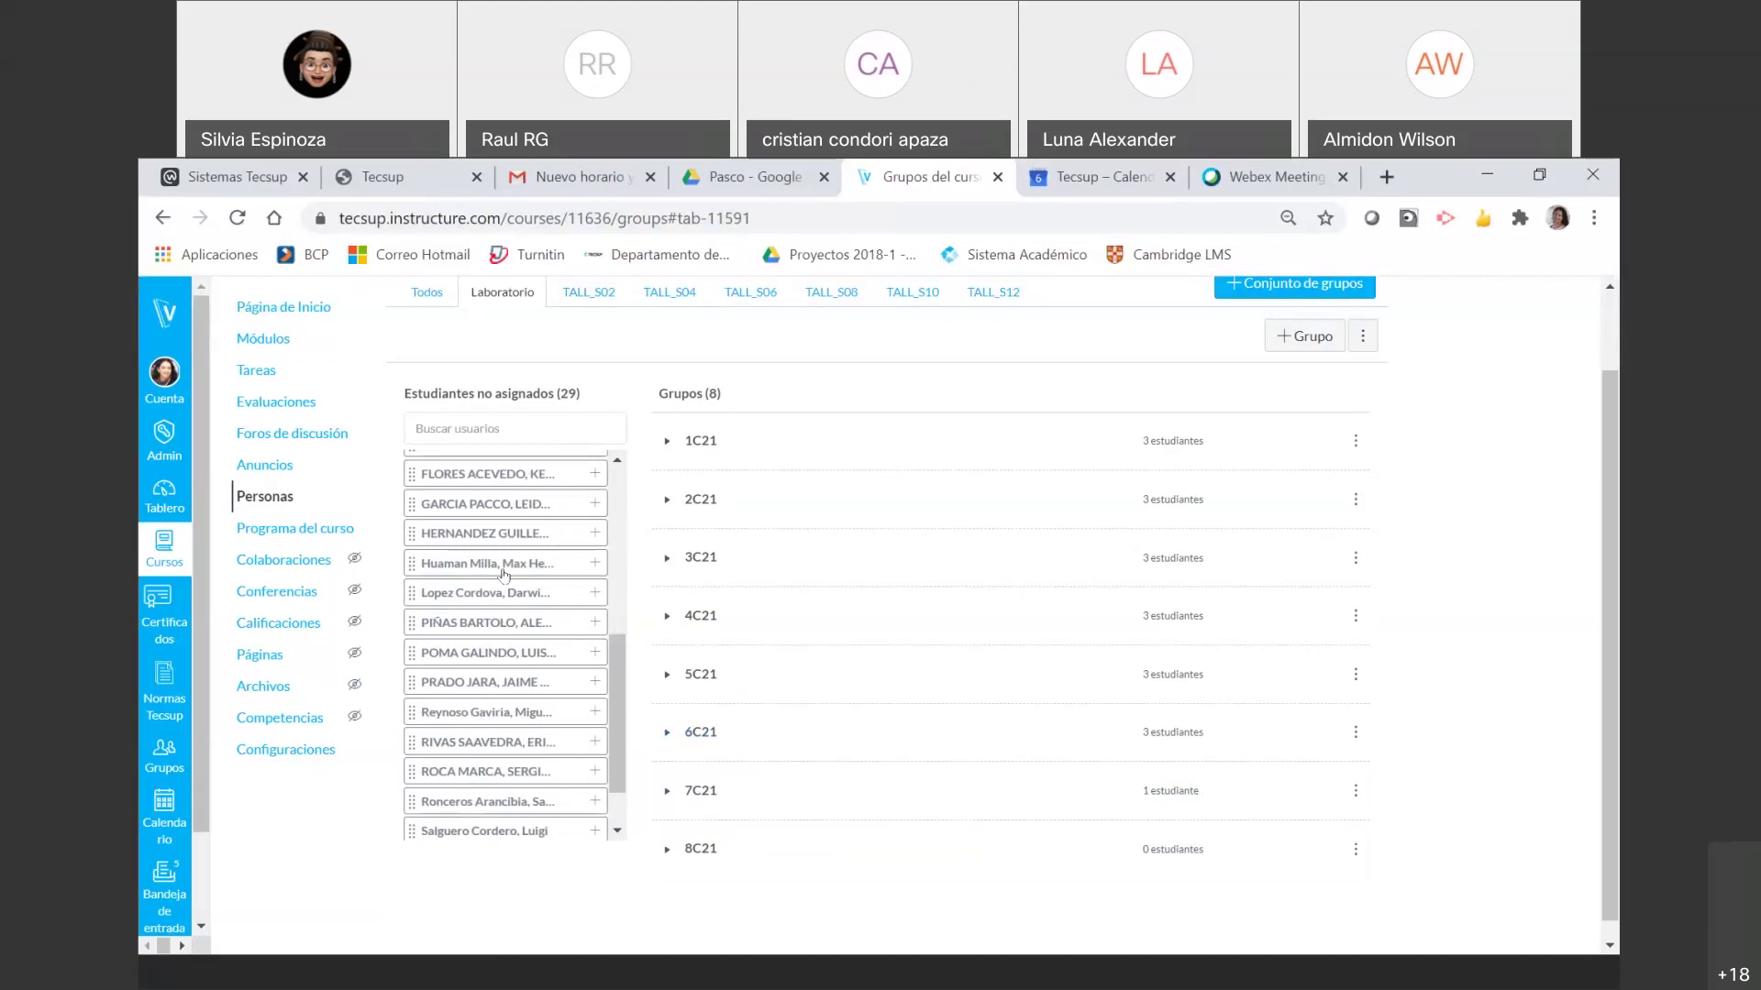
left_click_drag(490, 558, 941, 834)
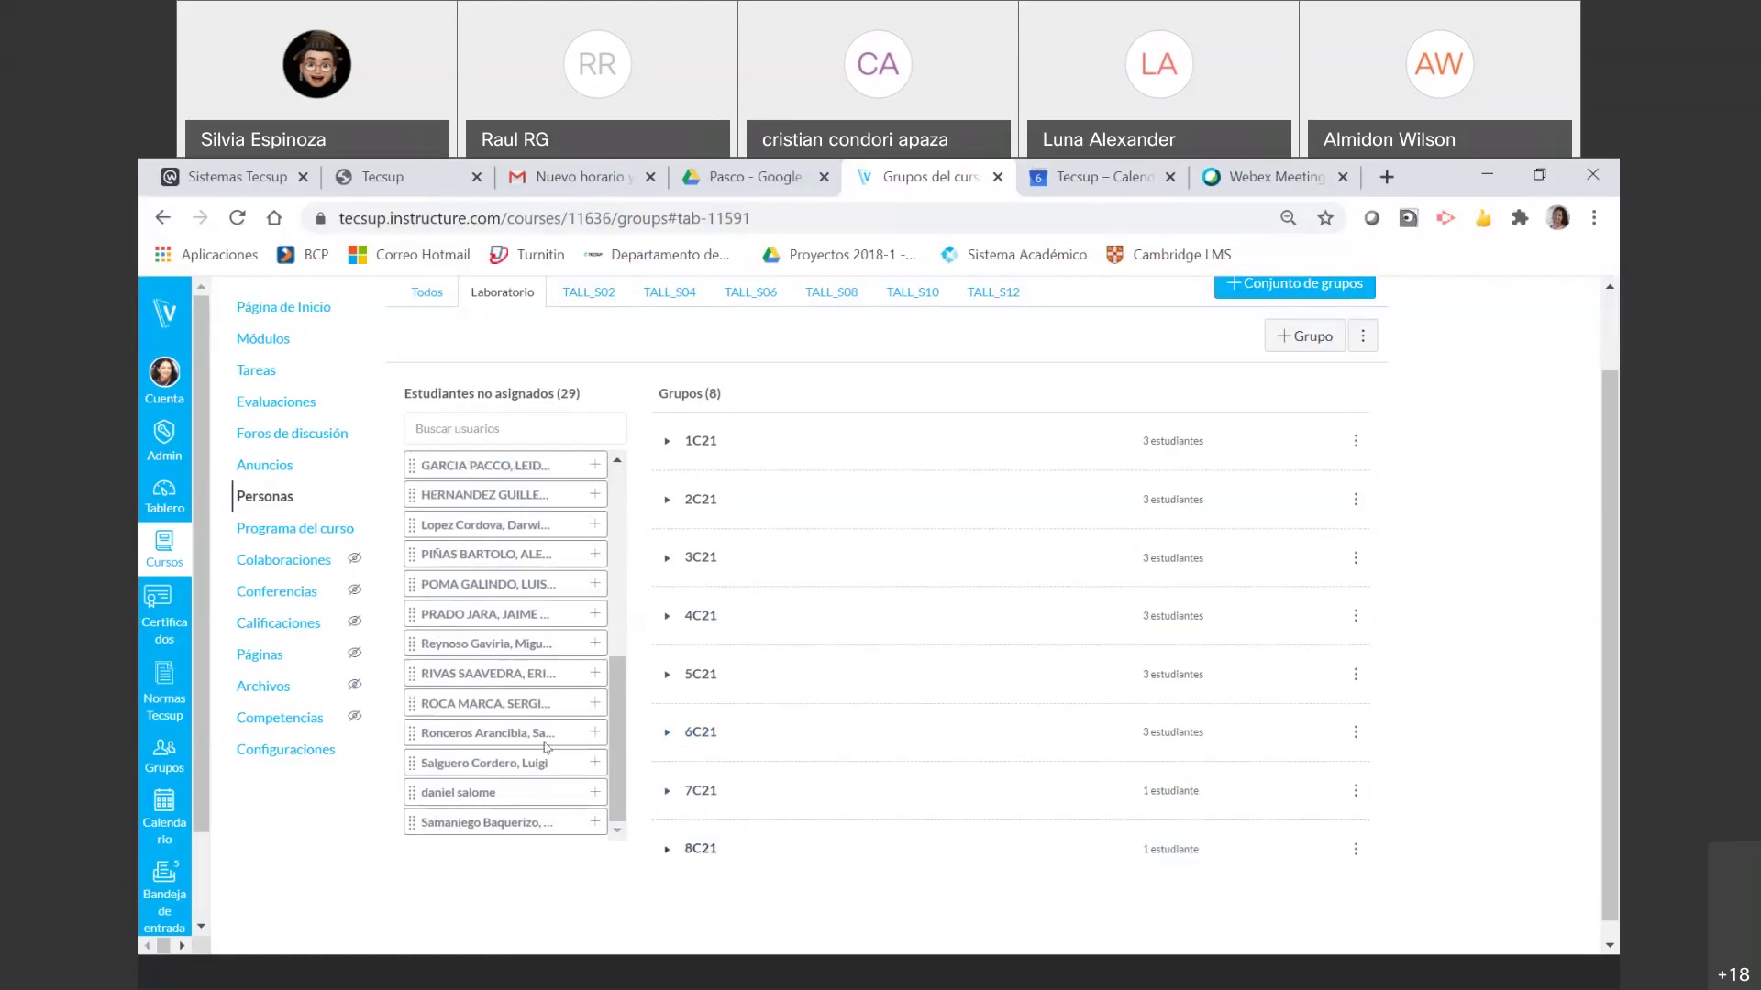
left_click_drag(616, 720, 645, 525)
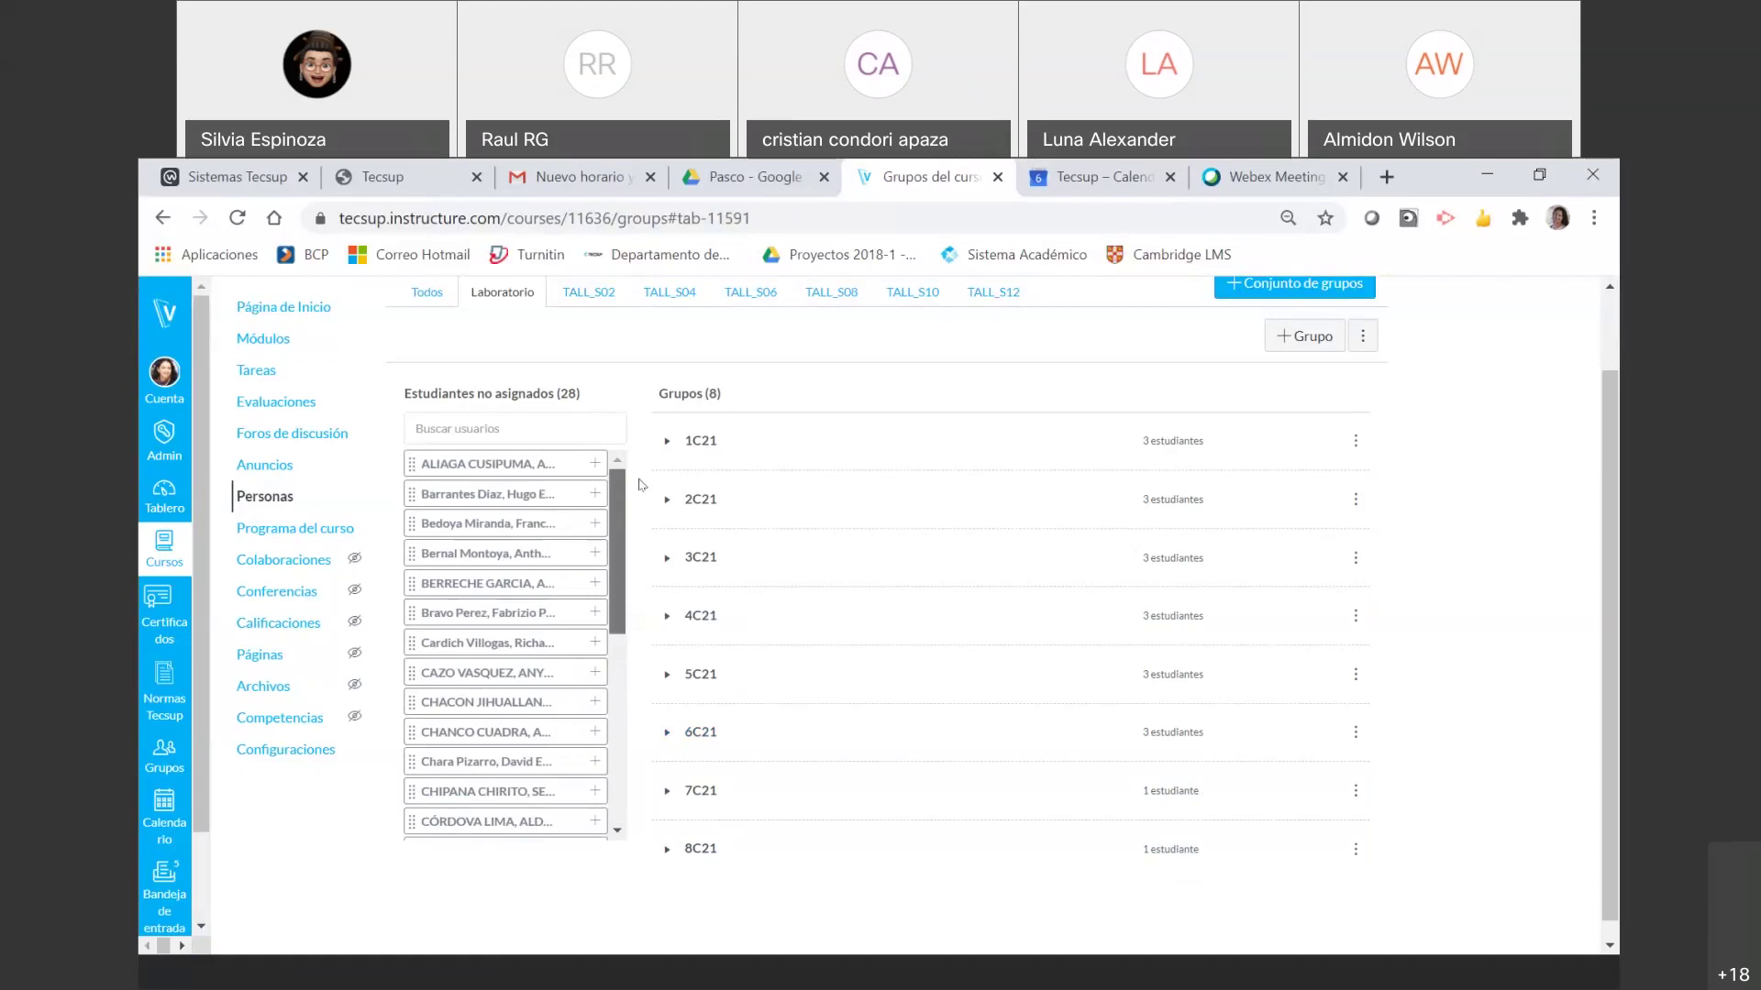
scroll(620, 582, "down", 3)
scroll(620, 582, "down", 1)
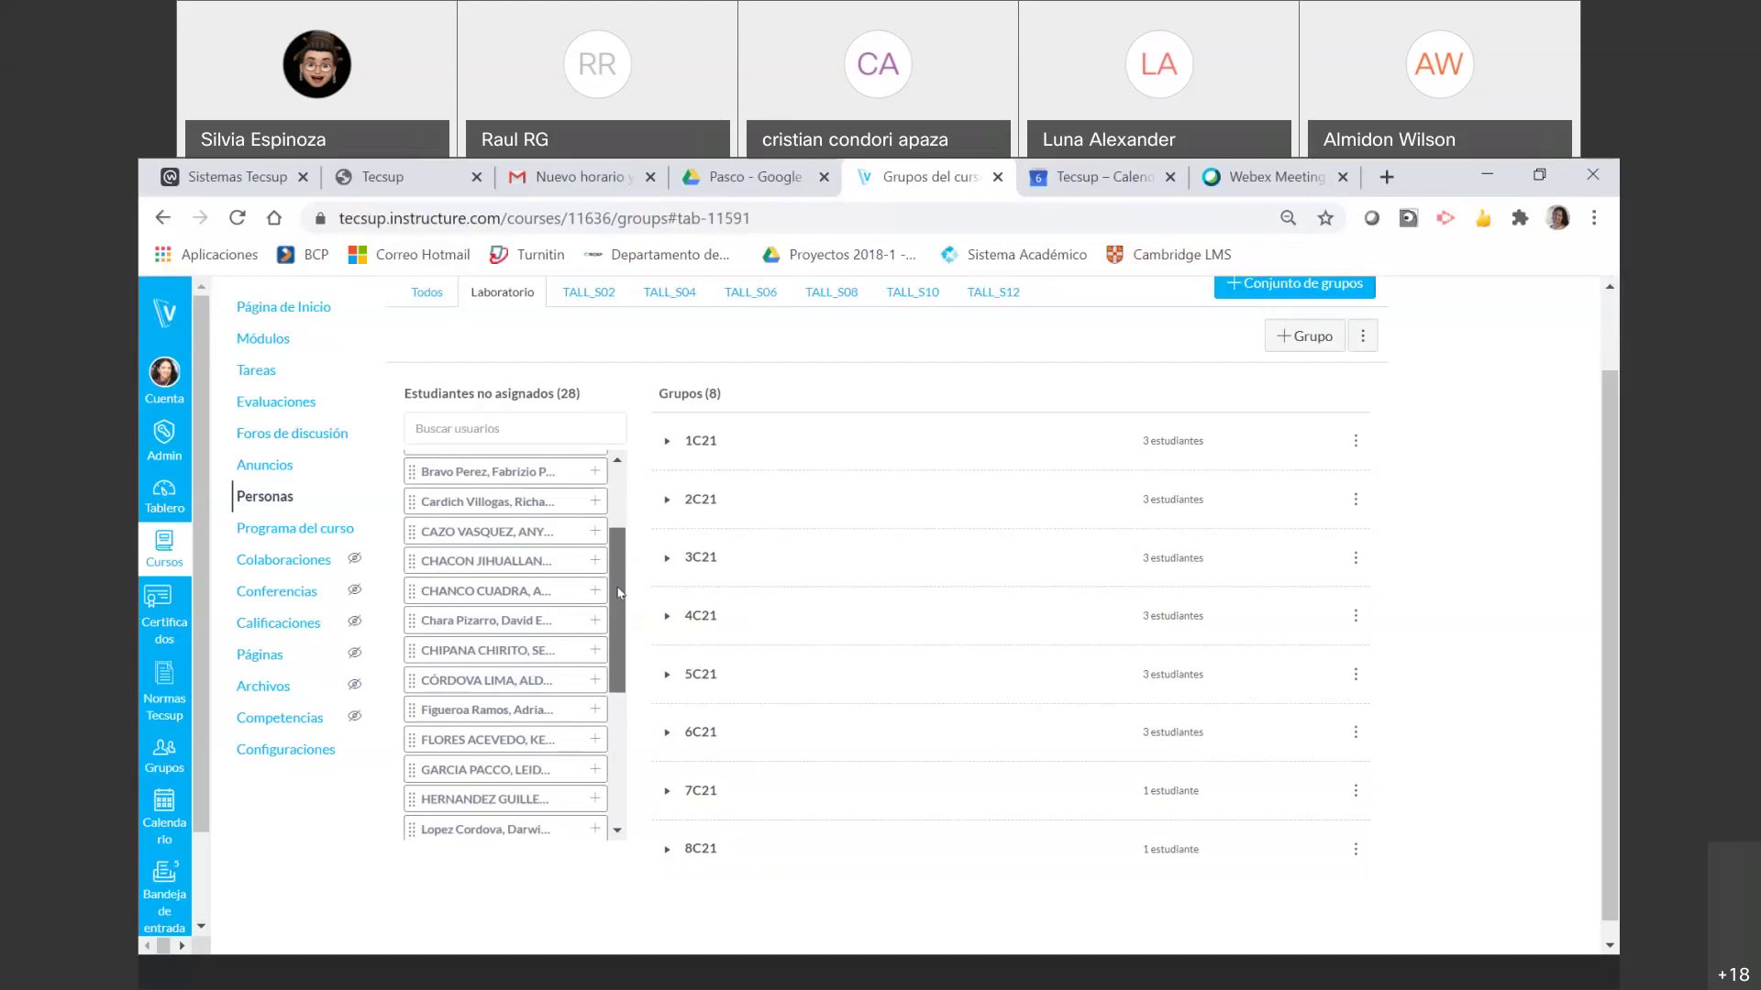
left_click_drag(744, 765, 743, 784)
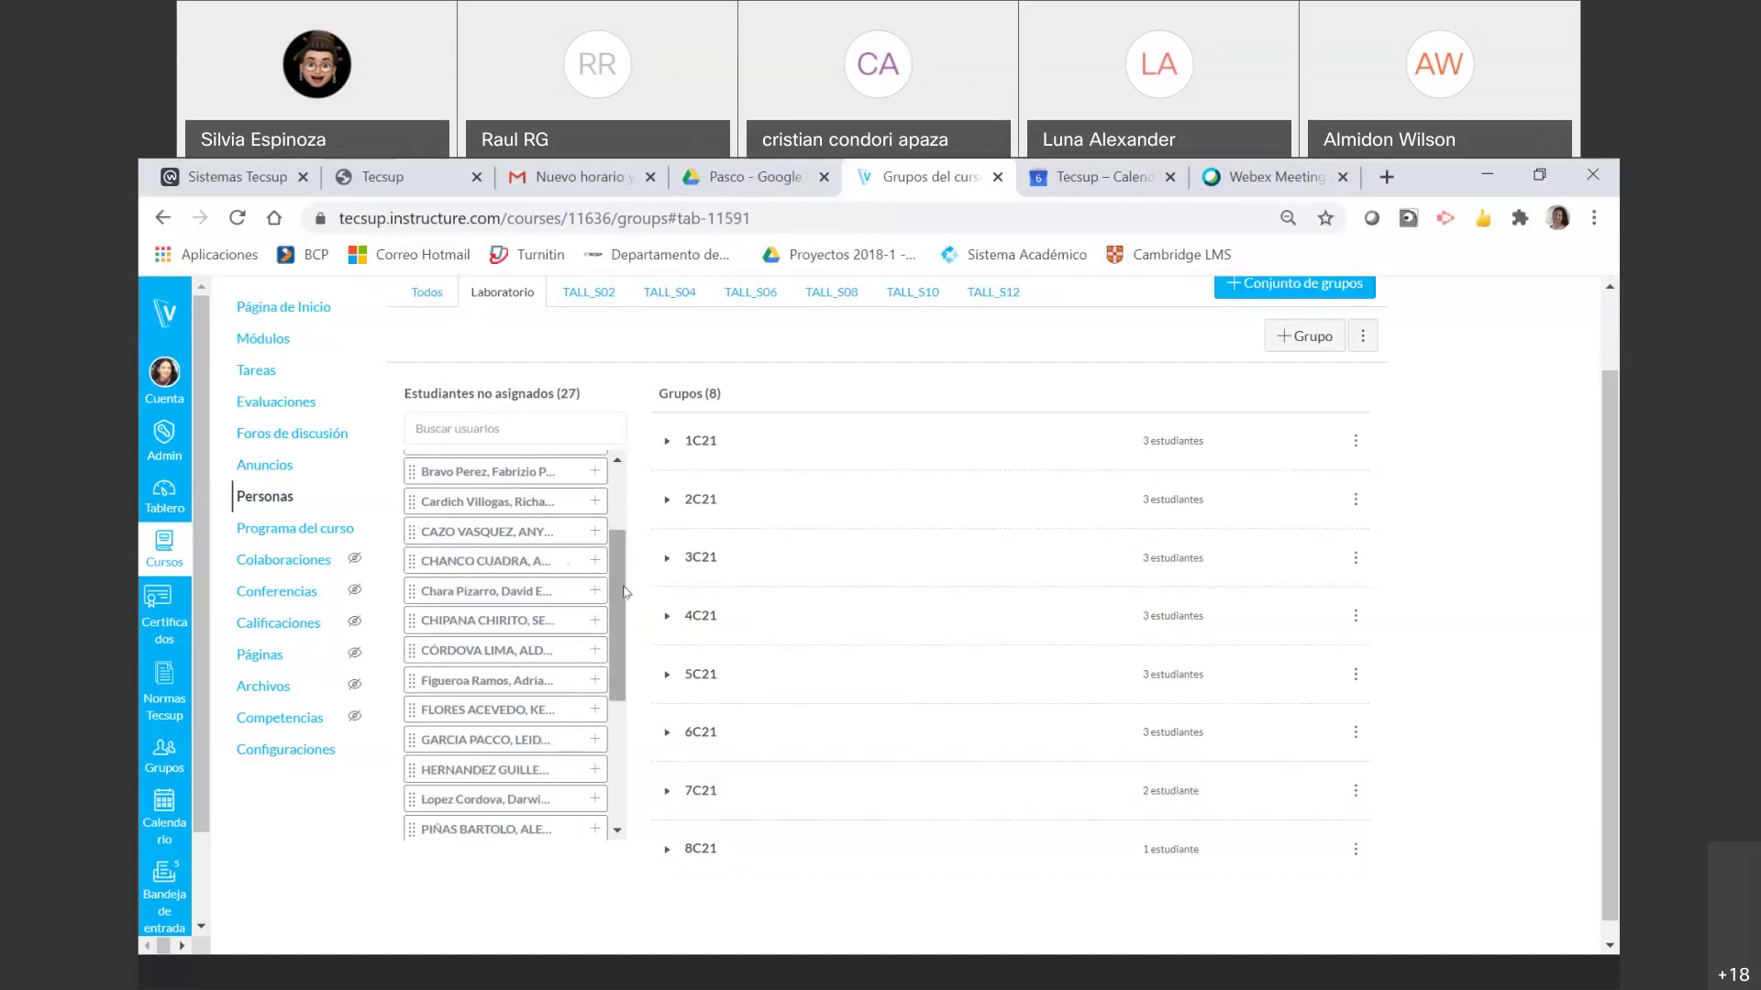
- Expand groups 7C21, 8C21 and 6C21 to check their members, and collapse 6C21 again
left_click(668, 792)
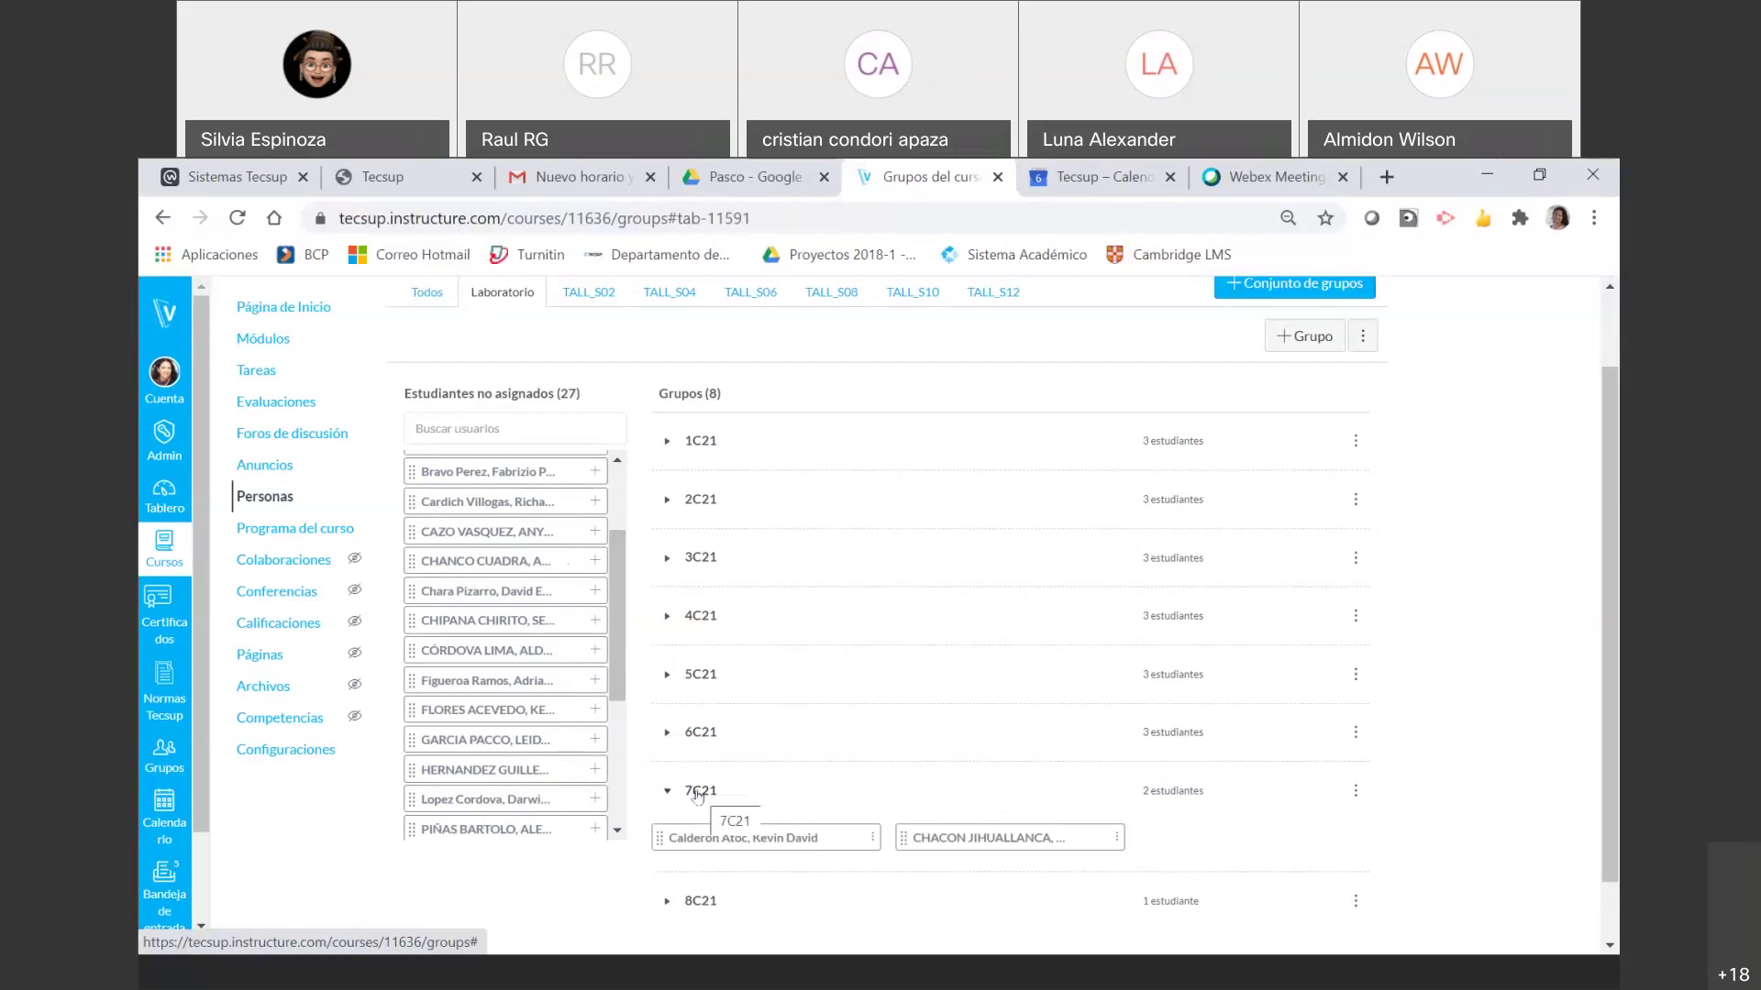
left_click(667, 900)
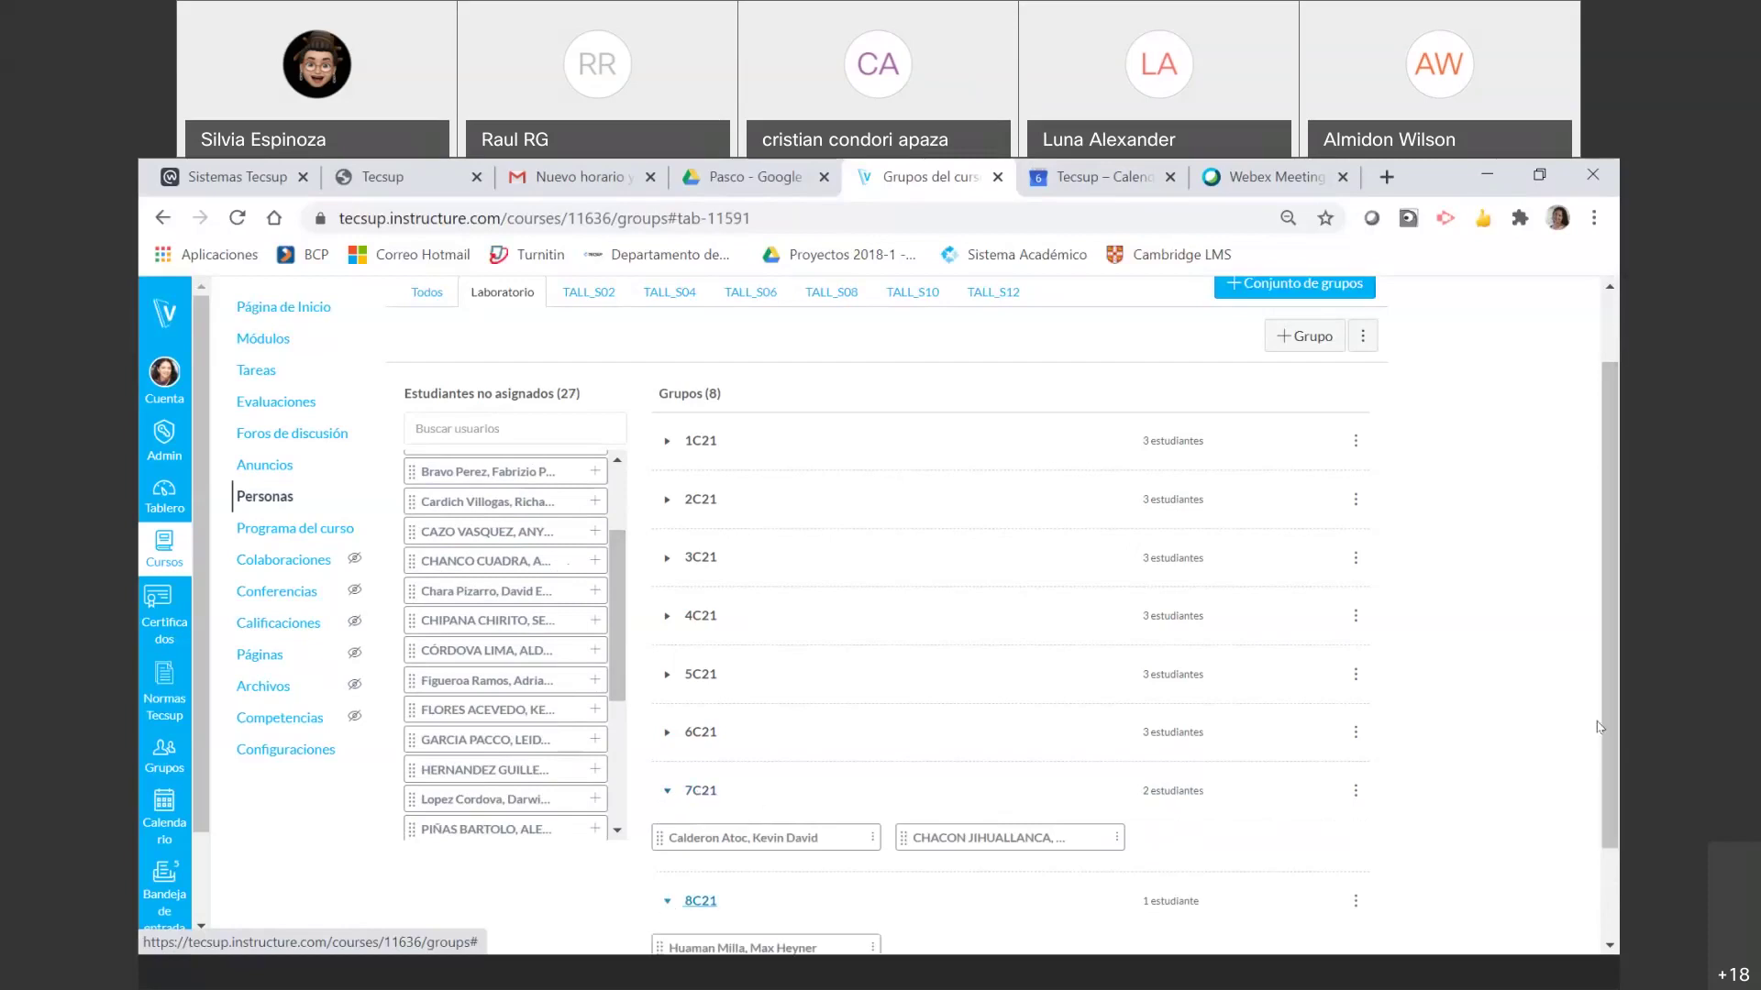
triple_click(1431, 790)
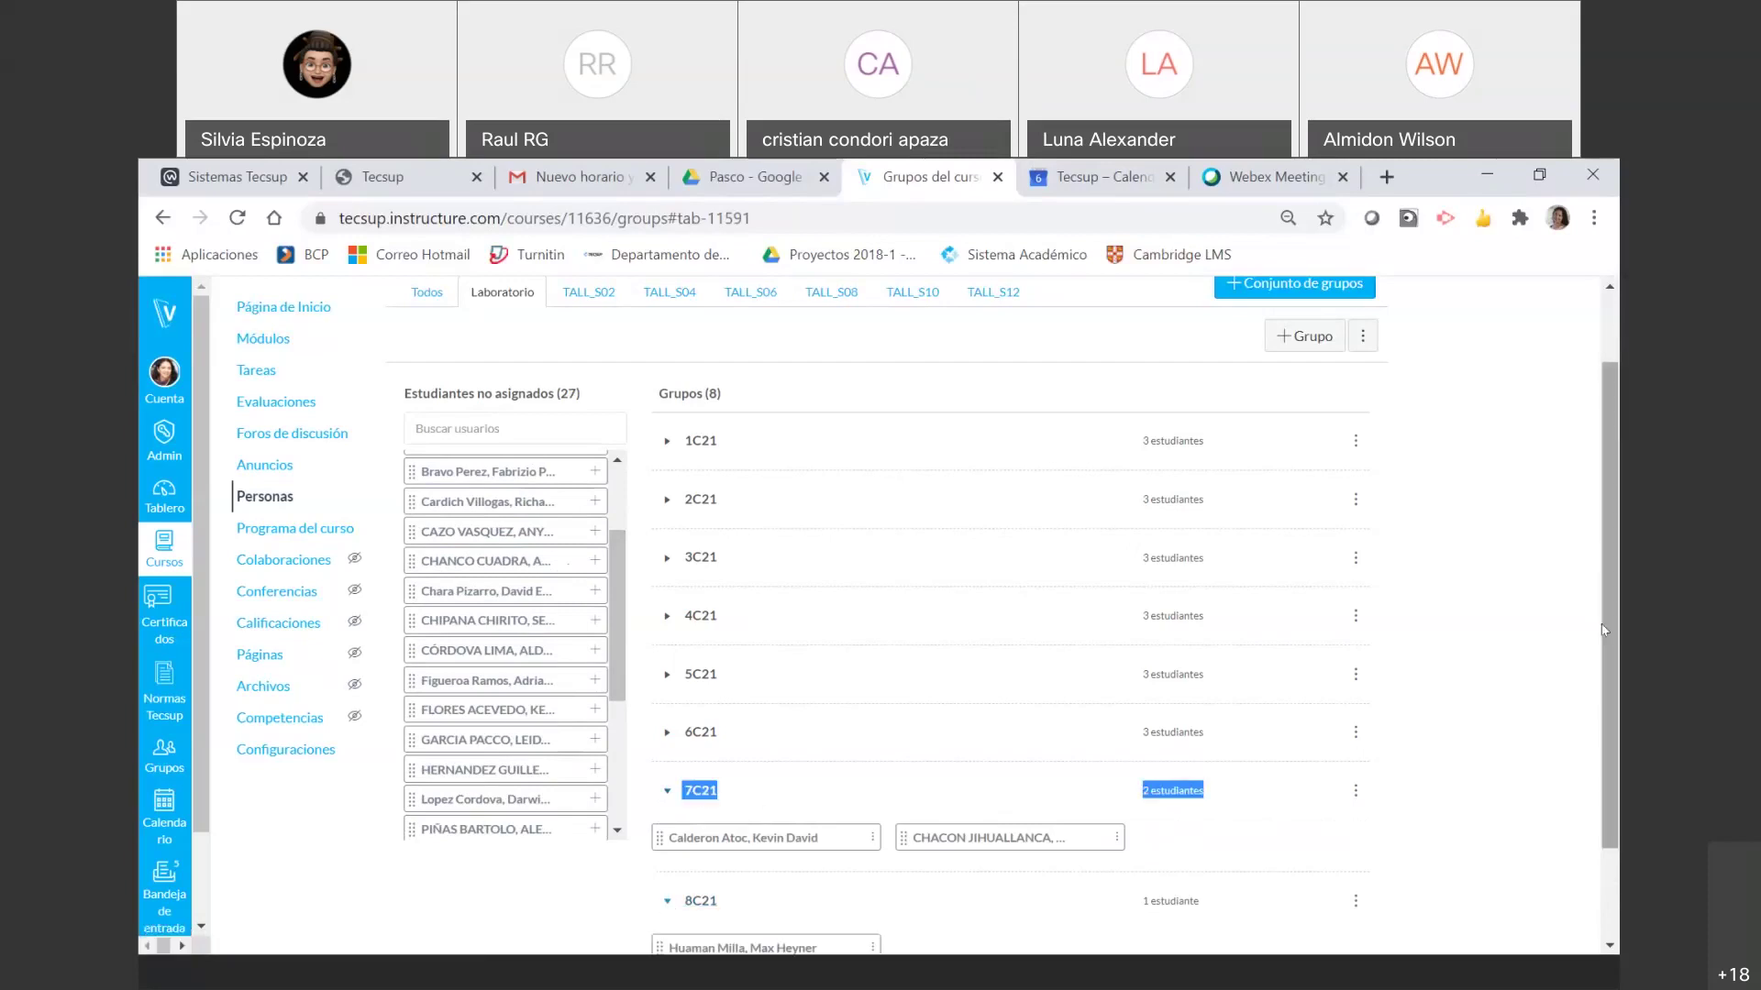
left_click_drag(1609, 625, 1611, 699)
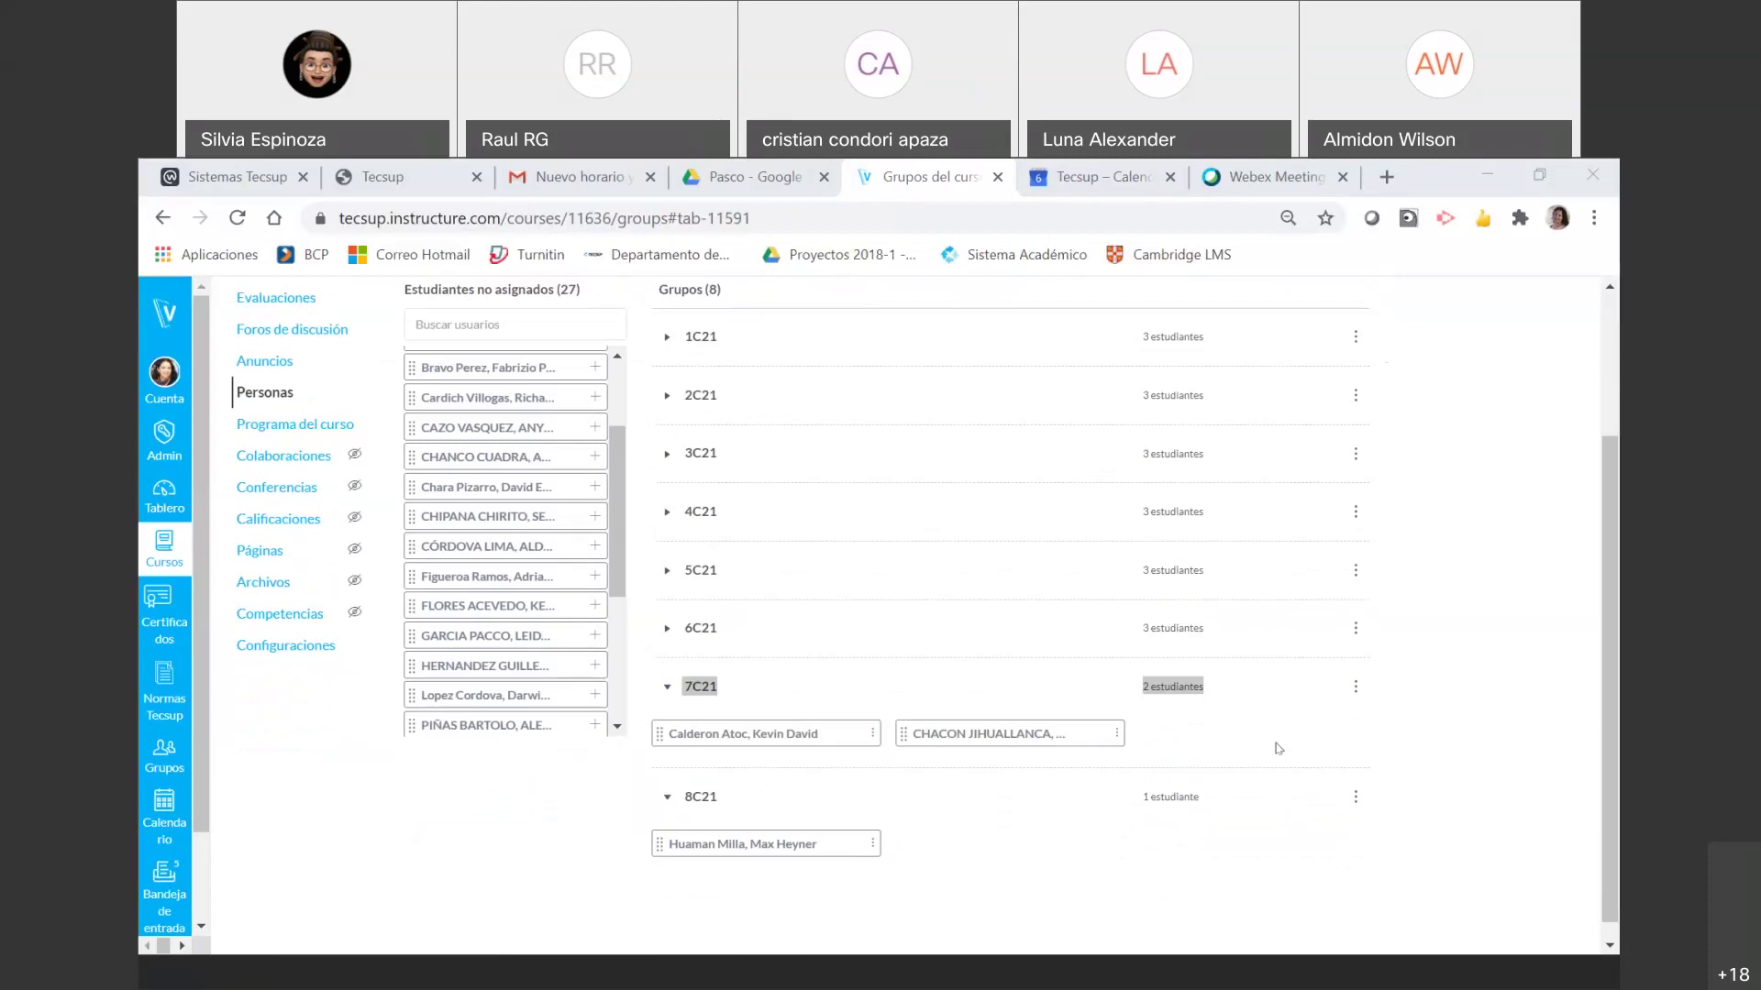
left_click(668, 629)
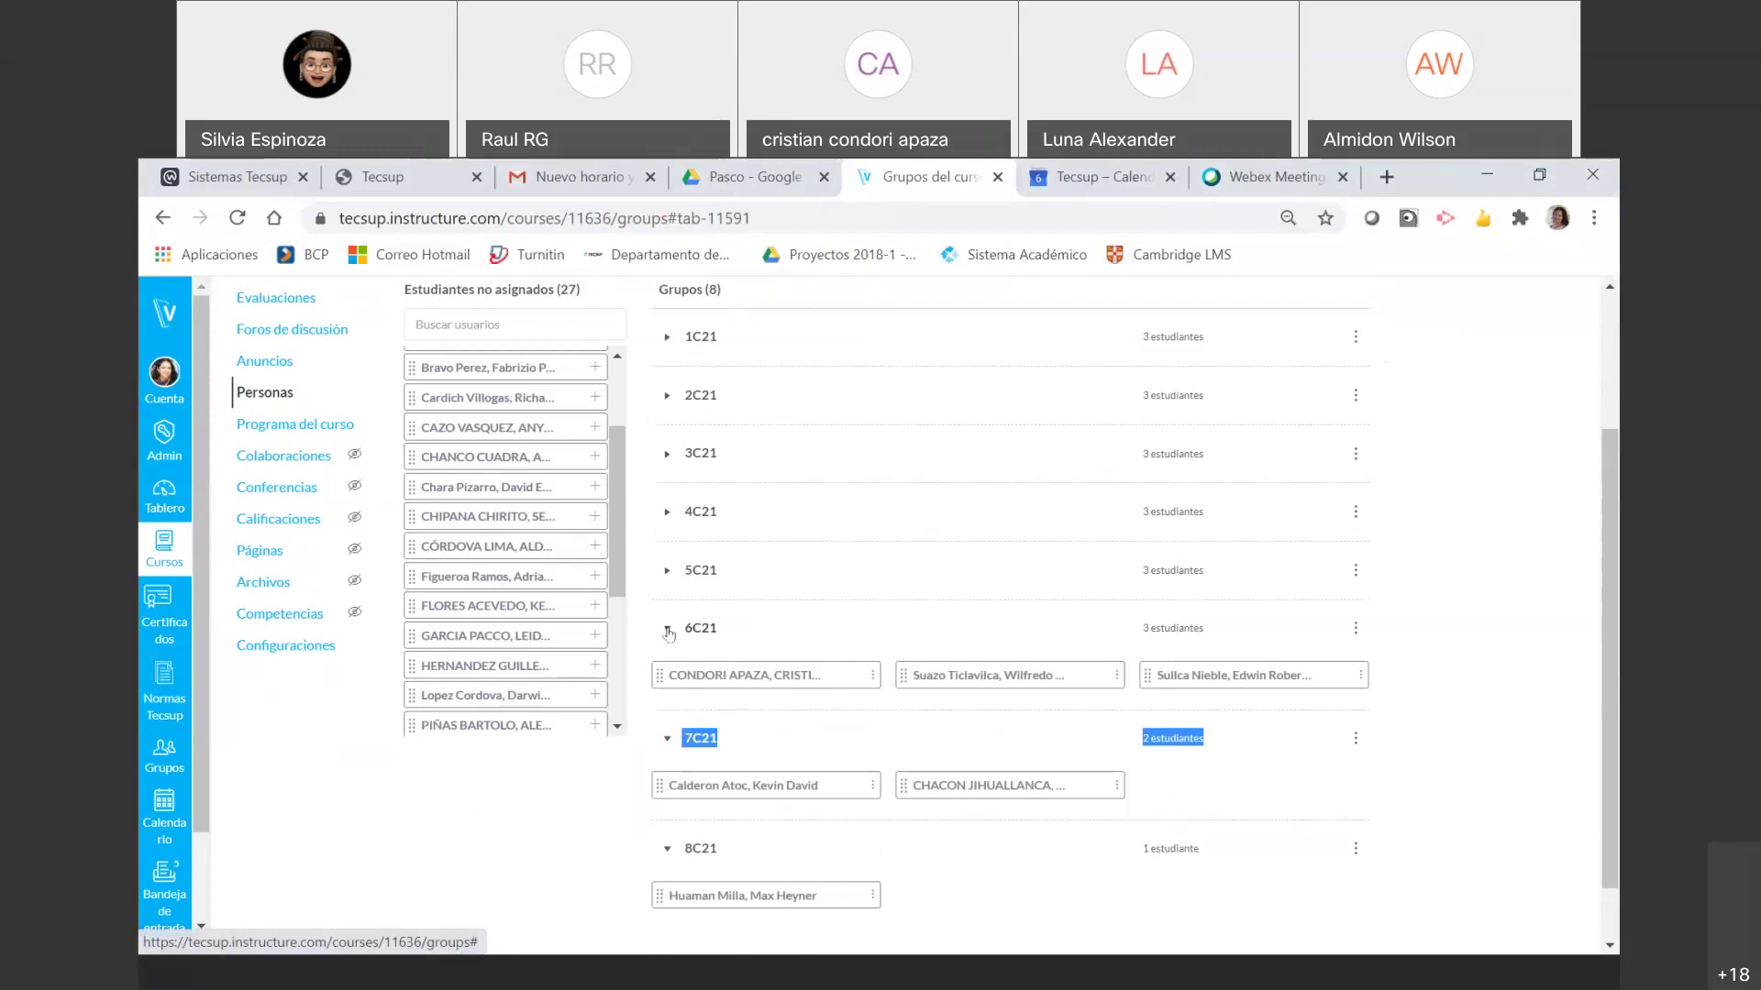
left_click(667, 631)
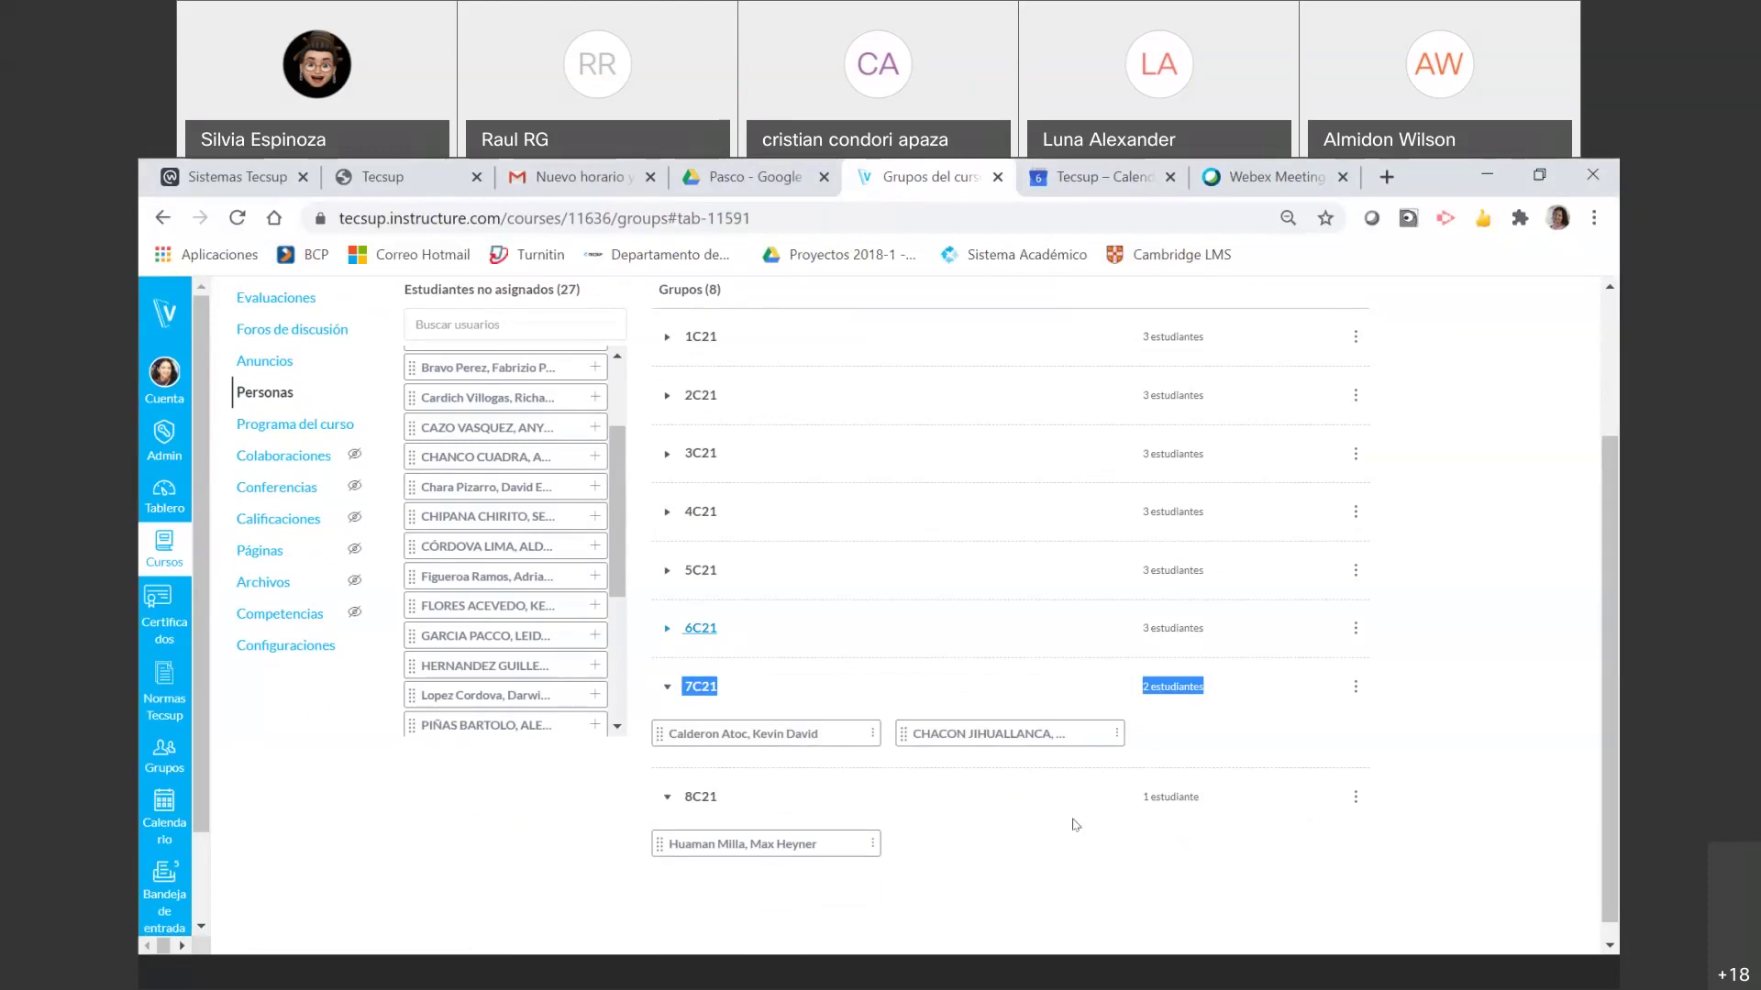
- Look through the unassigned students, and move the only member of group 8C21 into group 7C21
left_click_drag(618, 548, 669, 700)
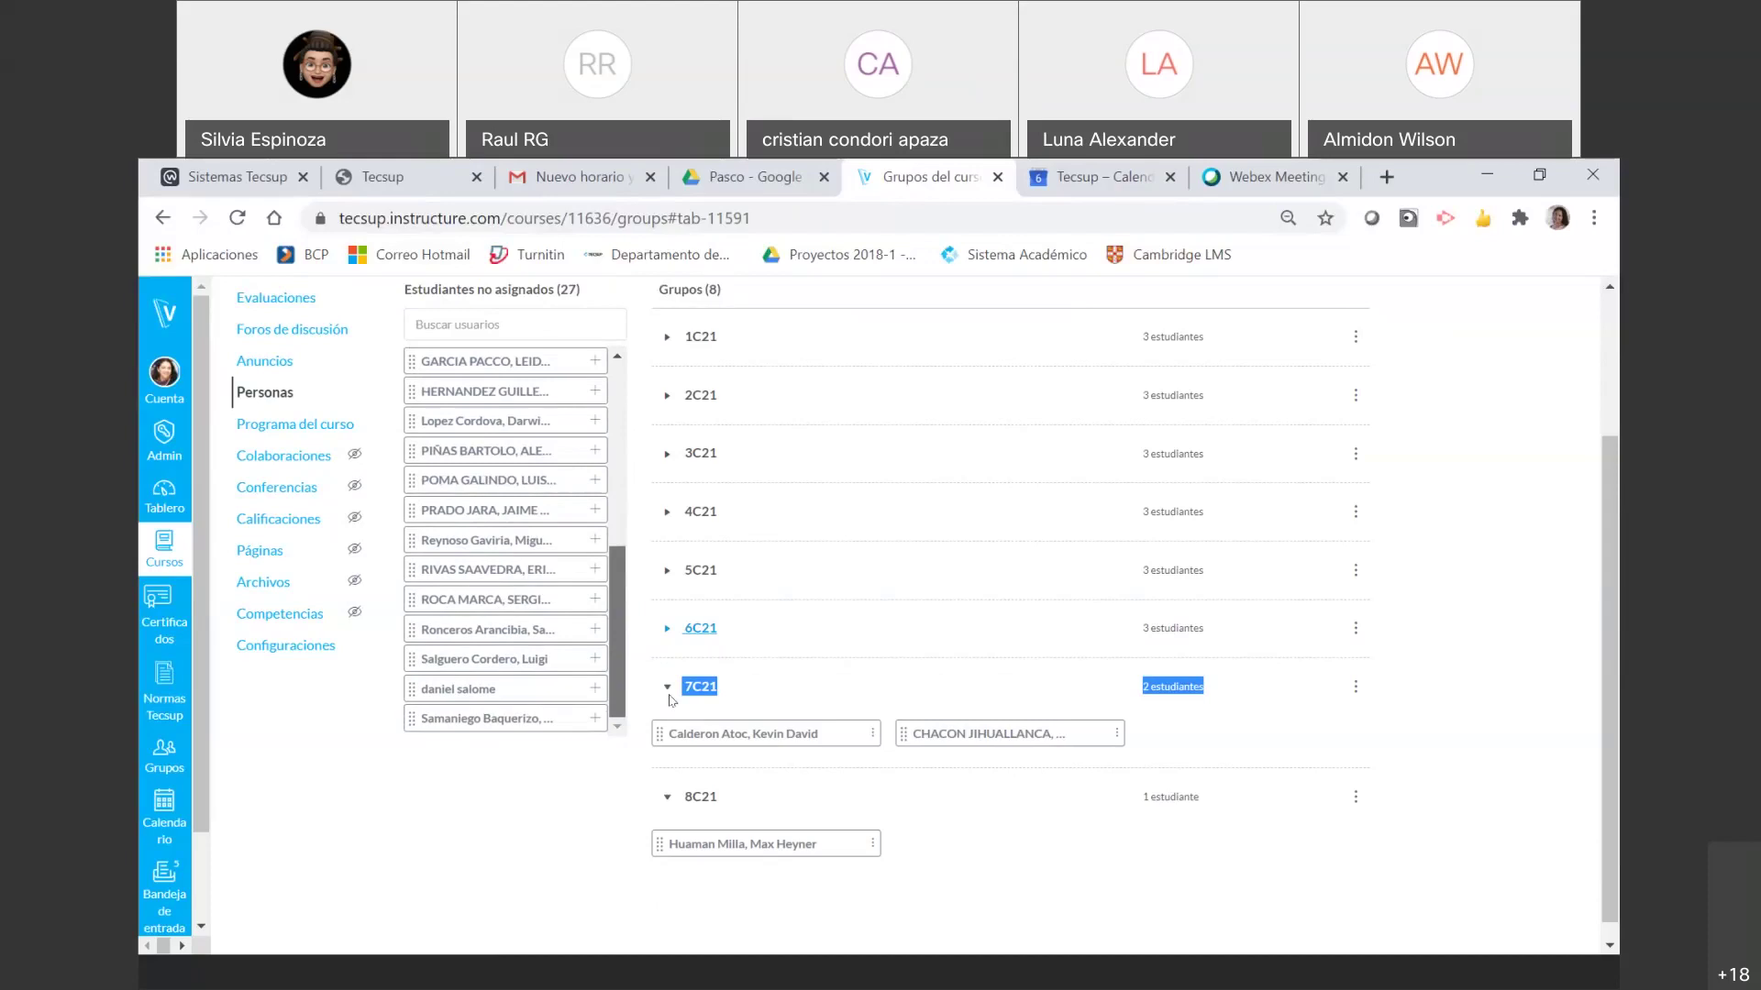
scroll(594, 475, "up", 5)
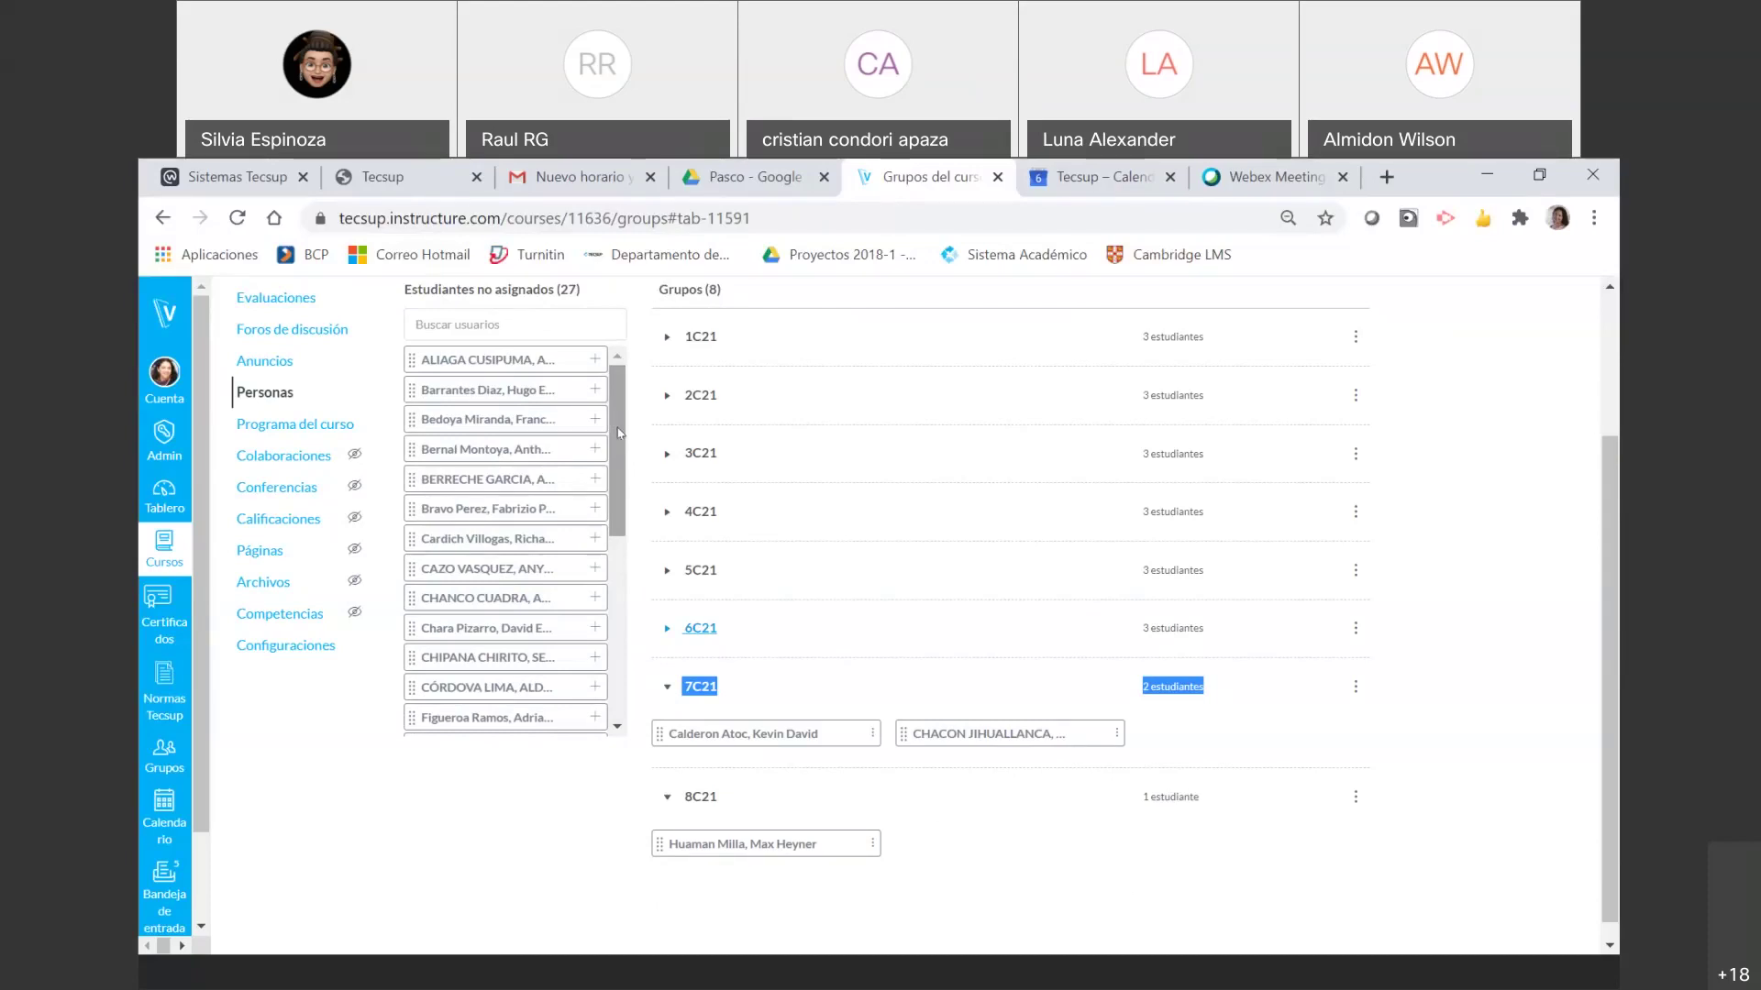
left_click_drag(619, 433, 639, 512)
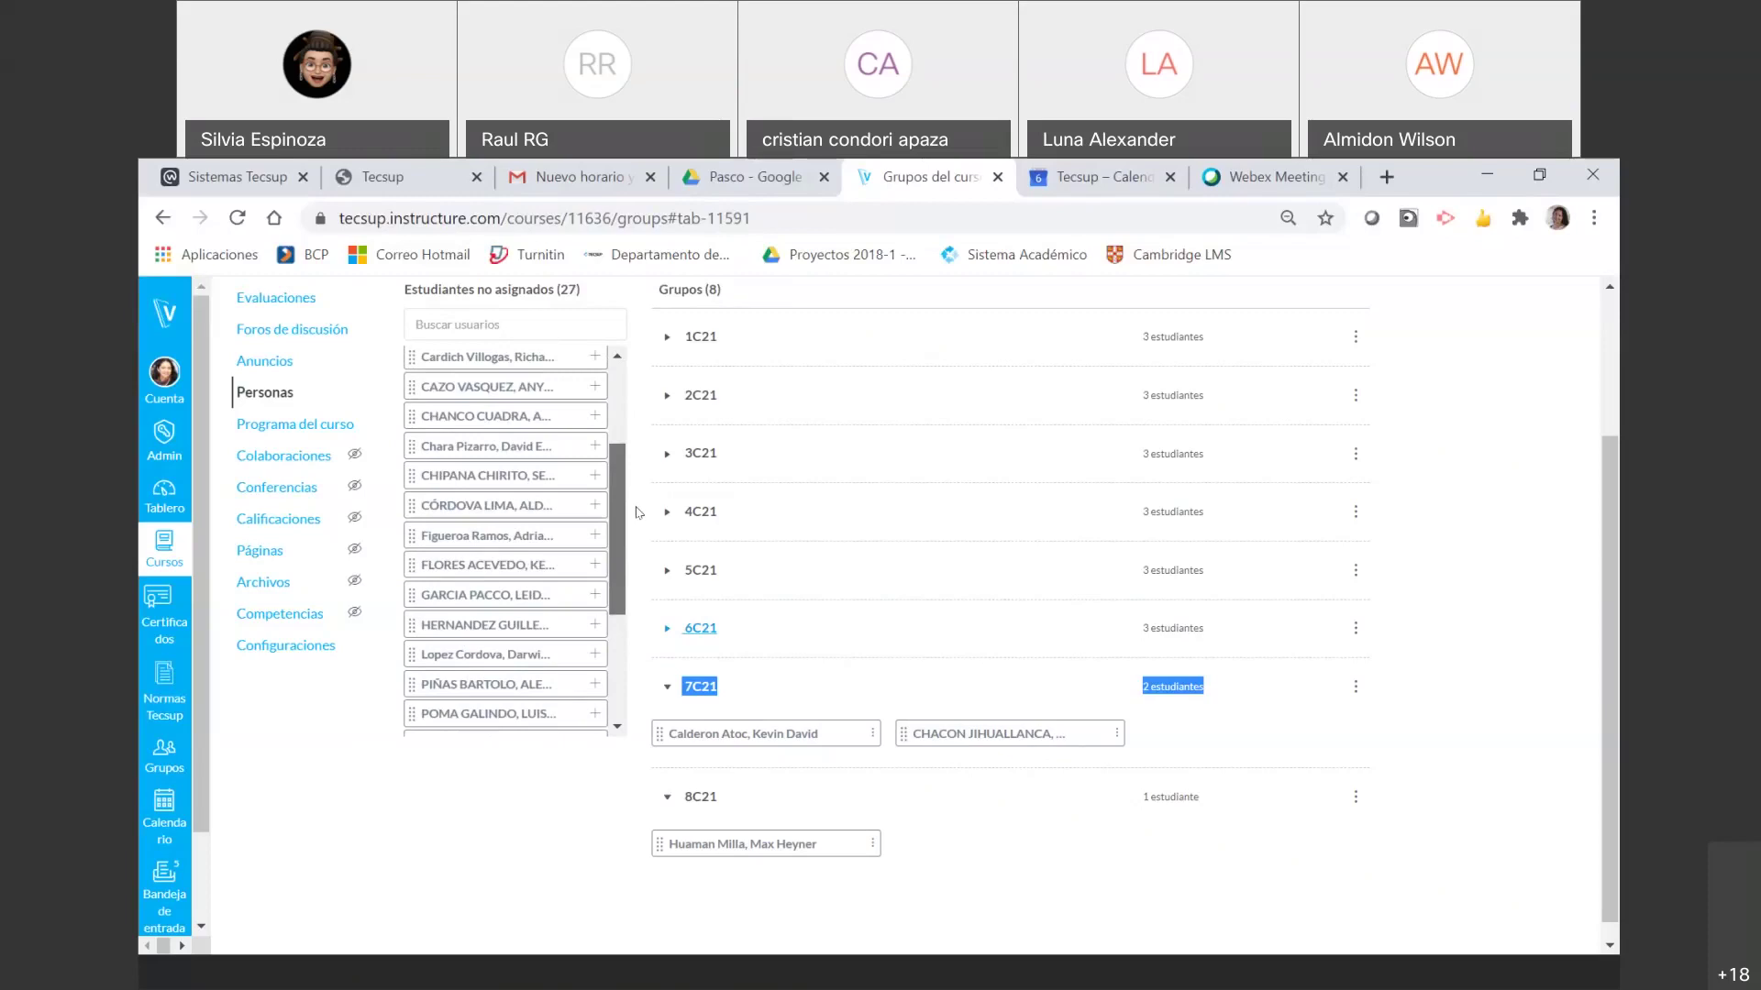
left_click_drag(639, 513, 658, 615)
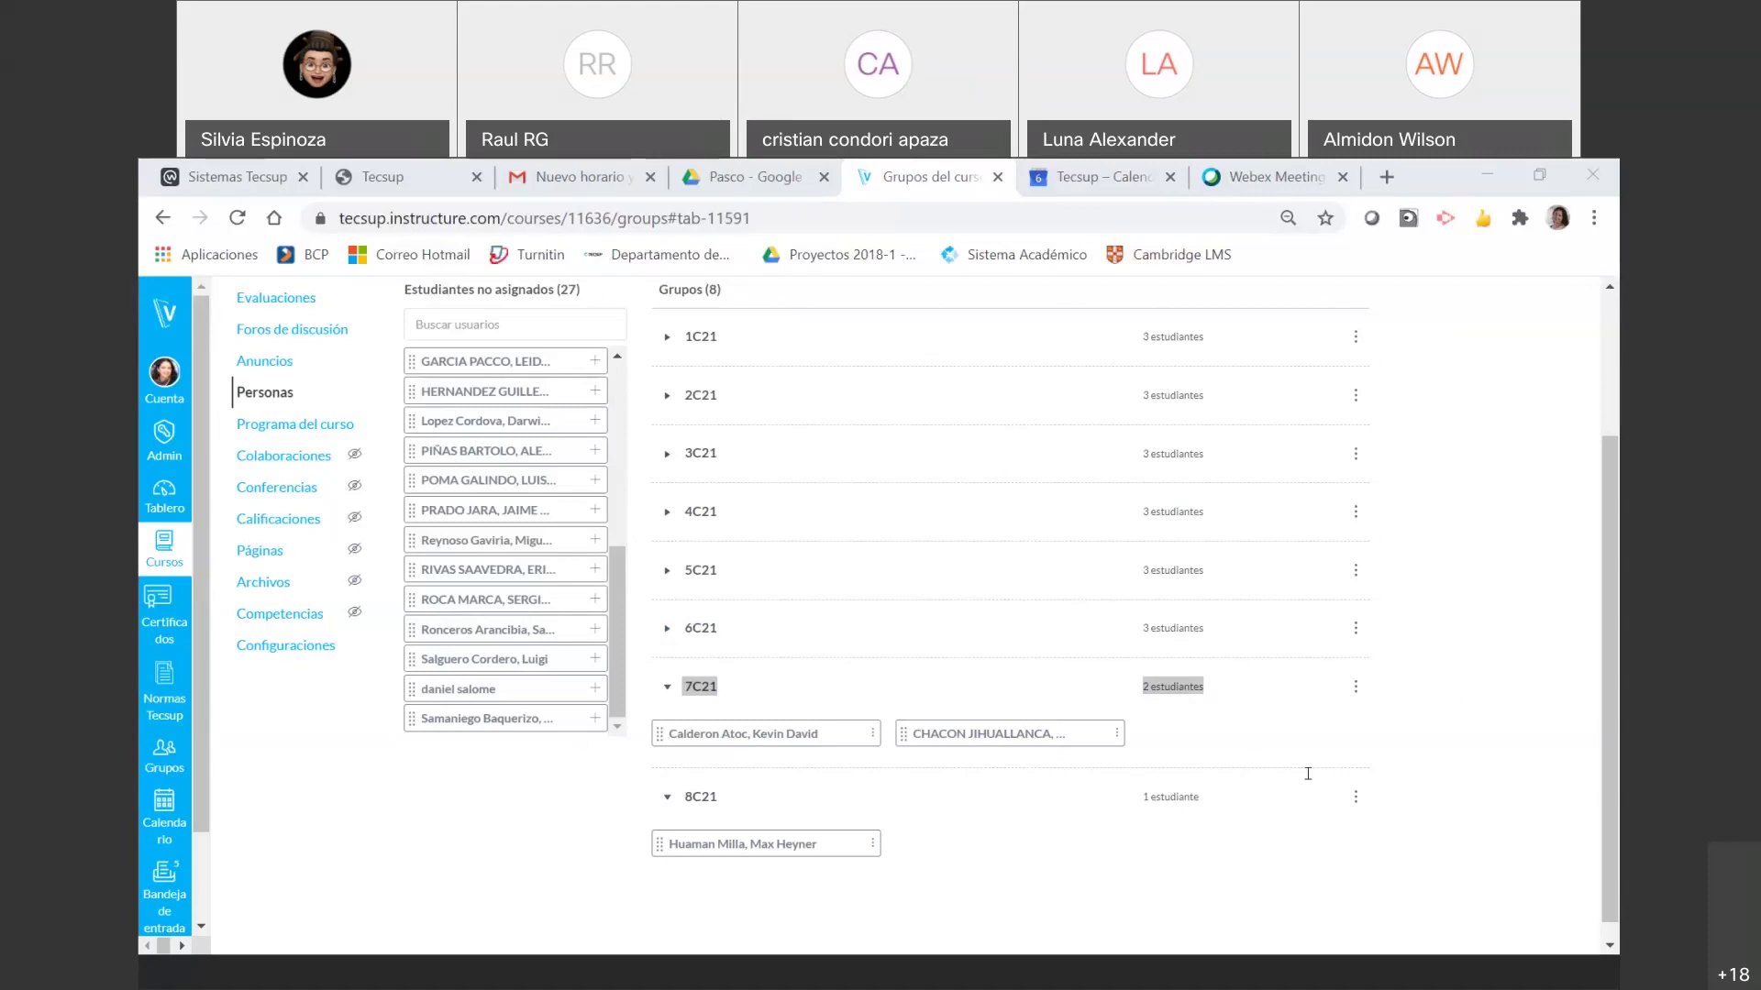
left_click(1603, 555)
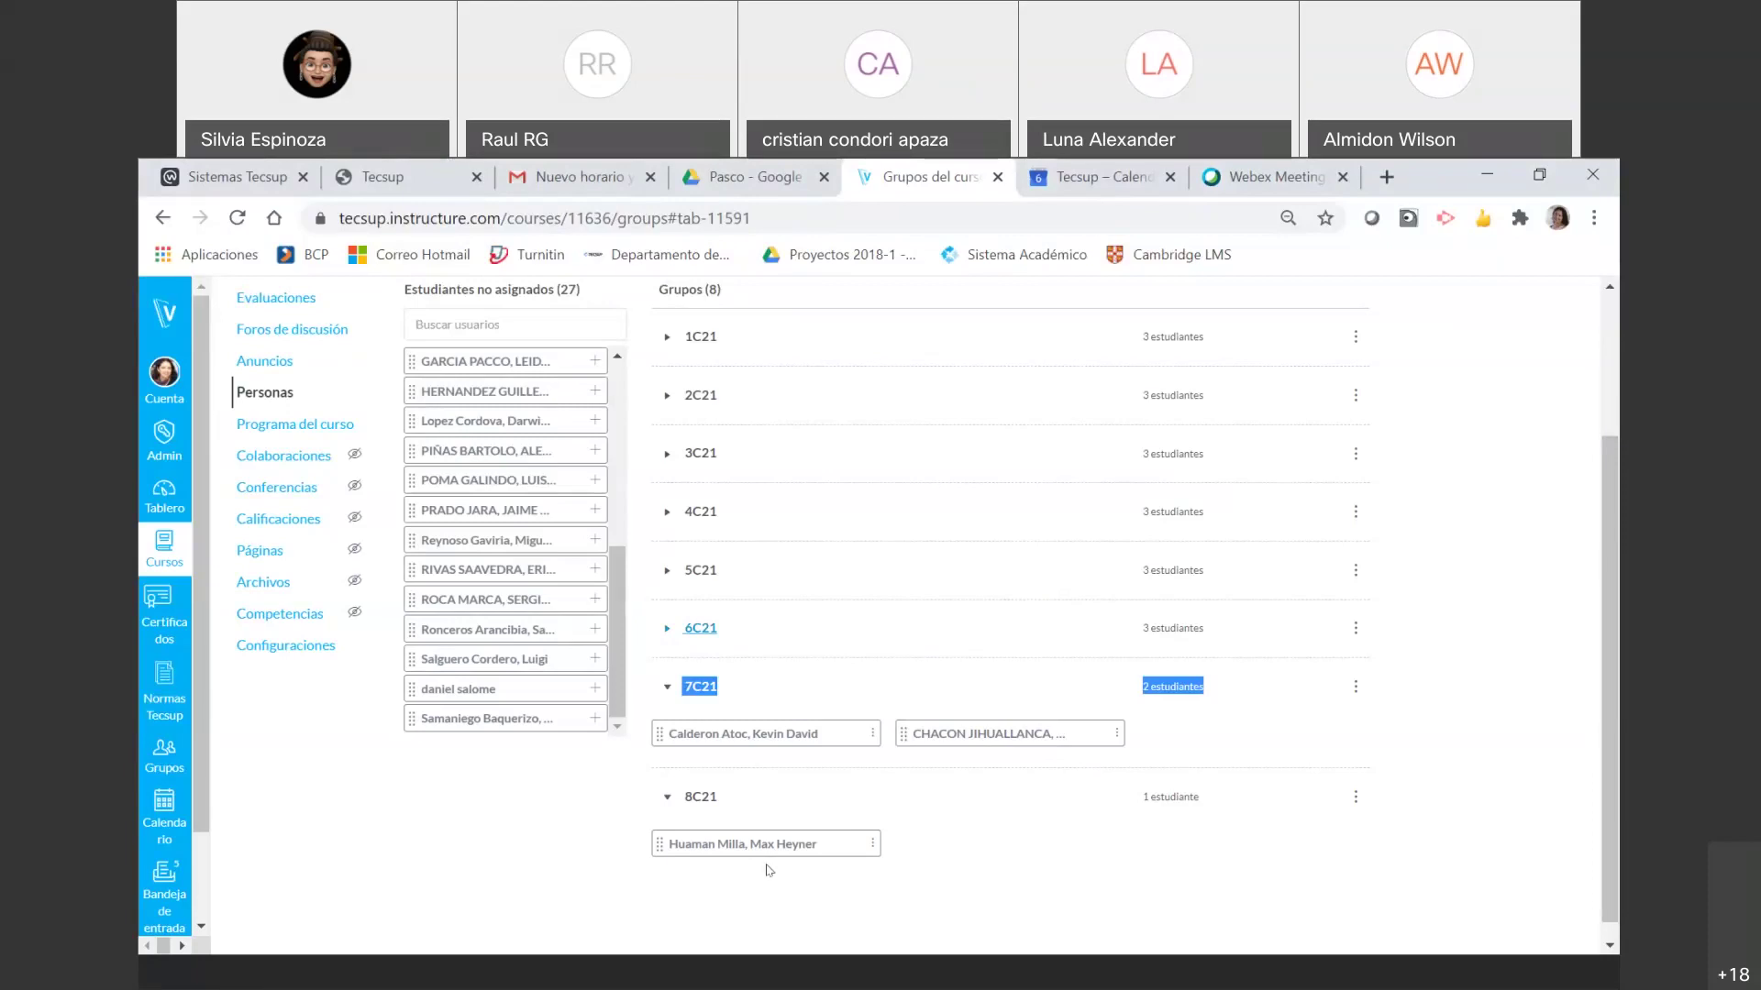
left_click_drag(787, 844, 1282, 737)
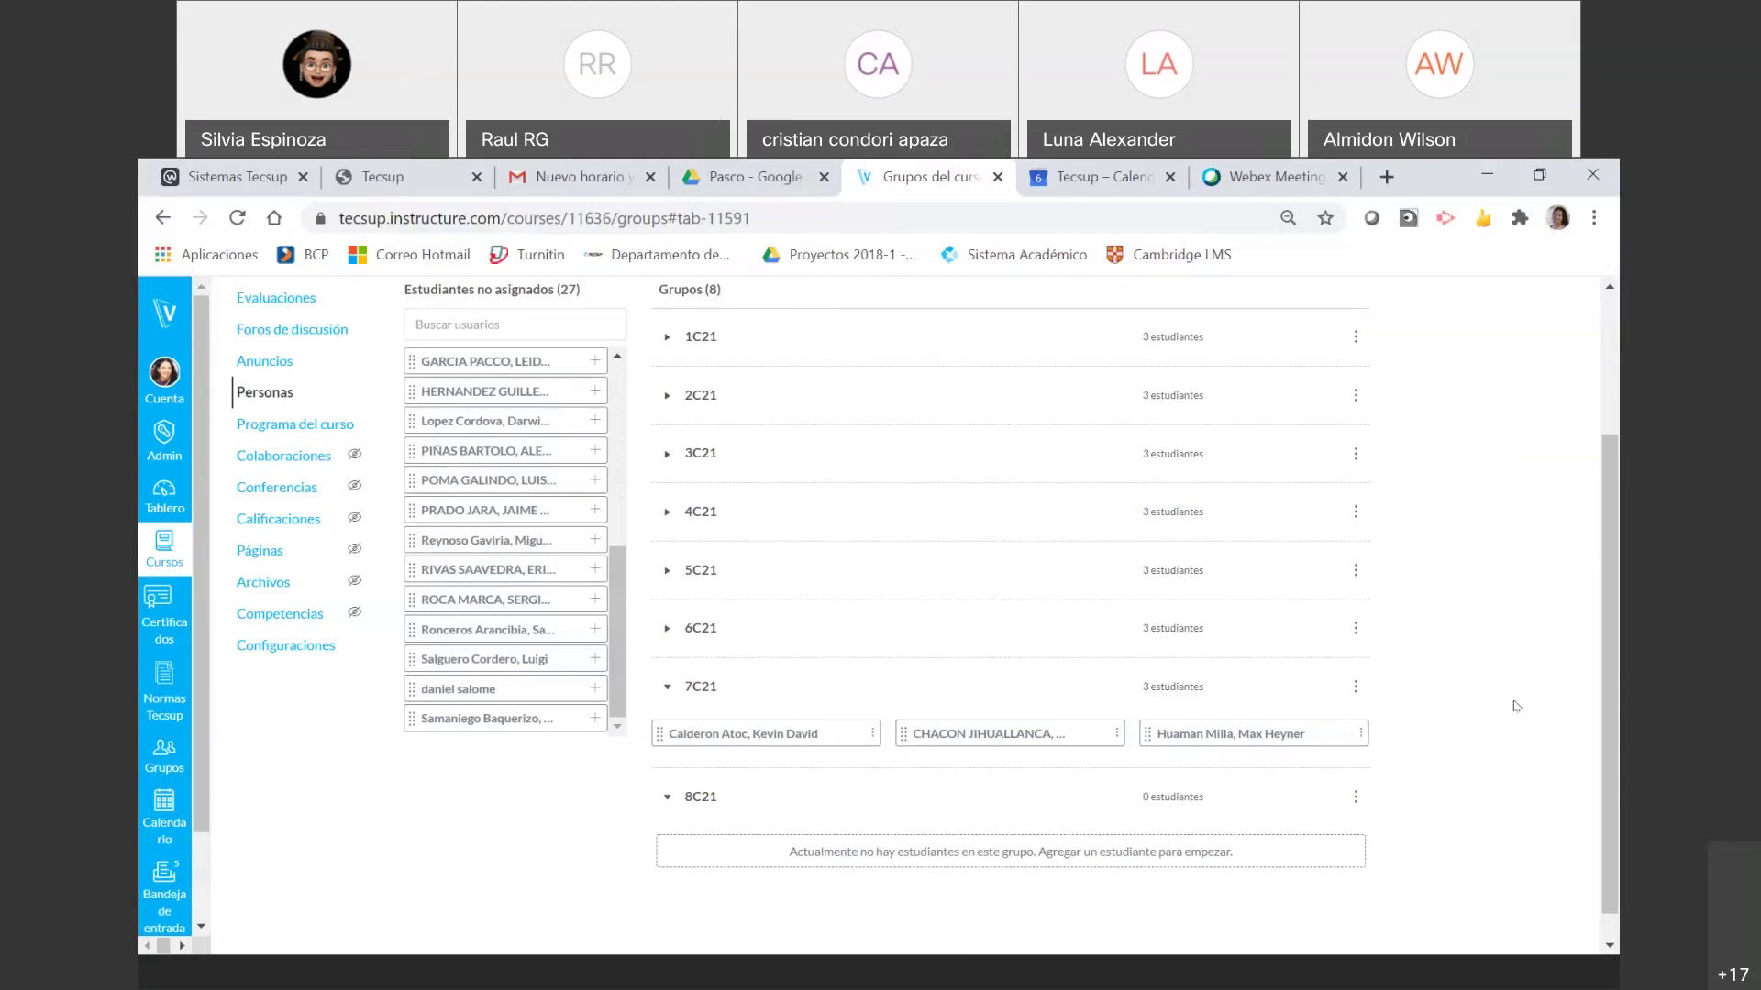
- Delete the empty group 8C21 from the Laboratorio group set
left_click(1606, 390)
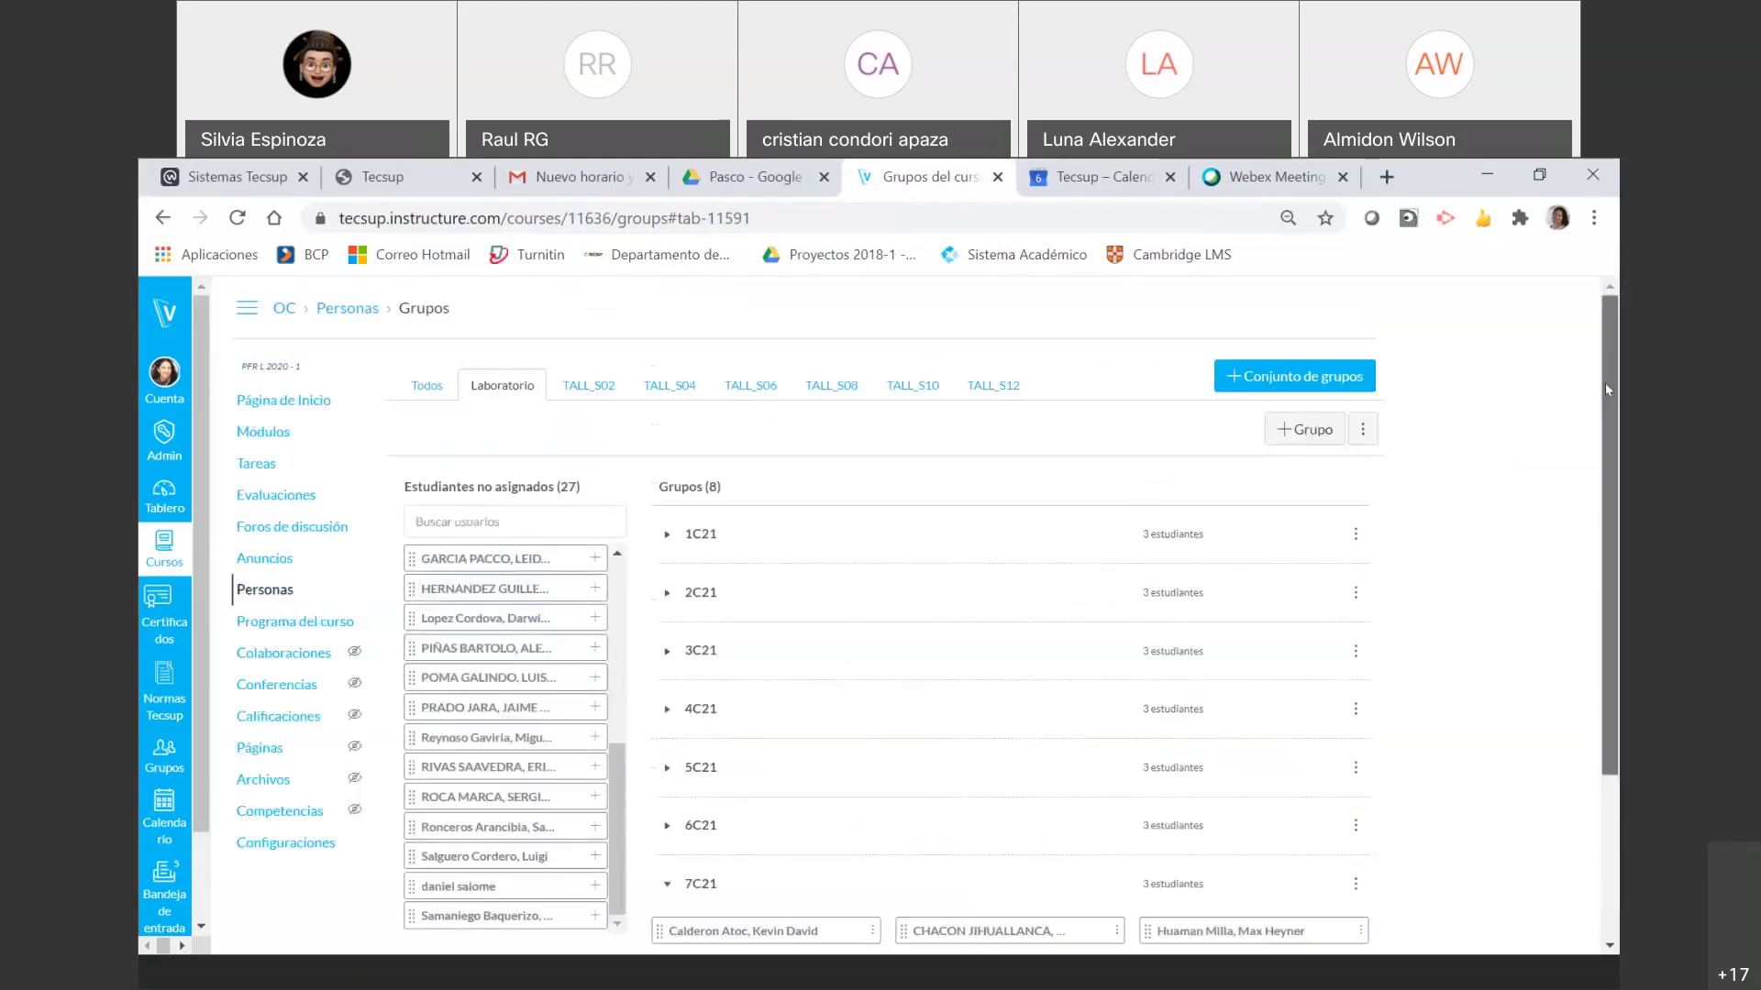
left_click_drag(1605, 390, 1617, 657)
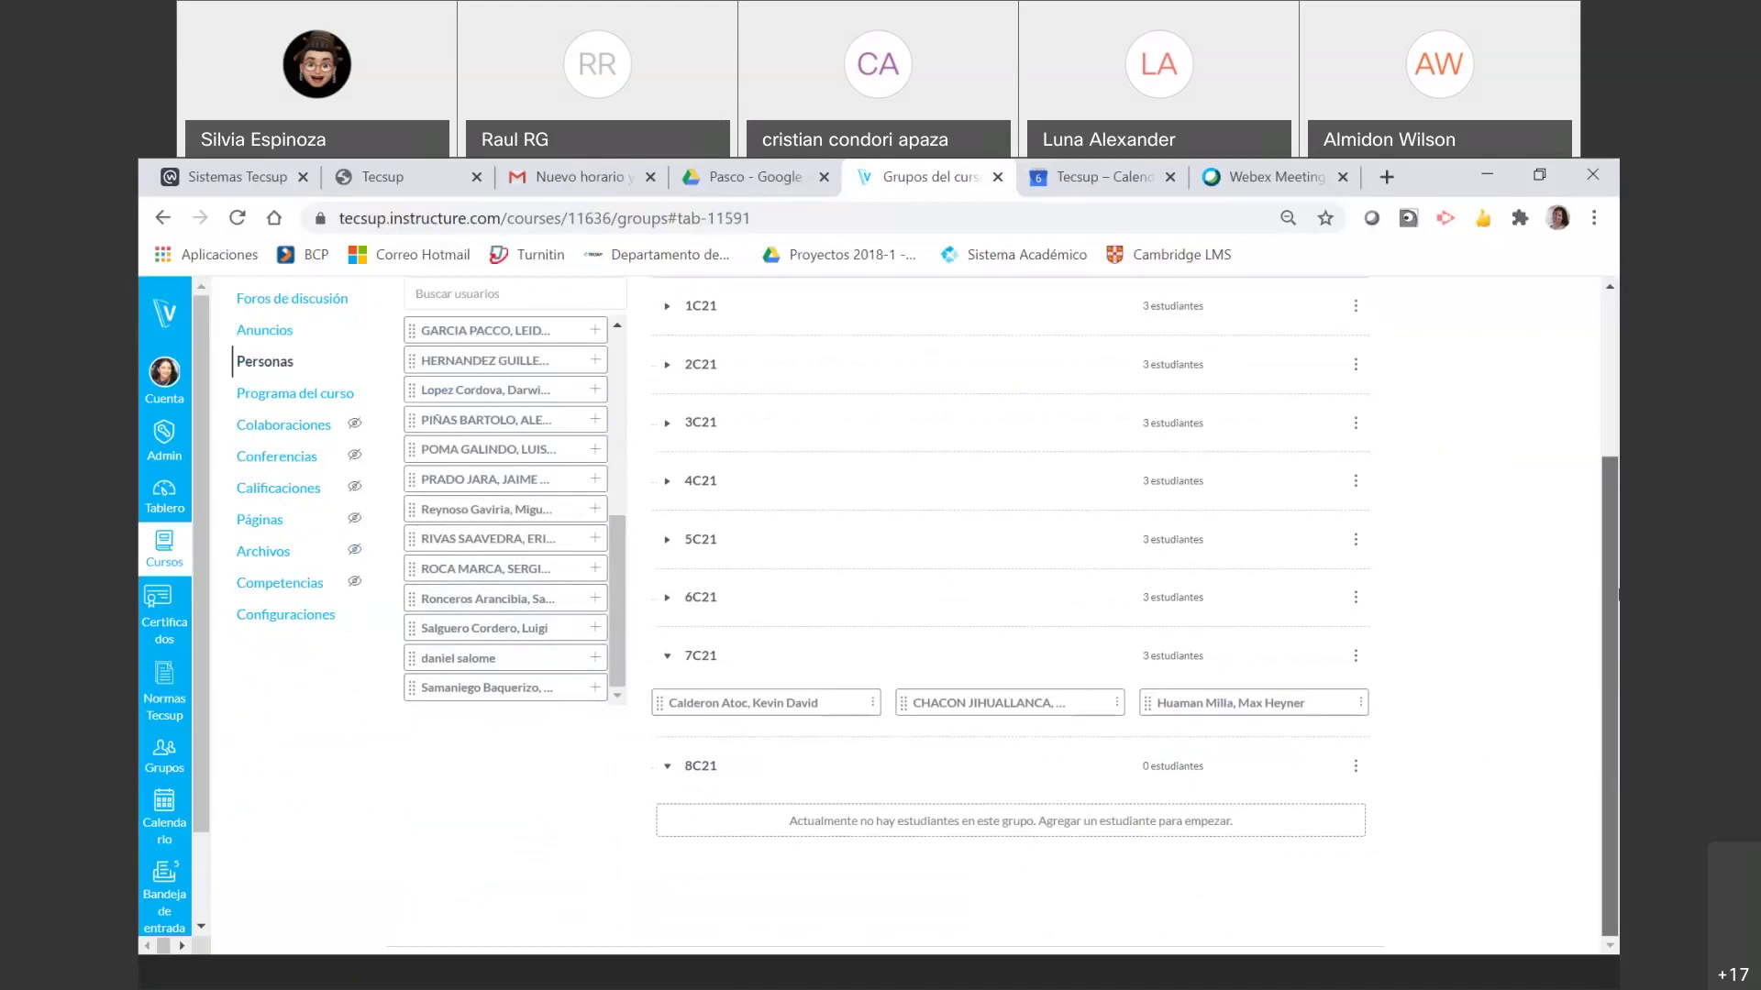
left_click_drag(1618, 596, 1618, 286)
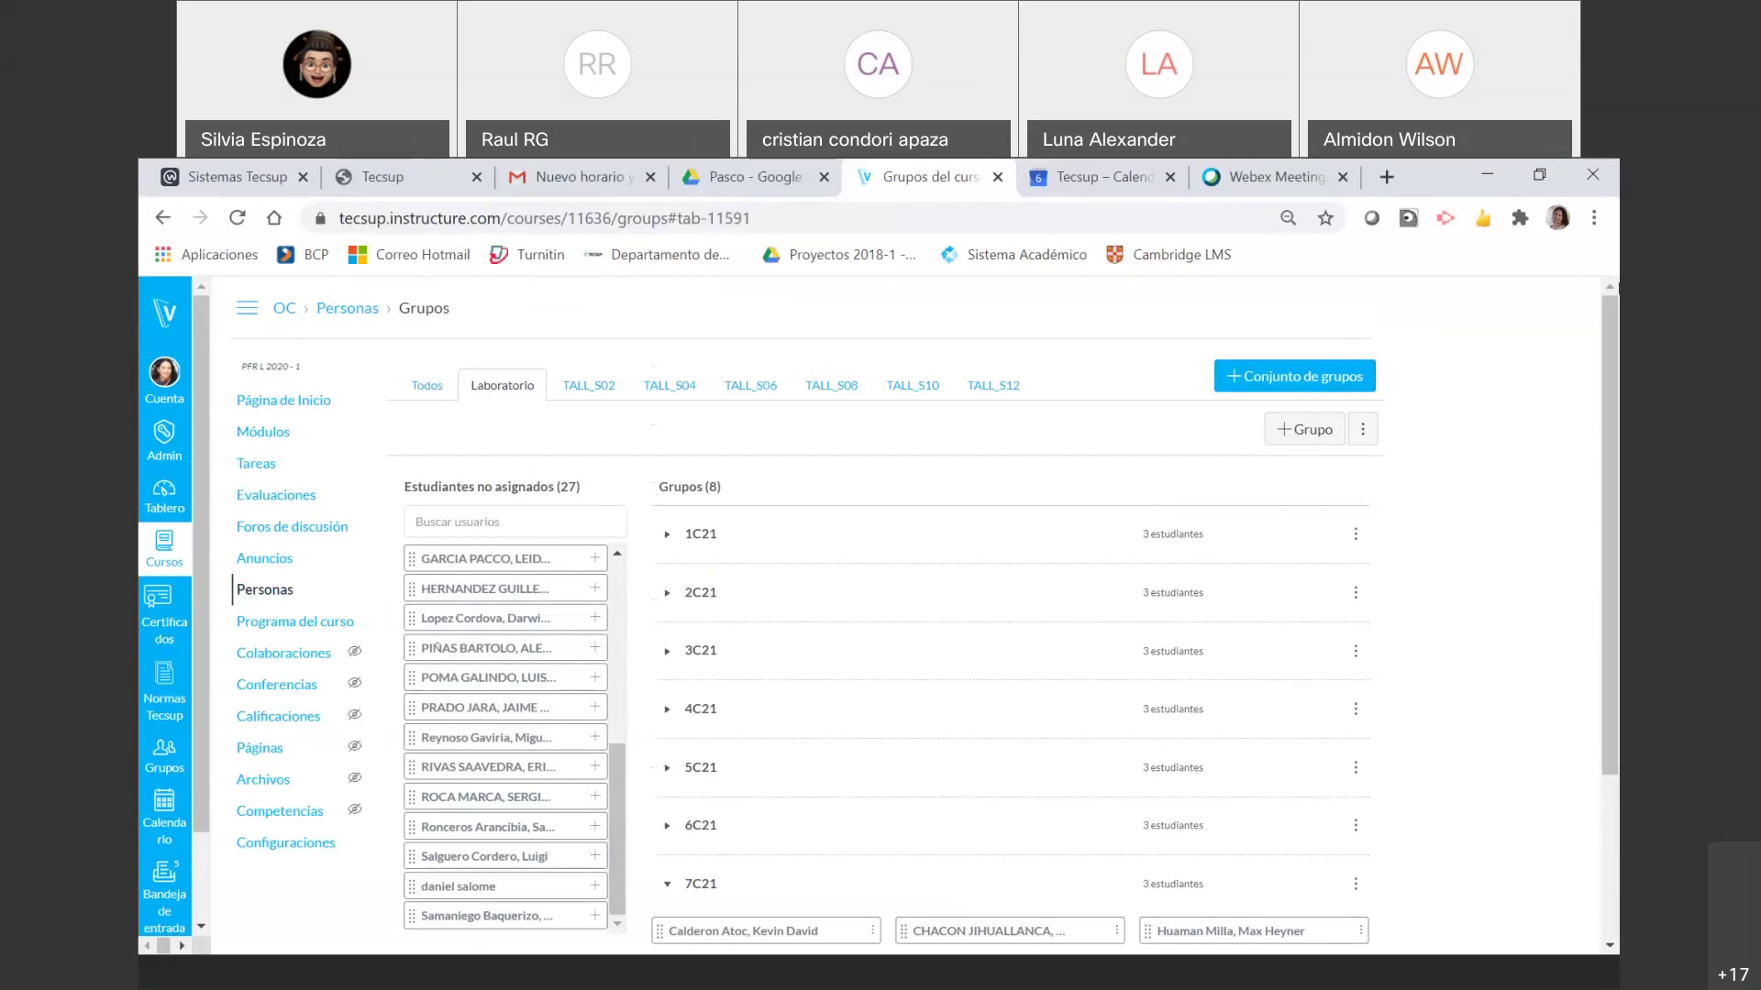
scroll(1009, 597, "down", 3)
scroll(689, 783, "up", 2)
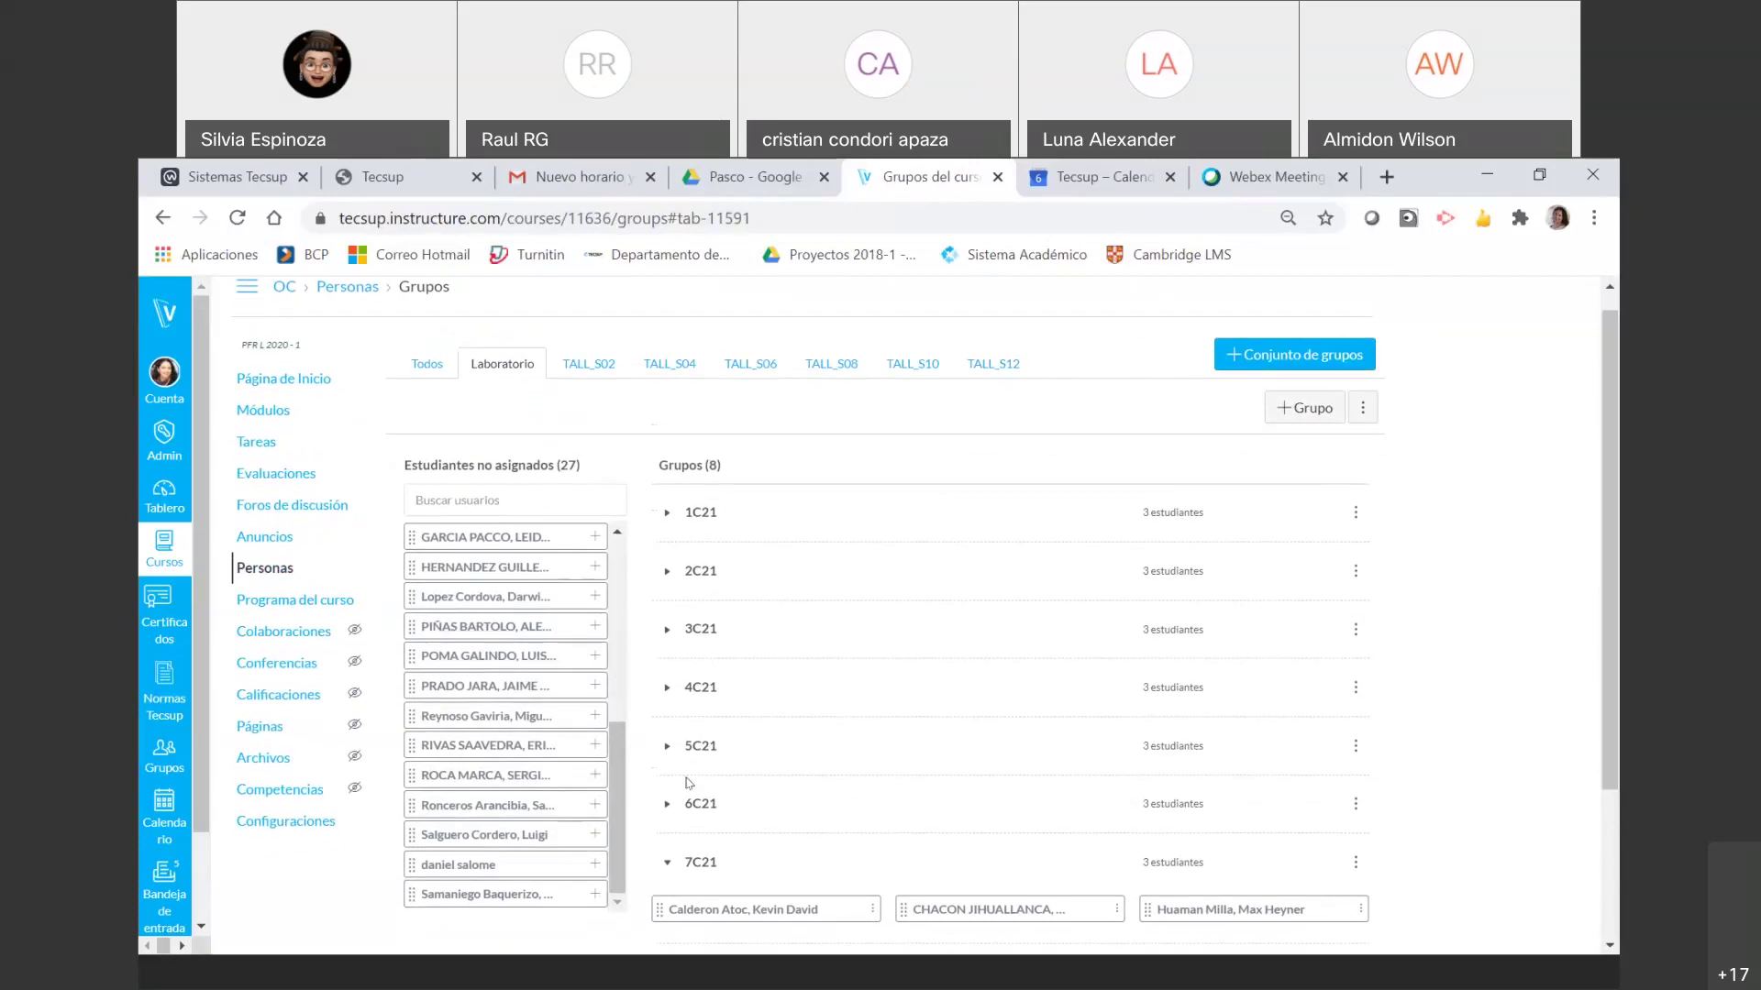
left_click_drag(618, 811, 622, 520)
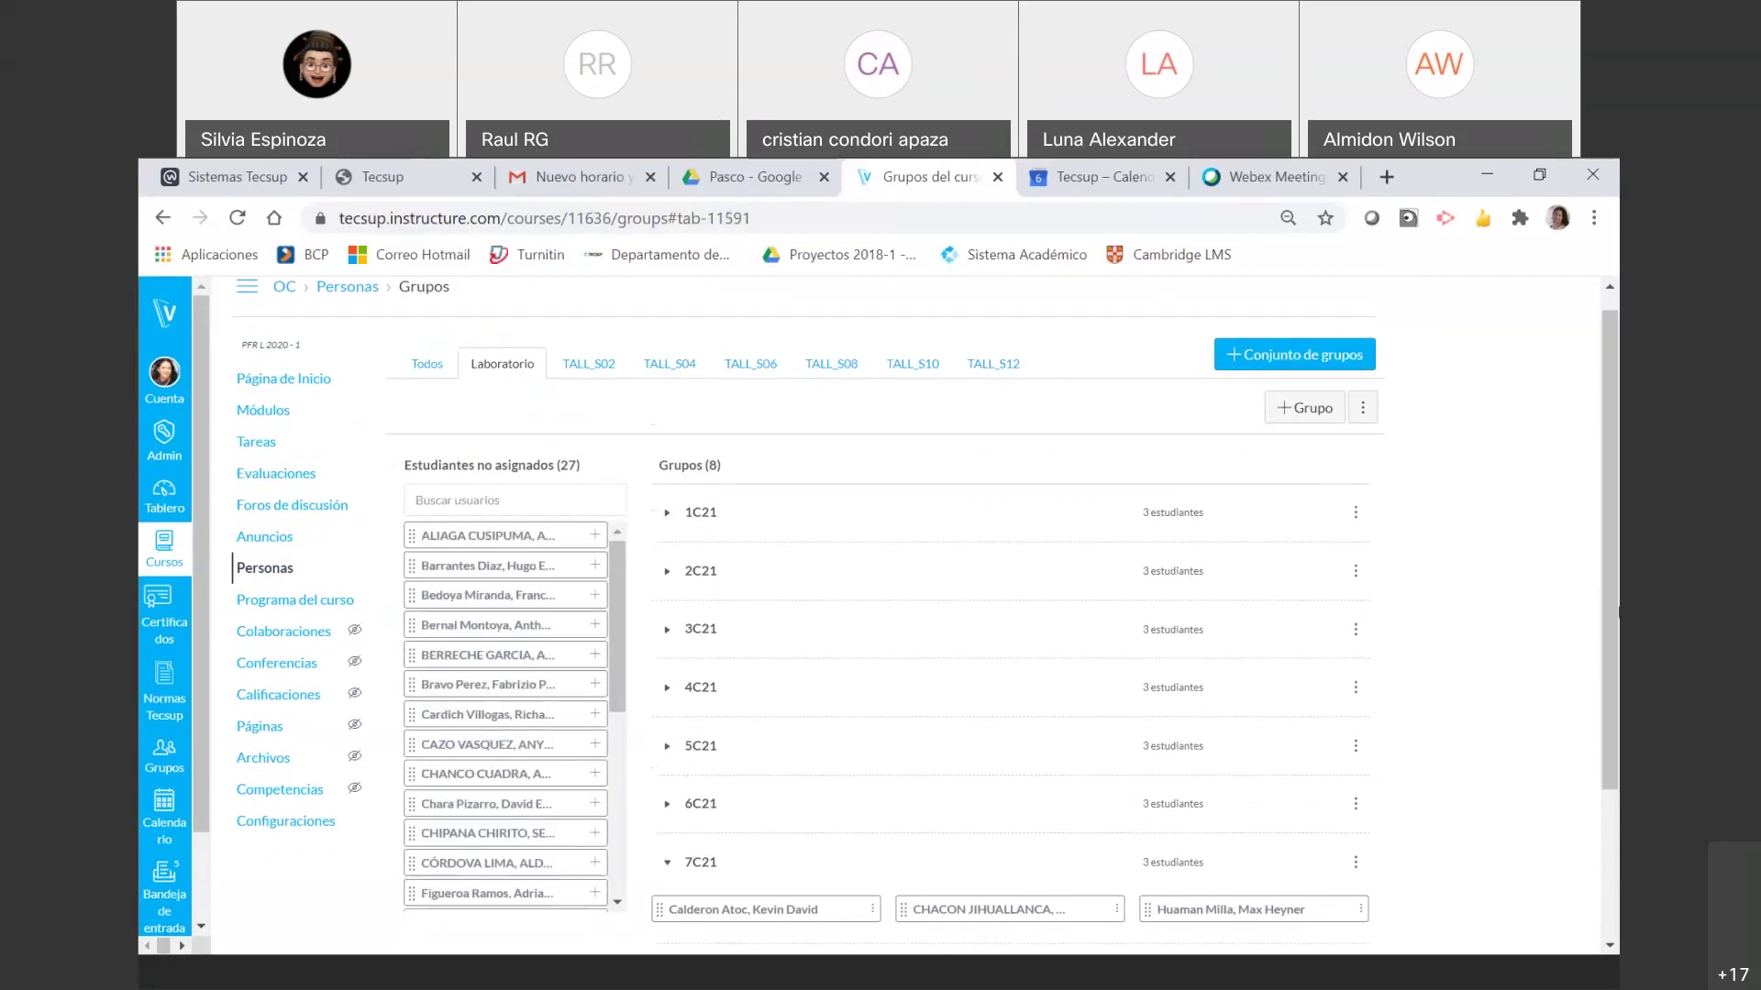
left_click_drag(1616, 592, 1602, 802)
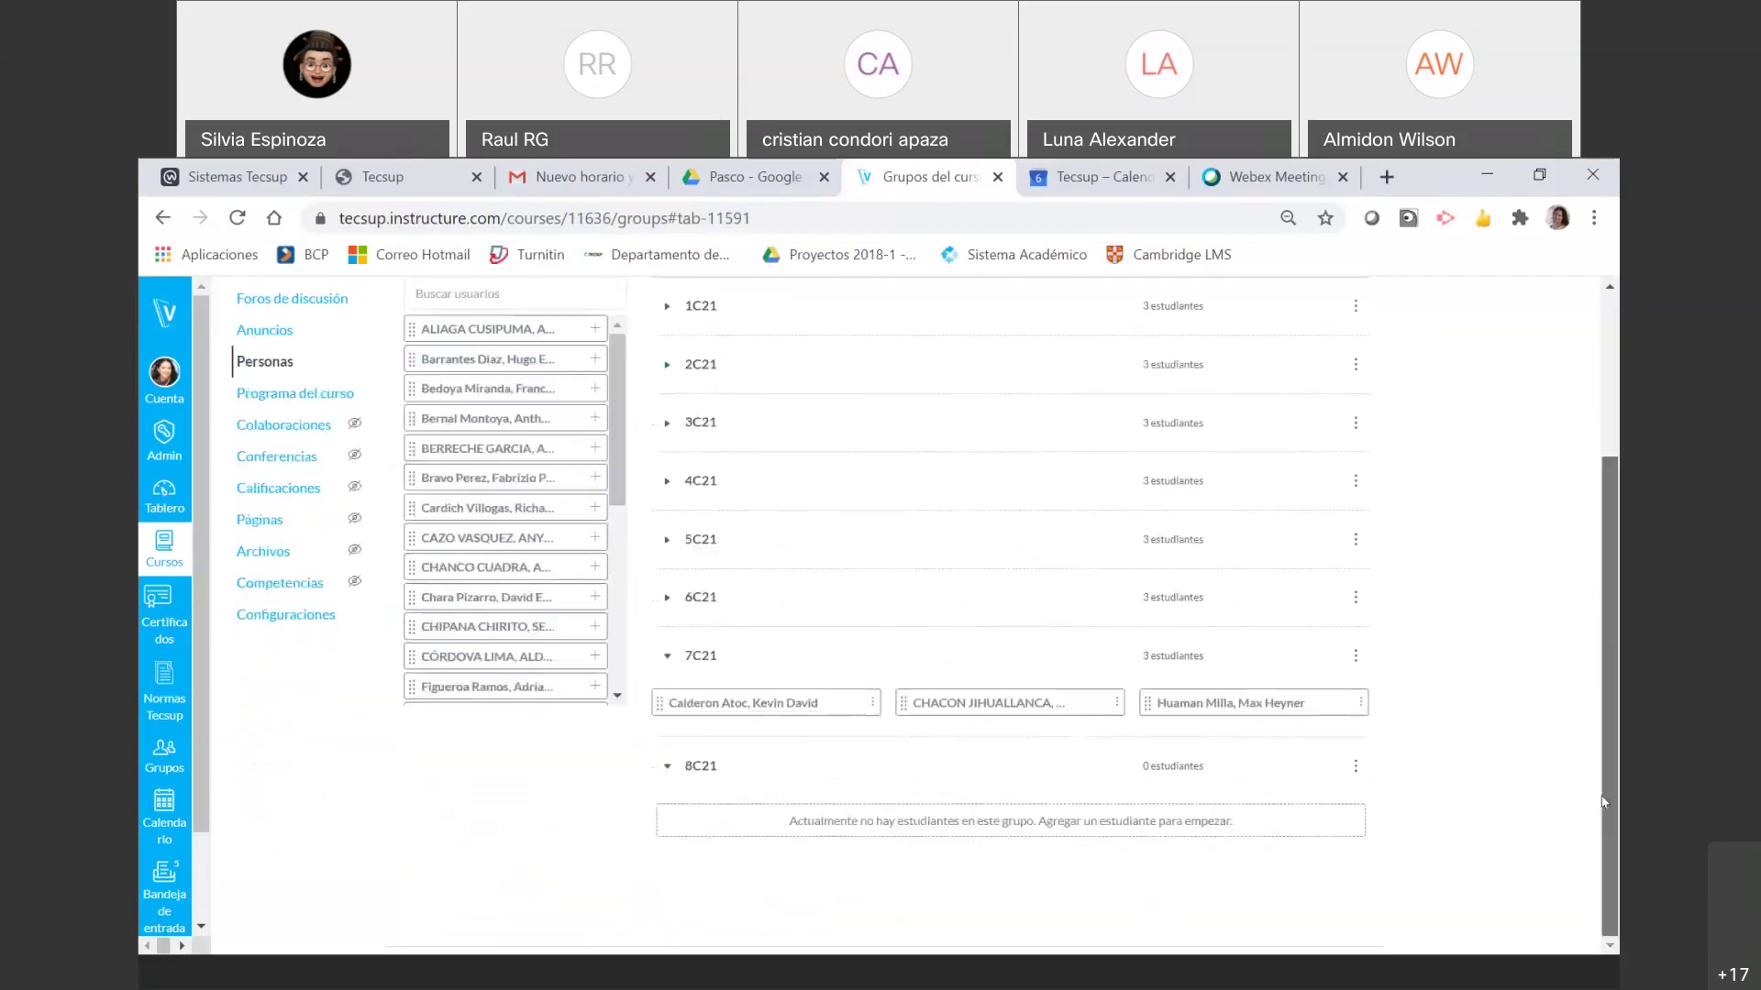
left_click(1355, 765)
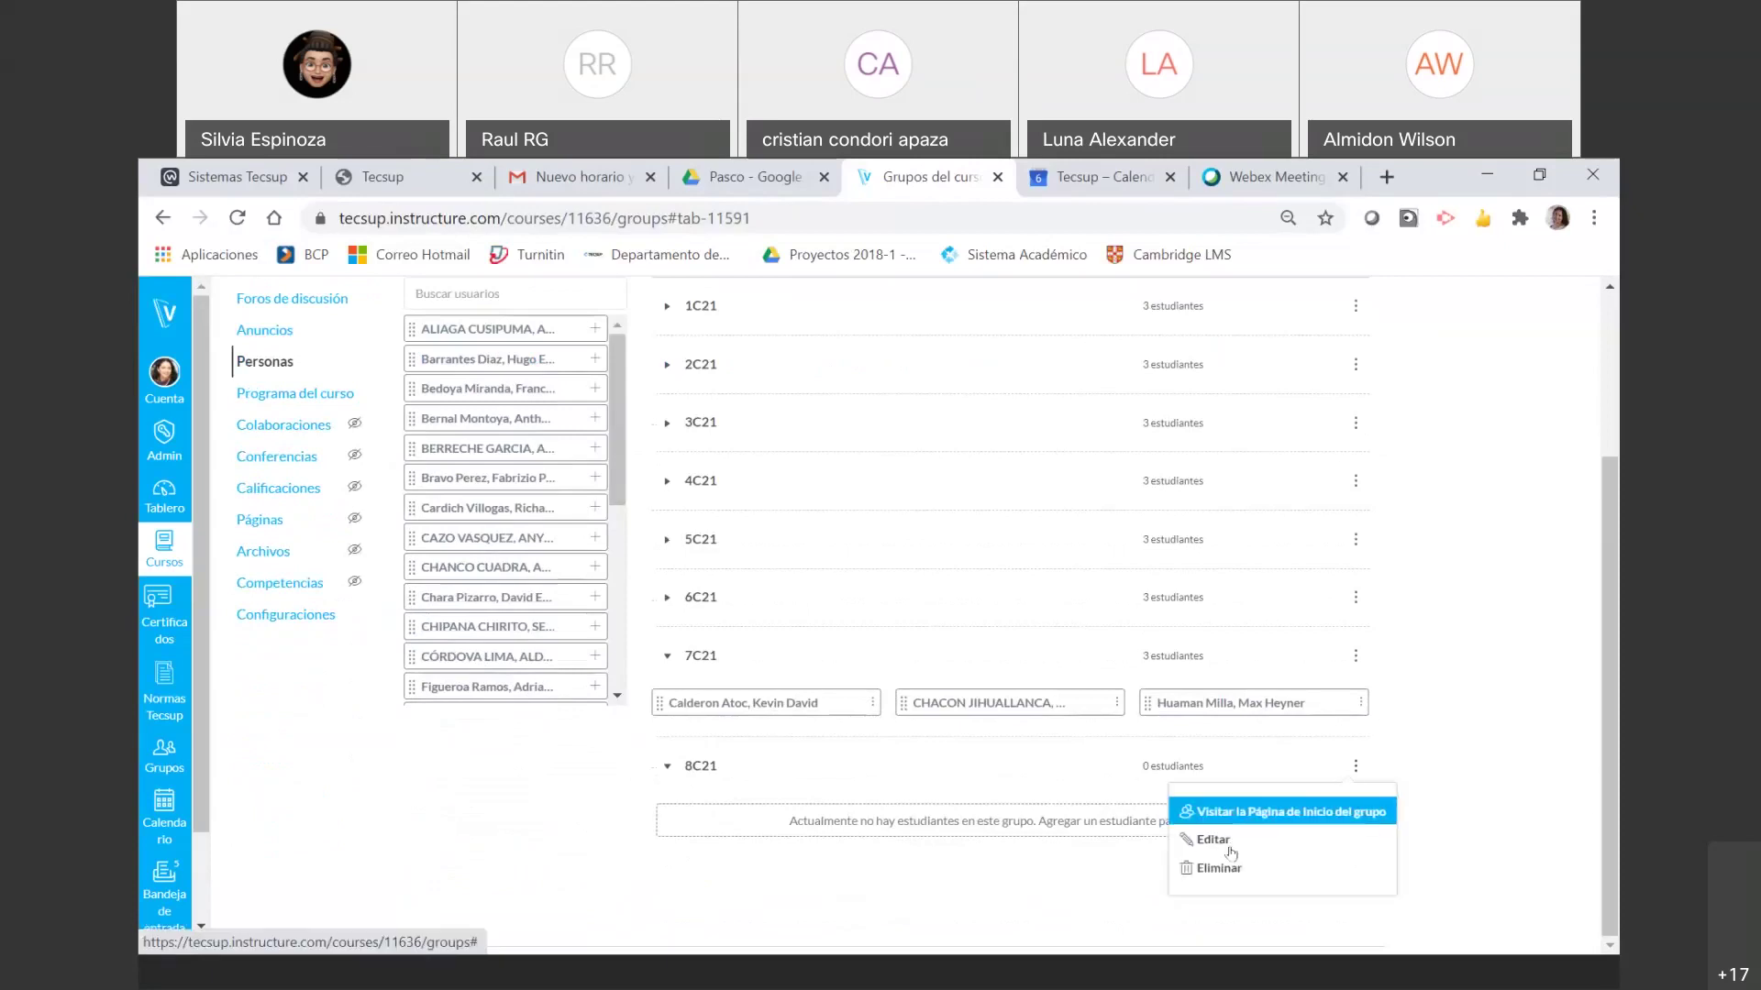
left_click(1220, 868)
left_click(967, 346)
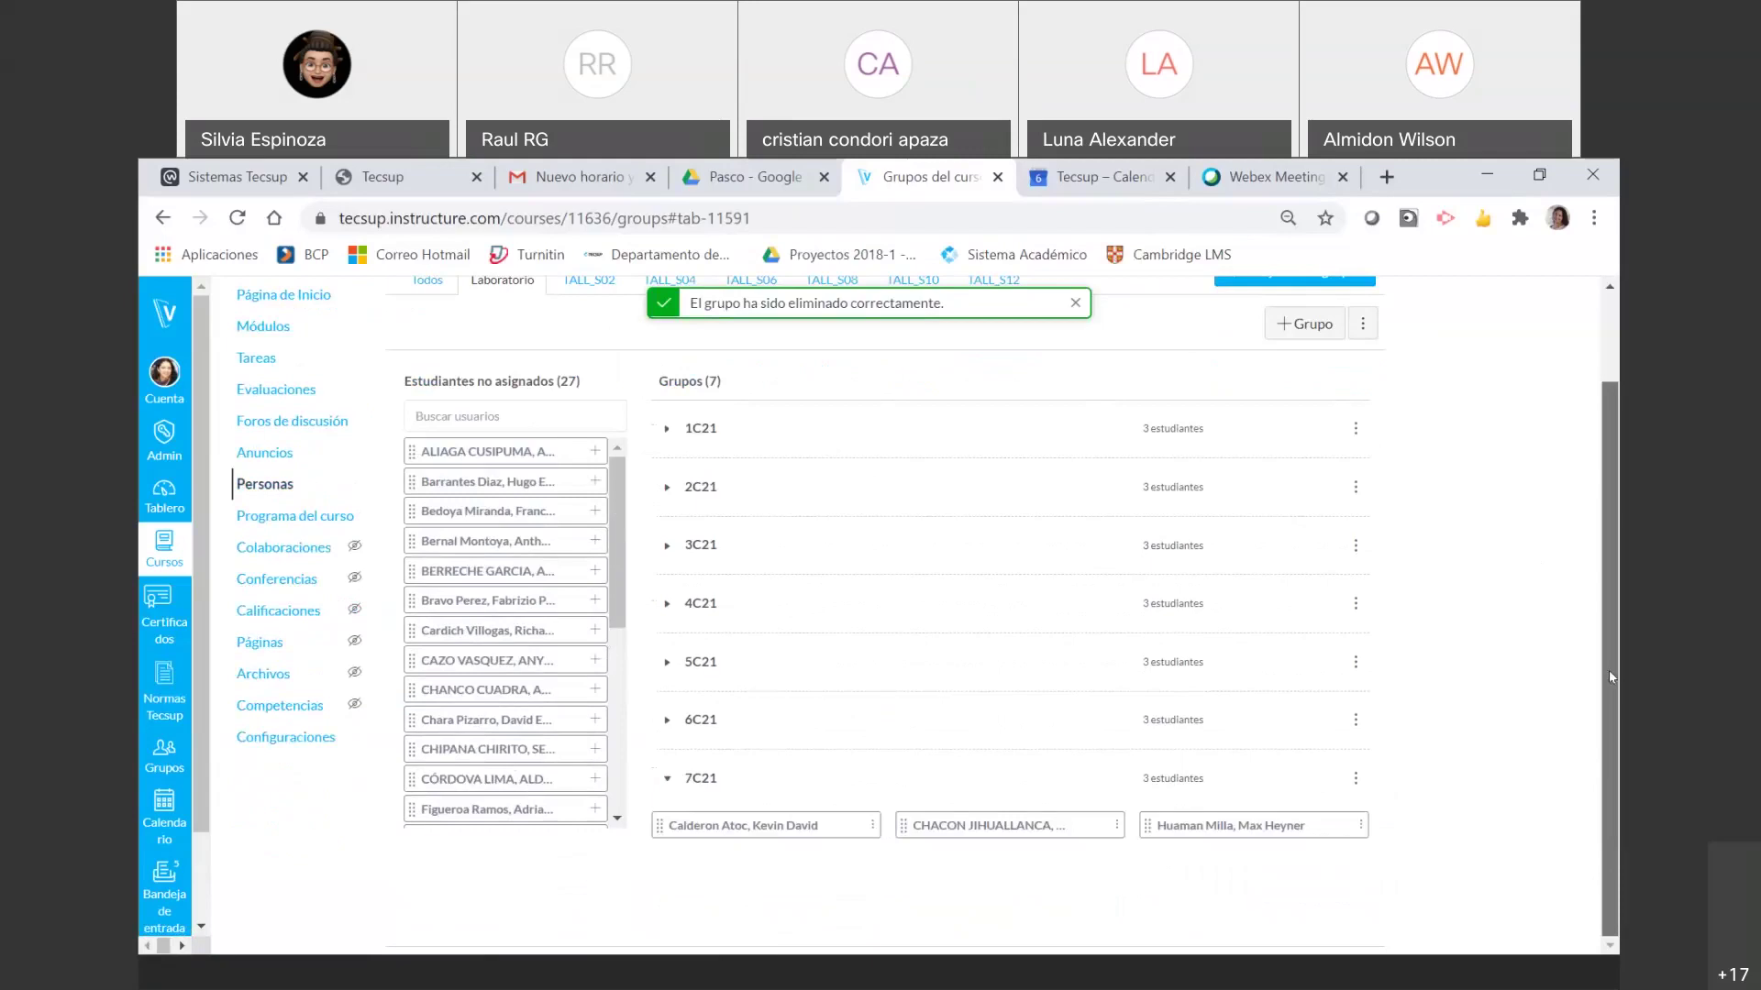
- Collapse the member list of group 7C21 and open the course home page in student view
left_click(670, 780)
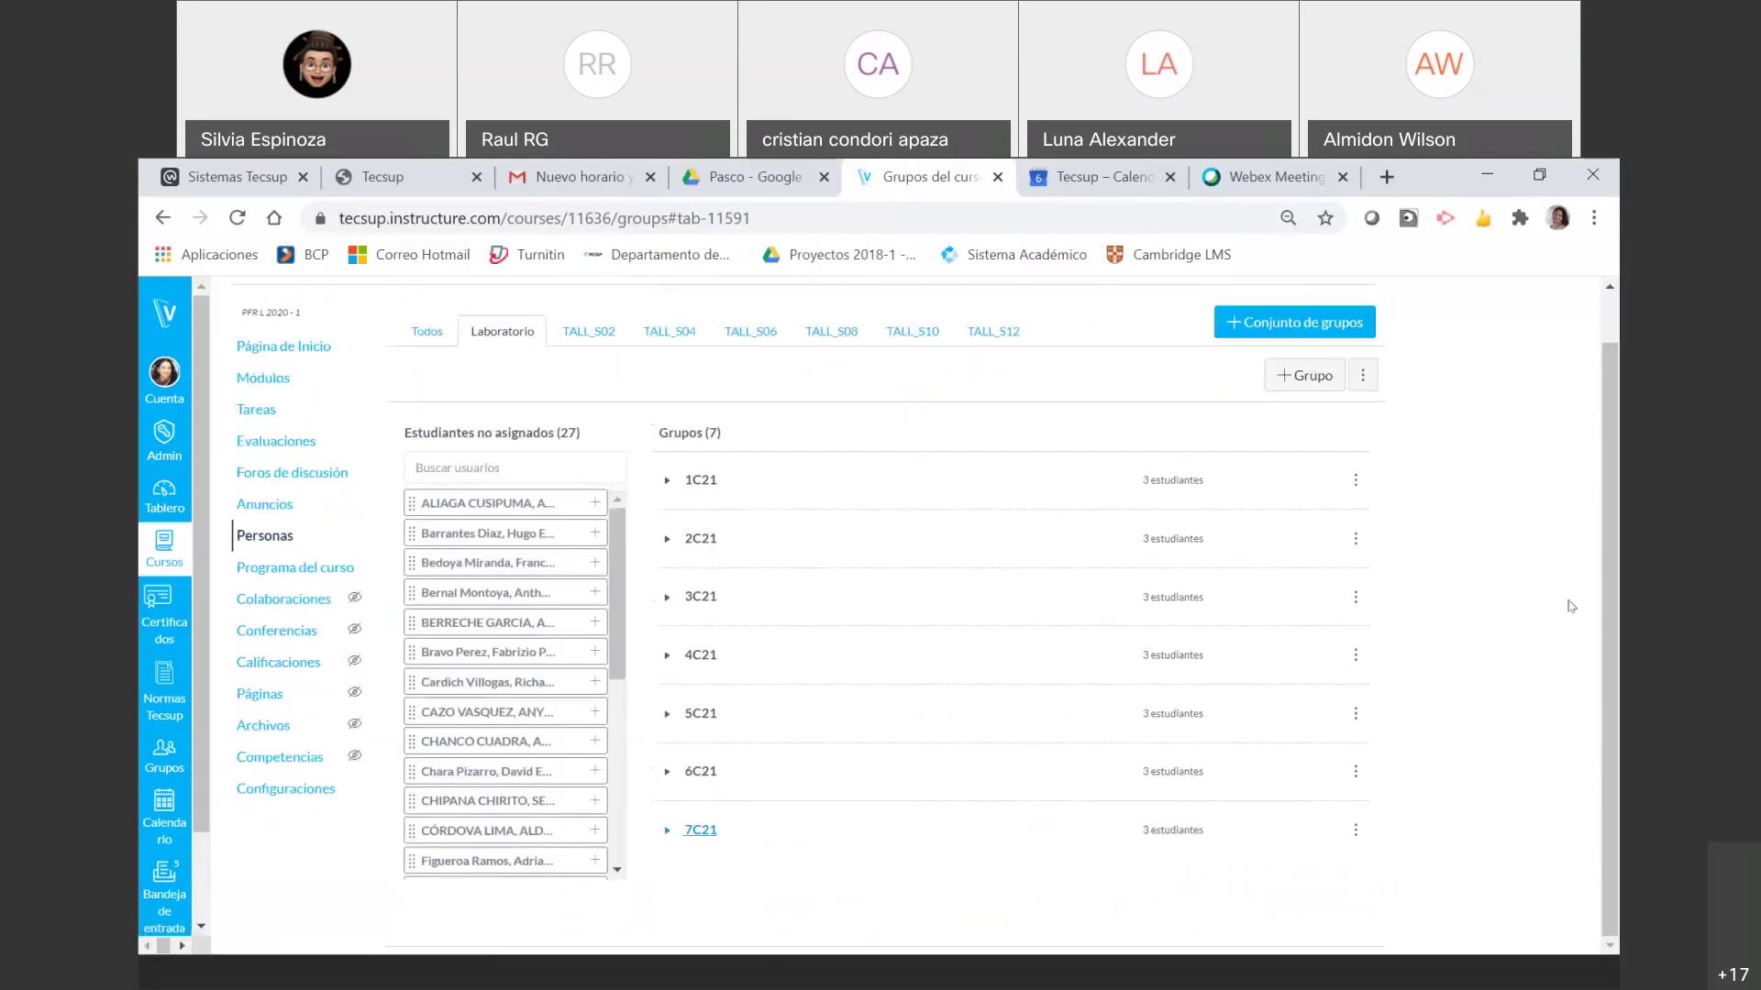
left_click(303, 349)
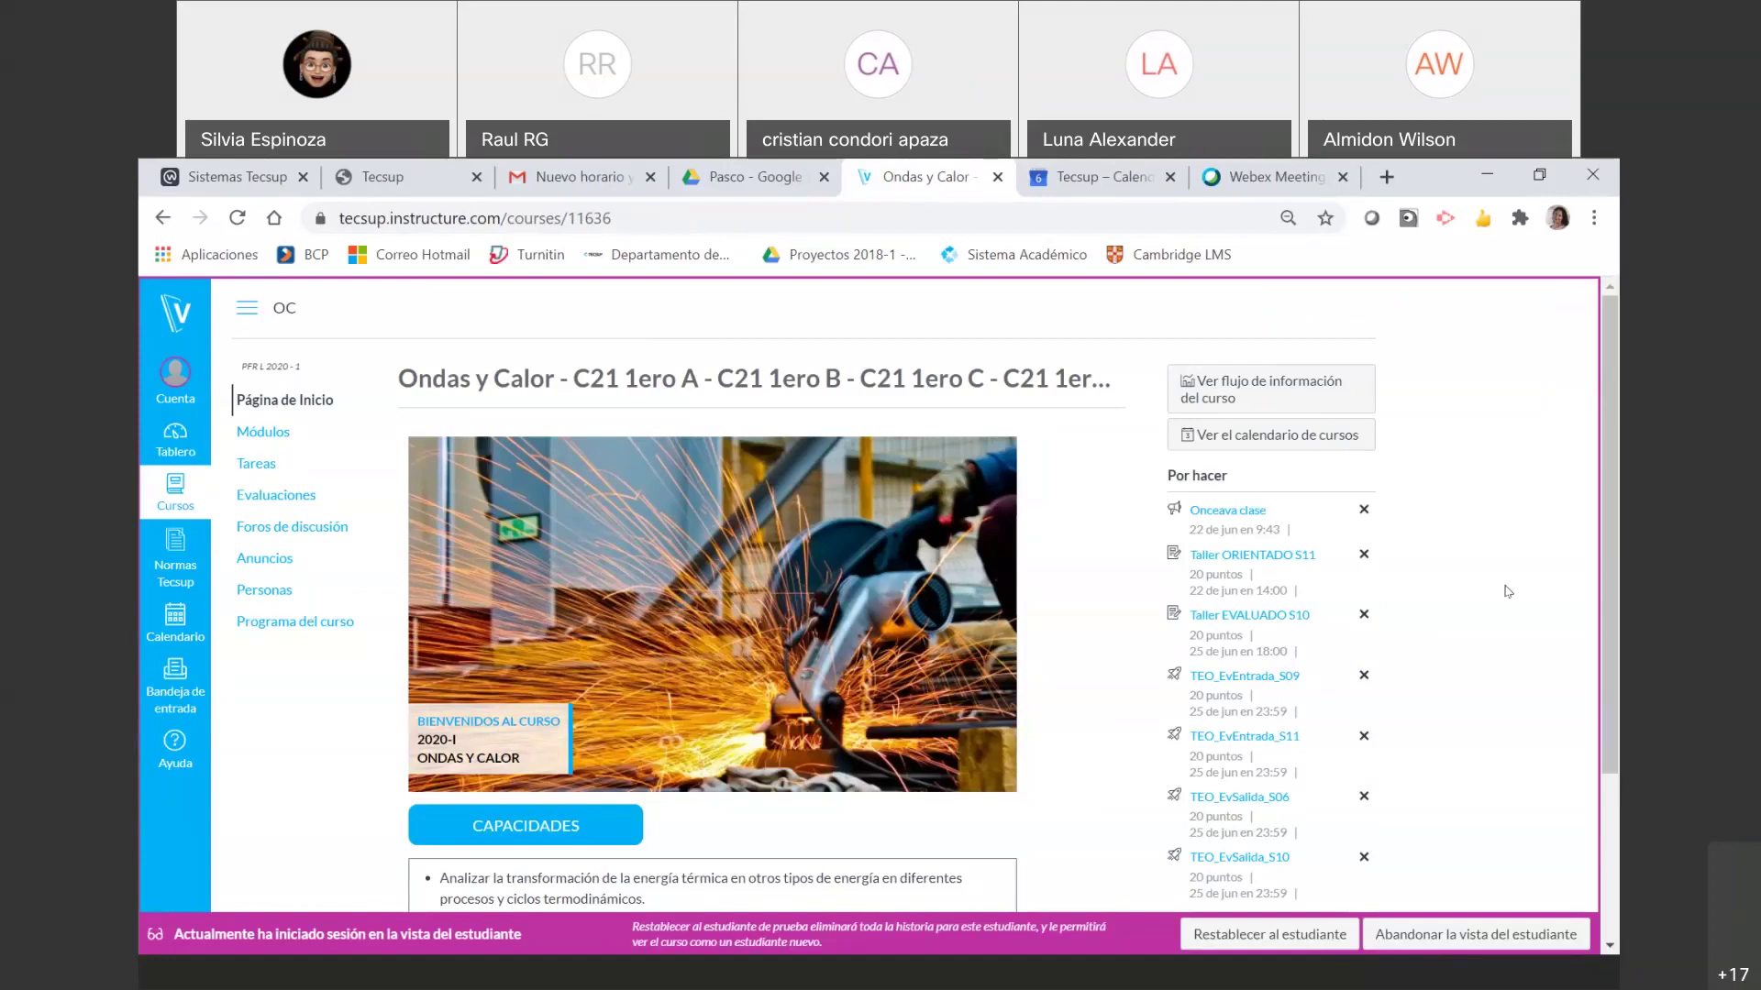
- Switch to a blank Word document, maximize its window and enlarge the page view to 196%
left_click(170, 982)
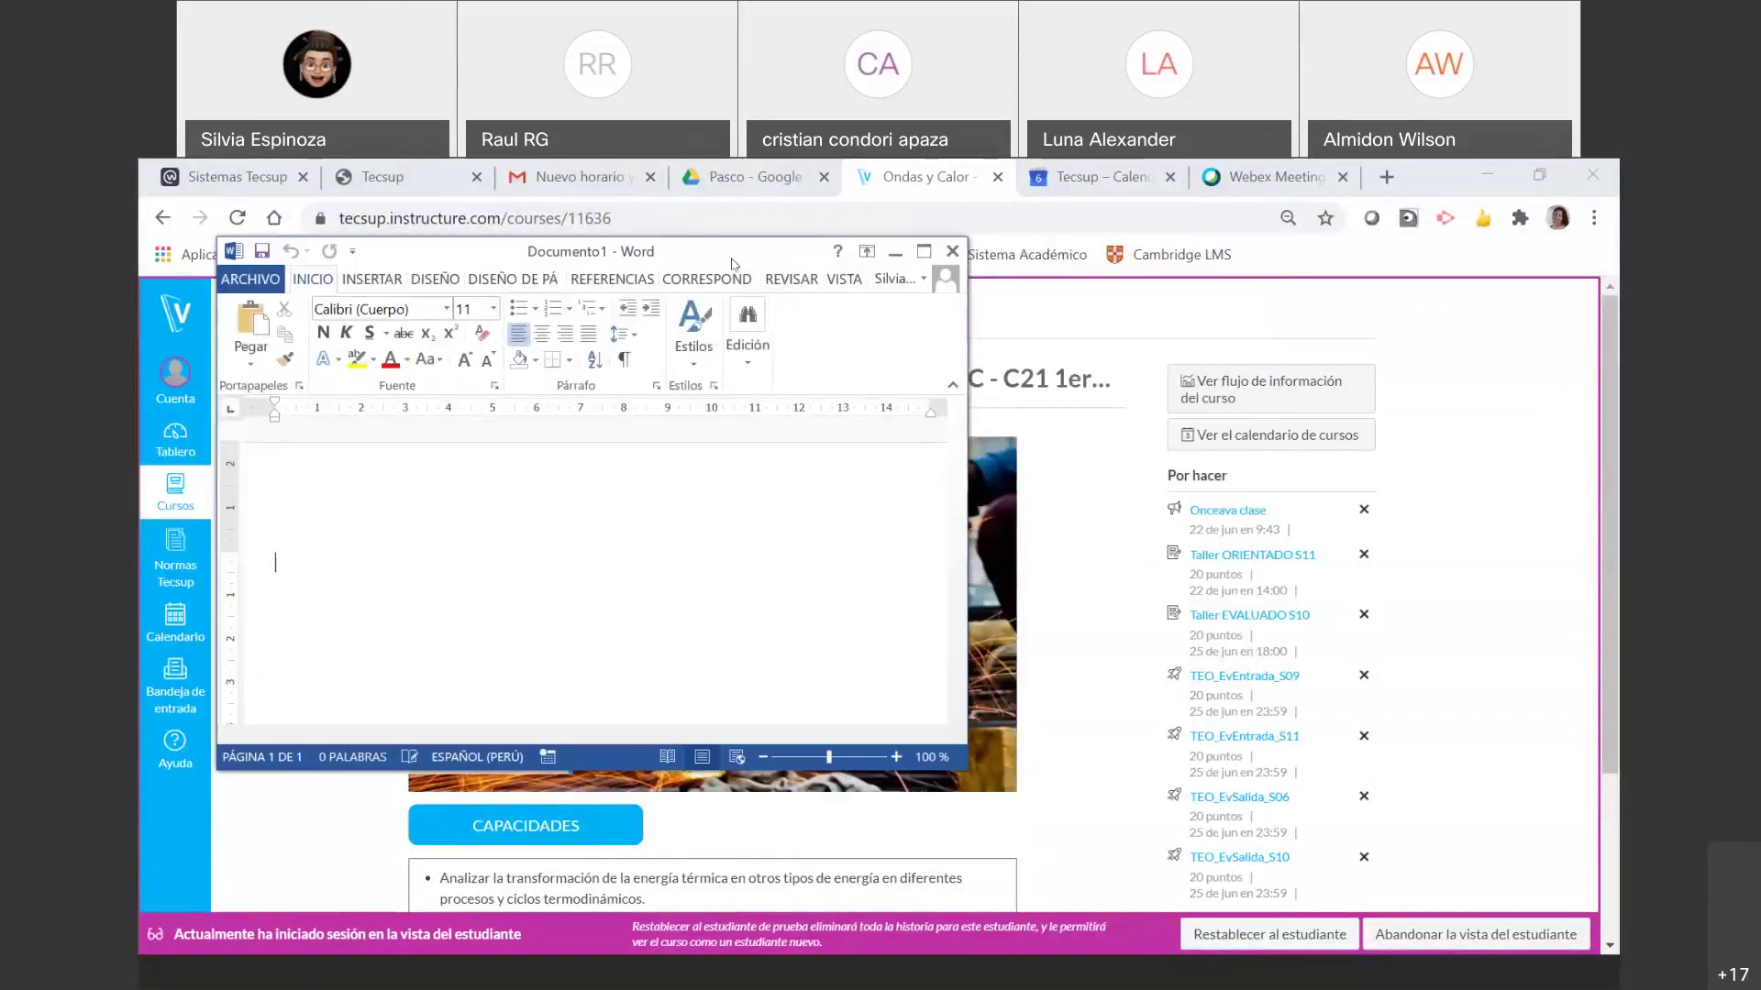
left_click(923, 251)
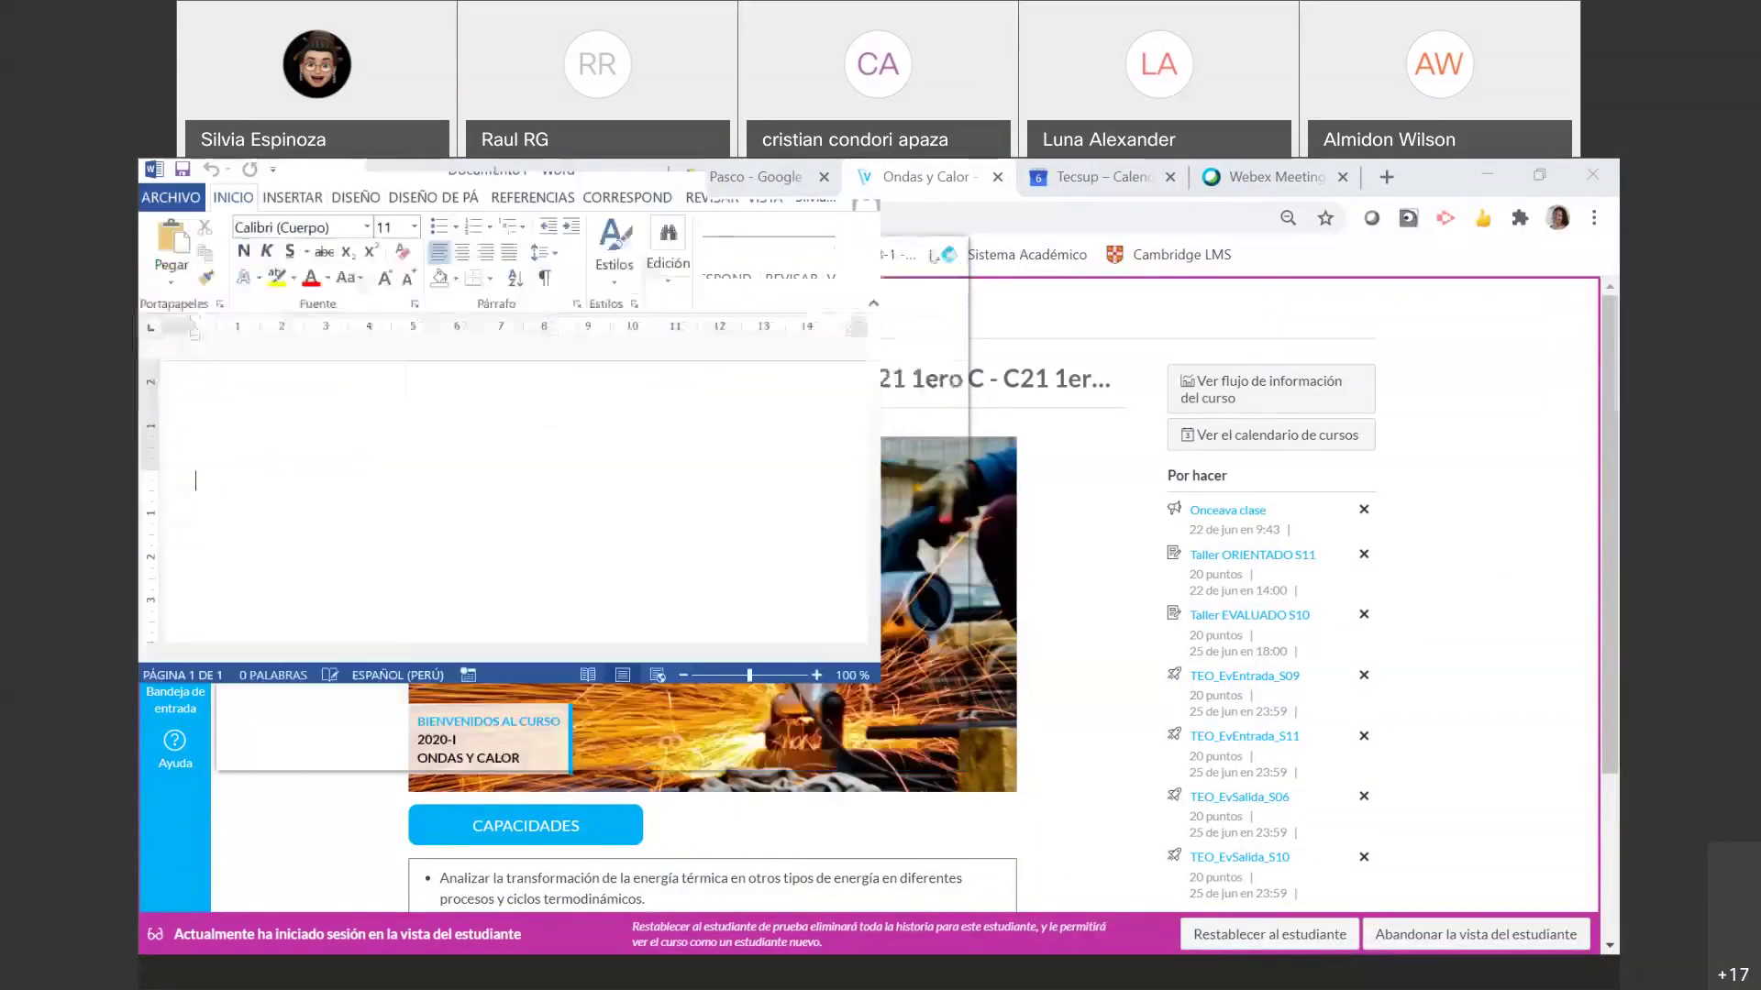
type("tE")
key("ctrl+z")
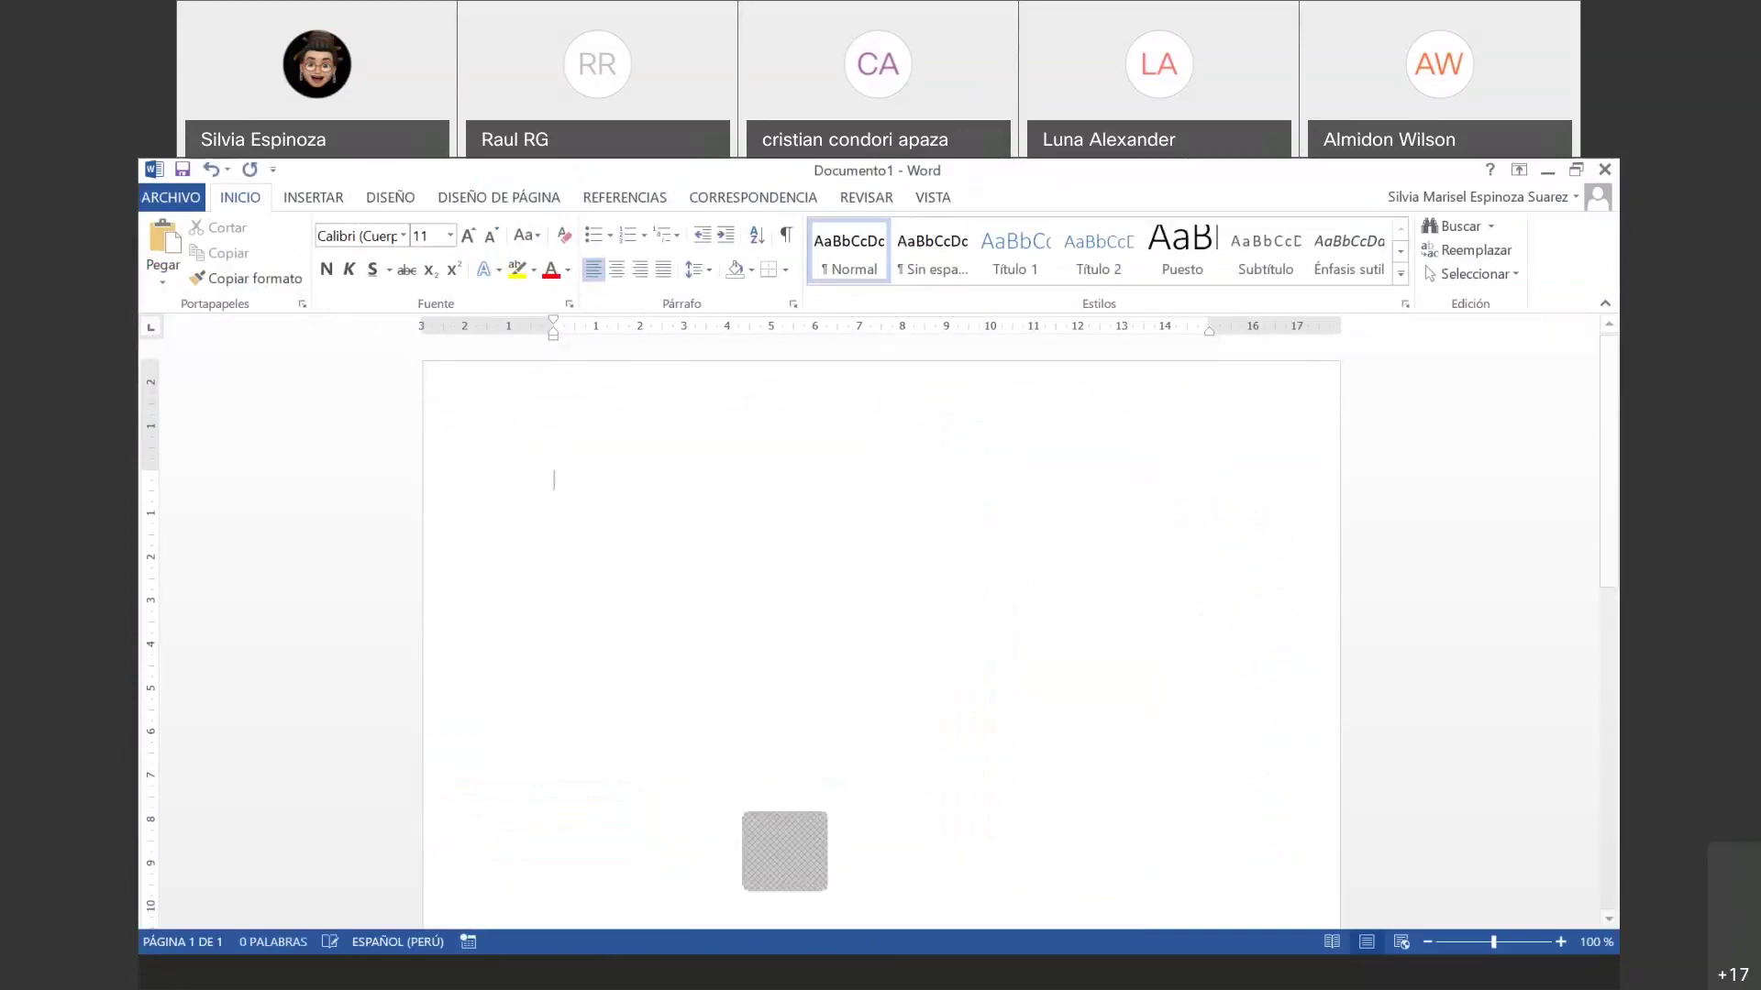
scroll(655, 612, "up", 5)
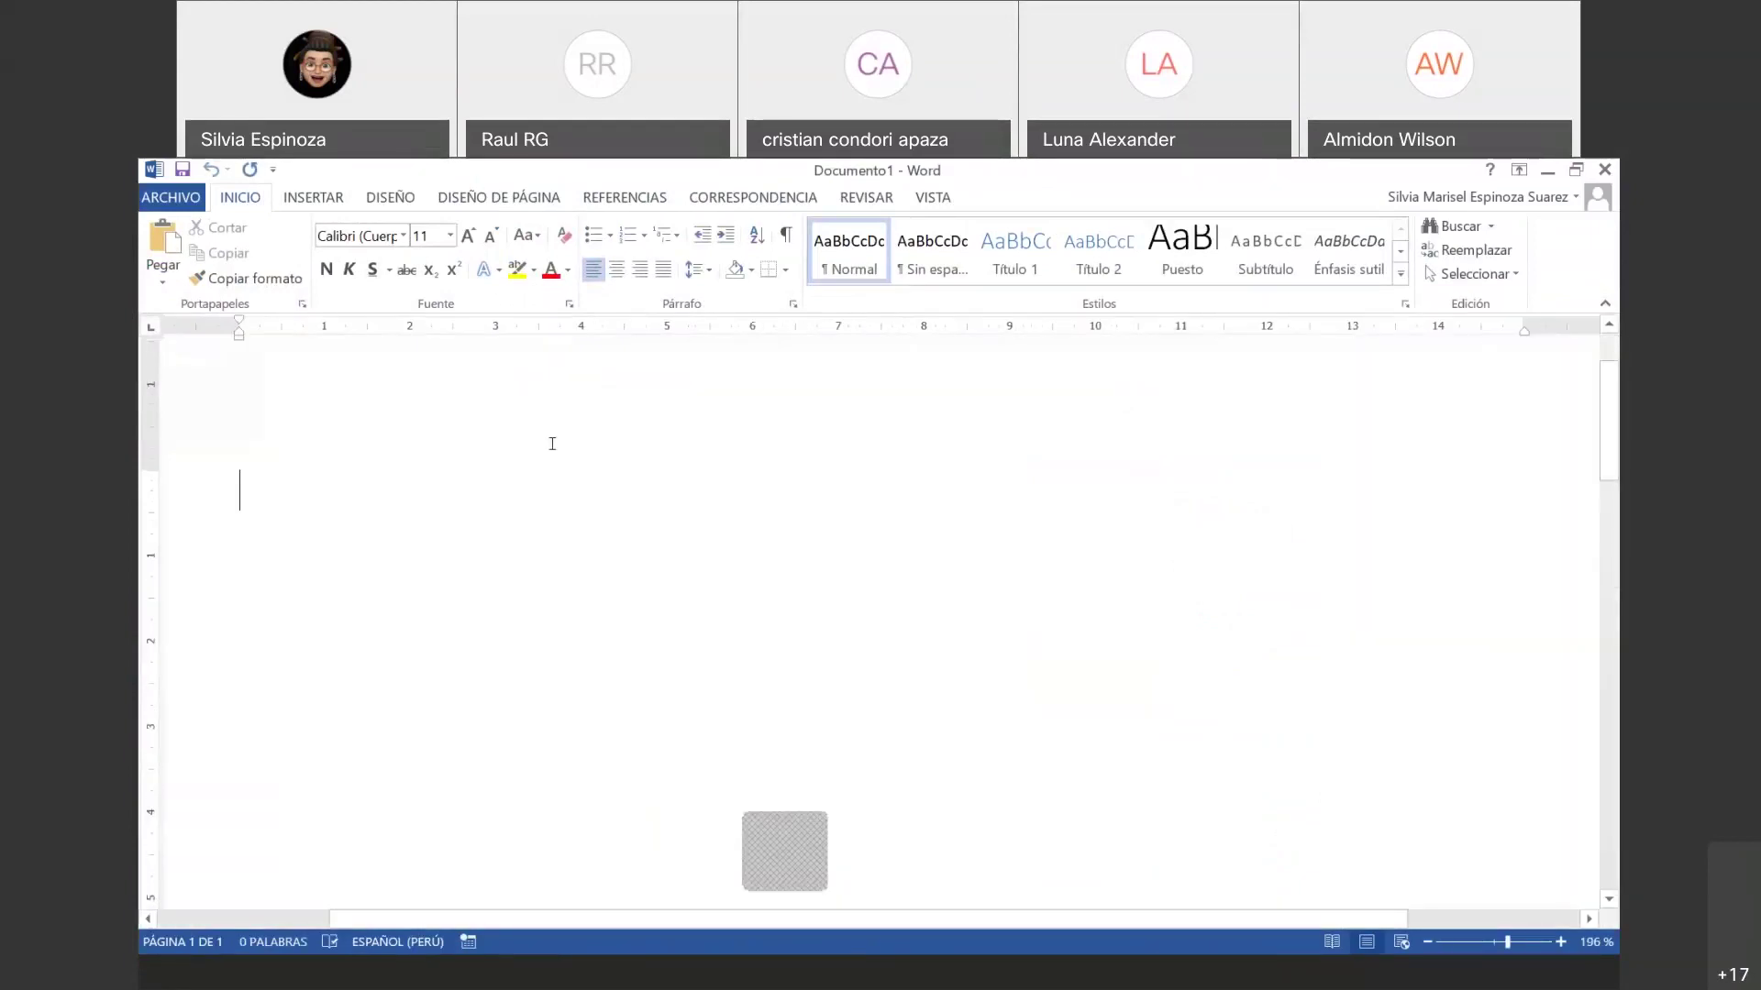
type("te")
key("ctrl+z")
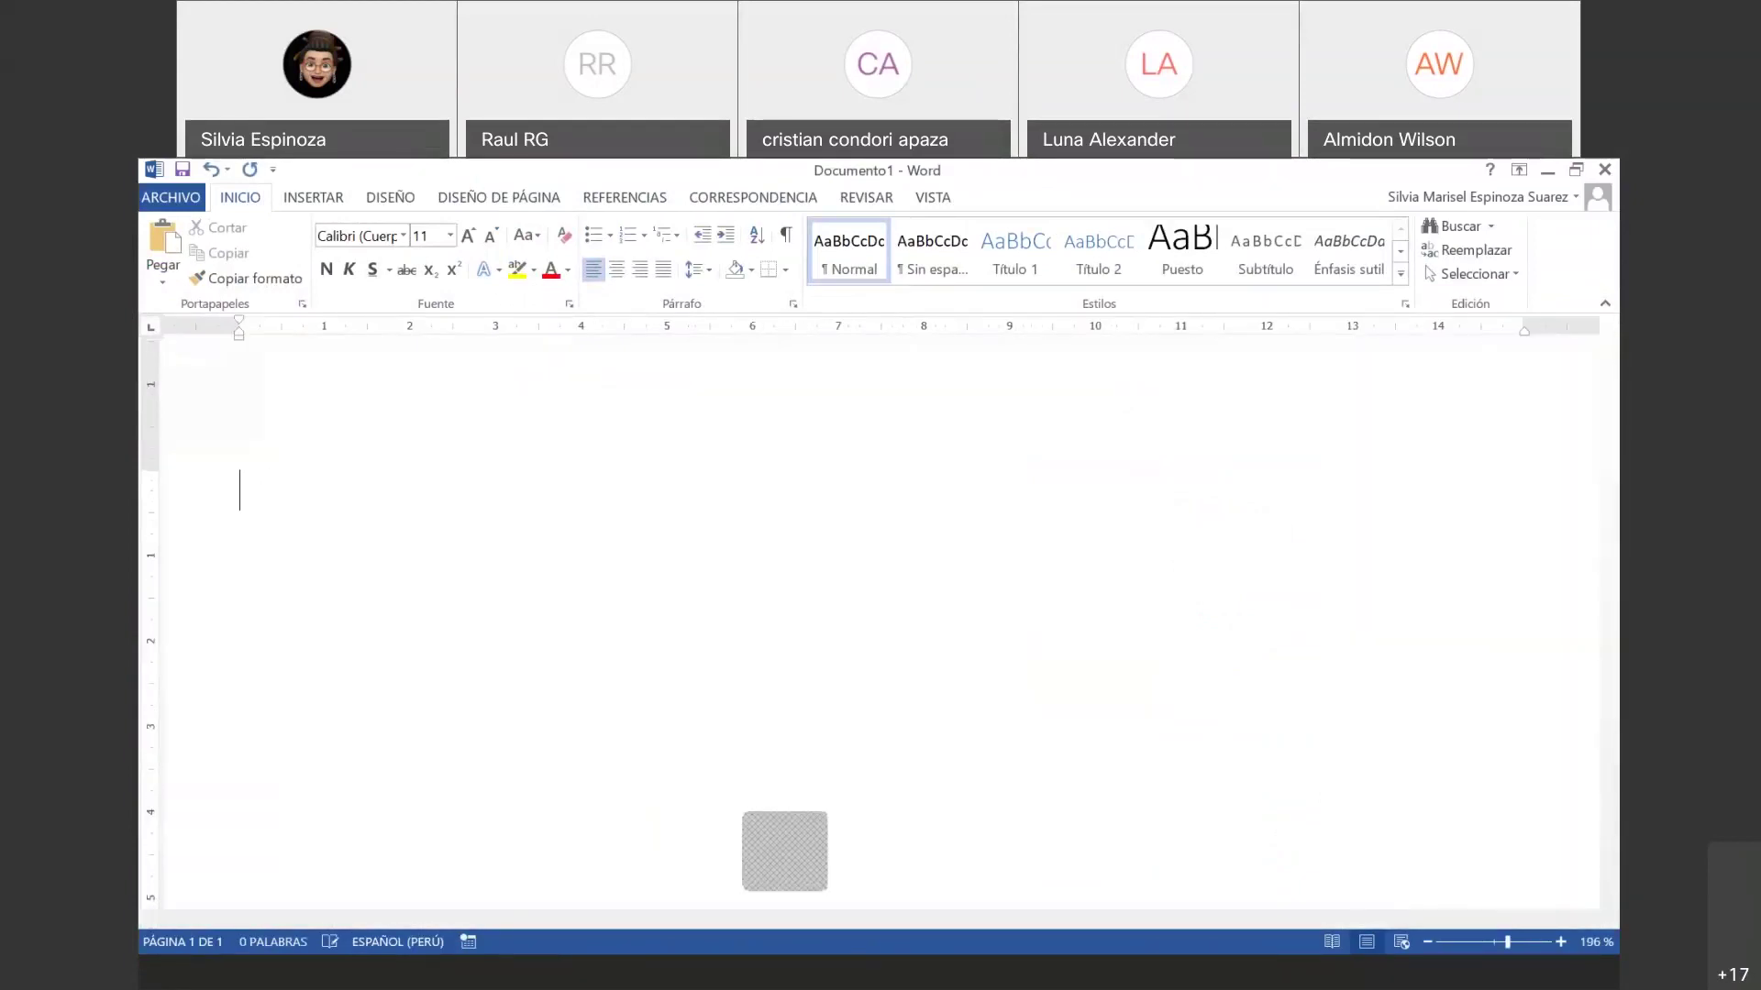
type("tE")
key("ctrl+z")
type("t")
key("ctrl+z")
- Write "TEÓRICA 40% del curso" as the first line of the document
type("TE")
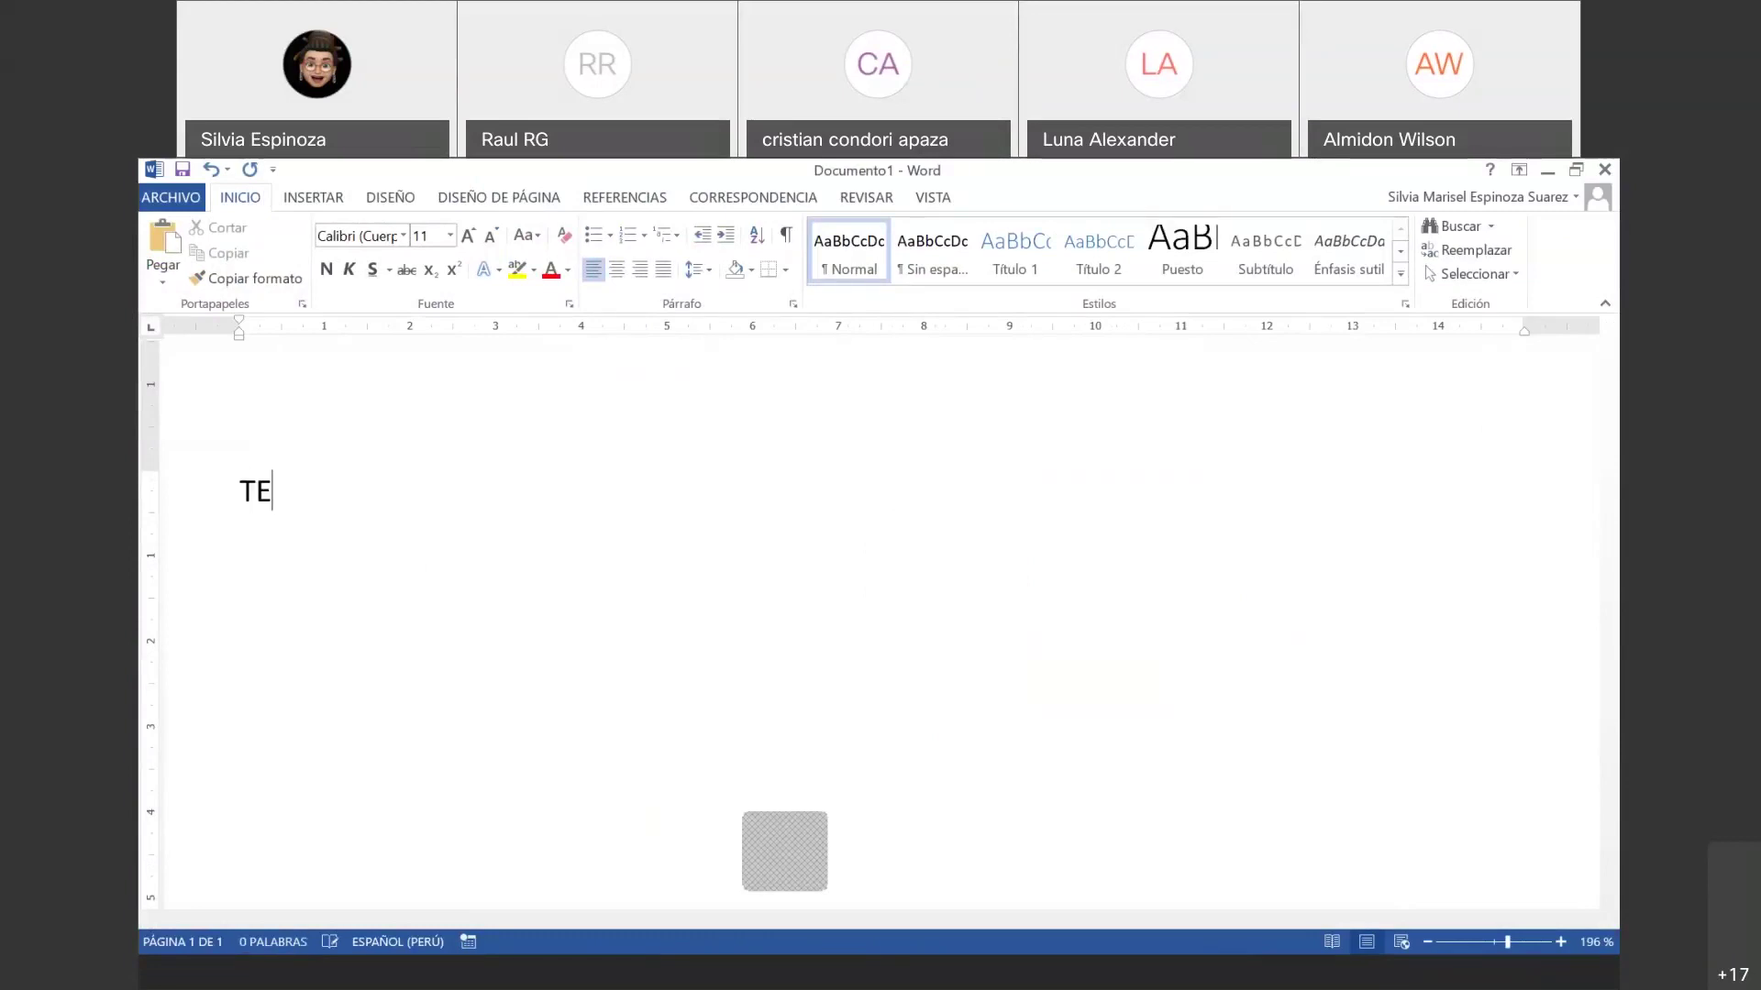
type("ÓRICA ")
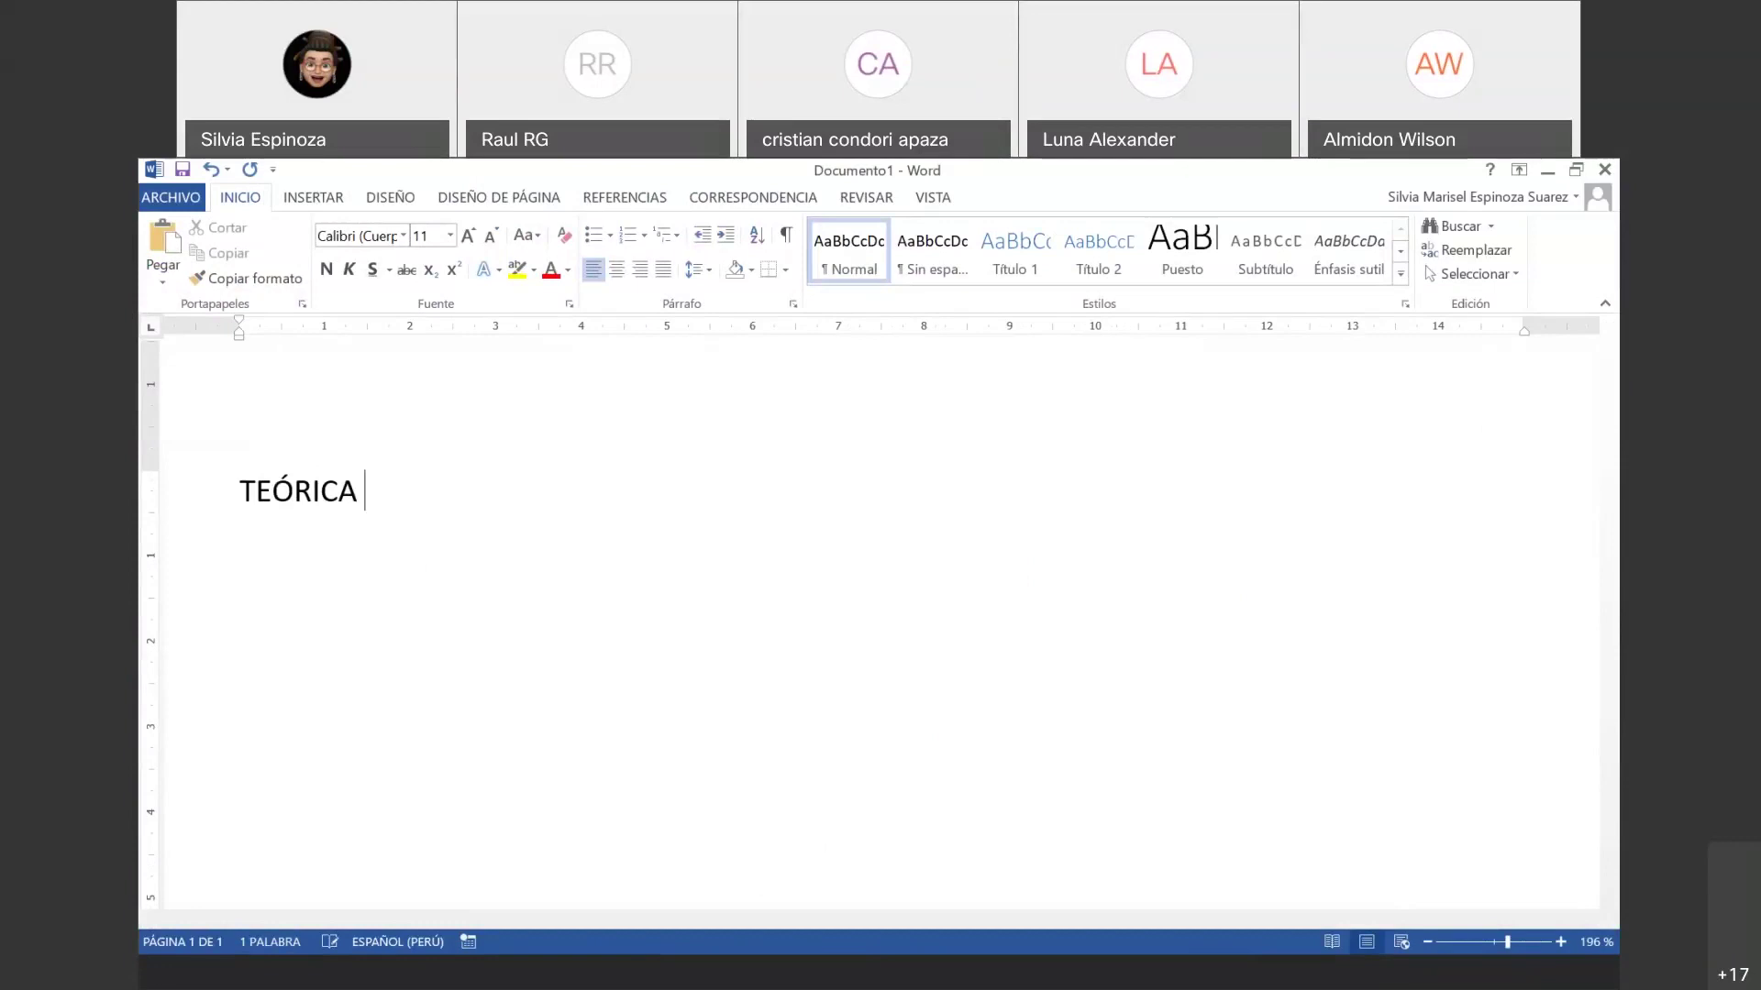
type("40% del curso")
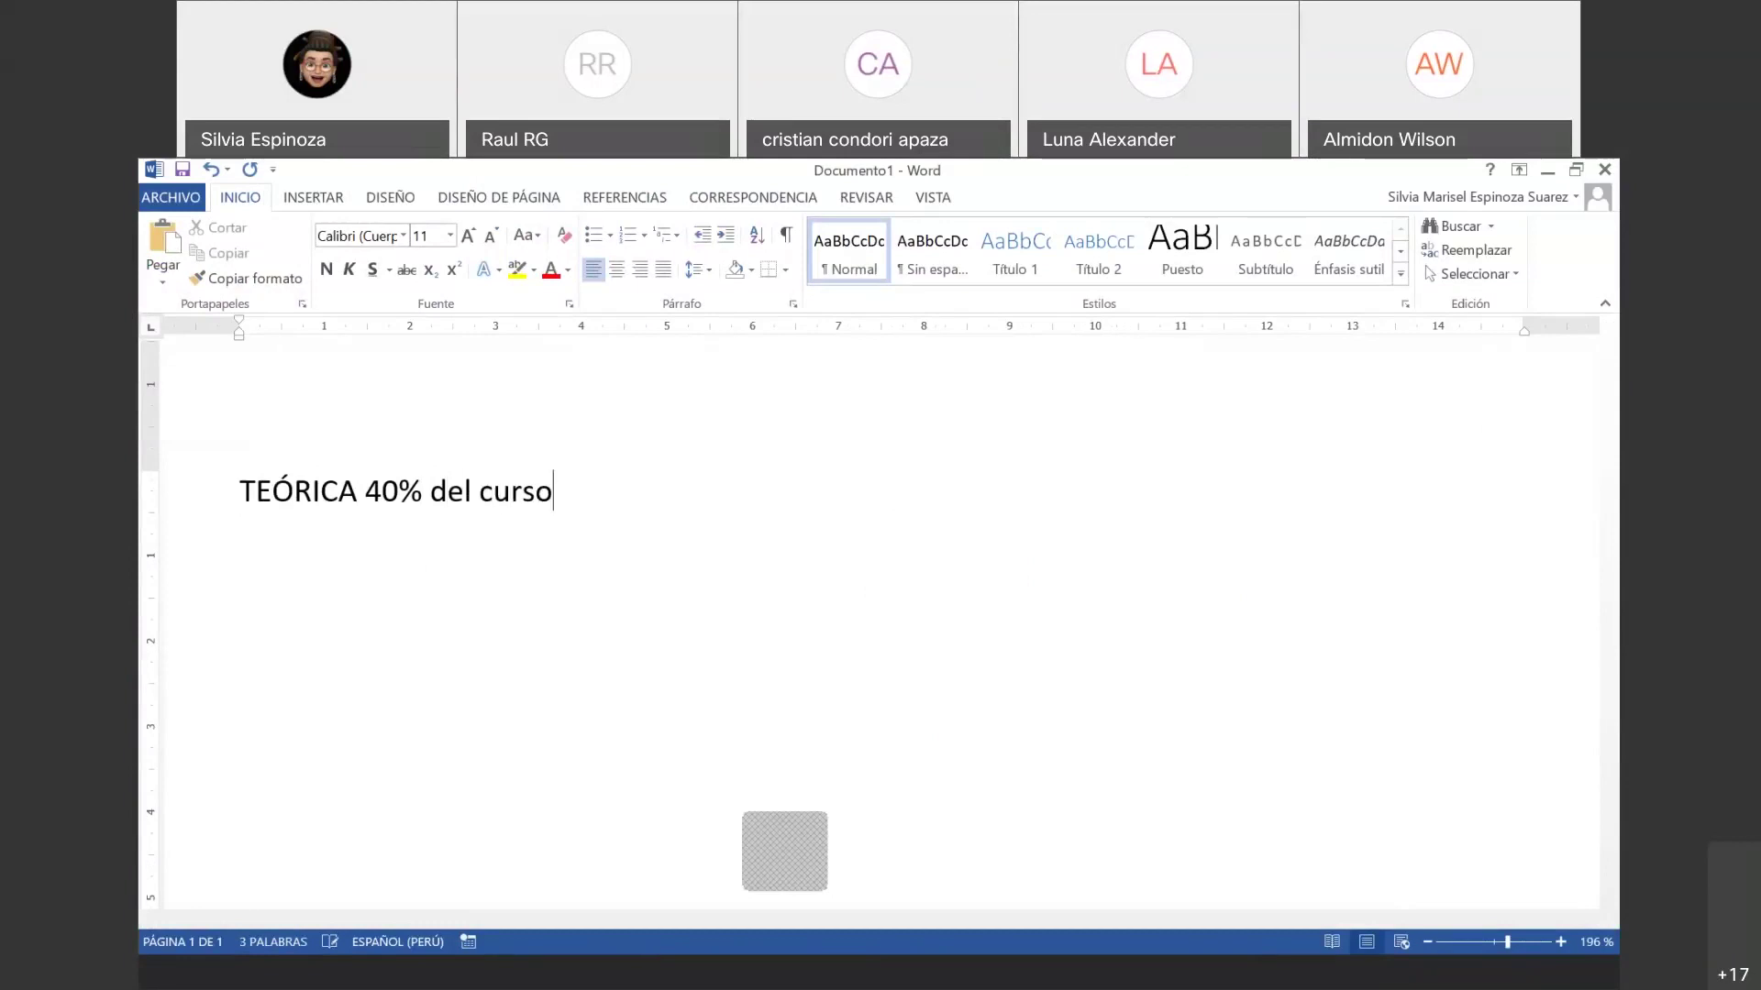
- Add a second line reading "LABORATORIO 60% del curso" below the theory line
key("Return")
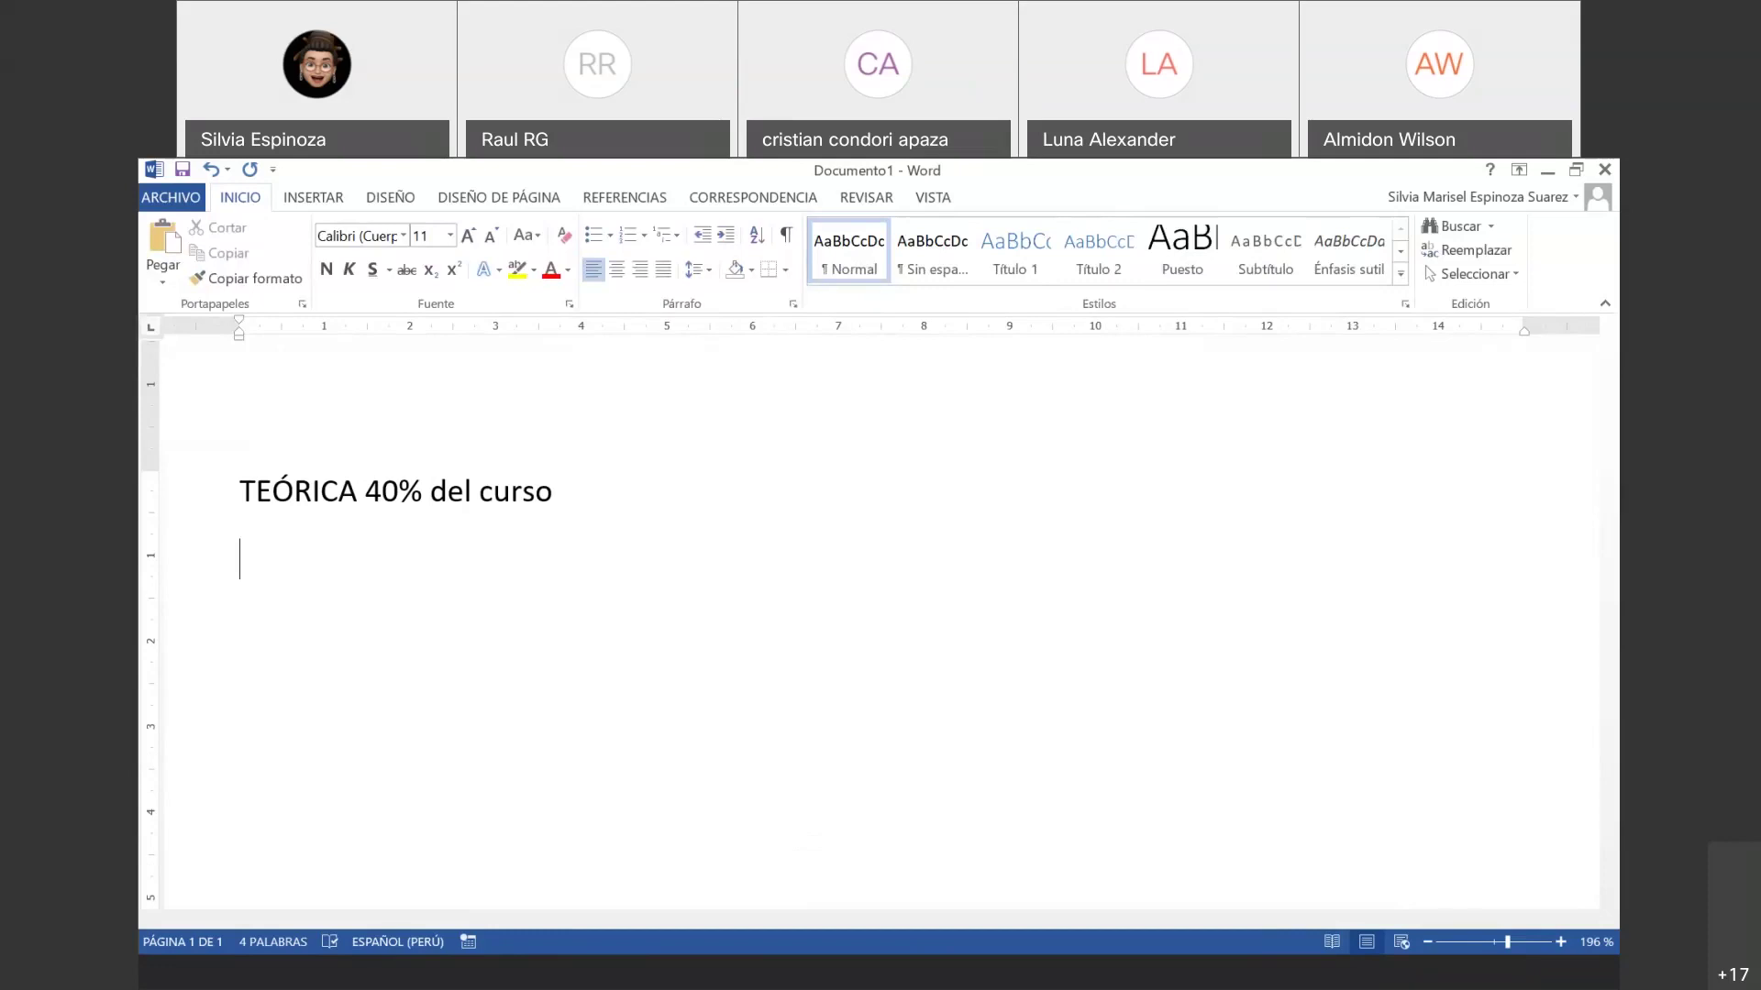
type("LABORA")
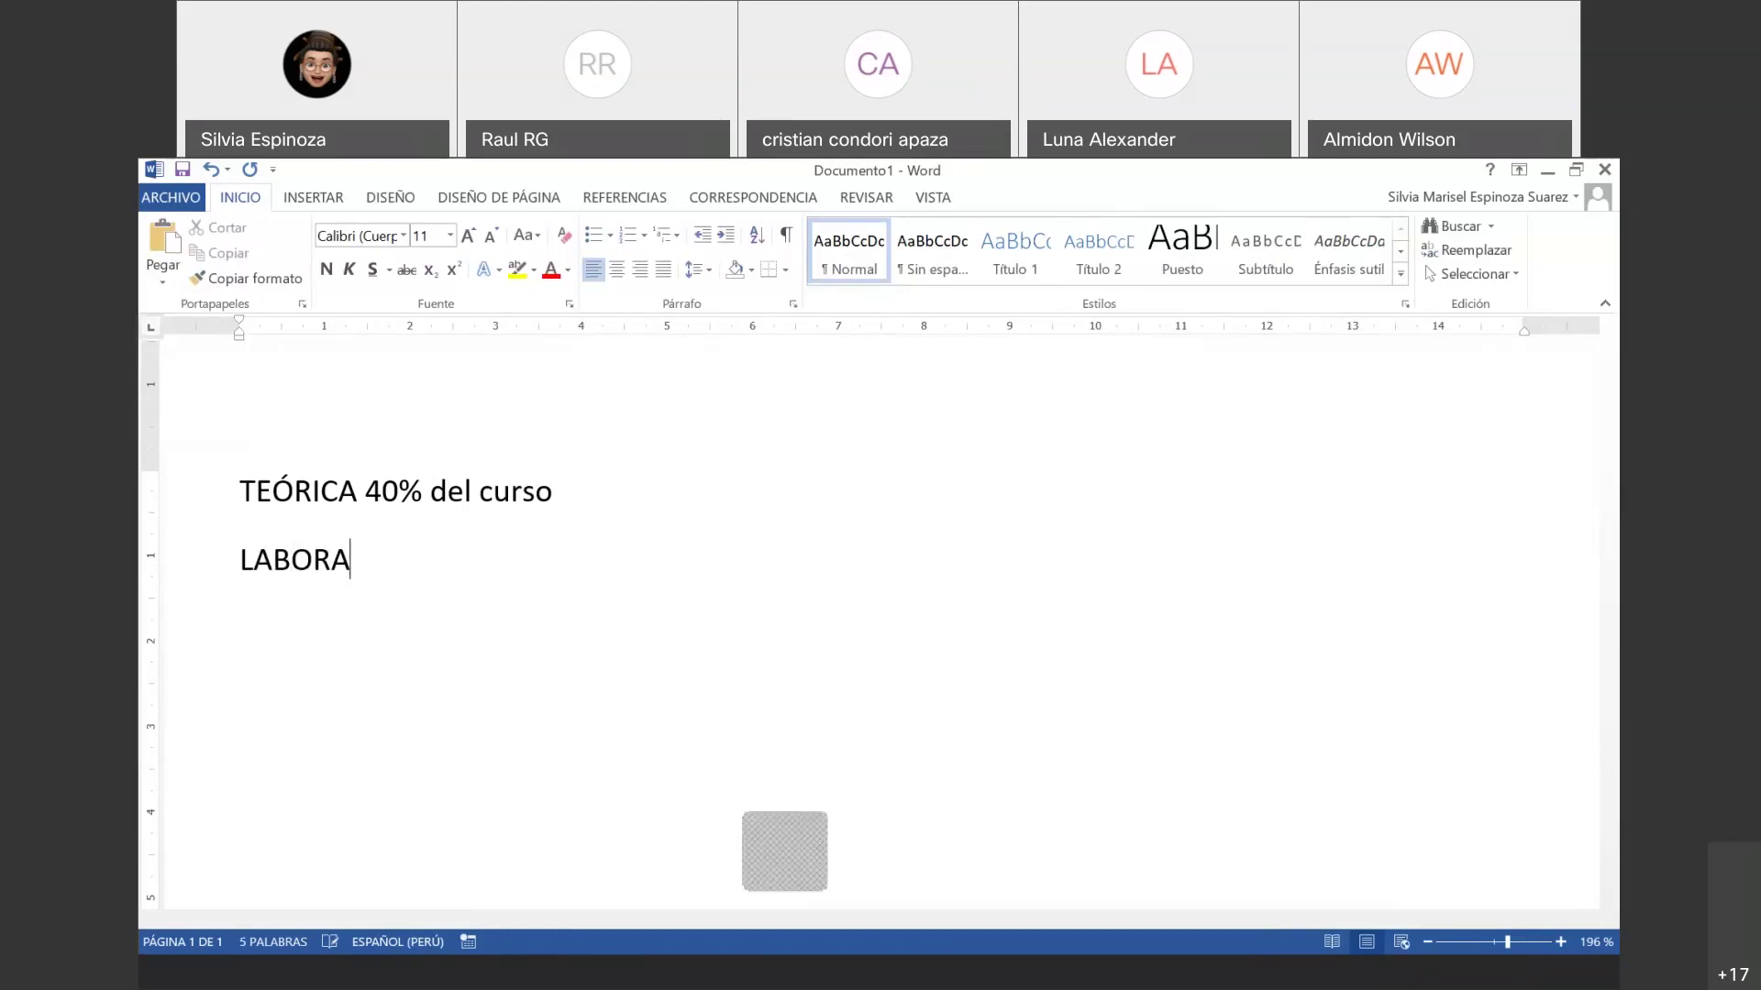
type("TORIO ")
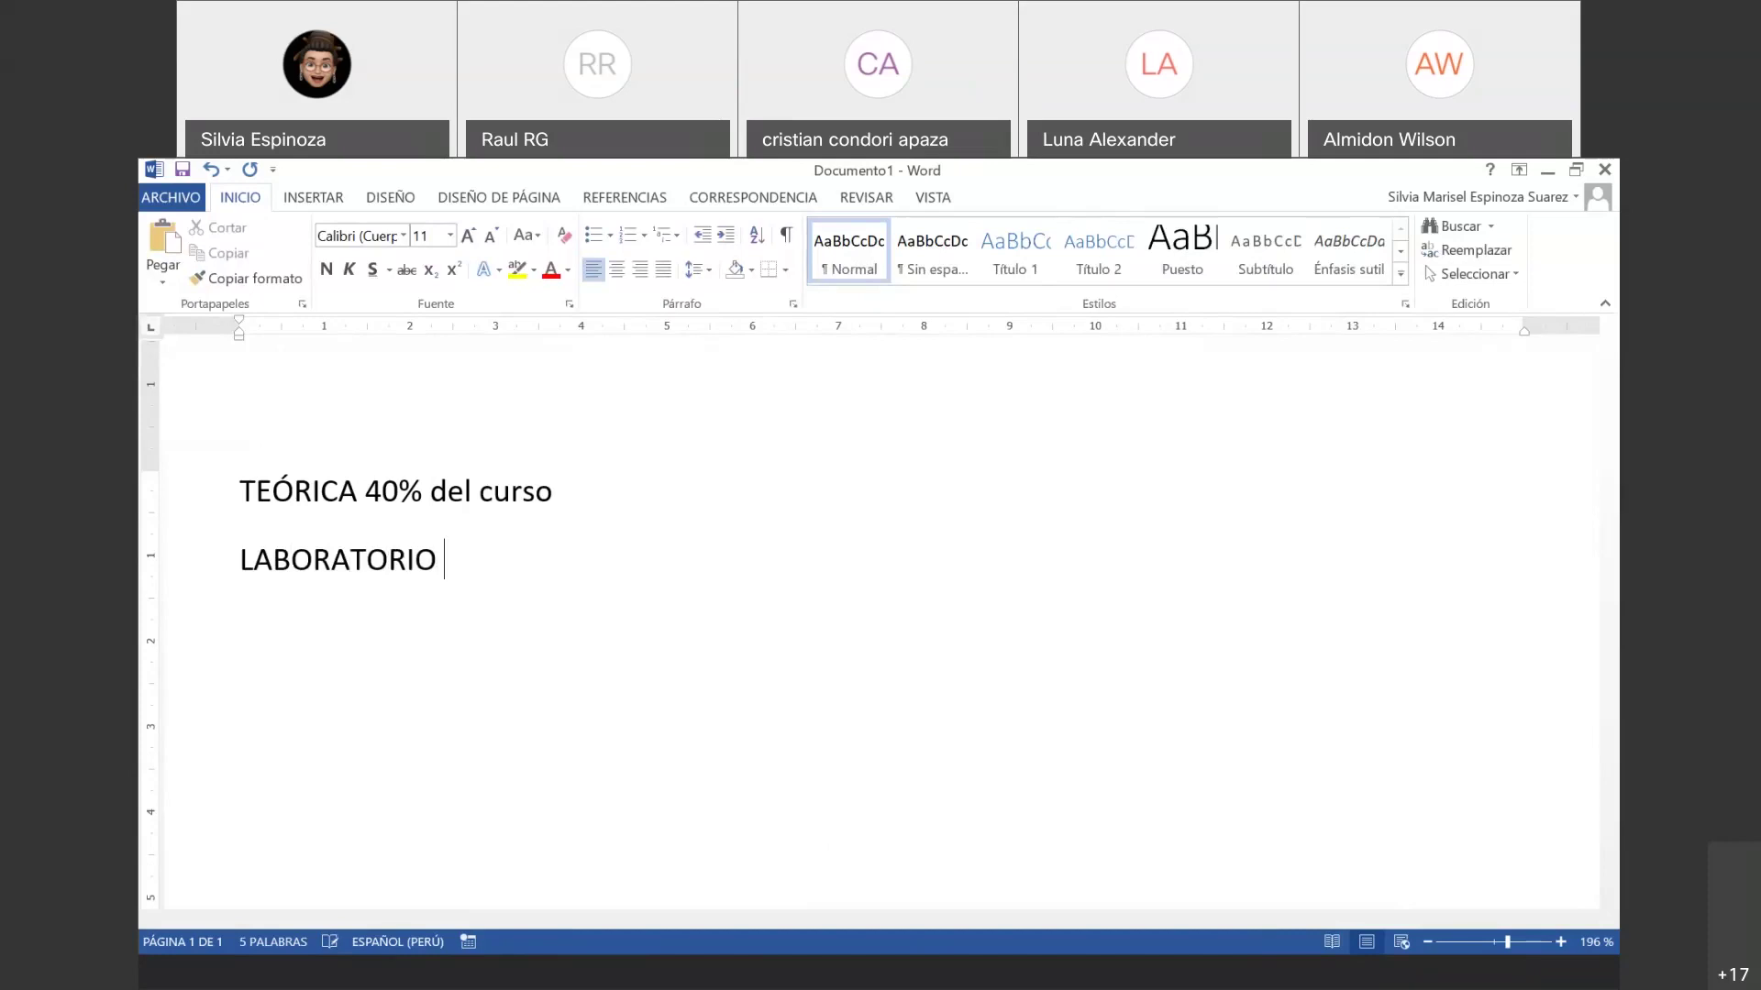
type("60% DE")
key("BackSpace")
key("BackSpace")
type("de")
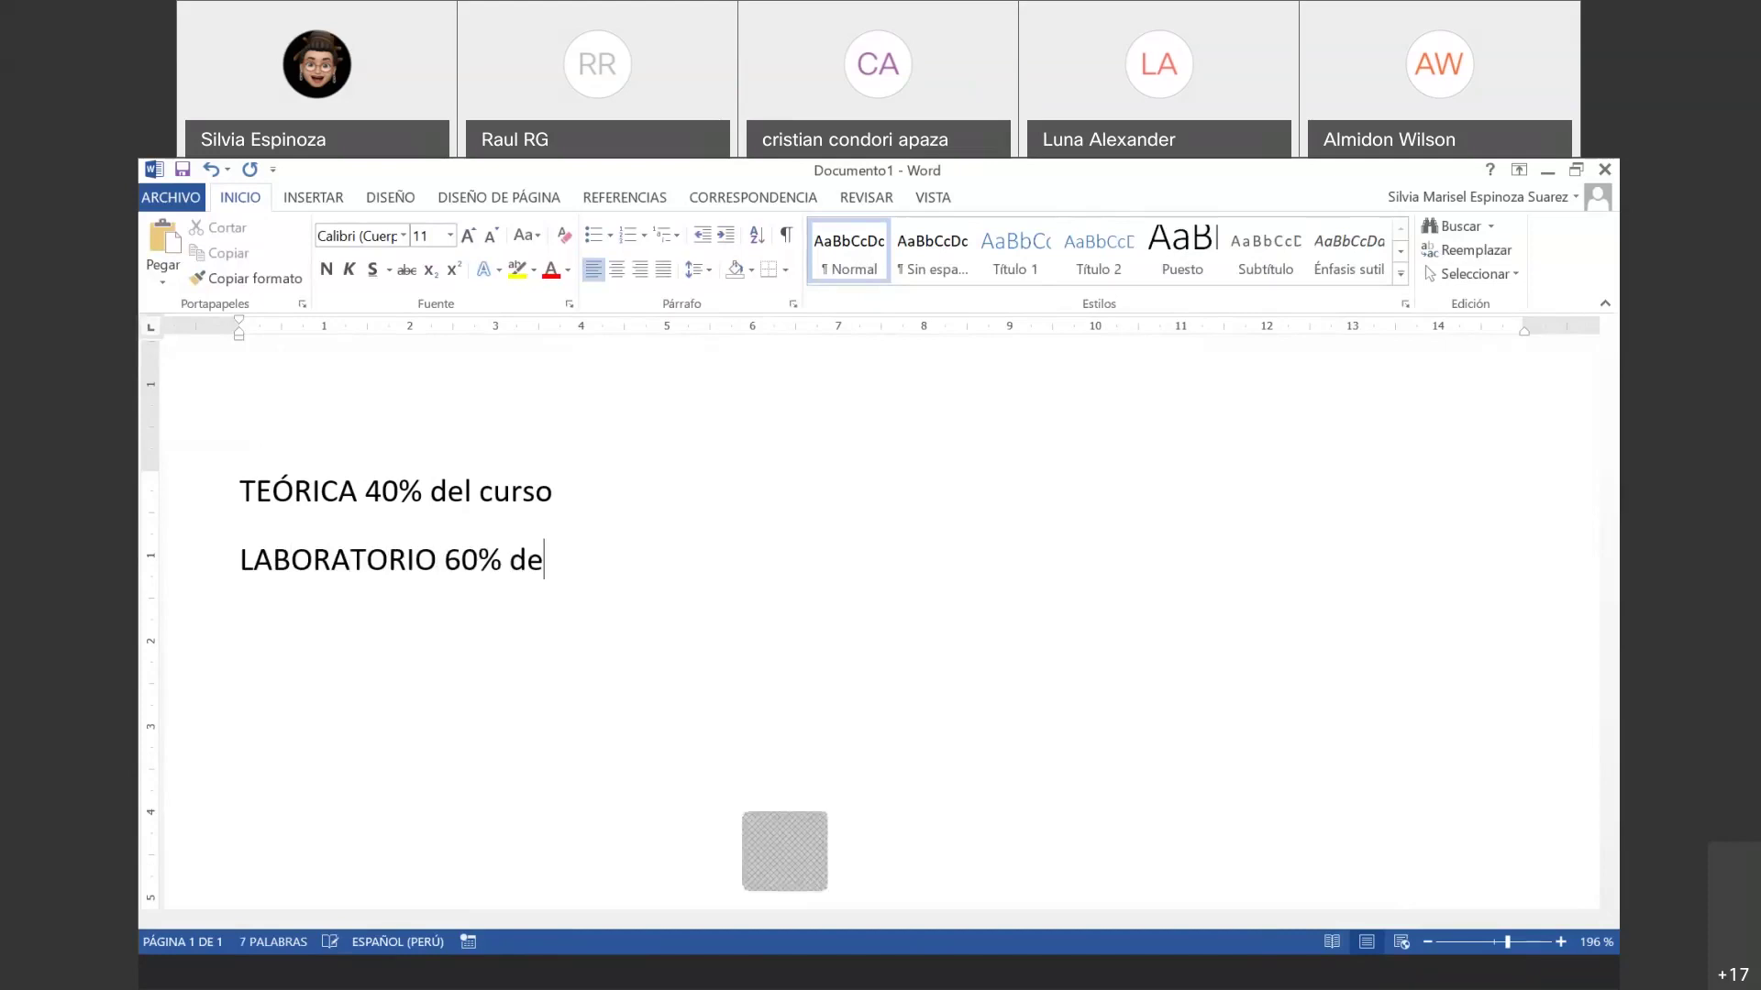
type("l curso")
- Add the lines "7 notas" and "Ev. Entrada – 8 am" below the laboratory weighting
key("Return")
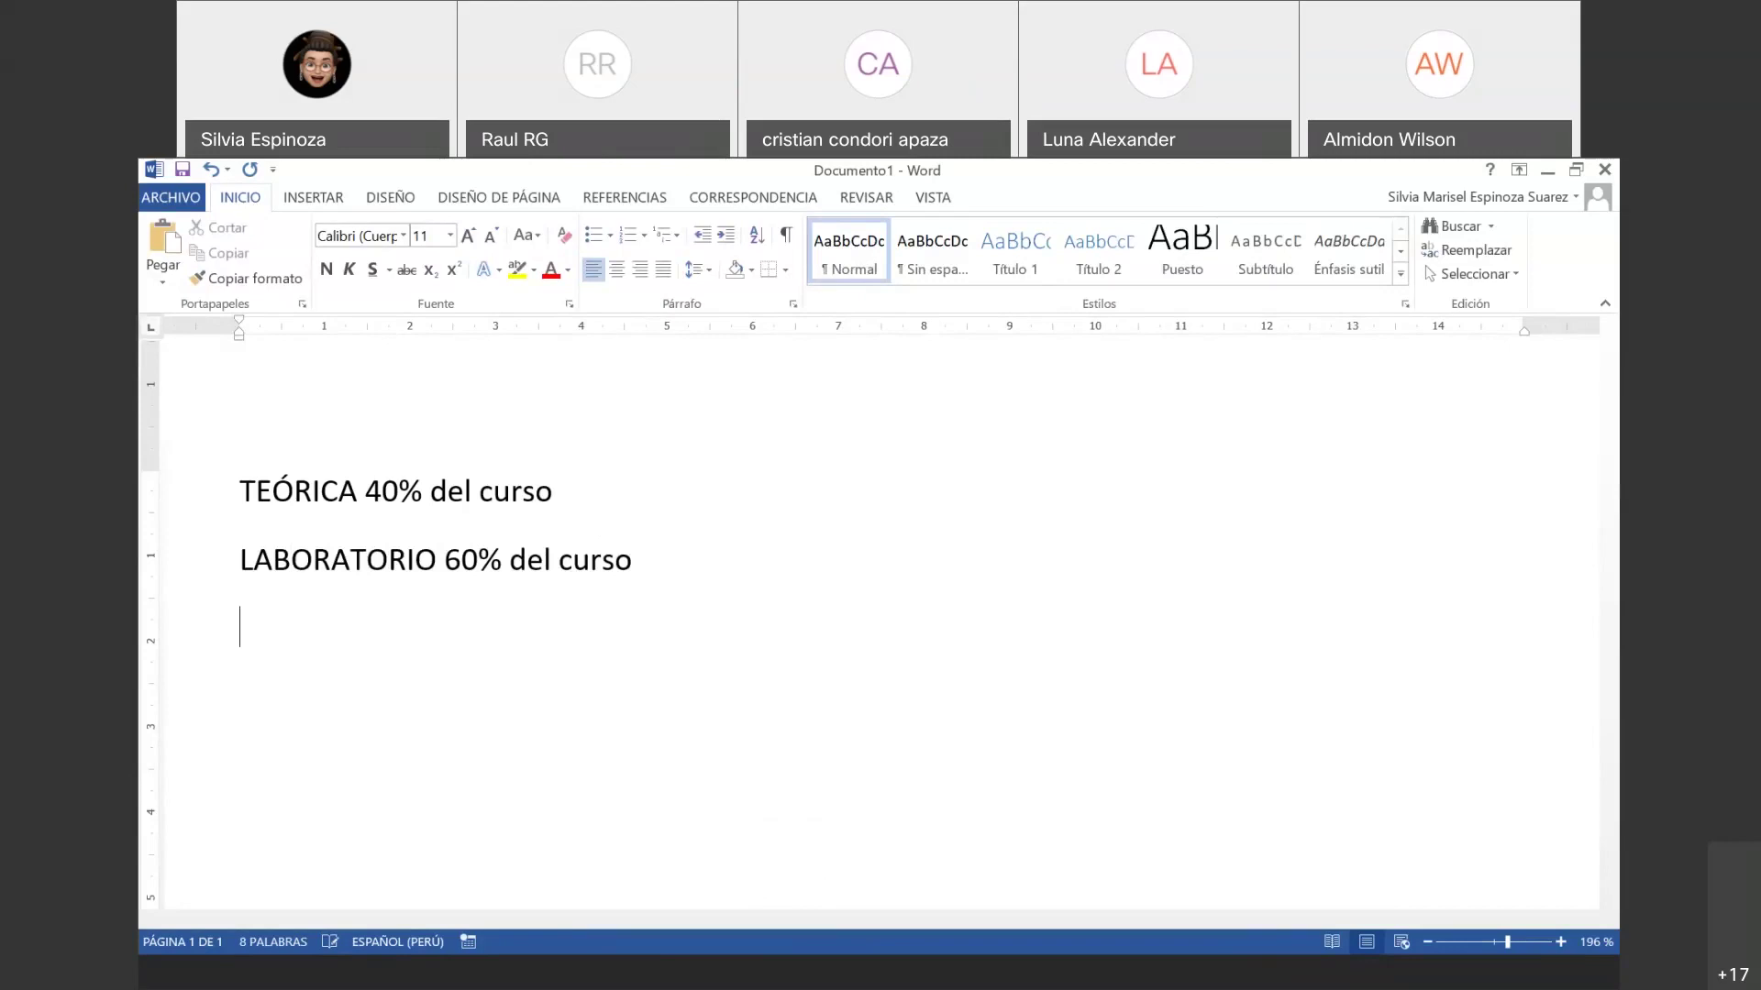
type("7 notas")
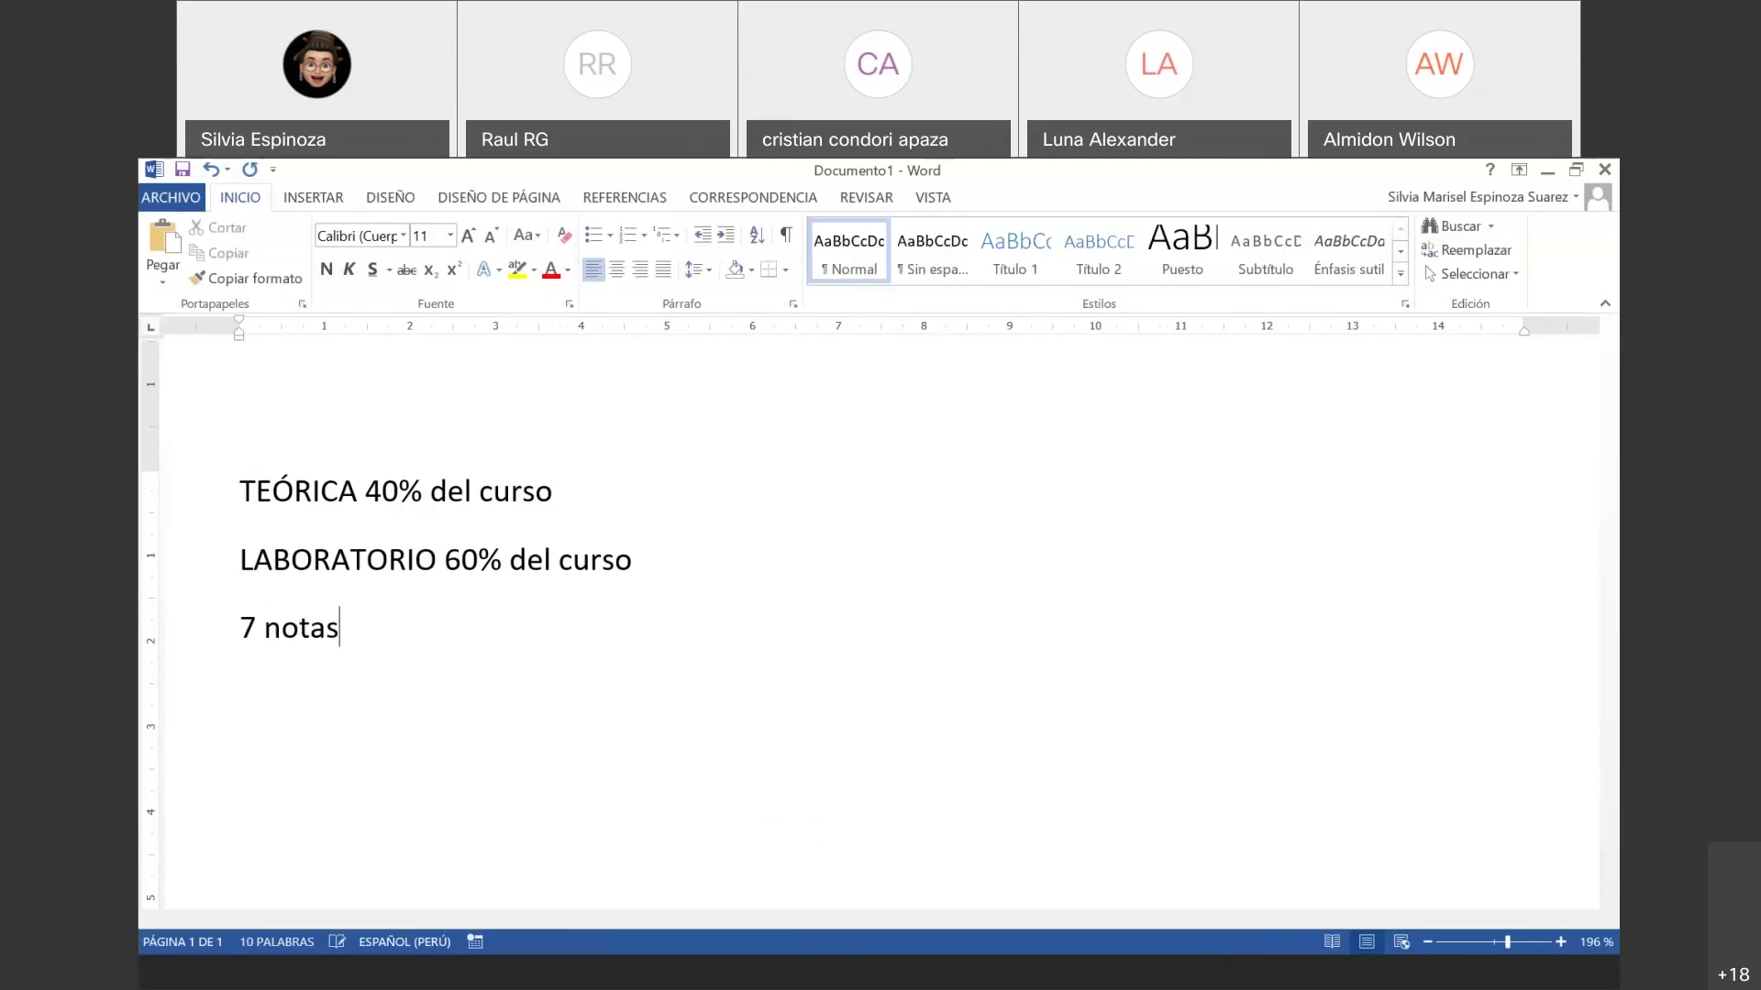
key("Return")
type("e")
type("v. entr")
type("a")
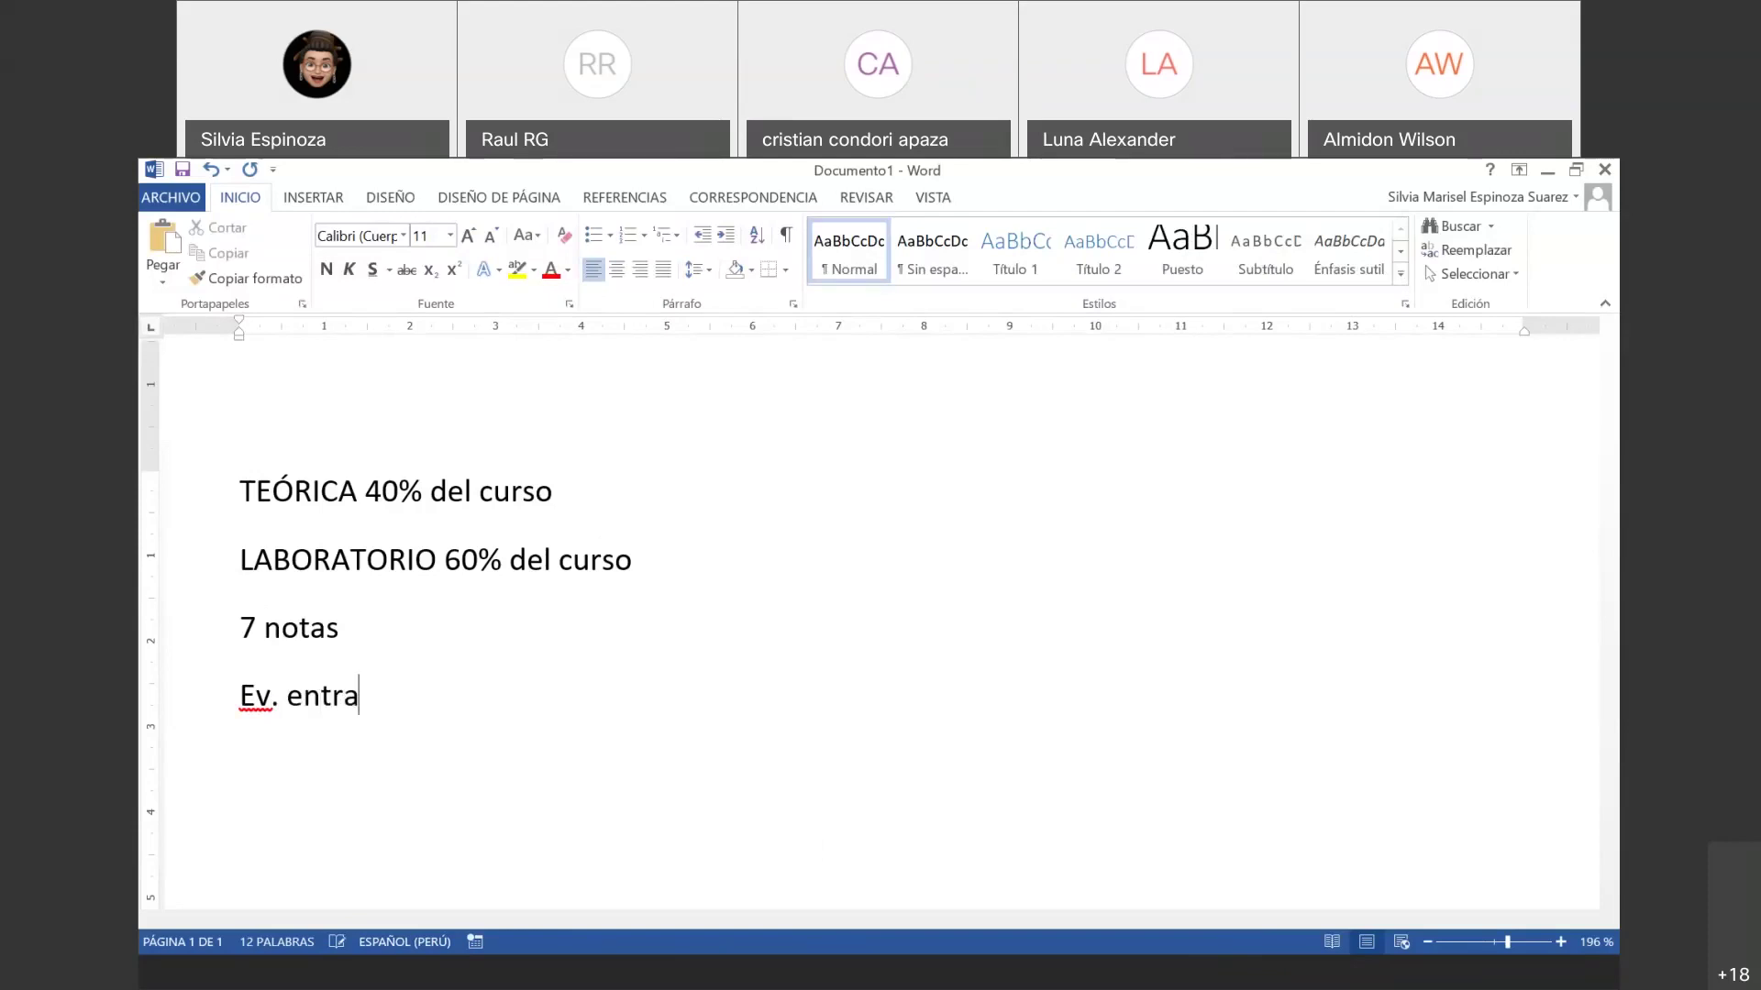
type("da -")
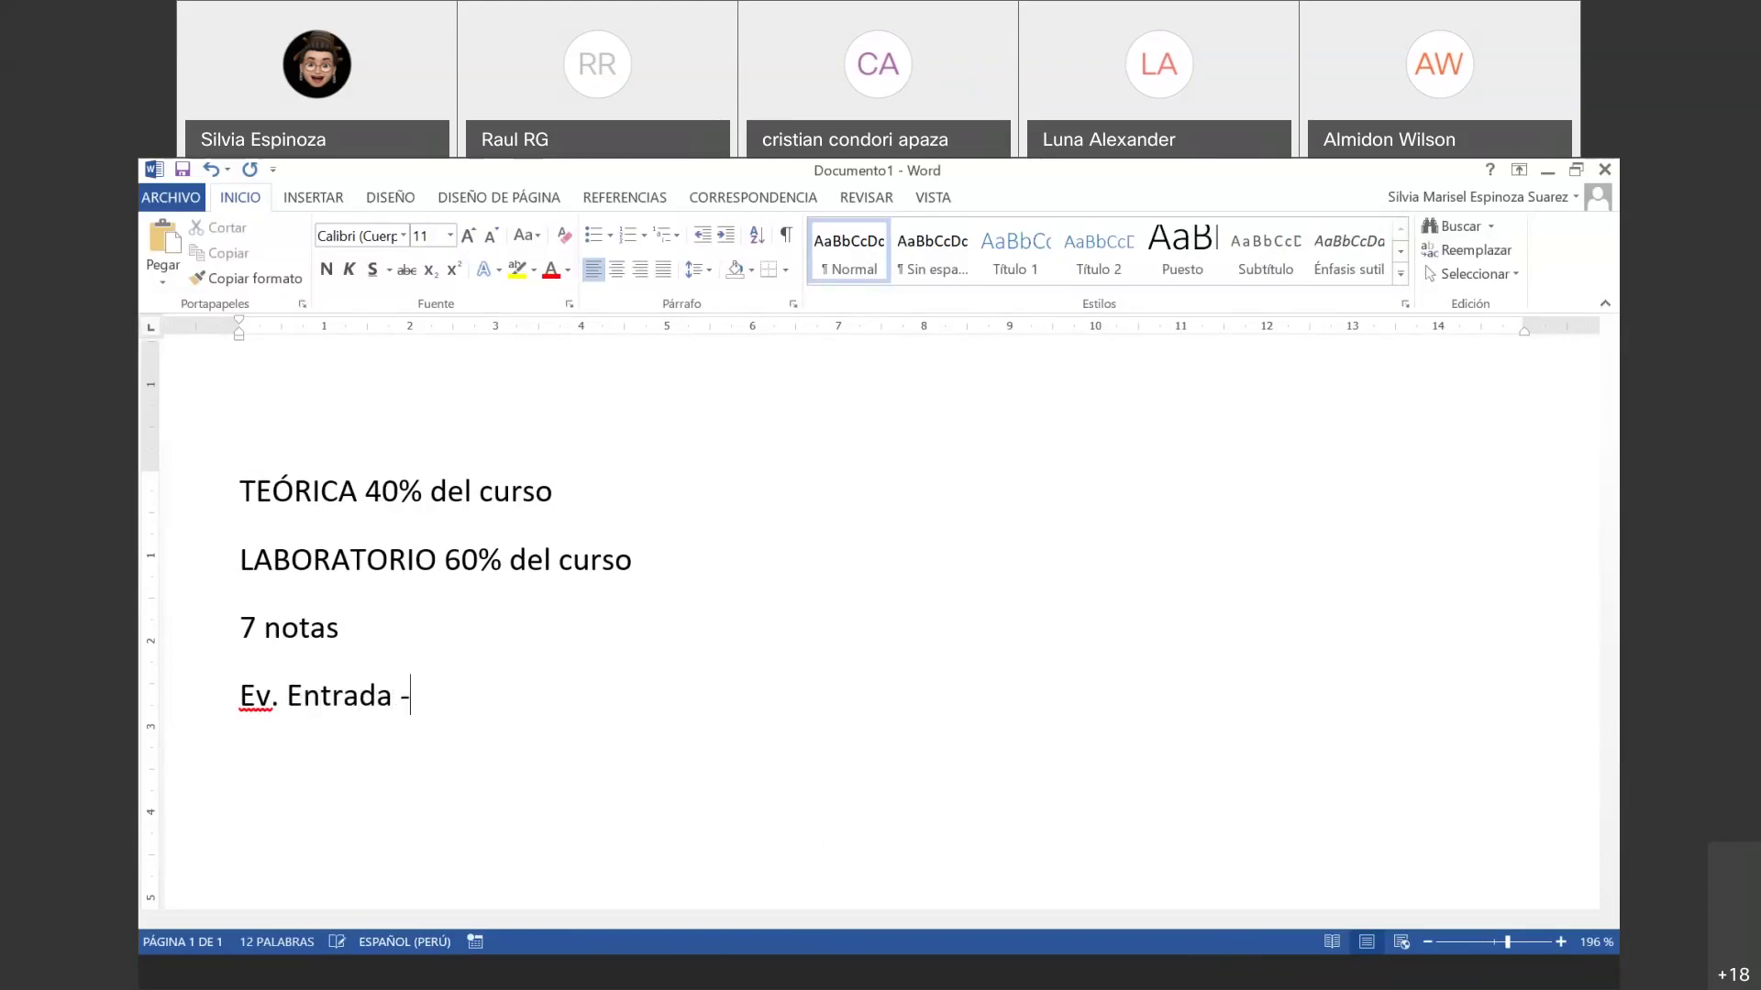
type(" 8 am")
- Add three more evaluation lines below the entry evaluation: "Socrative", "Reporte" and "Ev. Salida"
key("Return")
type("Socrative")
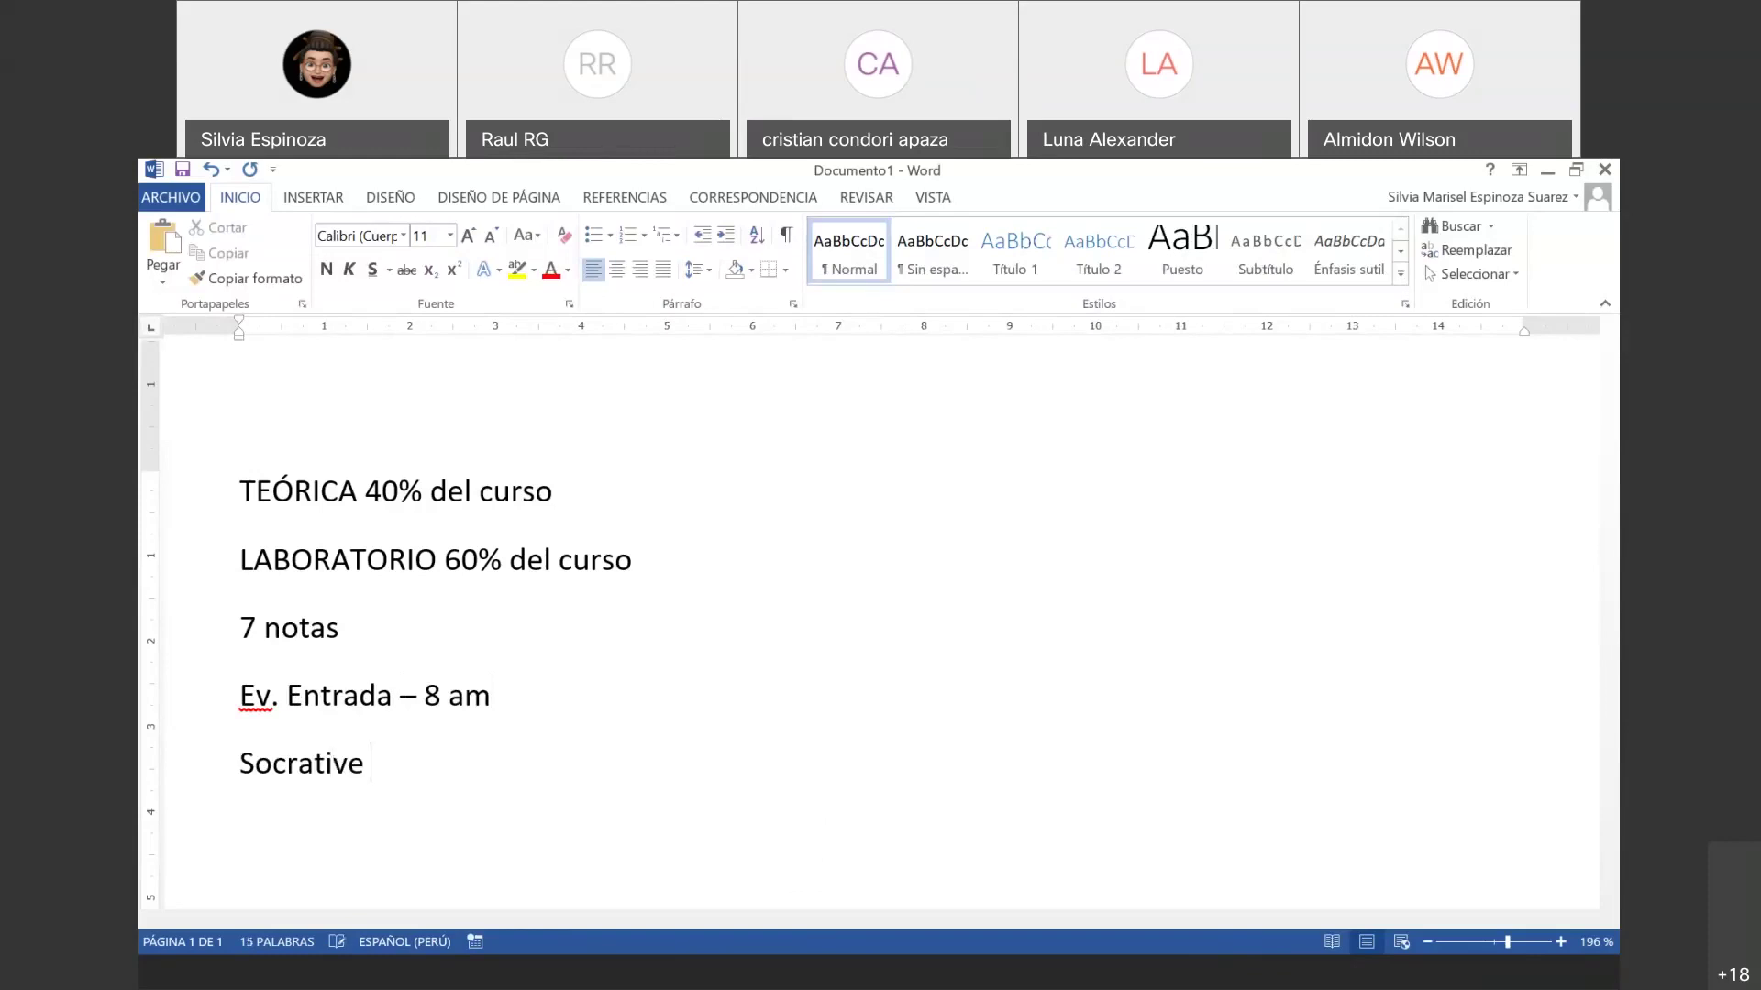
key("Return")
type("Repo")
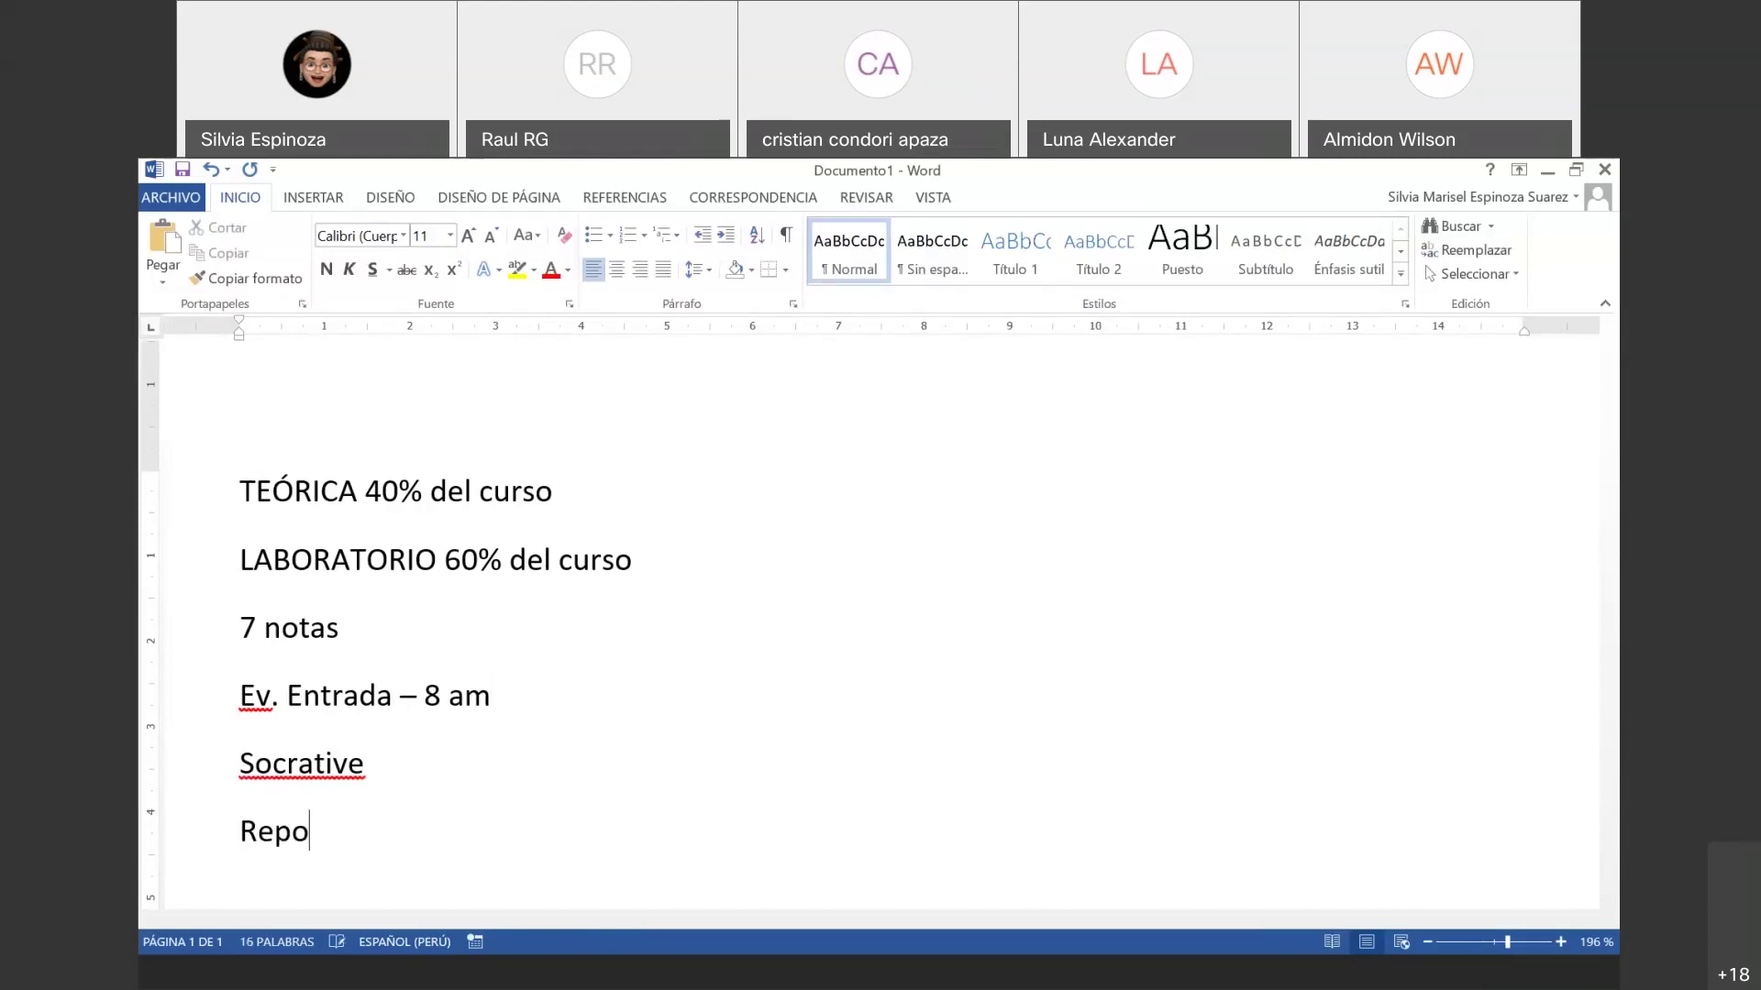
type("rte")
key("Return")
type("Ev. Salis")
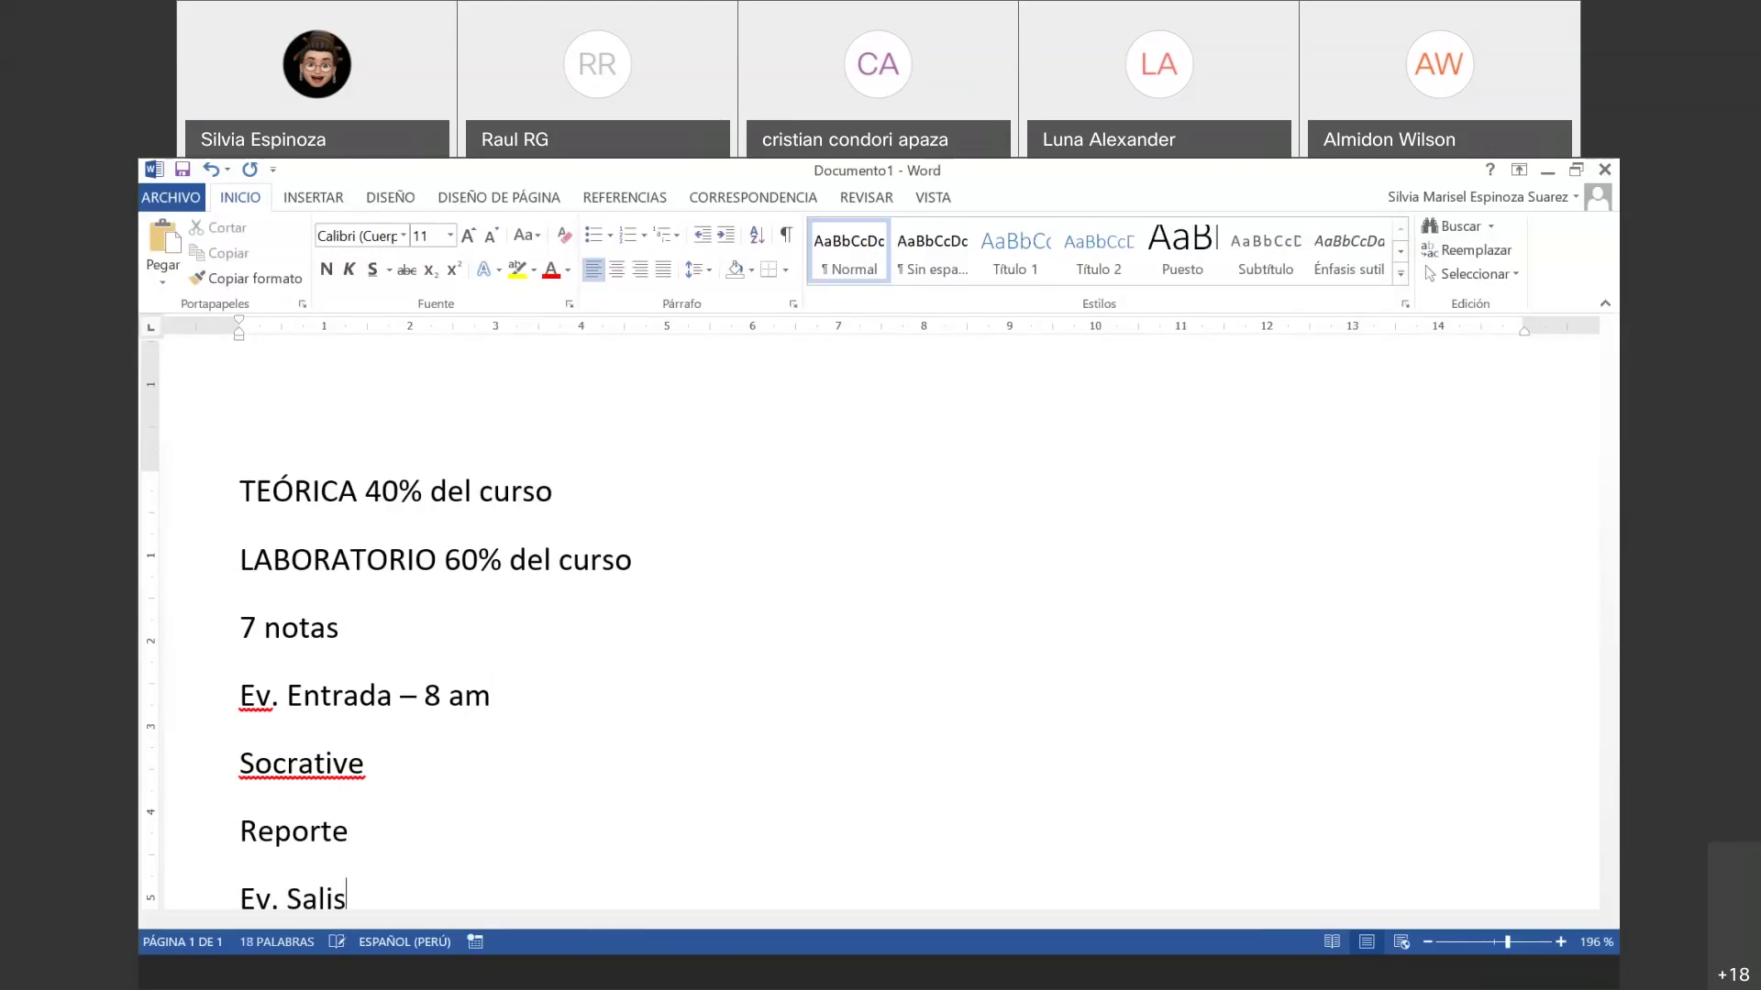
key("BackSpace")
type("da")
- Replace the dash before "8 am" with parentheses around the time, and make the four lines from Ev. Entrada to Ev. Salida a bulleted list
double_click(411, 697)
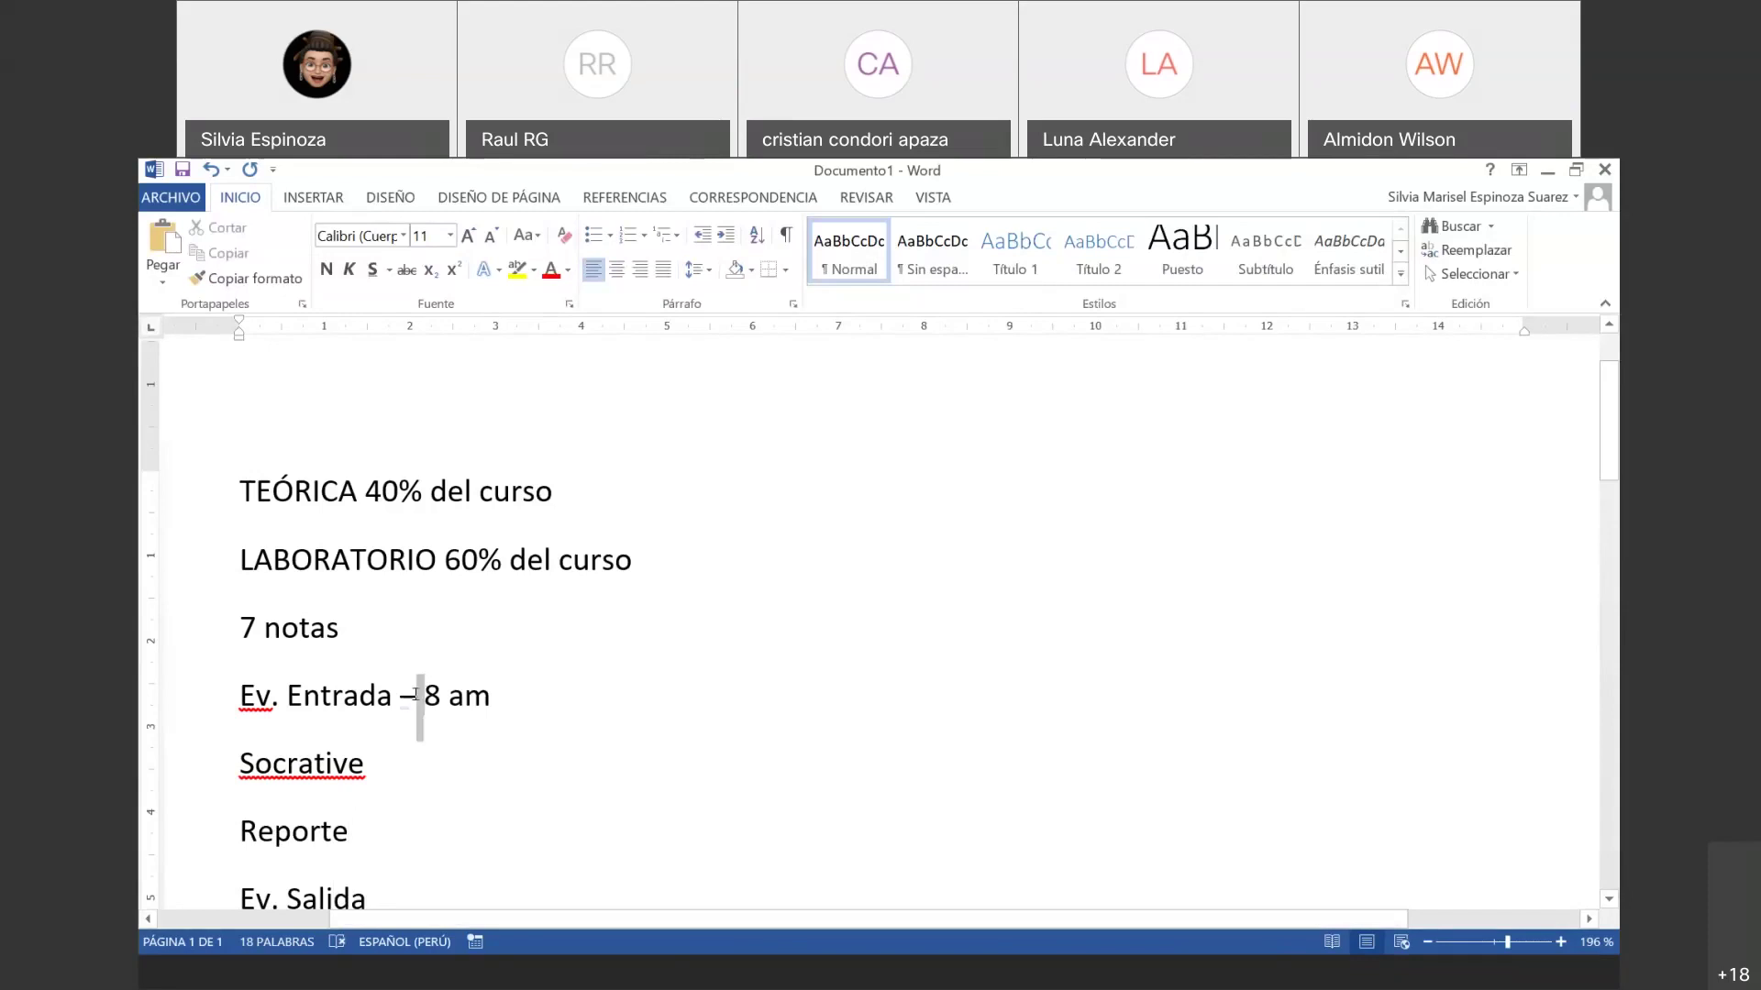
type("(")
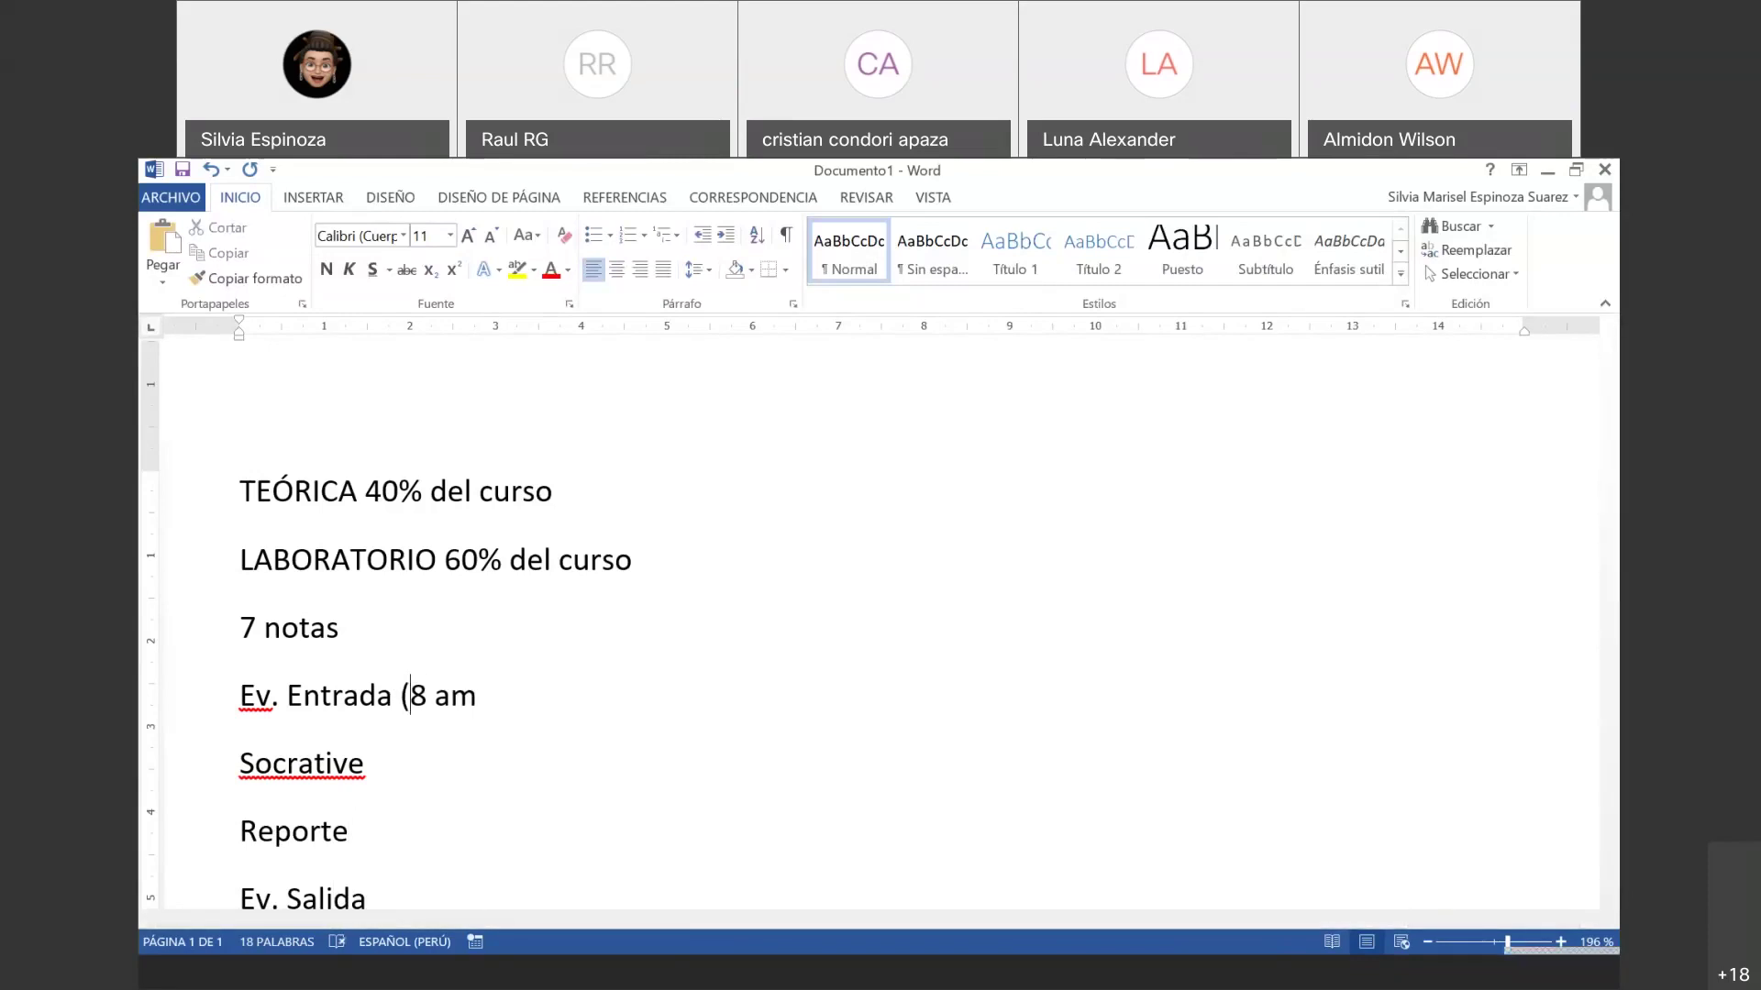
left_click(490, 699)
type(")")
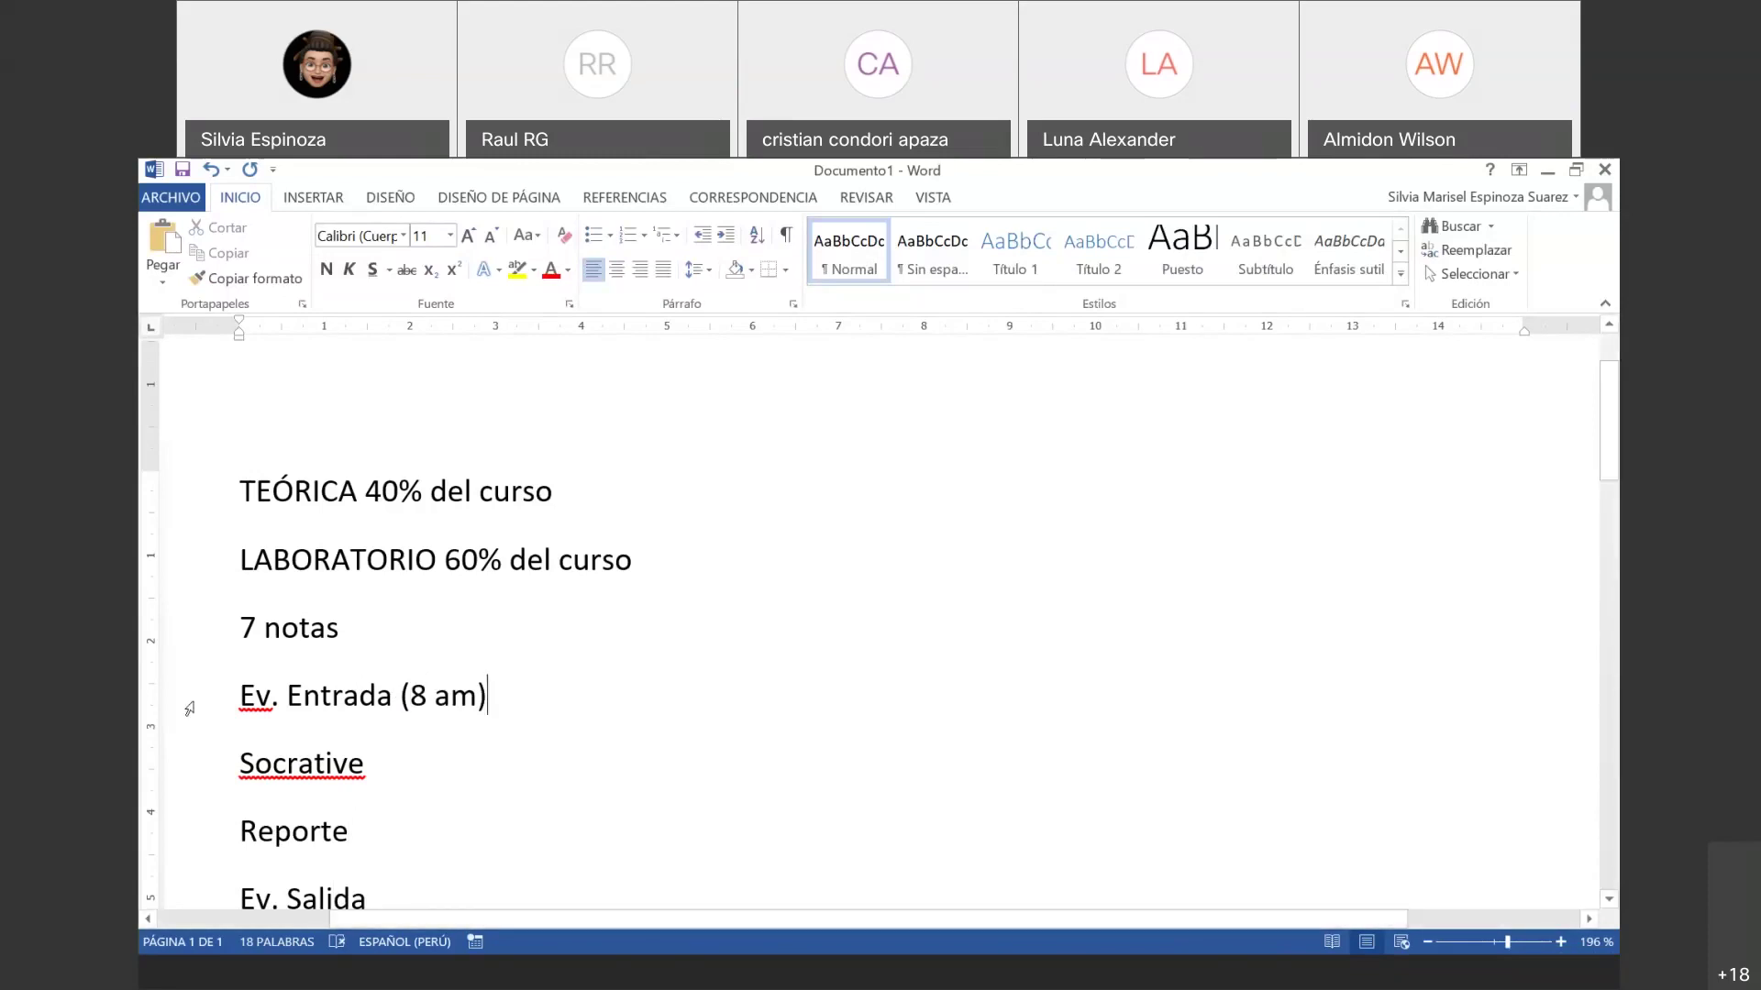
left_click_drag(240, 691, 467, 786)
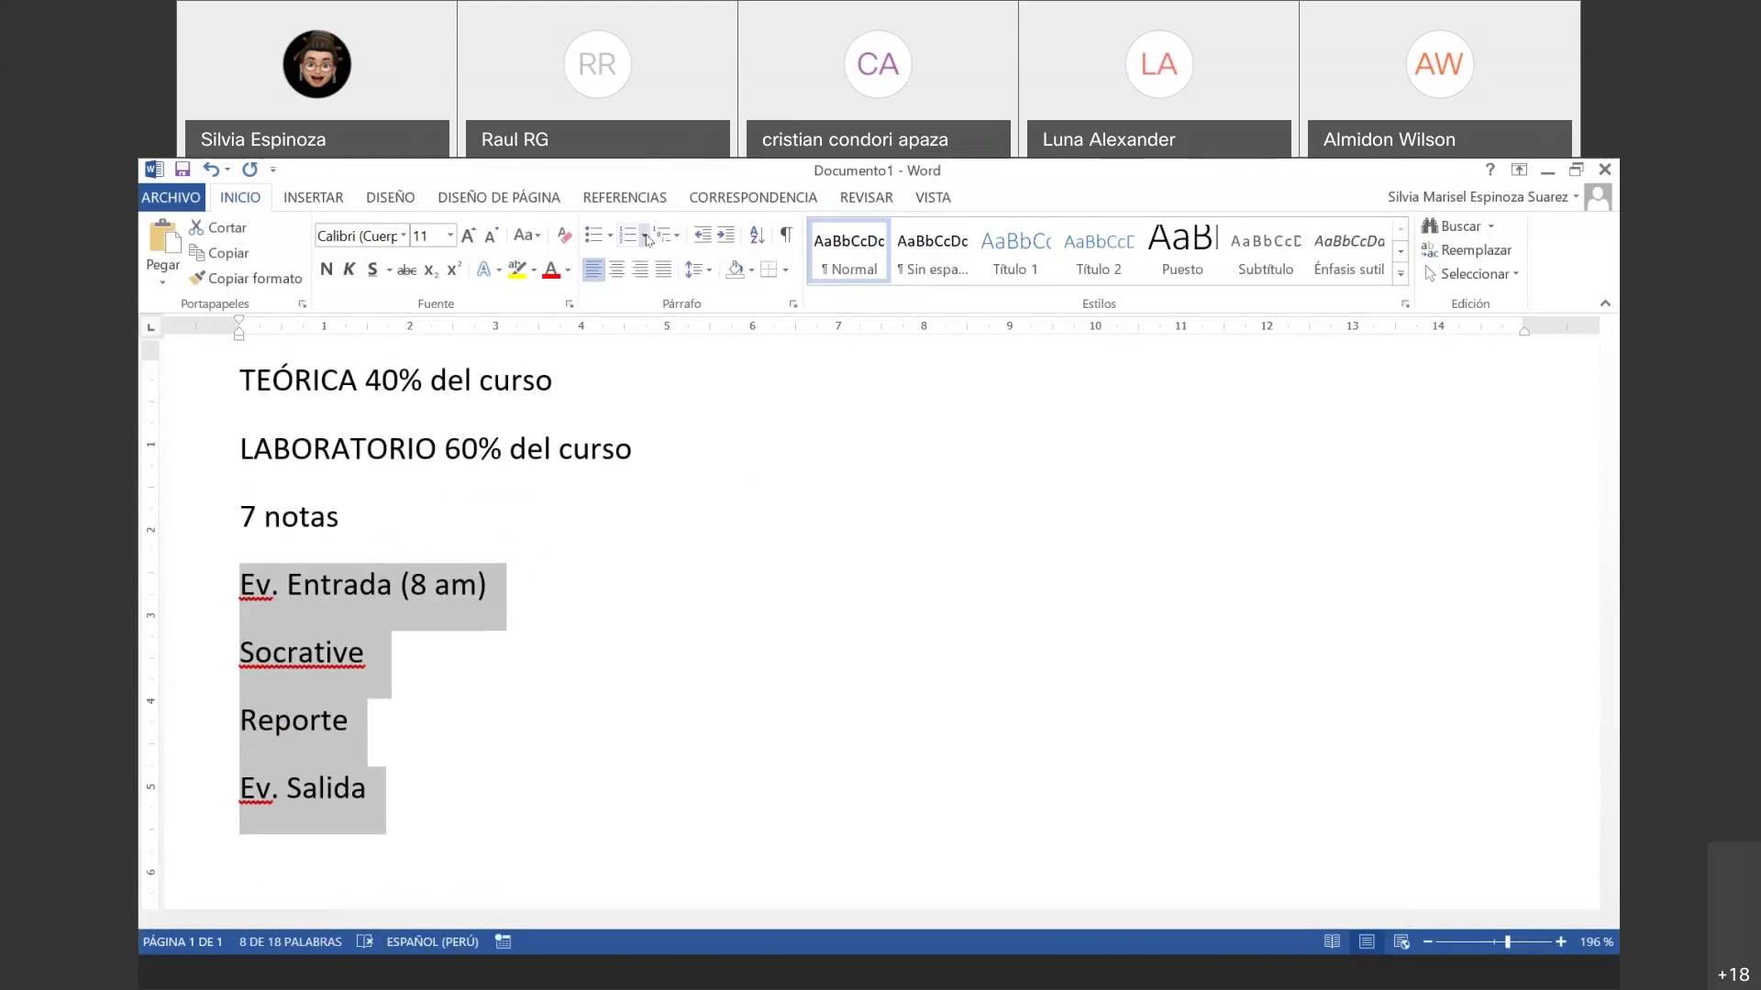
left_click(592, 237)
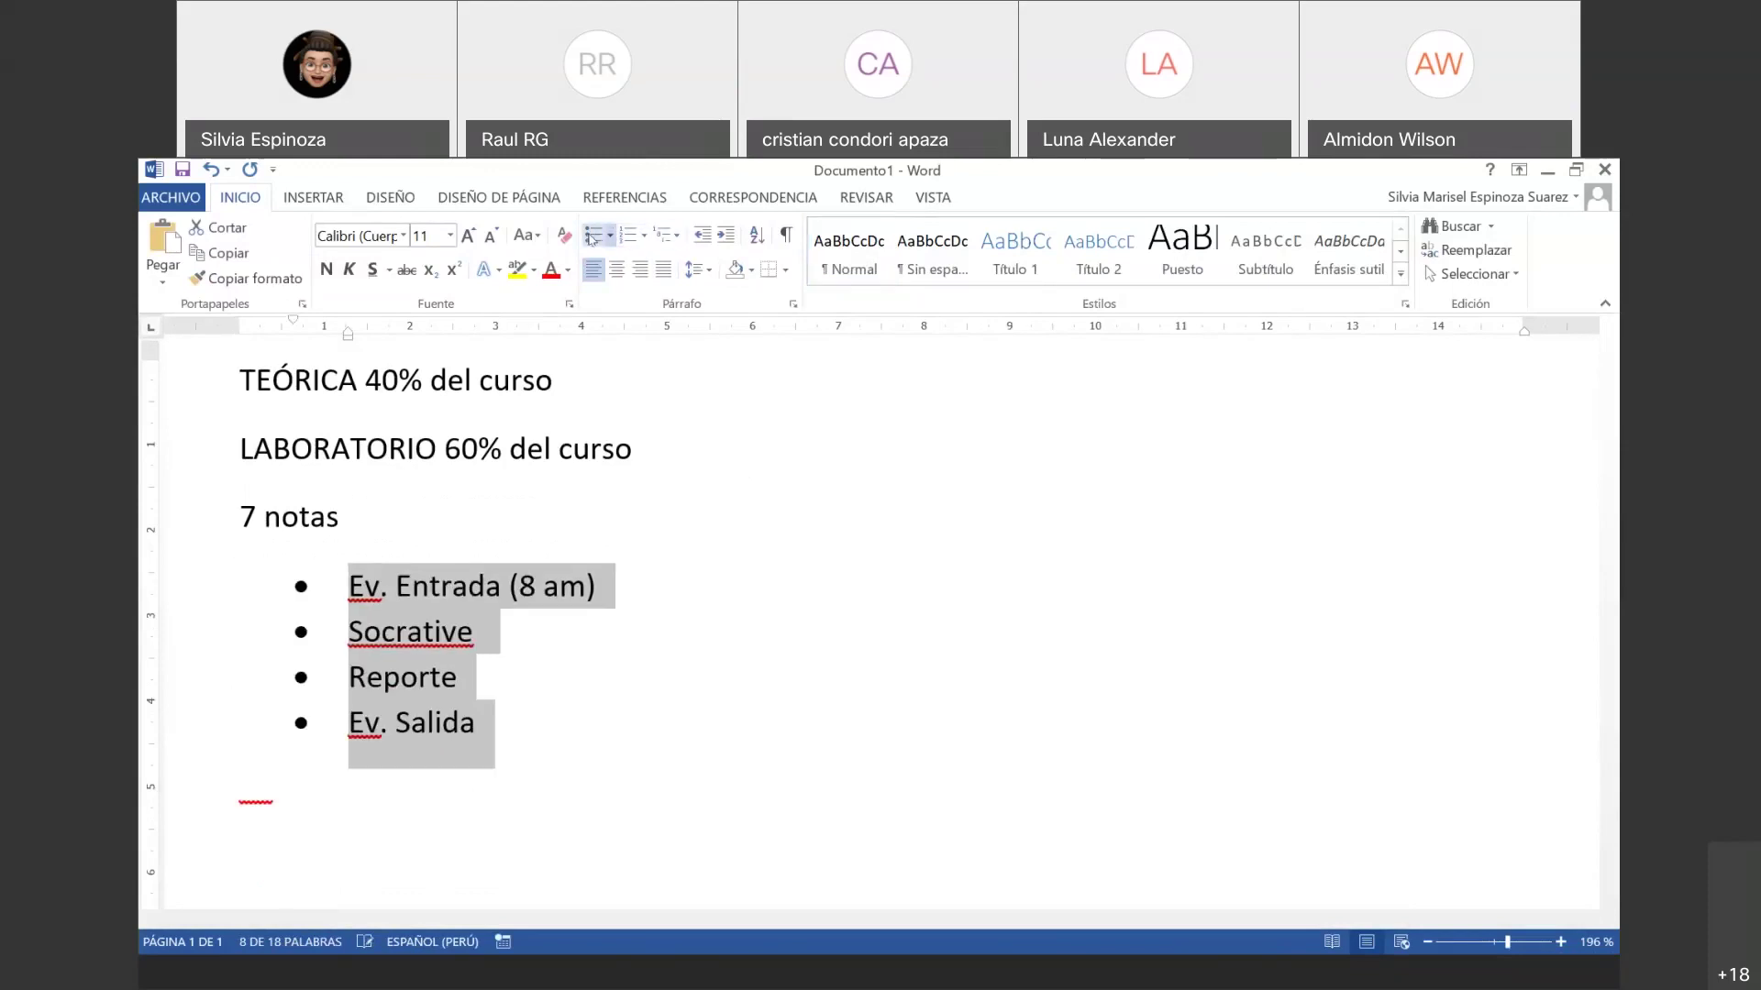
- Add the weight "- 15%" to both the Ev. Entrada and Socrative bullets, without the word "nota"
left_click(621, 579)
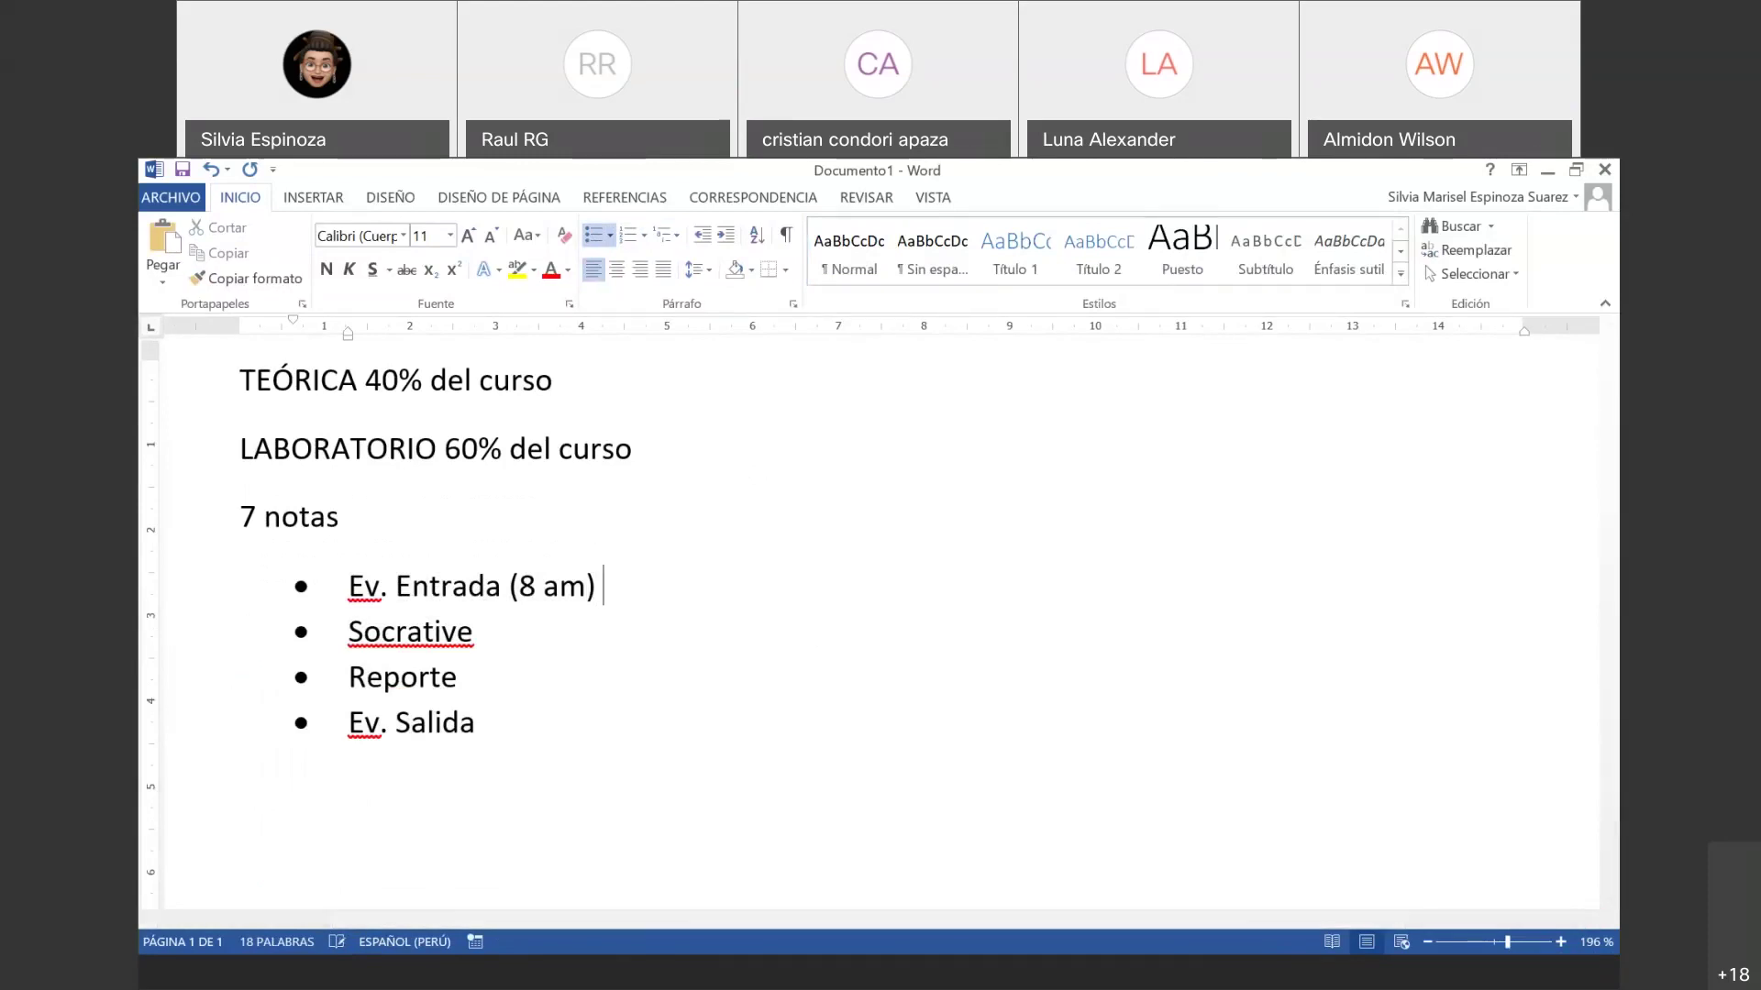
type("15% nota")
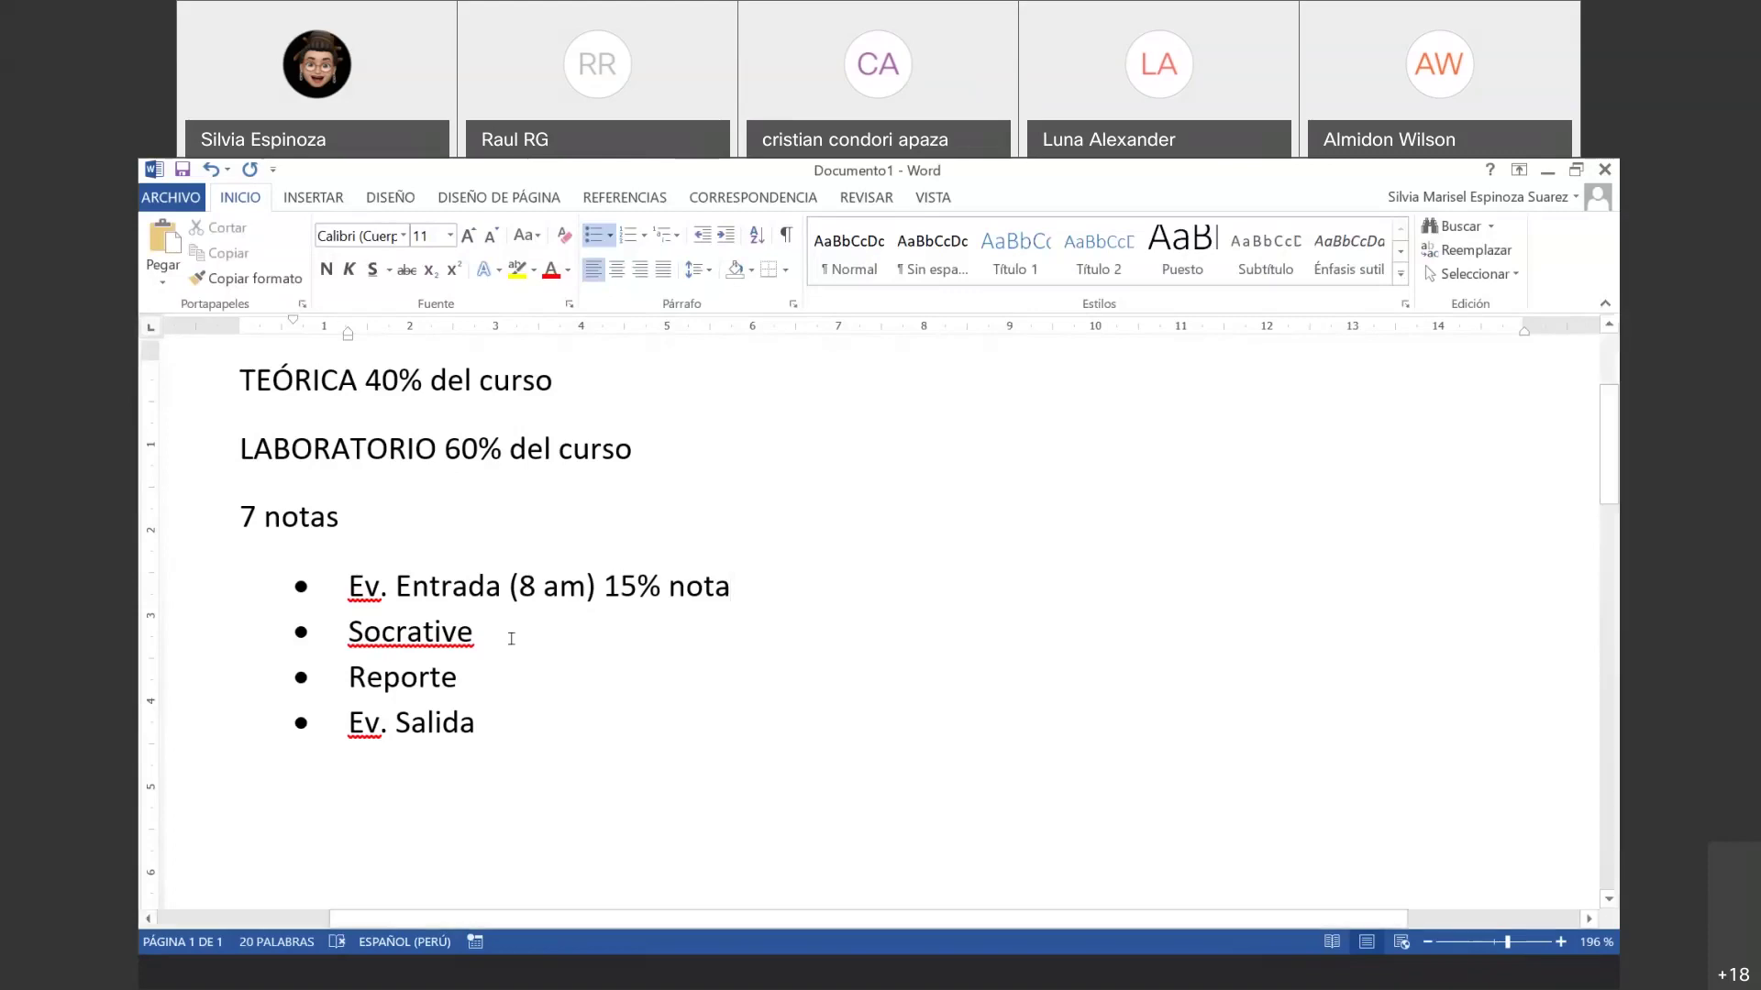
left_click(605, 586)
type("-")
left_click(583, 631)
type("- ")
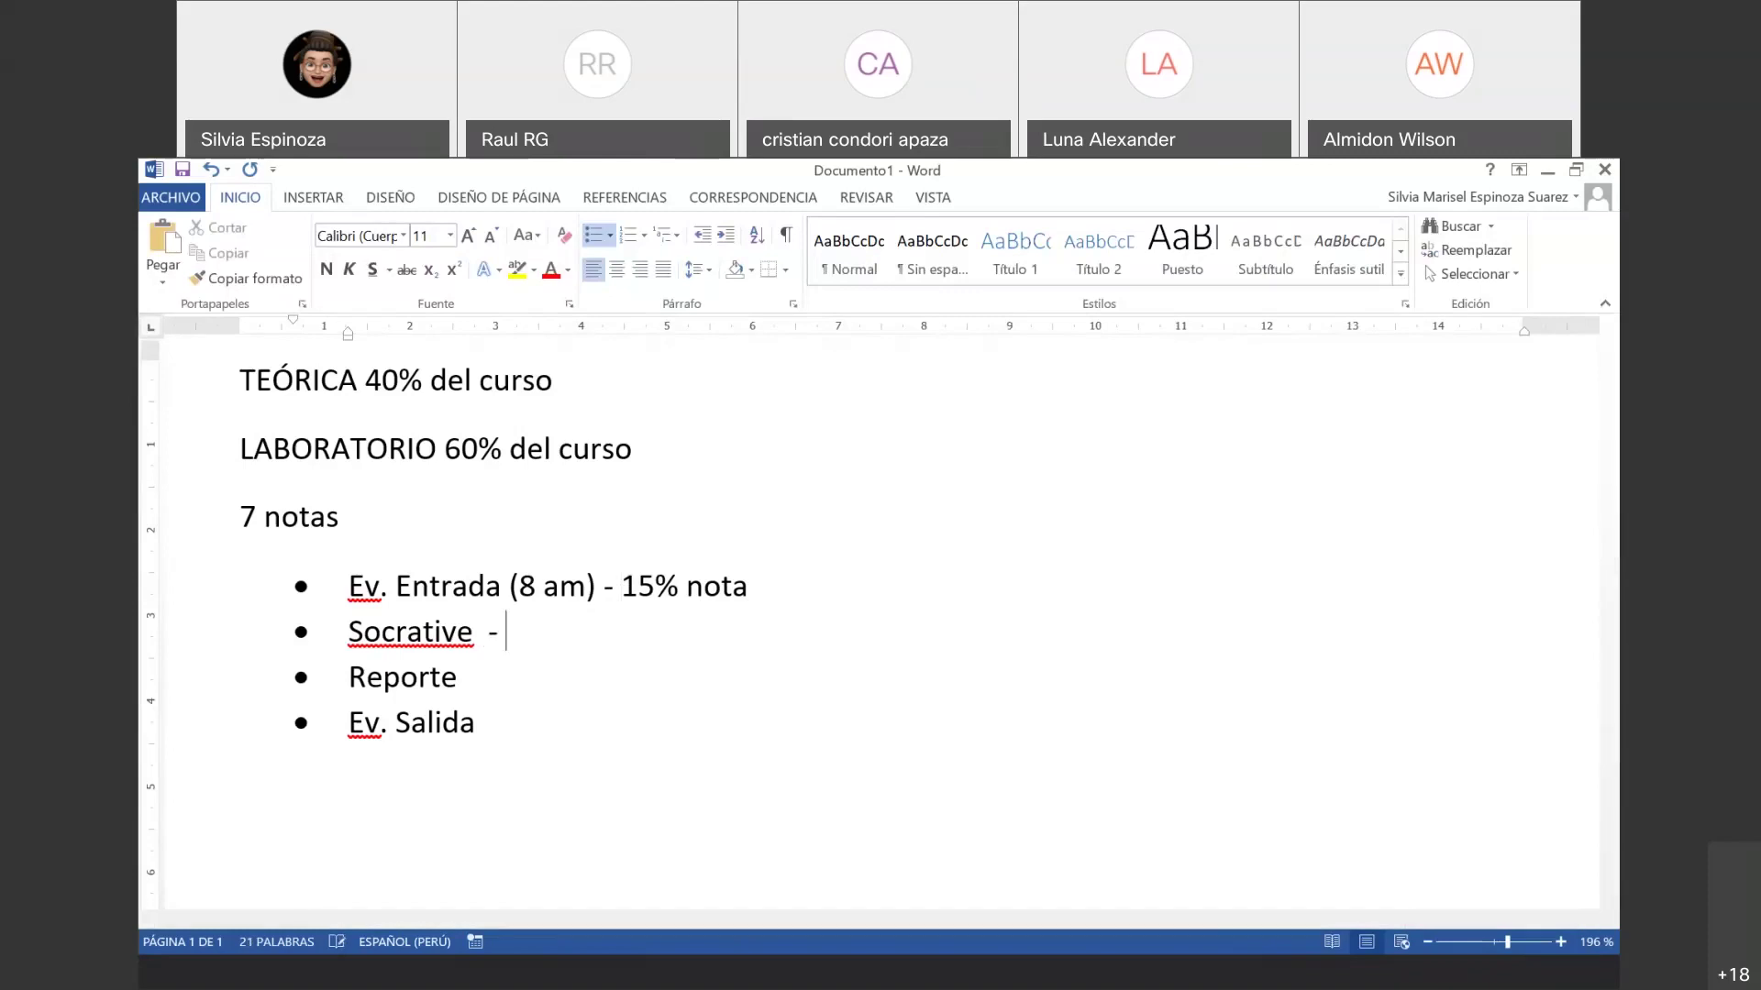
type("15%")
left_click_drag(748, 587, 689, 592)
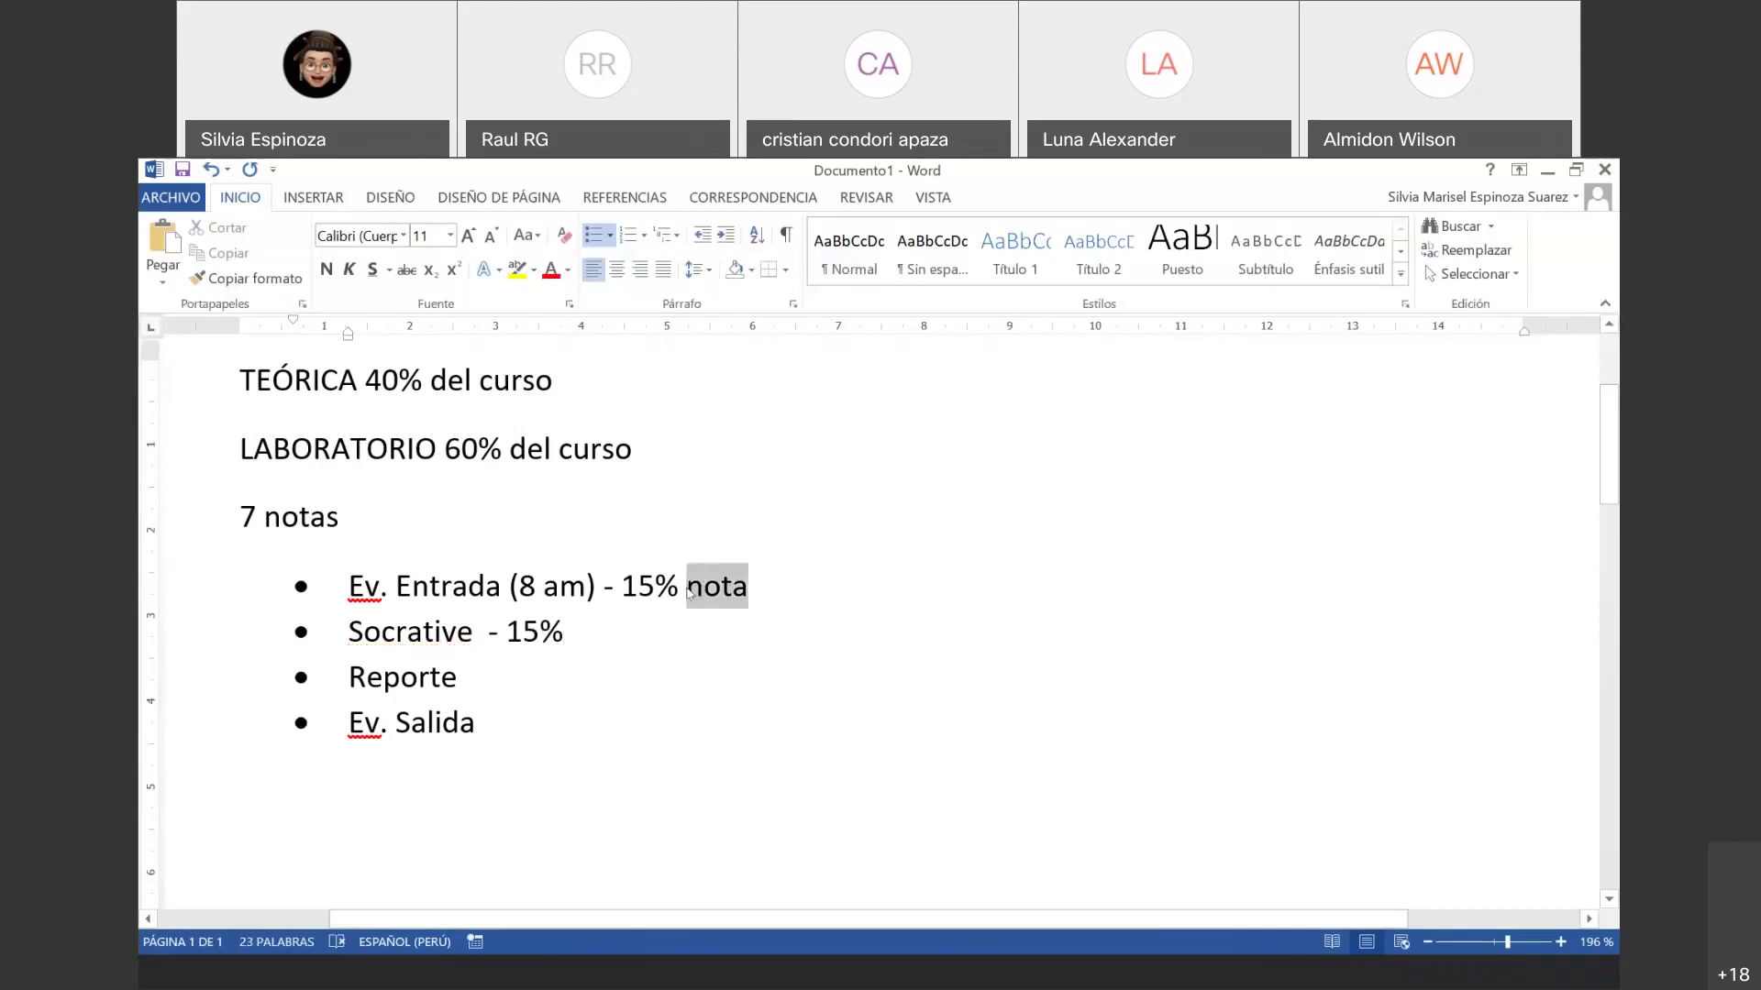
key("BackSpace")
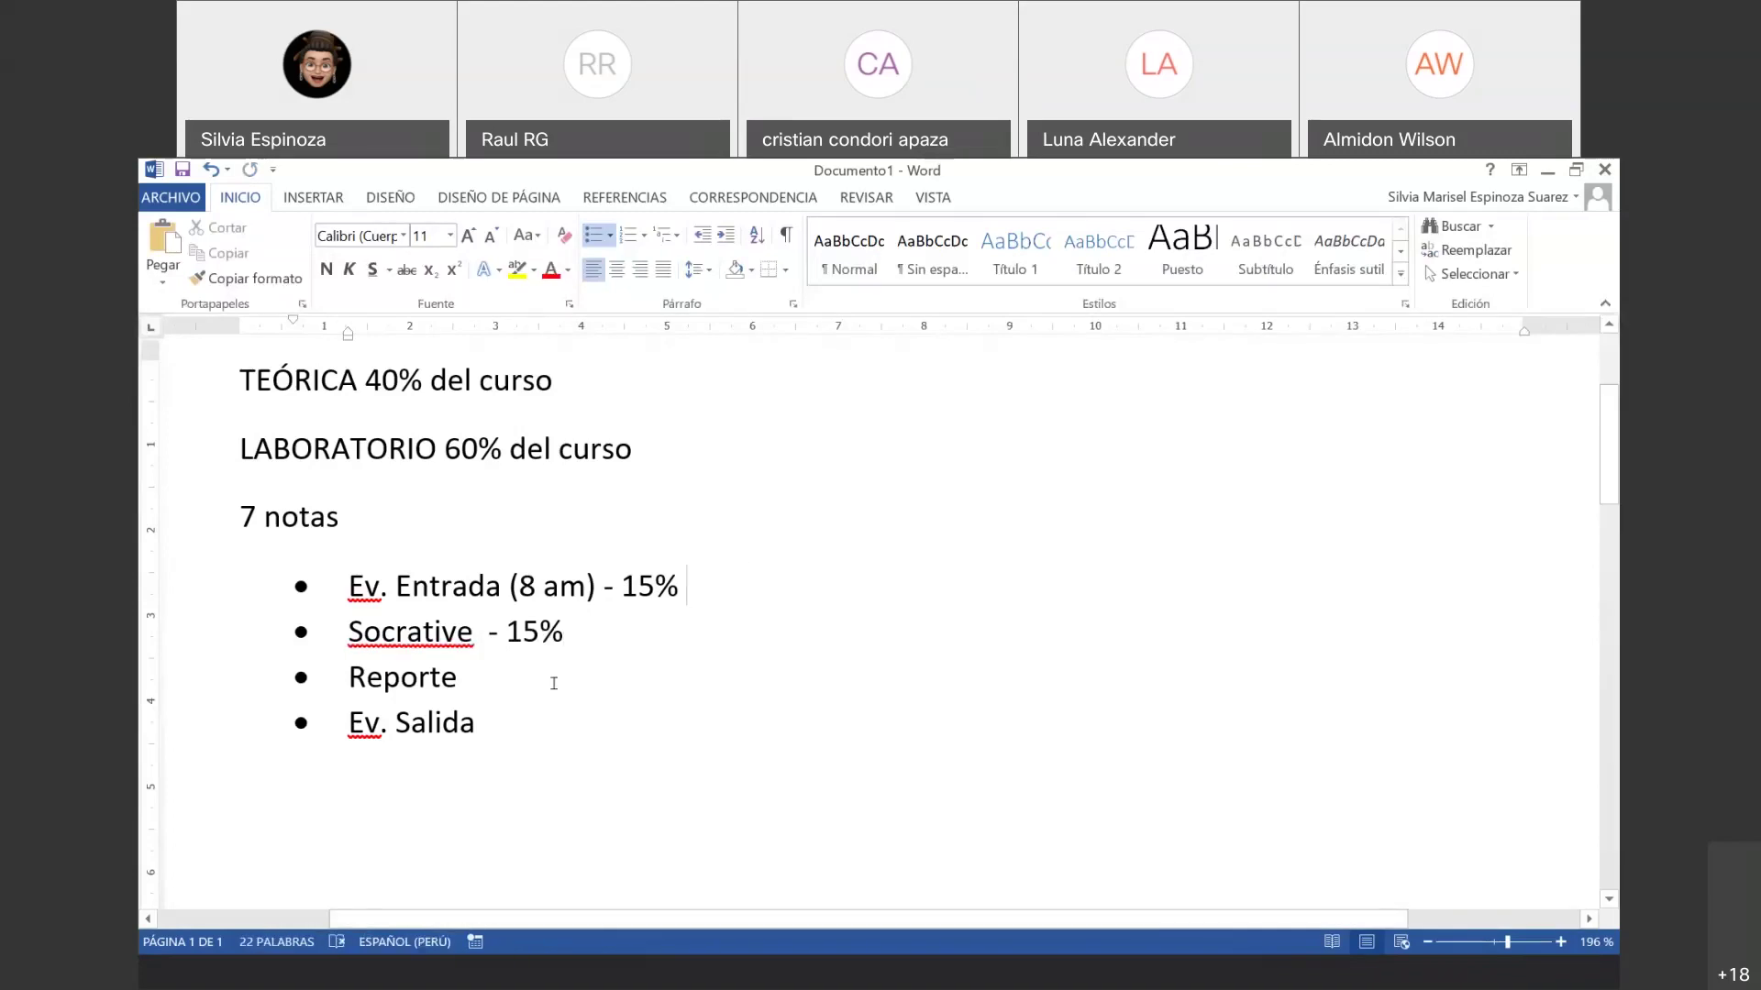
- Complete the Reporte bullet with the weight and deadline "– 40% (24 horas)"
left_click(543, 674)
type("- ")
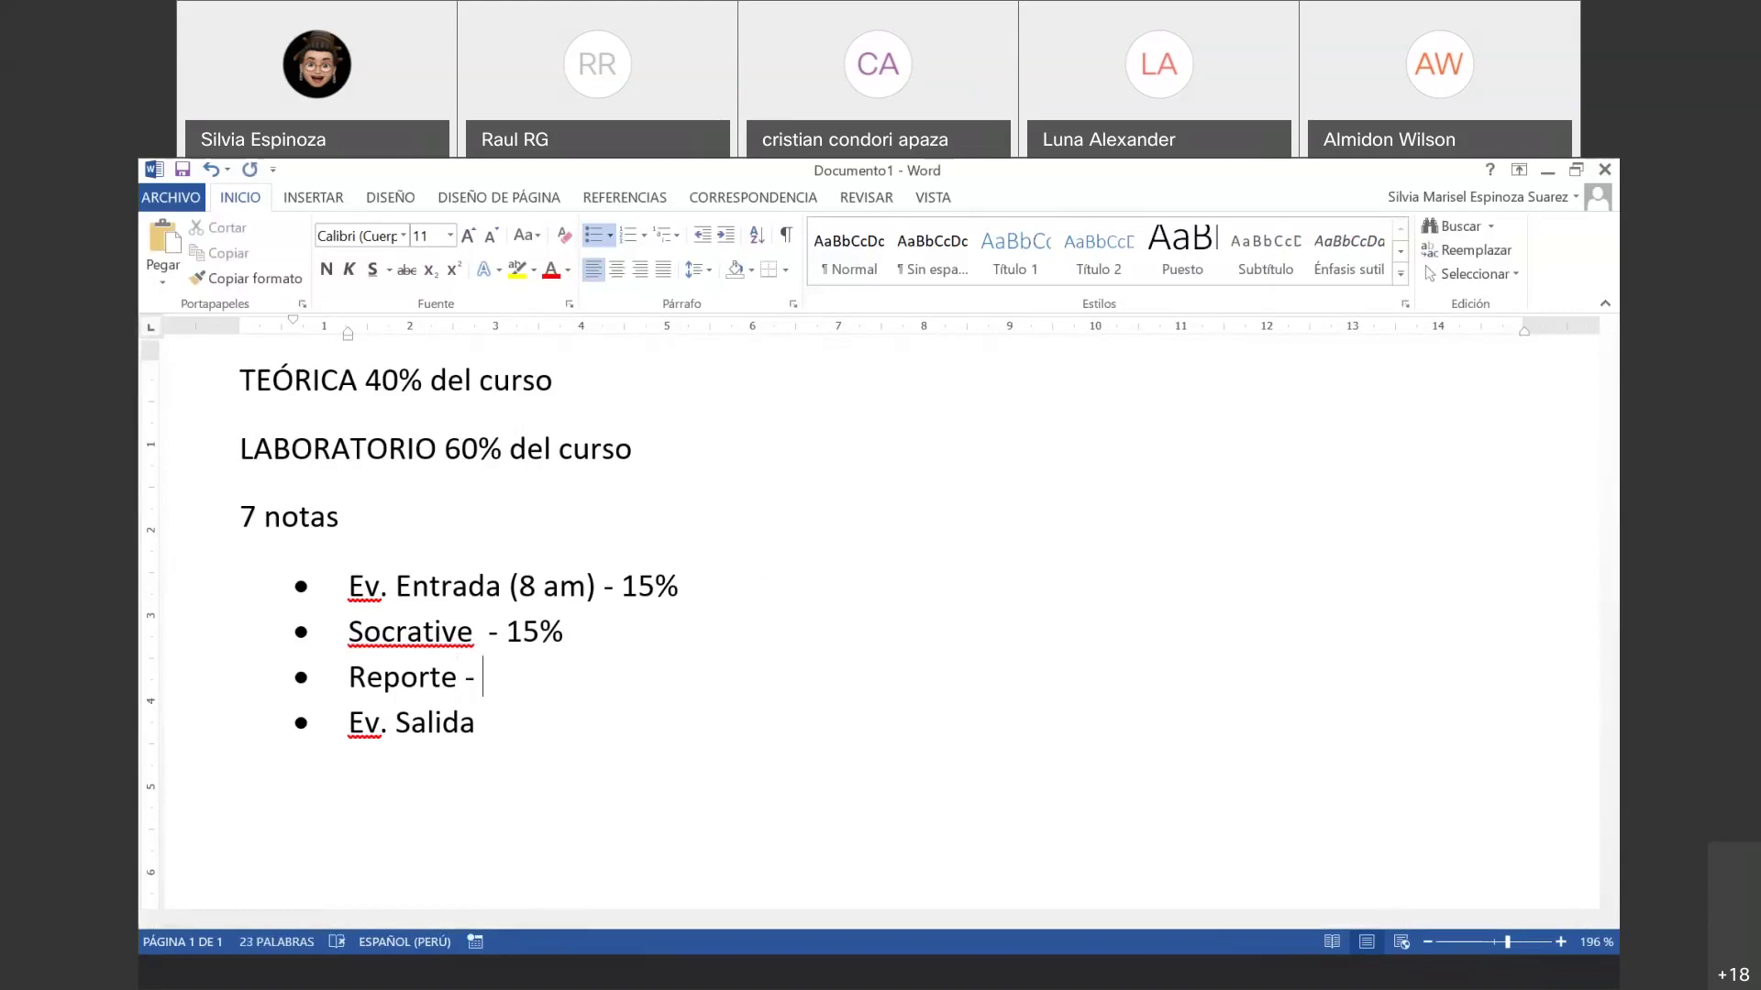
type("40%")
type("(24 horas)")
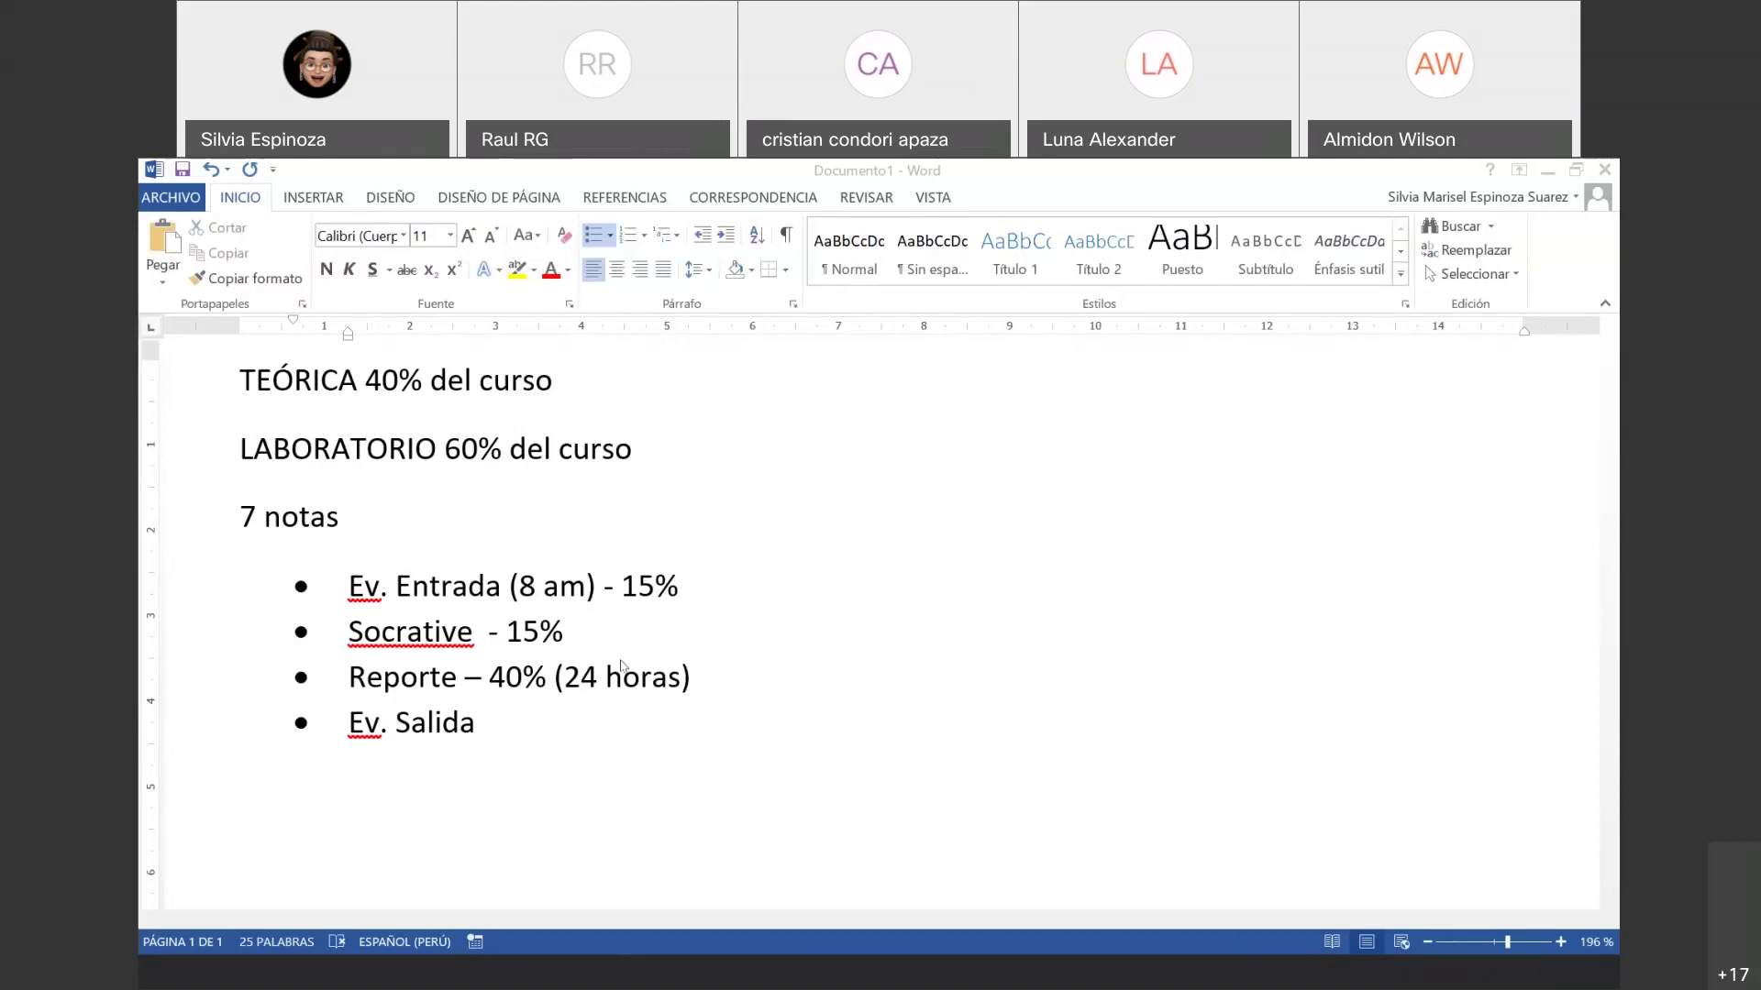
- Add the weight "- 30%" to the Ev. Salida bullet
left_click(477, 721)
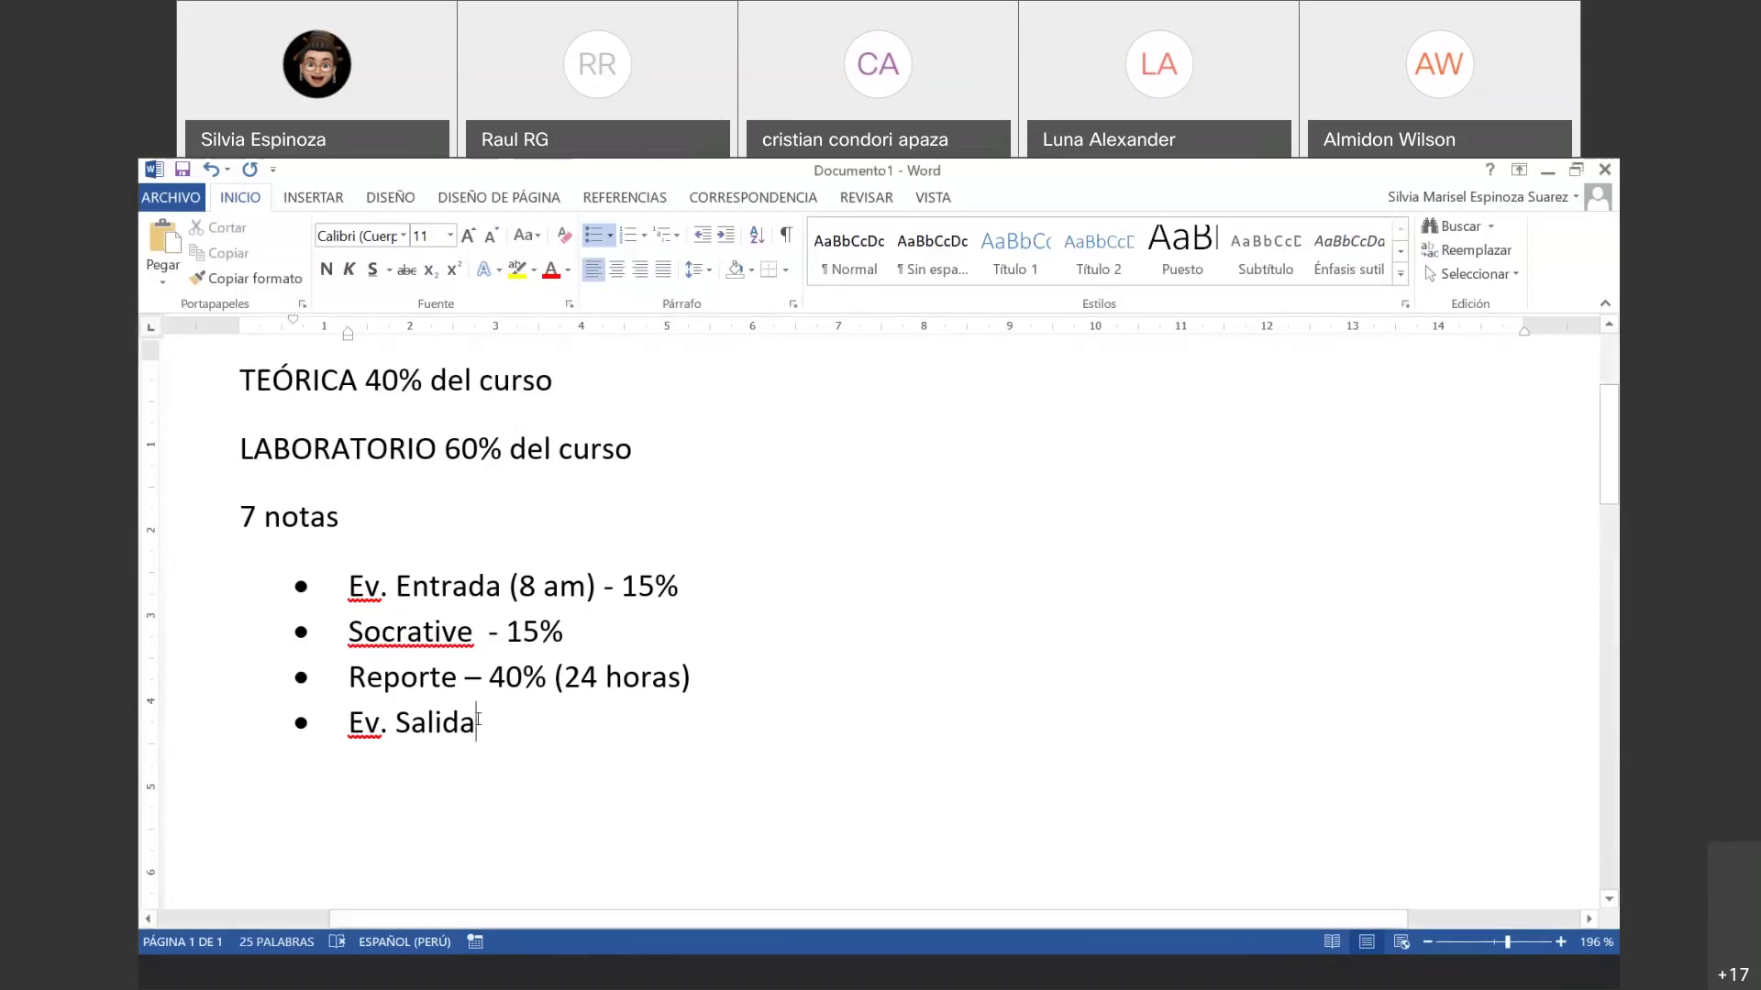
type("- ")
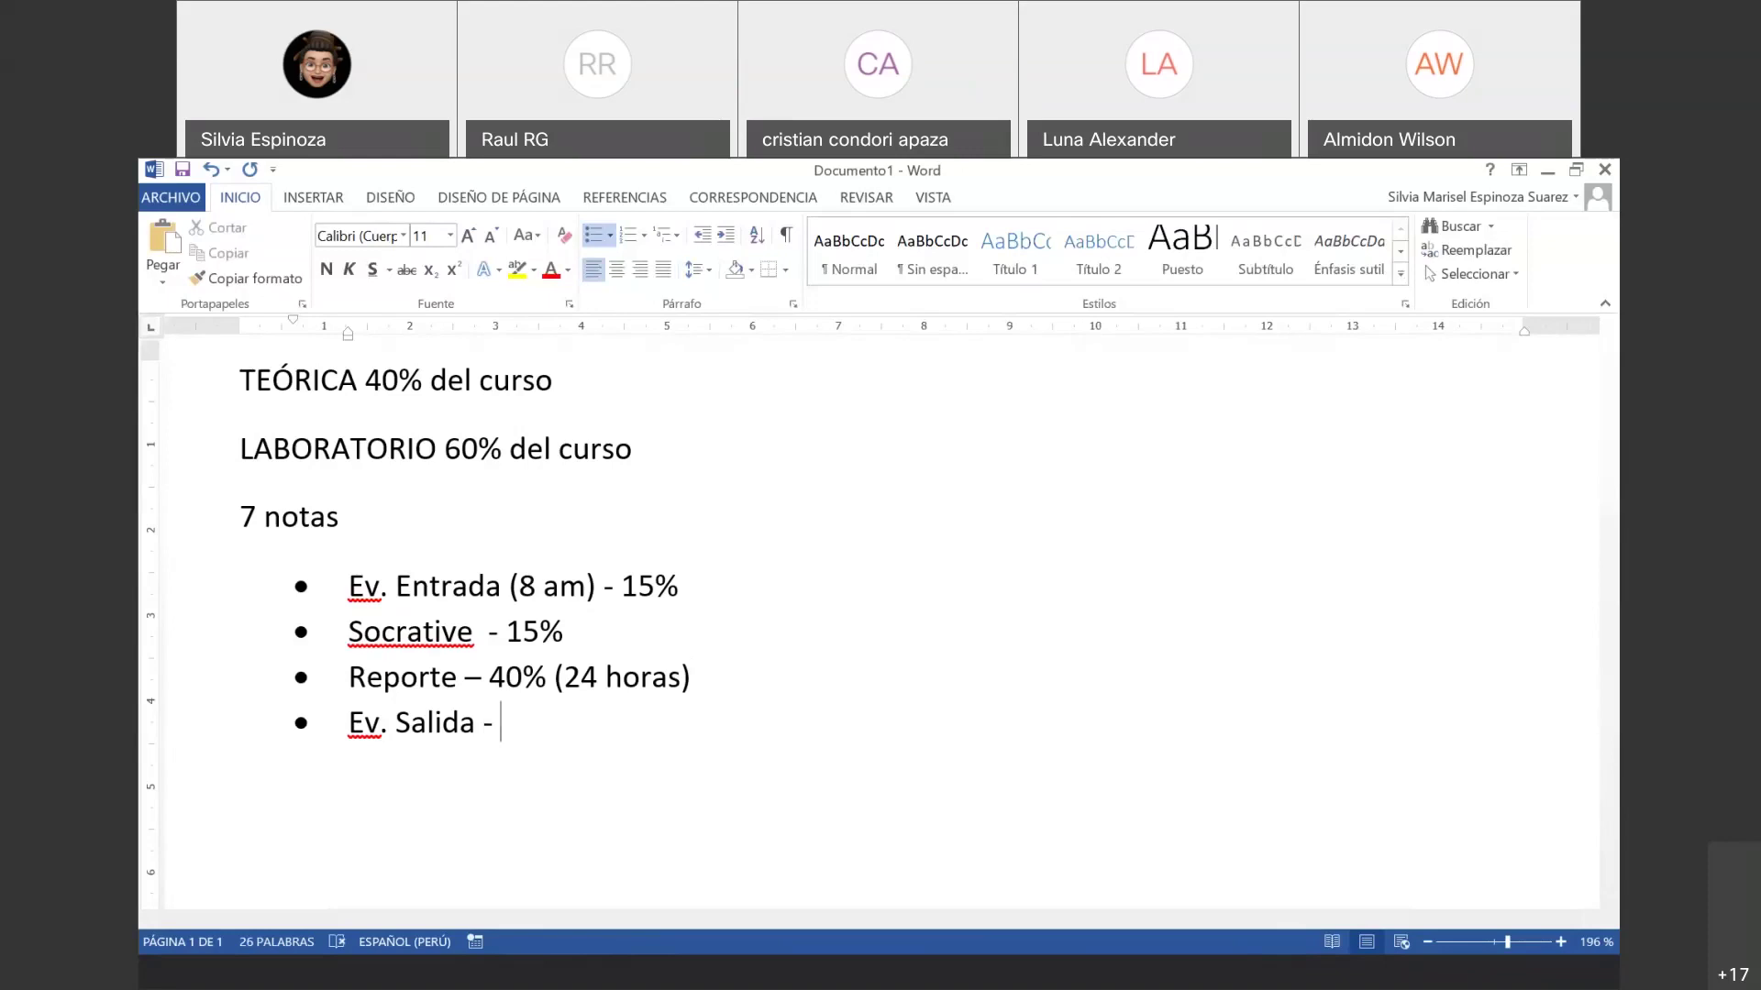
type("30$")
key("BackSpace")
type("%")
- Minimize the Word document to return to the course site in the browser and open the course's Laboratorio summary page
left_click(1549, 173)
scroll(652, 832, "down", 2)
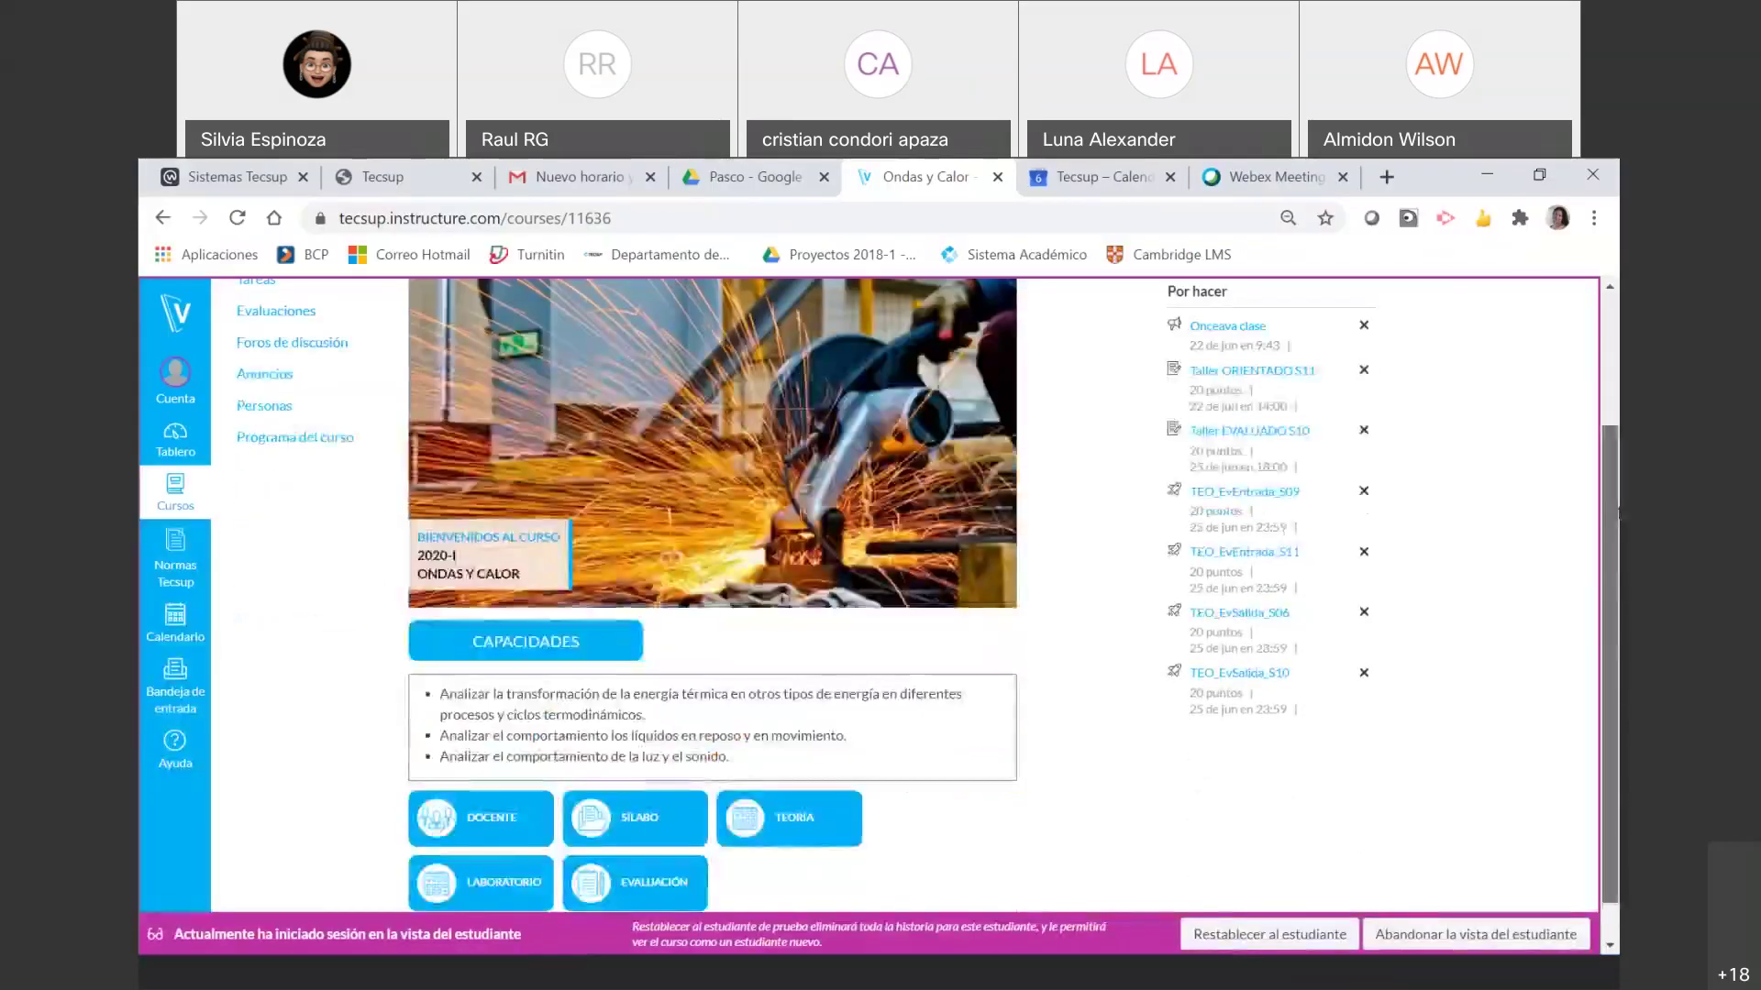
scroll(652, 832, "down", 1)
left_click(498, 852)
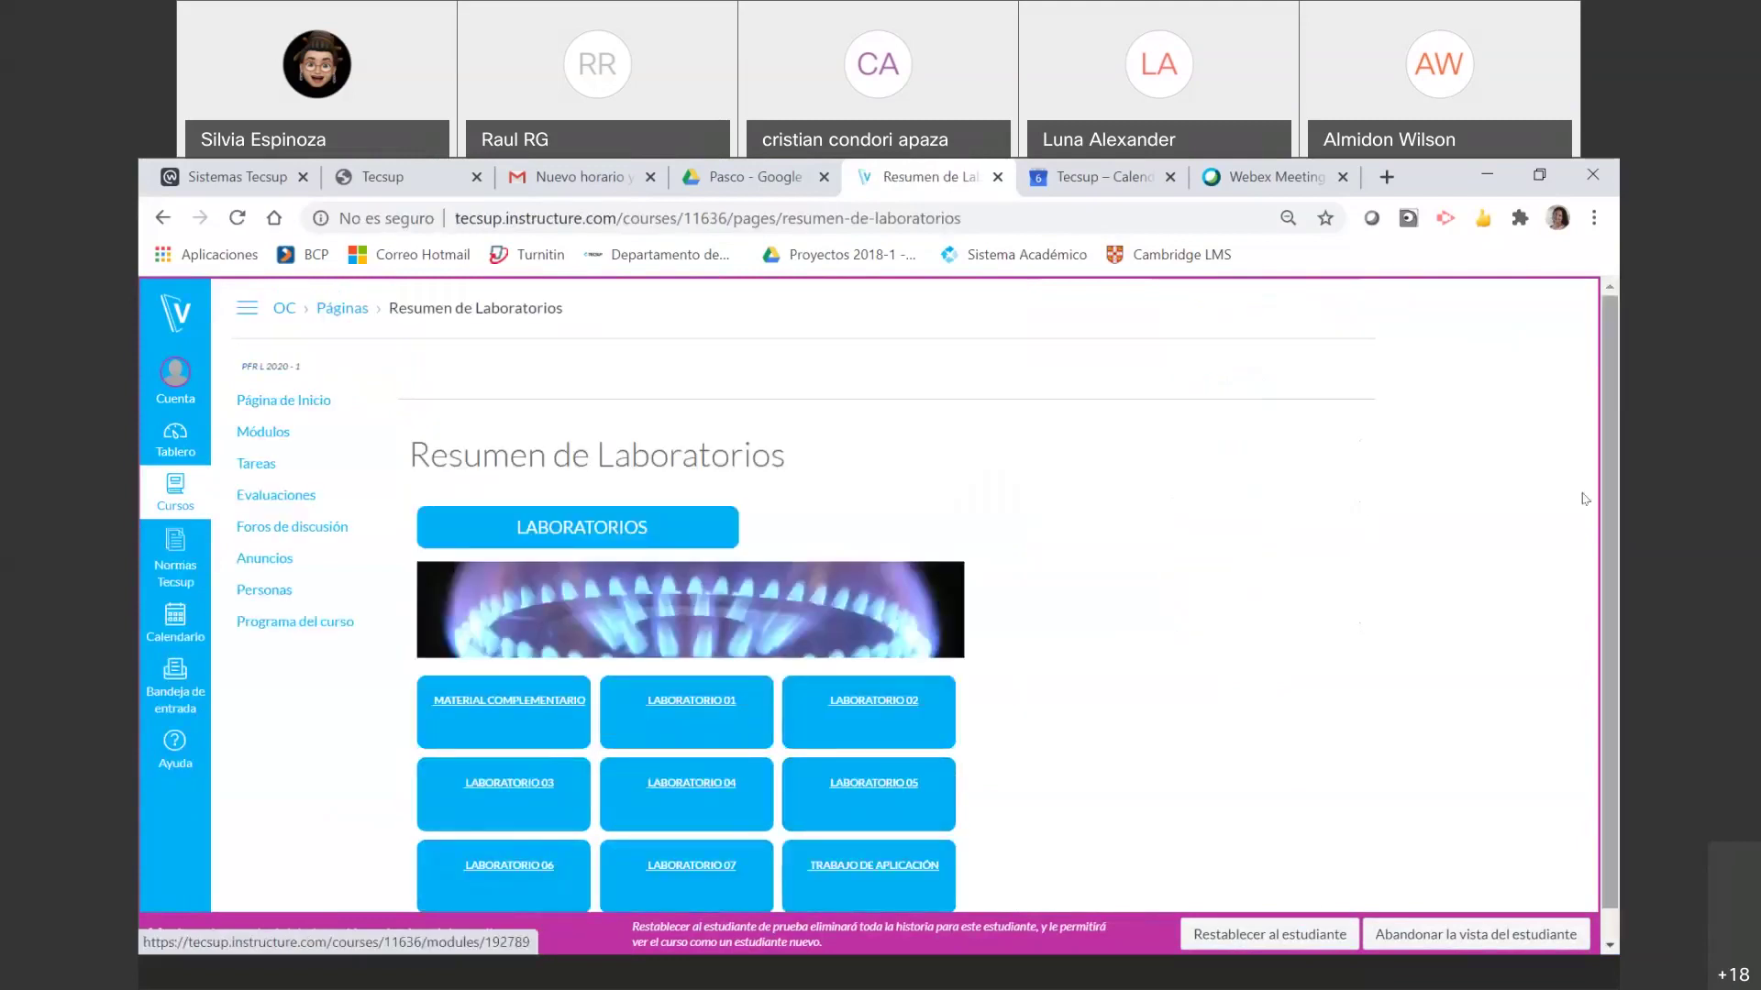
scroll(1064, 714, "down", 1)
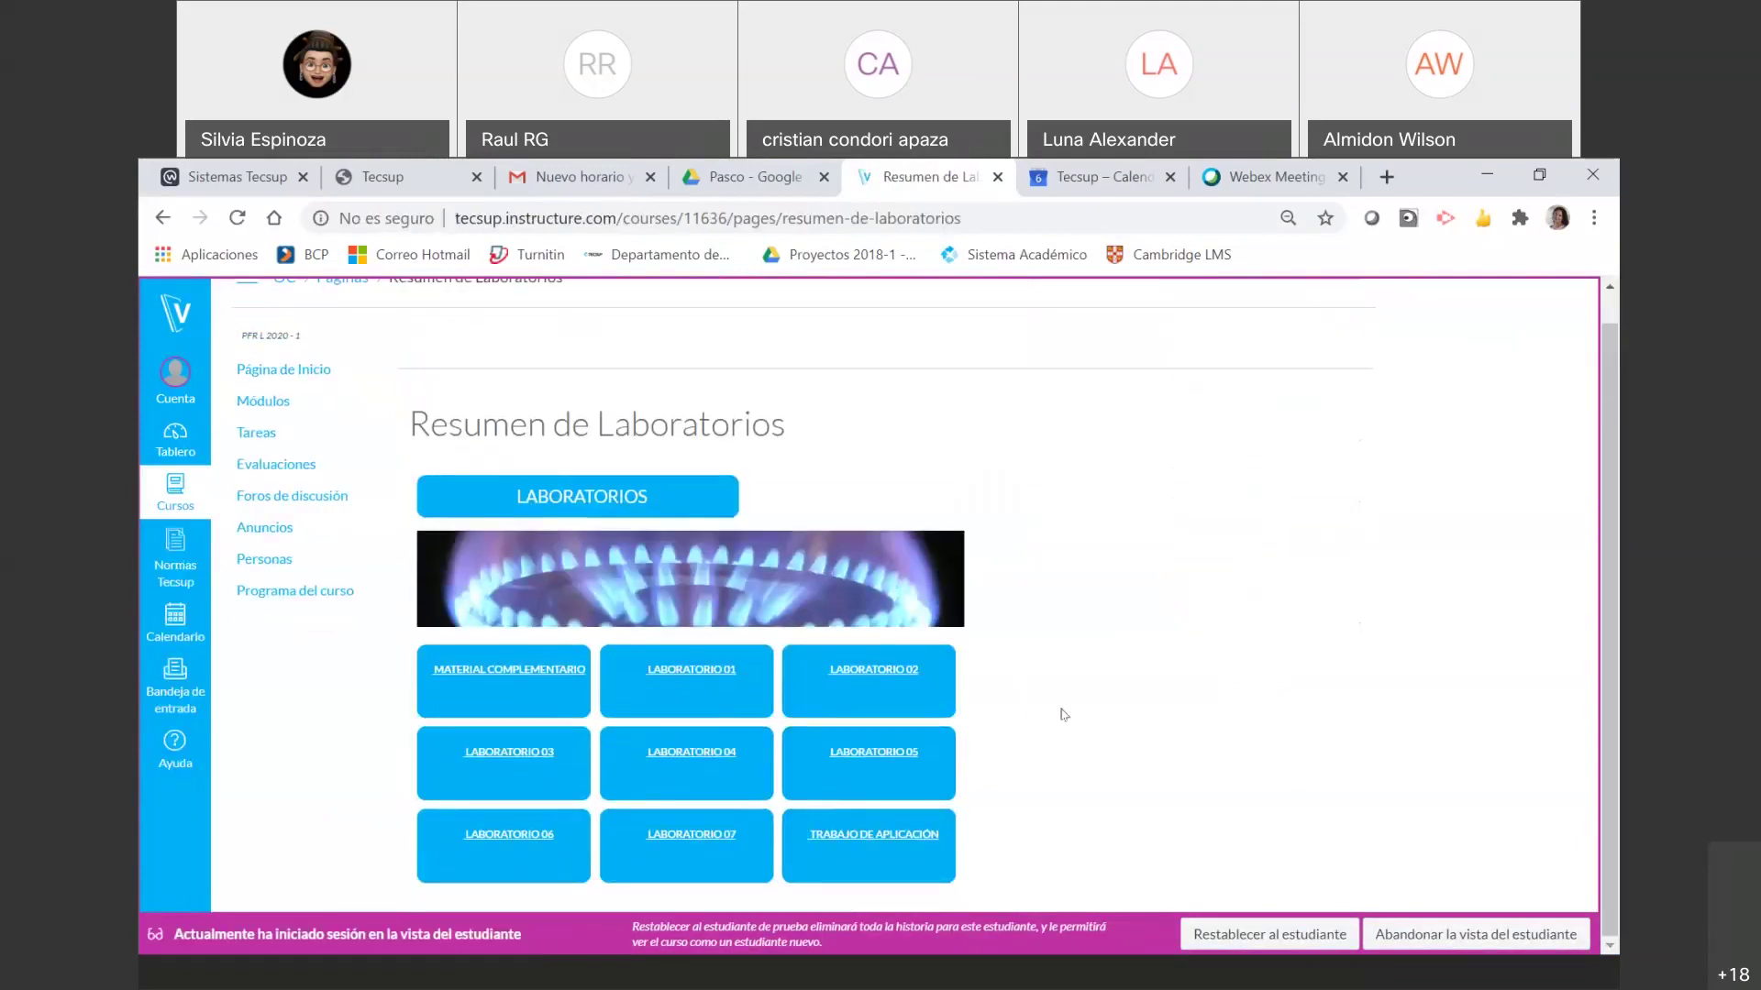
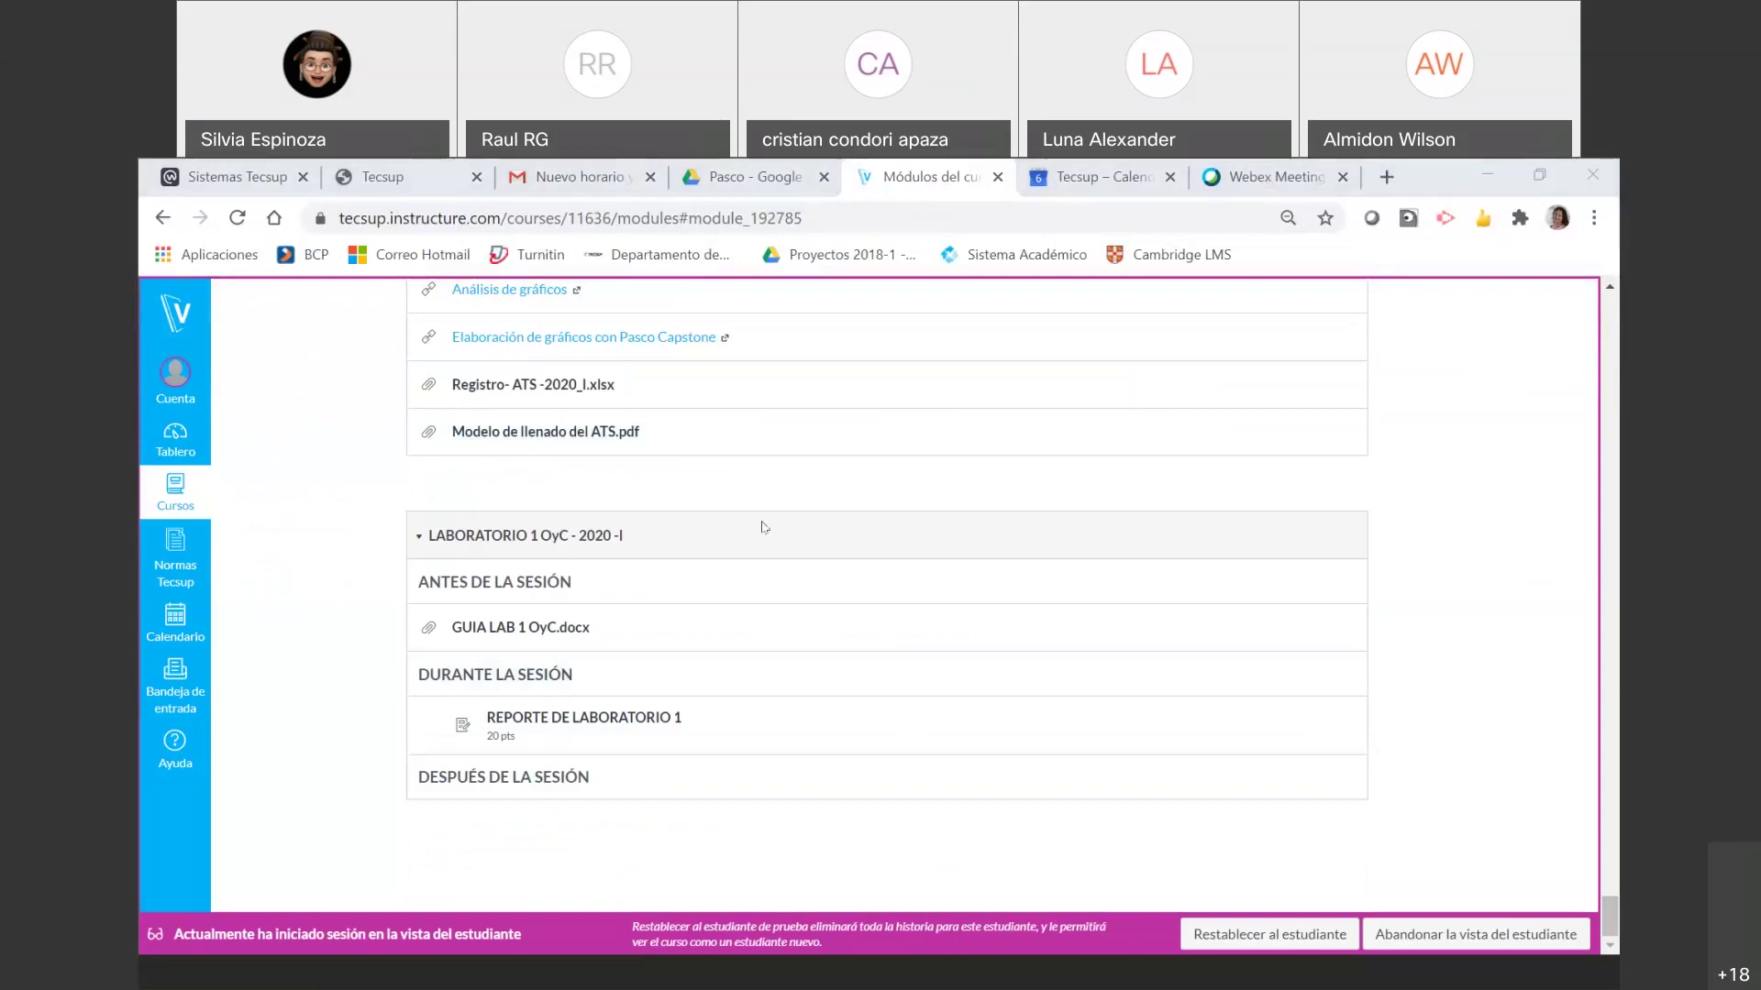
- Annotate the Laboratorio 1 module in yellow with a brace, check marks beside the guide and report, and a box around GUIA LAB 1 OyC.docx
mouse_move(713, 511)
left_mouse_down()
mouse_move(752, 778)
mouse_move(730, 795)
left_mouse_up()
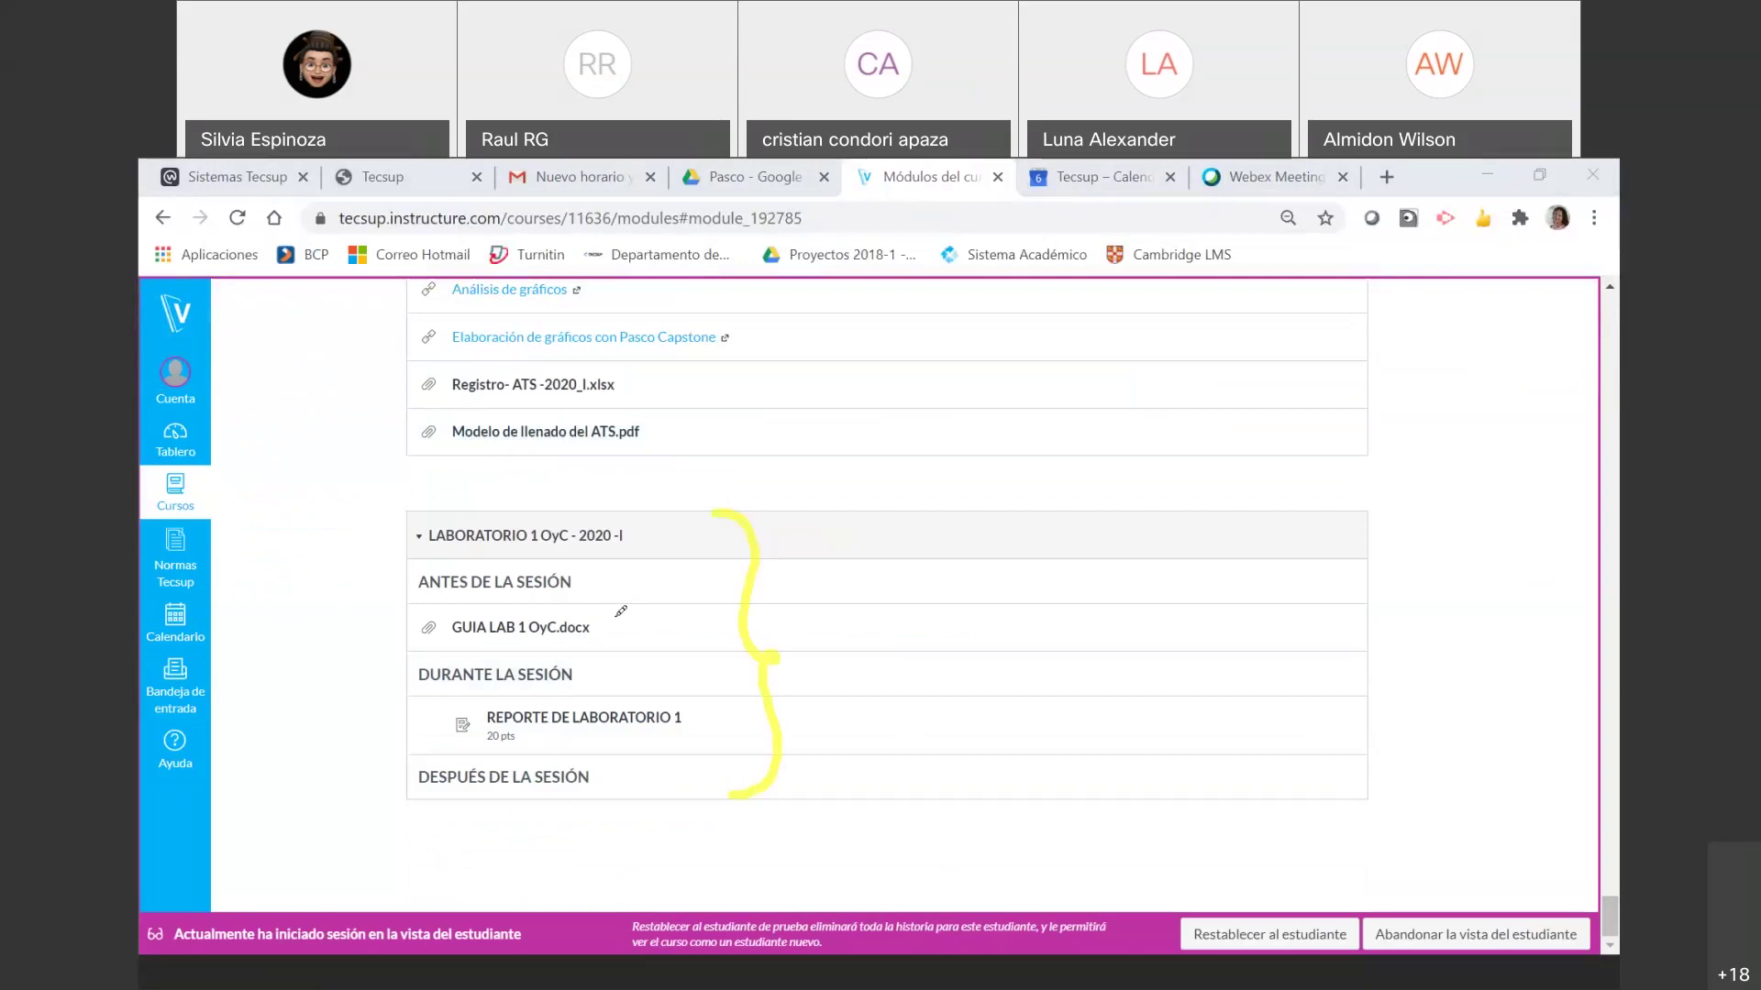
left_click_drag(618, 615, 664, 569)
left_click_drag(690, 725, 735, 686)
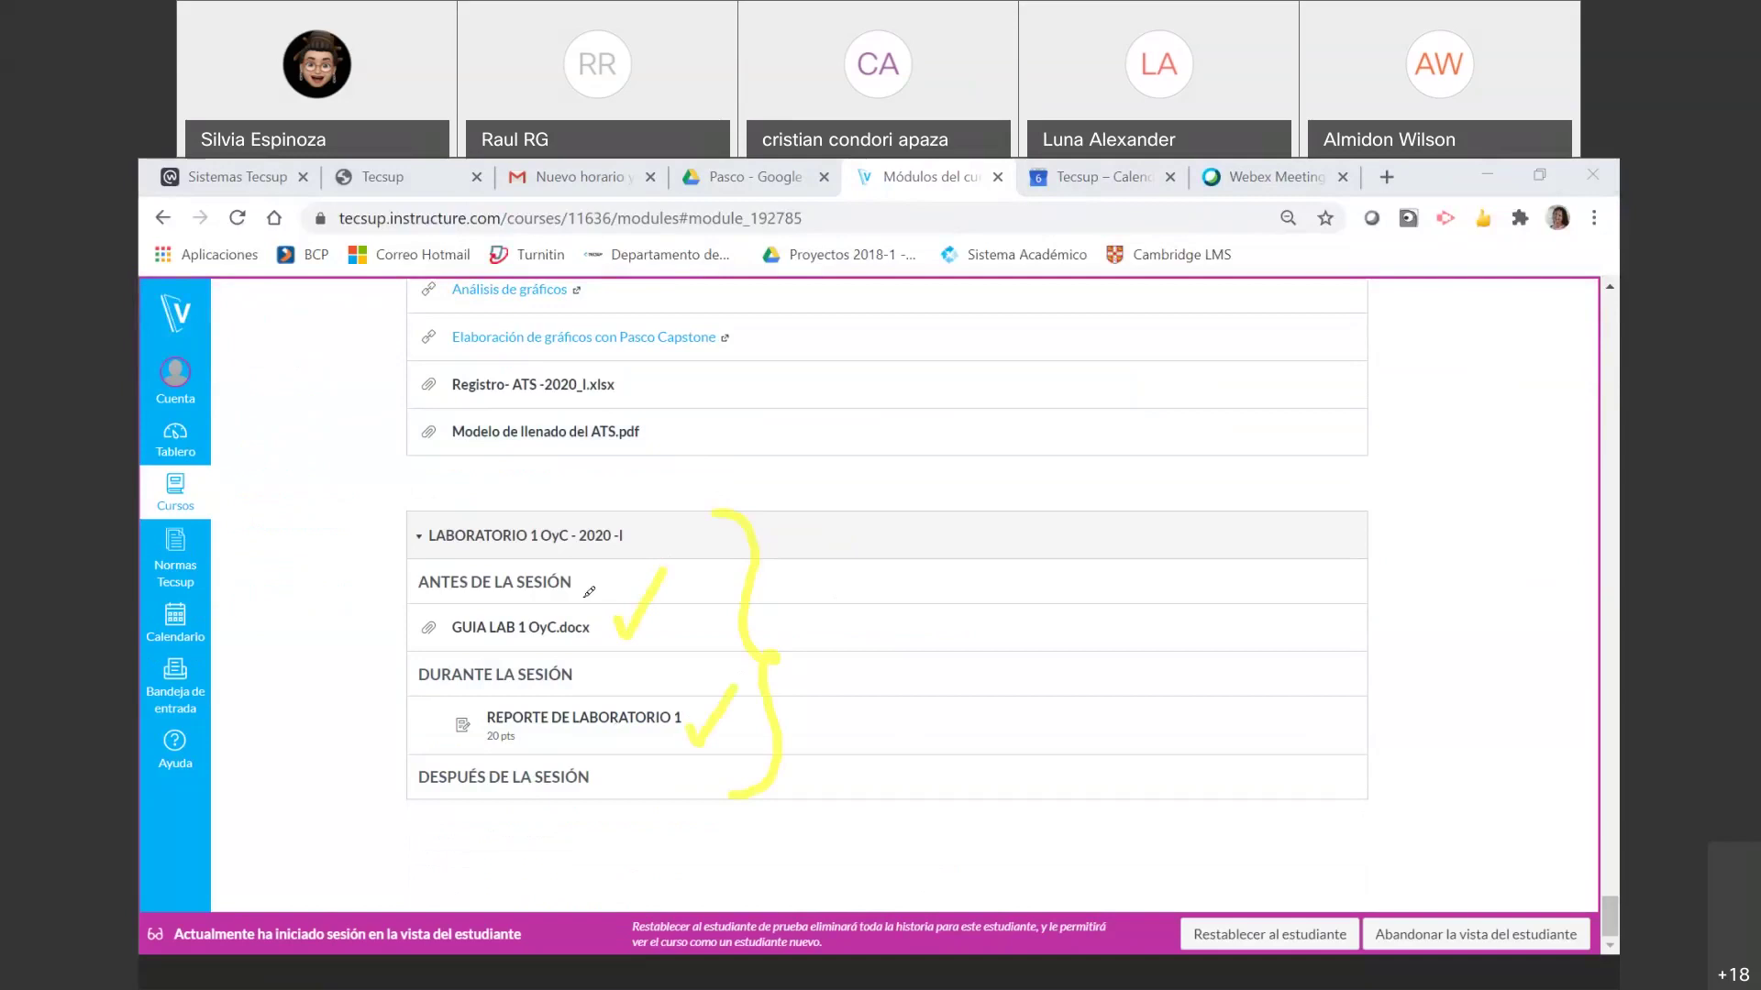
mouse_move(410, 596)
left_mouse_down()
mouse_move(498, 652)
mouse_move(594, 642)
mouse_move(514, 583)
mouse_move(410, 591)
left_mouse_up()
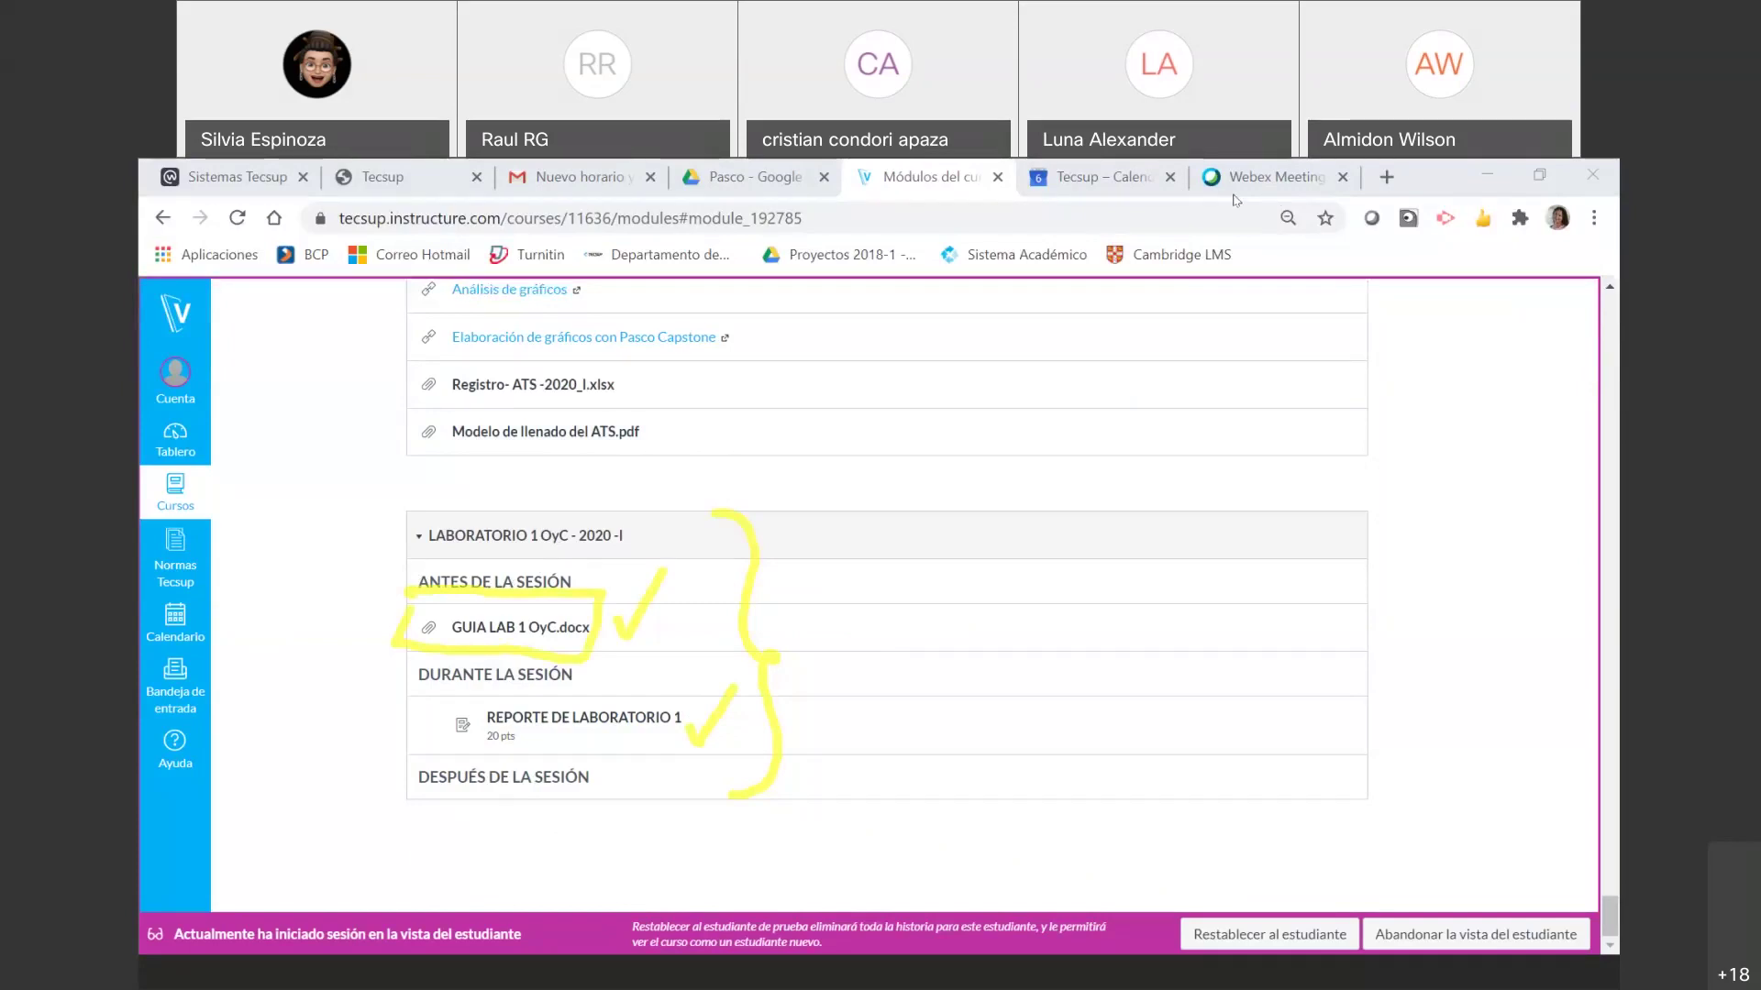
- Open GUIA LAB 1 OyC.docx from the Laboratorio 1 module and look through its materials list and theory section
left_click(492, 633)
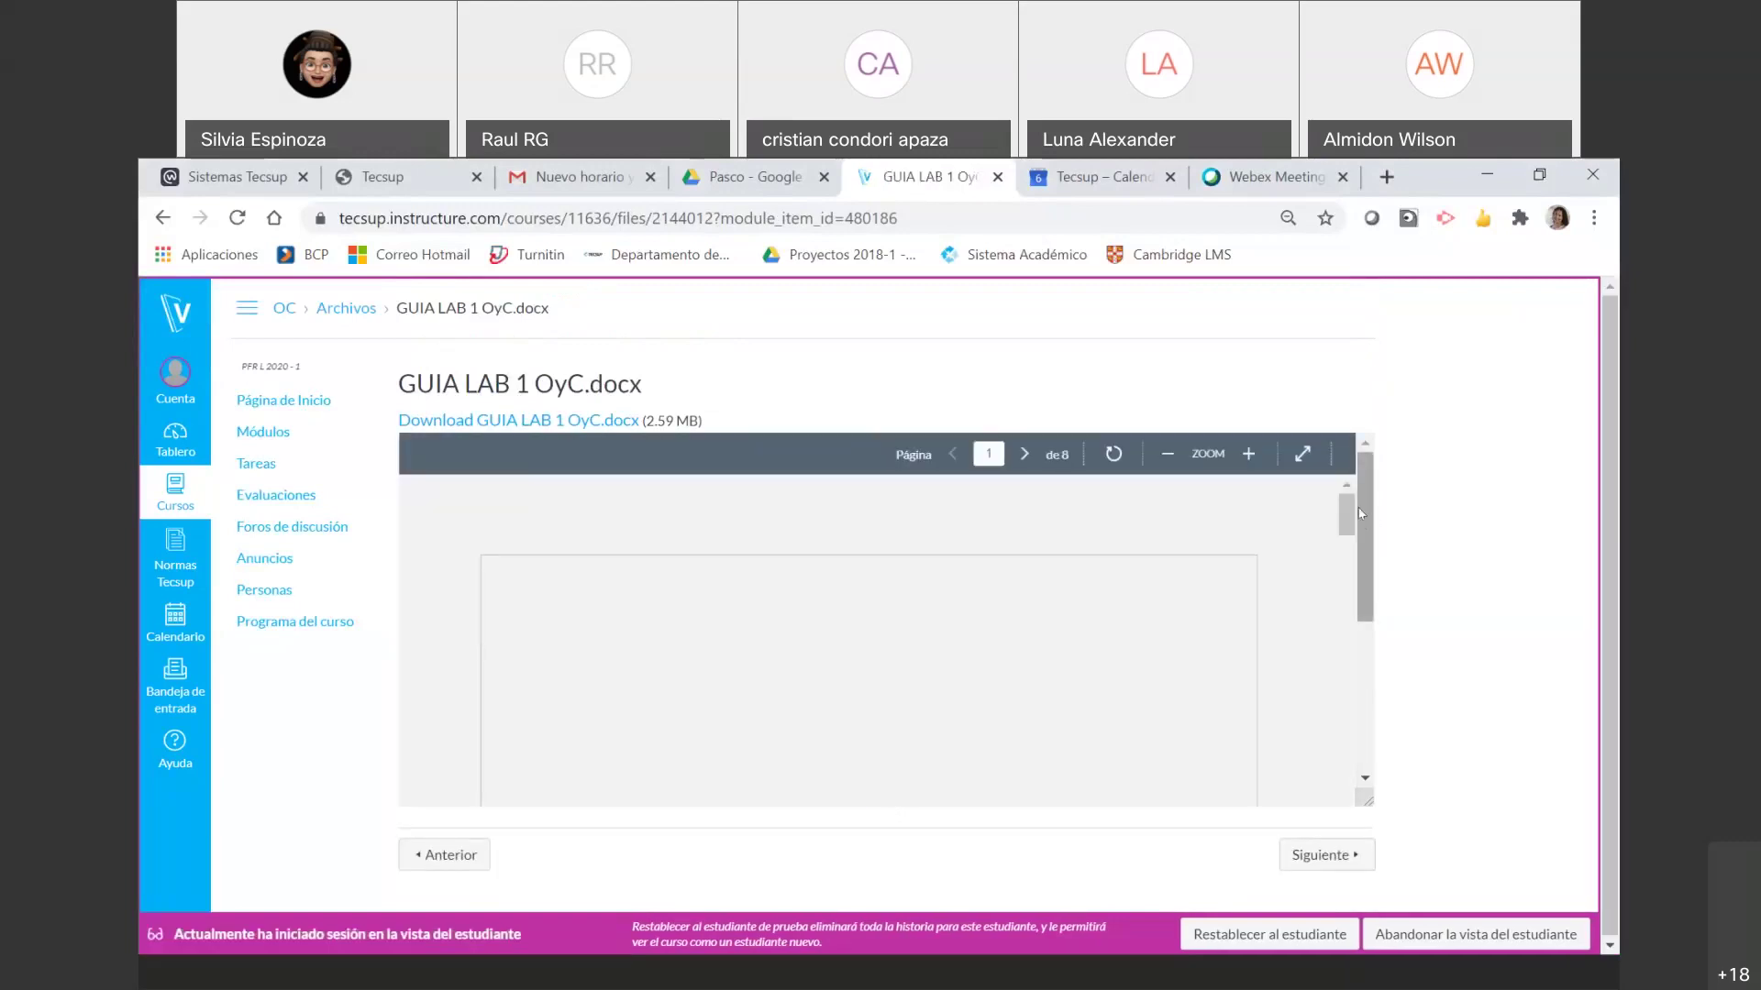
left_click_drag(1346, 517, 1330, 621)
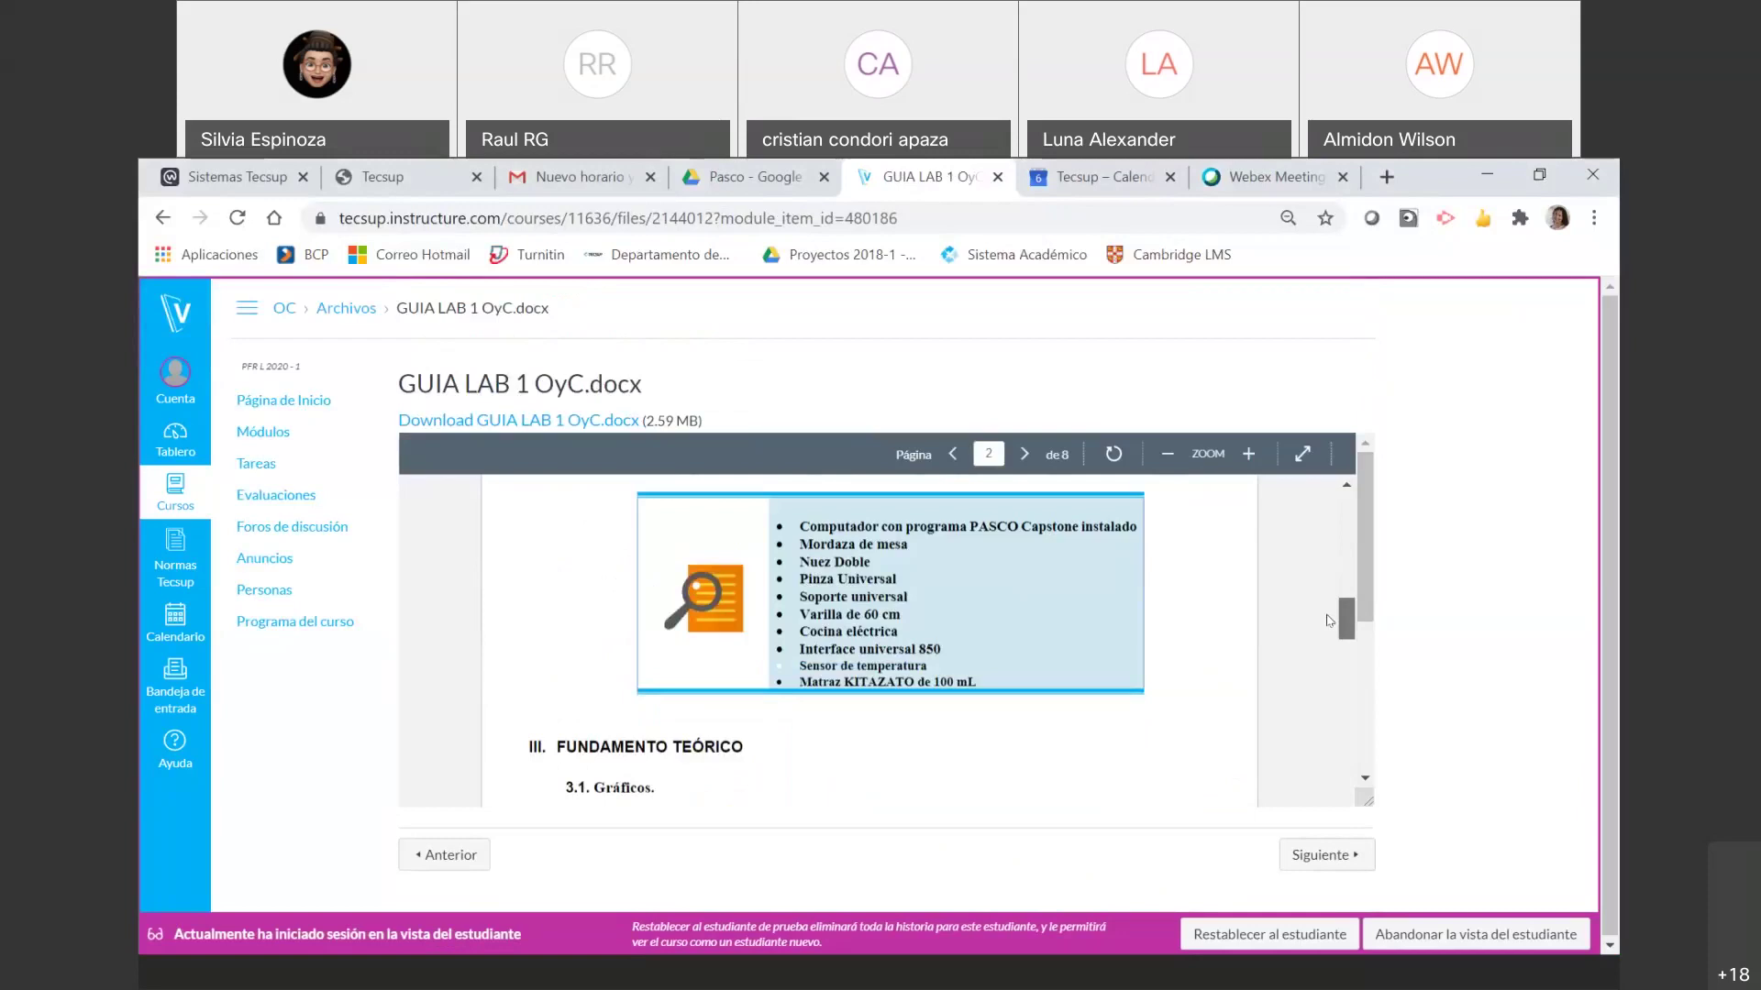
left_click_drag(1327, 620, 1355, 816)
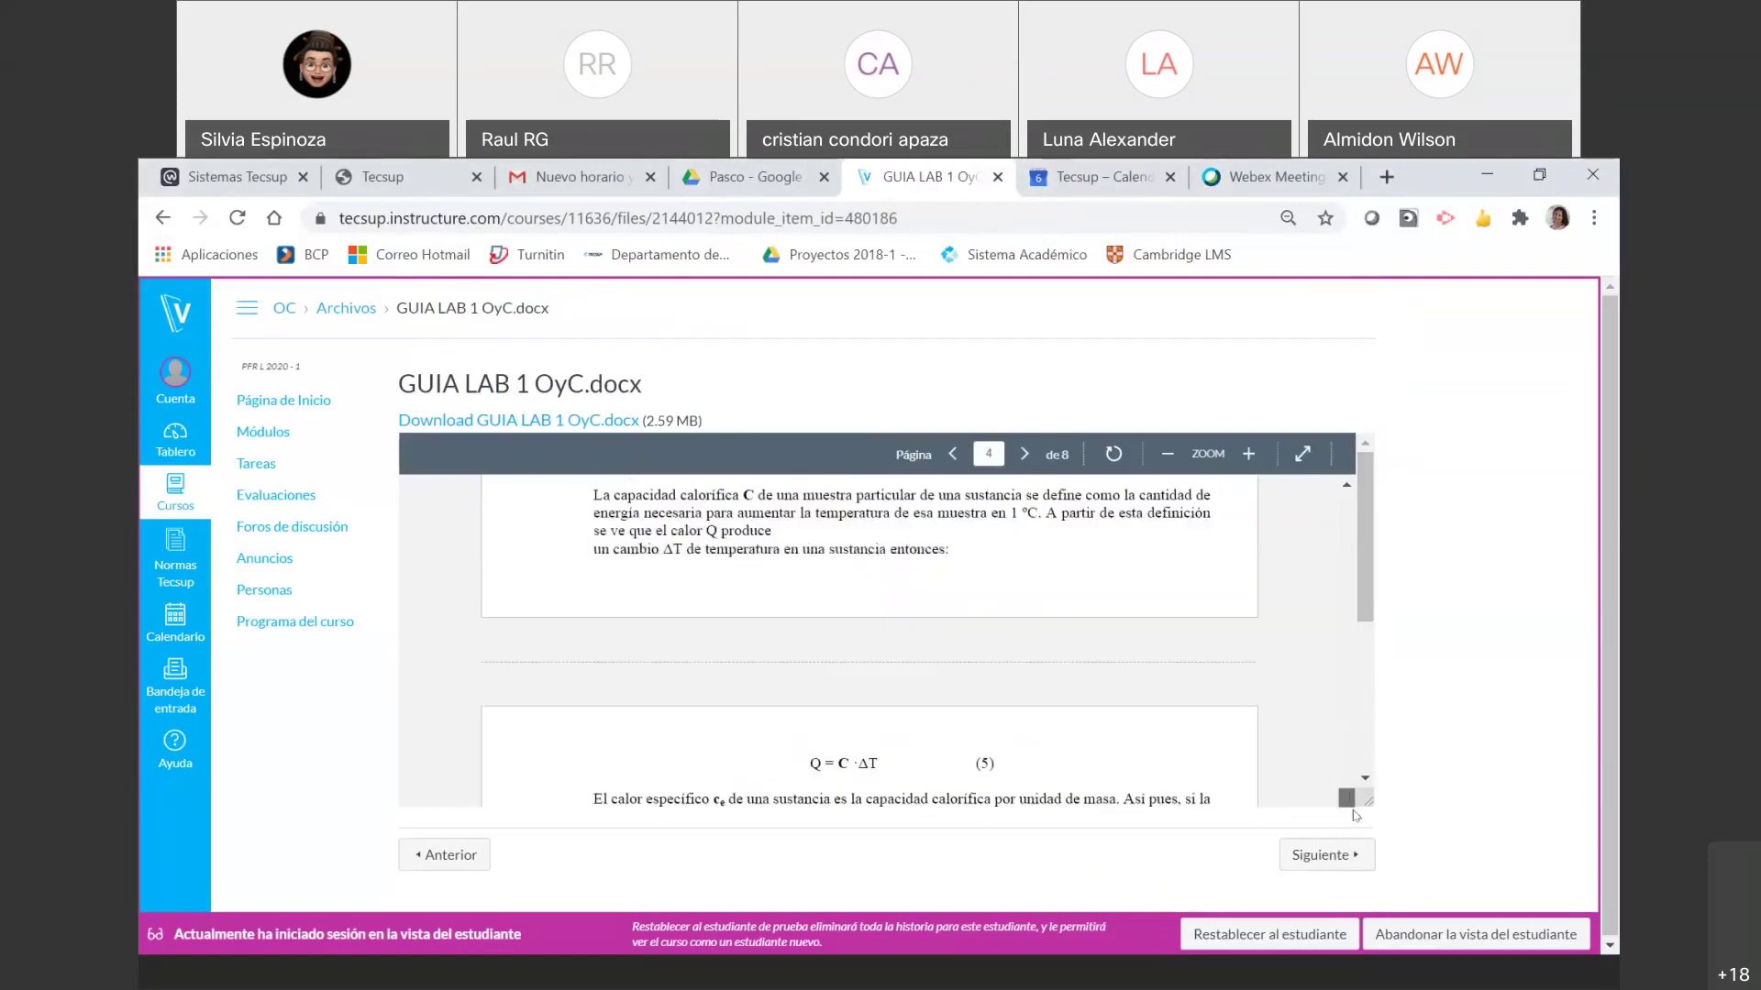
- Look through the guide's sections on the graphical method, least squares and Cantidad de calor, returning to its cover page in between
scroll(1366, 596, "down", 8)
left_click_drag(1367, 596, 1381, 753)
mouse_move(1346, 526)
left_mouse_down()
mouse_move(1369, 763)
mouse_move(1364, 532)
left_mouse_up()
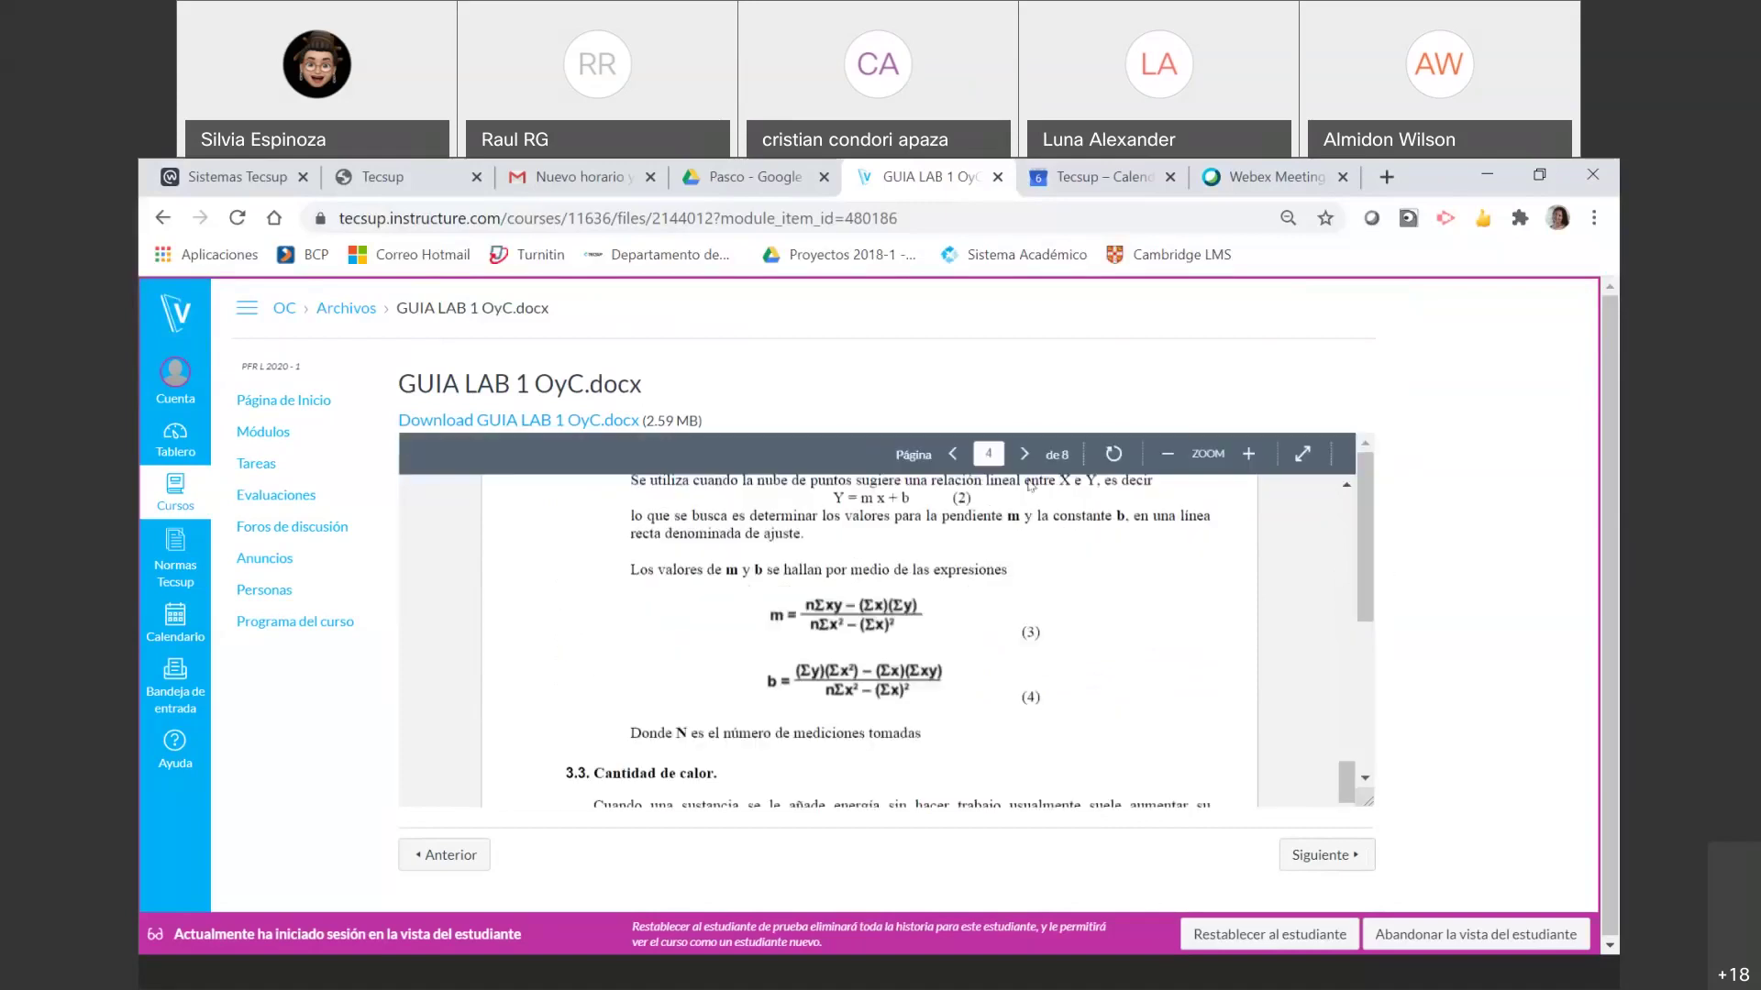
key("Home")
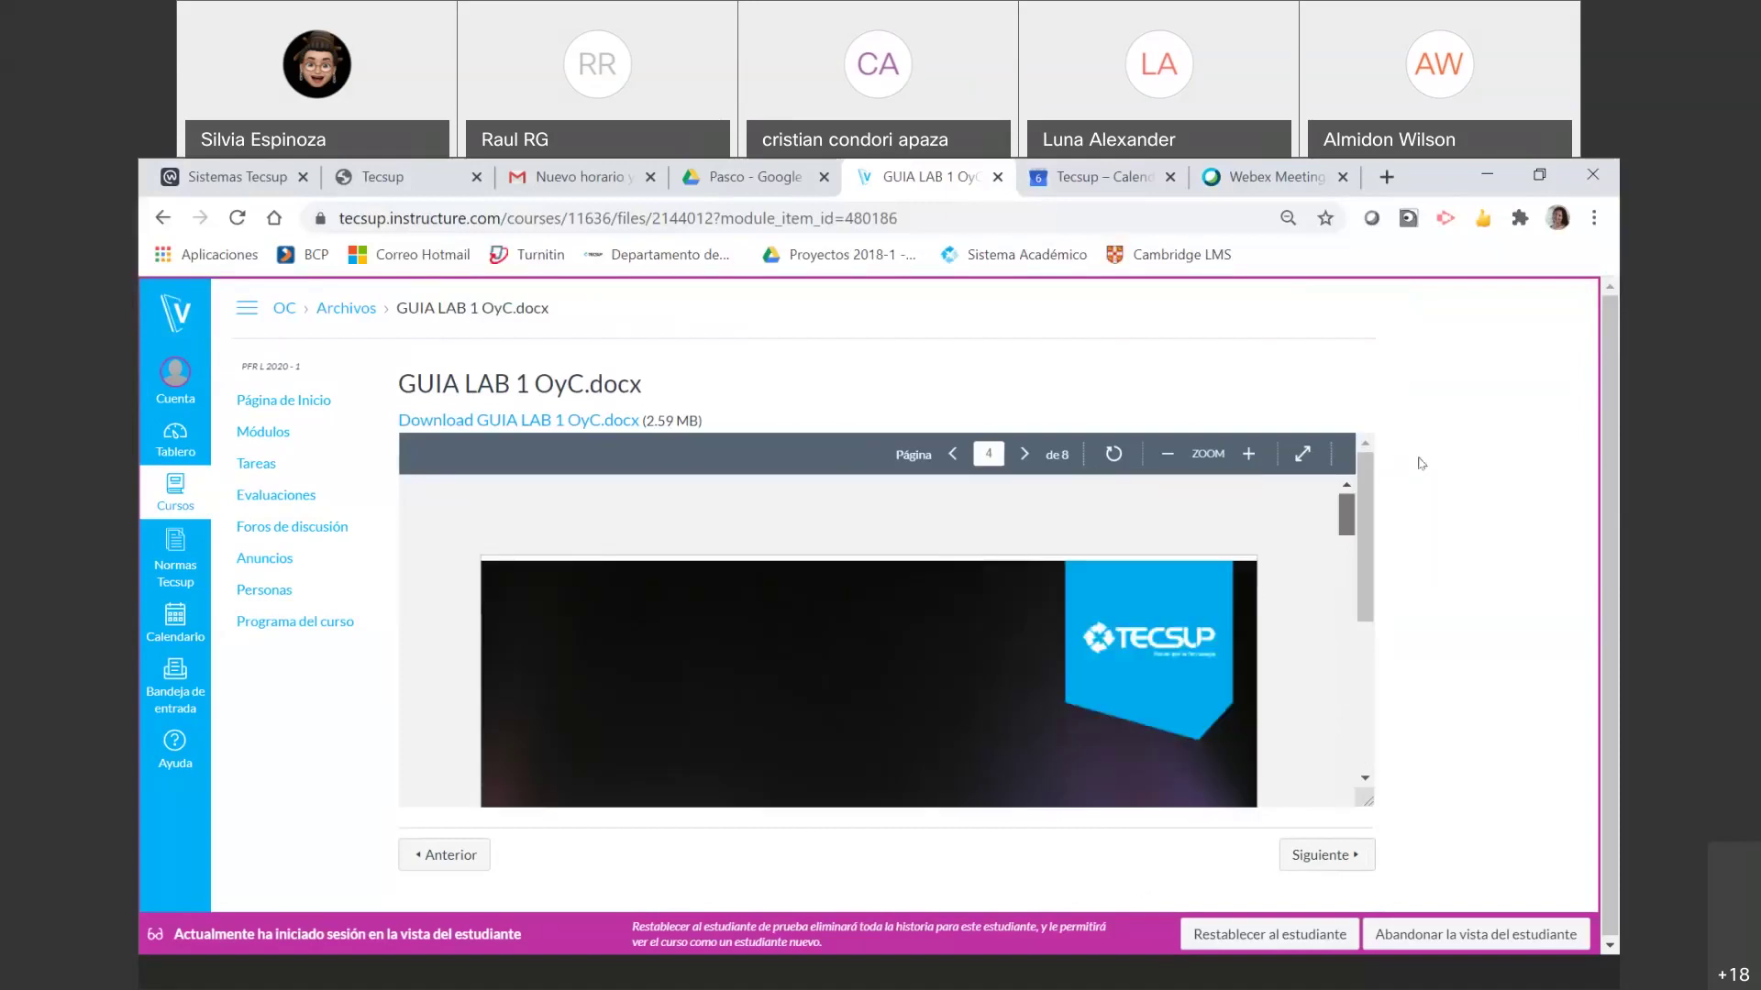
scroll(1369, 527, "down", 1)
left_click_drag(1369, 526, 1387, 666)
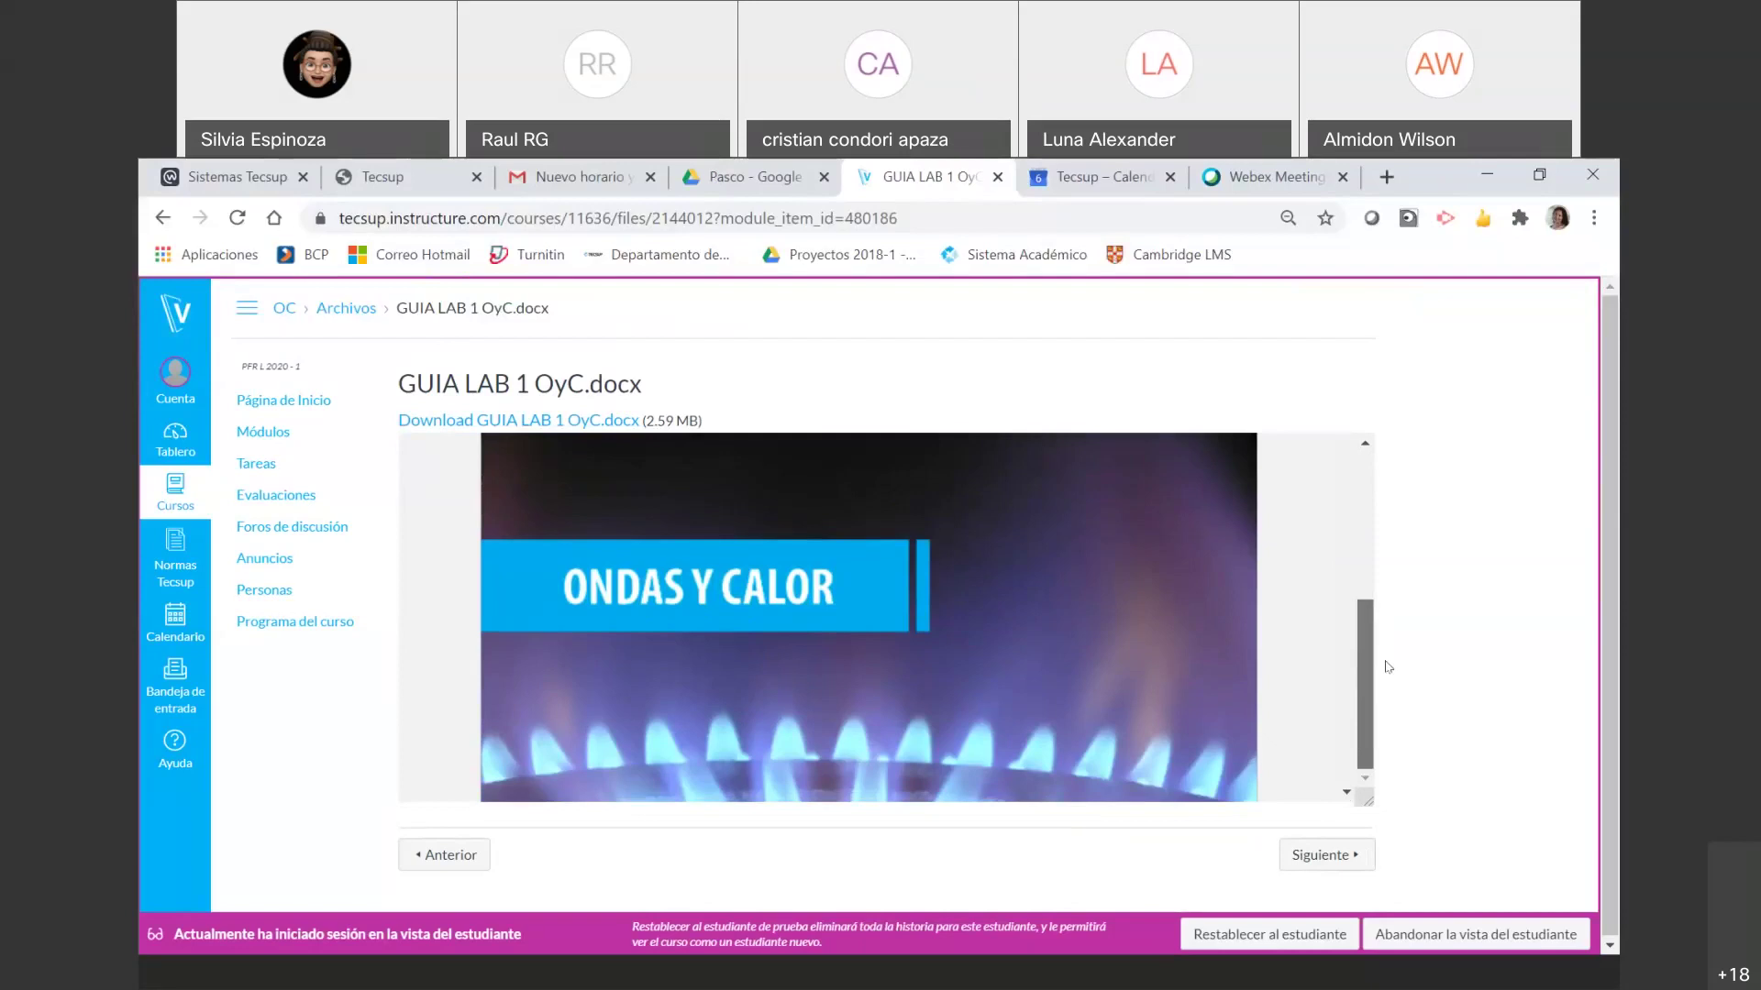
left_click_drag(1348, 530, 1350, 763)
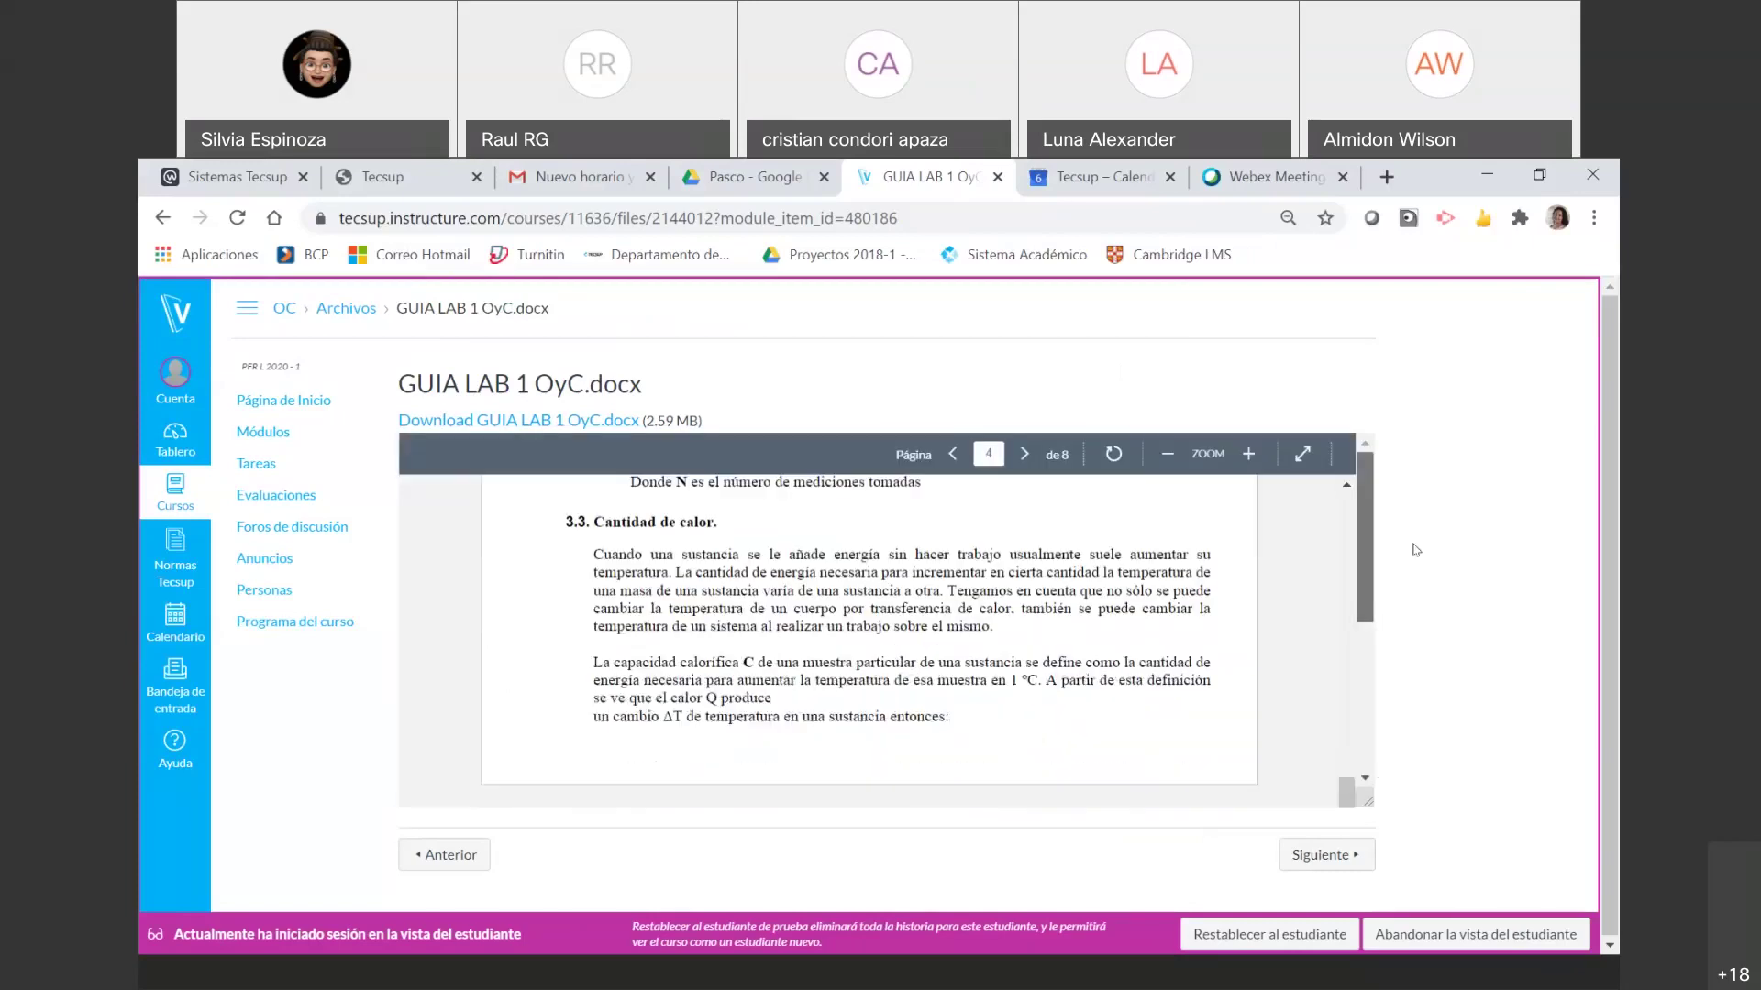
scroll(1365, 523, "up", 5)
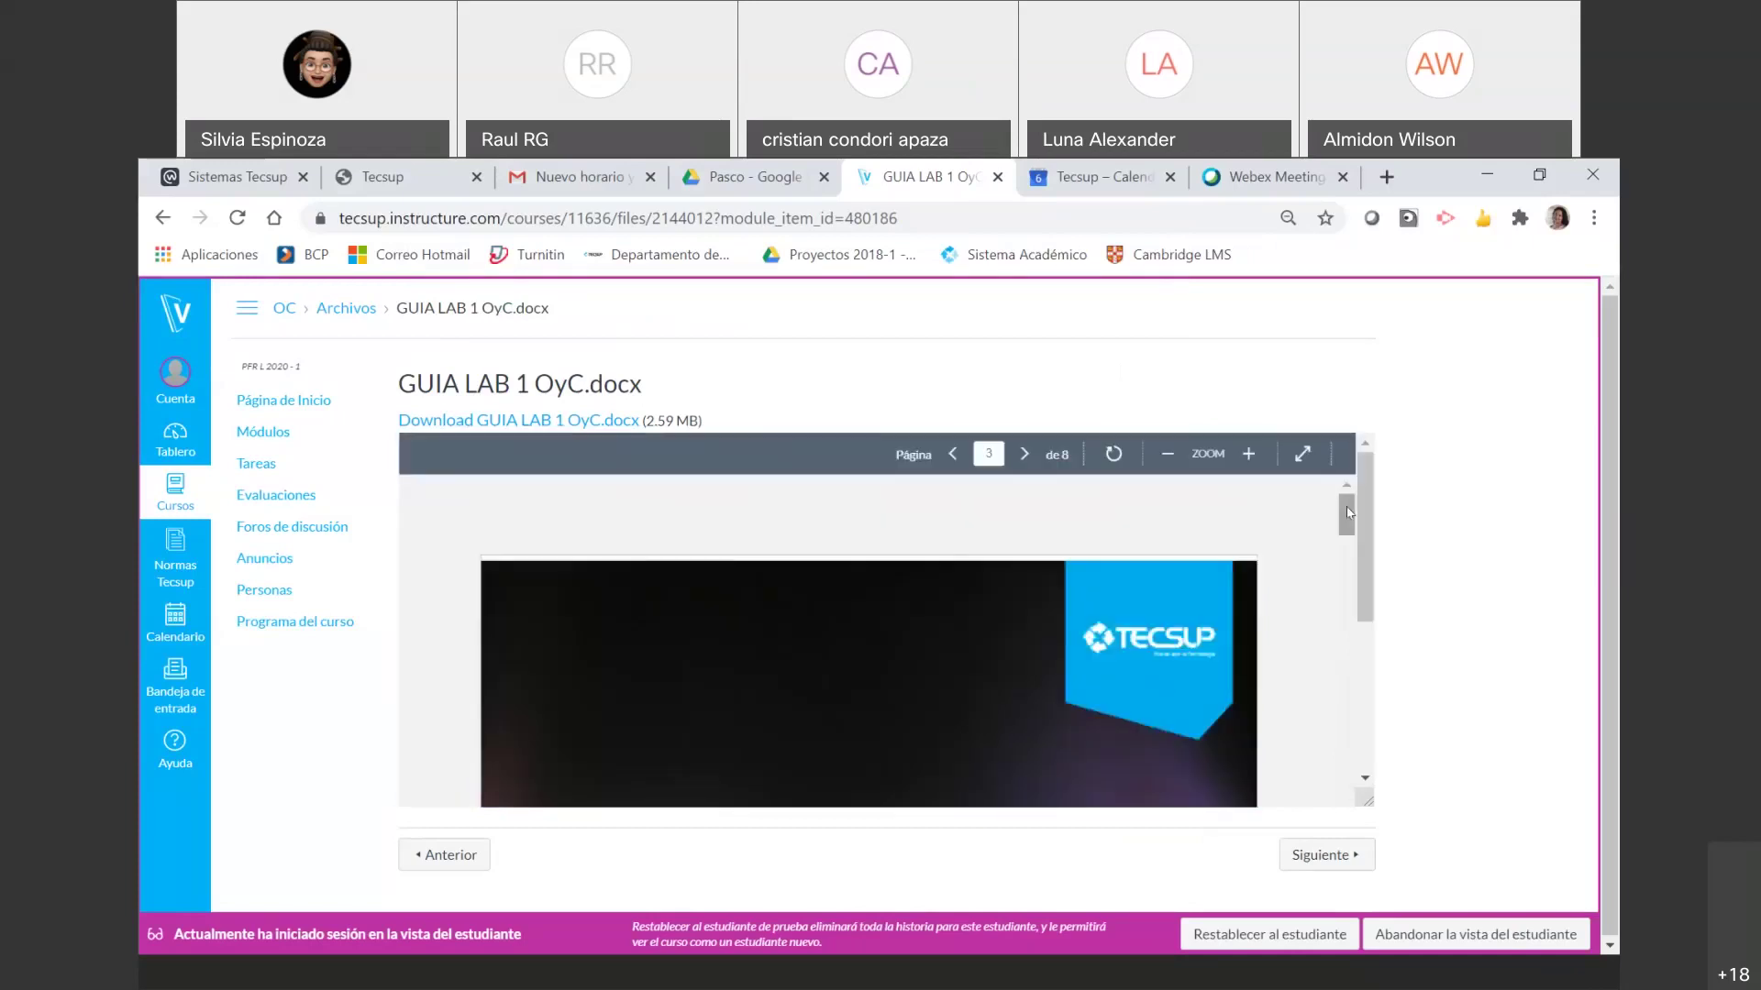
scroll(1348, 512, "down", 10)
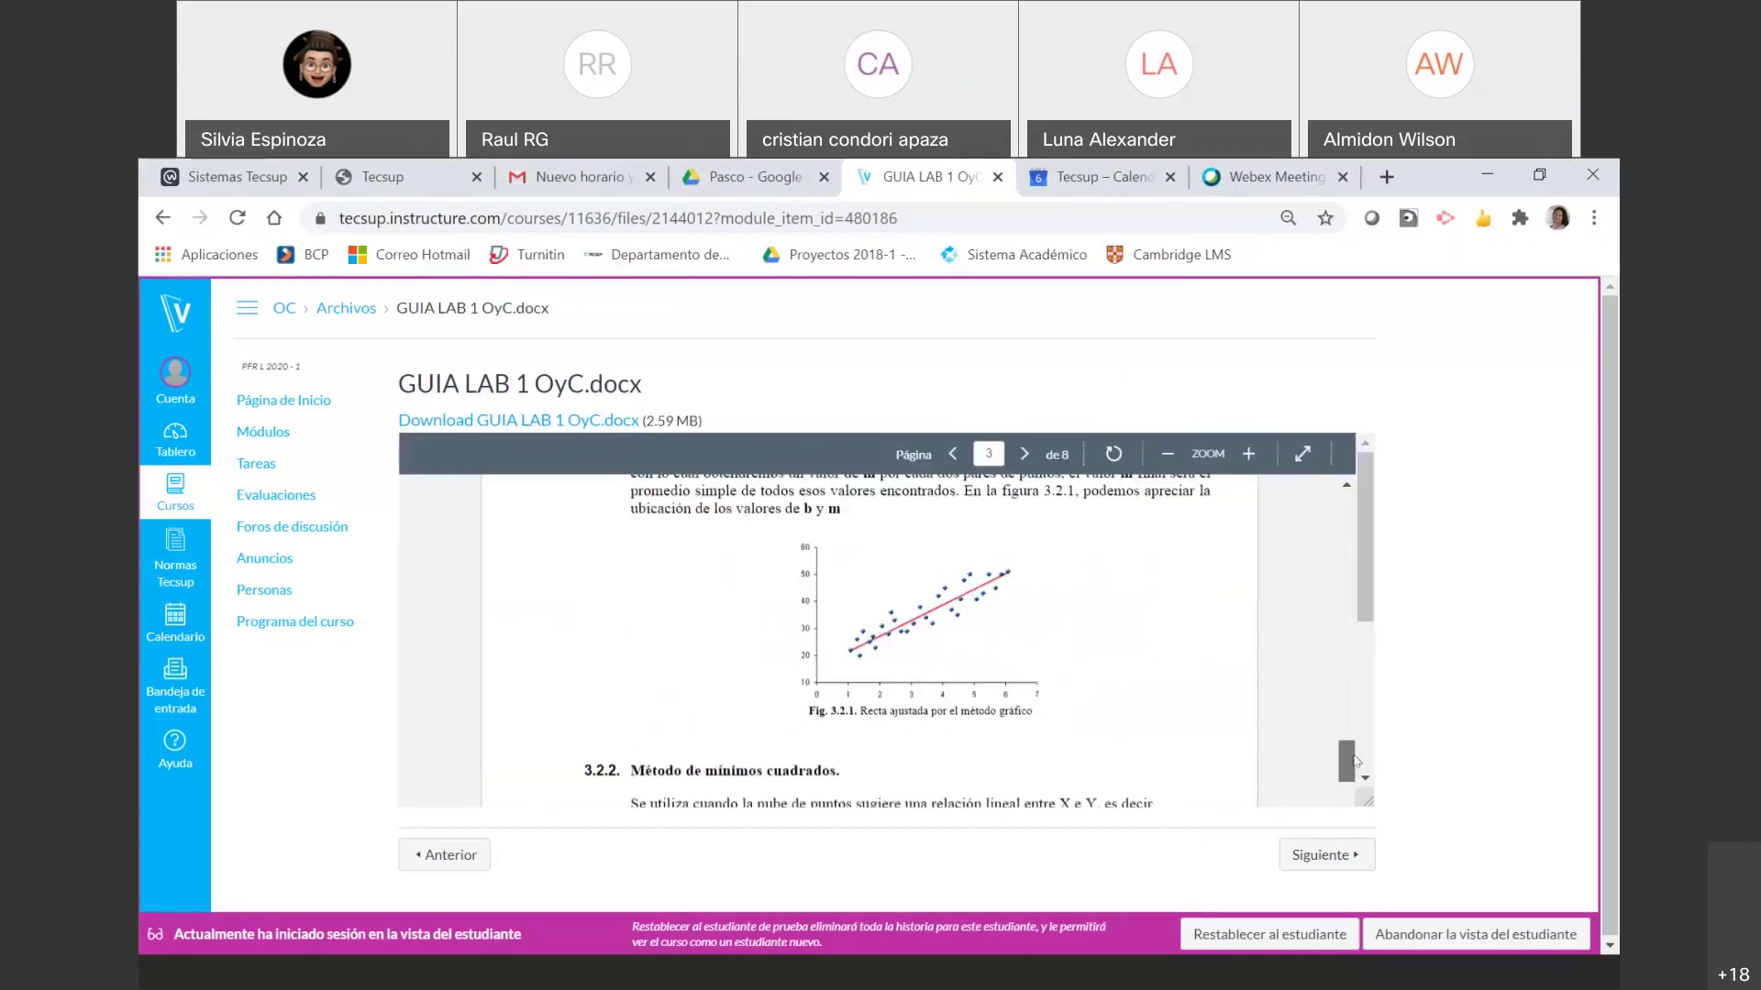
scroll(1361, 524, "down", 3)
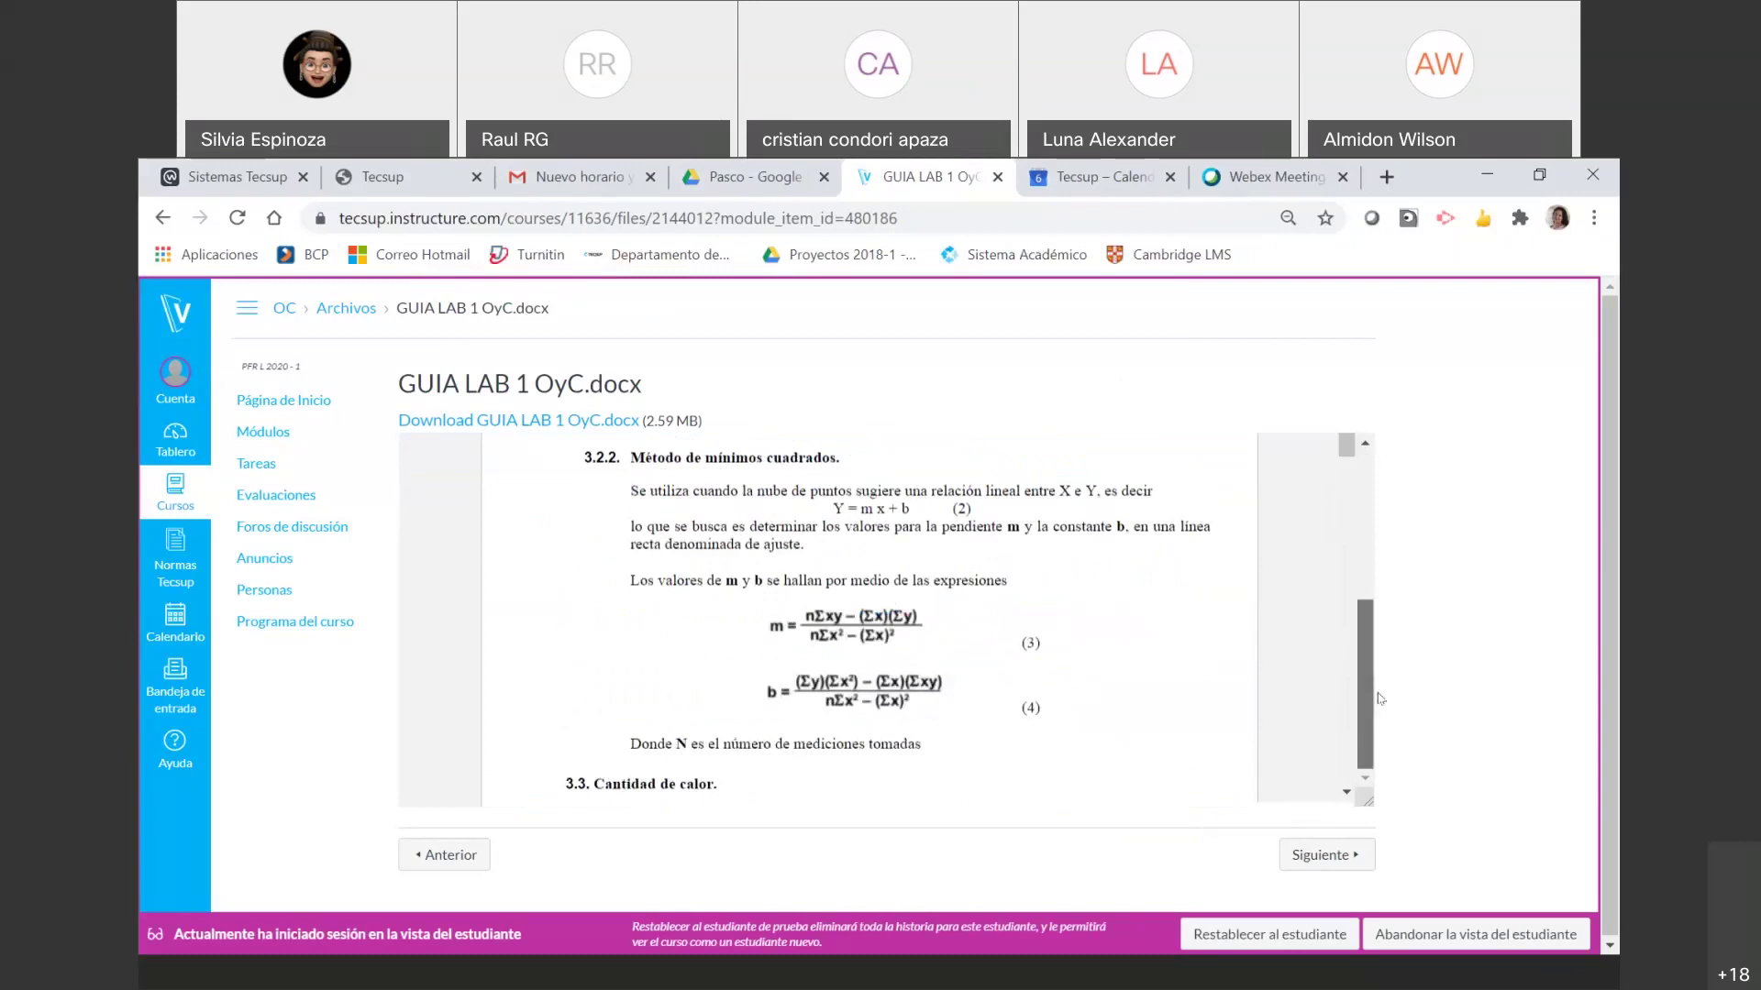
scroll(1345, 509, "down", 5)
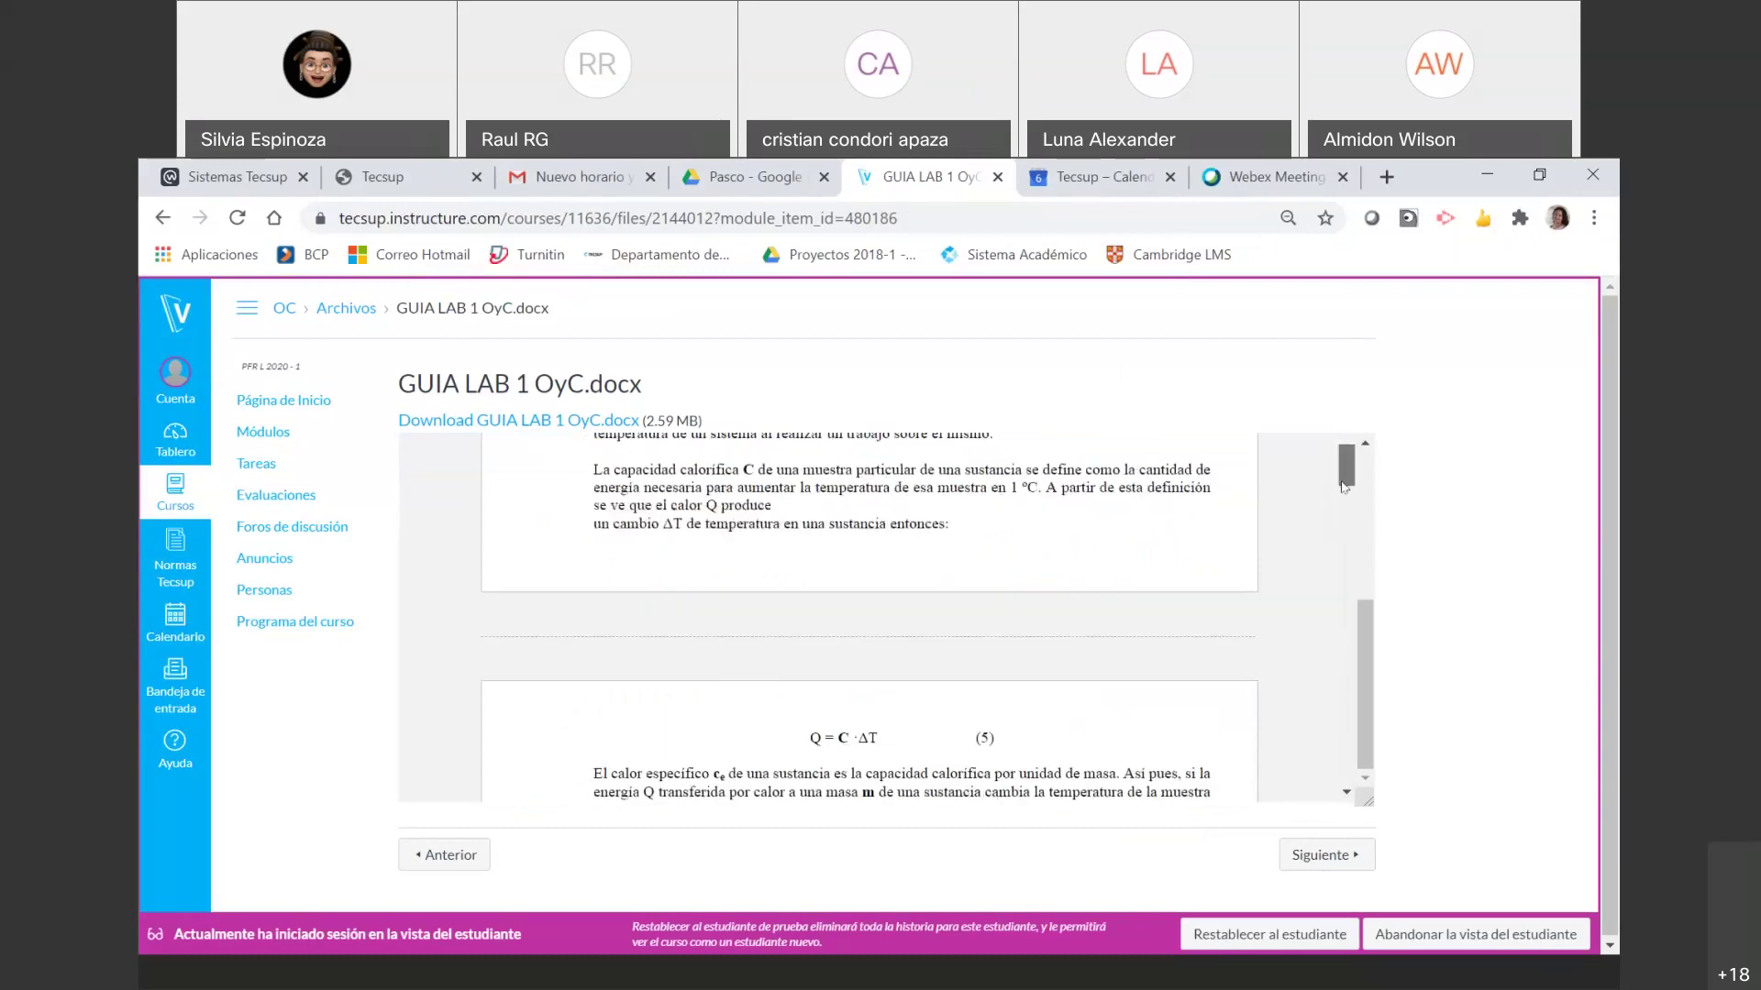
left_click_drag(1345, 509, 1431, 432)
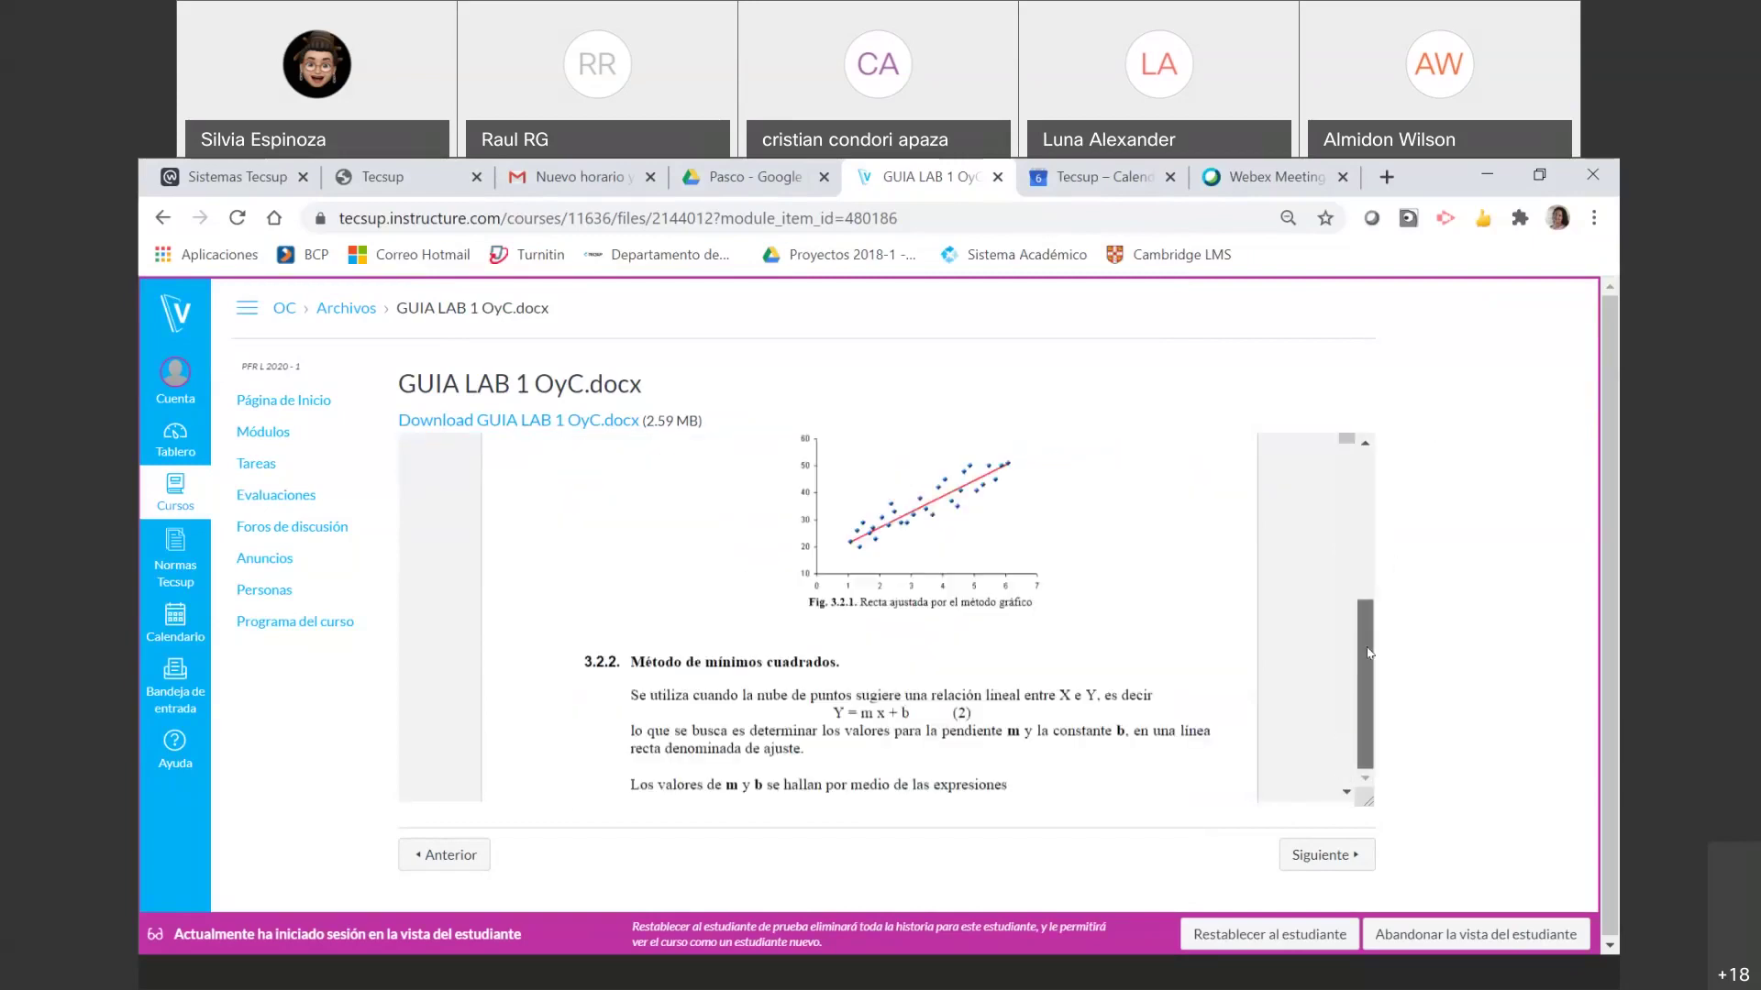
left_click_drag(1367, 653, 1367, 504)
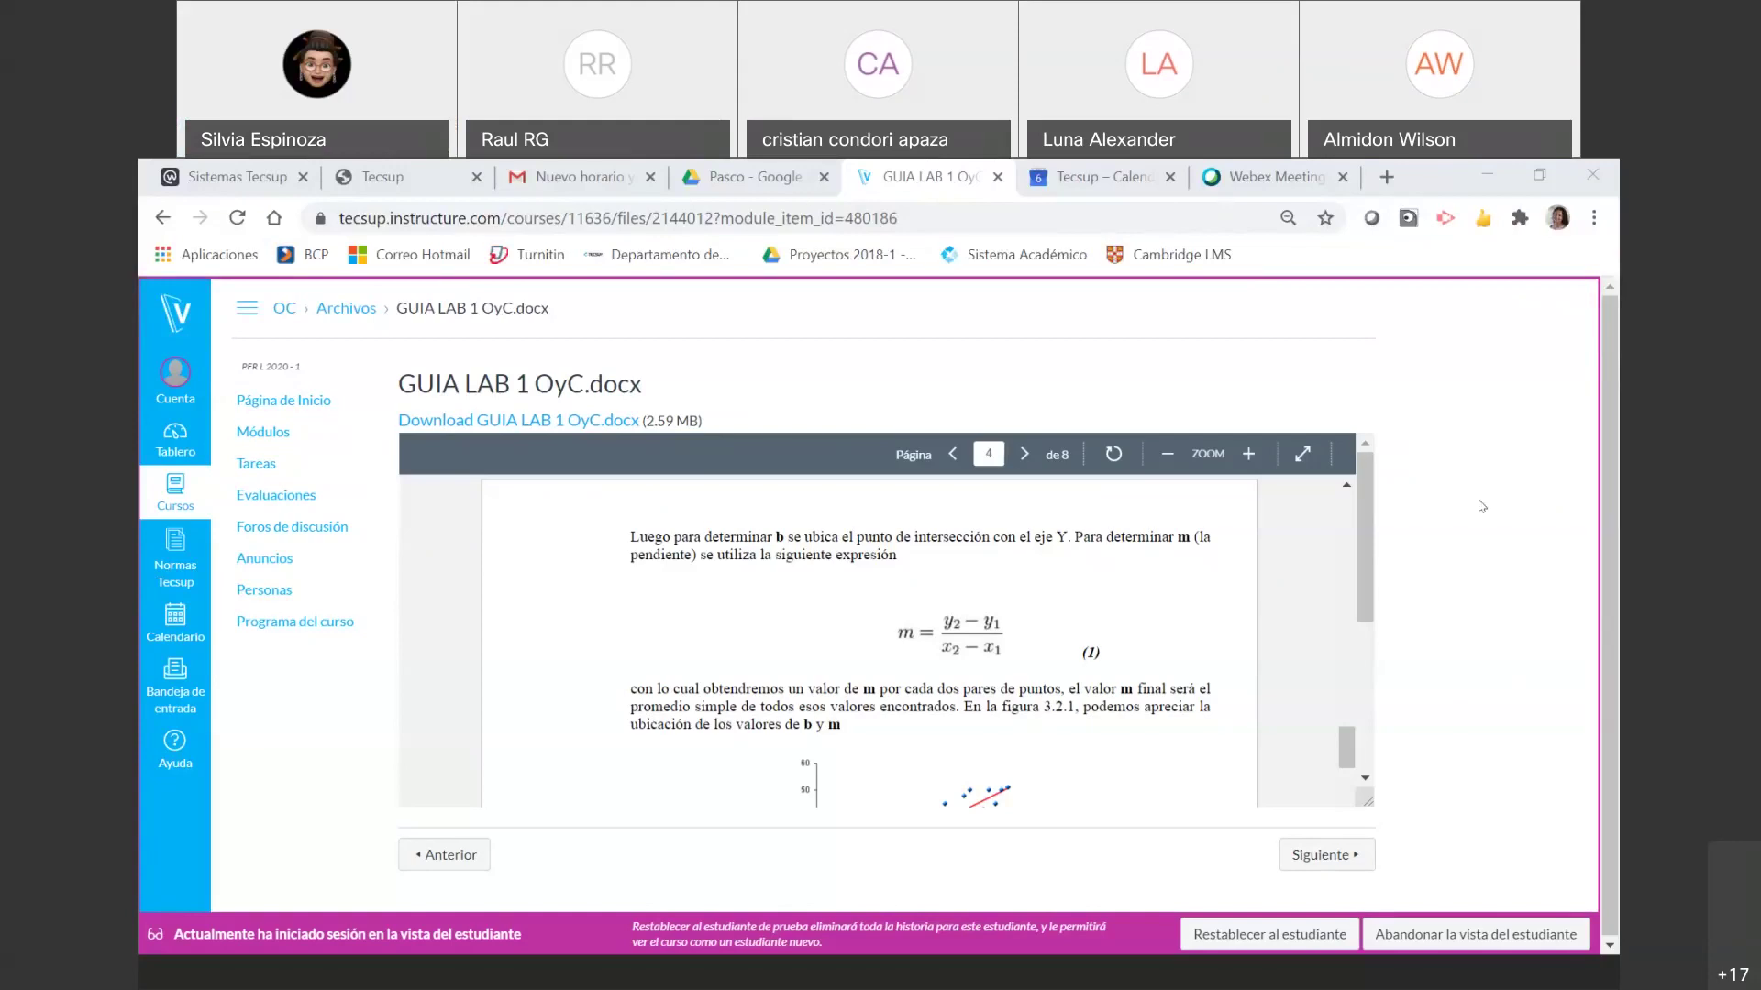
- Review the guide's sections on identifying data and graphs and on Ajuste de curvas
left_click_drag(1347, 747, 1482, 735)
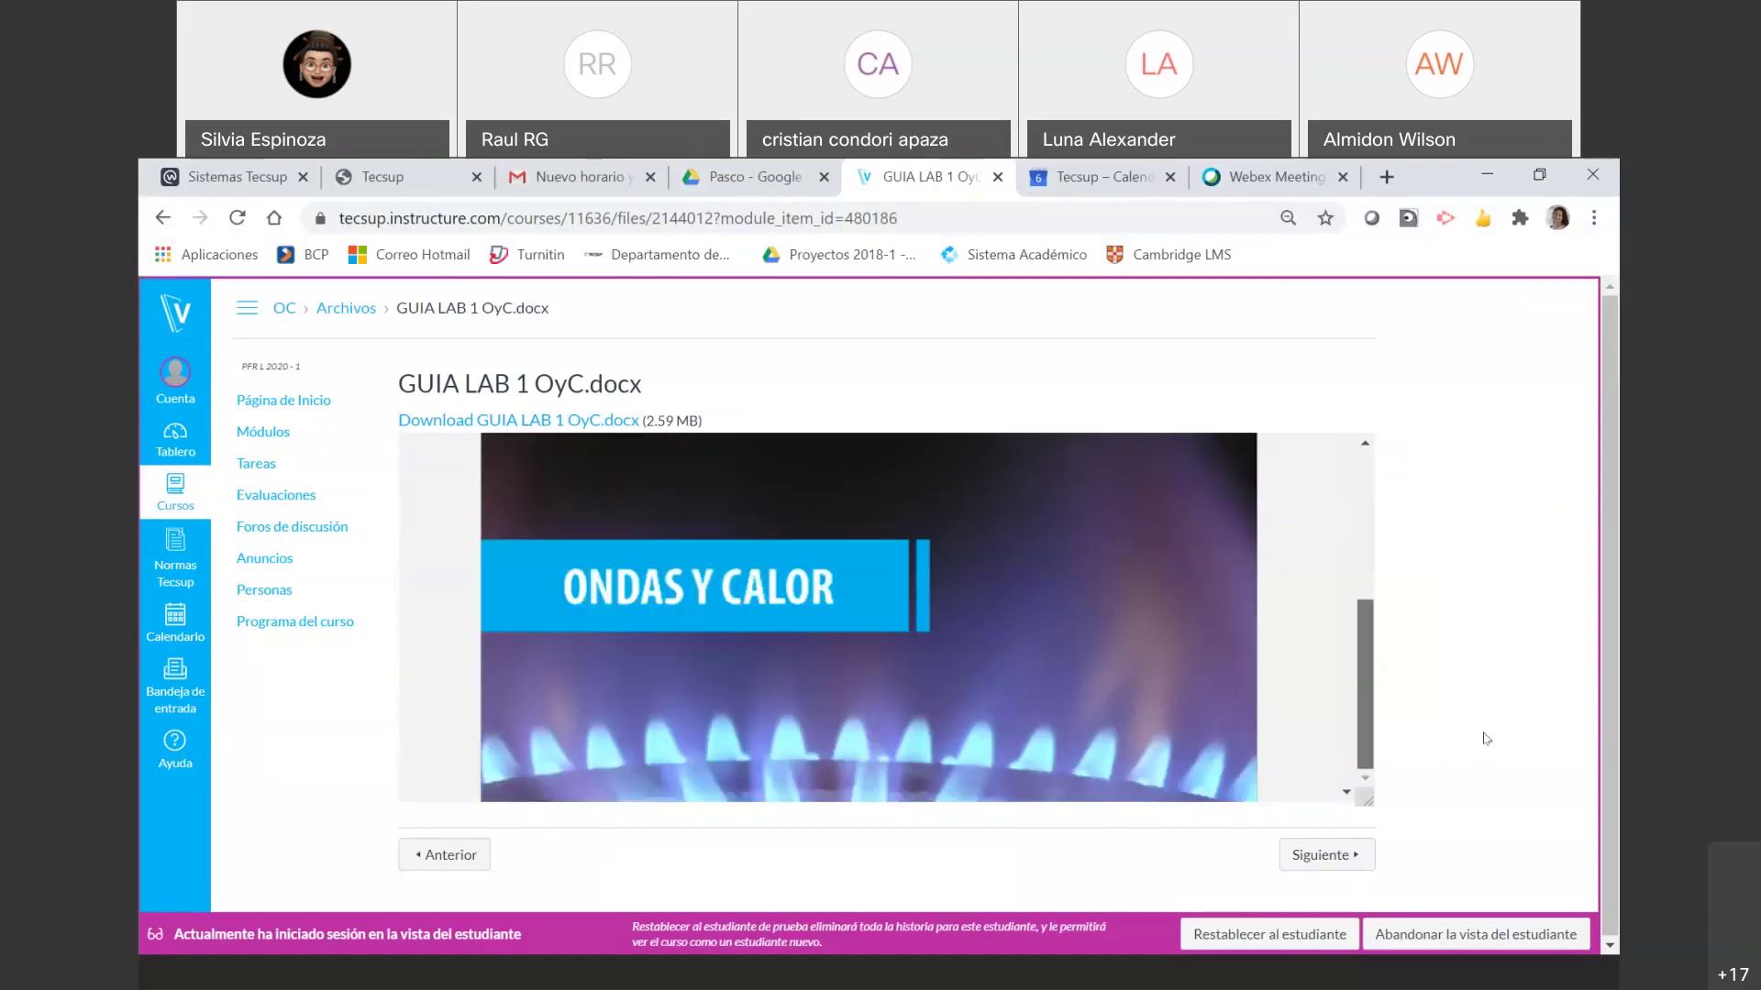
left_click(1346, 793)
scroll(1347, 789, "down", 20)
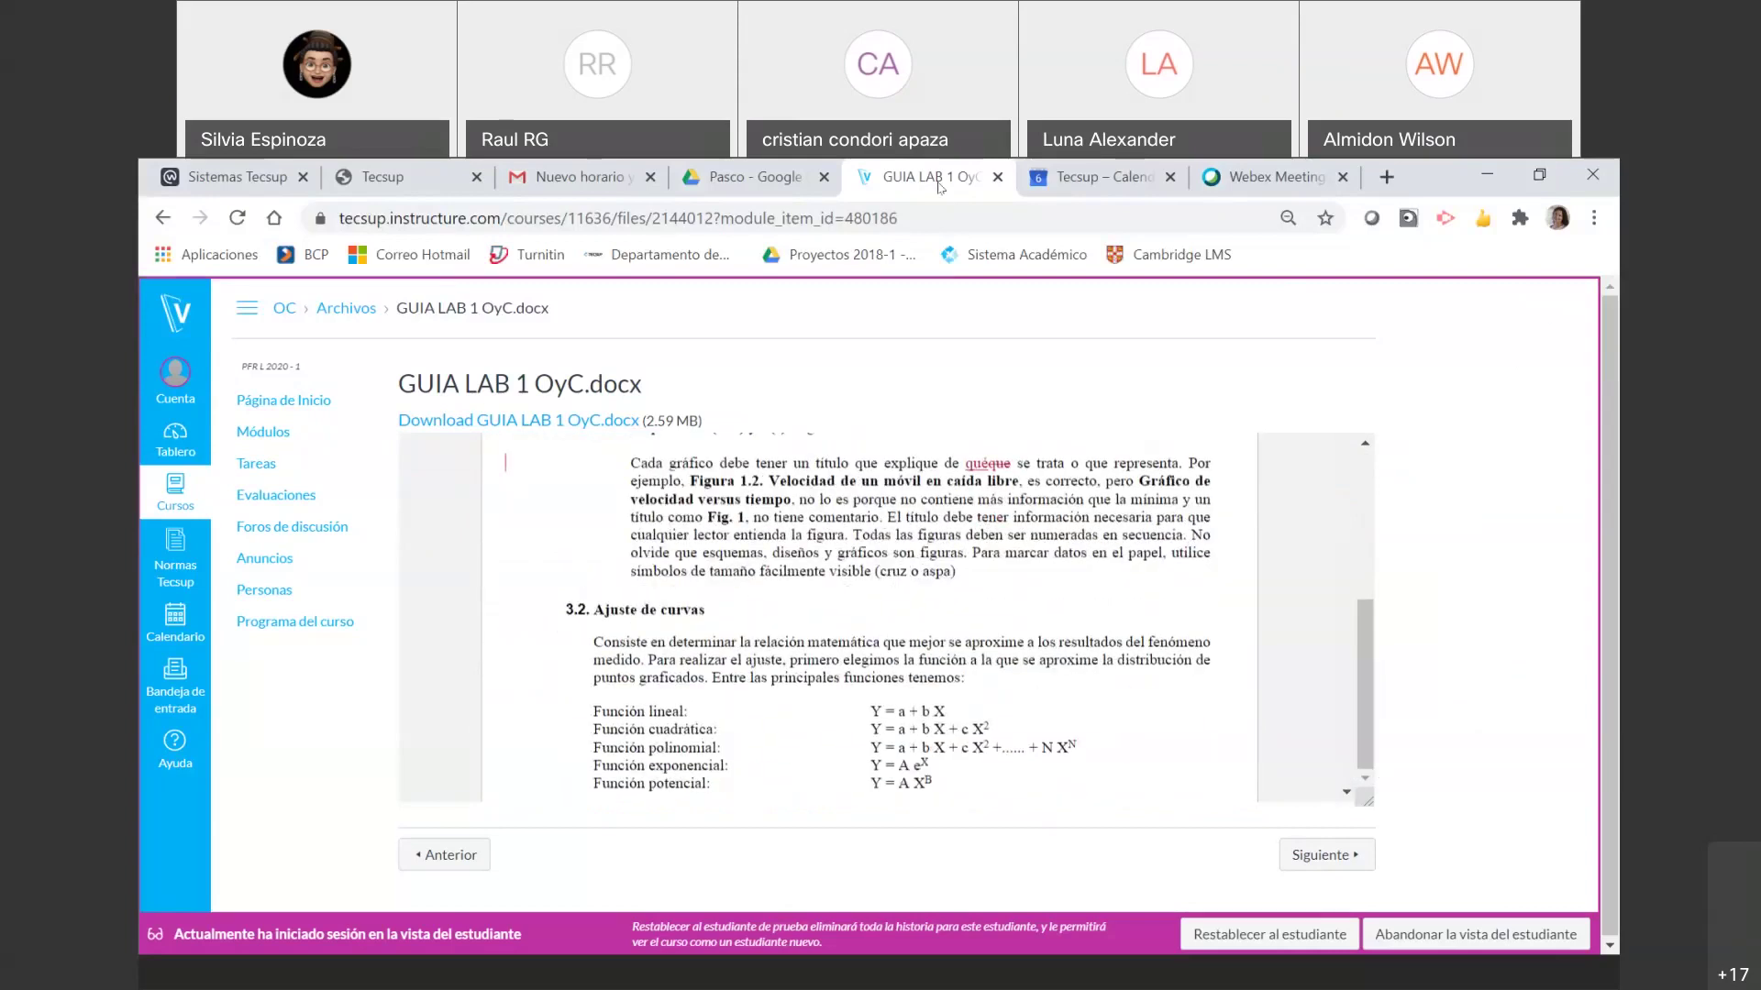
left_click(1618, 636)
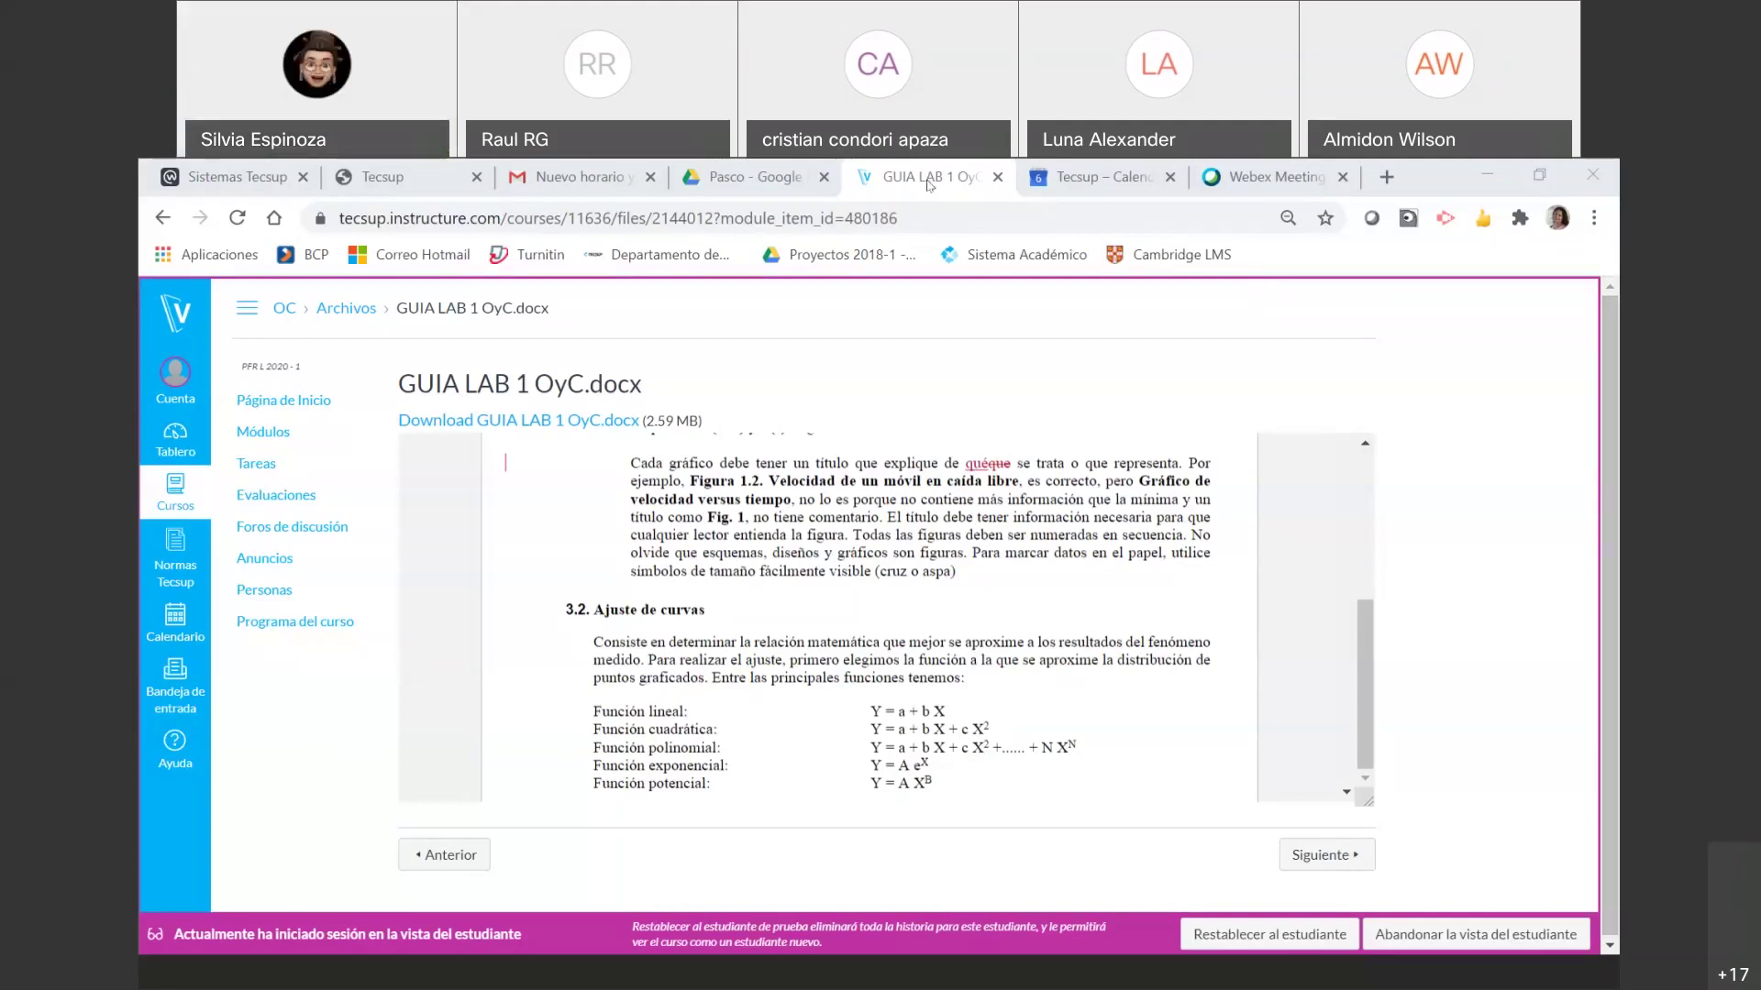
scroll(1351, 569, "up", 1)
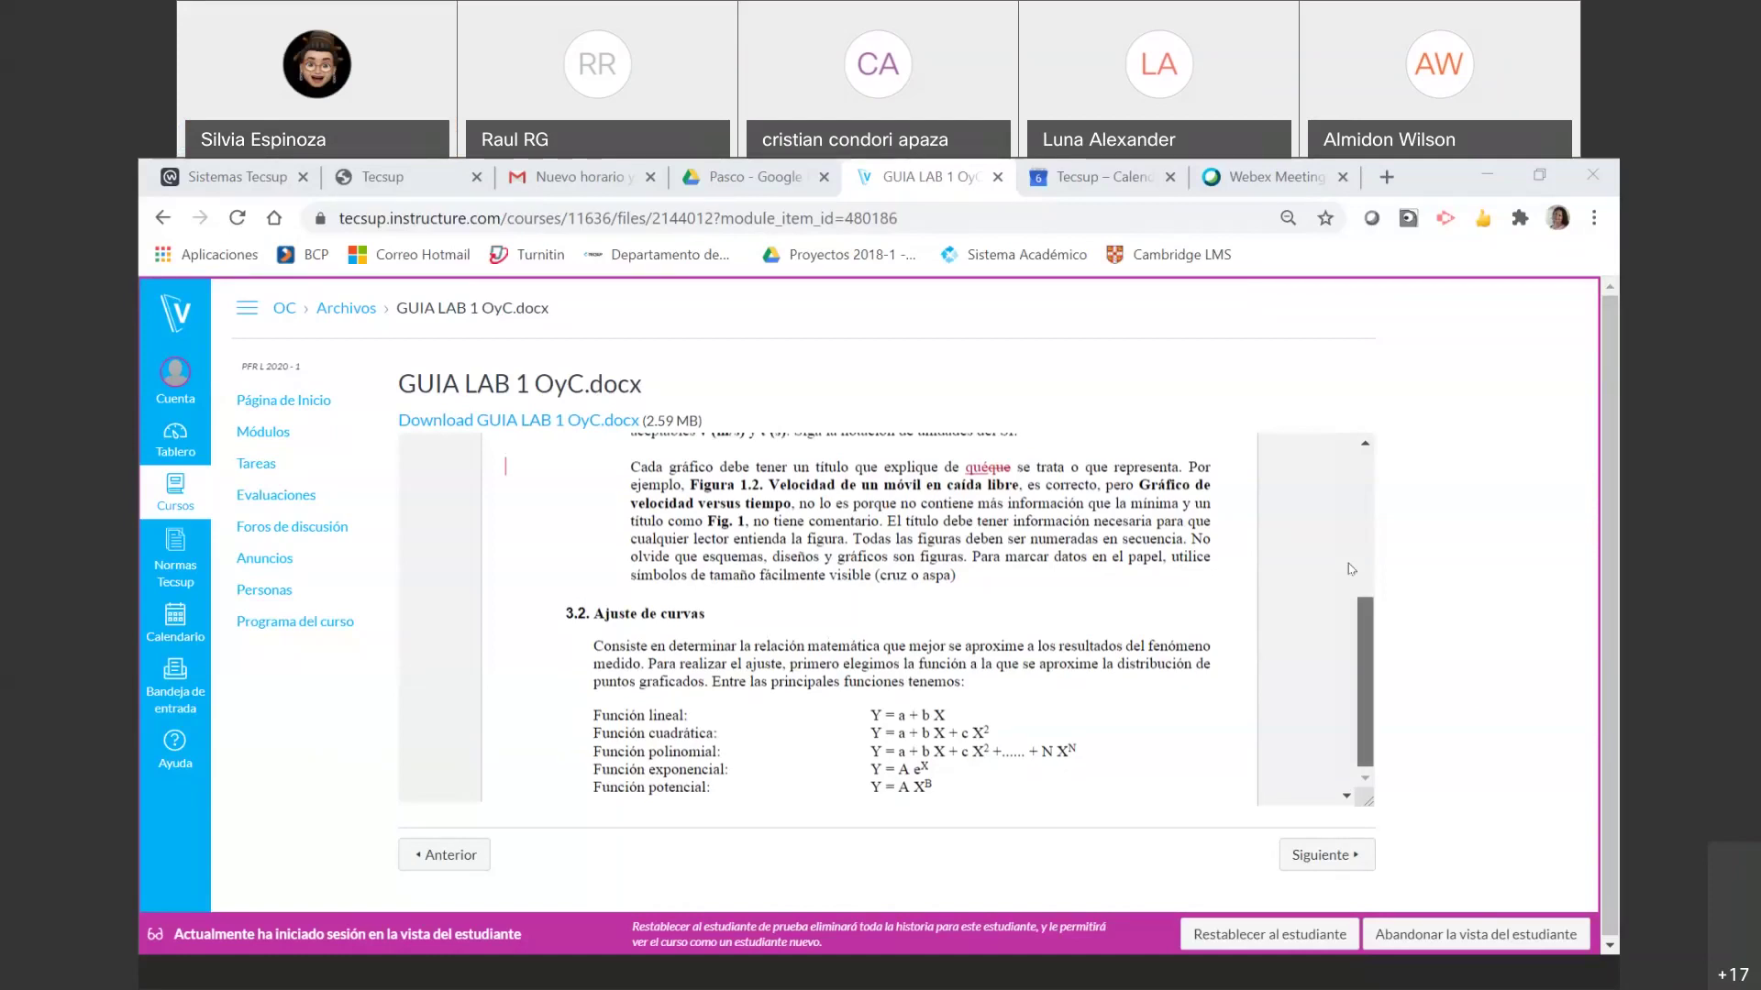
scroll(1351, 568, "up", 4)
scroll(1346, 699, "up", 1)
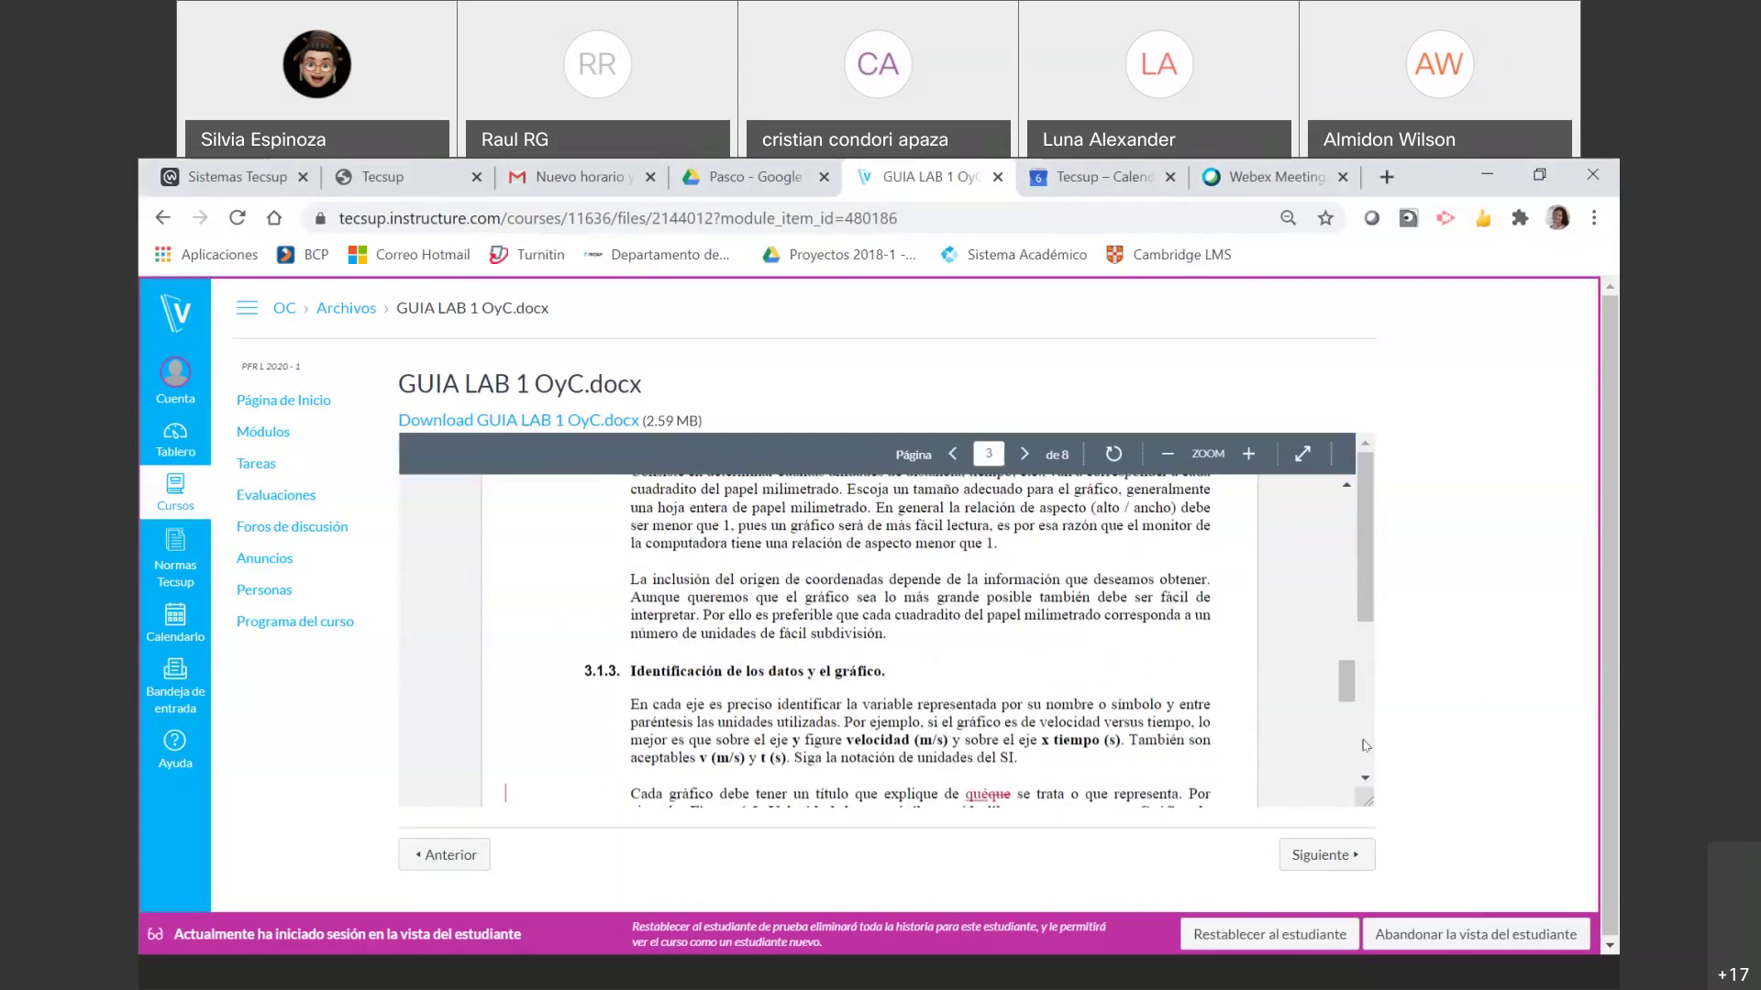
- Switch to the Word document and undo the red highlight on the Reporte bullet
left_click(468, 980)
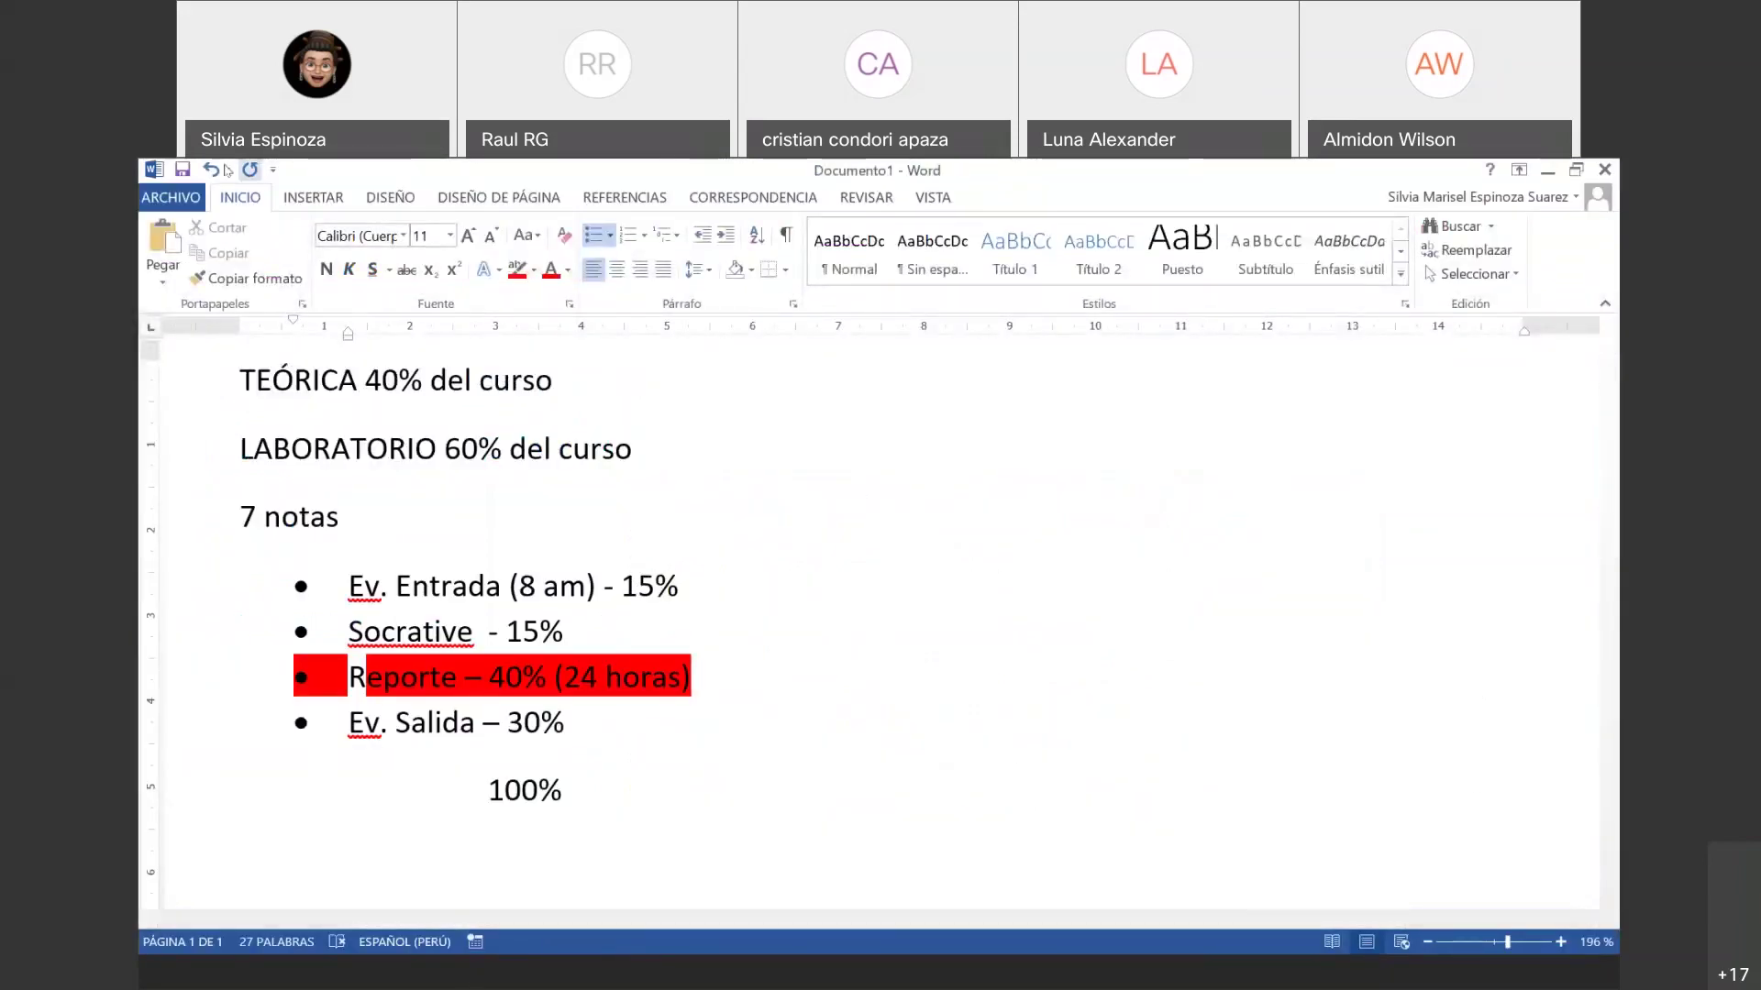
left_click(213, 171)
left_click(1049, 695)
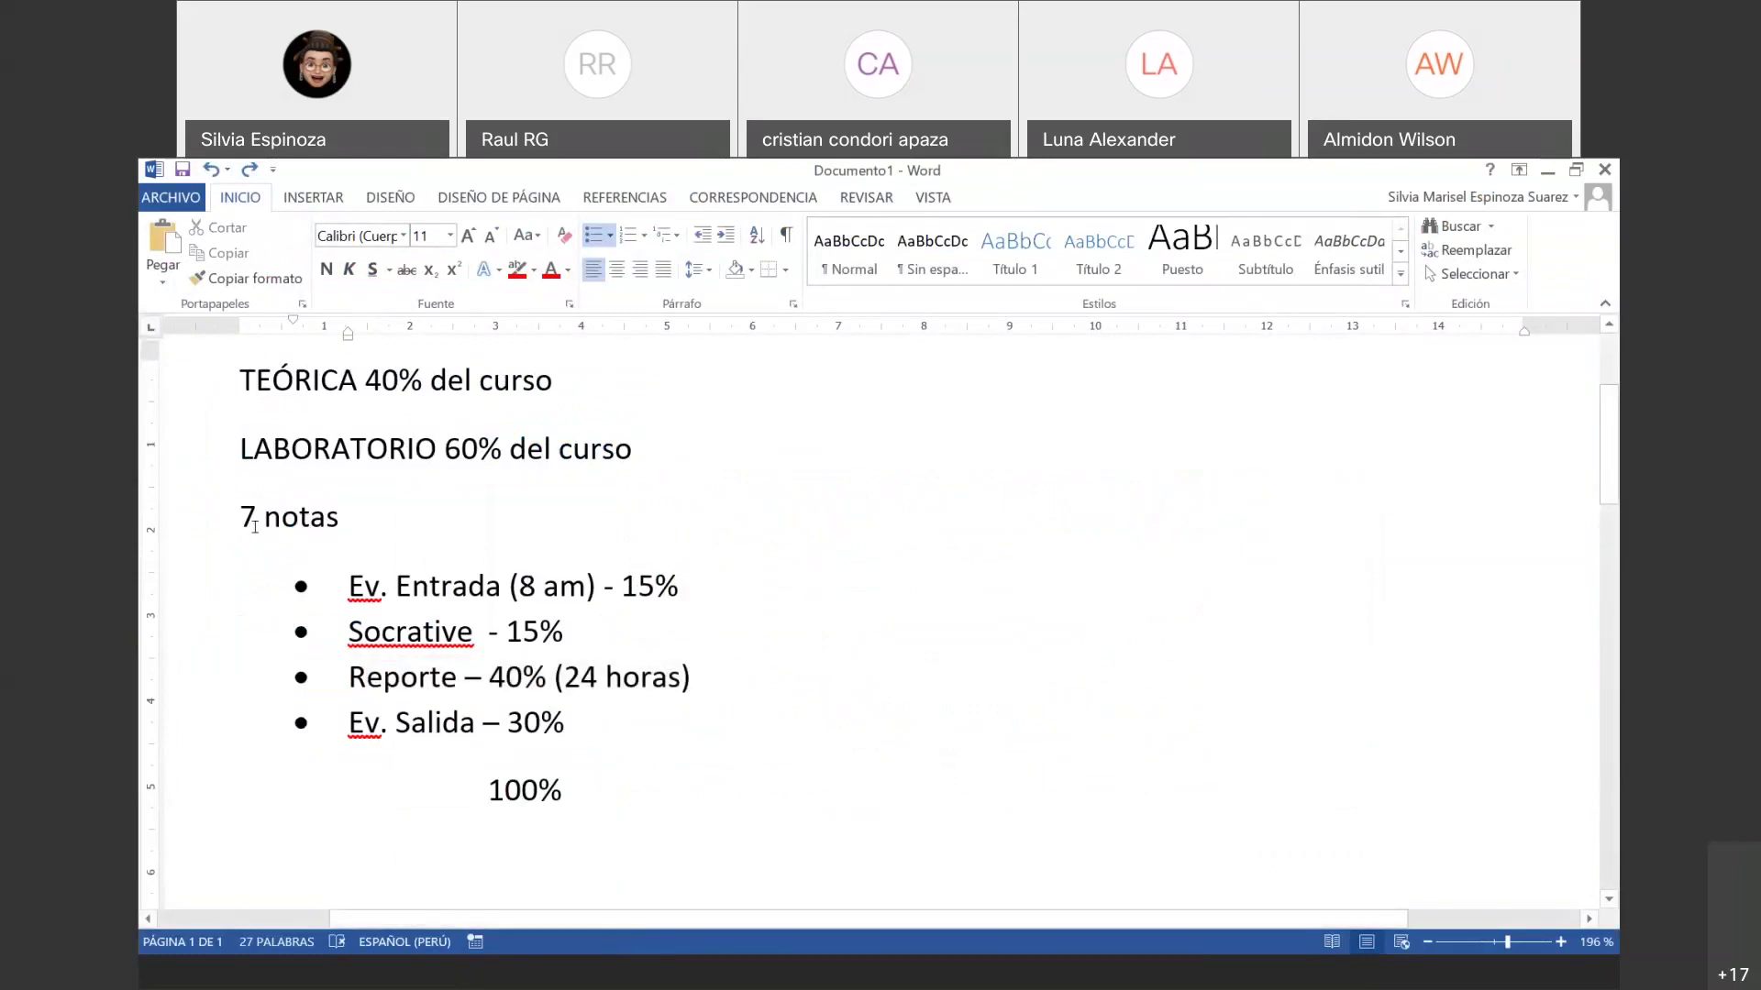
- Make the 100% total red and bold, and draw a temporary yellow arrow from it to the 7 notas line
left_click(214, 515)
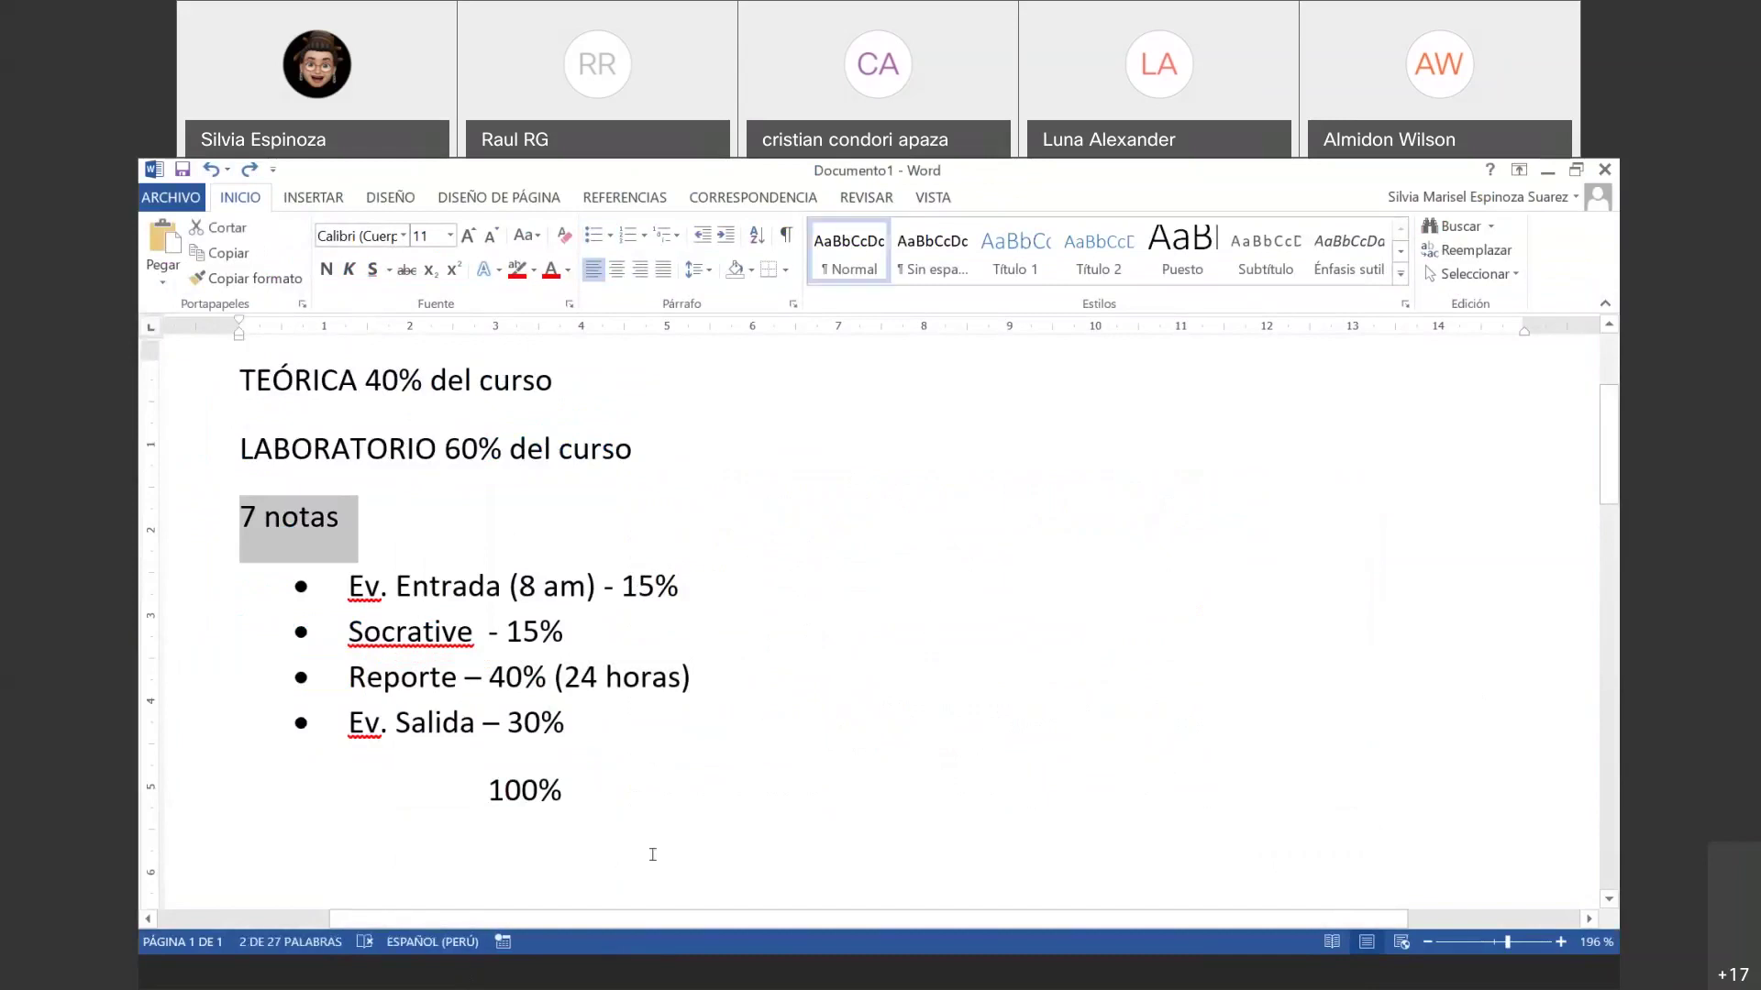
left_click_drag(555, 799, 437, 788)
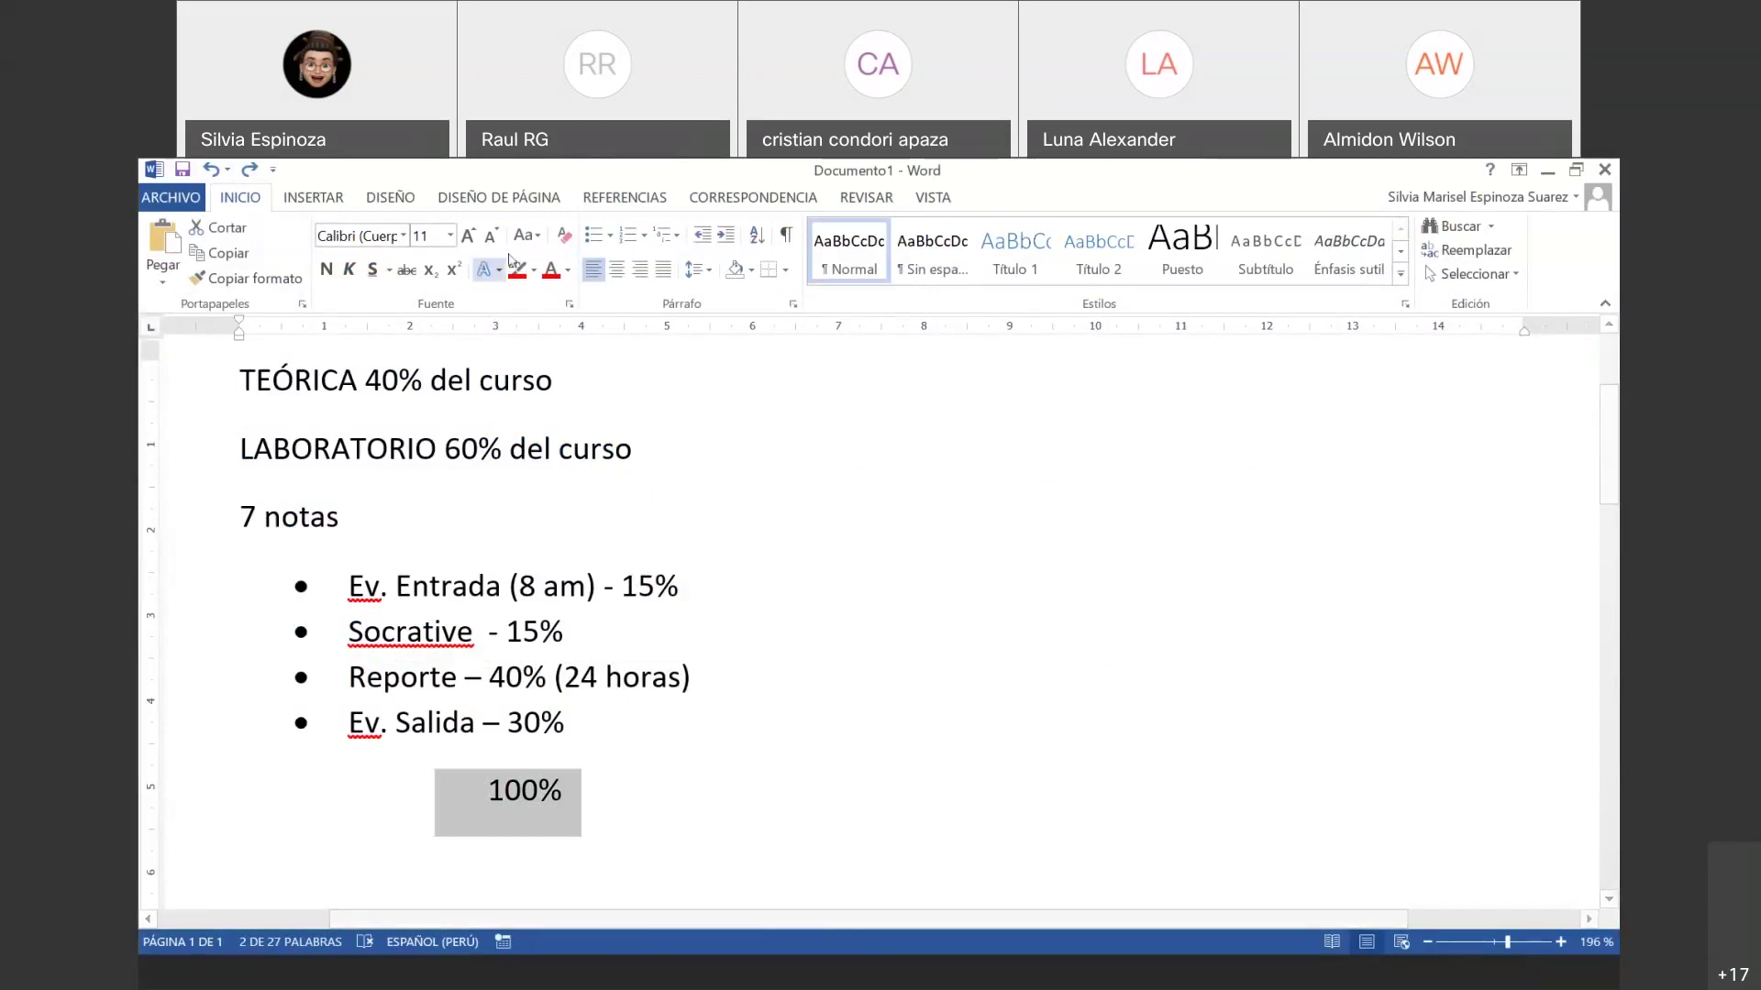
left_click(551, 271)
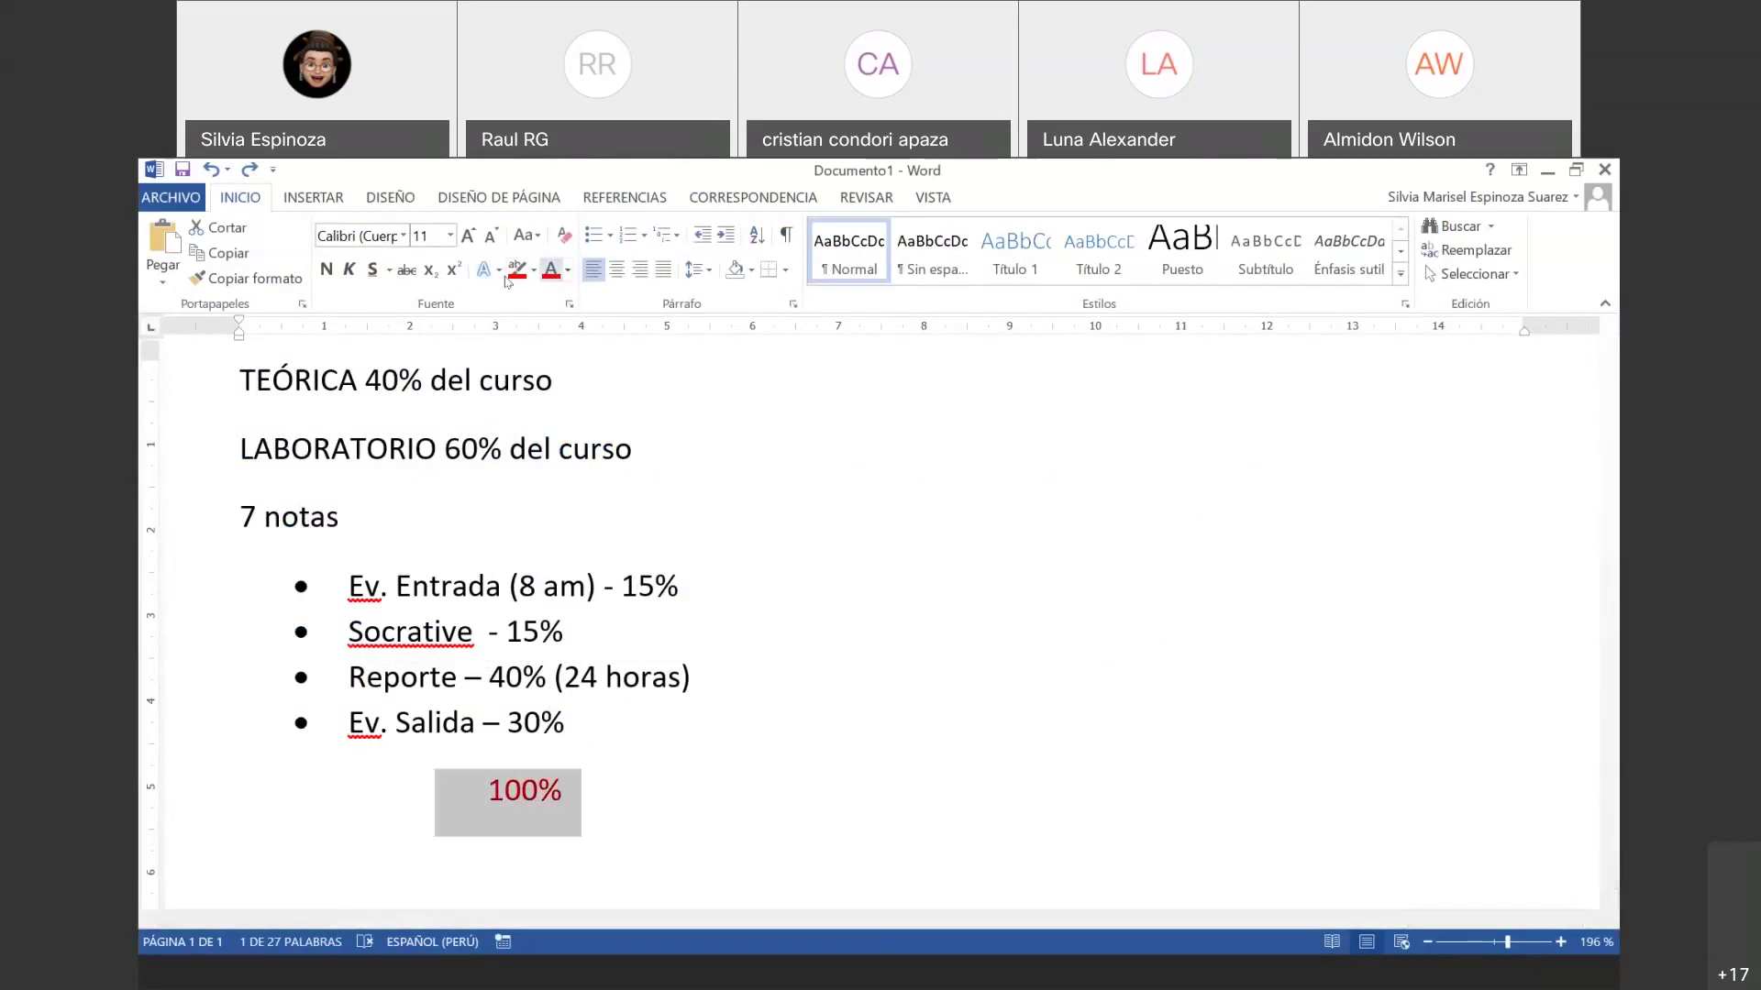
left_click(326, 271)
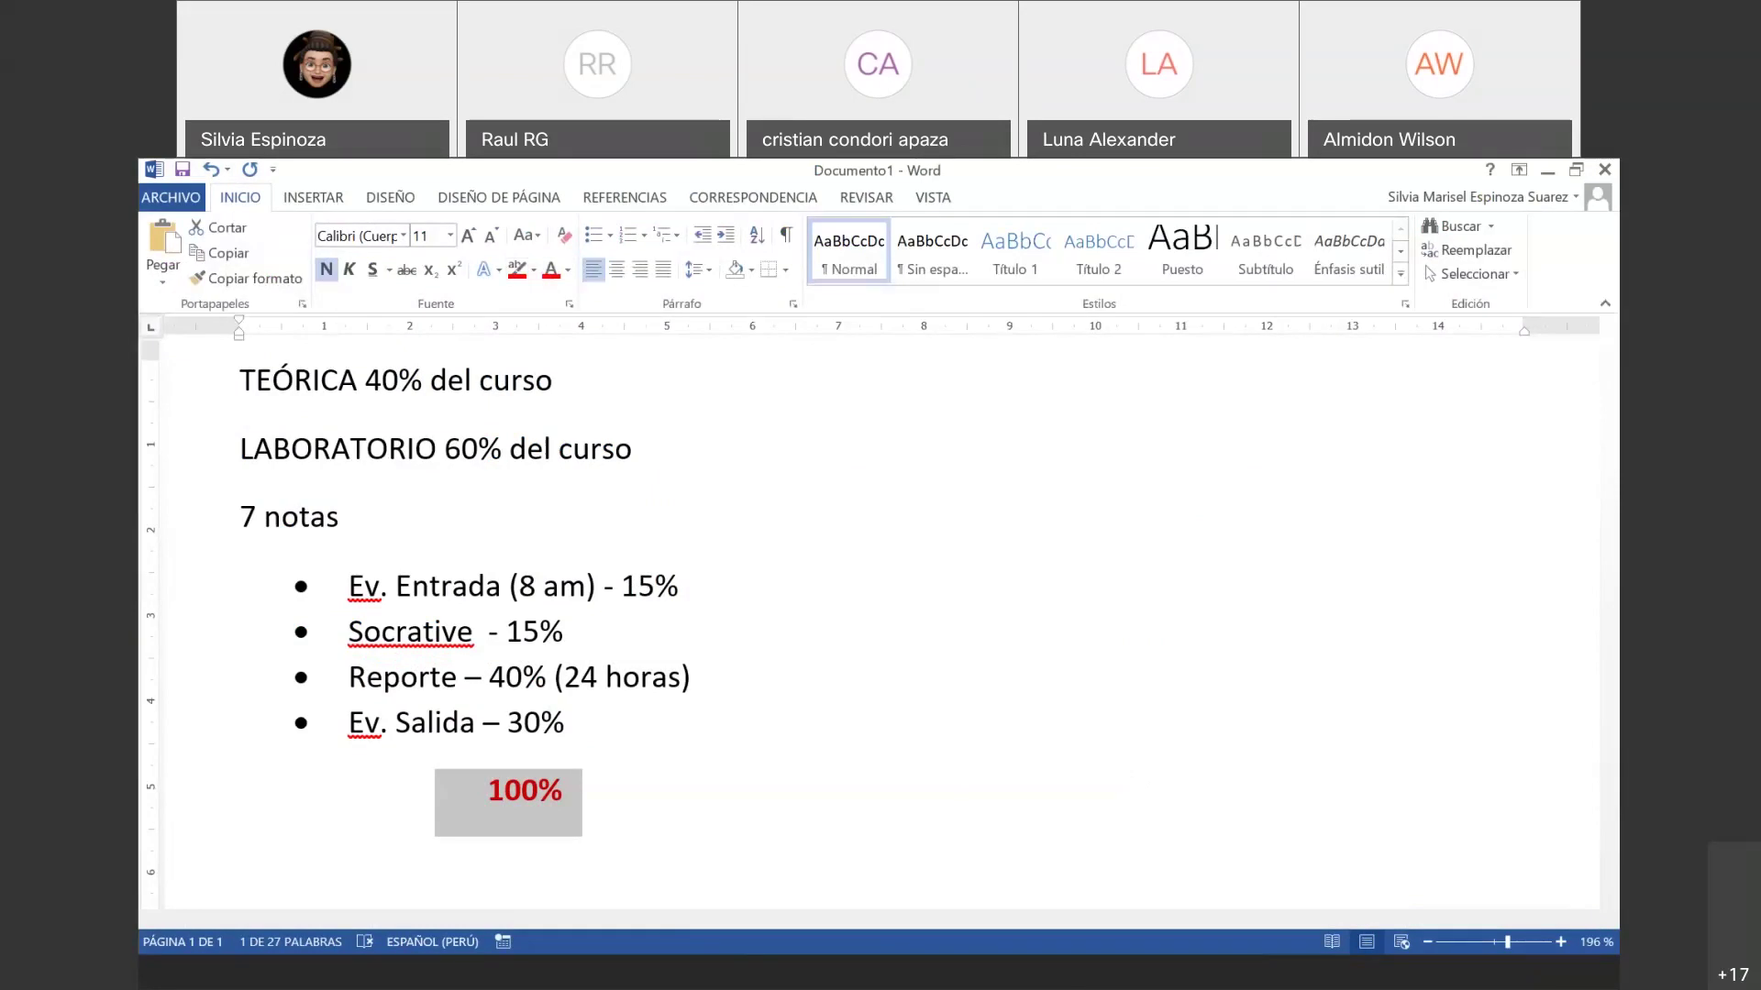
mouse_move(613, 785)
left_mouse_down()
mouse_move(785, 582)
mouse_move(344, 511)
mouse_move(377, 549)
left_mouse_up()
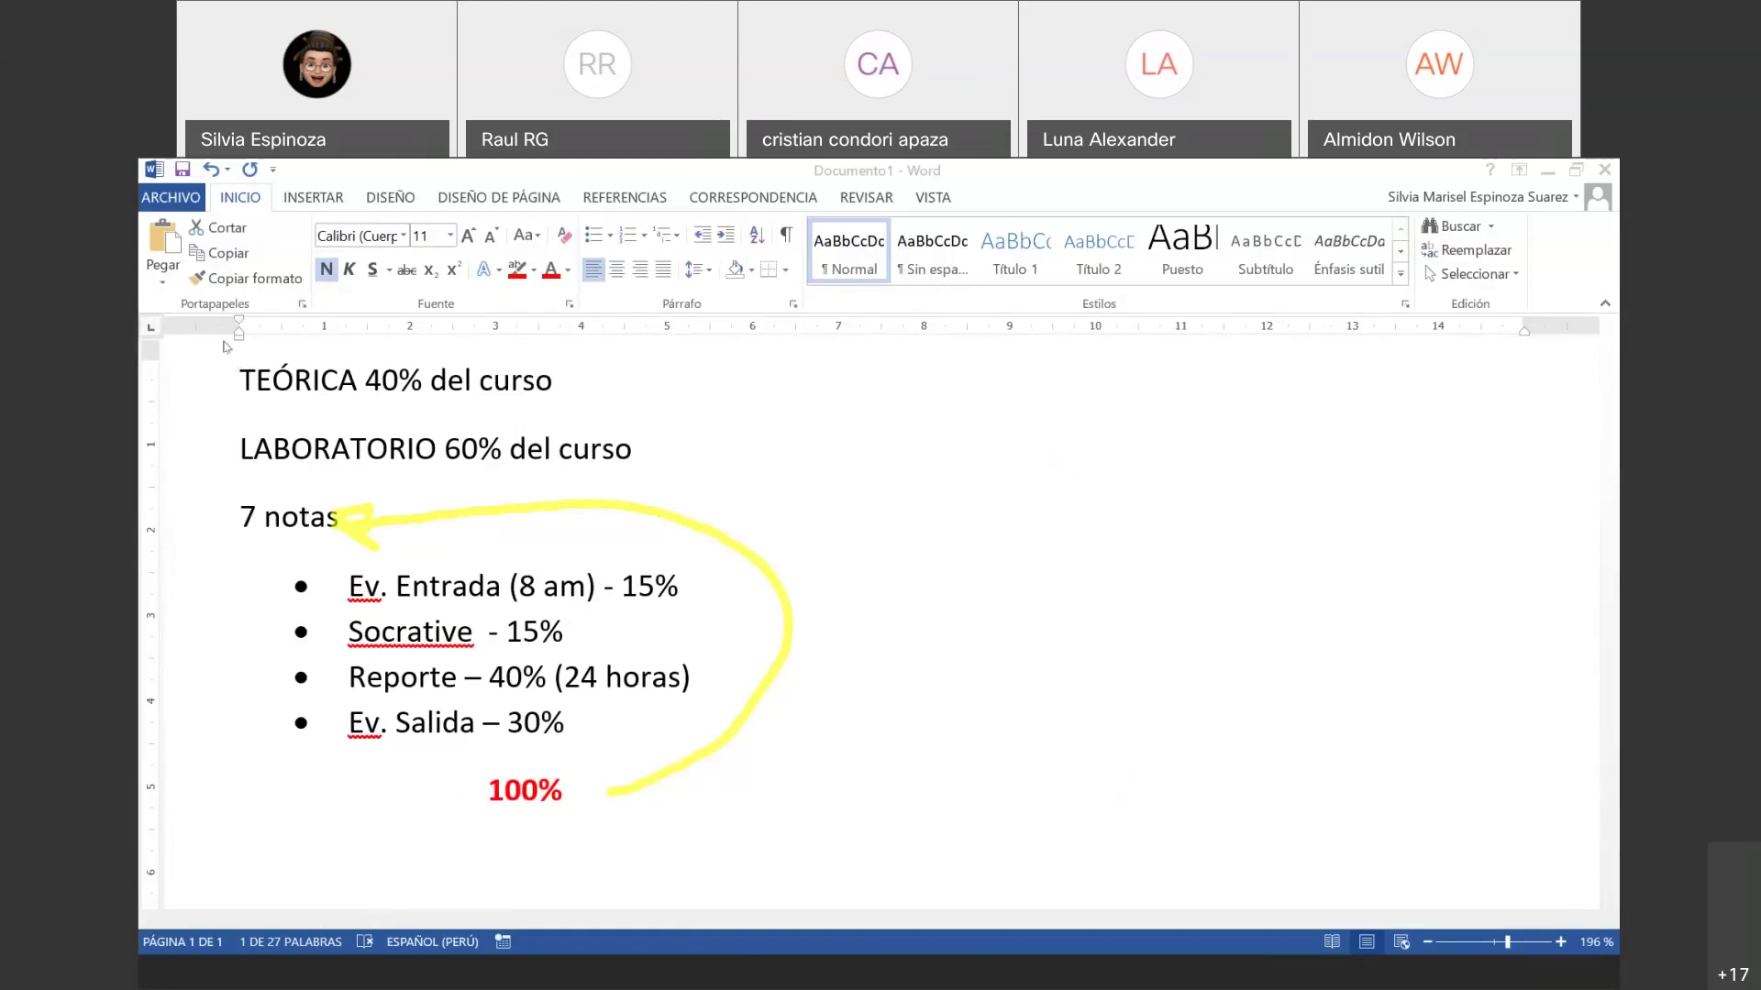
key("Escape")
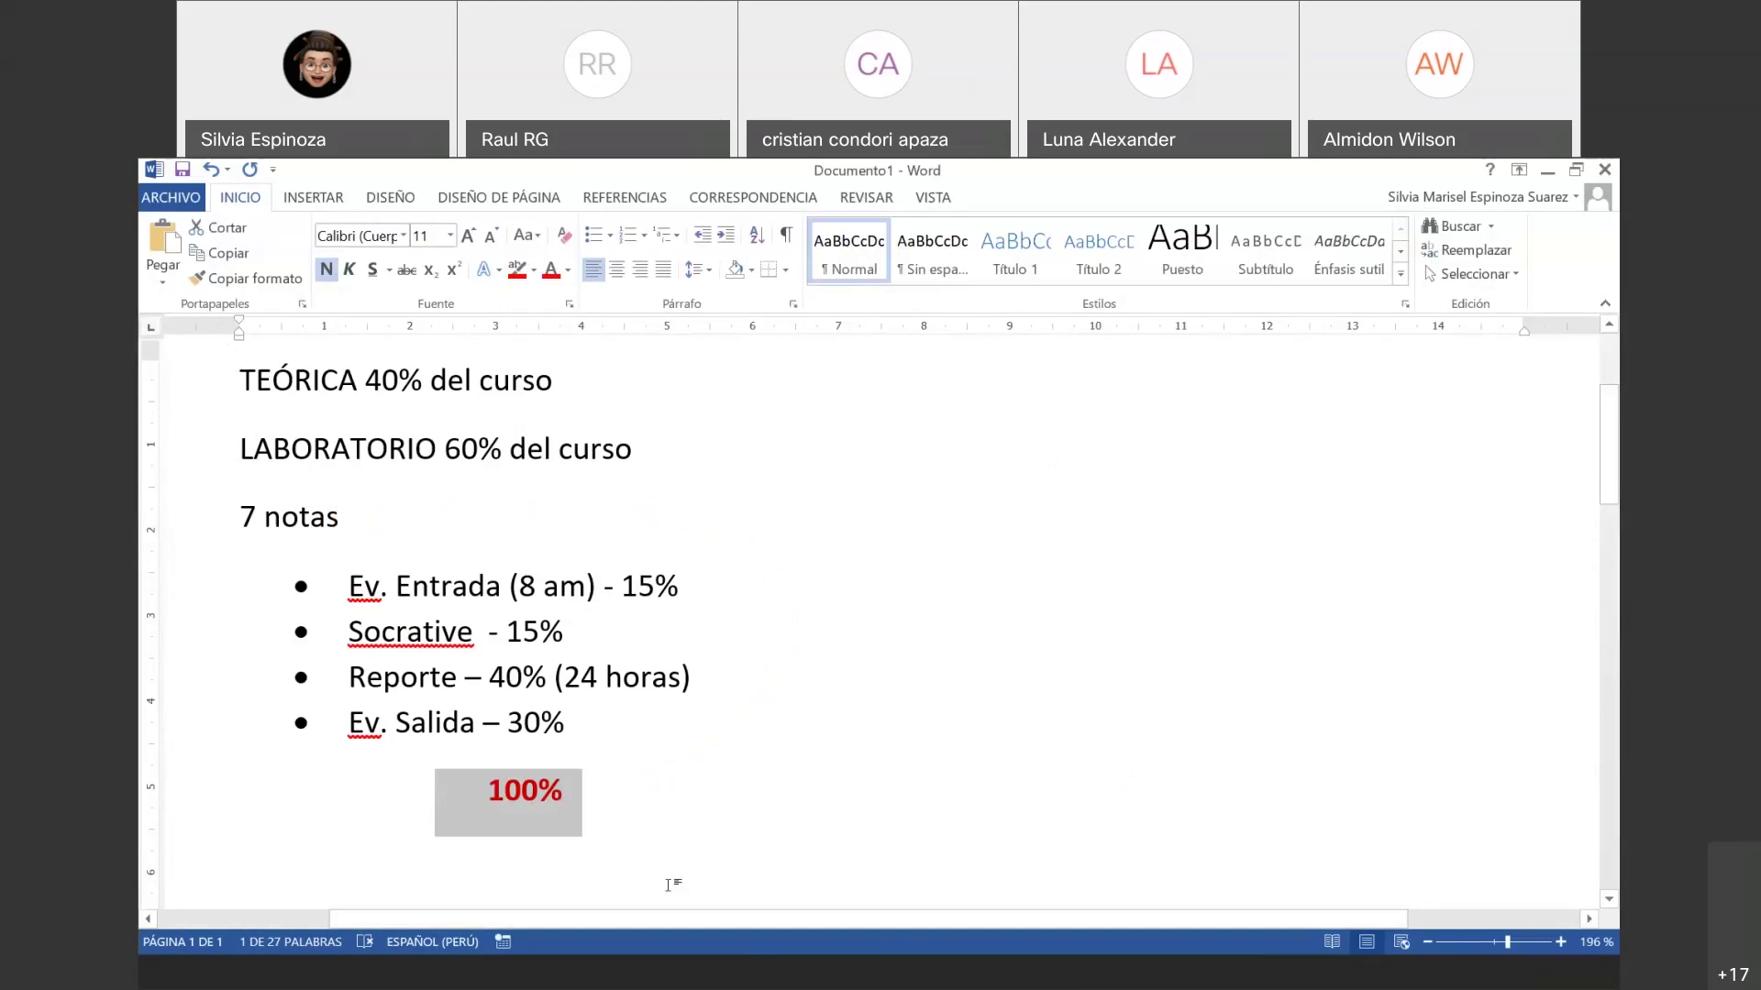
- Minimize the Word document, go to the desktop and launch PASCO Capstone
left_click(1548, 176)
left_click(1426, 935)
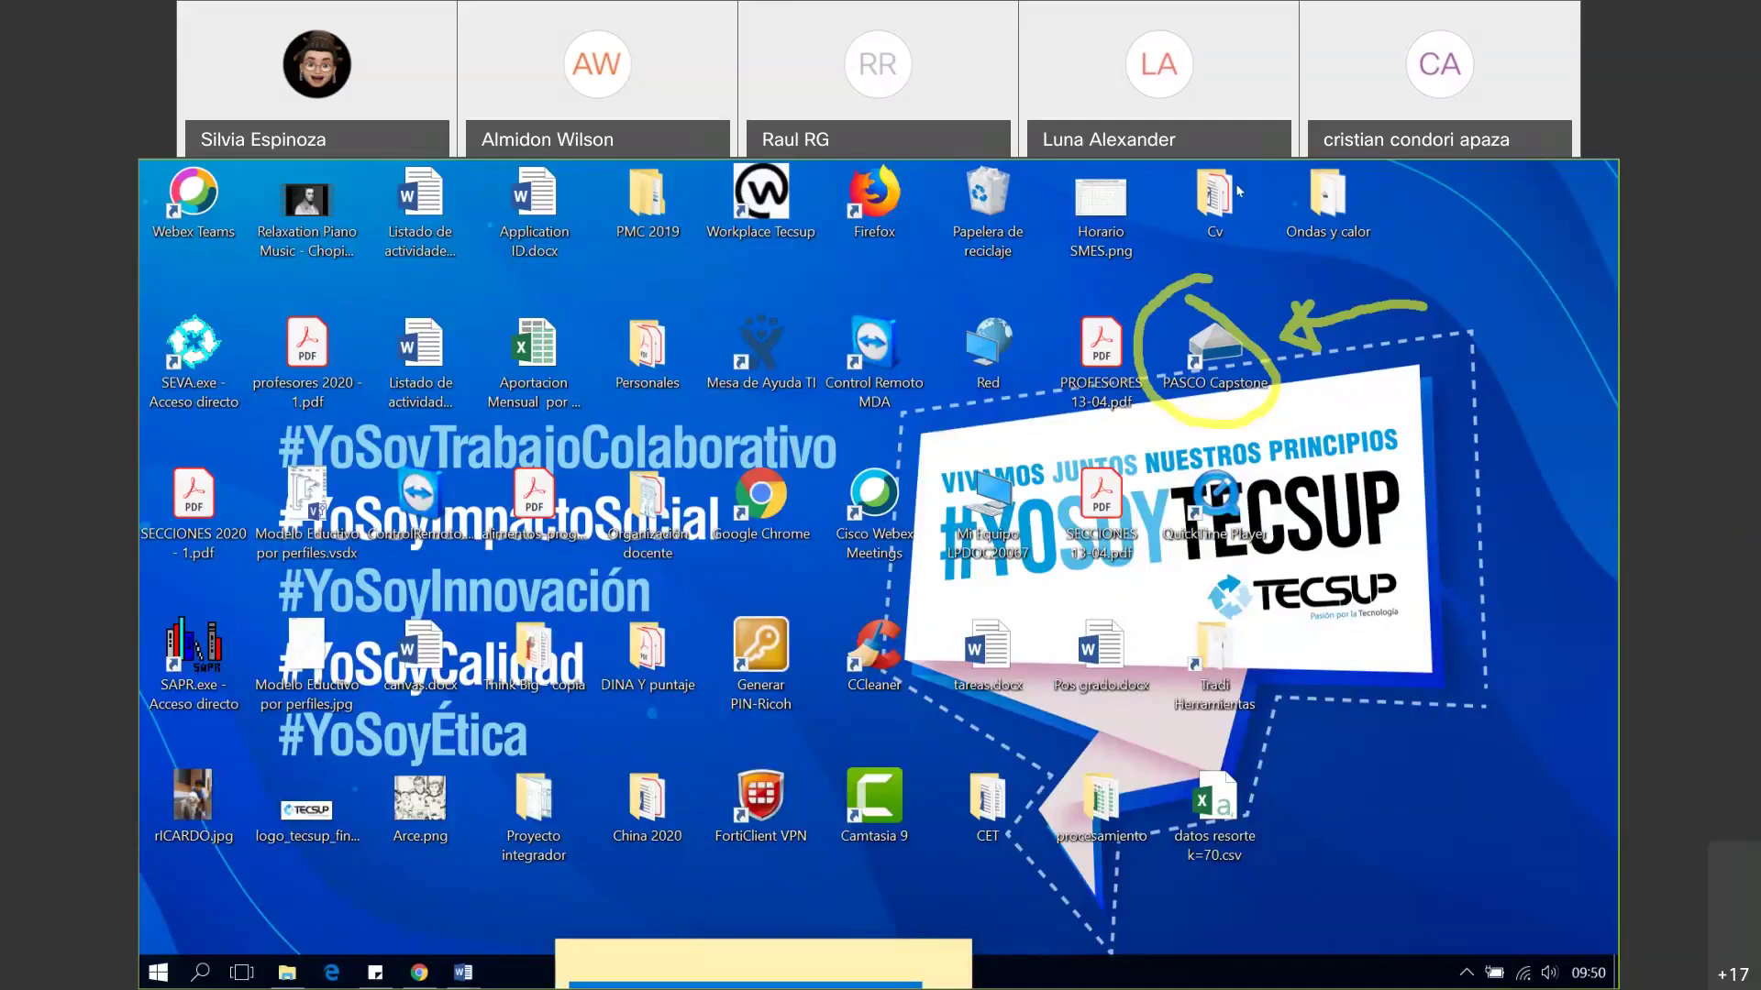
double_click(1223, 349)
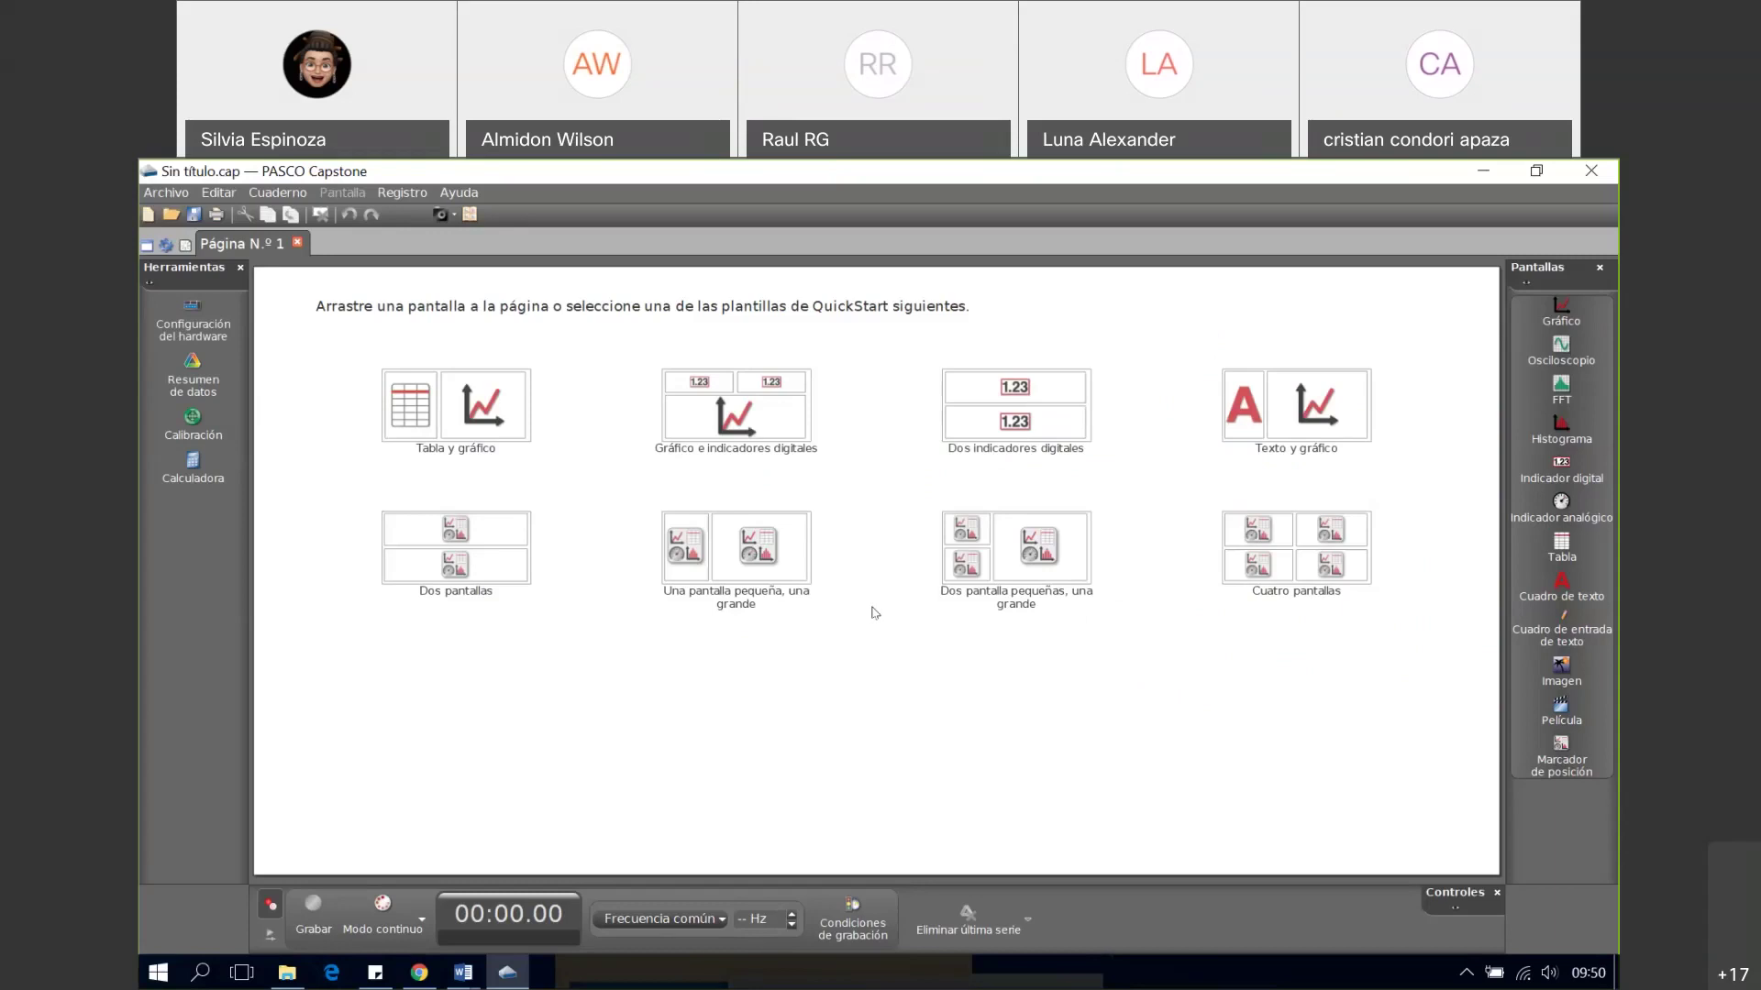
- Open Boyle.cap from the Ondas y calor folder in PASCO Capstone, accepting the warning about multiple running programs
left_click(290, 982)
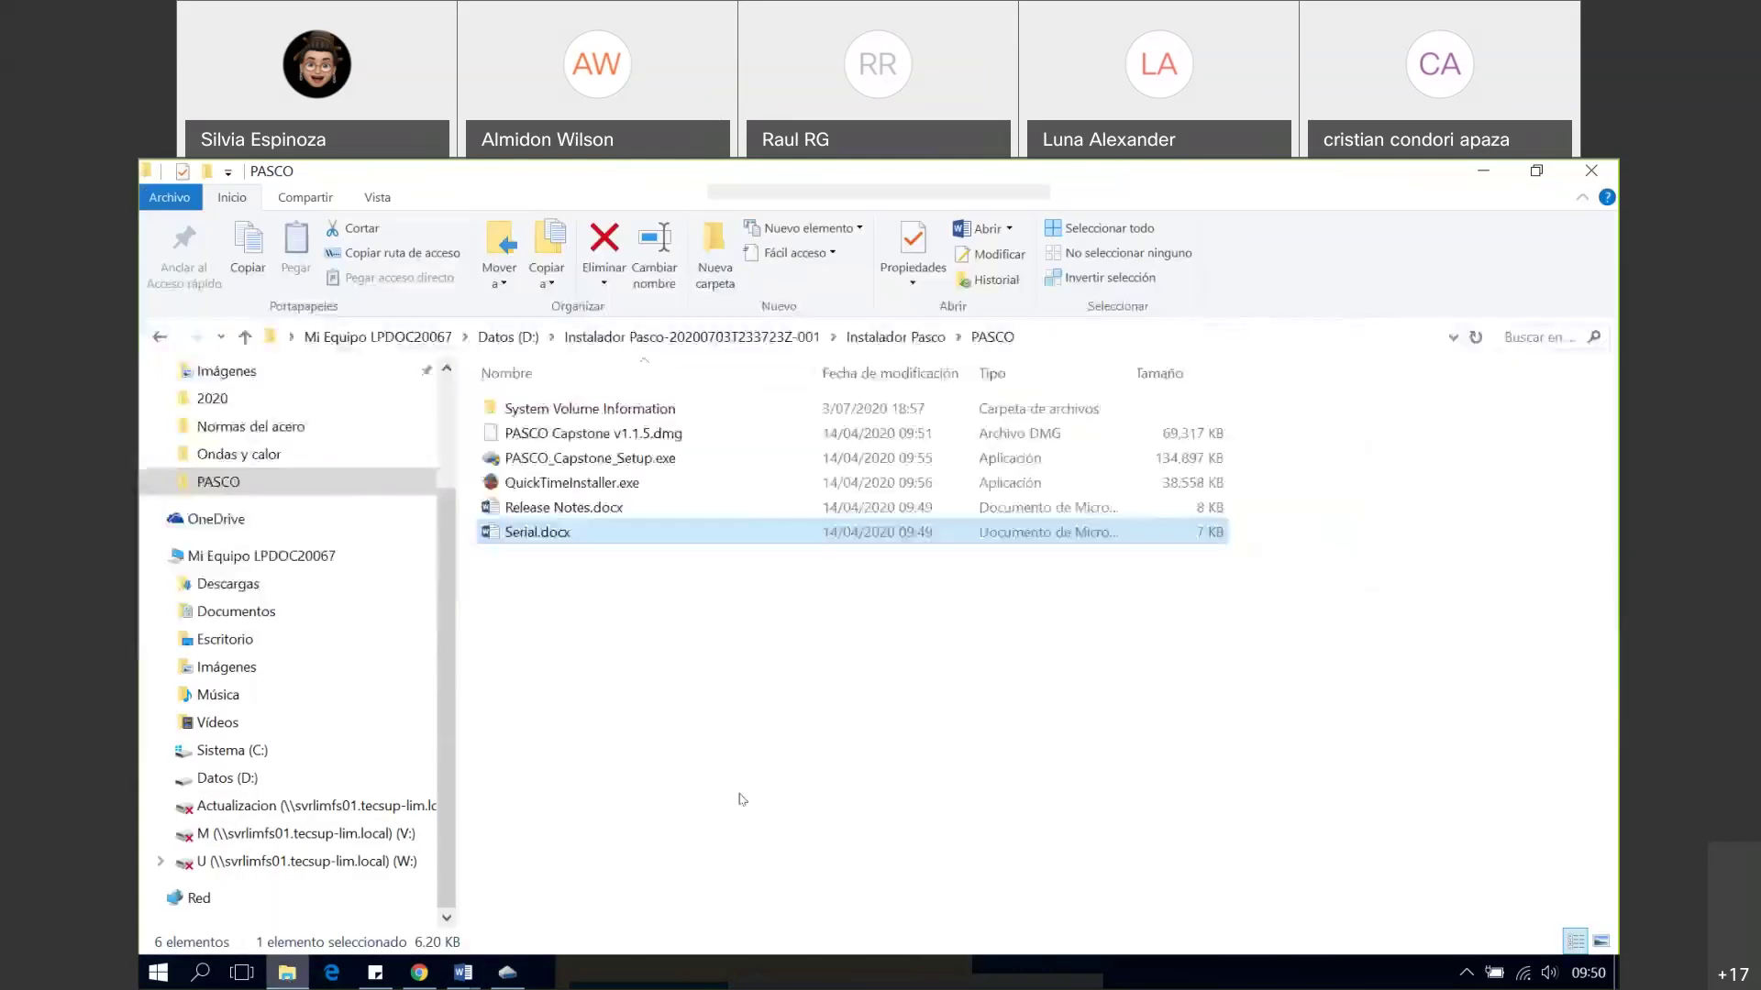
left_click(271, 454)
left_click(651, 626)
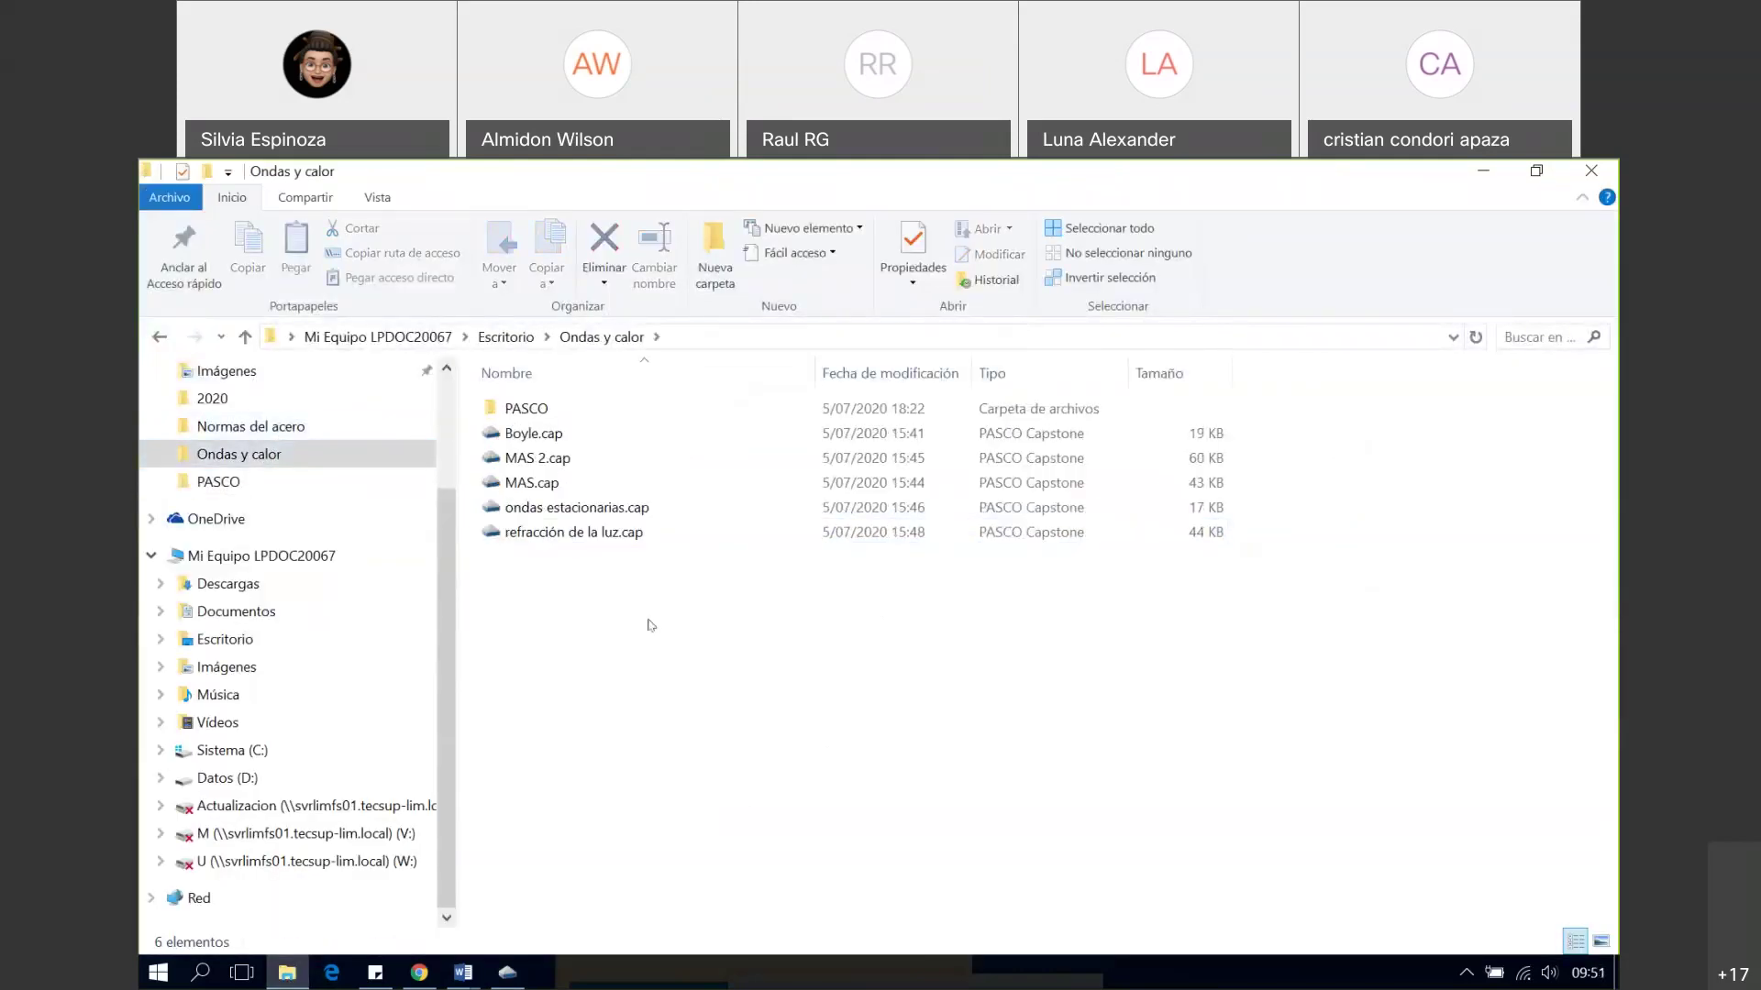
double_click(524, 433)
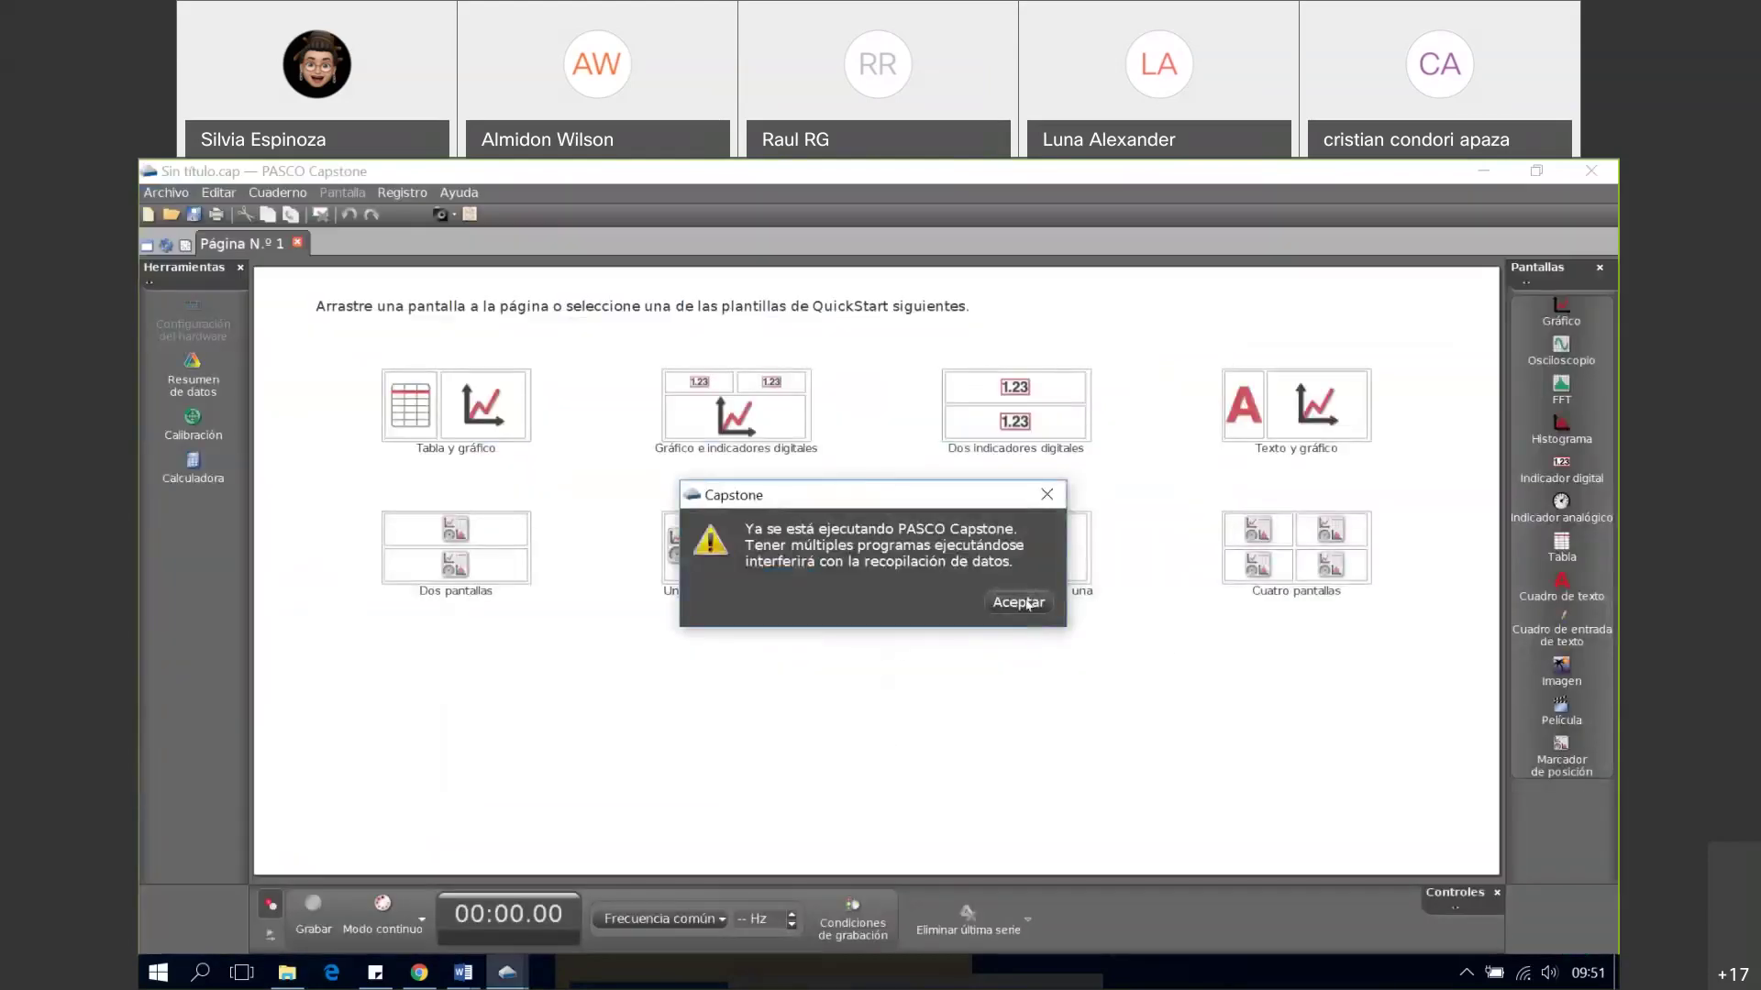
left_click(1027, 607)
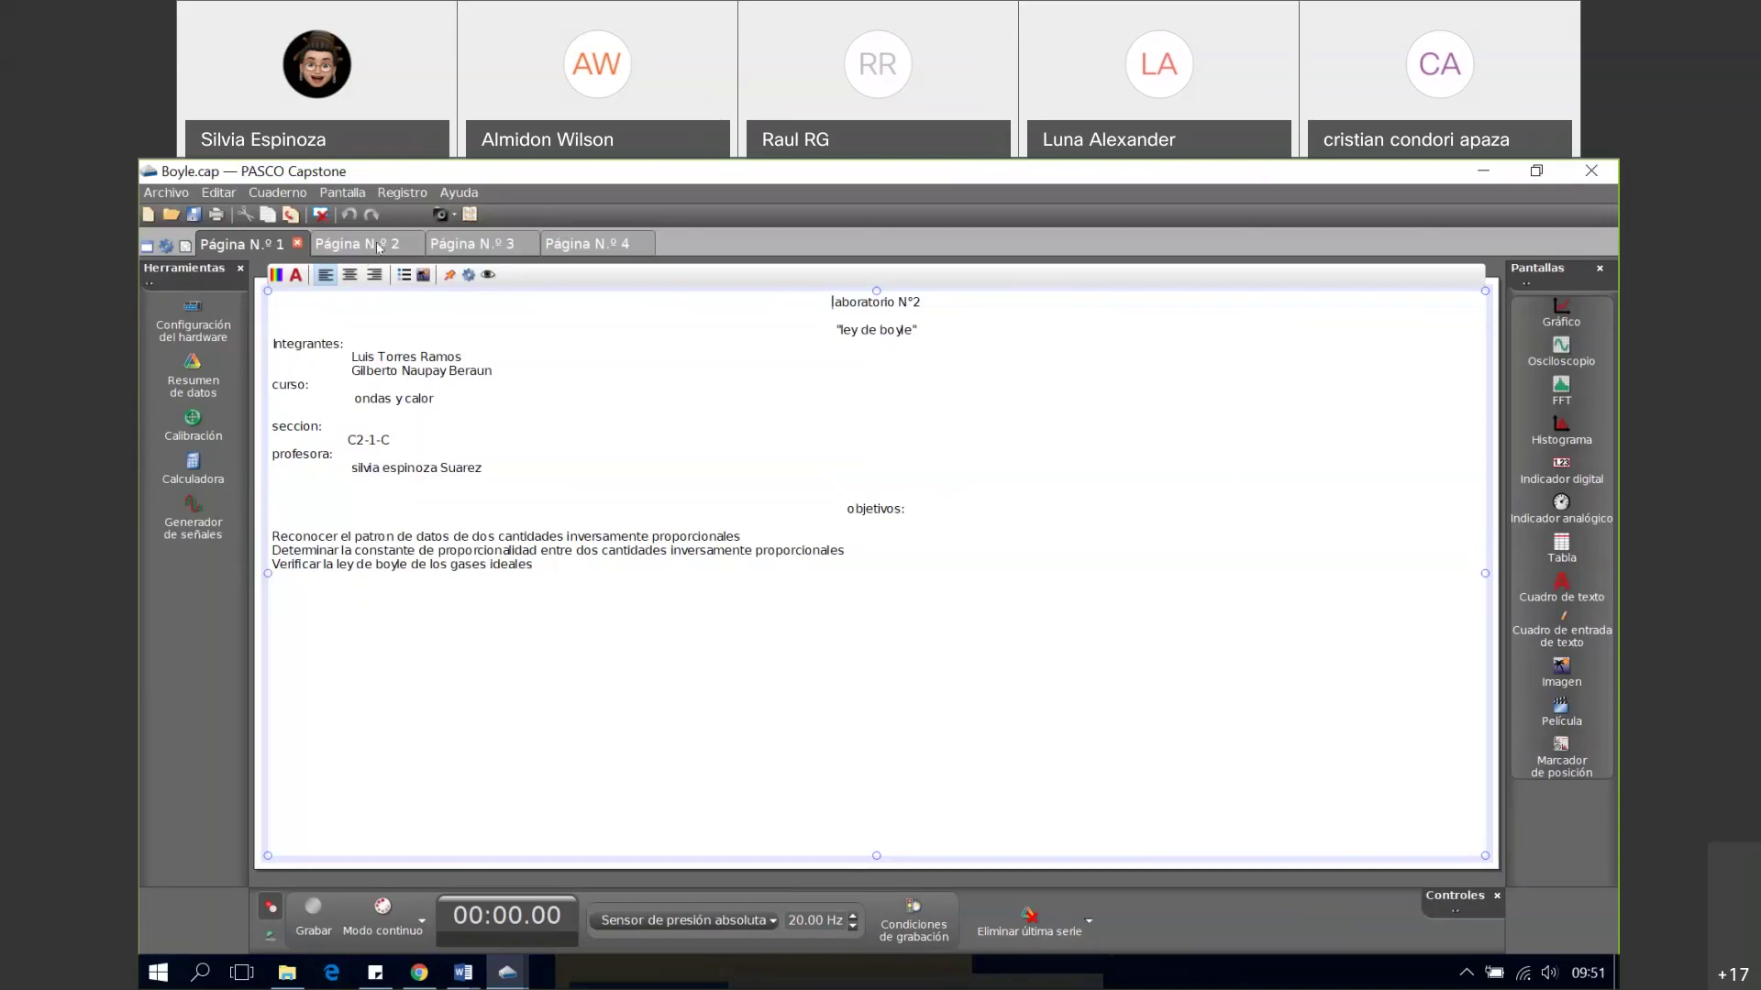
- Point out the group members, course details and objectives on the report's first page, and open Página N.º 2
left_click_drag(598, 346, 463, 357)
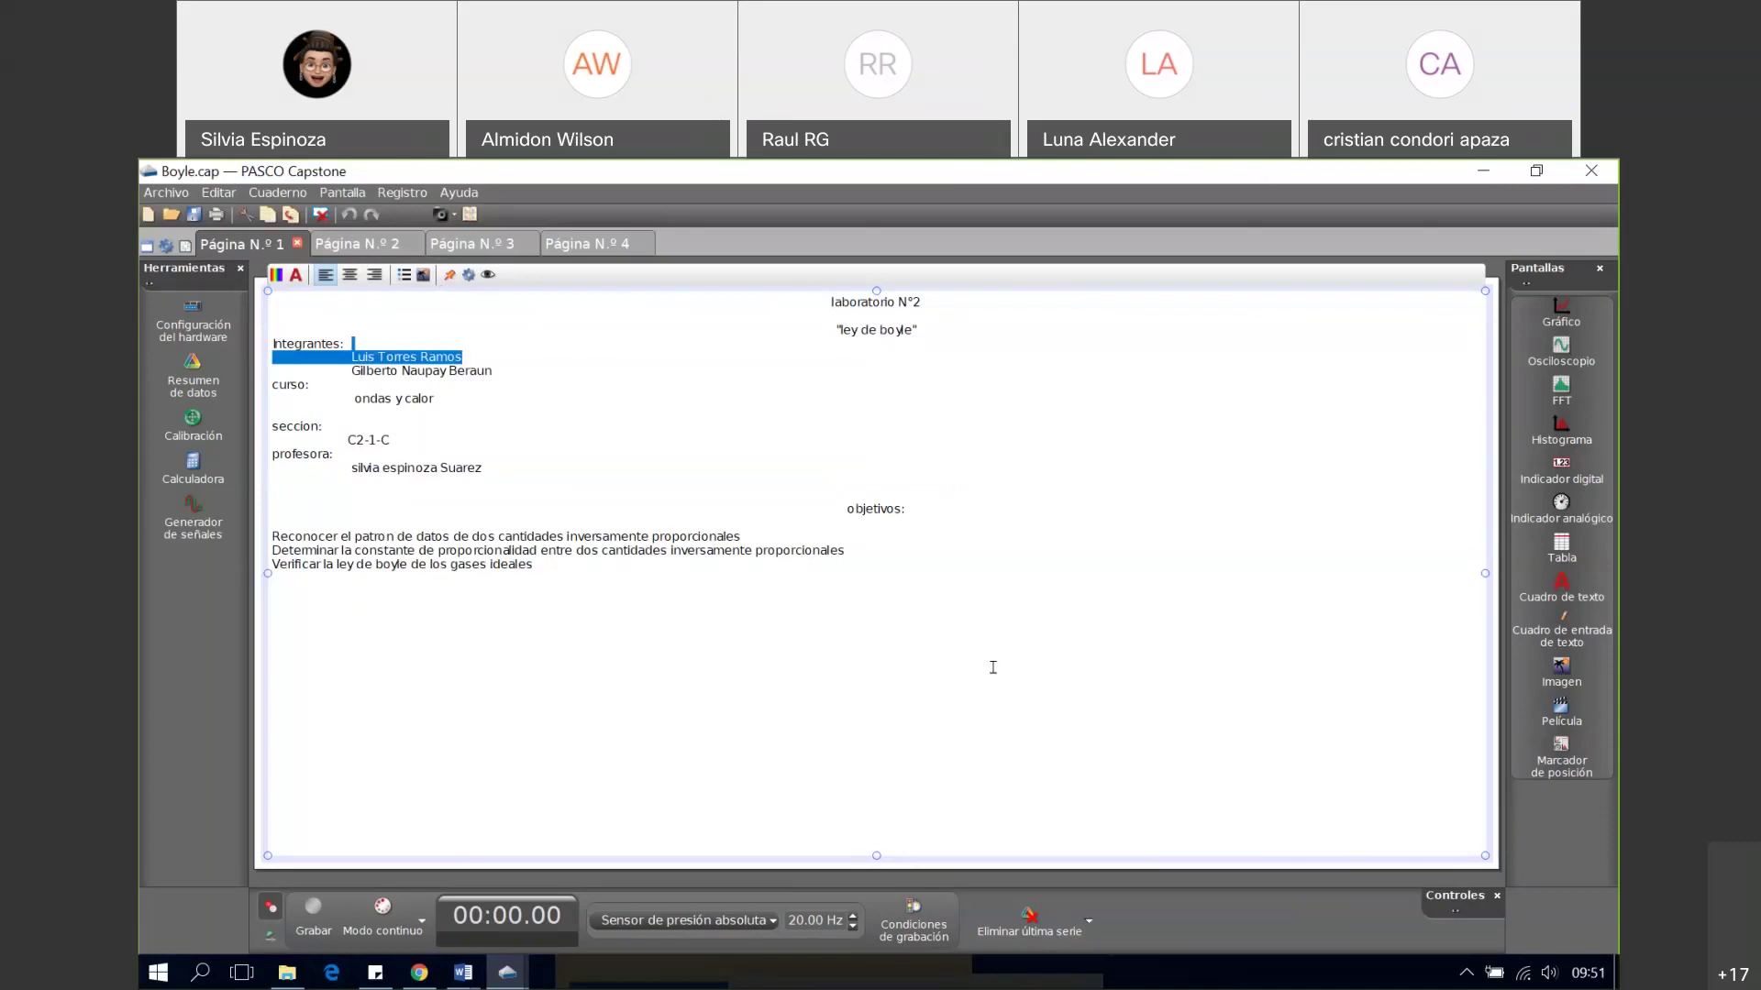
left_click_drag(992, 667, 760, 330)
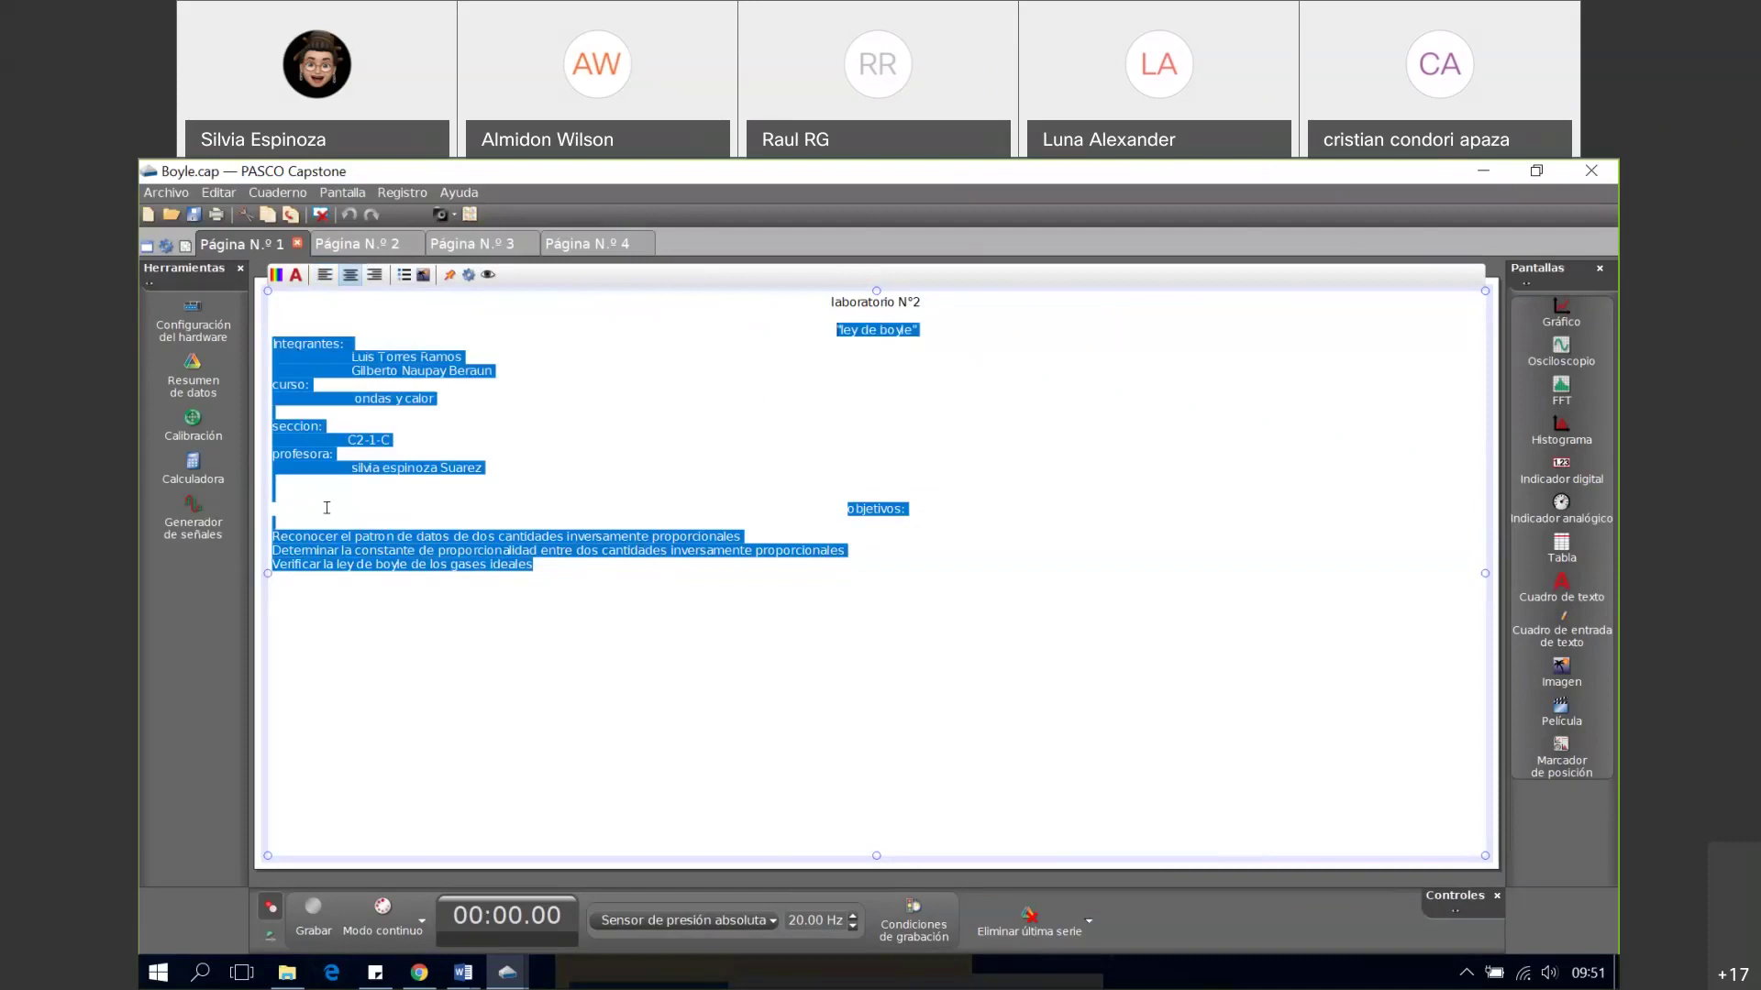
left_click(523, 285)
left_click(370, 246)
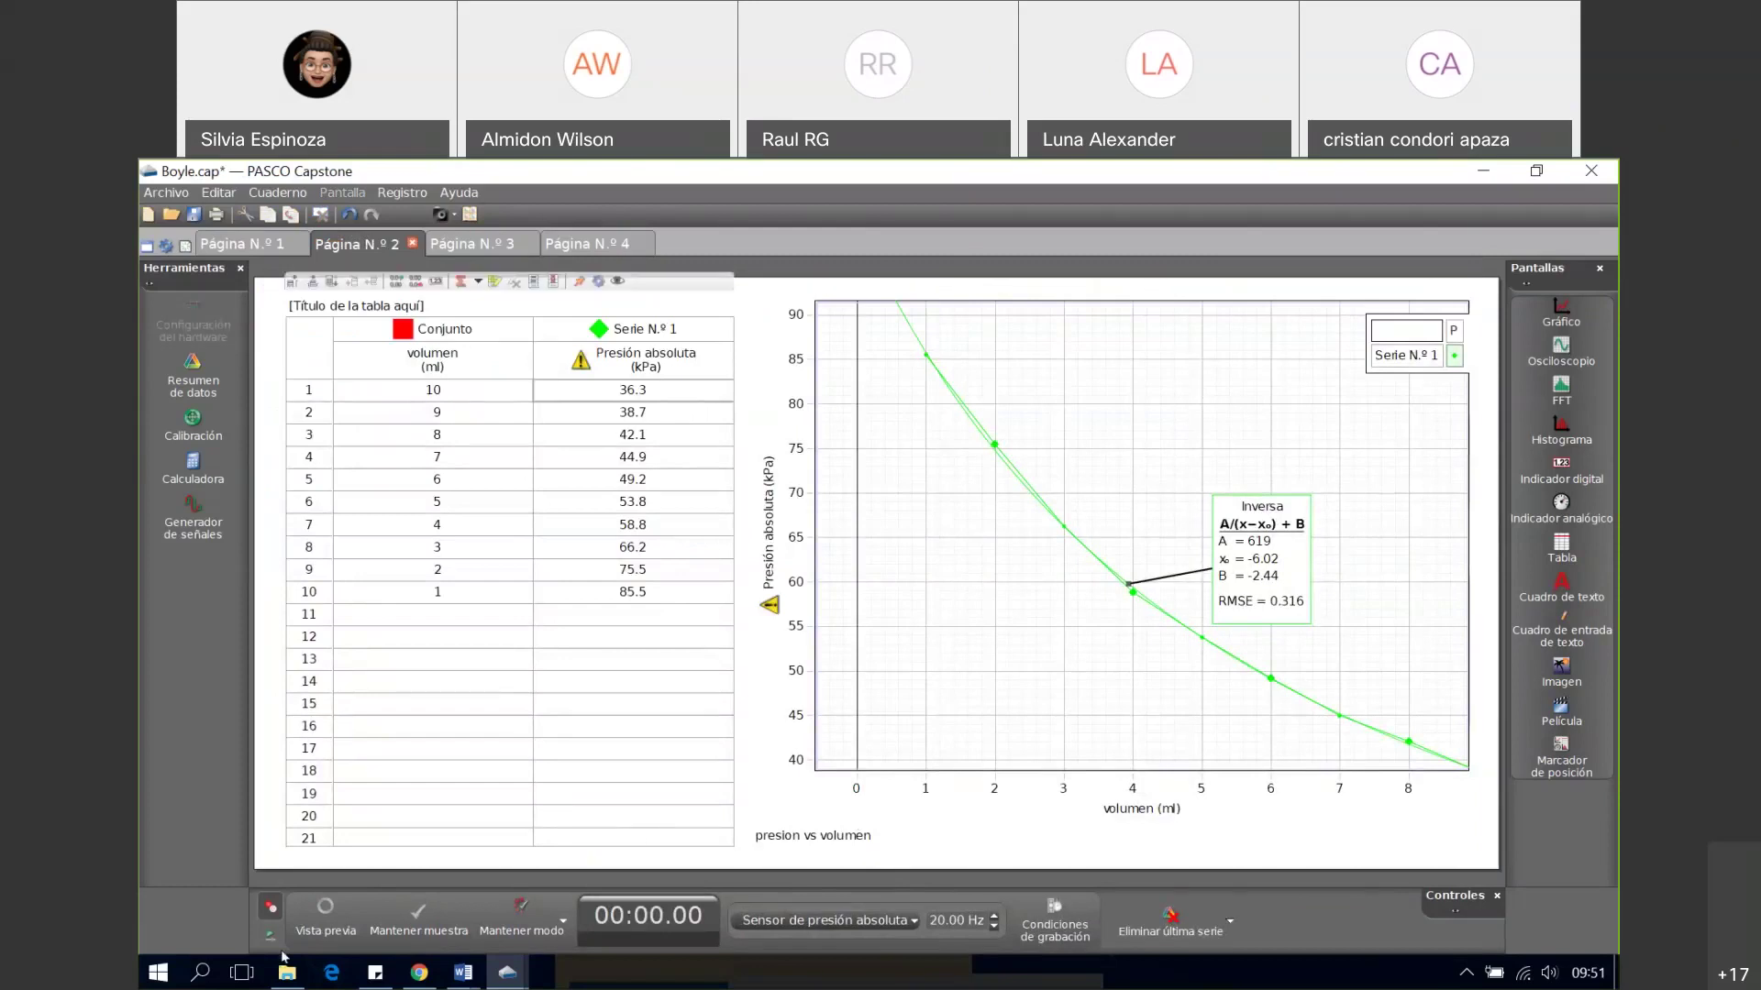
- Switch to playback mode, replay Serie N.º 1 of the pressure versus volume data and pause it
left_click(273, 933)
left_click(384, 933)
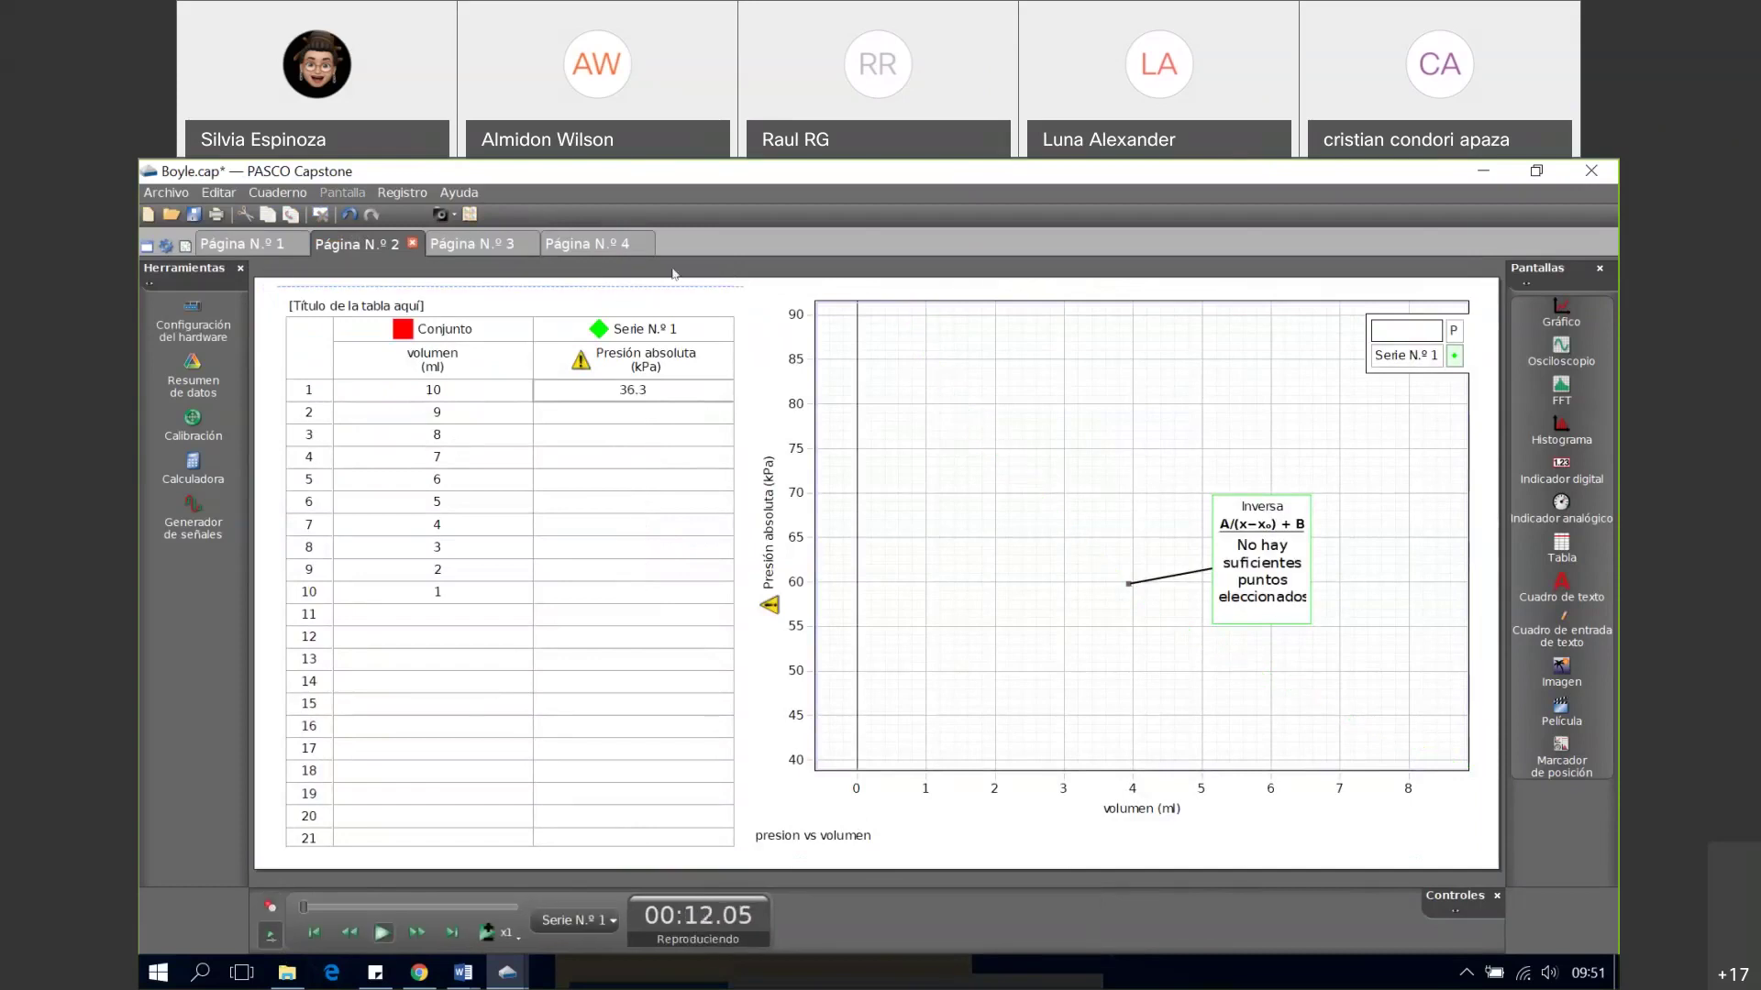
left_click(384, 935)
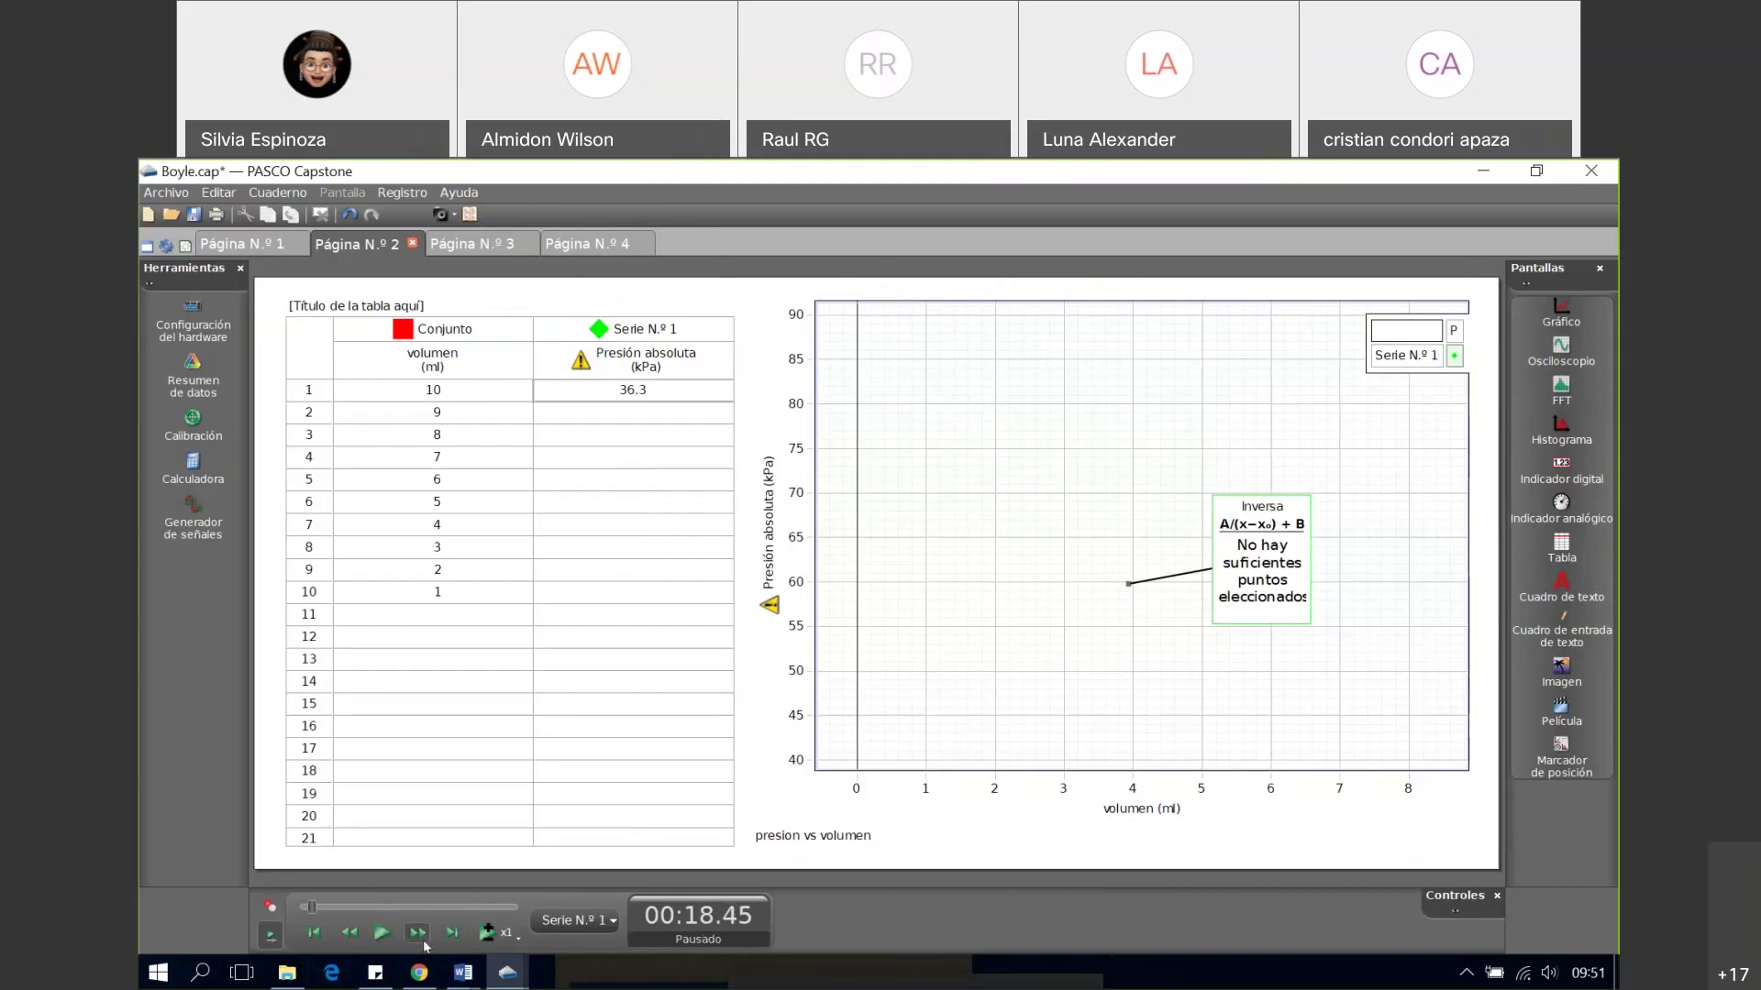
mouse_move(912, 326)
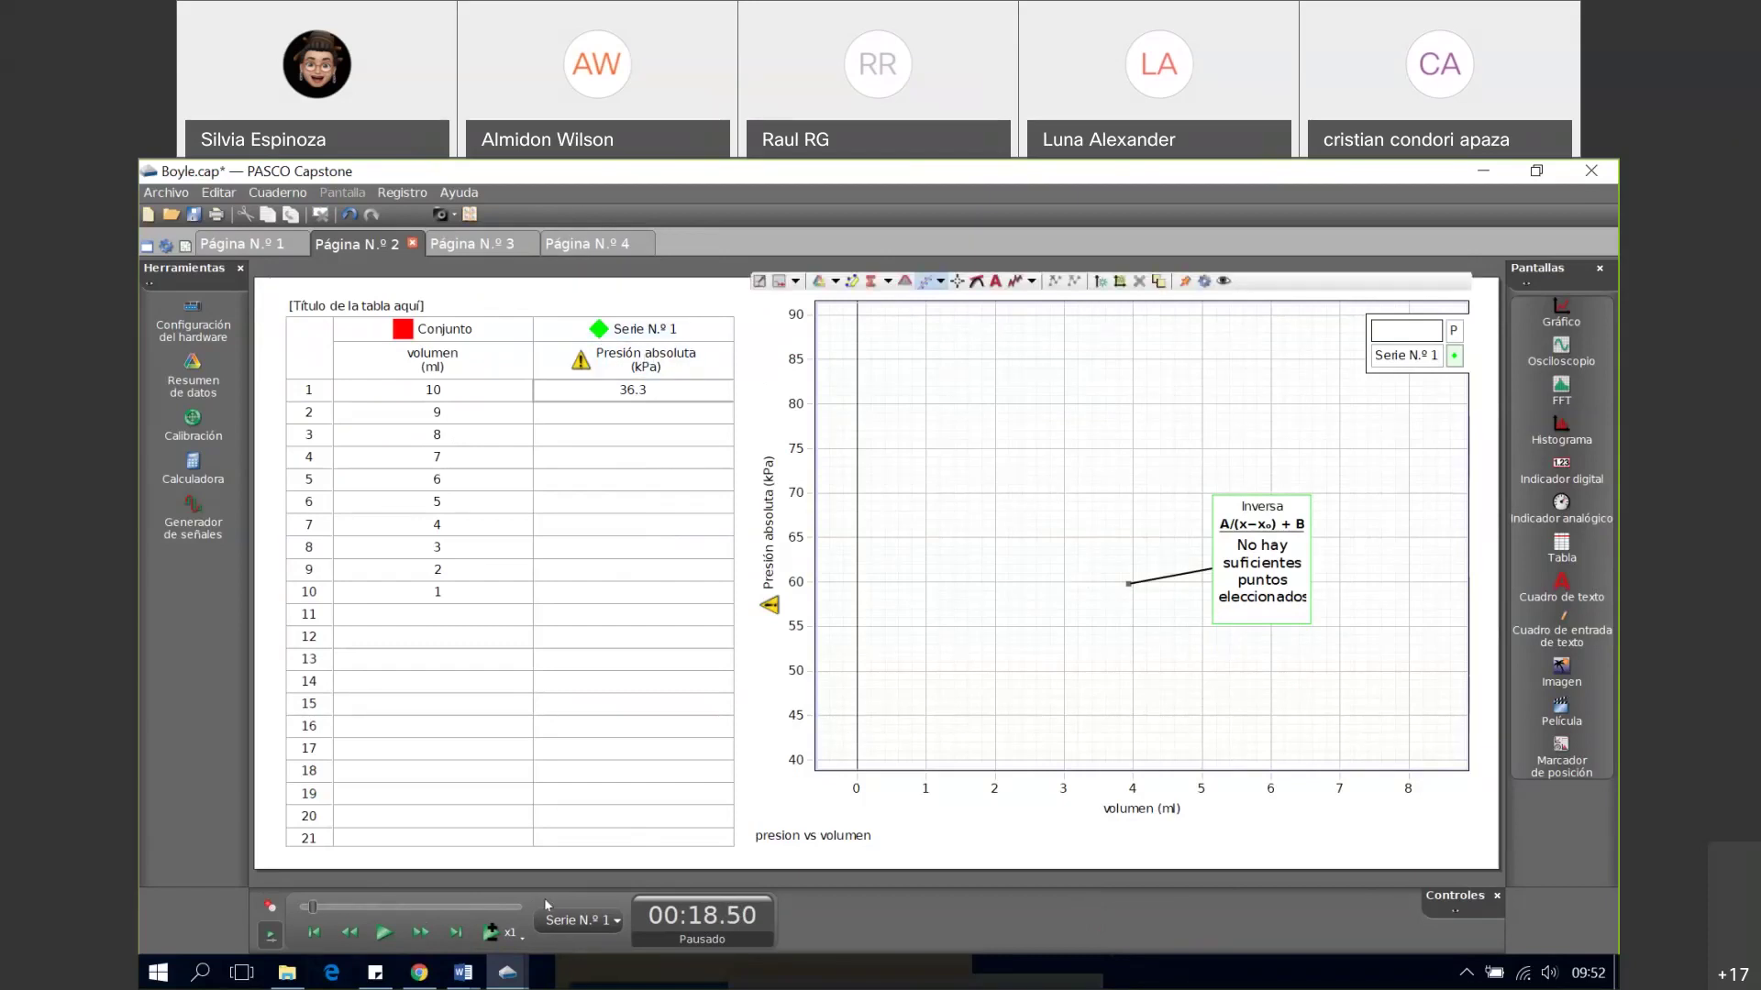
- Set the playback speed to x16 and resume the Serie N.º 1 replay through to its end
left_click(492, 935)
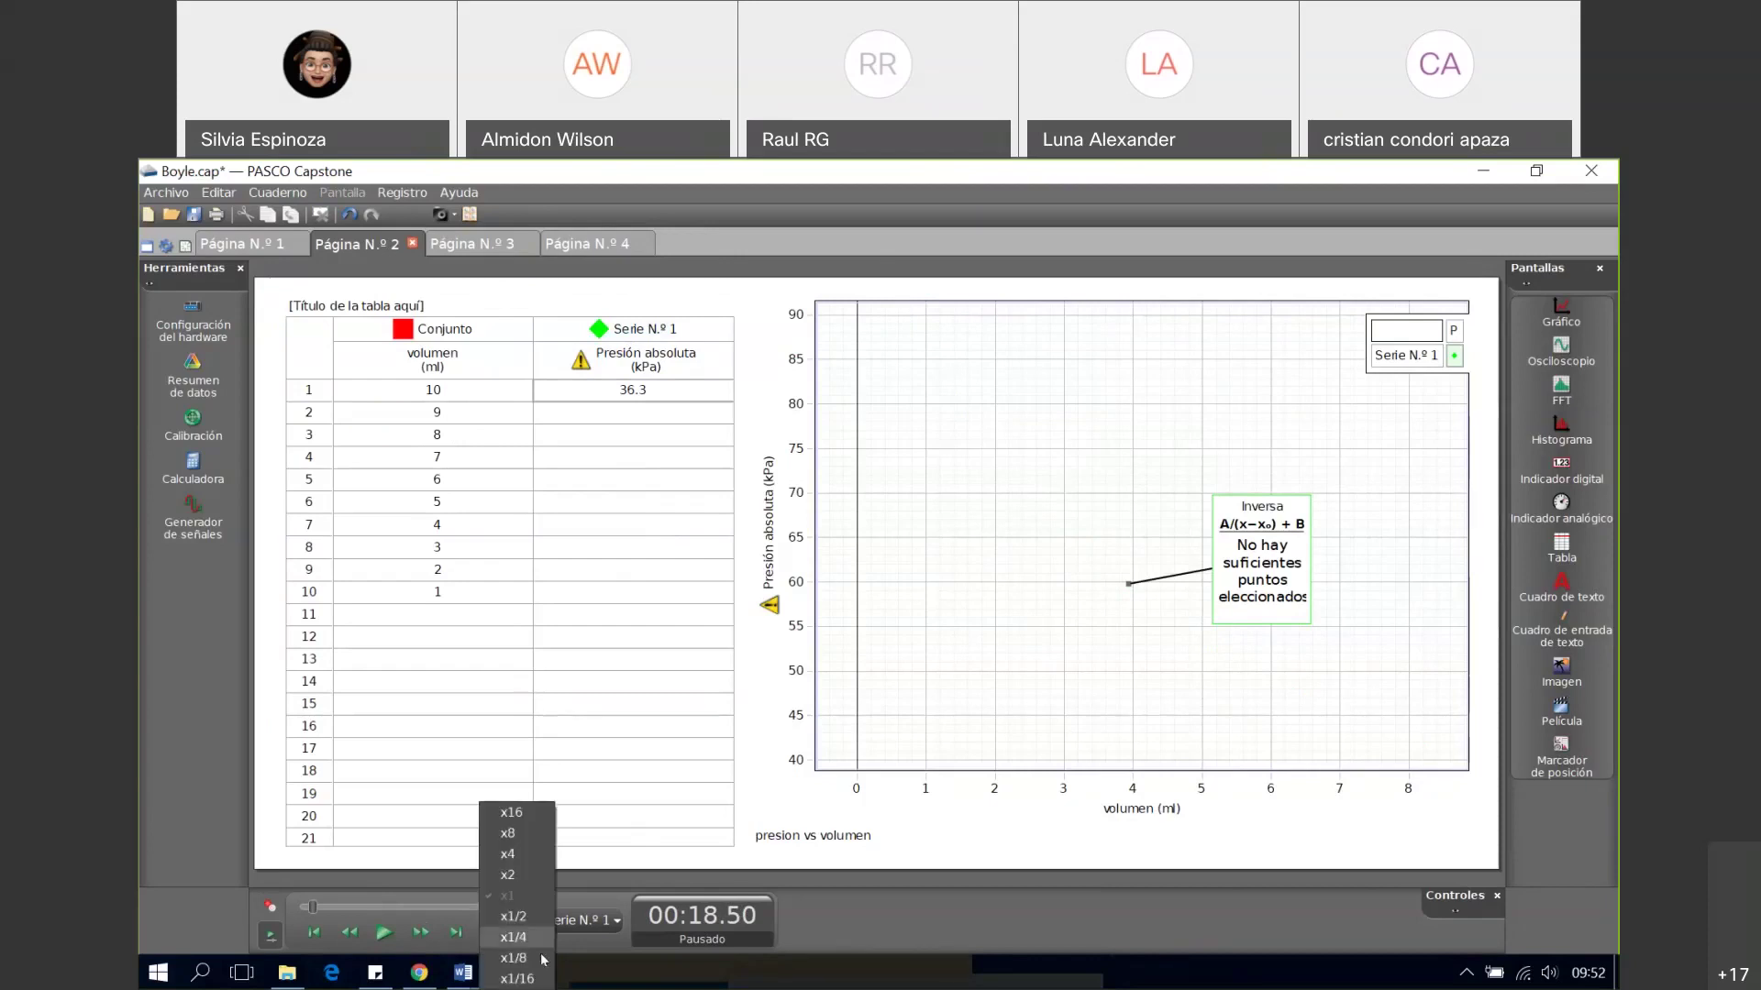
left_click(511, 813)
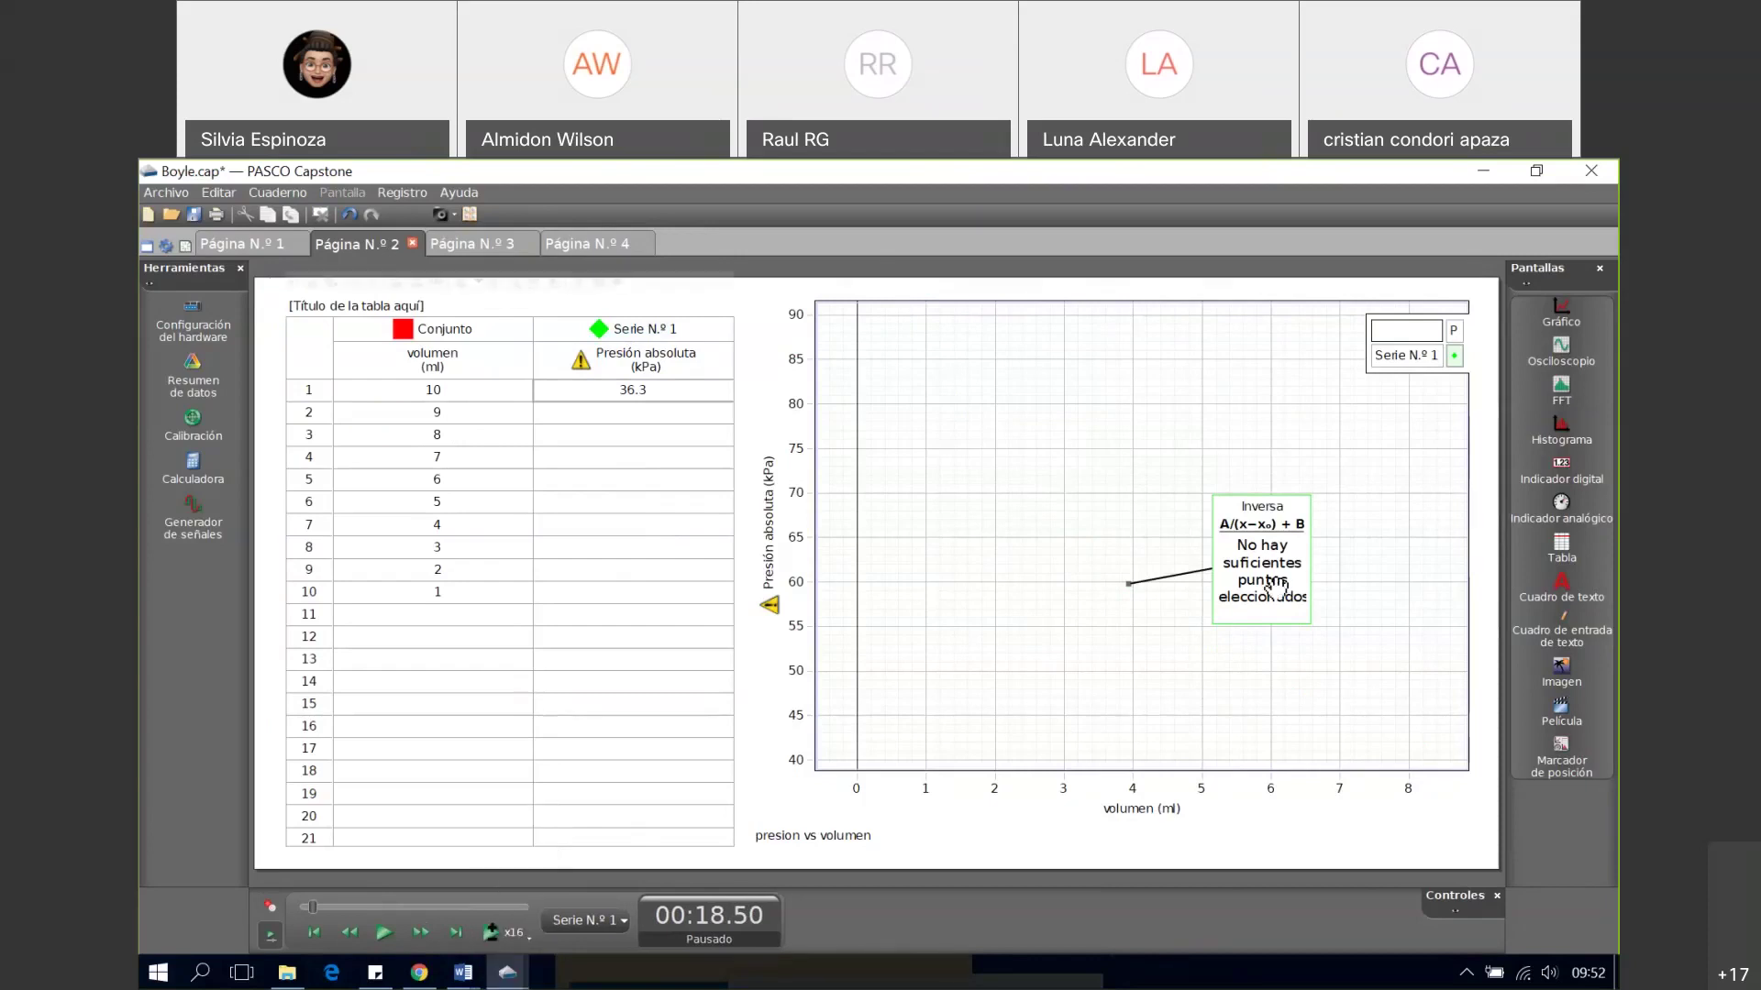
left_click(382, 935)
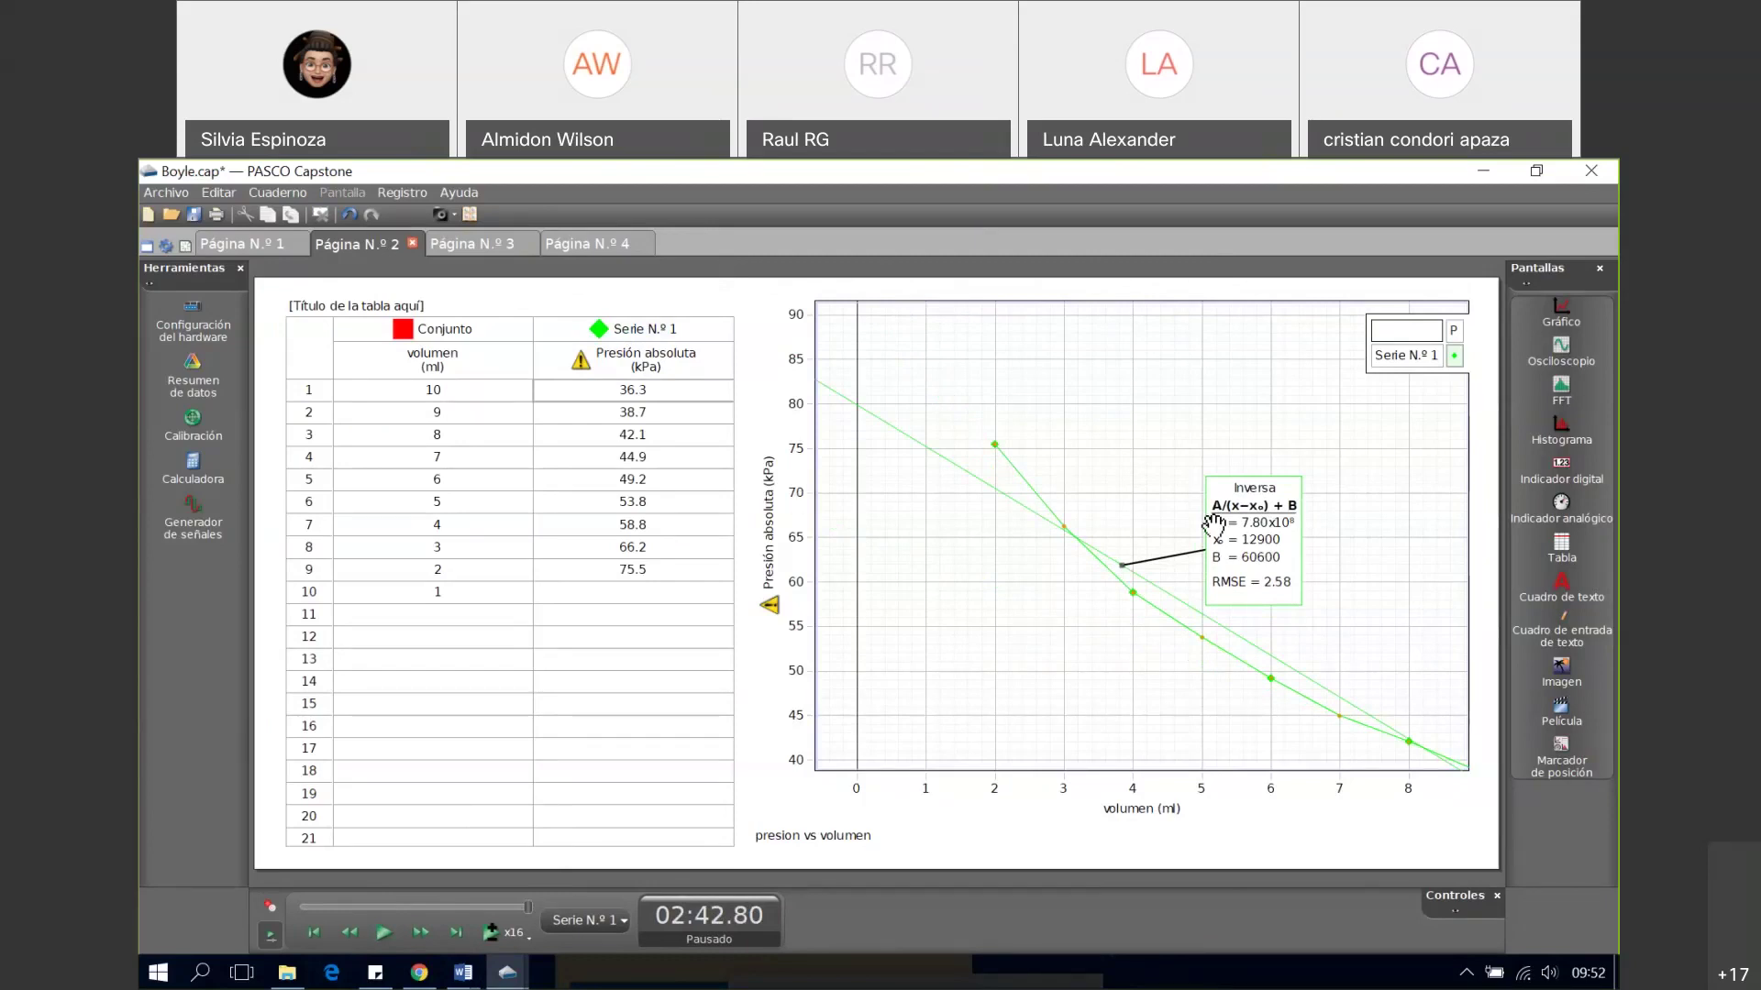
- Adjust the highlight range on the pressure versus volume graph so the inverse fit uses only the points from 3 to 6 ml
left_click(1029, 488)
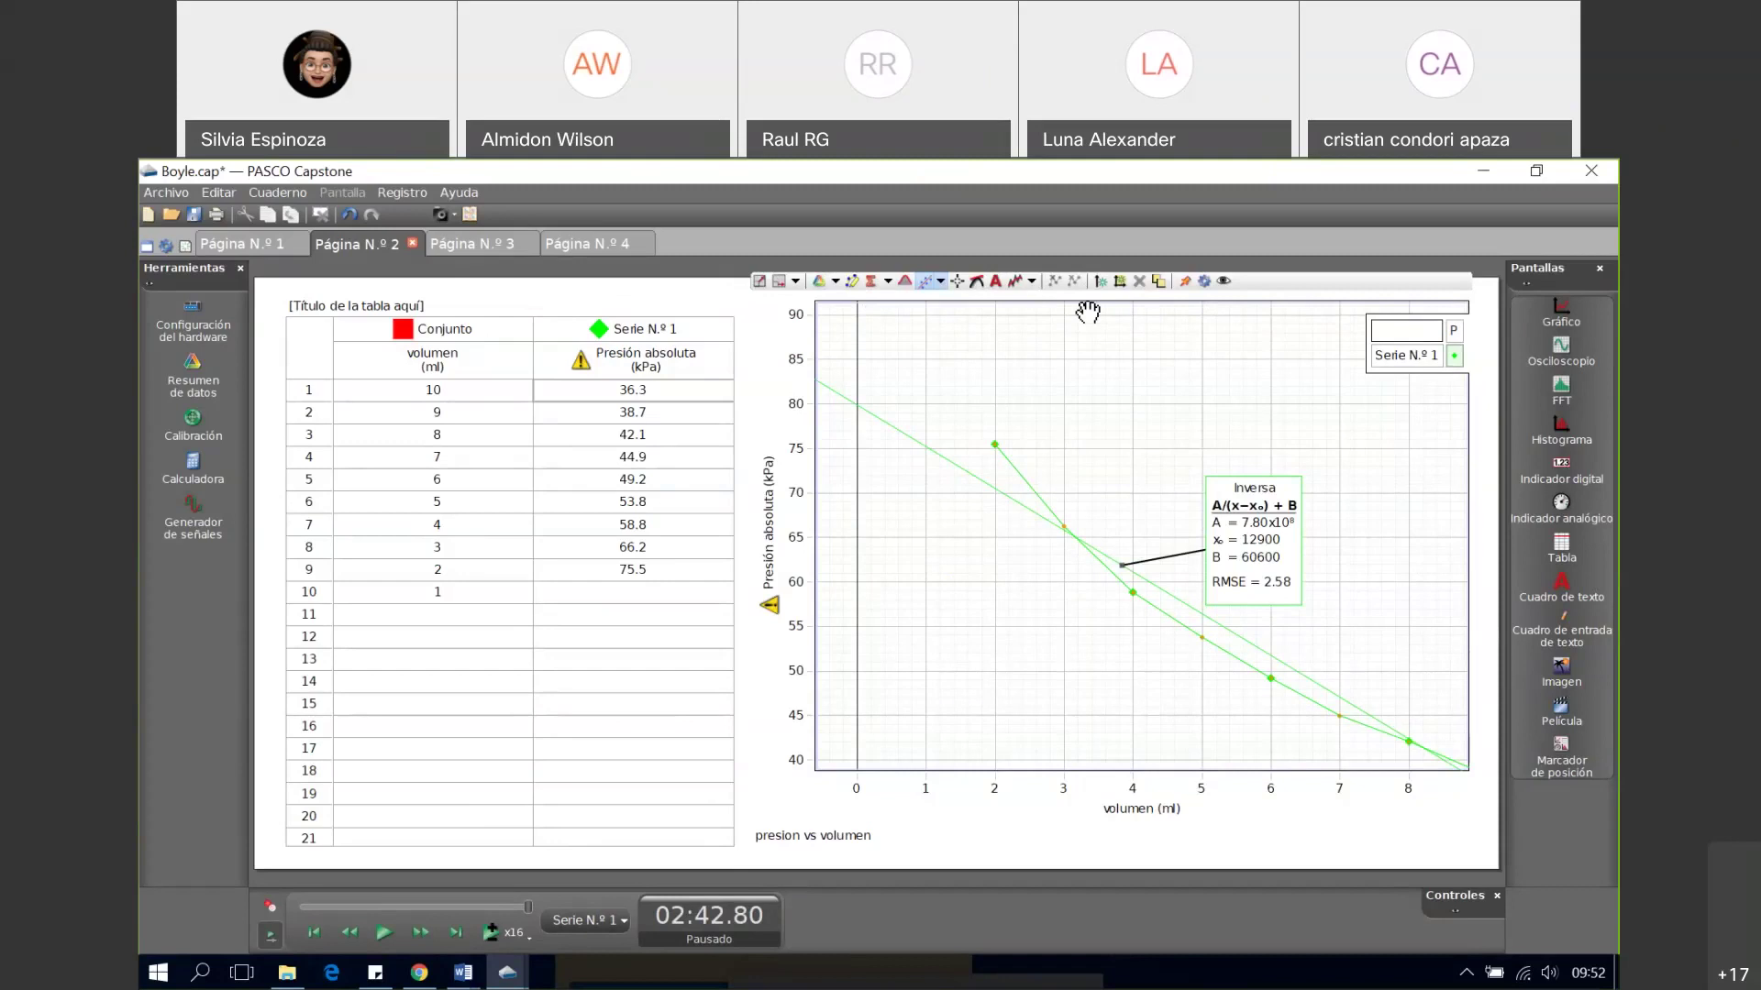
left_click_drag(1182, 579, 965, 423)
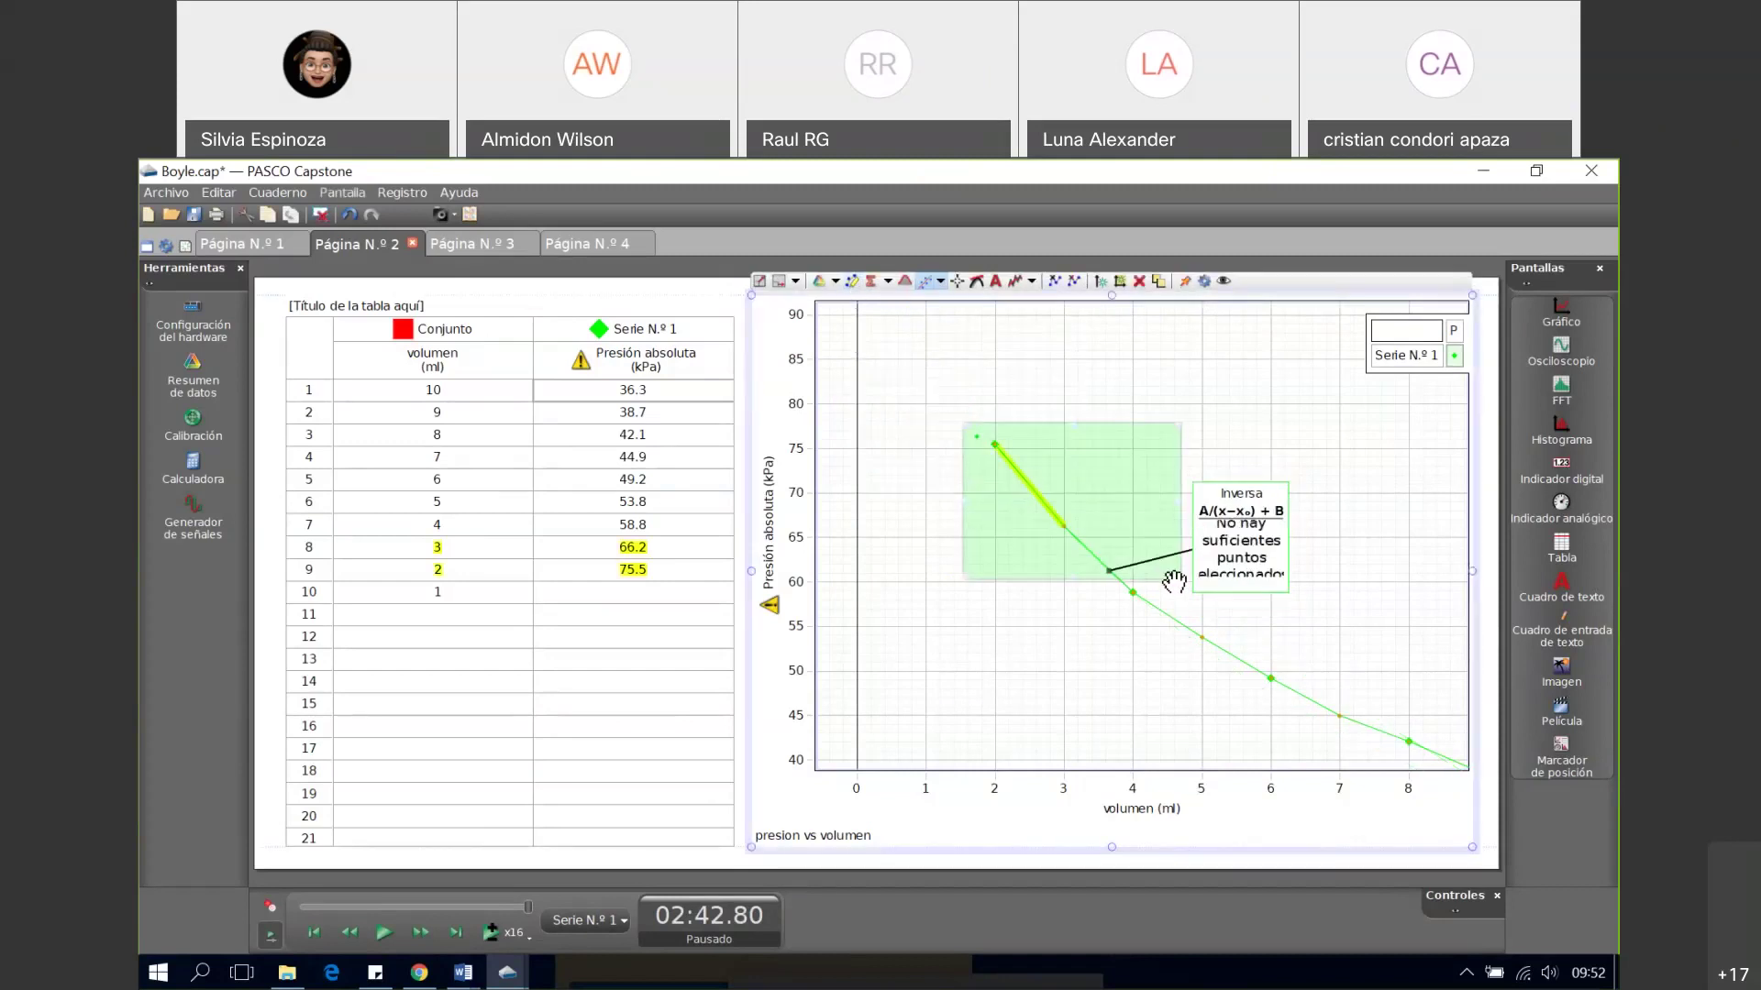
left_click_drag(1171, 573, 1433, 753)
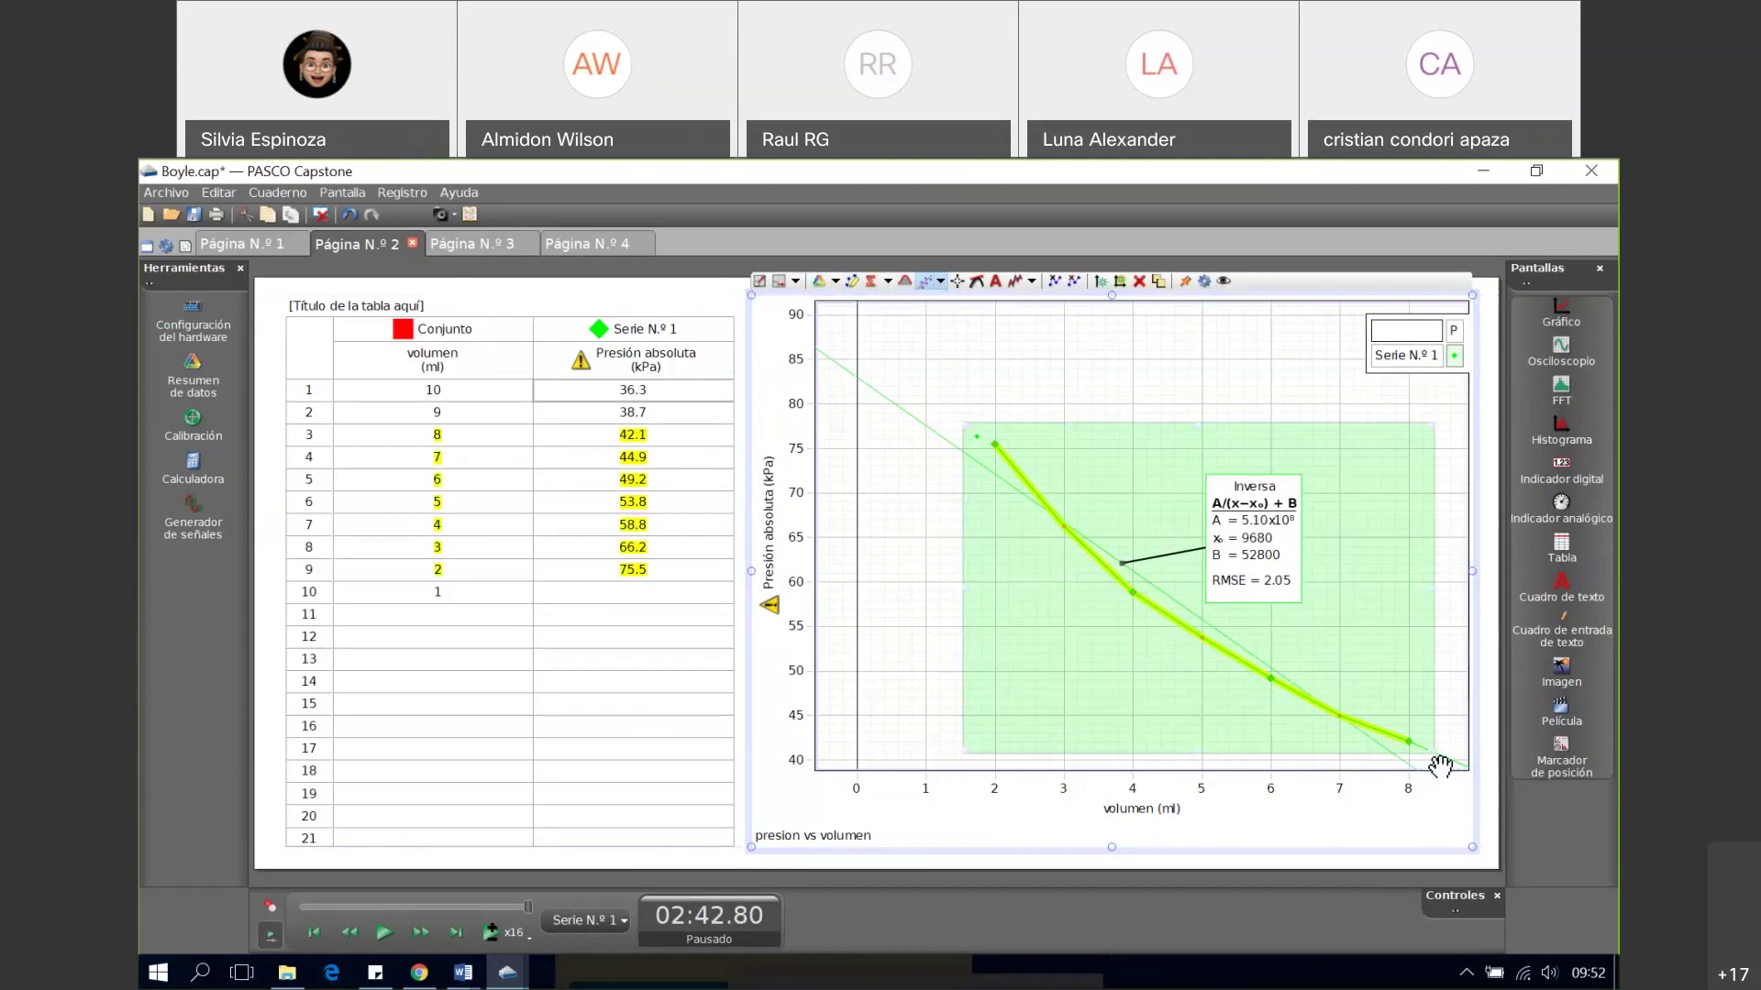
left_click_drag(1435, 754, 1356, 706)
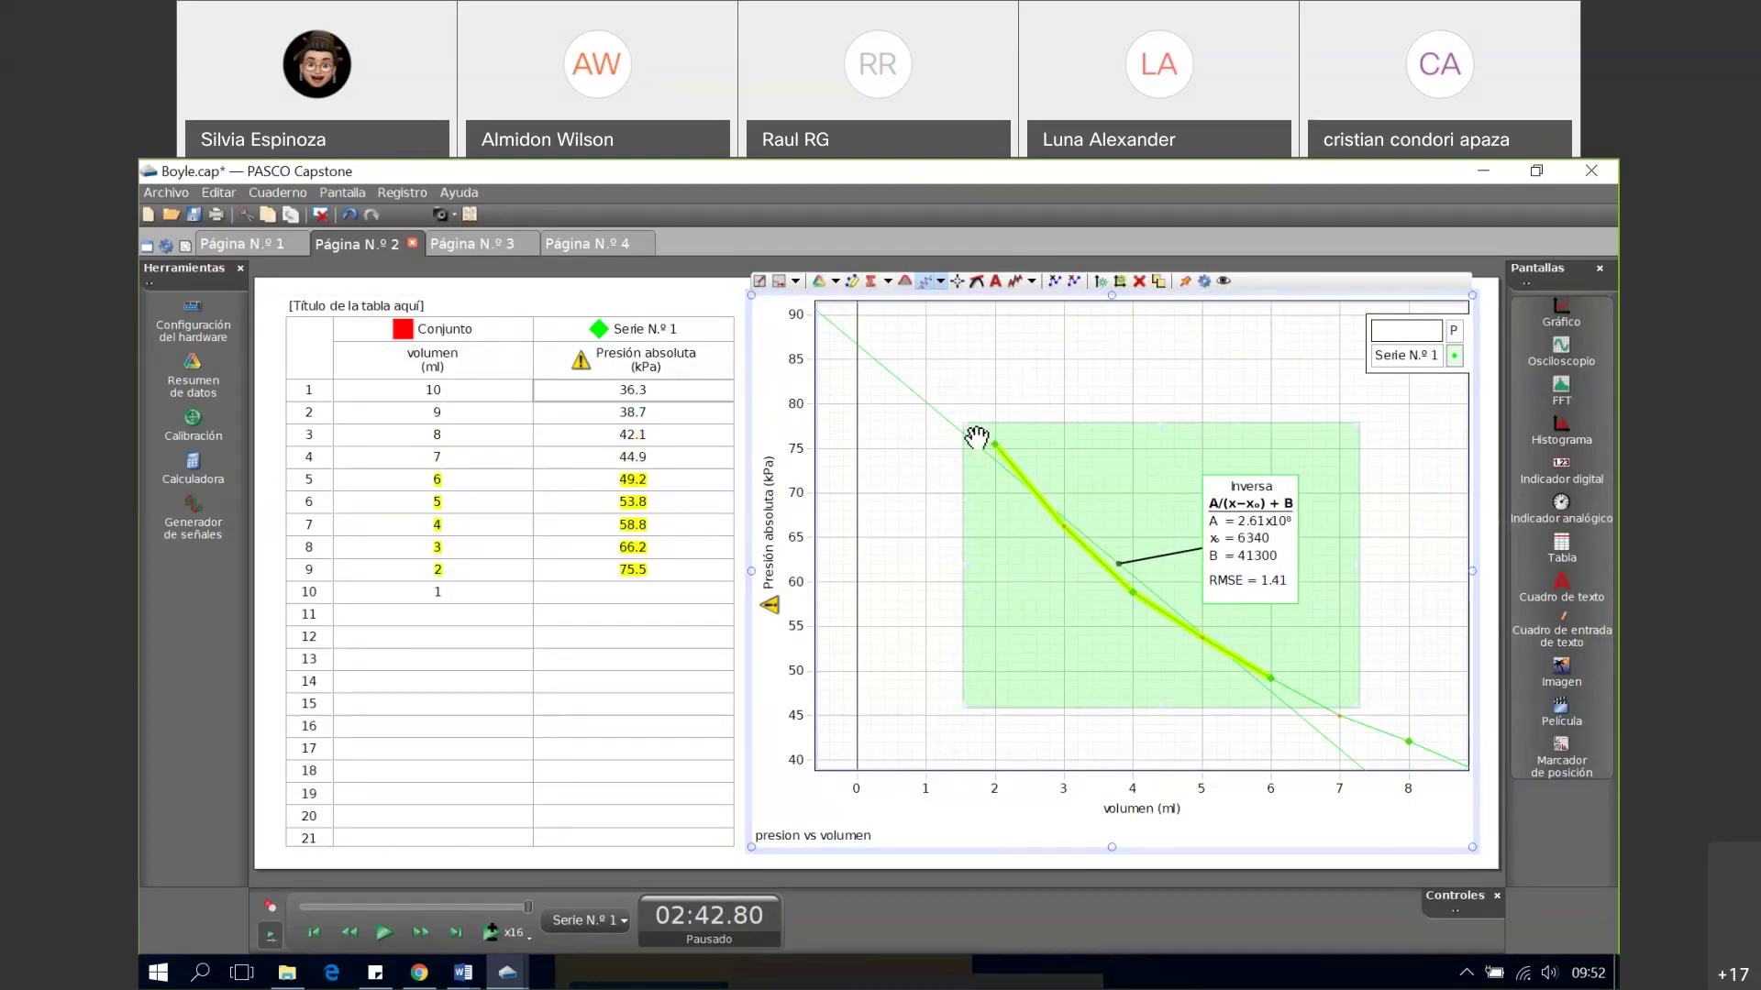
left_click_drag(960, 424, 1004, 443)
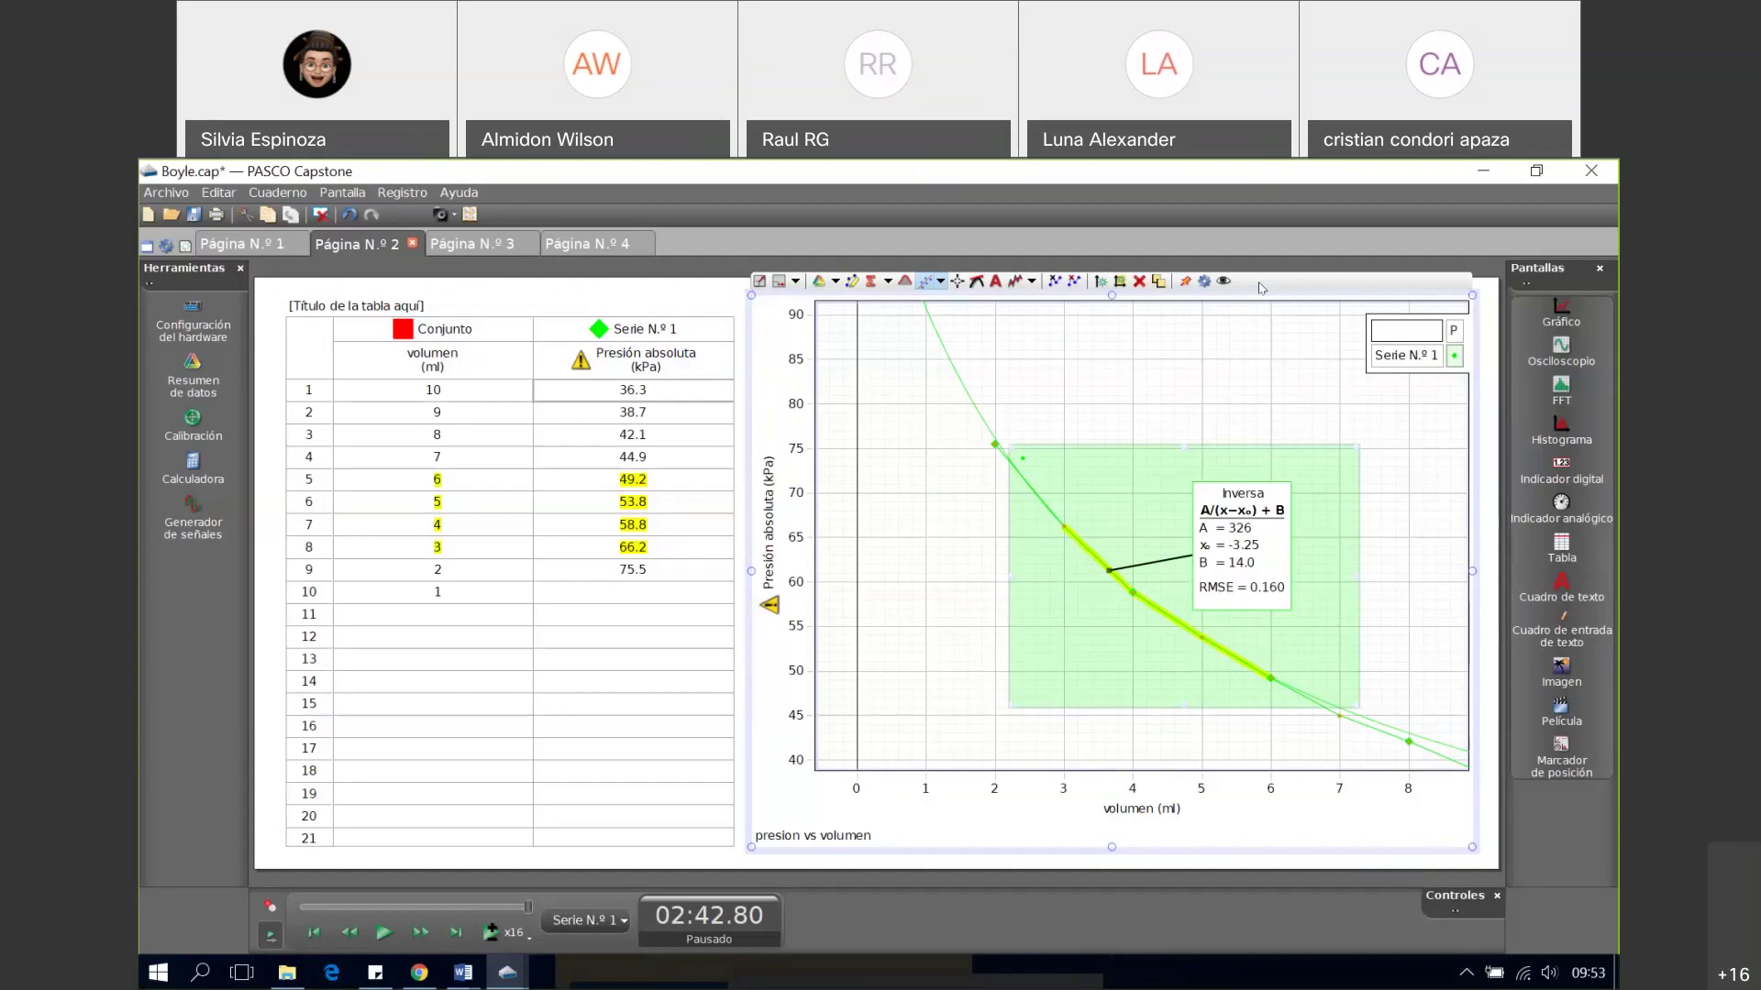
- On Página N.º 3, shrink the pressure versus inverse volume graph's highlight to about 0.1 to 0.22 ml⁻¹ for the linear fit
mouse_move(557, 447)
left_click(478, 243)
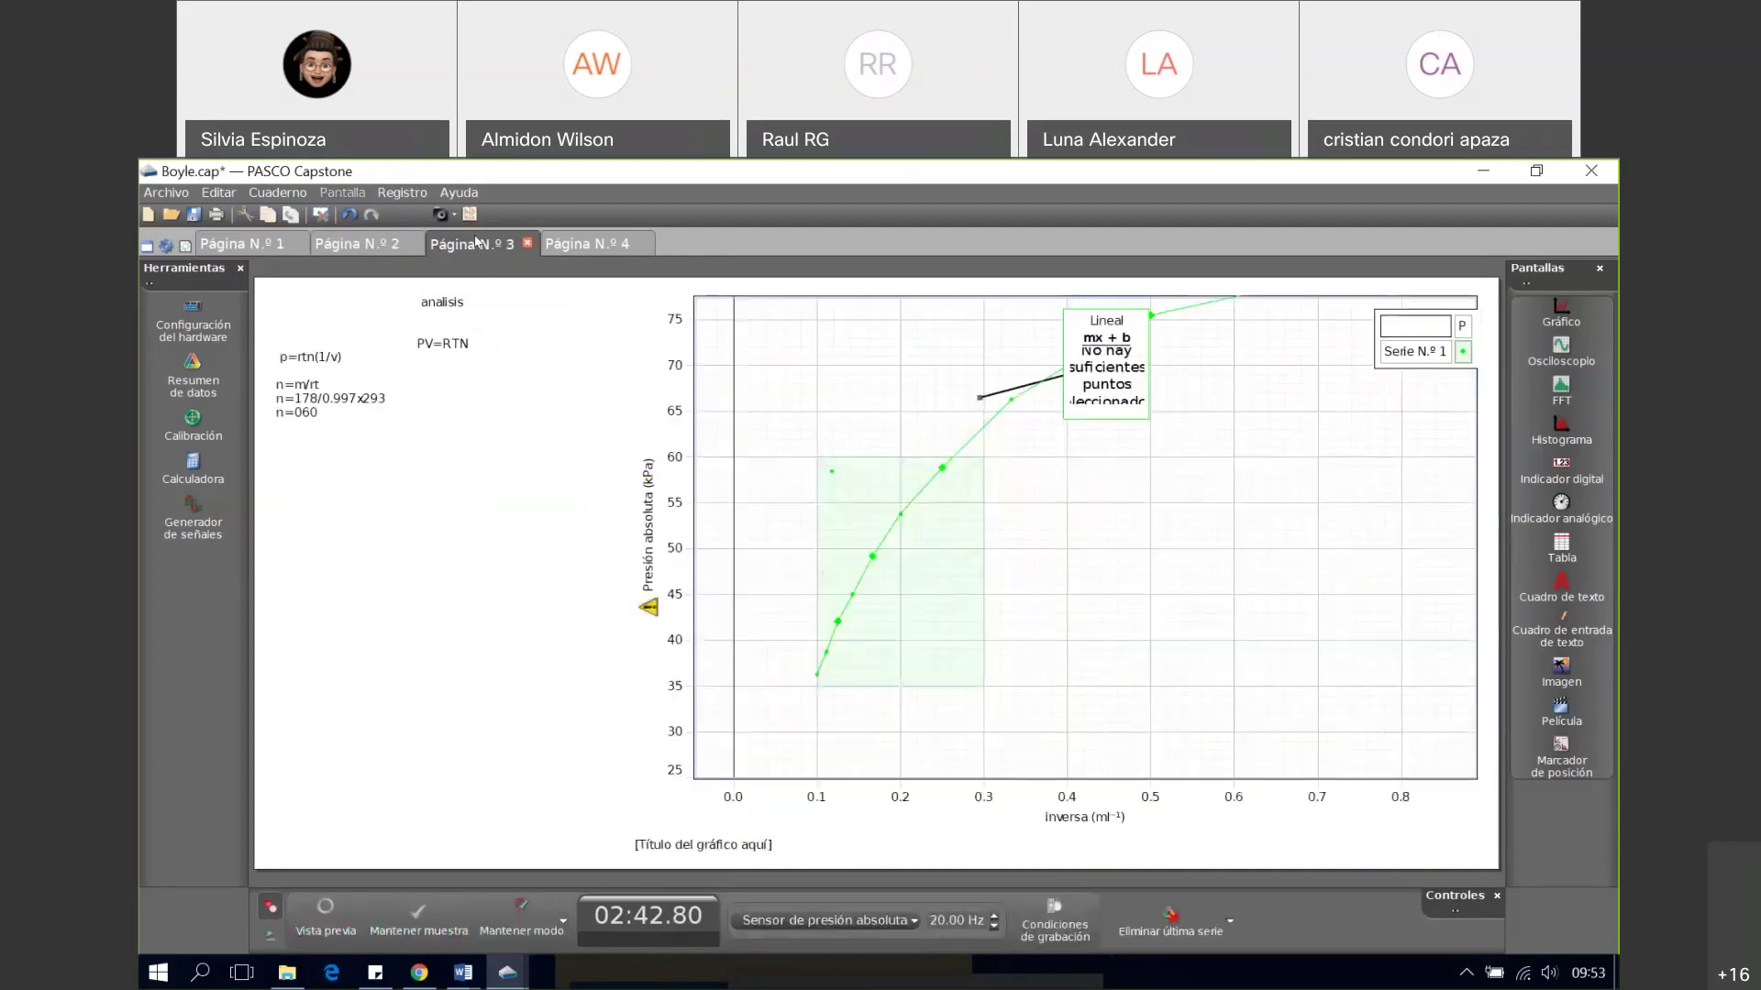
left_click(994, 480)
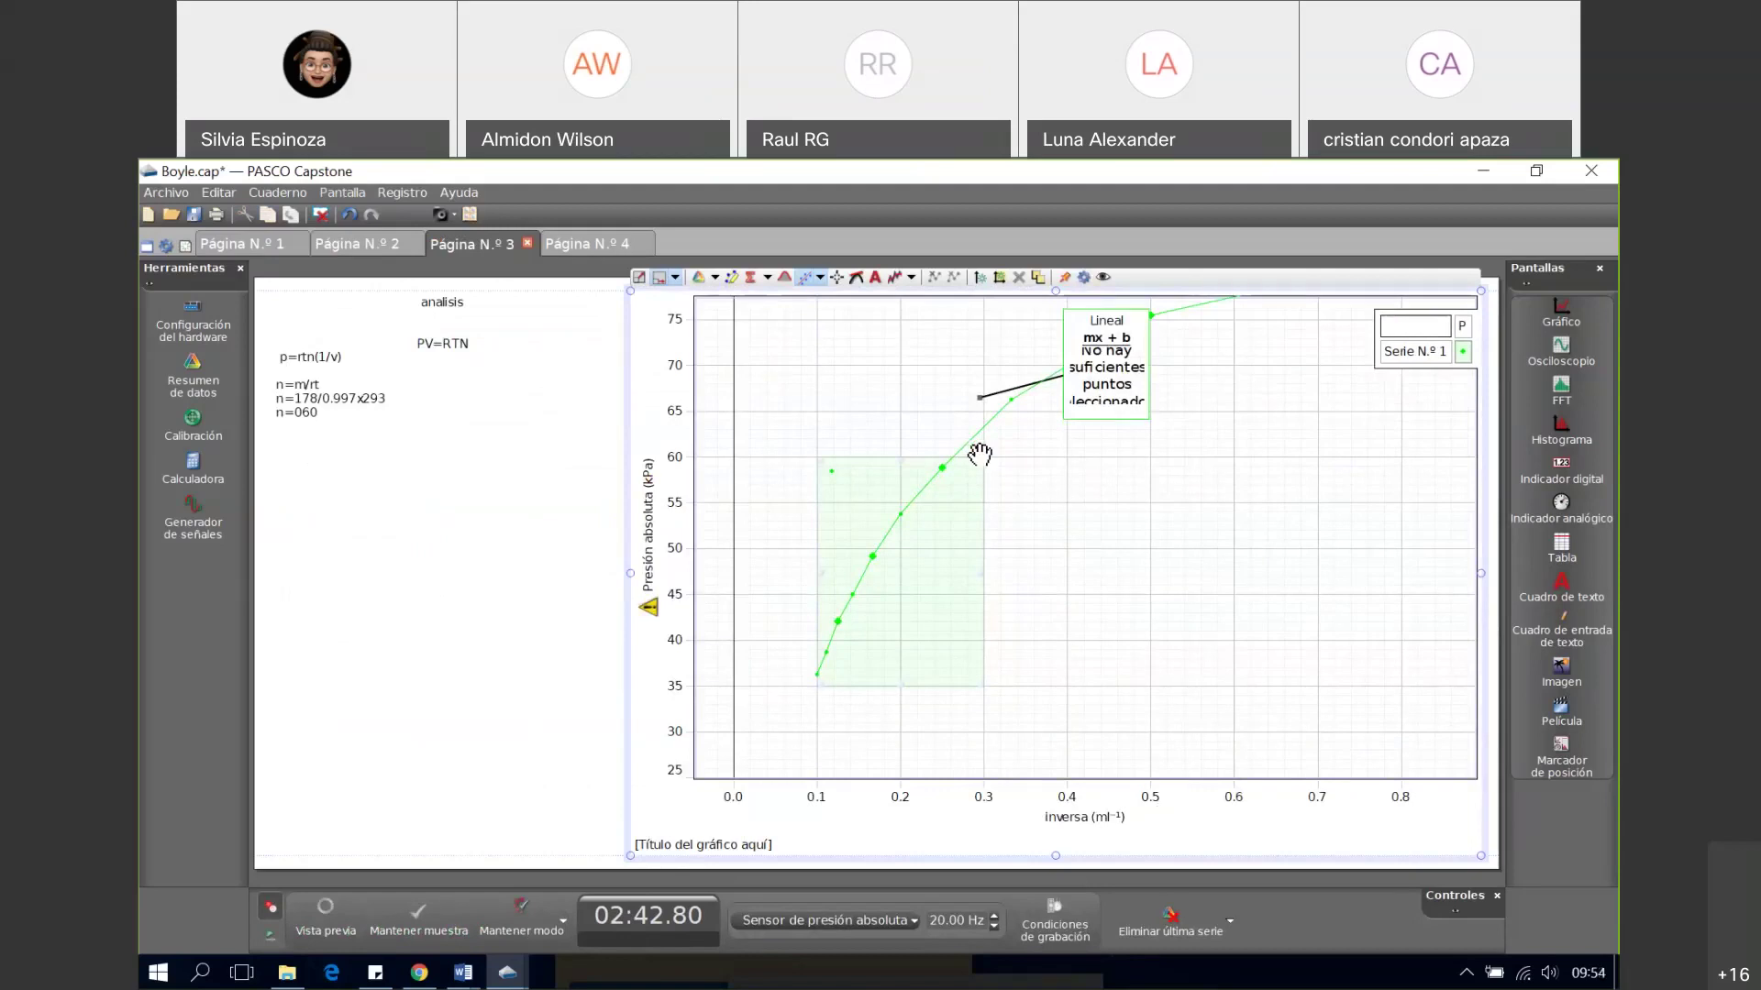
left_click_drag(991, 468, 918, 480)
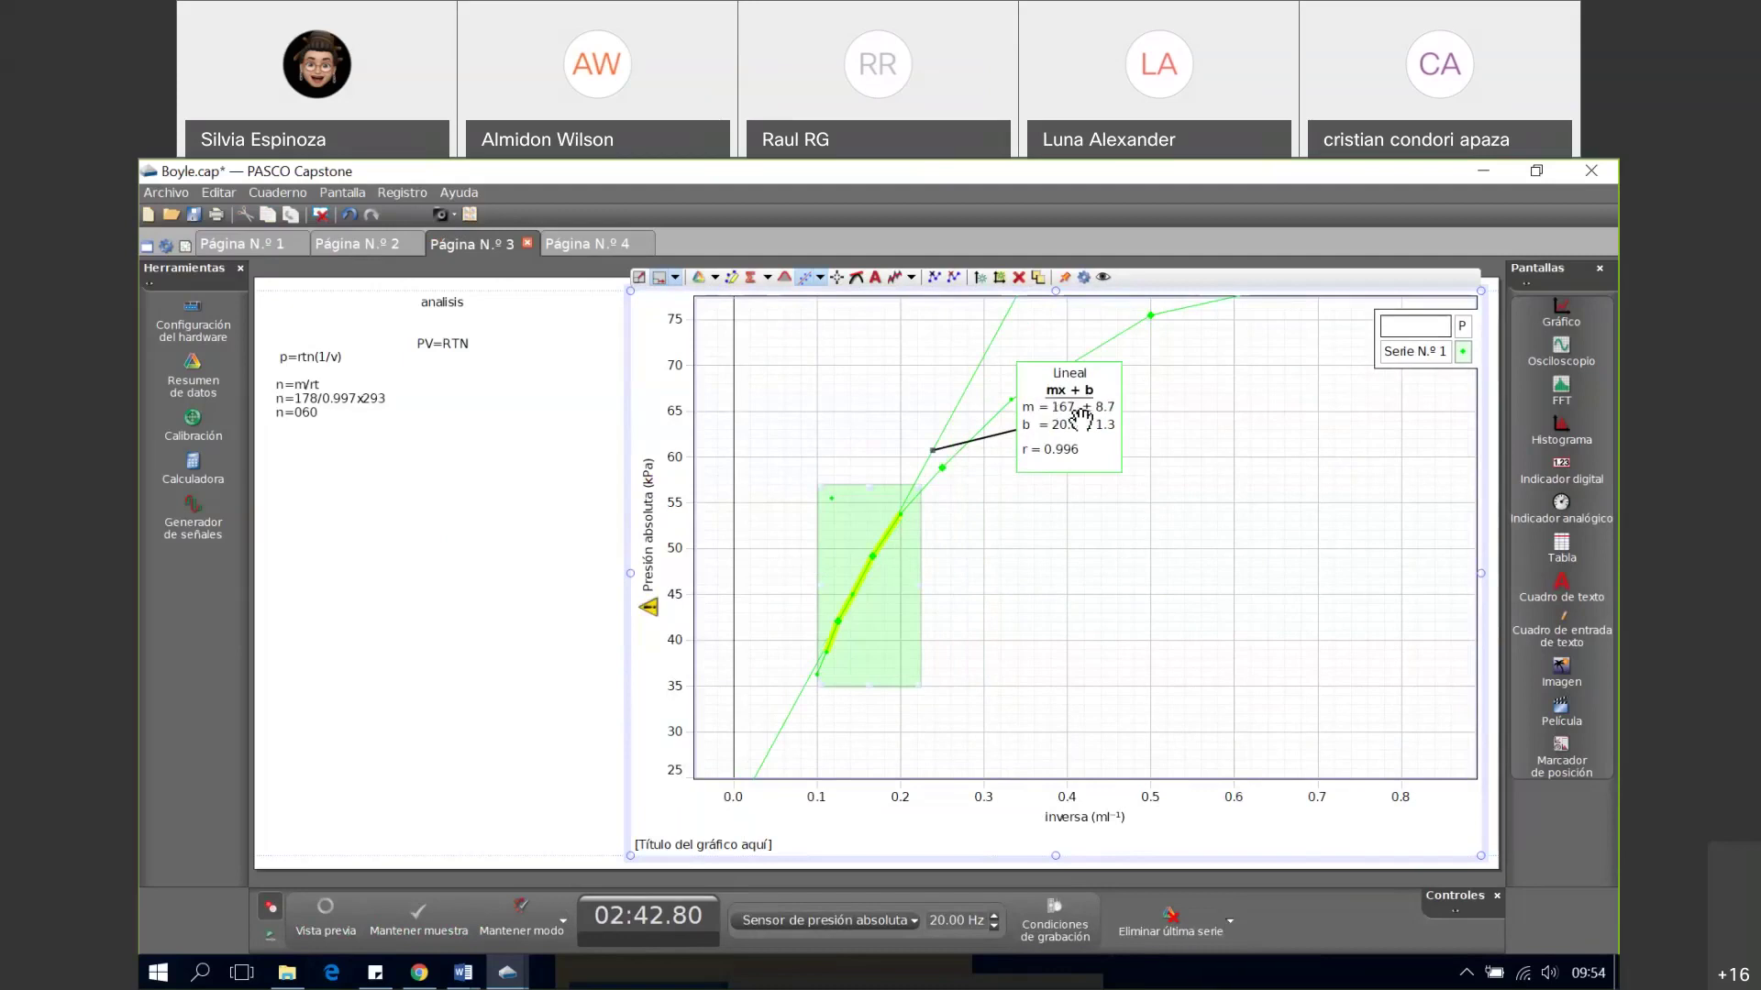
- Point out the PV=RTN equation in the analysis text and the conclusion paragraphs on Página N.º 4 by highlighting them
left_click(402, 343)
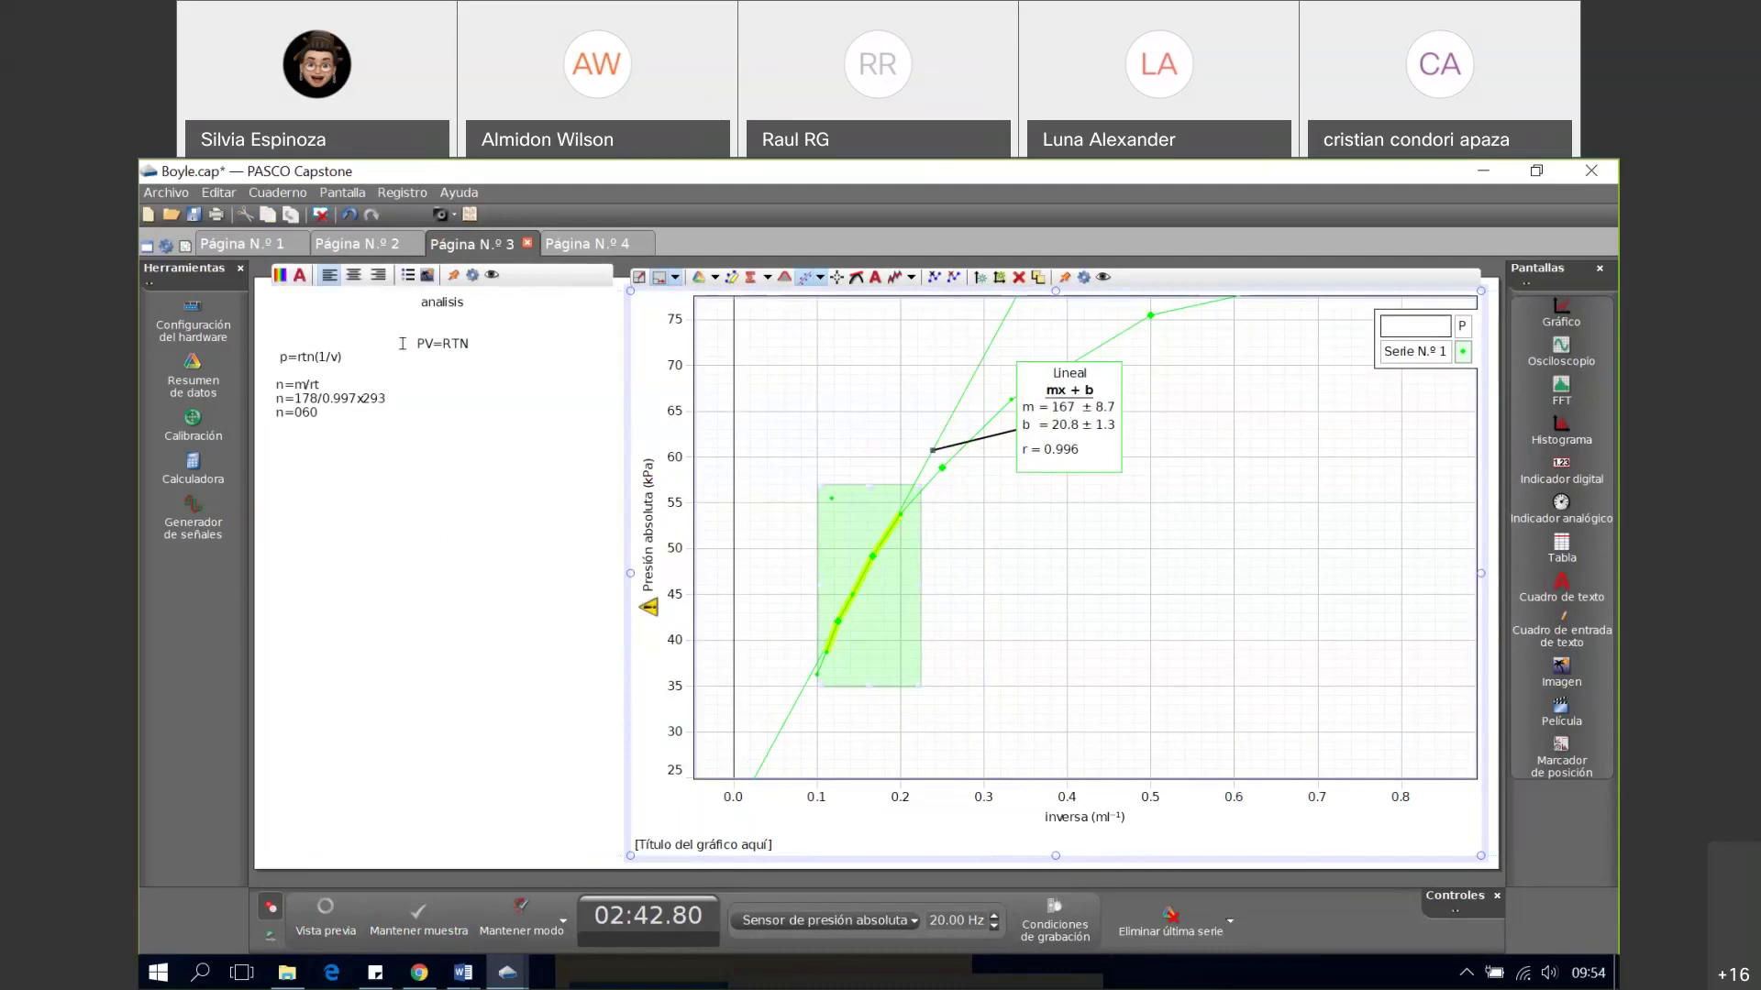
left_click(398, 337)
key("ctrl+shift+End")
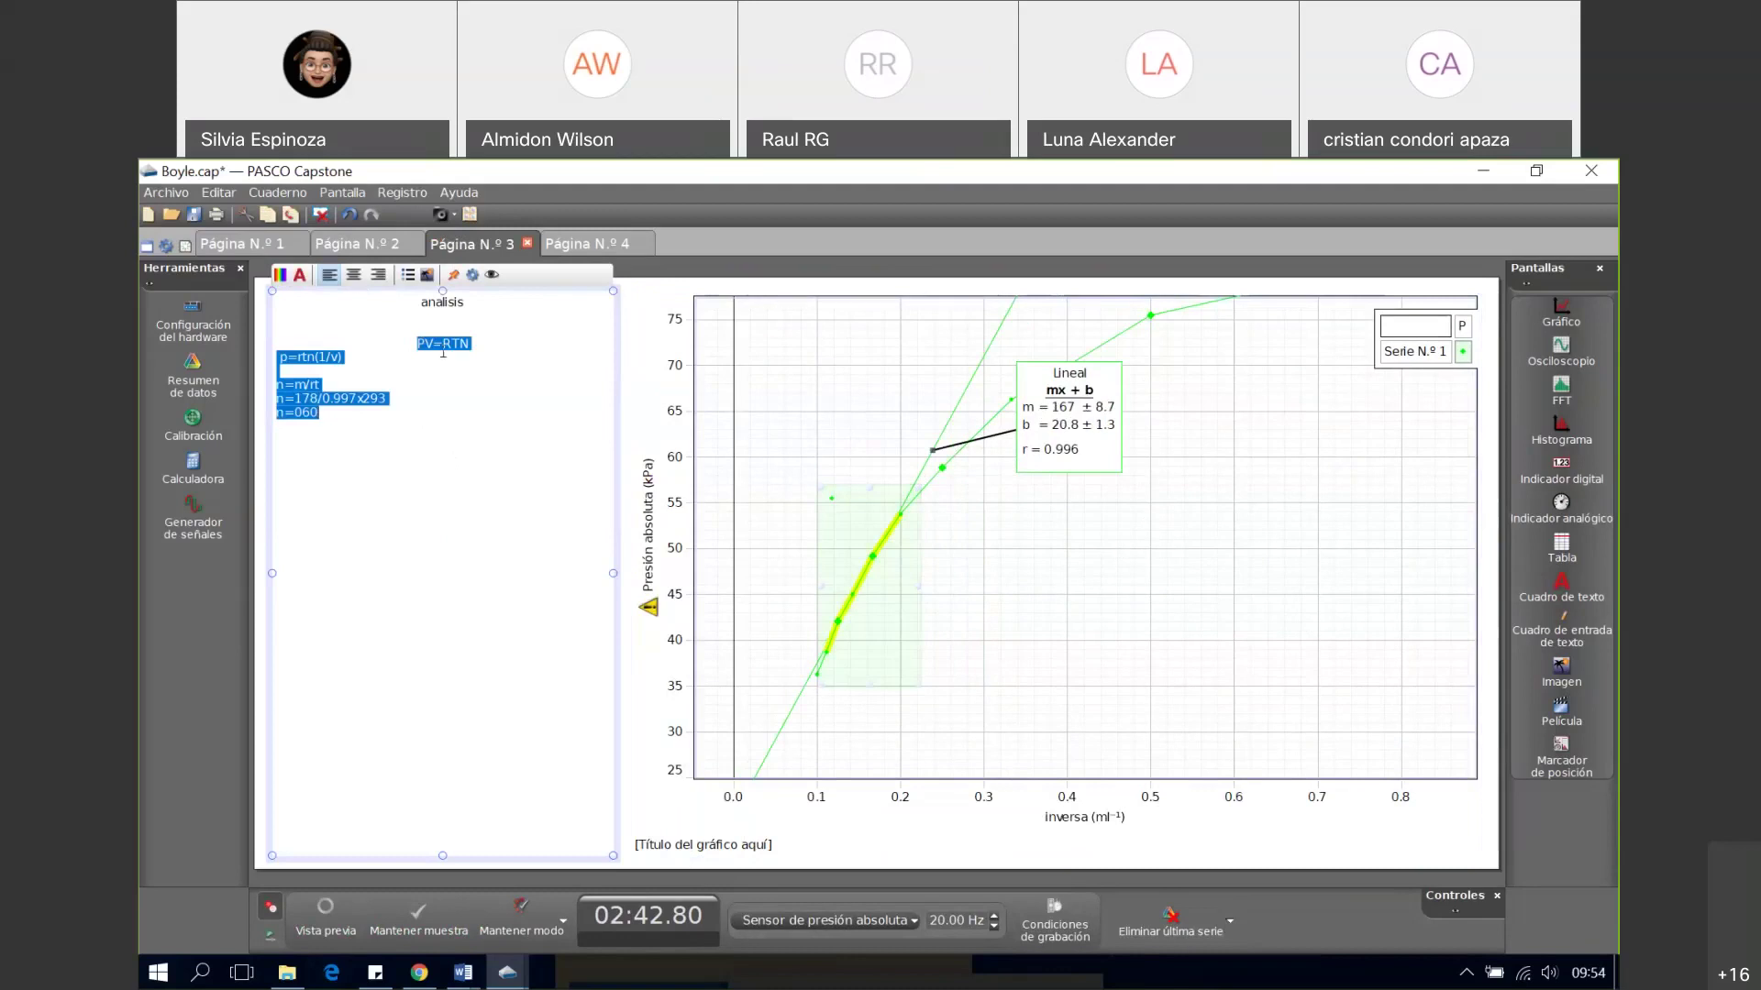
left_click(520, 343)
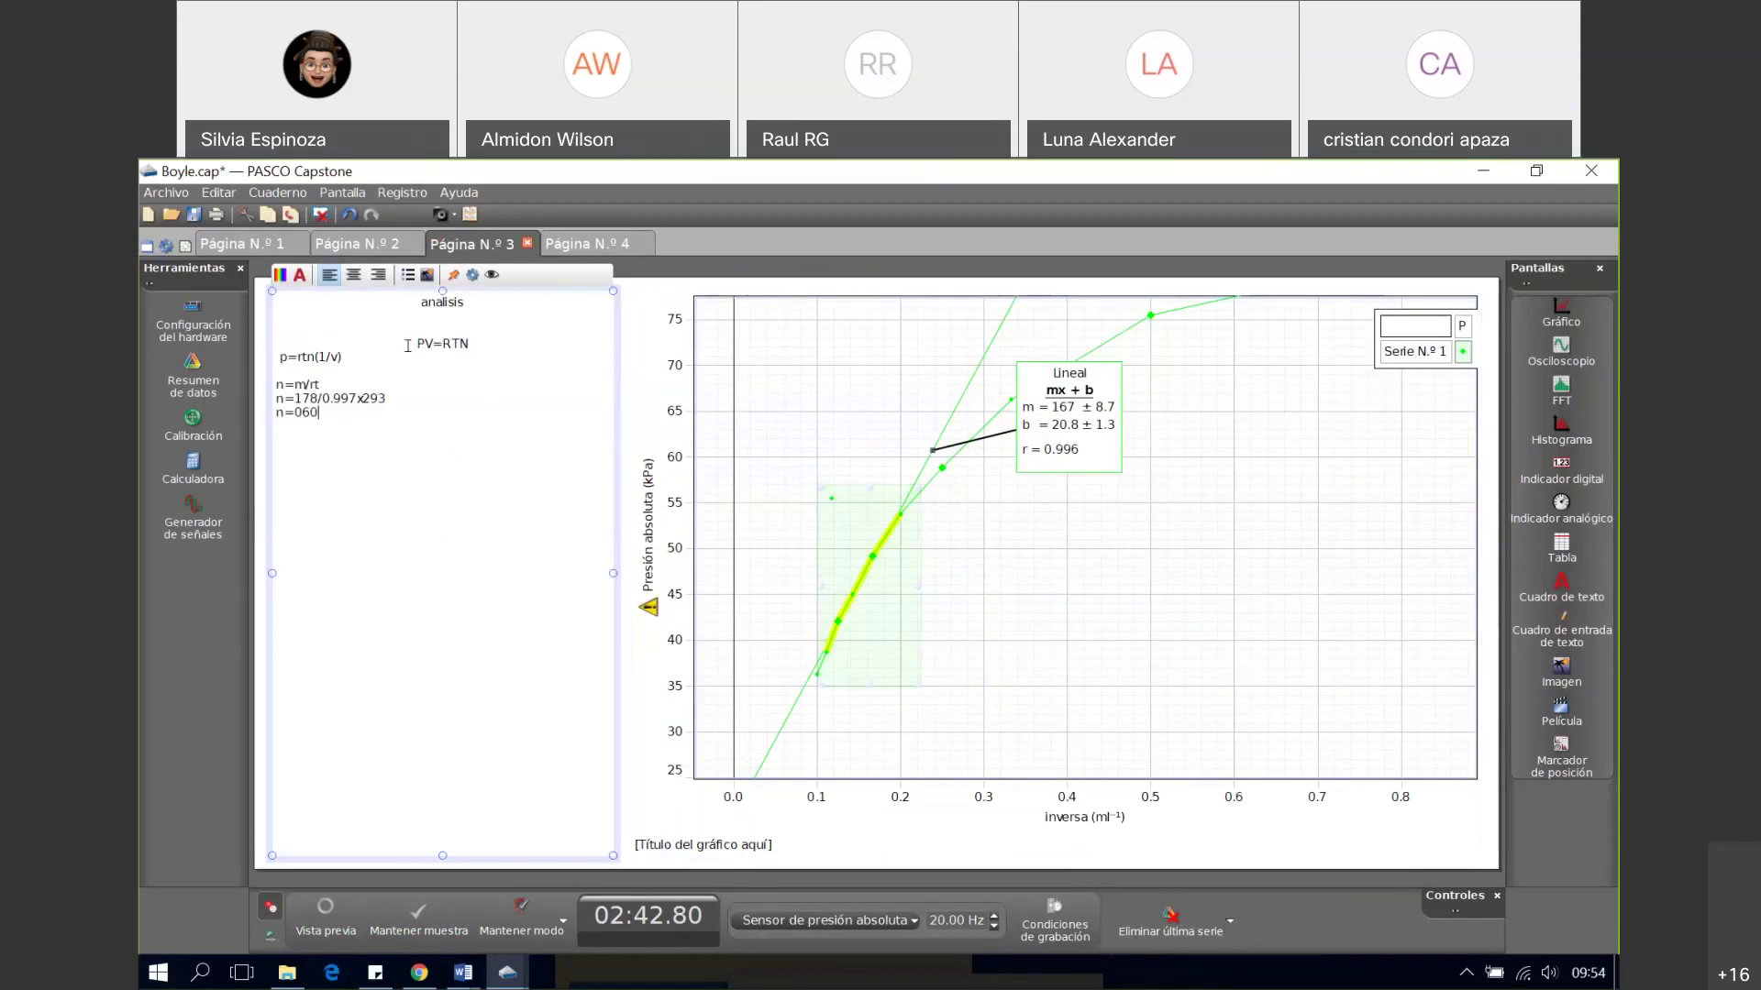
left_click_drag(407, 332, 487, 335)
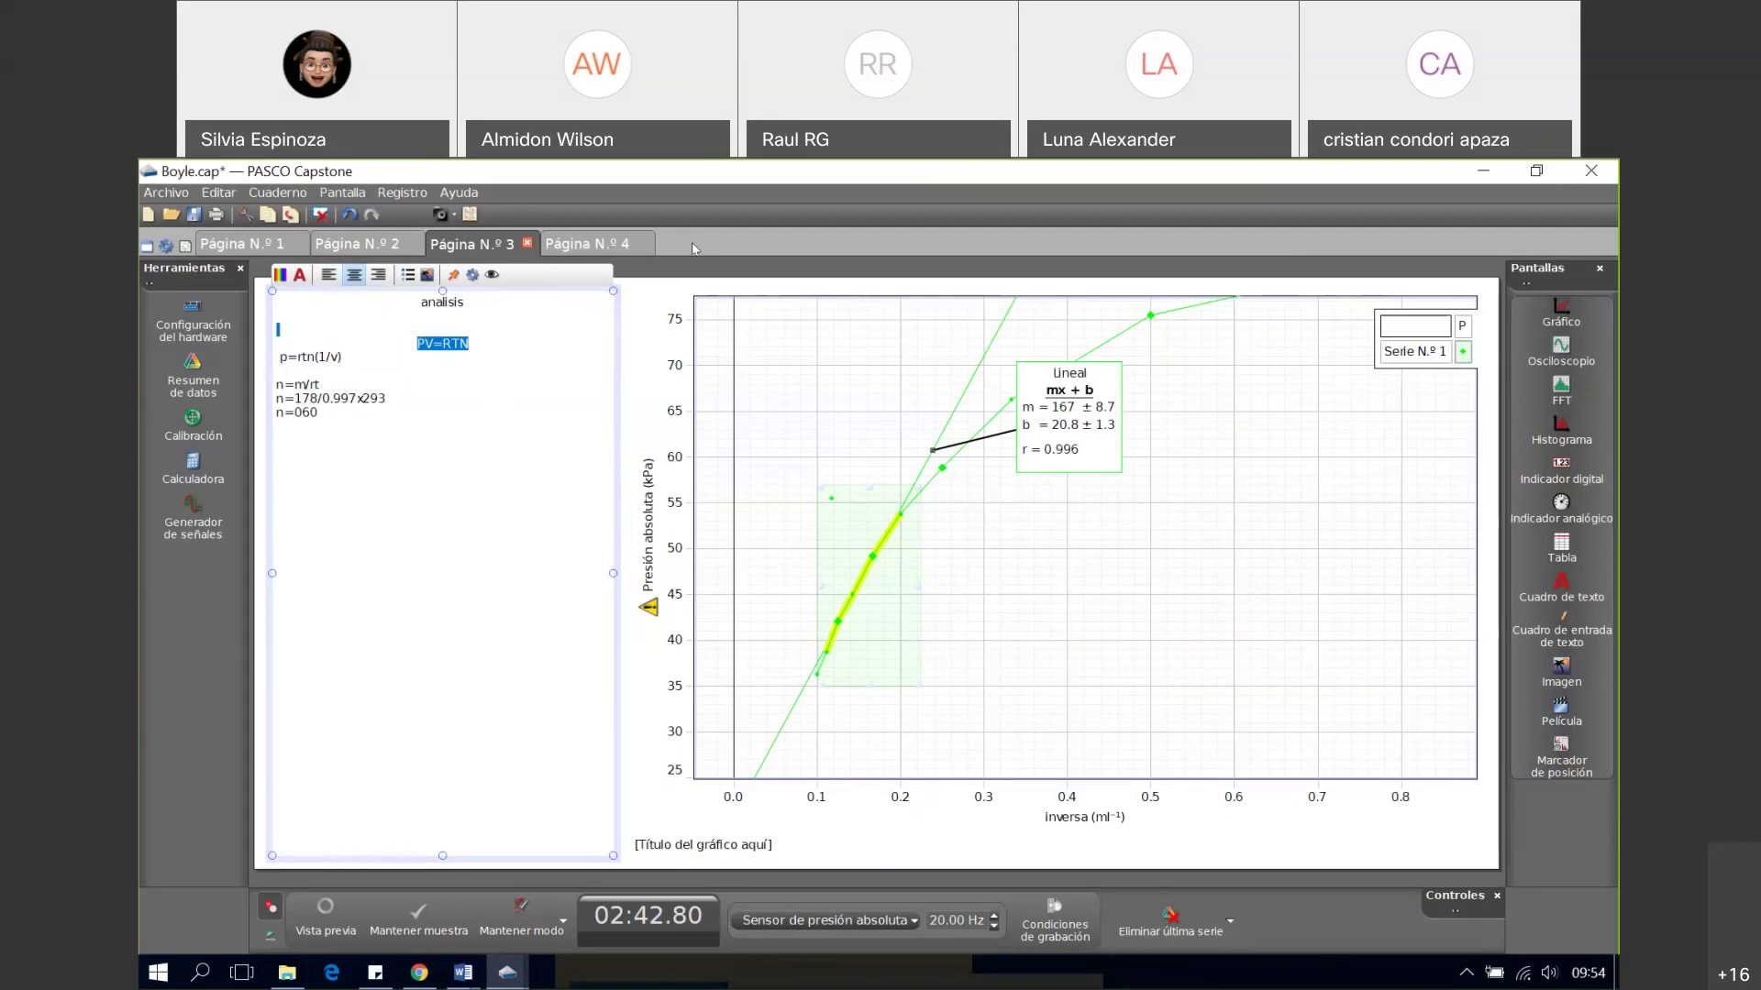
left_click(600, 244)
left_click_drag(1246, 371, 303, 329)
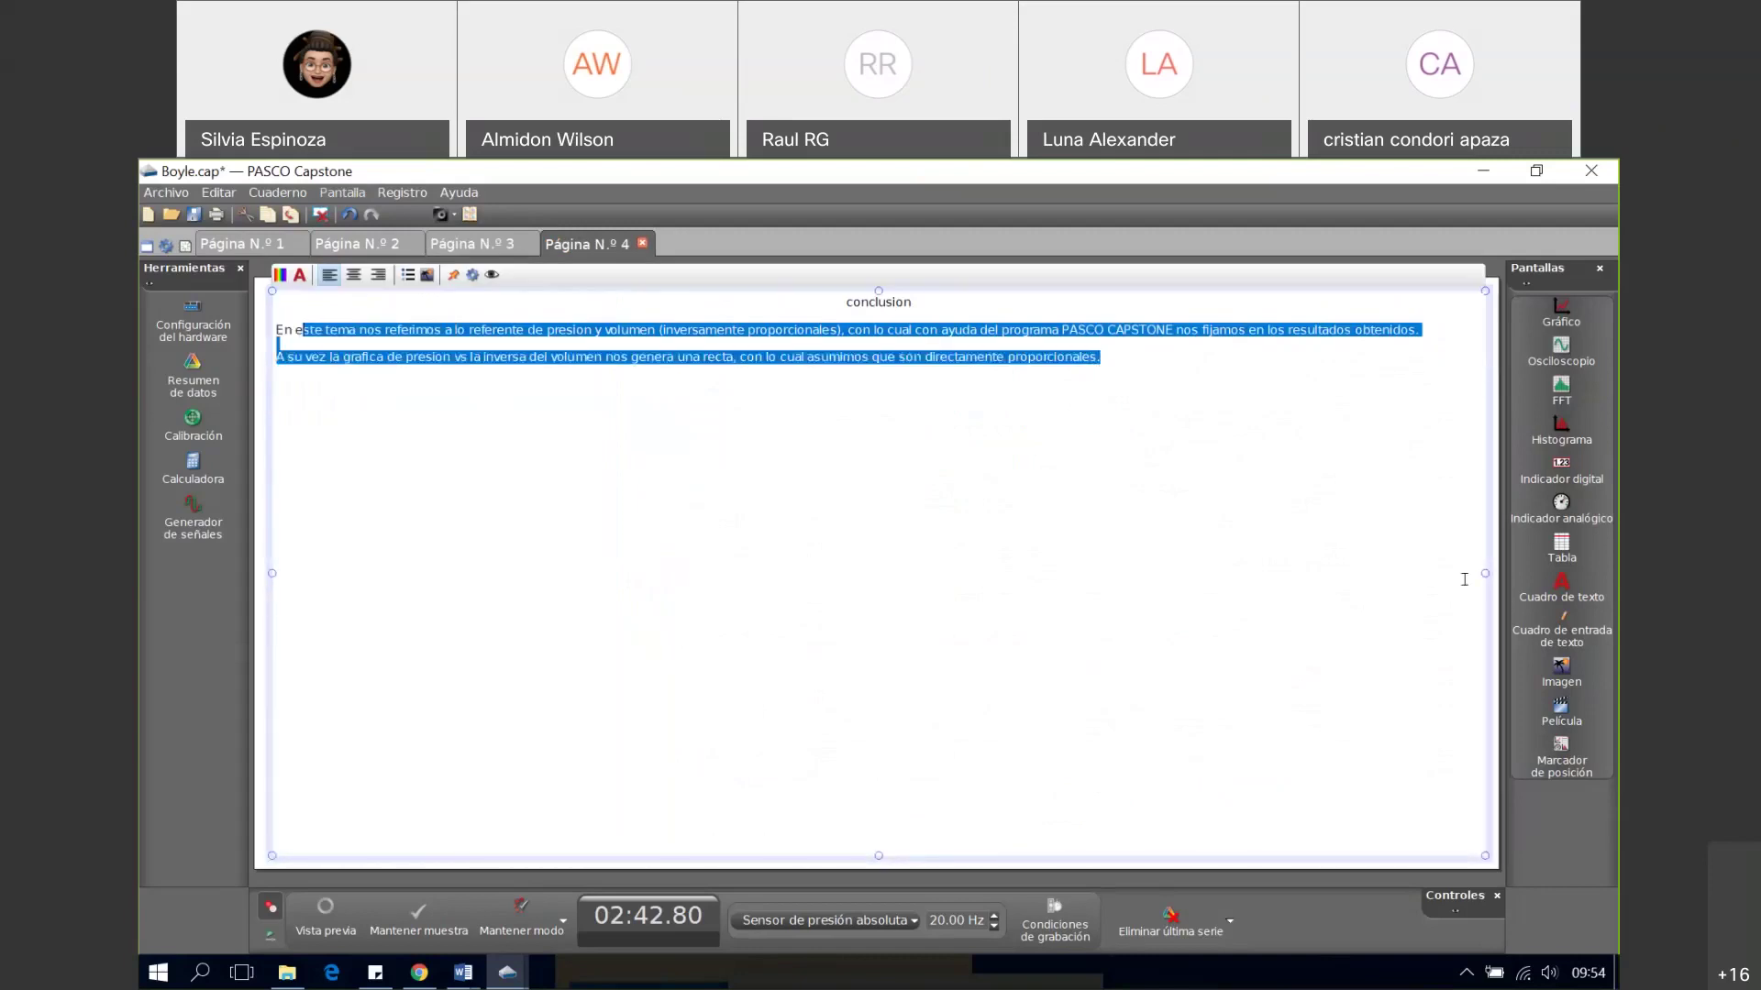
- Close Boyle.cap discarding its changes, and open the MAS 2.cap experiment
left_click(471, 244)
left_click(1591, 170)
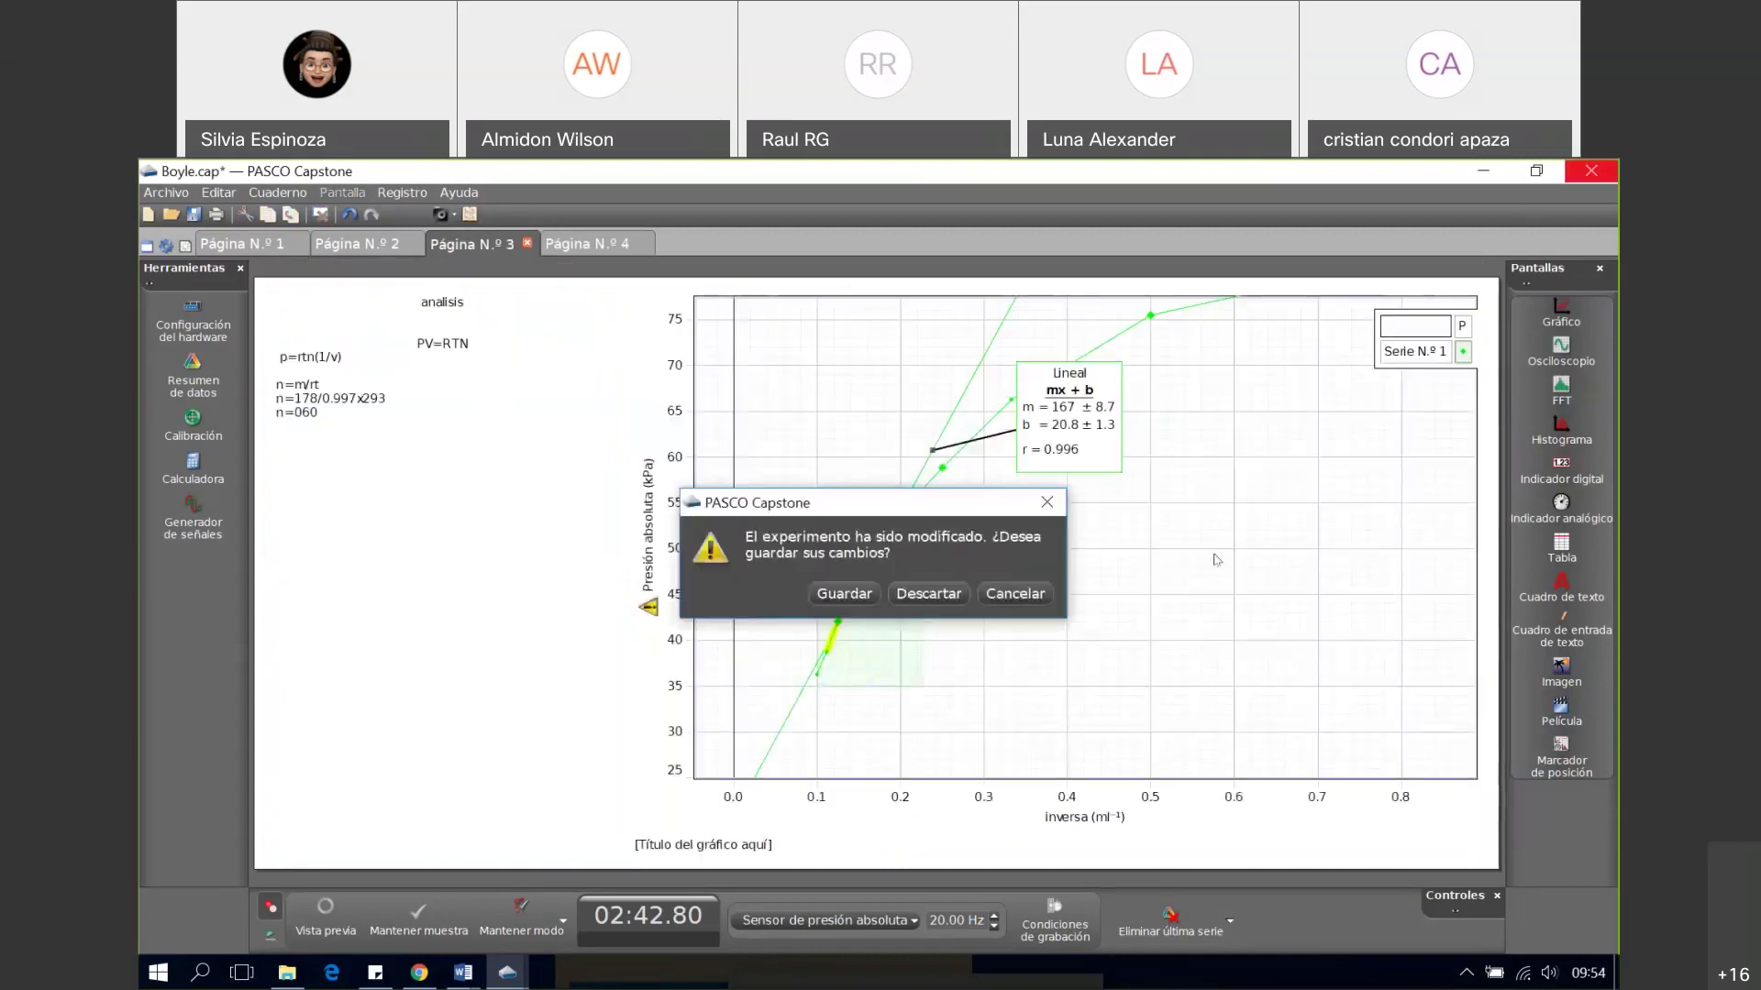
left_click(928, 594)
double_click(566, 456)
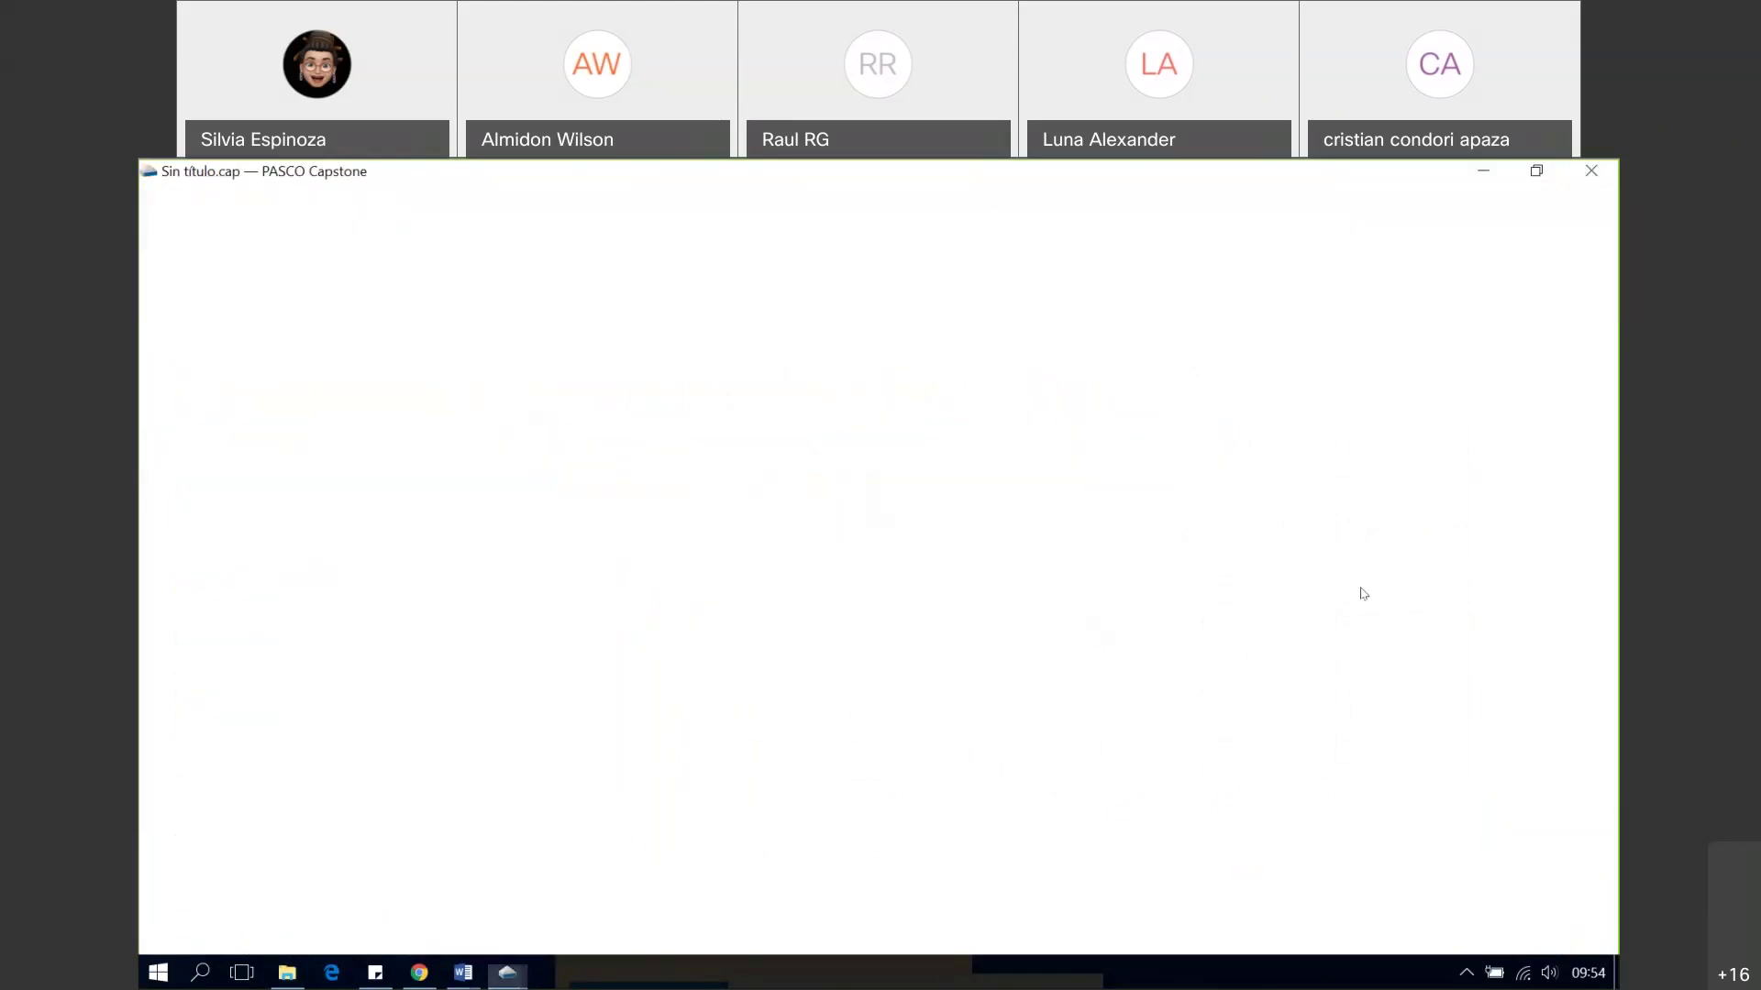
left_click(1015, 602)
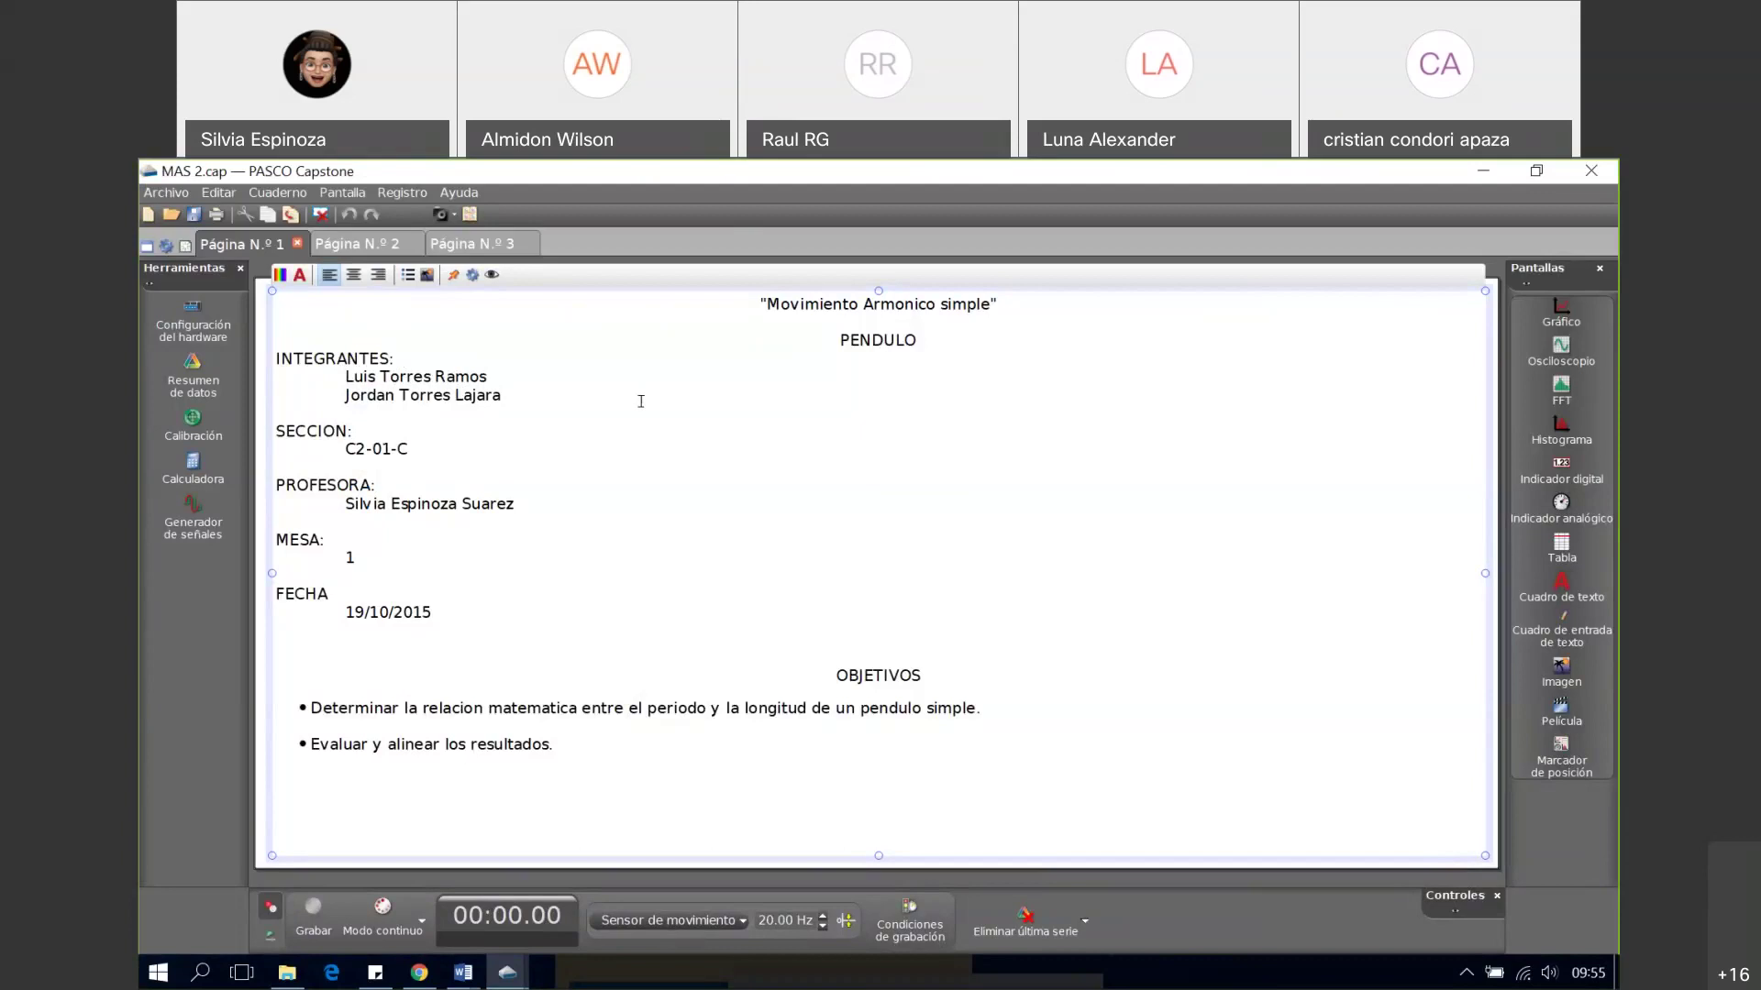
- Point out a group member's name on the first page, and replay Serie N.º 5 on Página N.º 2 at x1 speed
left_click_drag(518, 380, 338, 367)
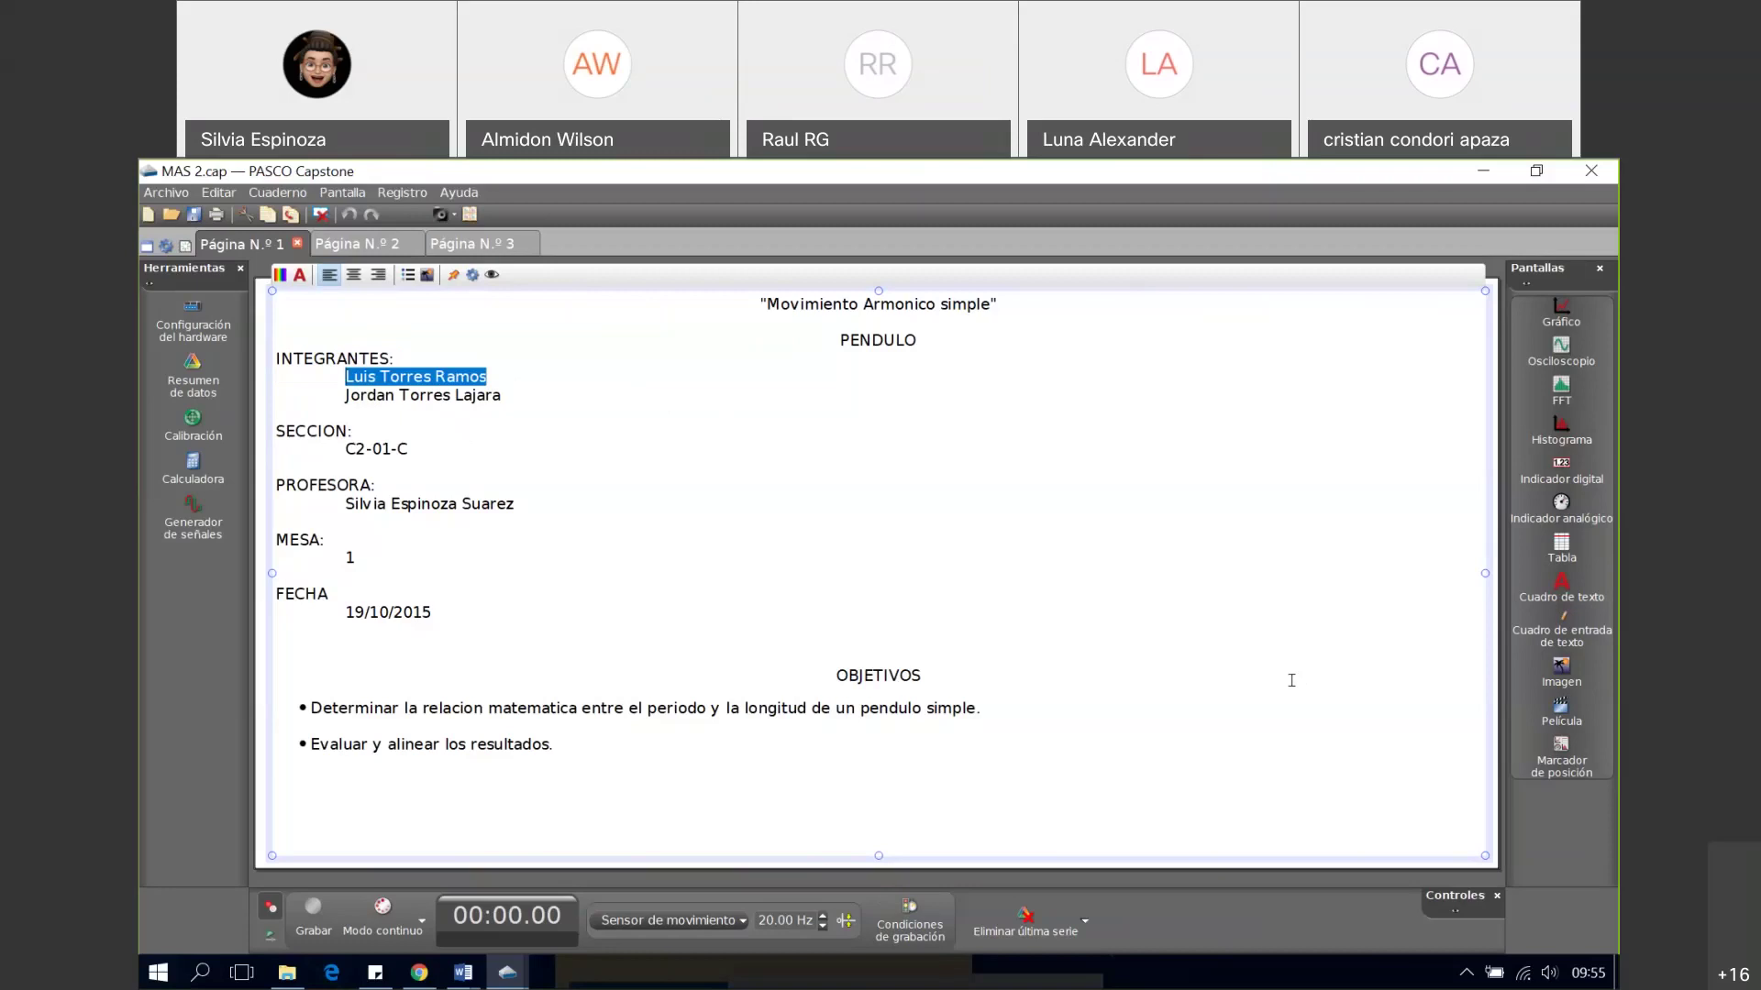
left_click(373, 243)
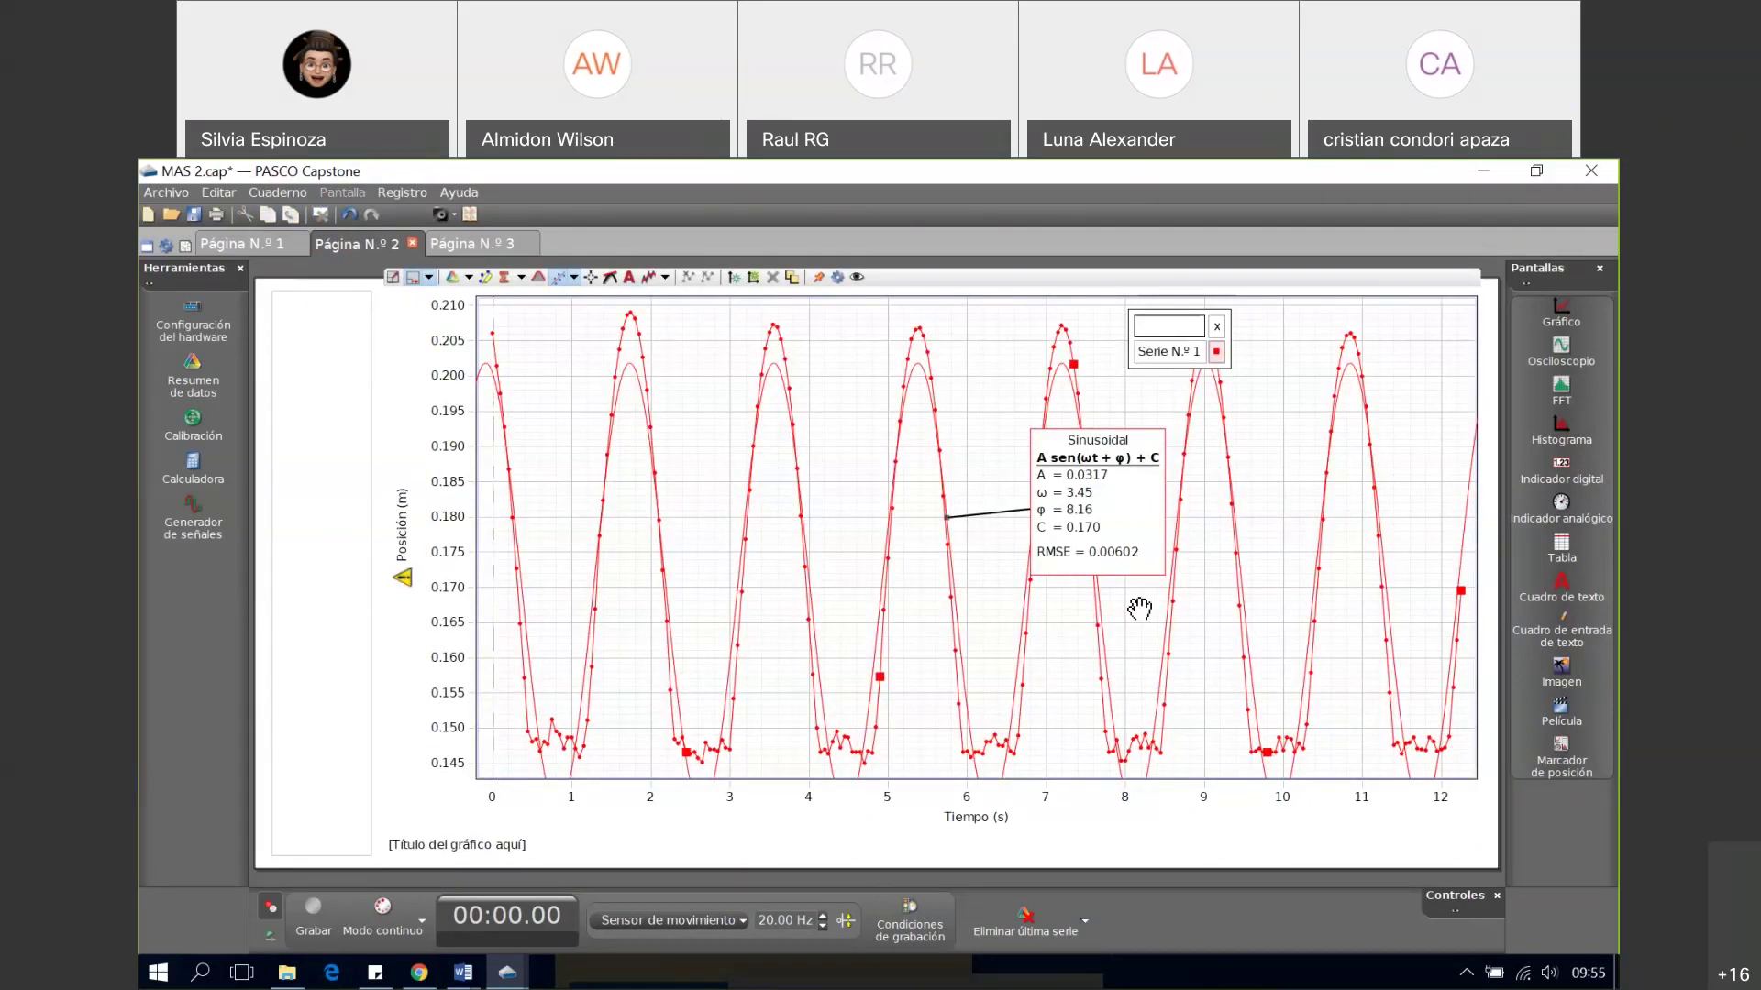
left_click(269, 936)
left_click(496, 931)
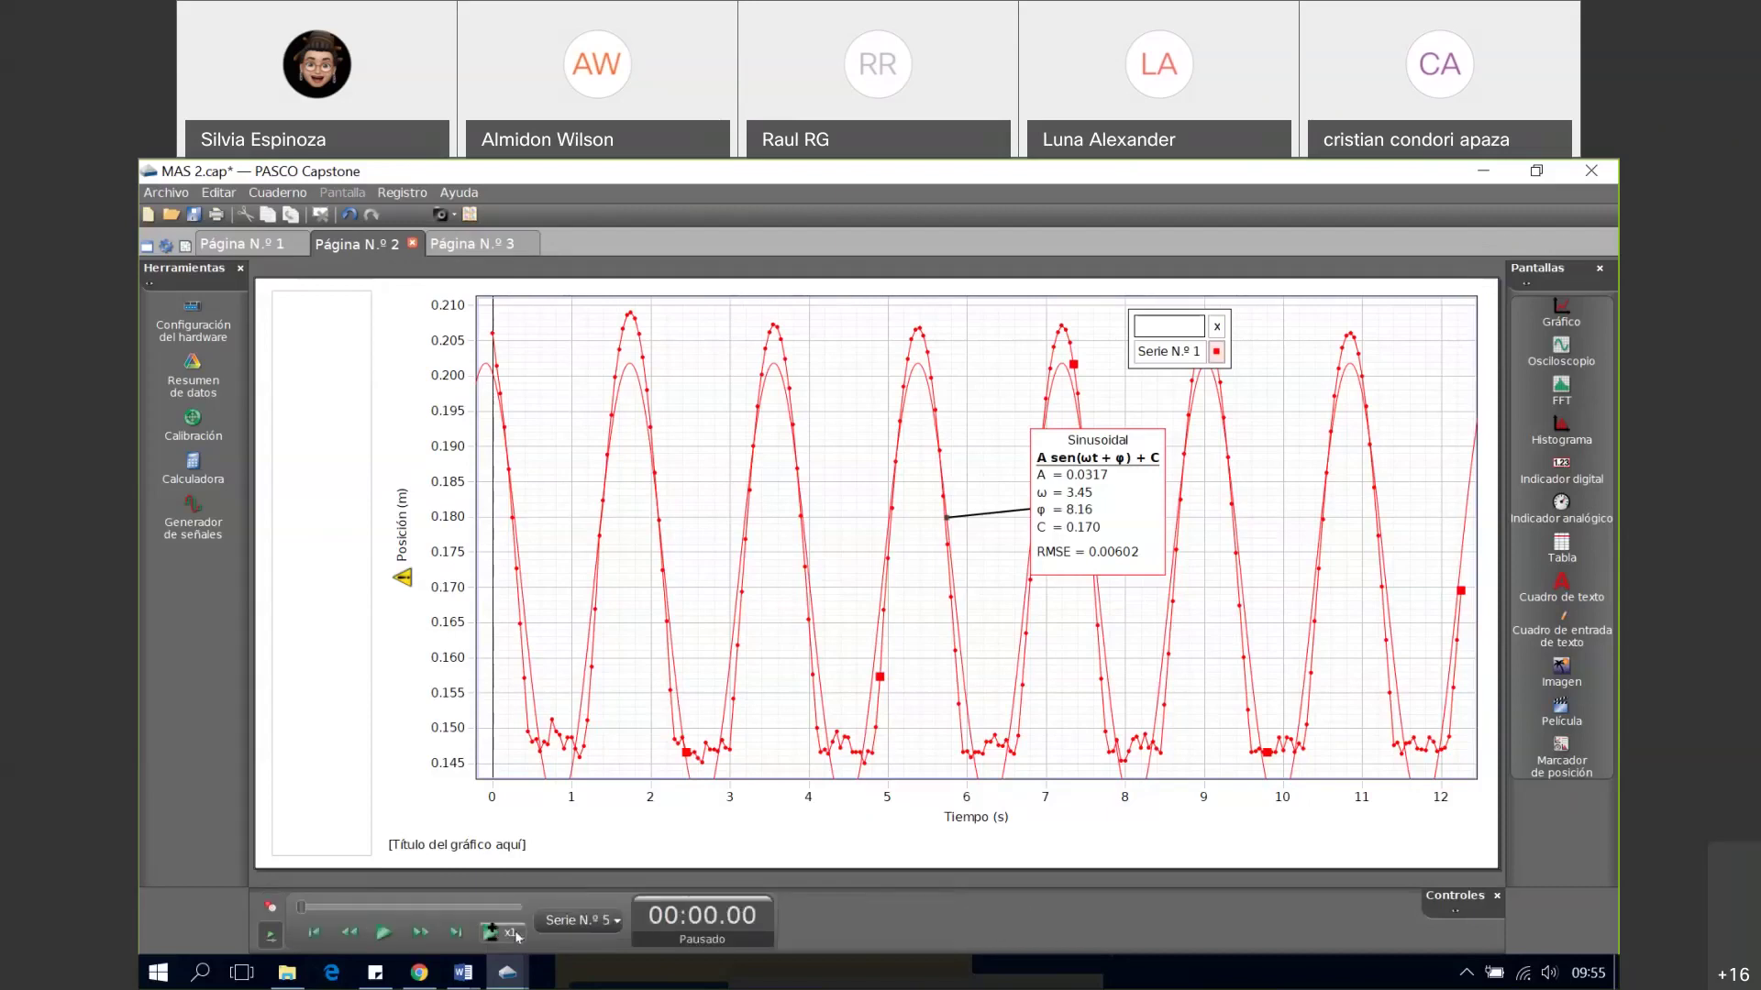
left_click(384, 932)
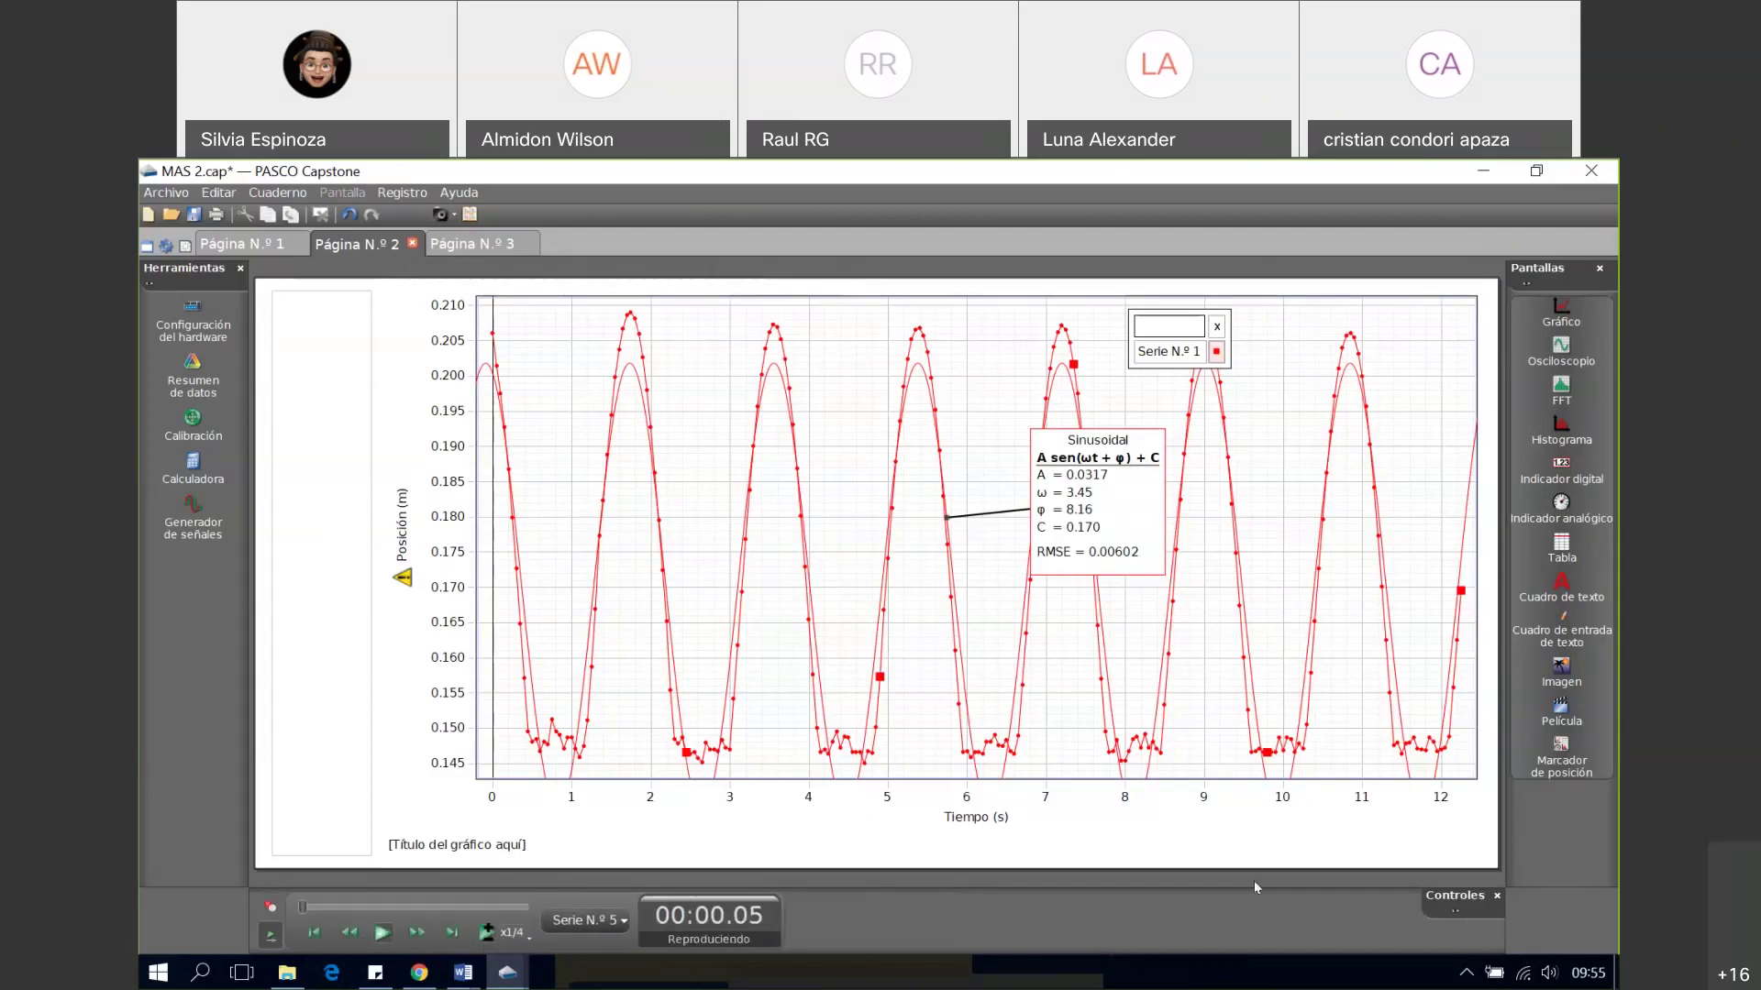
left_click(527, 940)
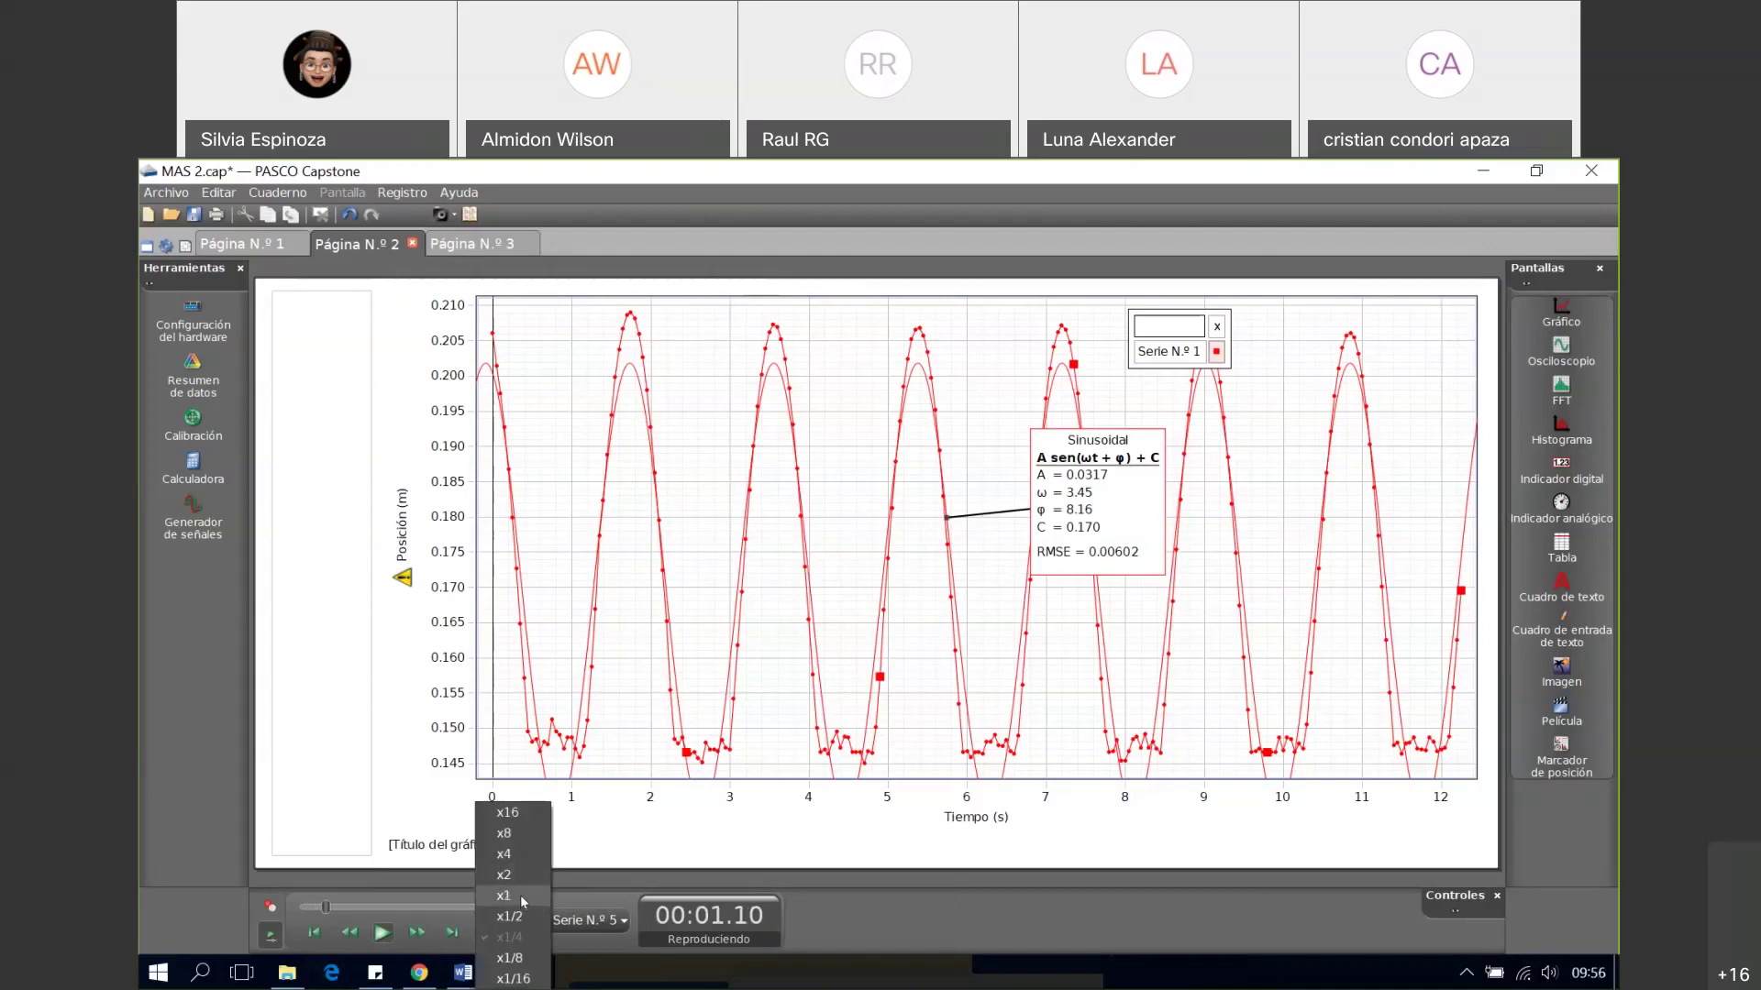
left_click(520, 895)
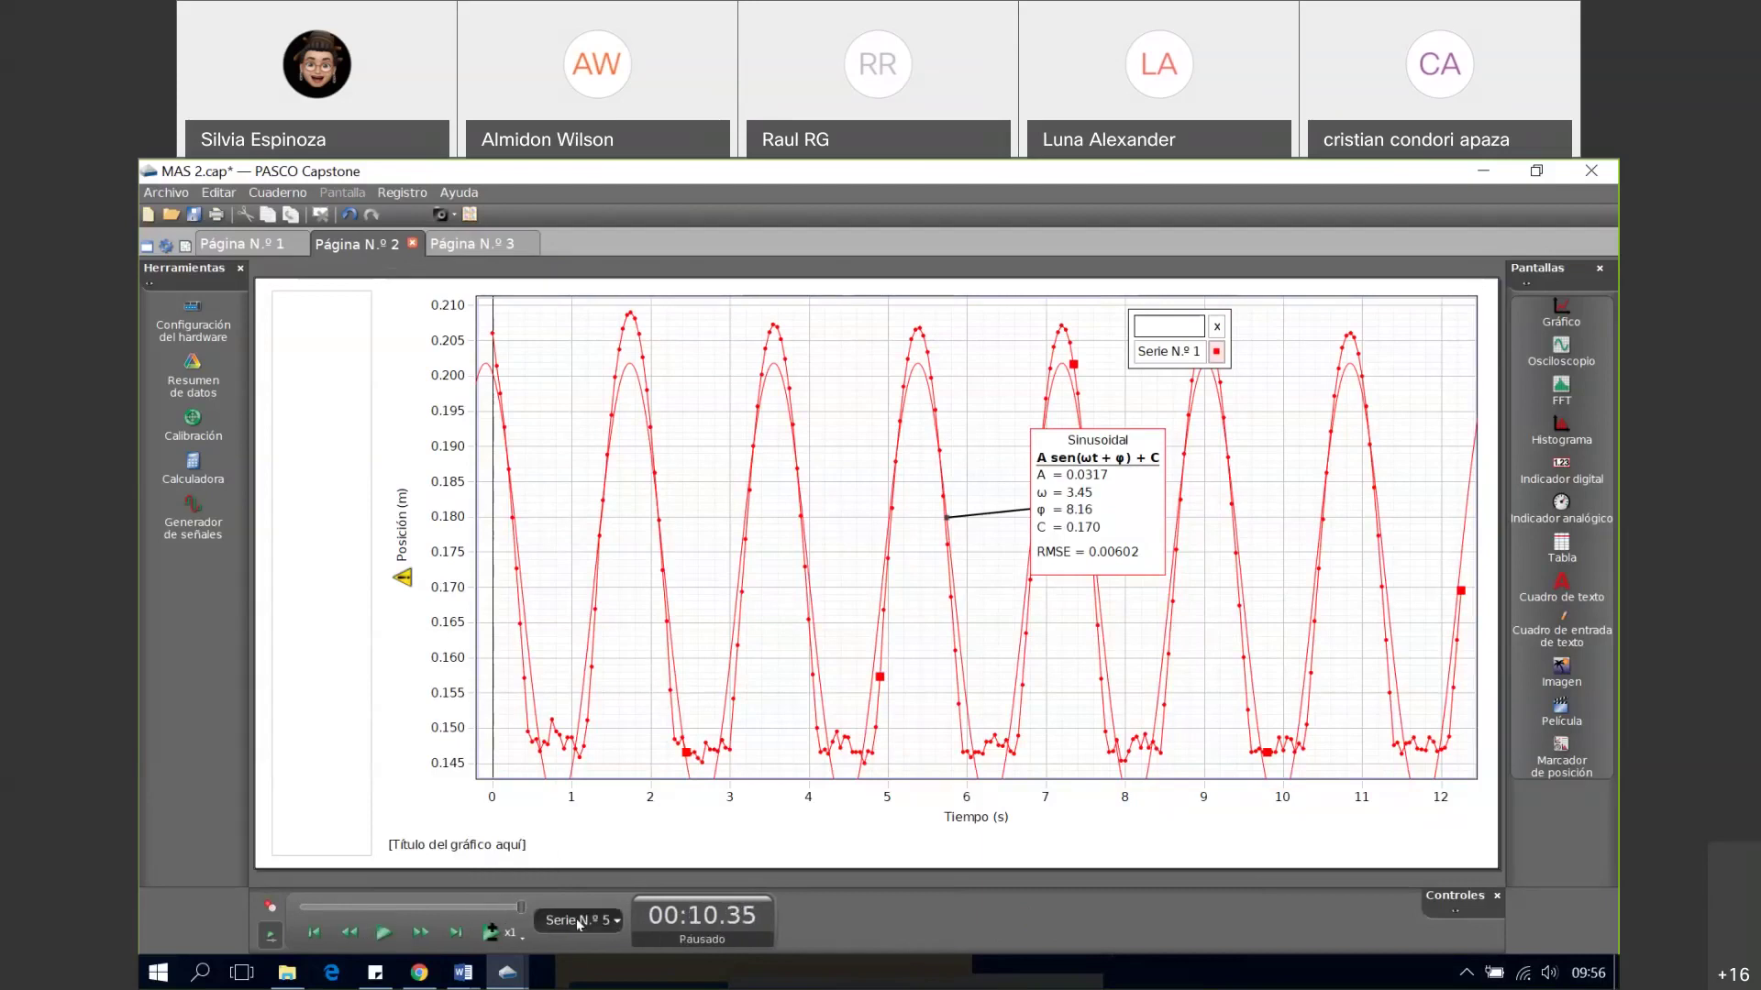
- Replay Serie N.º 1 and Serie N.º 2 of the pendulum's position versus time data
left_click(606, 921)
left_click(585, 895)
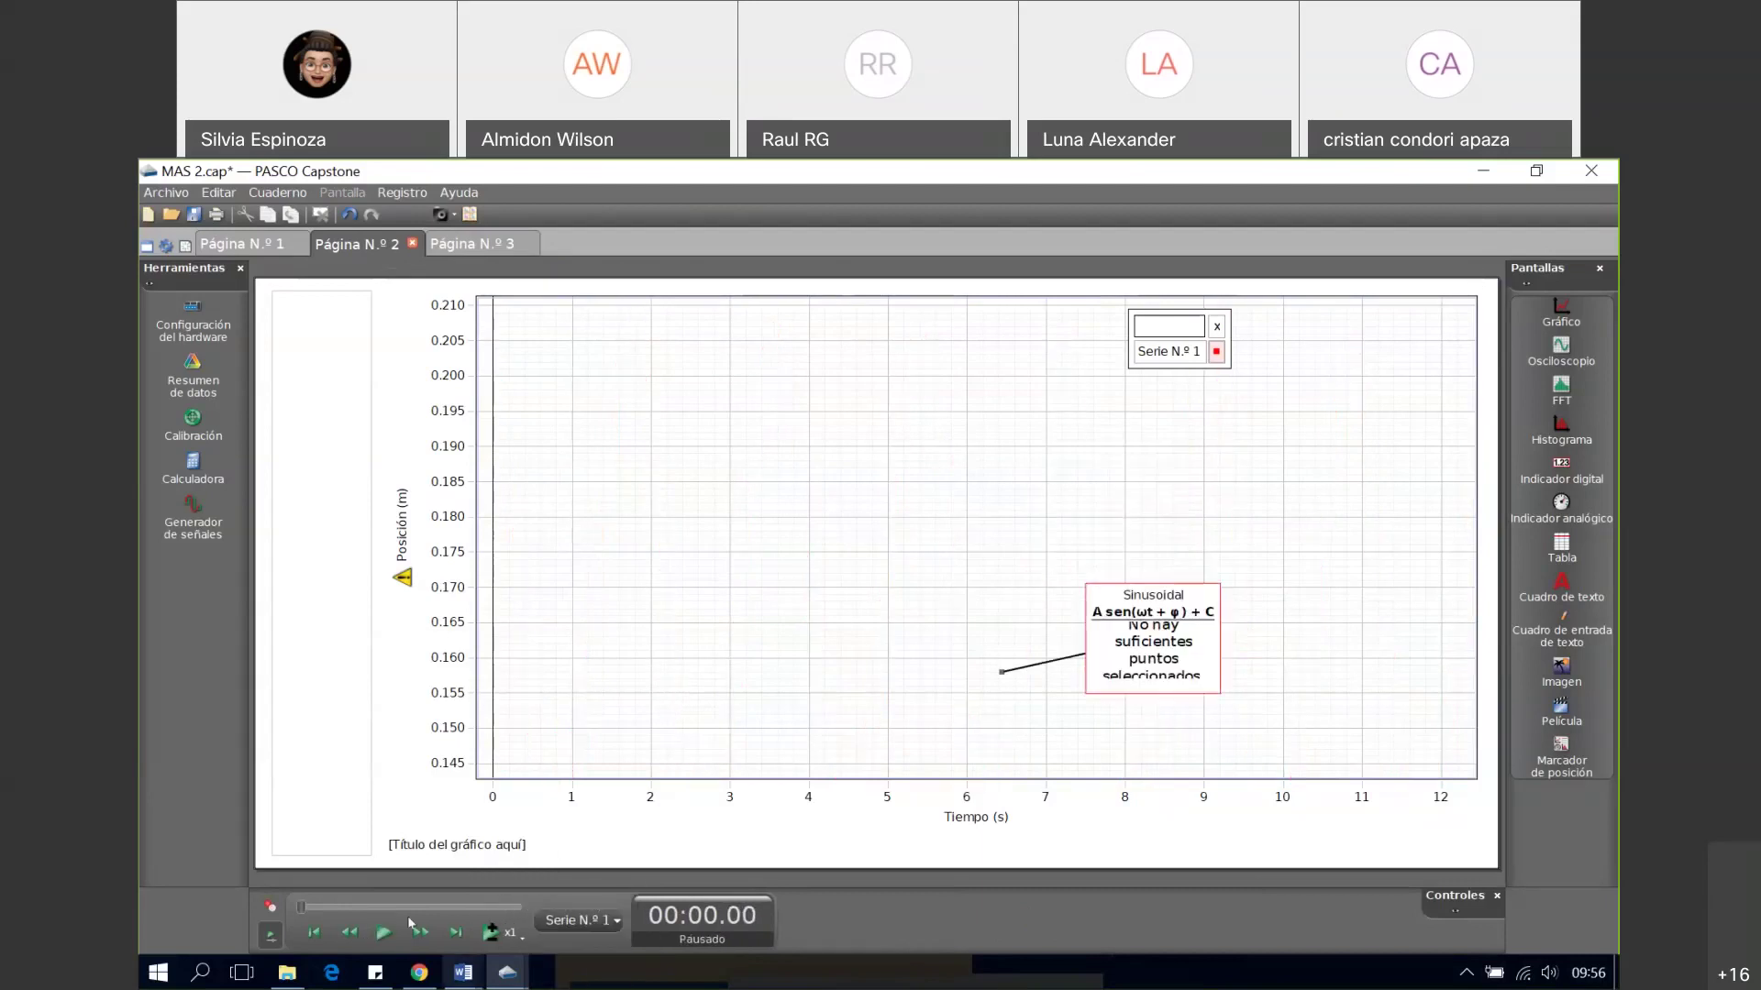
left_click(382, 933)
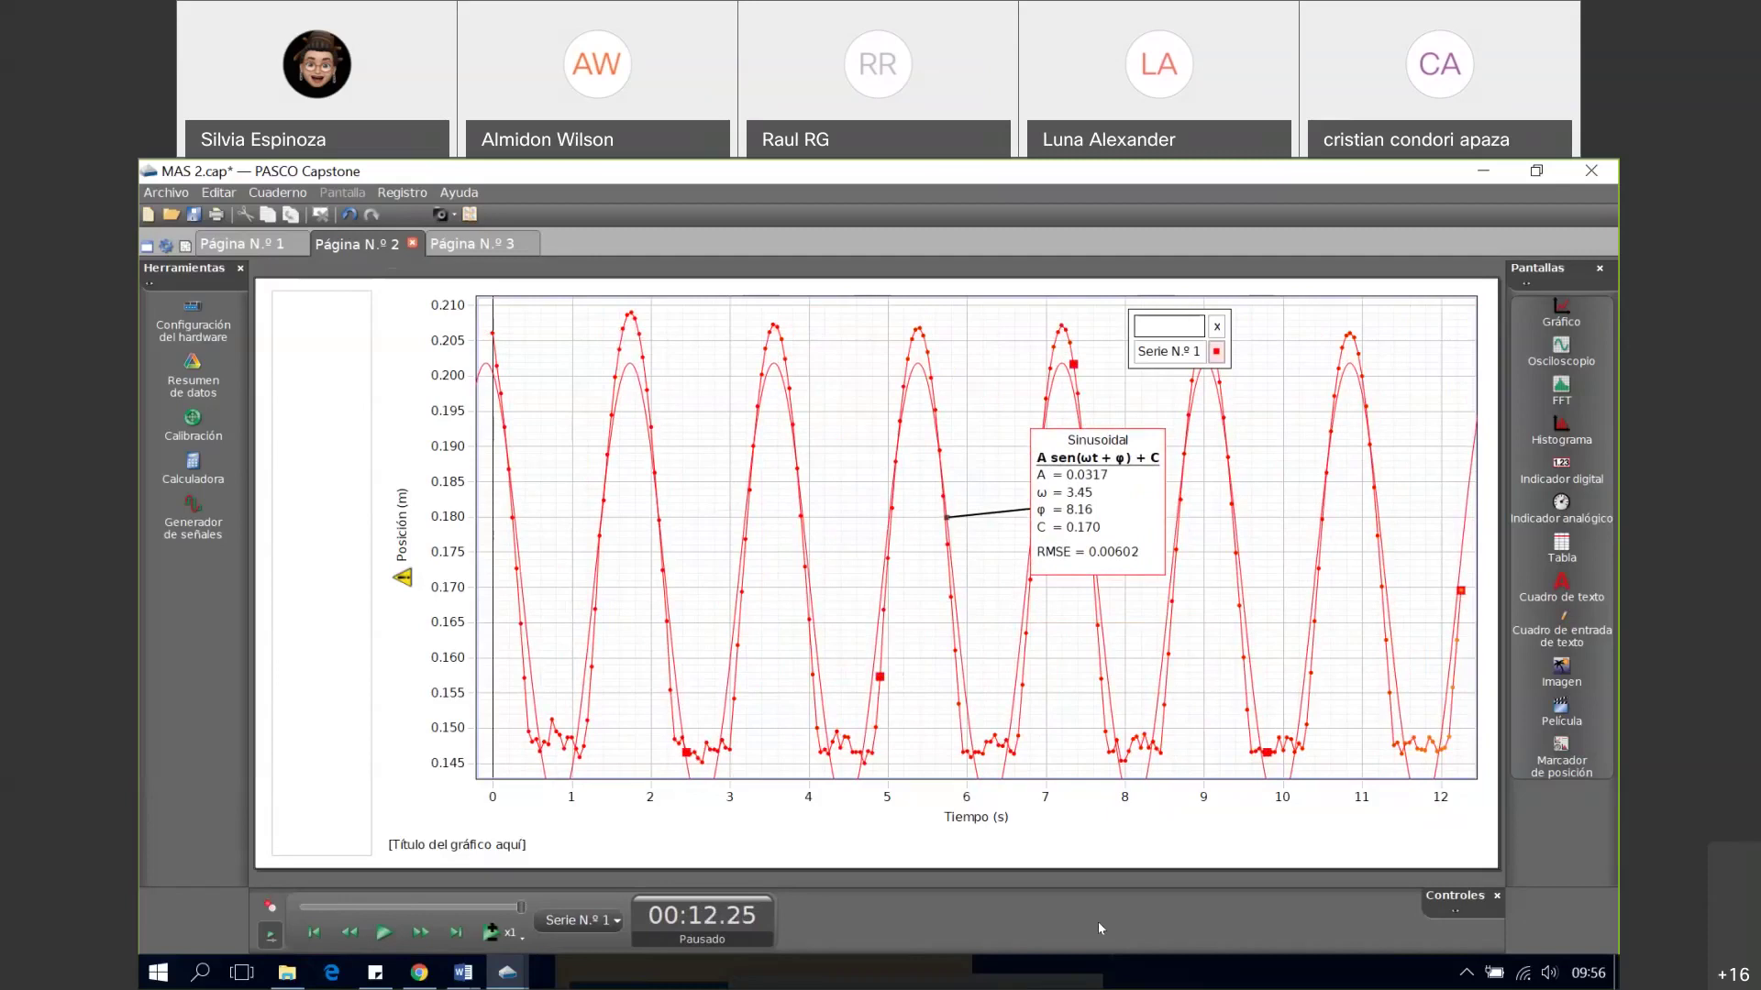
left_click(616, 922)
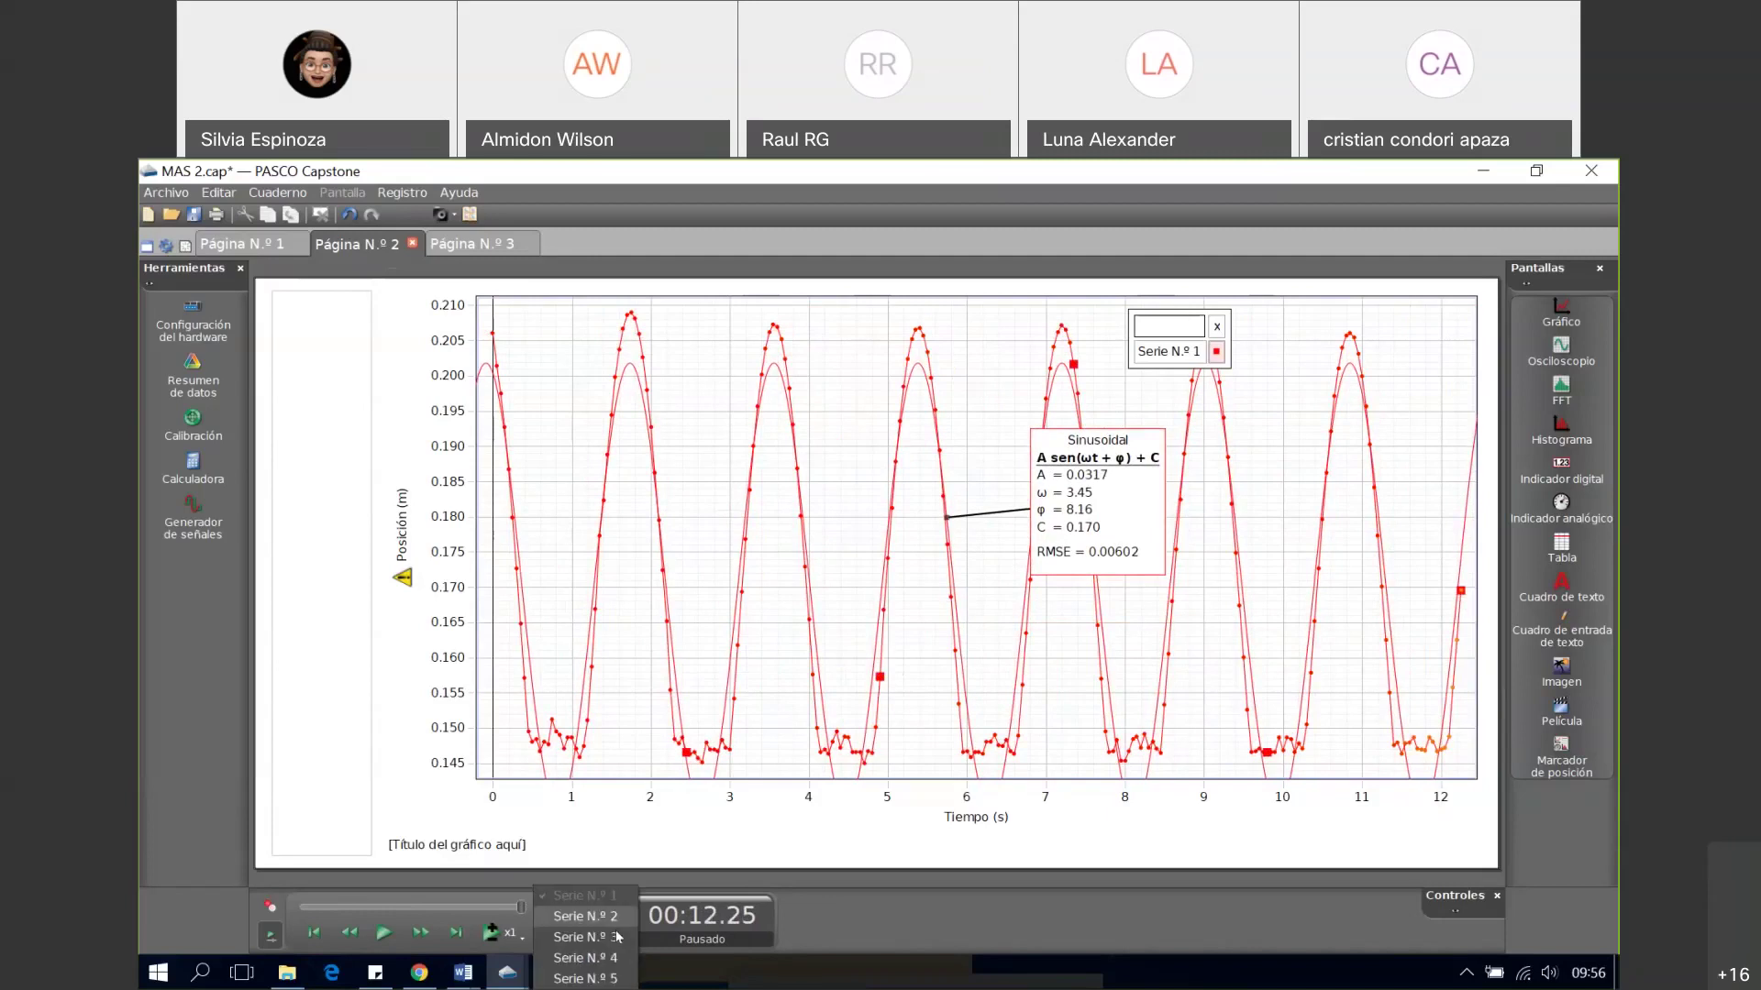
left_click(578, 943)
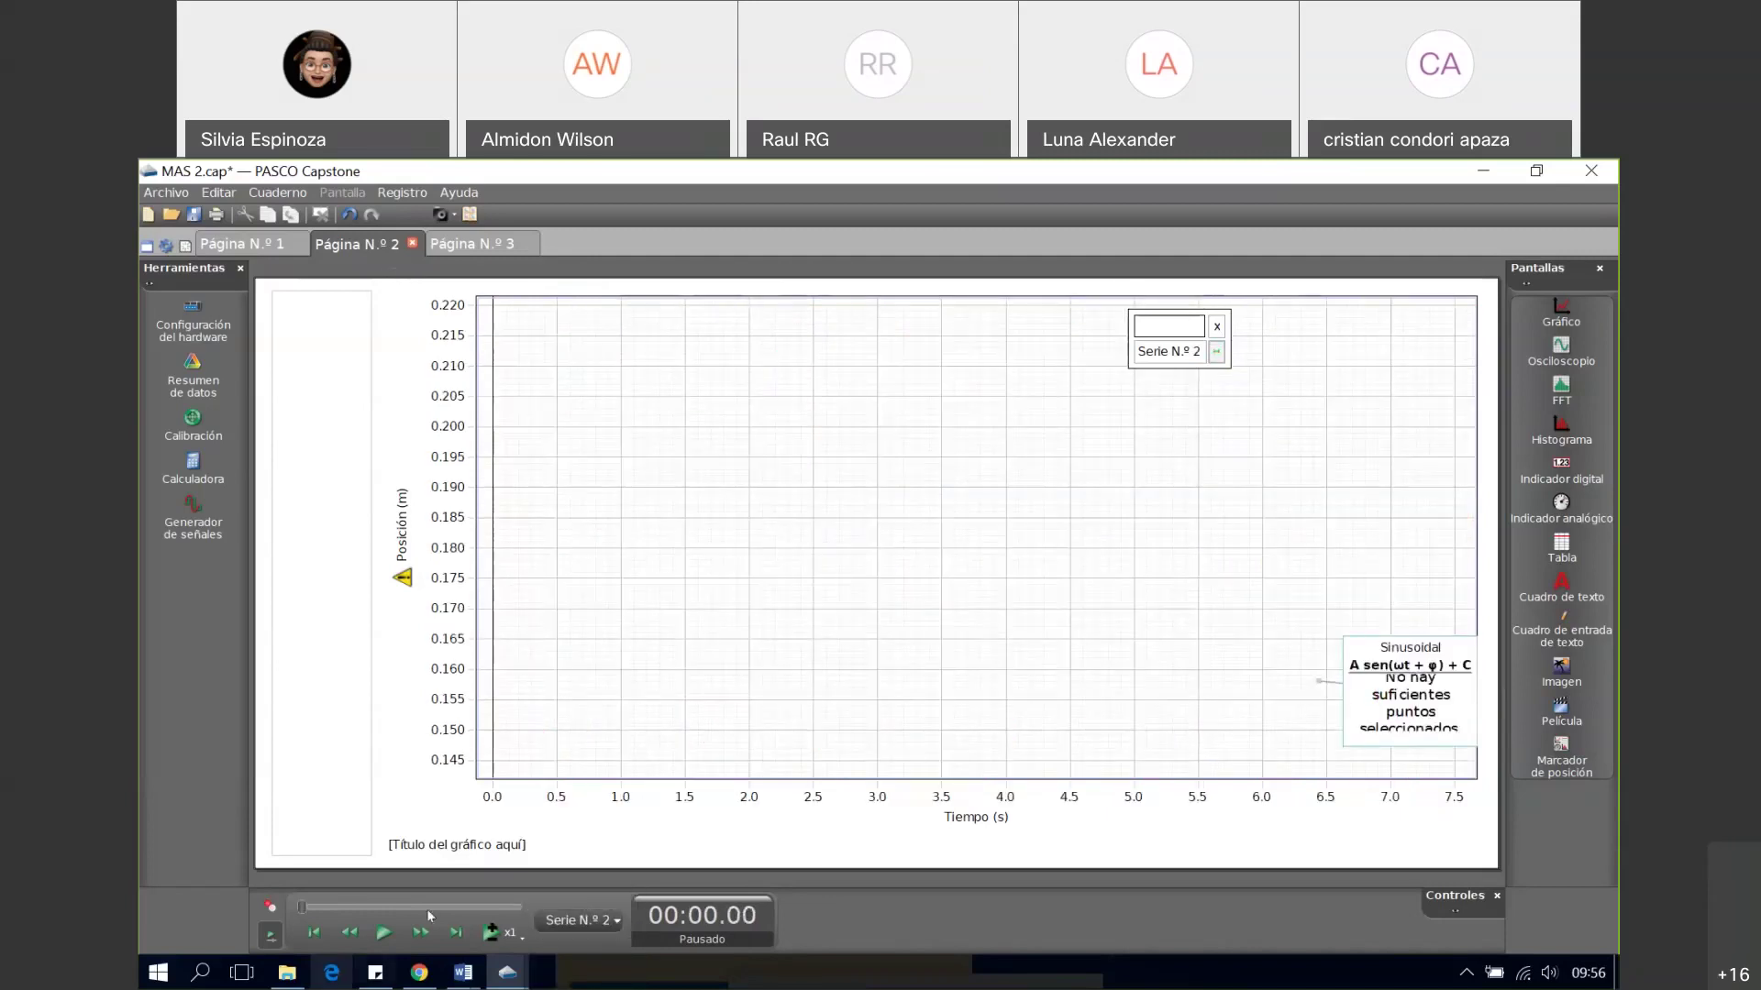
left_click(384, 932)
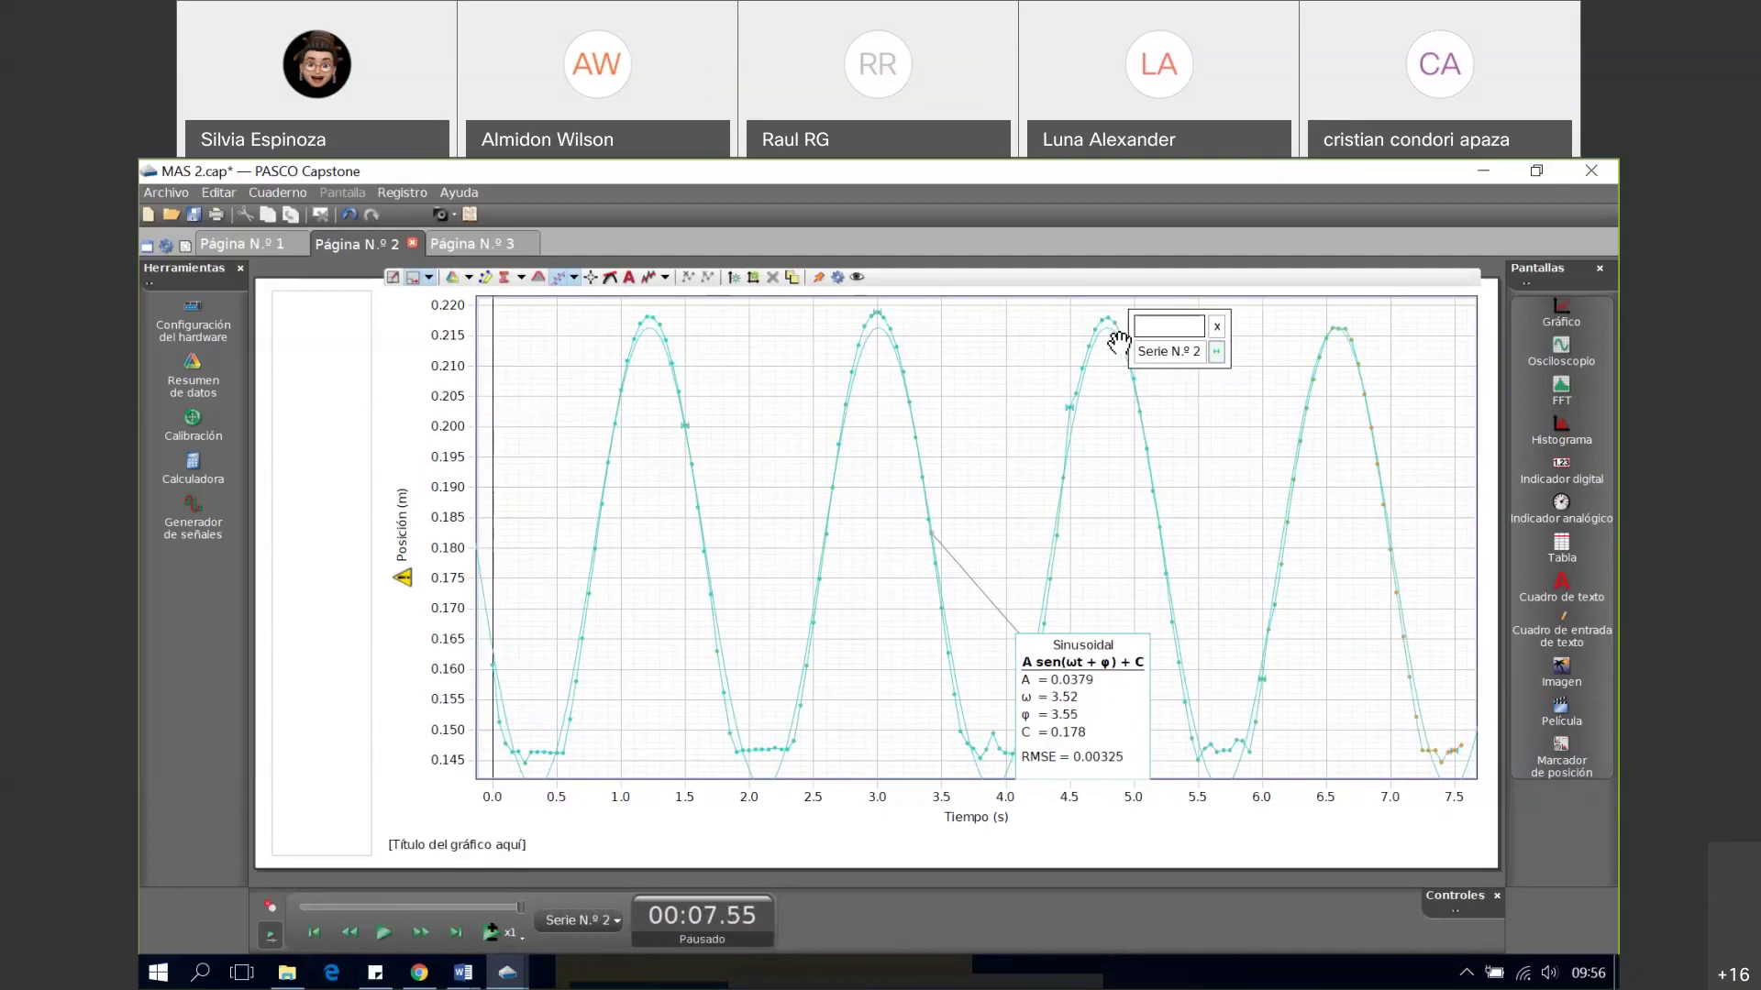
- On Página N.º 3, play back Serie N.º 1 and examine the linear fit on the squared period versus length graph
left_click(475, 246)
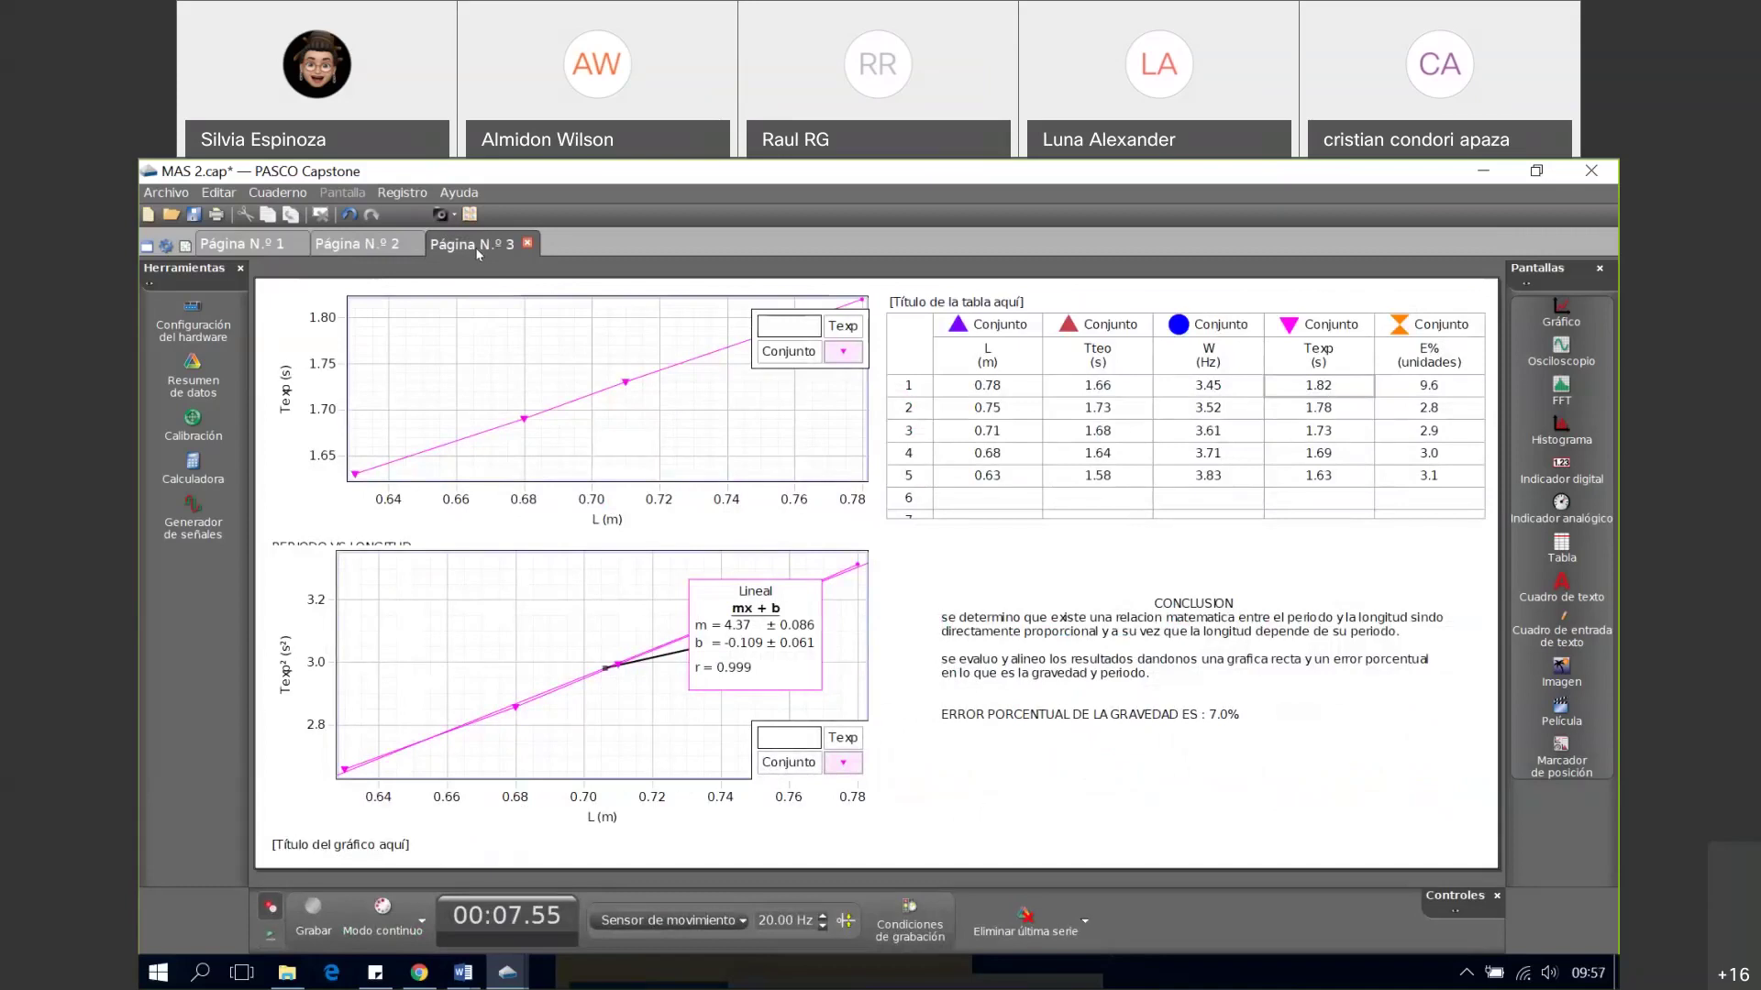
mouse_move(617, 349)
left_click(270, 937)
left_click(383, 932)
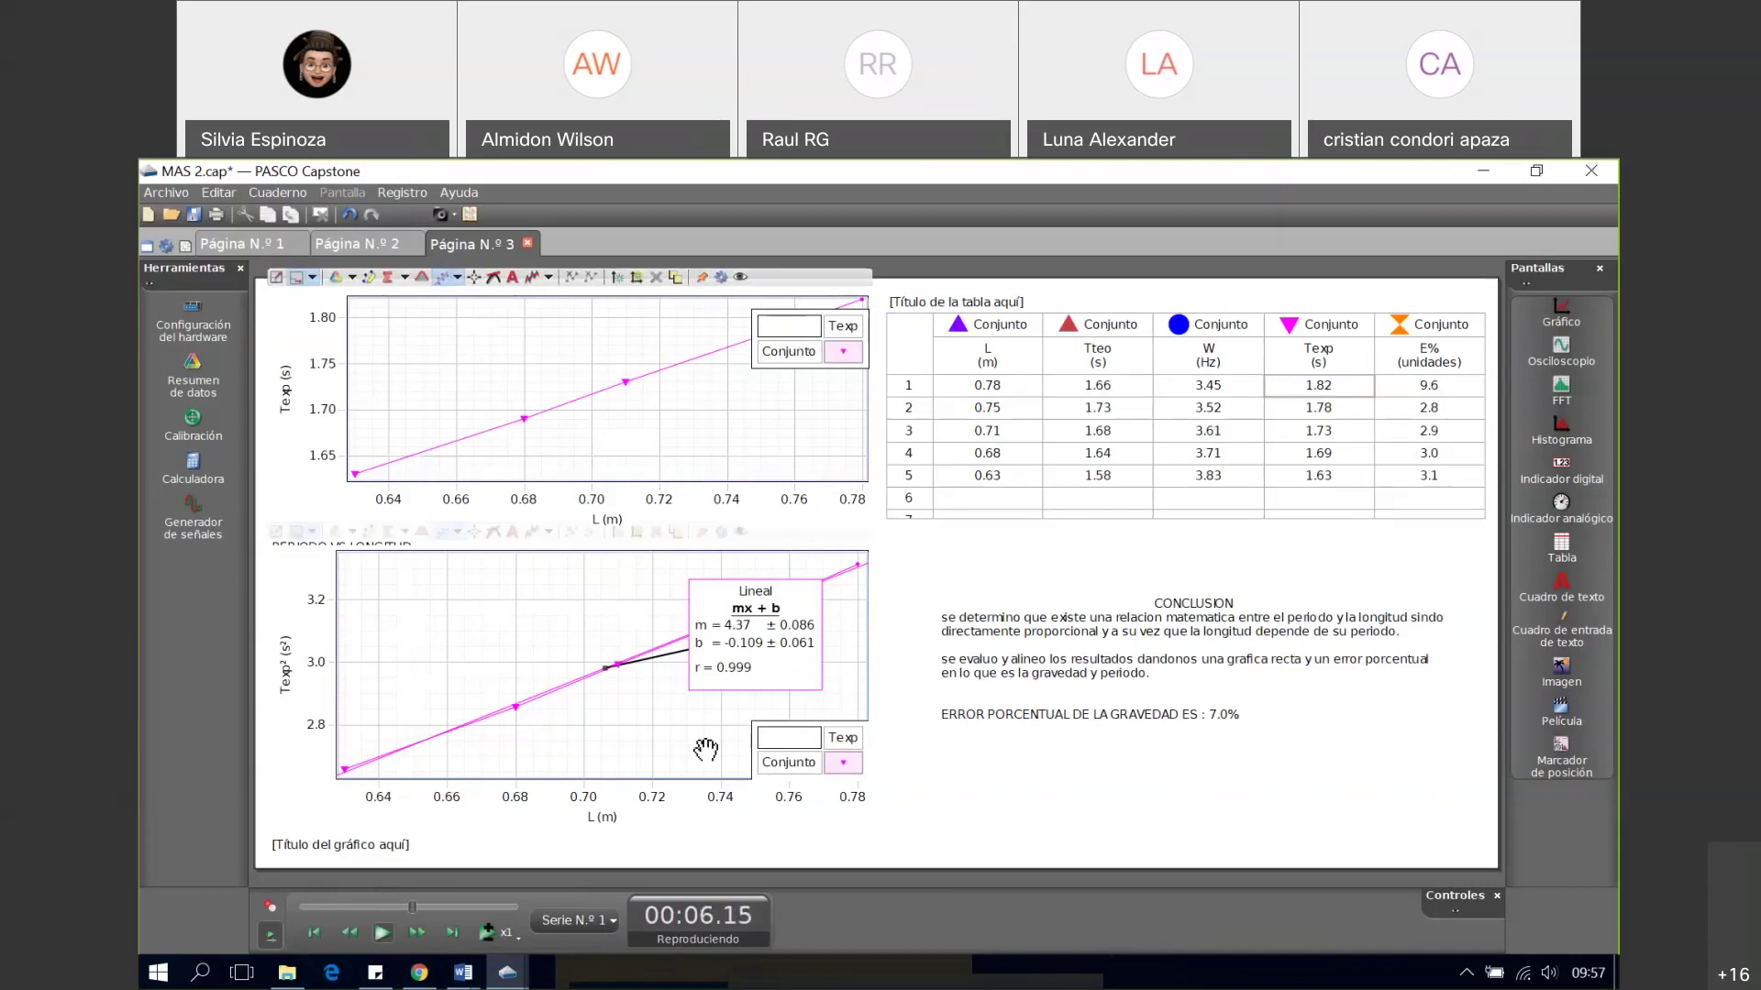
left_click(798, 660)
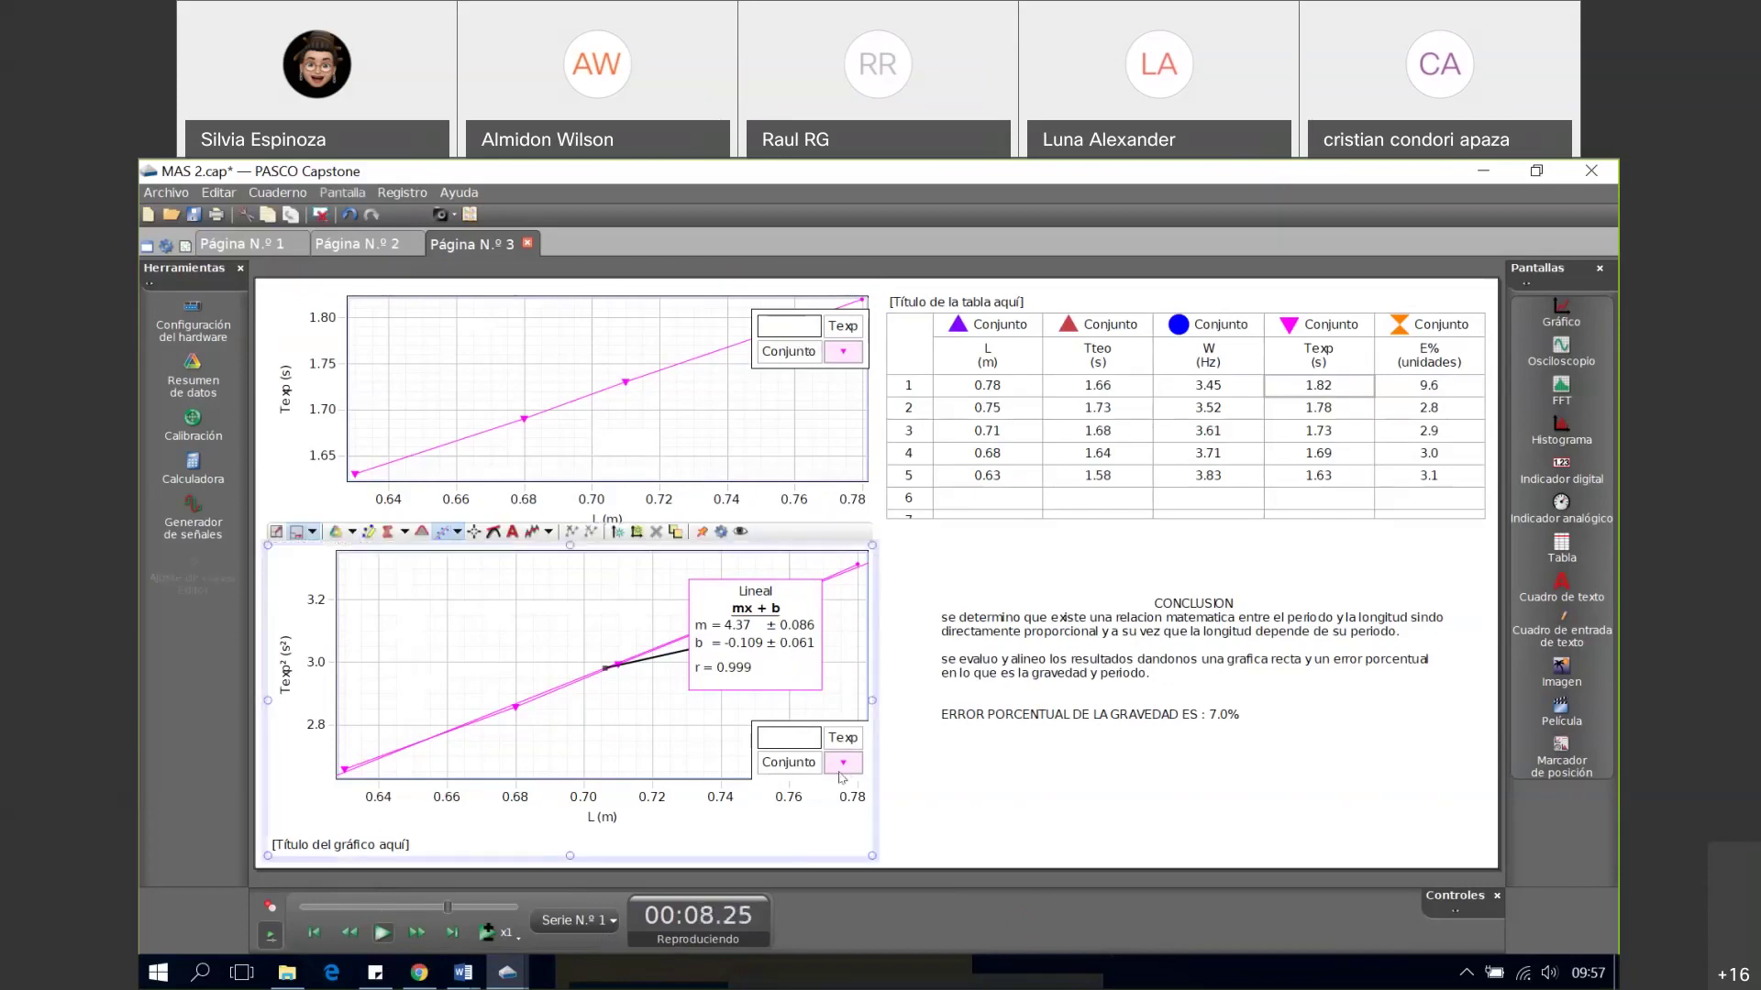
left_click(492, 600)
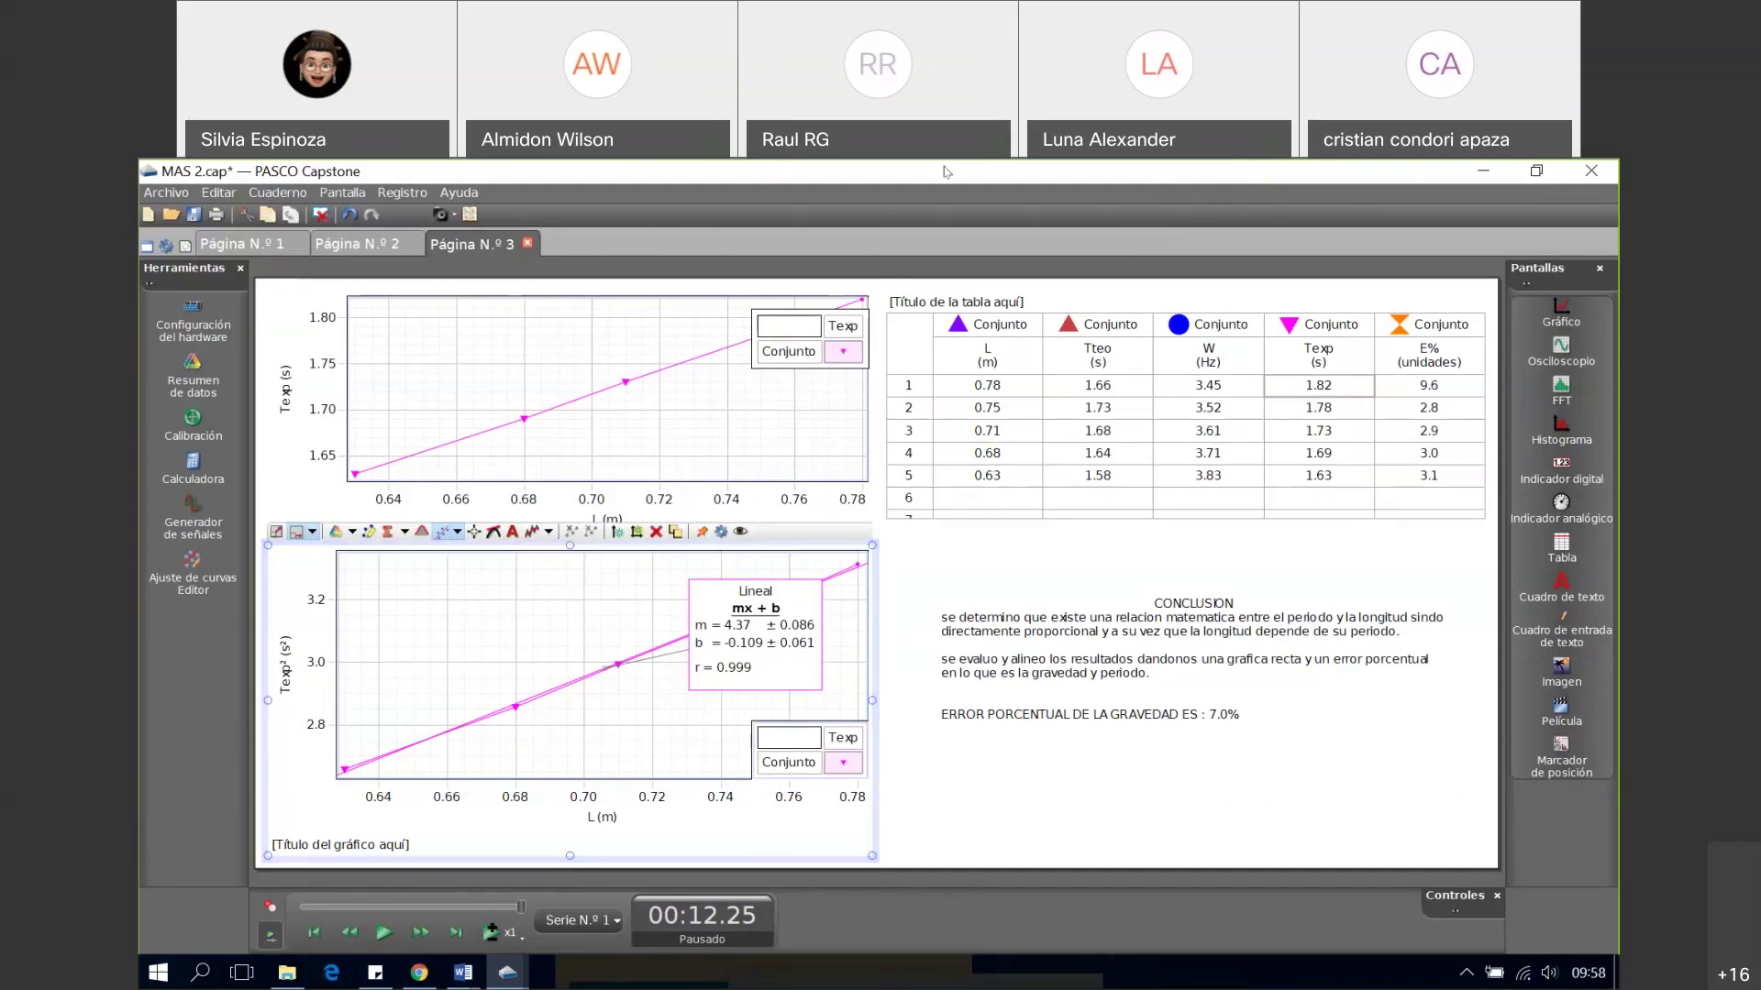
- Close MAS 2.cap discarding its changes, and open the MAS.cap experiment
left_click(1596, 174)
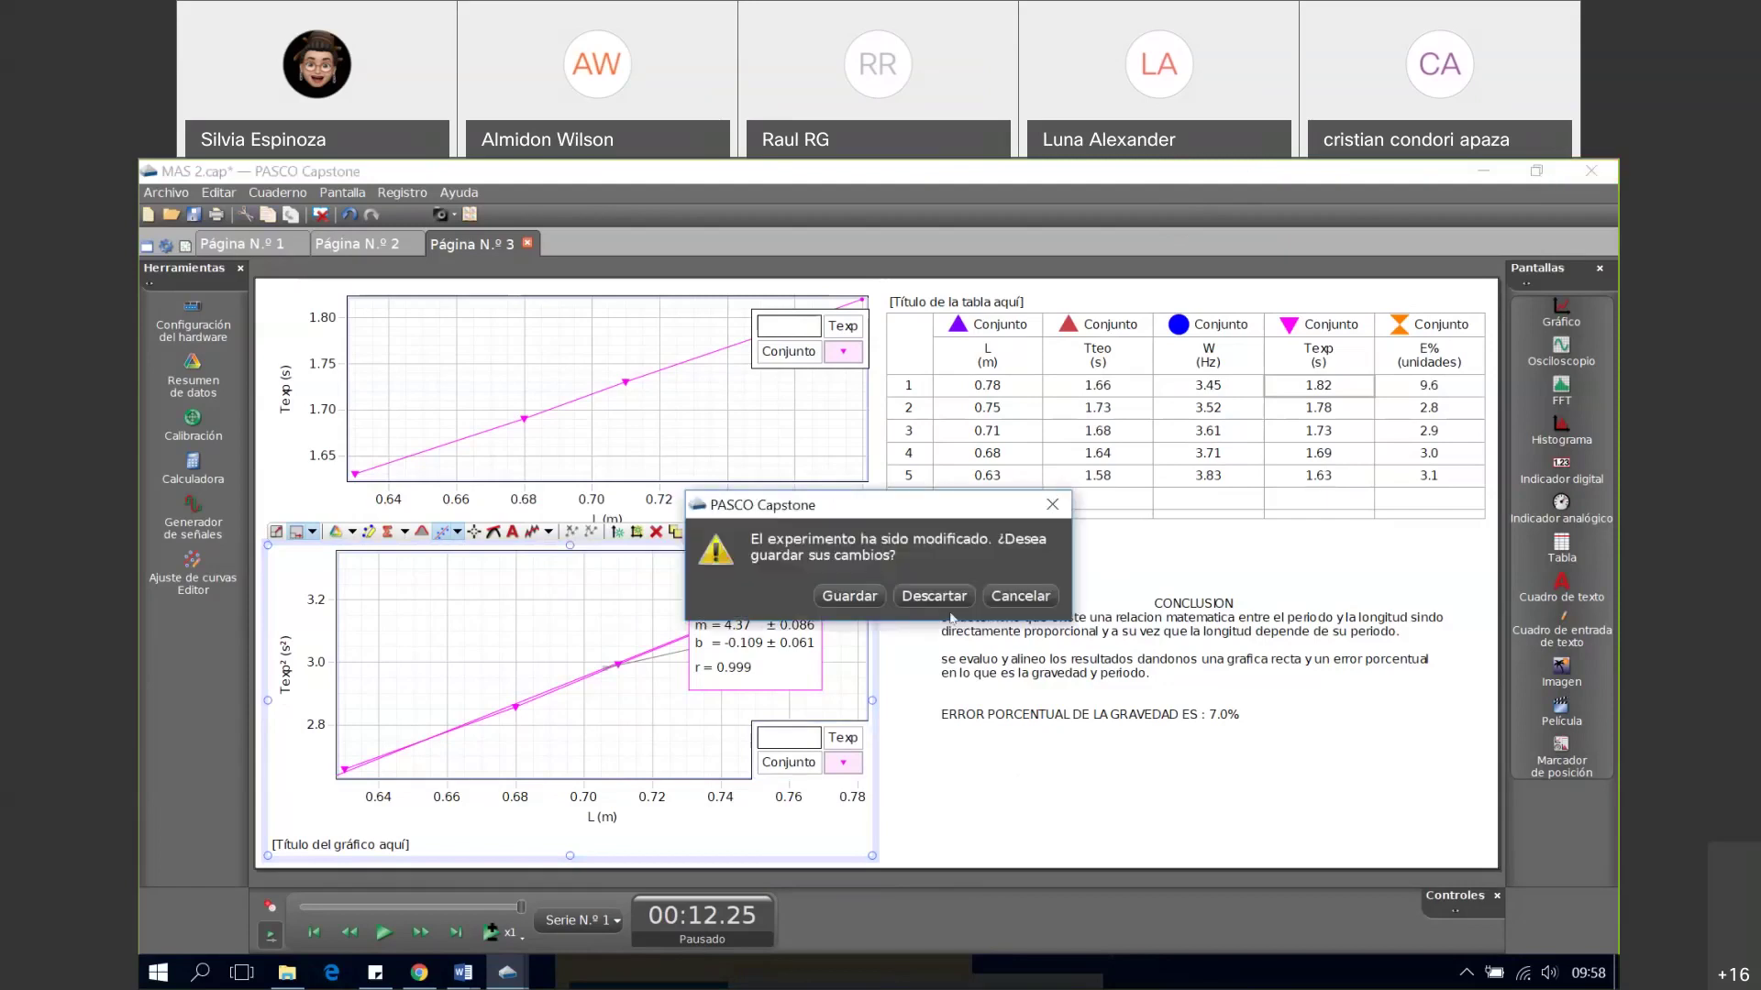
left_click(935, 596)
left_click(544, 483)
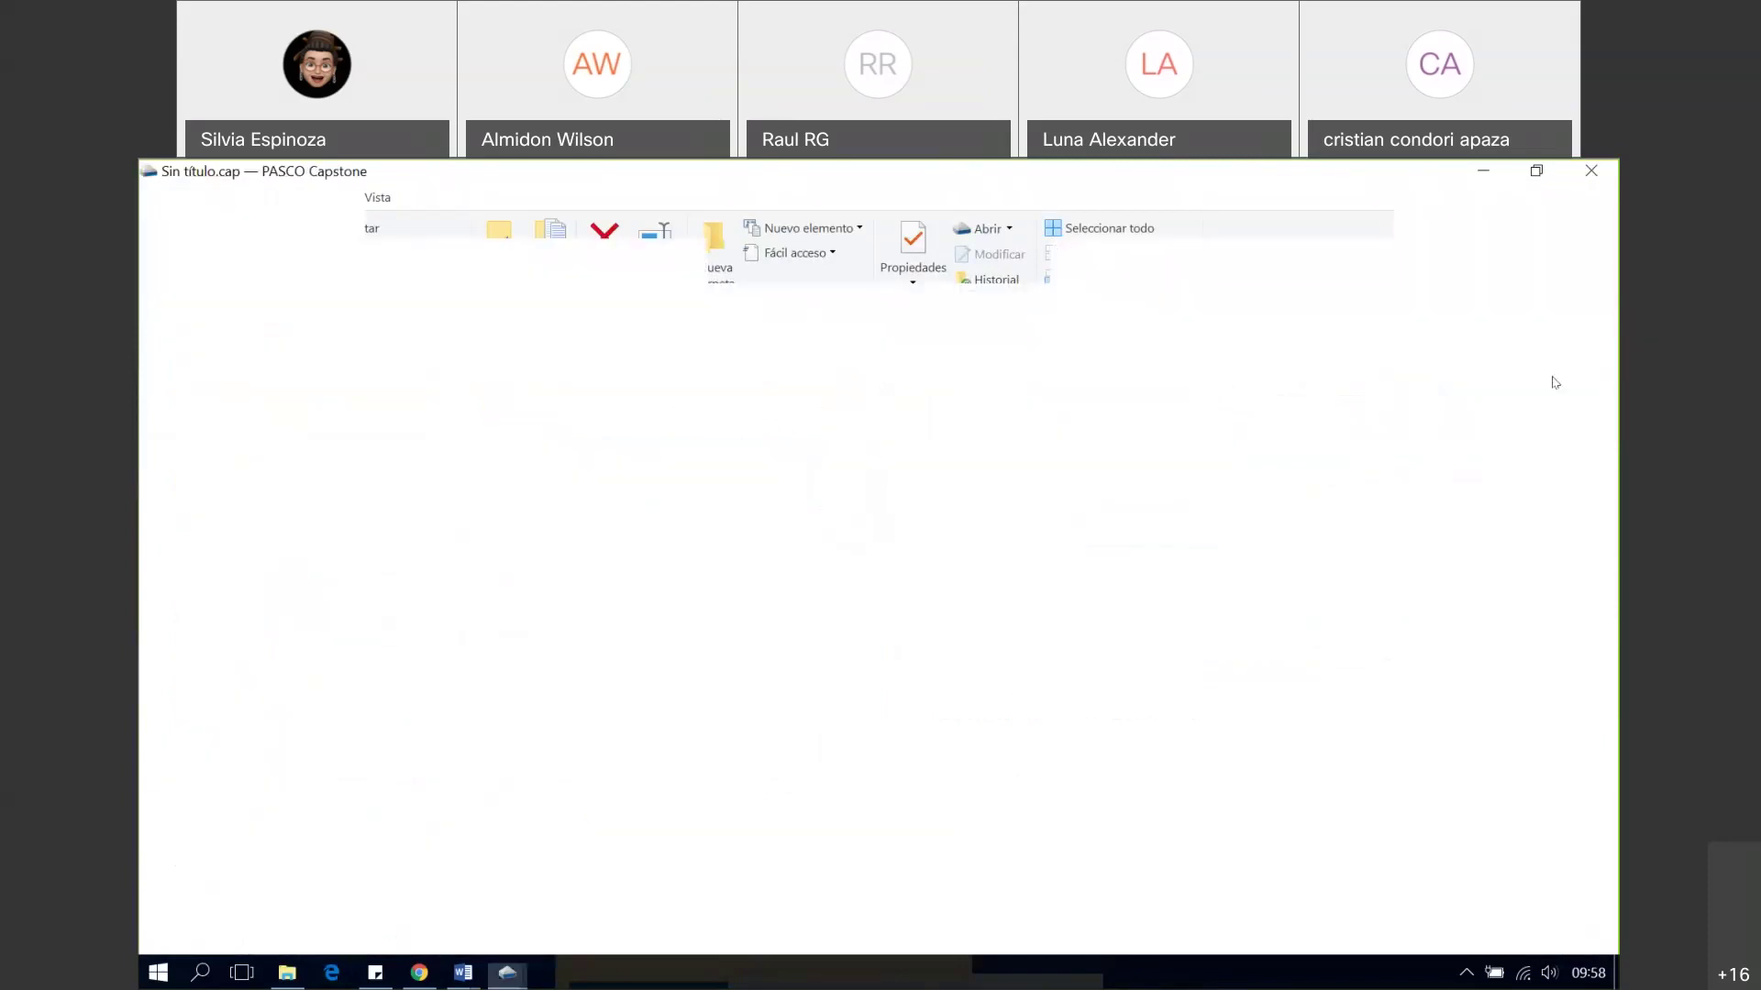
left_click(1014, 602)
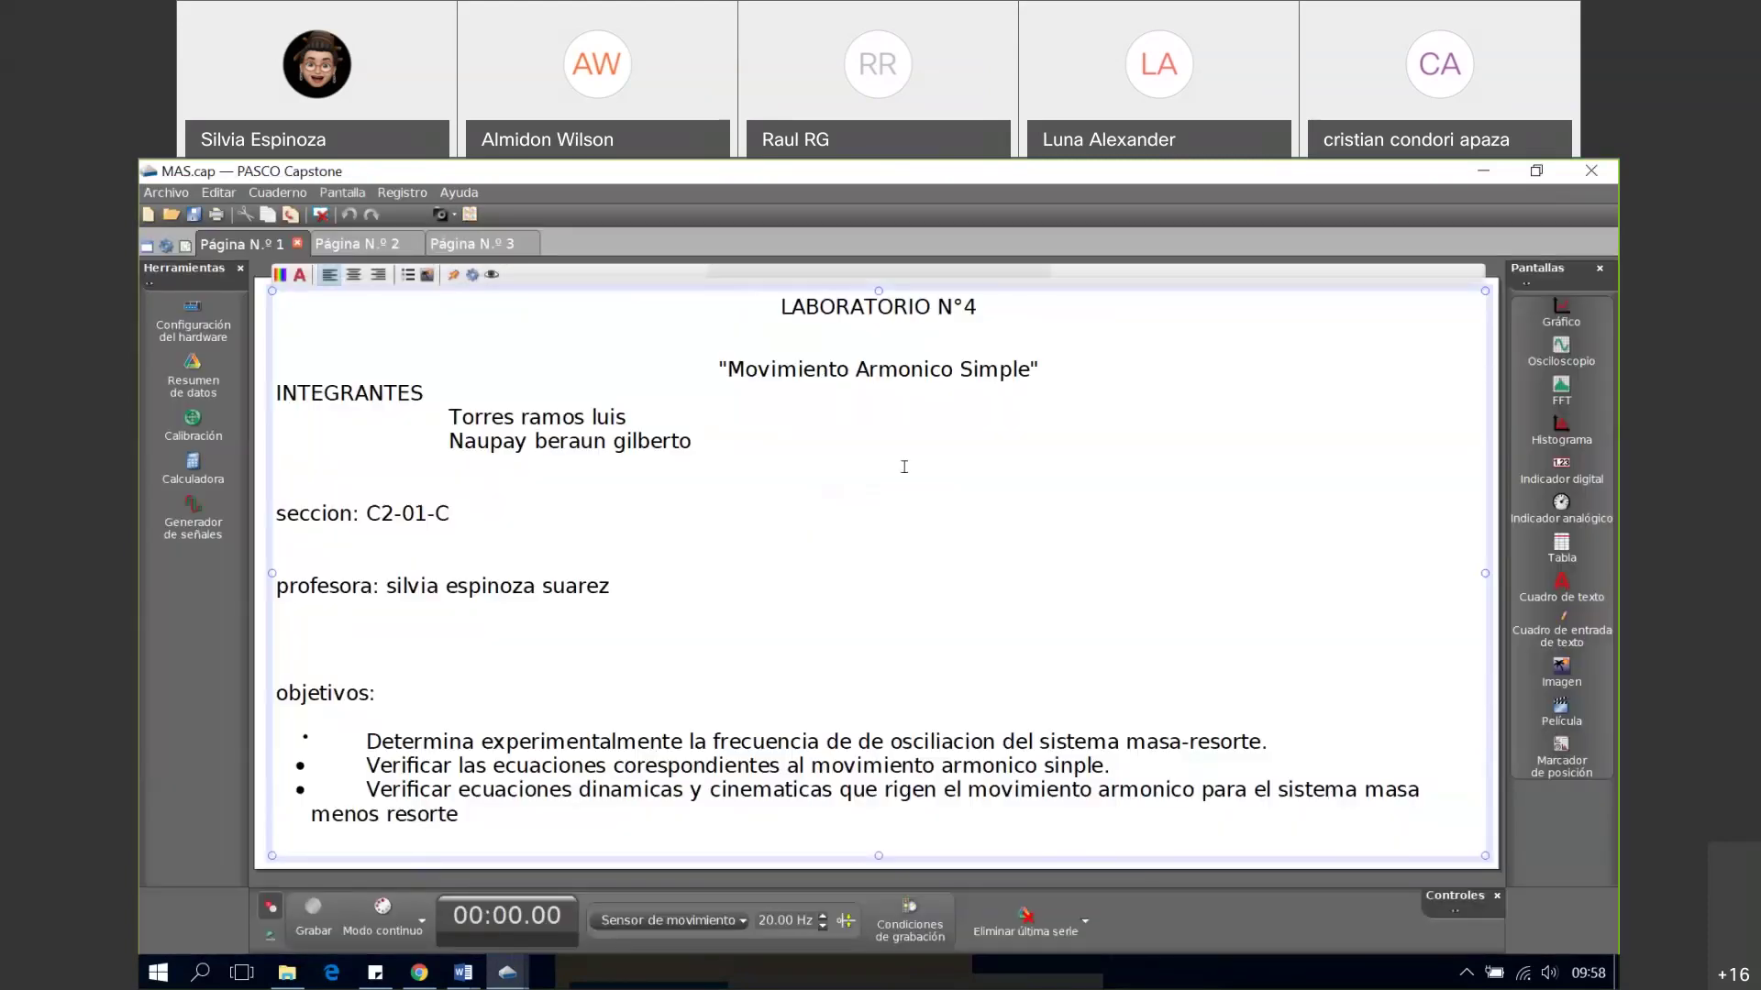
- On Página N.º 2, highlight a range of position data to refit the sinusoidal curve, and play back Serie N.º 3
left_click(353, 246)
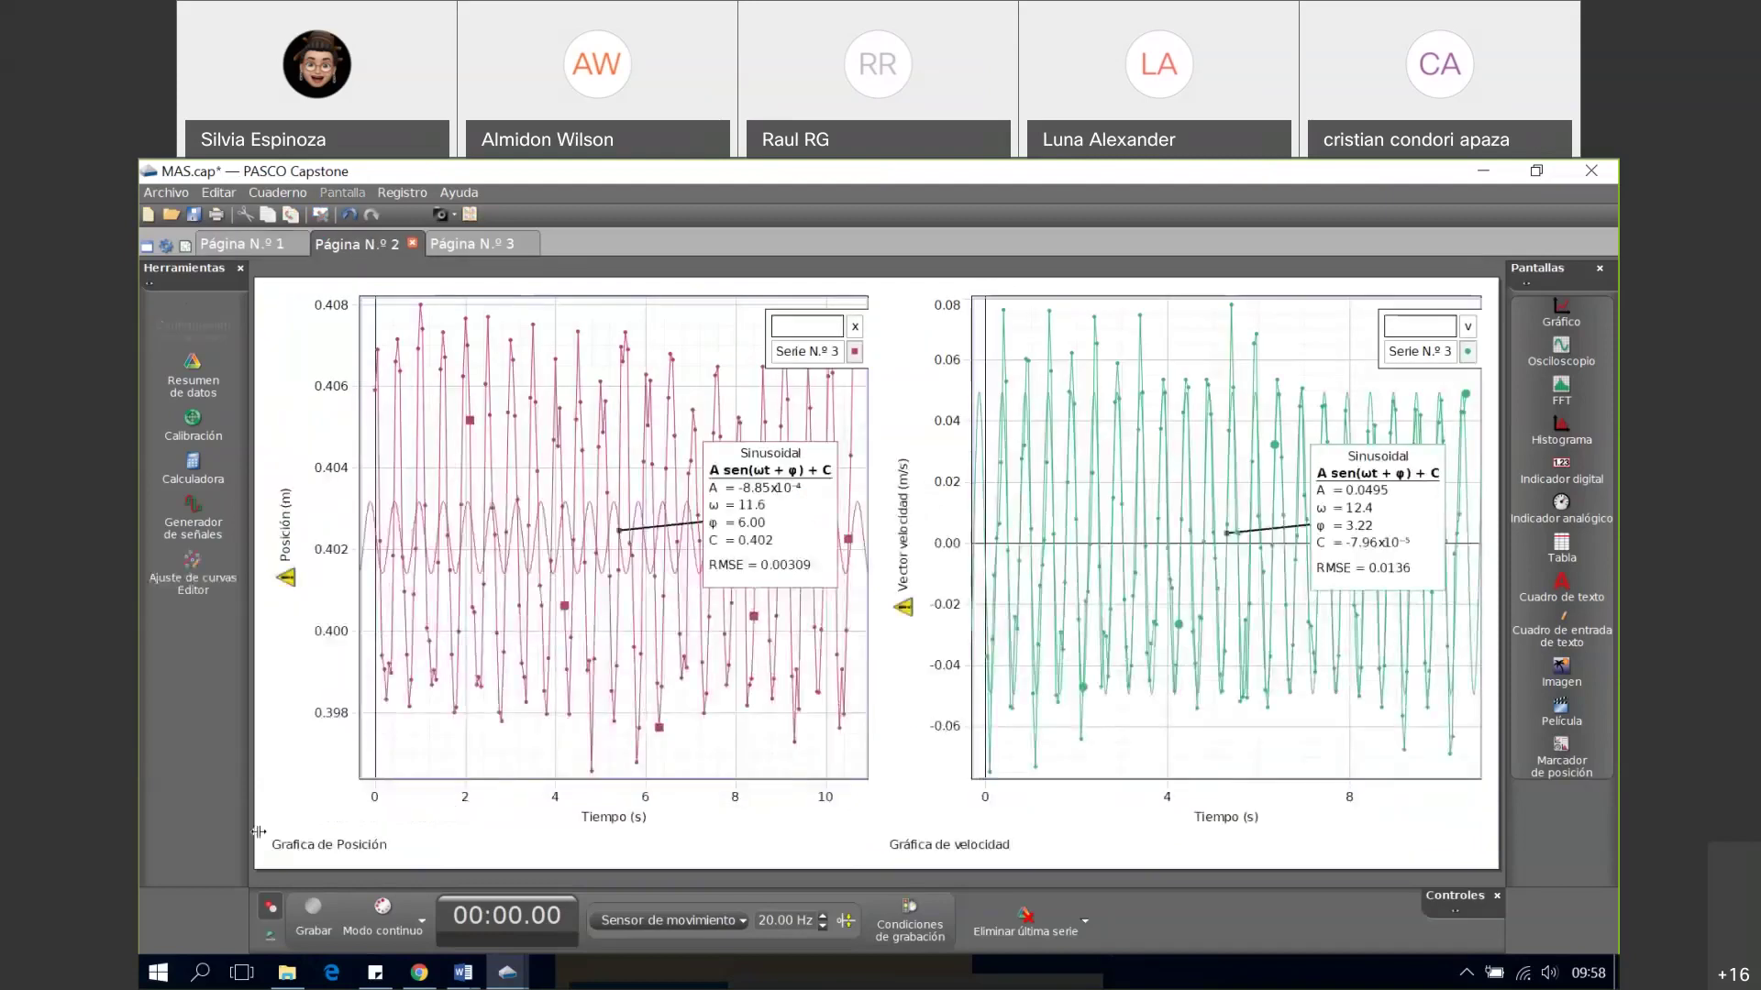
mouse_move(452, 574)
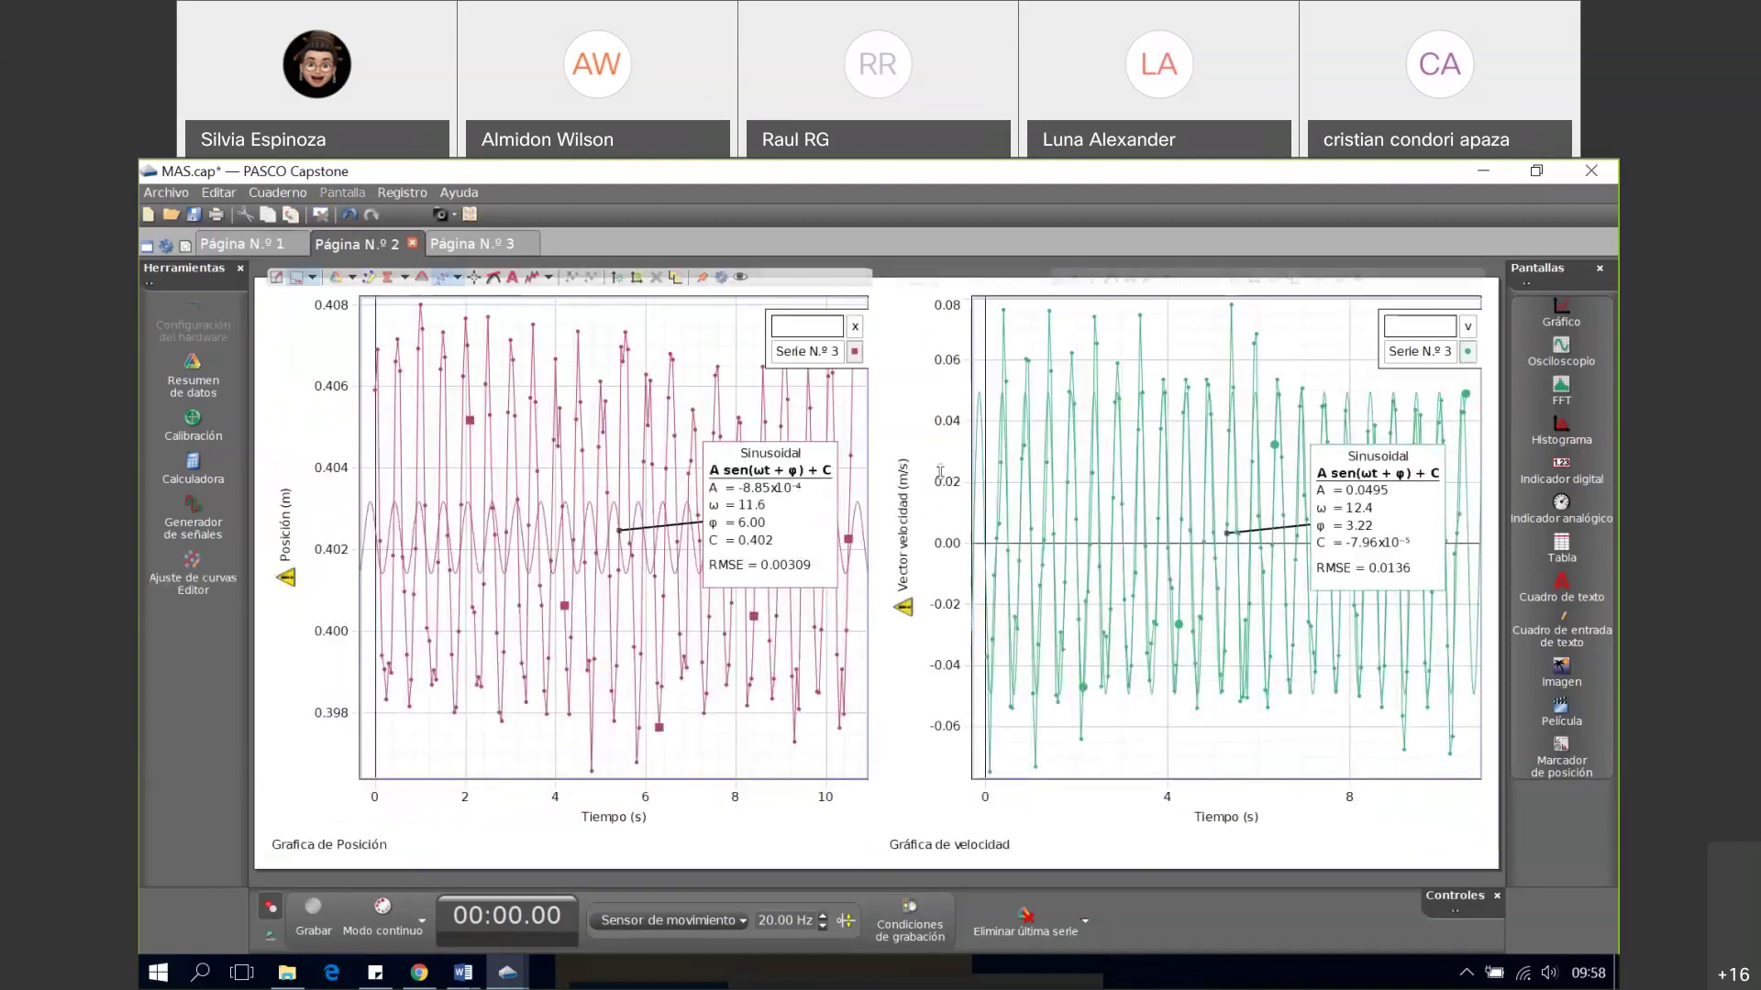
left_click(369, 277)
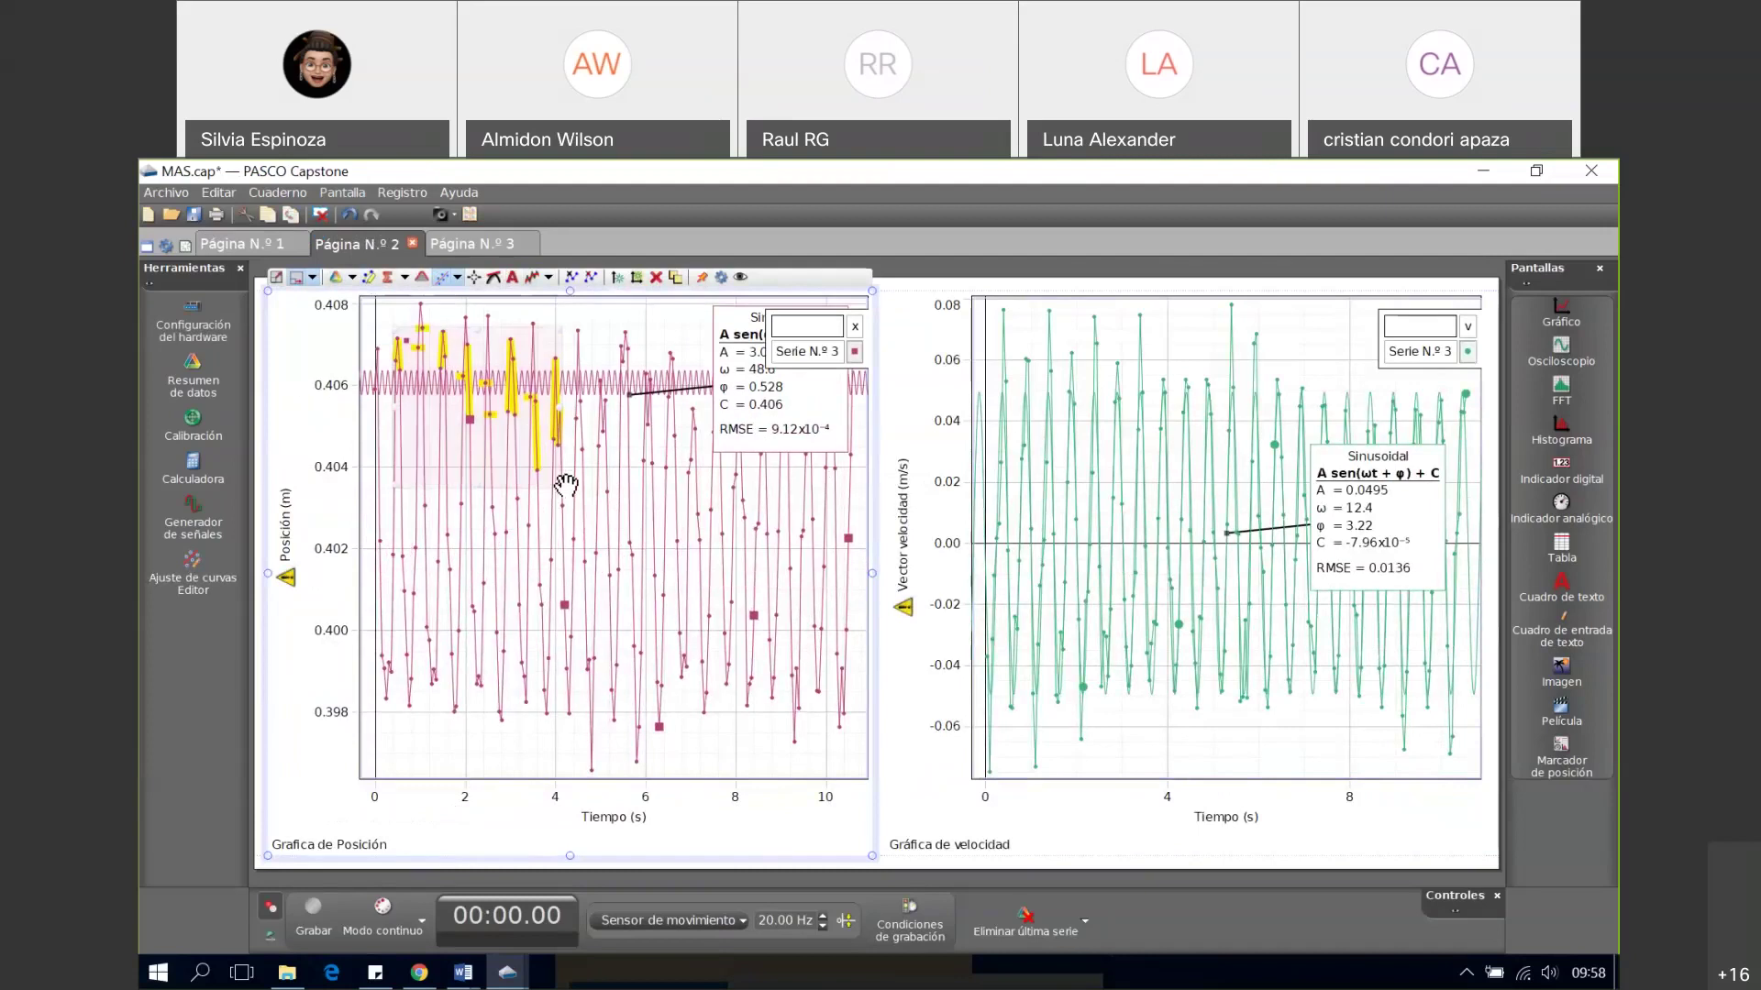
left_click_drag(565, 498, 800, 735)
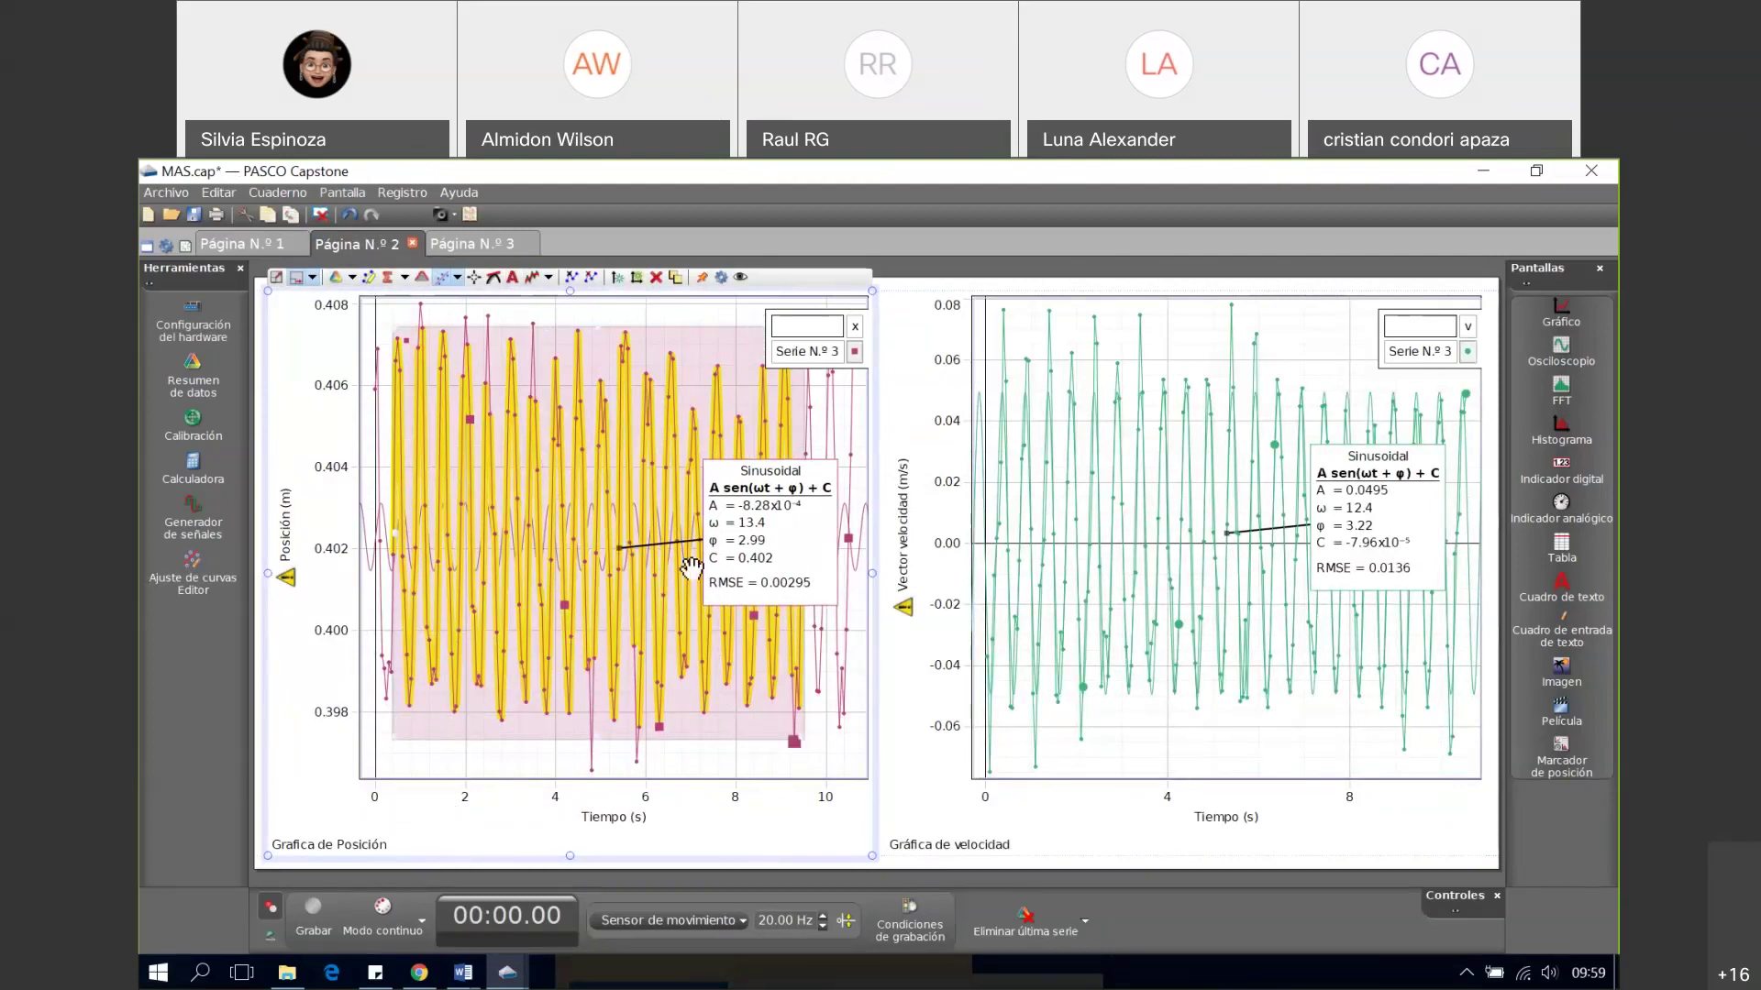
left_click_drag(393, 327, 424, 393)
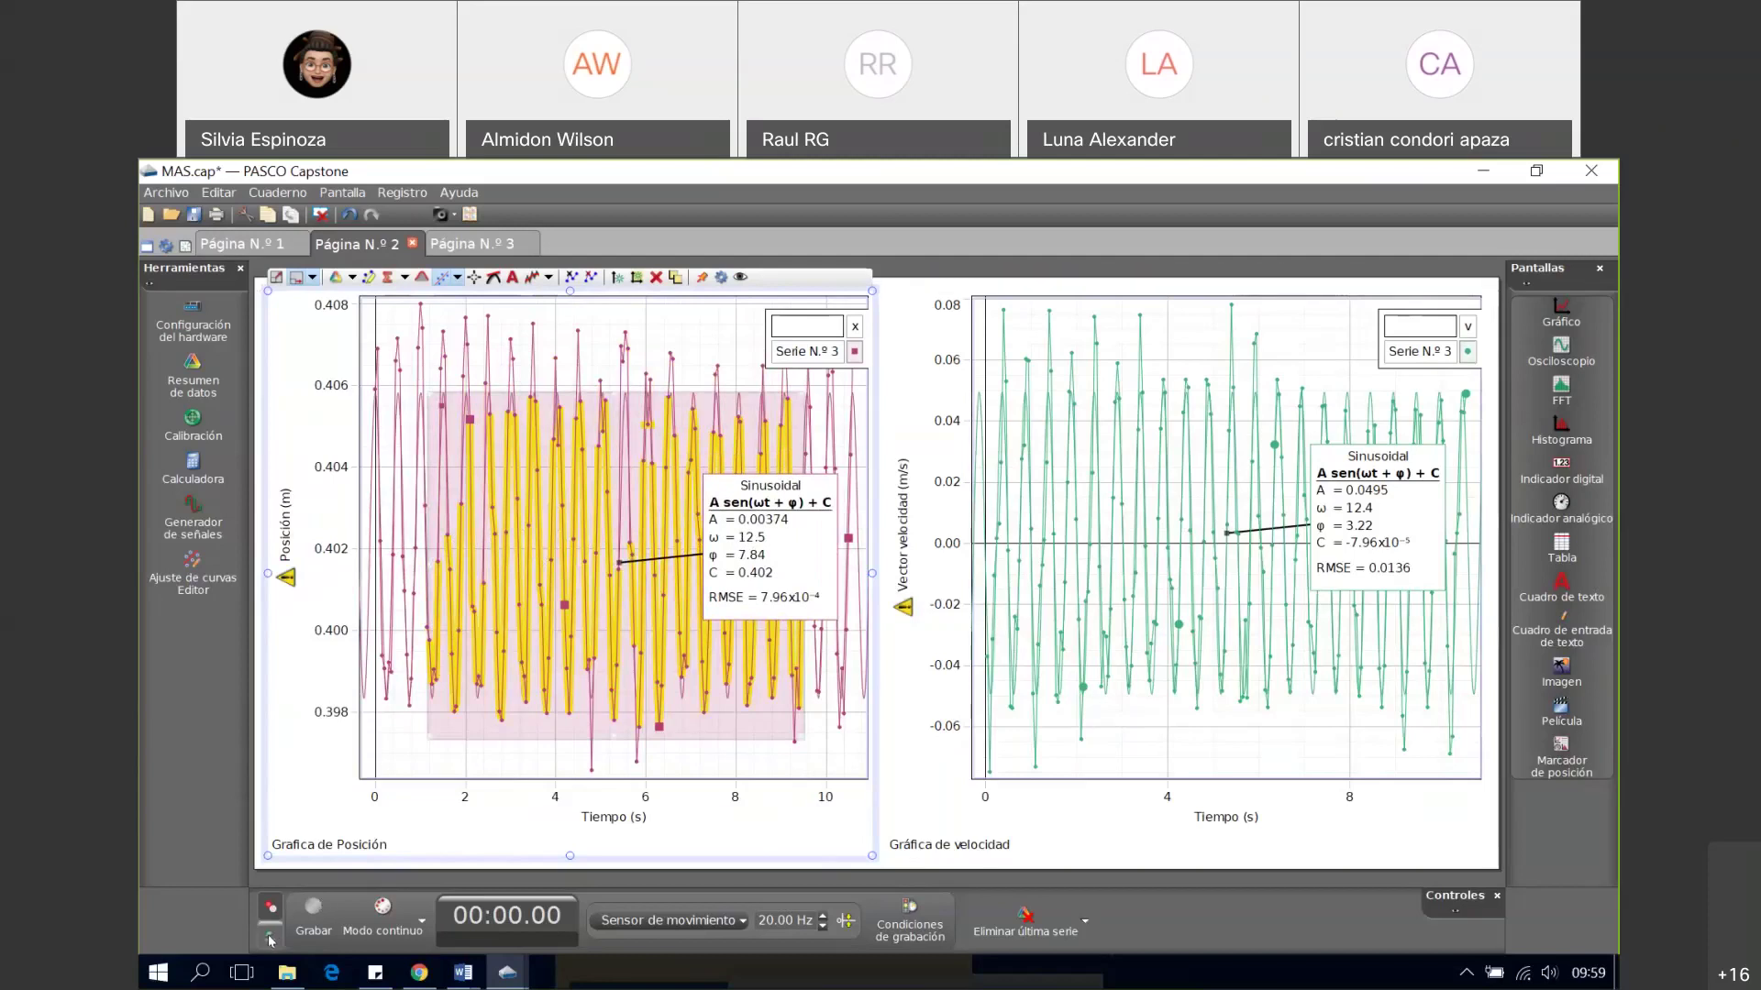
left_click(270, 937)
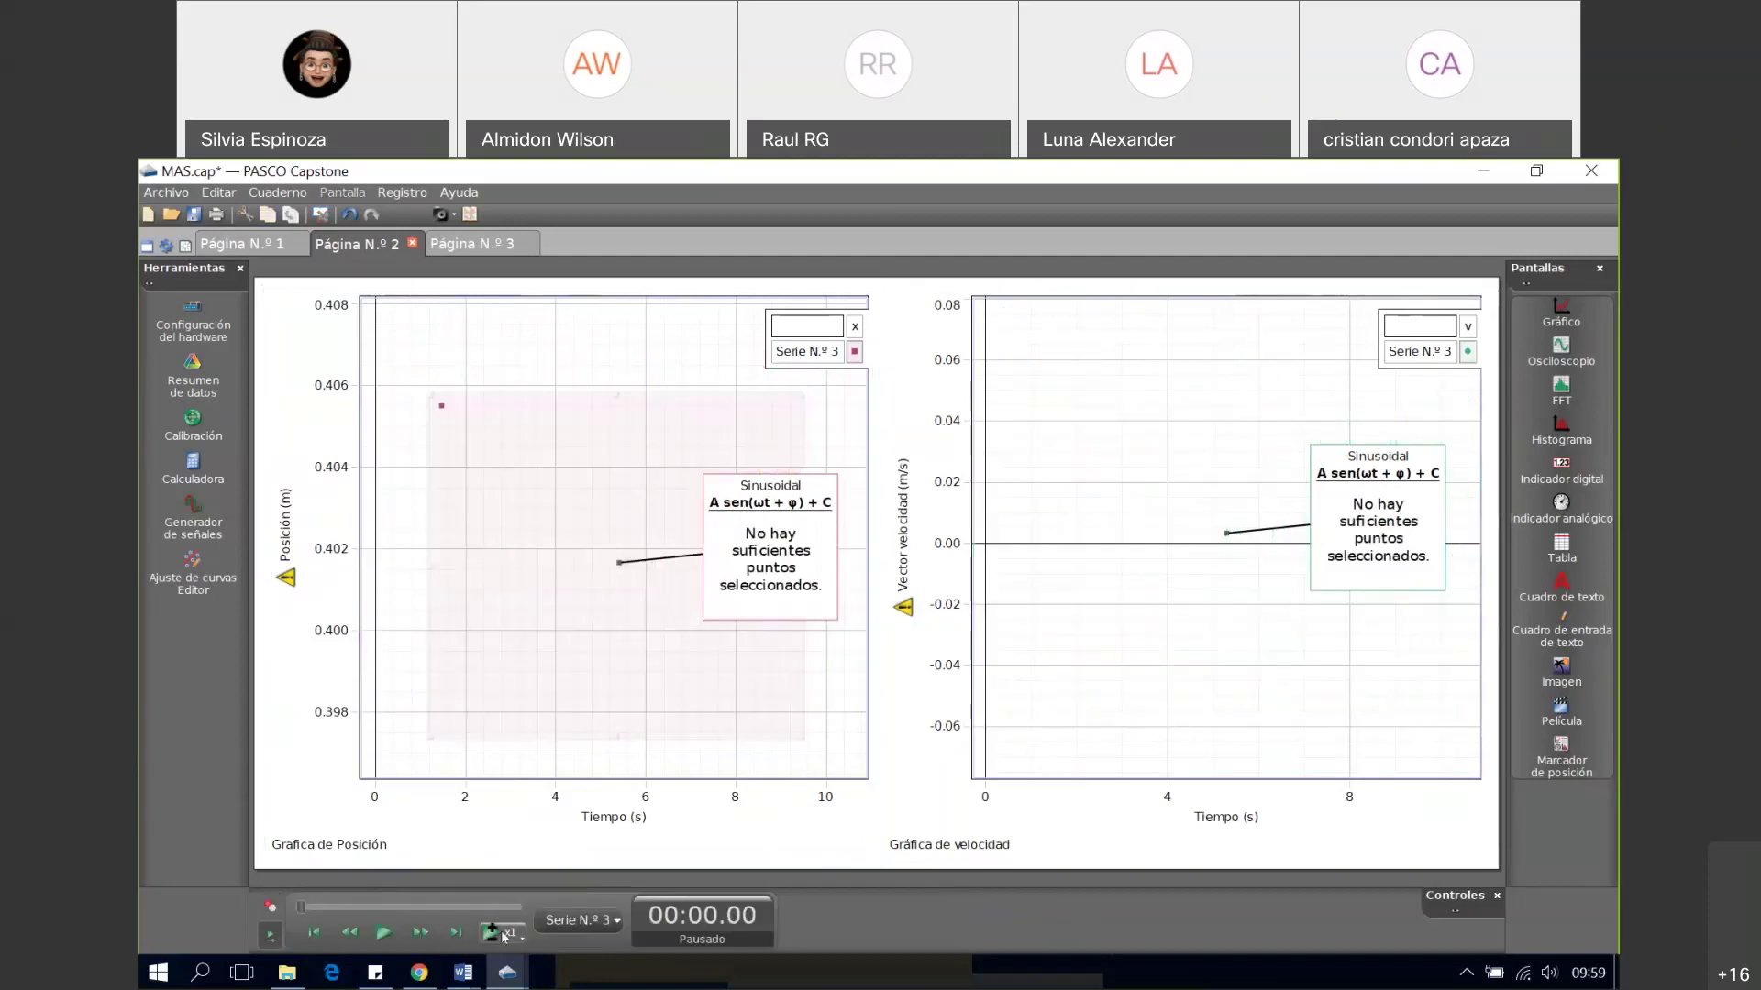
left_click(383, 934)
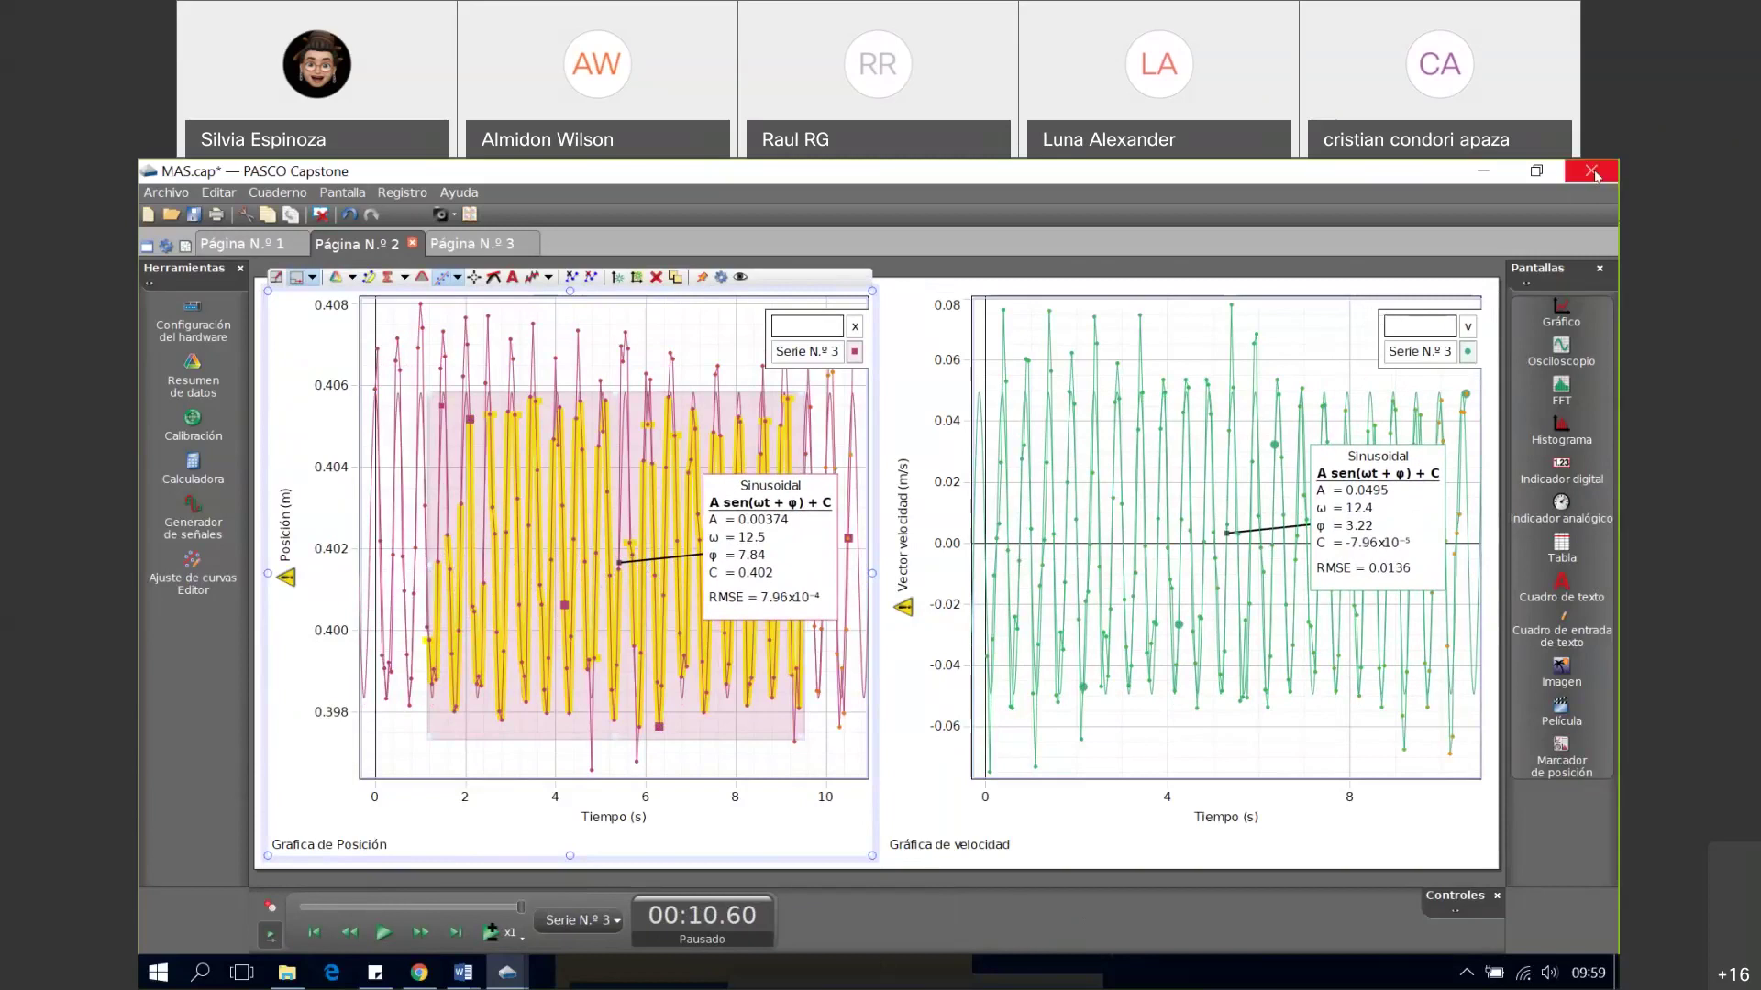
- Close MAS.cap discarding its changes, and switch to the untitled Capstone experiment
left_click(1594, 174)
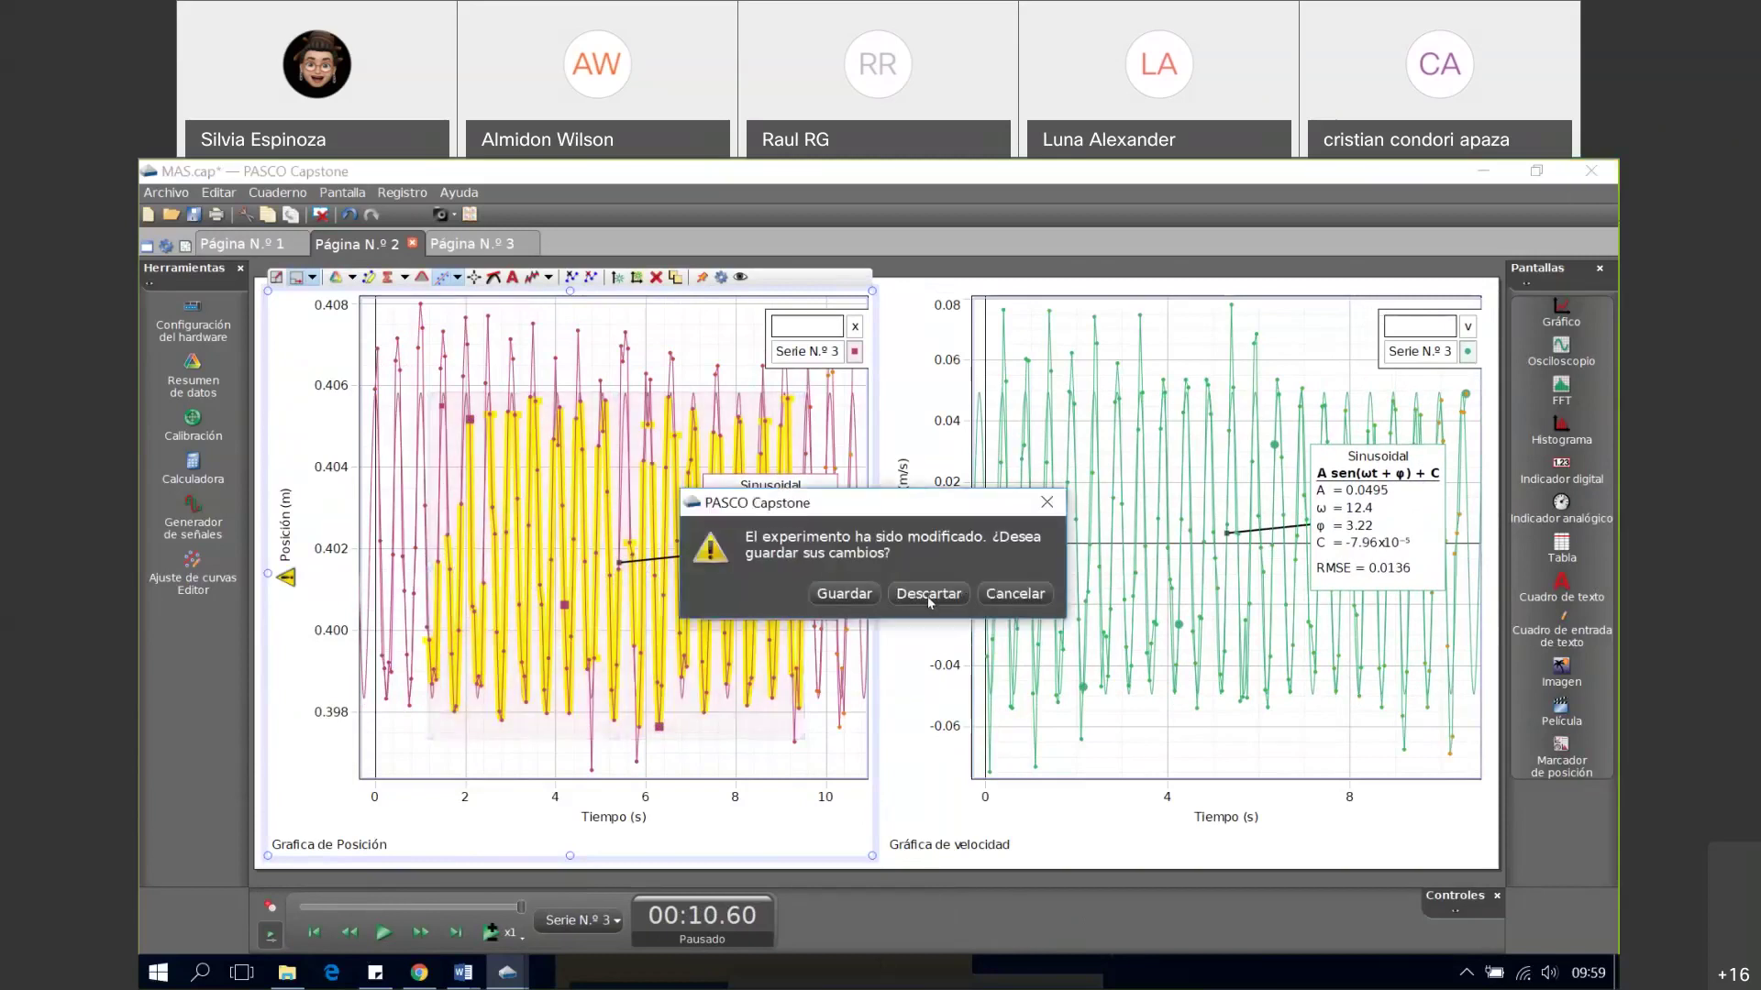
left_click(929, 594)
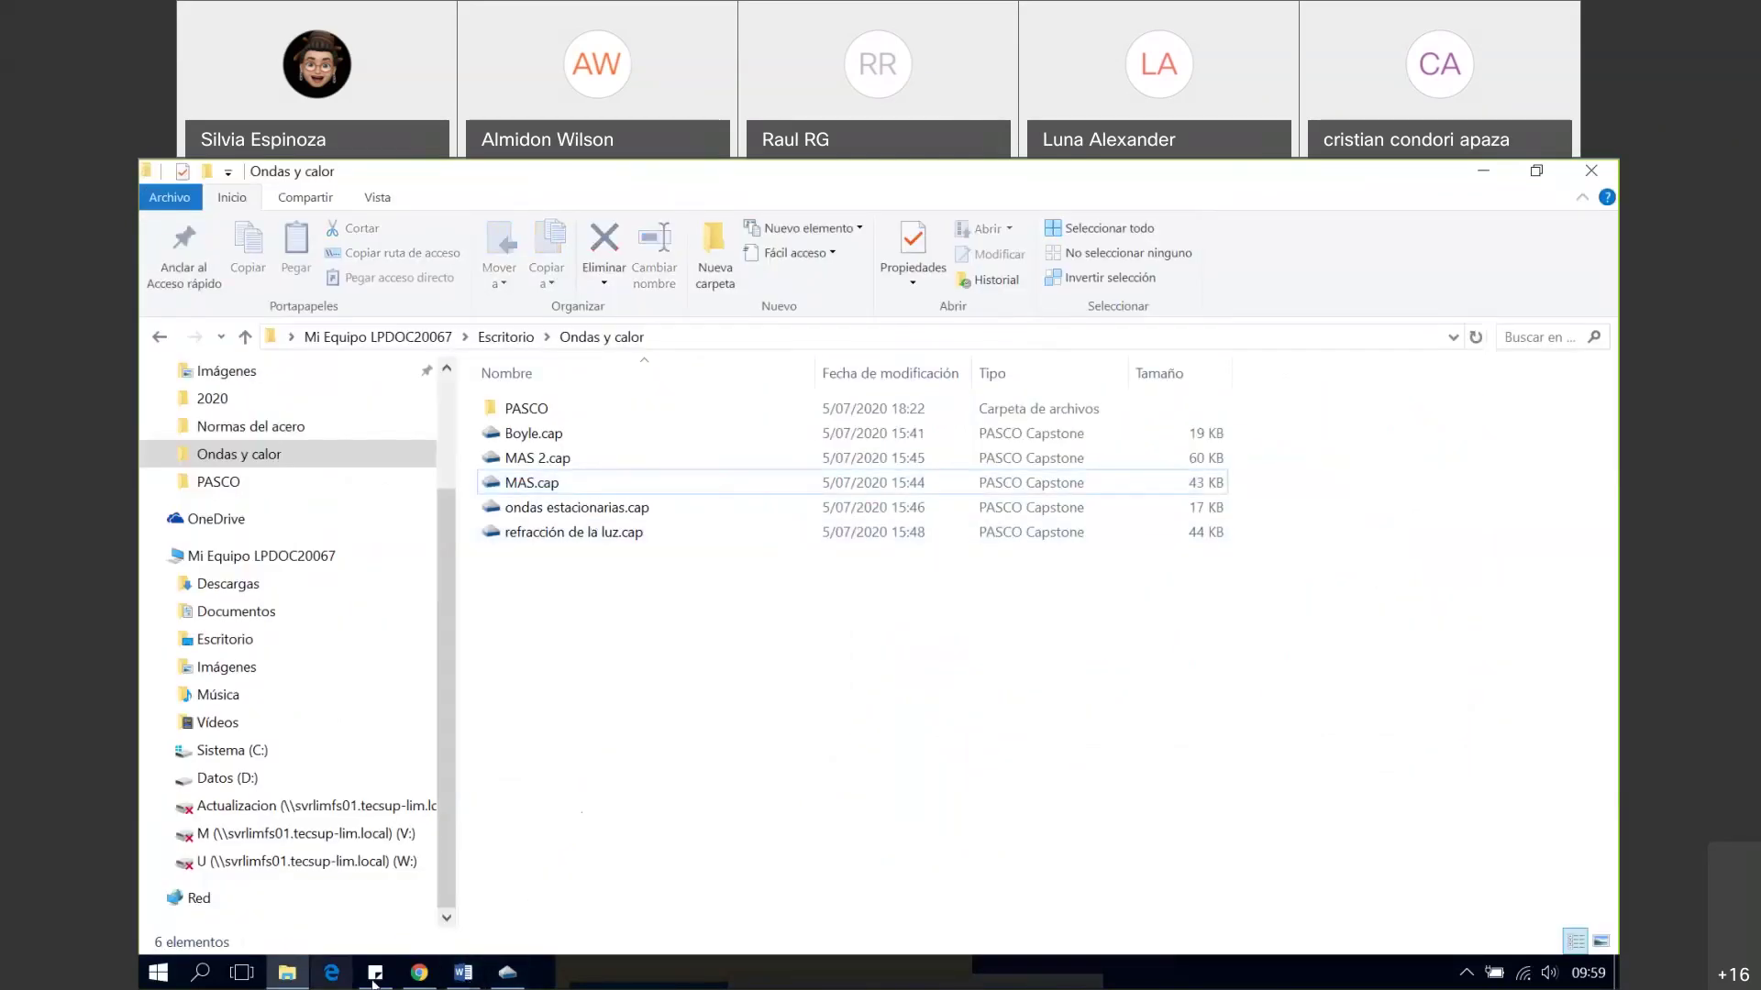
mouse_move(507, 974)
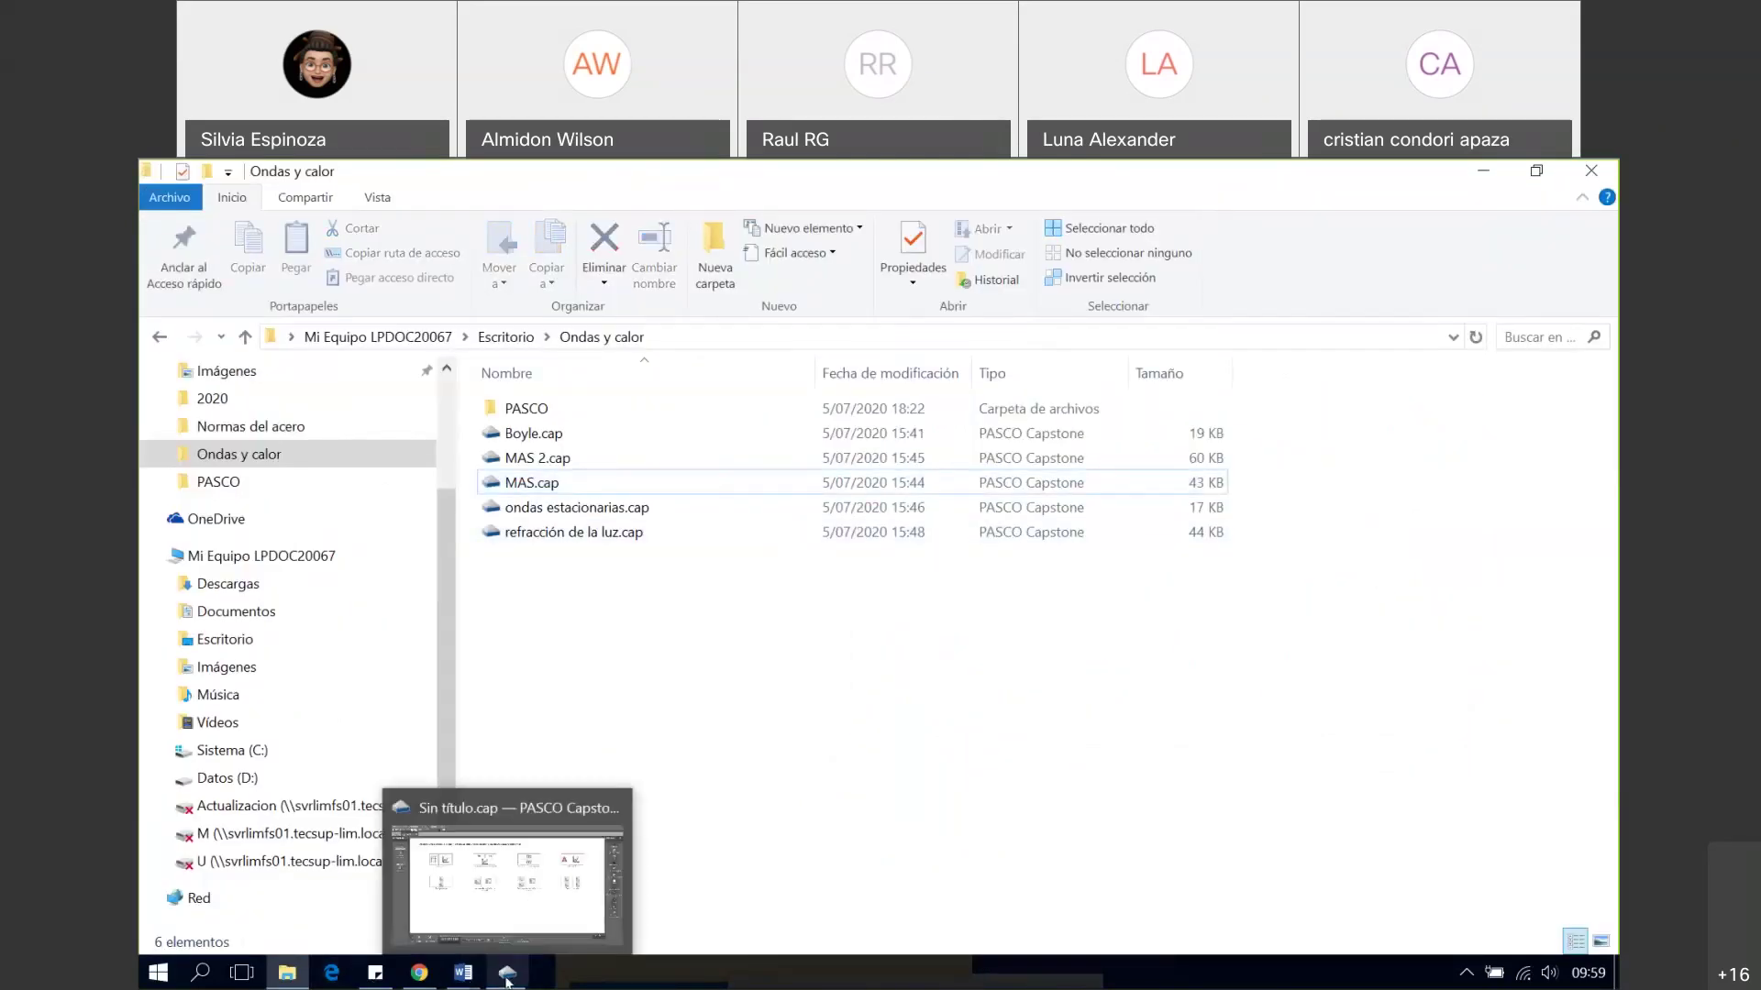
left_click(528, 866)
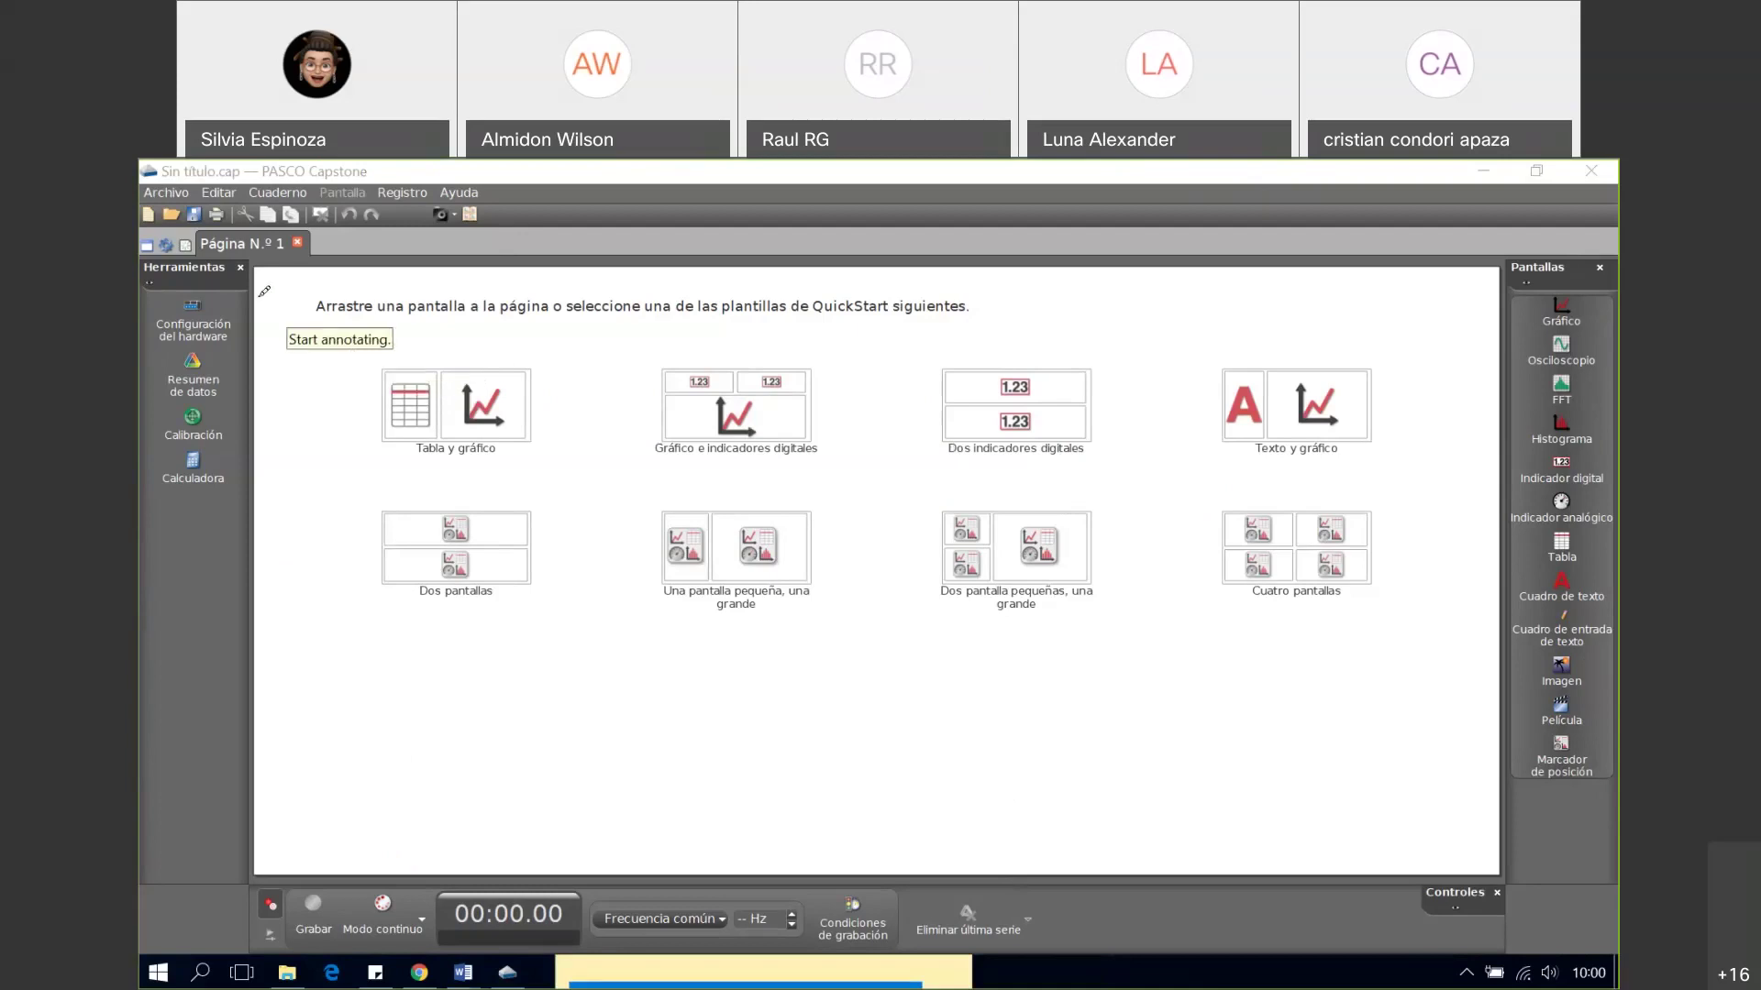
- Mark the Herramientas and Pantallas palettes and the page tab strip with yellow annotation strokes
left_click_drag(262, 289, 253, 468)
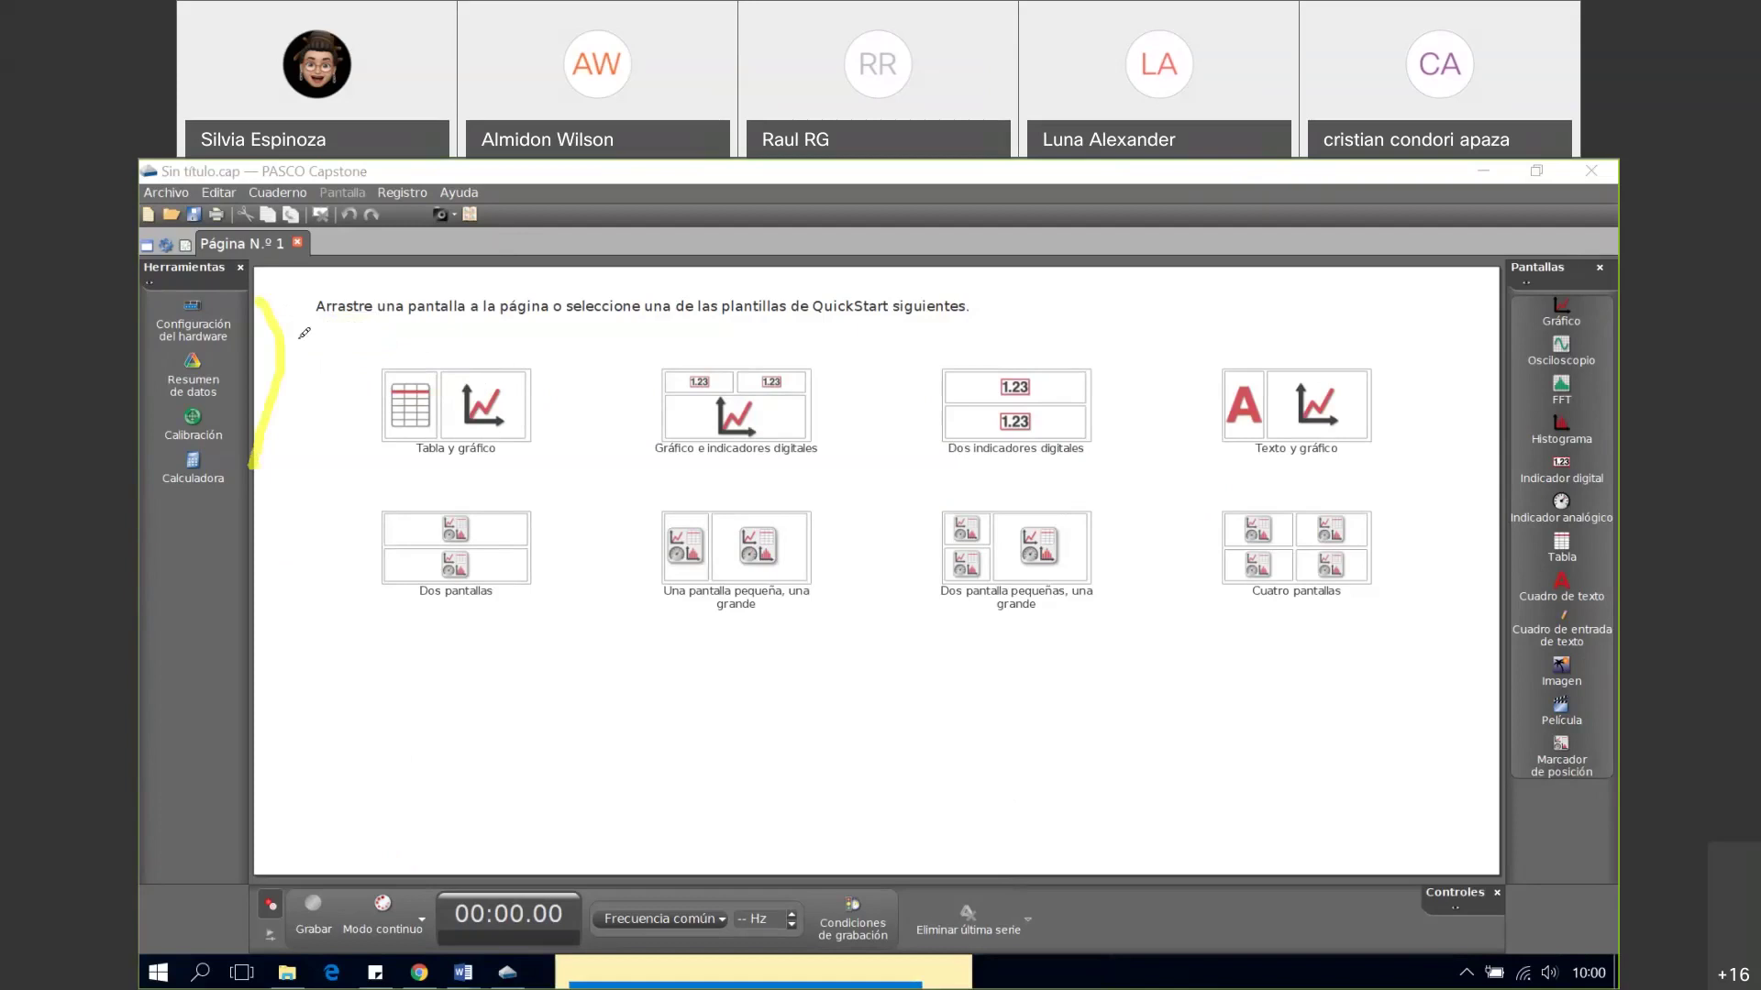
mouse_move(1458, 322)
left_mouse_down()
mouse_move(1443, 660)
mouse_move(1464, 792)
mouse_move(1509, 711)
mouse_move(1478, 705)
left_mouse_up()
mouse_move(553, 163)
left_mouse_down()
mouse_move(534, 240)
mouse_move(548, 163)
left_mouse_up()
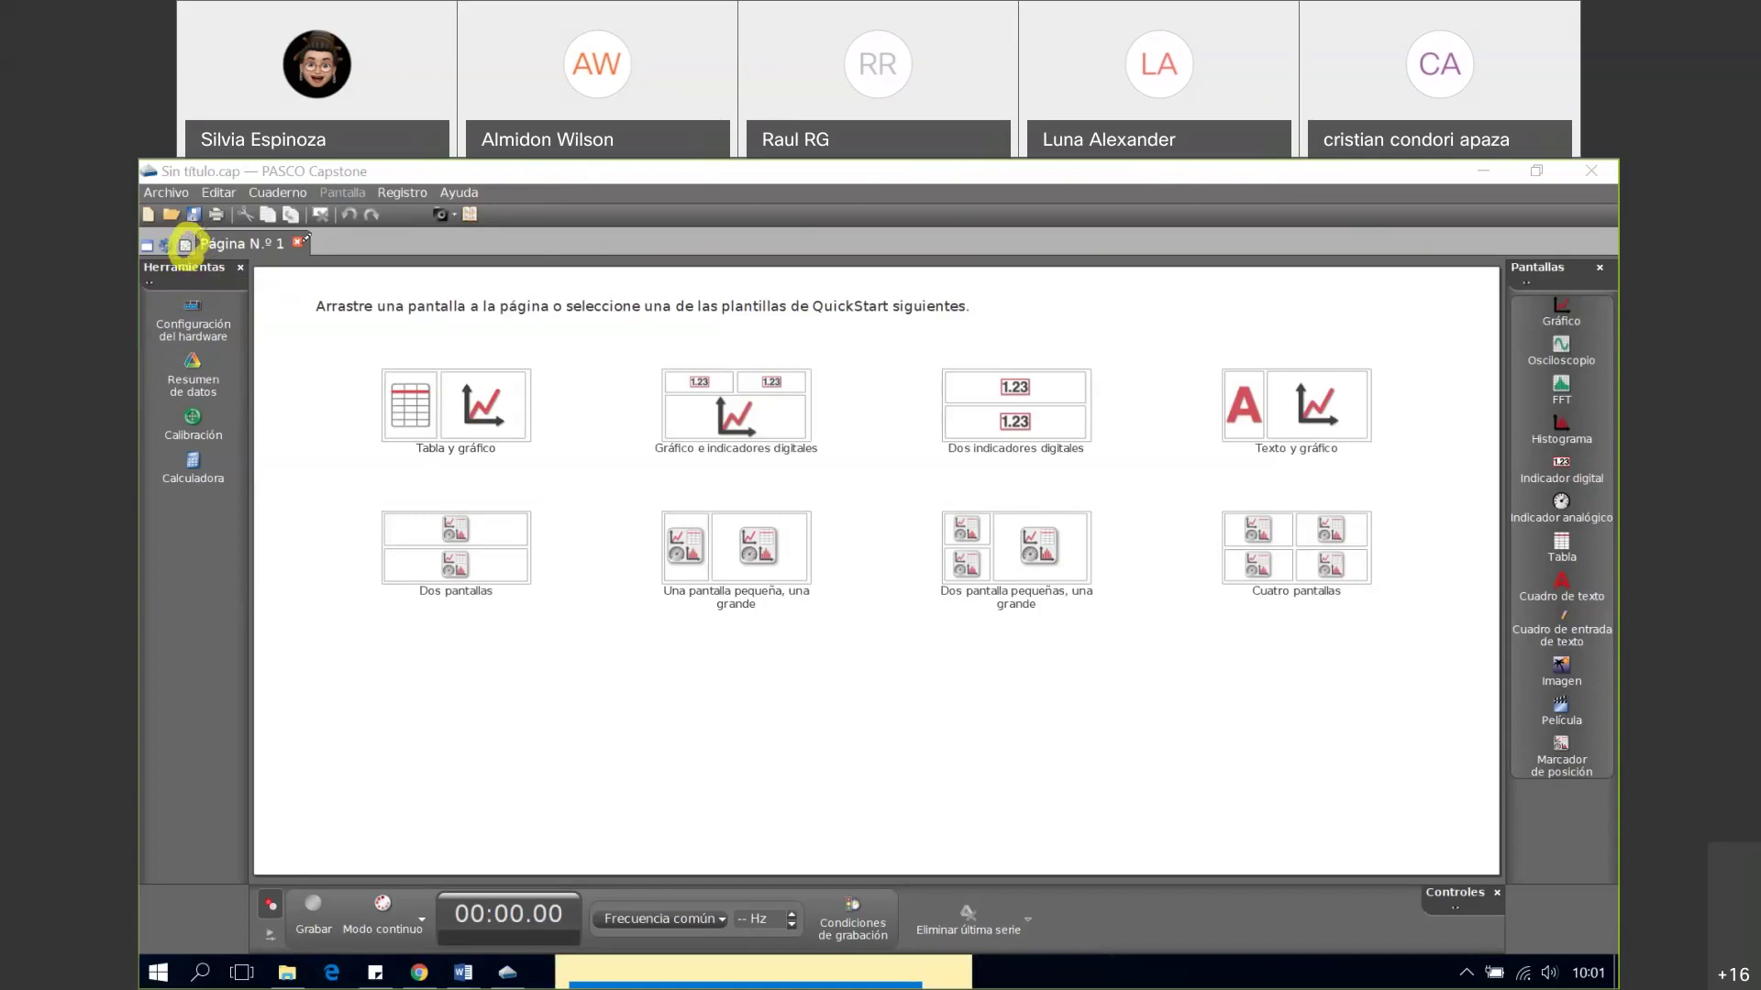
mouse_move(342, 243)
left_mouse_down()
mouse_move(357, 260)
mouse_move(567, 253)
left_mouse_up()
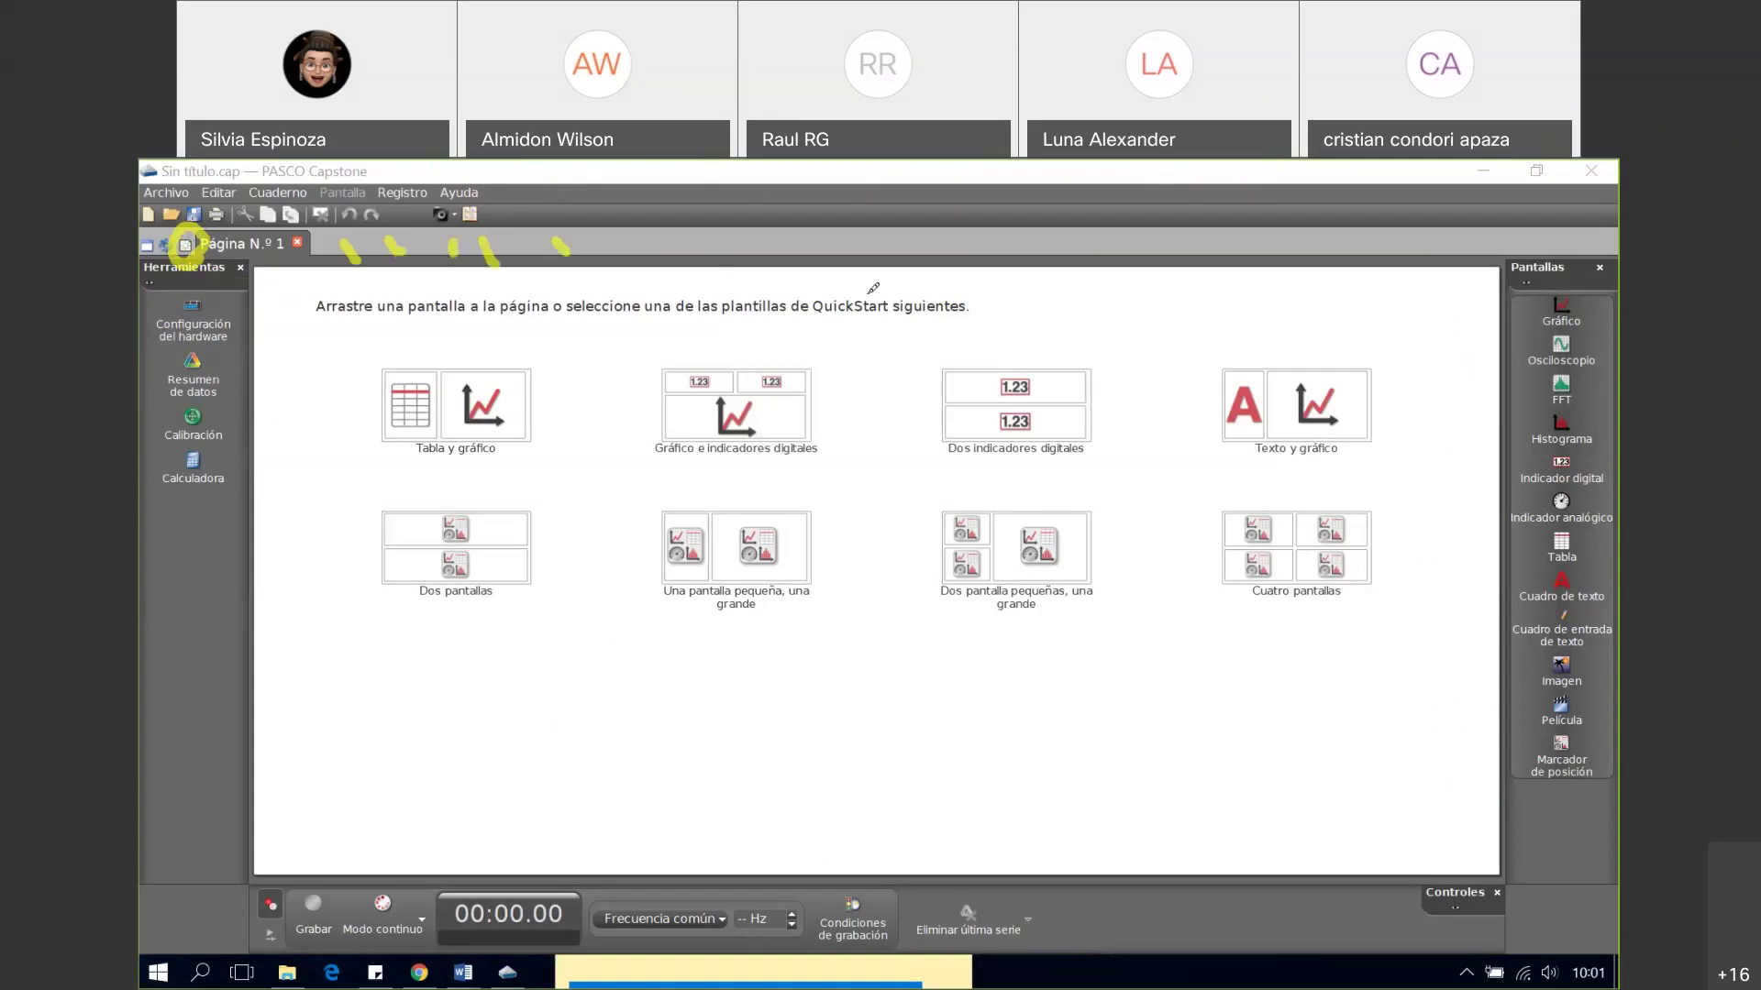
- Add Página N.º 2, N.º 3 and N.º 4 to the workbook, and delete all three again
left_click(185, 247)
left_click(185, 248)
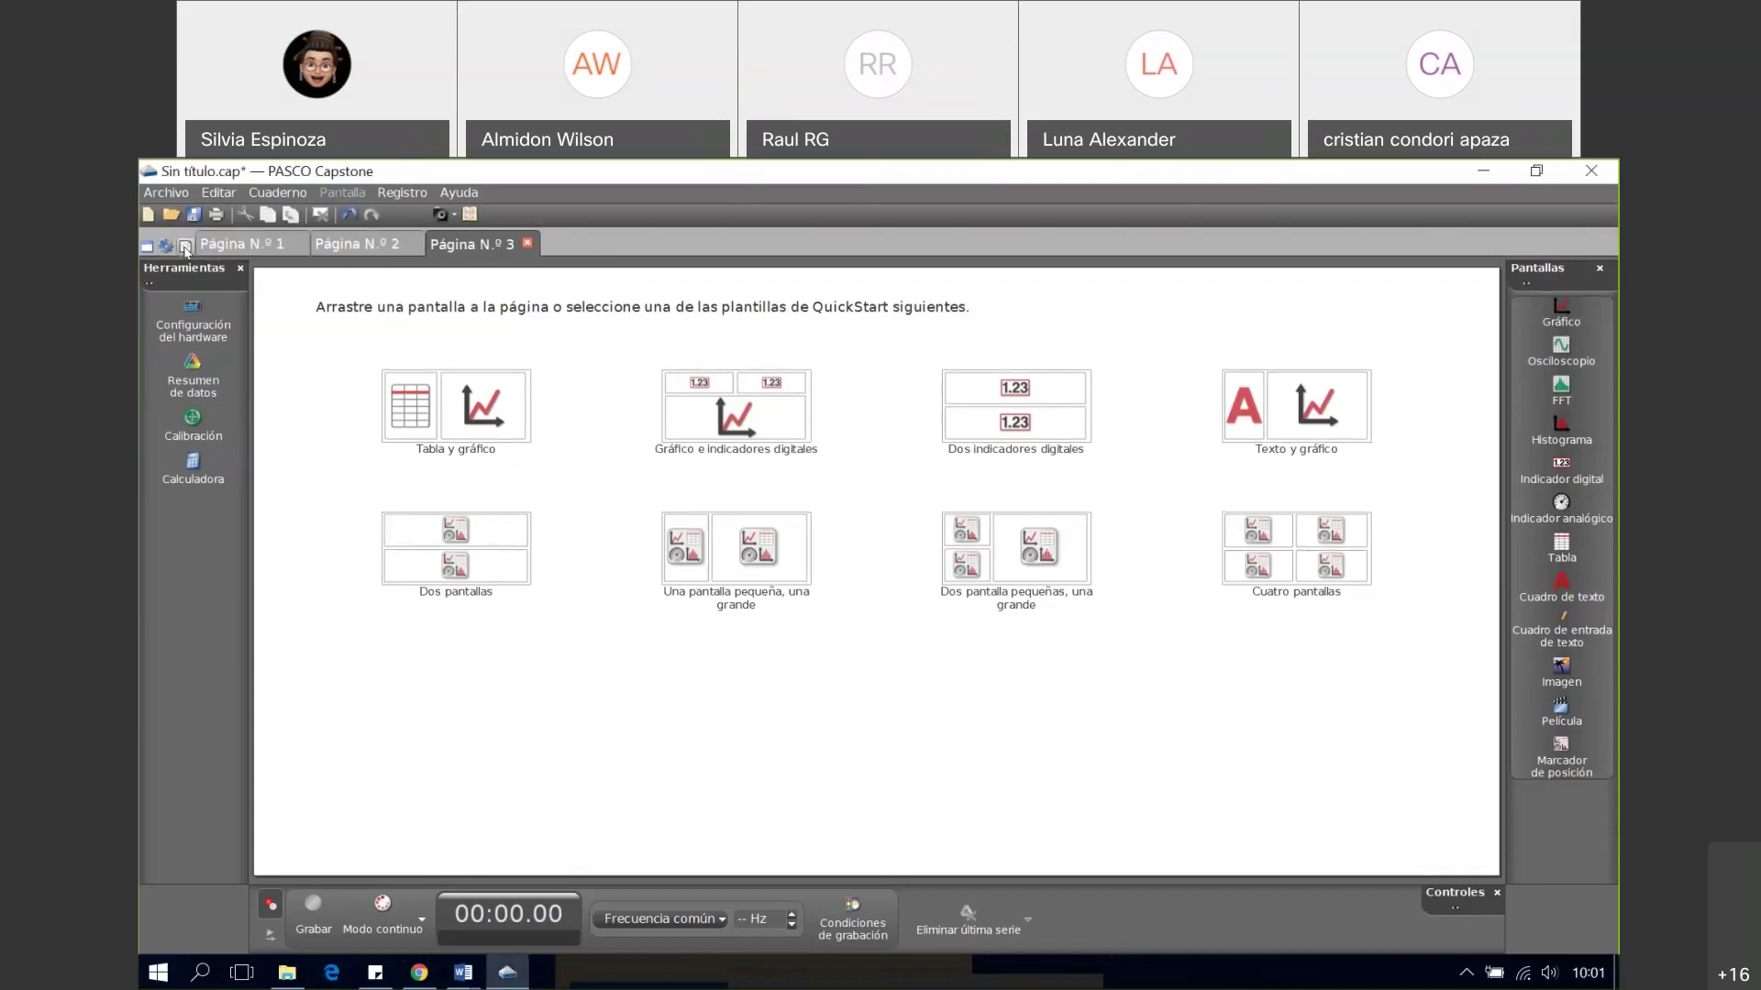
left_click(186, 248)
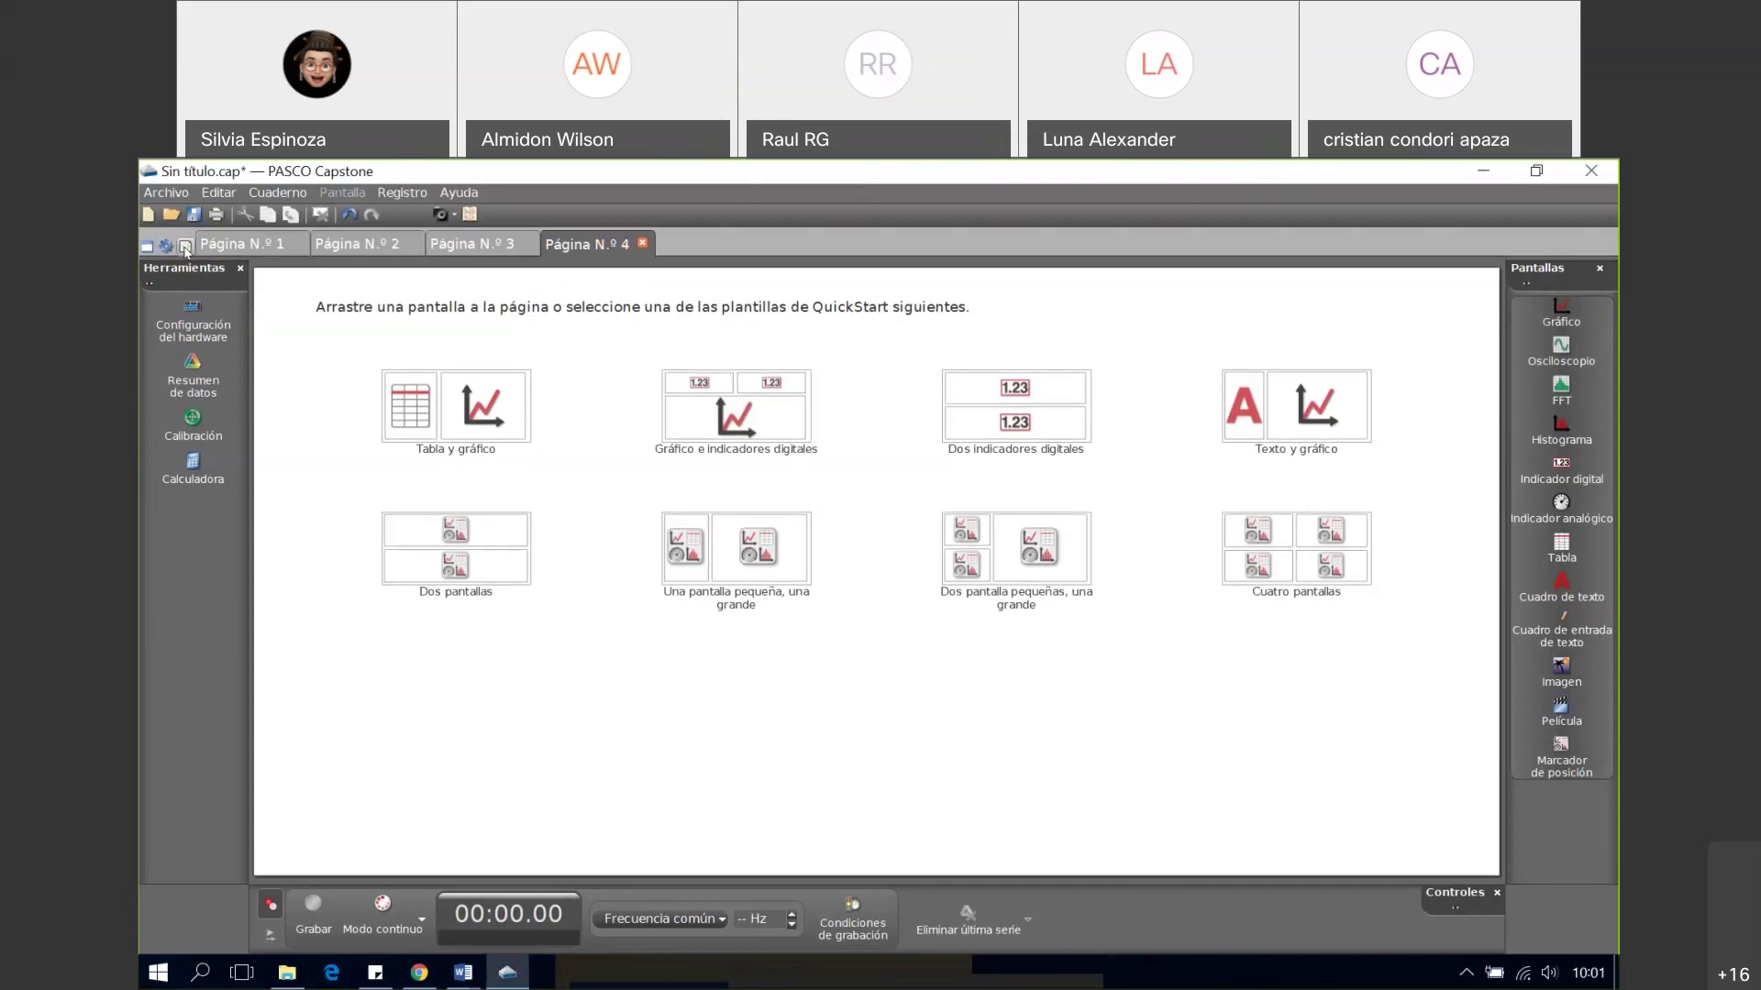
left_click(643, 244)
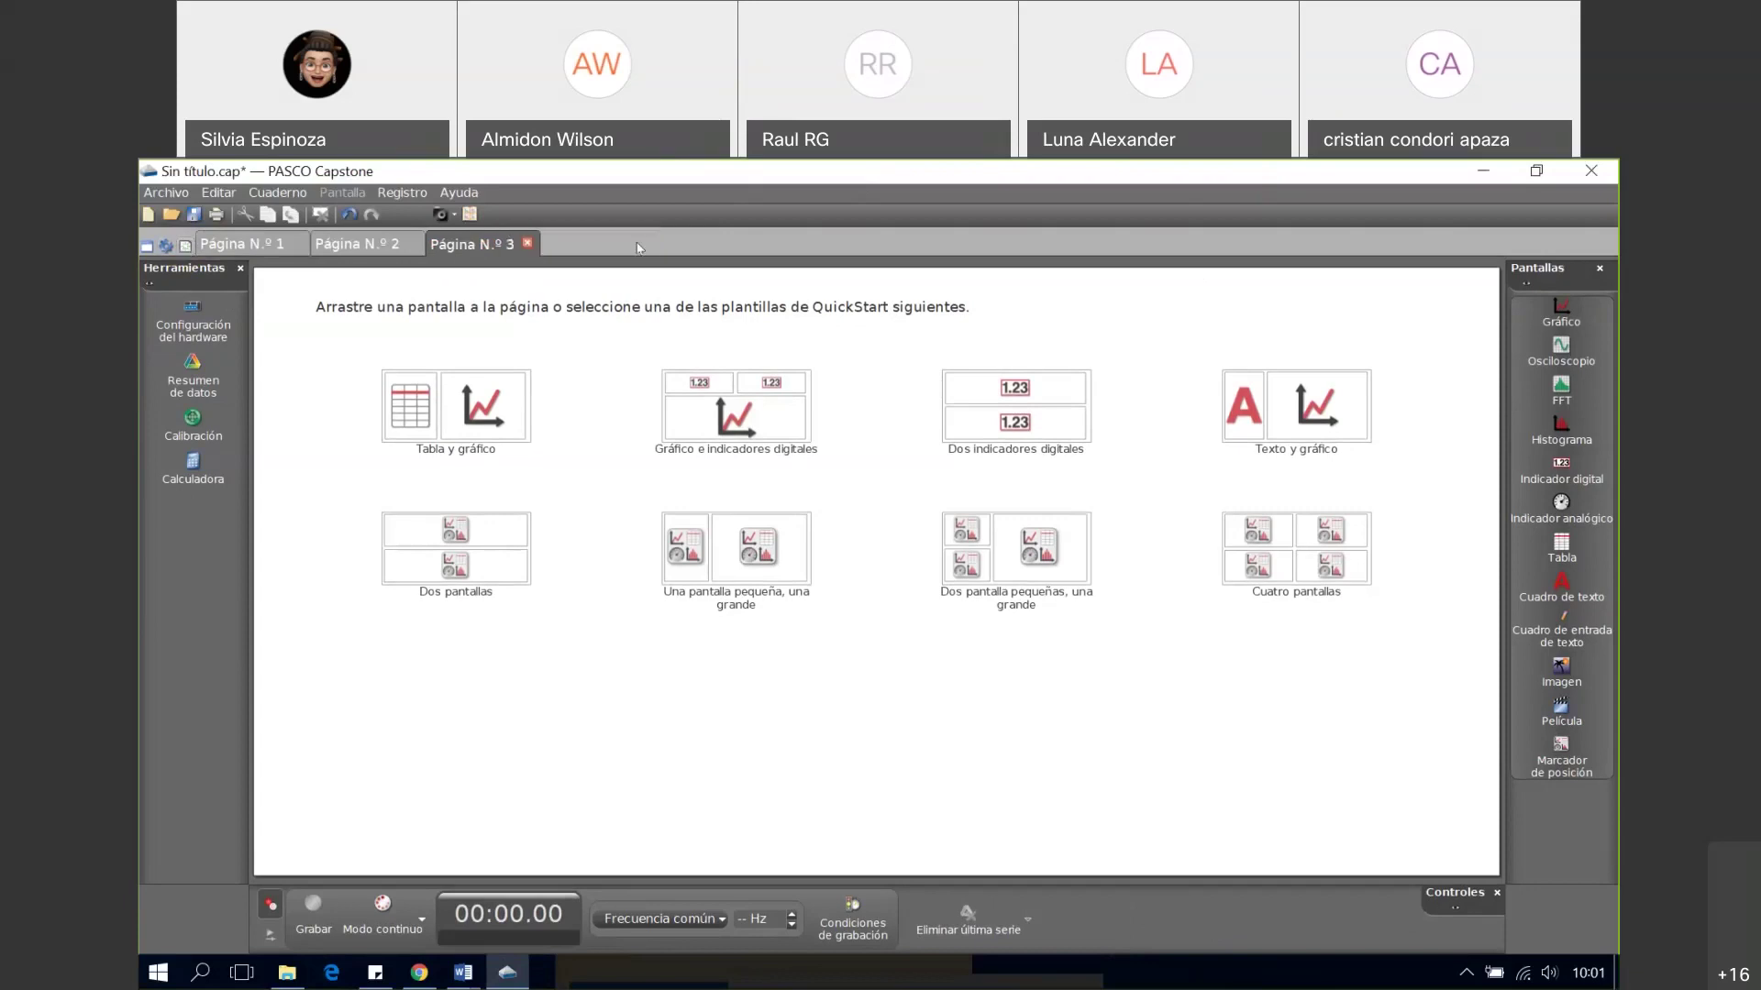
left_click(528, 244)
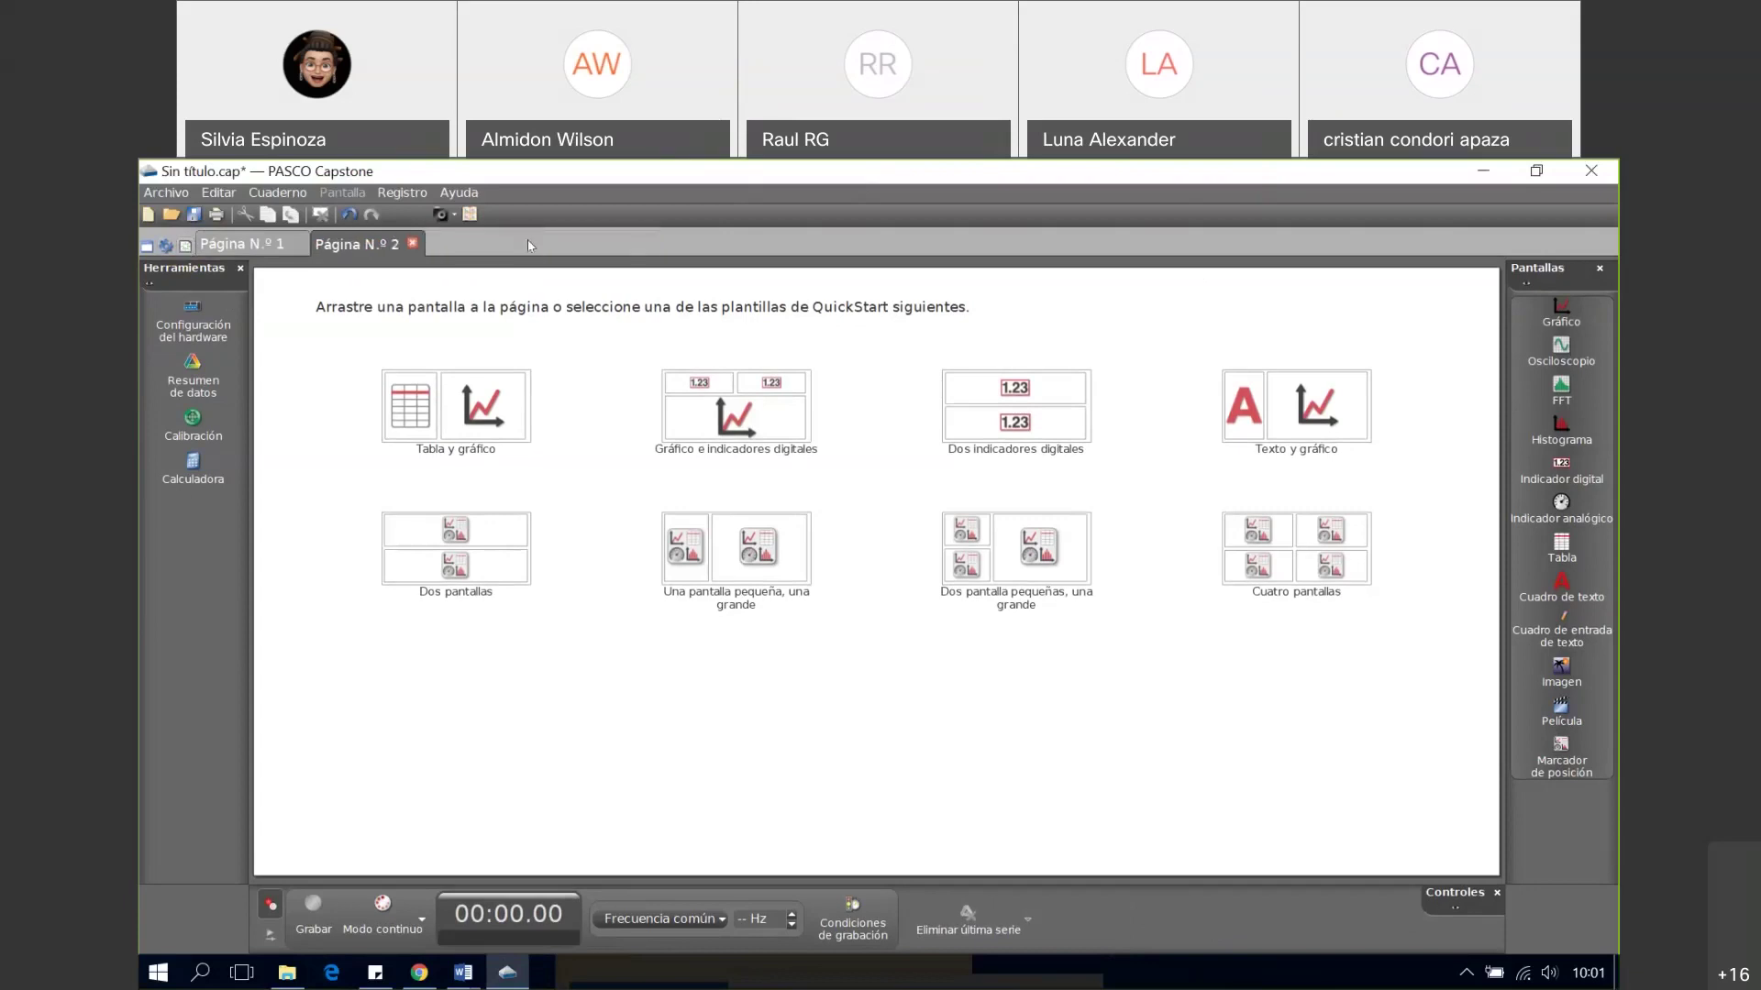
left_click(412, 243)
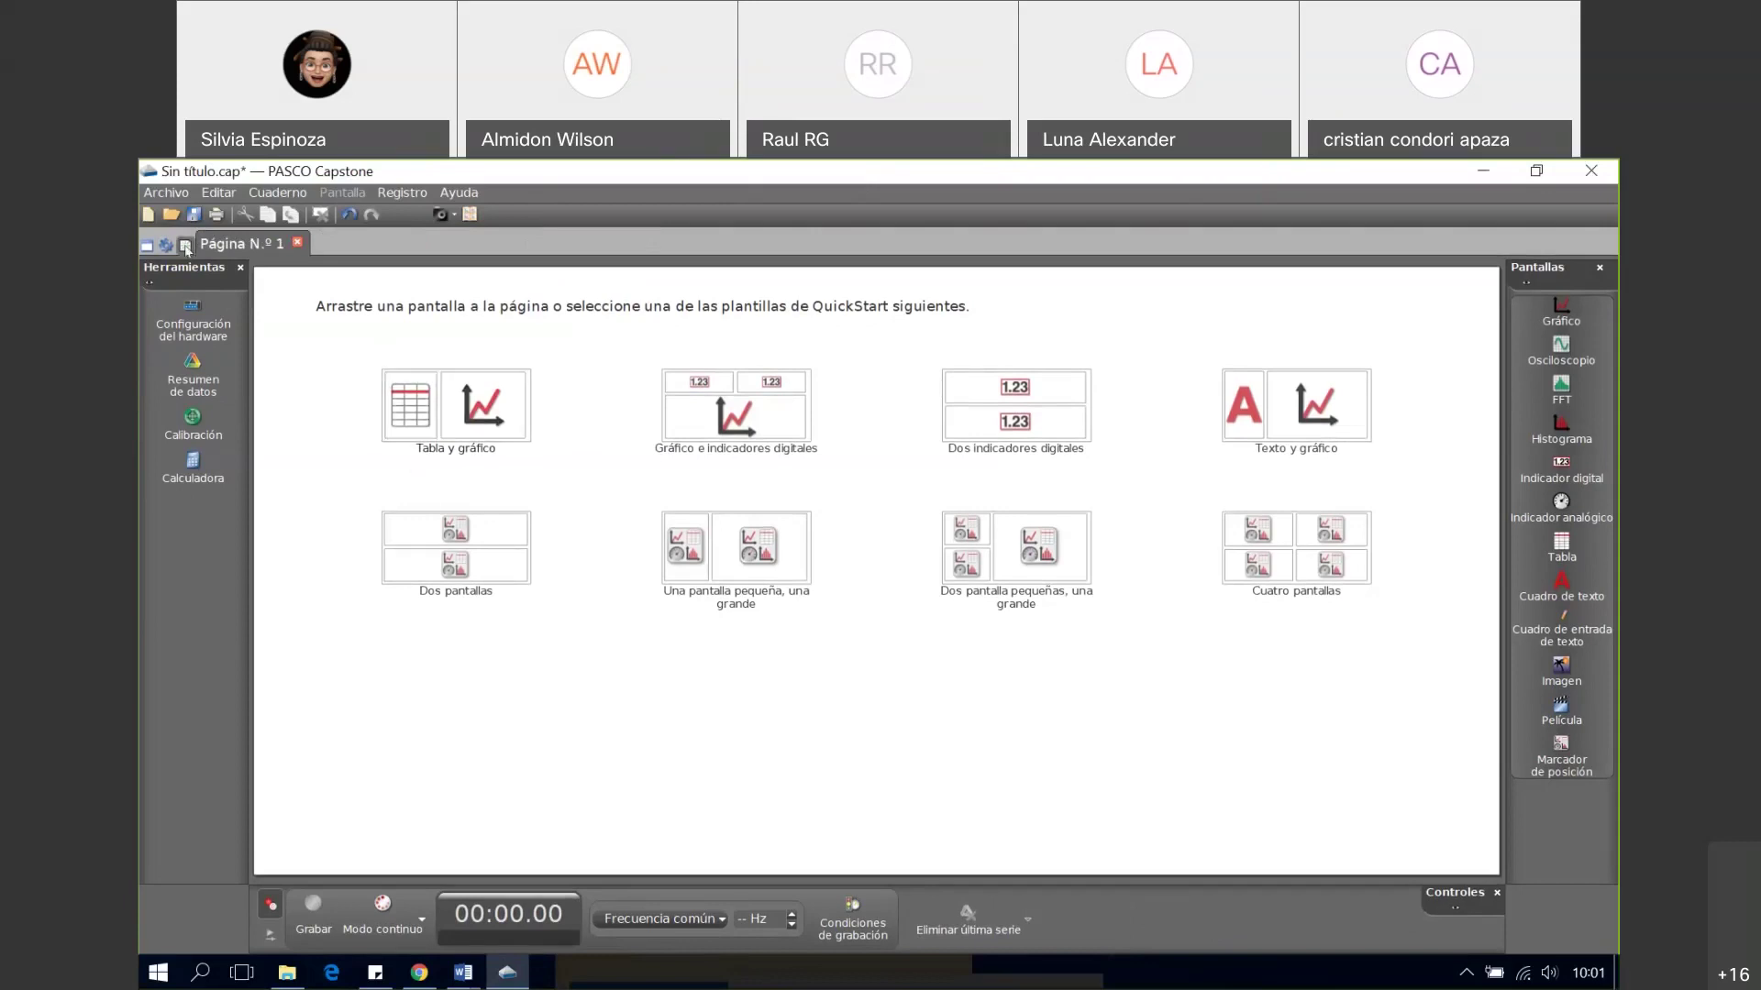
- Add a second page to the workbook, and mark each of its QuickStart templates with yellow annotation strokes
left_click(185, 246)
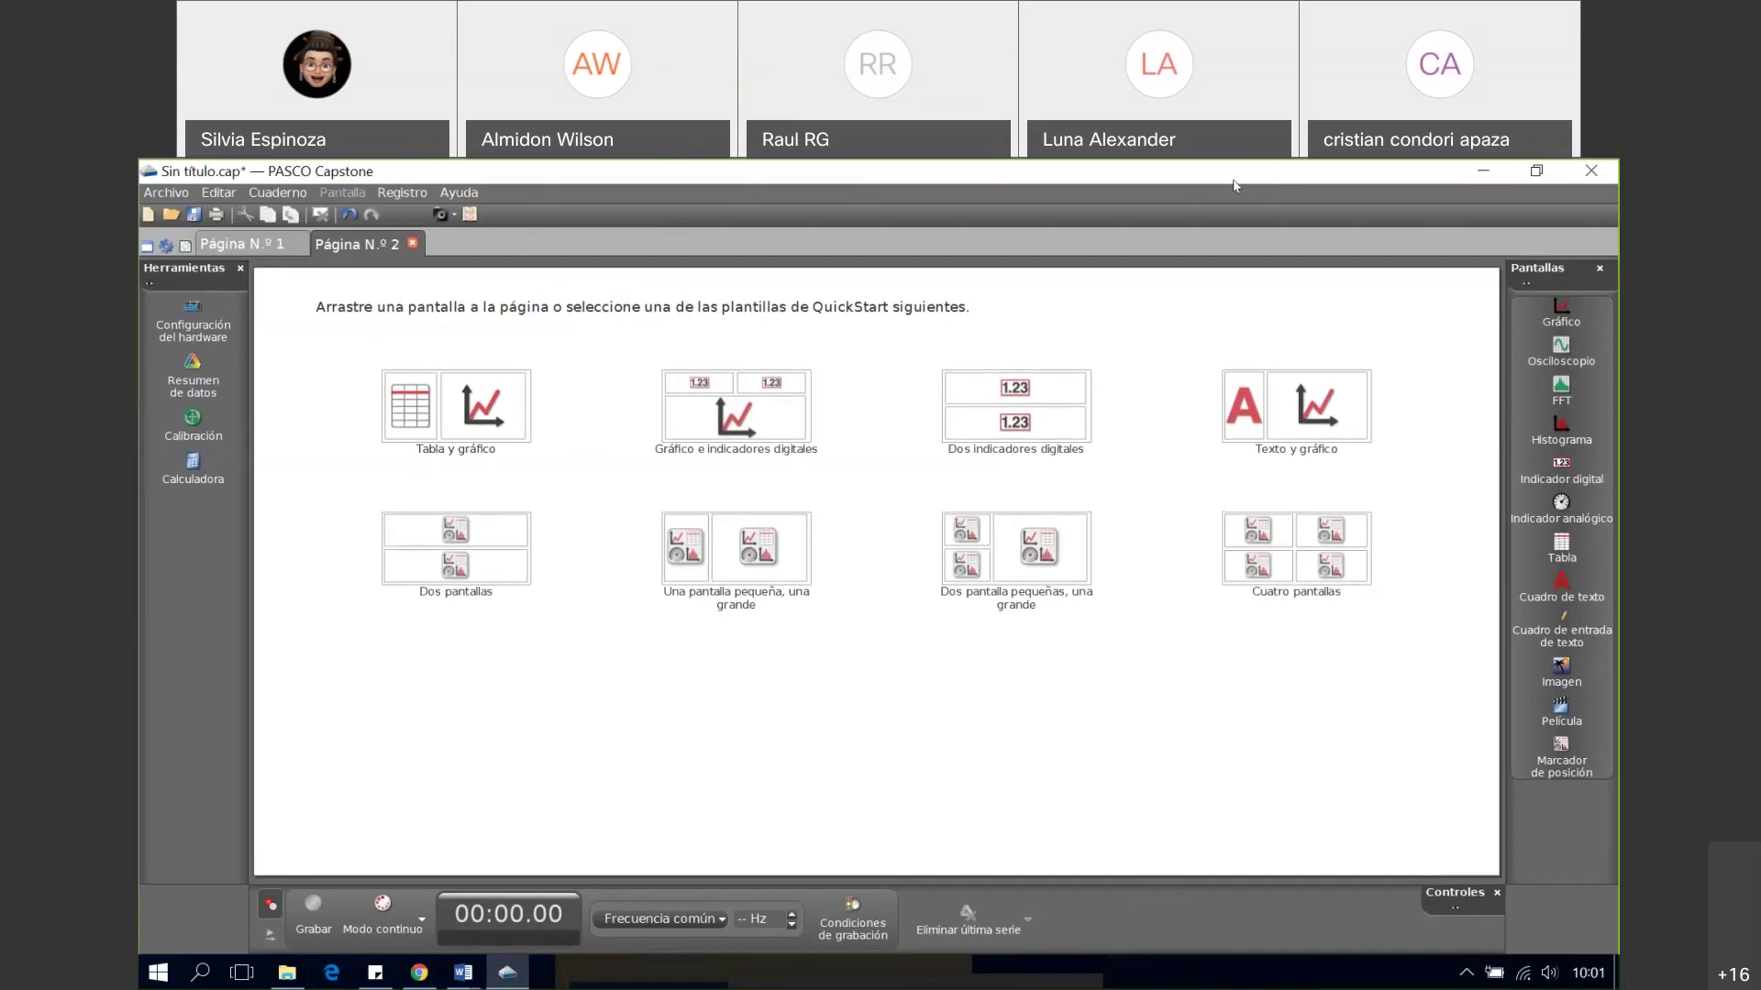
left_click(413, 343)
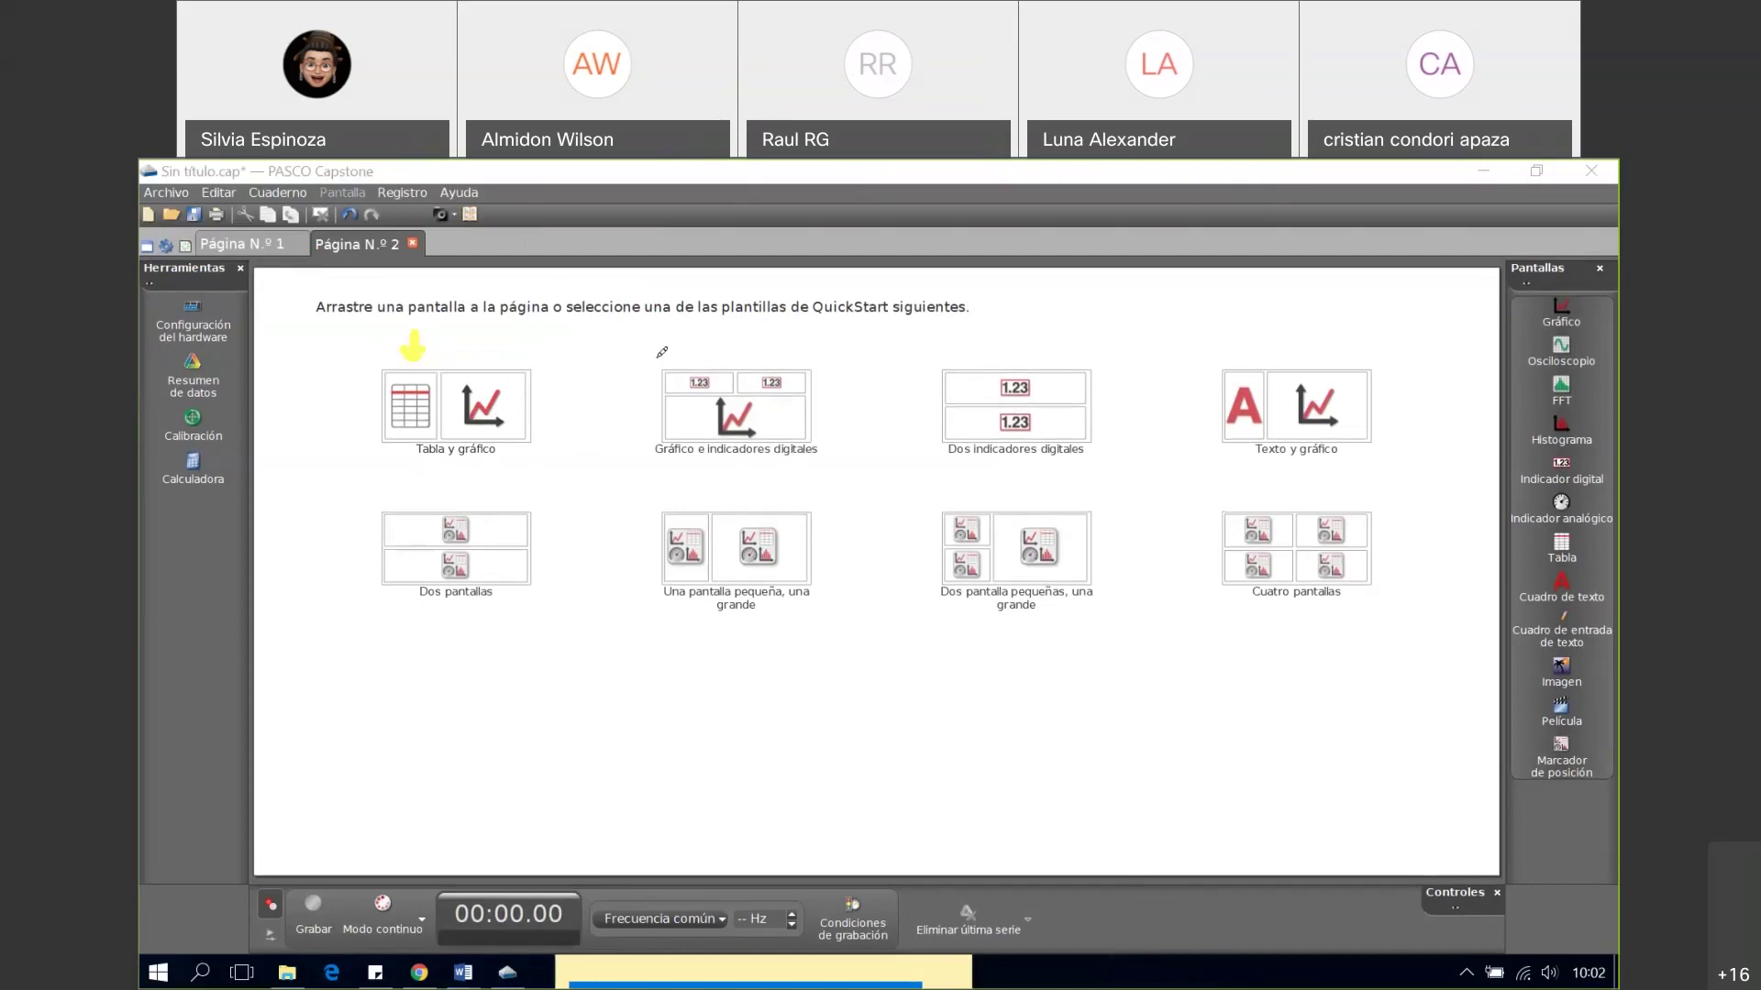
left_click(688, 357)
left_click_drag(735, 352, 884, 374)
left_click_drag(1124, 396, 1201, 331)
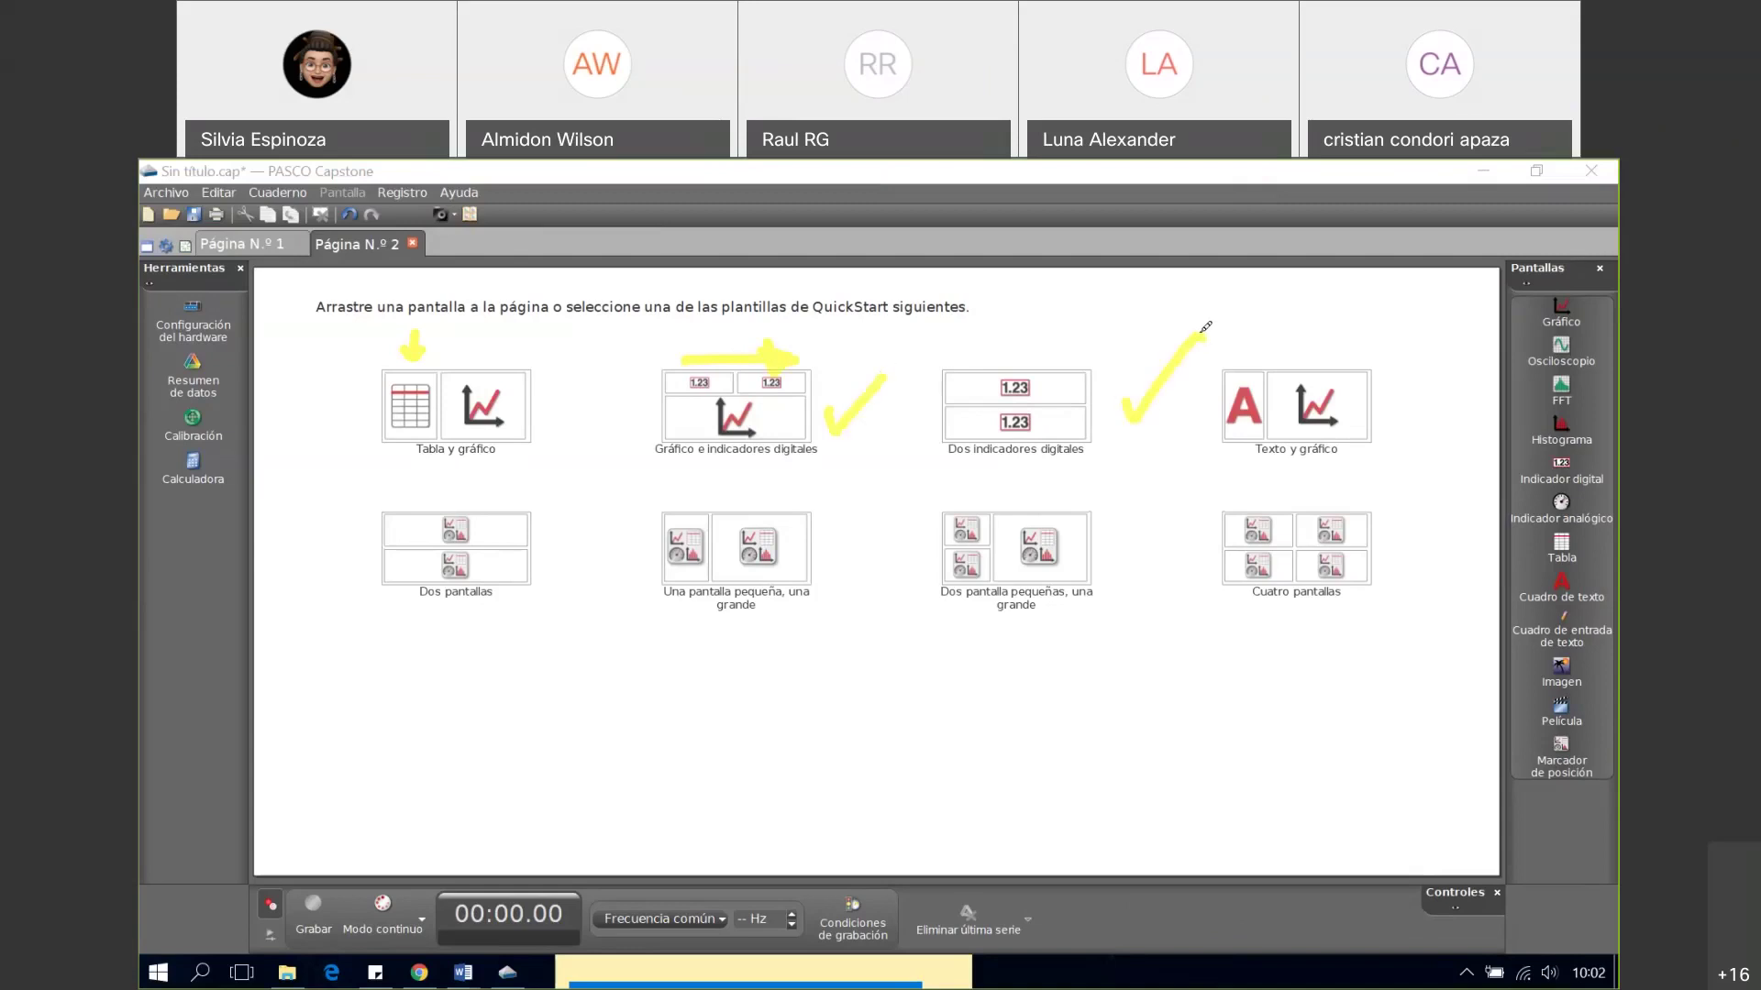
left_click_drag(1245, 320, 1253, 347)
mouse_move(1386, 404)
left_mouse_down()
mouse_move(1422, 403)
mouse_move(1392, 392)
mouse_move(1403, 424)
left_mouse_up()
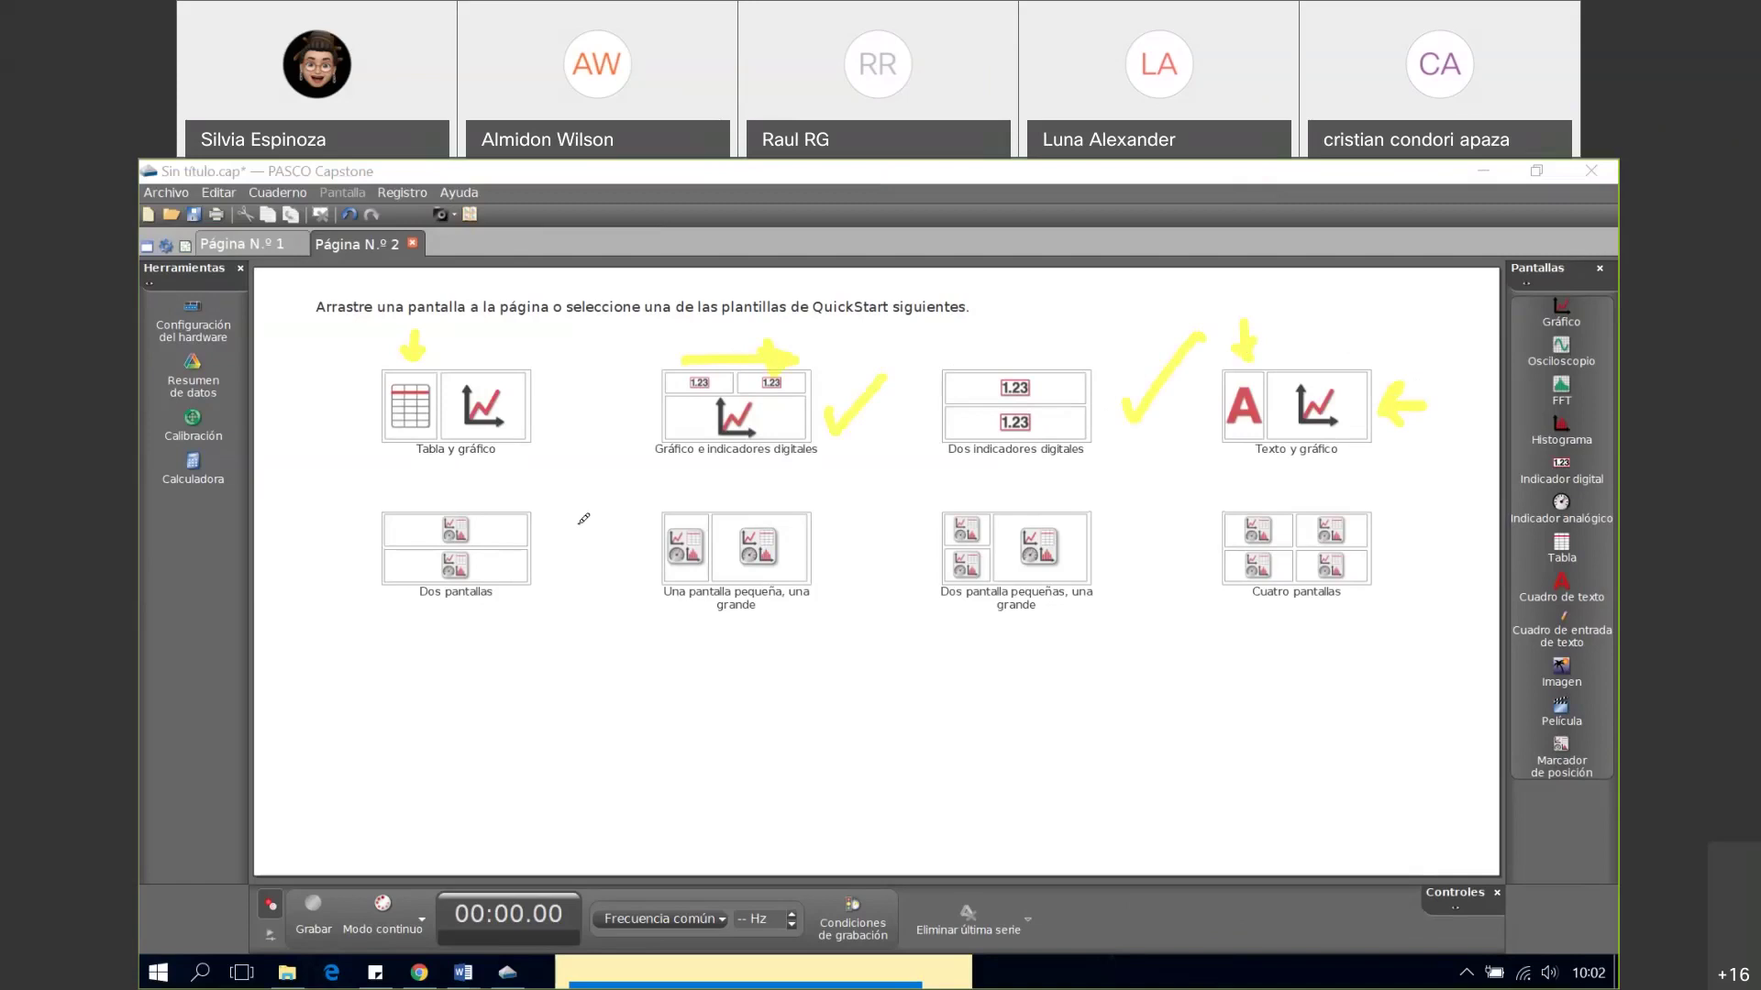
left_click_drag(551, 512, 555, 585)
left_click_drag(825, 518, 831, 591)
left_click_drag(1128, 507, 1121, 579)
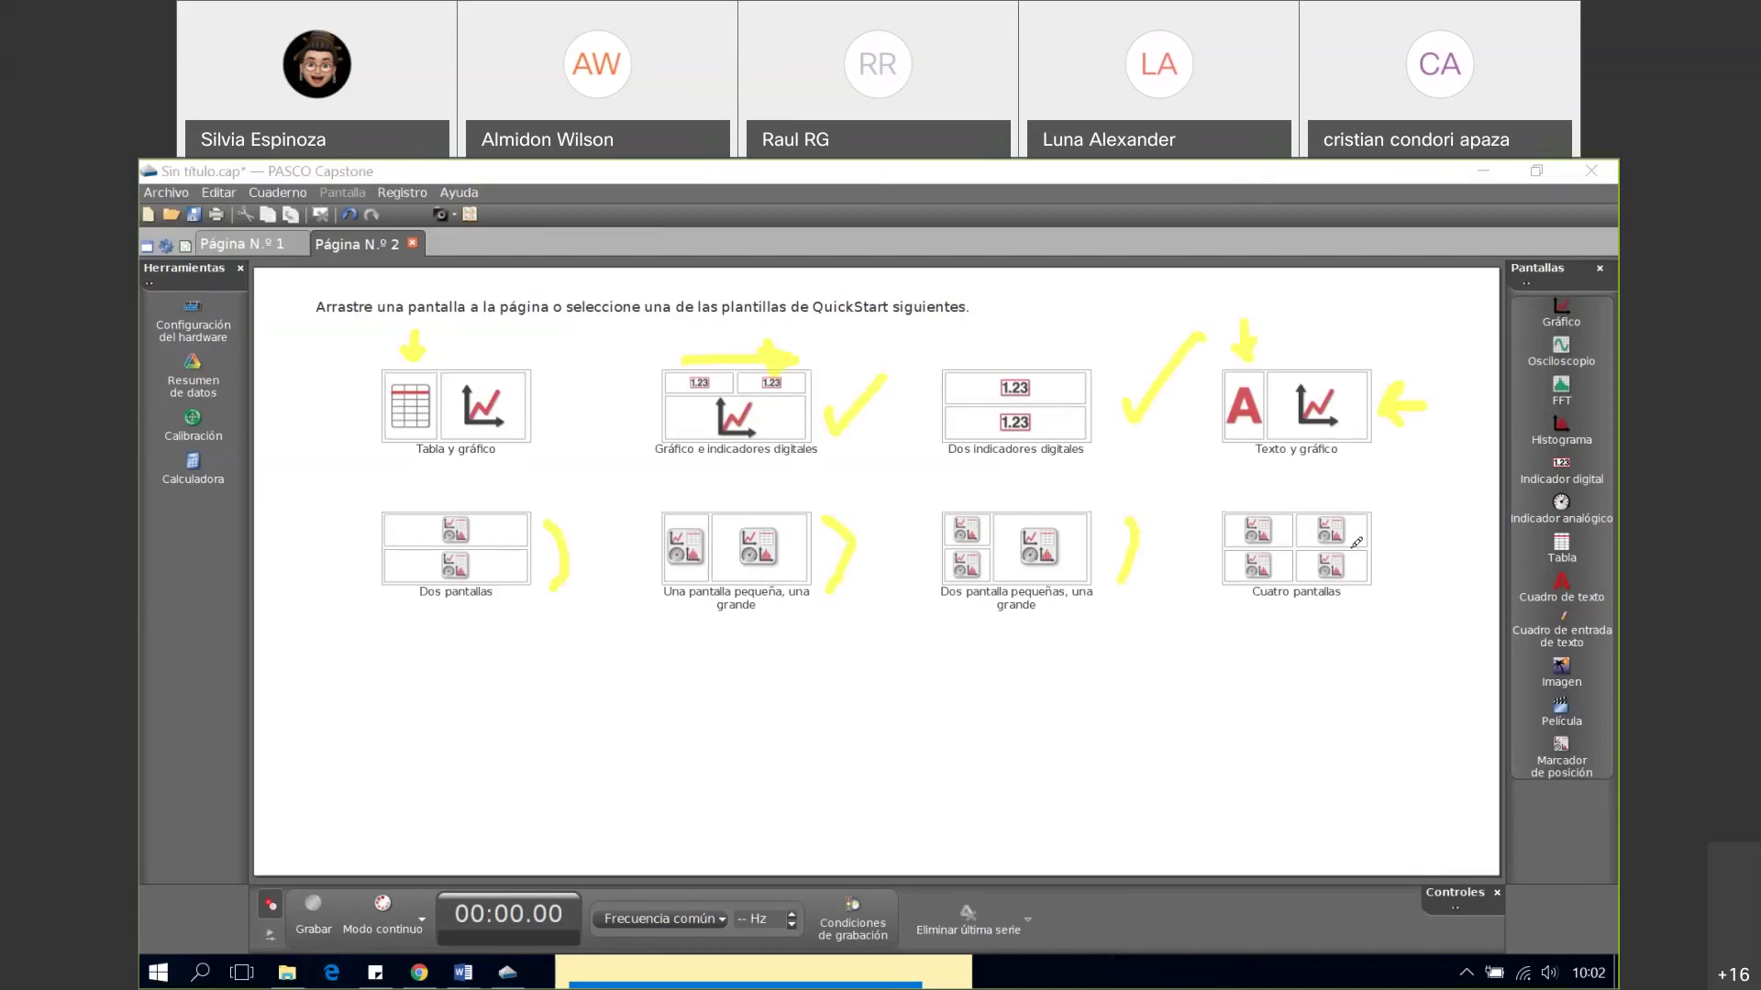
mouse_move(1396, 494)
left_mouse_down()
mouse_move(1410, 564)
mouse_move(1394, 584)
left_mouse_up()
- Apply the Tabla y gráfico template to Página N.º 1, and delete both its table and its graph
left_click(269, 246)
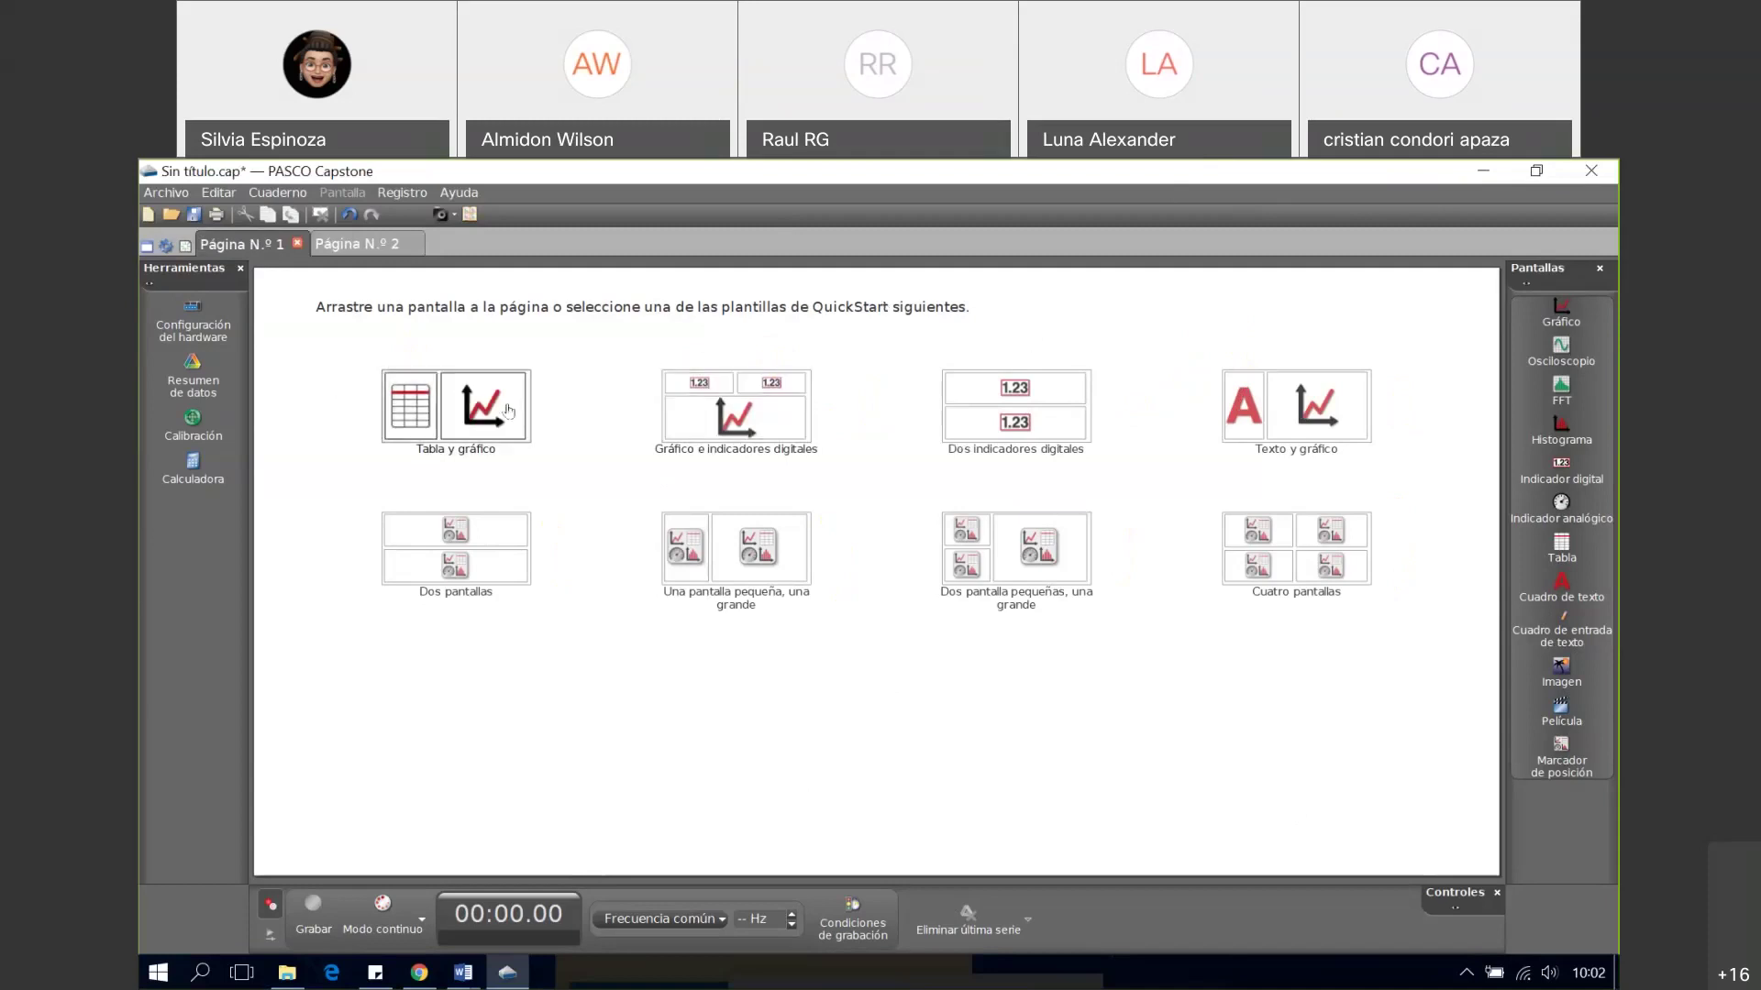
left_click(458, 414)
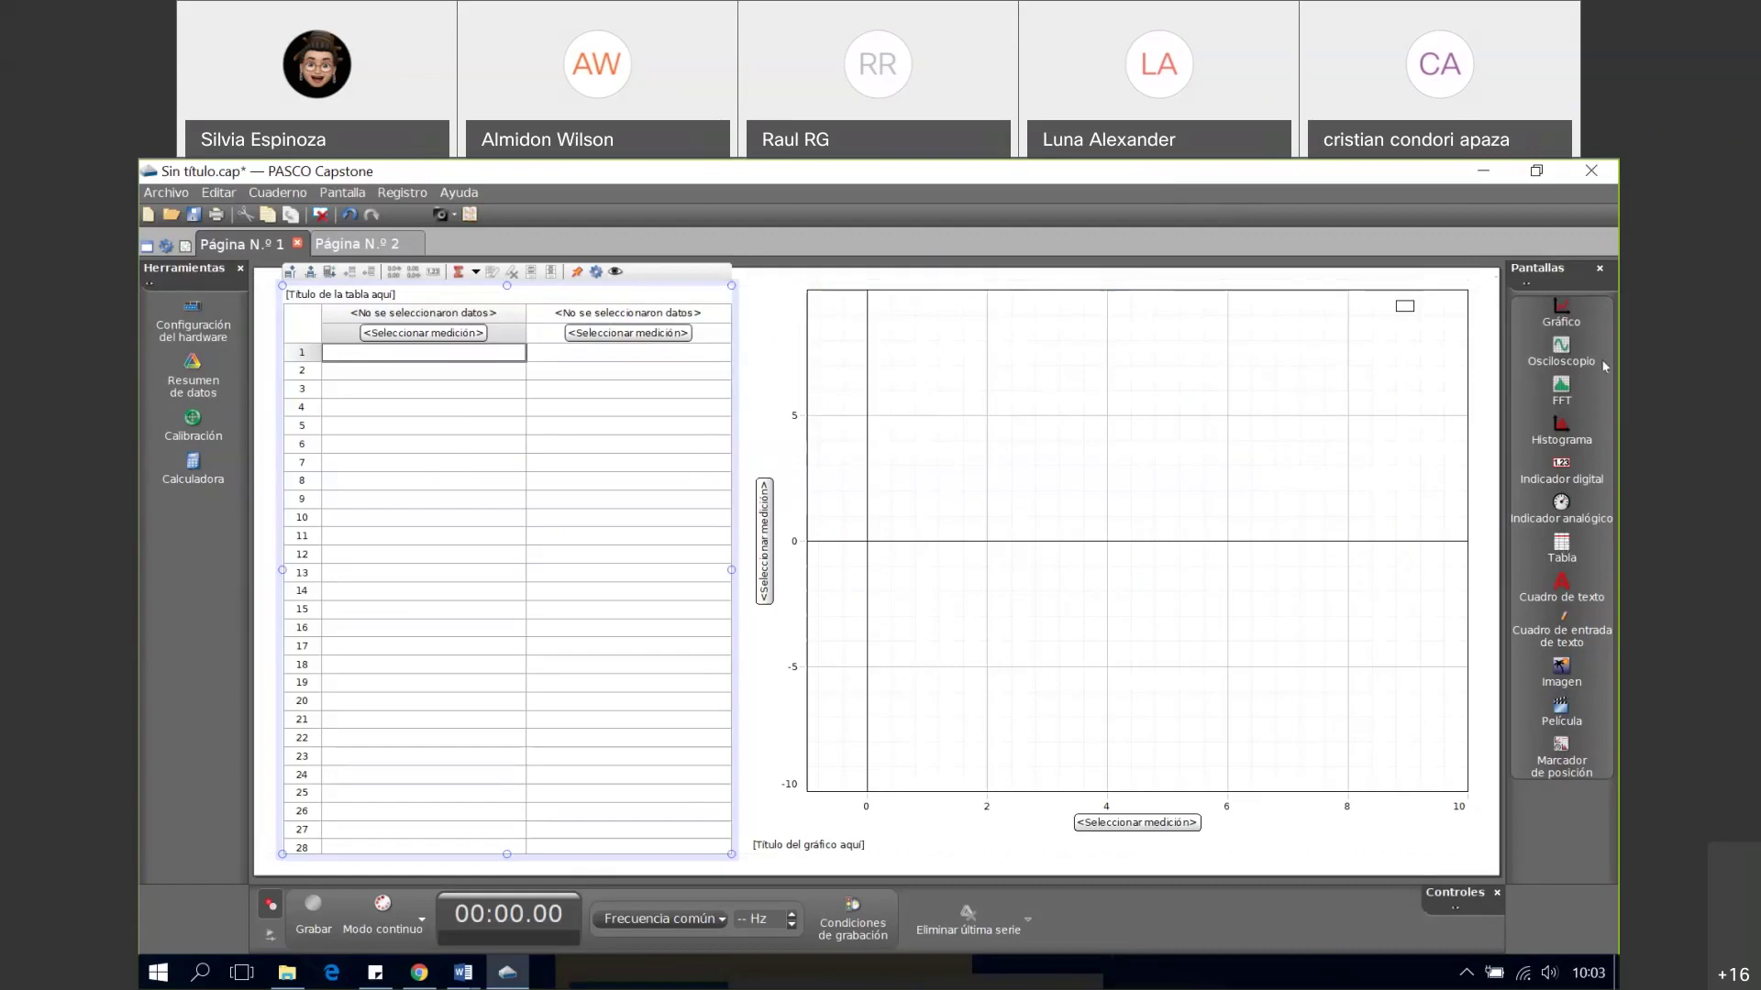
right_click(665, 280)
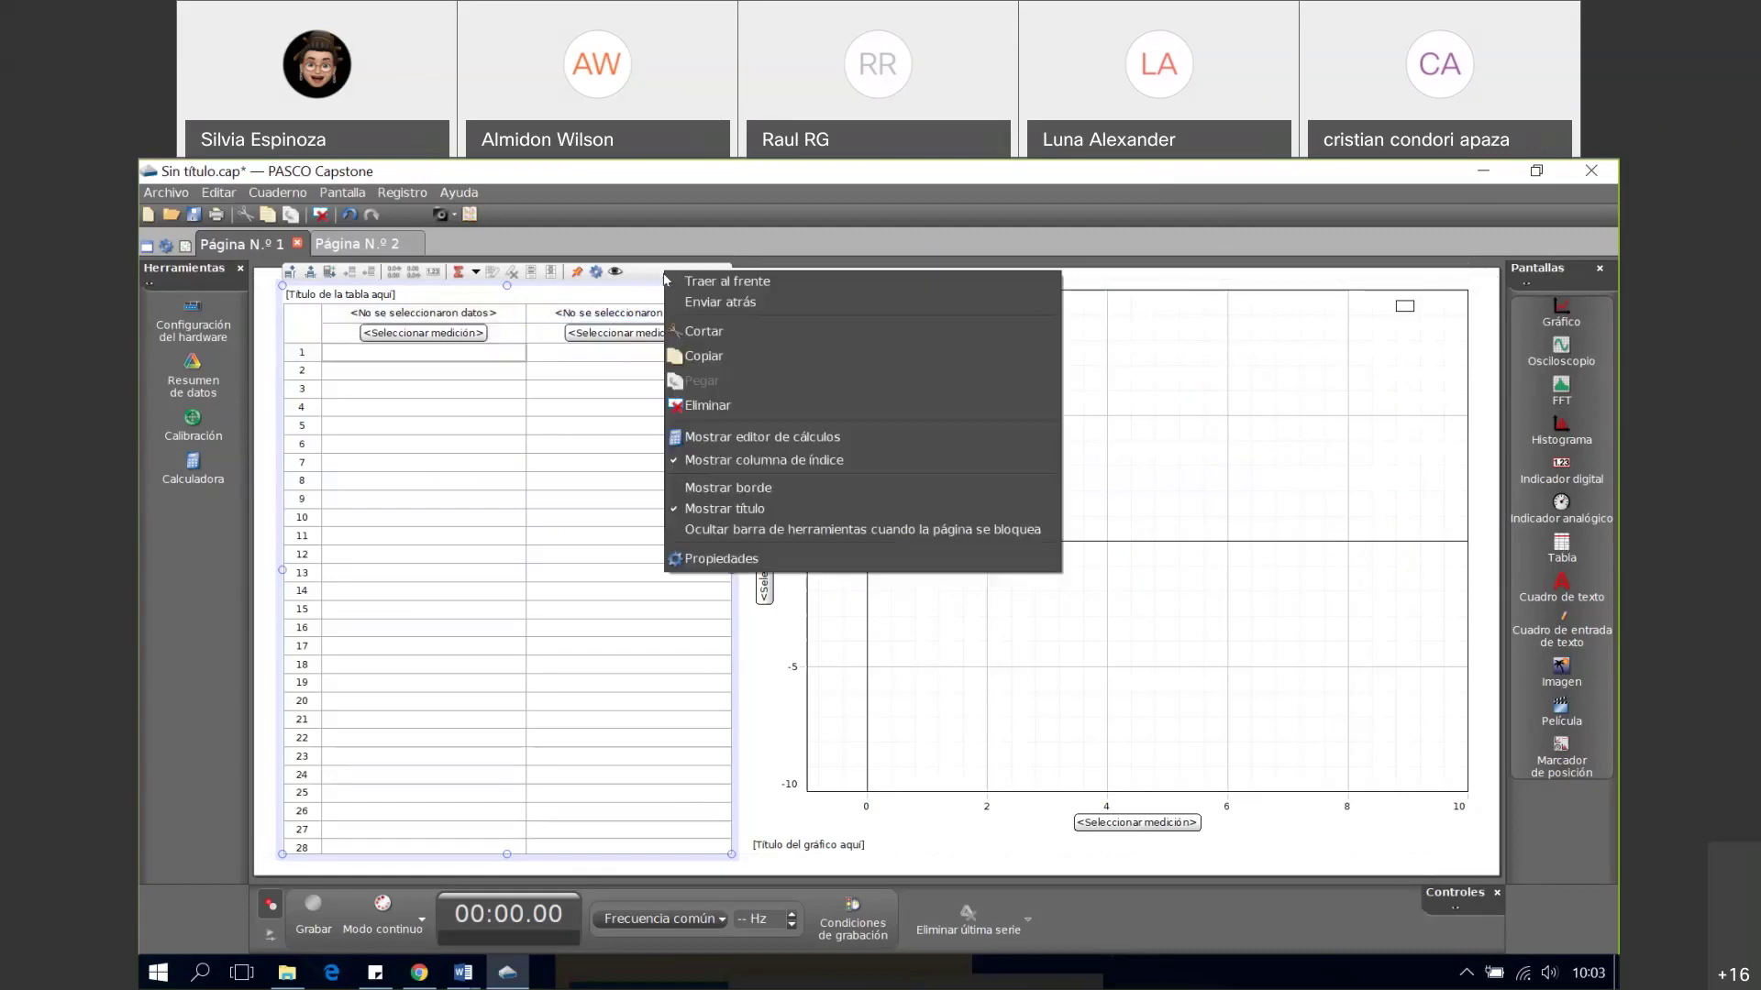
left_click(707, 406)
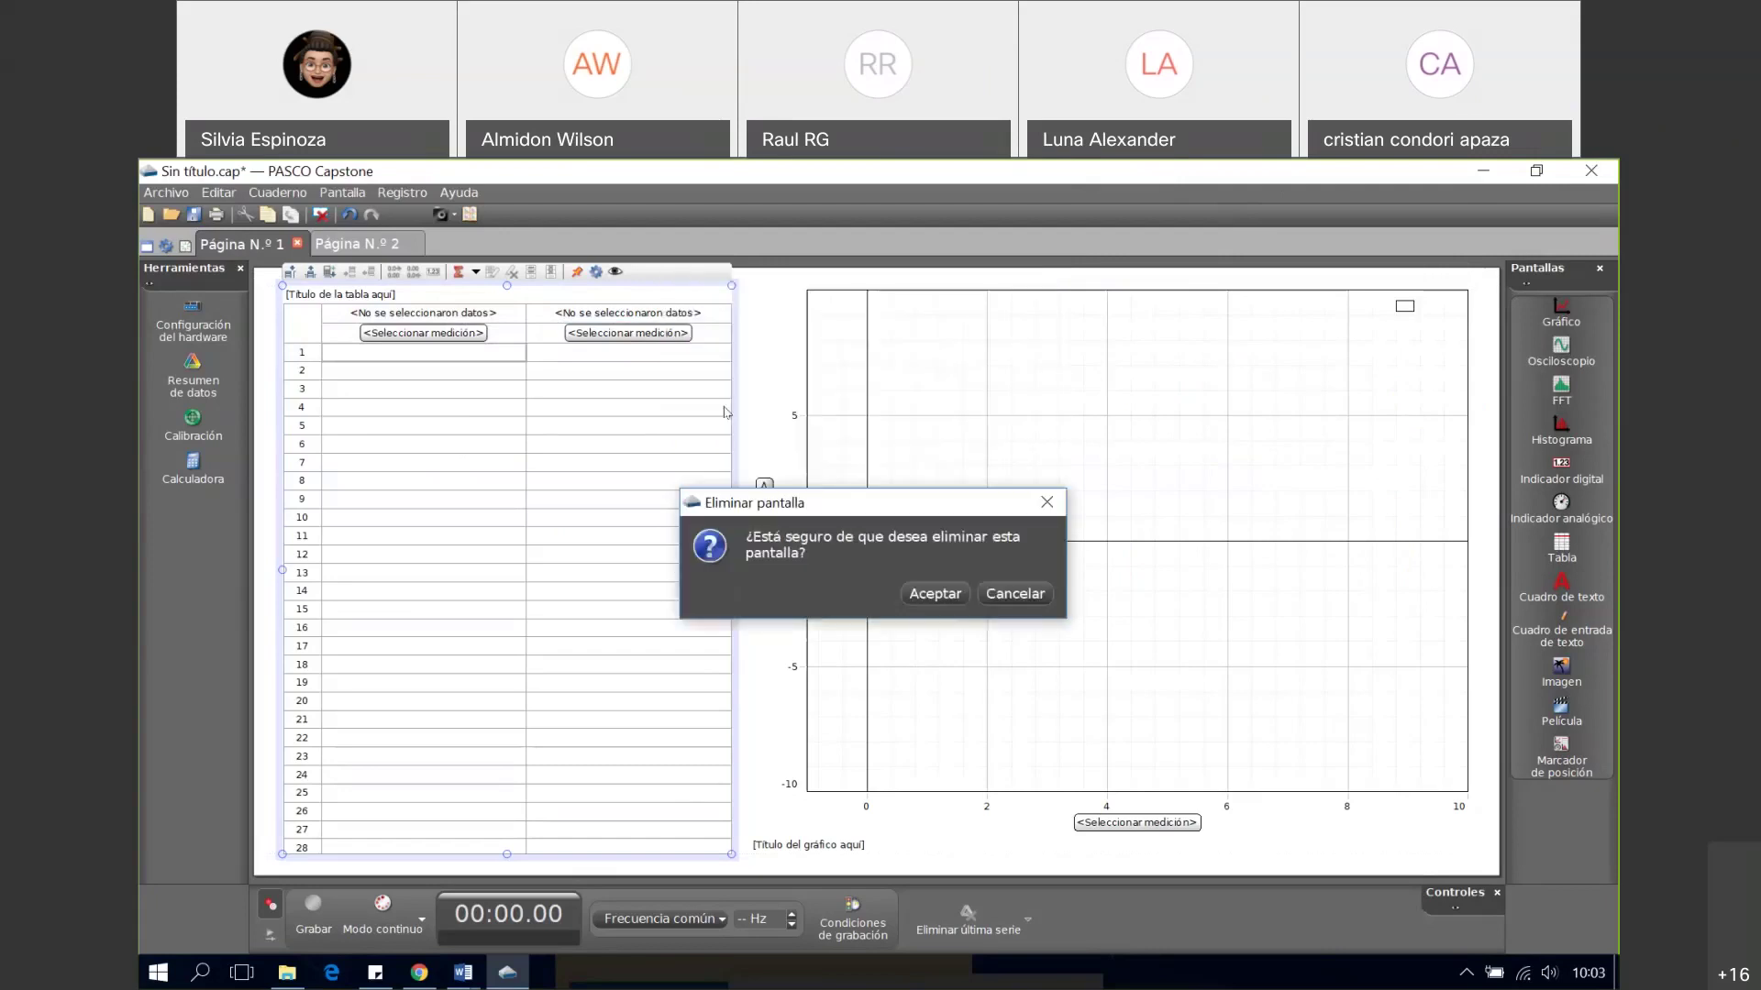
left_click(935, 594)
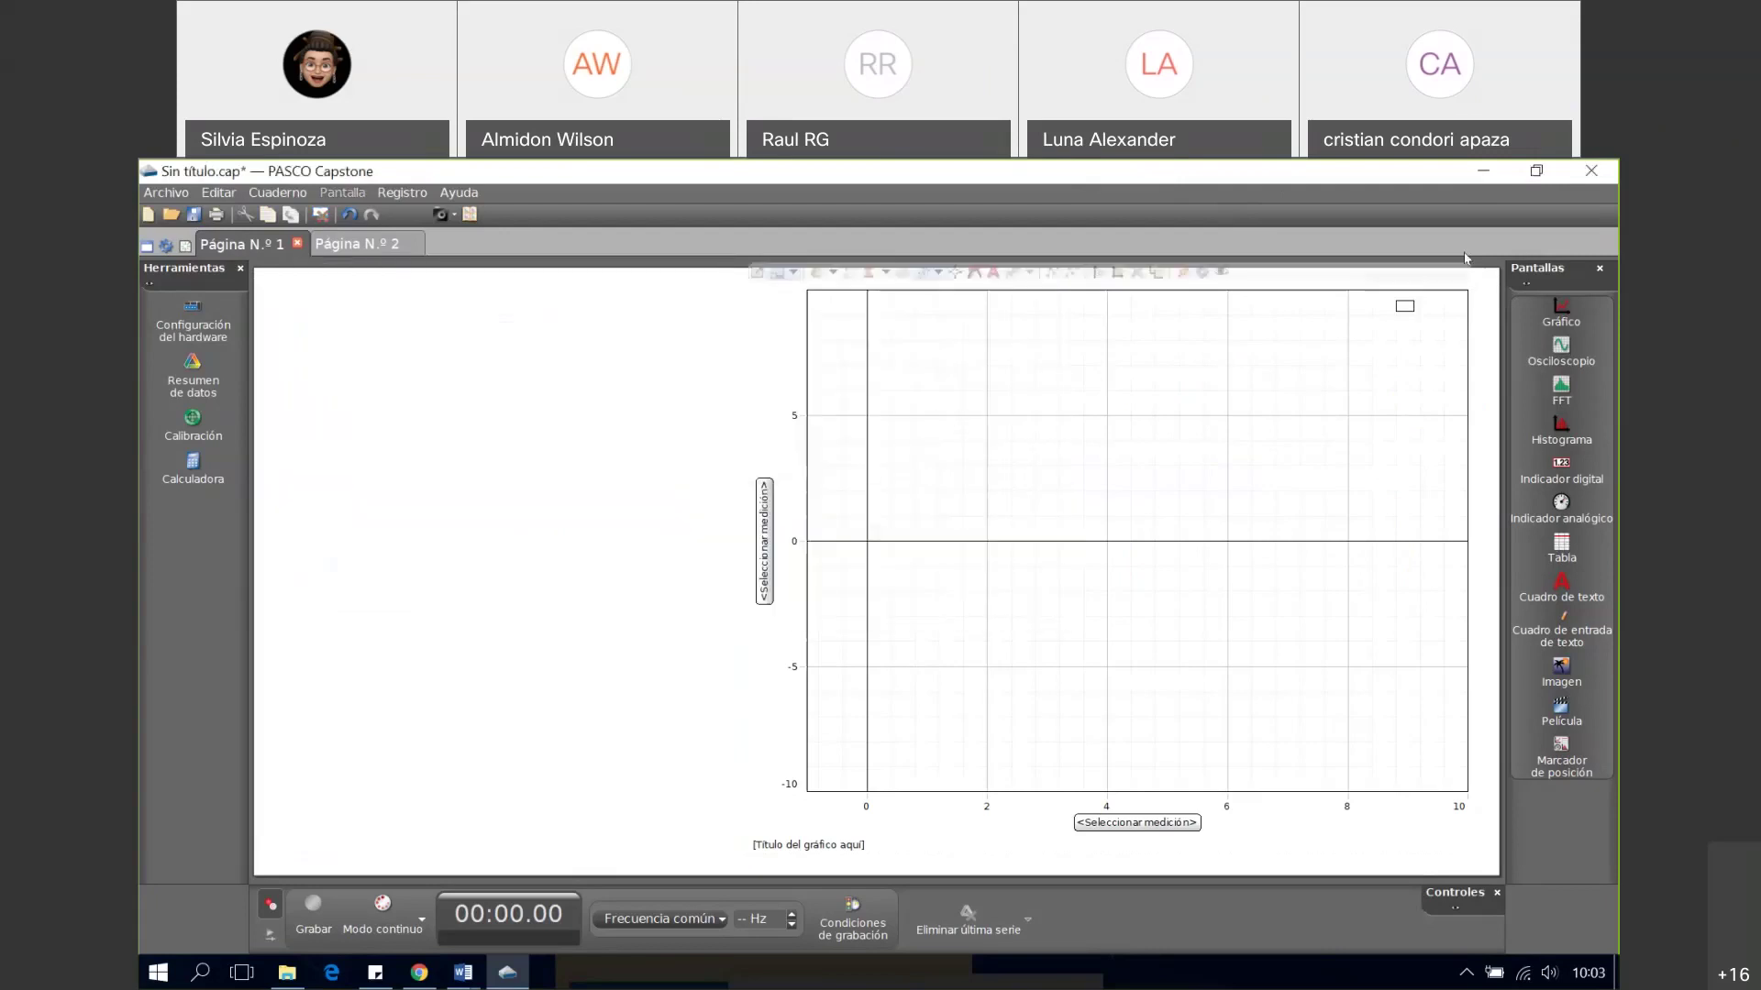
right_click(1391, 279)
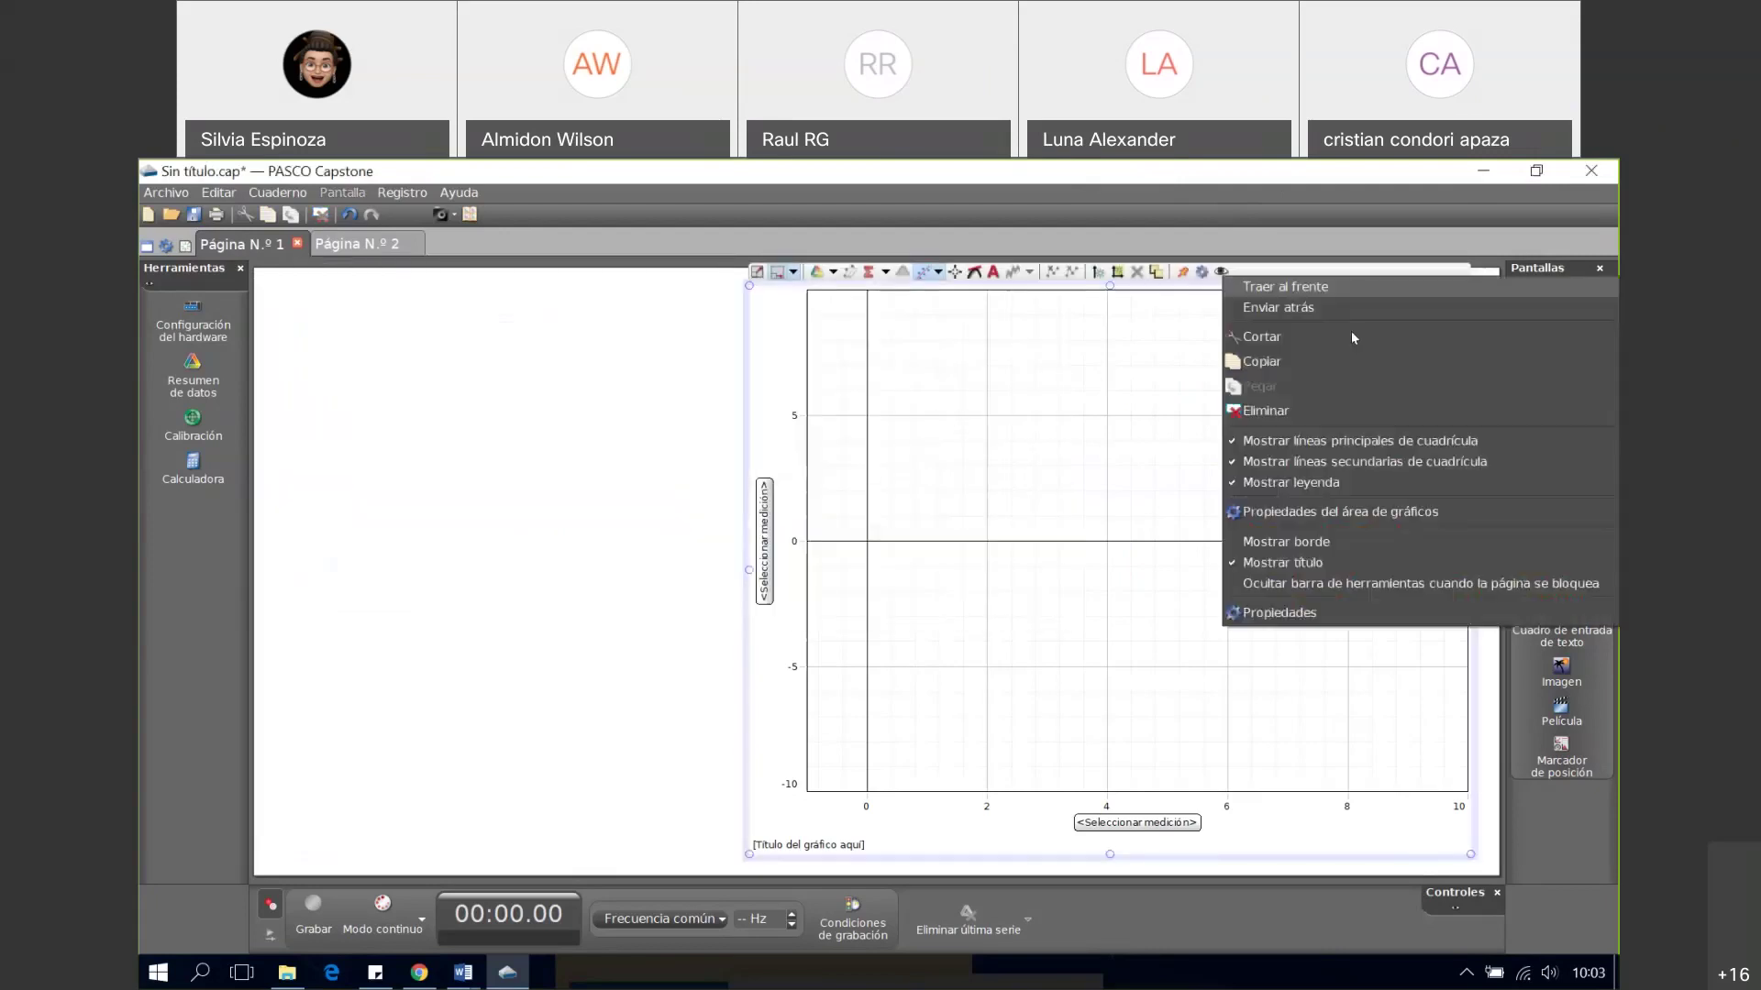
left_click(1261, 414)
left_click(935, 595)
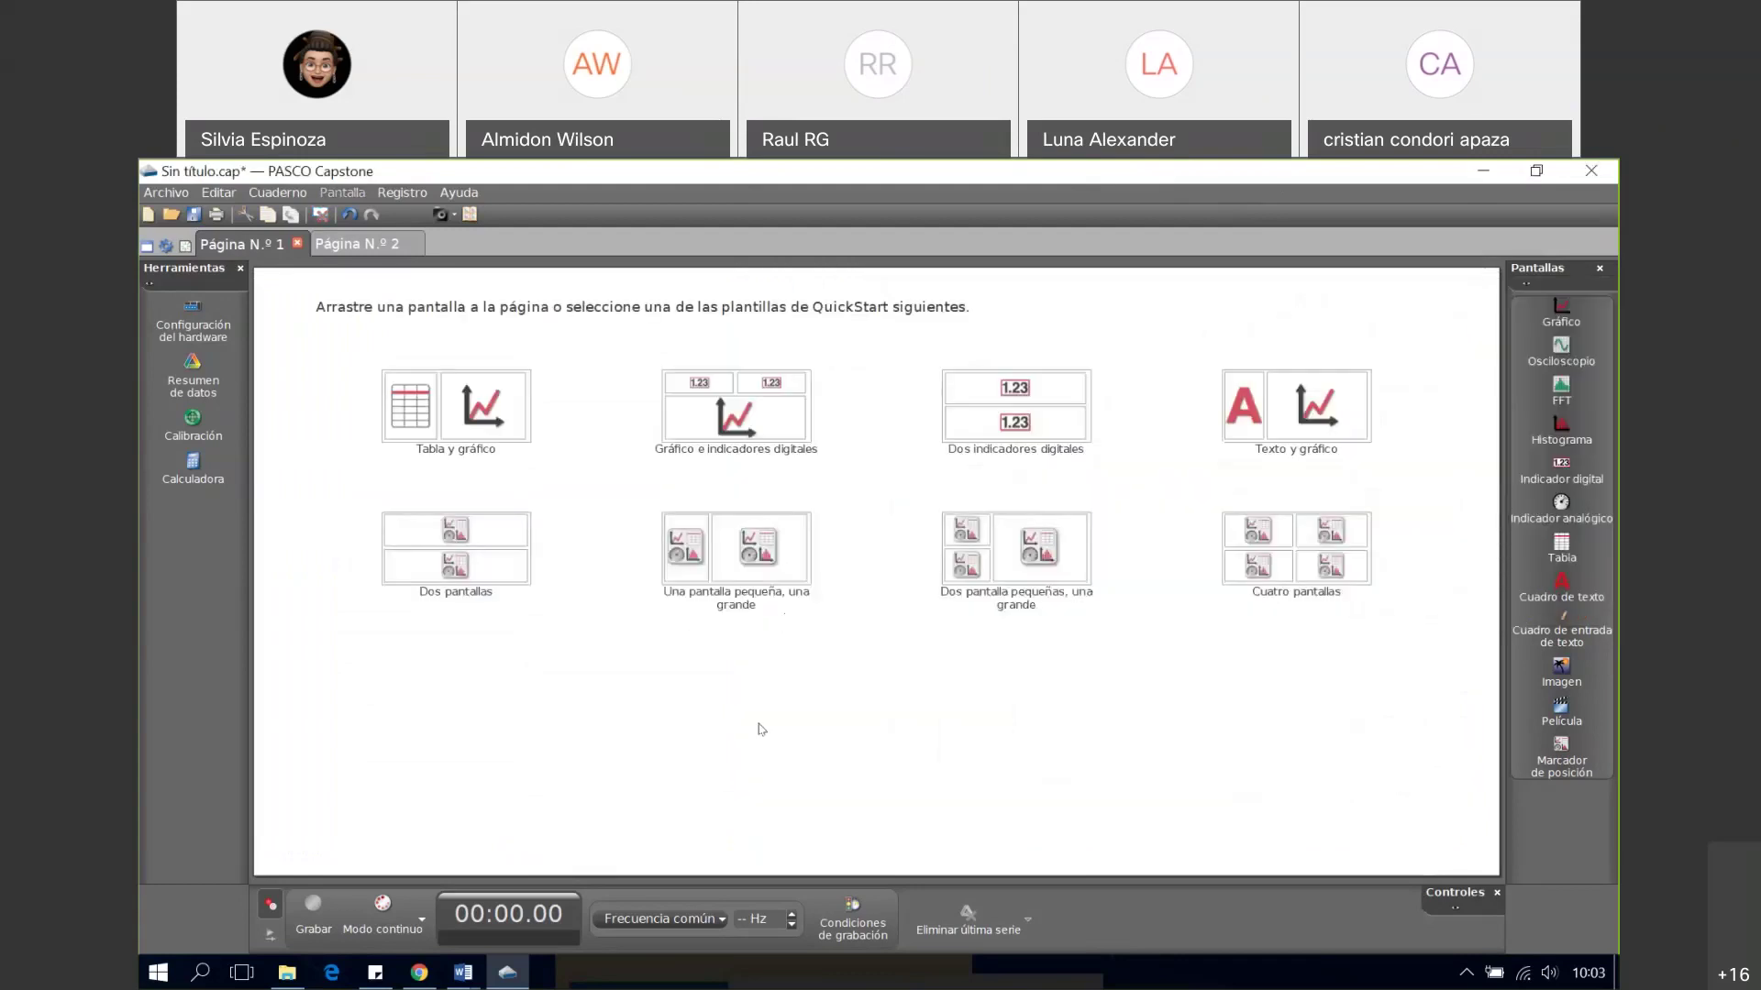
- Lay out Página N.º 1 with the Texto y gráfico template
left_click(1307, 380)
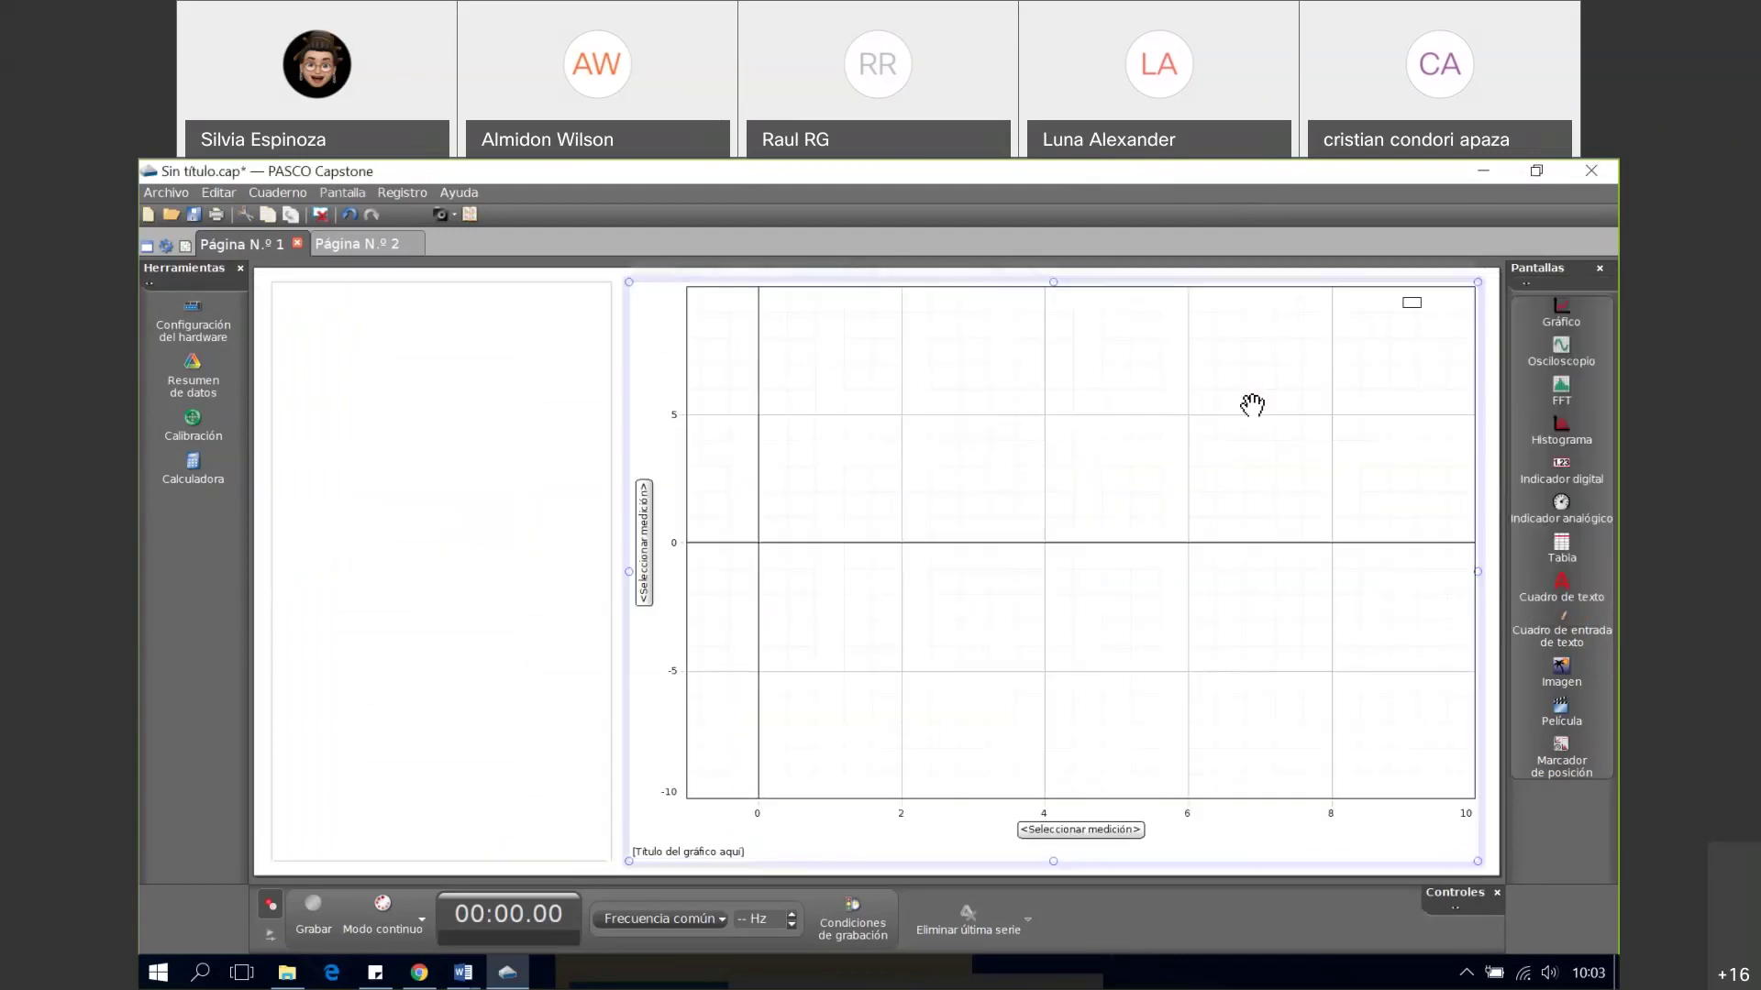
- Delete the graph from Página N.º 1 and widen the text box across most of the page
right_click(1213, 273)
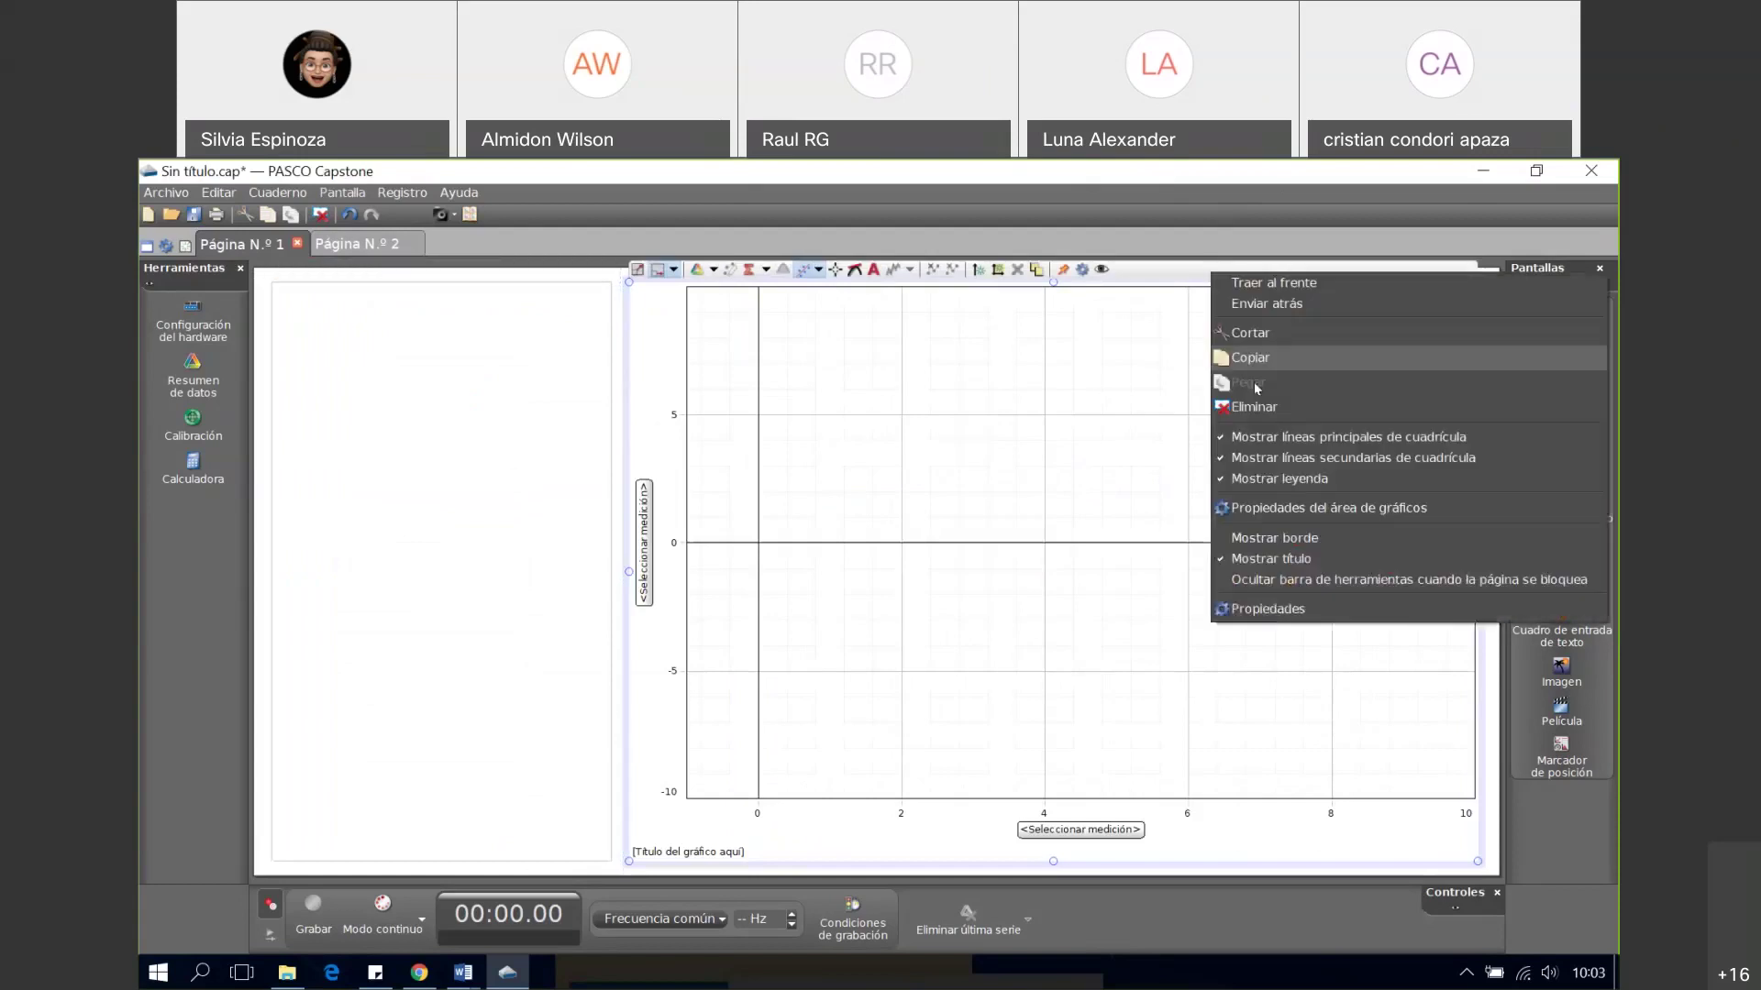
left_click(1250, 414)
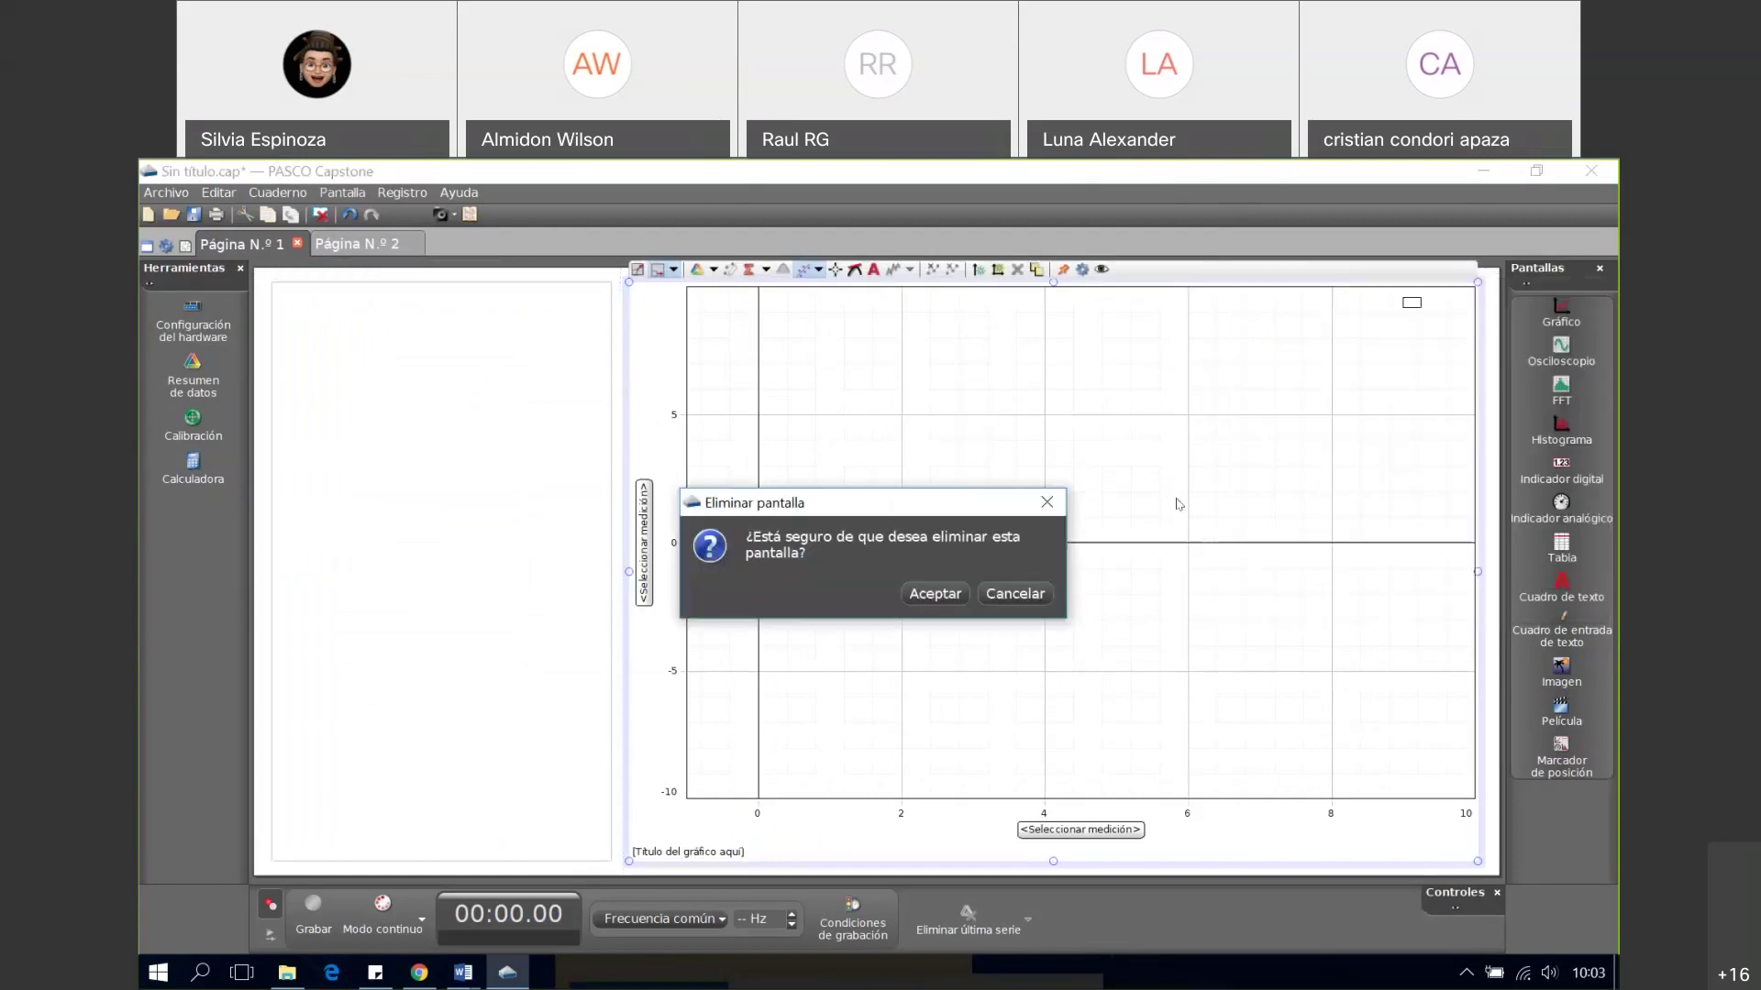
left_click(954, 596)
left_click(571, 547)
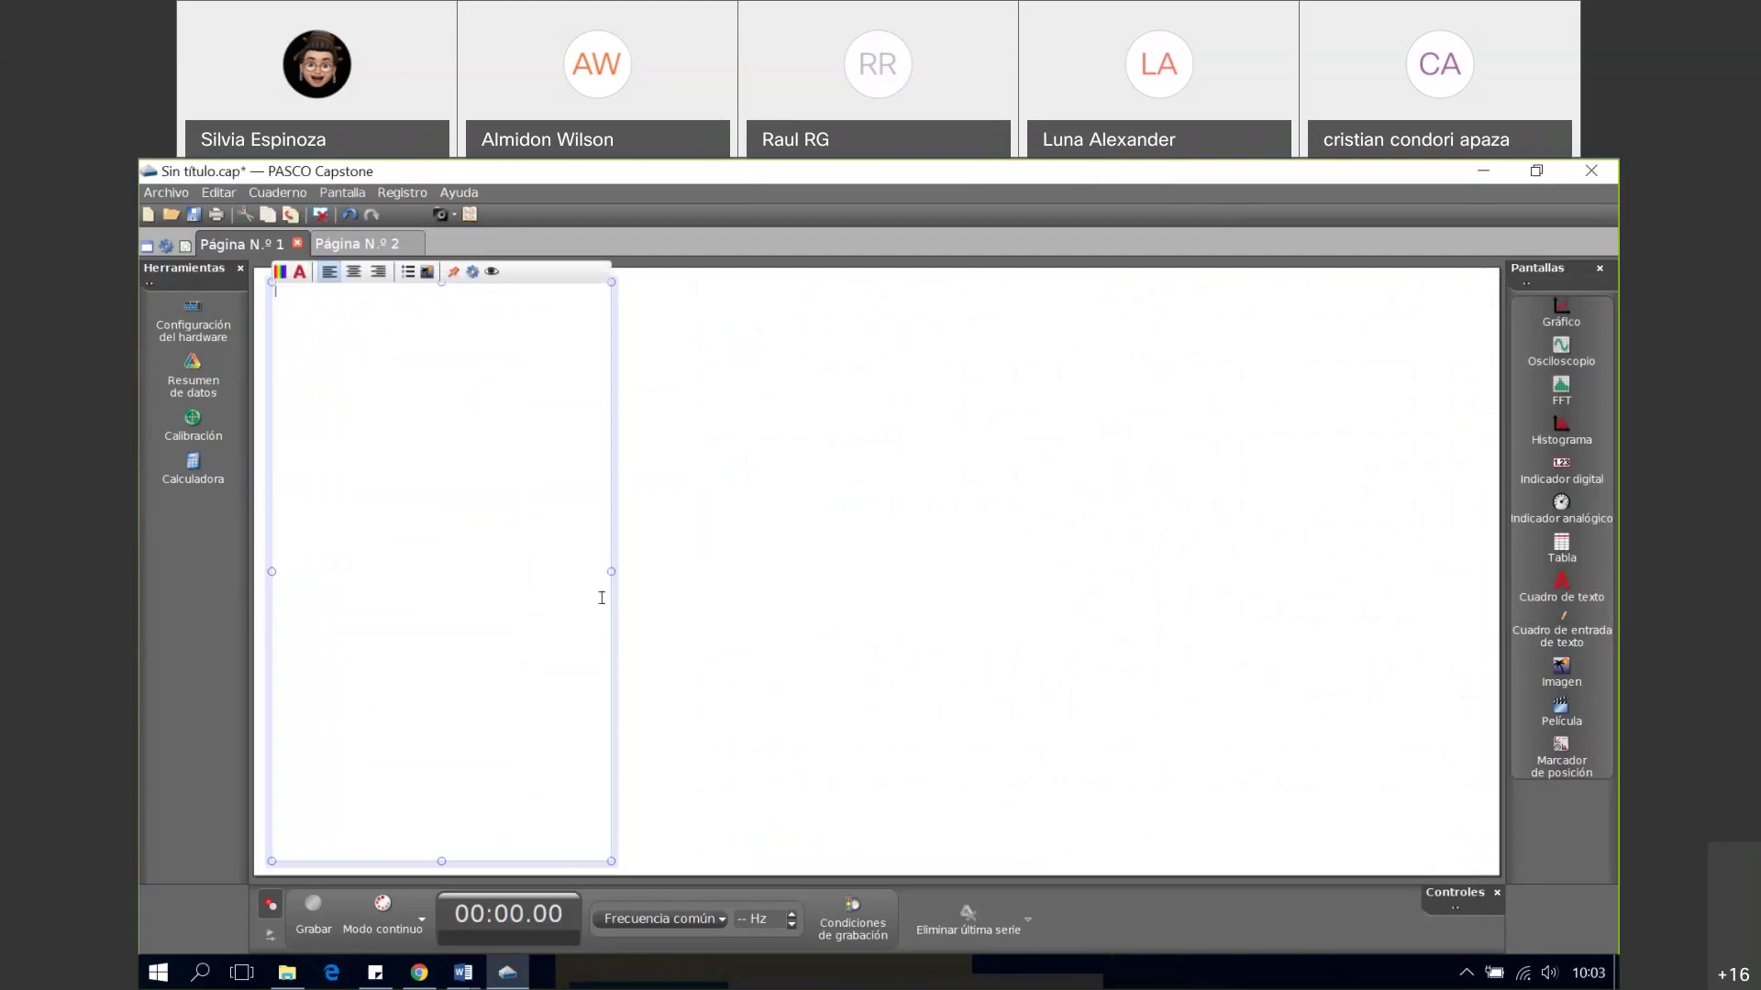
left_click_drag(611, 571, 1282, 502)
left_click(569, 500)
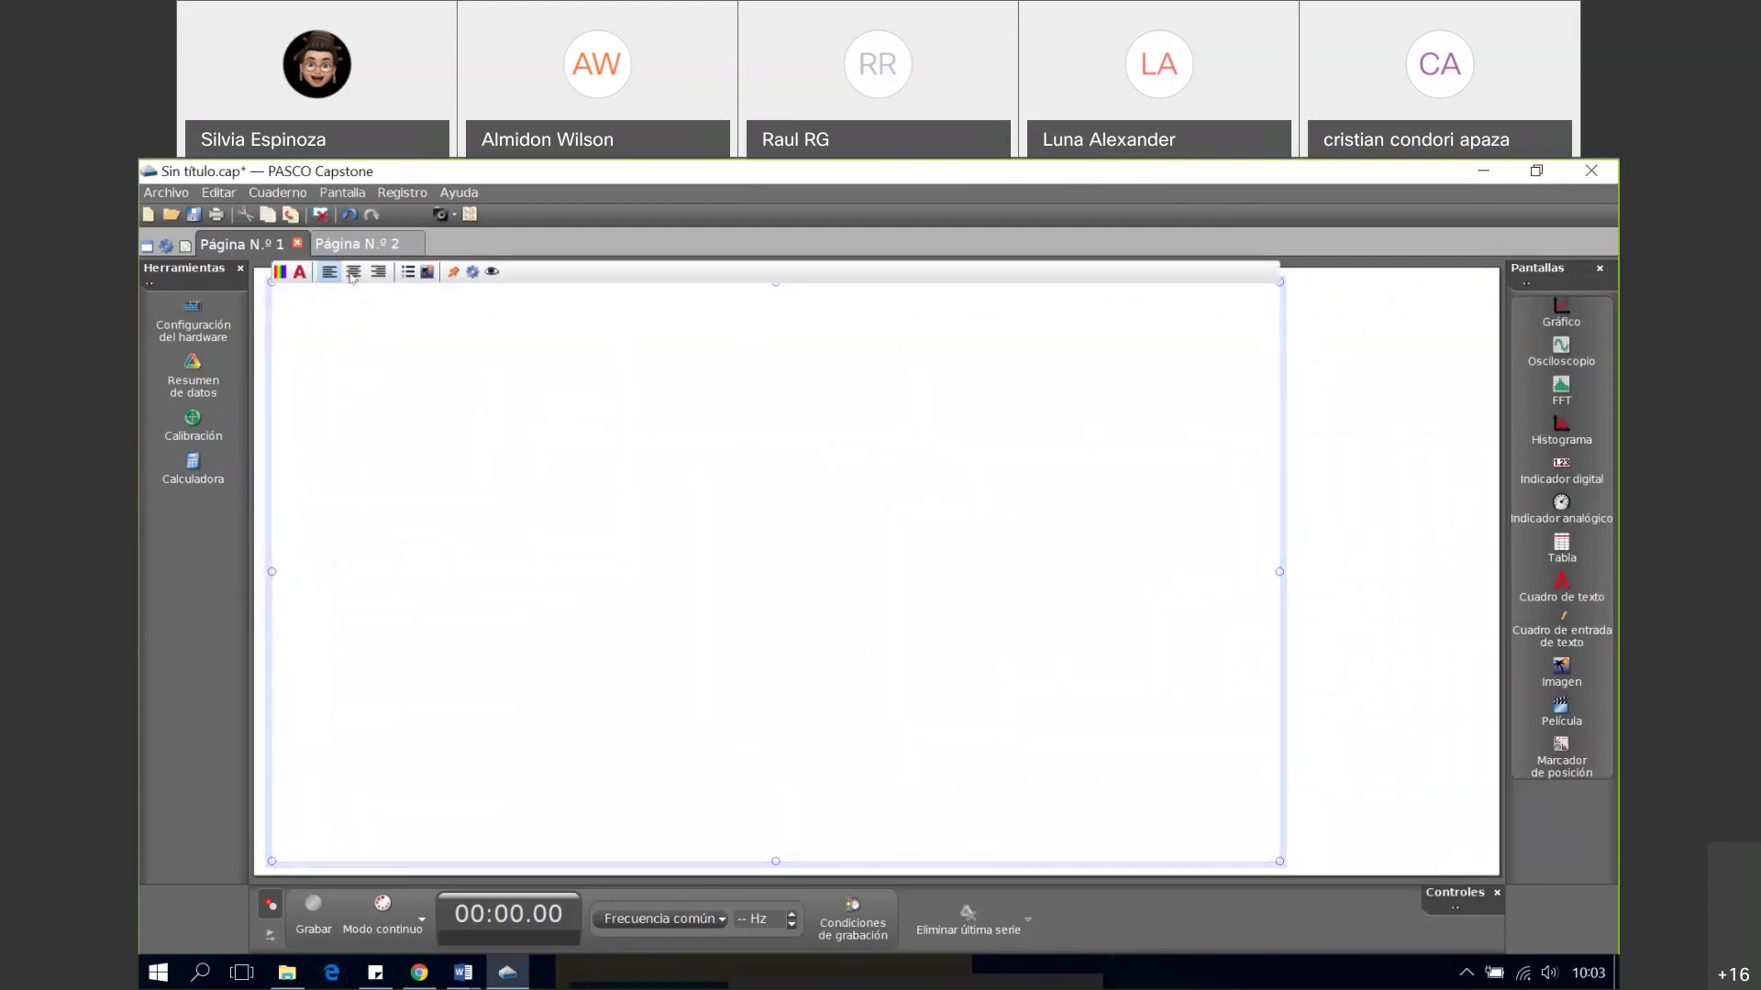
- Set the text box font to DejaVu Sans, bold, size 18, with the Subrayado effect
left_click(299, 273)
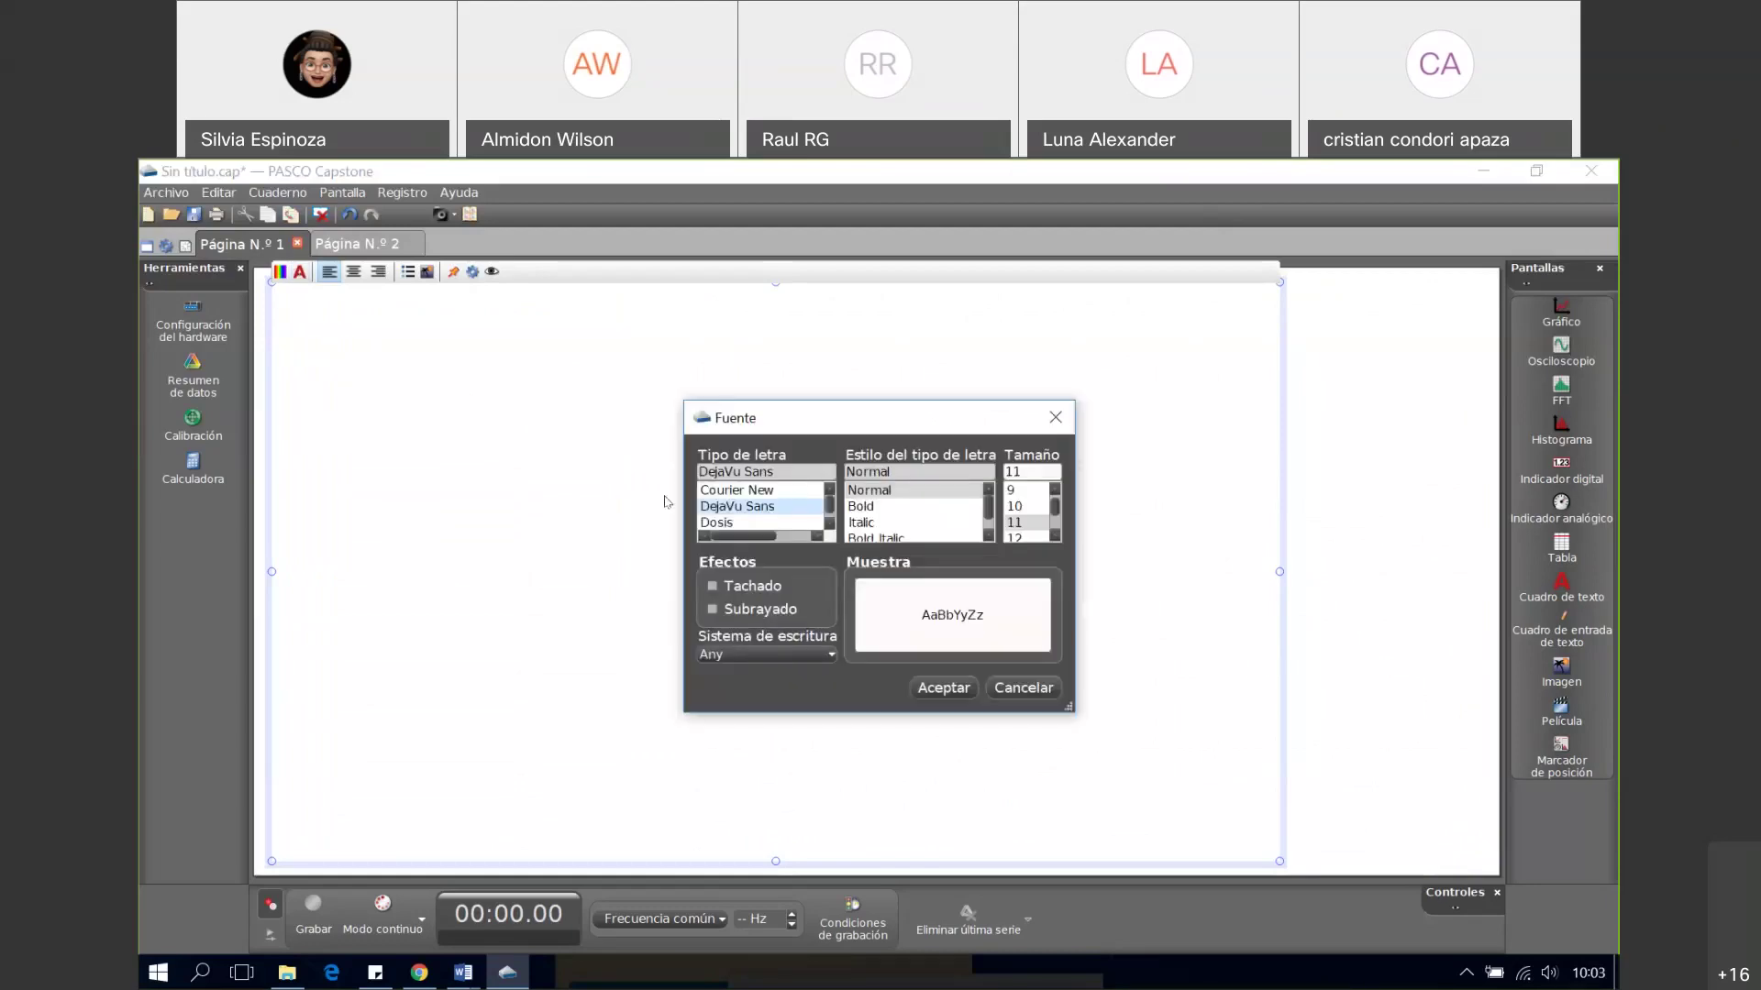
scroll(1057, 524, "down", 2)
scroll(1057, 524, "up", 2)
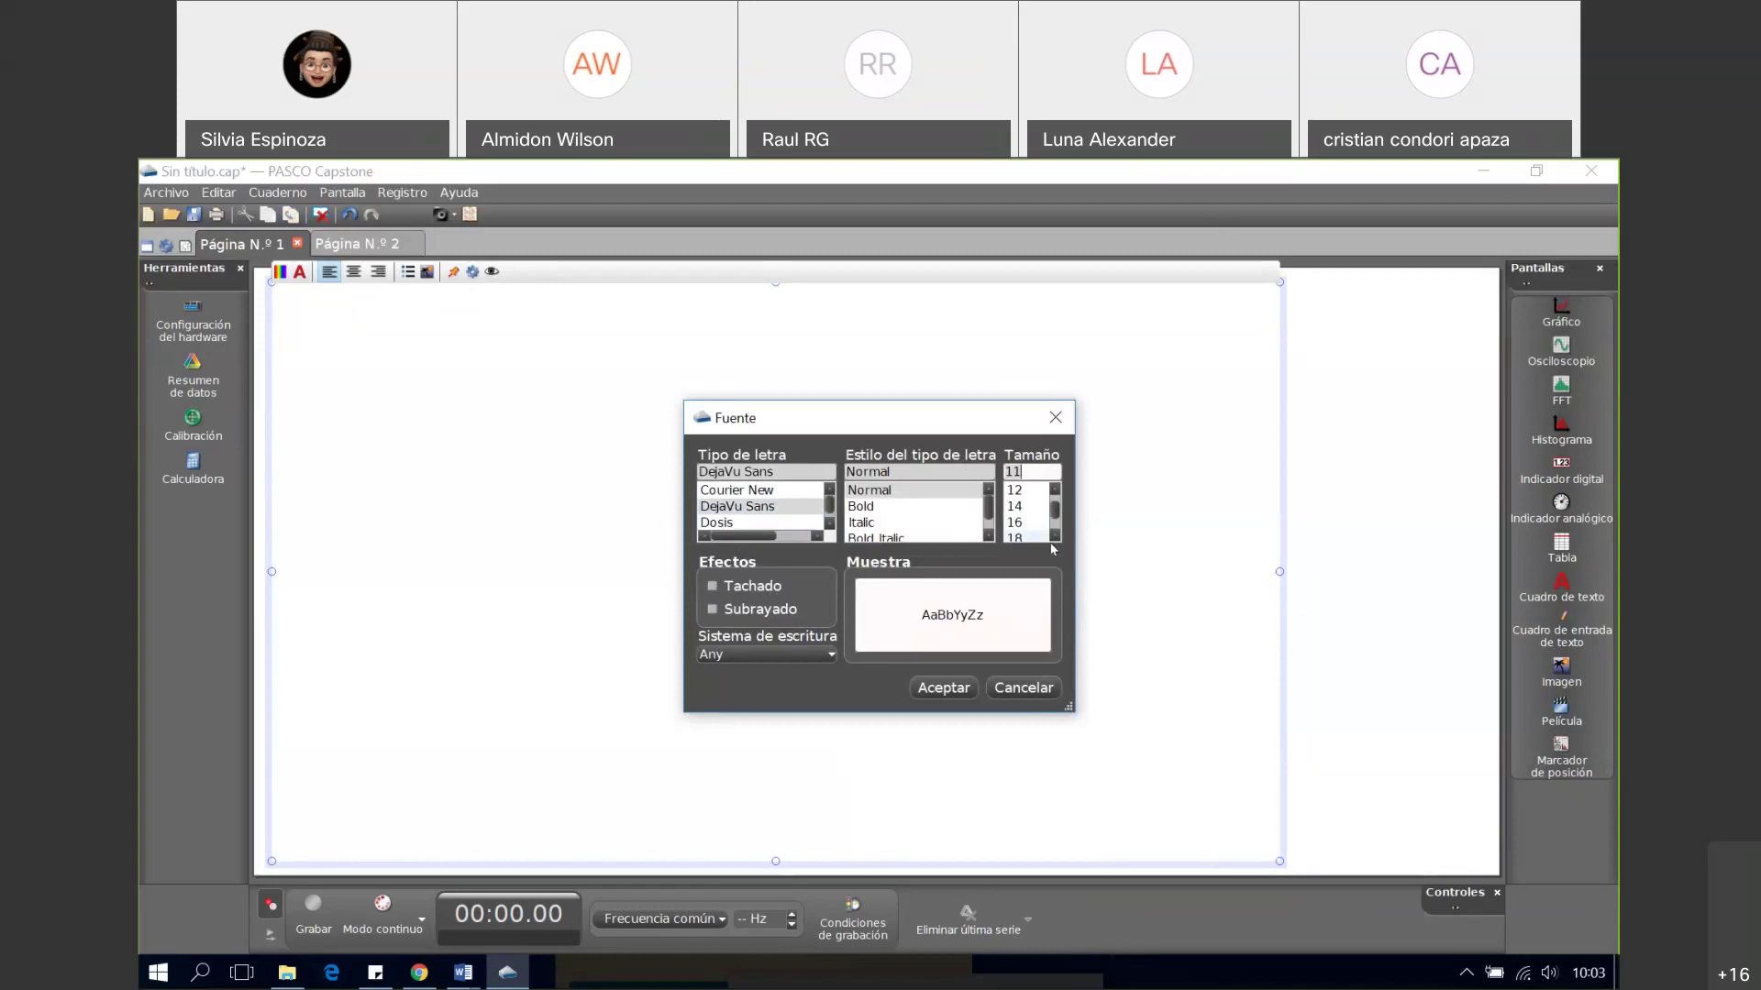
left_click(1023, 540)
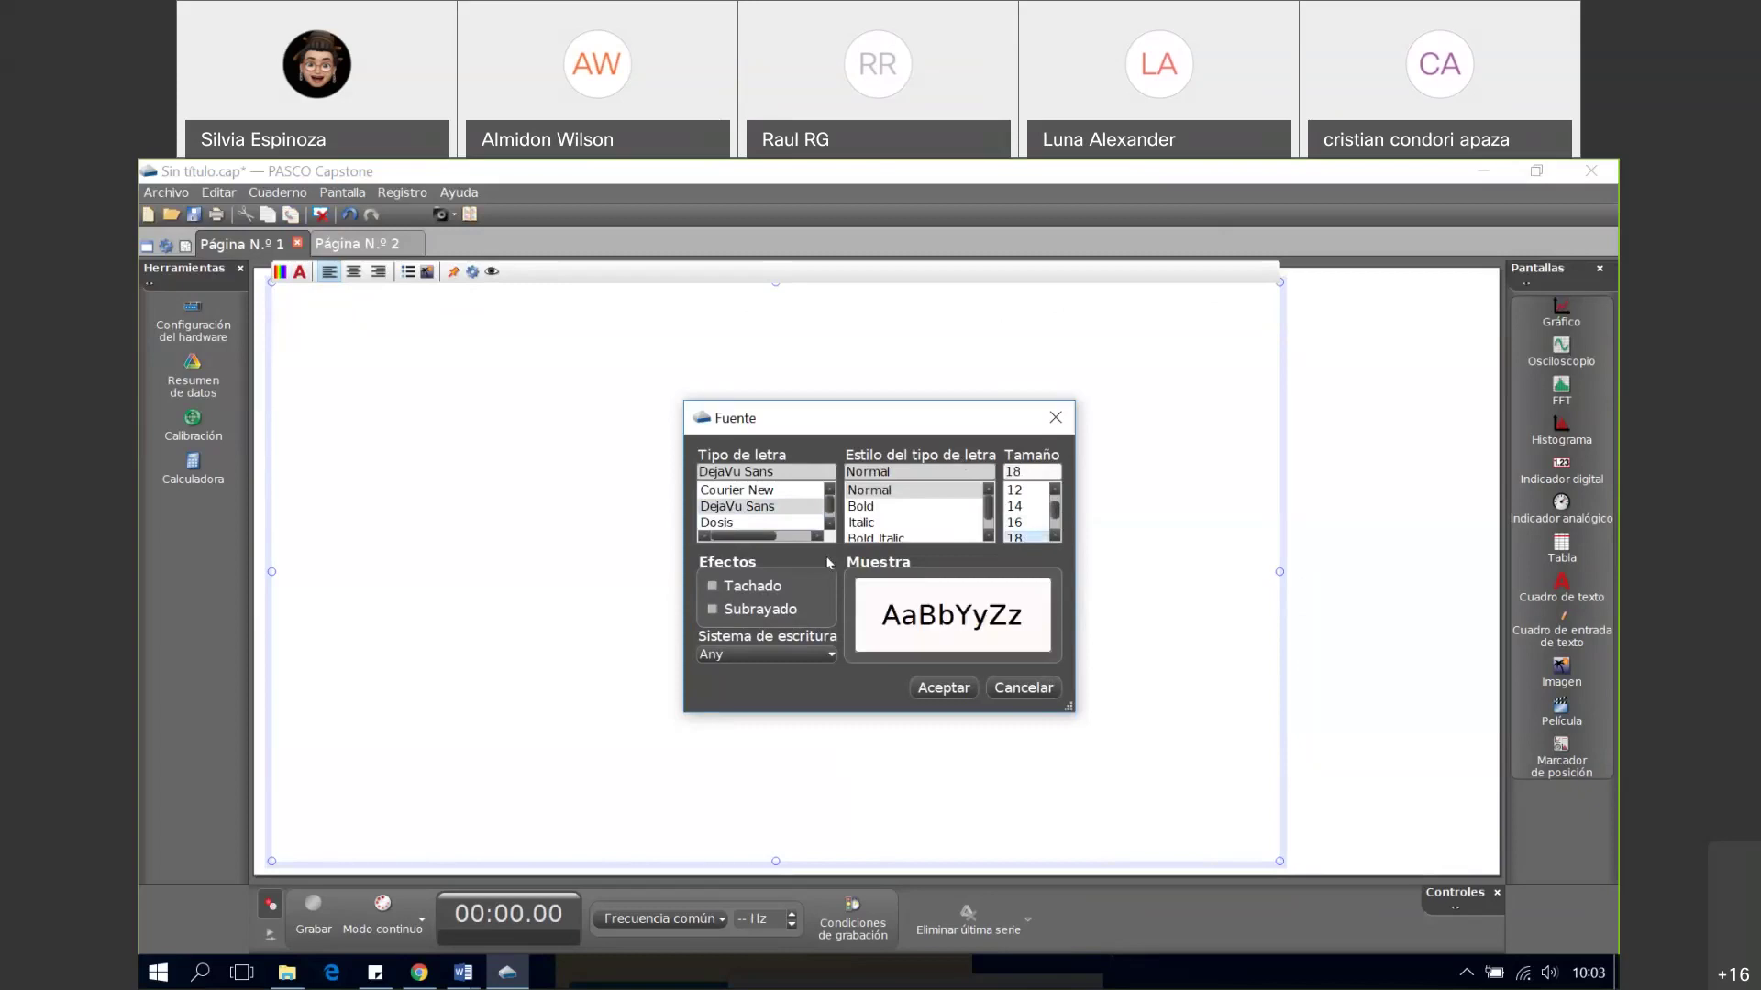
left_click(879, 509)
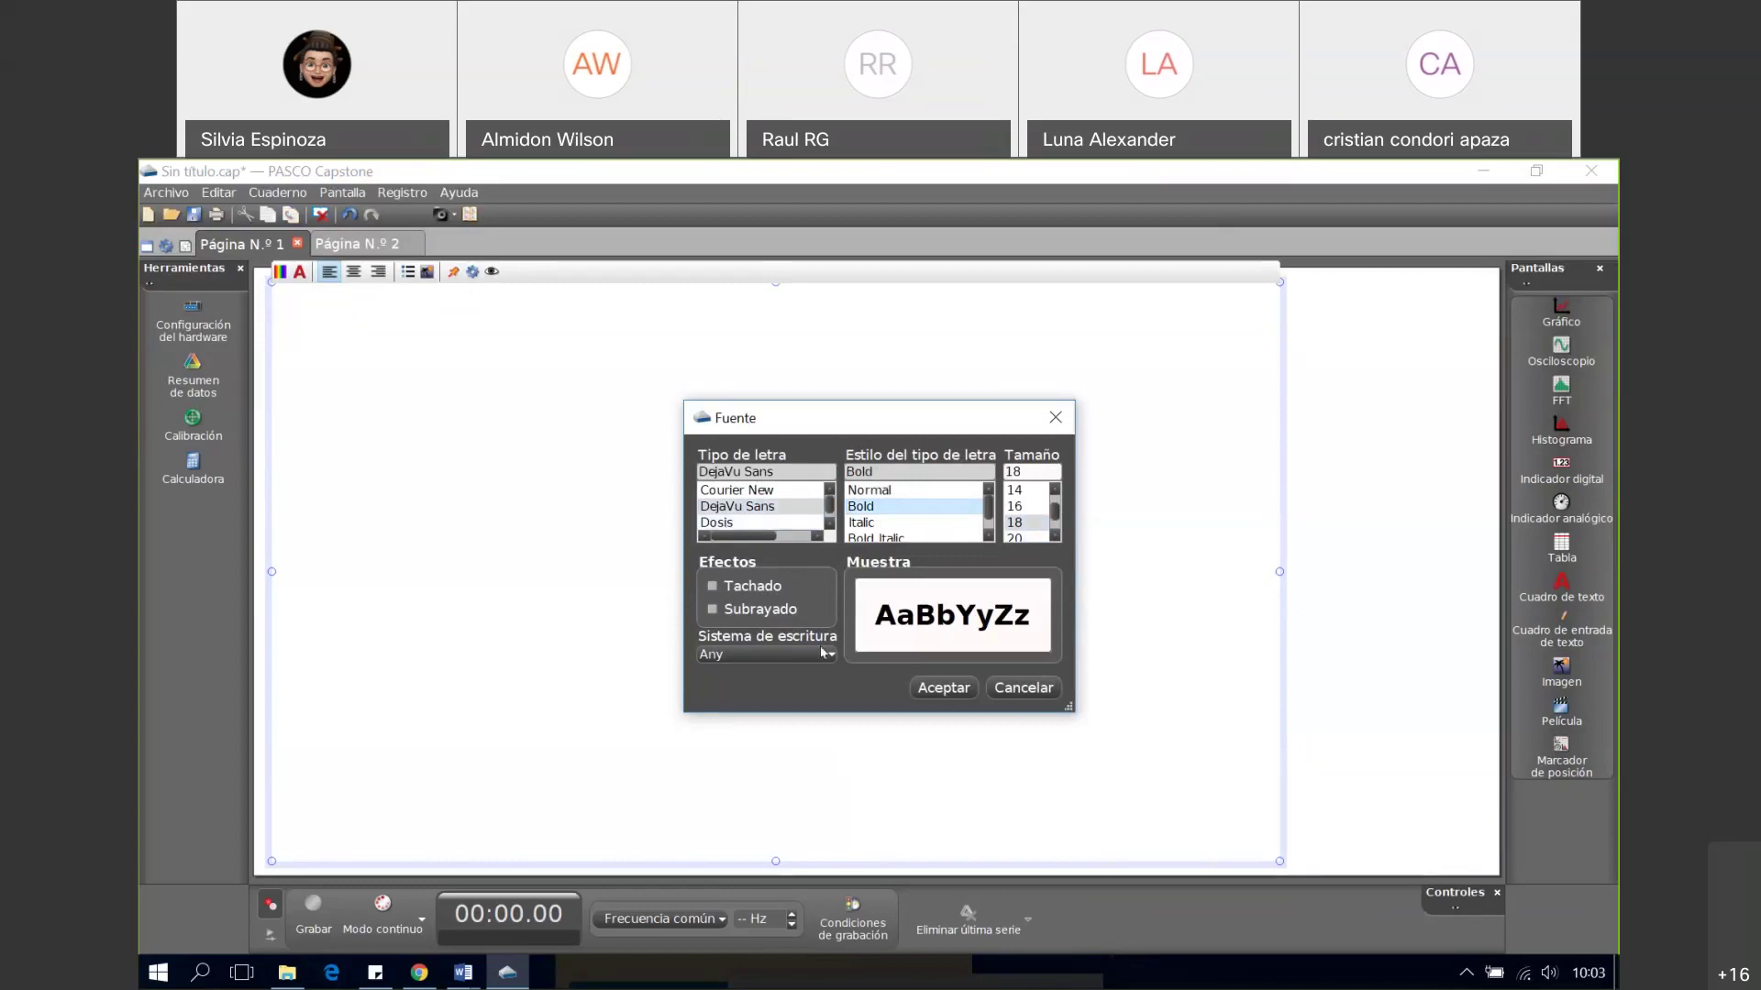
left_click(712, 609)
left_click(944, 688)
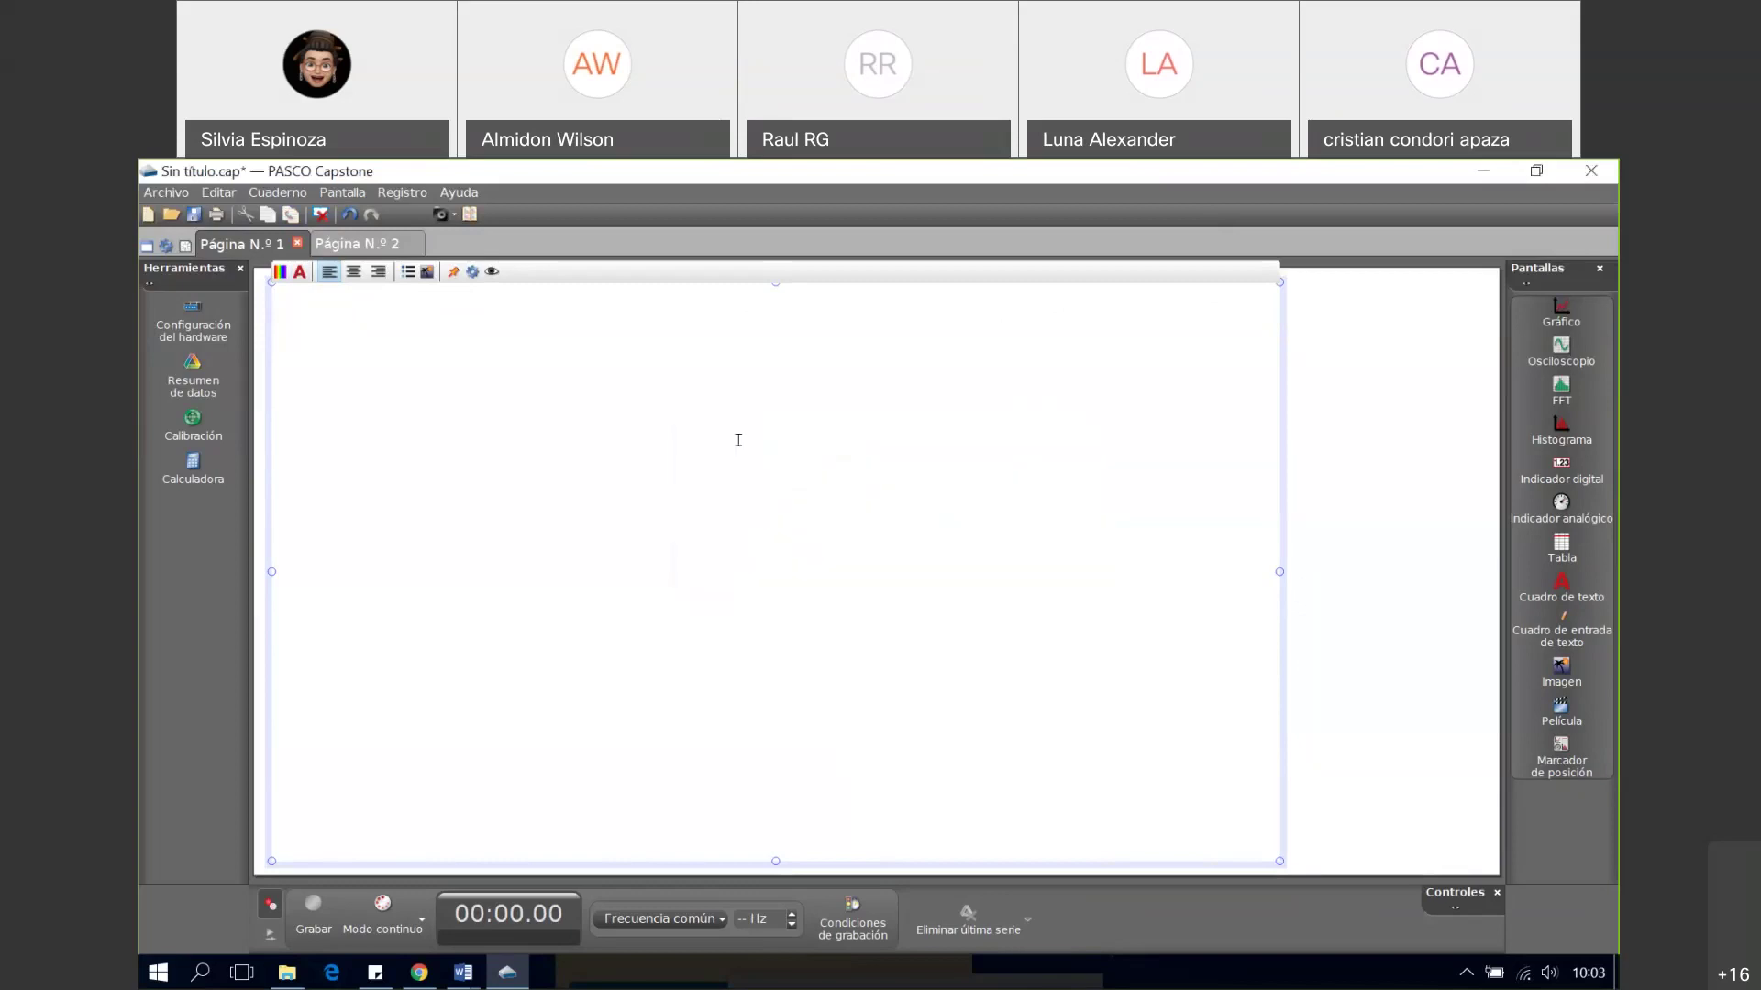
- Enter BIENVENIDOS as the heading of the text box, with MAS{DMZX-C,MSÑLKFJSDLK on a line below it
key("Caps_Lock")
type("BIENVENIDOS")
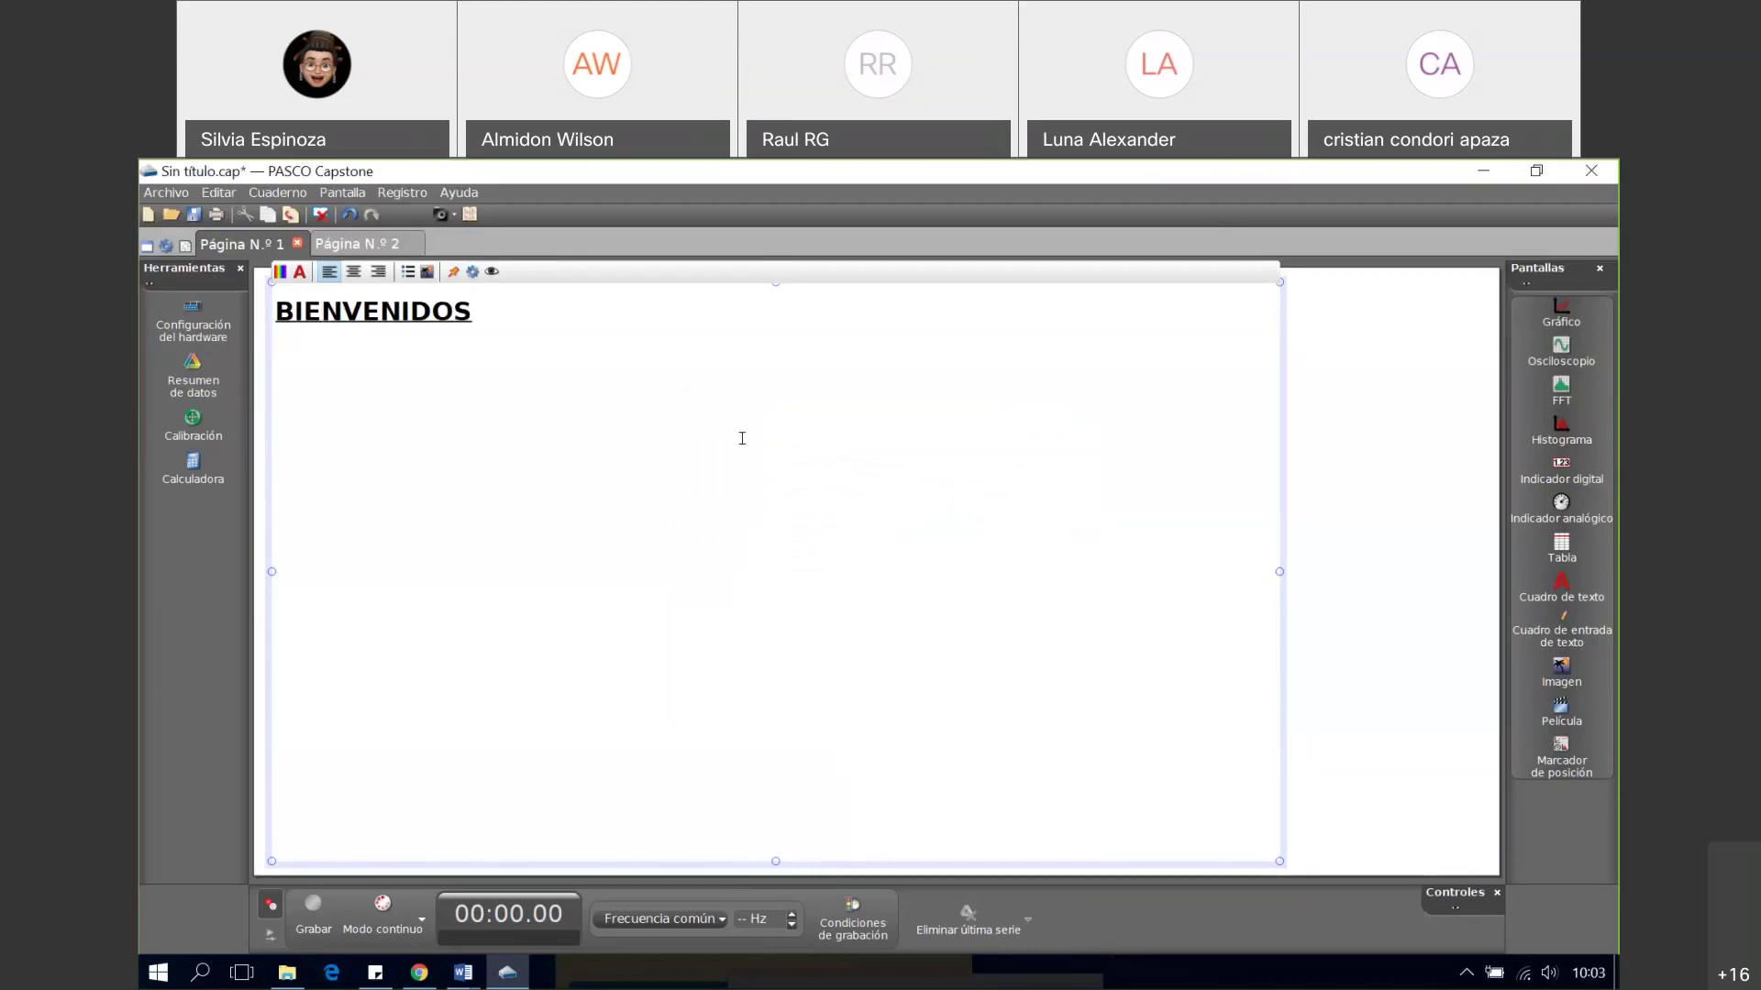
key("Return")
type("MAS{DM")
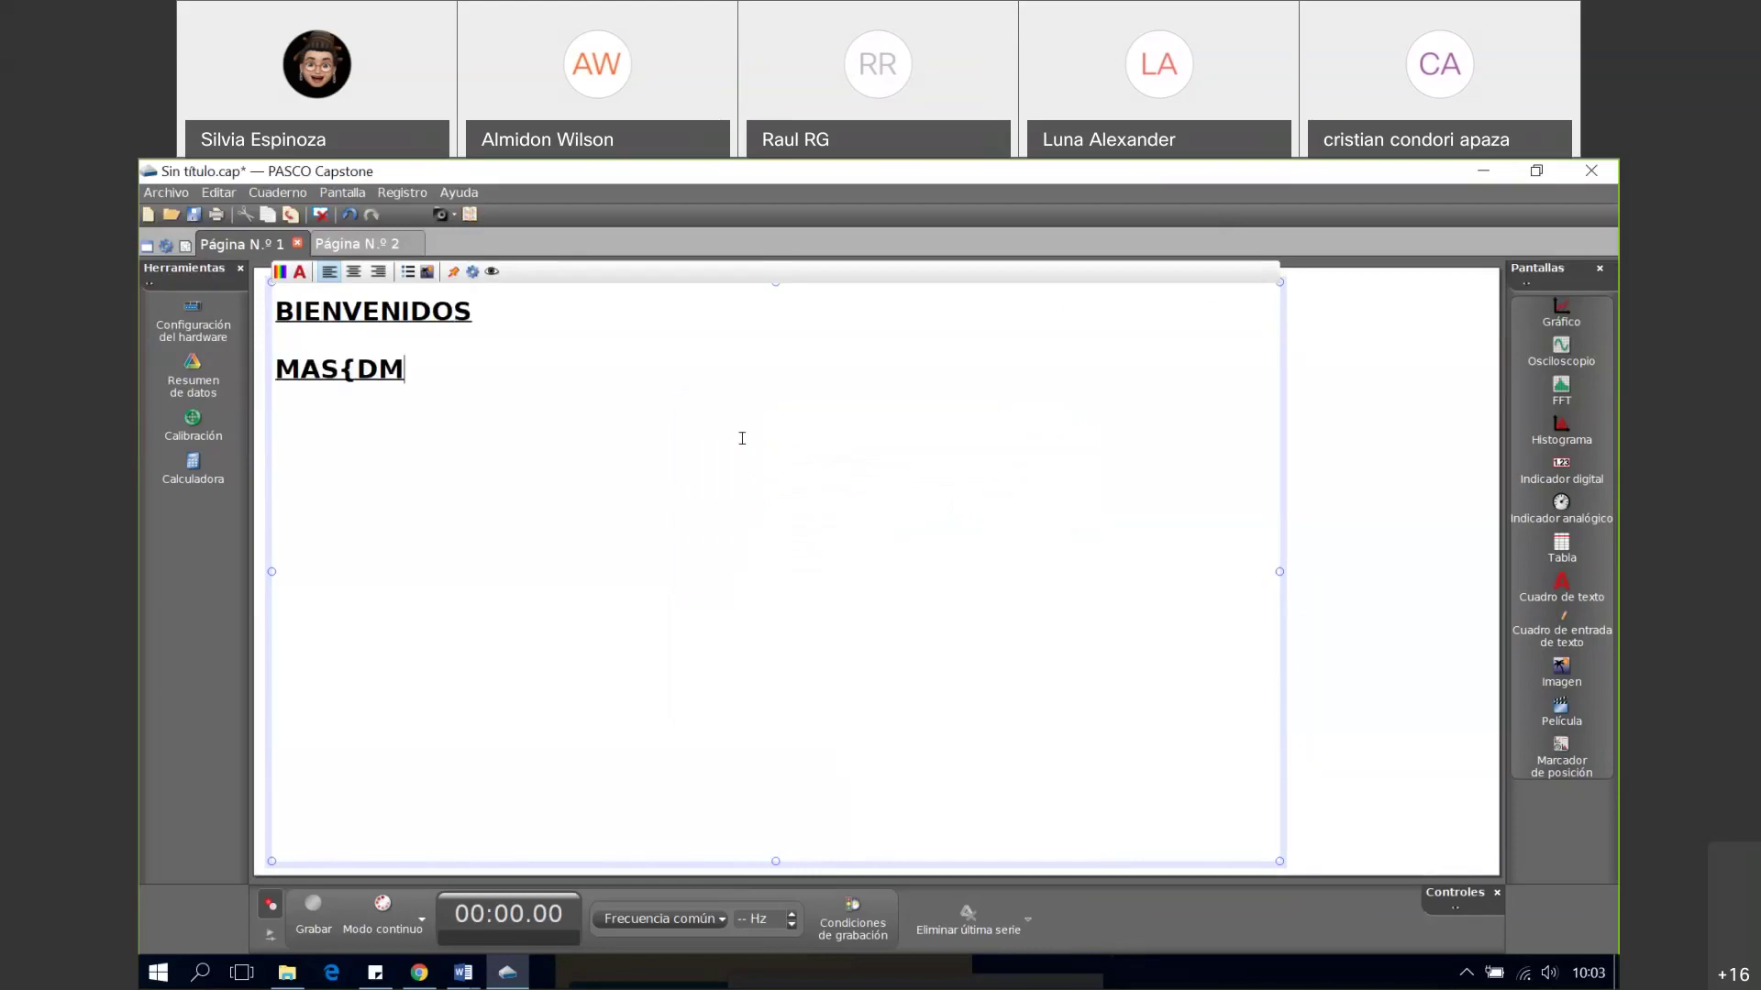
type("ZX-C,MSÑLKFJSDLK")
key("Return")
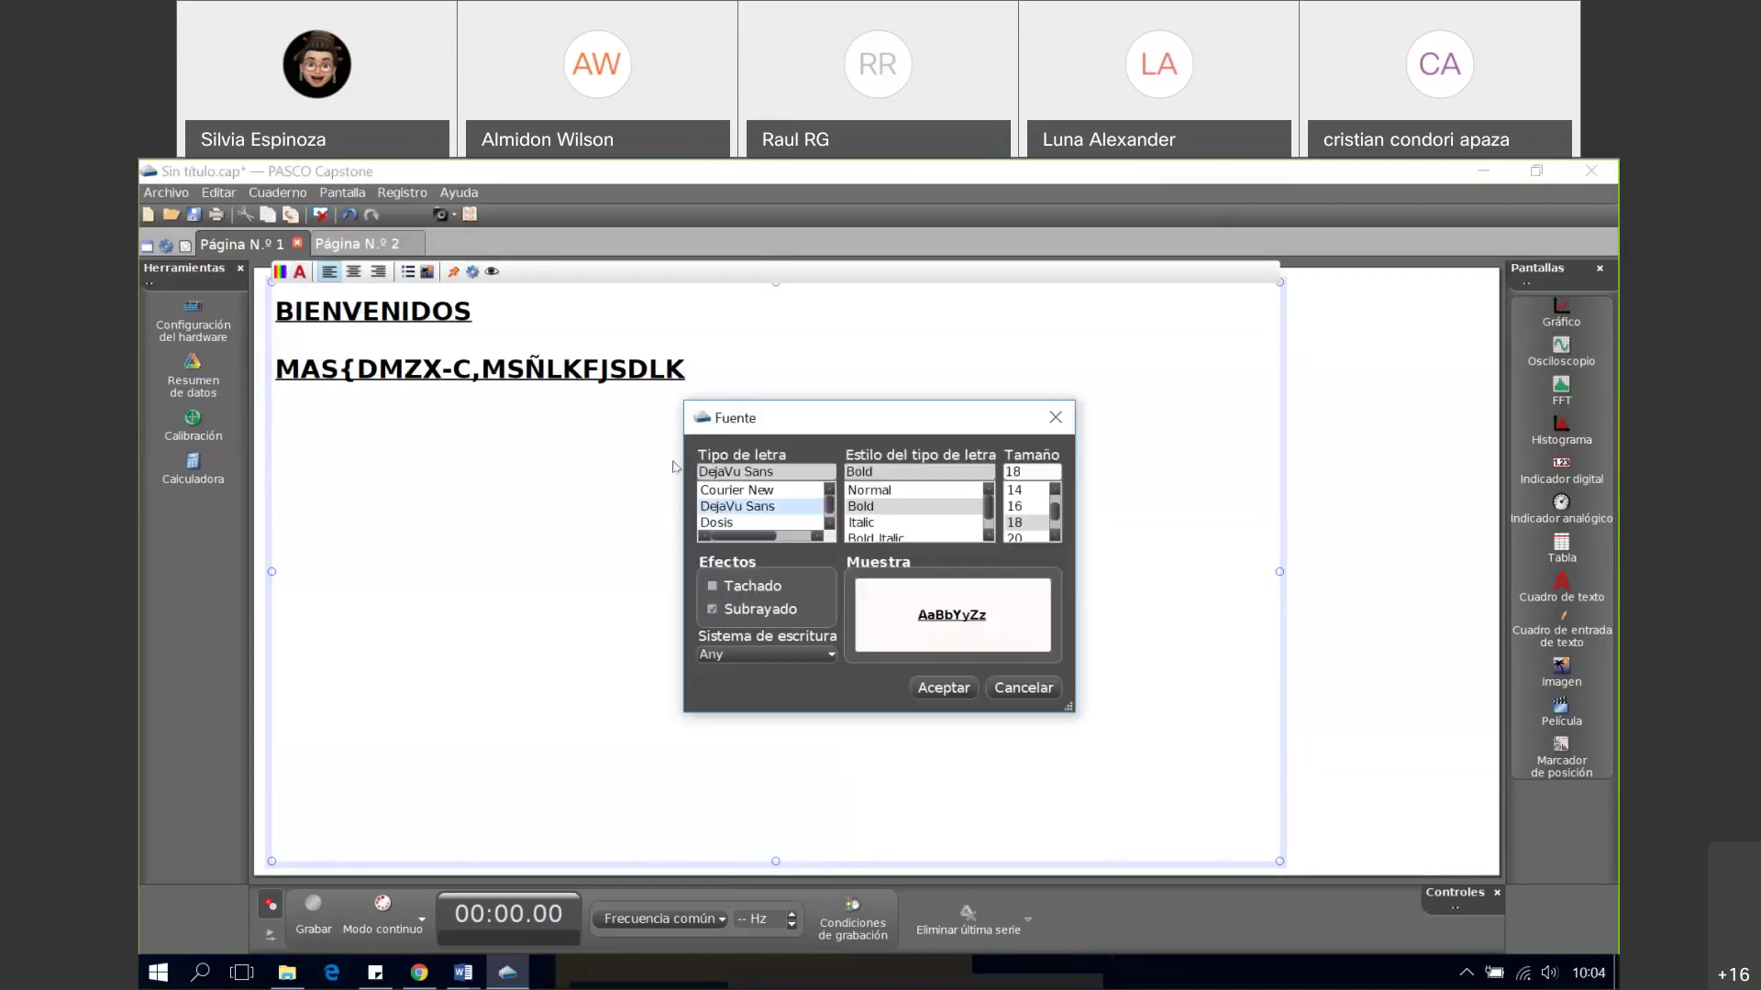
- Change the font for the following text to bold size 16 without the Subrayado effect
left_click(712, 610)
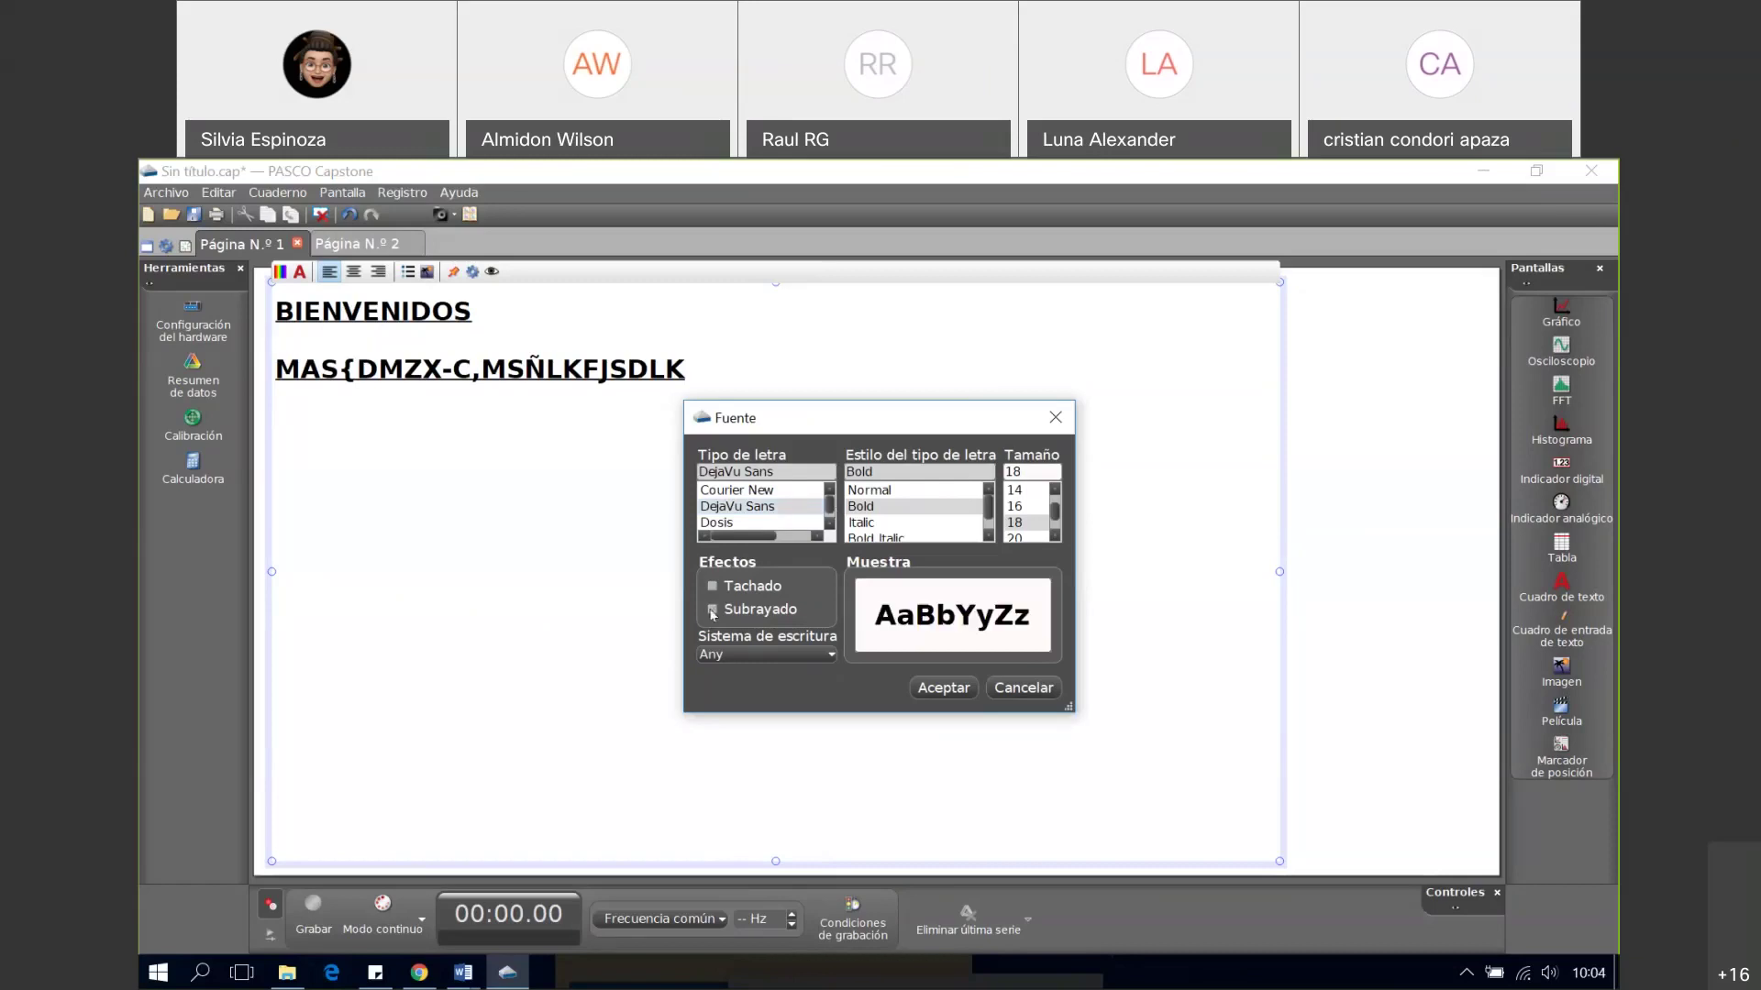
left_click(1015, 506)
left_click(943, 688)
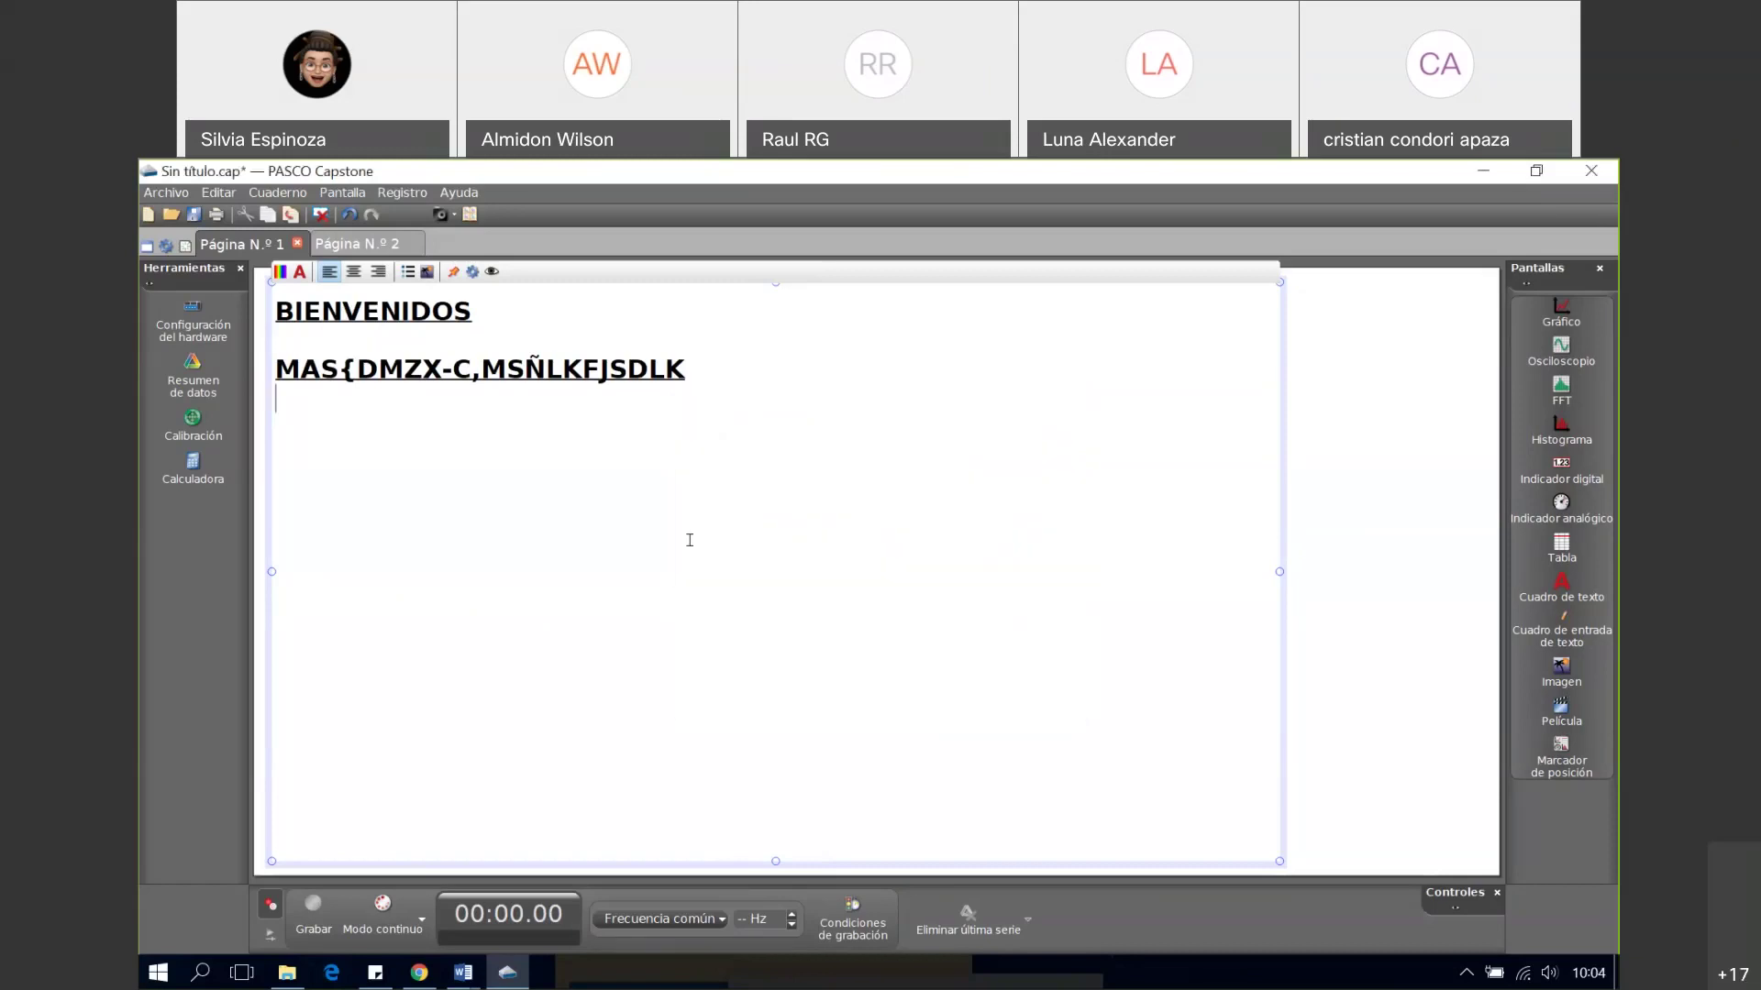
- Add the lines uttecxJAVAKJSBDSJKFA and DKSFLMLSÑMDFMSDMFL below the underlined text
type("IN")
key("BackSpace")
key("BackSpace")
key("Caps_Lock")
type("uttecx")
key("Caps_Lock")
type("JAVAKJSBDSJKFA")
key("Return")
type("DKSFLMLSÑMDFMSDMFL")
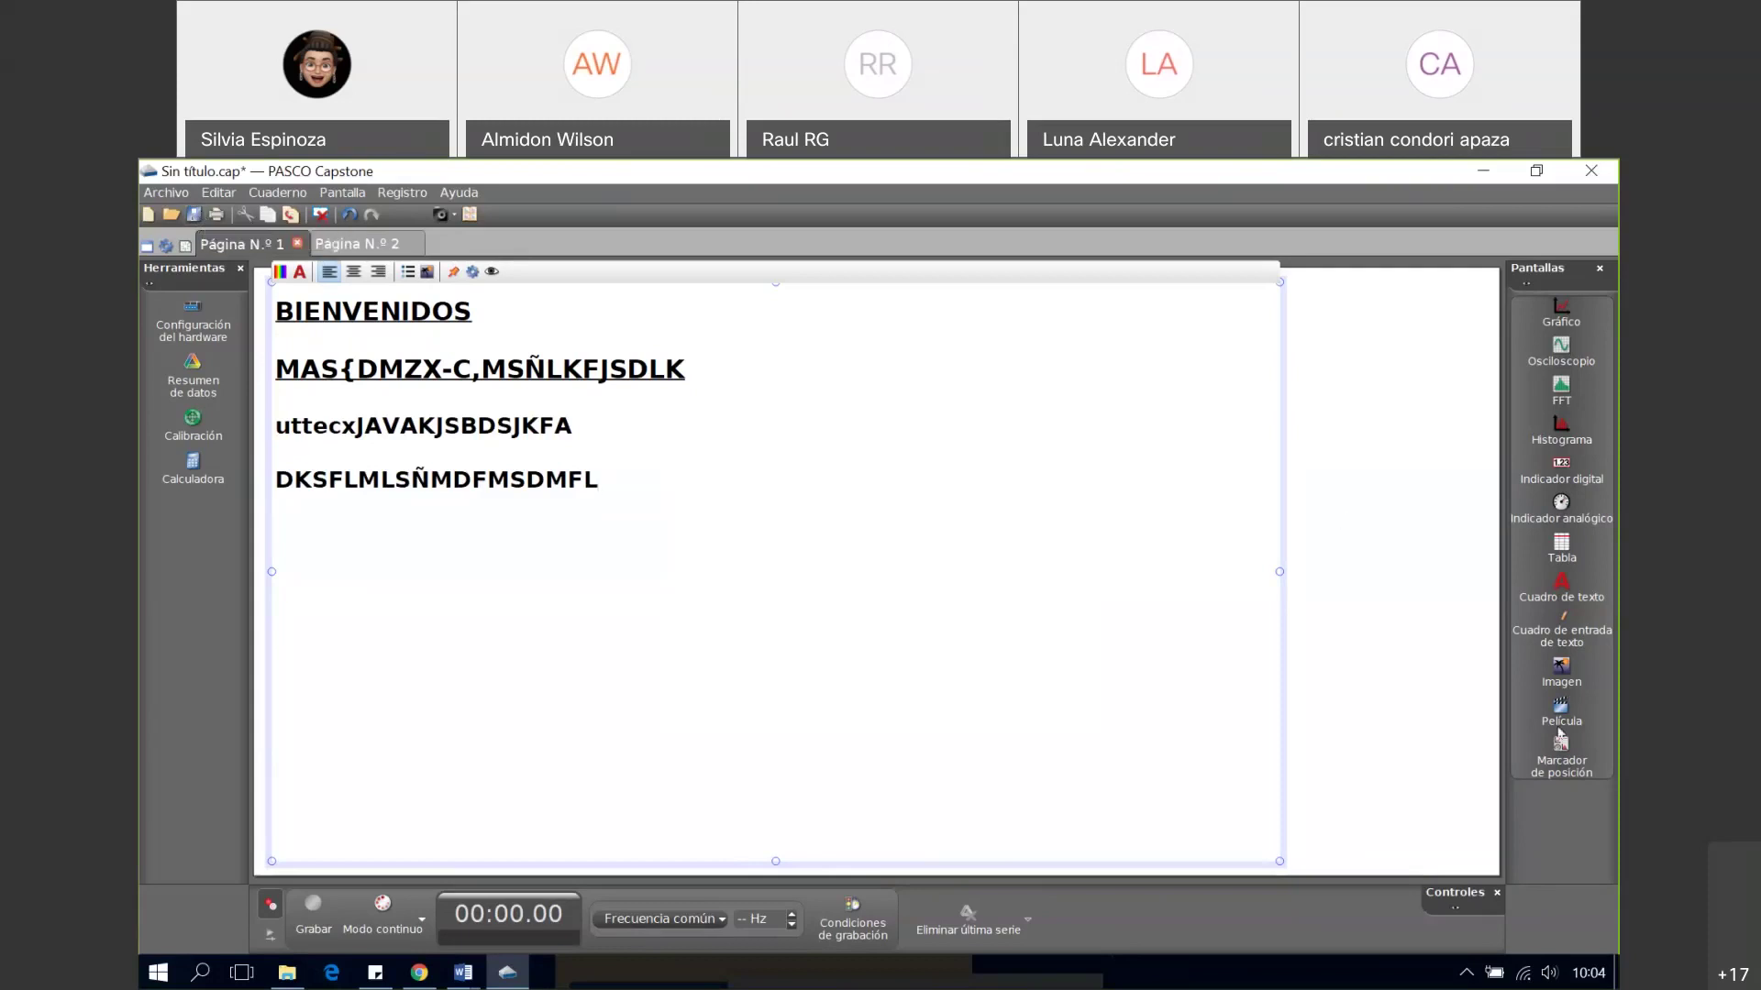
- Insert the TECSUP logo image from the Escritorio folder beside the text, and shrink it to the upper part of the page
double_click(1561, 668)
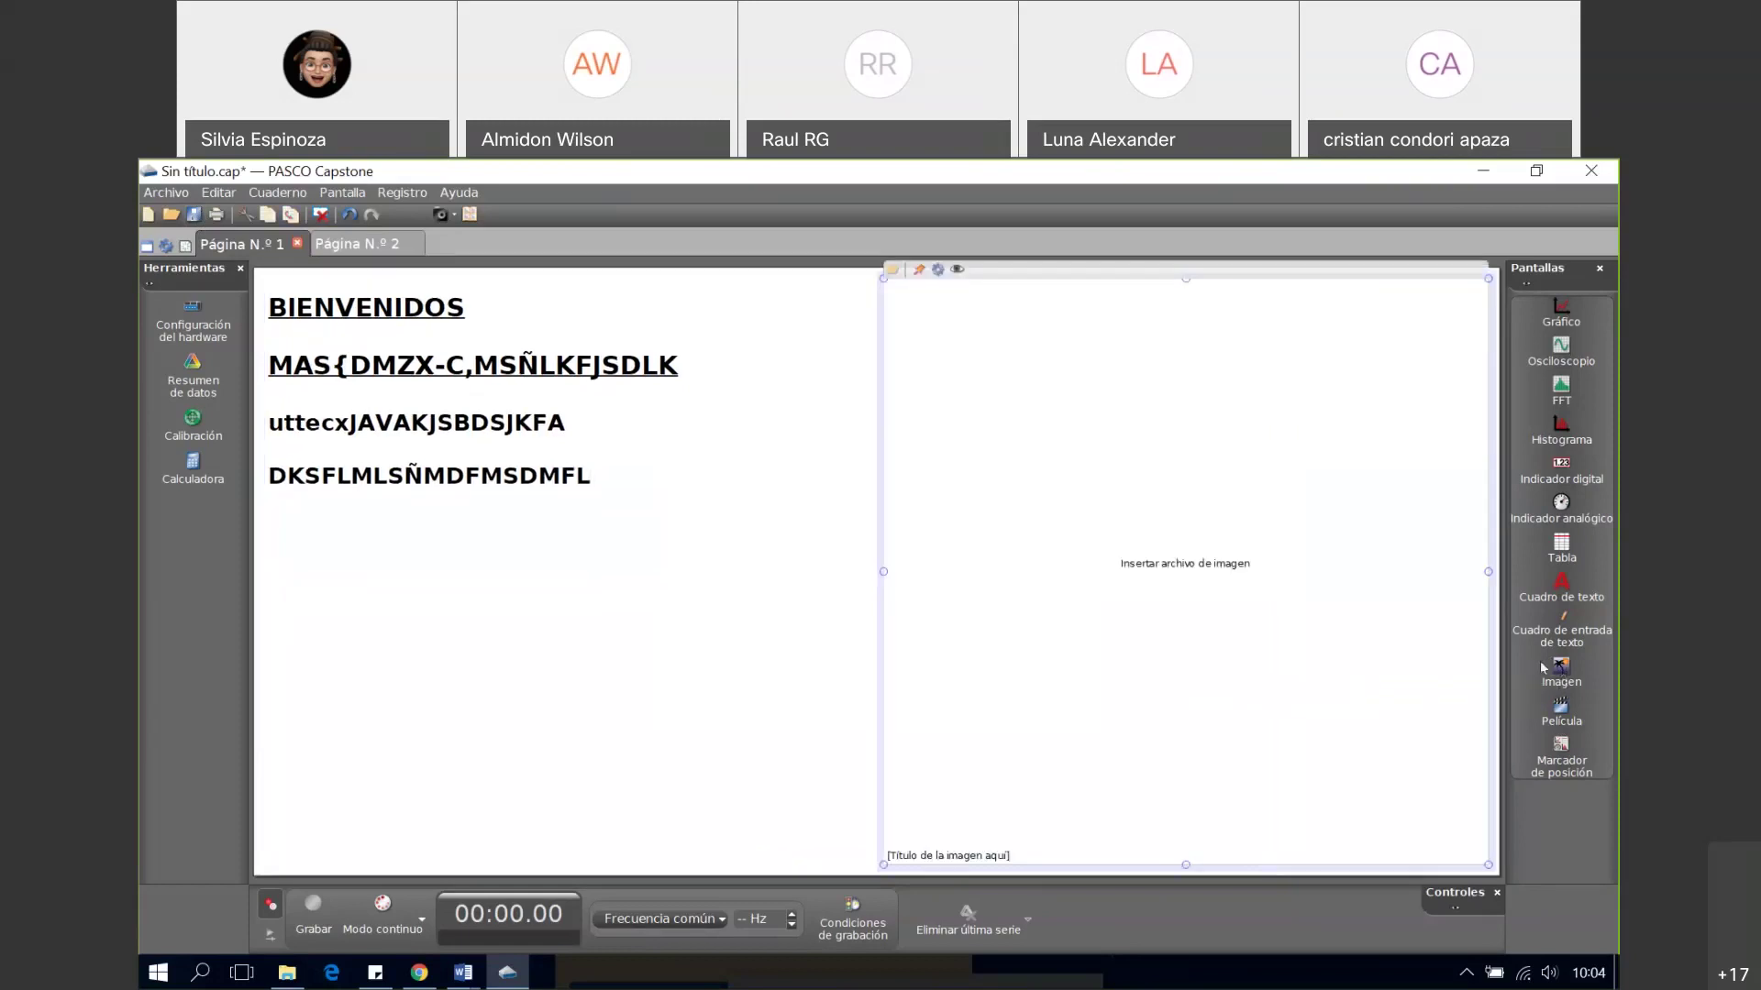
left_click(1085, 613)
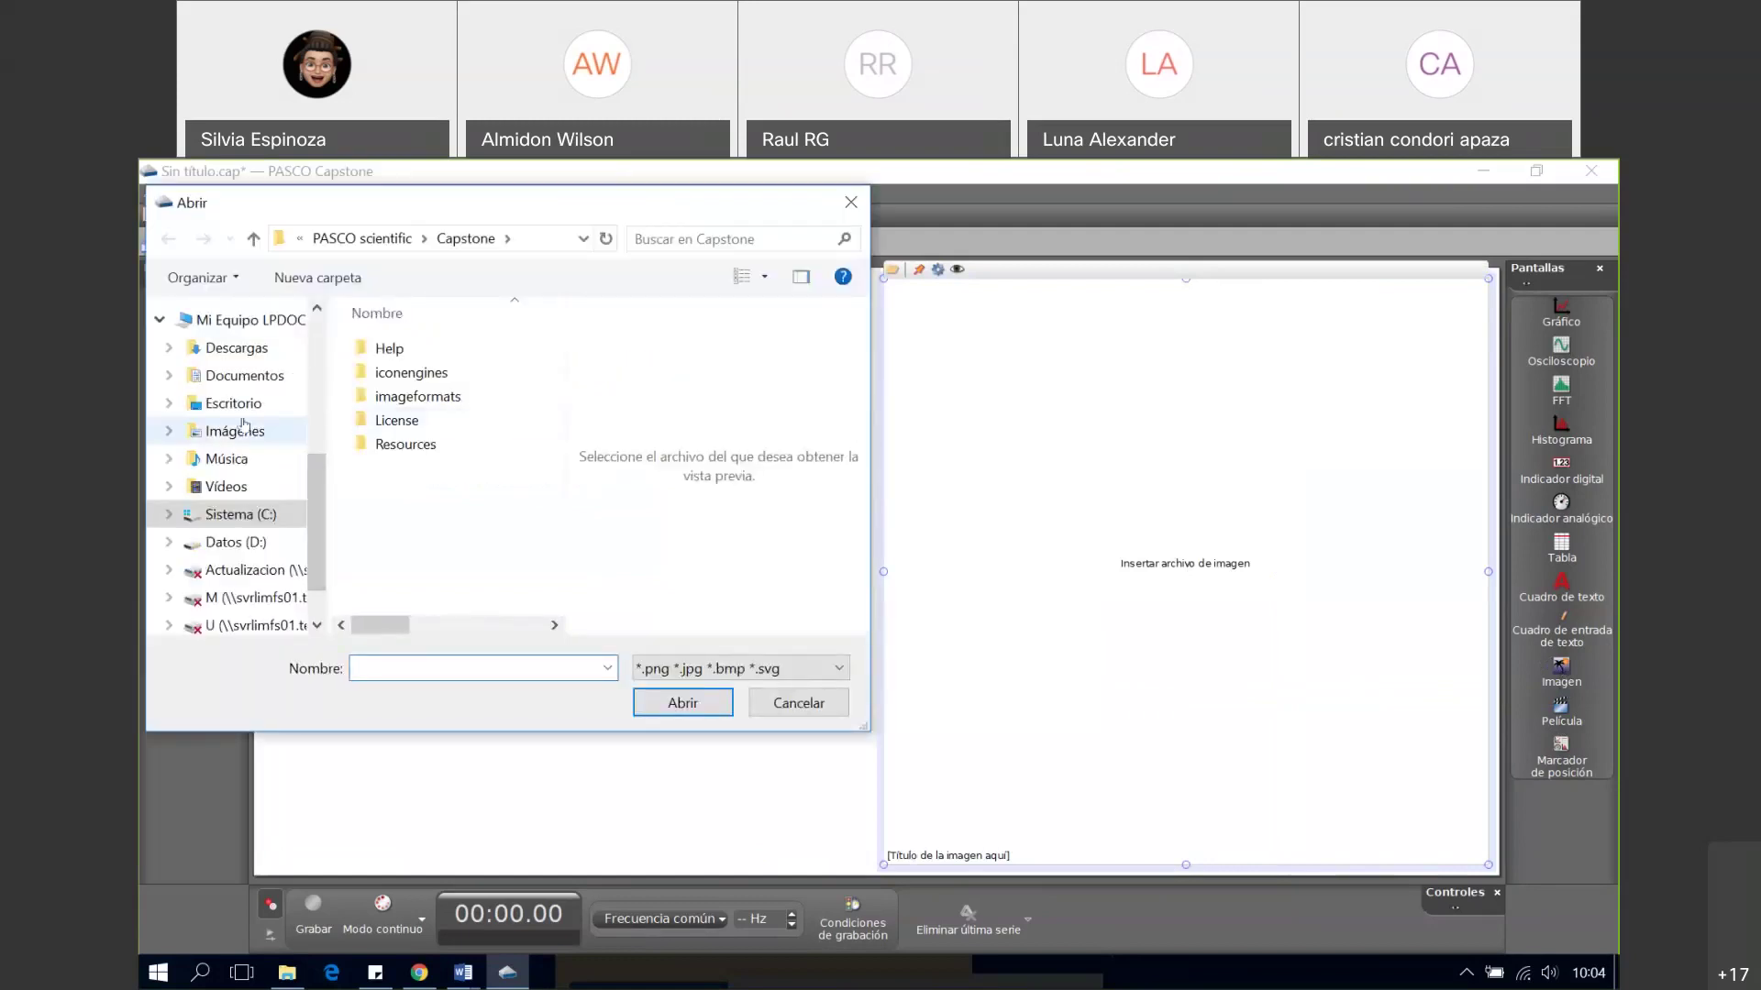
left_click(233, 404)
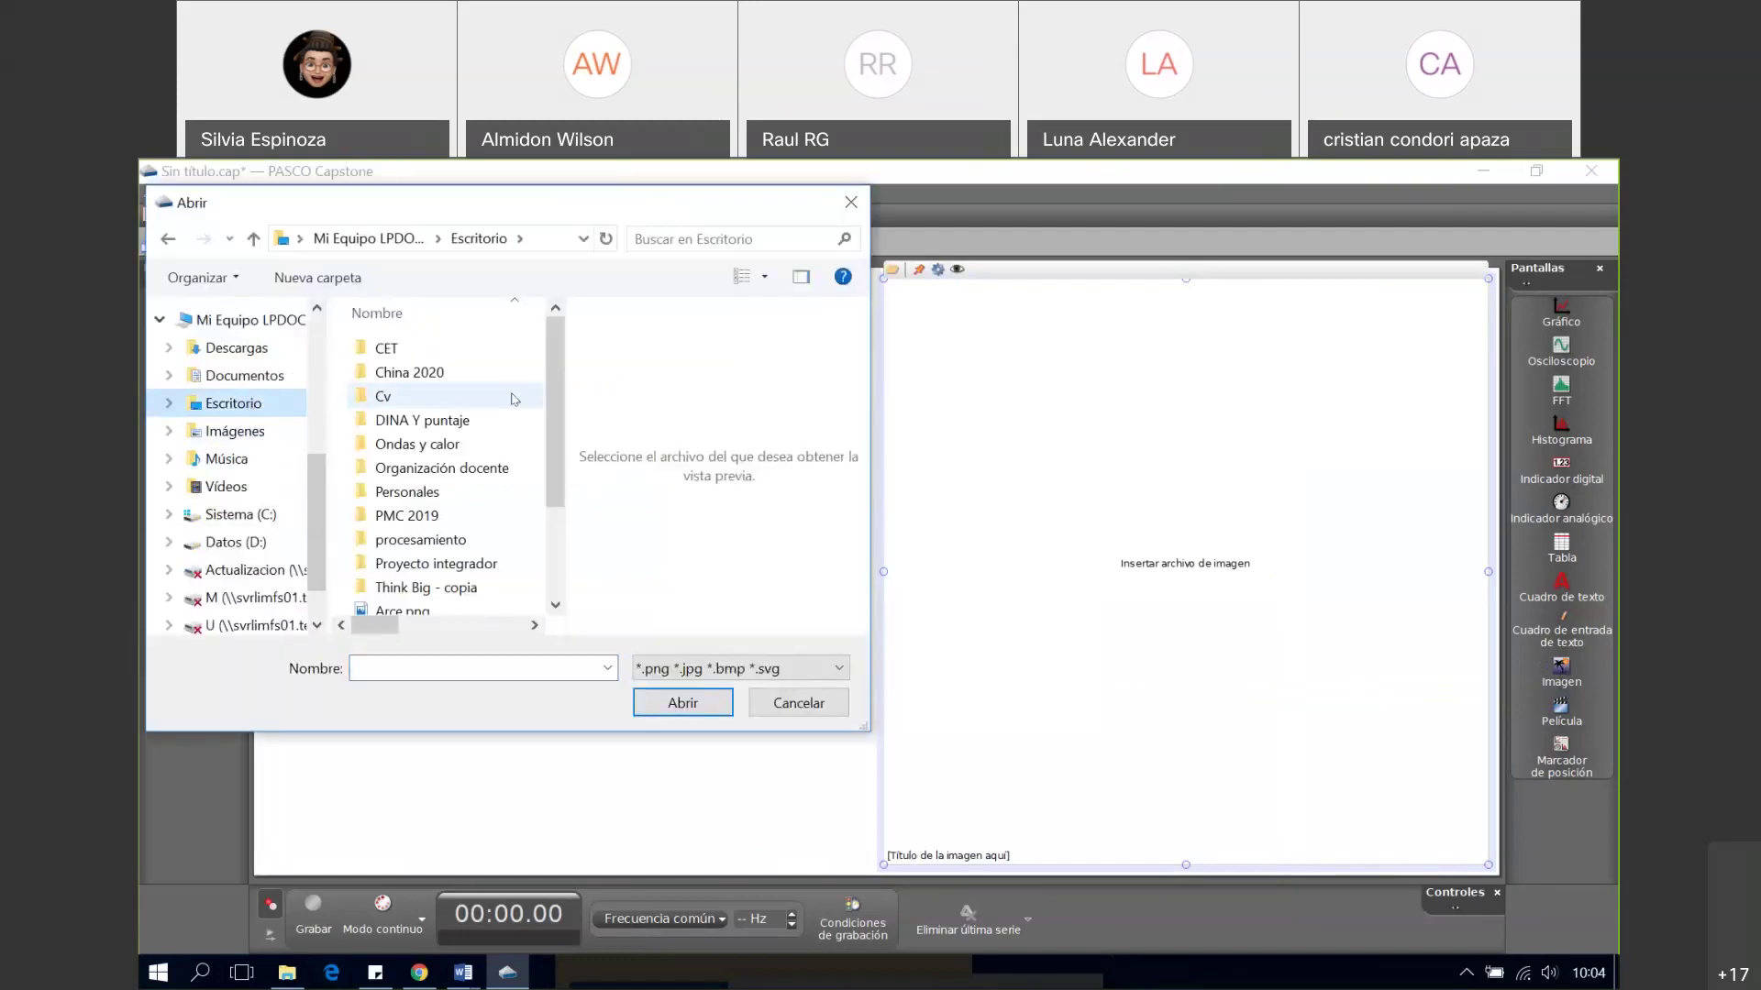
left_click_drag(554, 404, 541, 480)
double_click(494, 545)
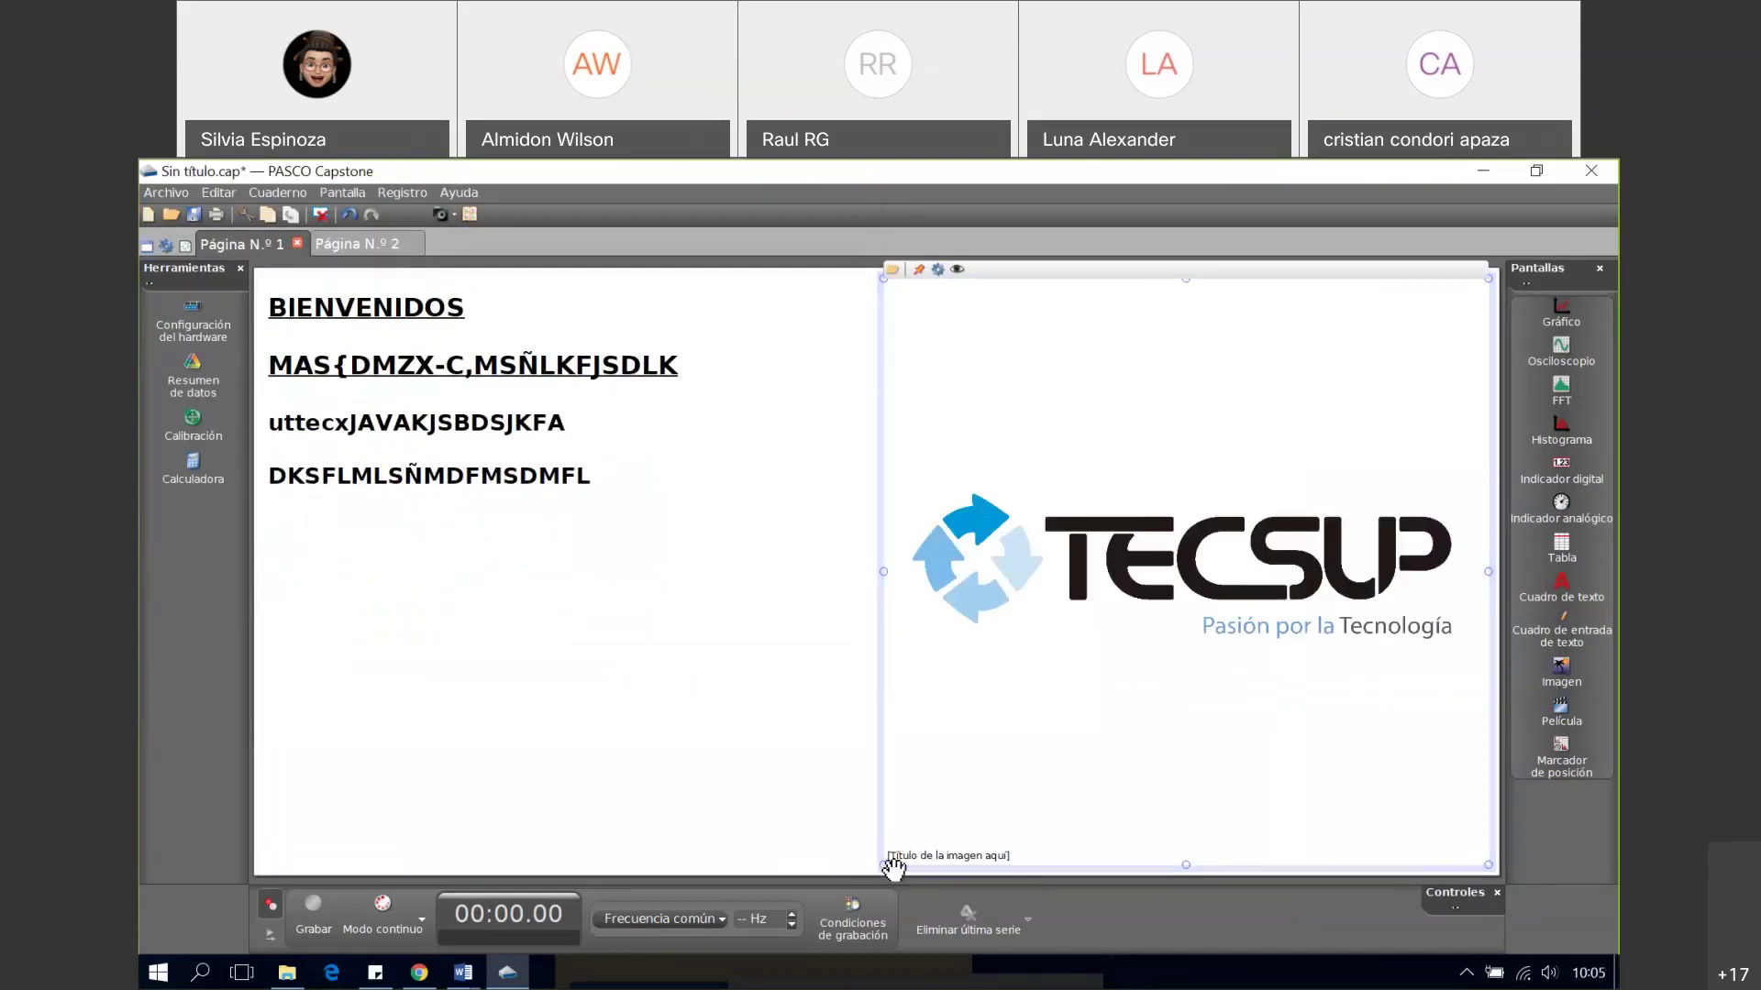
left_click_drag(892, 867, 958, 537)
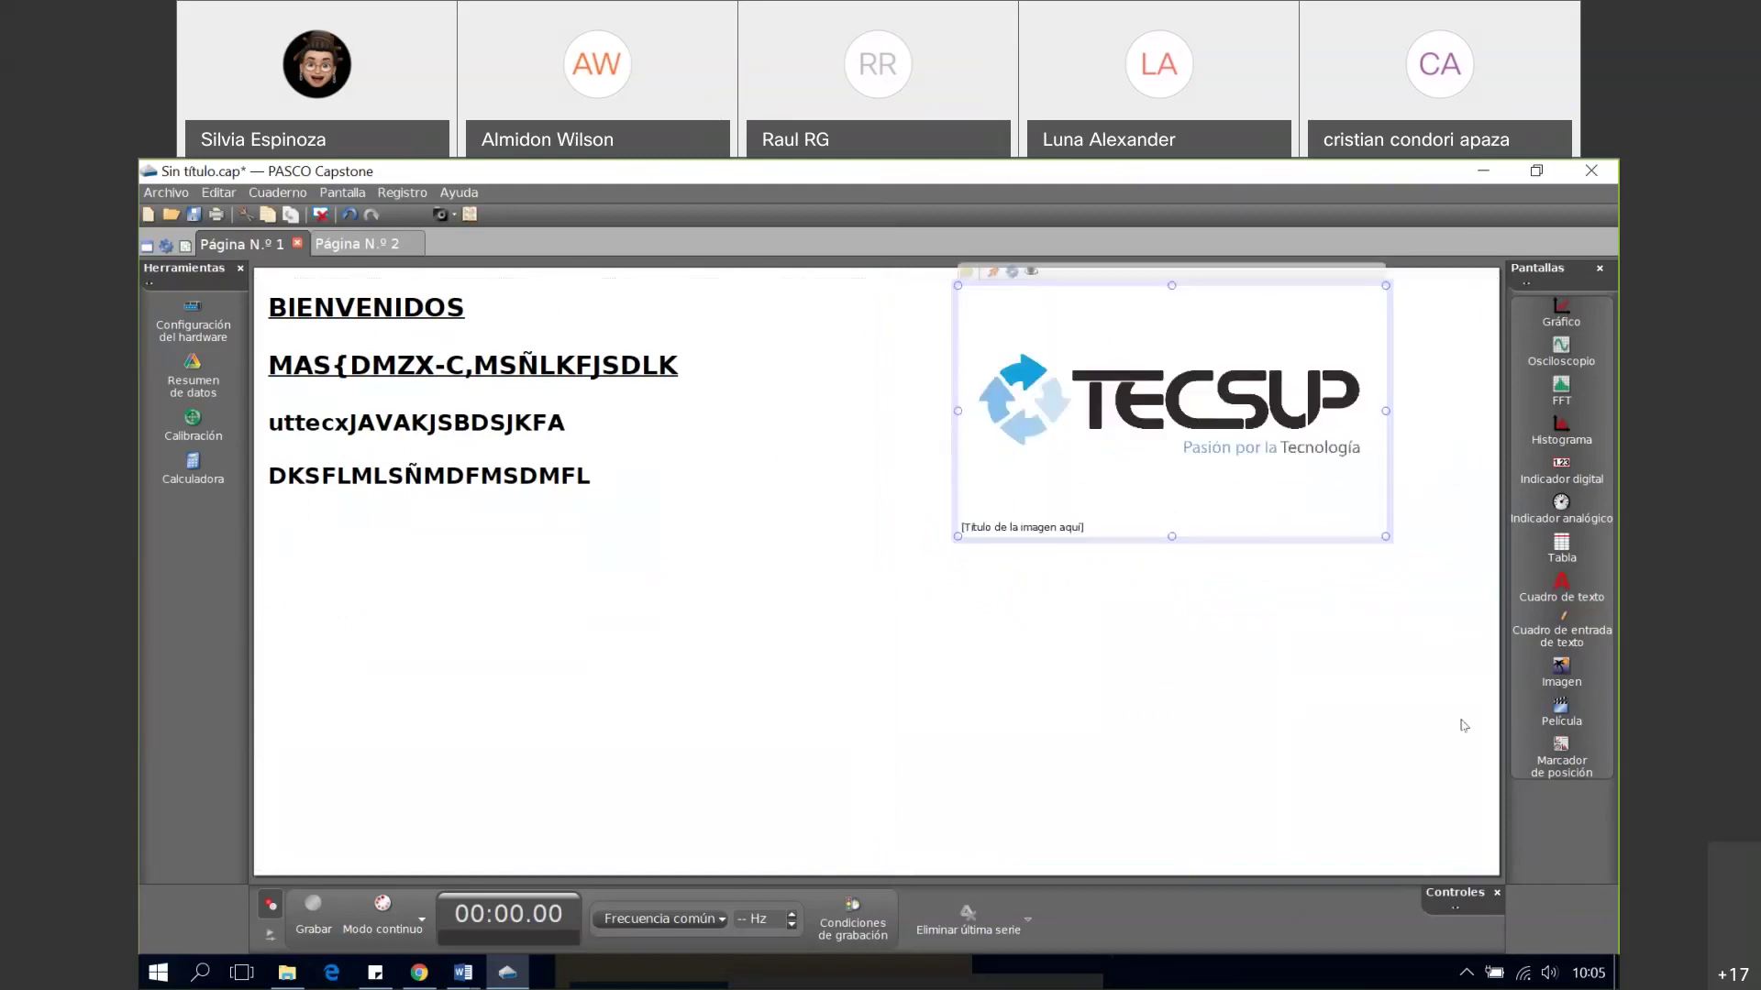
left_click(1282, 796)
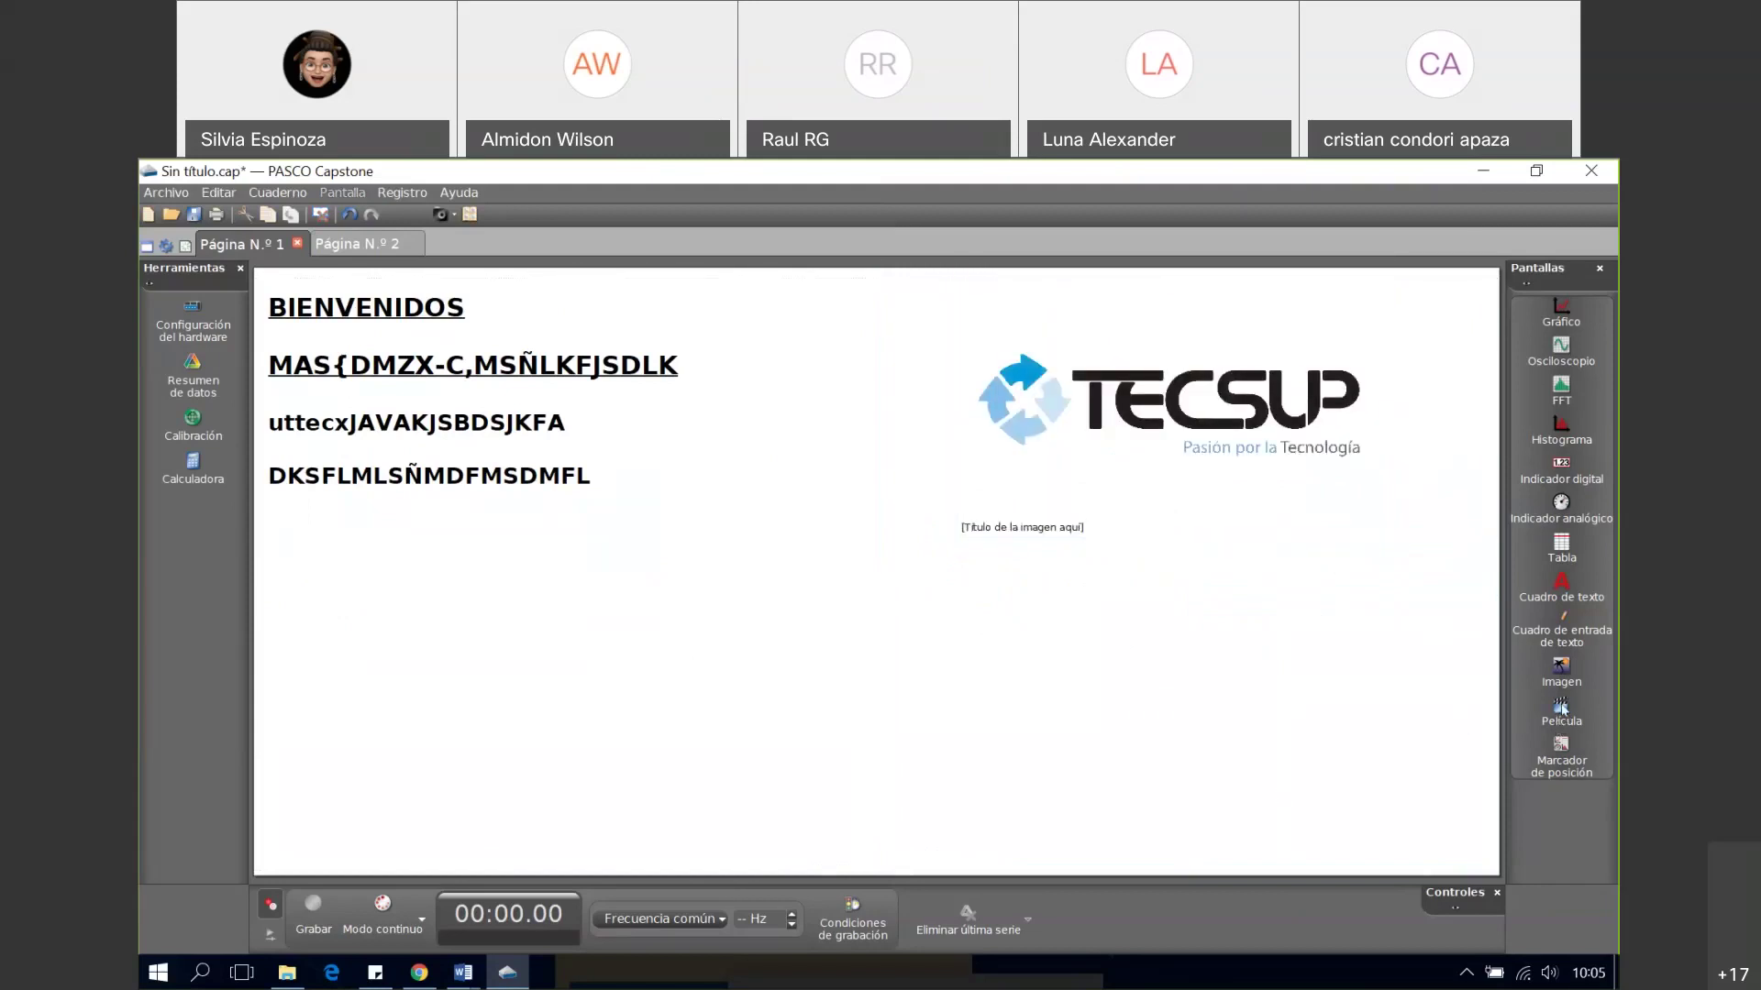
- Add a Película display below the text on Página N.º 1, and delete it again
left_click_drag(1562, 707, 539, 627)
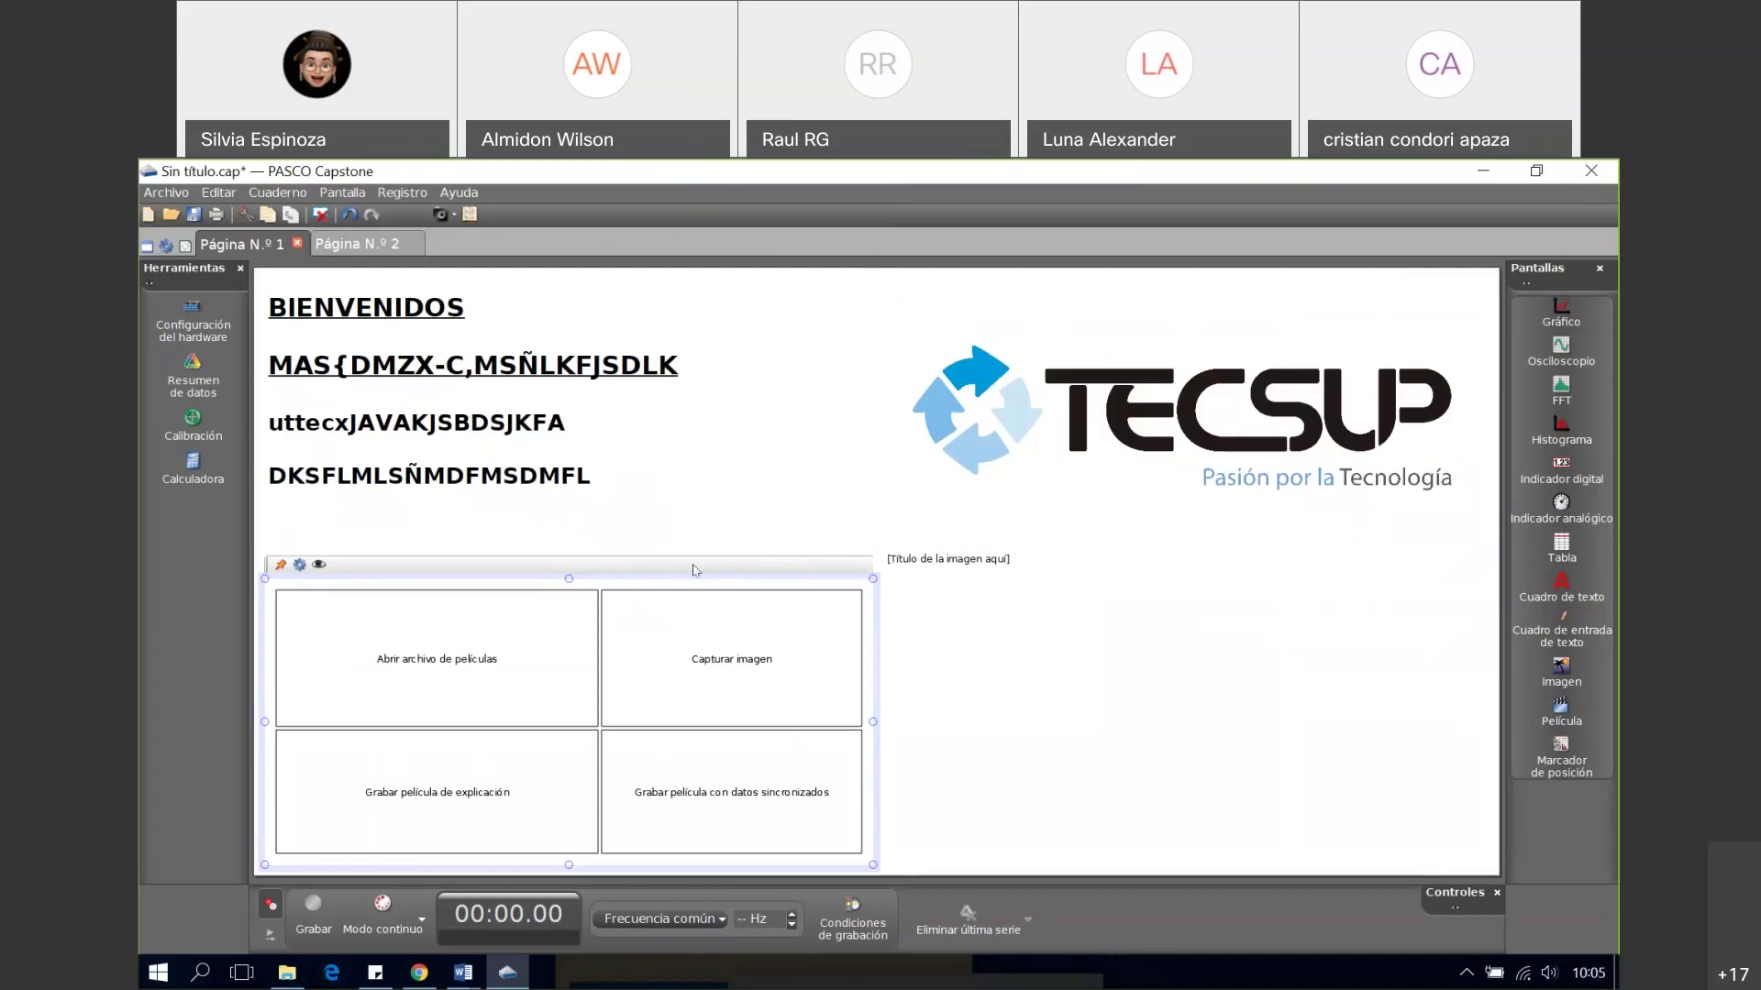
right_click(695, 794)
left_click(724, 699)
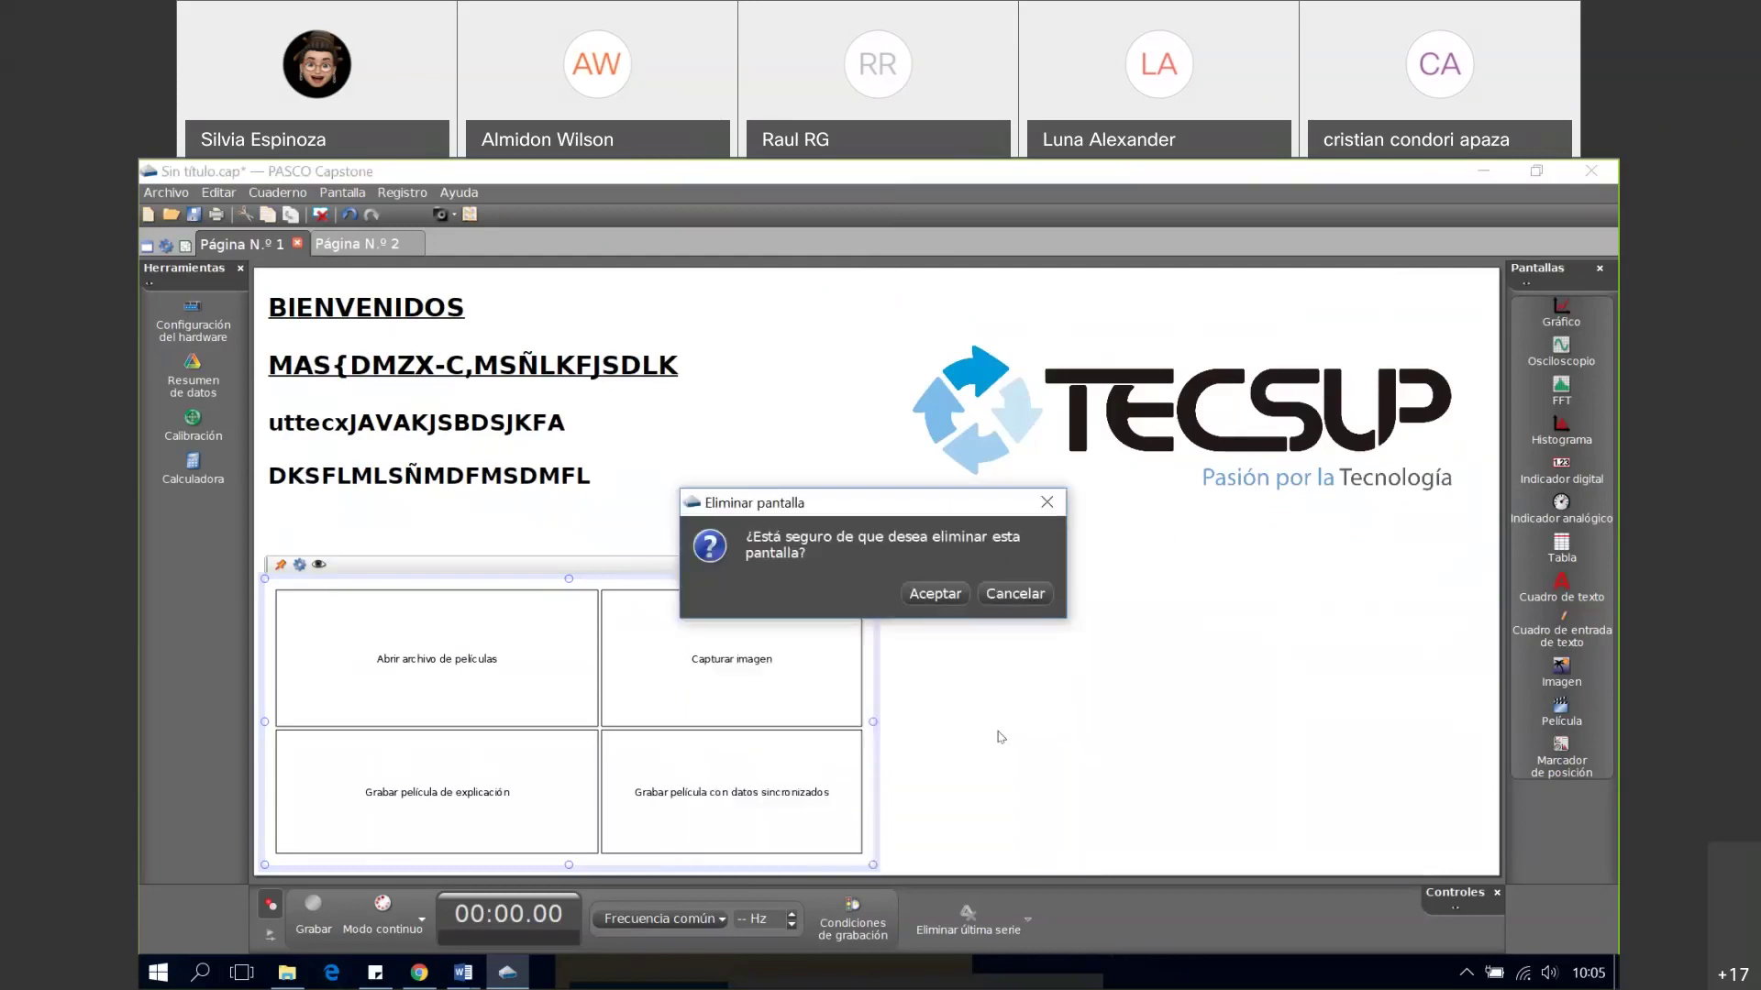
left_click(935, 595)
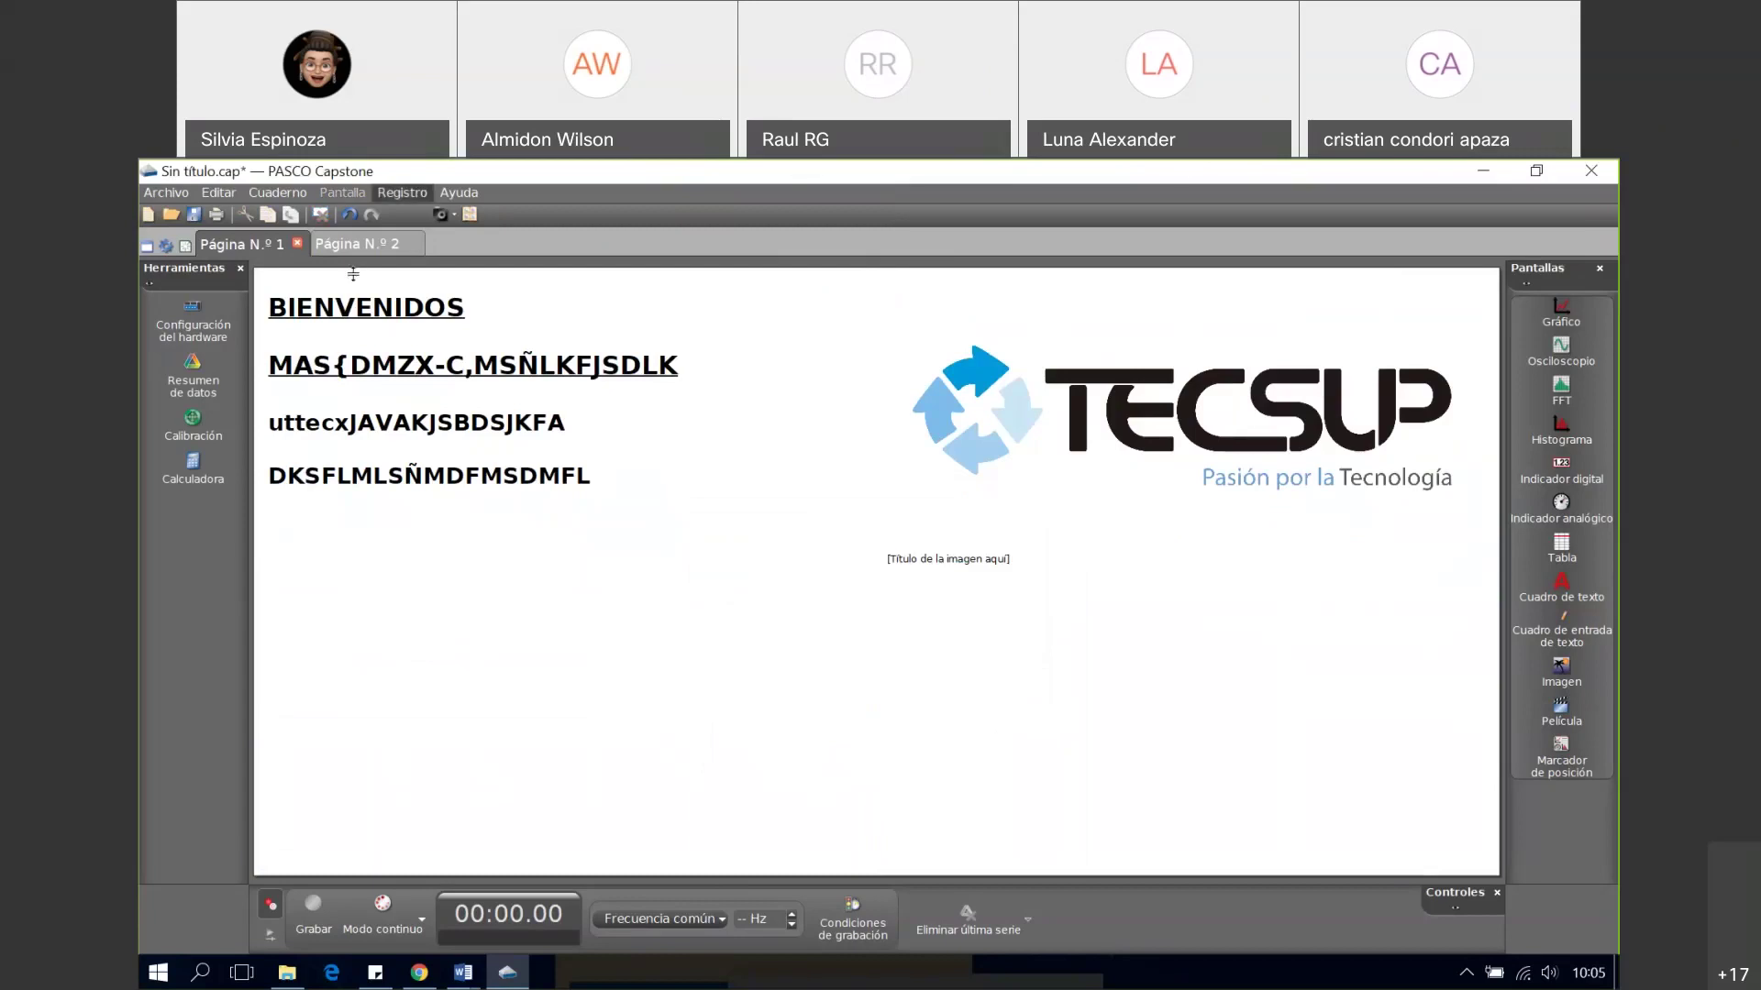
- On Página N.º 2, create a new calculation in the Calculadora and replace its default name with Energ
left_click(367, 244)
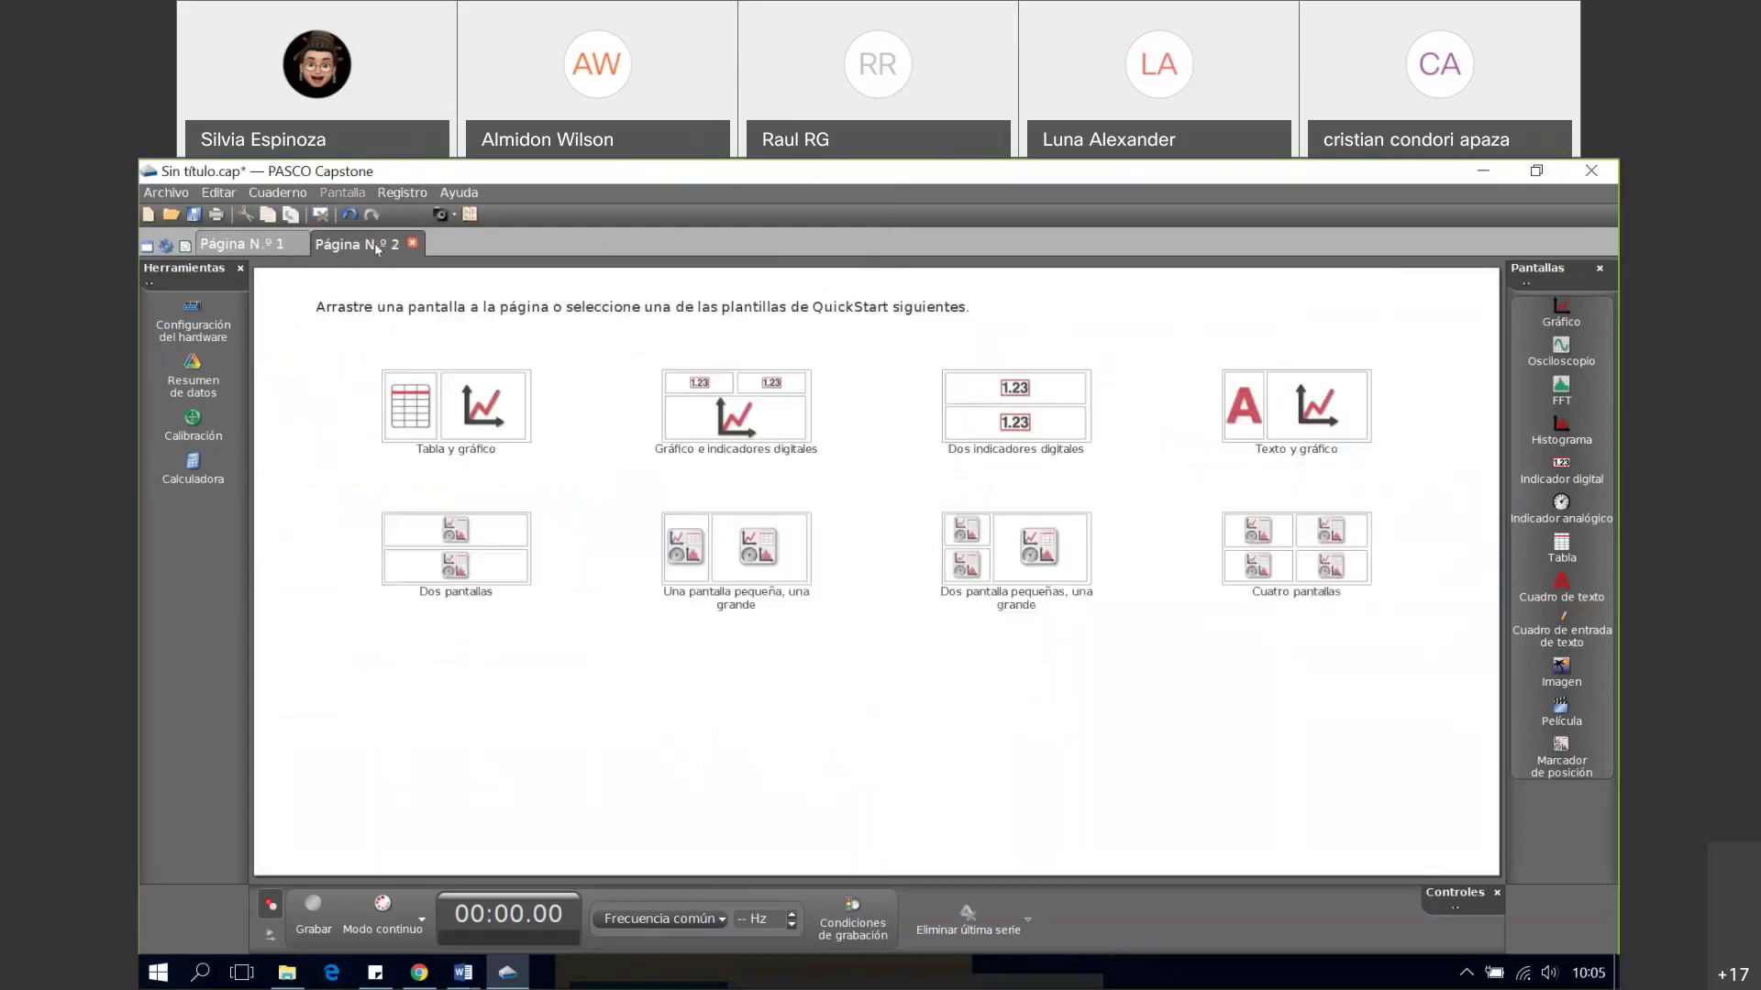
left_click(201, 473)
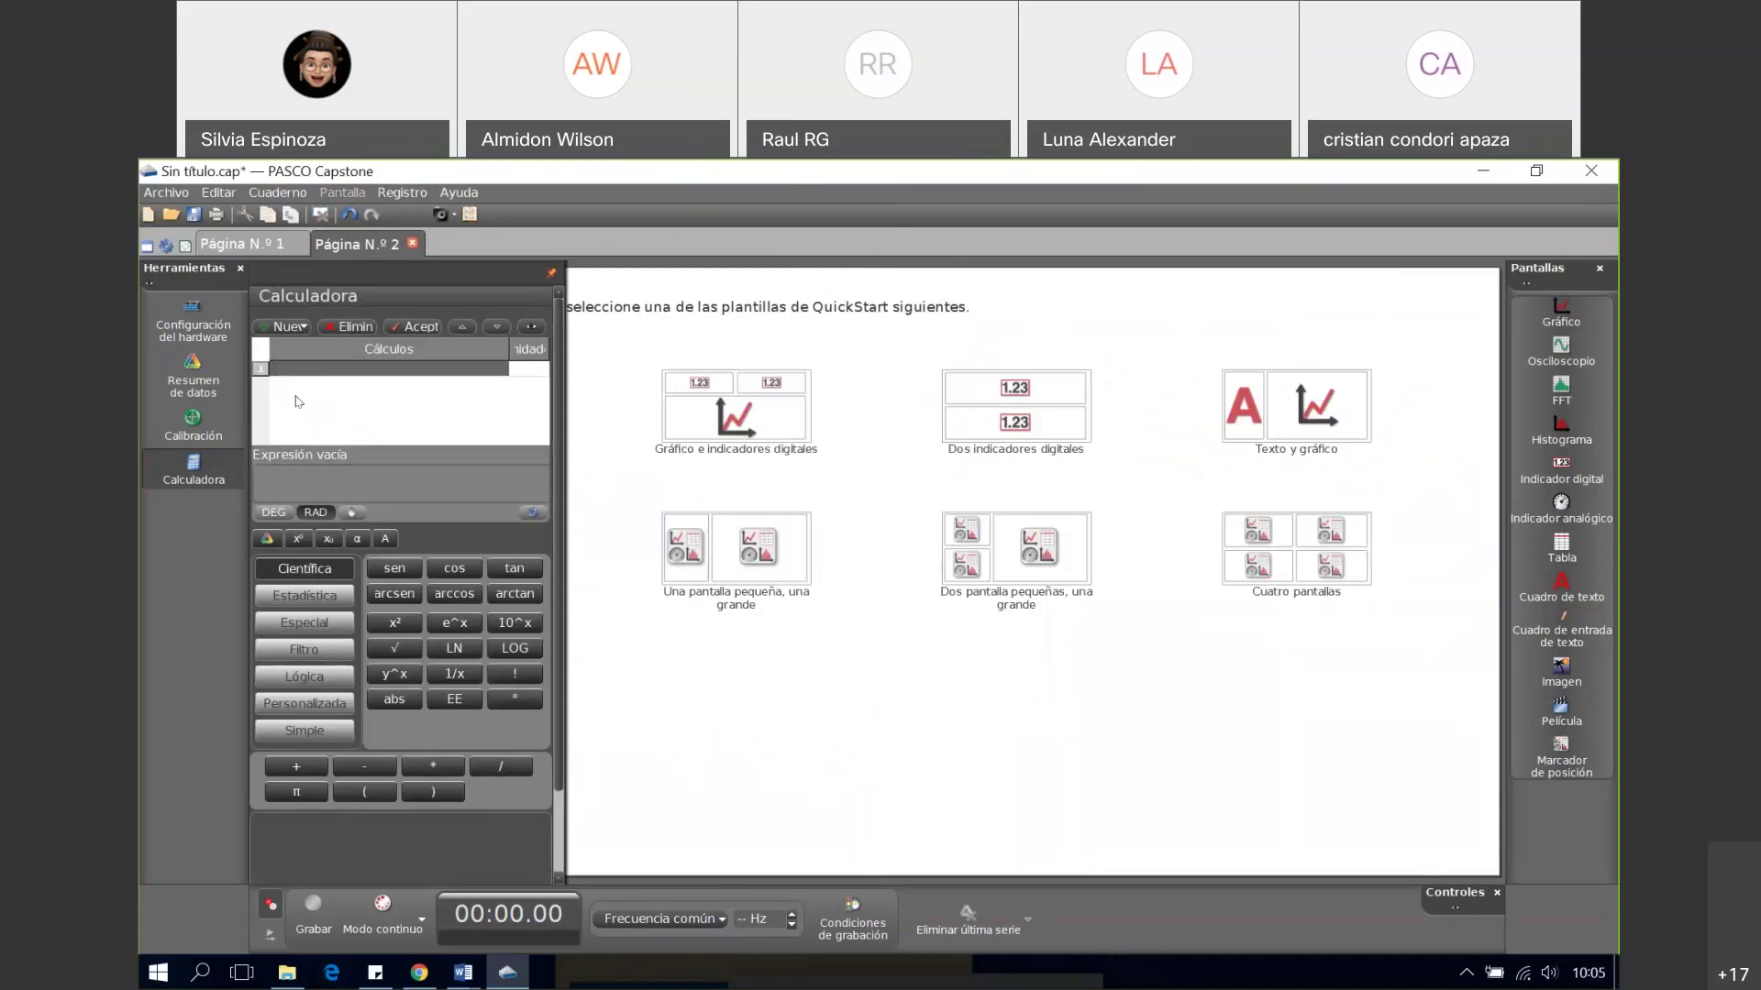
left_click(302, 328)
left_click(345, 345)
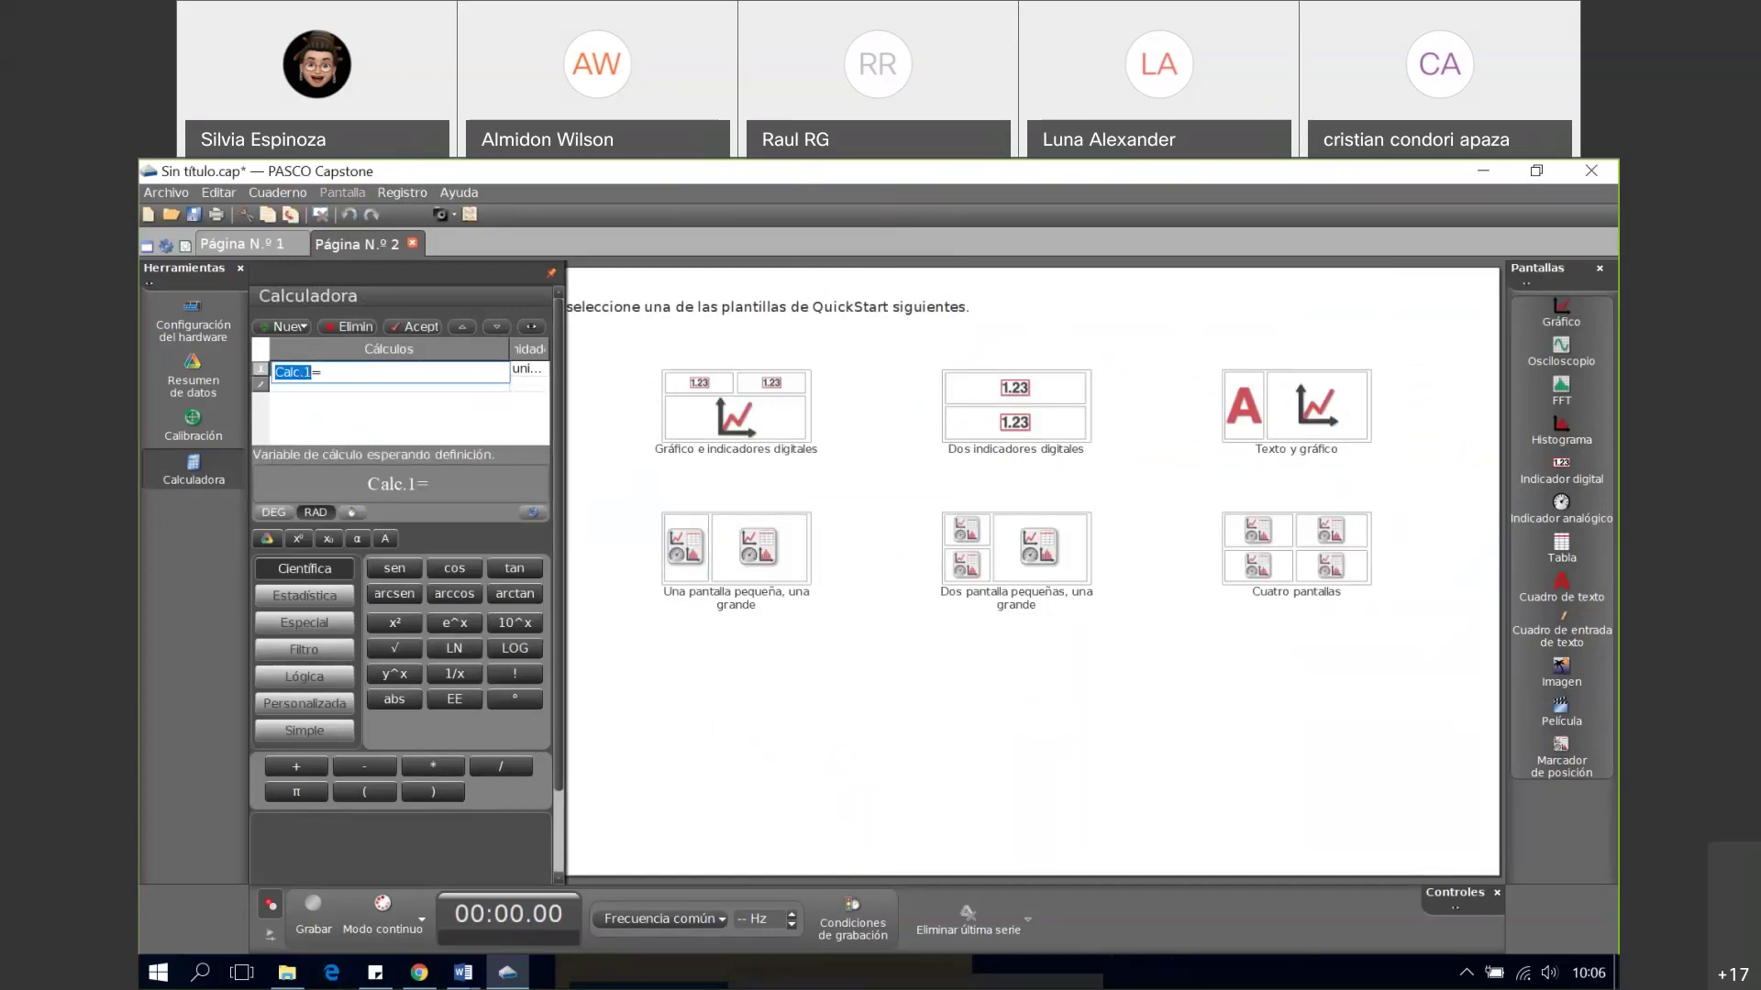
type("eNER")
key("BackSpace")
key("BackSpace")
key("BackSpace")
key("BackSpace")
key("Caps_Lock")
type("Energ")
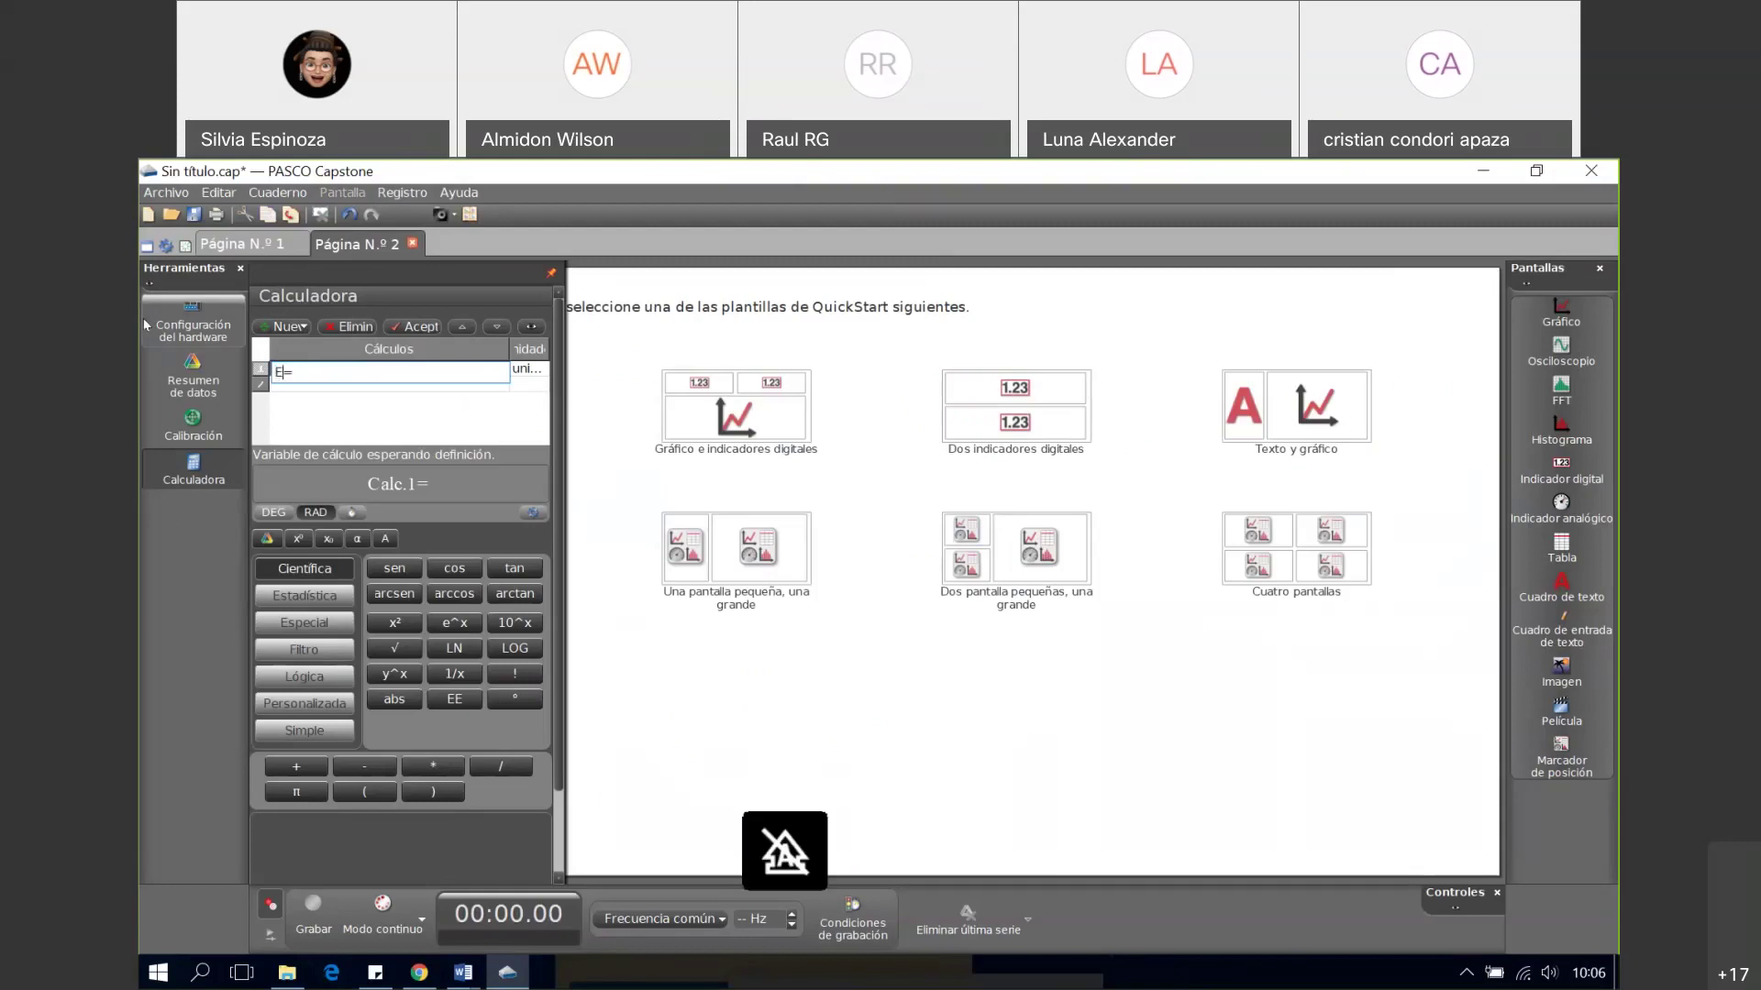
- Define the calculation "Energía tota=Ek + Ep" in the calculator and accept it
type("ía to")
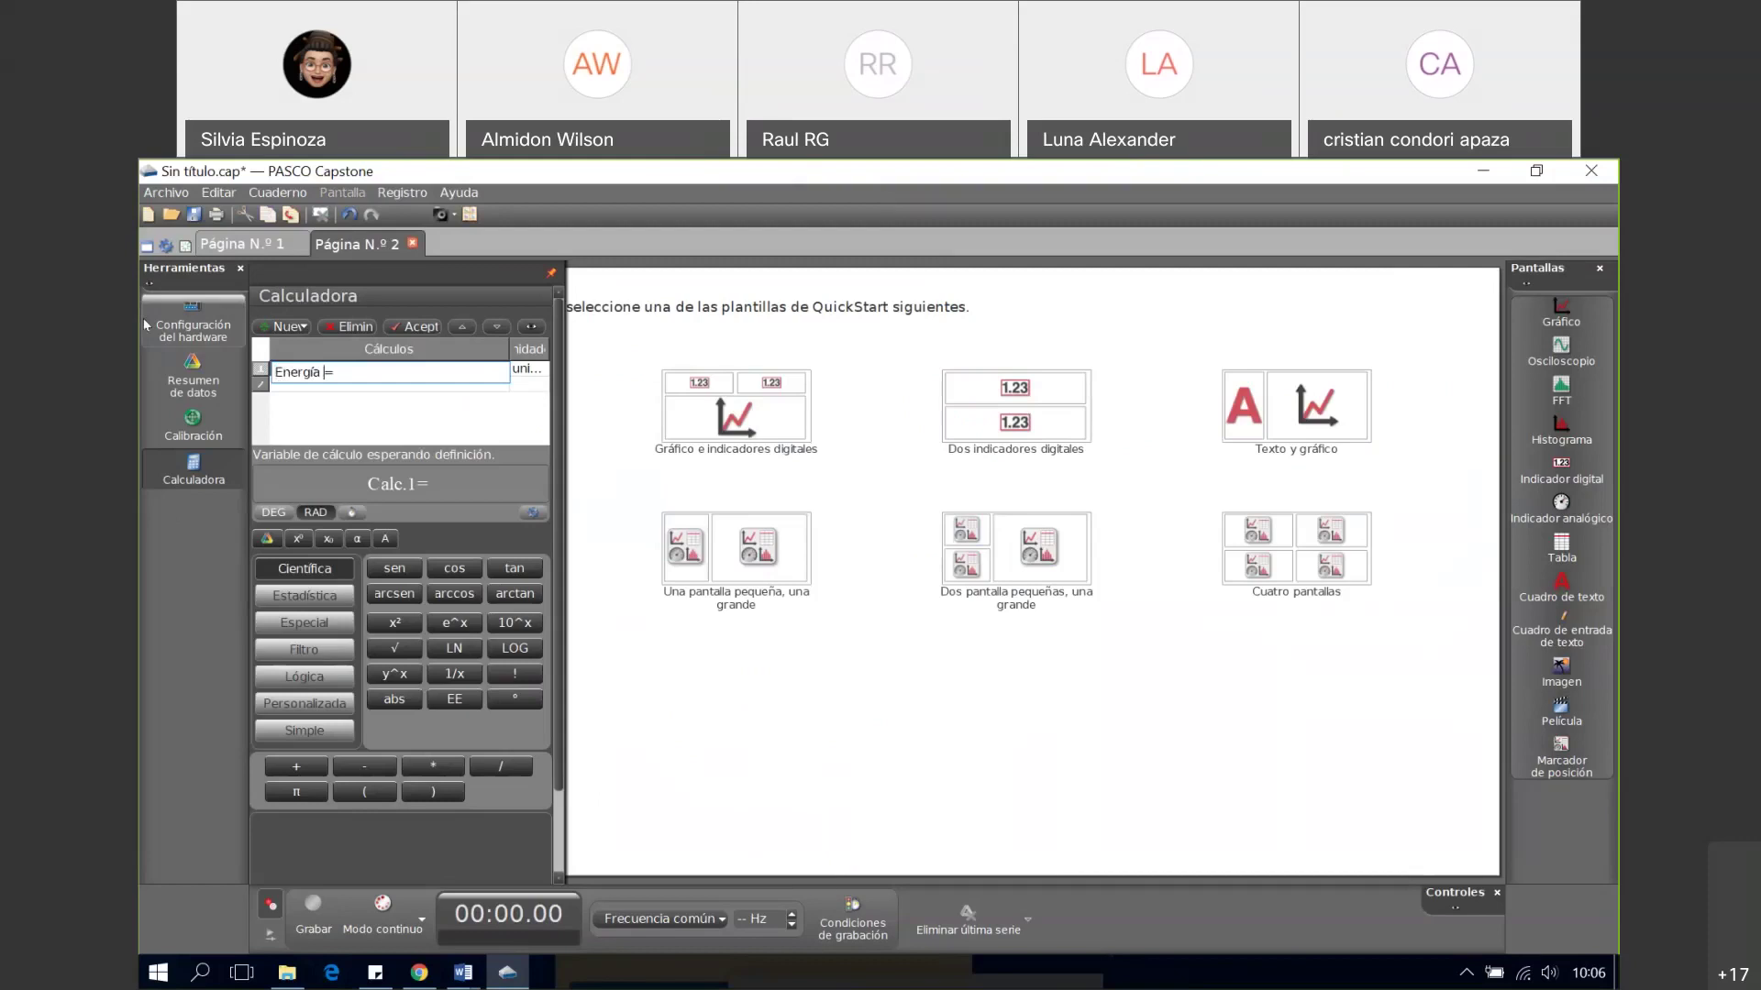
type("ta")
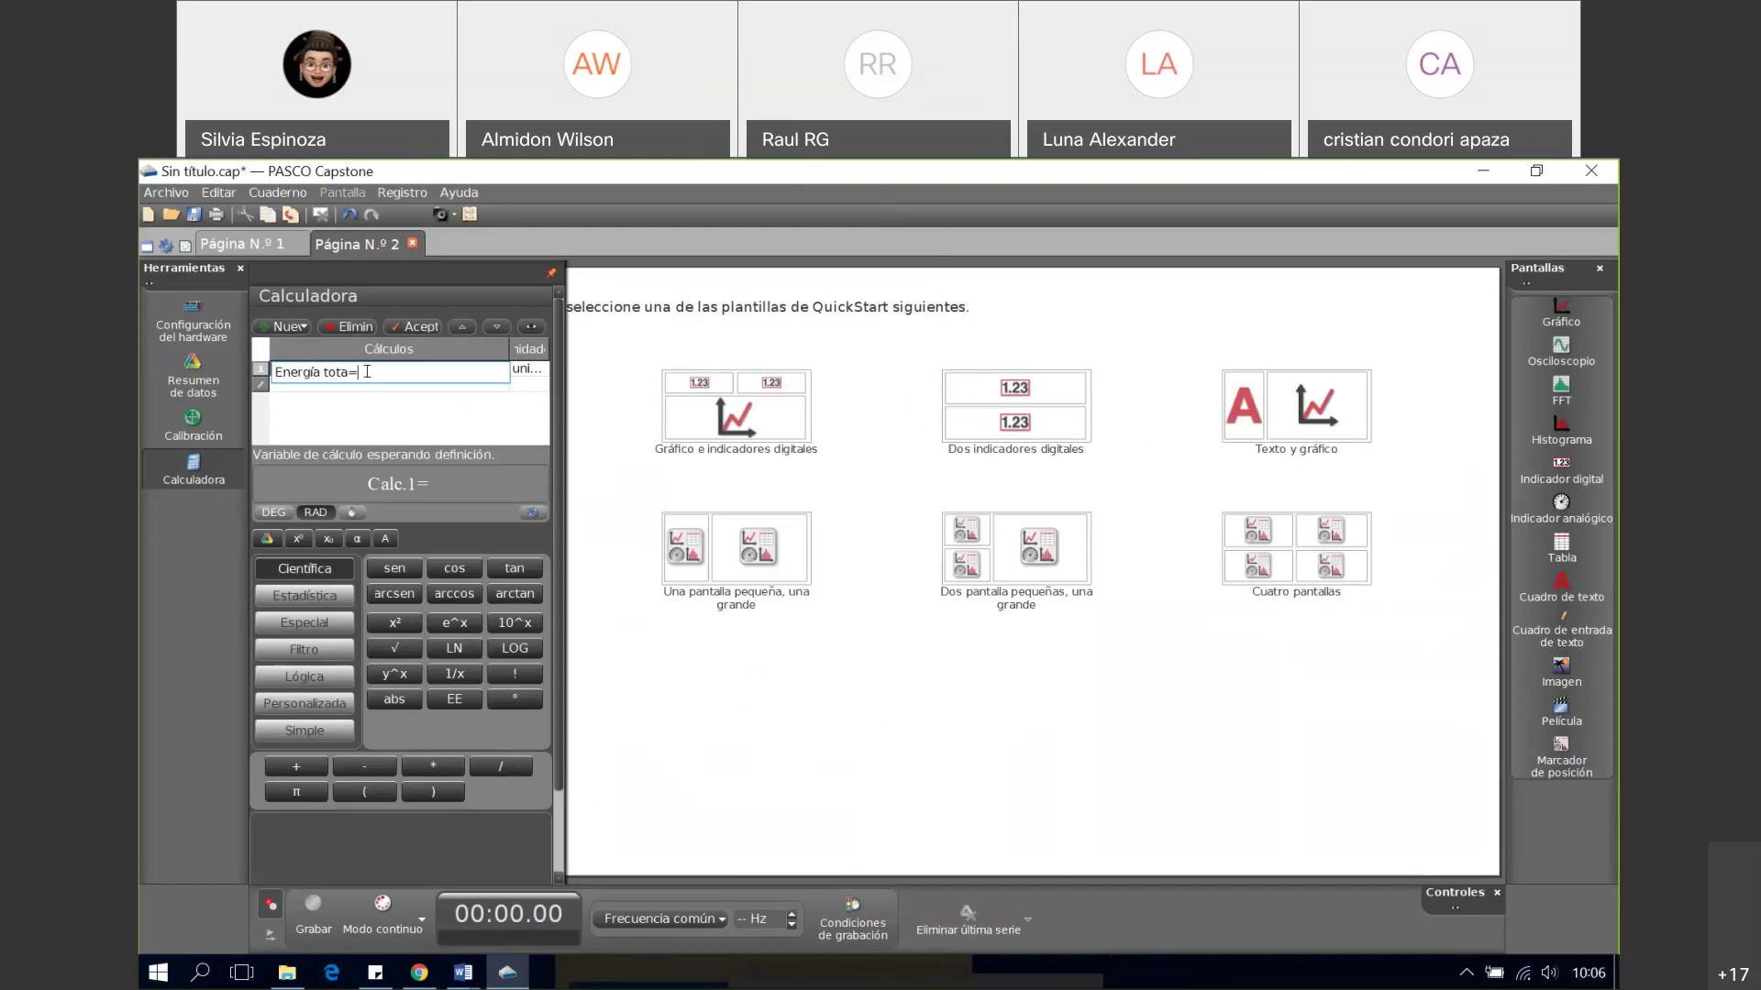
type("Ek + Ep")
left_click(408, 326)
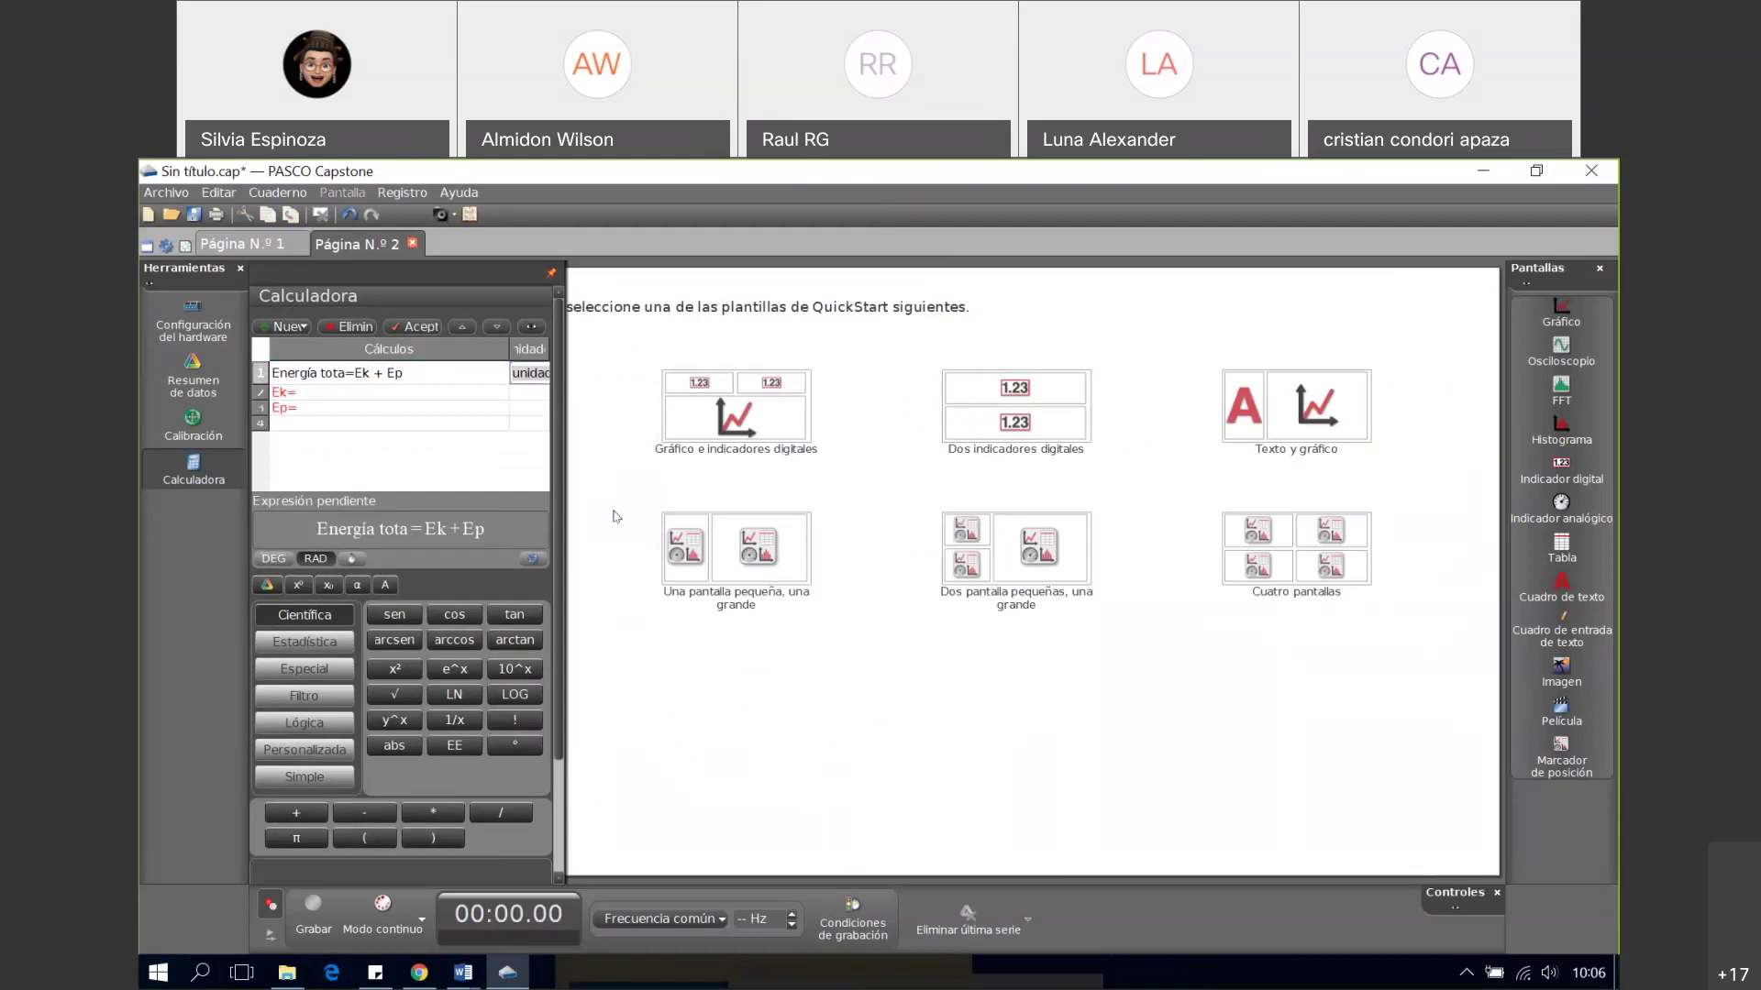
- Define the kinetic energy calculation as "Ek=m*0.5*ve" and close the calculator
left_click(305, 393)
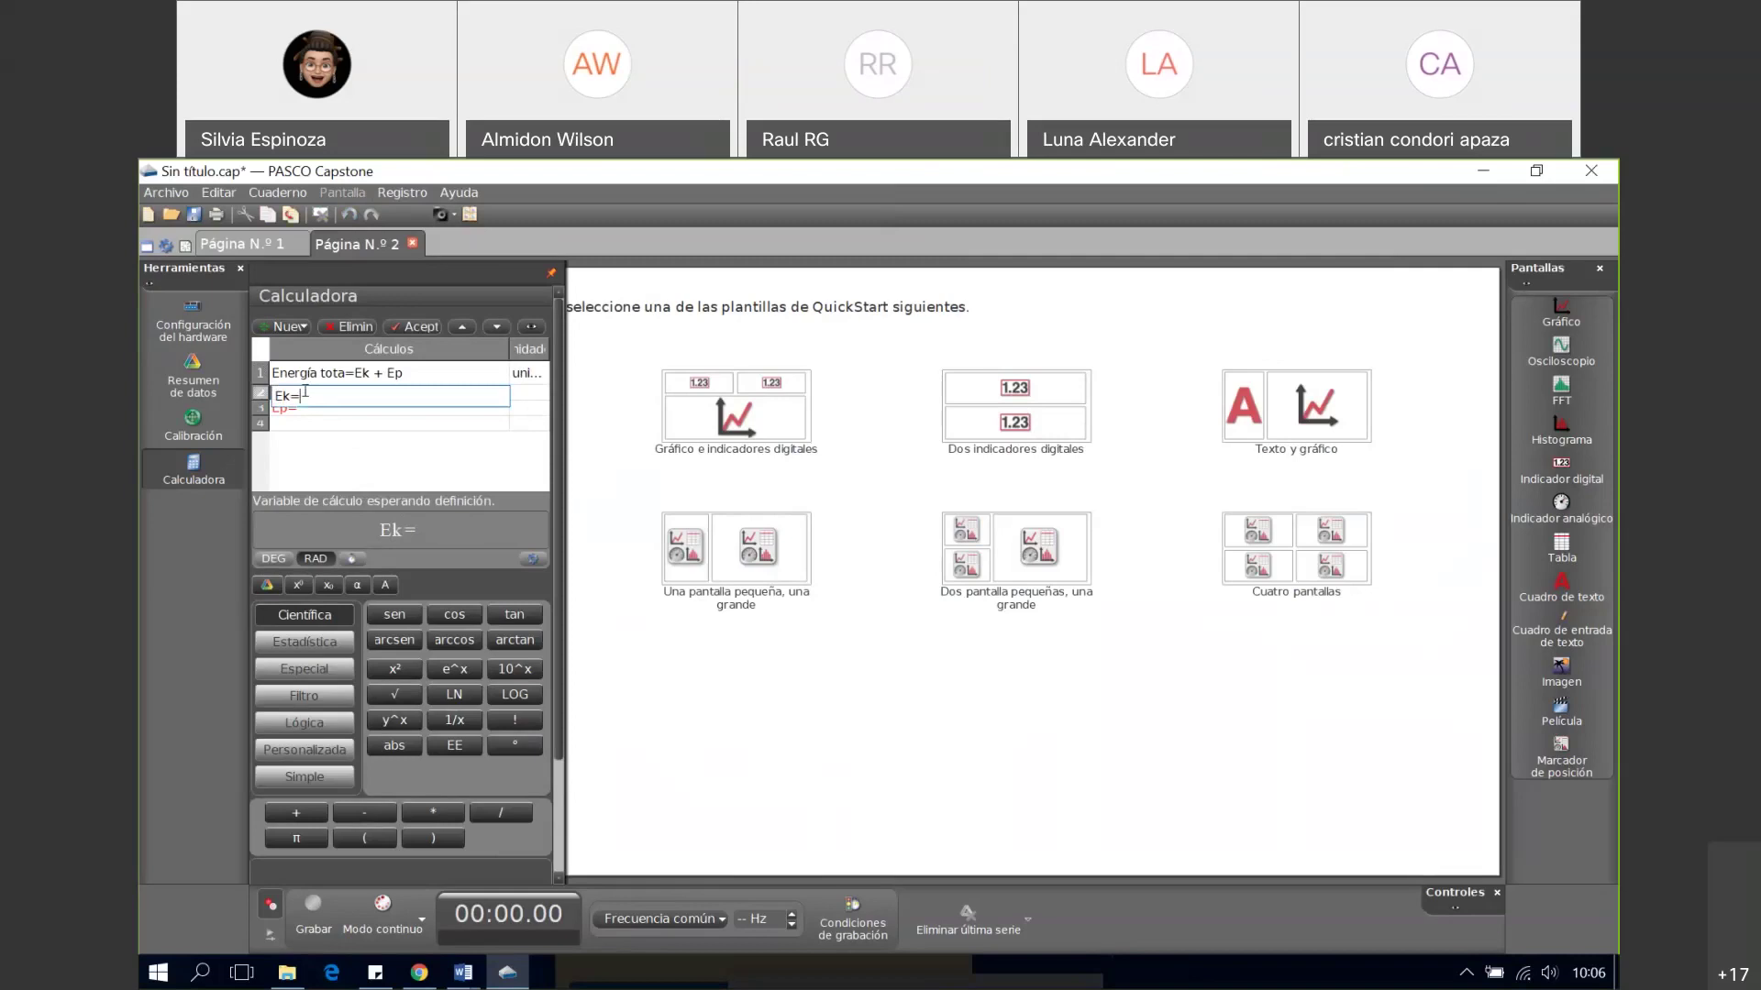
type("m*0")
type(".5*v")
double_click(349, 396)
right_click(349, 398)
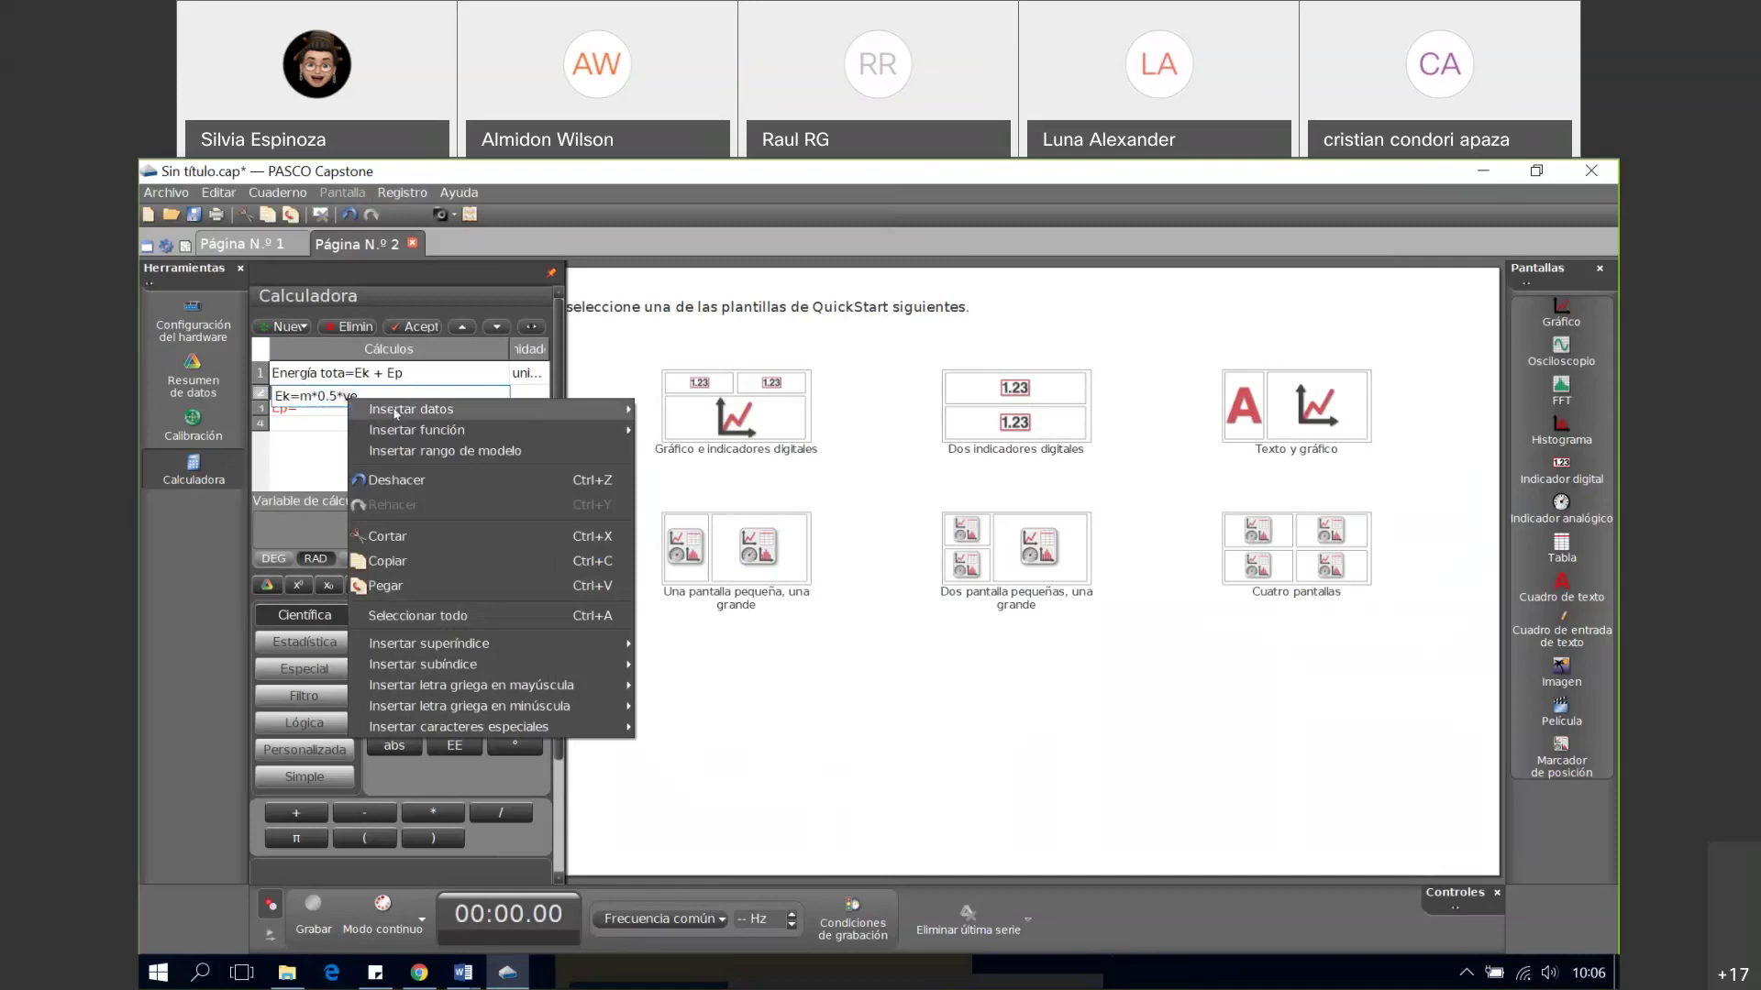
mouse_move(396, 413)
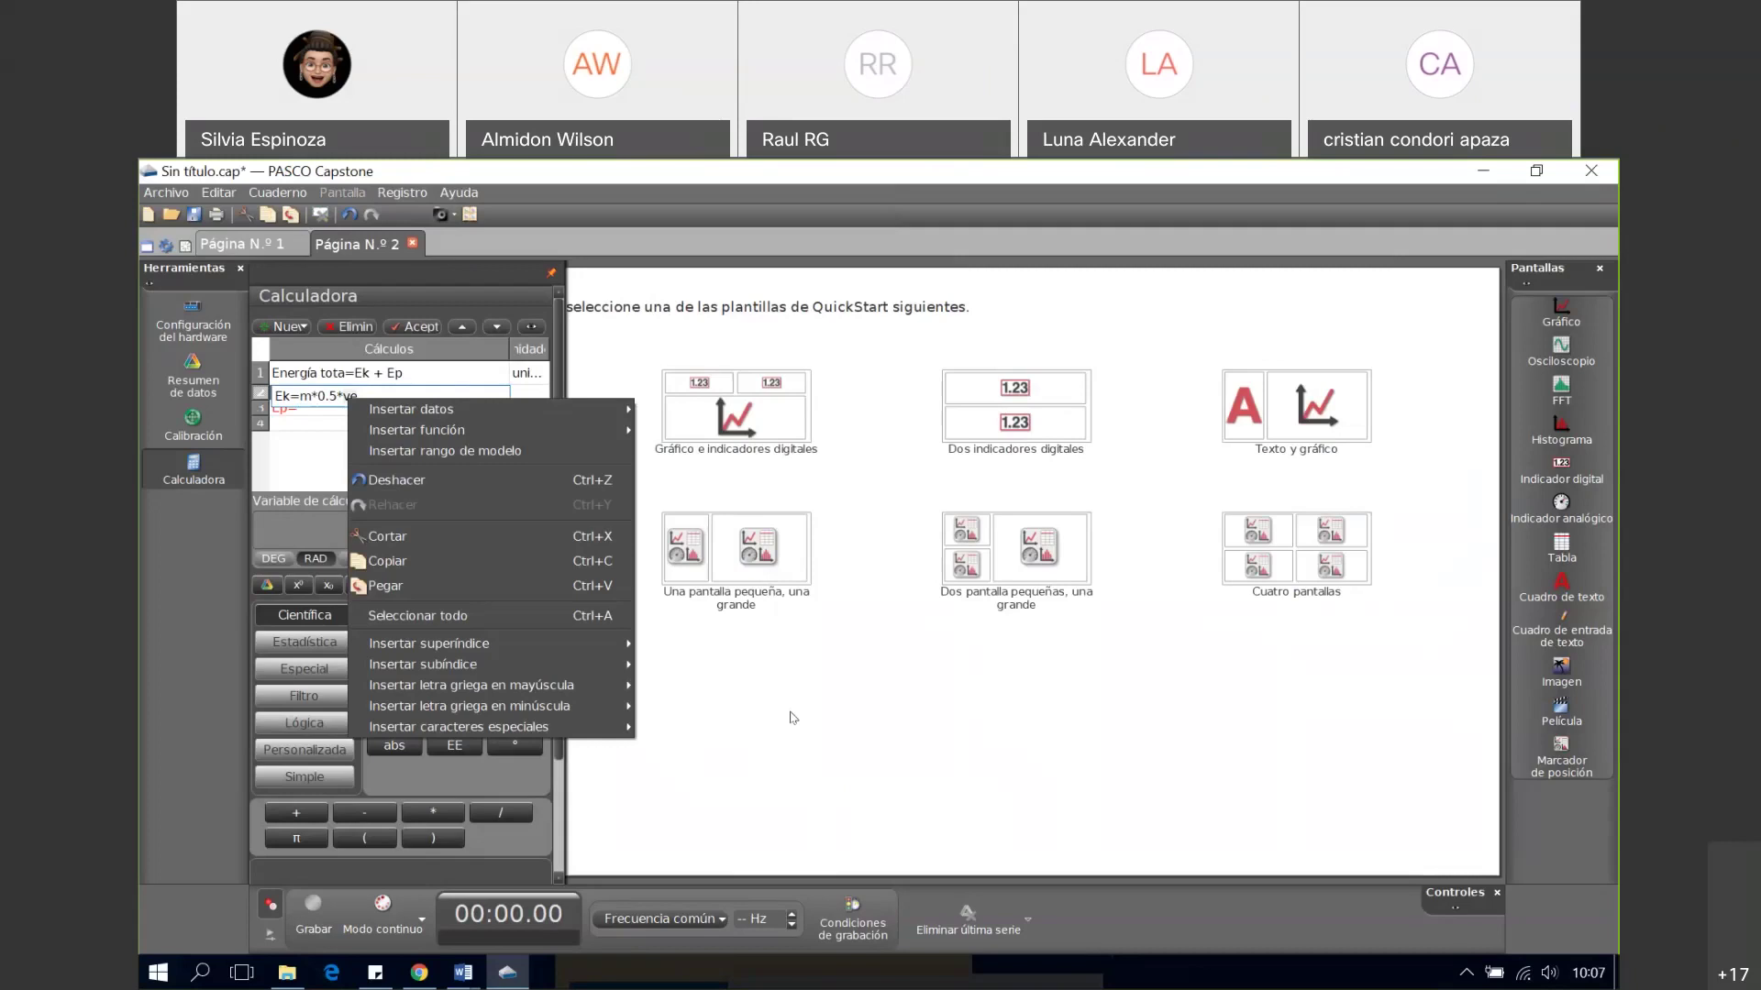
left_click(928, 721)
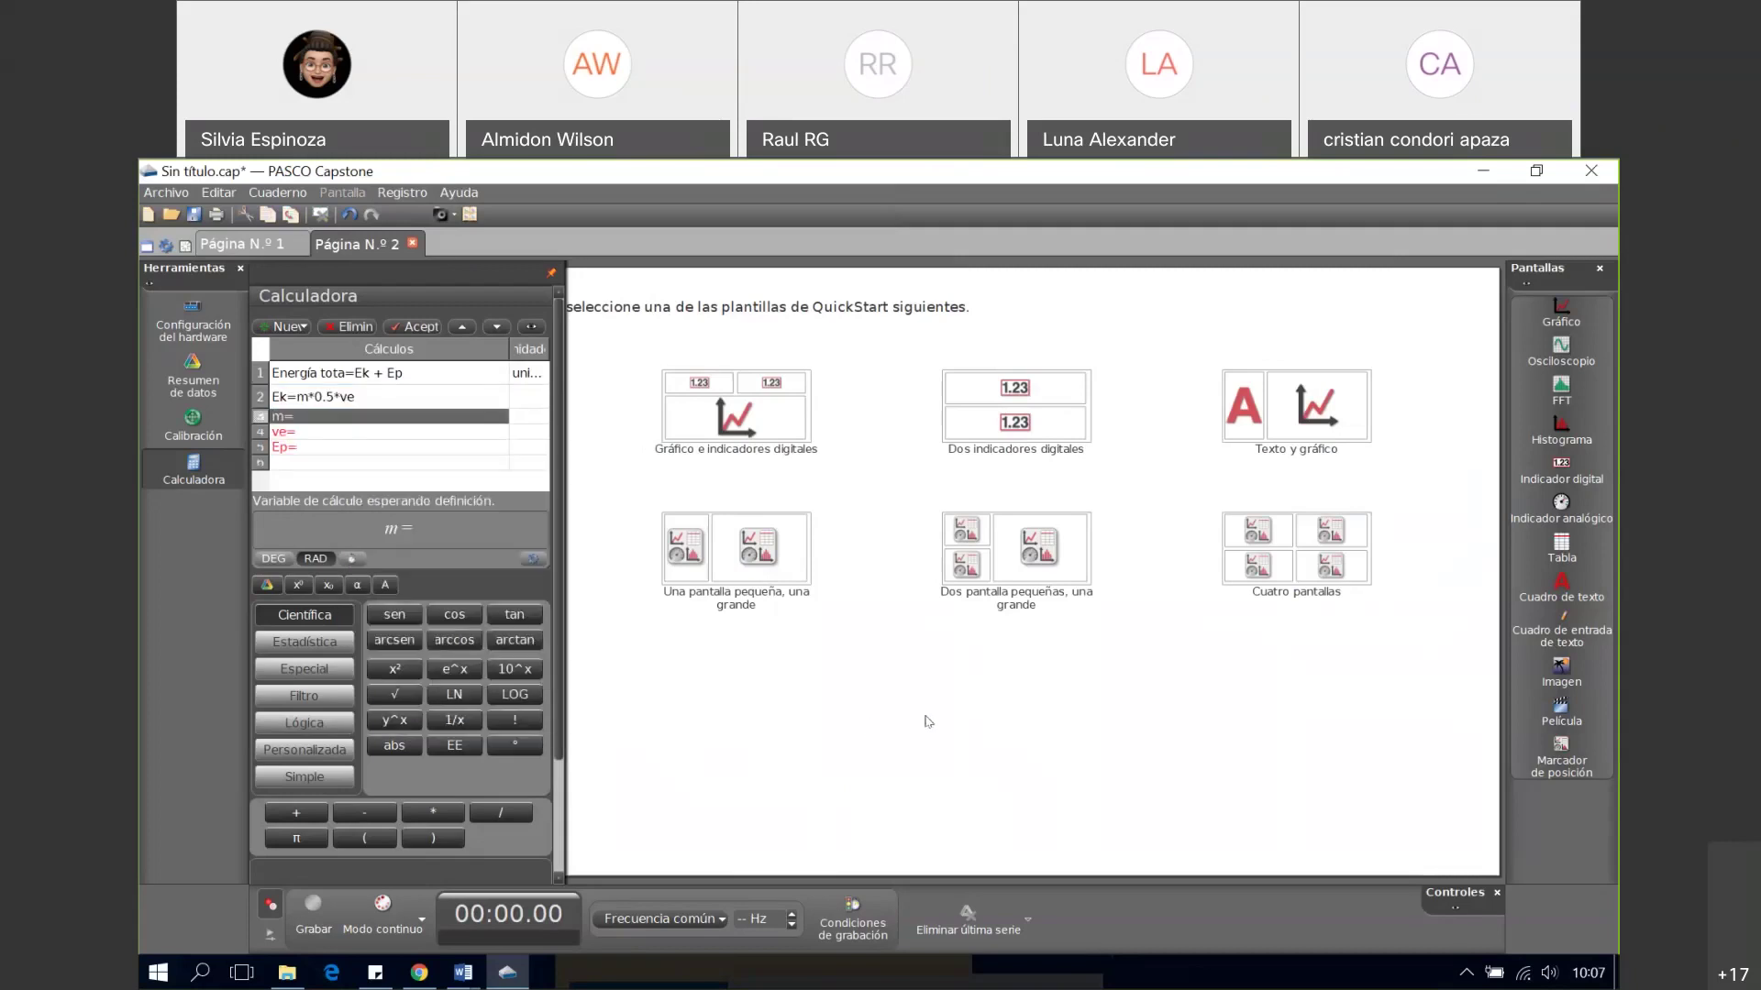
left_click(223, 481)
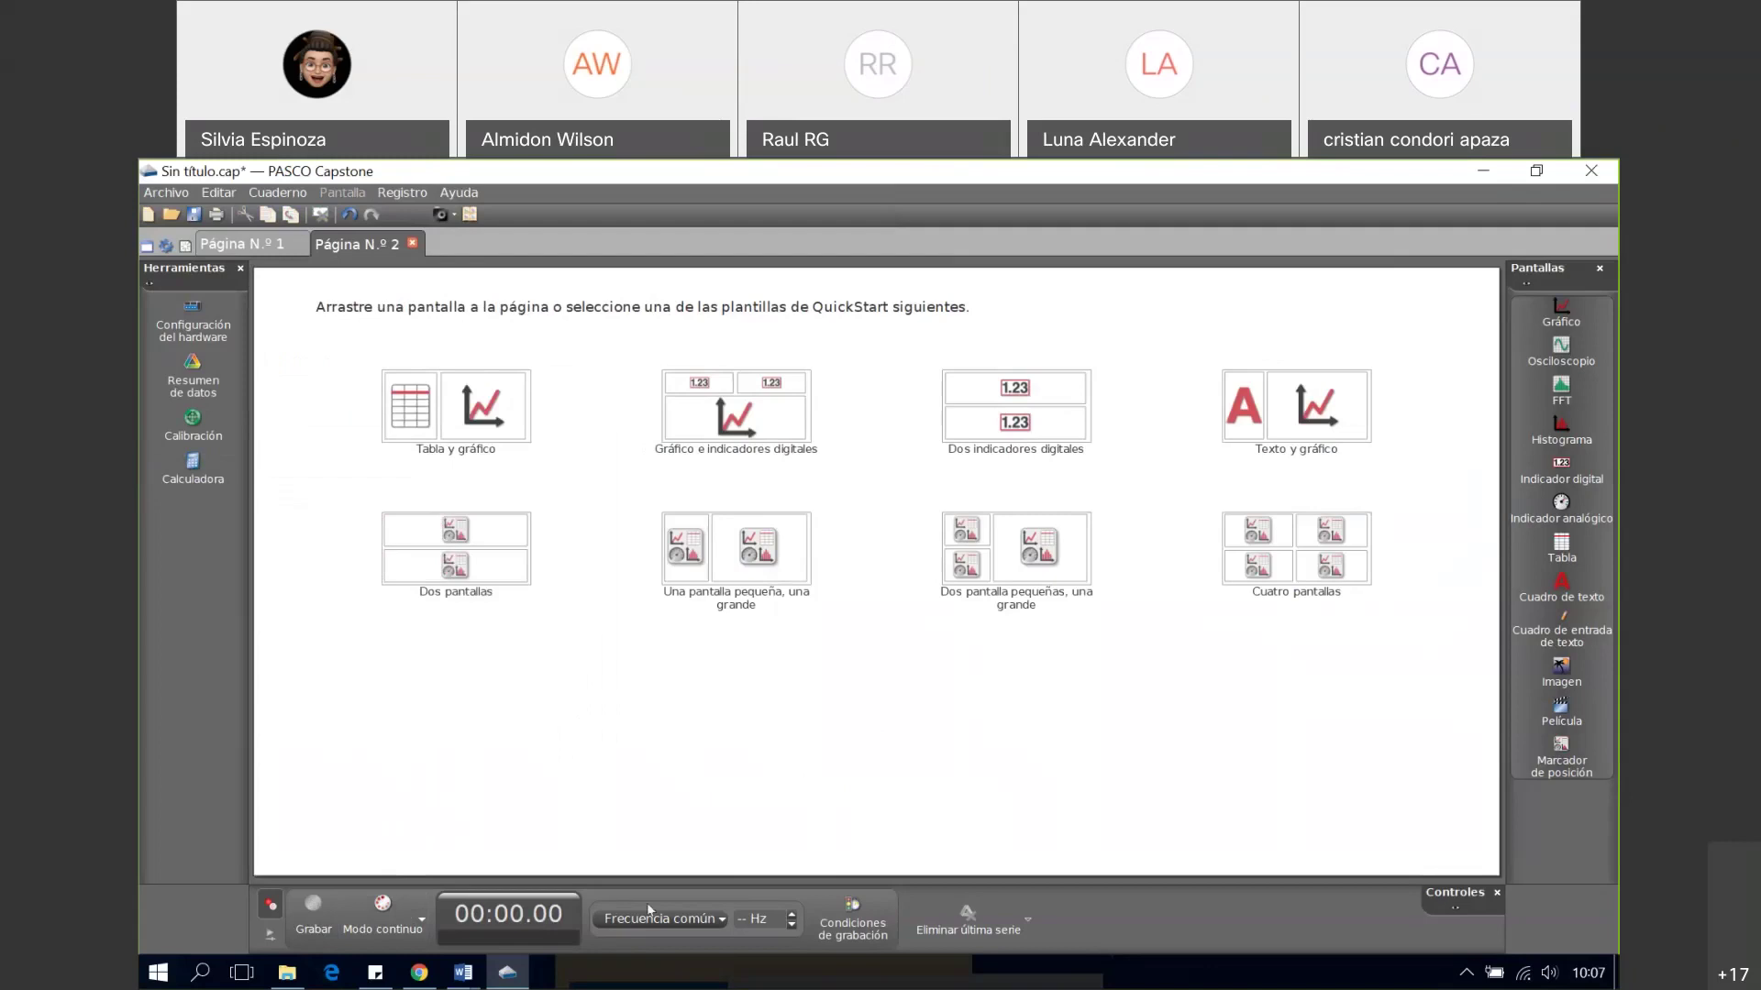
- Check page 1, then lay out page 2 with the table and graph QuickStart template
left_click(254, 250)
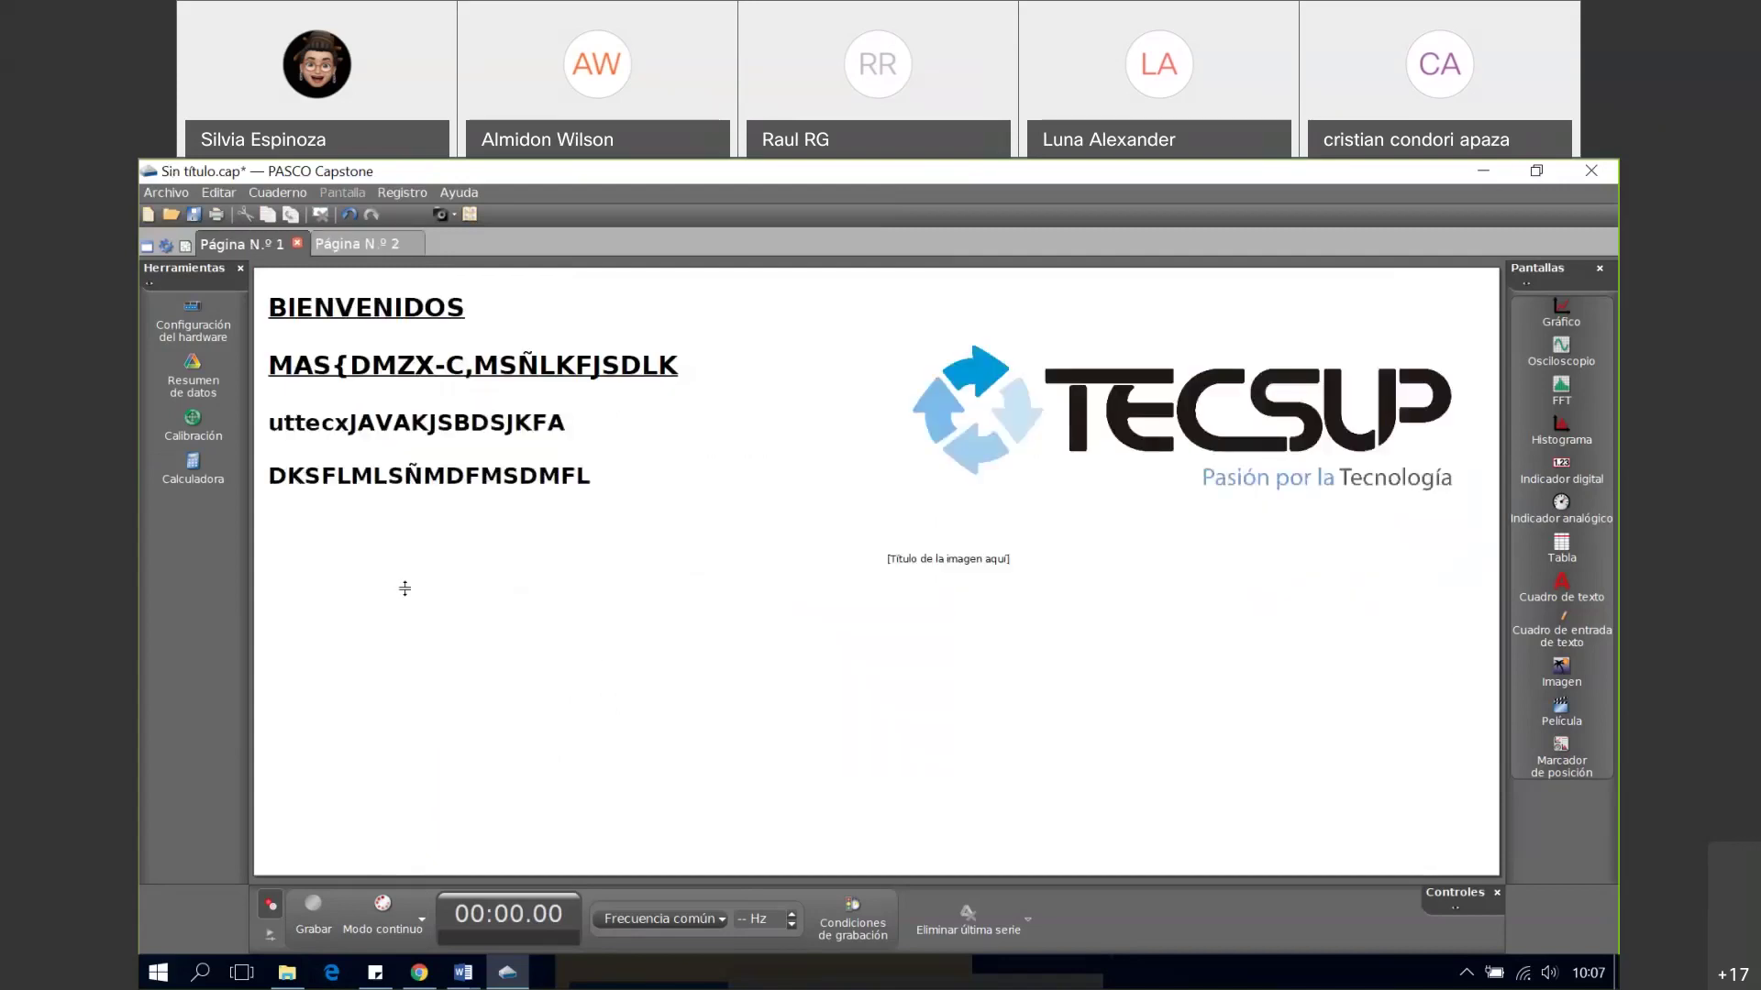
left_click(367, 244)
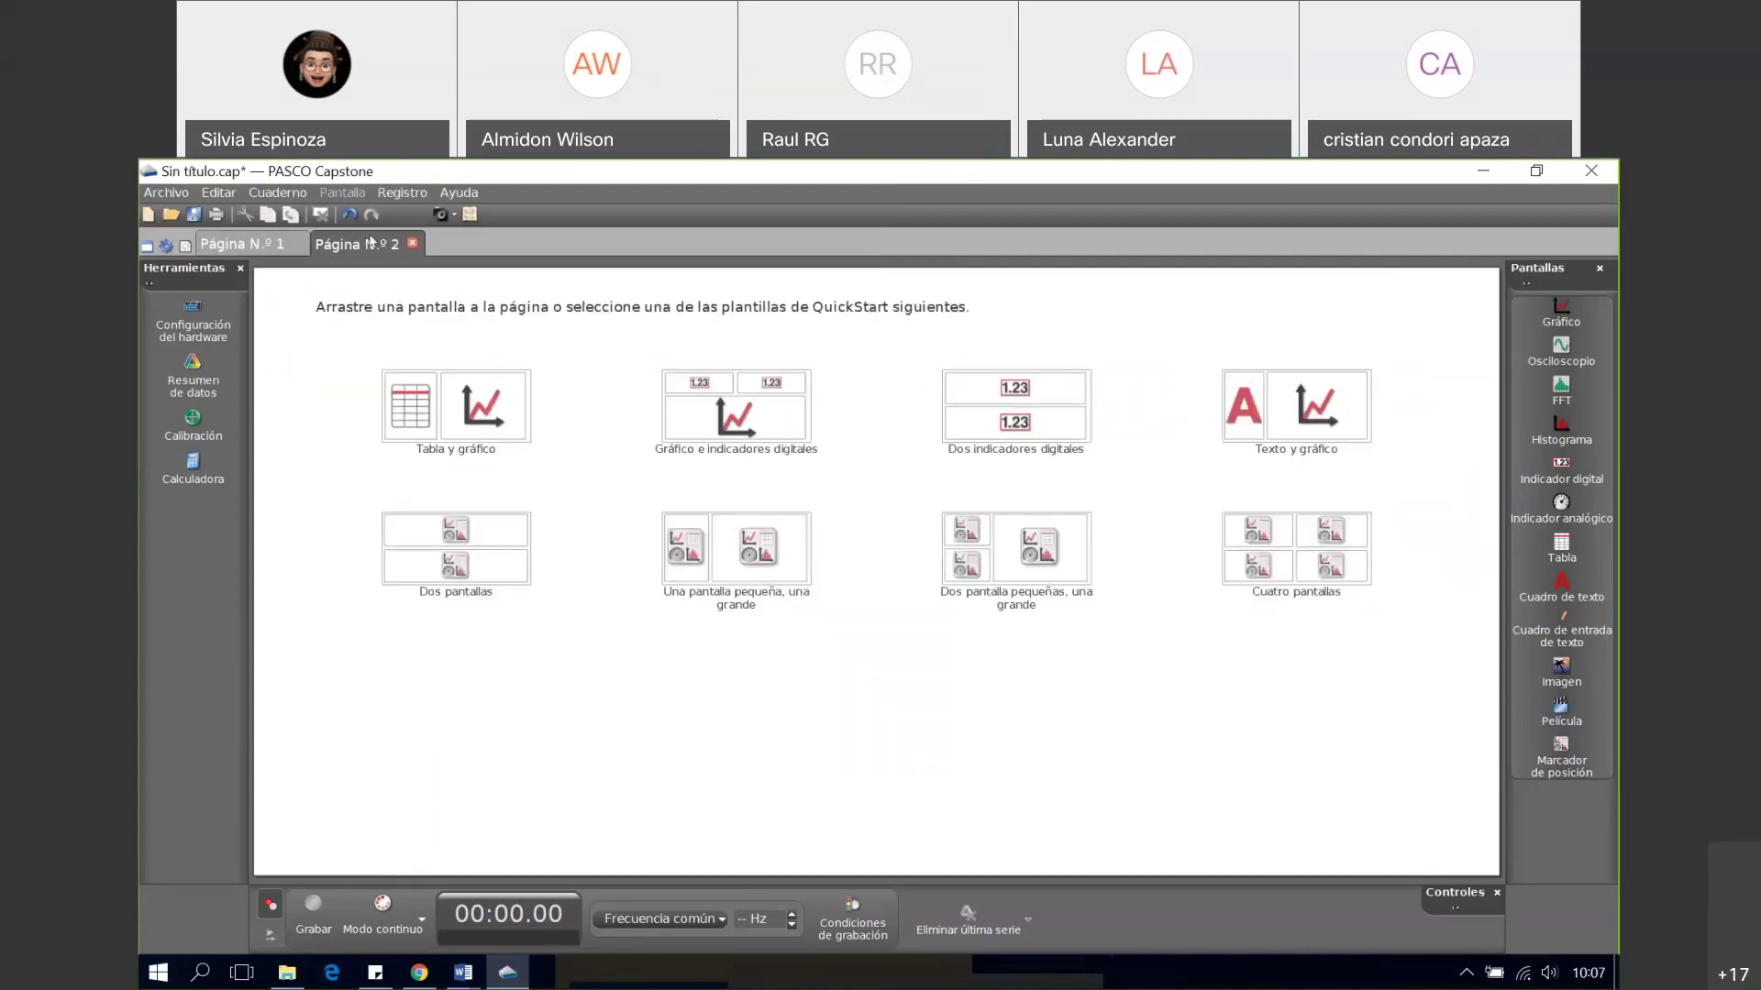
left_click(436, 404)
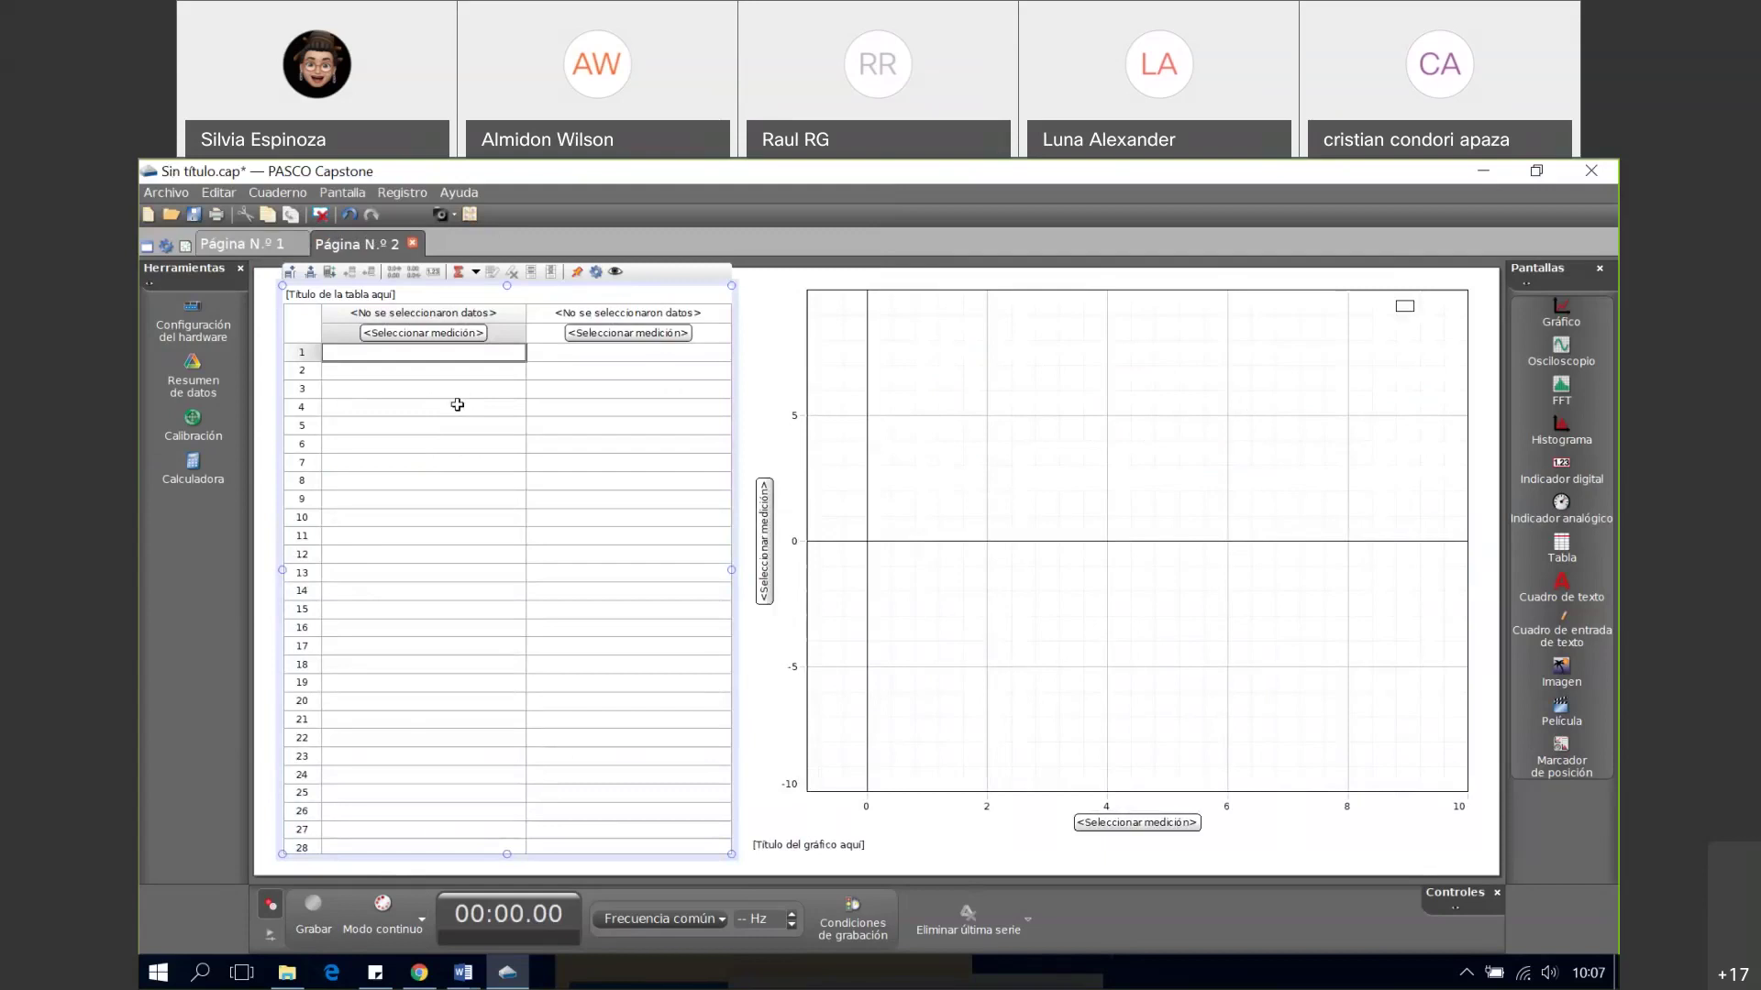
- Set the table's title to "Resorte k=70Nm"
left_click(406, 294)
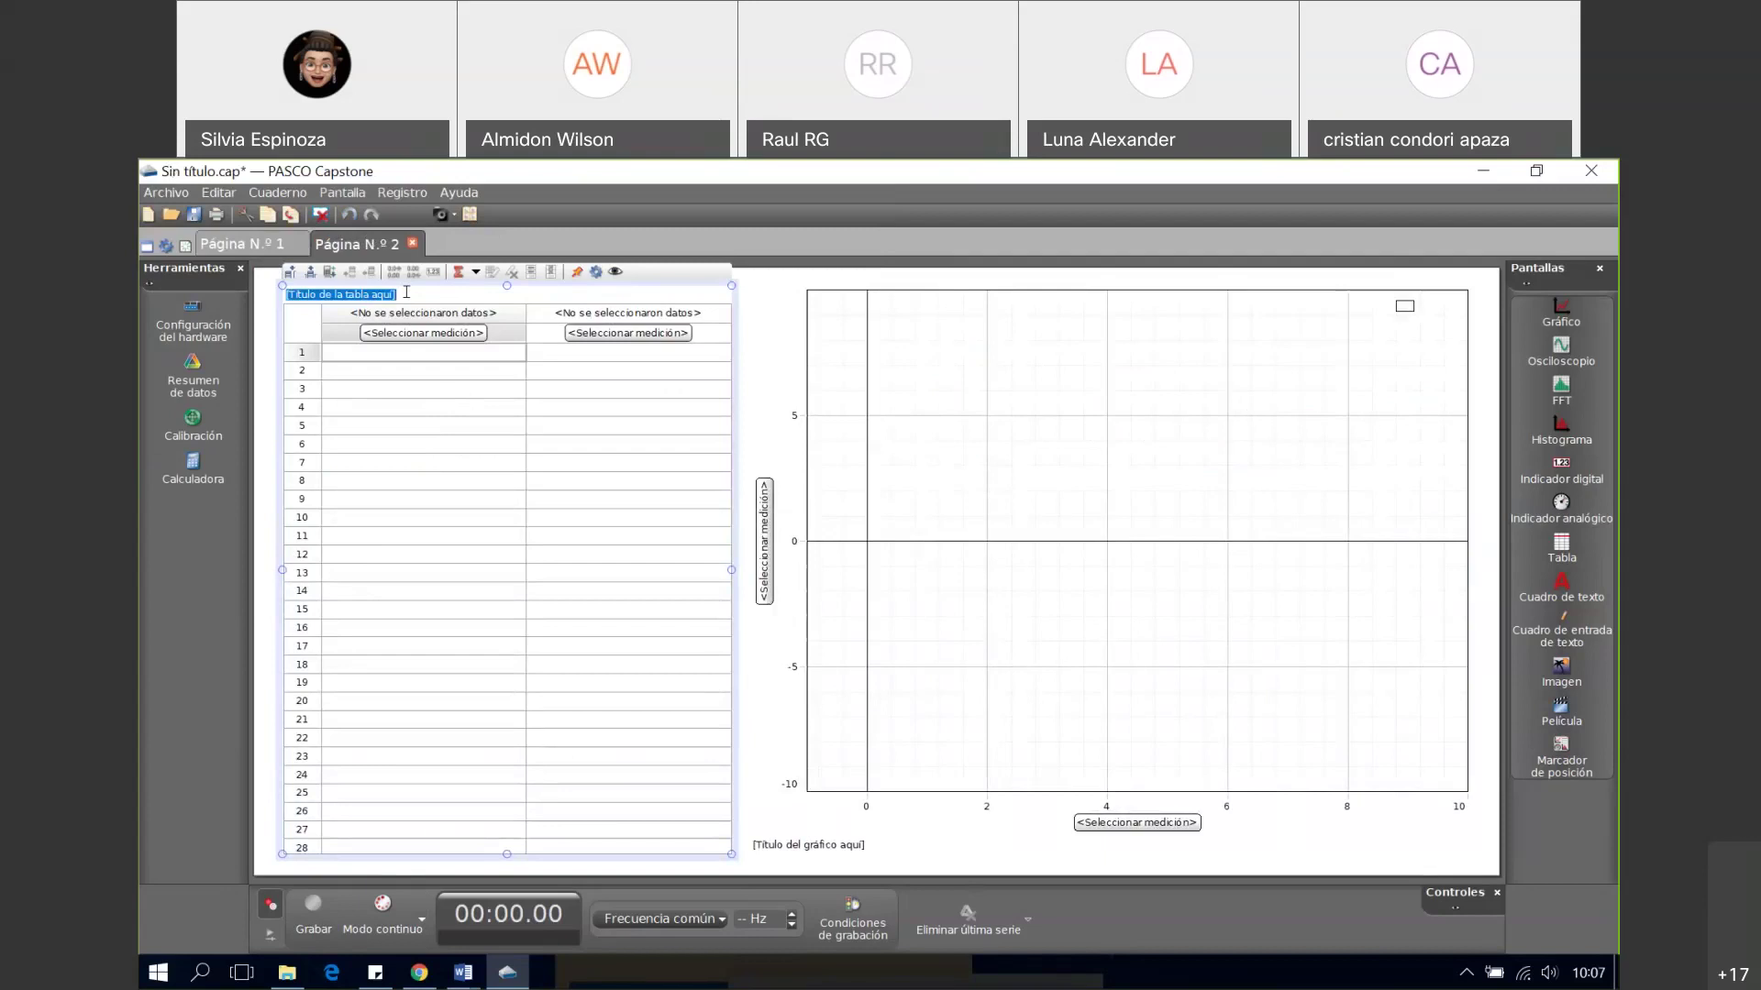
type("Resorte k=")
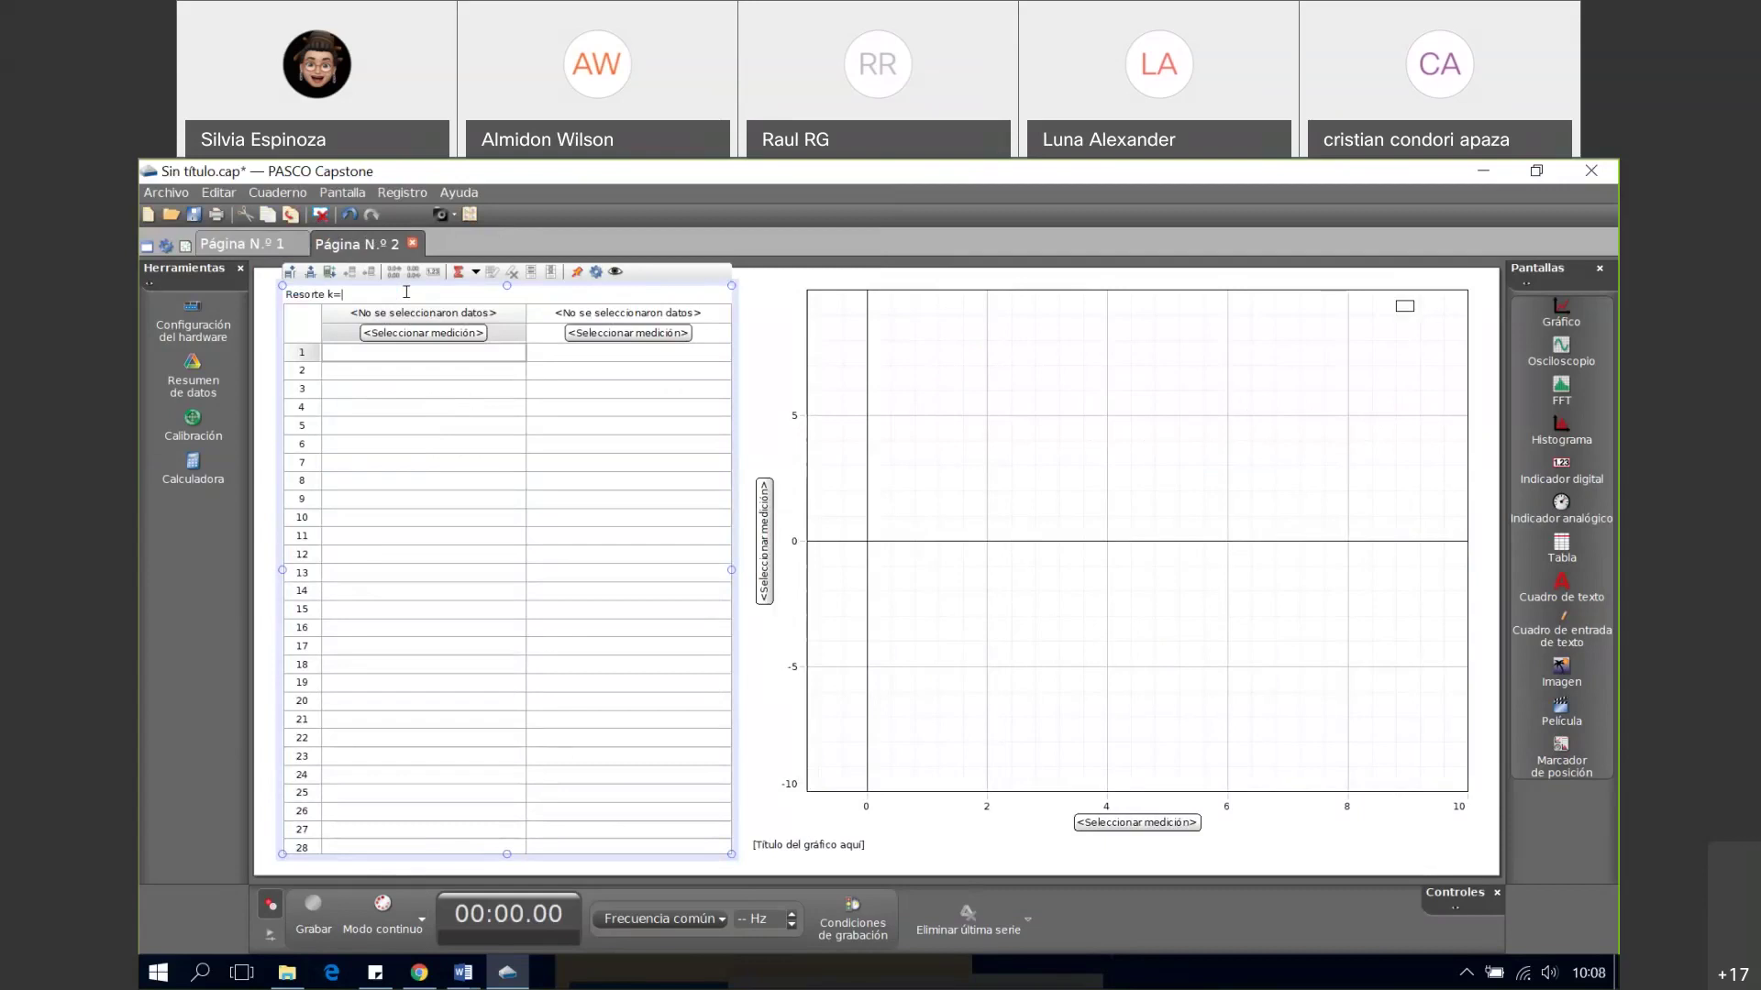
type("70nNm")
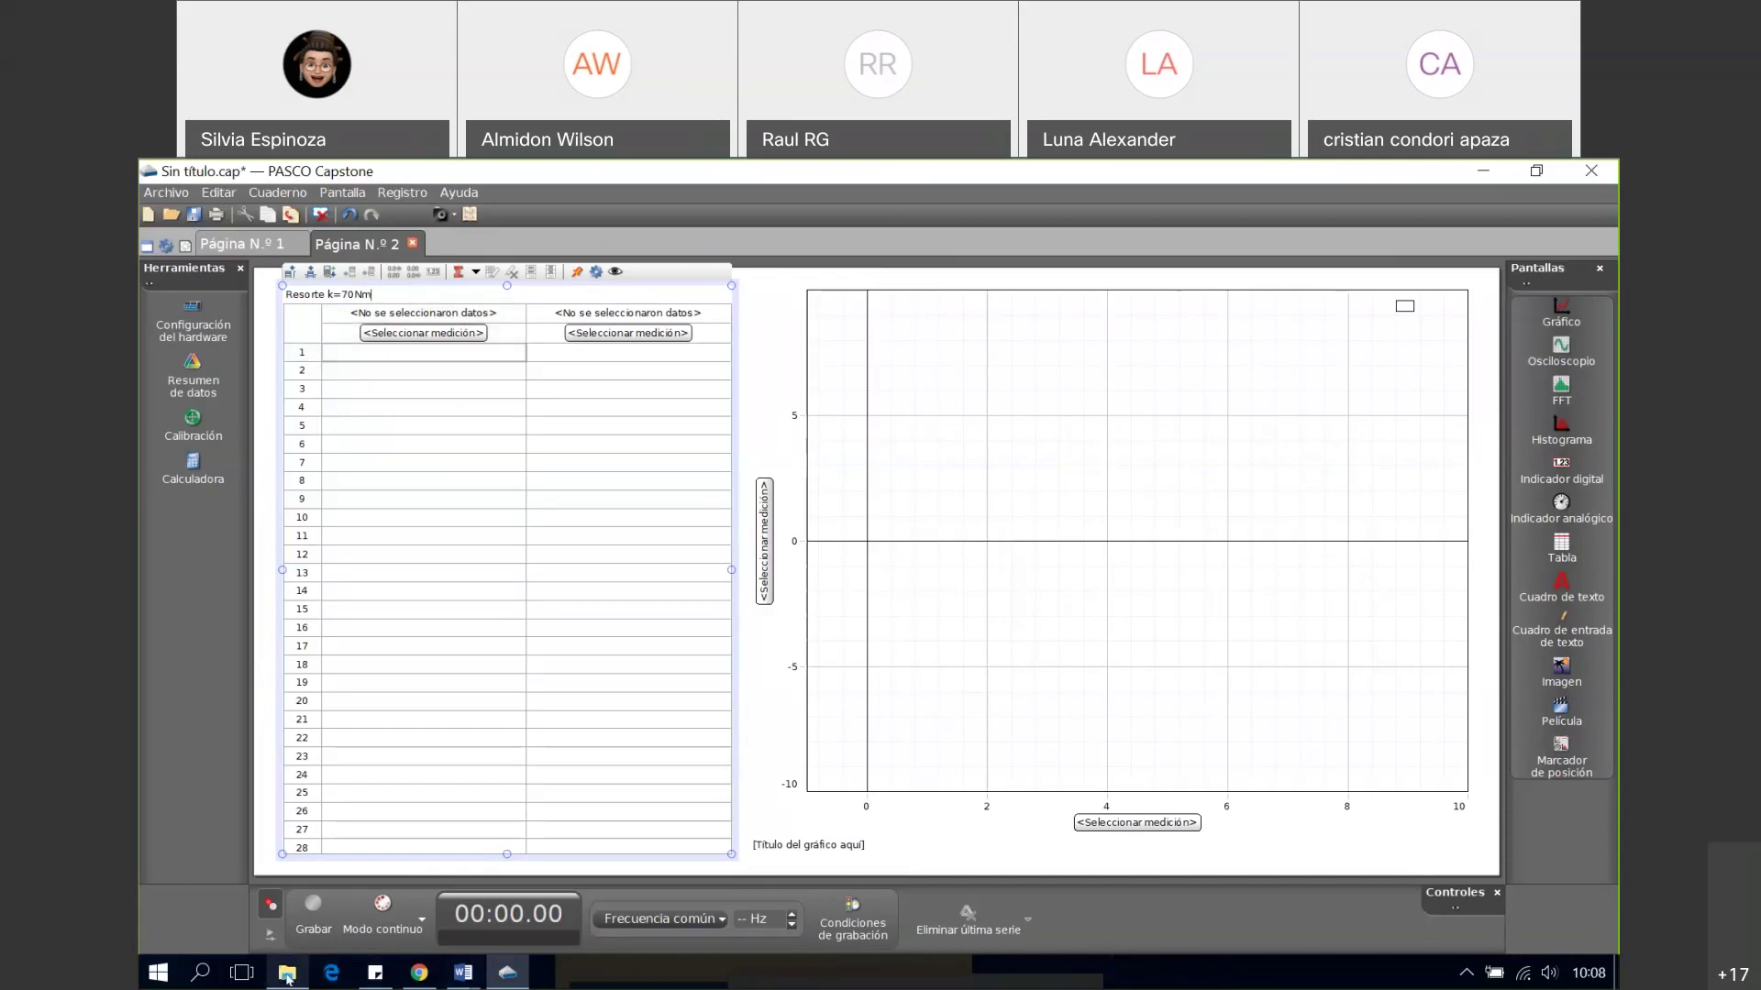
- Switch to File Explorer and open the recent workbook "datos resorte k=70.xlsx" in Excel
left_click(287, 974)
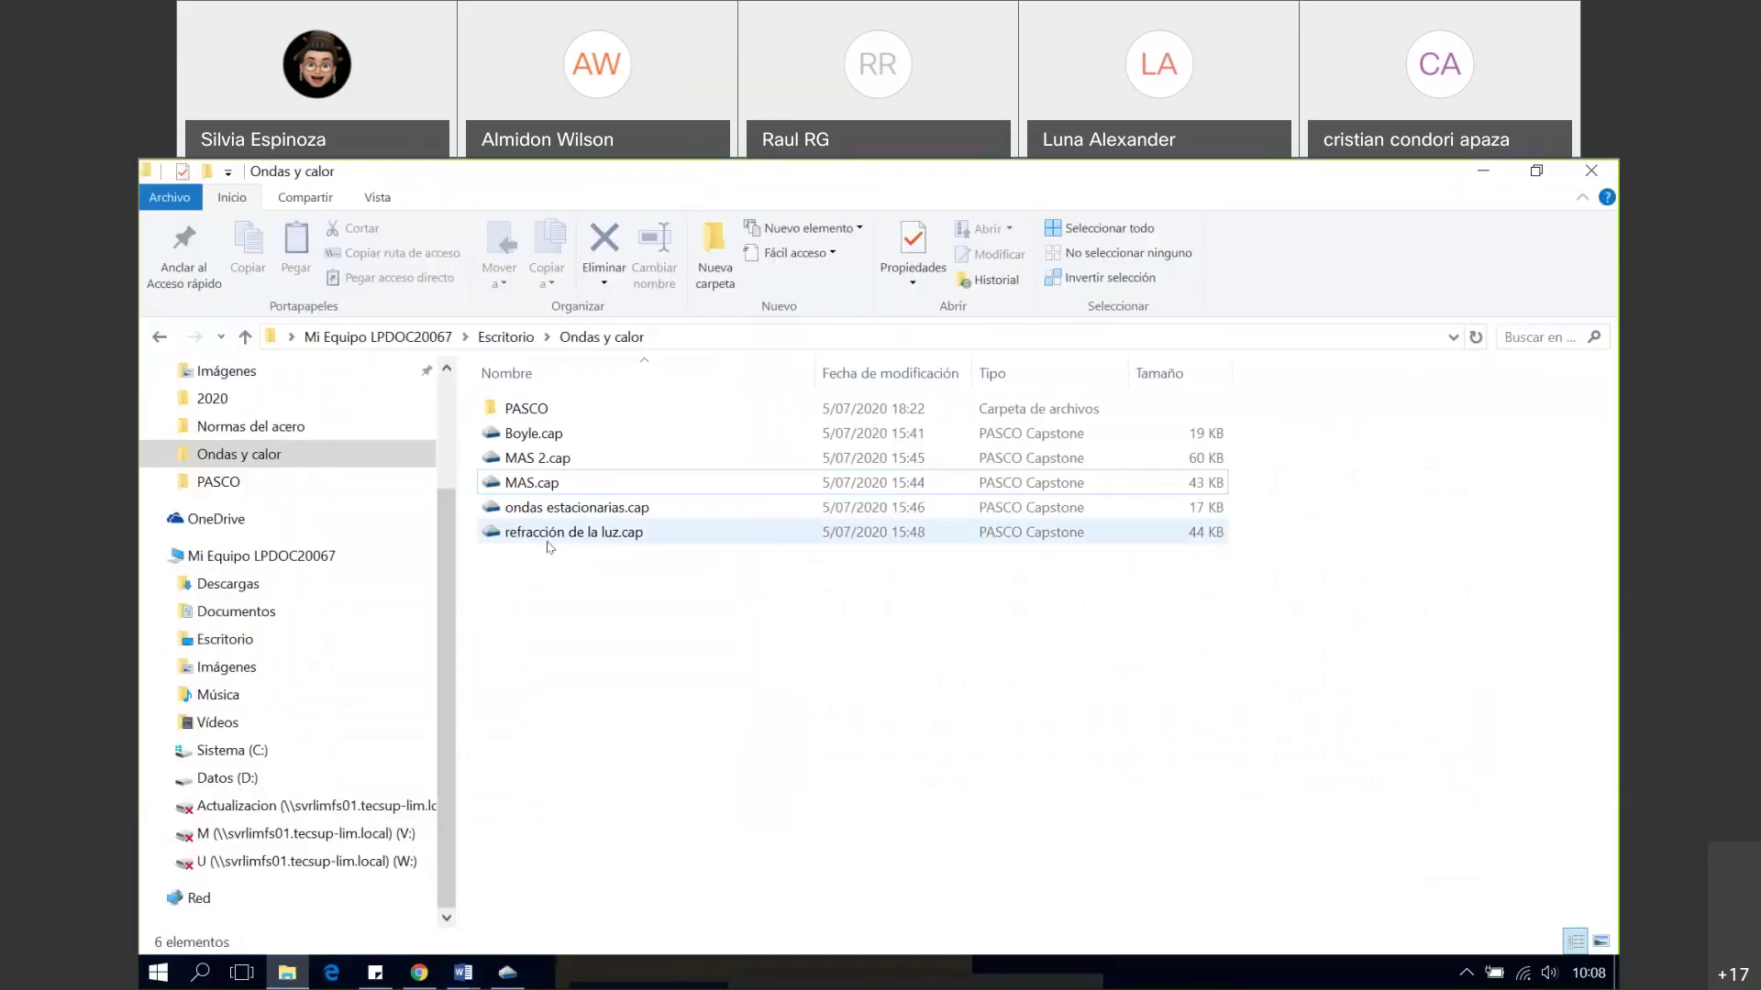
scroll(444, 552, "up", 2)
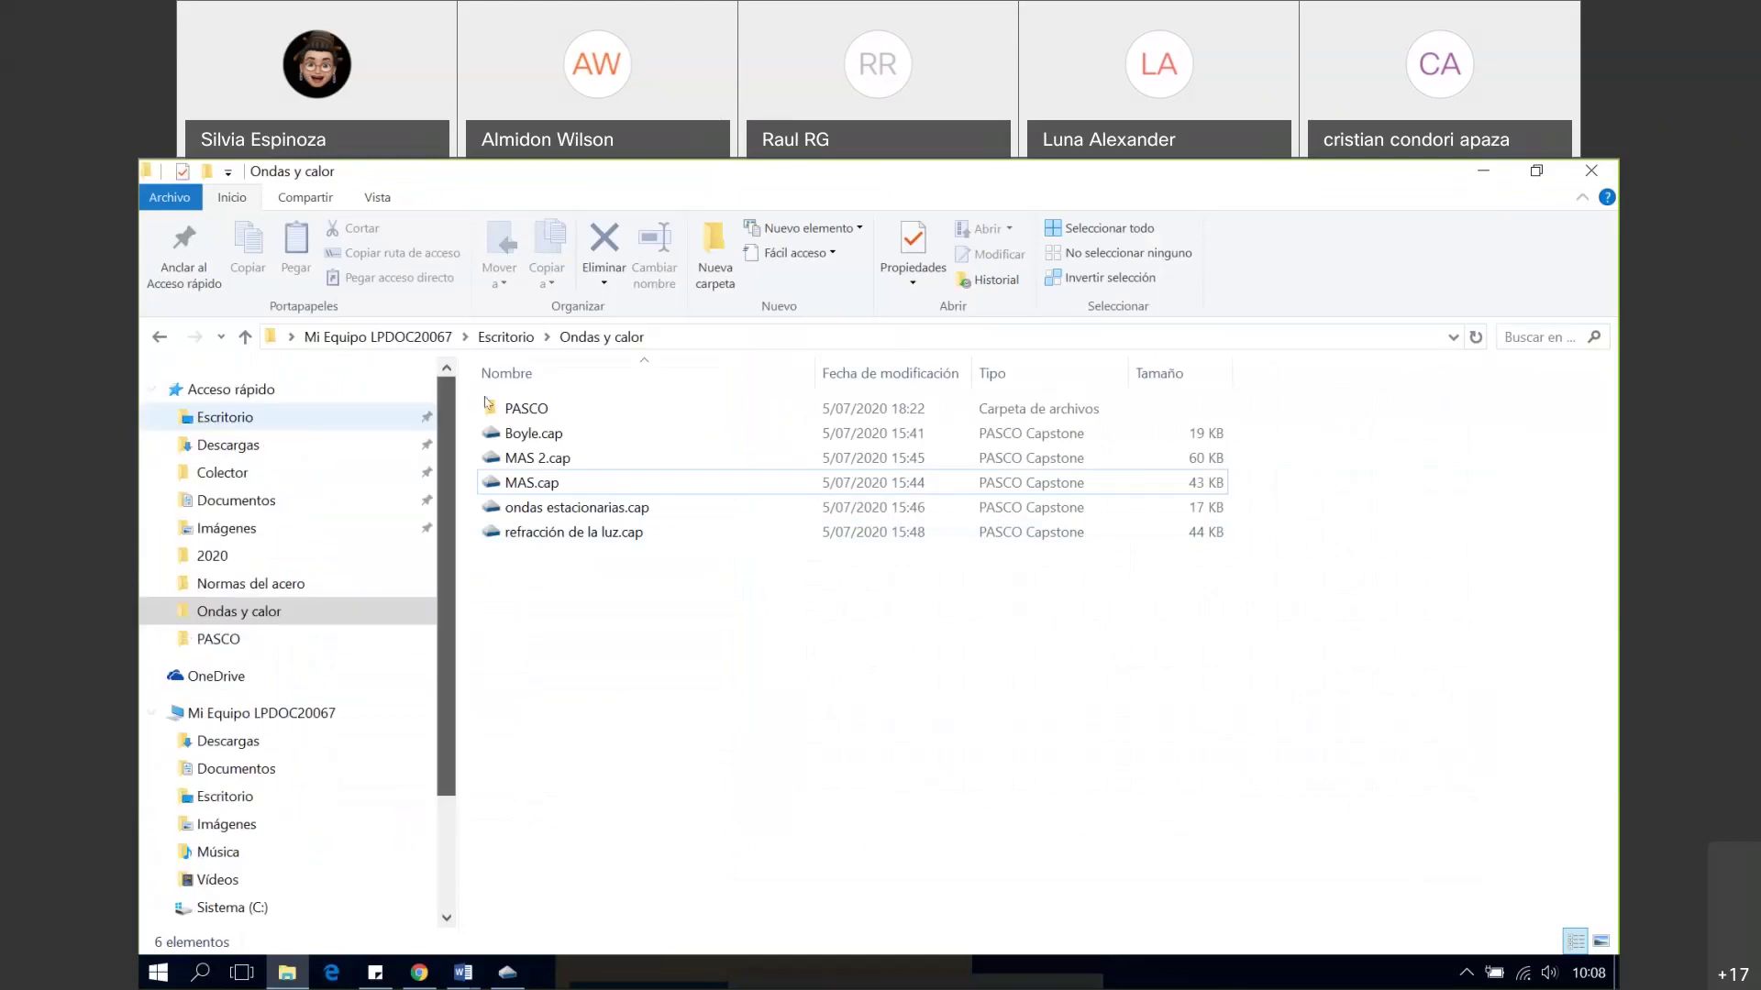
left_click(255, 396)
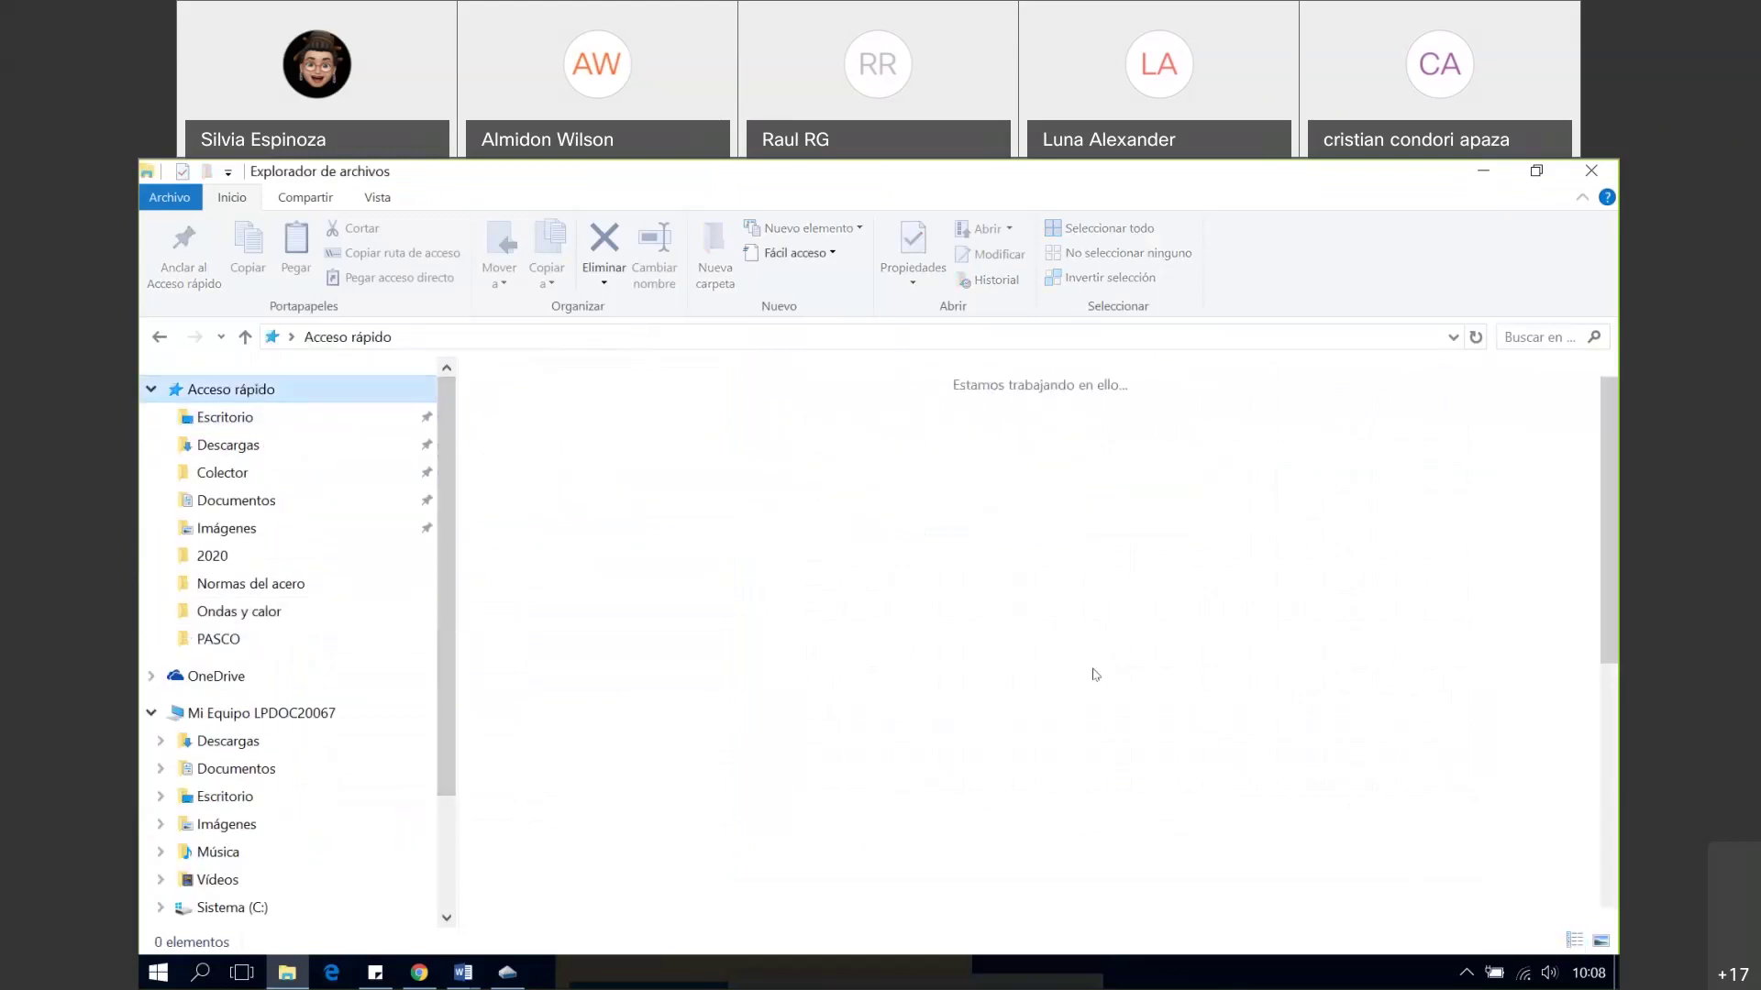
left_click(645, 825)
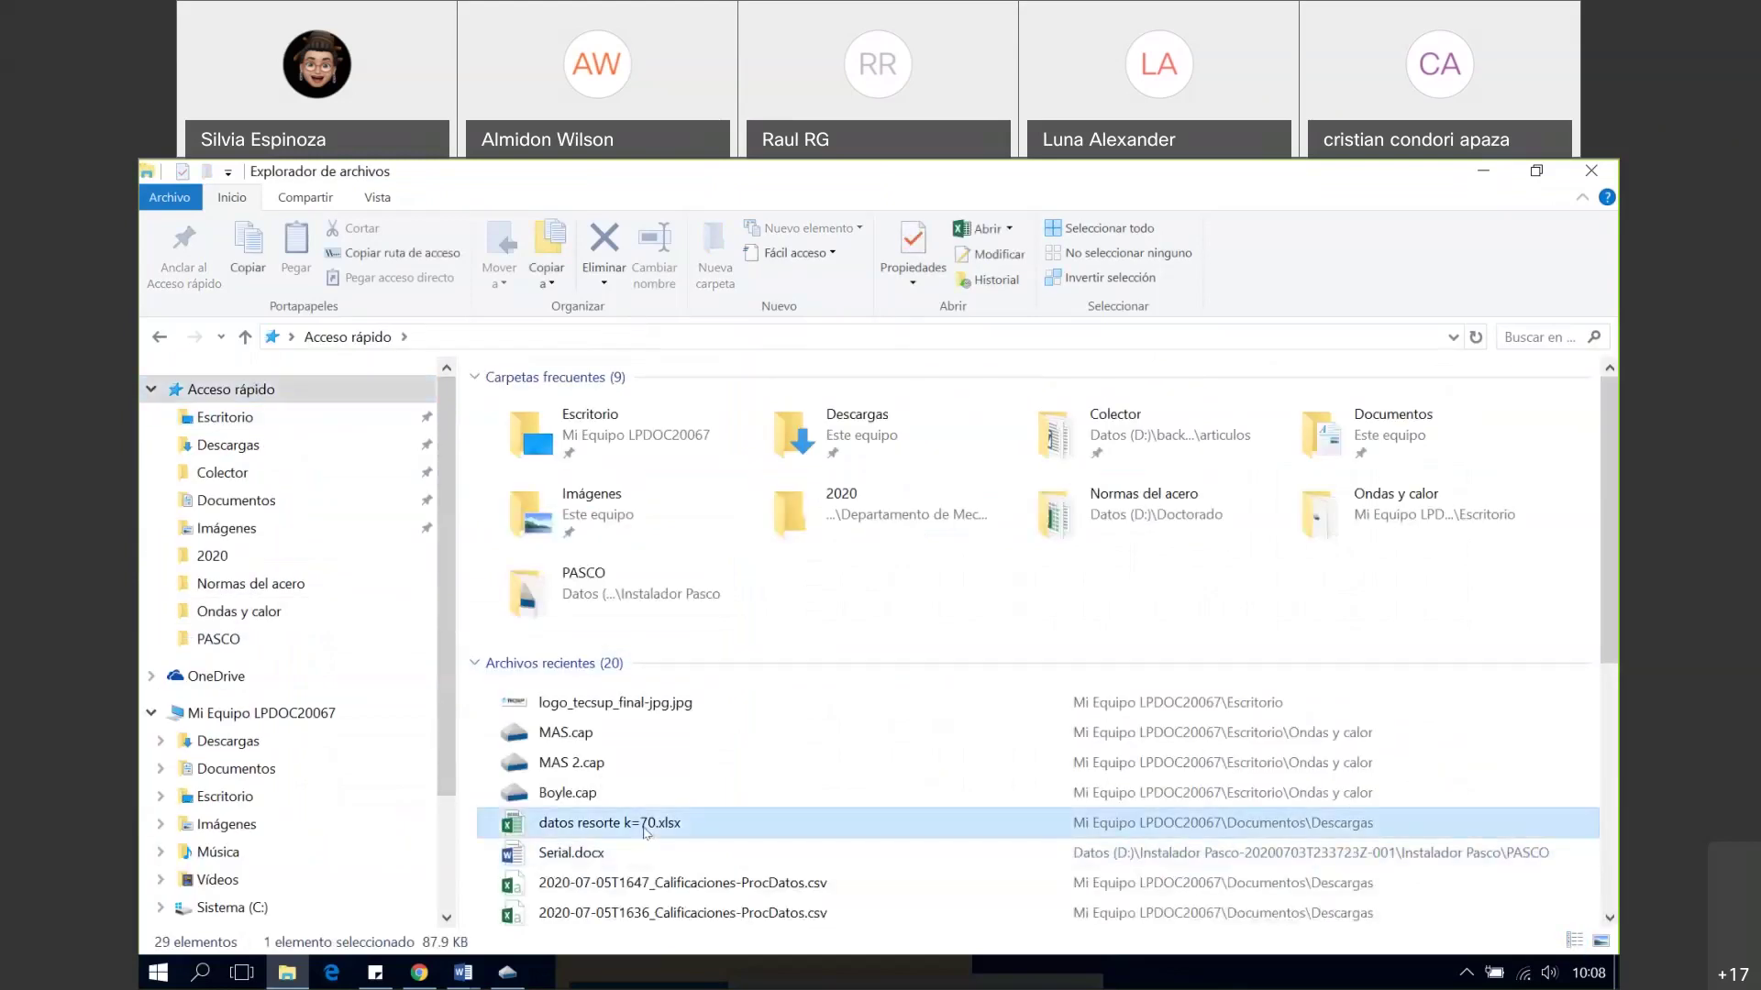
double_click(644, 826)
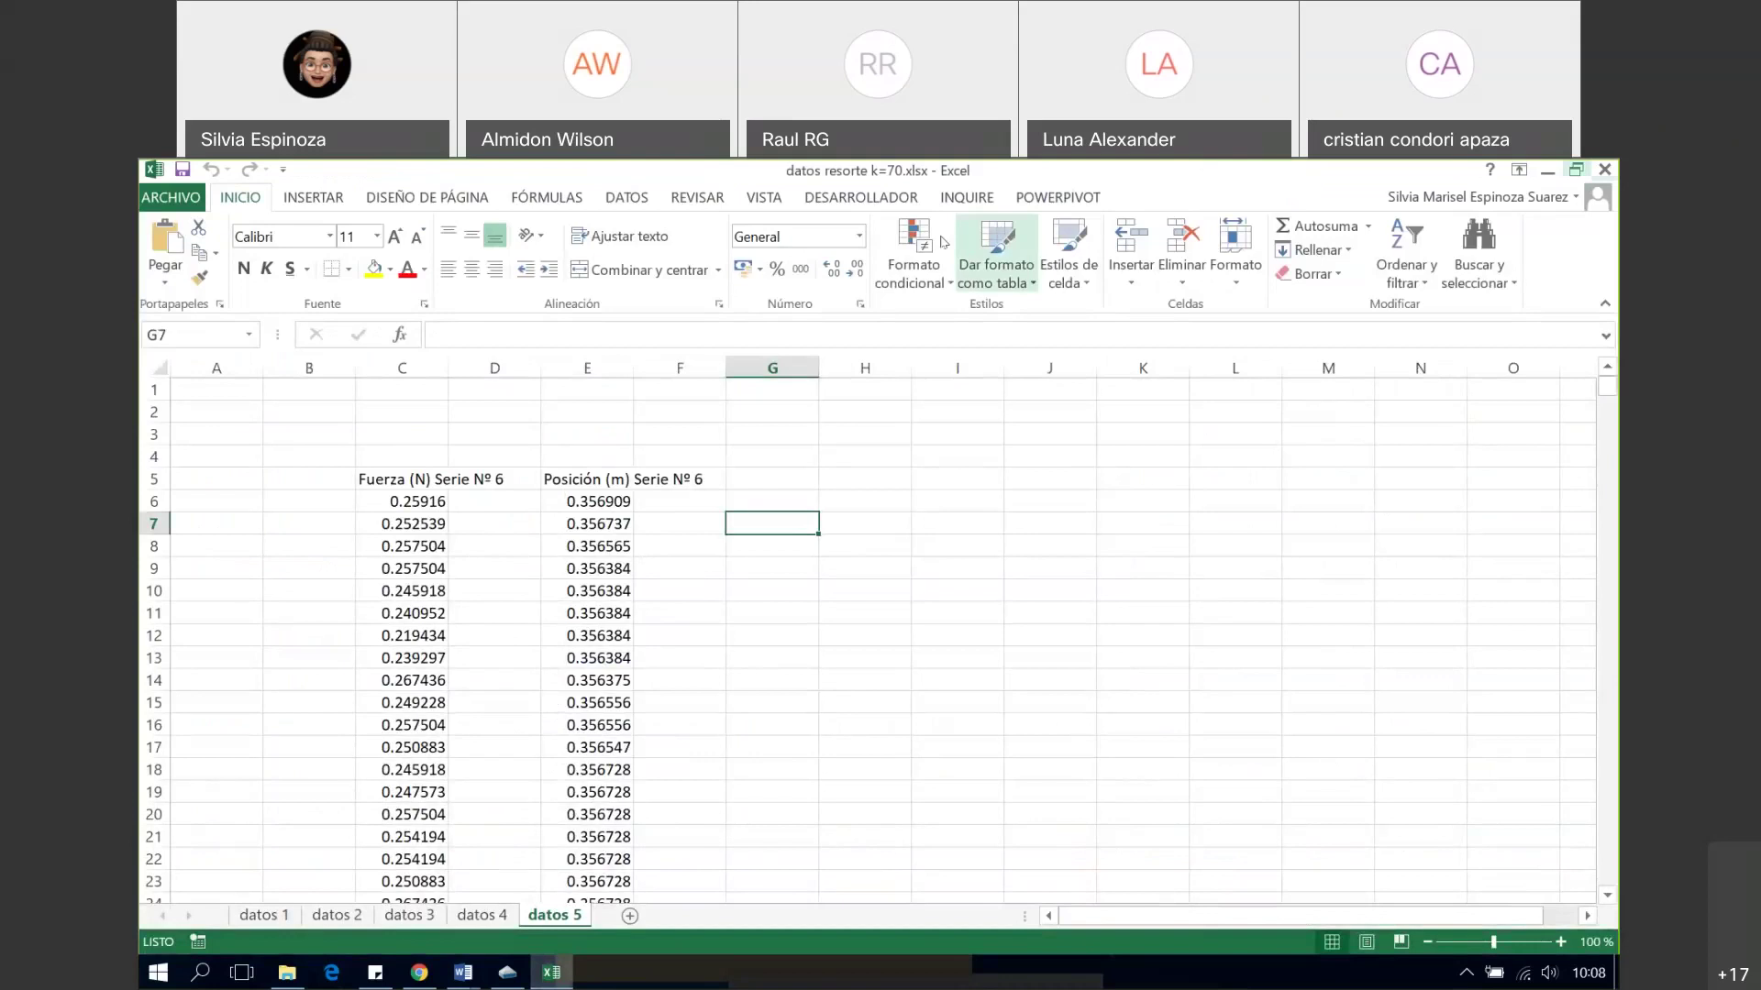
- Switch to Google Calendar in Chrome and open the Monday 6 July "C21 AB - Laboratorio ONDAS y CALOR" event to examine its attached data file
left_click(1550, 170)
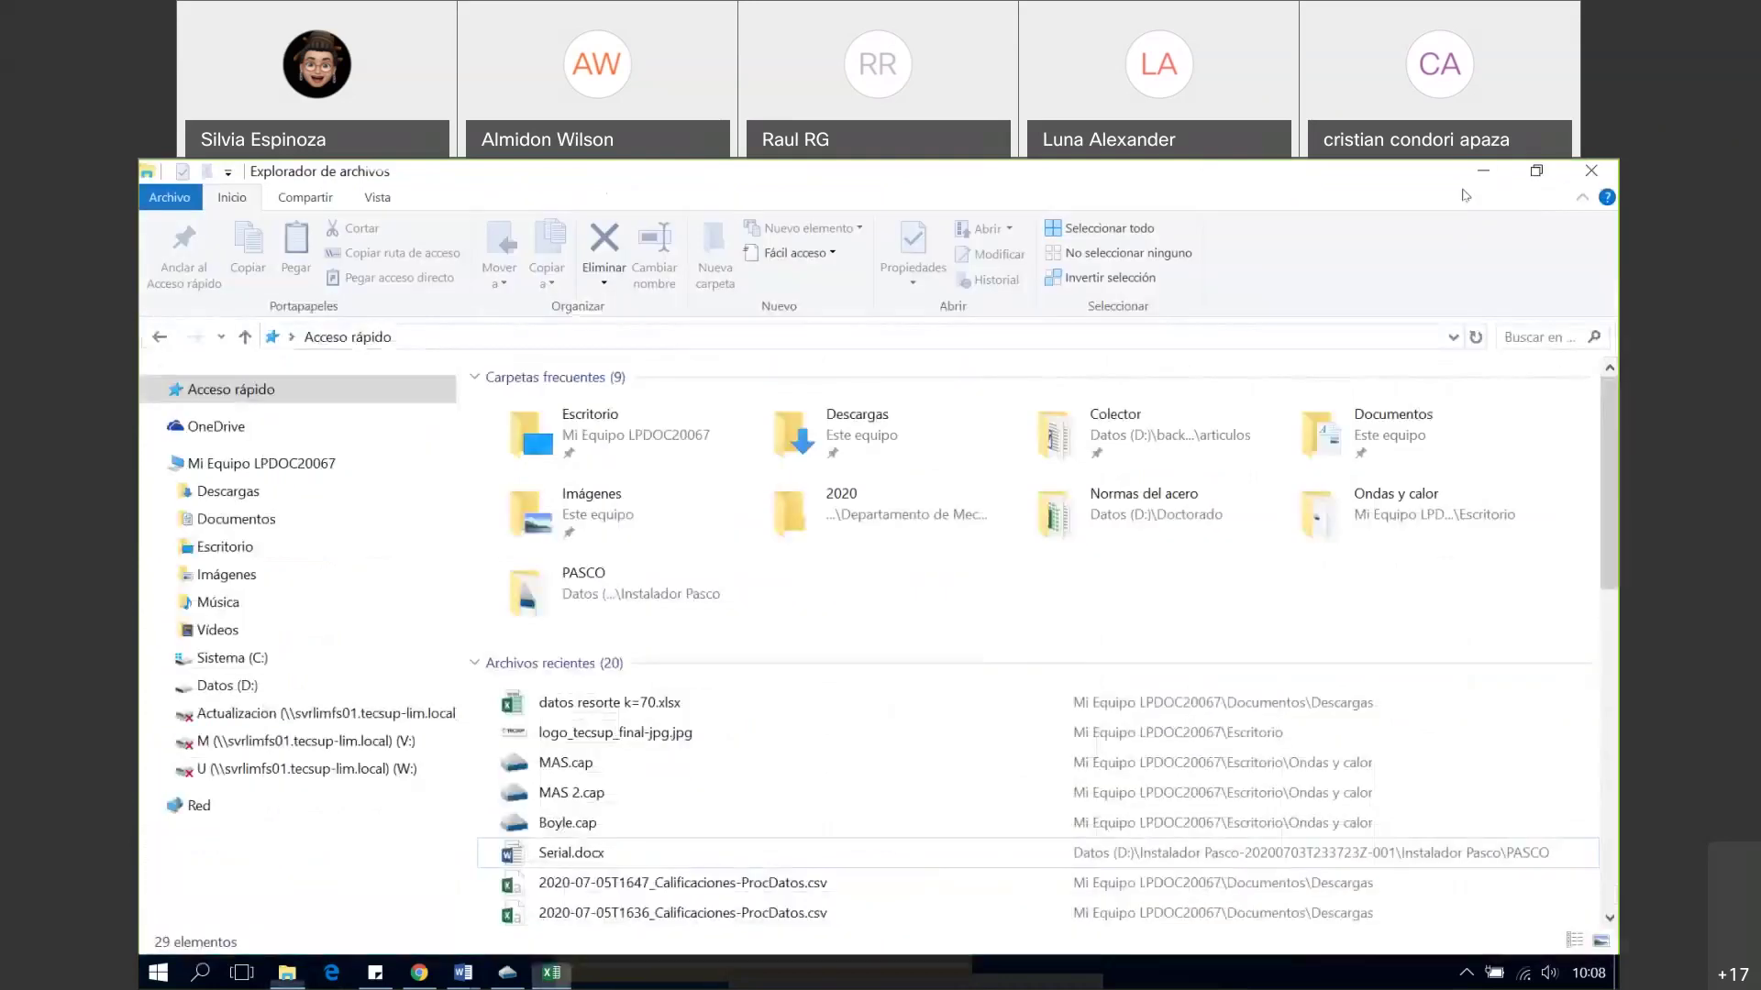
left_click(1483, 170)
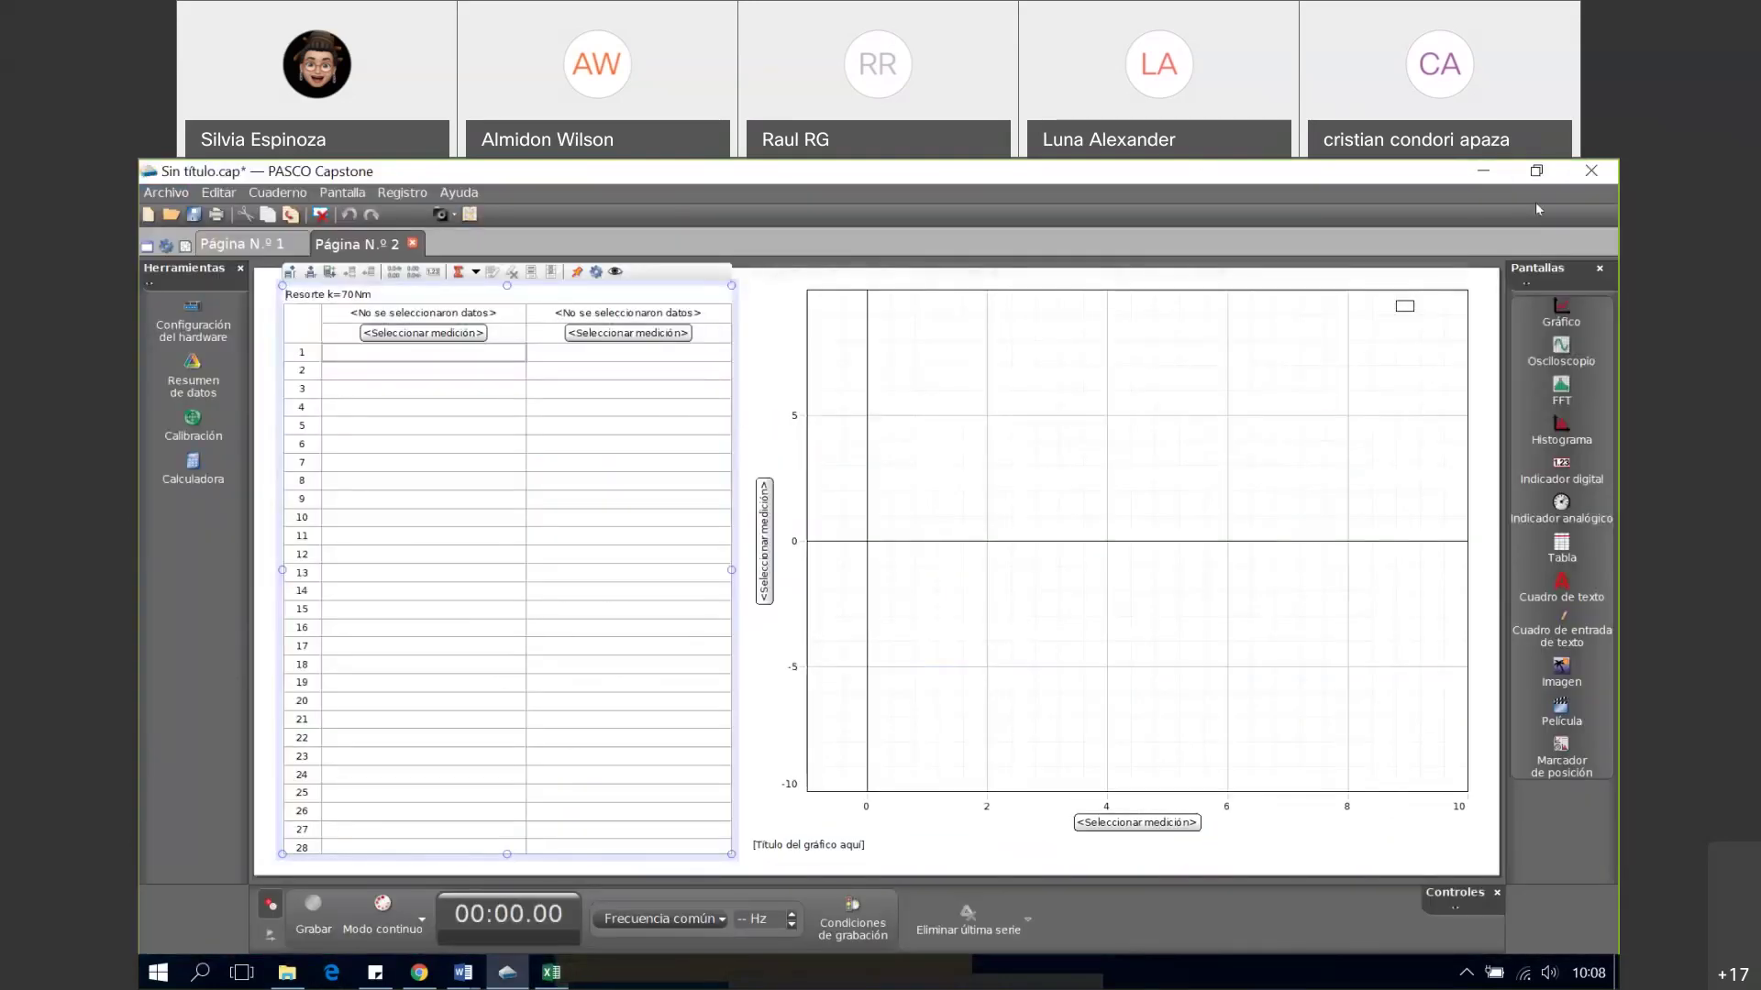
left_click(1483, 171)
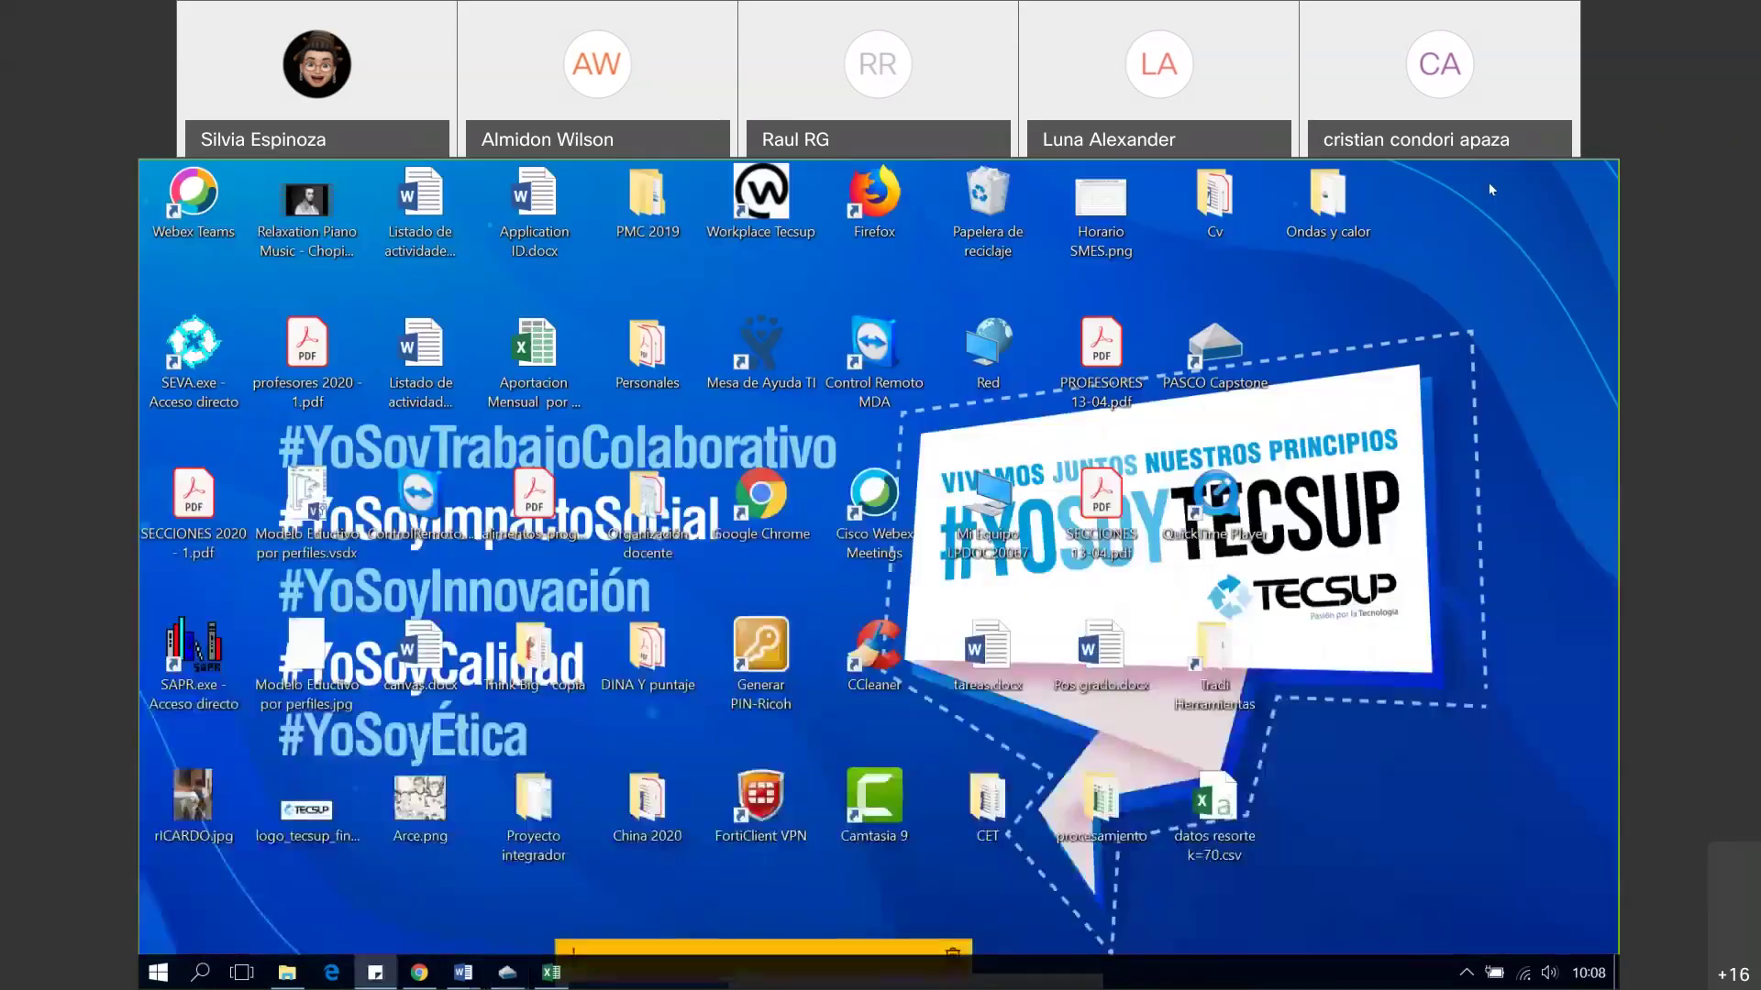
left_click(419, 972)
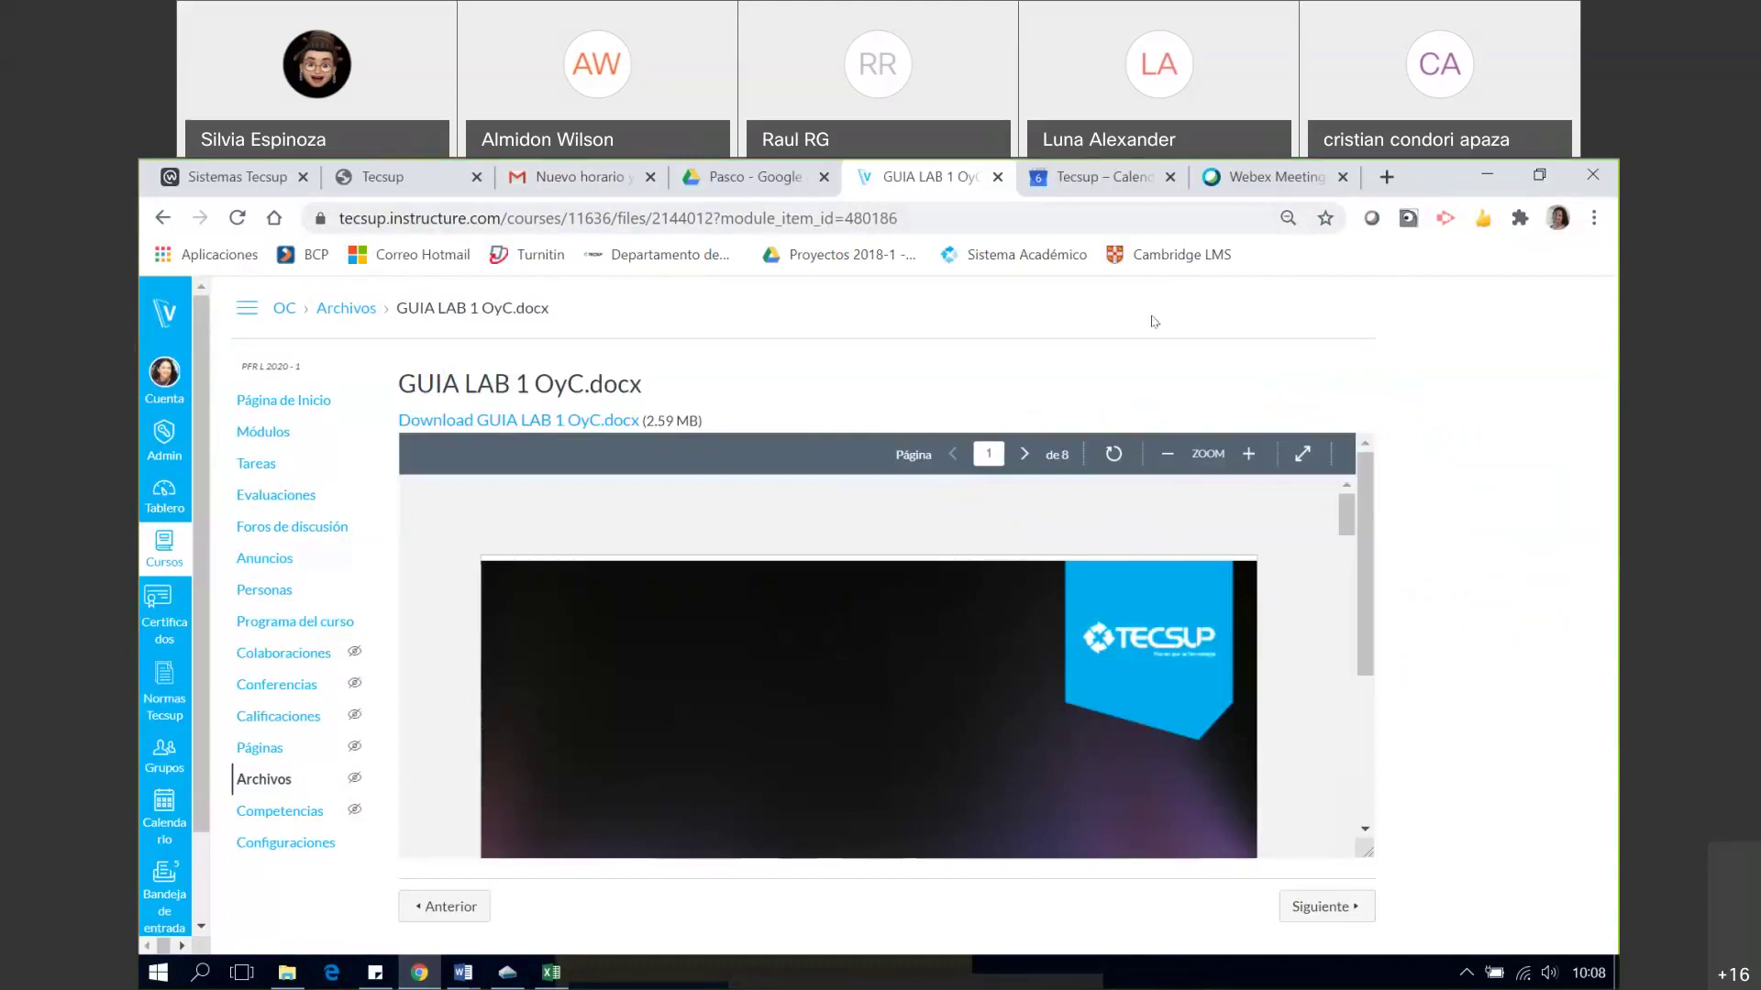
left_click(1101, 176)
left_click(1539, 174)
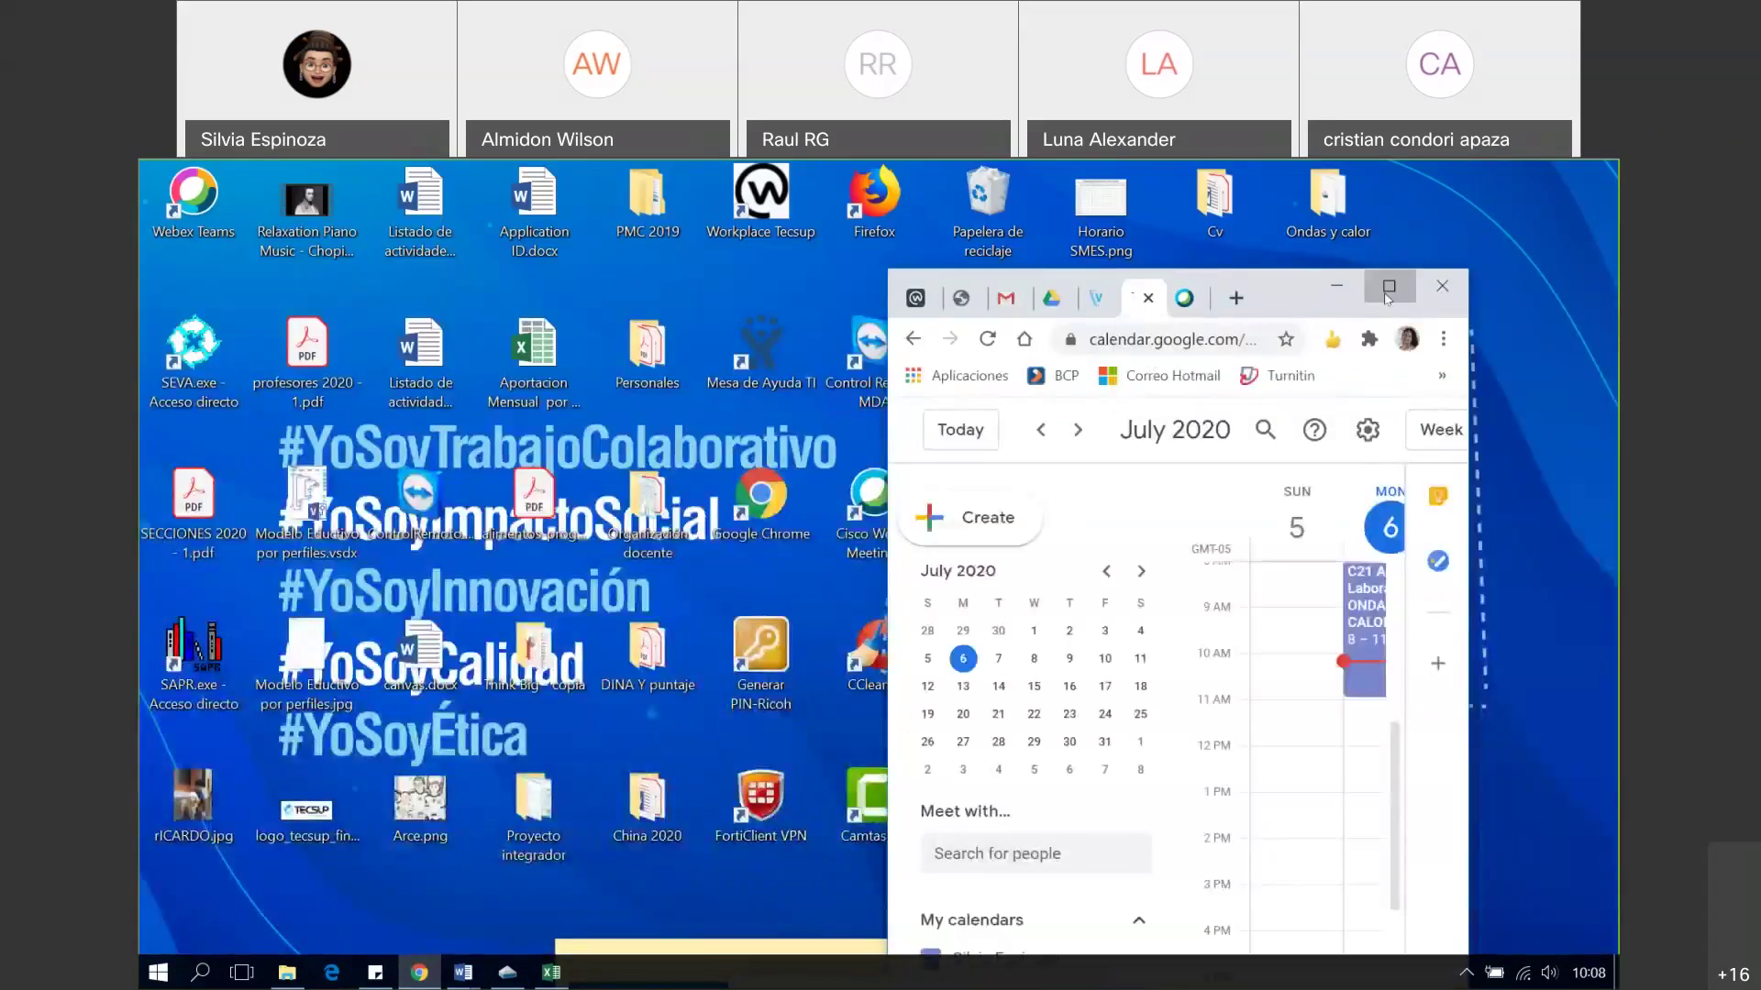
left_click(1386, 295)
left_click(705, 494)
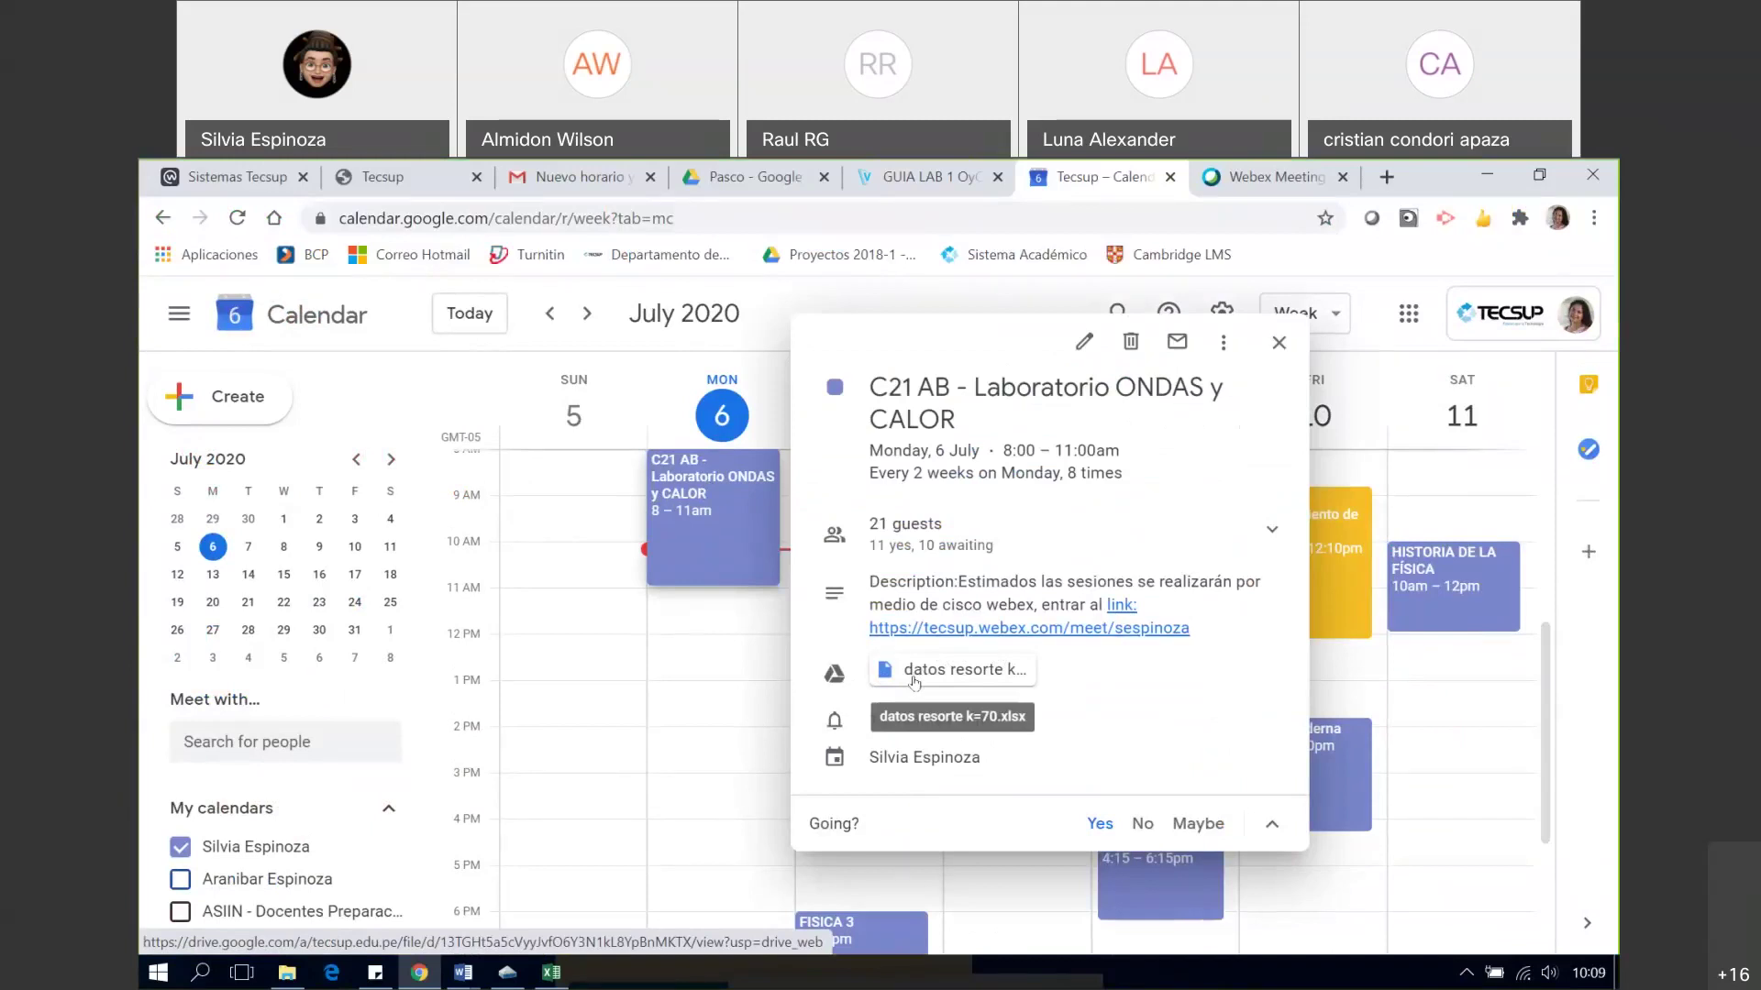
- Switch back to the Excel workbook and look through sheets datos 1 to datos 5, ending on datos 1
left_click(553, 974)
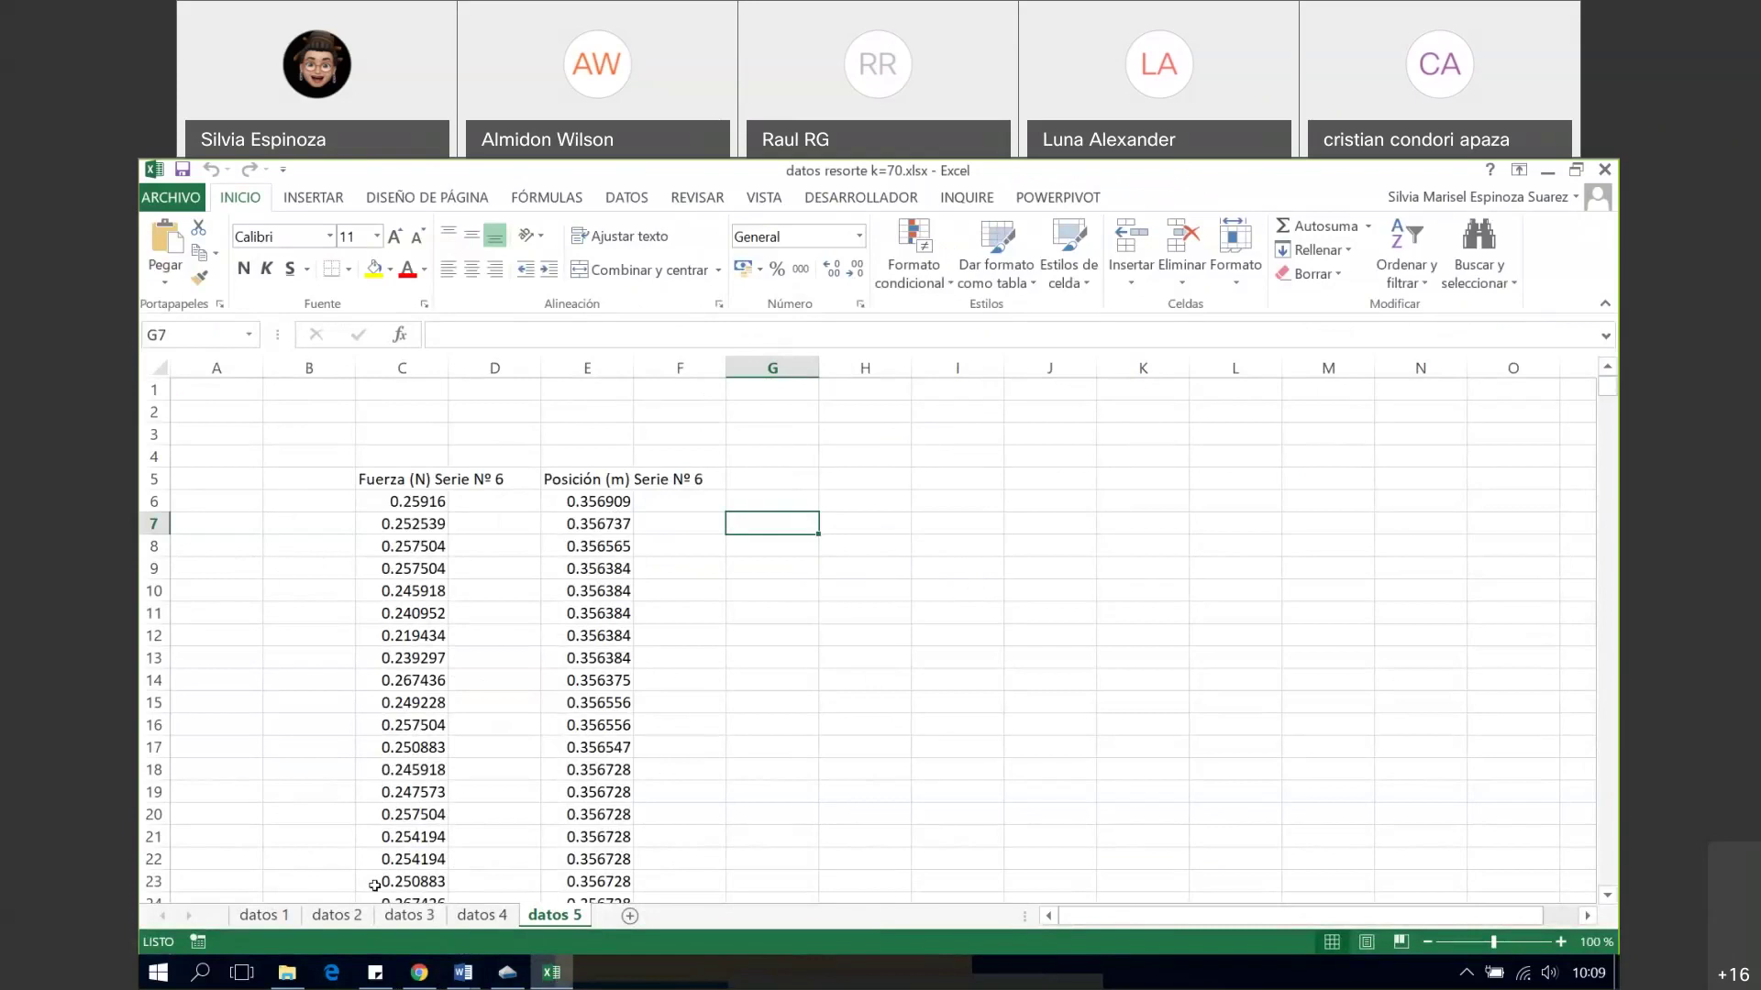
left_click(283, 918)
left_click(337, 915)
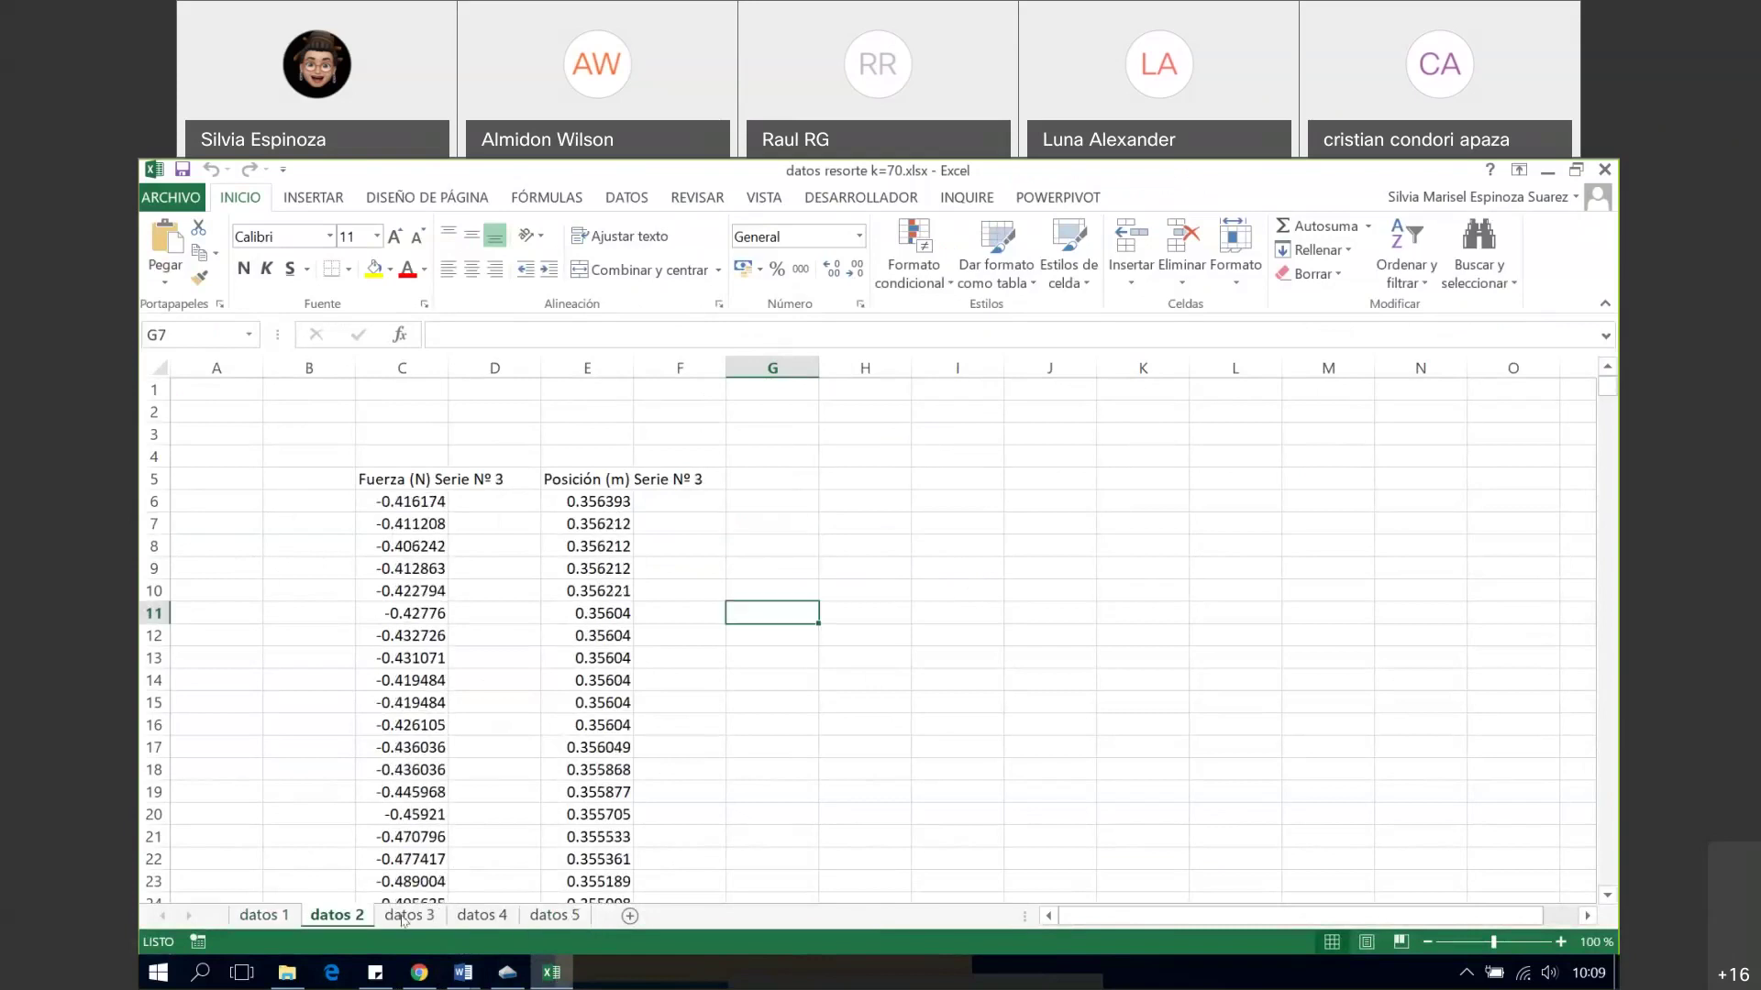
left_click(409, 915)
left_click(481, 915)
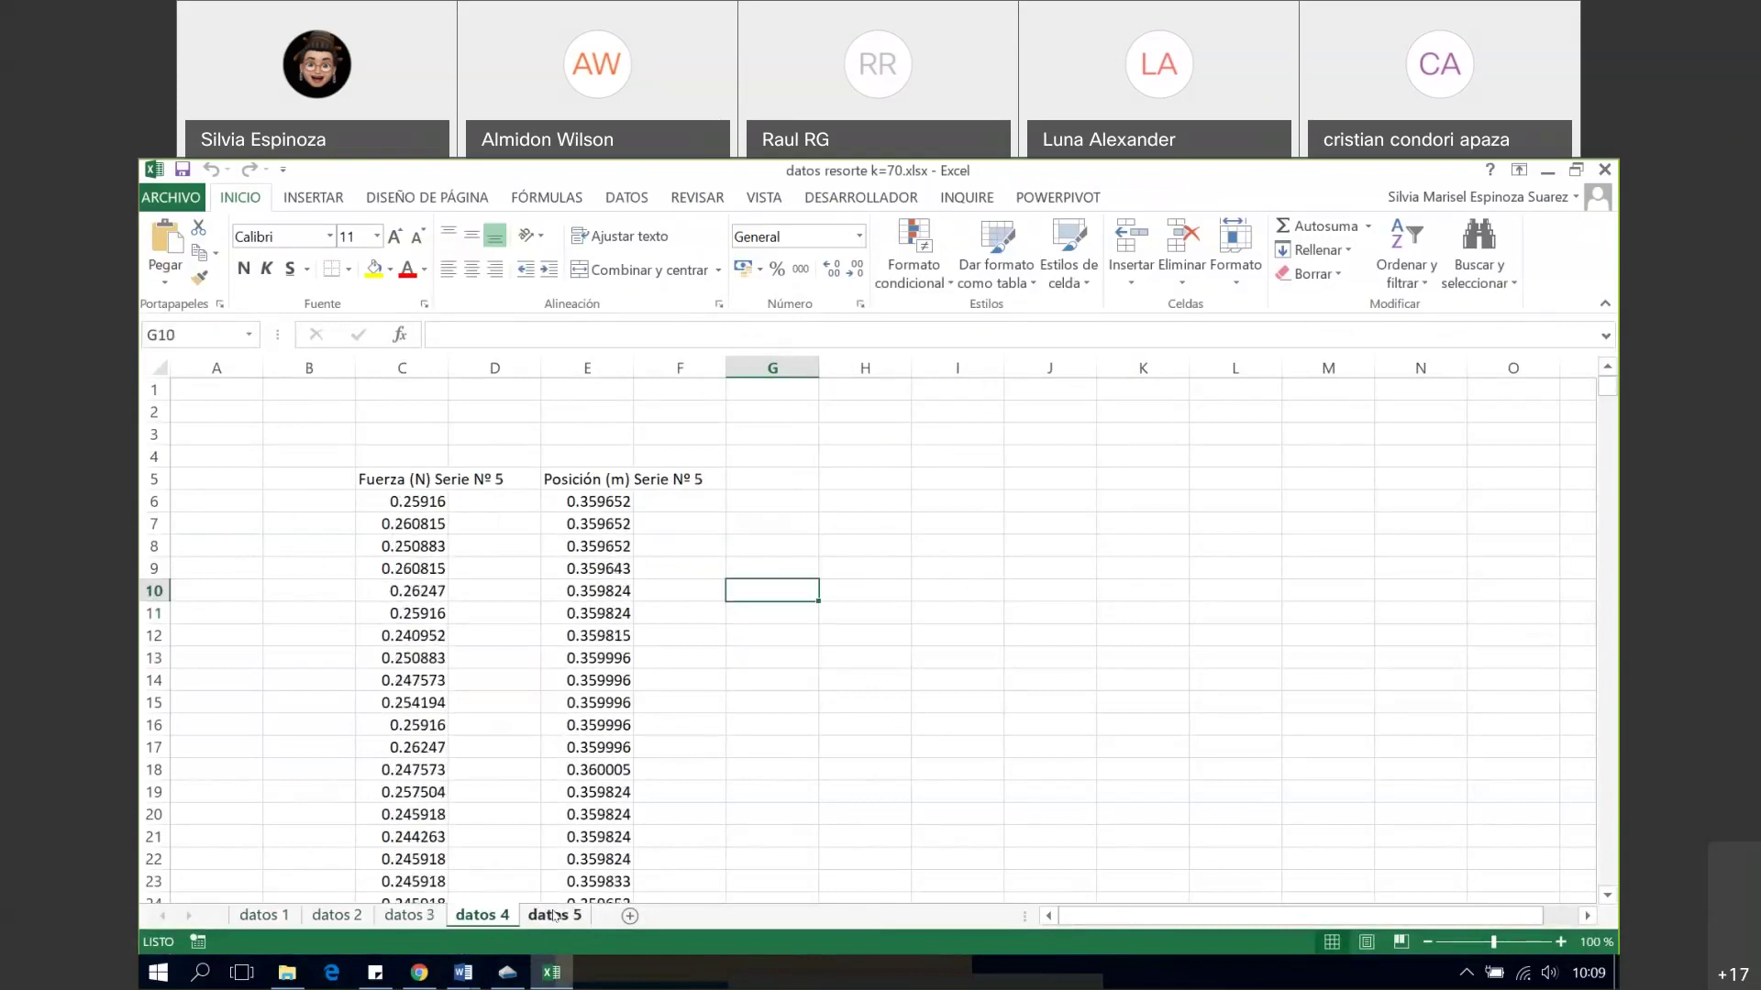
left_click(555, 915)
left_click(264, 915)
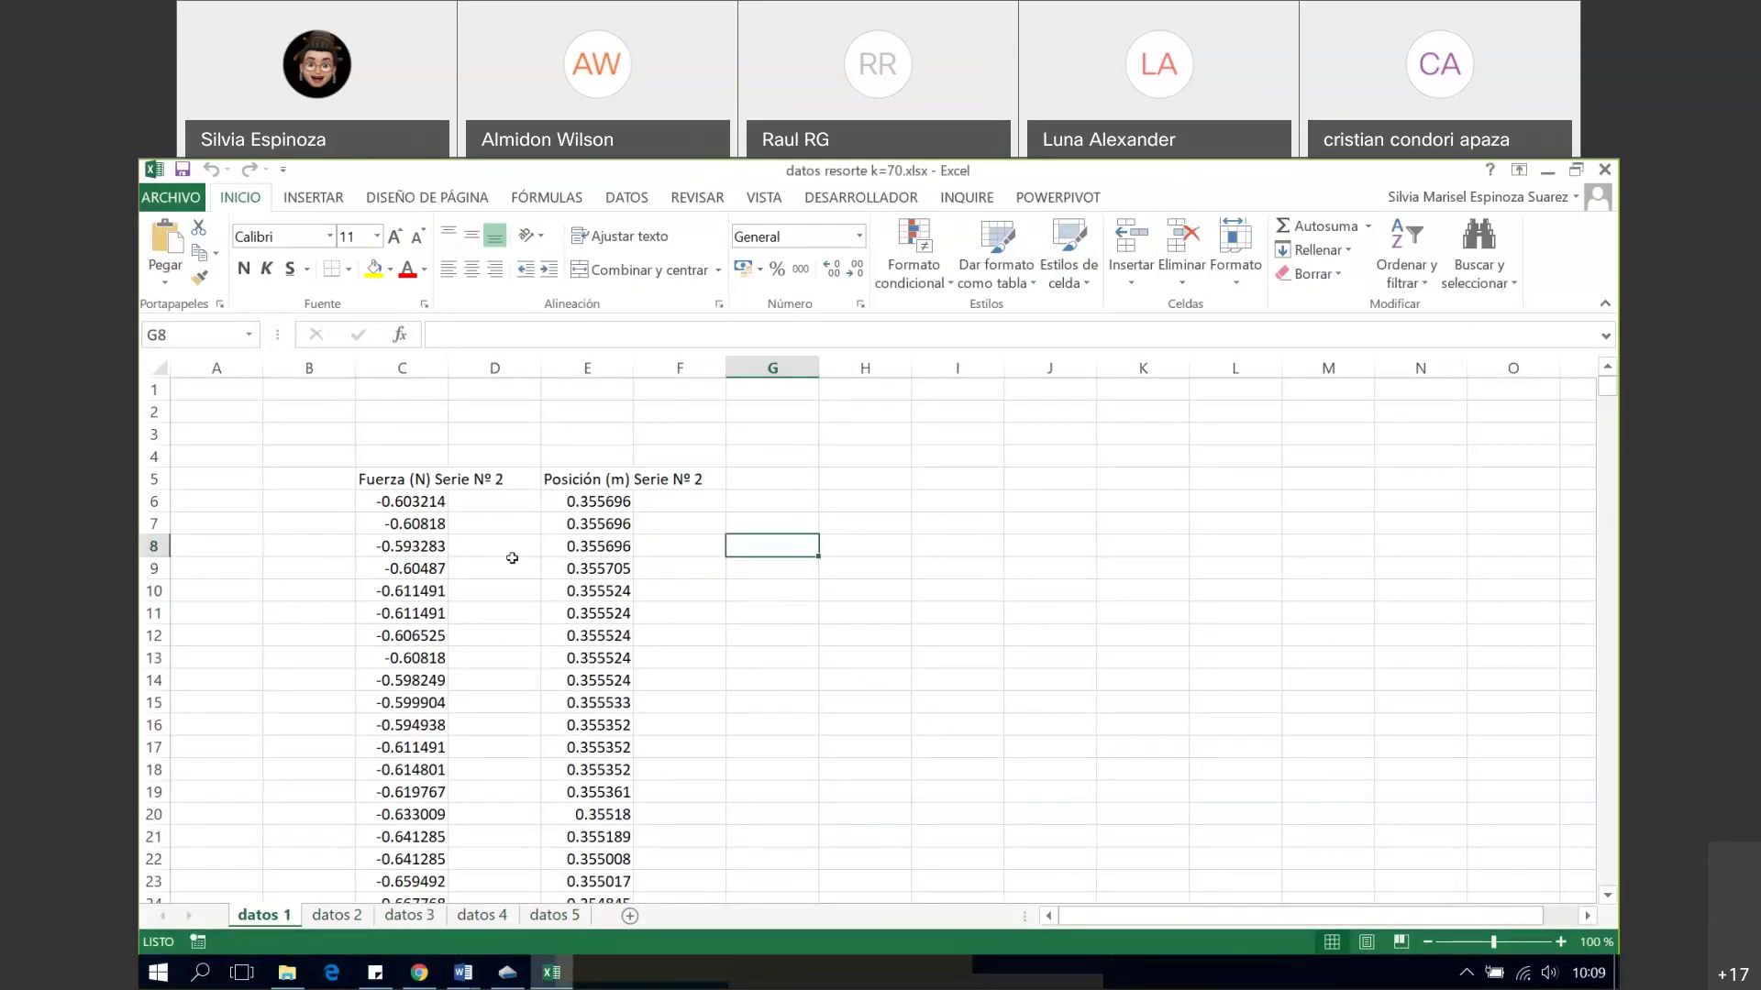
- Delete rows 1 to 5, including the column headings, from the datos 1 sheet
left_click(443, 503)
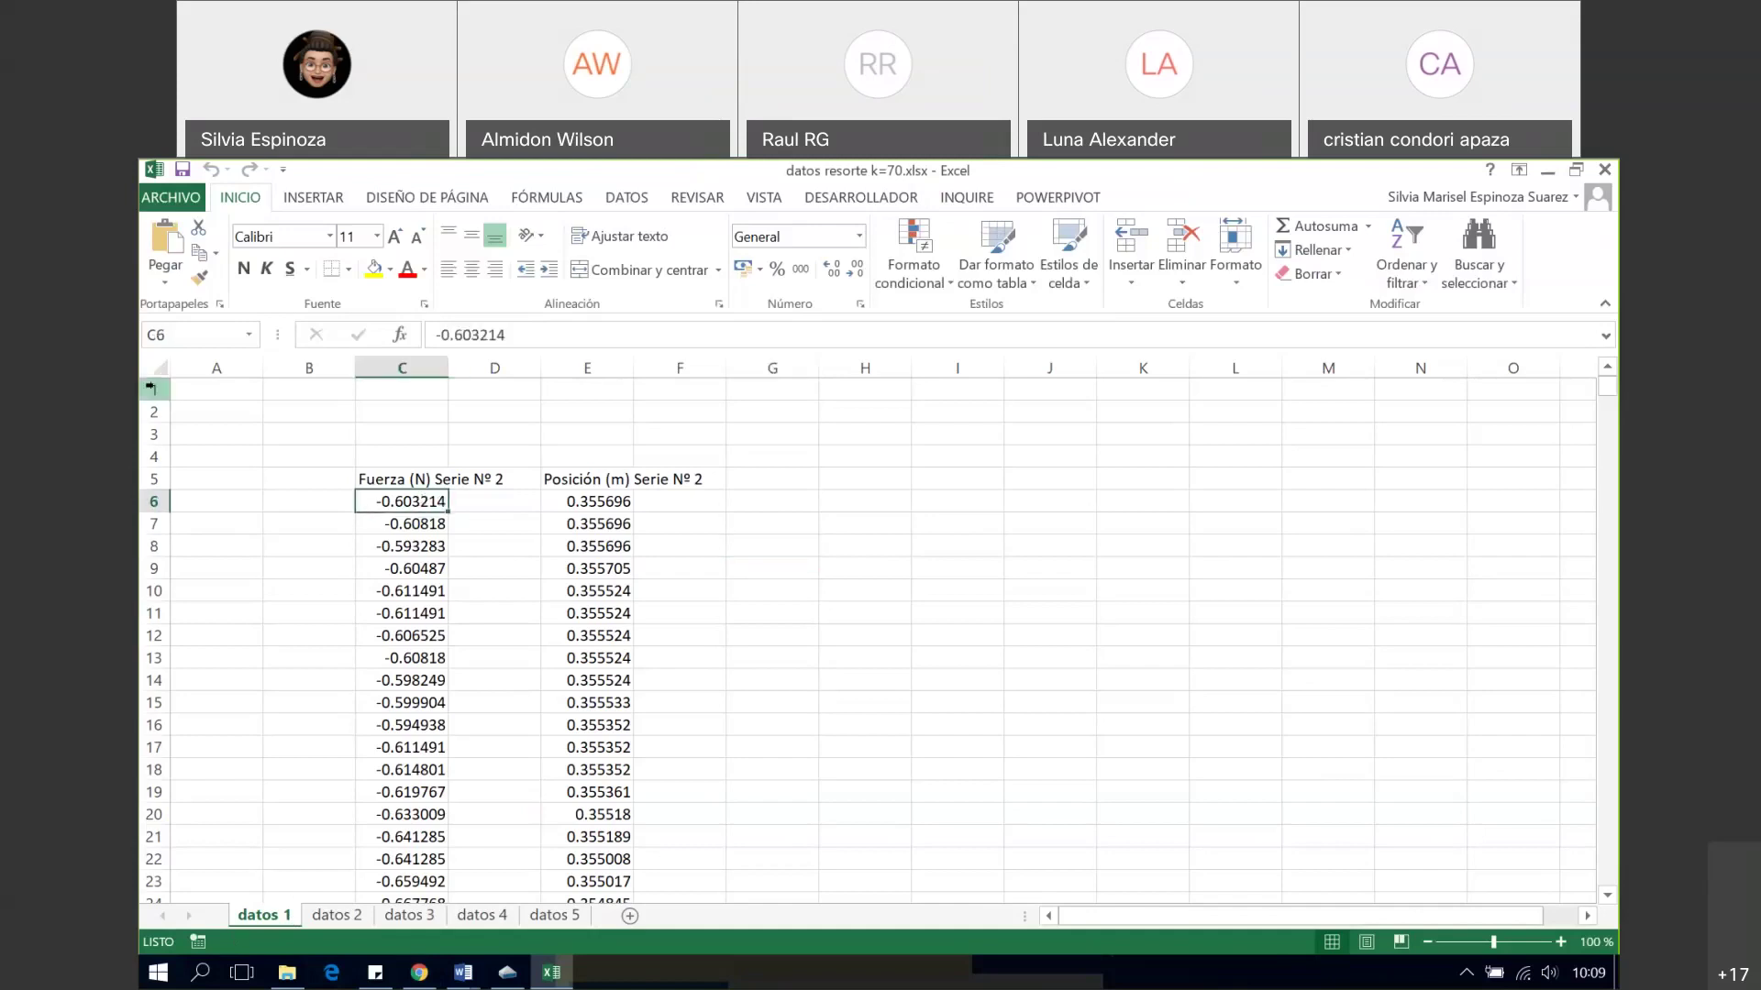
left_click_drag(150, 378, 151, 478)
right_click(152, 438)
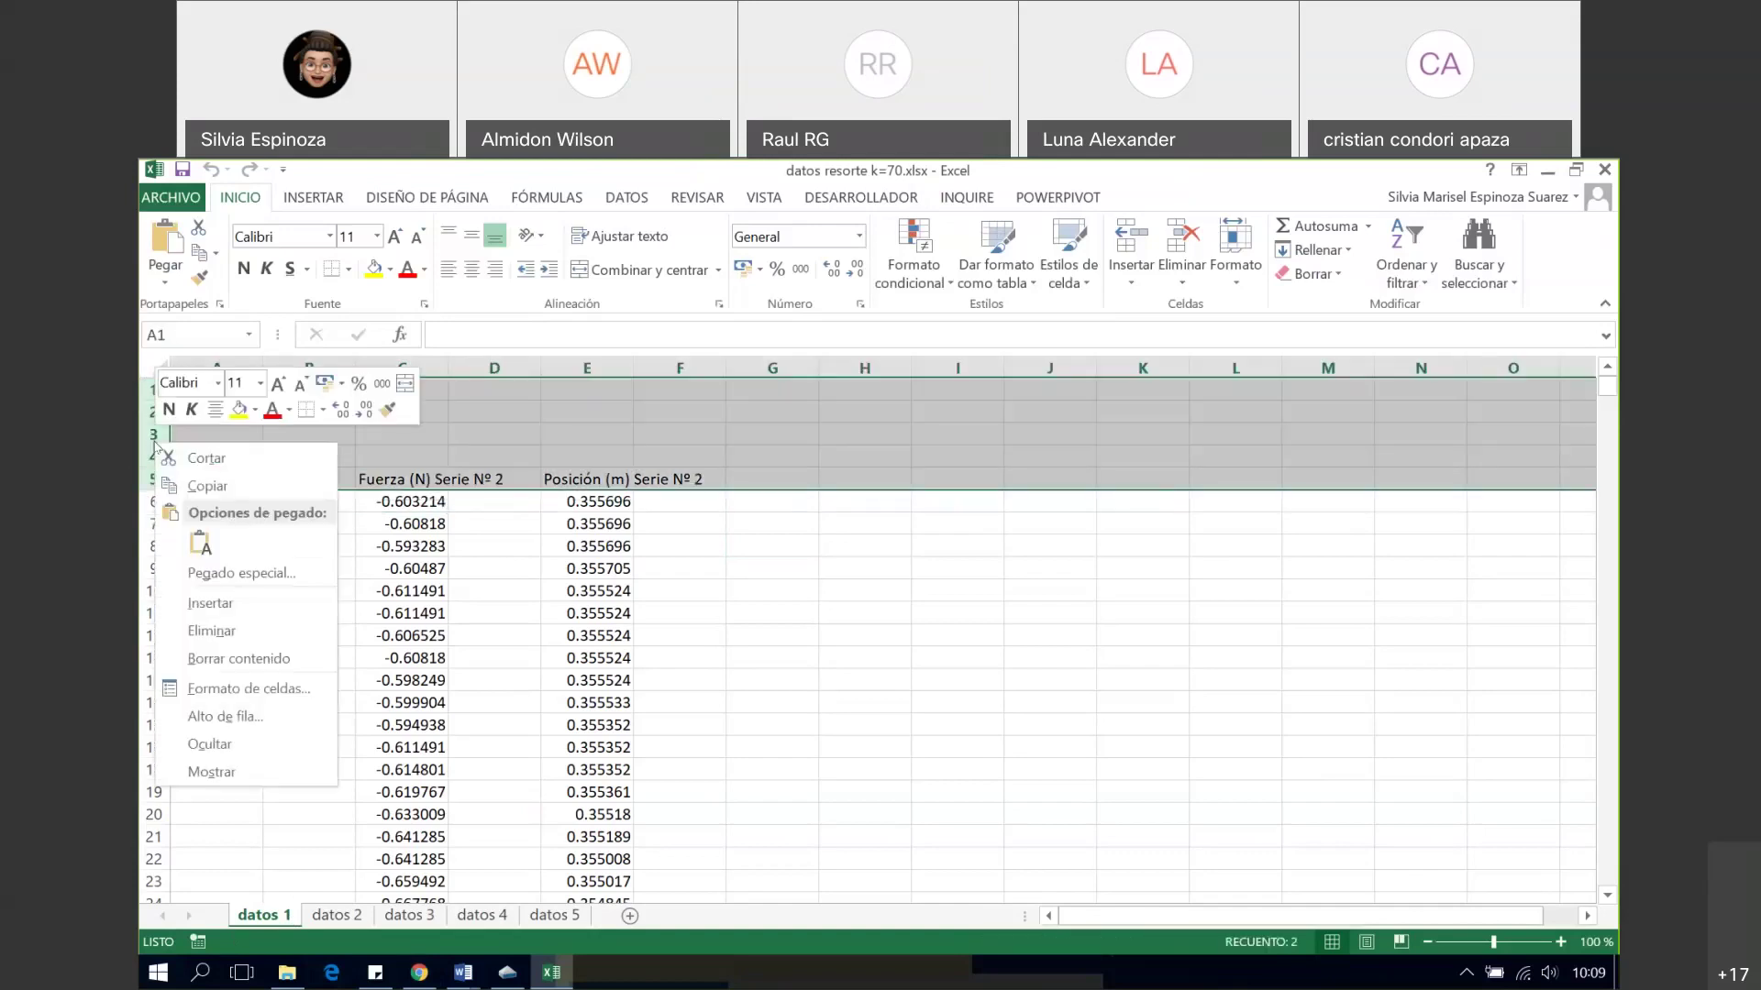
left_click(207, 630)
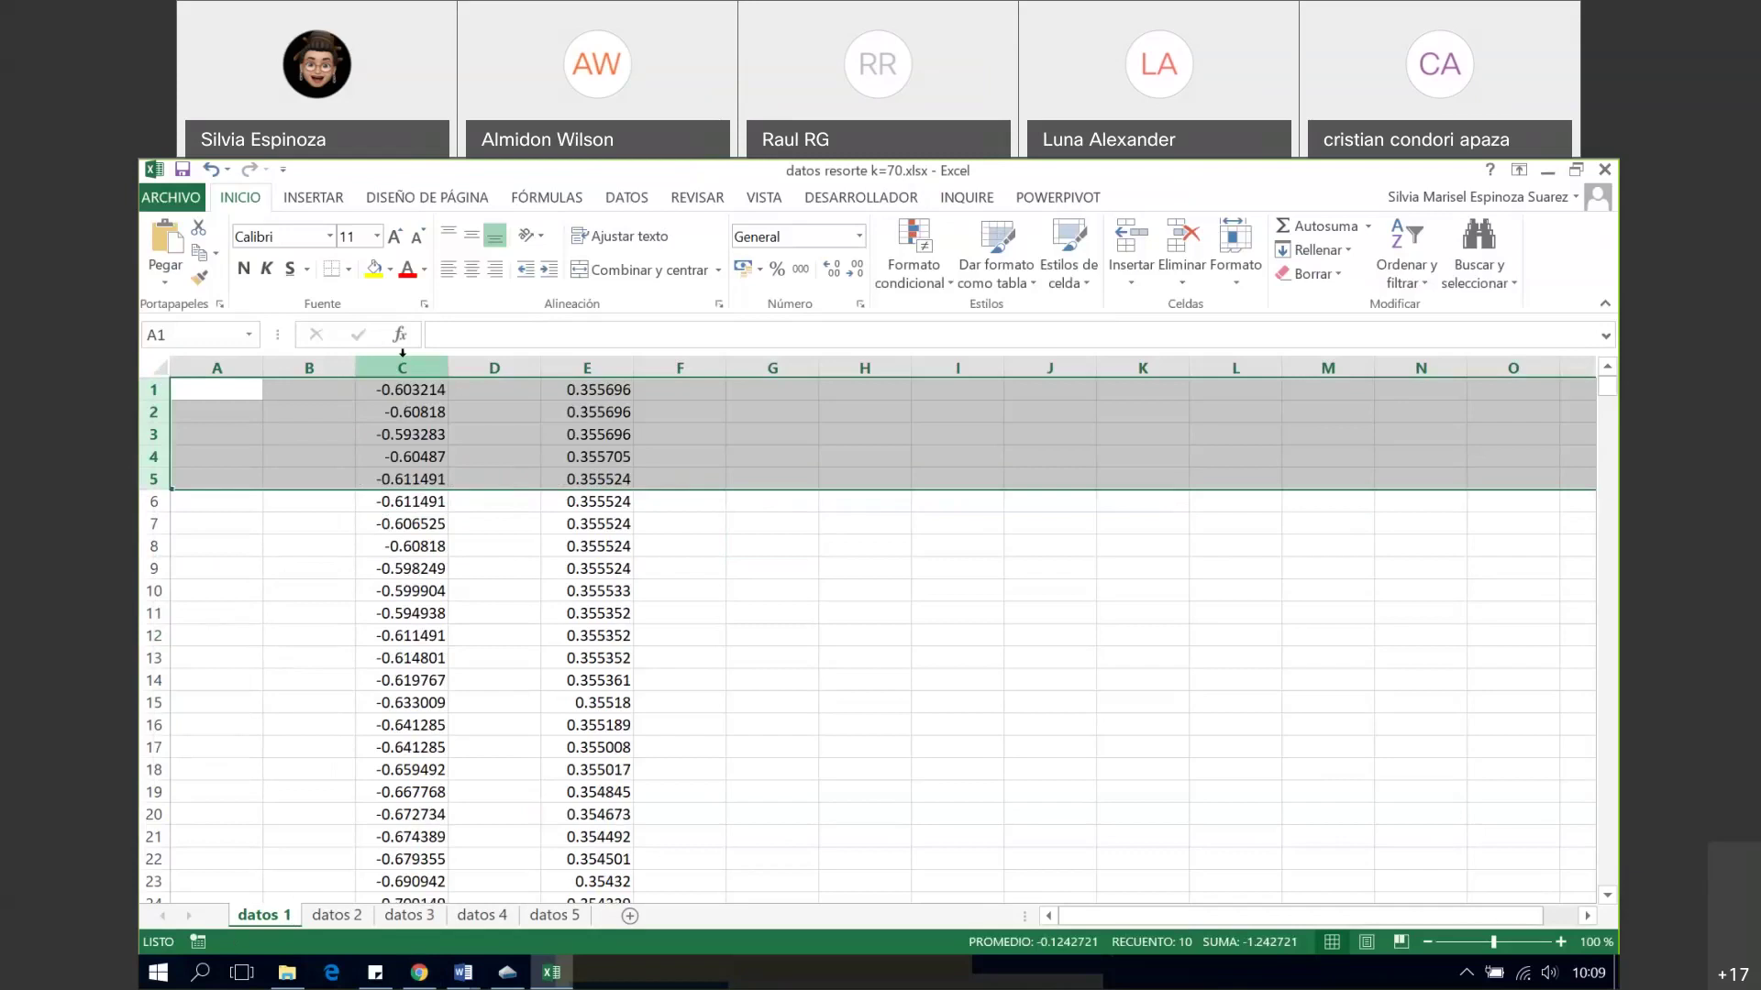
- Copy the whole force column C of datos 1 and switch to PASCO Capstone
left_click(403, 367)
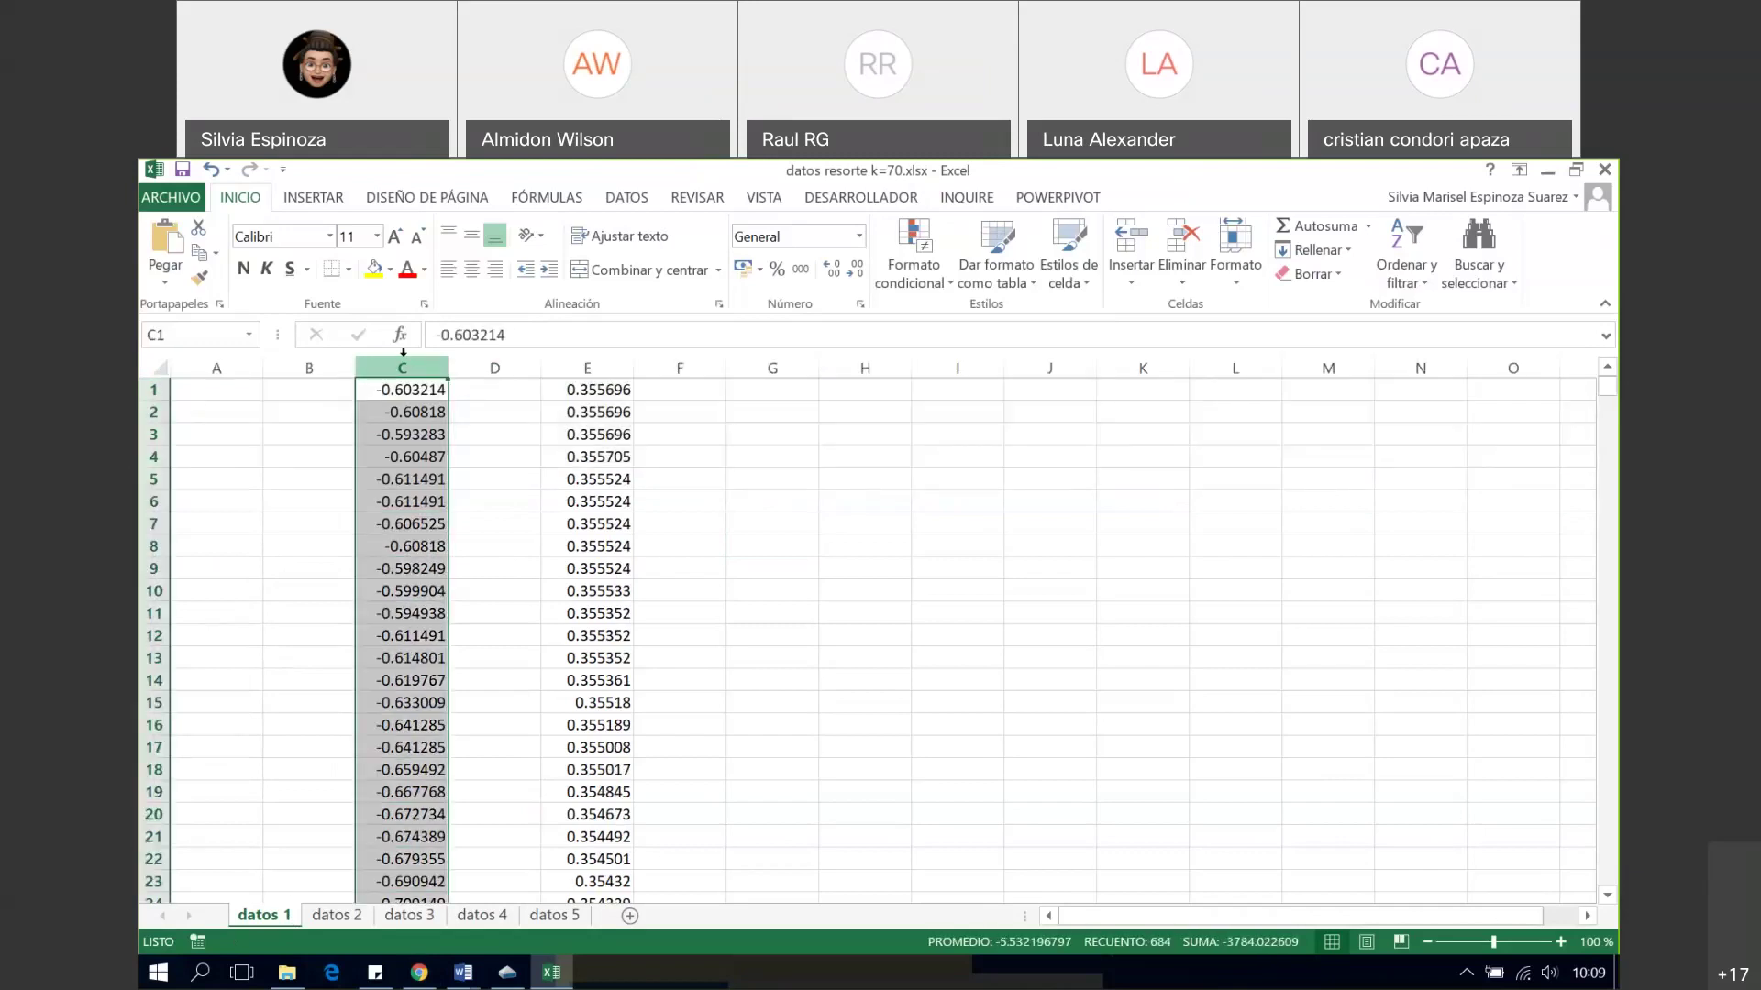
right_click(408, 363)
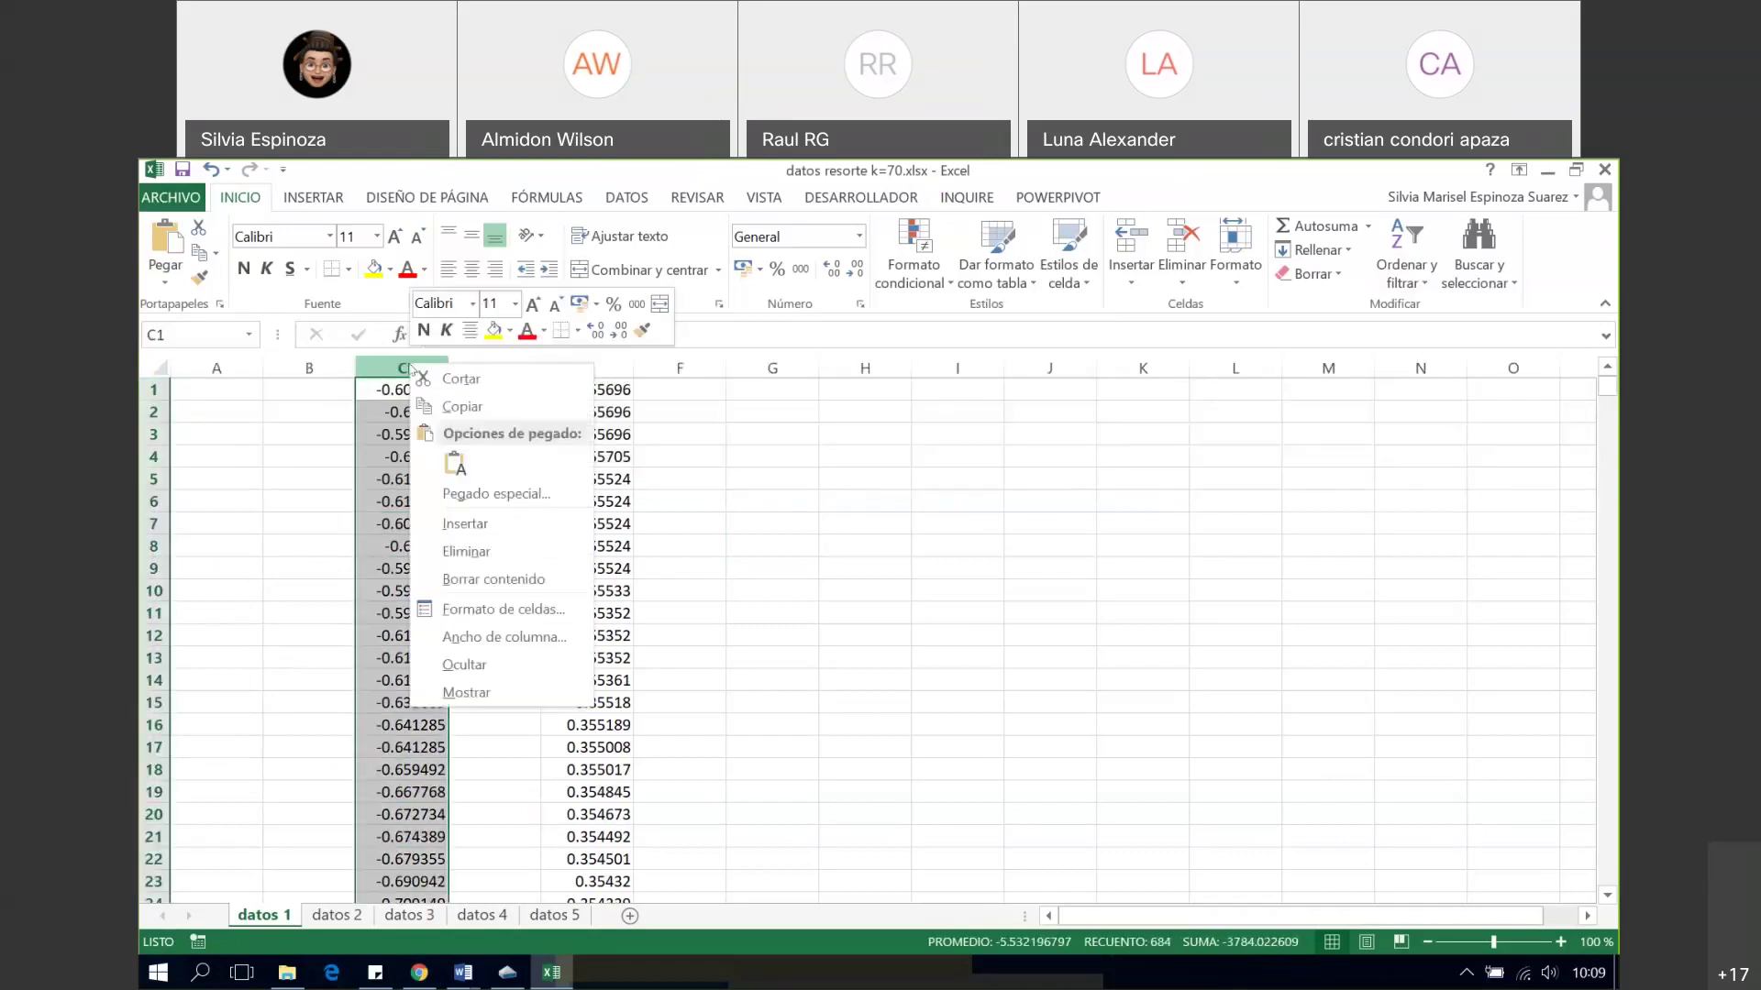
left_click(458, 405)
left_click(507, 974)
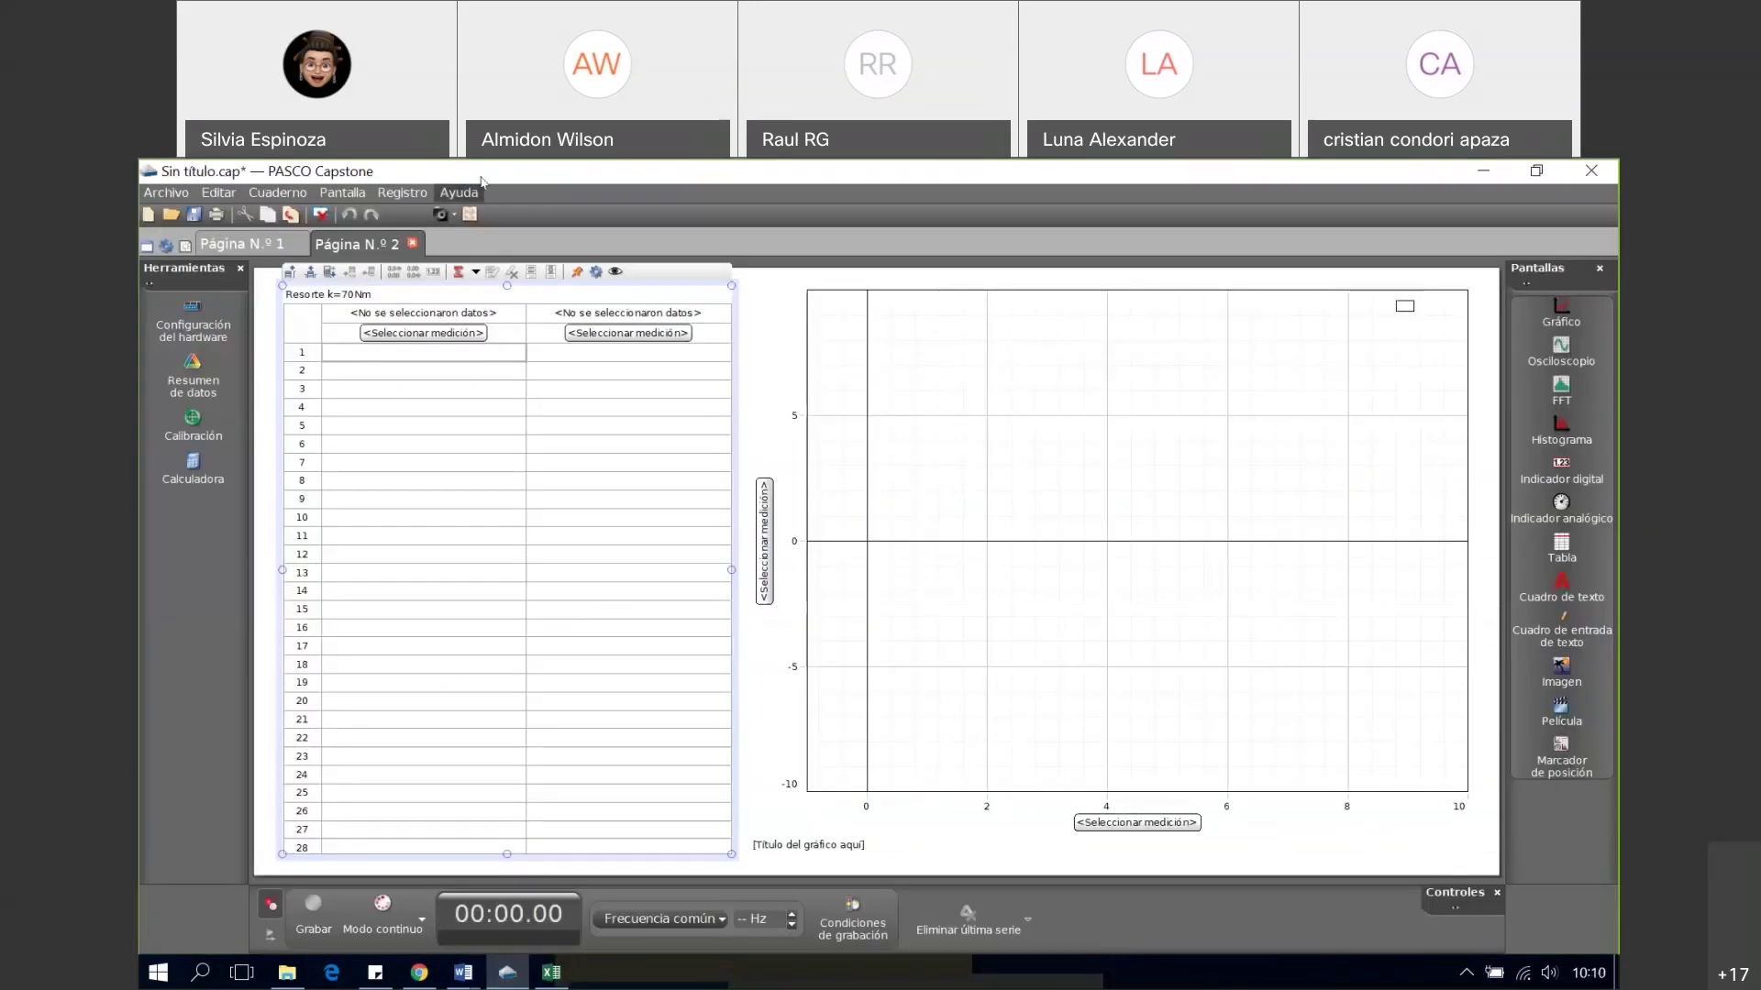
- Create a new user-entered data set in the table's first column, named Fuerza with the unit N
left_click(422, 331)
left_click(419, 321)
left_click(401, 335)
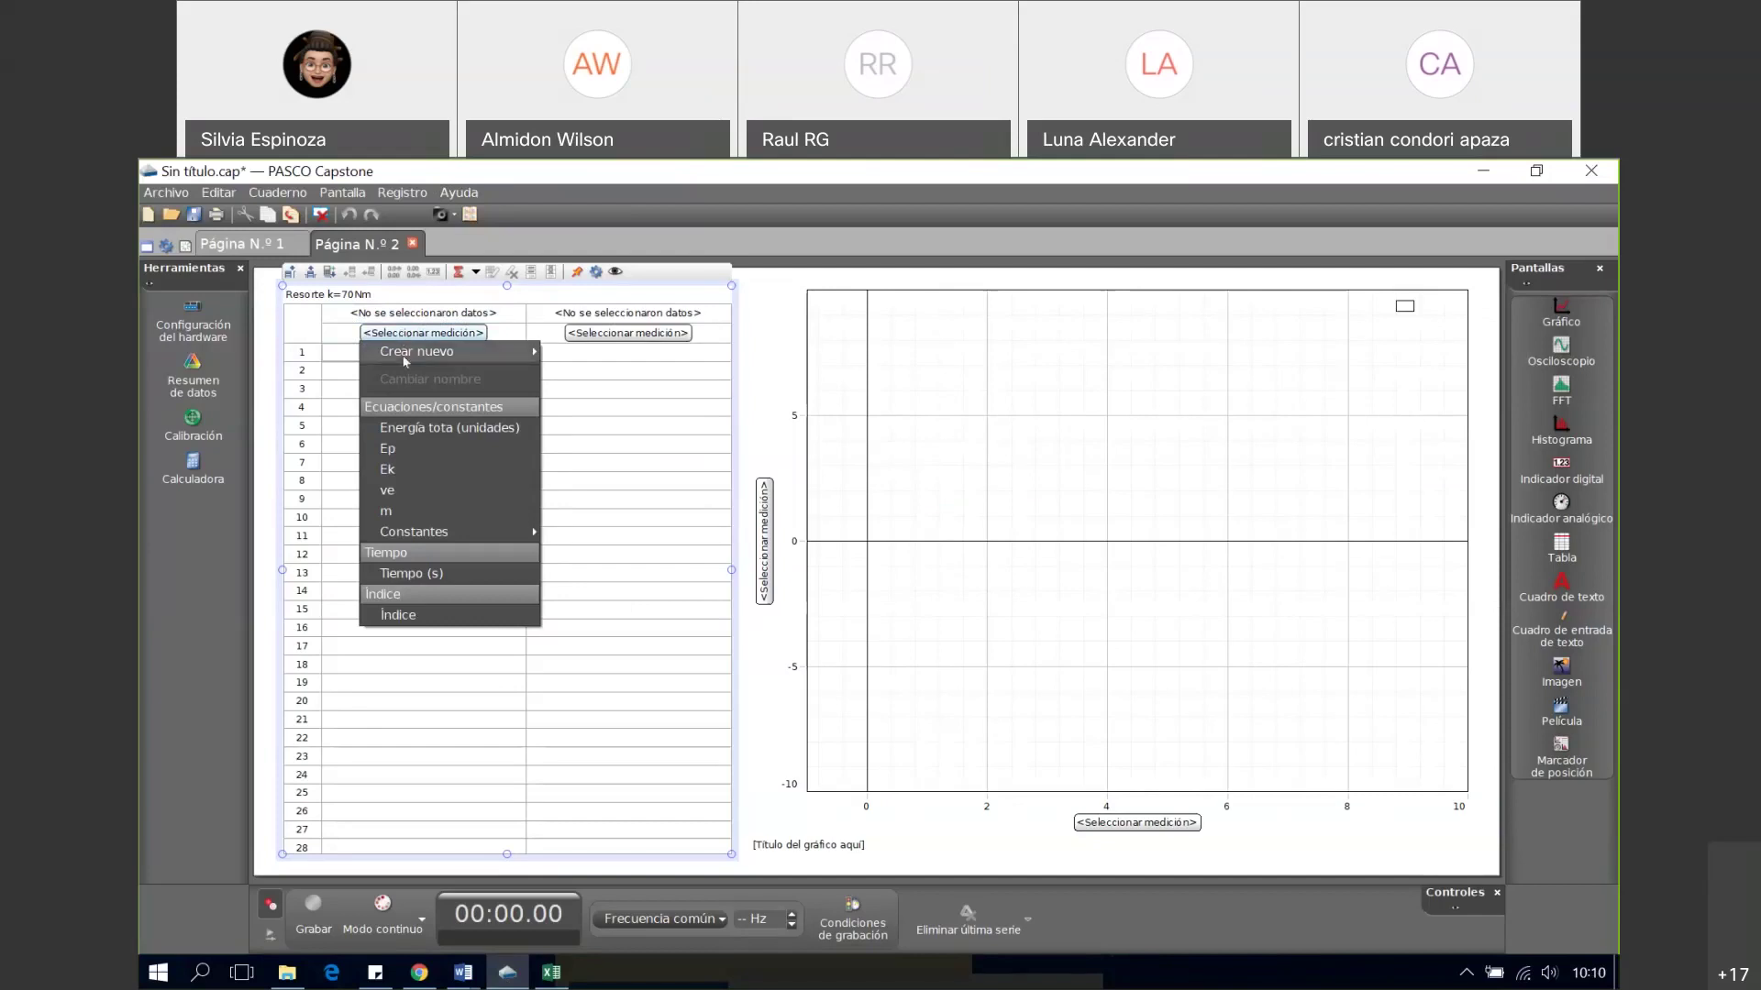
mouse_move(409, 355)
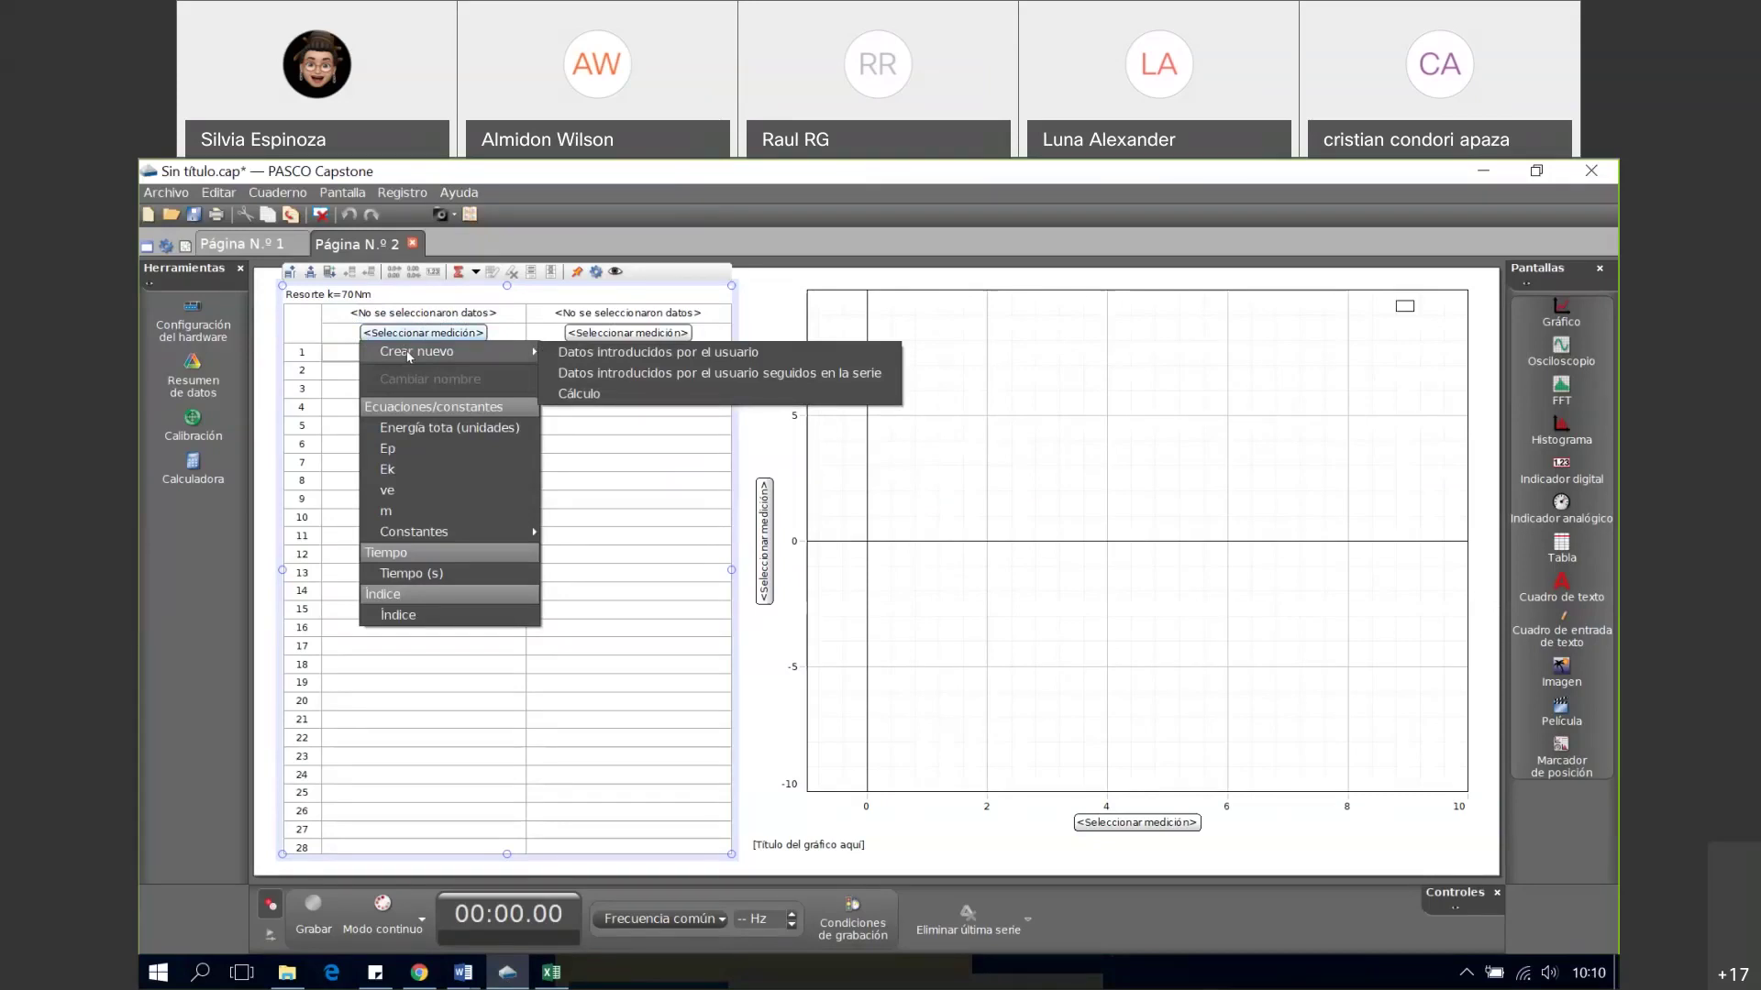
left_click(607, 359)
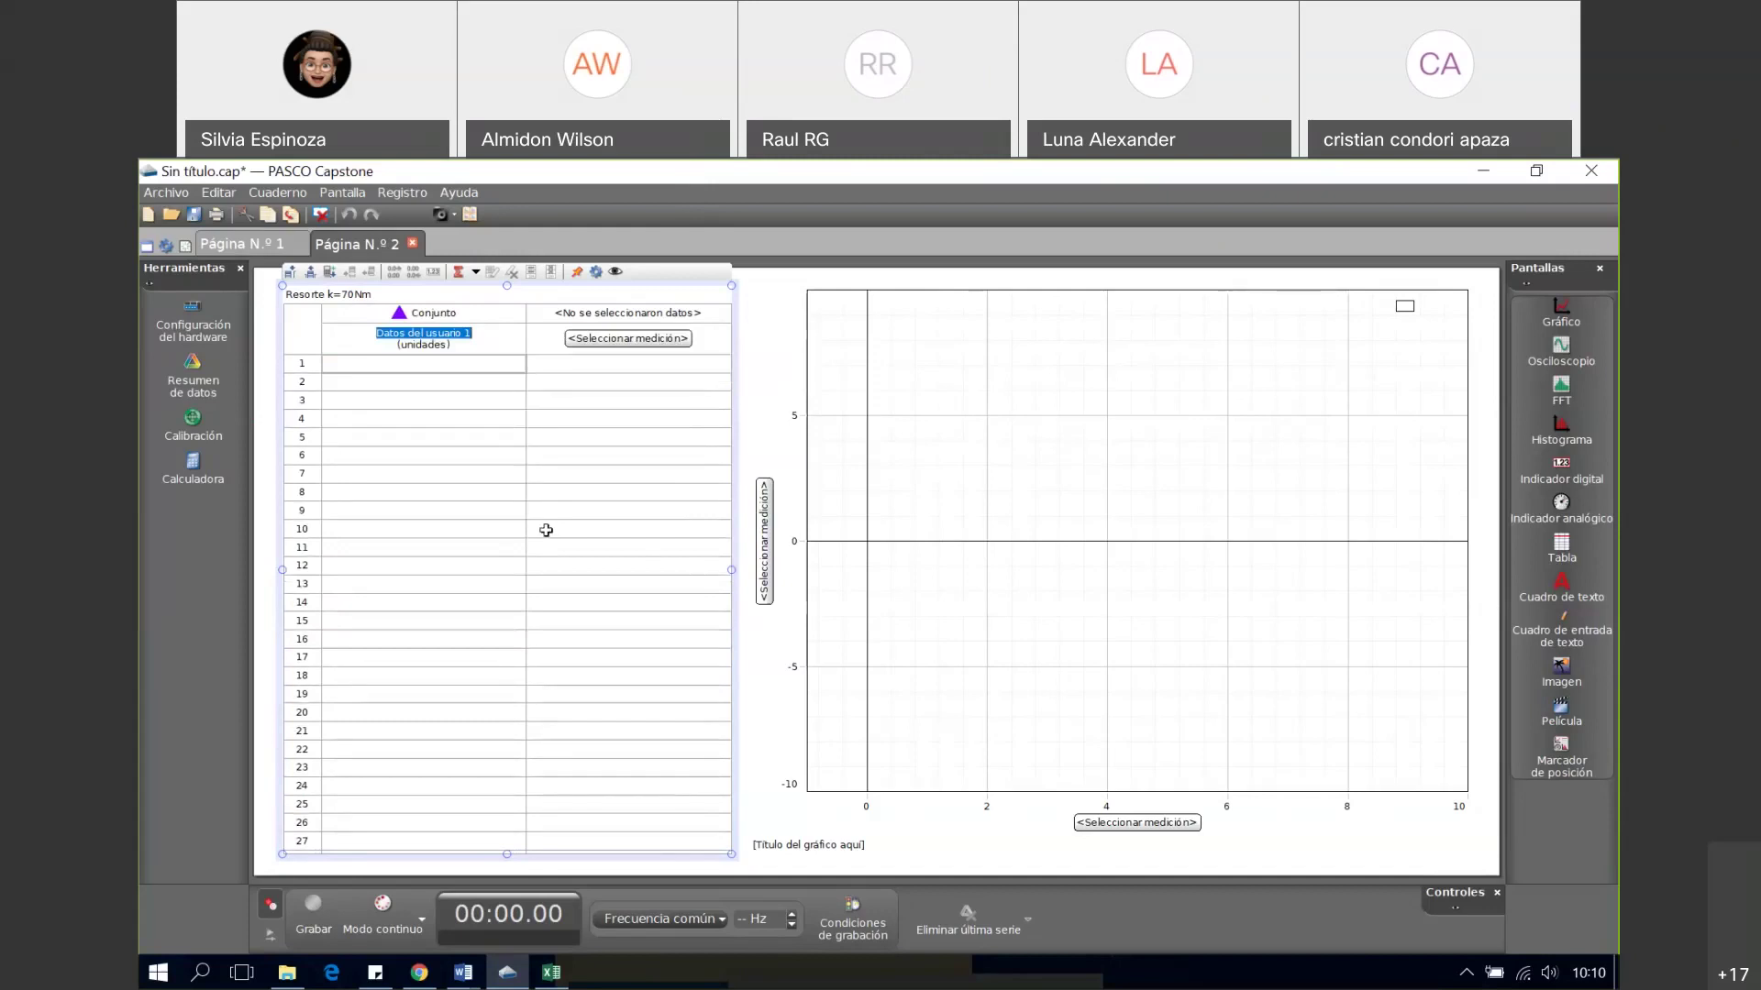
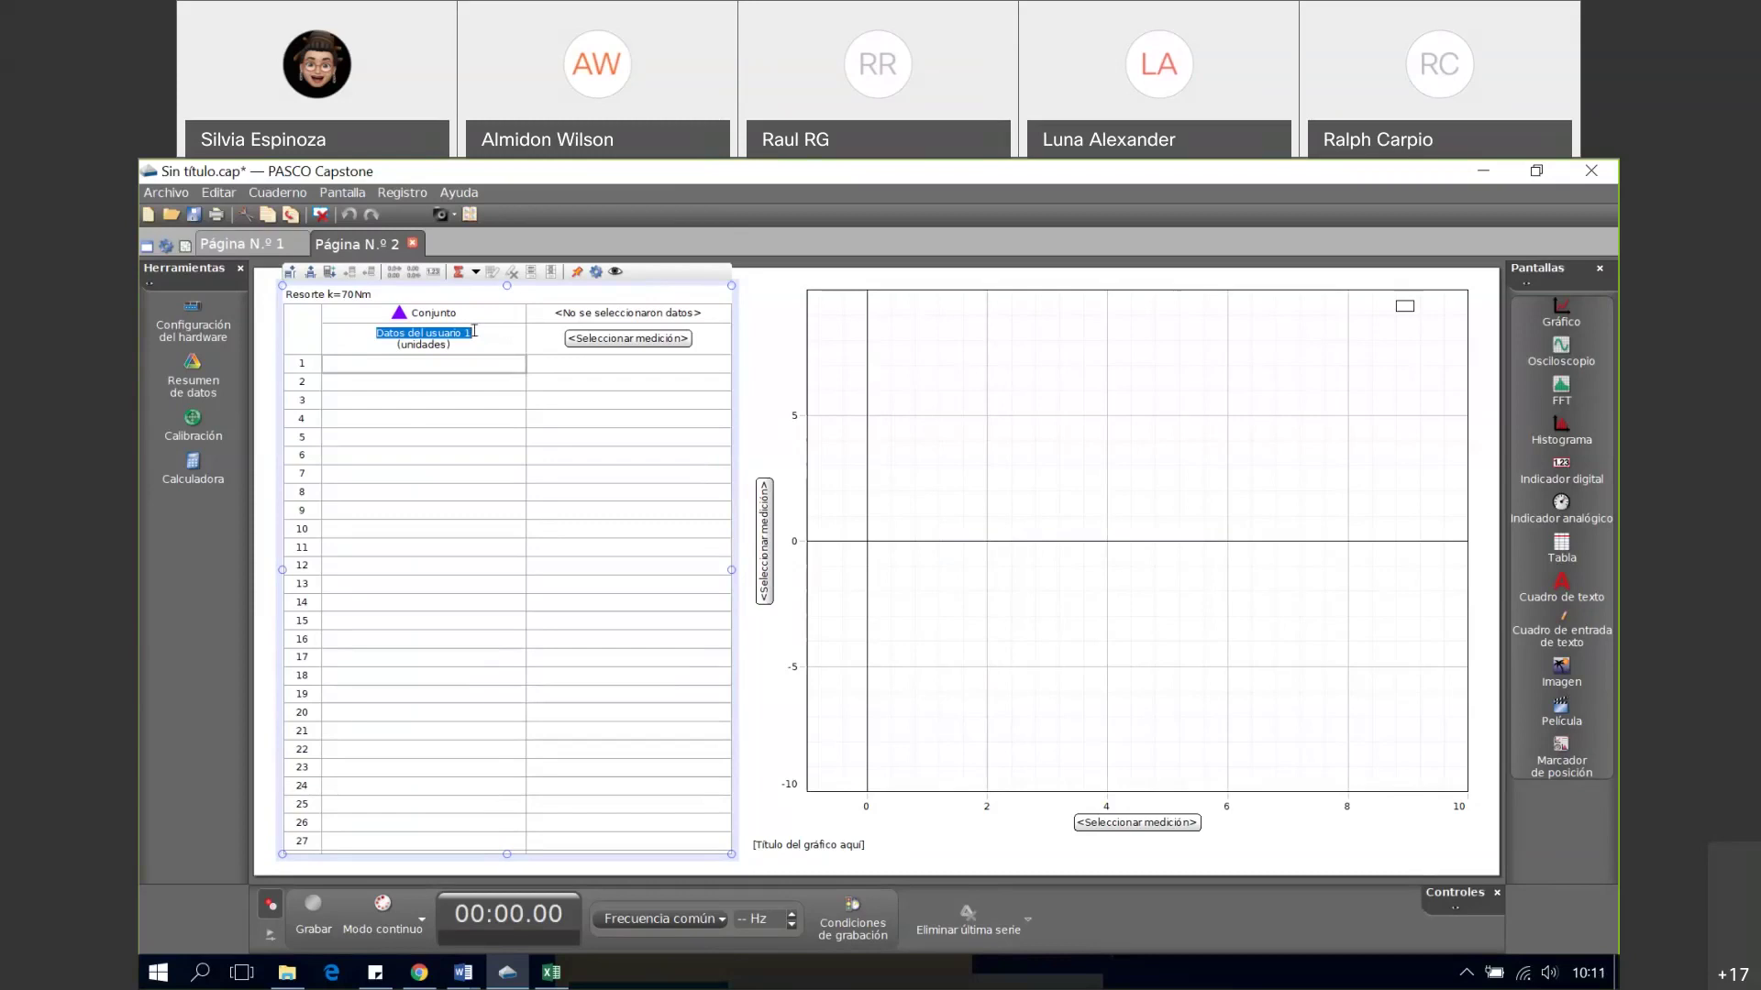
type("Fuerza")
key("Tab")
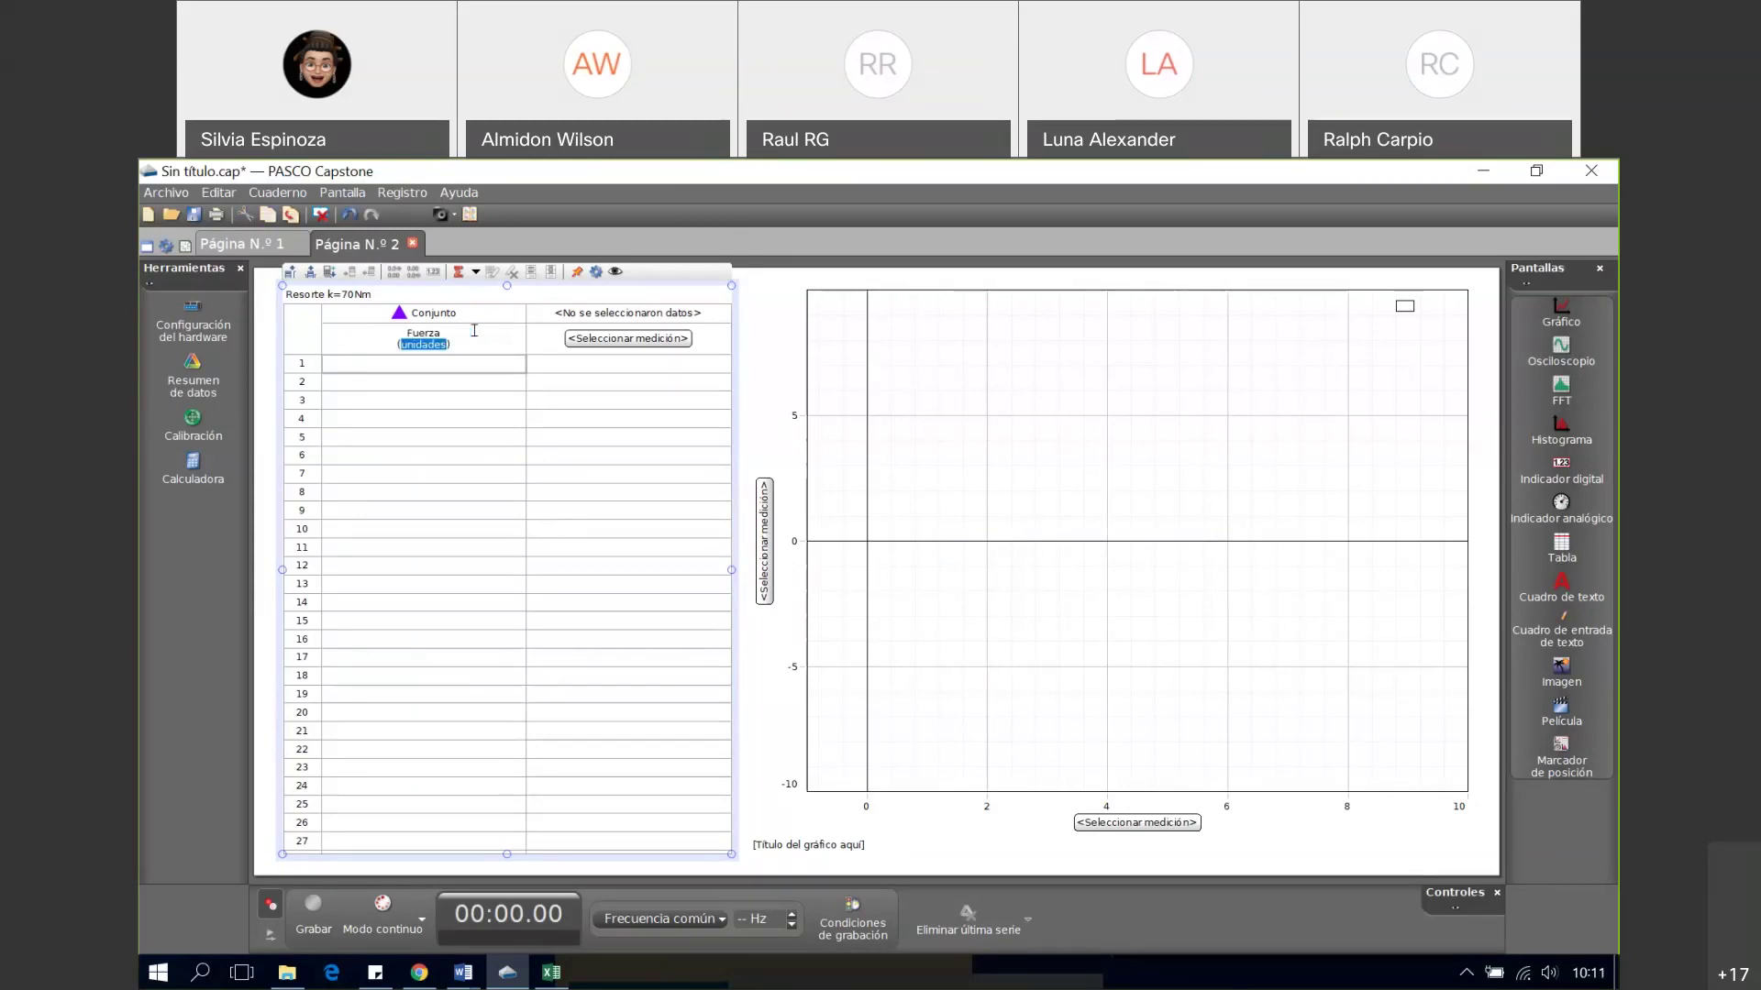
type("N")
- Paste the copied force values into the Fuerza column starting at row 1
left_click(394, 365)
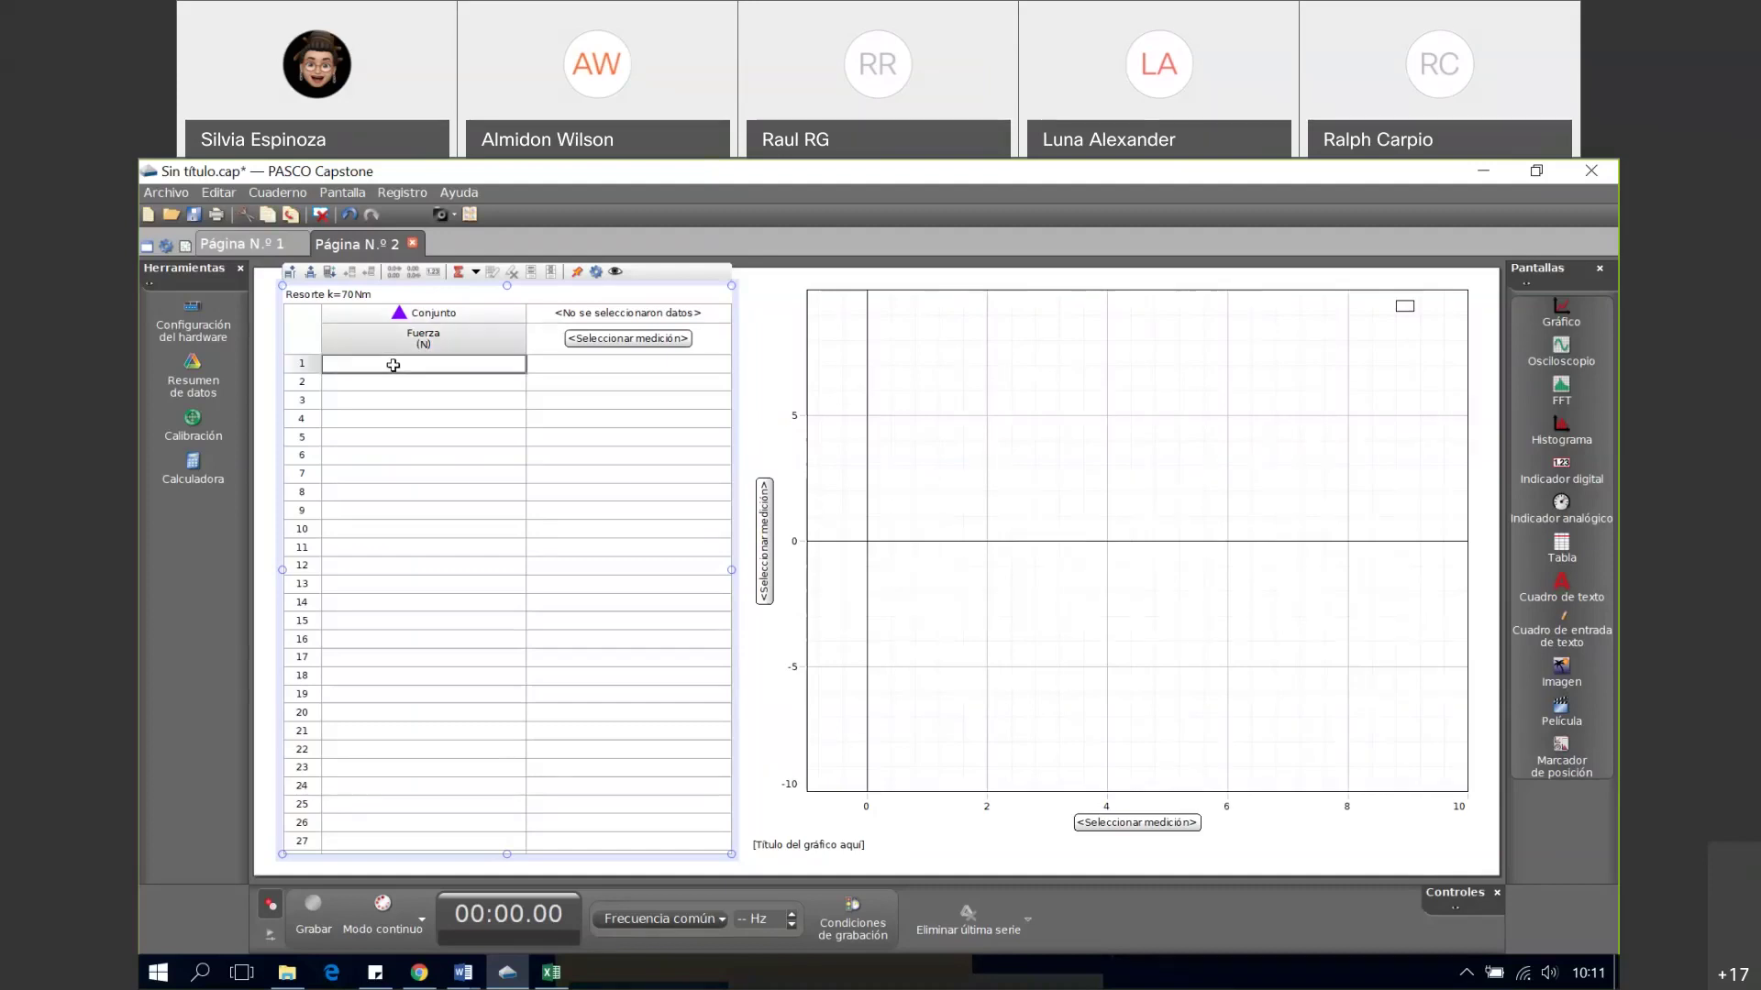
right_click(394, 365)
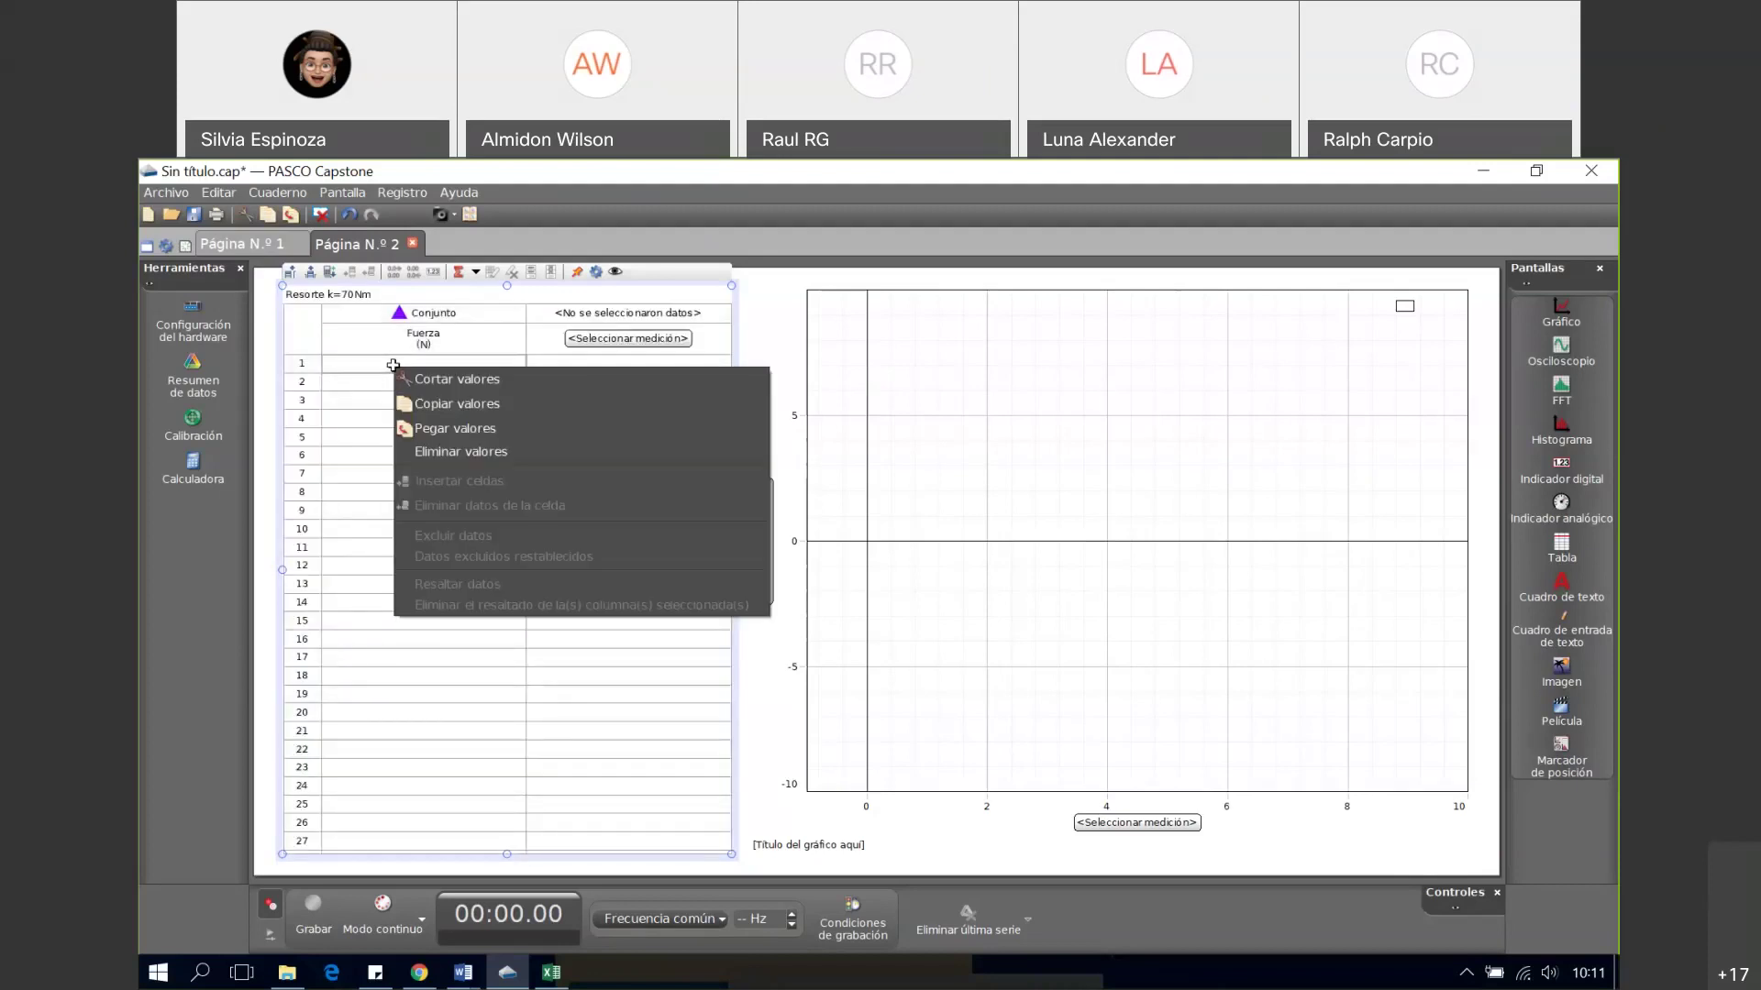
left_click(452, 431)
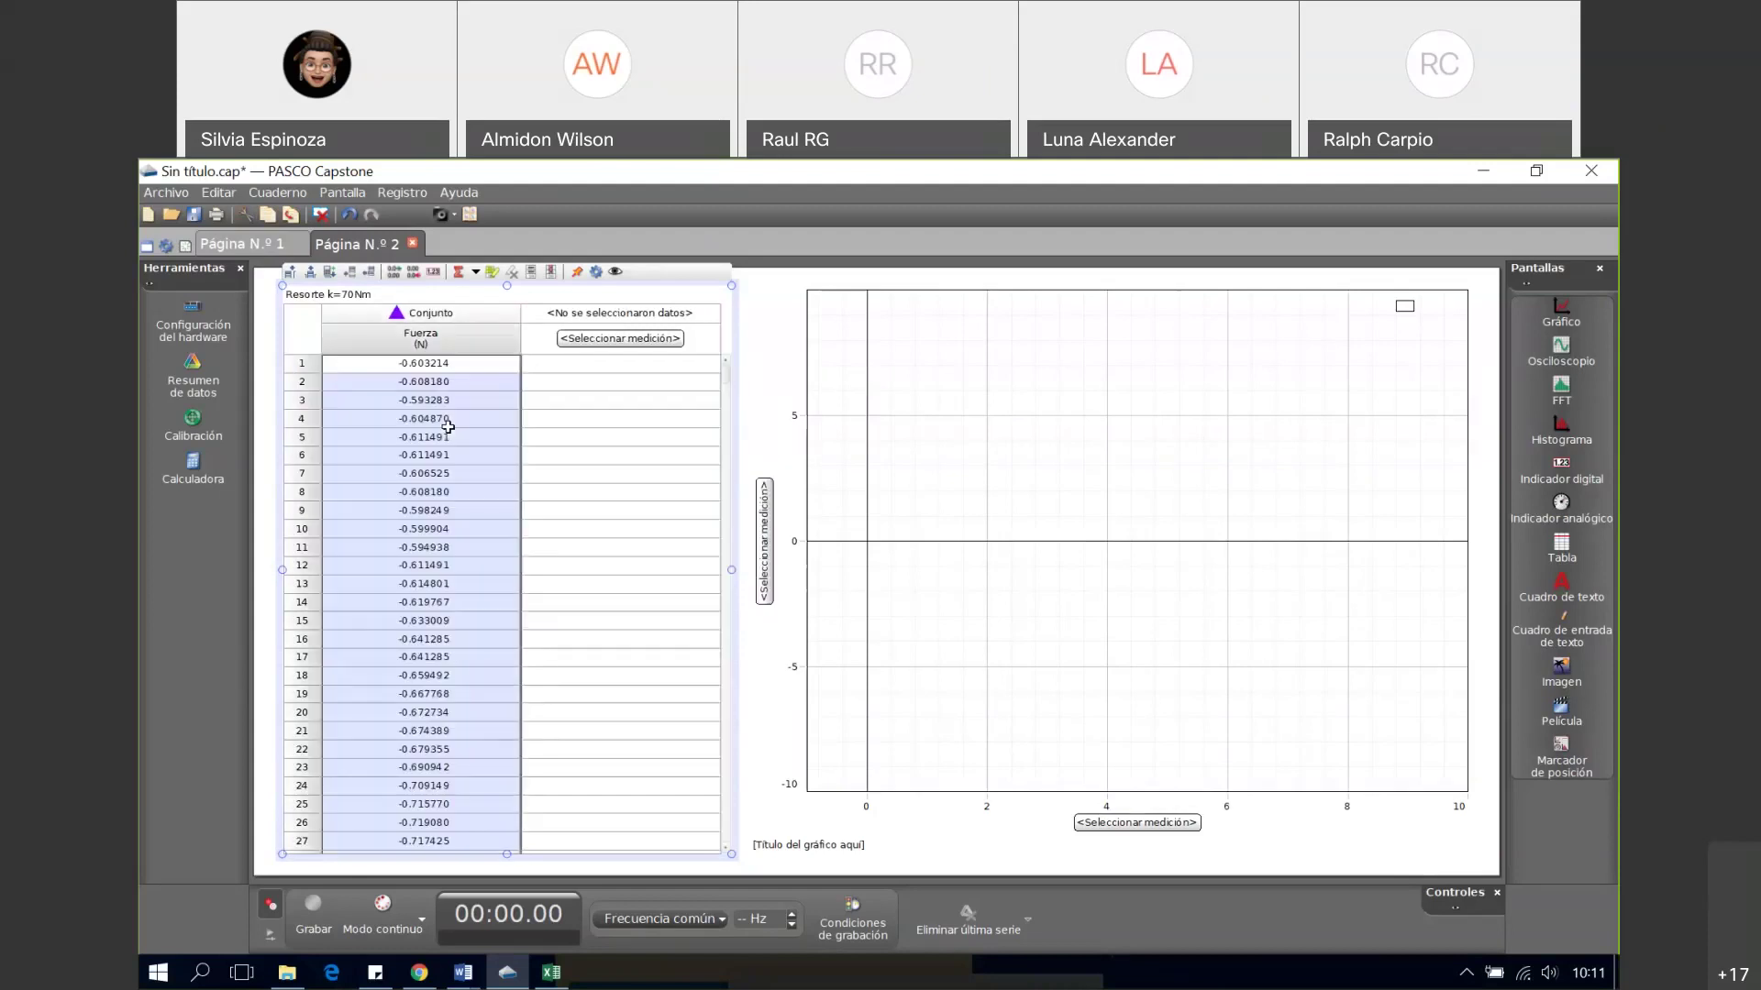
- Copy the whole position column E from sheet datos 1 in Excel and return to PASCO Capstone
left_click(551, 973)
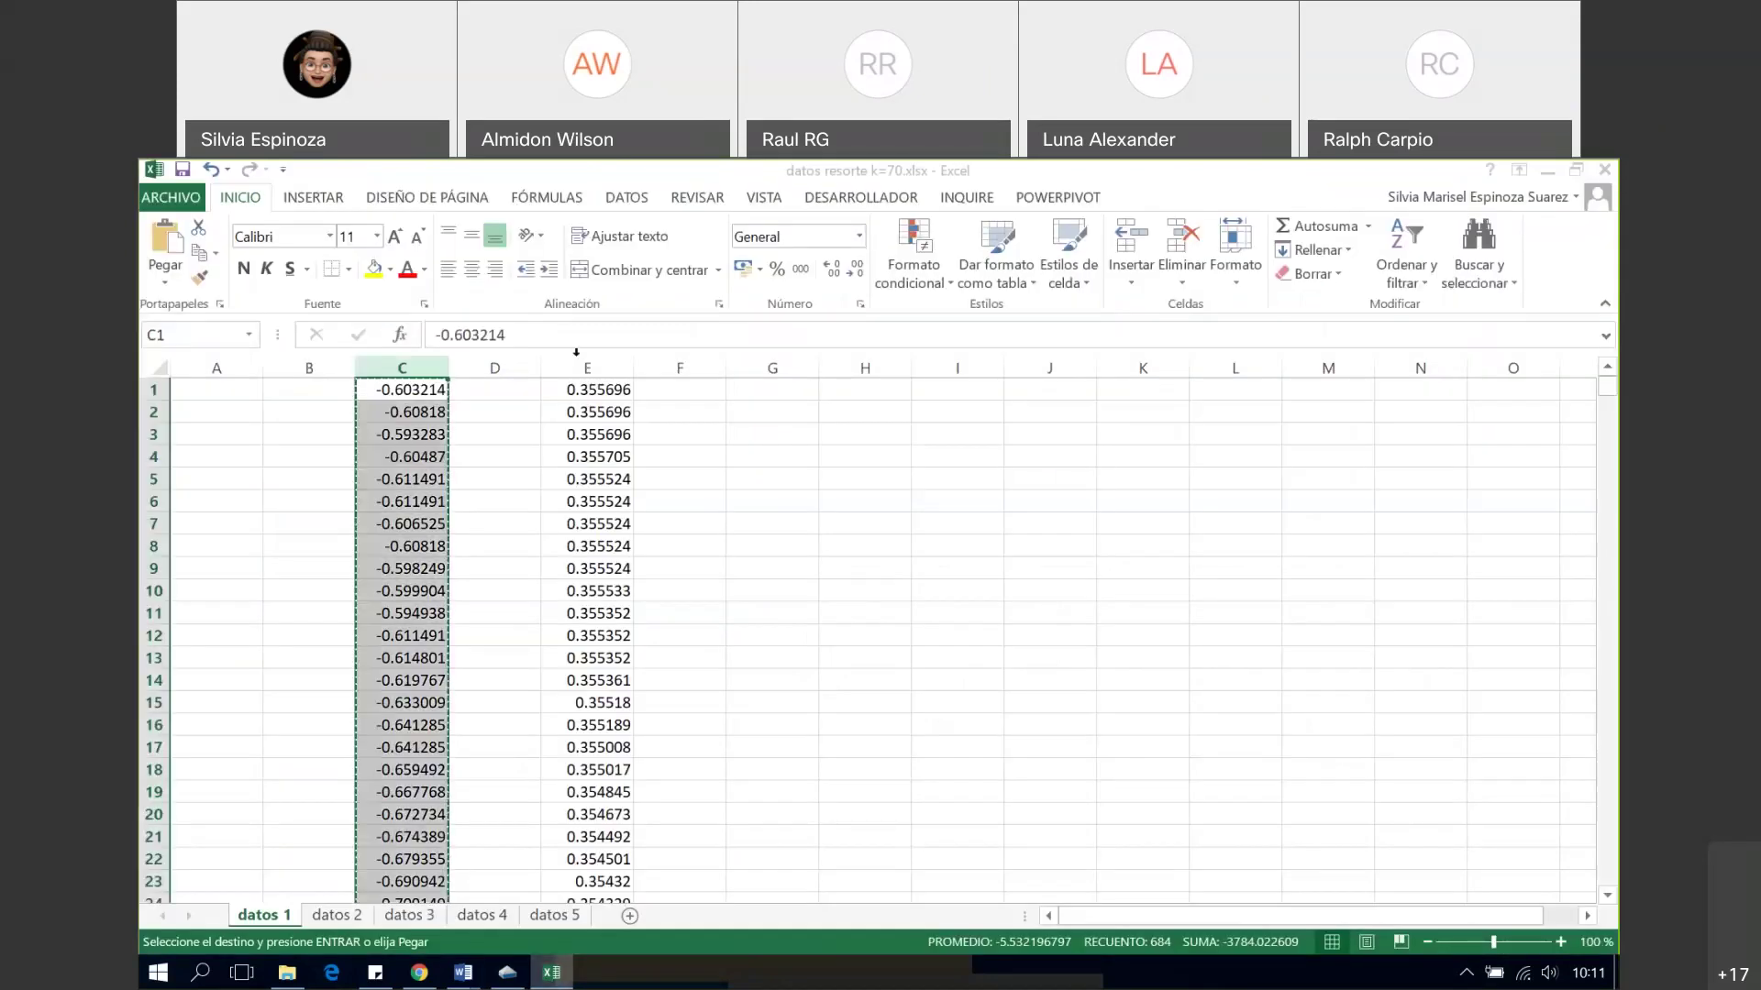
left_click(582, 362)
right_click(583, 356)
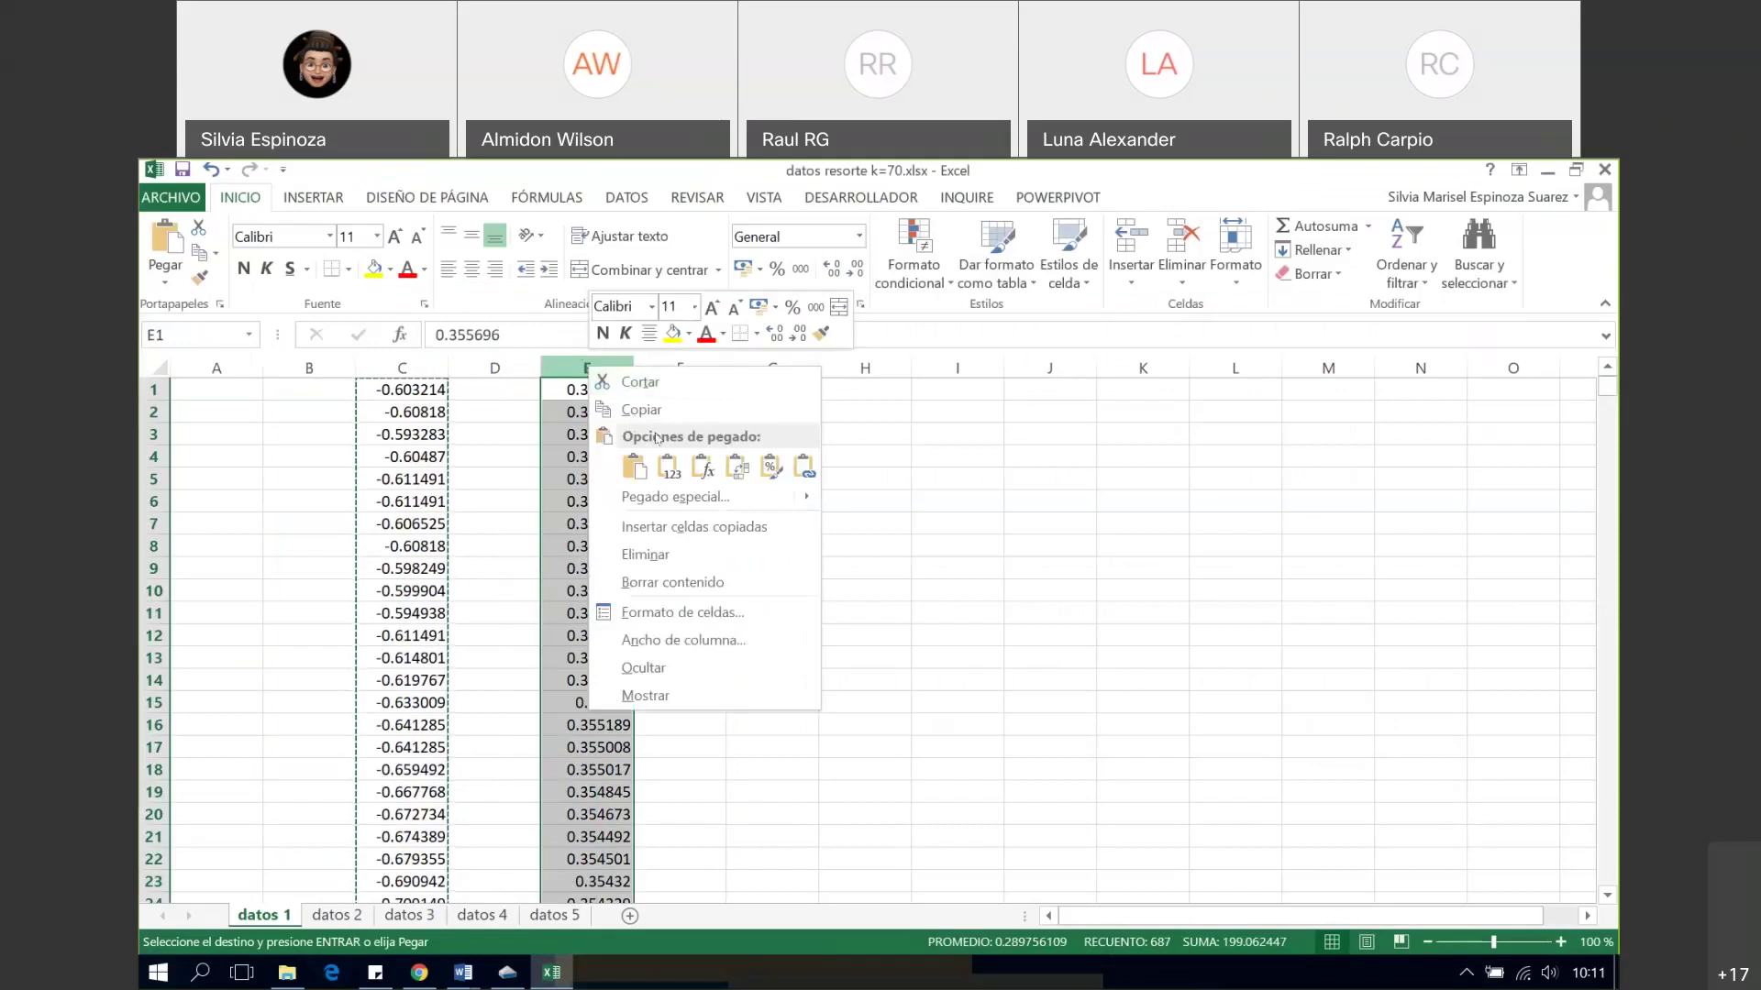
left_click(642, 412)
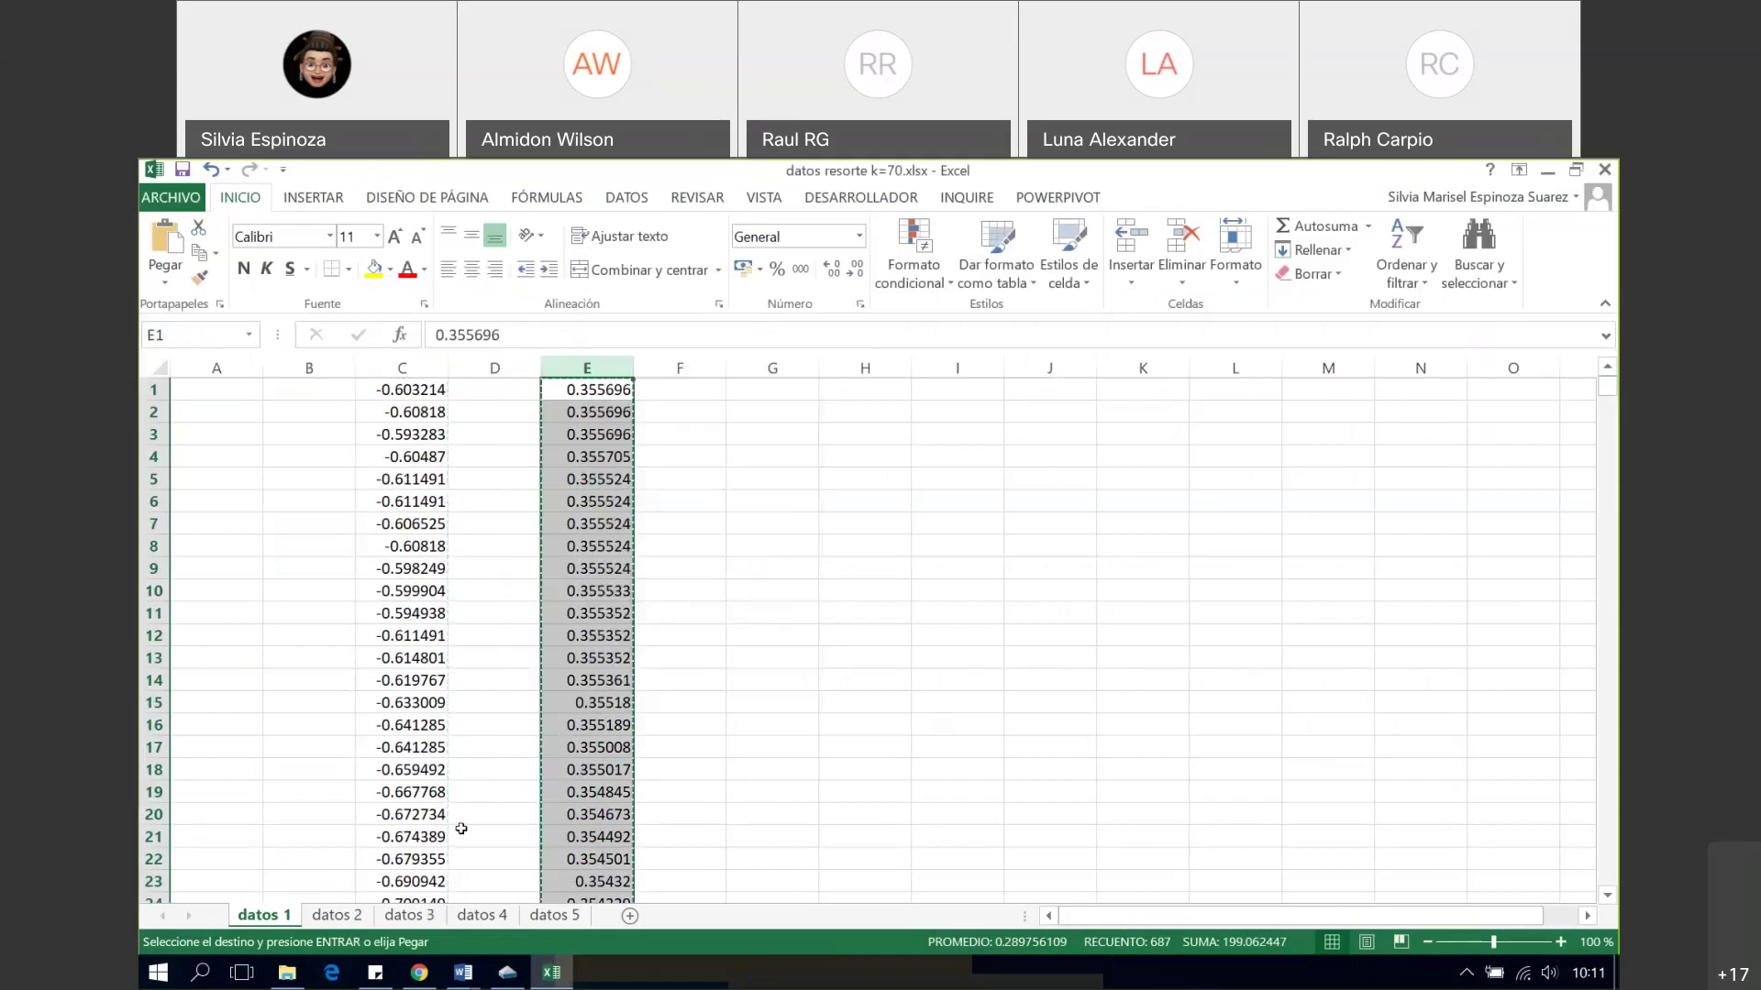
left_click(507, 974)
- Create a new user-entered data set in the table's second column, named Posición with the unit m
left_click(622, 339)
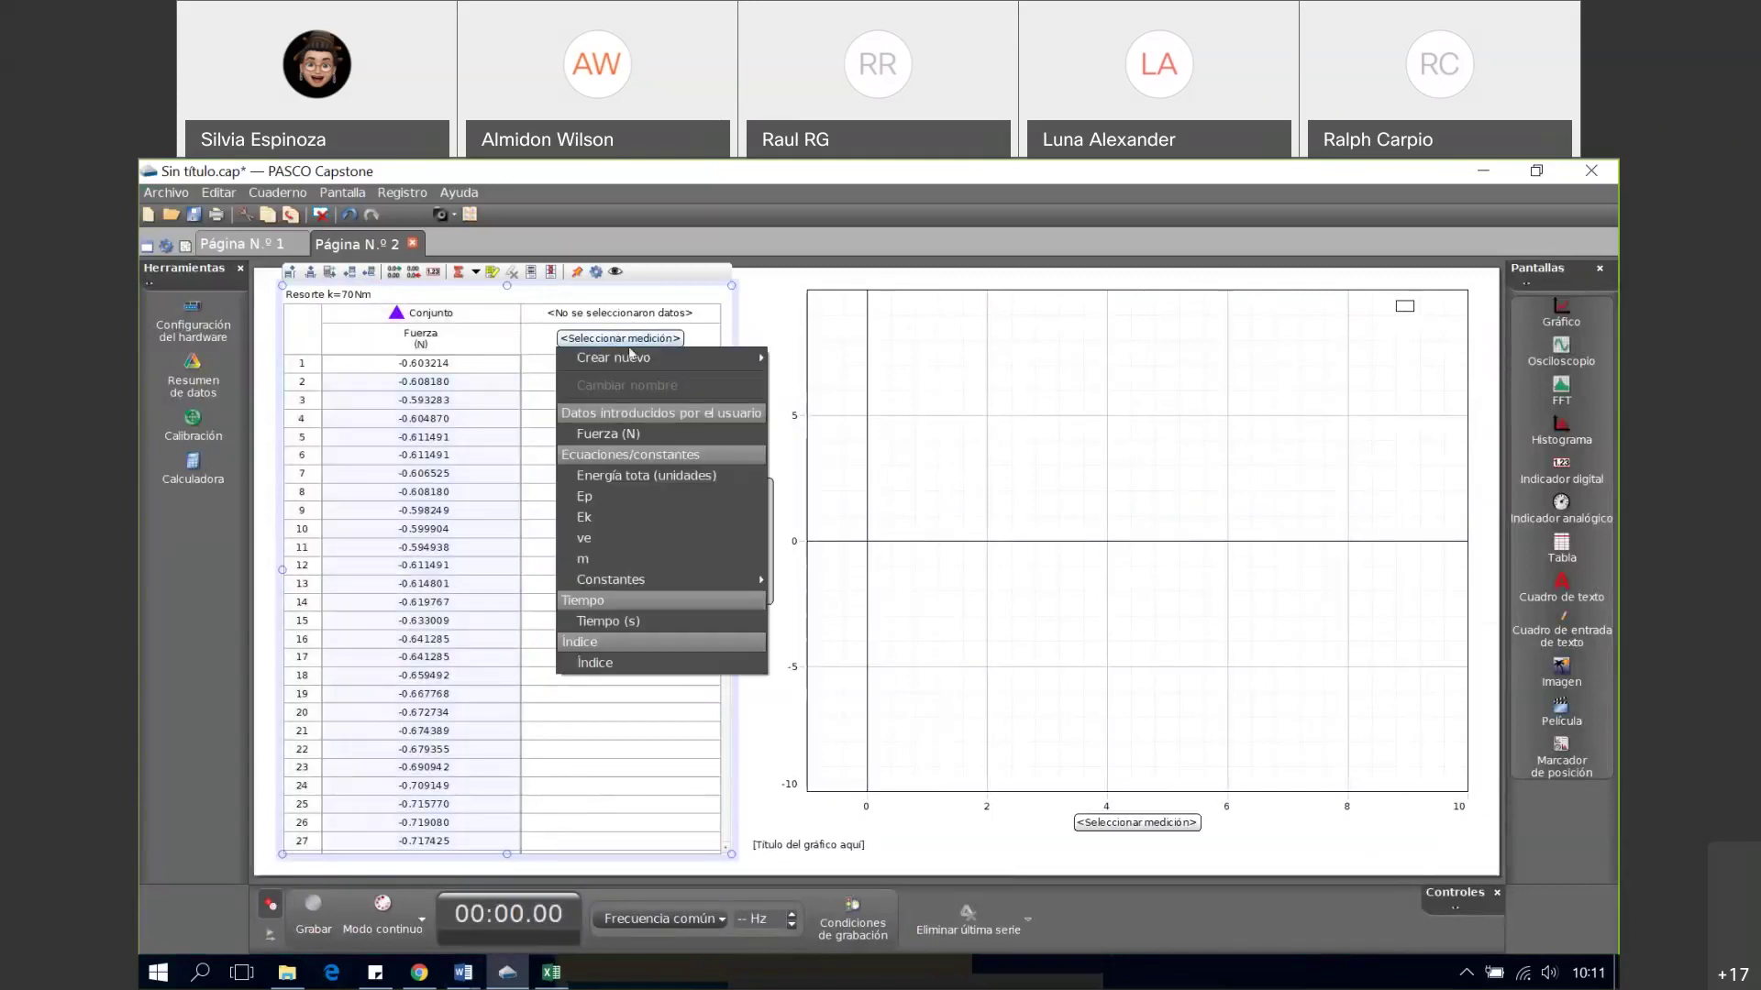
mouse_move(630, 365)
left_click(796, 366)
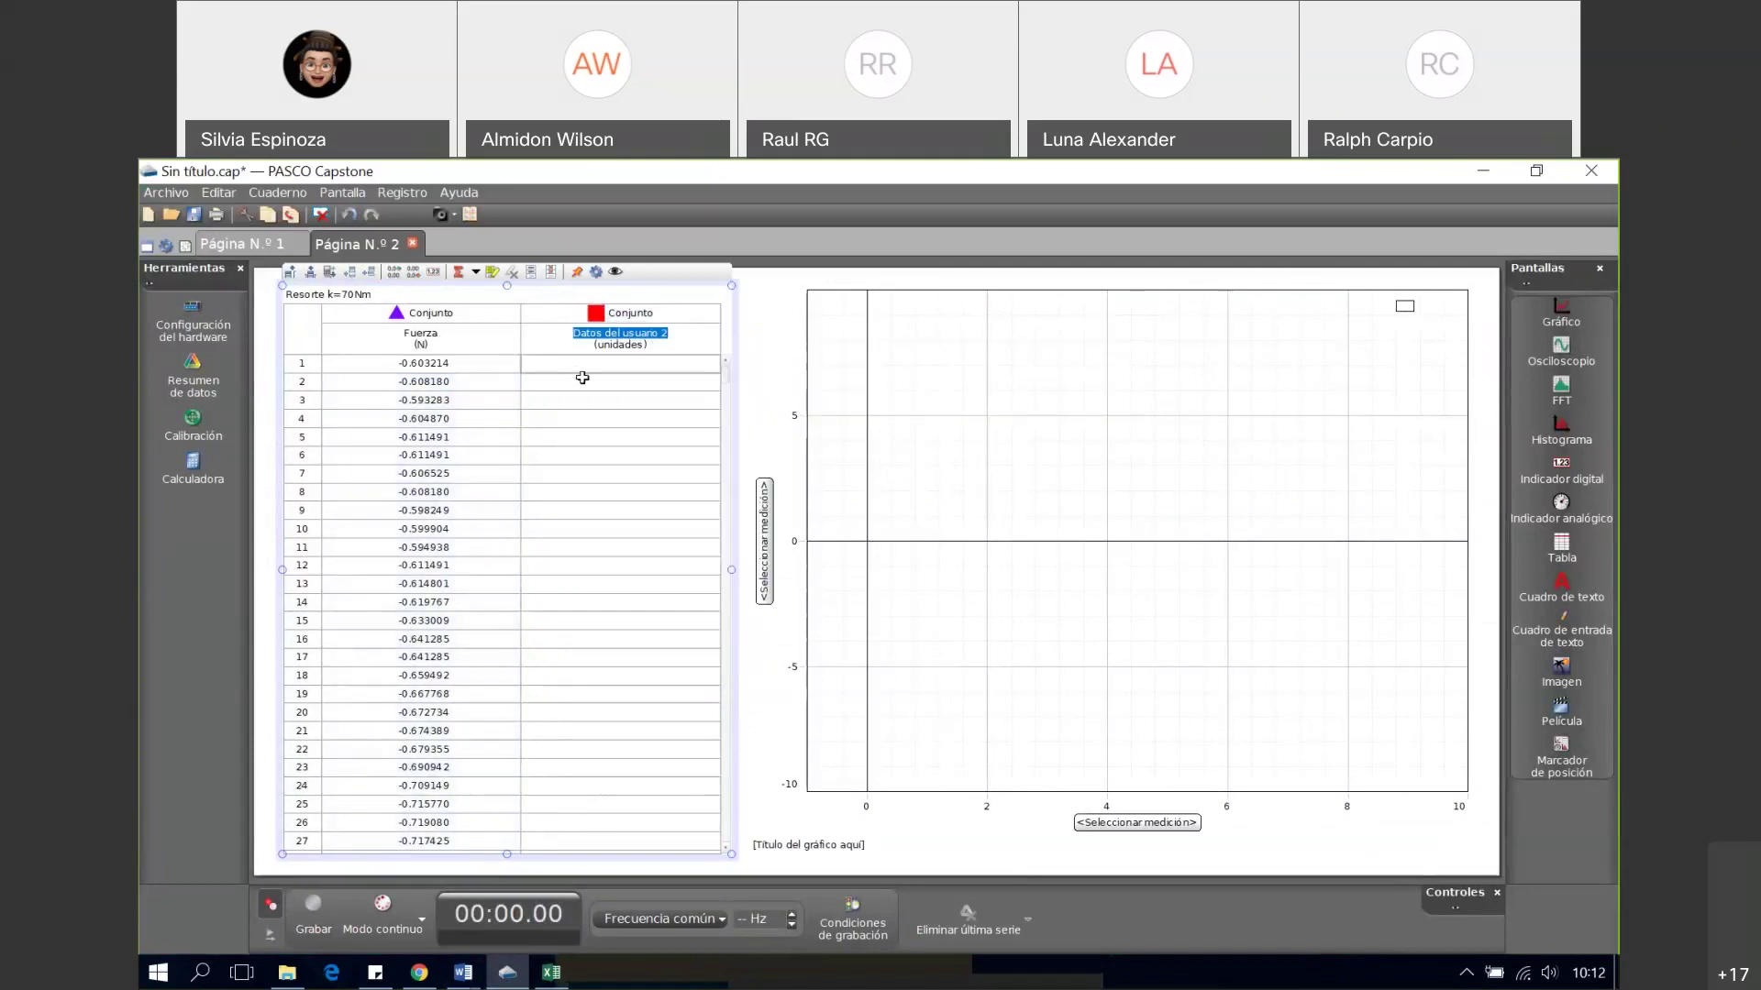
type("Posici")
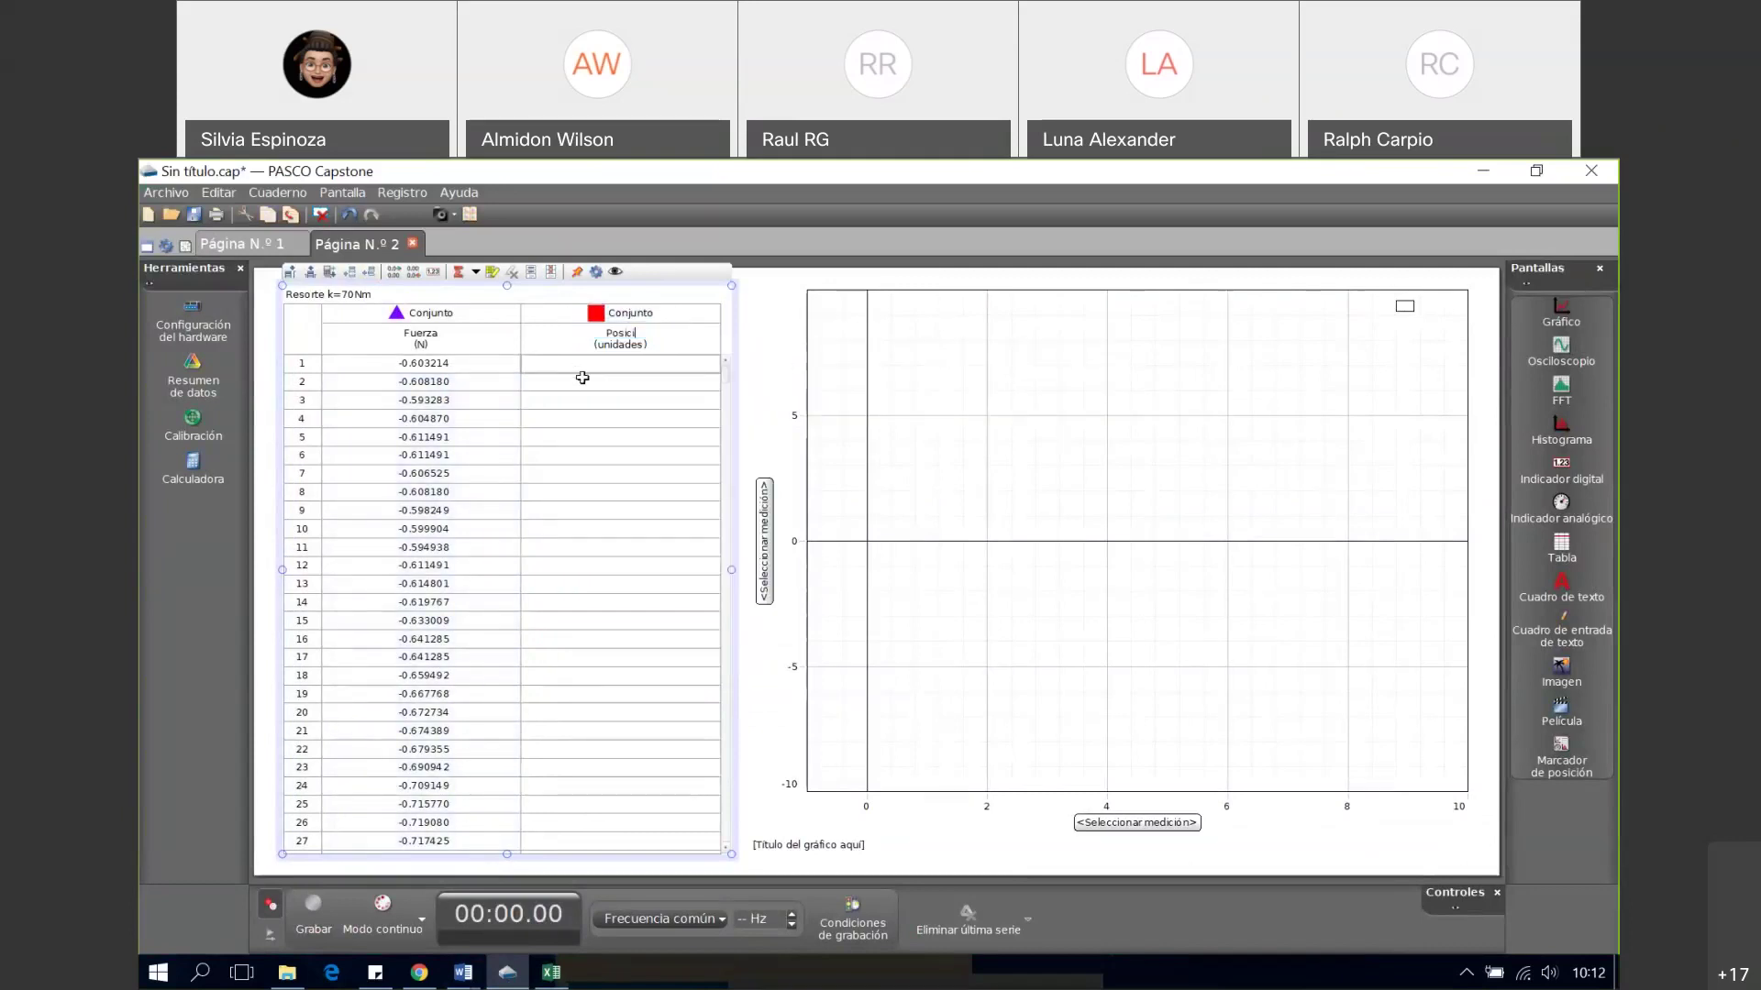
type("ón")
key("Tab")
type("m")
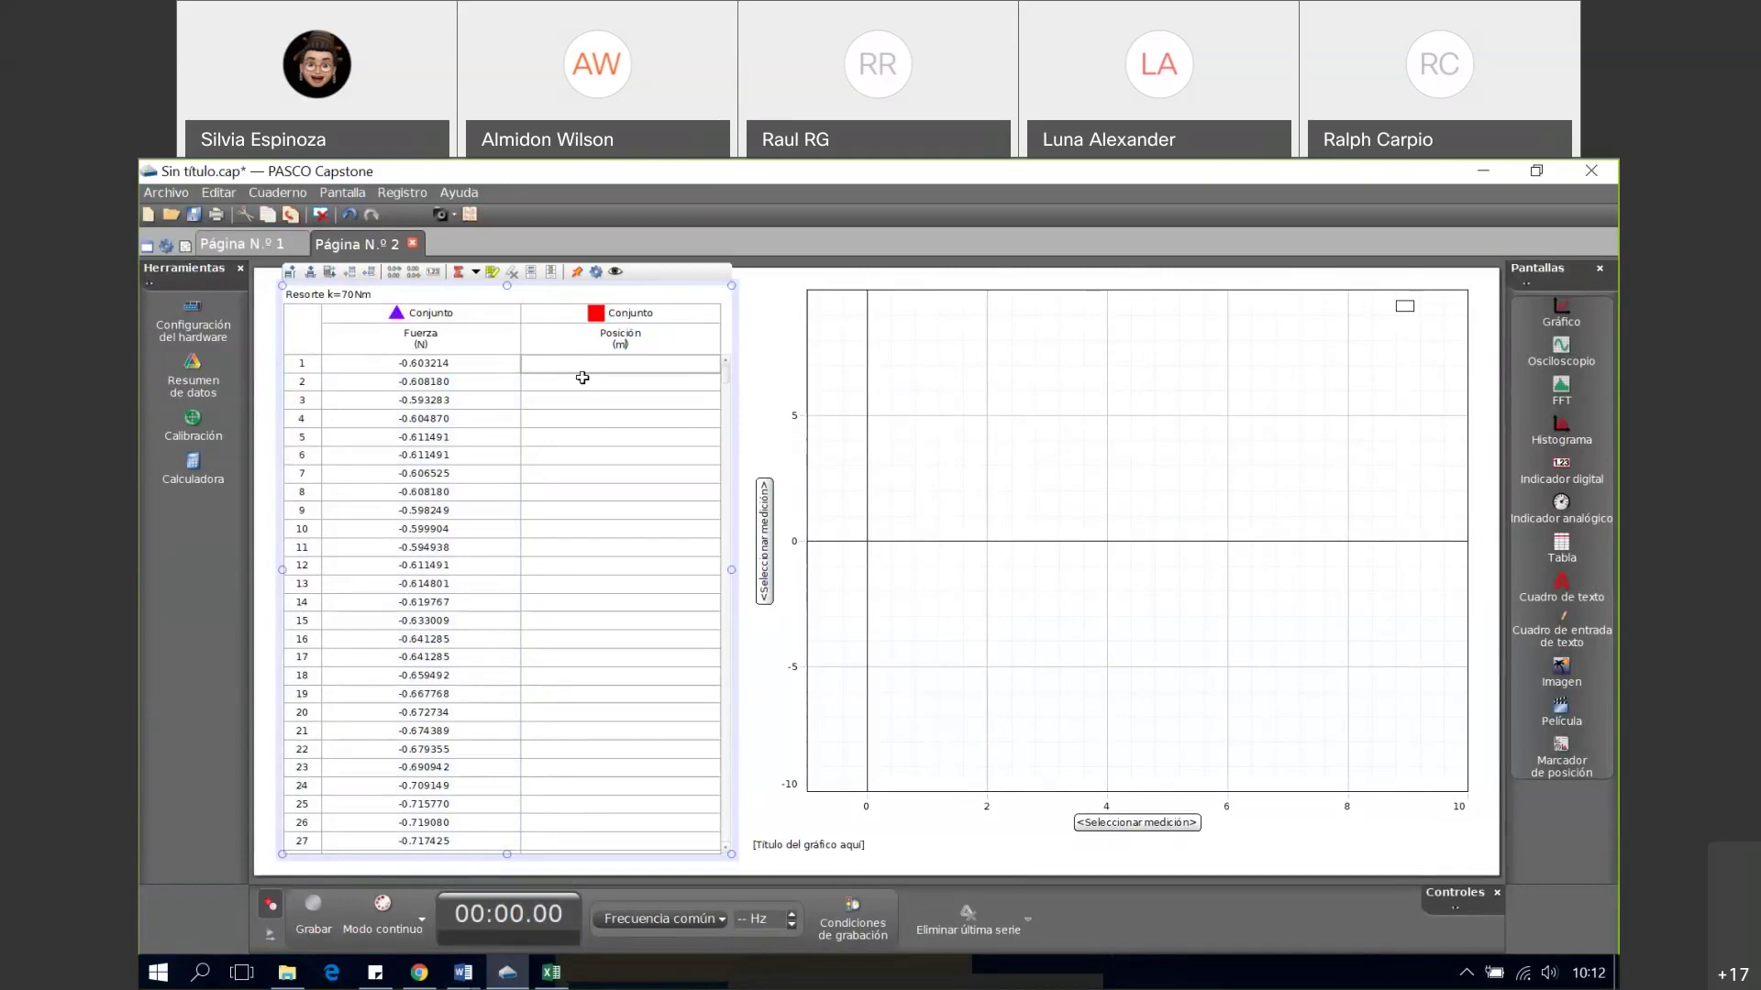
- Paste the copied position values into the Posición column starting at row 1
left_click(579, 362)
right_click(558, 363)
left_click(589, 417)
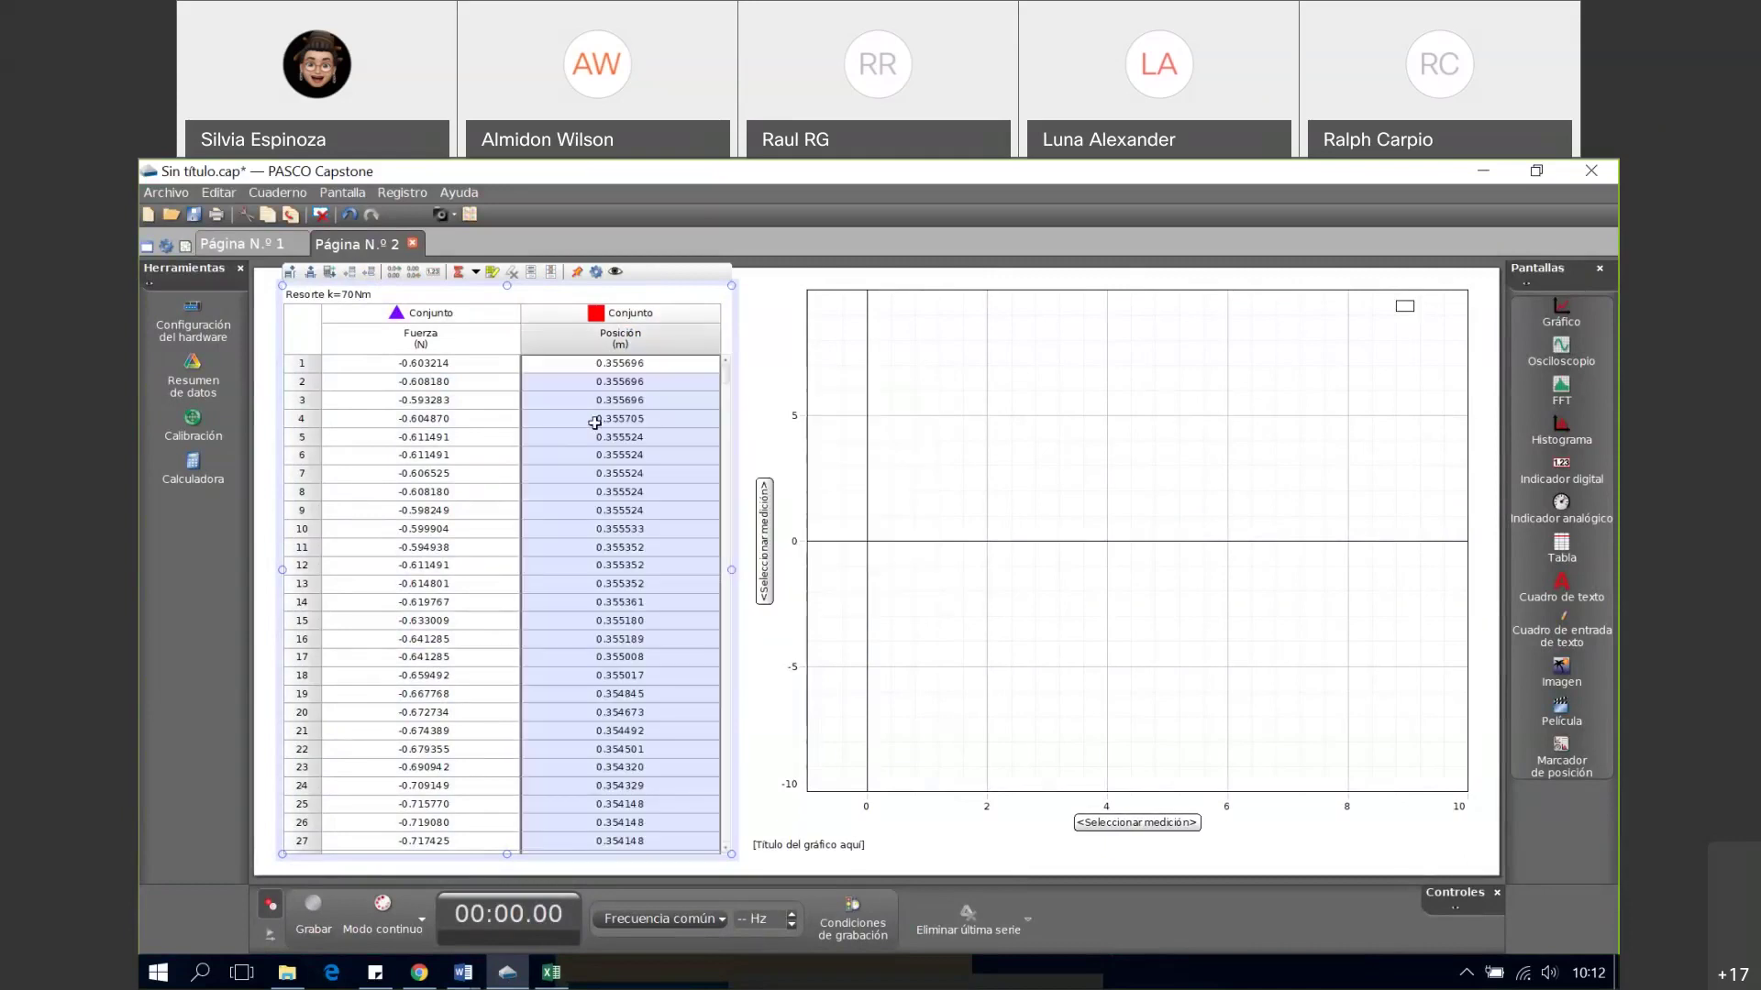
- Plot Fuerza (N) on the graph's vertical axis against Posición (m) on the horizontal axis
mouse_move(963, 303)
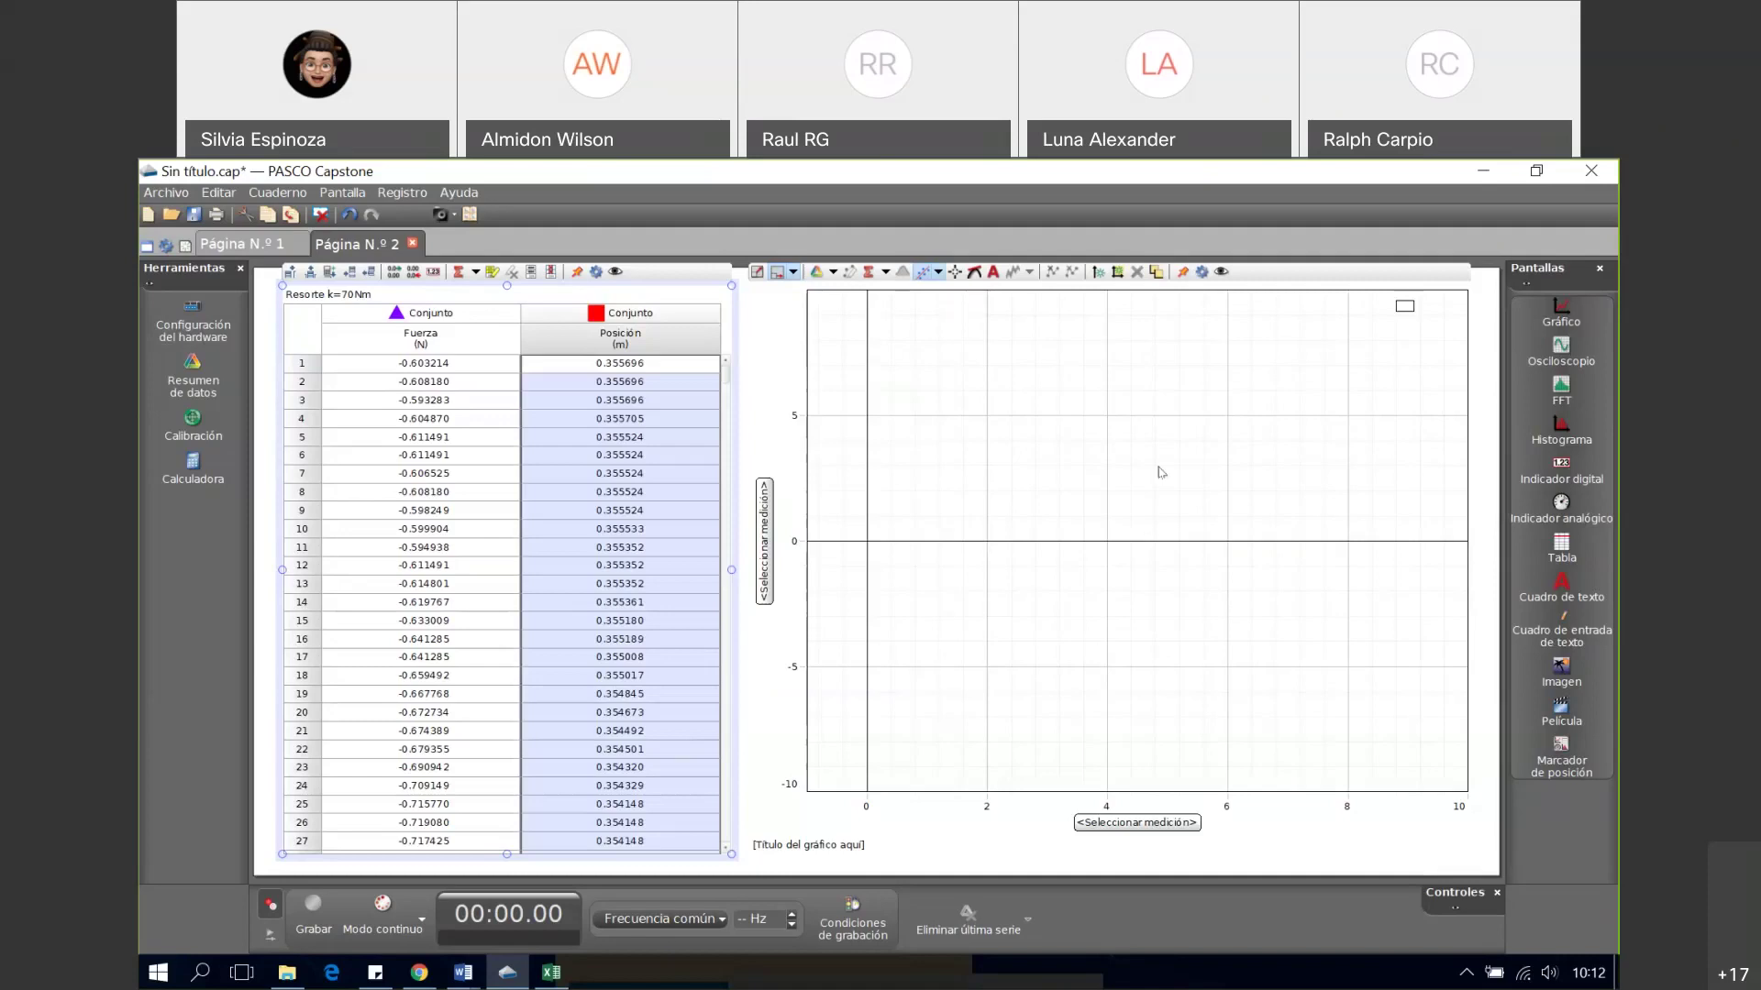
mouse_move(1026, 538)
left_click(766, 544)
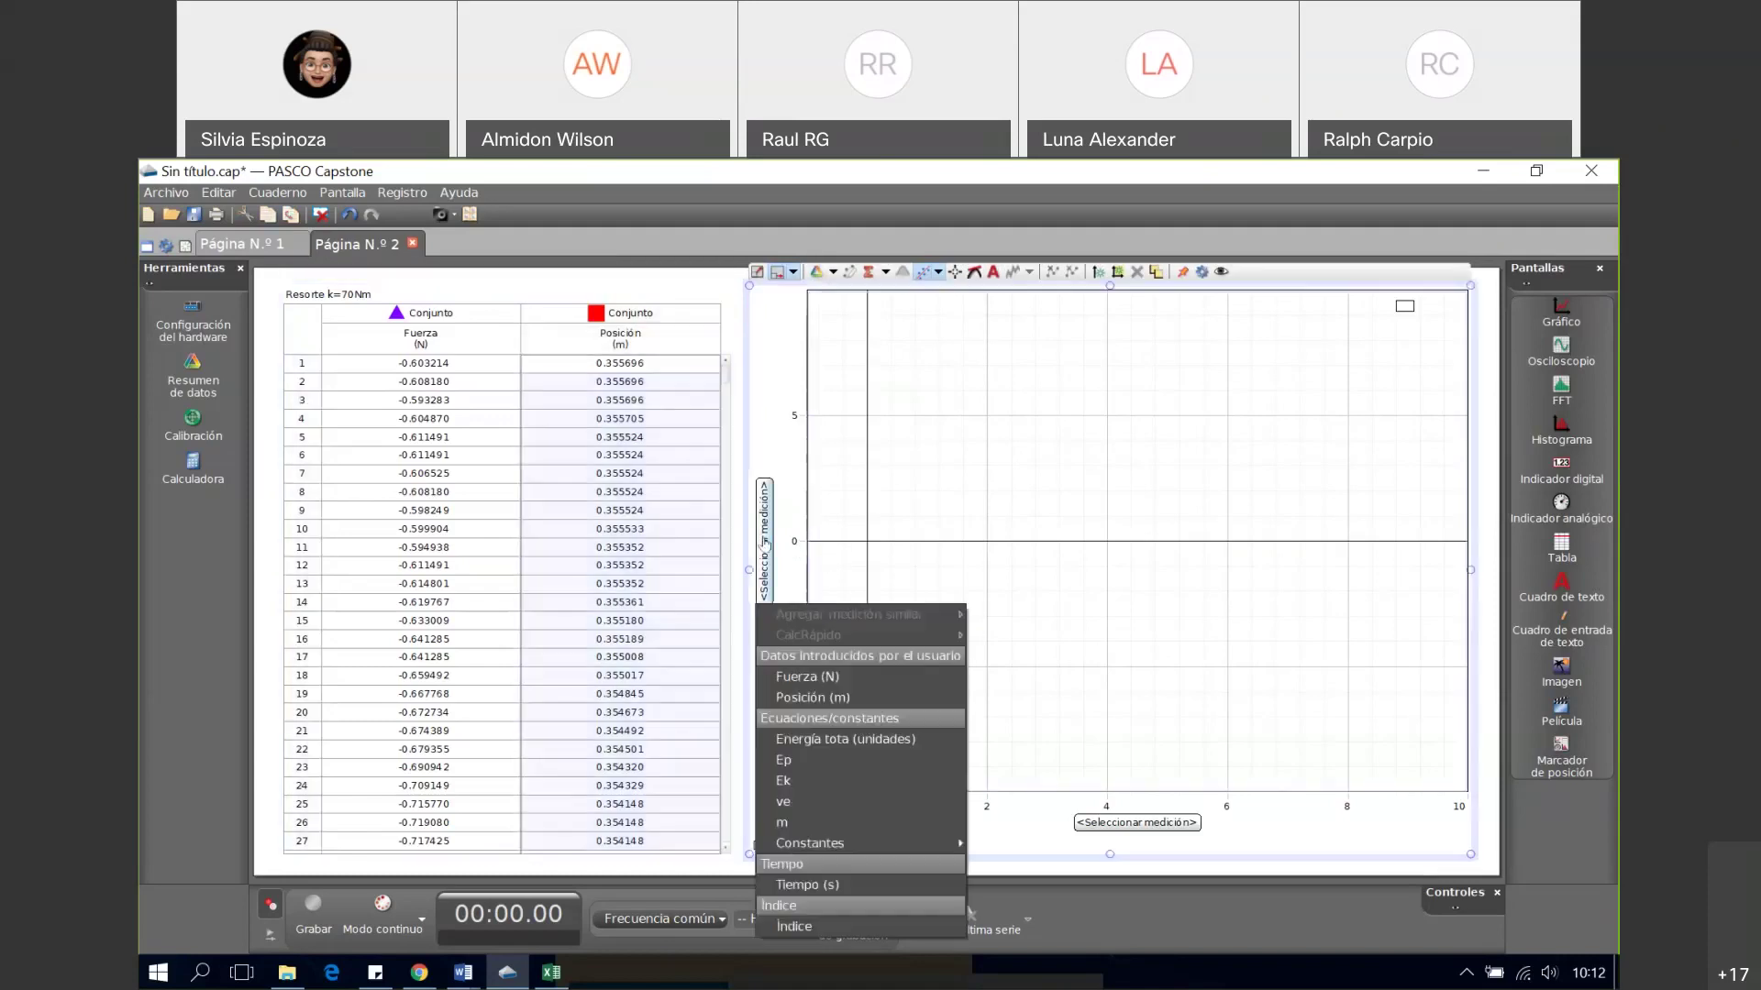
left_click(791, 684)
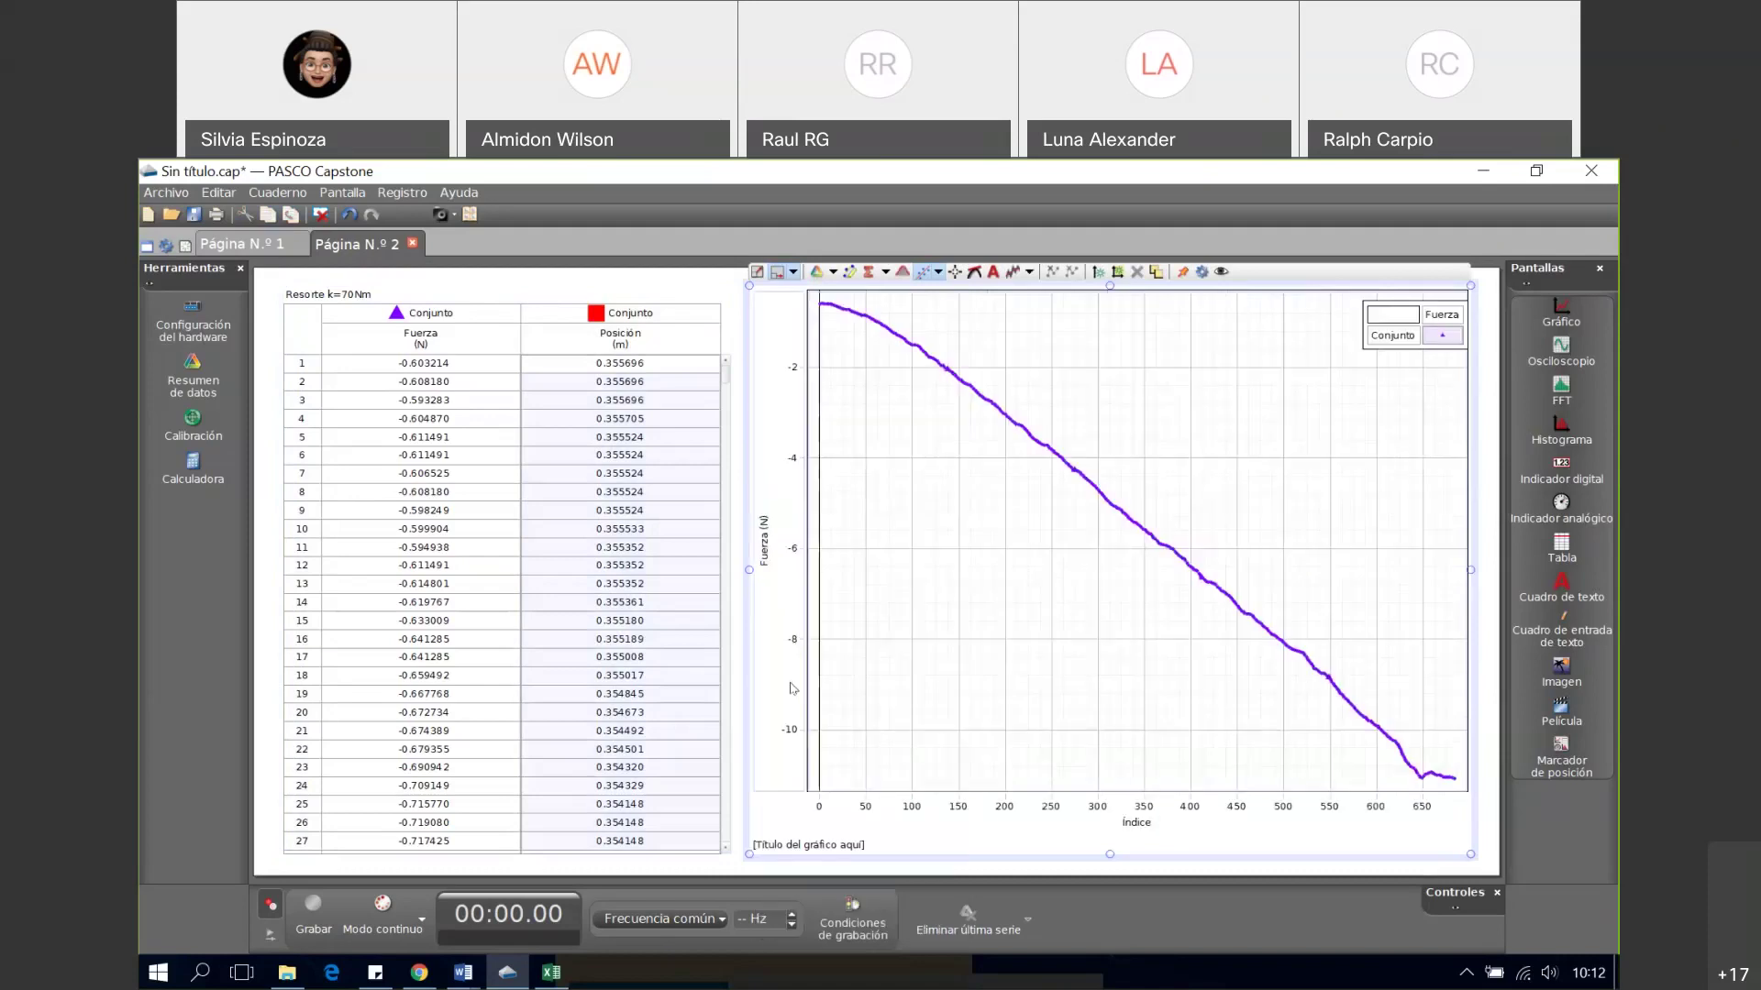
left_click(1134, 822)
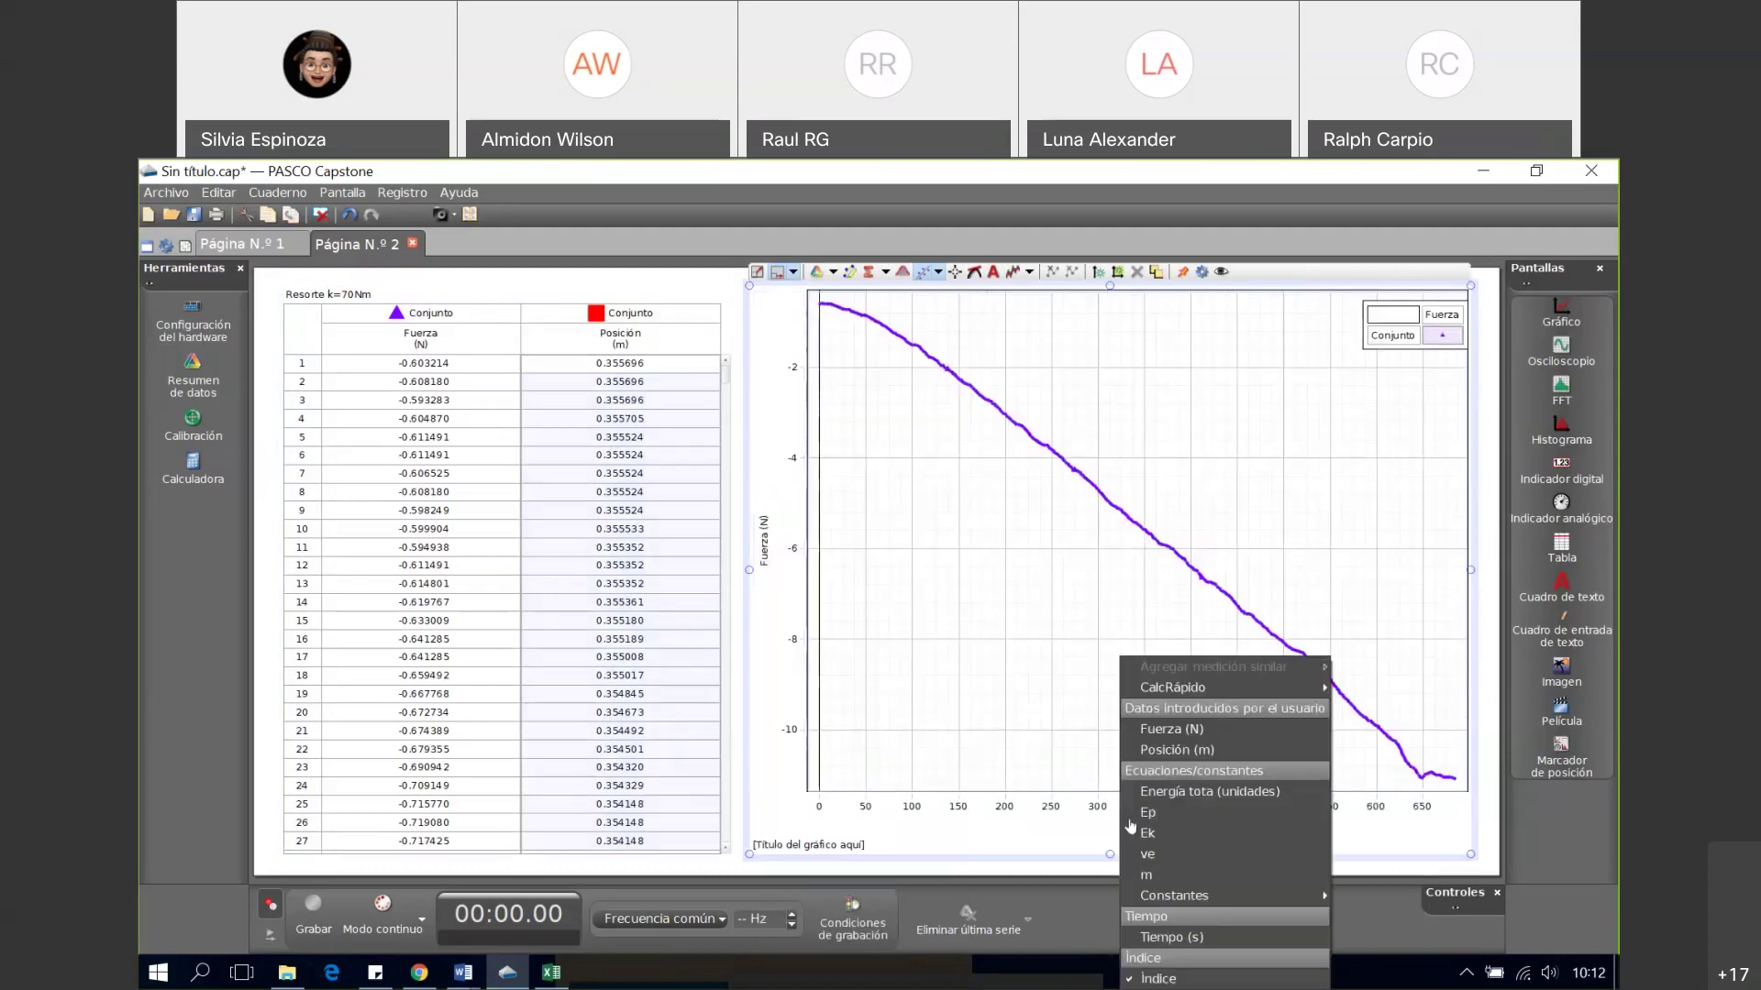
left_click(1173, 750)
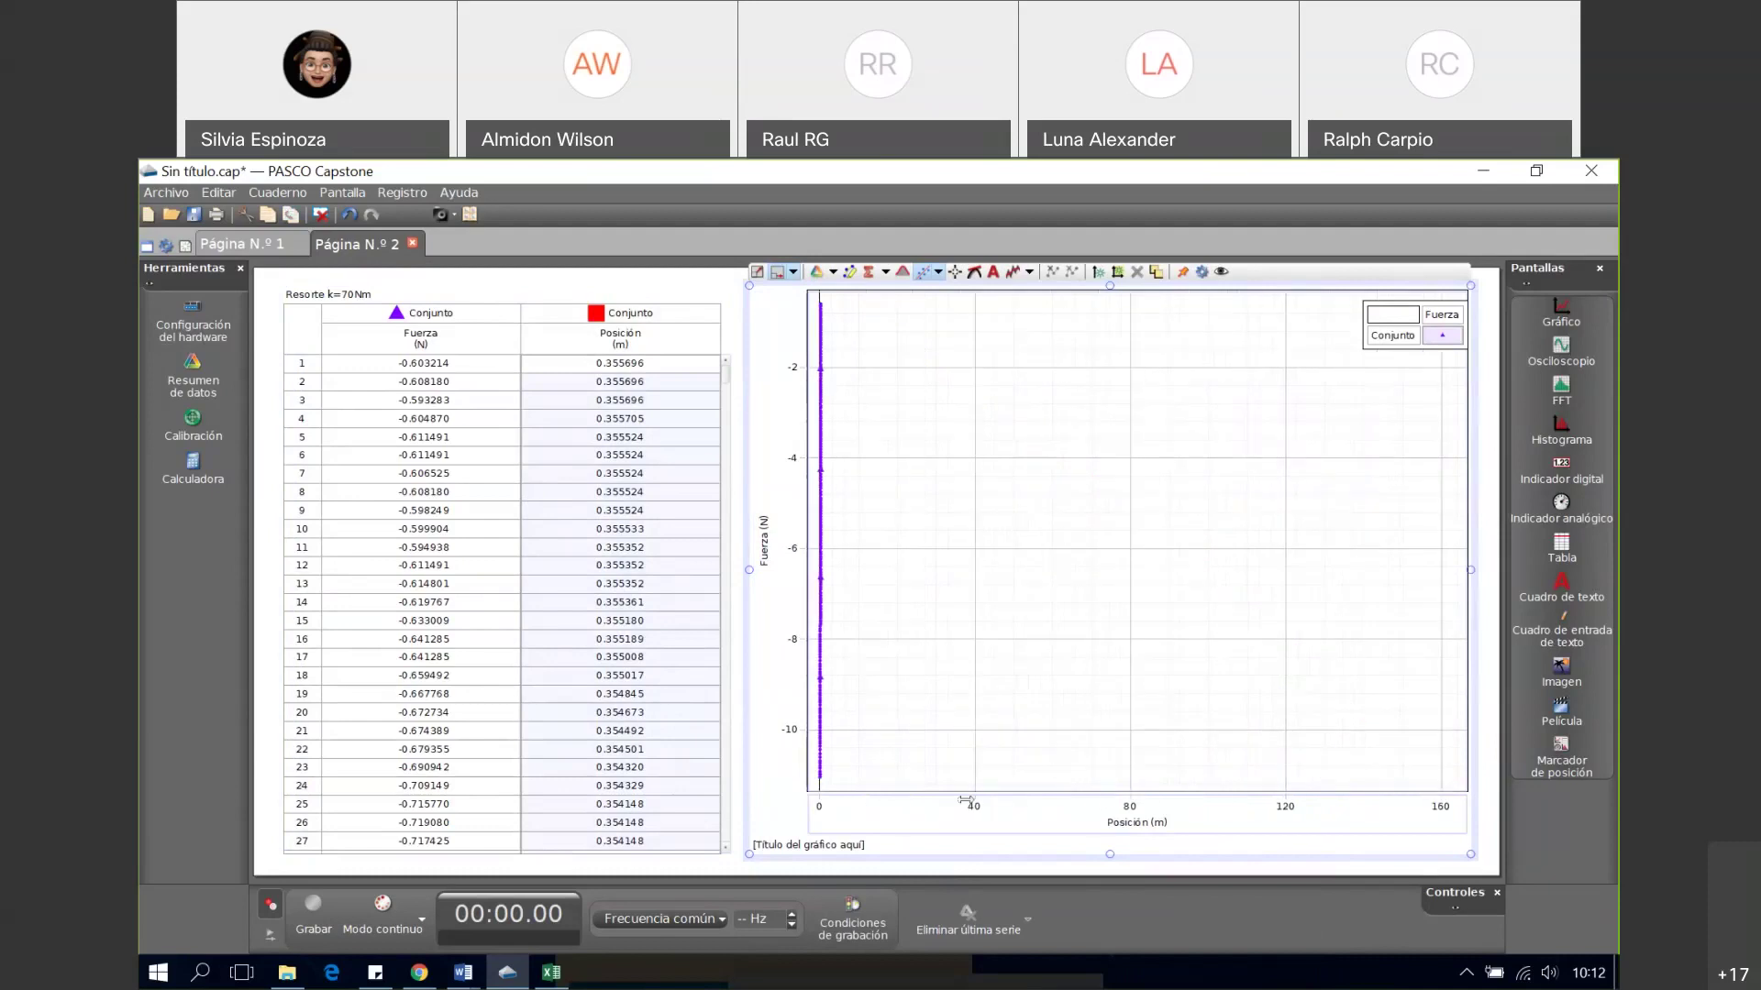
- Stretch the graph's position axis, and scale the graph automatically to fit all the data
scroll(970, 798, "up", 3)
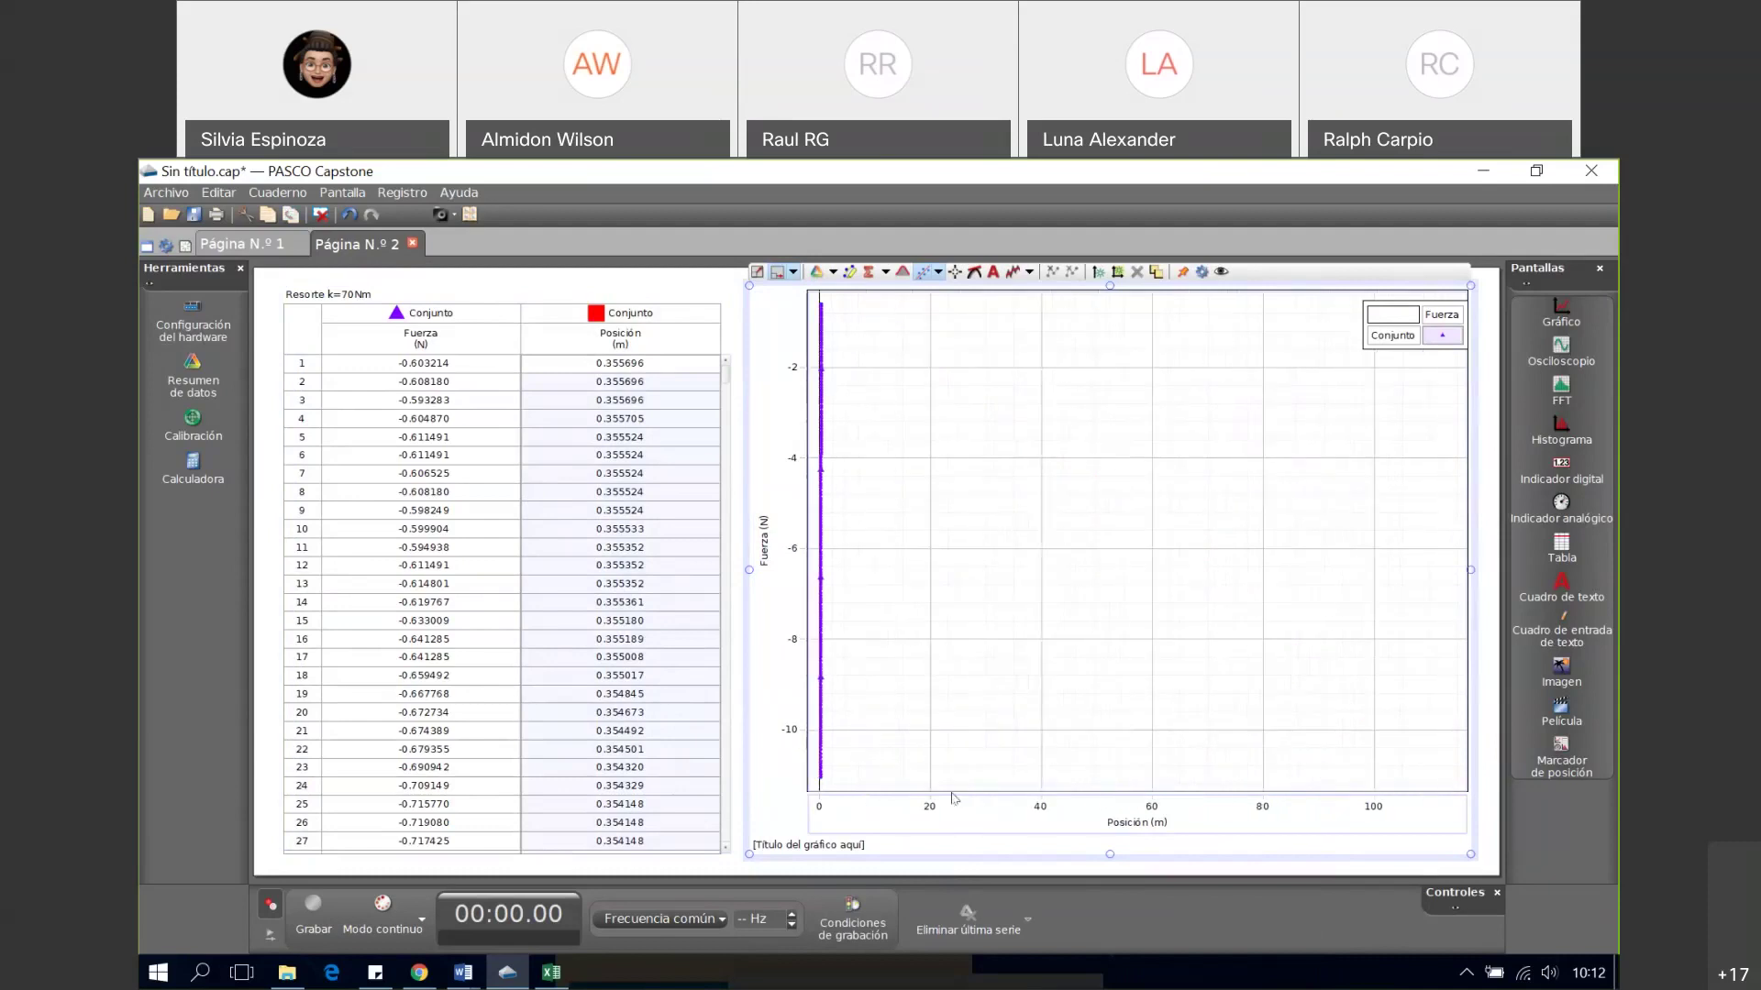
left_click_drag(954, 798, 1078, 806)
key("ctrl+z")
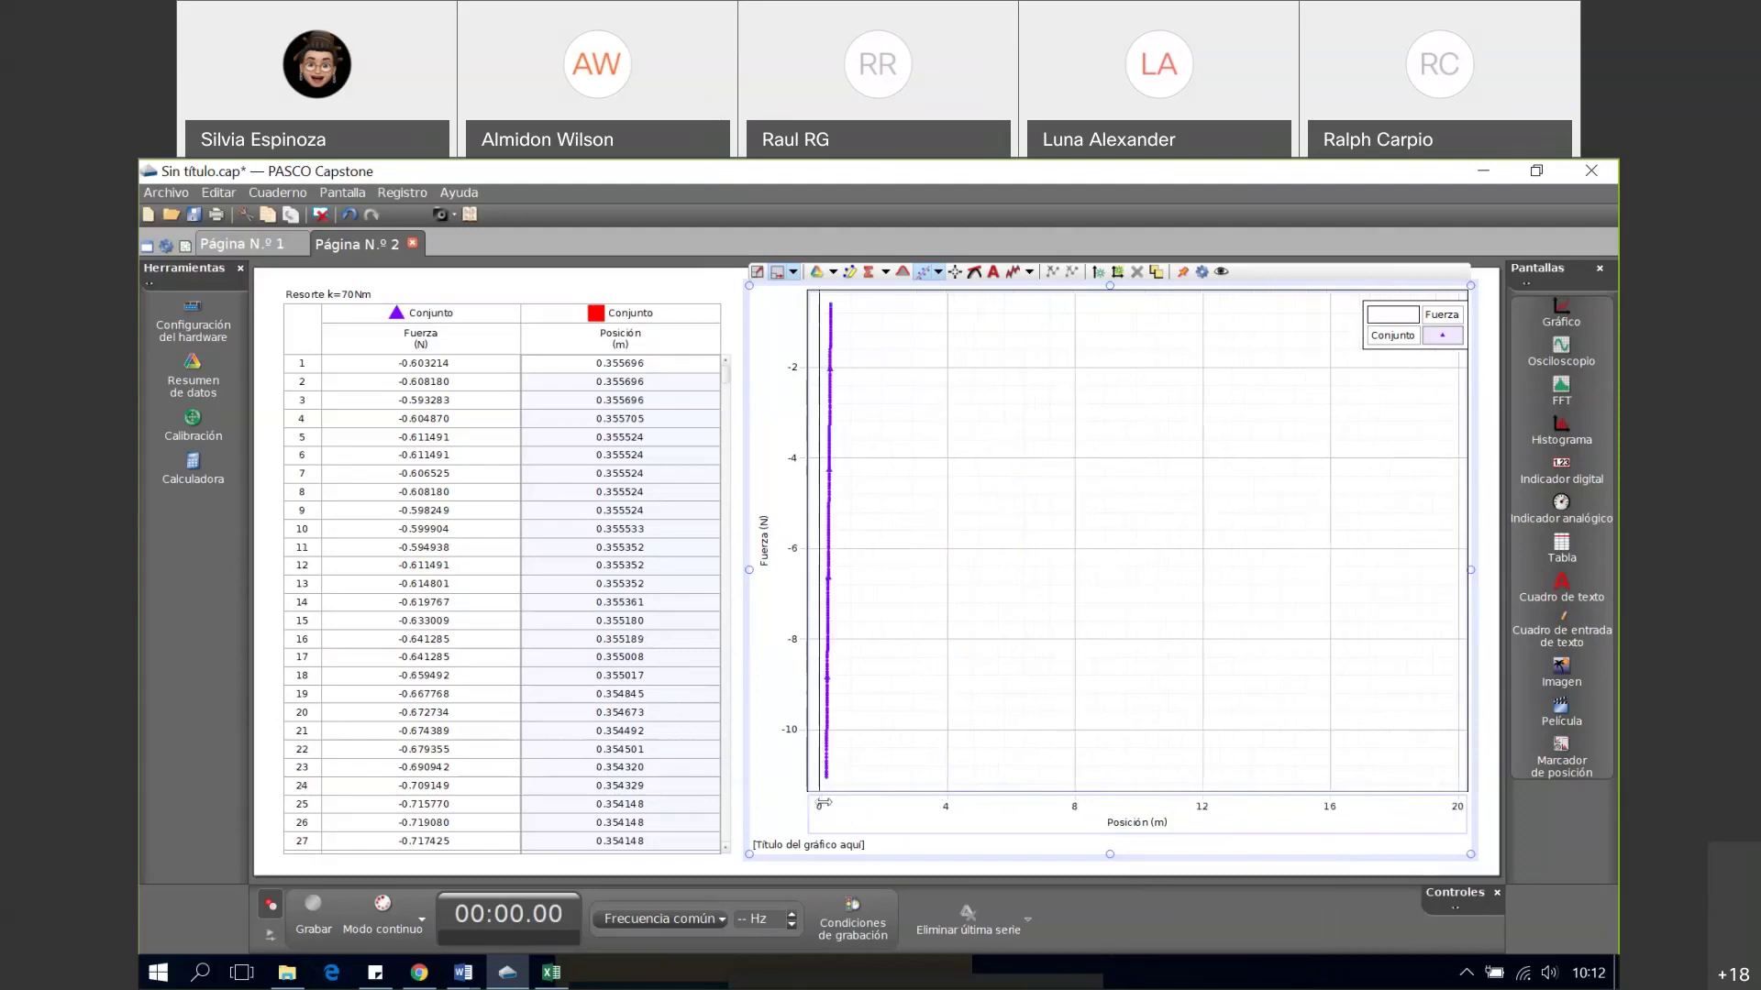
left_click_drag(823, 804, 1123, 804)
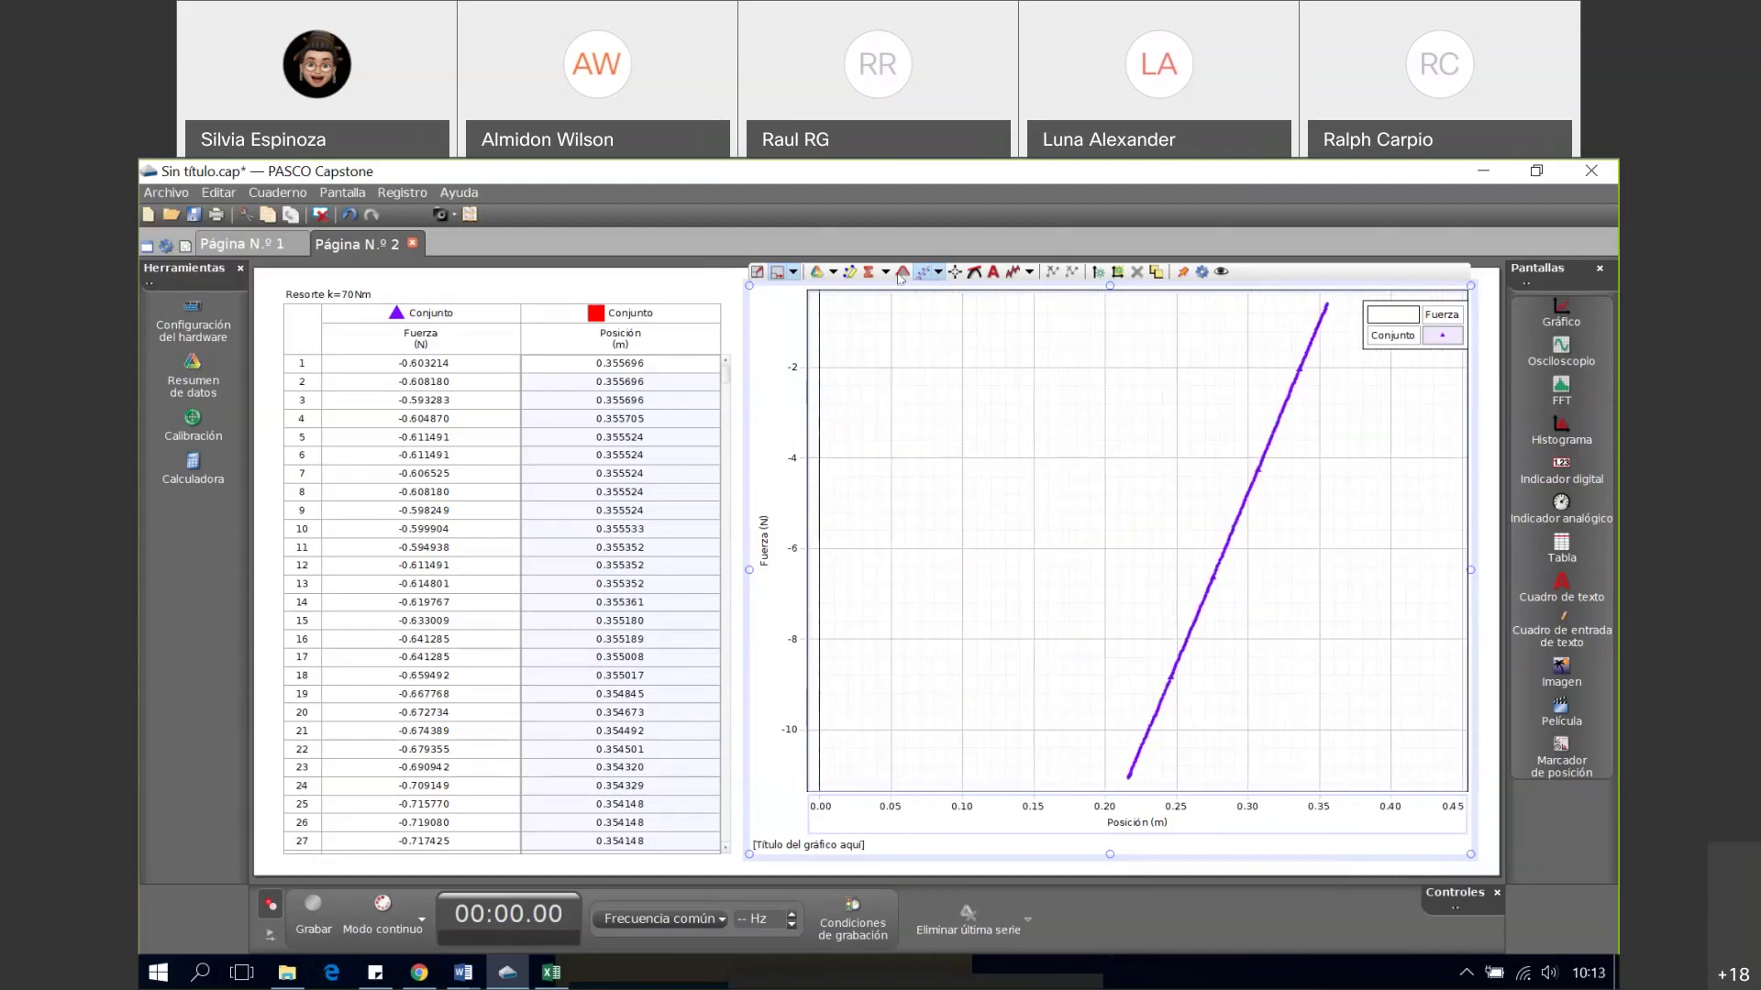
left_click(757, 273)
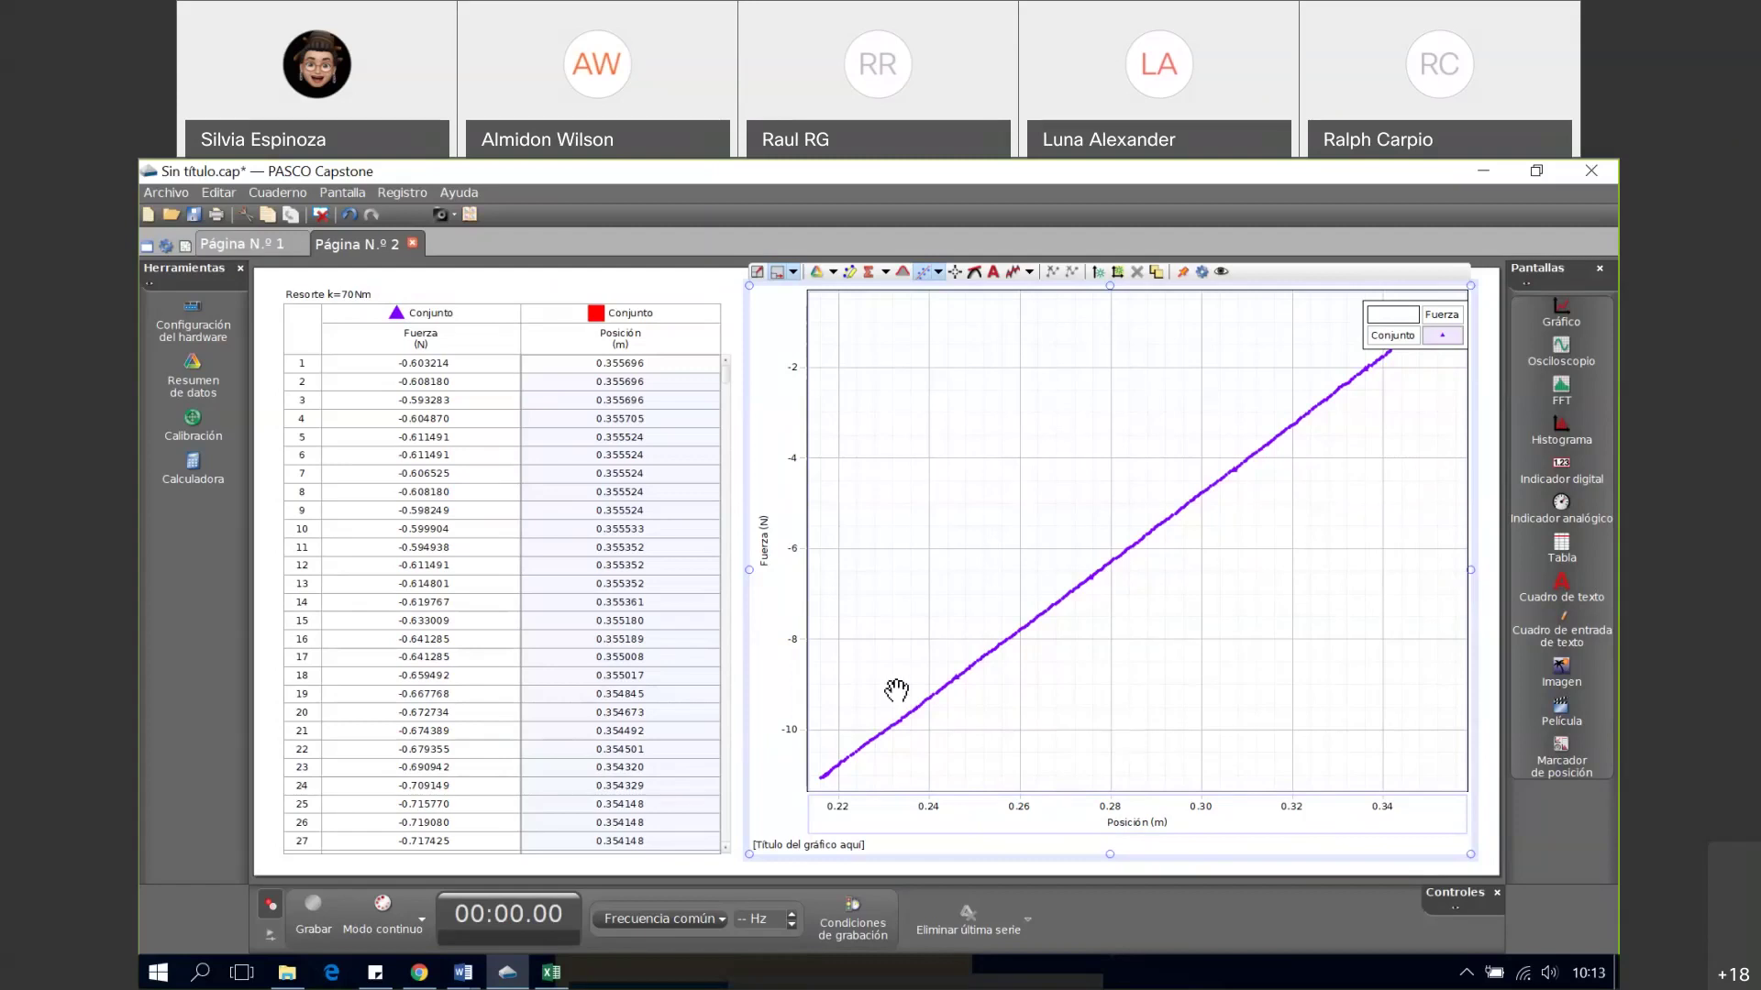
- Replace the existing graph with a new blank graph beside the table, widened toward the table
right_click(1332, 274)
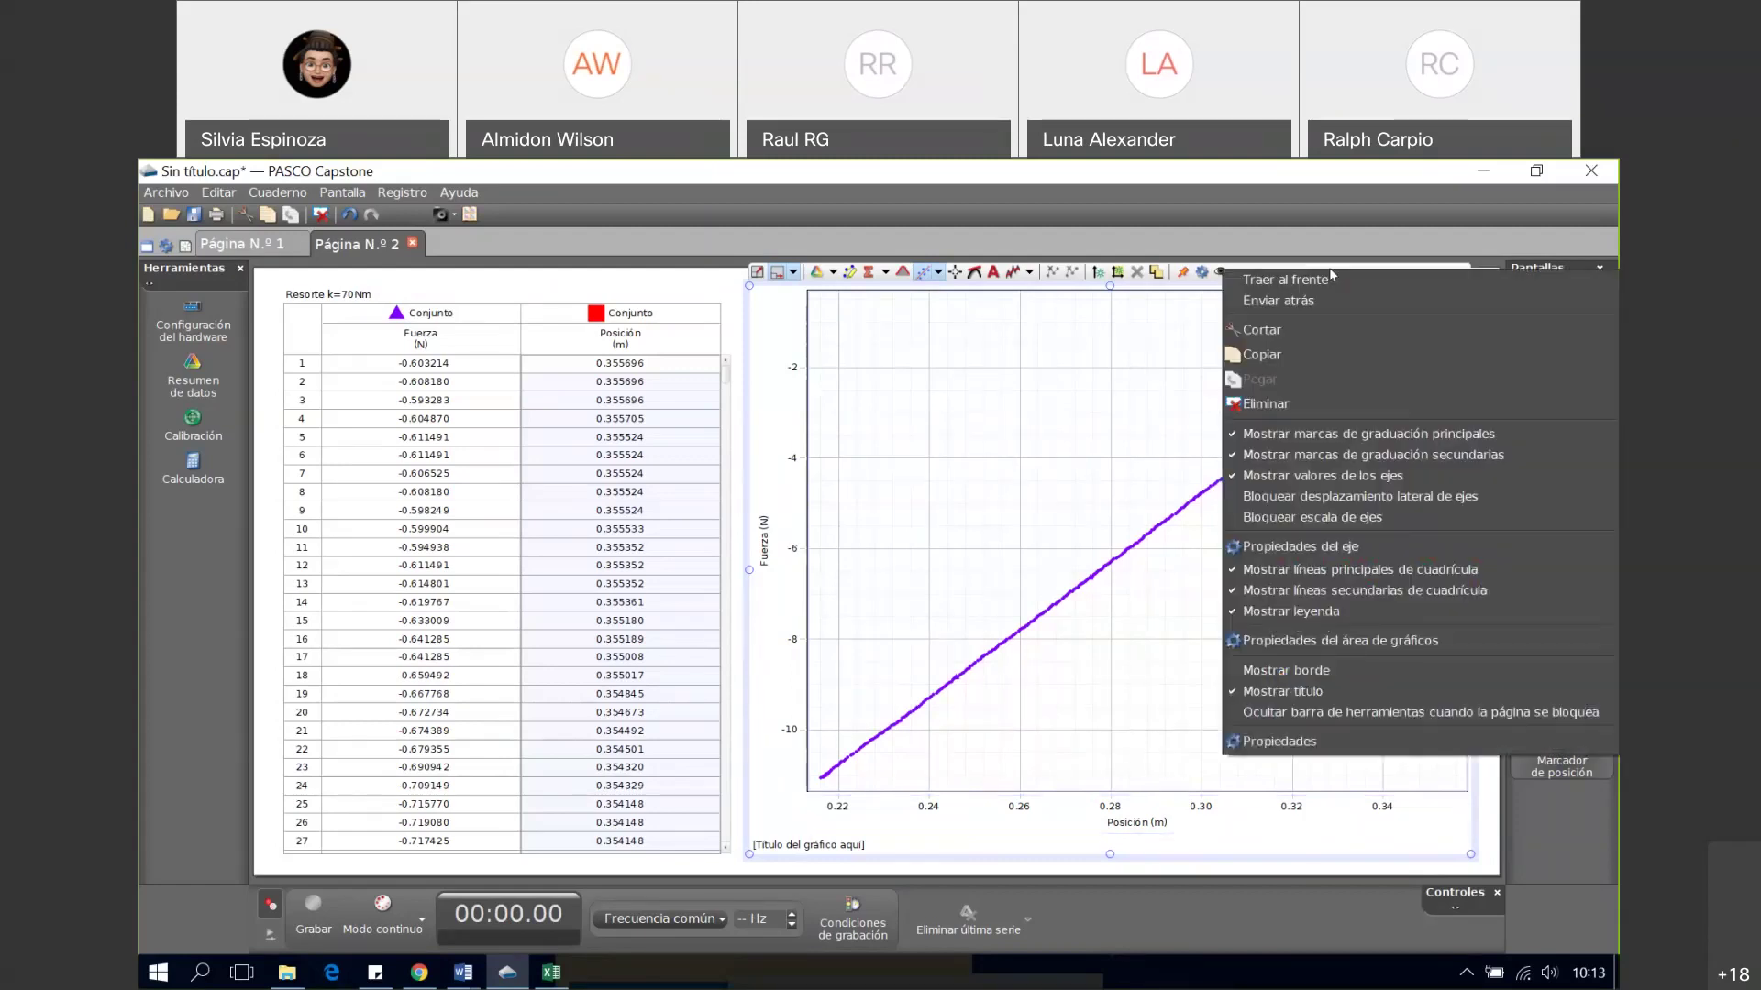
left_click(1332, 405)
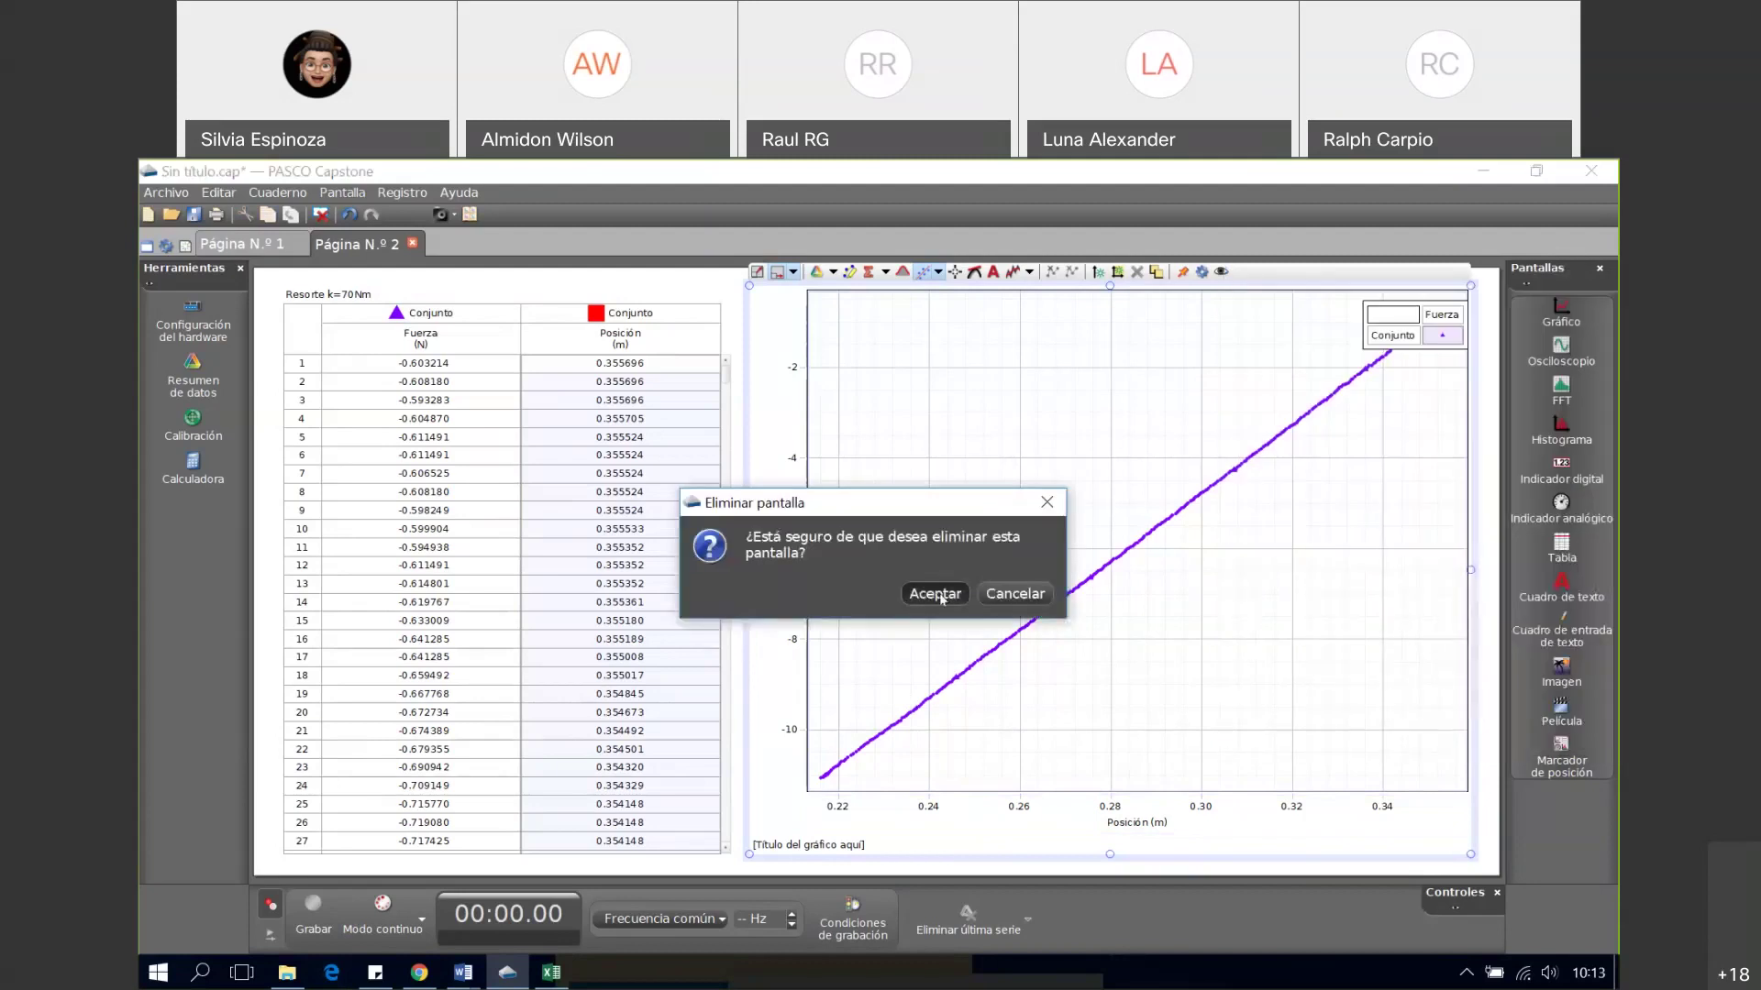
left_click(935, 595)
left_click_drag(1582, 323, 1140, 479)
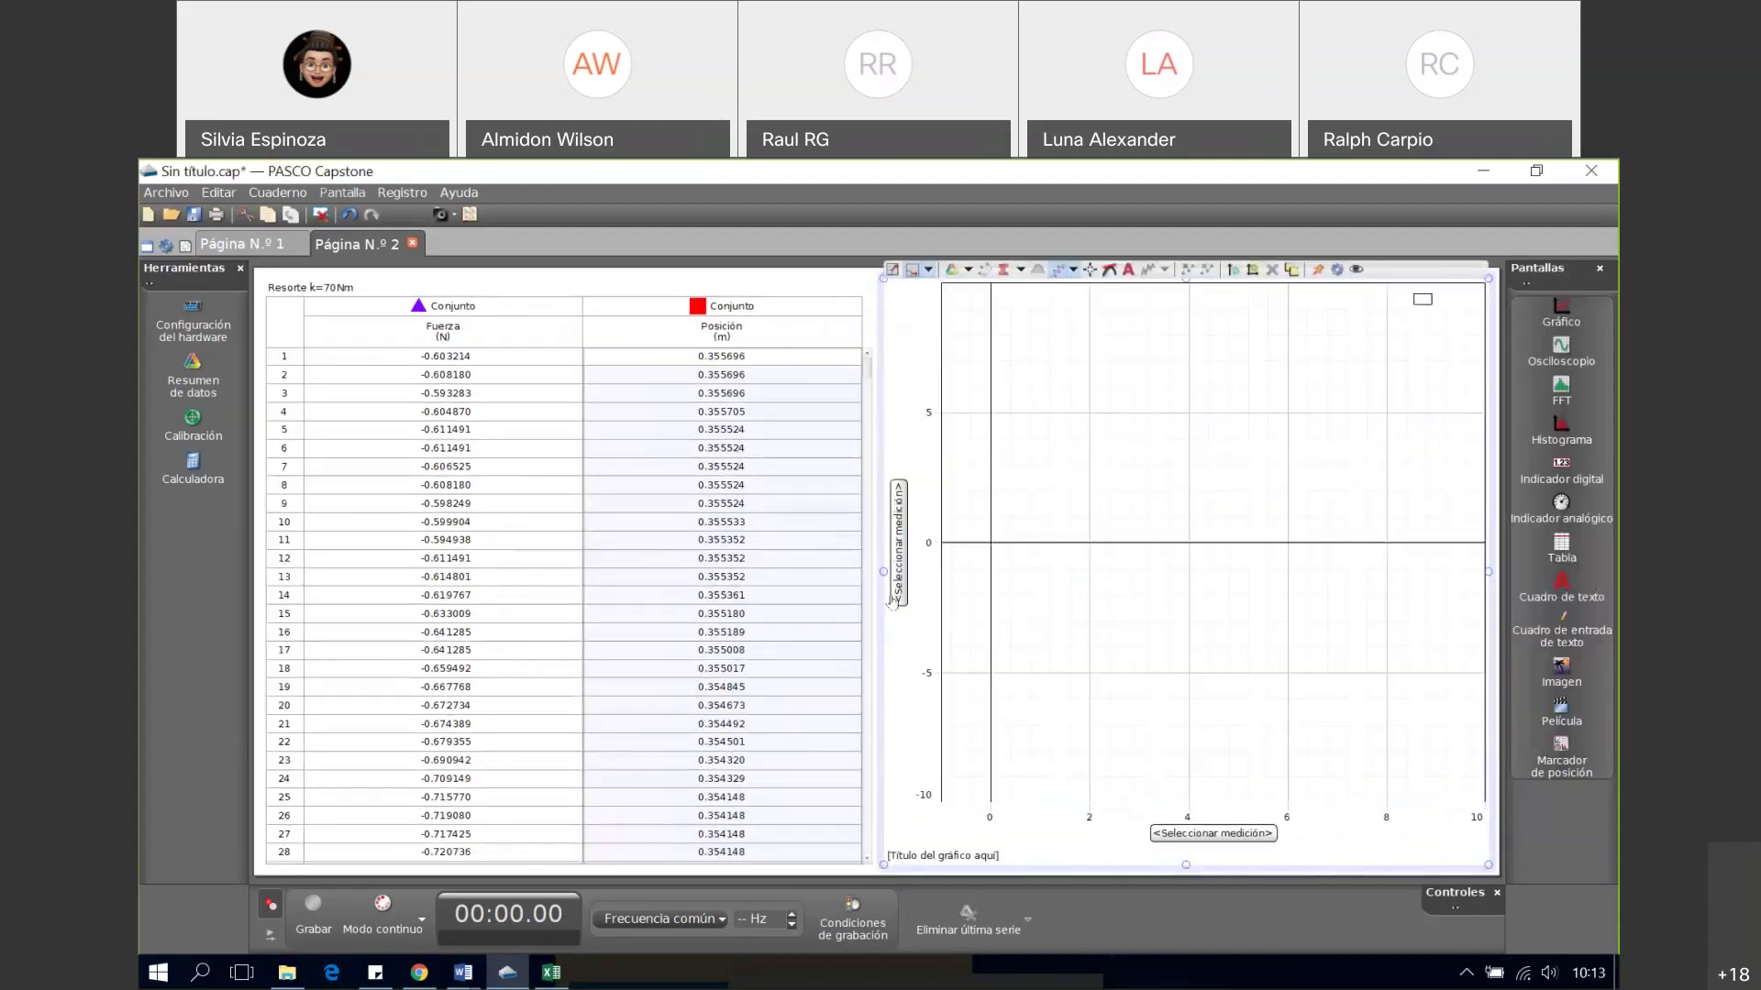
left_click_drag(883, 576, 782, 574)
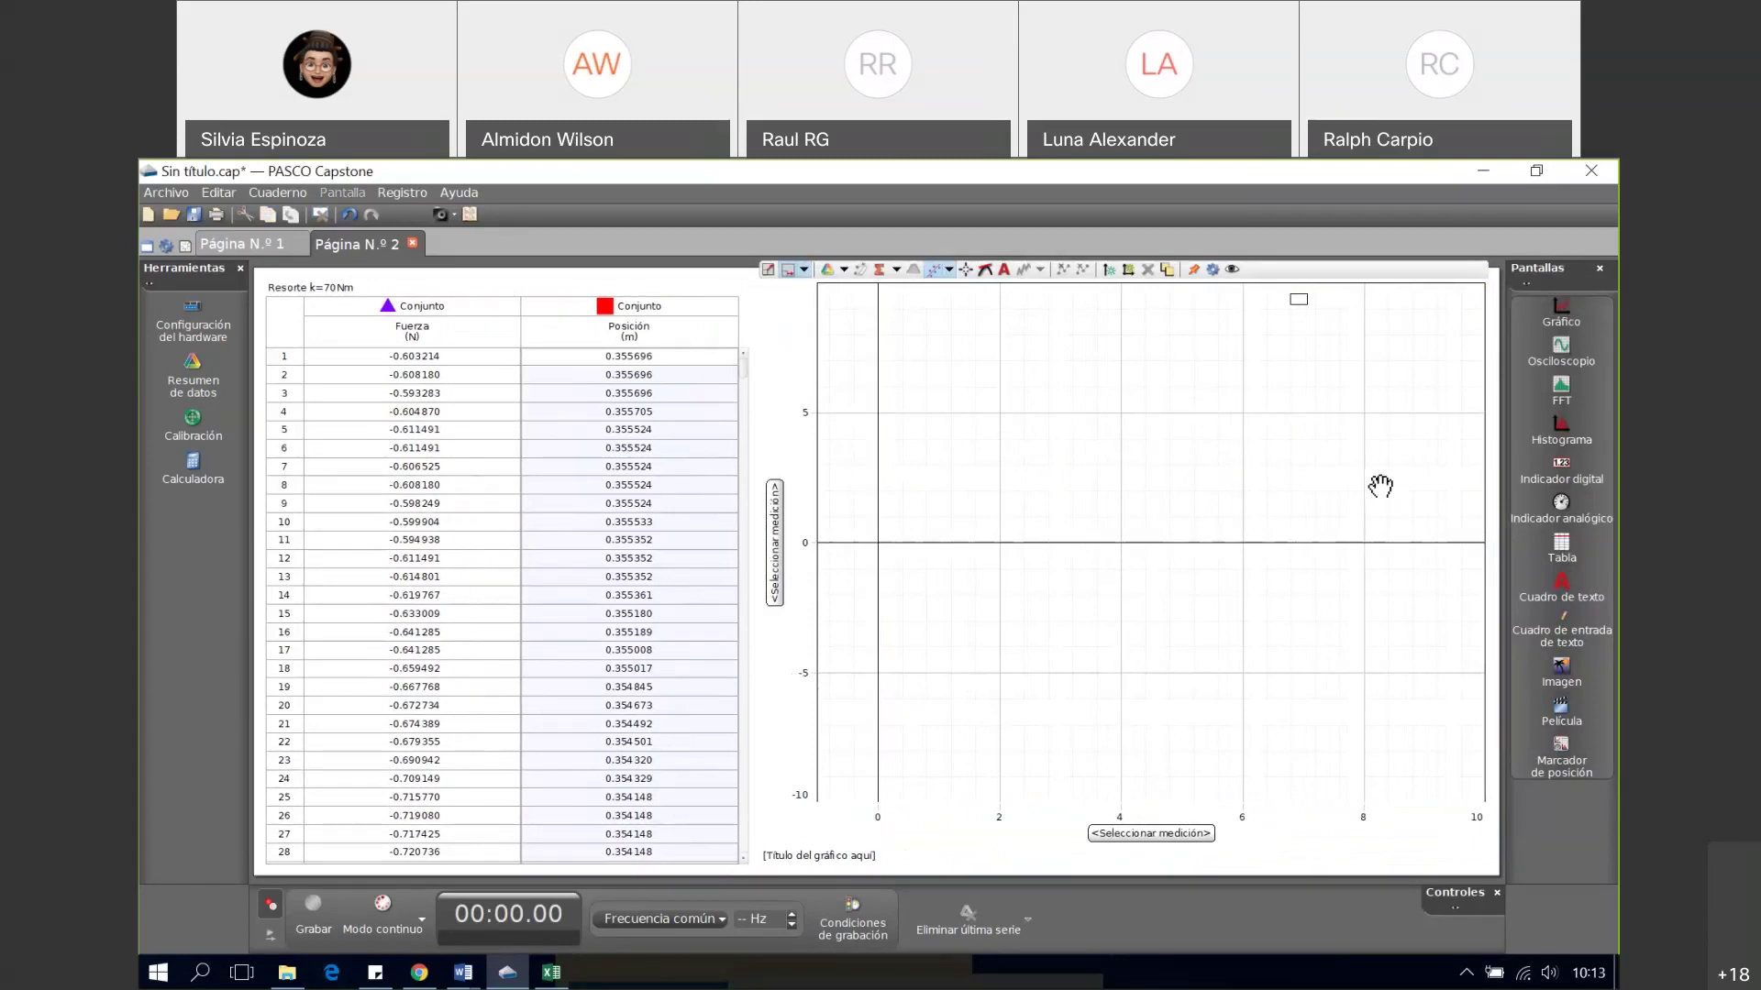
- Plot Fuerza (N) against Posición (m) on the new graph and autoscale it to fit all the data
left_click(775, 548)
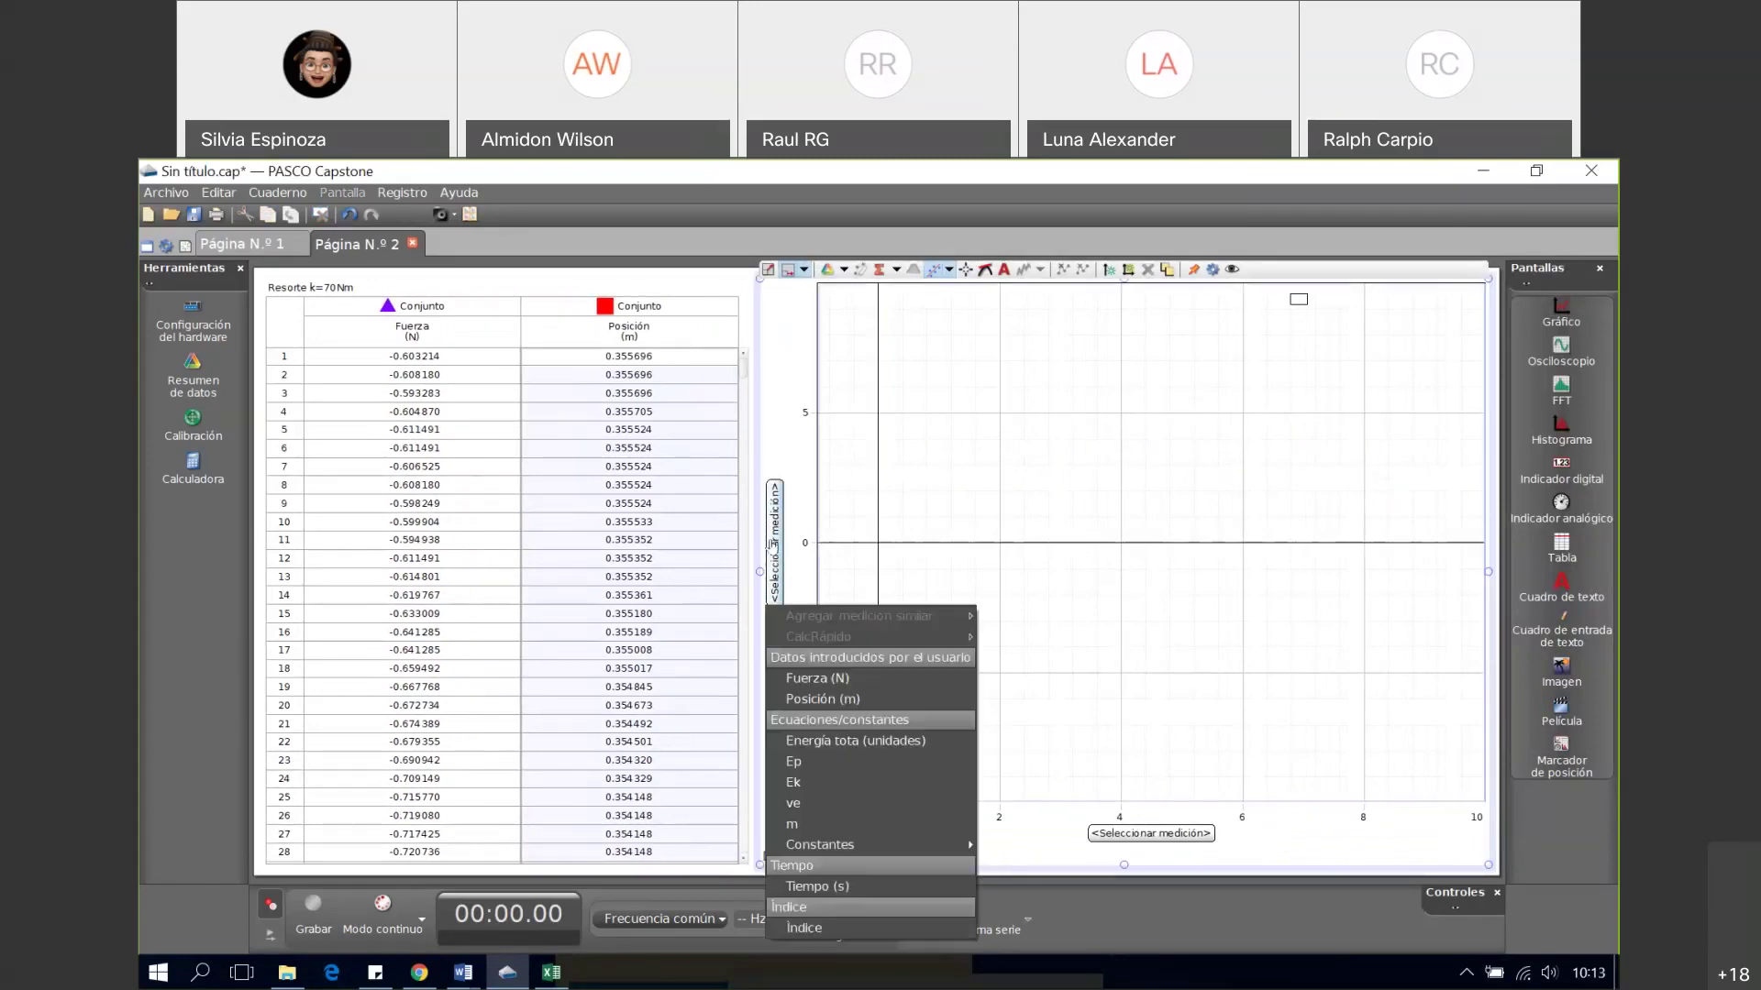
left_click(817, 679)
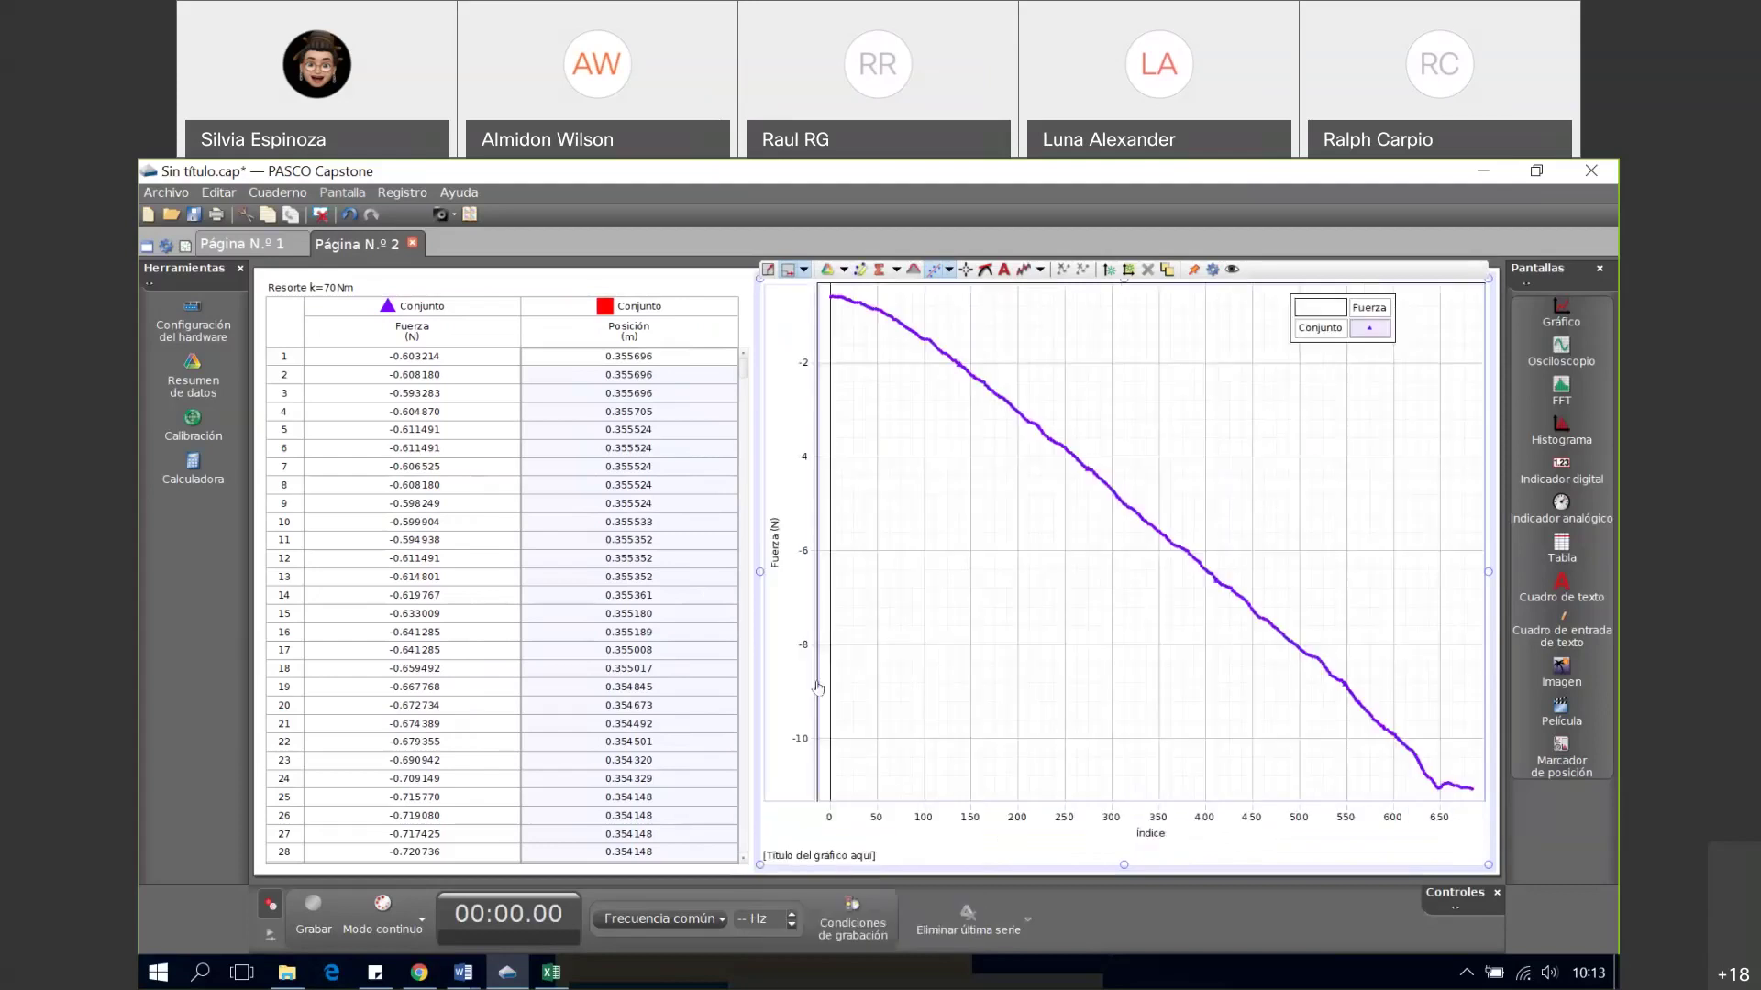
left_click(1149, 835)
left_click(1192, 756)
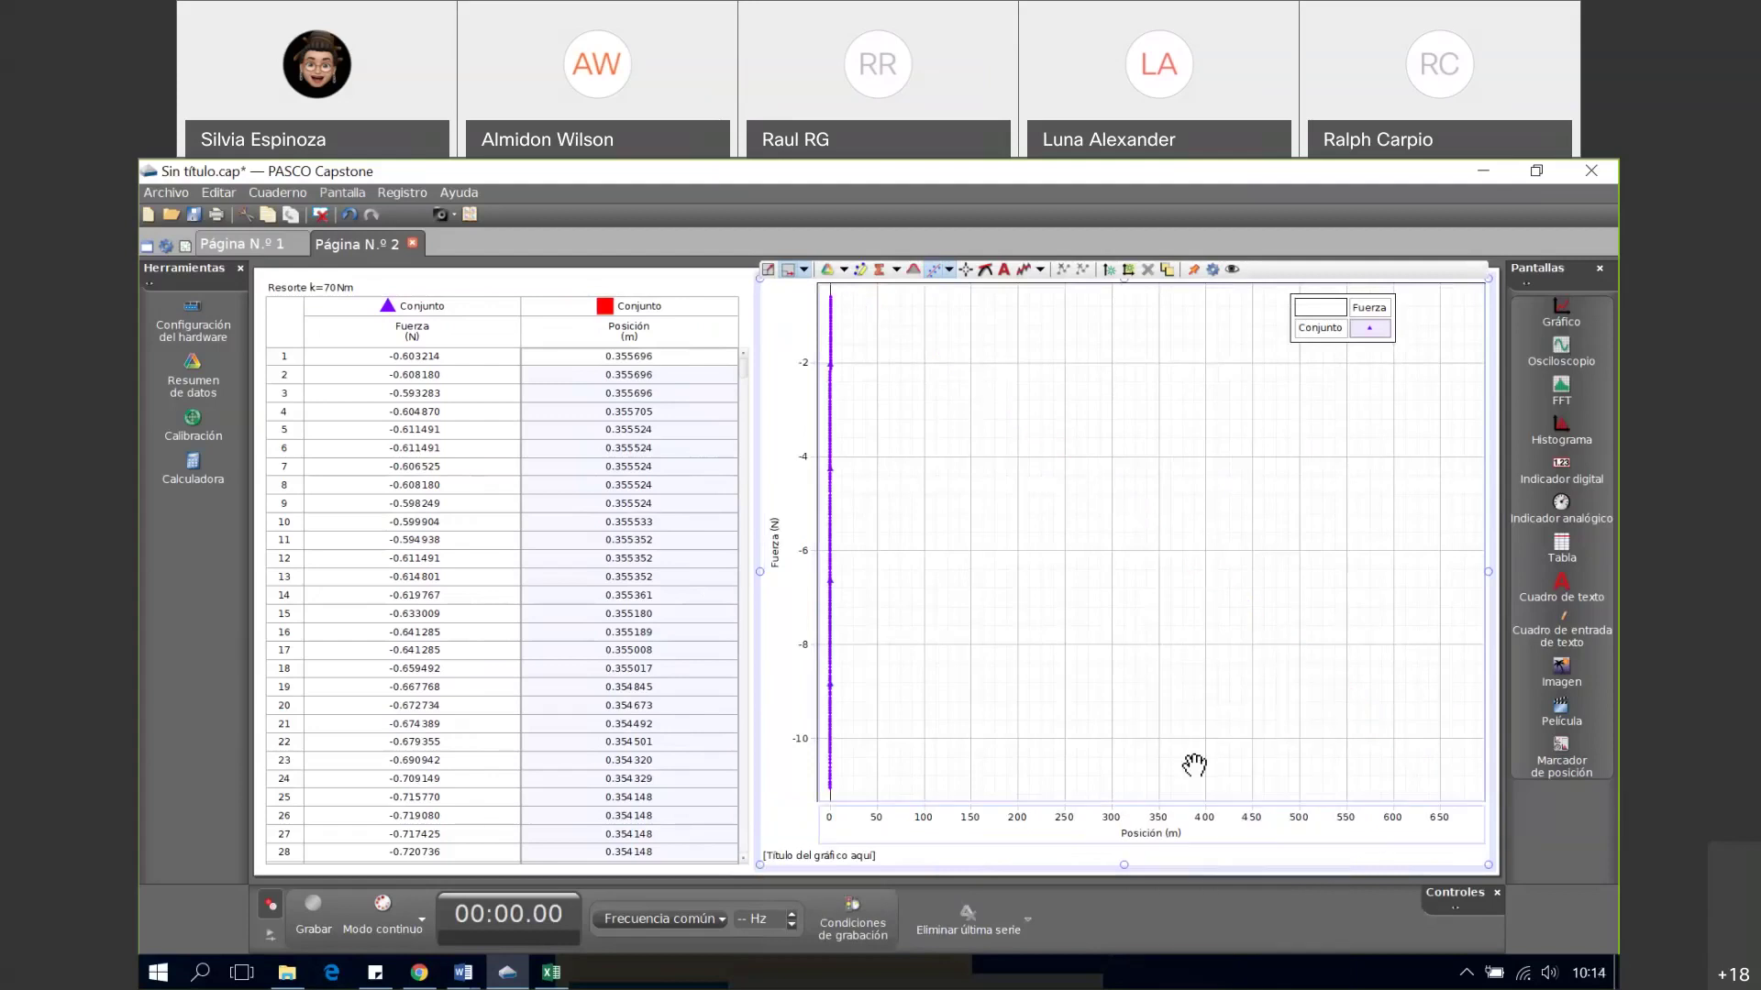
left_click(769, 271)
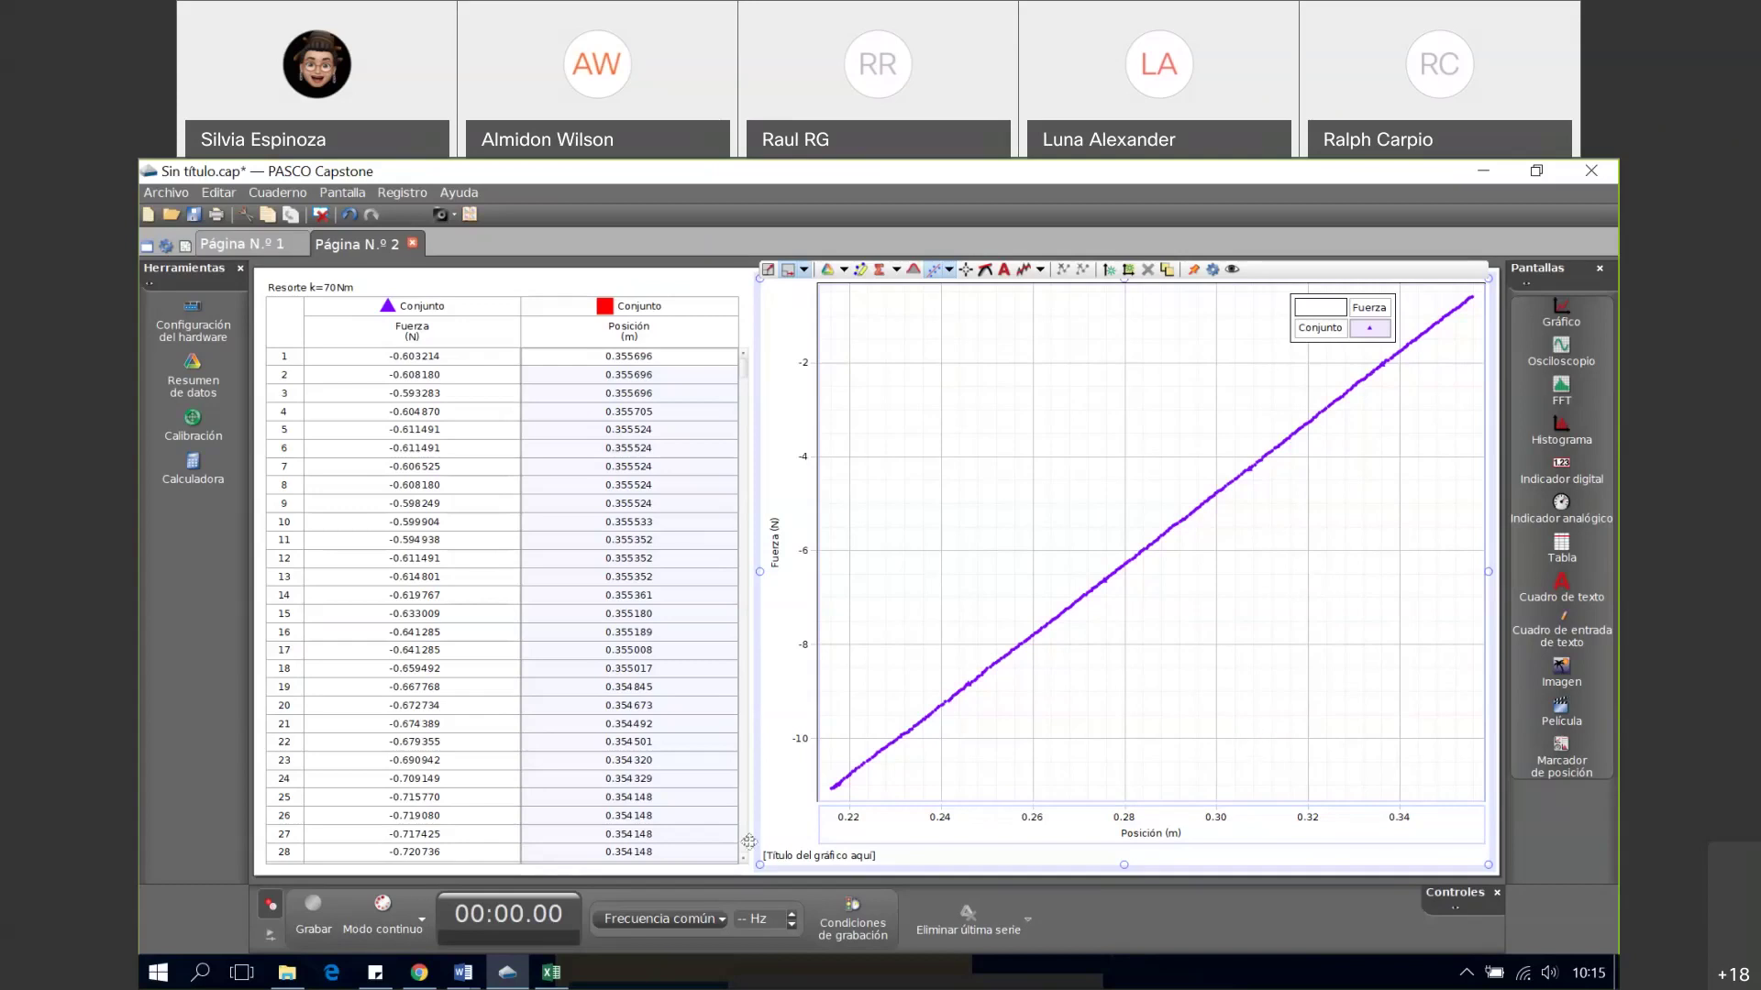
- Switch to the Excel workbook and delete the first five rows, including the headers, from the datos 2 sheet
left_click(549, 973)
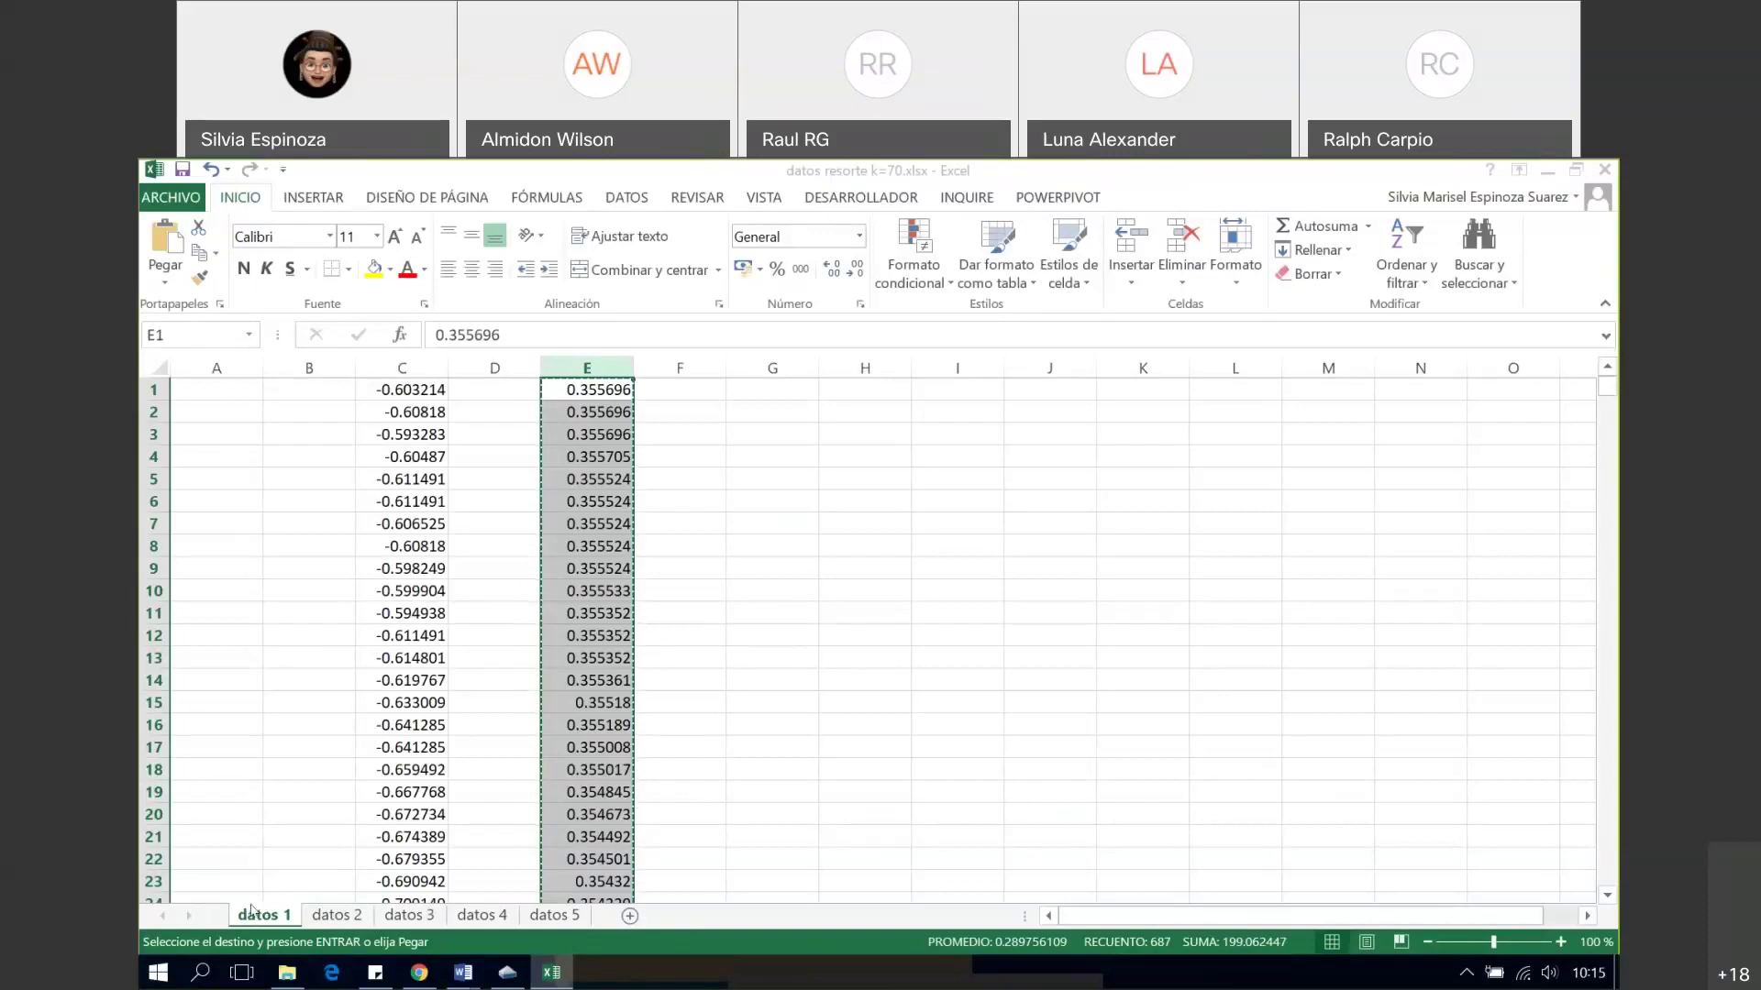
left_click(337, 916)
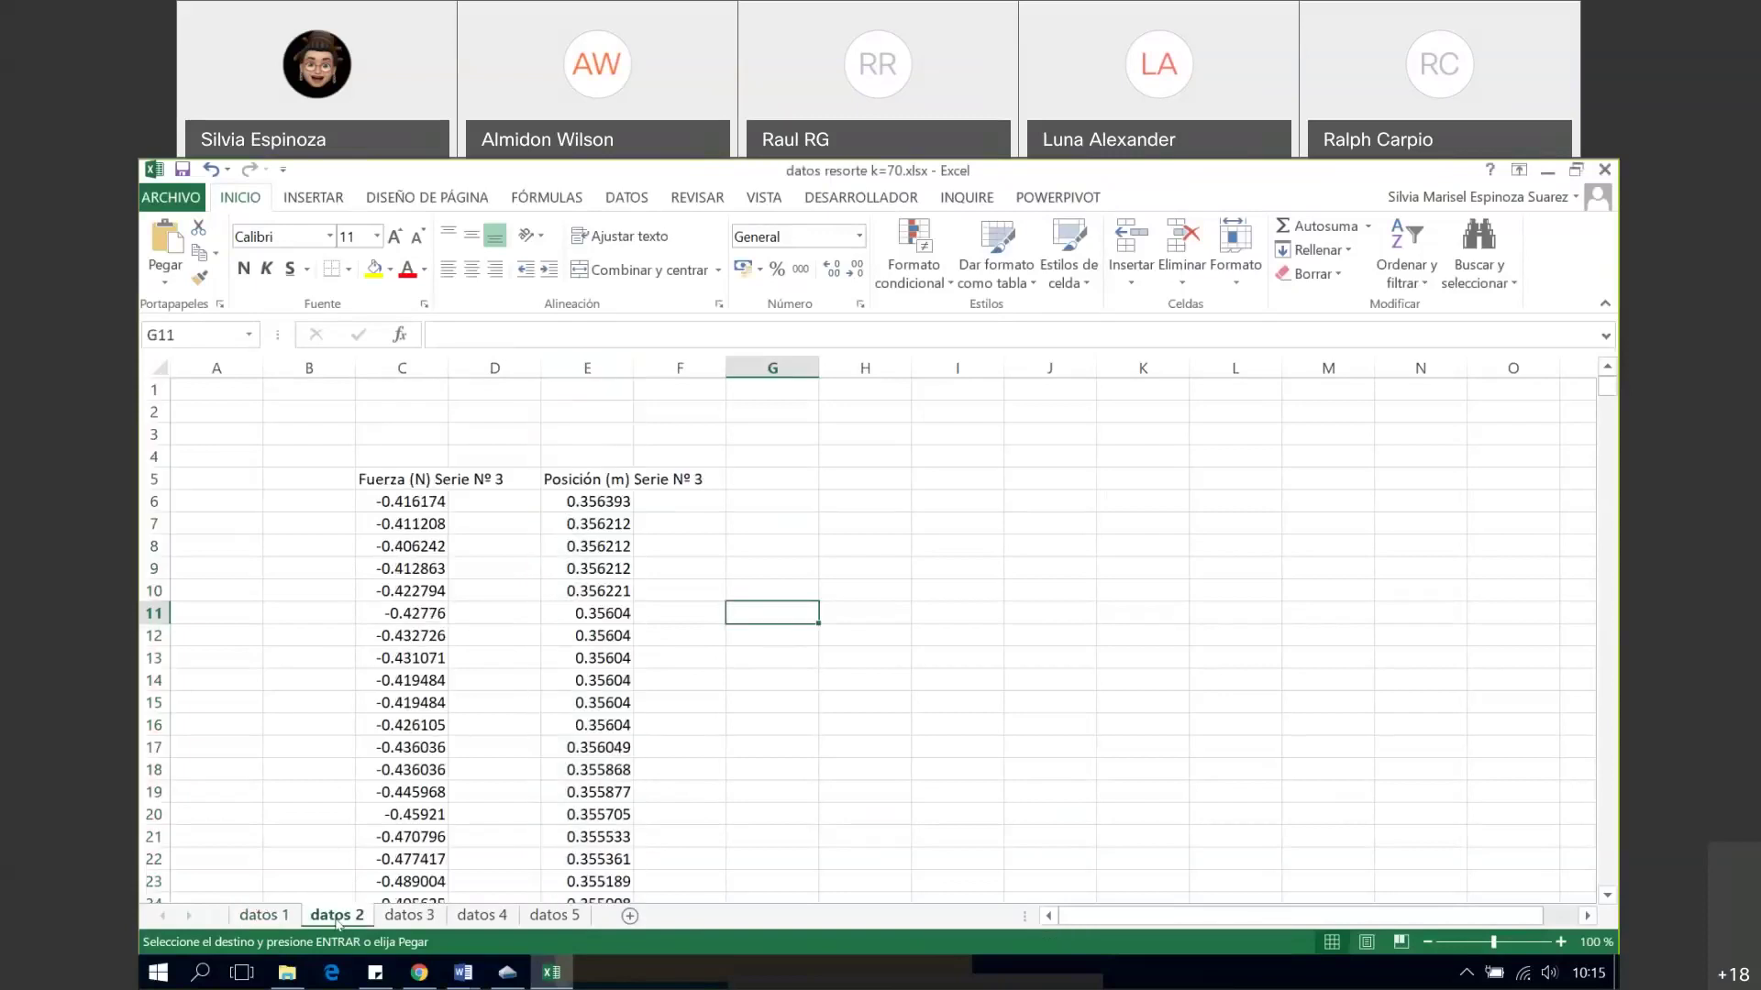
left_click_drag(153, 390, 144, 470)
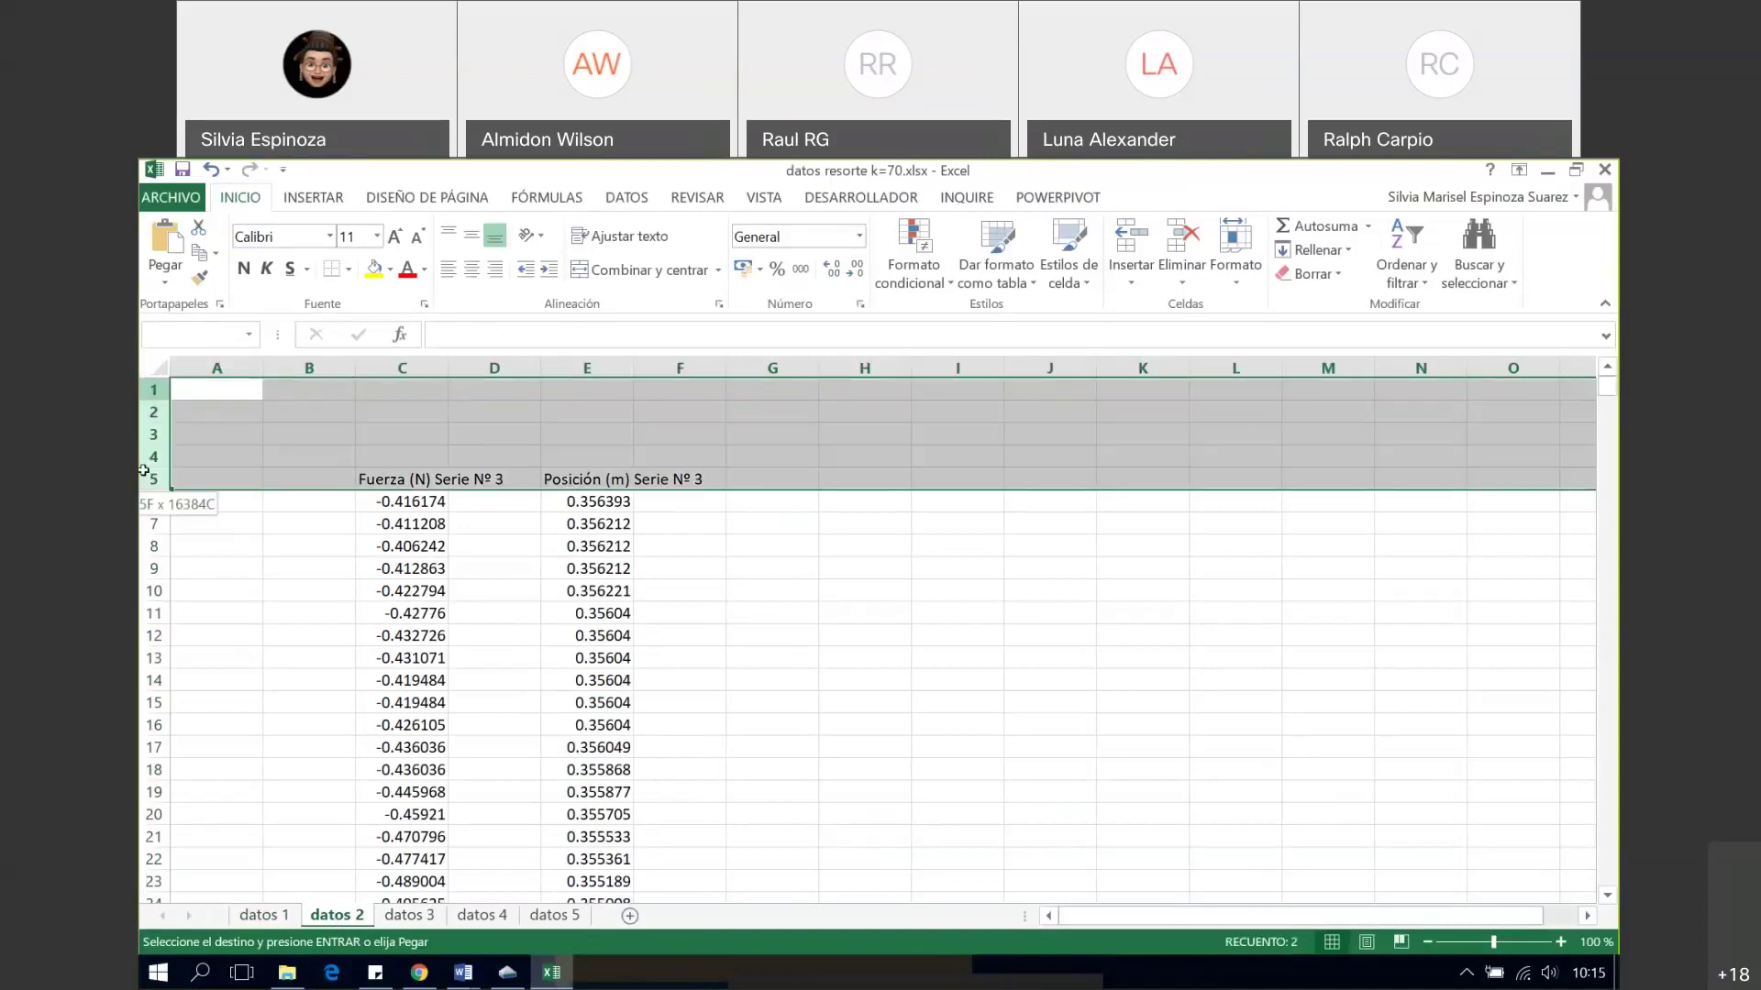
right_click(159, 421)
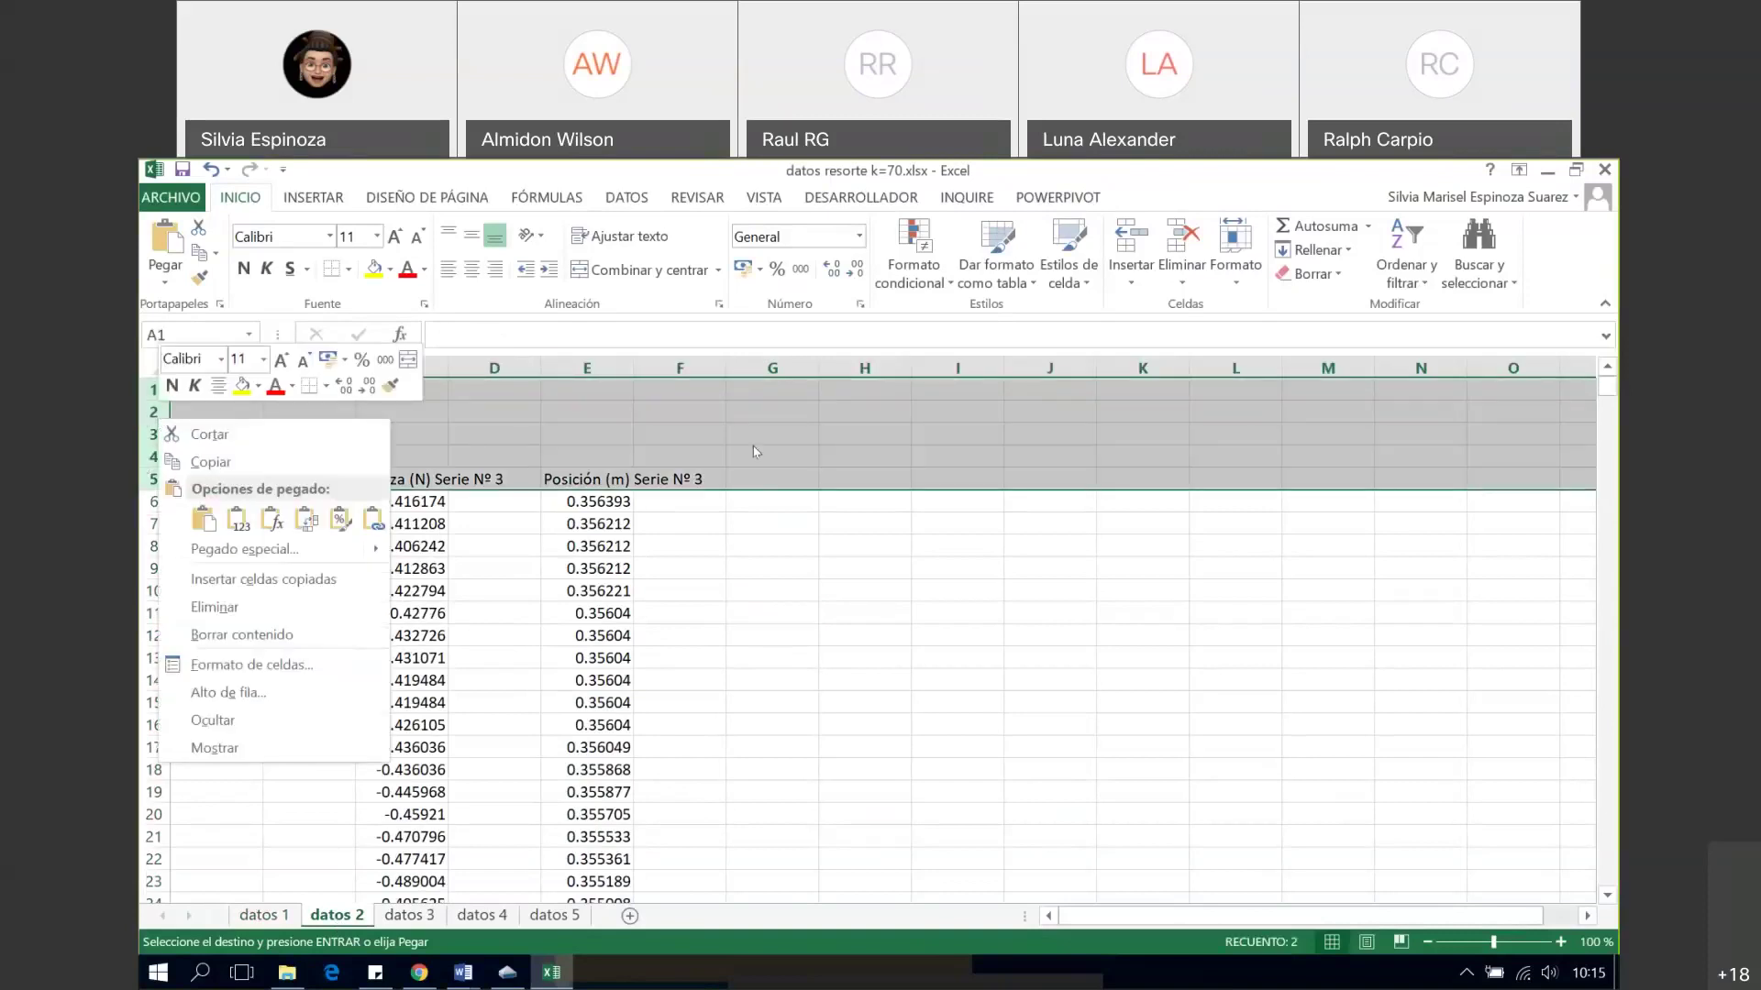
left_click(244, 606)
left_click(1111, 624)
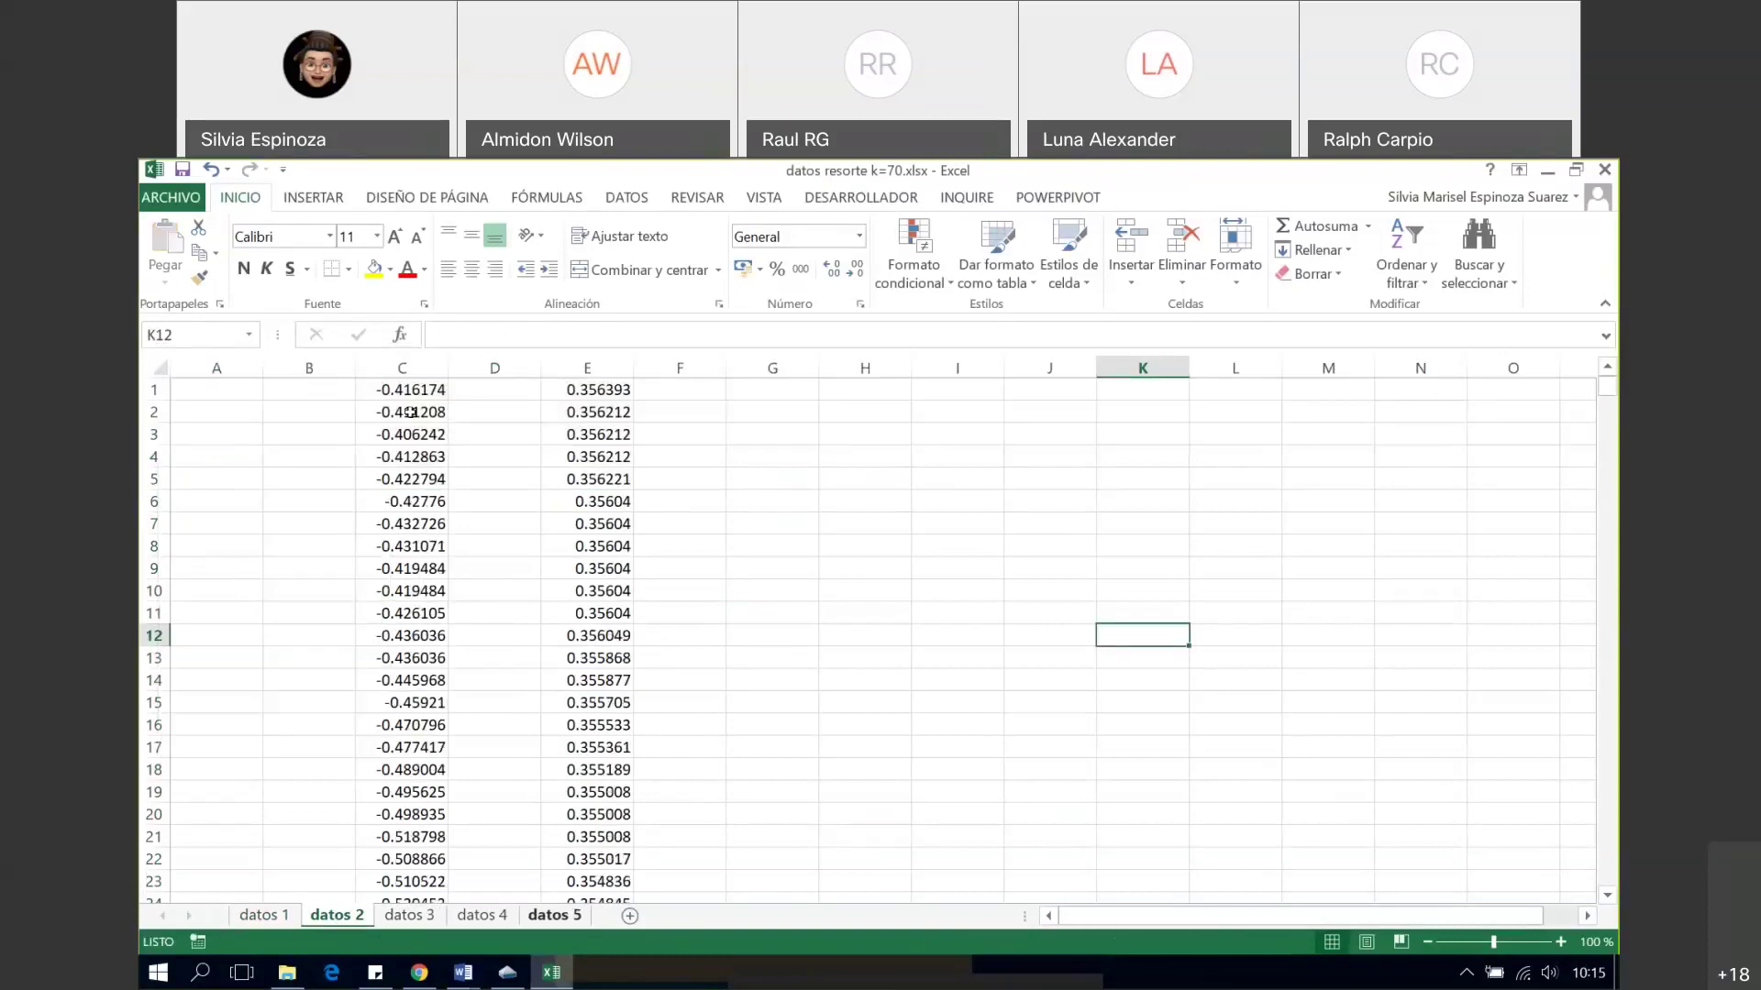
- Copy the whole force column C from the datos 2 sheet
left_click(399, 356)
right_click(400, 359)
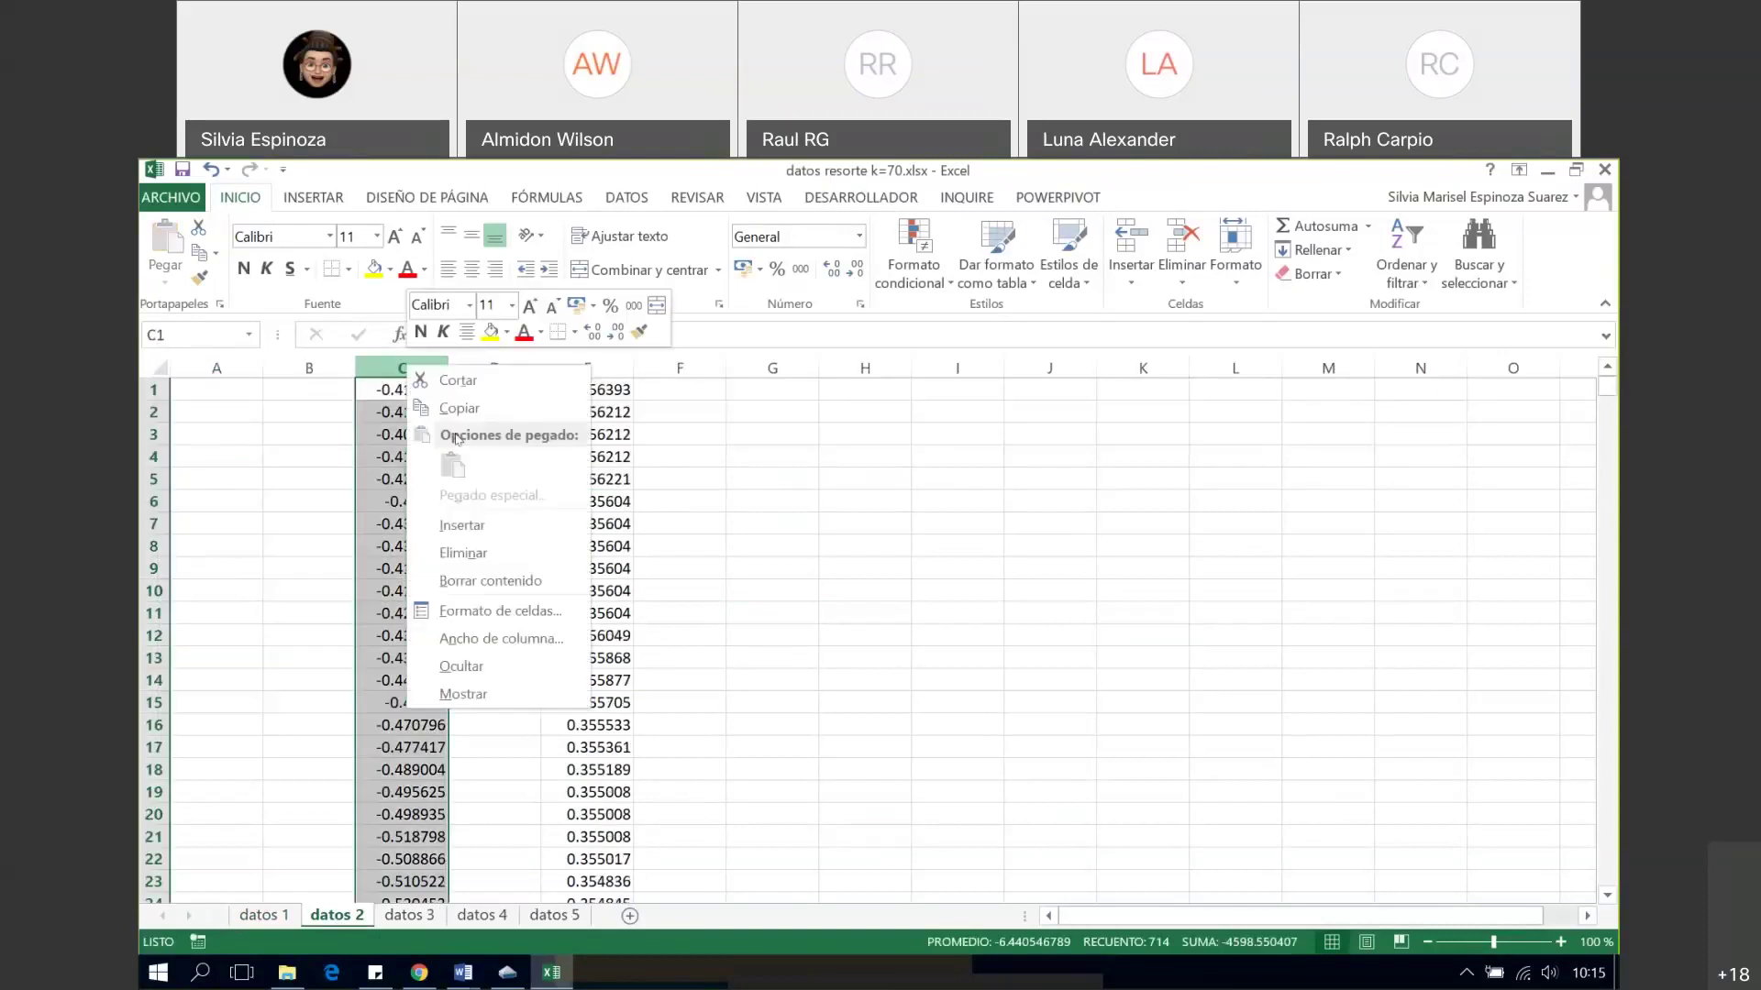
left_click(466, 406)
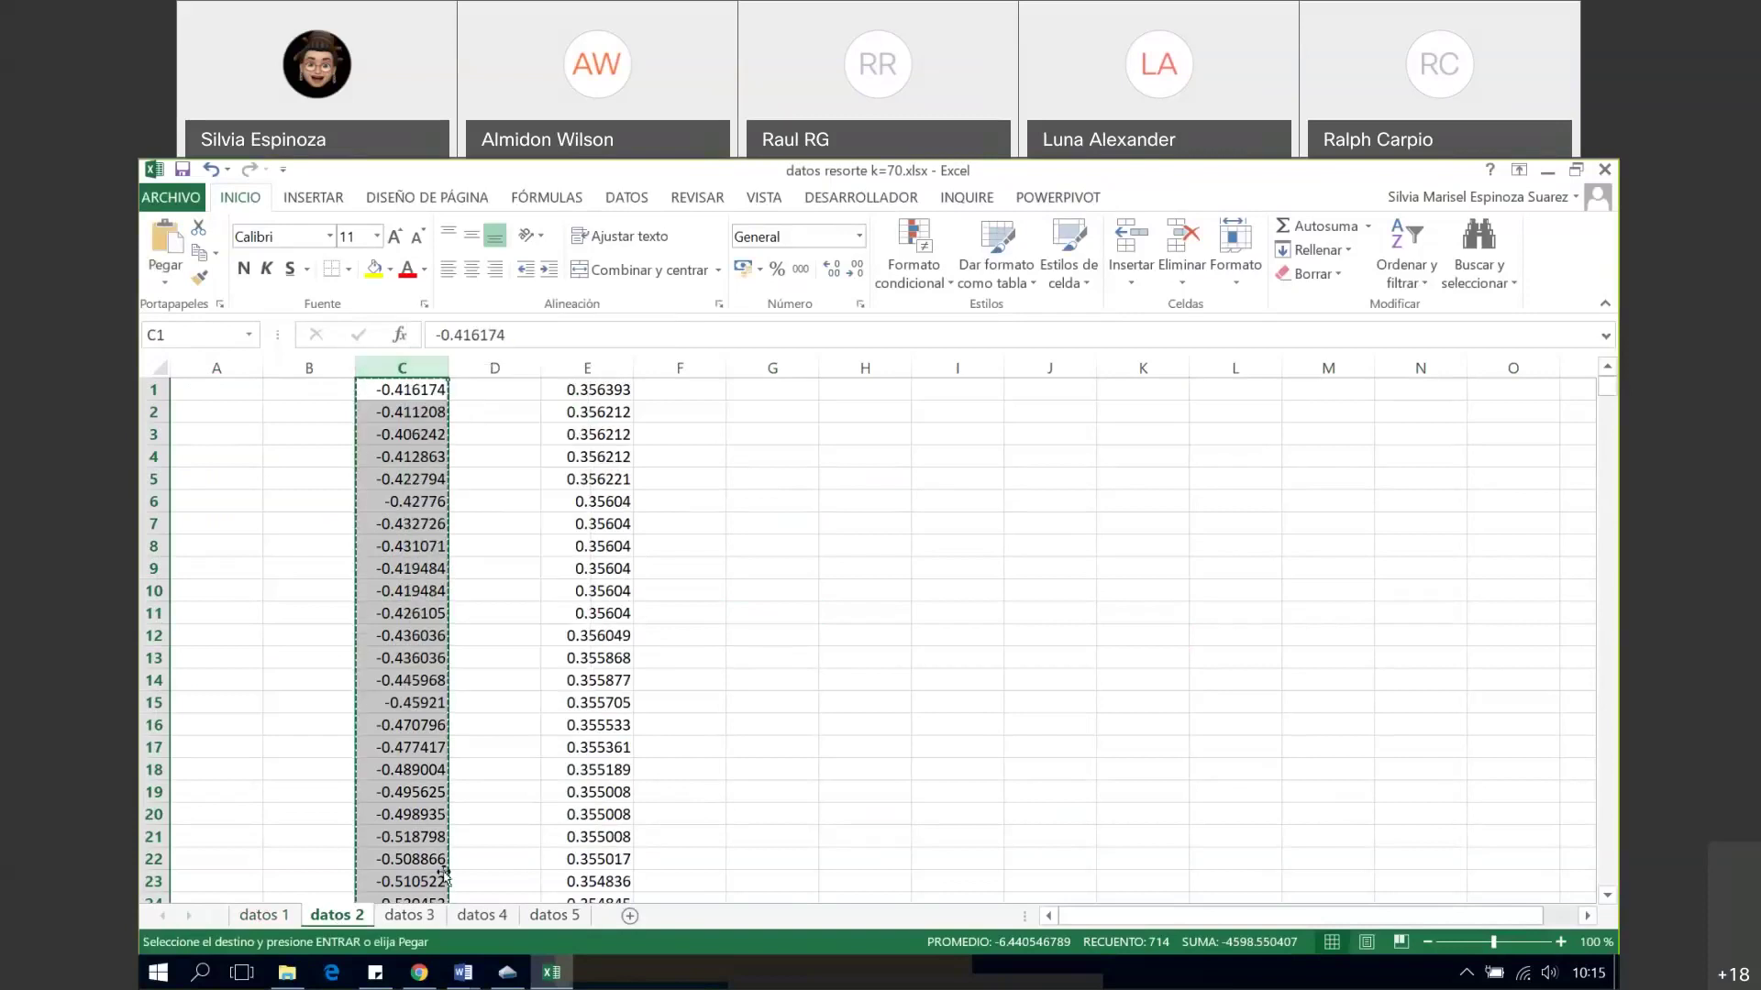
- Switch to PASCO Capstone and add a new page using the Tabla y gráfico template
left_click(502, 976)
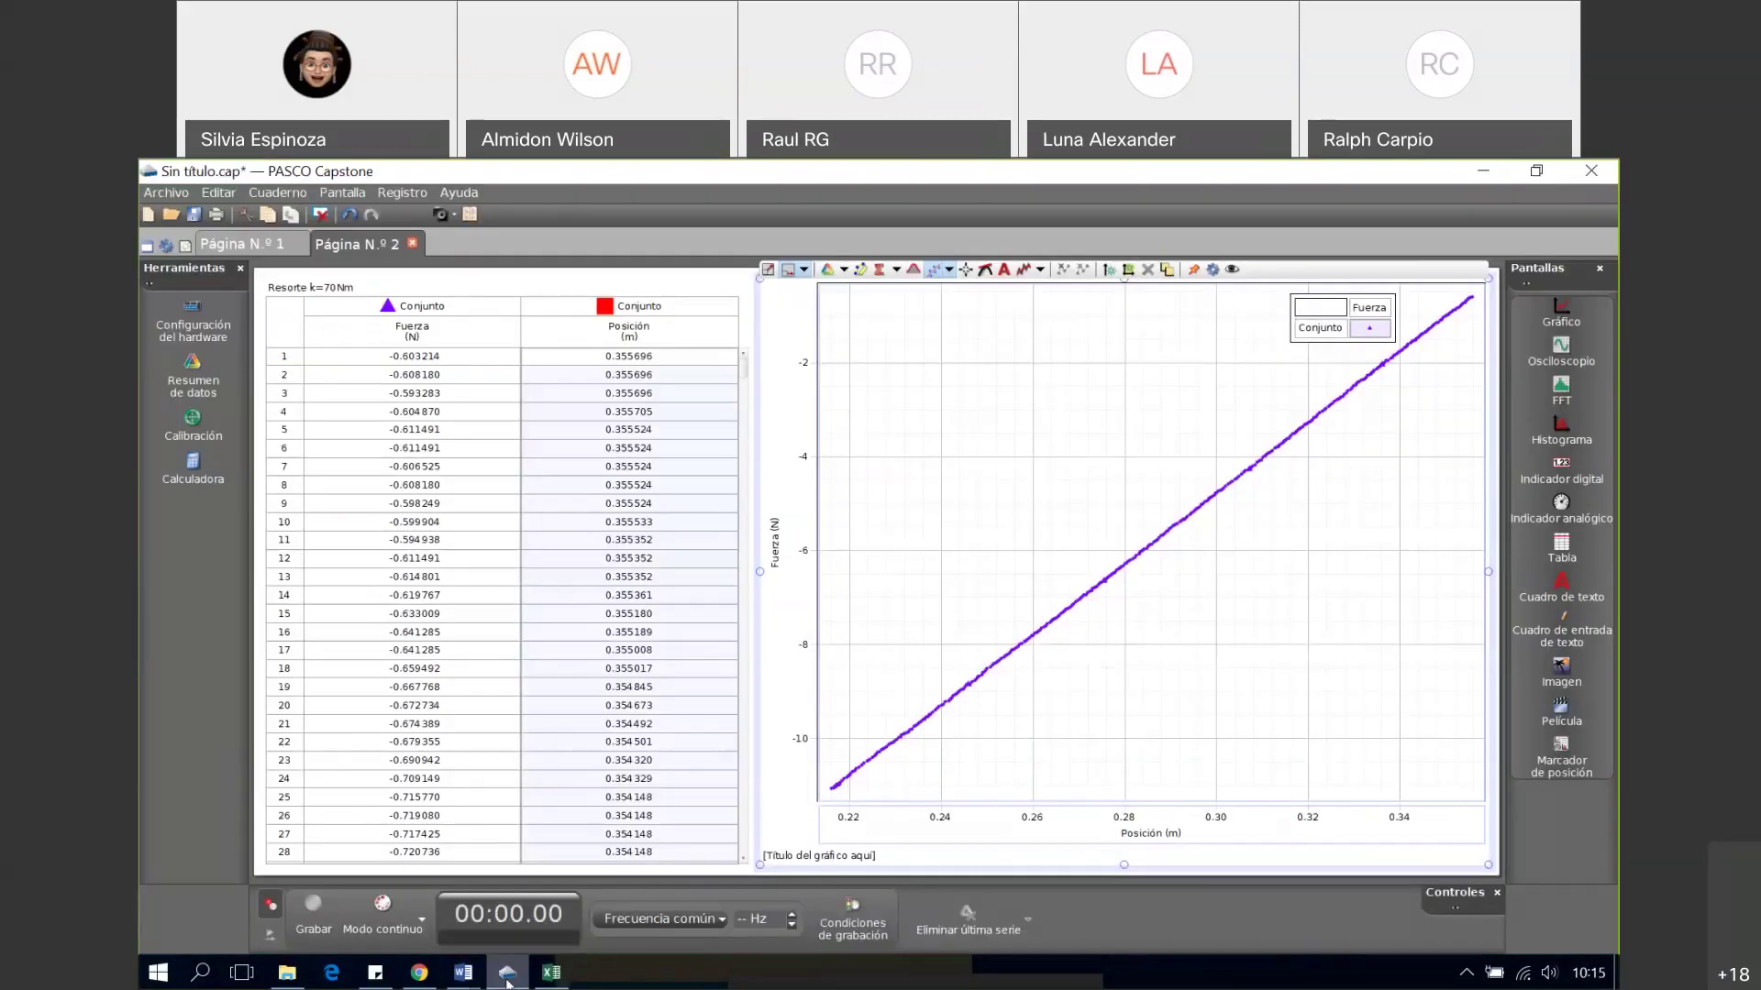
left_click(185, 247)
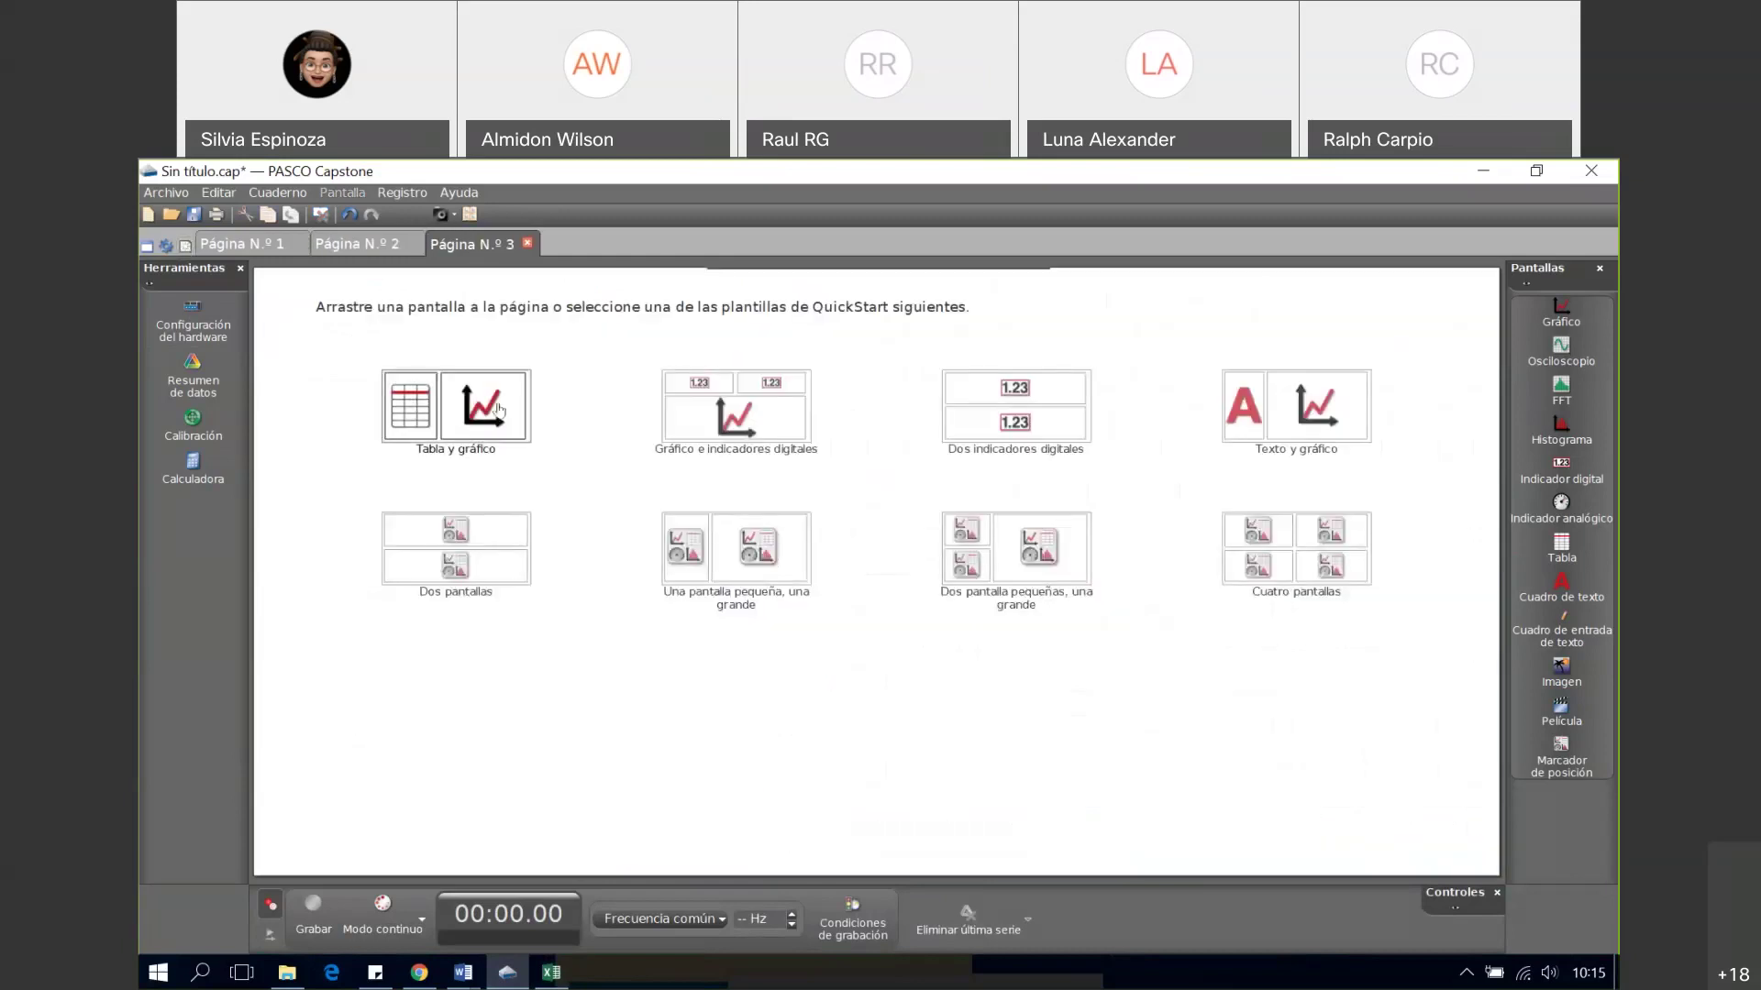
left_click(450, 418)
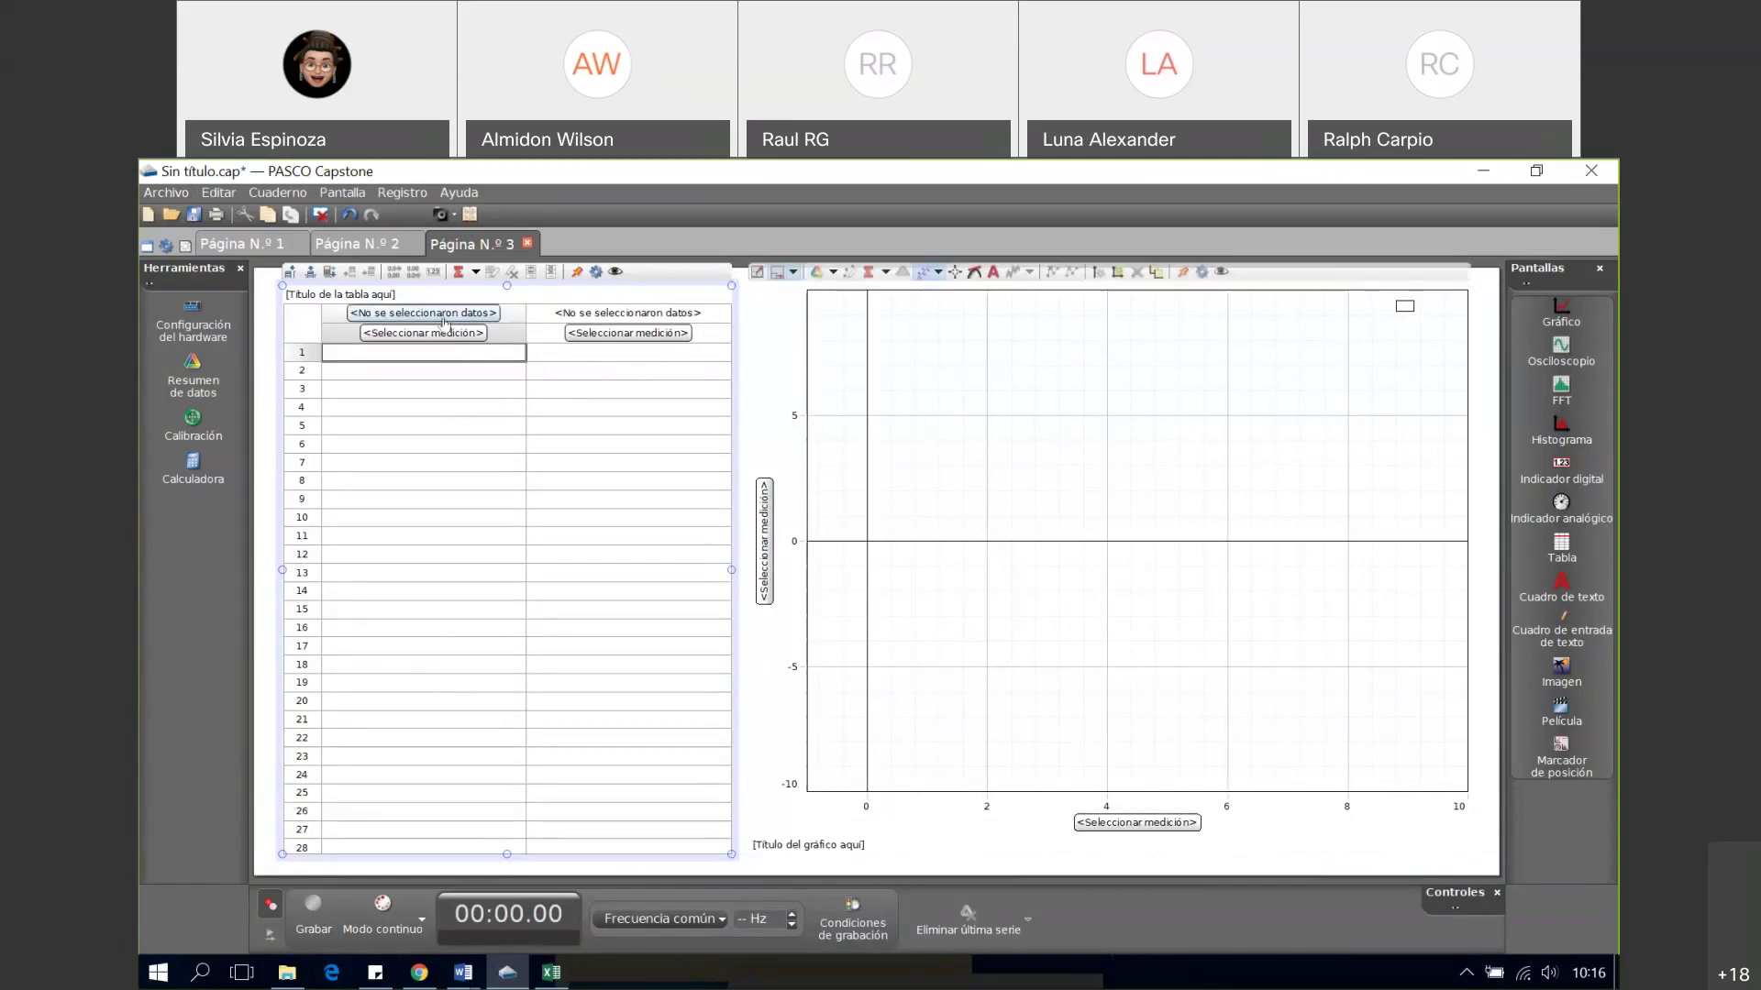
- Create a user-entered data set in the table's first column, entering the name Fuerza and the units N
left_click(419, 335)
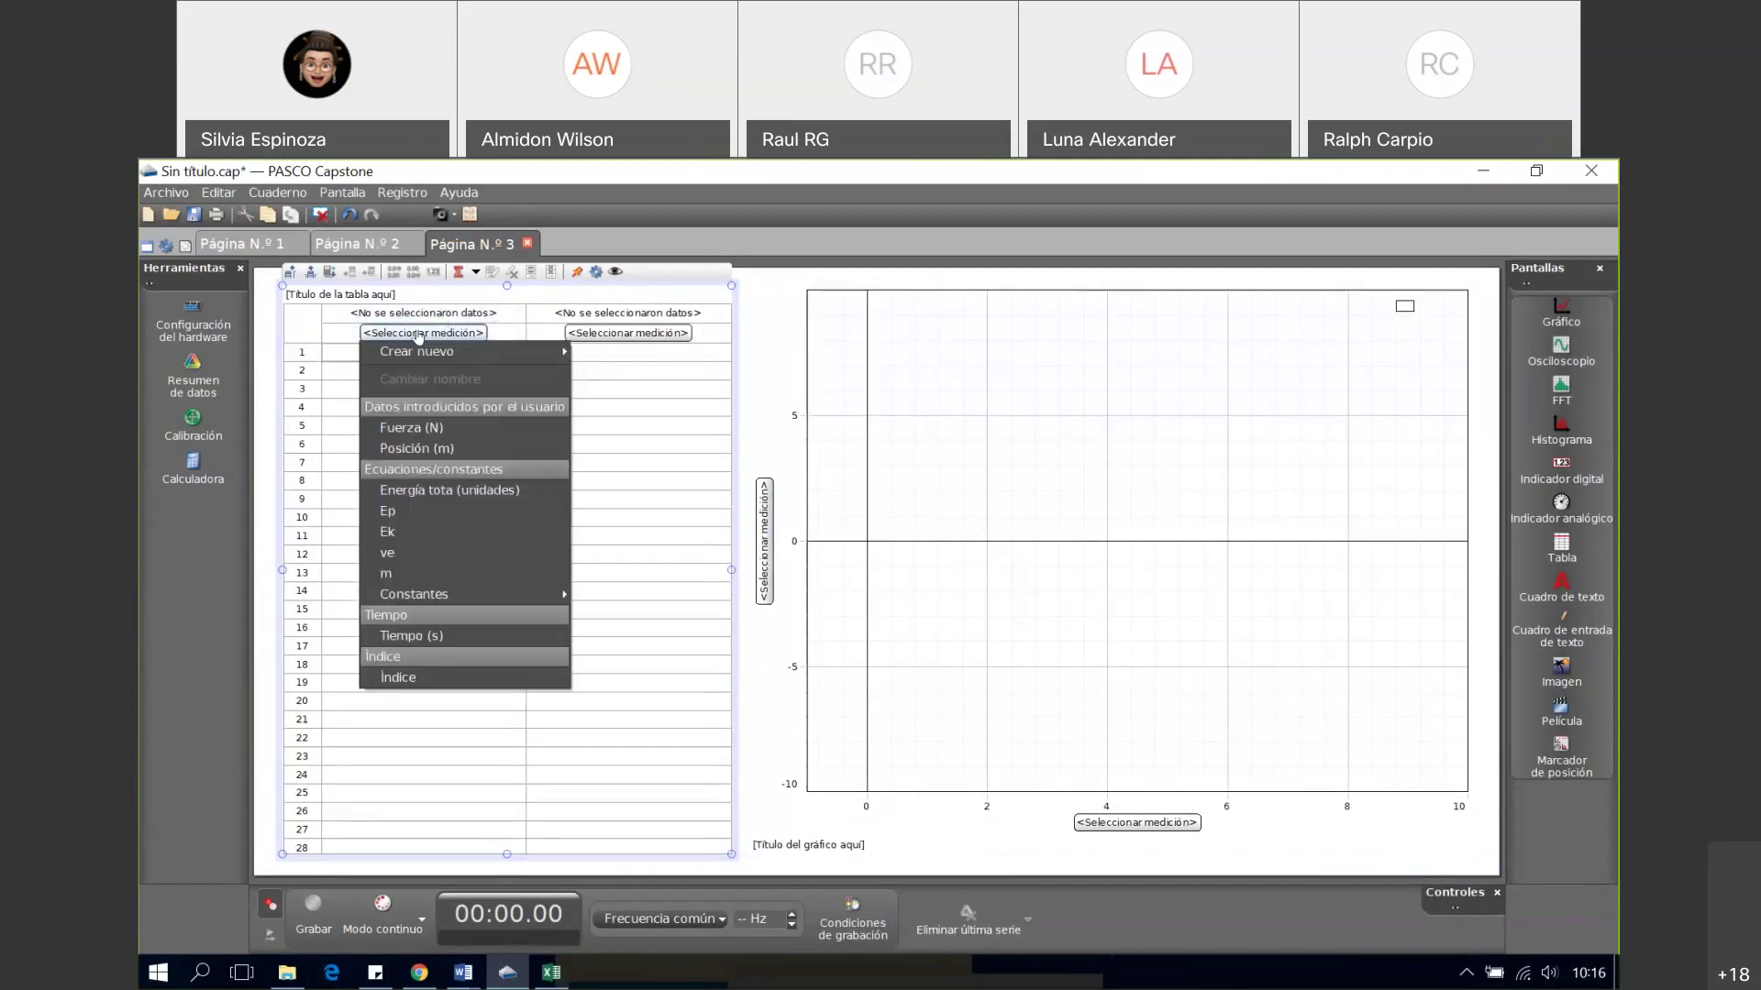
mouse_move(417, 350)
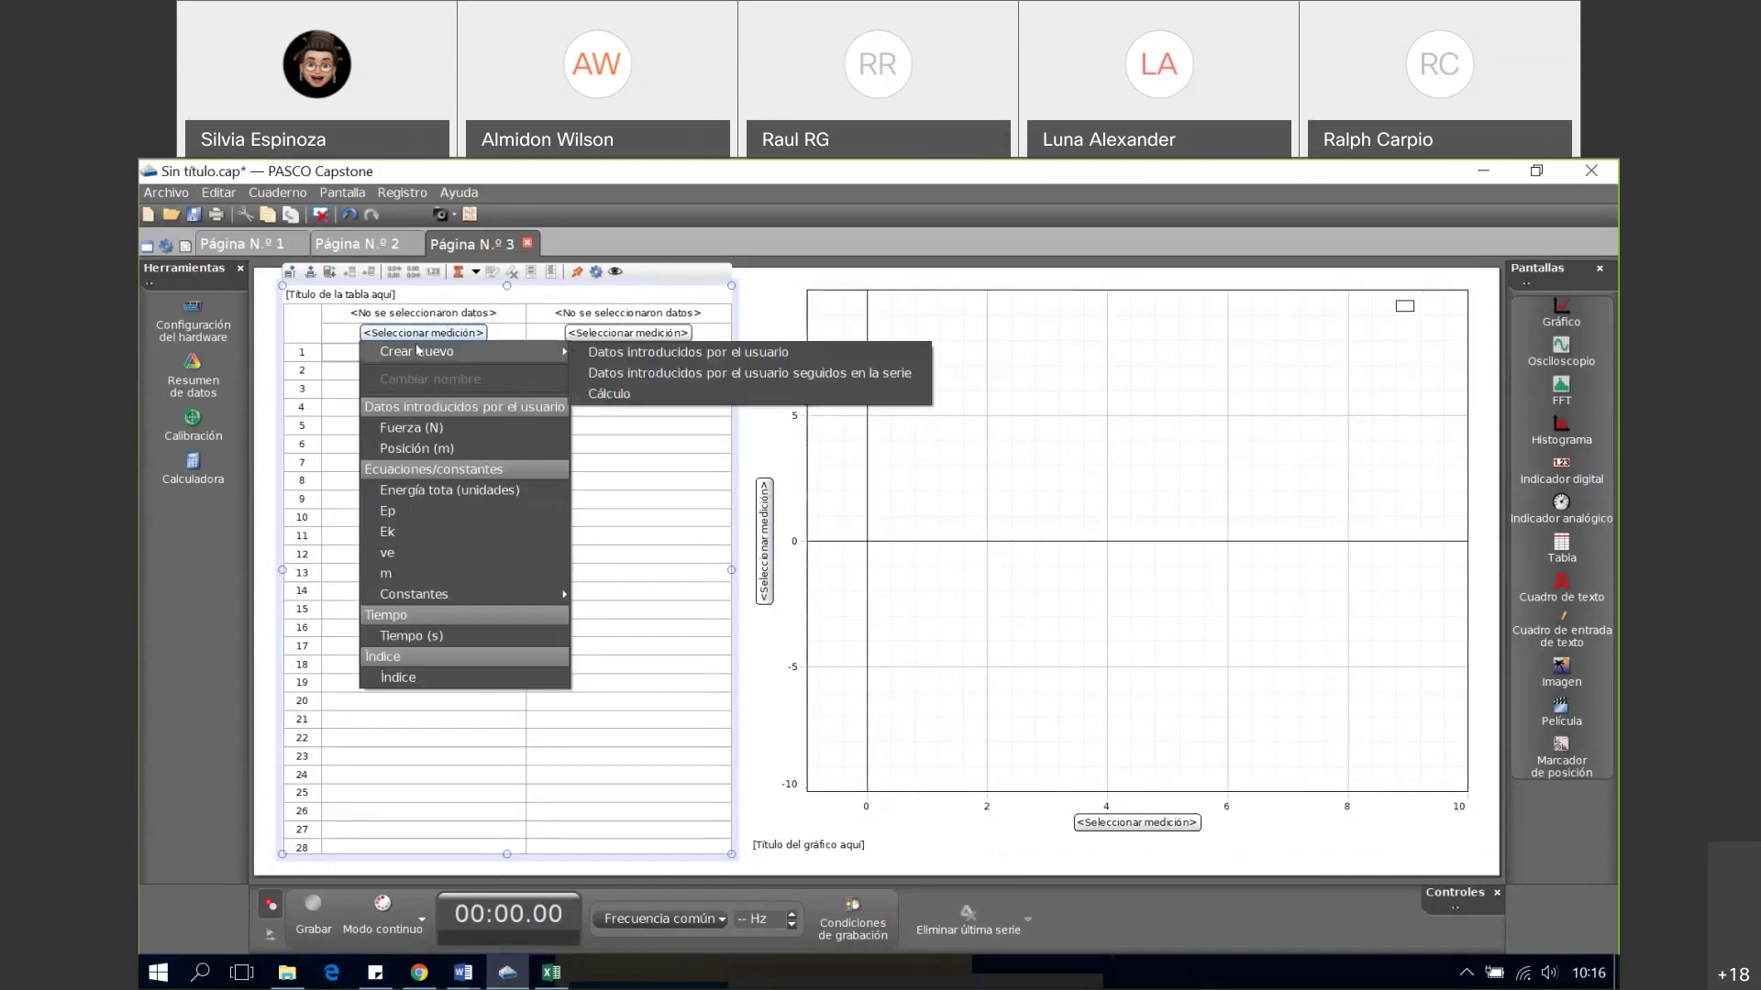
left_click(654, 354)
type("Fuer")
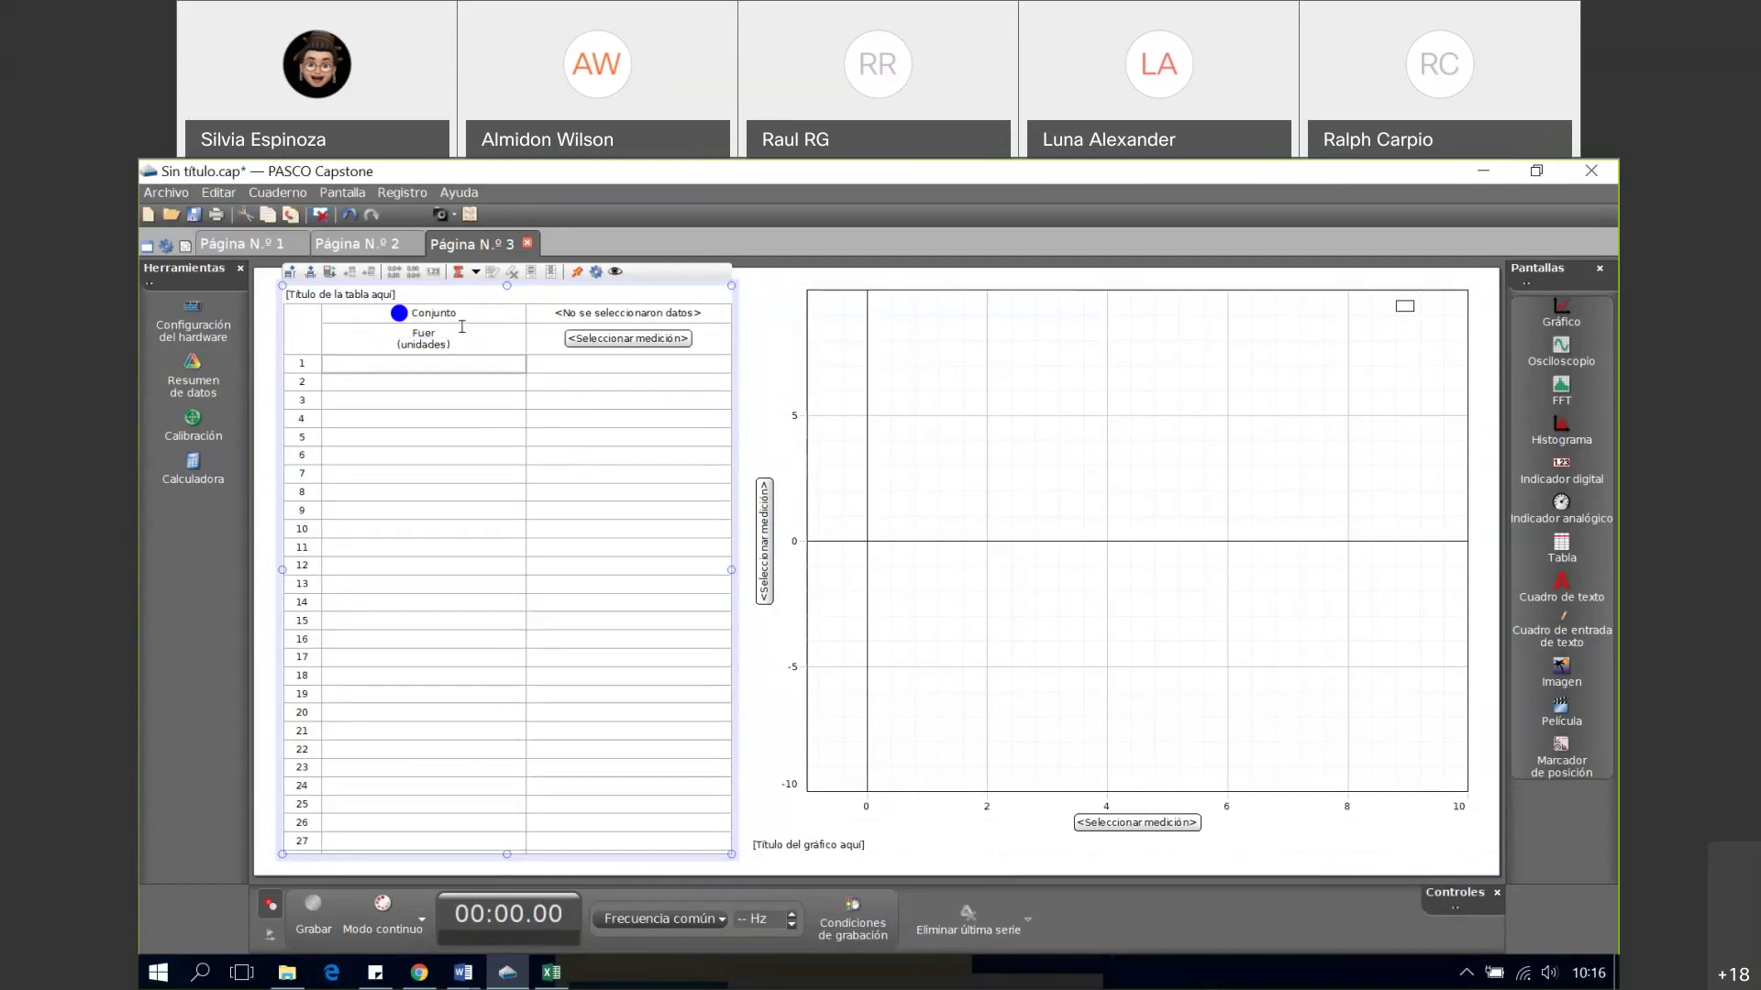
type("za")
key("Tab")
type("N")
- Create a user-entered data set in the table's second column and dismiss the name notice
left_click(598, 338)
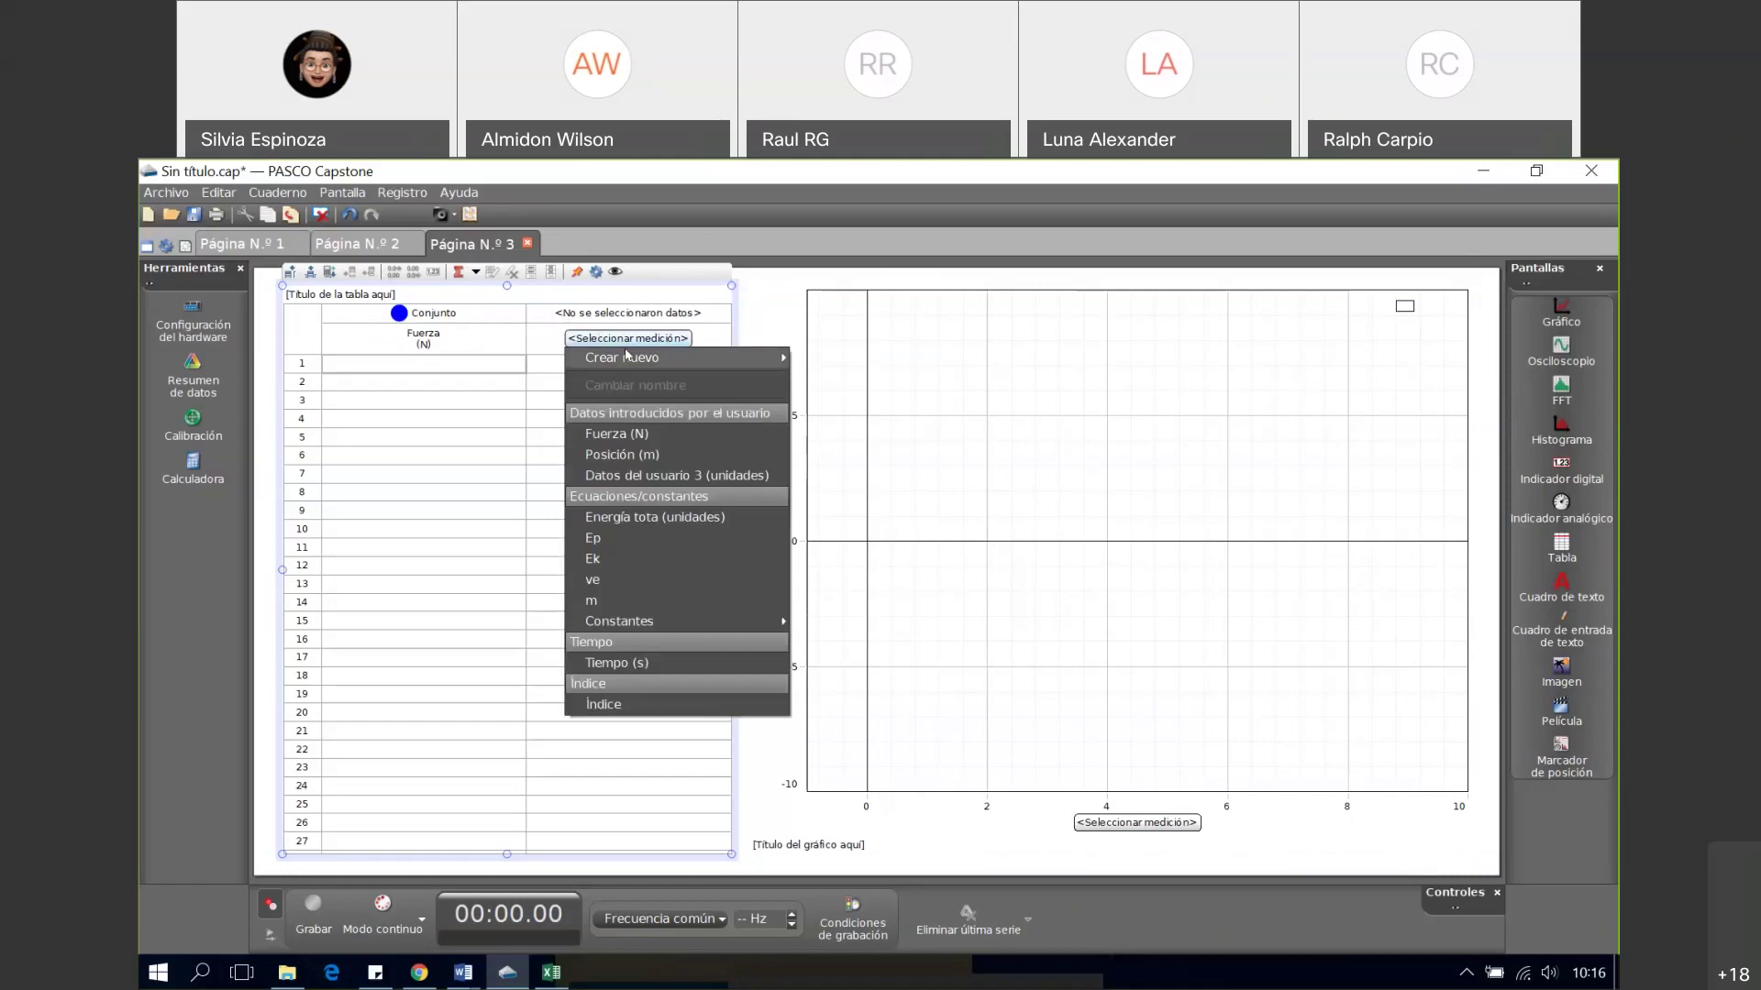
mouse_move(724, 362)
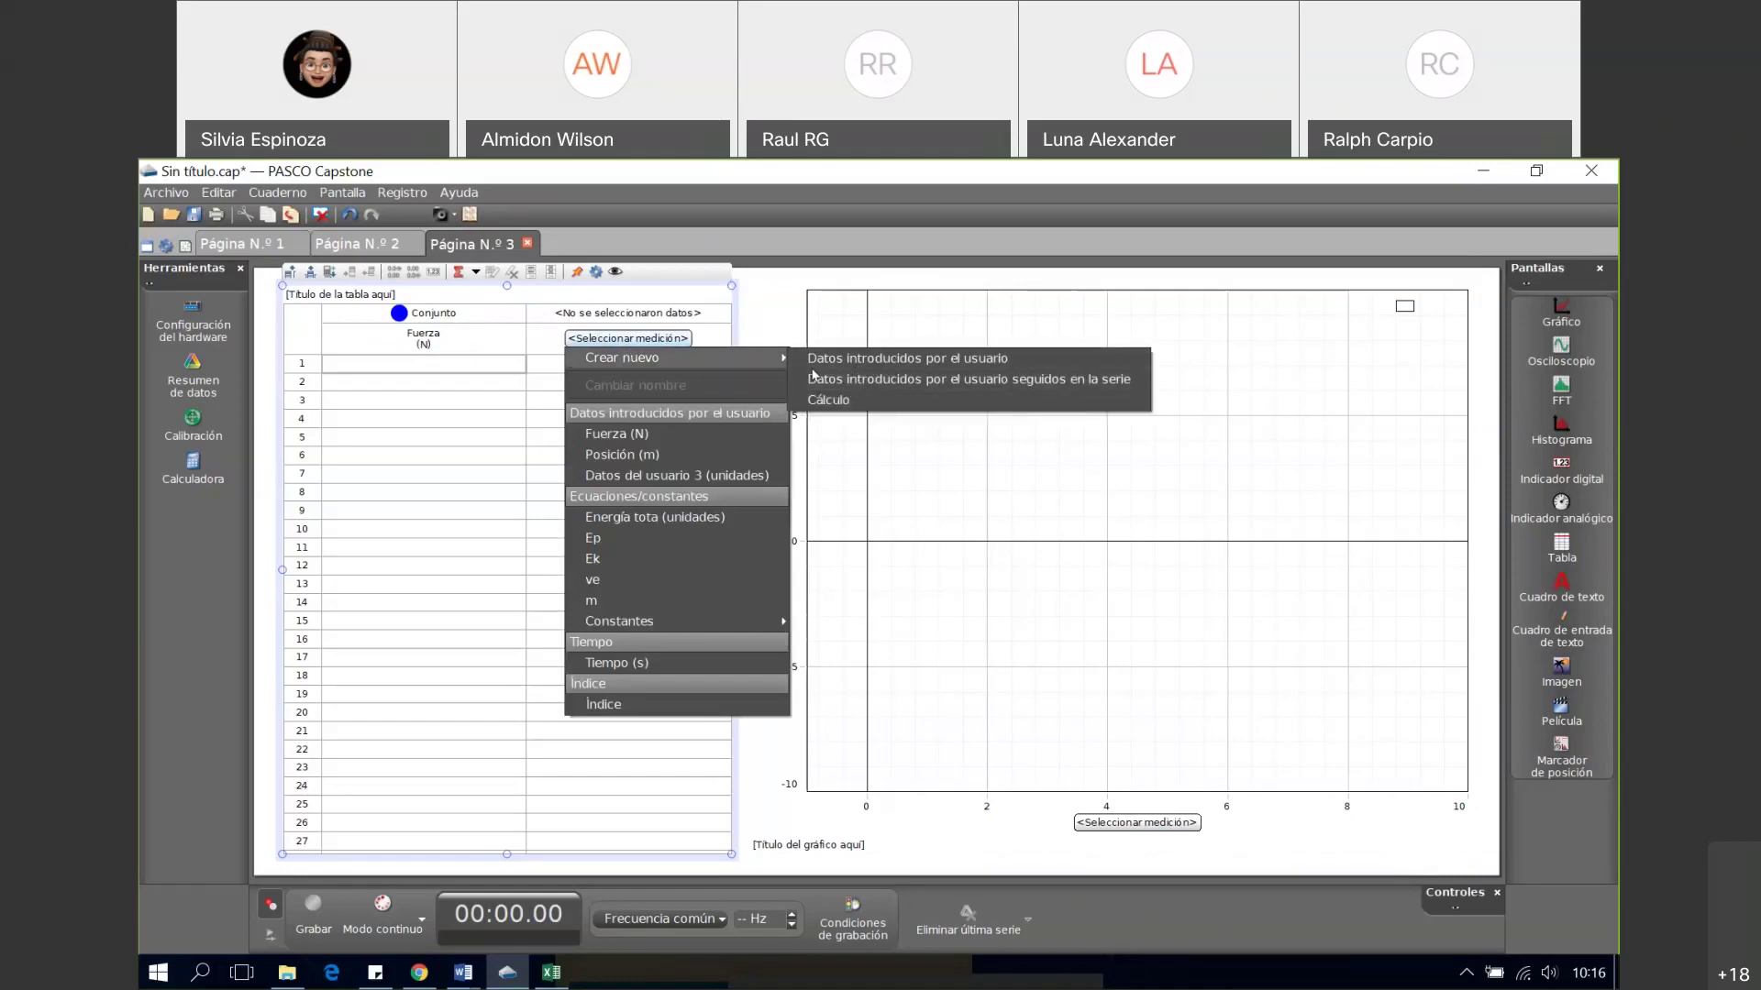
left_click(859, 359)
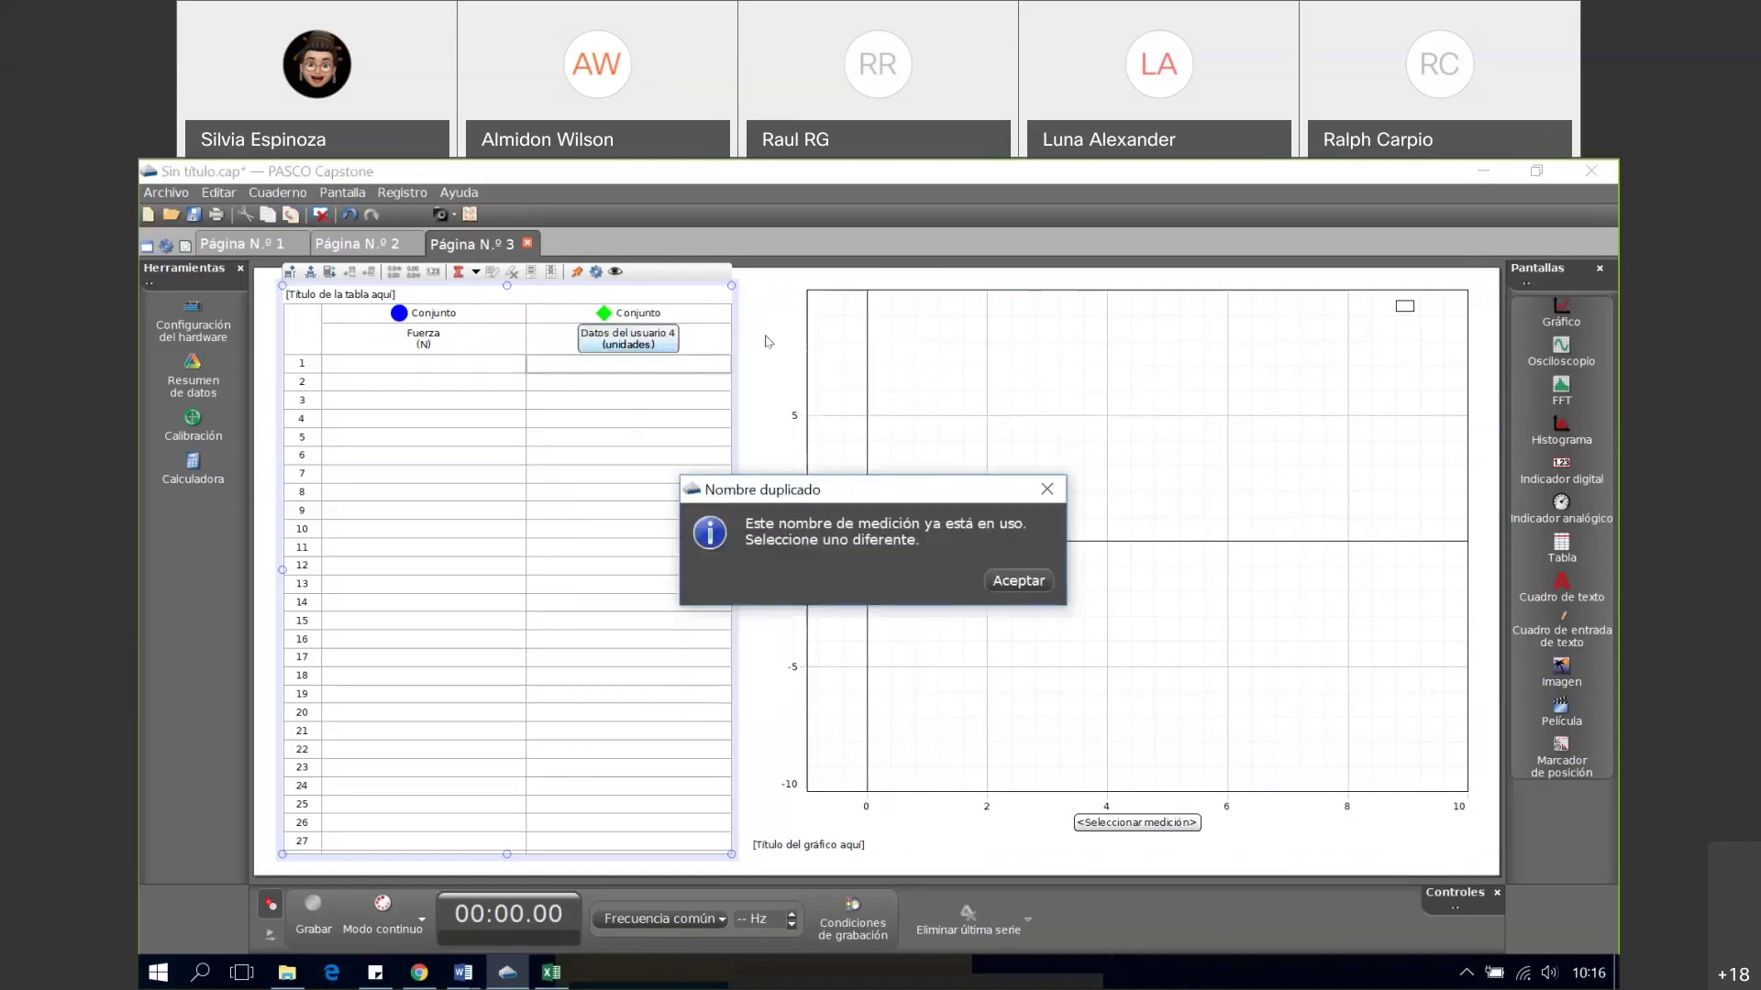
left_click(1019, 581)
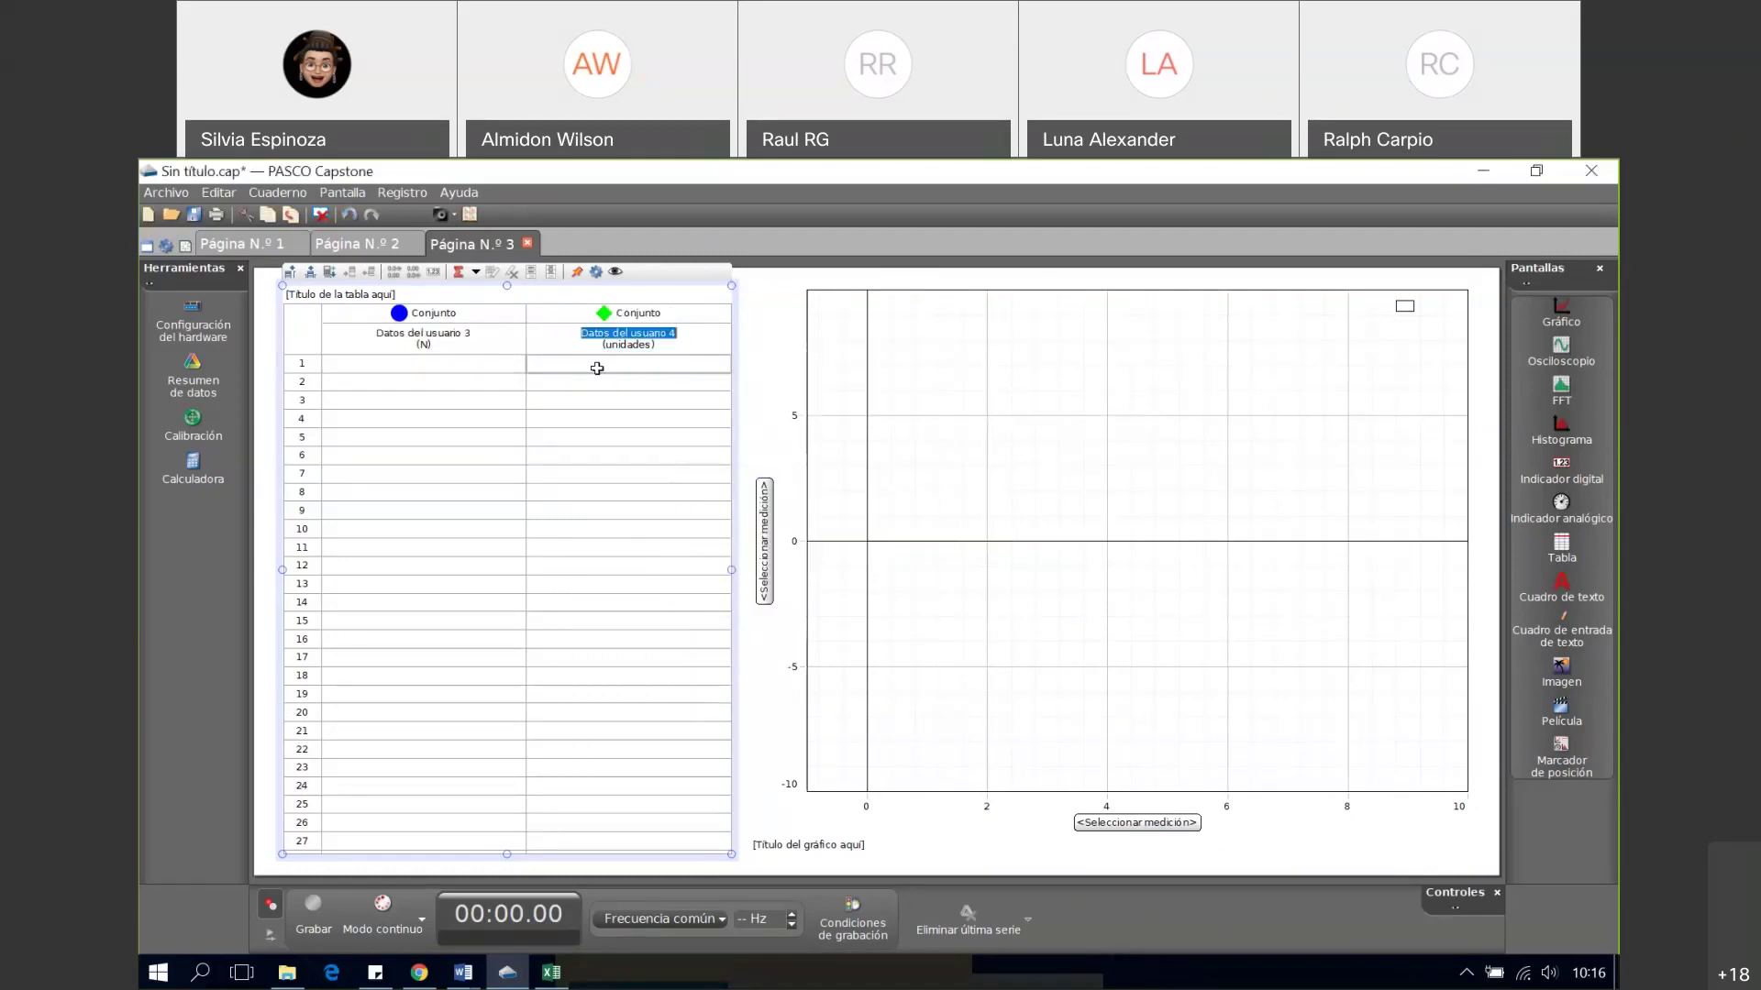
- Rename the data set in the table's first column as Fuerza 2
left_click(464, 339)
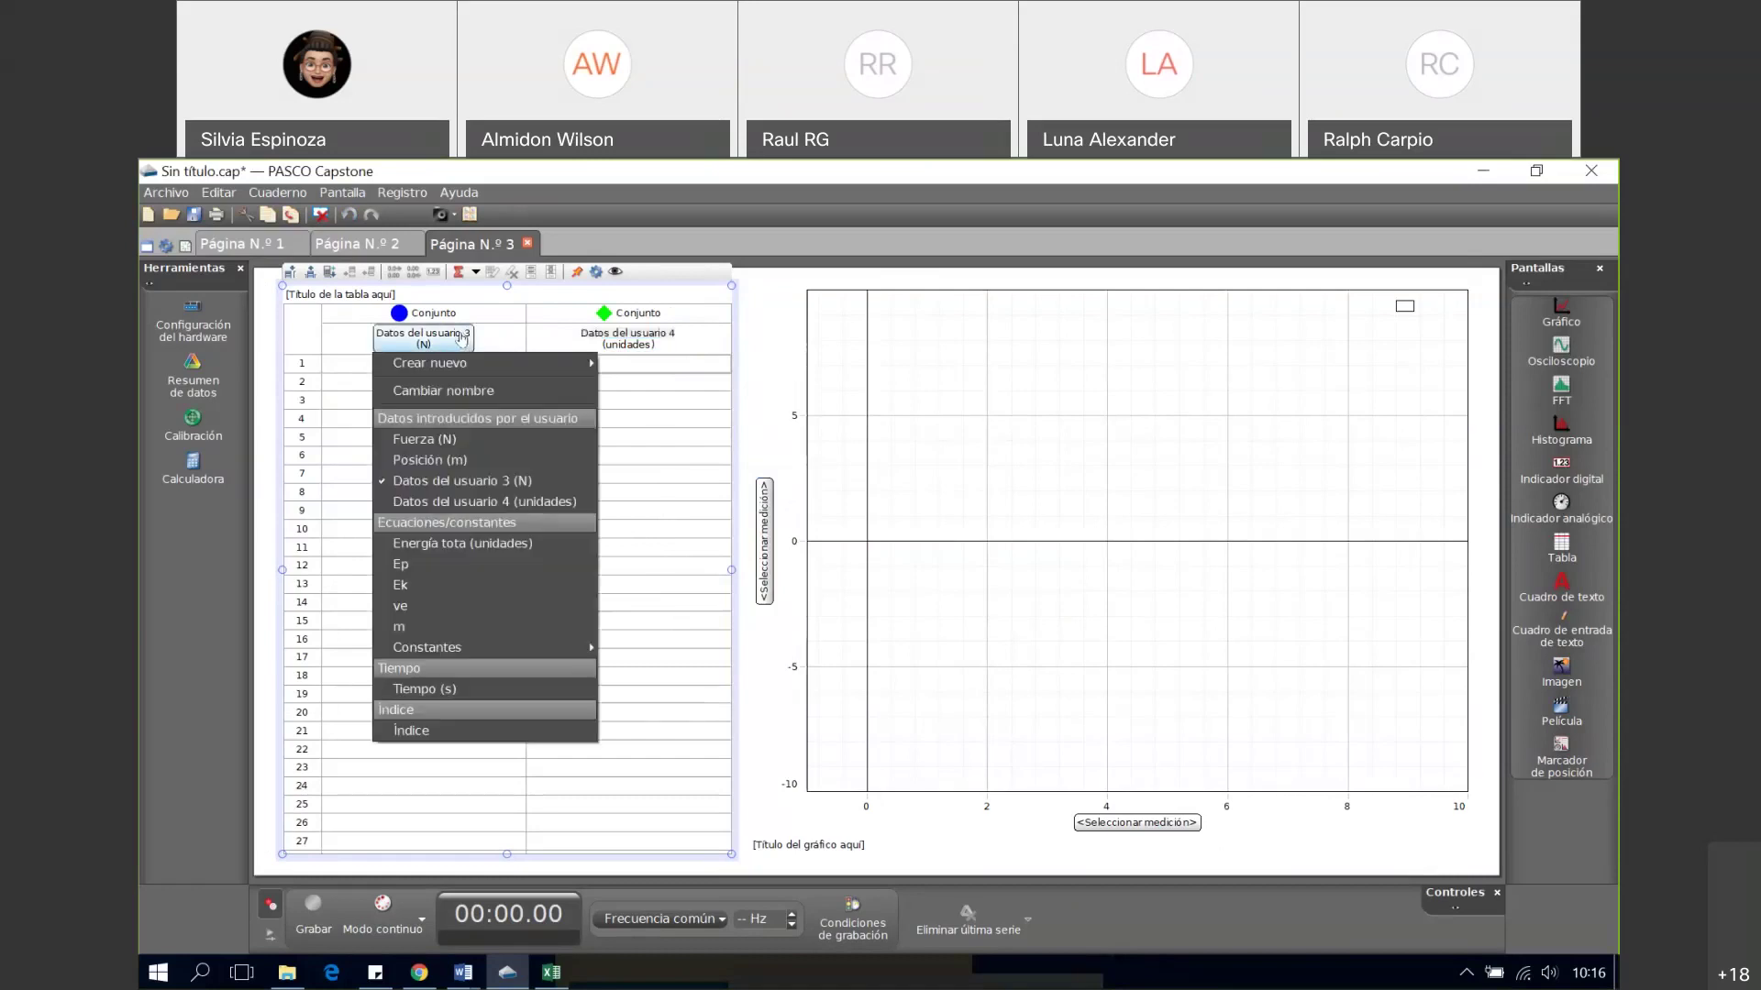
left_click(458, 392)
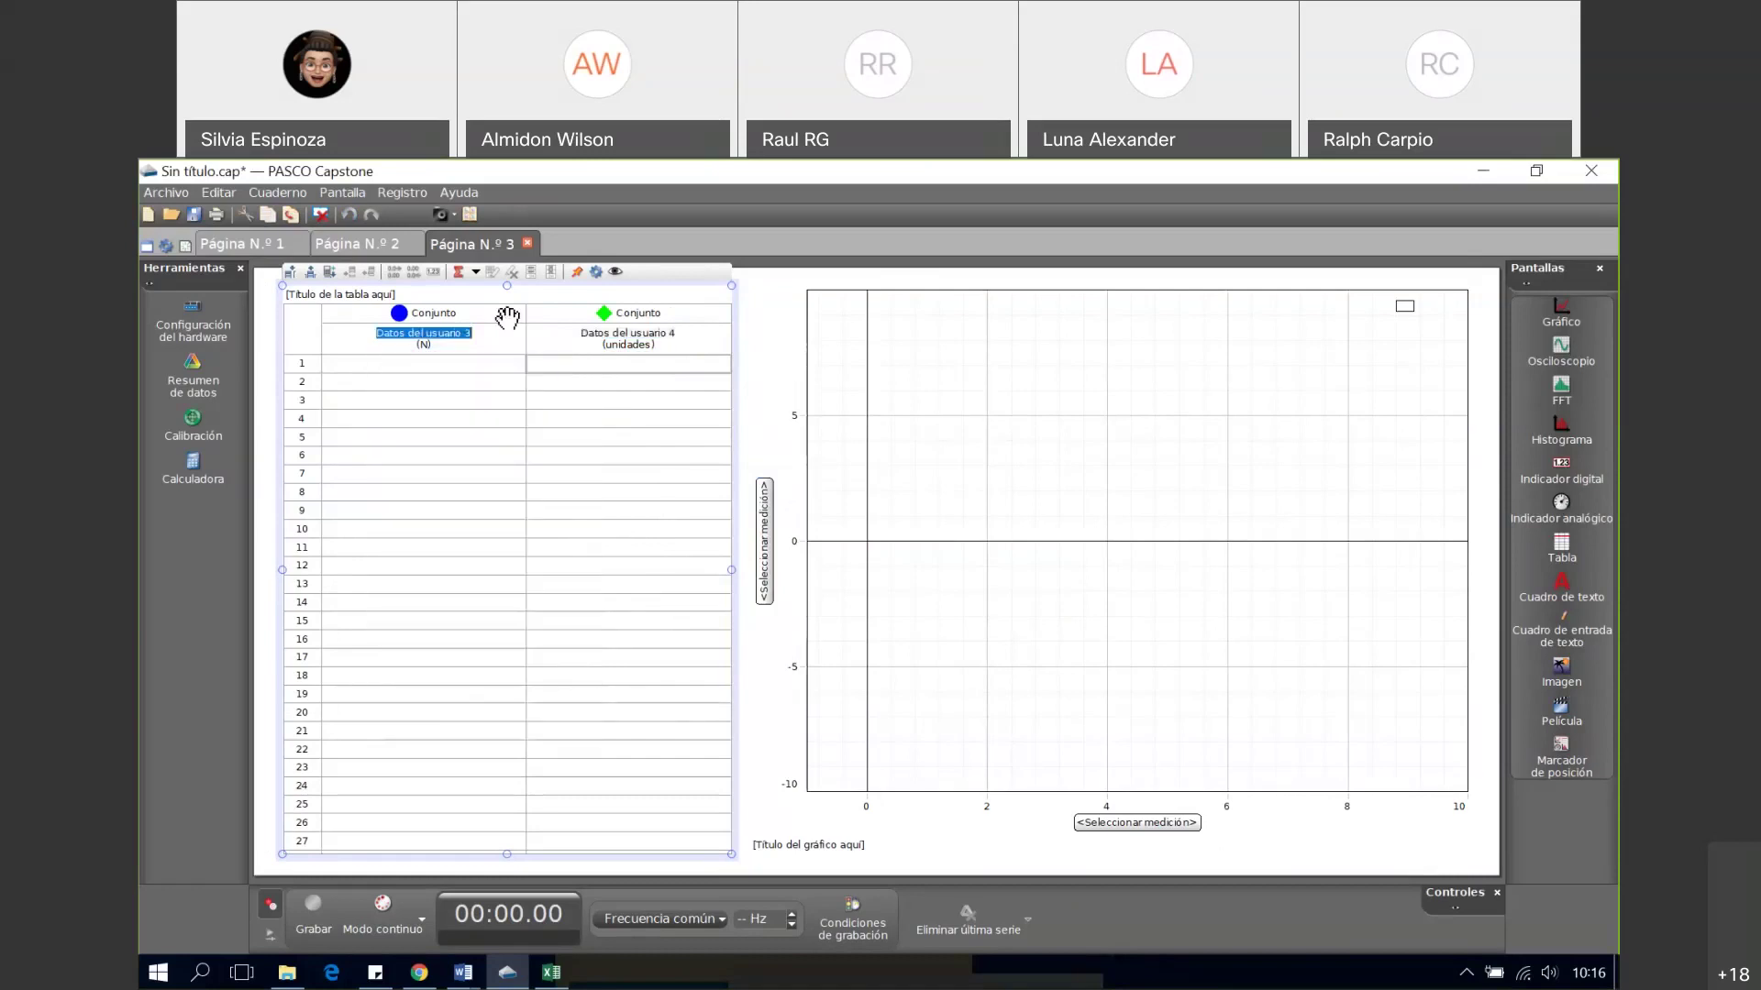
type("F")
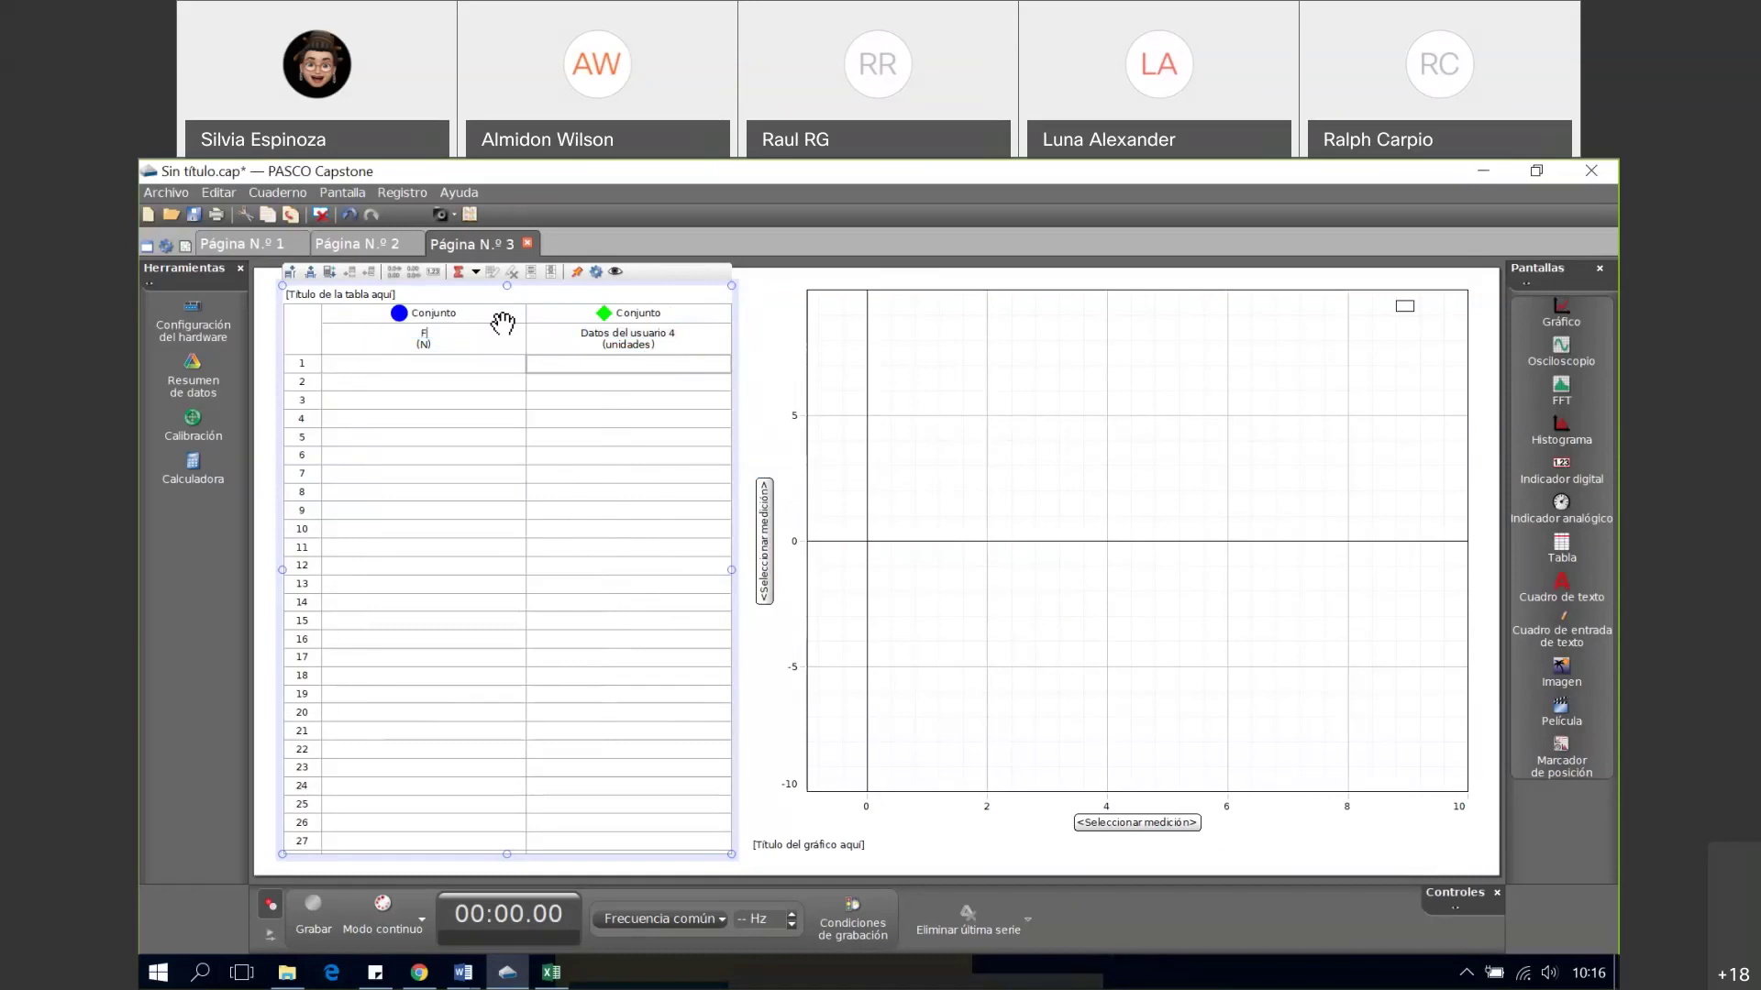
type("uerza 2")
- Create a new user-entered data set named Posición 2 with units m in the table's second column
left_click(636, 334)
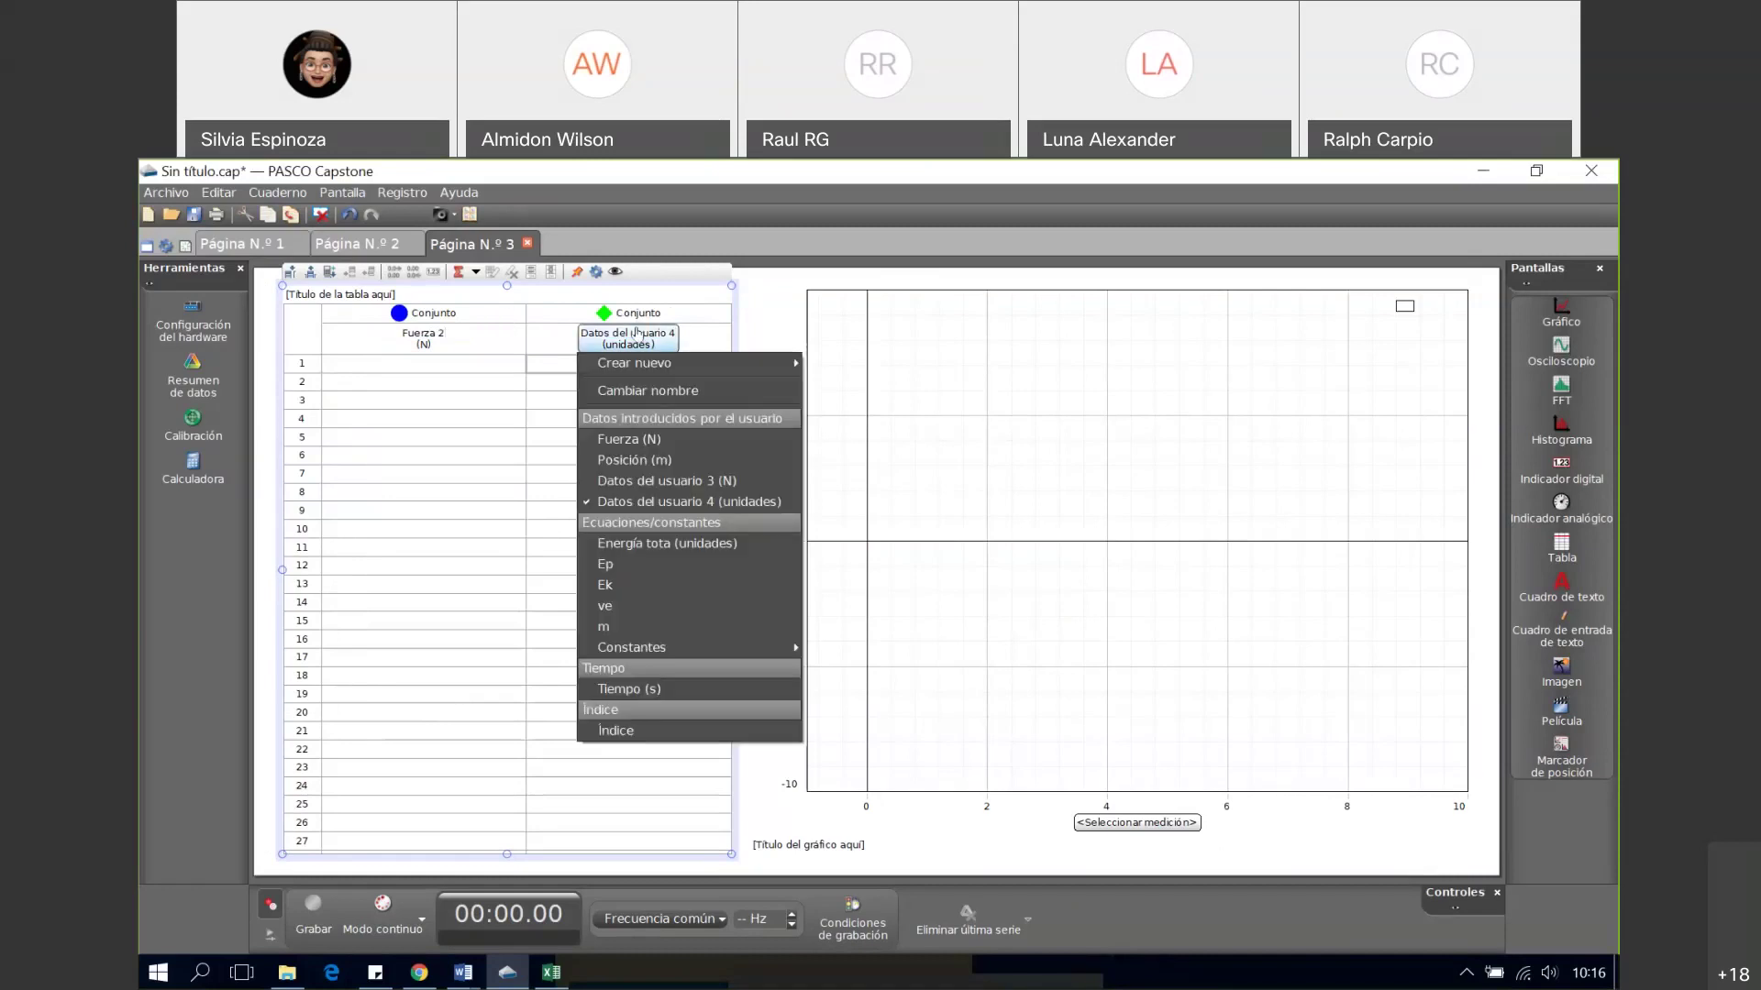
mouse_move(650, 367)
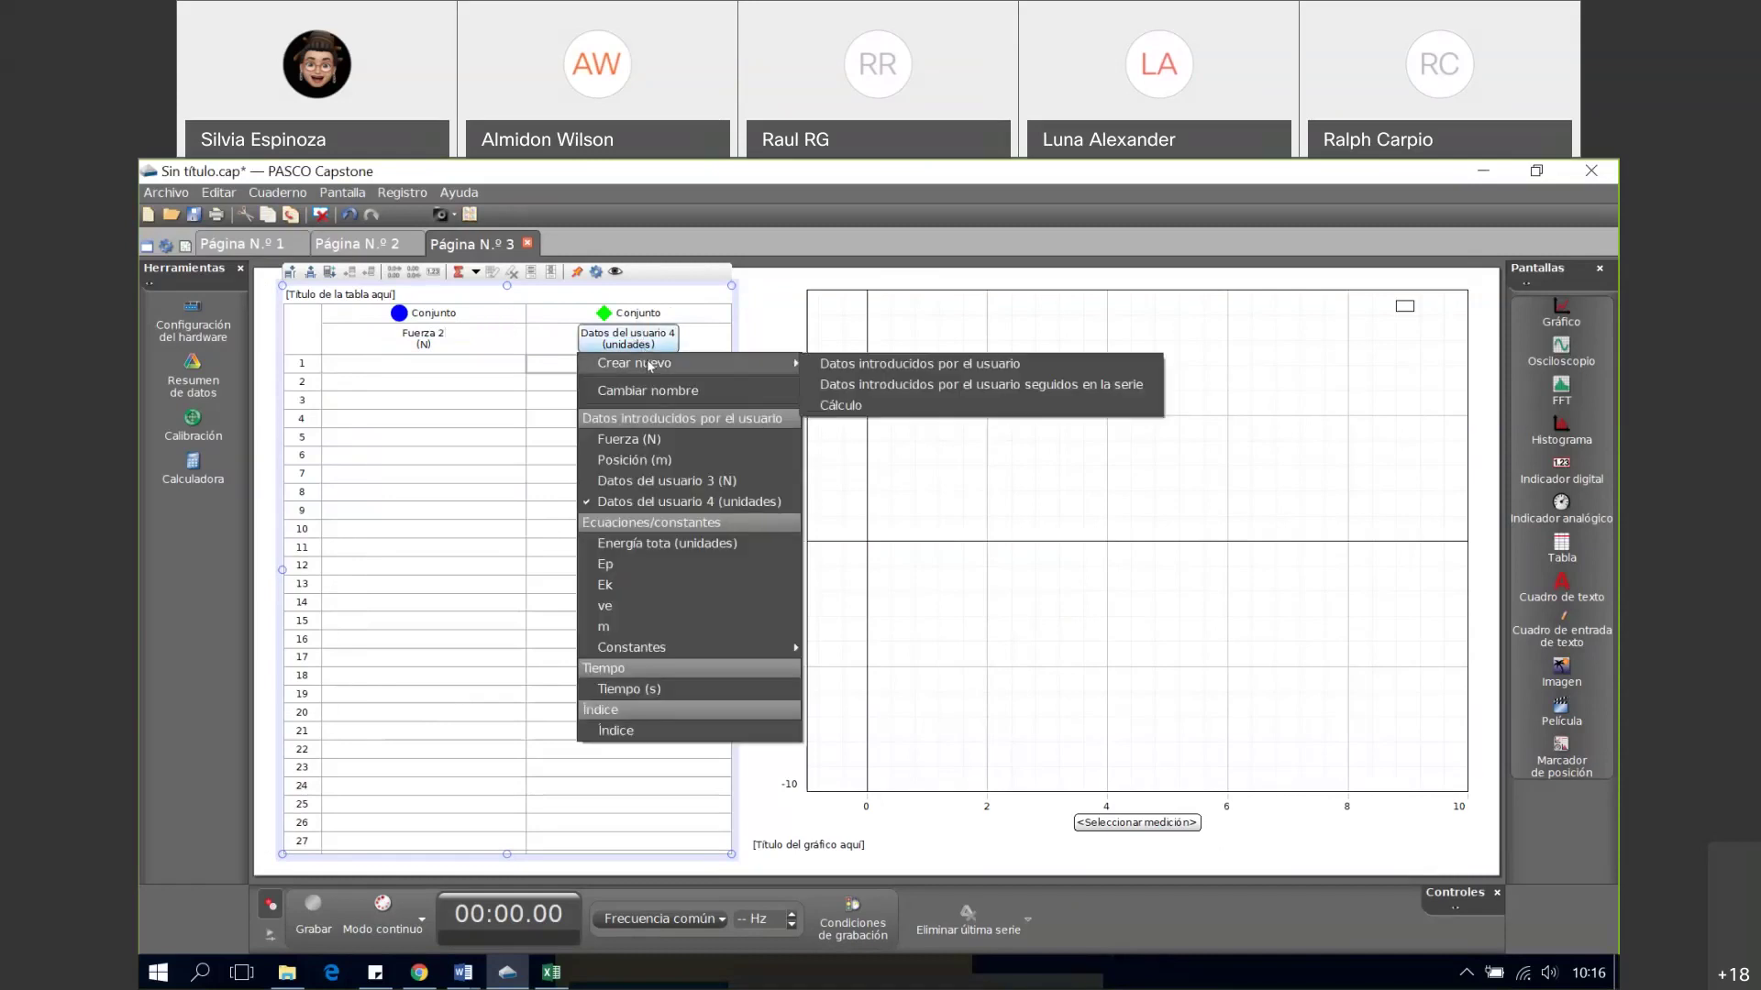
left_click(842, 363)
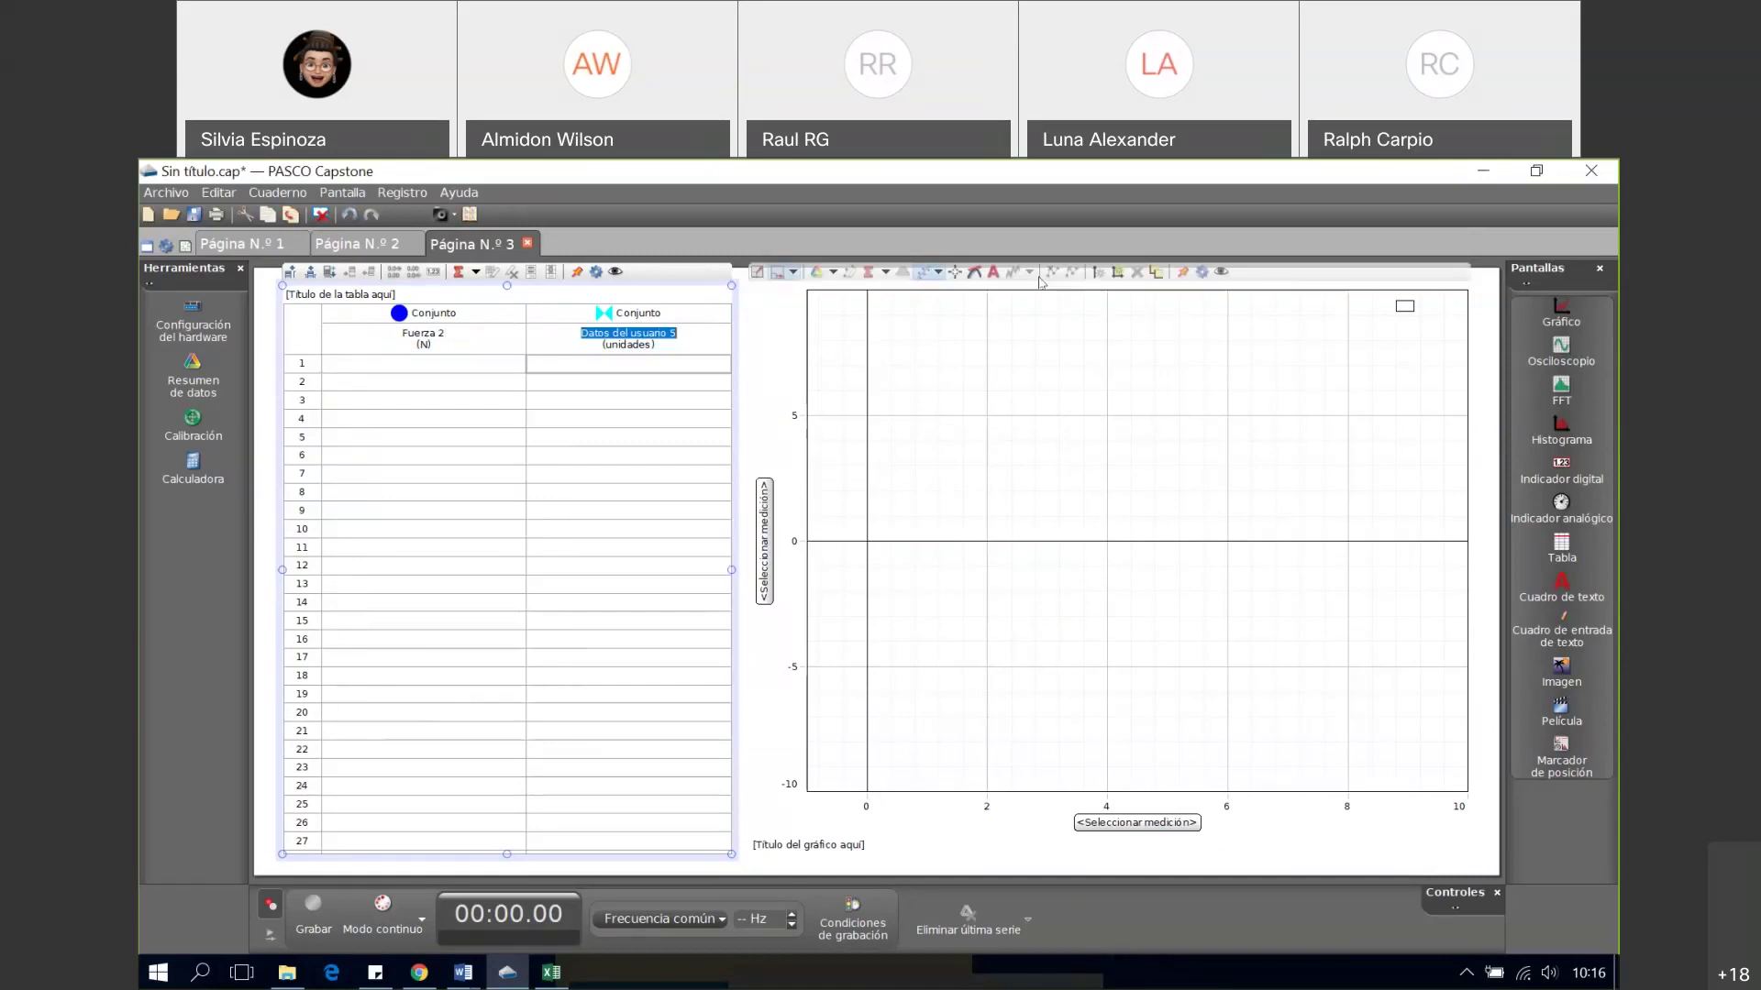
type("Posi")
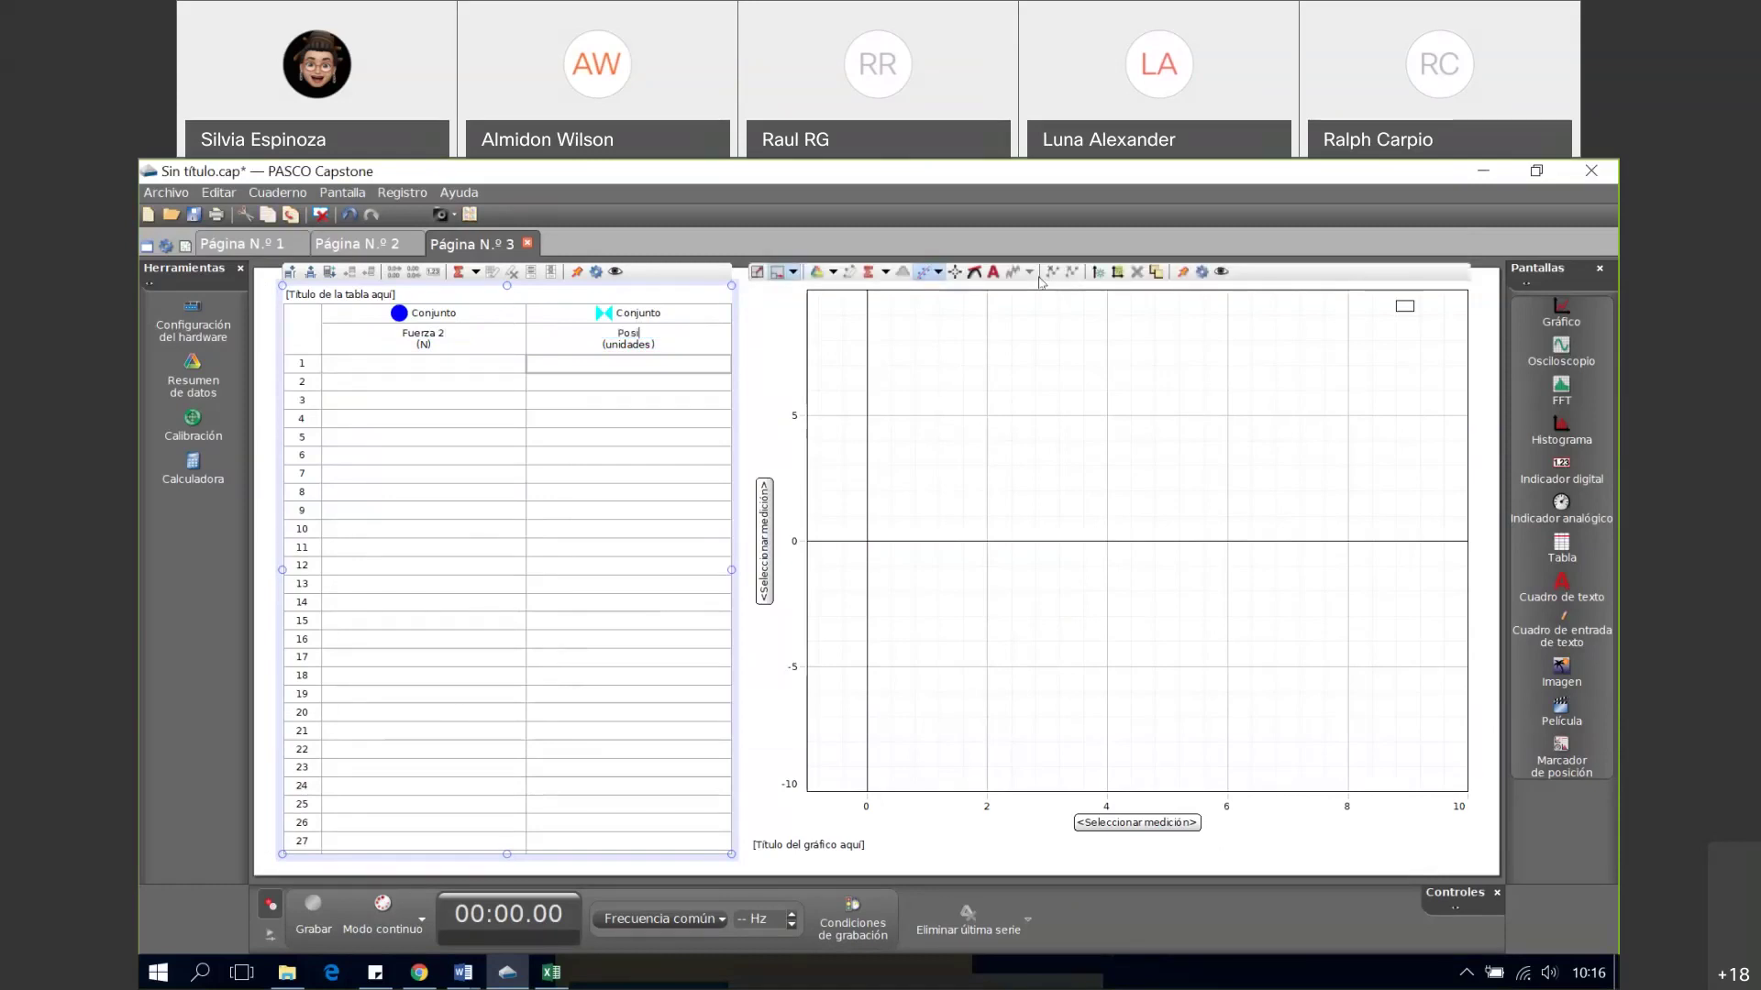
type("ción 2 (")
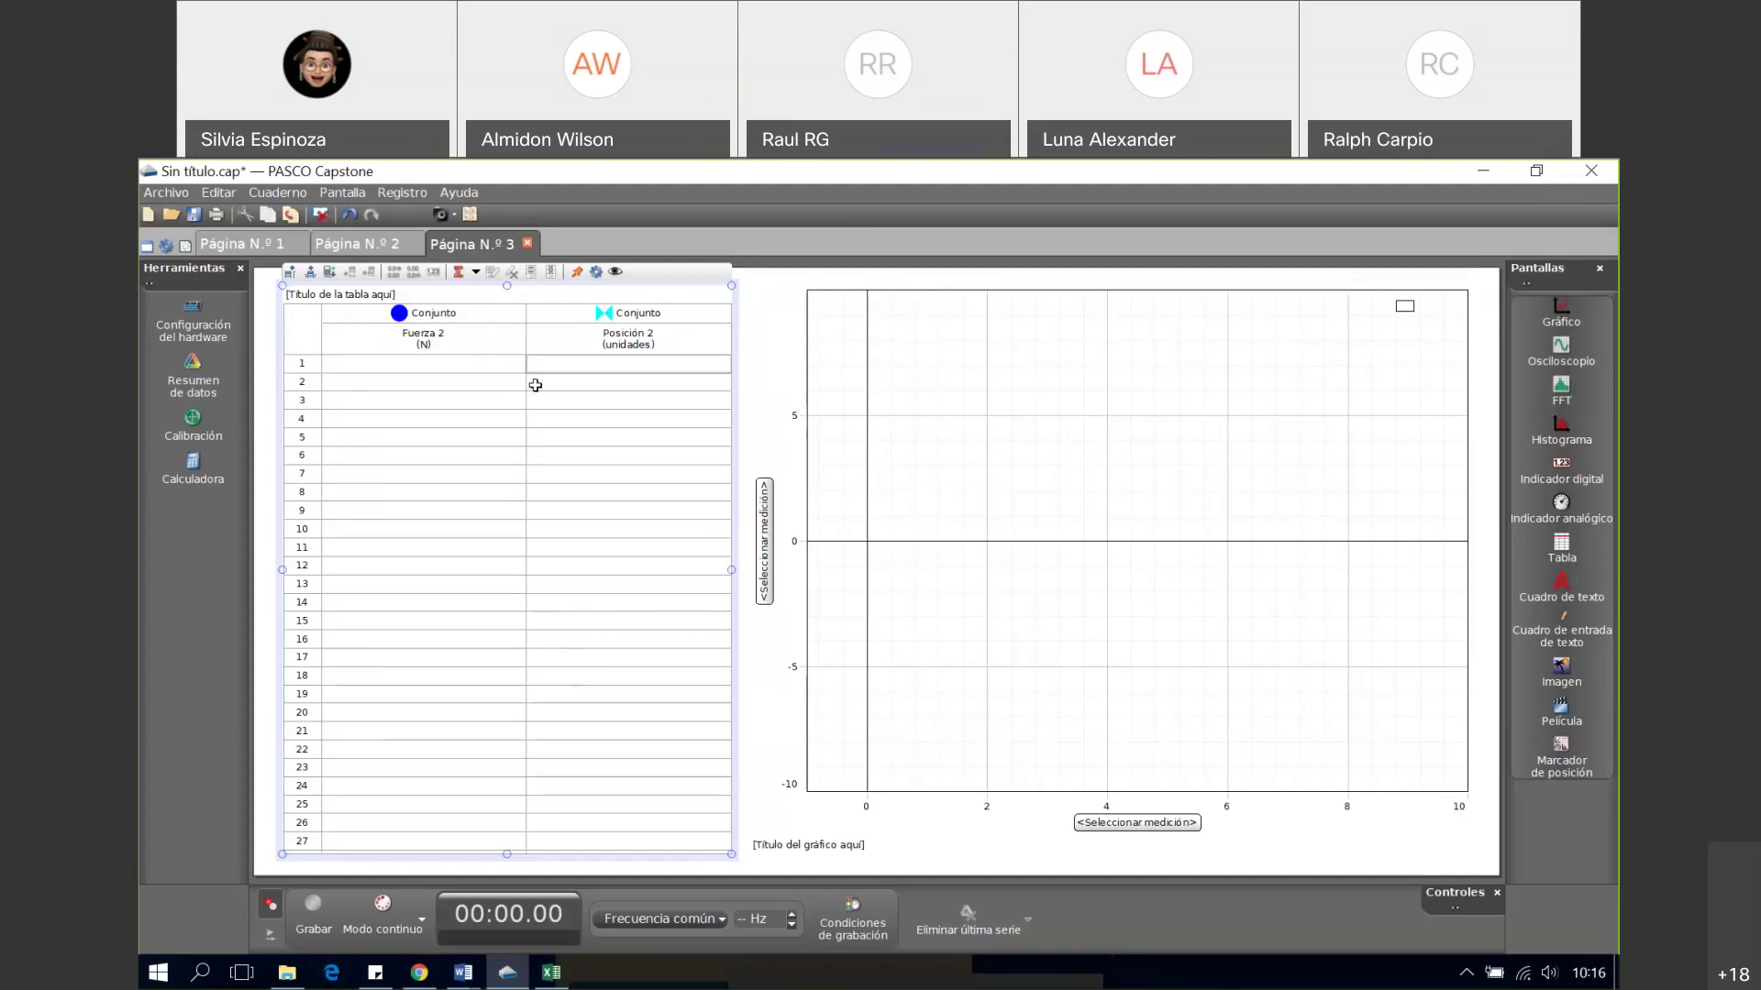
type("m")
key("Return")
- Paste the copied force values into the Fuerza 2 column starting at row 1
left_click(455, 402)
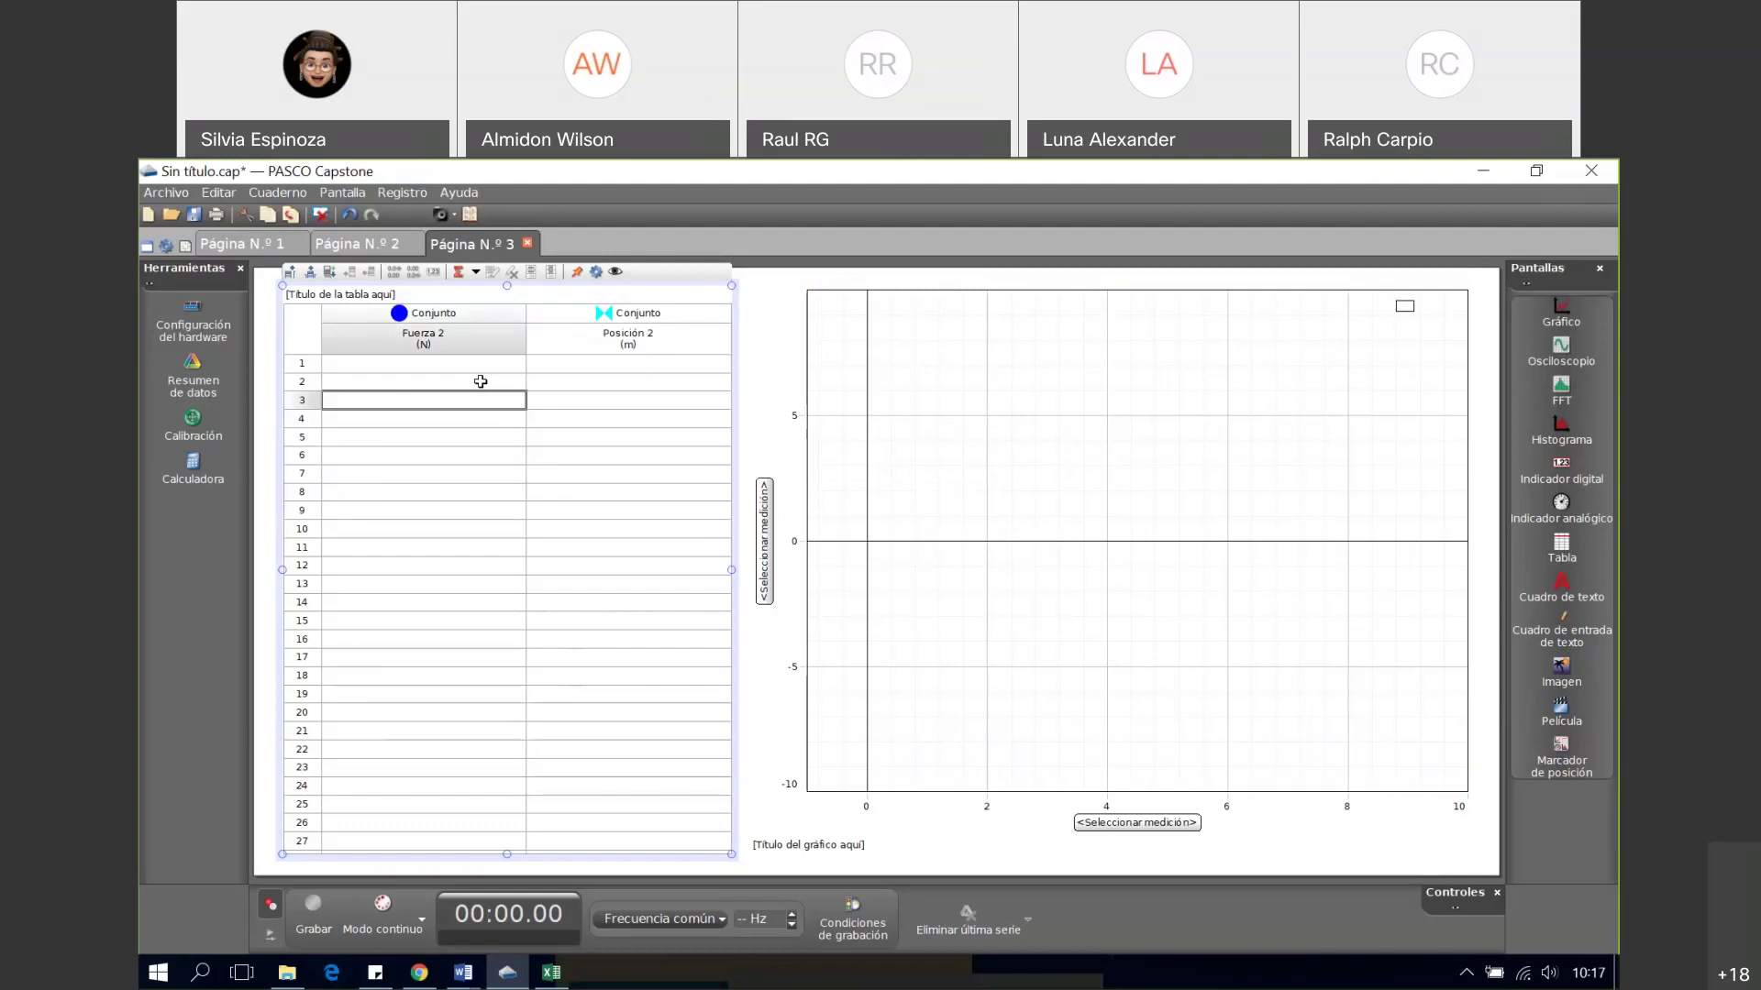
left_click(399, 364)
right_click(400, 364)
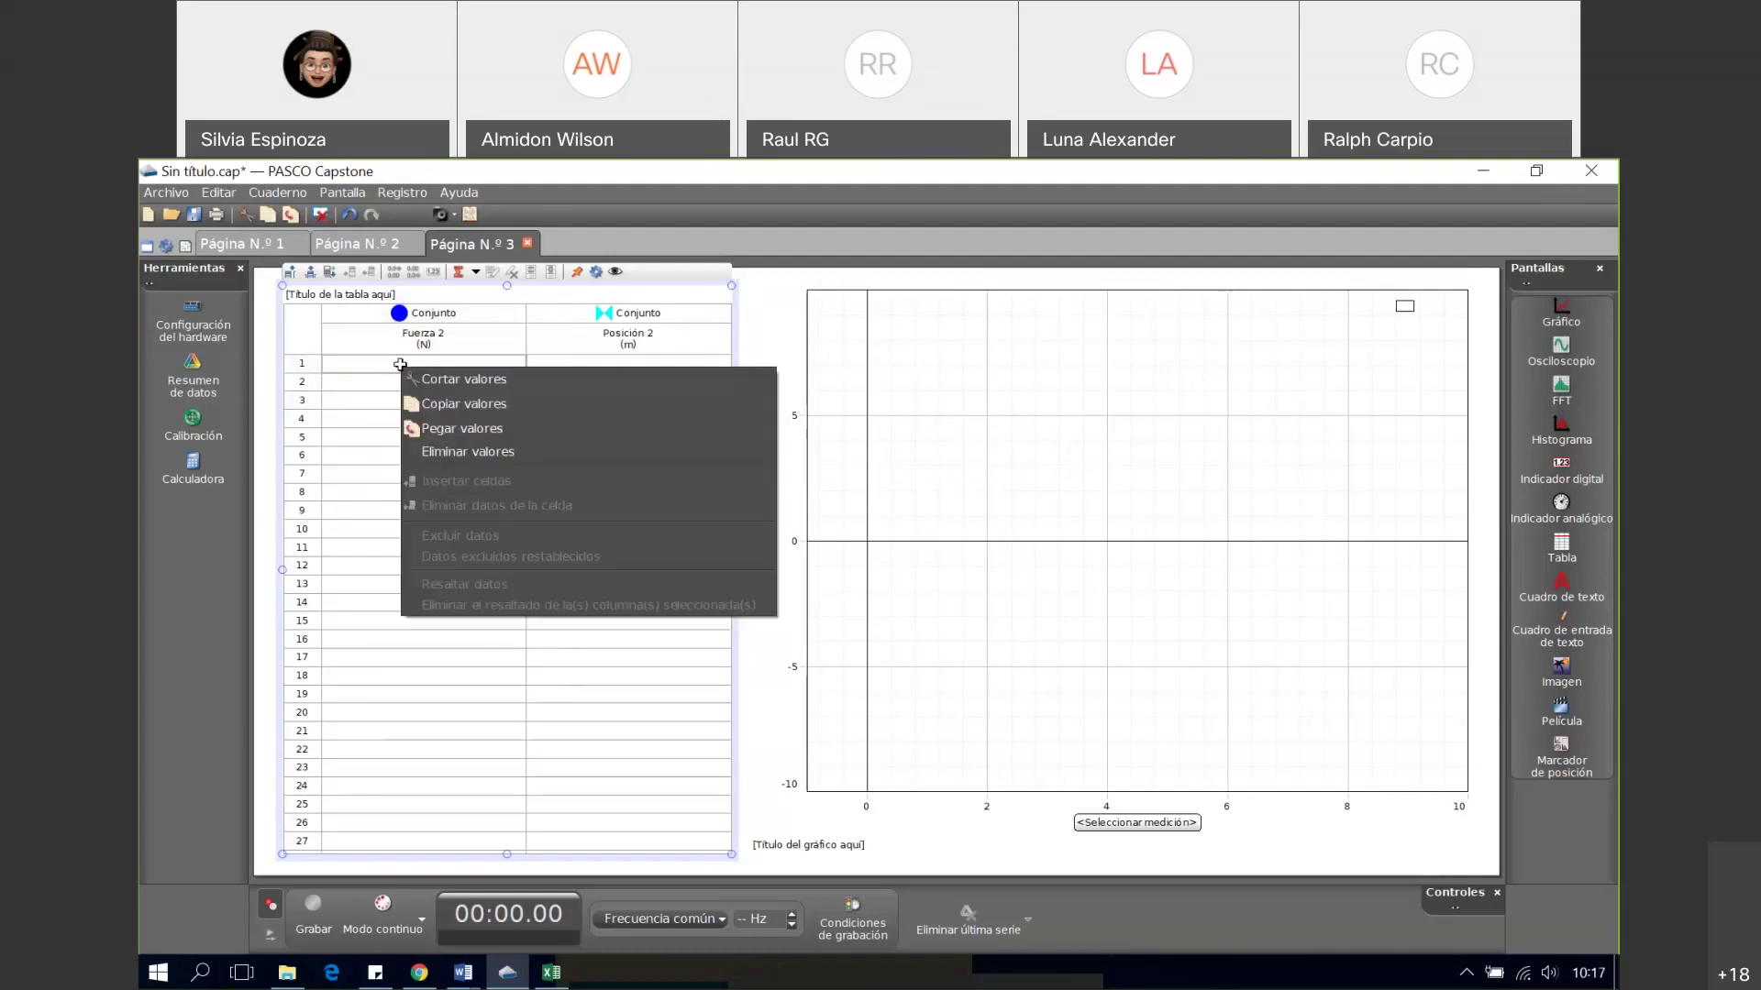
left_click(464, 424)
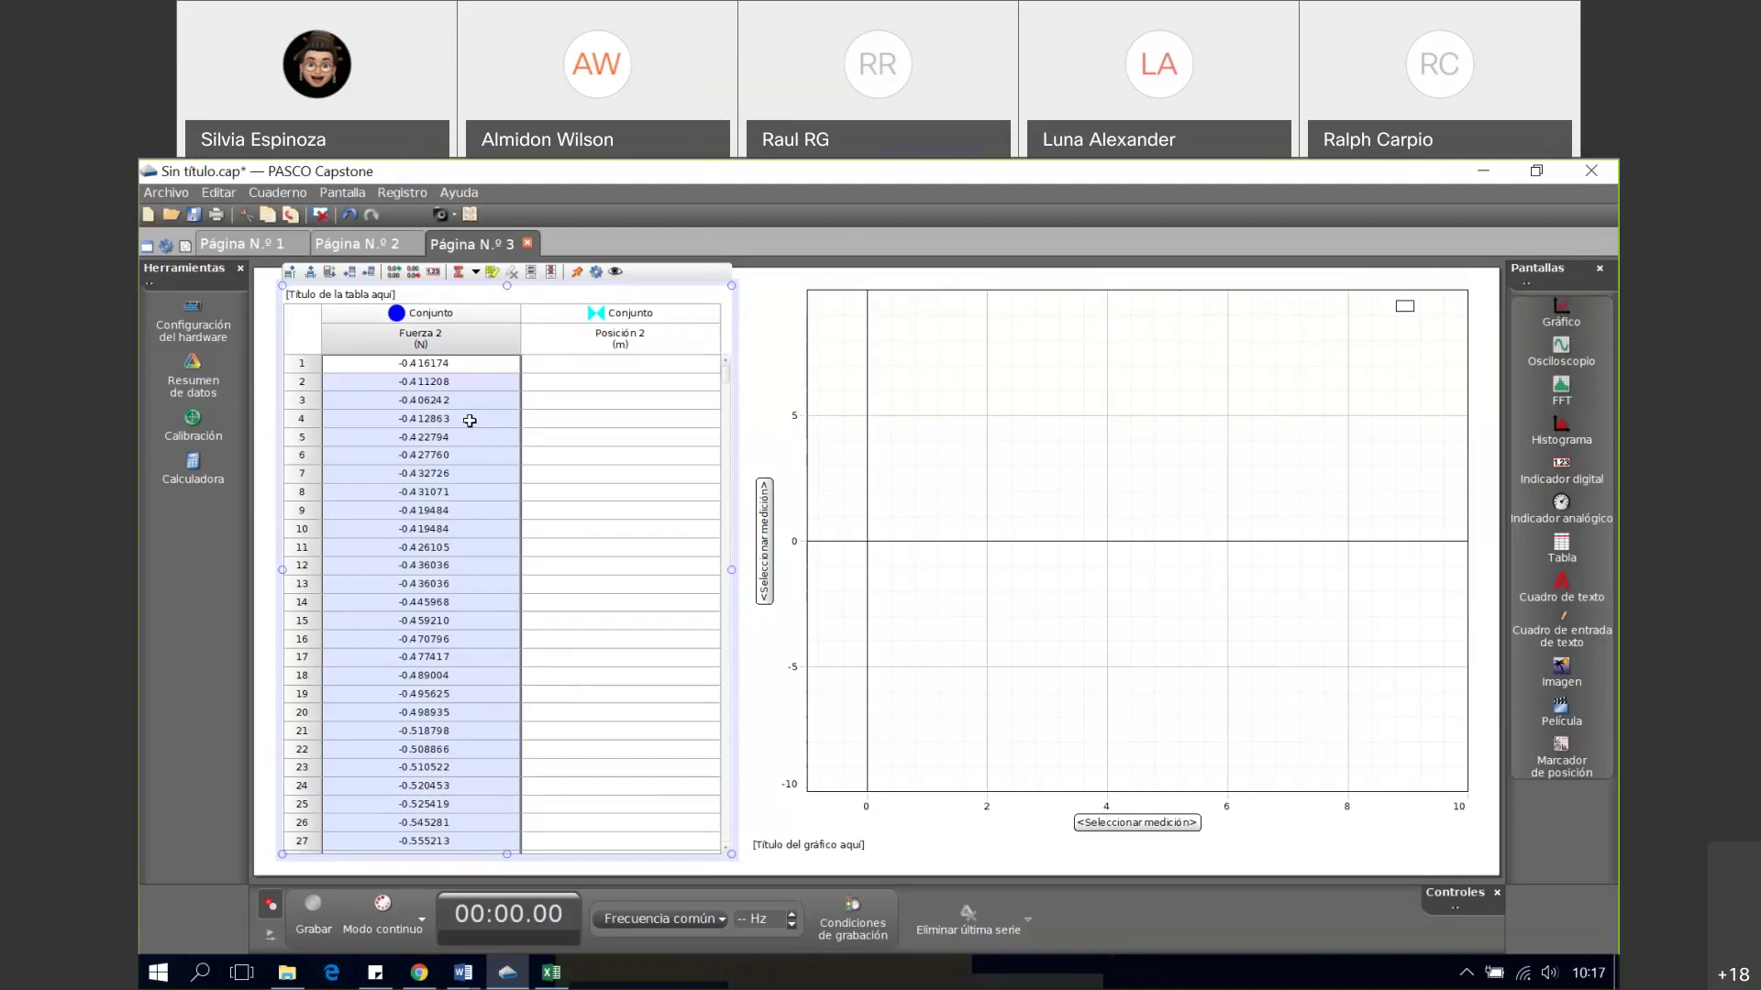
- Return to the Excel workbook and copy the whole position column E of the datos 2 sheet
left_click(551, 973)
left_click(587, 367)
right_click(610, 369)
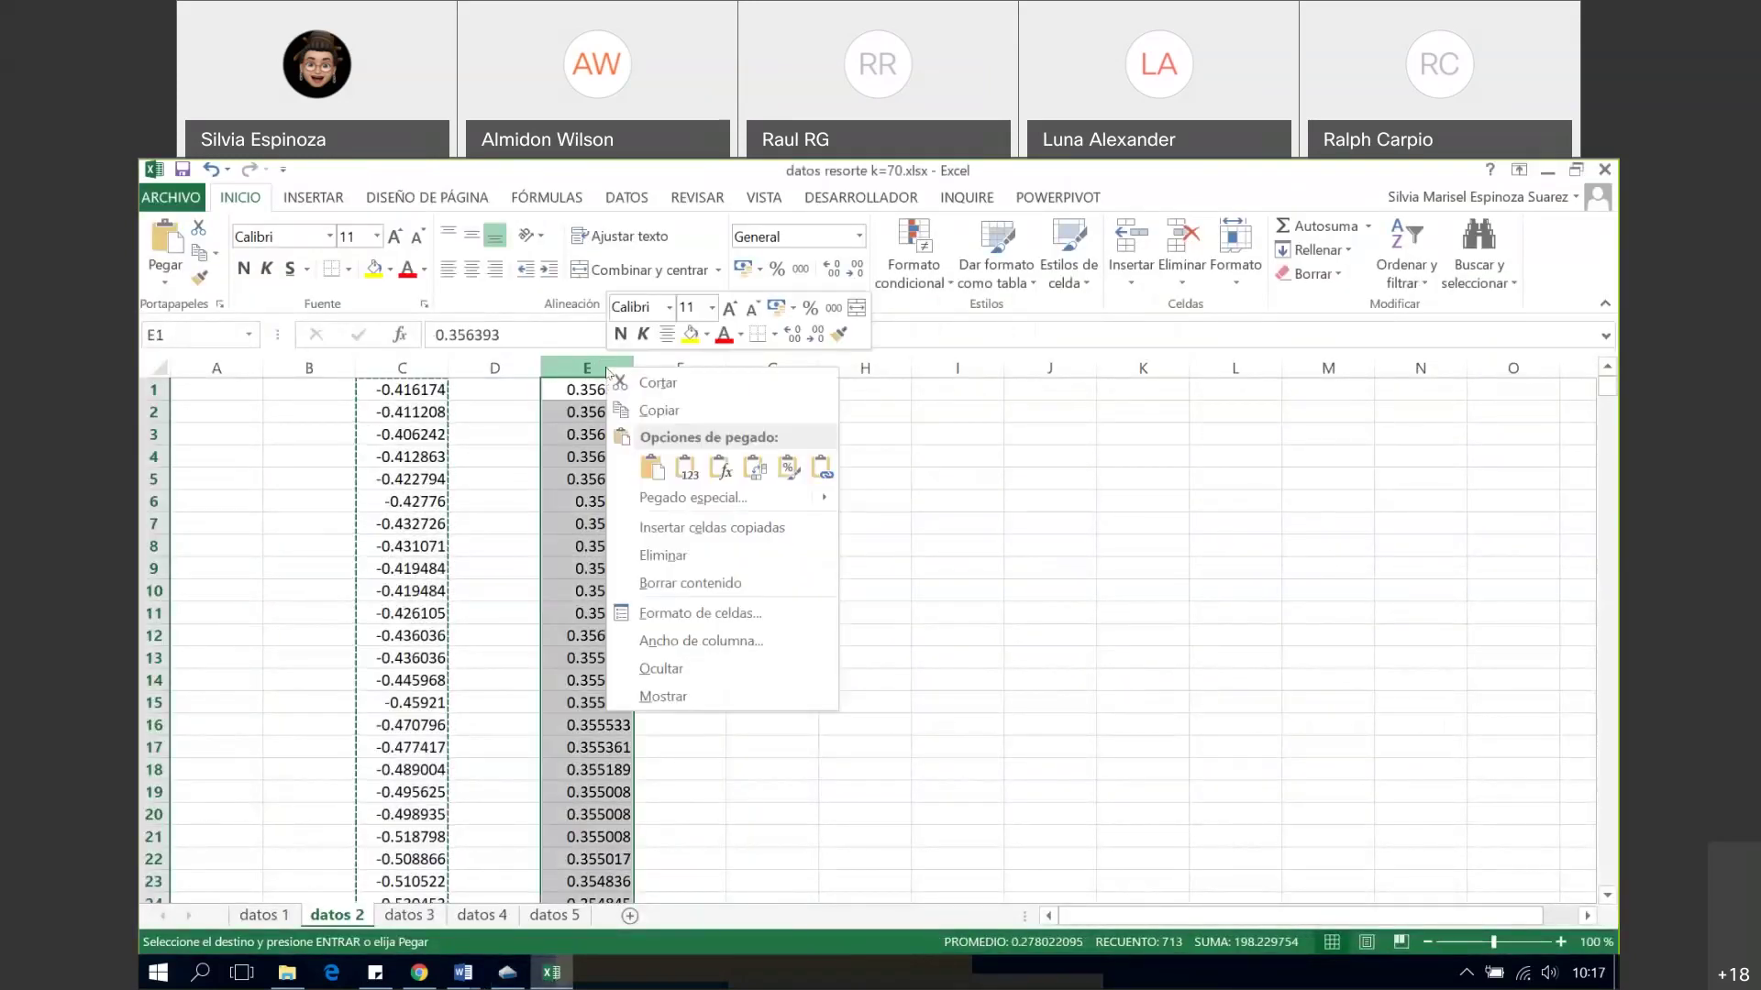
left_click(659, 410)
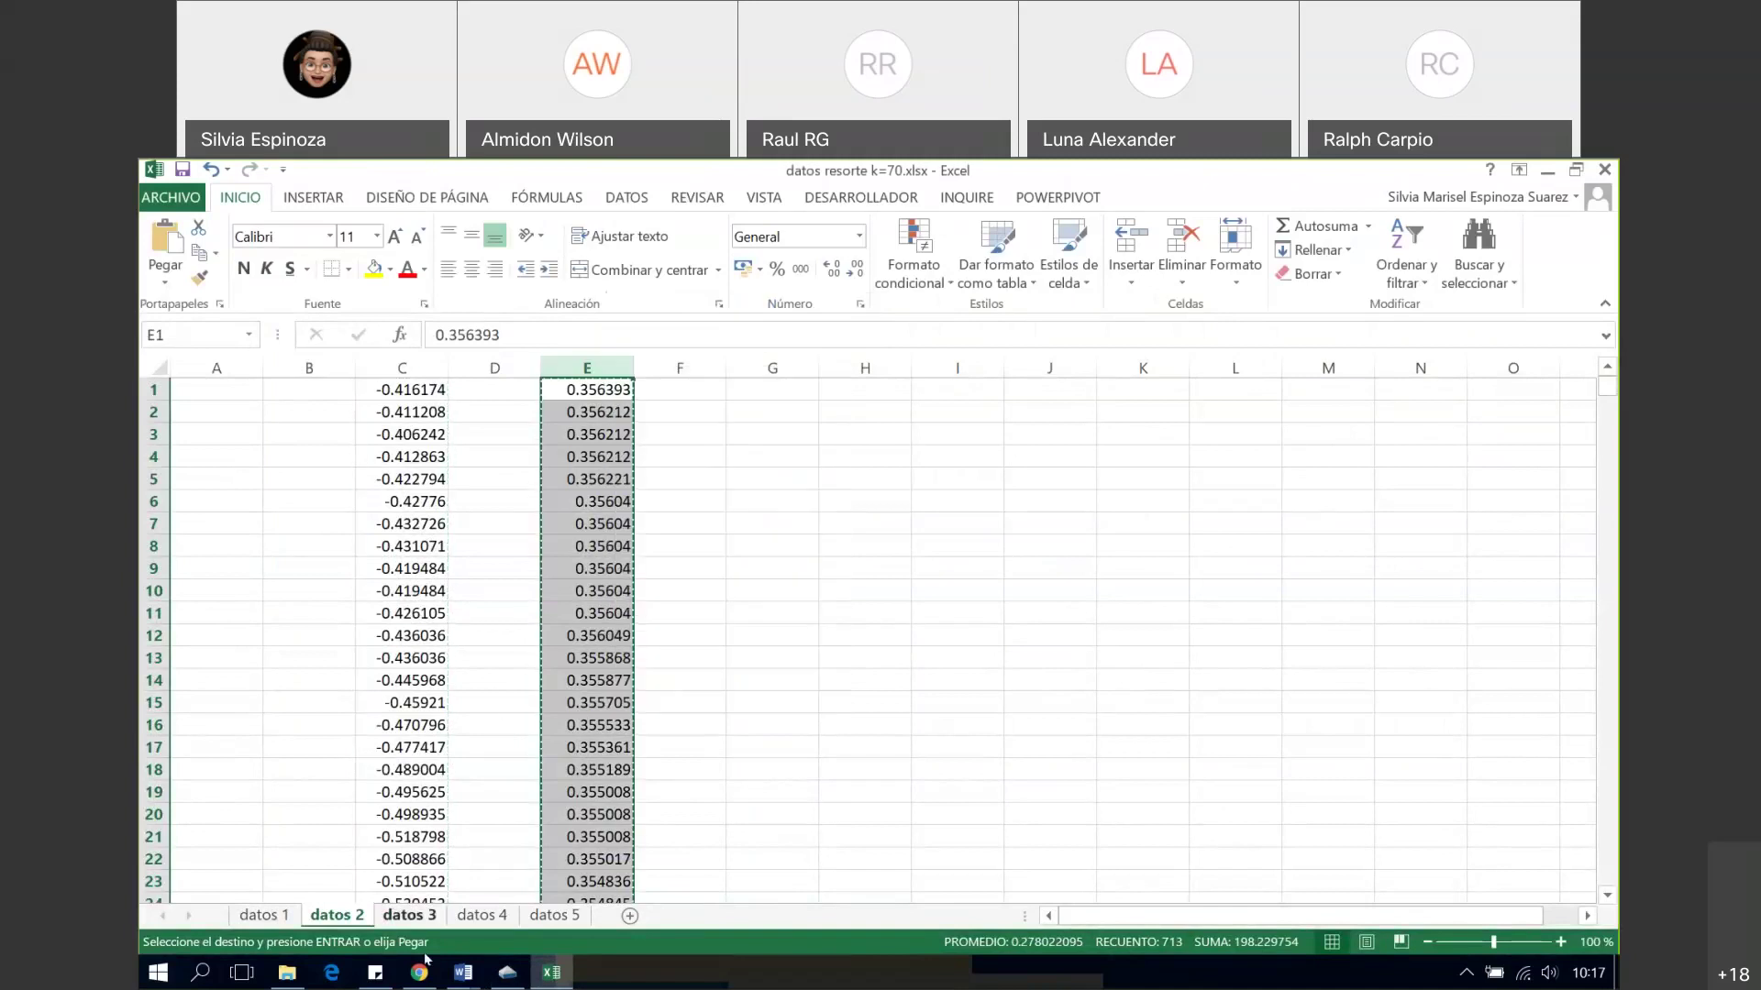
- Switch back to PASCO Capstone and paste the copied position values into the Posición 2 column starting at row 1
left_click(506, 973)
left_click(584, 363)
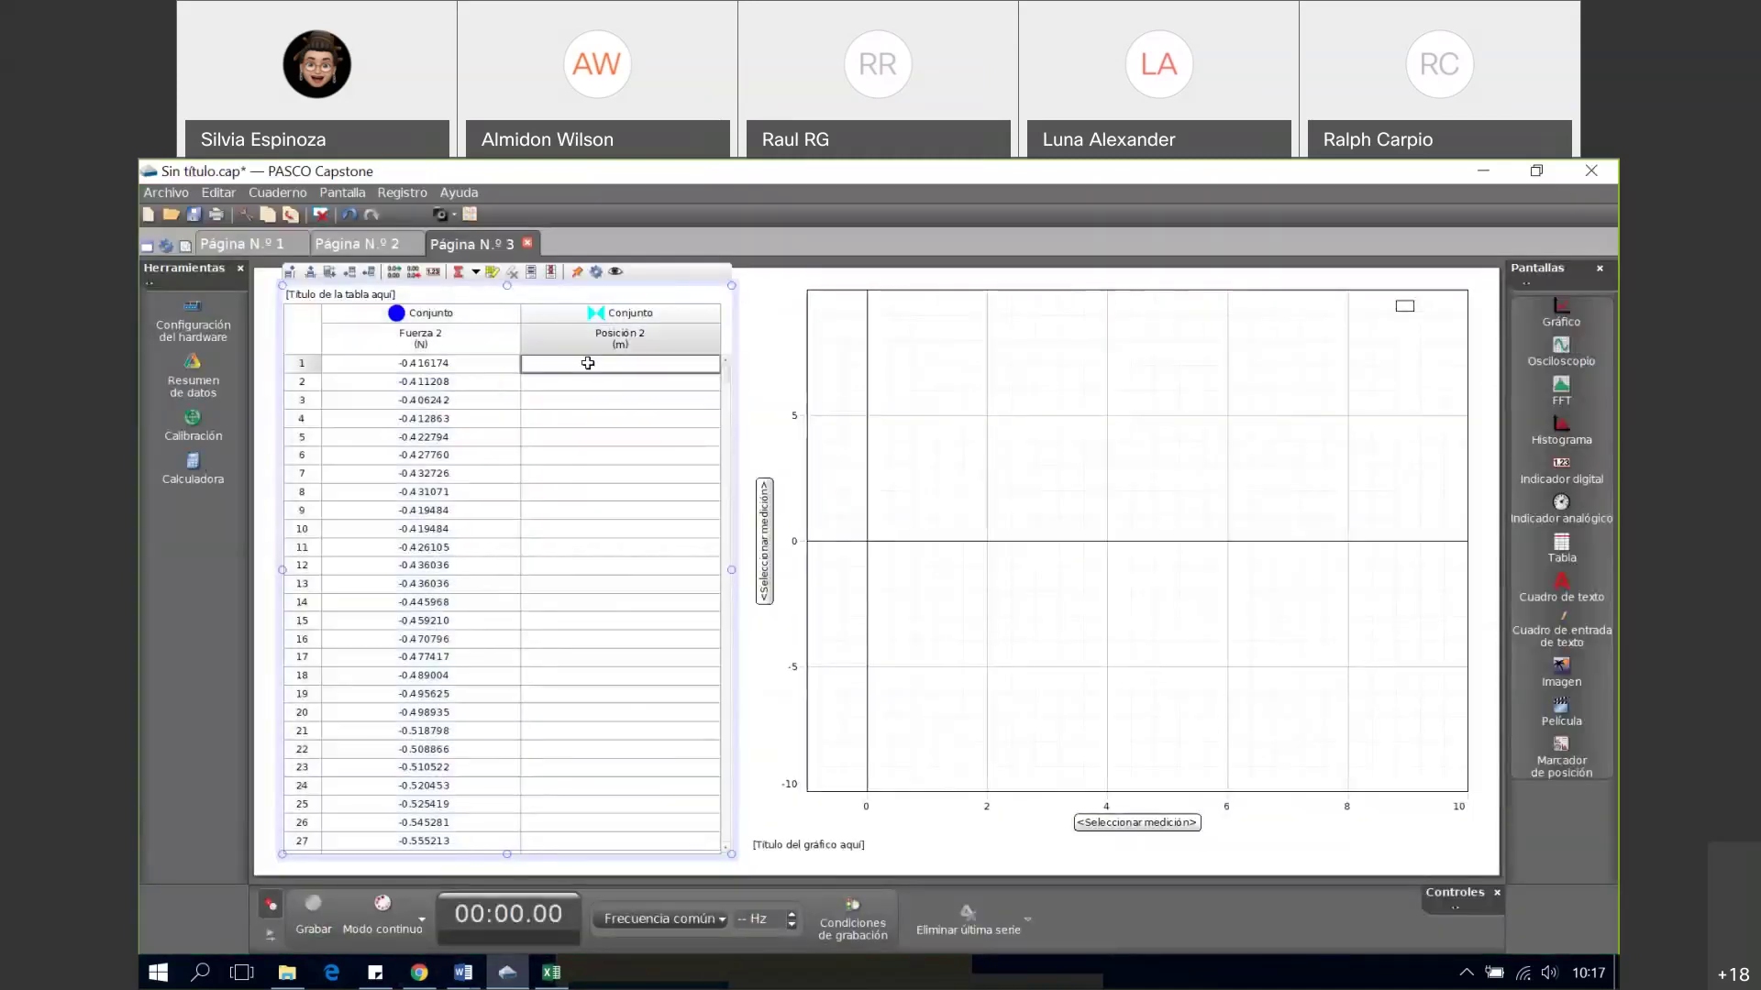
right_click(584, 363)
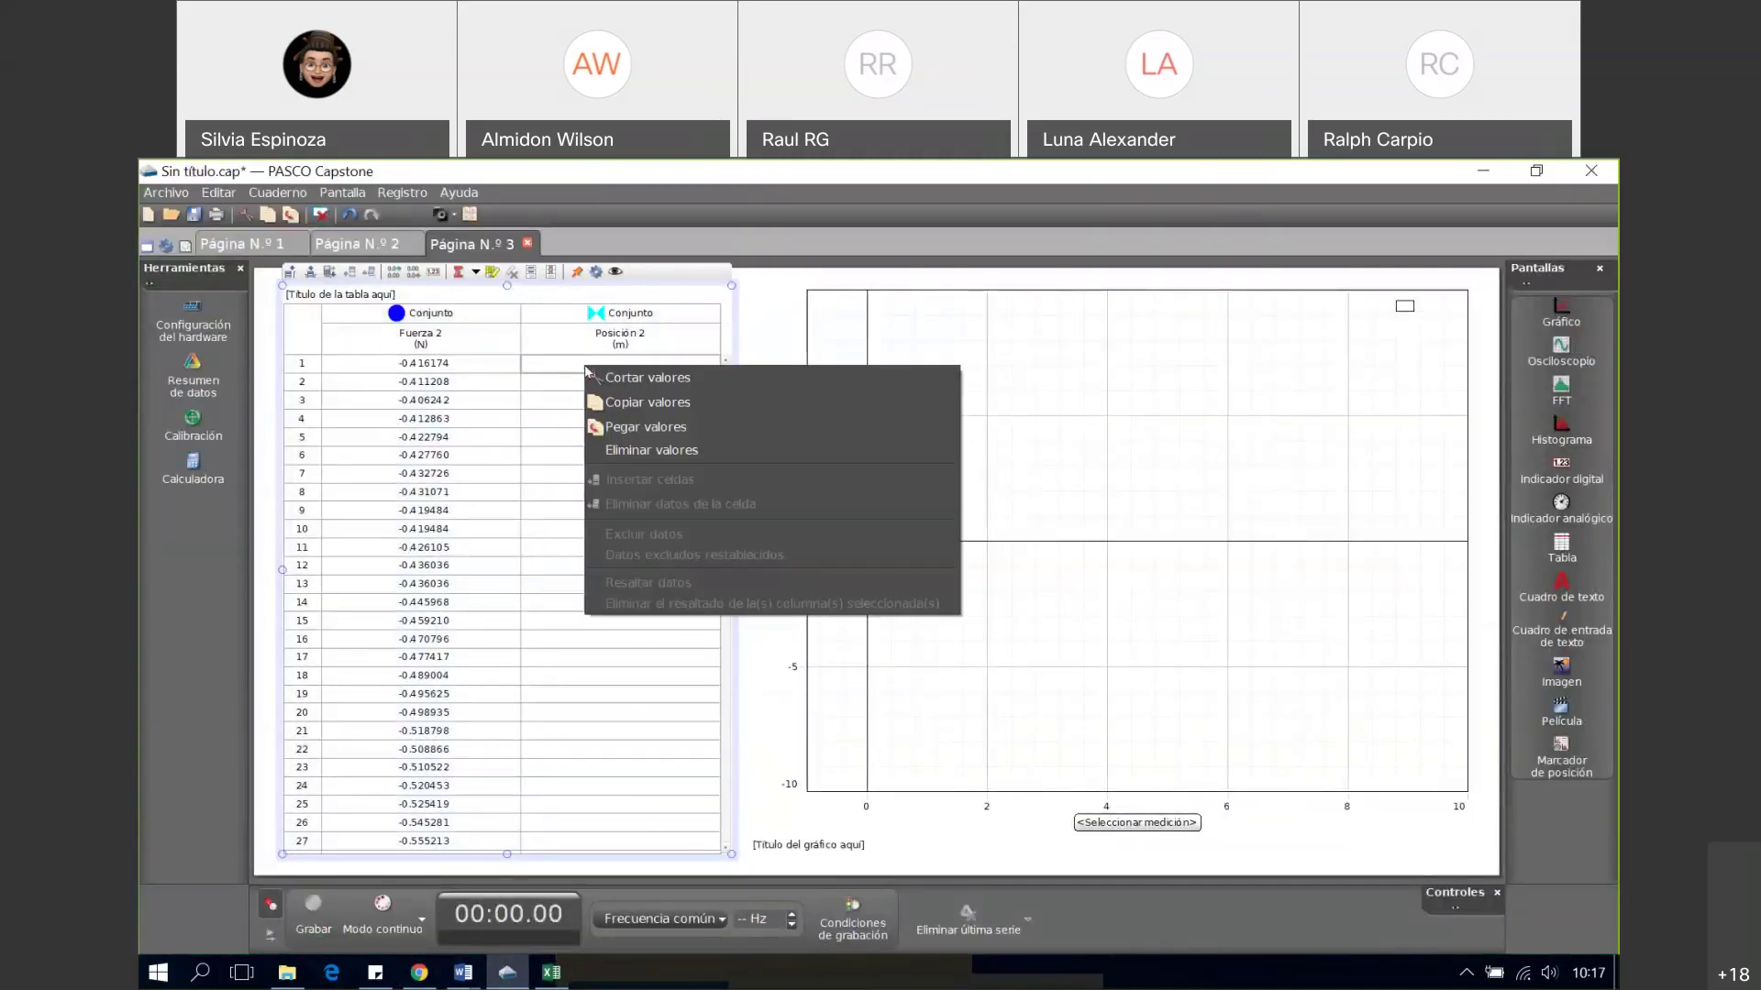
right_click(550, 366)
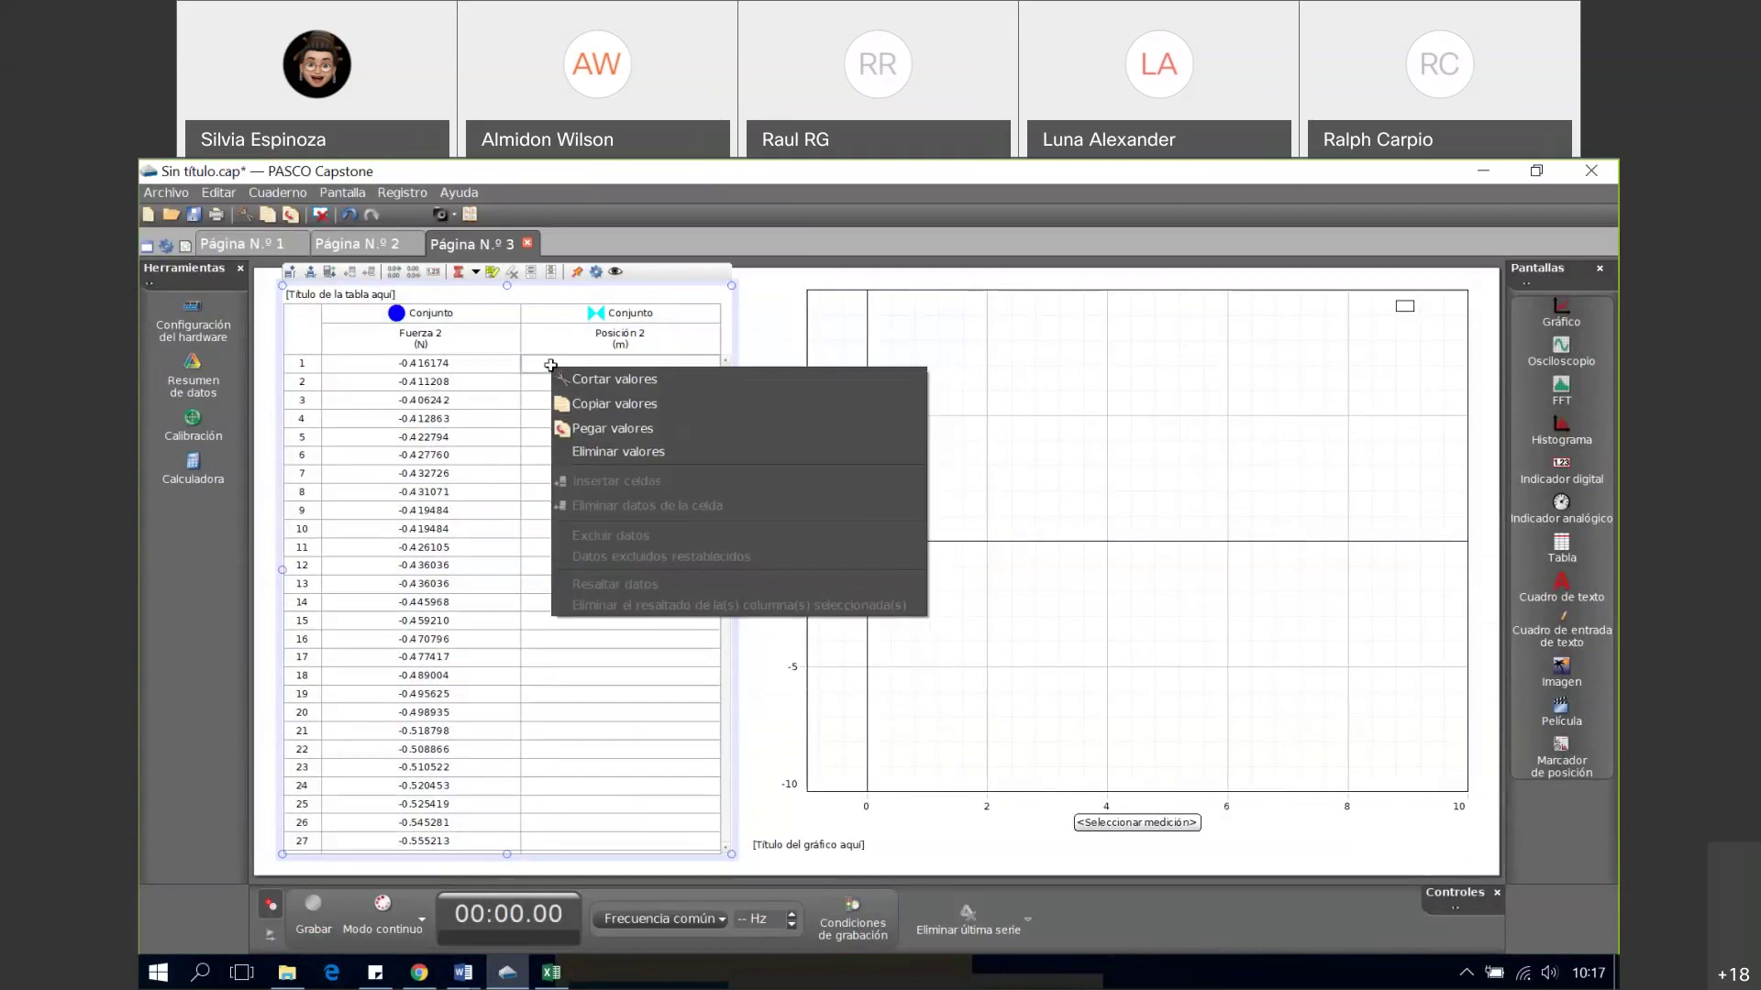
left_click(614, 429)
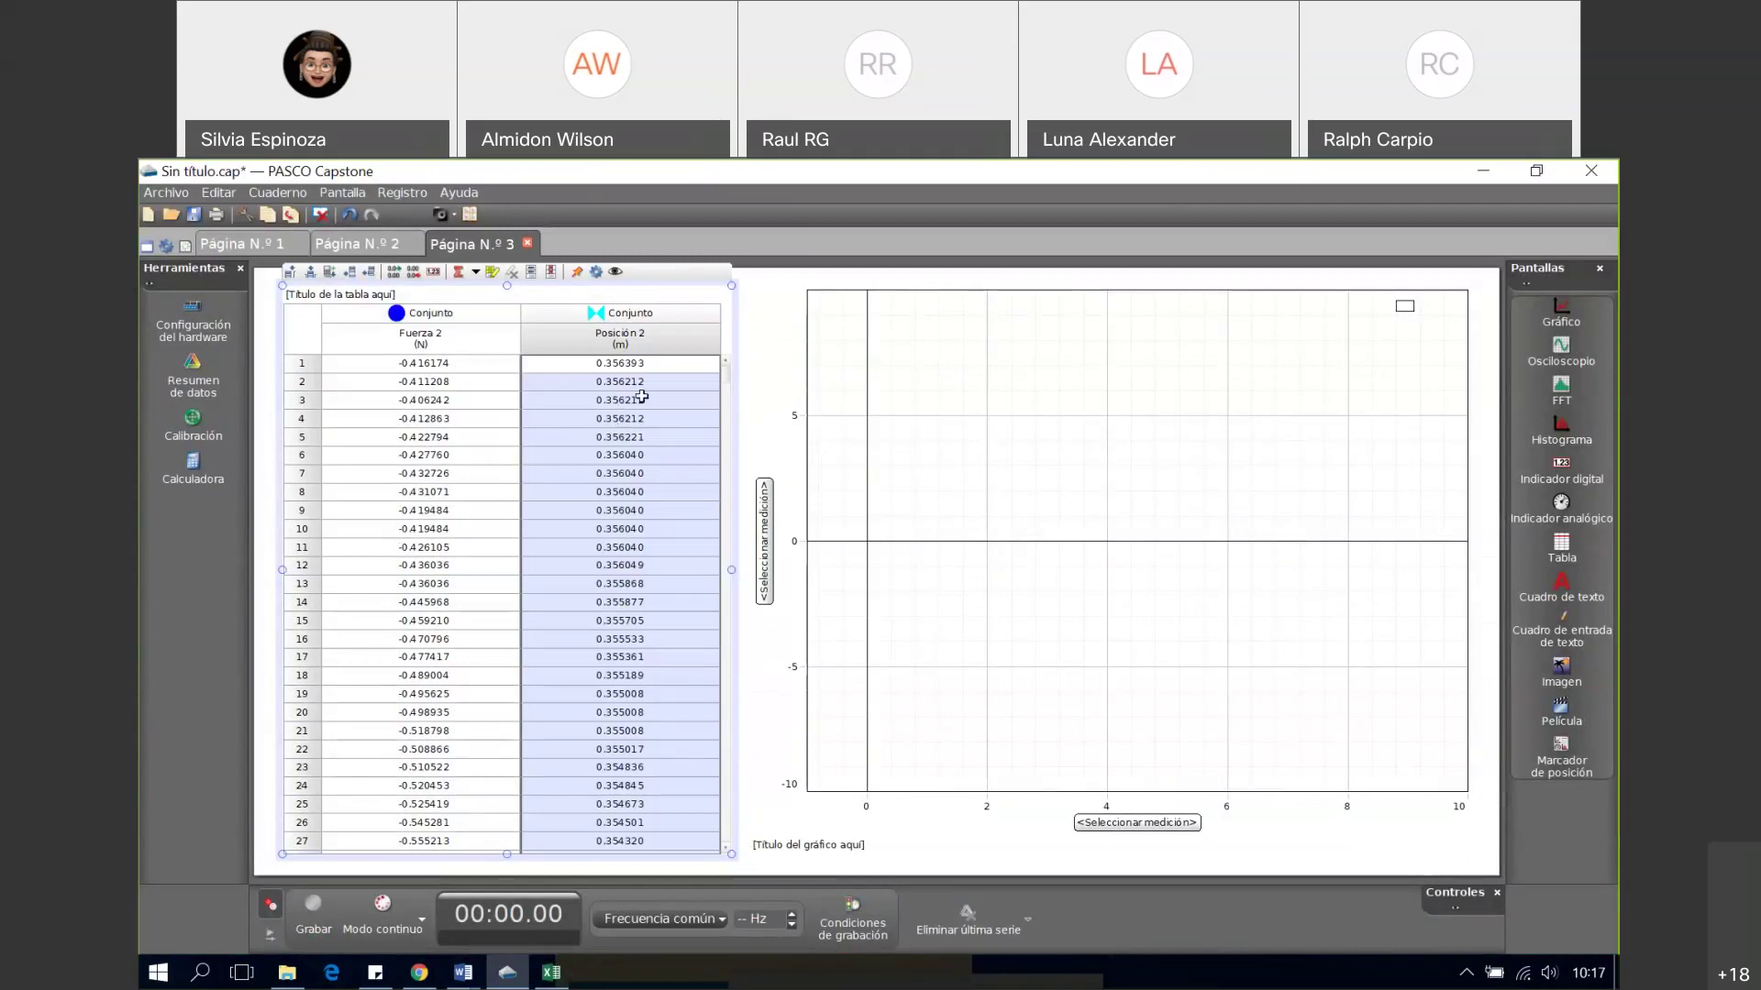
left_click(847, 481)
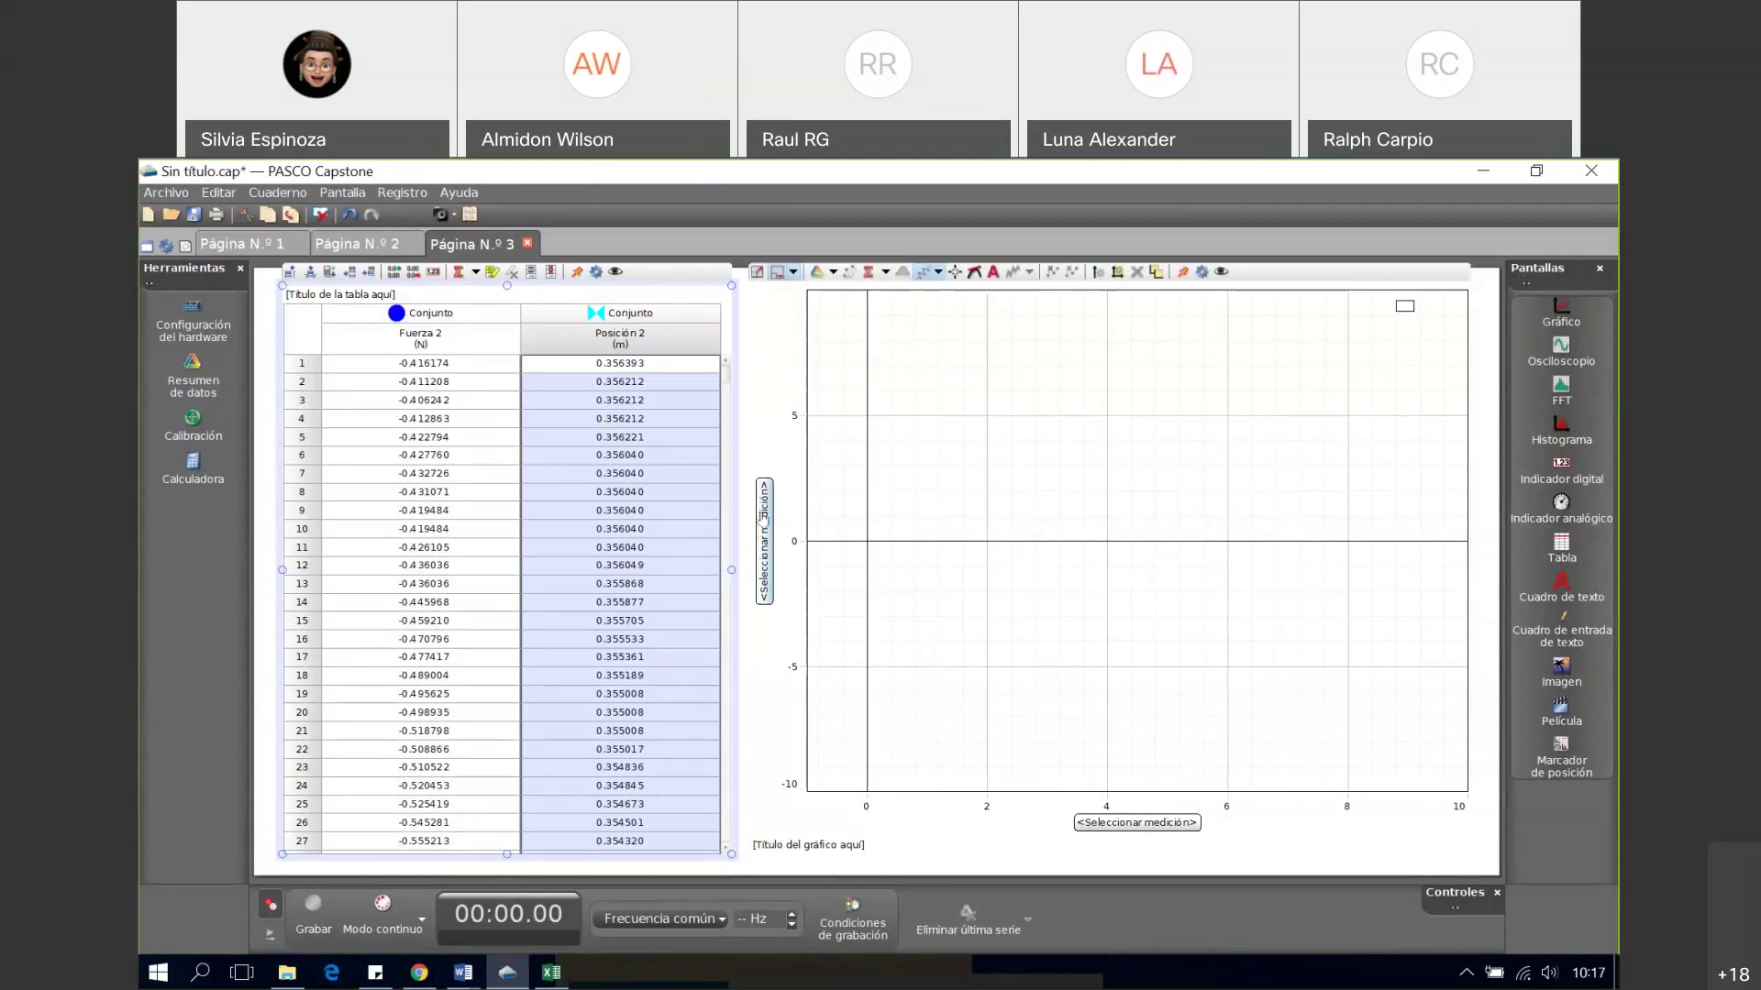
- Plot Fuerza 2 (N) against Posición 2 (m) in the page 3 graph and scale the axes to fit the data
left_click(763, 519)
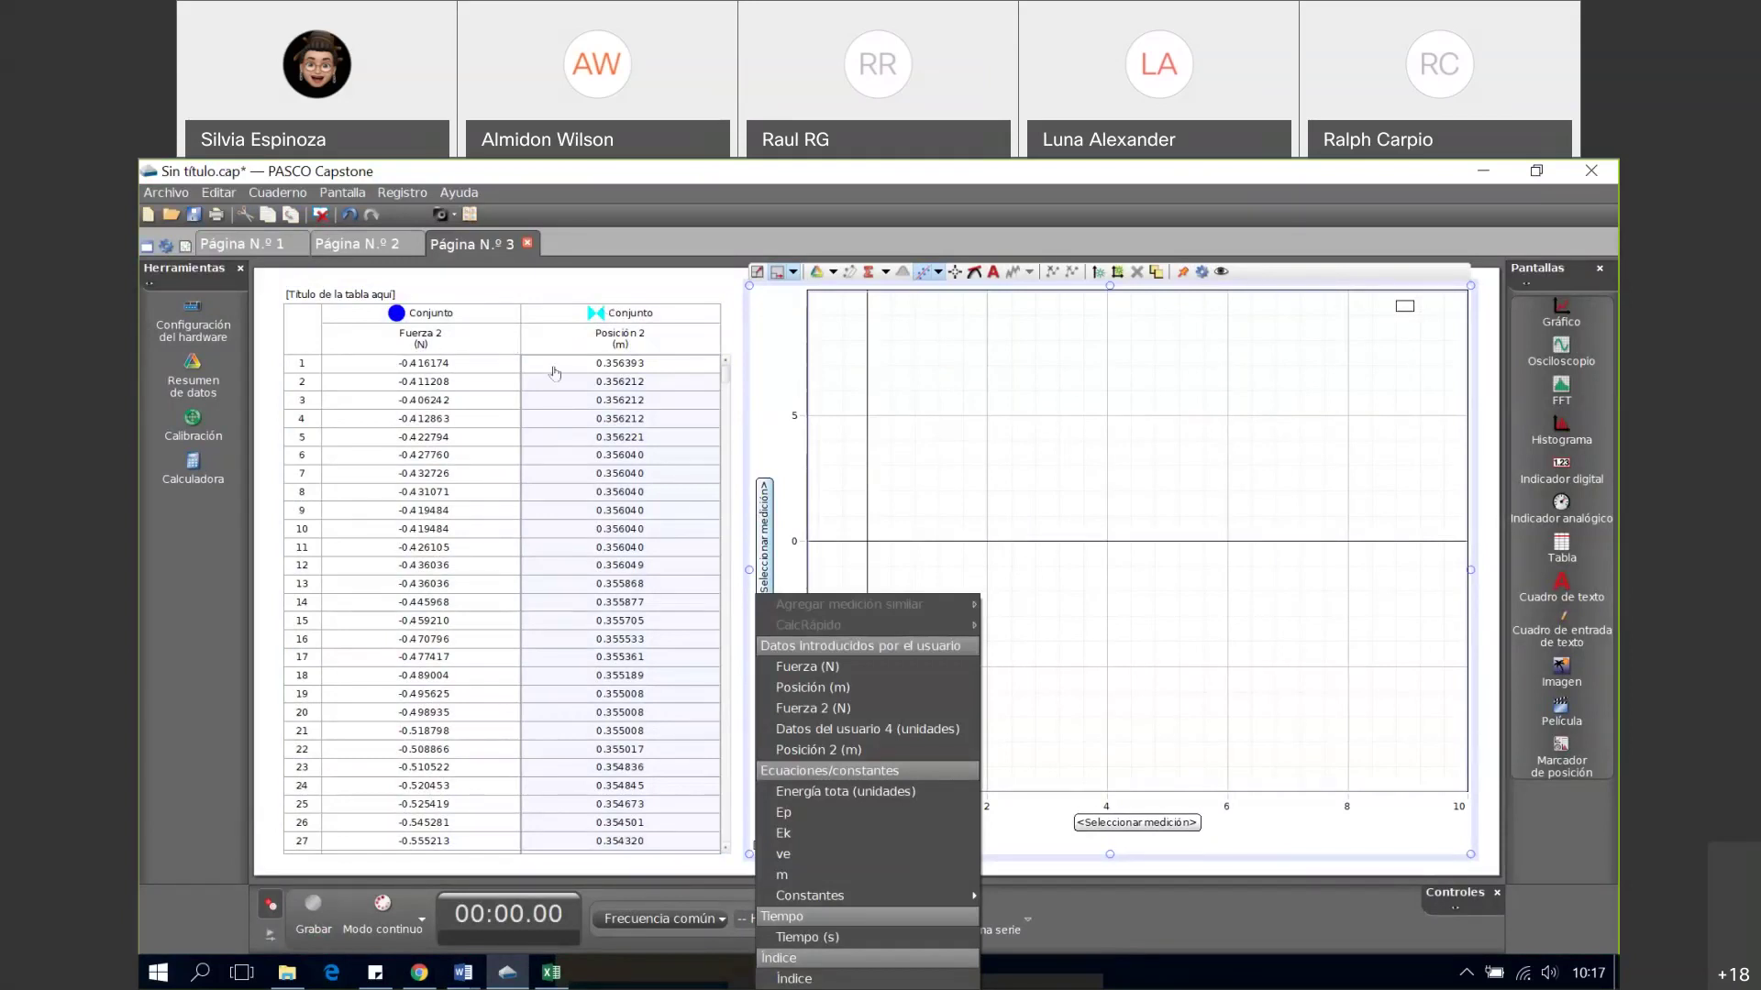
left_click(839, 708)
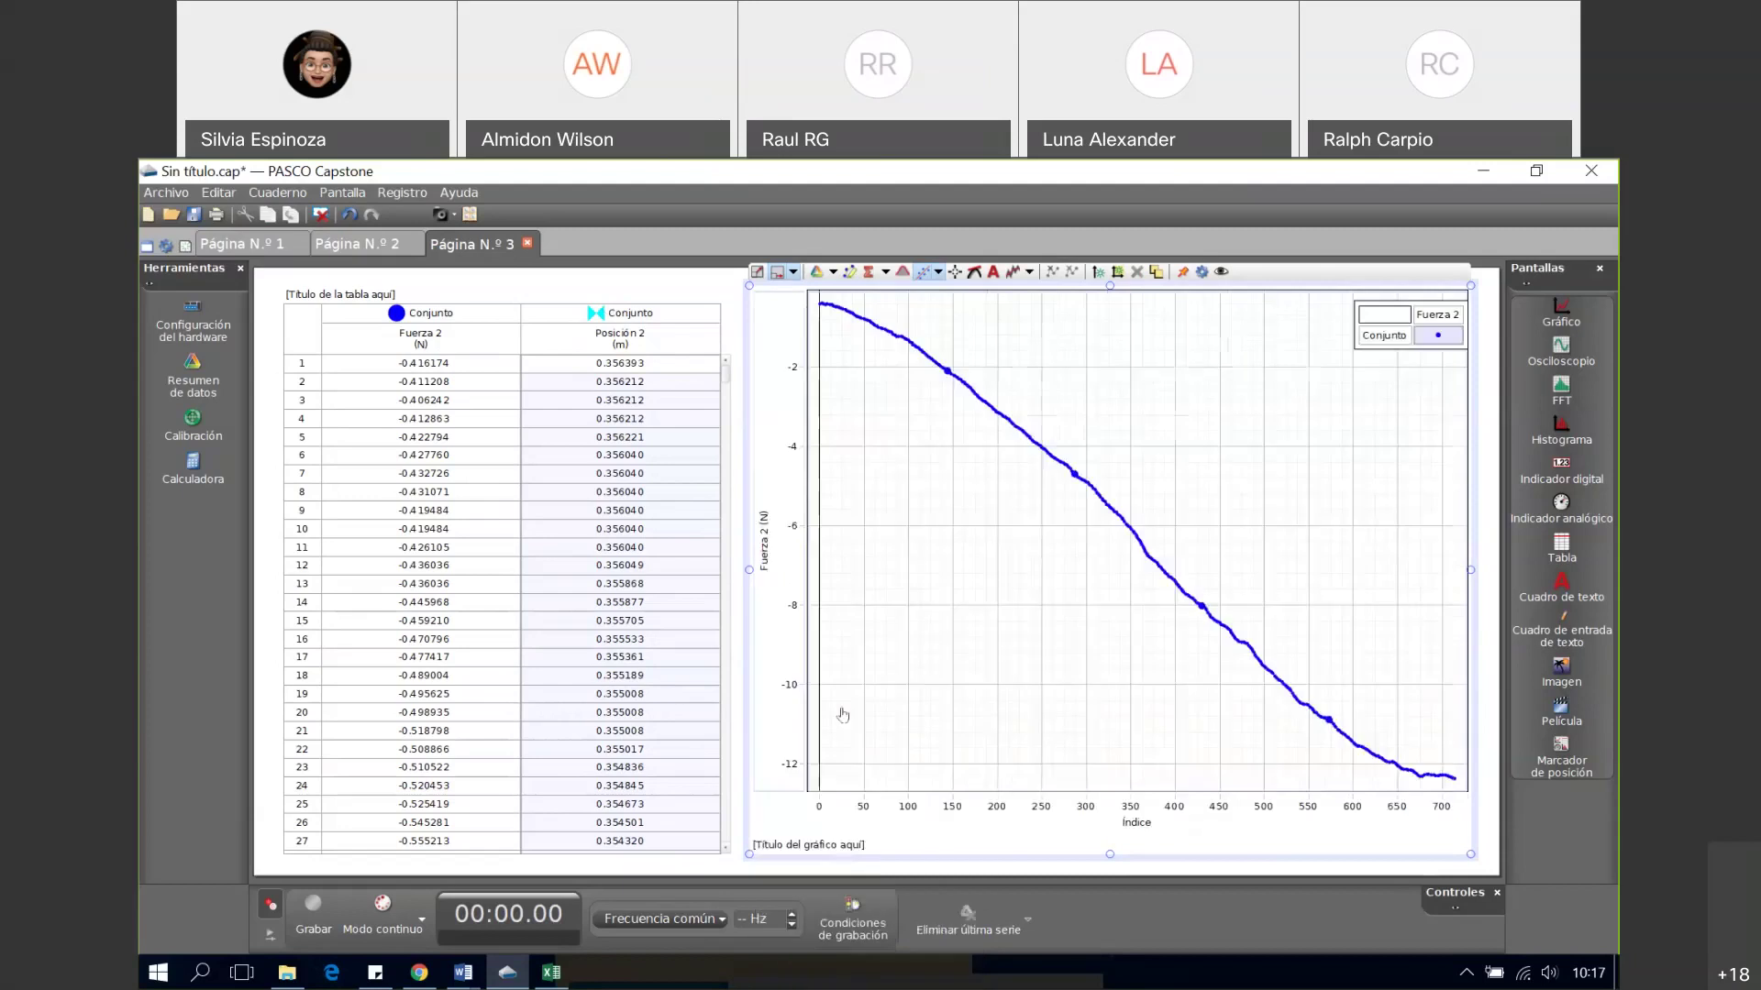
left_click(1135, 824)
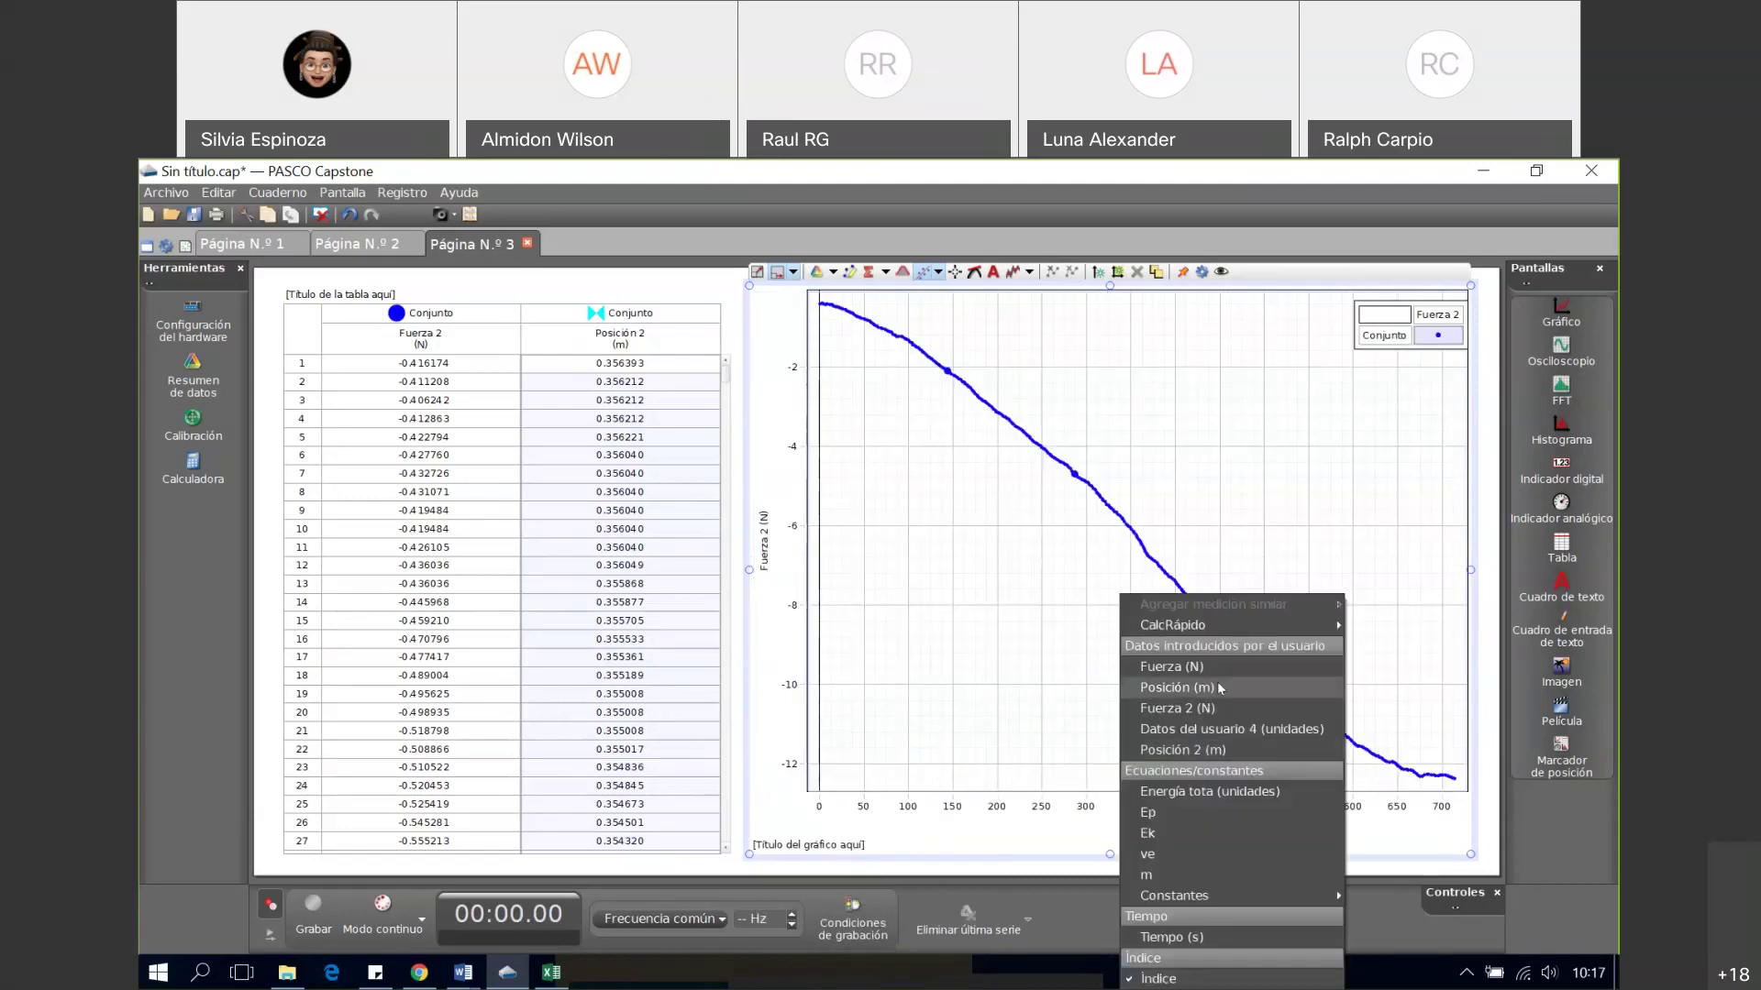
left_click(1170, 751)
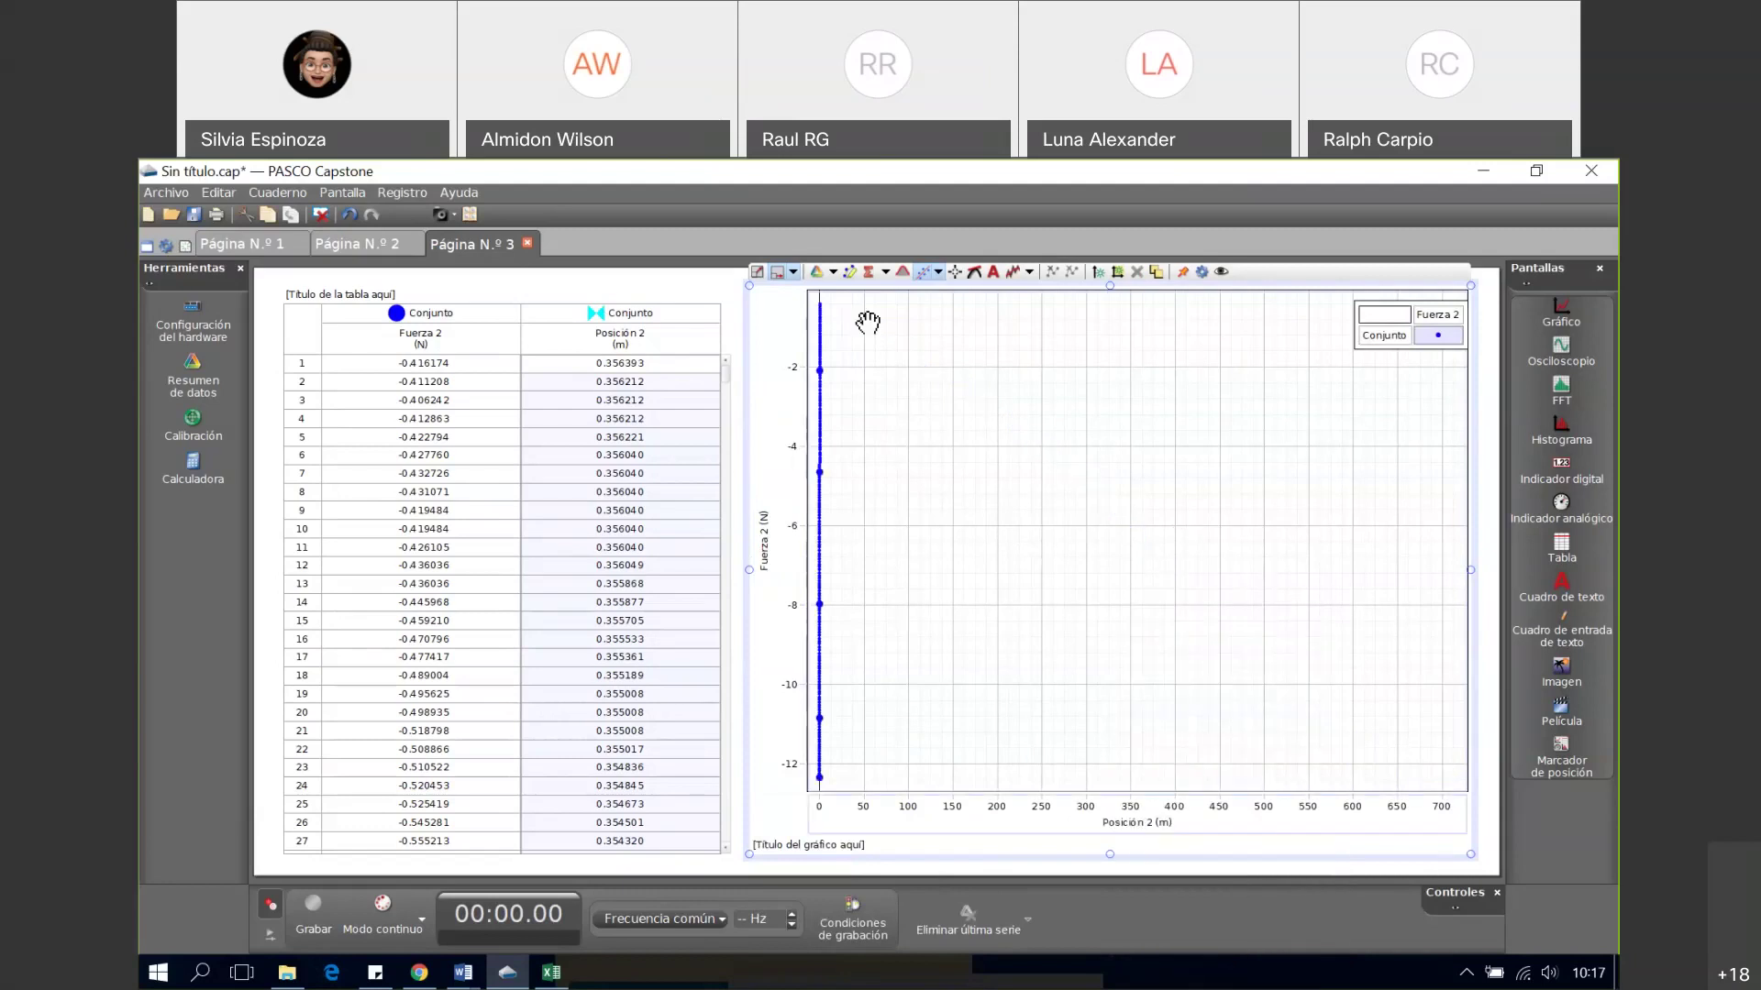
left_click(777, 275)
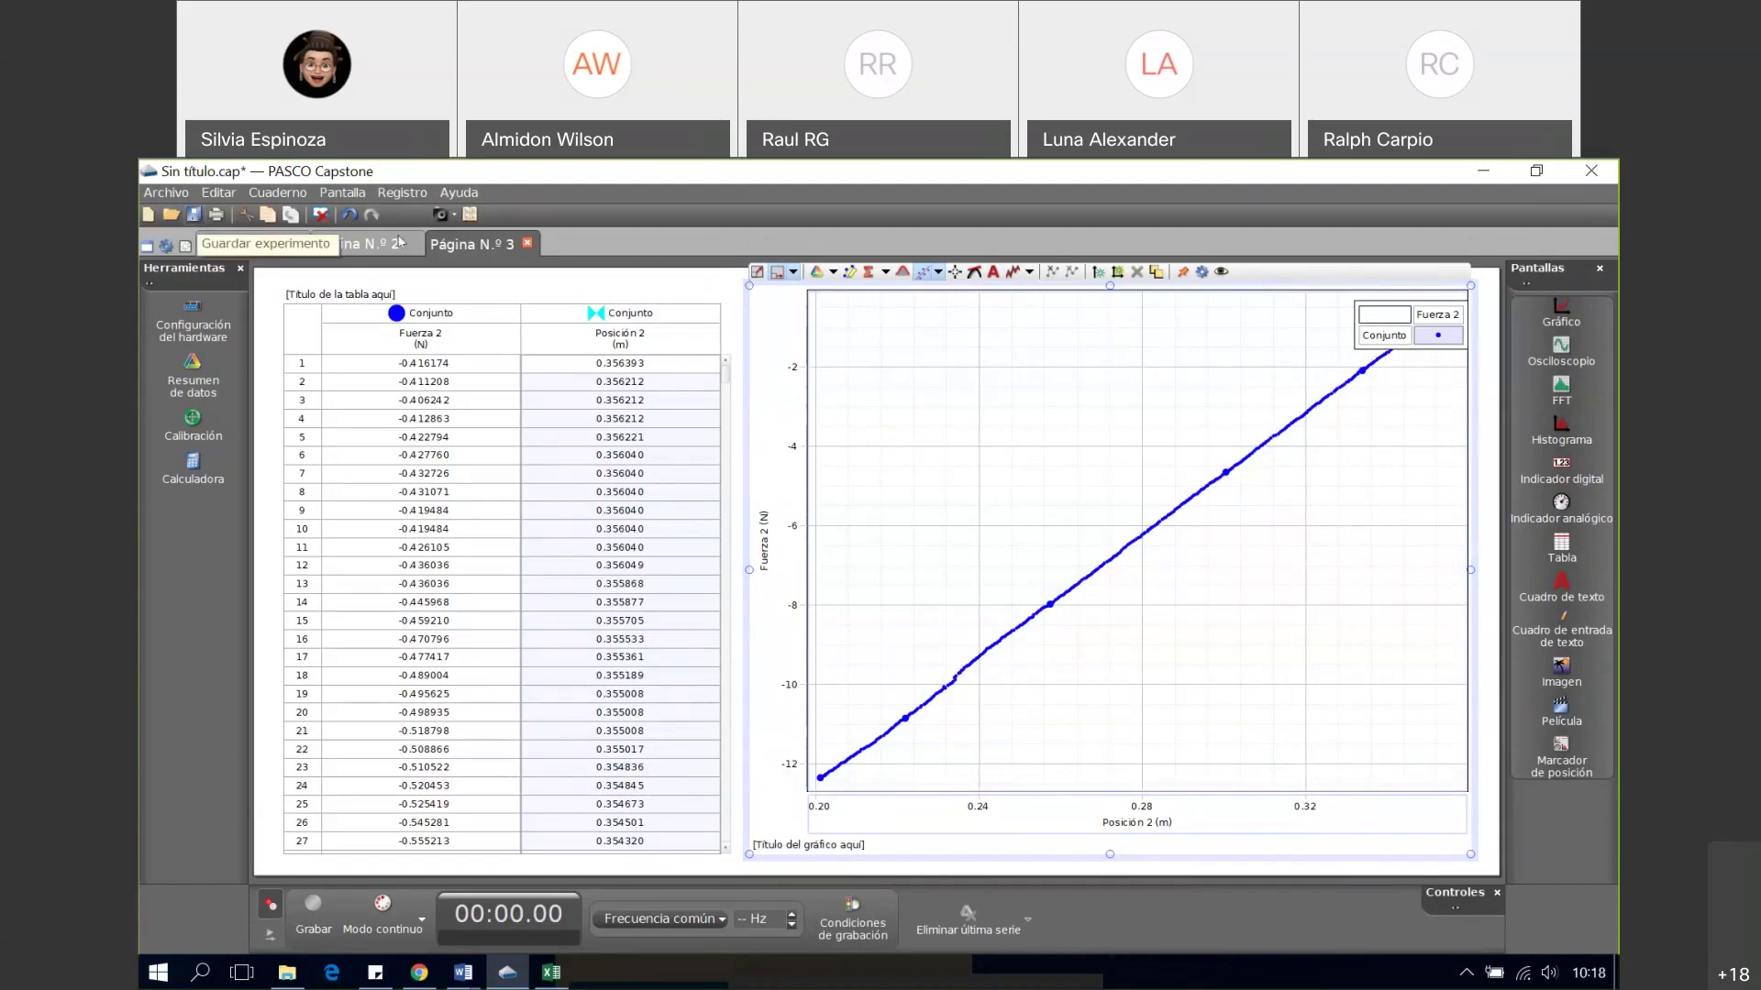
- Add a fourth page laid out with the Tabla y gráfico template
left_click(186, 246)
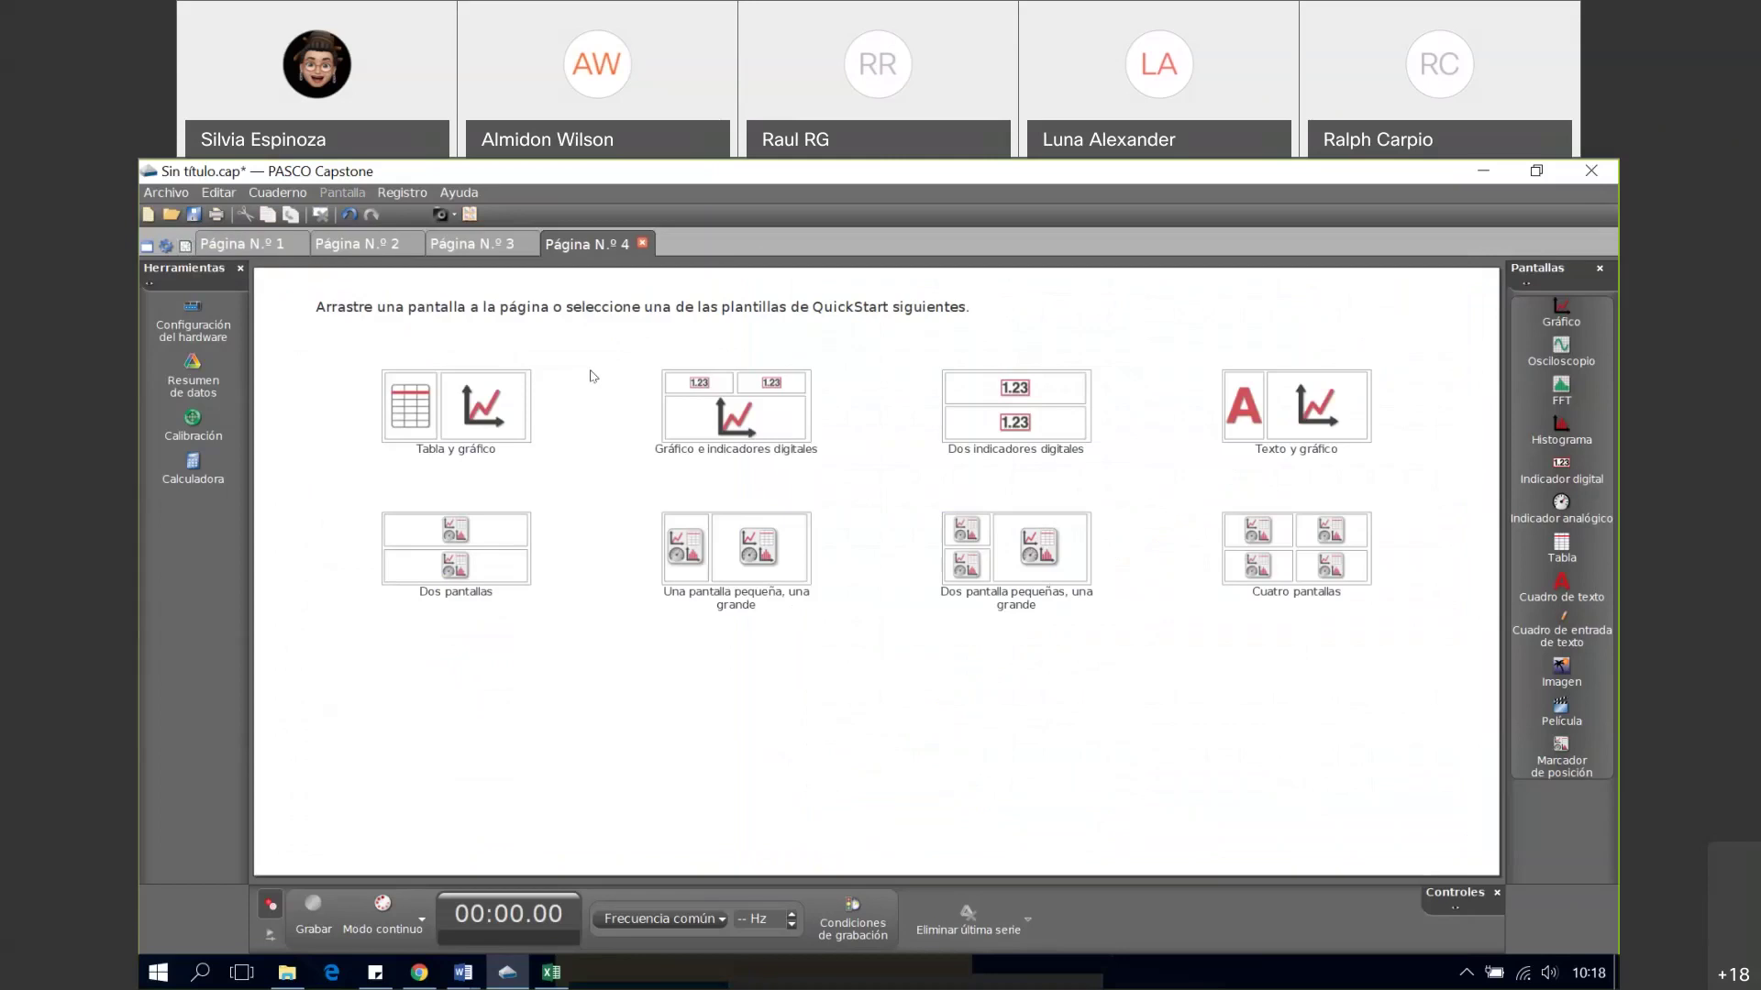
left_click(477, 416)
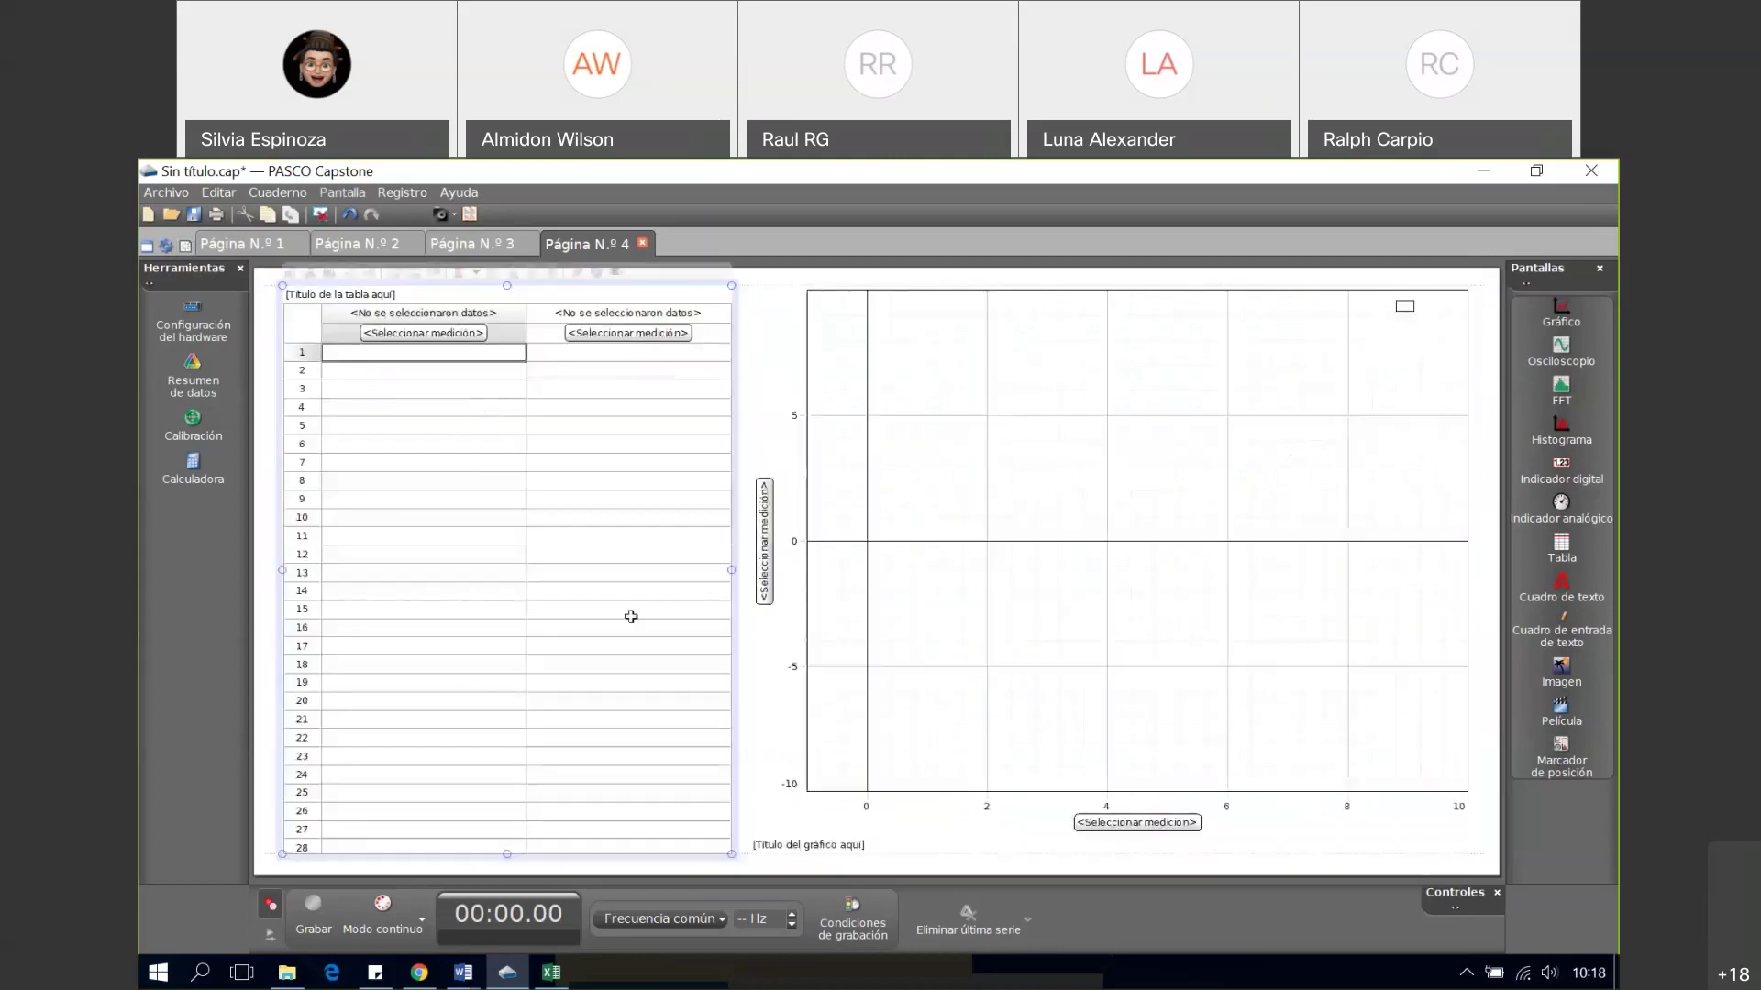
- Switch to the Excel workbook and delete rows 1 to 5 of the datos 3 sheet
left_click(553, 974)
left_click(772, 658)
left_click_drag(153, 389, 161, 473)
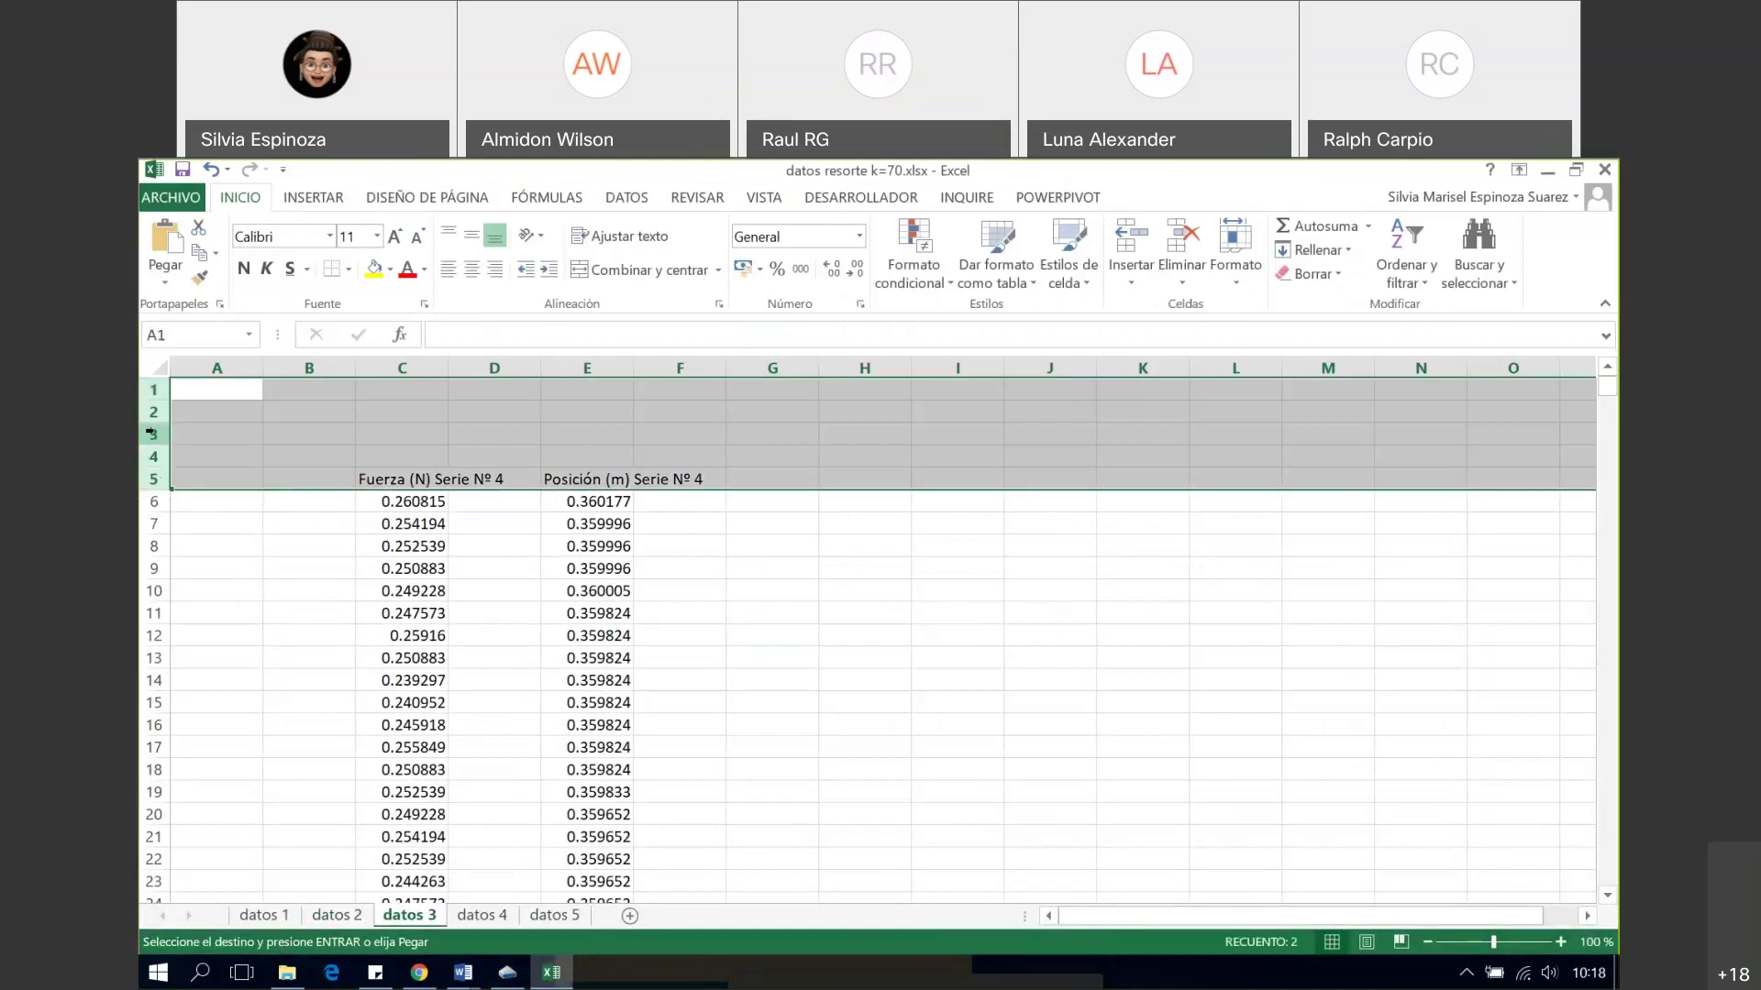
right_click(150, 435)
left_click(236, 627)
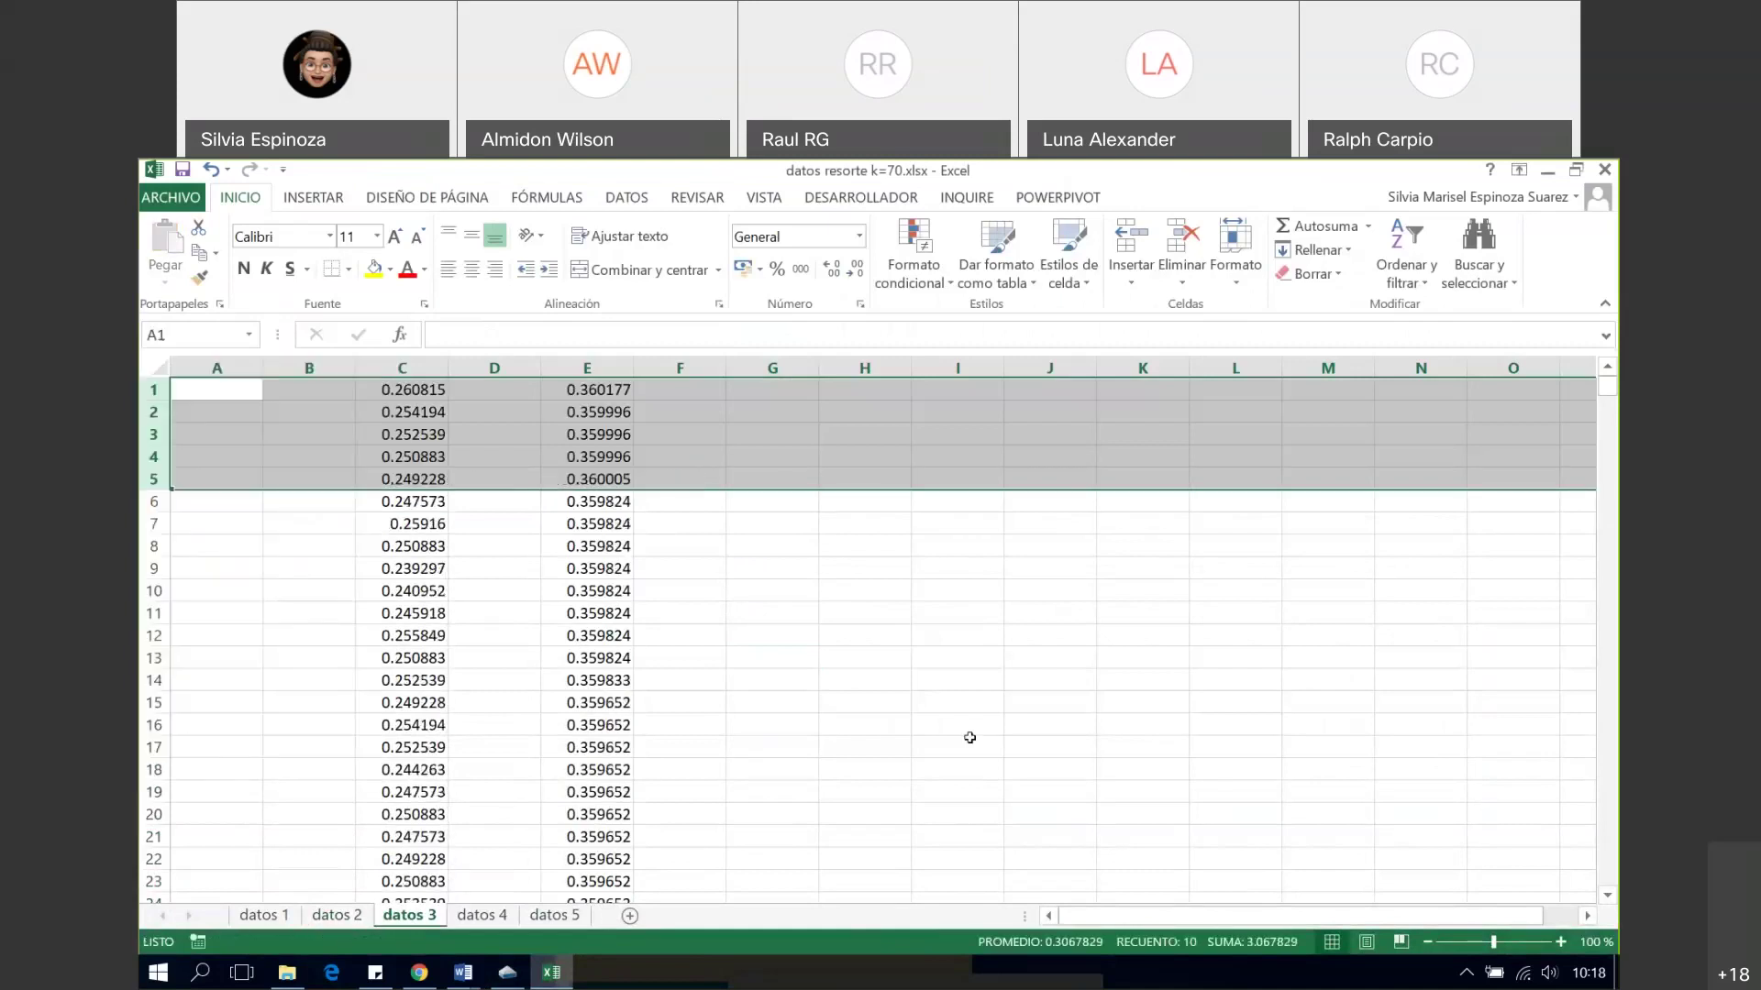
left_click(1050, 679)
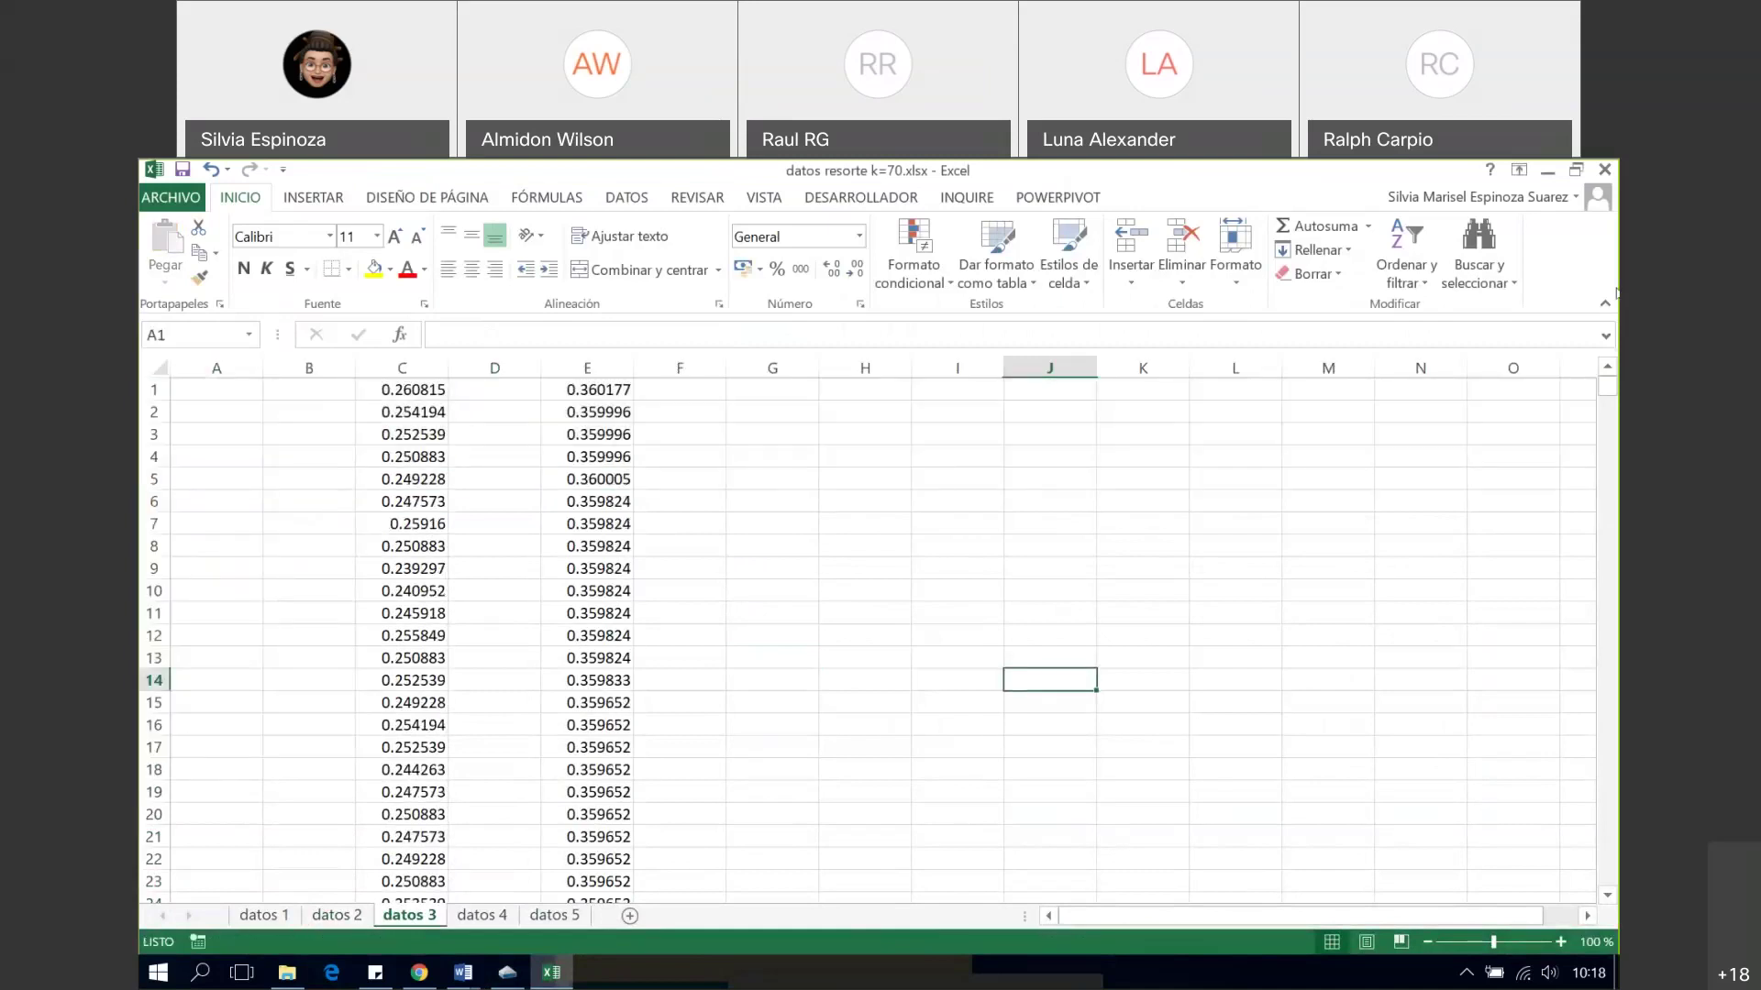
- Copy the whole force column C of the datos 3 sheet
left_click(402, 368)
right_click(403, 369)
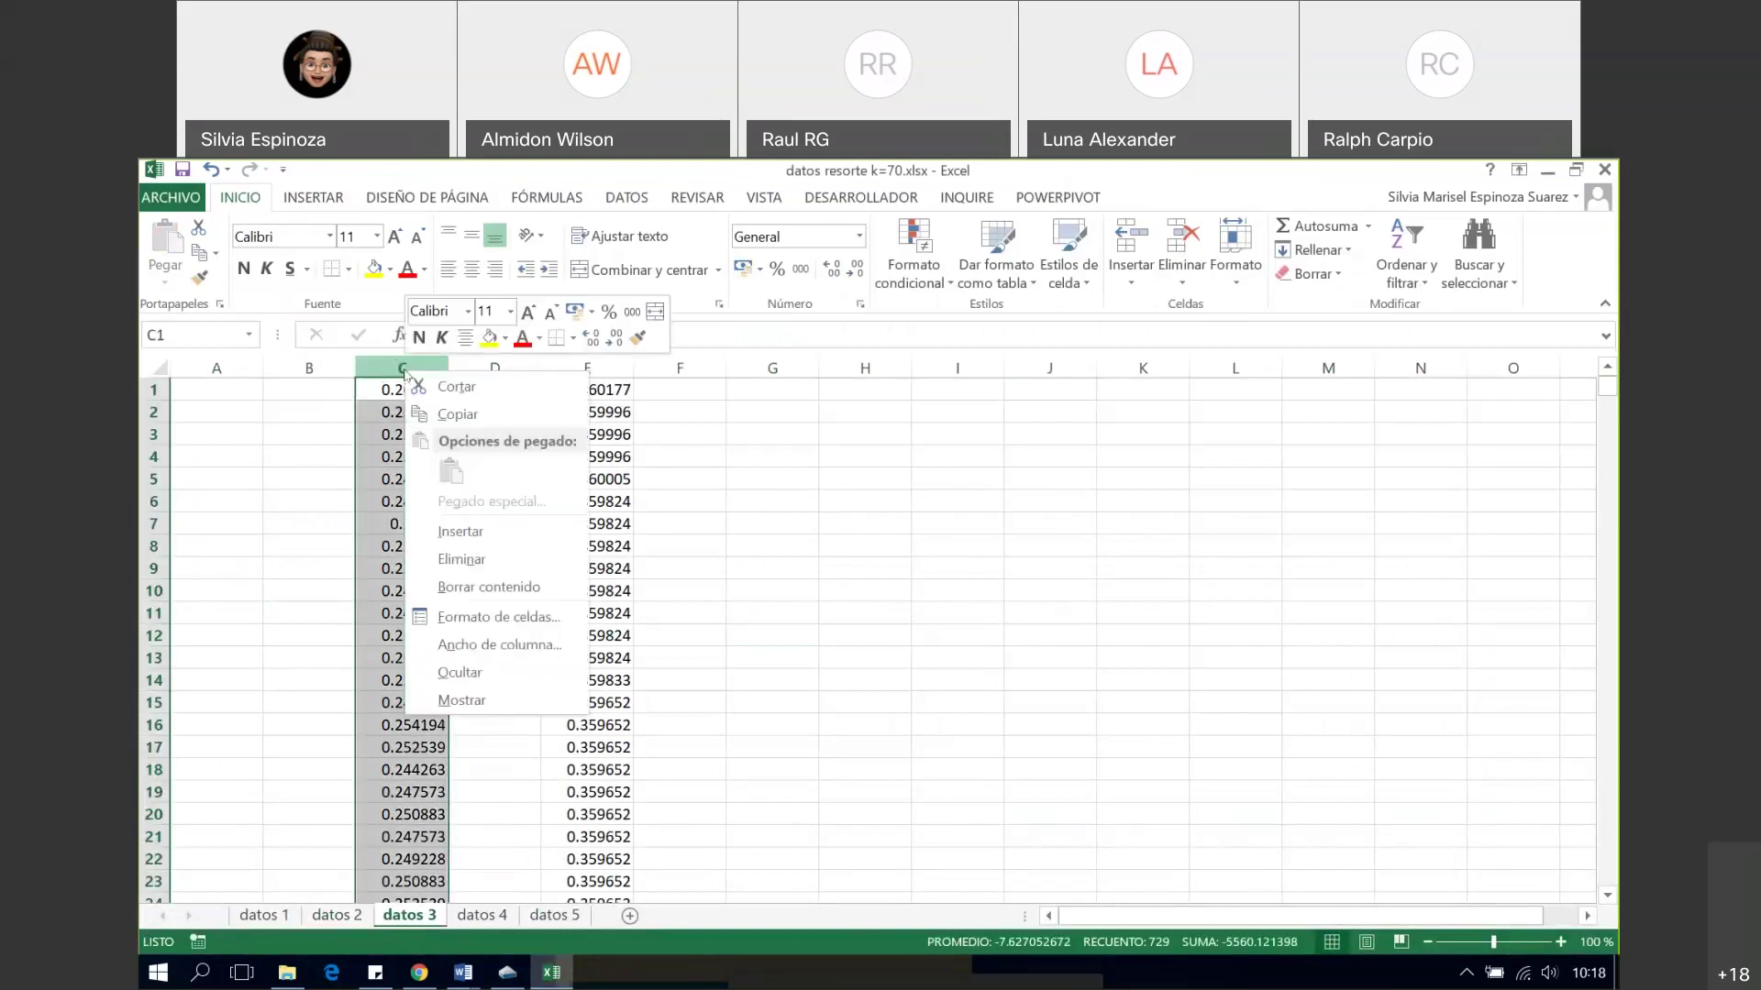
left_click(456, 413)
- Switch back to PASCO Capstone and create a user-entered data set named Fuerza 3 with units N in the table's first column
left_click(507, 972)
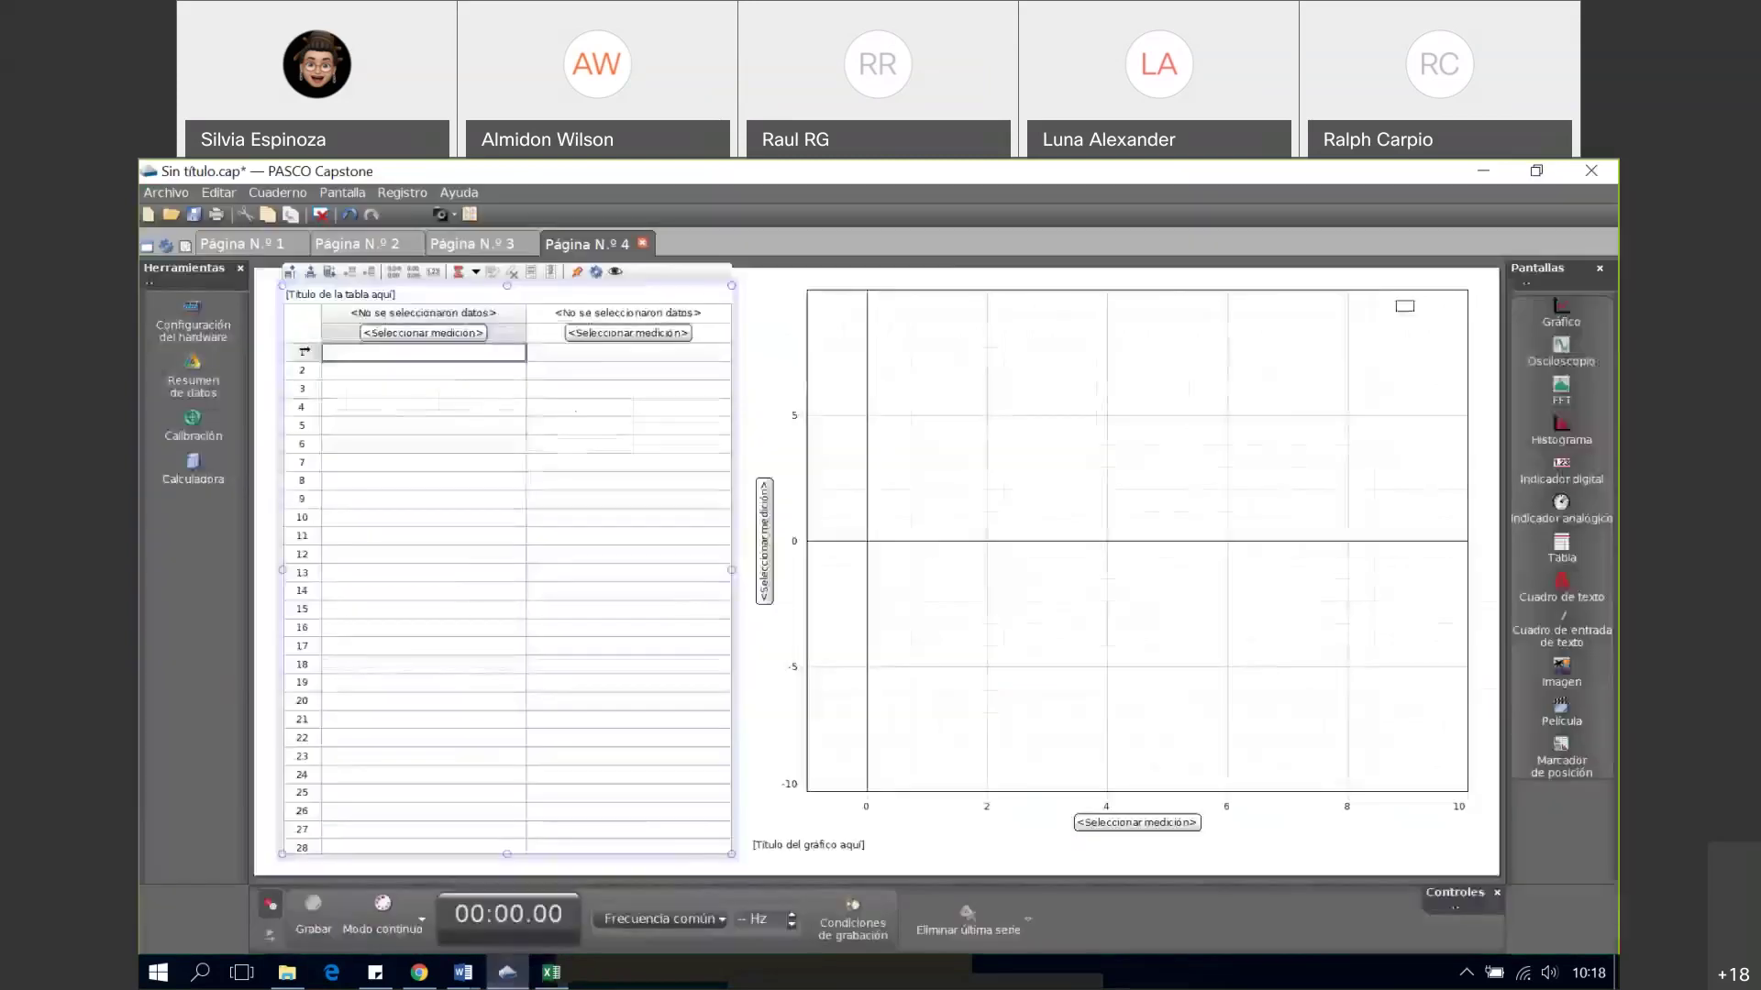
left_click(429, 333)
left_click(429, 333)
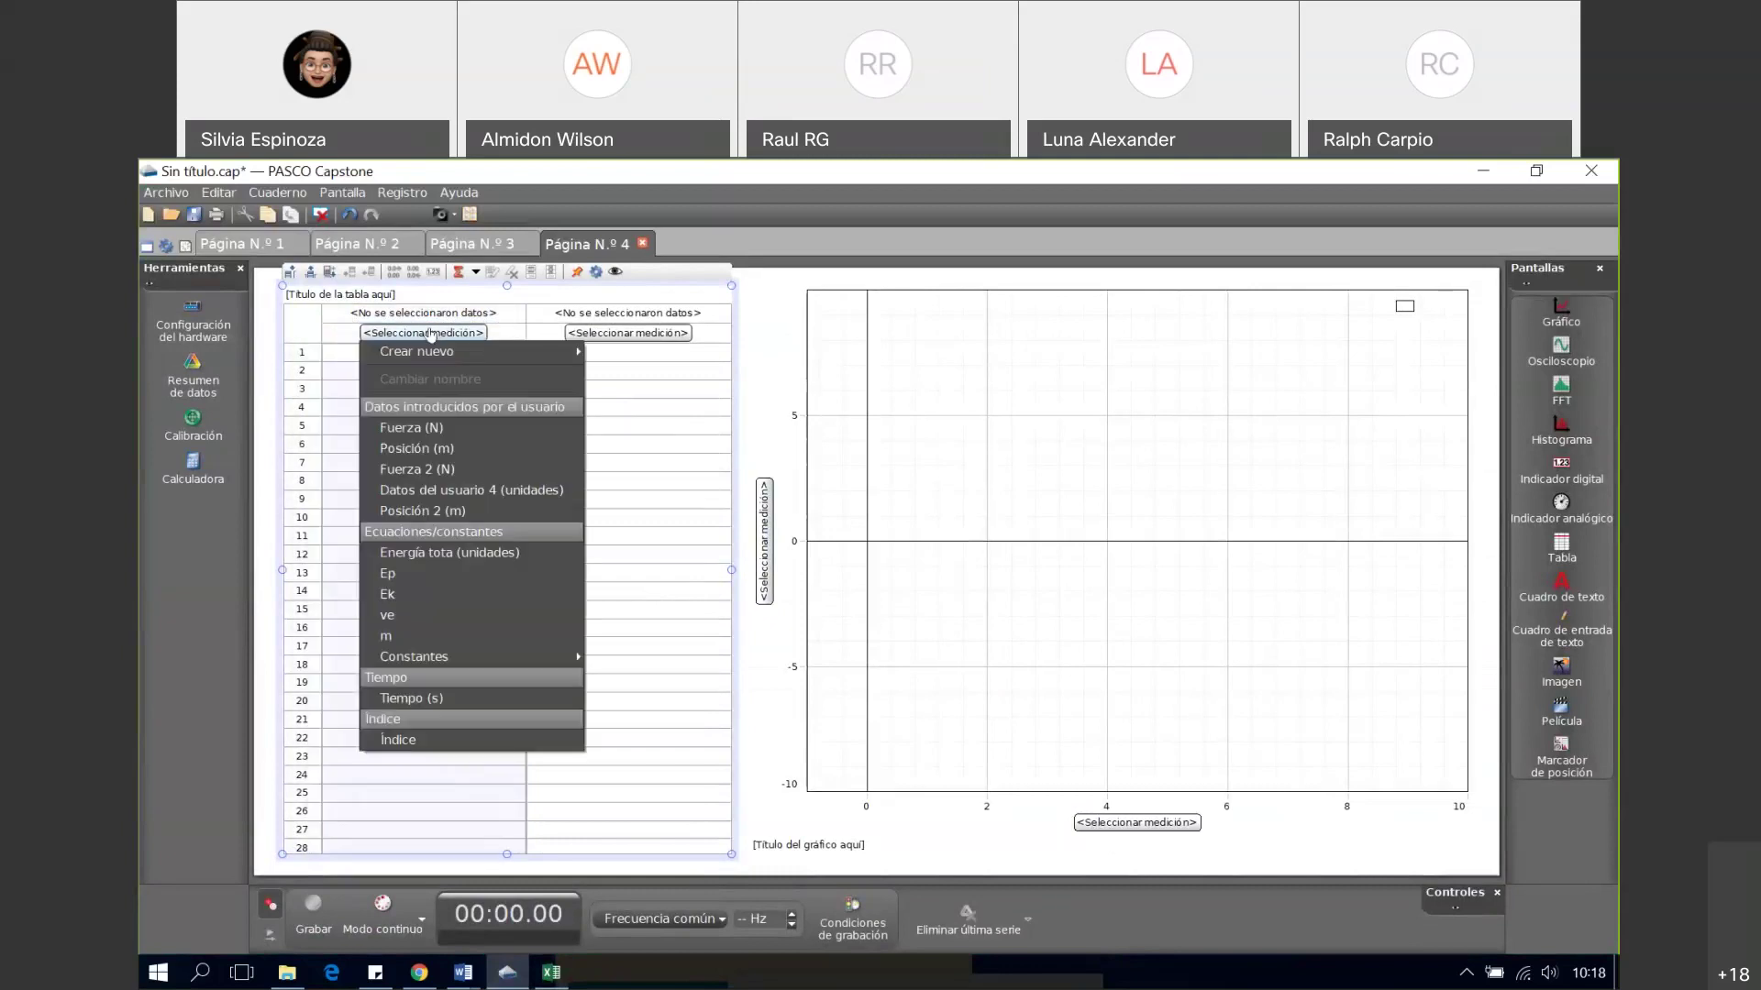
mouse_move(463, 352)
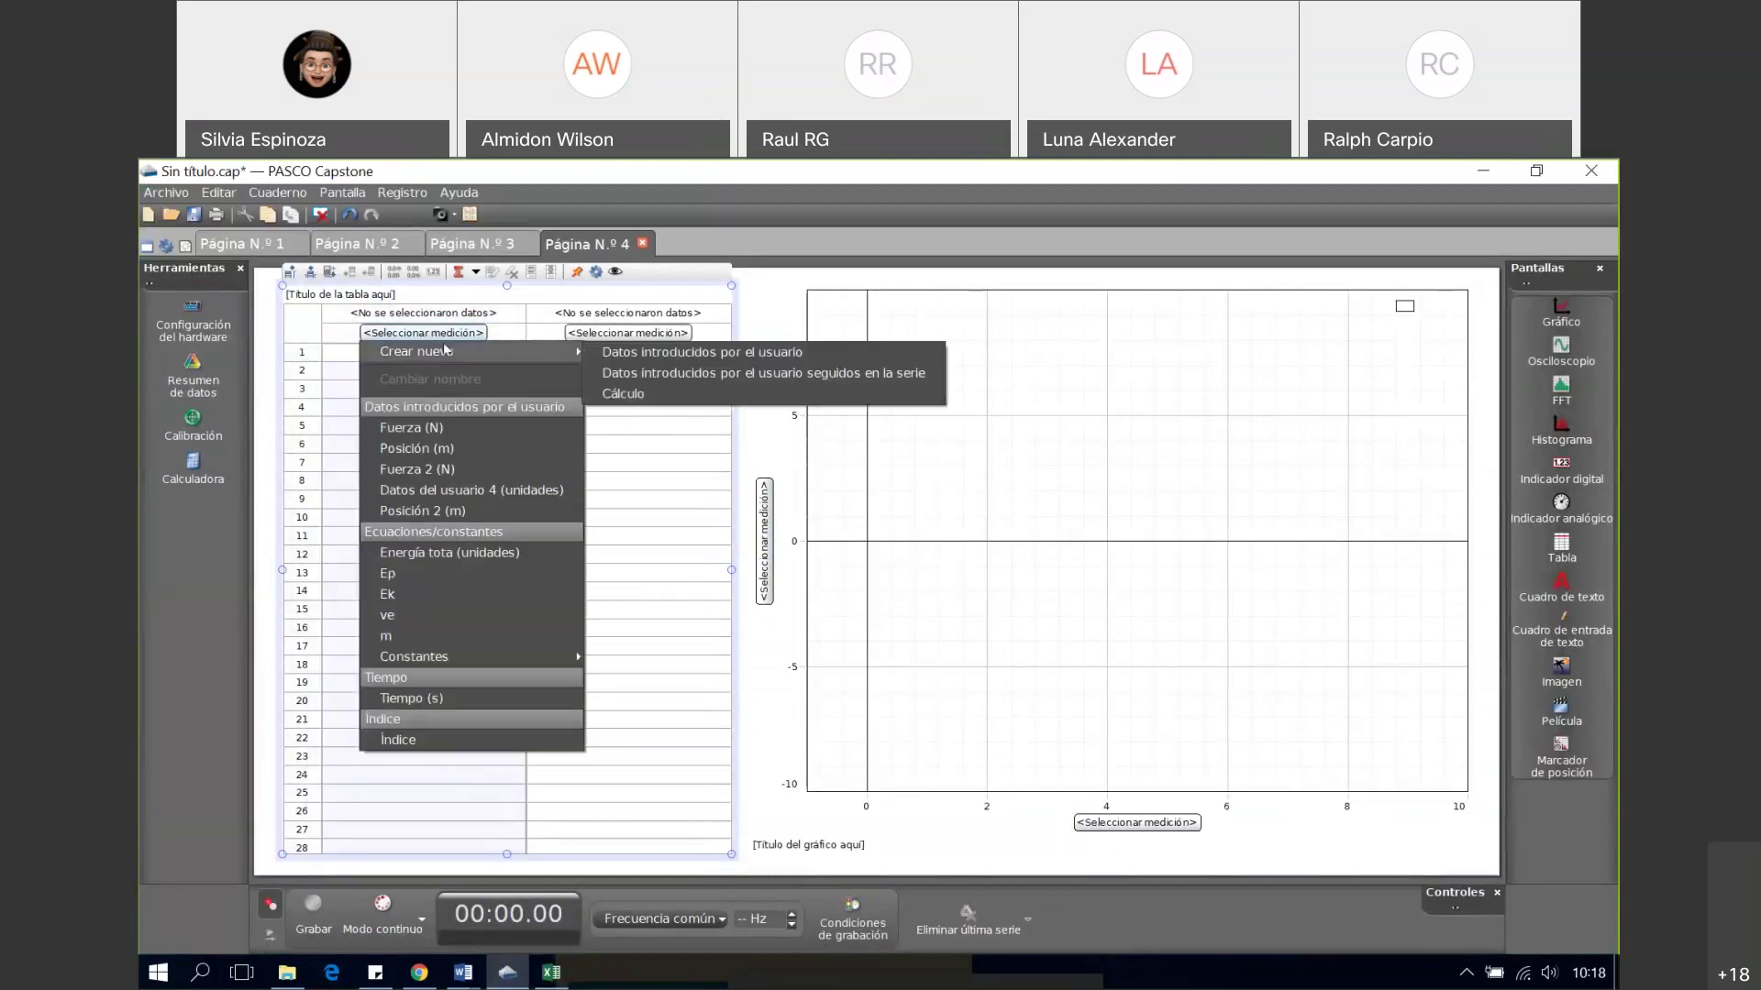
left_click(735, 359)
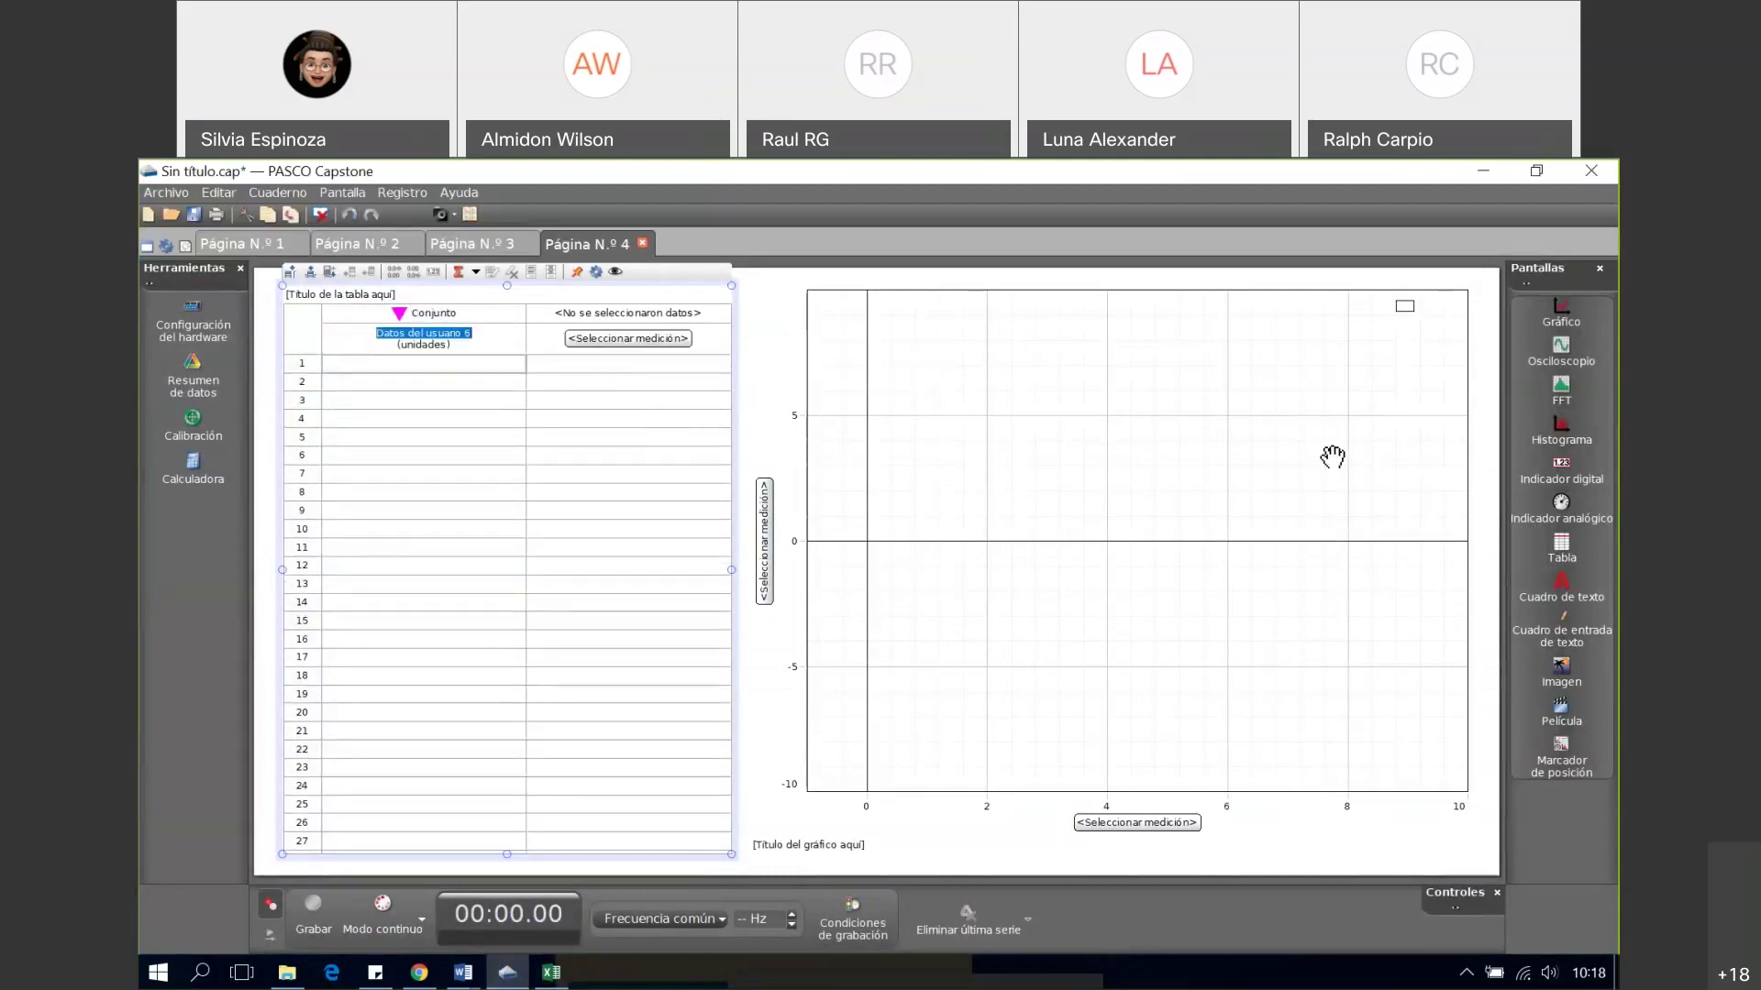
mouse_move(1332, 456)
type("Fuerza 3")
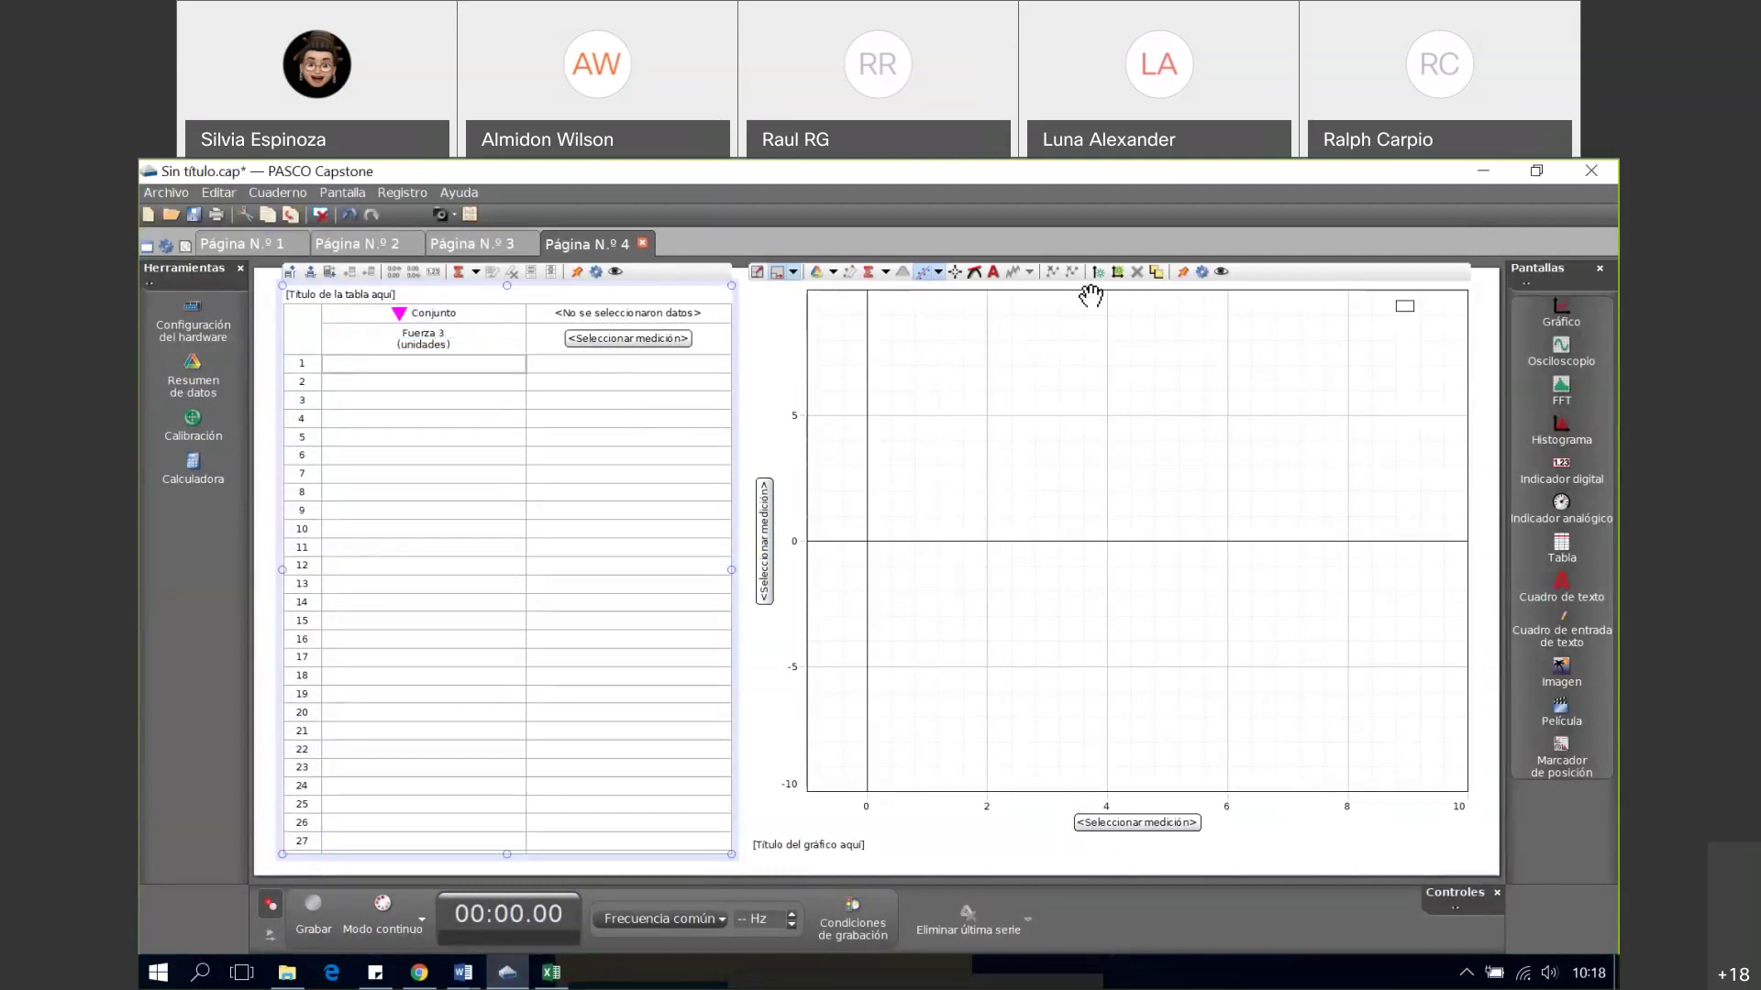
key("Tab")
type("N")
key("Return")
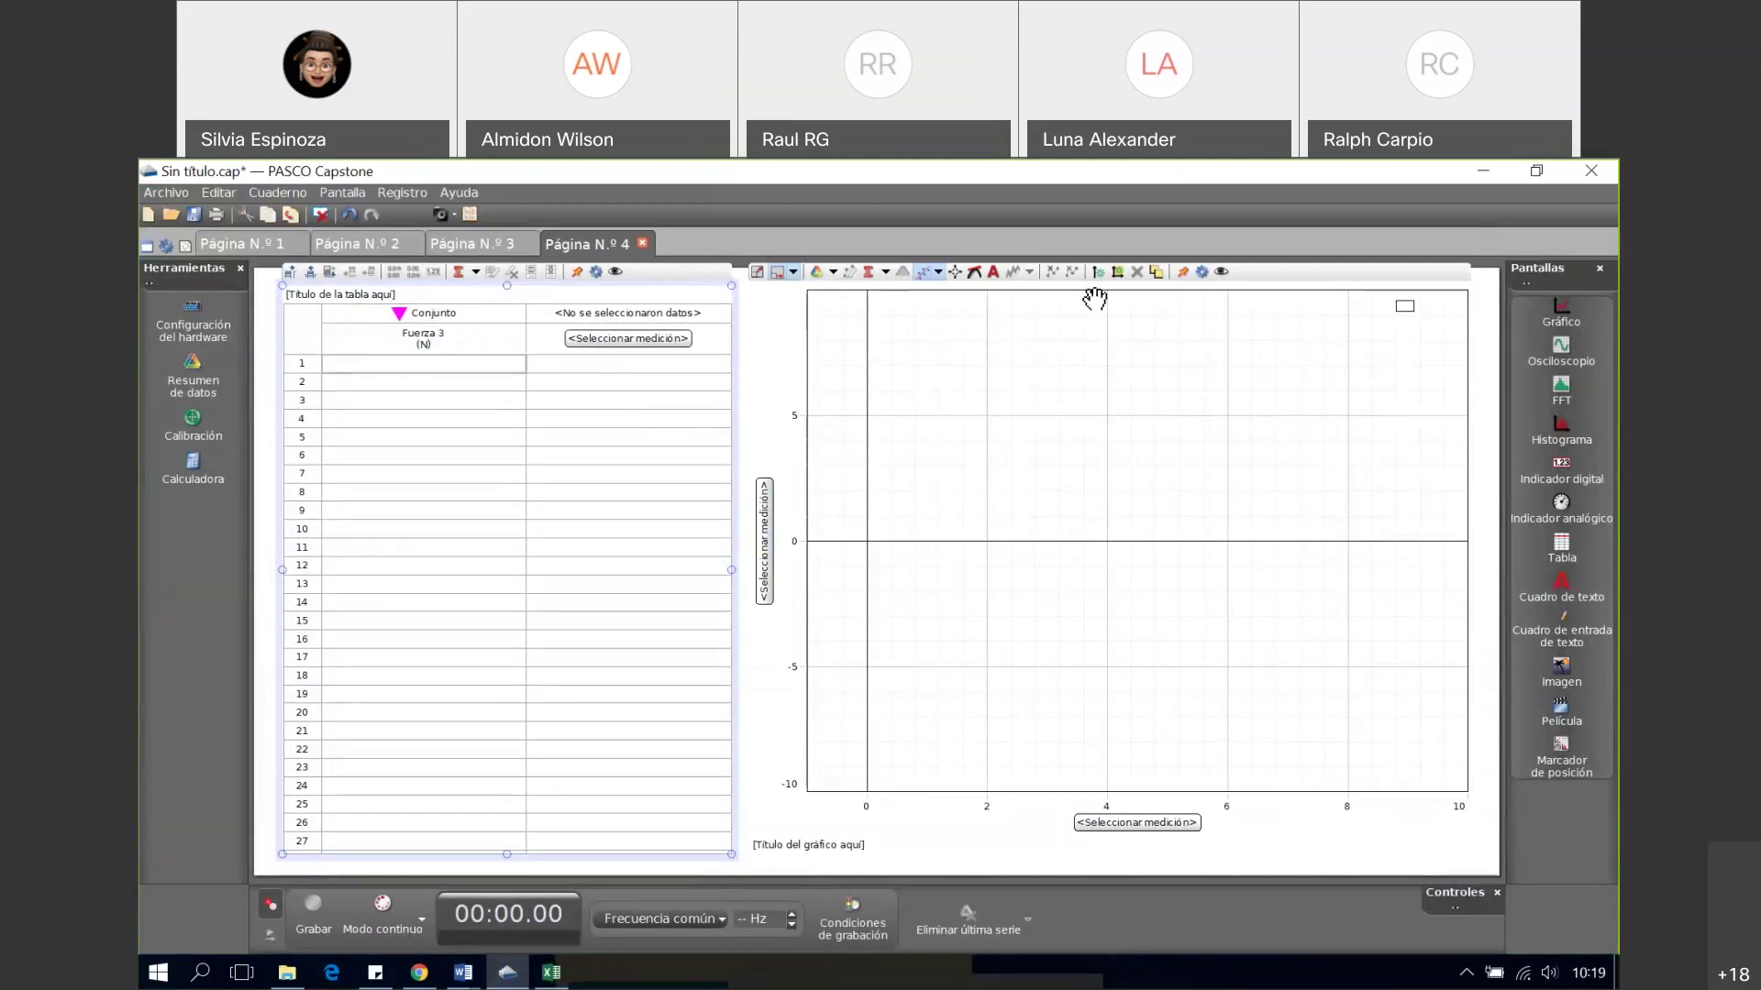
- Paste the copied force values into the Fuerza 3 column starting at row 1
right_click(400, 372)
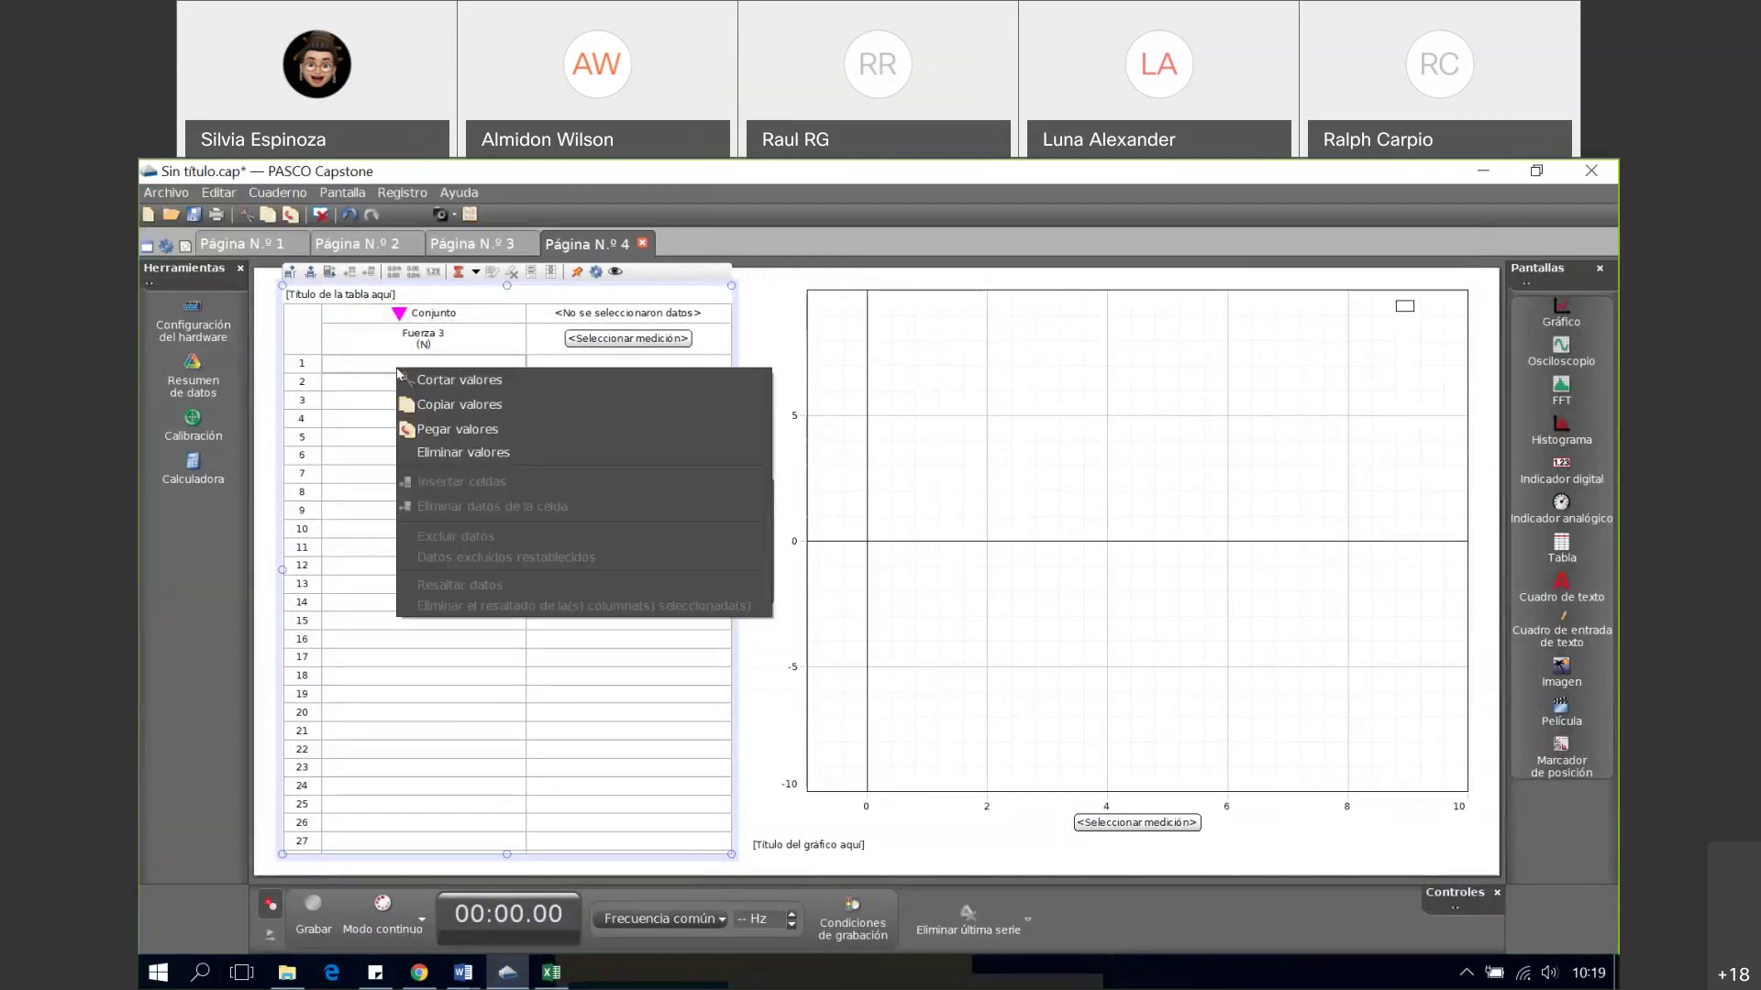
left_click(443, 427)
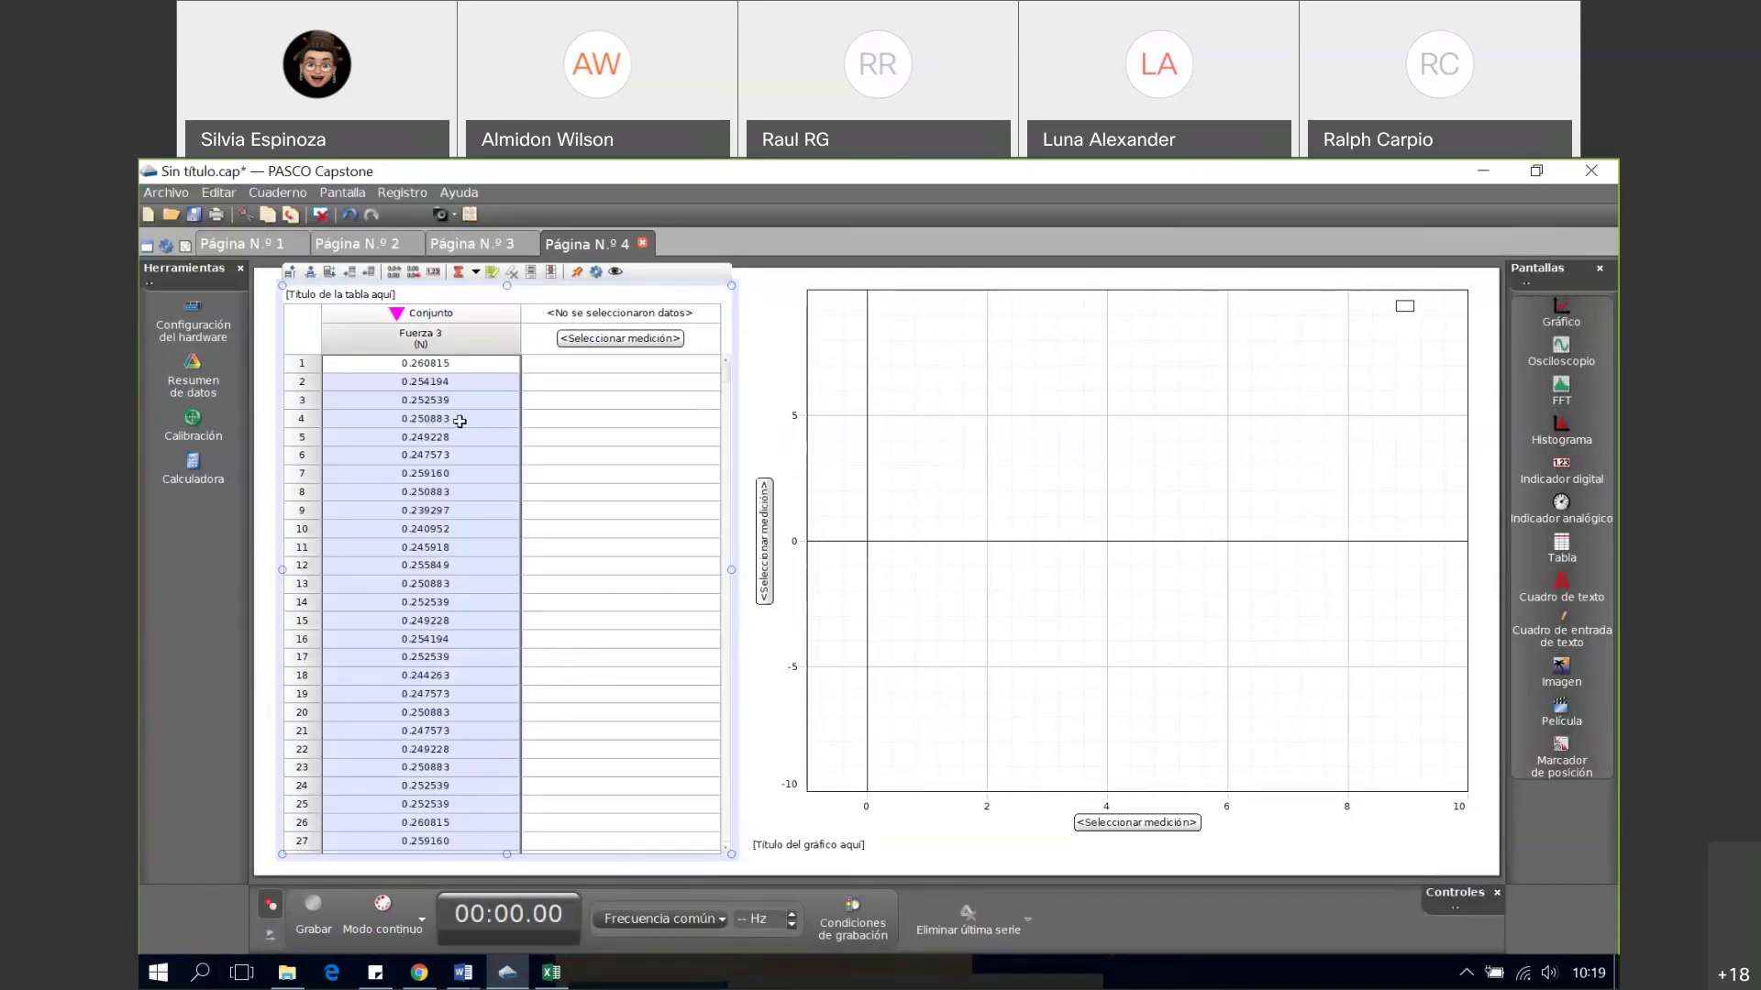
left_click(378, 243)
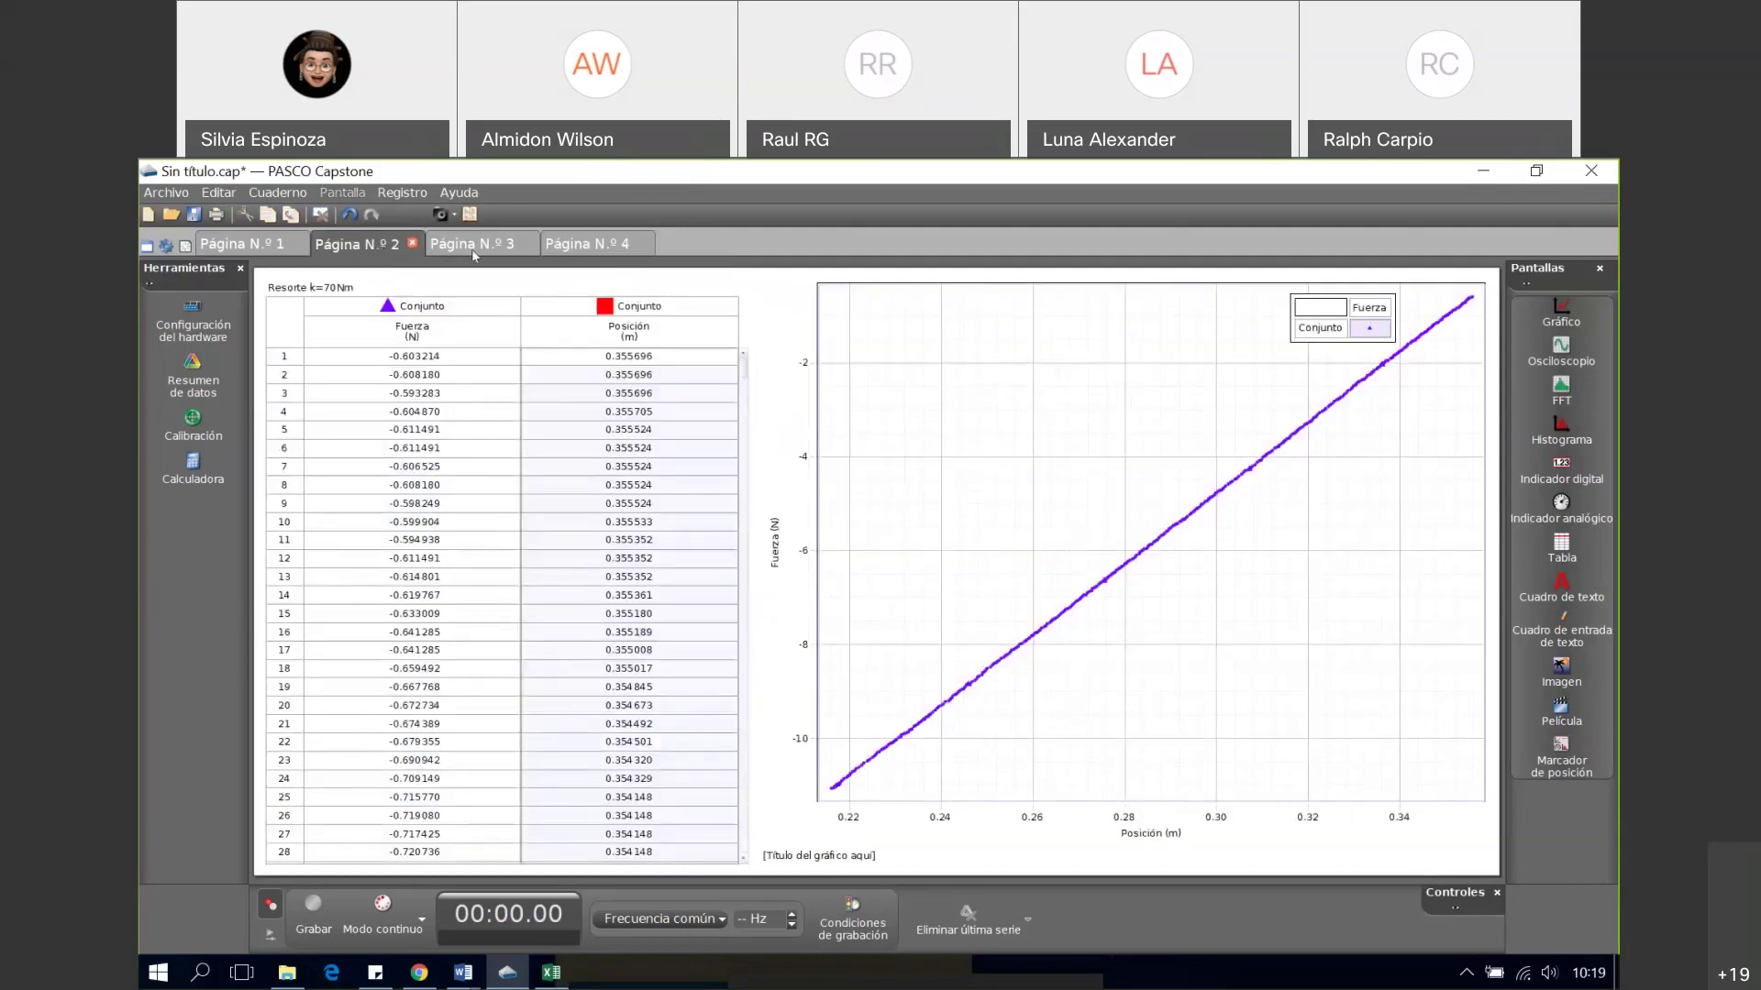
left_click(587, 243)
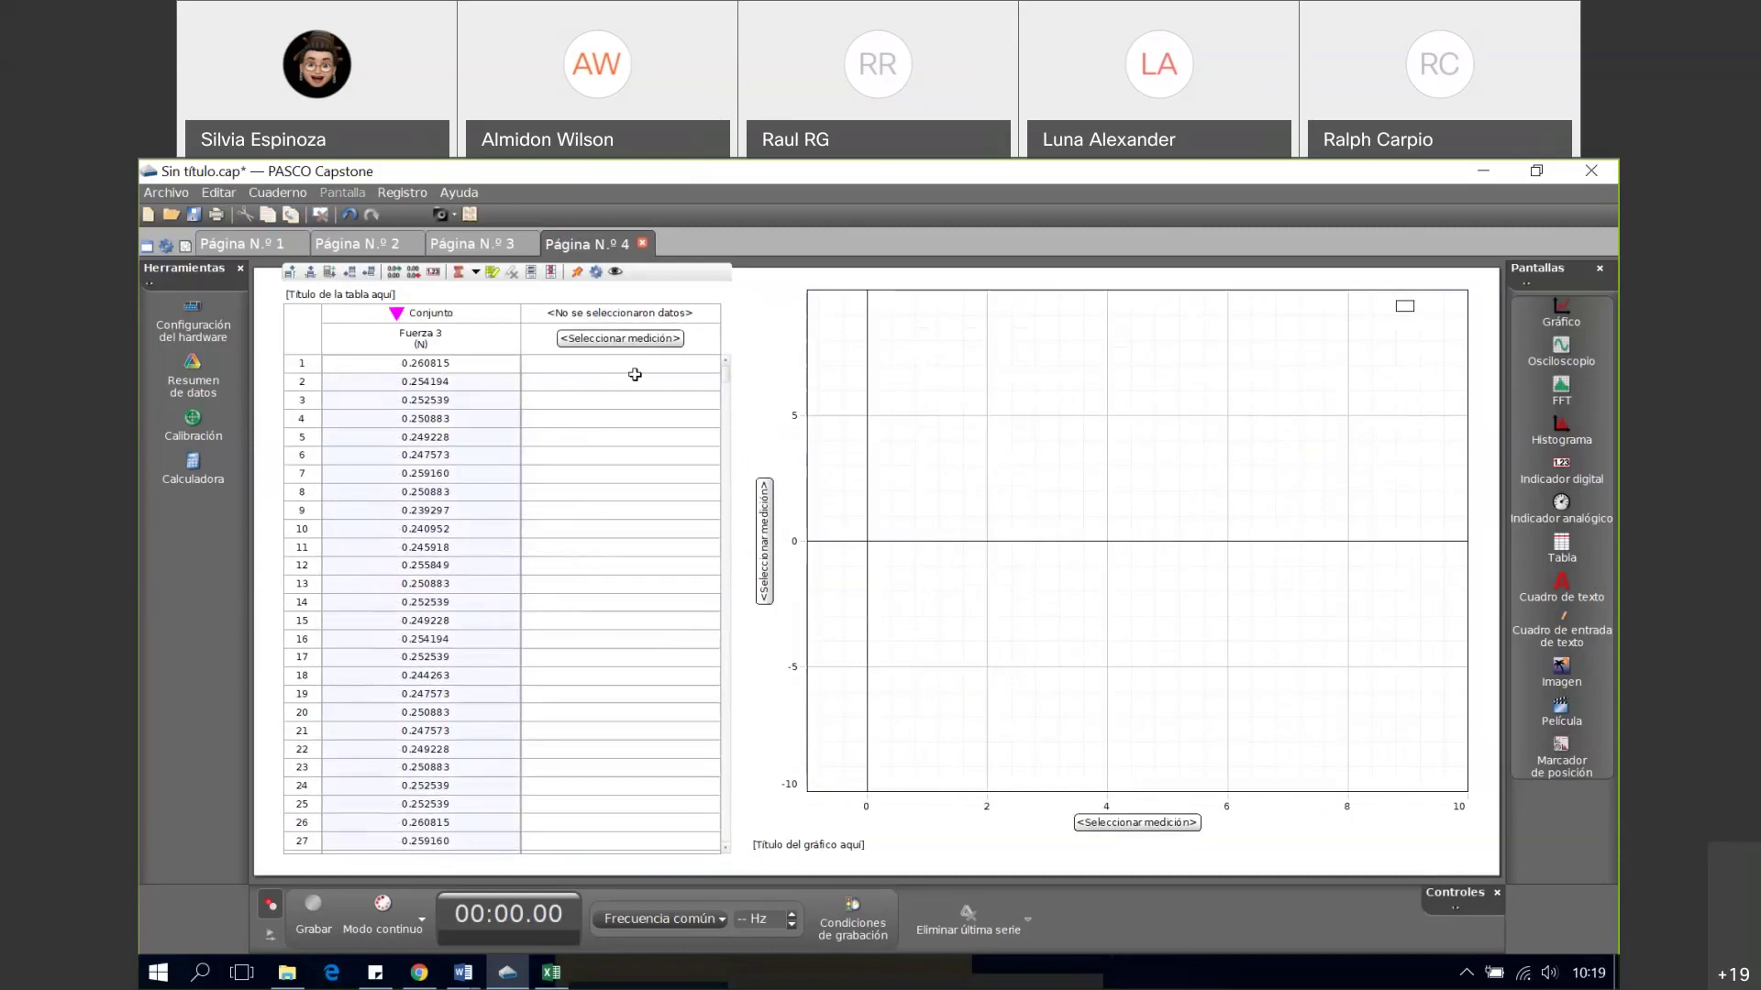
mouse_move(825, 342)
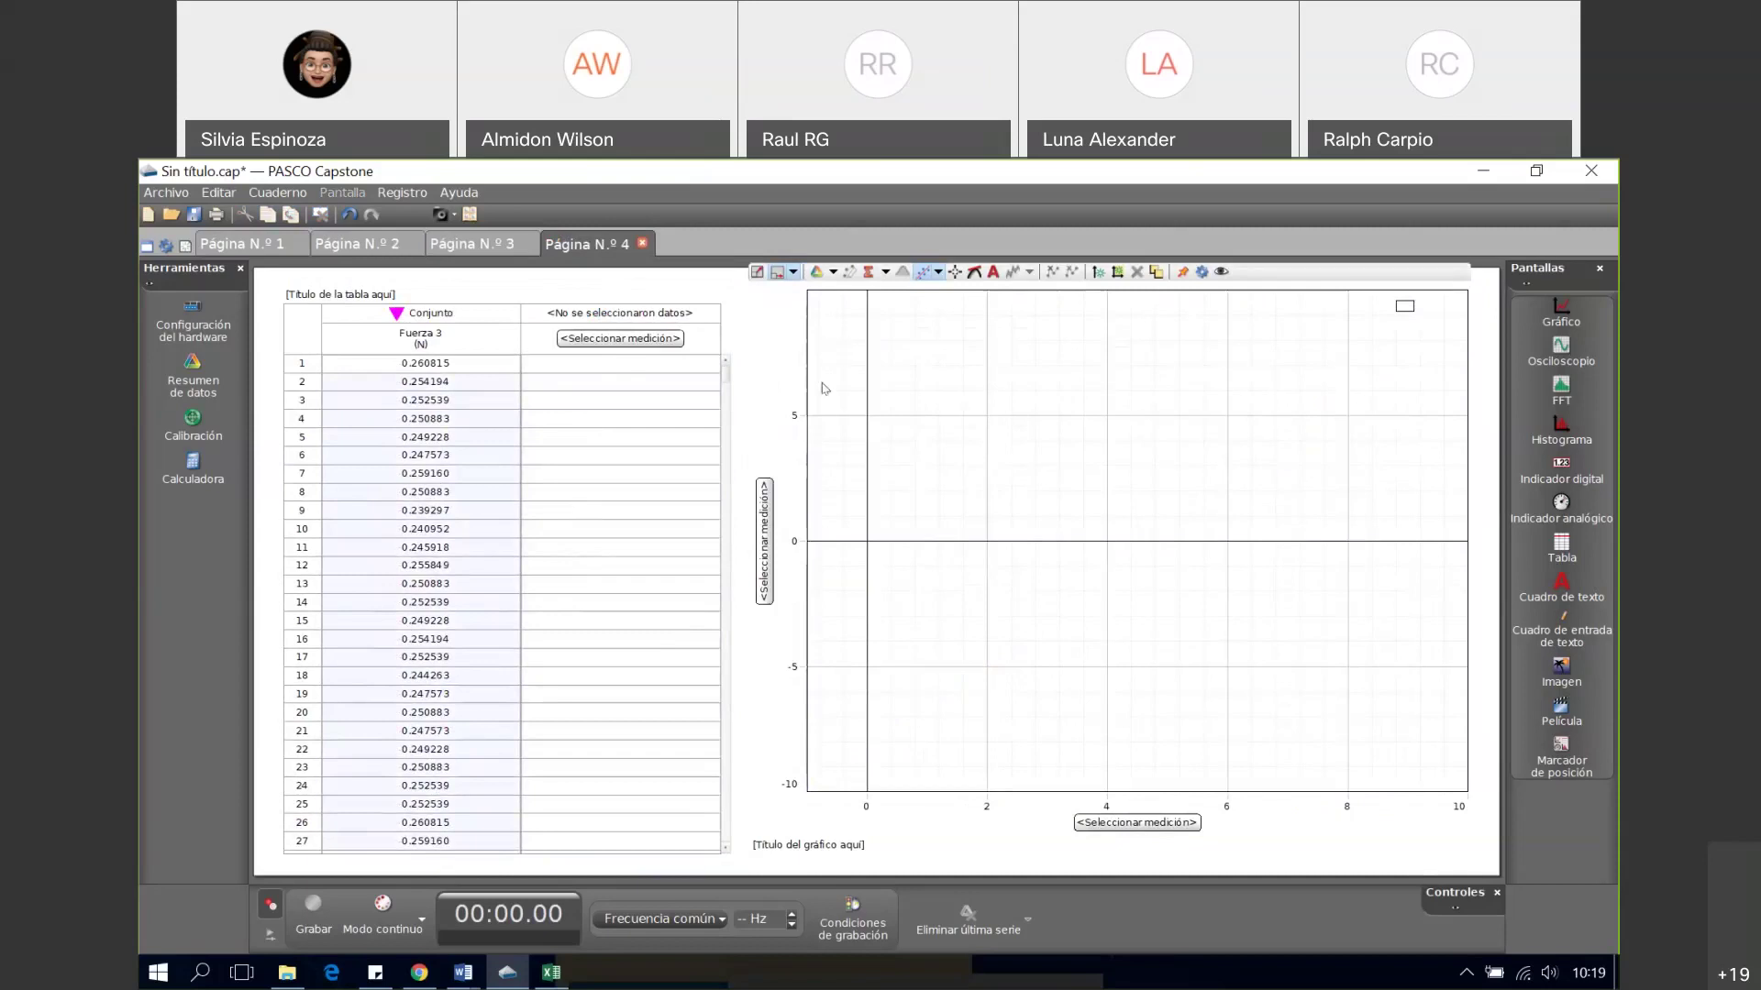
- Create a new user-entered data set named Posición 3 with units m in the table's second column
left_click(626, 345)
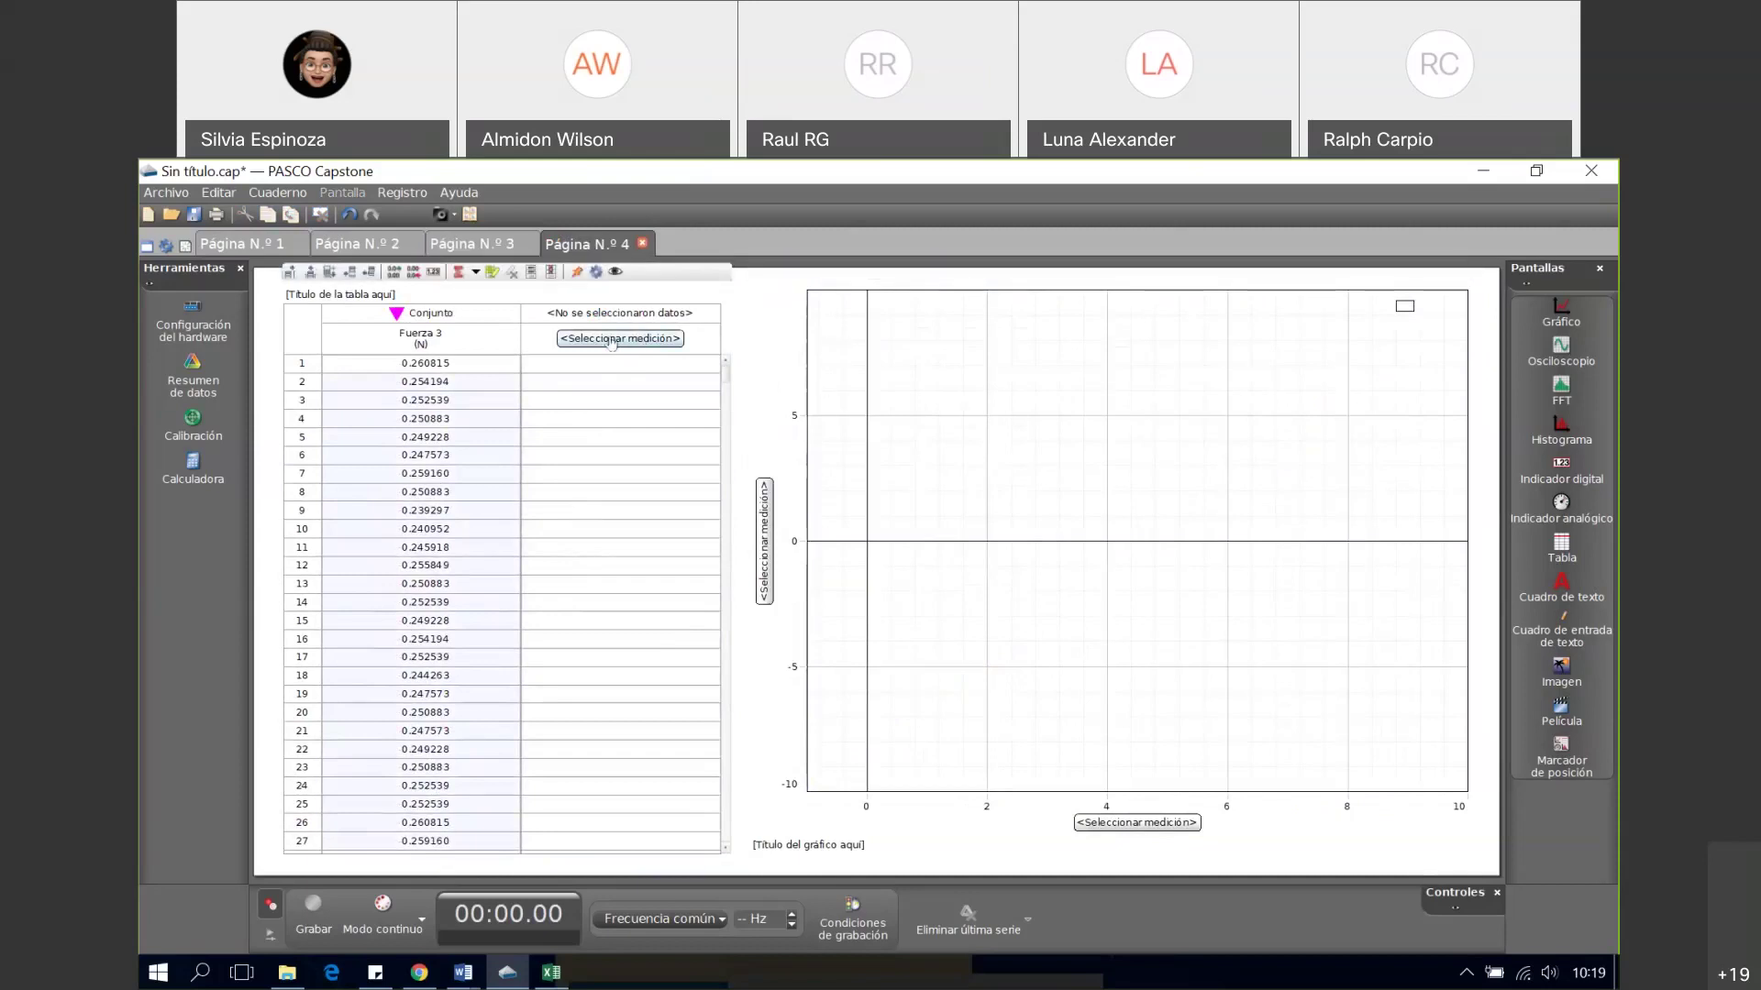
left_click(611, 341)
mouse_move(667, 358)
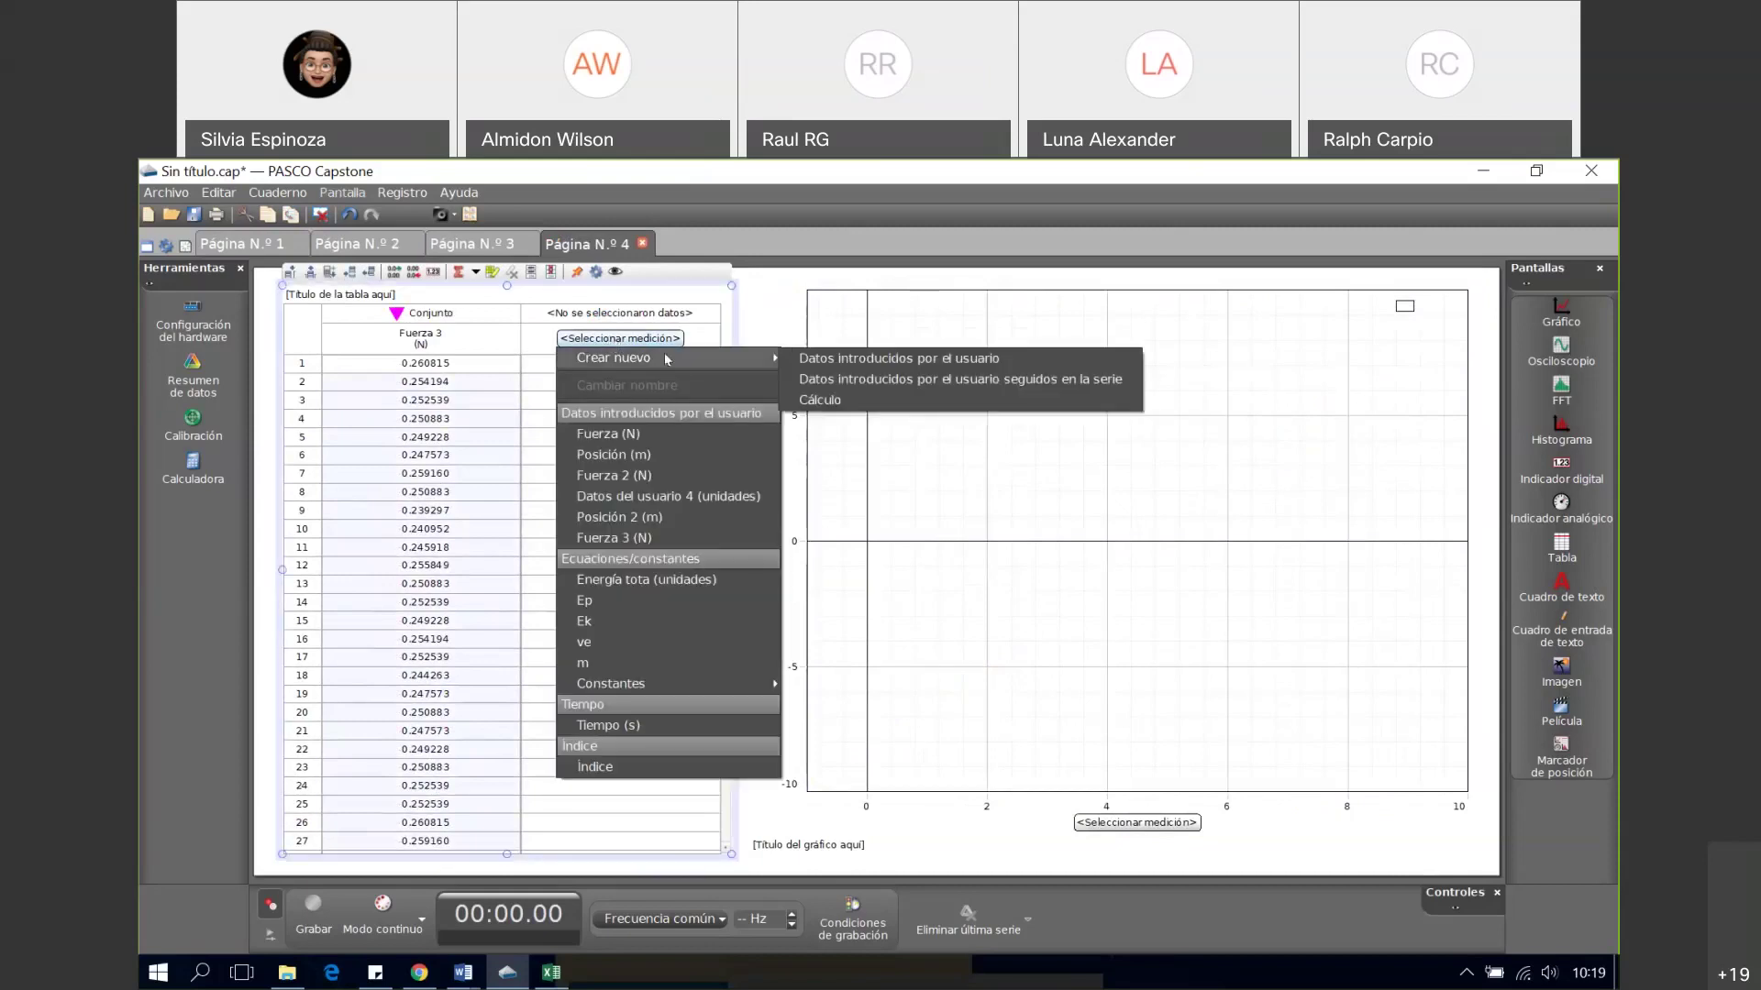
left_click(867, 359)
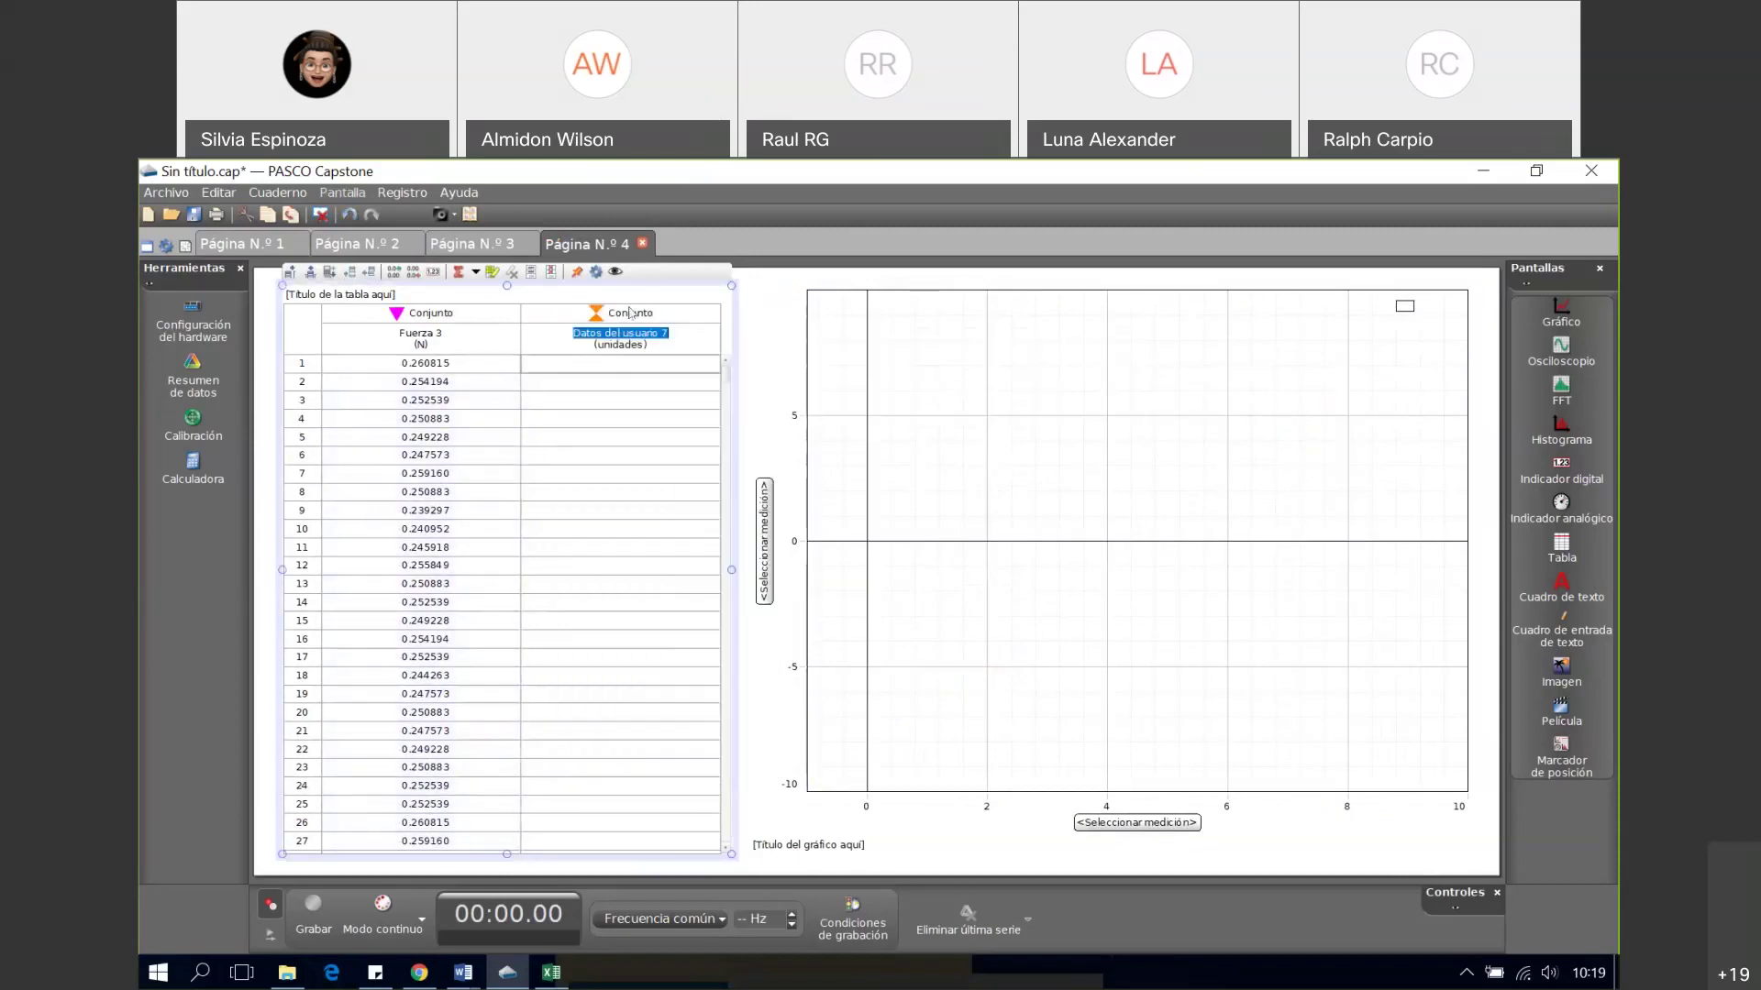
type("Posición")
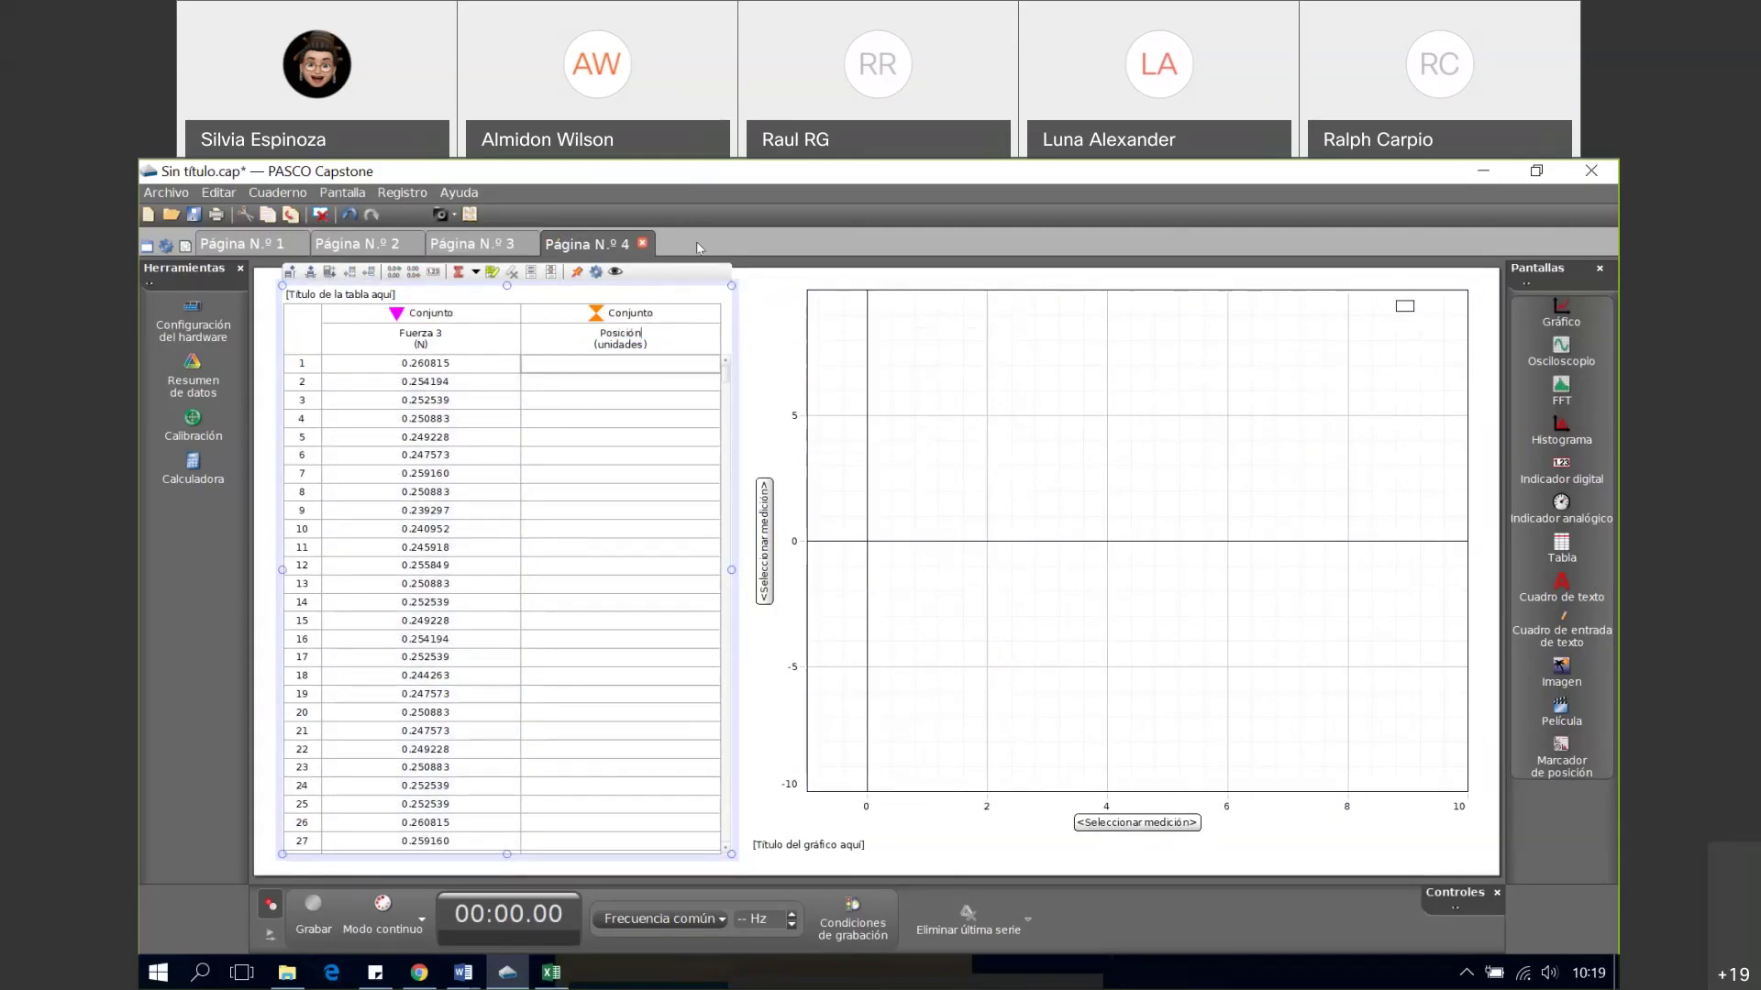
key("Return")
type("3")
key("Tab")
type("m")
left_click(620, 364)
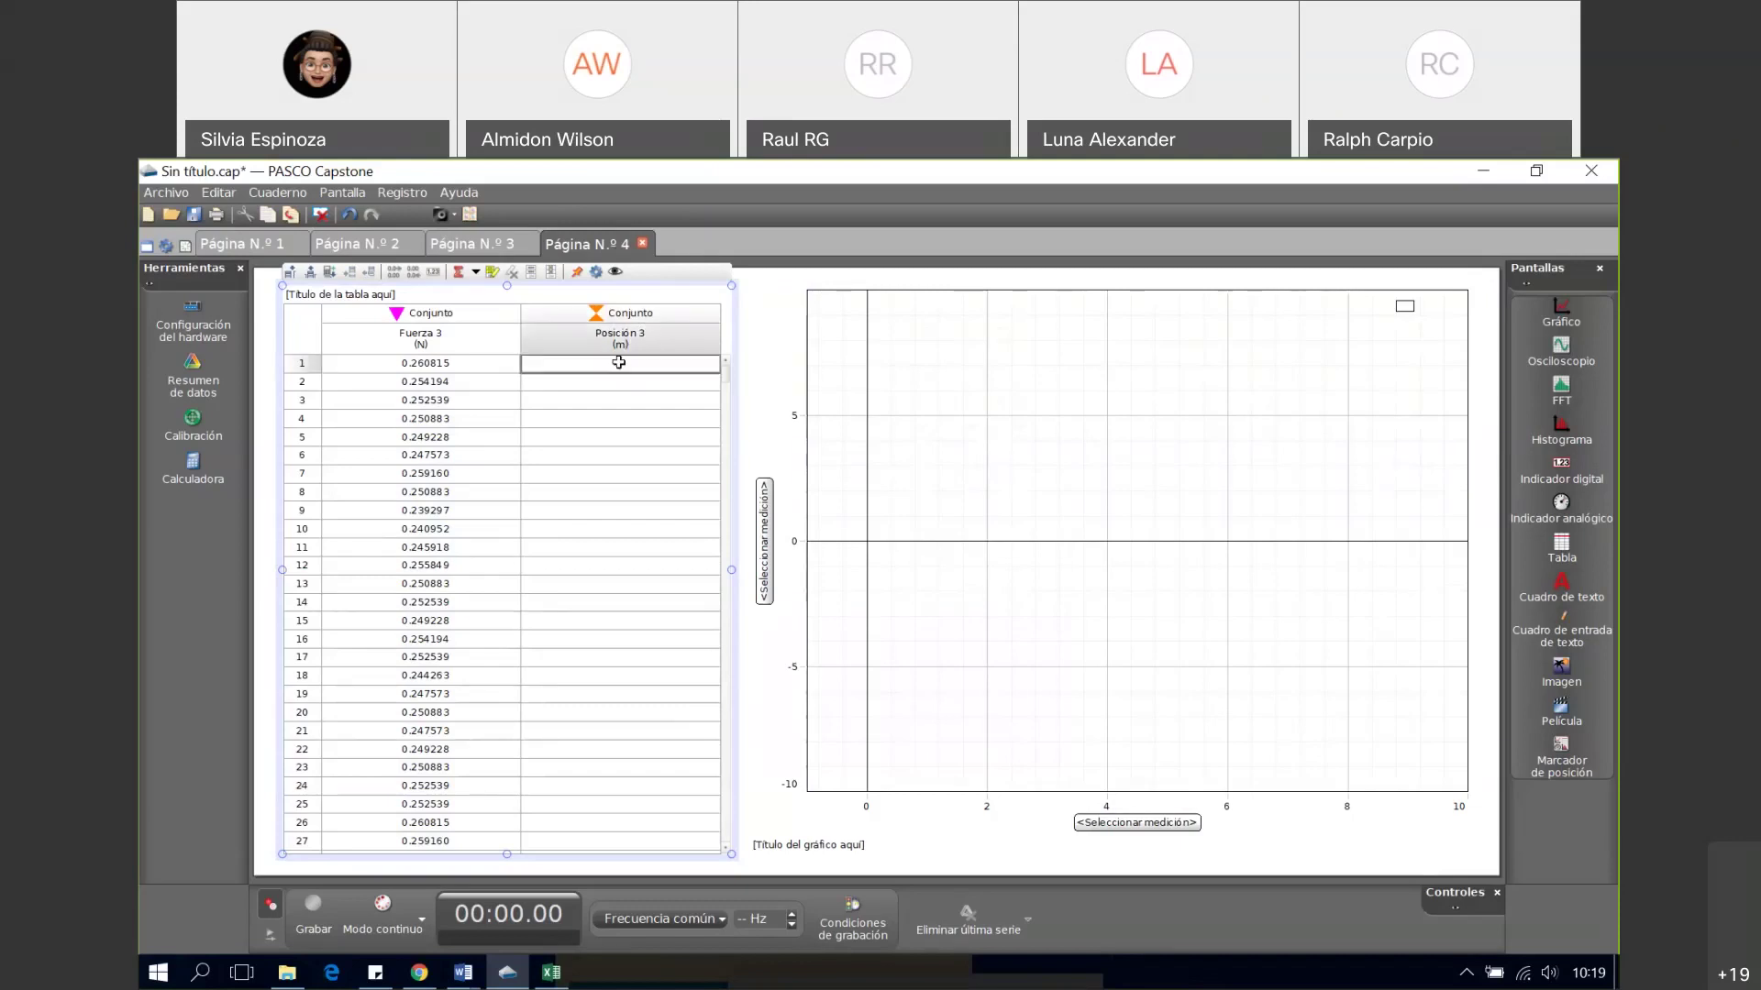
- Return to the Excel workbook and copy the whole position column E of the datos 3 sheet
left_click(554, 973)
left_click(587, 367)
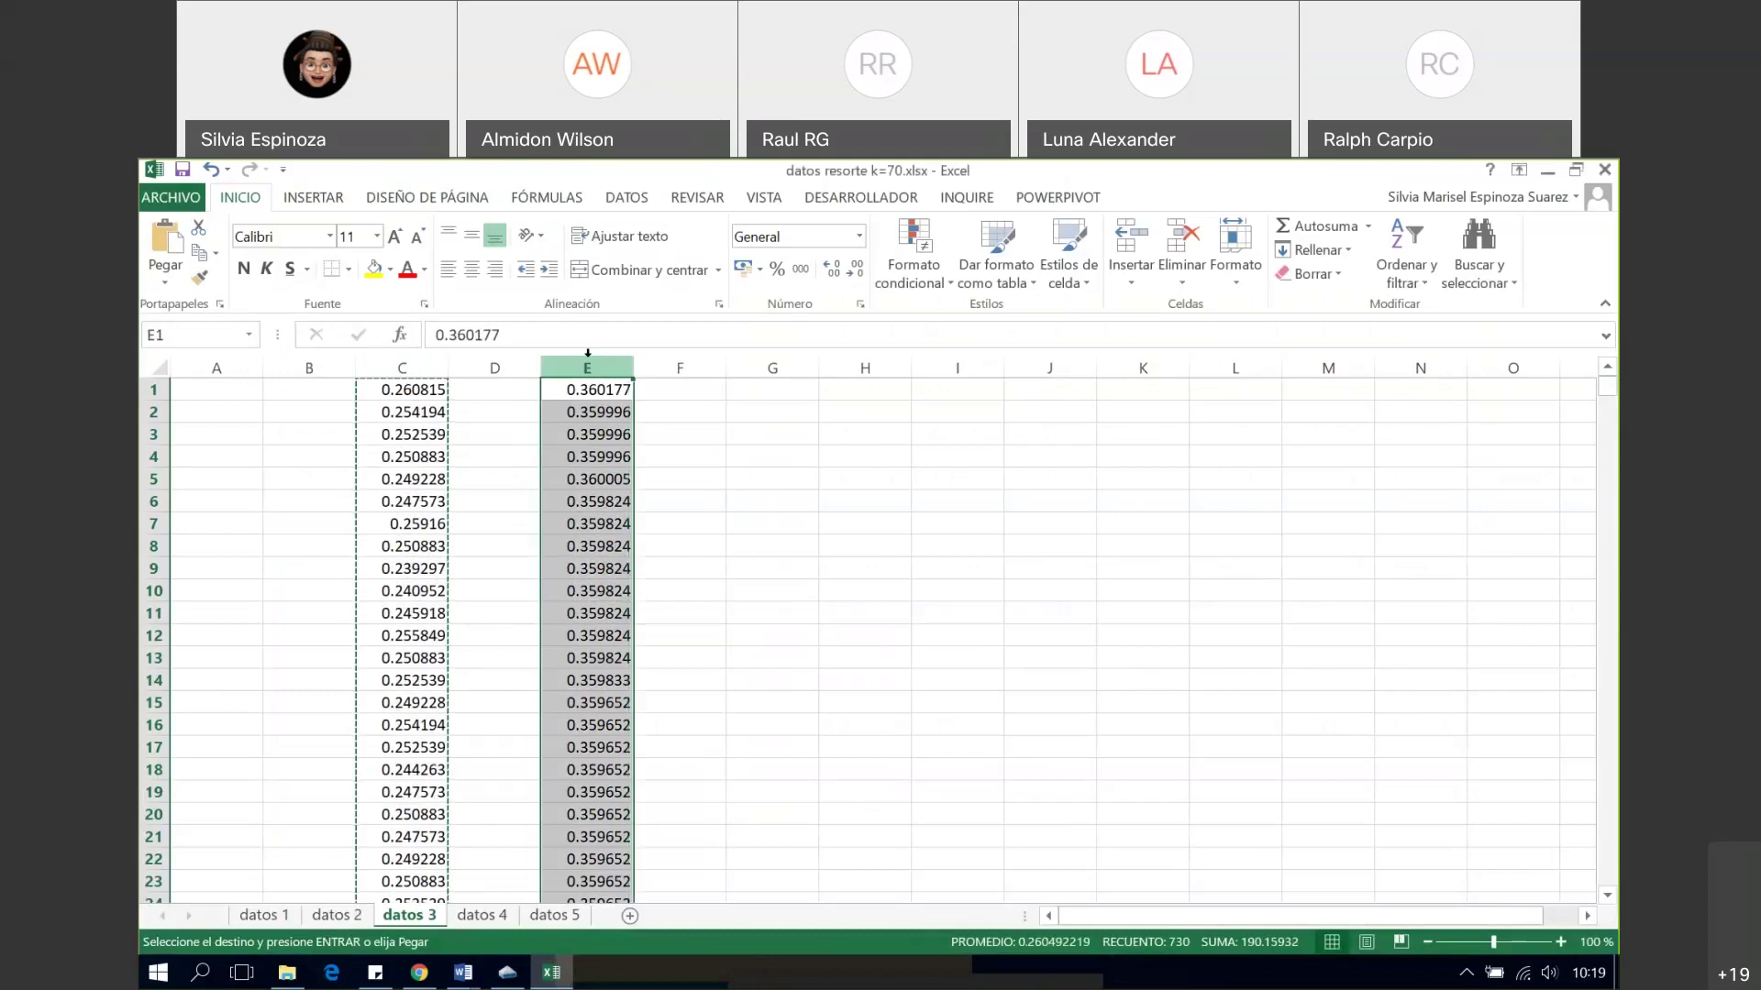
right_click(594, 368)
left_click(647, 407)
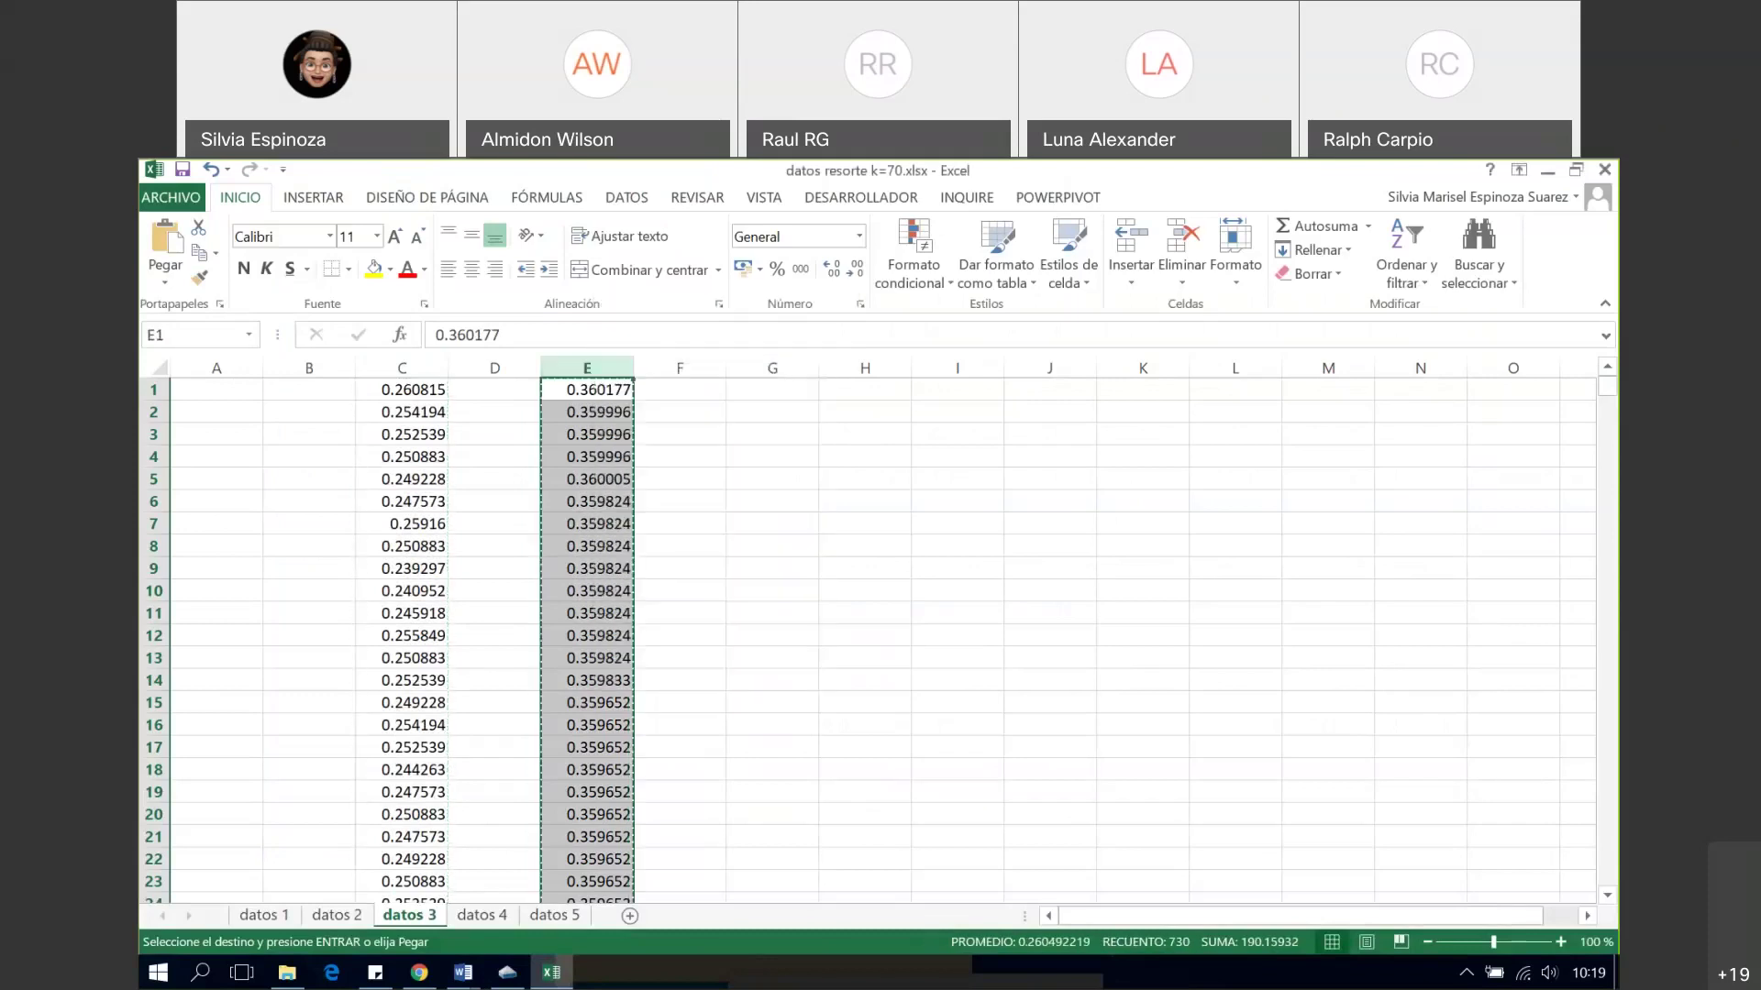
- Switch back to PASCO Capstone and paste the copied position values into the Posición 3 column starting at row 1
left_click(507, 974)
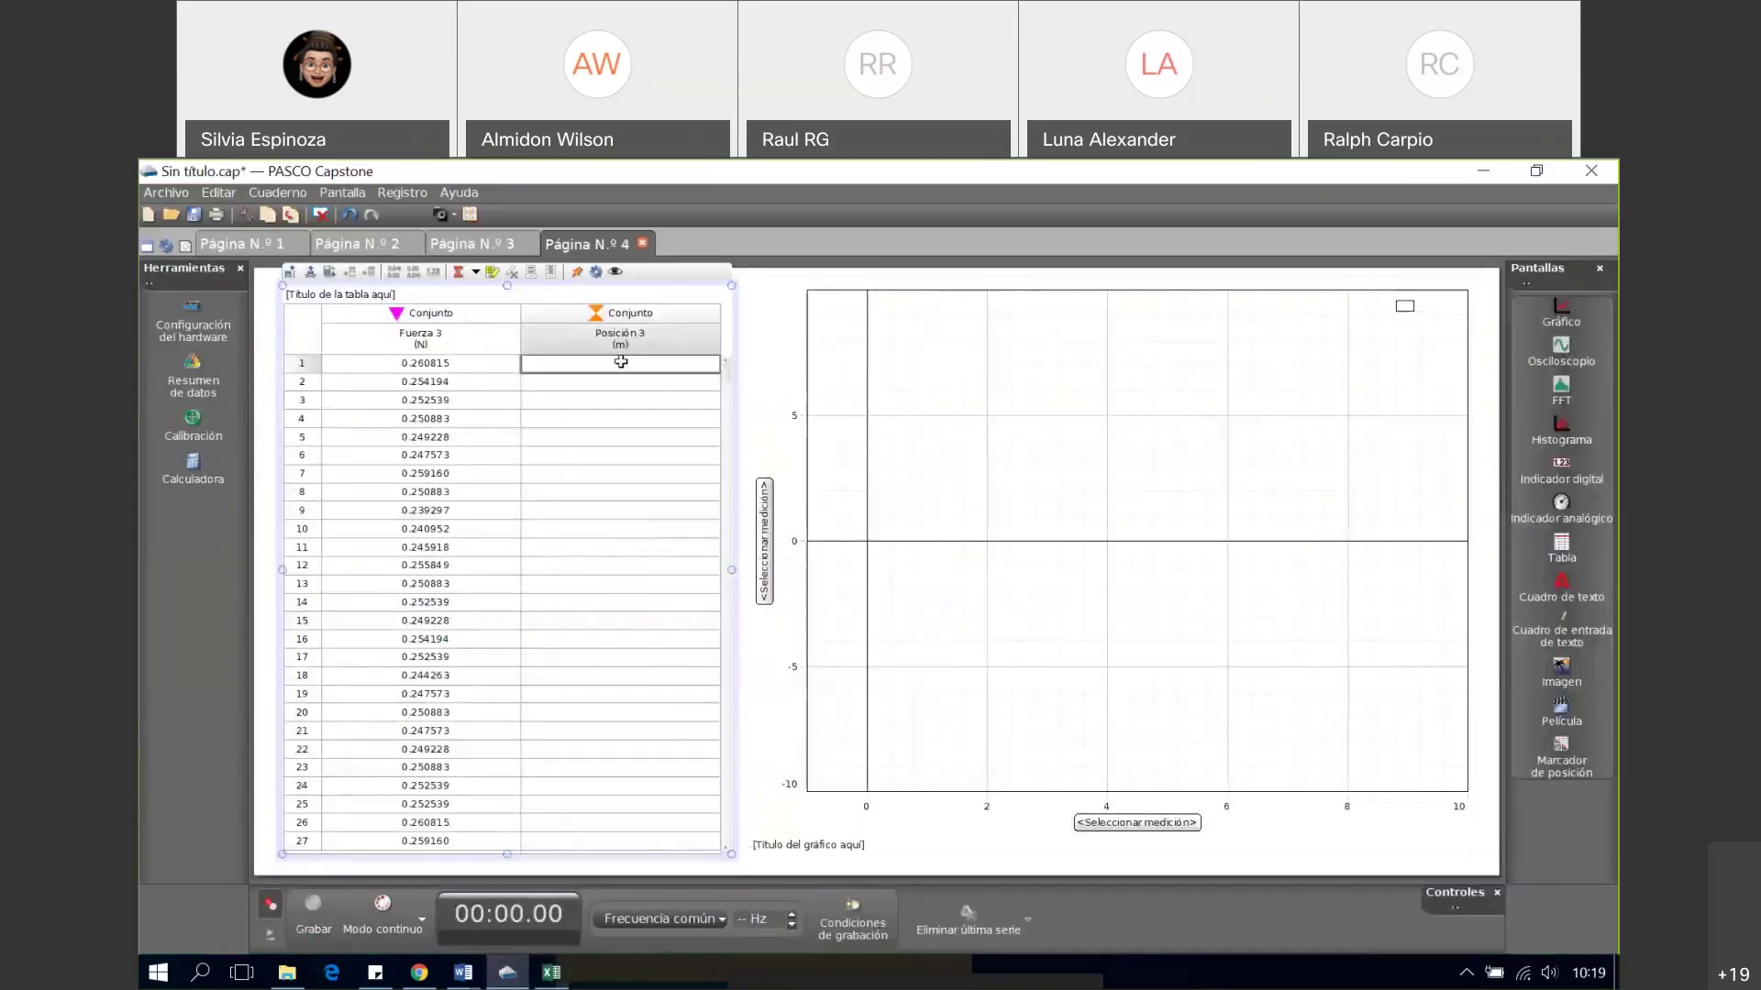
right_click(621, 365)
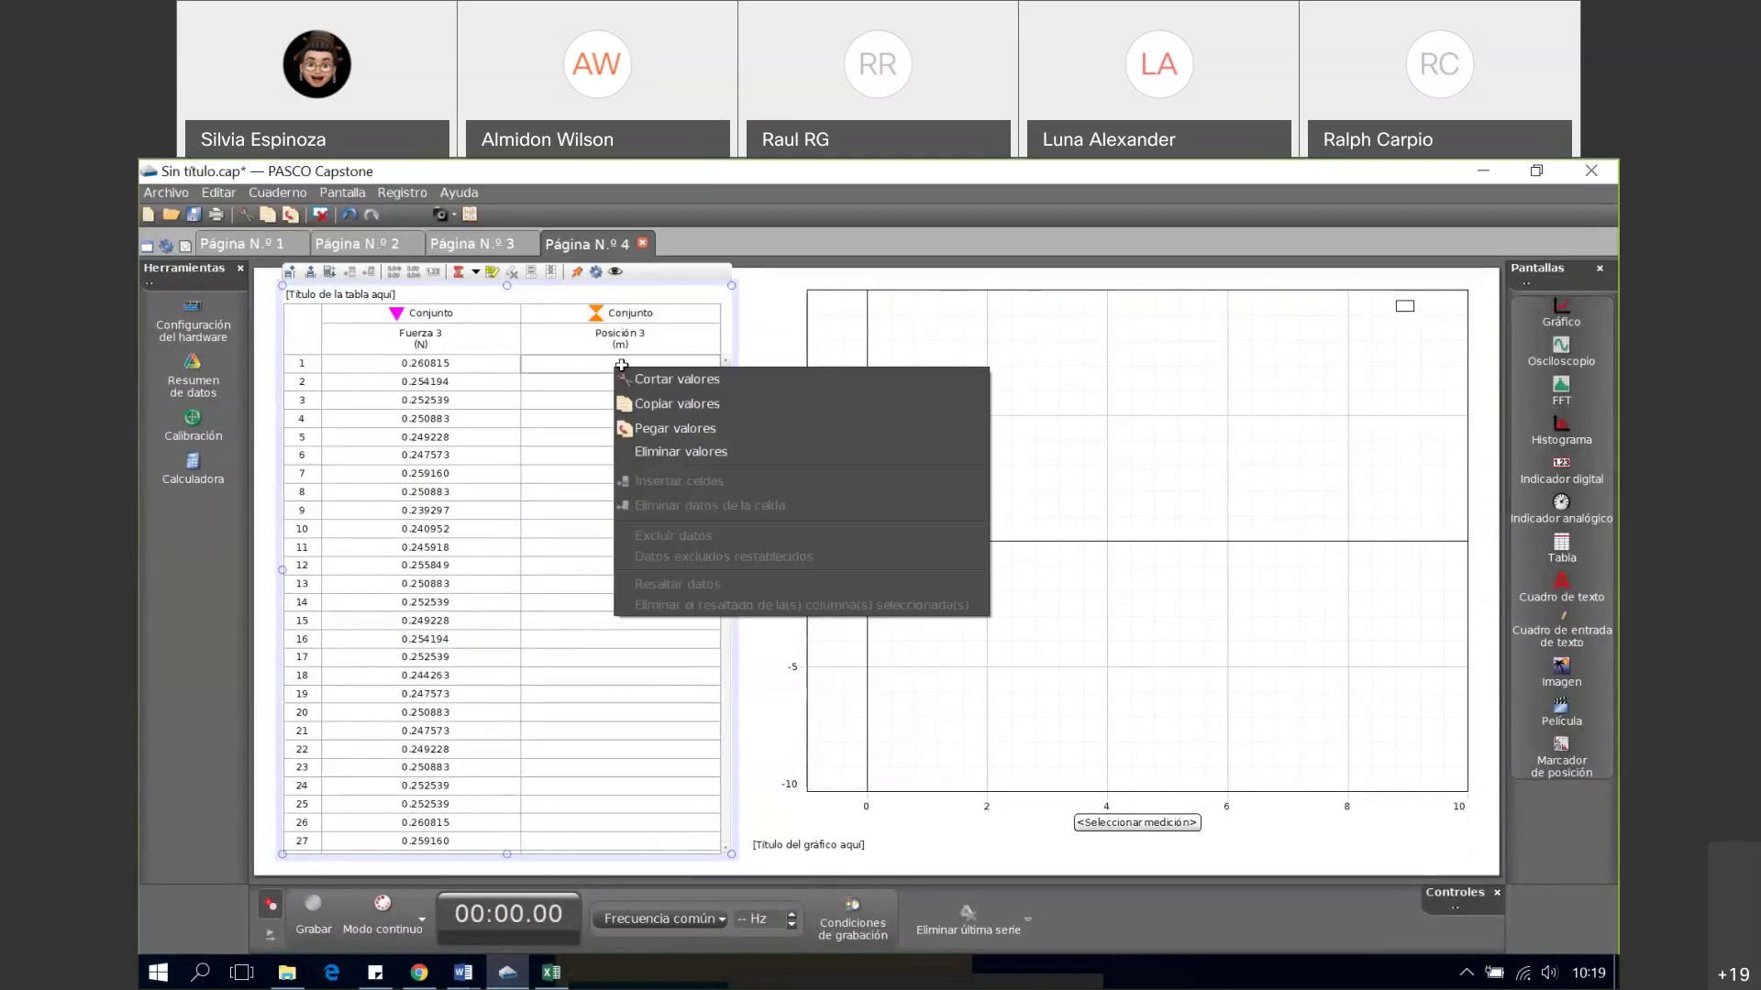
left_click(675, 429)
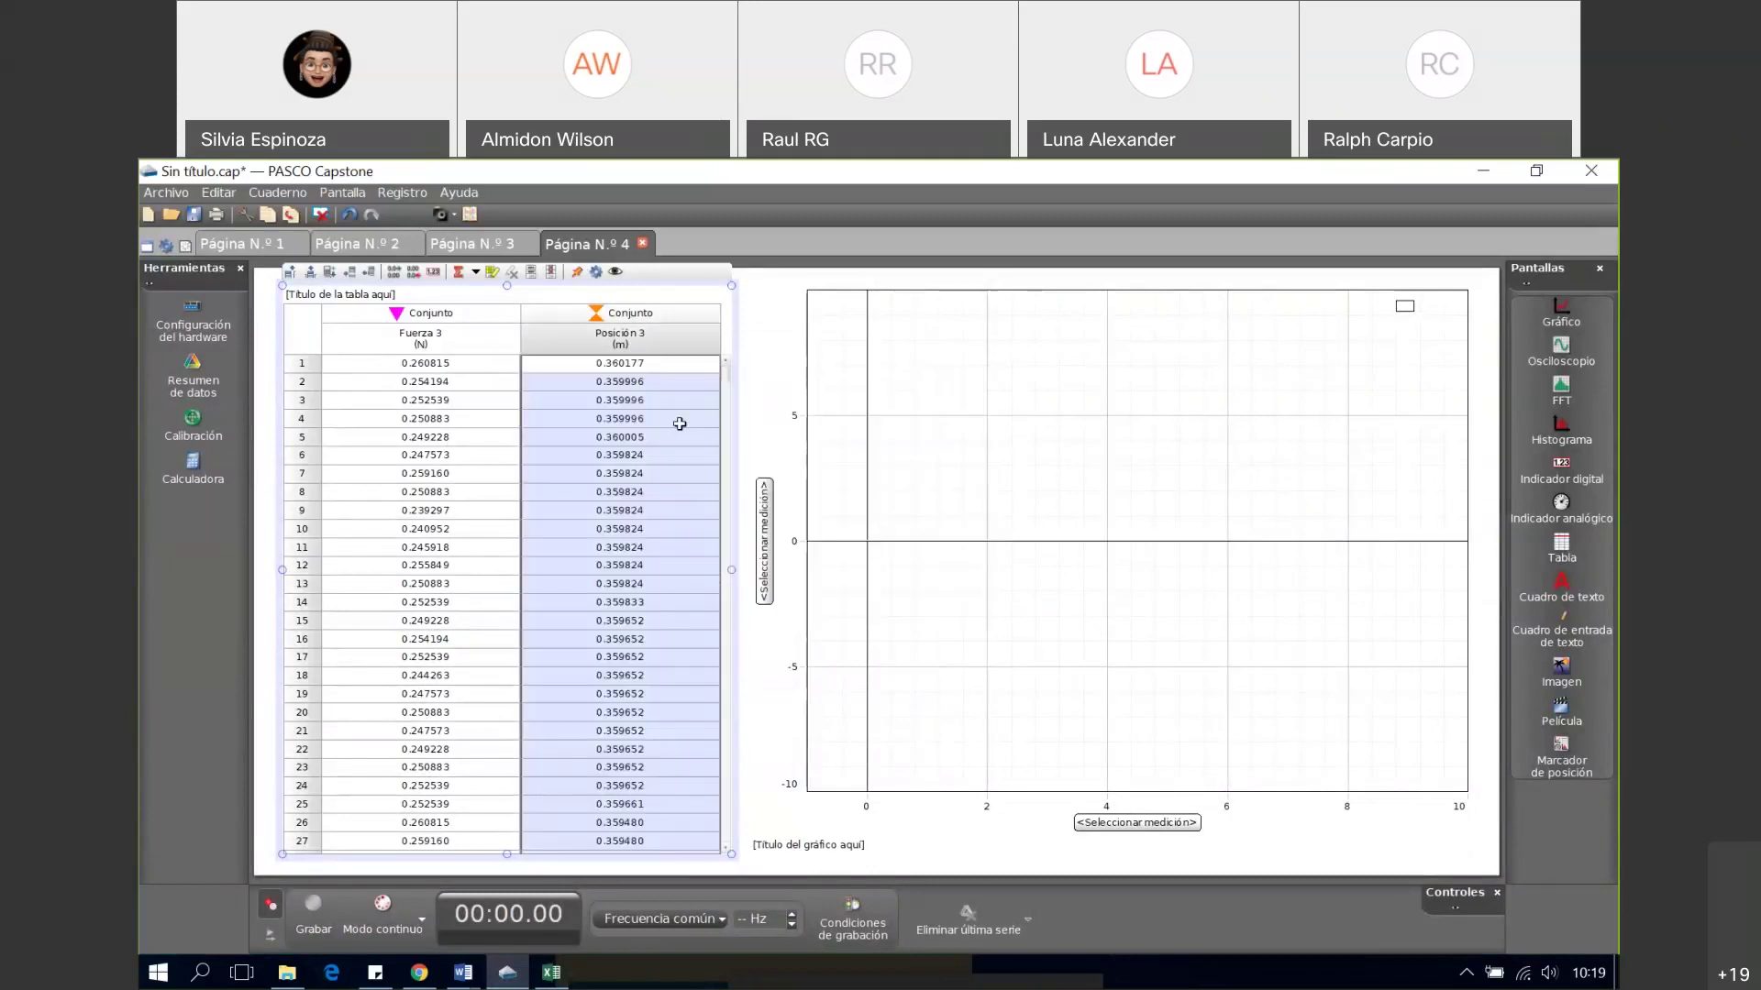
- Plot Fuerza 3 on the vertical axis against Posición 3 on the horizontal axis and autoscale the graph to the data
mouse_move(833, 676)
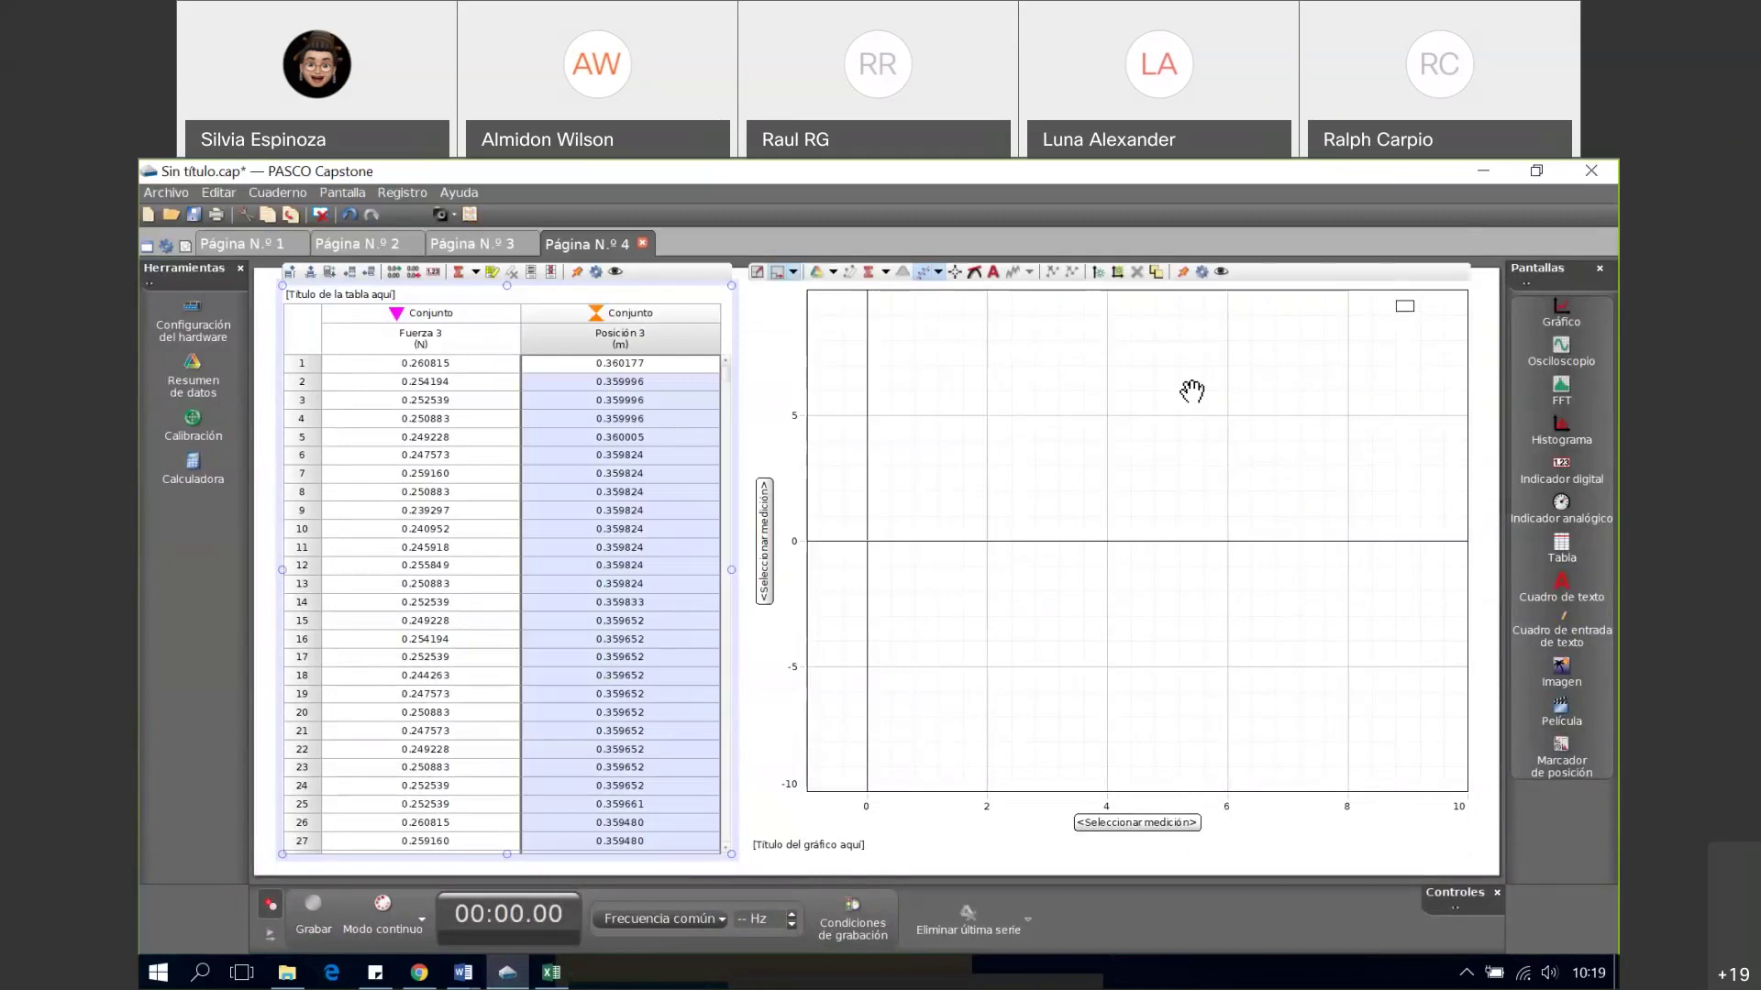
left_click(762, 549)
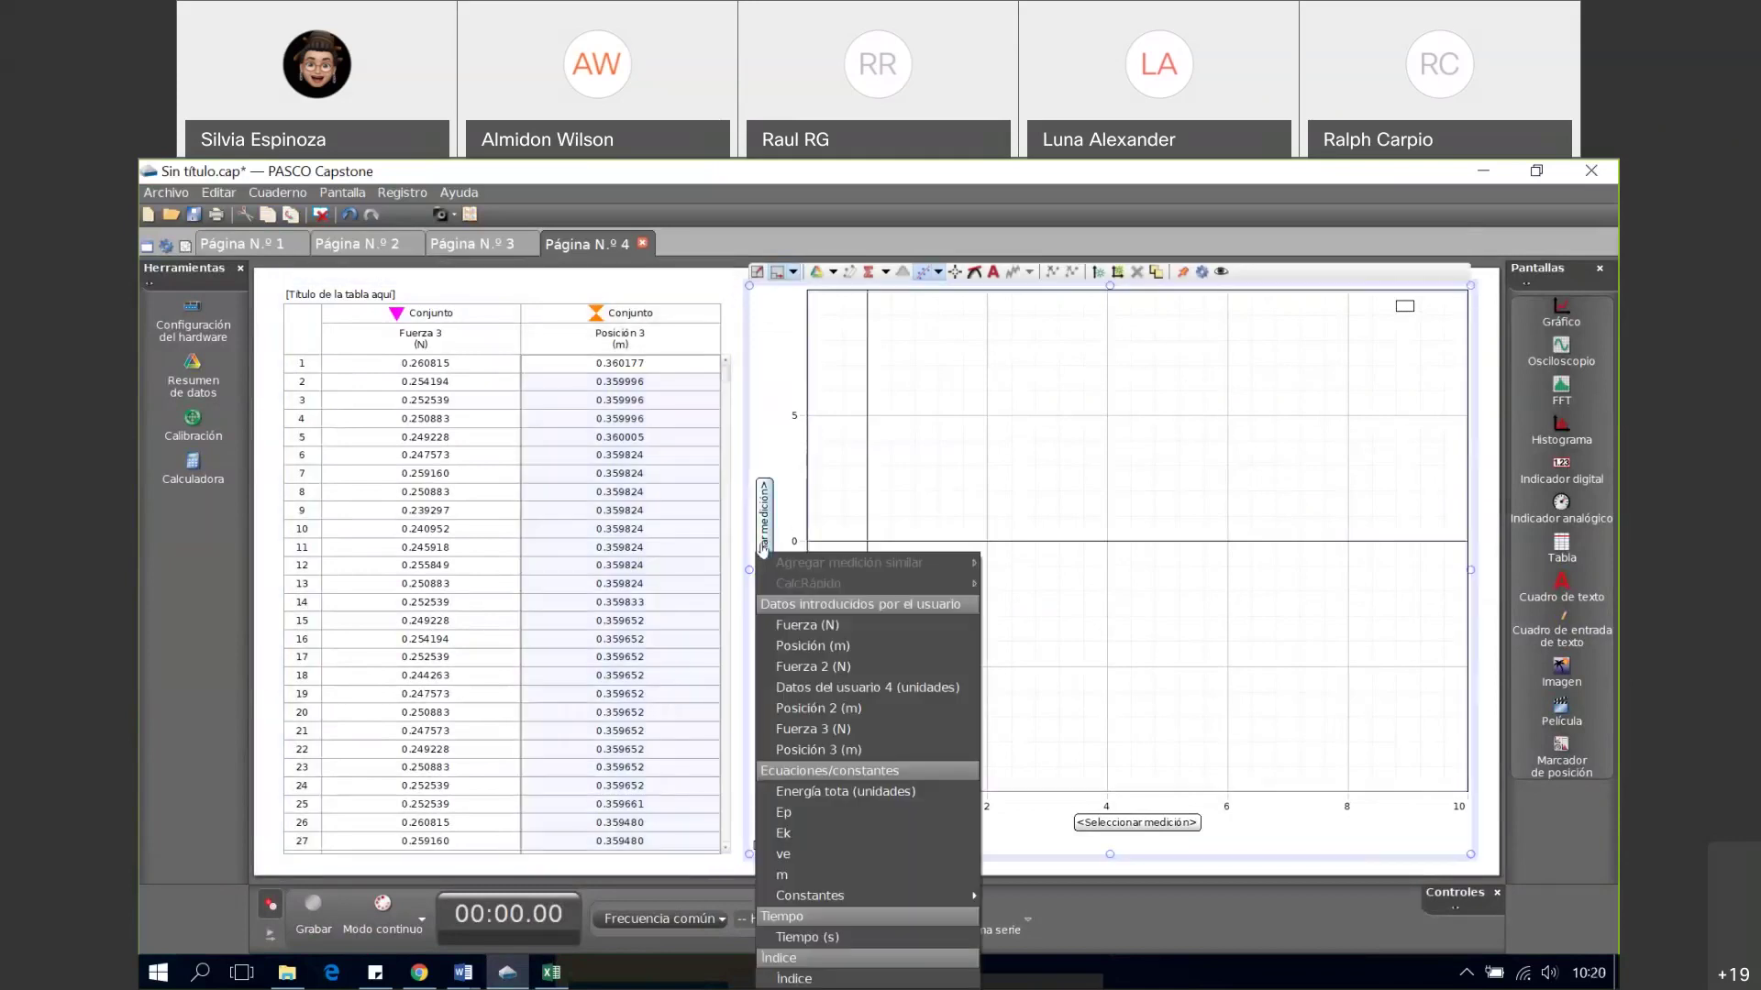
left_click(835, 729)
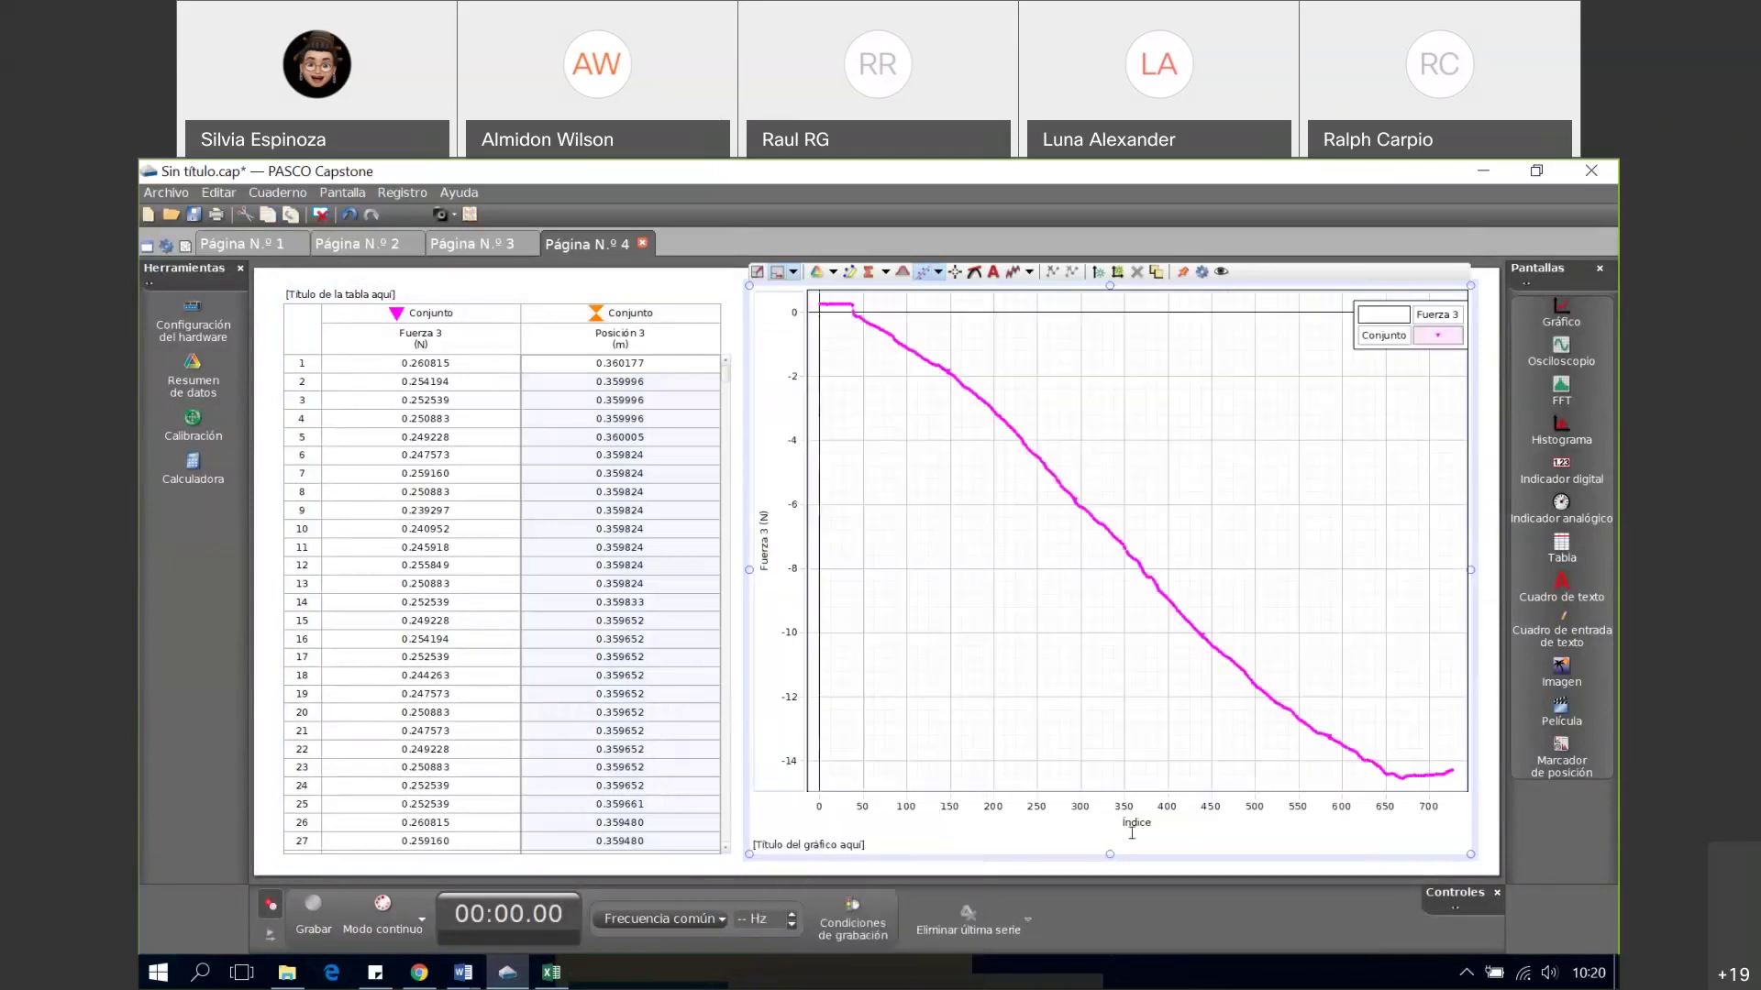
left_click(1135, 829)
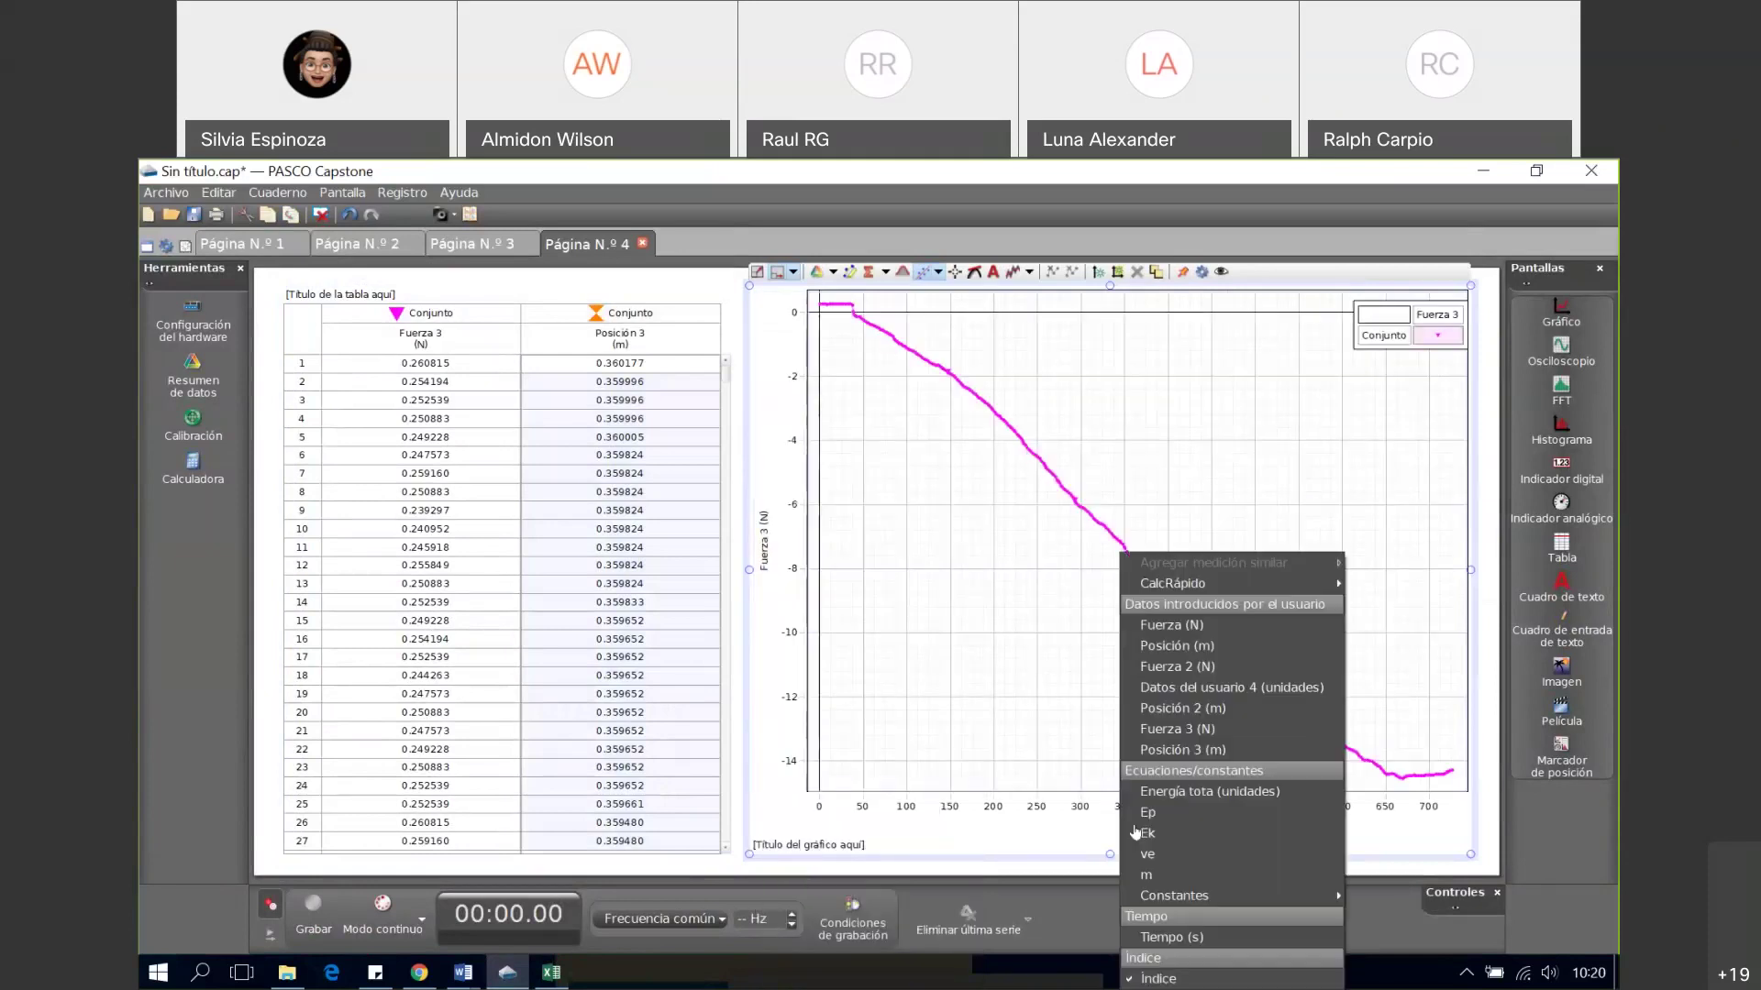
left_click(1182, 750)
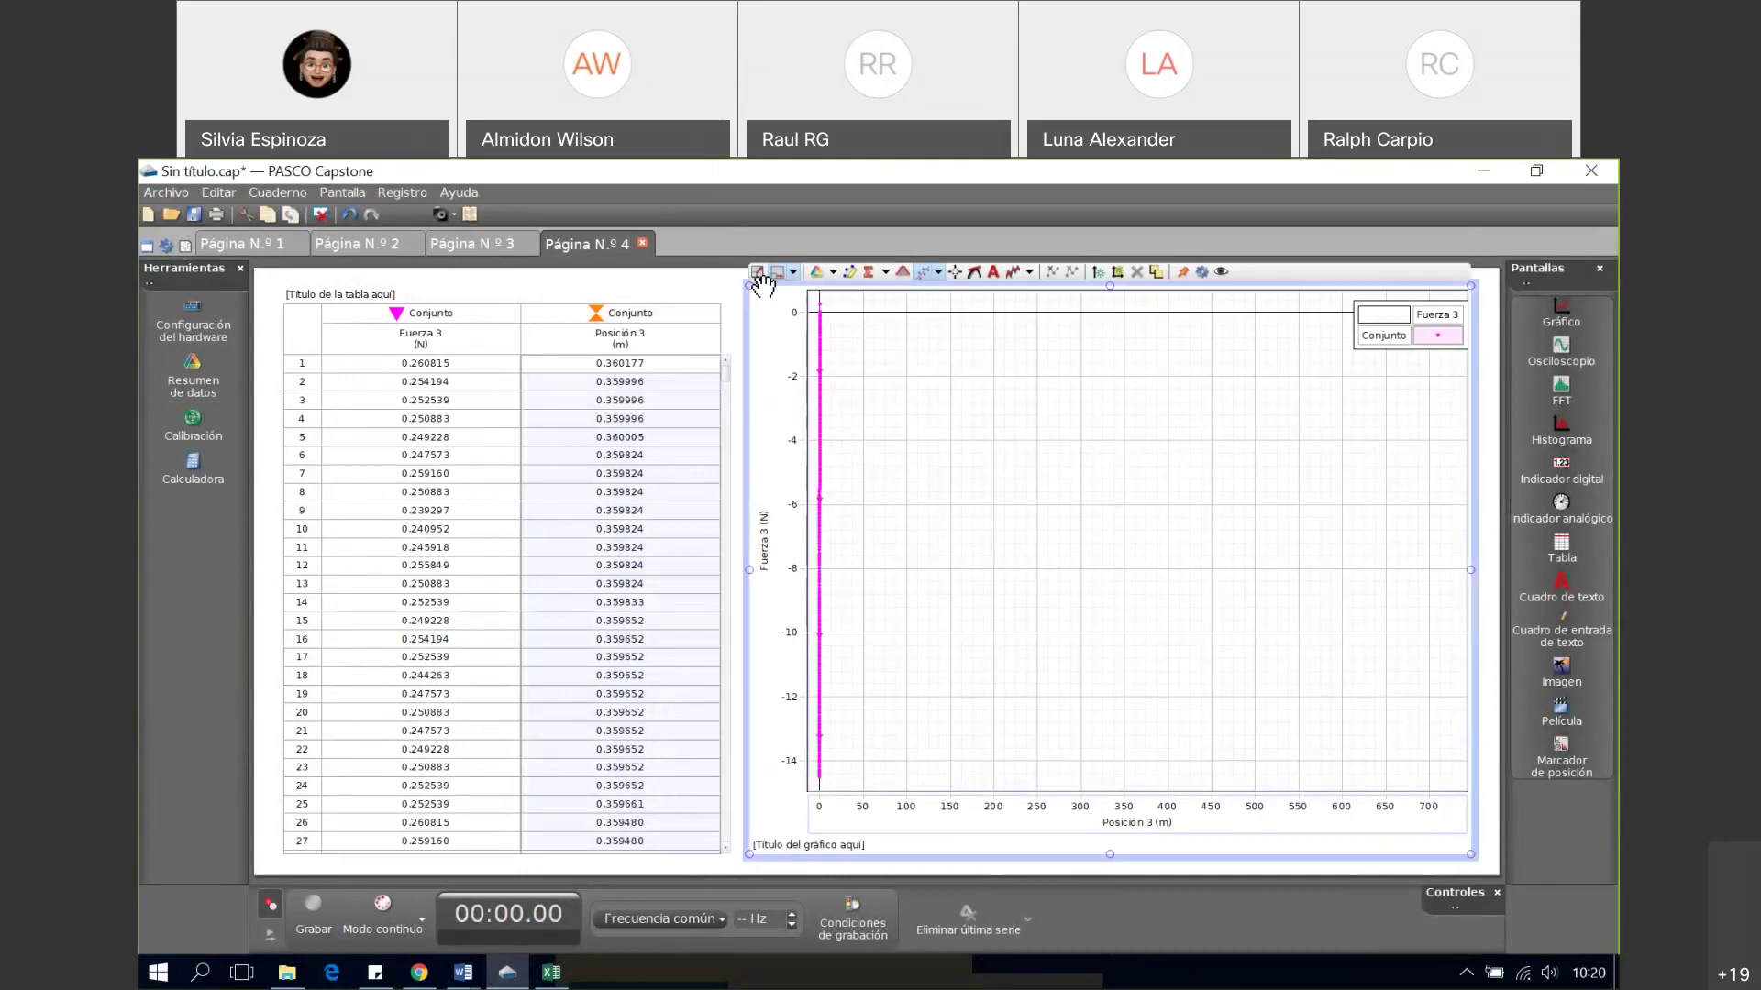
left_click(758, 273)
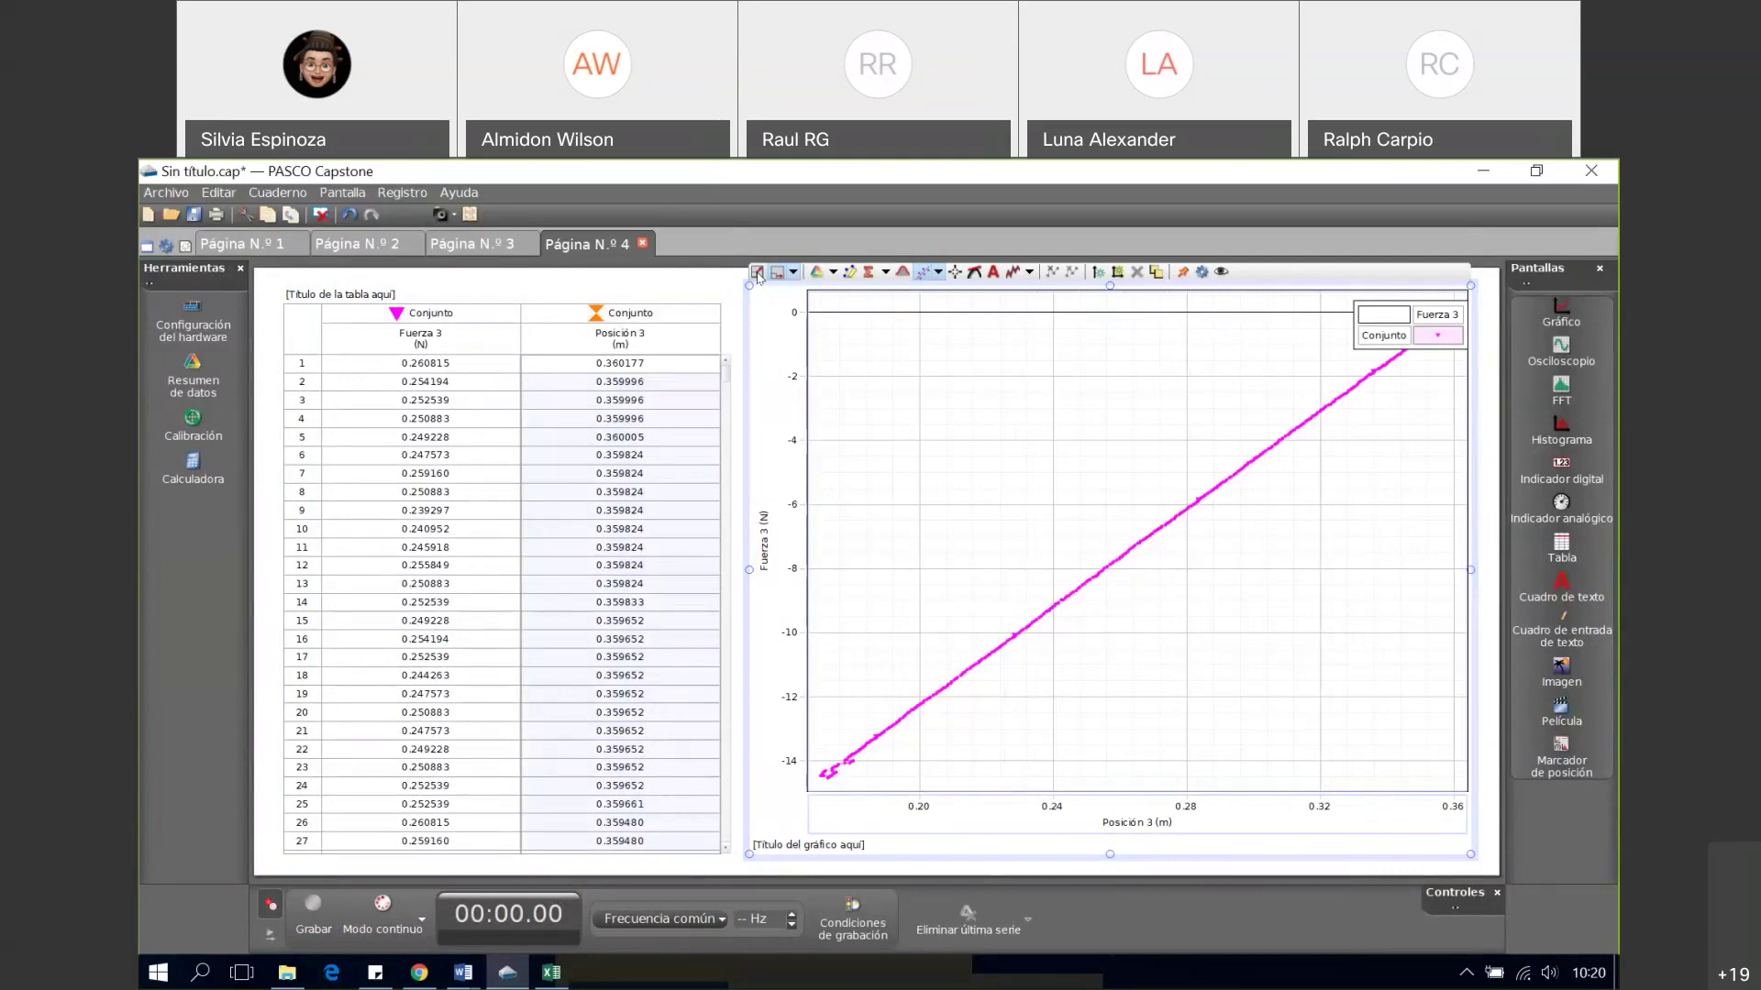
- Switch to the Excel workbook and delete rows 1 to 5, including the column headings, from the datos 4 sheet
left_click(557, 979)
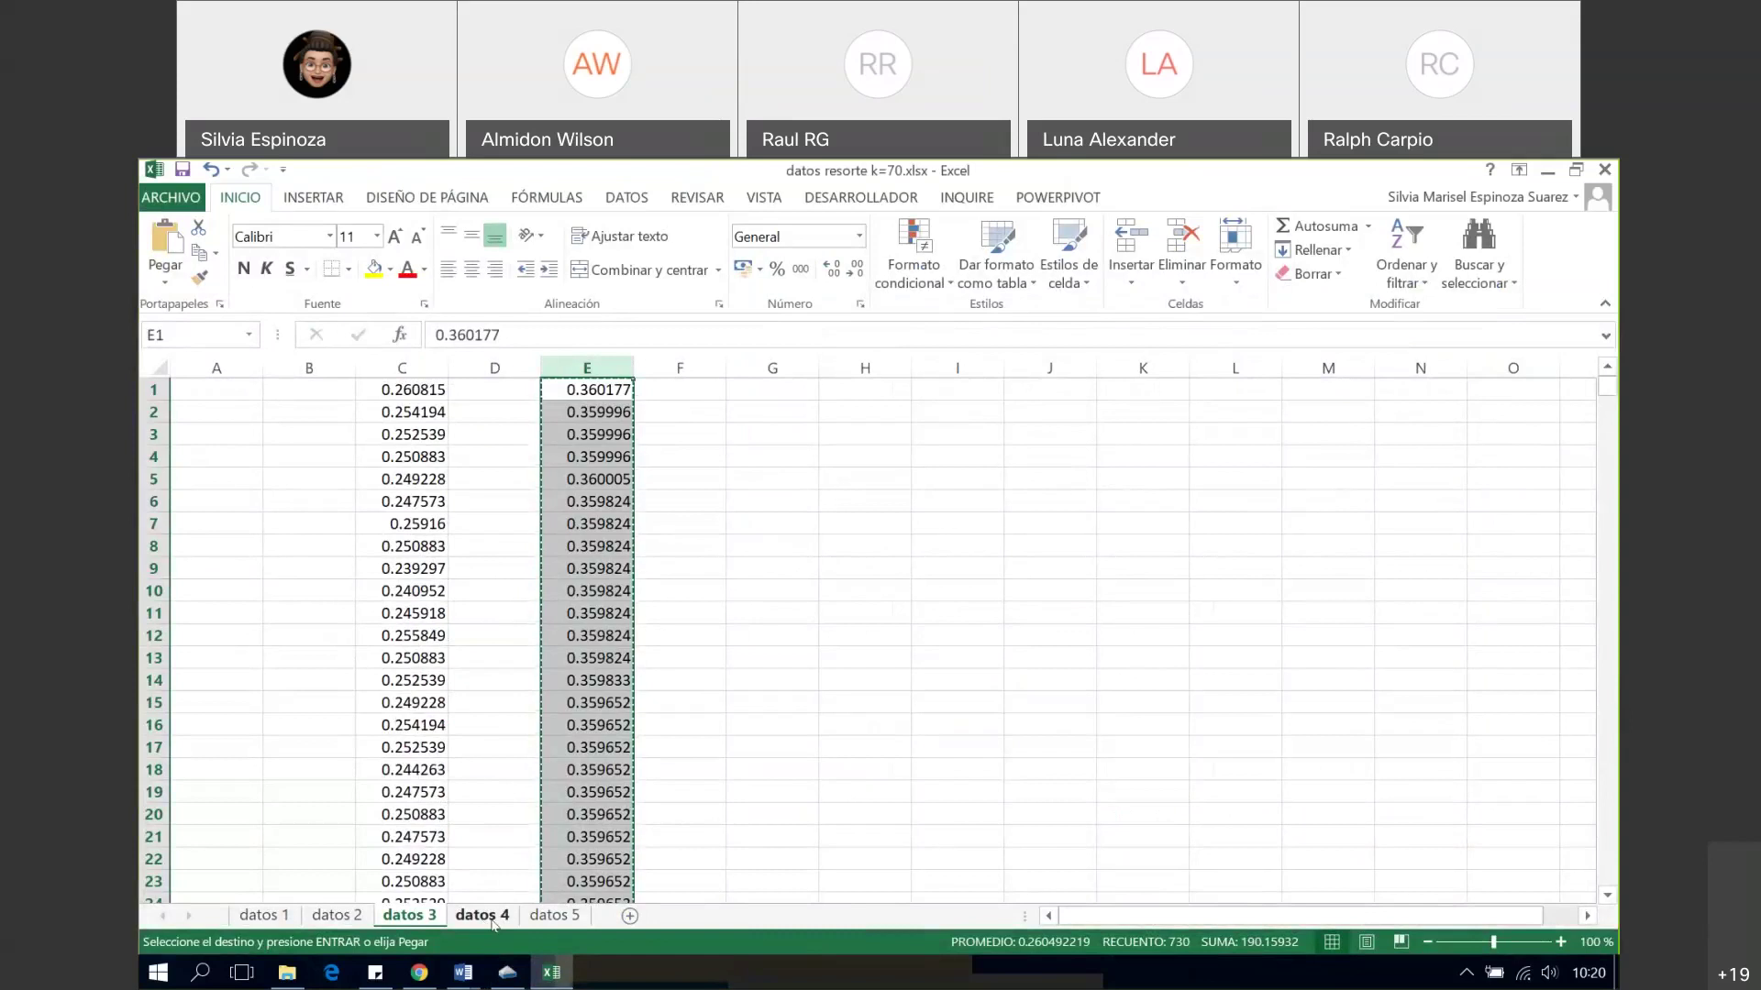
left_click(491, 917)
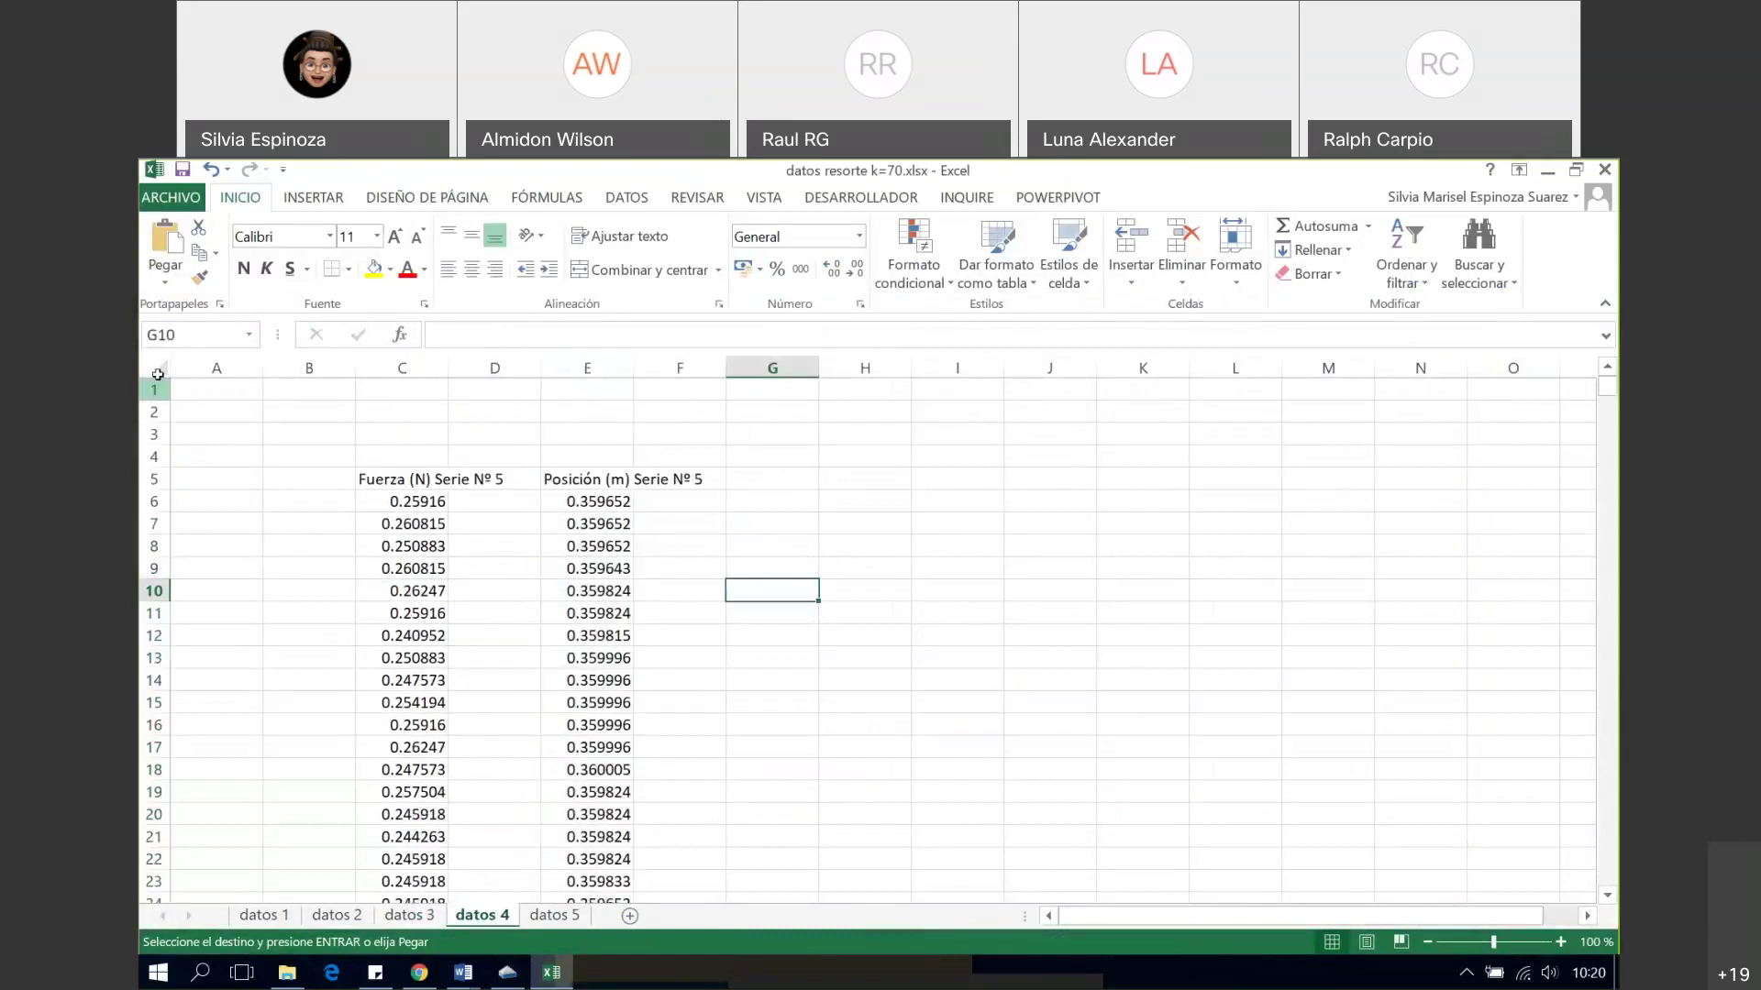
left_click_drag(151, 389, 159, 472)
right_click(154, 412)
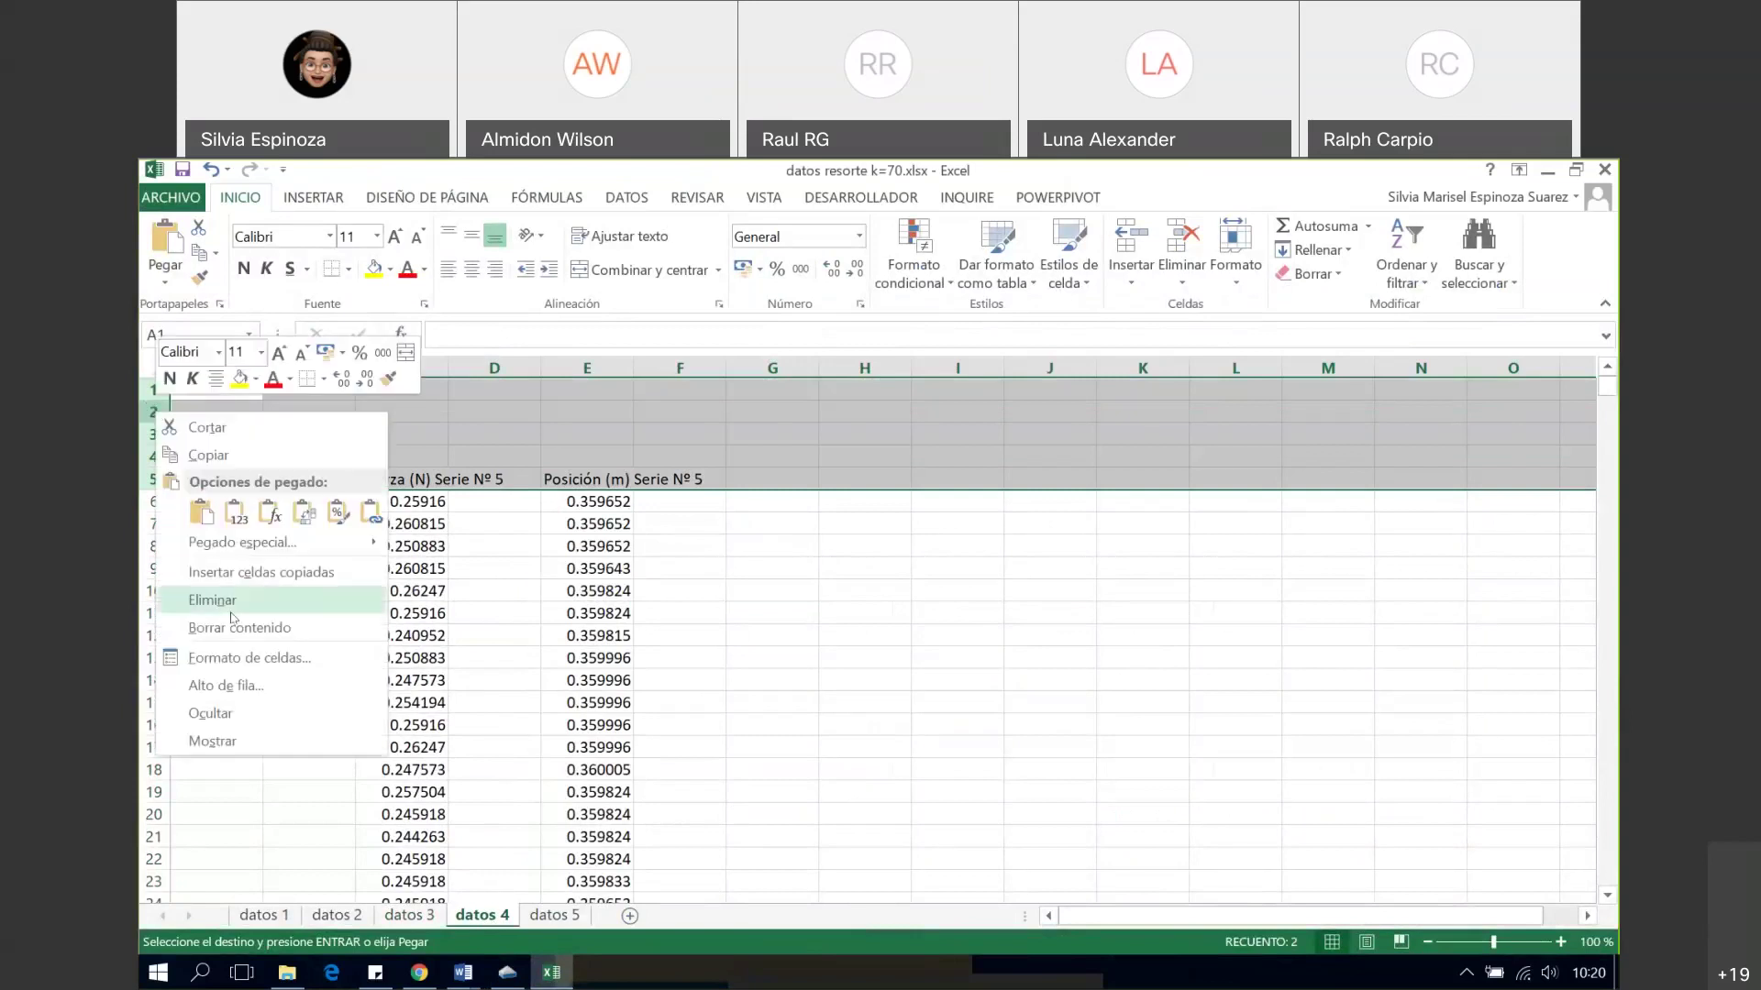
left_click(857, 696)
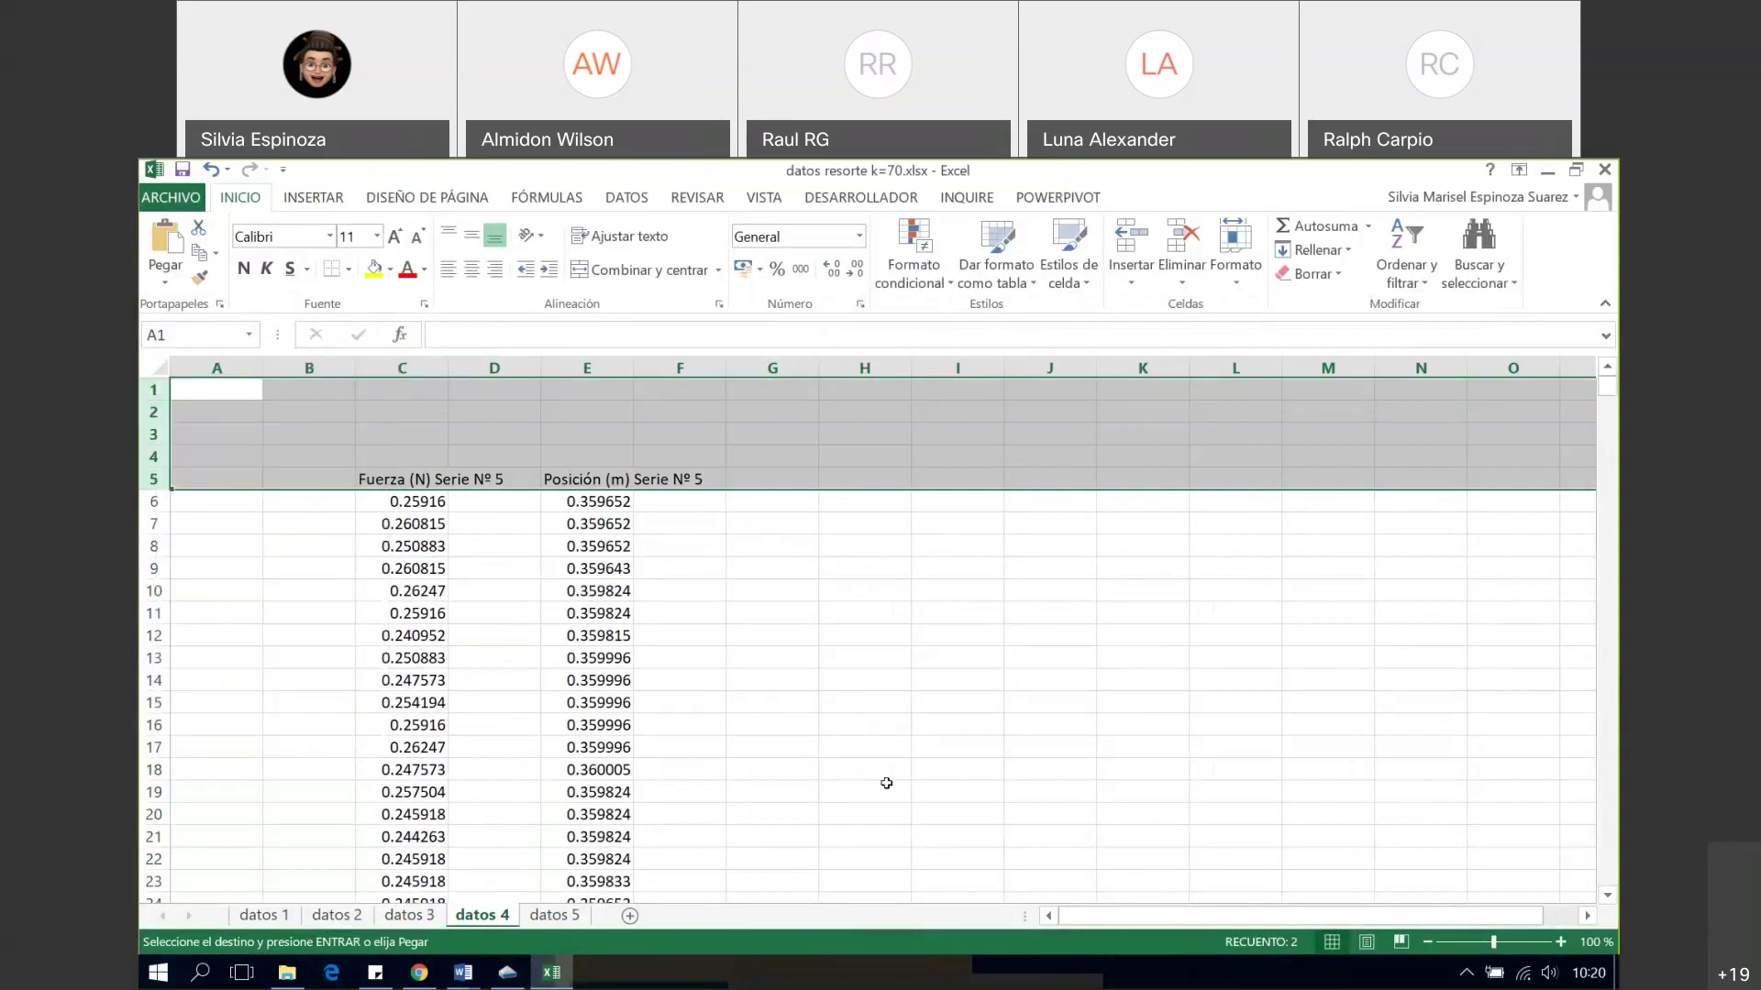
right_click(146, 399)
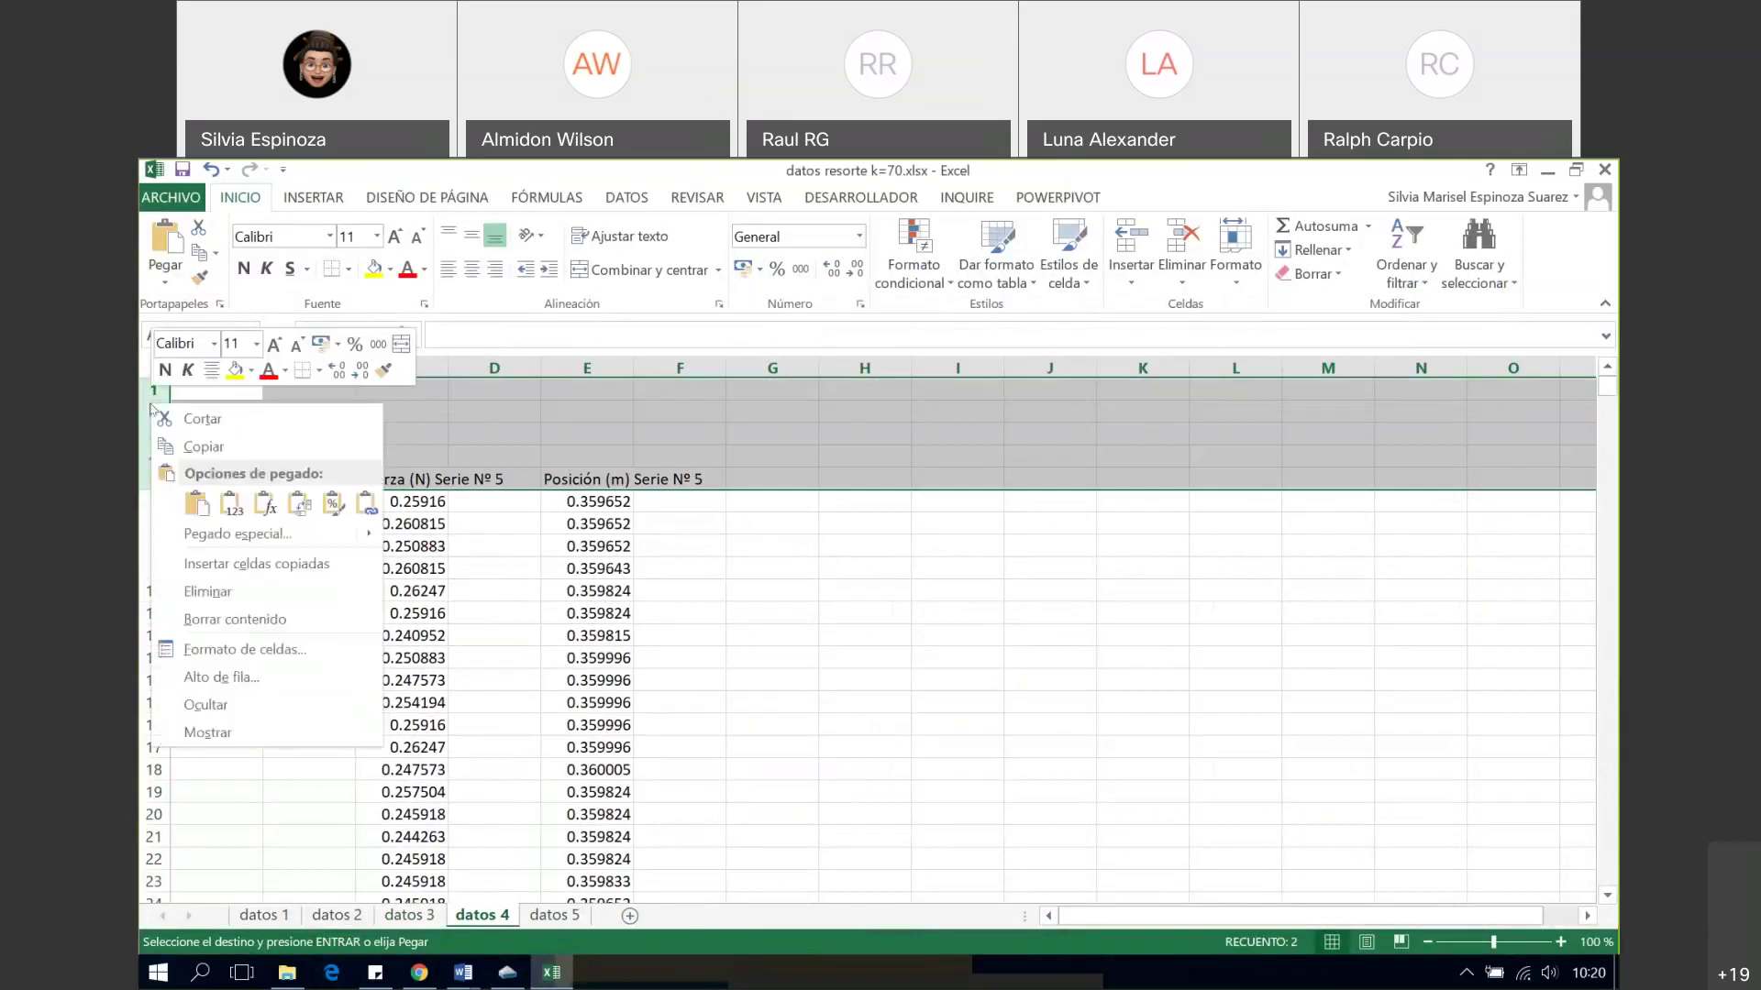
left_click(245, 593)
left_click(972, 636)
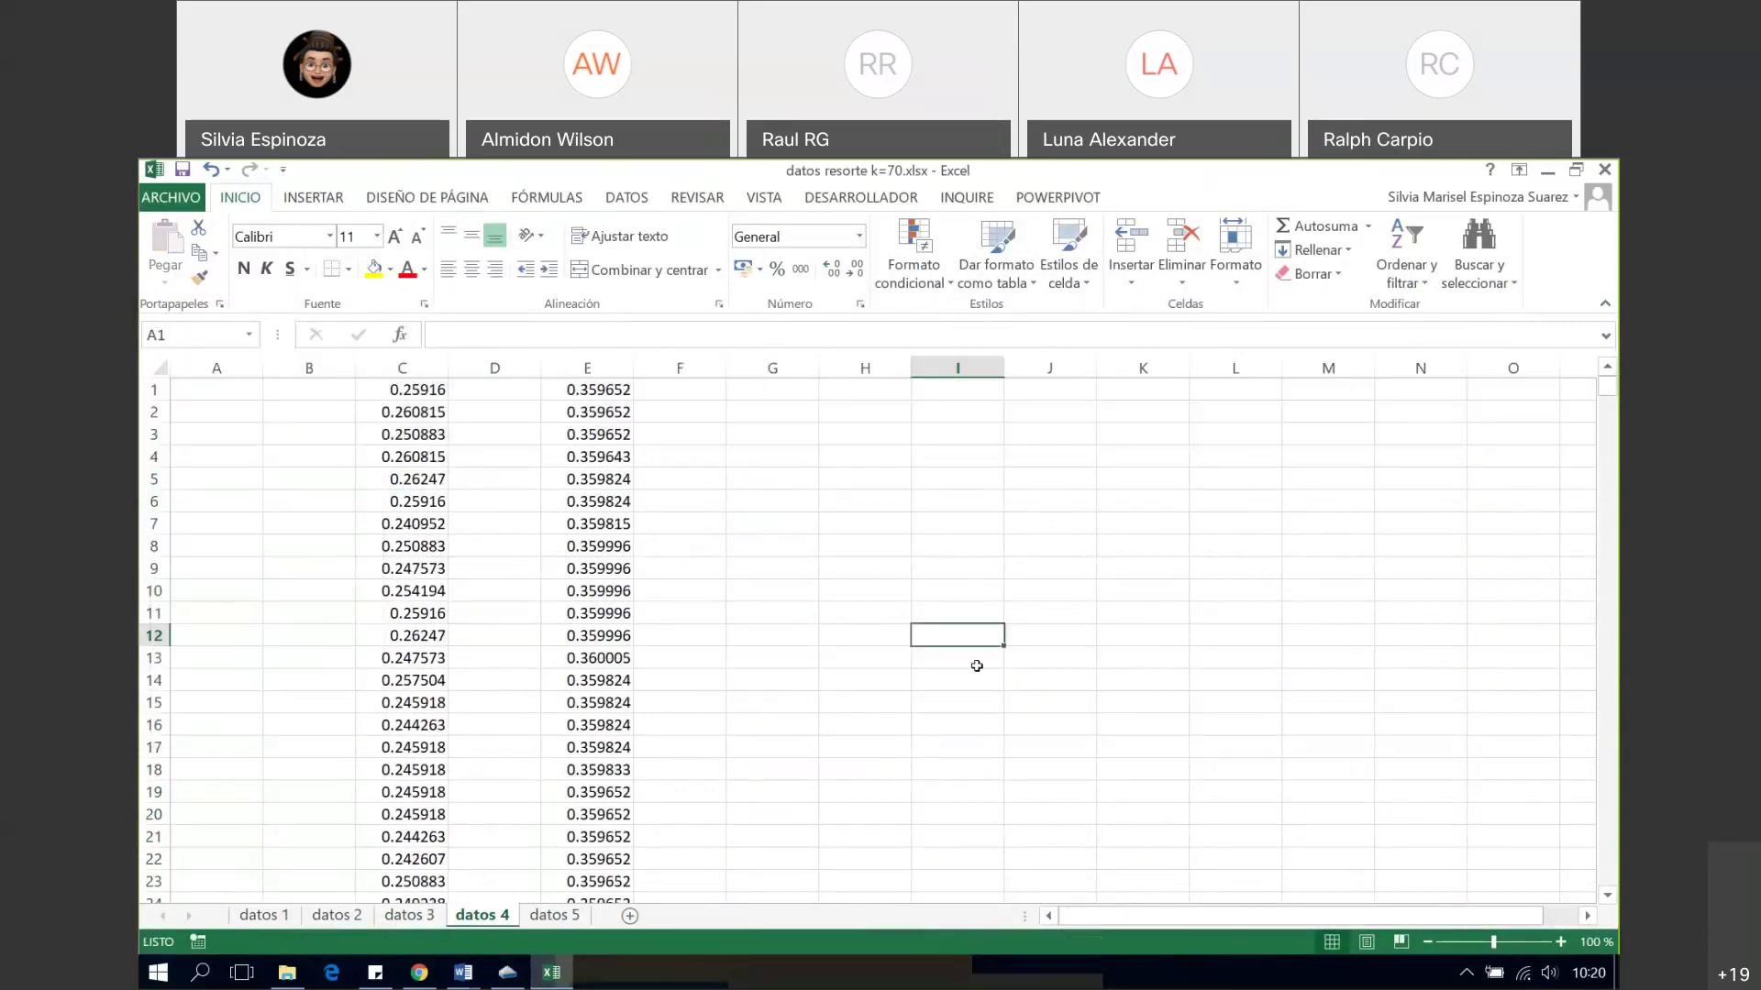
- Copy the whole force column C of datos 4, then add a new PASCO Capstone page with the Tabla y gráfico template
right_click(404, 367)
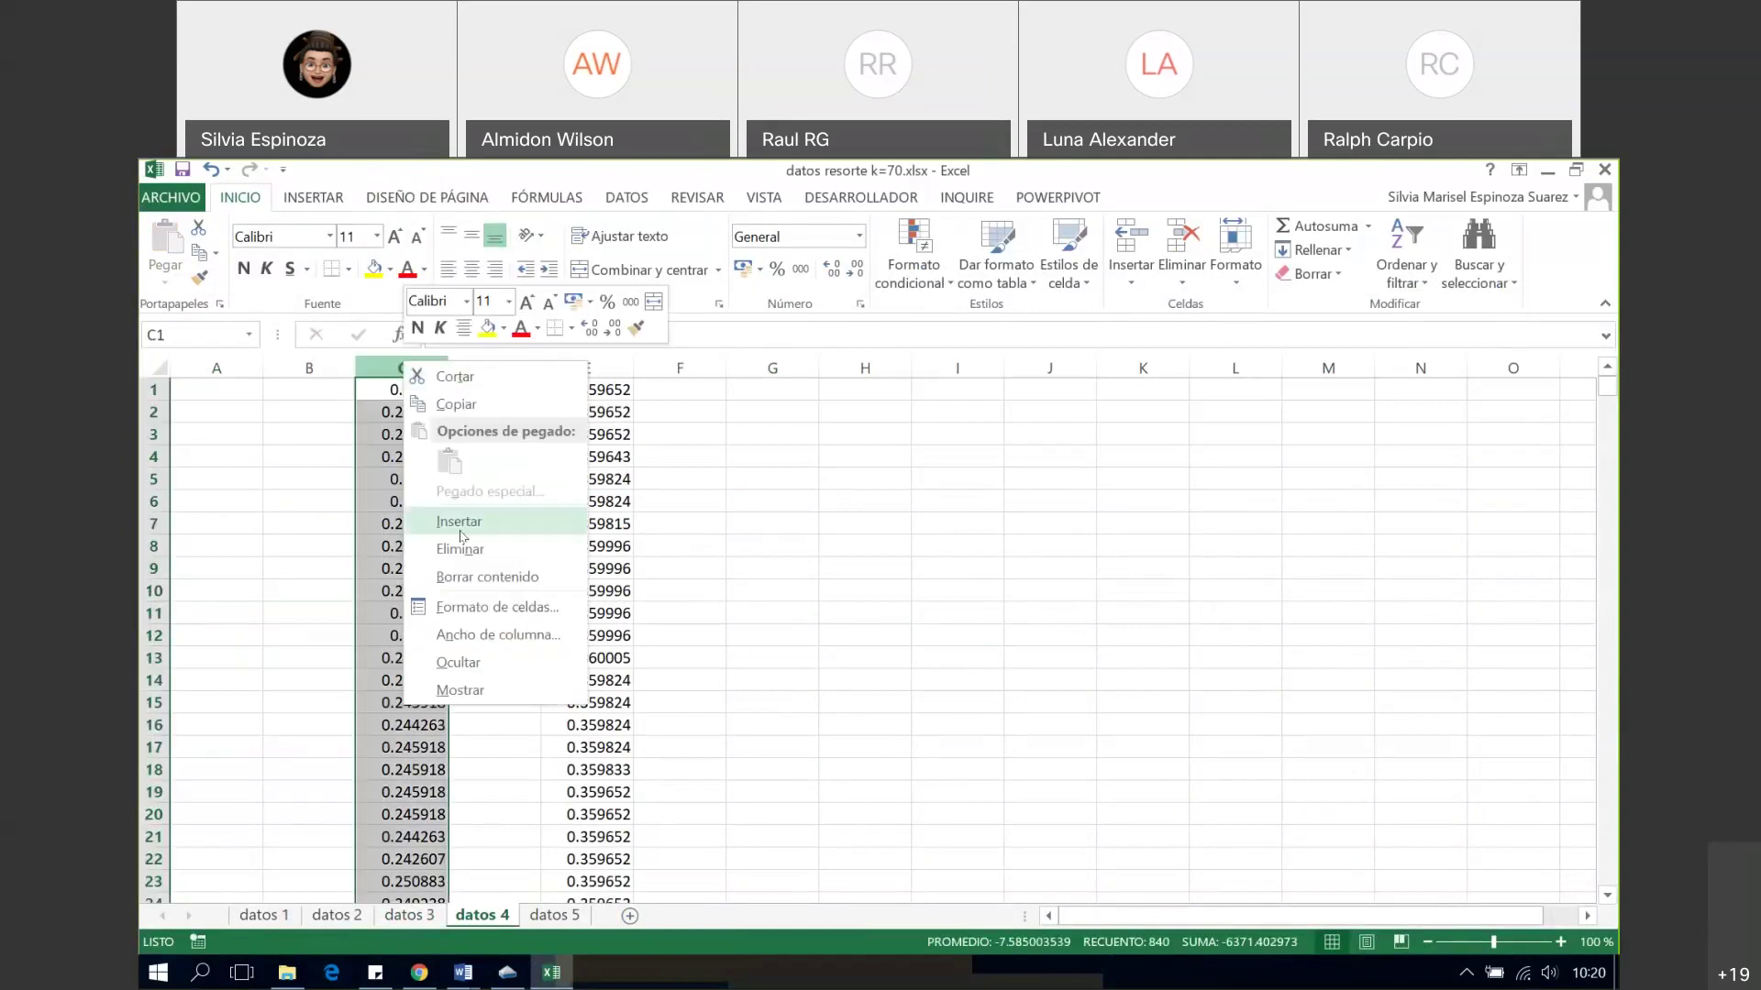
left_click(462, 418)
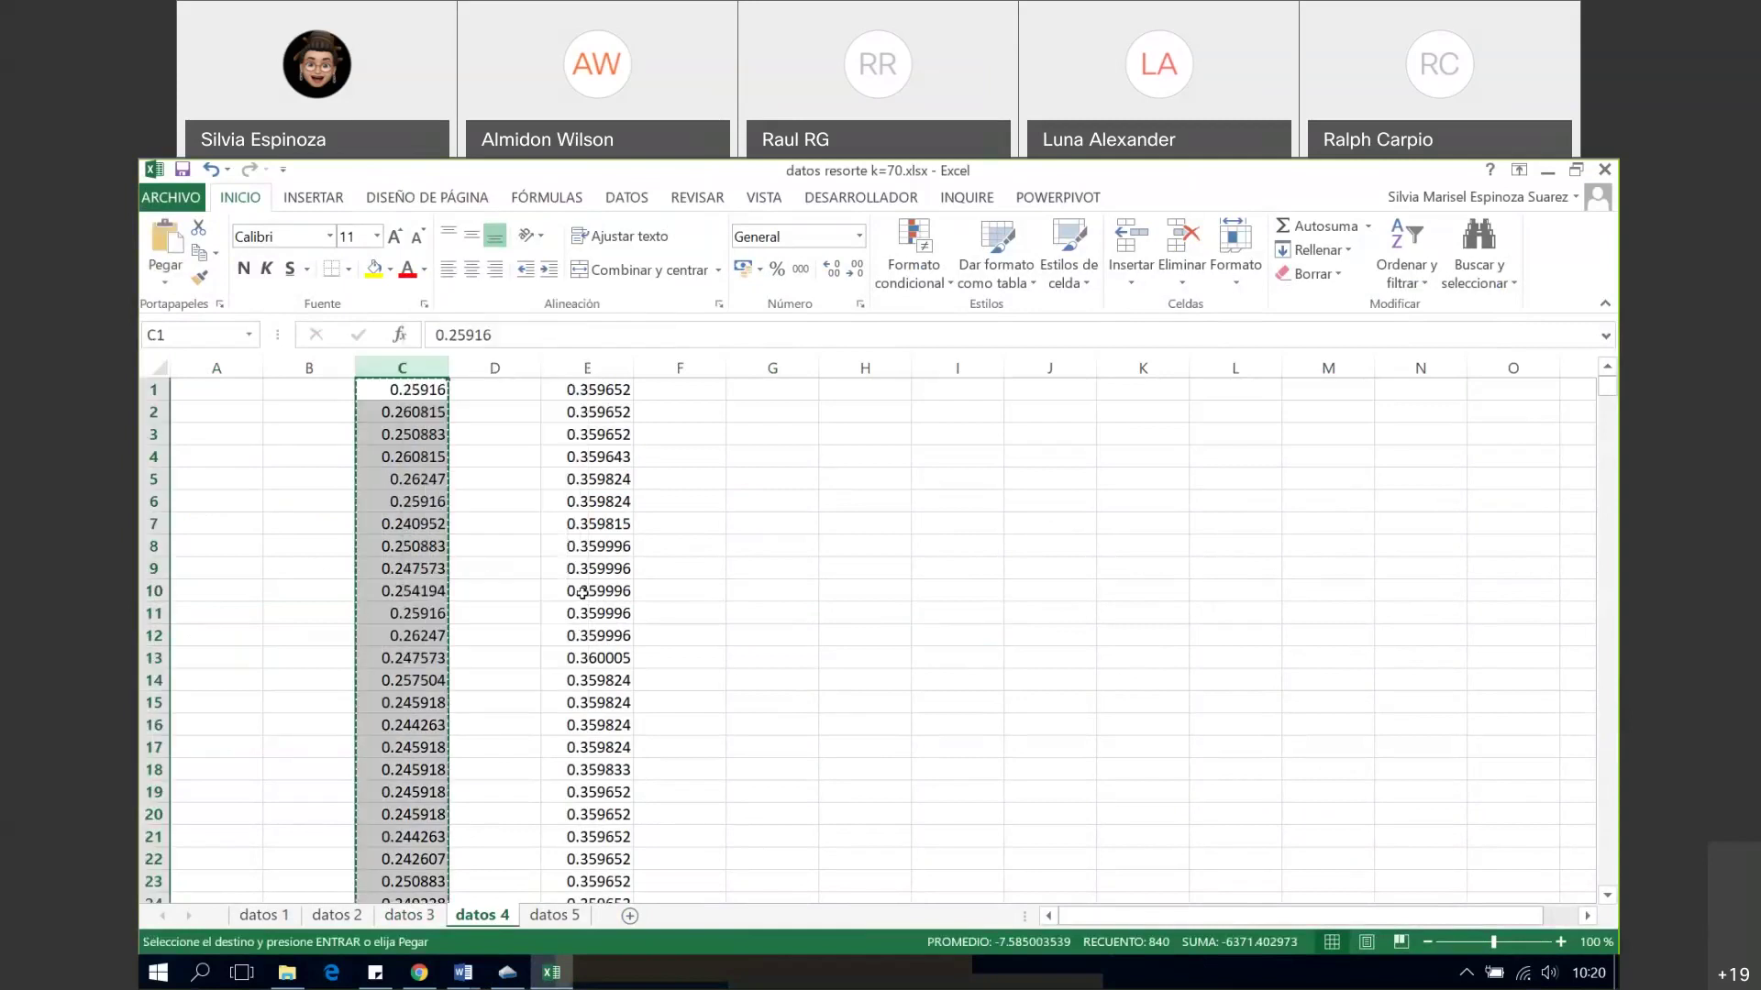
left_click(508, 974)
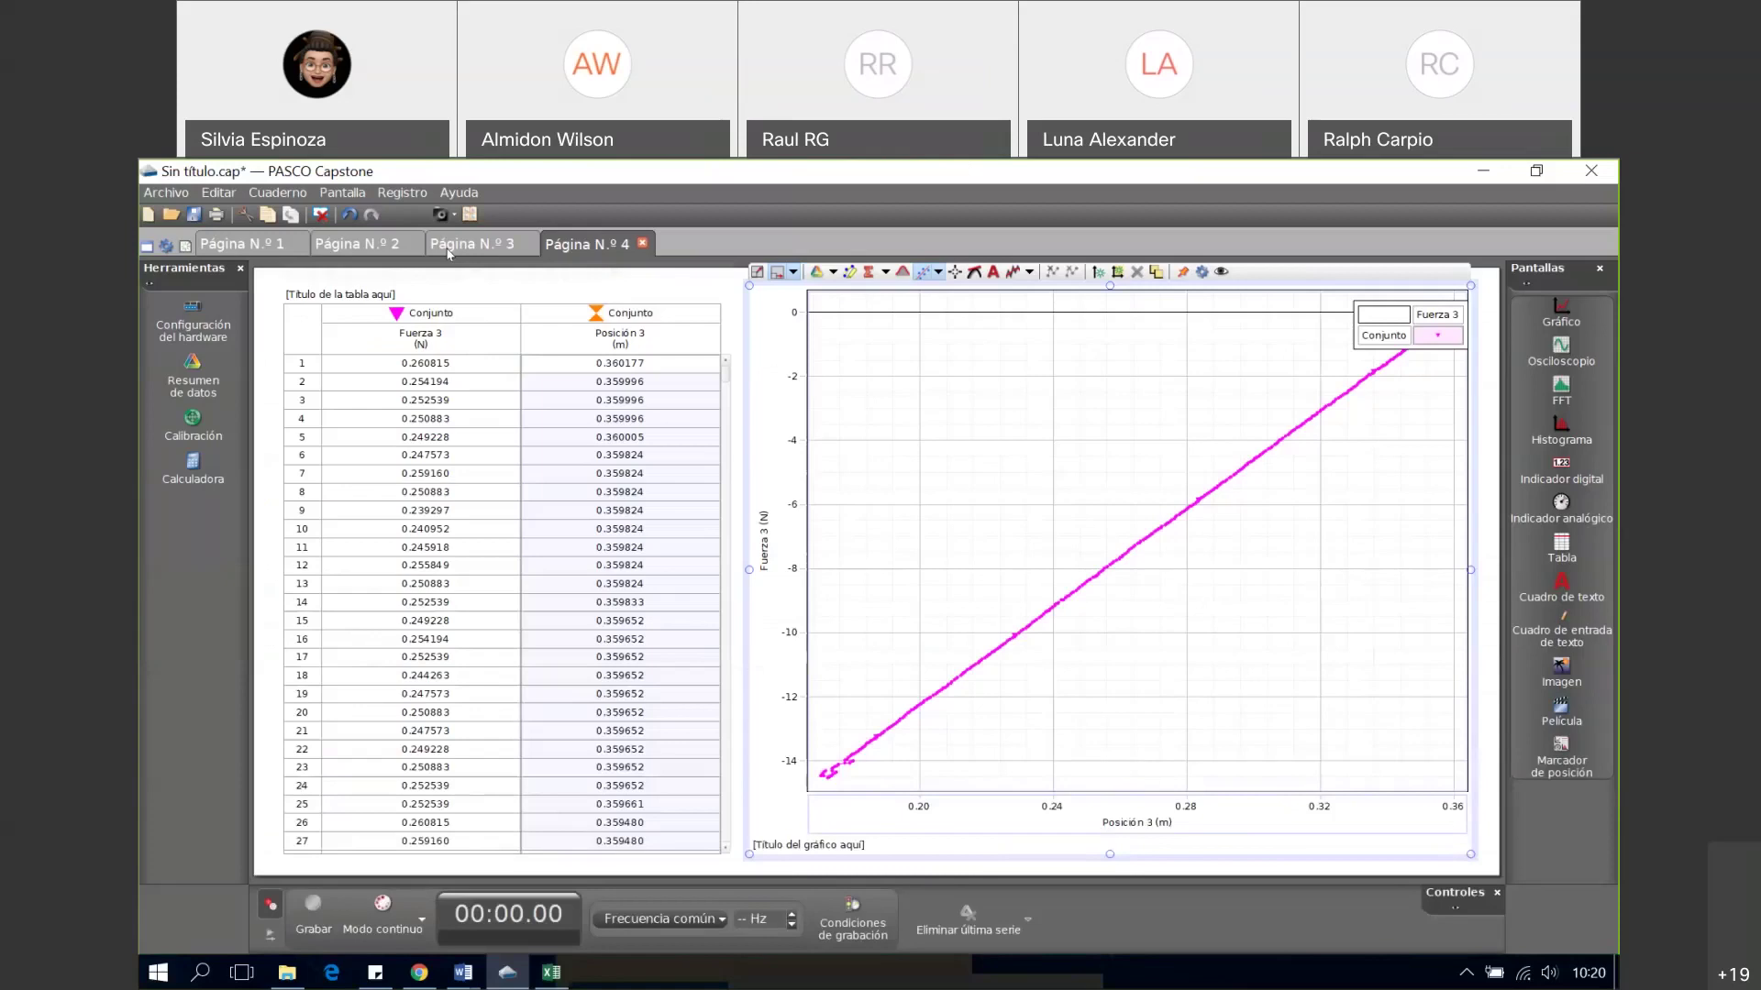
left_click(186, 247)
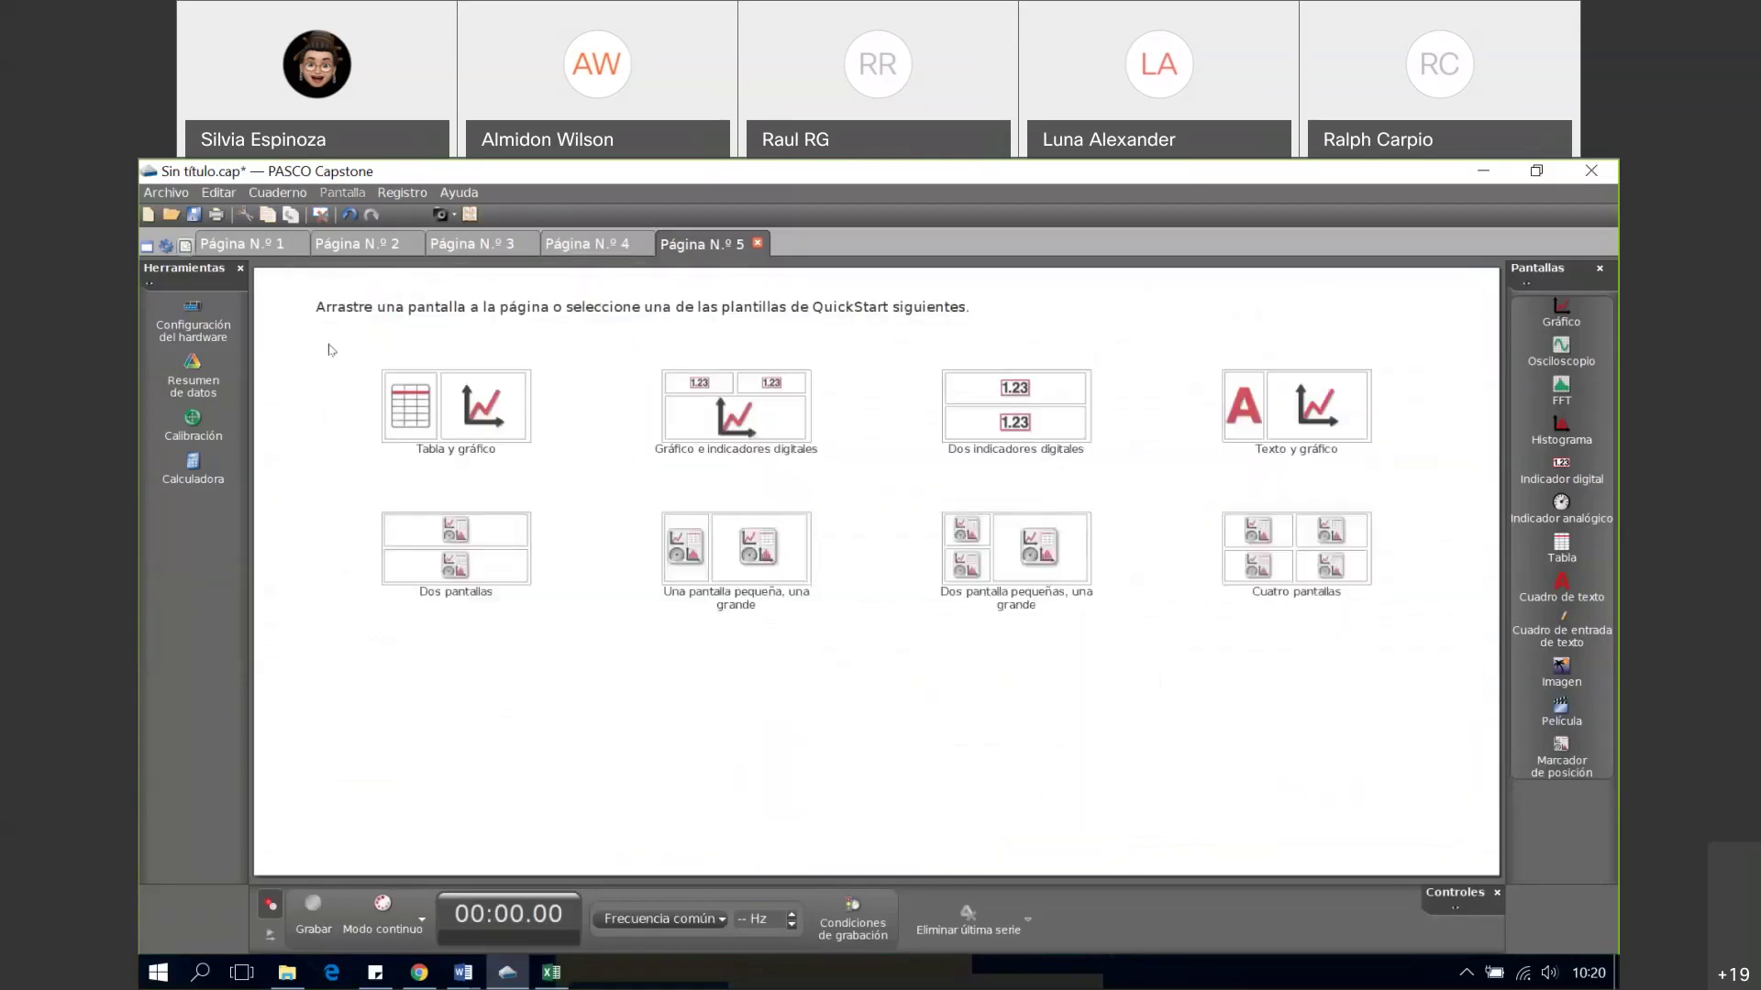
left_click(462, 410)
- Create a new user-entered data set named Fuerza 4 with units N in the table's first column
left_click(451, 333)
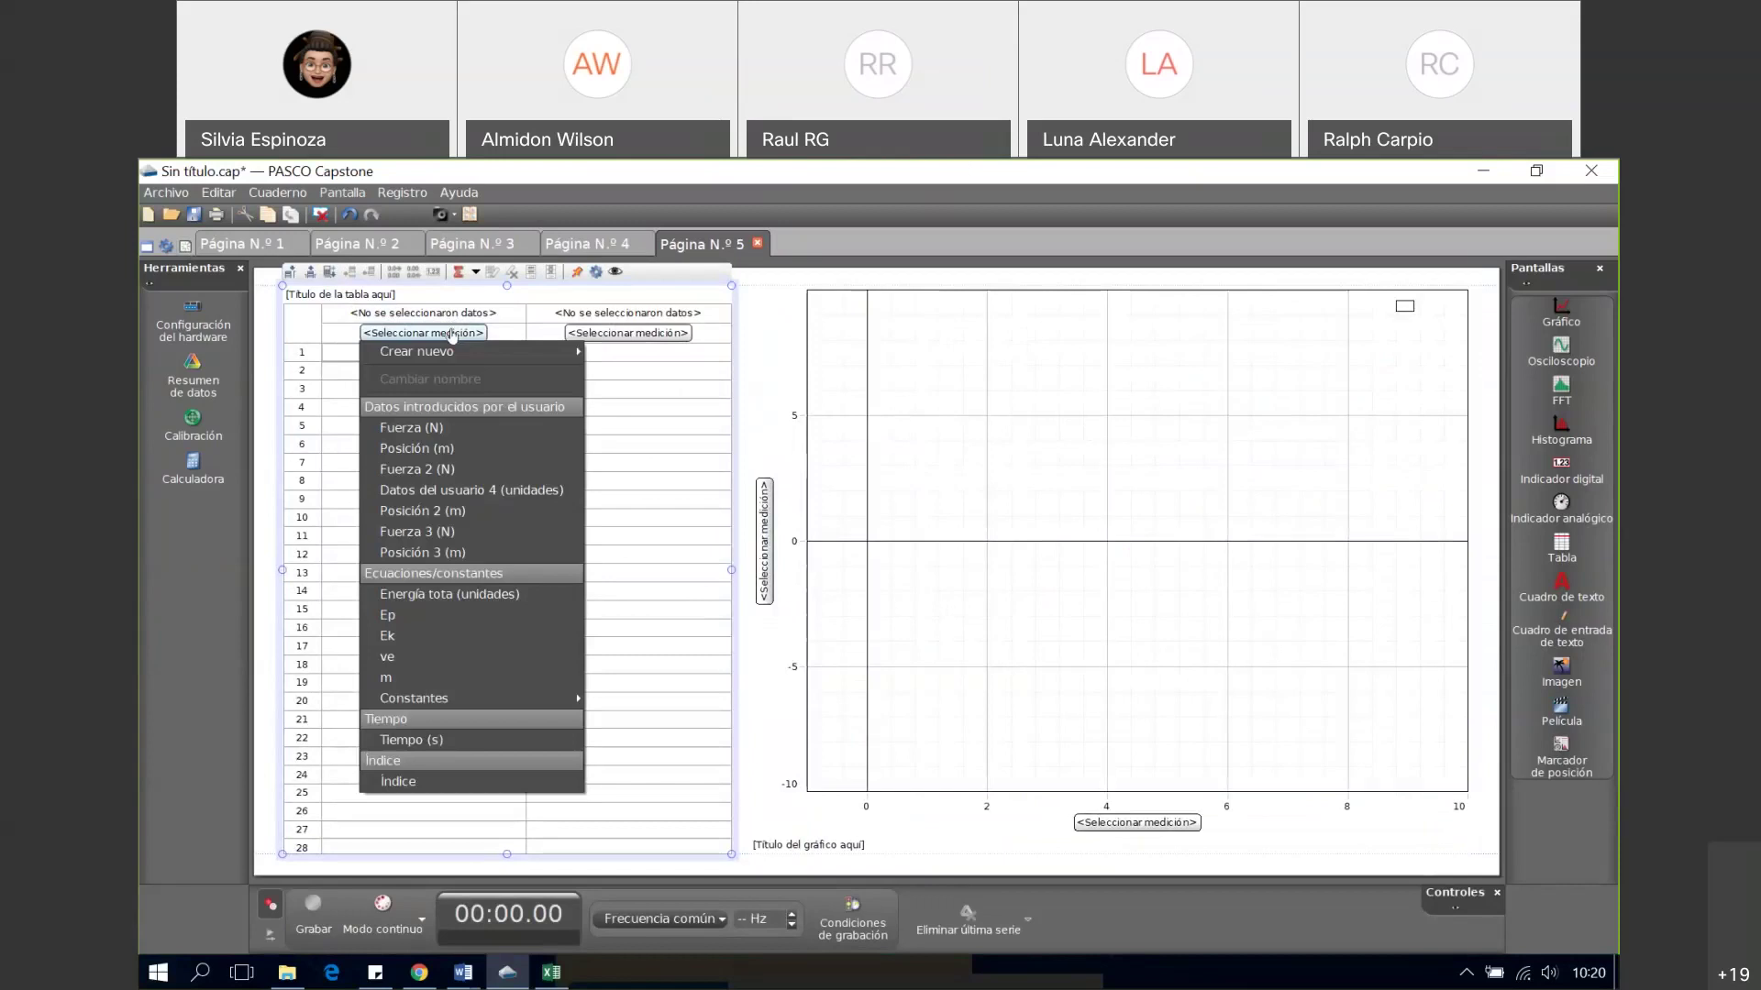
mouse_move(462, 356)
left_click(660, 352)
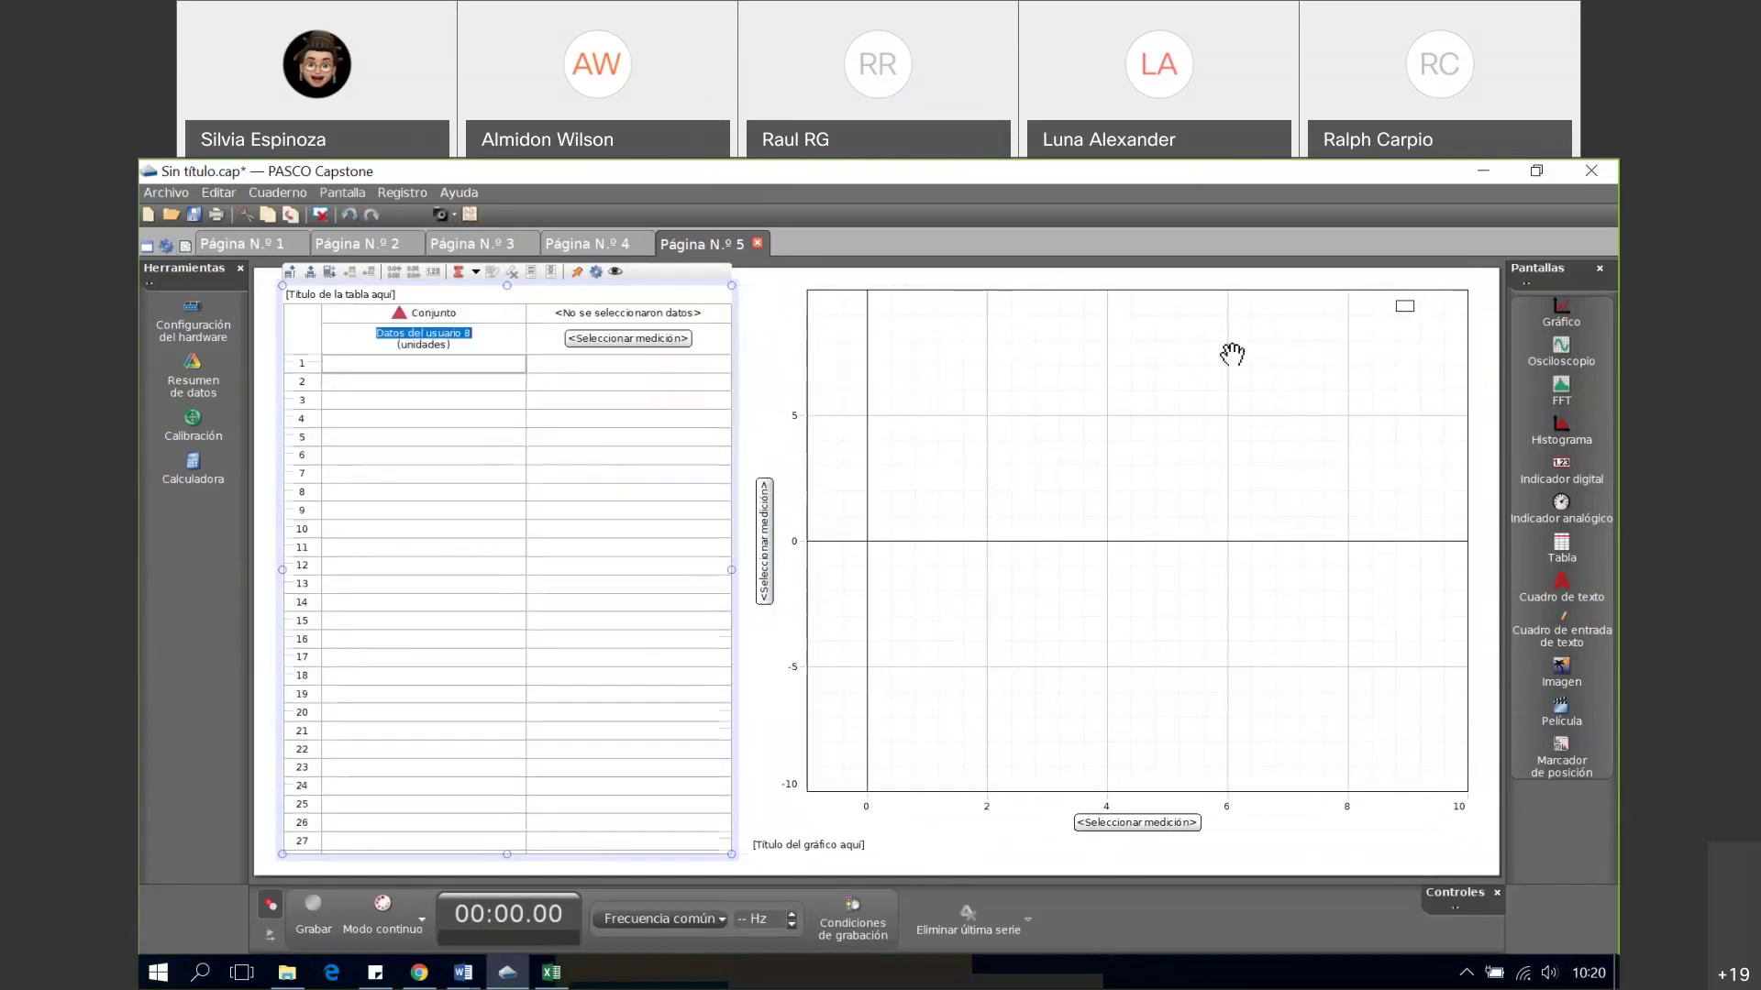
type("Fuerza 4")
key("Tab")
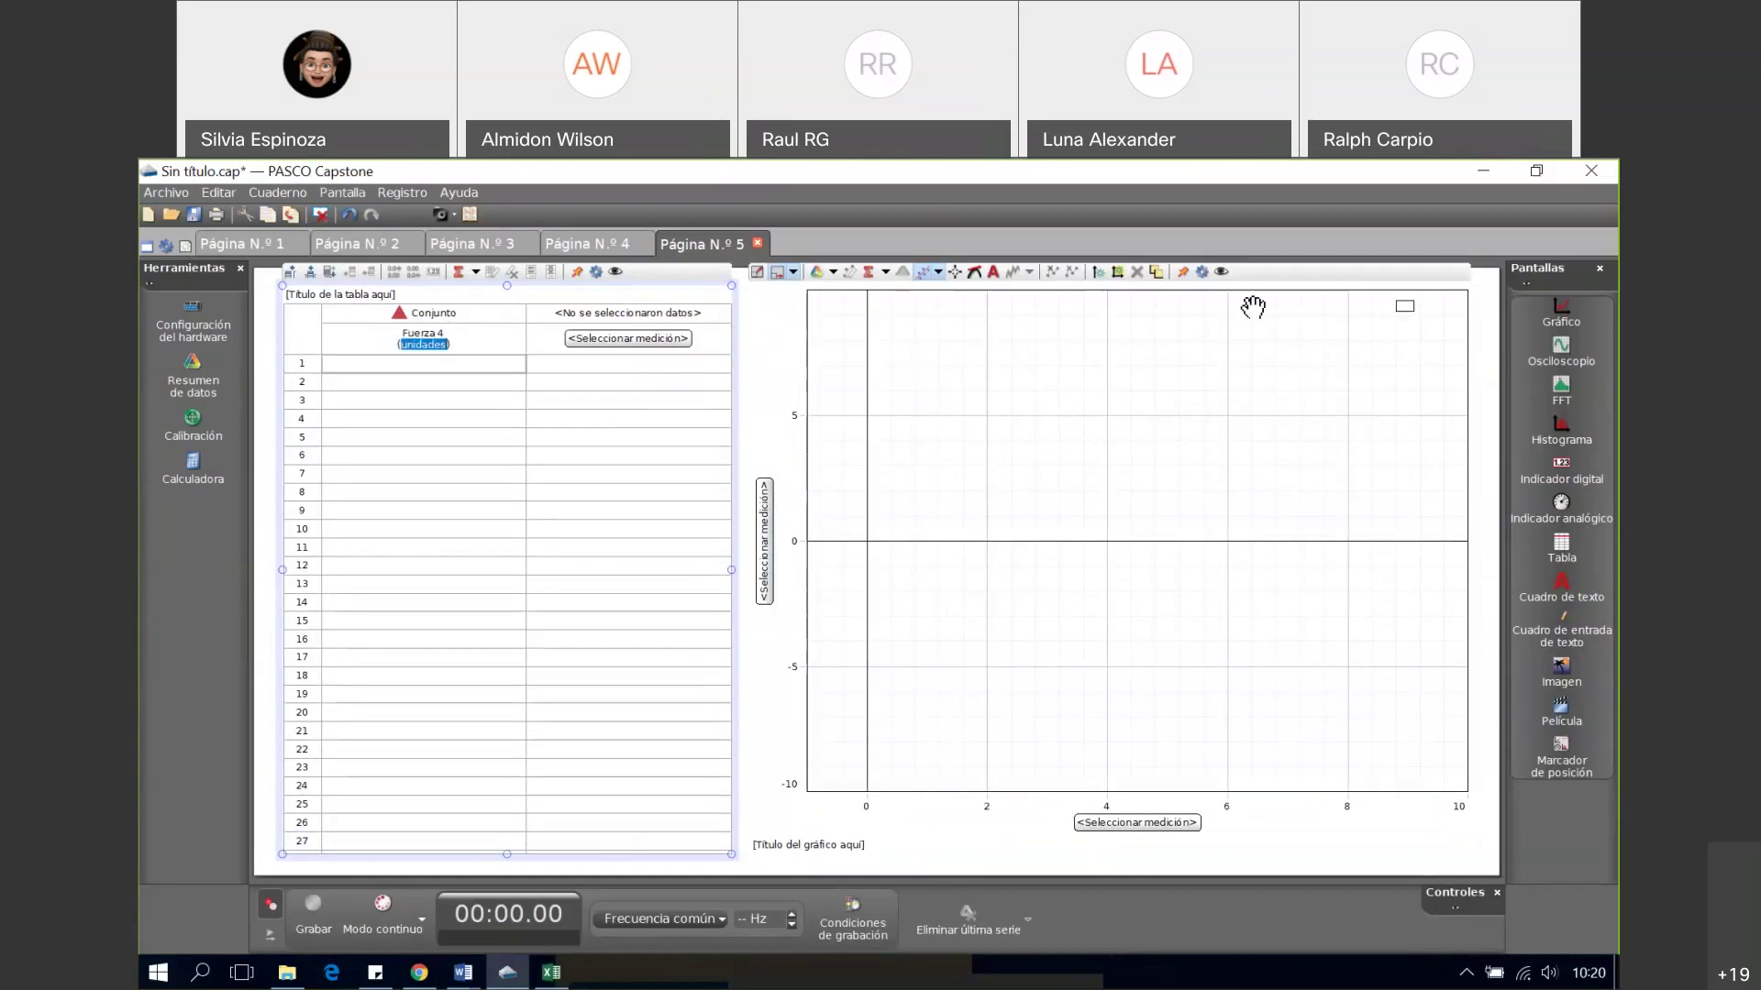
type("N")
key("Return")
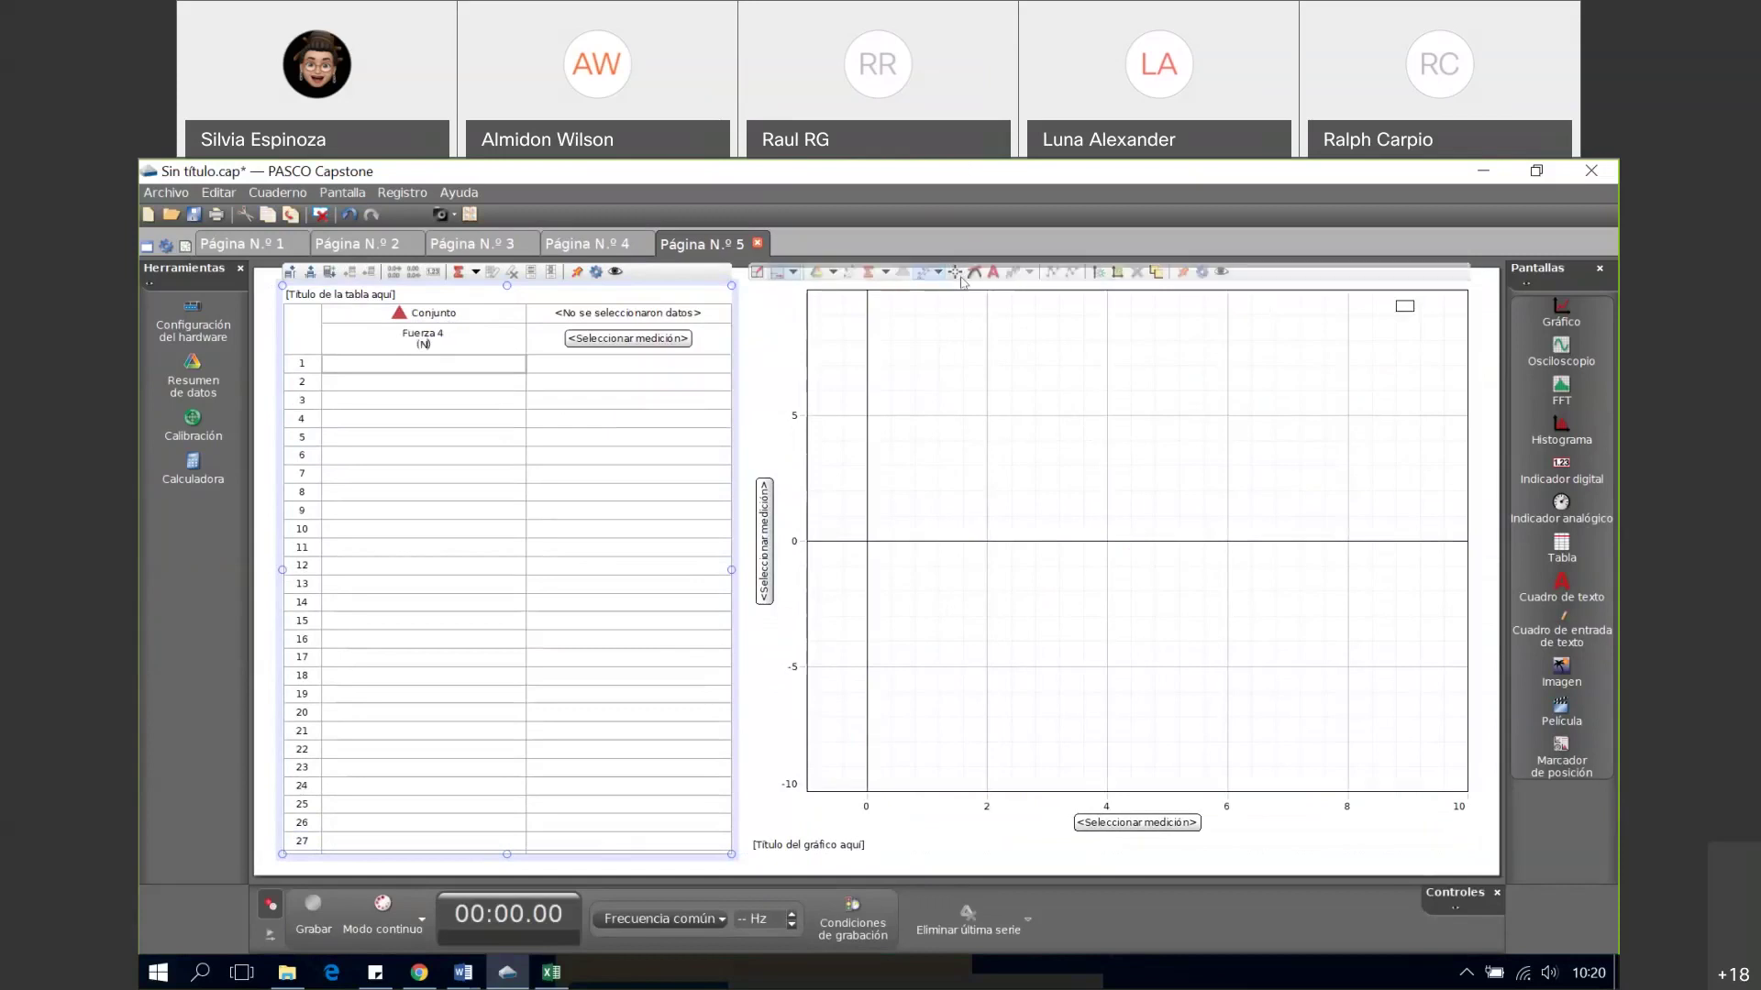
- Create a new user-entered data set named Posición 4 with units m in the table's second column
left_click(611, 340)
mouse_move(627, 364)
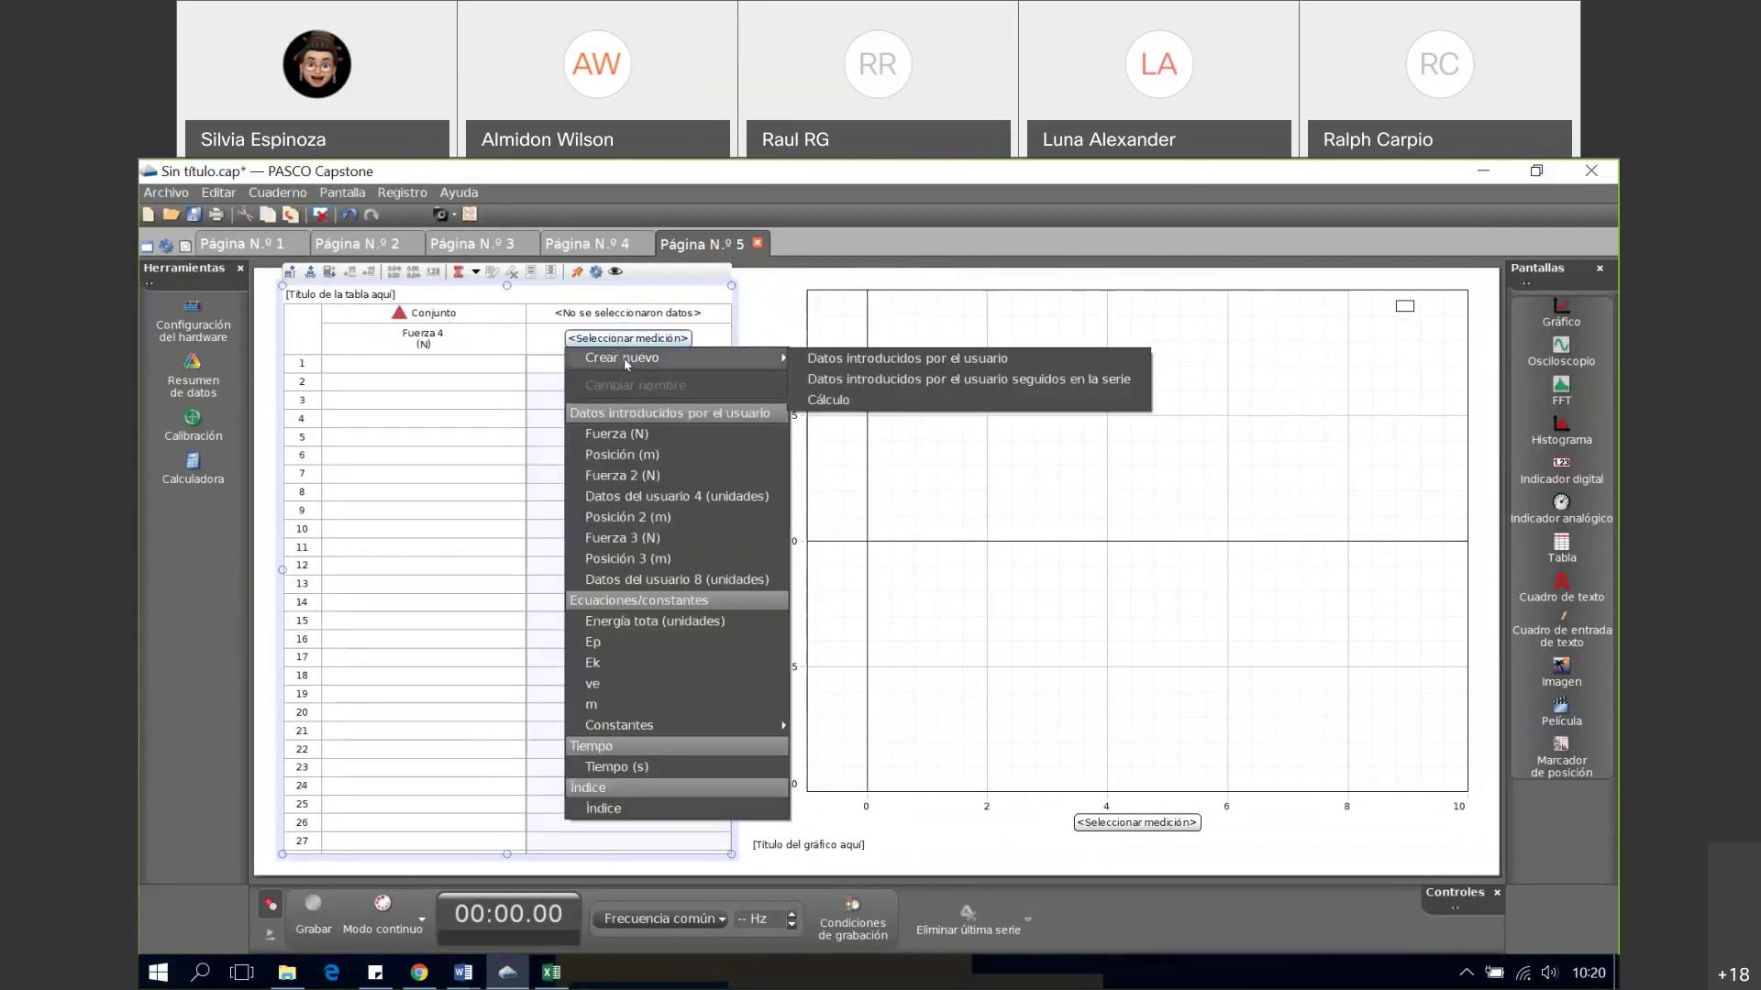
left_click(970, 362)
type("Posición")
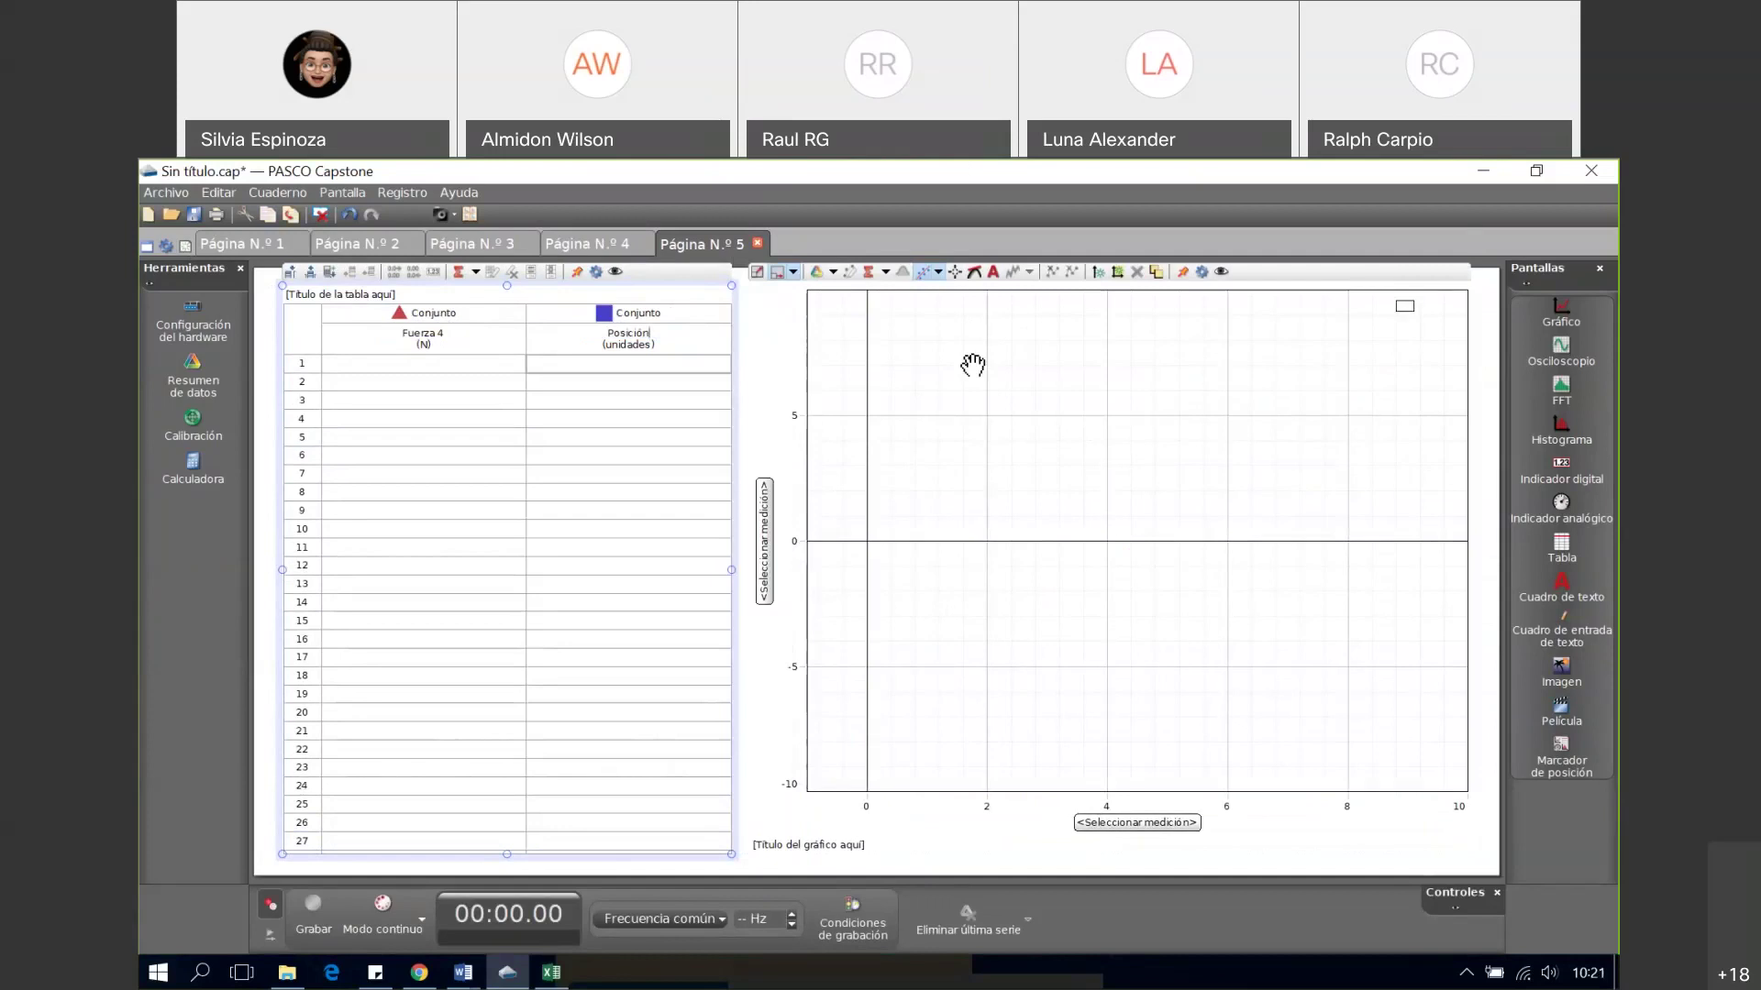
type(" 4")
key("Tab")
type("m")
left_click(641, 455)
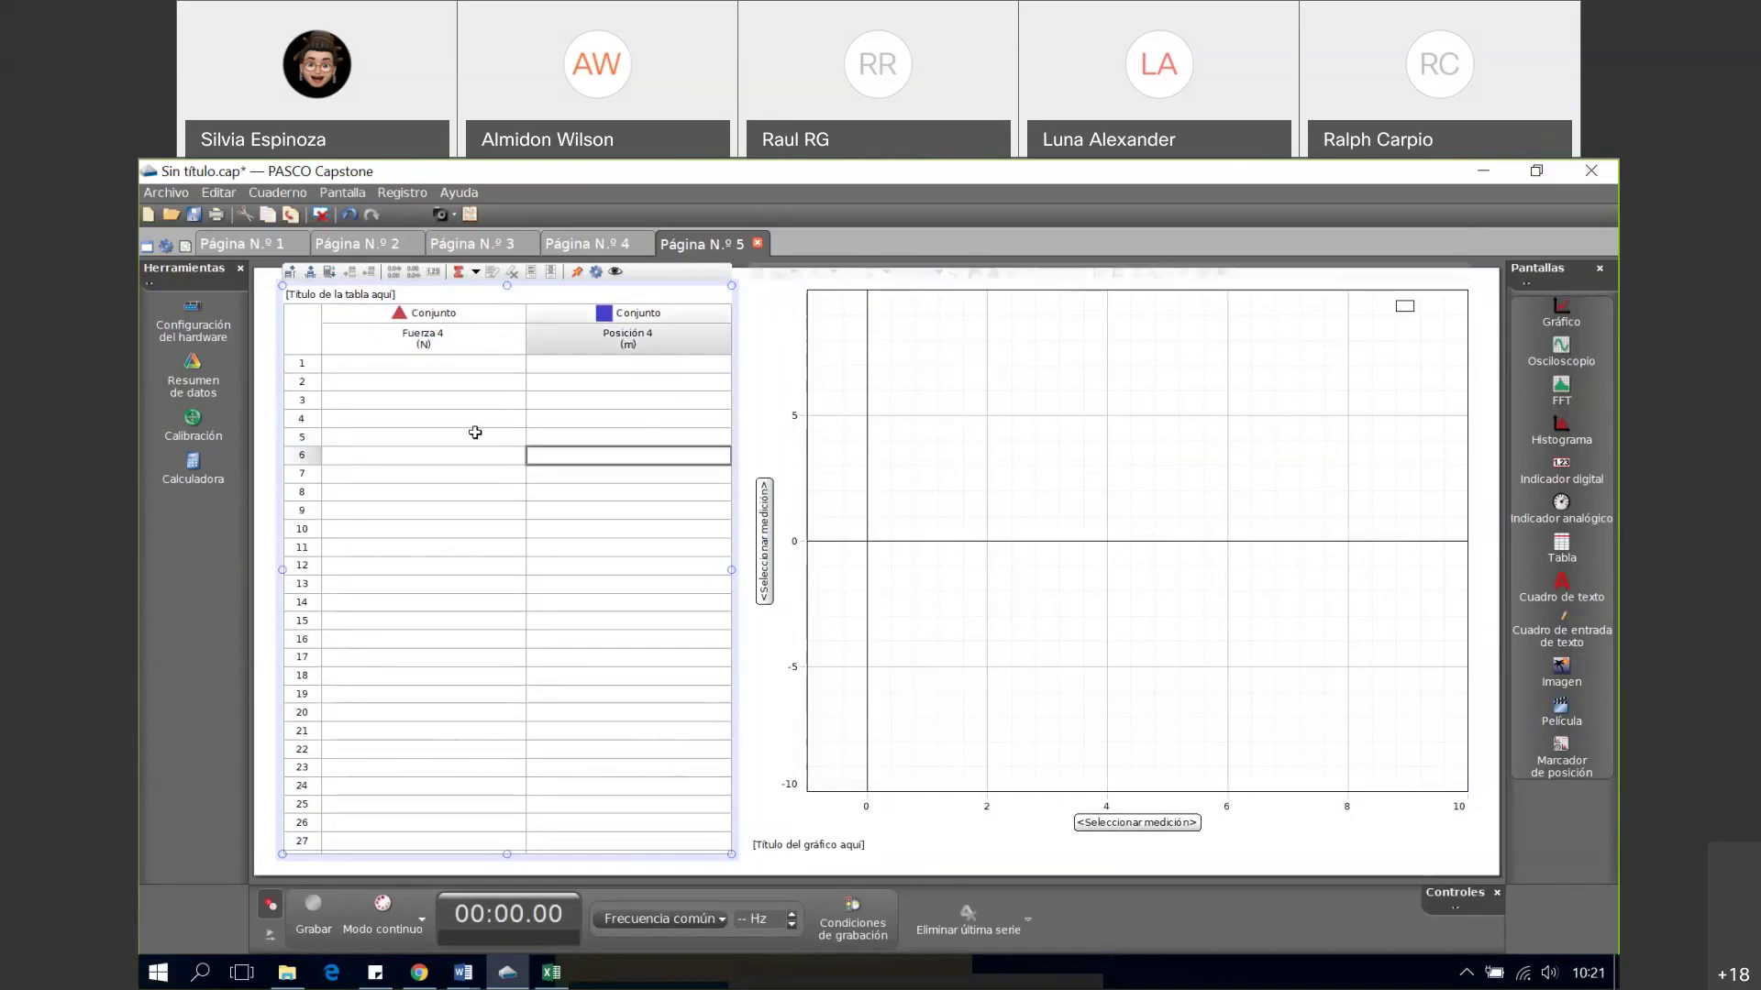
- Paste the copied force values into the Fuerza 4 column starting at row 1
left_click(403, 363)
right_click(389, 366)
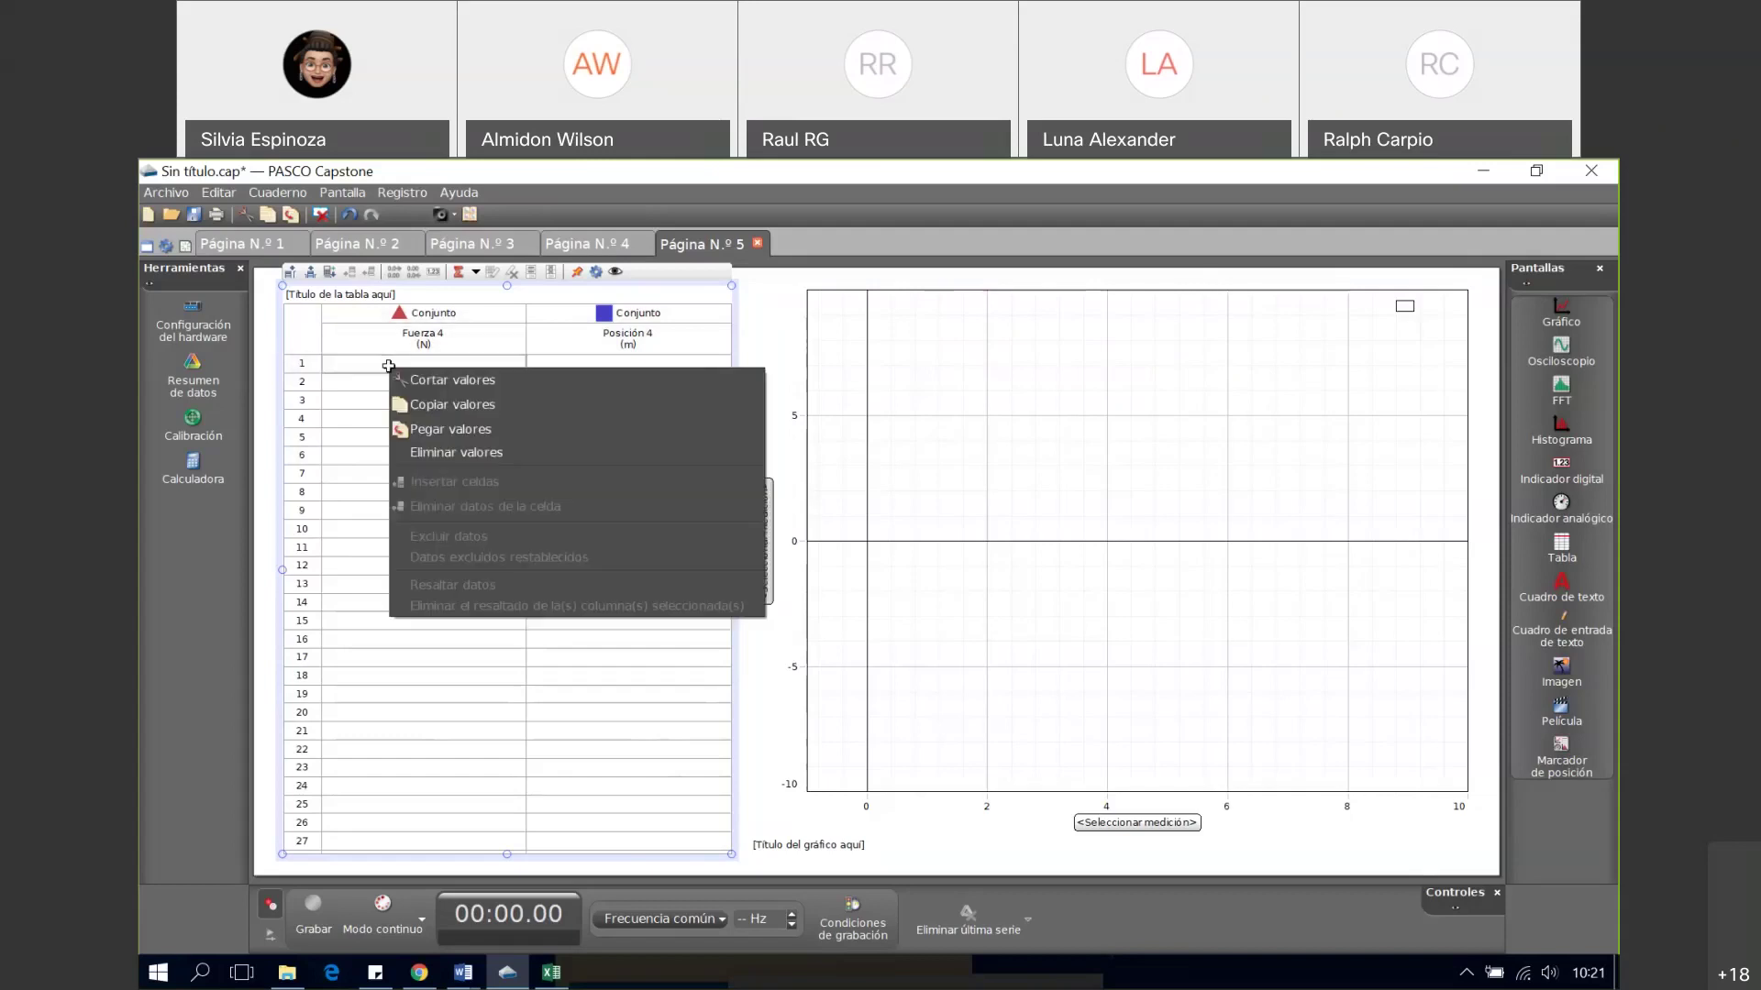
left_click(455, 430)
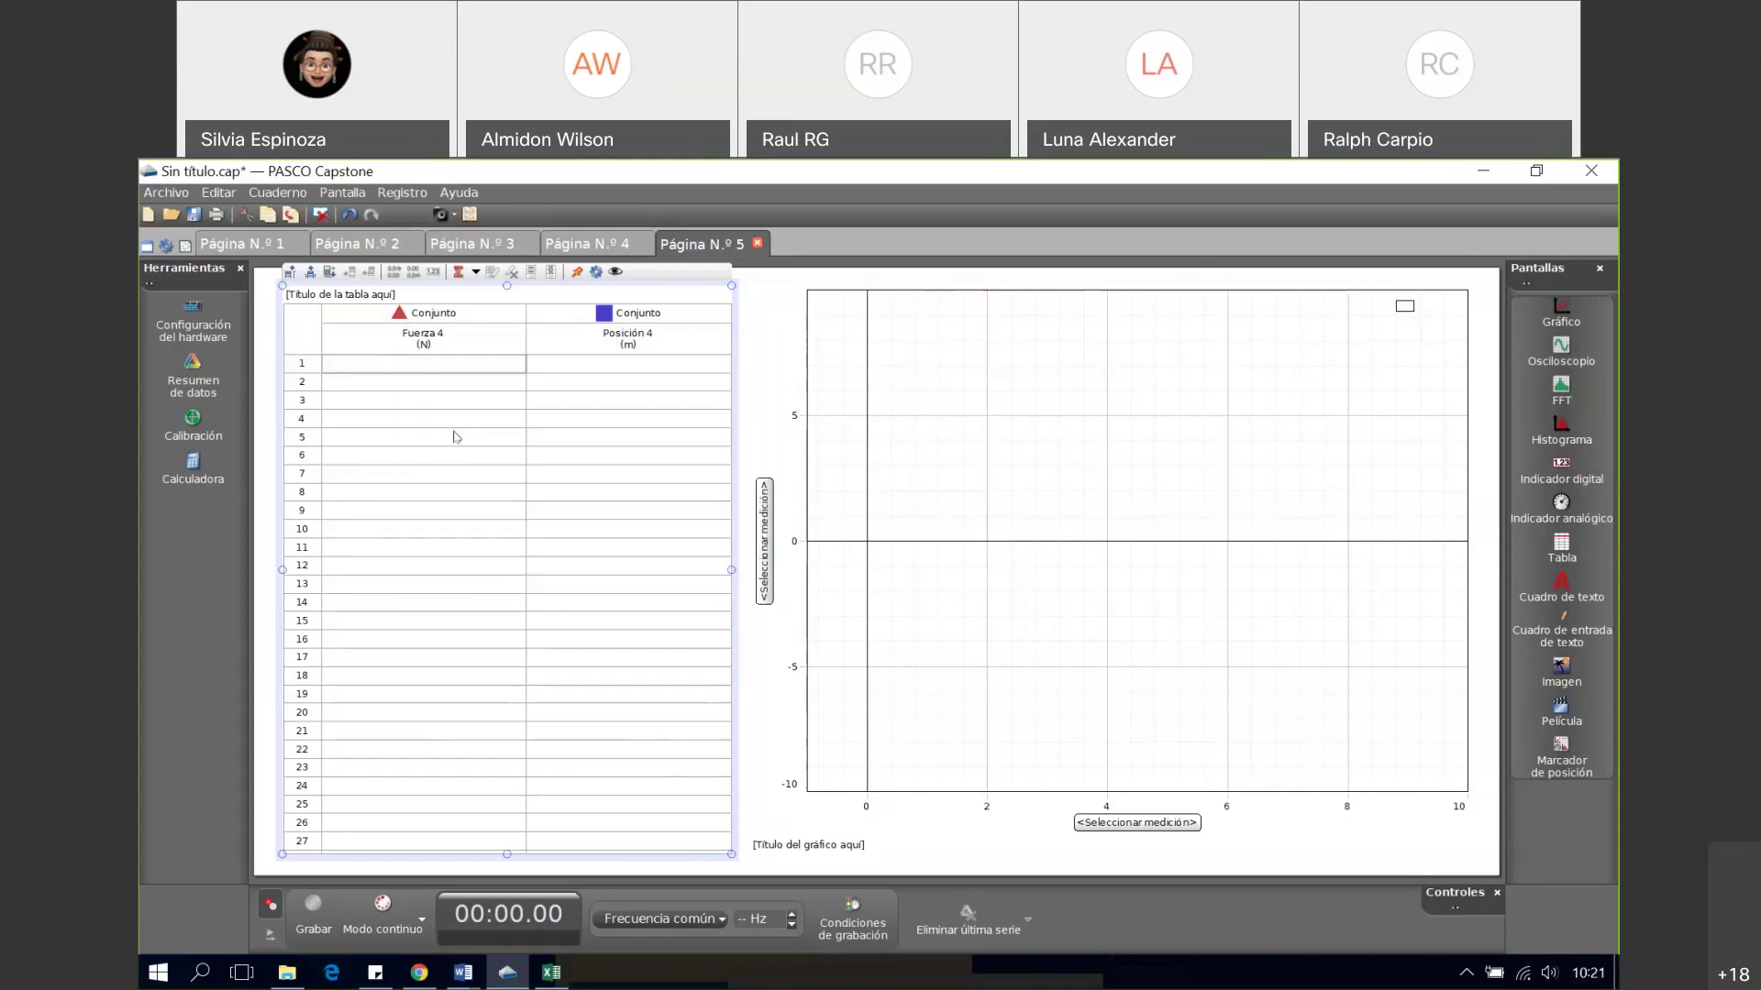
- Return to the Excel workbook and copy the whole position column E of the datos 4 sheet
left_click(551, 974)
left_click(587, 367)
right_click(607, 370)
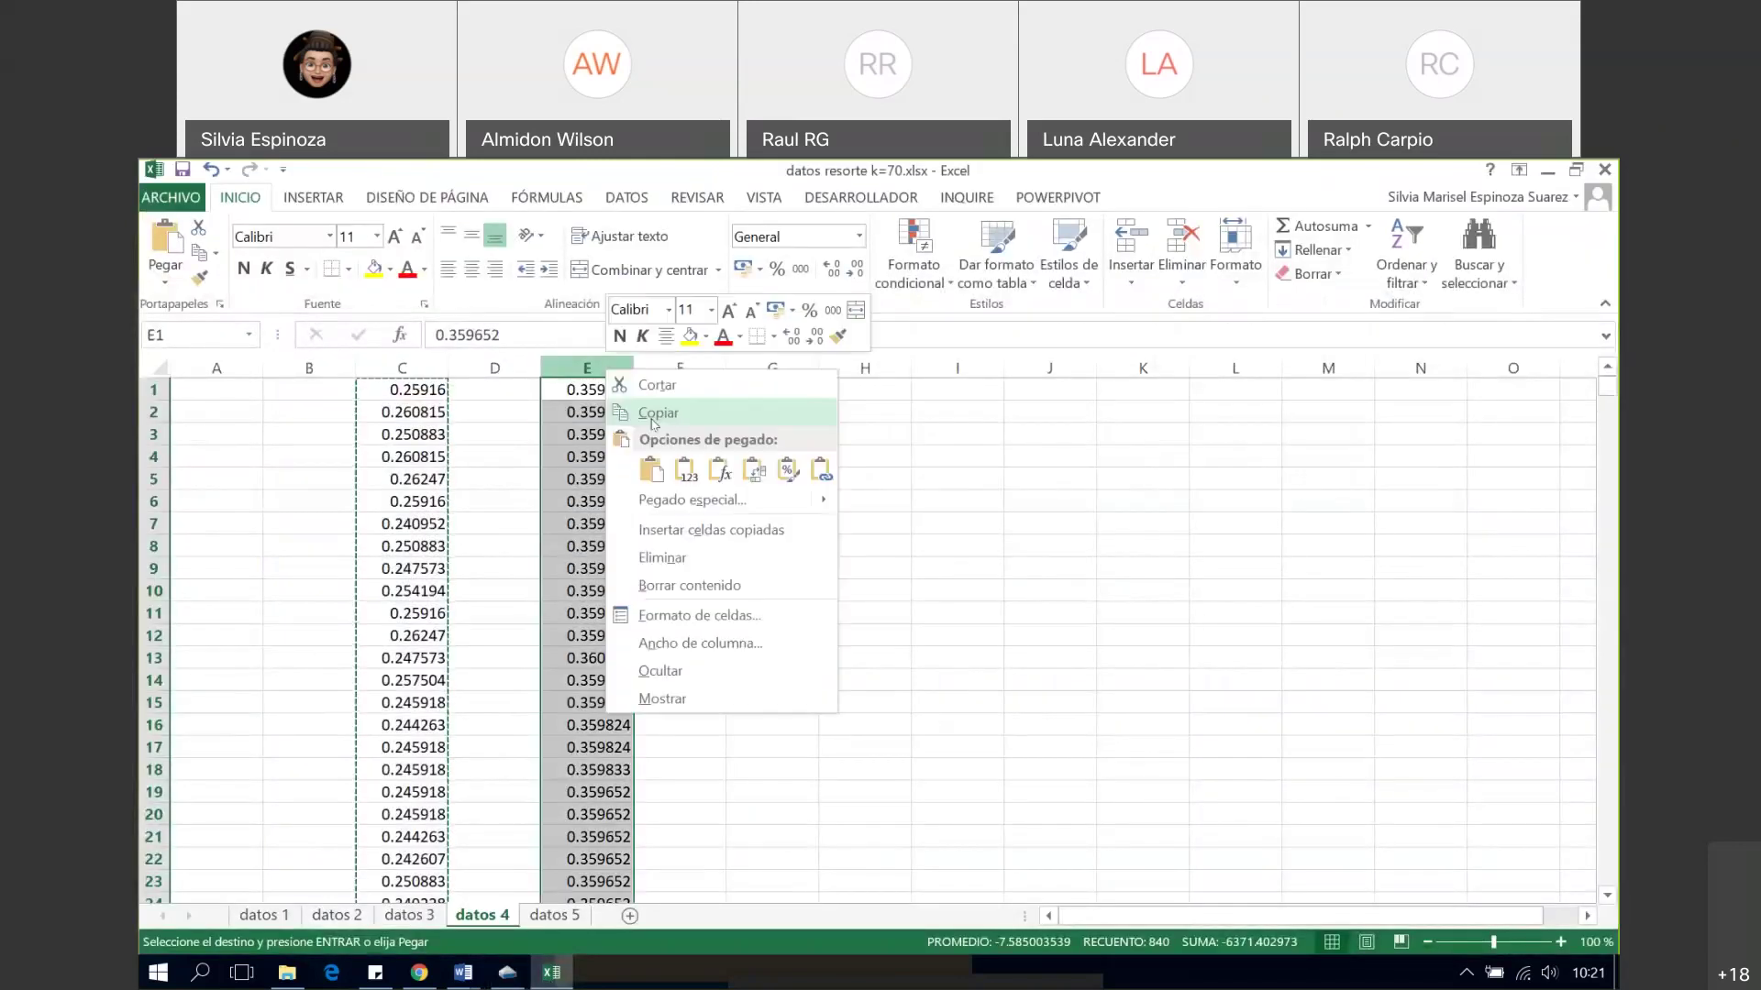
left_click(657, 413)
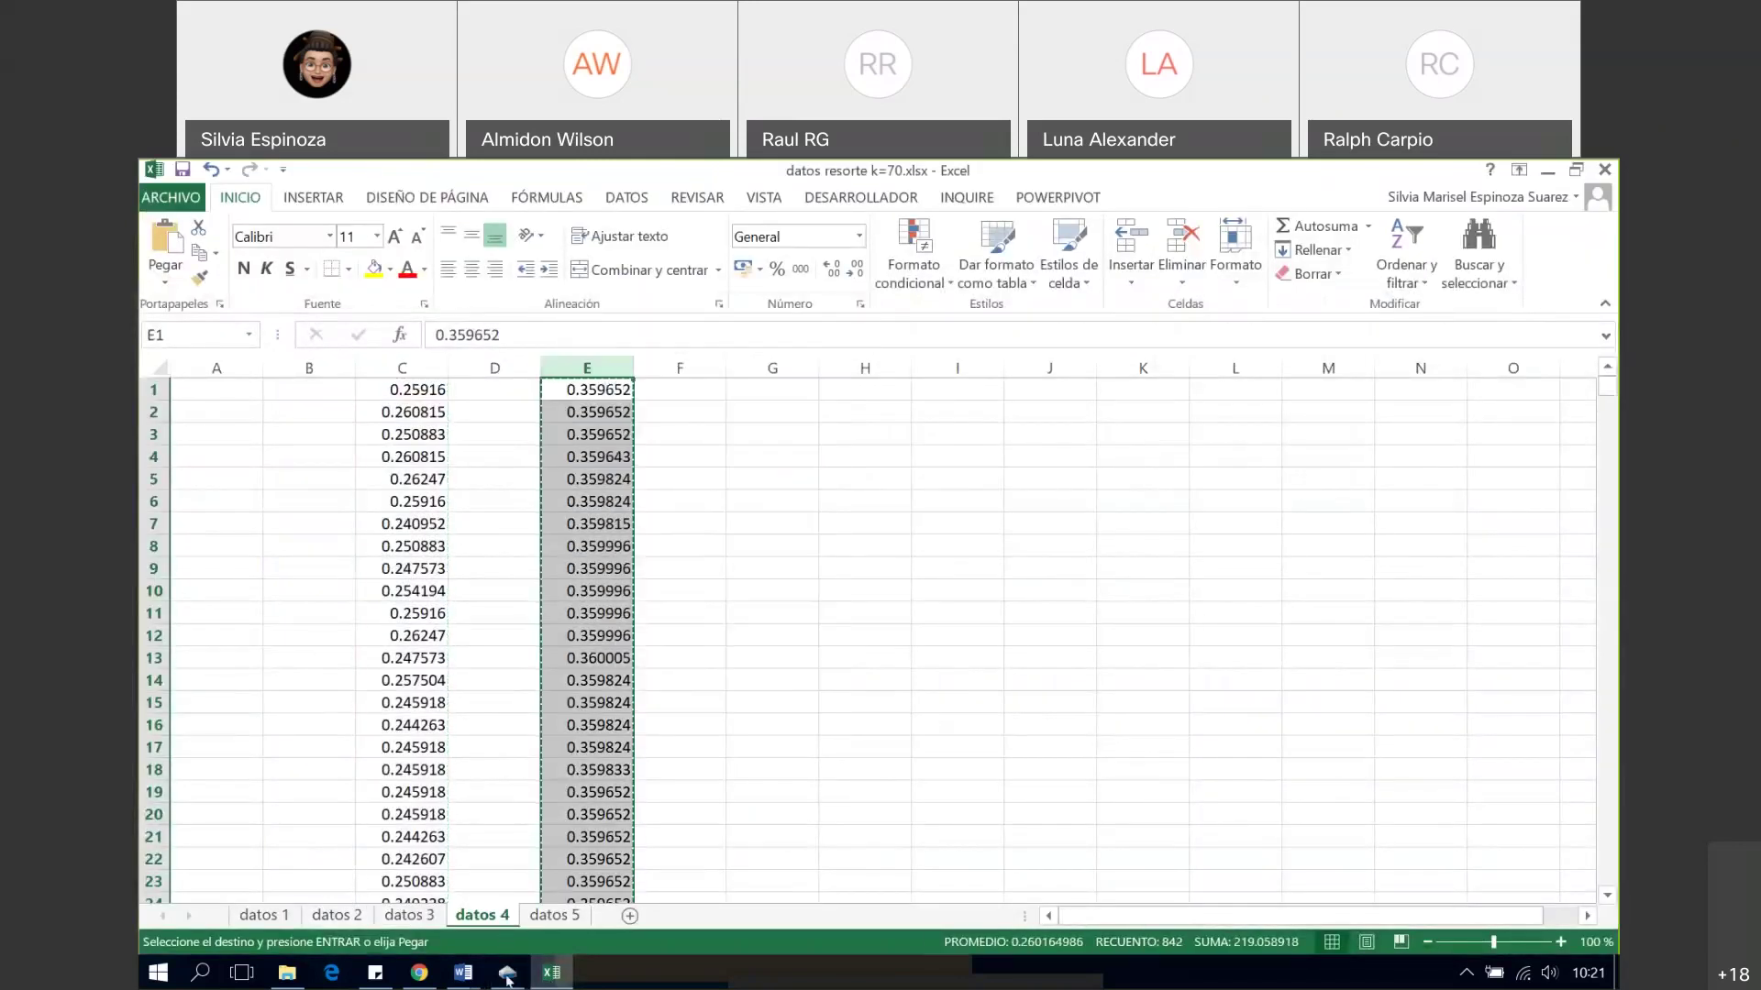
- Switch back to PASCO Capstone and paste the copied position values into the Posición 4 column starting at row 1
left_click(507, 974)
right_click(584, 366)
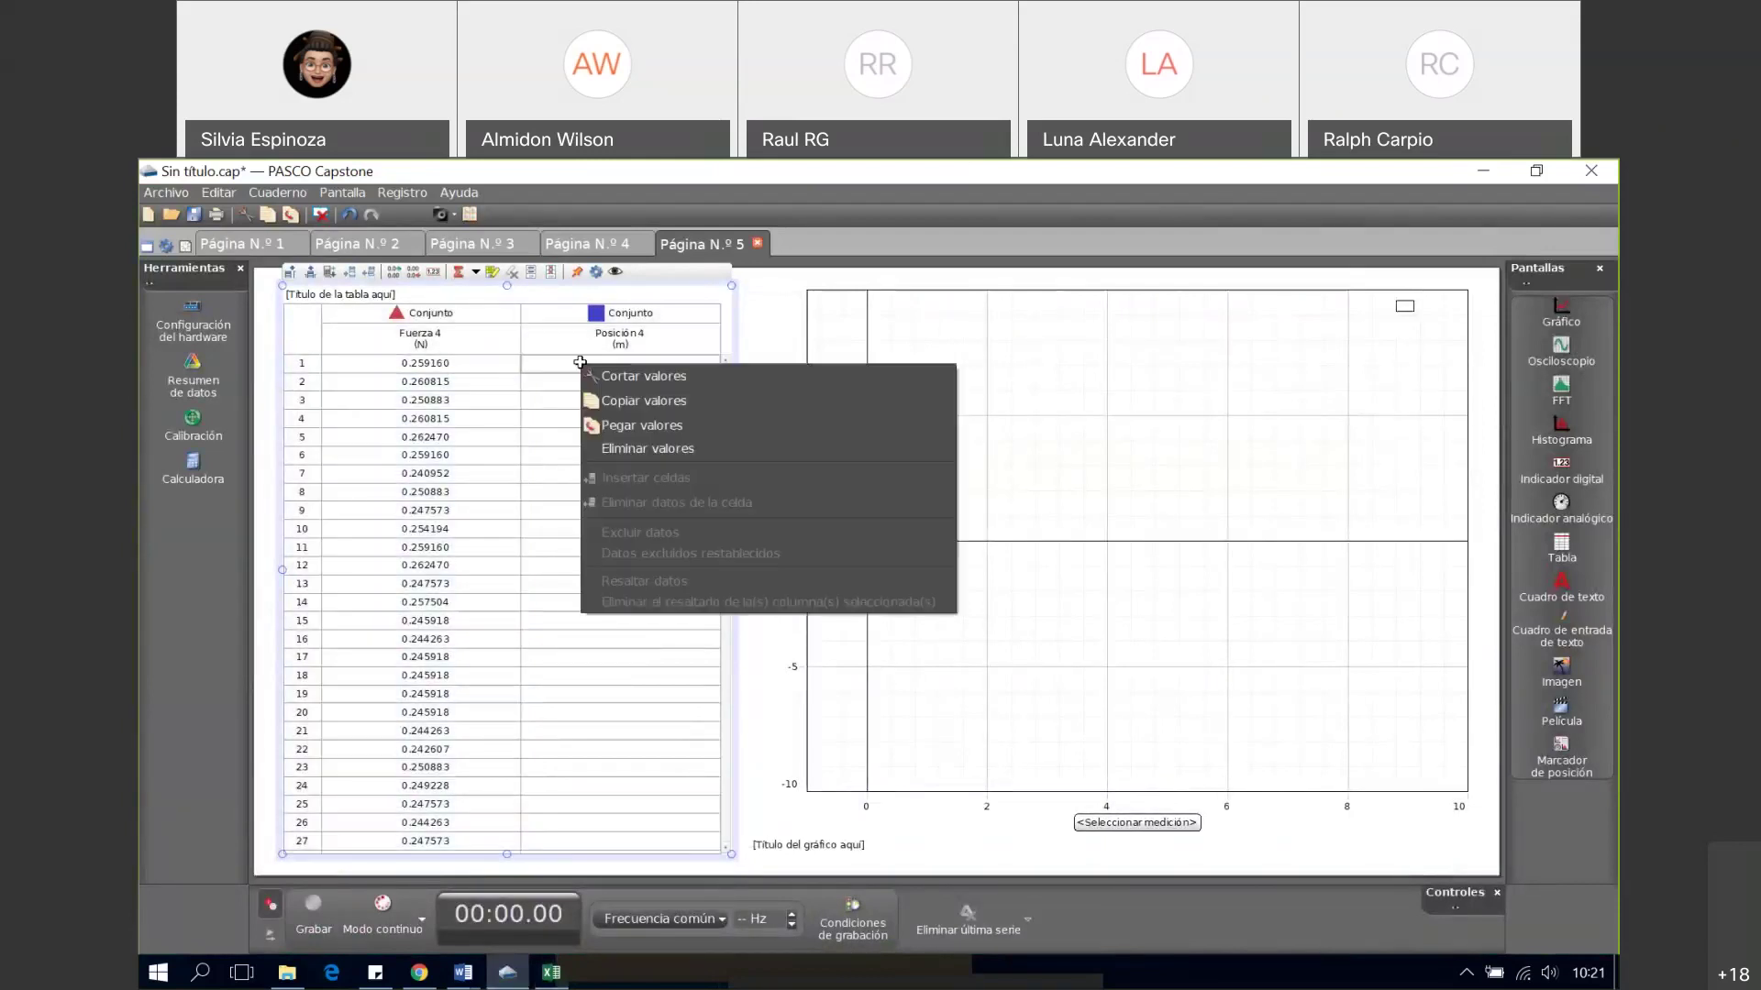
left_click(626, 425)
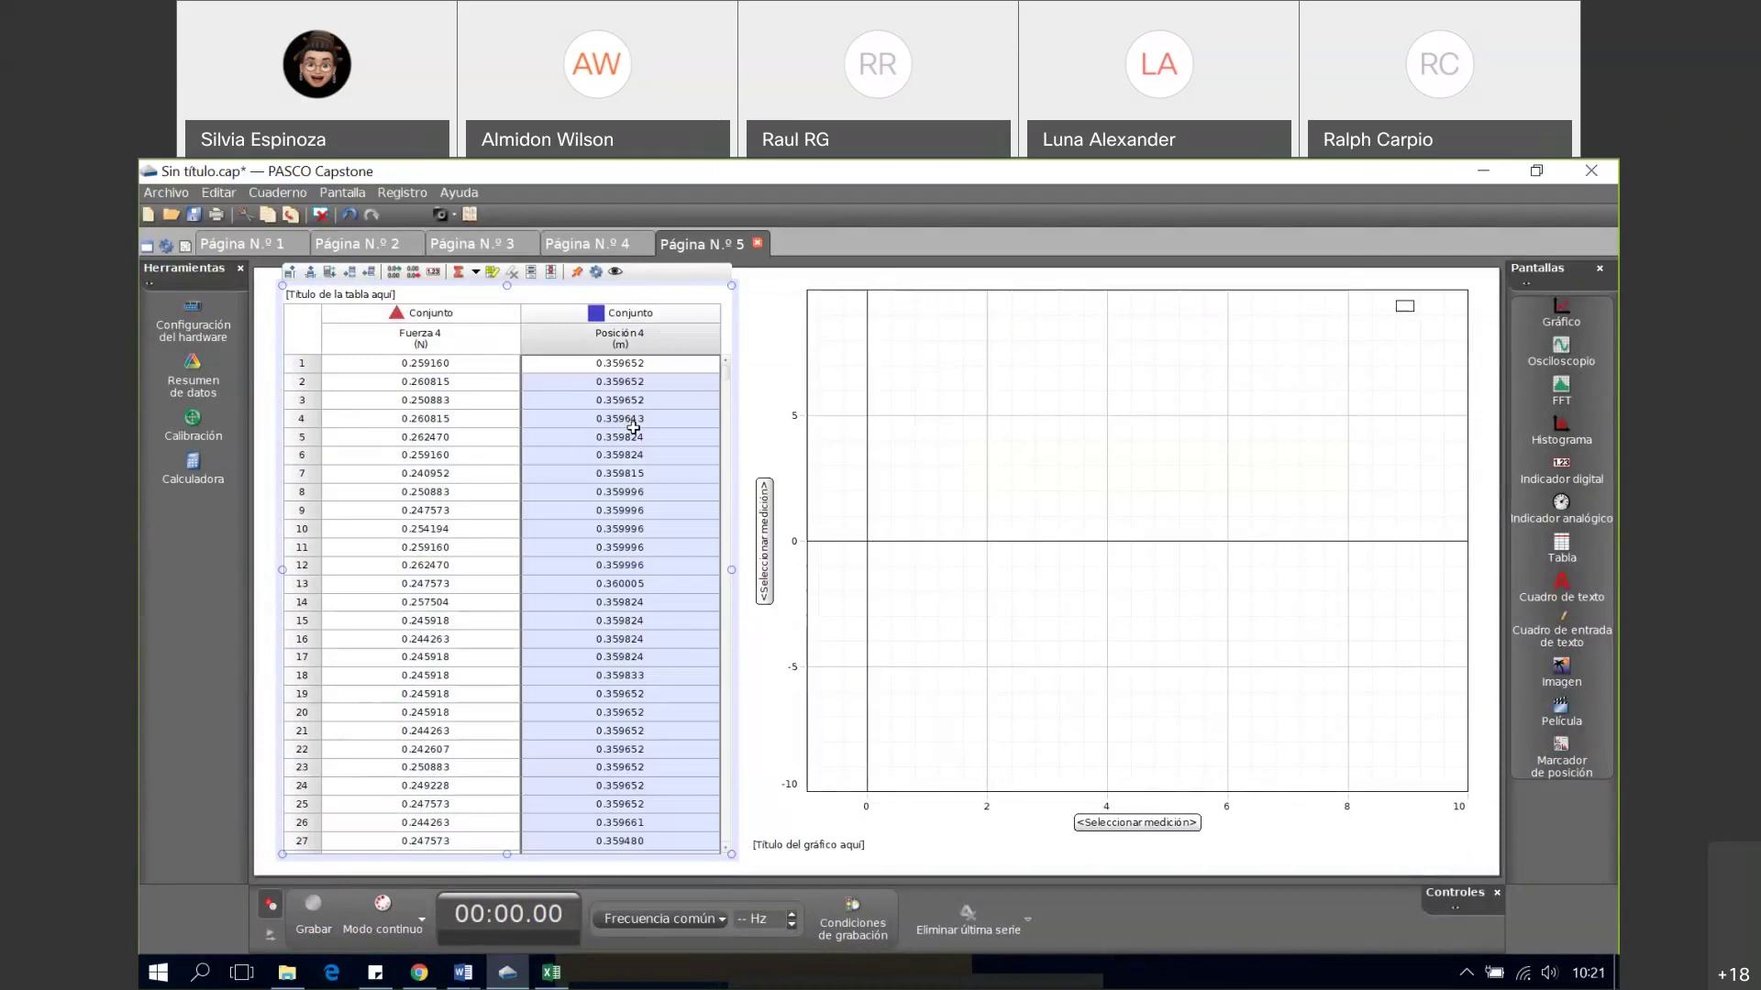
- Plot Fuerza 4 on the vertical axis against Posición 4 on the horizontal axis and autoscale the graph to the data
left_click(764, 541)
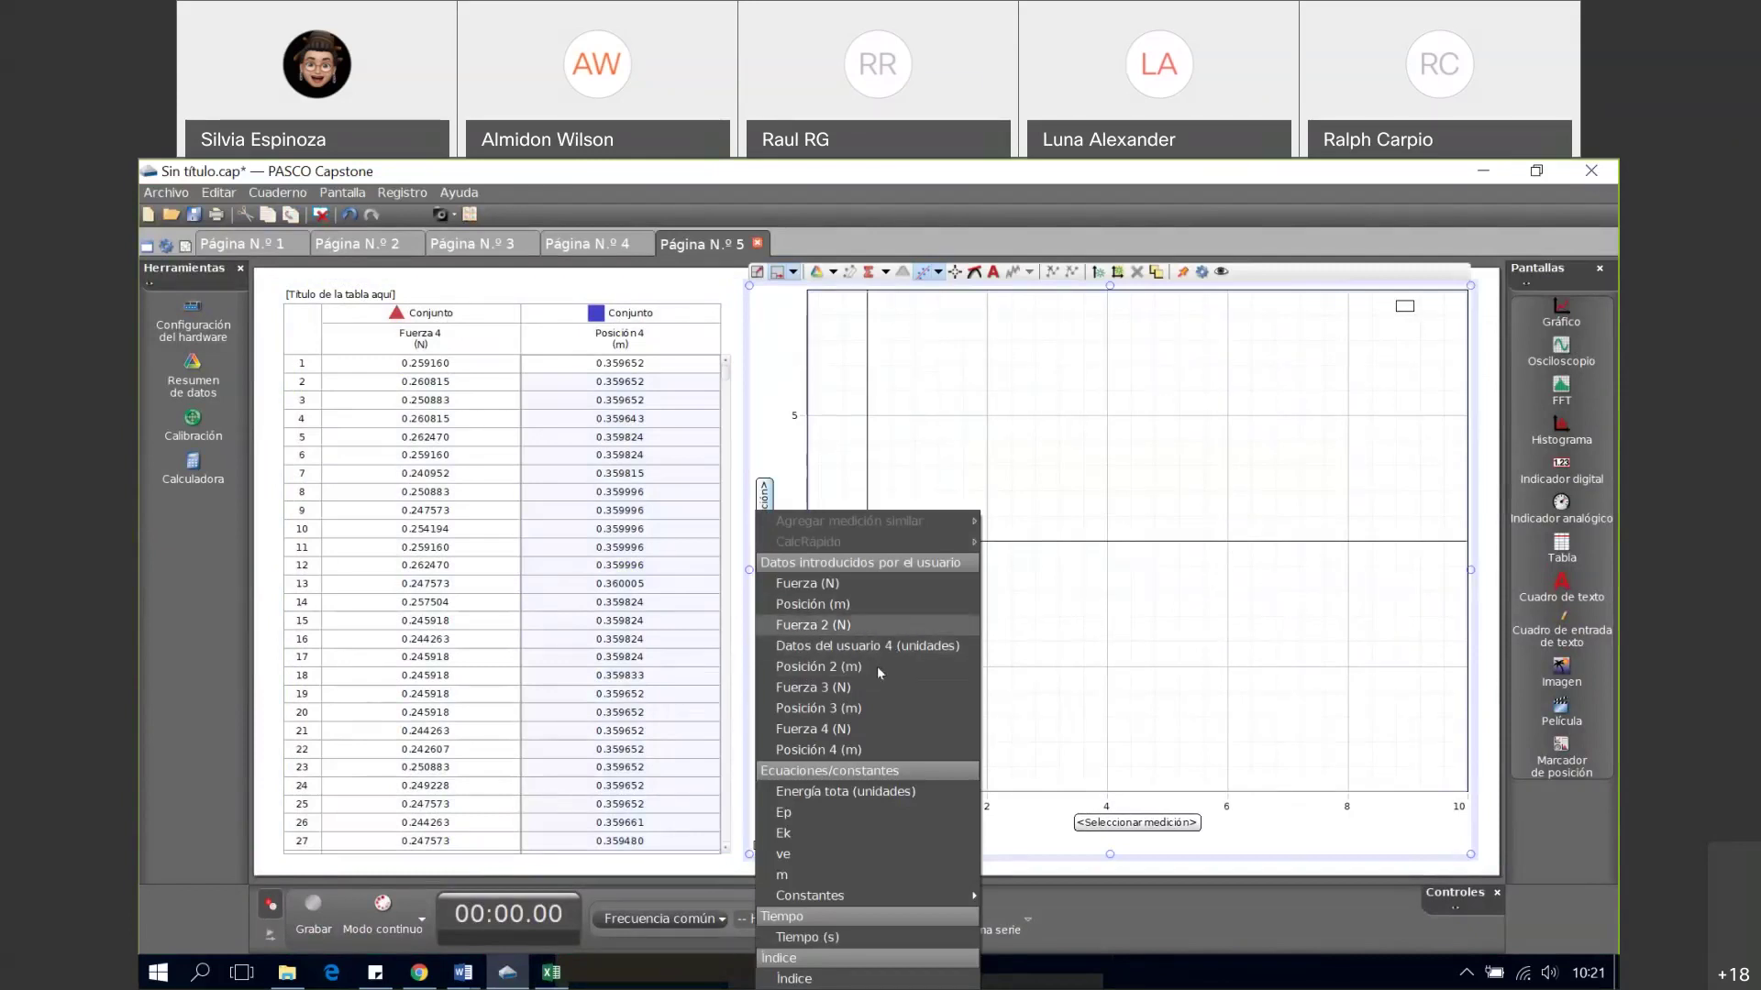
left_click(812, 729)
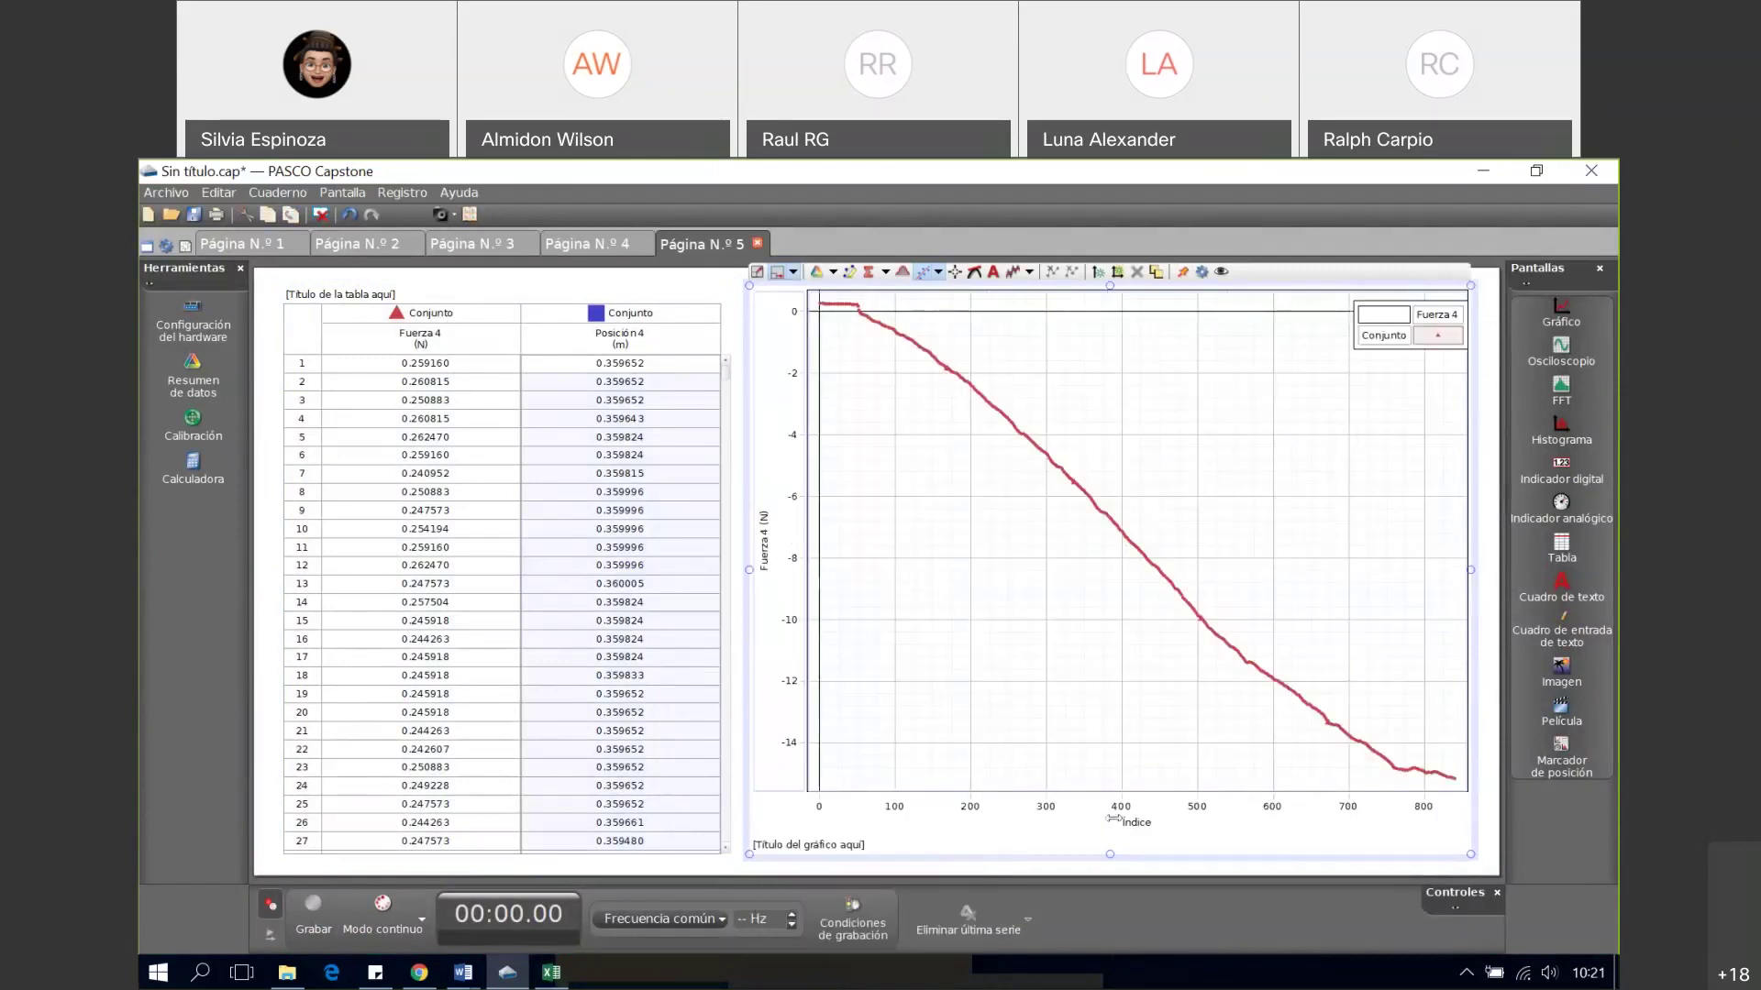
left_click(1115, 820)
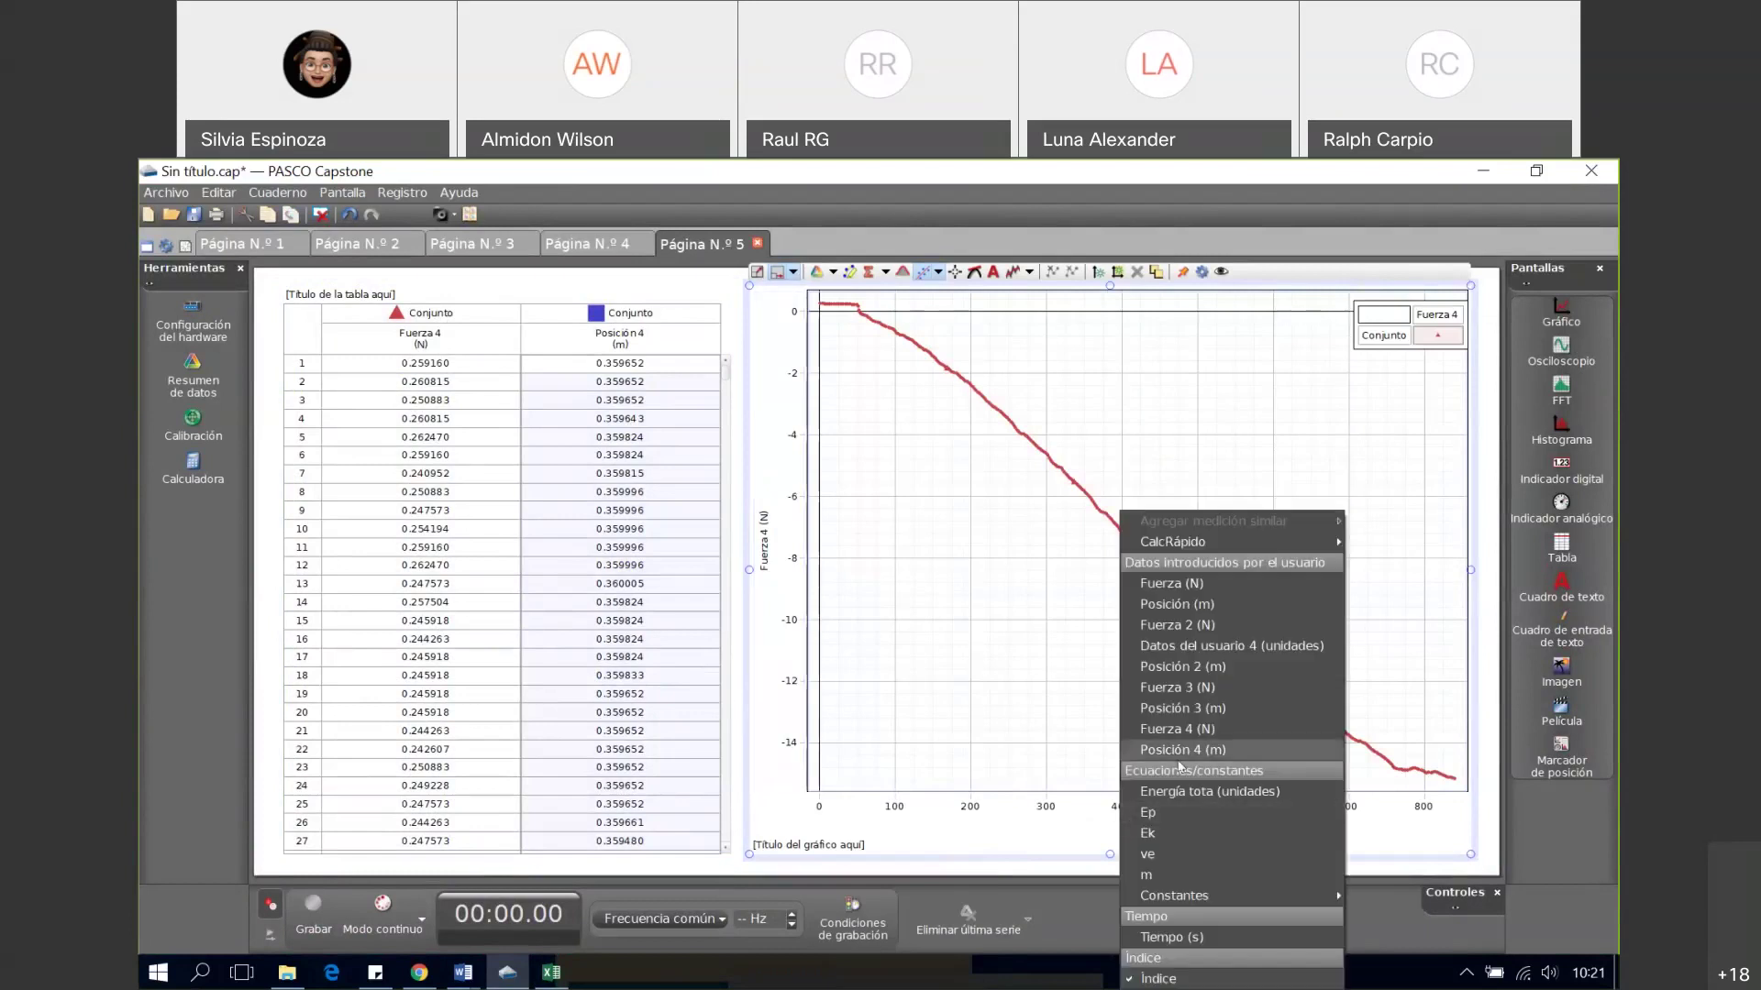
left_click(1212, 750)
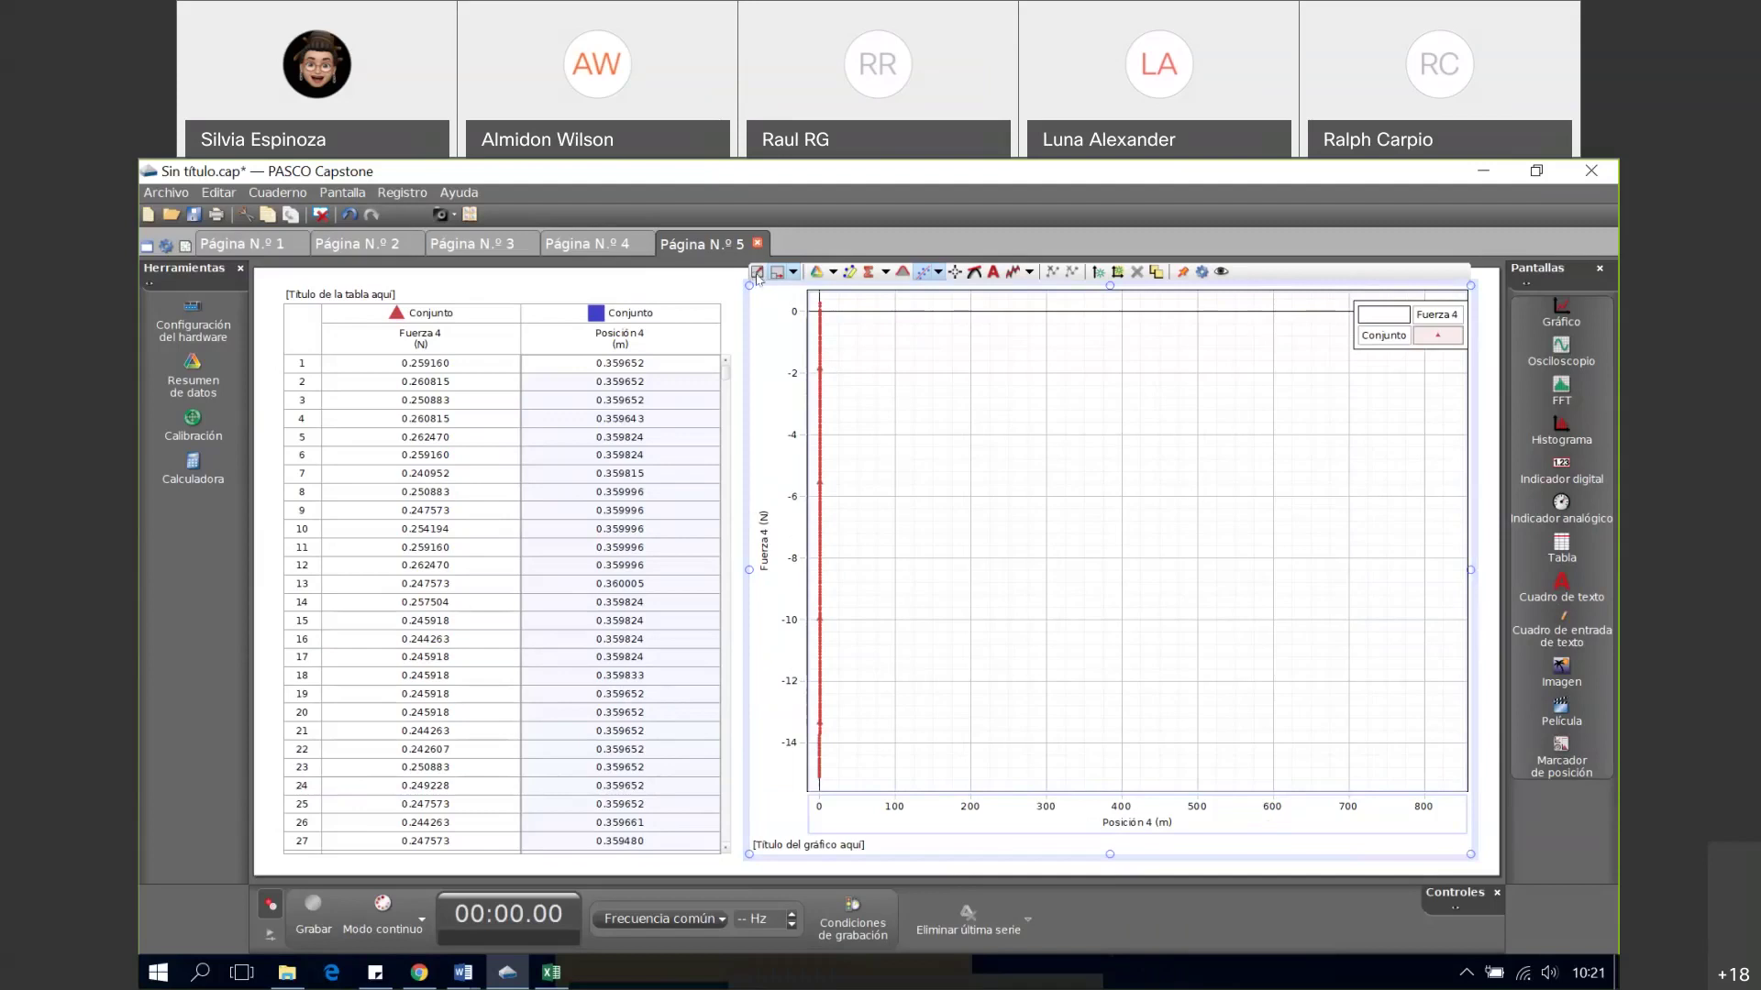
left_click(757, 272)
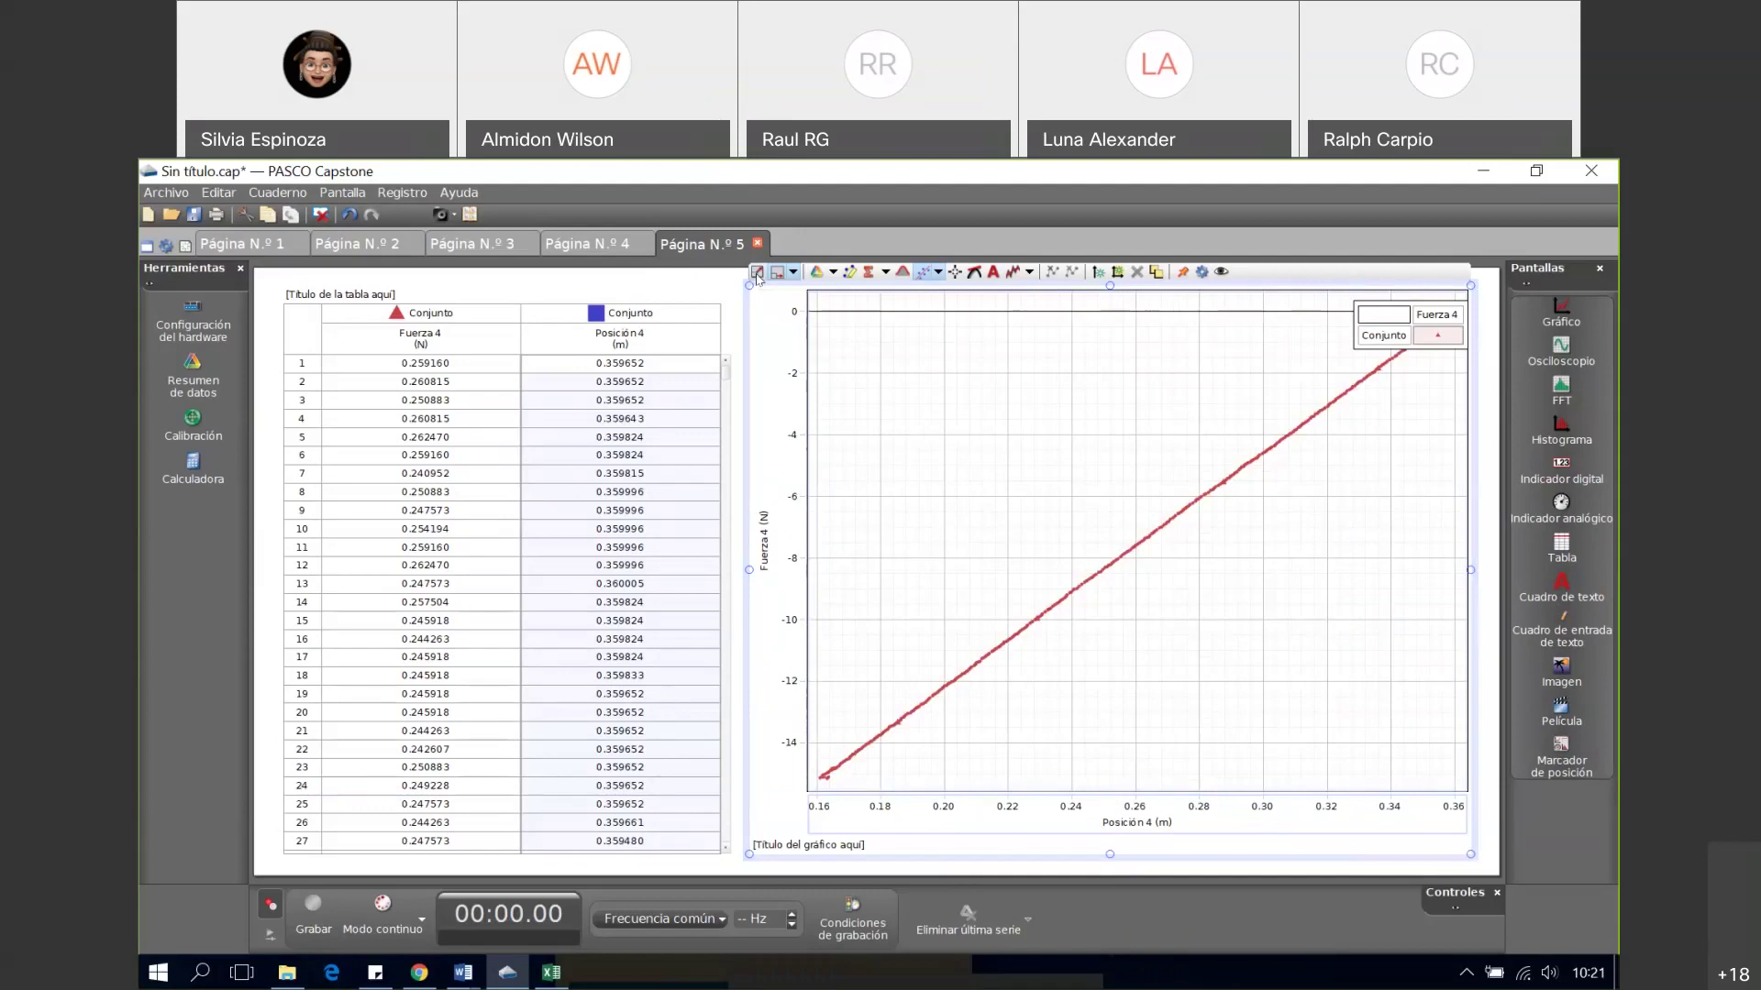
- Review the force–position graphs on pages 4, 3 and 2, and return to the page 5 graph
left_click(609, 246)
left_click(512, 246)
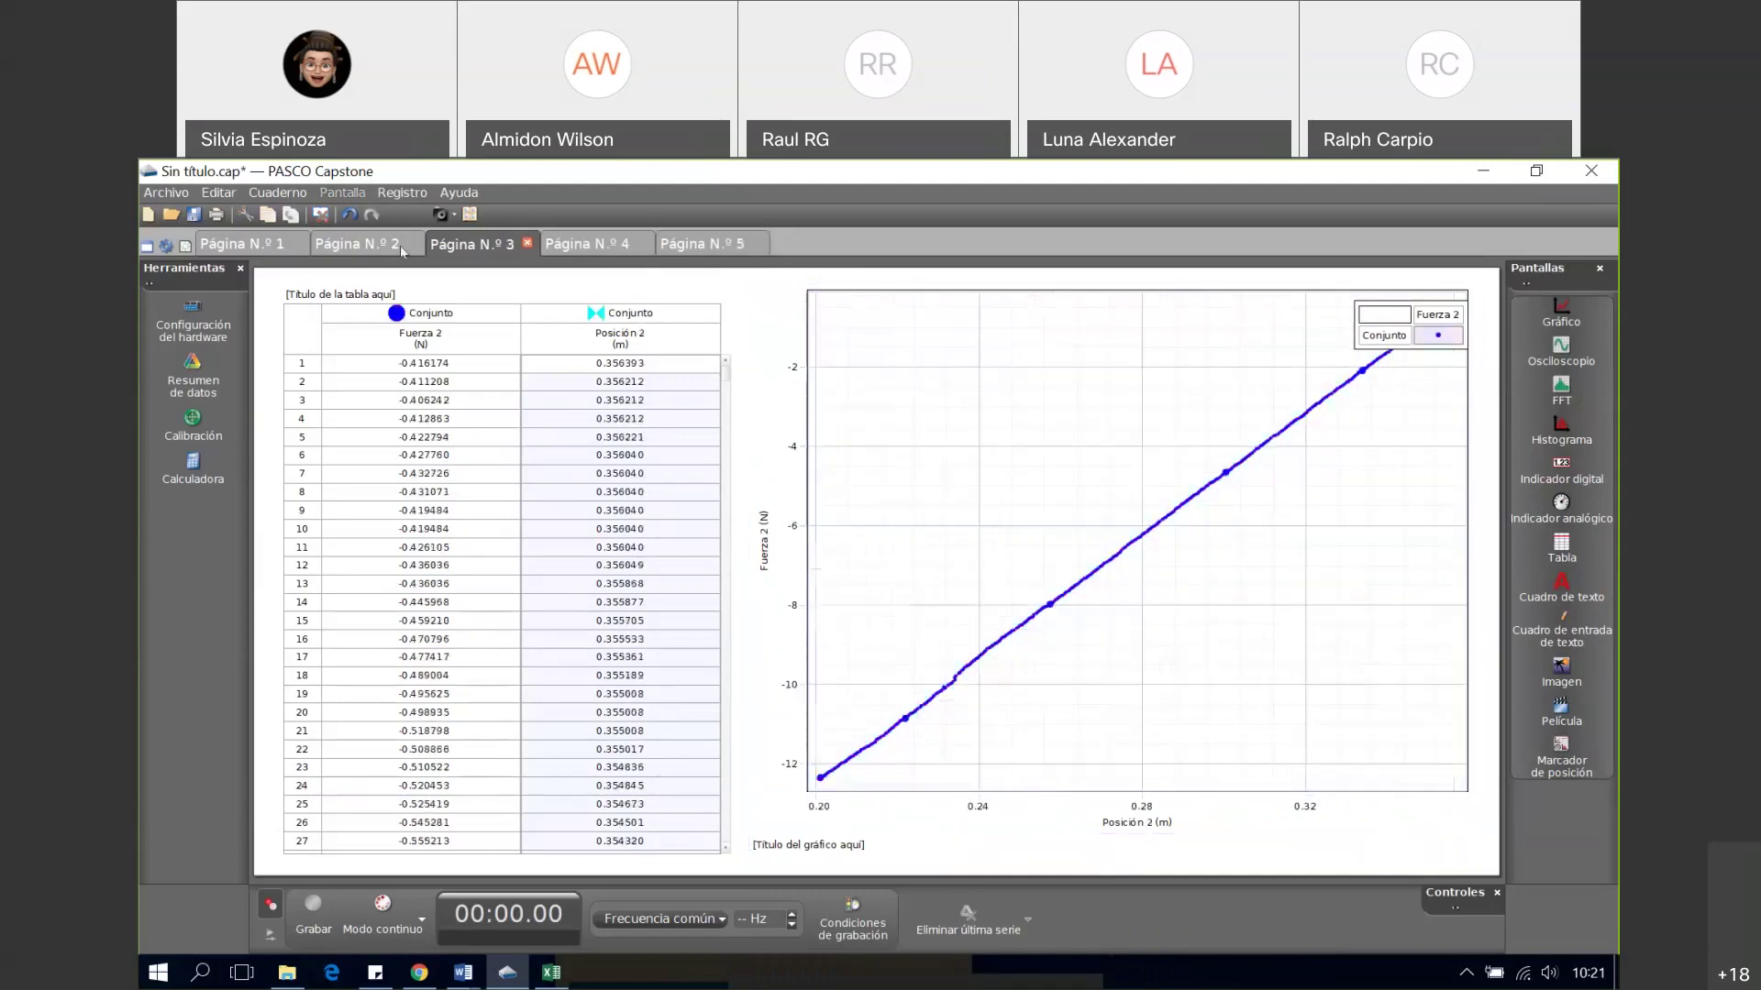
left_click(402, 246)
left_click(496, 243)
left_click(701, 244)
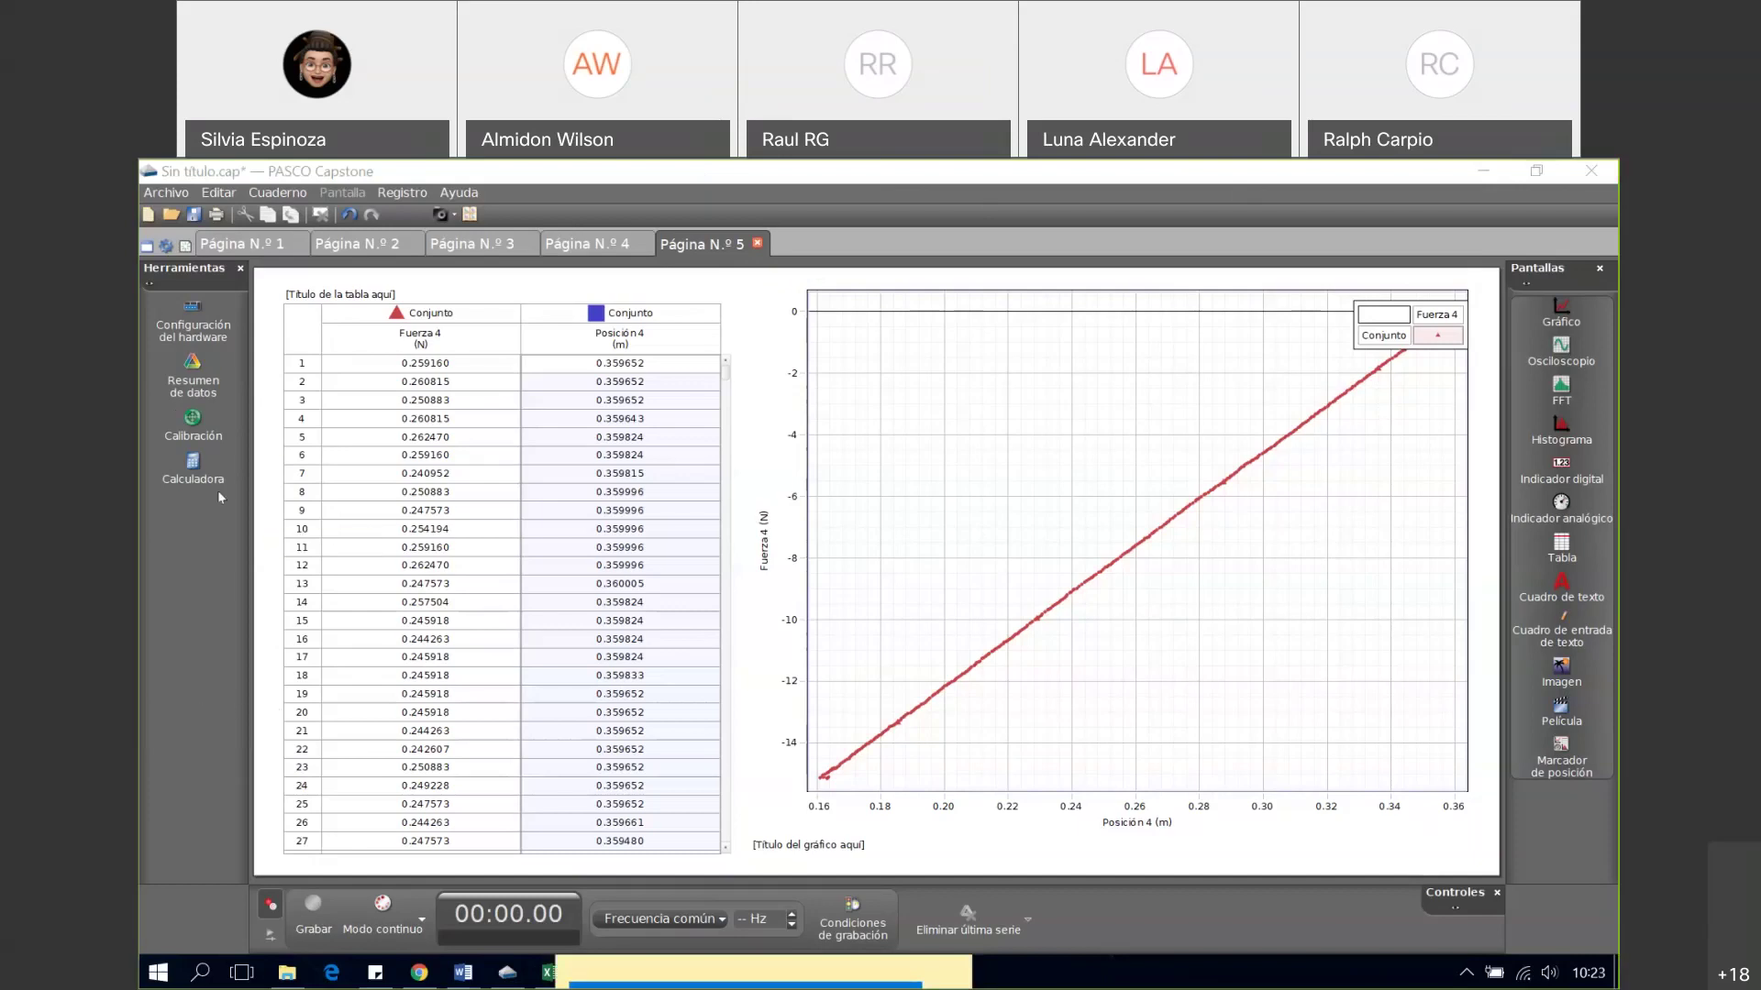
- Annotate the page 5 graph with the on-screen text "10:30 reiniciamos!"
left_click(887, 363)
type("10:30 reinicia")
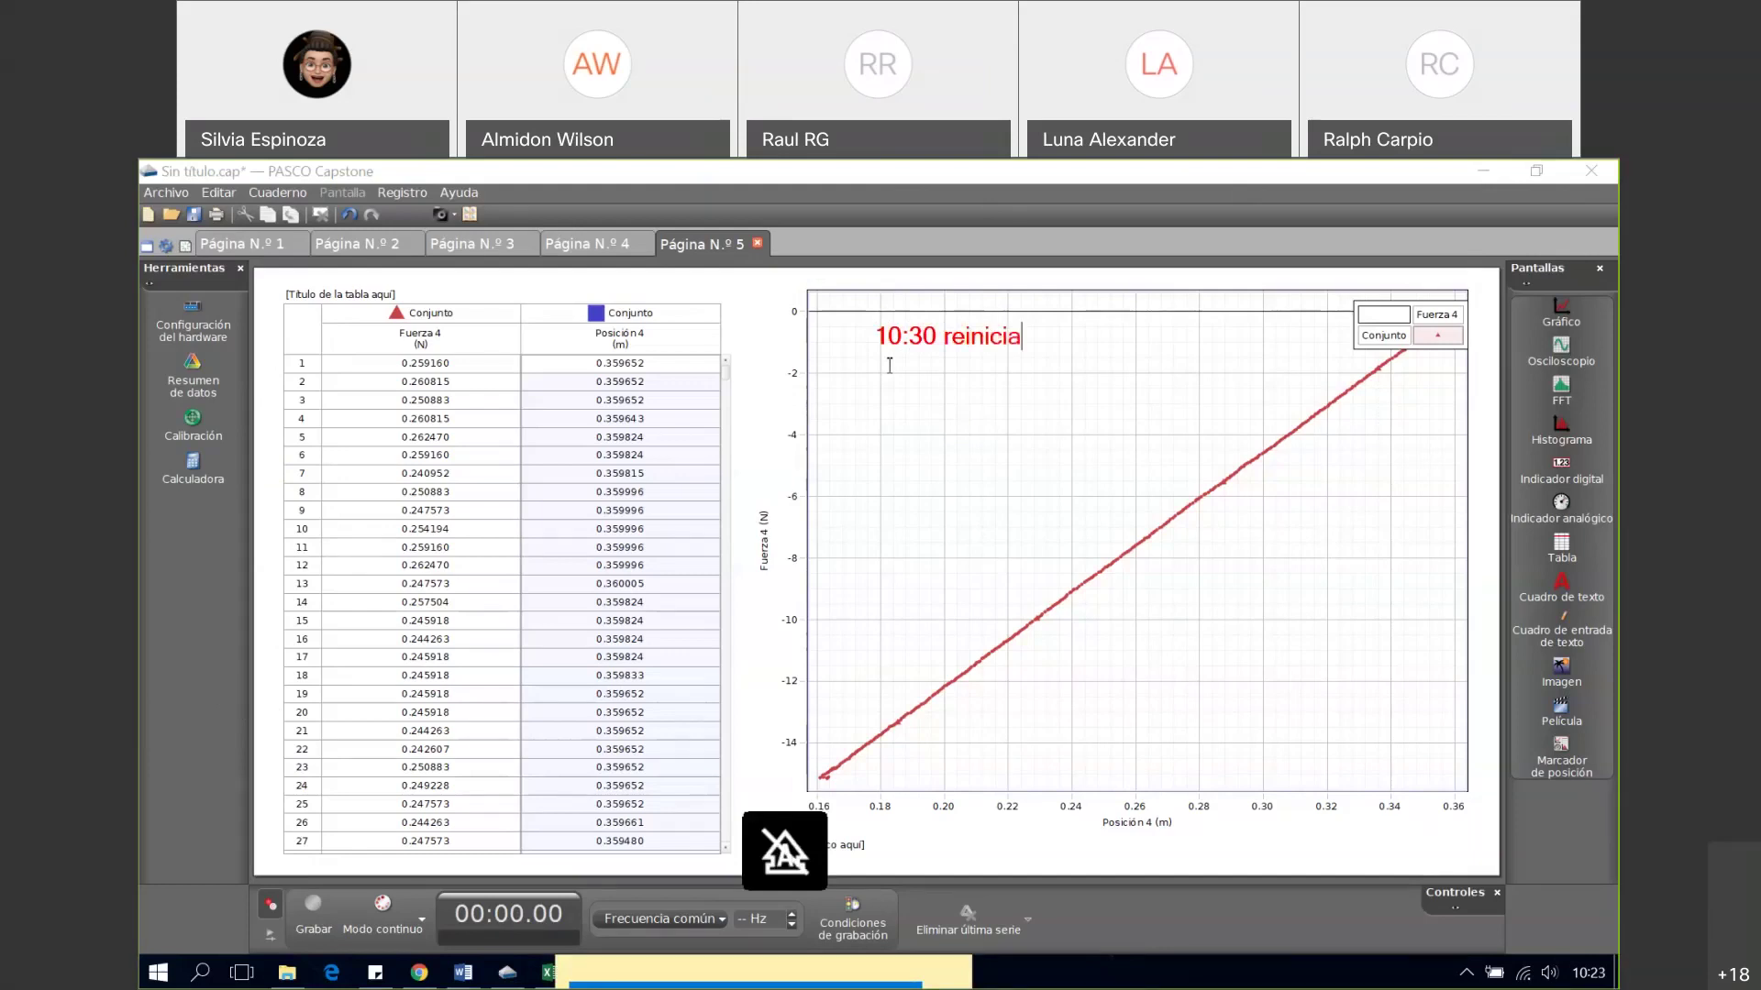
type("mos!")
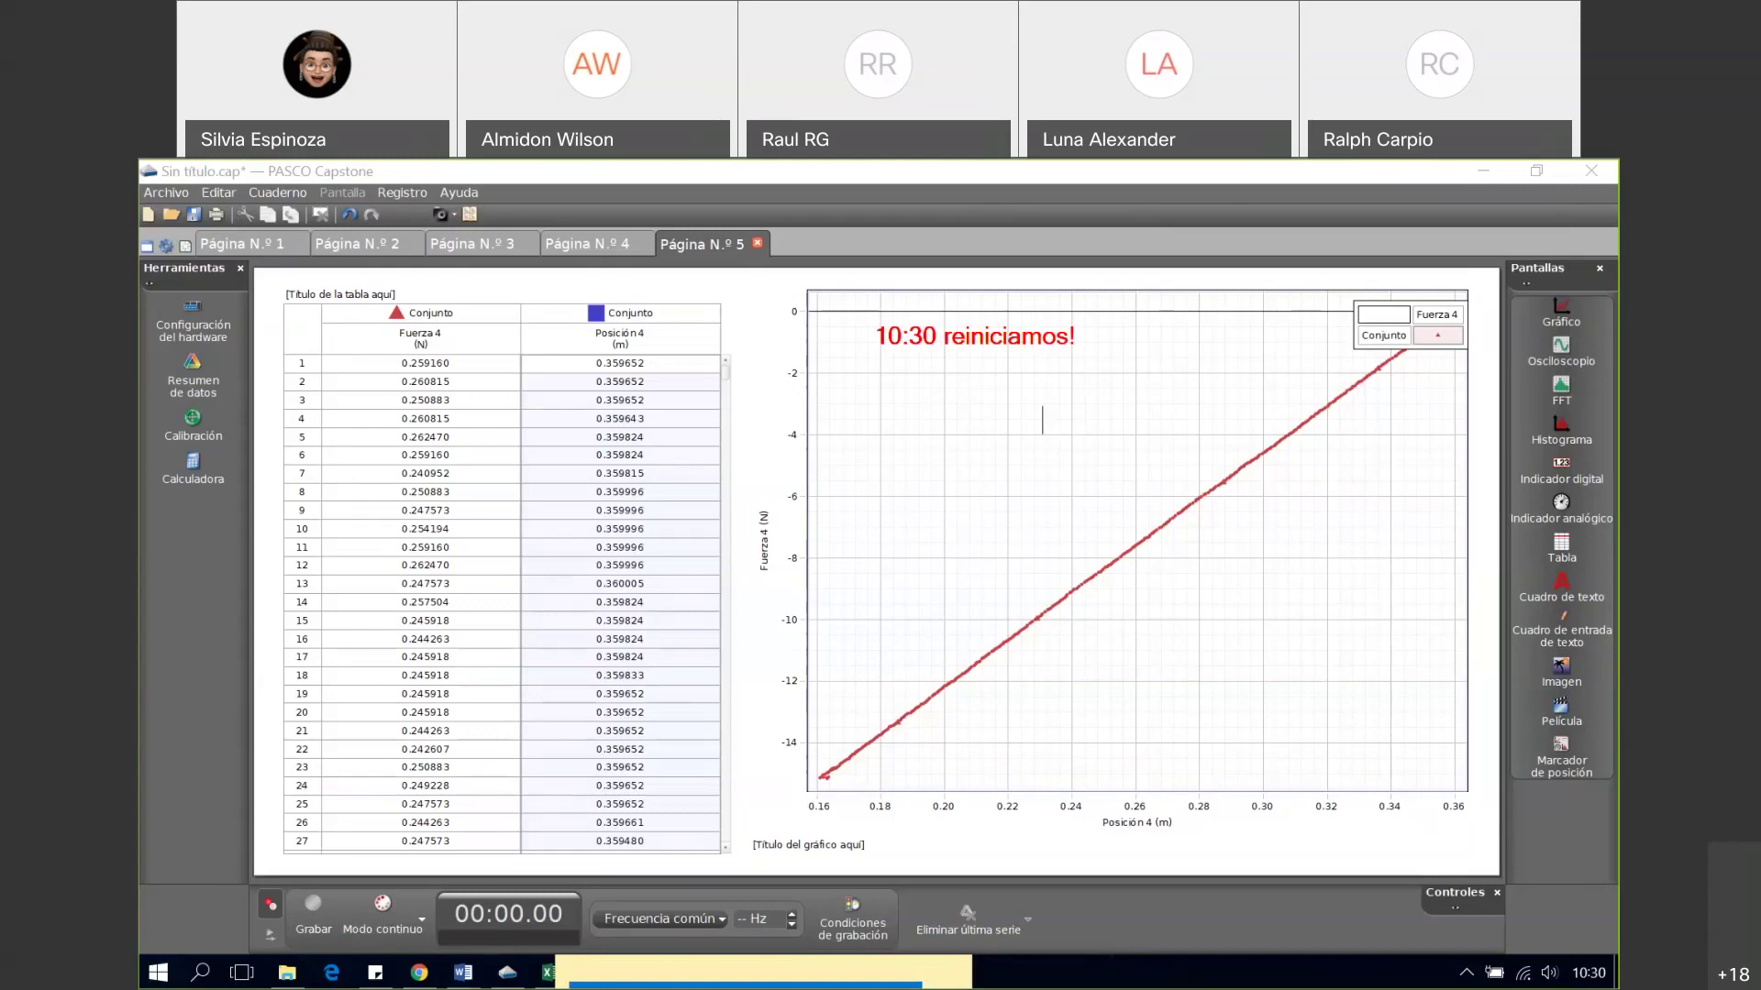
- Apply a linear mx + b curve fit to the Fuerza 4 graph and move its results box lower, clear of the line
left_click(1088, 421)
scroll(1088, 421, "down", 2)
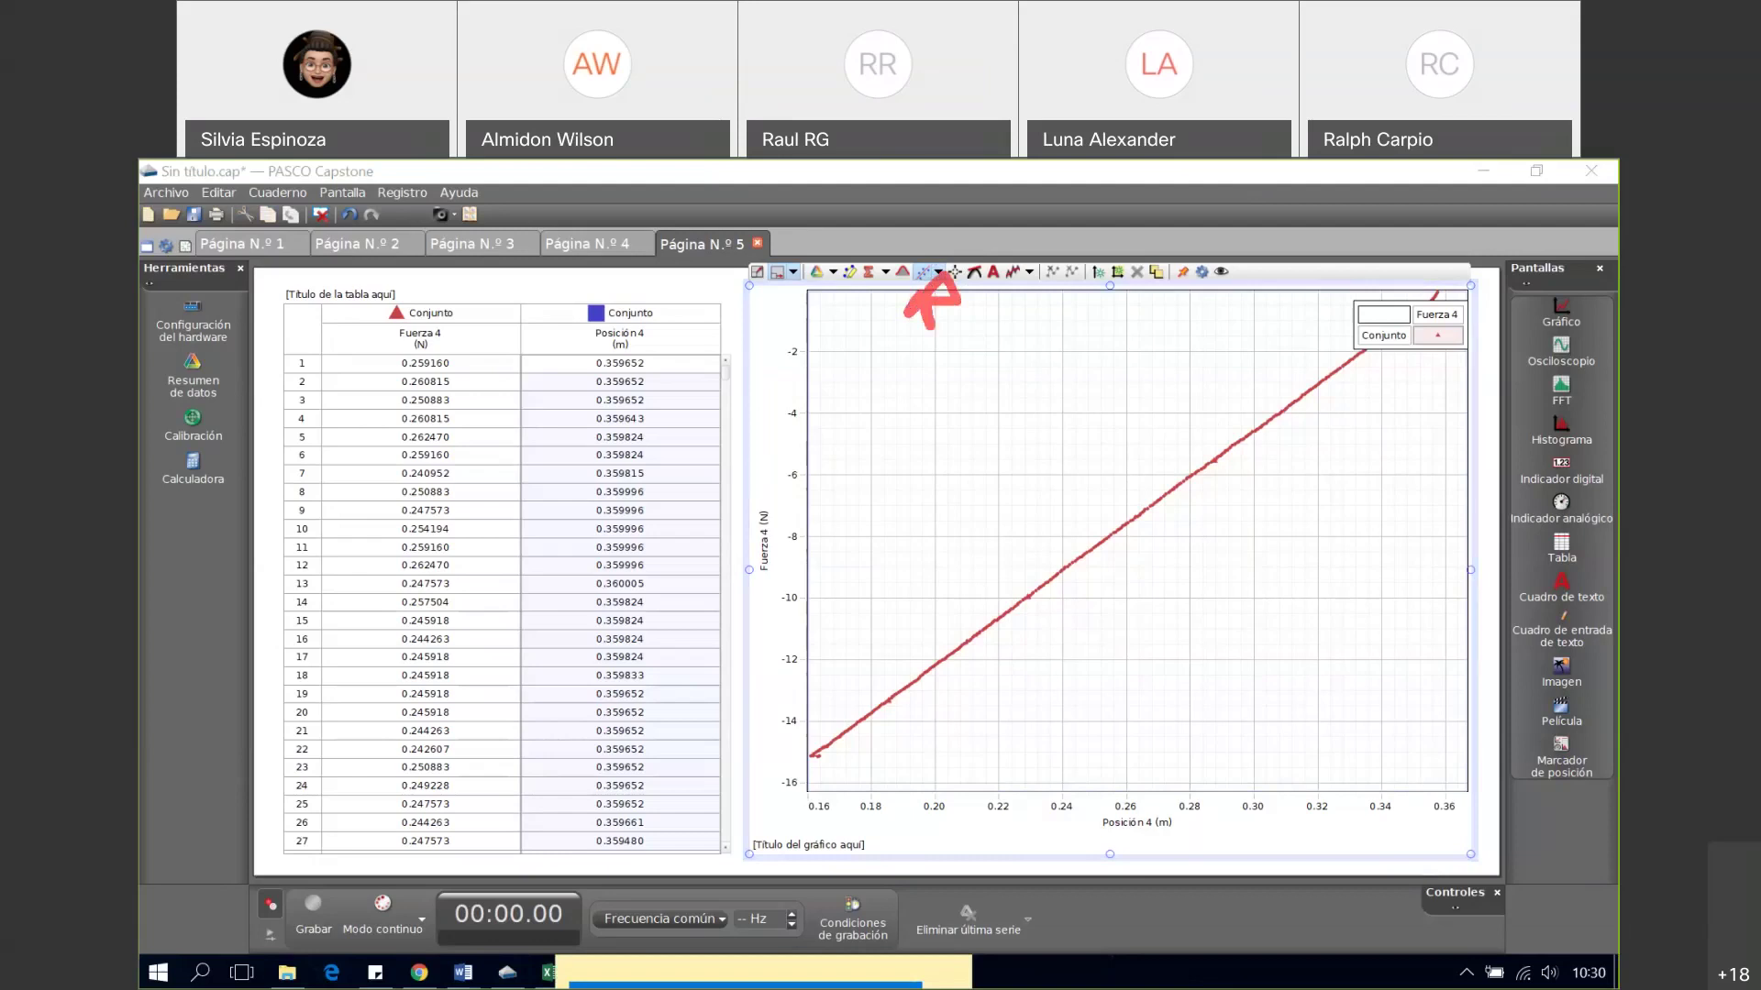
left_click(938, 273)
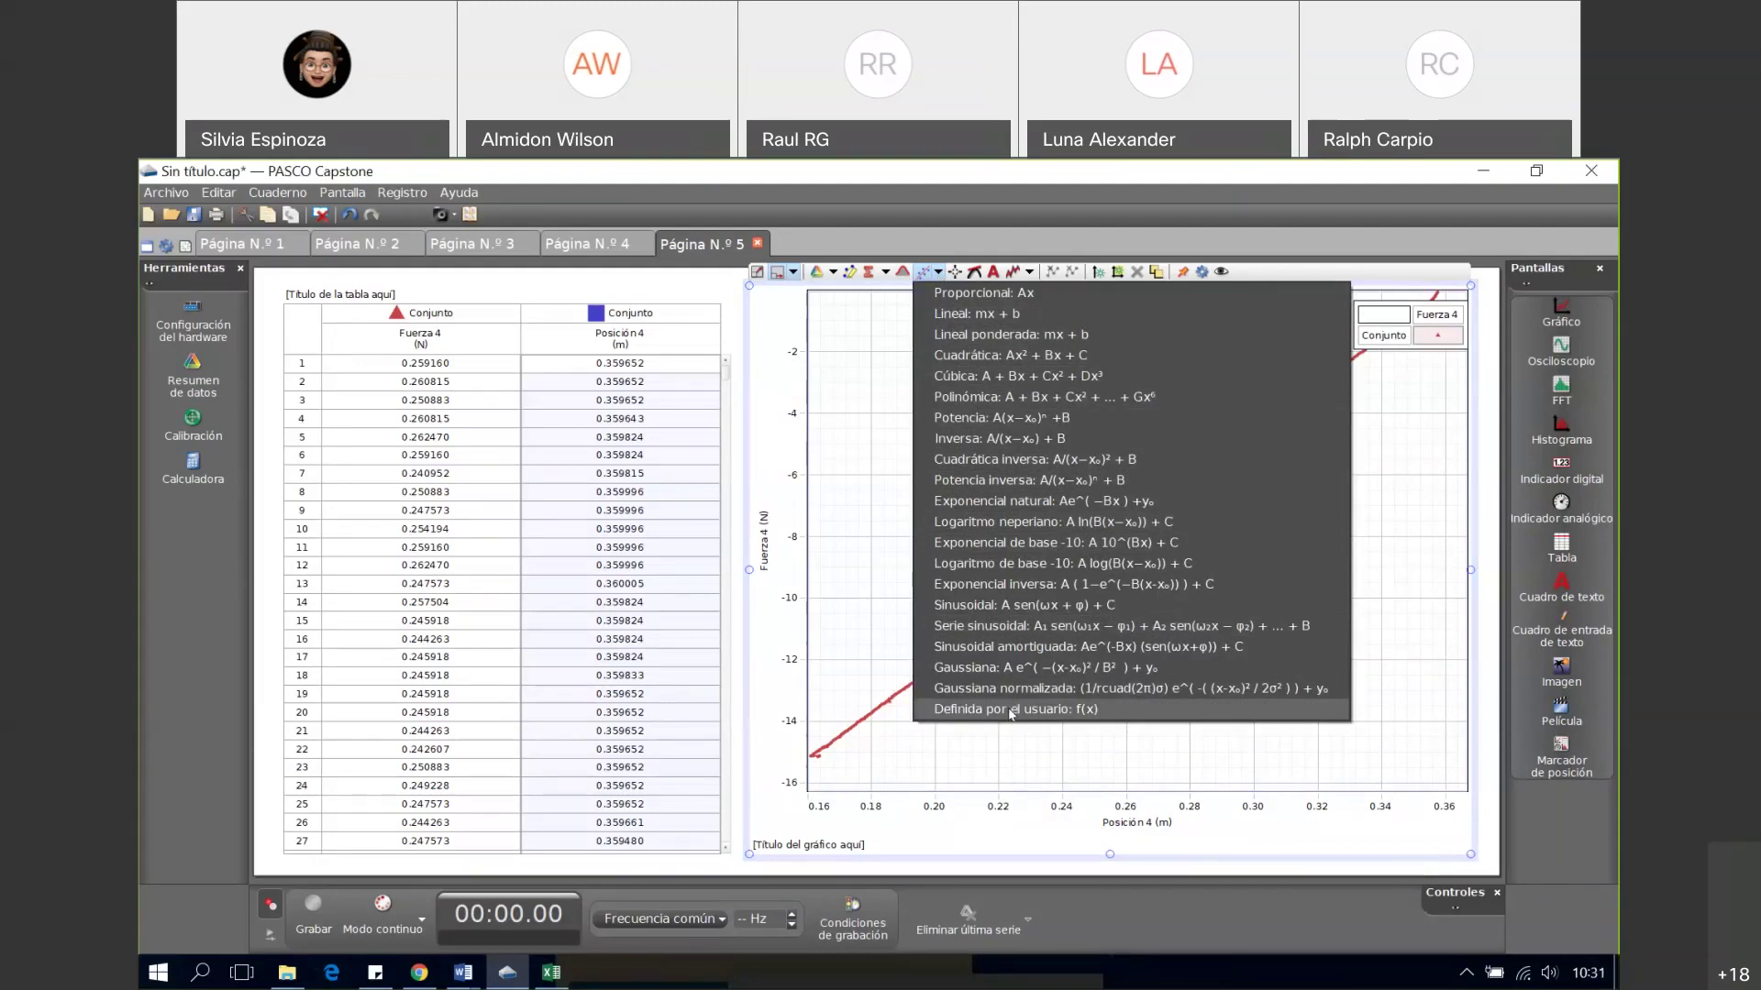
left_click(1028, 321)
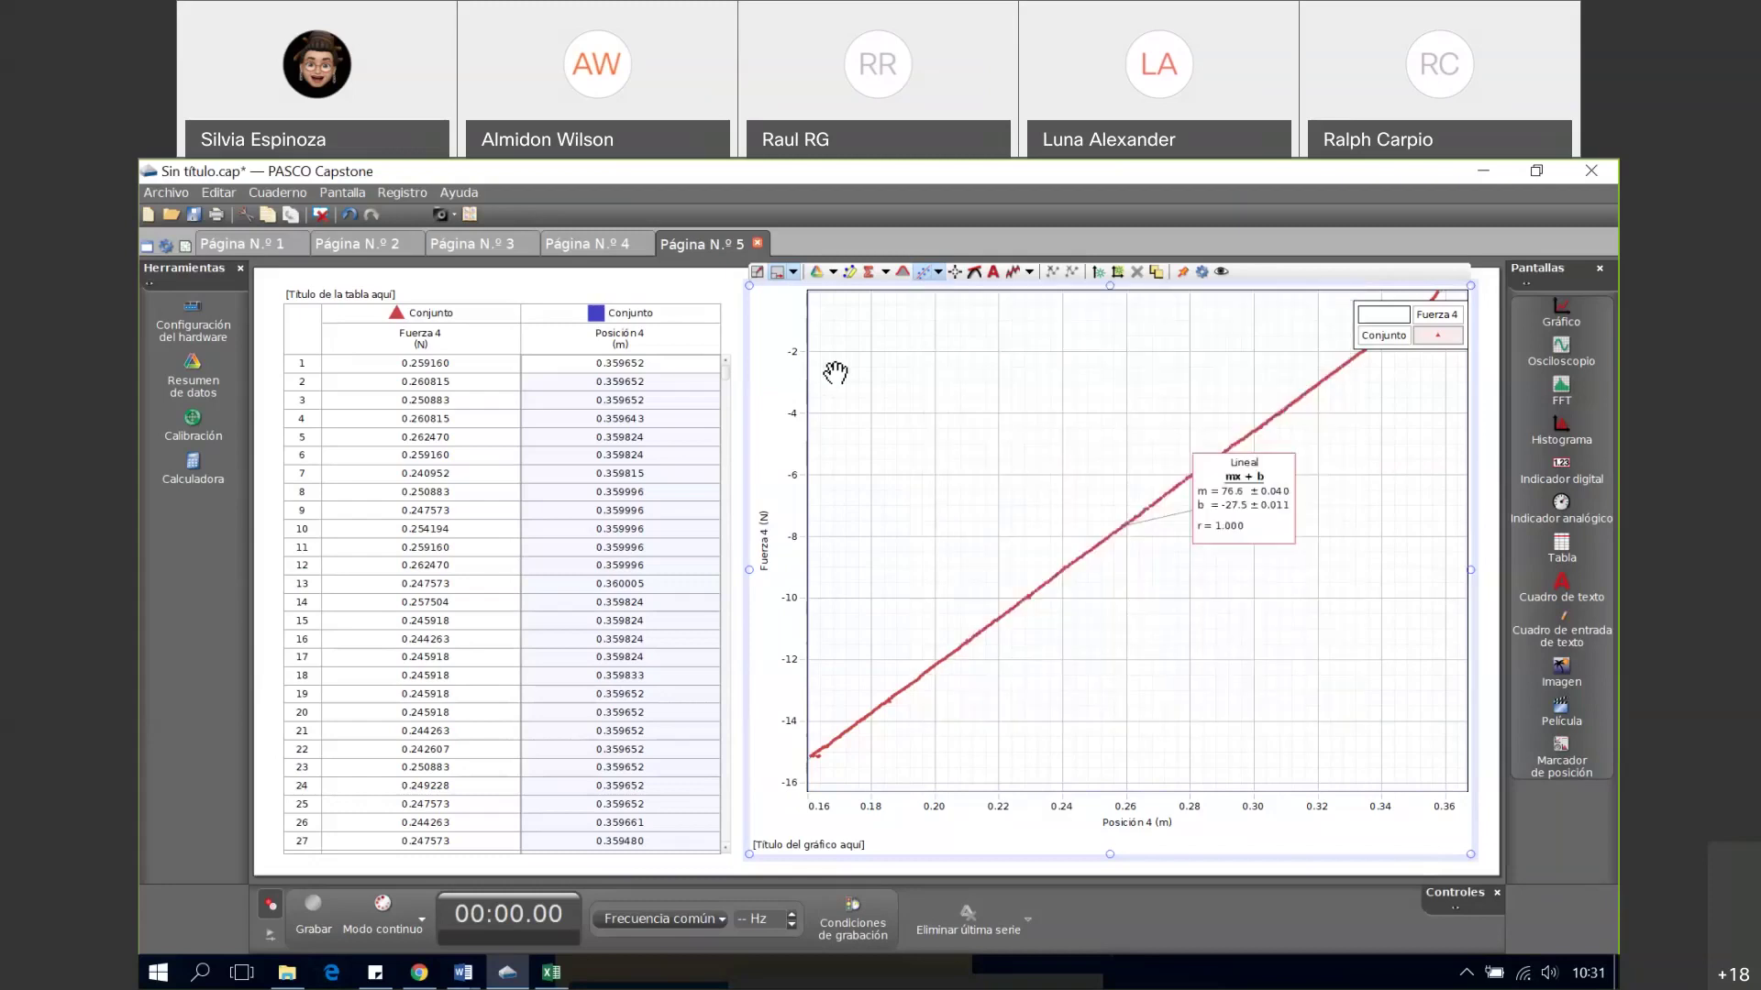
left_click_drag(1271, 510, 1278, 573)
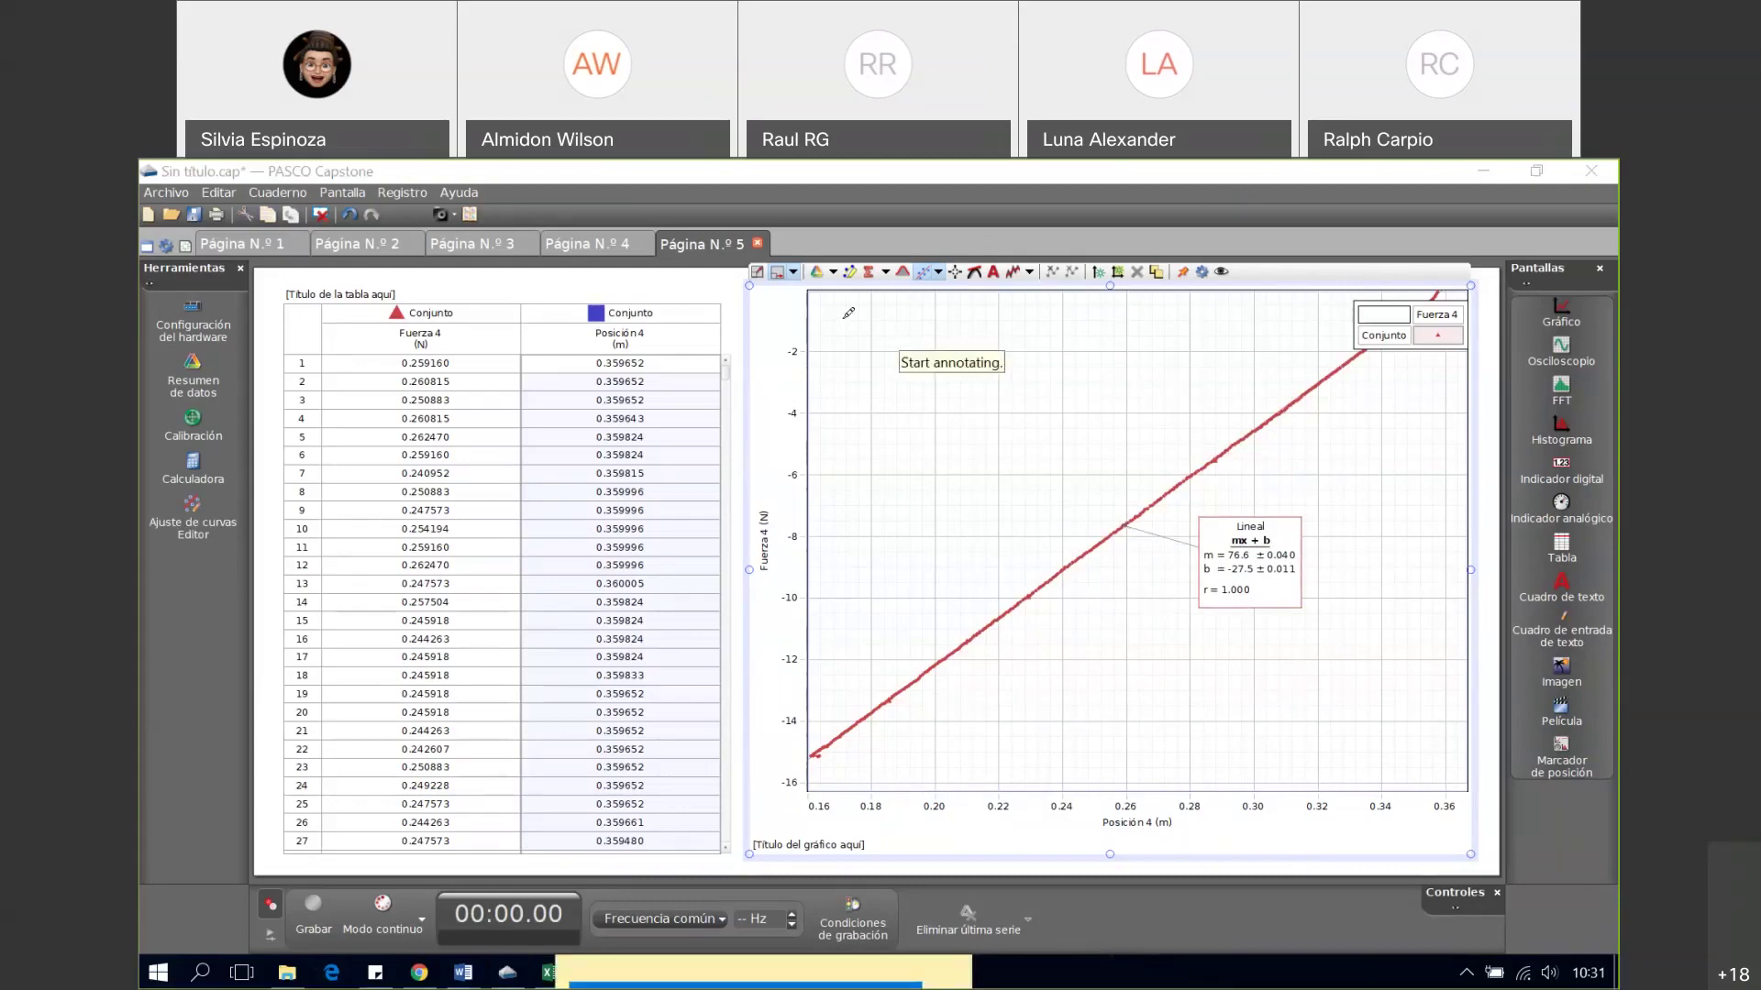
mouse_move(847, 316)
left_mouse_down()
mouse_move(884, 345)
mouse_move(914, 320)
left_mouse_up()
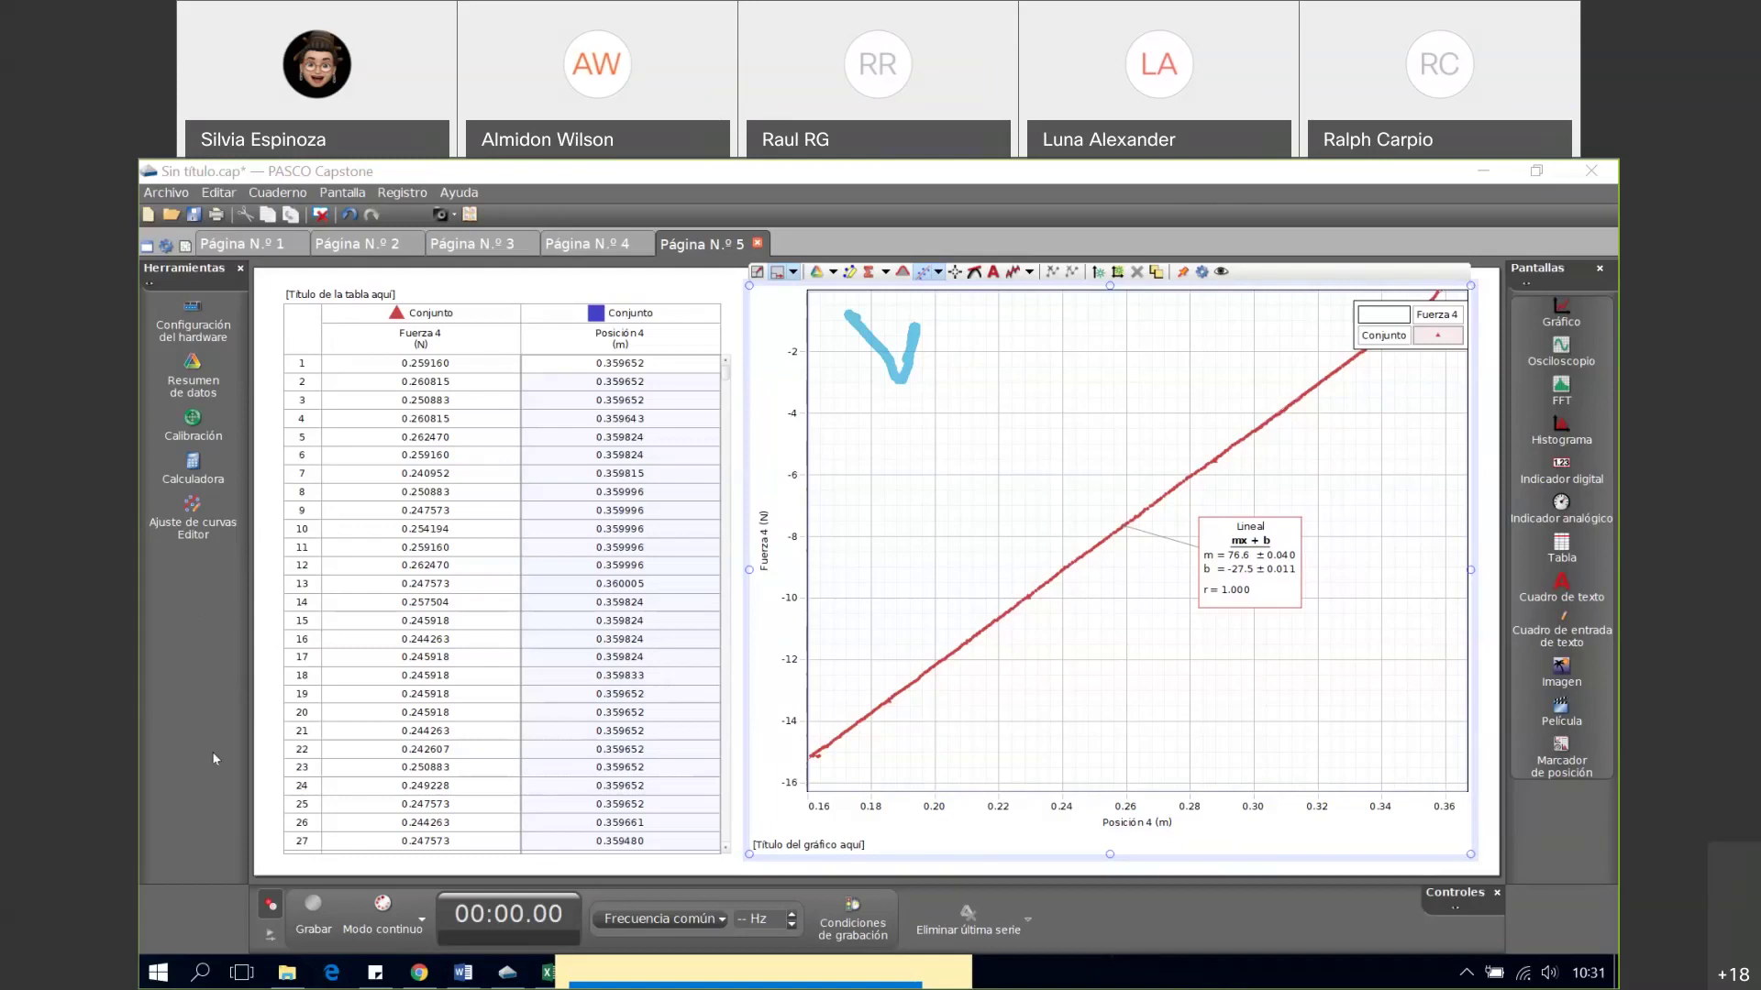
left_click(908, 327)
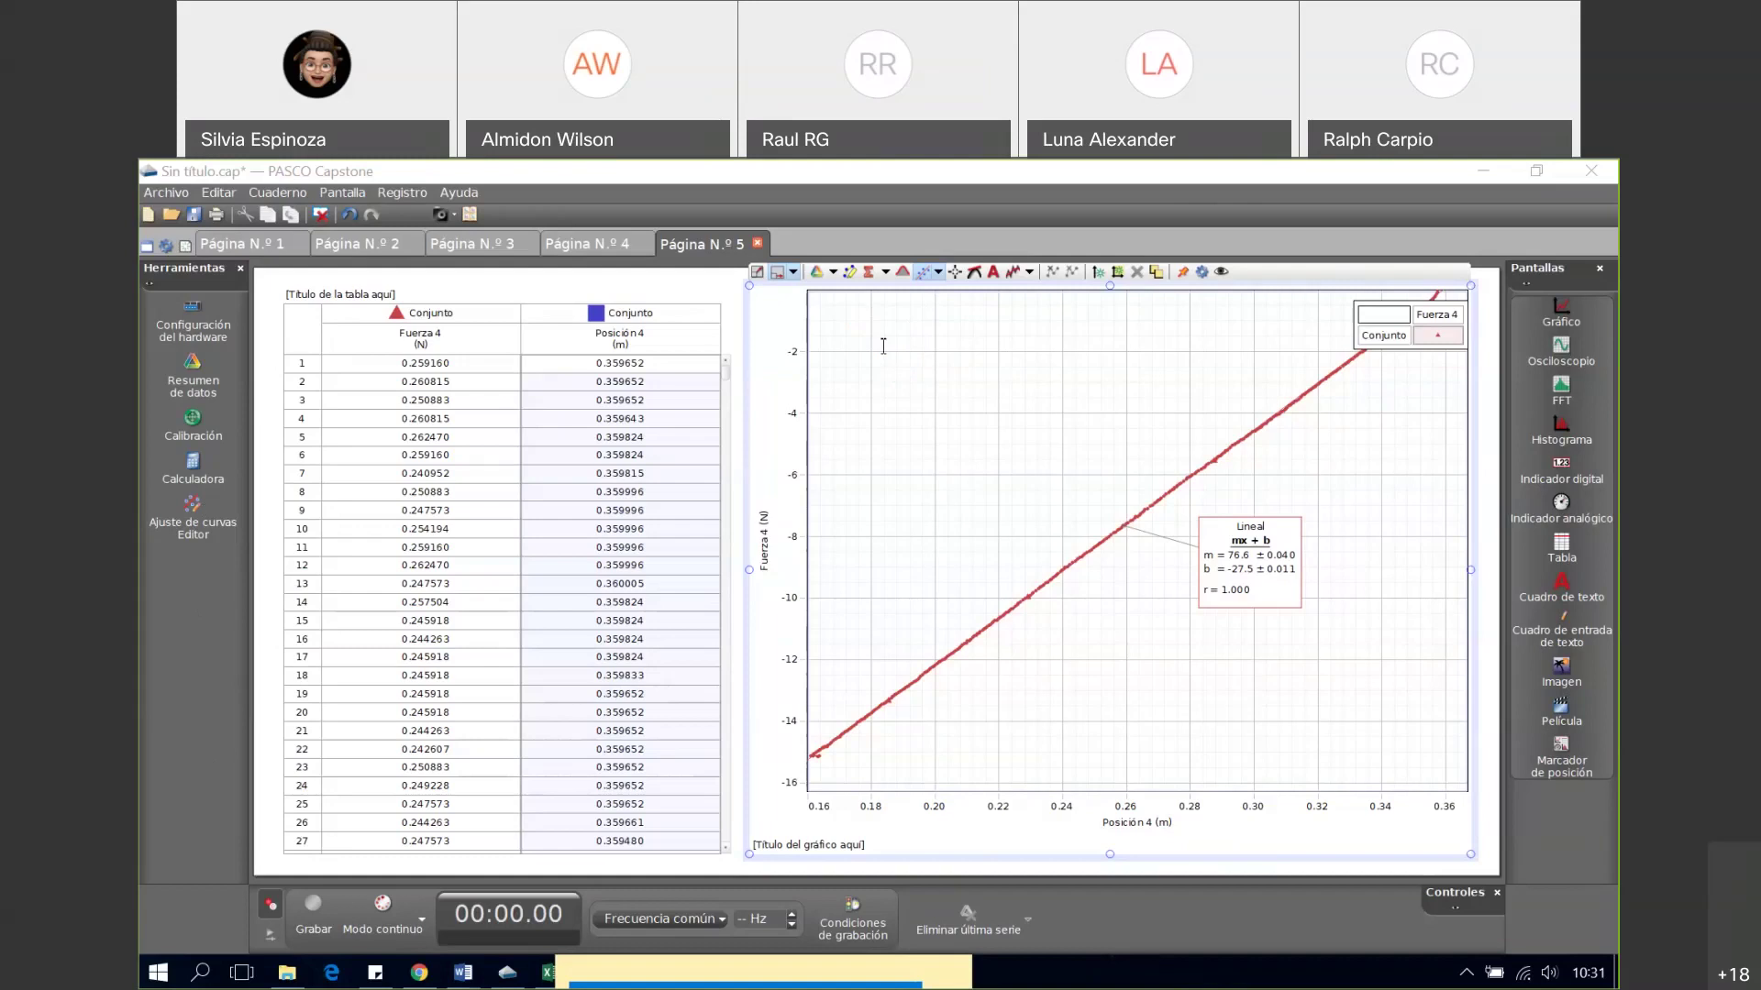
key("Caps_Lock")
type("Y 0")
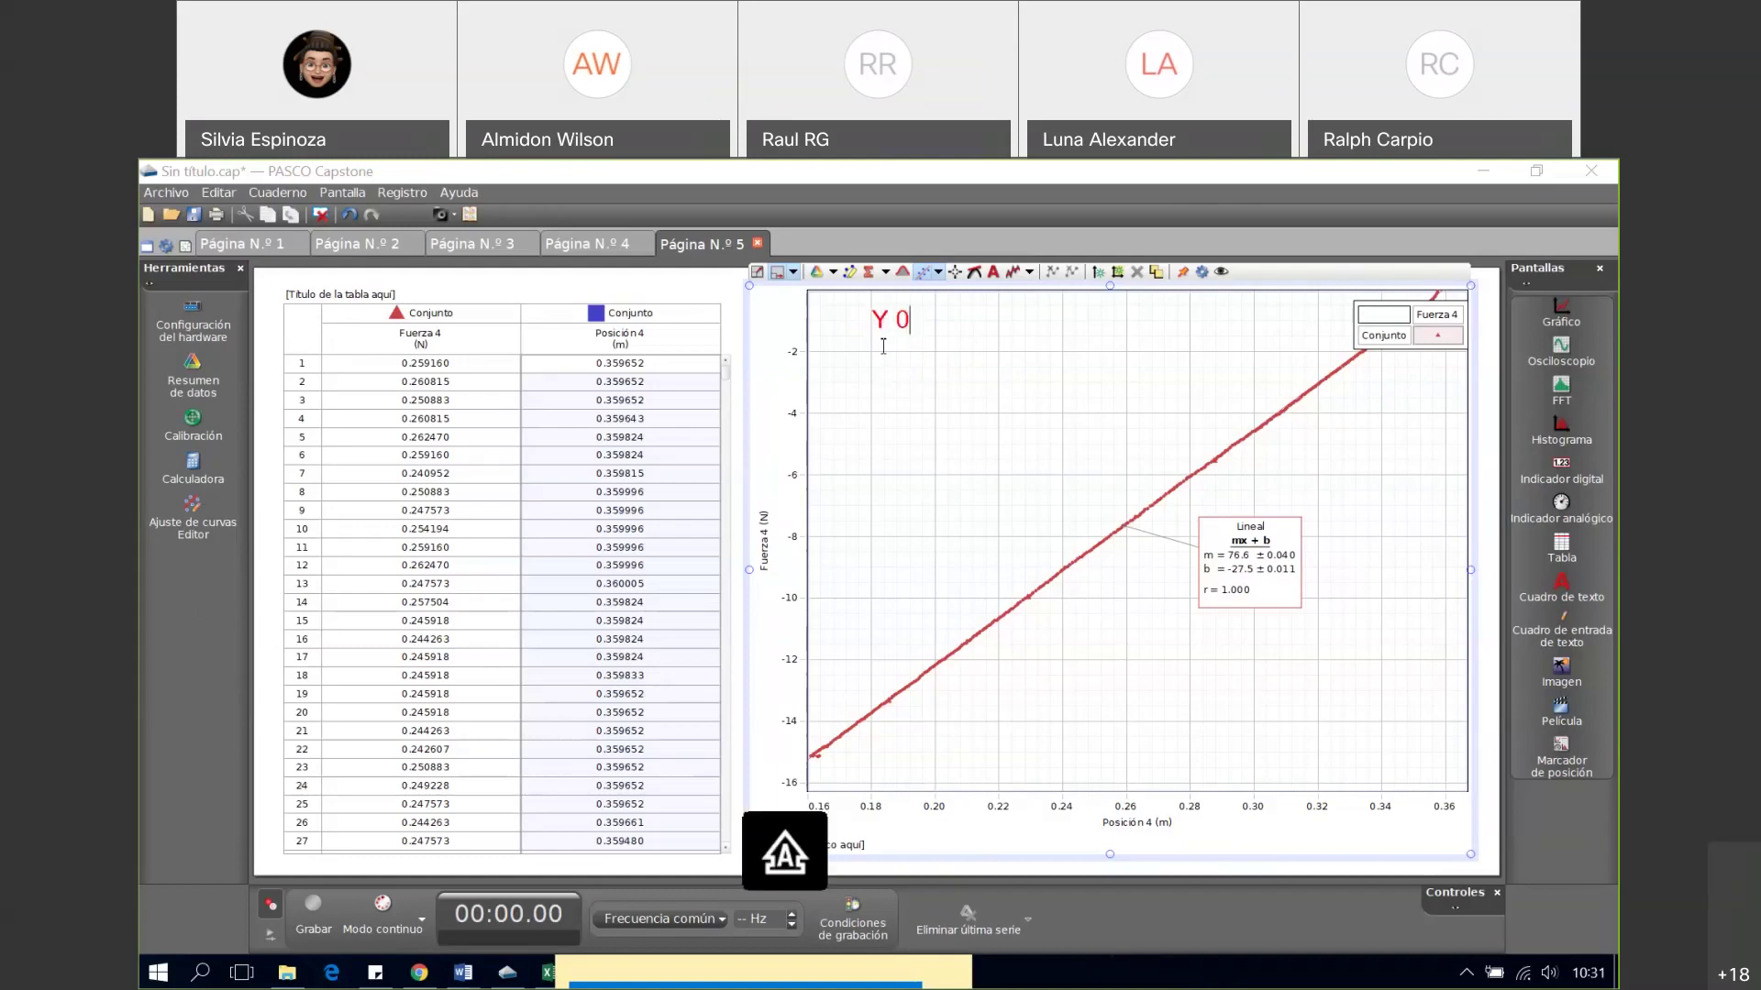
key("BackSpace")
key("BackSpace")
key("BackSpace")
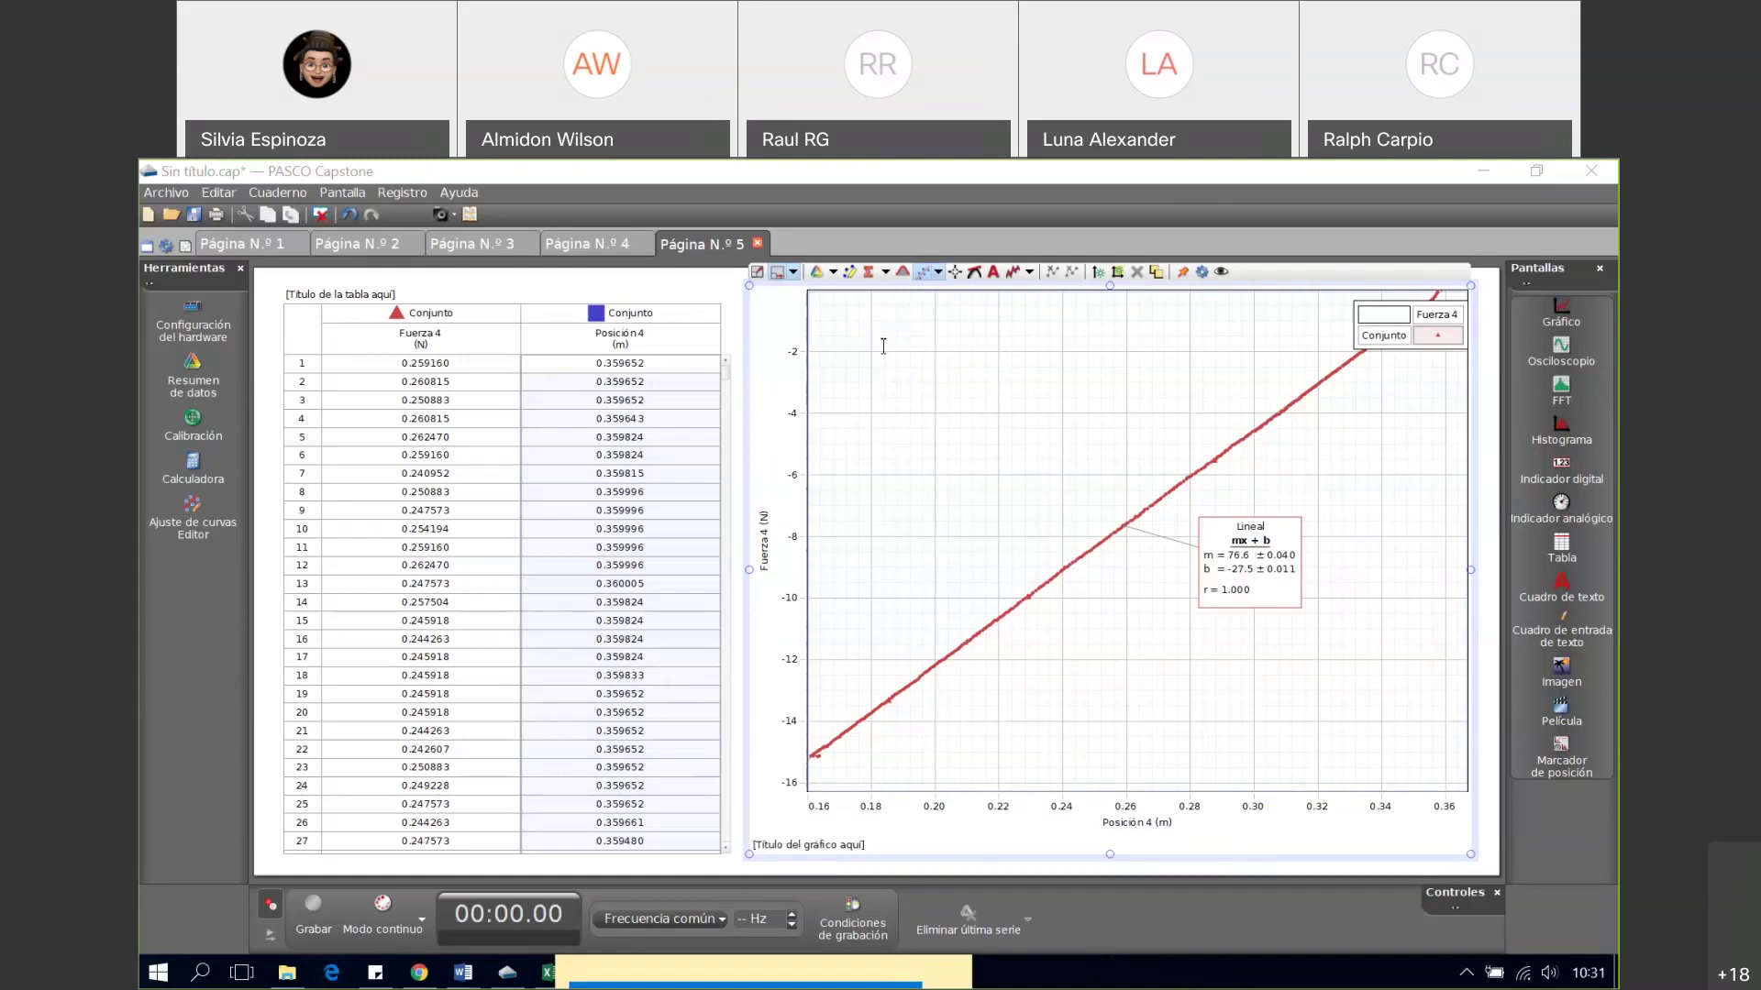
- Annotate the graph with the line equation "y = mx + b" and, below it, "y = 76.6x -27.5"
key("Caps_Lock")
type("y =")
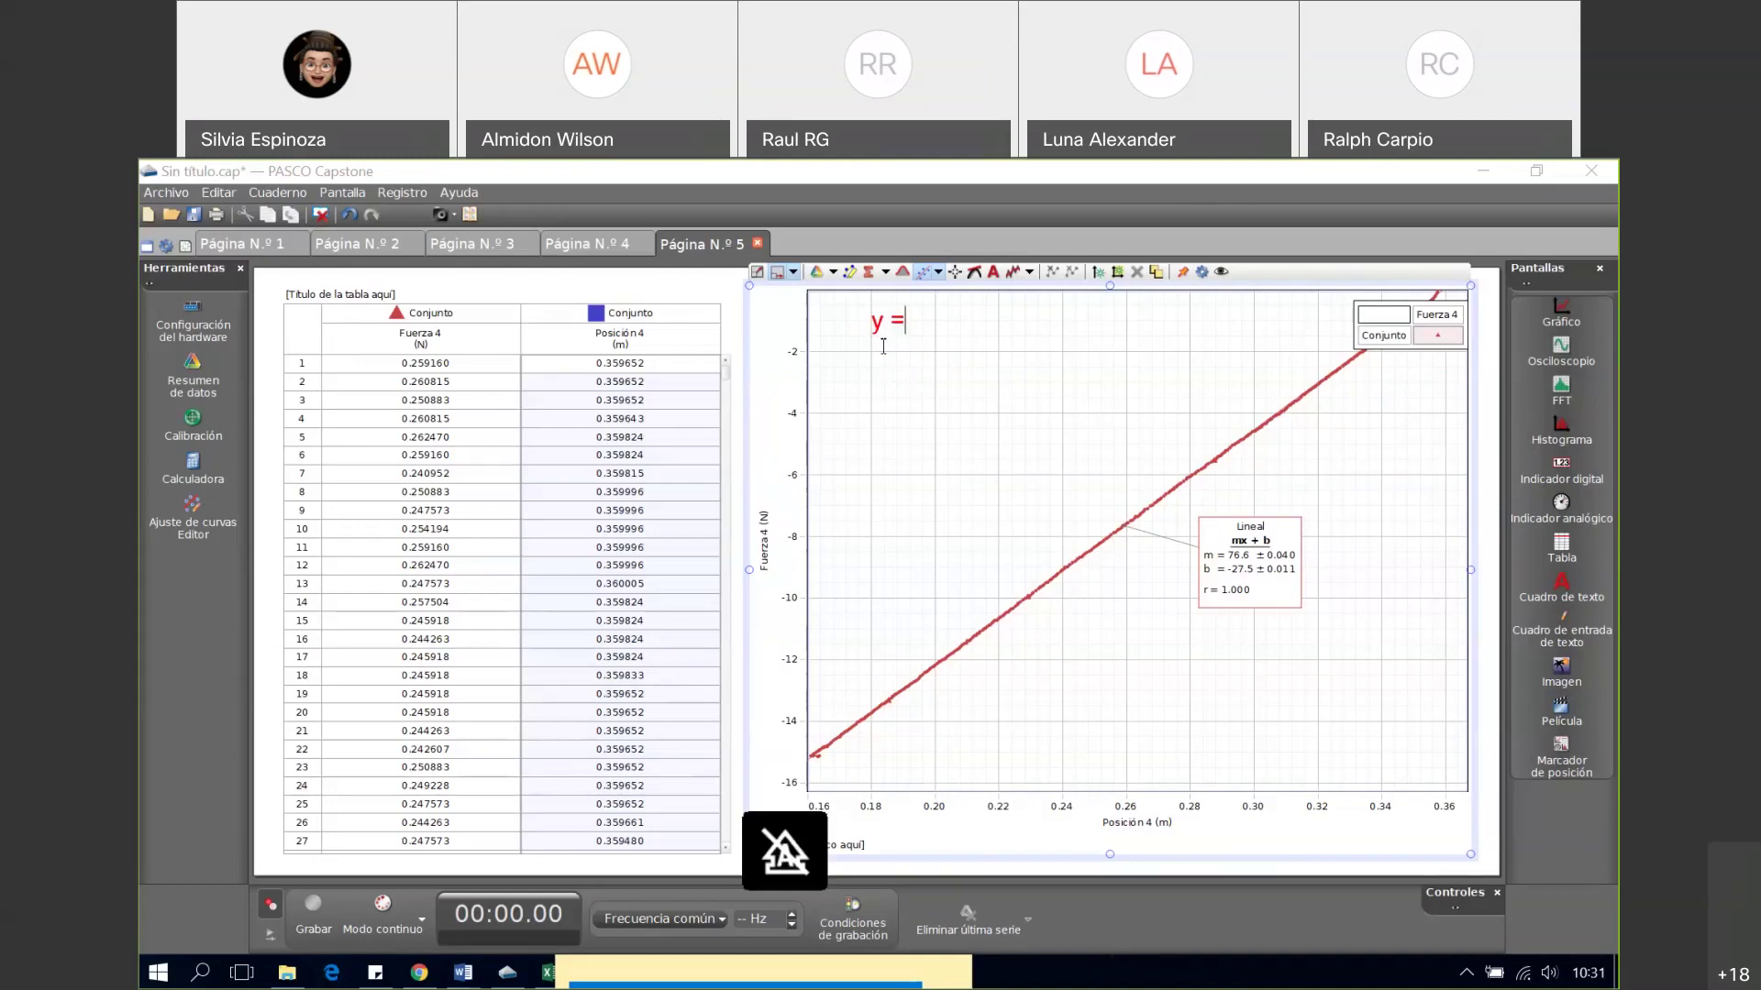
type(" mx")
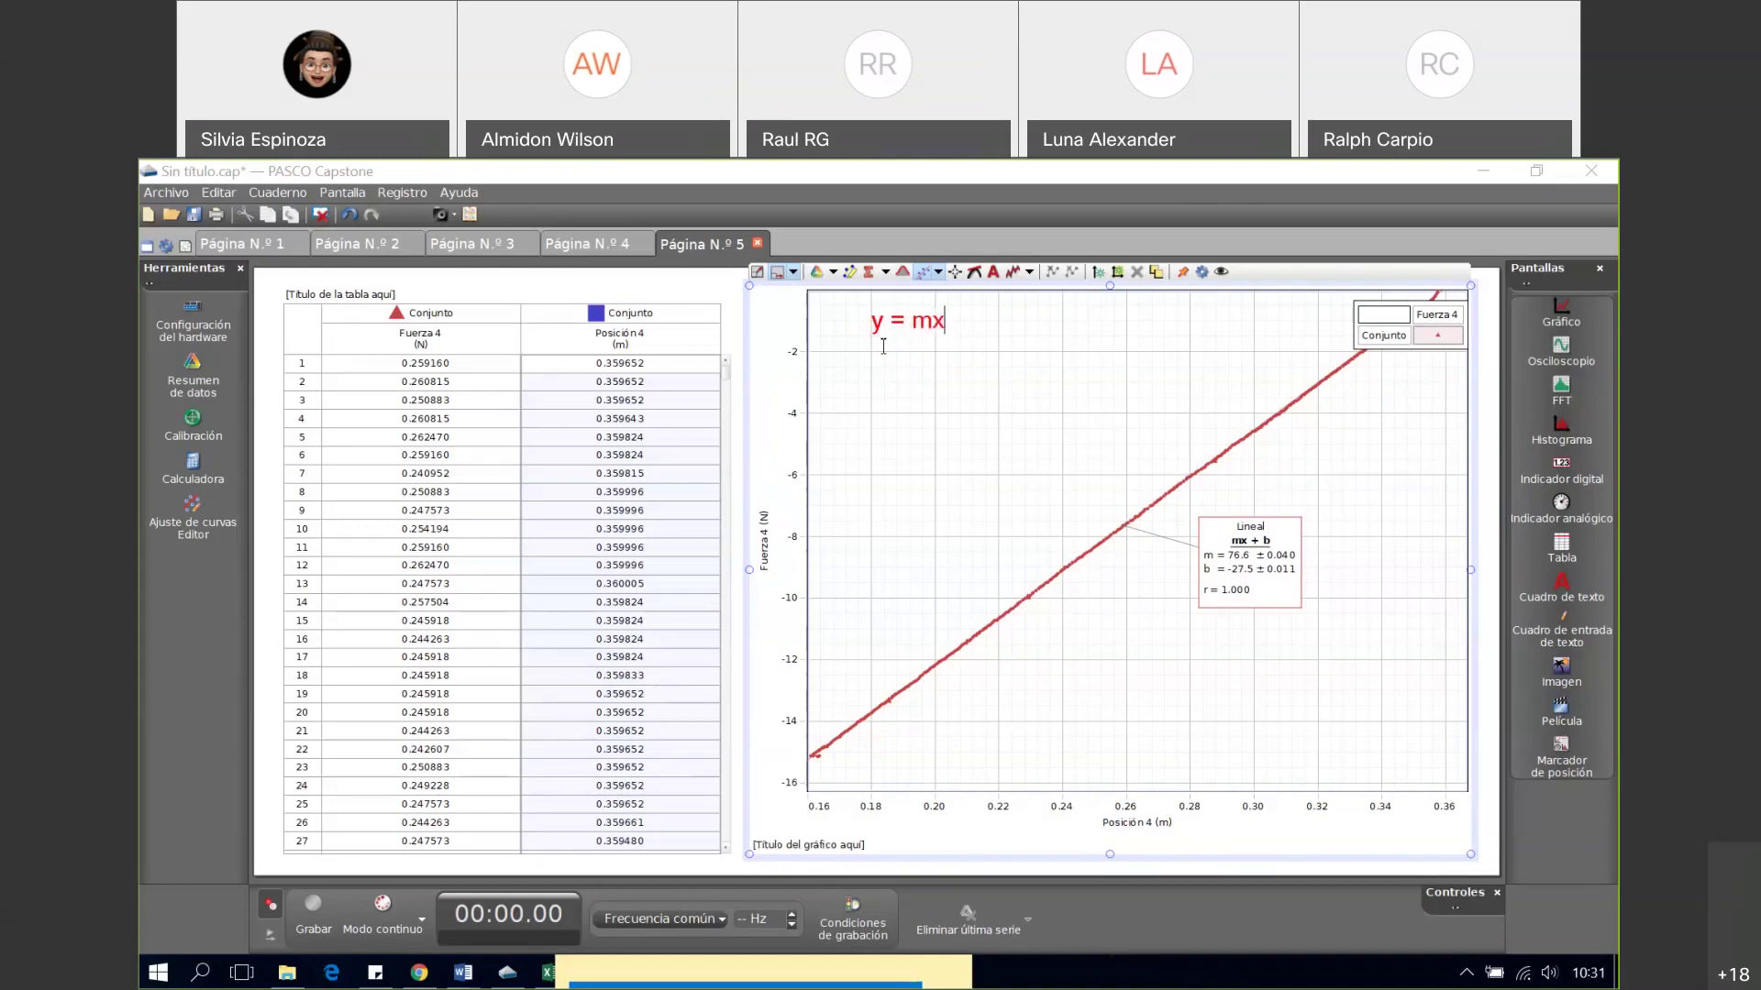
type(" + b")
key("Return")
type("y = 76.6")
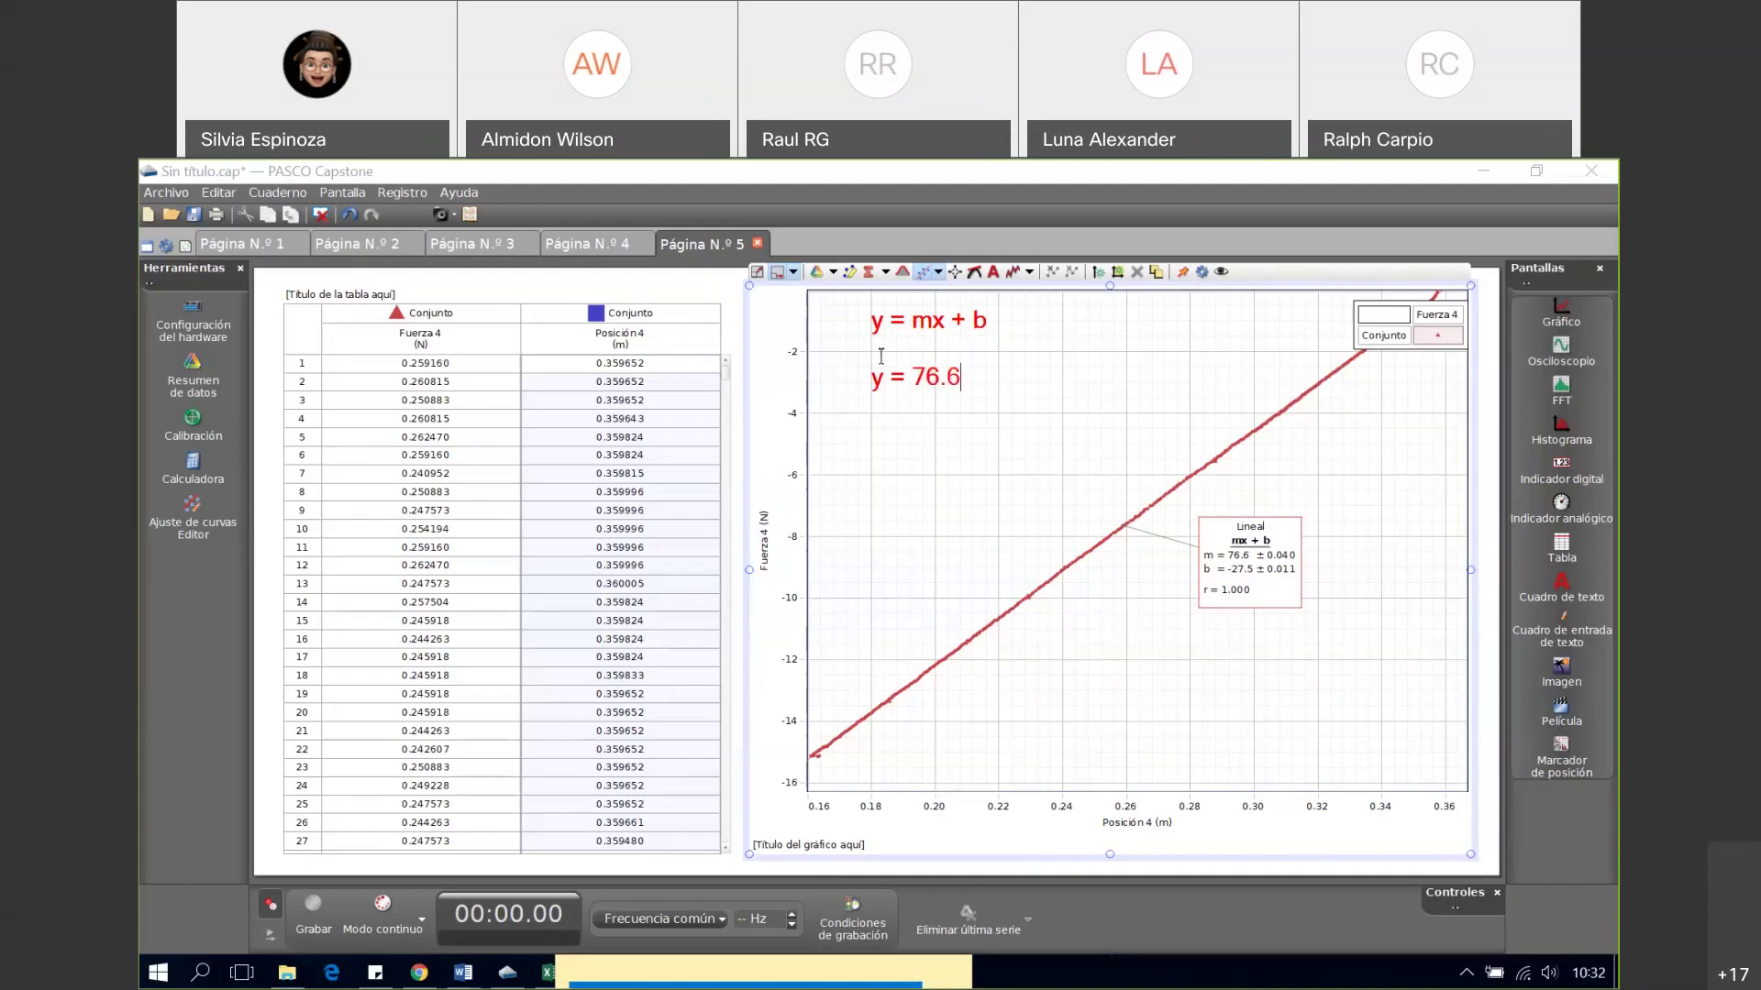
type("x ")
type("-")
type("27.5")
- Add the annotation "F=76.6 x" below the equations, circle 76.6 in yellow and draw "¿?" beneath it
type("F")
type("=")
type("76.")
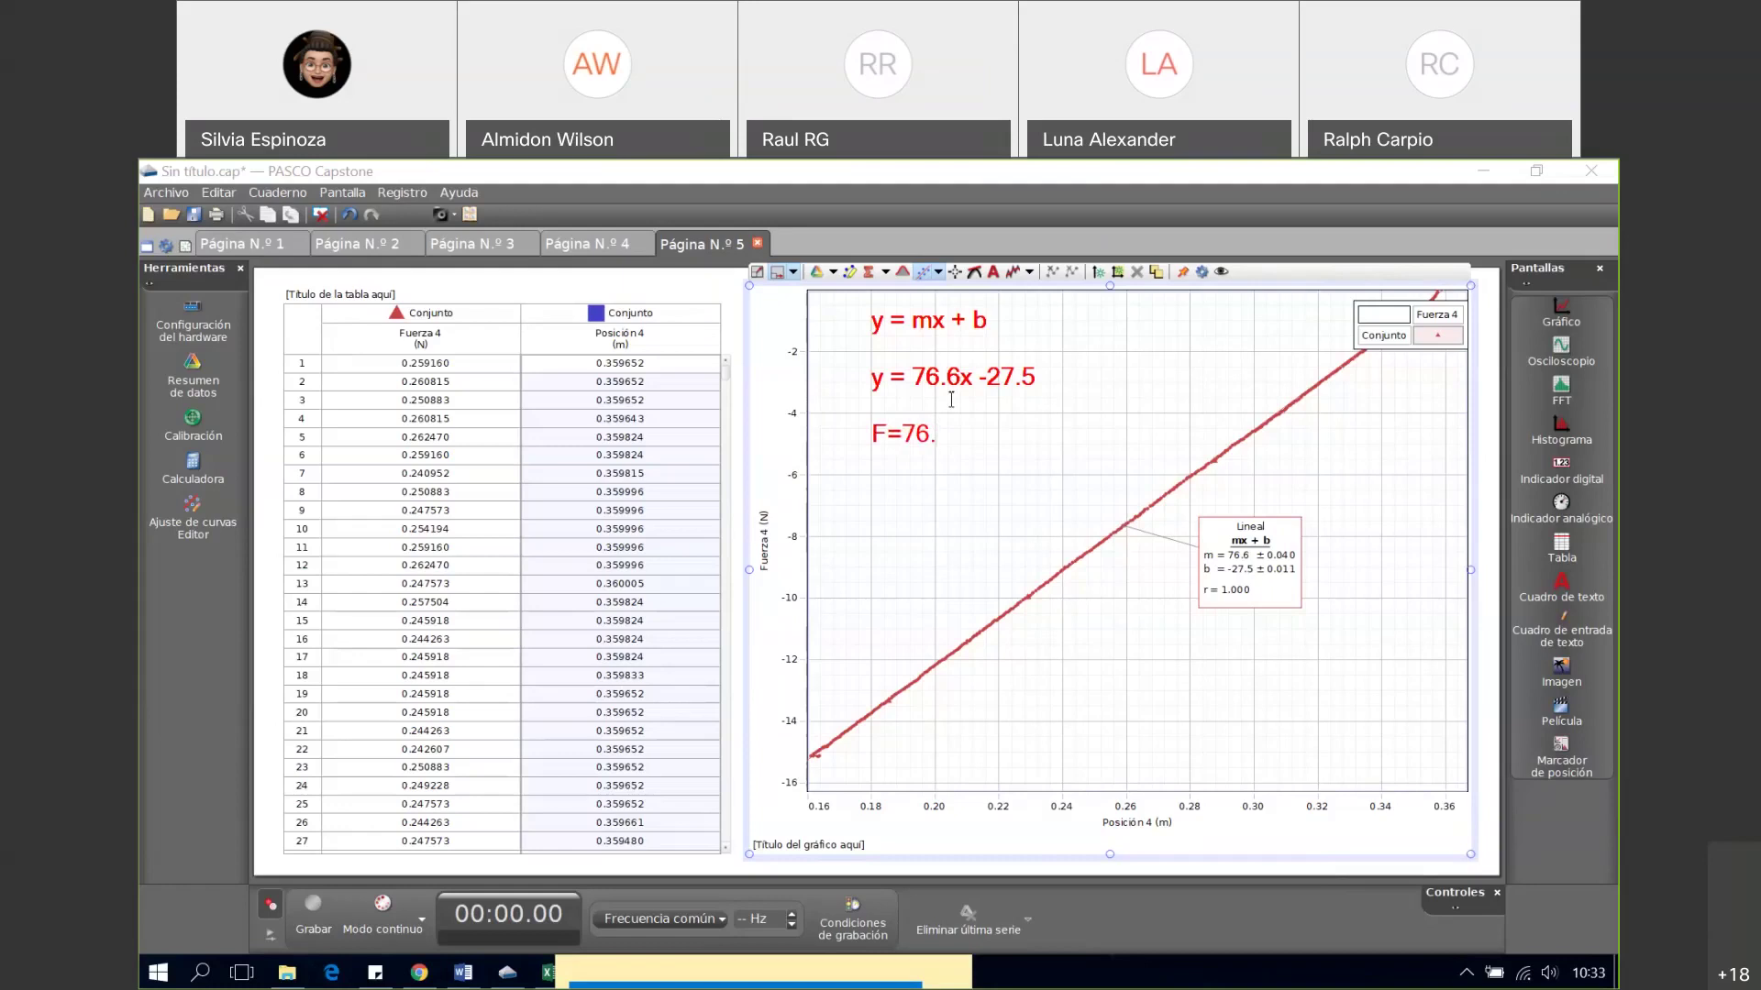
type("6")
type("x")
mouse_move(914, 470)
left_mouse_down()
mouse_move(950, 451)
mouse_move(955, 413)
mouse_move(923, 396)
mouse_move(899, 436)
mouse_move(906, 465)
mouse_move(933, 456)
left_mouse_up()
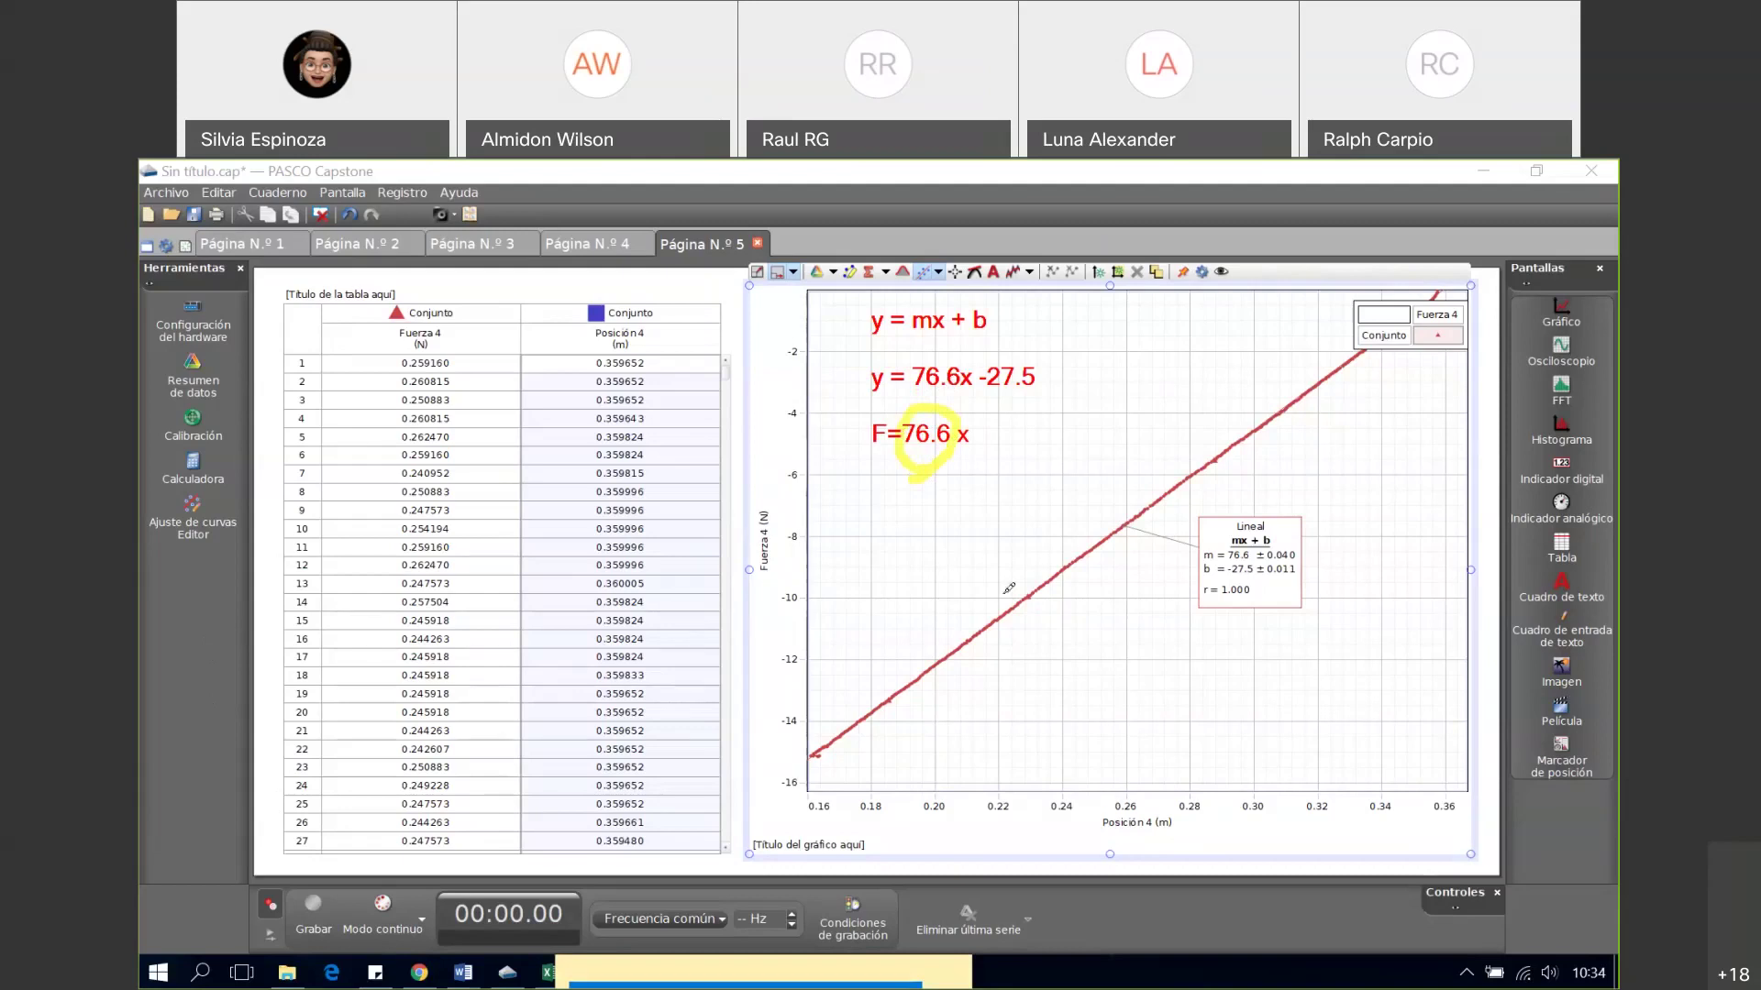
mouse_move(924, 514)
left_mouse_down()
mouse_move(932, 550)
mouse_move(882, 555)
mouse_move(878, 580)
mouse_move(917, 579)
left_mouse_up()
left_click(932, 580)
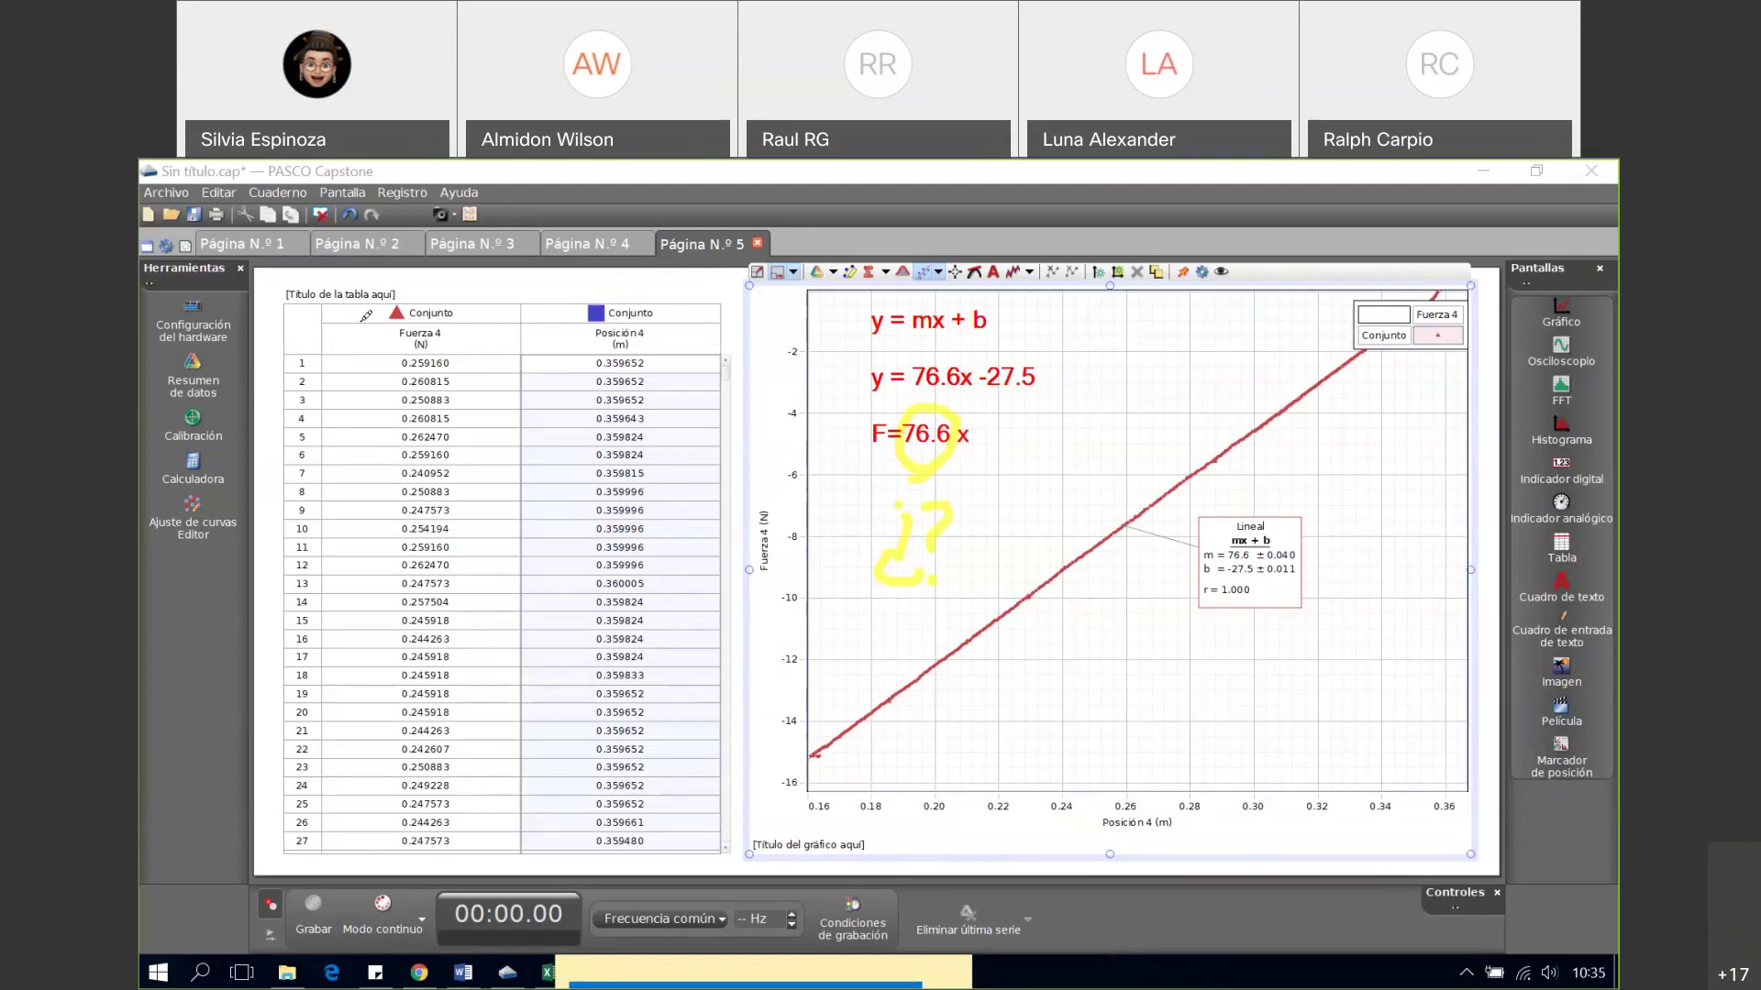
- Draw arrows pointing to pages 2, 3 and 4 and handwrite a K below the circled 76.6
mouse_move(608, 188)
left_mouse_down()
mouse_move(594, 217)
mouse_move(507, 227)
mouse_move(552, 190)
left_mouse_up()
mouse_move(379, 172)
left_mouse_down()
mouse_move(376, 225)
mouse_move(406, 193)
left_mouse_up()
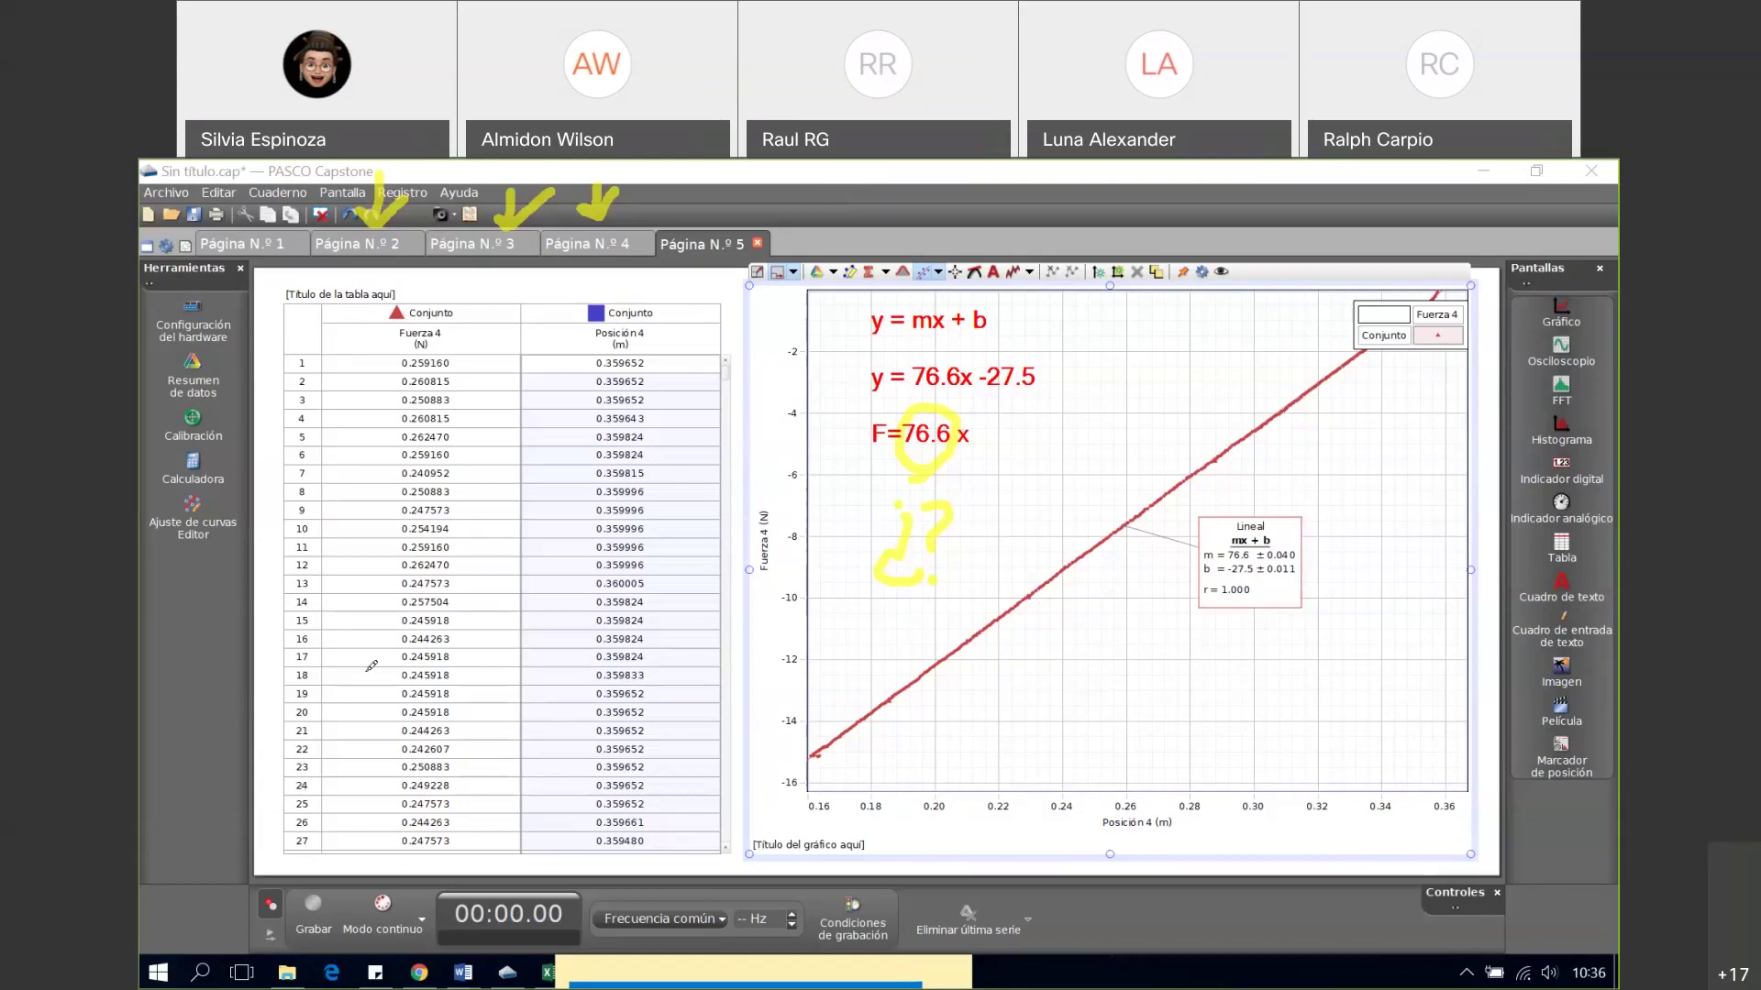
mouse_move(972, 529)
left_mouse_down()
mouse_move(974, 546)
mouse_move(1008, 512)
mouse_move(1009, 548)
left_mouse_up()
mouse_move(939, 503)
left_mouse_down()
mouse_move(880, 525)
mouse_move(906, 515)
mouse_move(935, 562)
left_mouse_up()
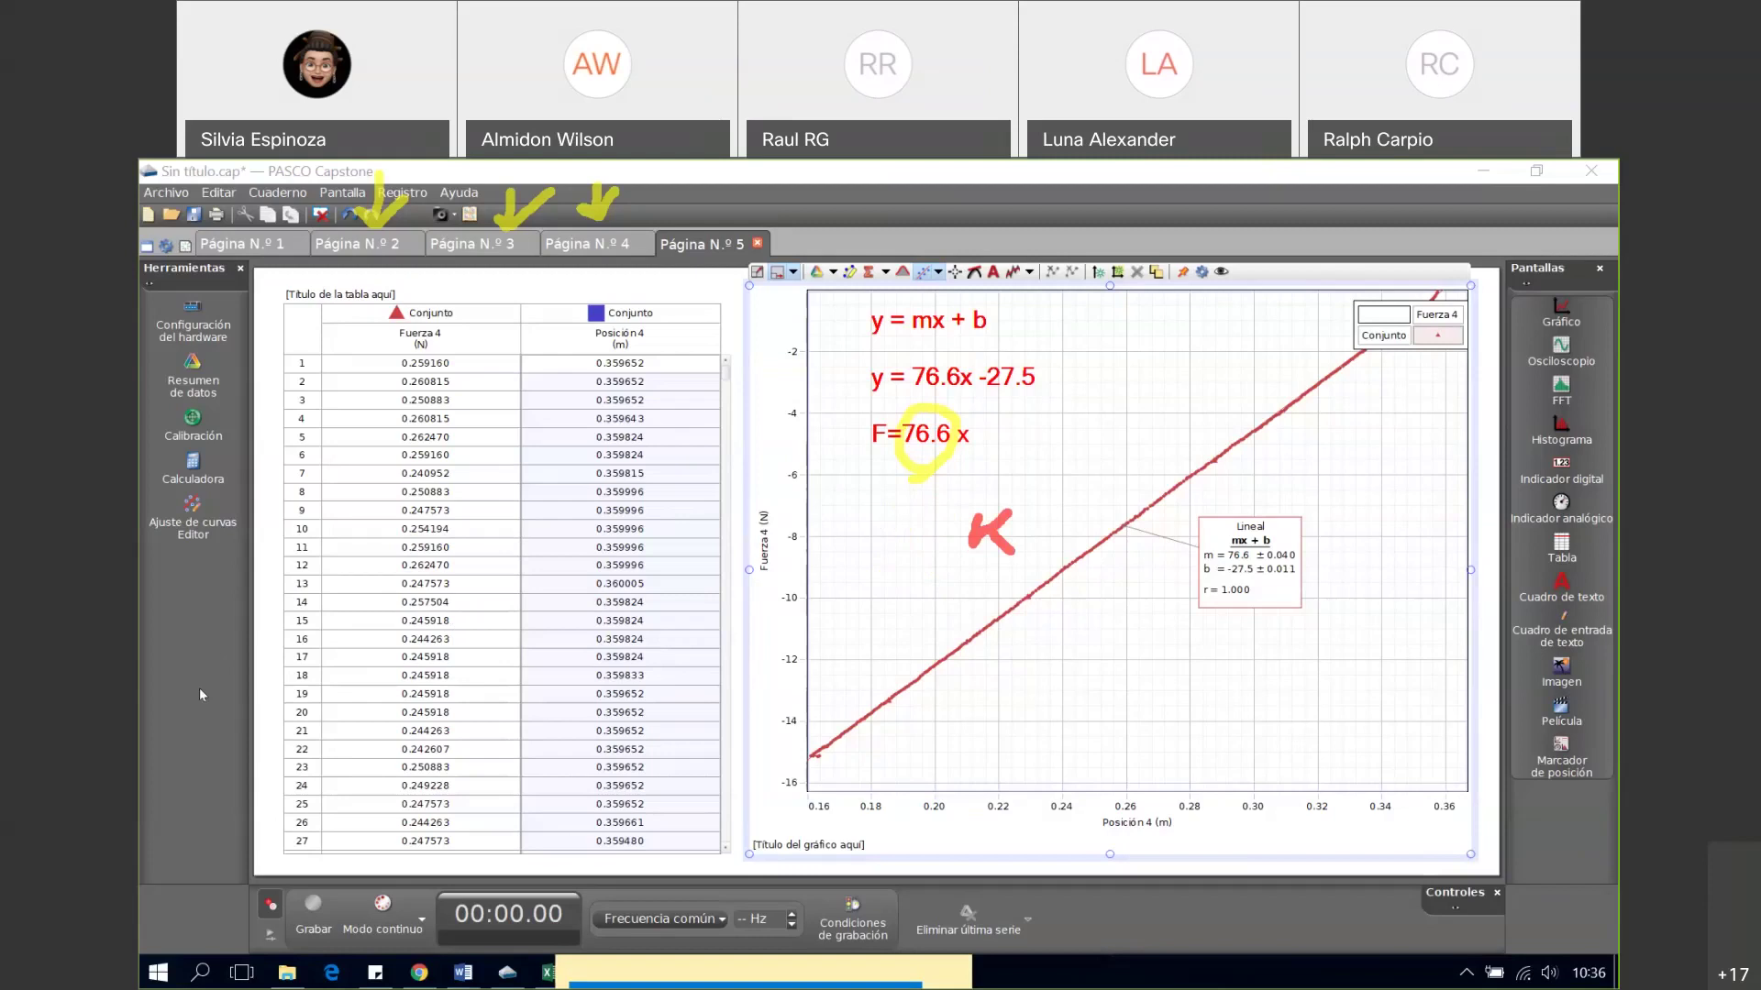
mouse_move(906, 489)
left_mouse_down()
mouse_move(938, 530)
mouse_move(924, 549)
left_mouse_up()
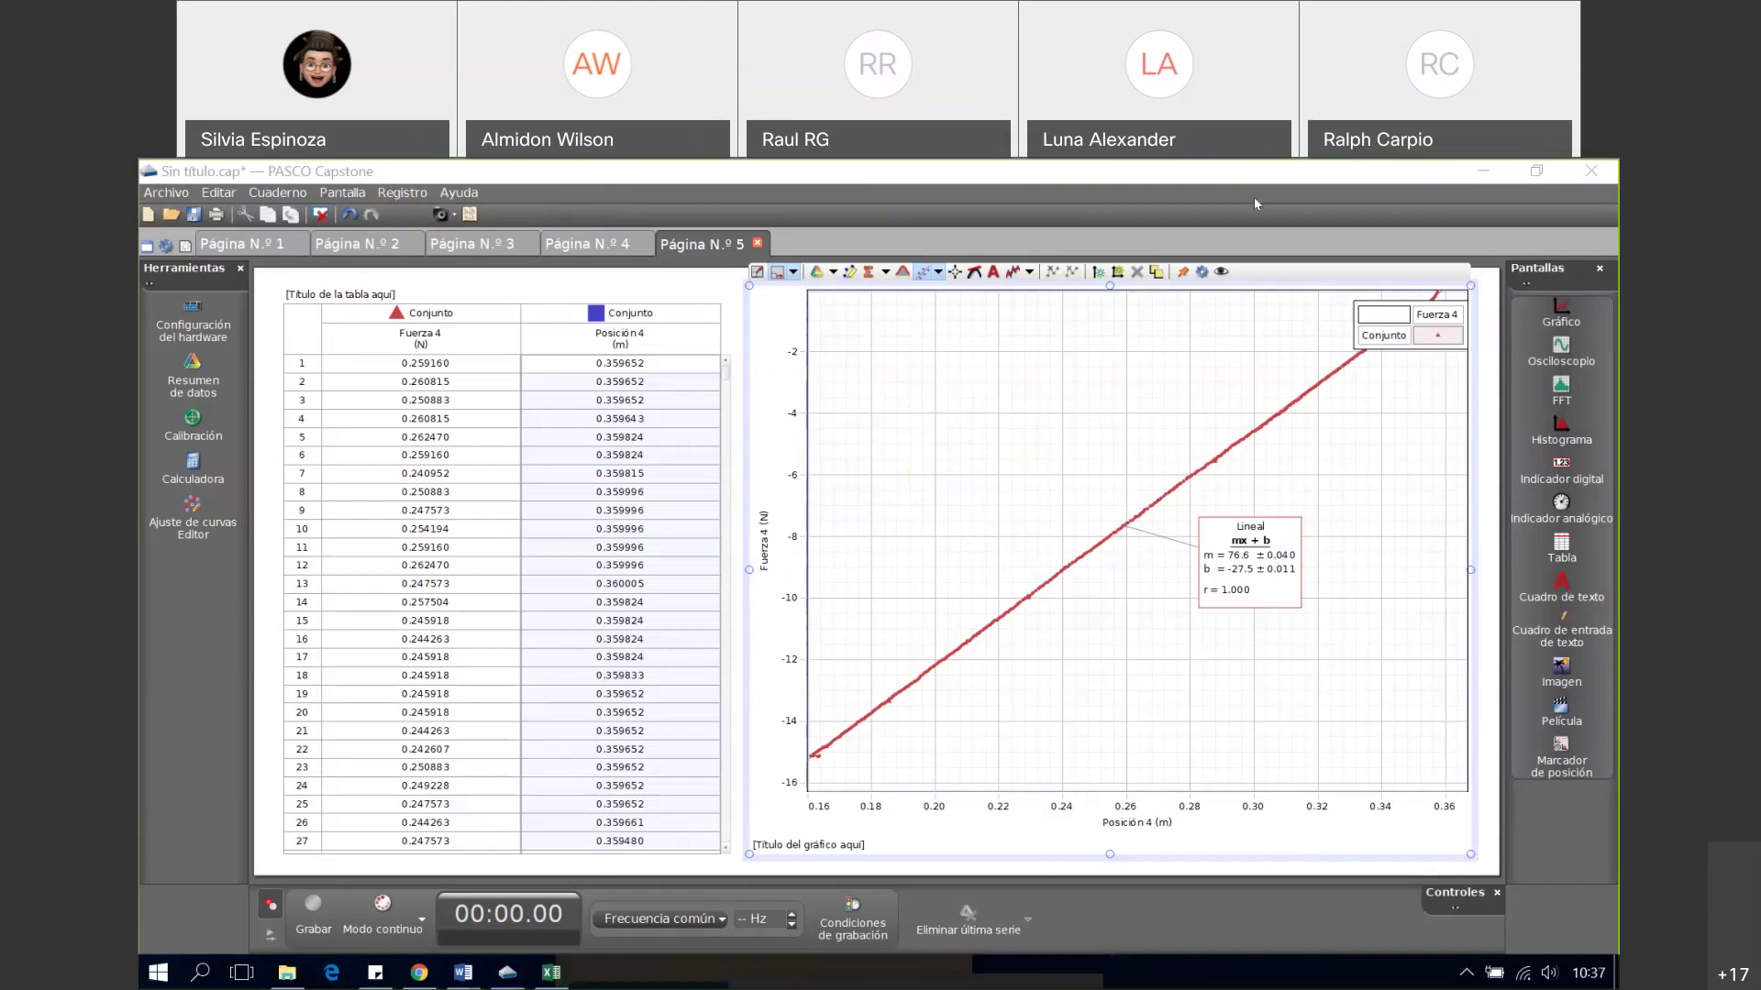
- Add a new page with the table and graph template and create a user-entered data set named Data in the first column
left_click(187, 246)
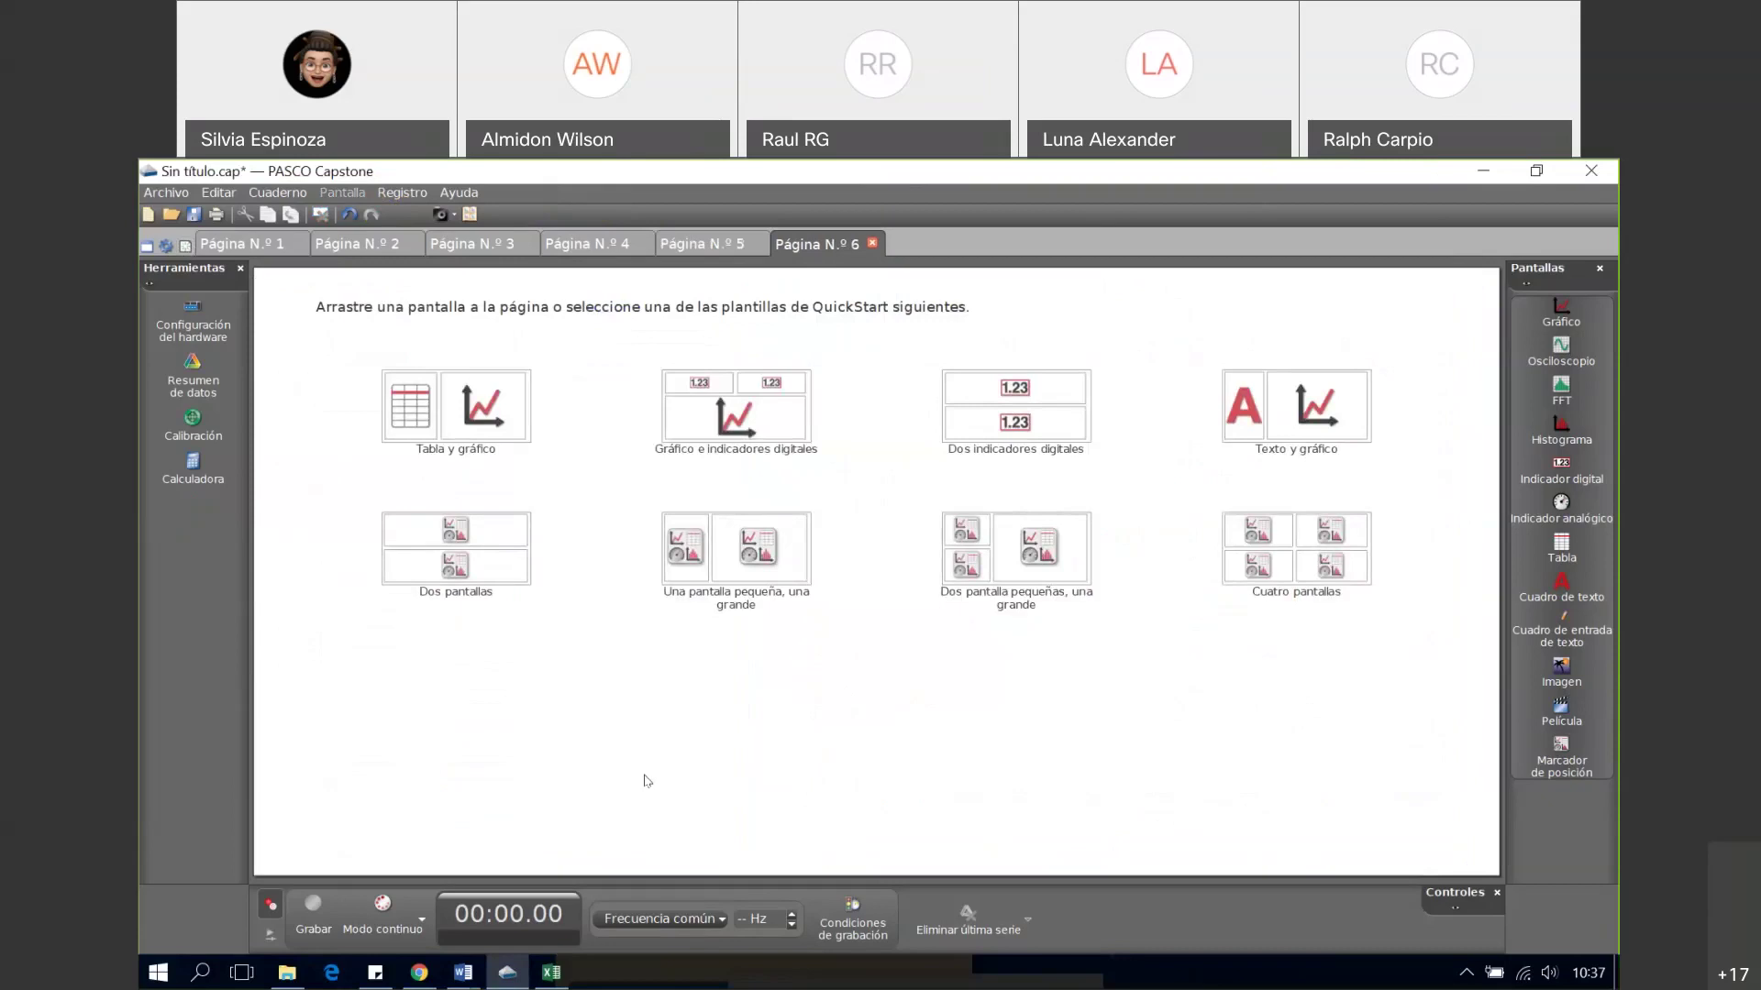
left_click(406, 408)
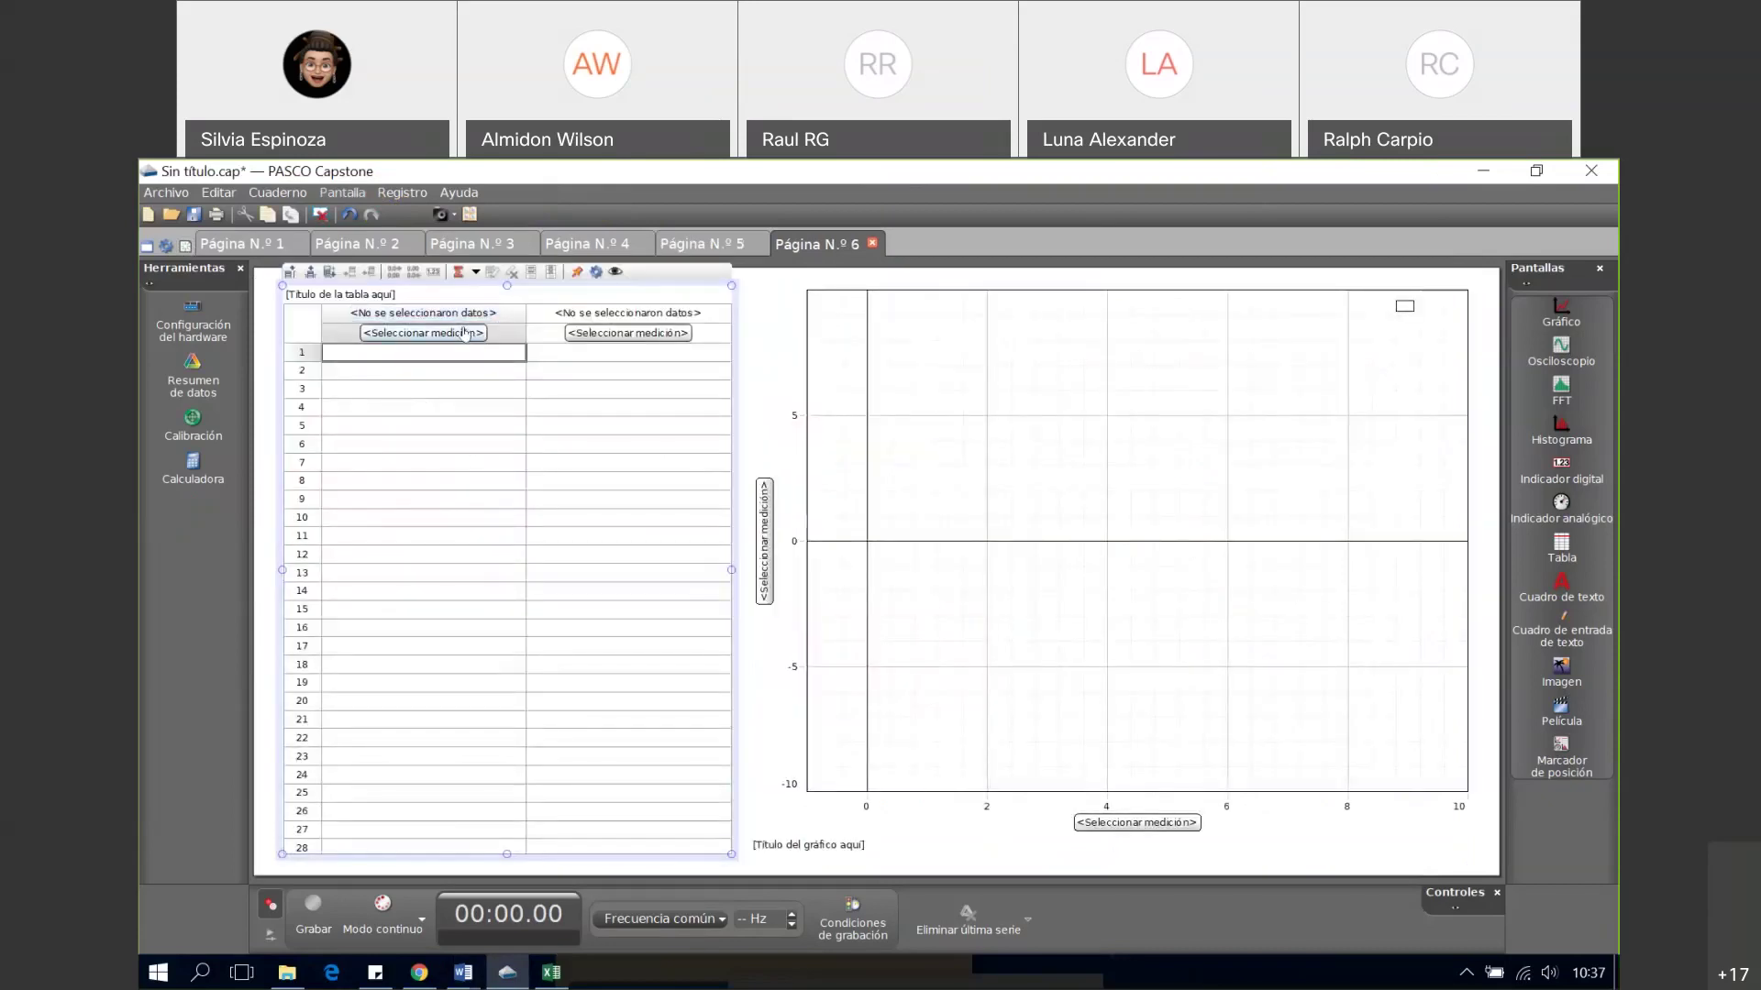
left_click(465, 332)
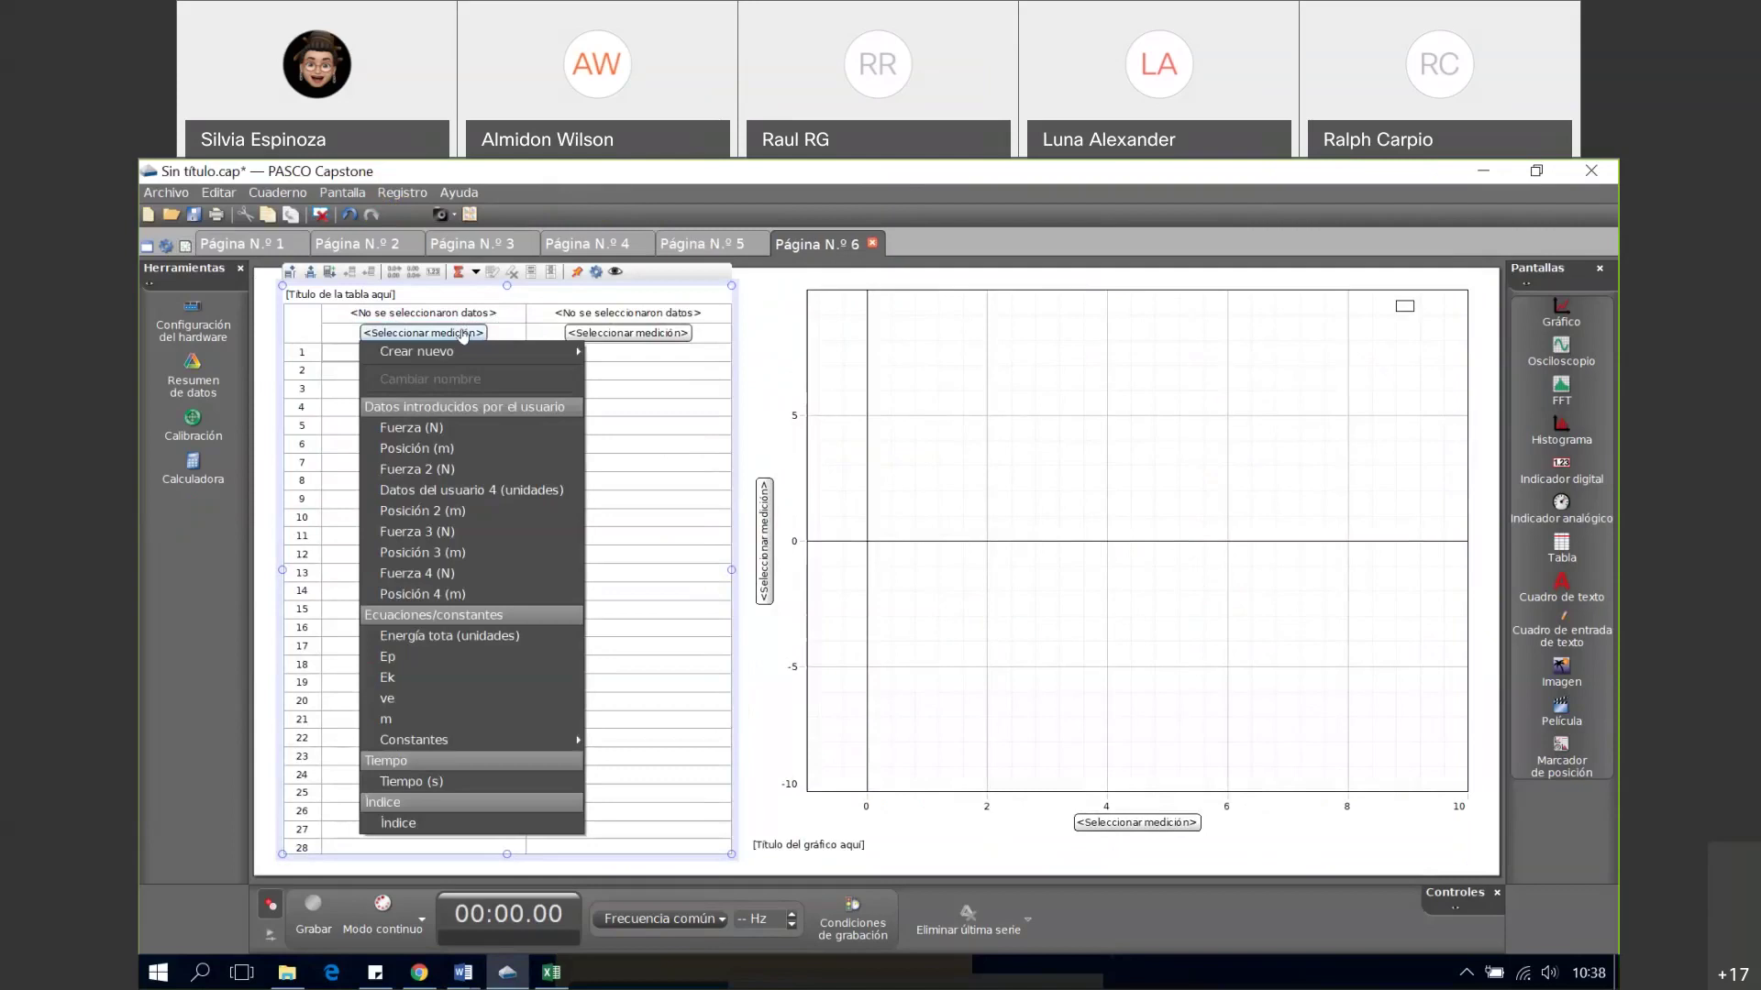
mouse_move(468, 350)
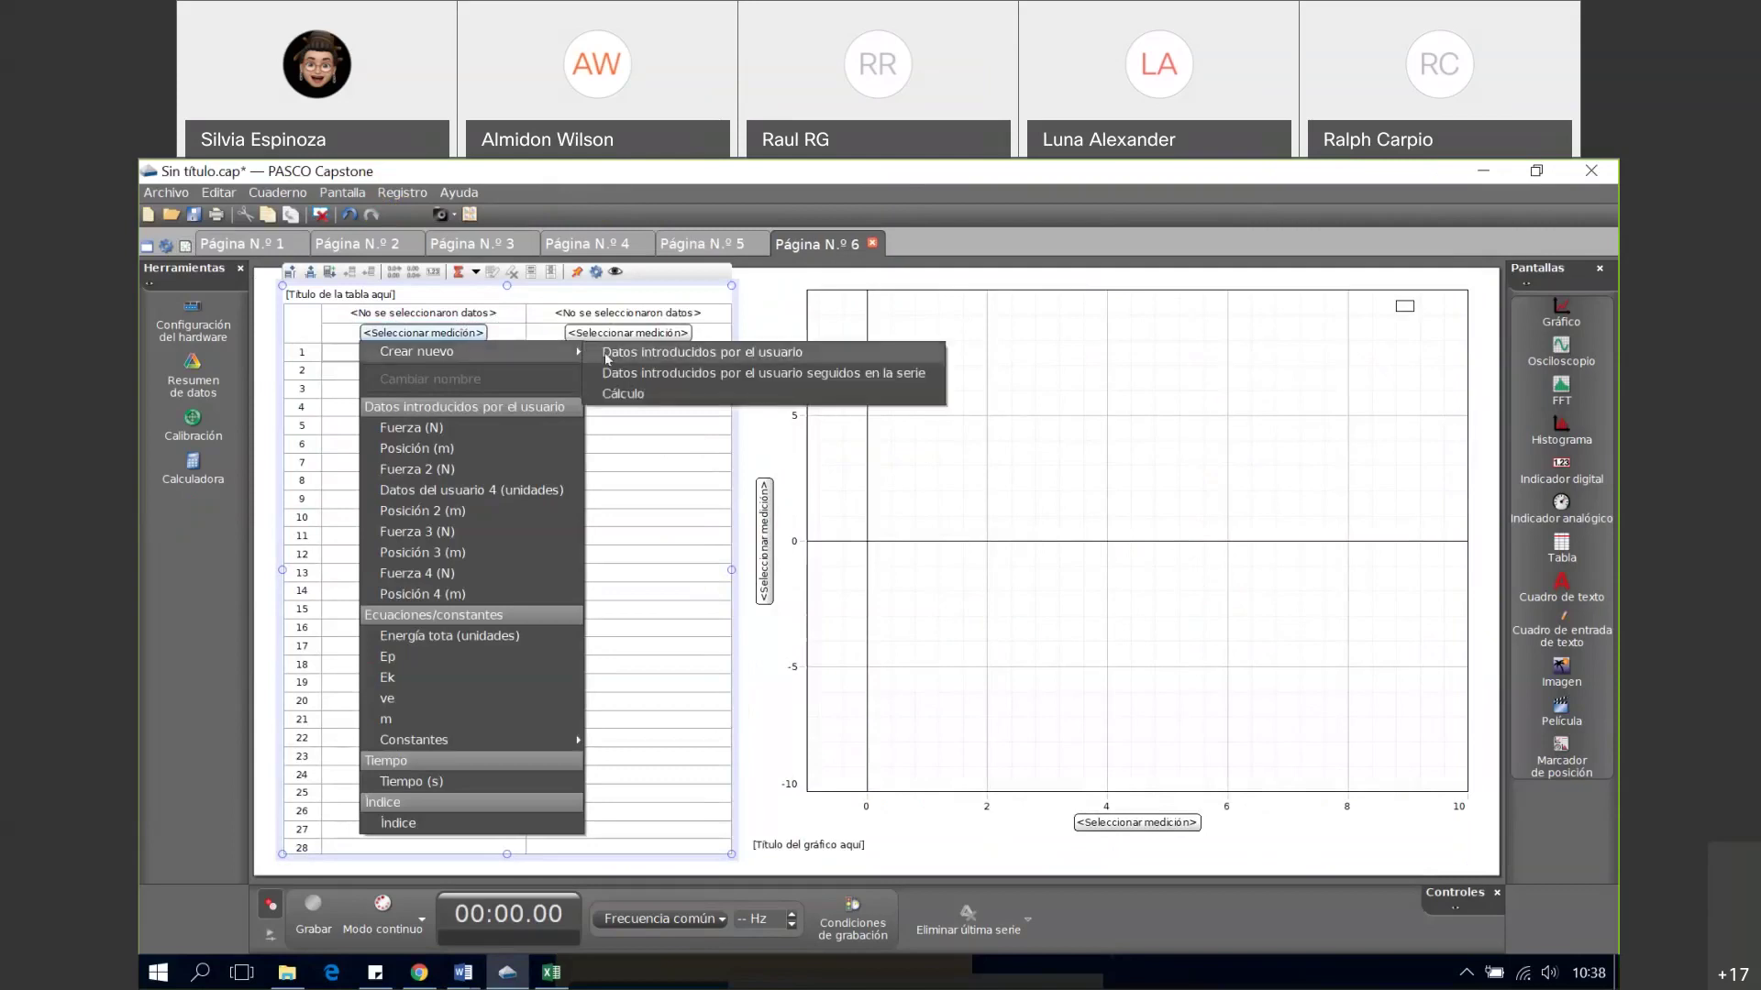
left_click(605, 357)
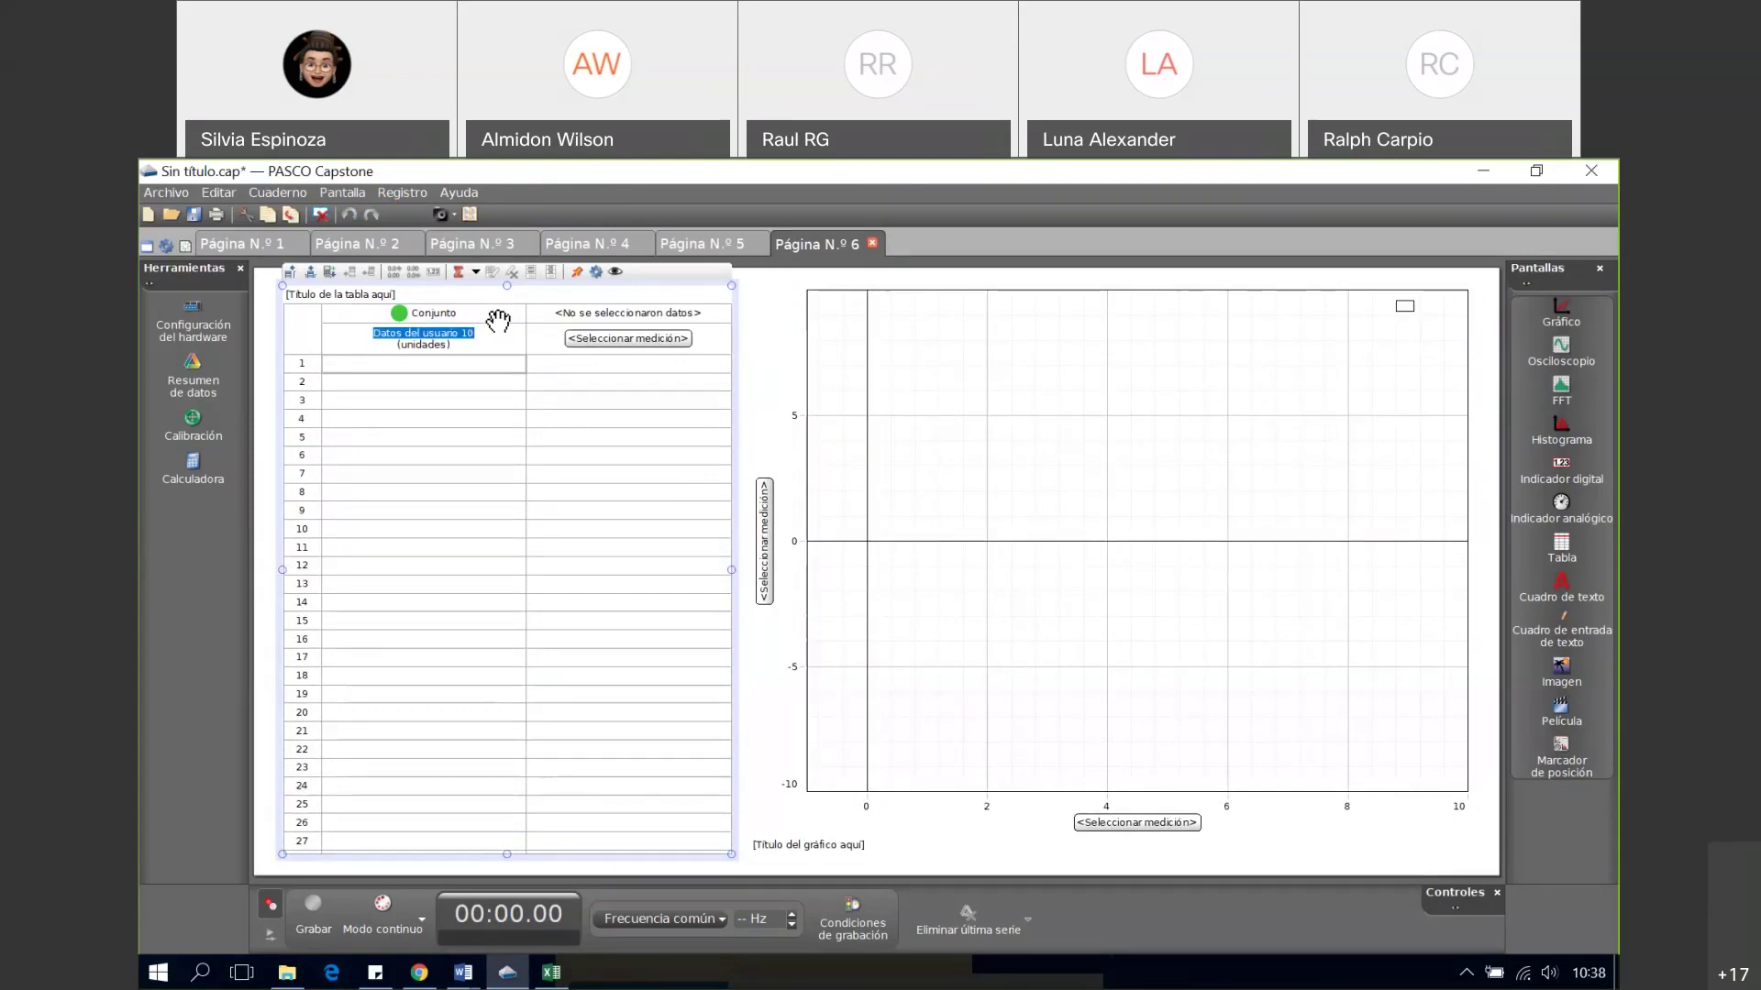
type("Data")
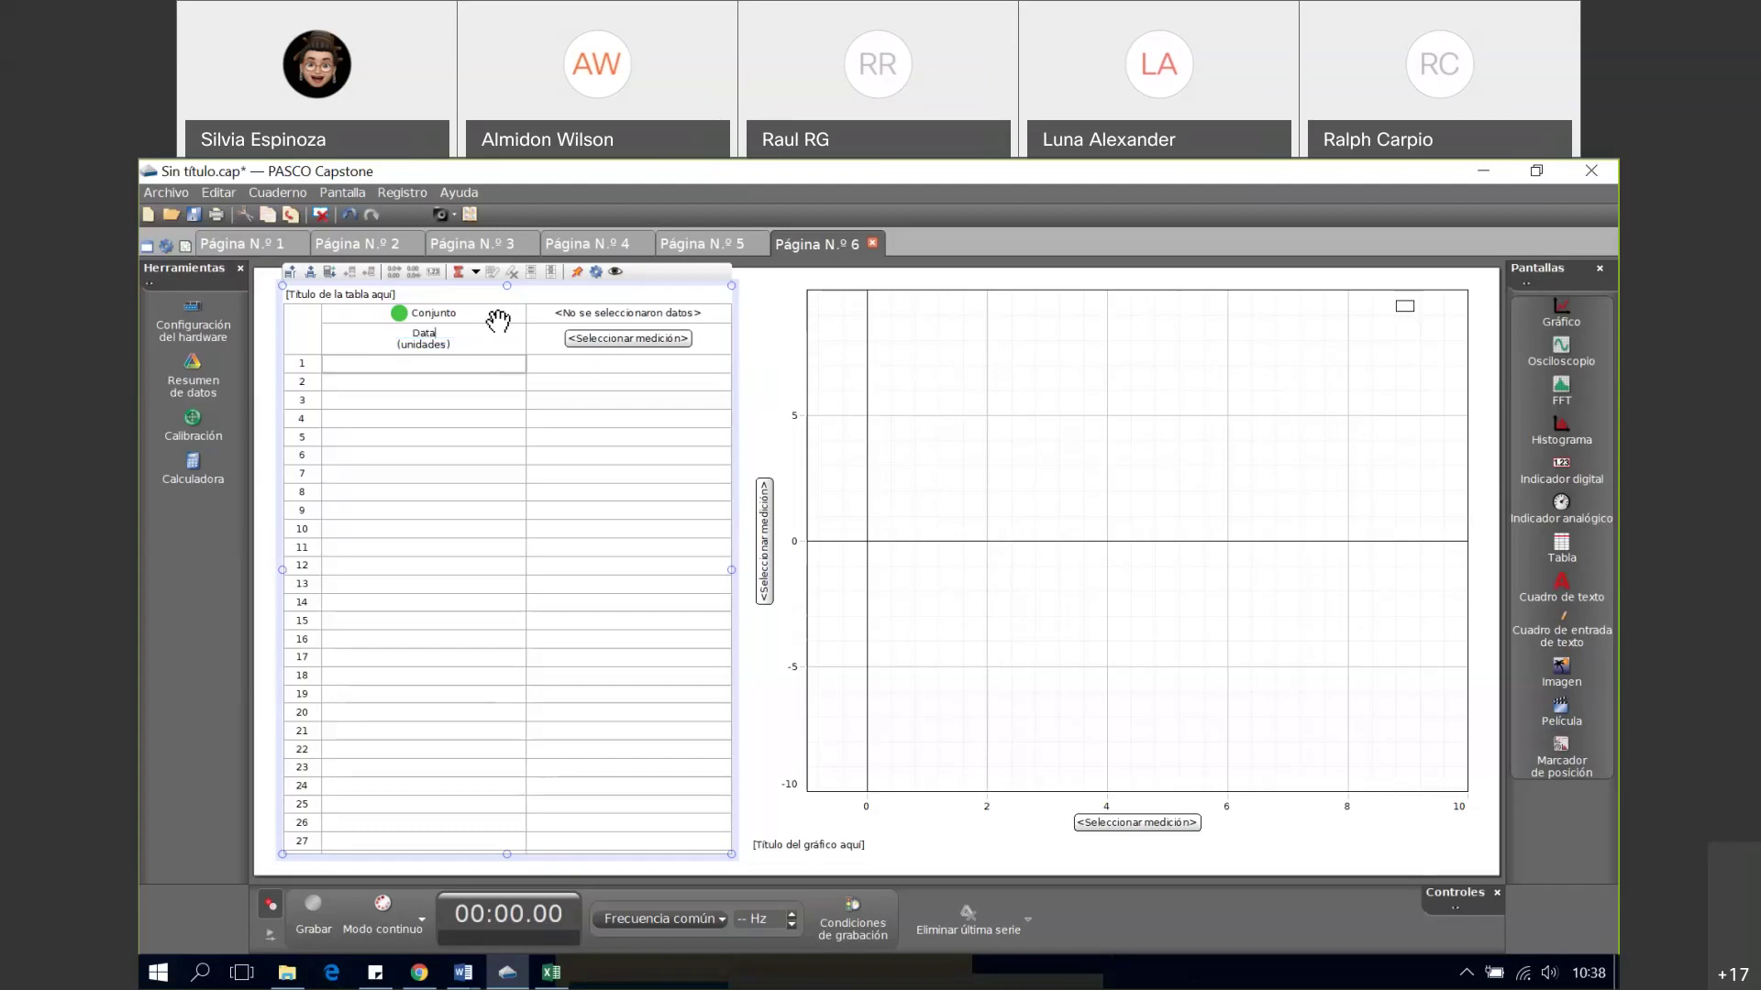
- Create a user-entered data set named K with units N/m in the table's second column
left_click(619, 342)
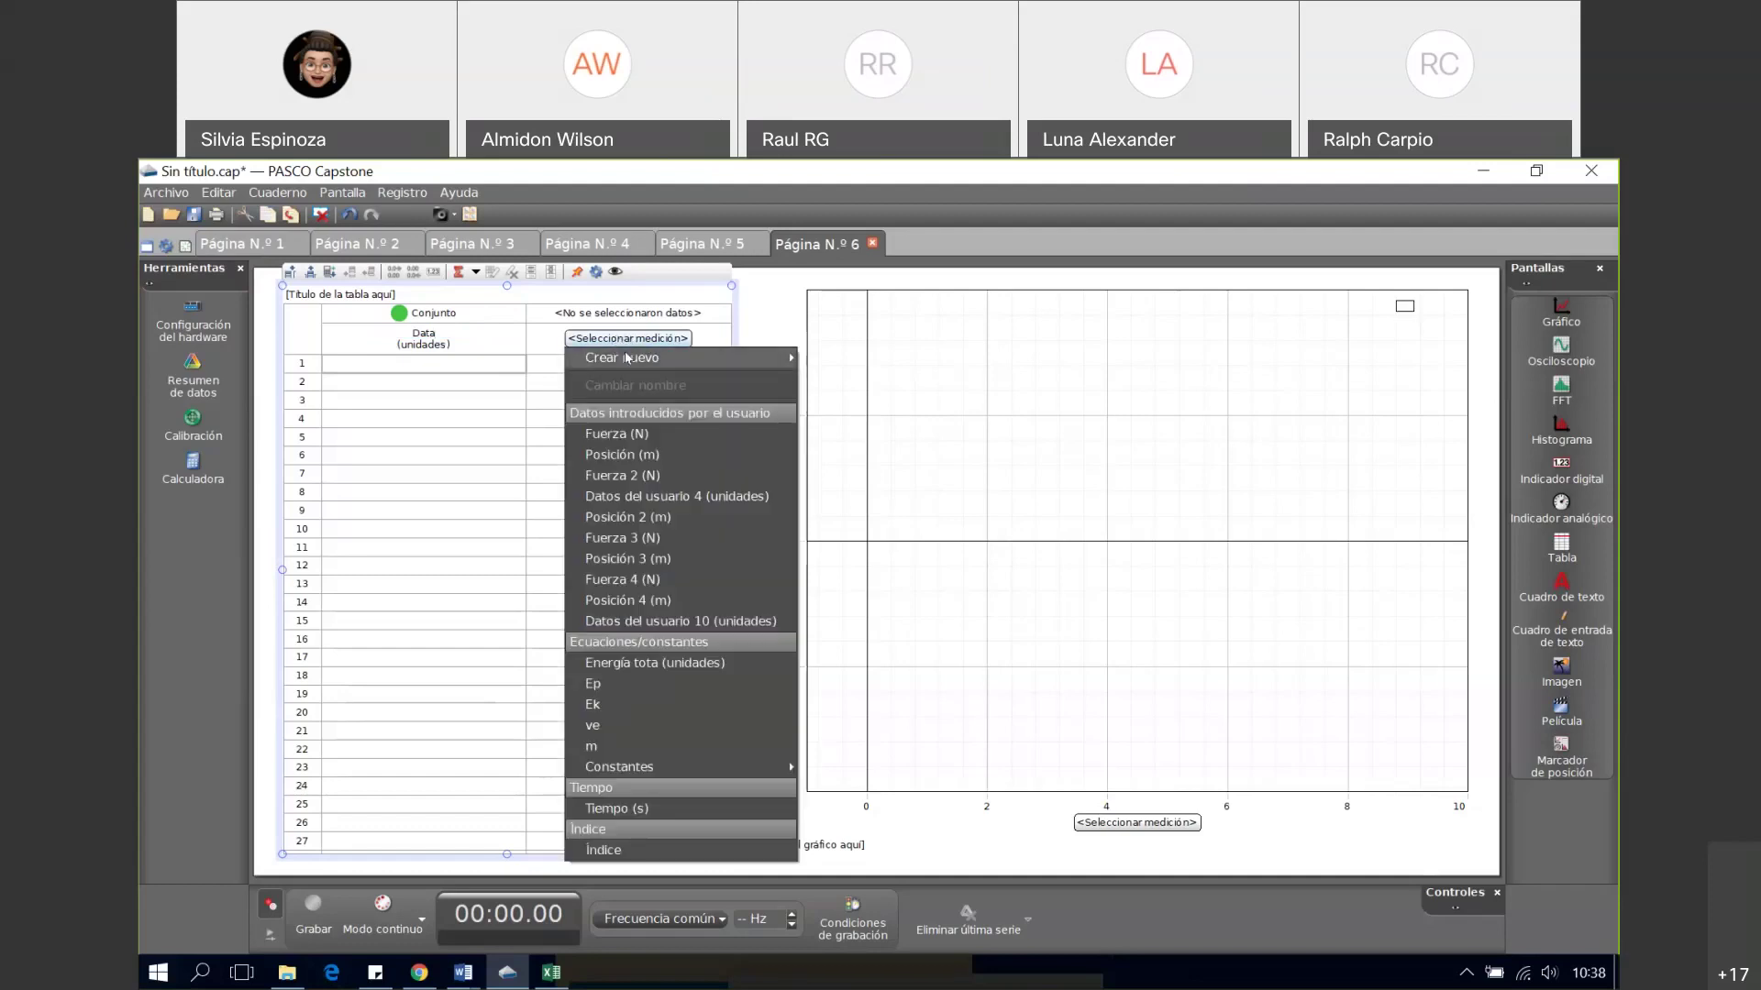
mouse_move(633, 359)
left_click(838, 372)
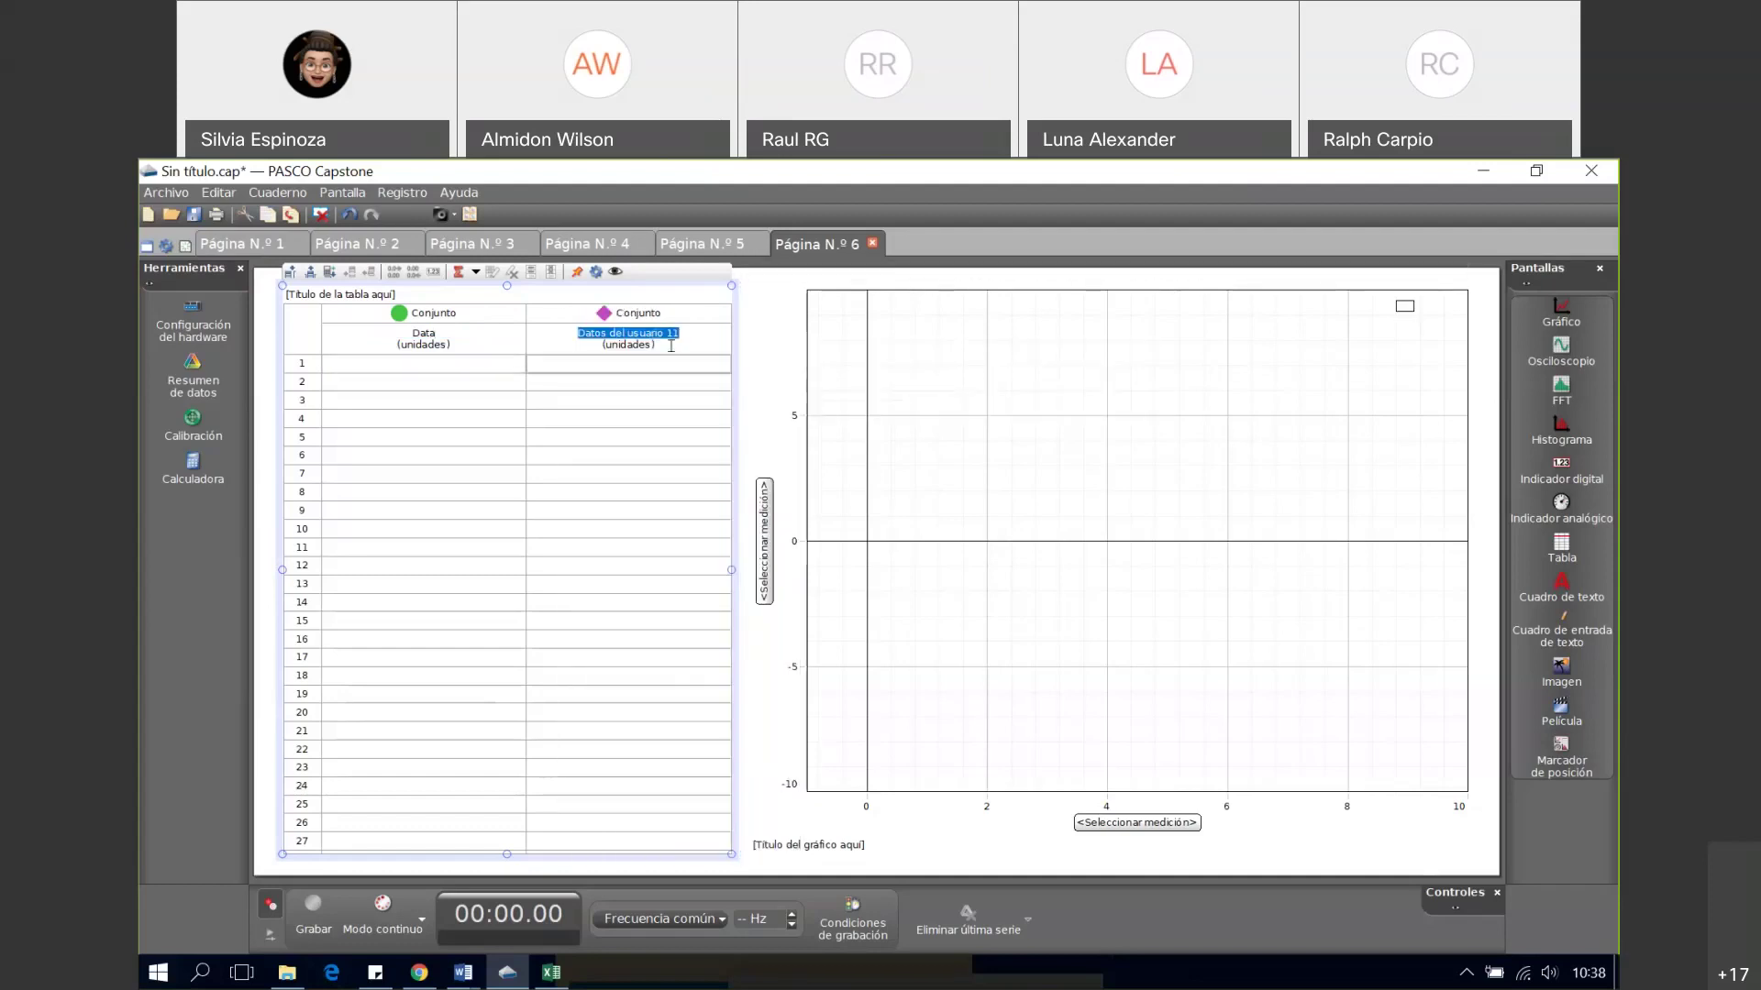
type("K")
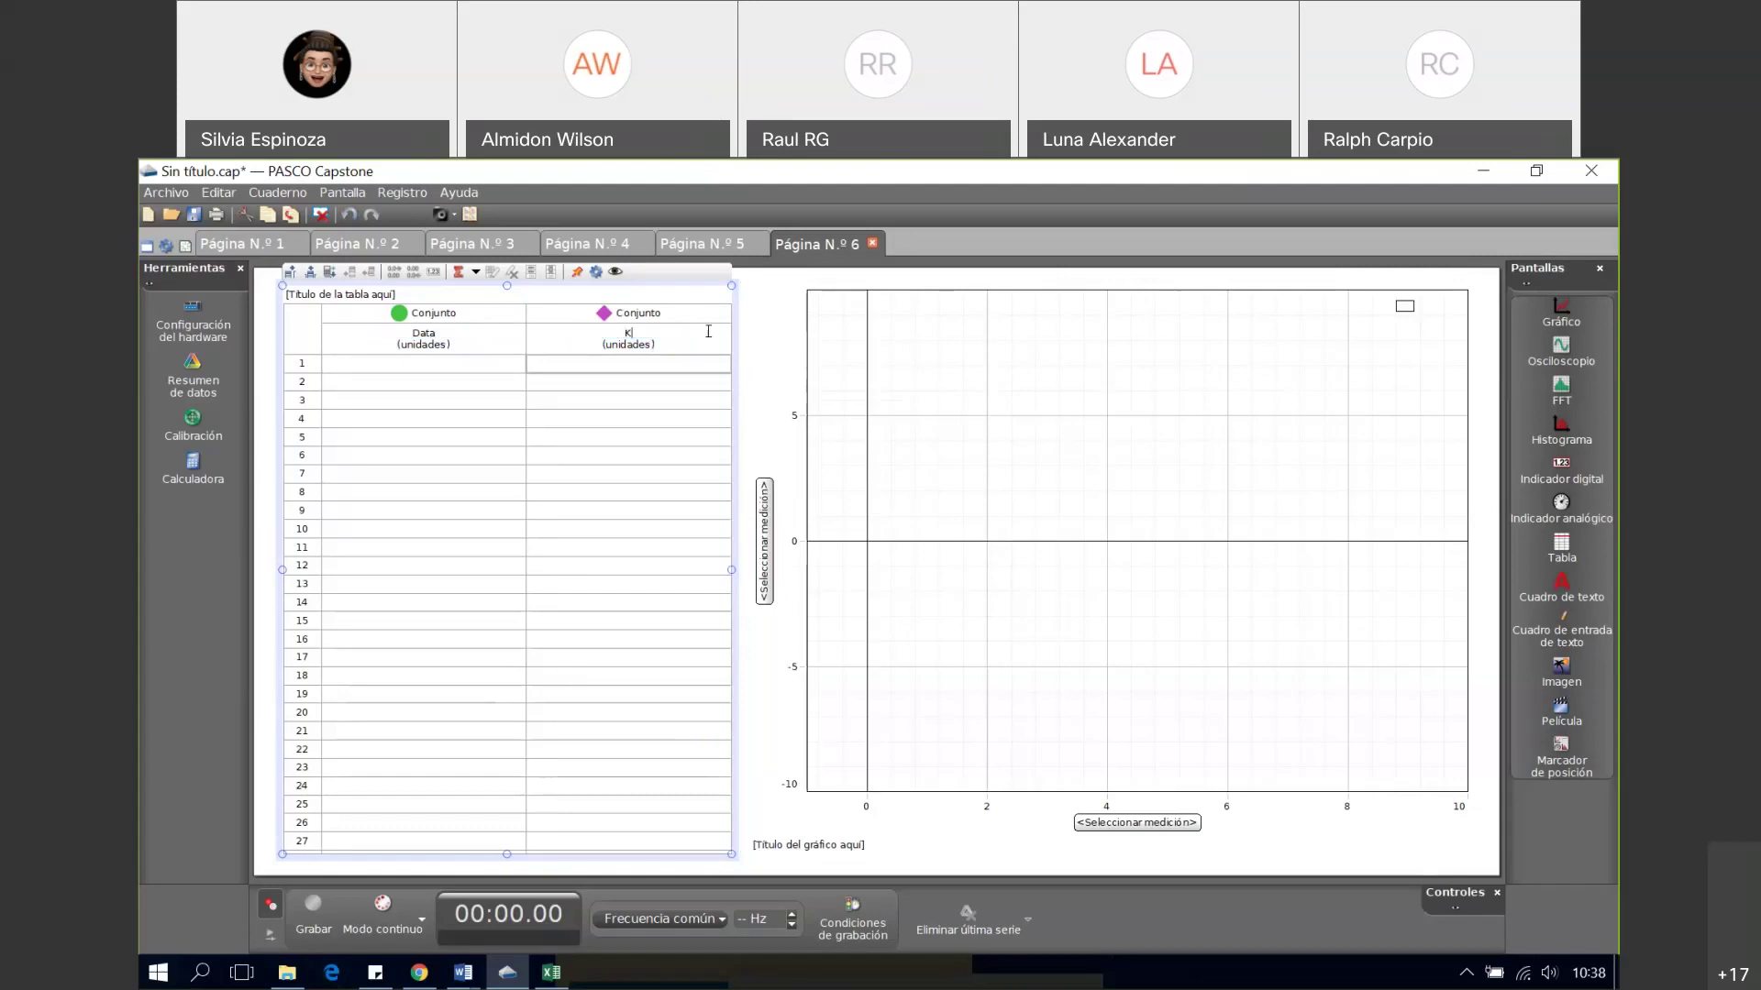
key("Tab")
type("N/m")
key("Return")
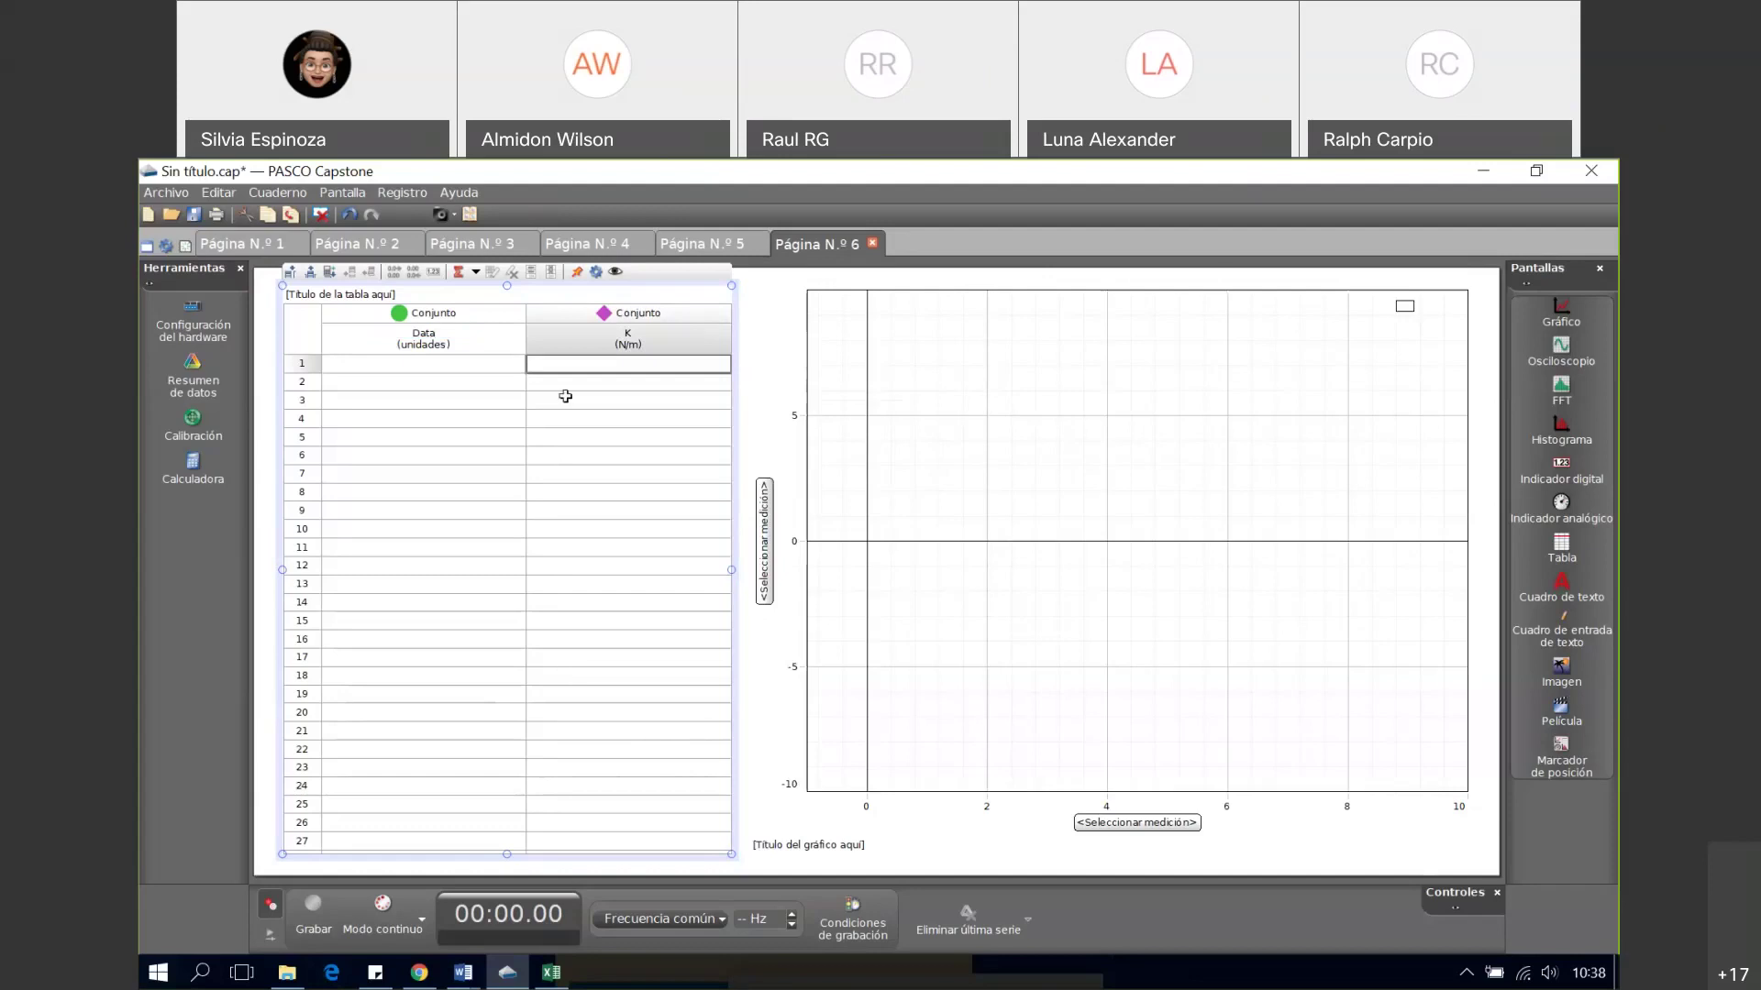
- Fill row 1 of the table with Data 1 and K 75.3
left_click(464, 364)
type("1")
left_click(589, 366)
type("75")
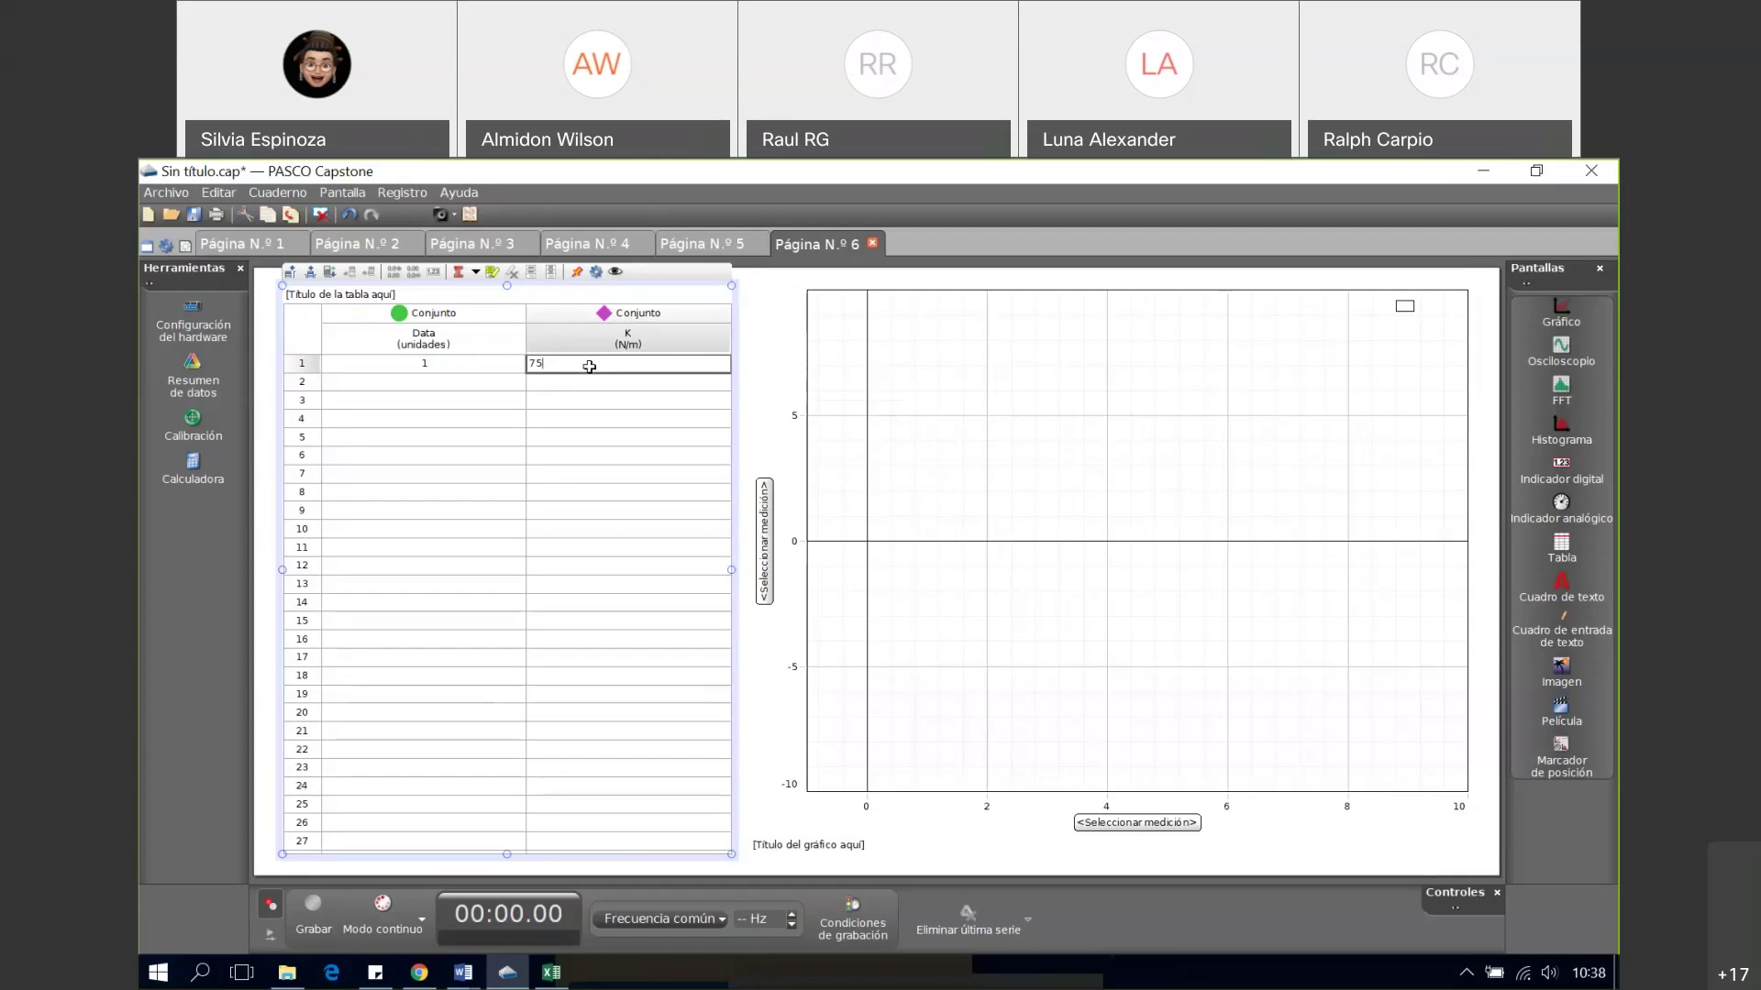
type(".3")
- Enter 2, 3, 4 and 5 in rows 2 to 5 of the Data column and select the K cell of row 2
left_click(394, 383)
type("2")
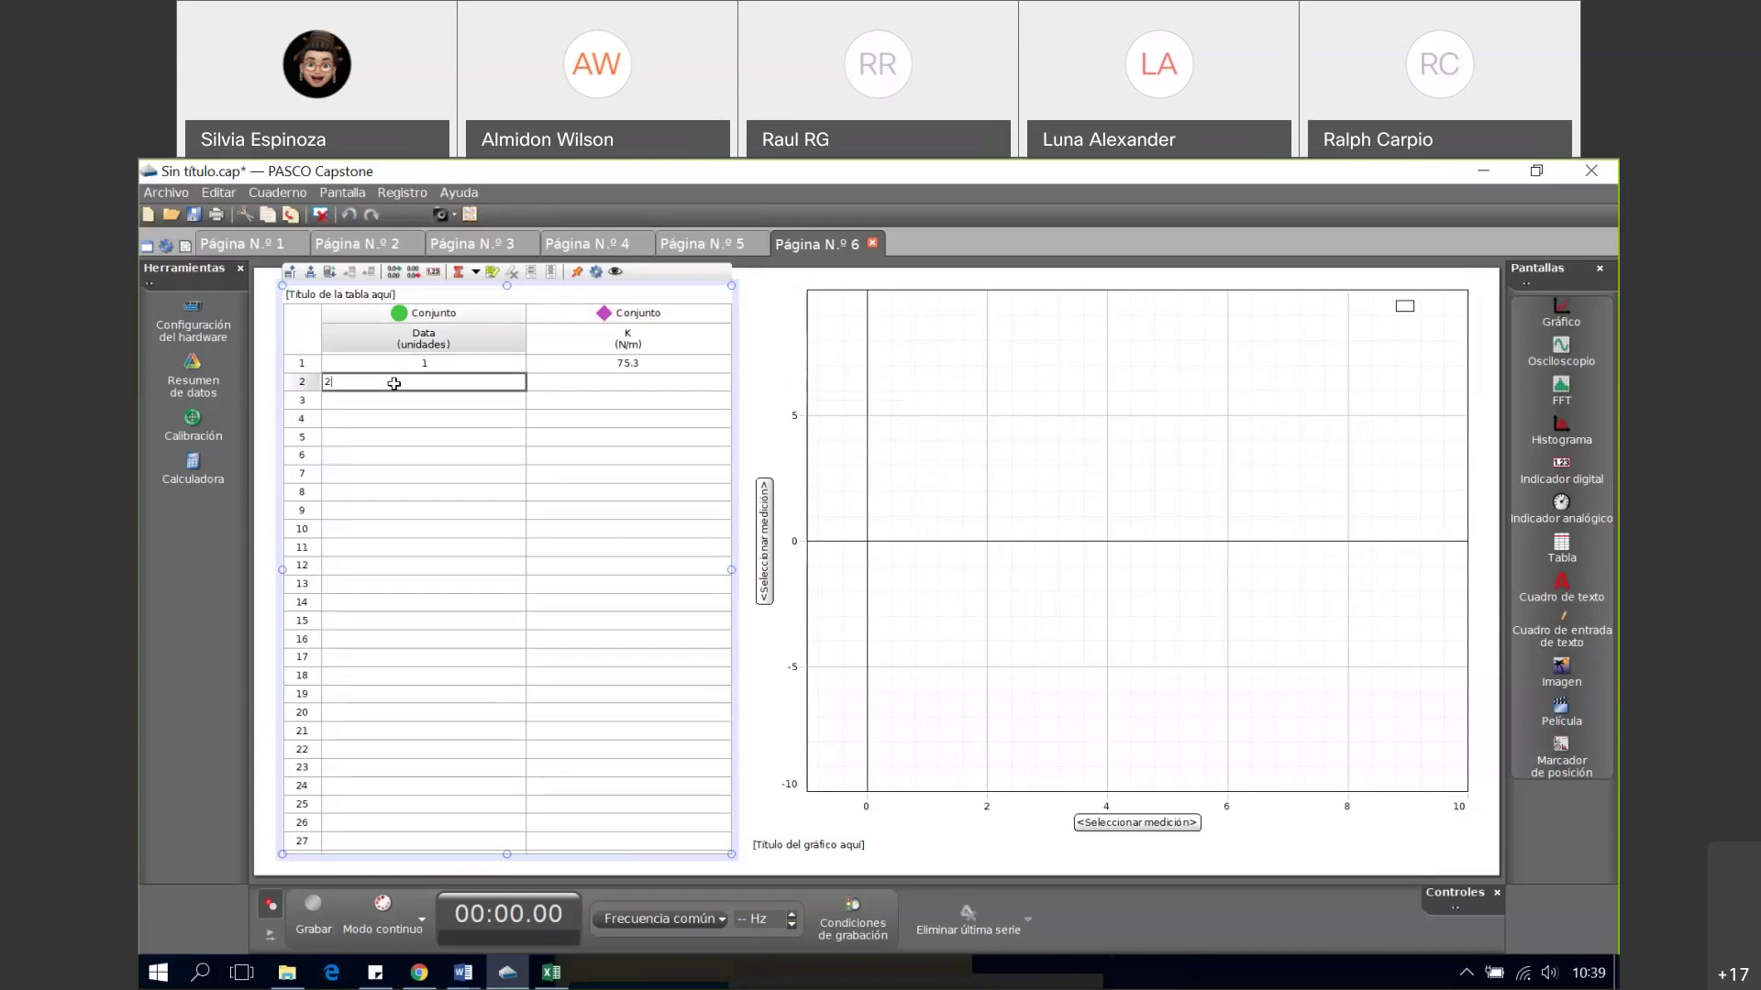
left_click(374, 397)
type("3")
left_click(374, 416)
type("4")
left_click(386, 436)
type("5")
left_click_drag(605, 382, 604, 438)
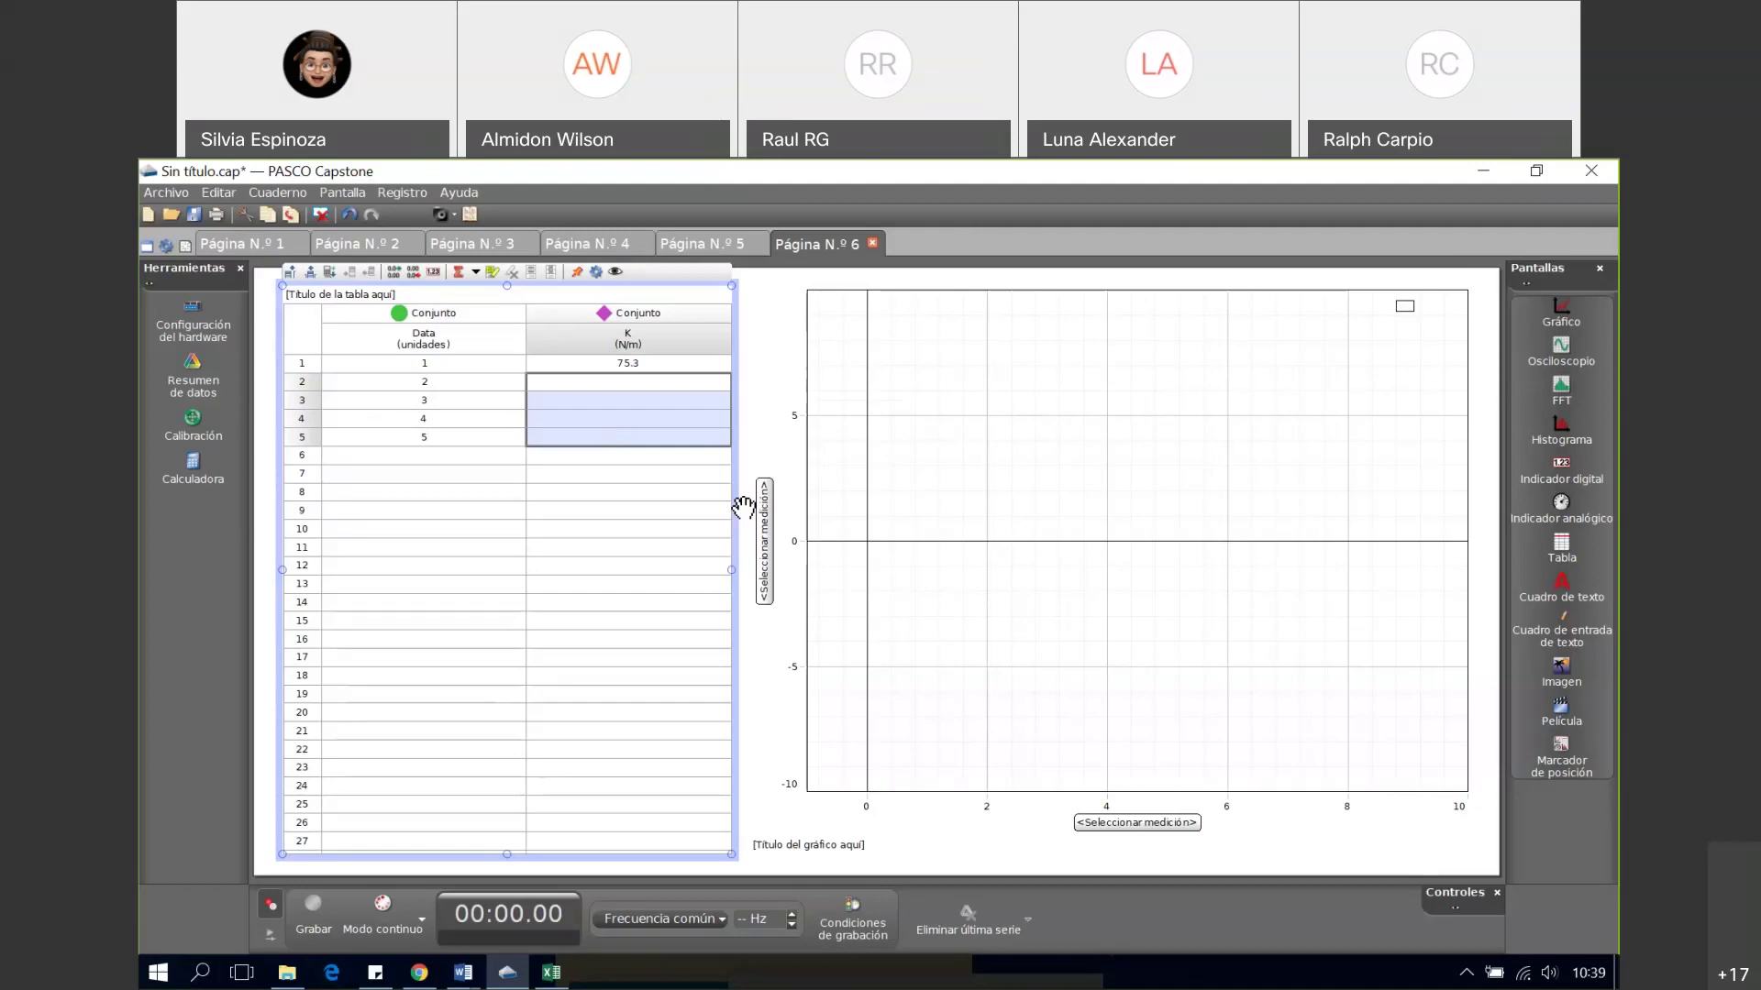
left_click(600, 377)
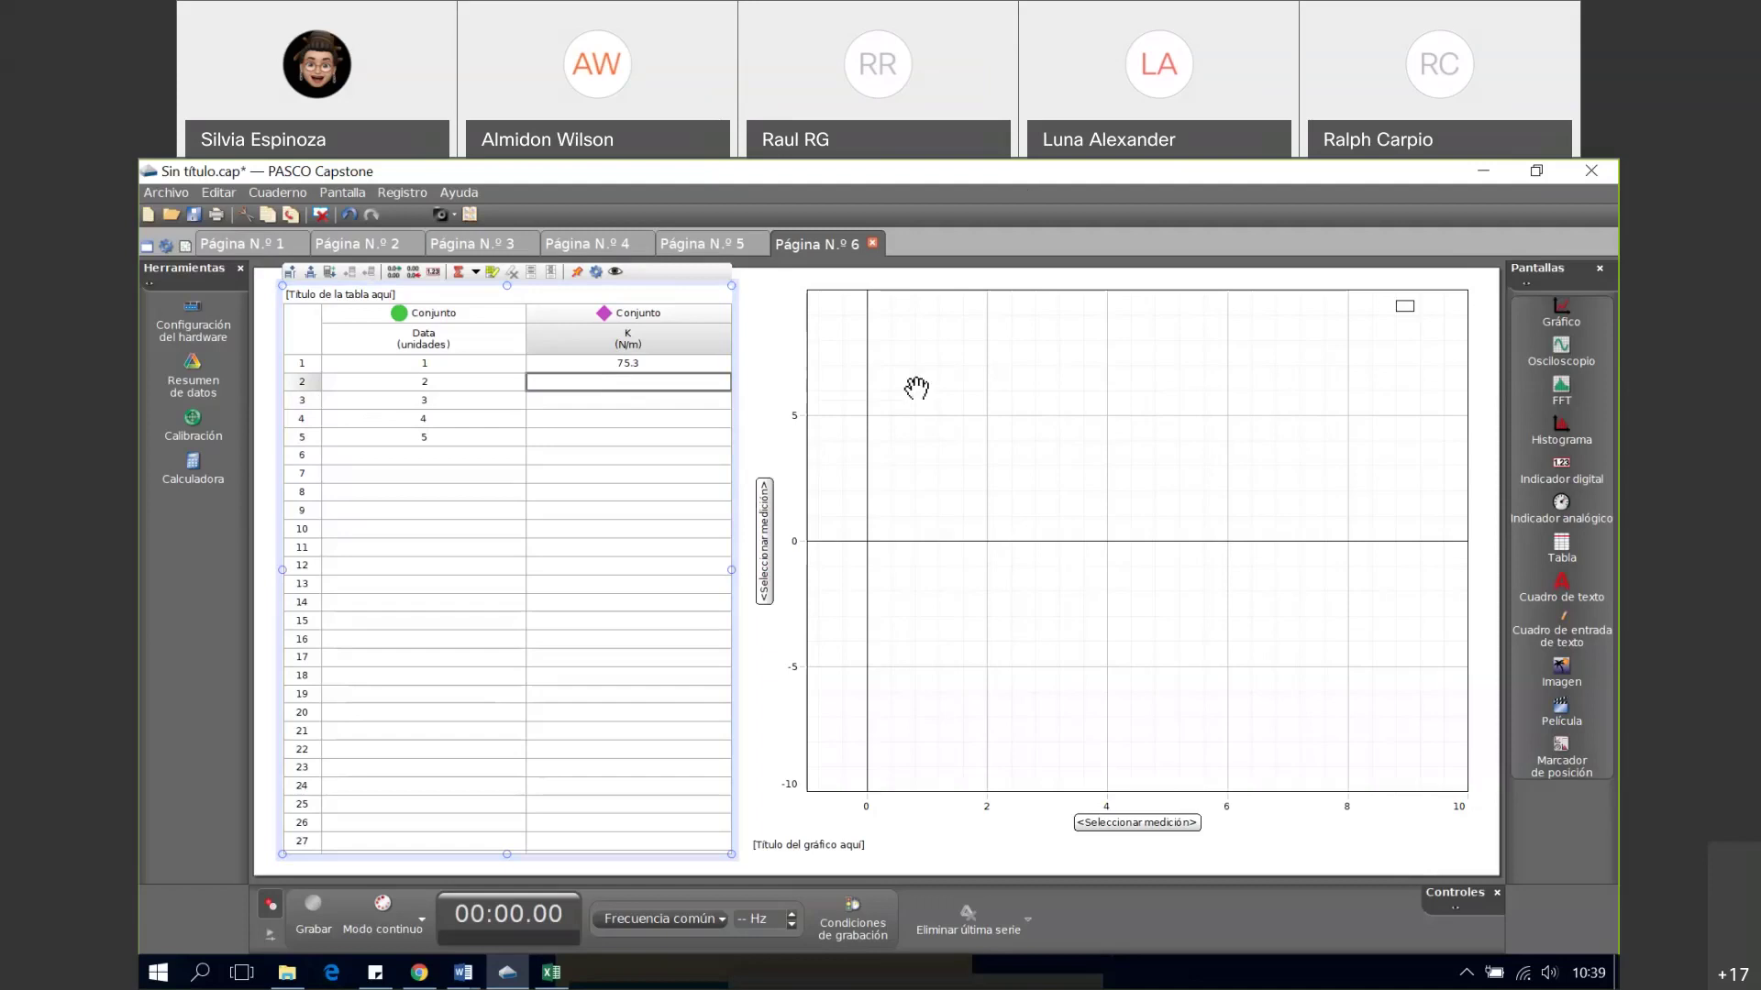
- Pause the Ley de Hooke virtual laboratory introduction video and mute its sound
left_click(962, 400)
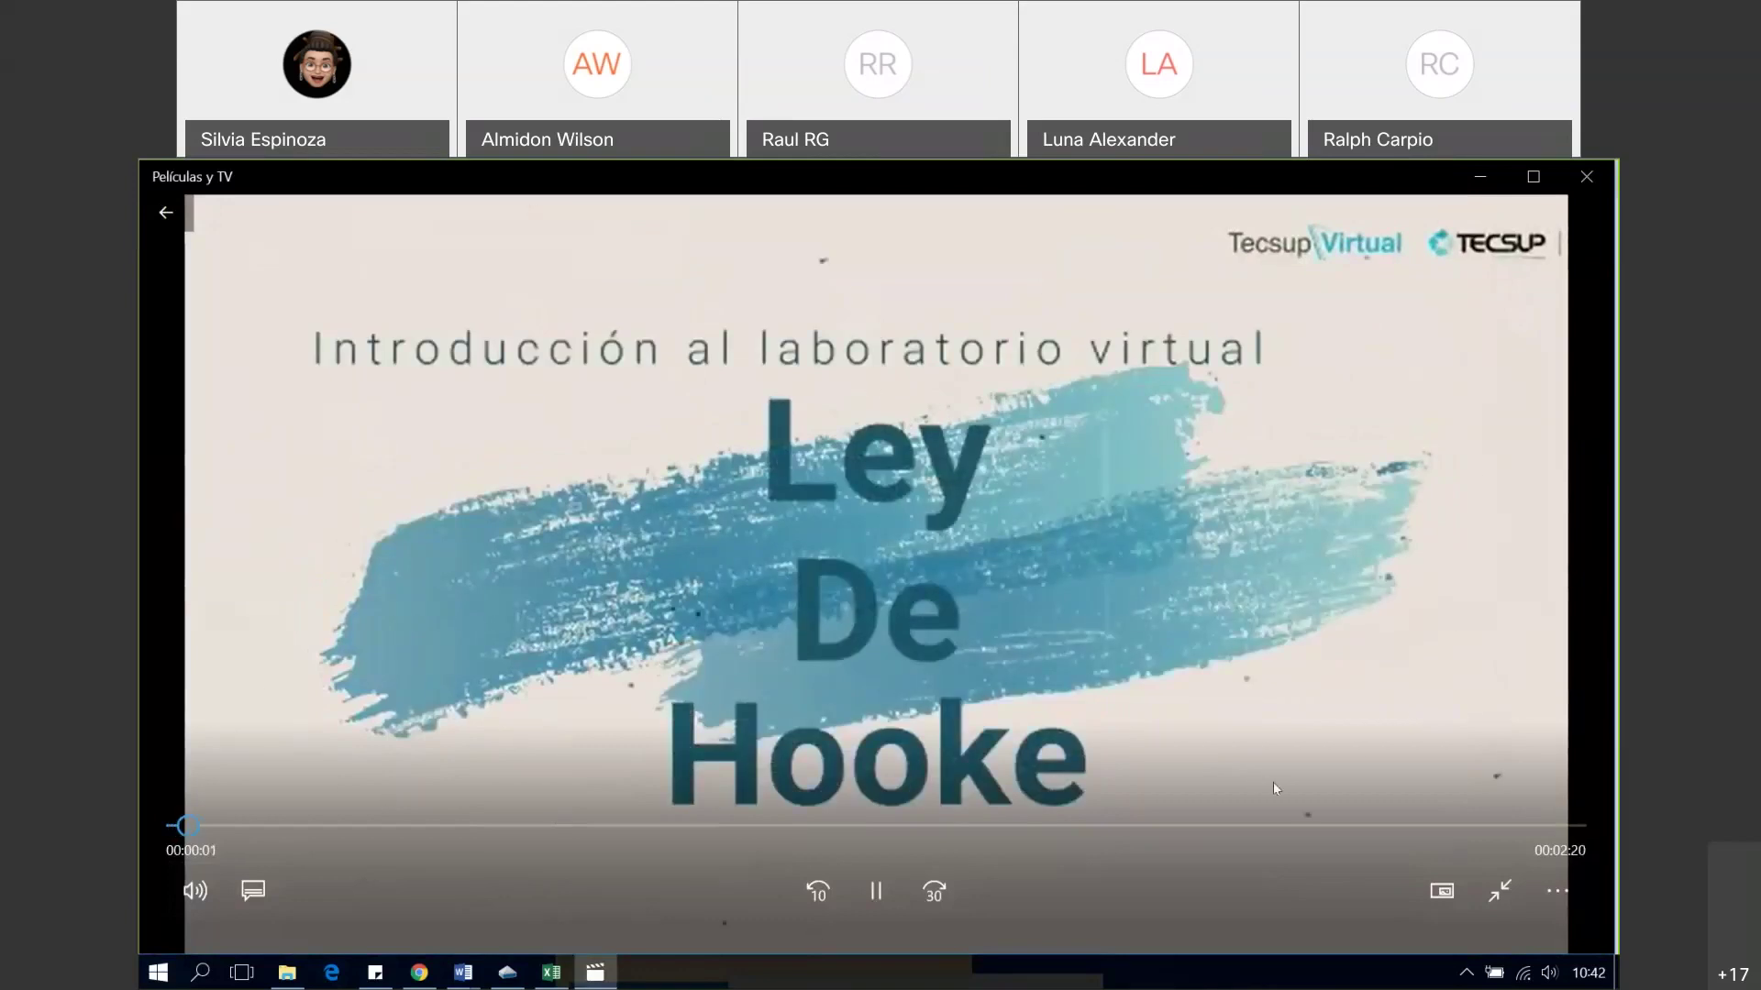
left_click(878, 892)
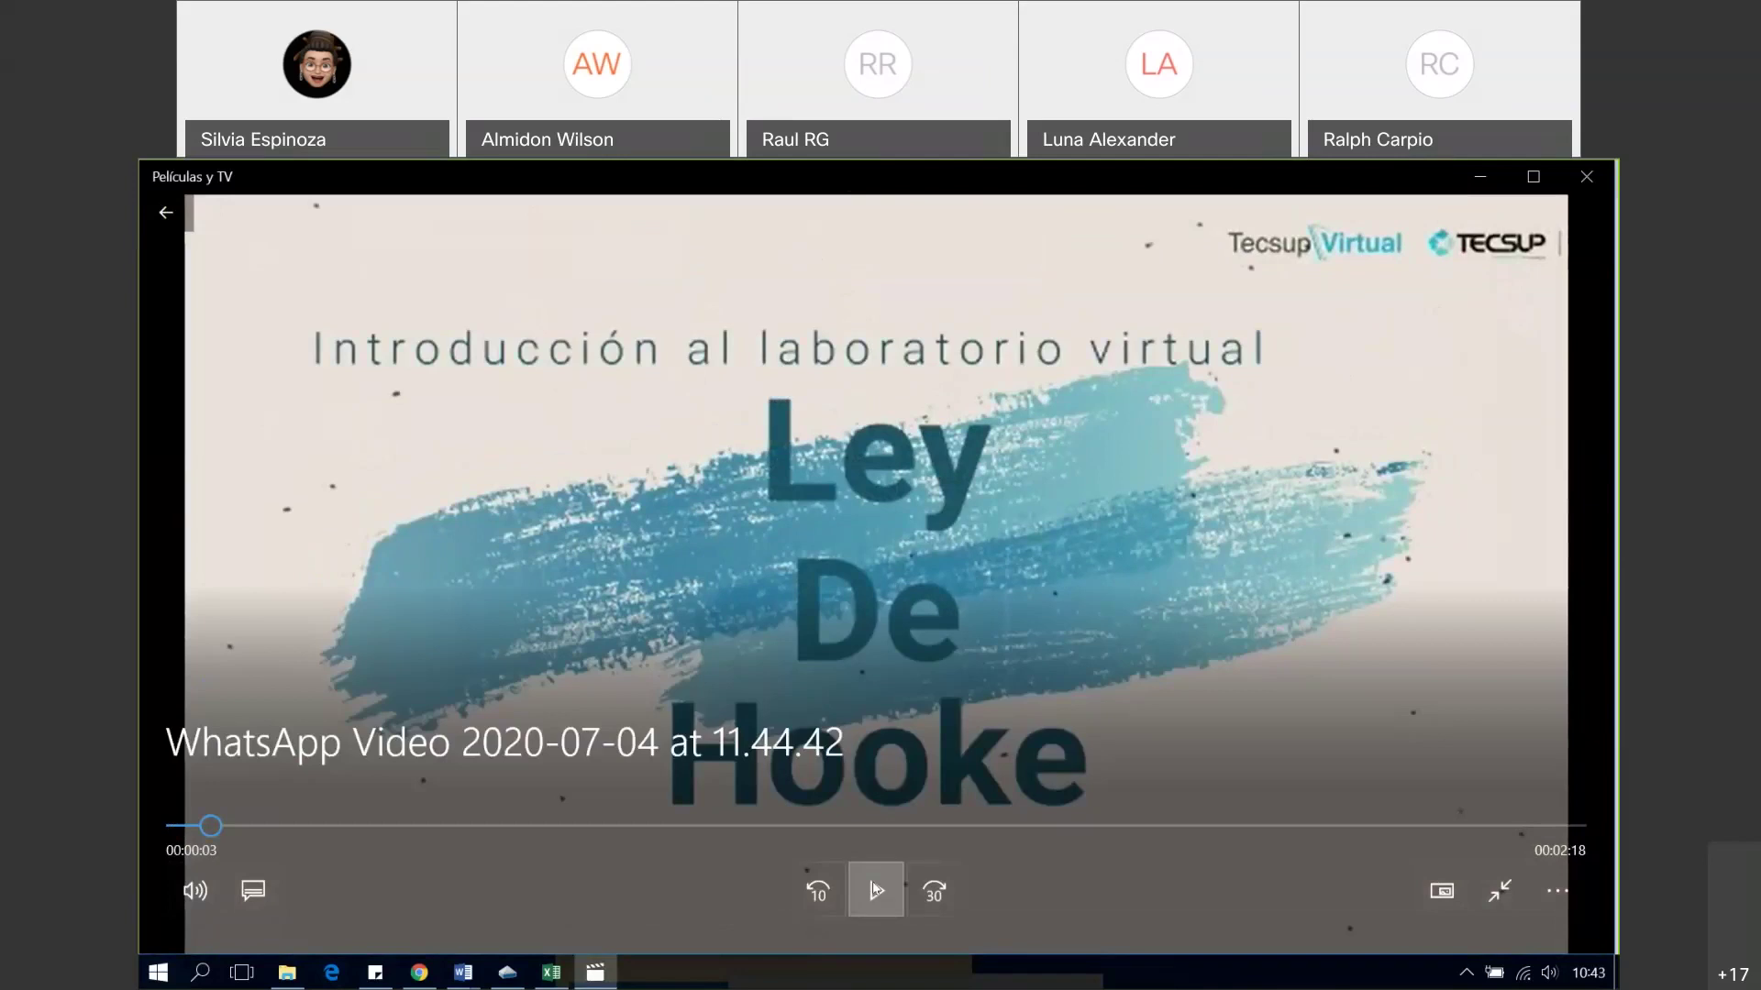
left_click(183, 915)
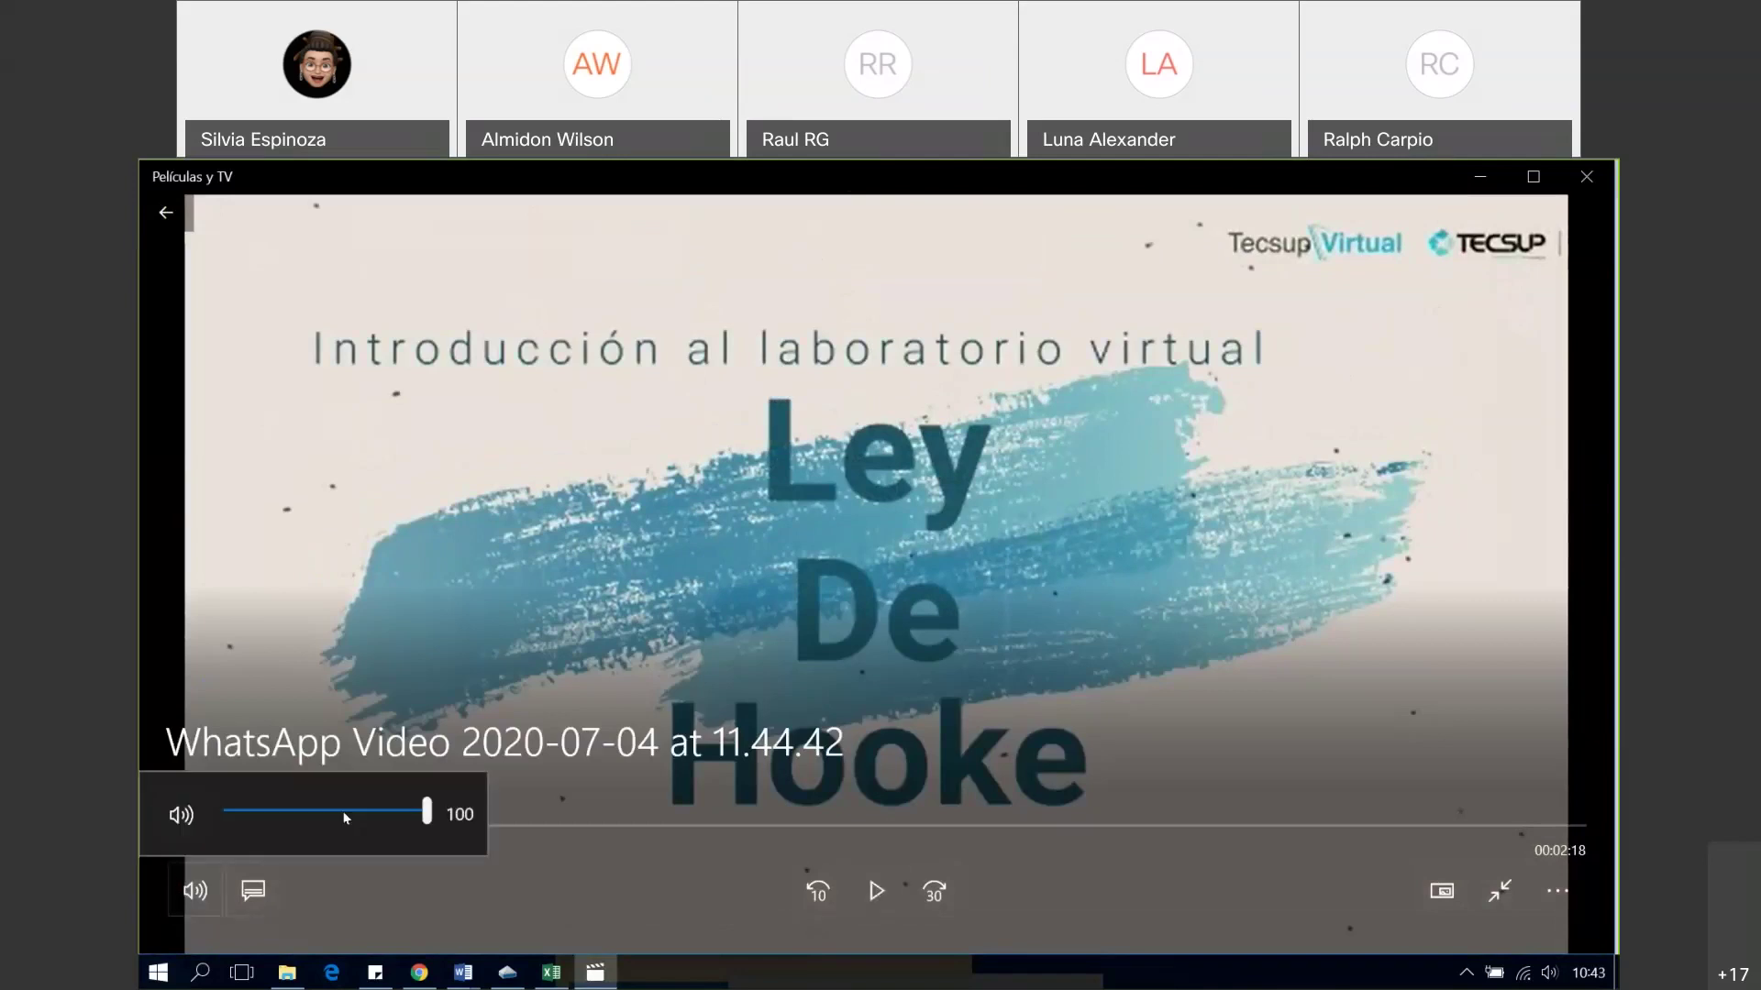
left_click(200, 816)
left_click(1014, 674)
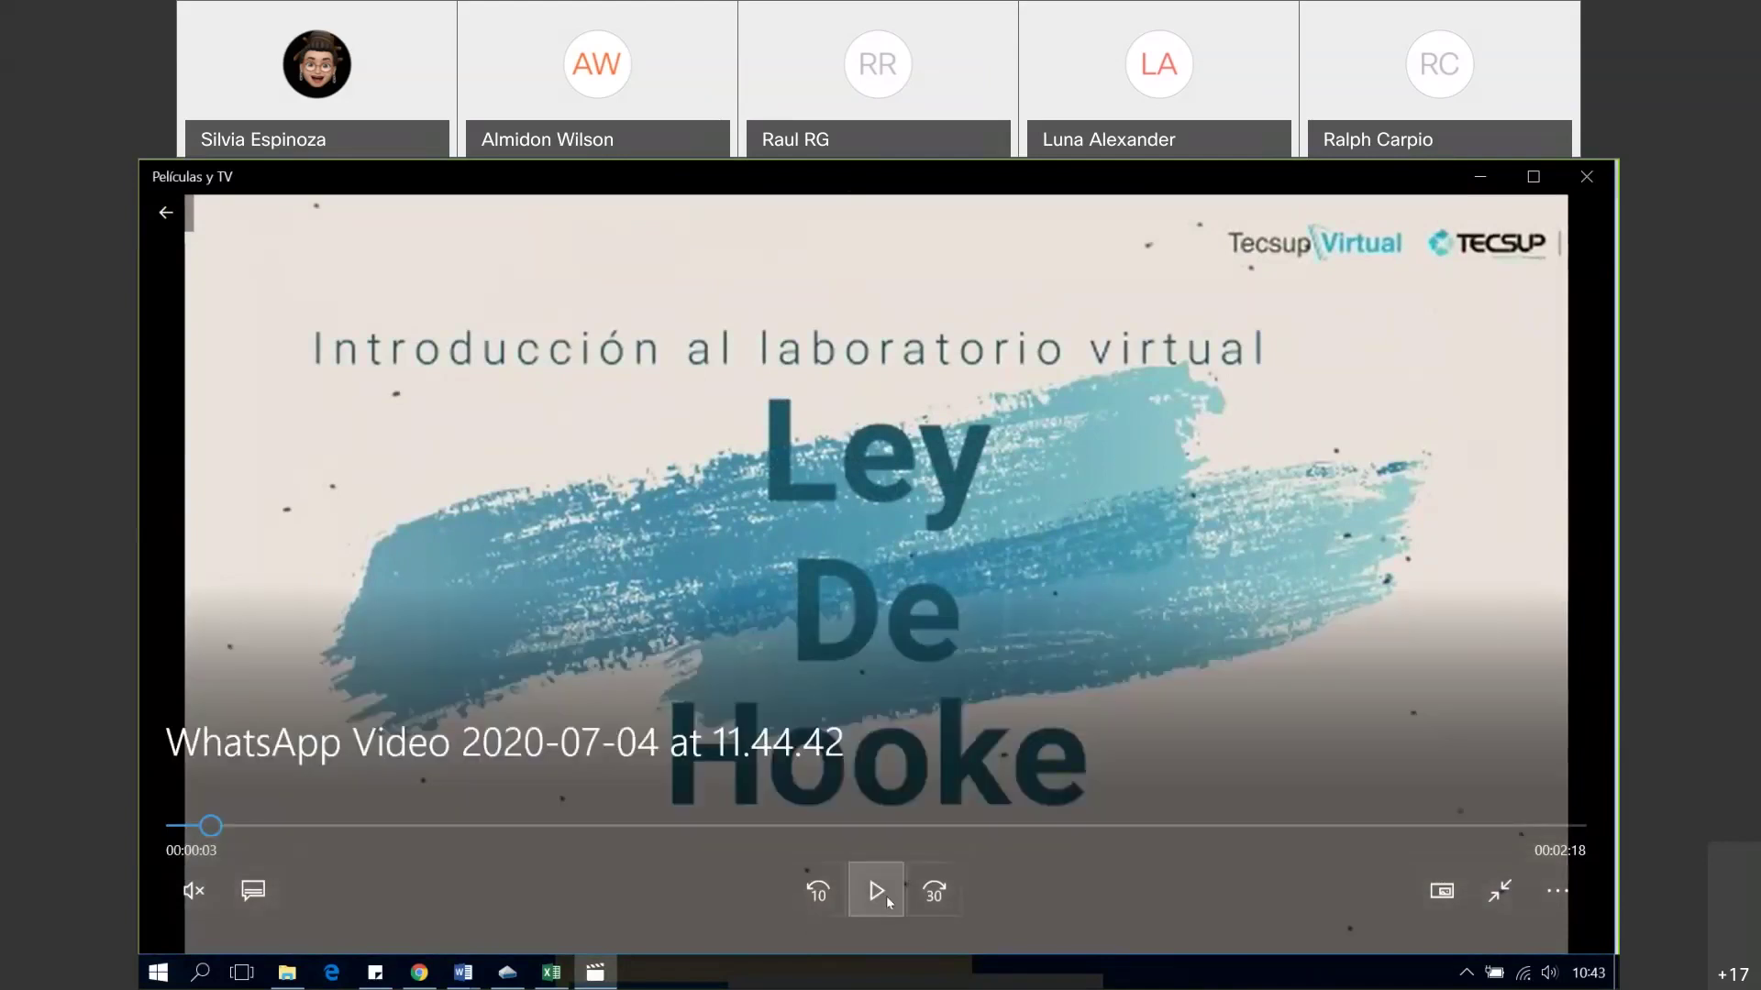
- Resume the muted Hooke's law video, pause it at 00:00:23 and minimize the player
left_click(887, 897)
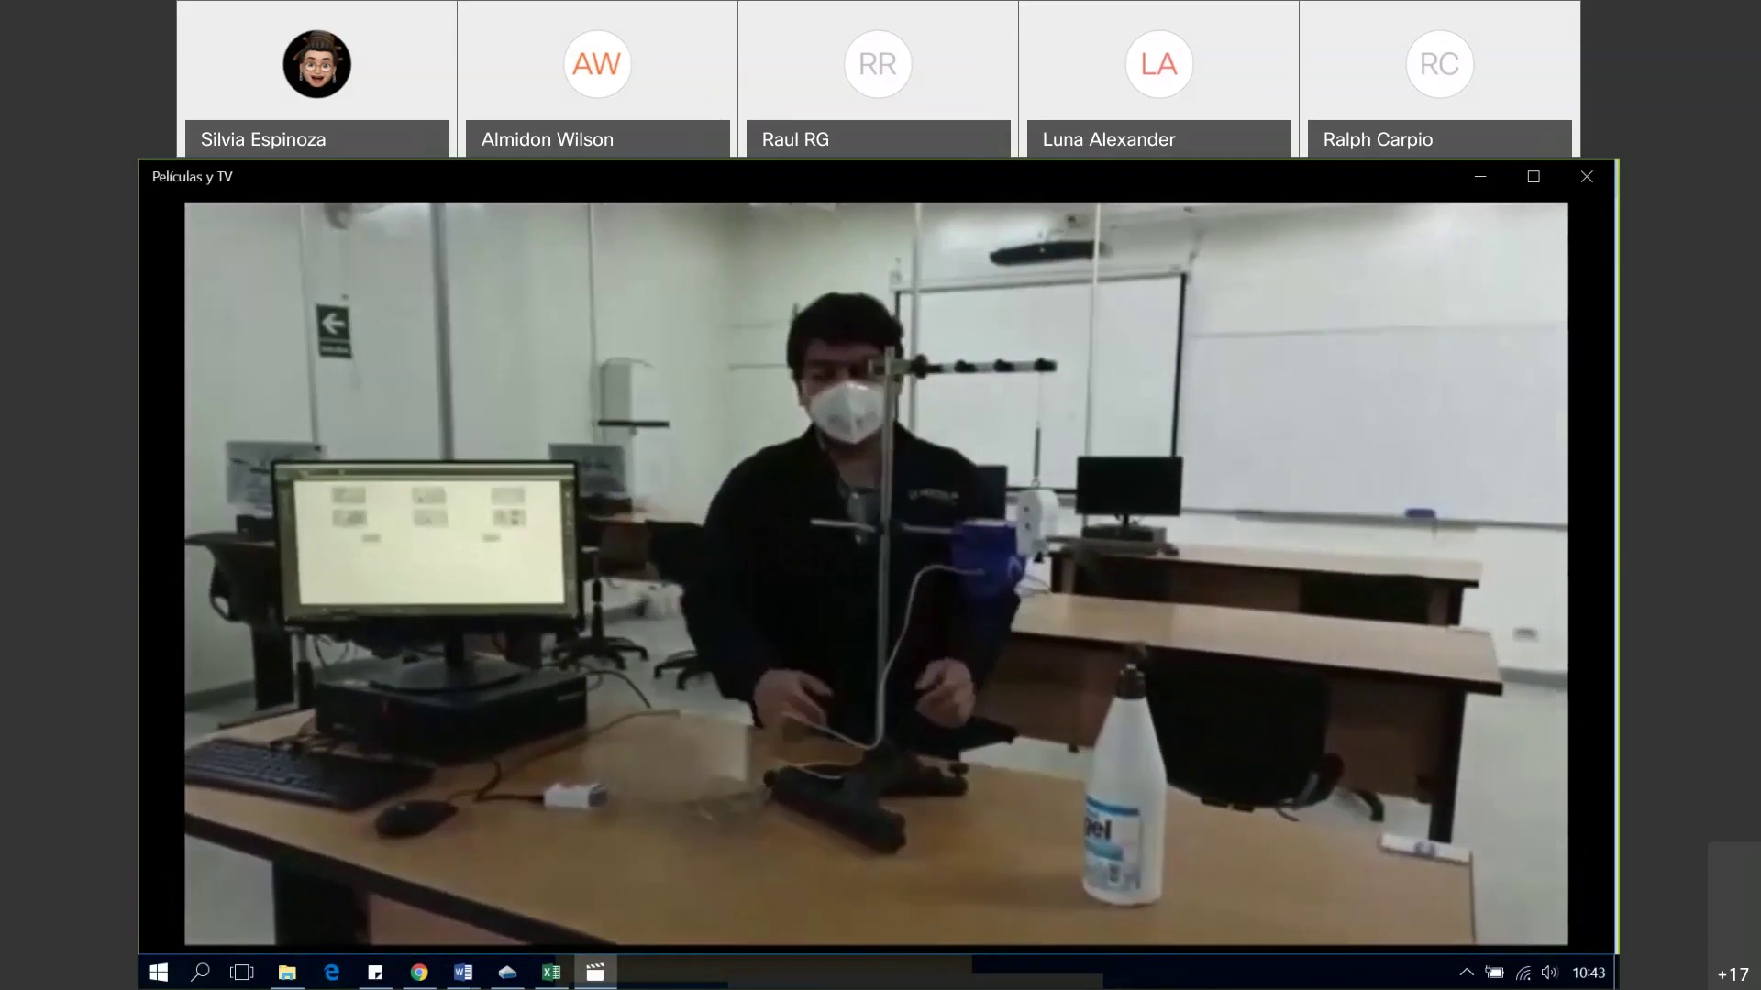
mouse_move(911, 657)
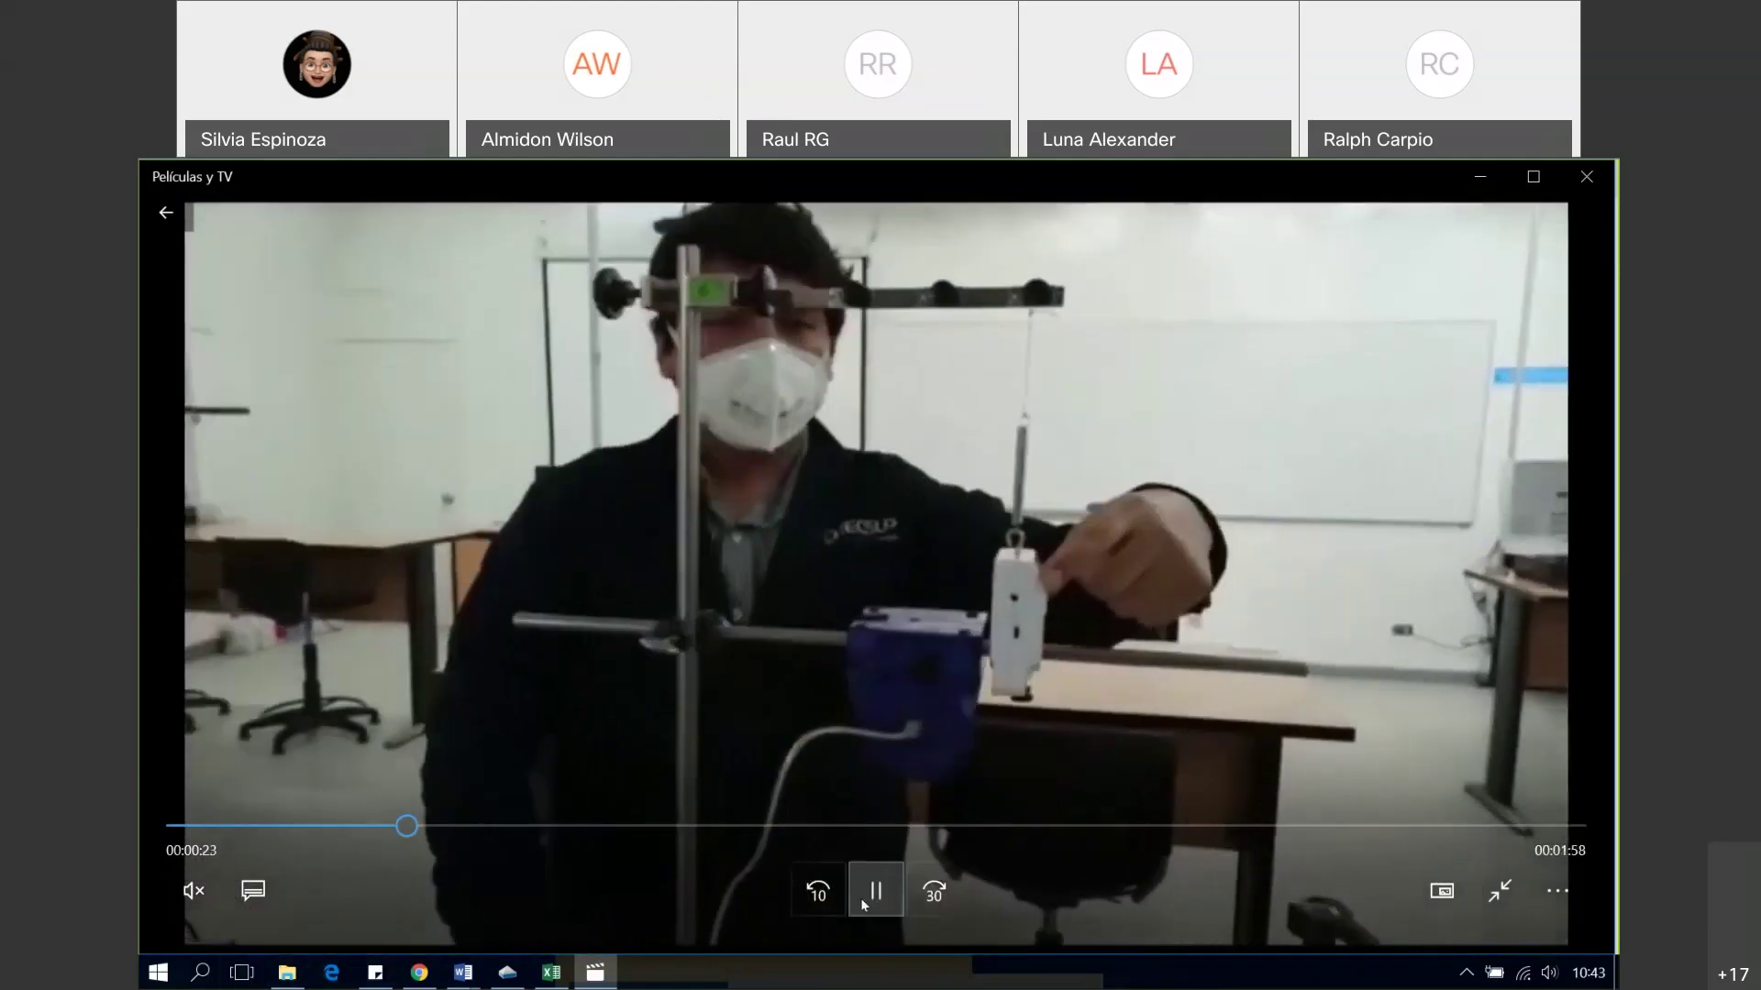
left_click(866, 899)
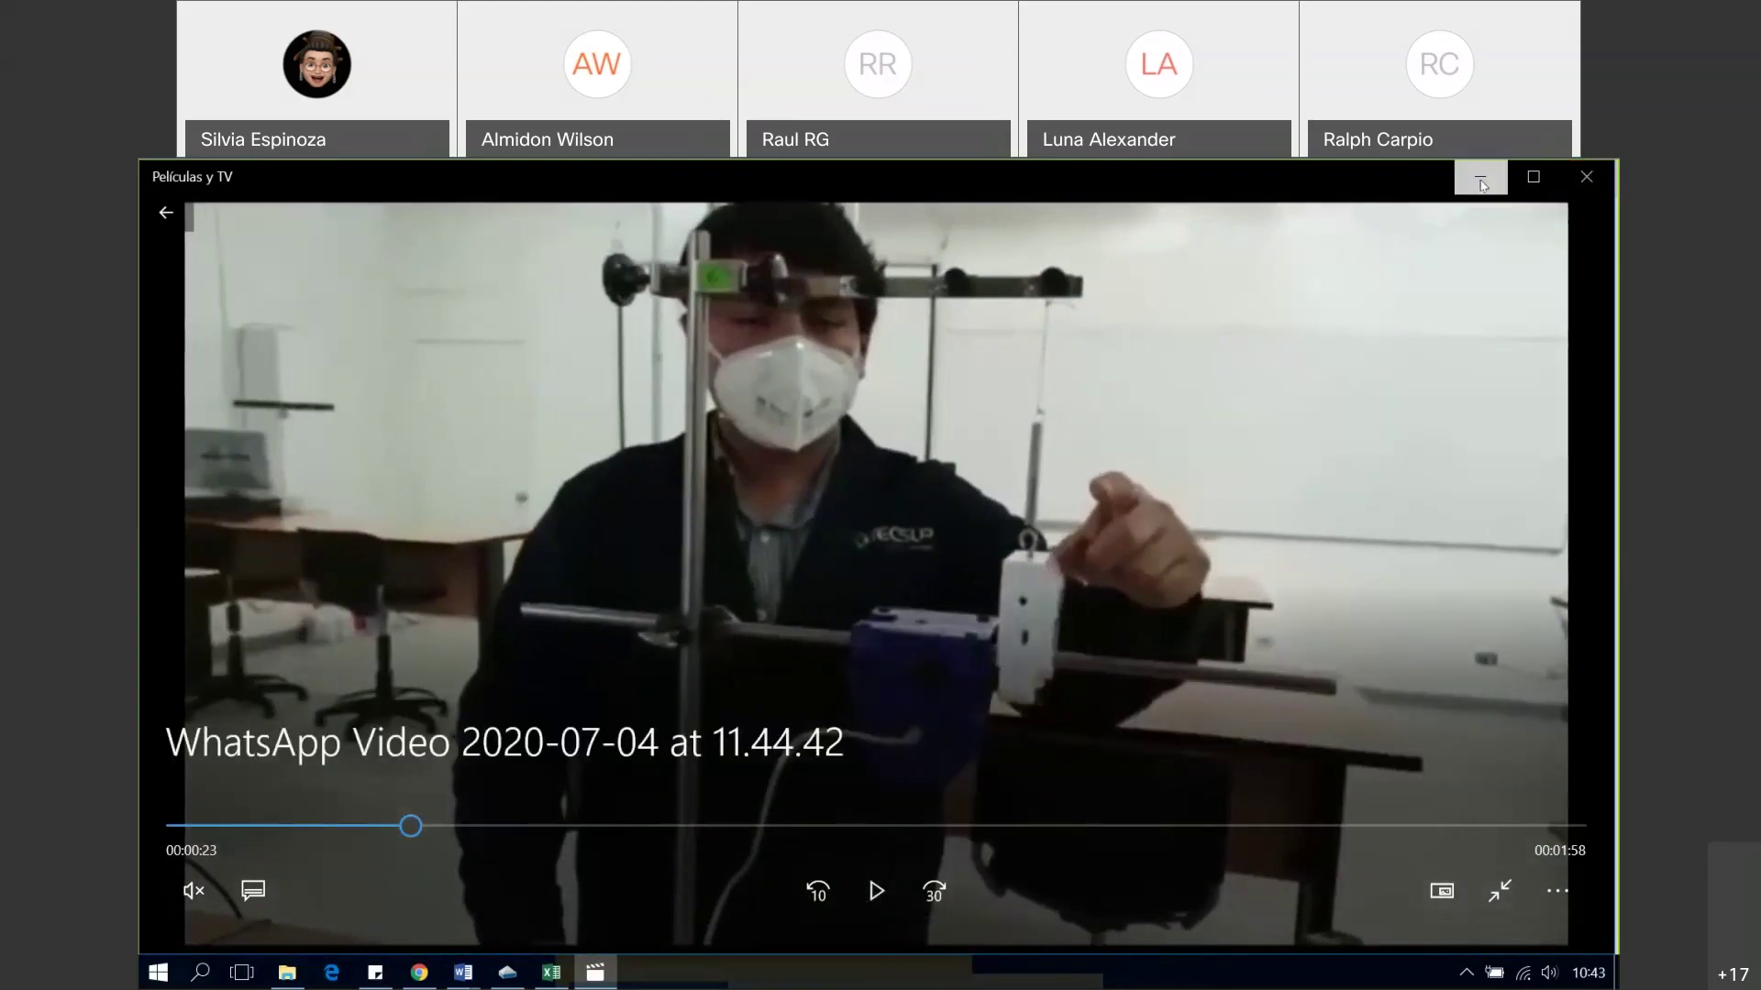
left_click(1480, 181)
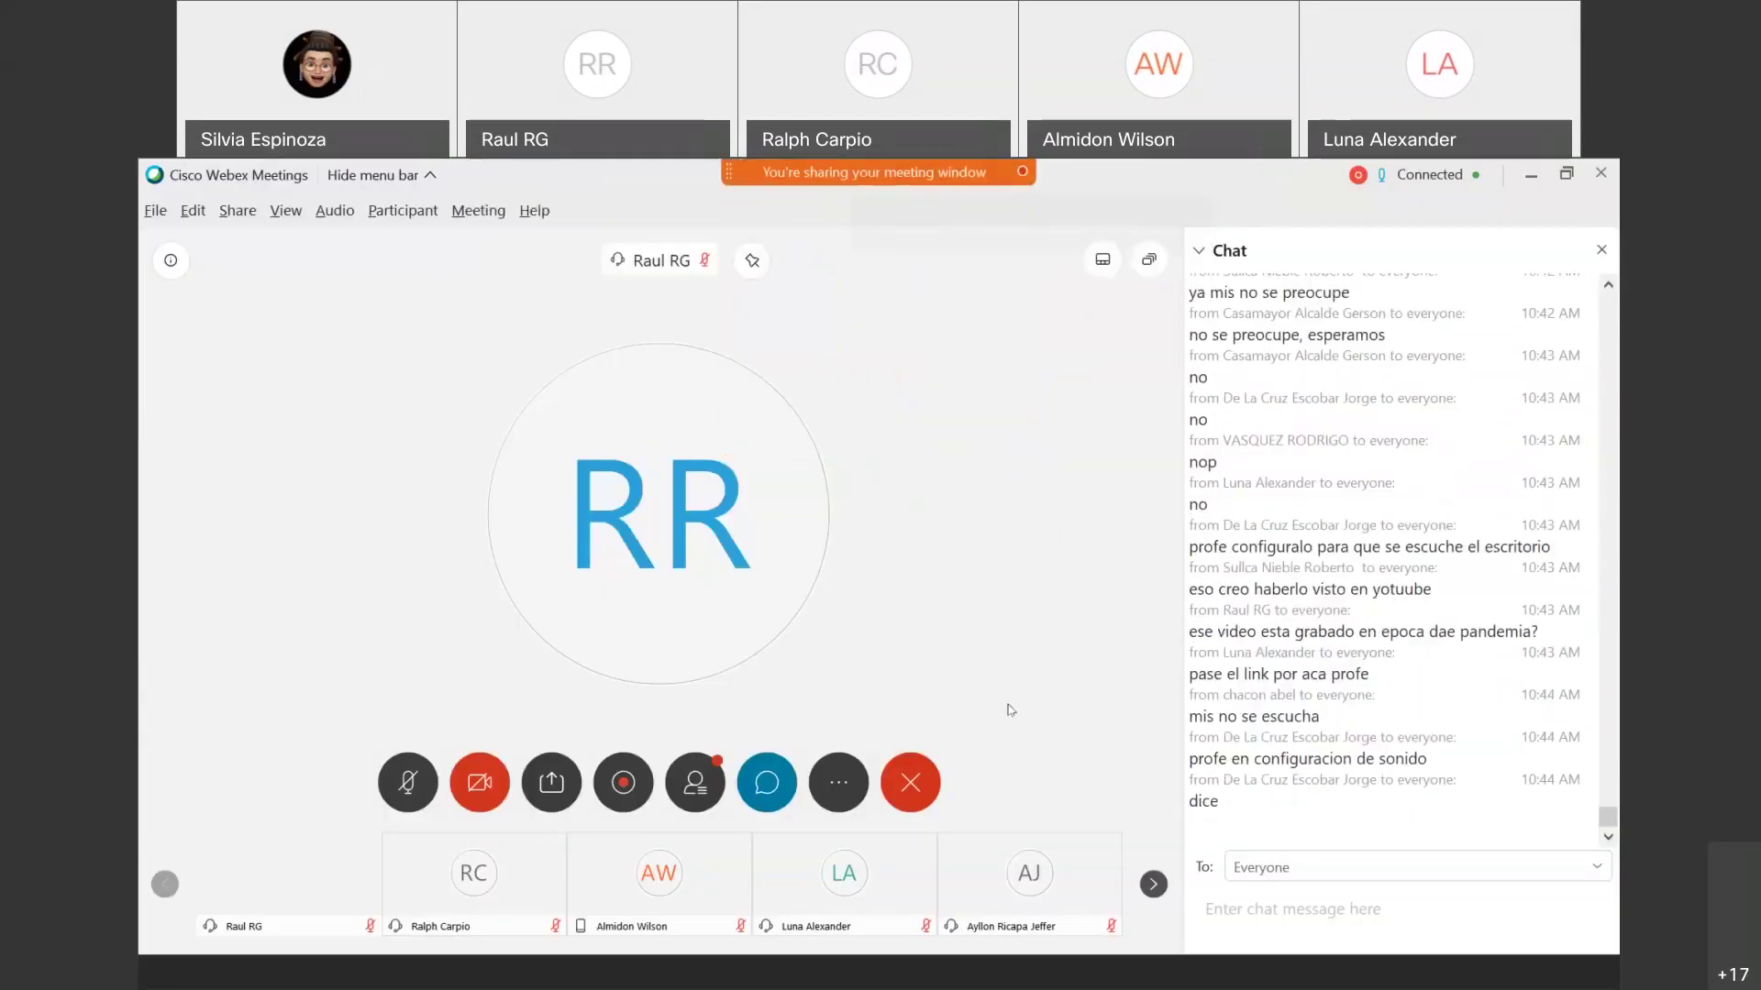
- Send the message "se escucha" to everyone in the Webex meeting chat and stop sharing the meeting window
mouse_move(658, 932)
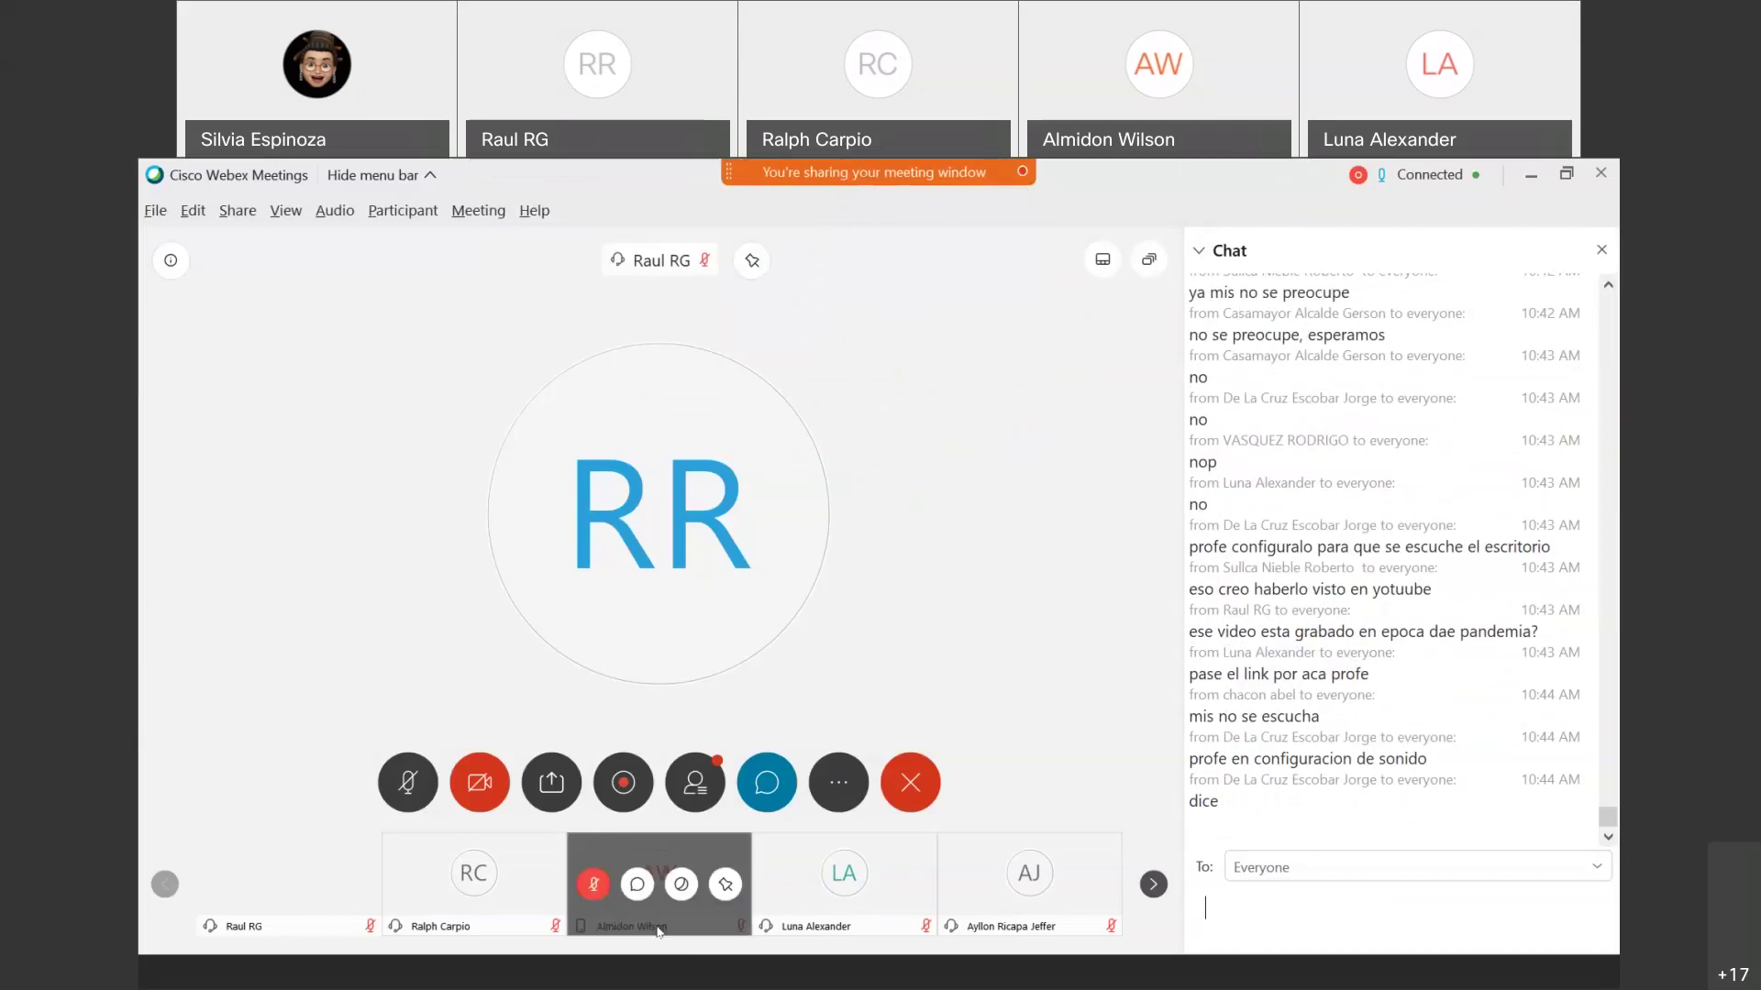
left_click(592, 981)
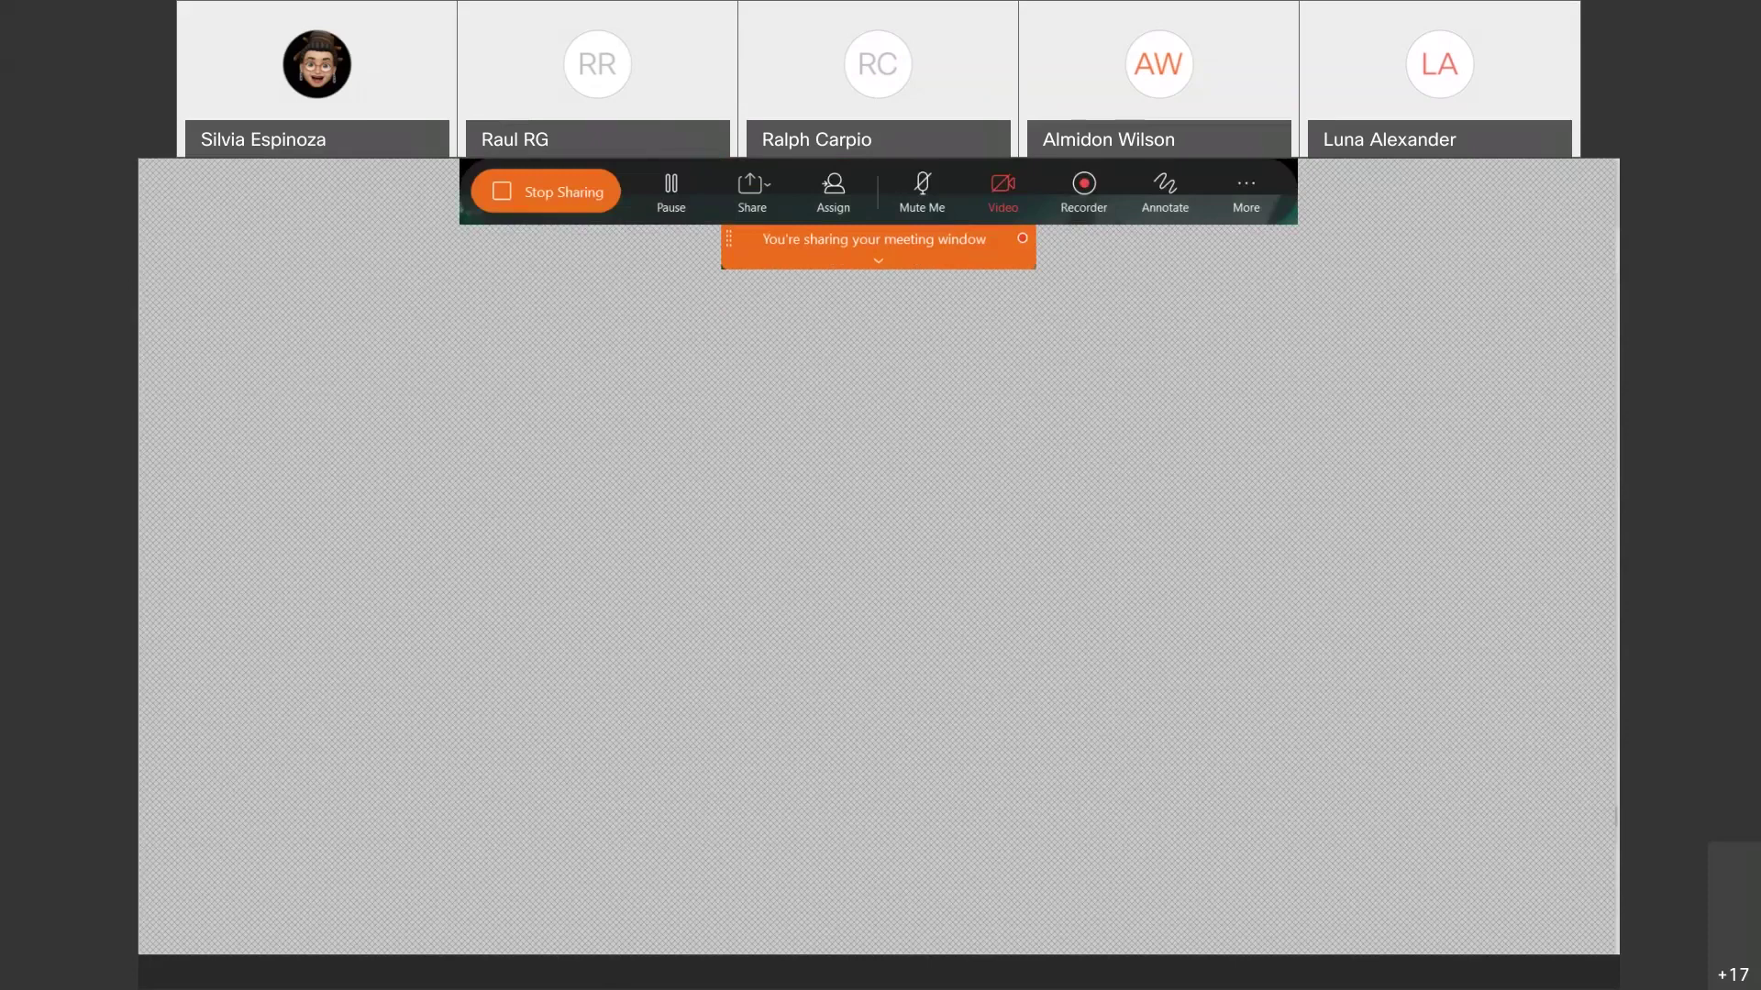
left_click(649, 982)
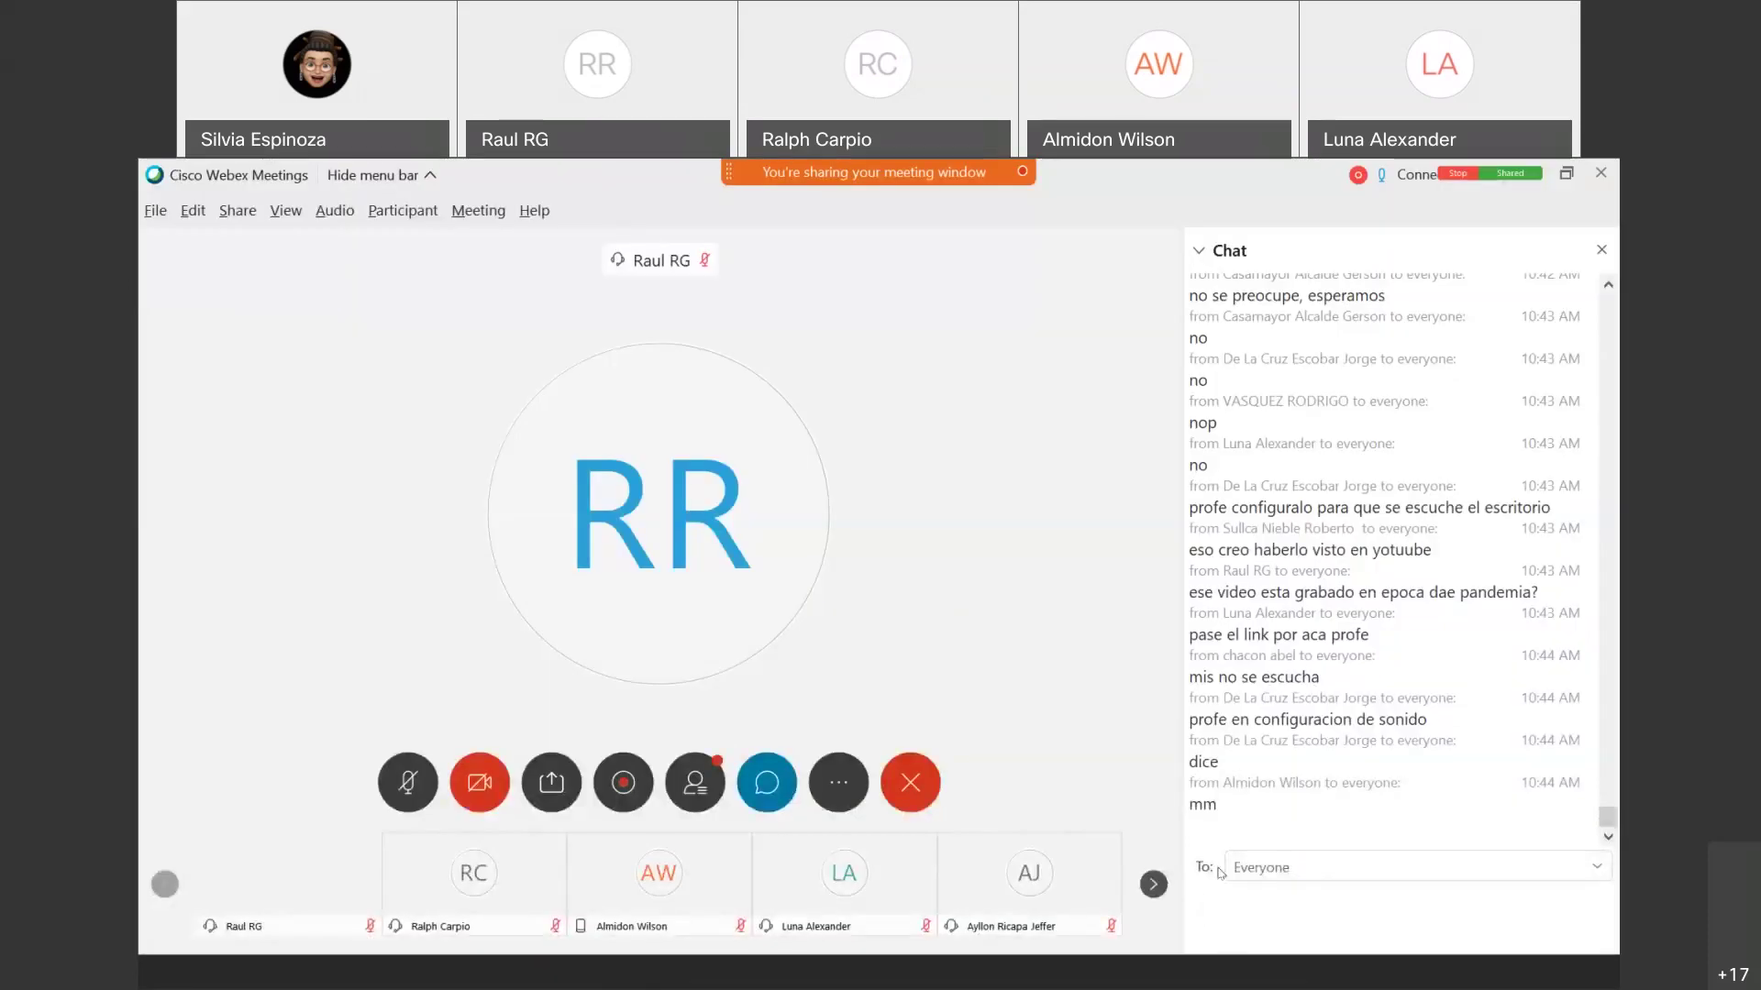
left_click(1323, 898)
type("se escucha")
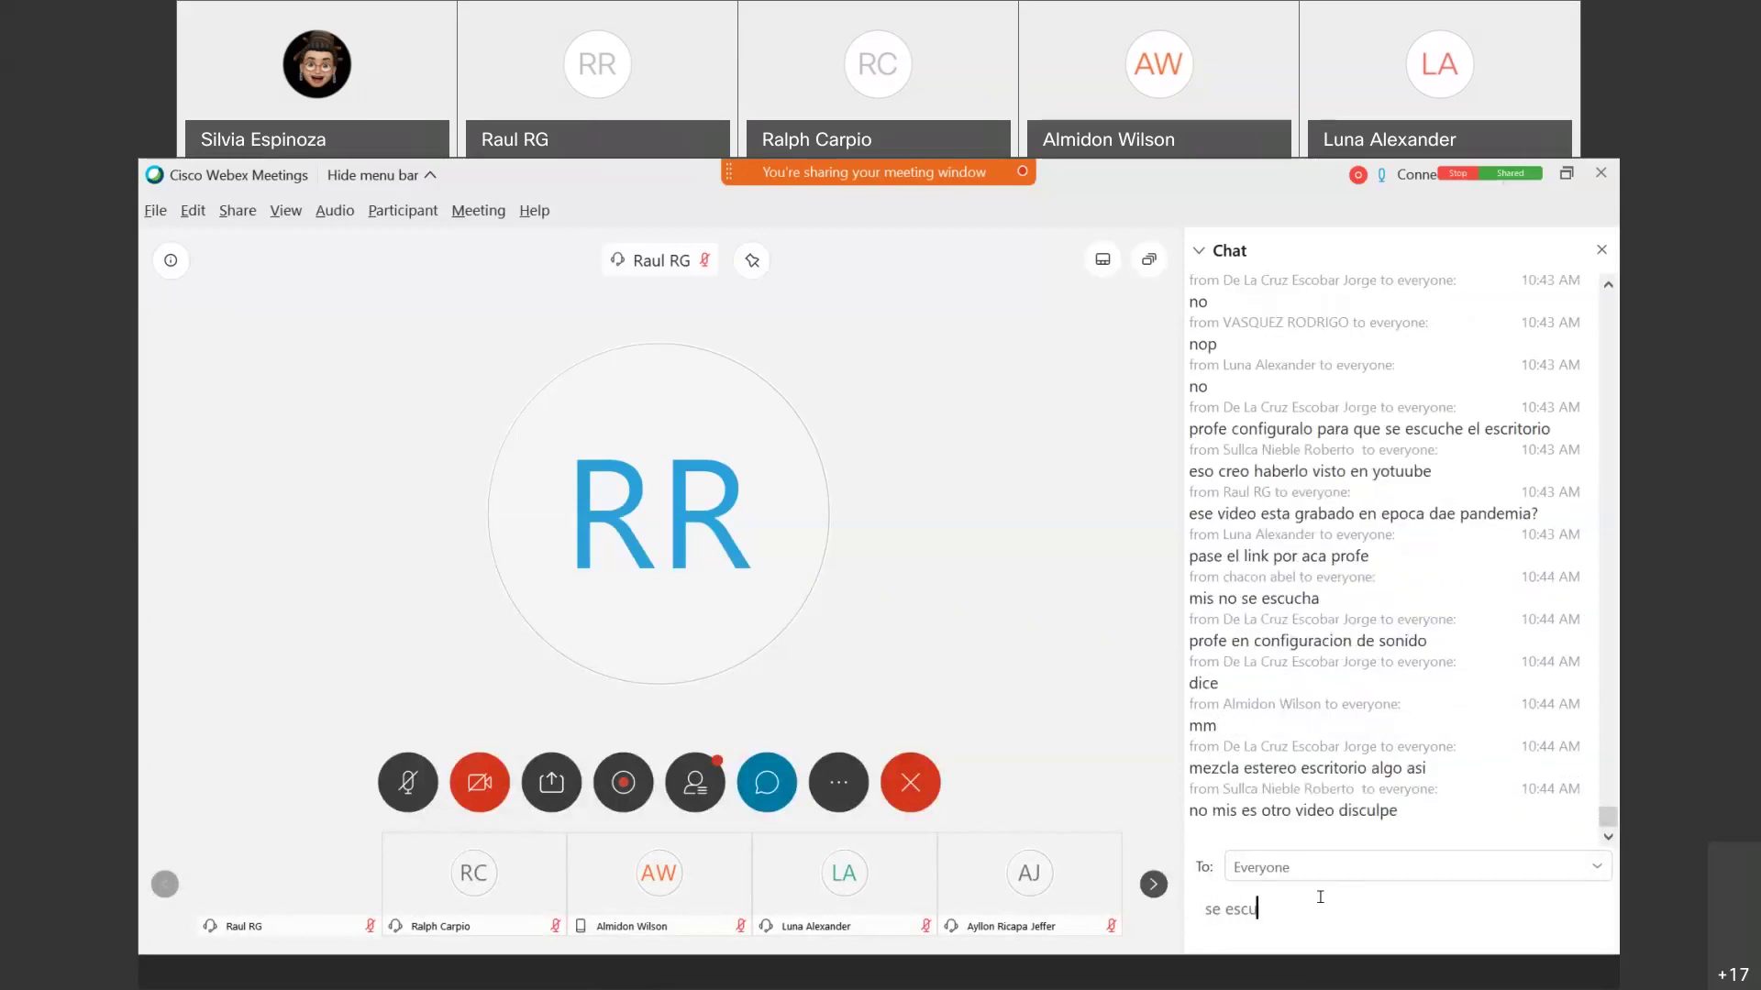
key("Return")
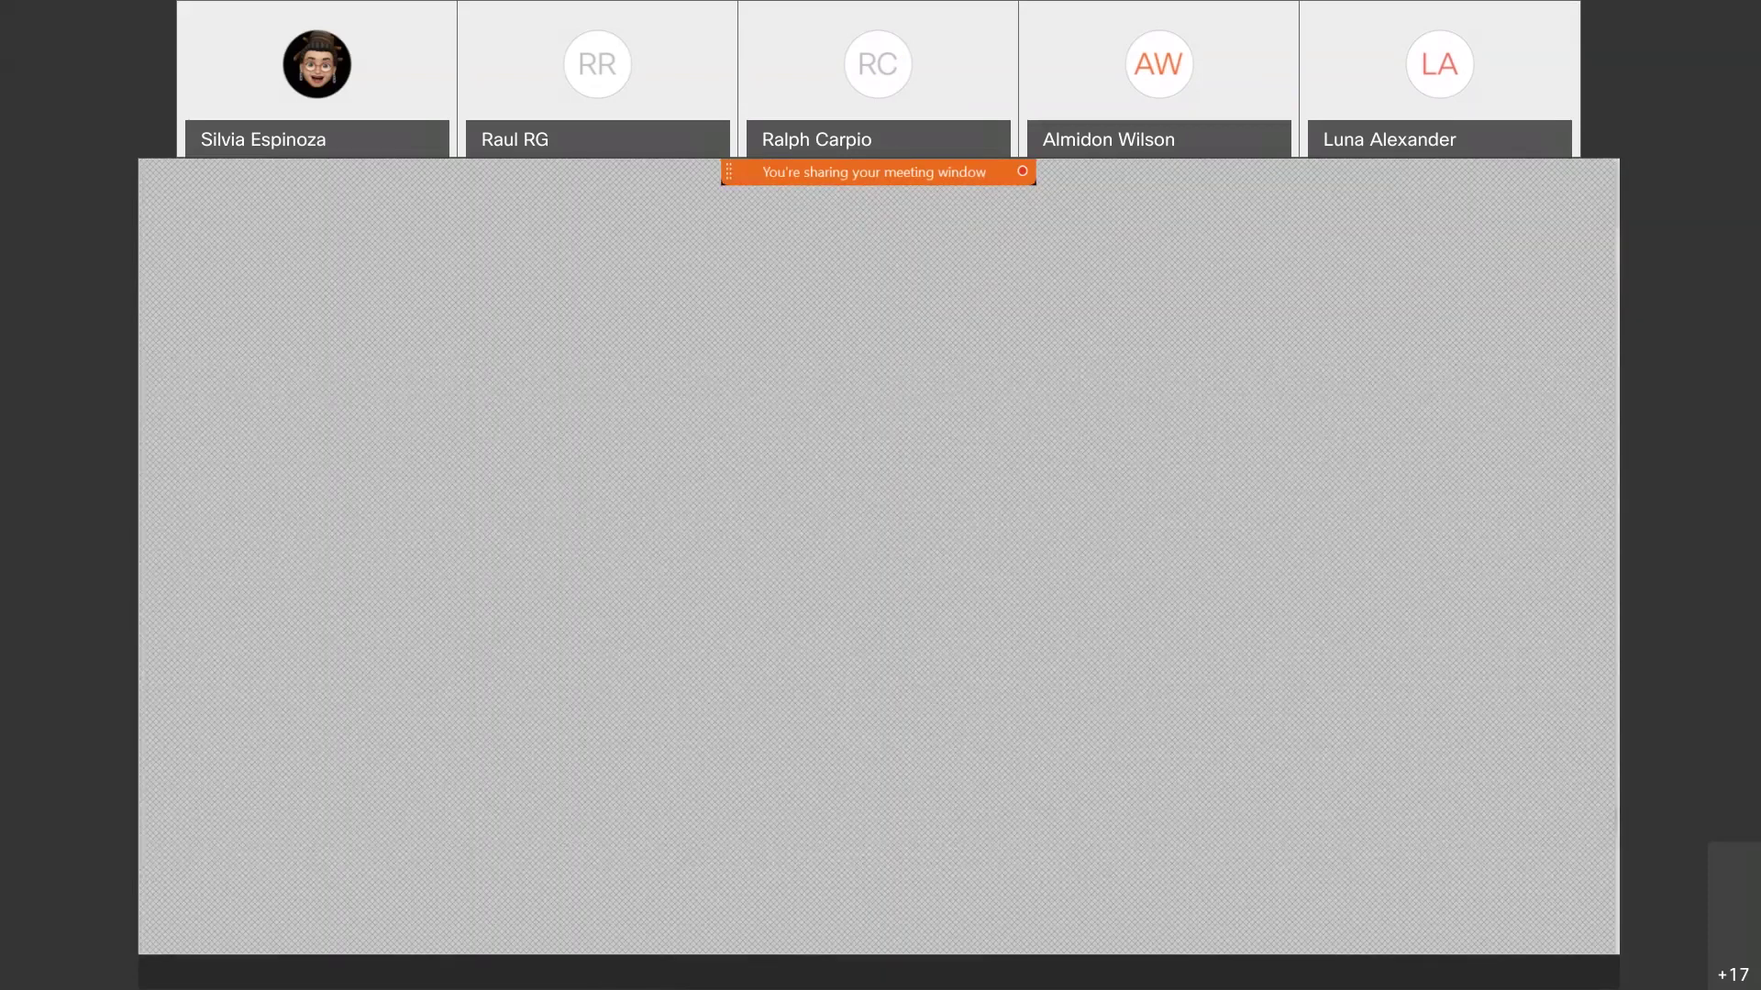
mouse_move(641, 174)
left_click(580, 173)
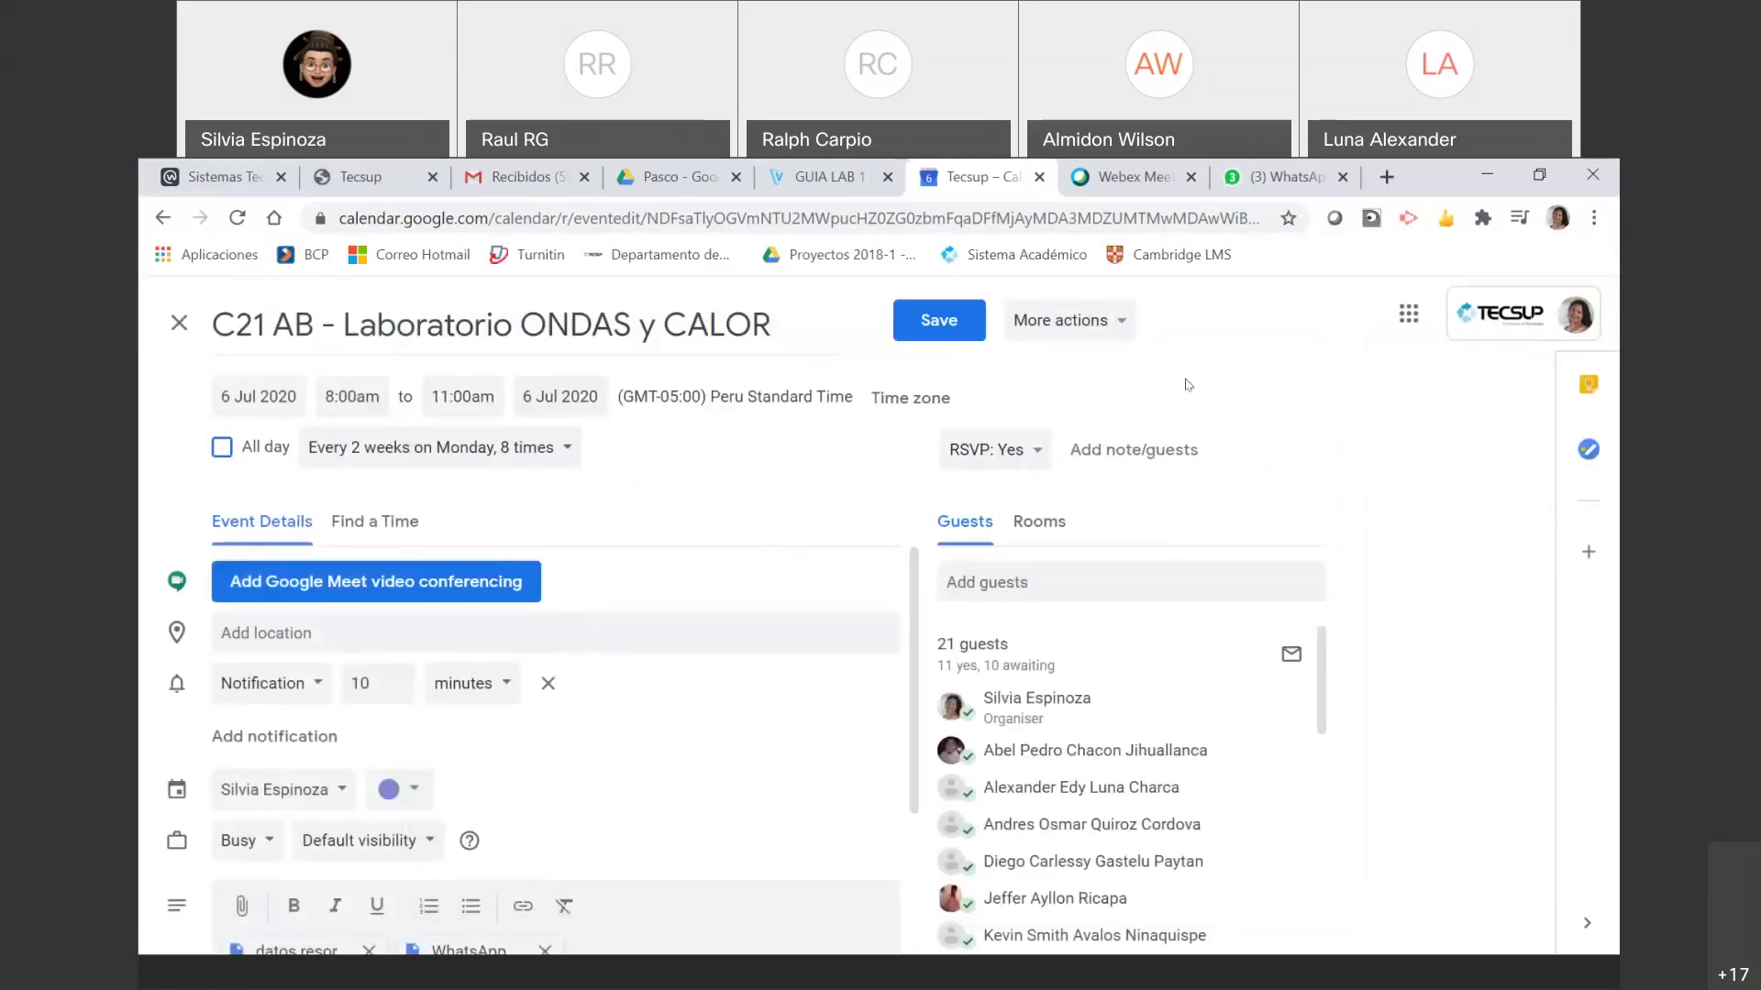
- Save the C21 AB - Laboratorio ONDAS y CALOR event for this occurrence only, emailing guests the update and giving 20 people view access to its files
key("ctrl+a")
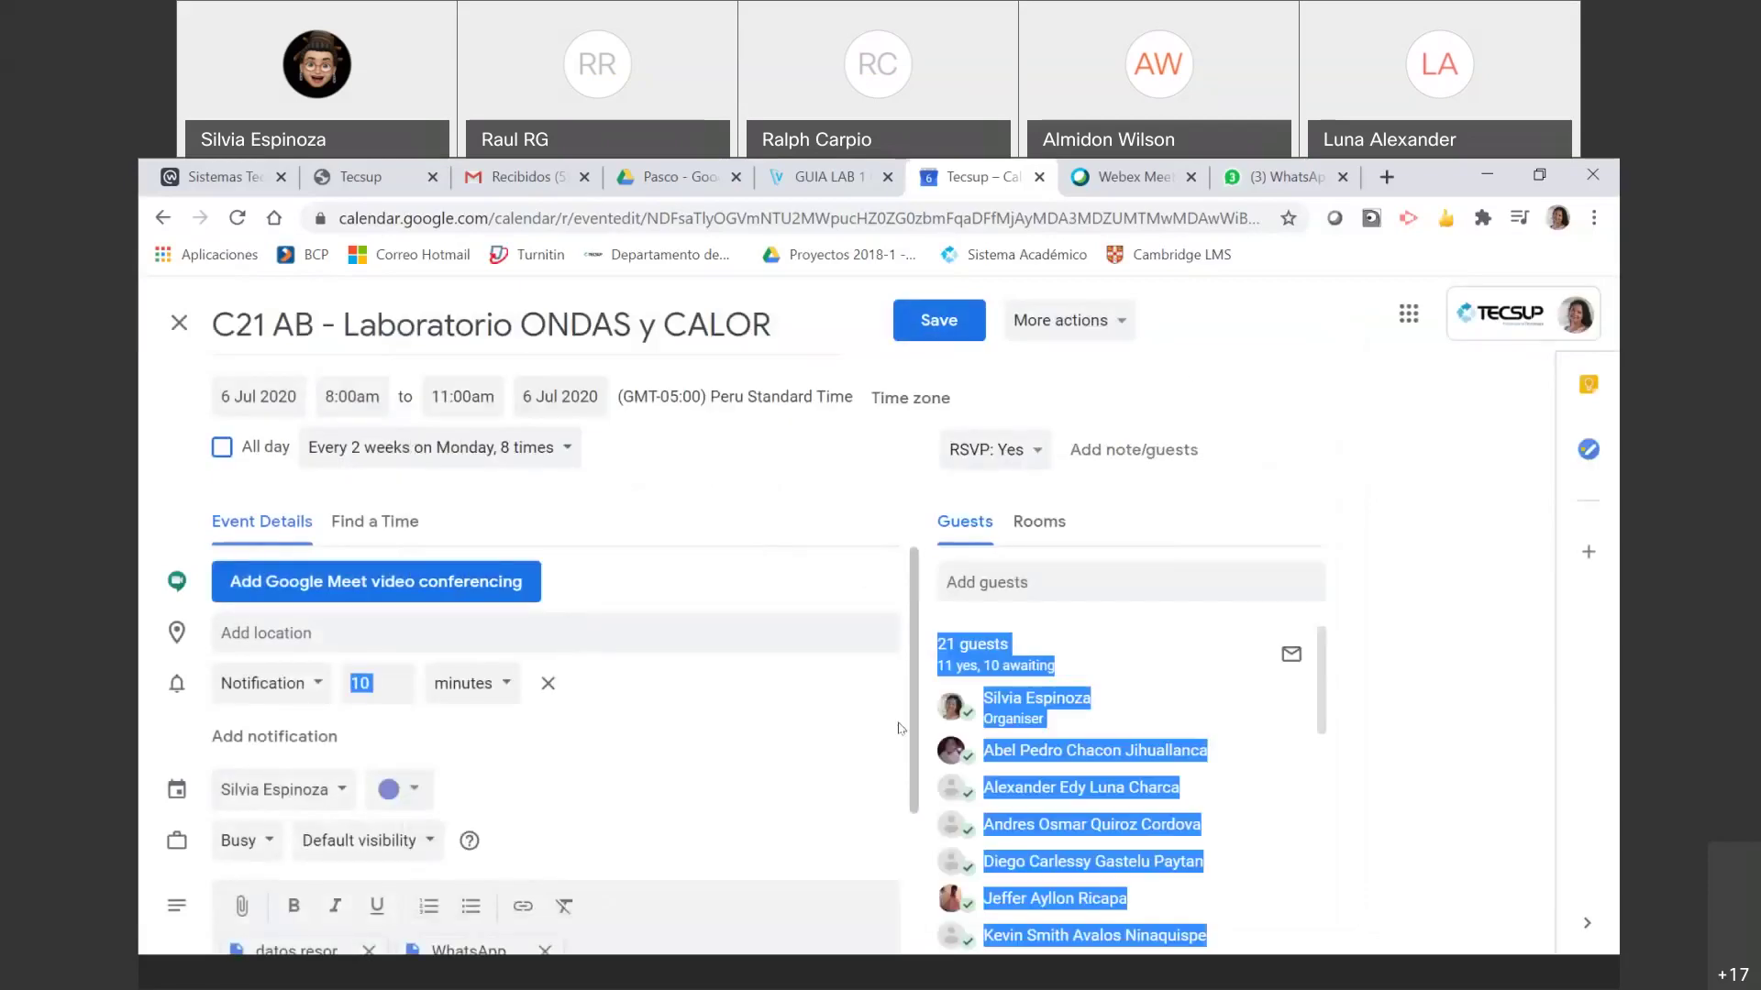
left_click(923, 325)
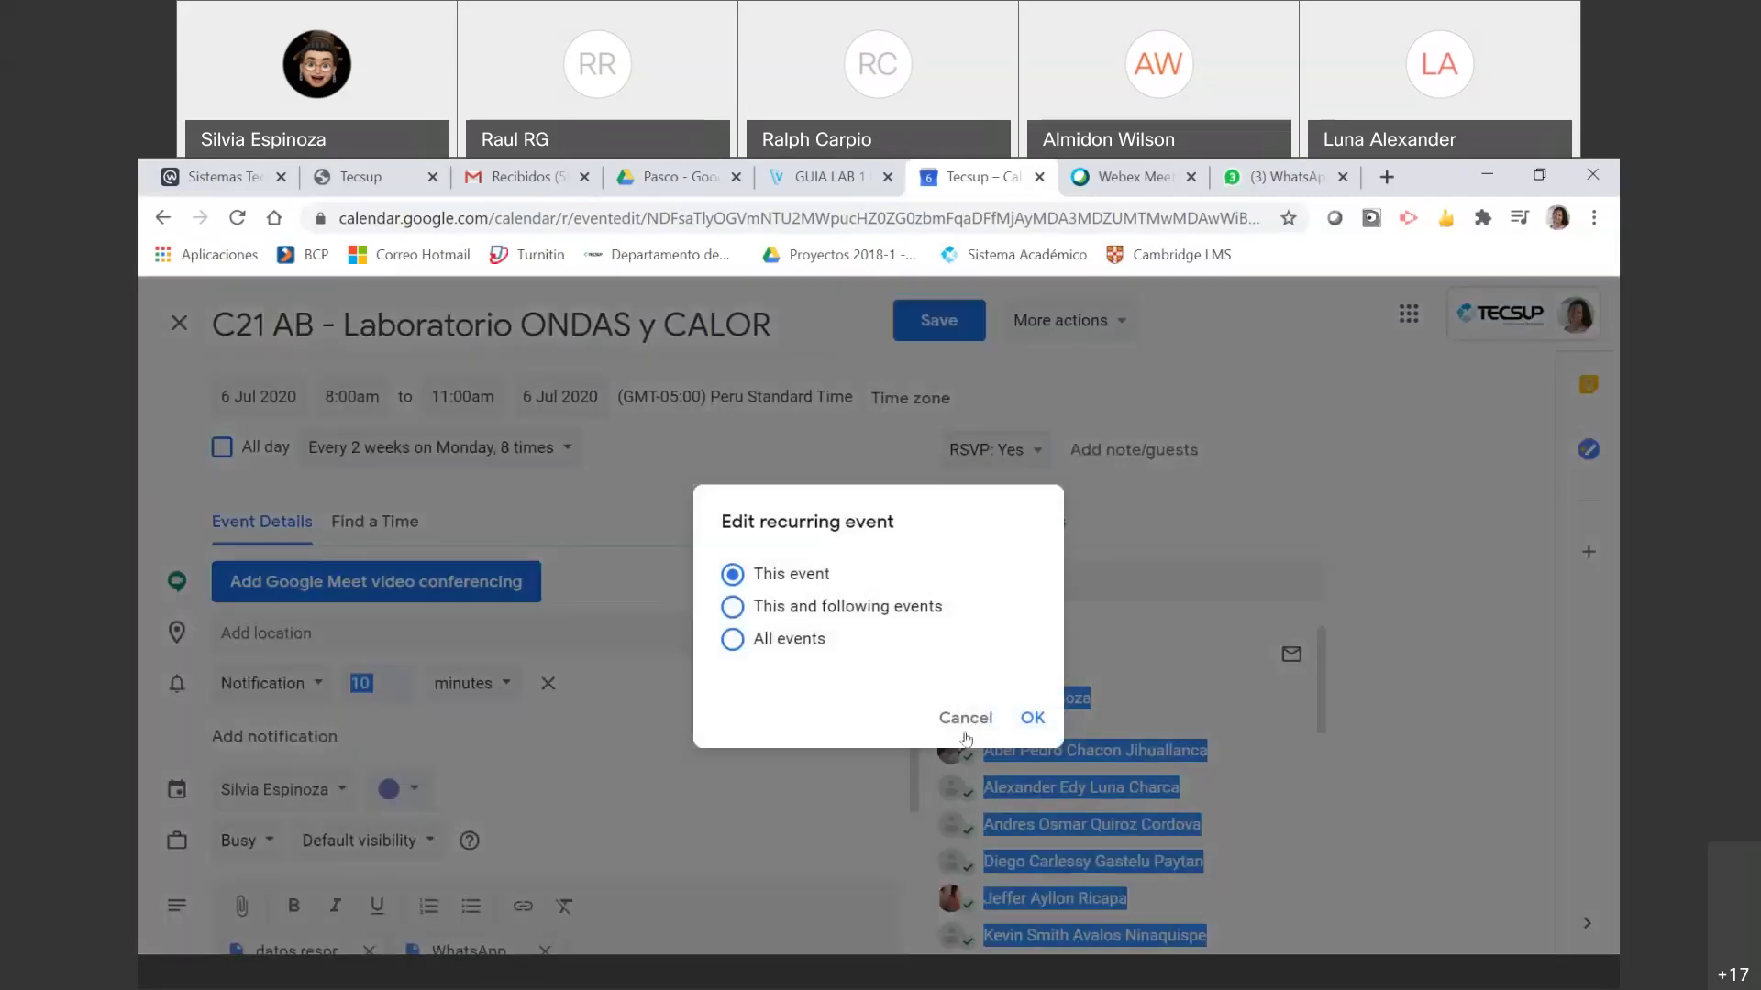
left_click(1032, 717)
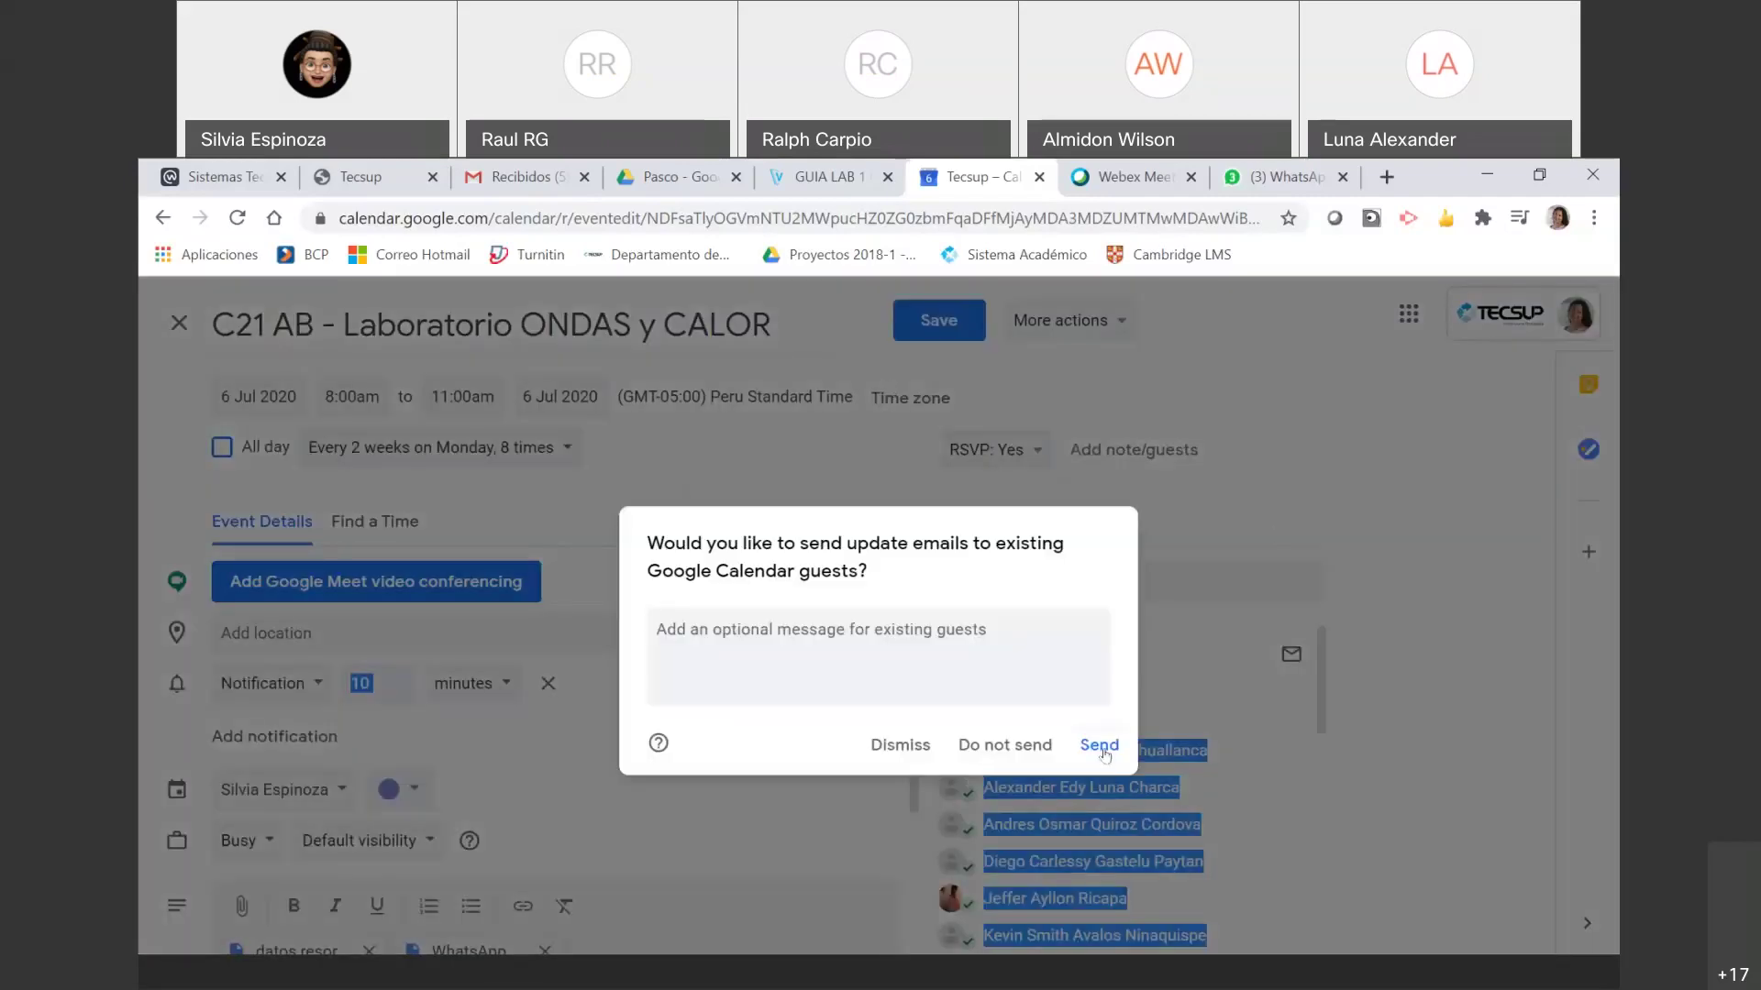
left_click(1101, 750)
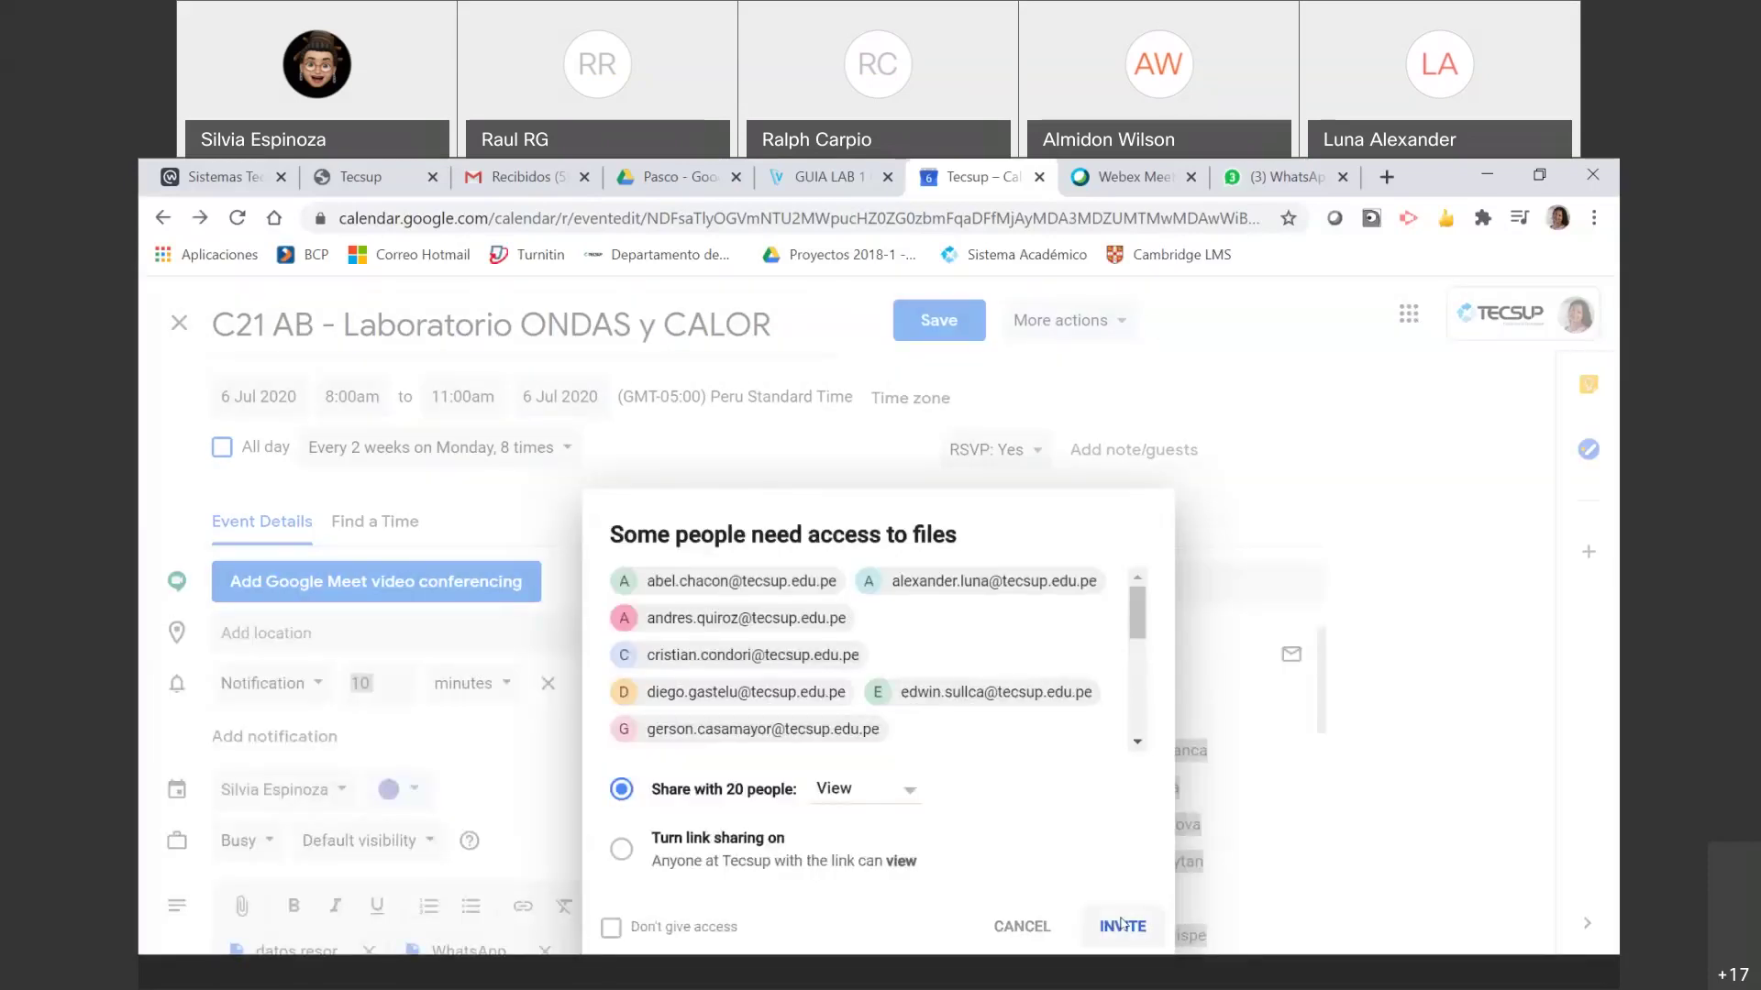
left_click(1120, 924)
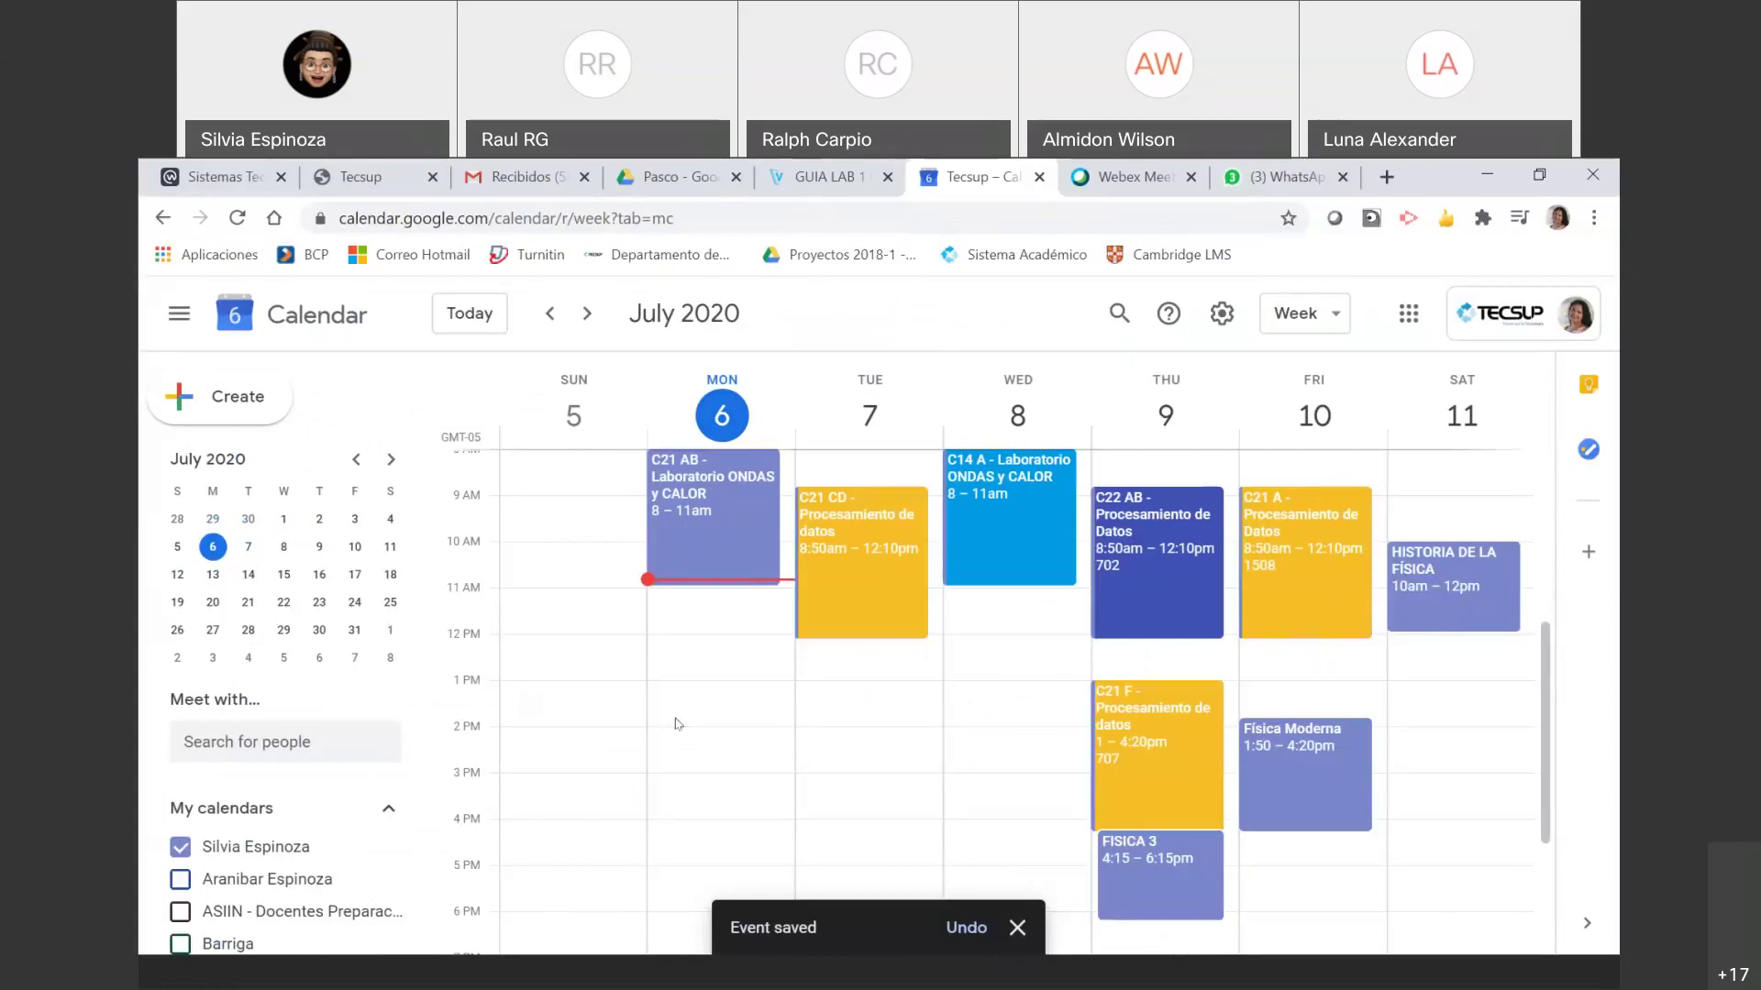
left_click(713, 554)
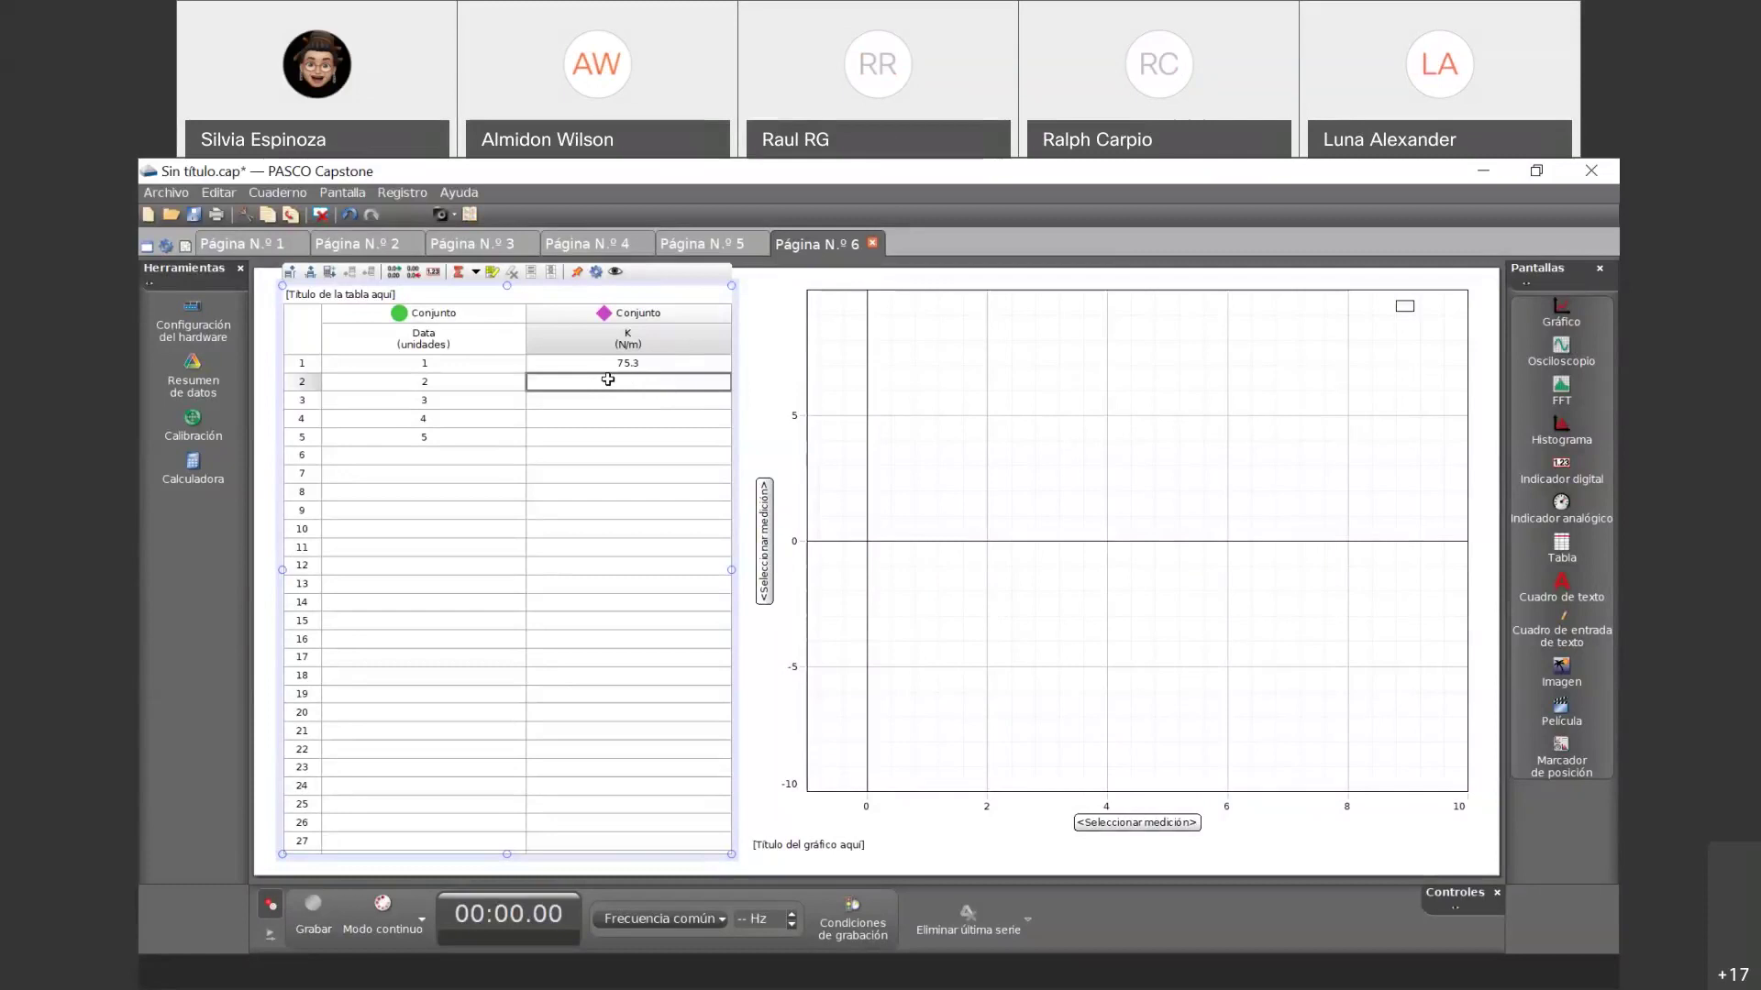
- In PASCO Capstone, enter the K values 77.6, 76.9, 76.6 and 76.3 in rows 2 to 5 of the table
type("77")
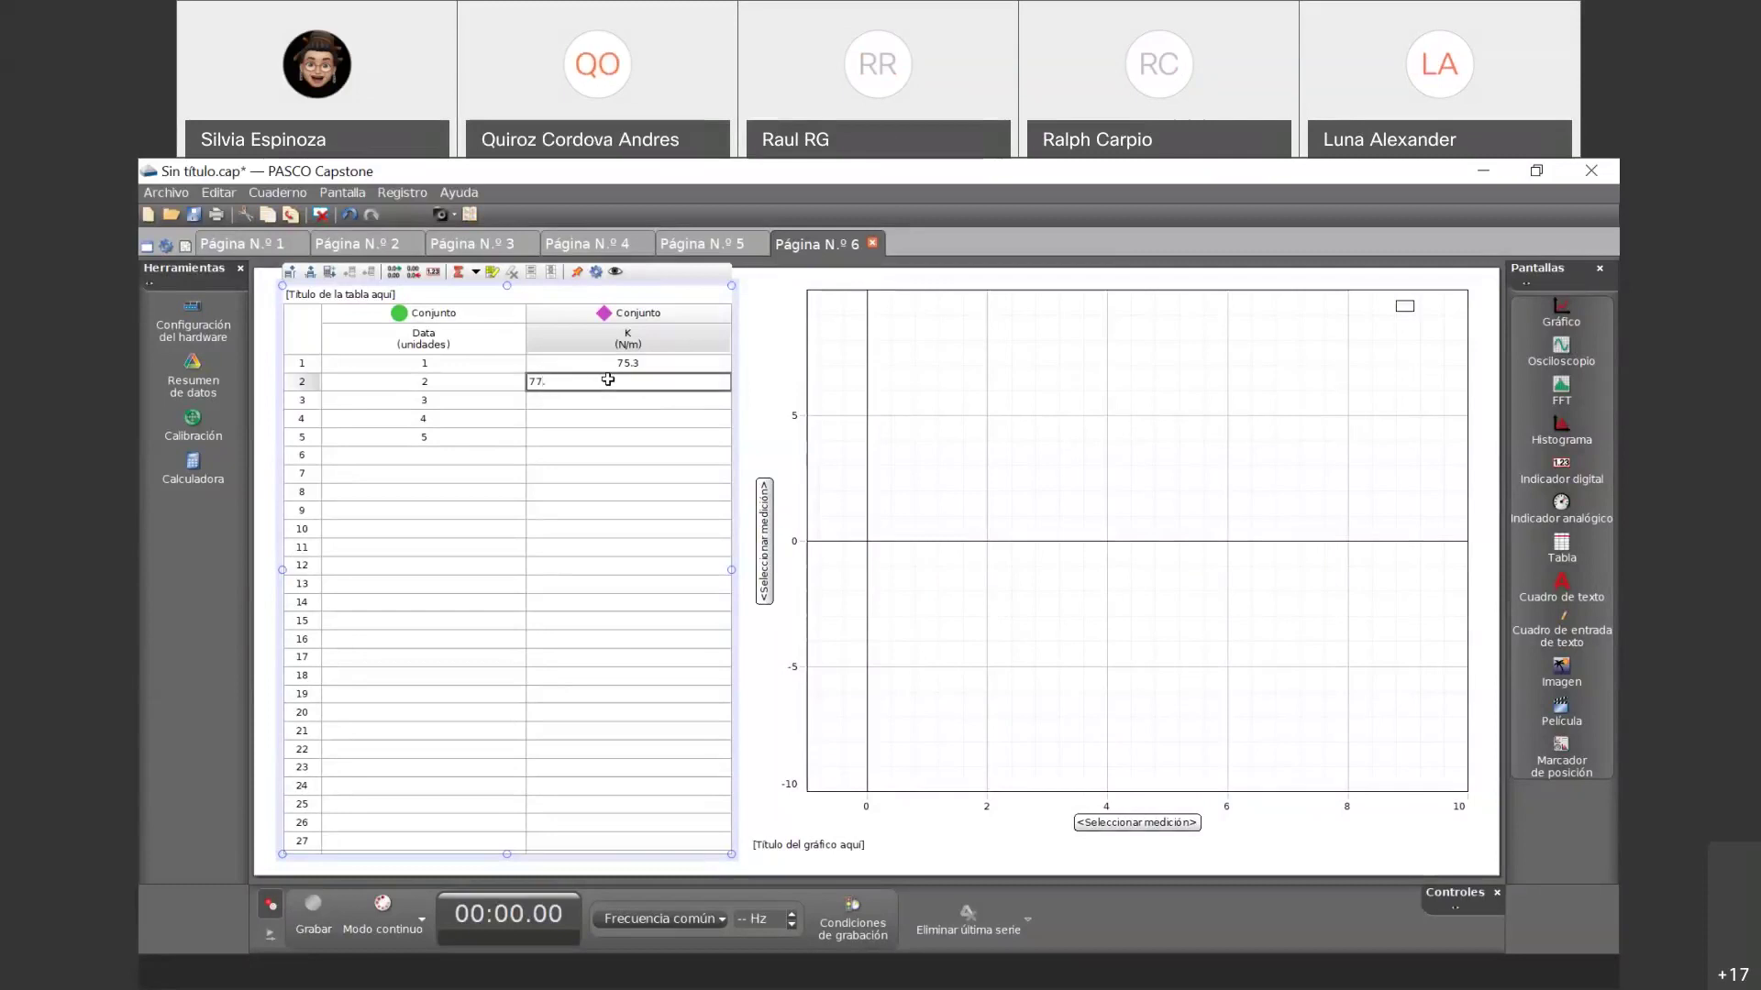
type(".6")
left_click(575, 401)
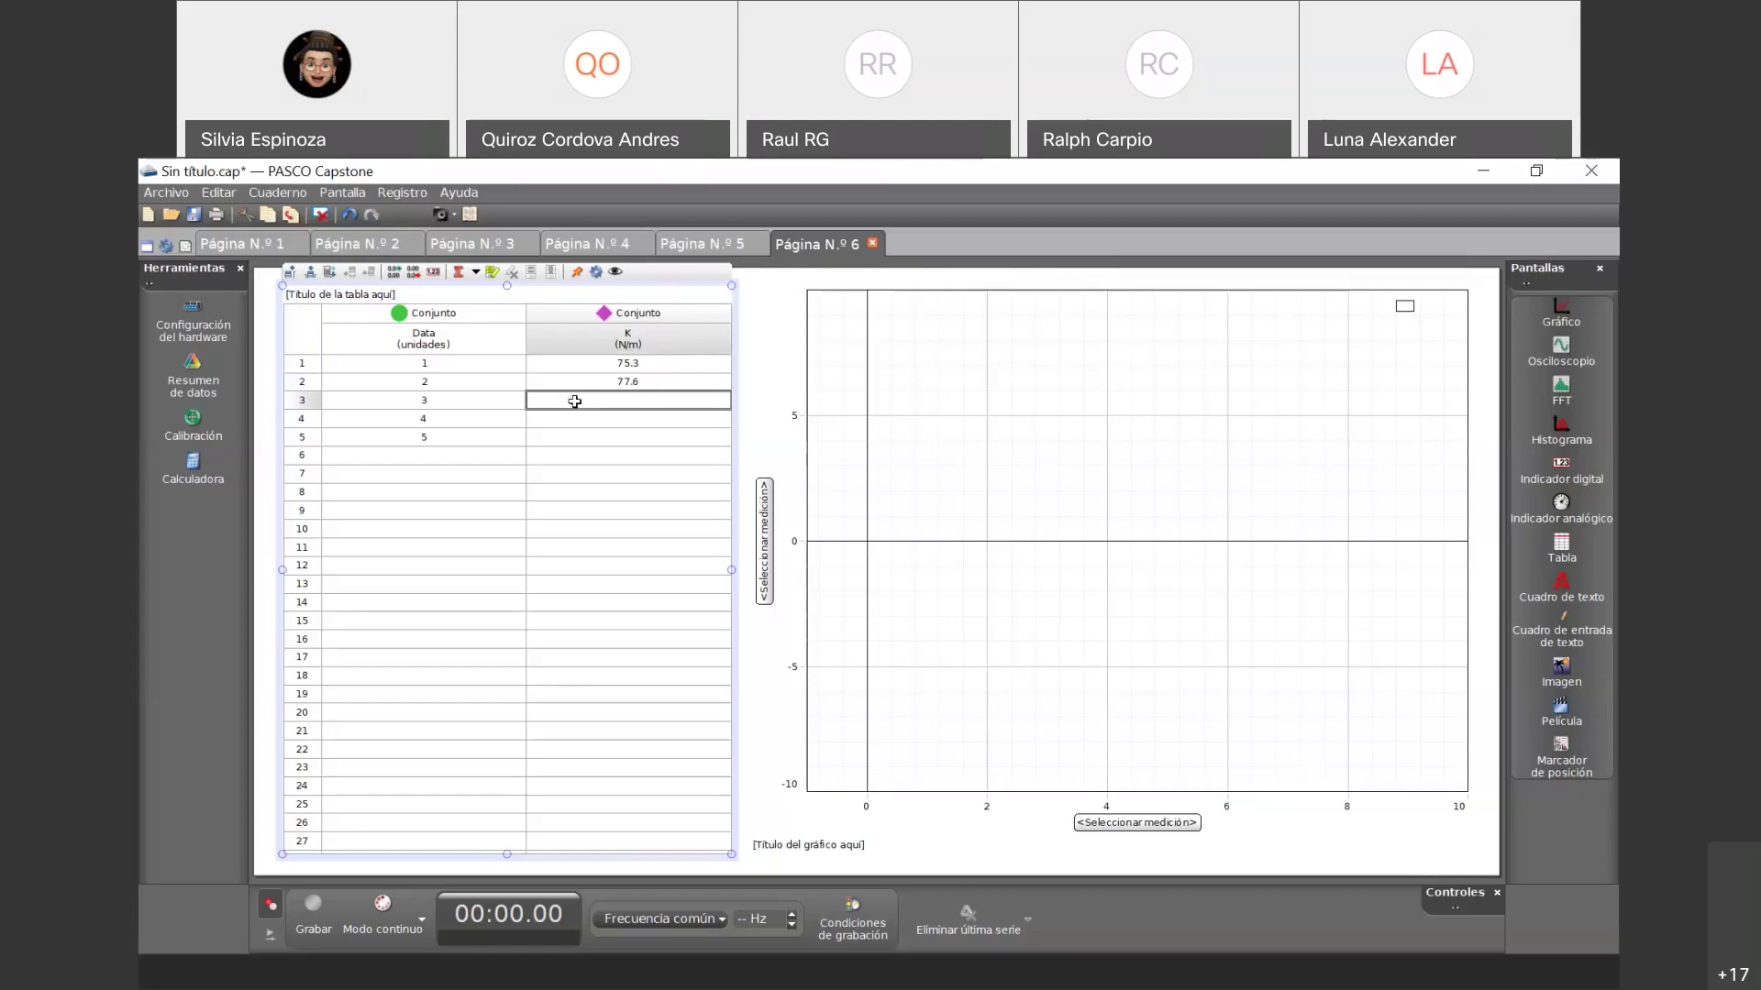
type("76.")
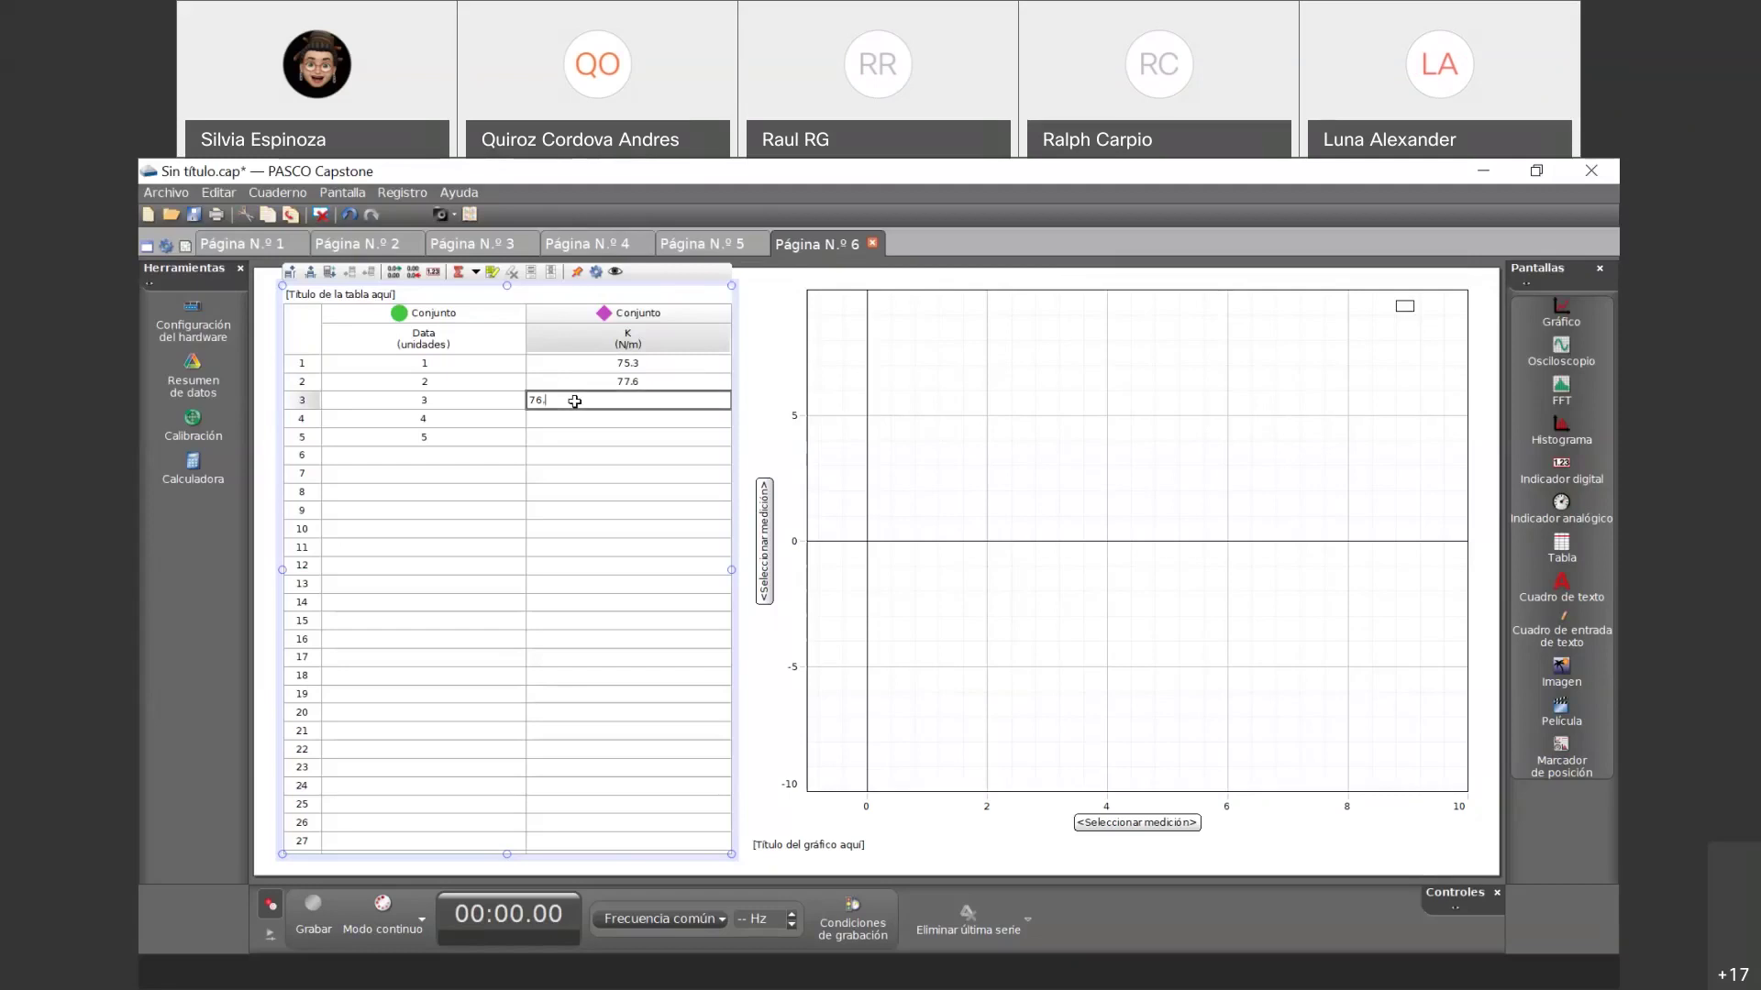
type("9")
left_click(564, 421)
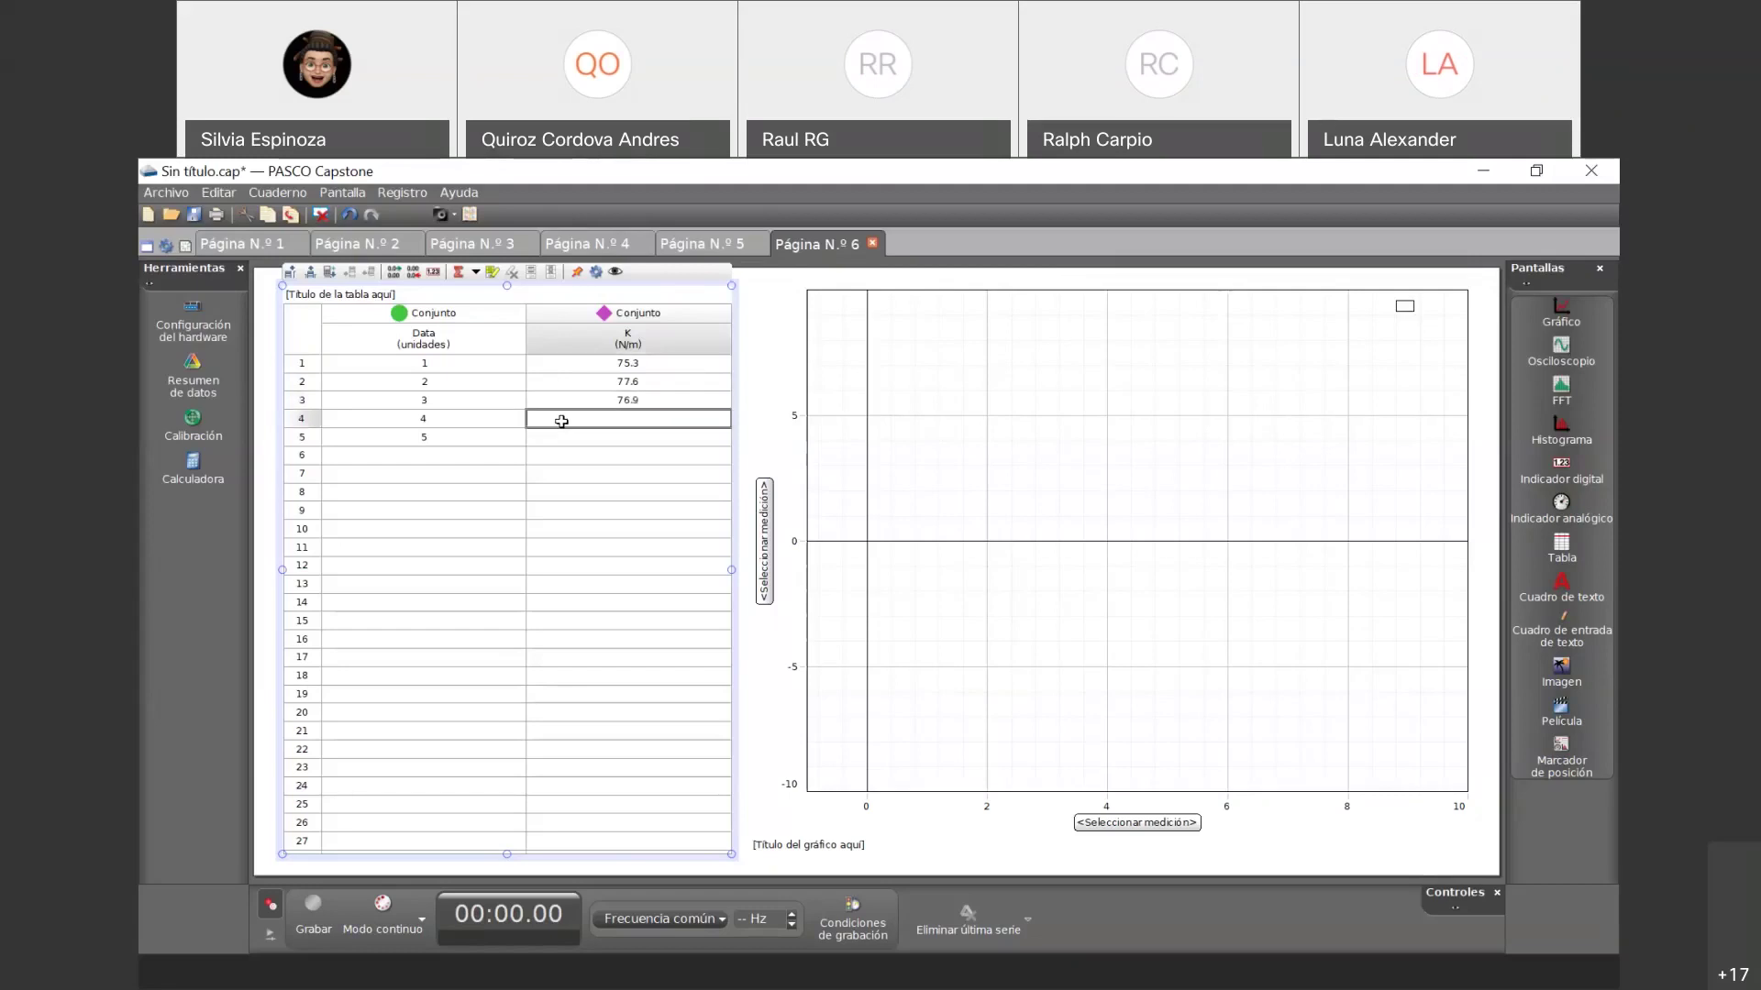
type("76.6")
left_click(627, 439)
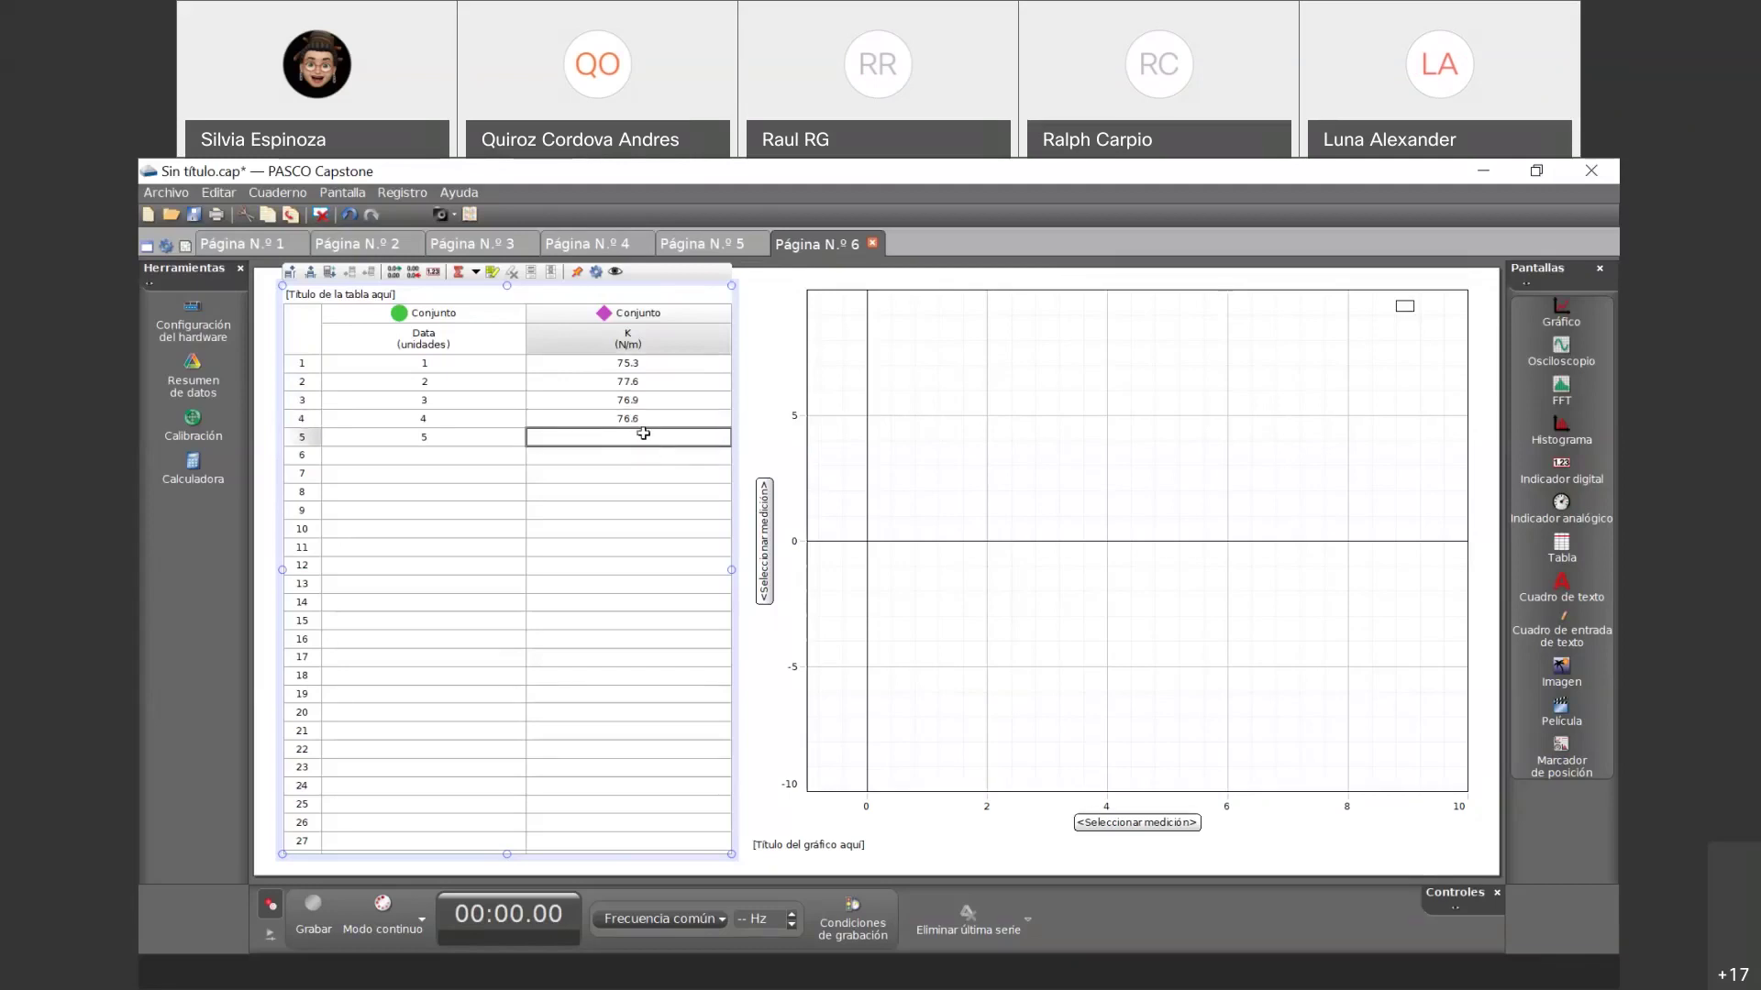
type("76.3")
key("Return")
- Plot K (N/m) on the graph's vertical axis against Data (unidades) on the horizontal axis
left_click(818, 471)
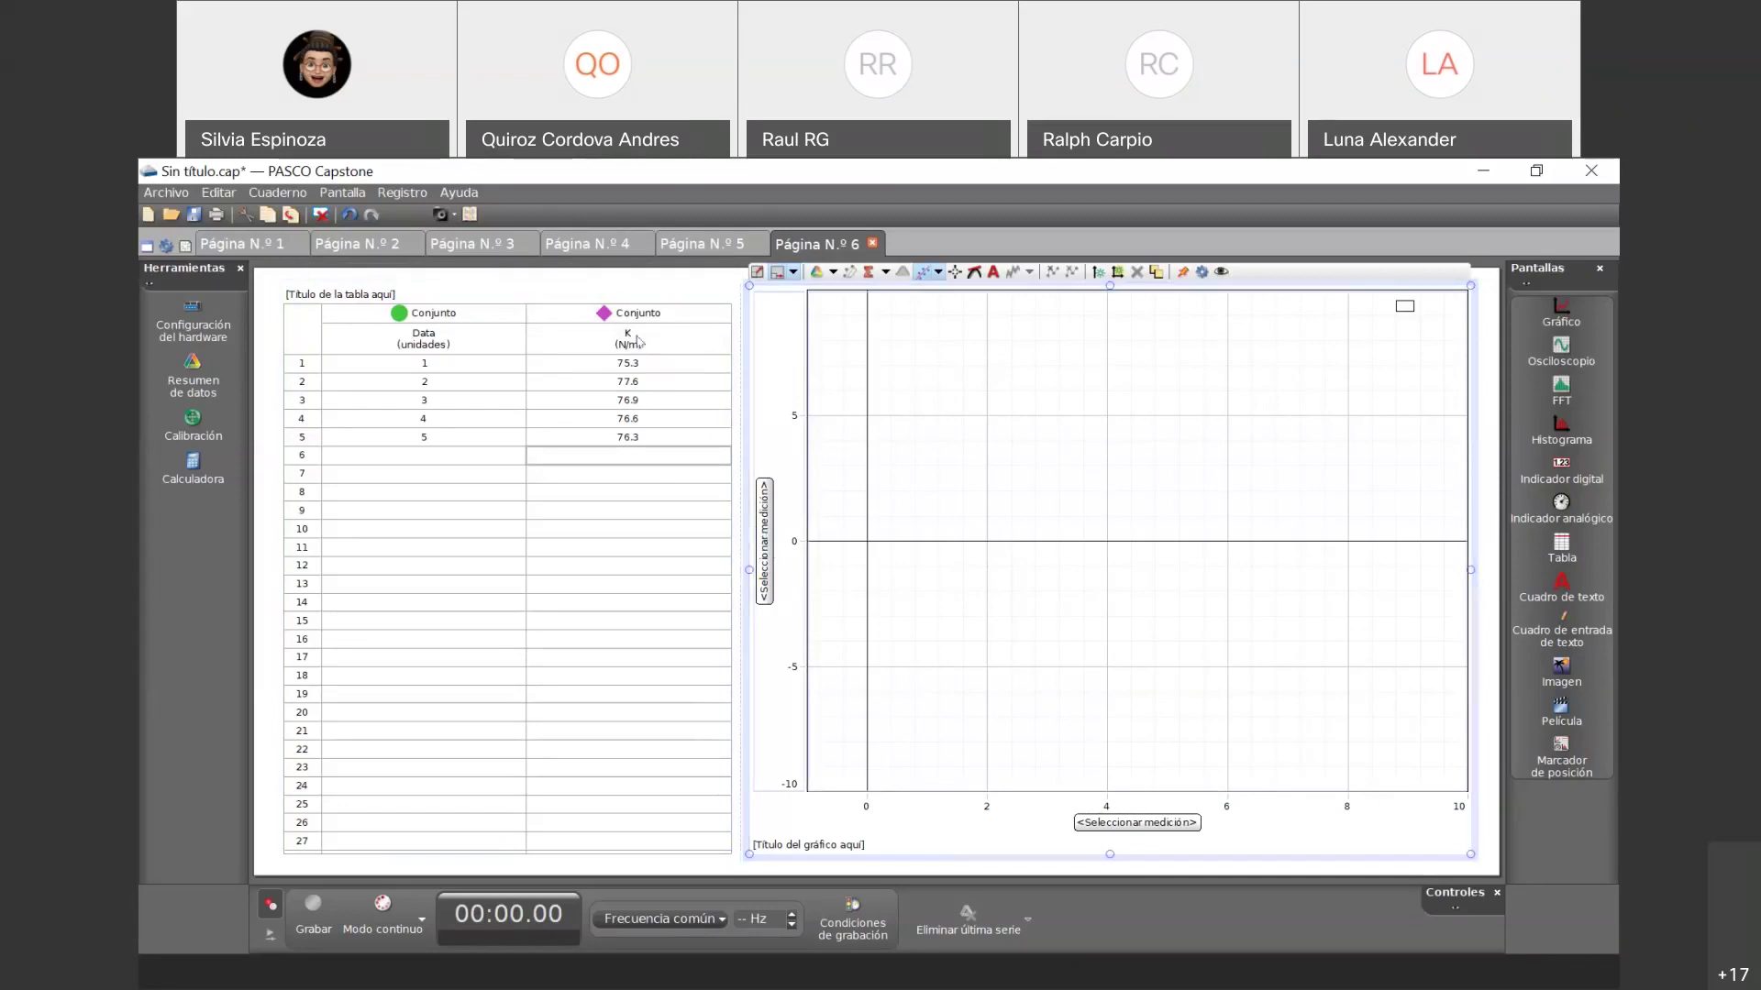
left_click(638, 341)
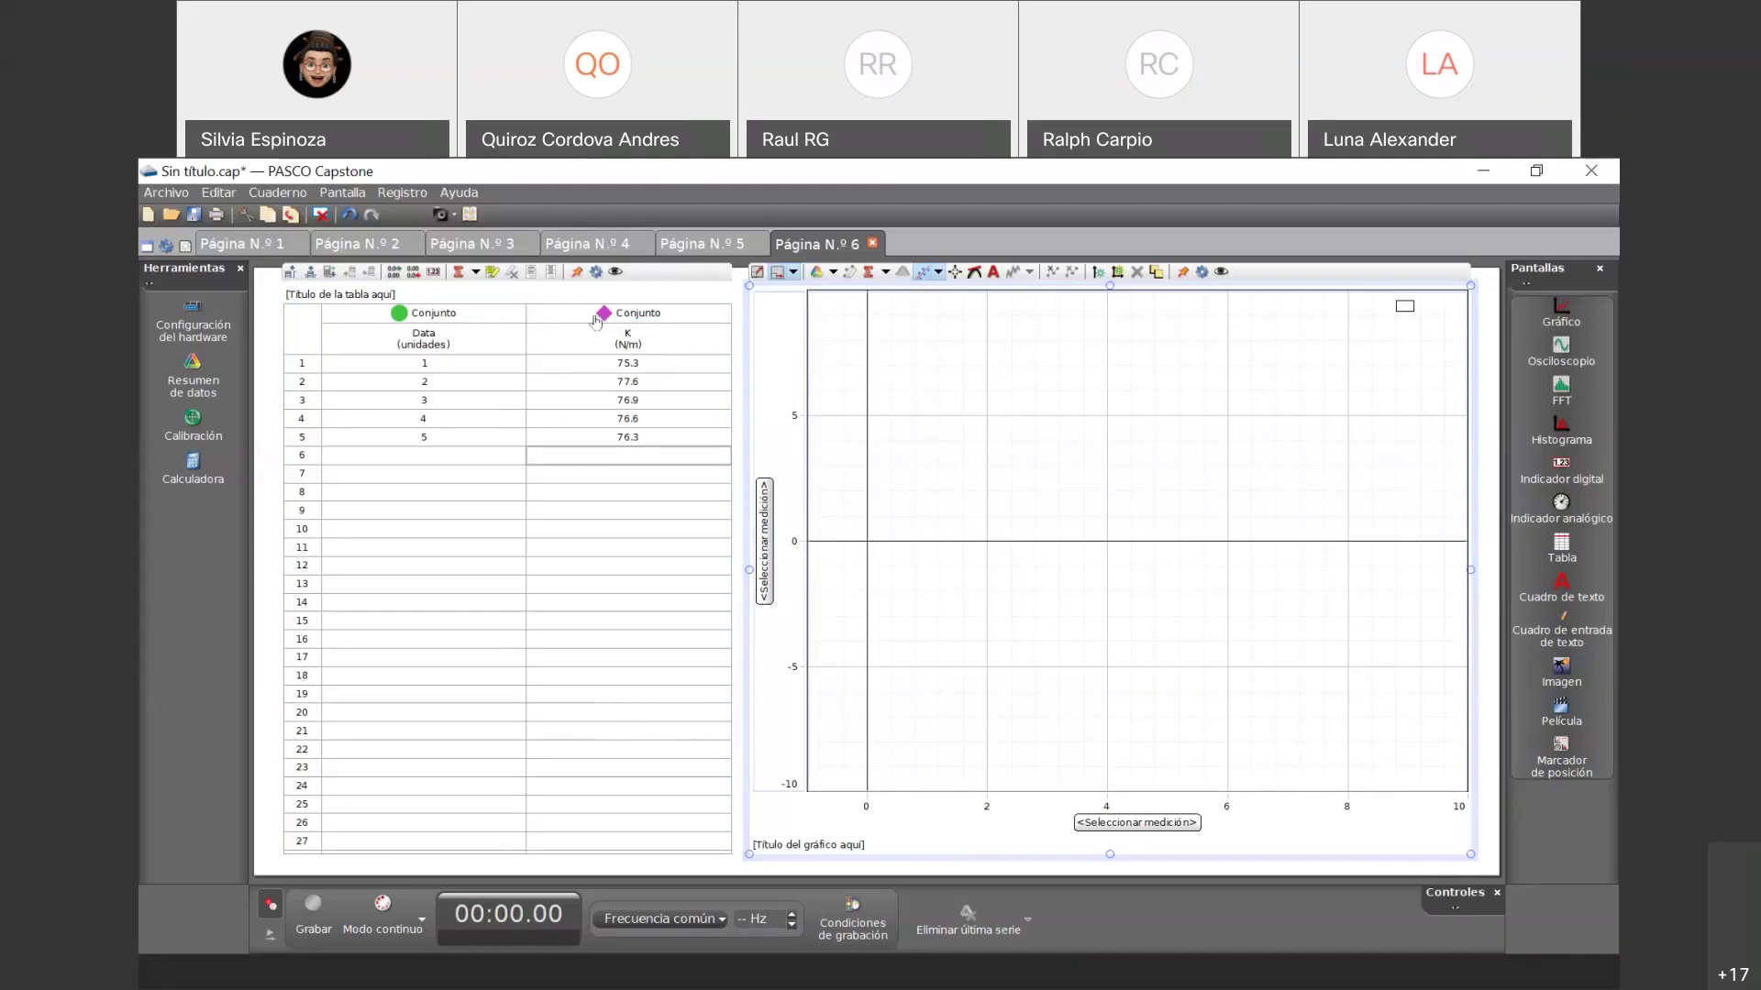
left_click(763, 537)
left_click(763, 537)
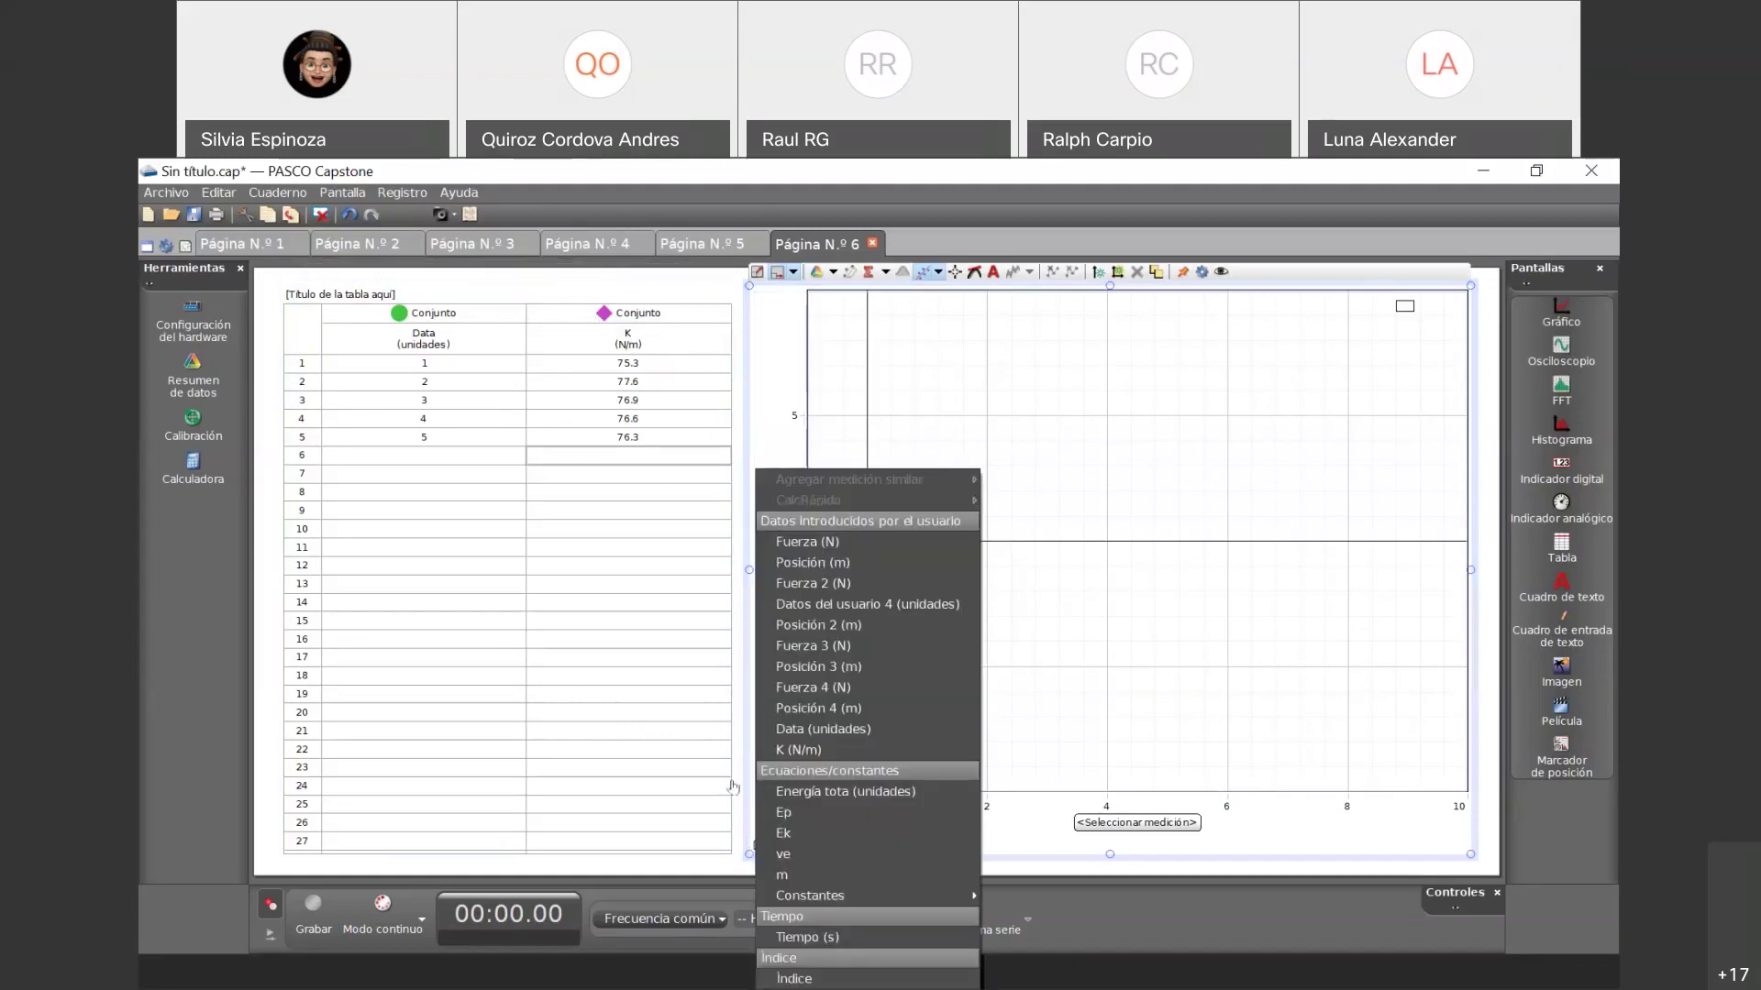
left_click(816, 750)
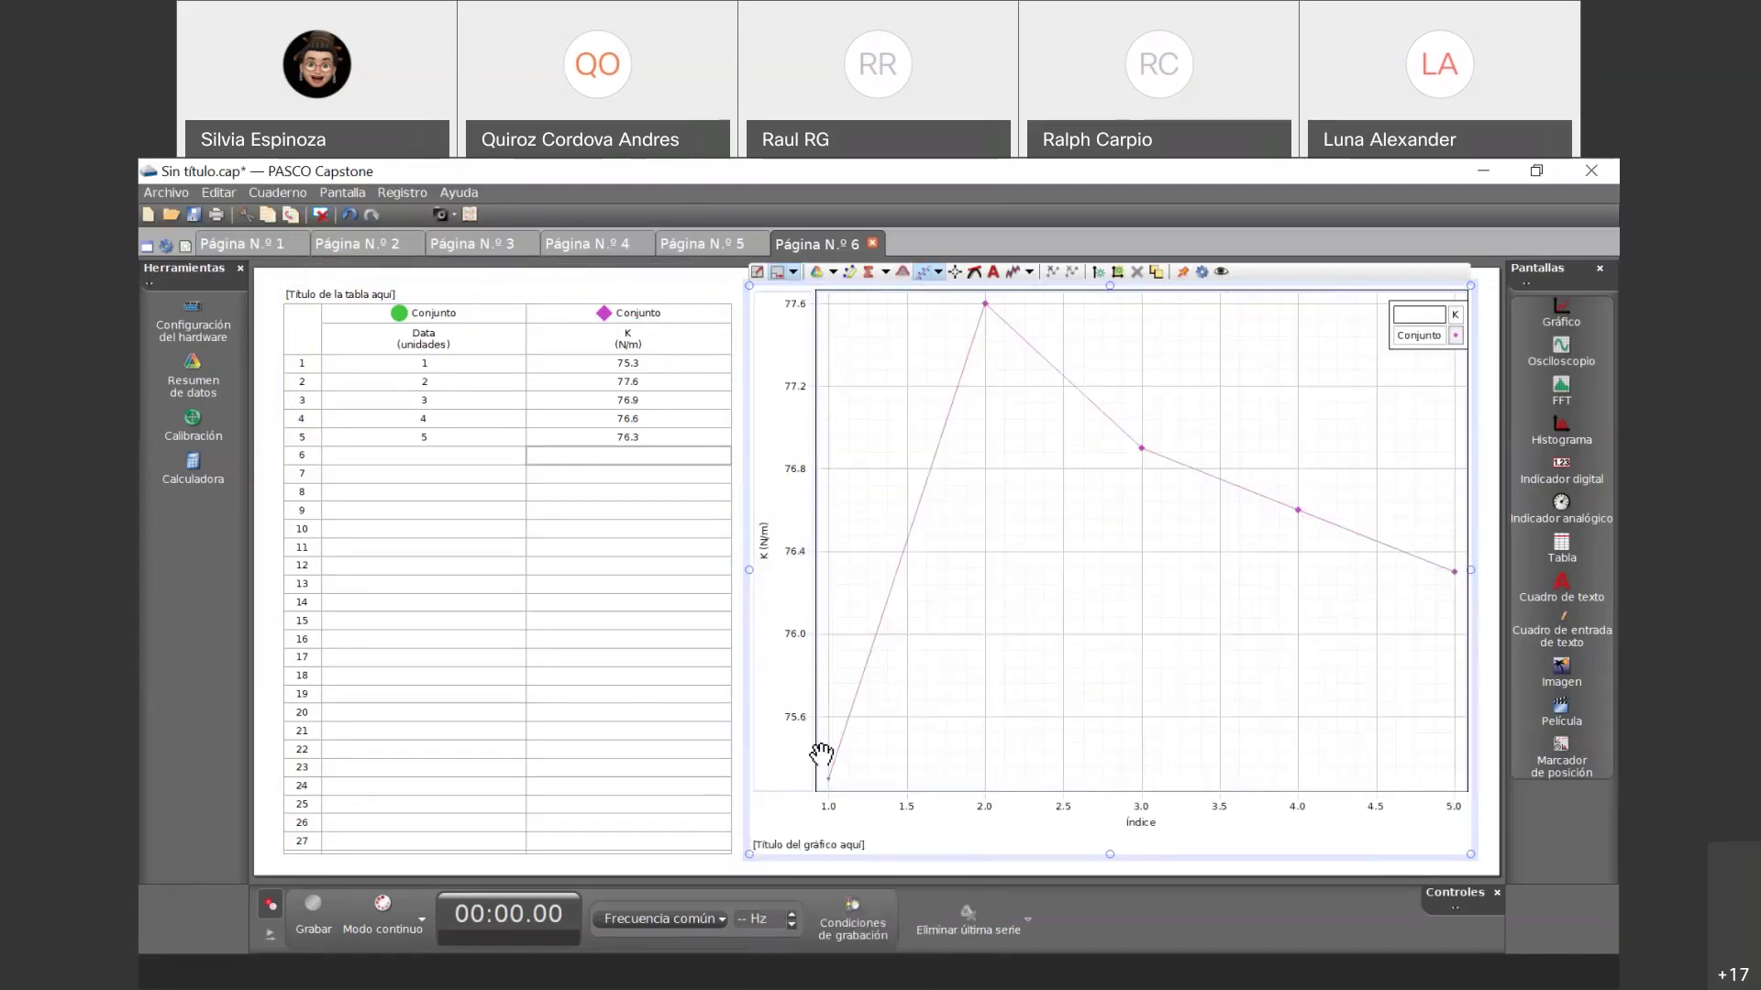
left_click(1141, 823)
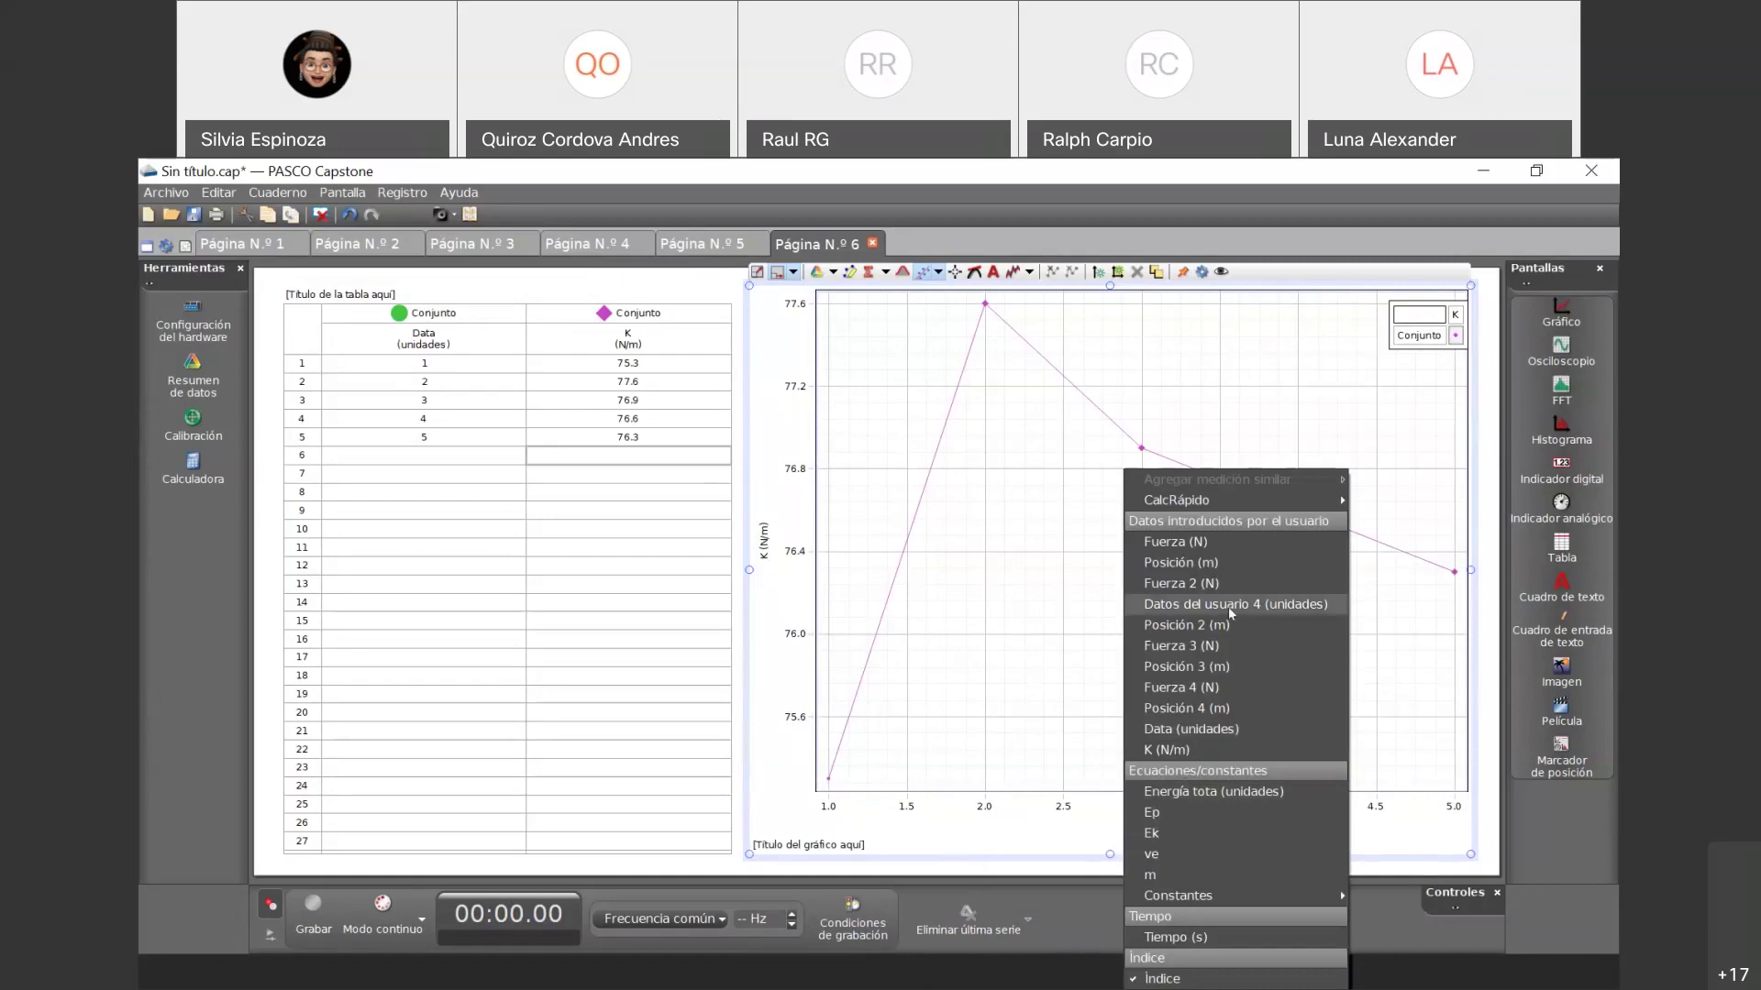
left_click(1186, 730)
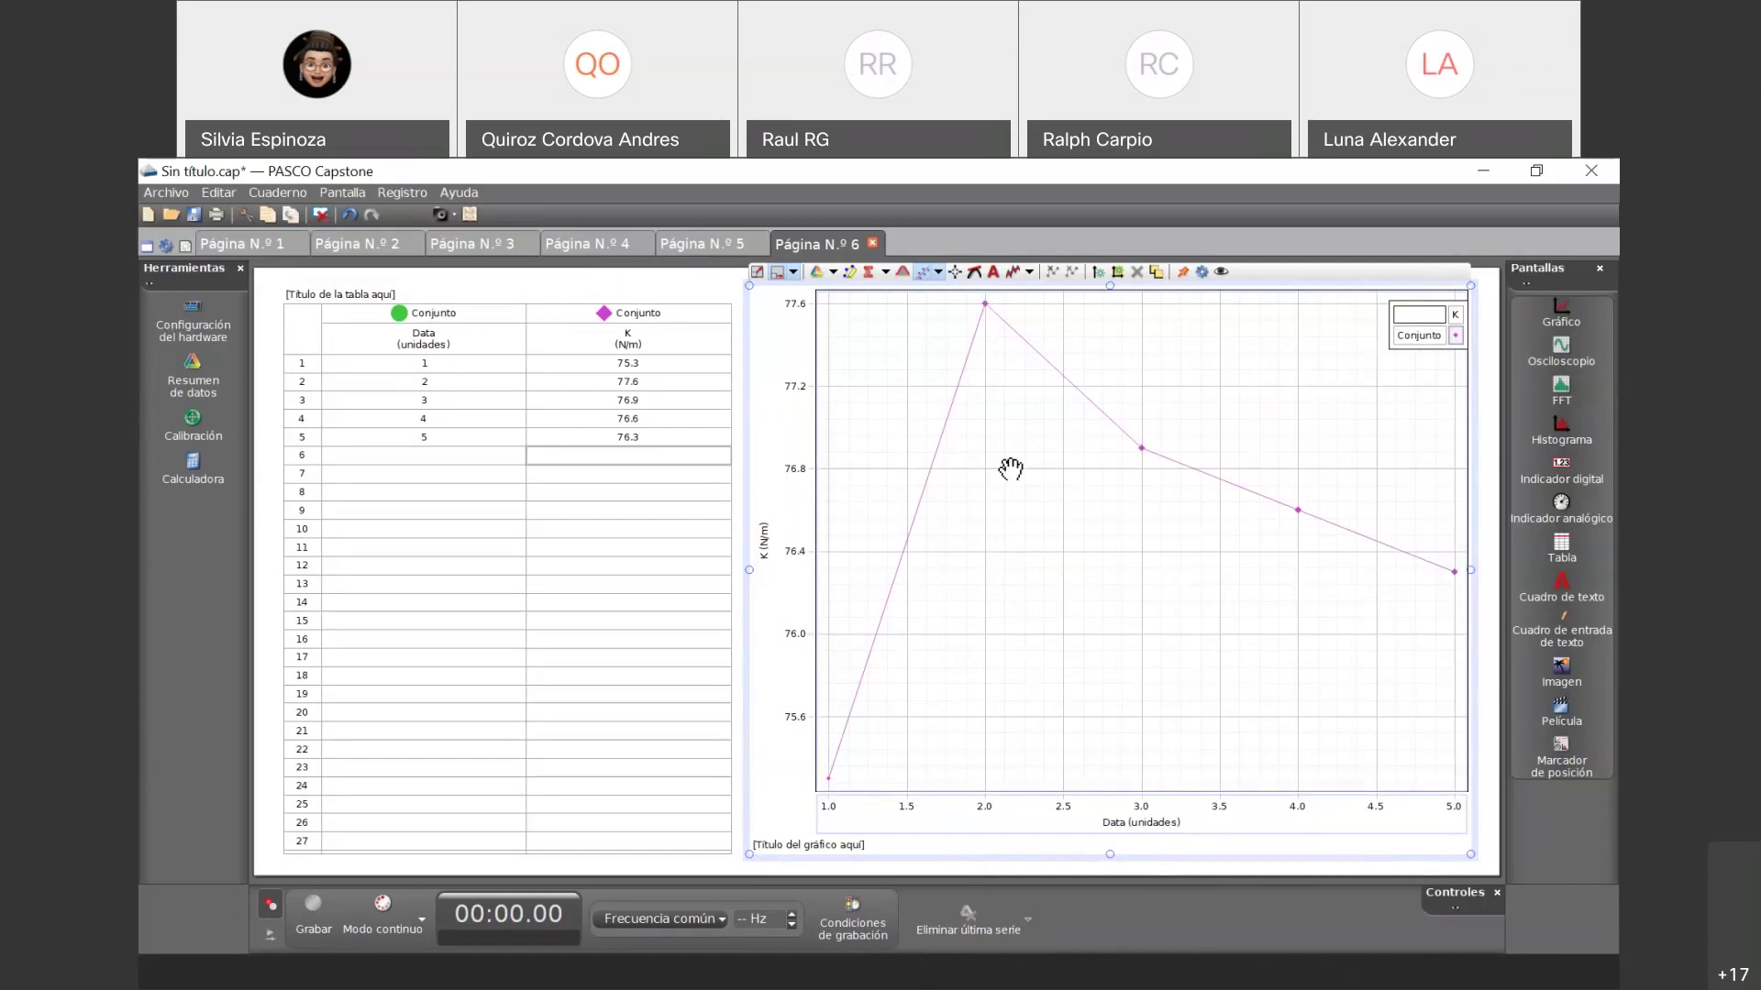
- Display the mean (Media) statistic of the K values on the graph
left_click(886, 273)
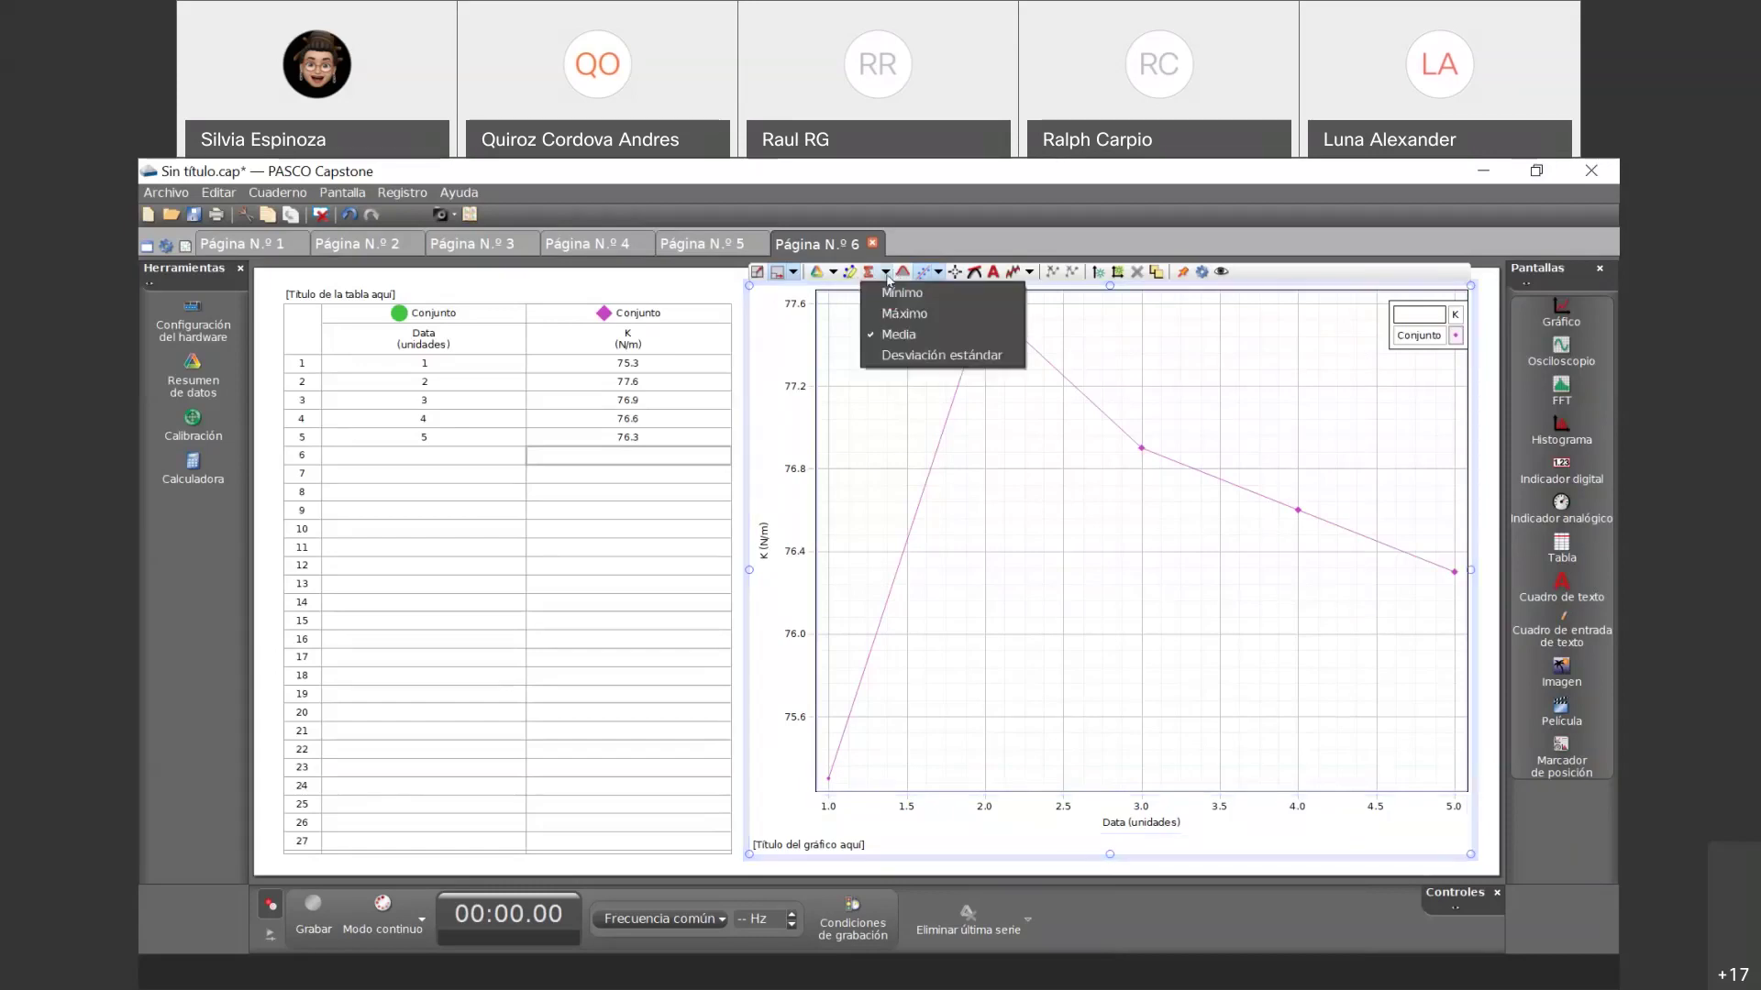
left_click(900, 338)
left_click(904, 341)
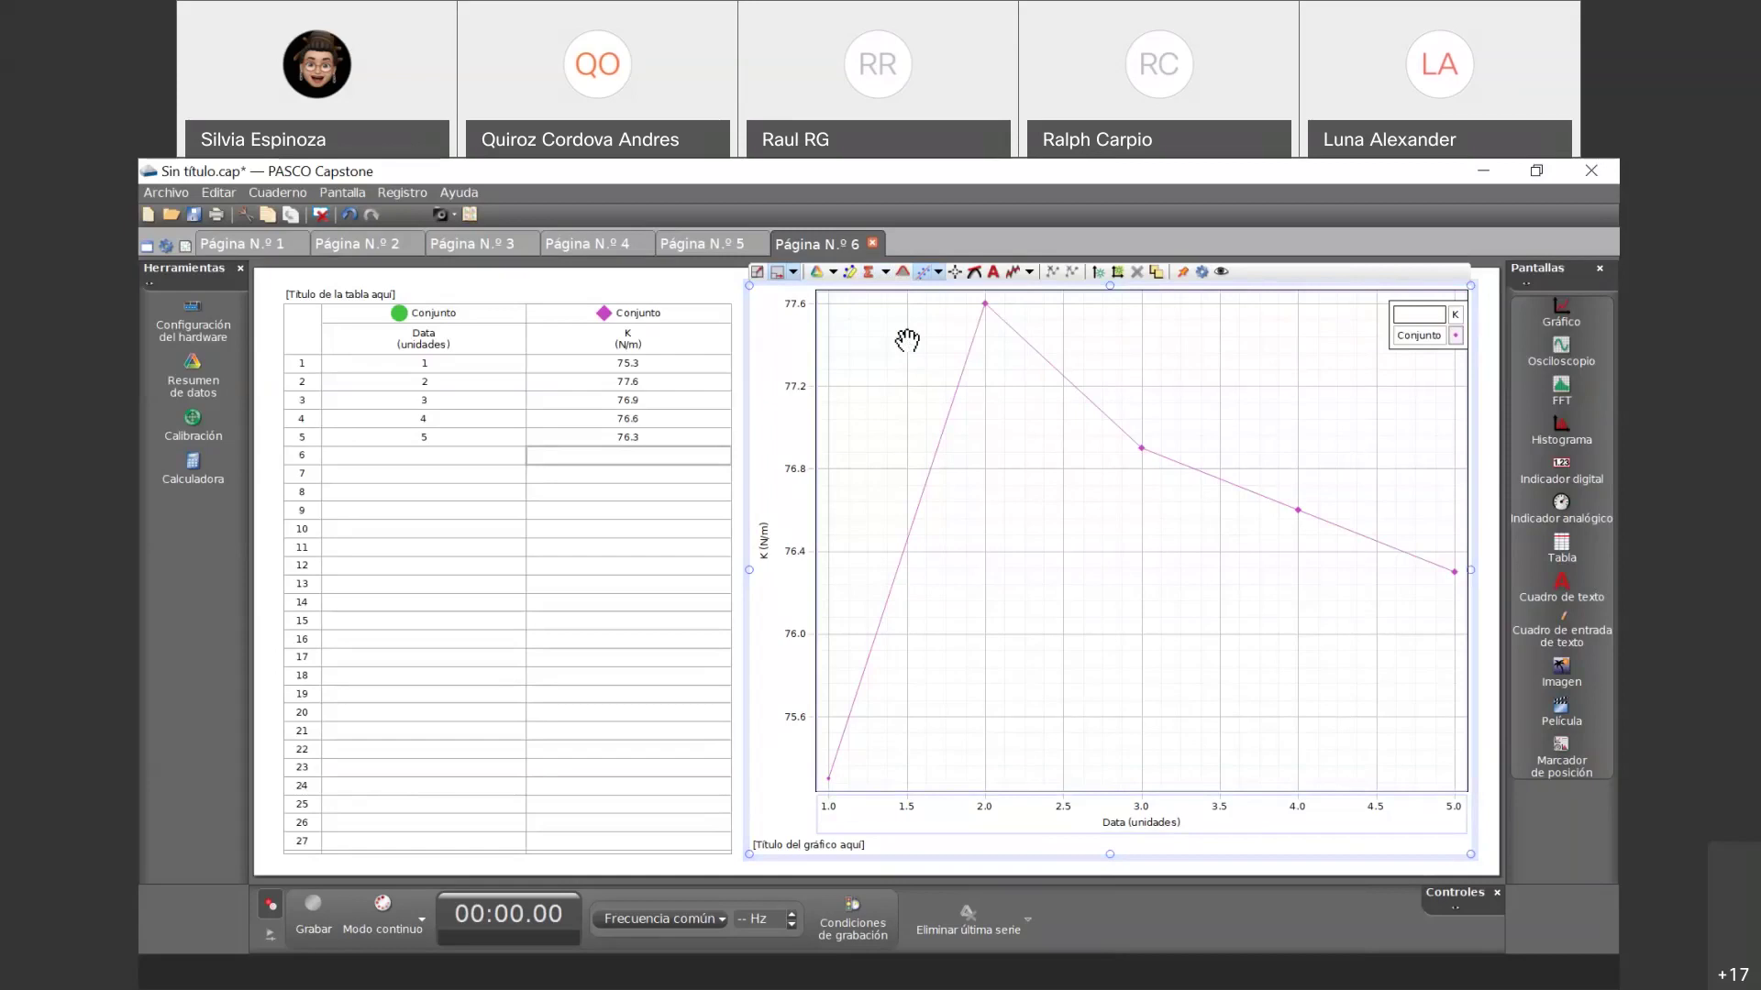
left_click(870, 278)
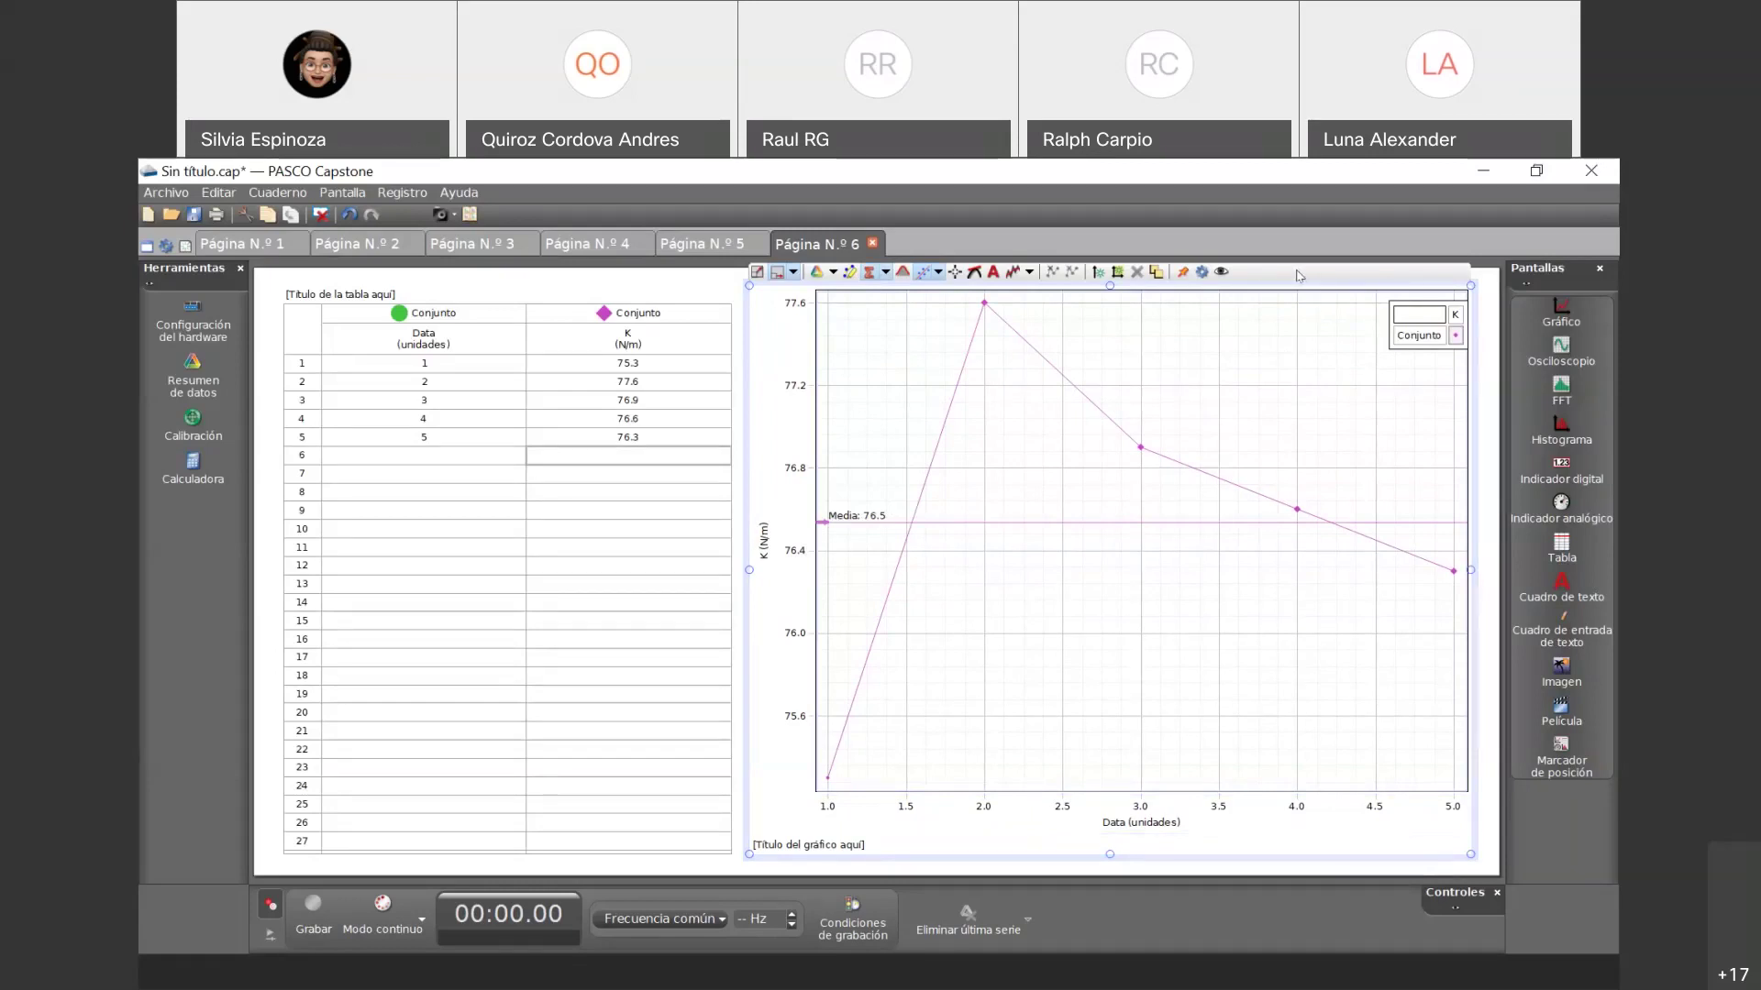
- Narrow the graph from its table-side edge to little more than half its width, freeing space beside the table
left_click(750, 578)
left_click_drag(785, 558, 1101, 559)
left_click(937, 483)
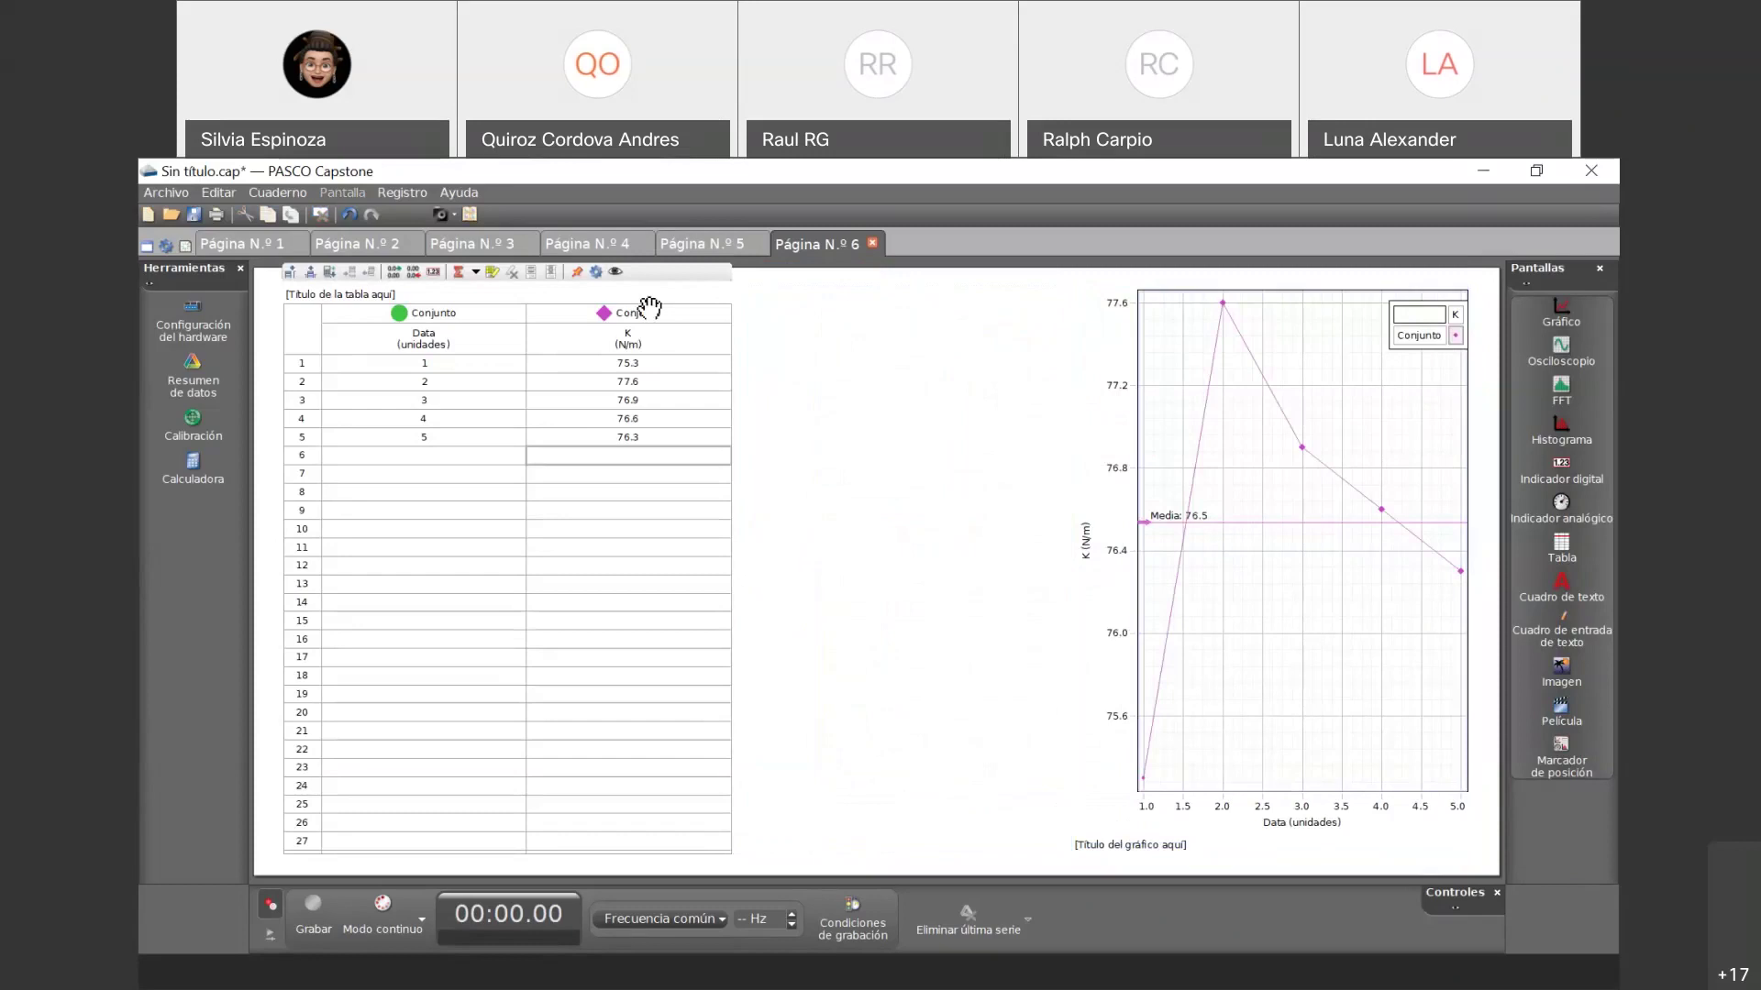
- Insert a third column after the K column and assign it a new user-entered data set named Error
left_click(694, 320)
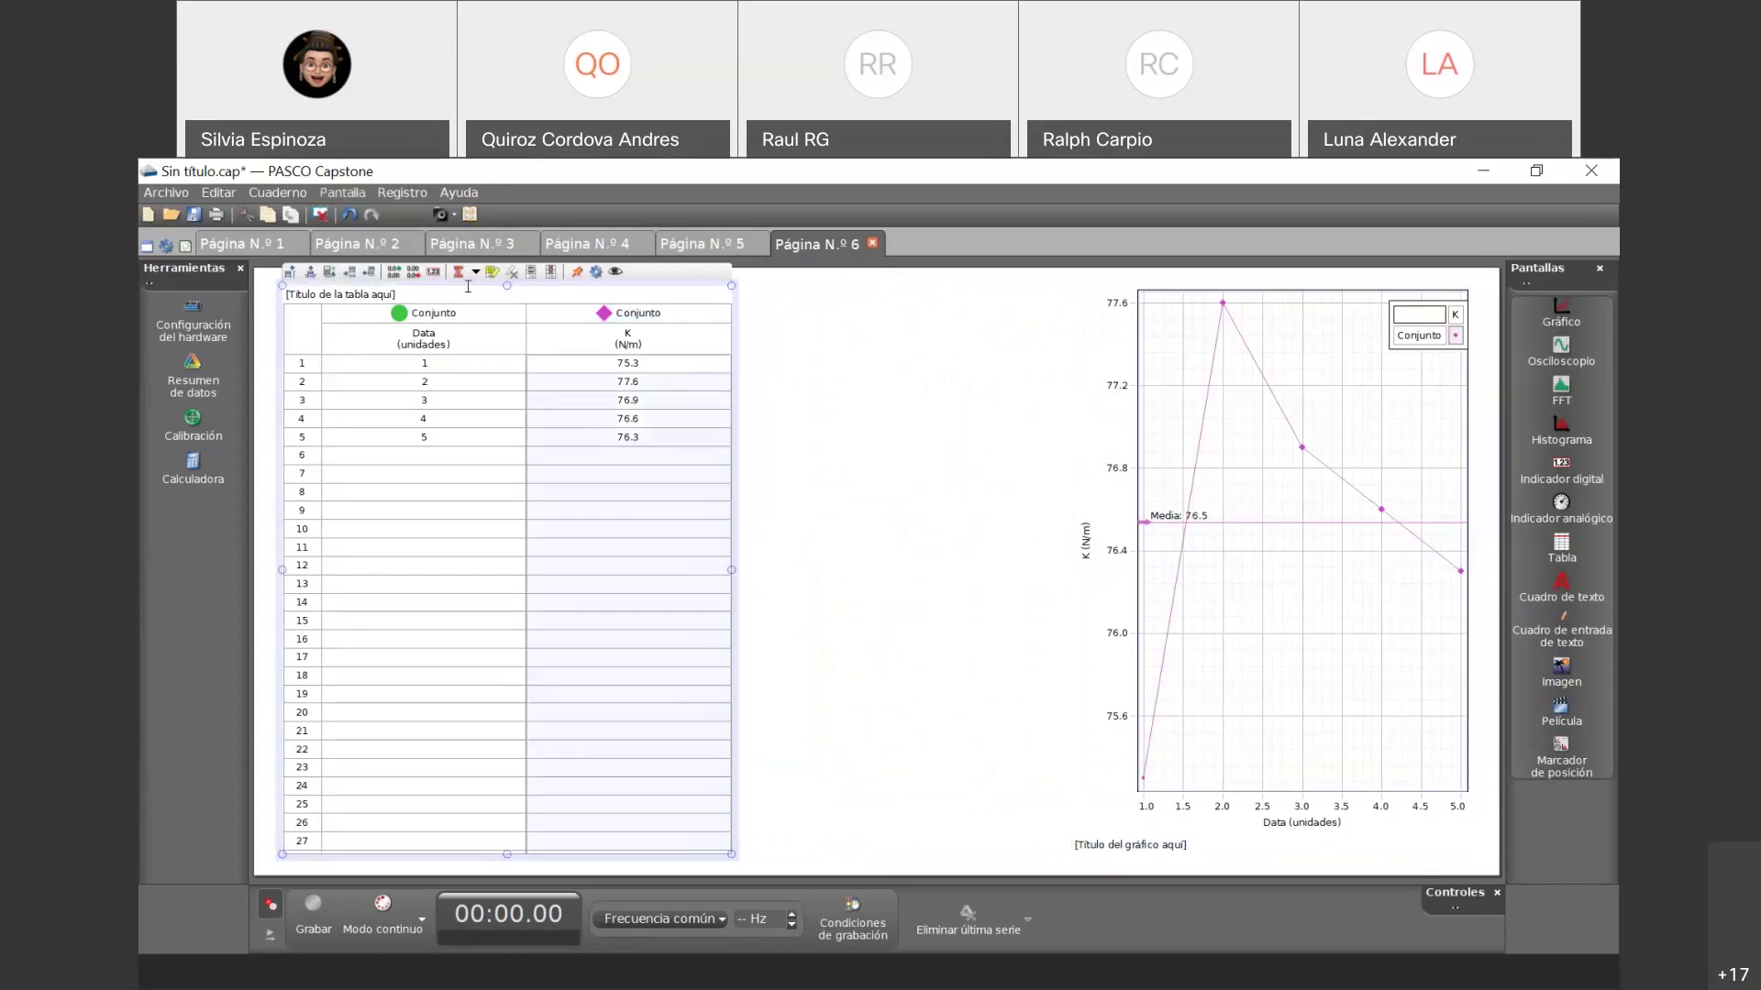
left_click(290, 271)
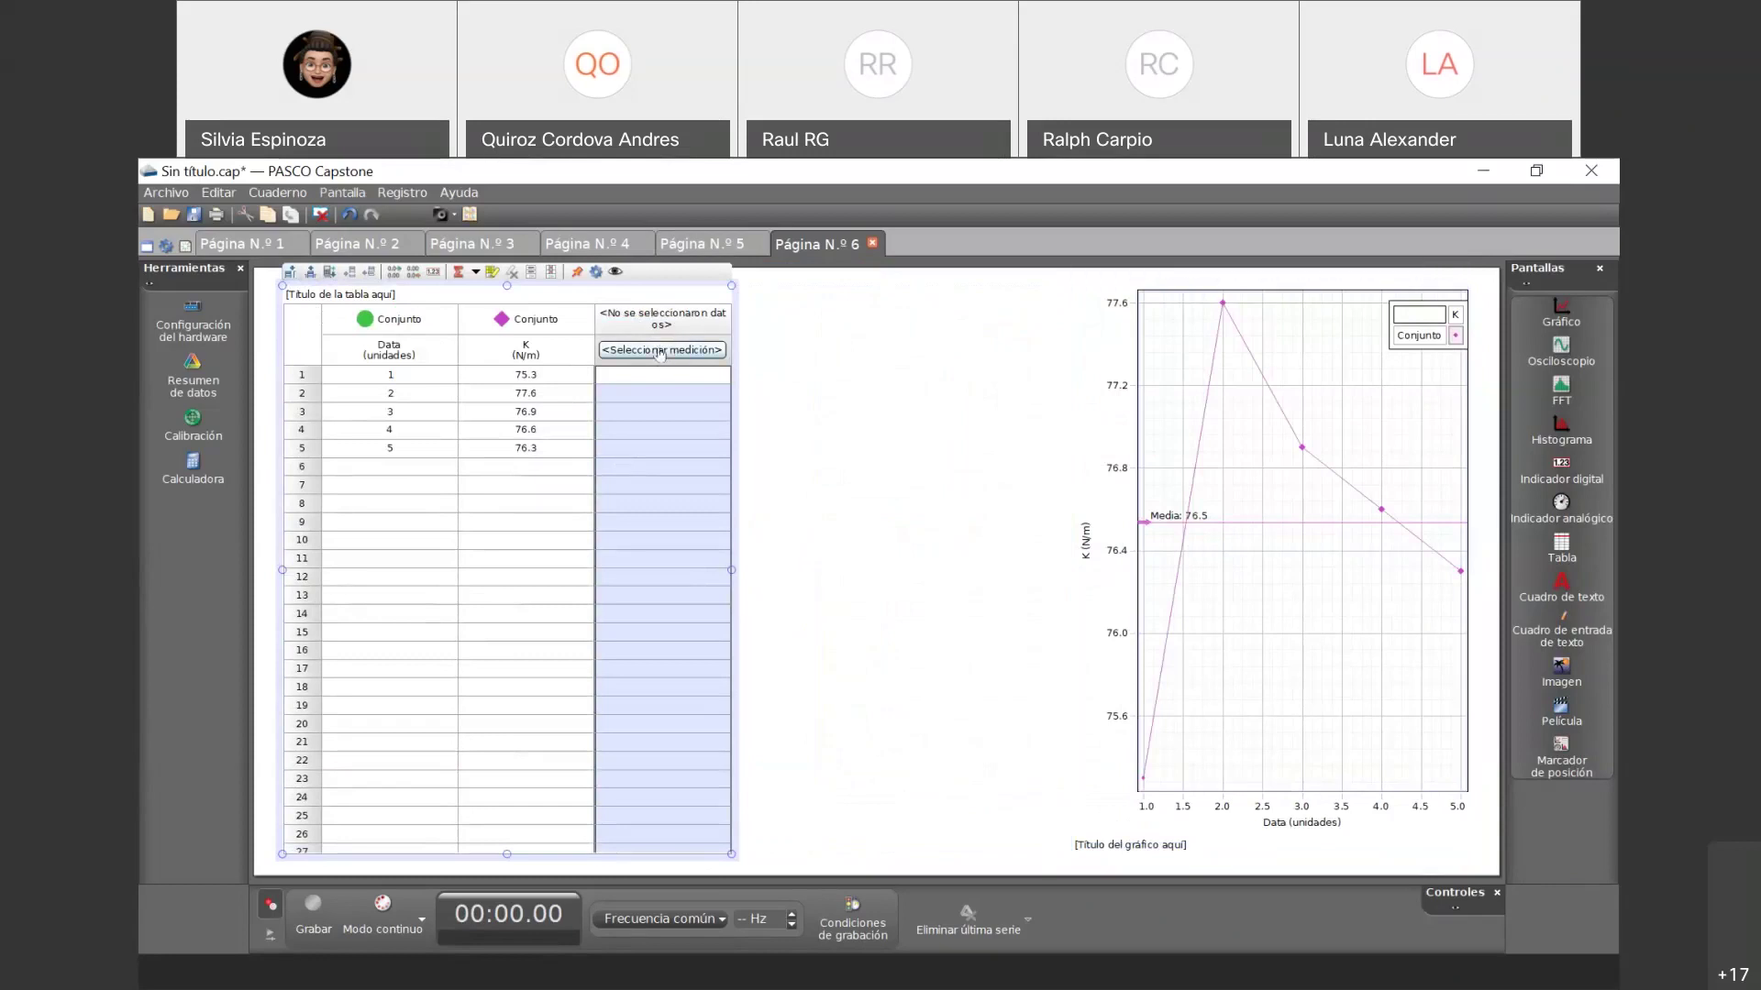
left_click(661, 353)
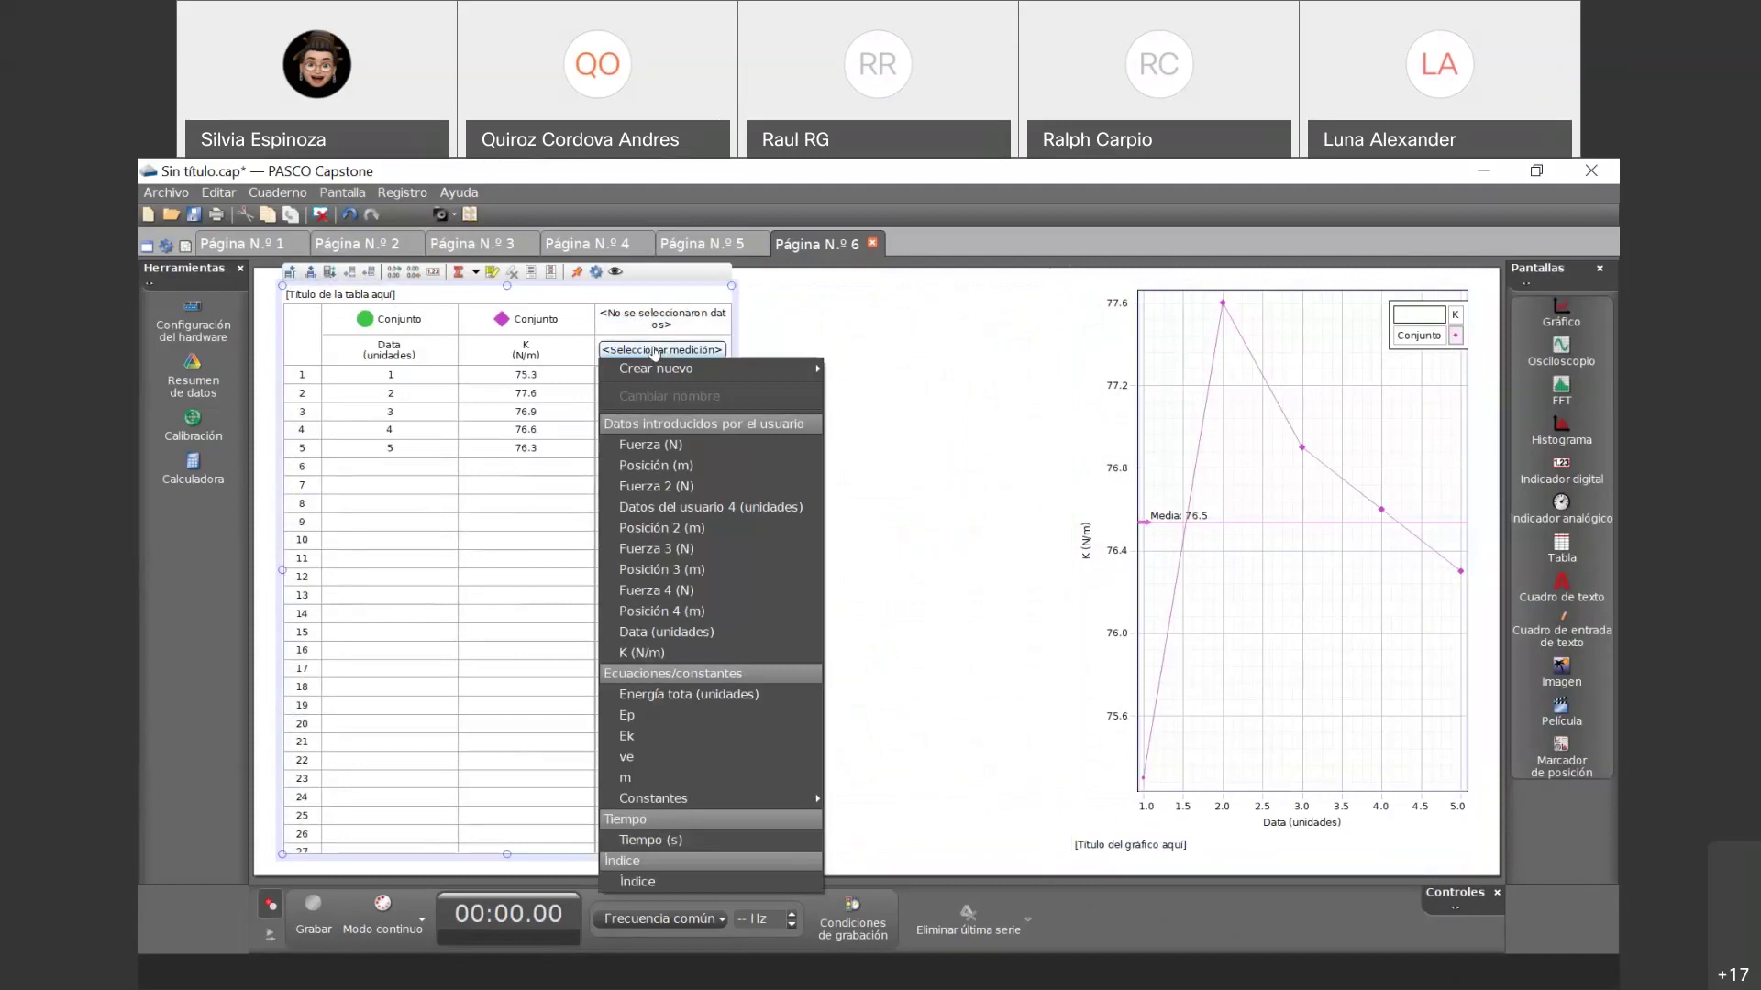
mouse_move(697, 368)
left_click(917, 369)
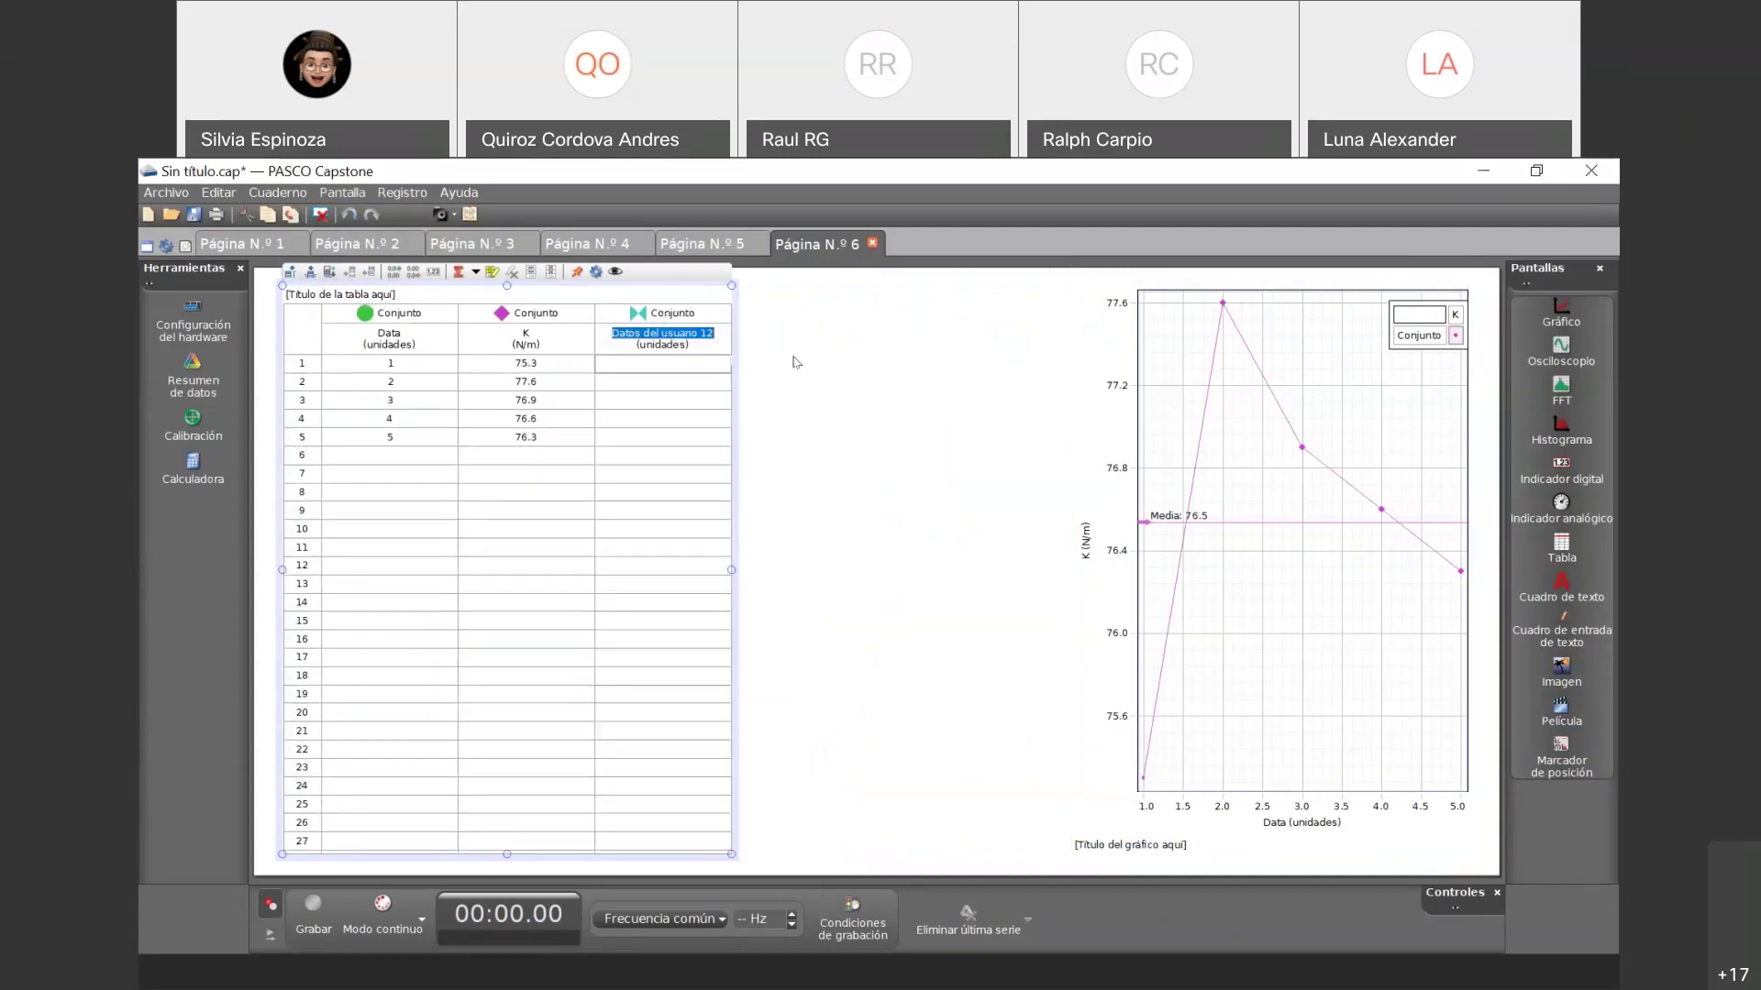
type("Error")
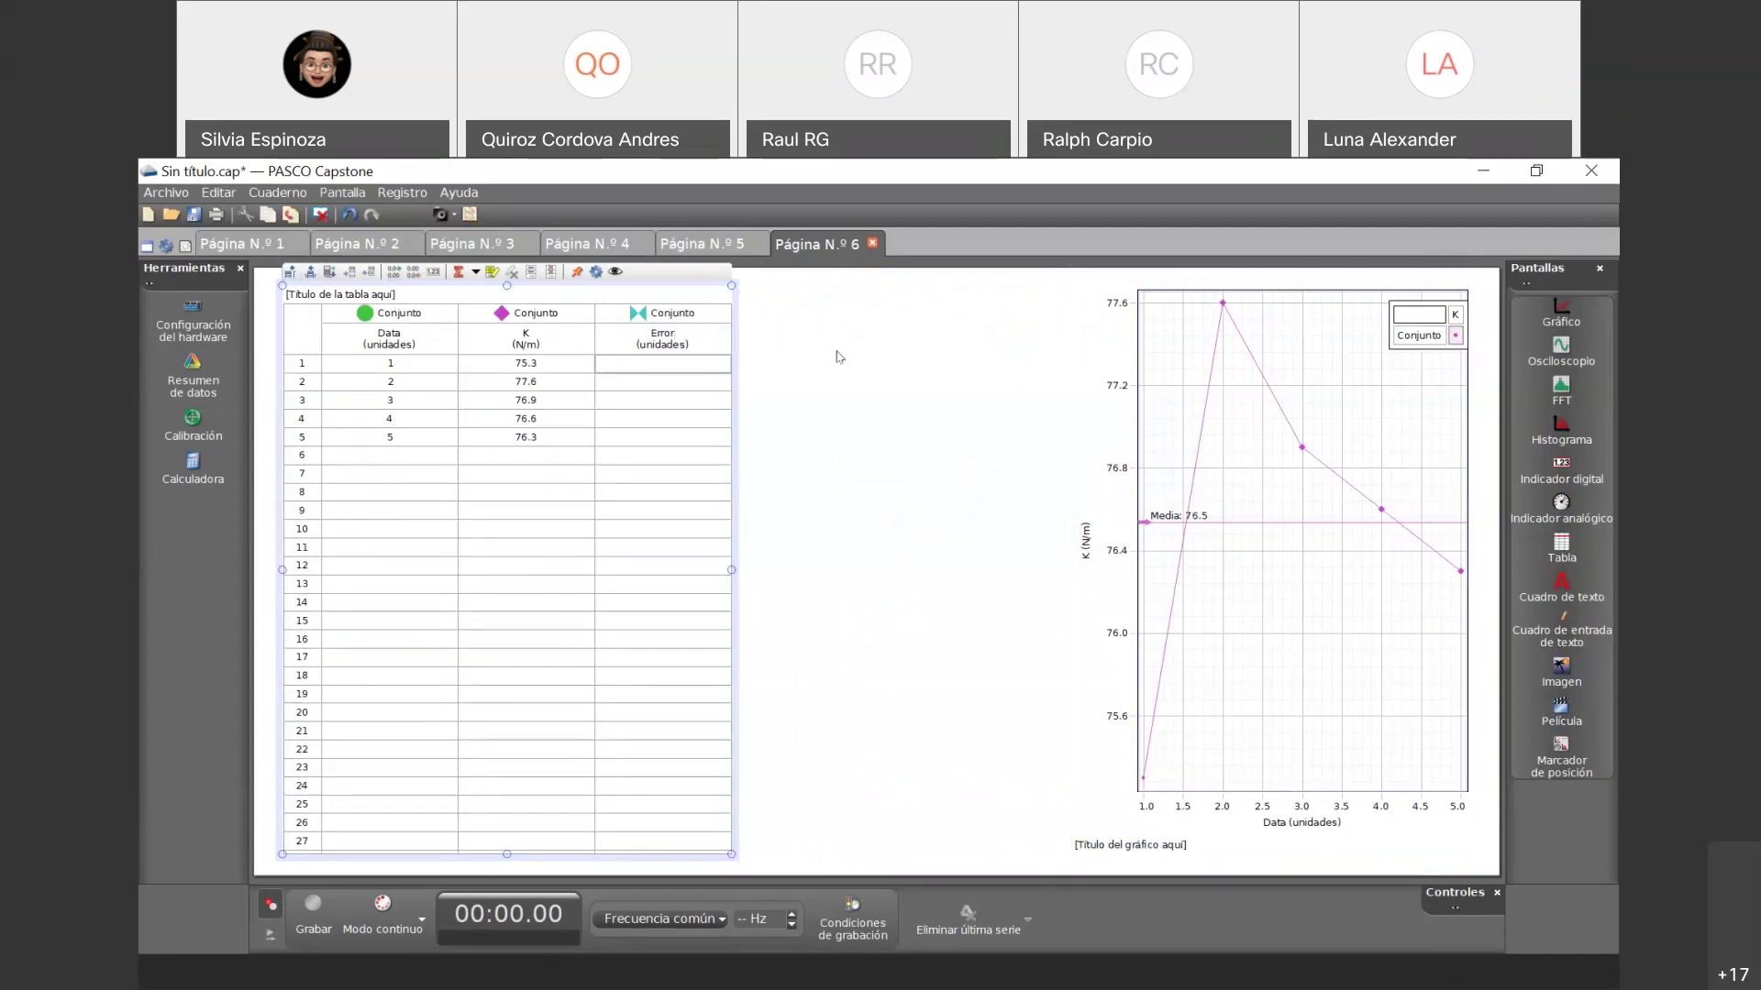
- Widen the graph slightly toward the table, and undo that resize together with the added Error column
left_click(1137, 532)
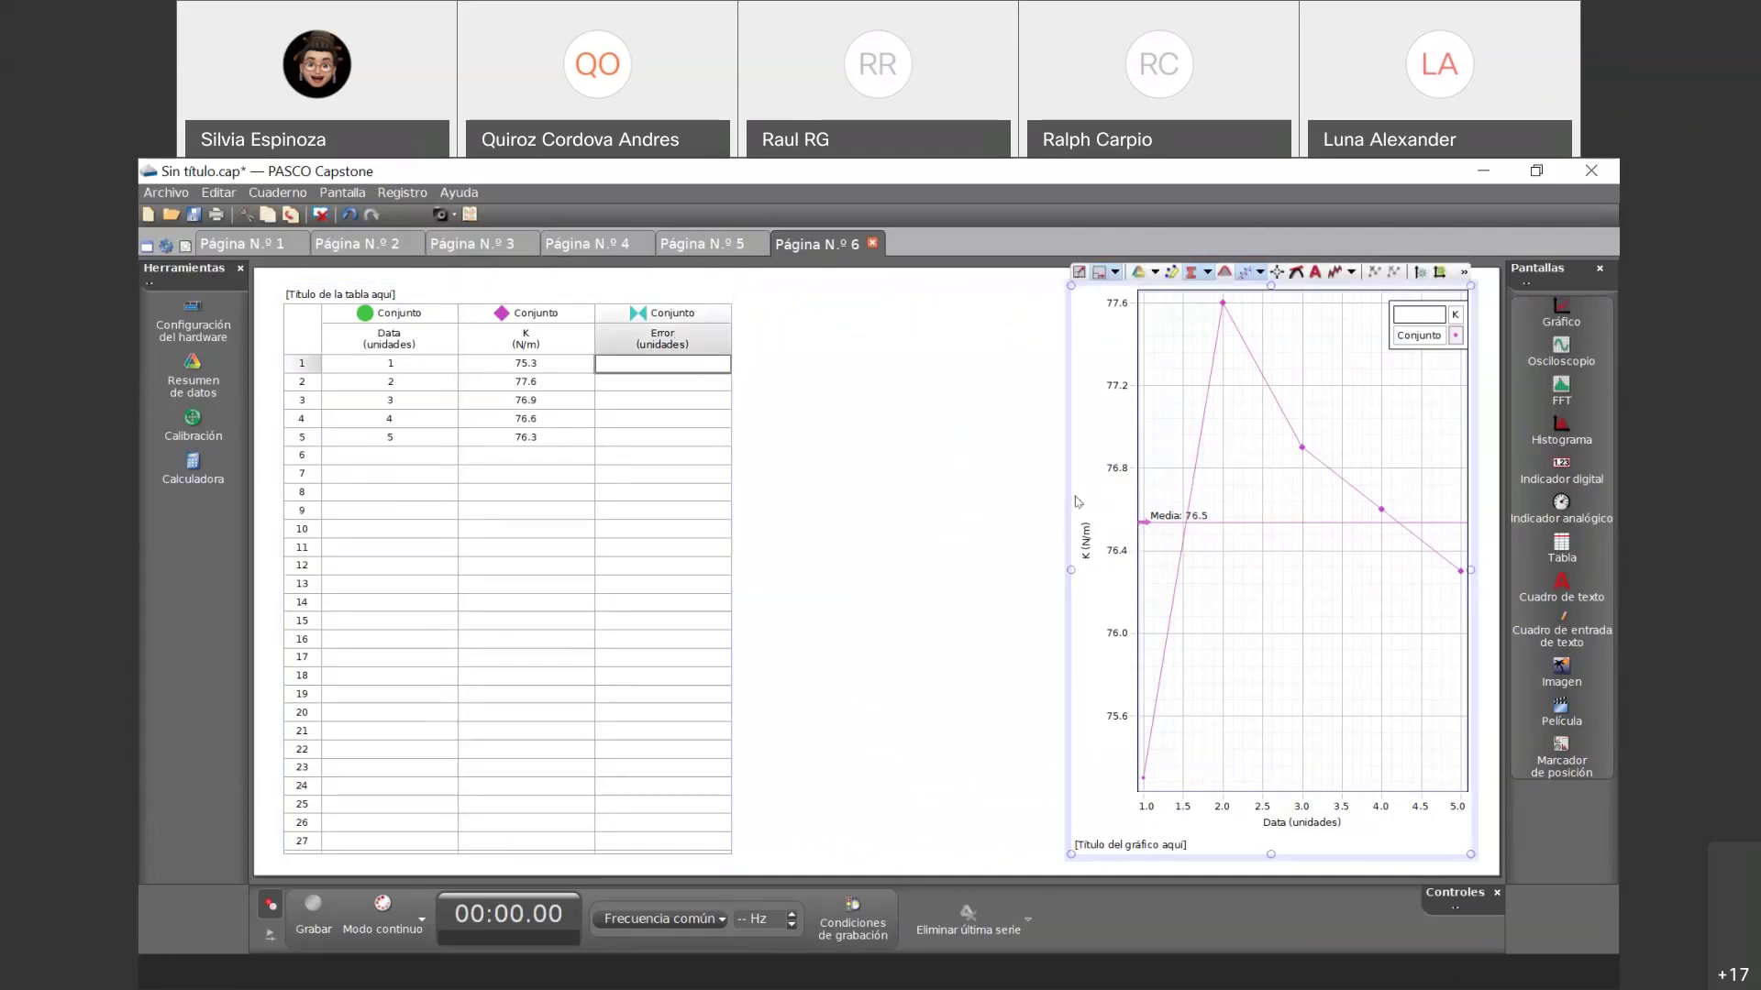
left_click_drag(1057, 594, 1013, 593)
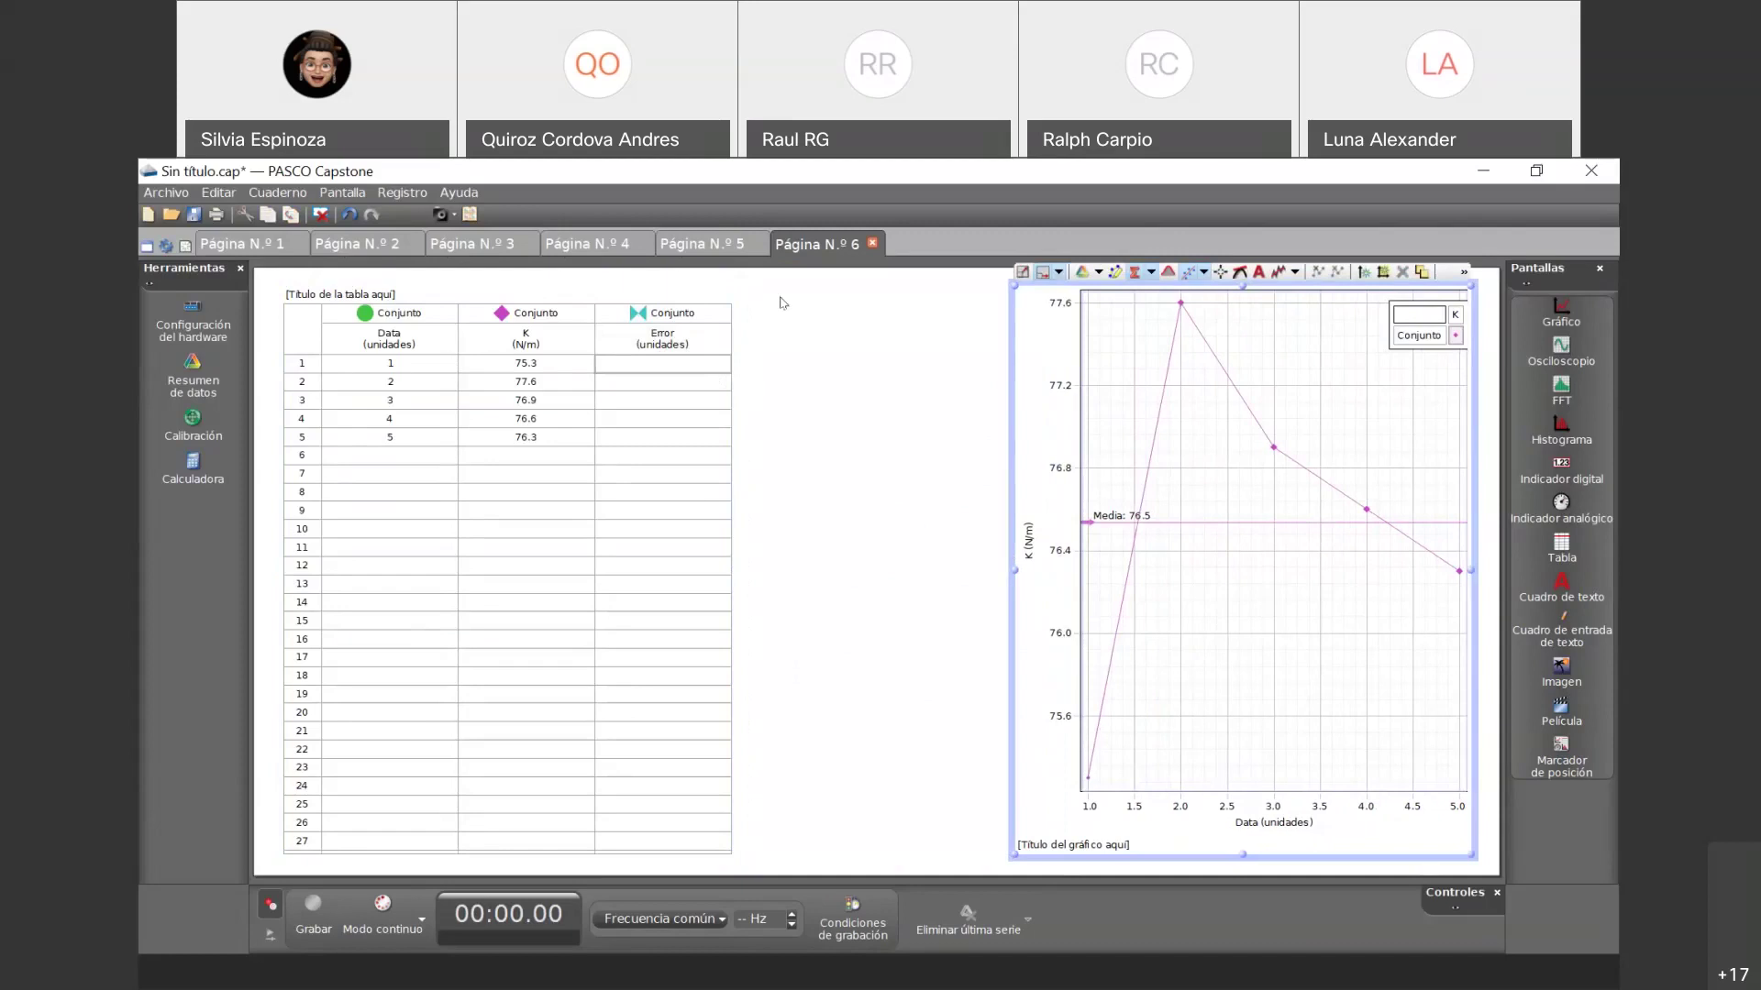
left_click(350, 217)
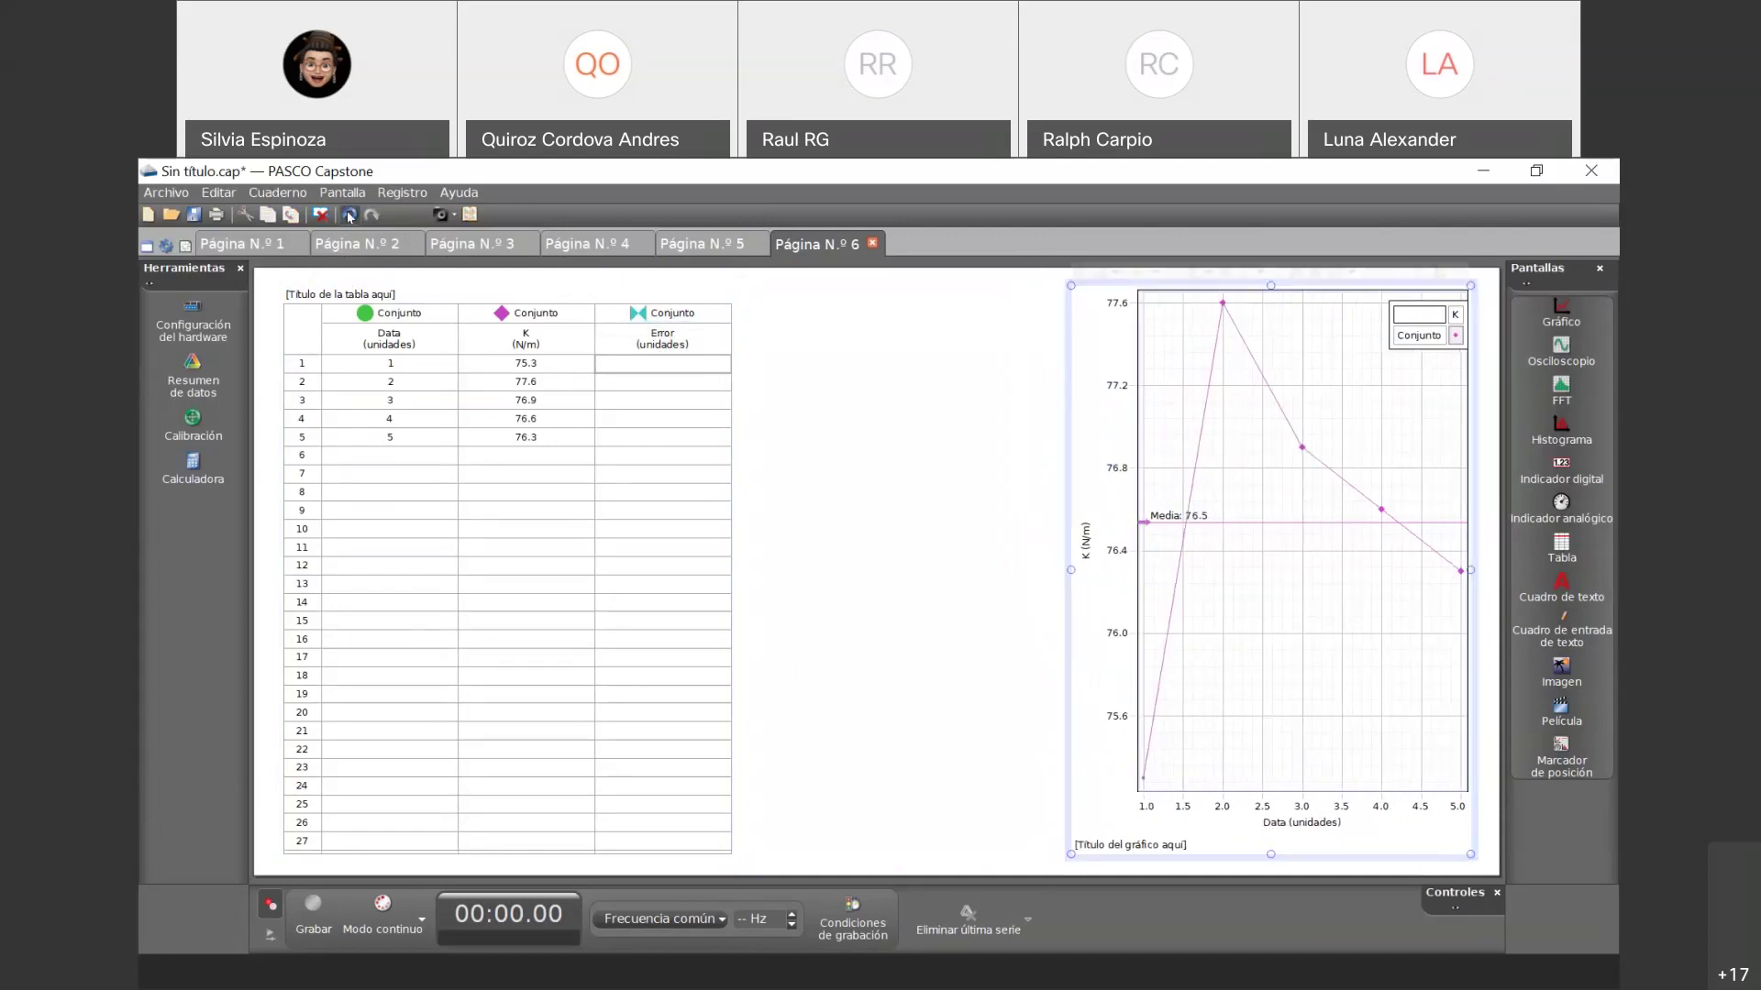
left_click(347, 215)
left_click(347, 215)
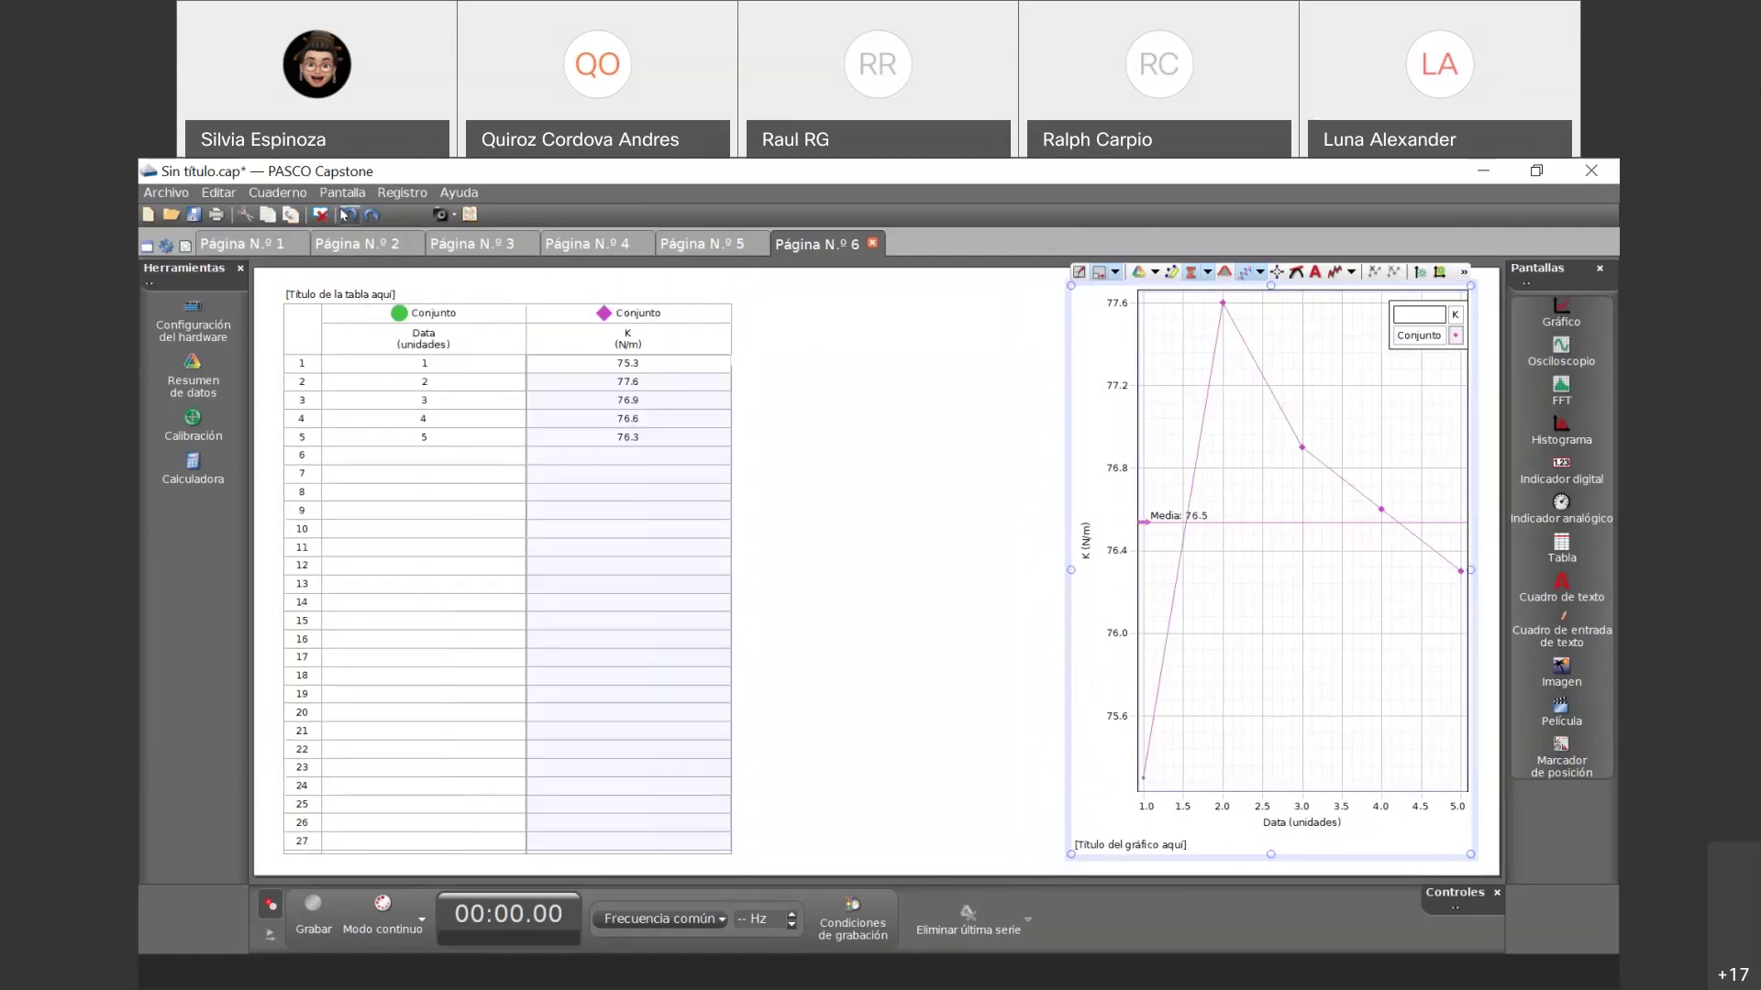
- Try stretching the graph toward the table, and undo the graph changes back to its full width beside the table
left_click_drag(1071, 558, 800, 555)
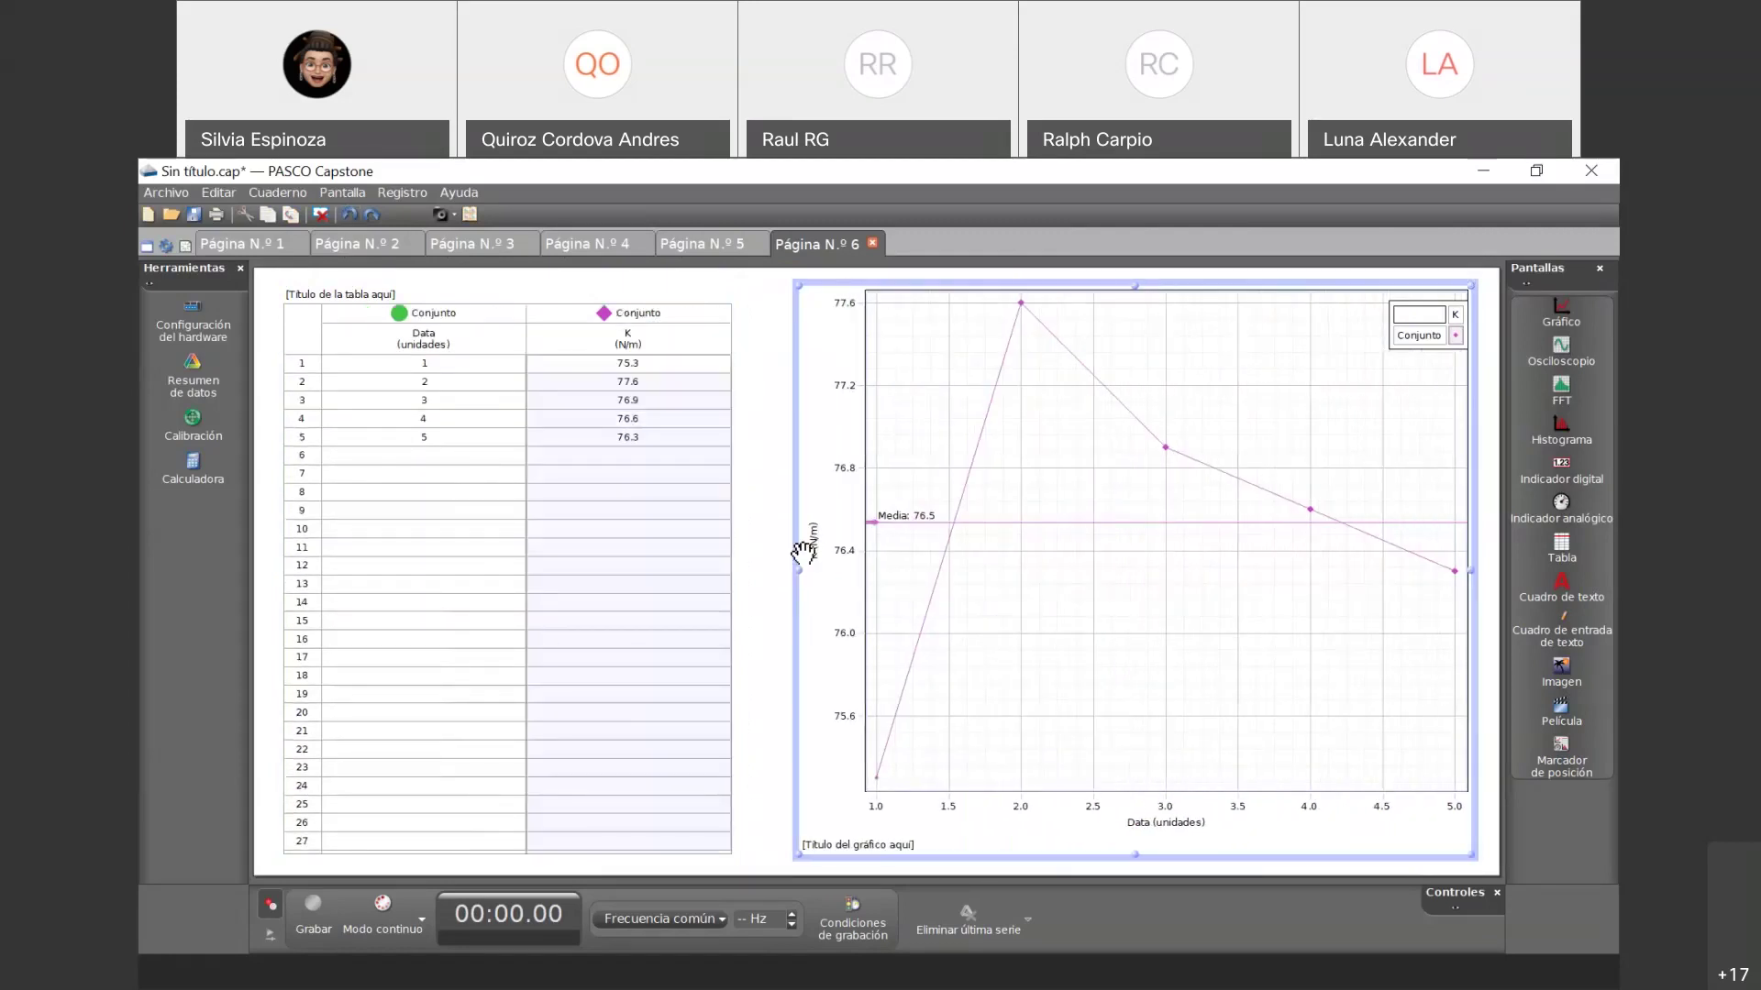
left_click(349, 217)
left_click(348, 218)
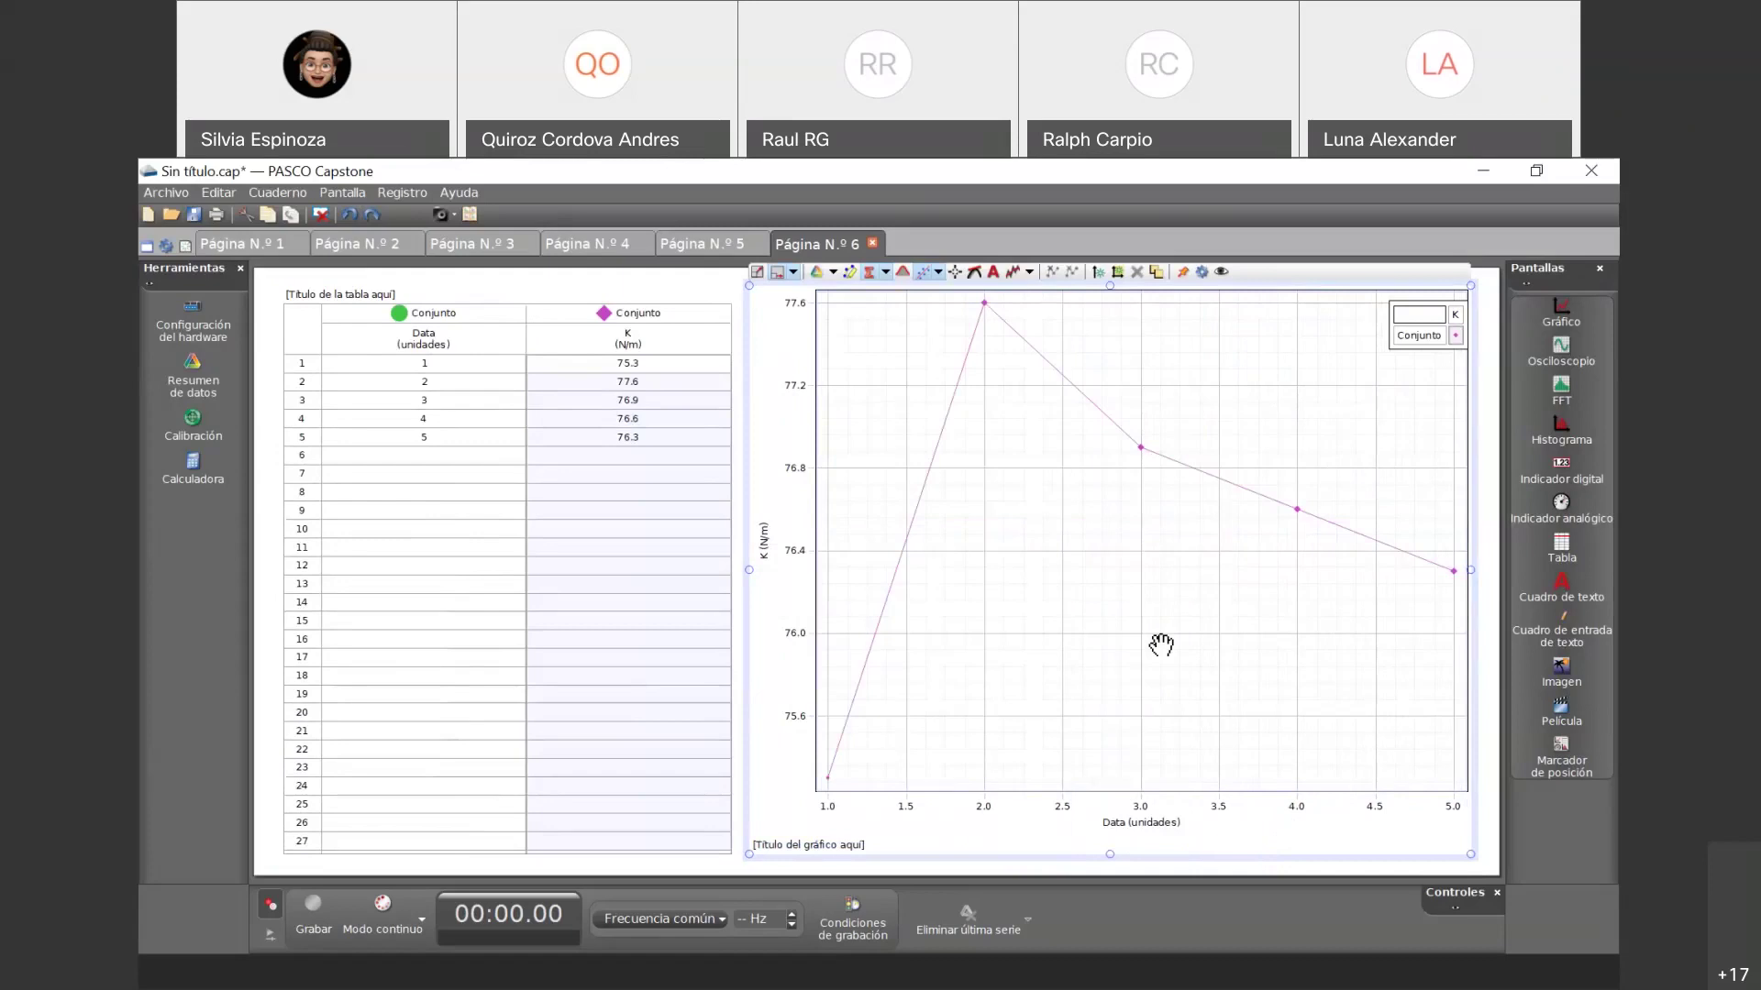
- Turn the mean (Media) statistic of the K values back on in the graph
left_click(886, 275)
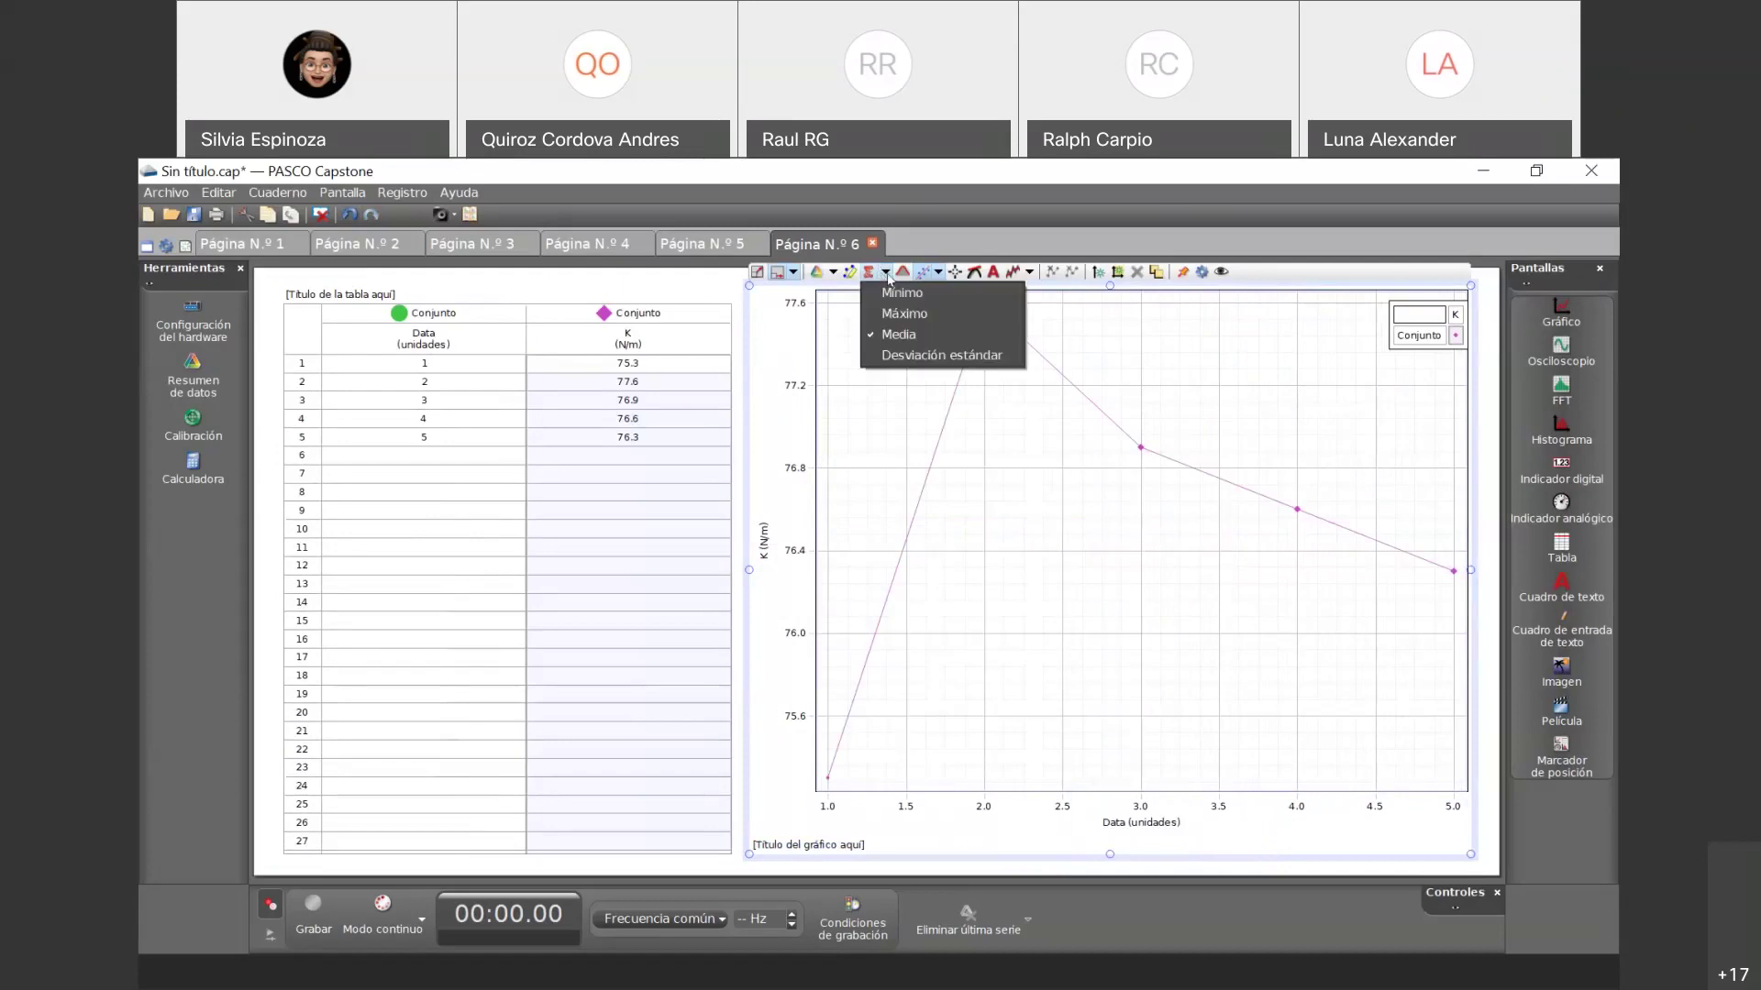
left_click(898, 336)
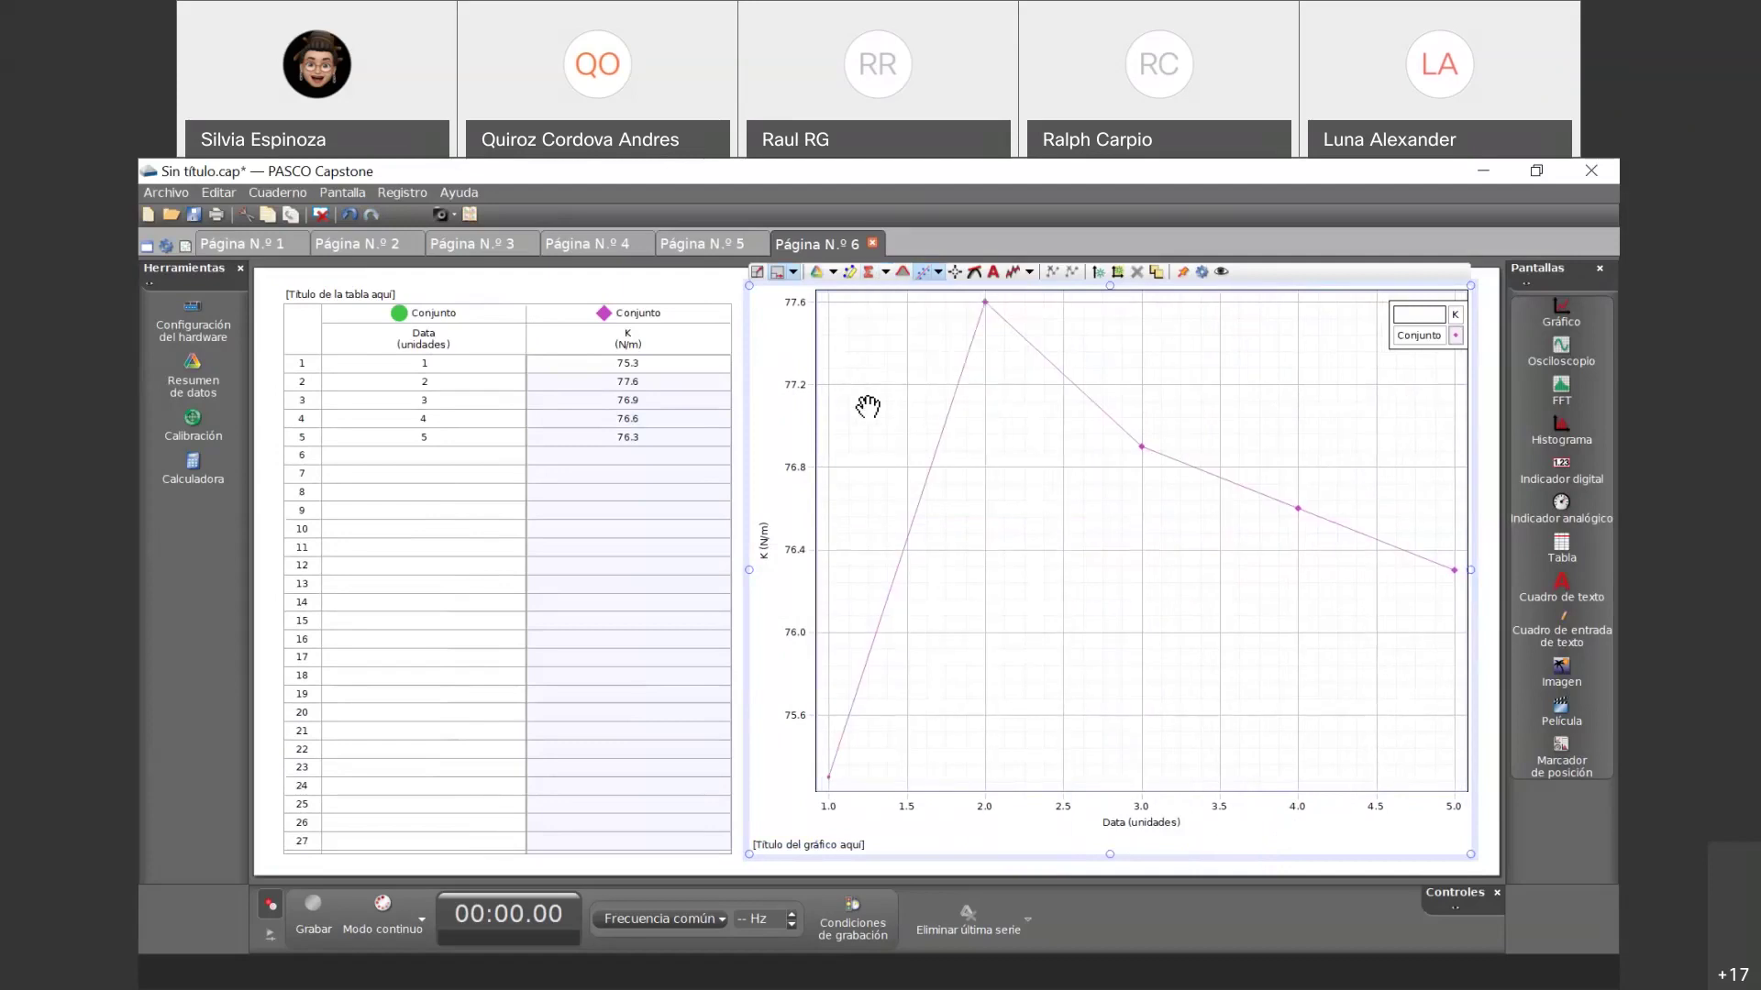
left_click(868, 273)
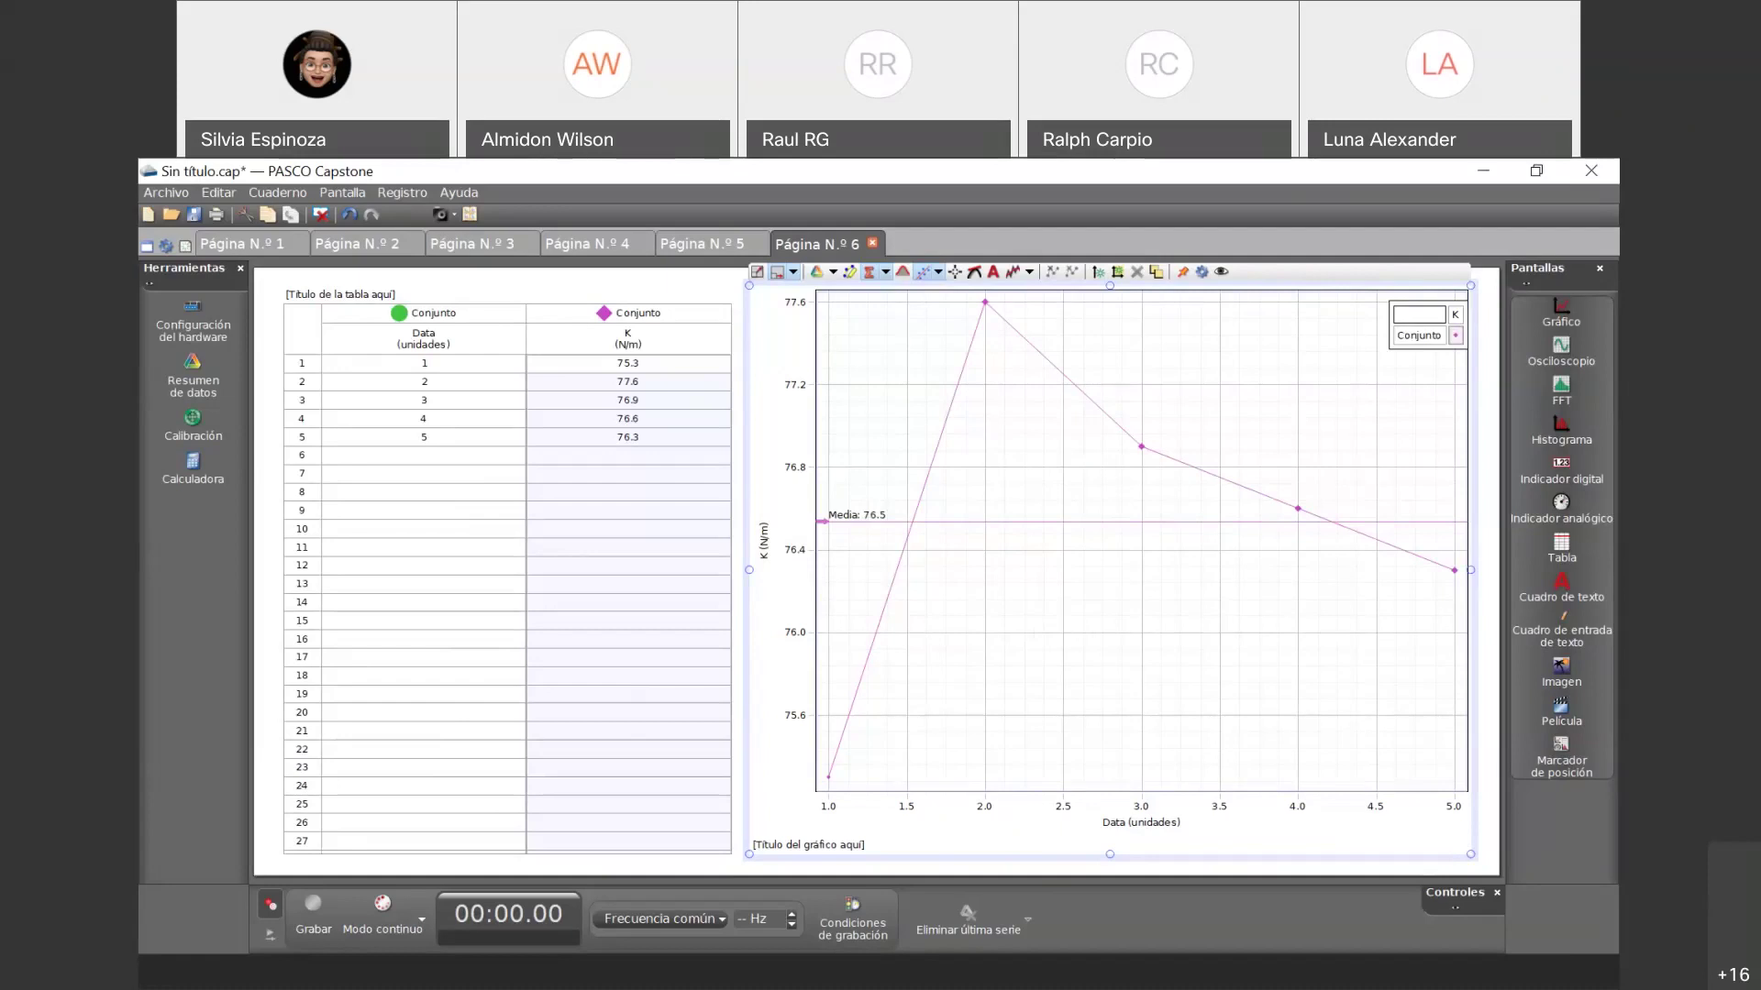
- Shrink the graph from its lower table-side corner to about half its width and height, freeing space beside and below it
left_click_drag(749, 854, 1073, 648)
left_click(894, 501)
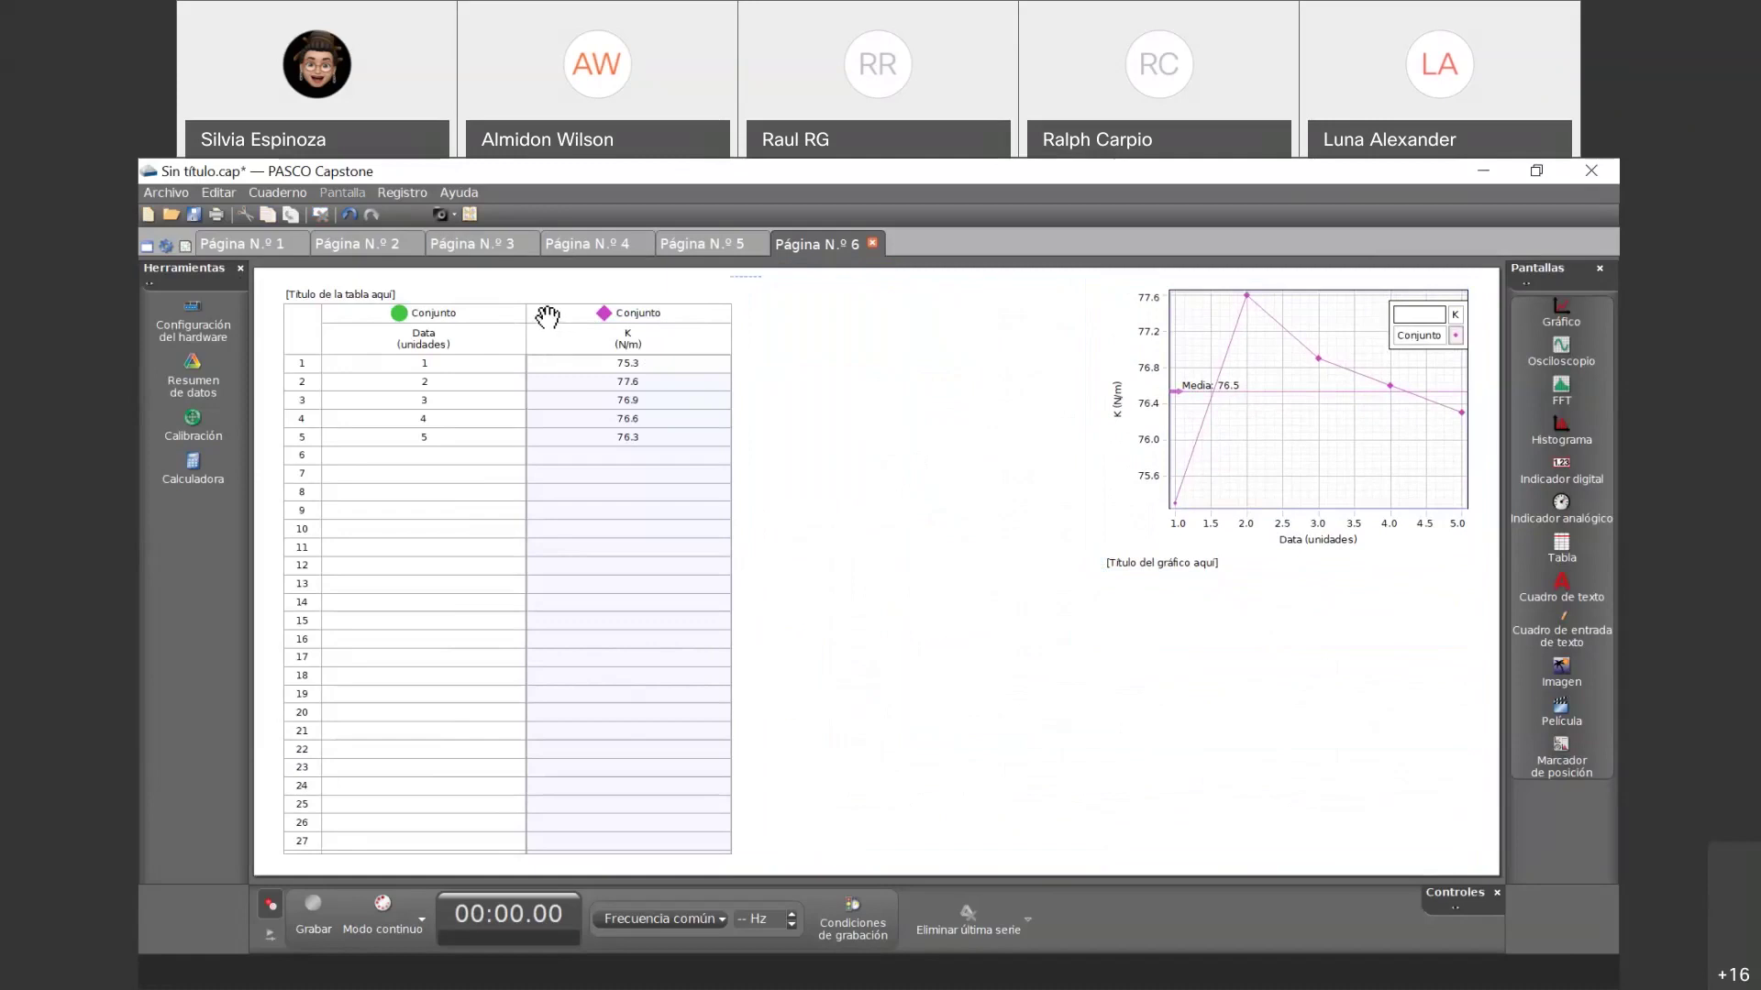
left_click(1209, 355)
- Title the table Error
left_click(596, 339)
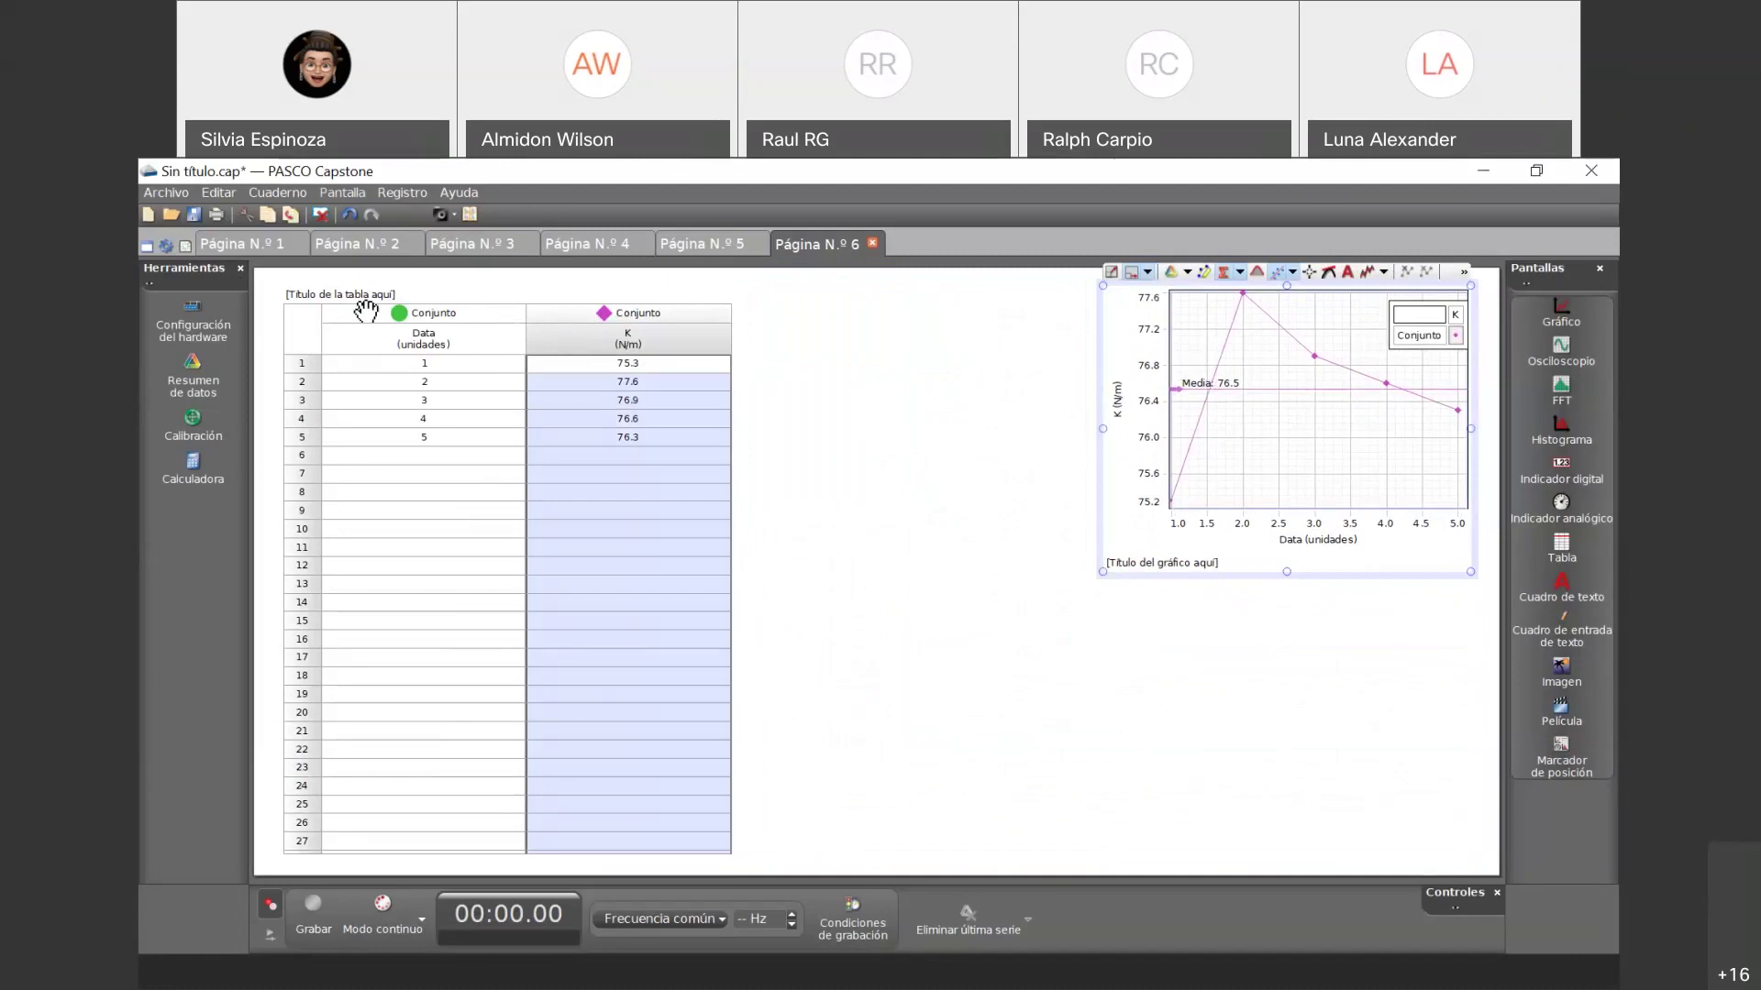
left_click(395, 292)
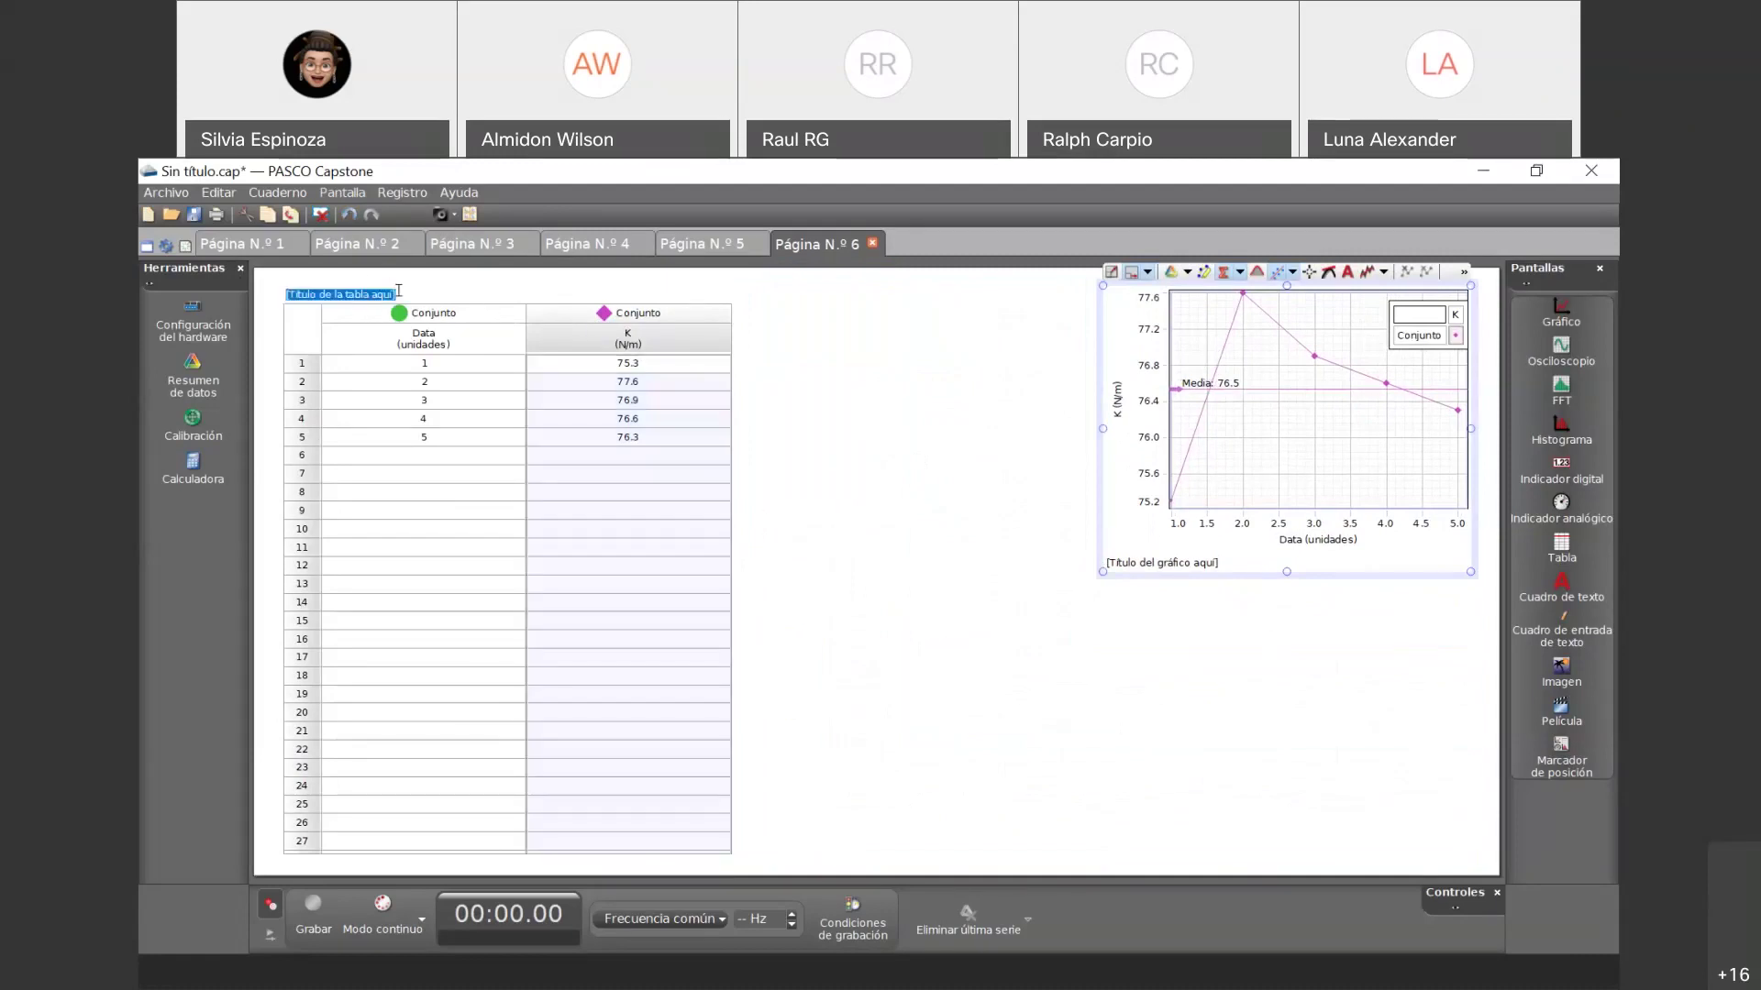
type("Er")
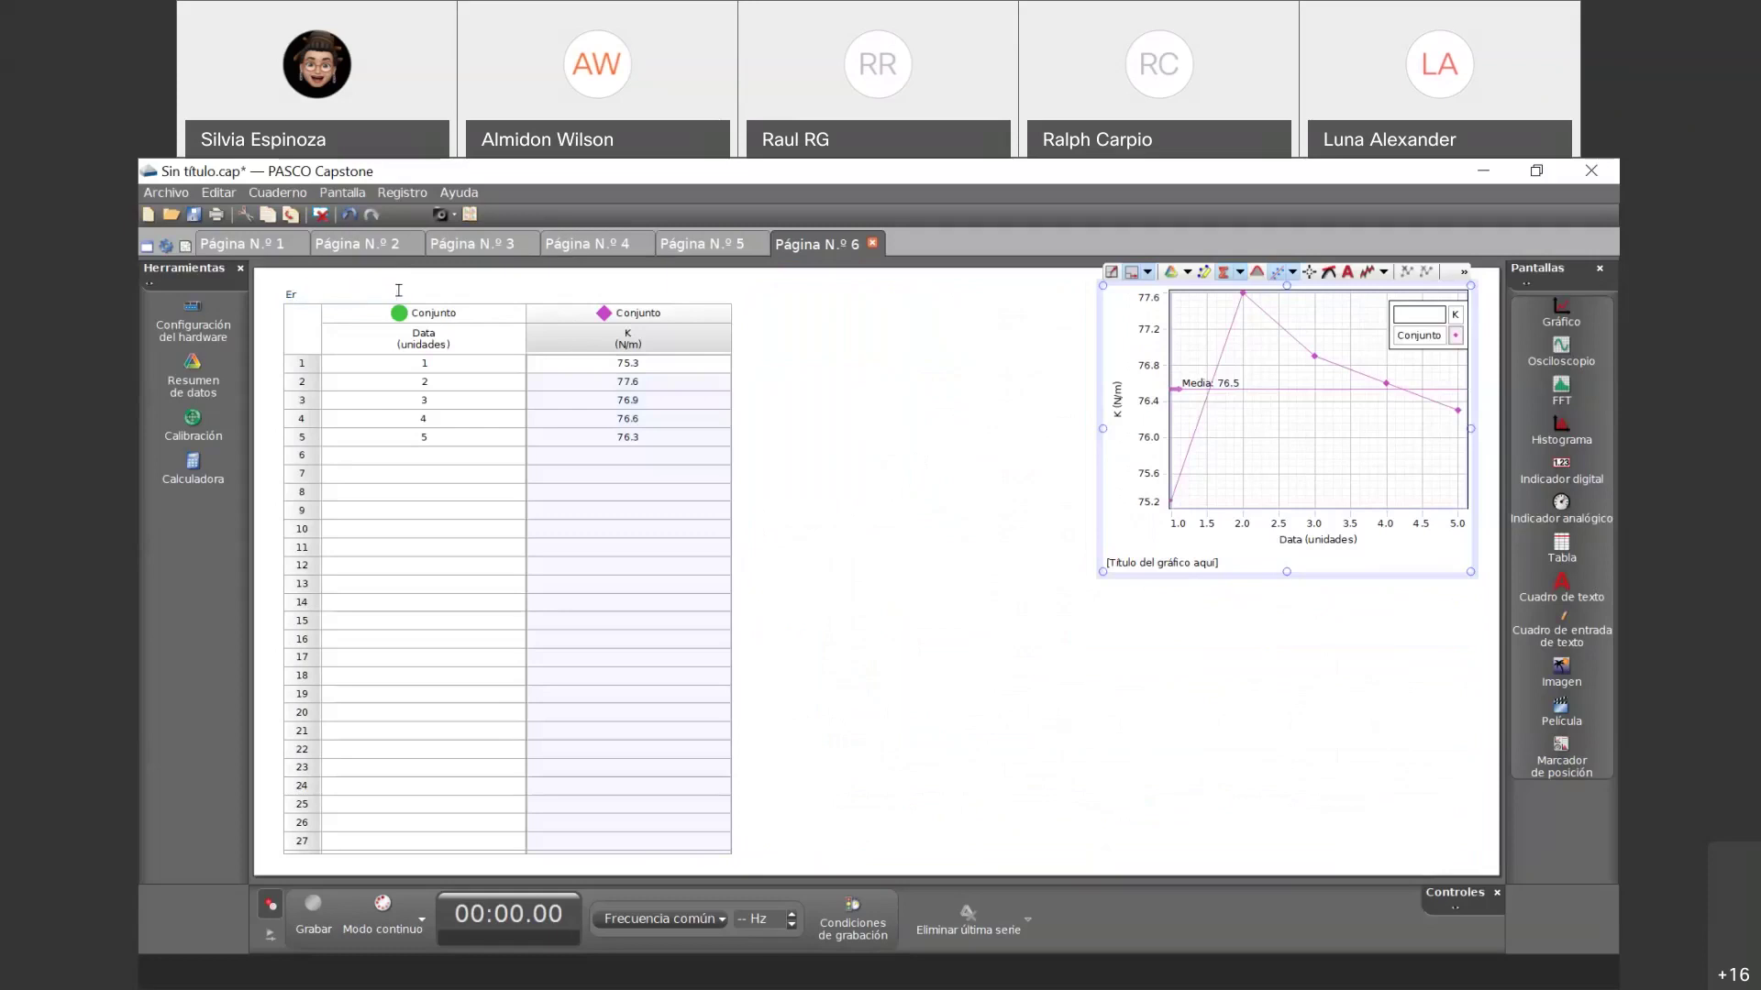
type("ror")
- Shorten the table from its lower edge so that it ends just below row 6
left_click(645, 712)
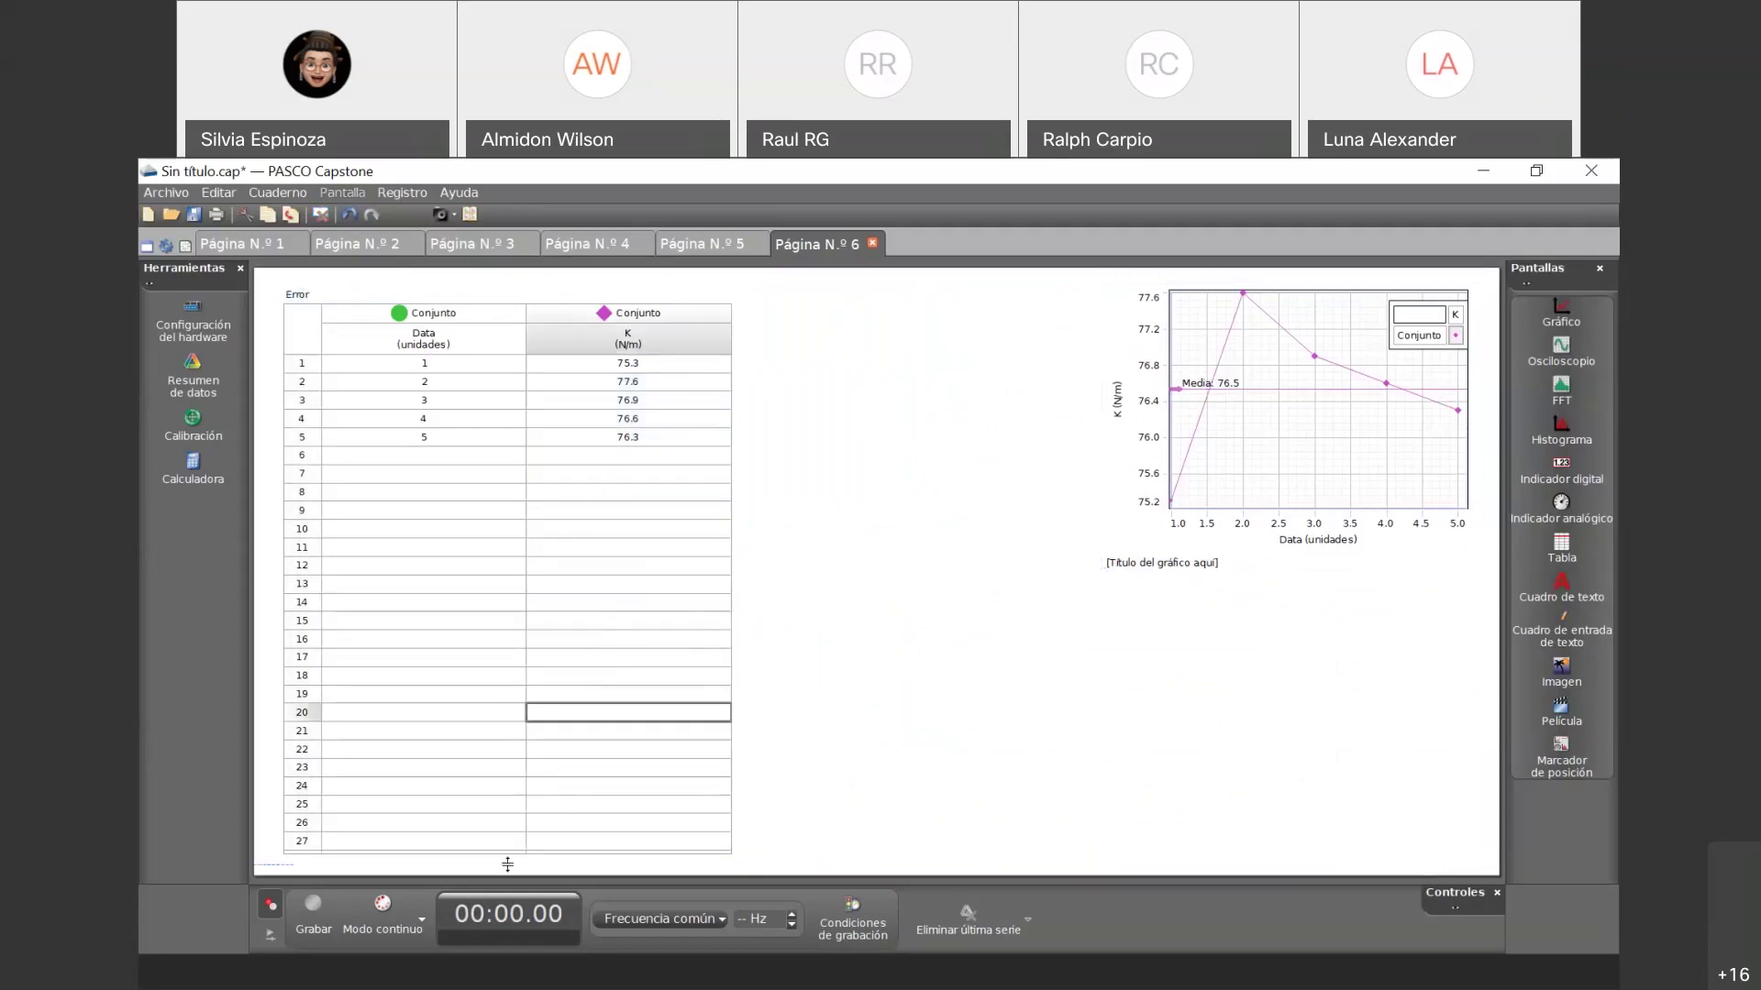
left_click_drag(549, 652, 581, 476)
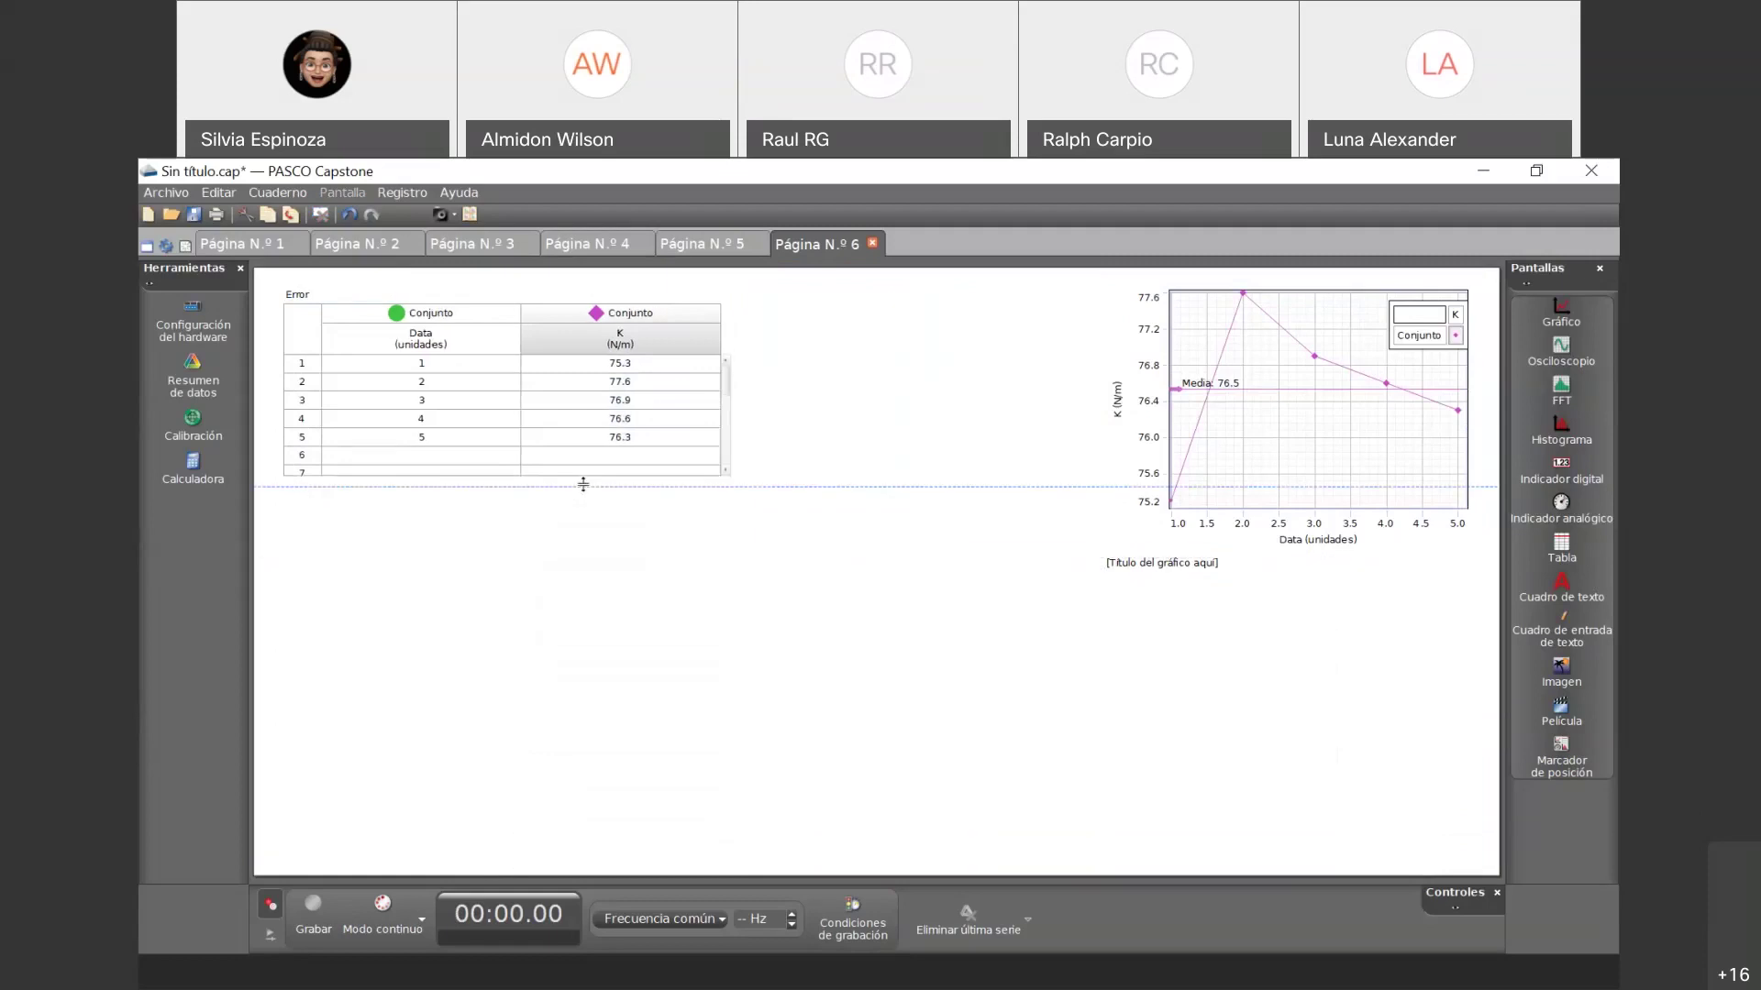
scroll(729, 385, "down", 5)
scroll(729, 385, "up", 5)
left_click(687, 318)
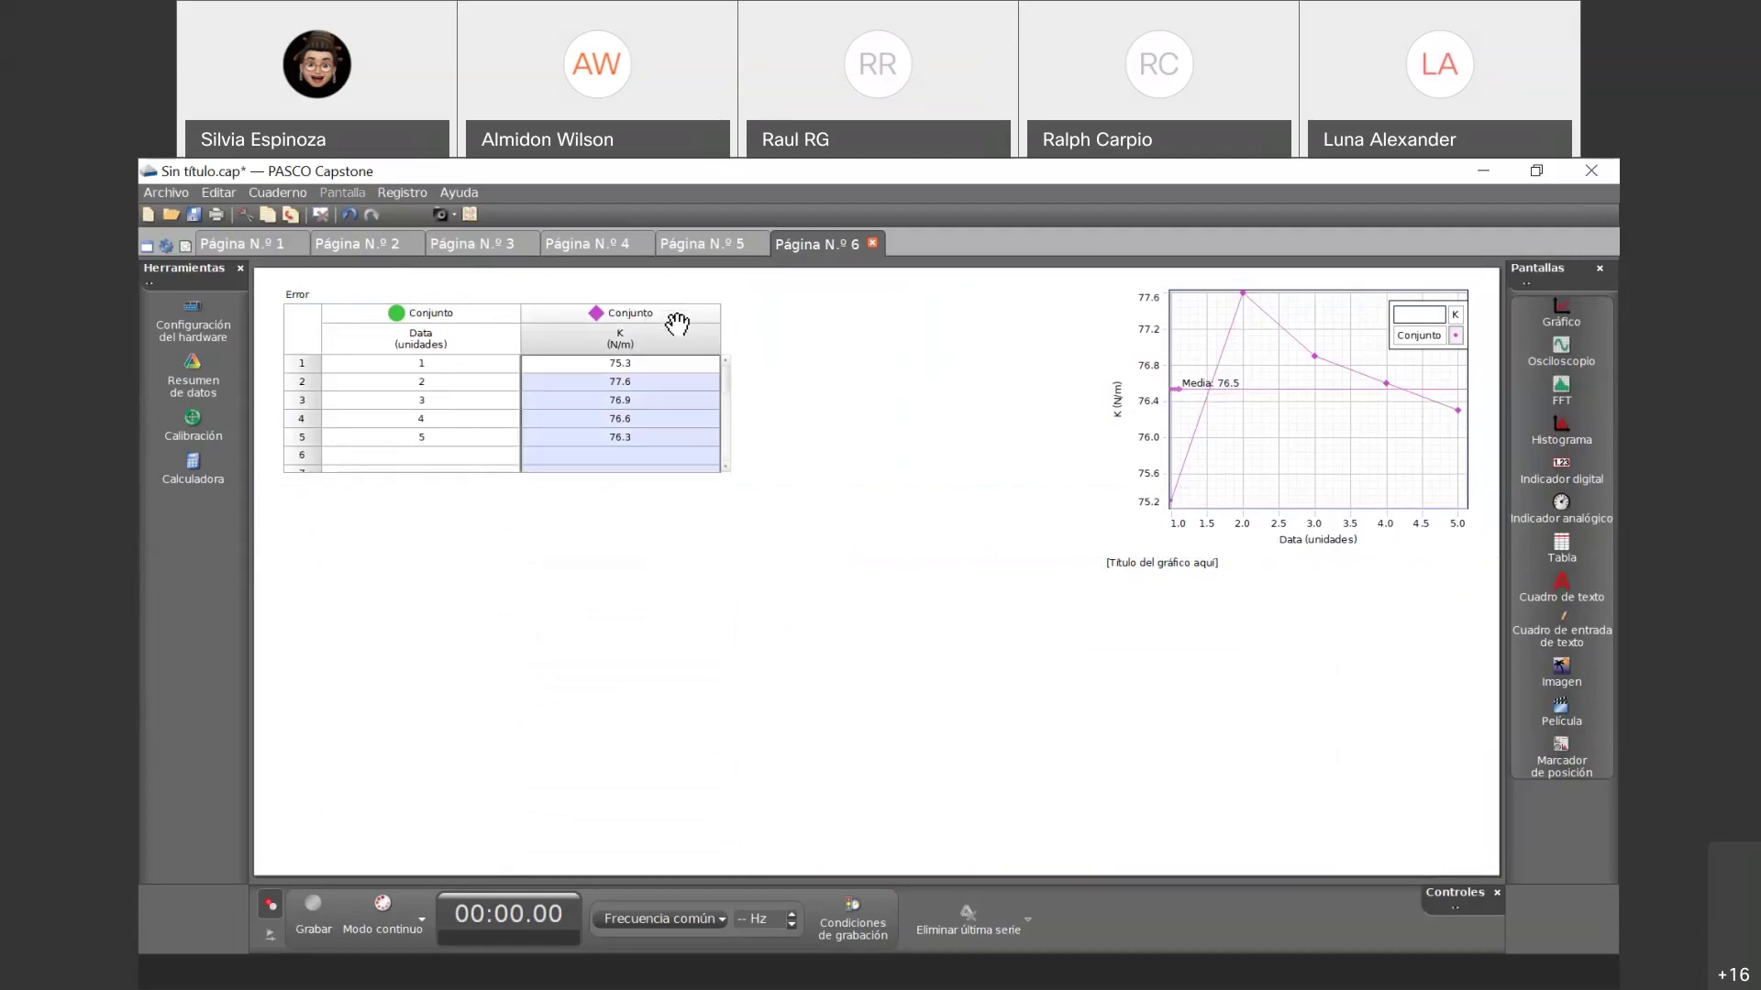
left_click(469, 311)
left_click(316, 292)
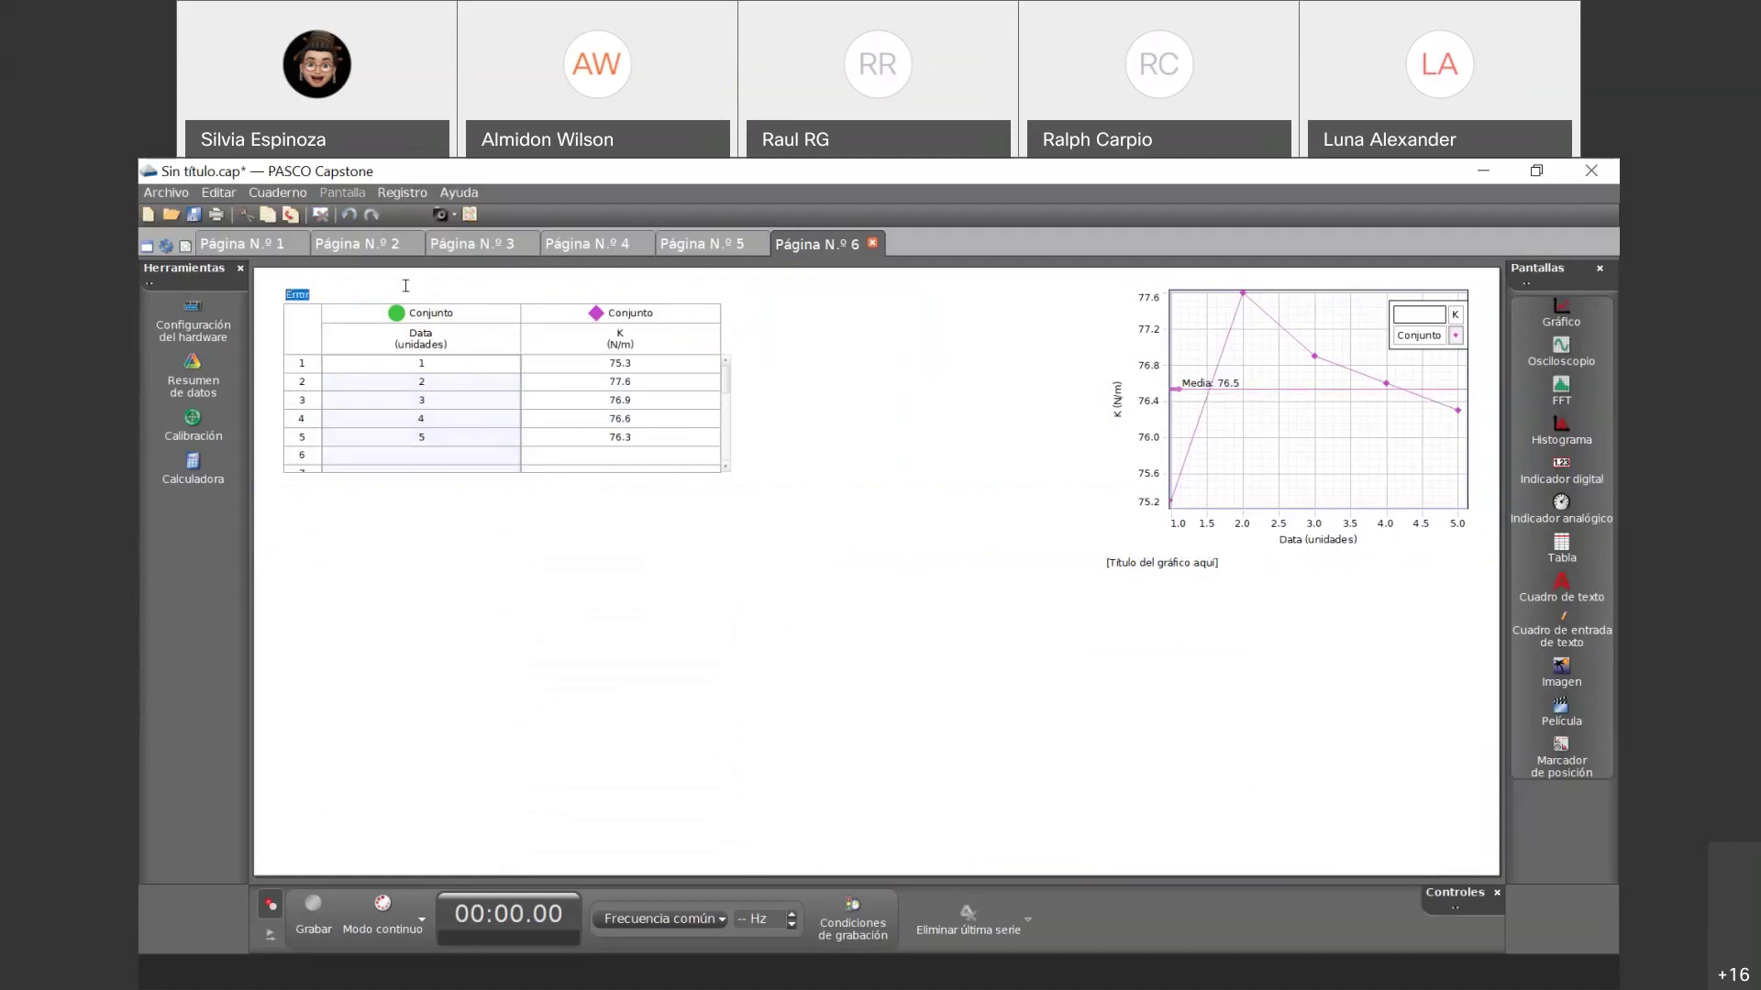
left_click(1235, 370)
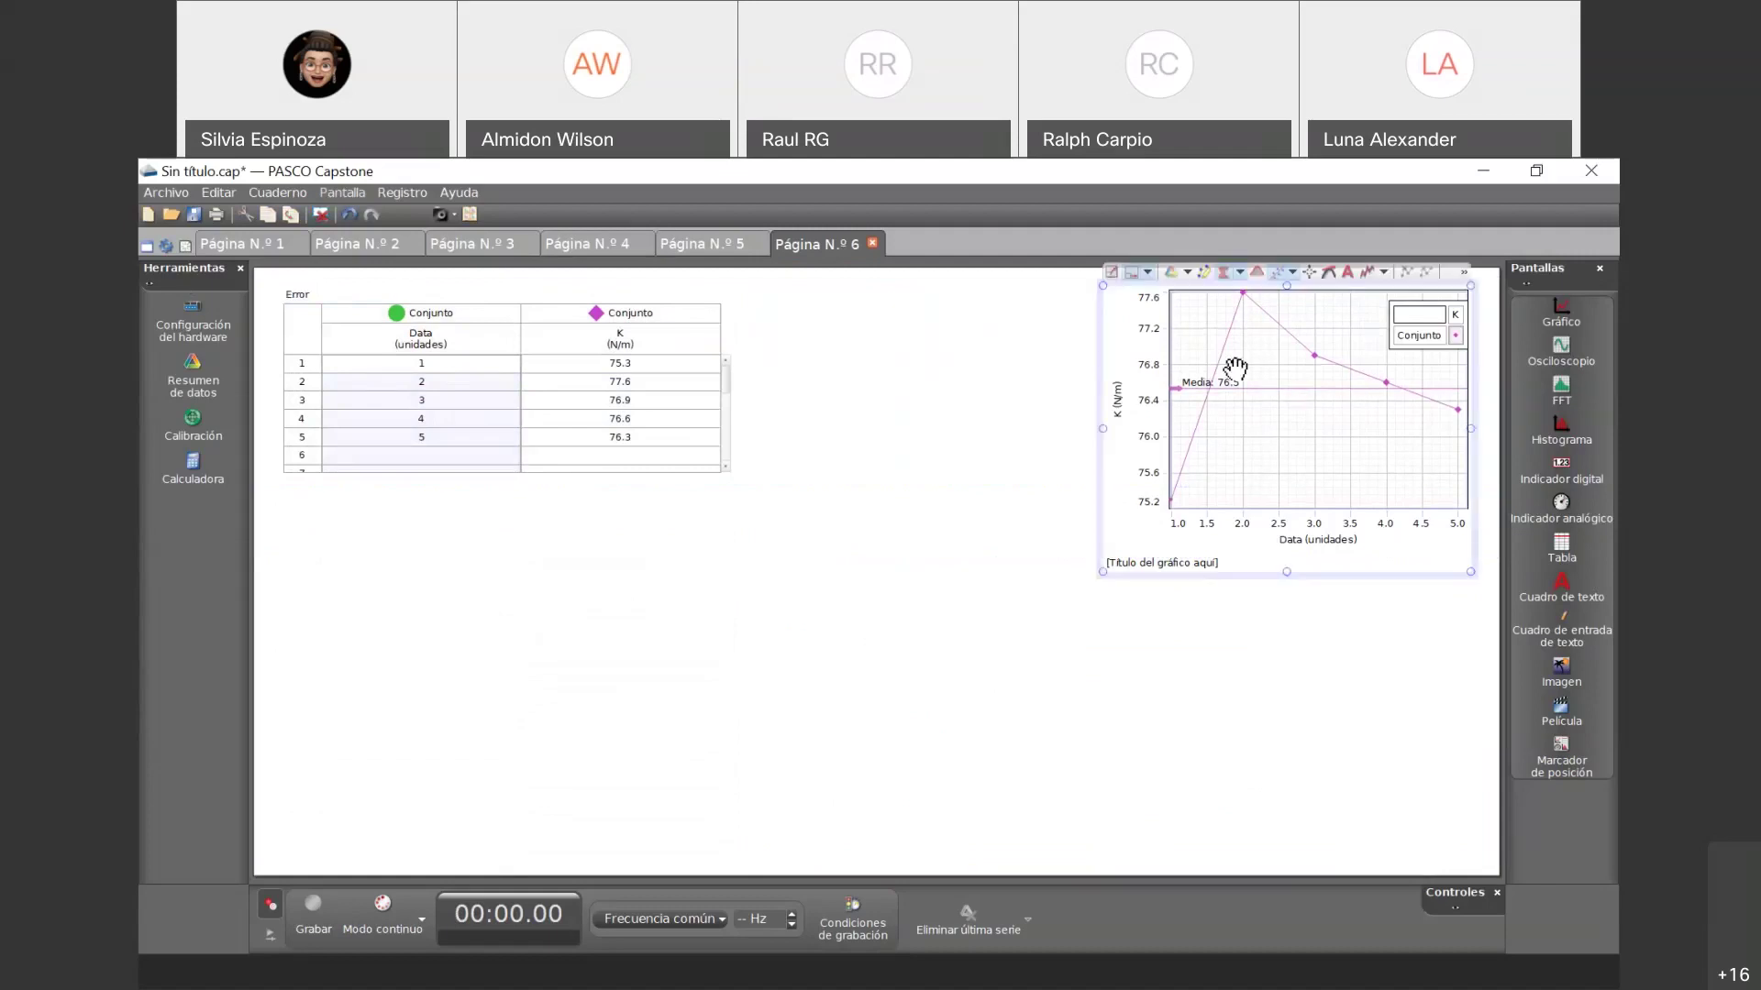
- Narrow the table slightly from its graph-side edge
left_click(672, 454)
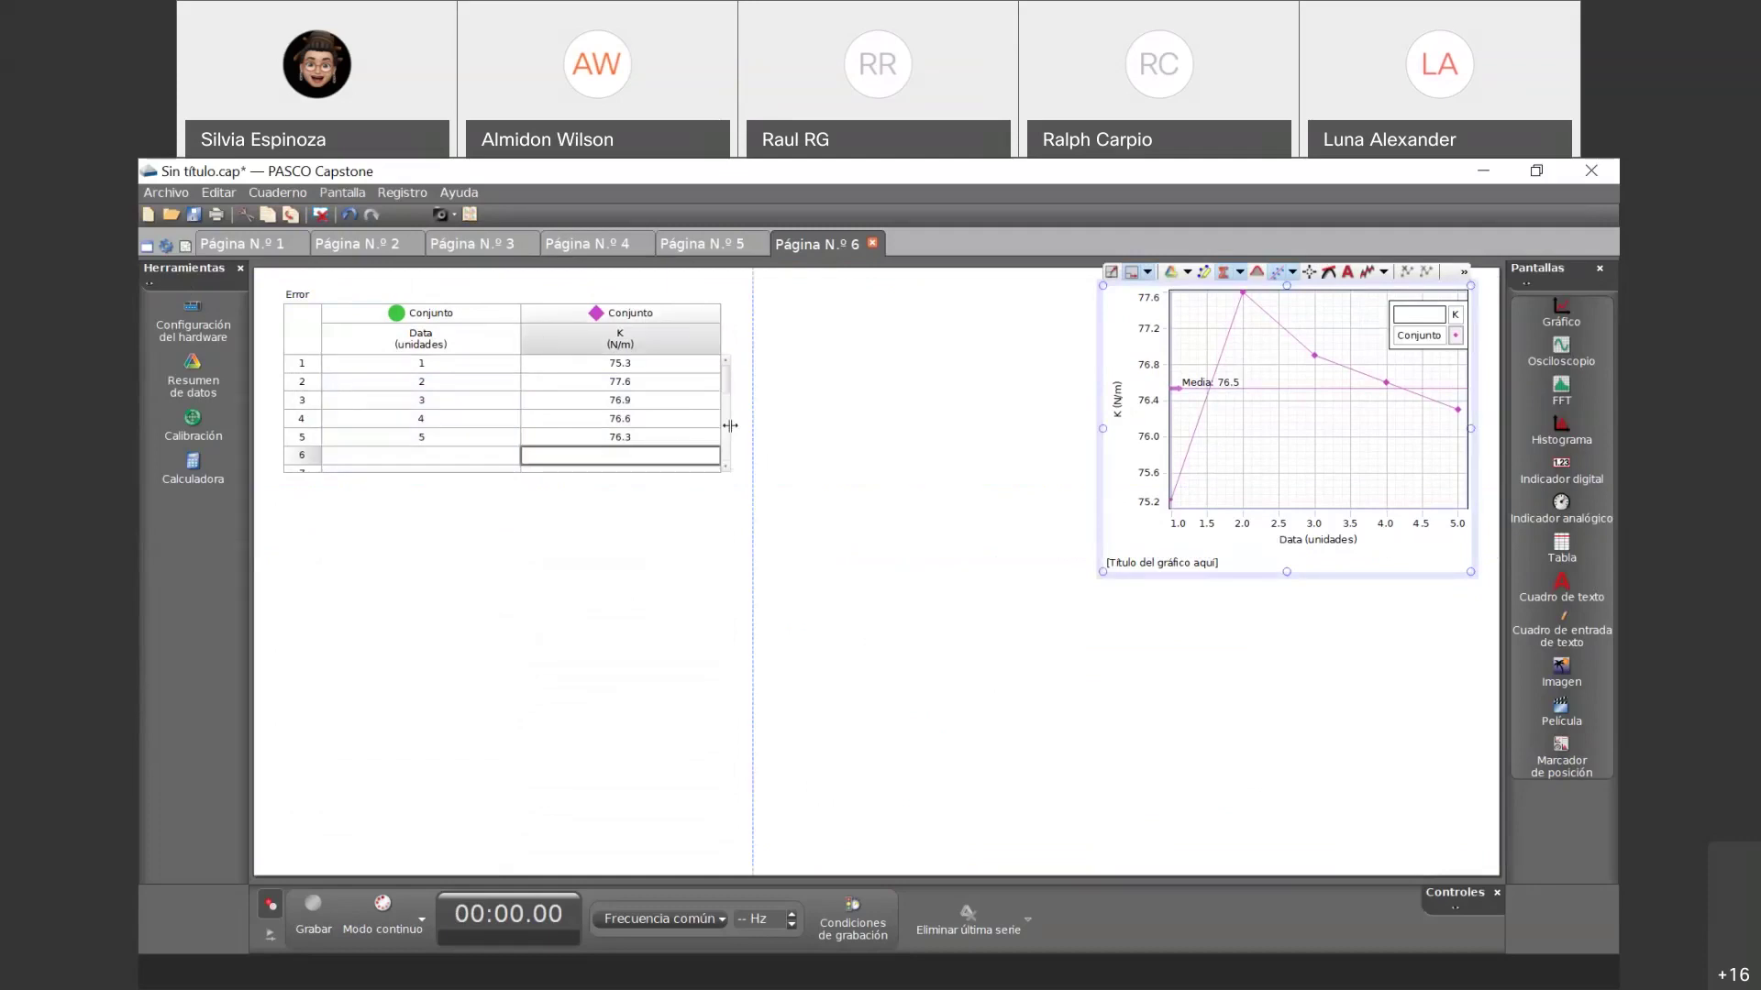
left_click(677, 534)
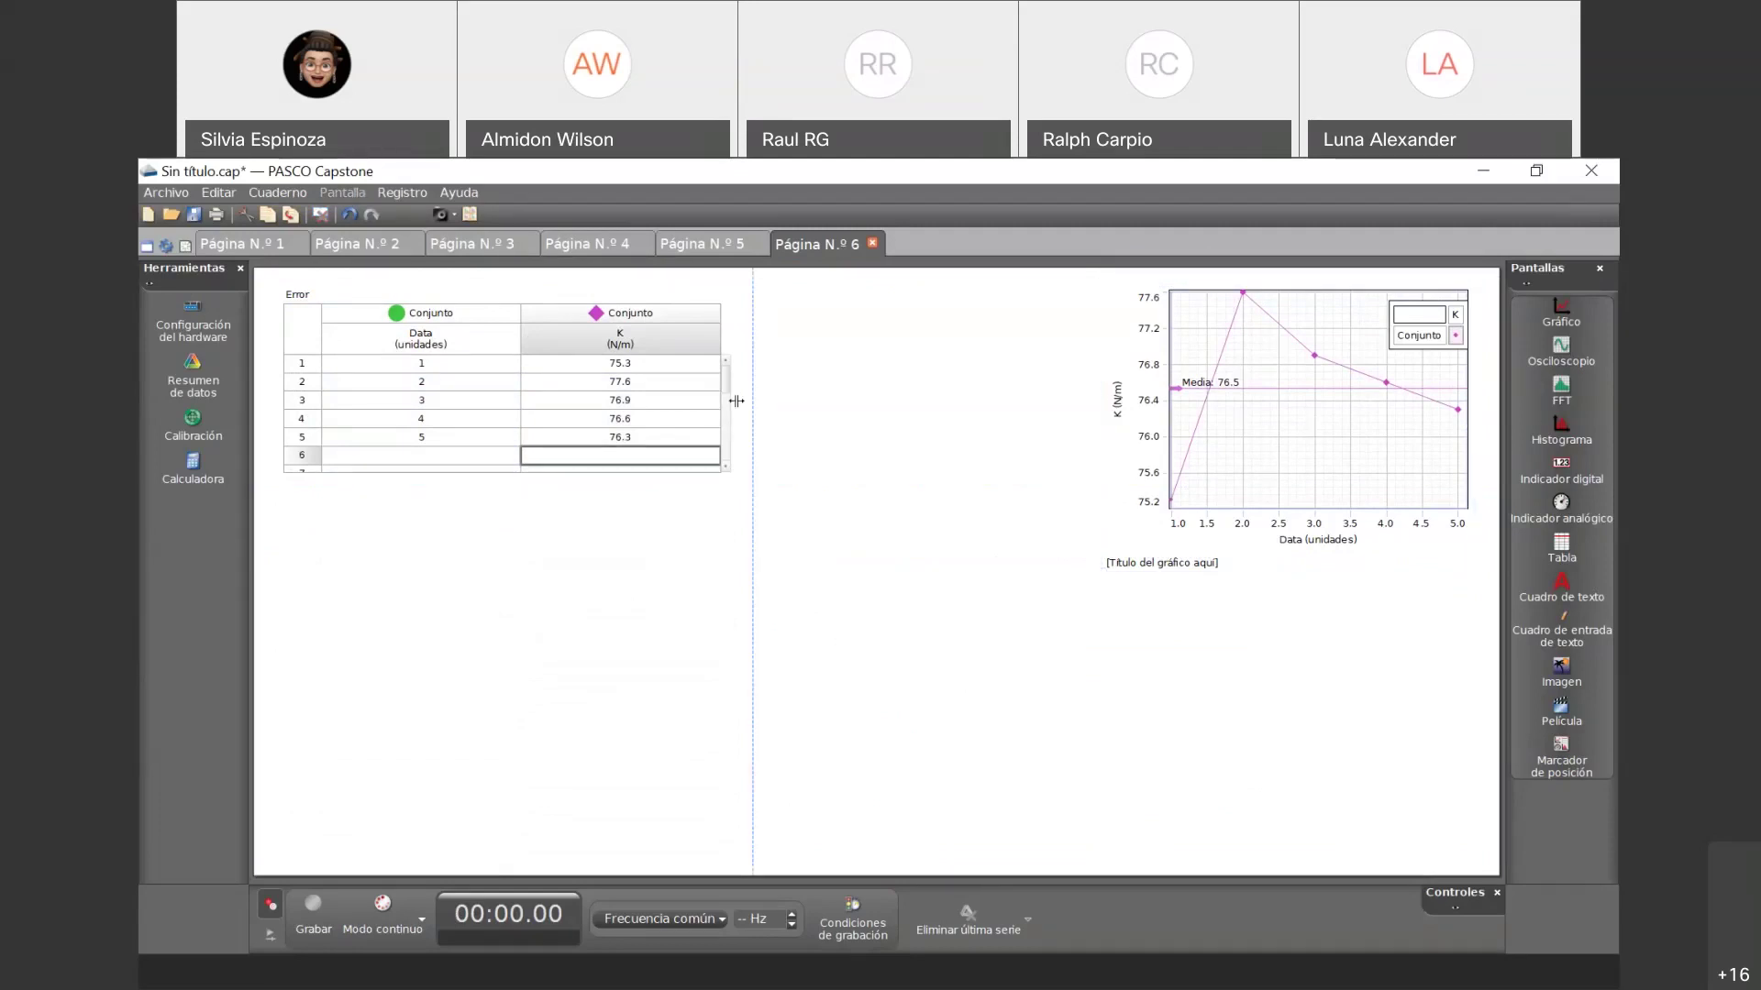
key("Up")
key("Up")
key("Up")
mouse_move(748, 393)
left_mouse_down()
mouse_move(884, 377)
mouse_move(720, 393)
left_mouse_up()
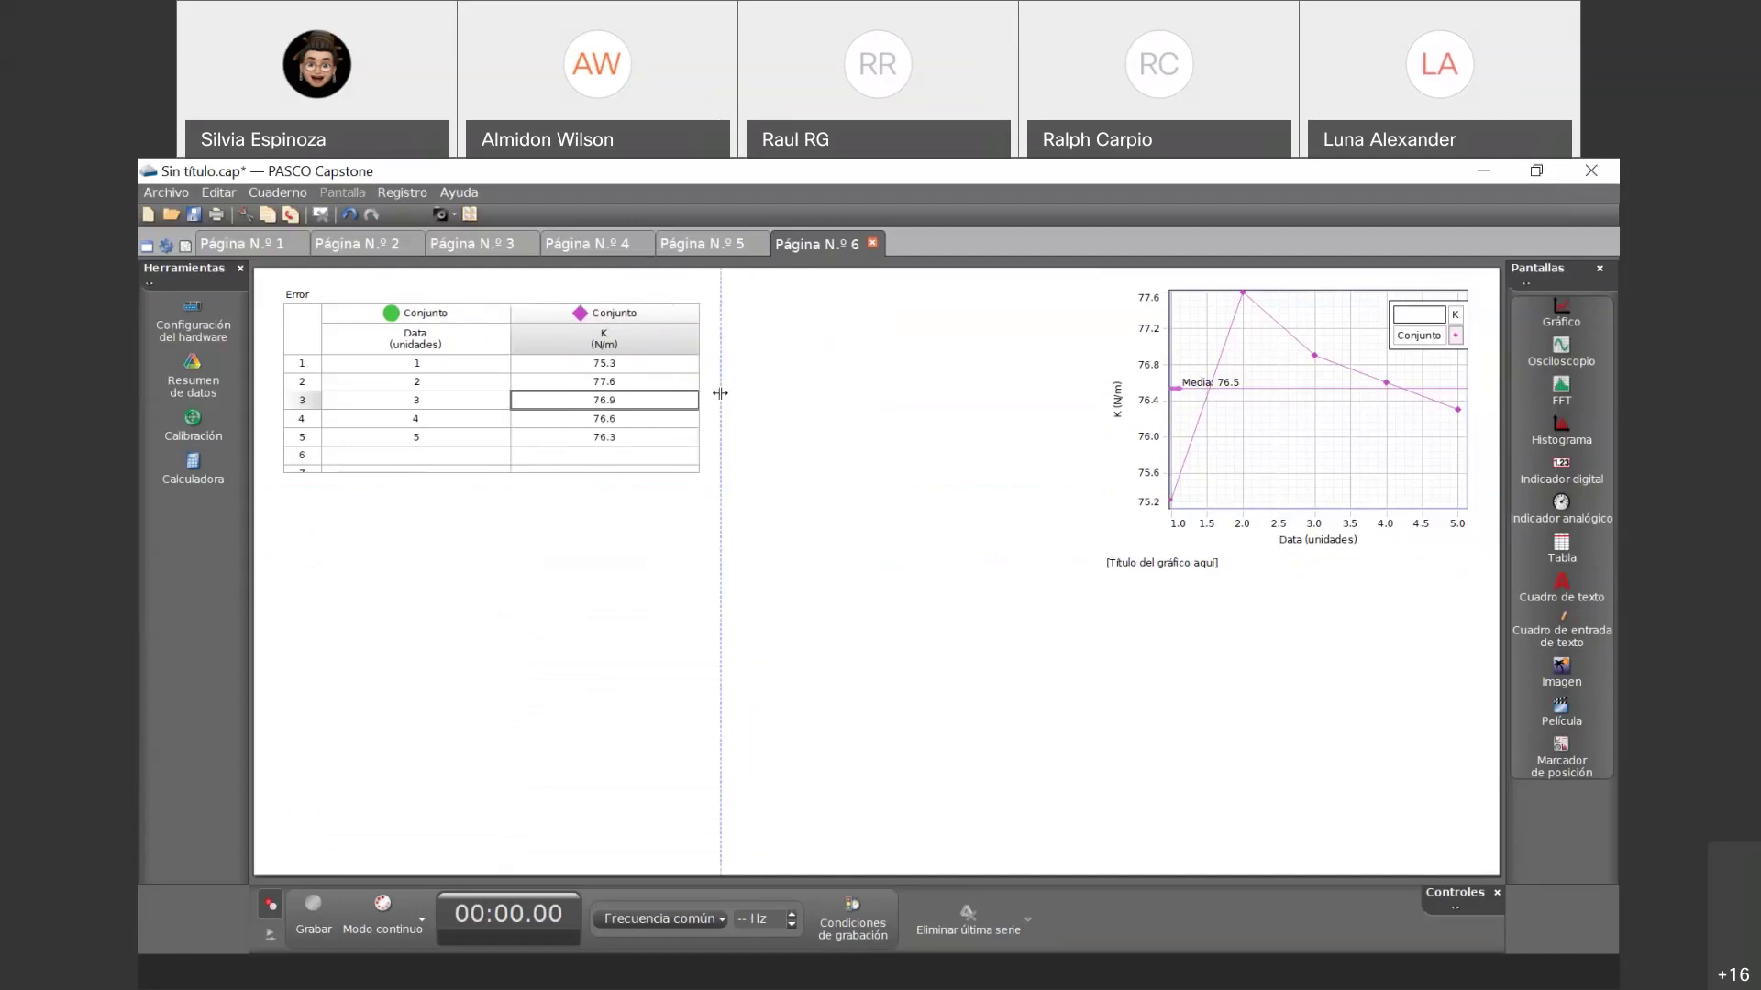
left_click(552, 319)
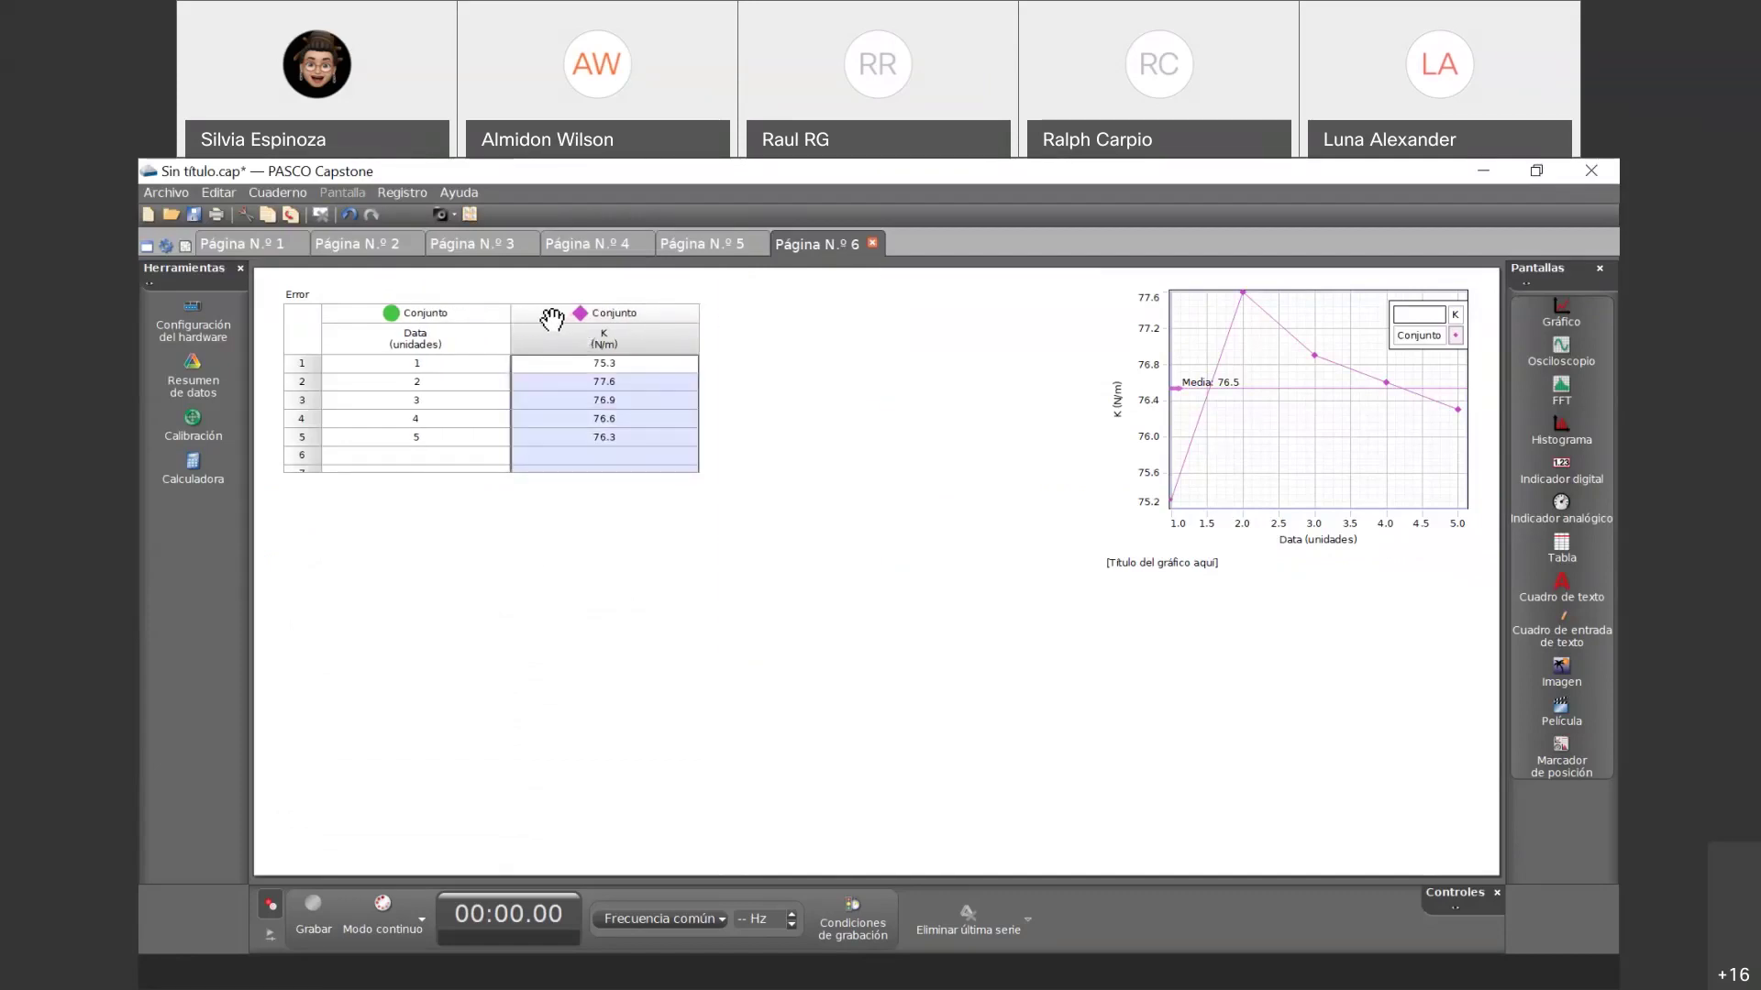
left_click(540, 319)
left_click(540, 319)
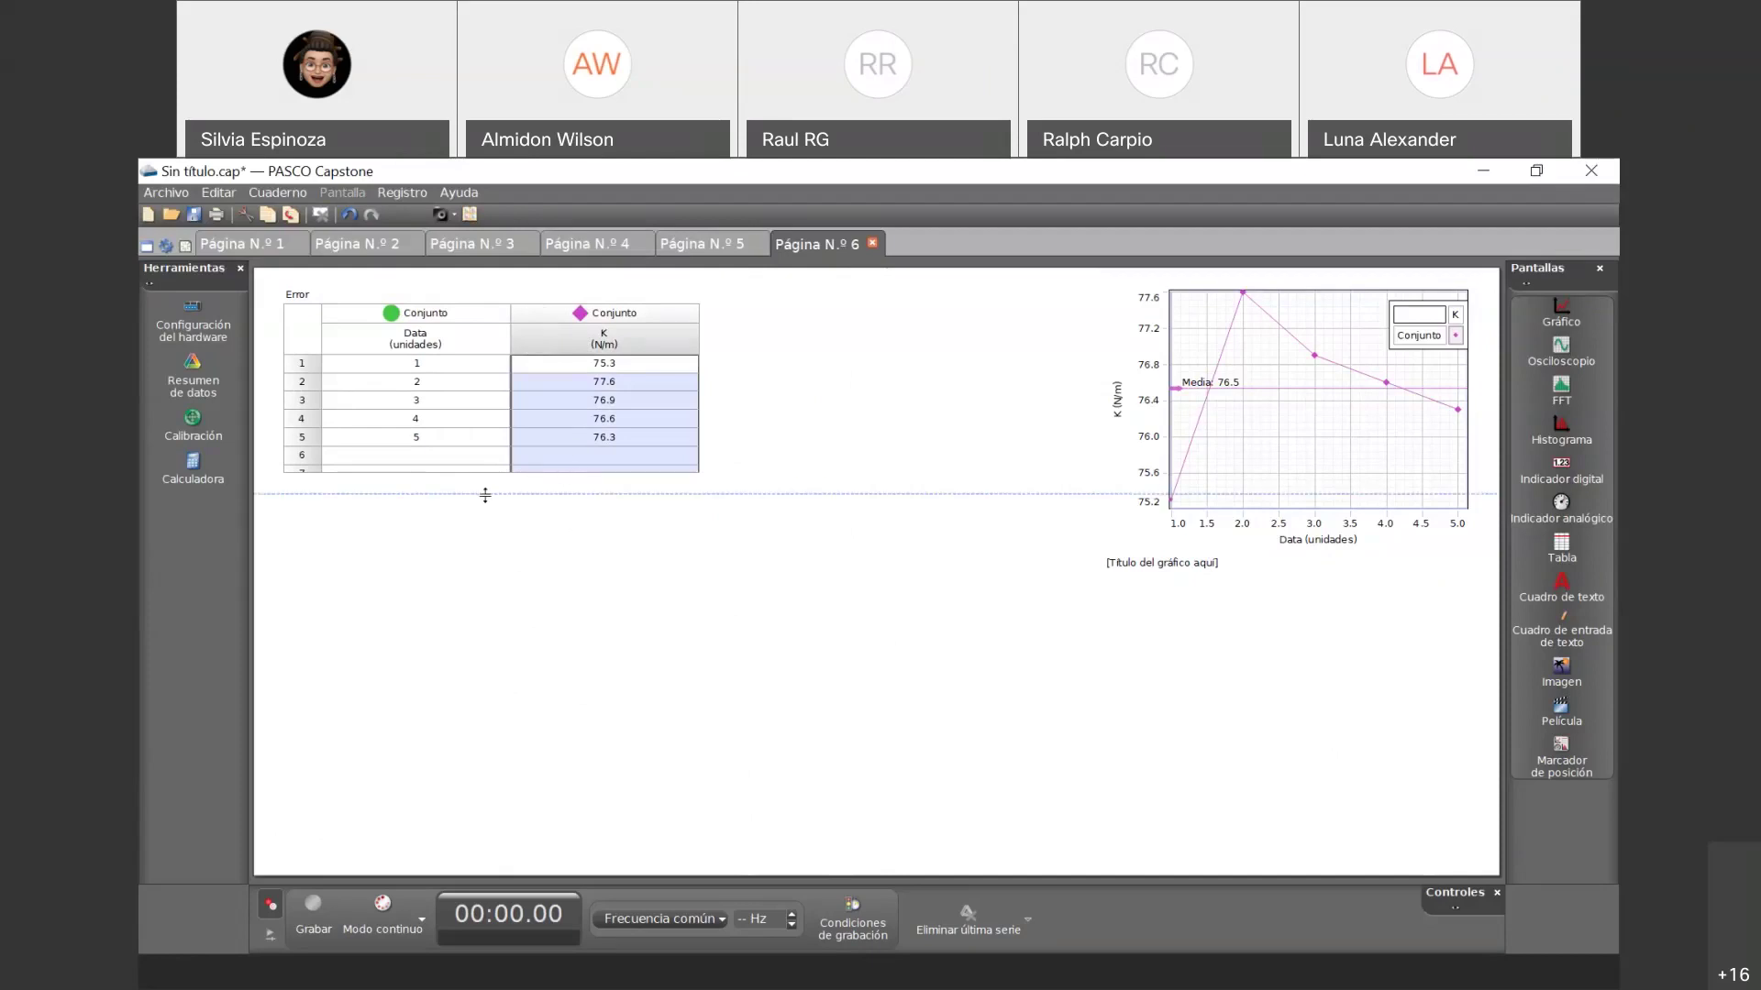
- Title the graph Calculo error
left_click(1183, 561)
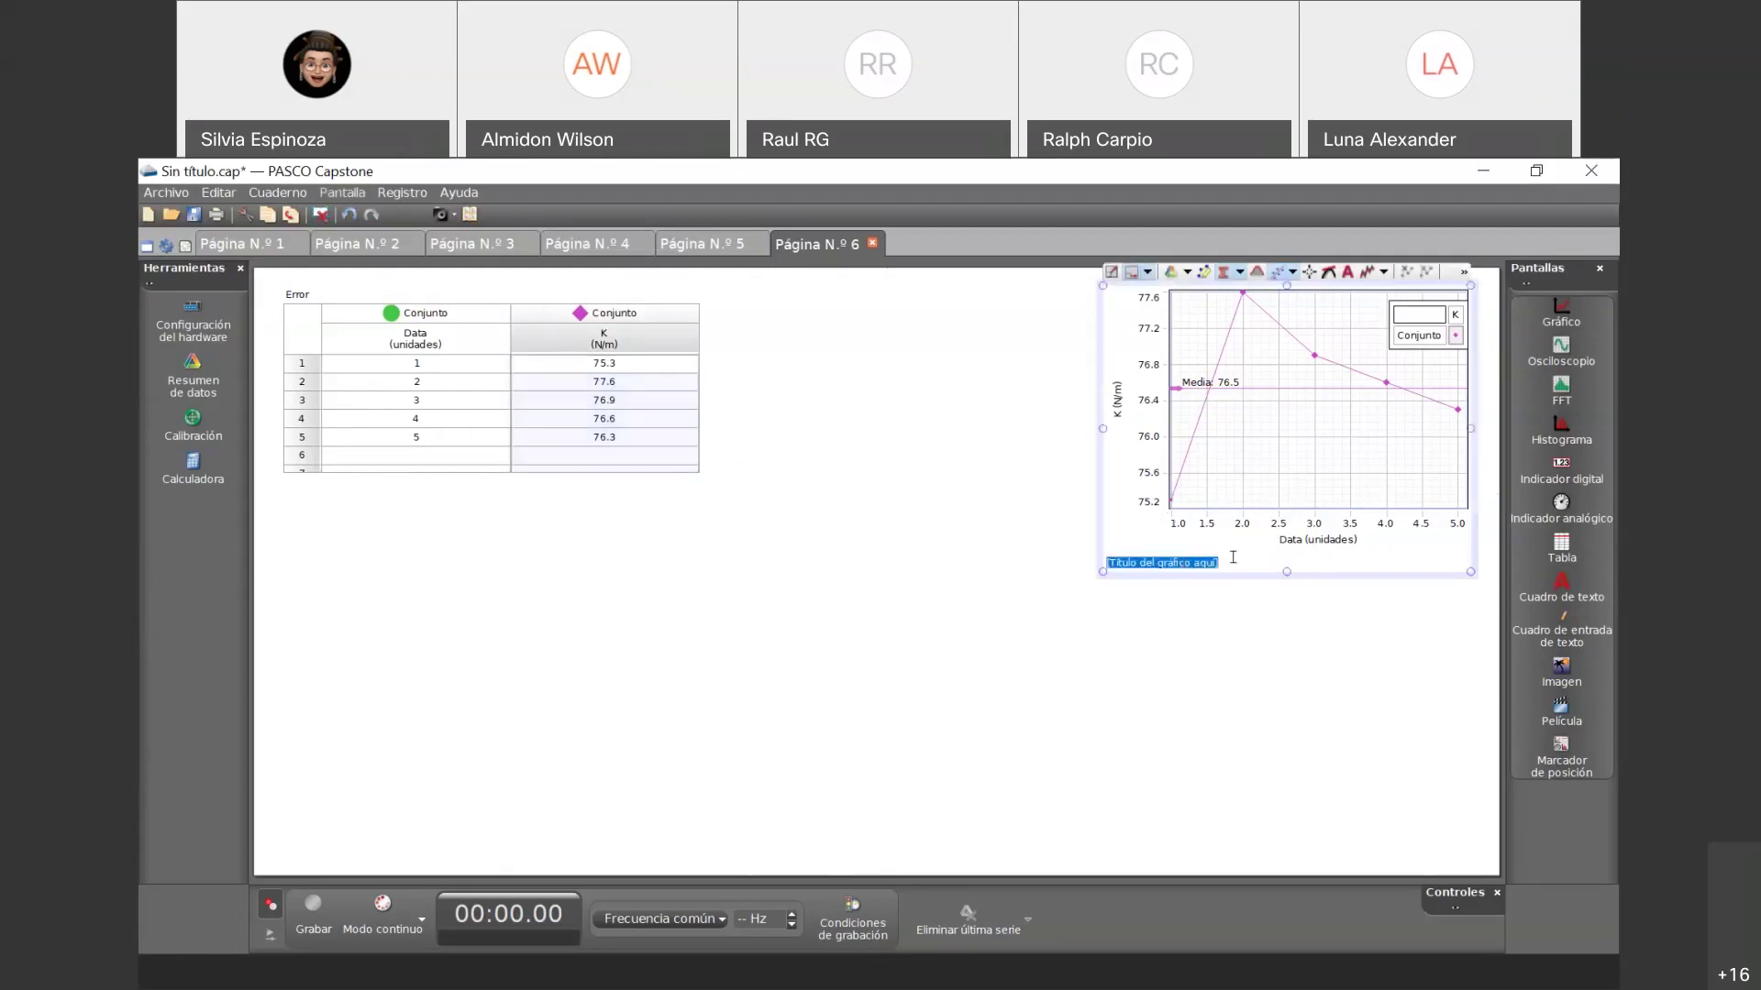
type("Calculo")
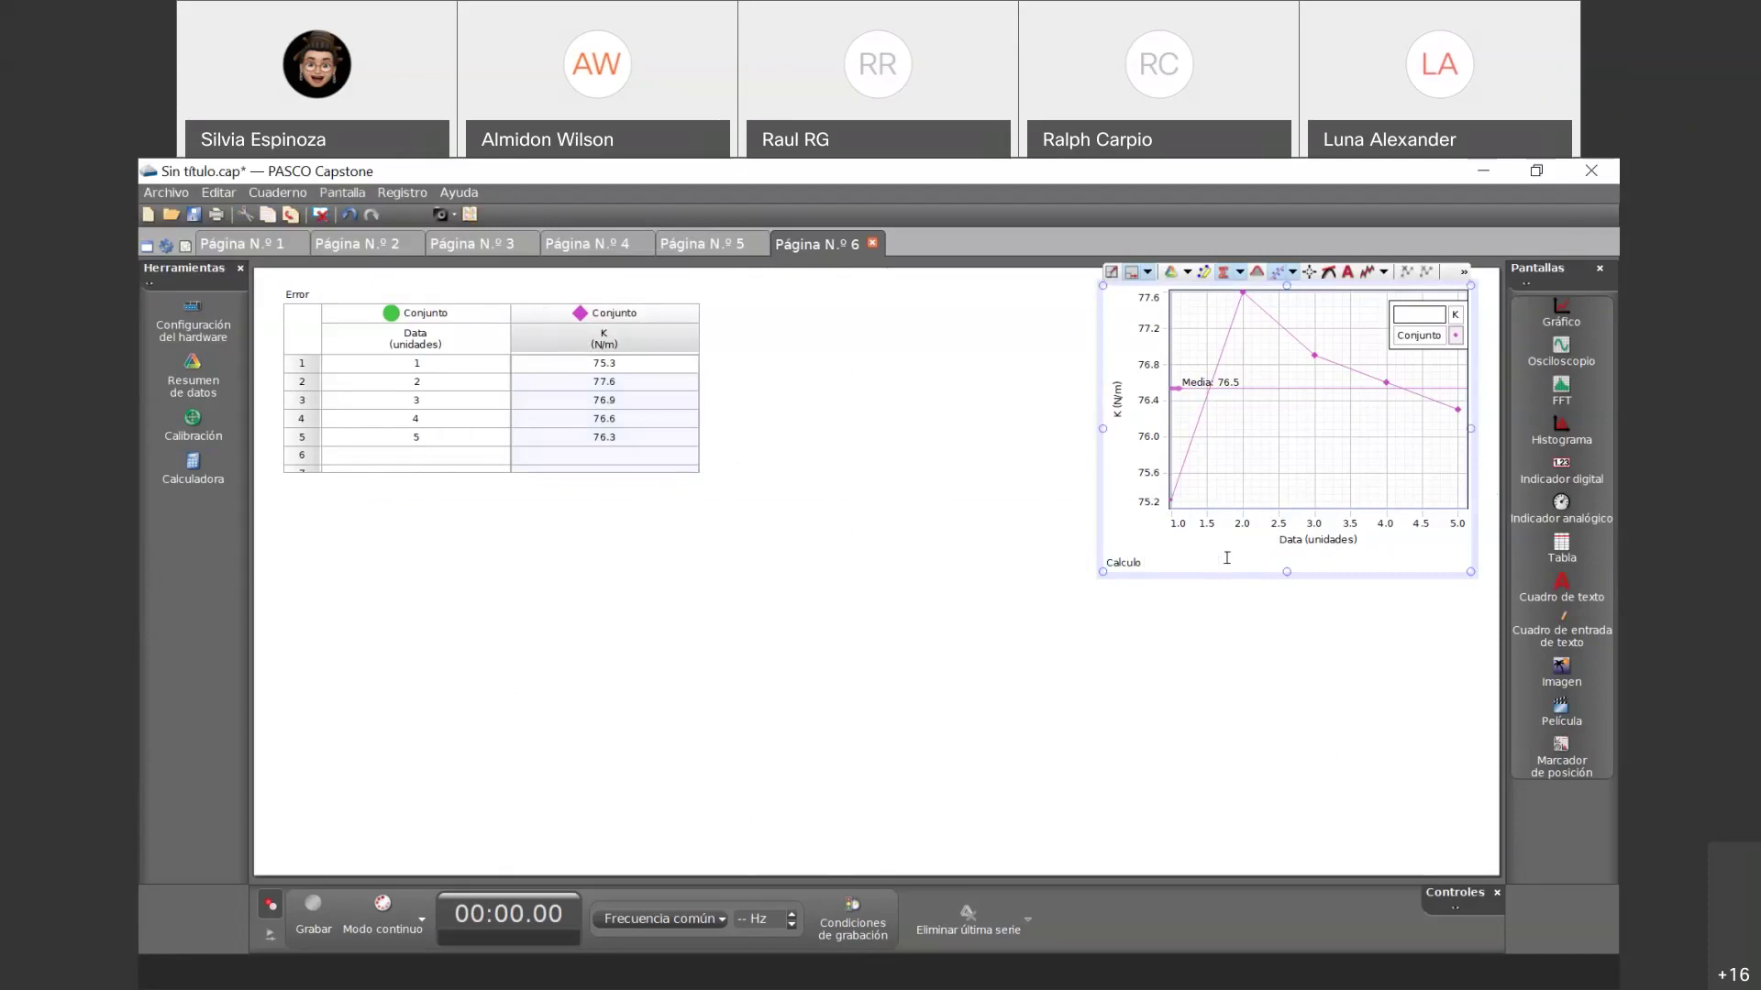
type("ror")
left_click(896, 355)
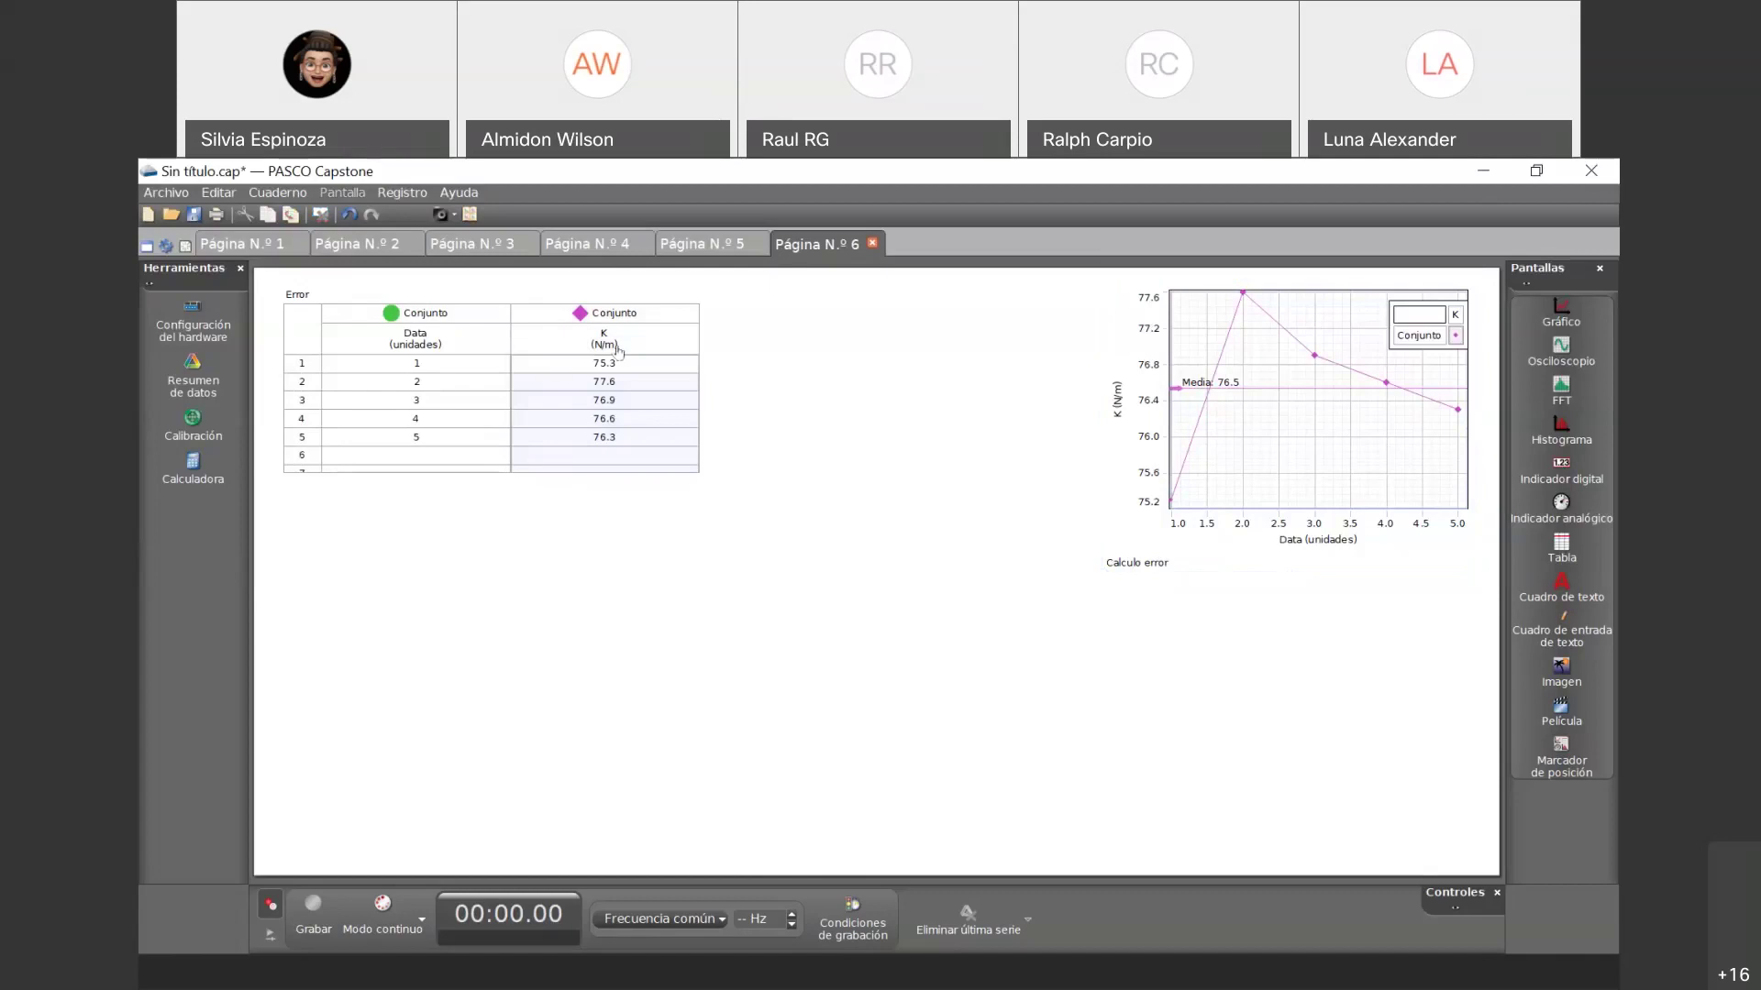
- Add a third column to the Error table and assign it a new user-entered data set named Error
left_click(556, 343)
left_click_drag(536, 330, 560, 424)
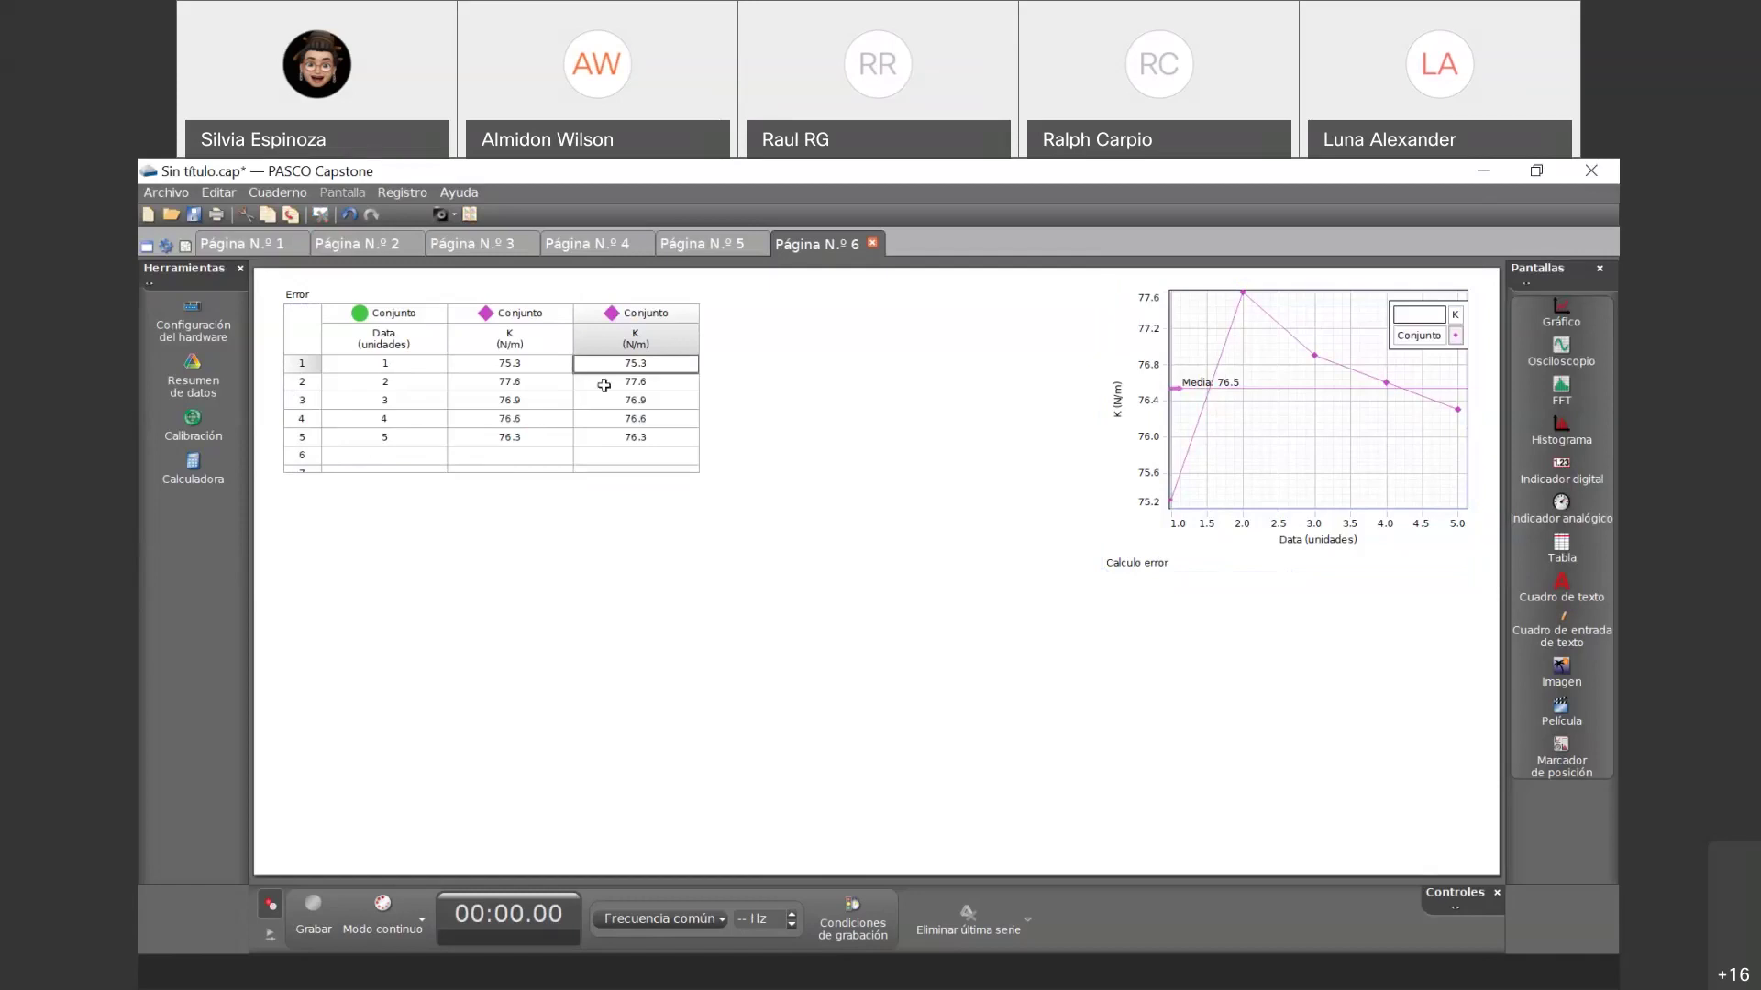
left_click(635, 338)
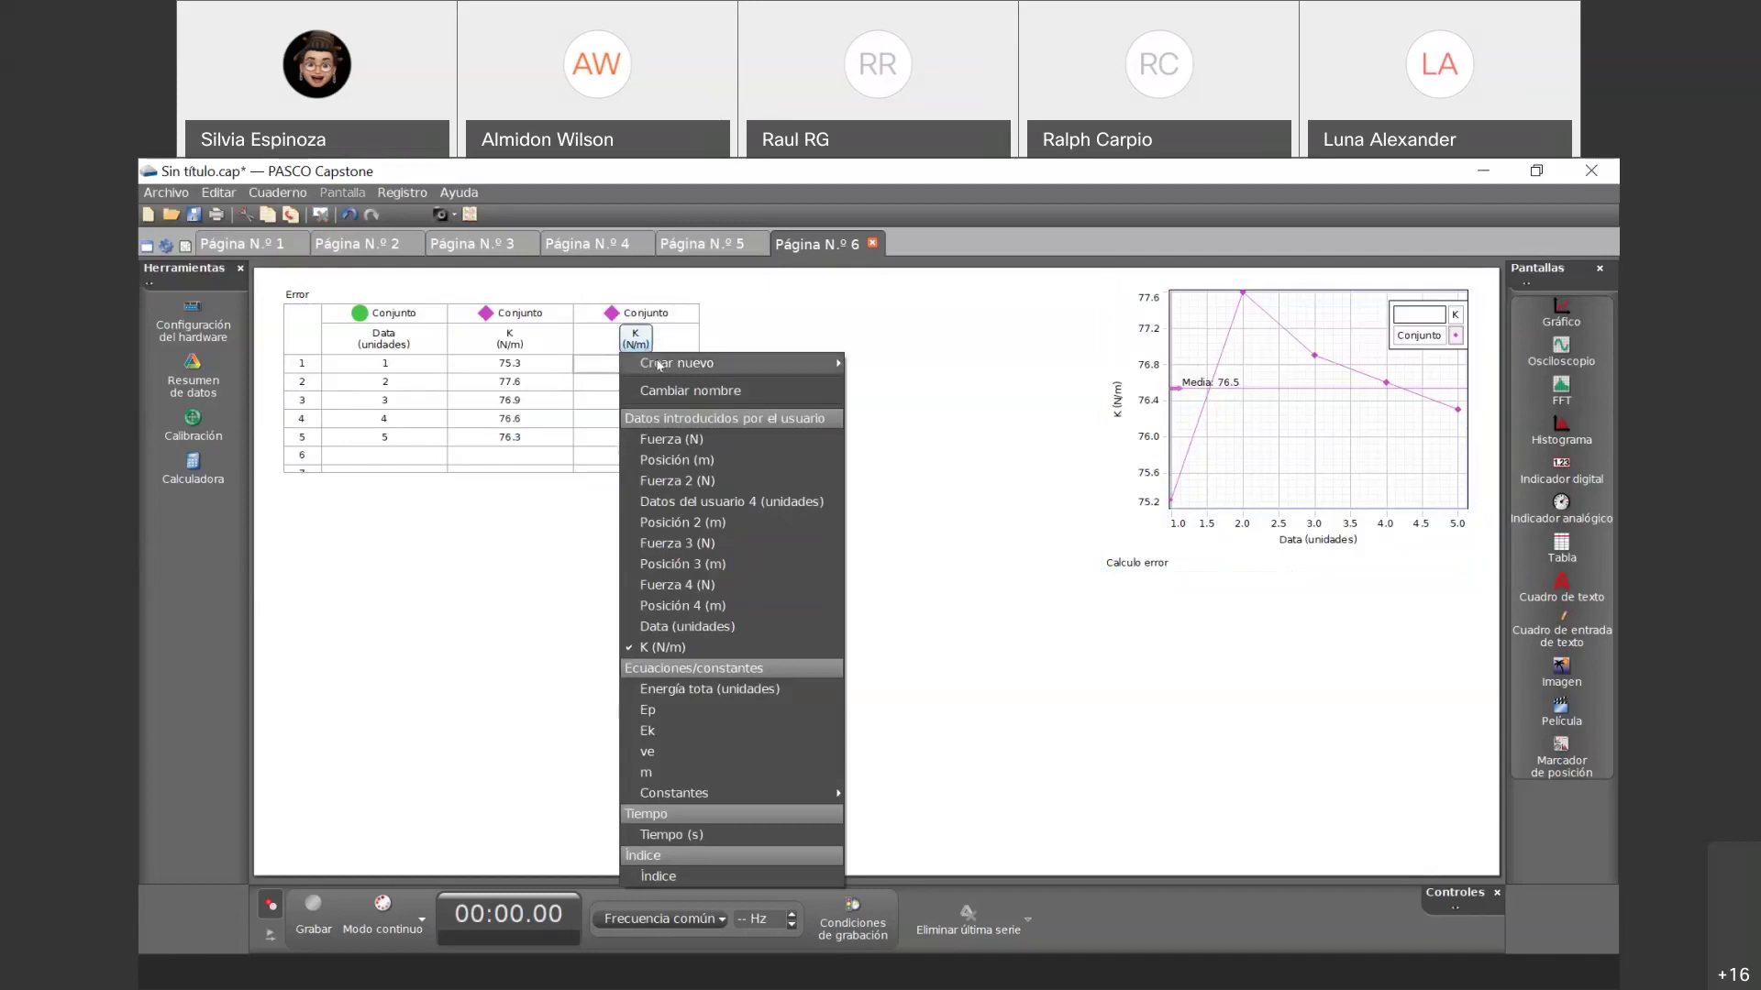
mouse_move(658, 365)
left_click(954, 364)
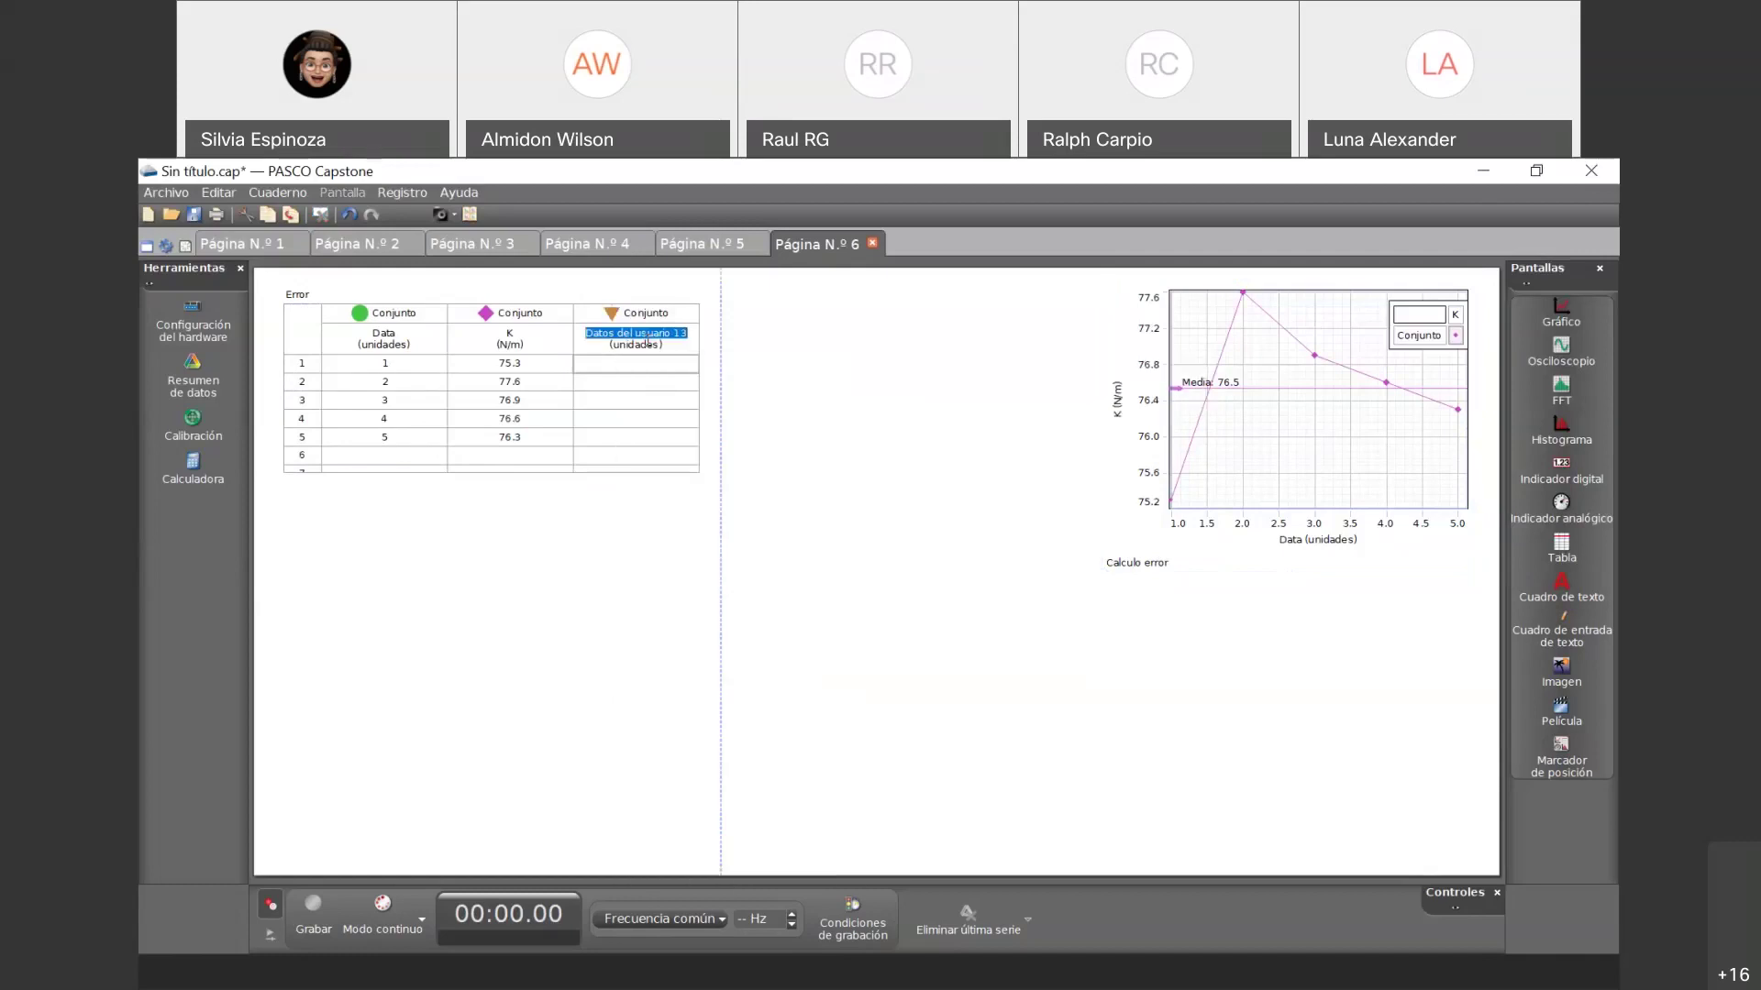
type("Err")
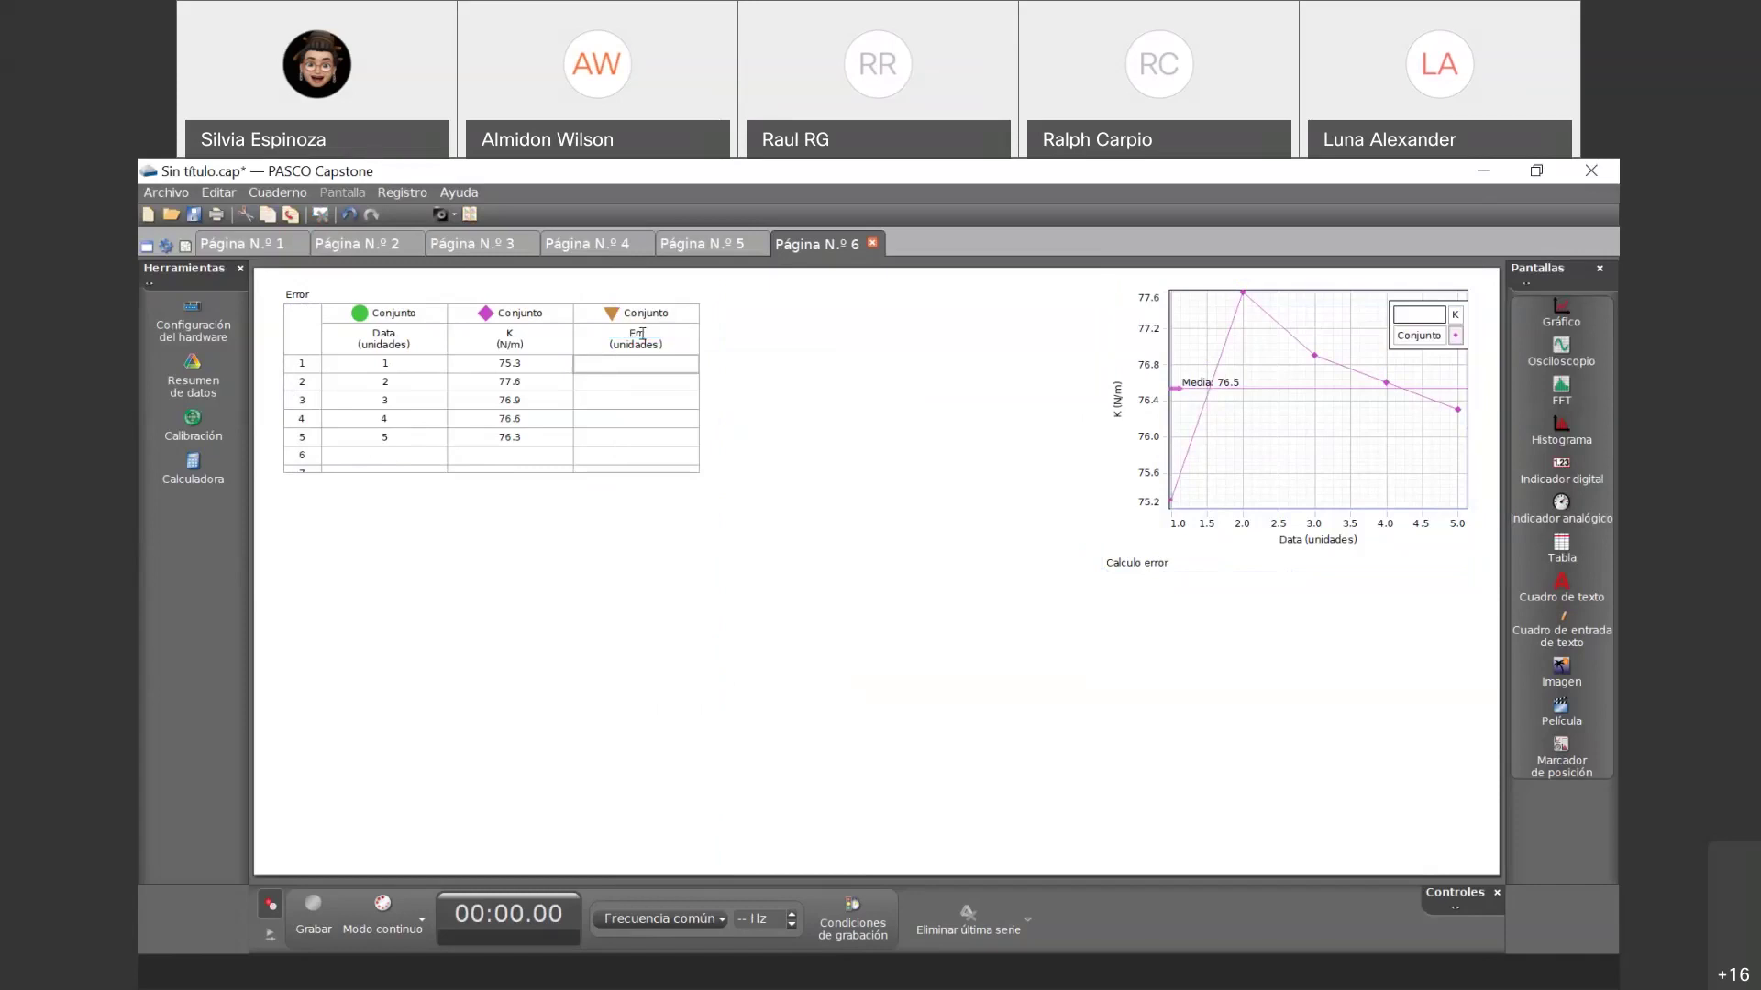
type("or")
left_click(541, 315)
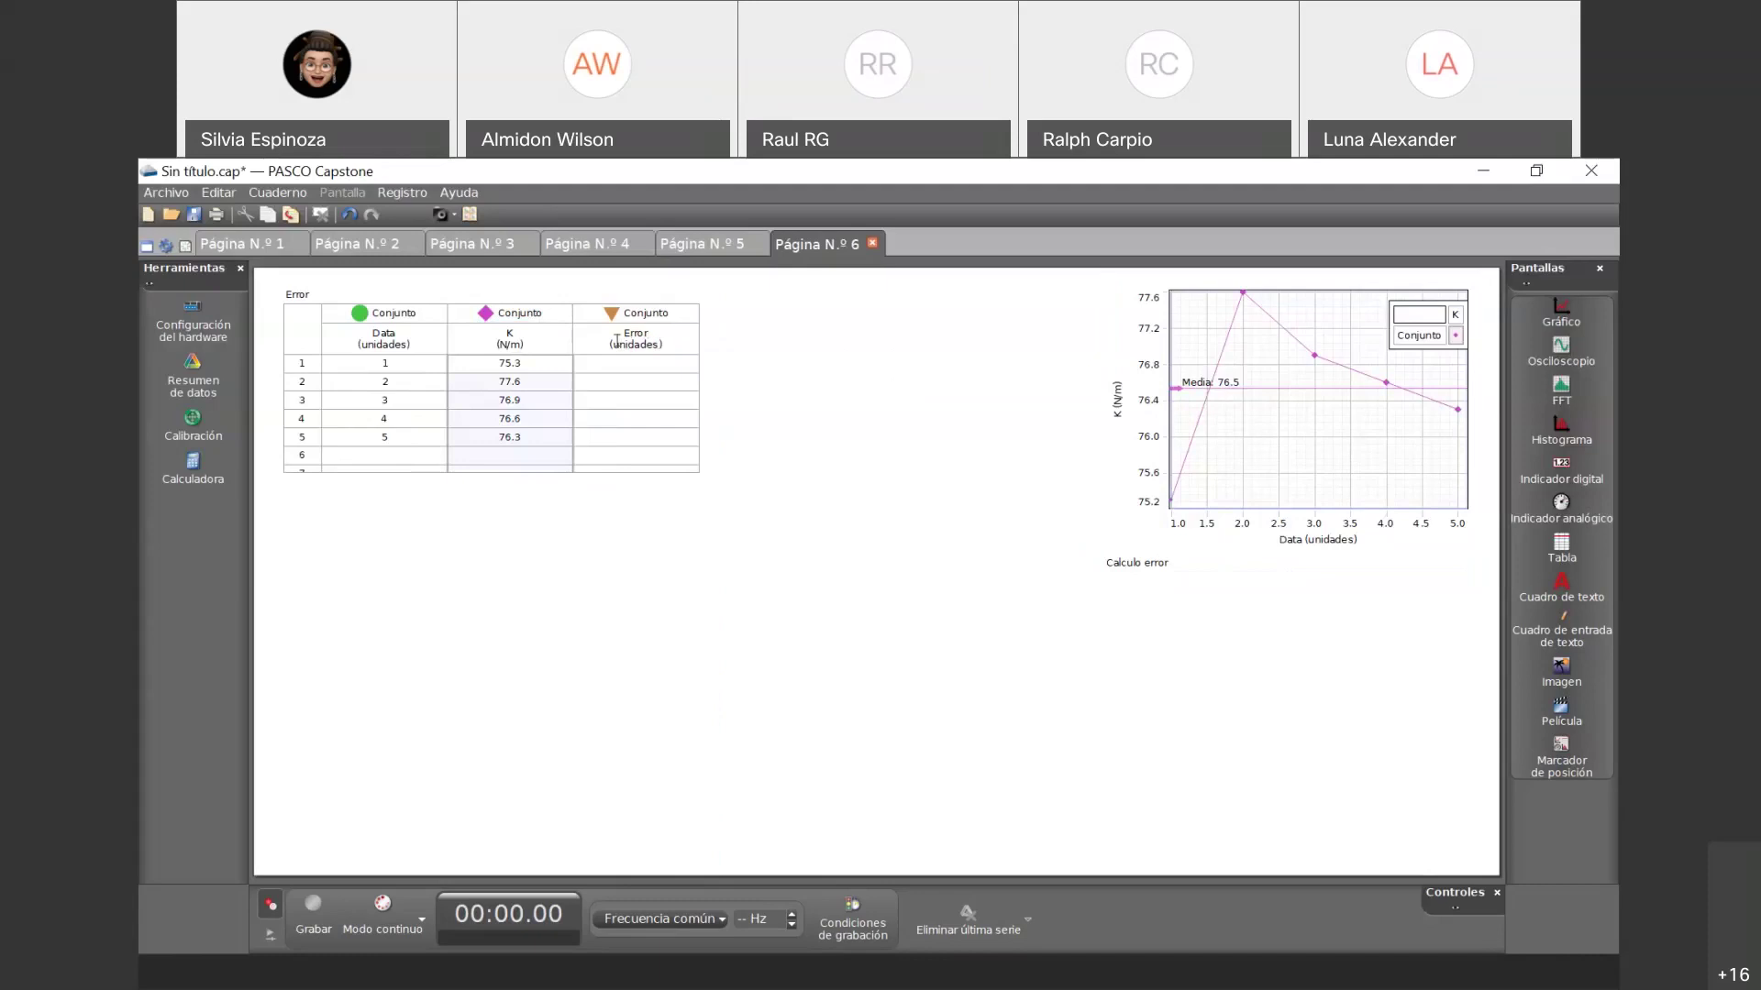
left_click(686, 313)
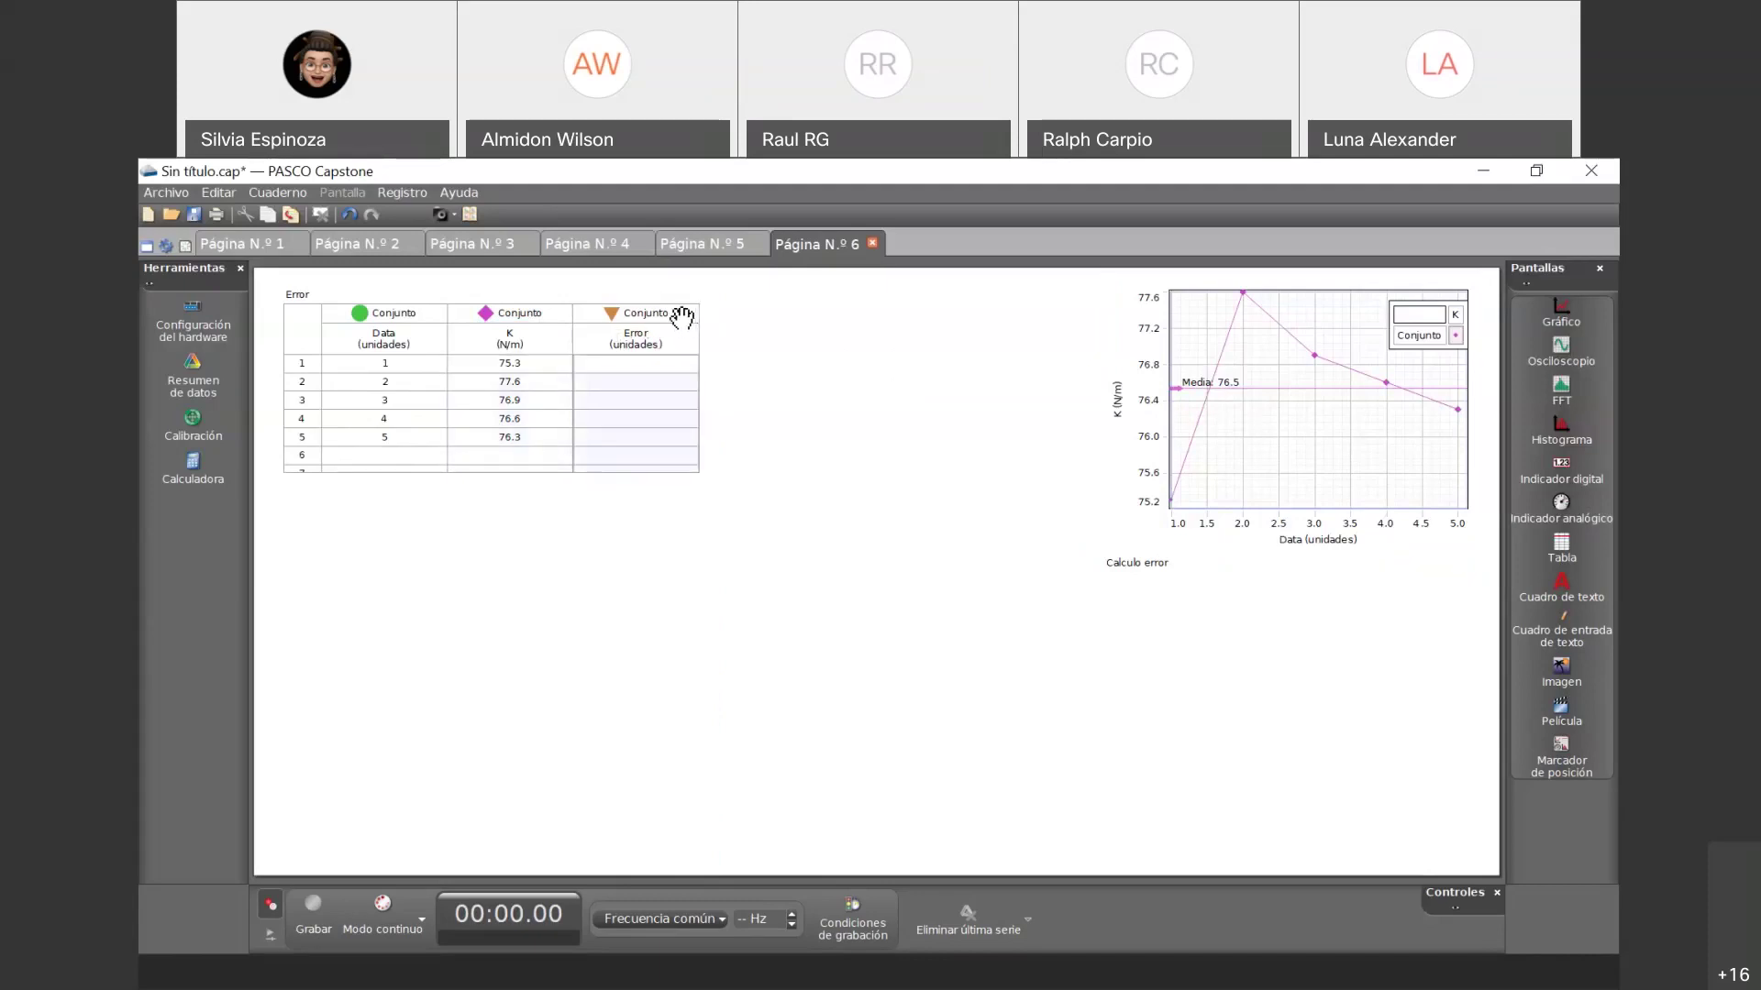
- Delete all existing calculations from the calculator: Energía tota, Ek, m, ve and Ep
left_click(193, 467)
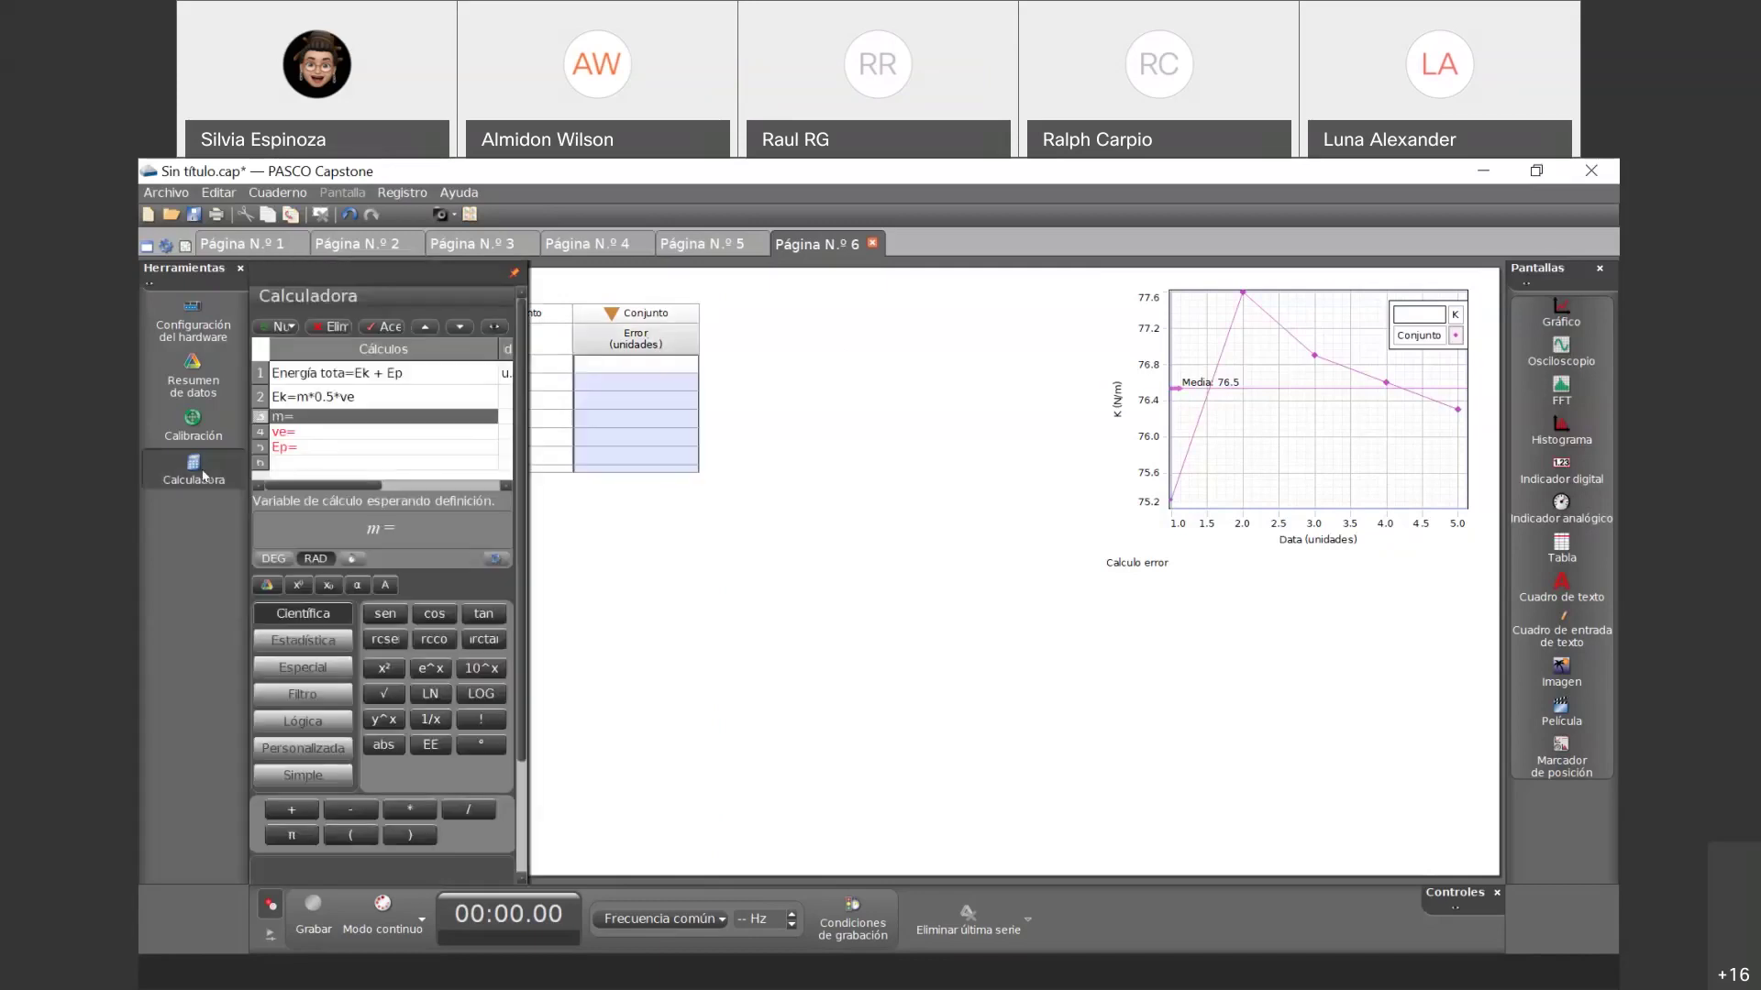
left_click(346, 328)
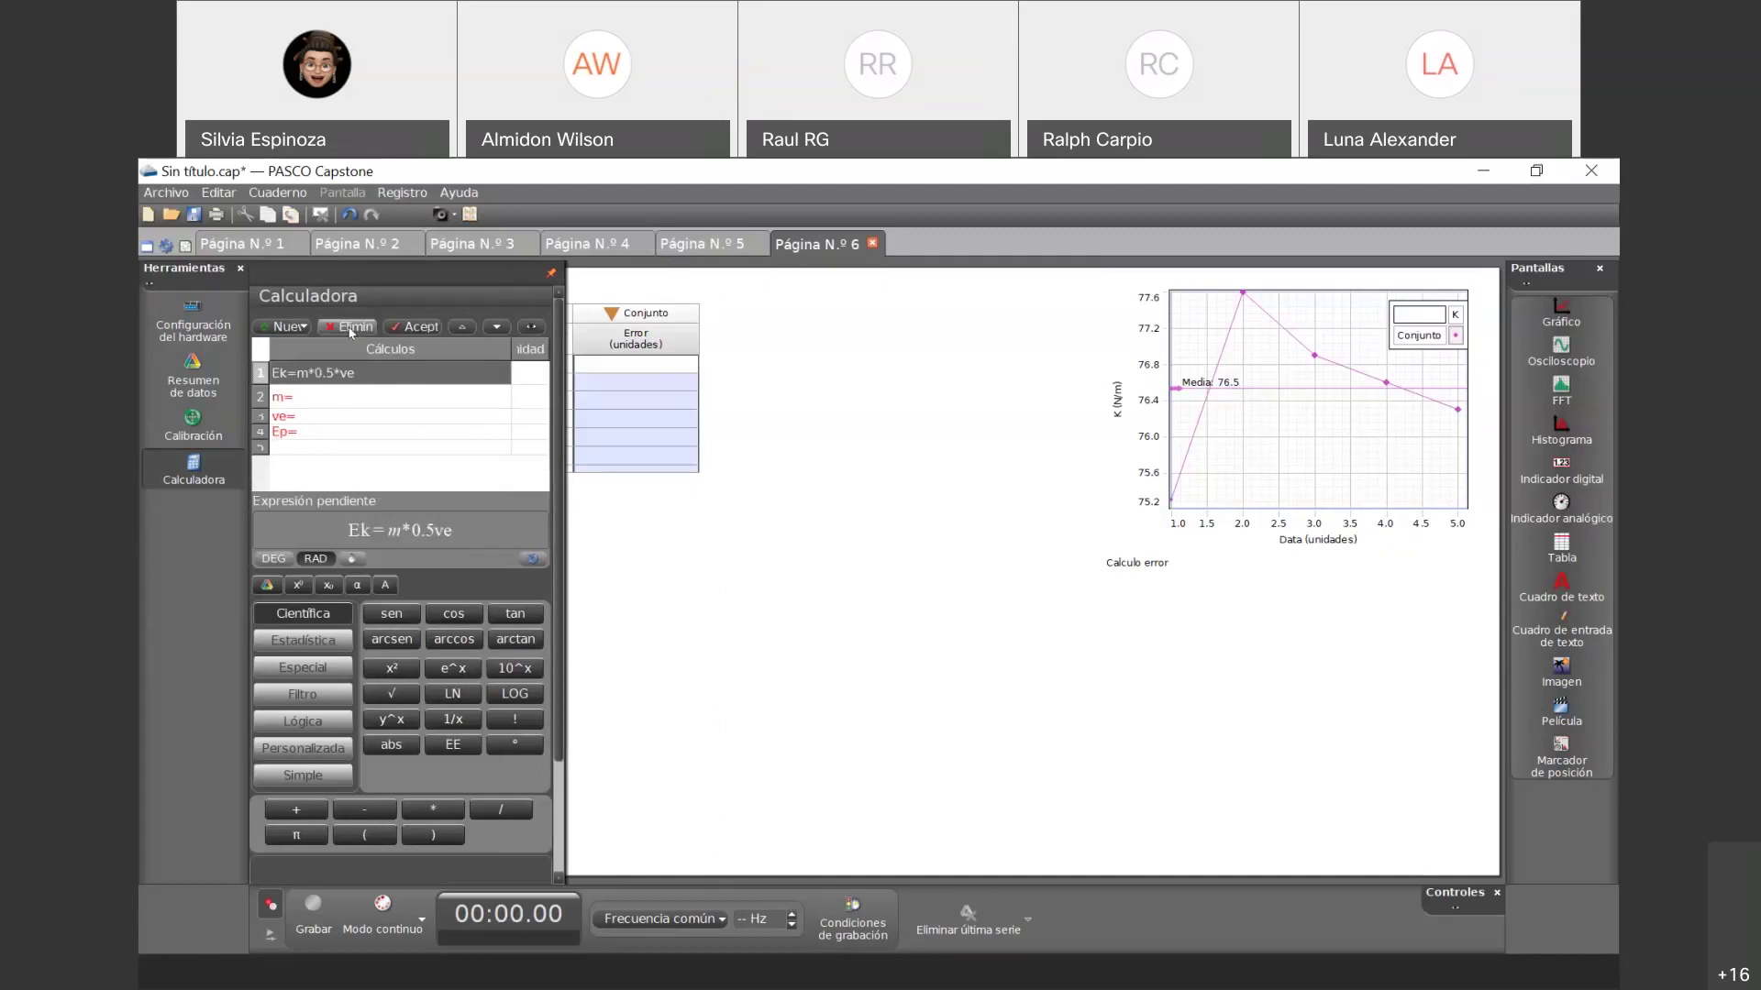
left_click(371, 379)
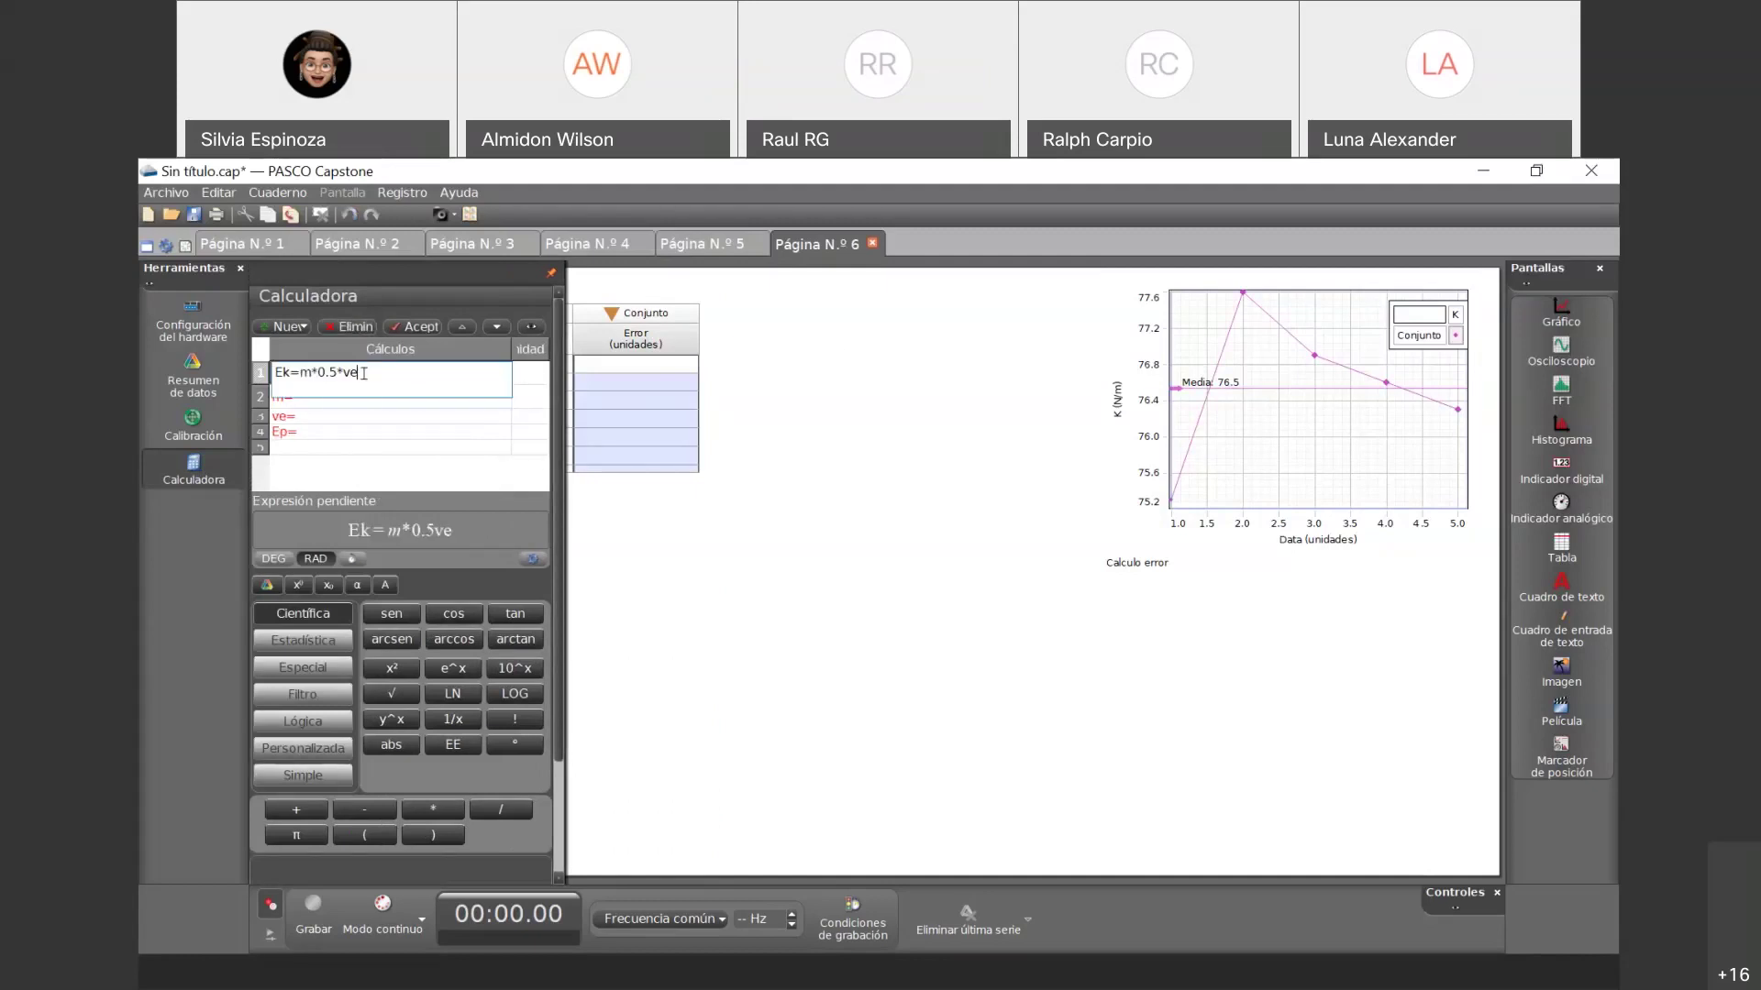
left_click(350, 396)
left_click(342, 327)
left_click(343, 328)
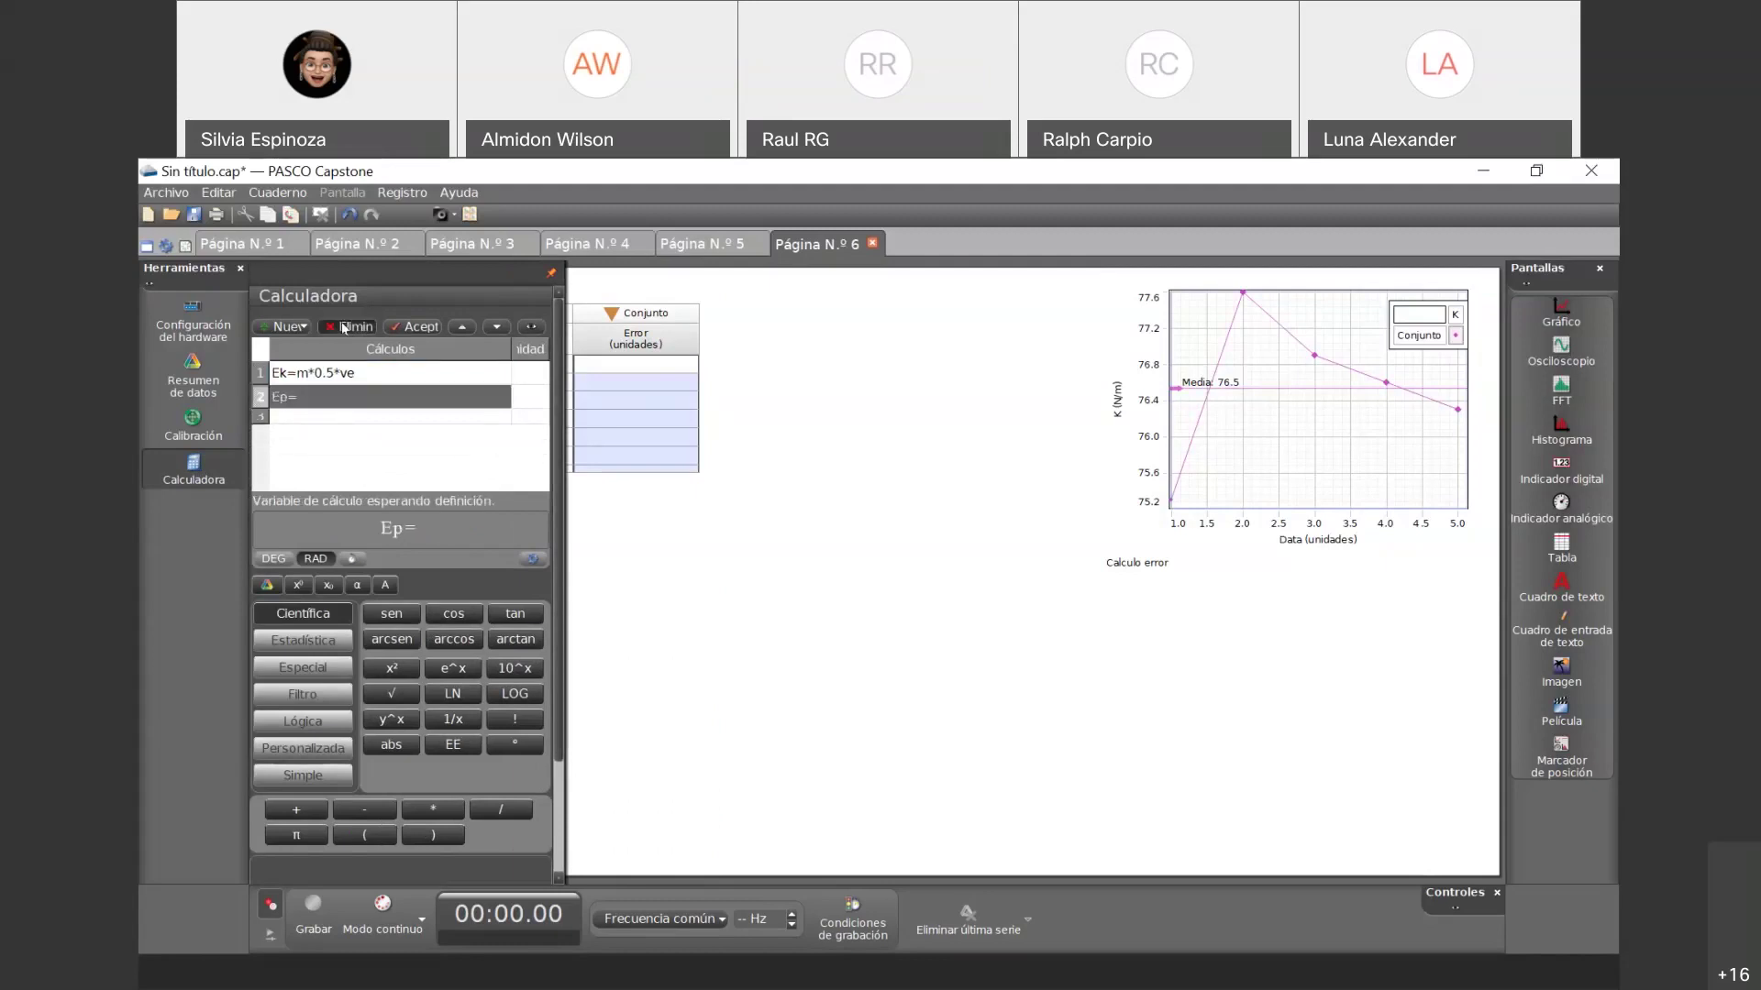
left_click(343, 328)
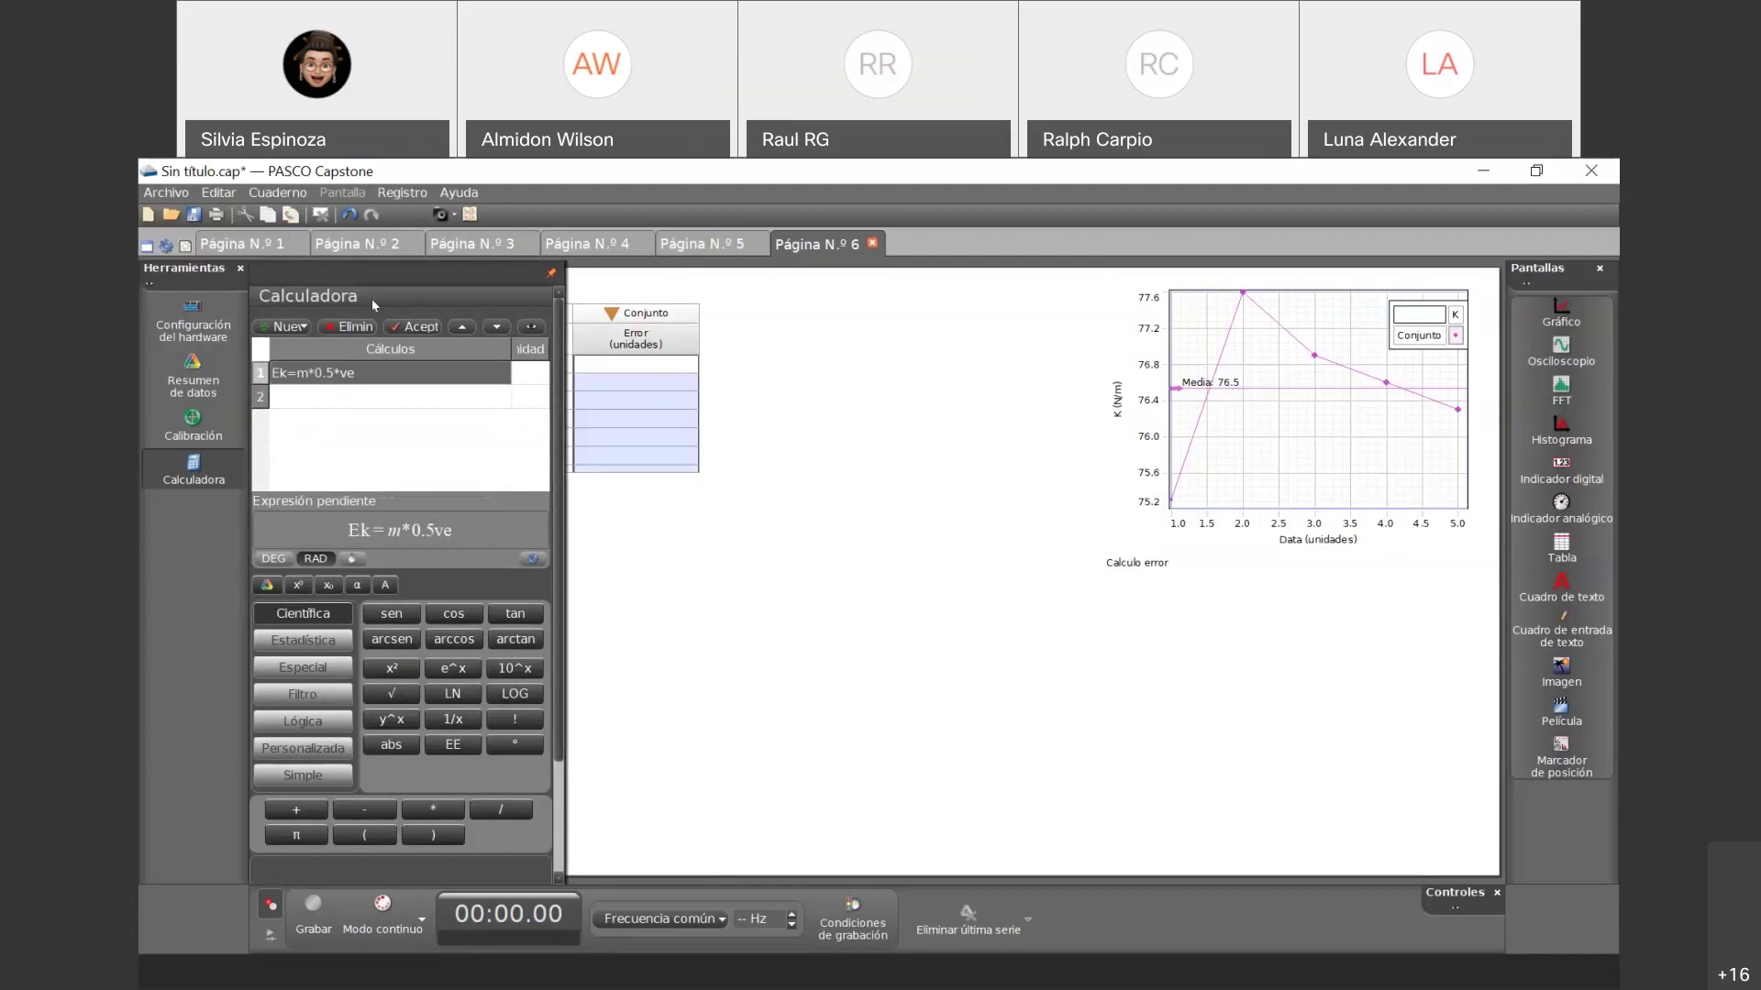
left_click(343, 328)
- Enter the calculation Error=(70-[K (N/m)])/70 in the calculator, inserting K from the user-entered data
left_click(299, 368)
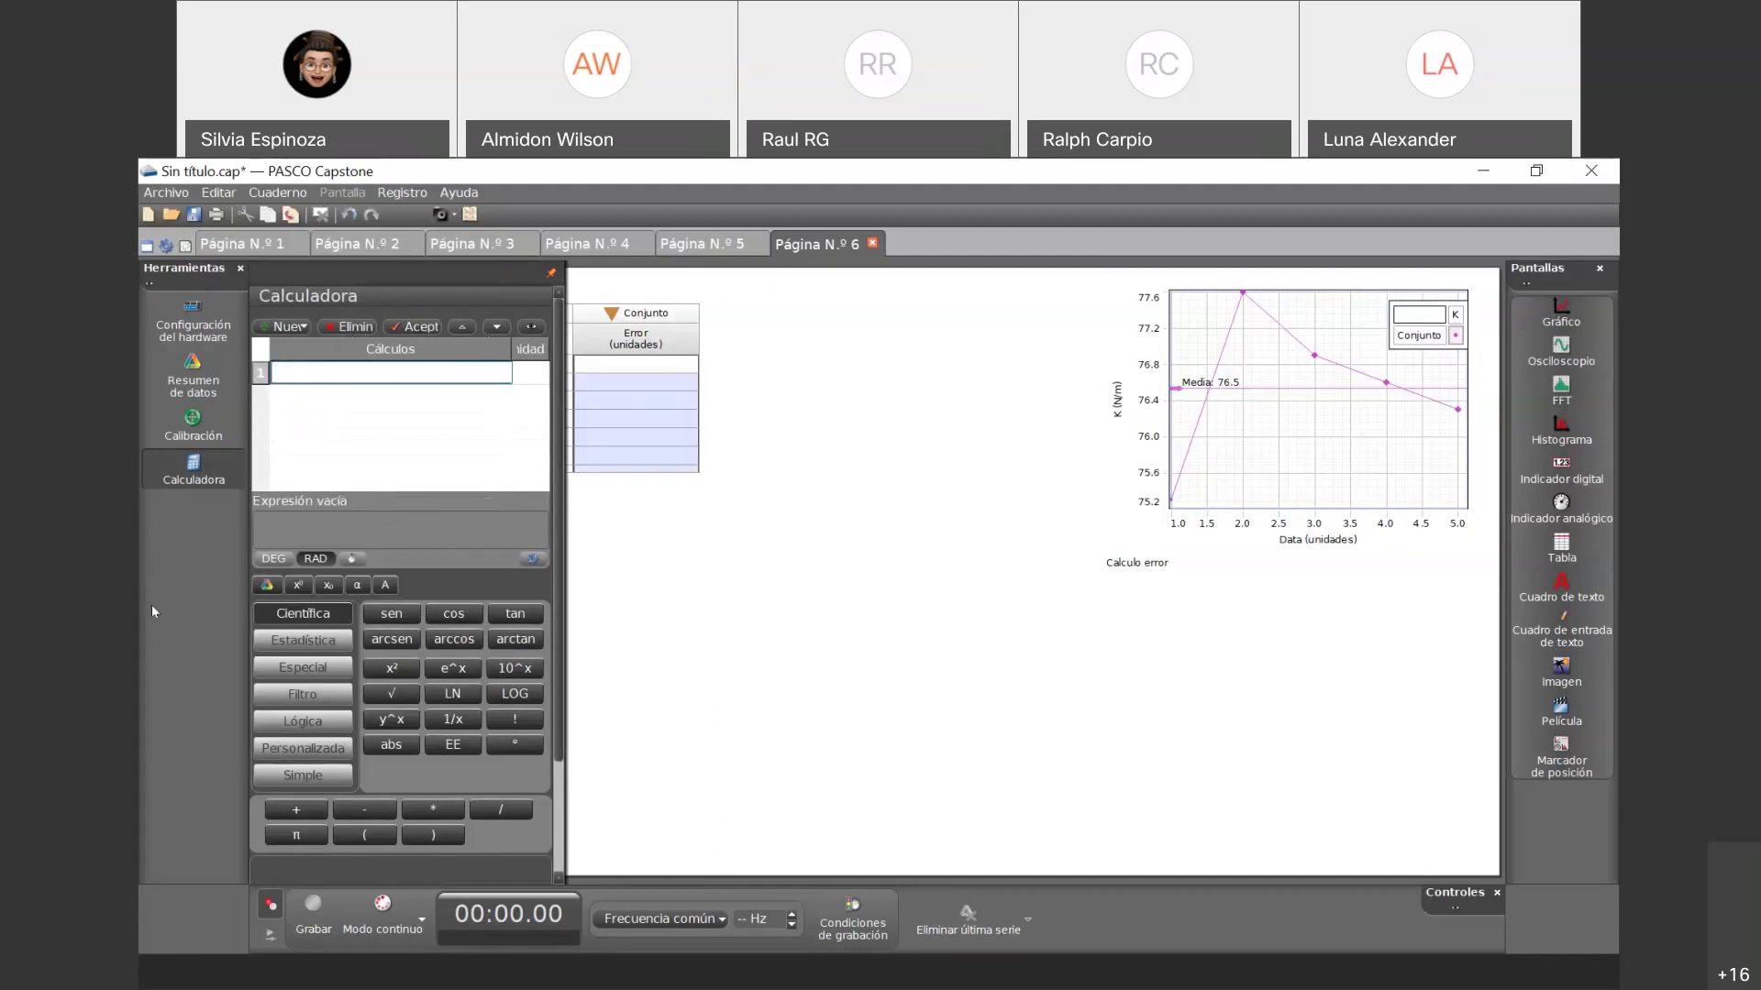
left_click(188, 475)
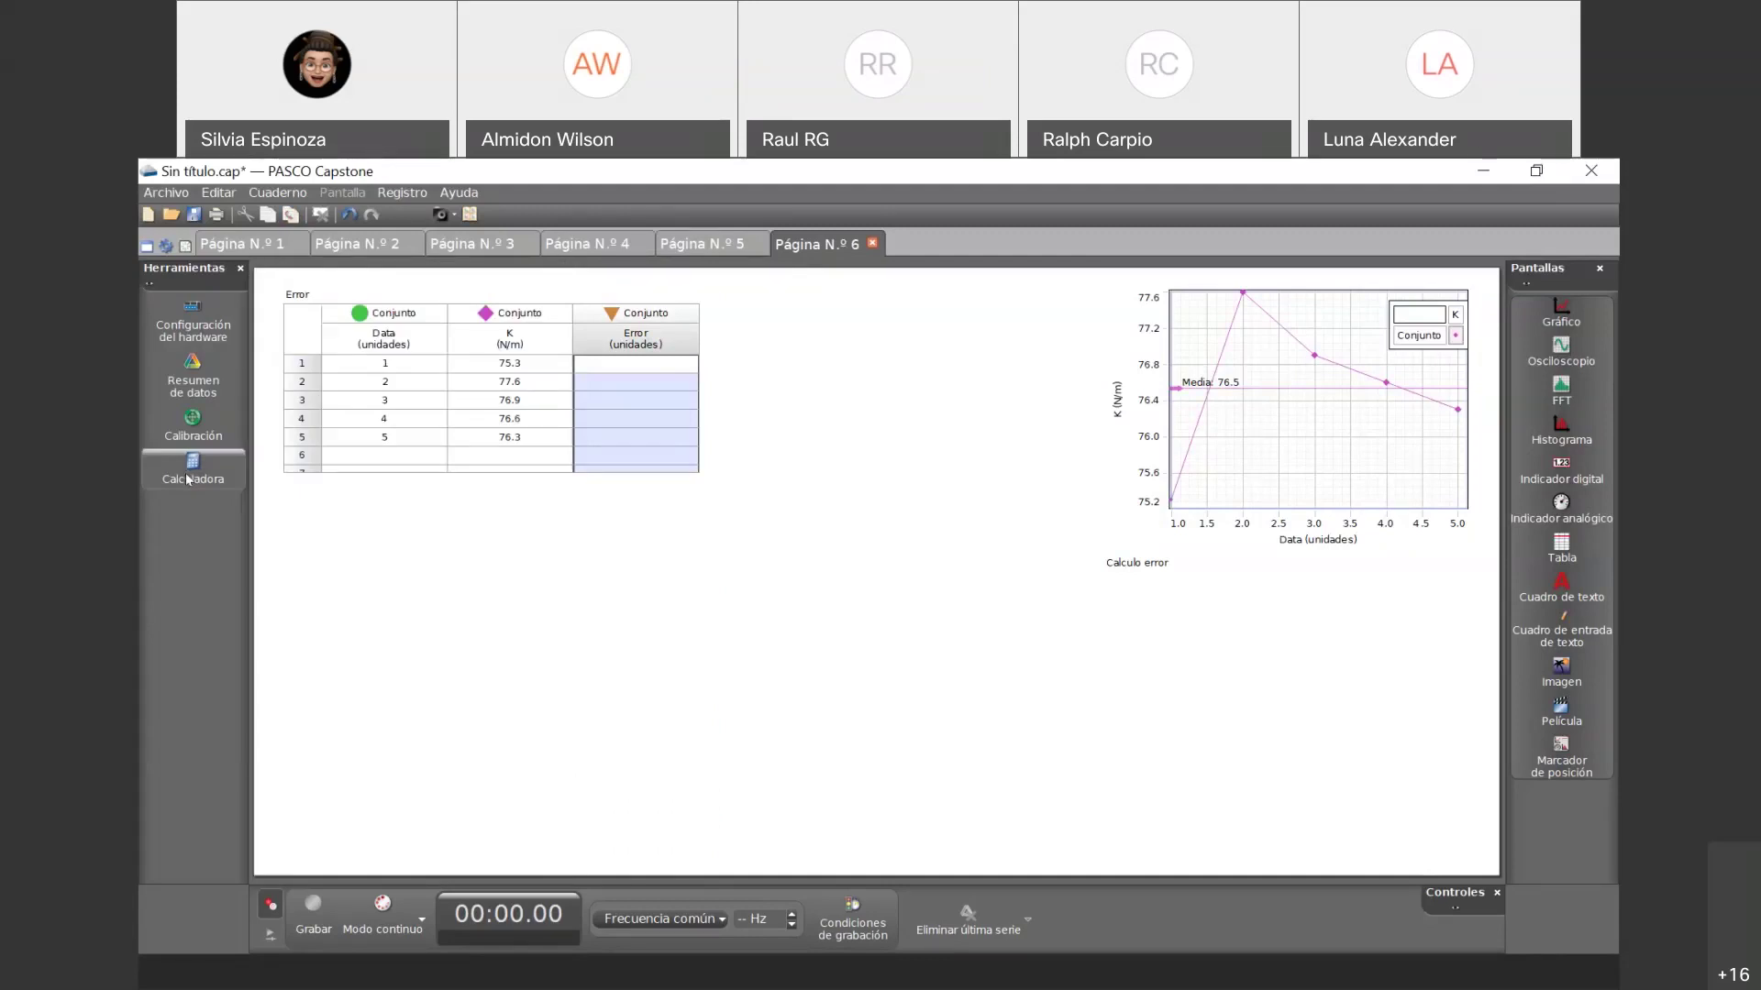
left_click(171, 478)
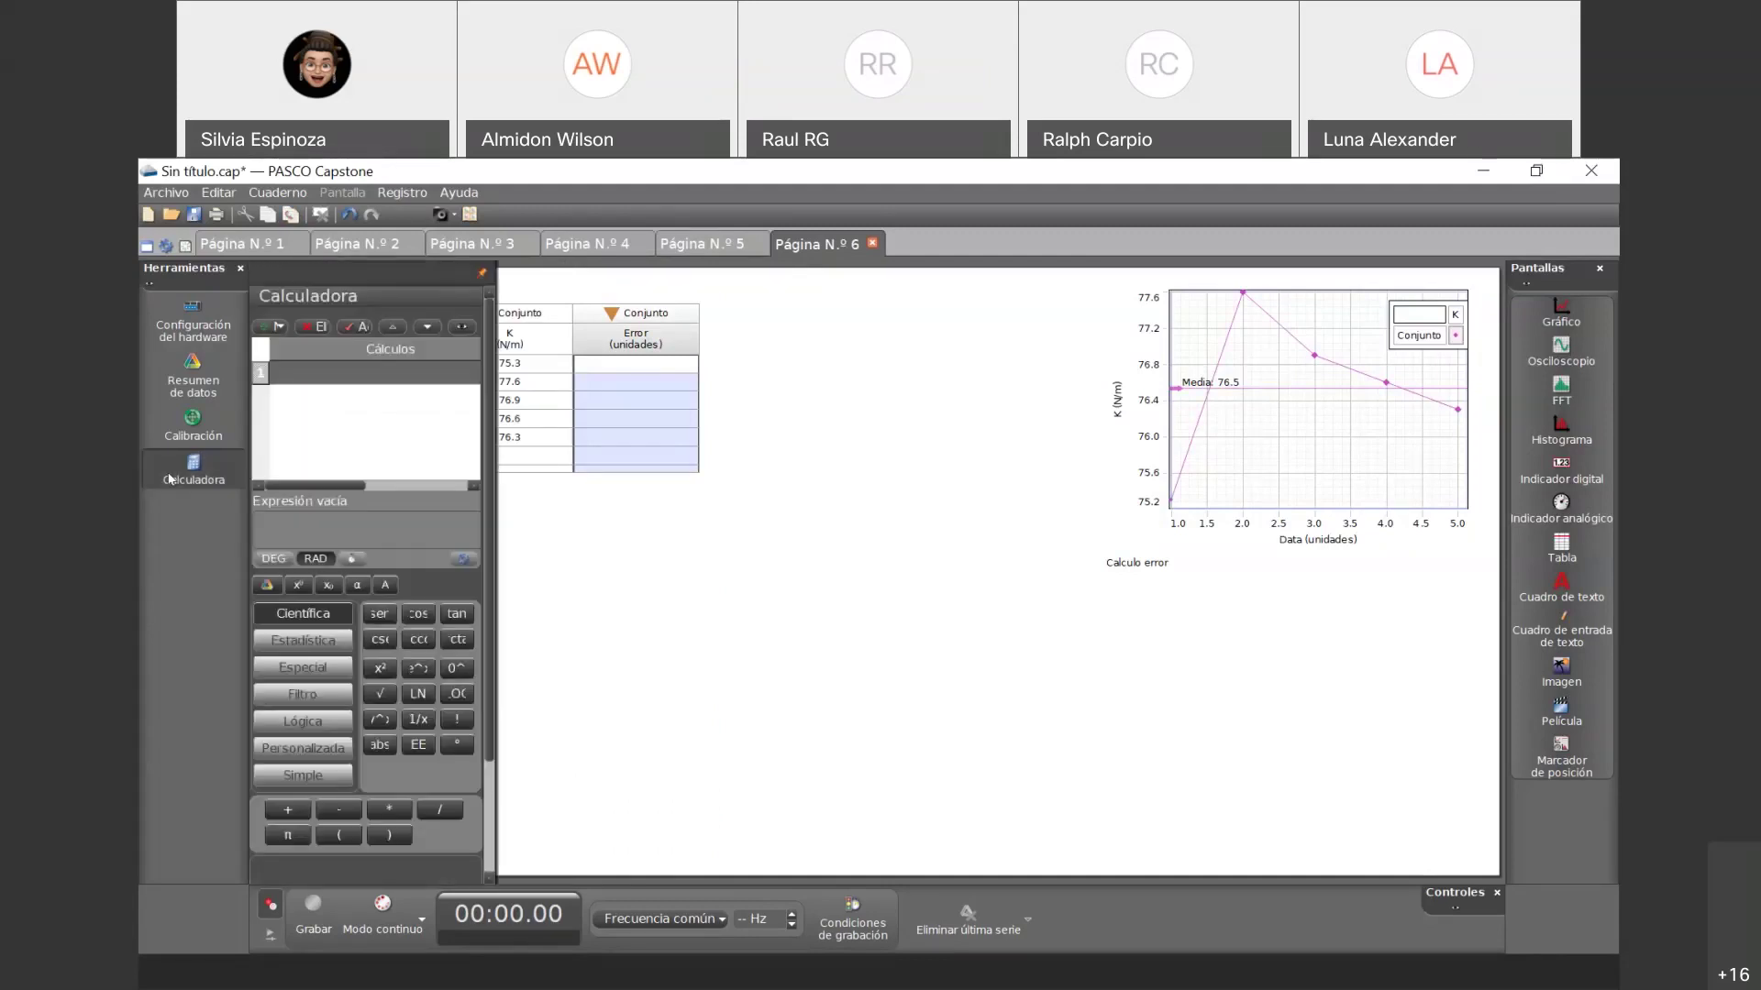
left_click(339, 377)
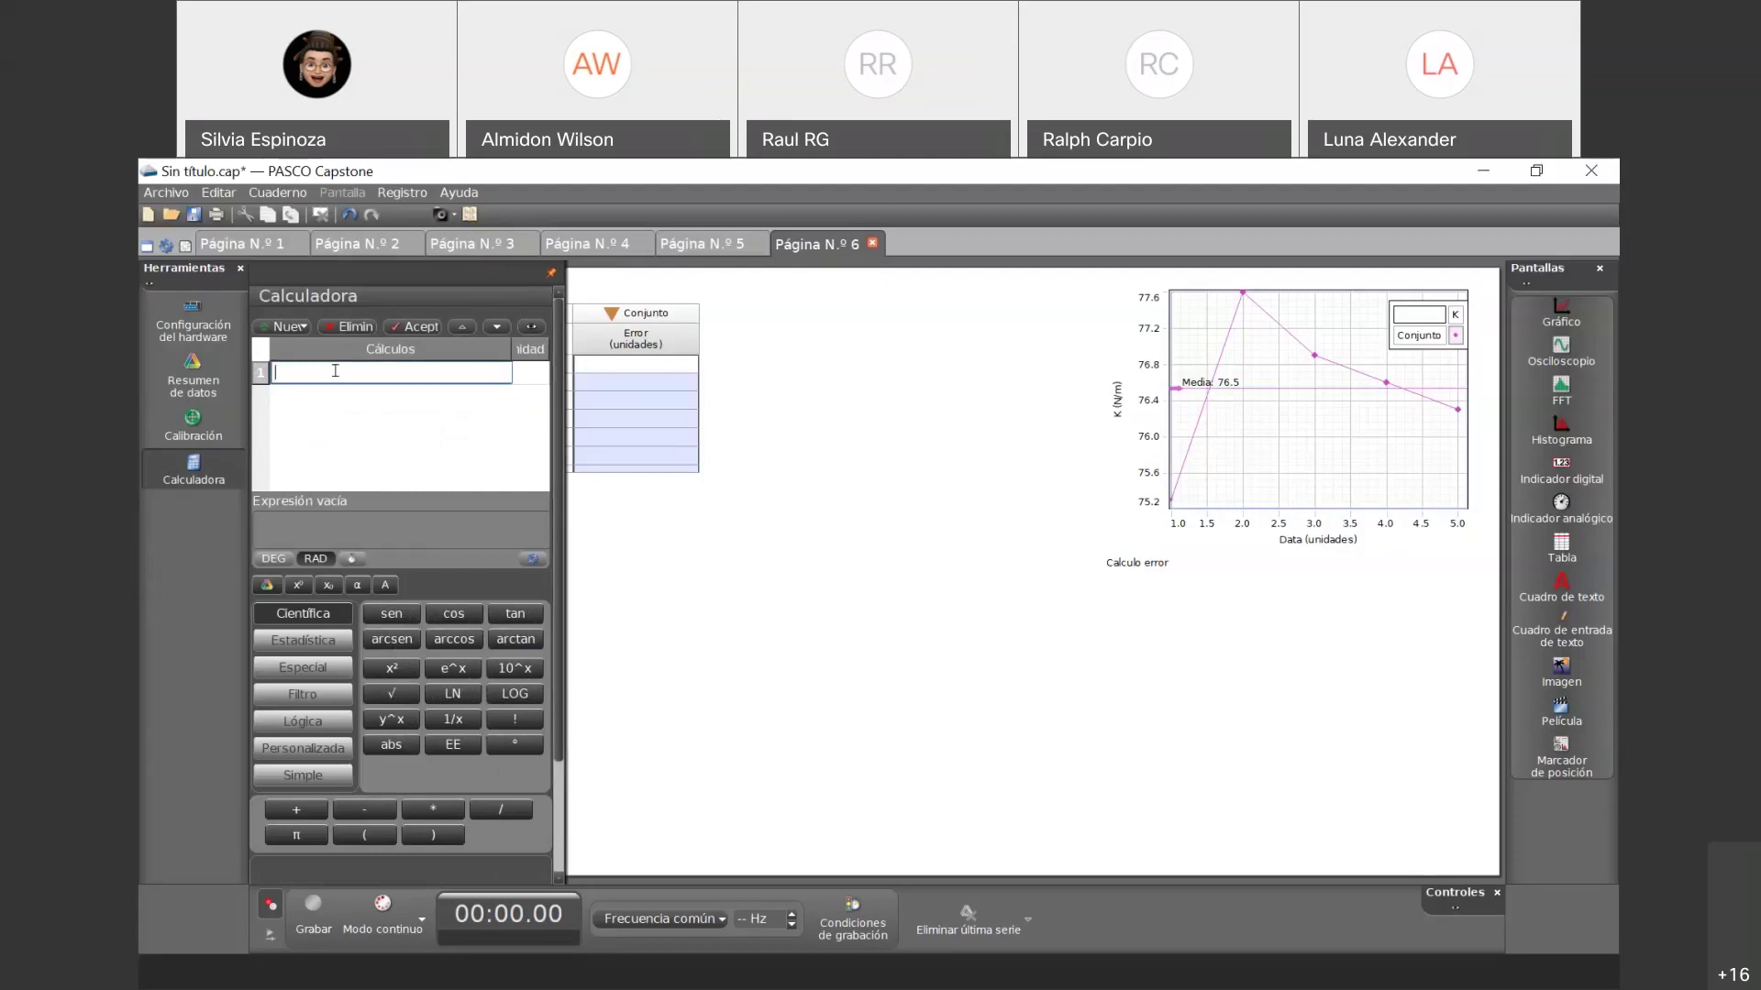
type("Error")
type("=(")
type("70")
right_click(338, 371)
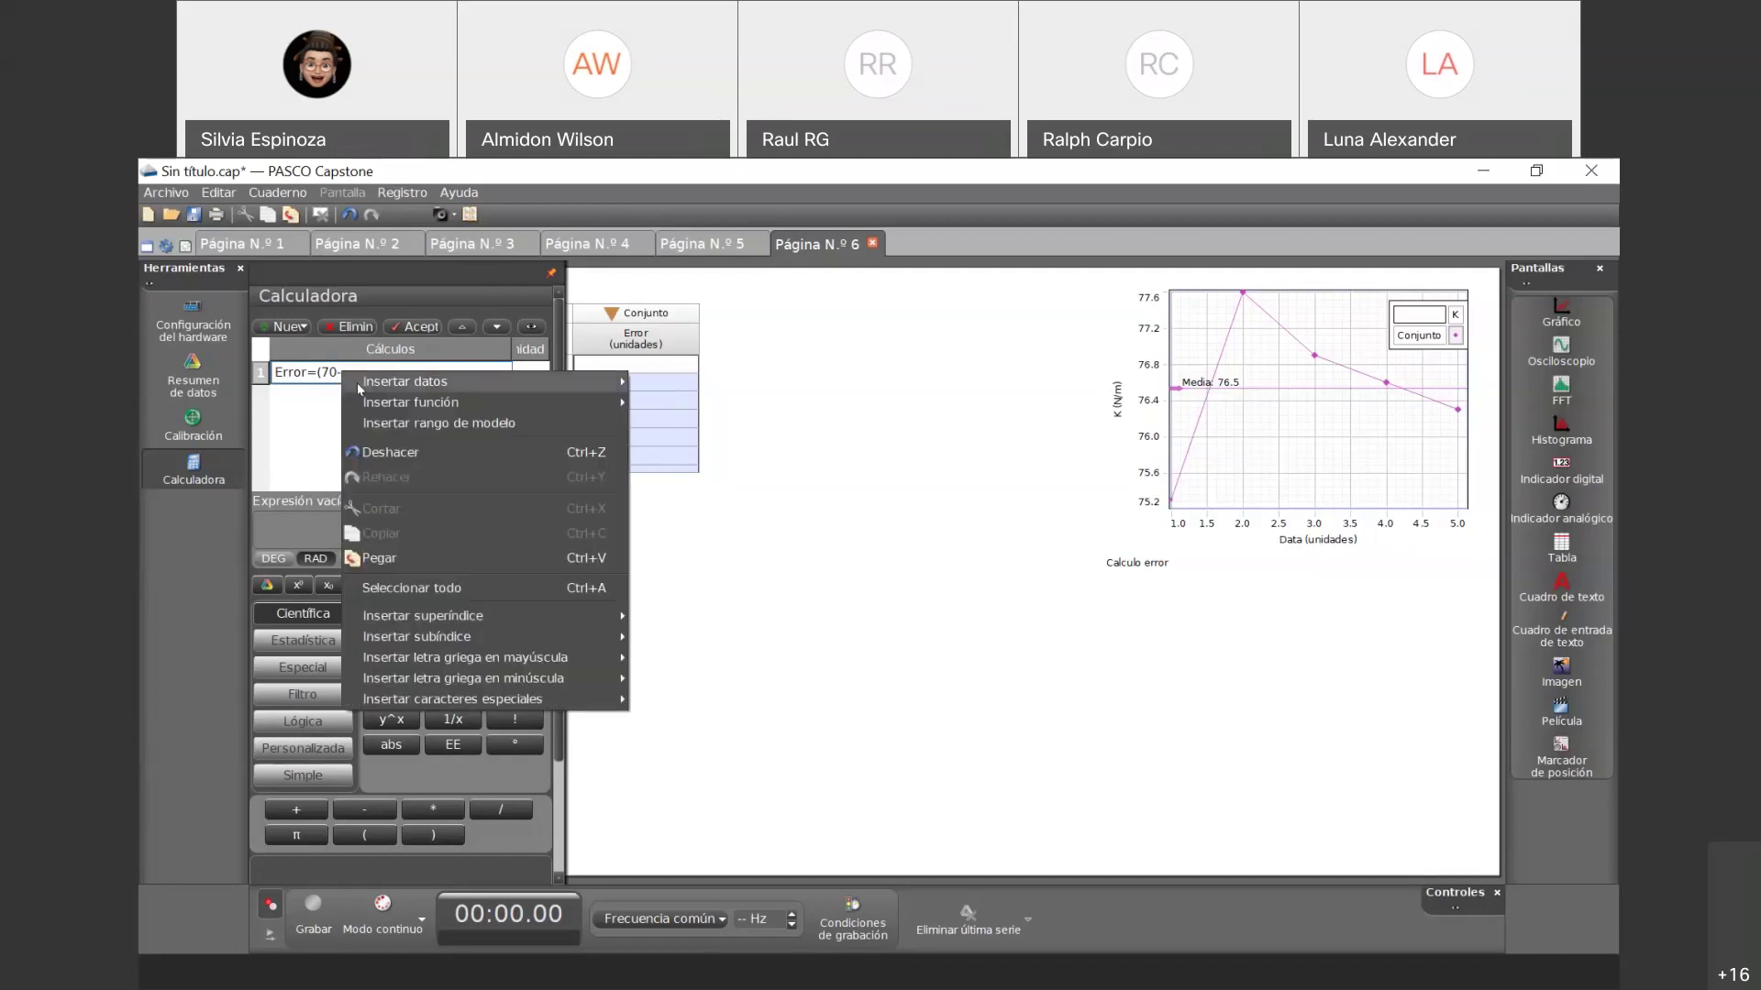
mouse_move(367, 390)
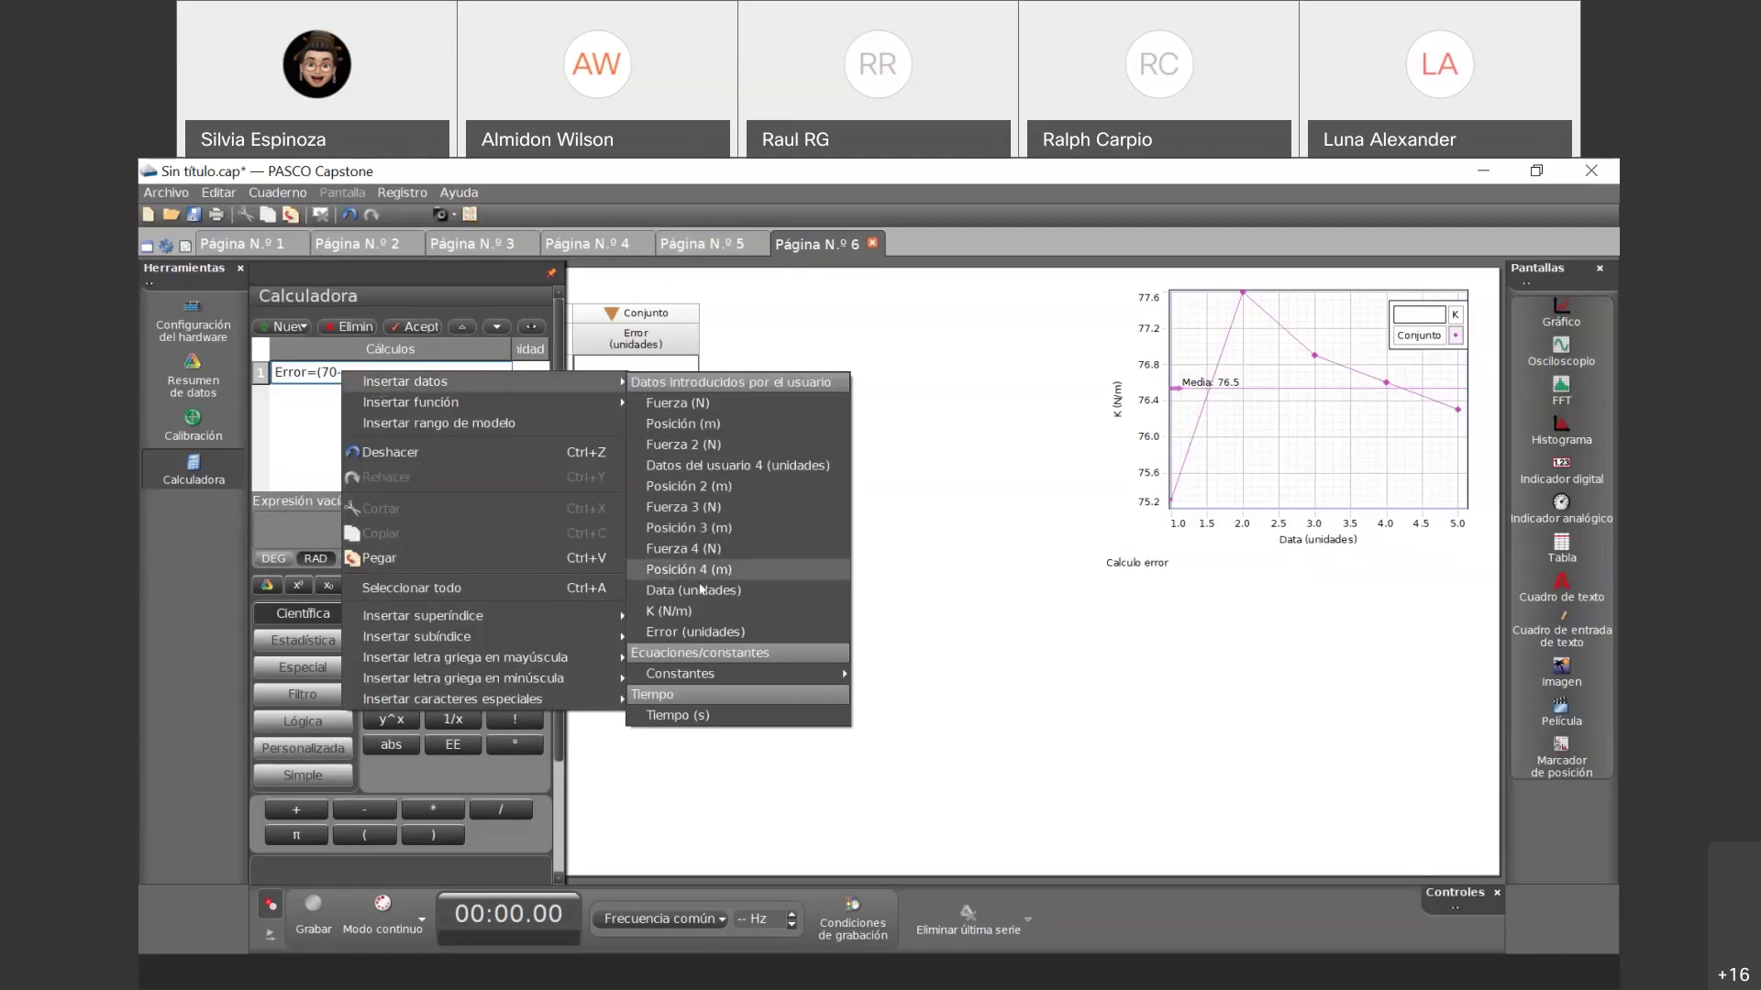
left_click(692, 608)
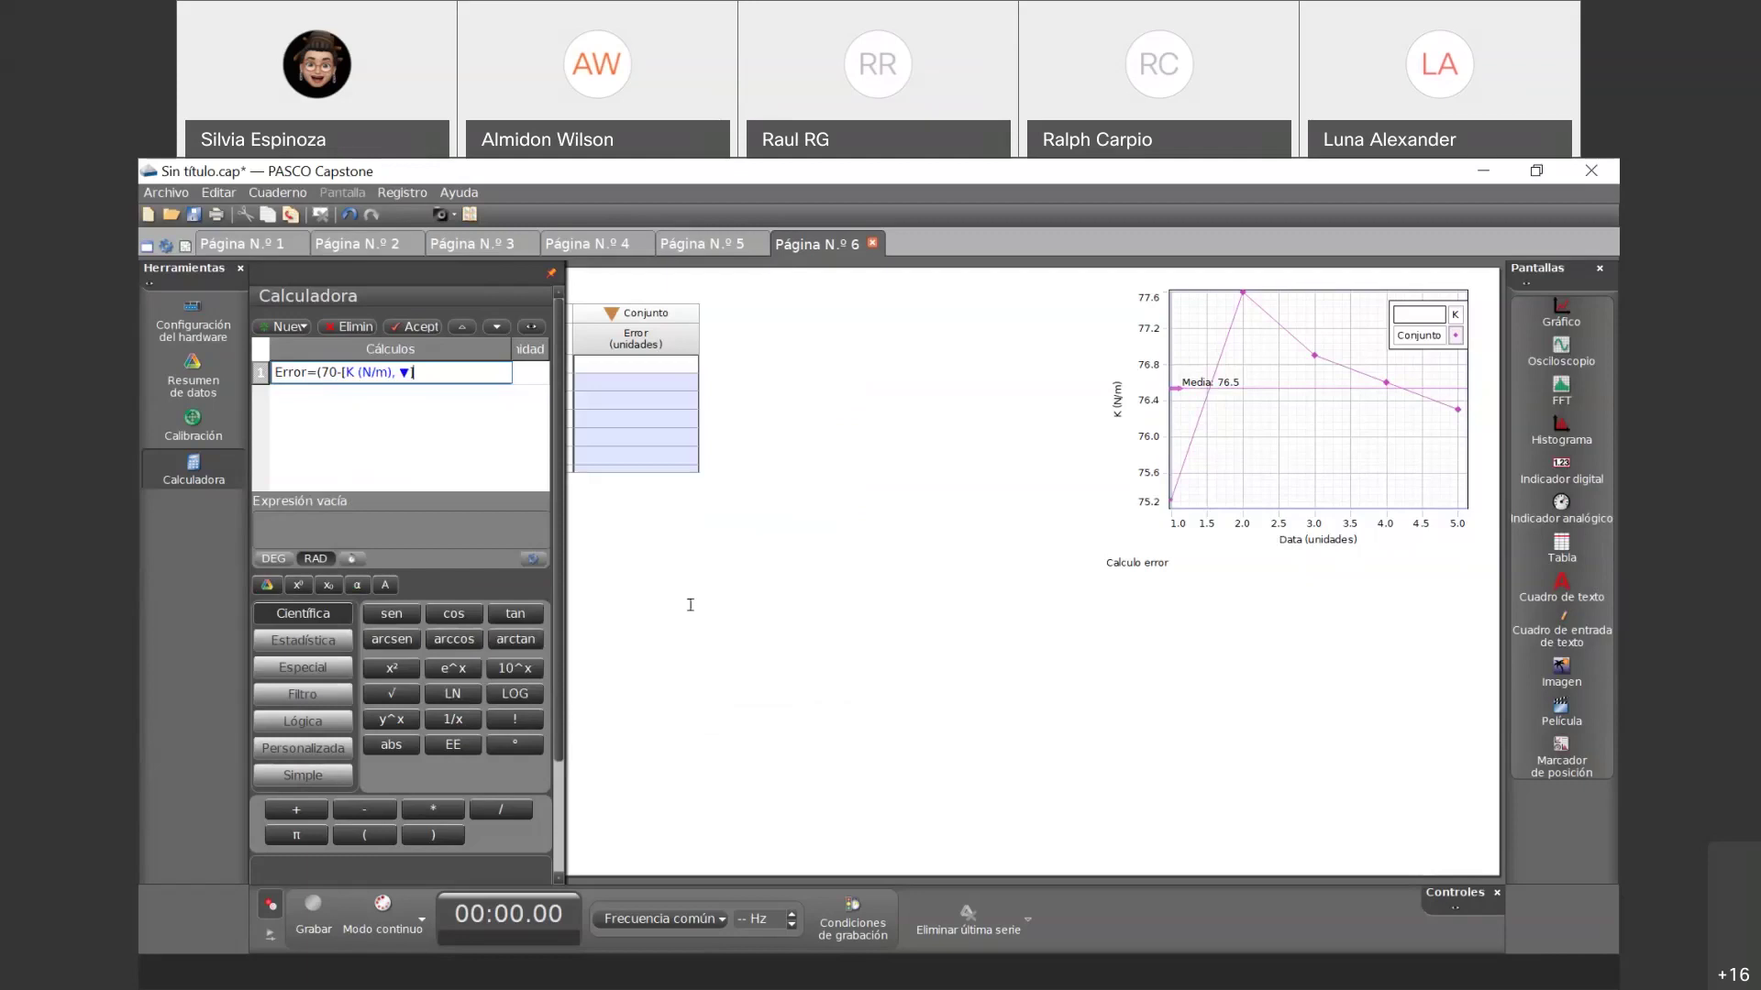
type(")")
type("/")
type("70")
- Replace both 70 values in the Error formula with the variable kteo and accept the expression under a new name
left_click_drag(337, 372, 318, 371)
type("kteo")
left_click_drag(451, 372, 433, 370)
type("kte")
left_click(409, 328)
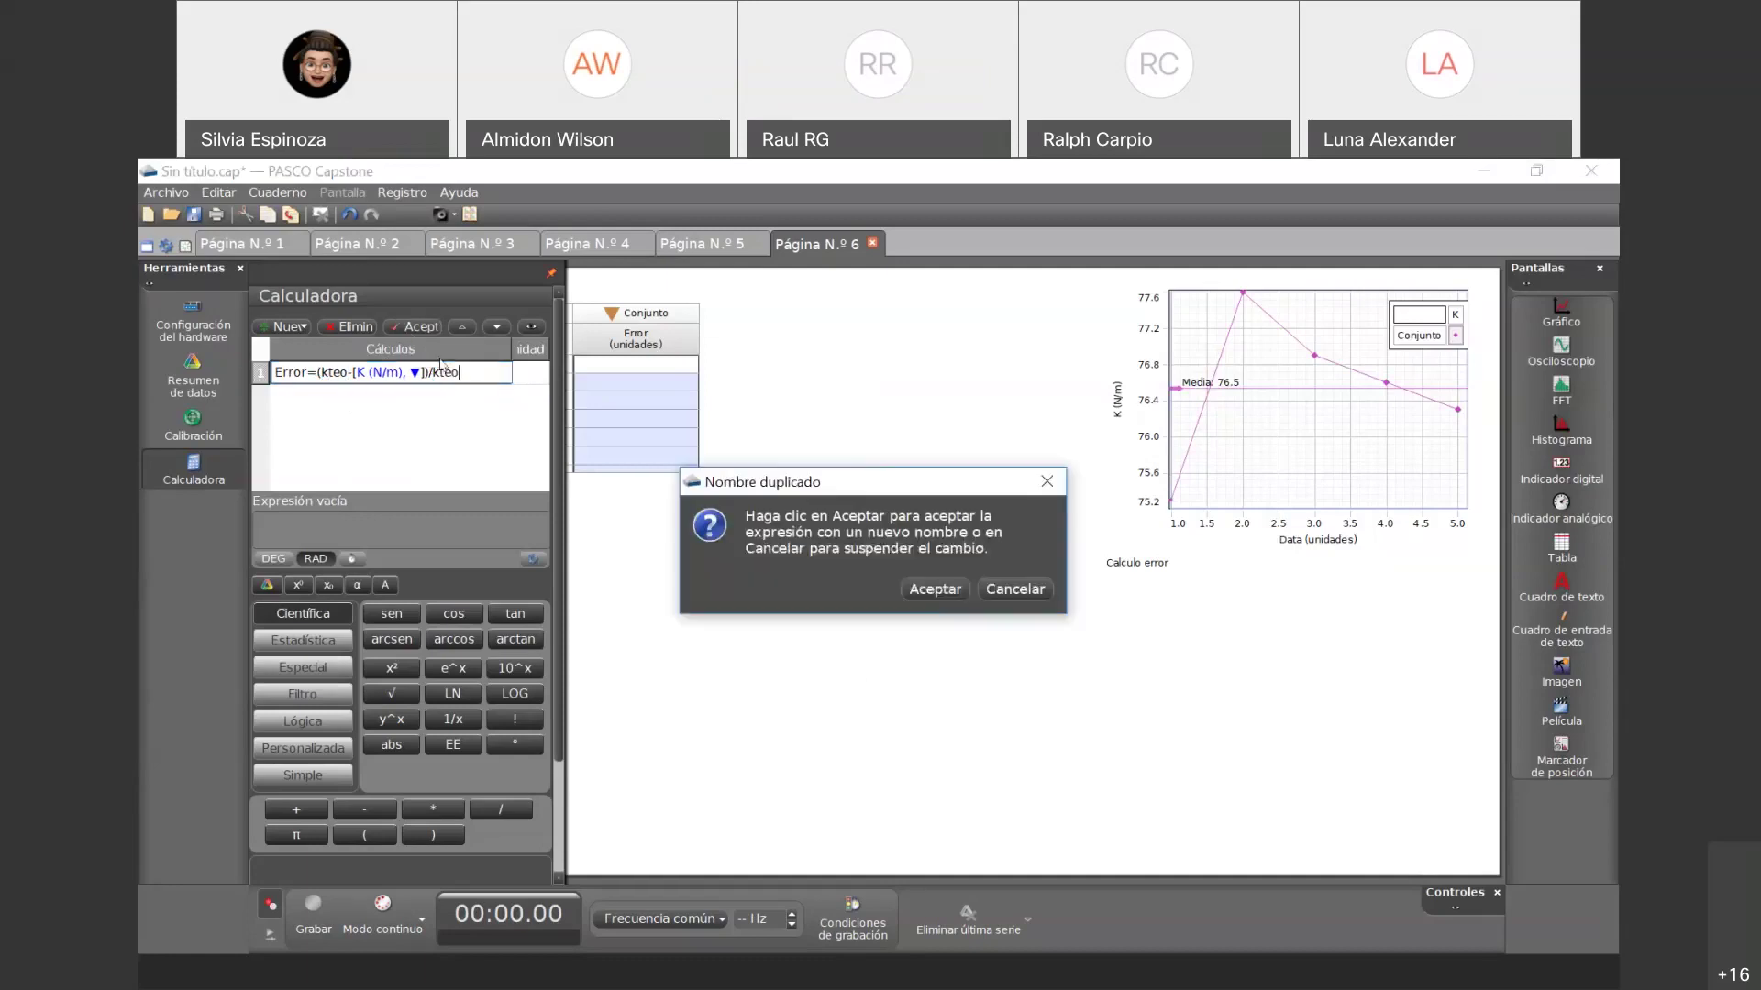
left_click(936, 589)
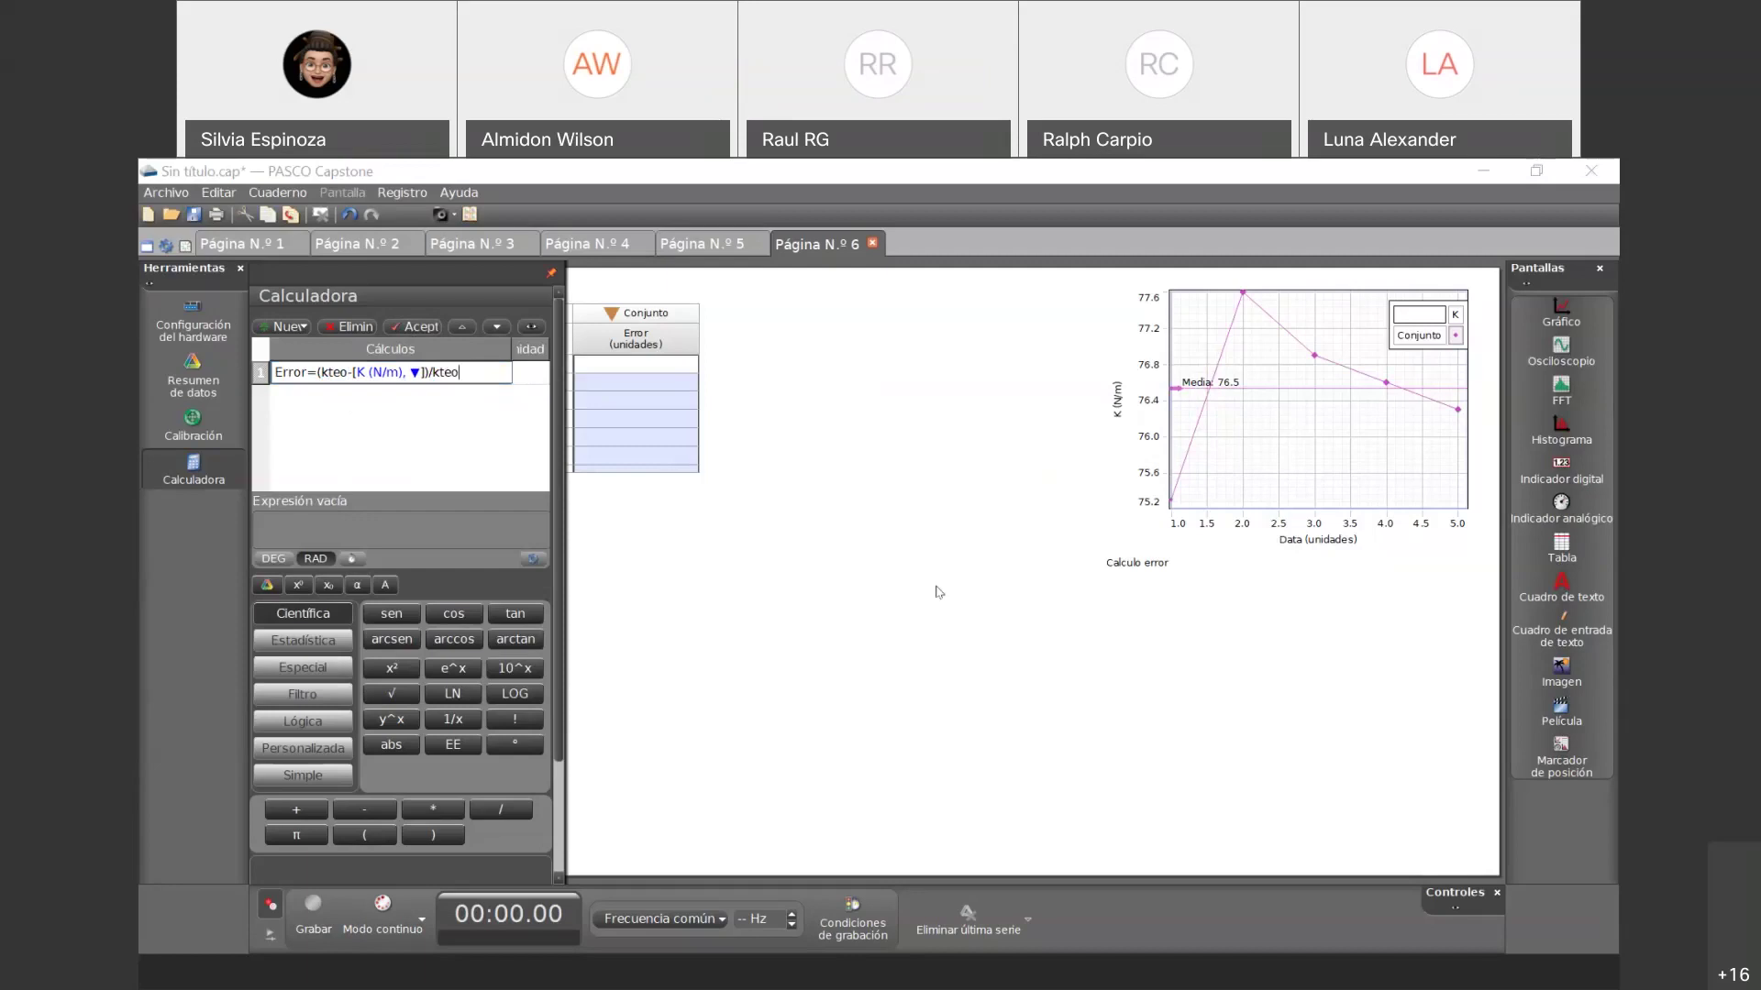
- Define the calculator variable kteo as 70 and accept it
left_click(319, 394)
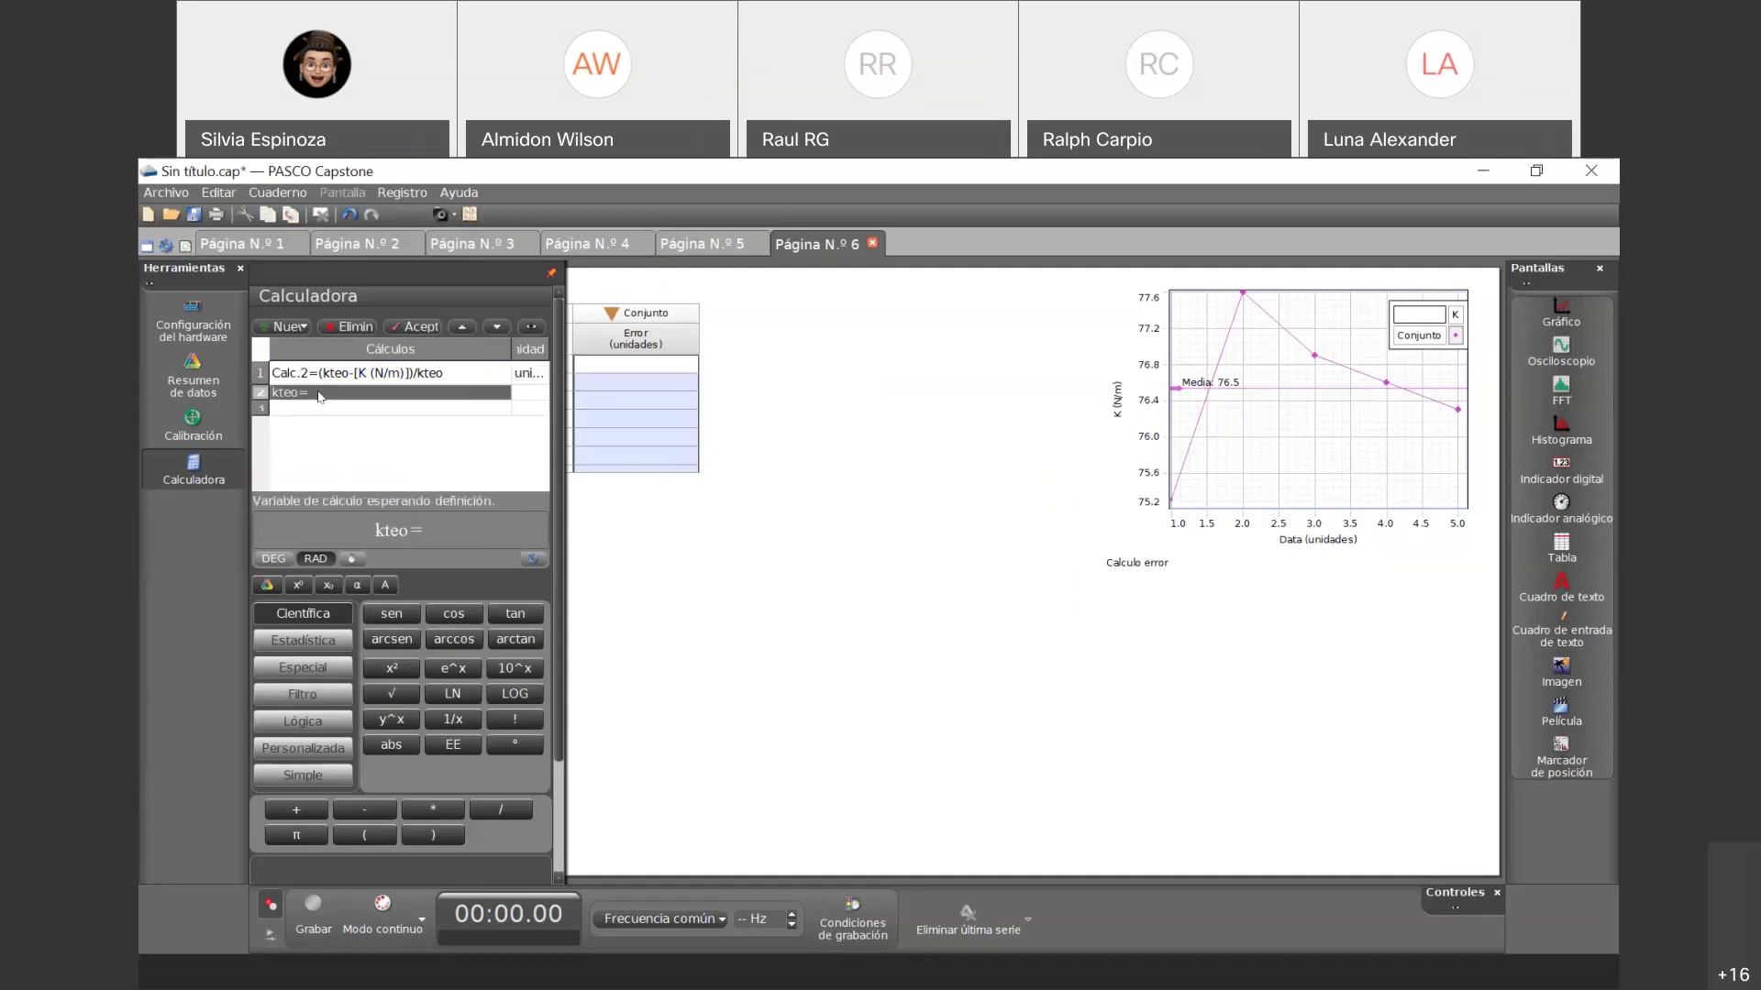
left_click(315, 388)
type("70")
key("Return")
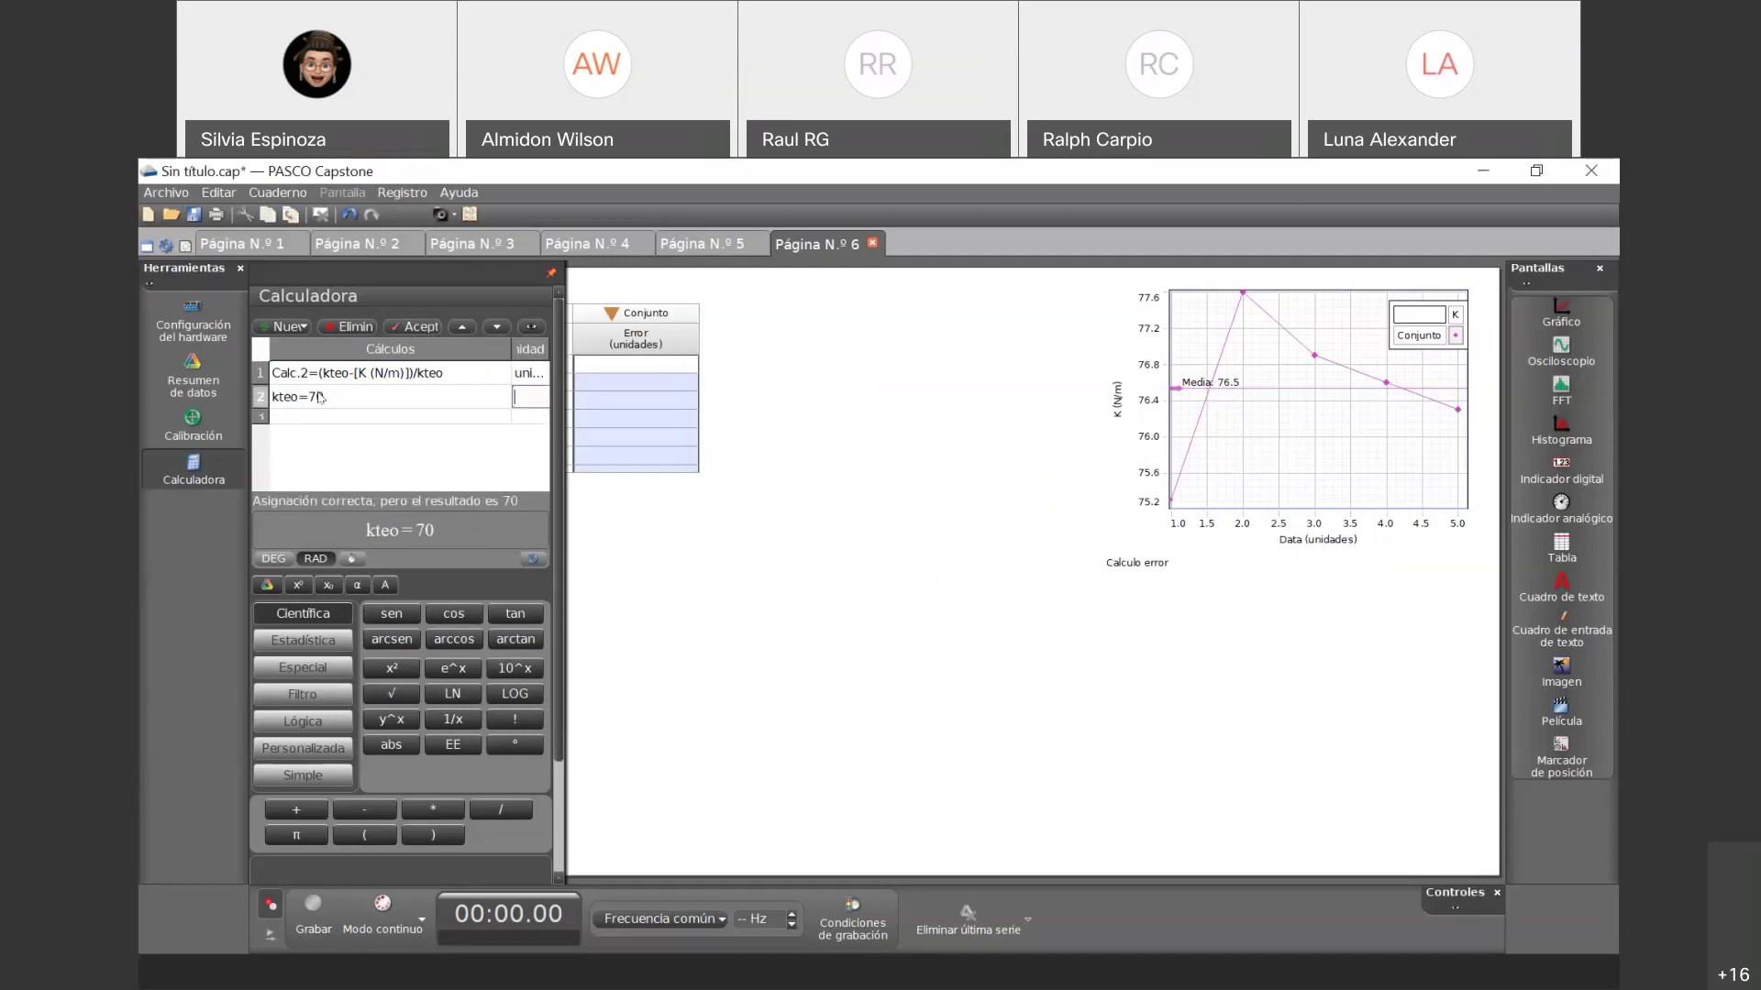
left_click(418, 329)
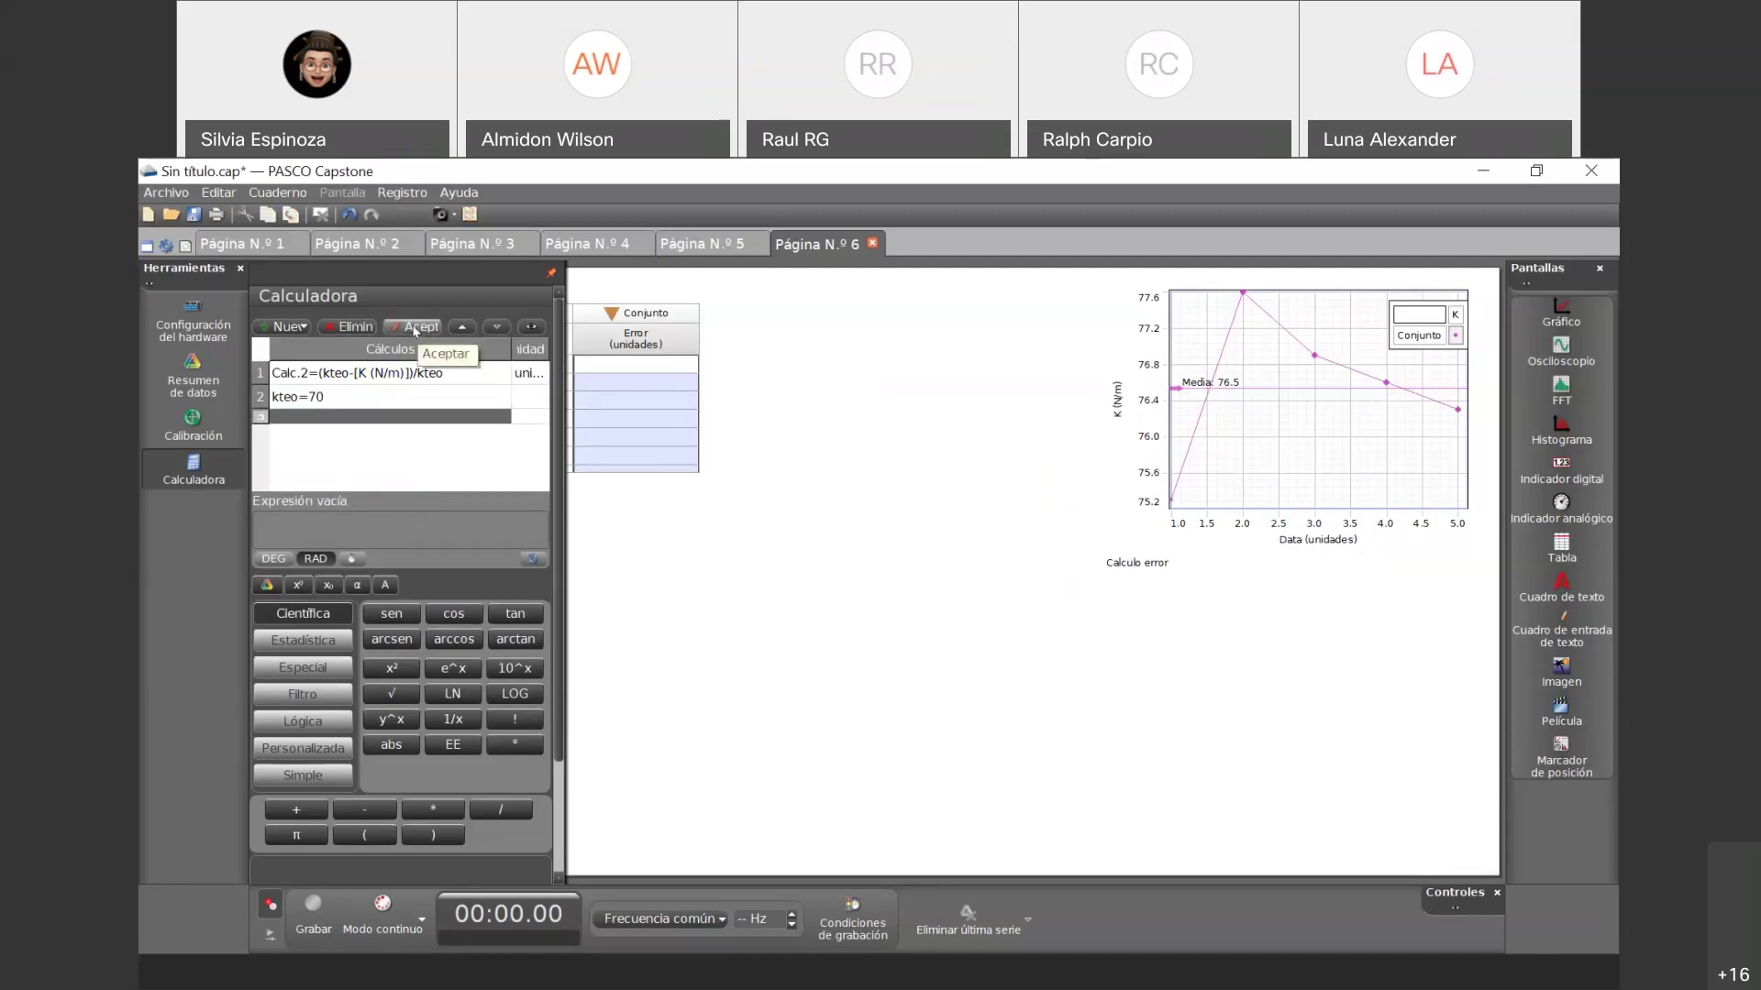
- Rename the Calc.2 calculation to Error 2 and accept the change
left_click(399, 374)
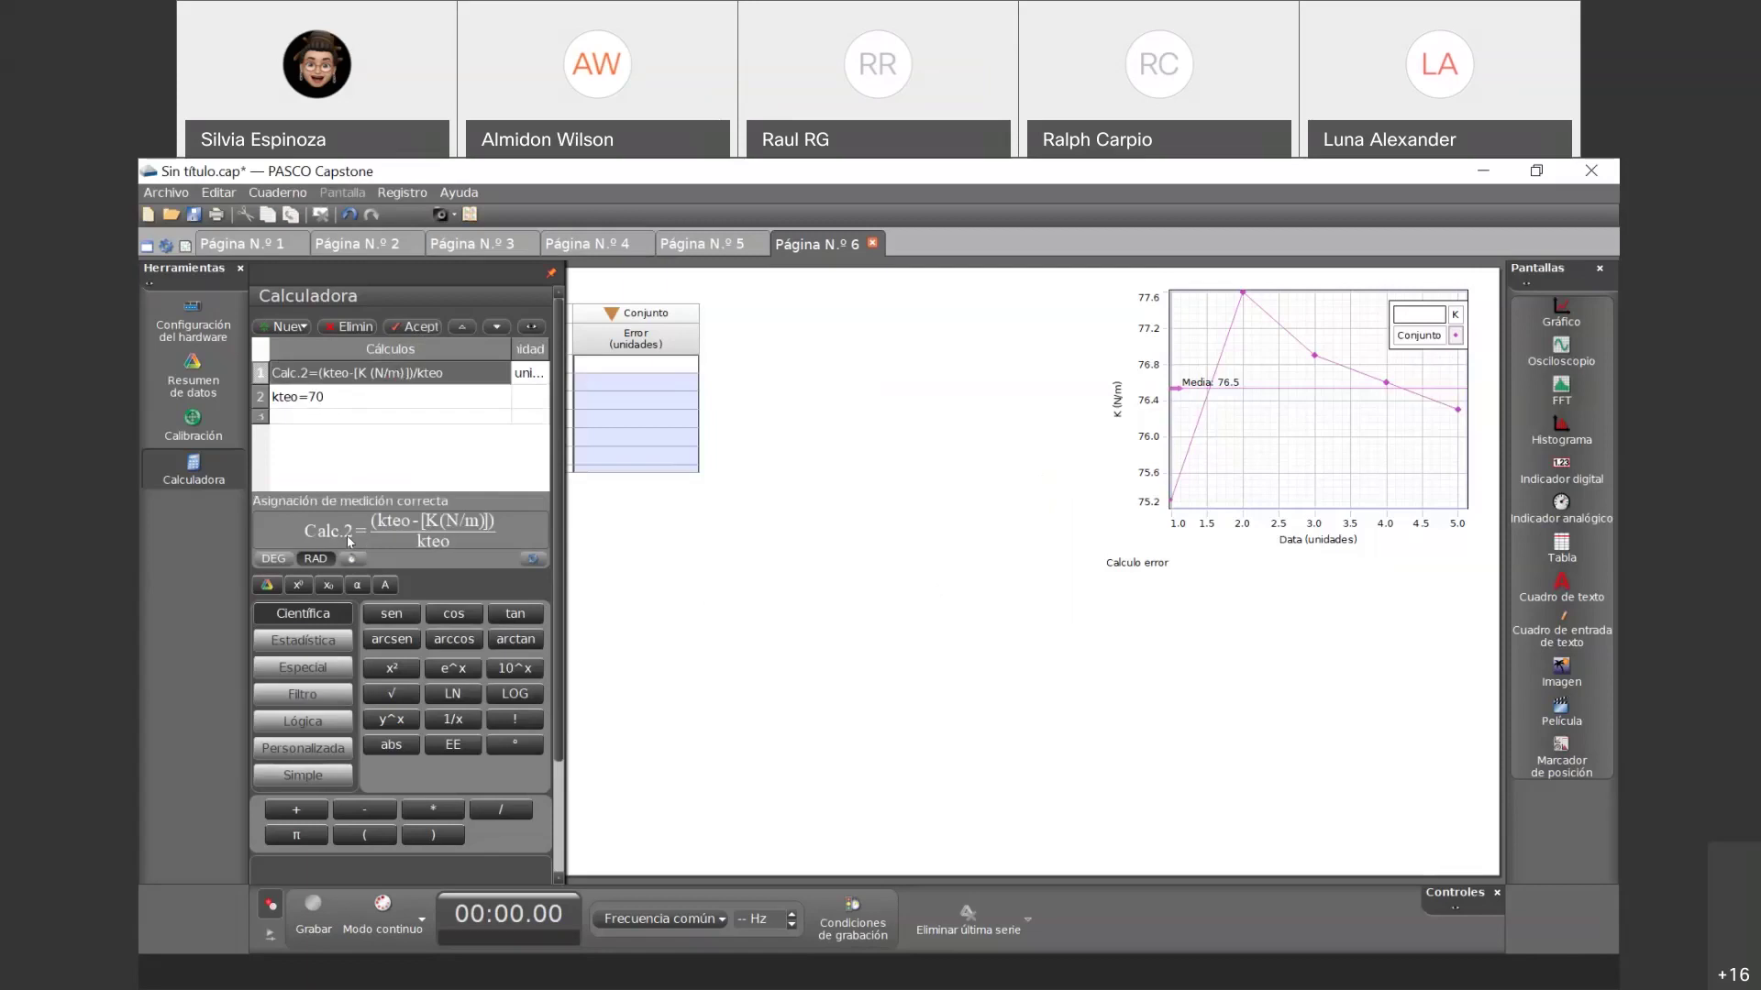
right_click(292, 381)
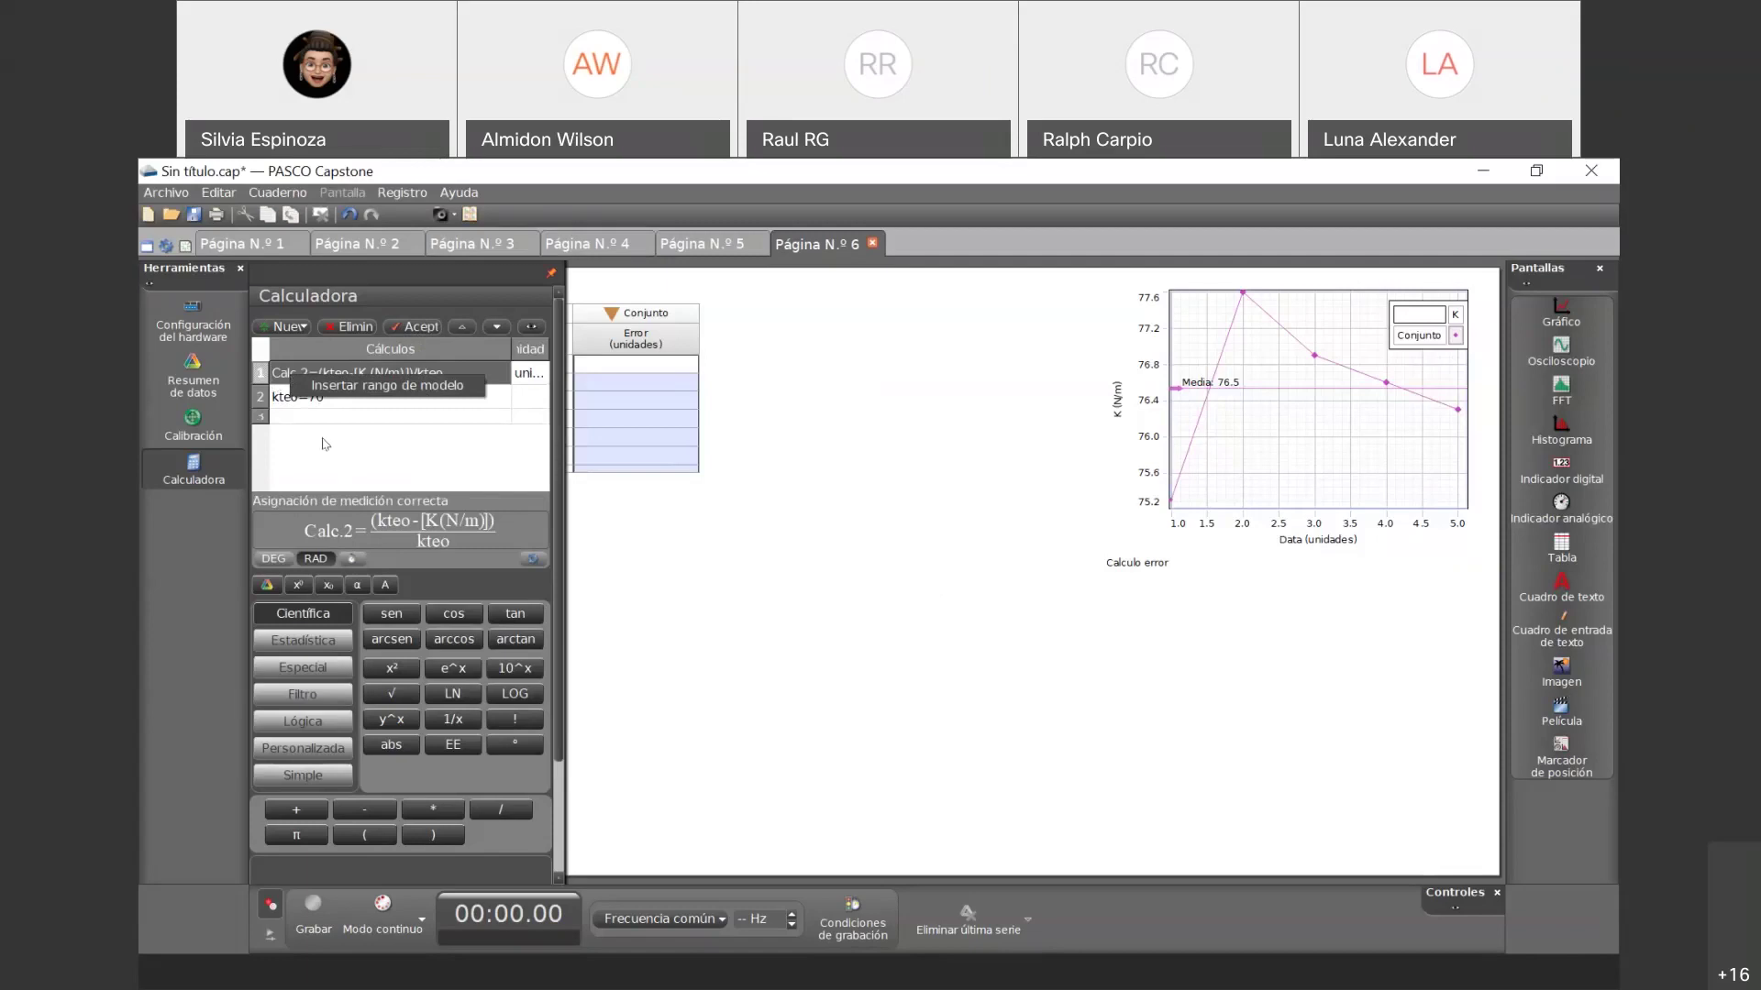
left_click(335, 396)
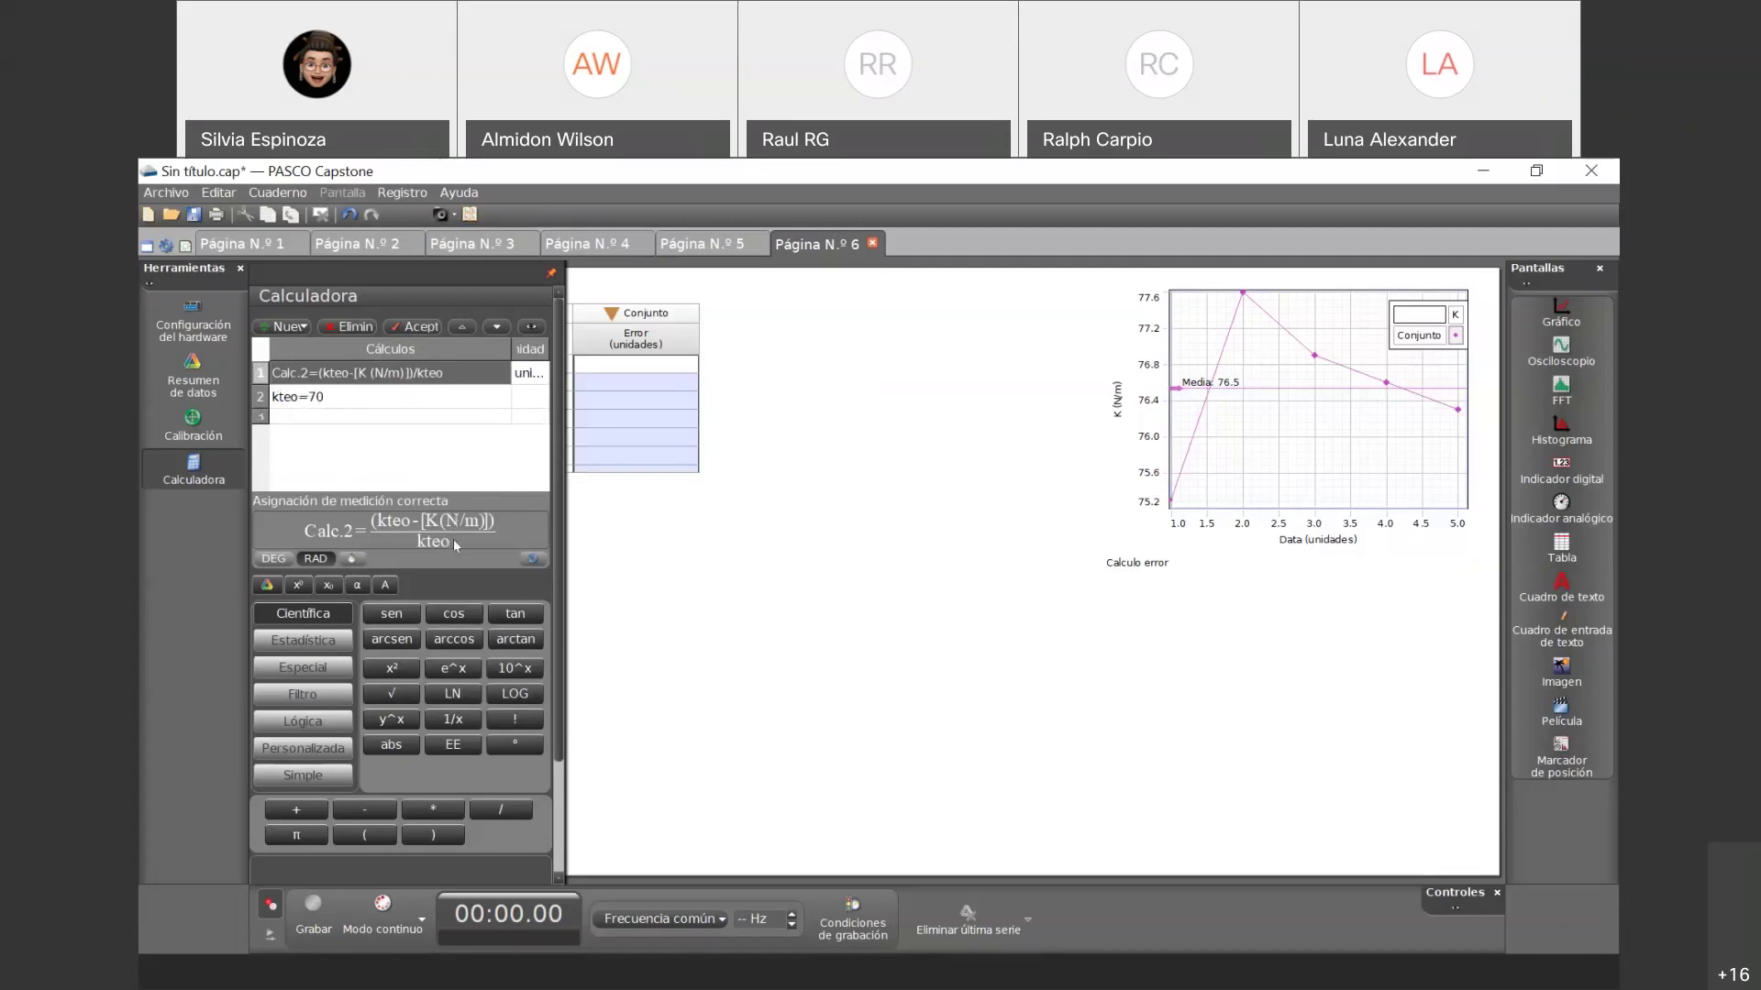
double_click(436, 373)
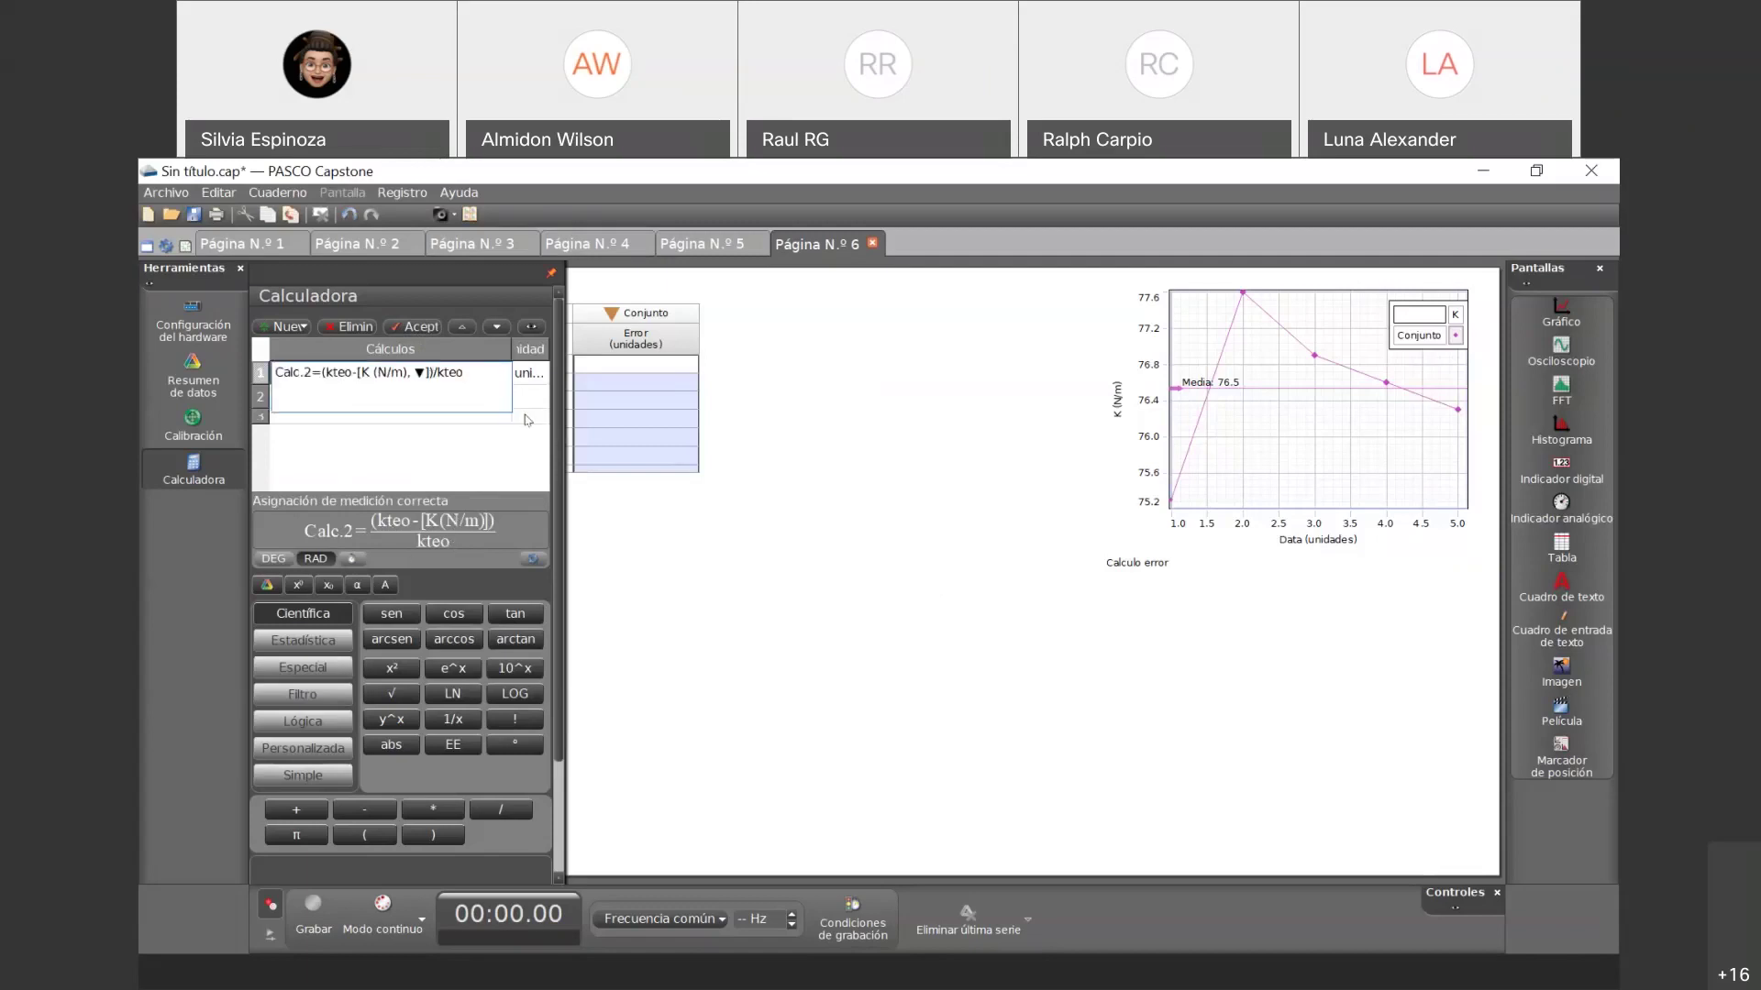
mouse_move(299, 371)
left_mouse_down()
mouse_move(465, 372)
mouse_move(268, 376)
left_mouse_up()
type("Error")
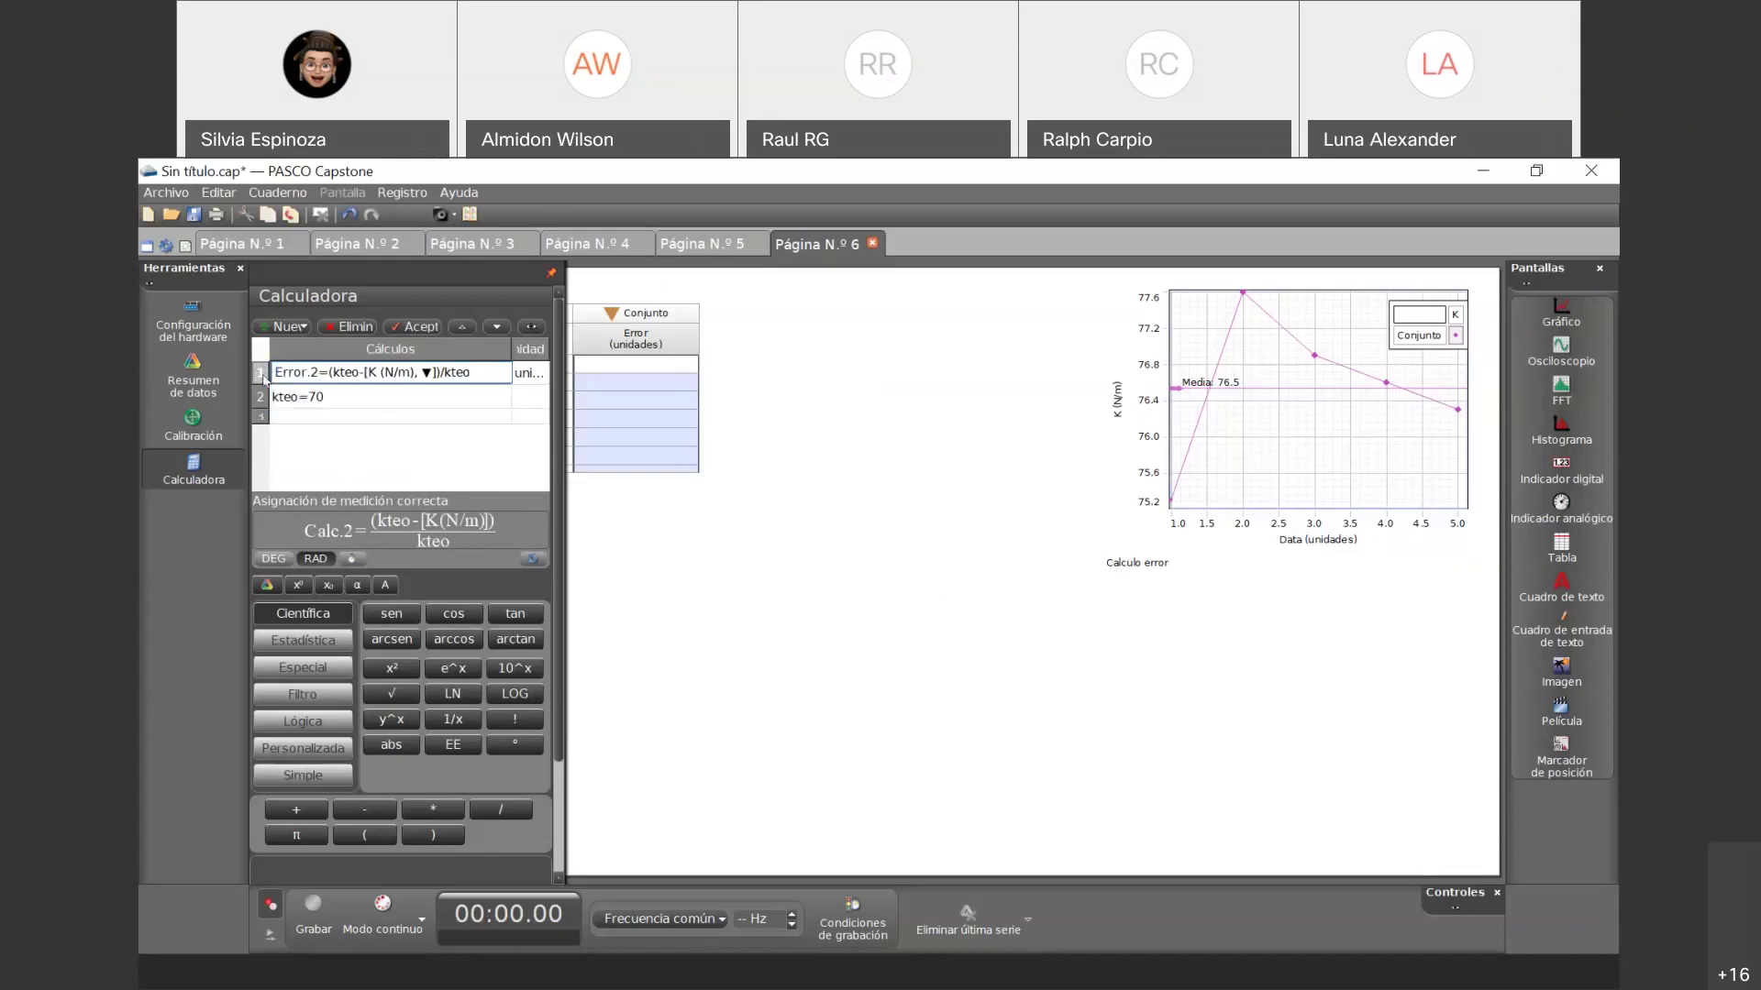
key("Delete")
left_click(414, 328)
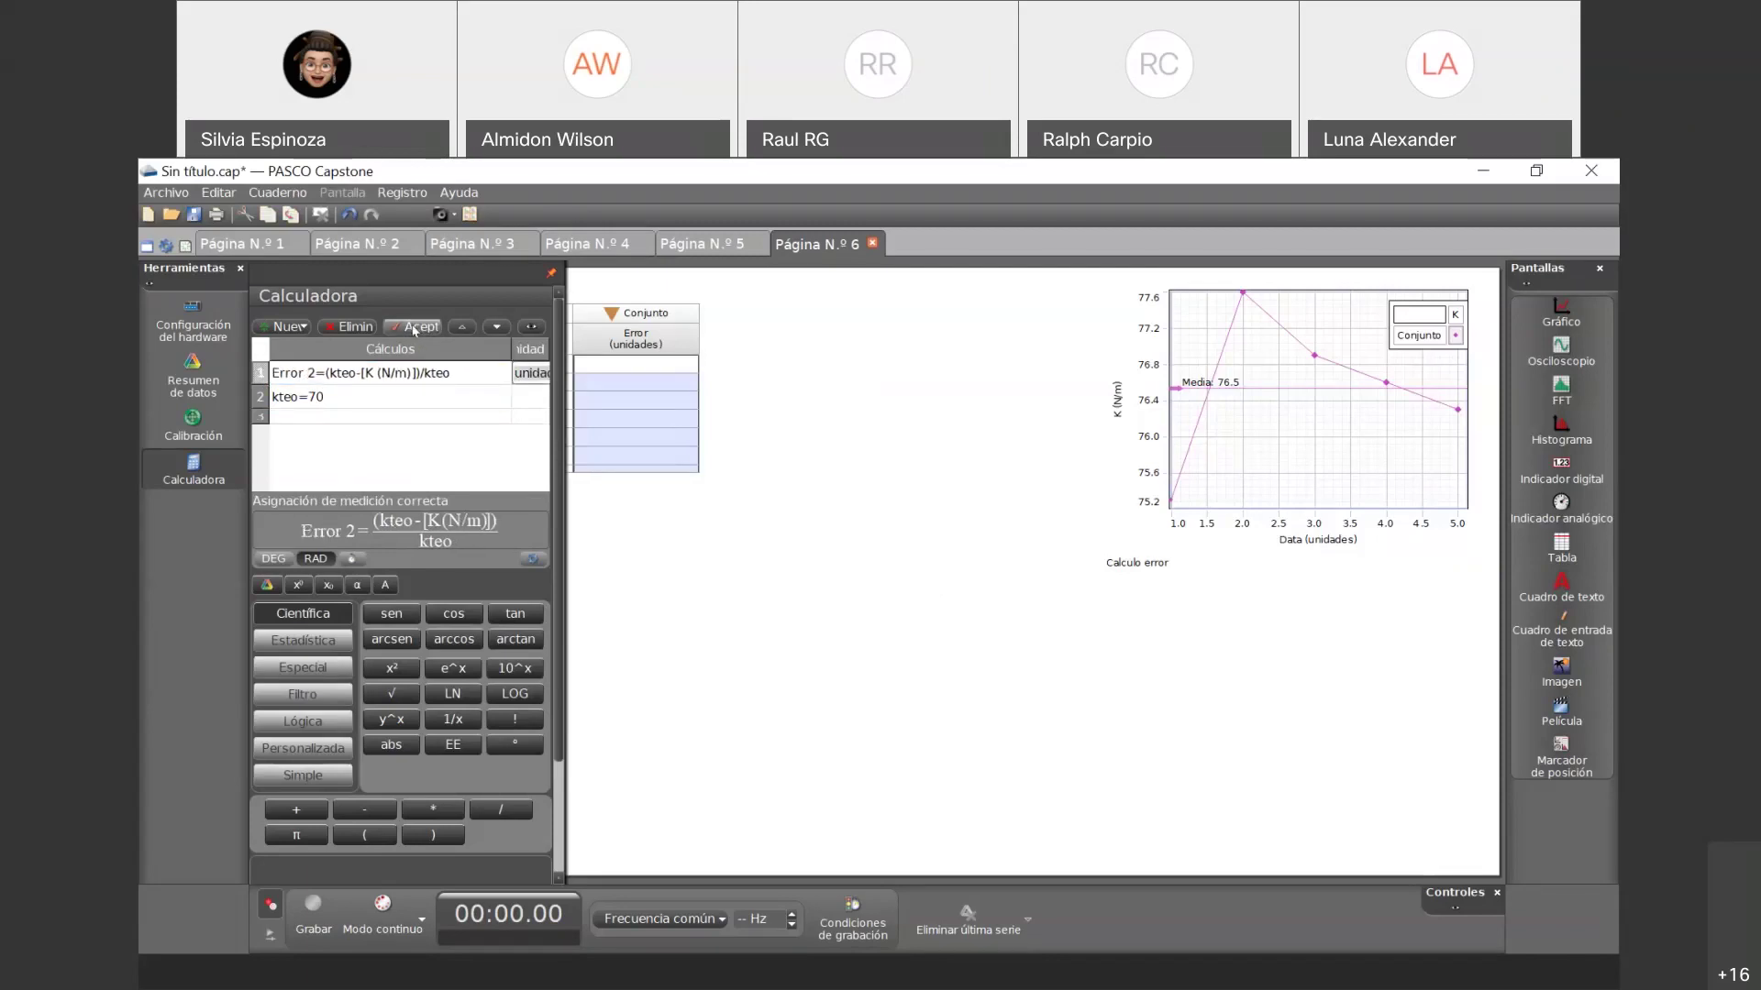
- Close the calculator and assign the Error 2 calculation to the table's third column
left_click(182, 475)
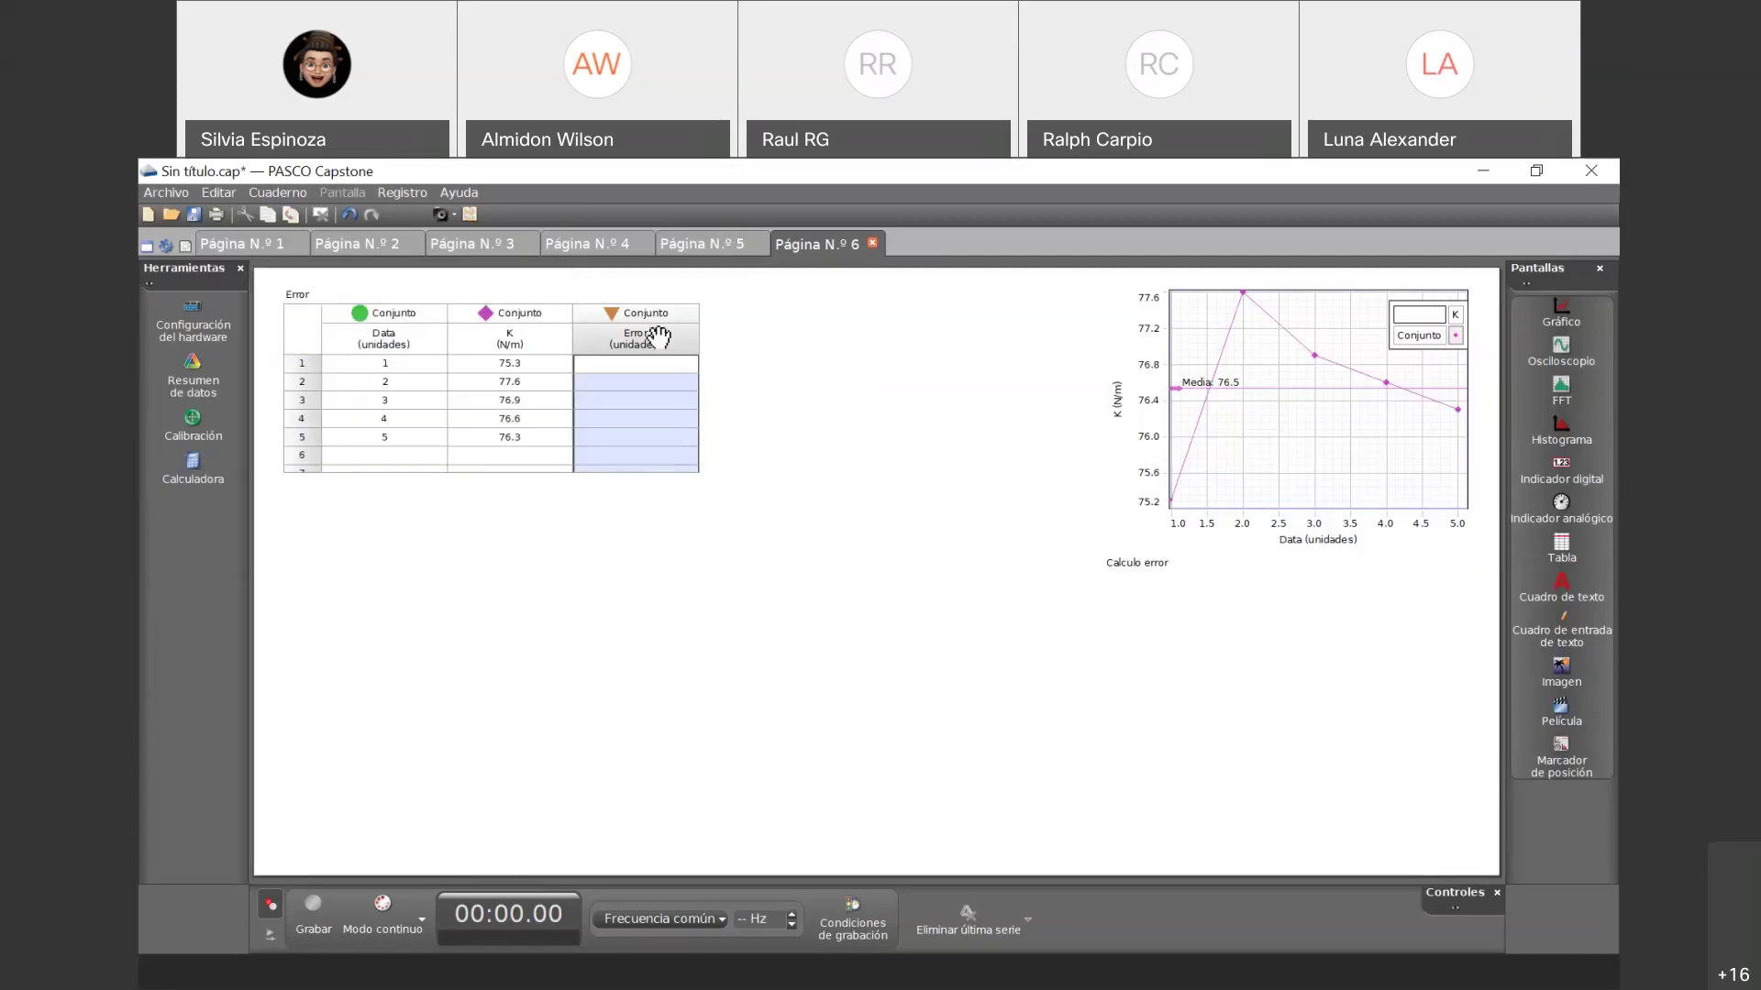
left_click(637, 344)
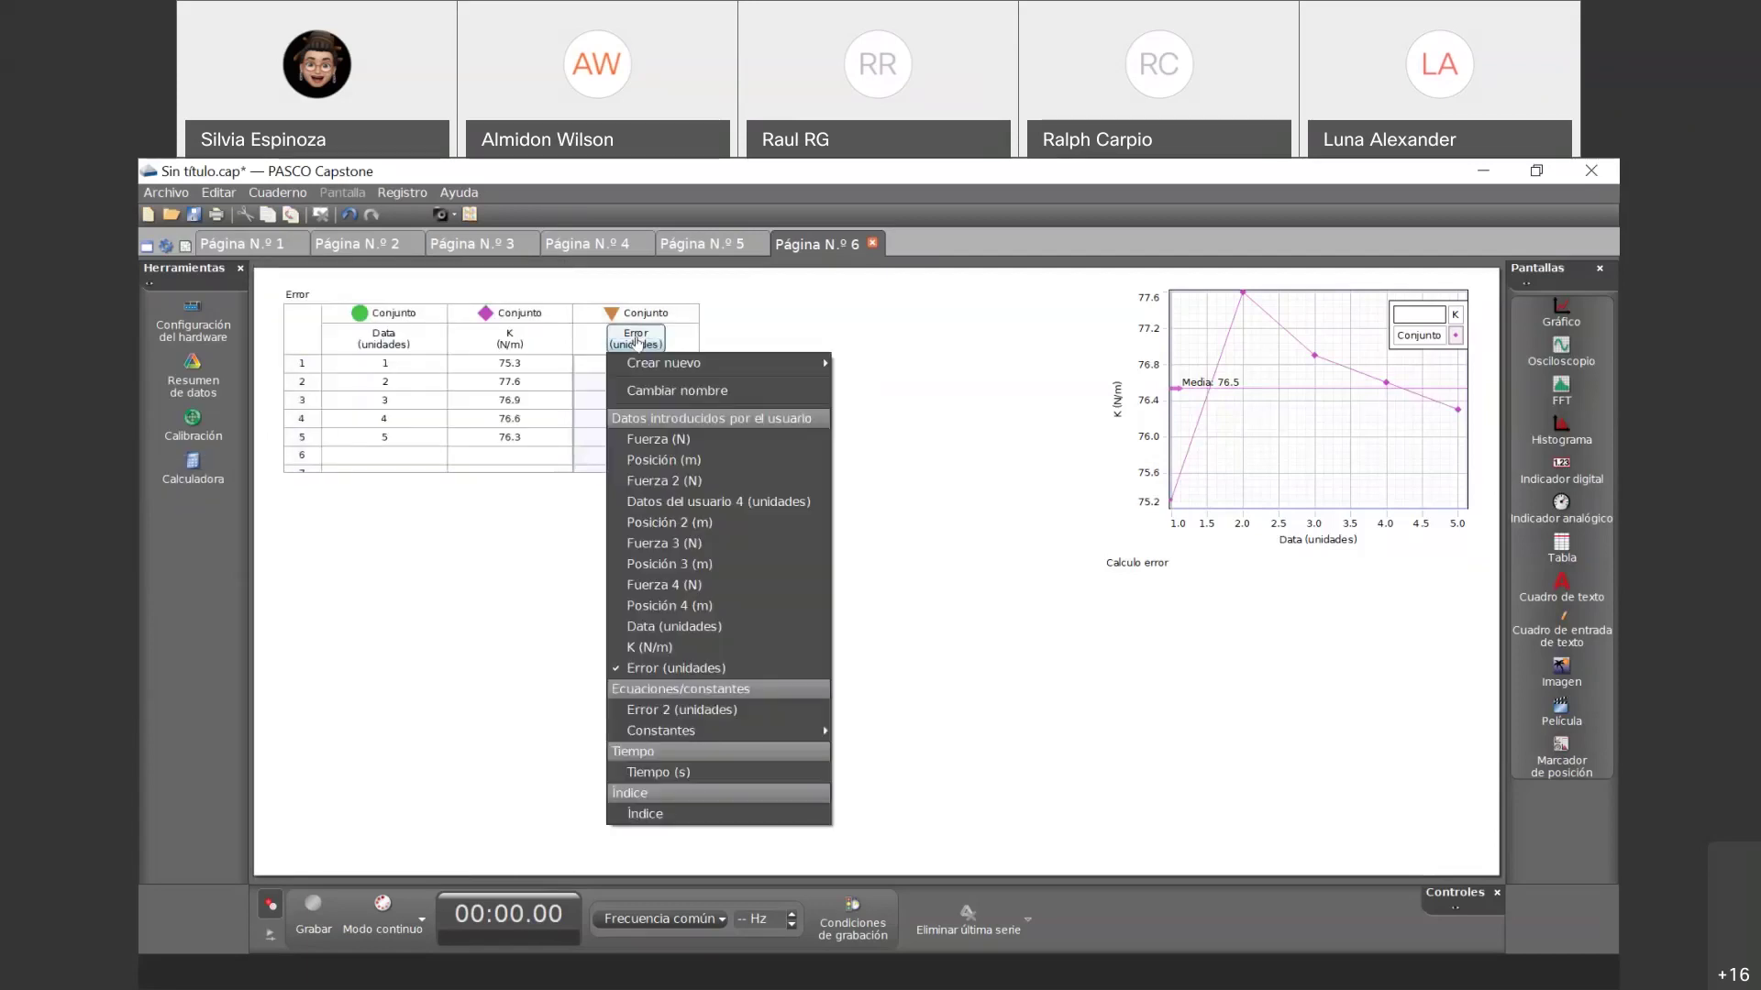
left_click(652, 710)
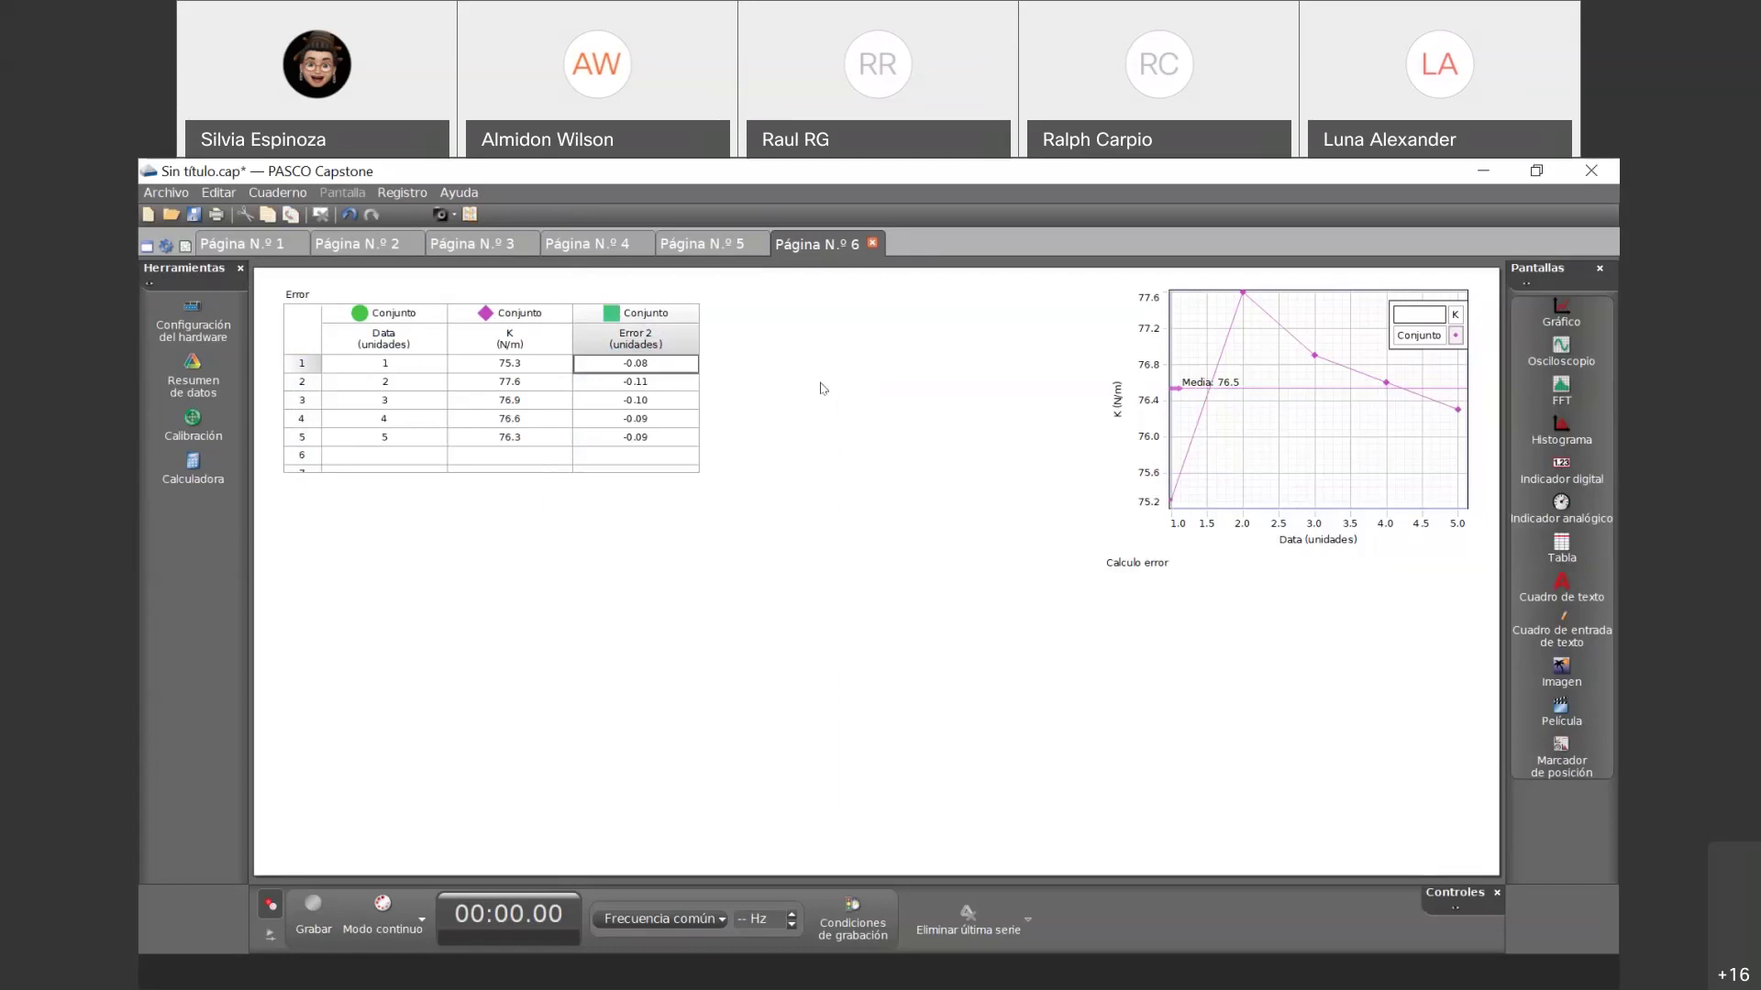
- Try to express the Error 2 calculation as a percentage by adding *100% before the division by kteo and accept it
left_click(158, 480)
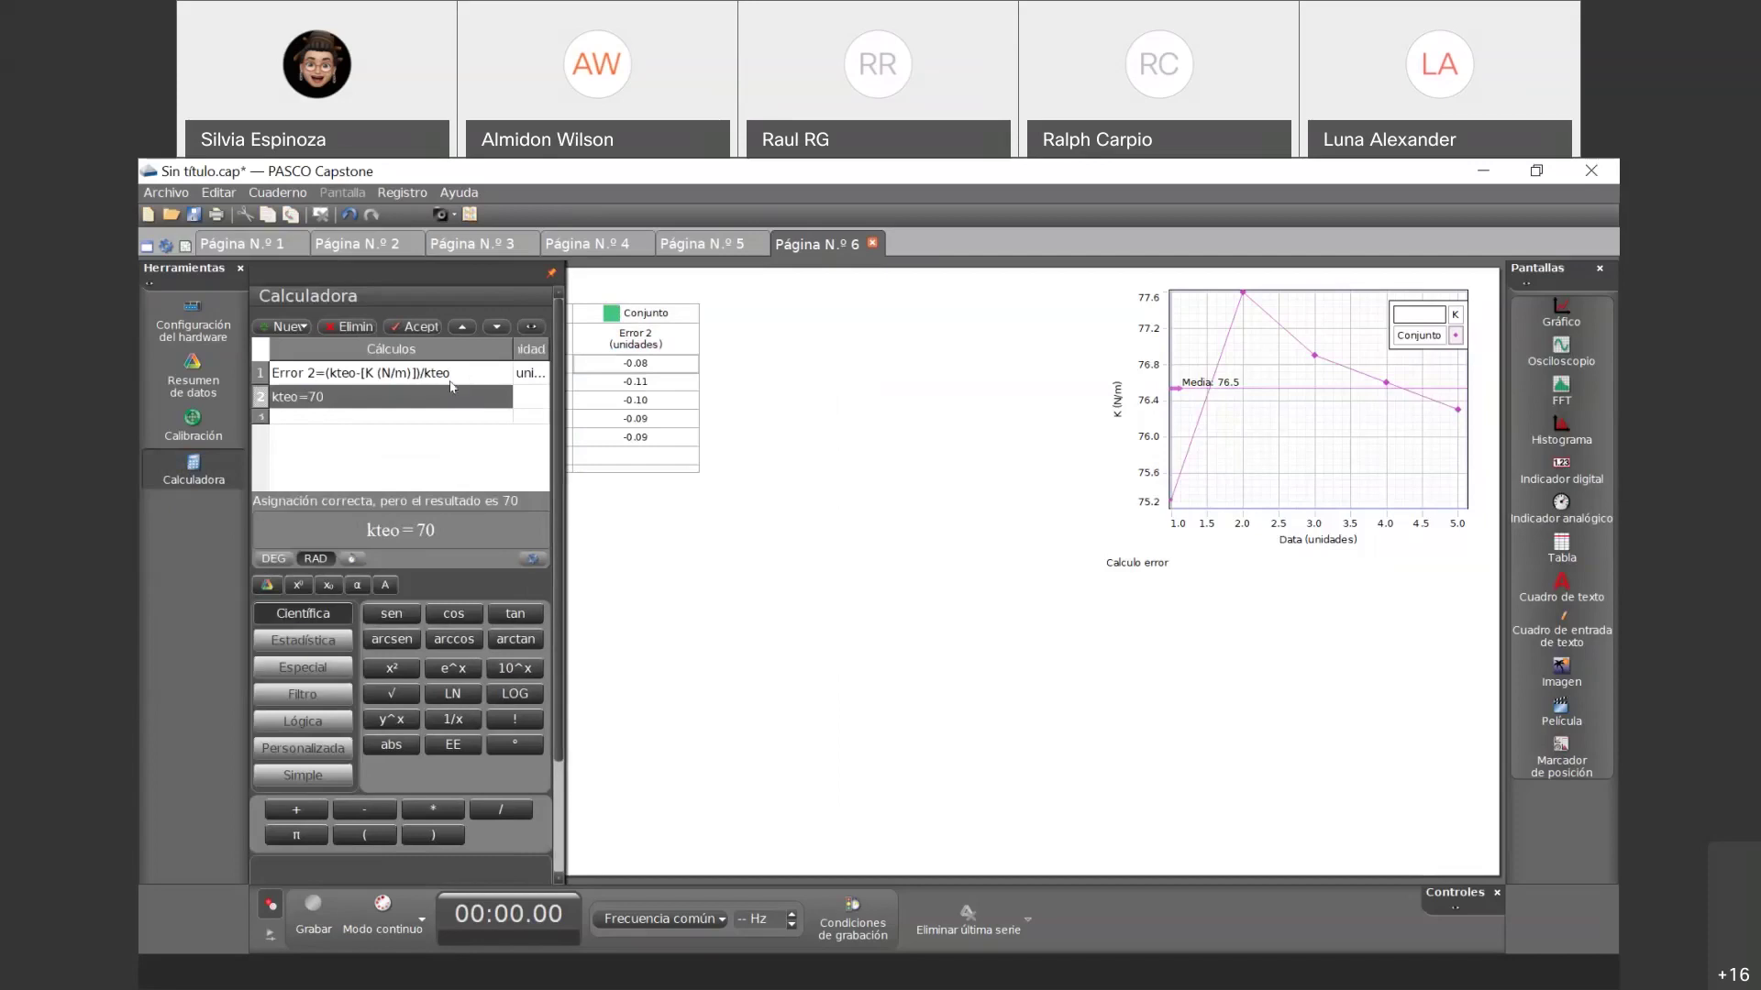
left_click(471, 376)
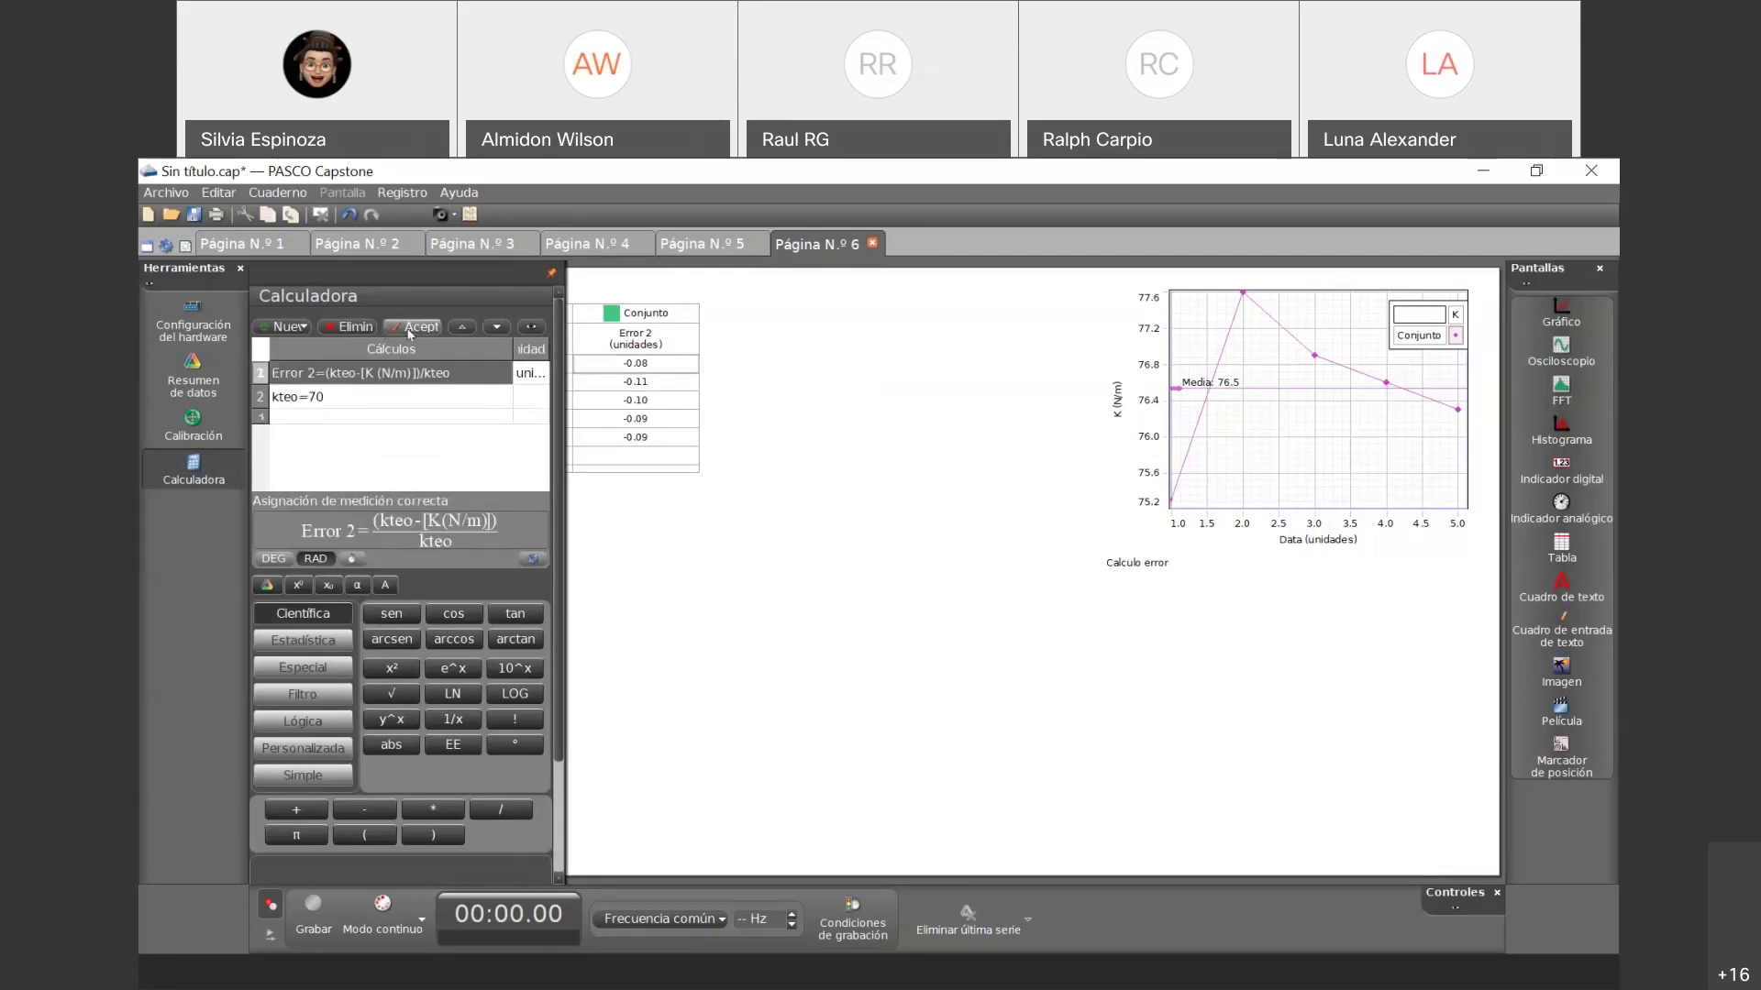
left_click(438, 372)
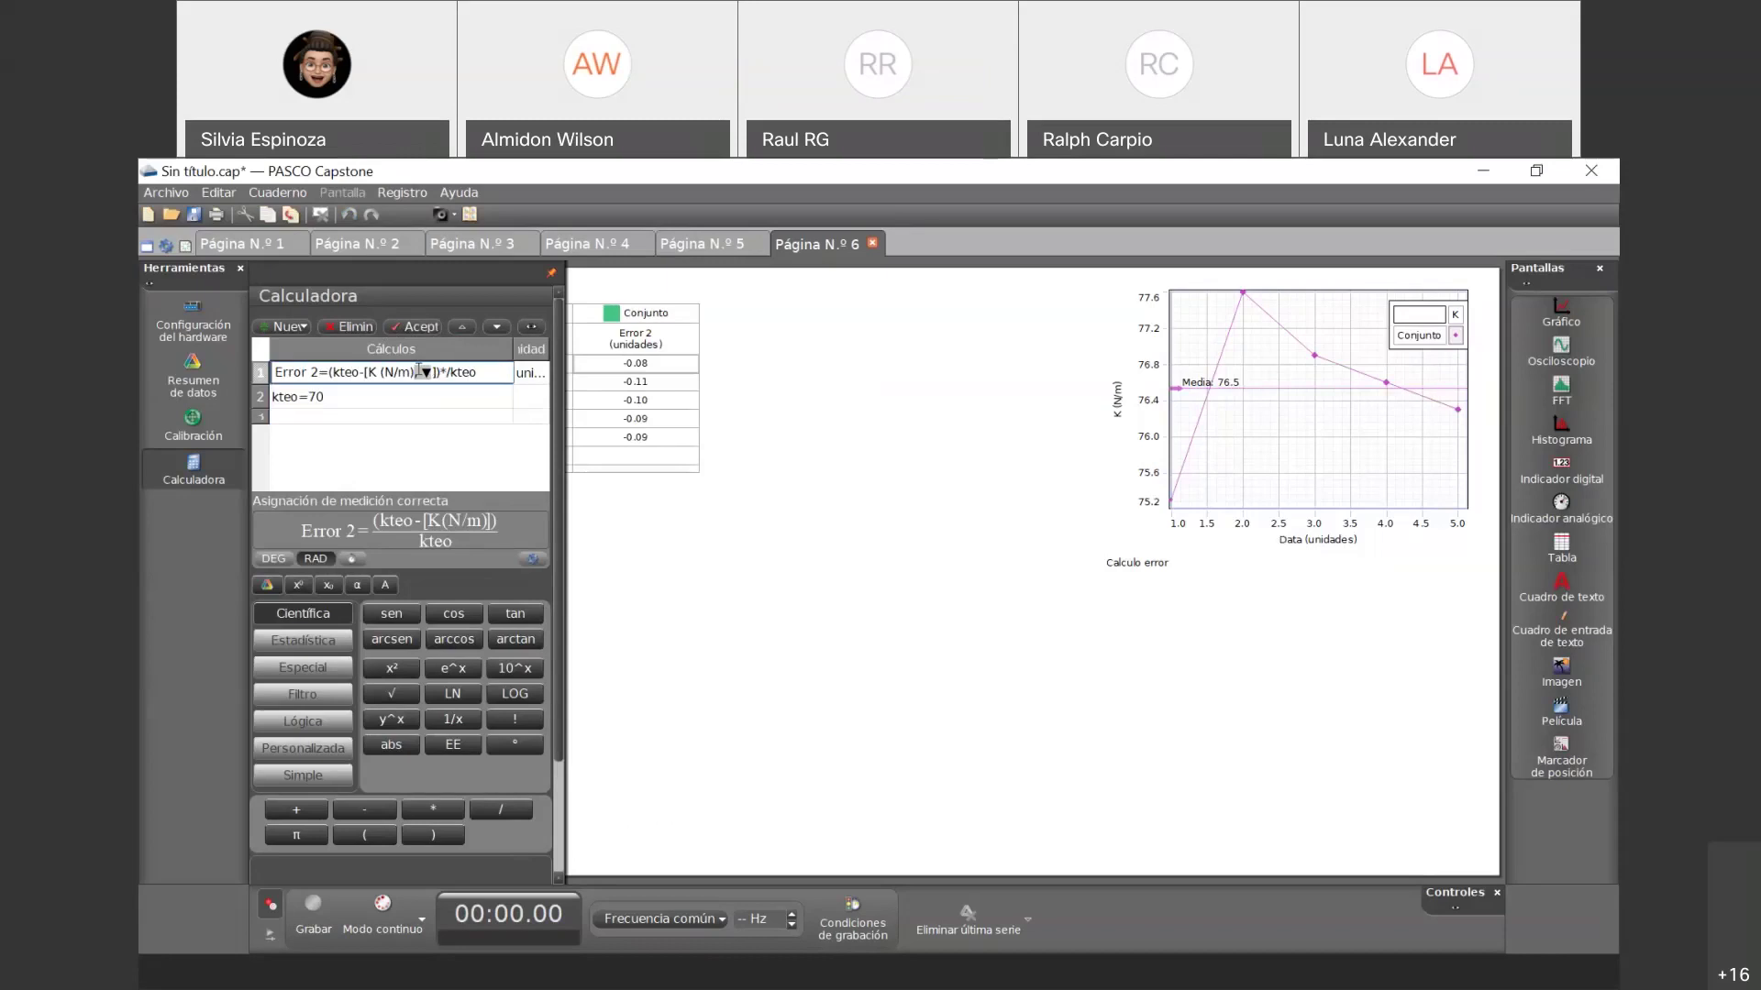
type("*100%")
left_click(410, 328)
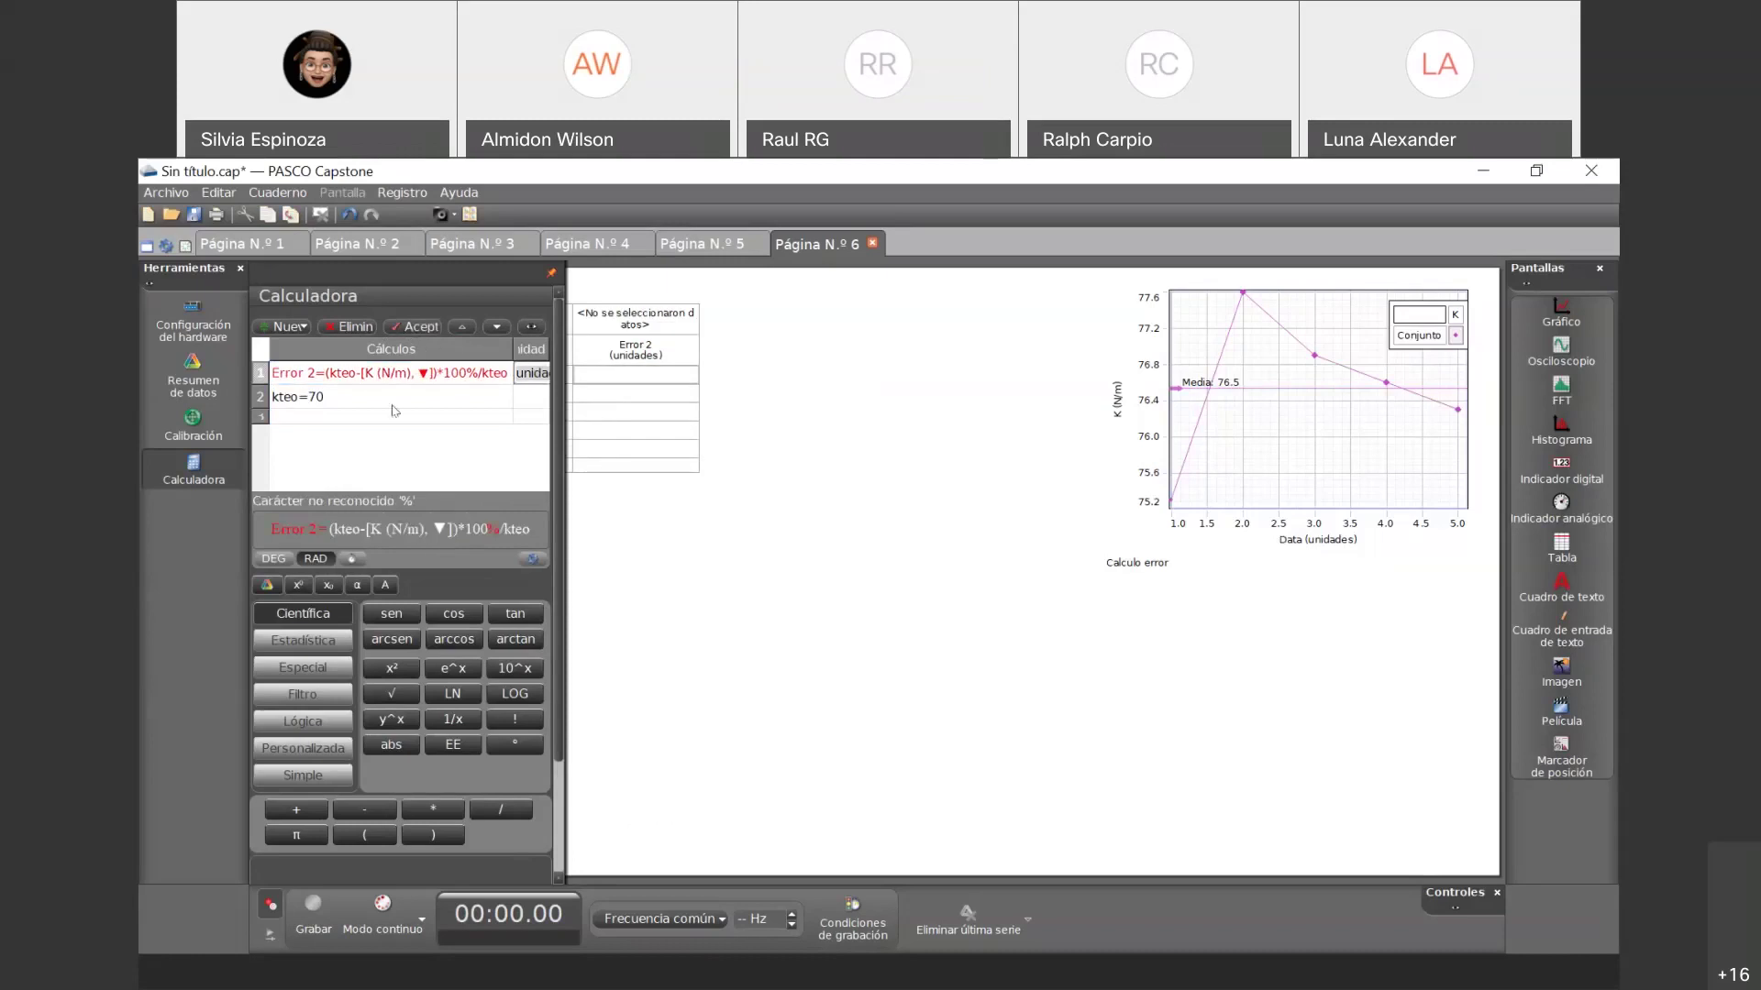
- Remove the % sign from the Error 2 formula so it multiplies by 100, accept it and close the calculator
left_click(450, 376)
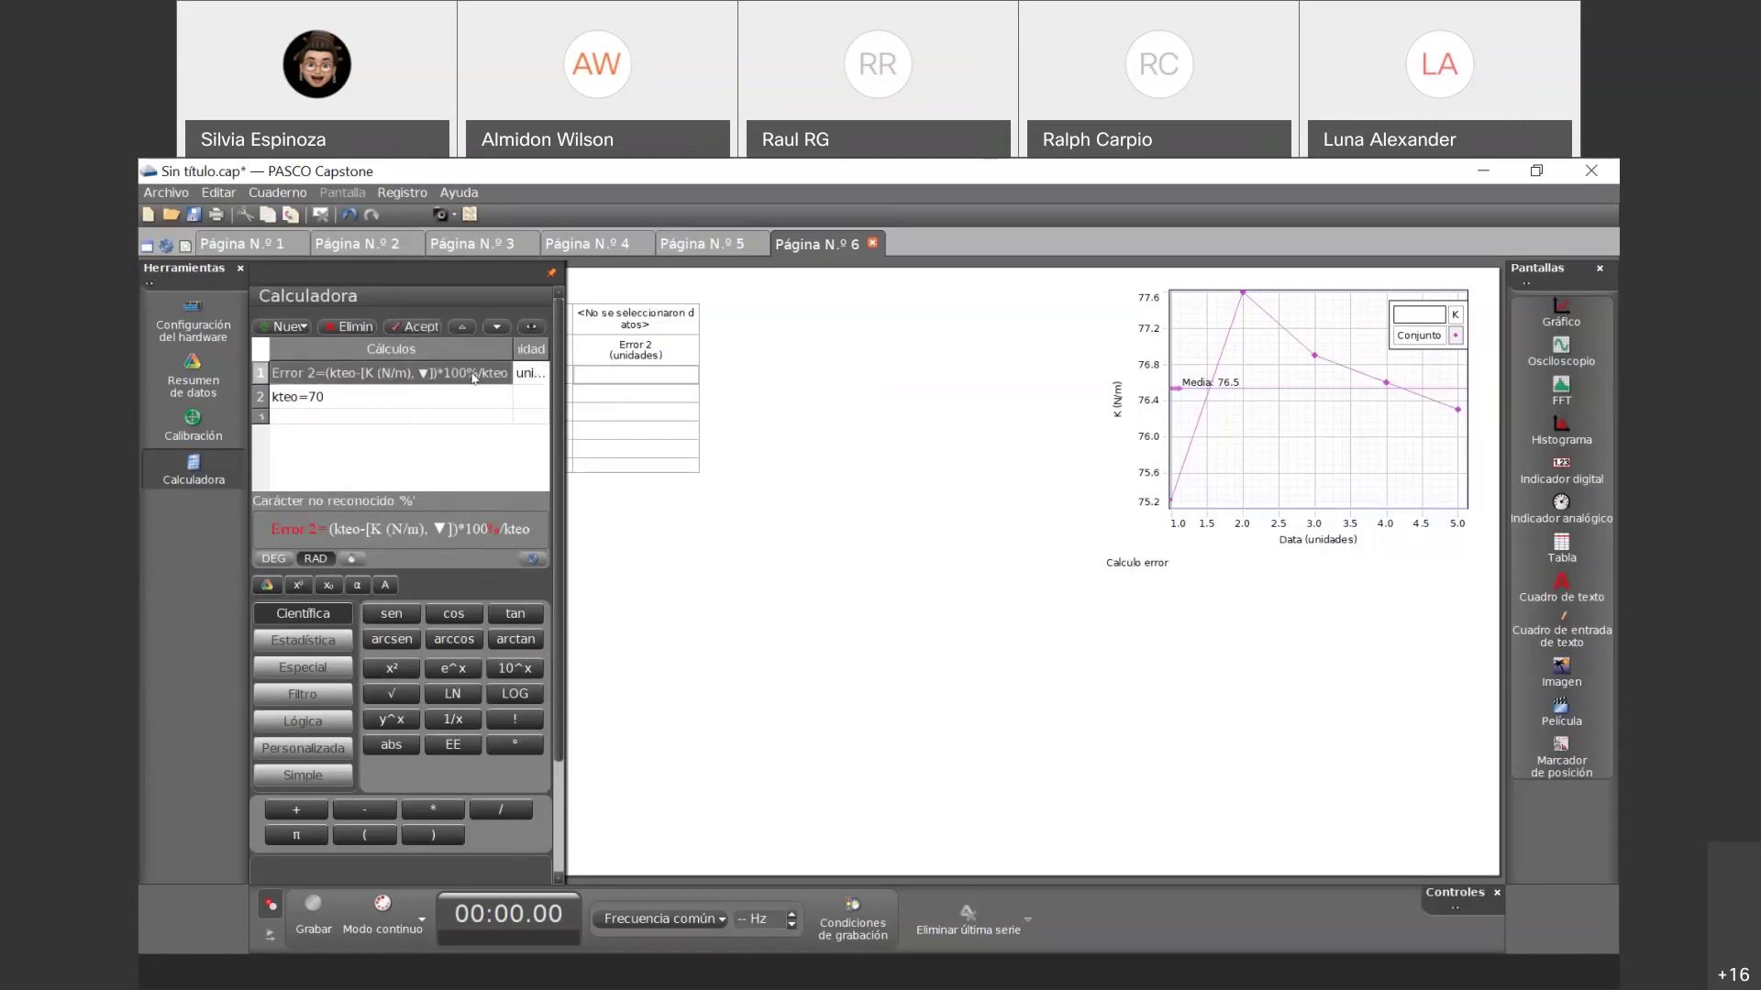
double_click(474, 372)
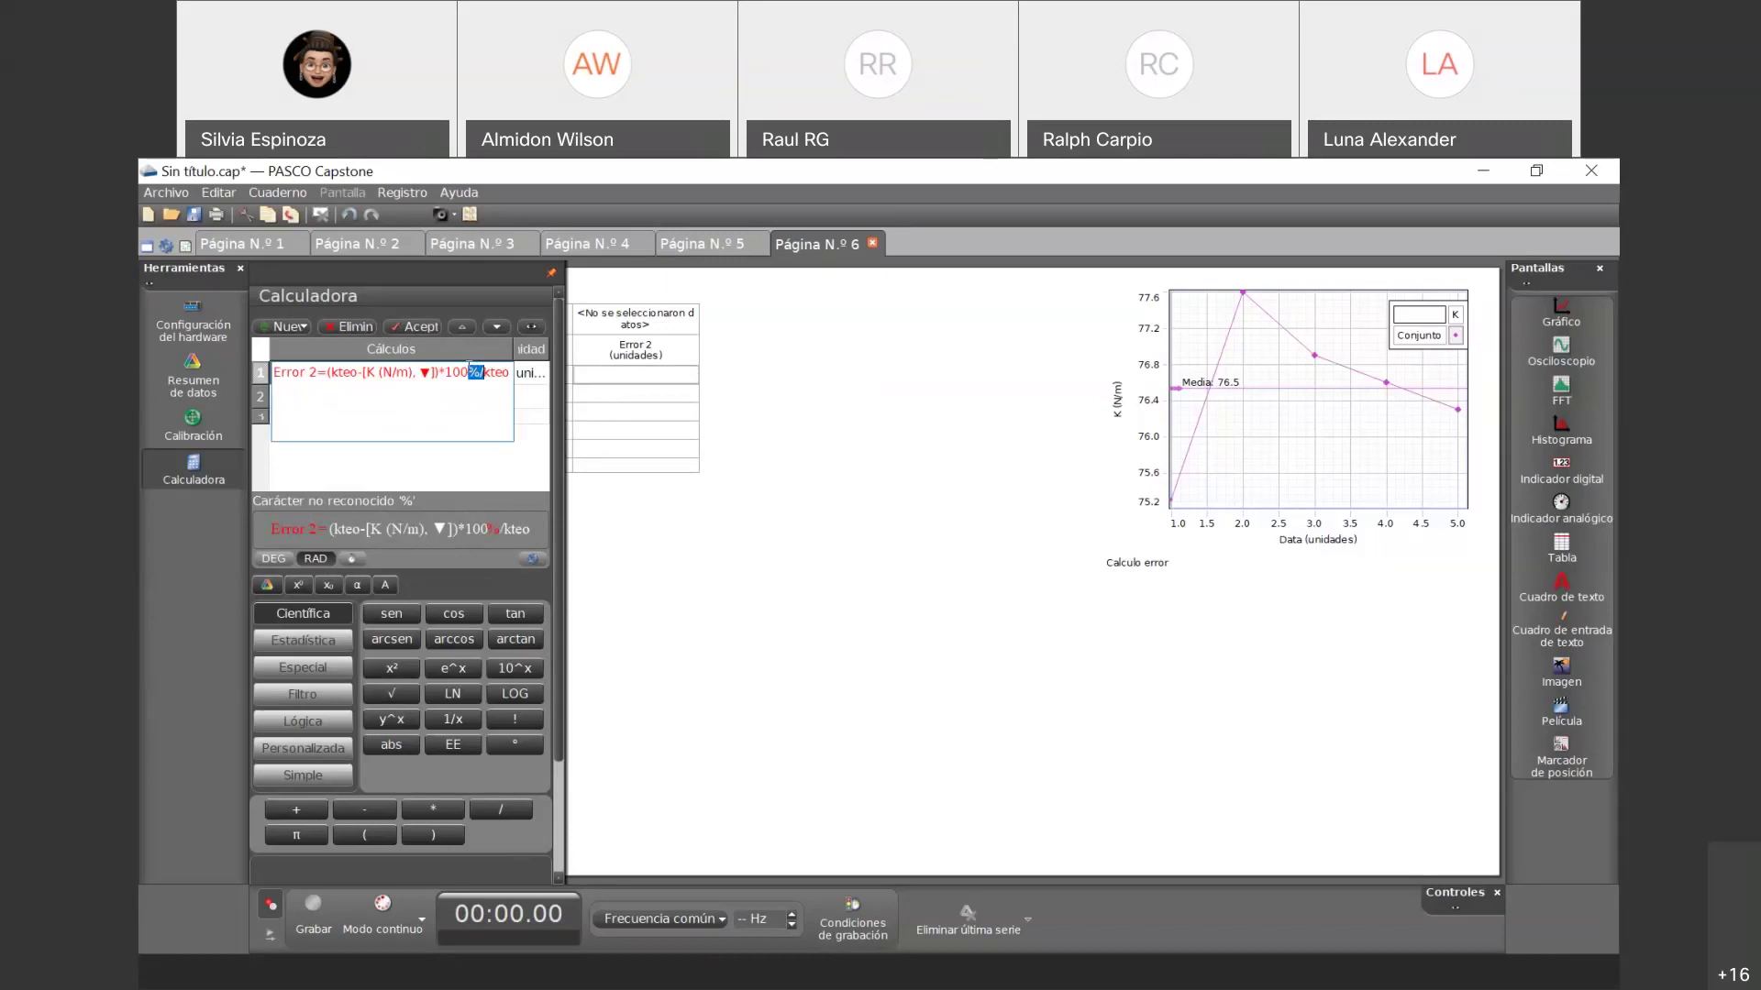
left_click(469, 367)
key("BackSpace")
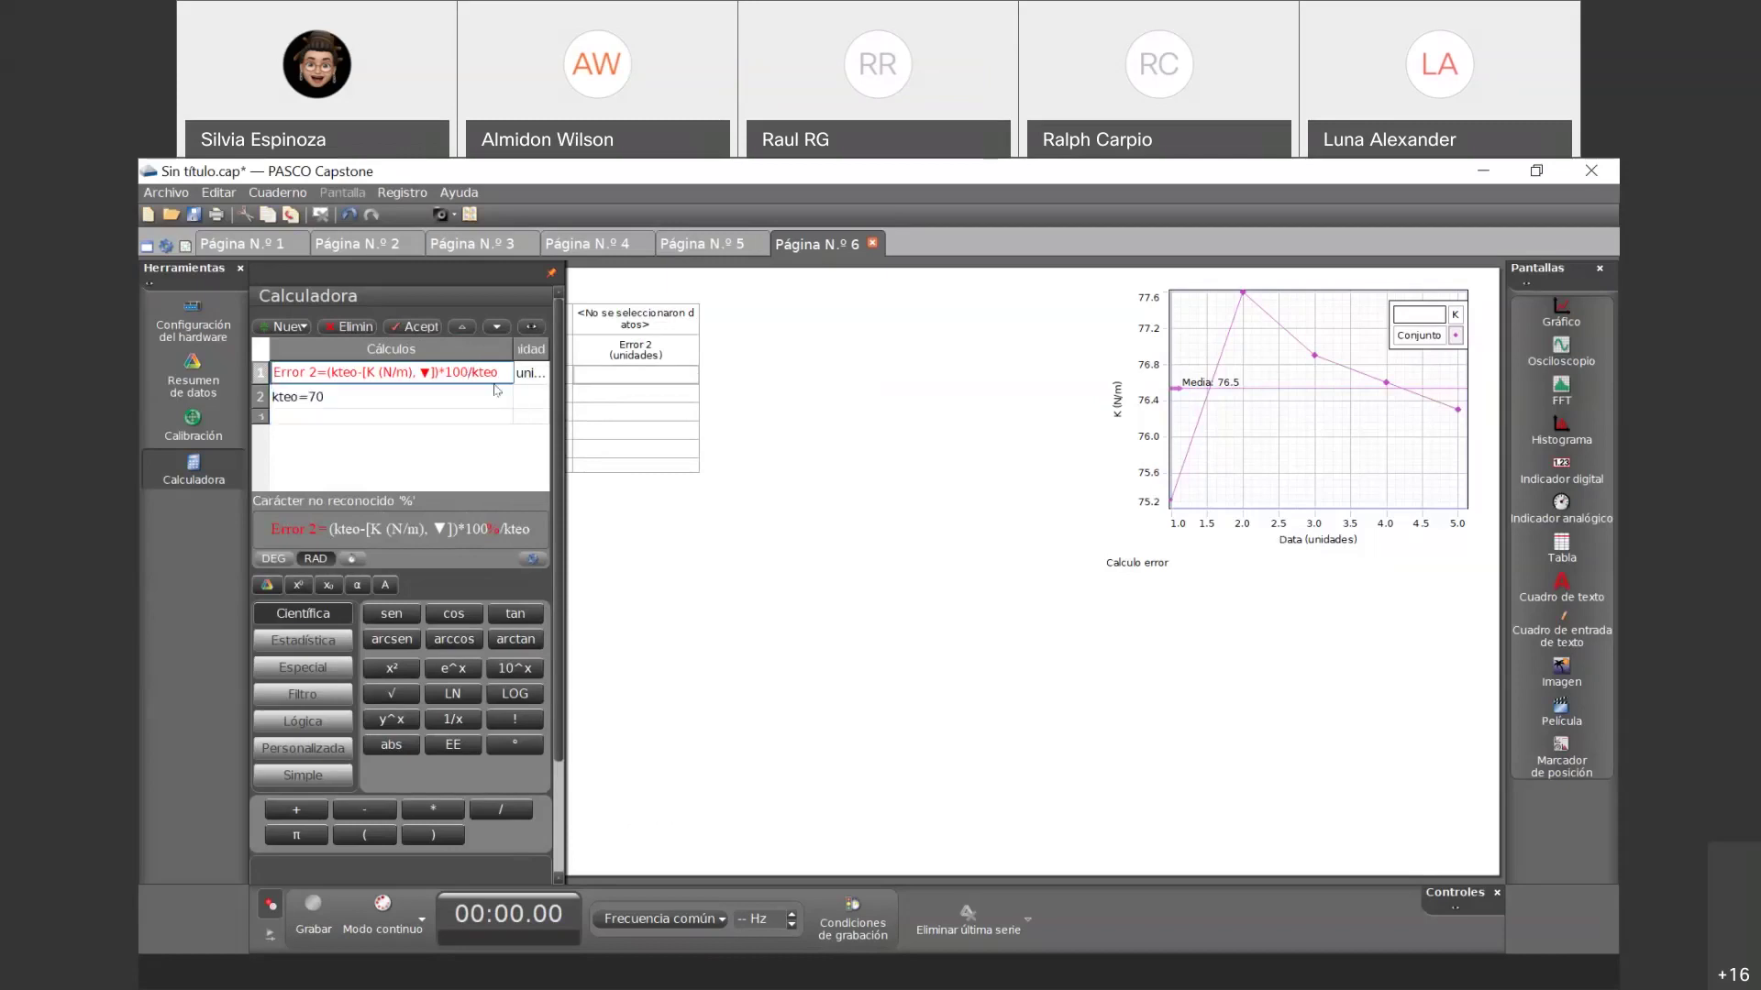
left_click(415, 327)
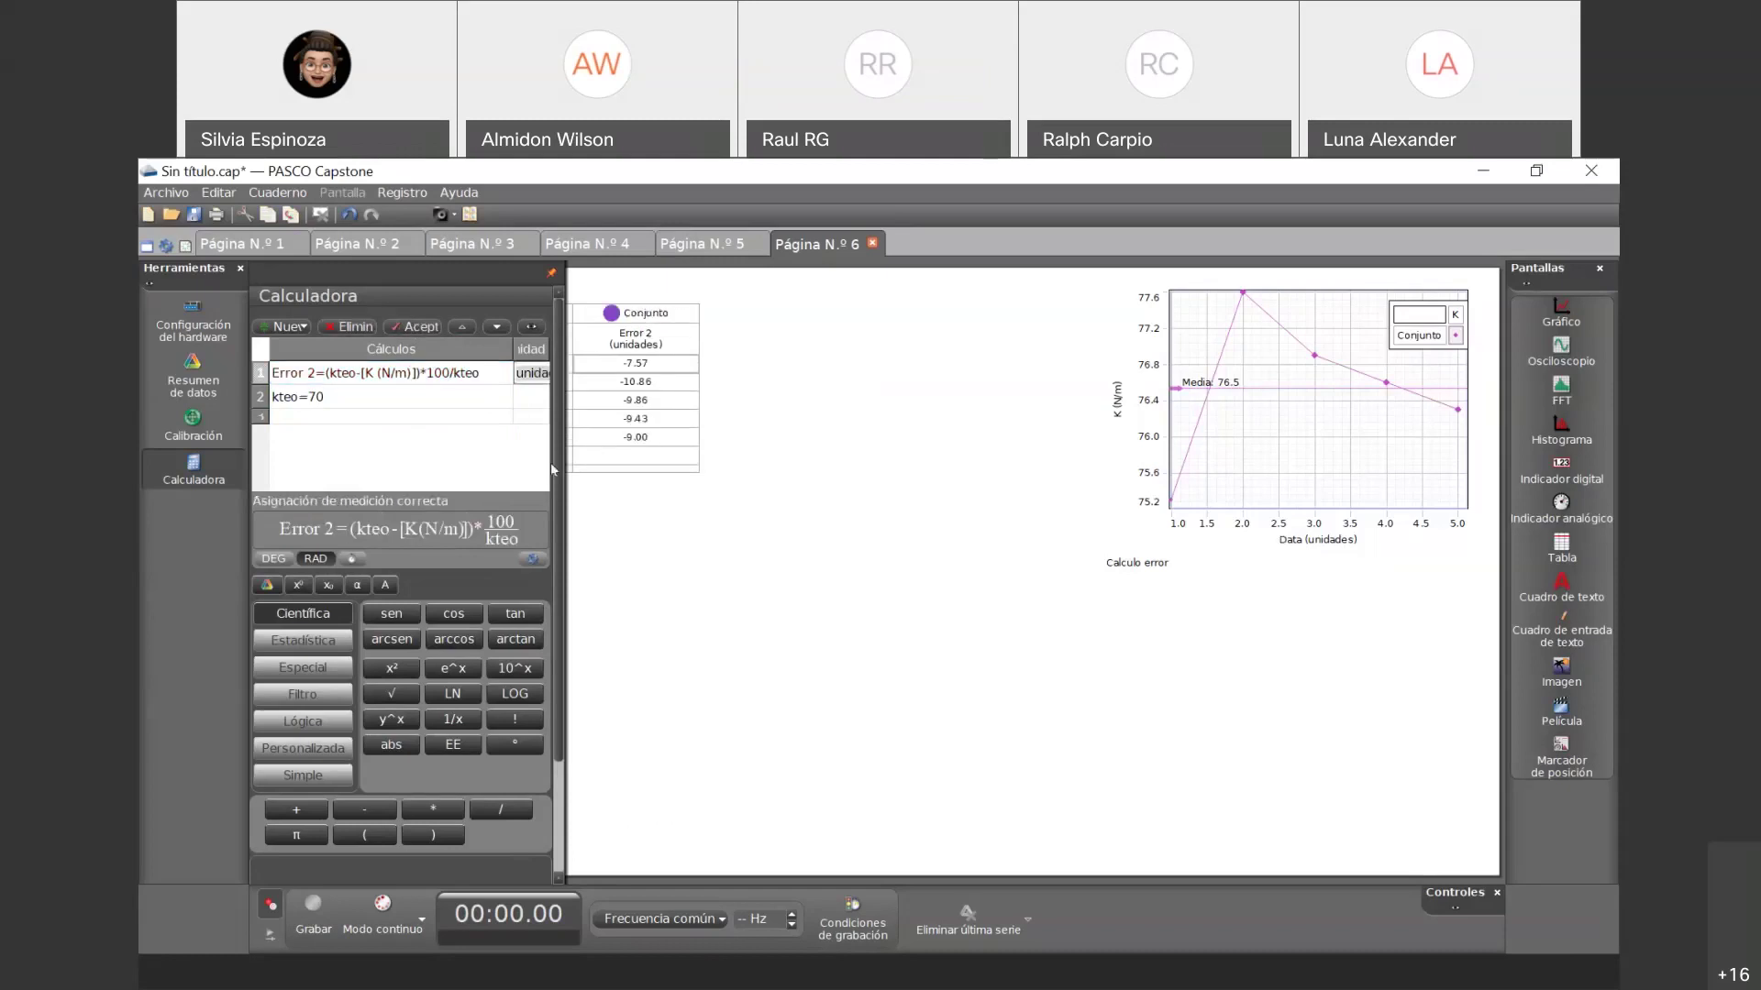
left_click(178, 482)
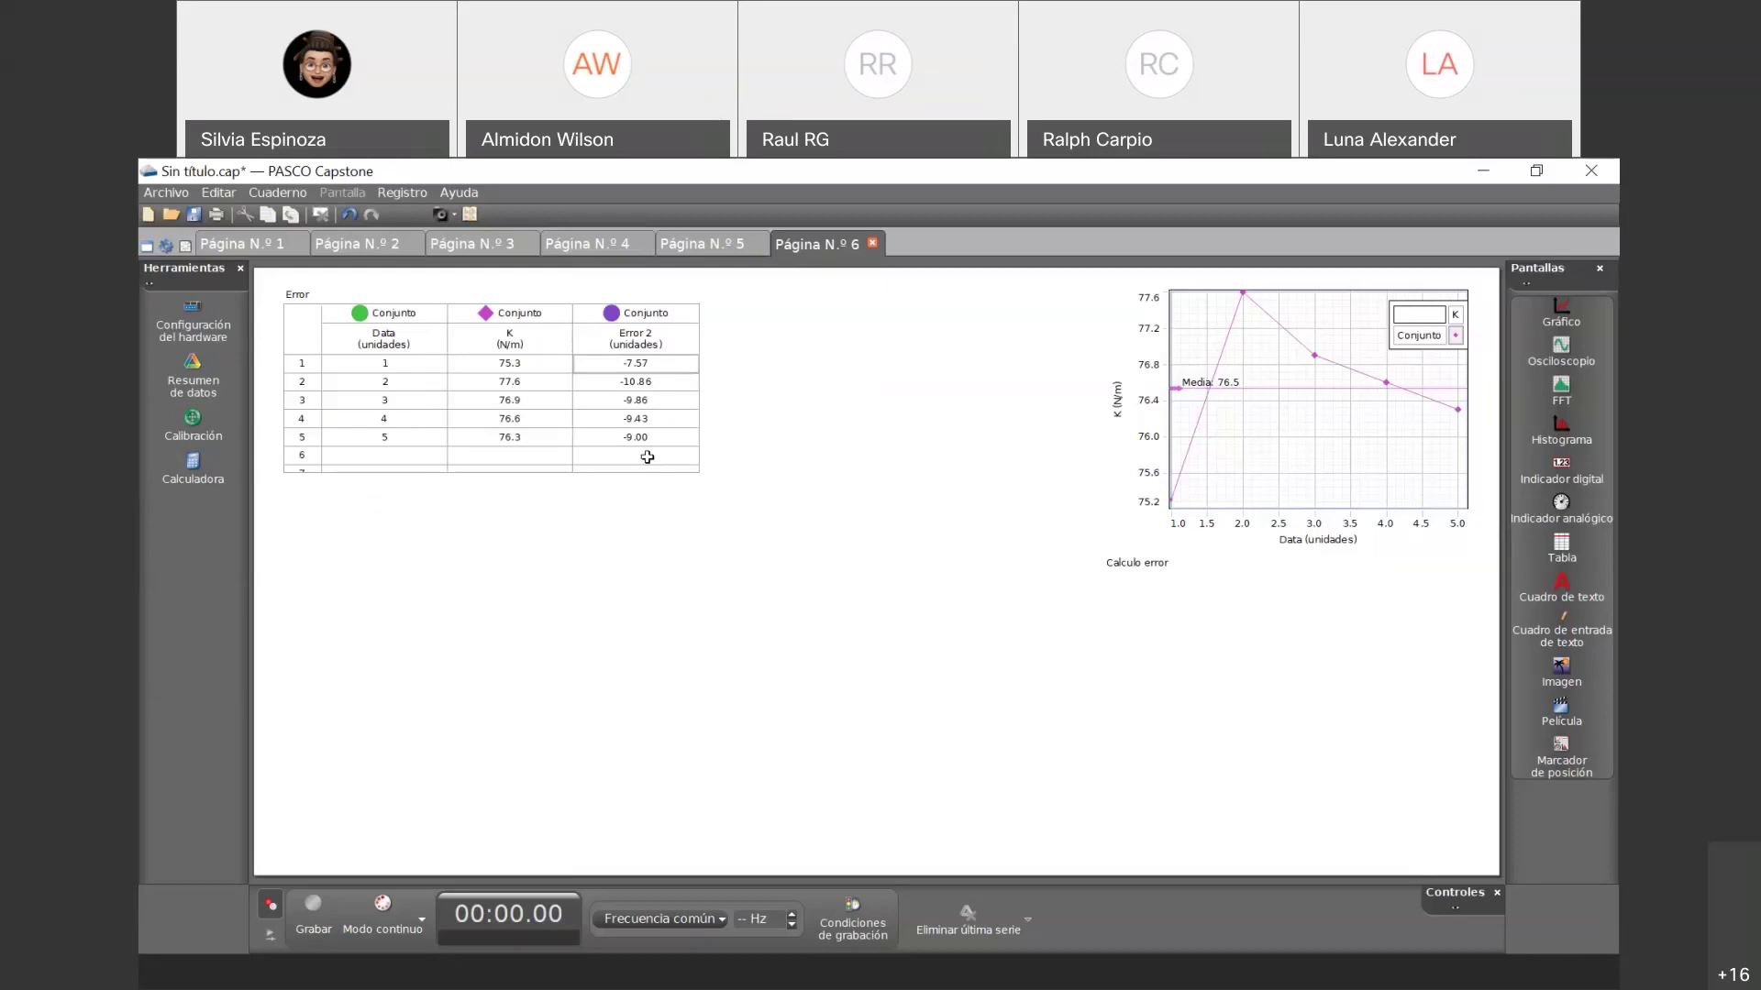
- Widen the K versus Data graph toward the table and deselect it
left_click(1139, 398)
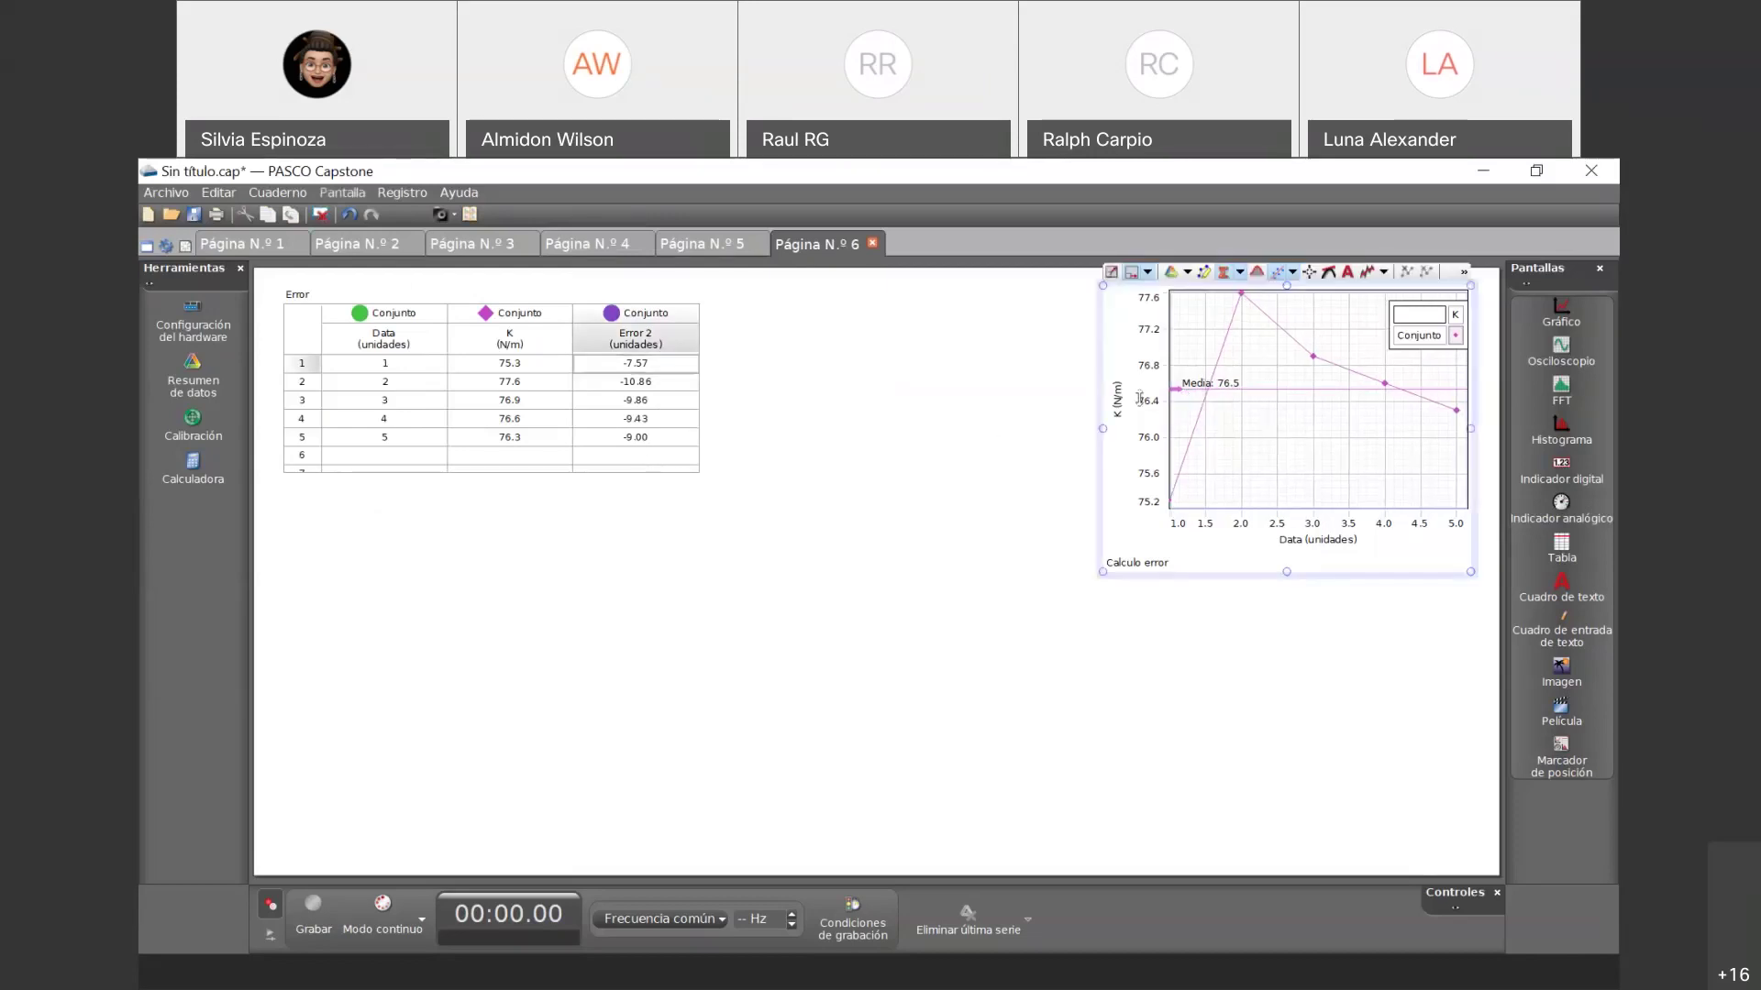
left_click_drag(1102, 428, 864, 405)
left_click(1001, 604)
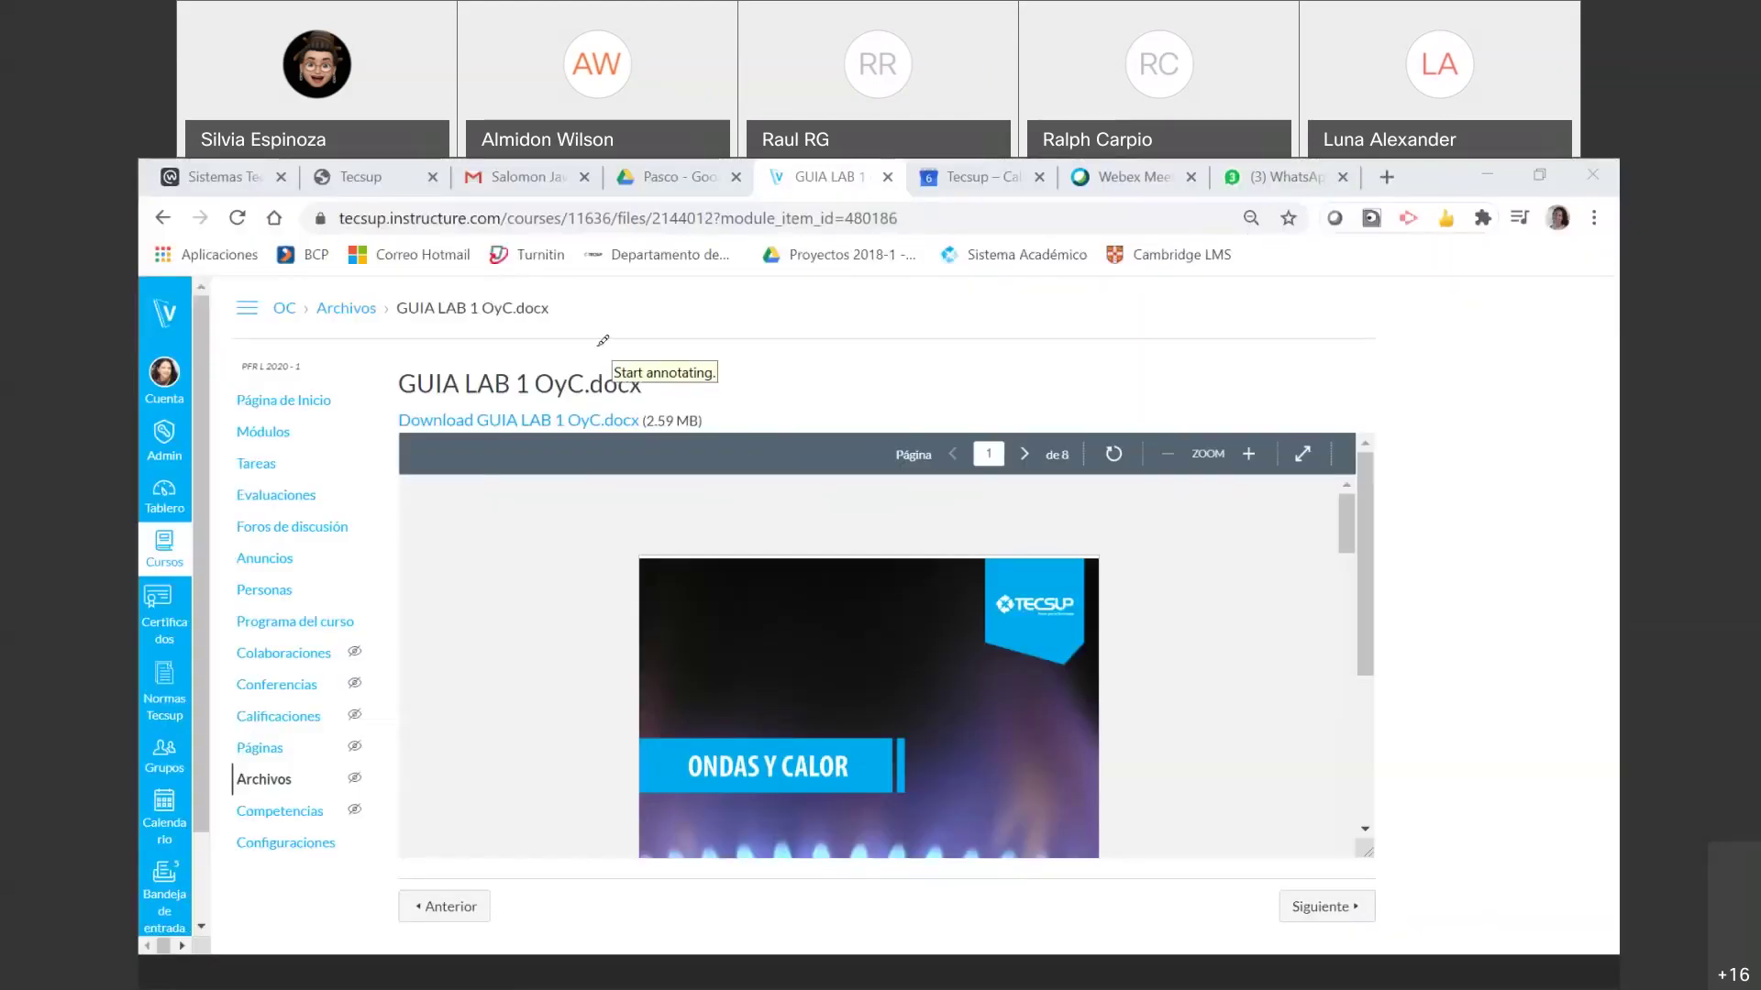
- Circle the title GUIA LAB 1 OyC.docx on the course page in the browser and mark up the page with the annotation pen
mouse_move(598, 348)
left_mouse_down()
mouse_move(378, 355)
mouse_move(435, 390)
mouse_move(558, 390)
mouse_move(617, 337)
left_mouse_up()
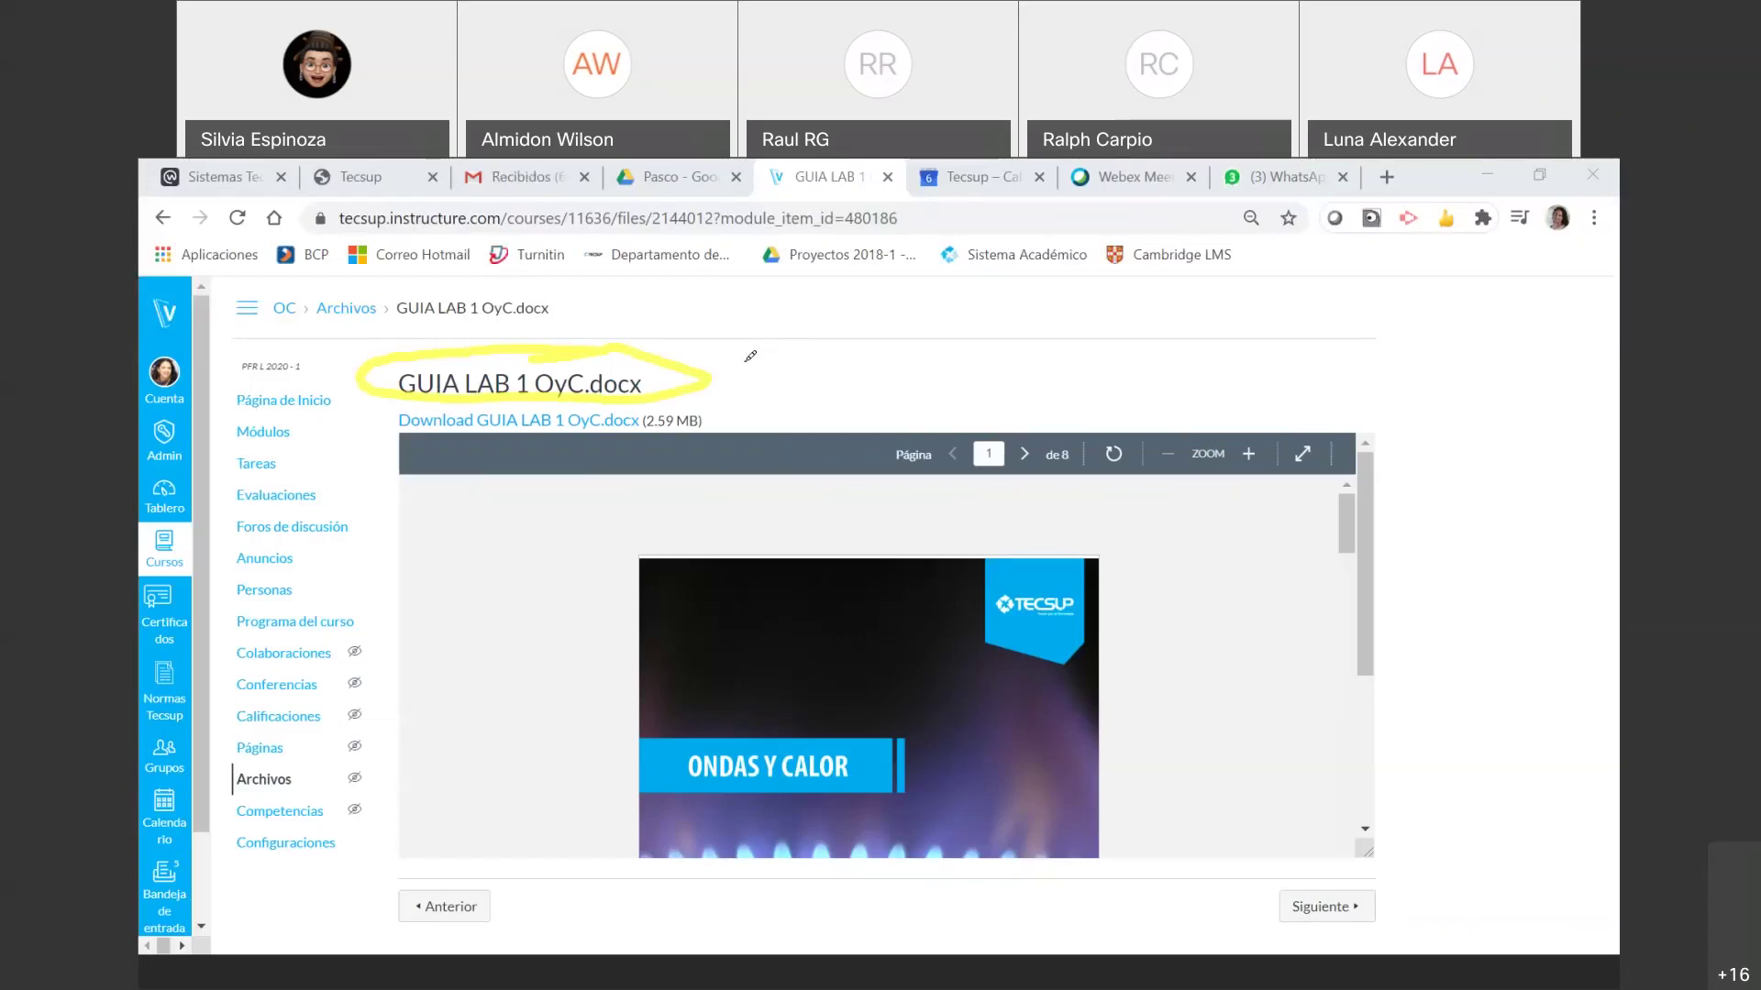
mouse_move(747, 356)
left_mouse_down()
mouse_move(790, 352)
mouse_move(770, 378)
mouse_move(872, 353)
left_mouse_up()
mouse_move(969, 316)
left_mouse_down()
mouse_move(990, 481)
mouse_move(1016, 532)
mouse_move(994, 587)
left_mouse_up()
left_click_drag(945, 519, 993, 585)
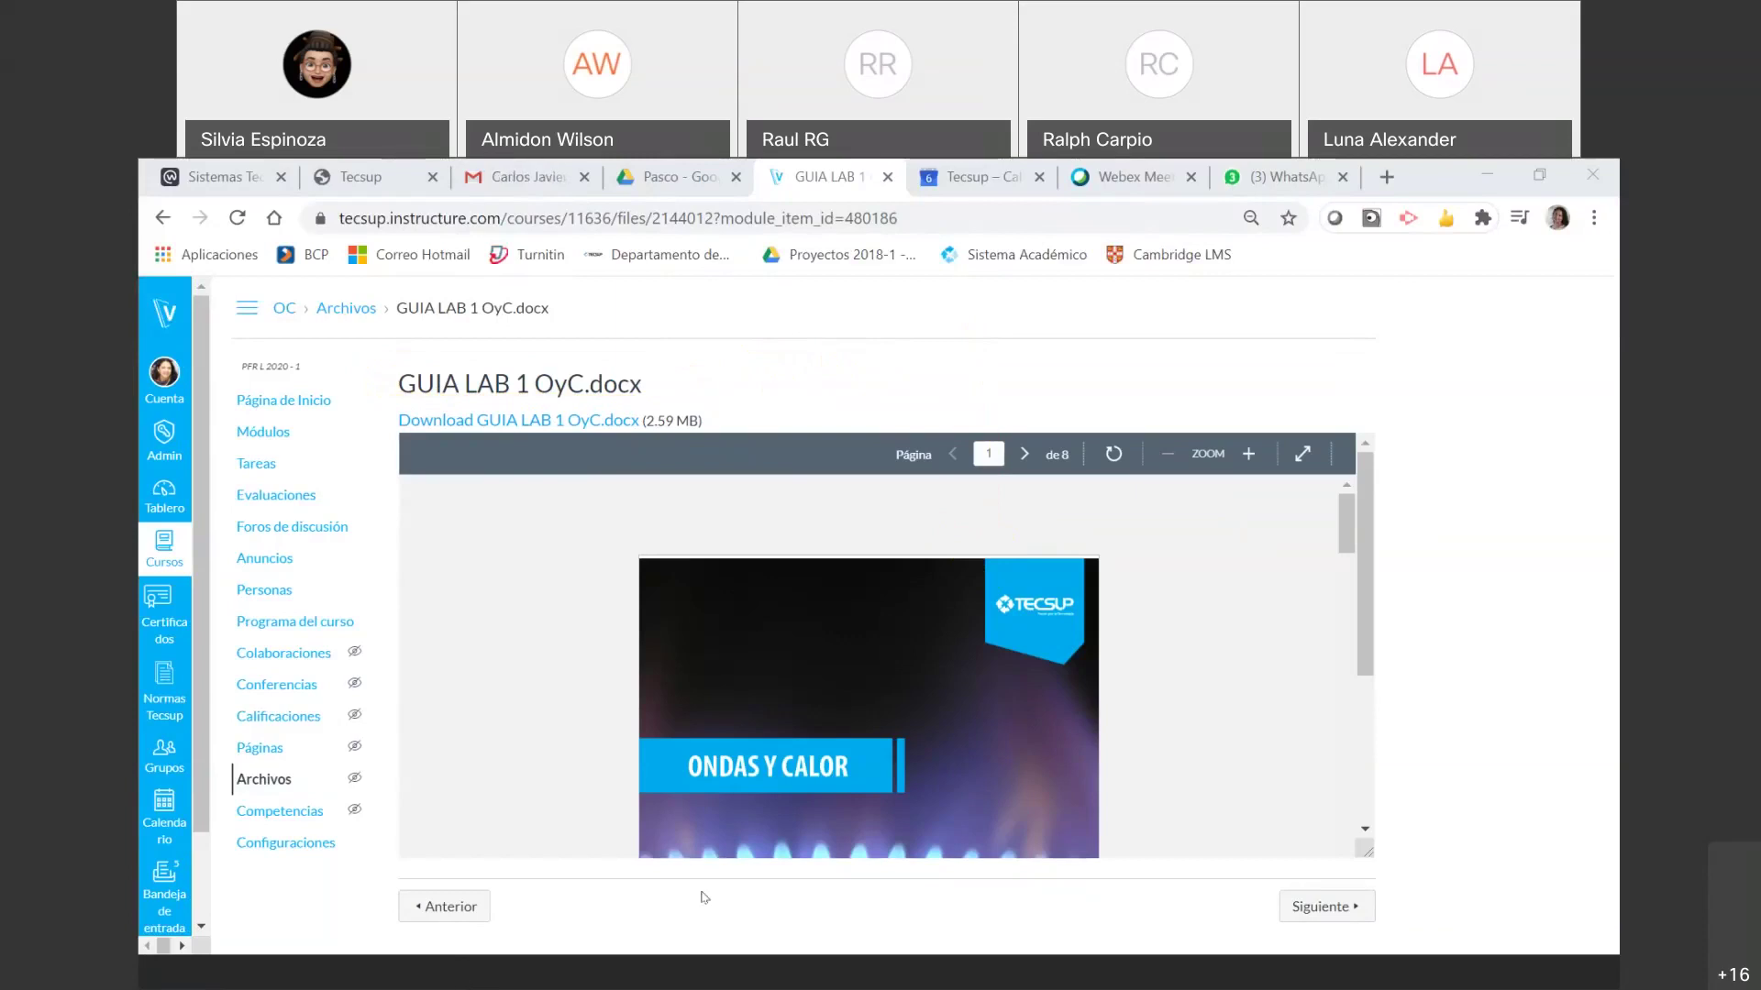
- Review the course grade weighting in the Word document and switch back to PASCO Capstone
key("alt+Tab")
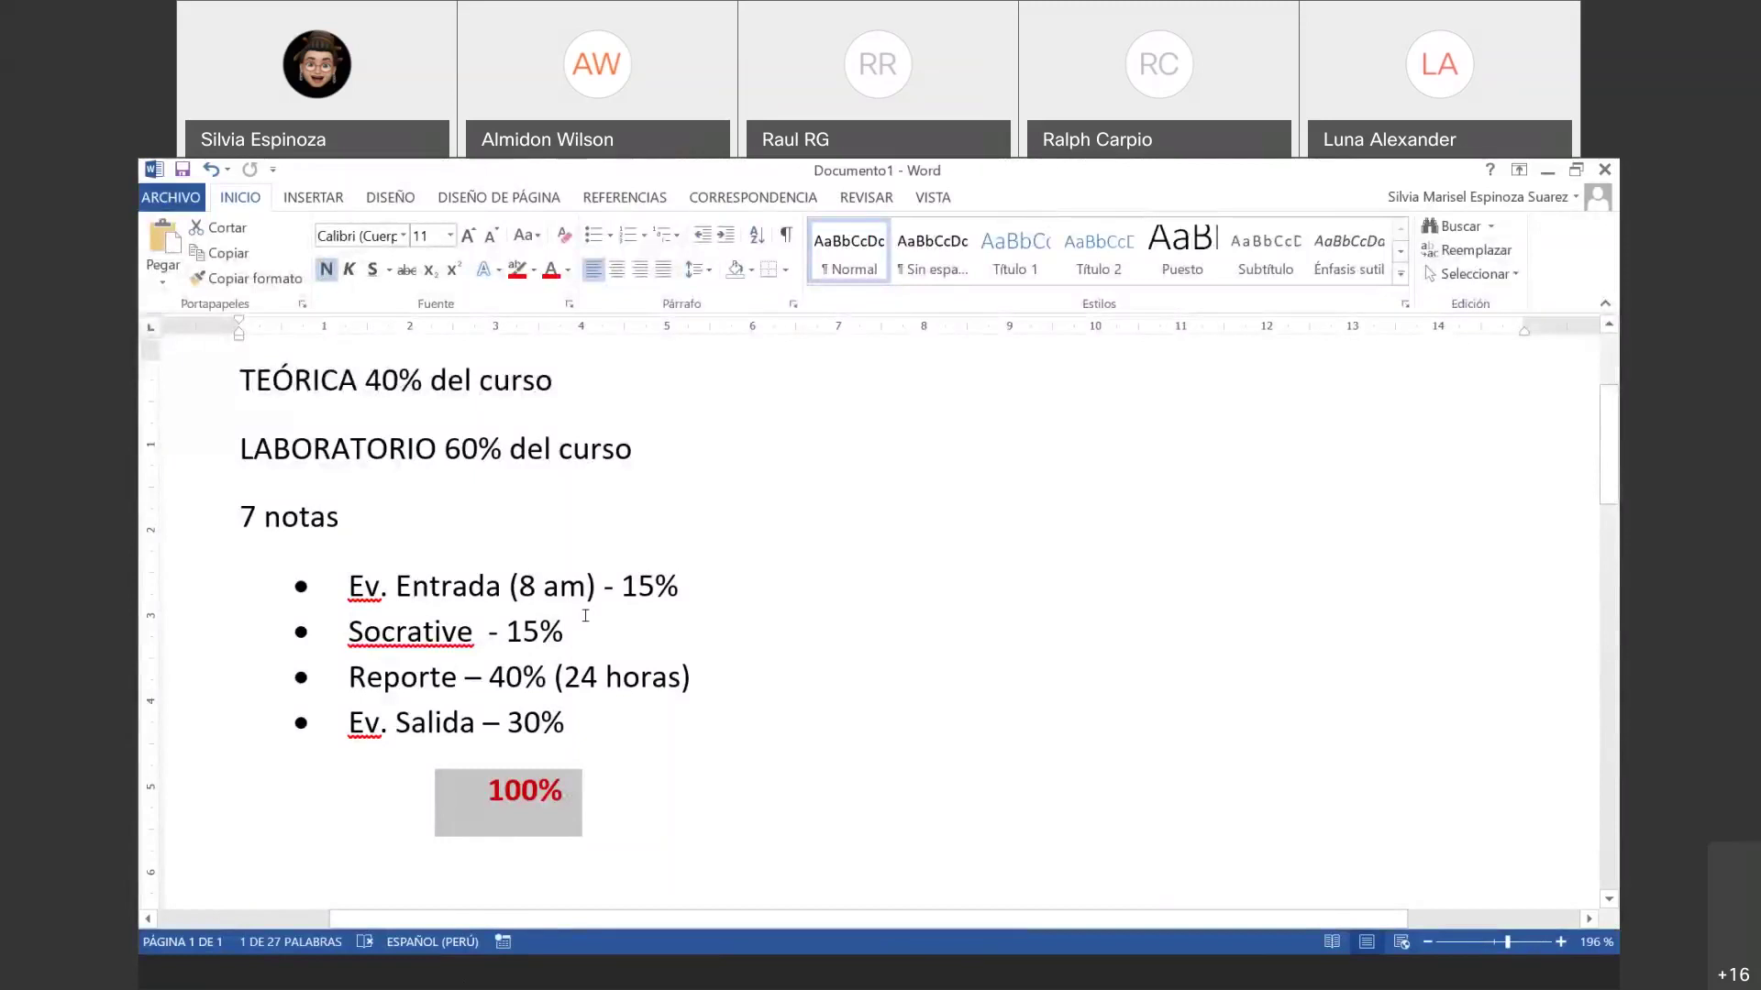
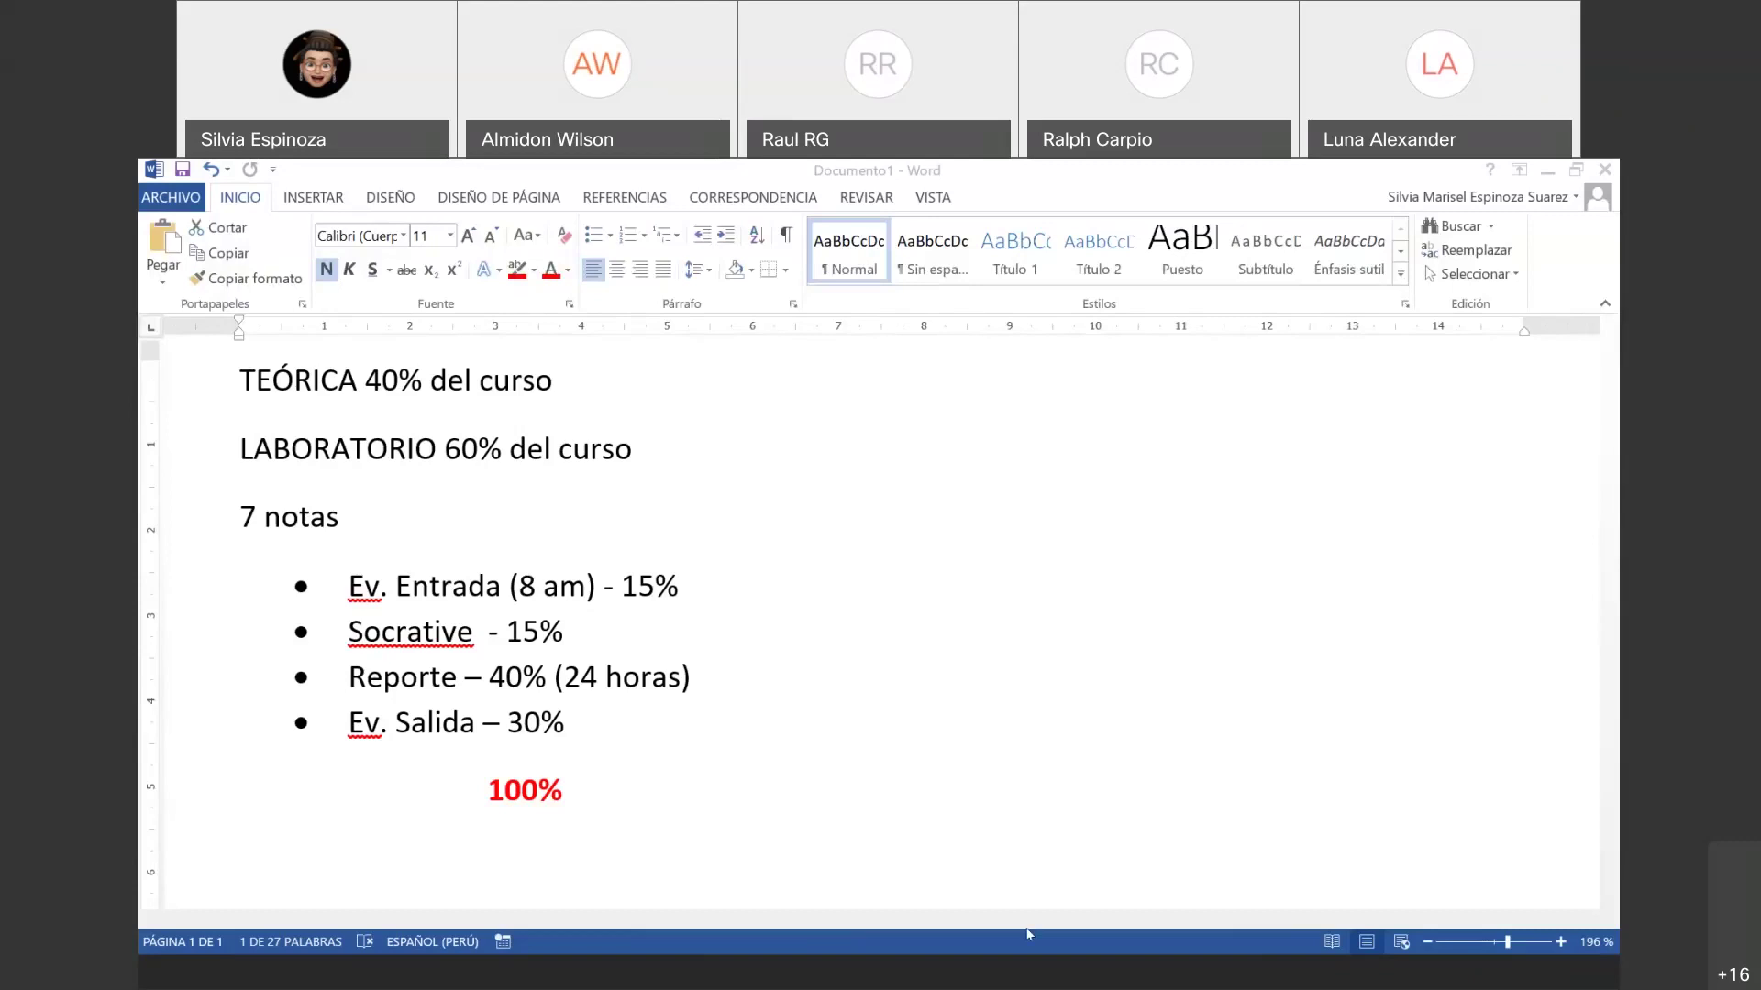
key("alt+Tab")
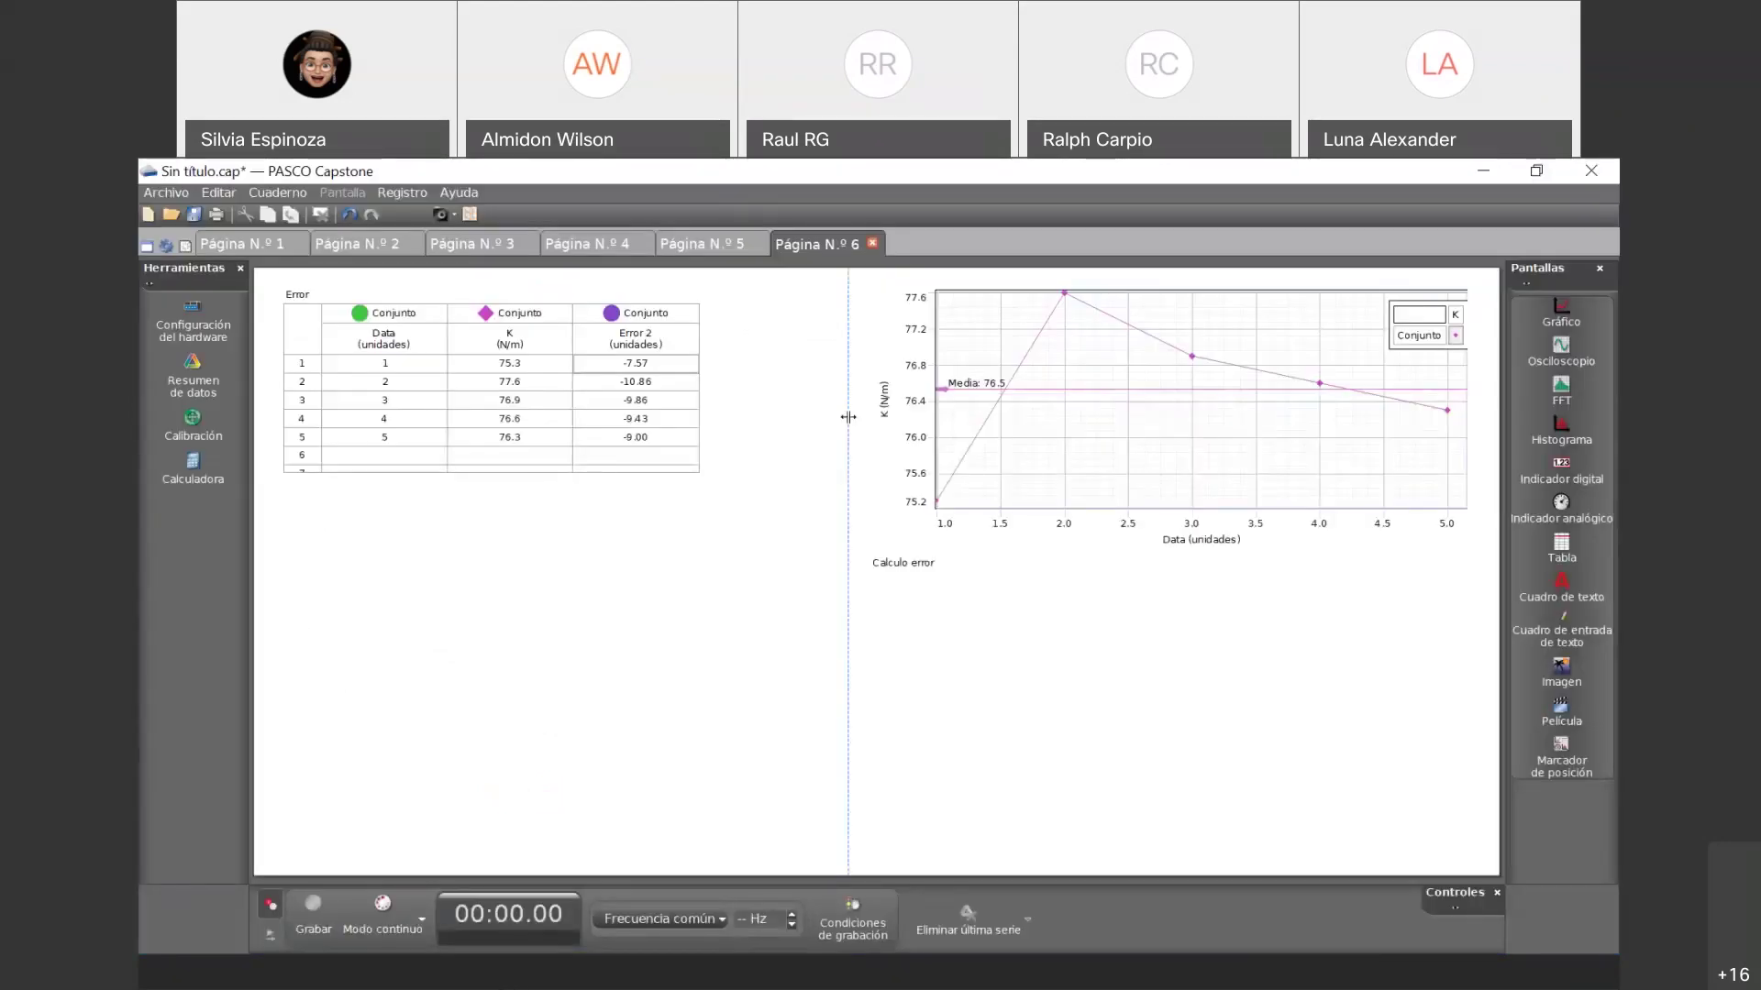
- Extend the Error table downward so that it shows 18 rows
left_click(635, 400)
left_click(300, 288)
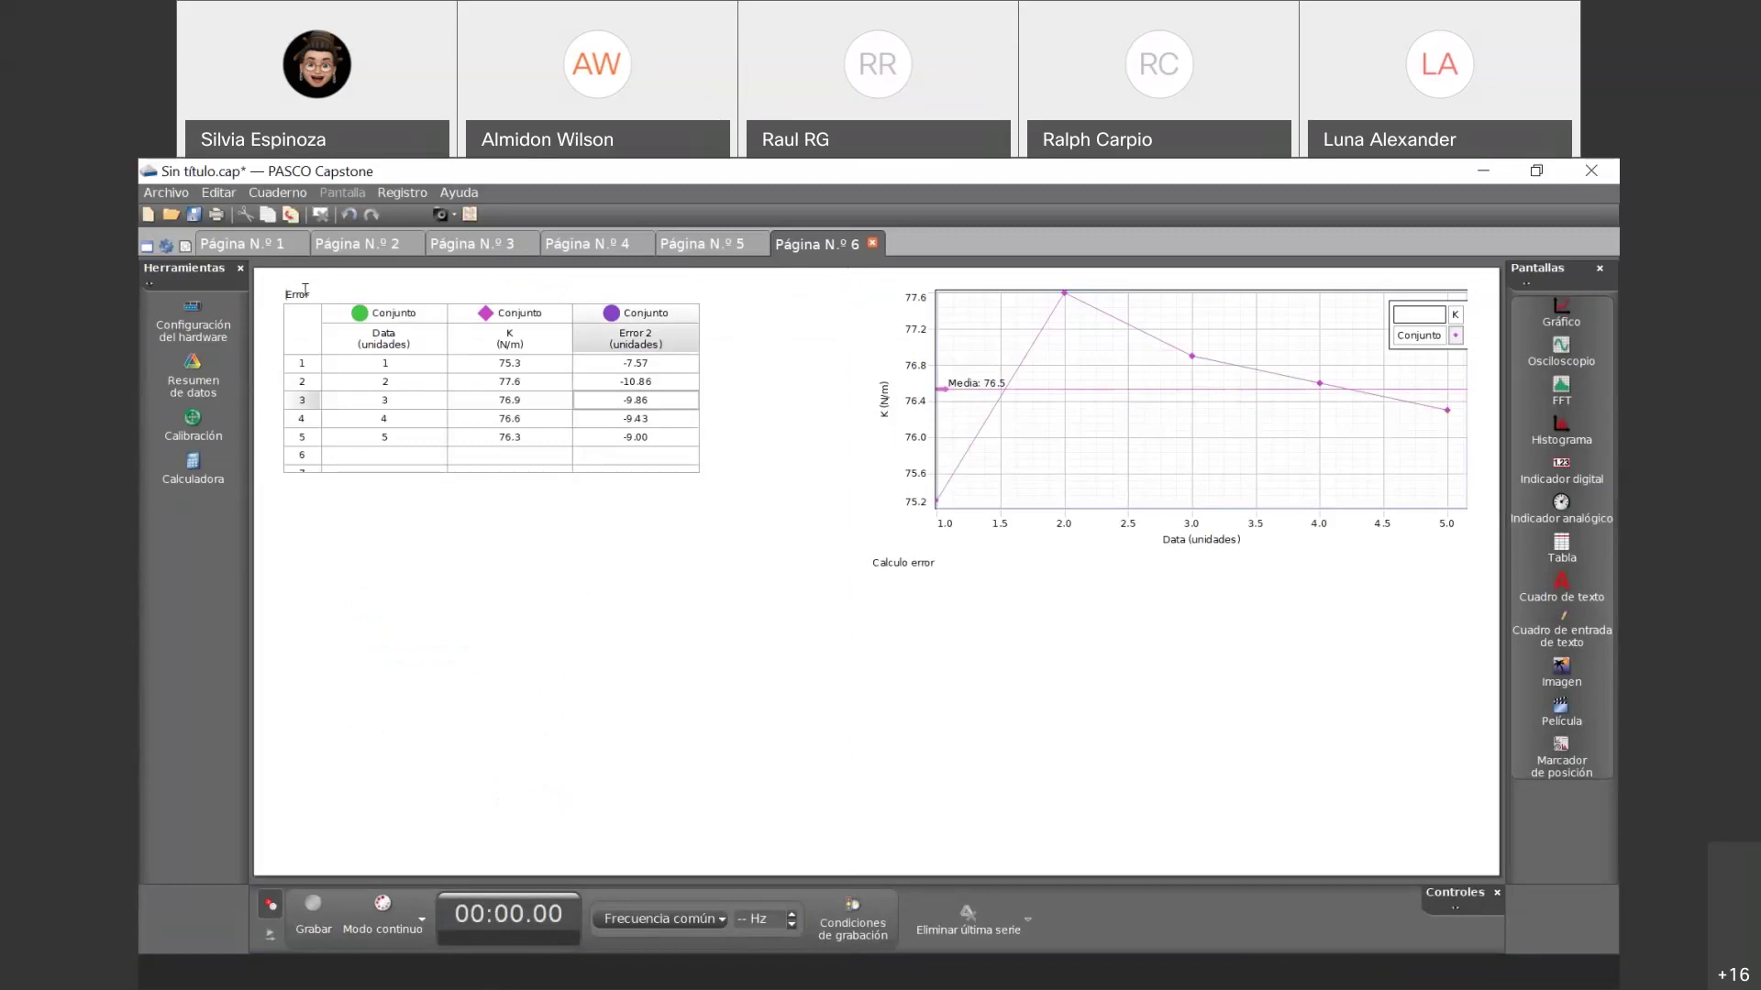
left_click(434, 313)
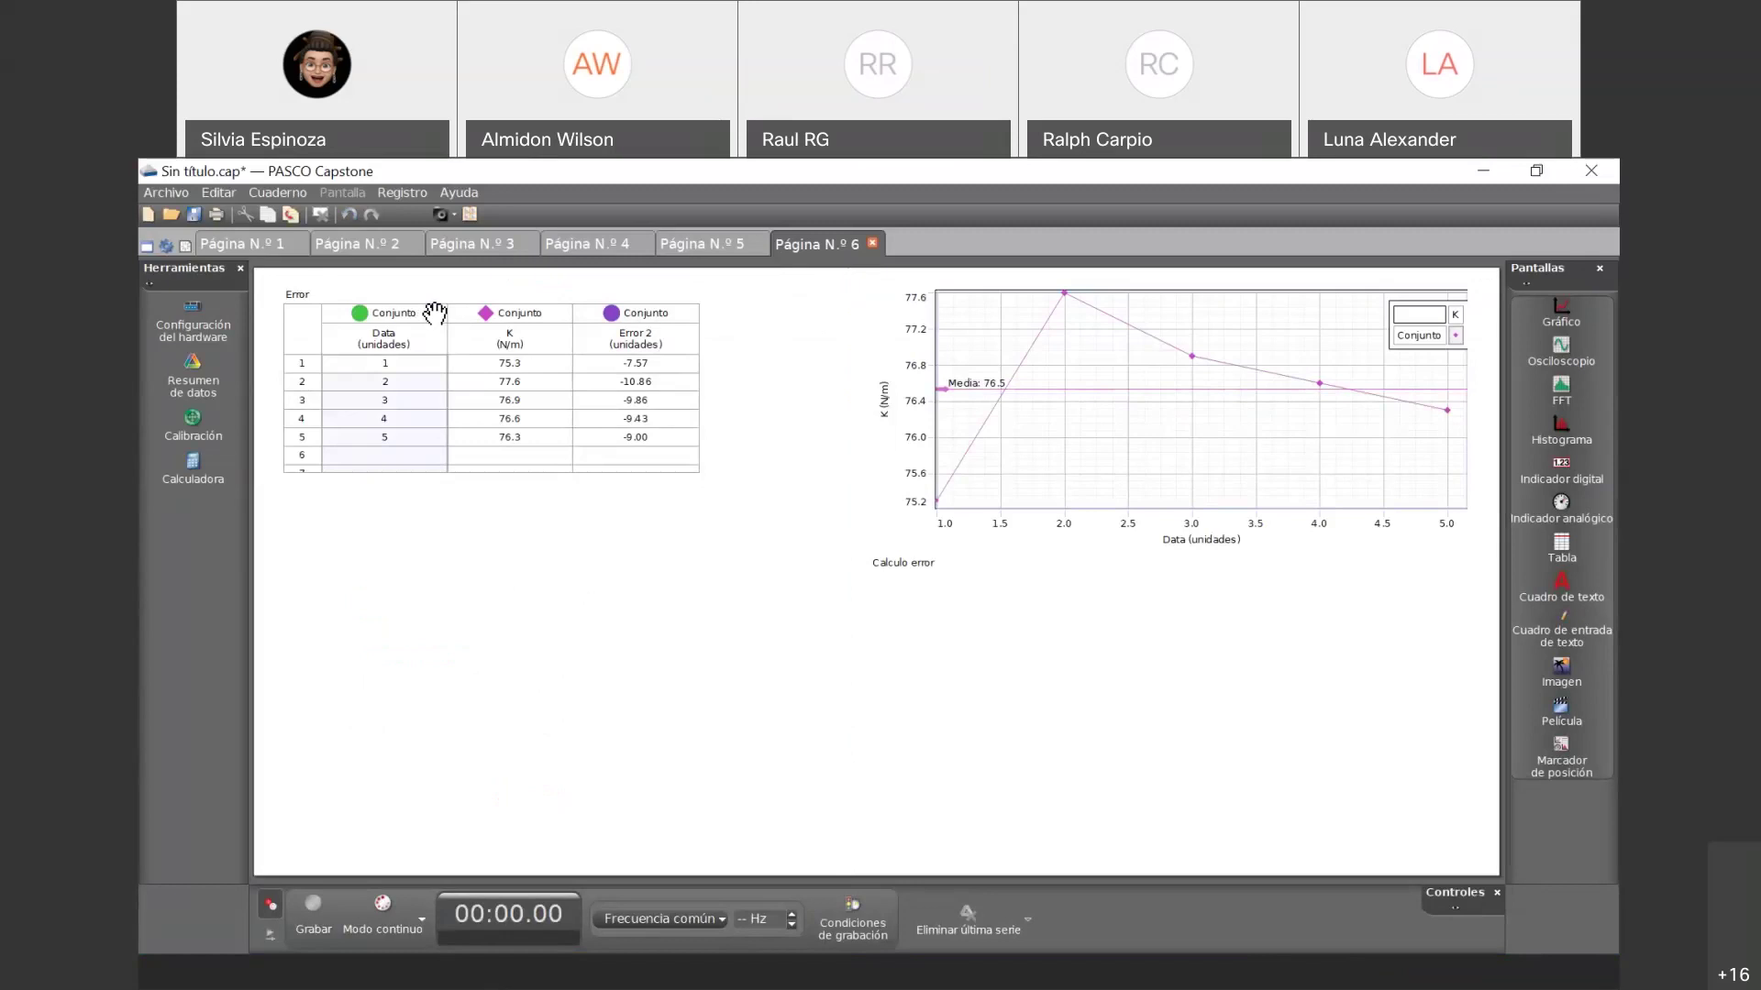
left_click(558, 456)
left_click_drag(491, 497, 534, 711)
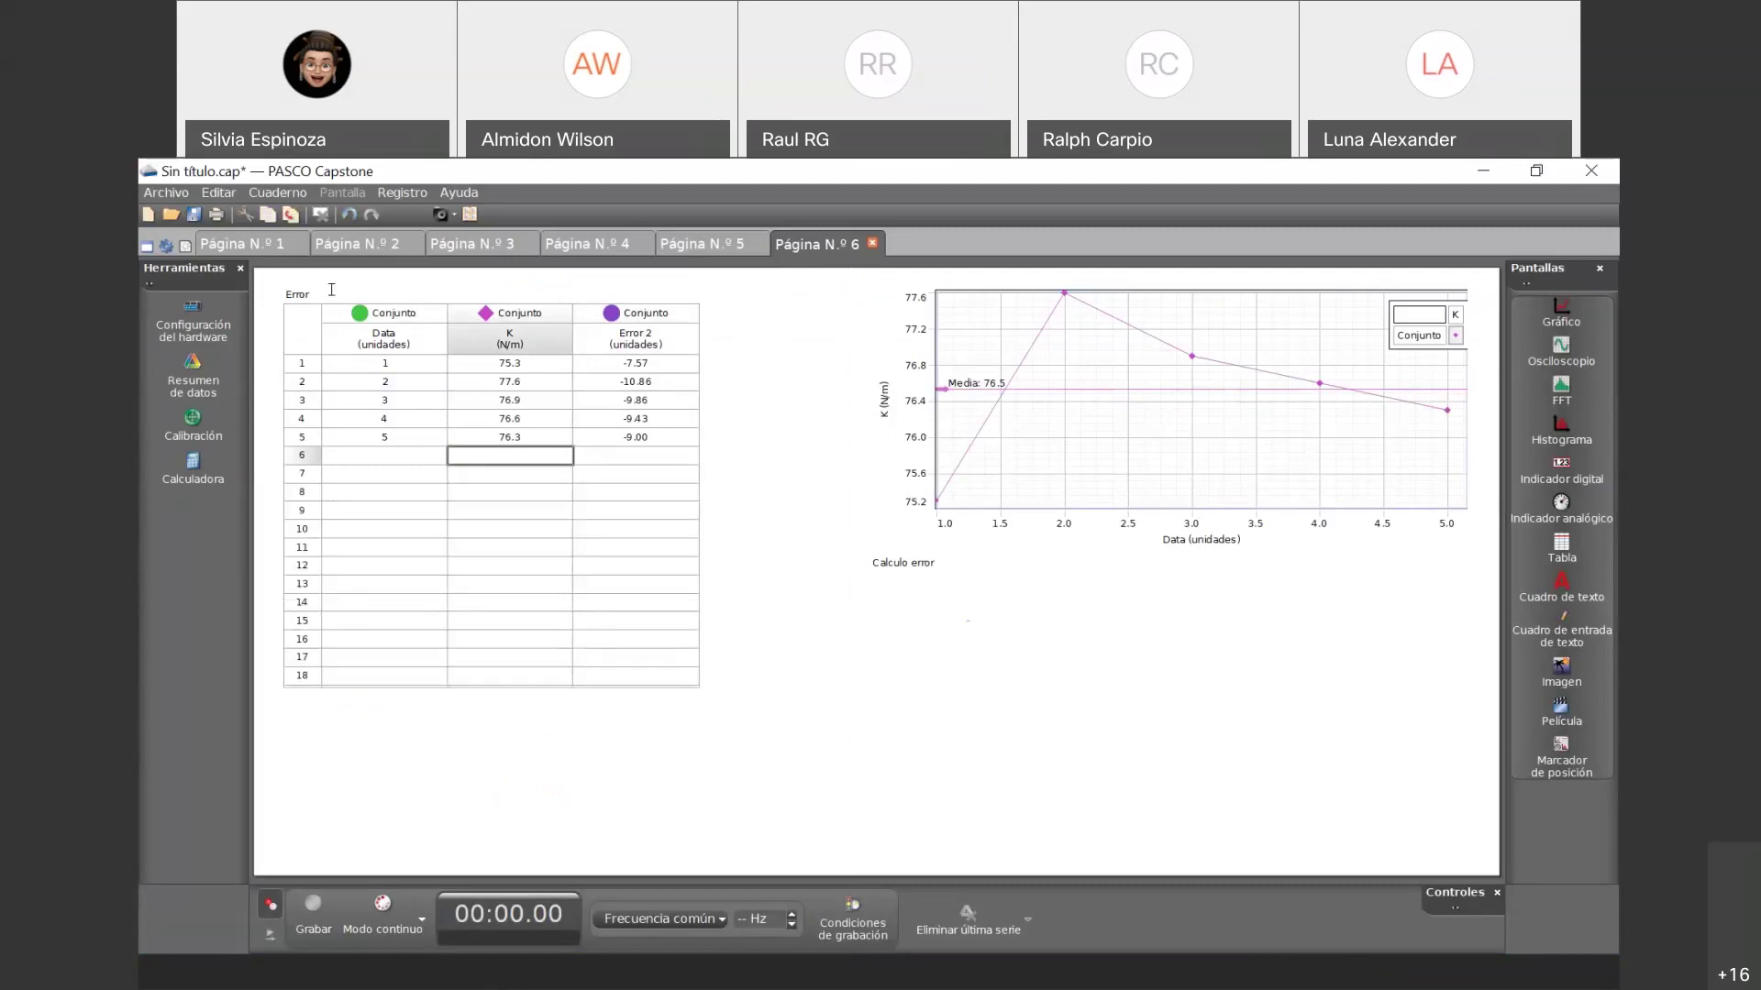
left_click(287, 291)
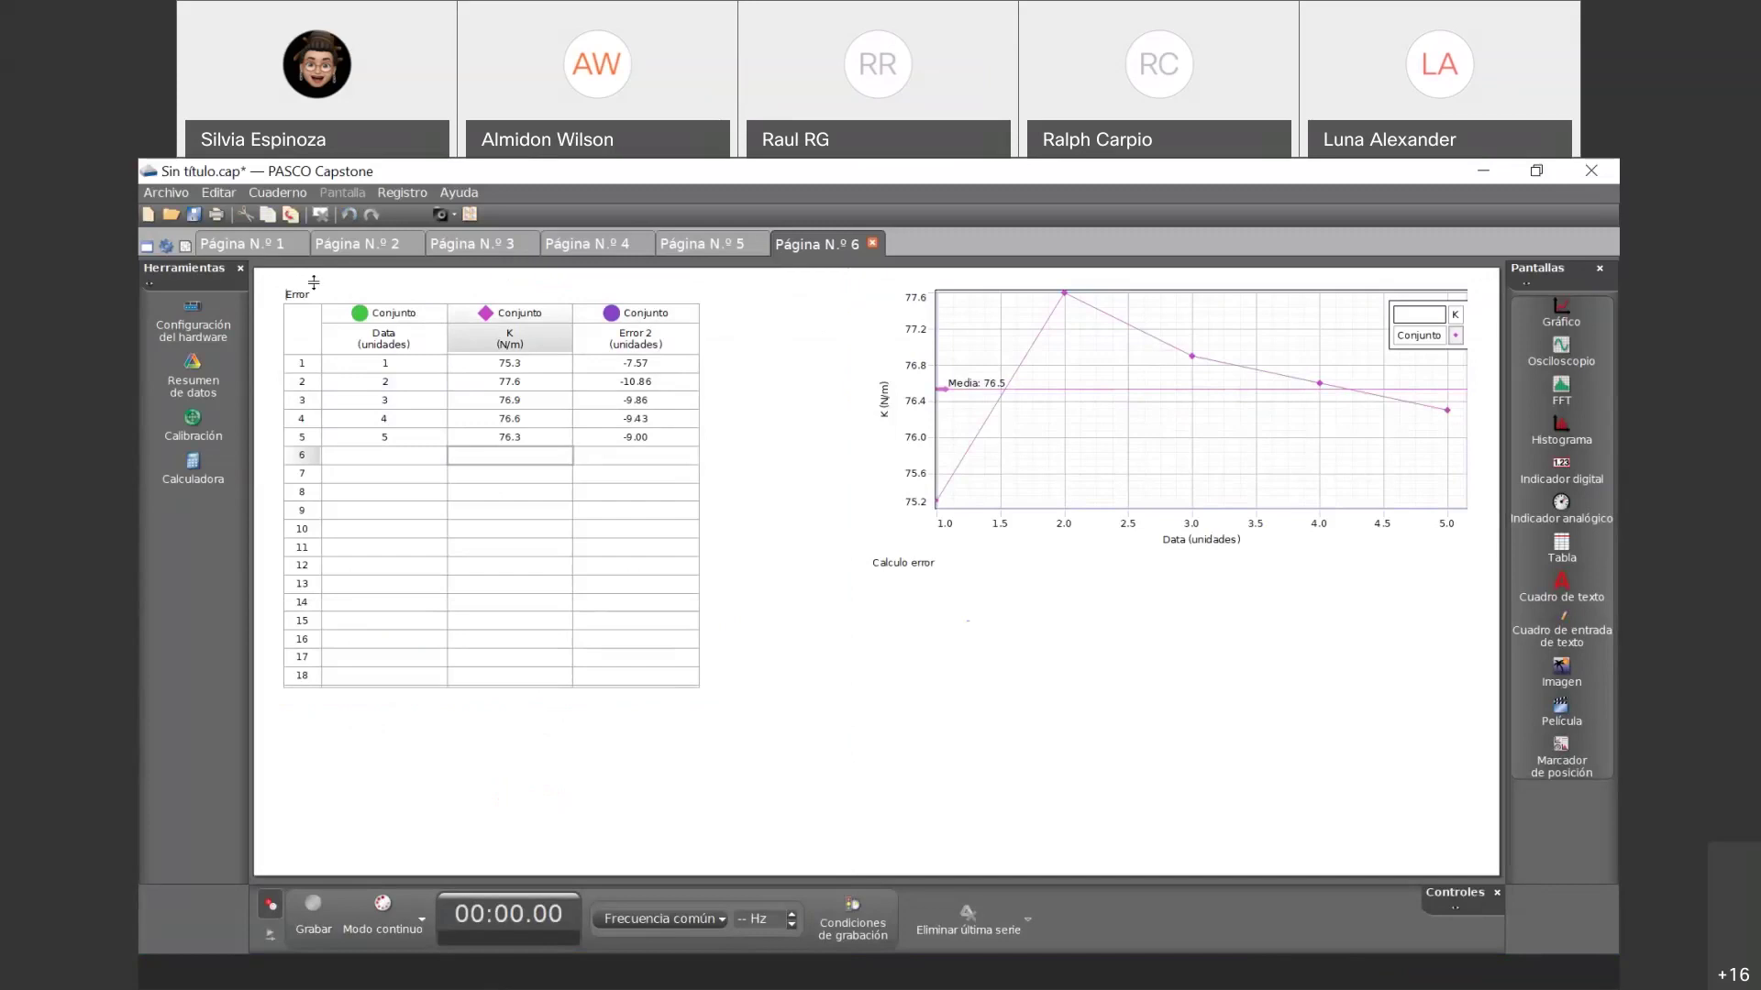
left_click(325, 278)
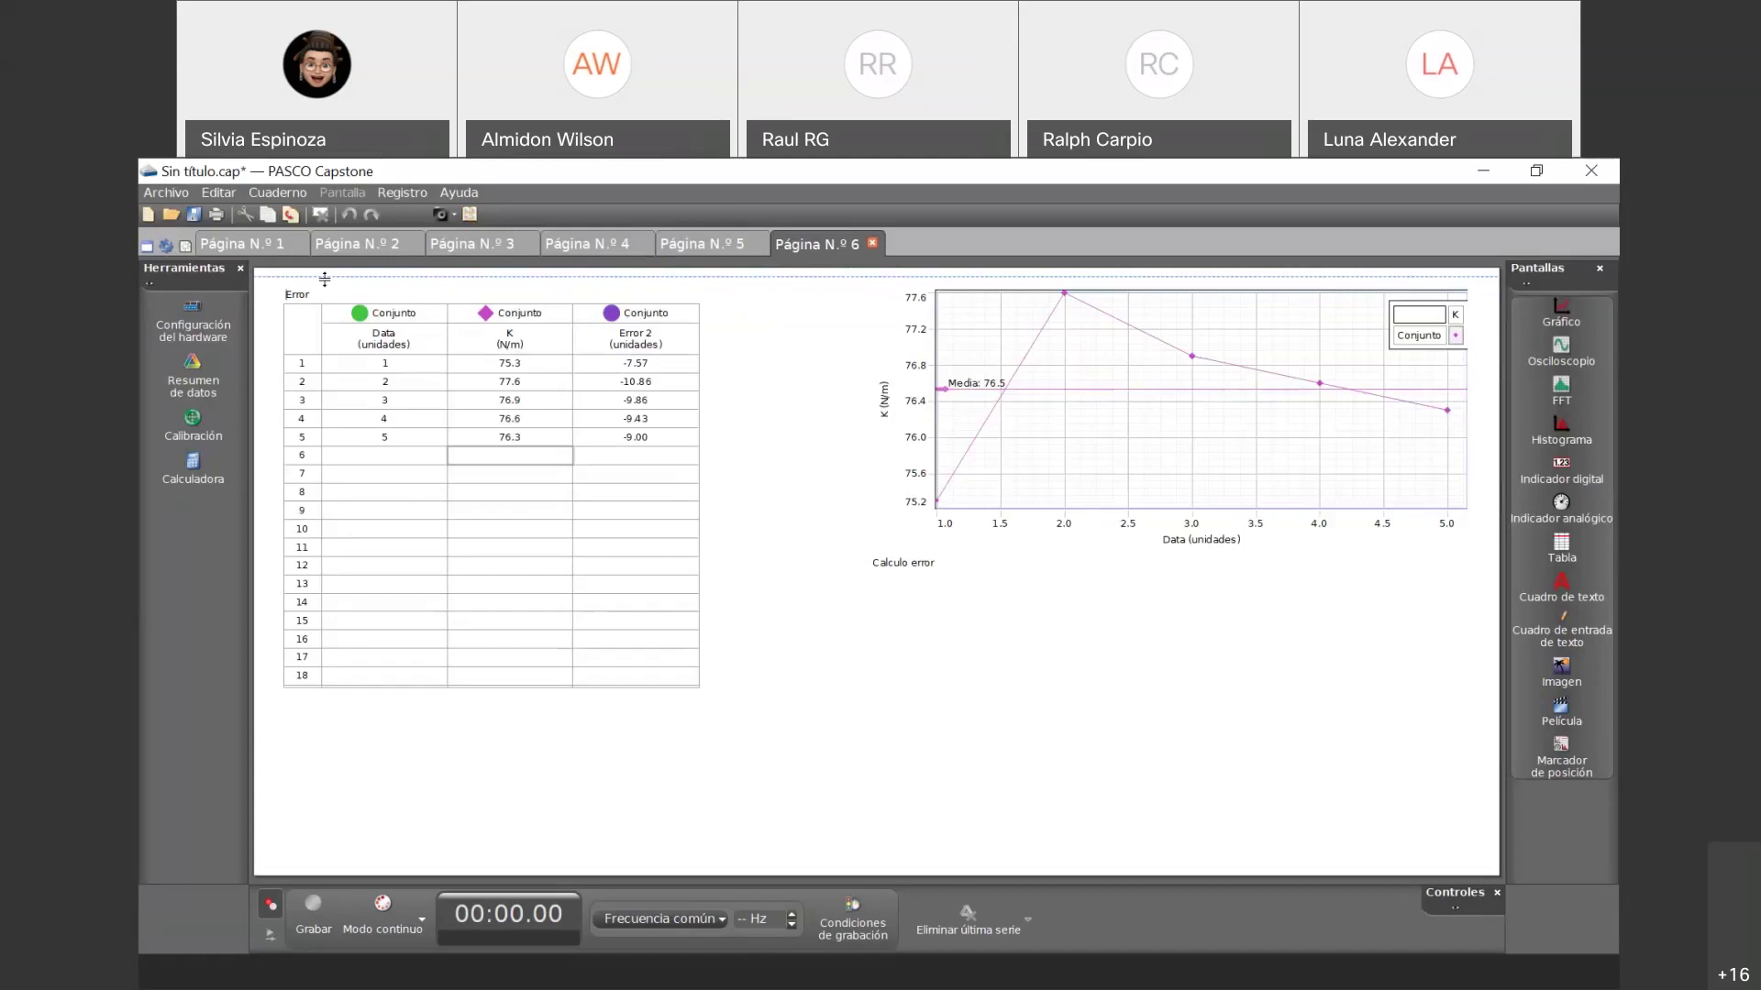
left_click(339, 318)
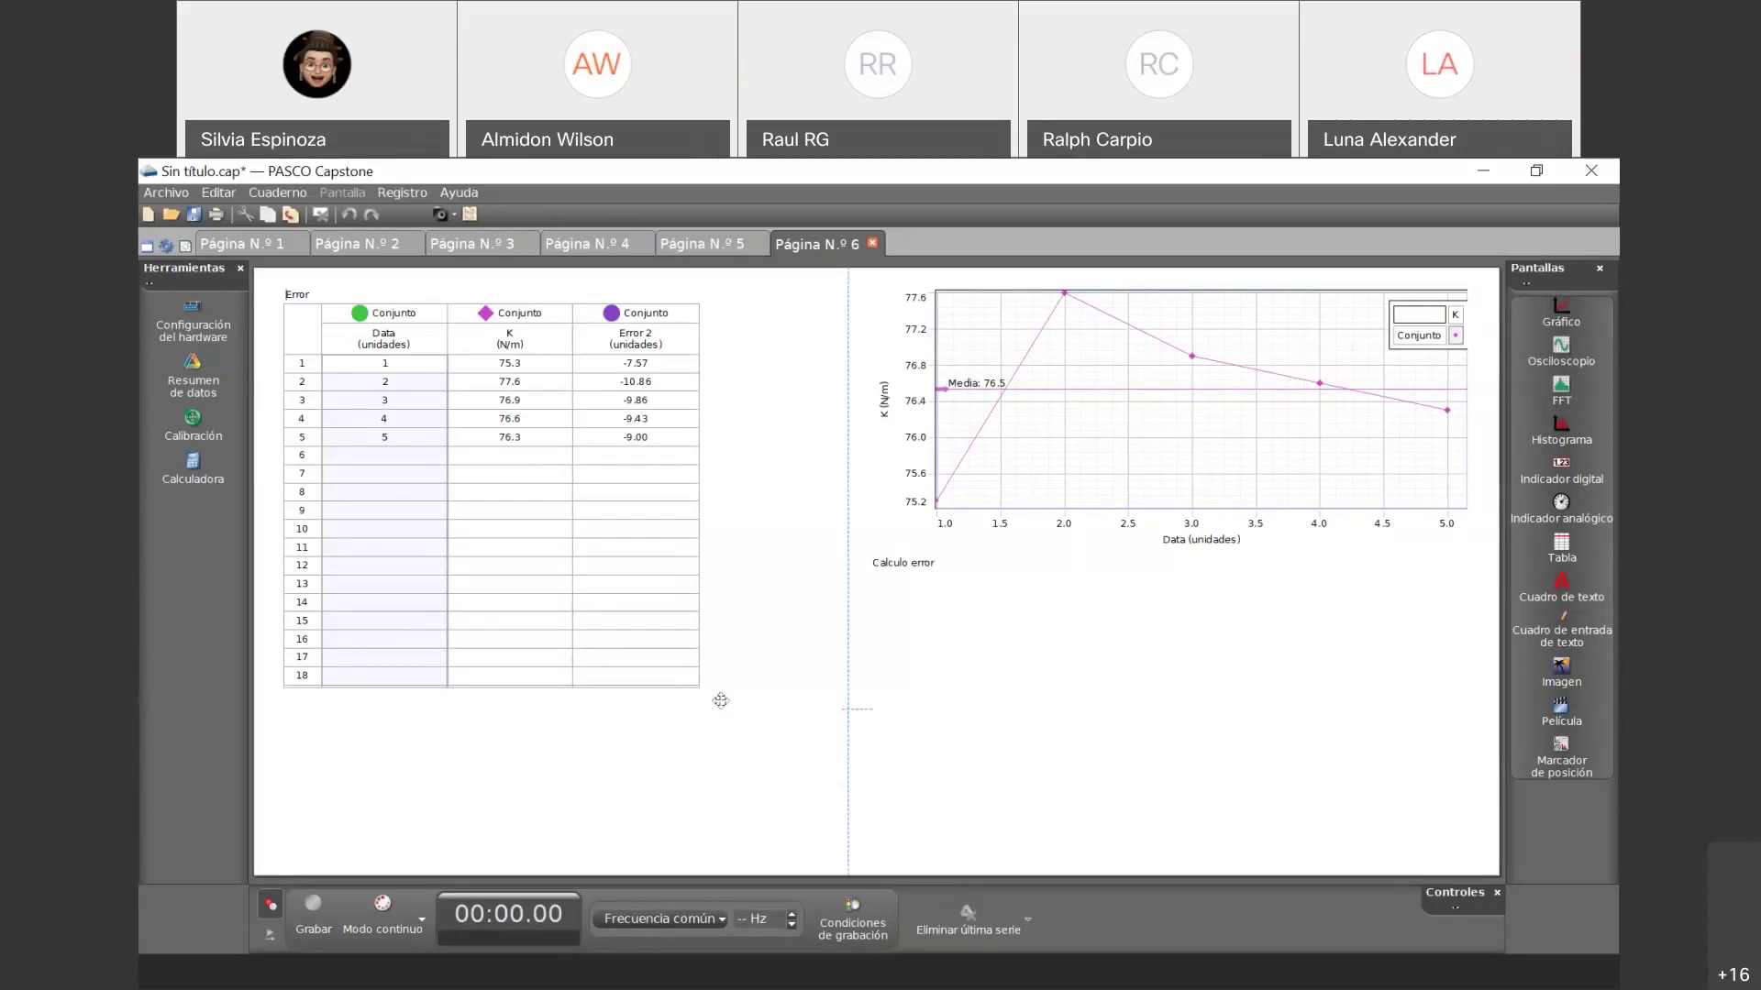
left_click(655, 638)
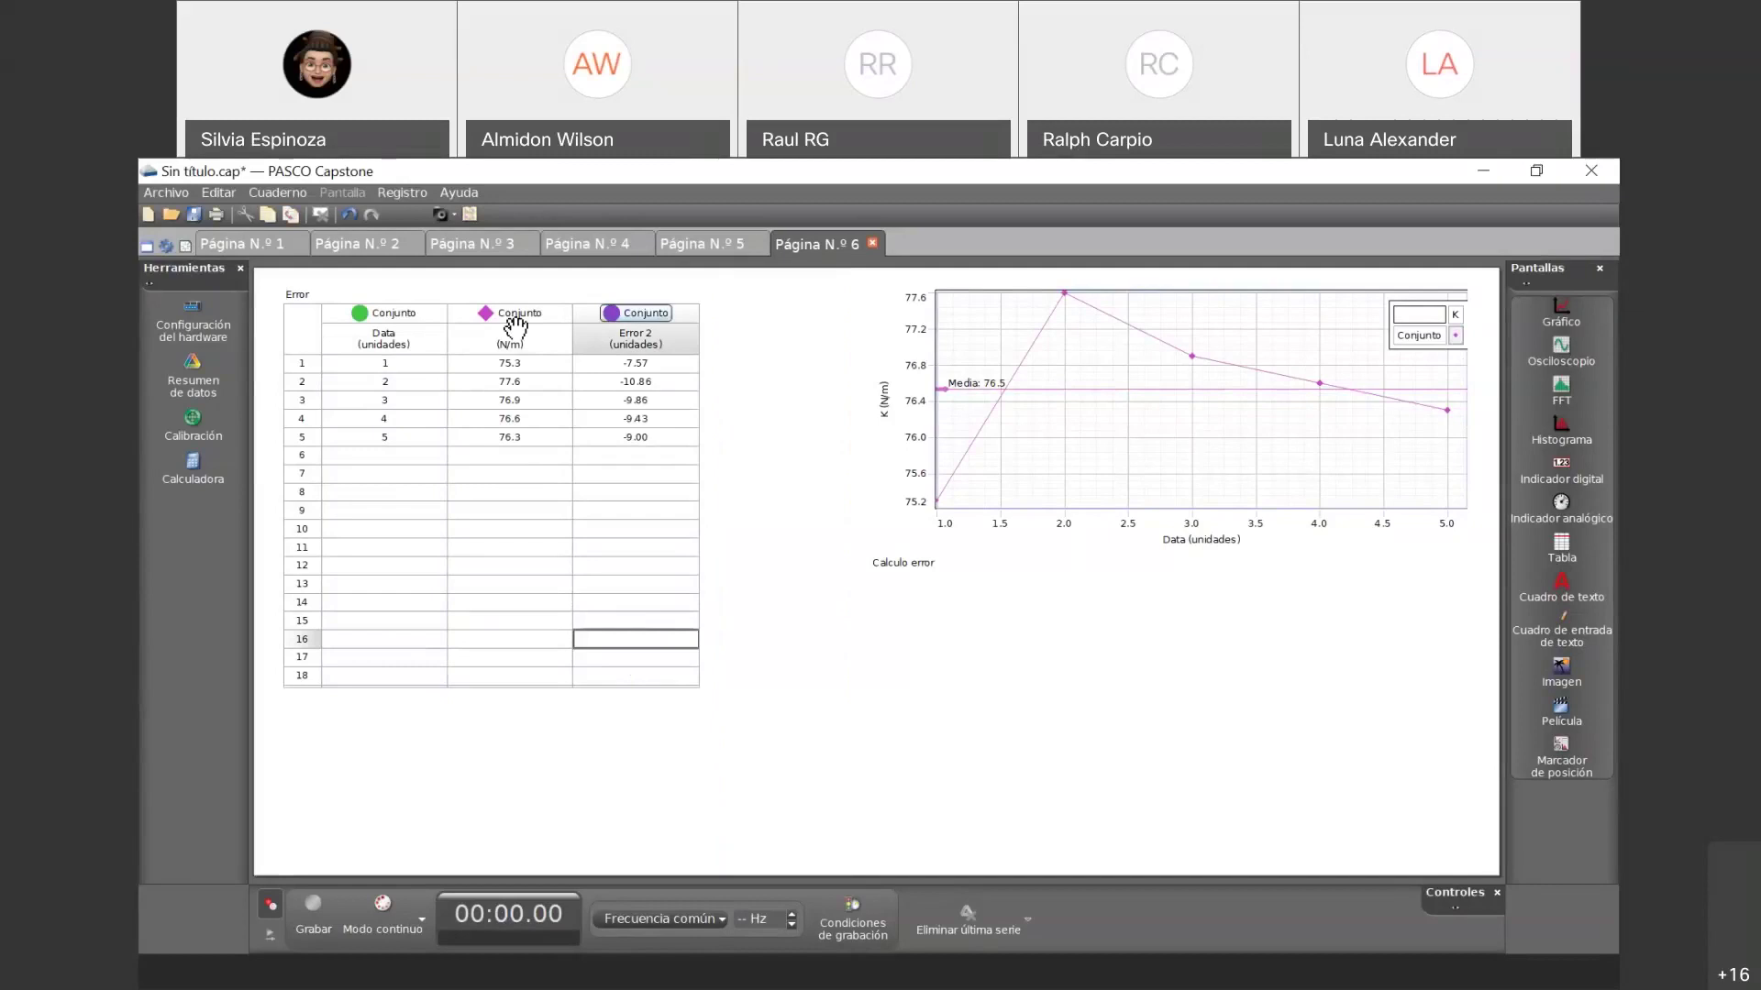
left_click(559, 320)
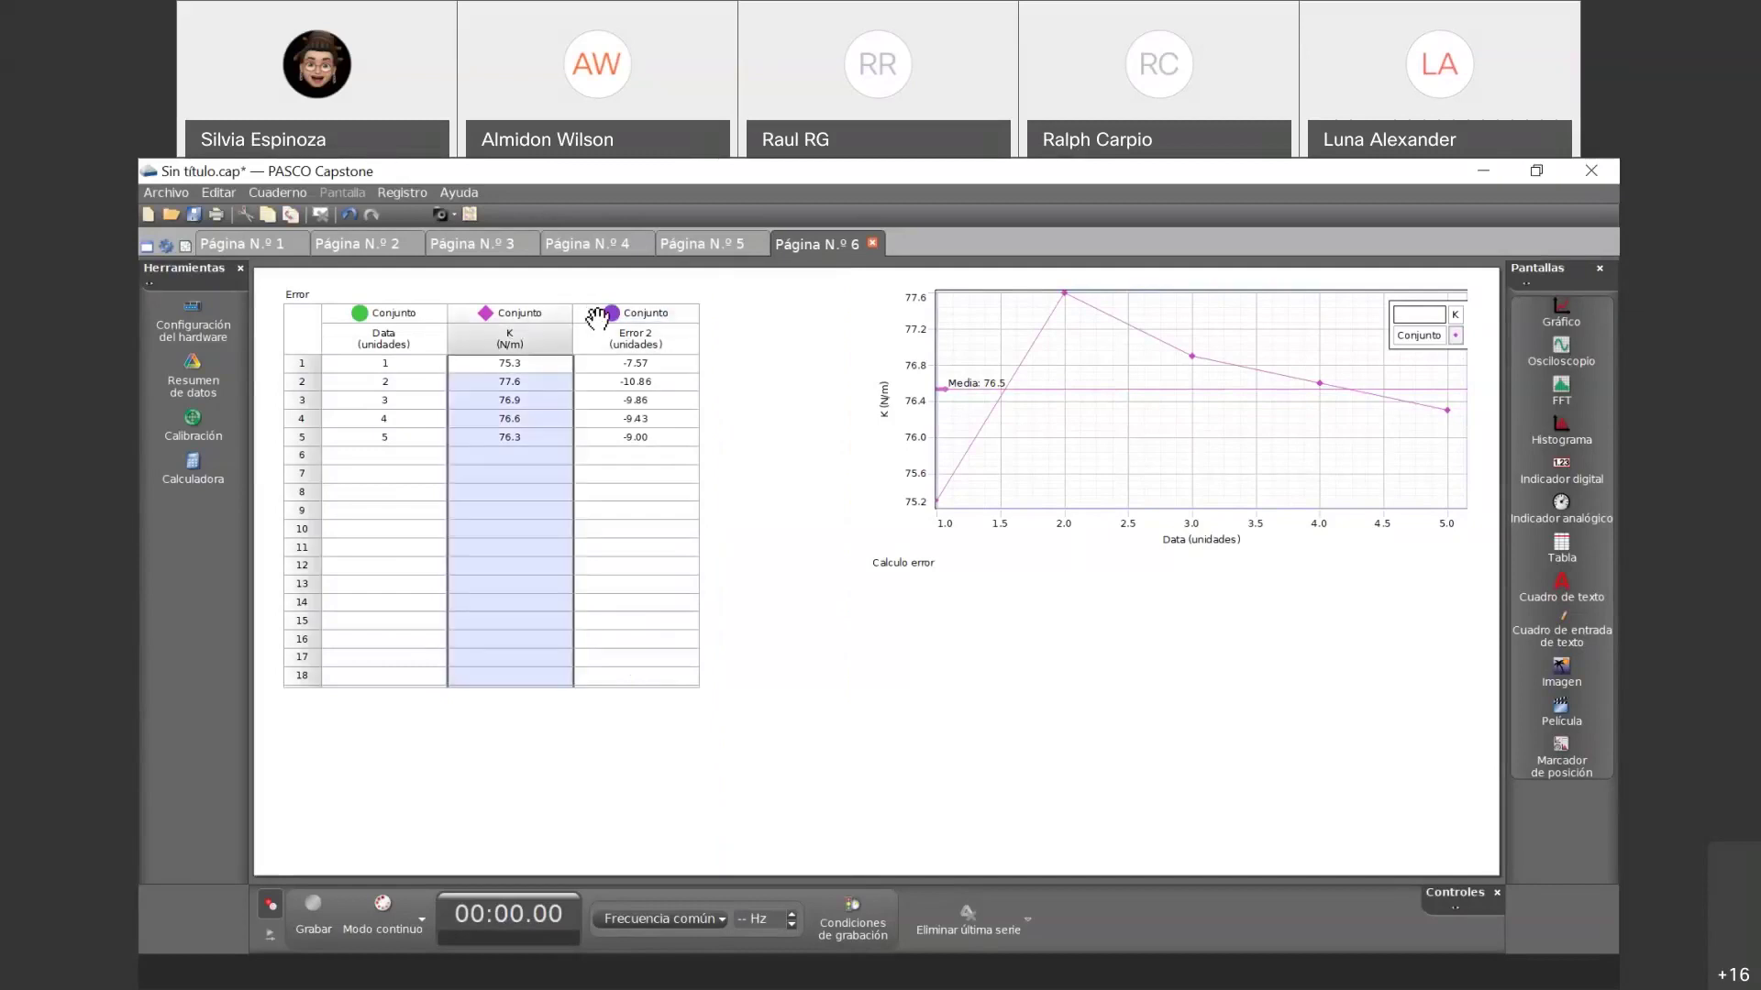
left_click(596, 335)
mouse_move(423, 323)
left_mouse_down()
mouse_move(639, 321)
mouse_move(426, 330)
left_mouse_up()
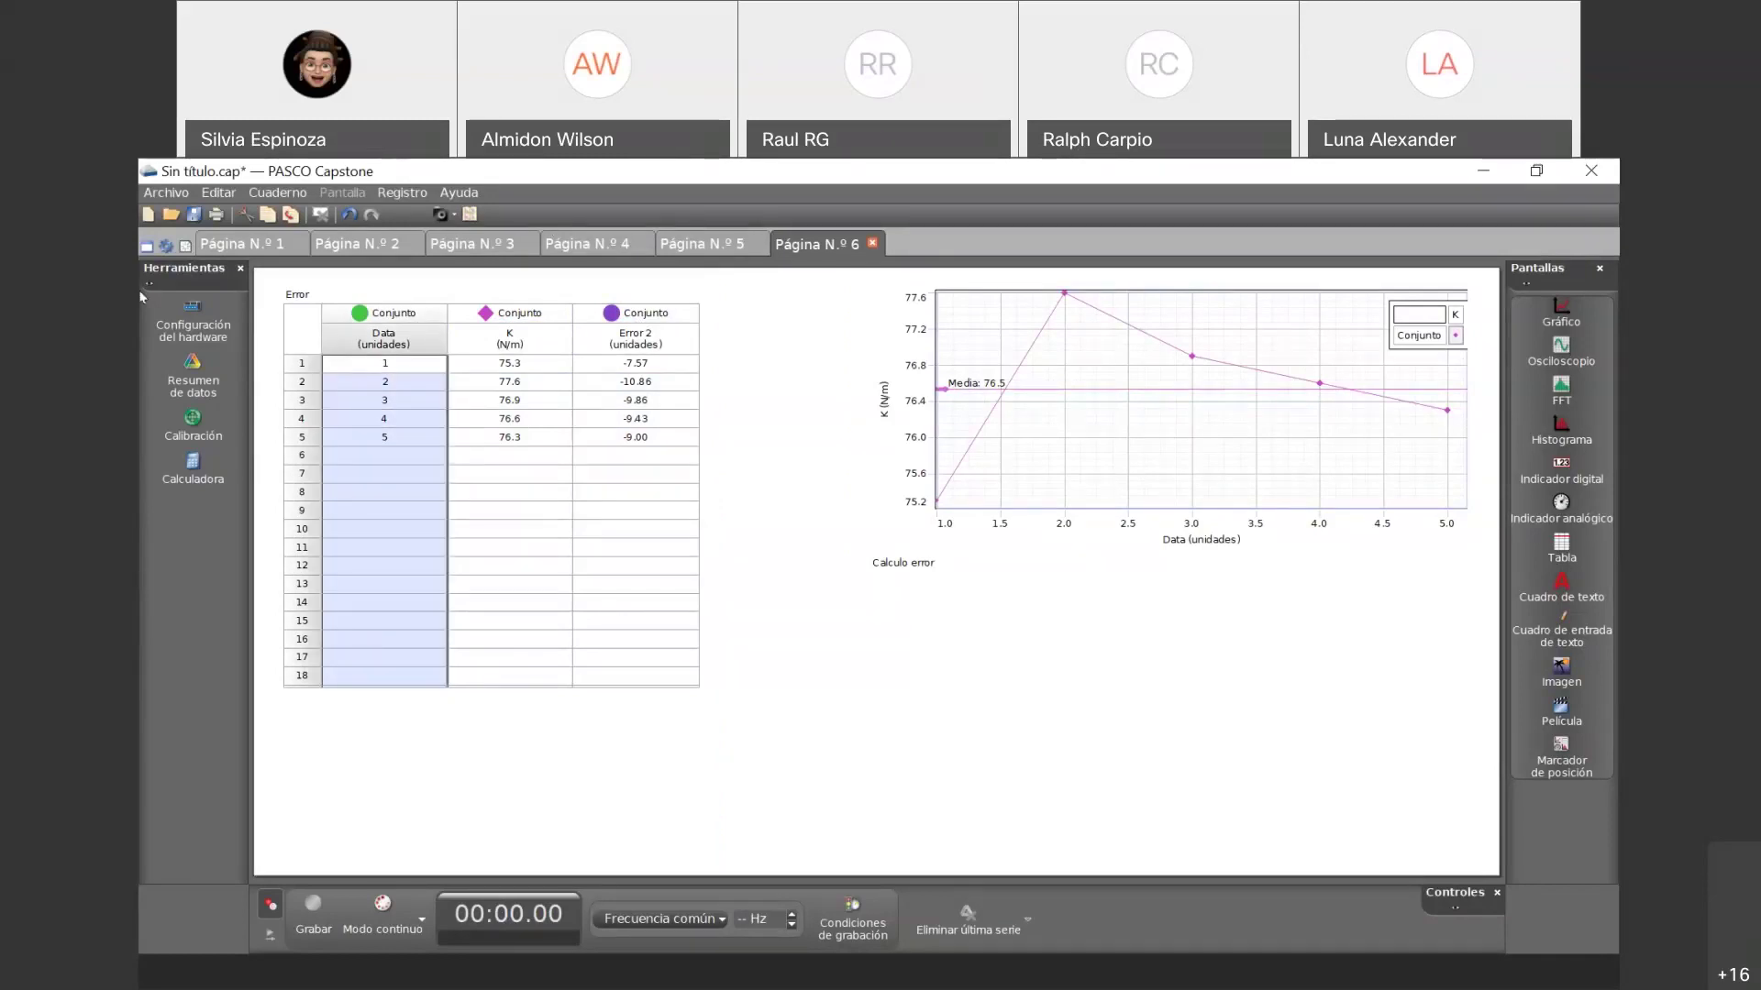
- Add a new page with the Tabla y gráfico template and give its table three columns
left_click(147, 246)
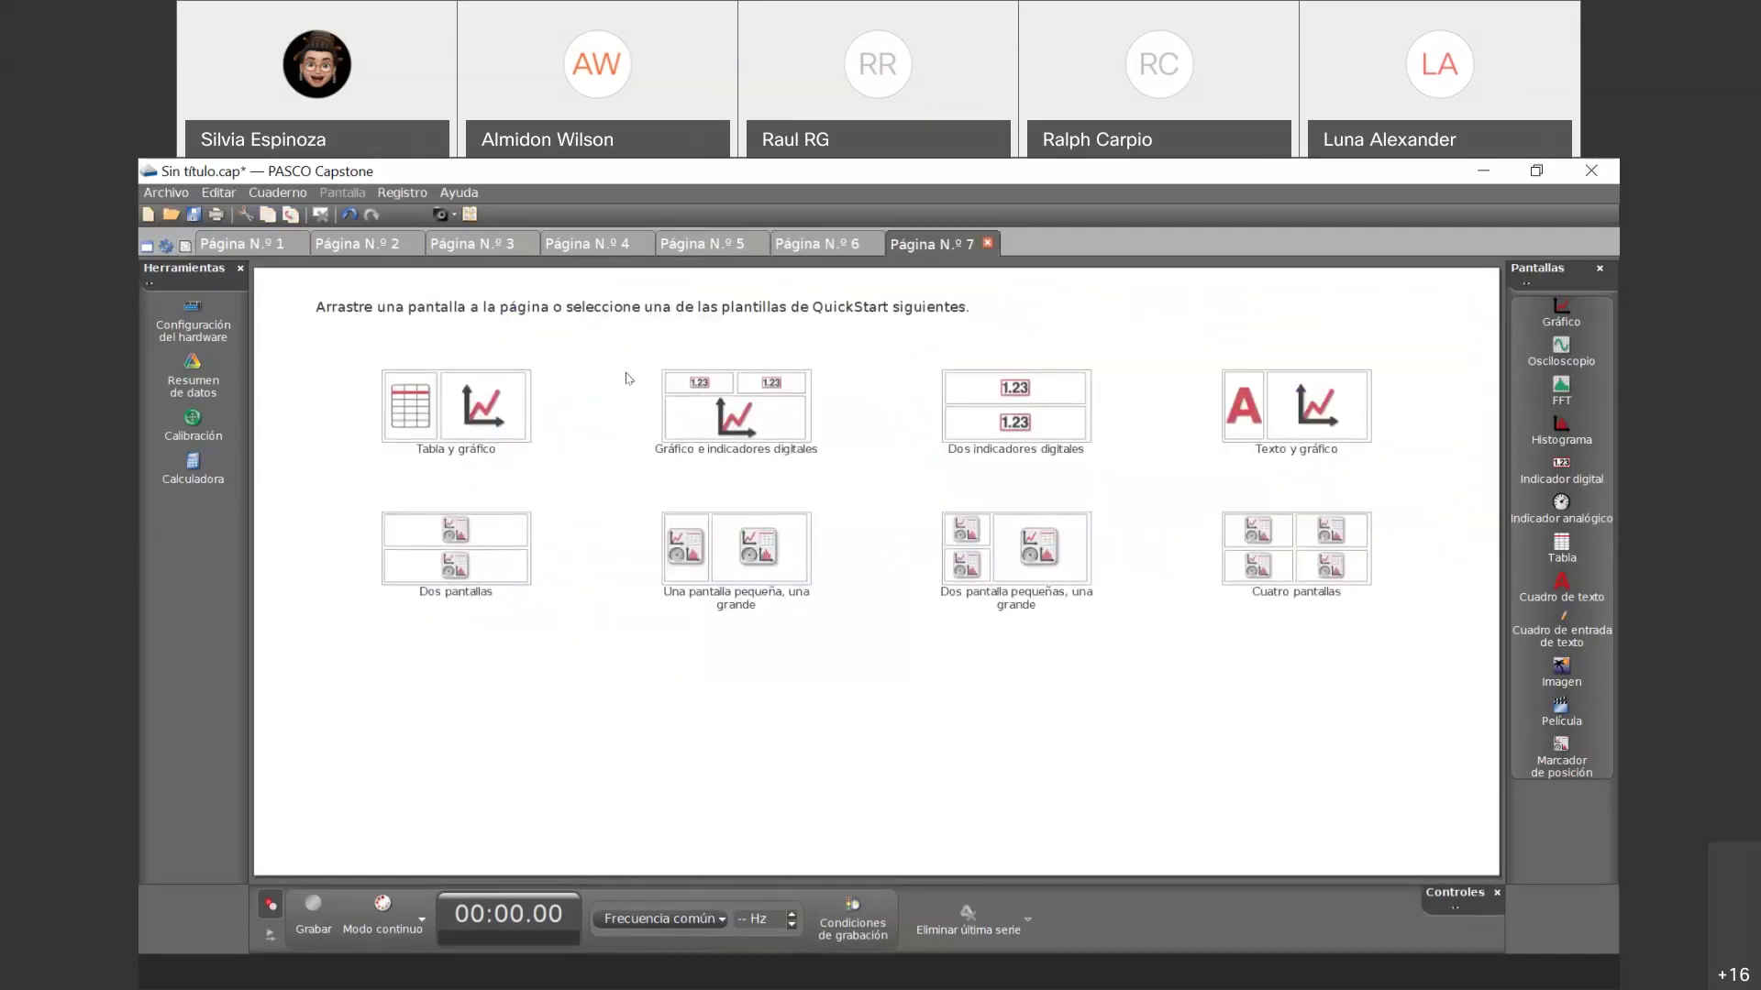
left_click(463, 395)
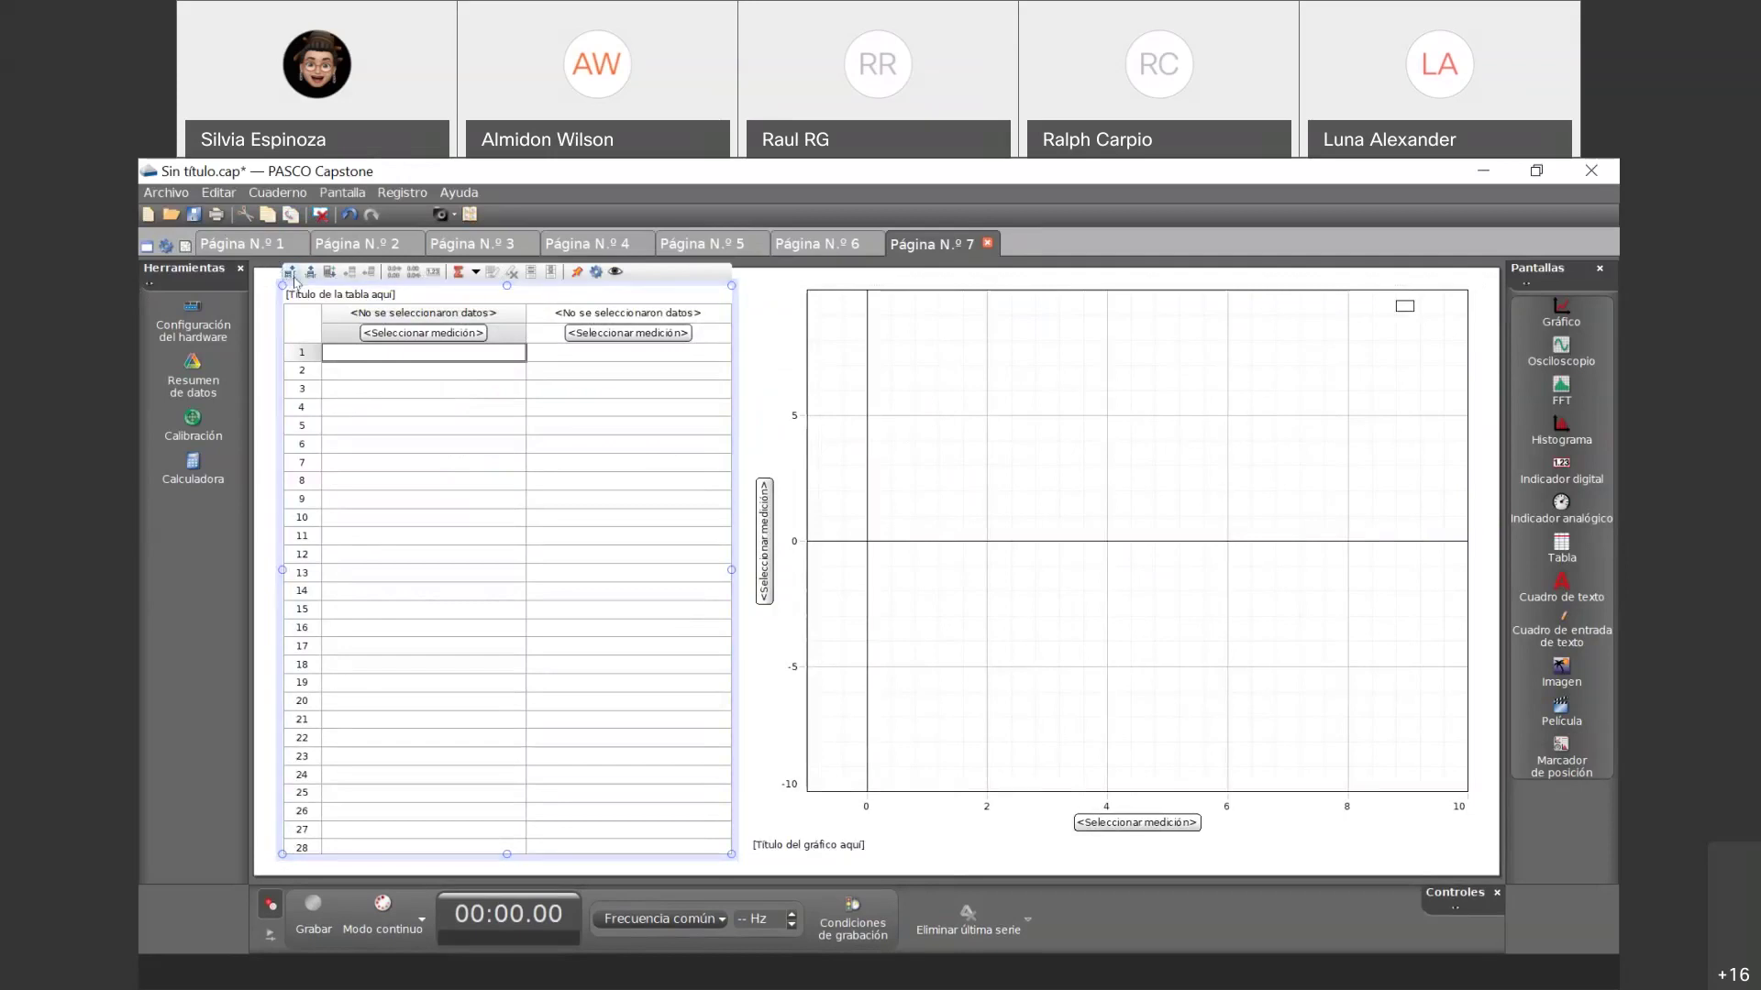
left_click(311, 272)
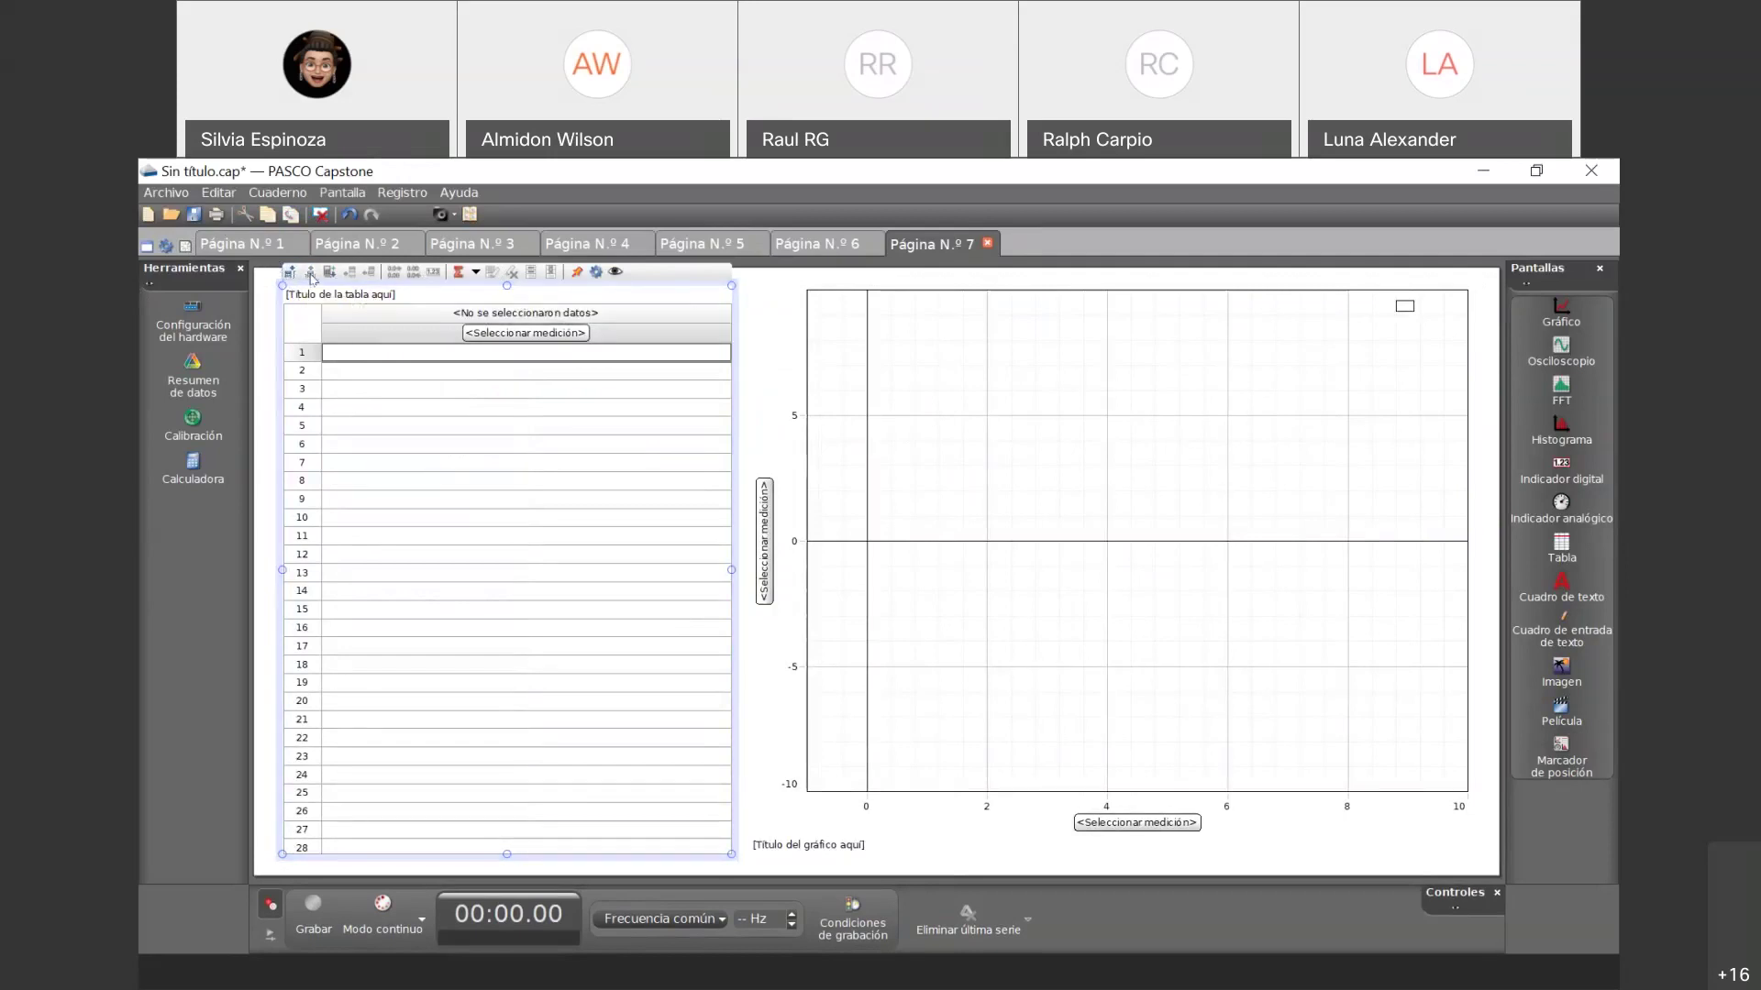
left_click(291, 275)
left_click(291, 274)
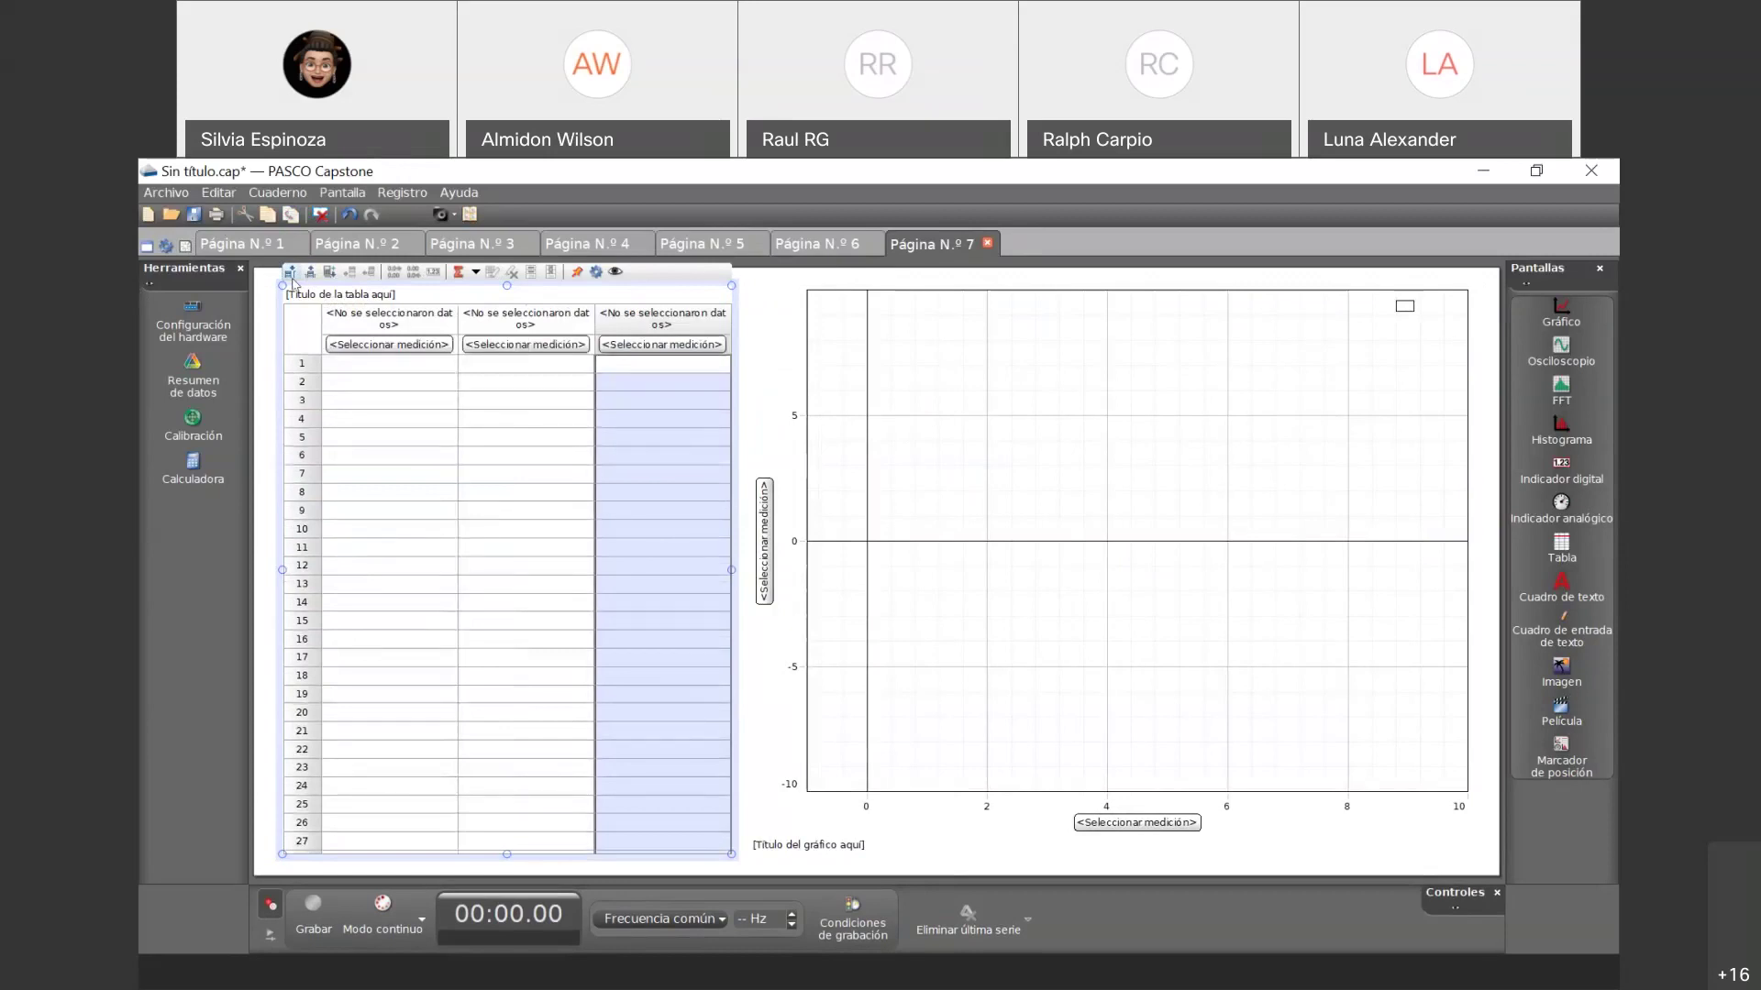
left_click_drag(282, 267, 275, 266)
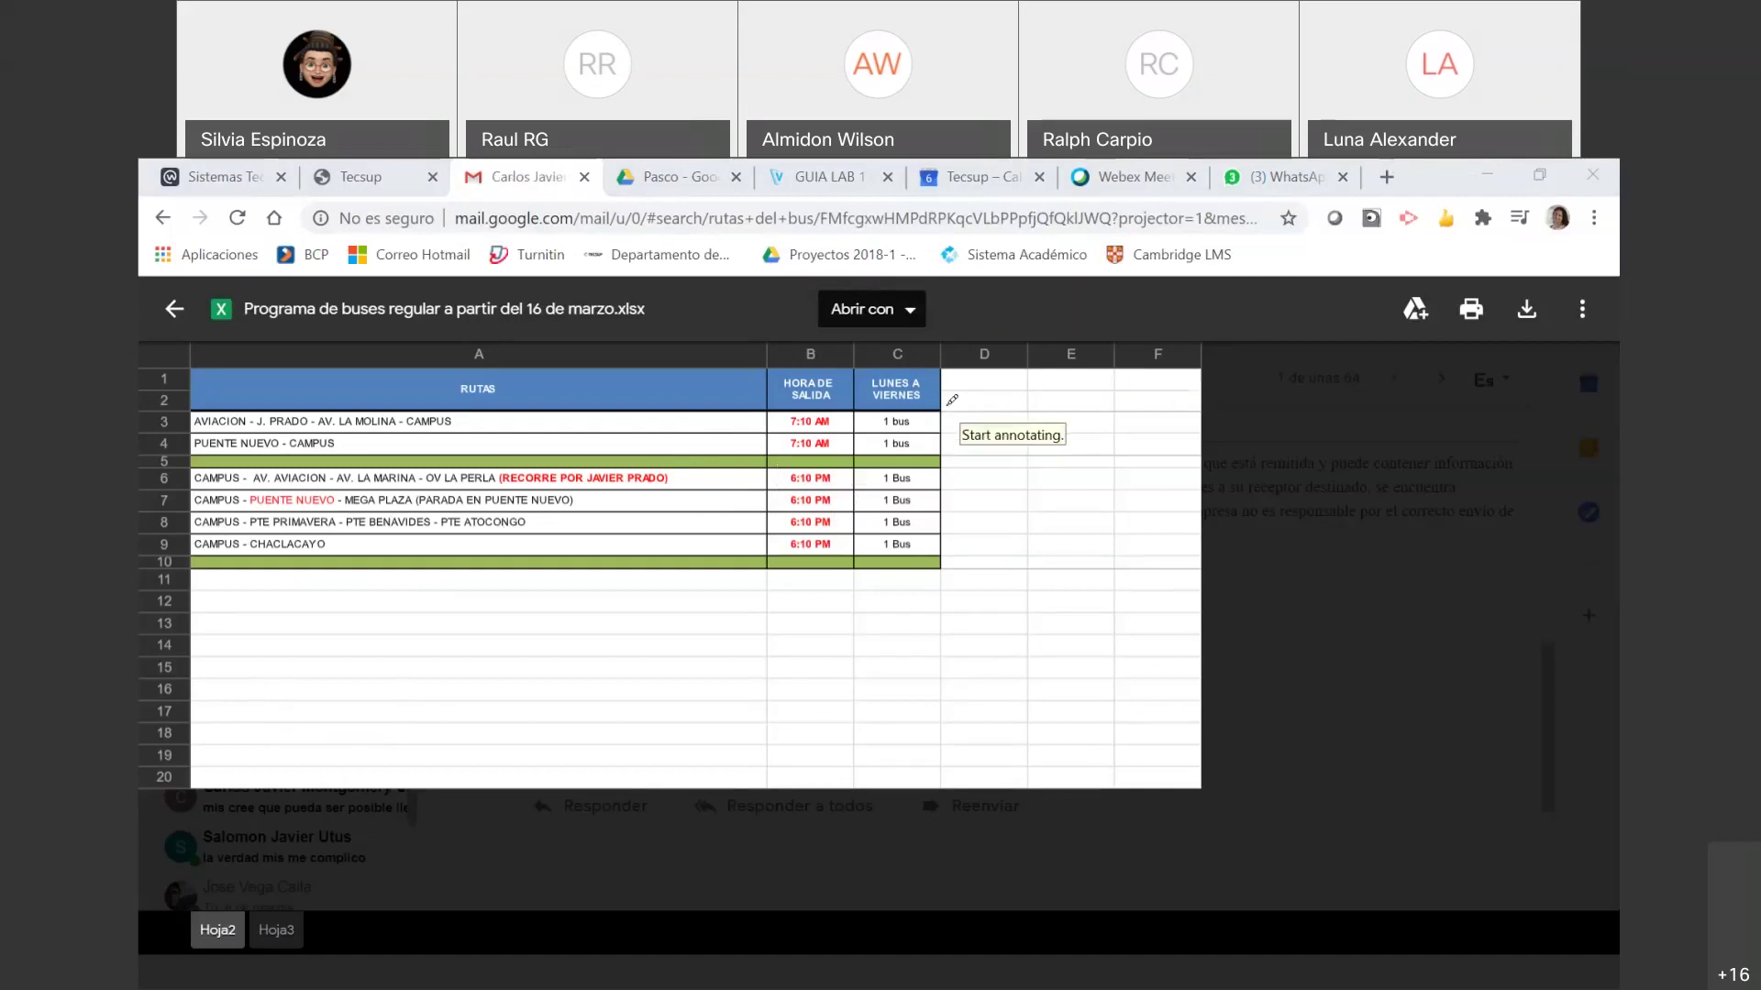
- Annotate the bus schedule preview in Gmail, ticking the two morning routes and circling the 7:10 AM departure time
mouse_move(509, 413)
left_mouse_down()
mouse_move(555, 393)
mouse_move(575, 423)
left_mouse_up()
left_click(535, 442)
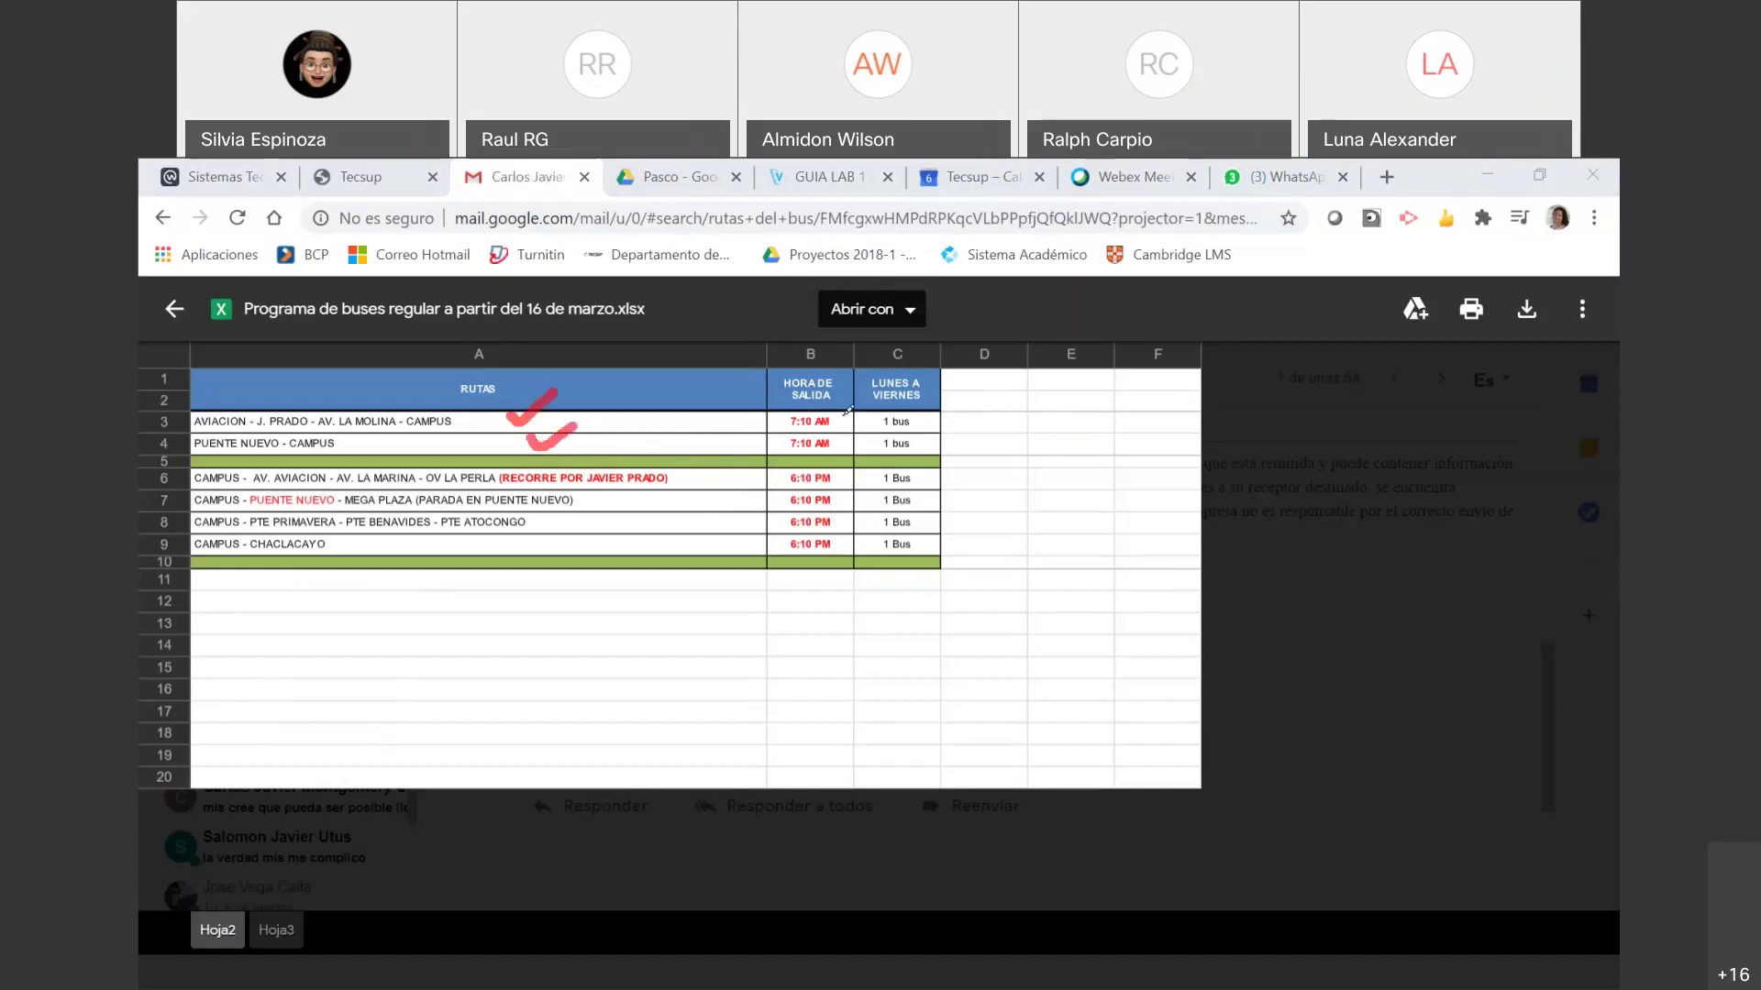
mouse_move(826, 396)
left_mouse_down()
mouse_move(780, 430)
mouse_move(830, 441)
mouse_move(840, 397)
left_mouse_up()
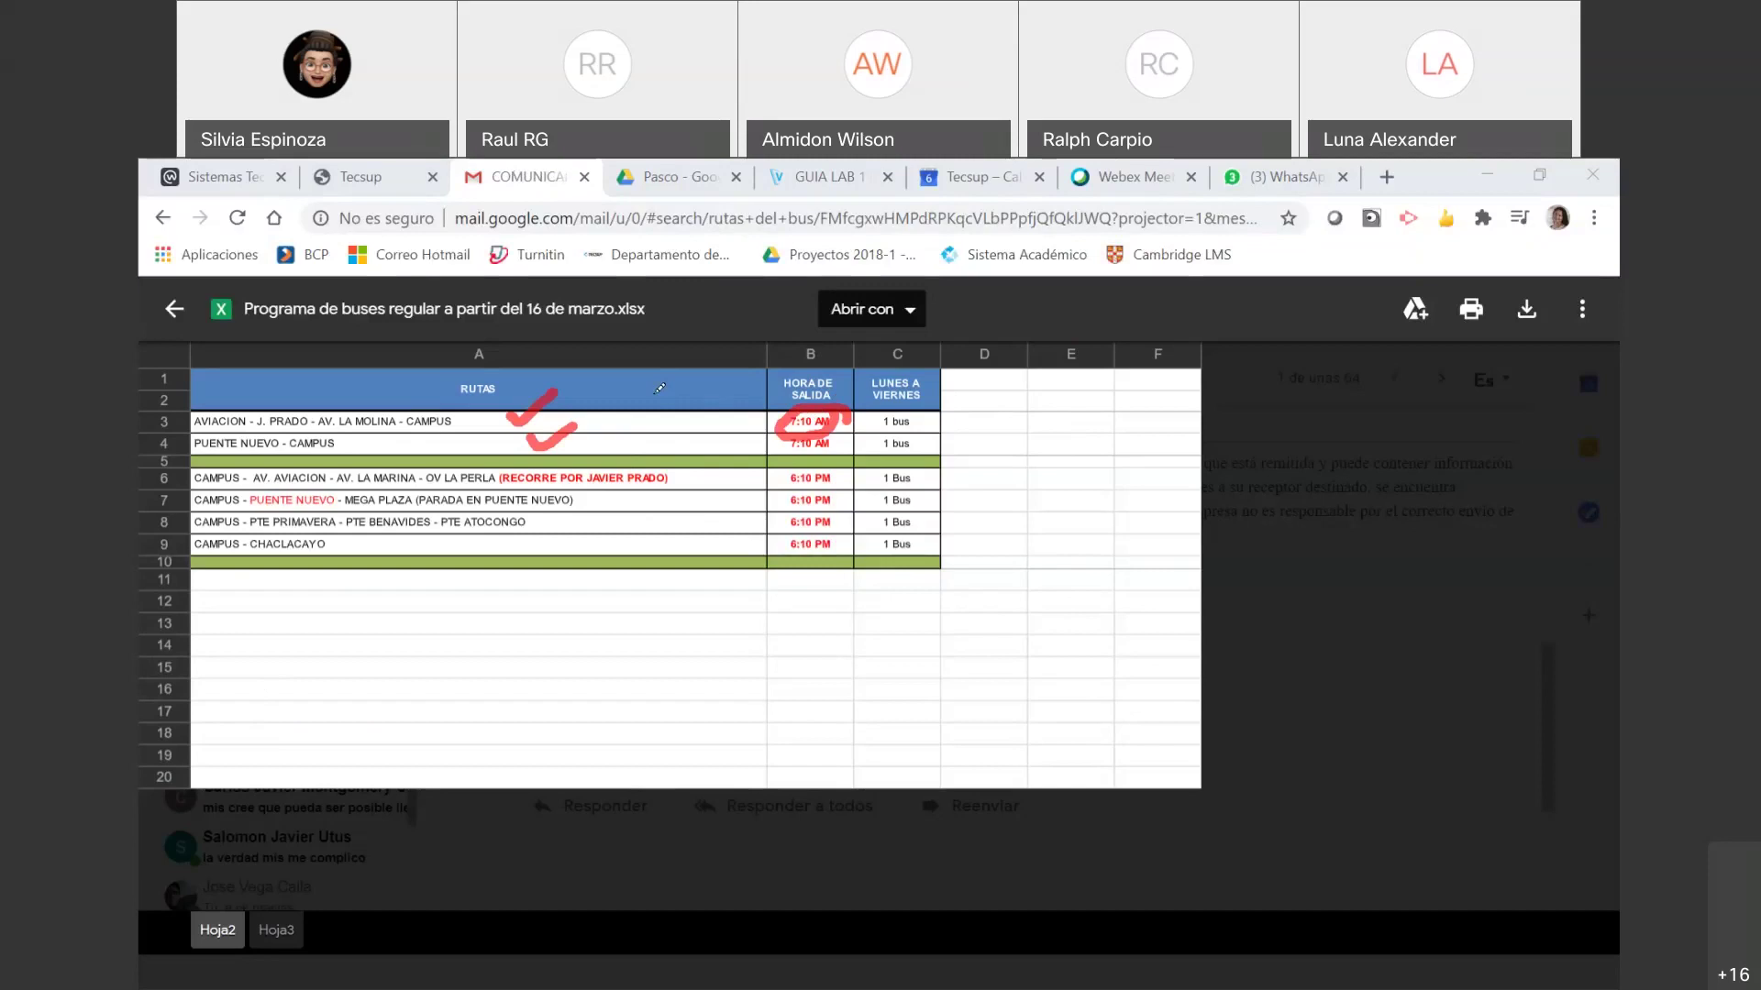
left_click_drag(694, 478, 758, 455)
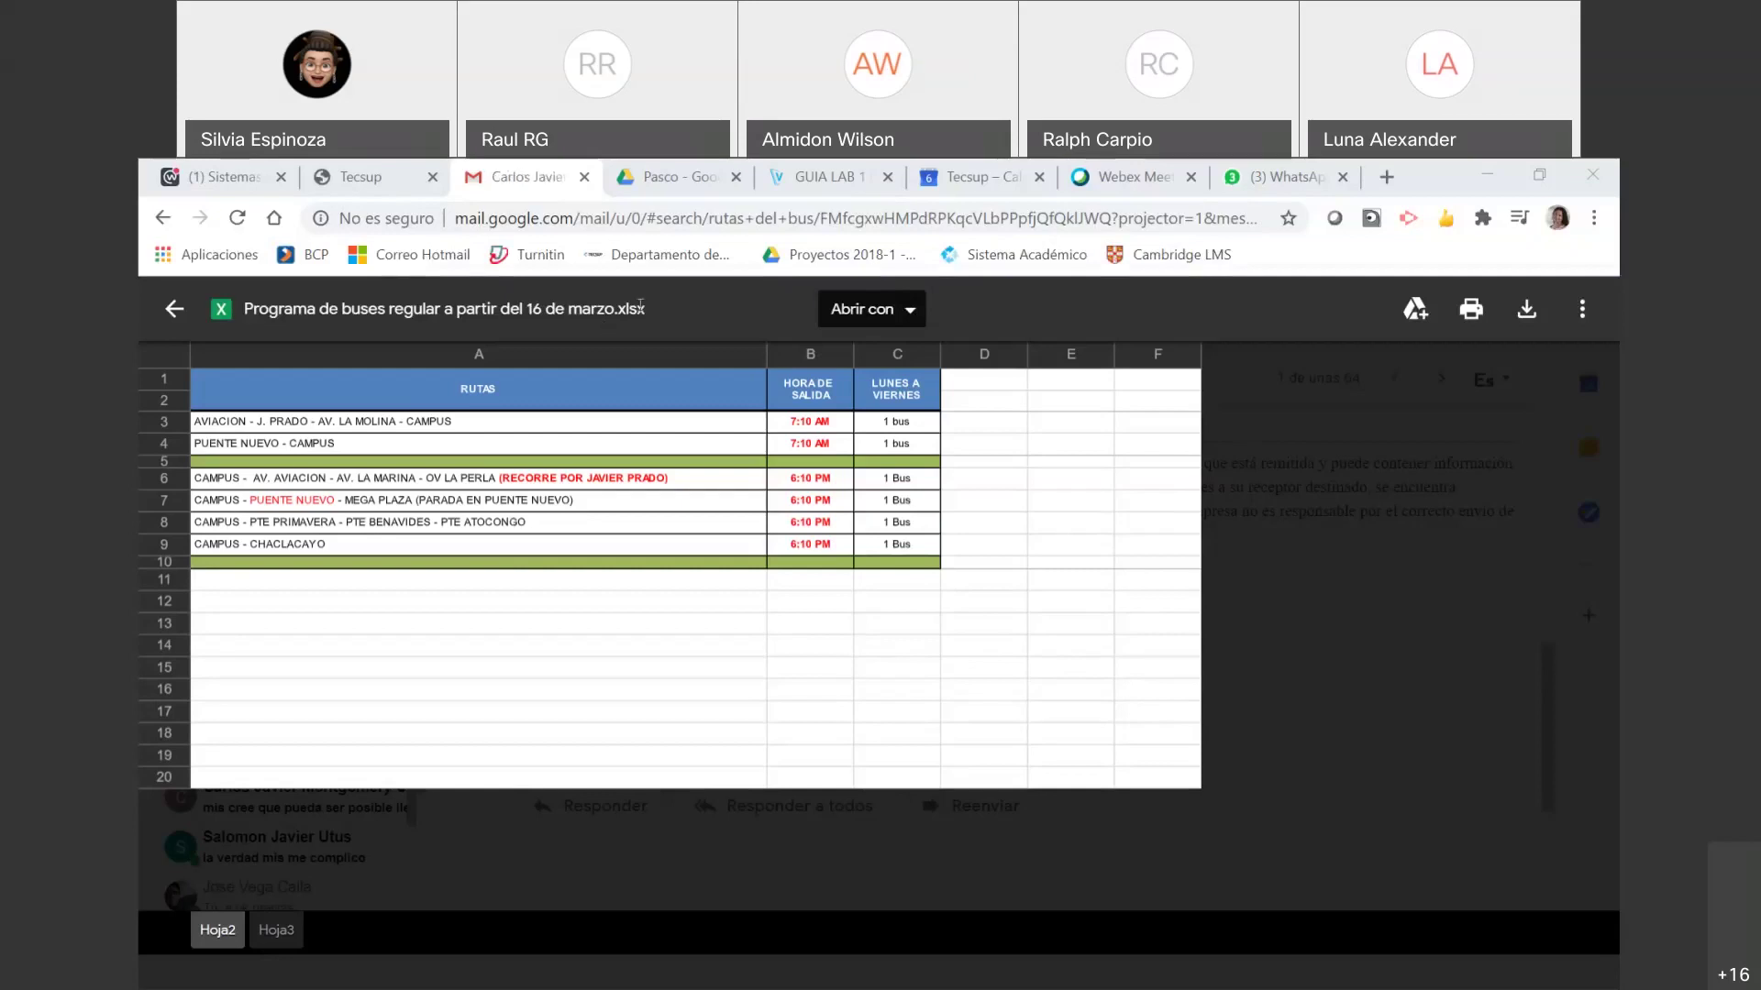
- Close the bus schedule preview and read the announcement e-mail about bus routes and times
left_click(174, 310)
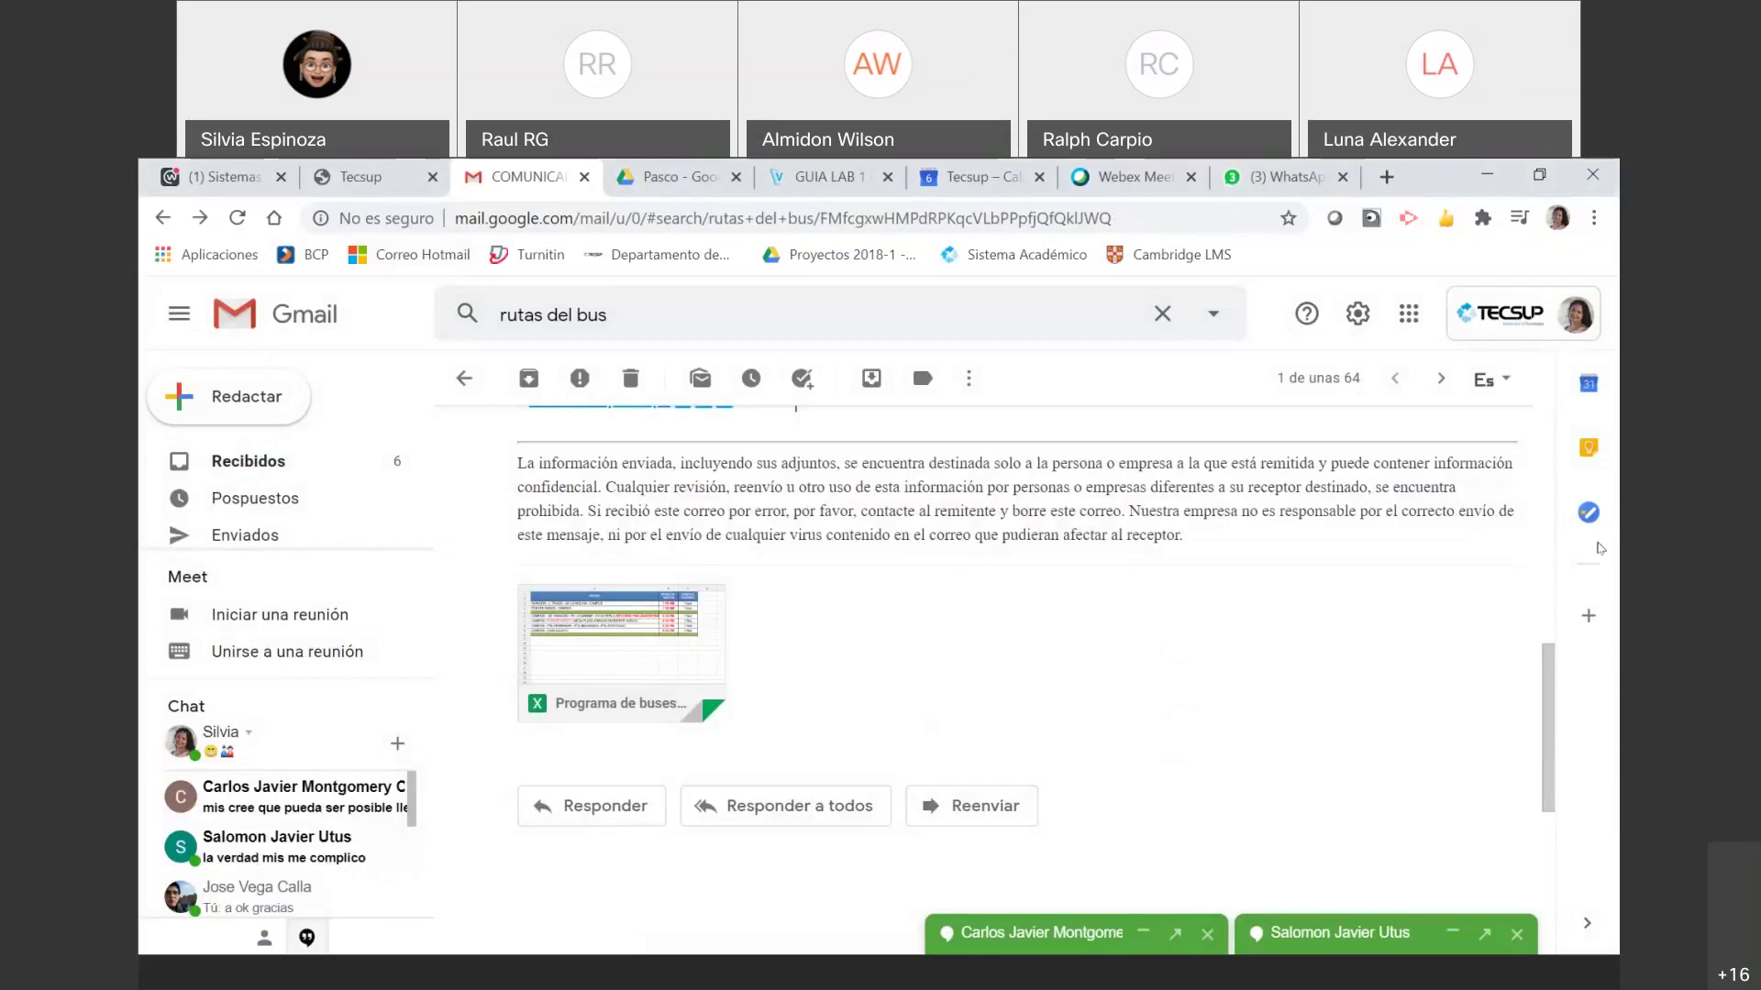
left_click_drag(1548, 716, 1565, 471)
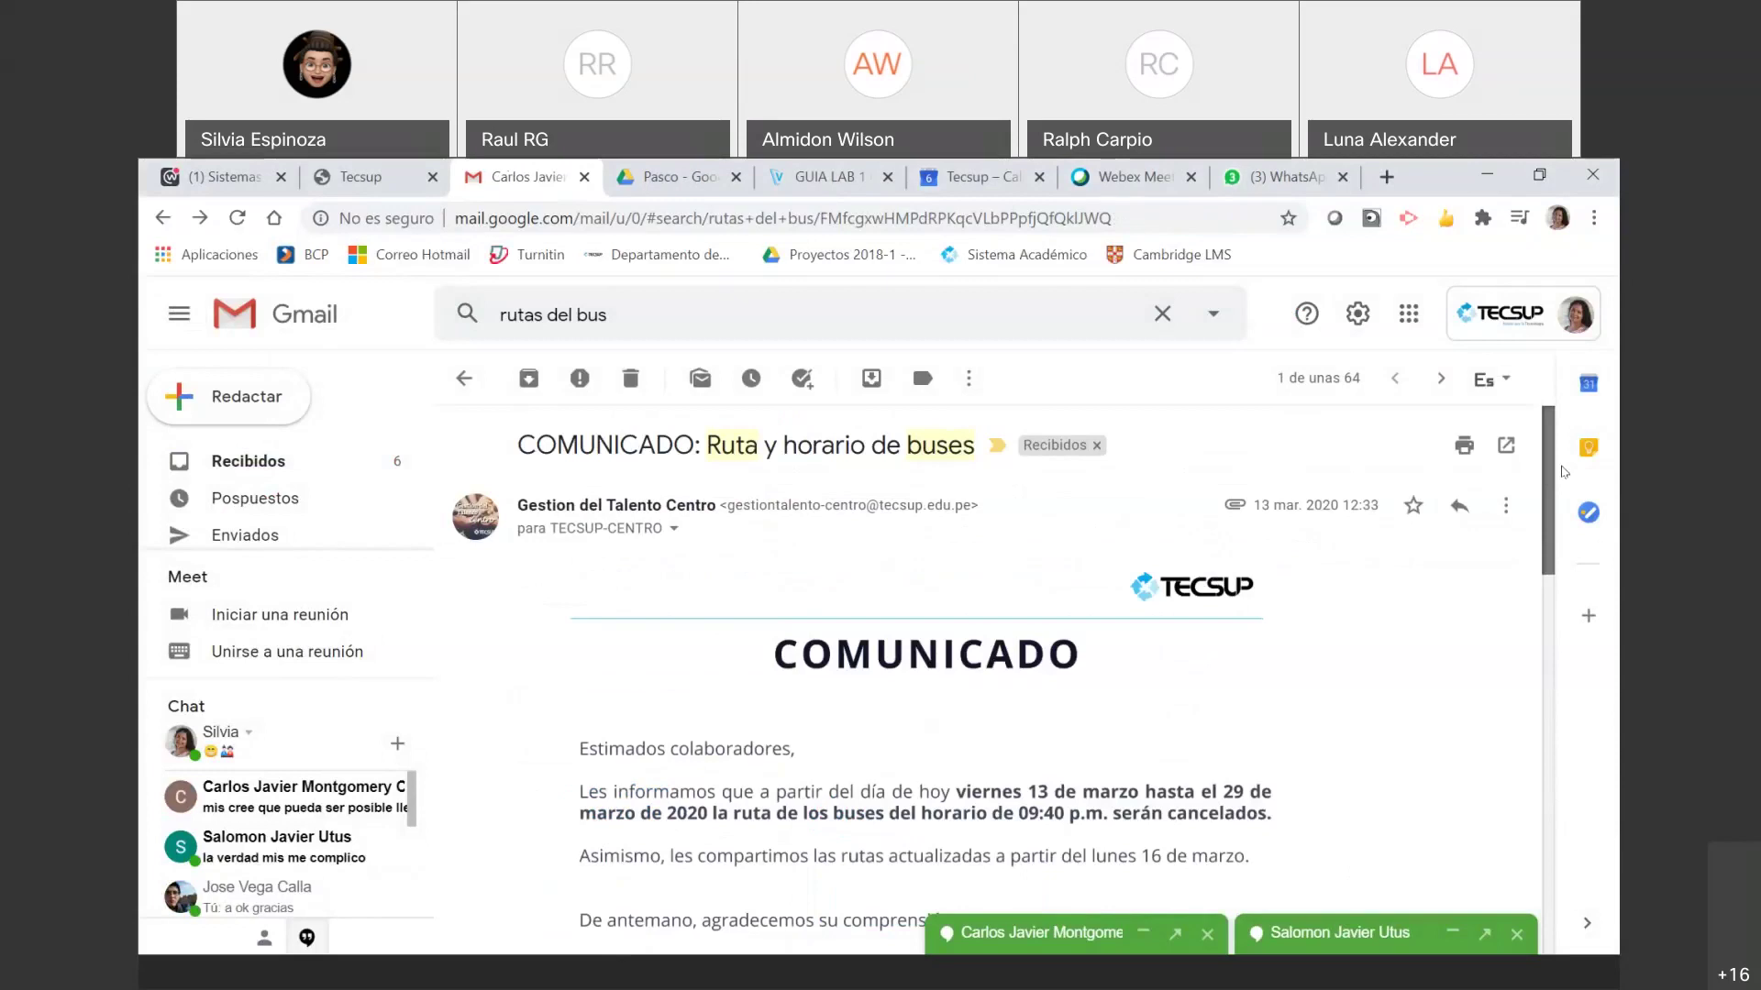
left_click_drag(1564, 472, 1556, 492)
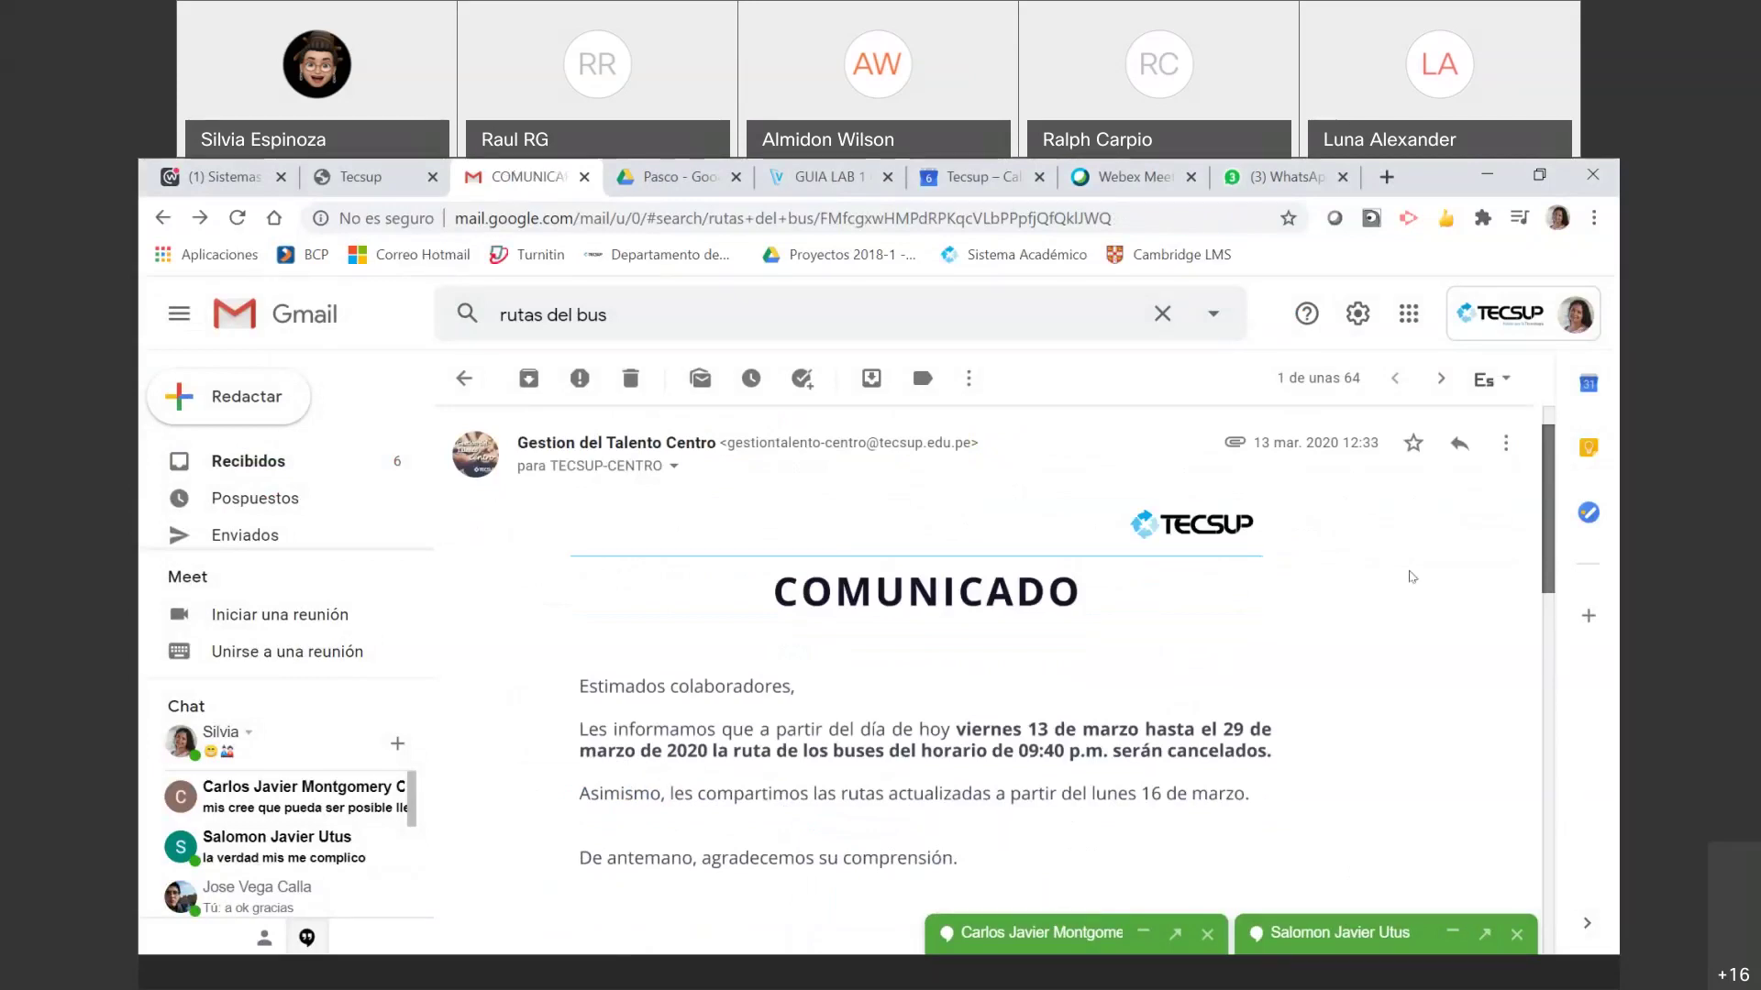
scroll(662, 914, "down", 1)
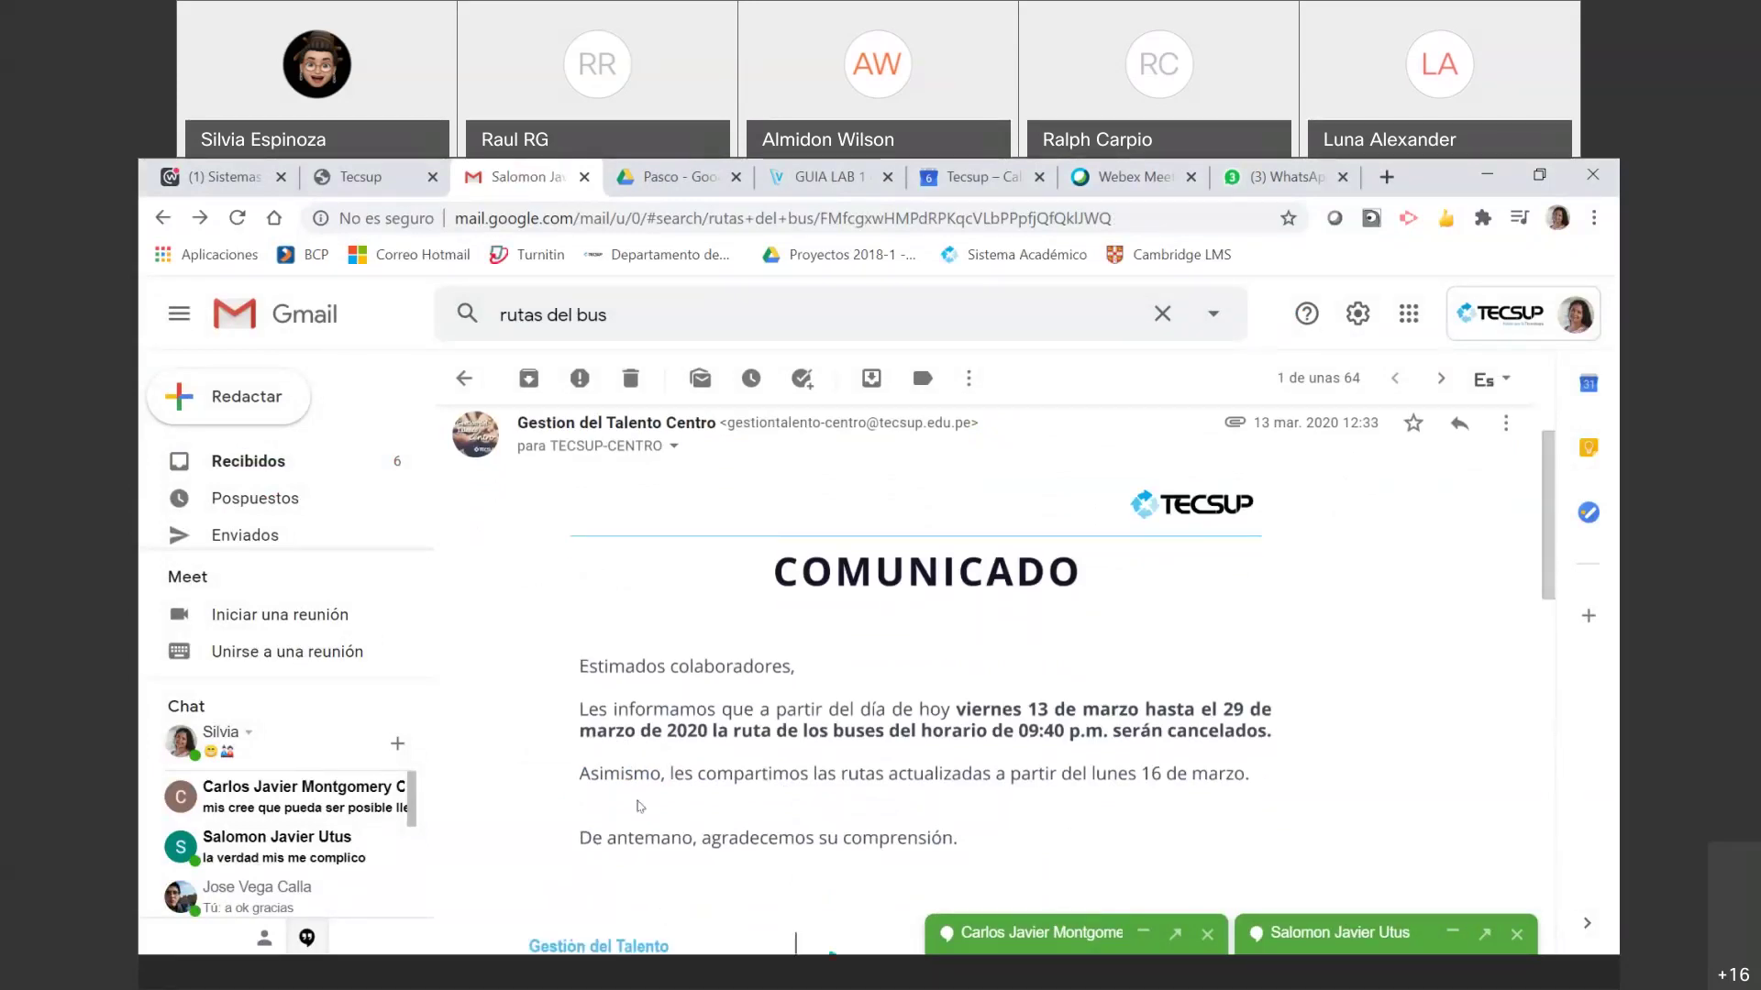